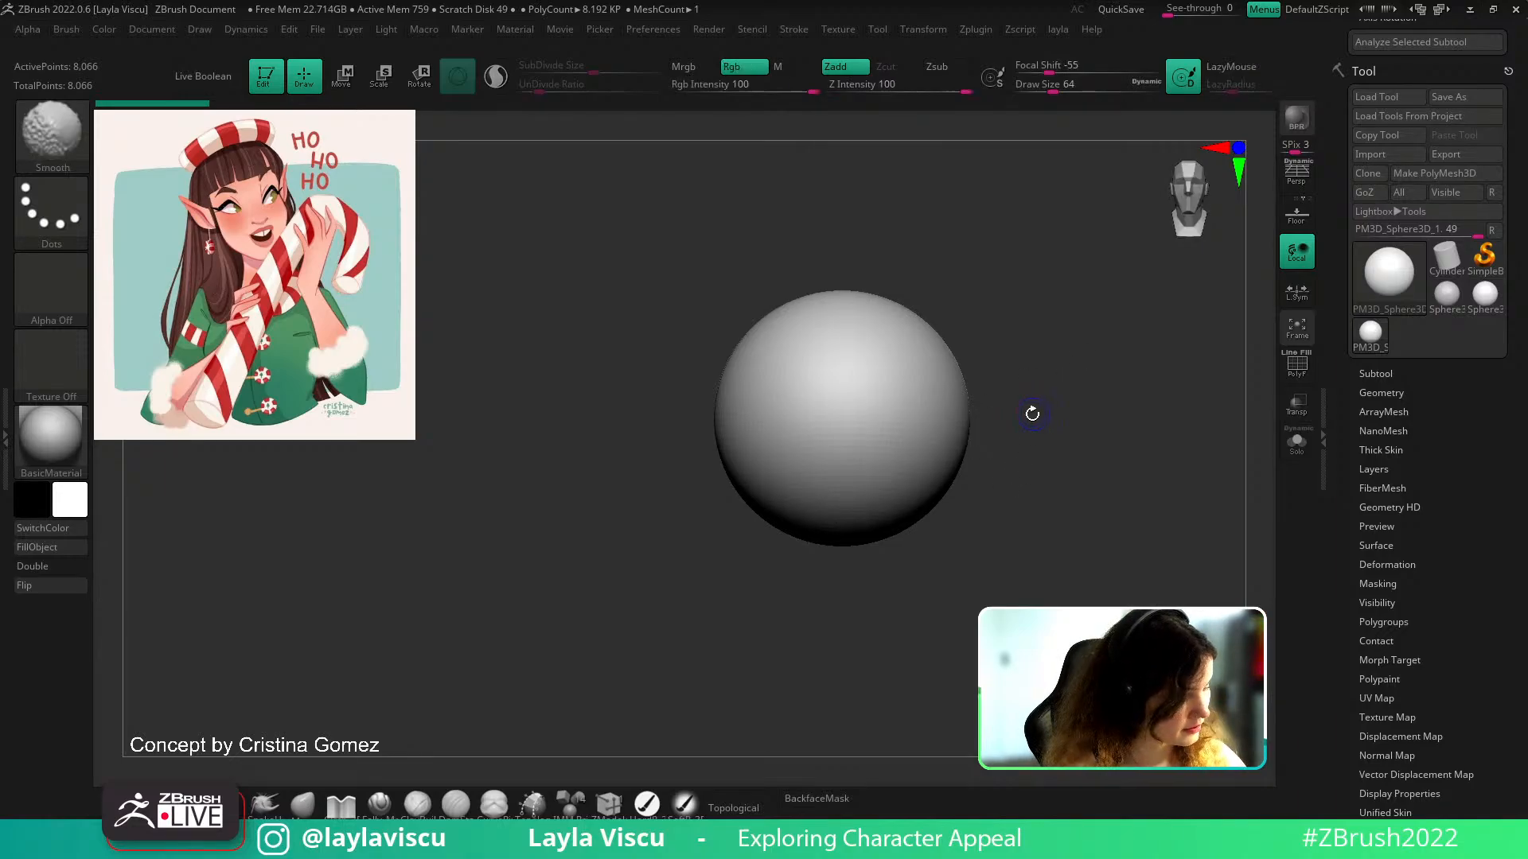
key(shift+f)
key(shift+f)
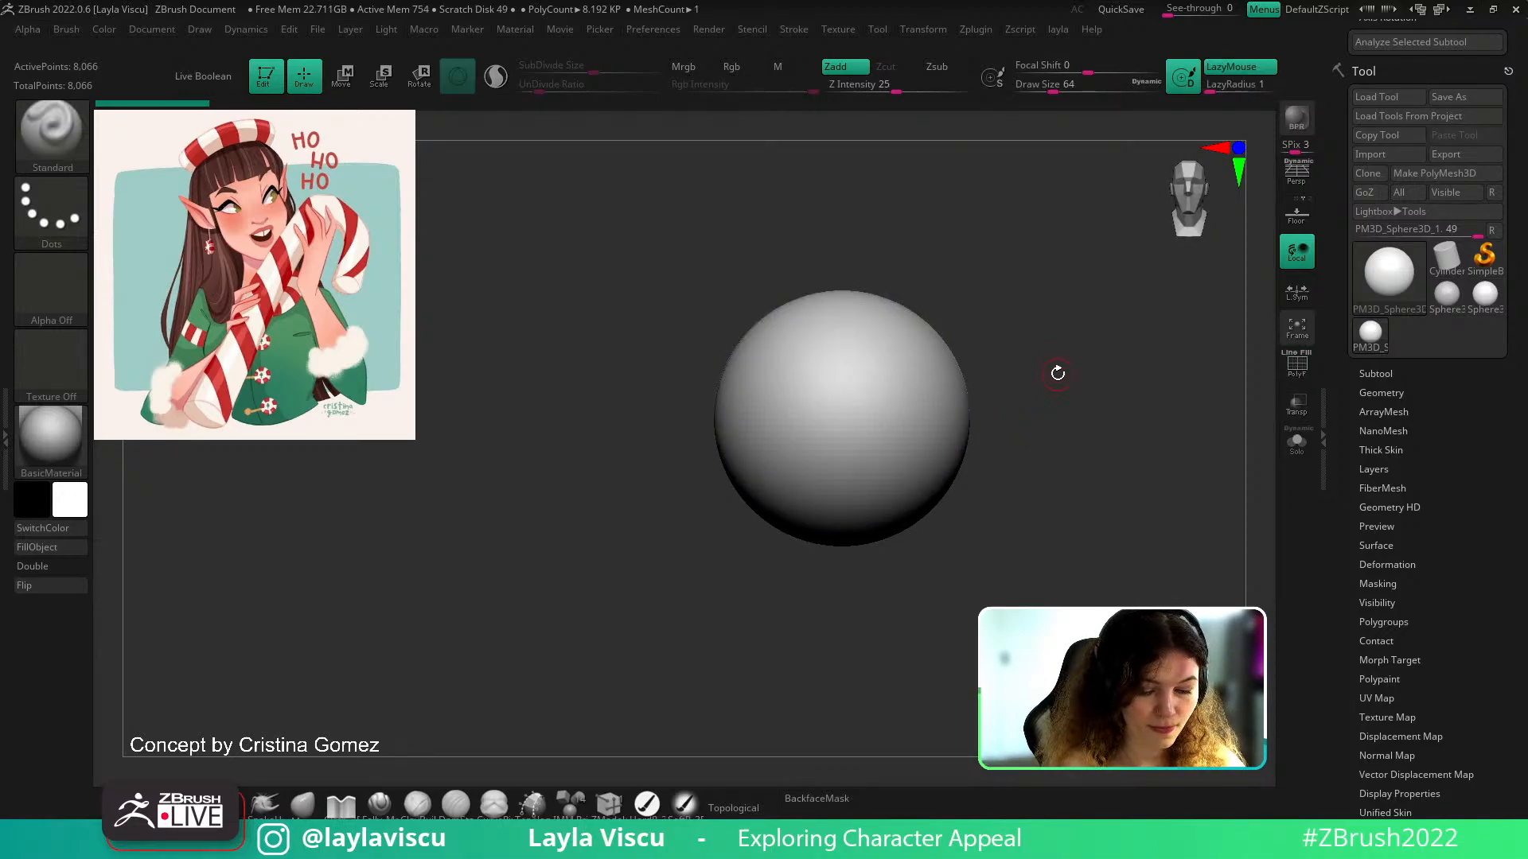
key(s)
drag(1046, 359, 1075, 361)
mouse_move(1074, 452)
alt+mouse_down()
mouse_move(1049, 414)
mouse_move(1033, 430)
mouse_move(1035, 396)
alt+mouse_up()
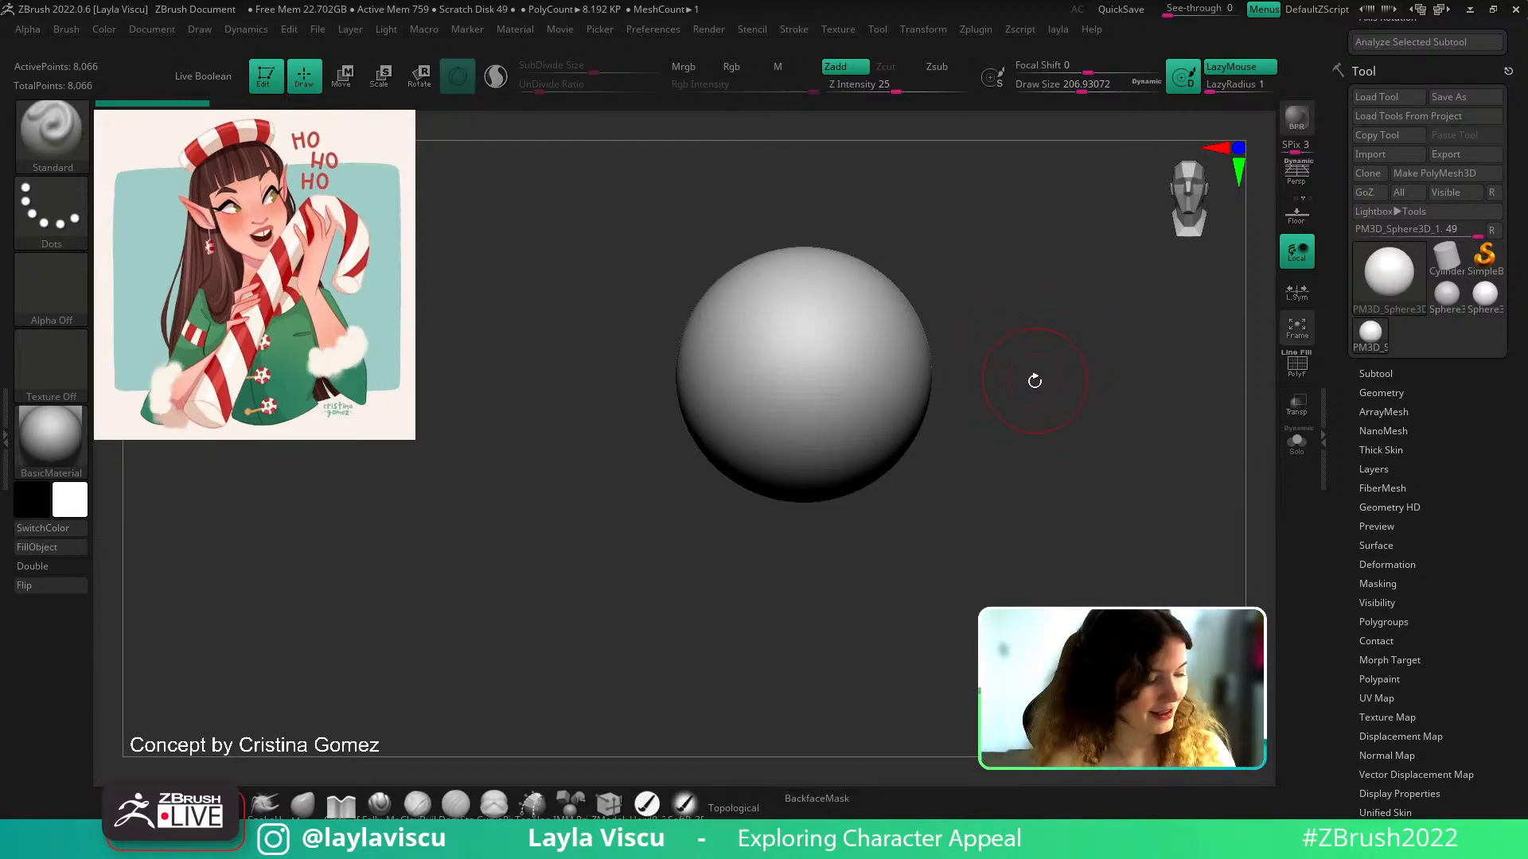
Enlarge the reference illustration slightly with Spotlight and leave its editing mode
key(z)
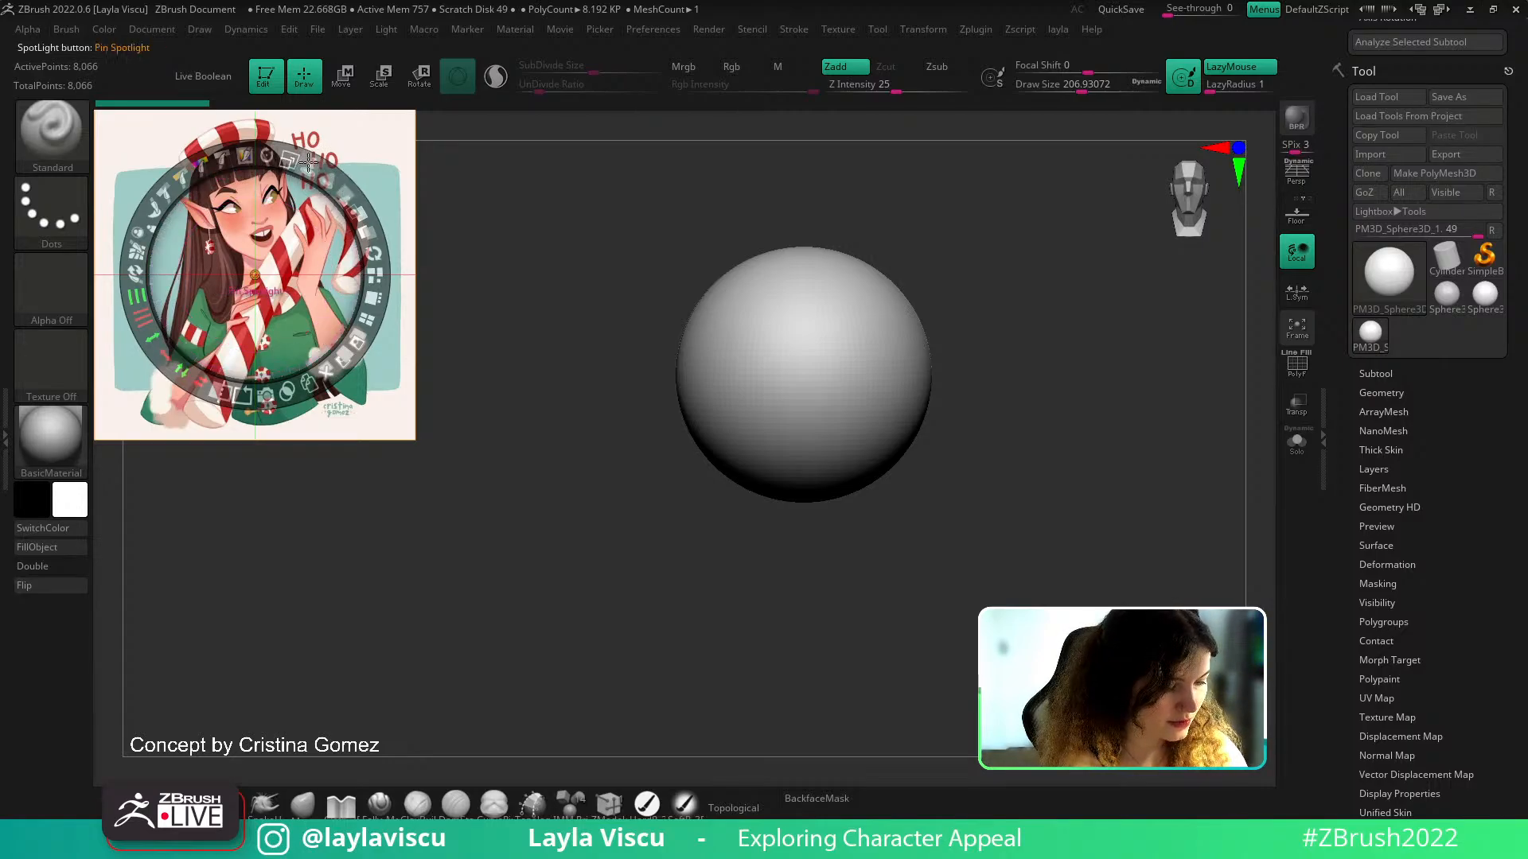
drag(296, 155, 309, 228)
key(z)
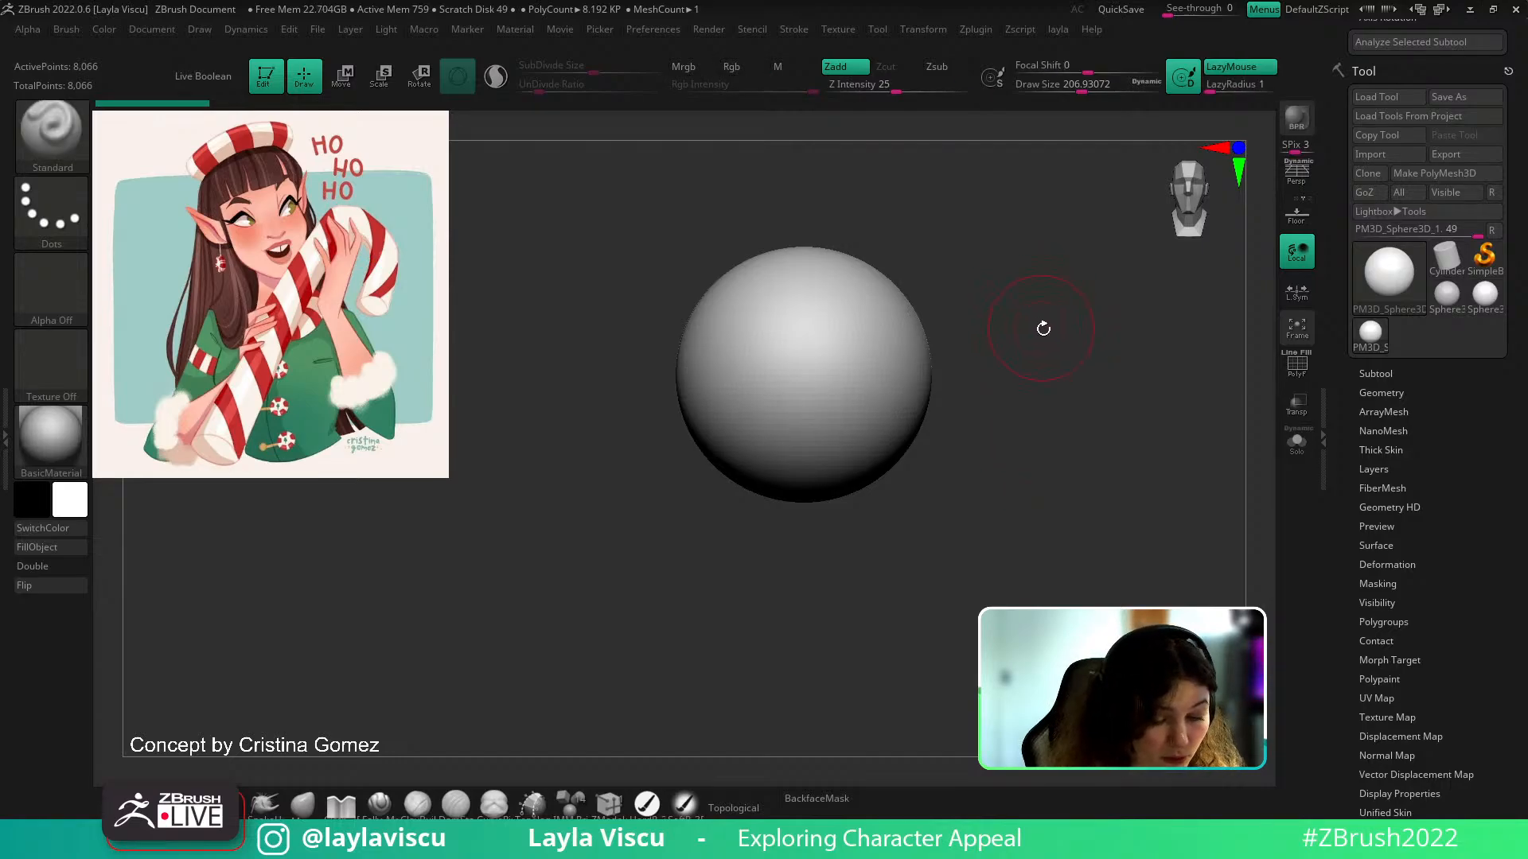
alt+drag(1040, 324, 1077, 397)
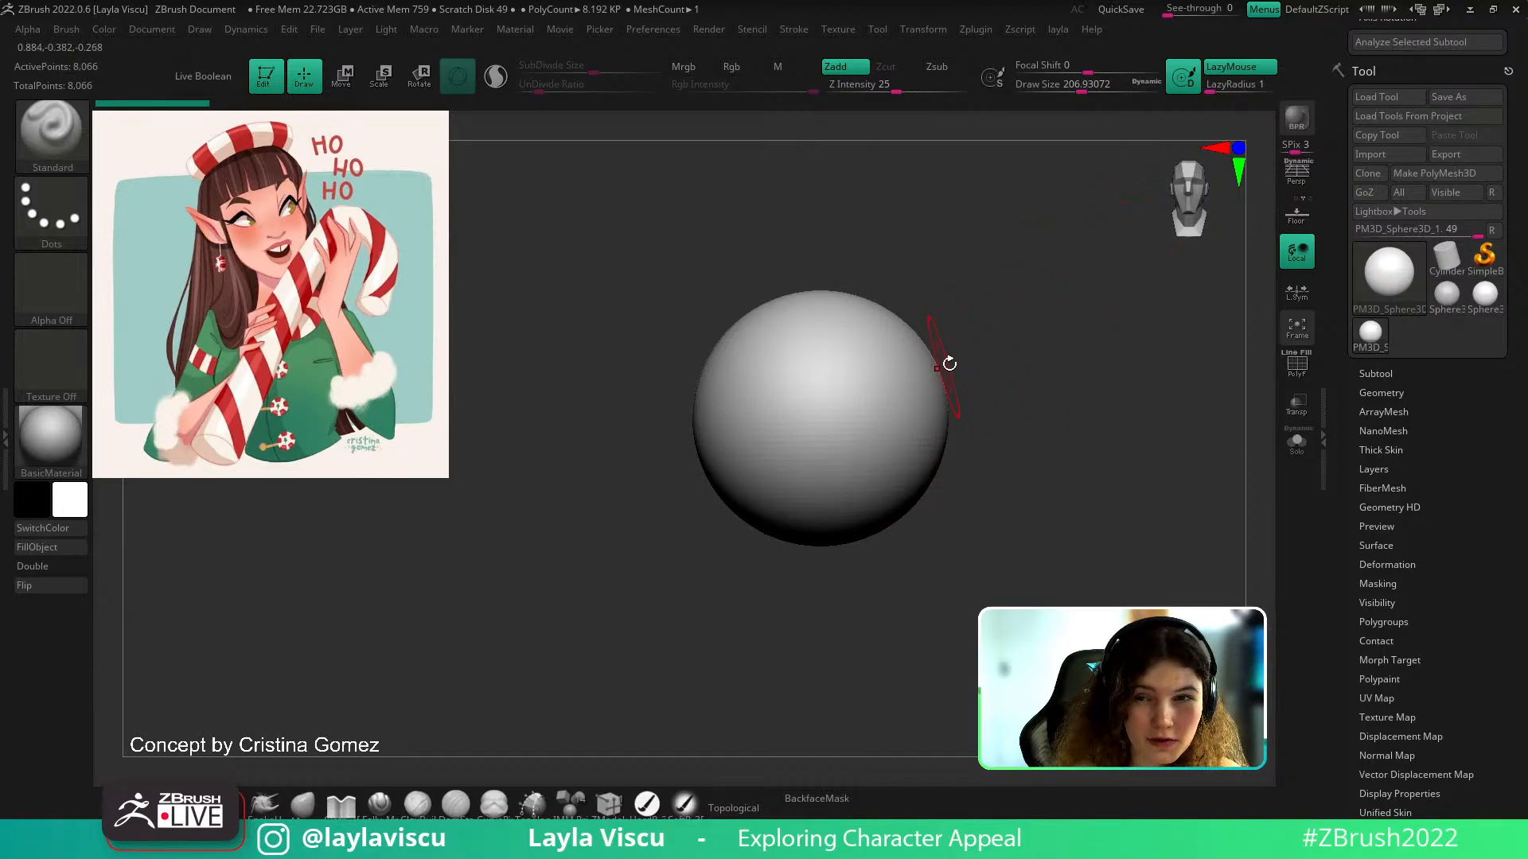
mouse_move(993, 377)
mouse_down()
mouse_move(989, 413)
mouse_move(995, 336)
mouse_move(991, 428)
mouse_move(996, 366)
mouse_up()
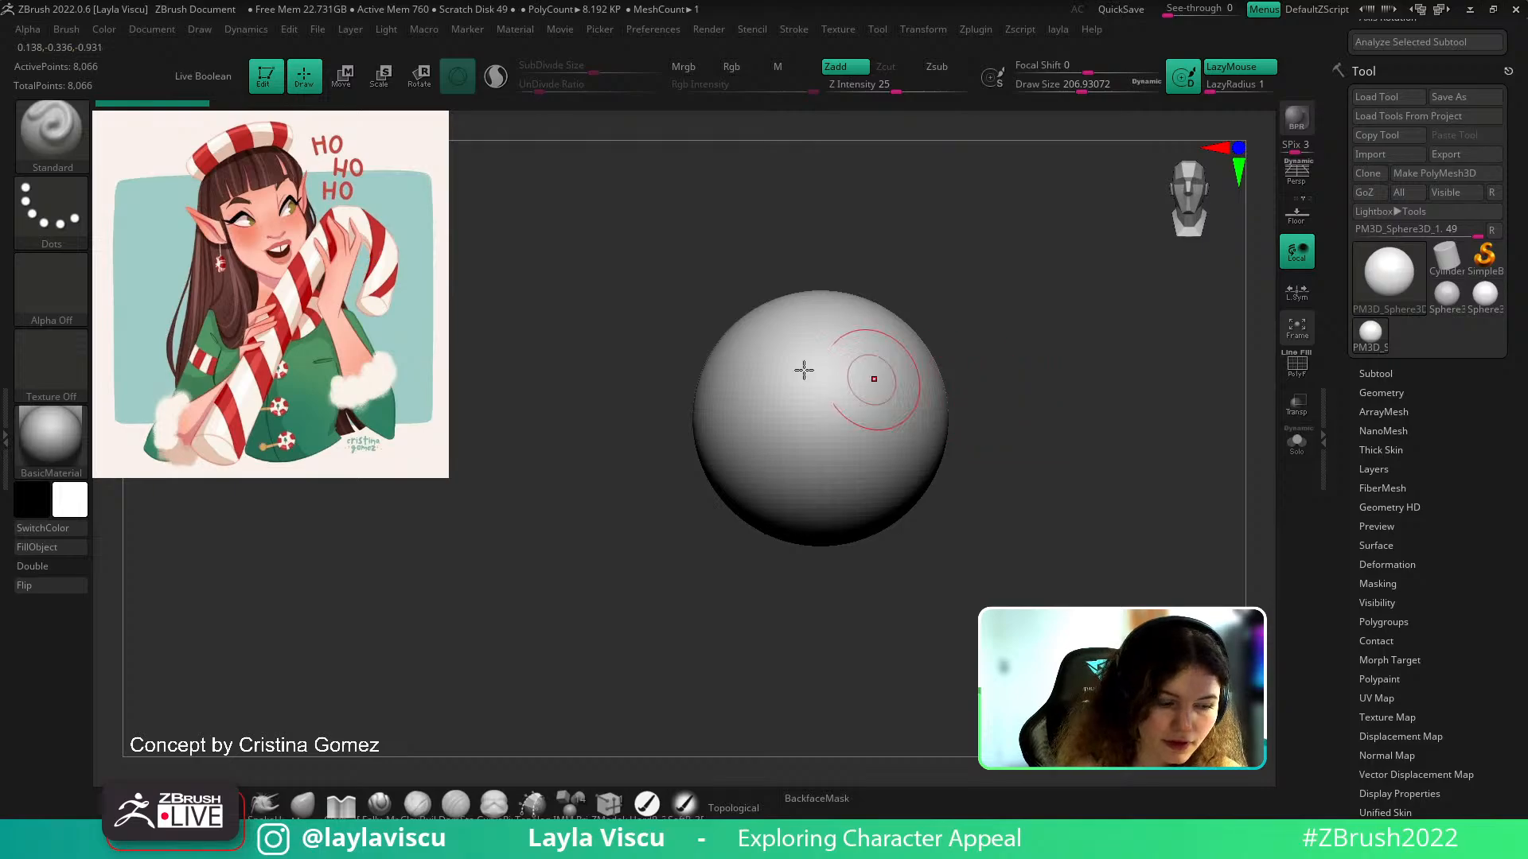
click(210, 30)
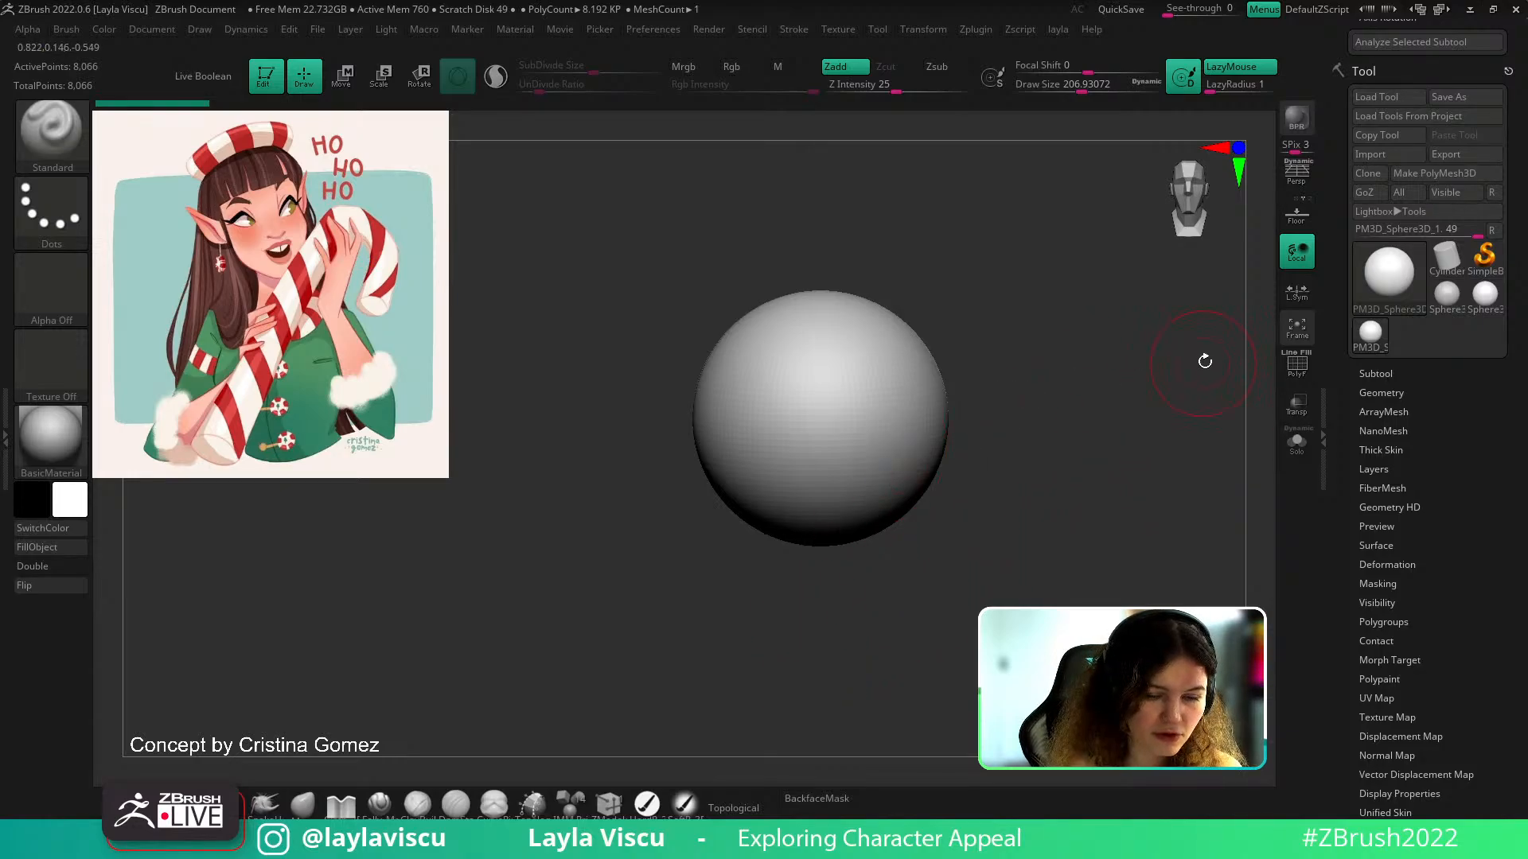
drag(1085, 414, 1210, 364)
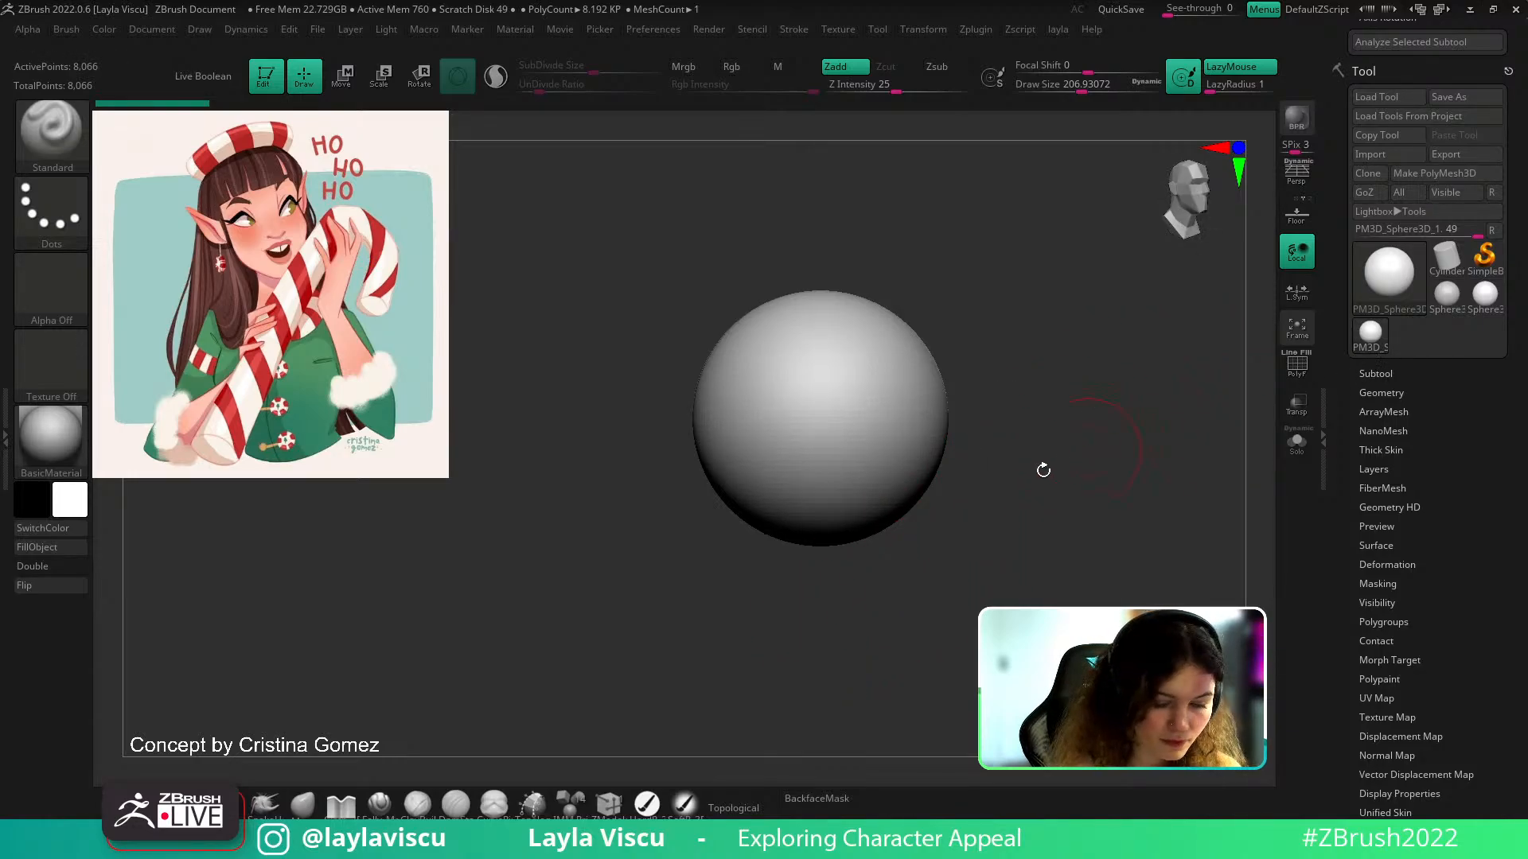
mouse_move(1119, 423)
shift+mouse_down()
mouse_move(1120, 450)
mouse_move(1060, 428)
shift+mouse_up()
key(shift+f)
key(shift+f)
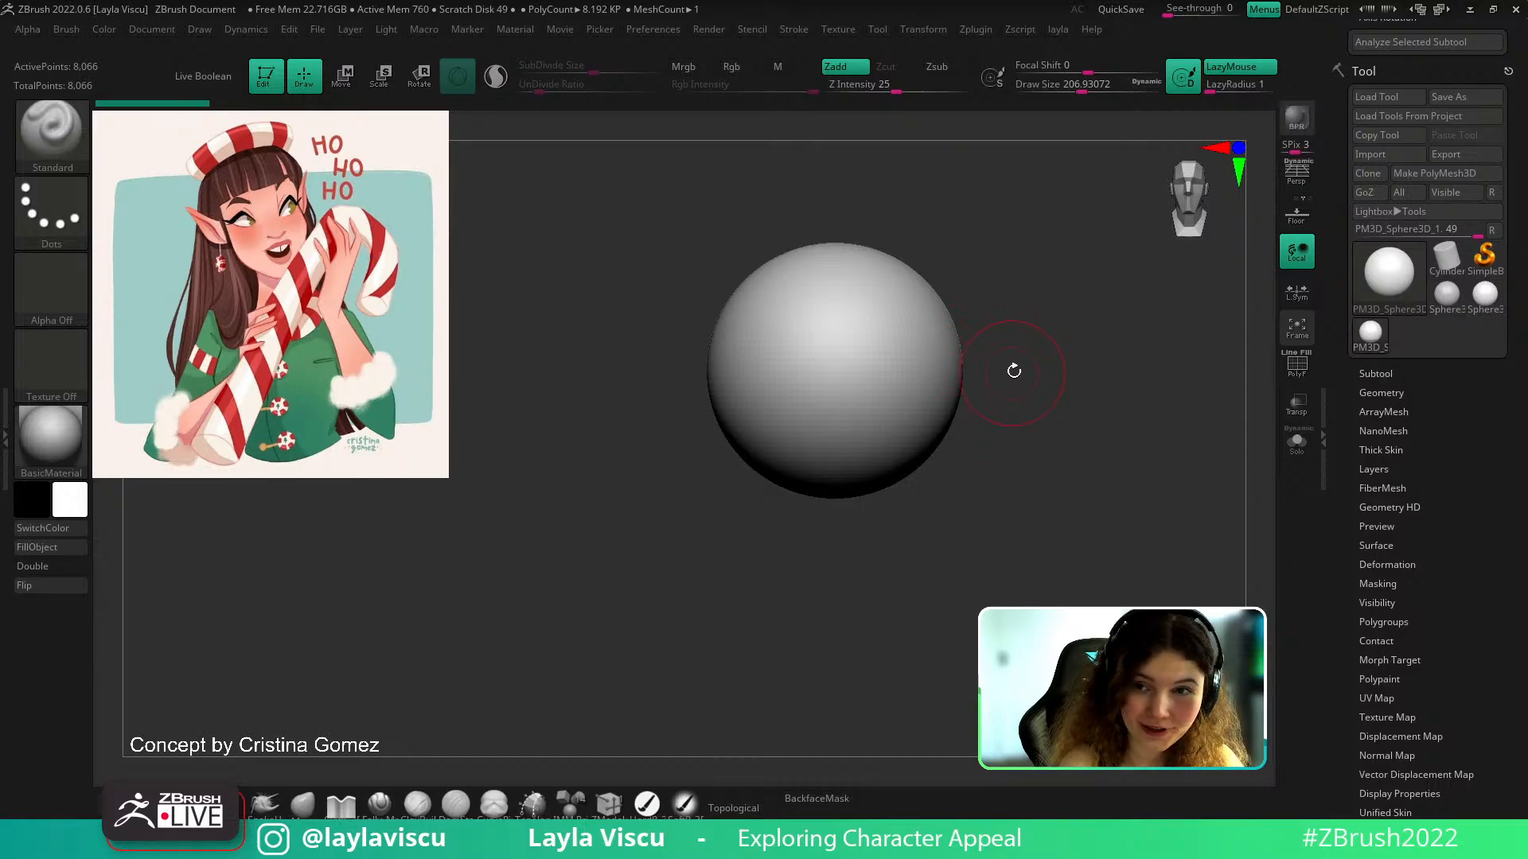
Duplicate the sphere with the gizmo and place the copy directly below the original
key(s)
drag(1013, 367, 1033, 369)
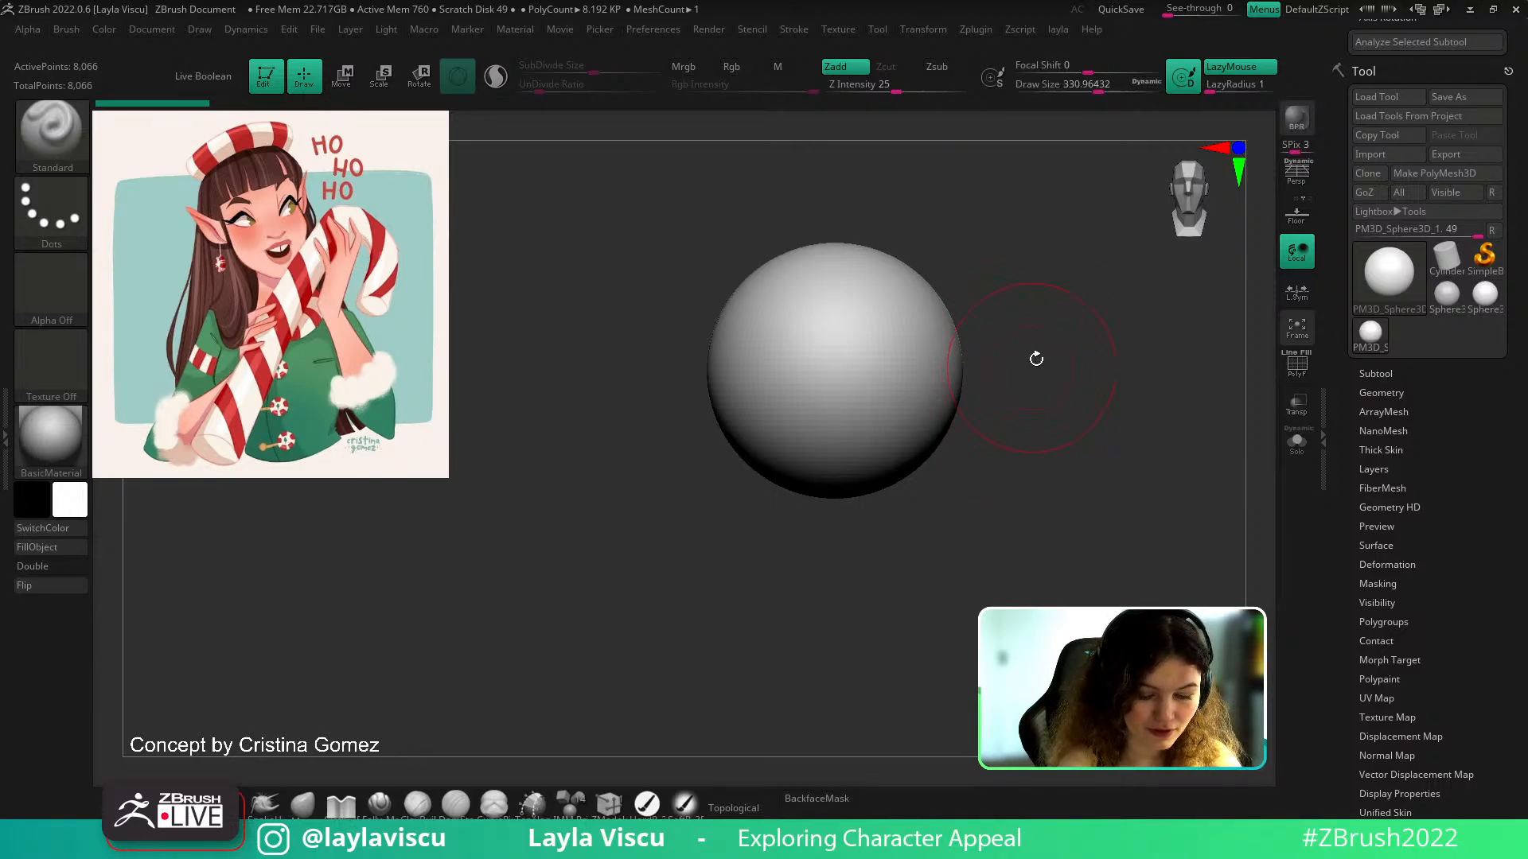
key(s)
mouse_move(954, 334)
mouse_down()
mouse_move(994, 333)
mouse_move(1006, 350)
mouse_move(979, 396)
mouse_up()
key(s)
key(w)
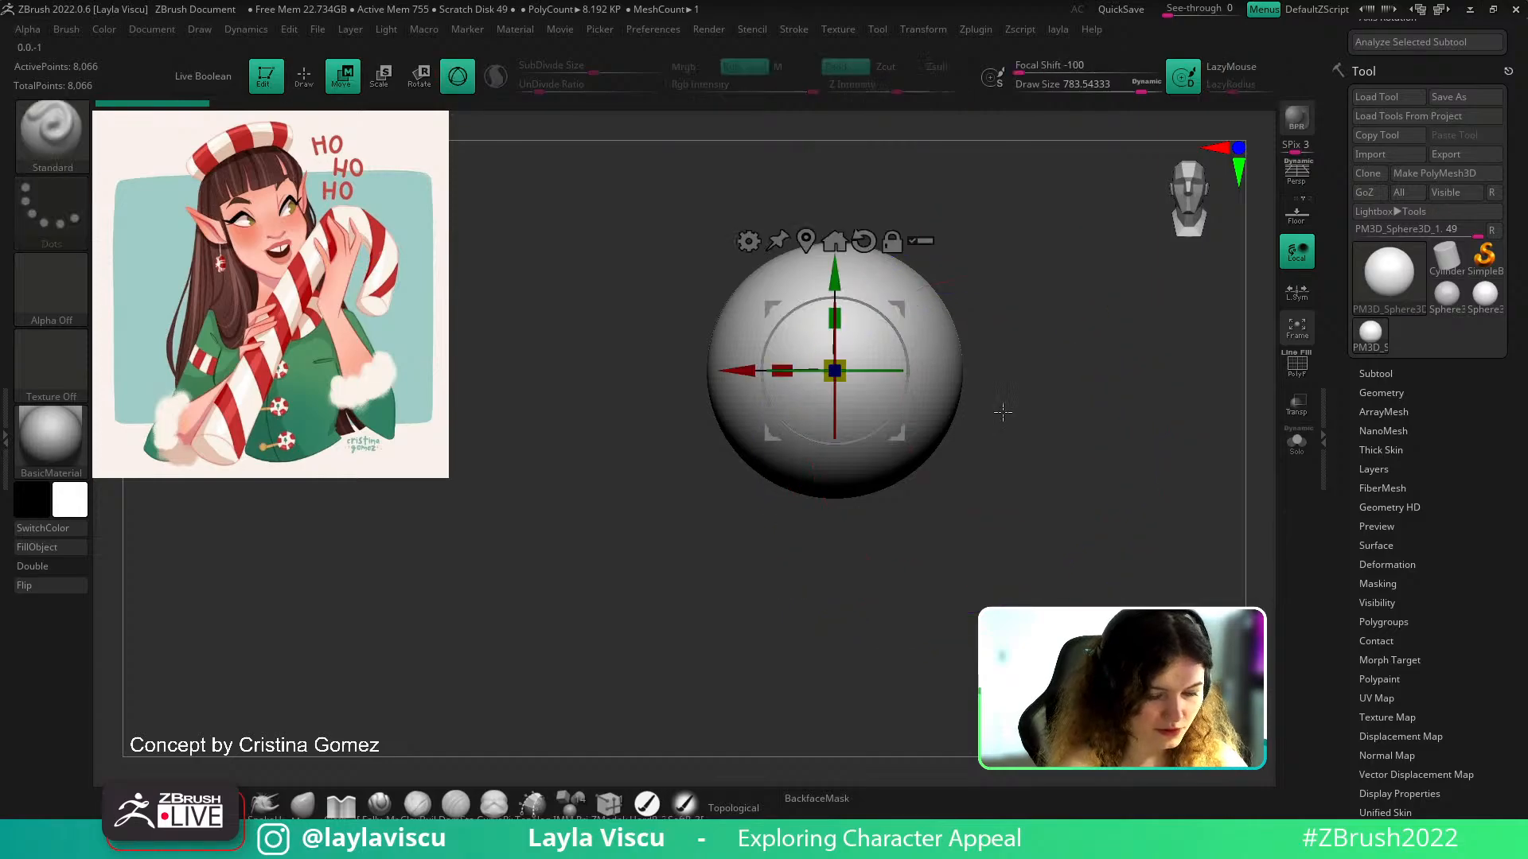
ctrl+drag(837, 276, 836, 381)
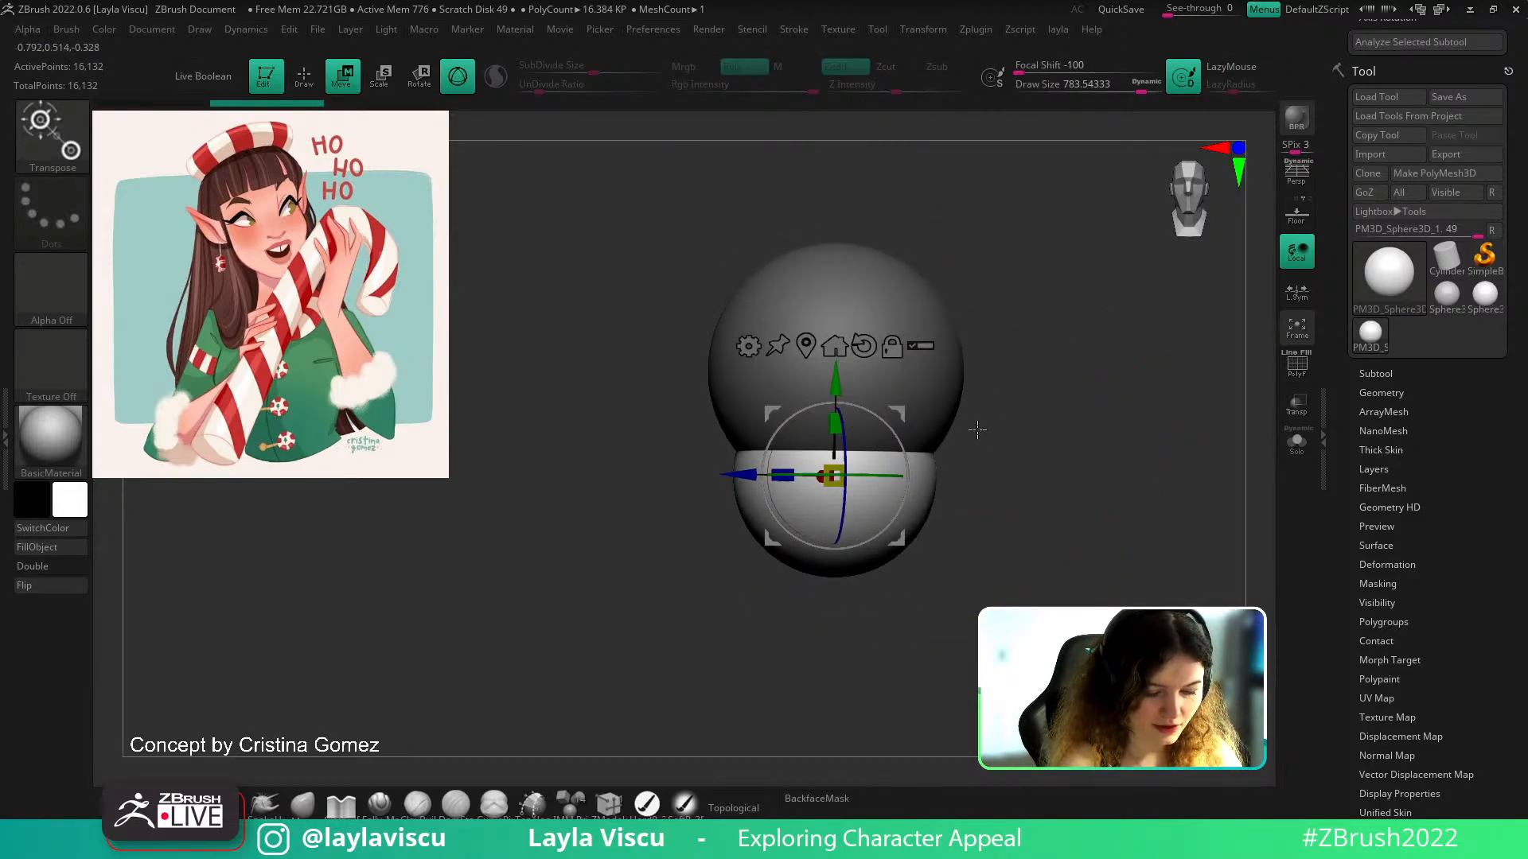
Move the duplicated sphere forward and slightly up against the cranium to block out the jaw
drag(738, 475, 712, 475)
drag(808, 380, 809, 345)
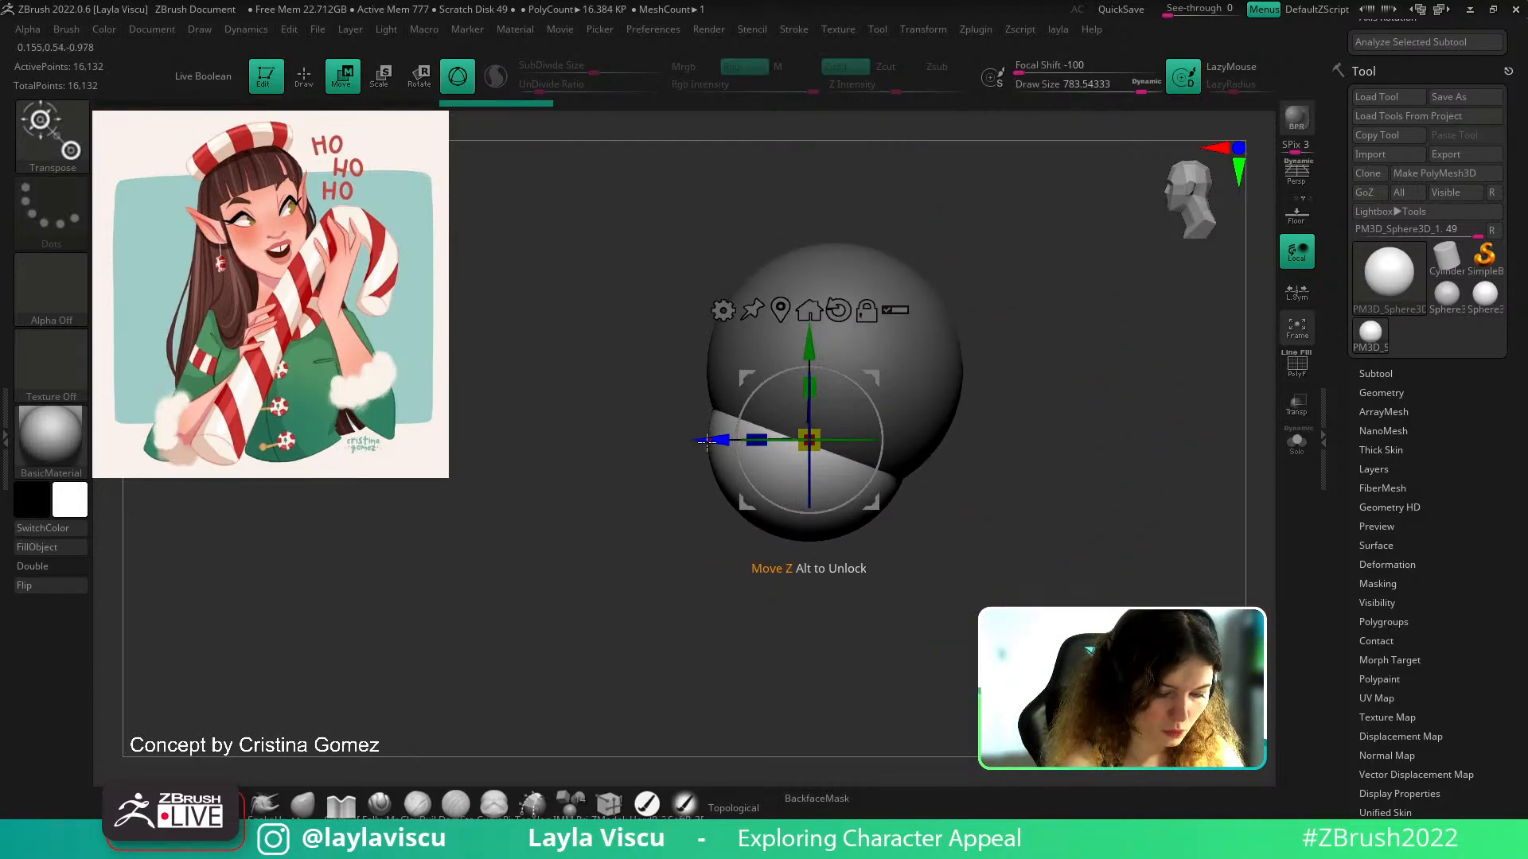
drag(715, 440, 702, 440)
key(q)
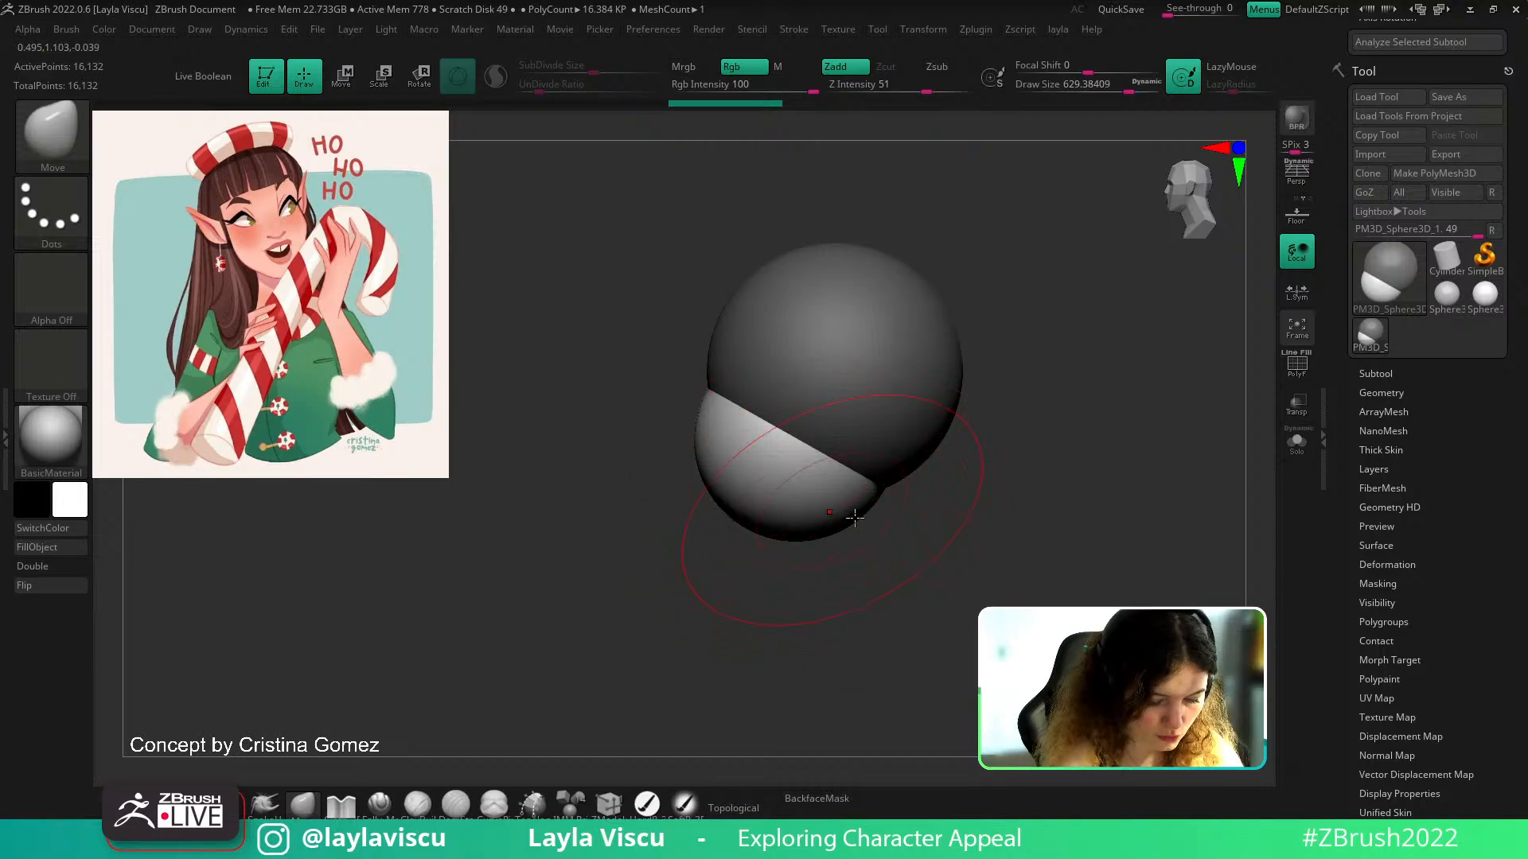
Reshape the lower sphere with the Move brush at a draw size of about 525 into a narrower, tapered jaw and chin
shift+drag(883, 549, 935, 553)
key(s)
drag(867, 509, 858, 509)
mouse_move(947, 549)
mouse_down()
mouse_move(885, 556)
mouse_move(763, 505)
mouse_up()
key(s)
drag(728, 510, 741, 489)
mouse_move(868, 529)
mouse_down()
mouse_move(983, 519)
mouse_move(1063, 558)
mouse_up()
key(s)
drag(952, 503, 936, 504)
drag(919, 588, 913, 594)
alt+drag(1018, 561, 984, 487)
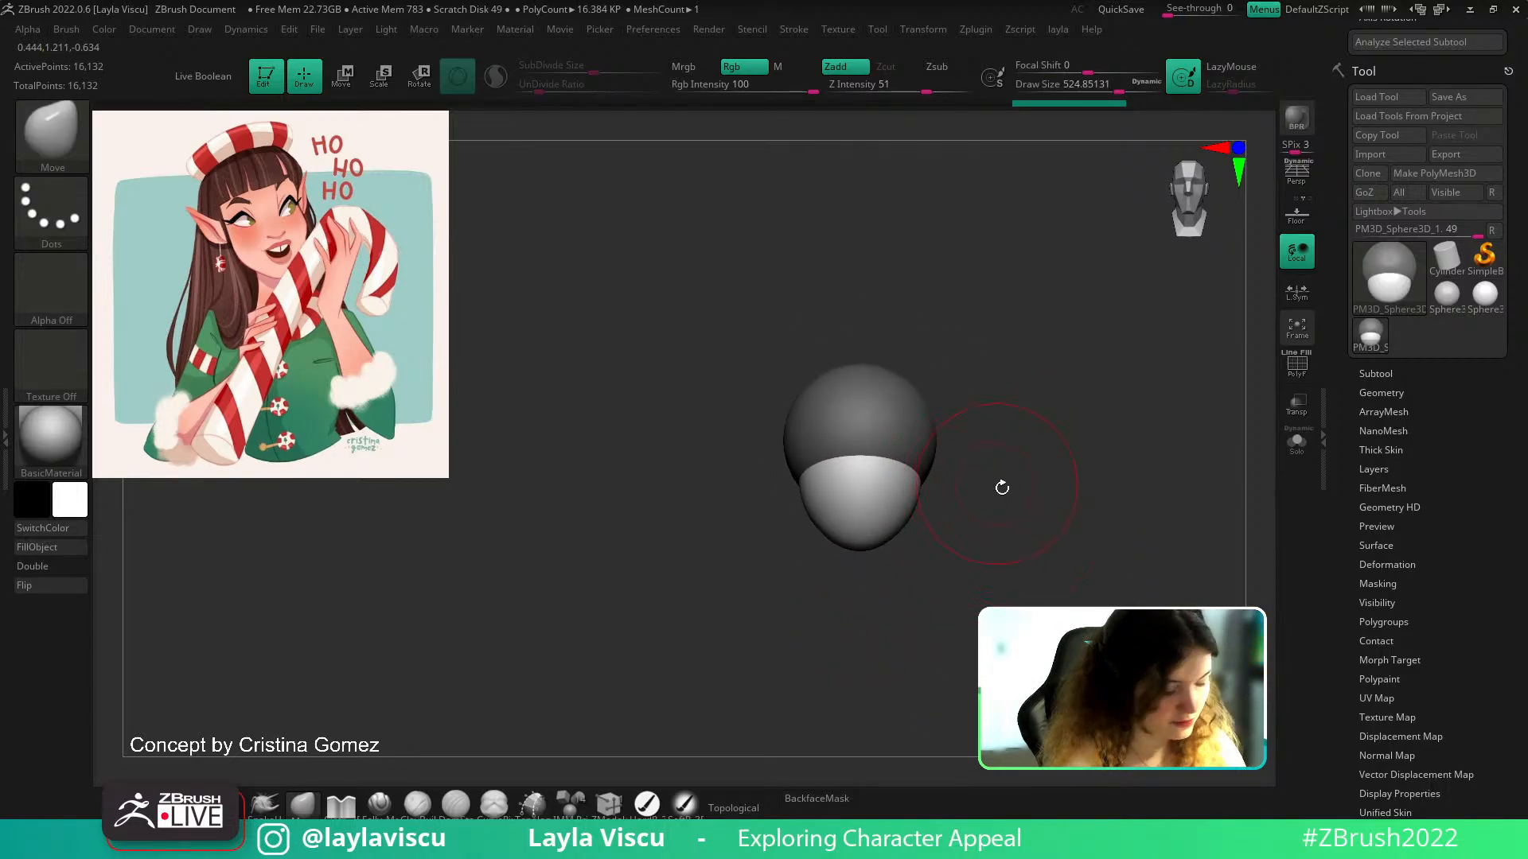
Adjust the jaw form slightly with the gizmo and save the tool as xmas_v001
key(w)
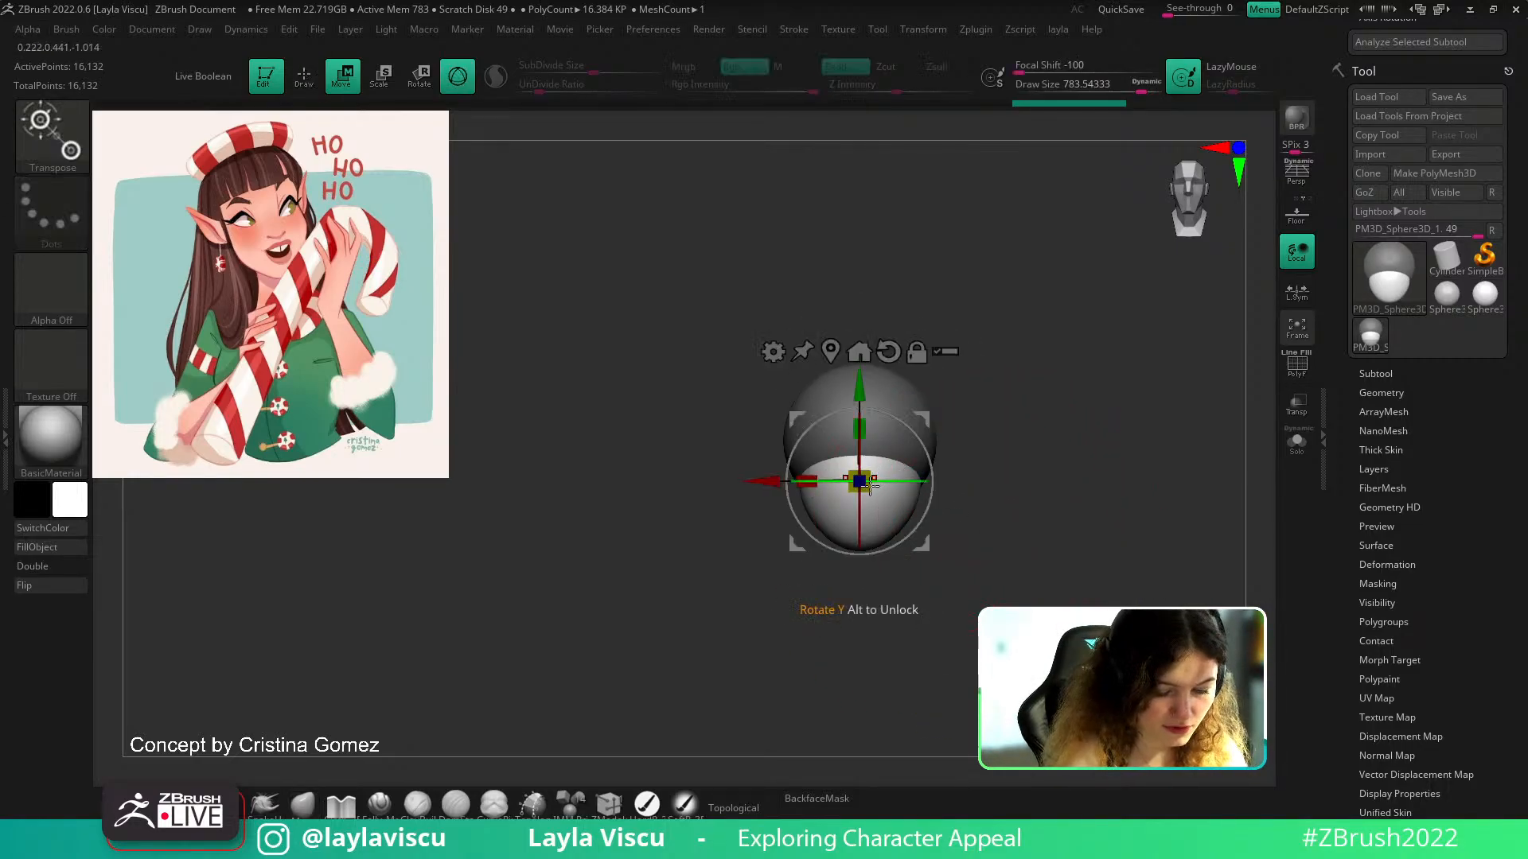
drag(879, 494, 864, 484)
alt+drag(995, 494, 978, 454)
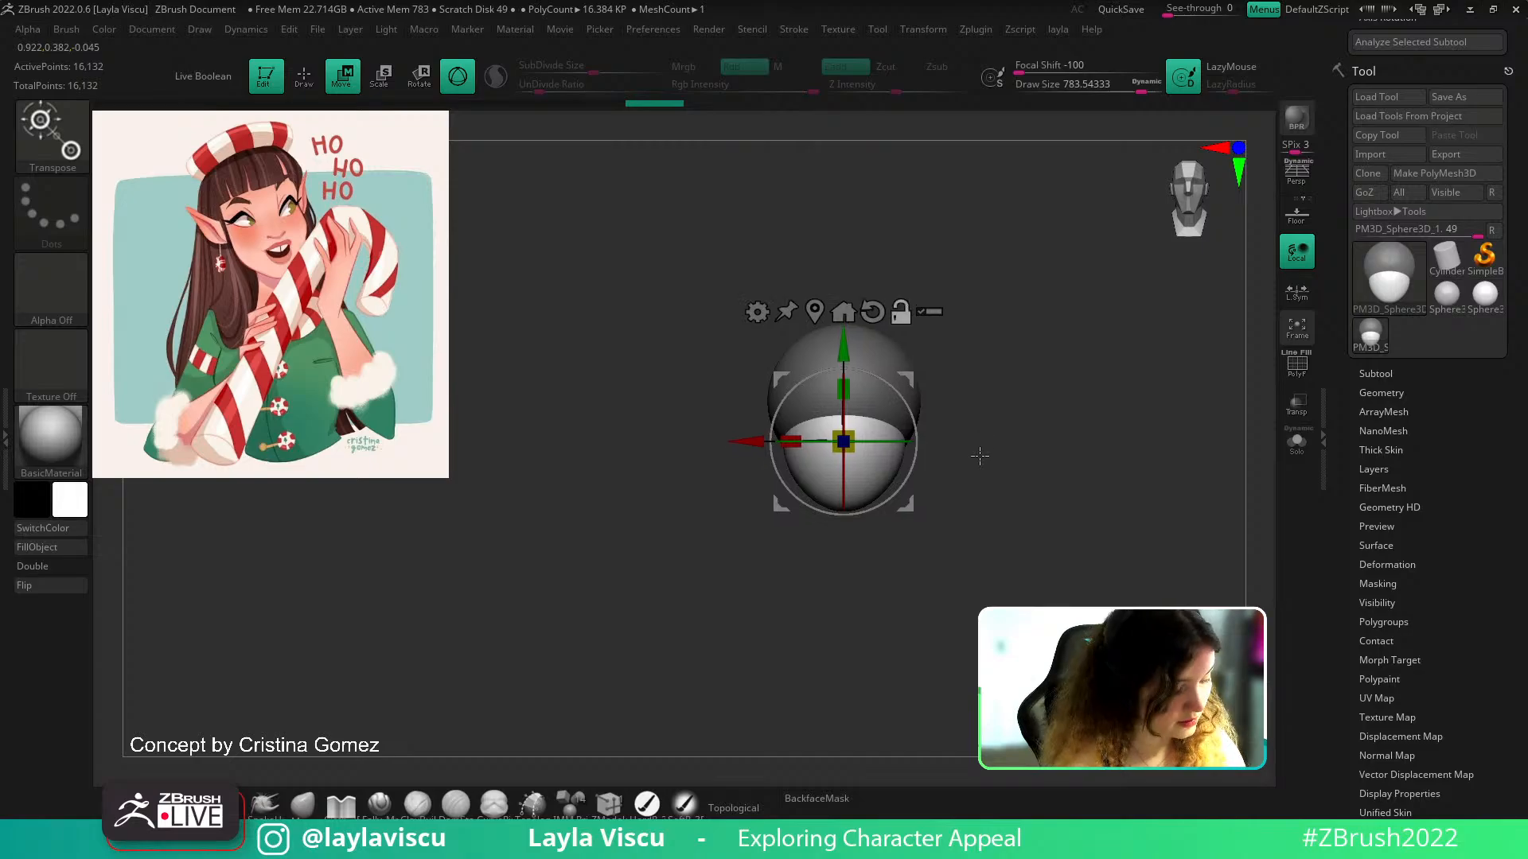
key(q)
key(q)
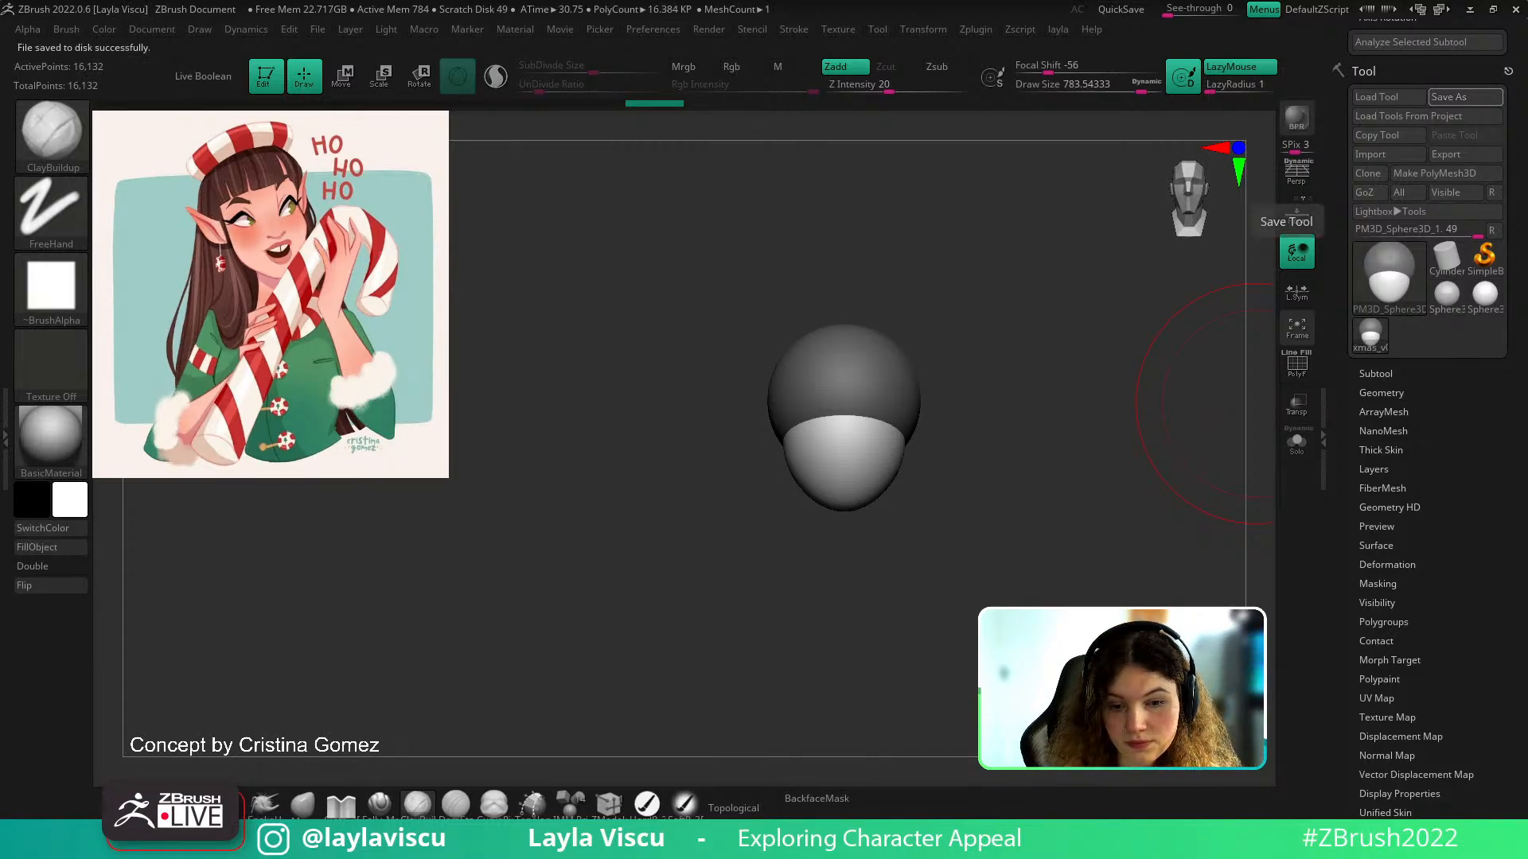
alt+drag(1031, 414, 1023, 371)
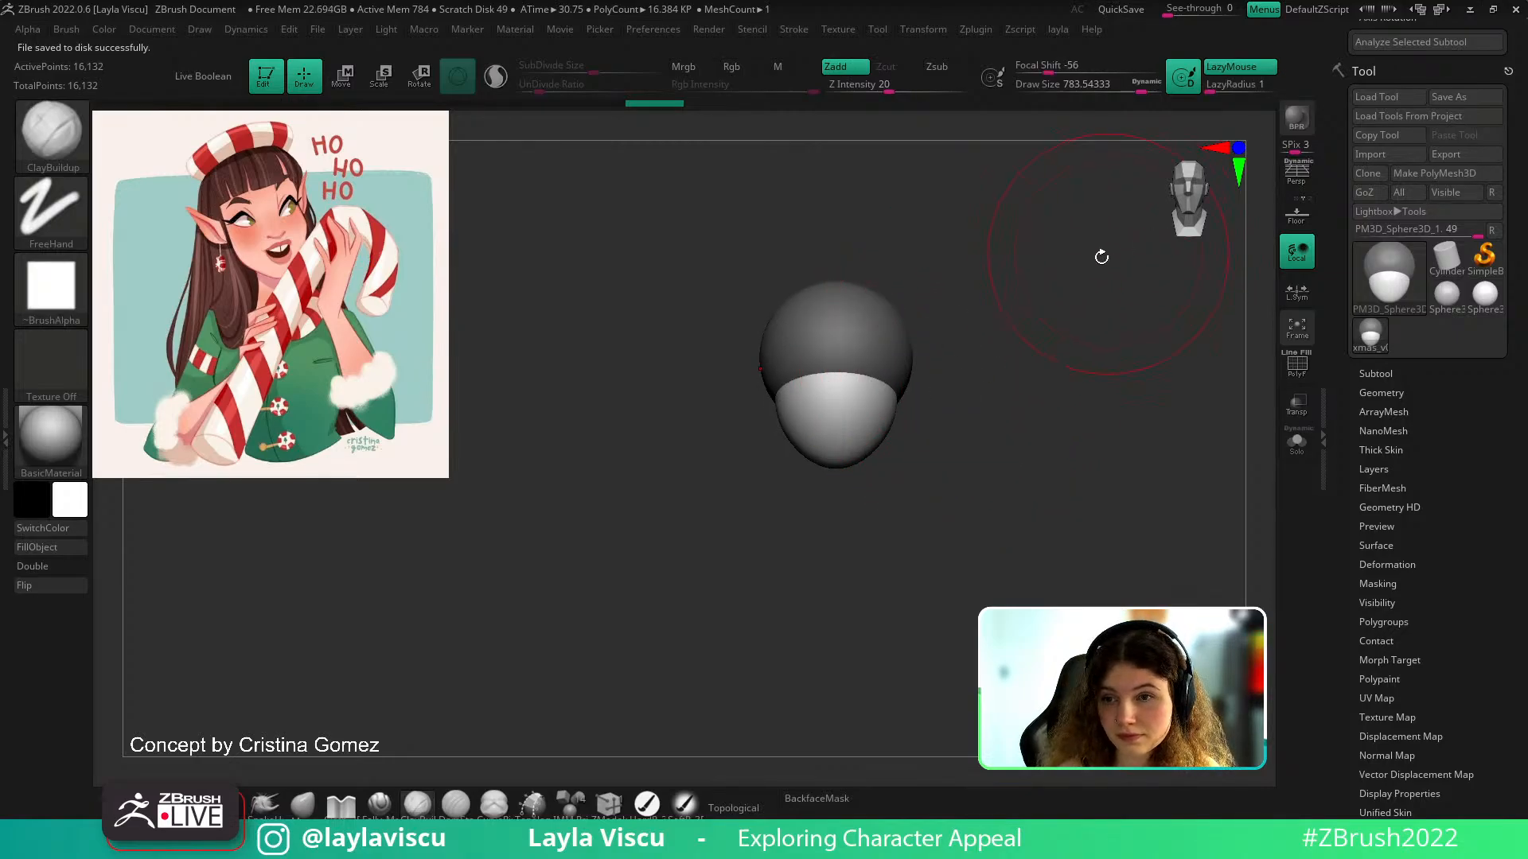
Refine the jaw's size with the gizmo and push its underside into shape with the Move brush
key(w)
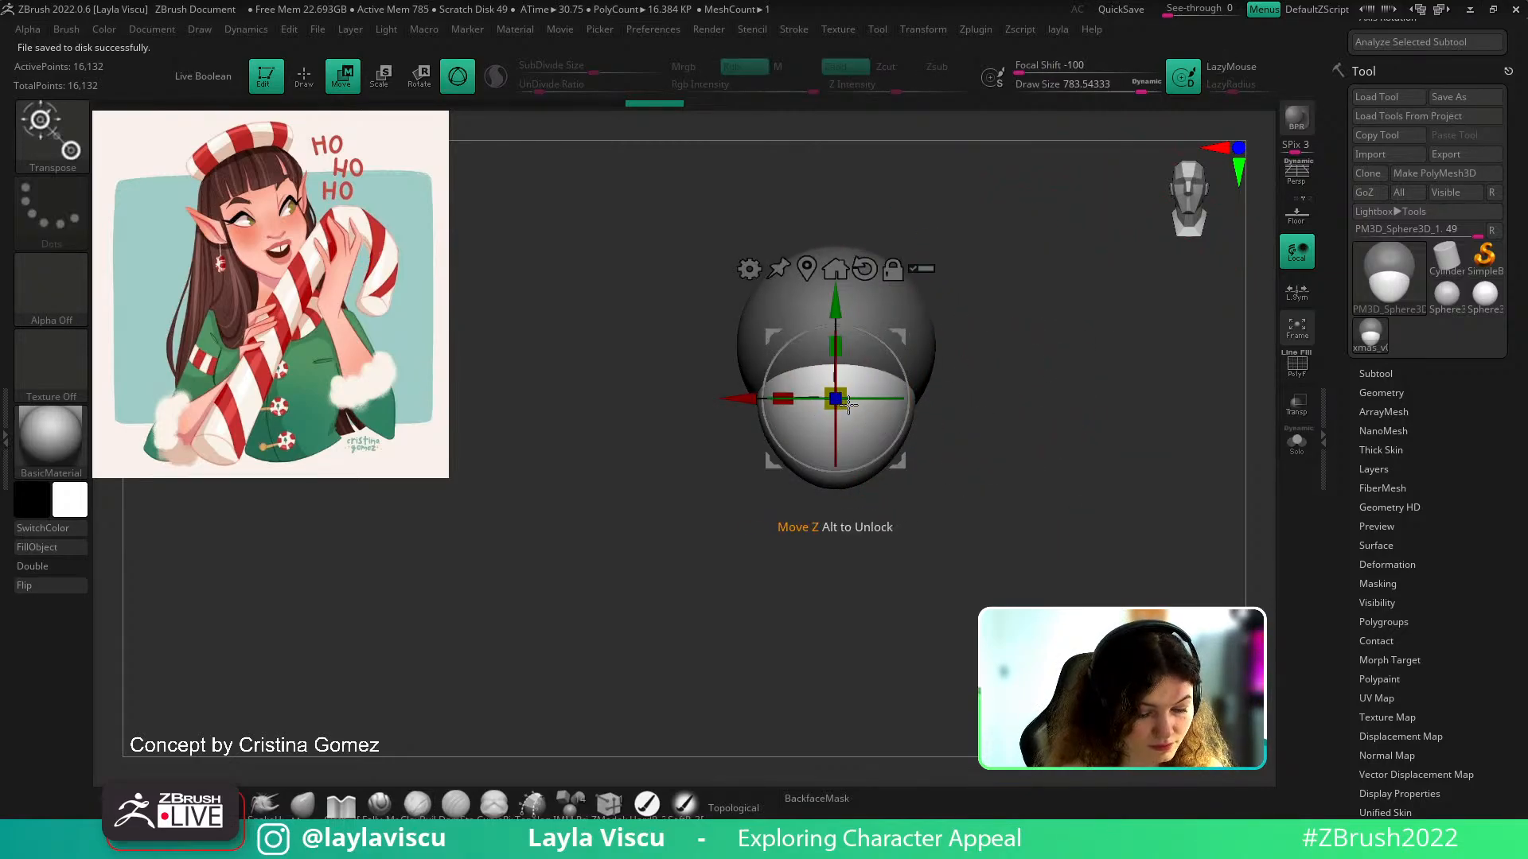
drag(850, 405, 852, 406)
drag(1026, 469, 951, 475)
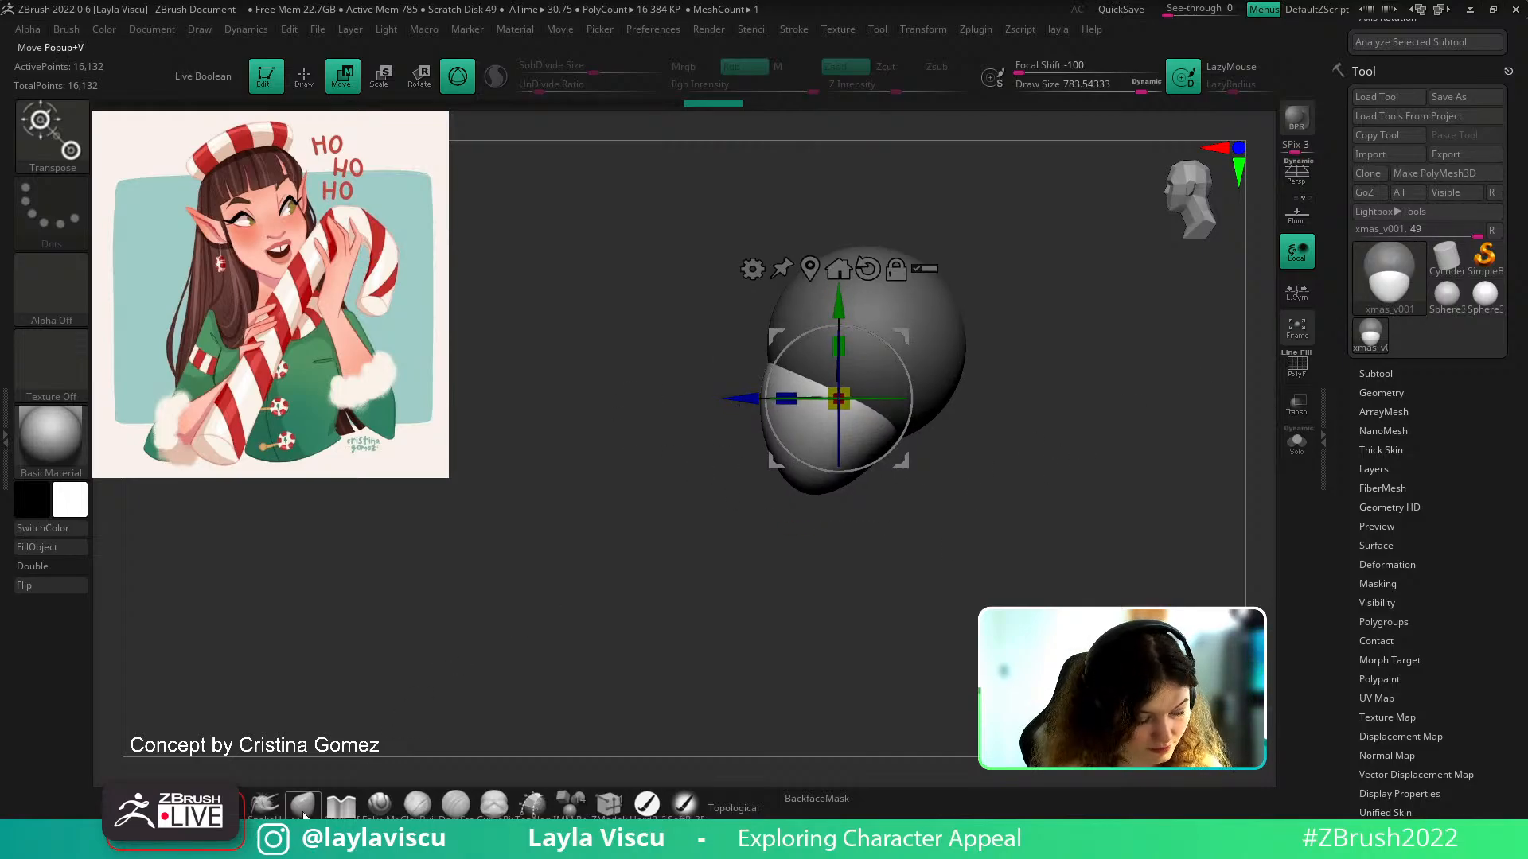
key(q)
mouse_move(804, 493)
mouse_down()
mouse_move(789, 483)
mouse_move(830, 479)
mouse_move(865, 444)
mouse_move(873, 476)
mouse_move(891, 478)
mouse_up()
key(s)
key(s)
mouse_move(937, 478)
shift+right_down()
mouse_move(924, 474)
mouse_move(952, 472)
mouse_move(903, 473)
mouse_move(914, 520)
shift+right_up()
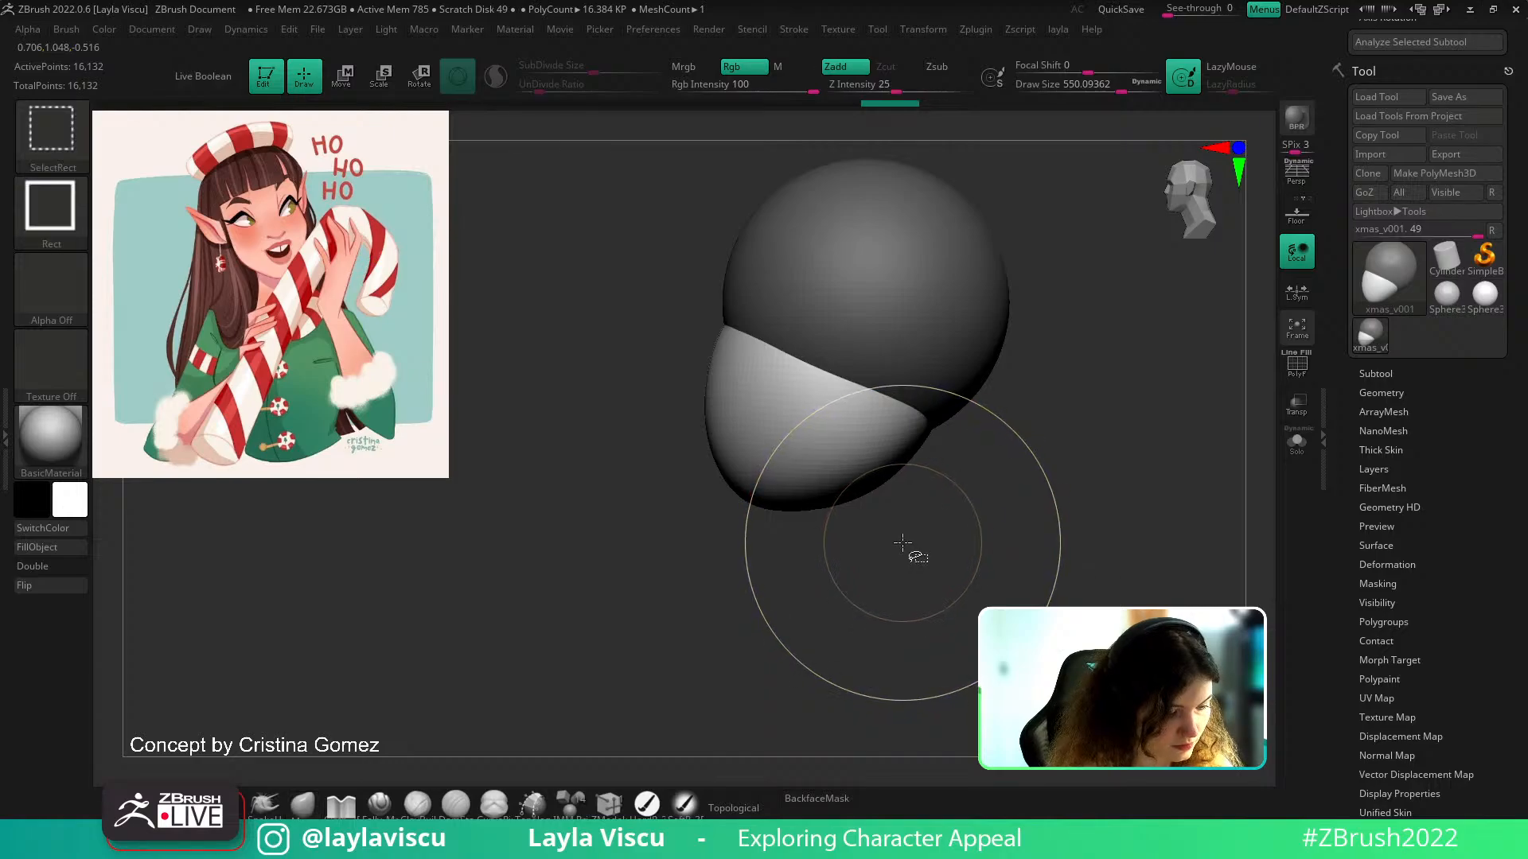
Try to cut off the underside of the jaw with the TrimCurve brush
ctrl+shift+click(51, 141)
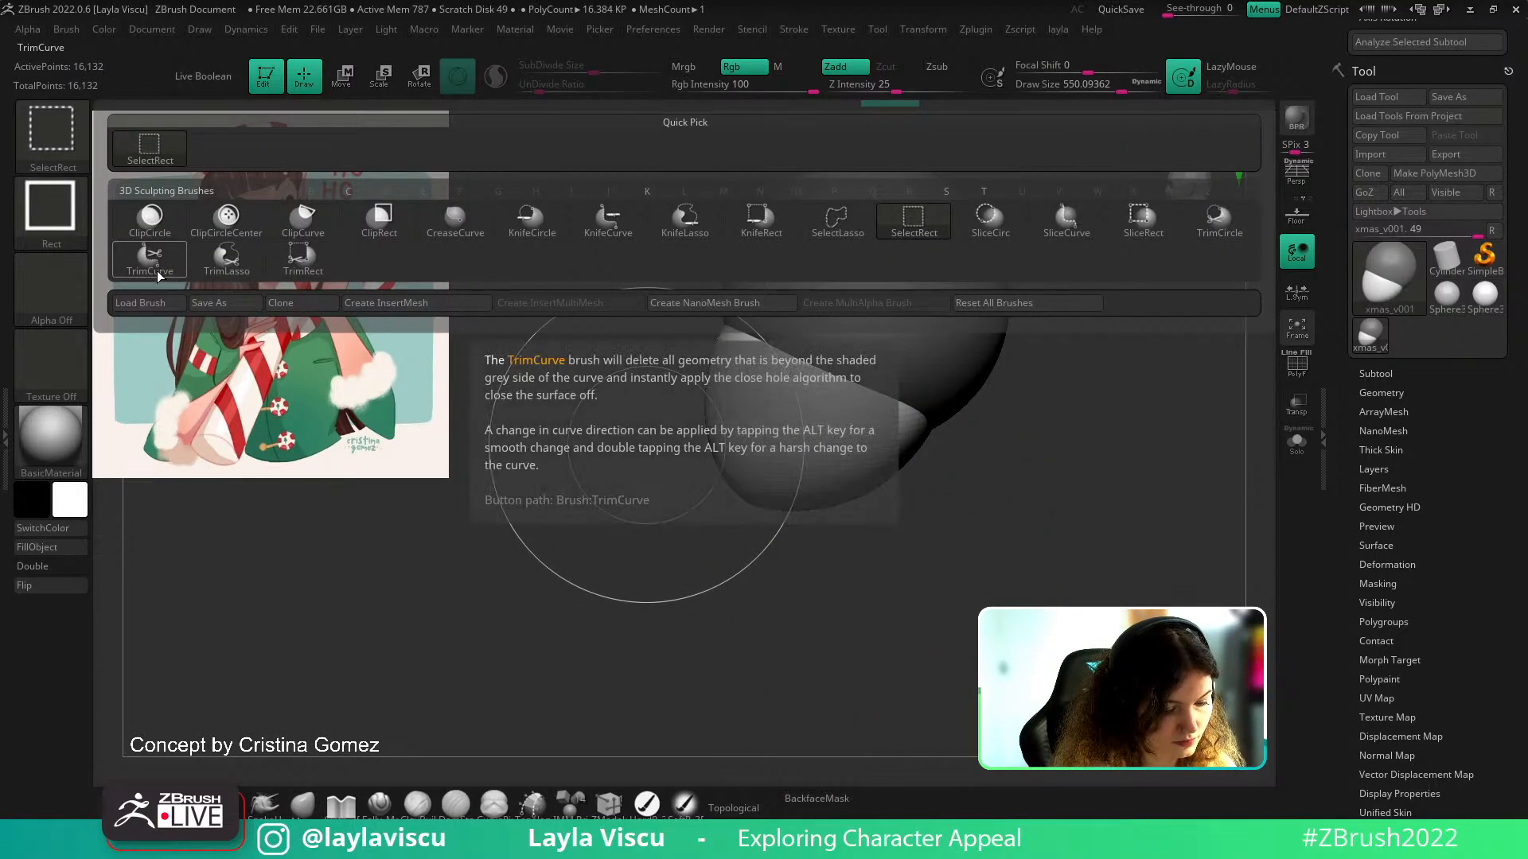
click(151, 259)
mouse_move(947, 452)
mouse_down()
mouse_move(682, 518)
mouse_move(620, 586)
mouse_move(1071, 464)
mouse_move(1101, 518)
mouse_move(1026, 557)
mouse_up()
key(shift+f)
key(ctrl+z)
Clip the underside of the jaw flat along a slanted line with the ClipCurve brush
ctrl+shift+click(59, 143)
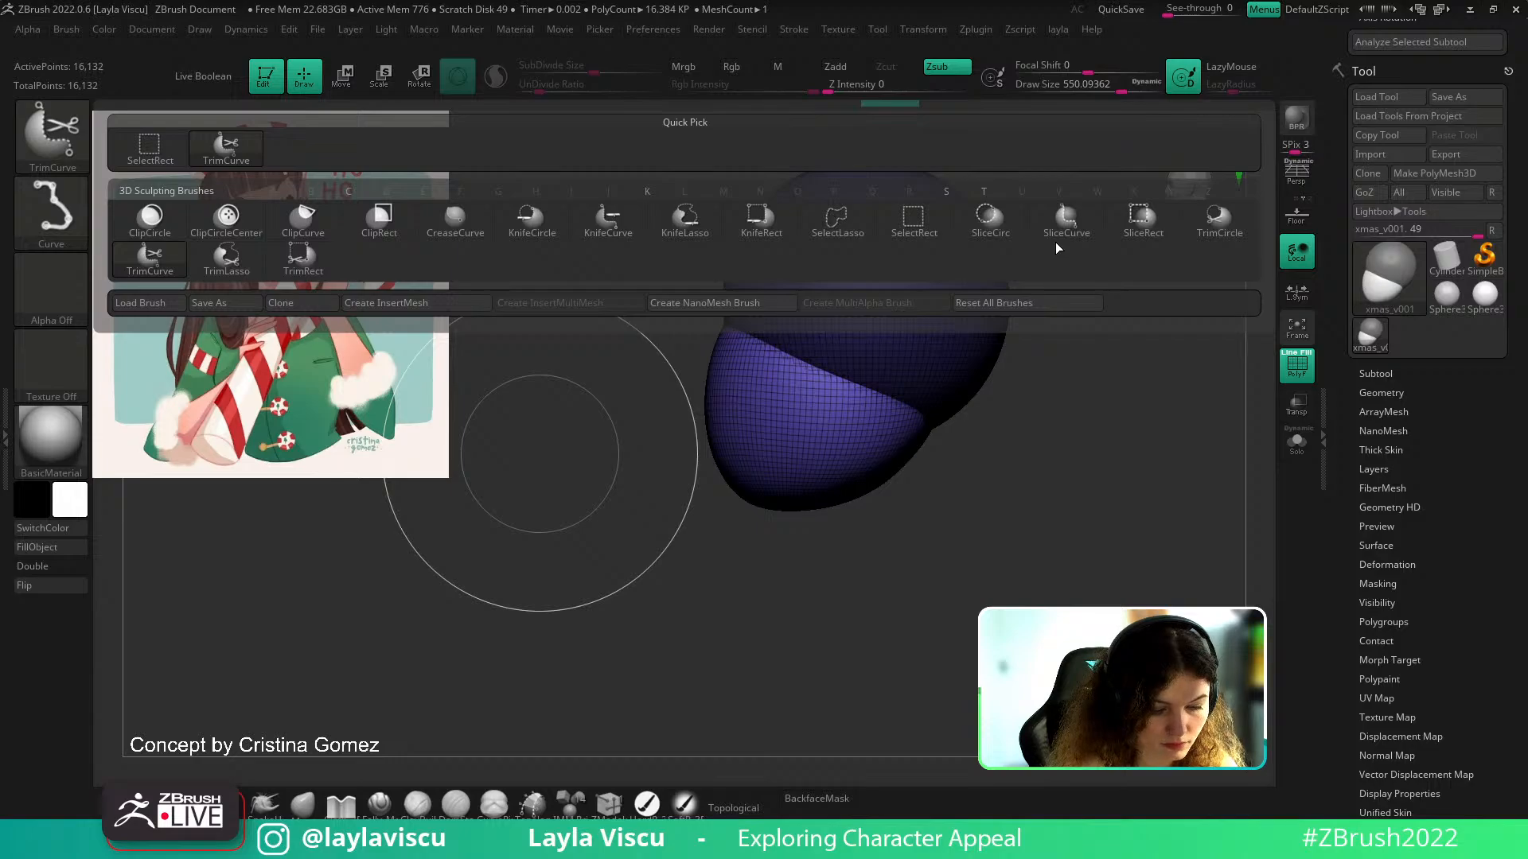
mouse_move(1062, 243)
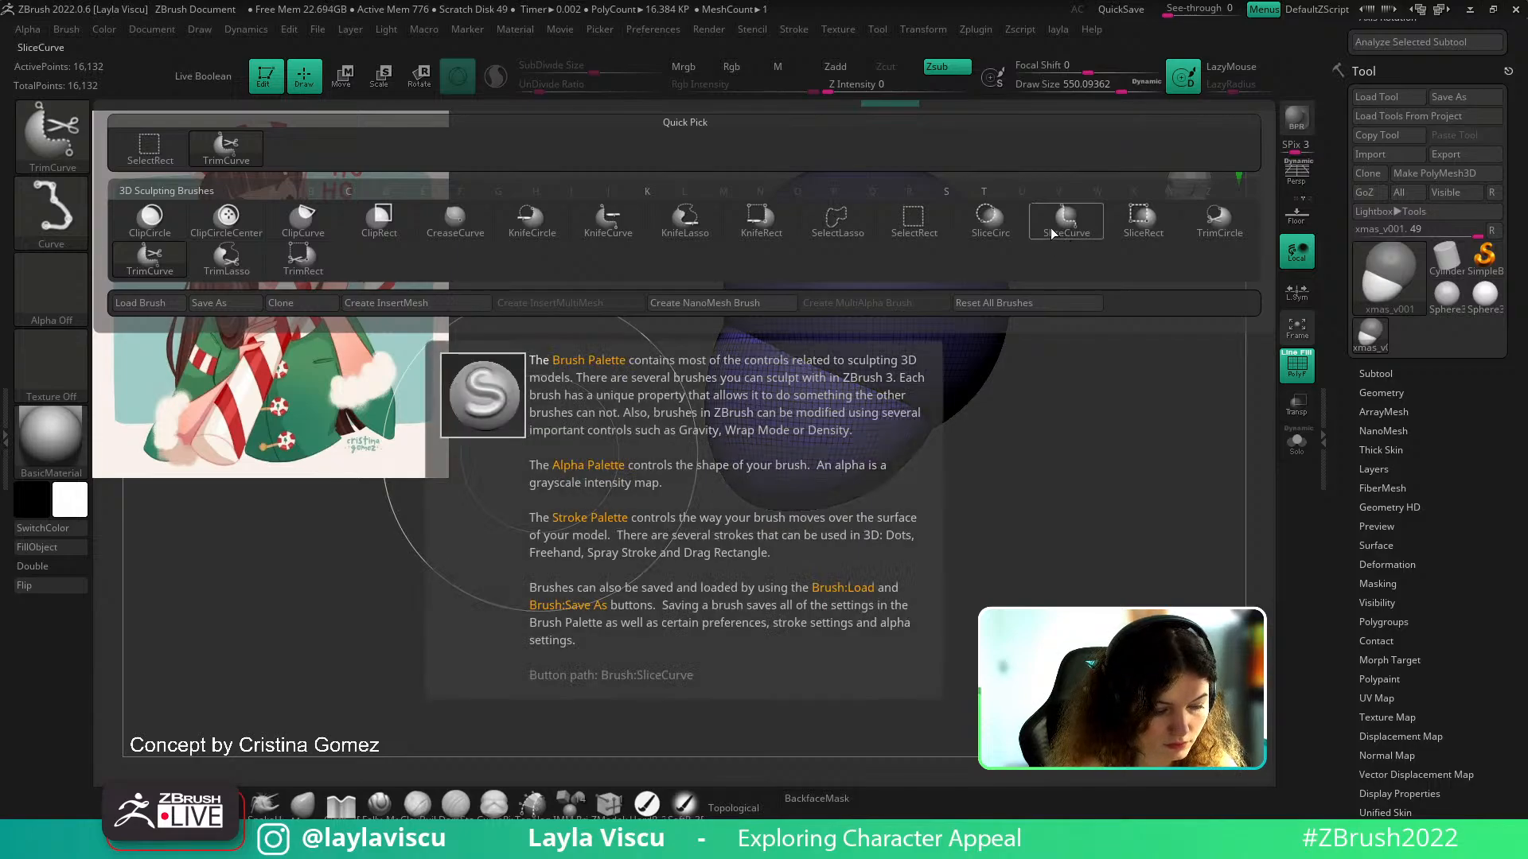
click(303, 223)
ctrl+shift+drag(1011, 434, 621, 539)
drag(729, 597, 1157, 522)
key(shift+f)
Adjust the clipped jaw's profile with the Move brush and the gizmo
ctrl+right_drag(1157, 522, 1034, 416)
drag(1034, 416, 1030, 440)
alt+right_drag(1029, 440, 1027, 496)
ctrl+right_drag(1026, 497, 874, 515)
click(303, 803)
drag(374, 668, 716, 603)
drag(1054, 550, 1055, 557)
key(w)
drag(929, 475, 923, 491)
key(q)
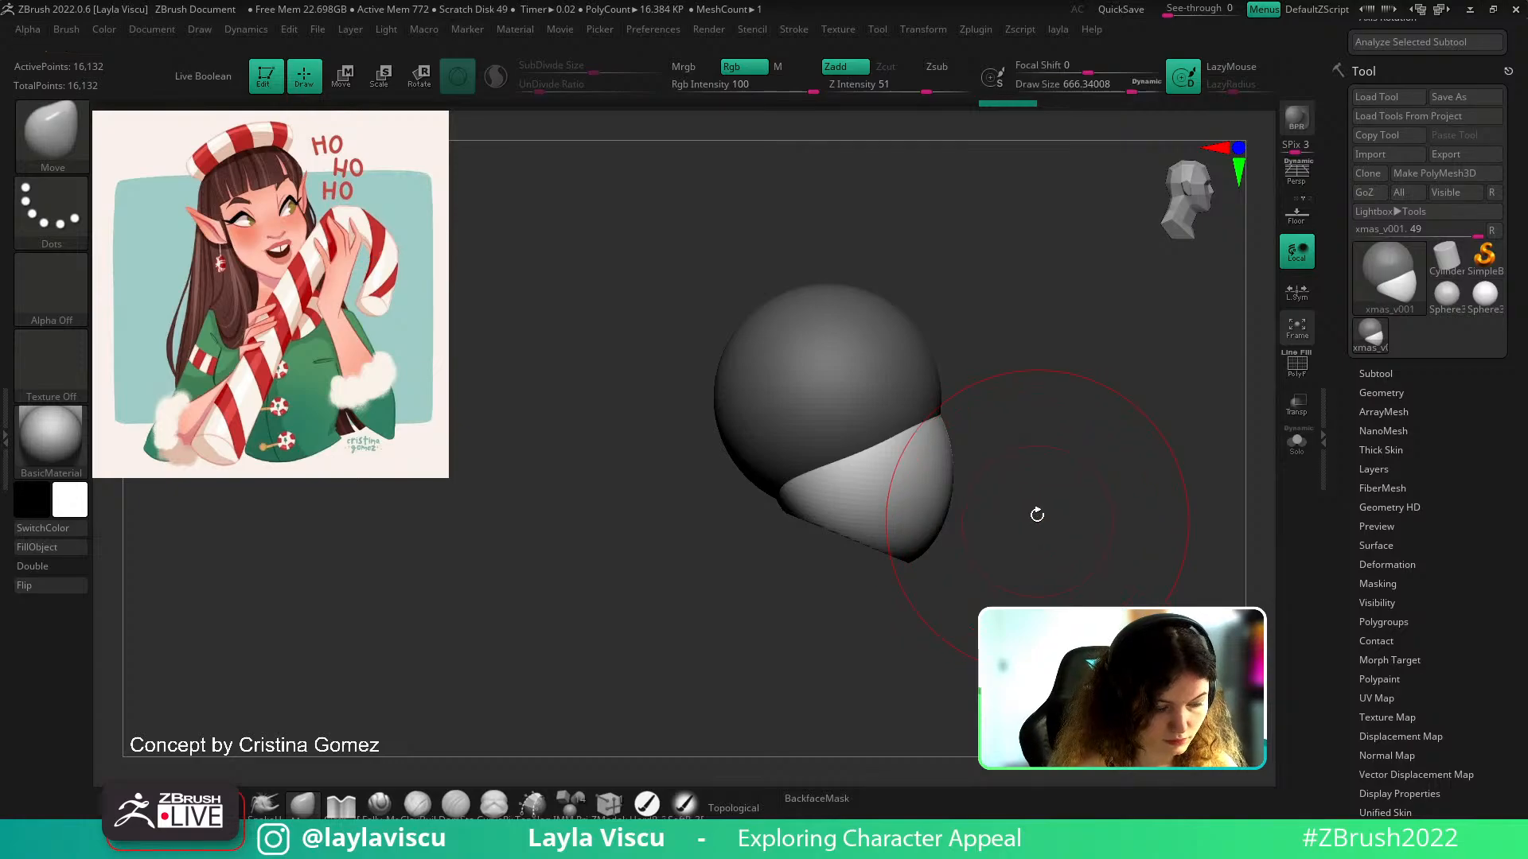
key(w)
drag(869, 366, 857, 369)
key(ctrl+z)
Clip the back of the jaw with near-vertical ClipCurve cuts
alt+click(887, 332)
mouse_move(757, 649)
ctrl+shift+mouse_down()
mouse_move(759, 364)
mouse_move(785, 366)
ctrl+shift+mouse_up()
drag(995, 448, 1026, 443)
ctrl+shift+drag(784, 612, 797, 293)
drag(1063, 413, 1157, 476)
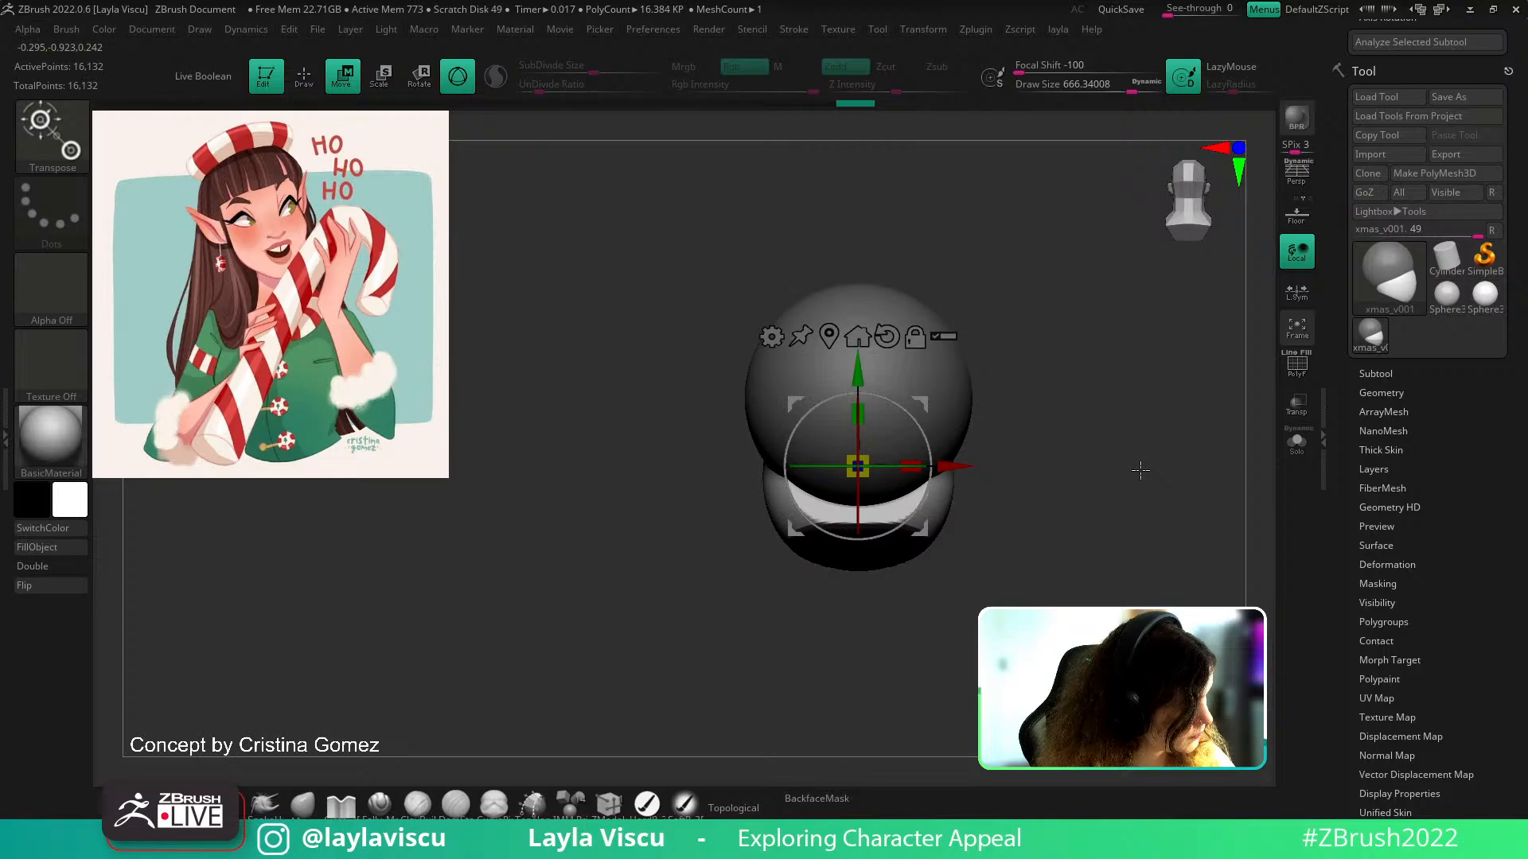
Examine the clipped jaw's underside and wireframe from behind, below and the front
key(b)
key(c)
key(b)
key(shift+f)
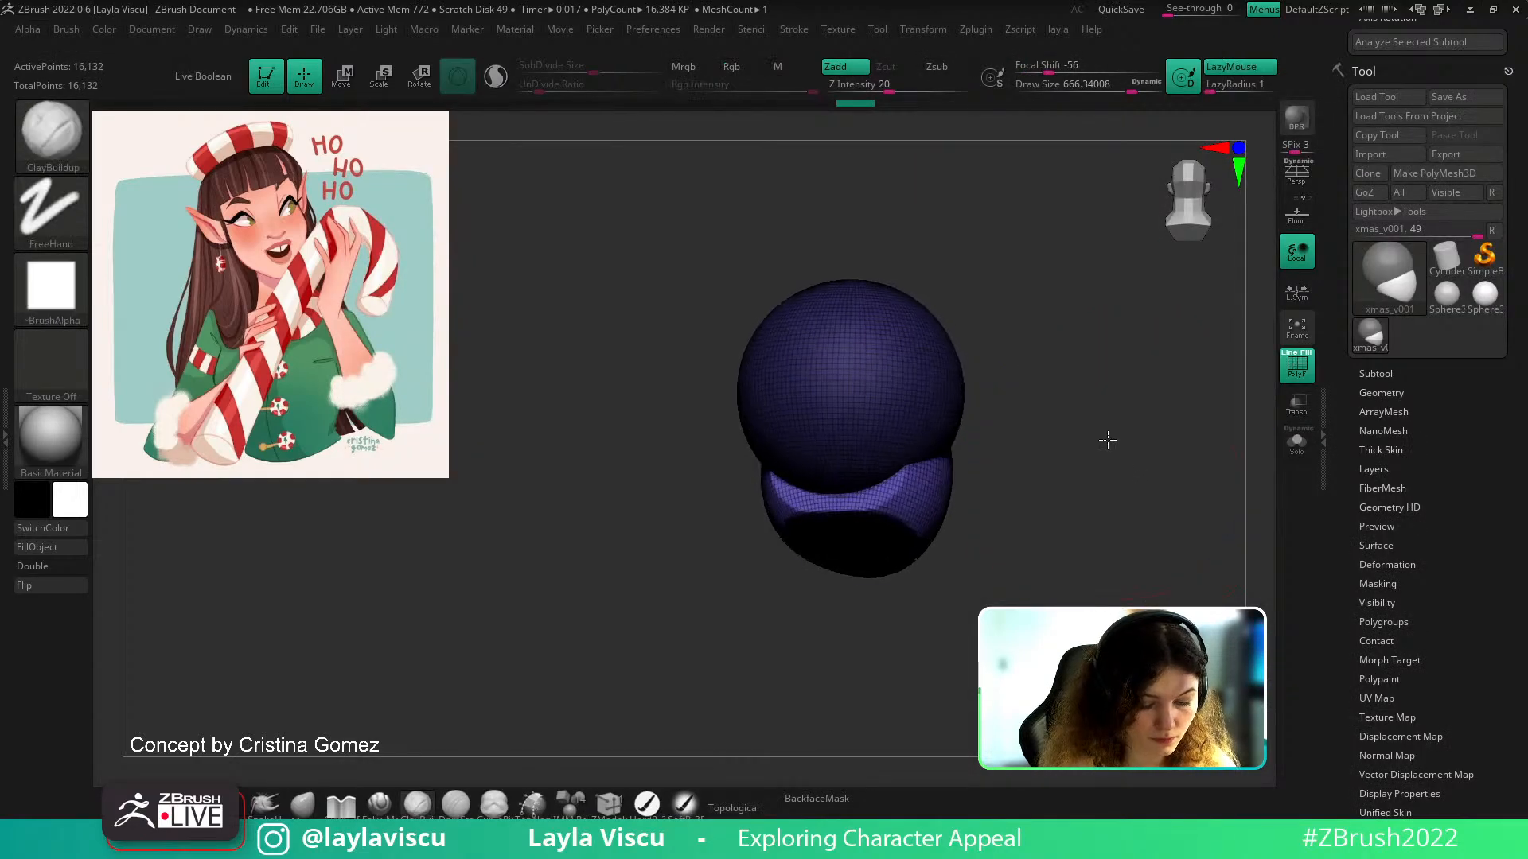
mouse_move(1004, 443)
mouse_down()
mouse_move(983, 466)
mouse_move(1006, 481)
mouse_move(1136, 495)
mouse_move(1195, 353)
mouse_move(892, 487)
mouse_up()
key(s)
key(space)
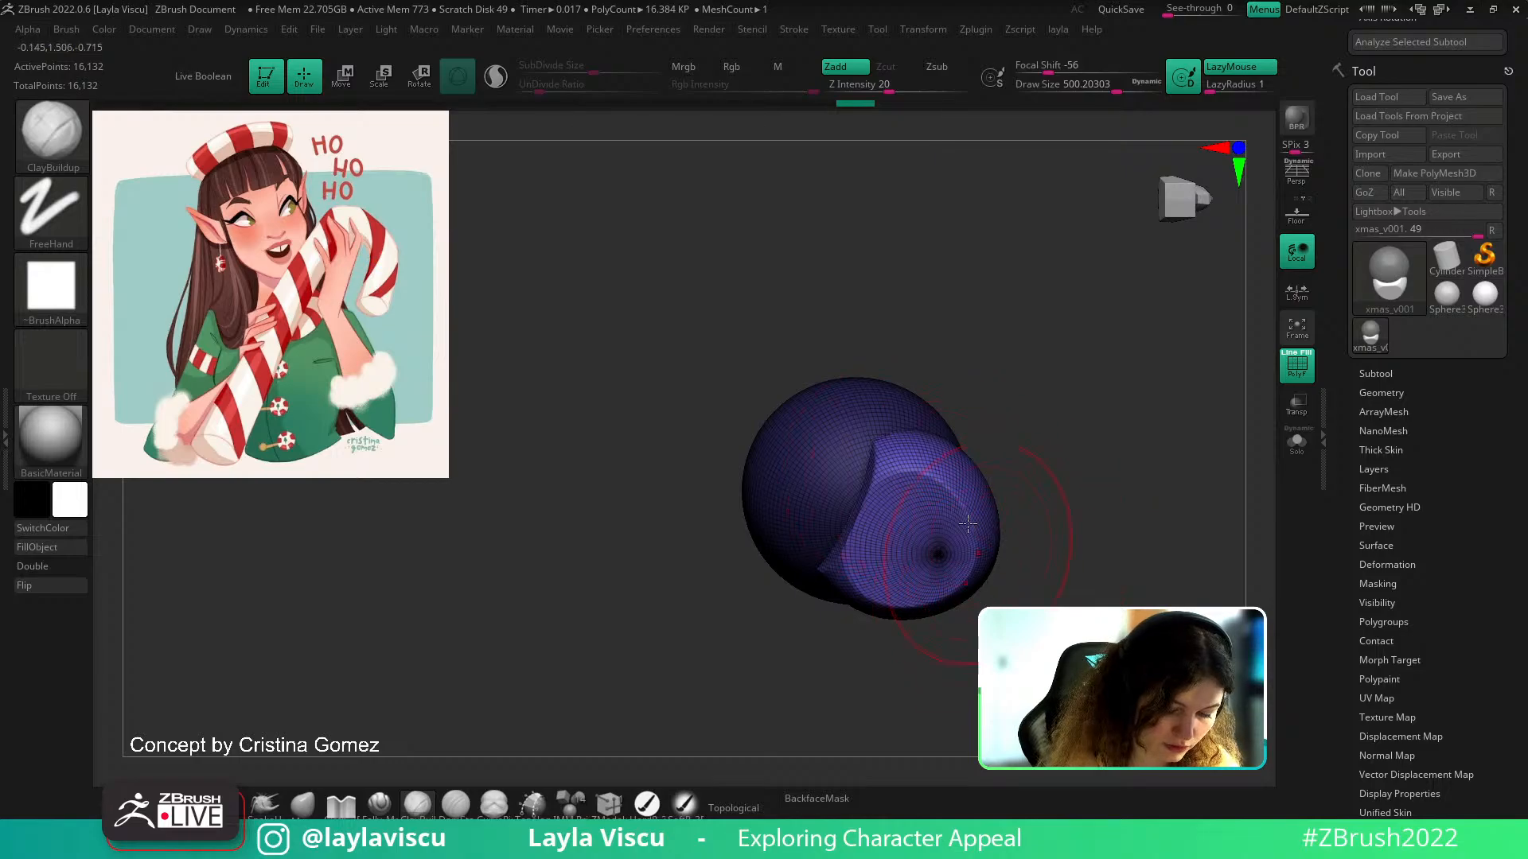
drag(1047, 476, 1043, 597)
key(shift+f)
drag(1132, 487, 962, 578)
key(s)
drag(1049, 516, 1019, 516)
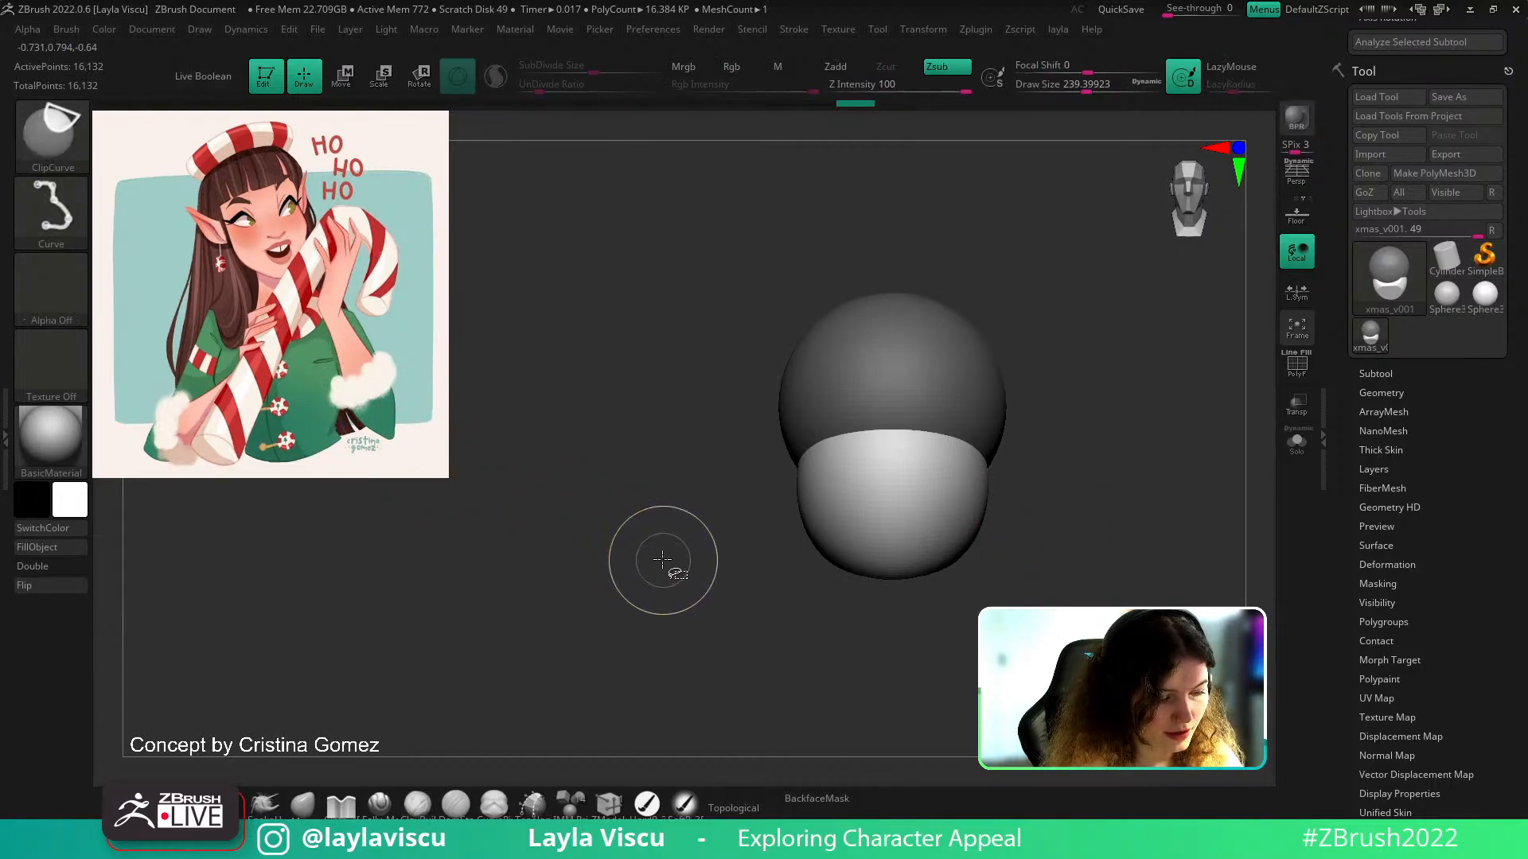
drag(682, 484, 1009, 455)
ctrl+right_drag(1009, 455, 948, 575)
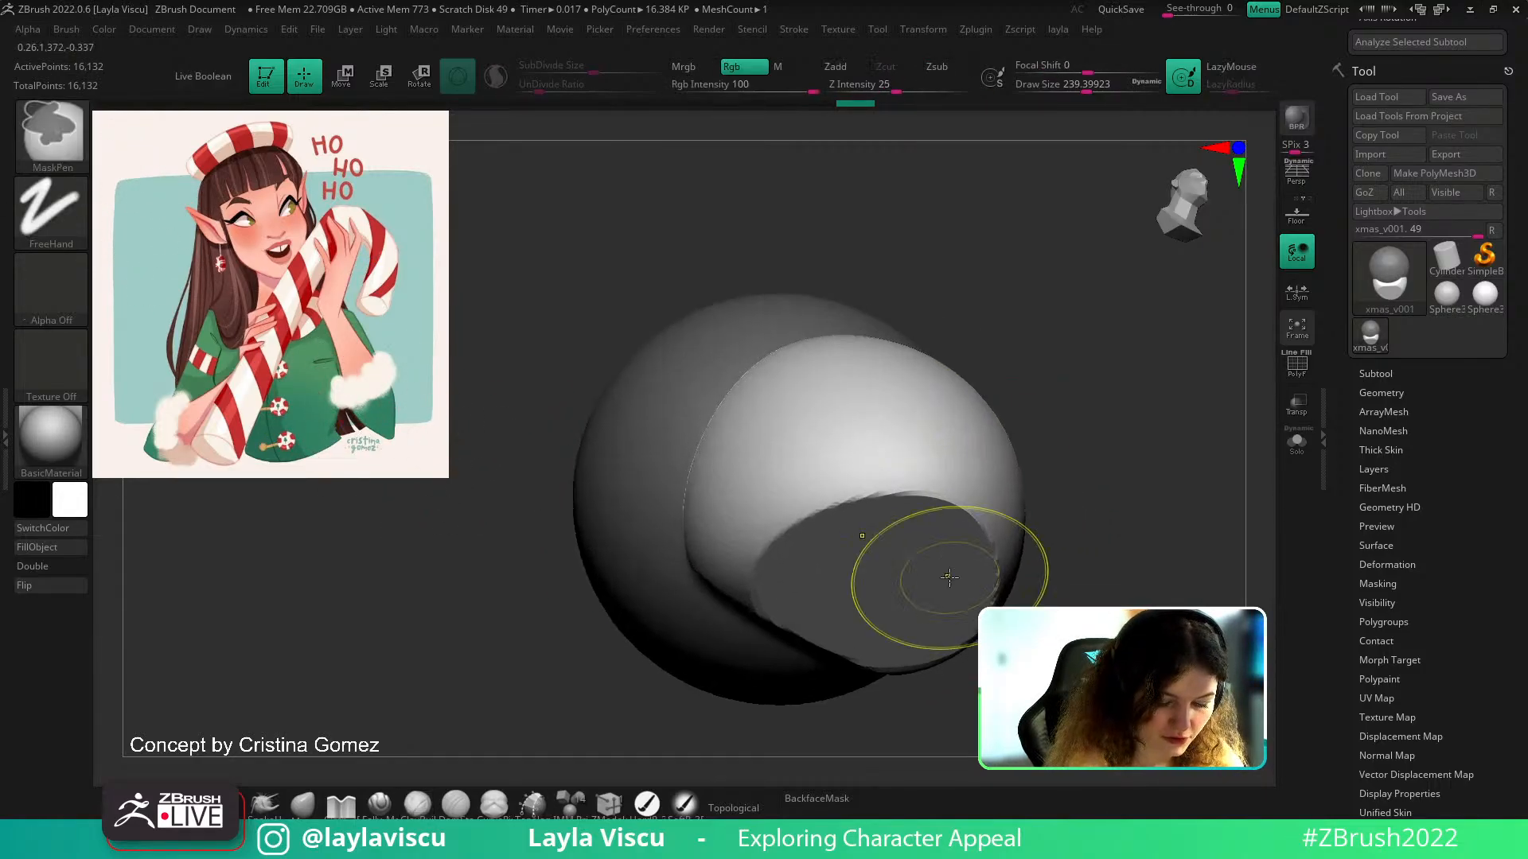
key(shift+f)
drag(1075, 550, 1077, 456)
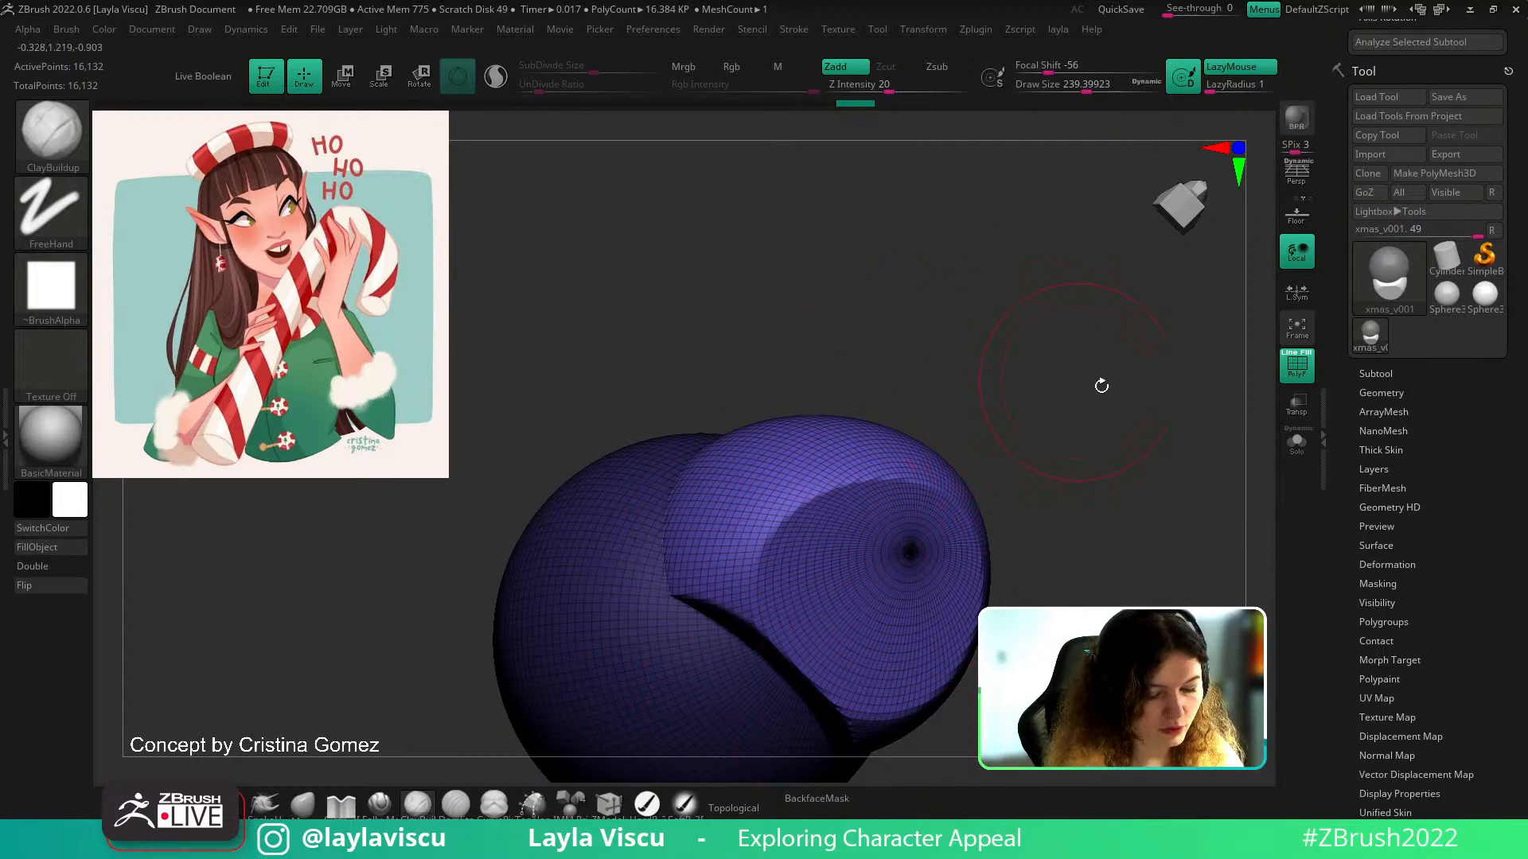
mouse_move(1078, 433)
mouse_down()
mouse_move(1016, 570)
mouse_move(1022, 557)
mouse_move(898, 616)
mouse_up()
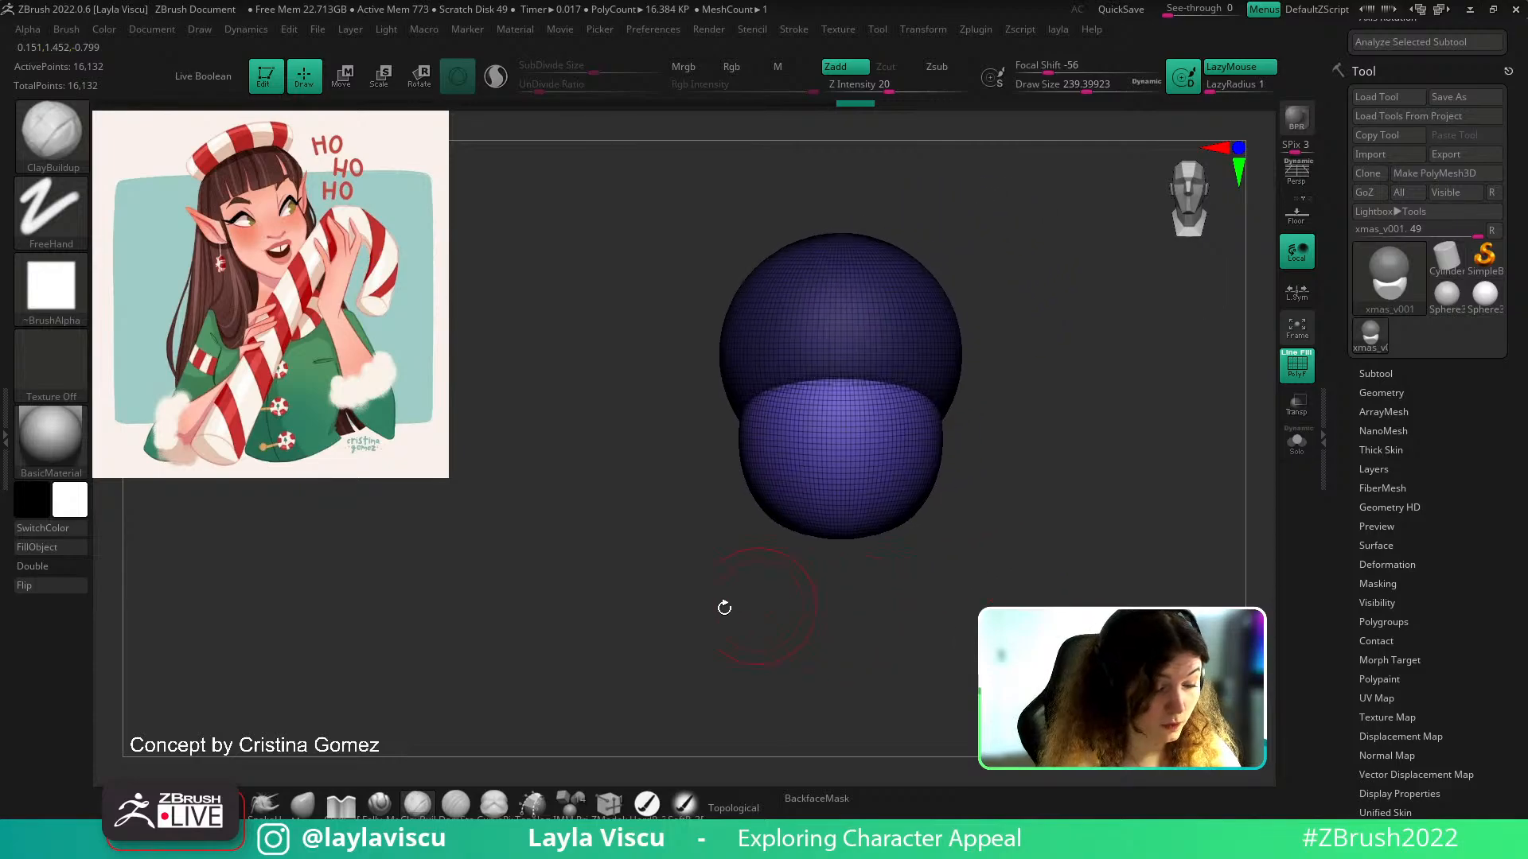
Push the sides of the lower jaw inward with the Move brush at a draw size of about 445, and hide the wireframe
click(303, 805)
key(s)
drag(927, 410, 950, 412)
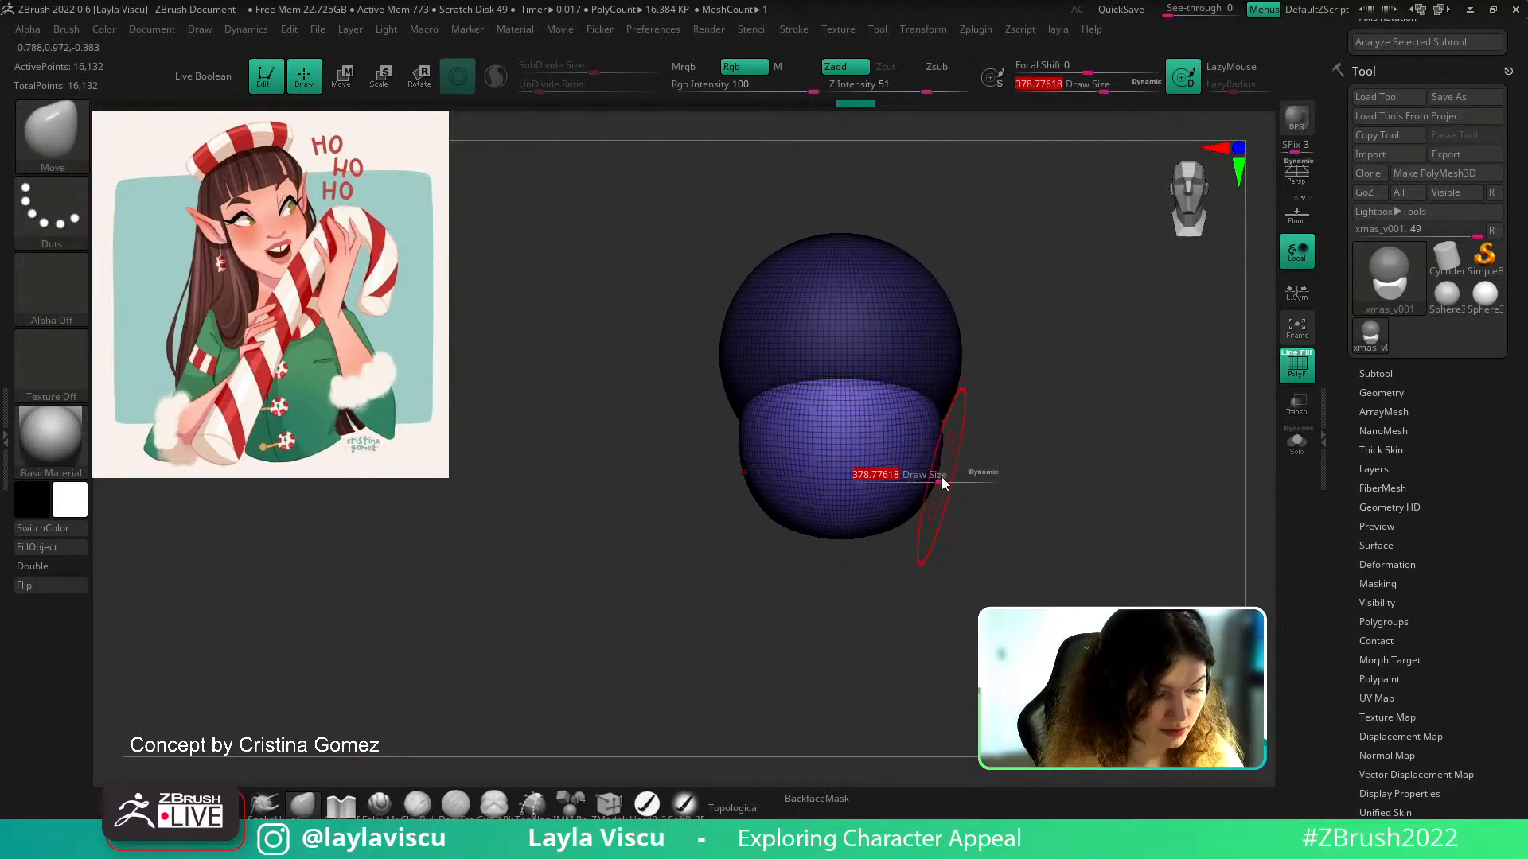
drag(925, 501, 910, 497)
key(shift+f)
ctrl+right_drag(1005, 457, 1006, 411)
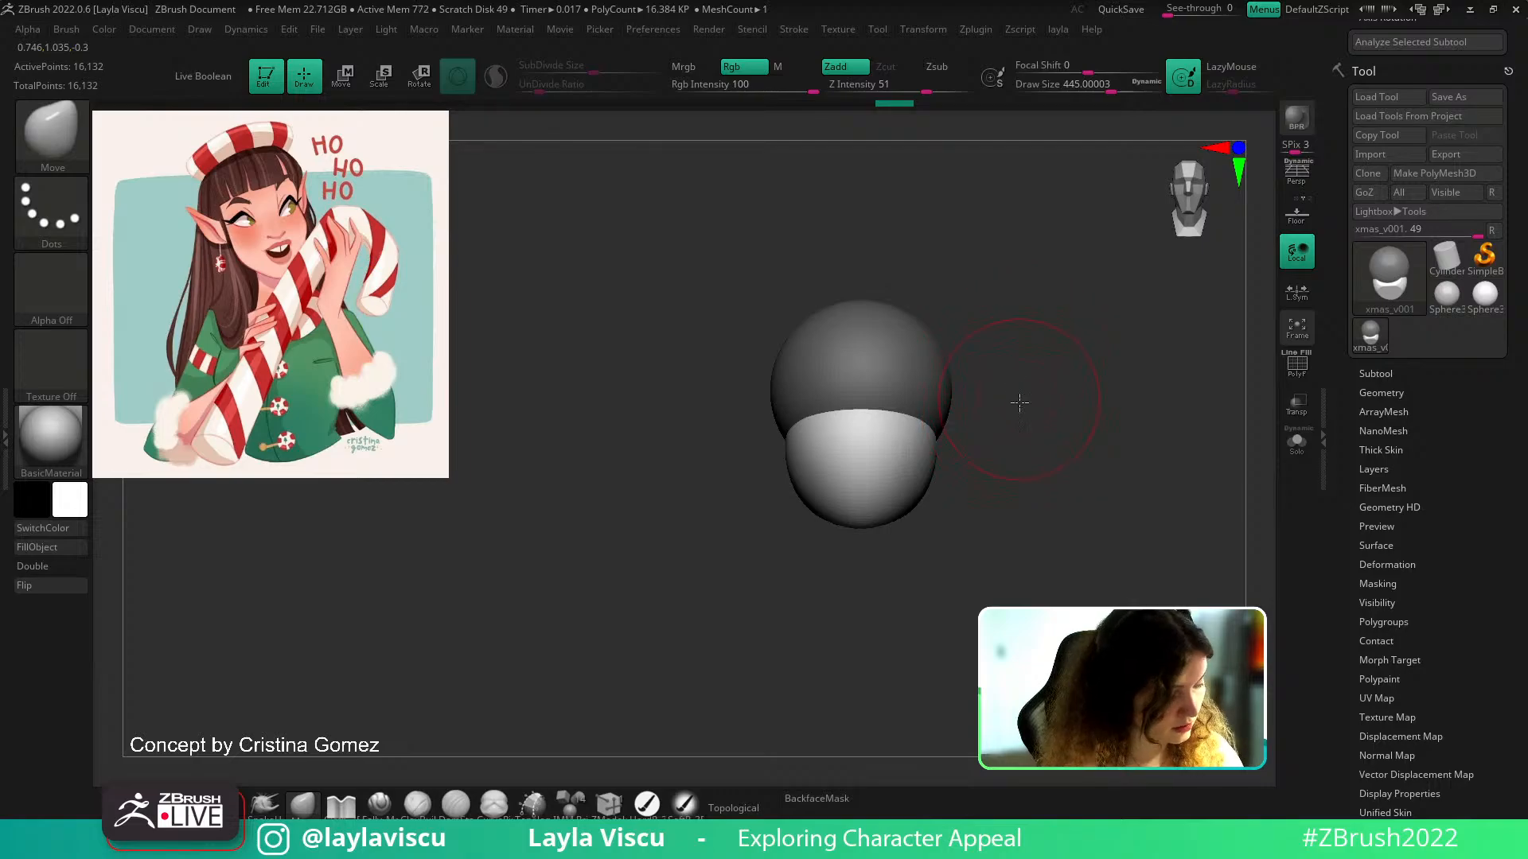
Invert the mask to free the cranium and flatten its sides with the hPolish brush at a draw size of about 445
key(b)
key(h)
key(p)
mouse_move(1026, 412)
mouse_down()
mouse_move(952, 390)
mouse_move(969, 374)
mouse_move(1080, 423)
mouse_move(949, 423)
mouse_move(1065, 434)
mouse_move(970, 390)
mouse_move(1022, 462)
mouse_up()
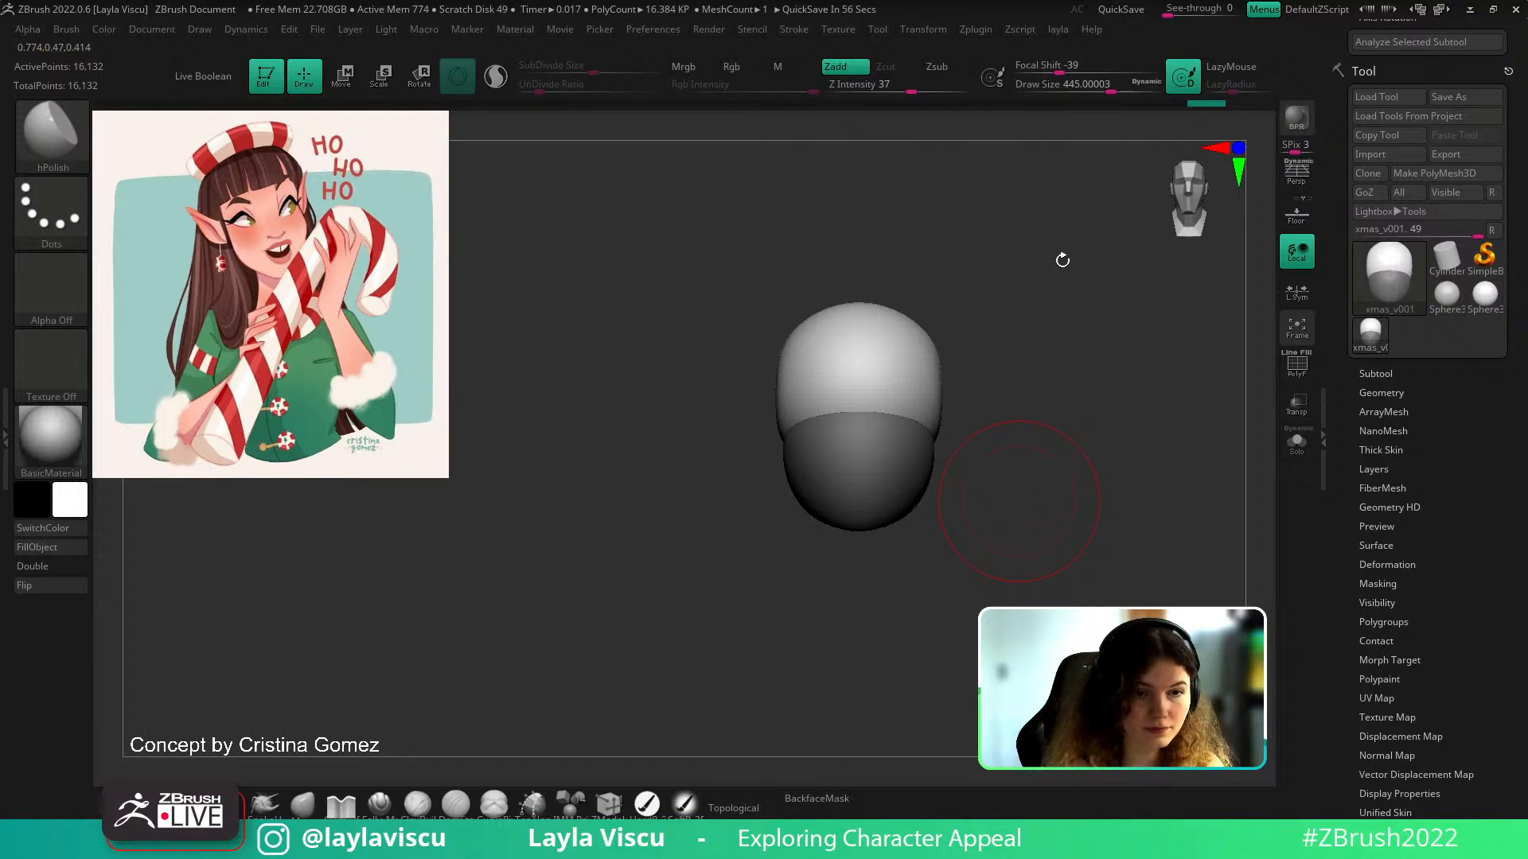
drag(1068, 374, 1046, 414)
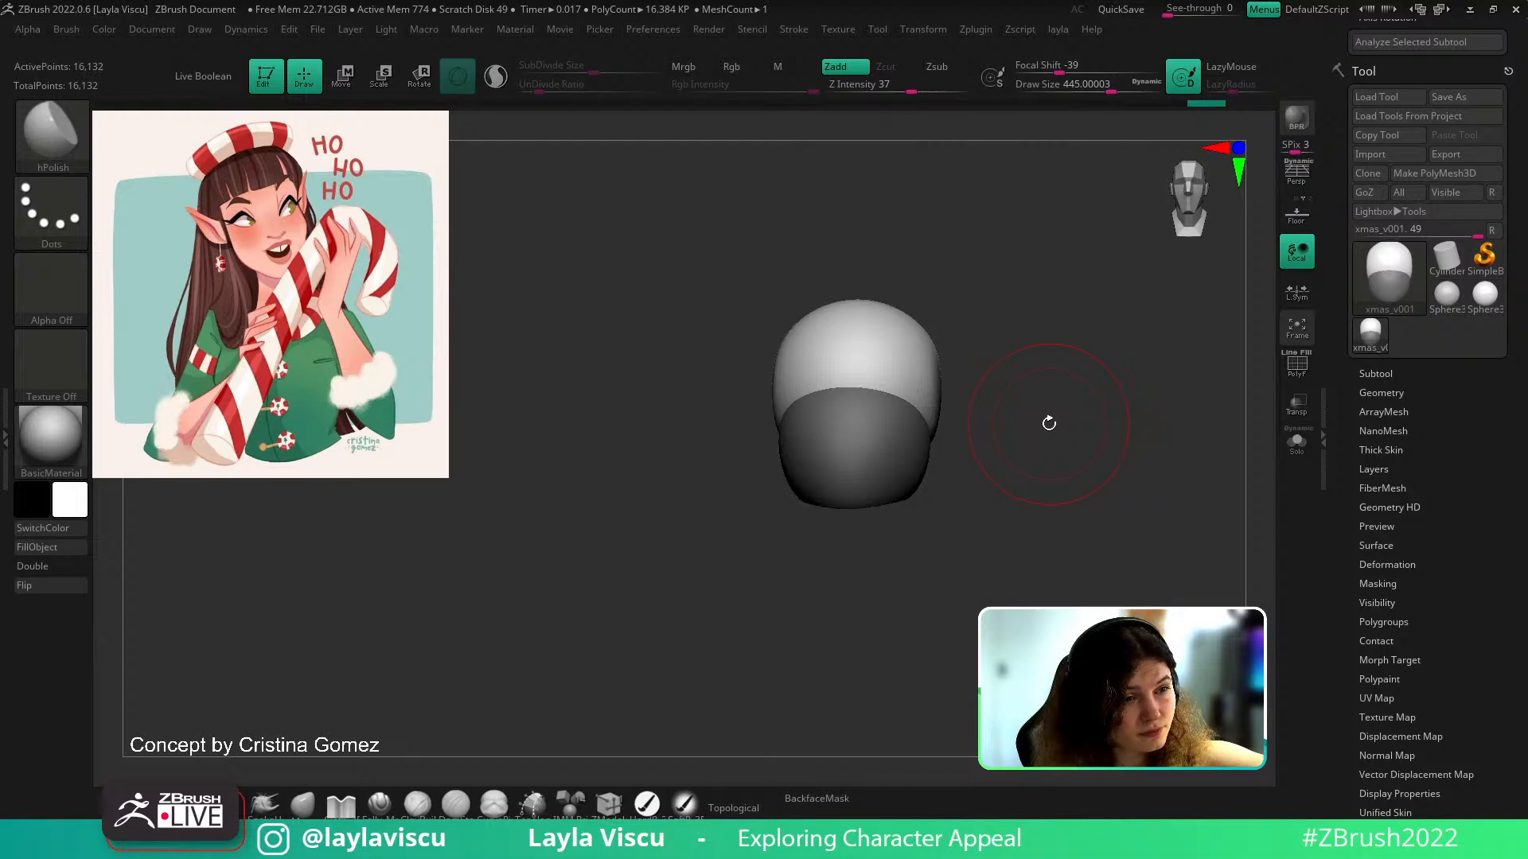
shift+drag(1039, 384, 1027, 450)
ctrl+right_drag(1027, 450, 938, 477)
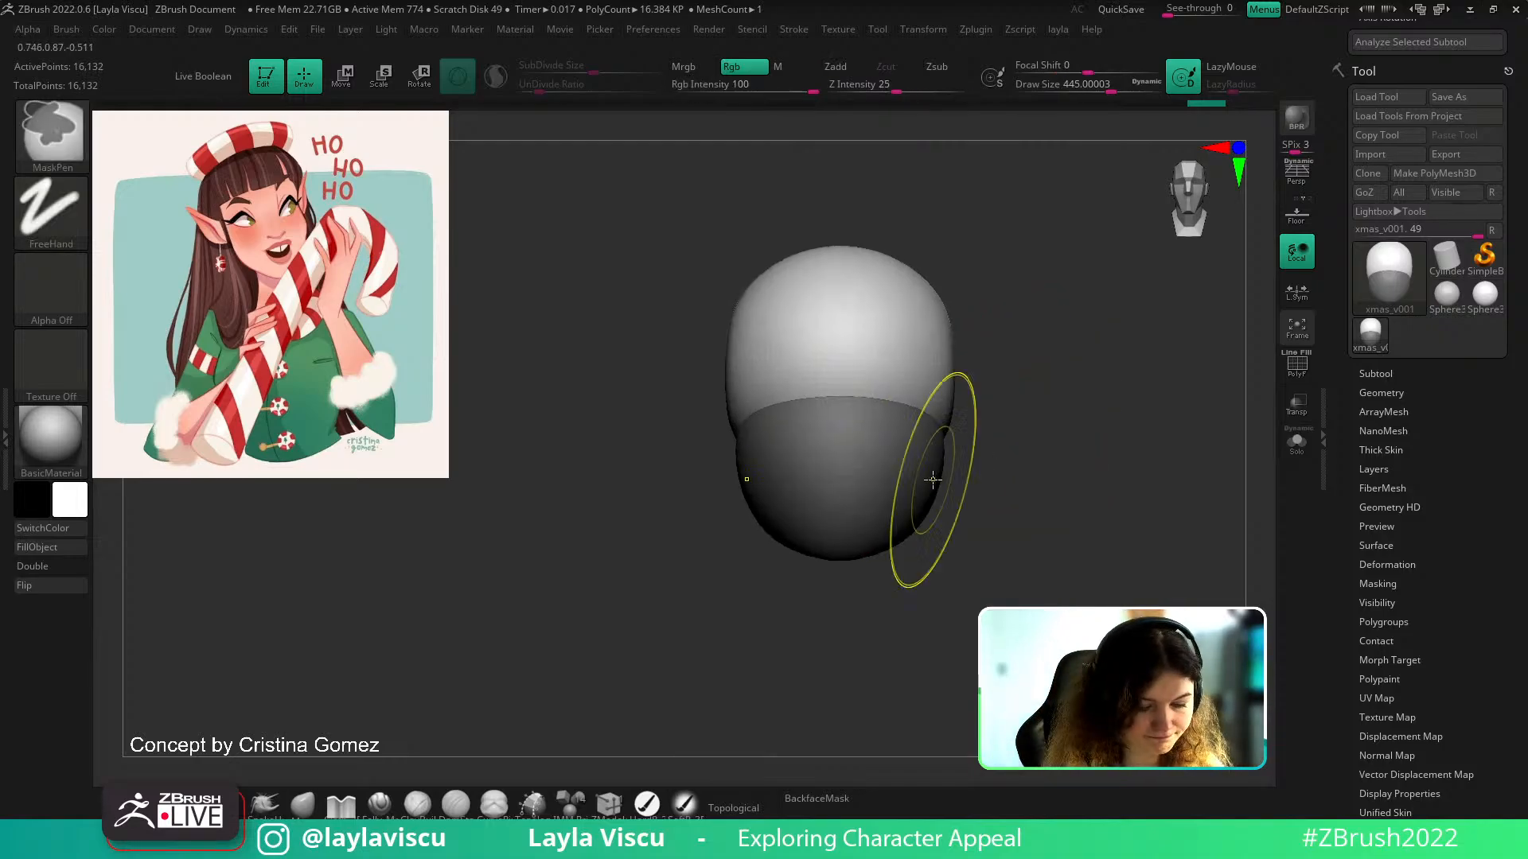
Continue flattening the cranium's sides with the hPolish brush at draw sizes of about 286 and 318
key(s)
drag(999, 447, 999, 459)
key(s)
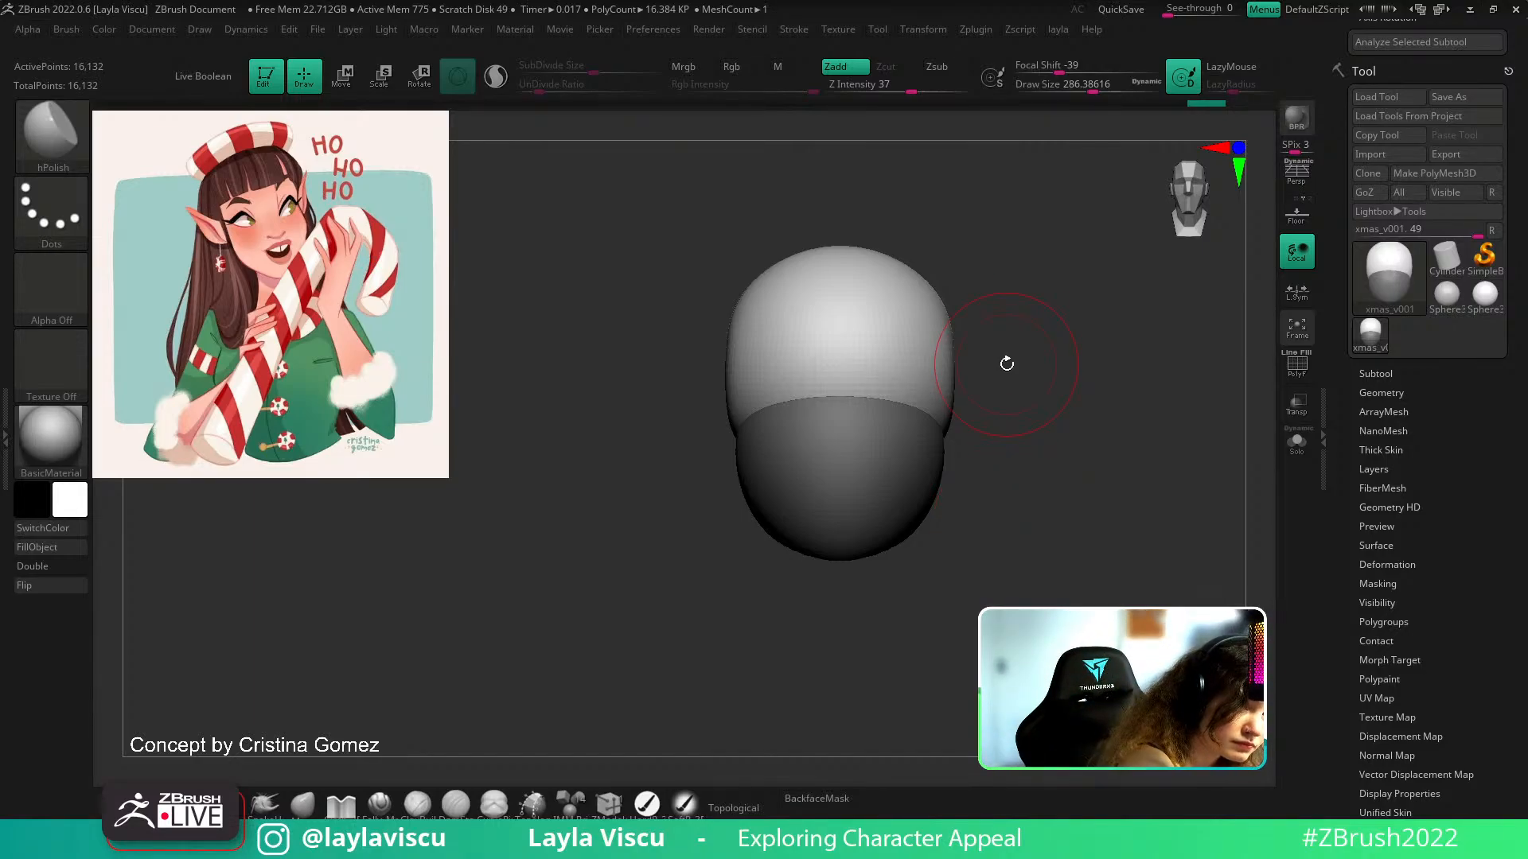
mouse_move(1037, 404)
mouse_down()
mouse_move(1027, 451)
mouse_move(983, 445)
mouse_up()
key(s)
click(1017, 445)
key(s)
click(1002, 414)
drag(1099, 422, 1136, 424)
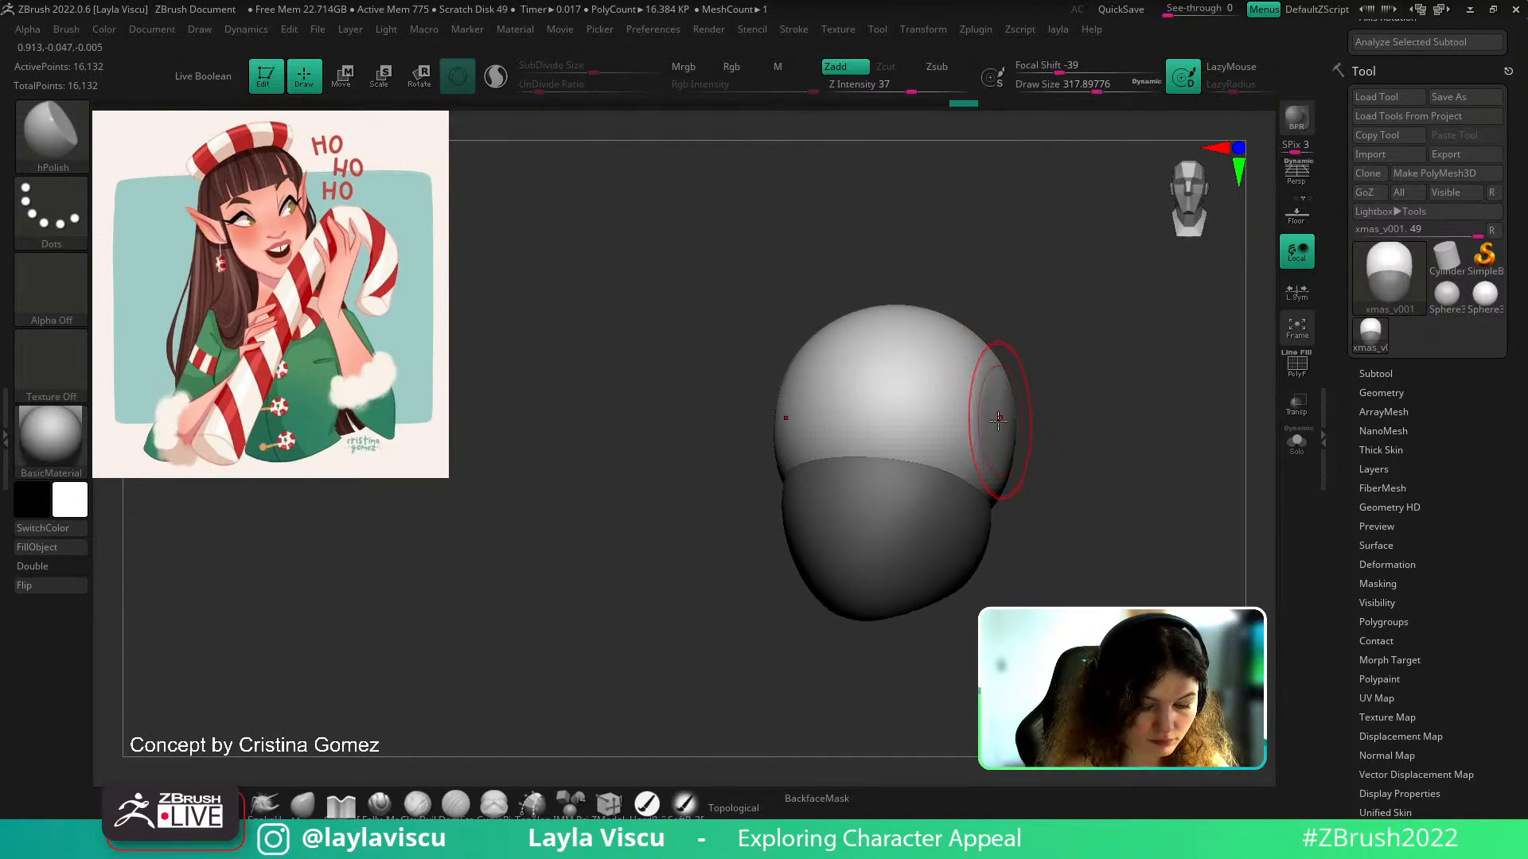
shift+drag(1068, 464, 1088, 518)
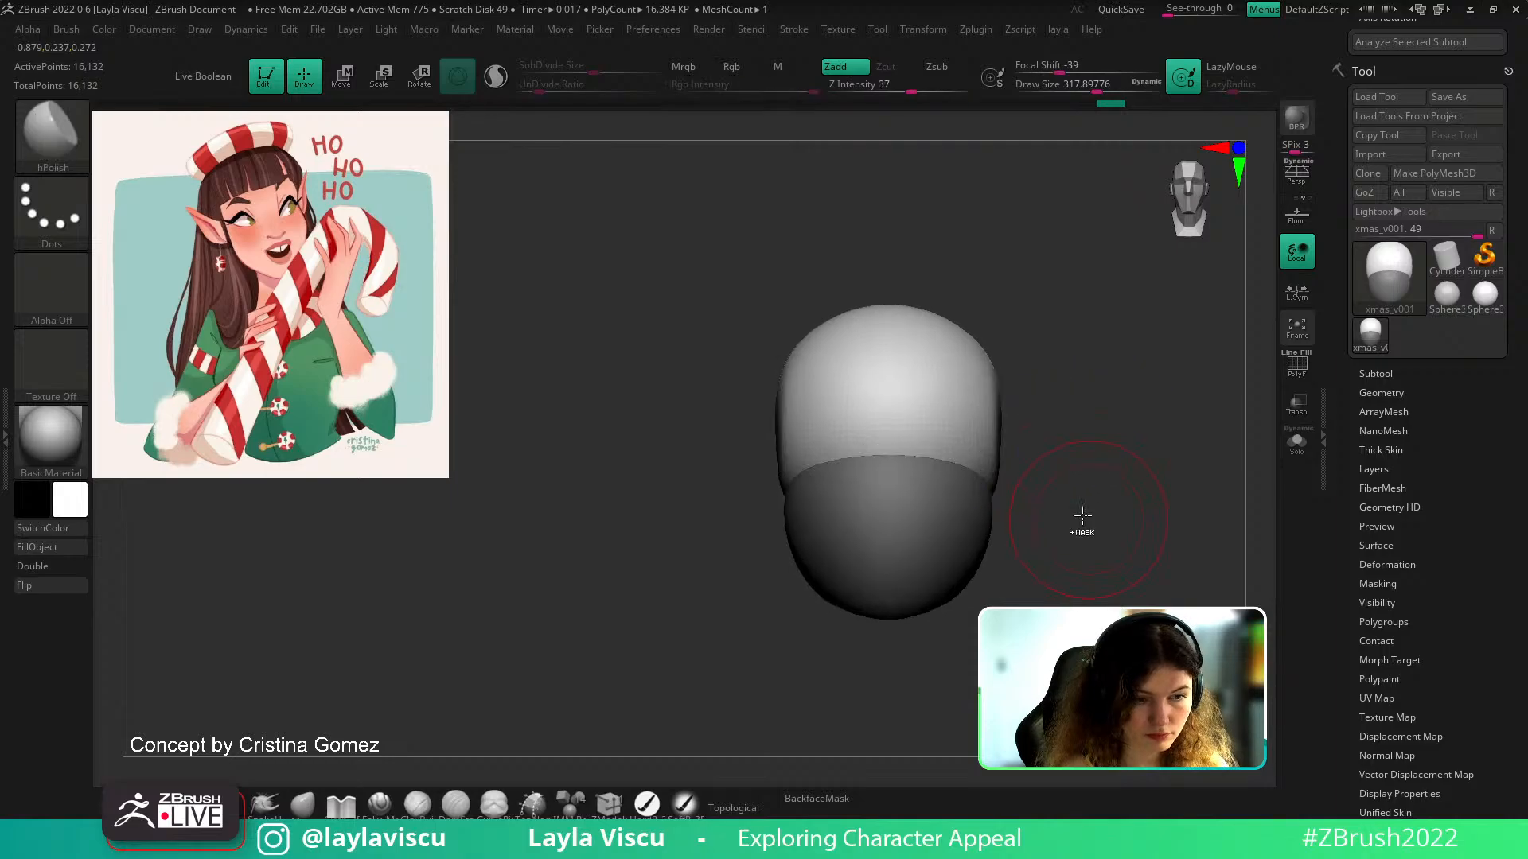
Free the jaw by inverting the mask and push its front profile back with the Move brush at a draw size of about 484
ctrl+right_drag(1087, 518, 1067, 467)
alt+drag(1067, 467, 1026, 486)
key(b)
key(m)
key(v)
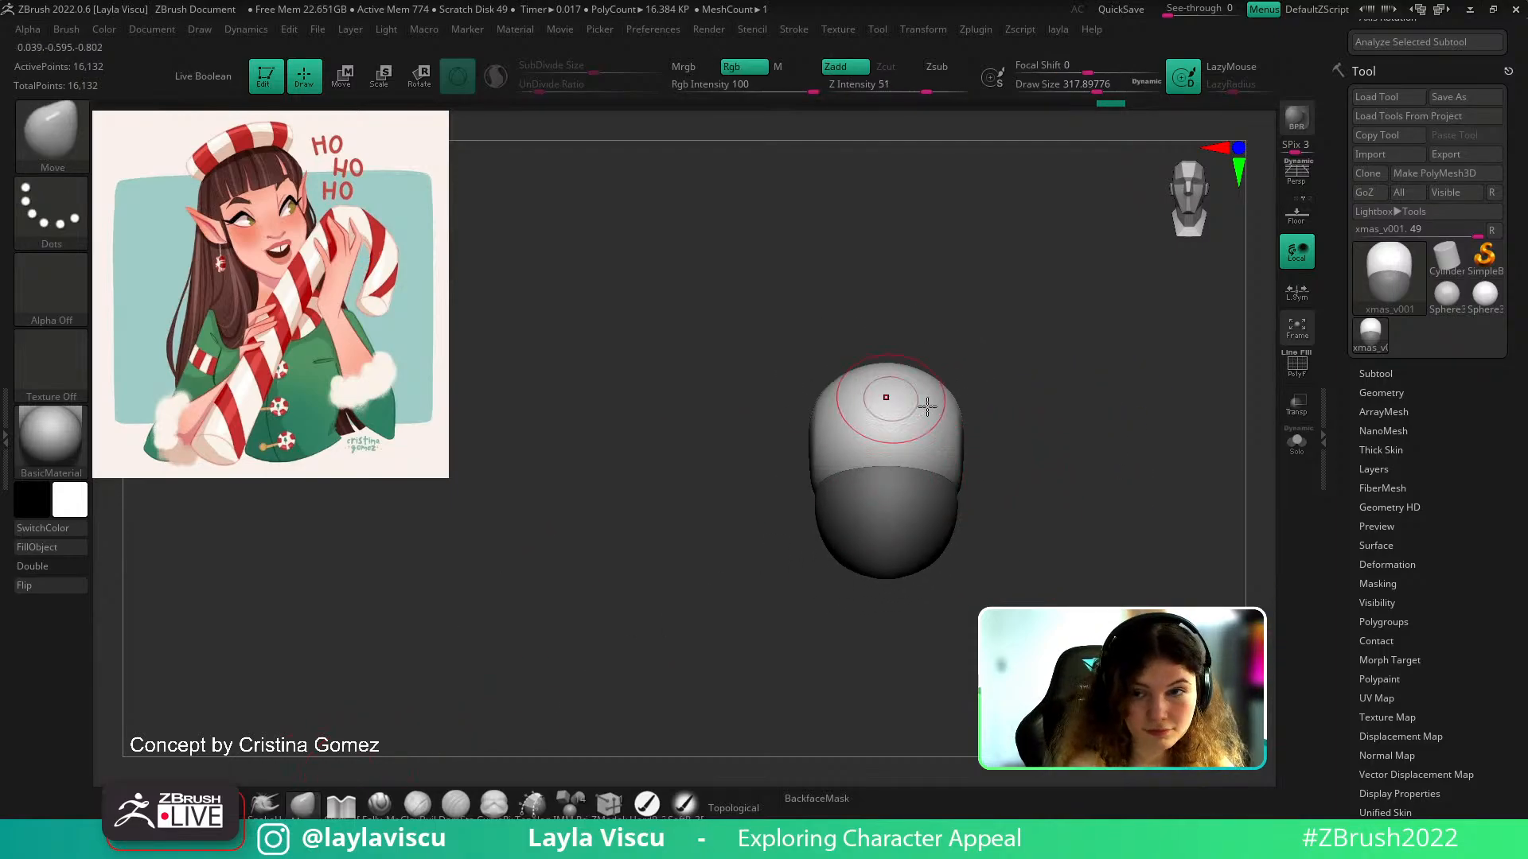
ctrl+right_drag(1024, 399, 951, 592)
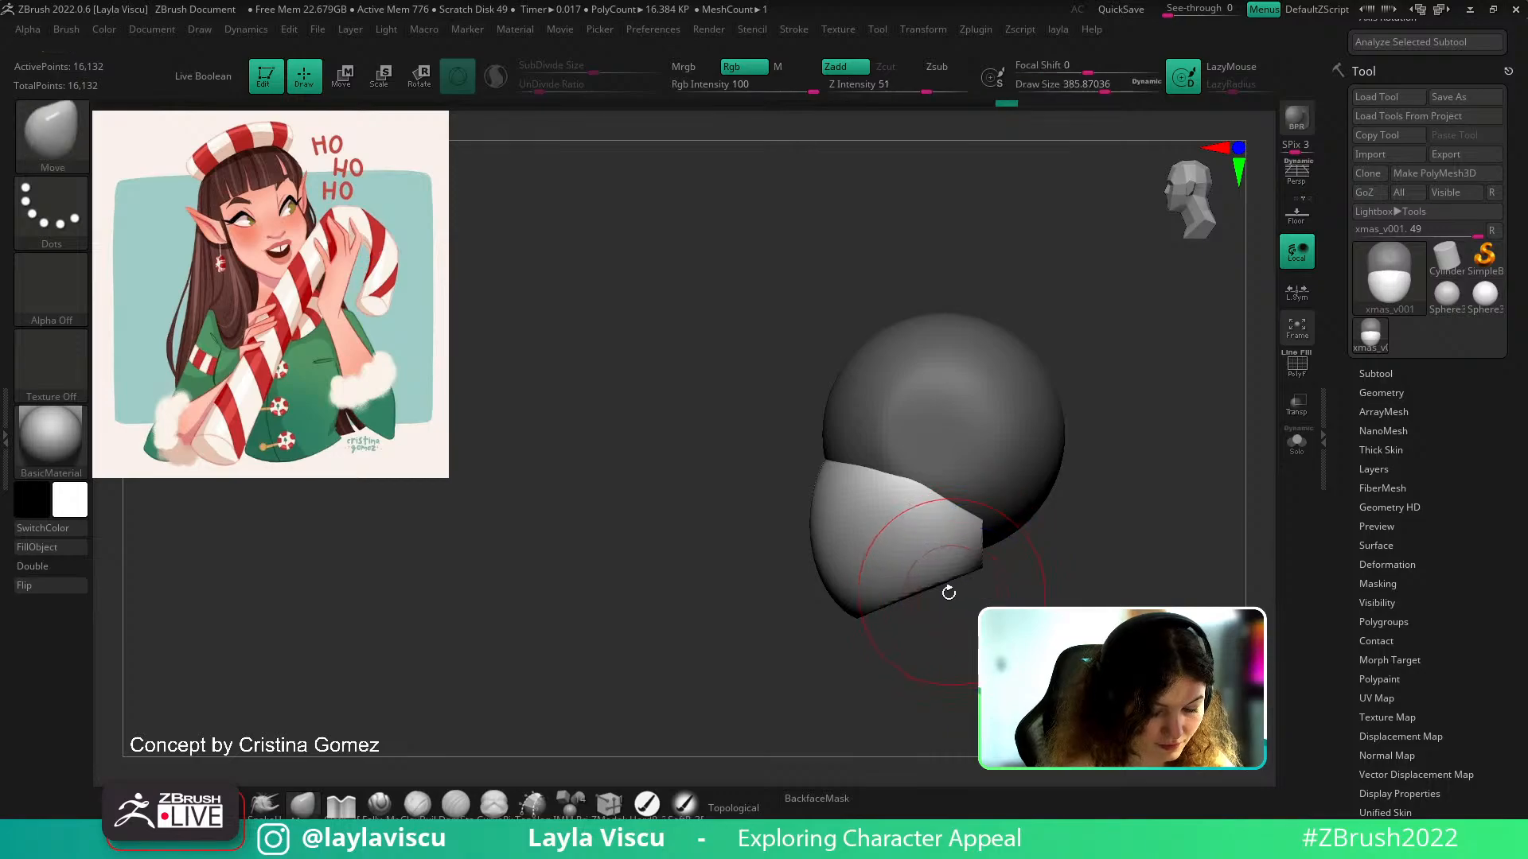
right_drag(942, 655, 917, 592)
shift+drag(918, 604, 933, 624)
mouse_move(933, 625)
right_down()
mouse_move(839, 573)
mouse_move(1070, 646)
right_up()
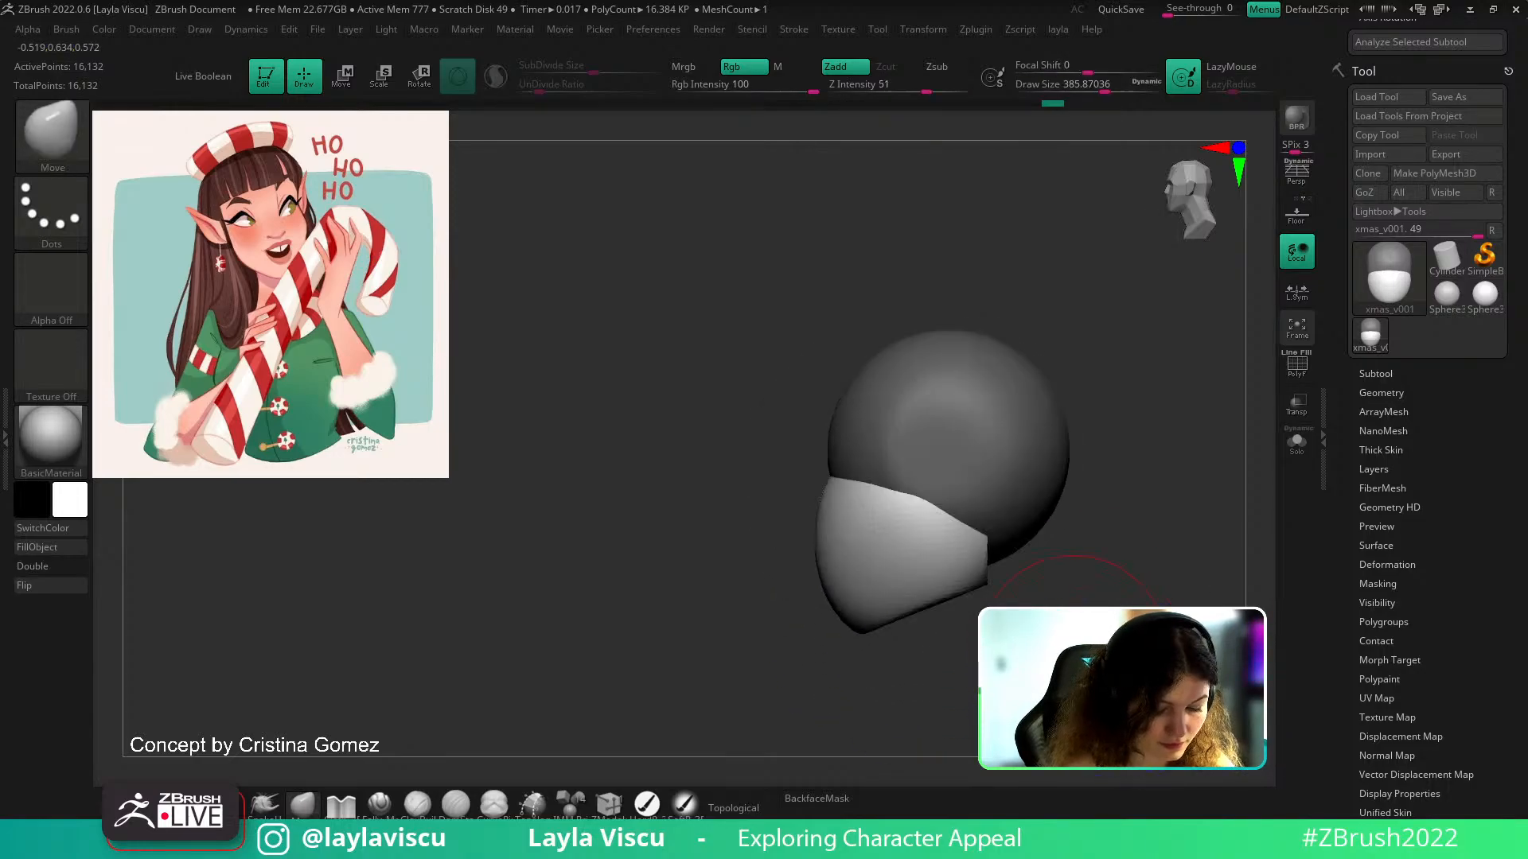
key(])
drag(819, 552, 833, 553)
mouse_move(862, 622)
mouse_down()
mouse_move(839, 637)
mouse_move(860, 636)
mouse_up()
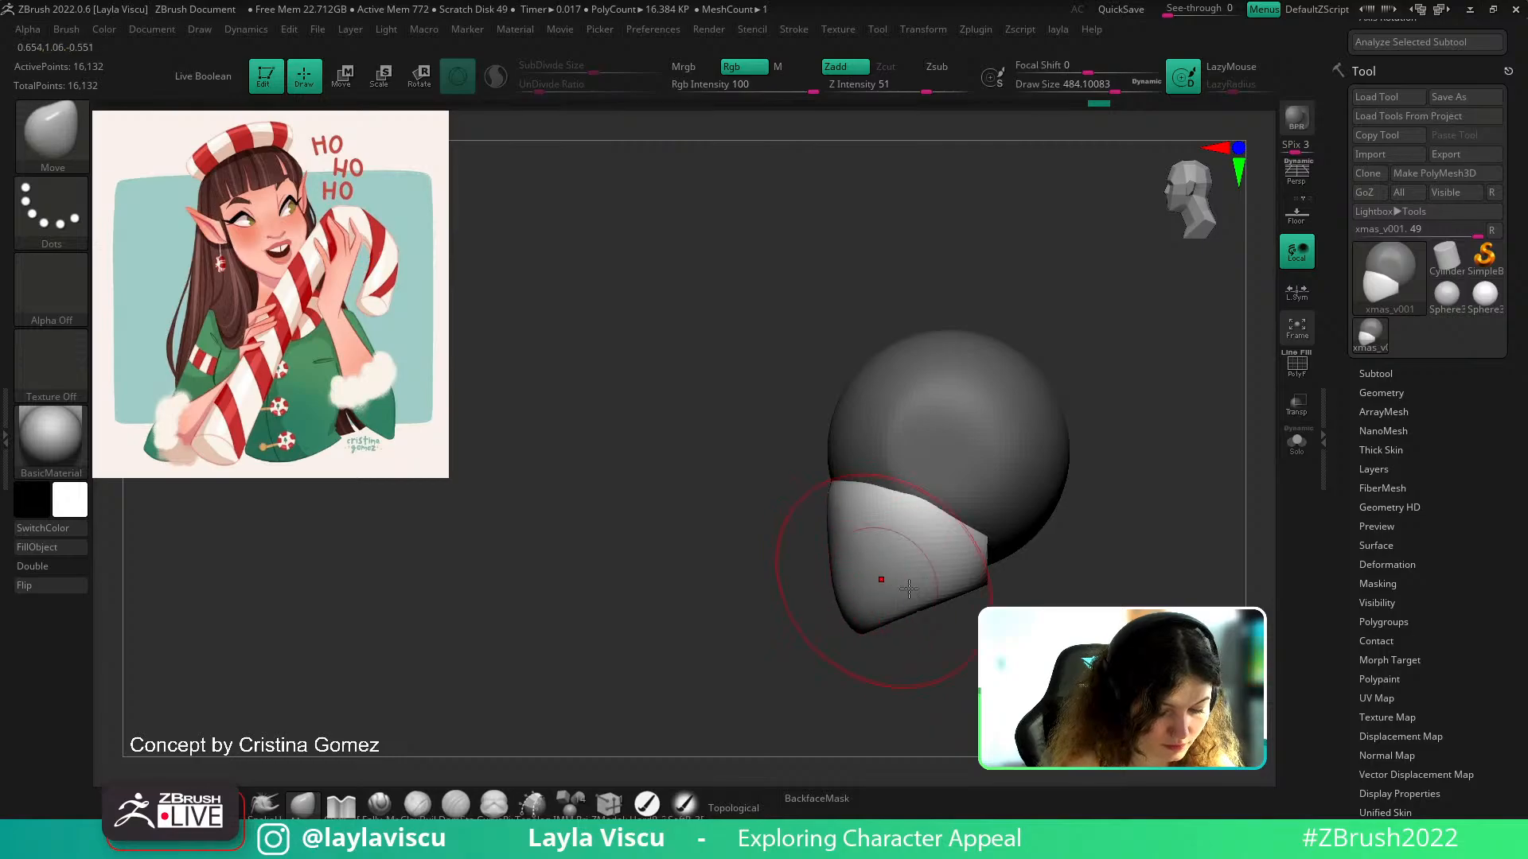
Try a horizontal mouth crease across the front of the jaw with the CurvePinch brush and reduce its draw size to about 90
shift+right_drag(891, 584, 1016, 614)
key(s)
click(952, 600)
key(b)
key(c)
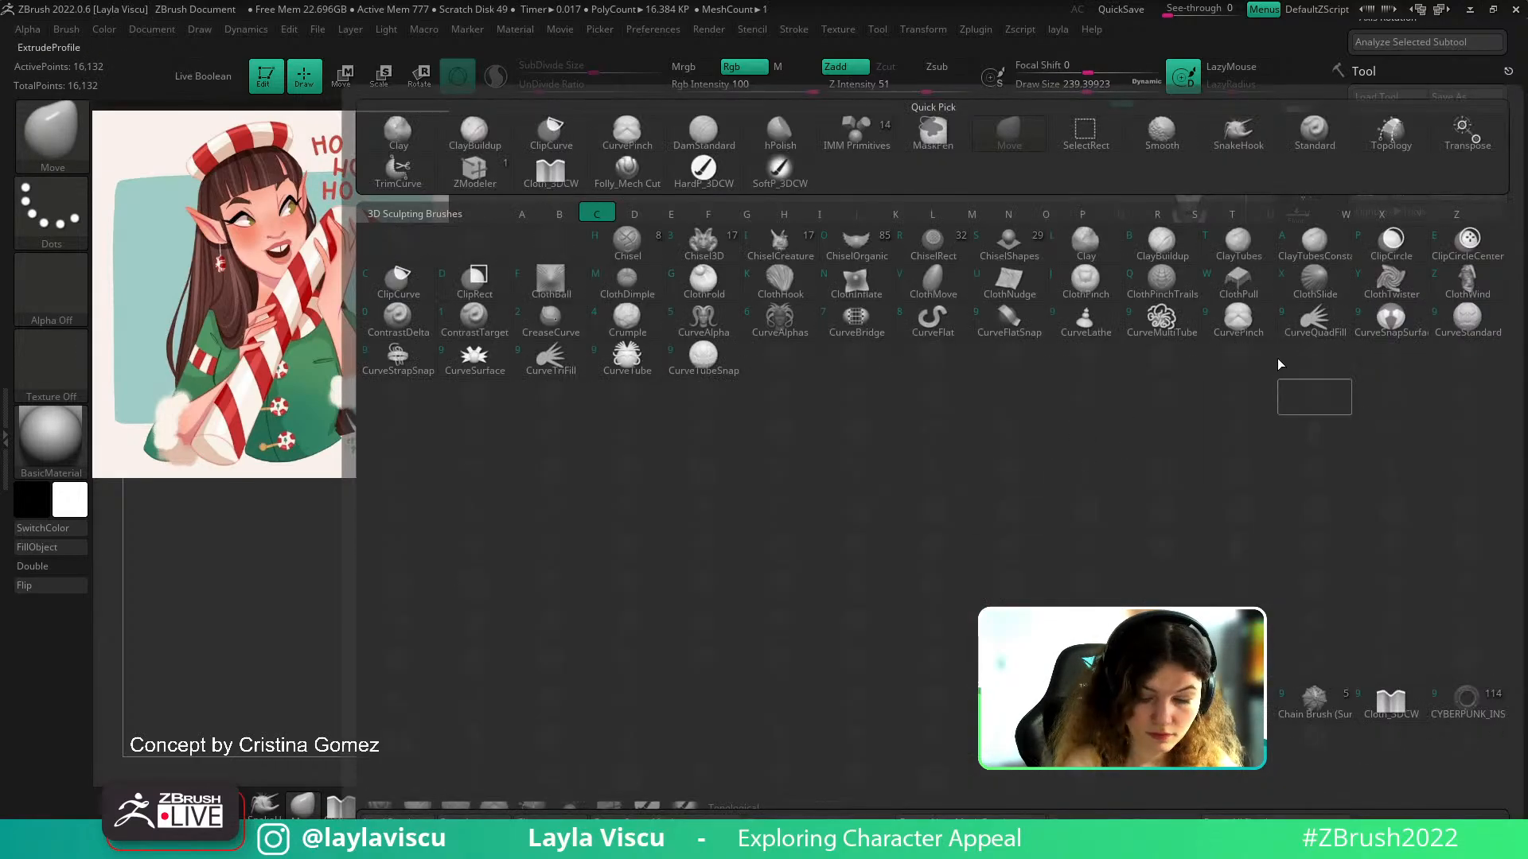
click(1238, 319)
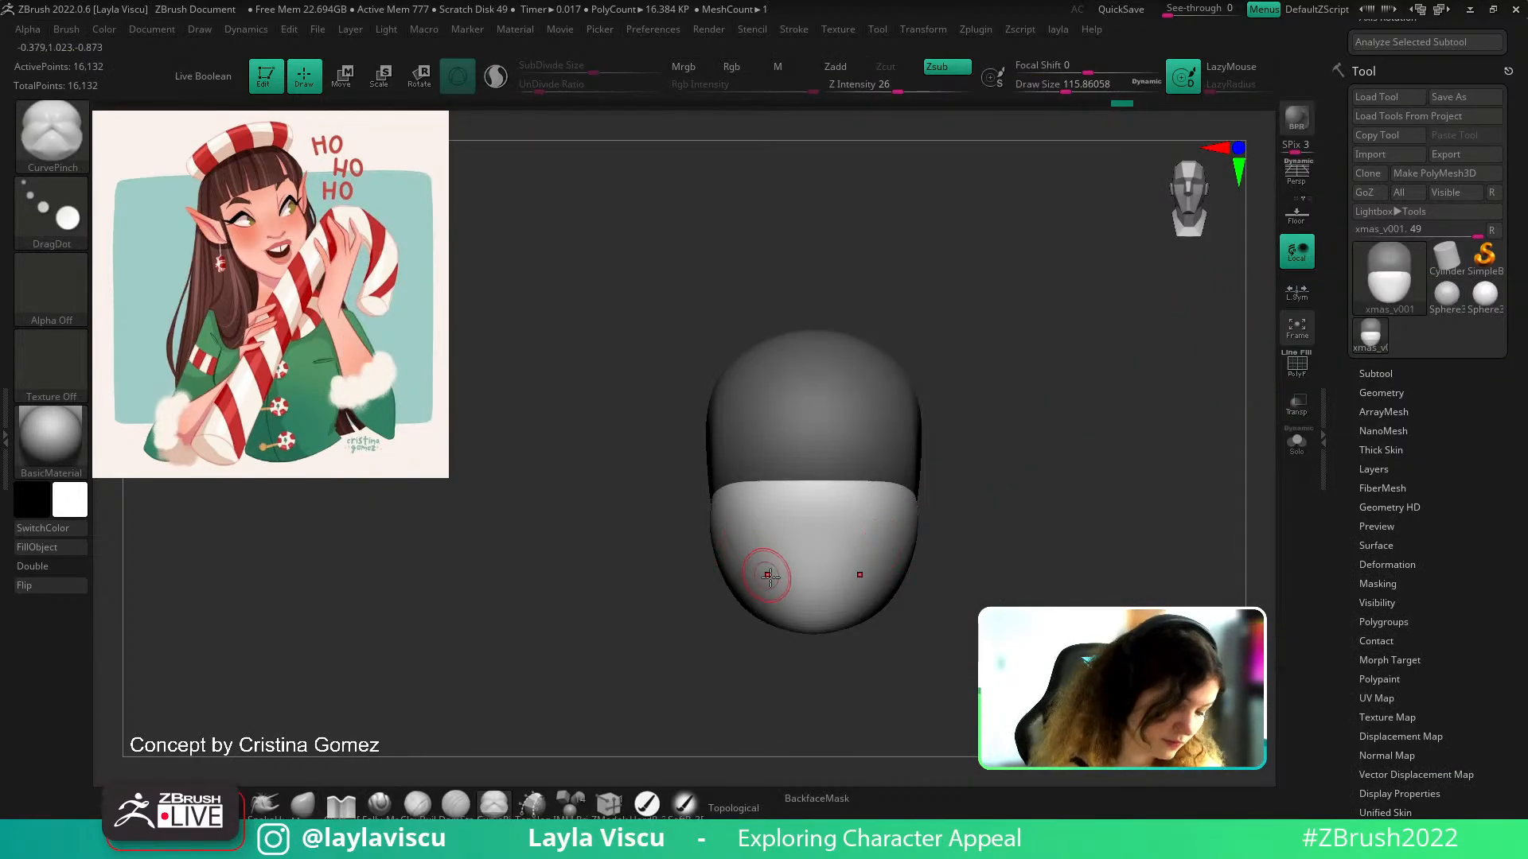
drag(788, 576, 856, 572)
mouse_move(856, 501)
right_down()
mouse_move(1057, 535)
mouse_move(1040, 552)
right_up()
key(s)
drag(835, 526, 837, 571)
Redo the horizontal mouth crease with the CurvePinch brush, undoing unwanted strokes, and clear the mask from the cranium
drag(959, 573, 975, 580)
key(ctrl+z)
drag(772, 575, 861, 569)
key(ctrl+z)
drag(768, 572, 857, 567)
mouse_move(938, 531)
mouse_down()
mouse_move(1019, 526)
mouse_move(1010, 552)
mouse_move(966, 505)
mouse_up()
key(ctrl+z)
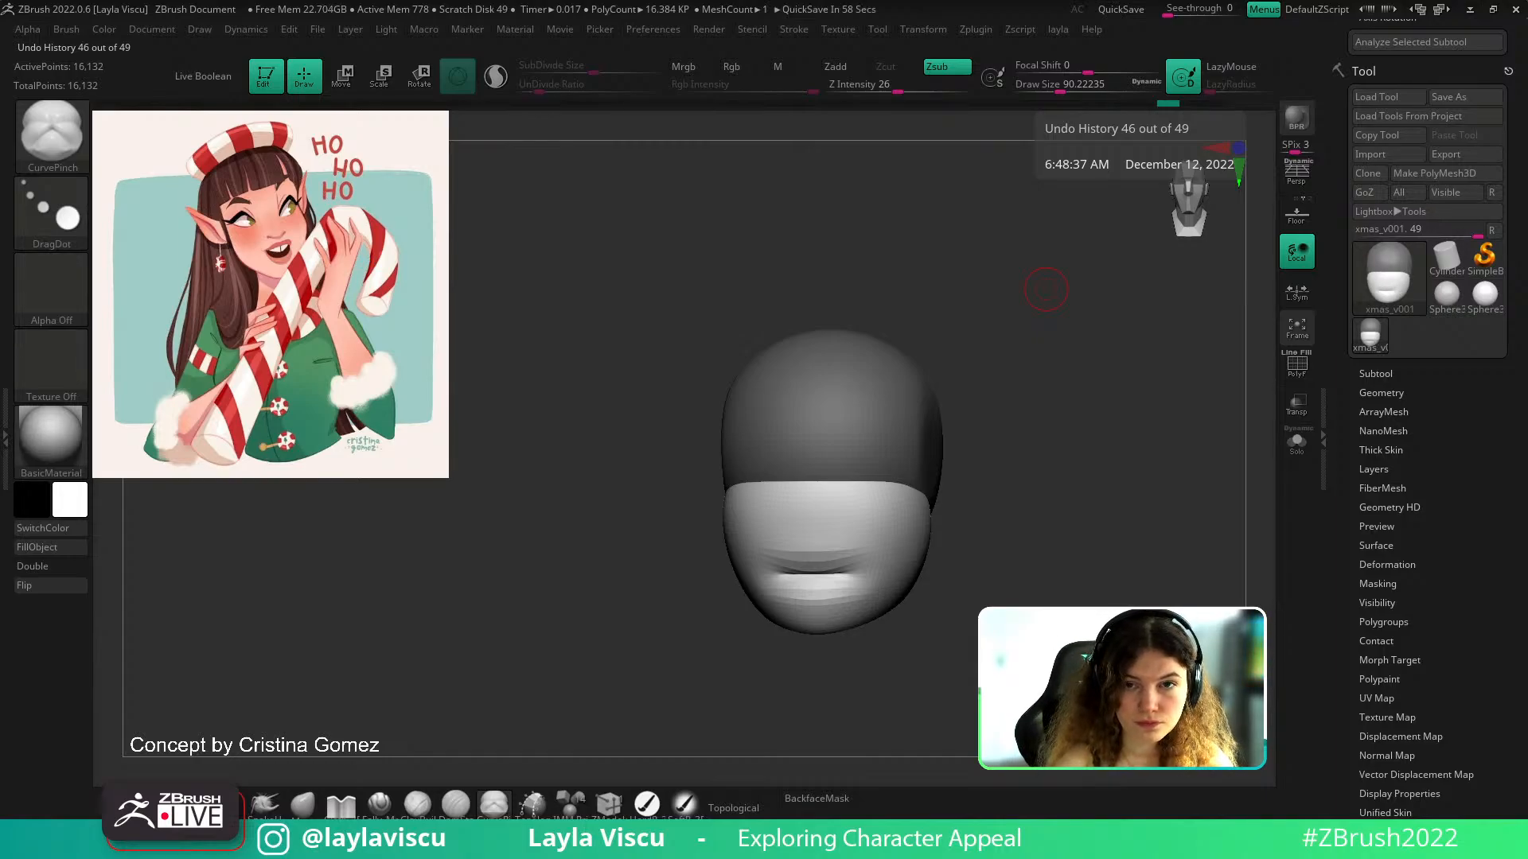
mouse_move(1013, 446)
mouse_down()
mouse_move(1084, 491)
mouse_move(974, 517)
mouse_up()
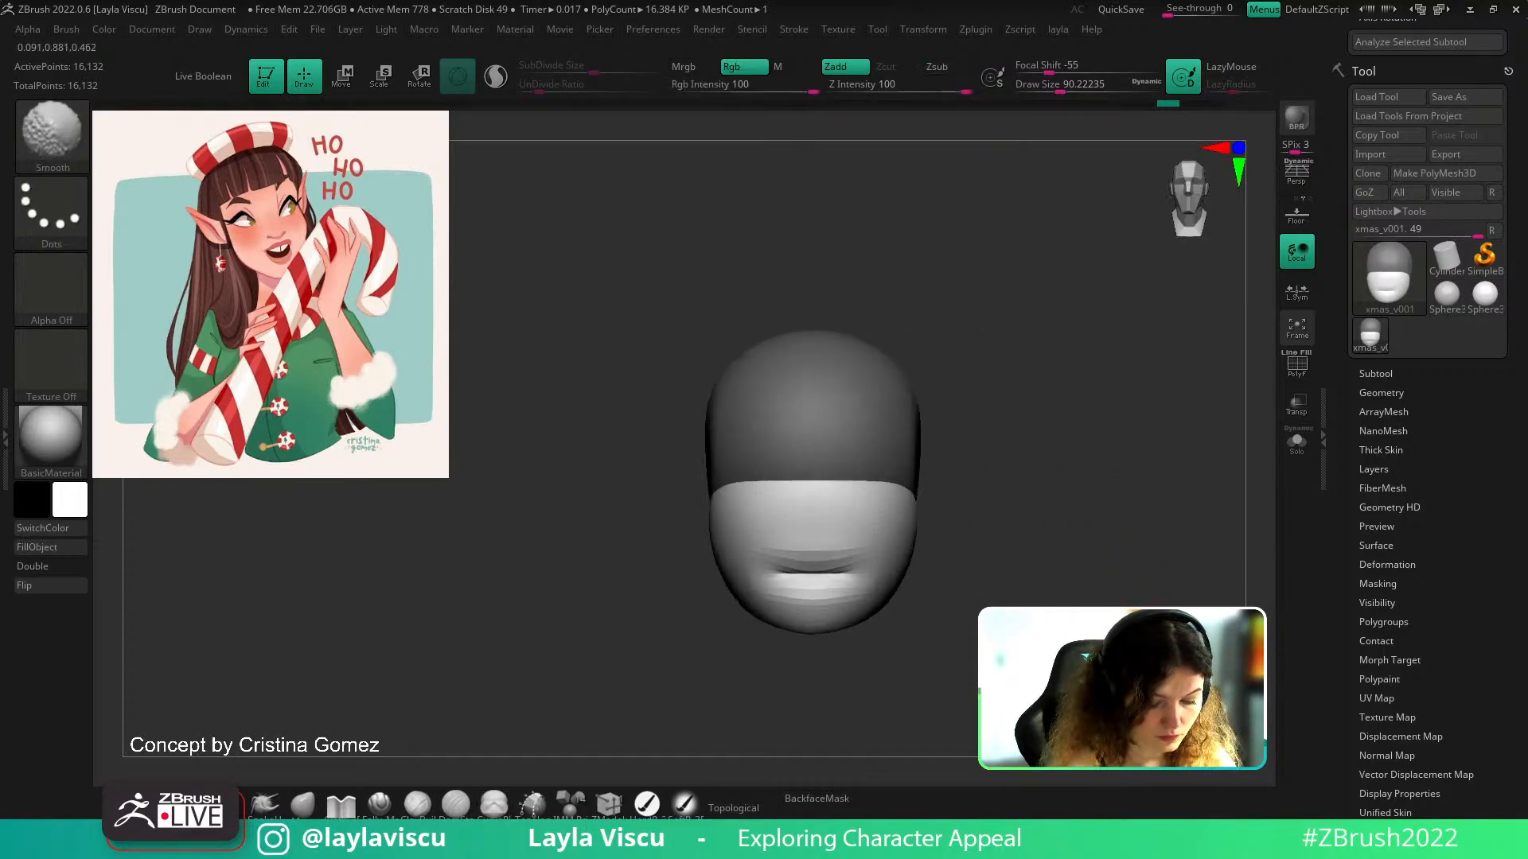
key(ctrl)
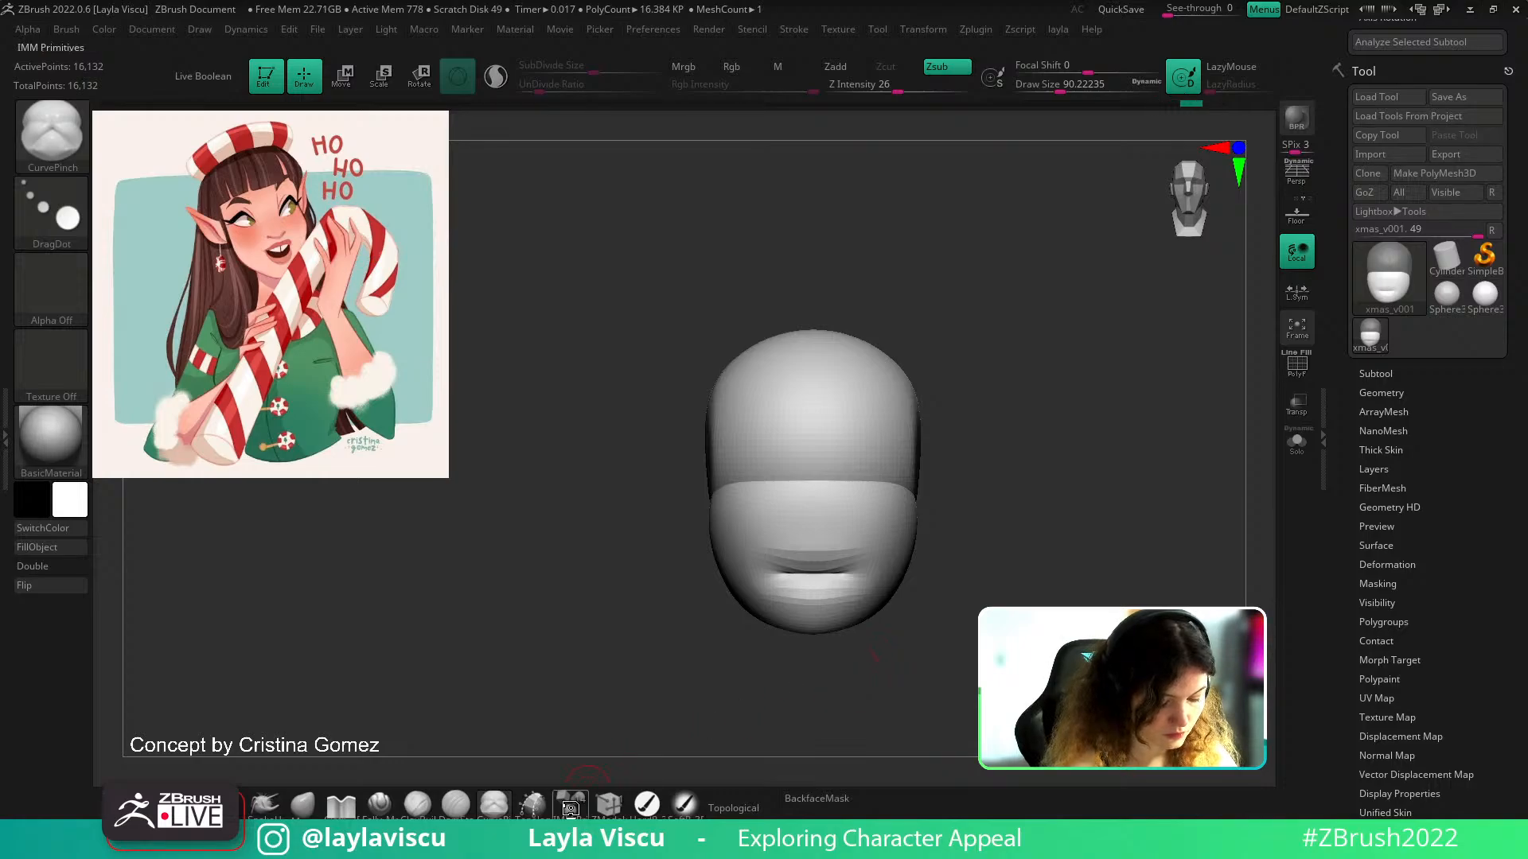
Insert a QCube from the IMM Primitives brush at the centre of the face and show the wireframe
click(587, 800)
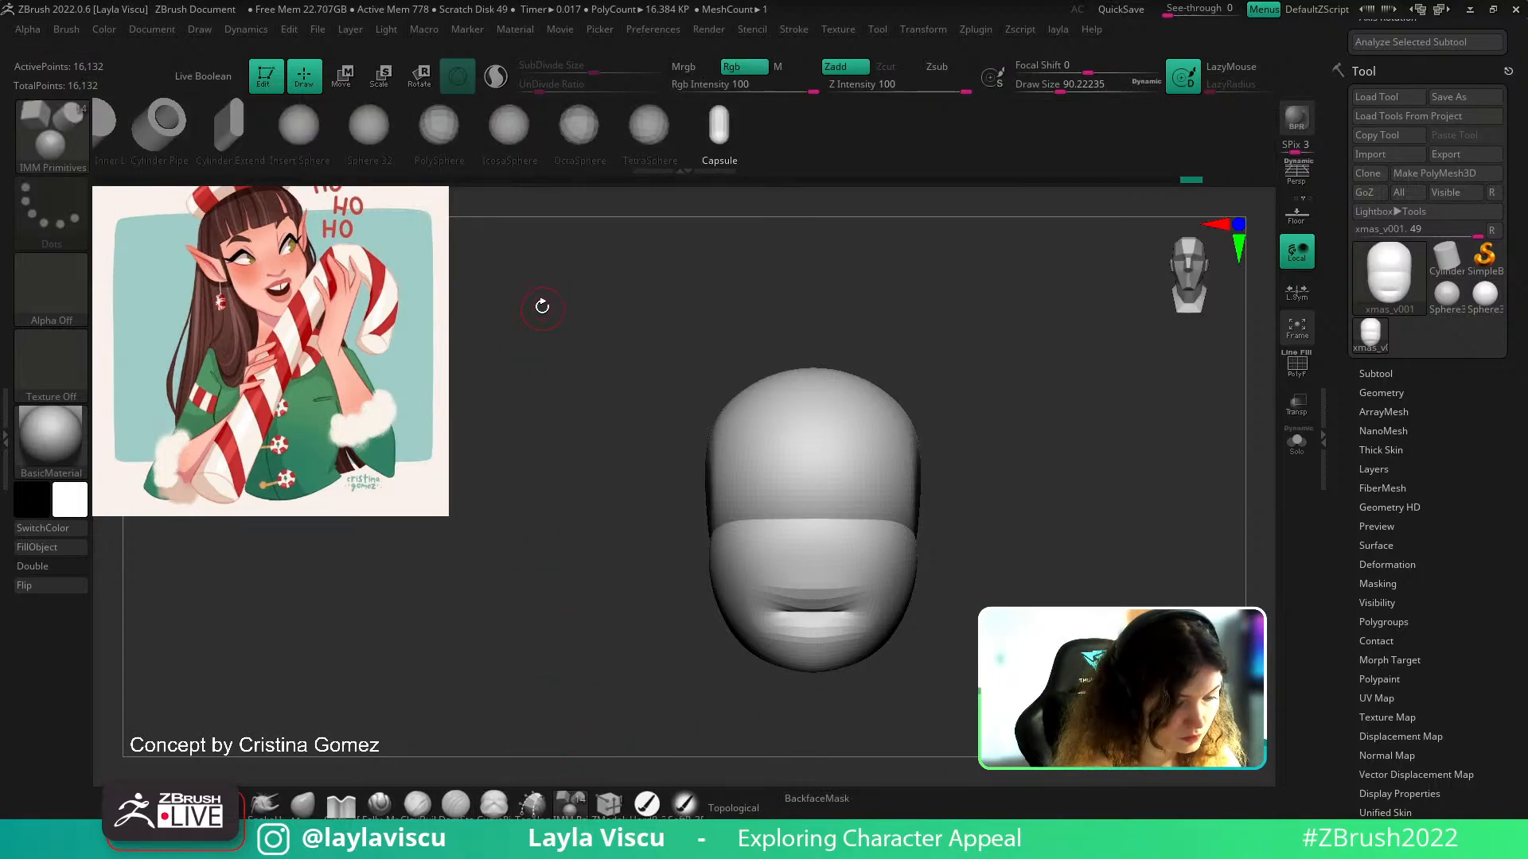
drag(676, 123, 939, 128)
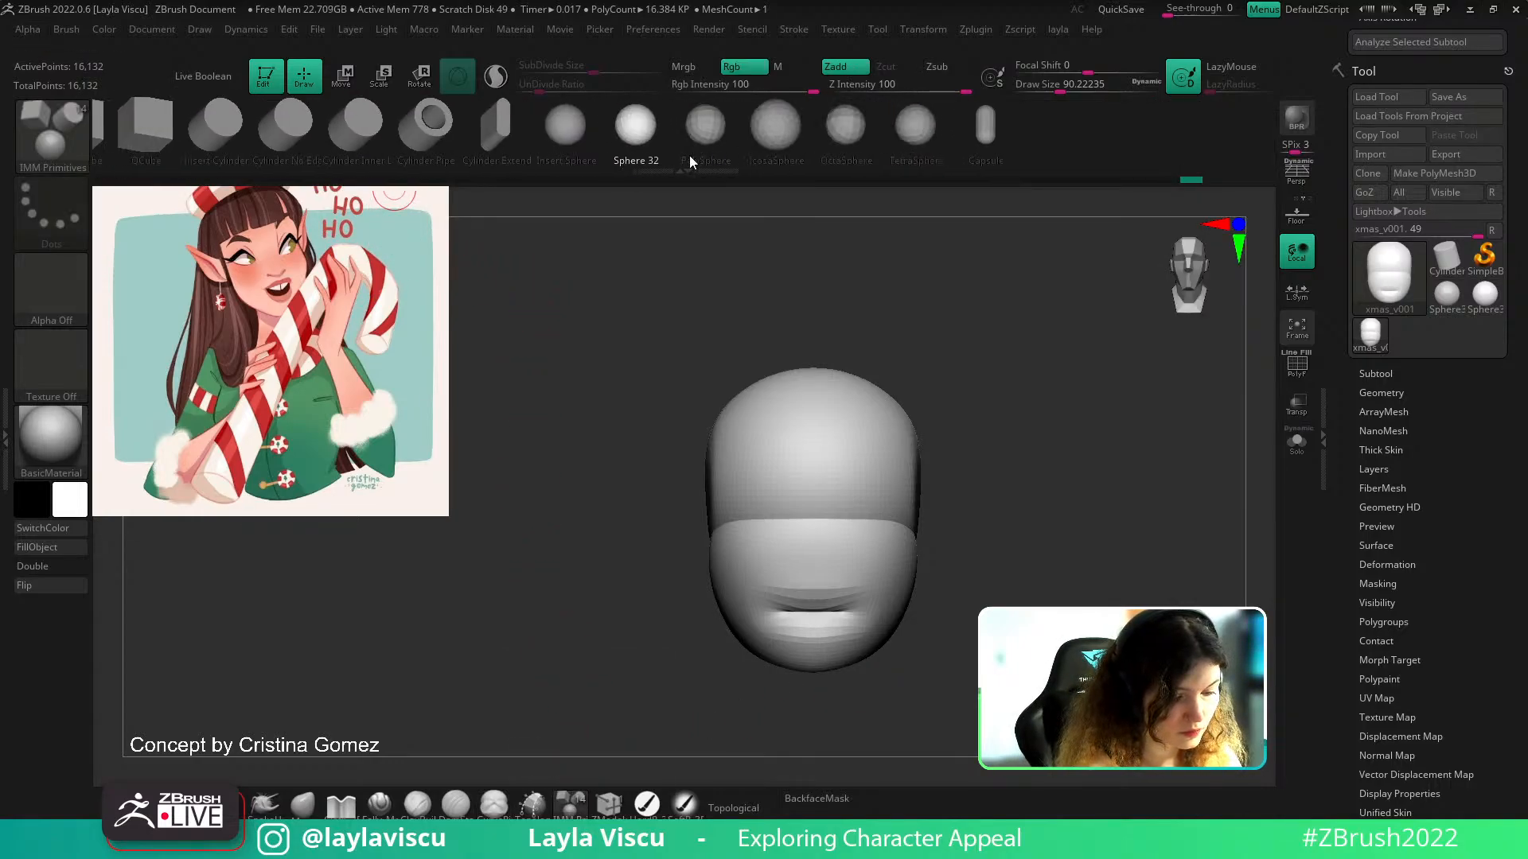
click(151, 127)
drag(816, 516, 999, 508)
key(shift+f)
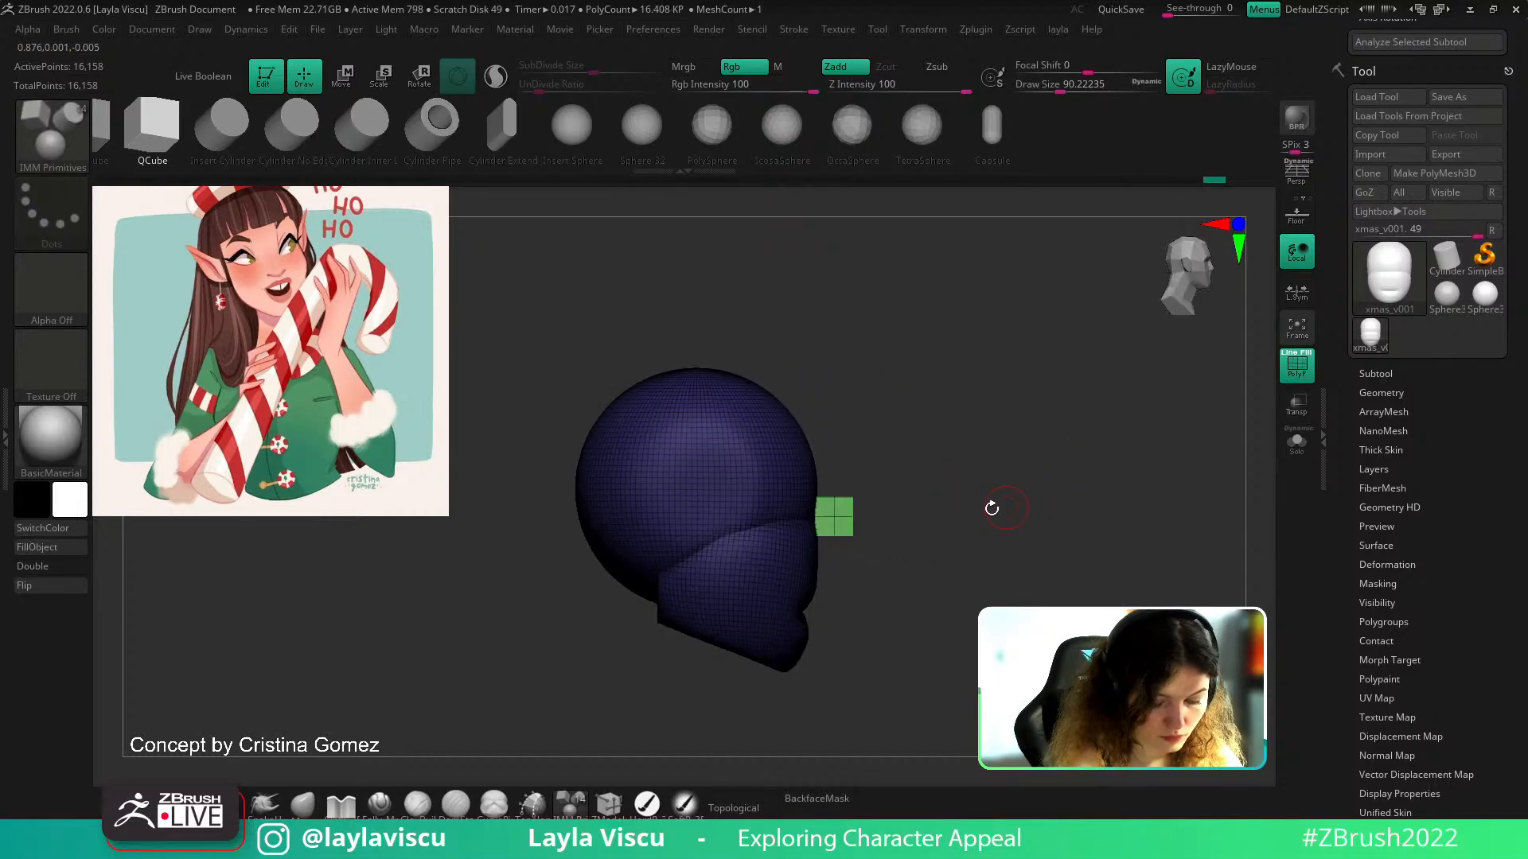
Reshape the cube into a thin, tall nose block with the gizmo and subdivide it once
key(w)
drag(853, 517, 850, 516)
drag(1083, 493, 955, 491)
drag(814, 464, 814, 431)
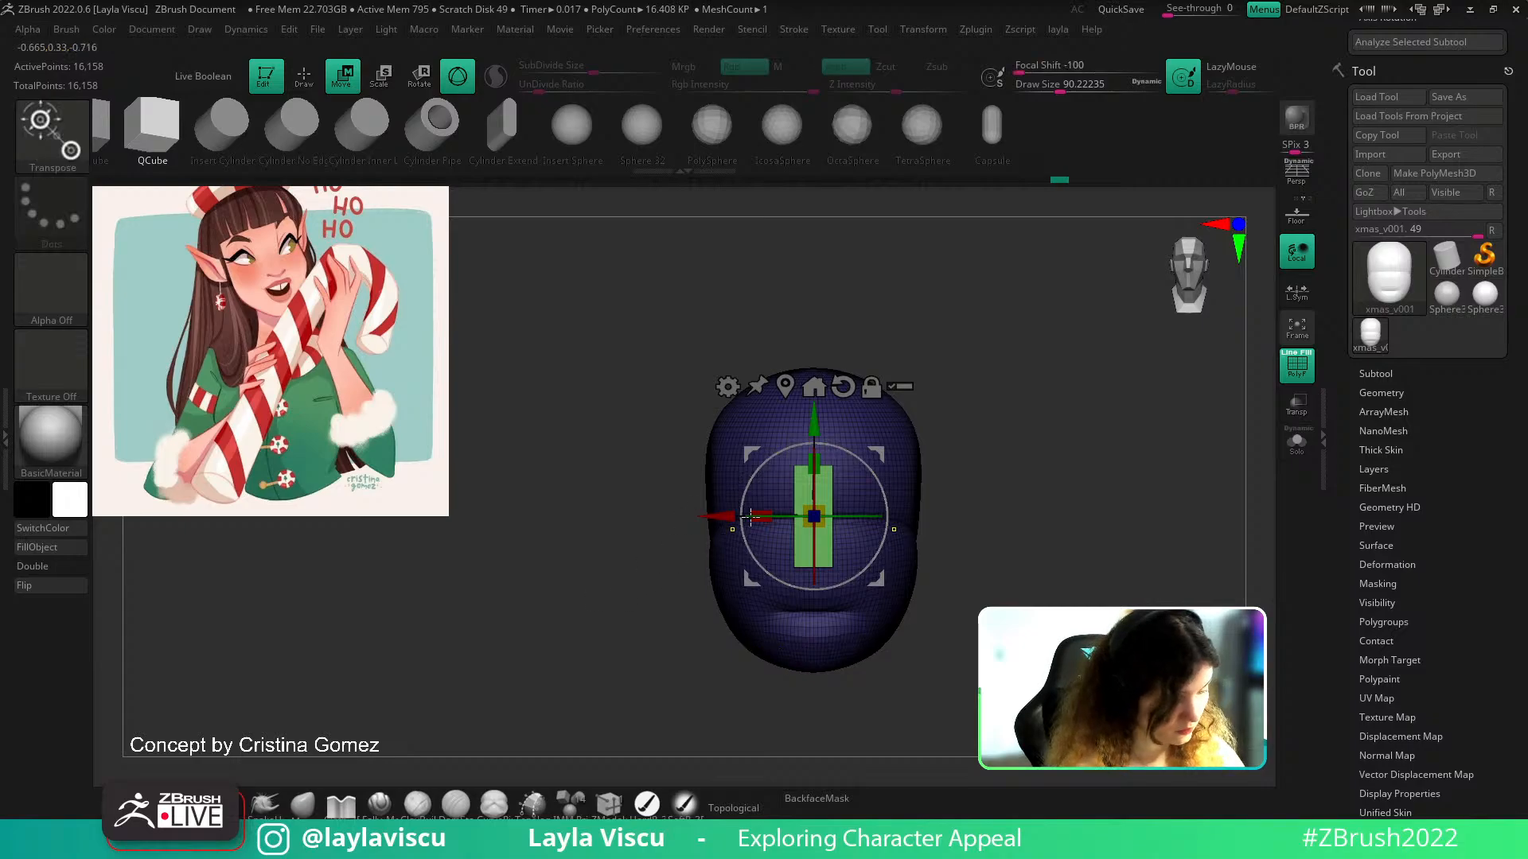
key(ctrl+d)
alt+drag(1062, 422, 1051, 516)
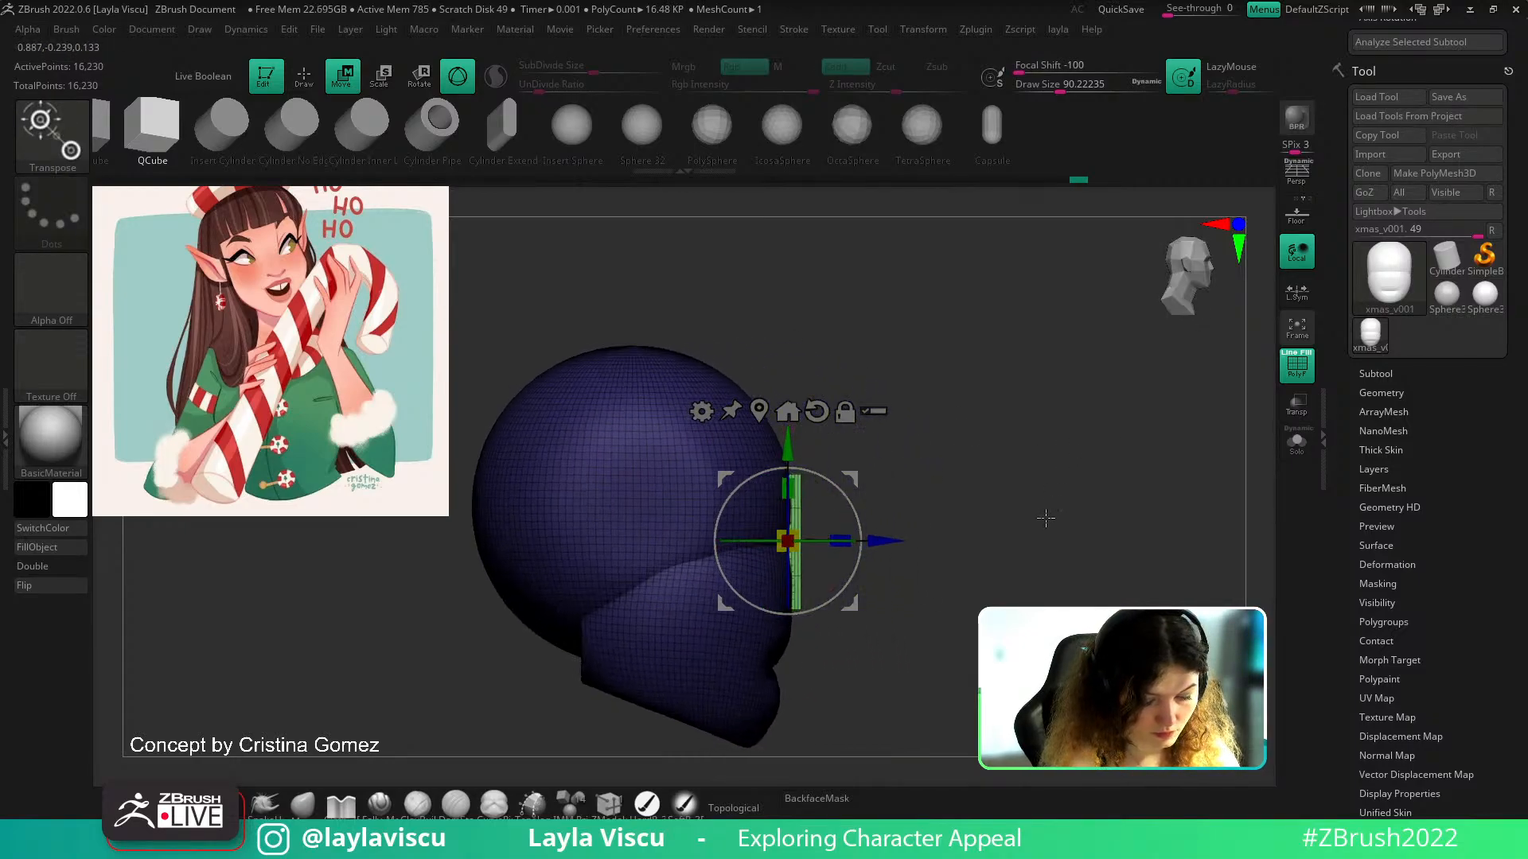
drag(849, 603, 847, 585)
Shape the nose block's side profile against the face with the Move brush at a draw size of about 212
key(q)
key(s)
drag(843, 491, 841, 492)
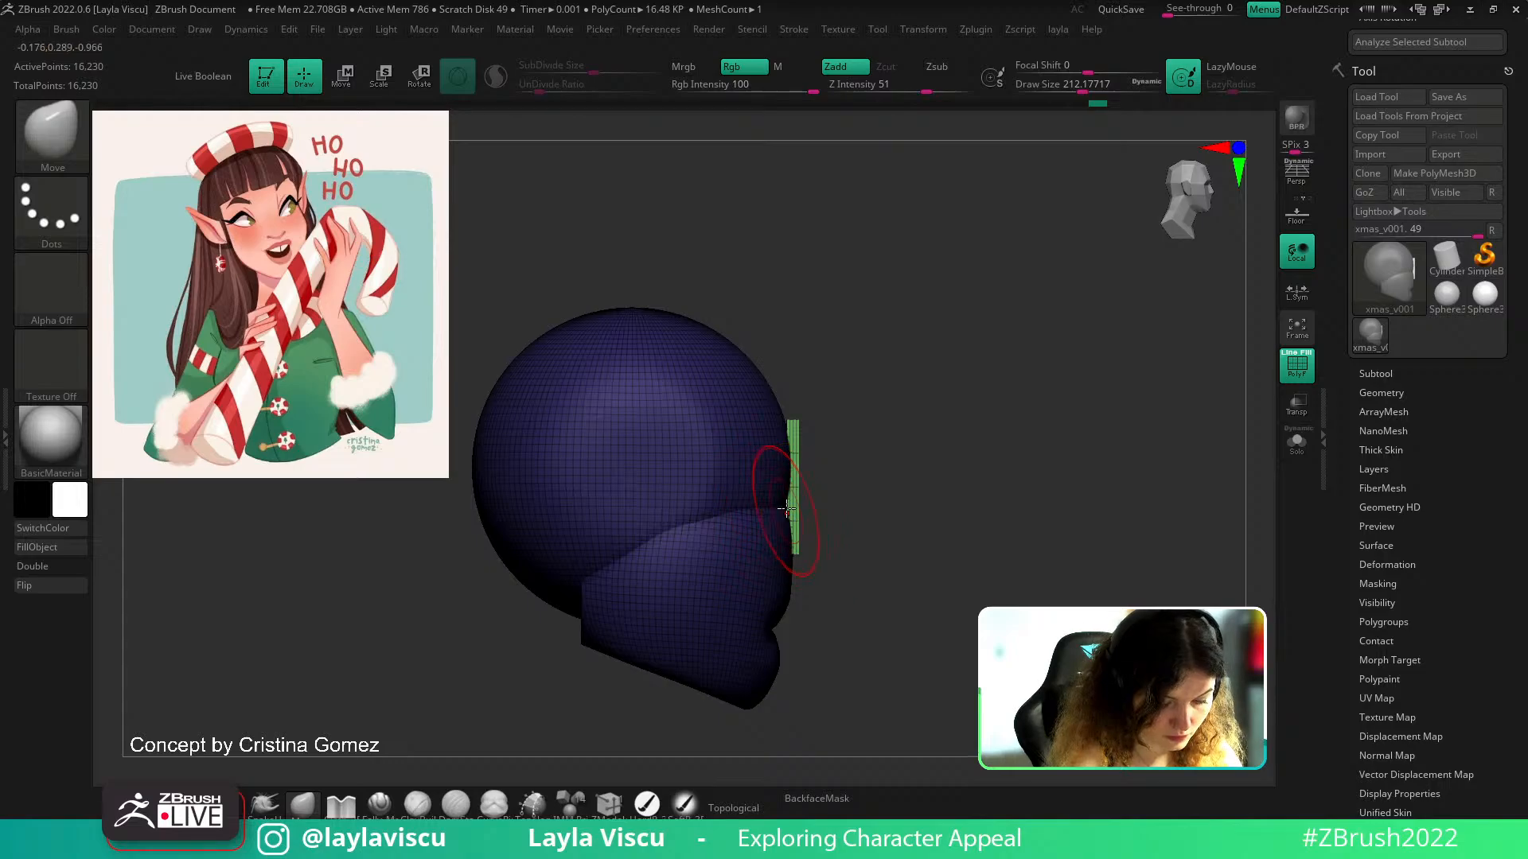
mouse_move(872, 532)
mouse_down()
mouse_move(894, 532)
mouse_move(832, 504)
mouse_up()
ctrl+click(921, 467)
key(s)
drag(923, 461, 937, 462)
key(s)
mouse_move(761, 389)
mouse_down()
mouse_move(776, 390)
mouse_move(750, 387)
mouse_up()
Refine the form of the nose bridge with the Move brush and hide the wireframe
mouse_move(859, 382)
mouse_down()
mouse_move(828, 434)
mouse_move(1146, 479)
mouse_move(1071, 457)
mouse_up()
alt+drag(1071, 457, 1053, 559)
key(s)
drag(918, 509, 914, 509)
drag(919, 361, 908, 278)
key(shift+f)
Adjust the nose block's lower end with the Move brush at a draw size of about 245, undoing the last stroke
drag(955, 375, 1037, 398)
ctrl+right_drag(1037, 398, 1009, 346)
mouse_move(1009, 347)
mouse_down()
mouse_move(1018, 363)
mouse_move(1112, 369)
mouse_move(1088, 398)
mouse_up()
alt+drag(1087, 398, 931, 461)
ctrl+right_drag(931, 461, 919, 427)
drag(1073, 443, 1085, 442)
mouse_move(1144, 460)
alt+mouse_down()
mouse_move(1008, 406)
mouse_move(989, 447)
alt+mouse_up()
key(s)
mouse_move(957, 499)
mouse_down()
mouse_move(945, 521)
mouse_move(970, 522)
mouse_up()
key(s)
mouse_move(961, 521)
mouse_down()
mouse_move(985, 528)
mouse_move(947, 481)
mouse_move(945, 529)
mouse_move(1017, 488)
mouse_move(1104, 517)
mouse_move(1095, 557)
mouse_up()
key(ctrl+z)
Rework the base of the nose with the Move brush while BackfaceMask is enabled, and turn BackfaceMask off
click(817, 798)
ctrl+click(1088, 557)
drag(905, 531, 916, 536)
ctrl+right_drag(915, 537, 951, 482)
alt+right_drag(1082, 495, 1023, 468)
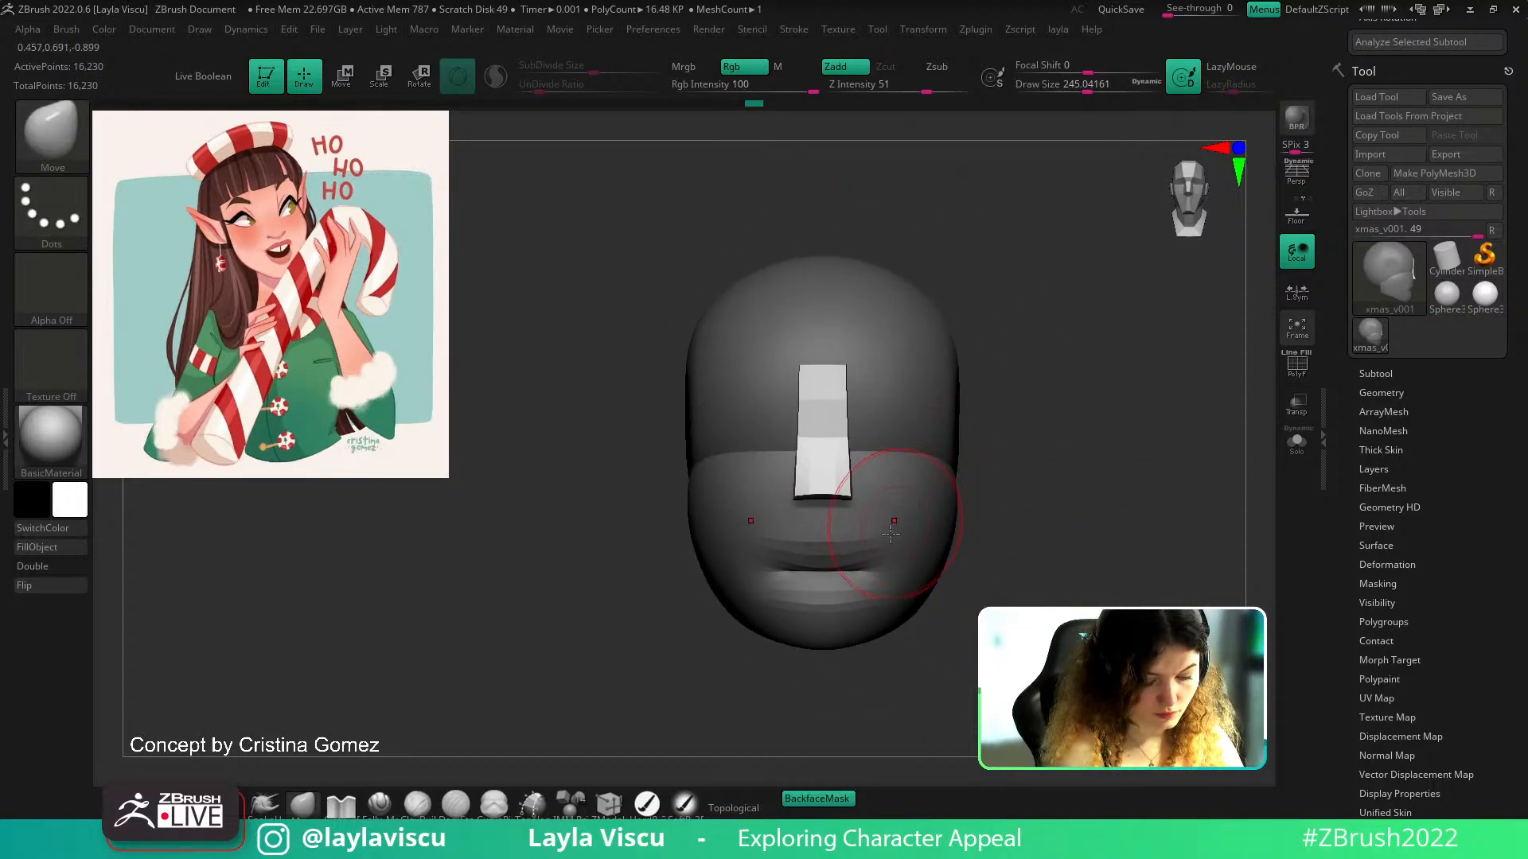
click(847, 799)
Lower the base of the nose and adjust the top of its bridge with the Move brush
drag(856, 520, 859, 523)
drag(846, 376, 841, 375)
ctrl+right_drag(840, 373, 978, 447)
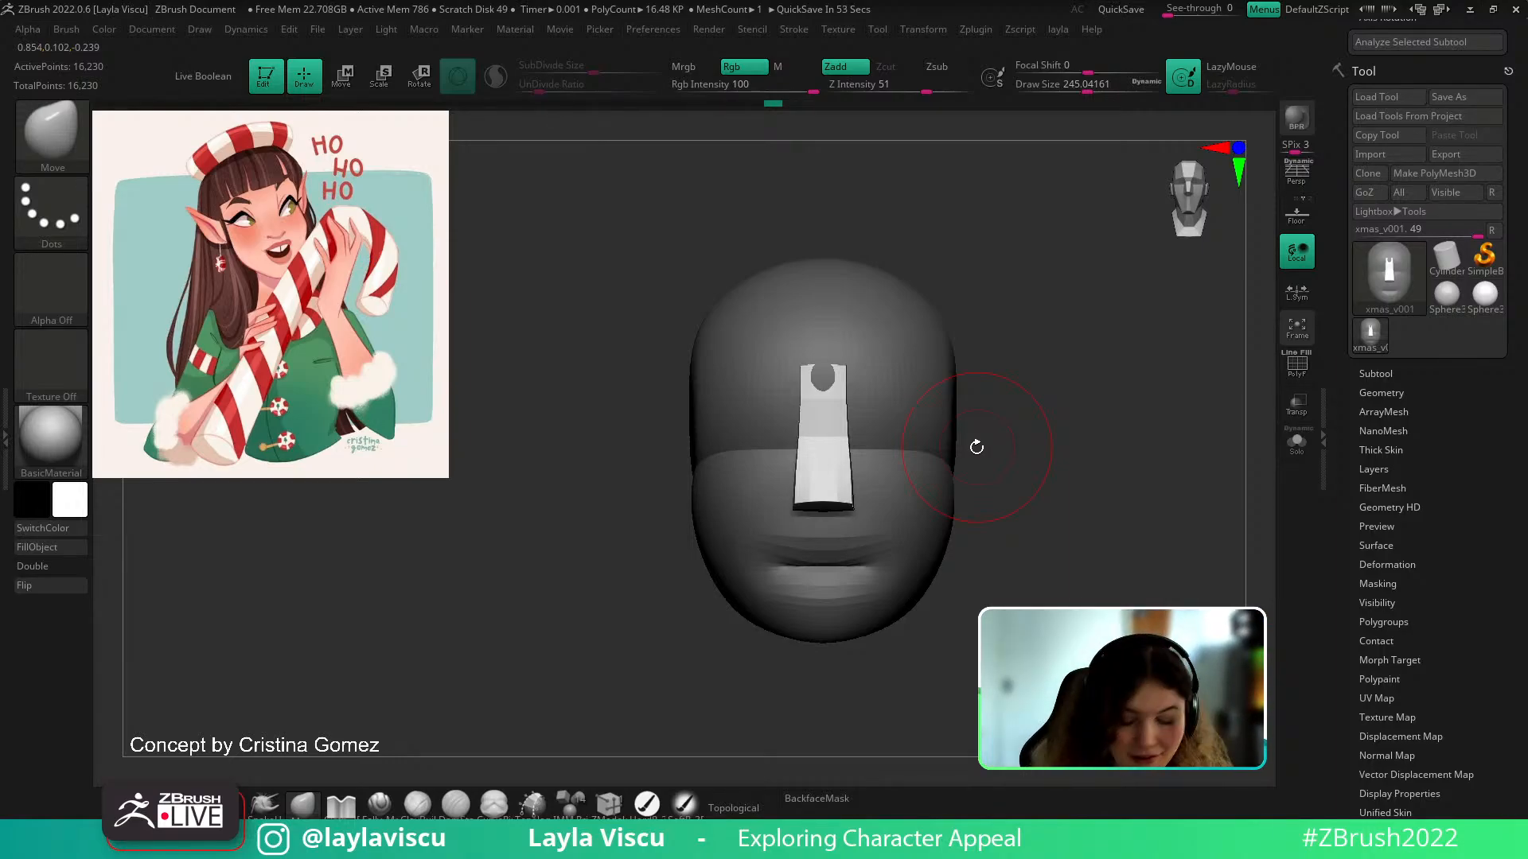
mouse_move(977, 447)
mouse_down()
mouse_move(903, 356)
mouse_move(989, 419)
mouse_up()
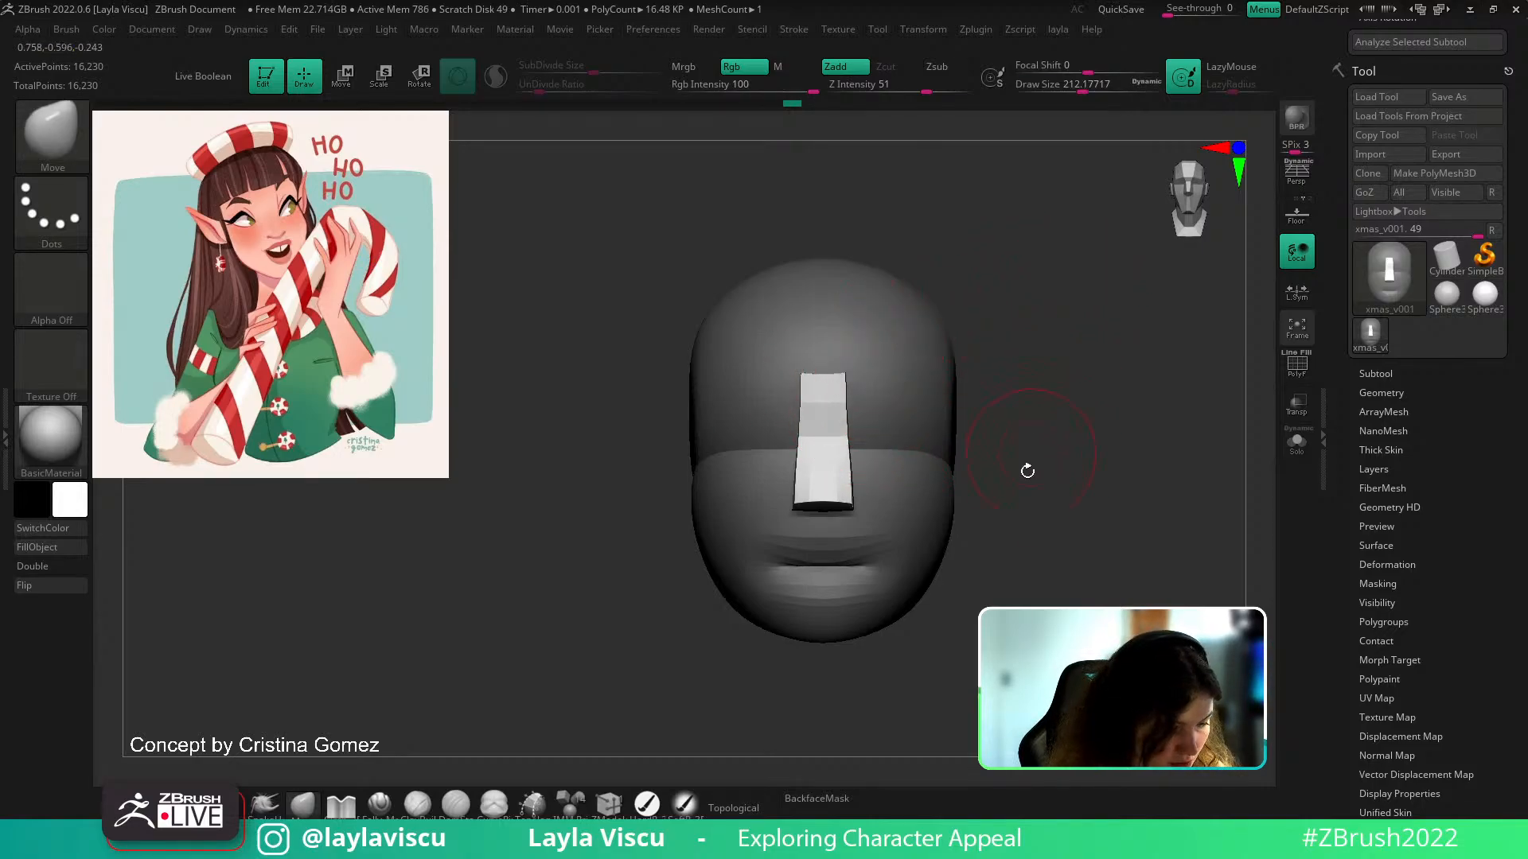
ctrl+right_drag(1029, 463, 1023, 427)
drag(1023, 427, 1027, 478)
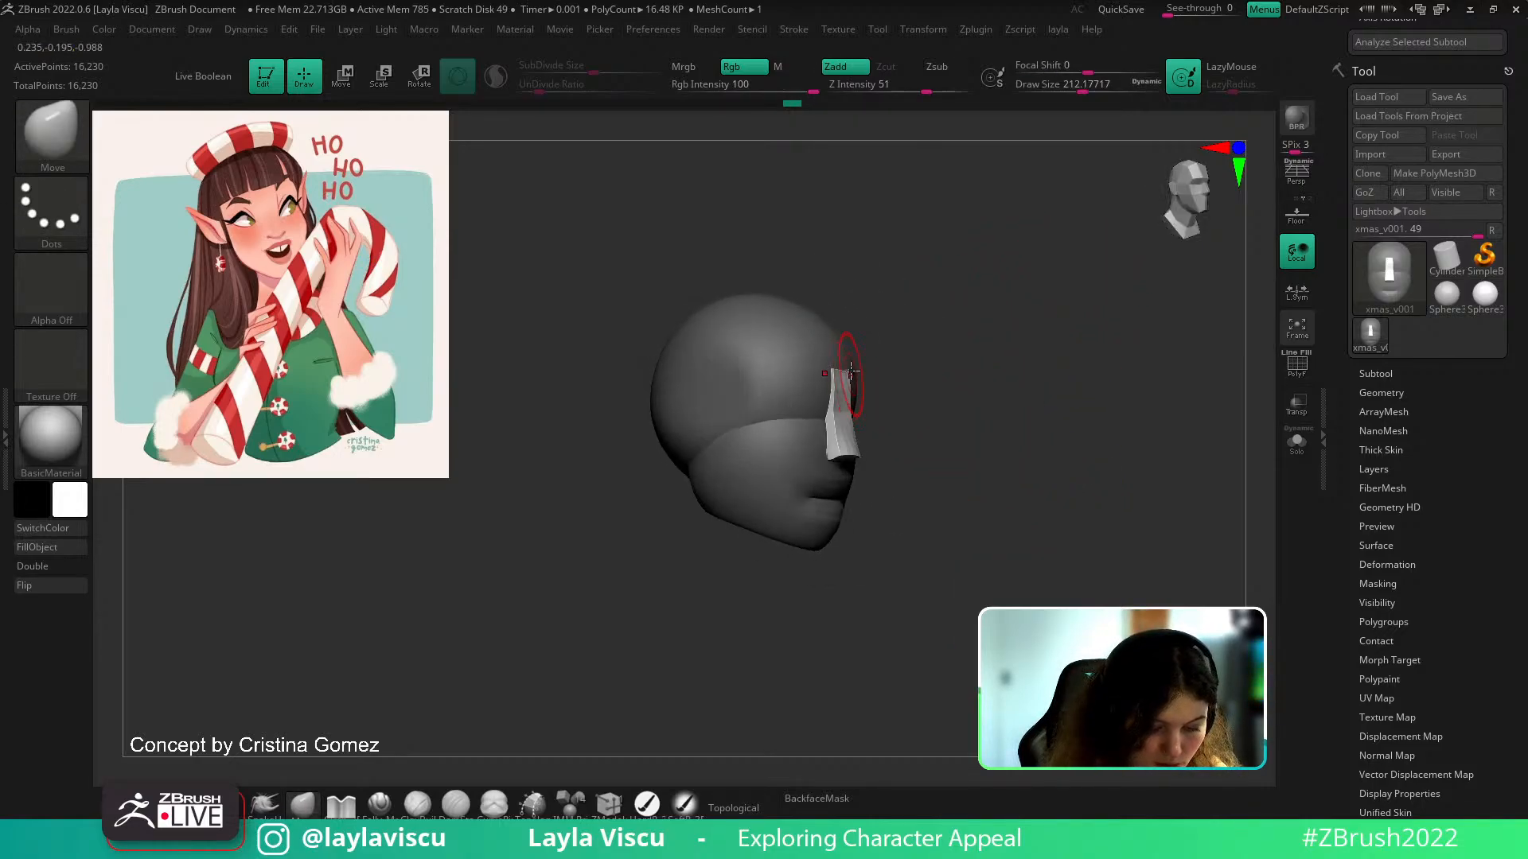
Adjust the top edge of the nose bridge with the wireframe shown, using the Move brush at a draw size of about 128
ctrl+right_drag(851, 372, 942, 403)
mouse_move(941, 403)
mouse_down()
mouse_move(958, 413)
mouse_move(943, 418)
mouse_move(903, 371)
mouse_up()
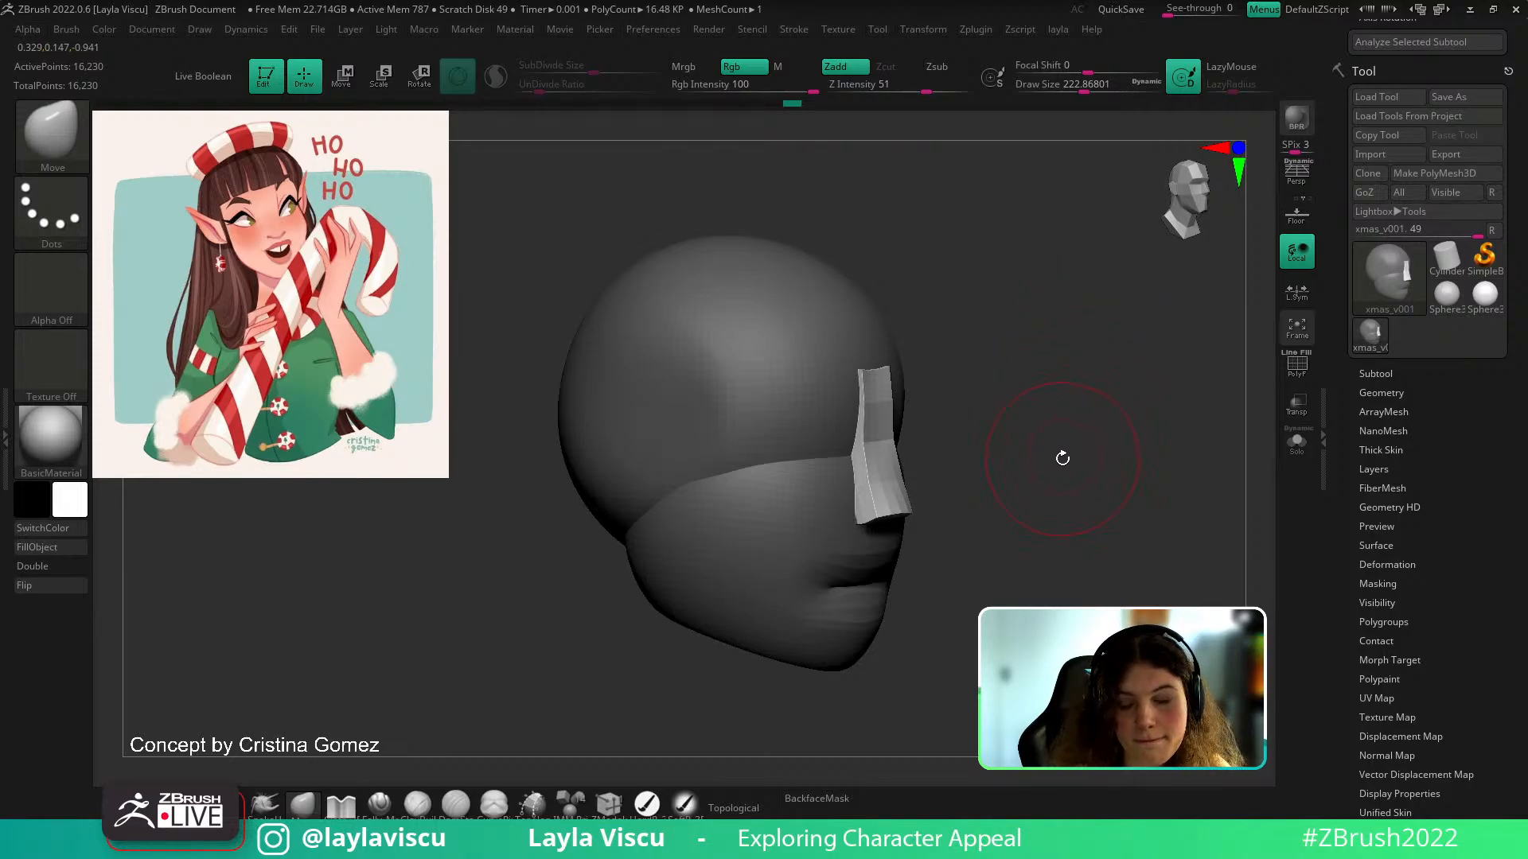
shift+drag(1061, 460, 1122, 512)
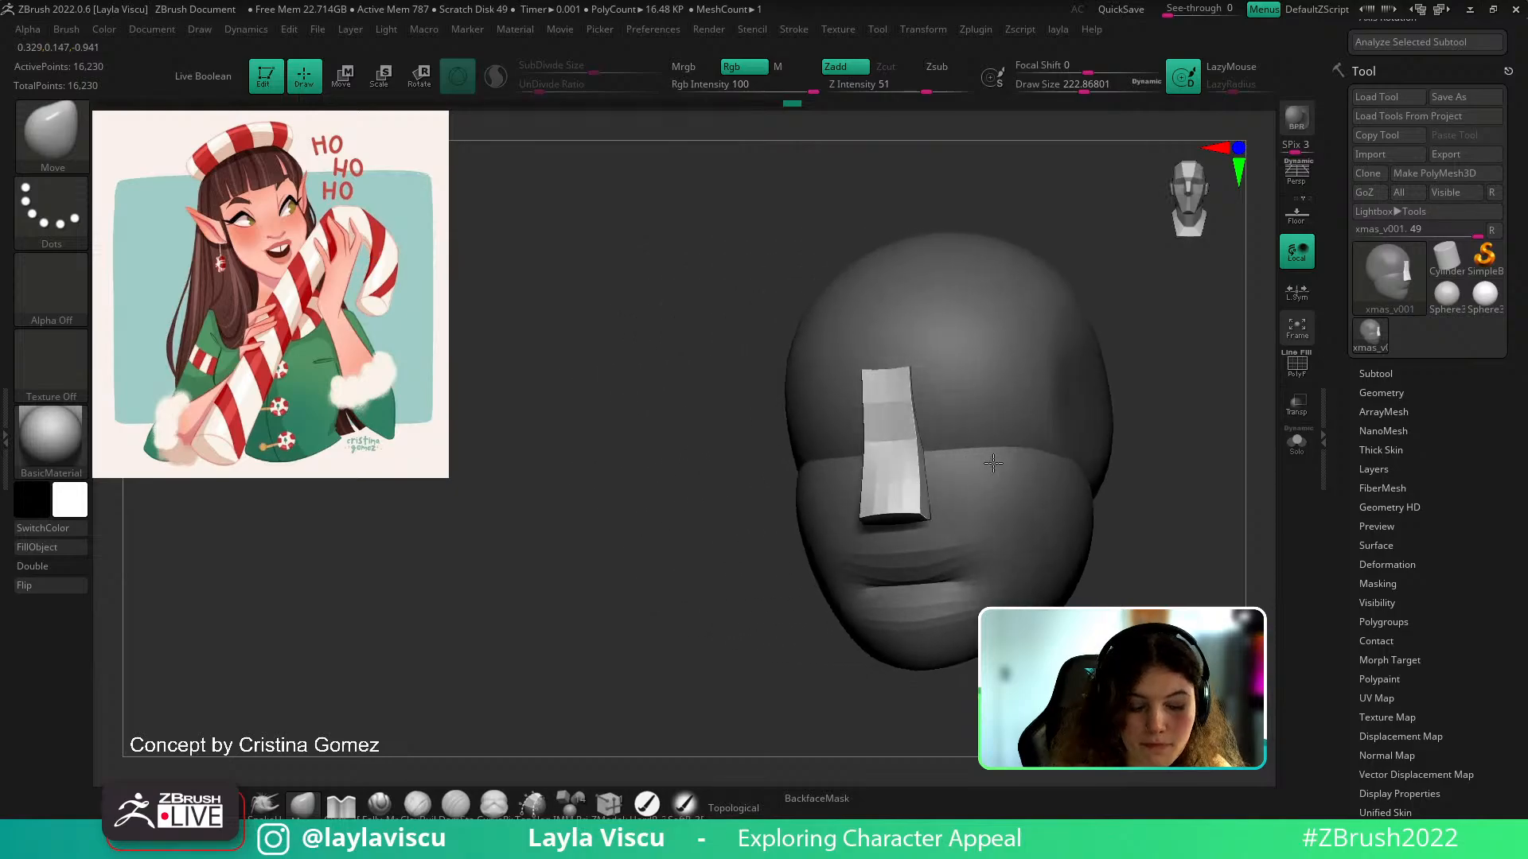
key(shift+f)
key(bracketleft)
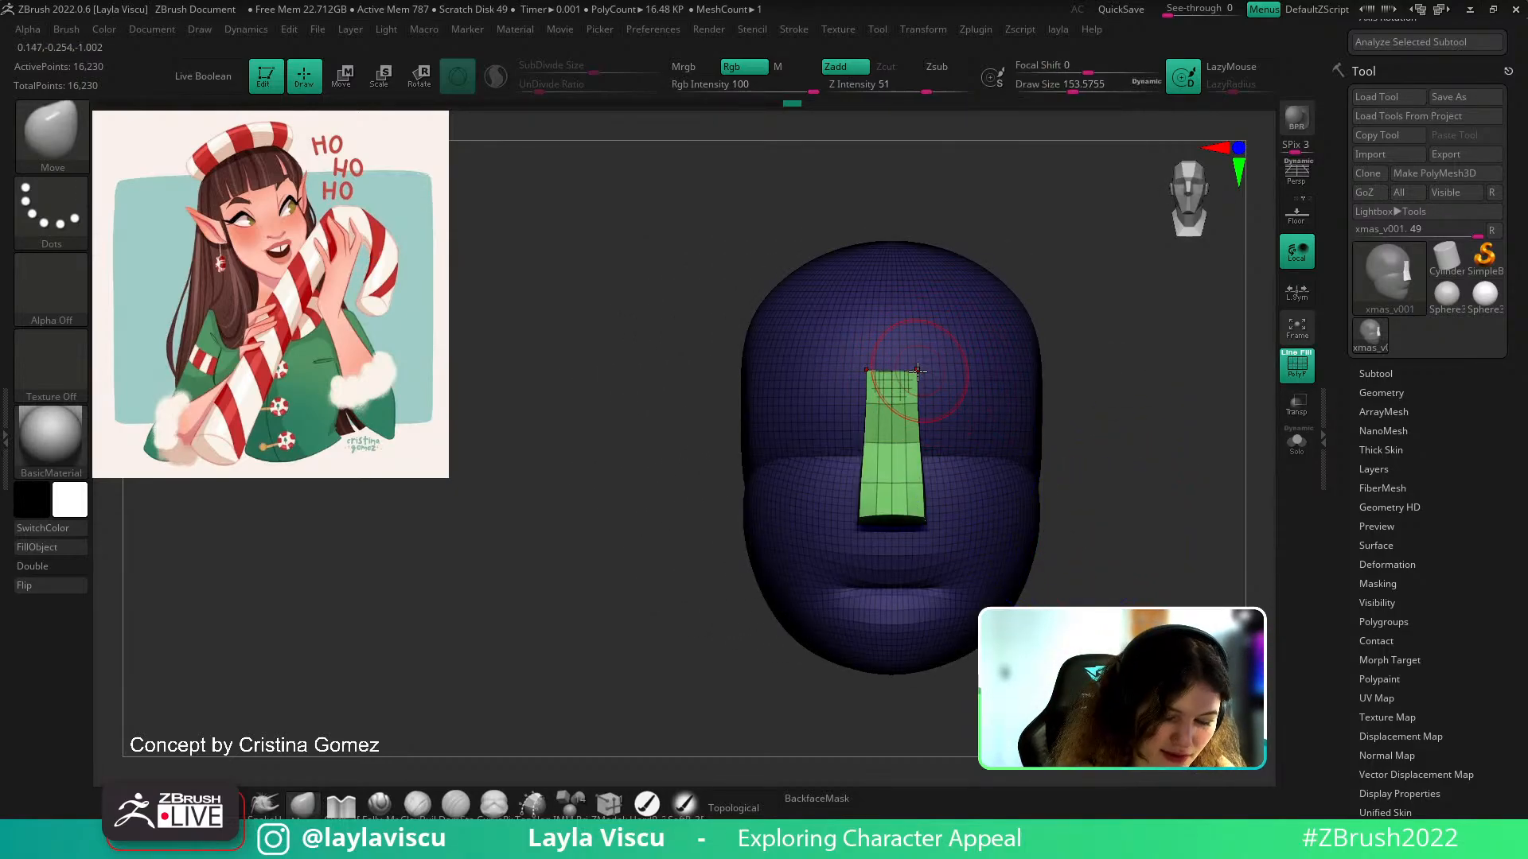
key(bracketleft)
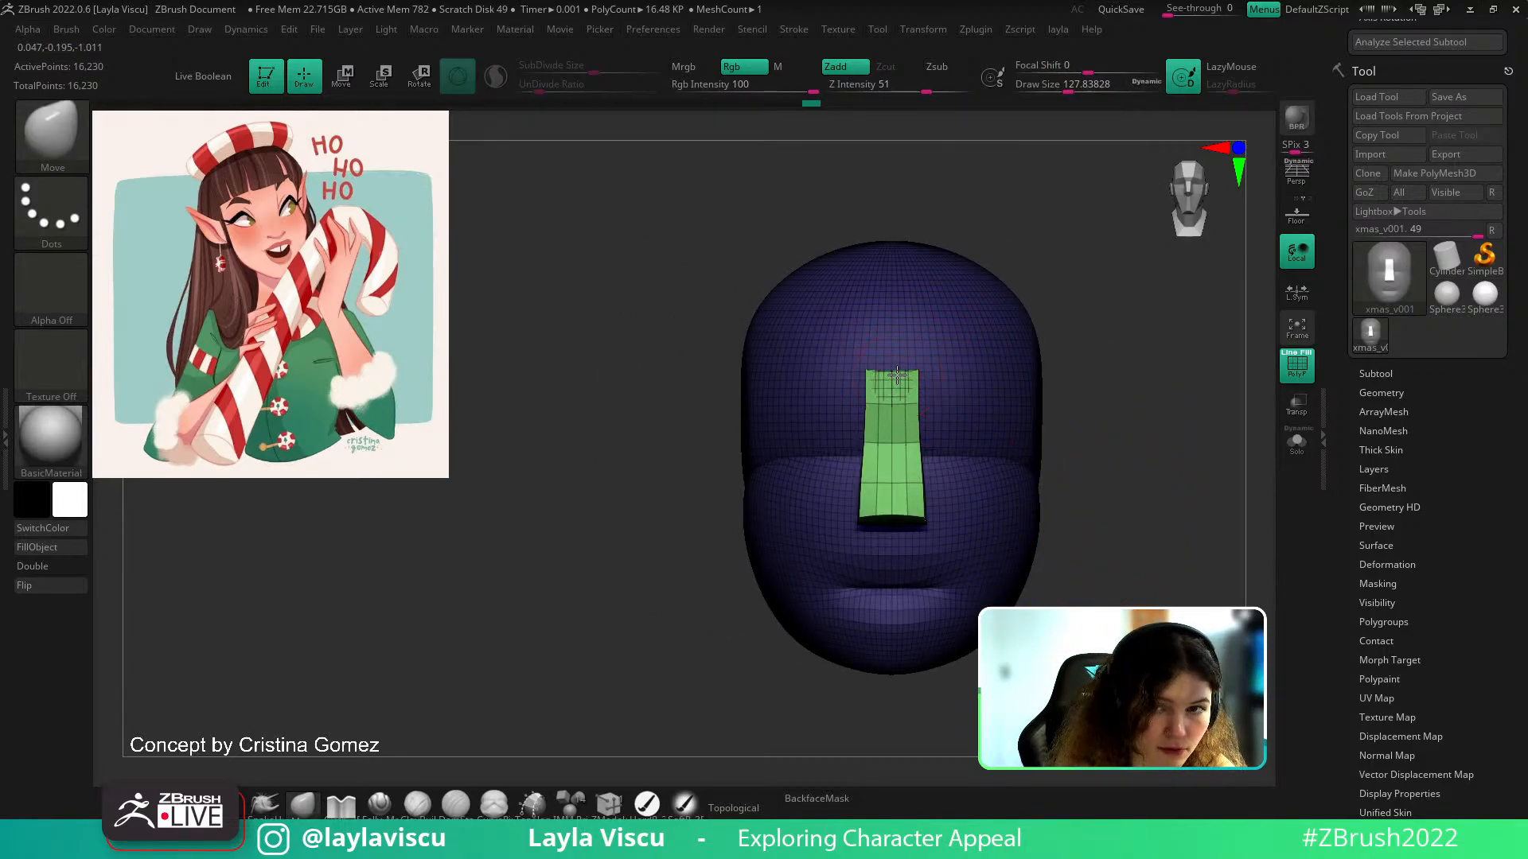
drag(898, 373, 898, 370)
Clear the mask from the head and hide the wireframe
ctrl+right_drag(1028, 413, 1016, 361)
alt+right_drag(1096, 475, 1018, 451)
ctrl+drag(1041, 464, 1063, 503)
key(shift+f)
ctrl+right_drag(1054, 509, 1039, 422)
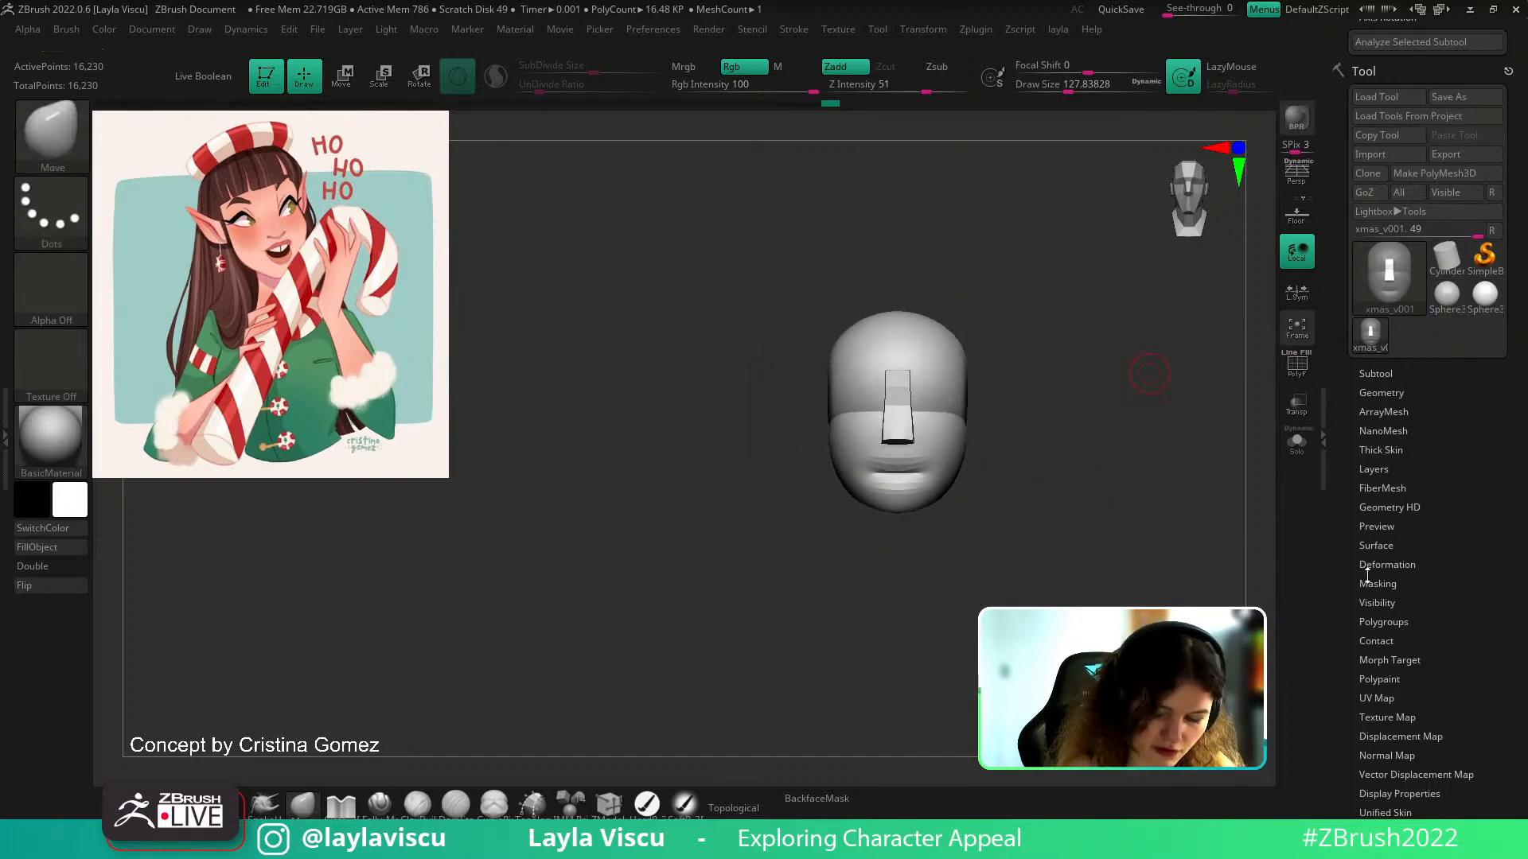
Add surface noise to the head with an increased noise scale and adjusted strength, apply it to the mesh, and show the wireframe
click(1377, 549)
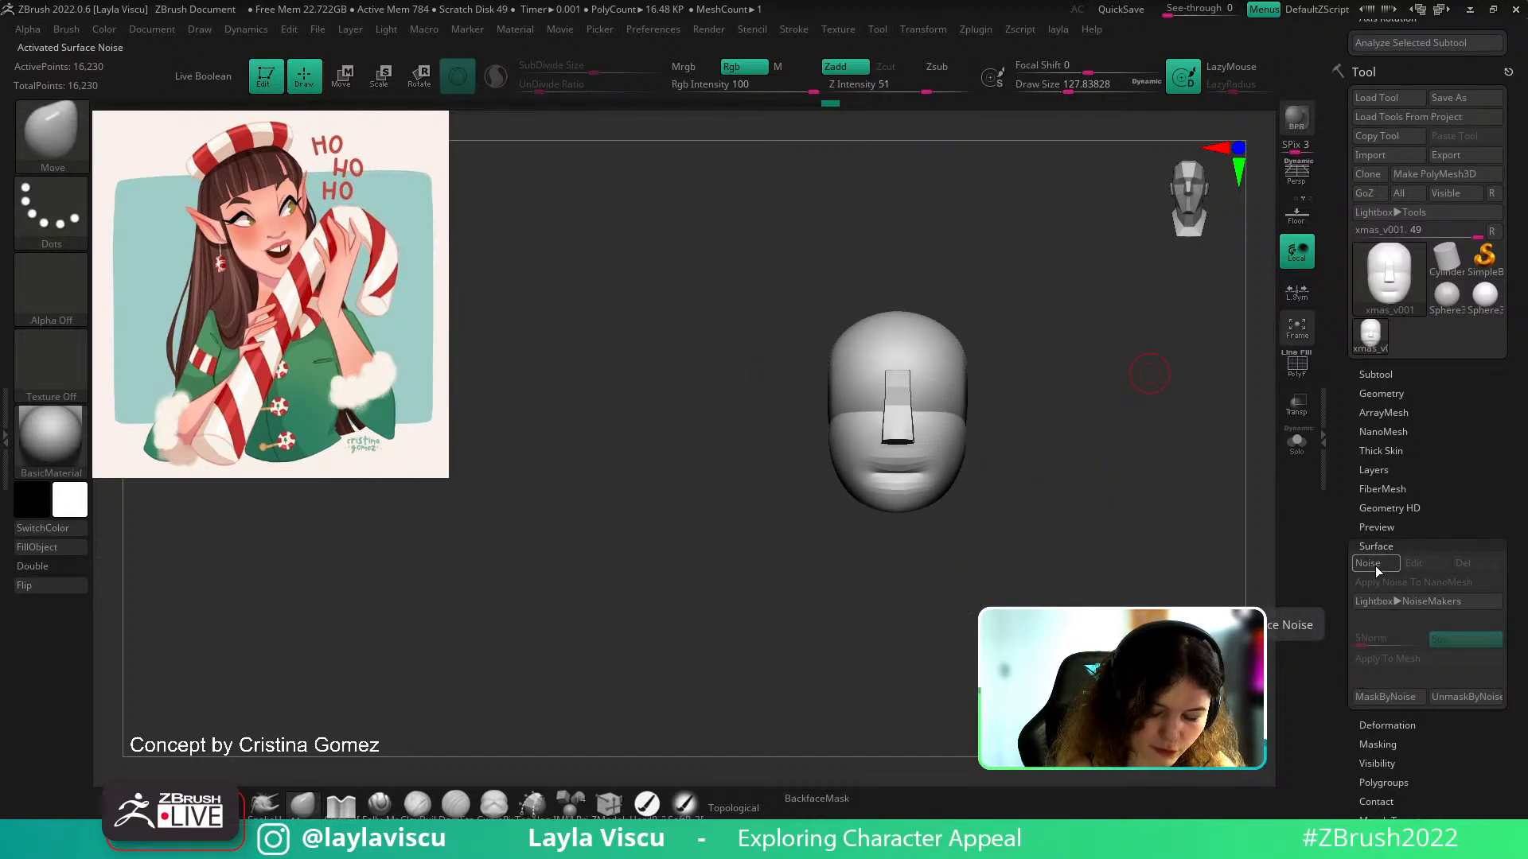
click(1381, 561)
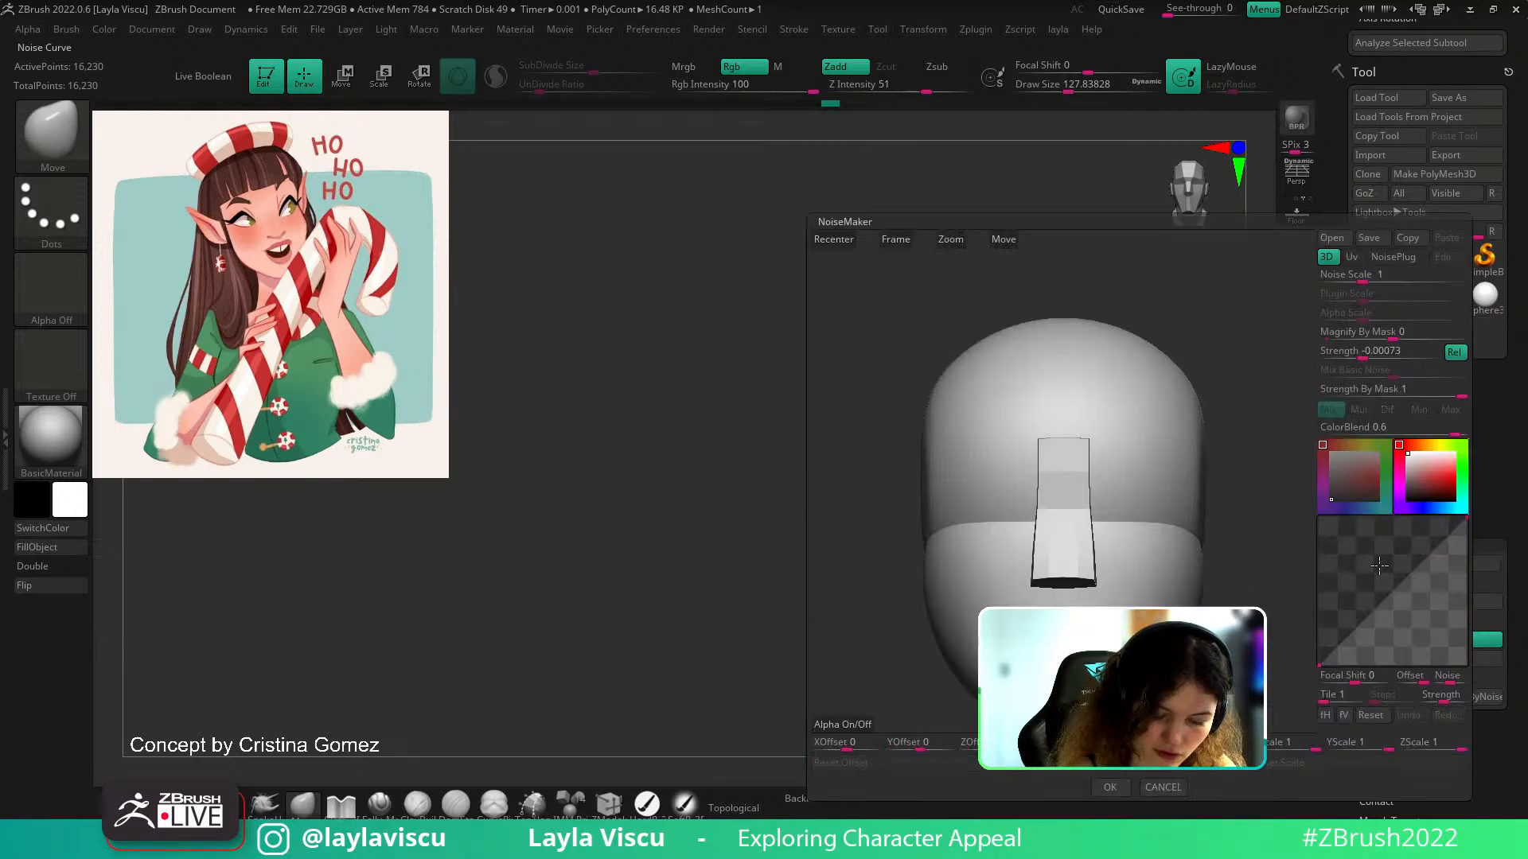
drag(1400, 280, 1444, 284)
drag(1382, 368, 1338, 392)
click(1105, 788)
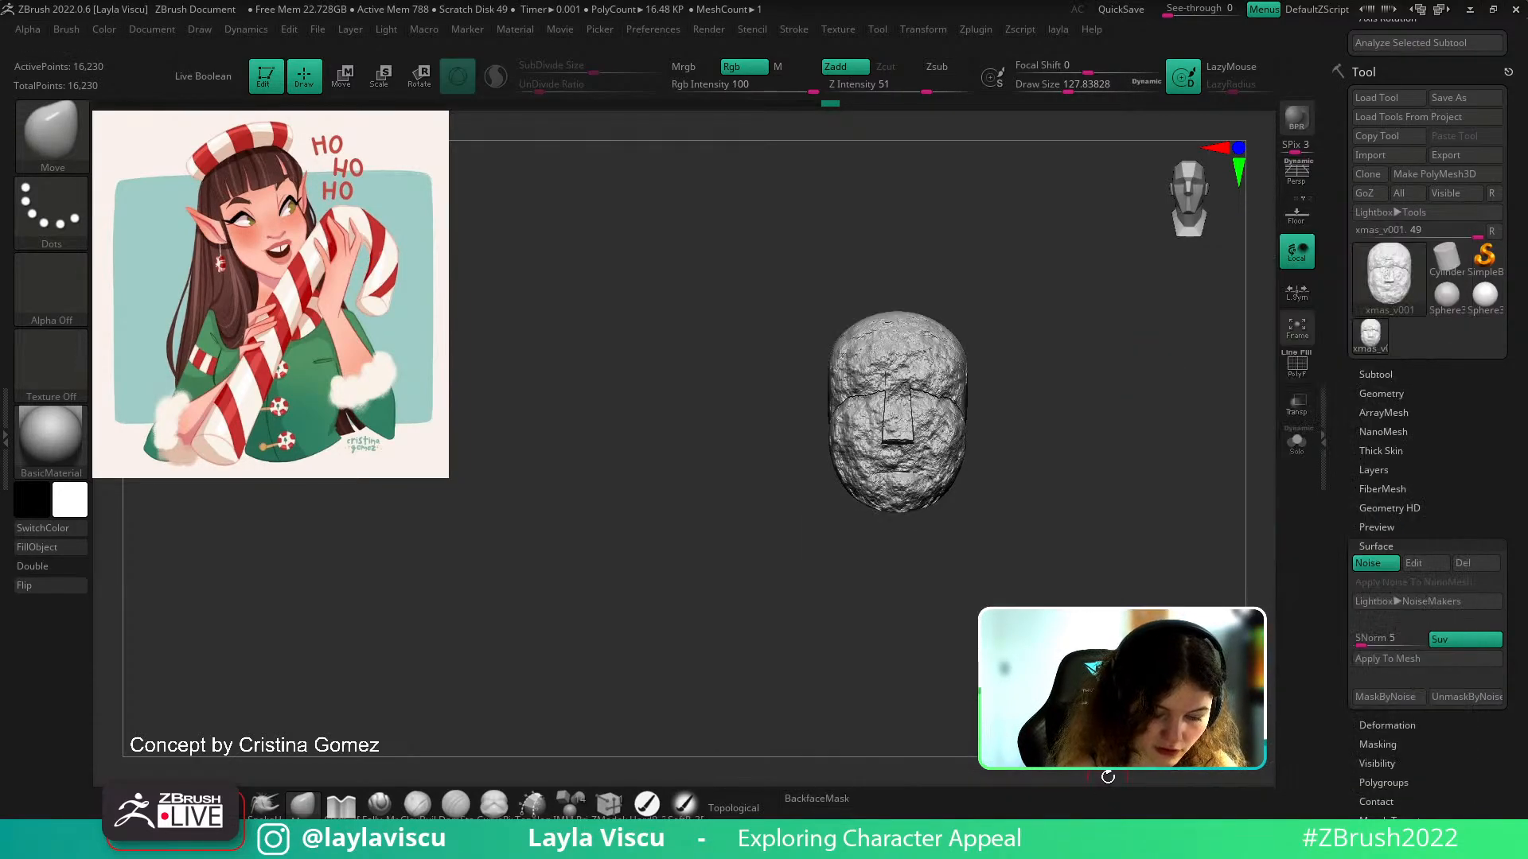
click(1394, 659)
right_drag(1018, 470, 1095, 510)
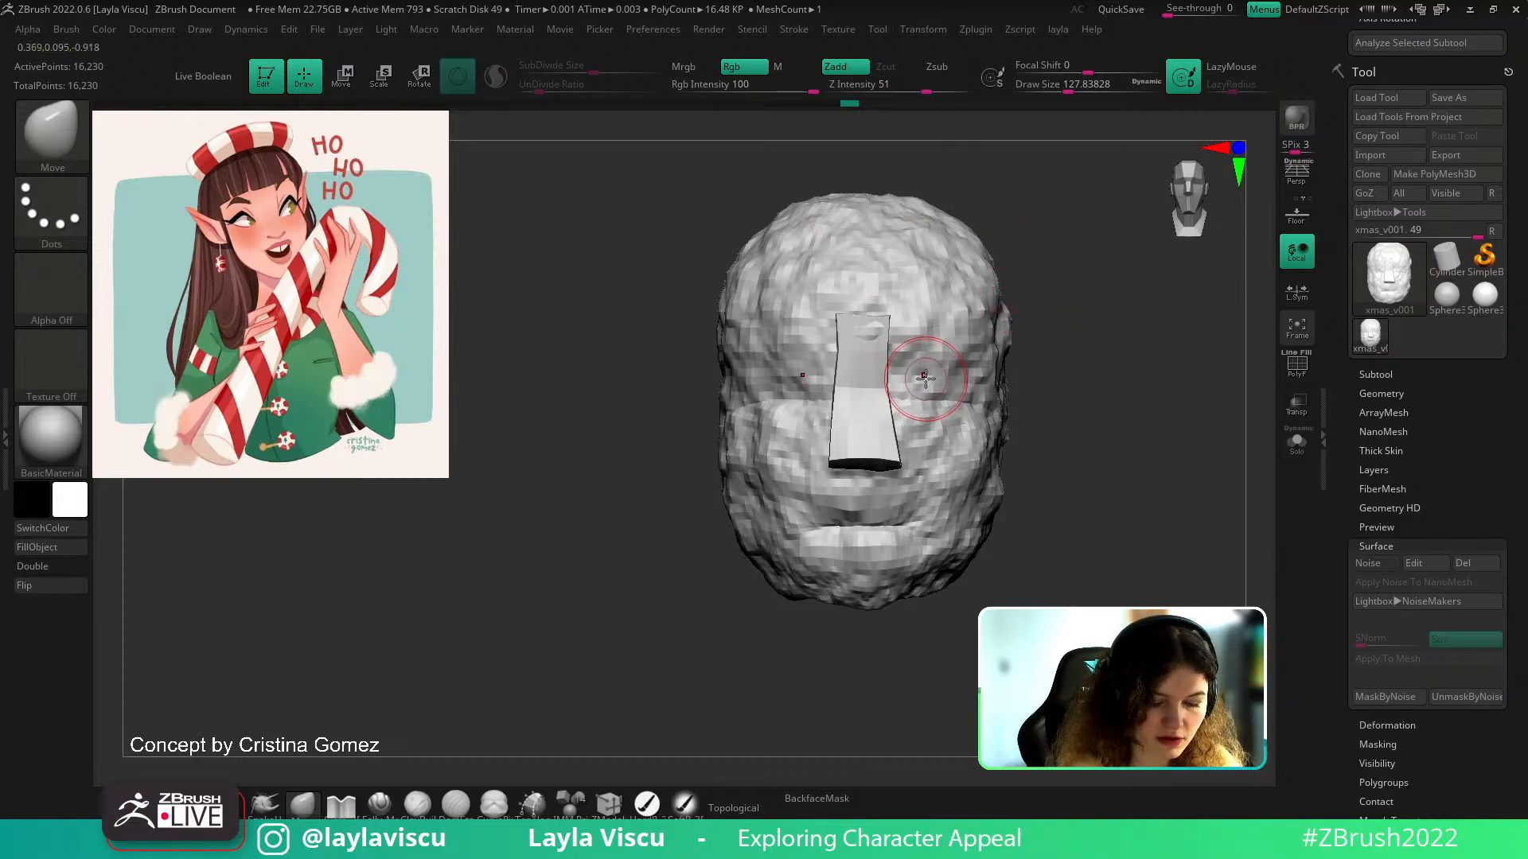
key(shift+f)
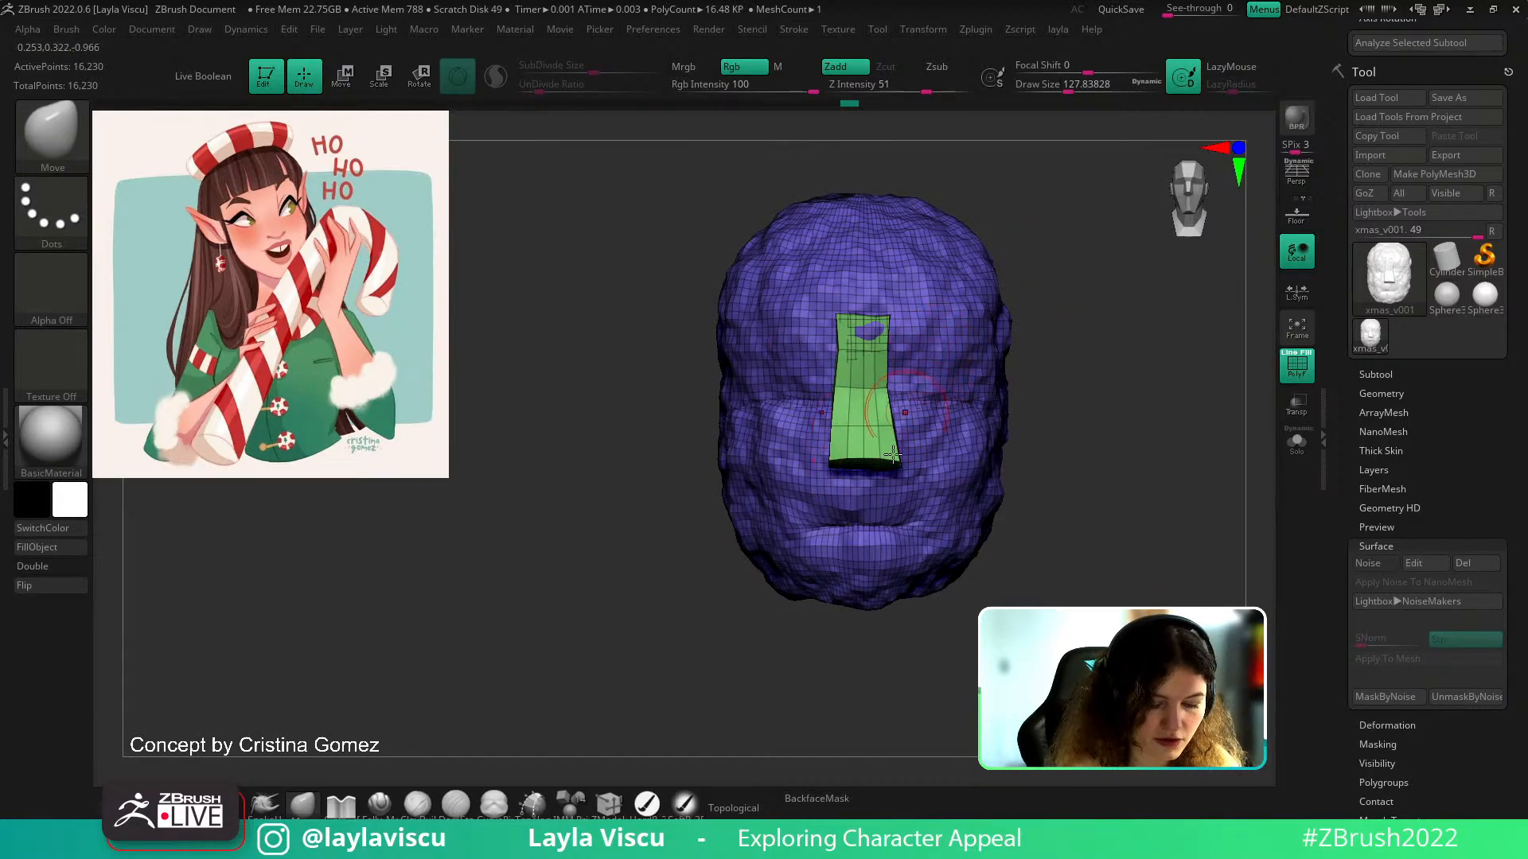
Undo the noise applied to the head mesh, switch the surface noise off and hide the wireframe
key(ctrl+z)
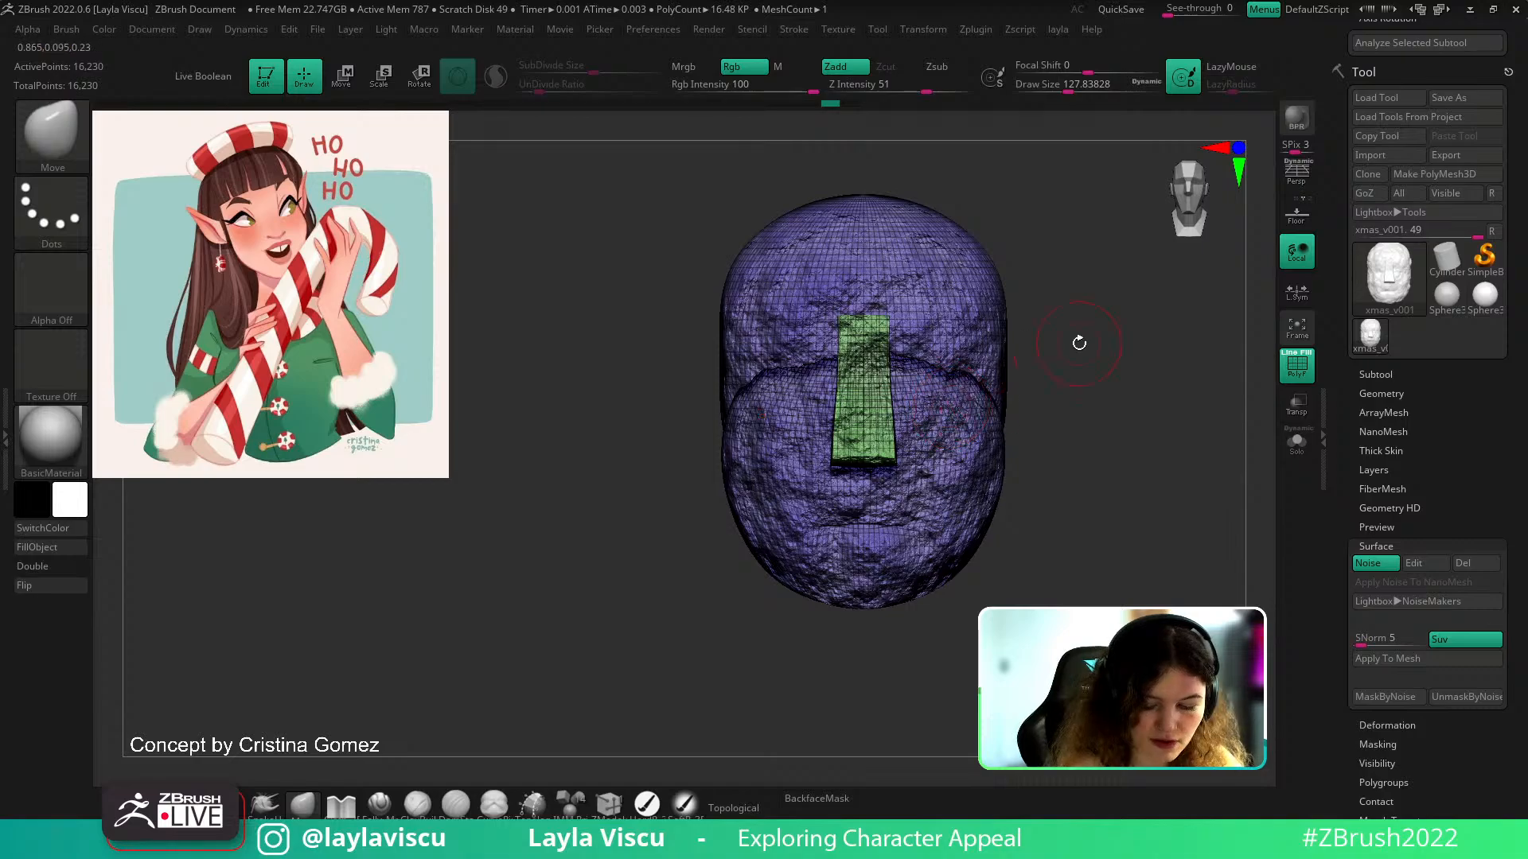
click(1368, 563)
key(shift+f)
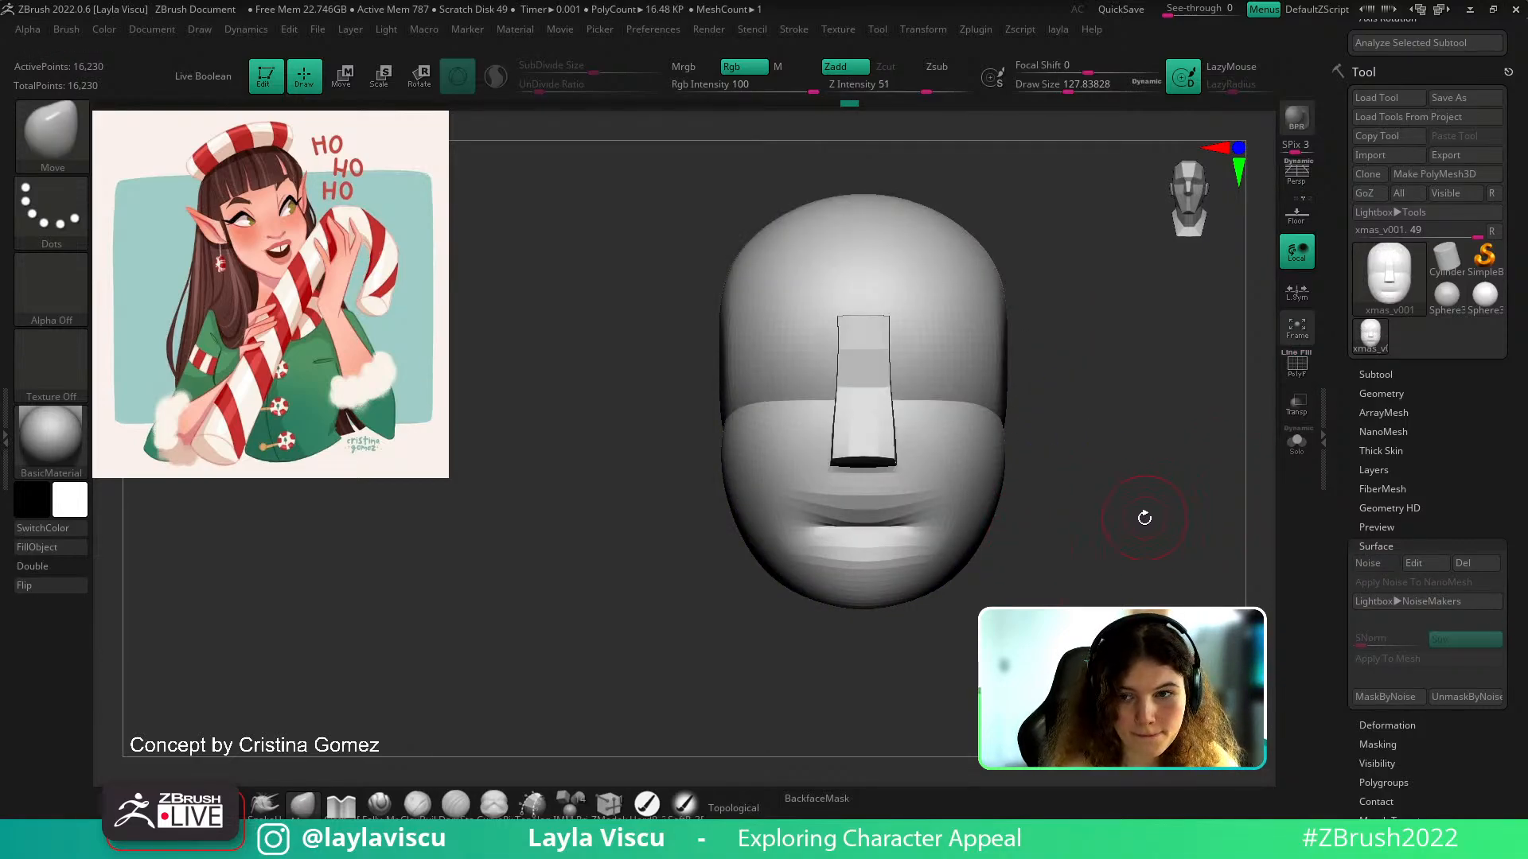
Turn on topological masking and adjust the side of the jaw with the Move brush at a draw size of about 344
drag(1099, 397, 1018, 555)
key(s)
mouse_move(926, 458)
mouse_down()
mouse_move(965, 456)
mouse_move(927, 500)
mouse_move(1040, 464)
mouse_move(1167, 498)
mouse_move(1099, 419)
mouse_up()
key(s)
key(ctrl+z)
click(751, 806)
key(s)
drag(968, 442, 947, 450)
mouse_move(1068, 457)
ctrl+right_down()
mouse_move(1075, 389)
mouse_move(1031, 460)
ctrl+right_up()
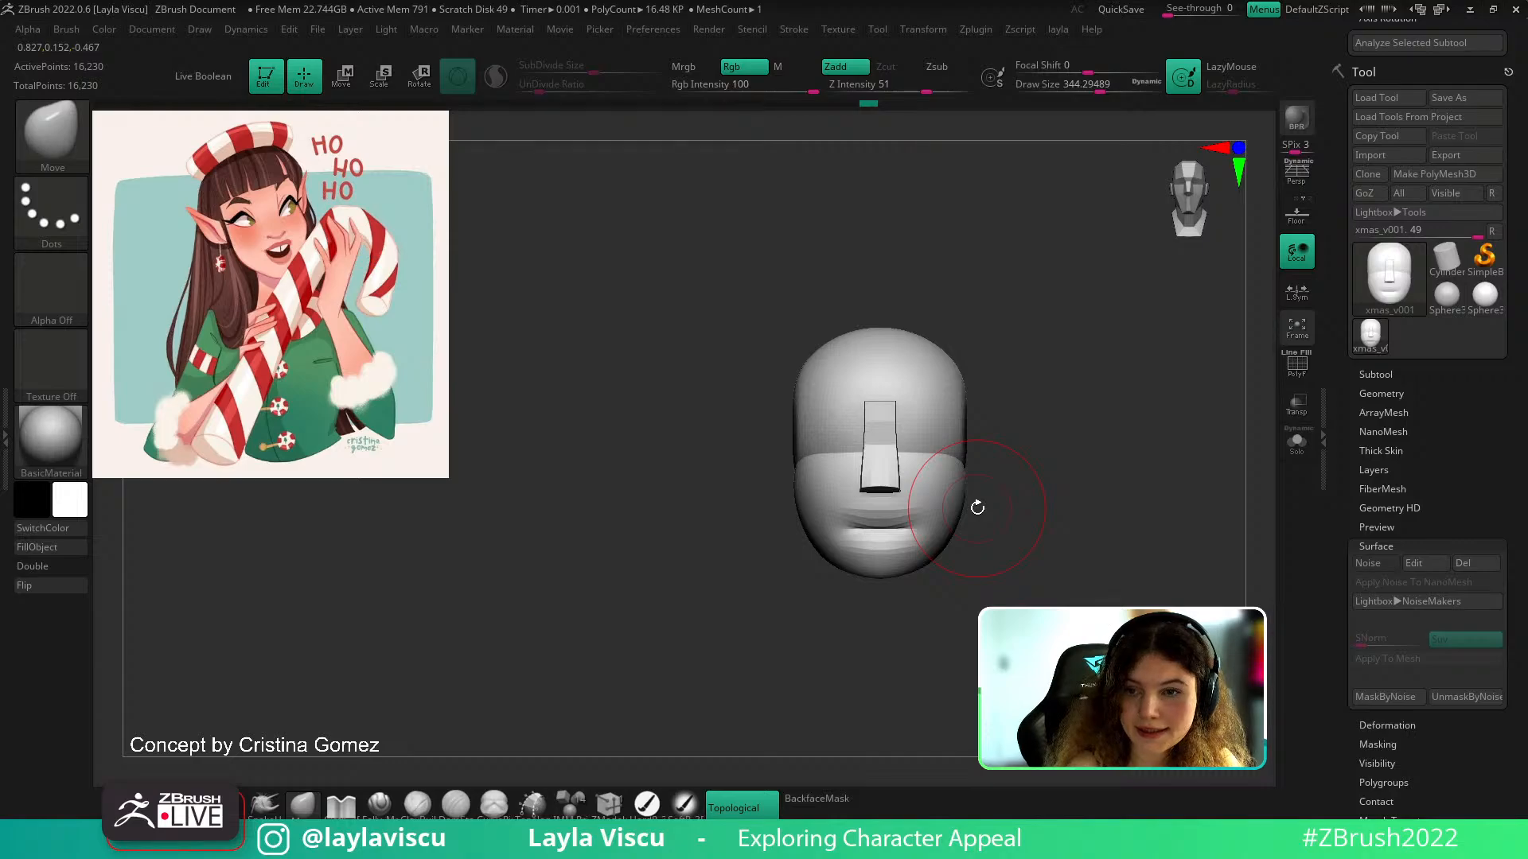
Refine the cheek and jaw outline from several angles with the Move brush, reducing the draw size to about 207
right_drag(1027, 501, 1089, 495)
ctrl+right_drag(907, 481, 912, 541)
right_drag(1083, 452, 1010, 455)
key(s)
drag(1054, 459, 1041, 459)
mouse_move(1041, 458)
right_down()
mouse_move(1061, 459)
mouse_move(1034, 494)
mouse_move(1054, 489)
right_up()
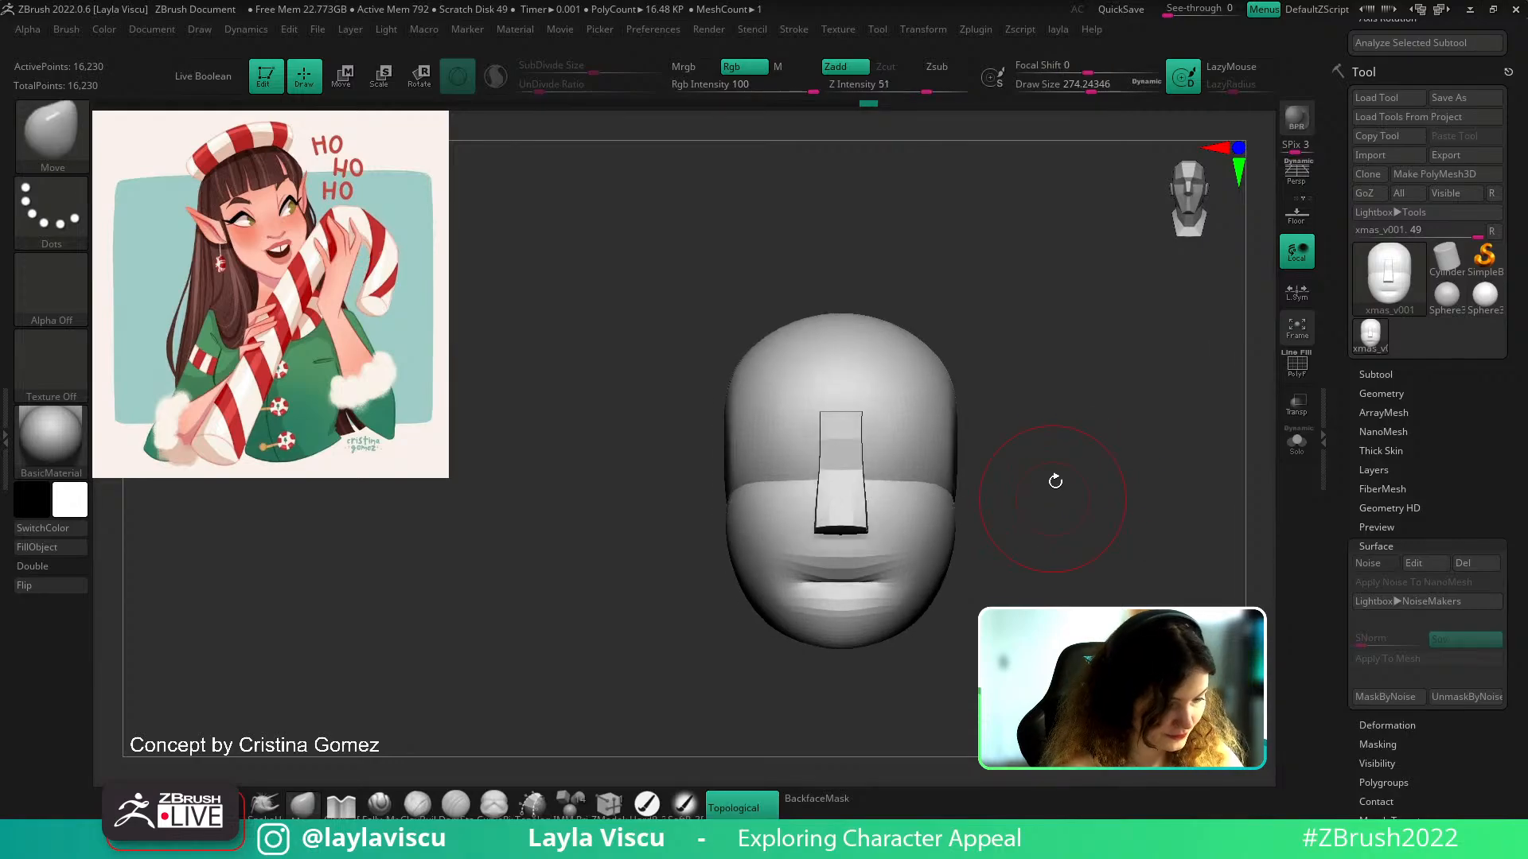
key(s)
drag(1052, 437, 1046, 437)
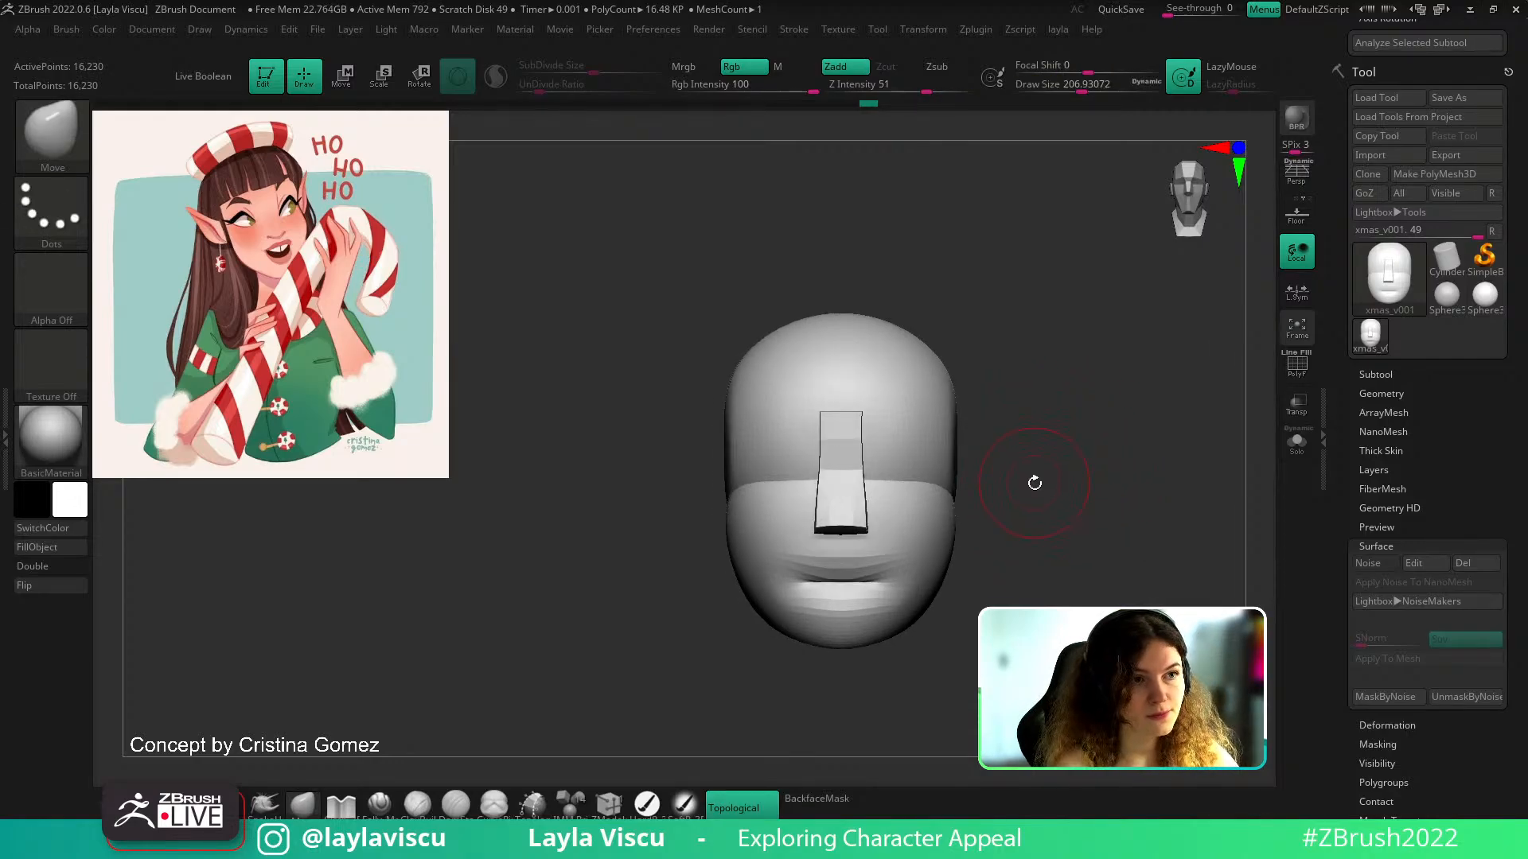
ctrl+right_drag(917, 416, 923, 430)
key(s)
mouse_move(946, 432)
mouse_down()
mouse_move(918, 452)
mouse_move(937, 462)
mouse_up()
Carve symmetrical eye sockets beside the nose bridge with the ClayBuildup brush at a draw size of about 132
key(b)
key(c)
key(b)
key(s)
key(s)
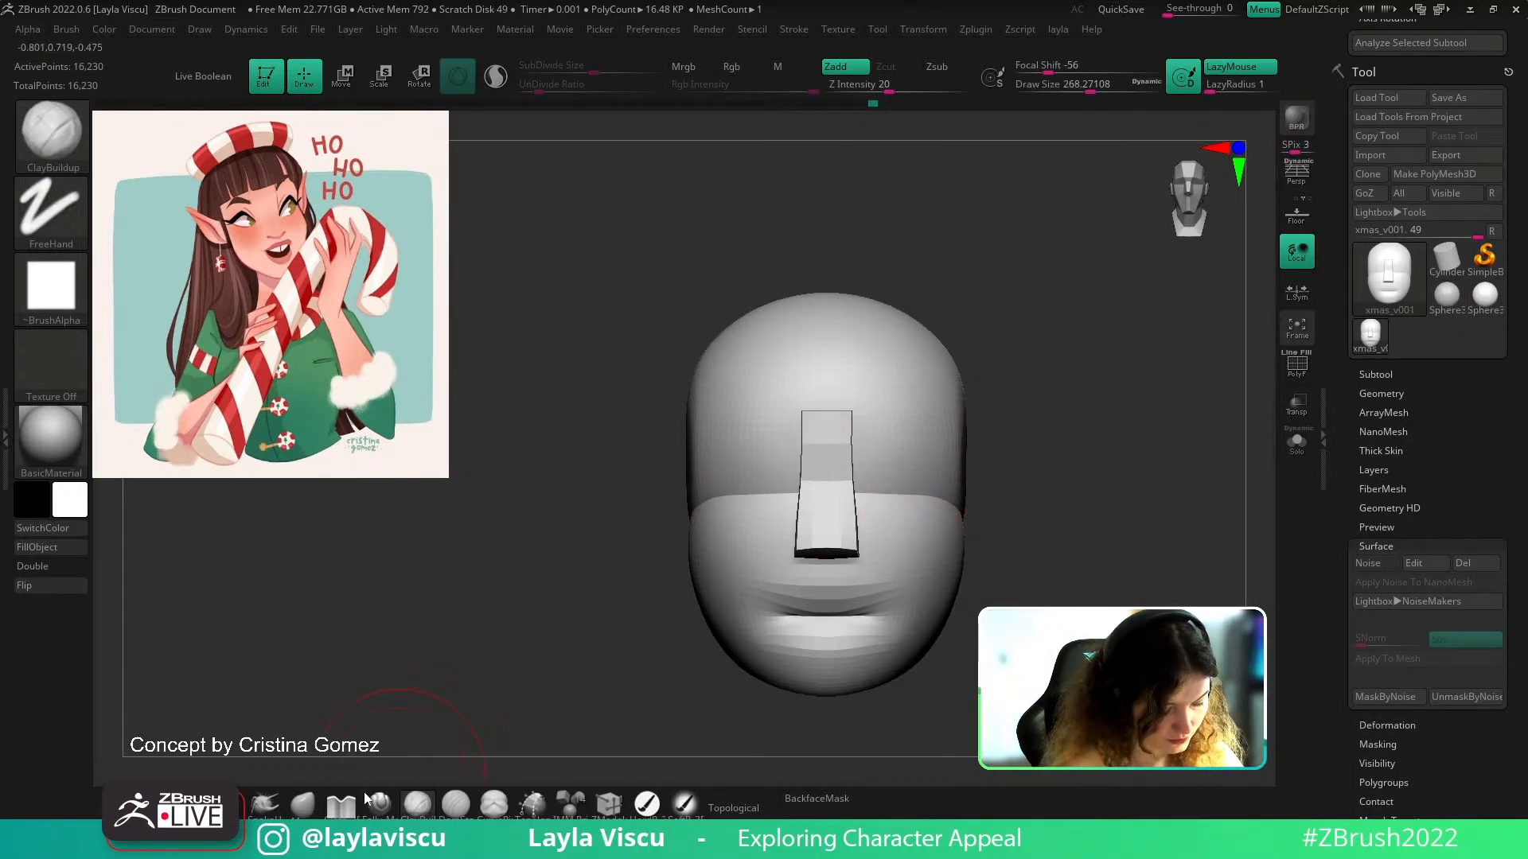
mouse_move(1023, 476)
ctrl+right_down()
mouse_move(1059, 416)
mouse_move(1037, 394)
ctrl+right_up()
key(s)
drag(894, 423, 884, 422)
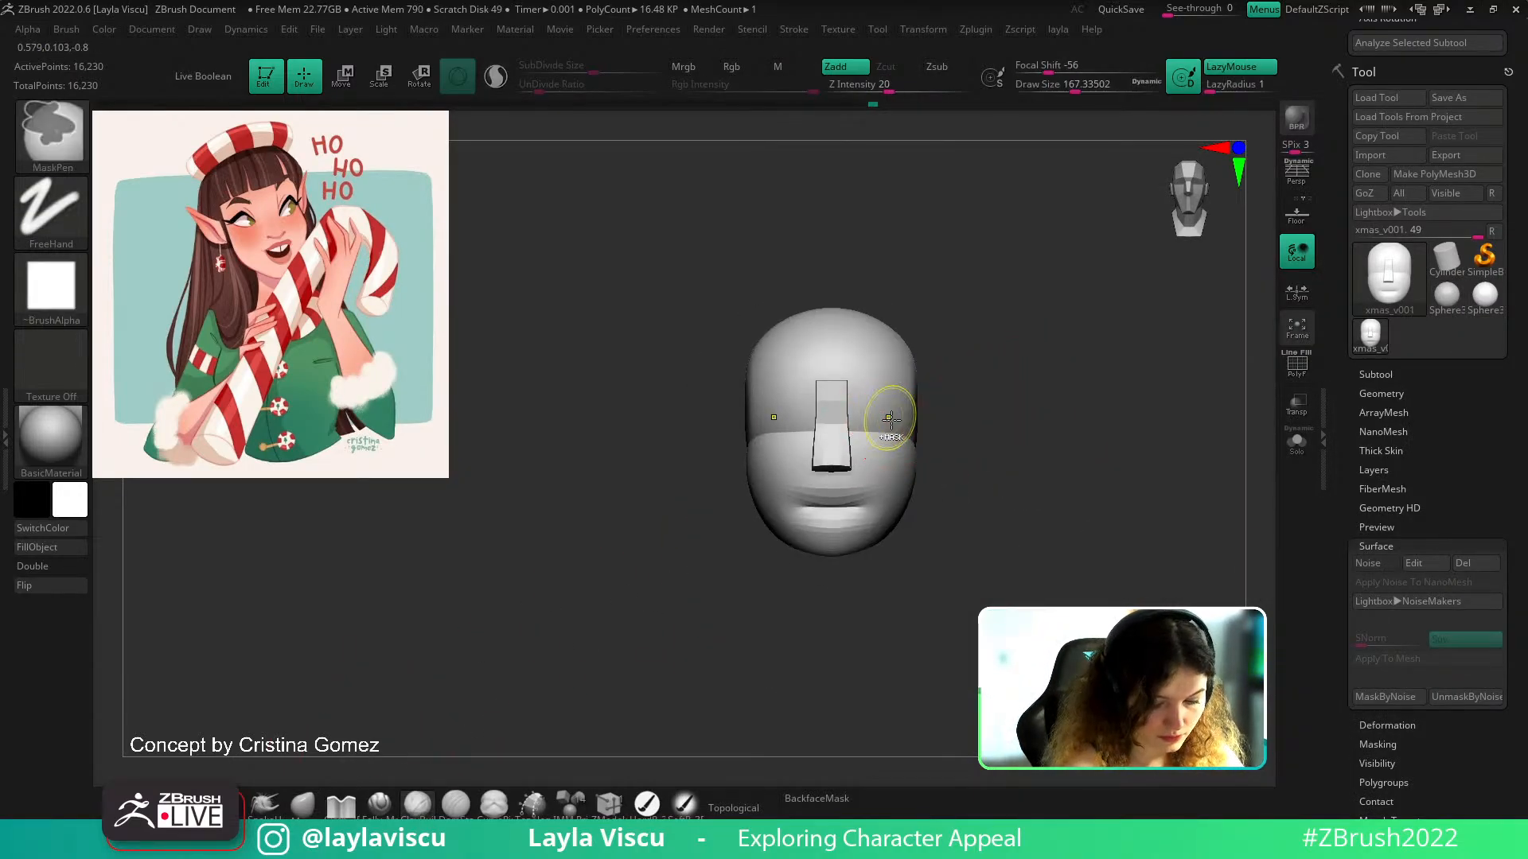
ctrl+right_drag(885, 407, 881, 415)
mouse_move(881, 414)
alt+mouse_down()
mouse_move(861, 424)
mouse_move(891, 411)
mouse_move(877, 431)
mouse_move(866, 412)
alt+mouse_up()
right_drag(974, 402, 913, 403)
key(s)
drag(899, 407, 847, 426)
right_drag(848, 426, 1102, 398)
right_drag(879, 420, 931, 406)
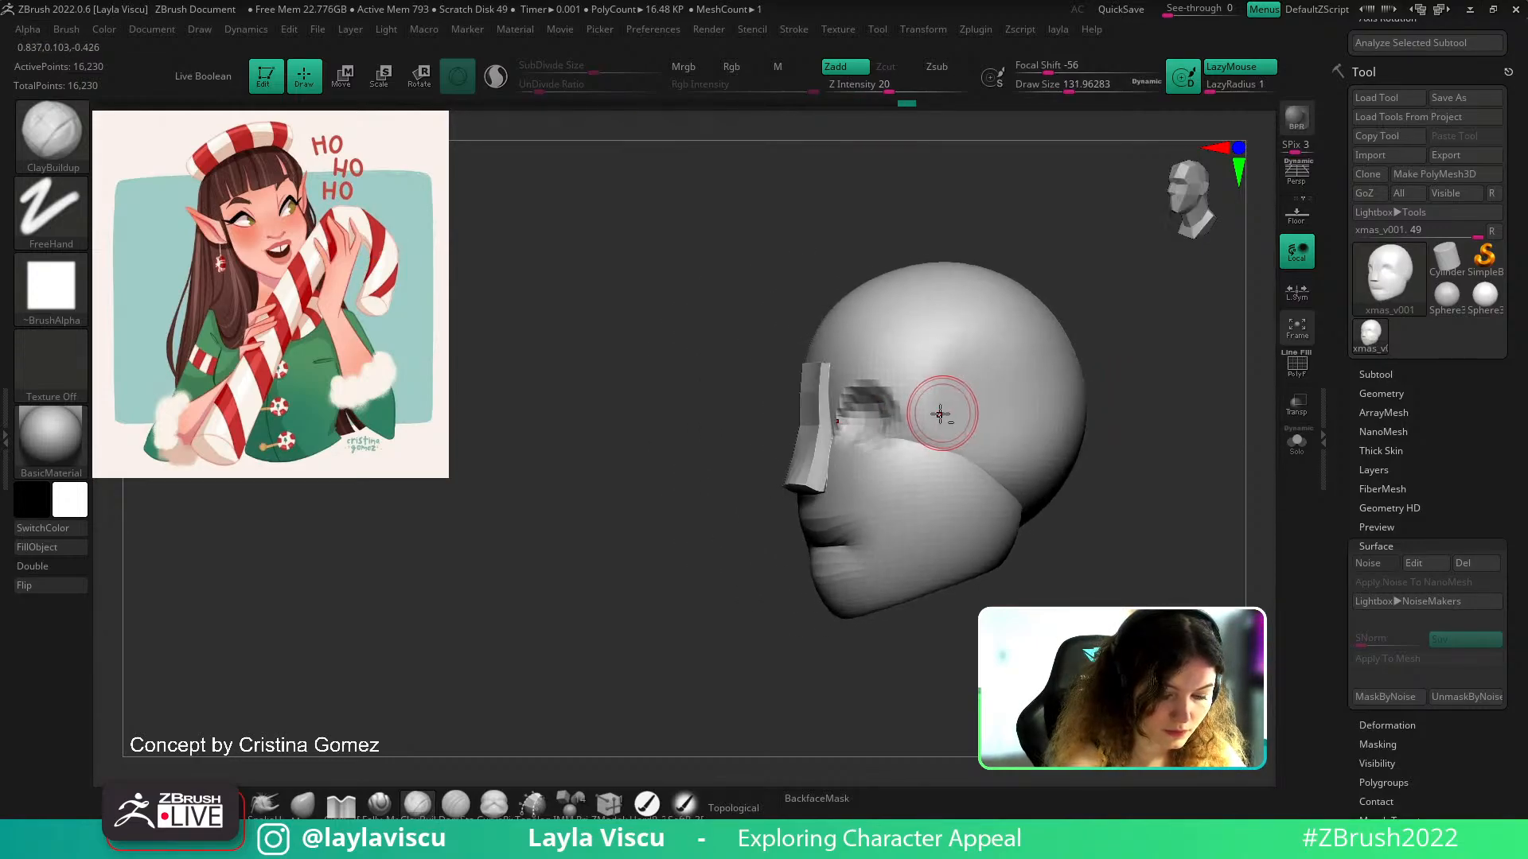
Rework the lower part of the eye sockets from a three-quarter view with the ClayBuildup brush
drag(889, 412, 893, 428)
right_drag(1033, 416, 1166, 423)
drag(853, 432, 851, 433)
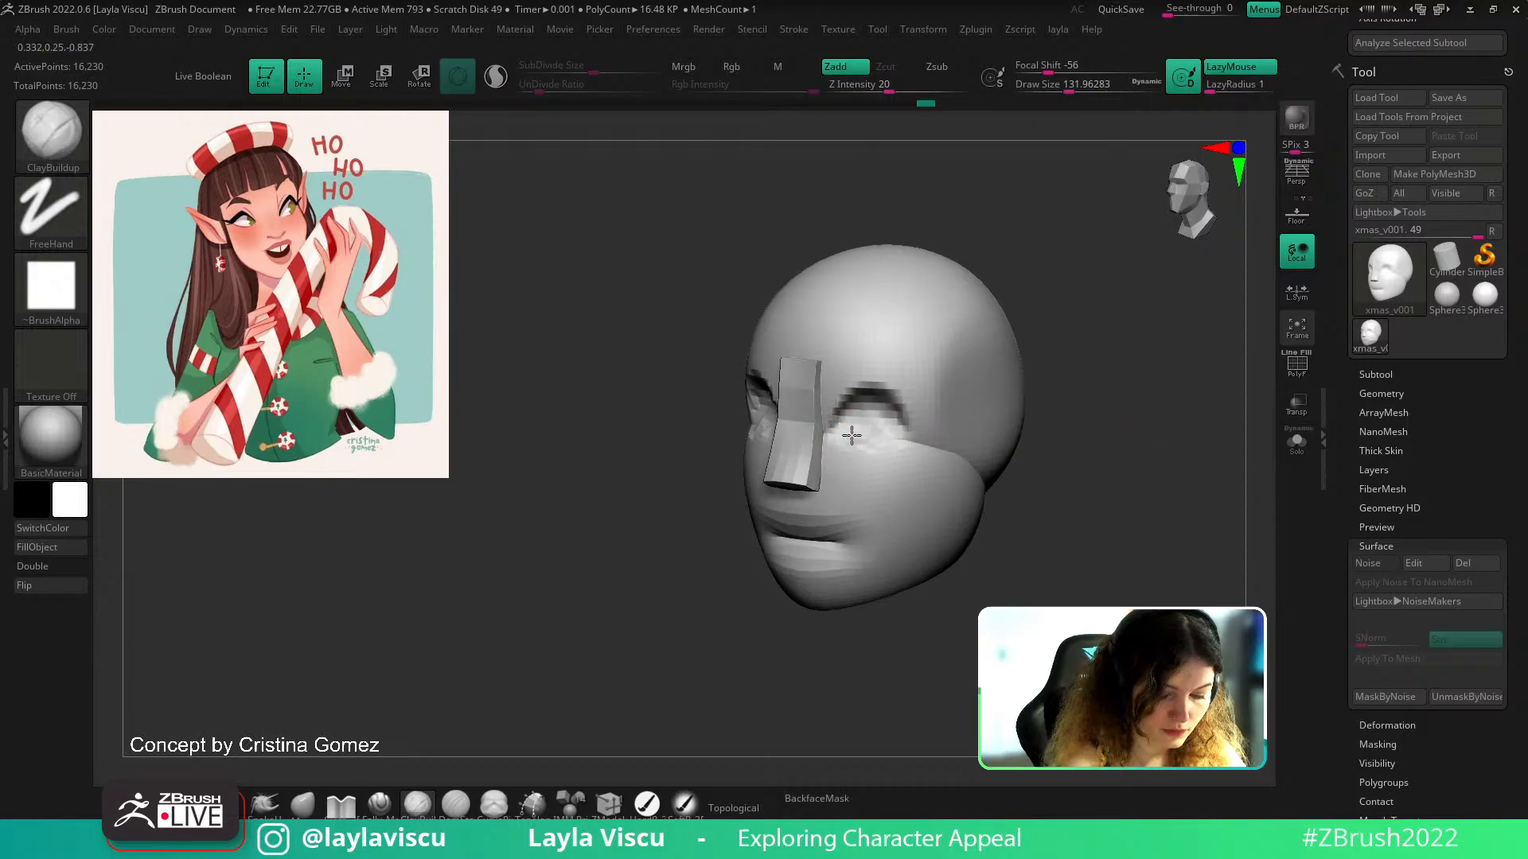
mouse_move(869, 418)
shift+right_down()
mouse_move(1133, 406)
mouse_move(1064, 444)
shift+right_up()
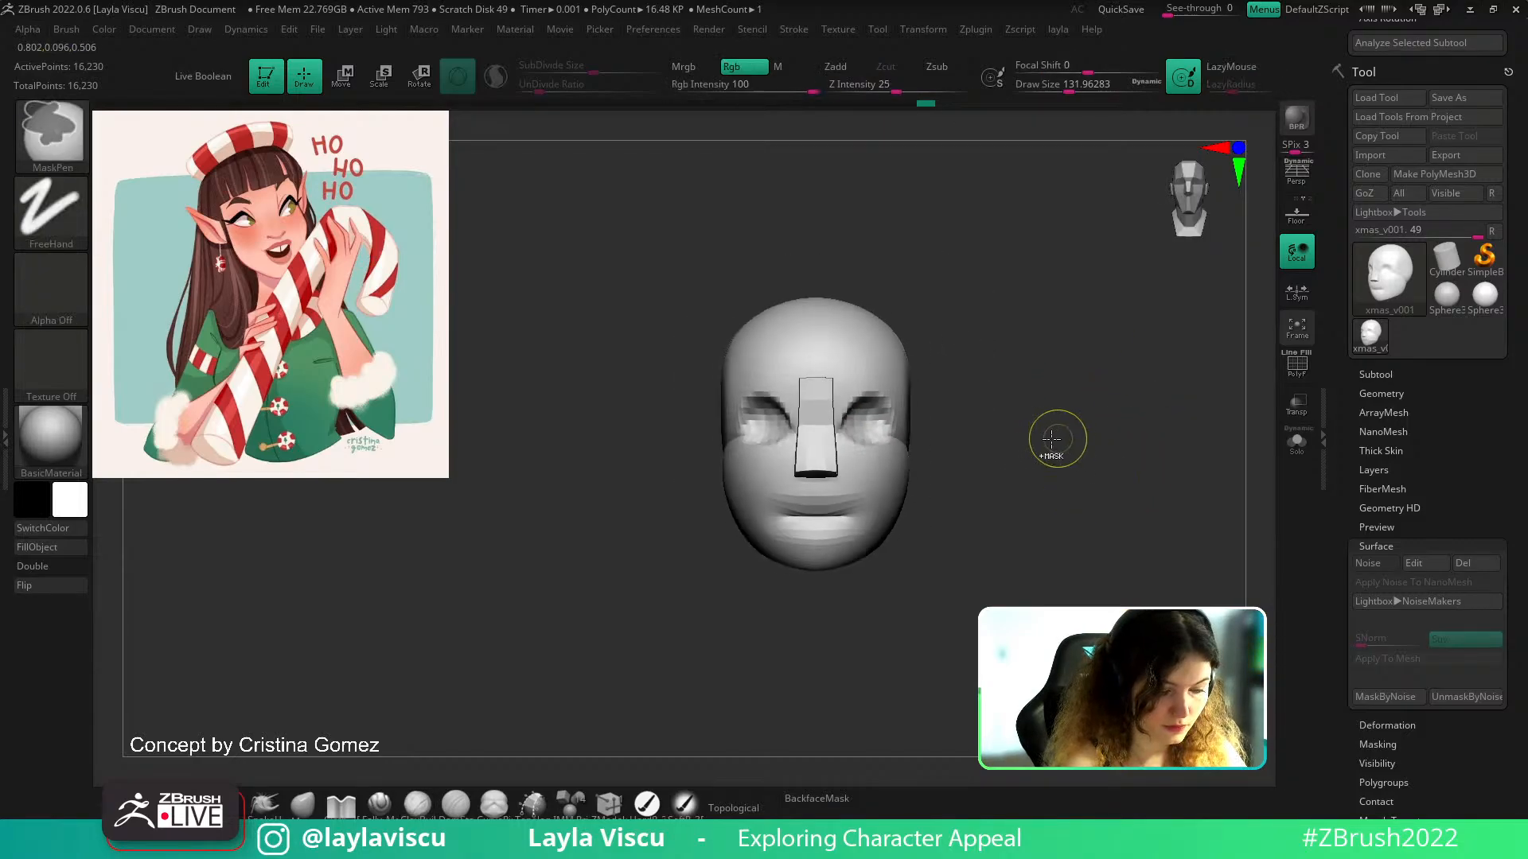
Adjust the cheeks, jaw and mouth area with the Move brush, with topological masking on
click(317, 805)
ctrl+right_drag(766, 460, 822, 424)
key(s)
drag(963, 424, 977, 424)
right_drag(1058, 445, 958, 452)
key(s)
drag(958, 454, 945, 450)
click(756, 811)
right_drag(1067, 460, 1100, 458)
drag(999, 429, 990, 442)
shift+right_drag(1065, 457, 1087, 449)
mouse_move(1087, 449)
ctrl+right_down()
mouse_move(1052, 482)
mouse_move(1022, 470)
ctrl+right_up()
key(s)
drag(941, 481, 951, 482)
mouse_move(948, 515)
mouse_down()
mouse_move(970, 489)
mouse_move(923, 486)
mouse_up()
Try to reshape the upper lip with the ClayBuildup and Folly_Mech Cut brushes at a draw size of about 101
key(b)
key(c)
key(b)
key(s)
shift+drag(875, 549, 914, 542)
ctrl+right_drag(914, 541, 906, 598)
mouse_move(907, 596)
mouse_down()
mouse_move(817, 493)
mouse_move(972, 465)
mouse_up()
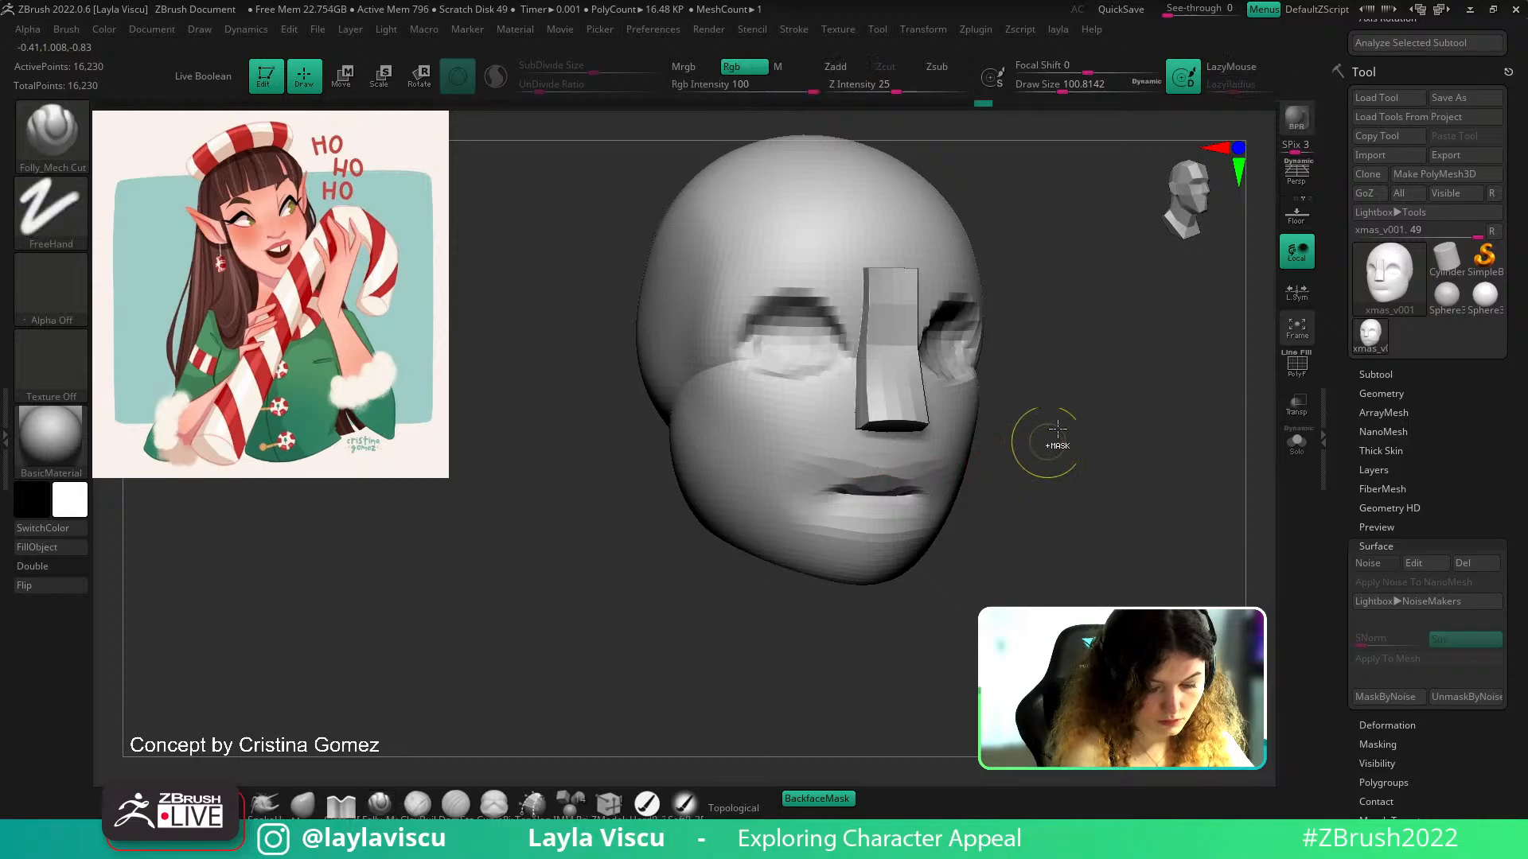
key(ctrl+z)
click(1235, 86)
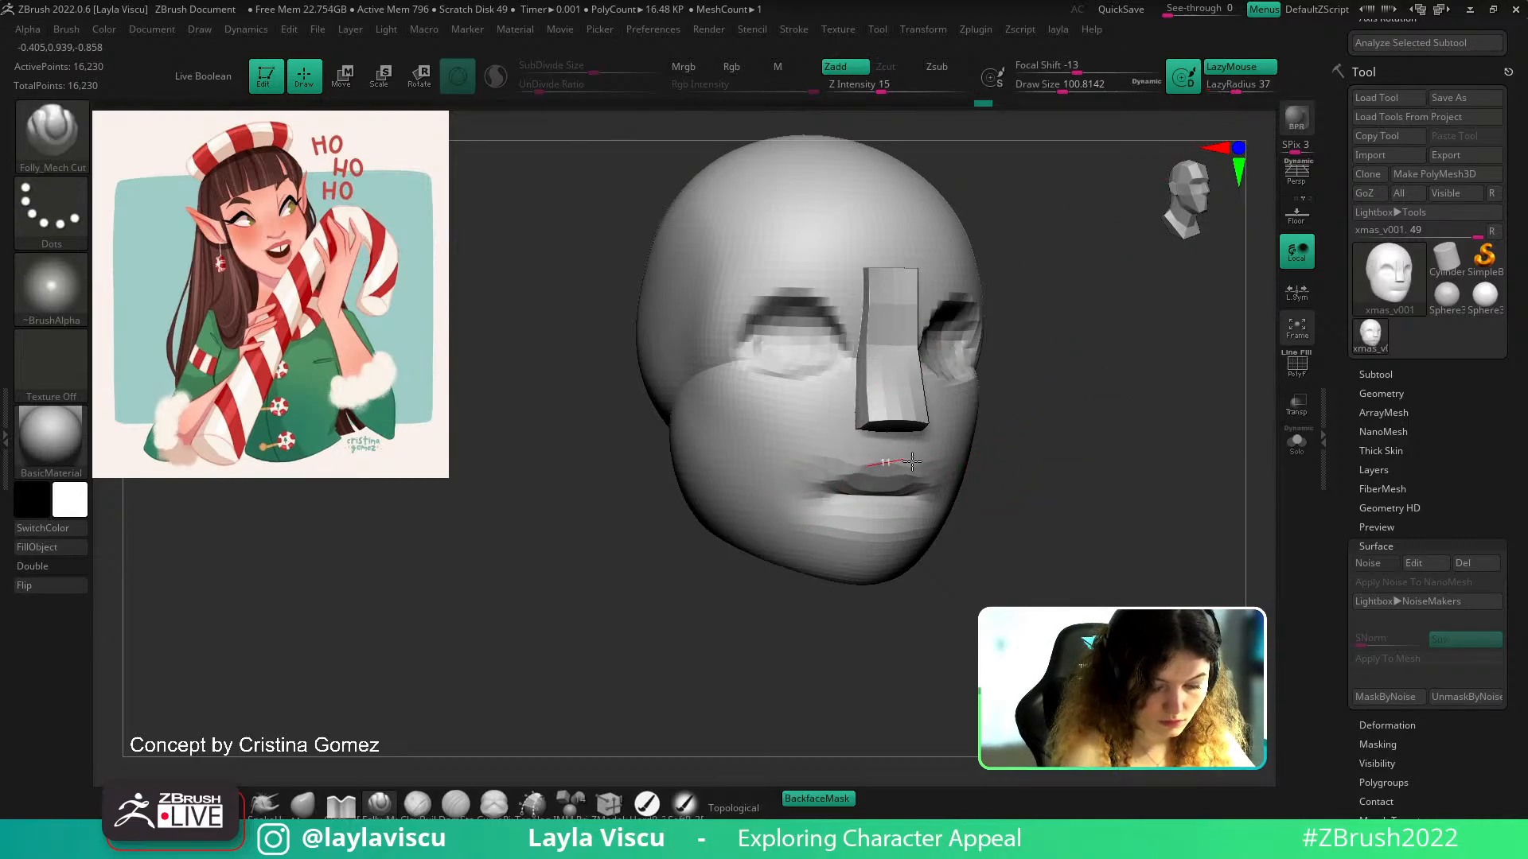
mouse_move(1091, 478)
shift+mouse_down()
mouse_move(1095, 505)
mouse_move(1131, 500)
shift+mouse_up()
key(ctrl+z)
drag(828, 487, 876, 470)
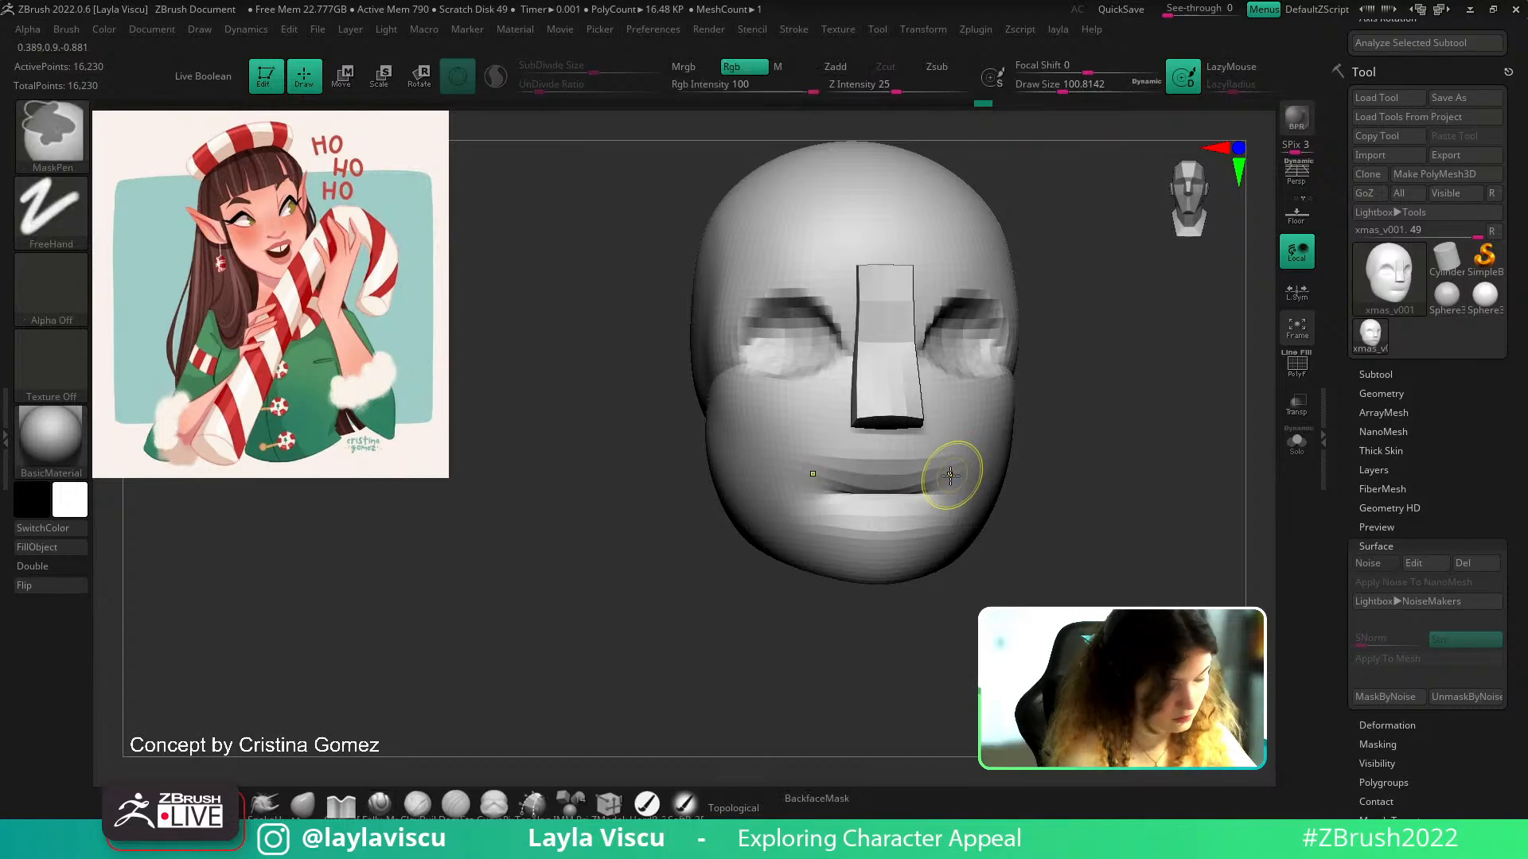
Arch the upper lip upwards along the mouth line with the CurvePinch brush at a draw size of about 74
key(b)
click(1237, 323)
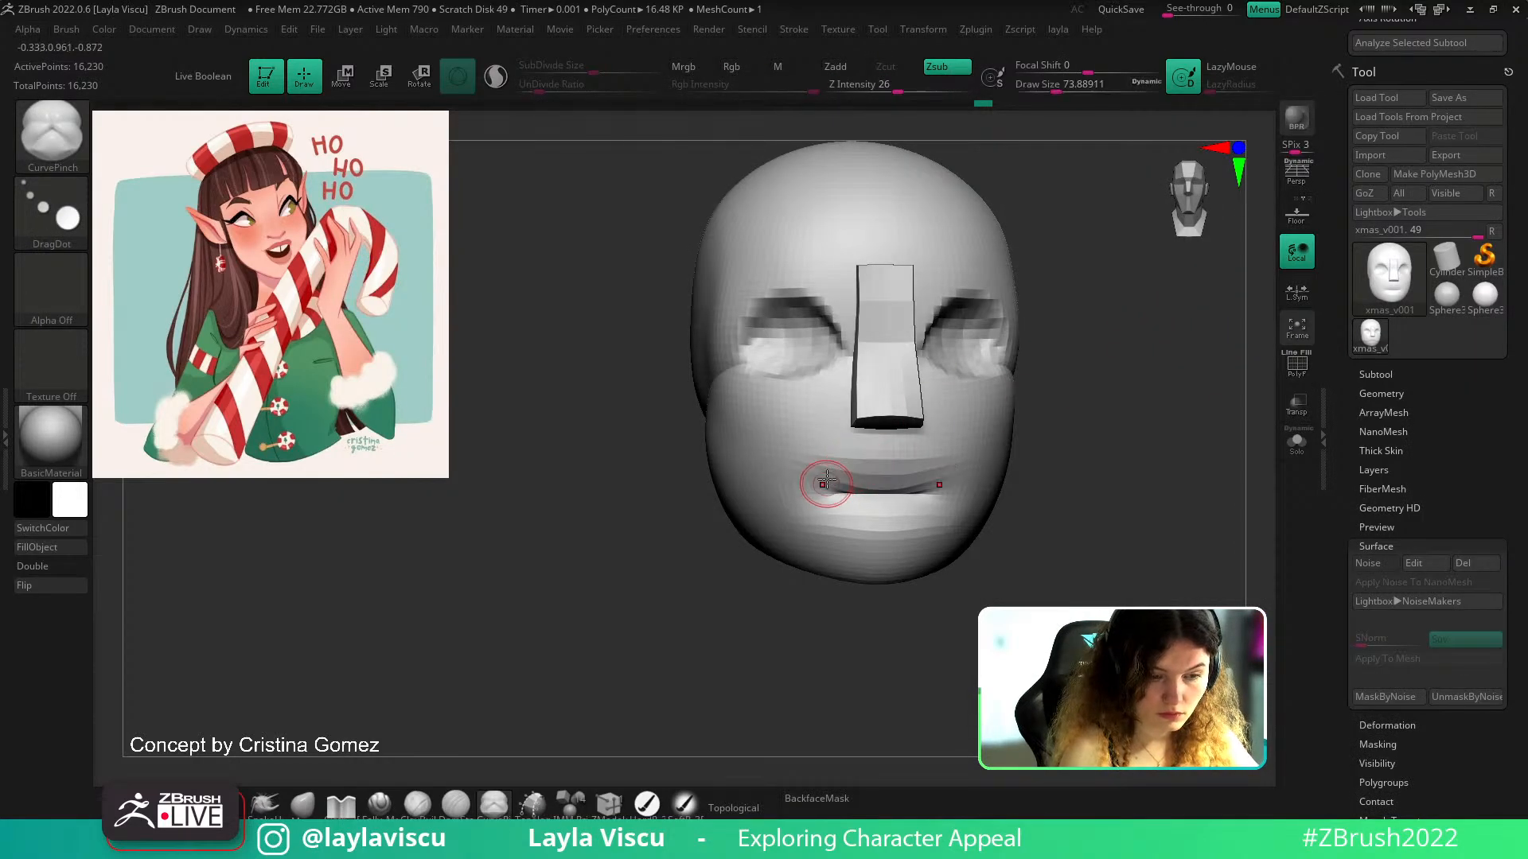
drag(834, 483, 983, 457)
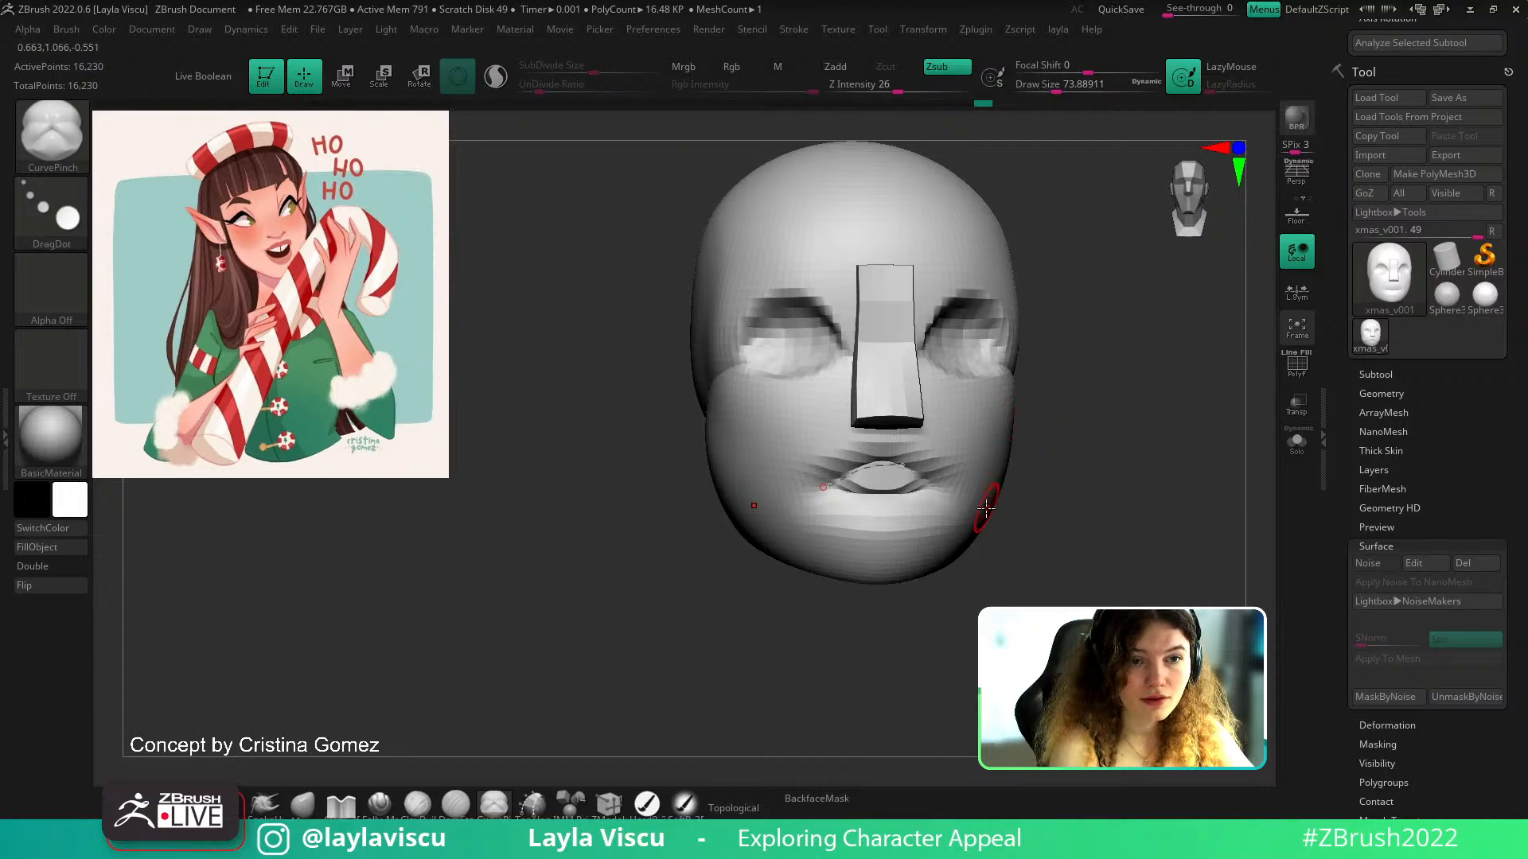
key(ctrl+z)
drag(824, 487, 881, 467)
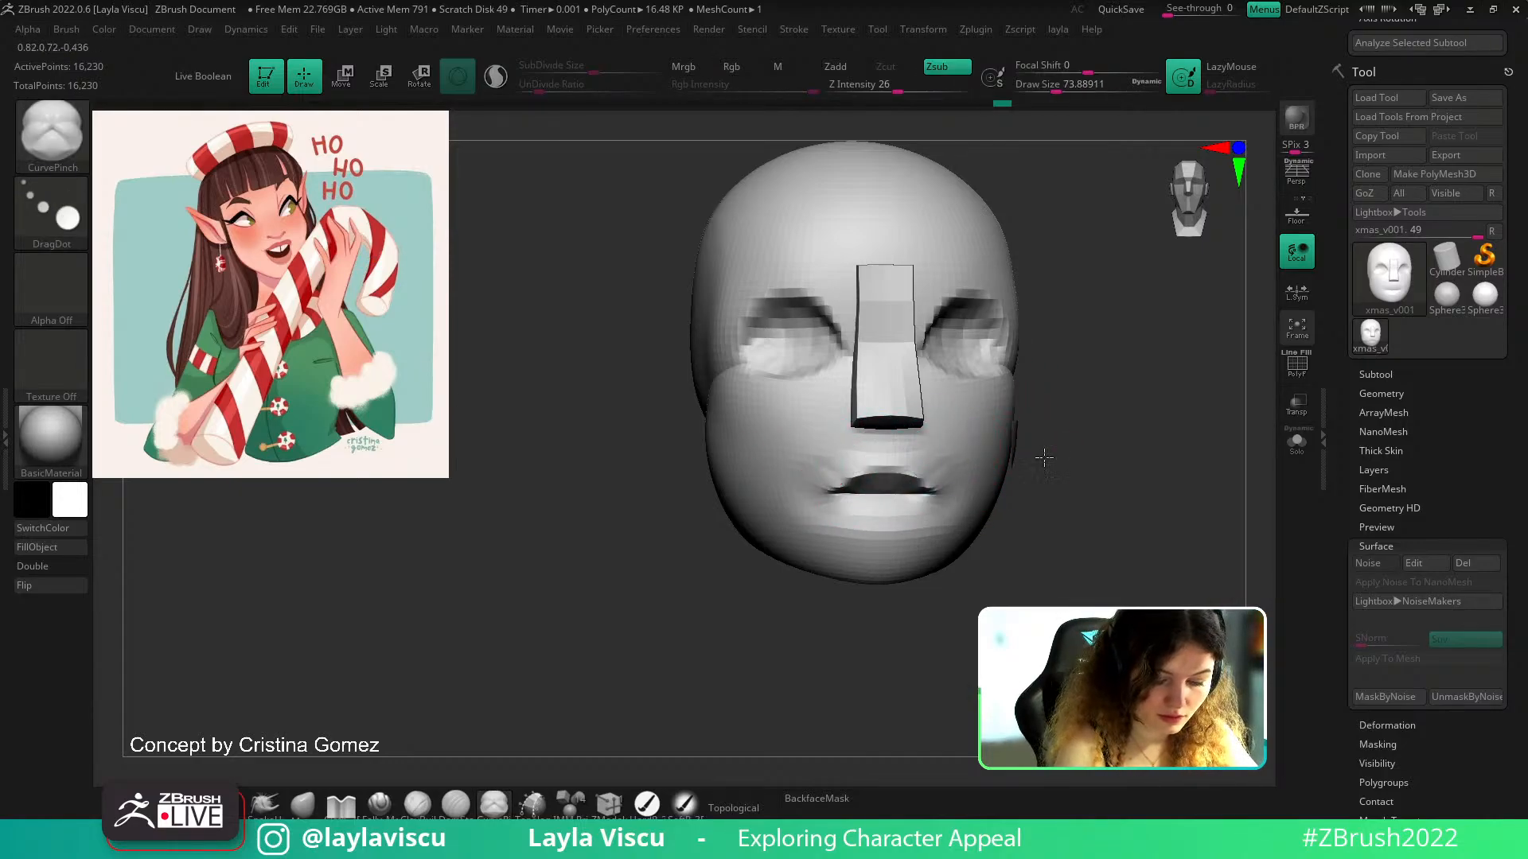
drag(1043, 457, 1112, 463)
key(ctrl+z)
key(ctrl+z)
click(928, 457)
key(ctrl+z)
drag(923, 458, 923, 444)
drag(1016, 447, 1002, 422)
shift+drag(1091, 493, 1106, 505)
Build up volume on the upper lip with the ClayBuildup brush at a draw size of about 74
key(b)
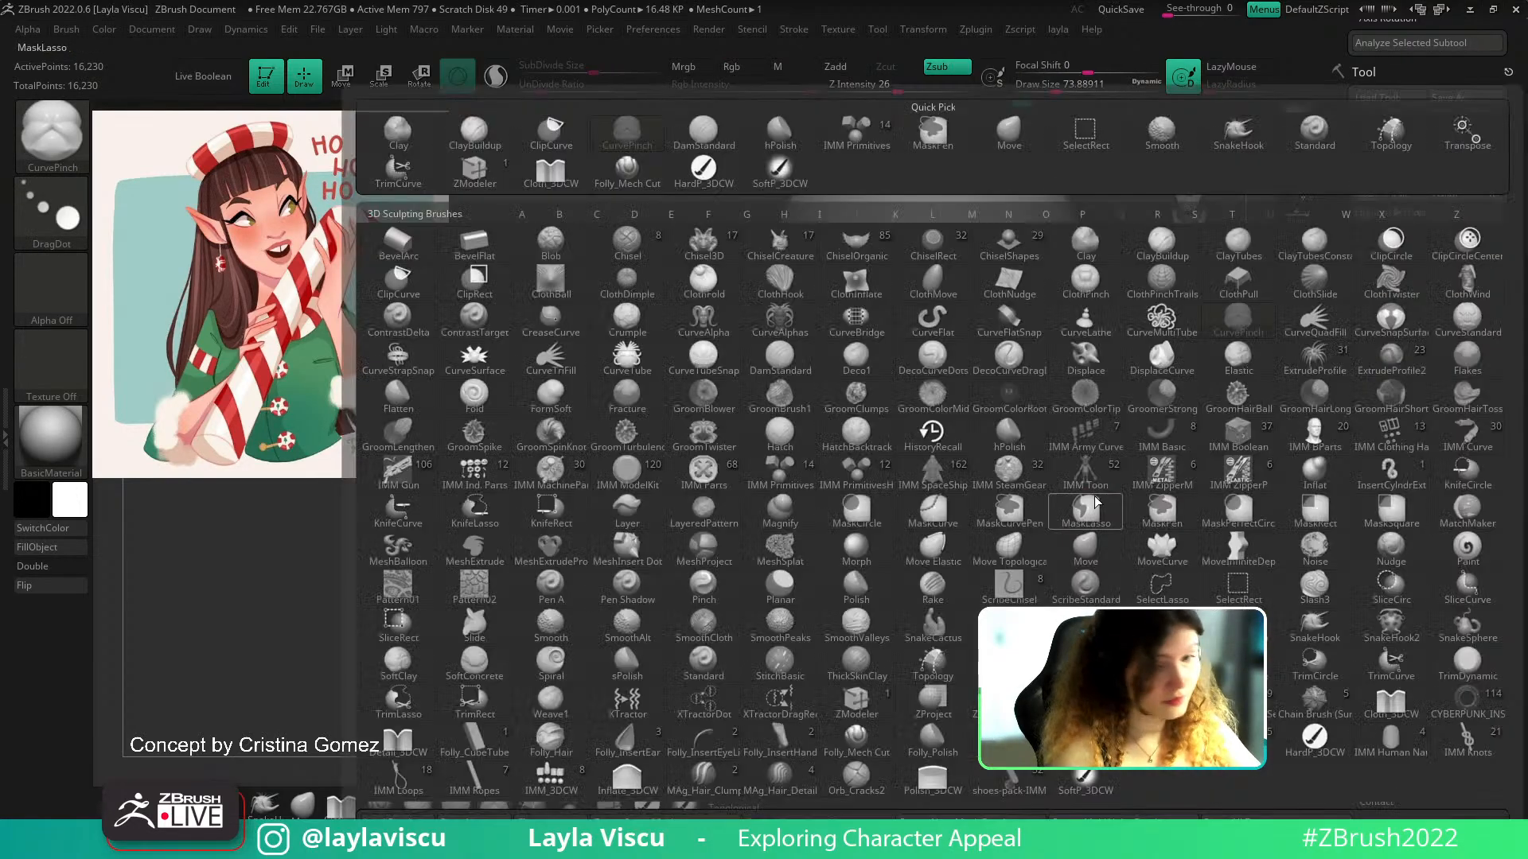
key(c)
key(b)
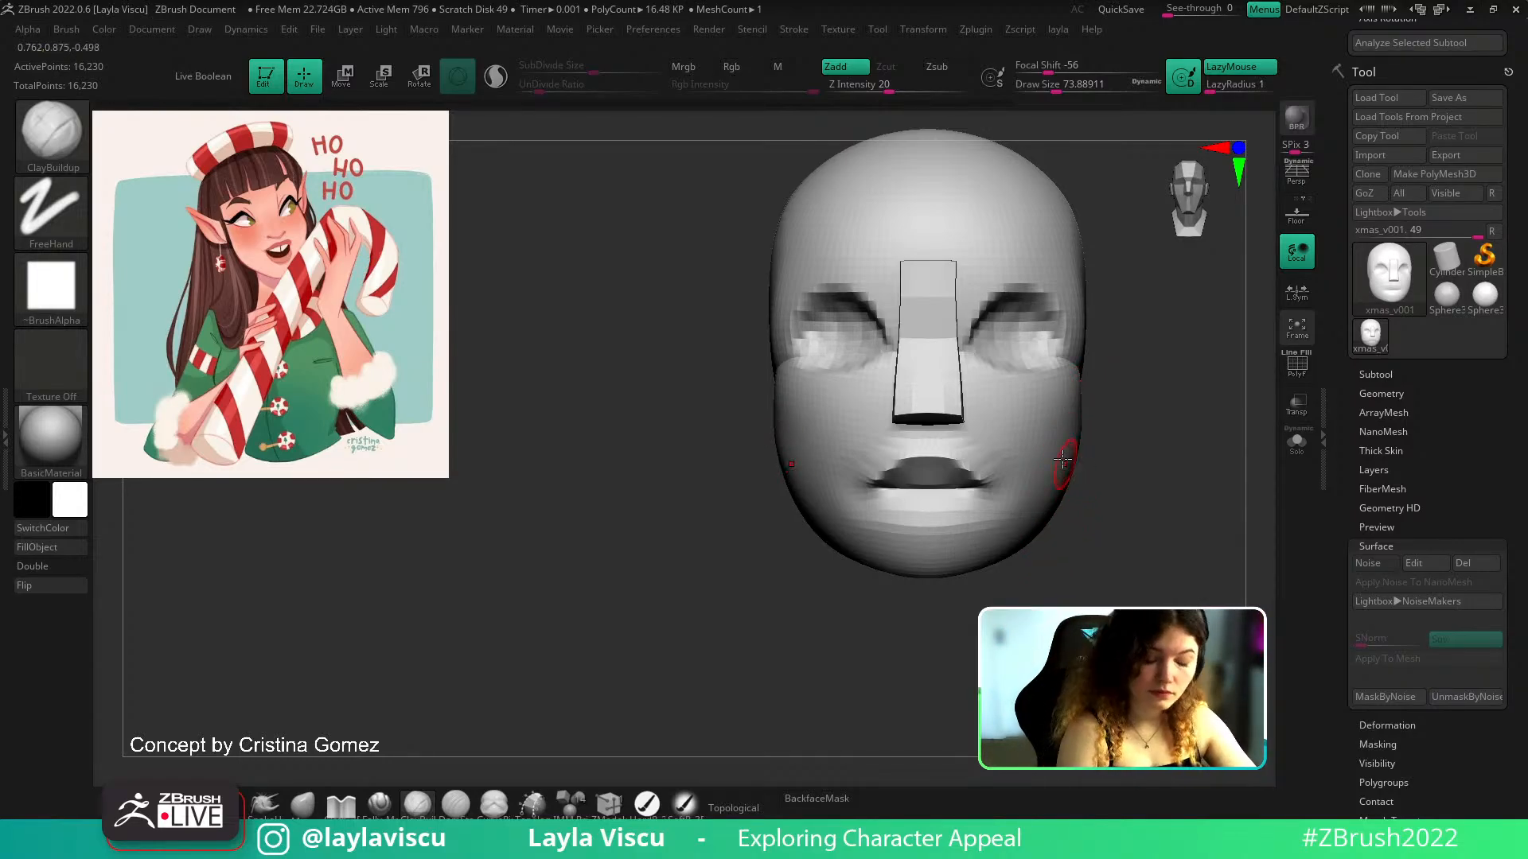
drag(899, 482, 936, 479)
drag(1134, 481, 1121, 469)
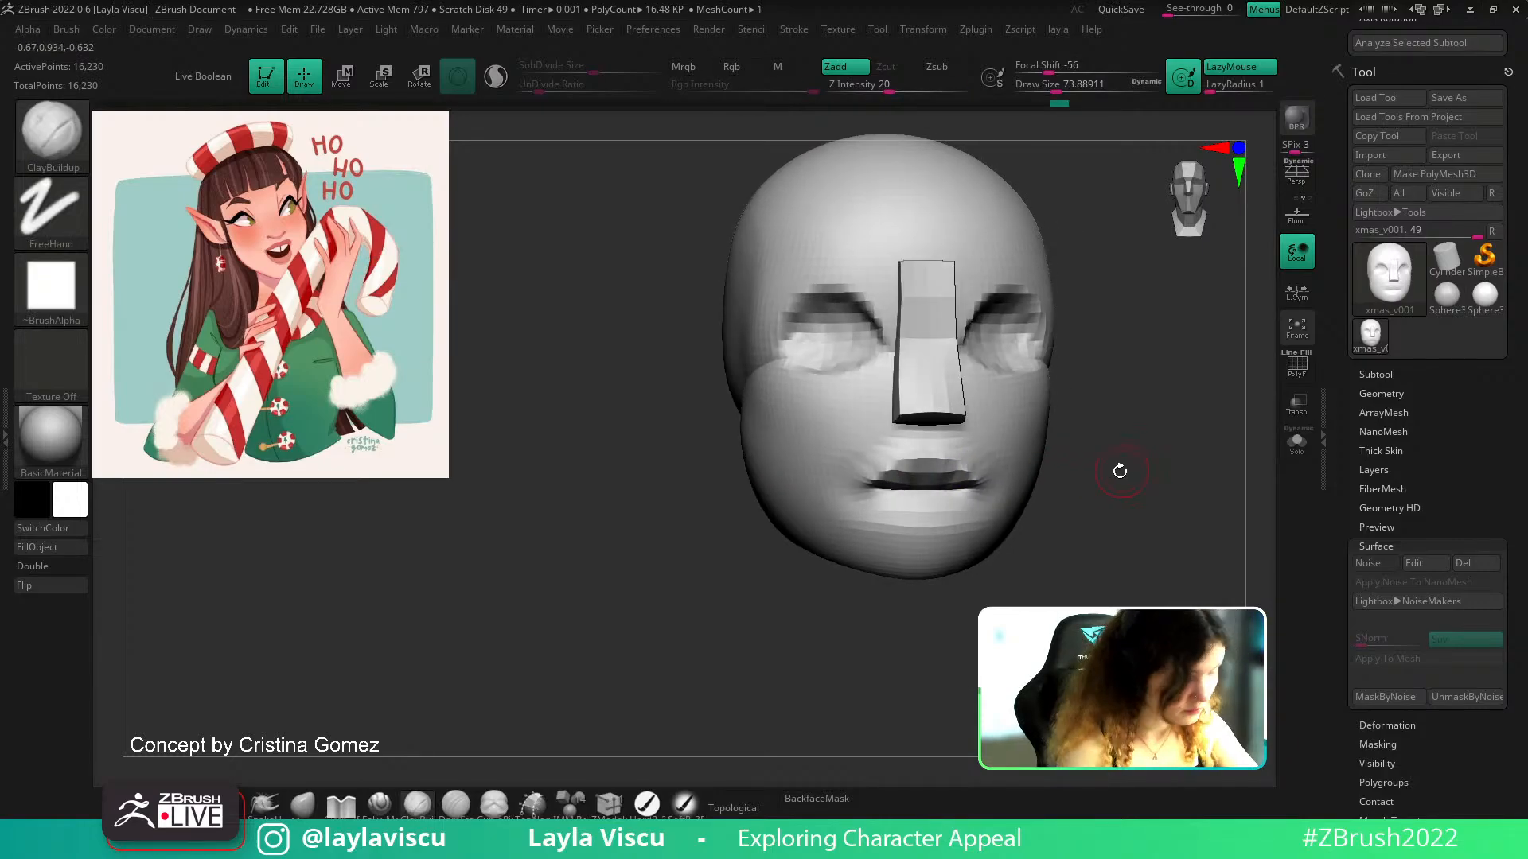
Try to carve a crease along the lower lip with the DamStandard brush
key(b)
key(d)
key(s)
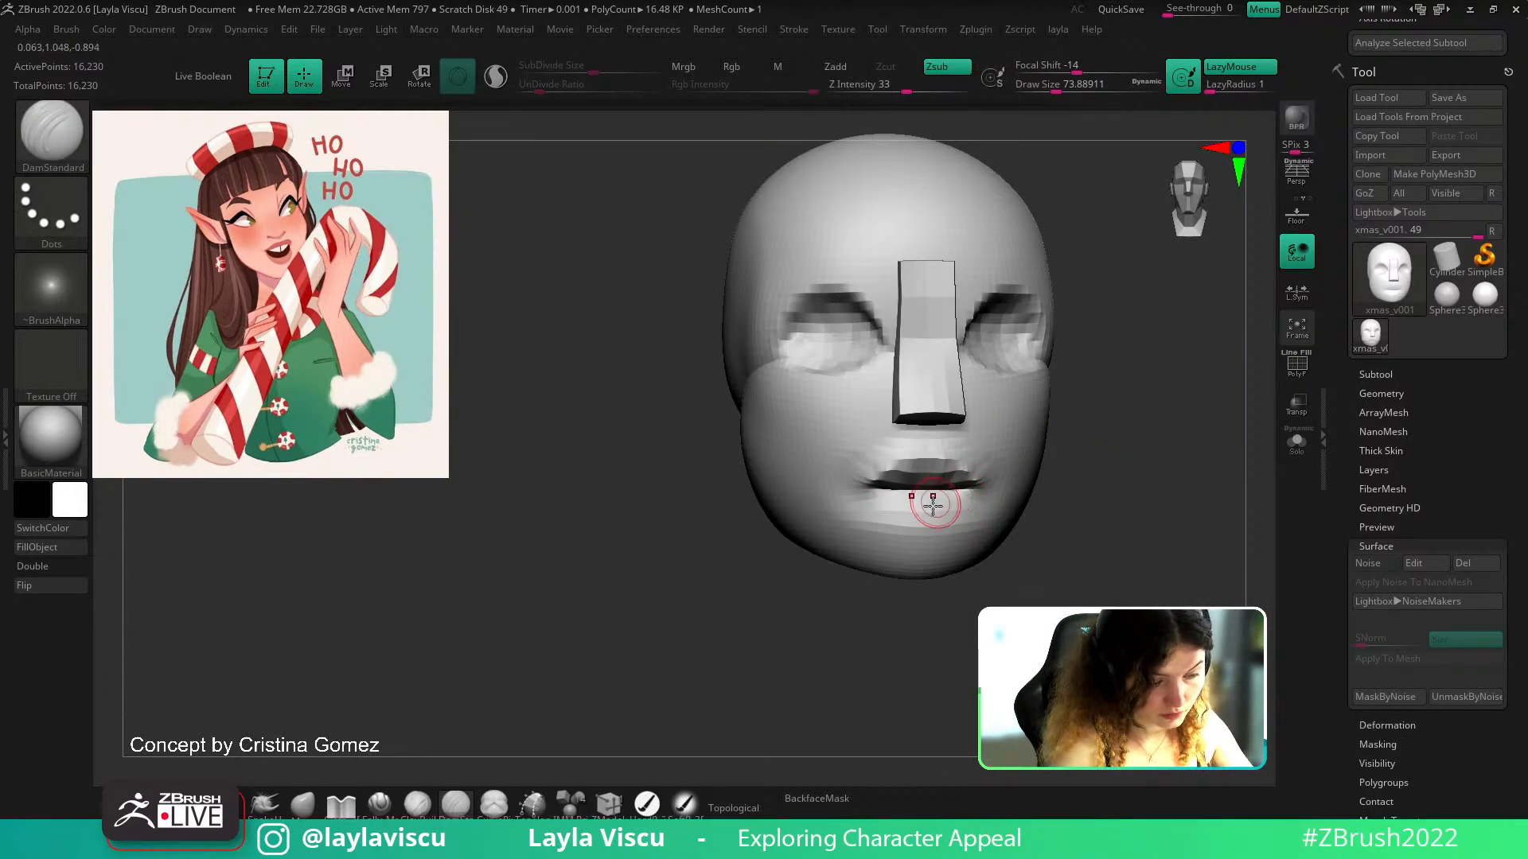
drag(917, 511, 962, 507)
key(ctrl+z)
key(ctrl+z)
Build up the lower lip with the ClayBuildup brush
key(b)
key(c)
key(b)
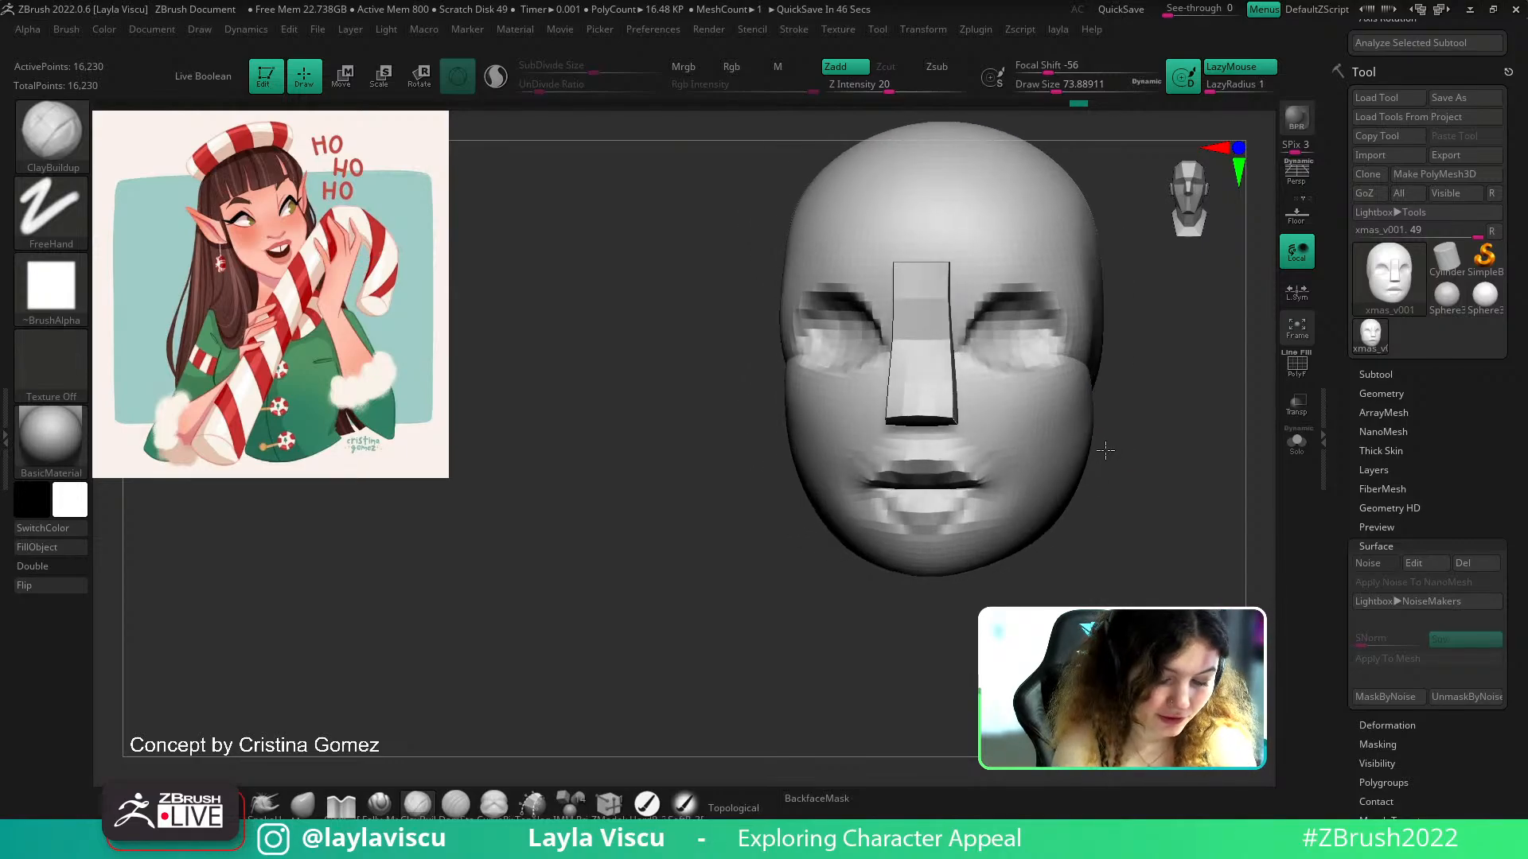
Reshape the lips from the front and below with the Move brush at a draw size of about 145, with backface masking on
key(b)
key(m)
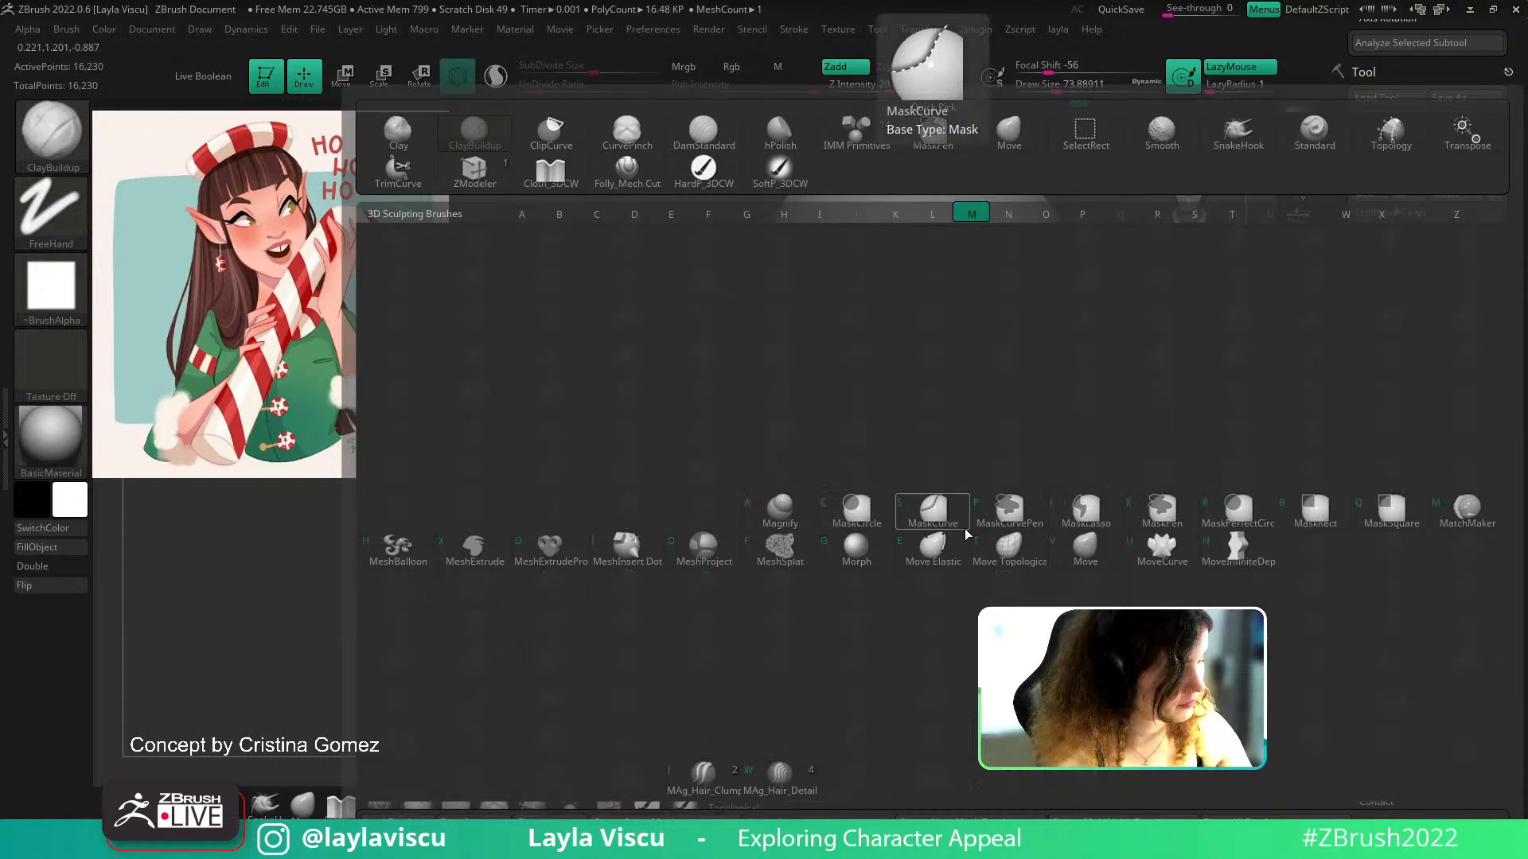
key(v)
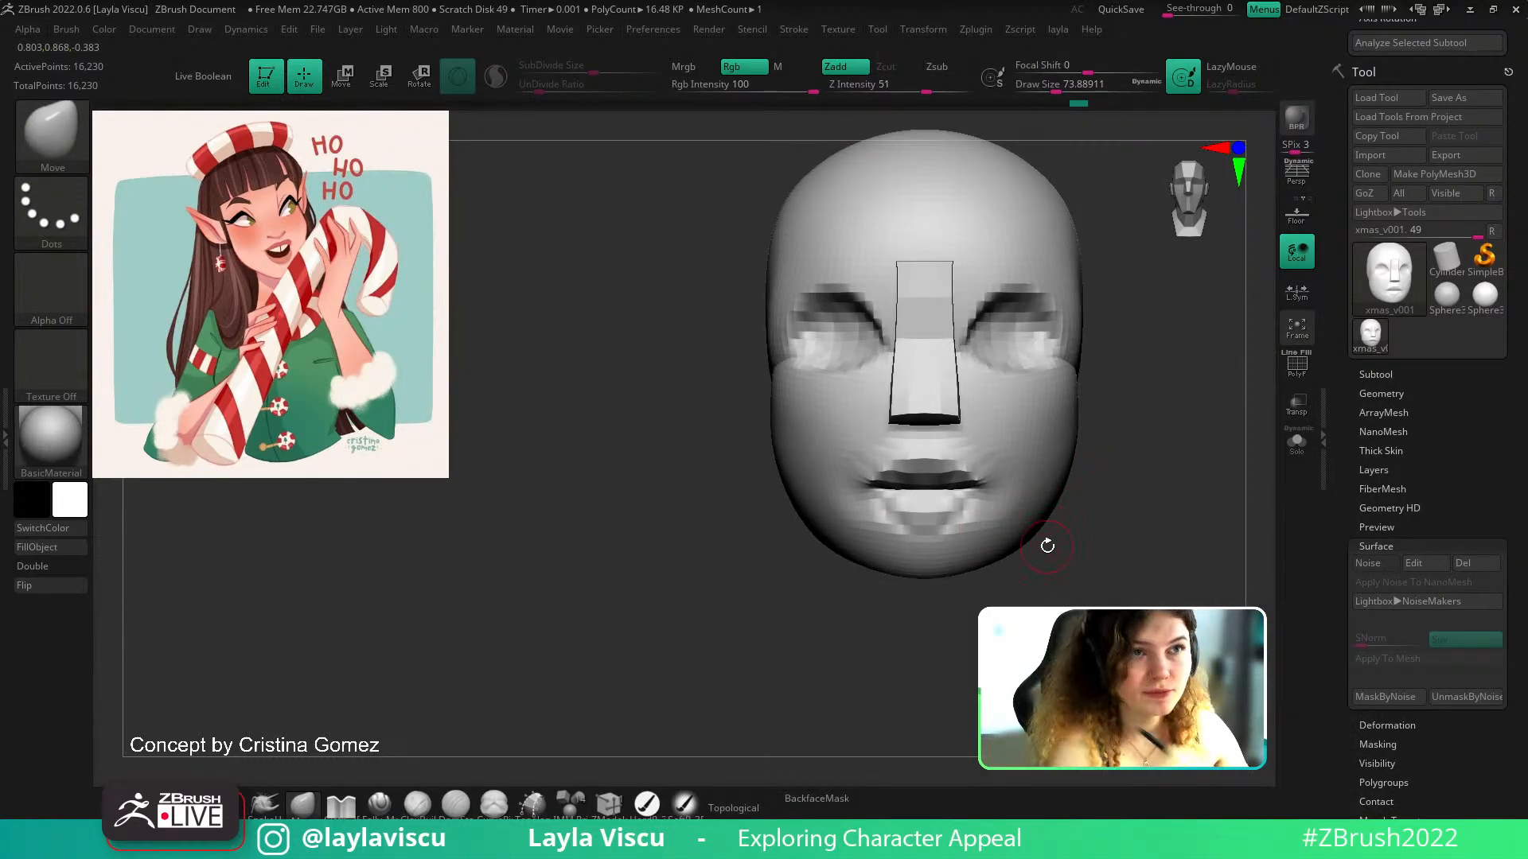
drag(1132, 447, 1147, 508)
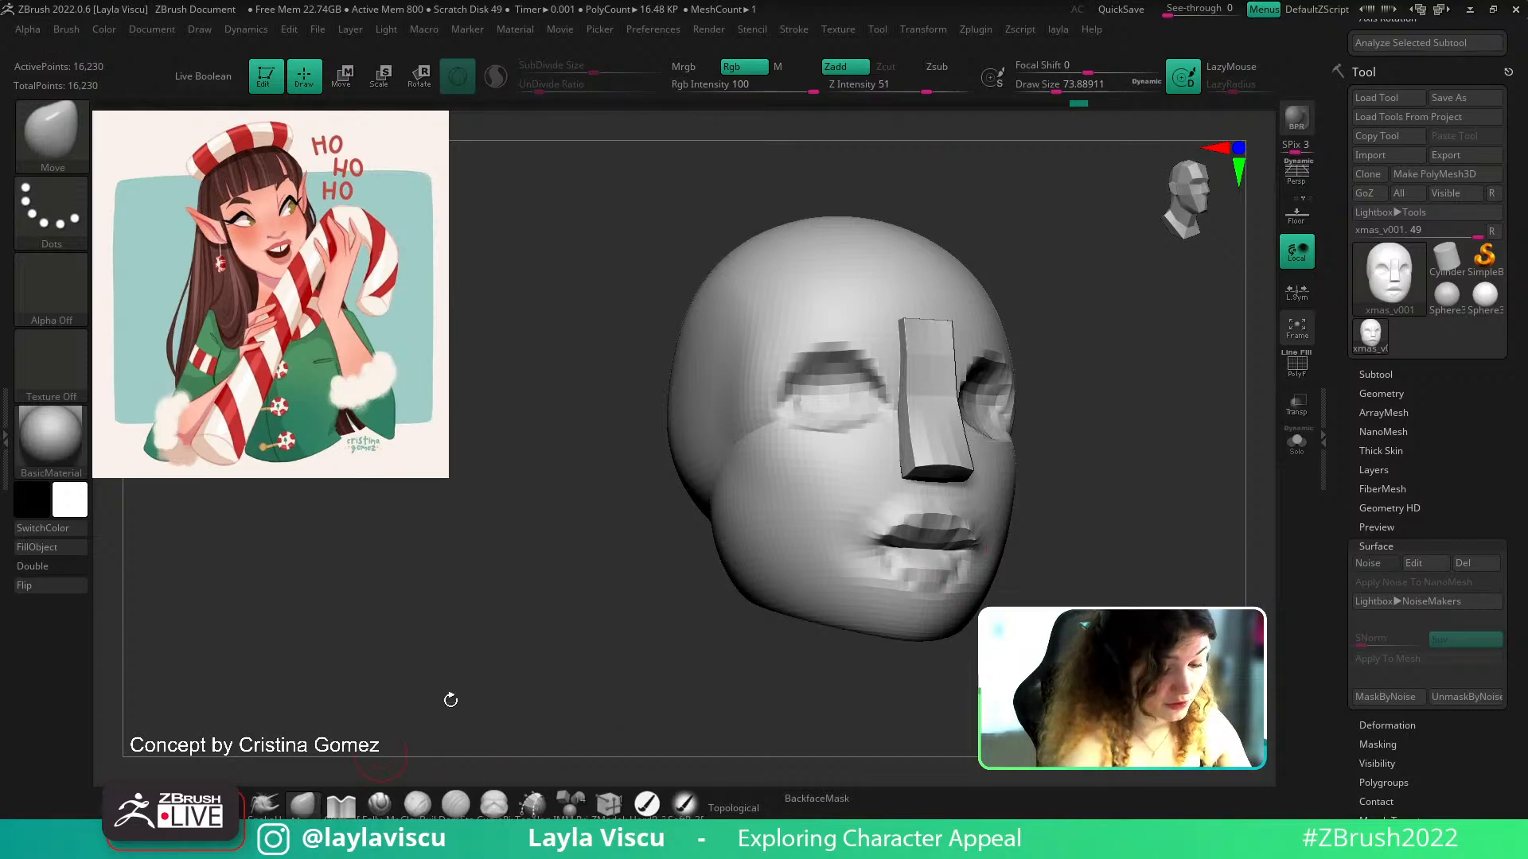
key(s)
mouse_move(1009, 511)
mouse_down()
mouse_move(1083, 507)
mouse_move(1099, 537)
mouse_move(1034, 576)
mouse_move(976, 573)
mouse_move(1080, 594)
mouse_up()
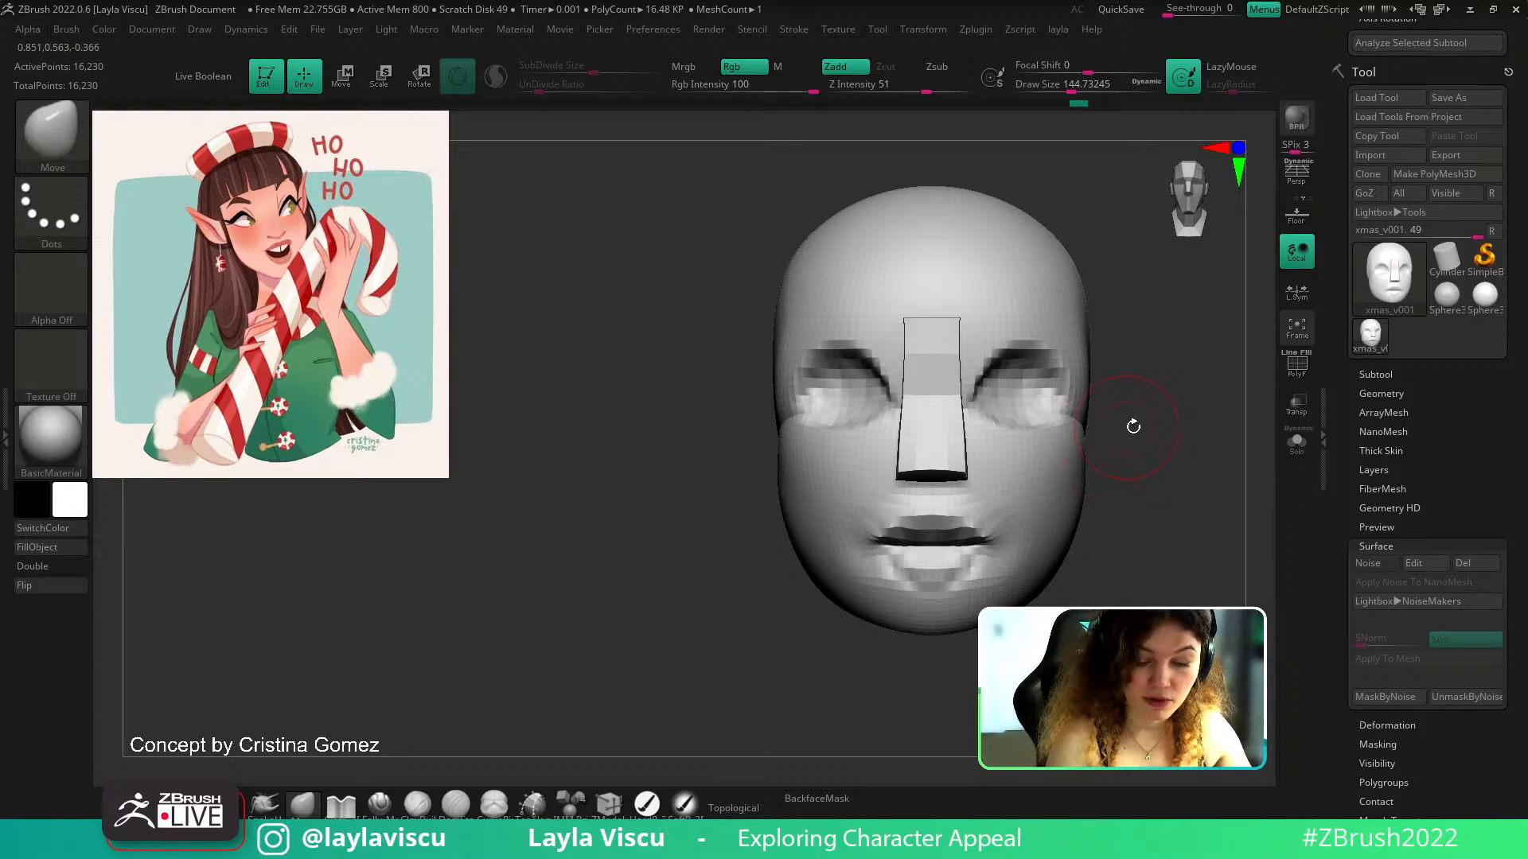
alt+drag(1157, 480, 1067, 516)
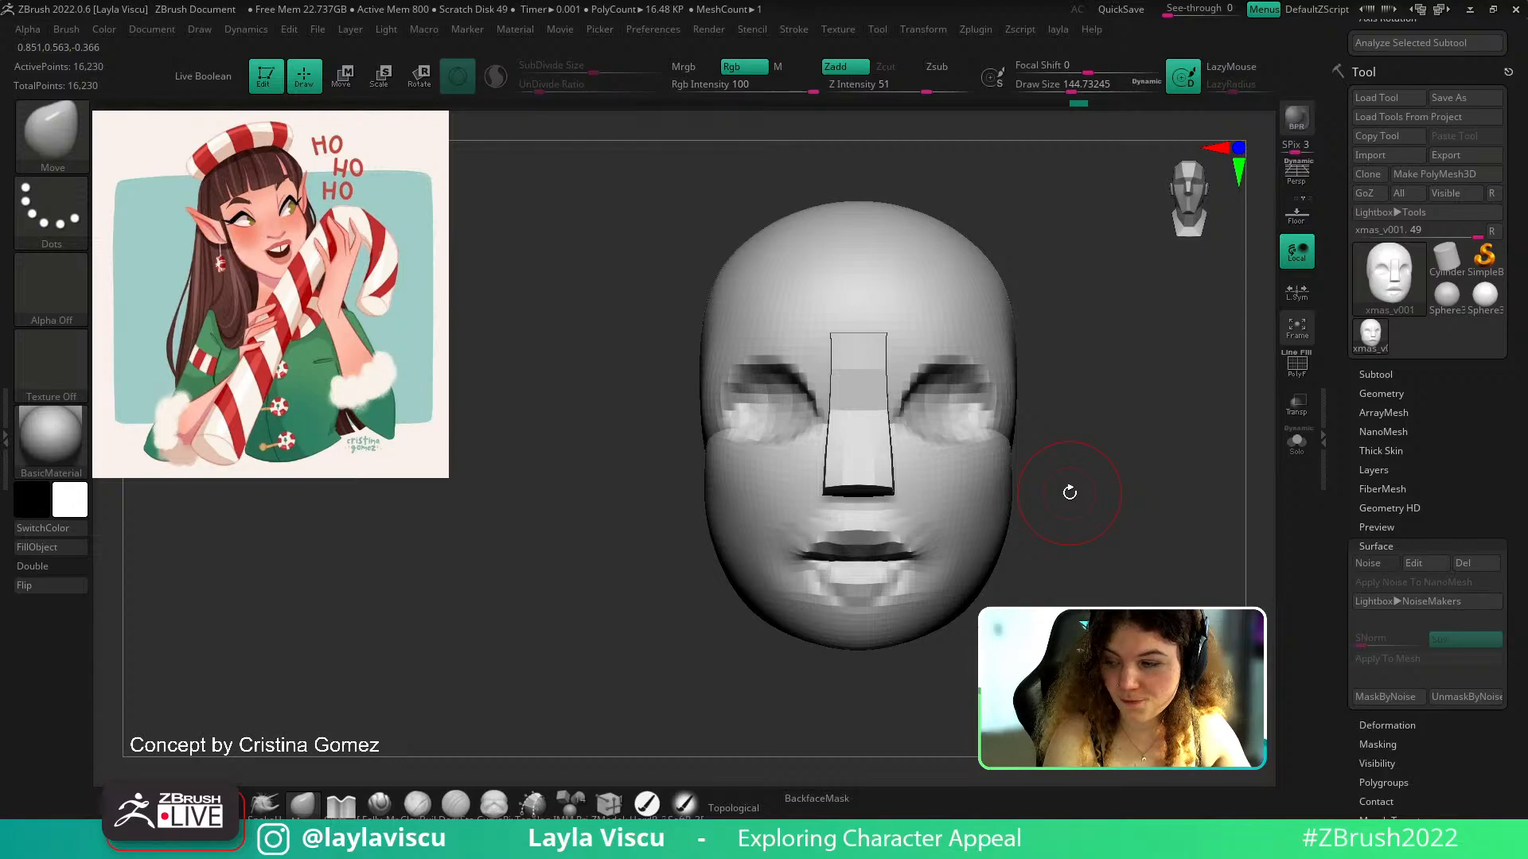
drag(1061, 503, 455, 778)
ctrl+right_drag(939, 577, 885, 700)
click(825, 796)
drag(944, 634, 923, 541)
drag(792, 524, 787, 506)
drag(1062, 521, 1058, 382)
drag(818, 533, 836, 526)
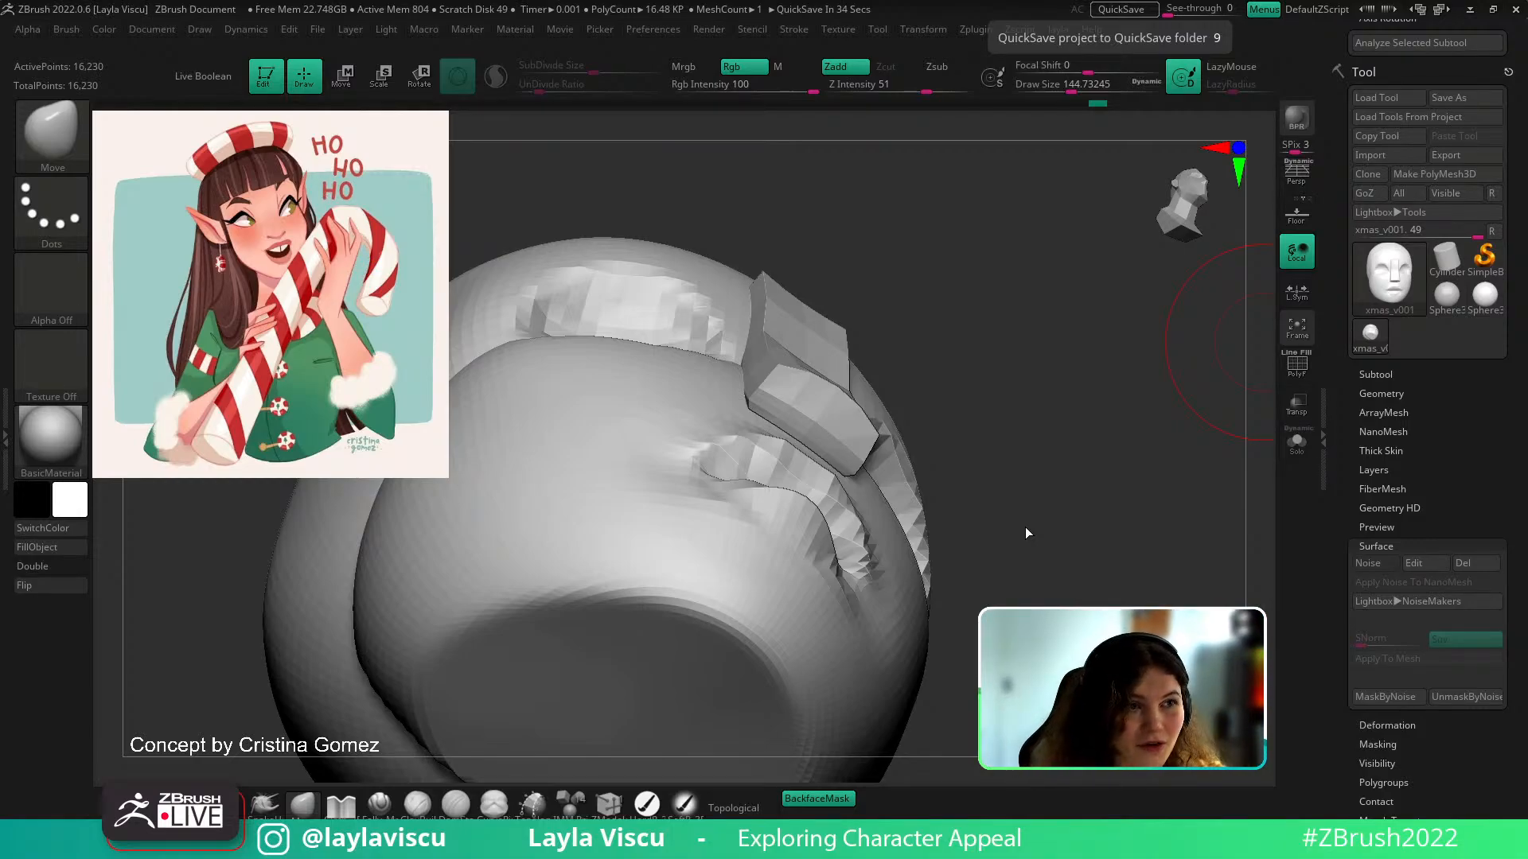
mouse_move(1026, 430)
mouse_down()
mouse_move(1038, 489)
mouse_move(1016, 484)
mouse_move(681, 668)
mouse_up()
key(ctrl)
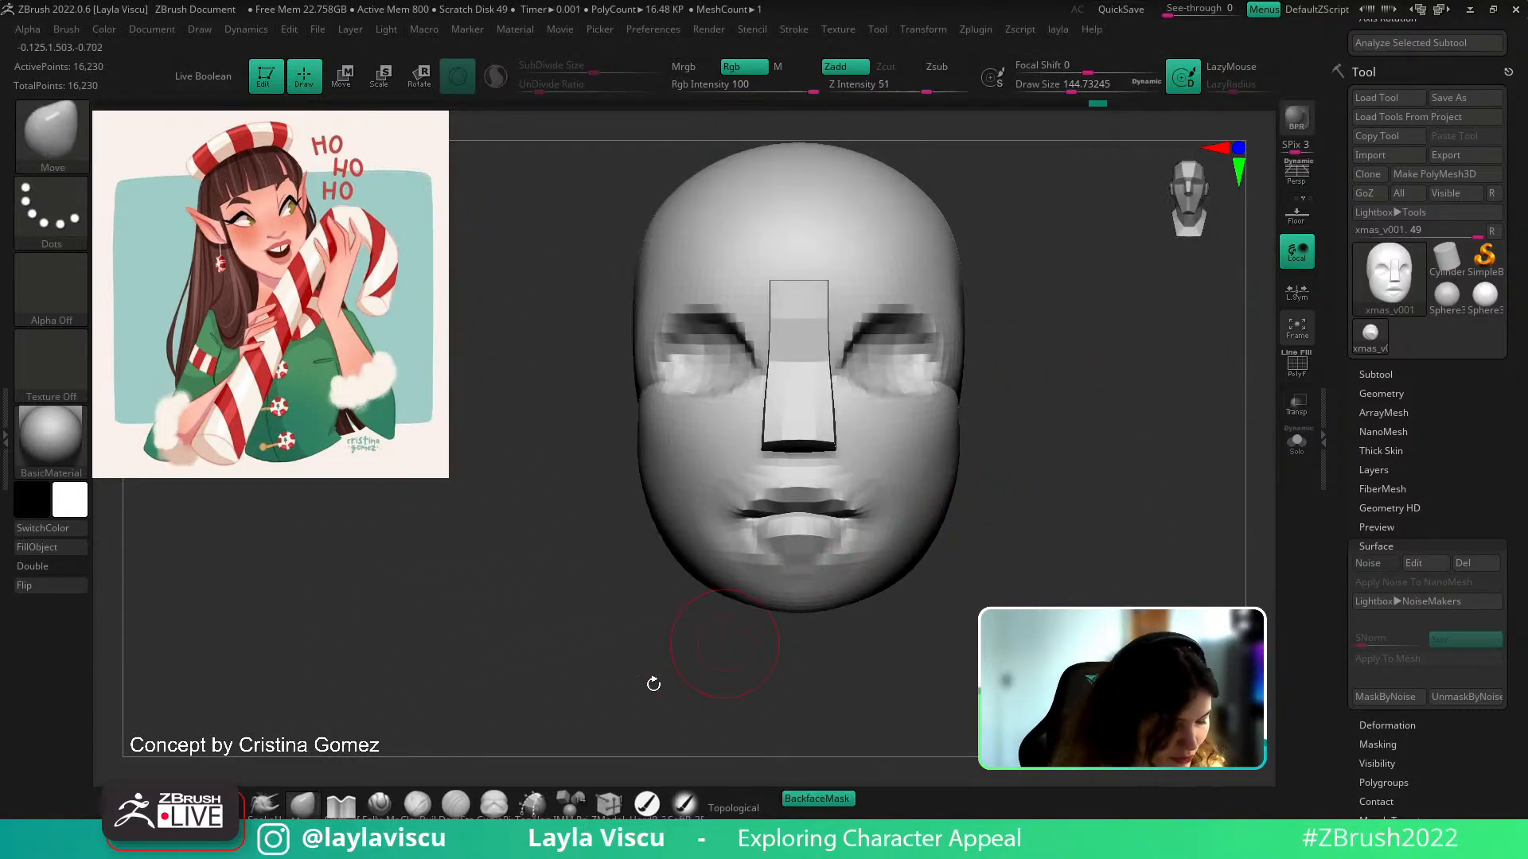
Adjust the mouth corners and chin with the Move brush, reducing the draw size to about 128
key(s)
drag(838, 491, 874, 503)
drag(982, 533, 857, 533)
drag(833, 598, 866, 597)
key(s)
drag(882, 486, 875, 510)
shift+drag(820, 617, 892, 646)
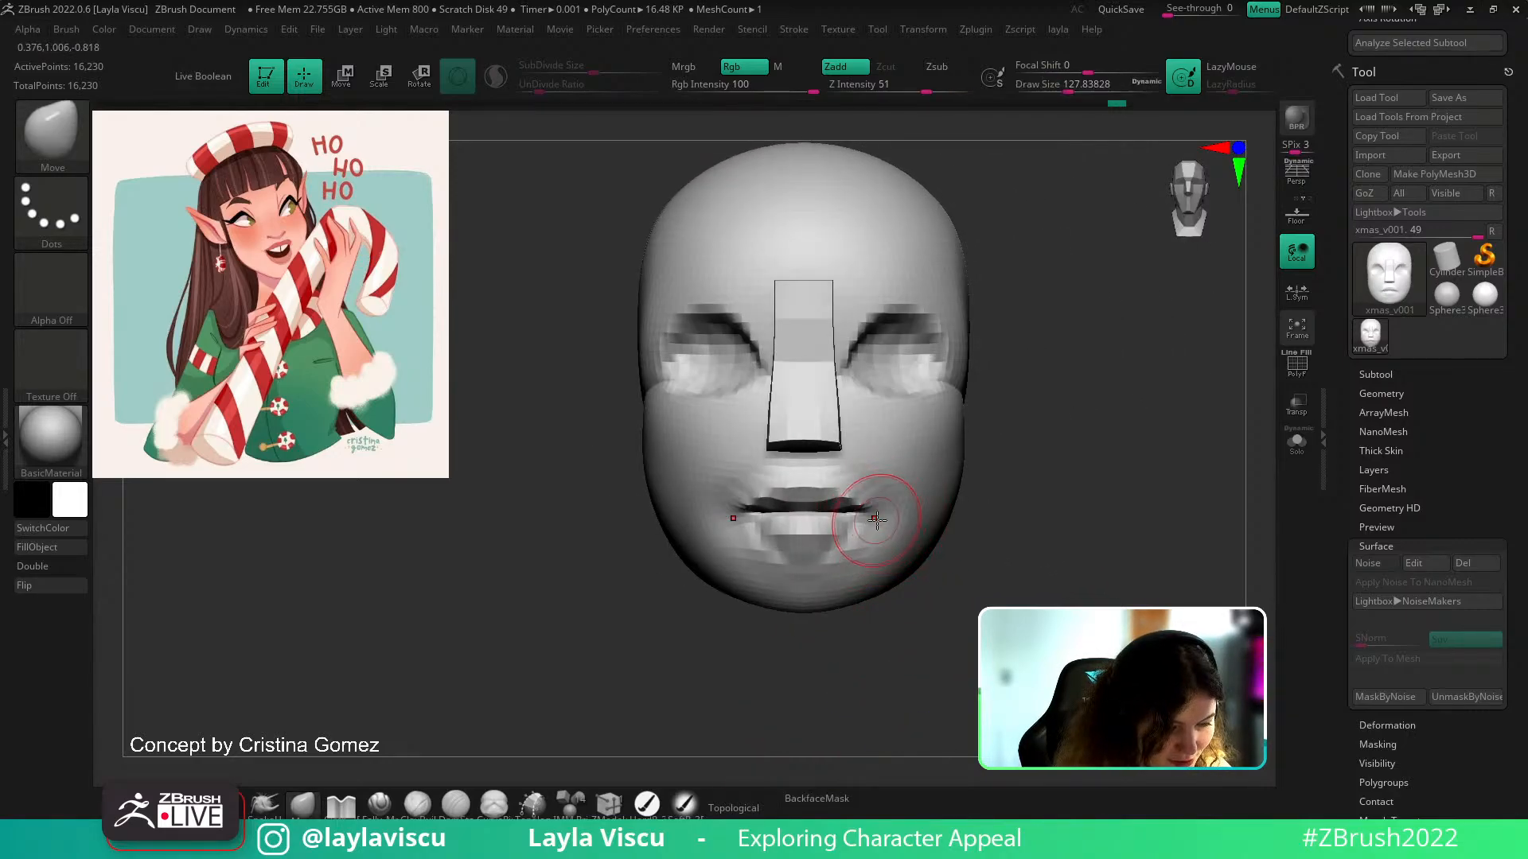
Deepen the mouth line and its corners with the DamStandard brush at a draw size of about 80
key(b)
key(d)
key(s)
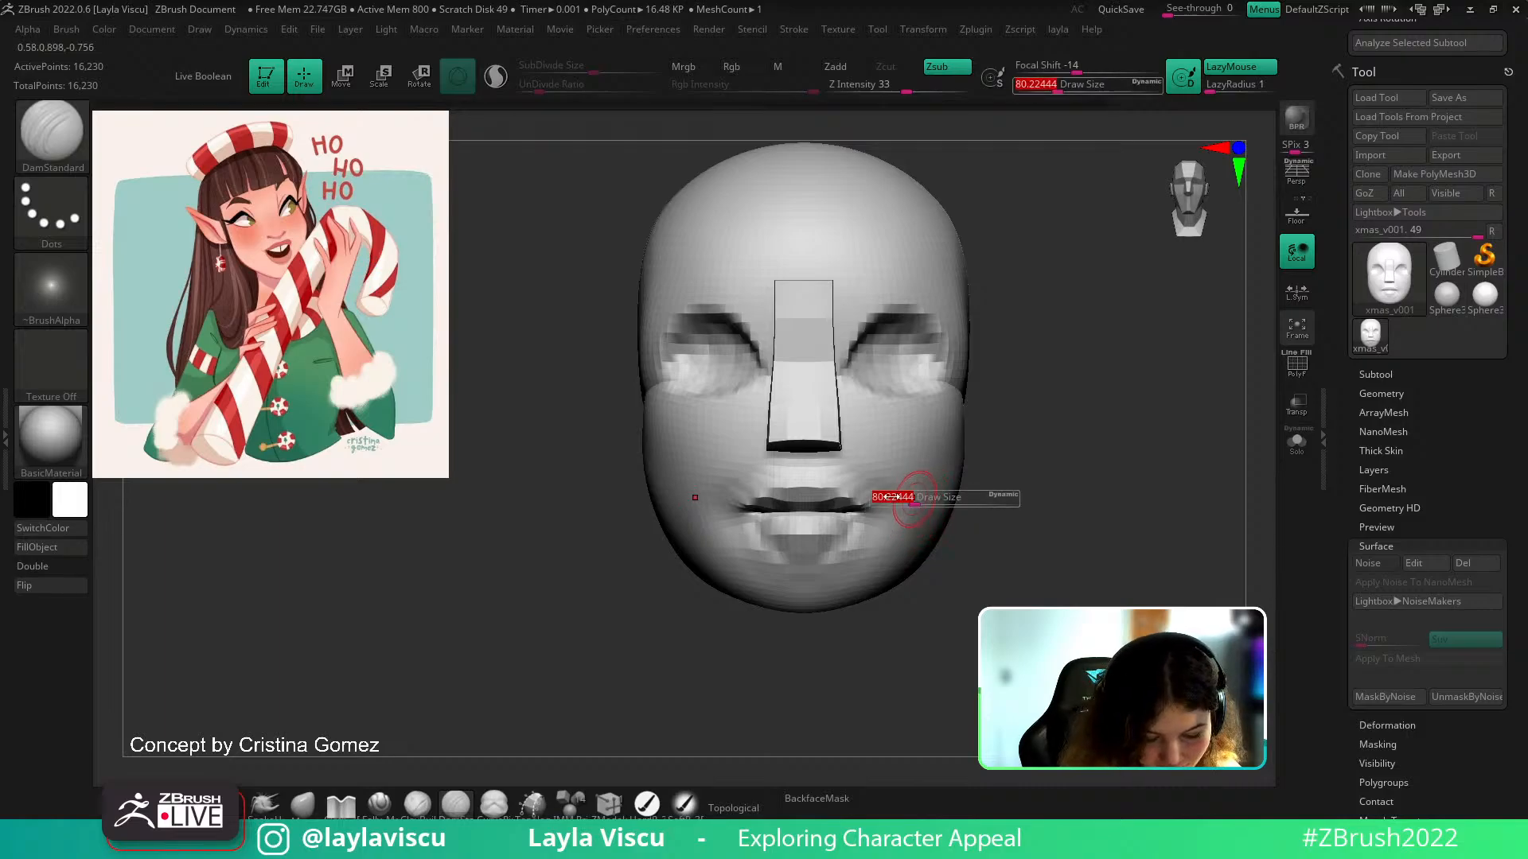
drag(1036, 510, 963, 511)
shift+drag(885, 522, 805, 519)
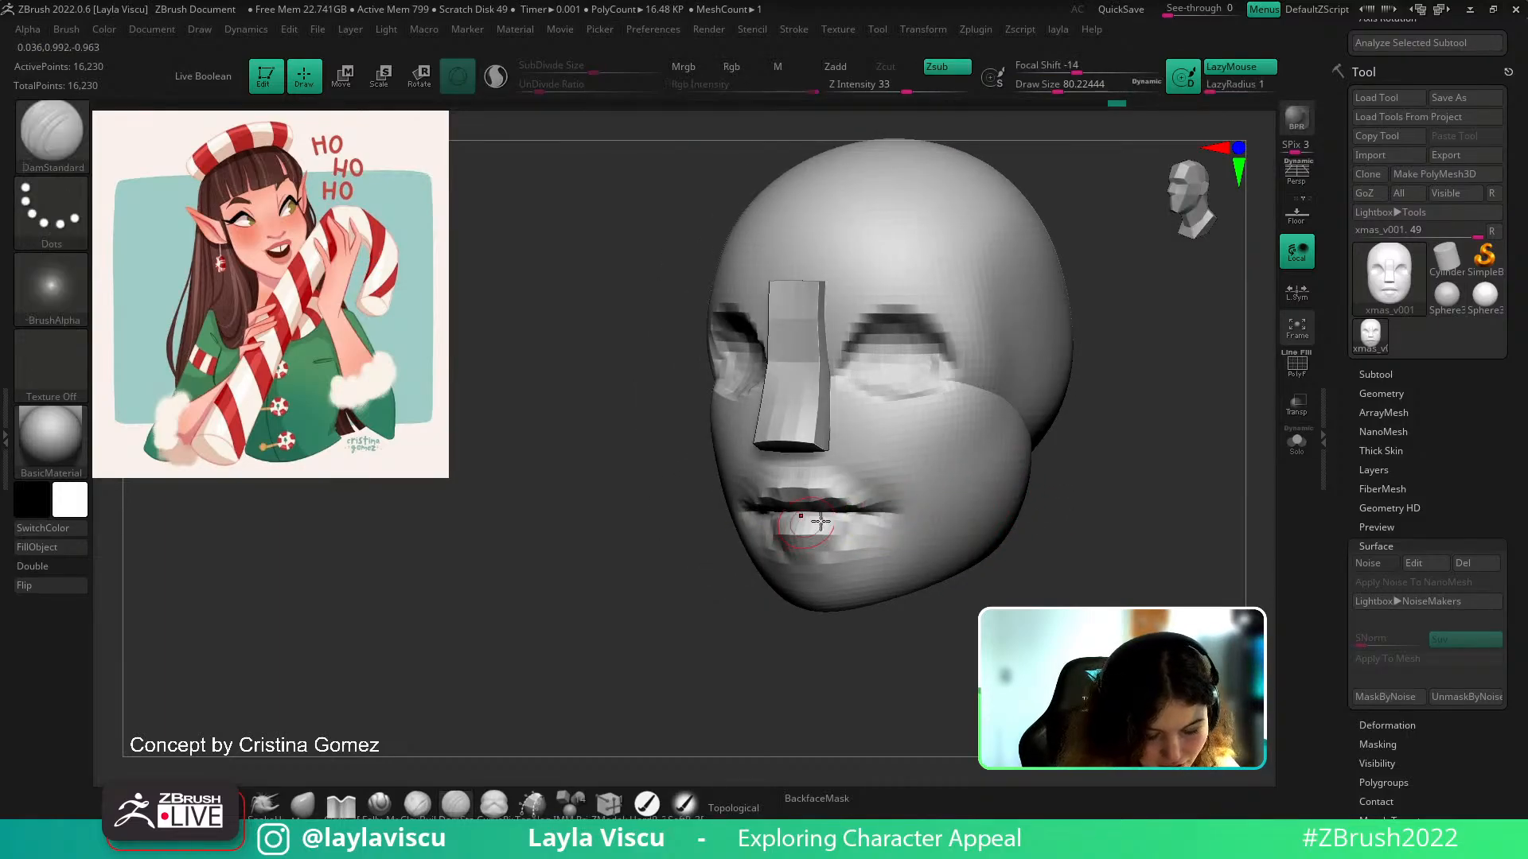
shift+drag(1067, 488, 1071, 494)
Clean up the planes of the upper and lower lips with the Folly_Mech Cut brush at a draw size of about 140
click(379, 803)
key(s)
drag(811, 510, 774, 528)
key(s)
drag(754, 525, 850, 531)
drag(748, 502, 804, 485)
drag(1026, 454, 1118, 452)
drag(1094, 385, 986, 385)
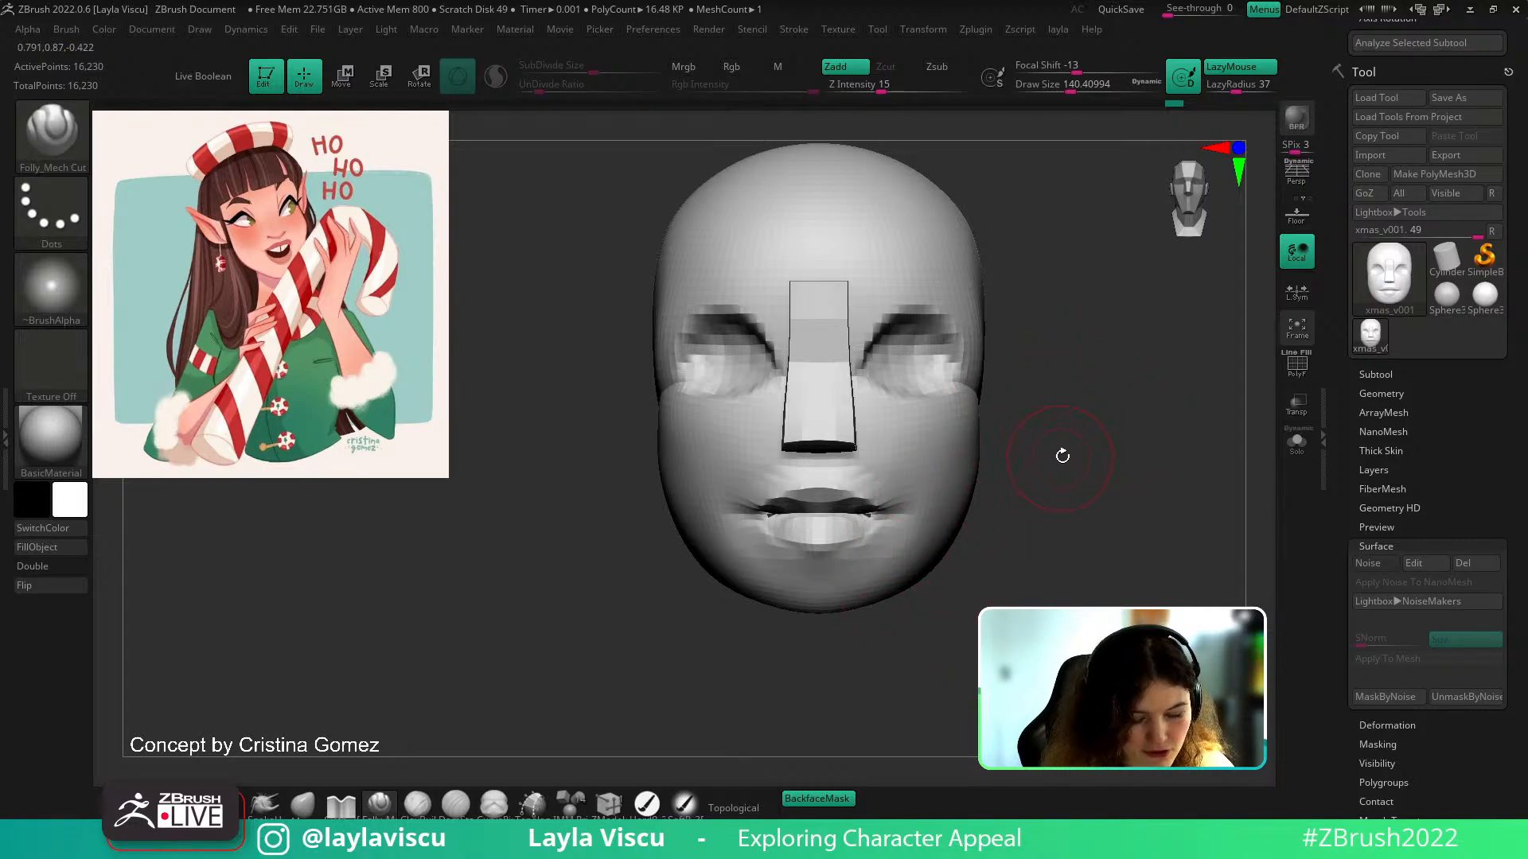
Try to reshape the side of the face and jaw with a larger brush at a draw size of about 245
alt+drag(1062, 455, 1050, 555)
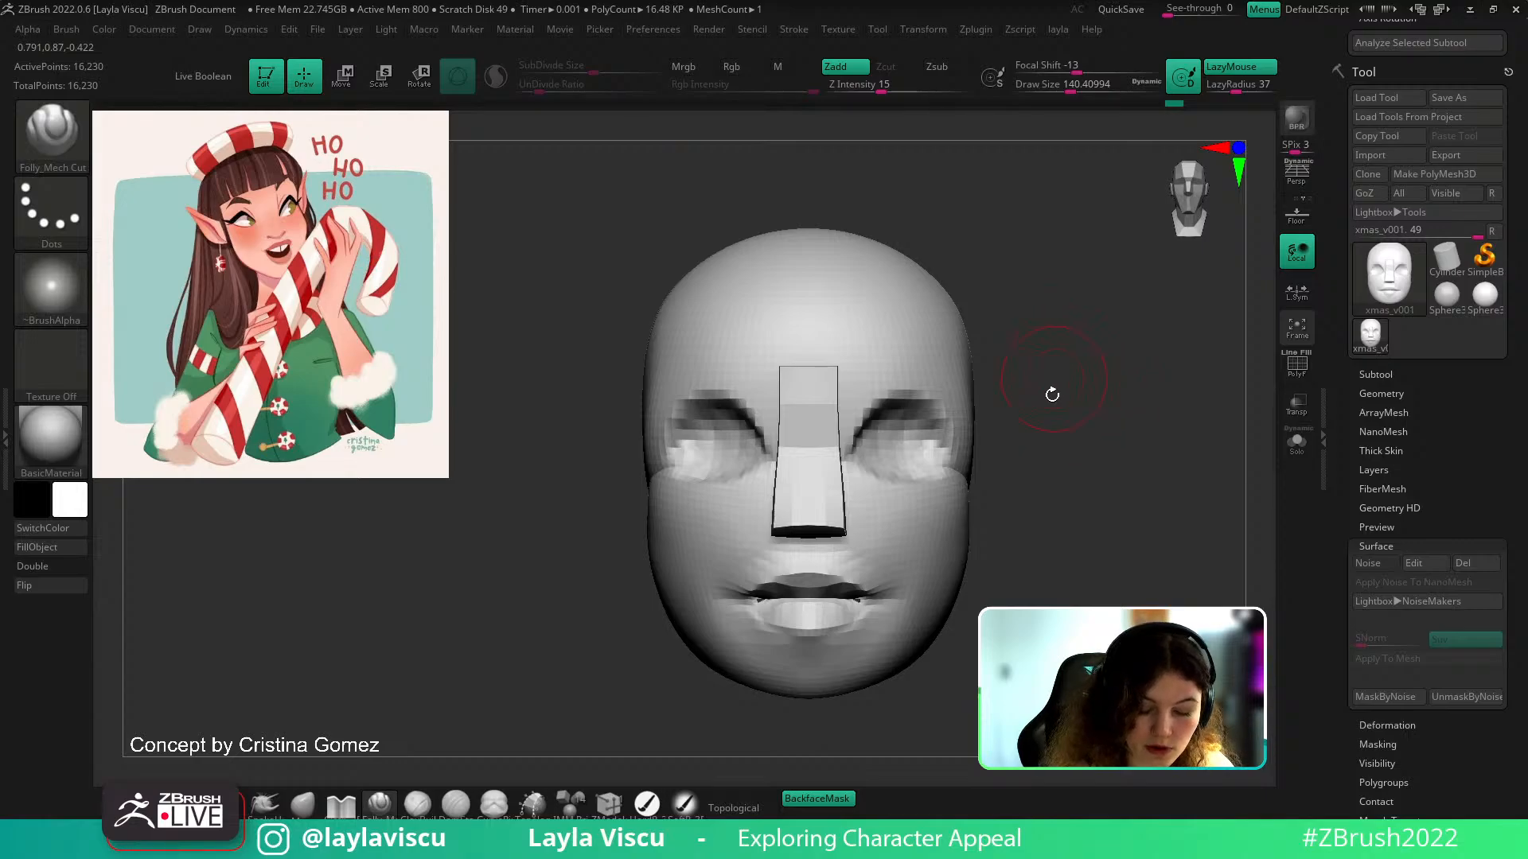
alt+drag(1050, 471, 1053, 366)
click(341, 803)
key(s)
mouse_move(985, 488)
mouse_down()
mouse_move(1026, 484)
mouse_move(1024, 456)
mouse_up()
mouse_move(1016, 511)
mouse_down()
mouse_move(1009, 457)
mouse_move(1047, 573)
mouse_up()
key(ctrl+z)
Reshape the upper lip area from below with the Move brush at a draw size of about 132
ctrl+right_drag(1047, 572, 968, 532)
mouse_move(968, 533)
mouse_down()
mouse_move(955, 485)
mouse_move(938, 491)
mouse_up()
click(304, 804)
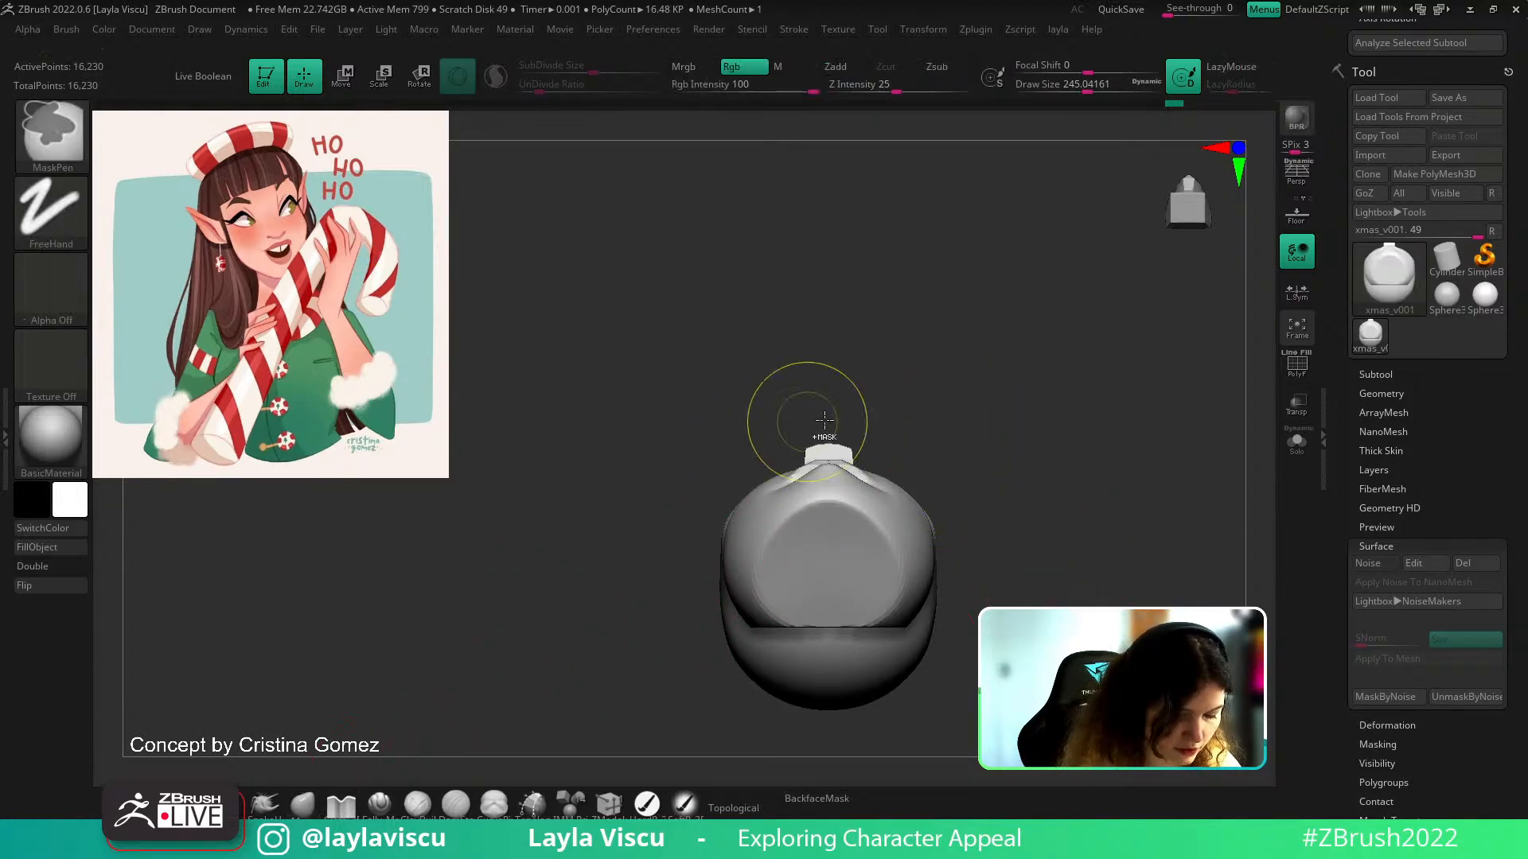
ctrl+right_drag(804, 429, 851, 477)
key(s)
mouse_move(852, 478)
mouse_down()
mouse_move(834, 476)
mouse_move(850, 448)
mouse_up()
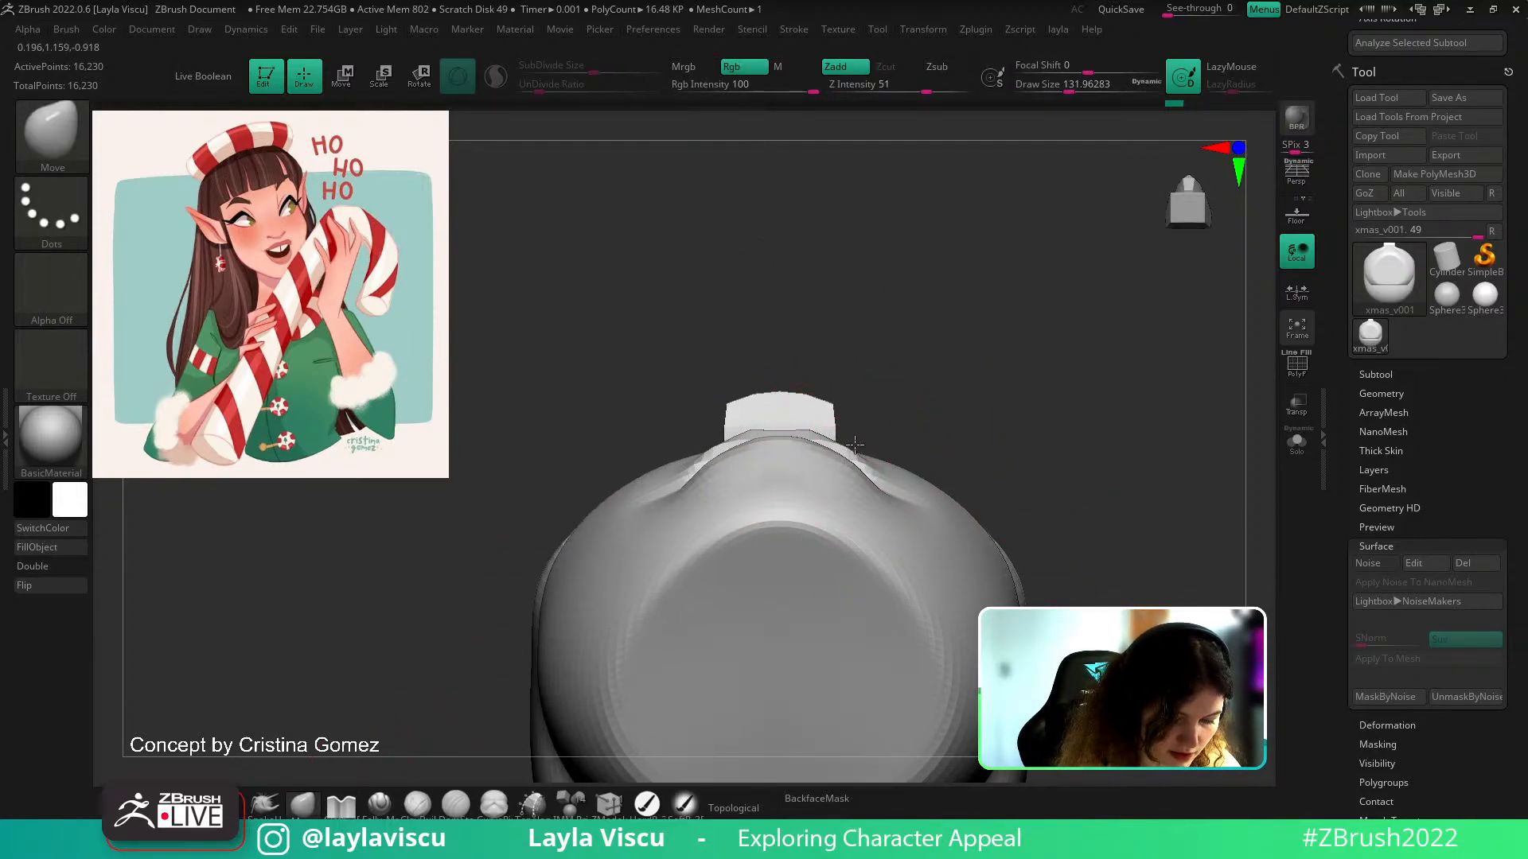
right_drag(849, 449, 828, 477)
drag(783, 450, 783, 434)
Refine the curve of the lips from below with the Move brush, reducing the draw size to about 87
drag(1051, 398, 1070, 529)
mouse_move(962, 522)
ctrl+right_down()
mouse_move(841, 464)
mouse_move(895, 517)
ctrl+right_up()
right_drag(796, 453, 819, 518)
key(s)
drag(819, 493, 812, 449)
drag(903, 475, 910, 409)
shift+drag(1034, 470, 1064, 522)
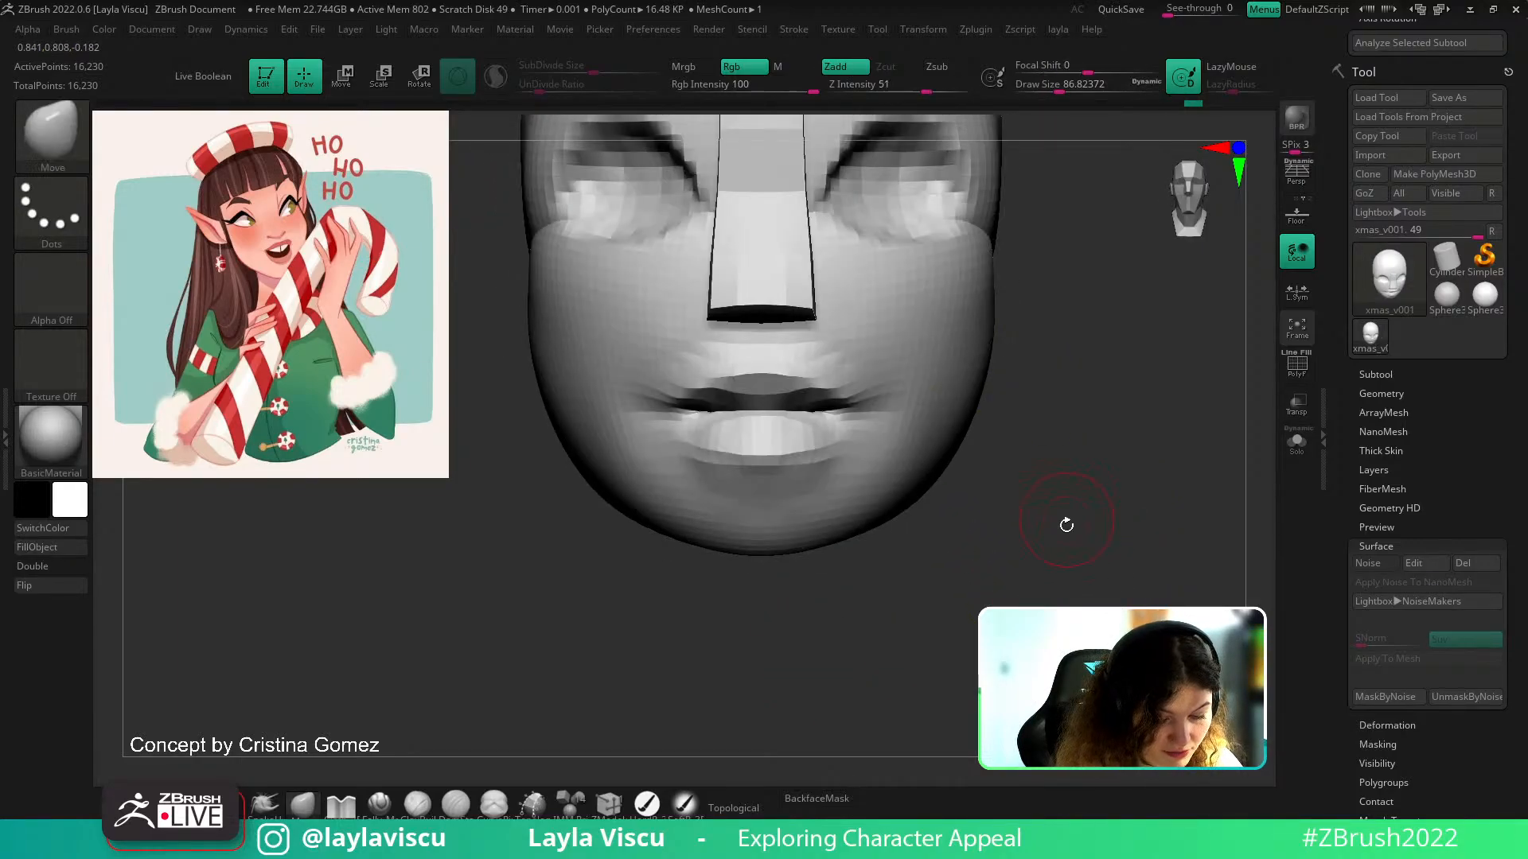
Examine the lips and face from several angles with the wireframe, using a draw size of about 97
ctrl+right_drag(1064, 522, 1020, 470)
drag(1020, 471, 1012, 404)
ctrl+right_drag(789, 424, 804, 446)
key(s)
drag(804, 446, 807, 447)
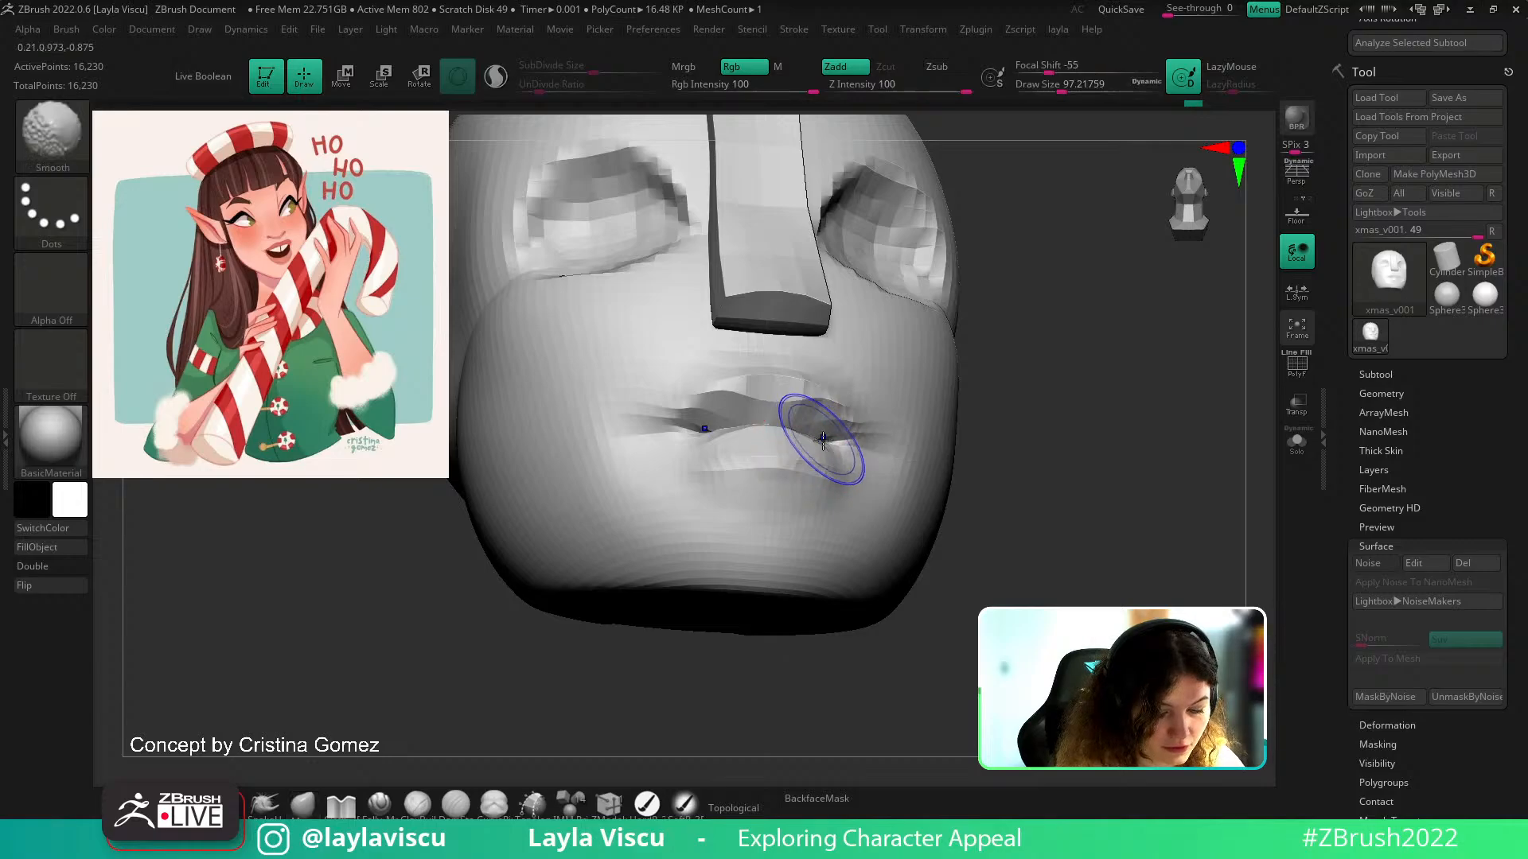
key(shift+f)
key(shift+f)
shift+drag(1003, 410, 1050, 493)
ctrl+right_drag(1050, 493, 1051, 454)
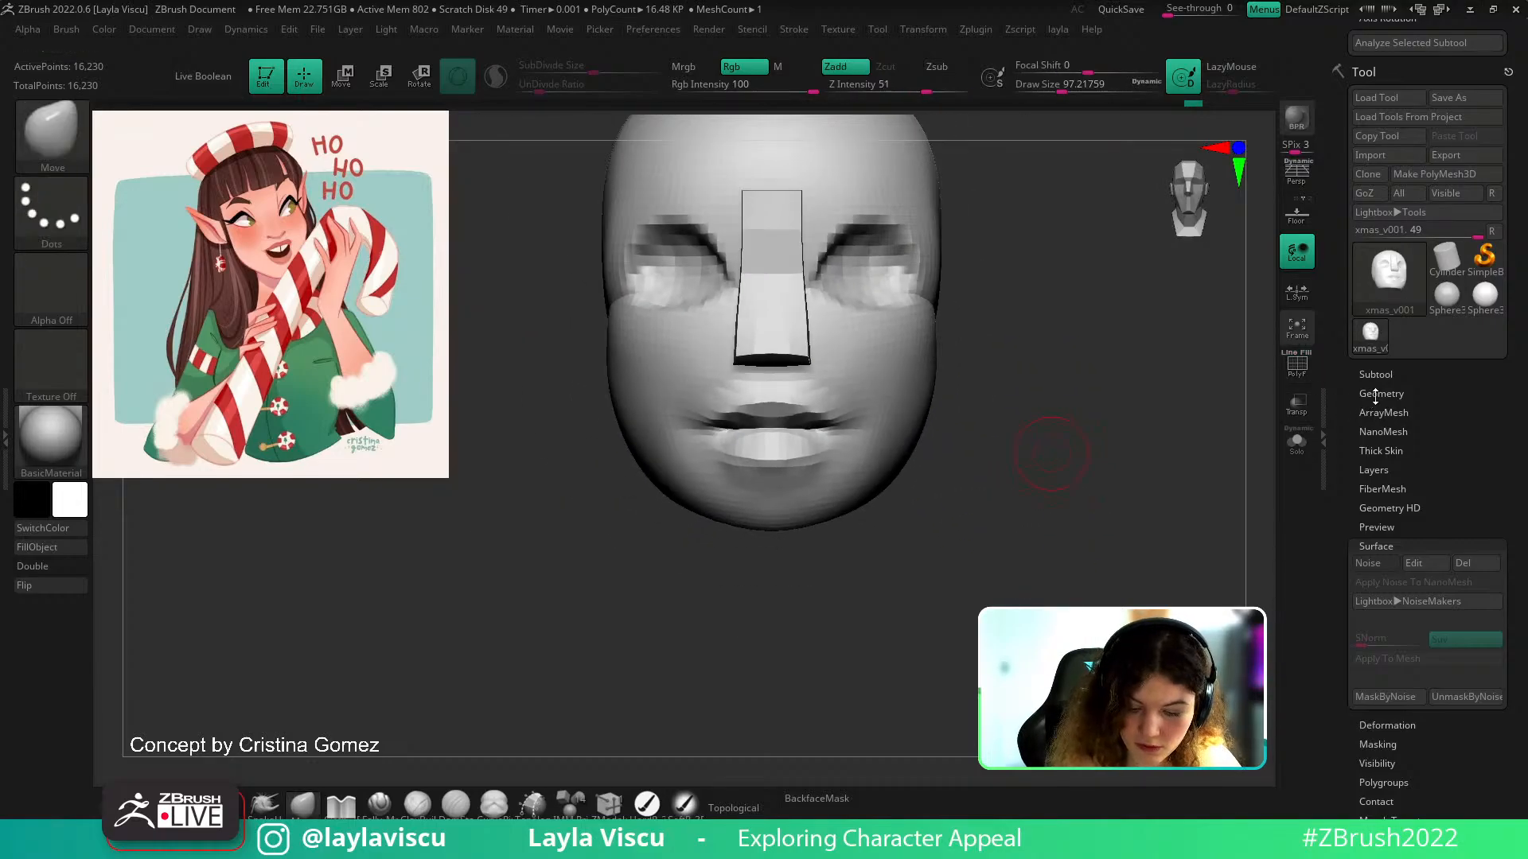
Subdivide the head mesh once and set the Move brush's draw size to about 251
key(shift+f)
key(shift+f)
key(ctrl+d)
mouse_move(990, 445)
alt+right_down()
mouse_move(1054, 542)
mouse_move(921, 467)
alt+right_up()
key(s)
drag(866, 506, 893, 507)
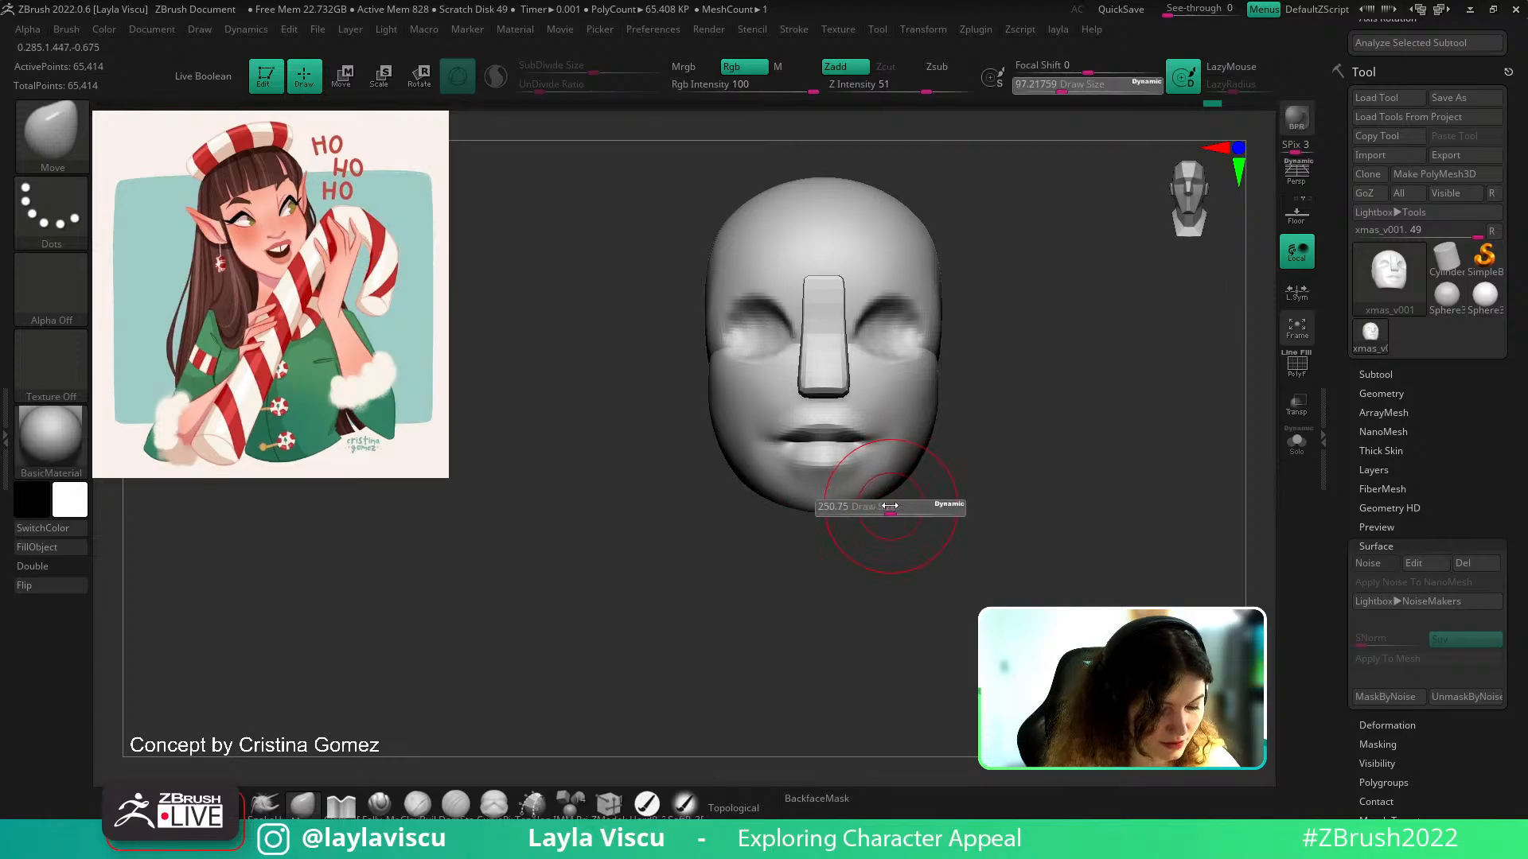
Return to the lower subdivision level and adjust the jaw and chin with the Move brush at a draw size of about 299
mouse_move(947, 541)
right_down()
mouse_move(865, 546)
mouse_move(841, 519)
right_up()
key(s)
mouse_move(842, 519)
mouse_down()
mouse_move(871, 497)
mouse_move(845, 518)
mouse_up()
key(shift+d)
key(s)
right_drag(846, 518, 871, 522)
key(s)
drag(872, 522, 841, 509)
shift+right_drag(809, 528, 852, 596)
click(302, 804)
key(s)
drag(817, 542, 857, 518)
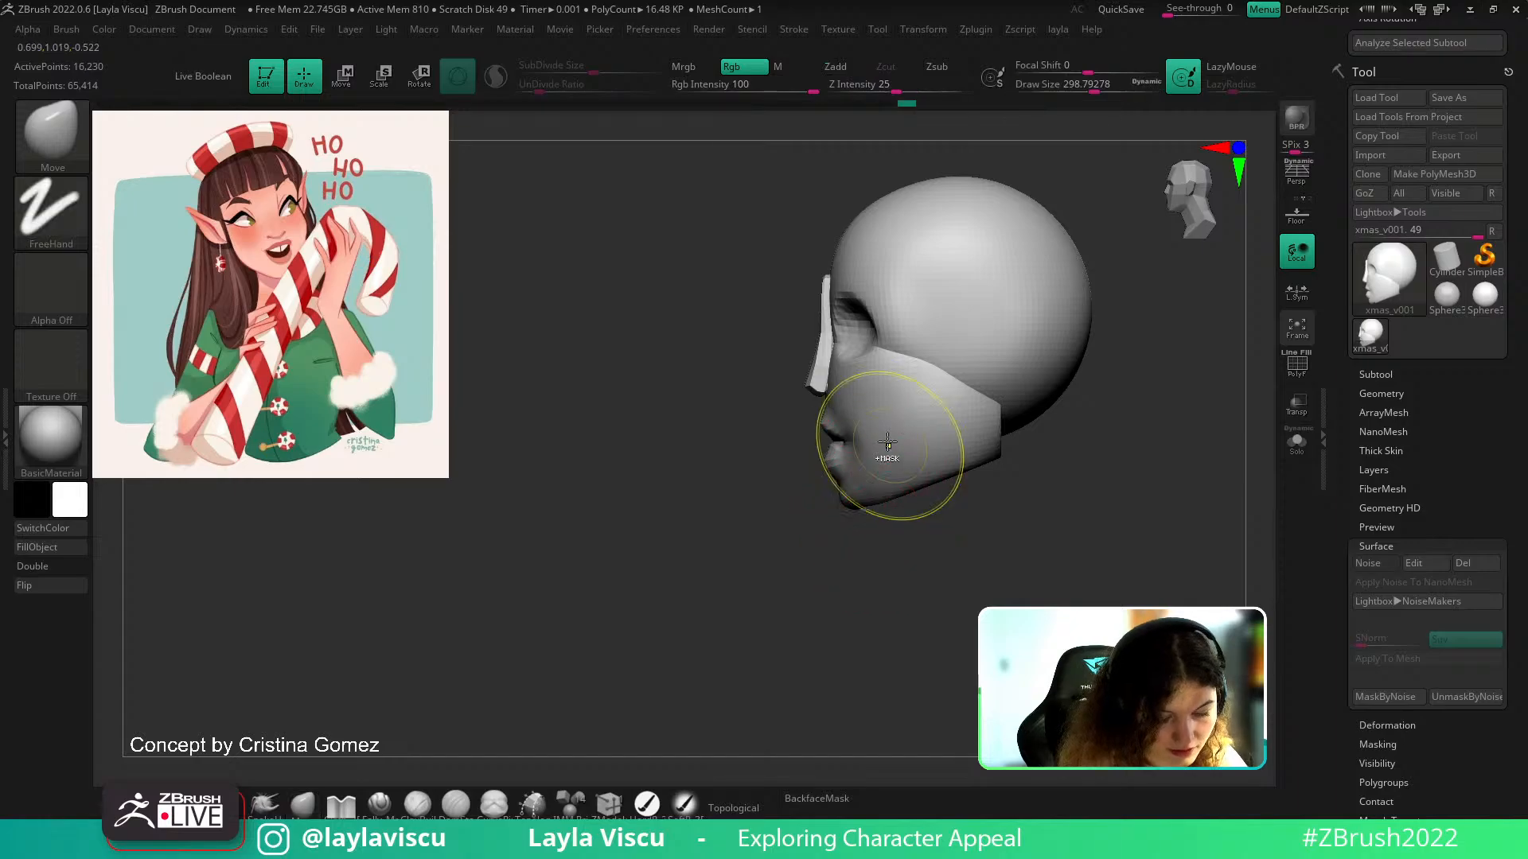
Enlarge the Move brush to a draw size of about 338 and turn on topological masking for the profile
ctrl+right_drag(890, 454, 856, 430)
key(s)
drag(856, 431, 868, 431)
ctrl+right_drag(867, 422, 870, 436)
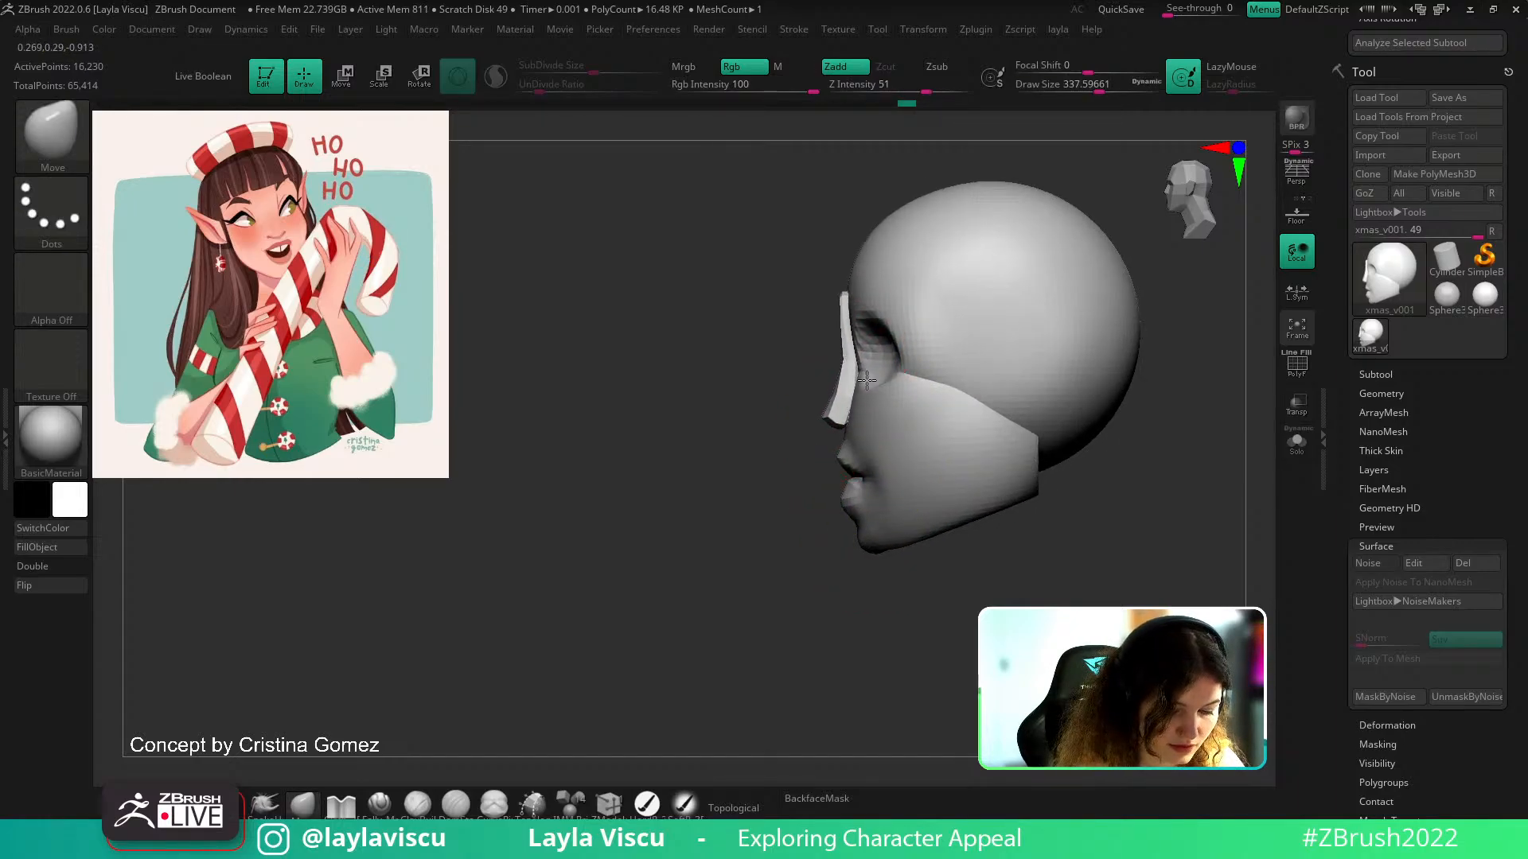
click(713, 811)
ctrl+right_drag(863, 382, 867, 417)
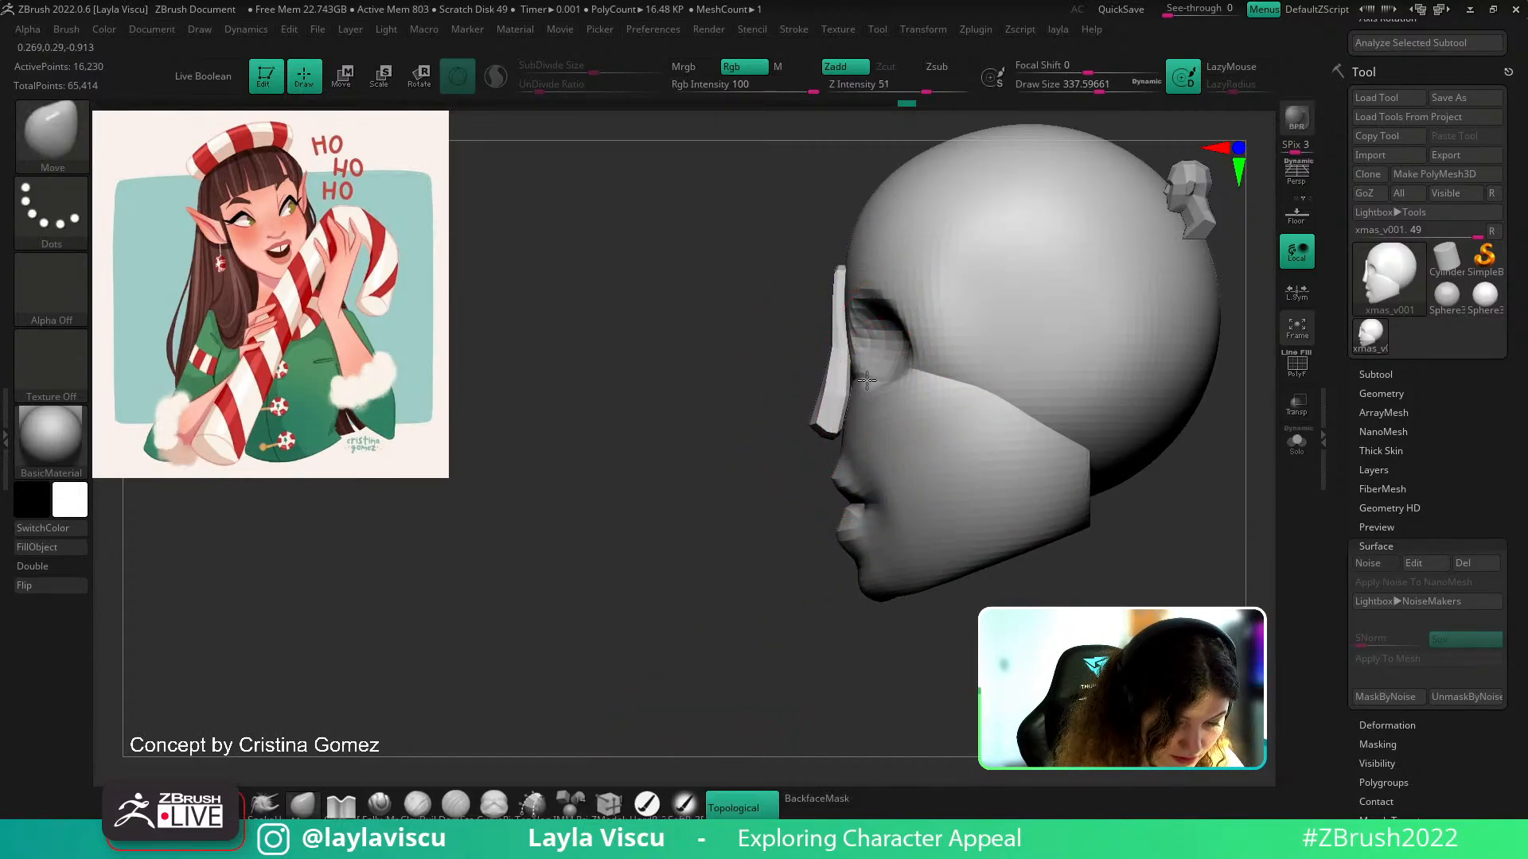
Try to shift the cheek below the eye socket in profile, and undo the change
mouse_move(868, 373)
mouse_down()
mouse_move(850, 322)
mouse_move(853, 361)
mouse_up()
key(ctrl+z)
key(ctrl+z)
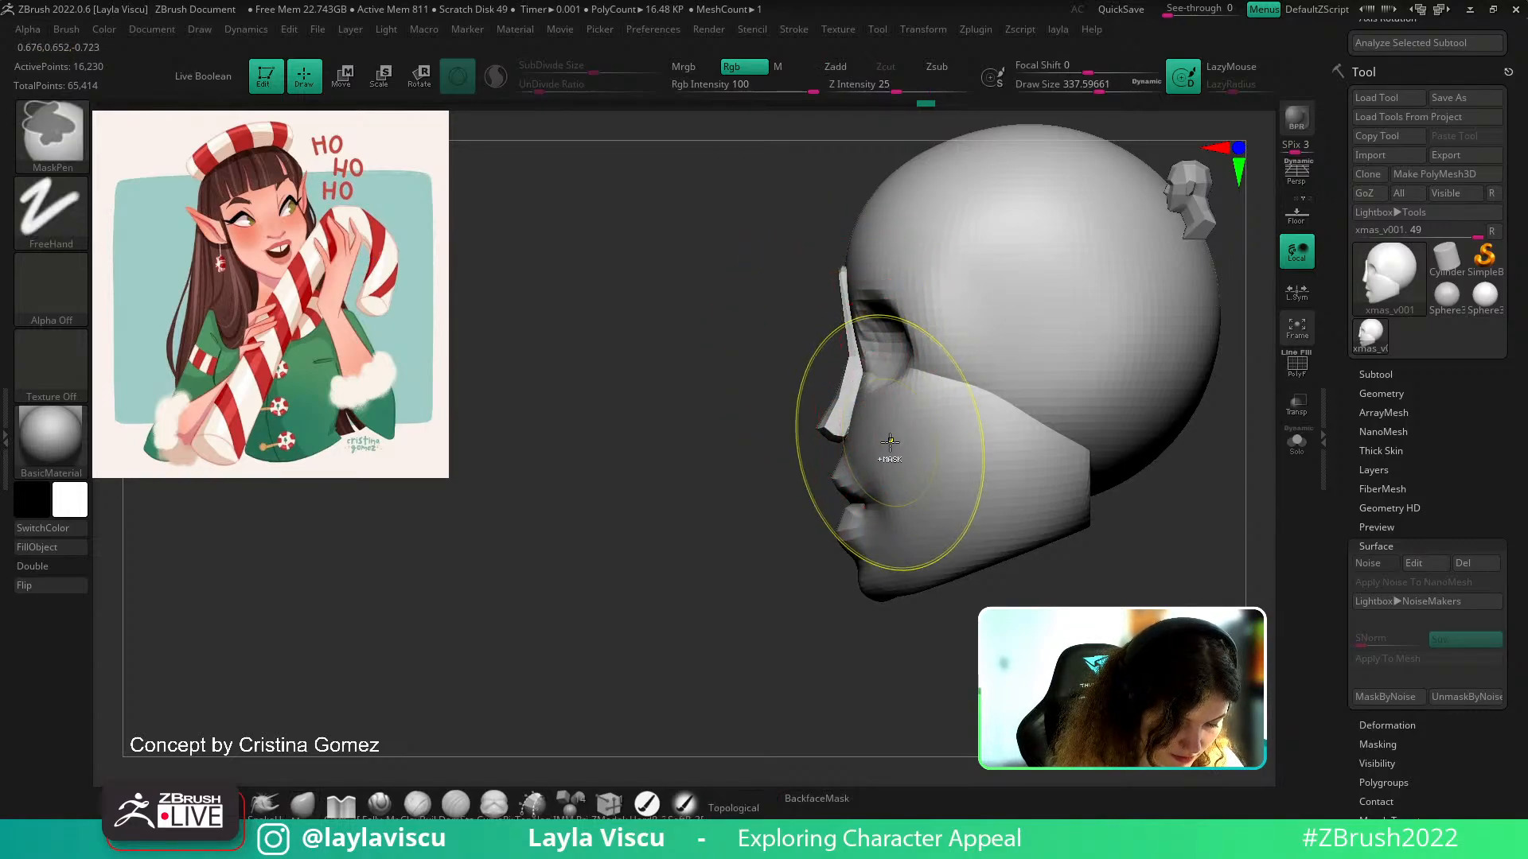
Reshape the cheek and lower face in profile with the topological Move brush at a draw size of about 318
ctrl+right_drag(889, 442, 861, 444)
key(s)
mouse_move(868, 443)
mouse_down()
mouse_move(854, 443)
mouse_move(861, 490)
mouse_up()
key(s)
ctrl+right_drag(1000, 433, 956, 457)
mouse_move(969, 522)
ctrl+right_down()
mouse_move(907, 590)
mouse_move(919, 502)
ctrl+right_up()
key(shift)
shift+drag(885, 573, 890, 519)
right_drag(900, 640, 1004, 662)
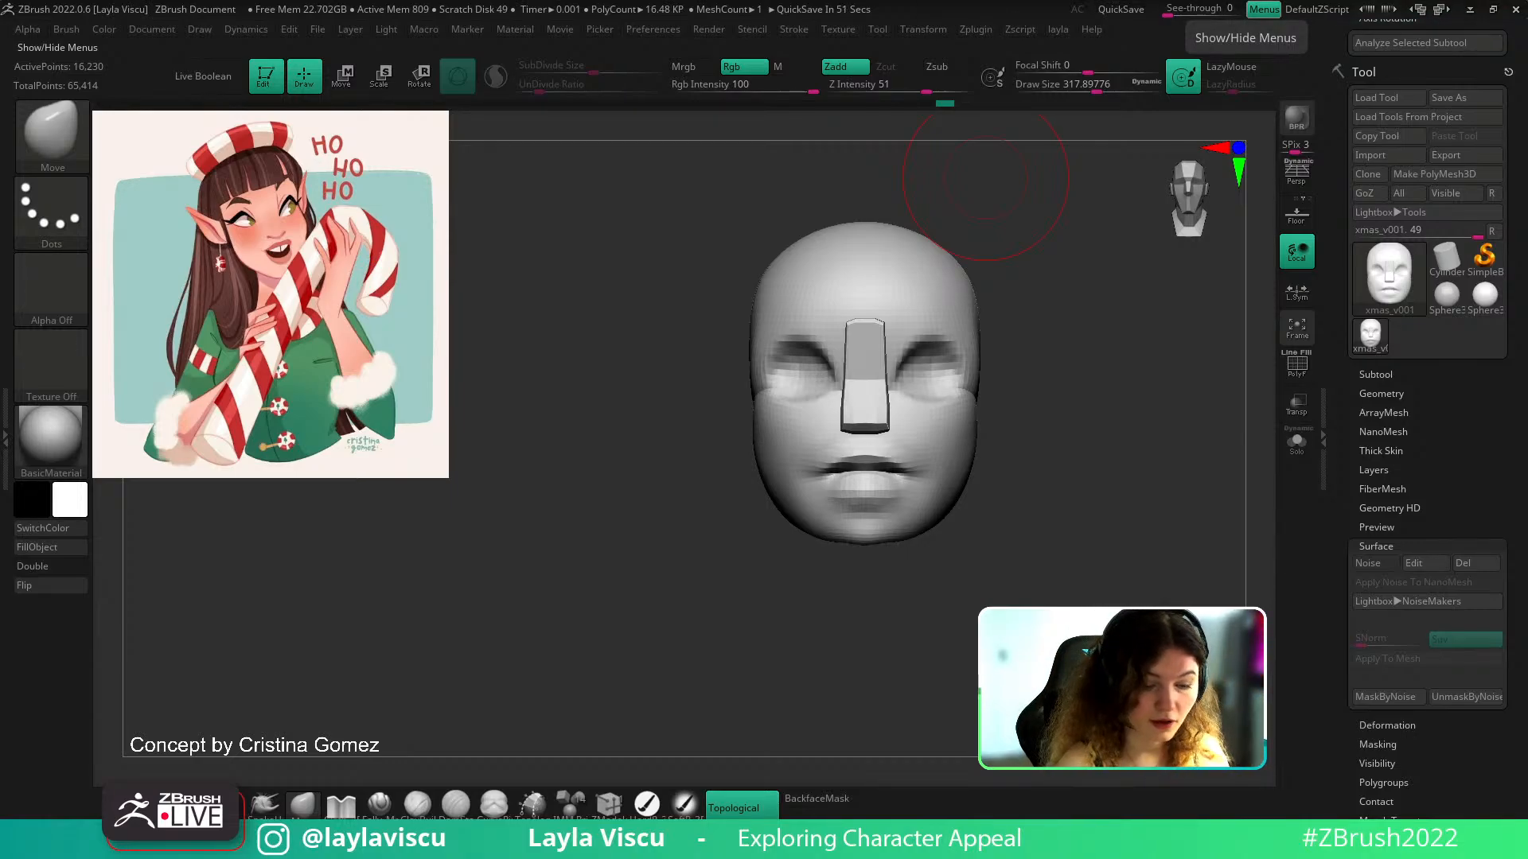
Cut the planes beside the mouth with the Folly_Mech Cut brush at a draw size of about 154
mouse_move(1071, 392)
mouse_down()
mouse_move(1088, 402)
mouse_move(1058, 403)
mouse_up()
ctrl+right_drag(914, 457, 946, 490)
key(s)
drag(945, 490, 923, 491)
click(380, 804)
drag(740, 628, 800, 617)
drag(820, 528, 763, 479)
drag(874, 450, 762, 480)
right_drag(883, 457, 1114, 477)
Adjust the chin just below the lower lip with the Move brush at a draw size of about 154
click(304, 810)
right_drag(941, 468, 798, 528)
mouse_move(798, 528)
mouse_down()
mouse_move(876, 547)
mouse_move(820, 565)
mouse_up()
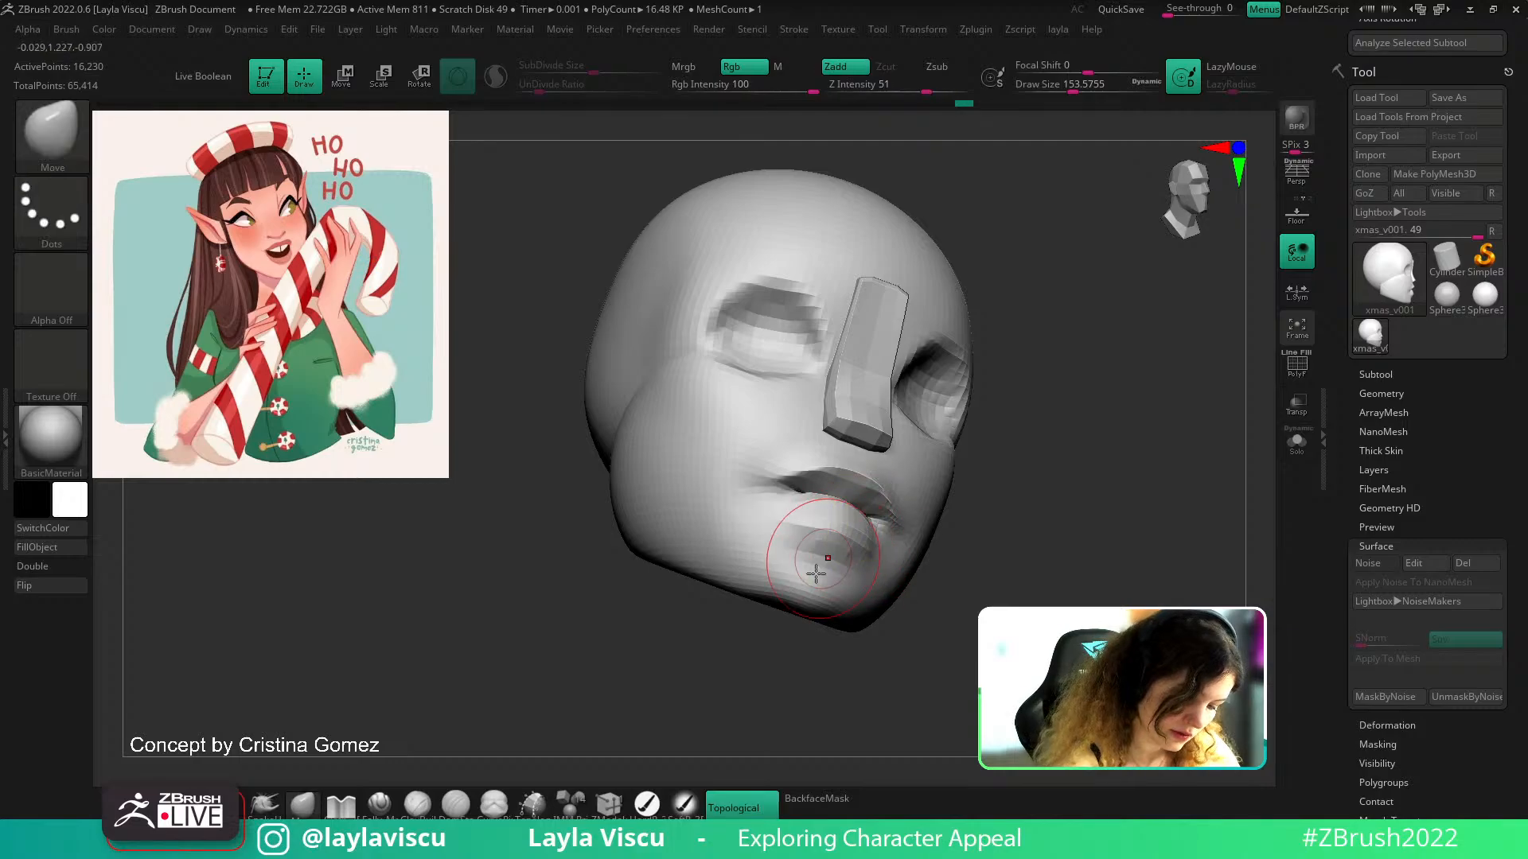
Carve the plane below the lower lip from the mouth corner to the centre with the Folly_Mech Cut brush
click(380, 805)
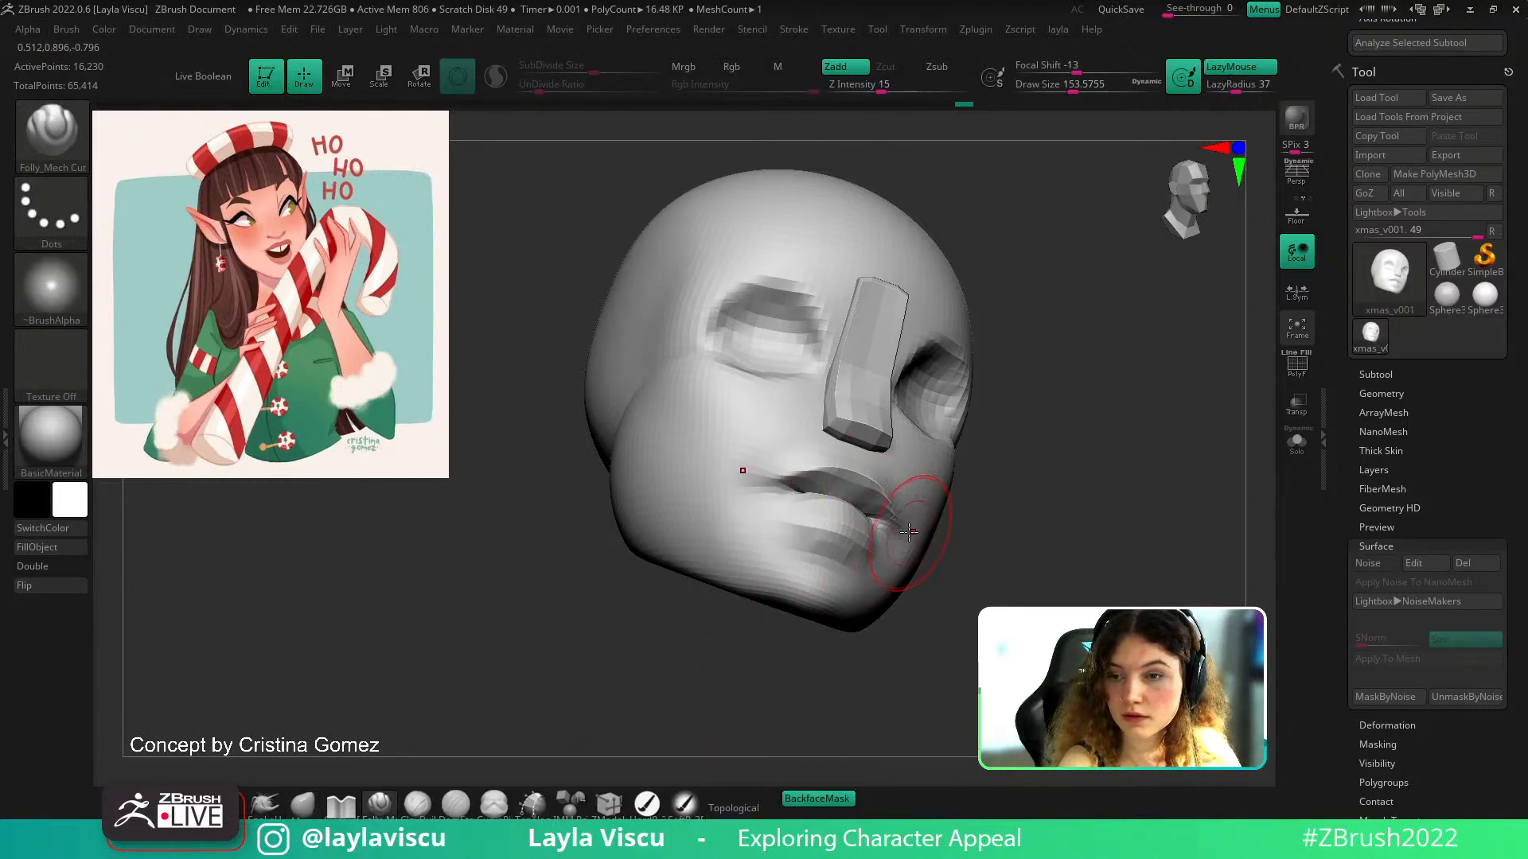
drag(1039, 551, 1059, 551)
drag(805, 518, 889, 547)
key(ctrl+z)
drag(788, 513, 880, 546)
drag(984, 576, 891, 573)
drag(774, 514, 887, 550)
shift+drag(1015, 596, 1027, 602)
ctrl+right_drag(1027, 602, 996, 502)
ctrl+right_drag(806, 445, 844, 469)
alt+right_drag(1013, 460, 1118, 492)
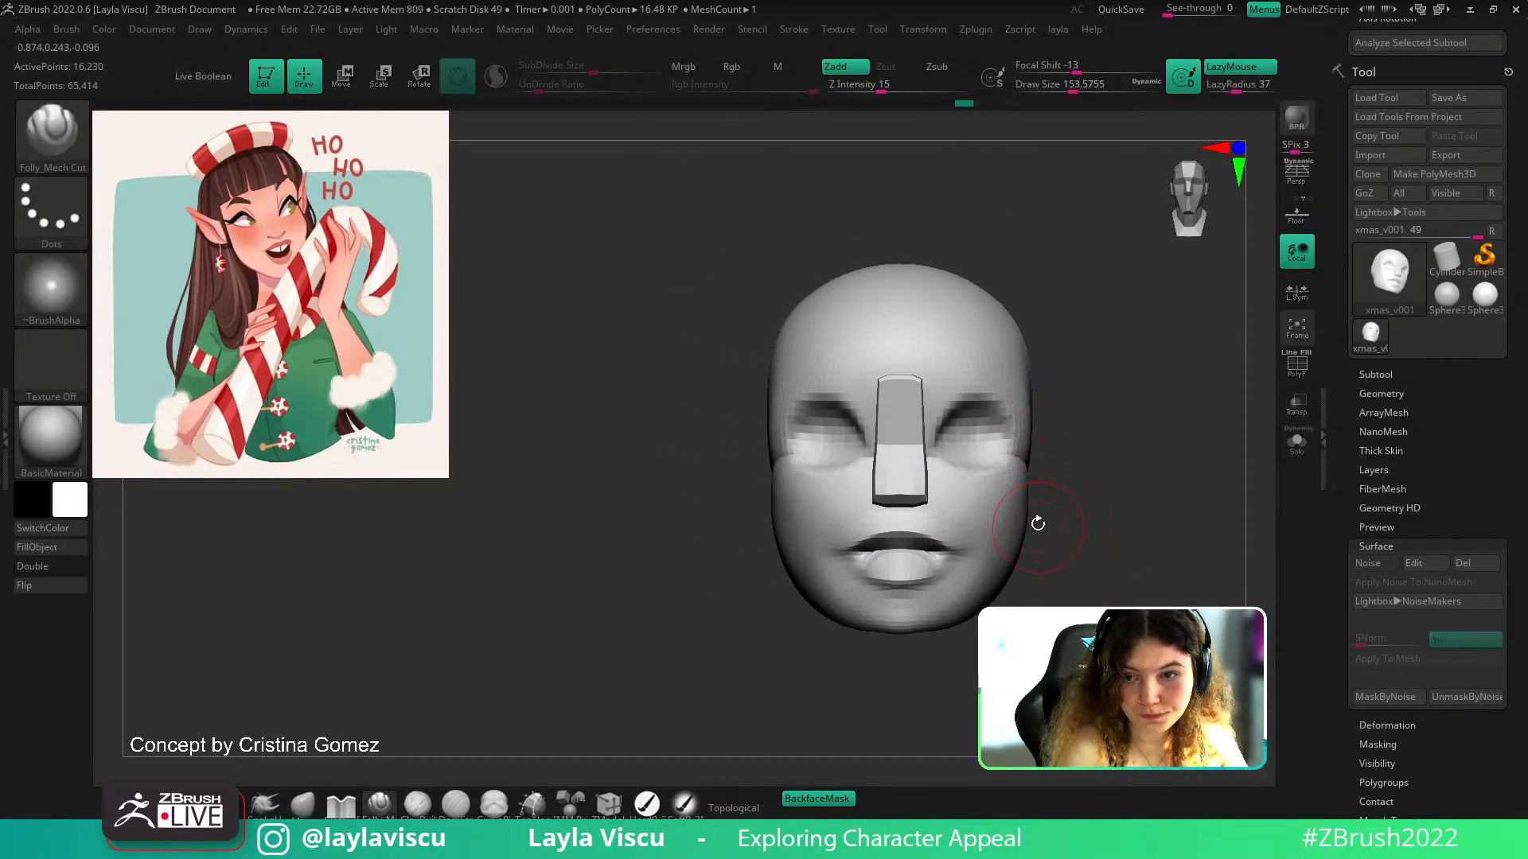
Crease the mouth corner and lip line with the DamStandard brush at a draw size of about 116
click(302, 805)
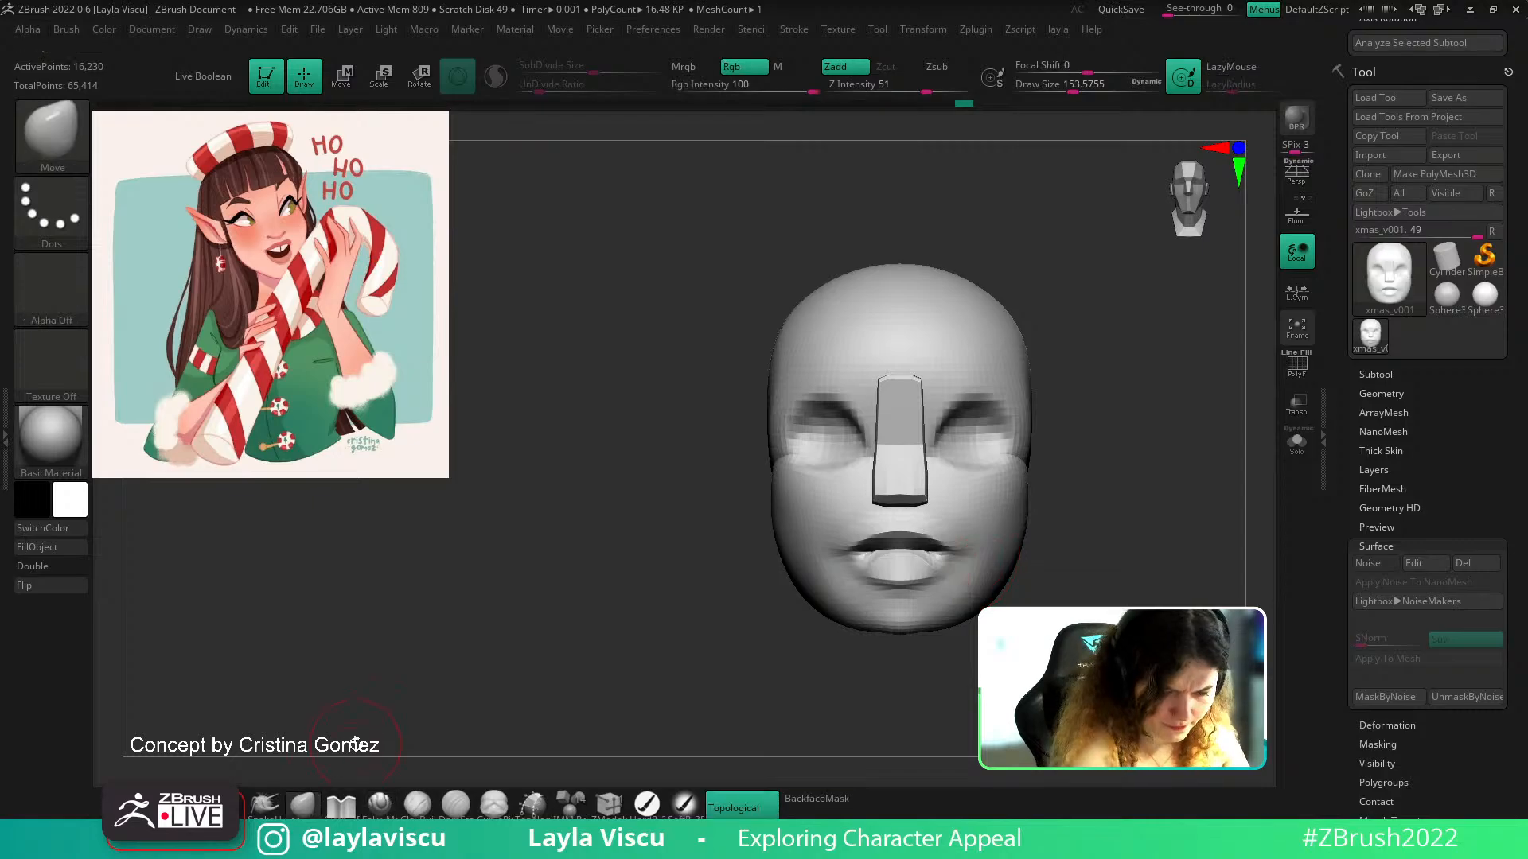
drag(1113, 507, 1014, 513)
key(b)
key(d)
key(s)
key(s)
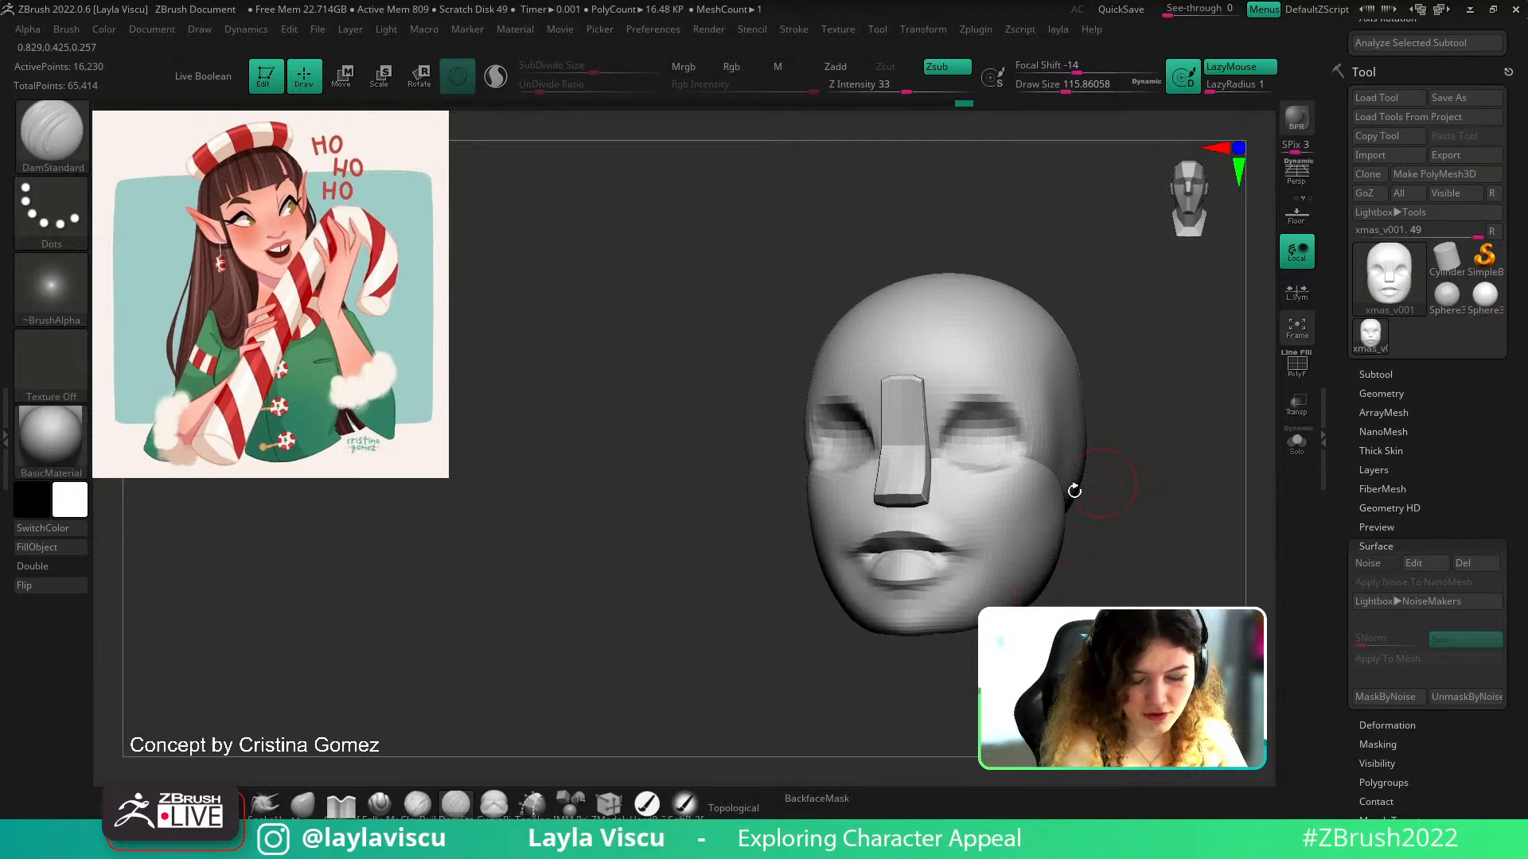
drag(957, 561, 915, 555)
drag(1107, 549, 1052, 557)
Sharpen the lip line out to the mouth corners with the DamStandard brush, reducing the draw size to about 104
mouse_move(949, 568)
ctrl+right_down()
mouse_move(955, 637)
mouse_move(939, 593)
ctrl+right_up()
key(bracketleft)
drag(668, 624, 804, 613)
drag(1004, 531, 915, 541)
ctrl+right_drag(1092, 585, 1134, 518)
shift+drag(1139, 518, 1114, 549)
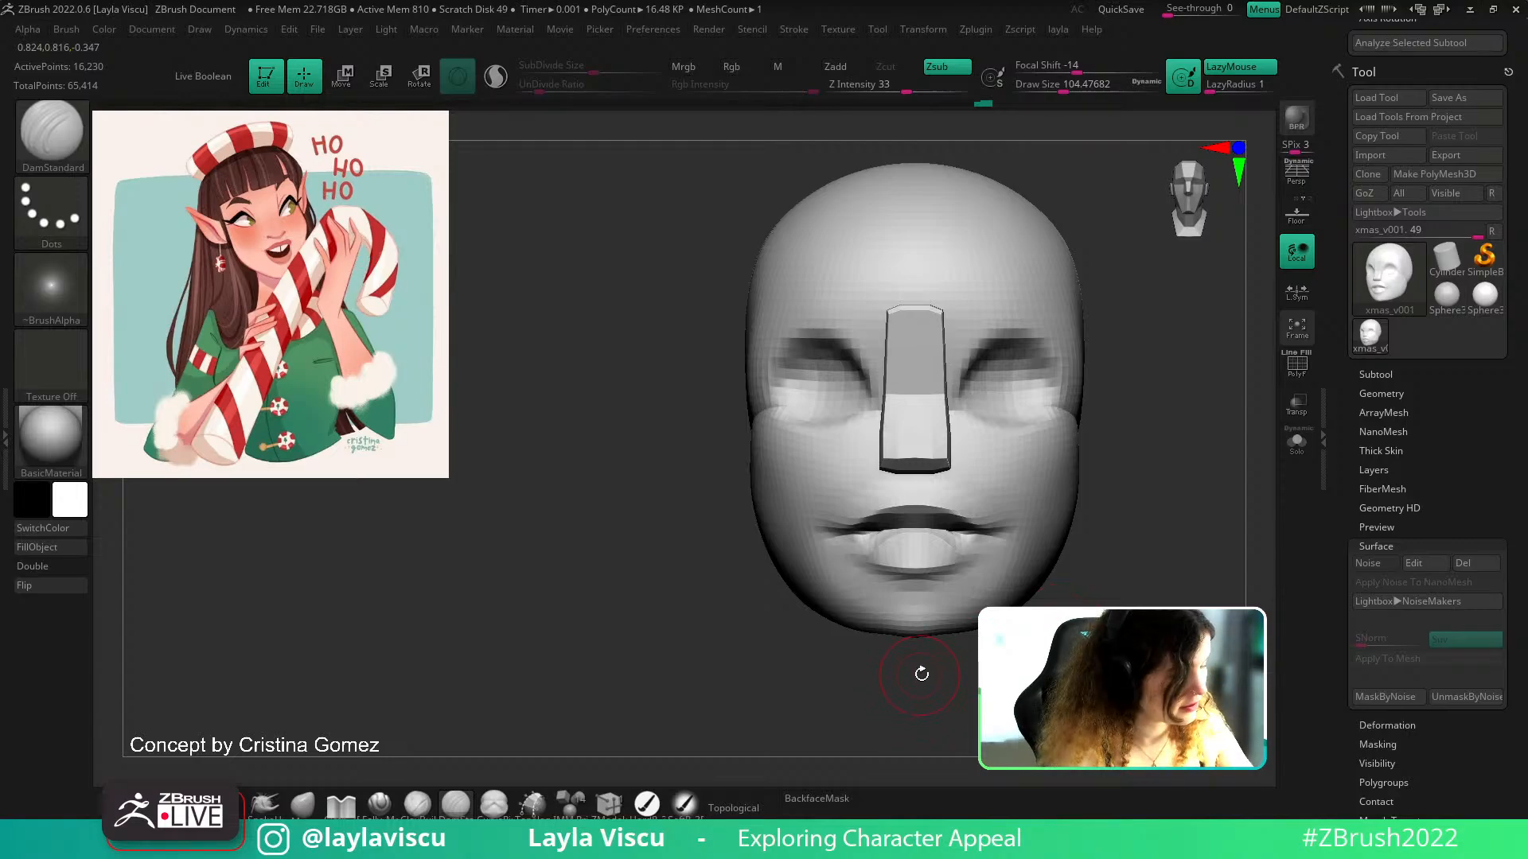
Puff up the lips and mouth corners with the Inflat brush, enlarging the draw size to about 212
key(b)
key(i)
key(n)
key(s)
drag(979, 526, 1003, 525)
alt+drag(1122, 538, 1129, 521)
key(s)
drag(949, 536, 950, 529)
ctrl+right_drag(954, 544, 975, 486)
alt+right_drag(1092, 470, 1055, 452)
ctrl+right_drag(952, 468, 969, 486)
Append a pair of eye spheres with the Append Eyes macro and fill them with white
click(1376, 373)
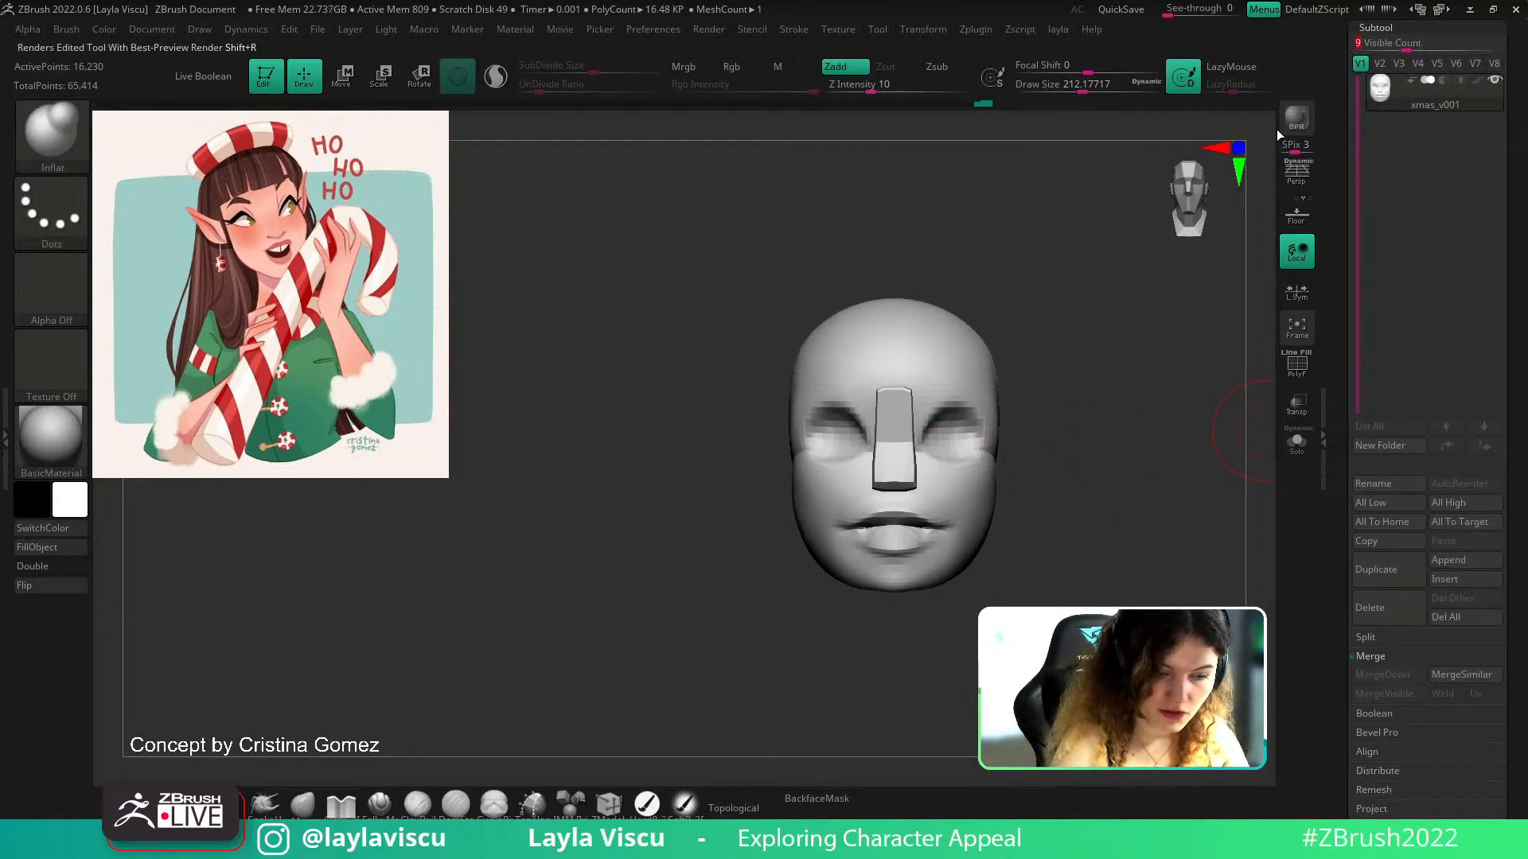
click(422, 30)
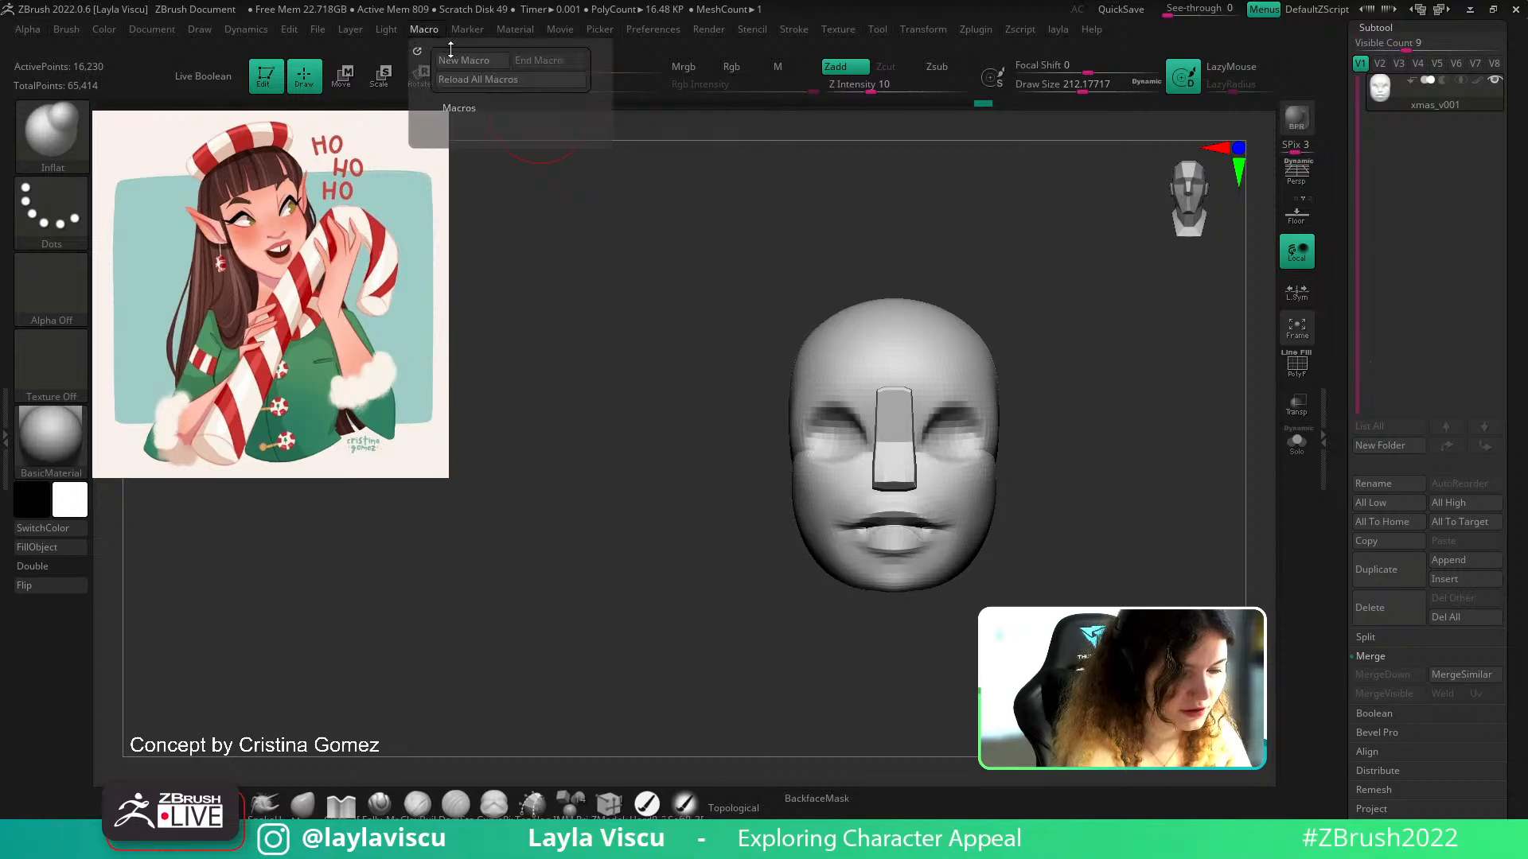
click(475, 109)
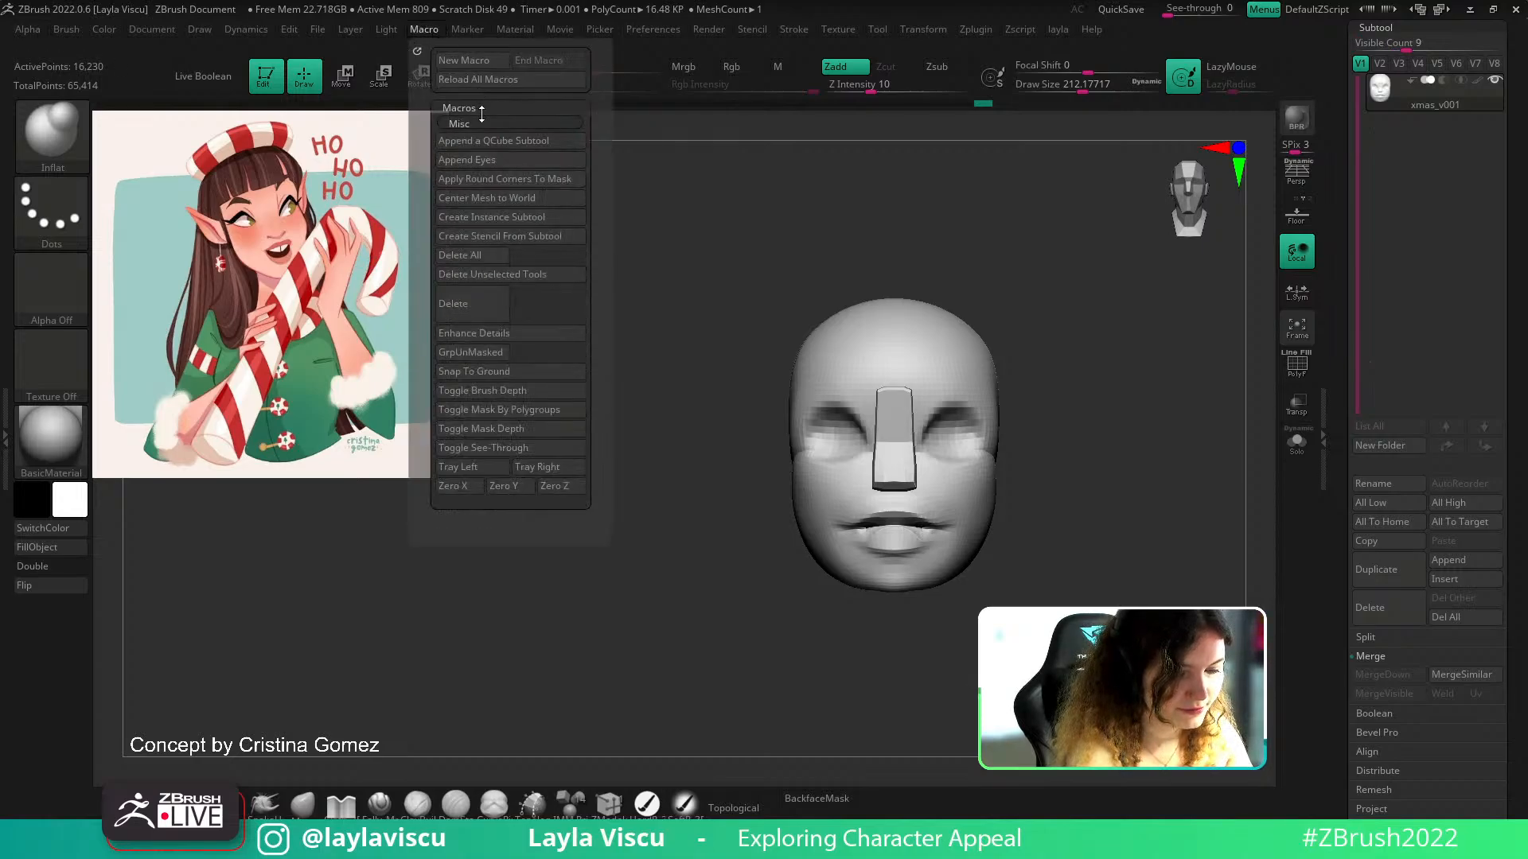
click(494, 162)
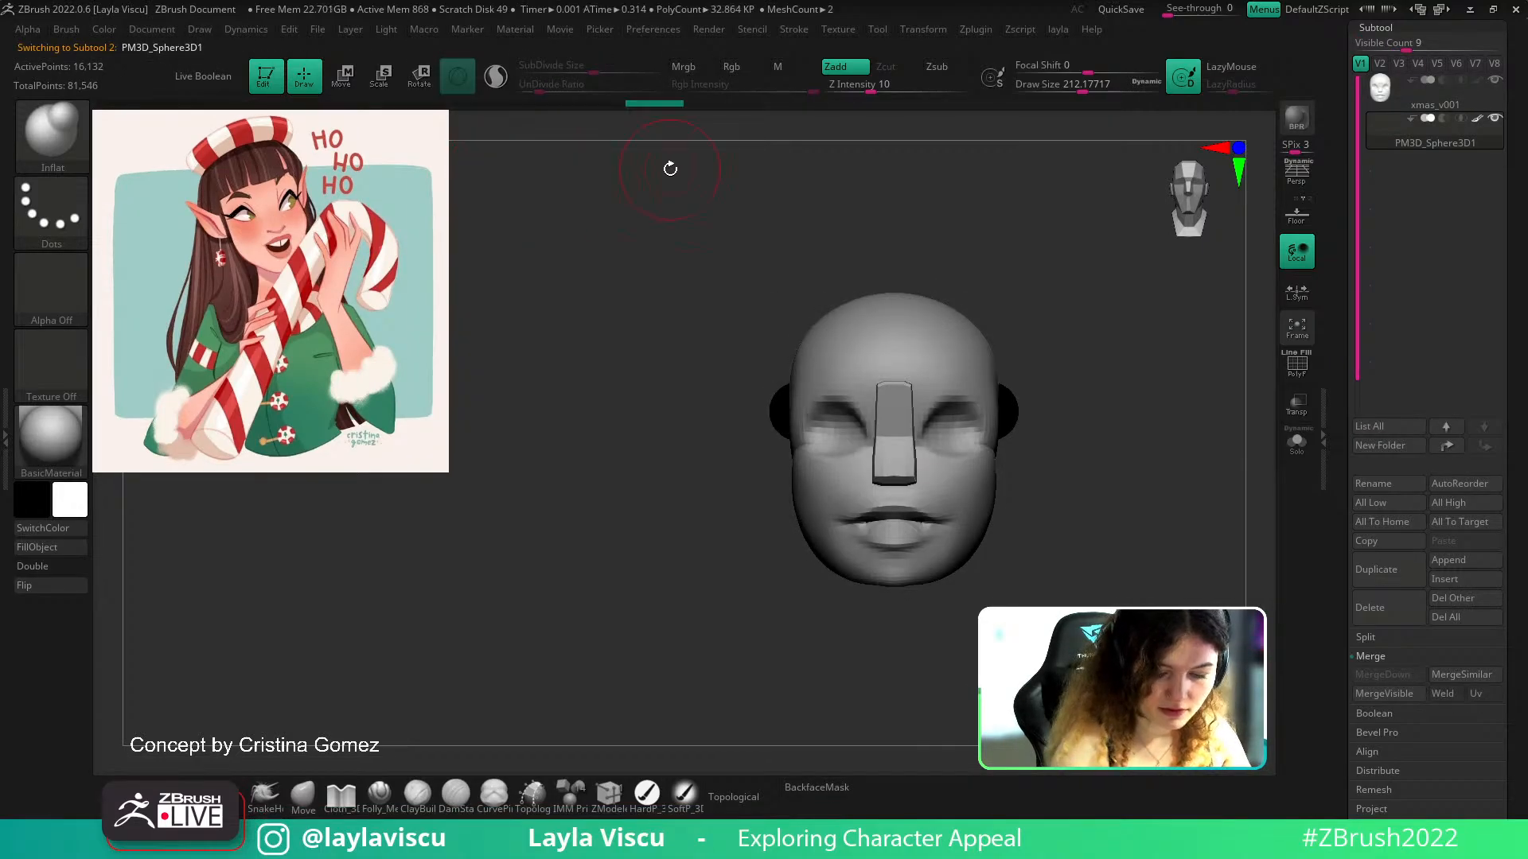
drag(1146, 358, 1095, 417)
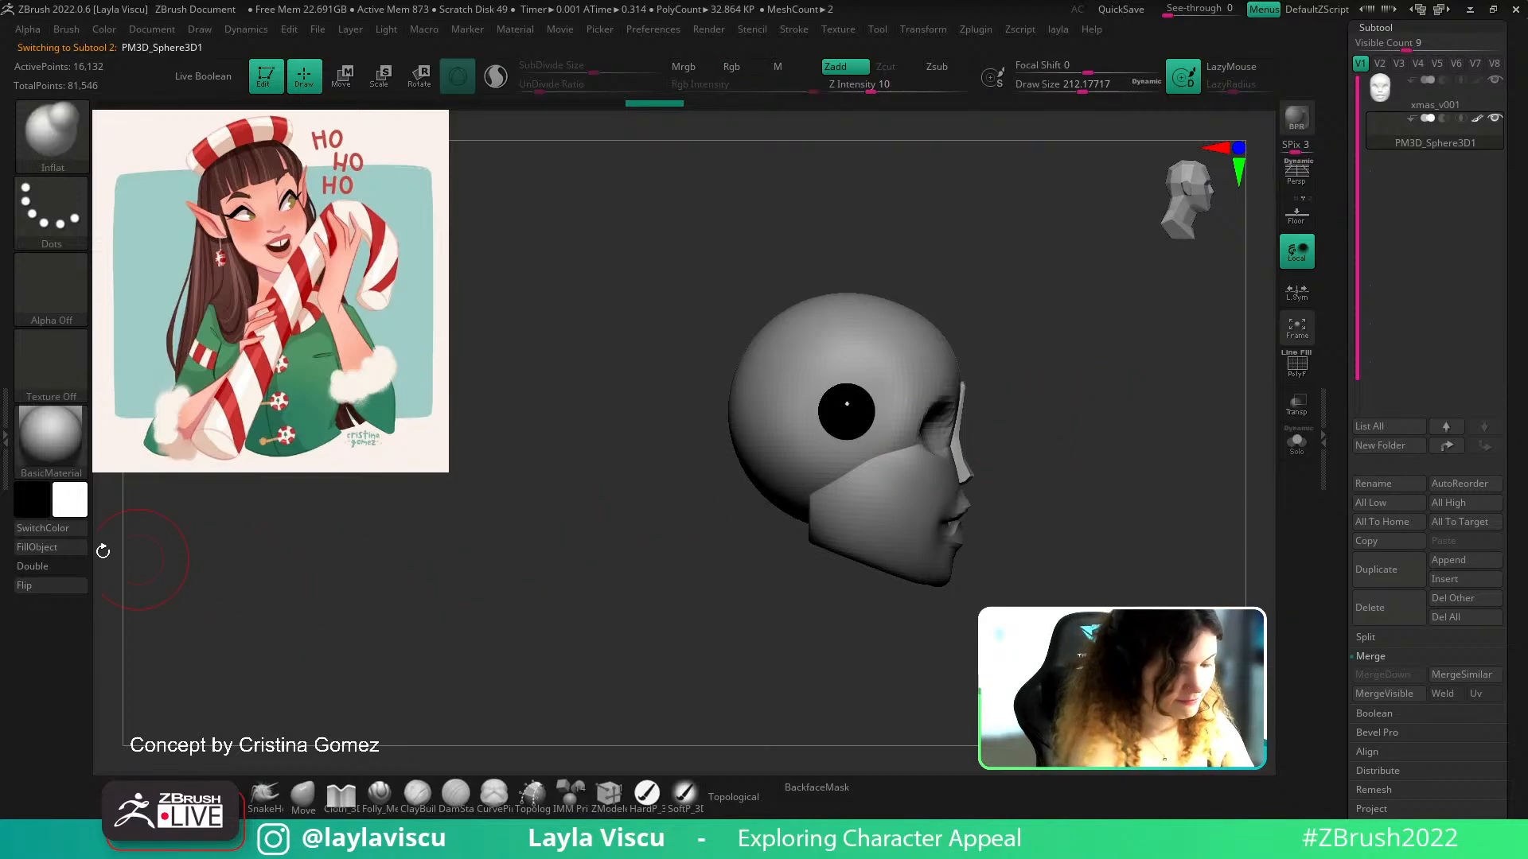
click(732, 66)
click(49, 548)
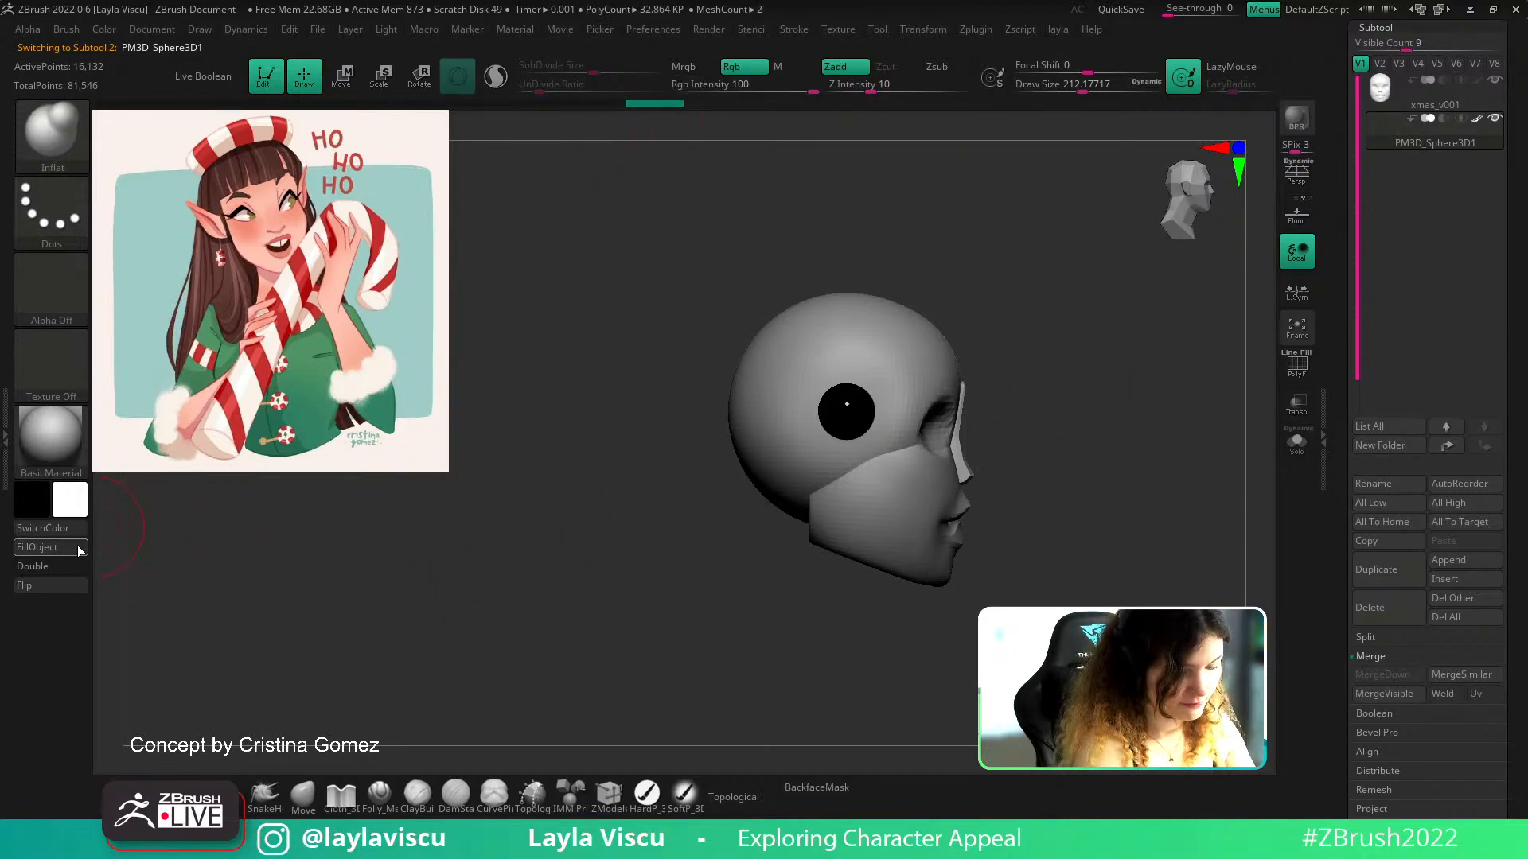
Move the eye spheres forward into the sockets and turn on local symmetry
key(e)
drag(944, 412, 1043, 411)
shift+drag(1152, 453, 989, 489)
click(1295, 291)
key(f)
key(shift+f)
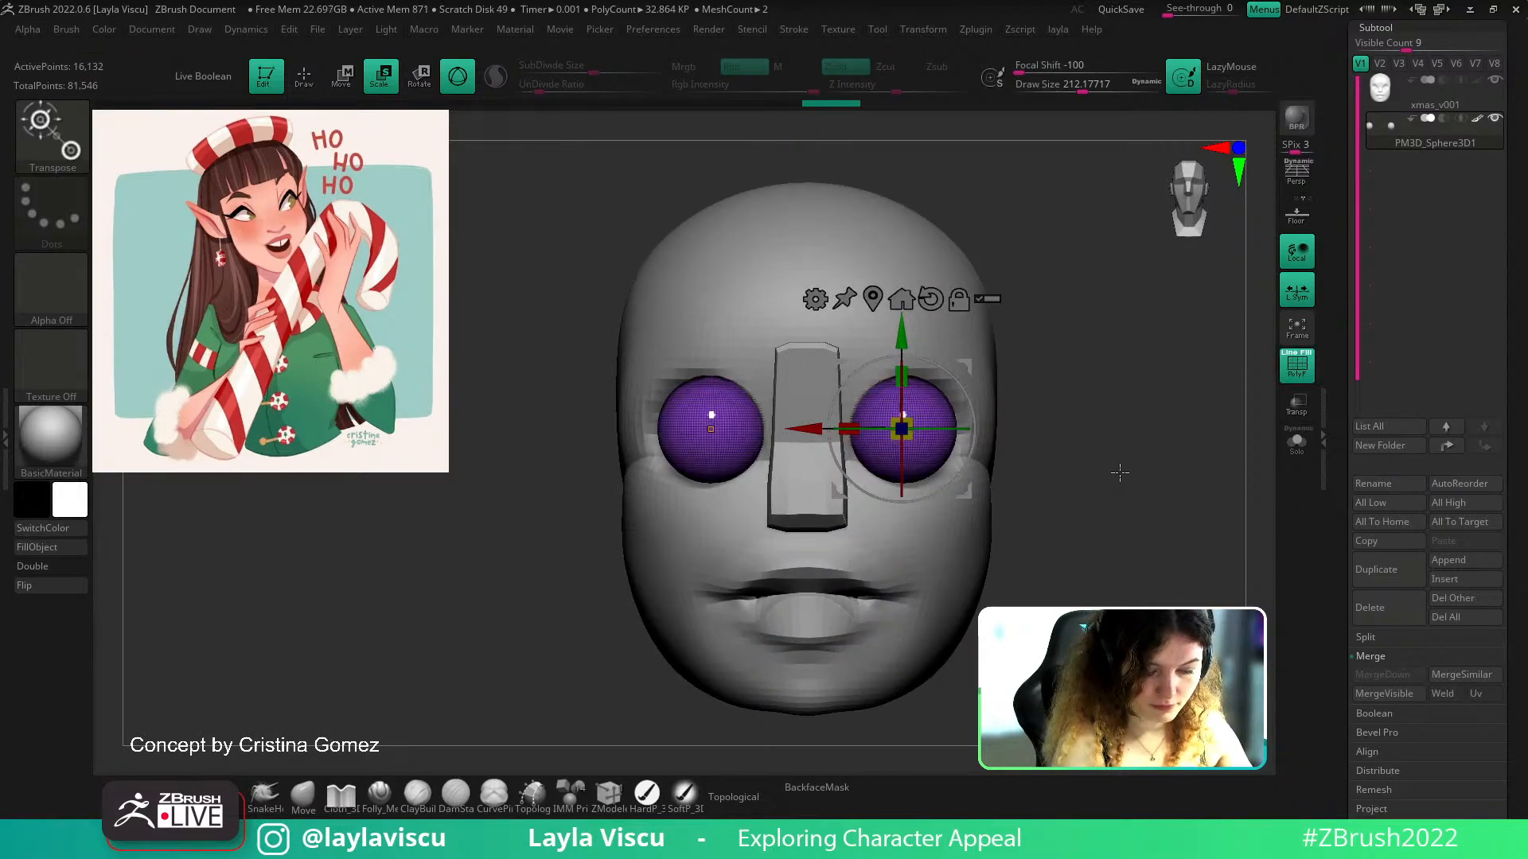
Scale the eyes down slightly to fit the sockets and return to the Move brush
drag(1114, 462, 1027, 494)
alt+drag(1055, 487, 1089, 416)
key(shift+f)
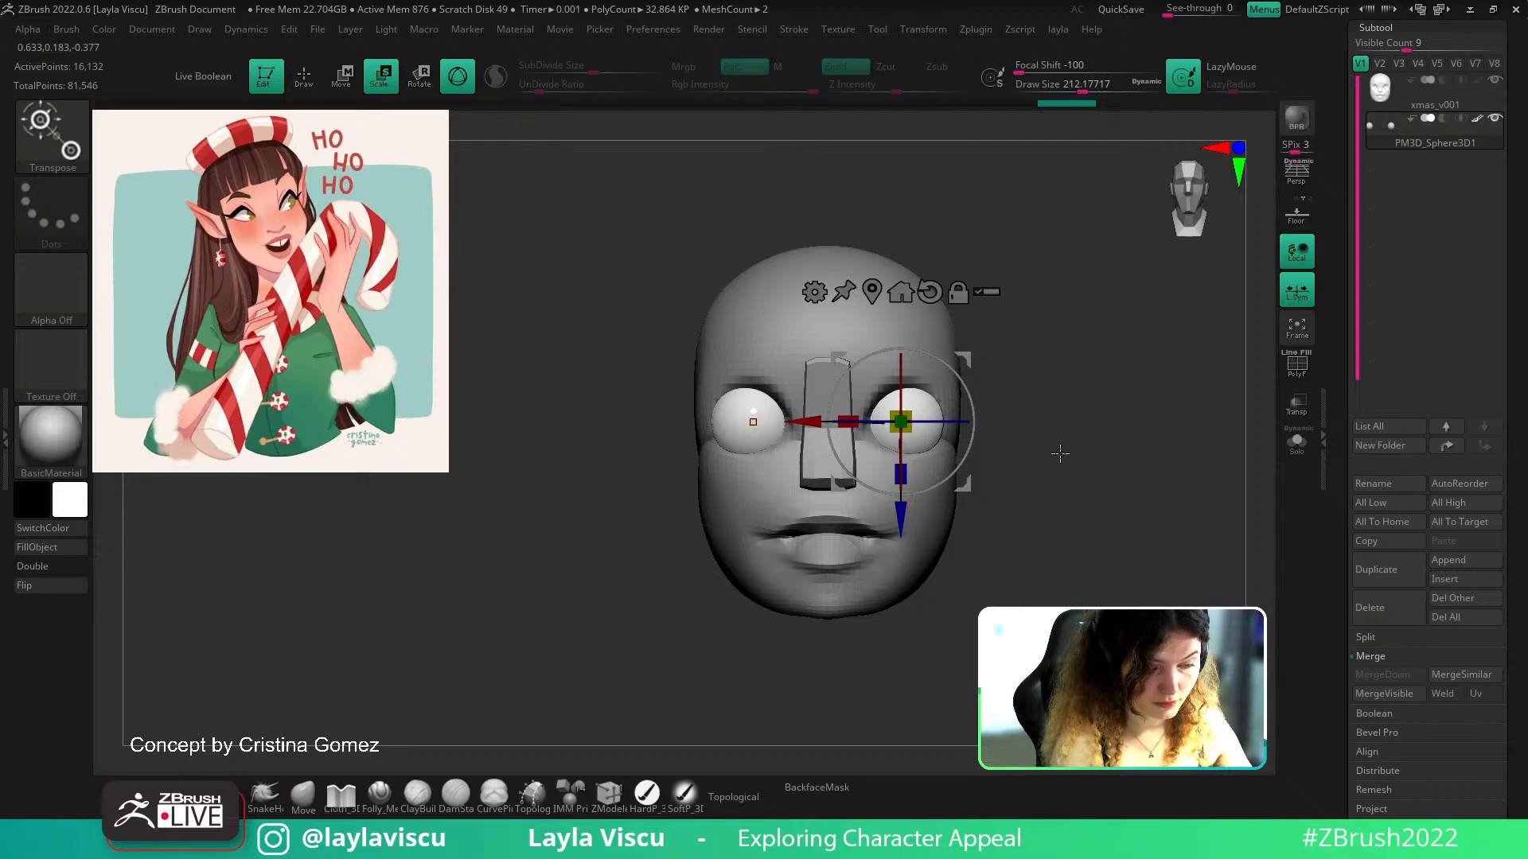
drag(900, 422, 894, 425)
mouse_move(1004, 468)
alt+mouse_down()
mouse_move(999, 420)
mouse_move(1060, 481)
alt+mouse_up()
key(q)
key(shift+f)
ctrl+right_drag(955, 443, 995, 485)
drag(1051, 478, 1018, 502)
ctrl+right_drag(1014, 520, 1010, 452)
key(shift+f)
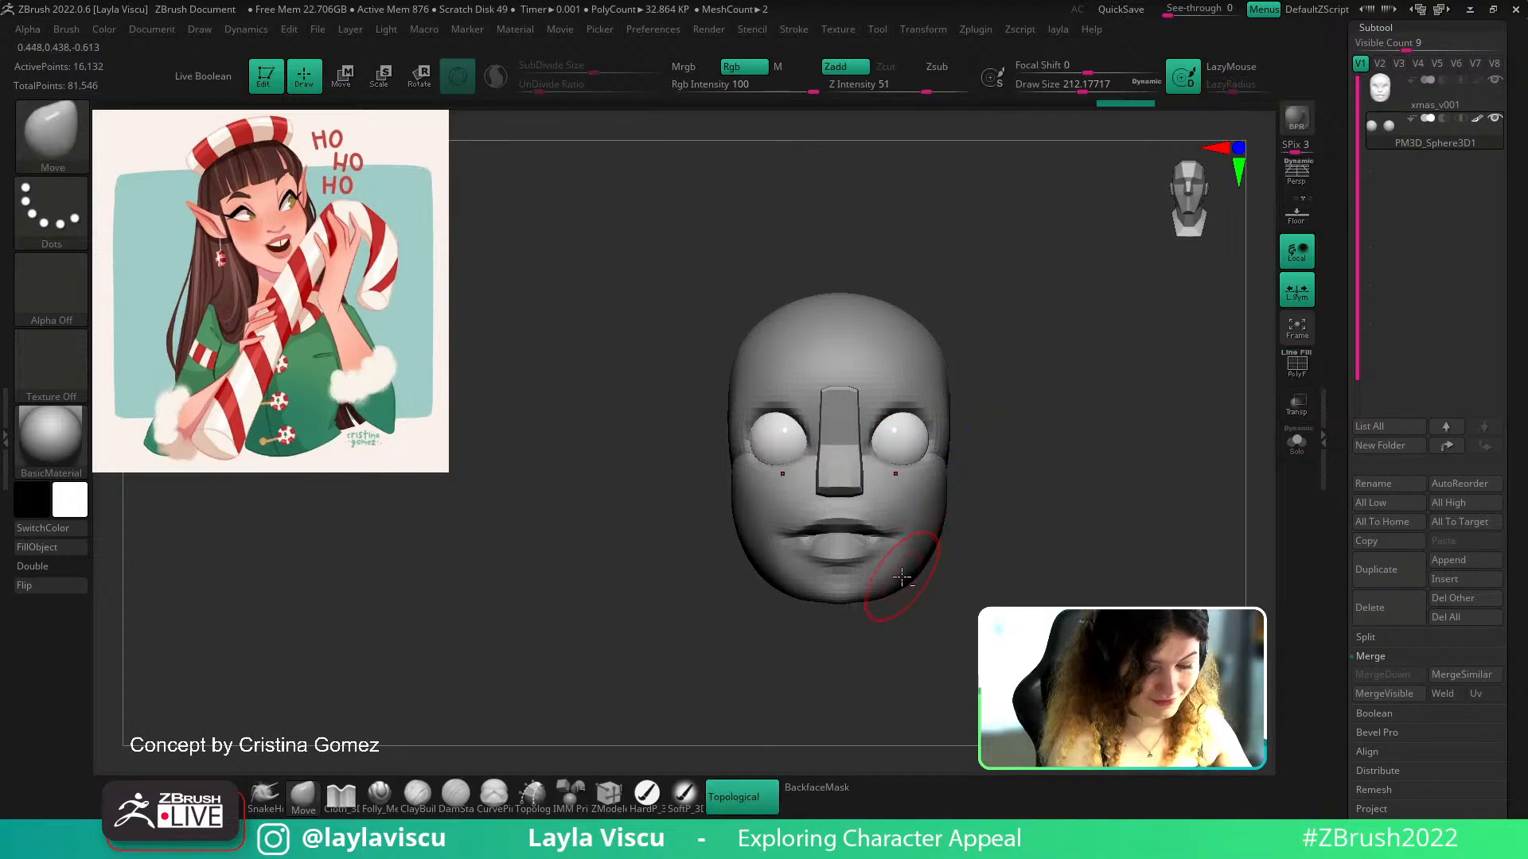
Select the head, mask the mouth area and invert the mask so only the mouth is editable
alt+click(899, 568)
key(ctrl)
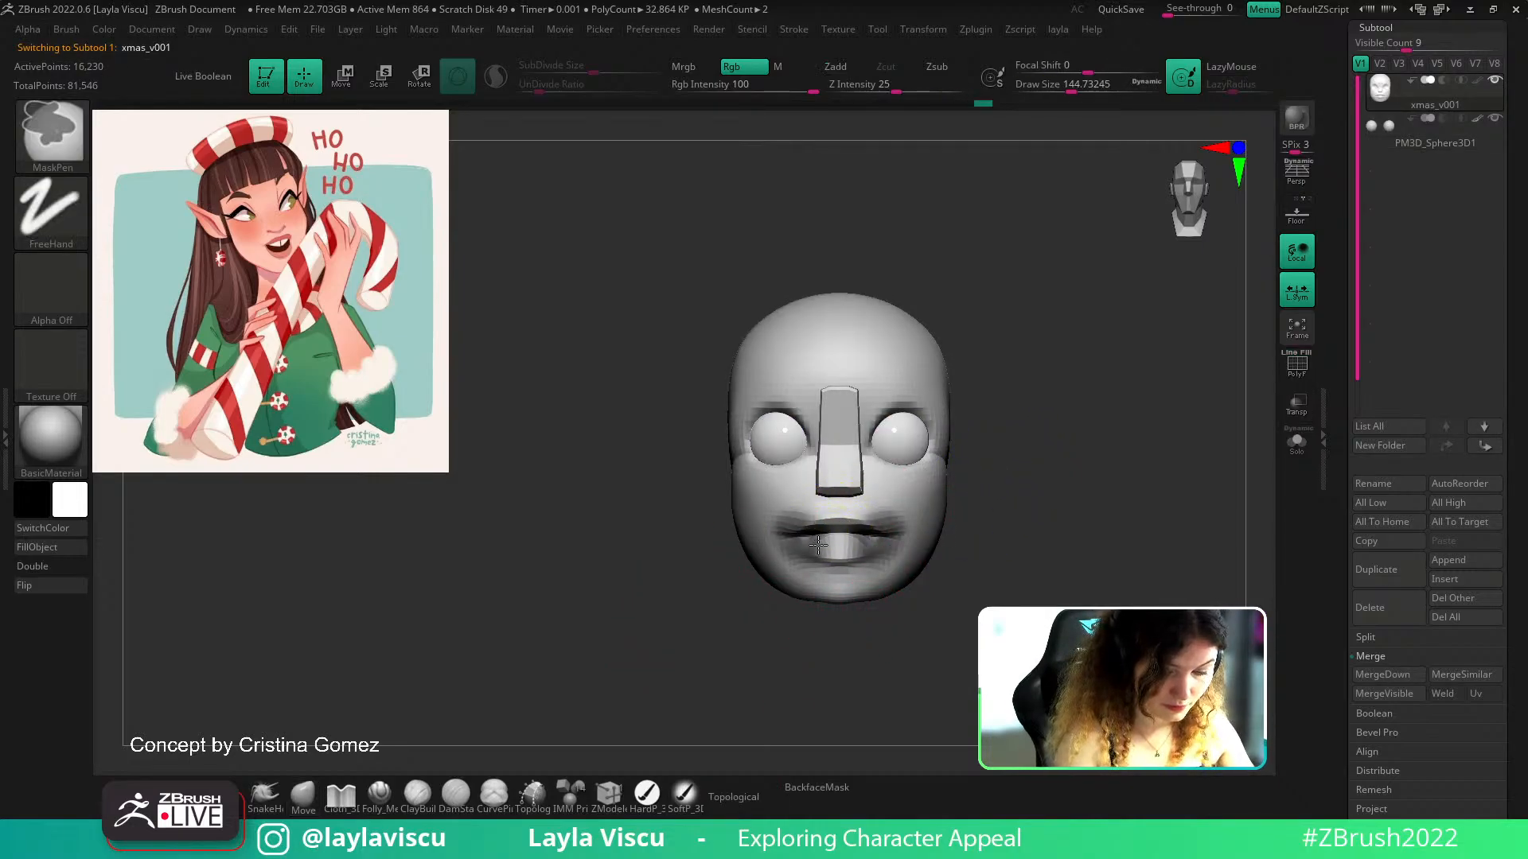
ctrl+click(1002, 494)
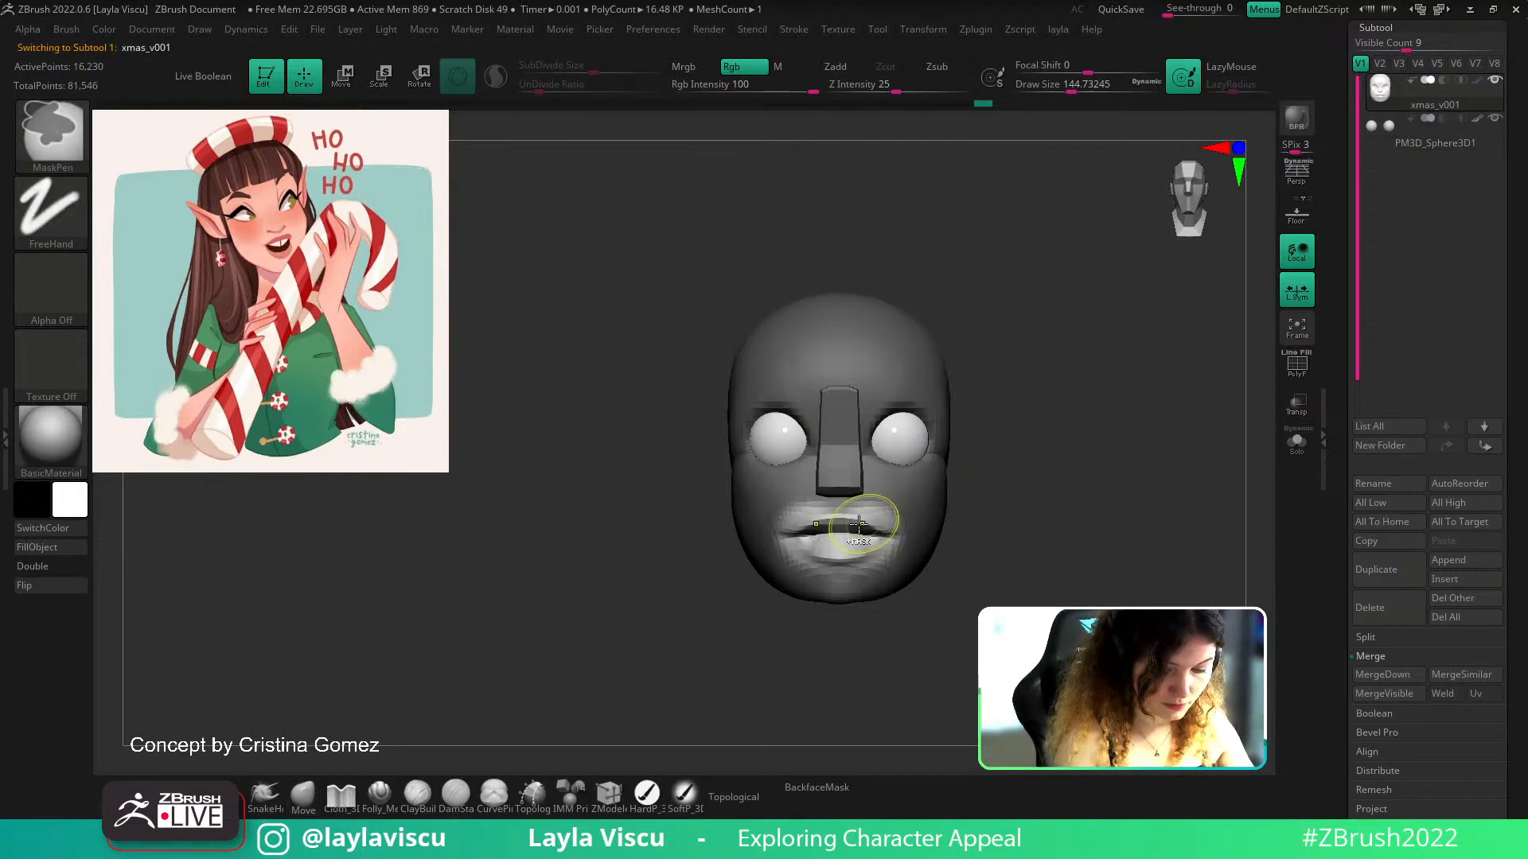
Centre the transform gizmo on the unmasked mouth using the TransposeSmart brush, try to reposition the mouth in side view, and undo it
key(w)
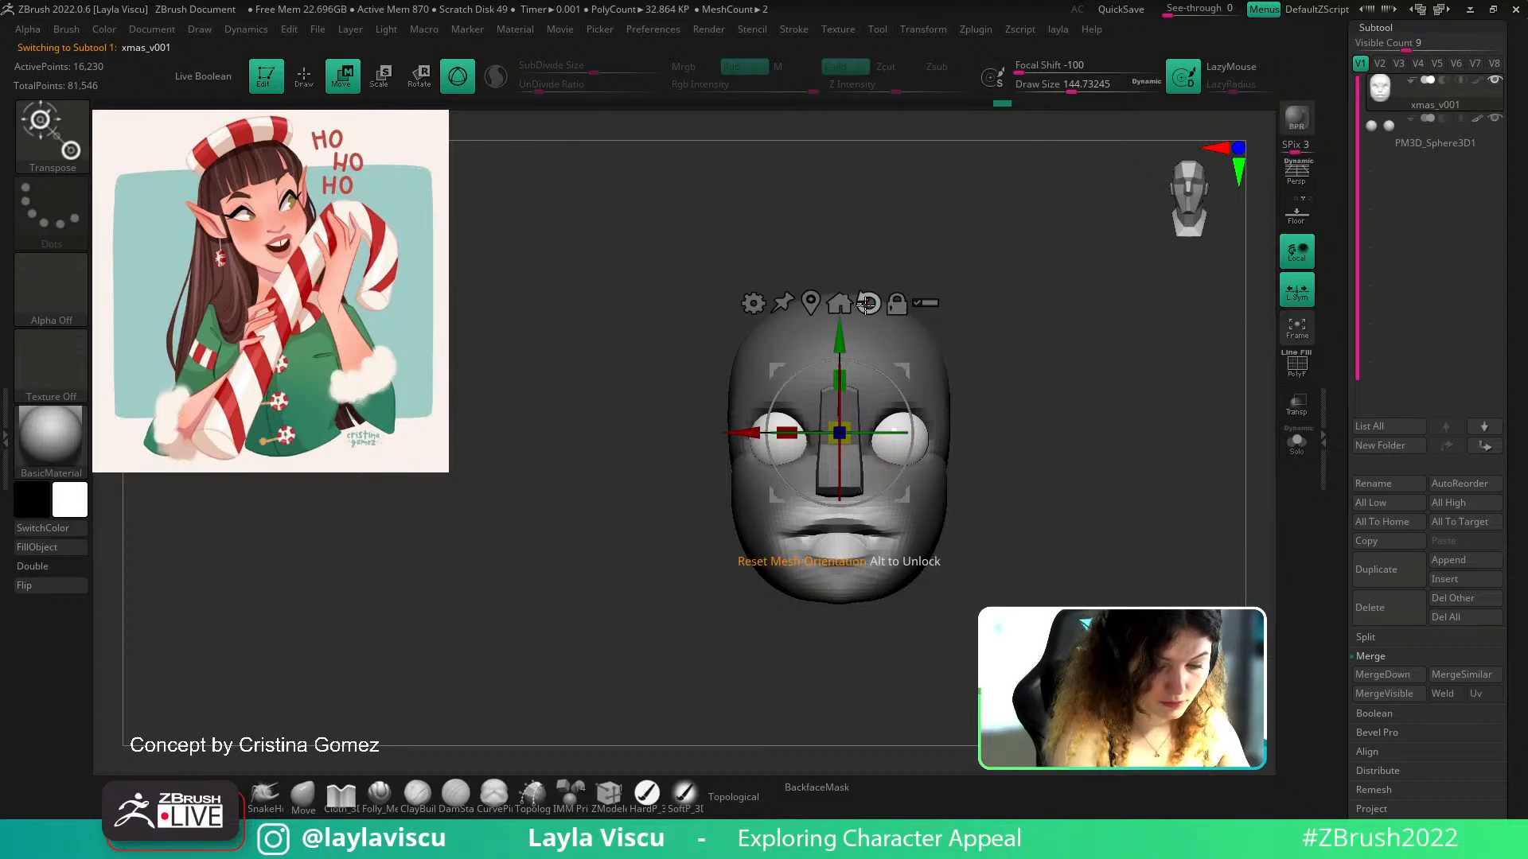
click(814, 303)
key(b)
key(t)
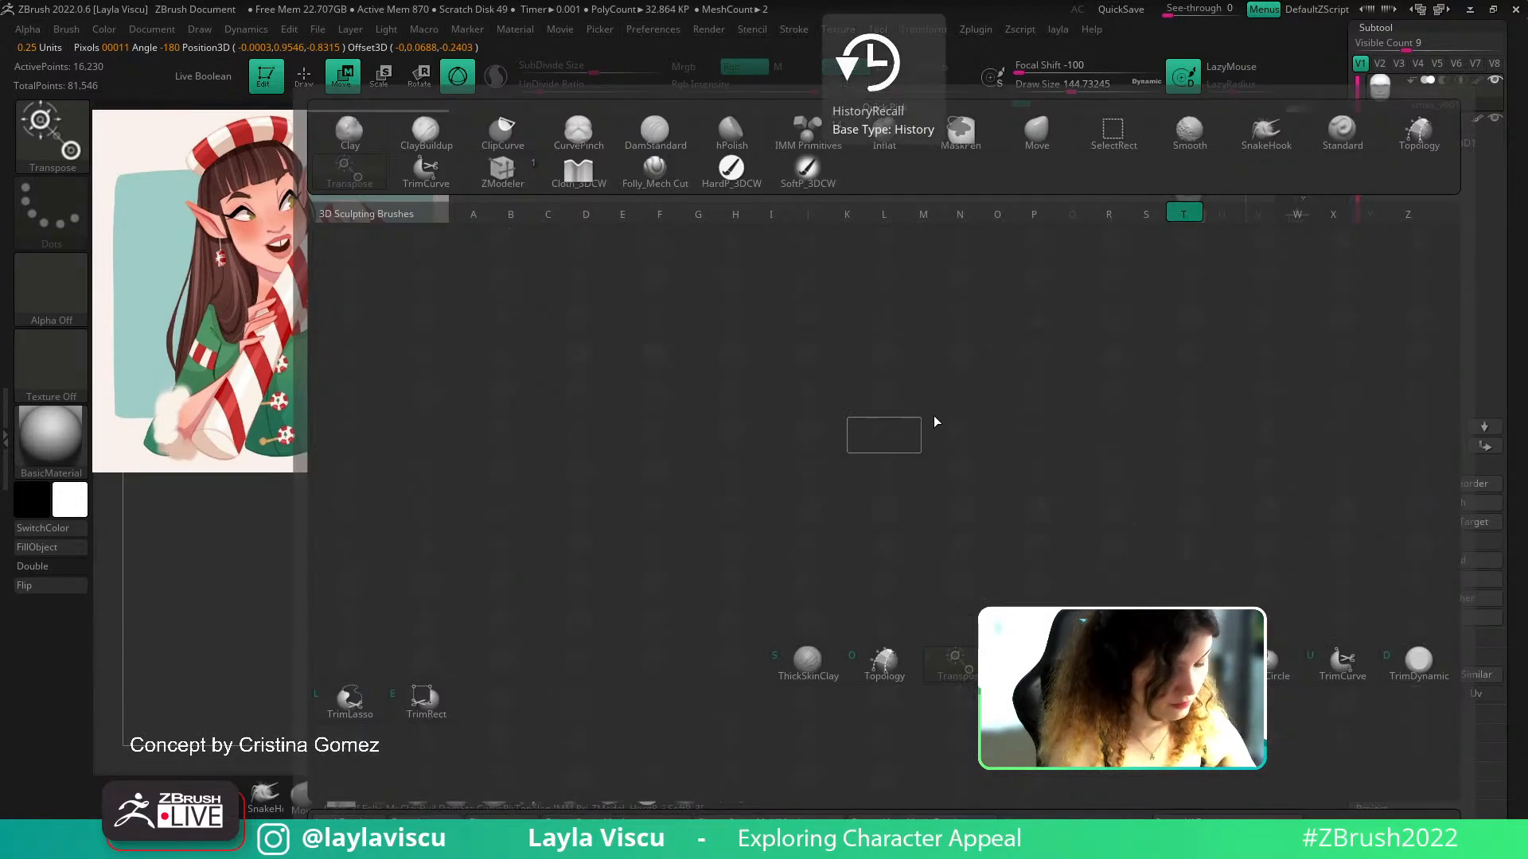
click(1036, 662)
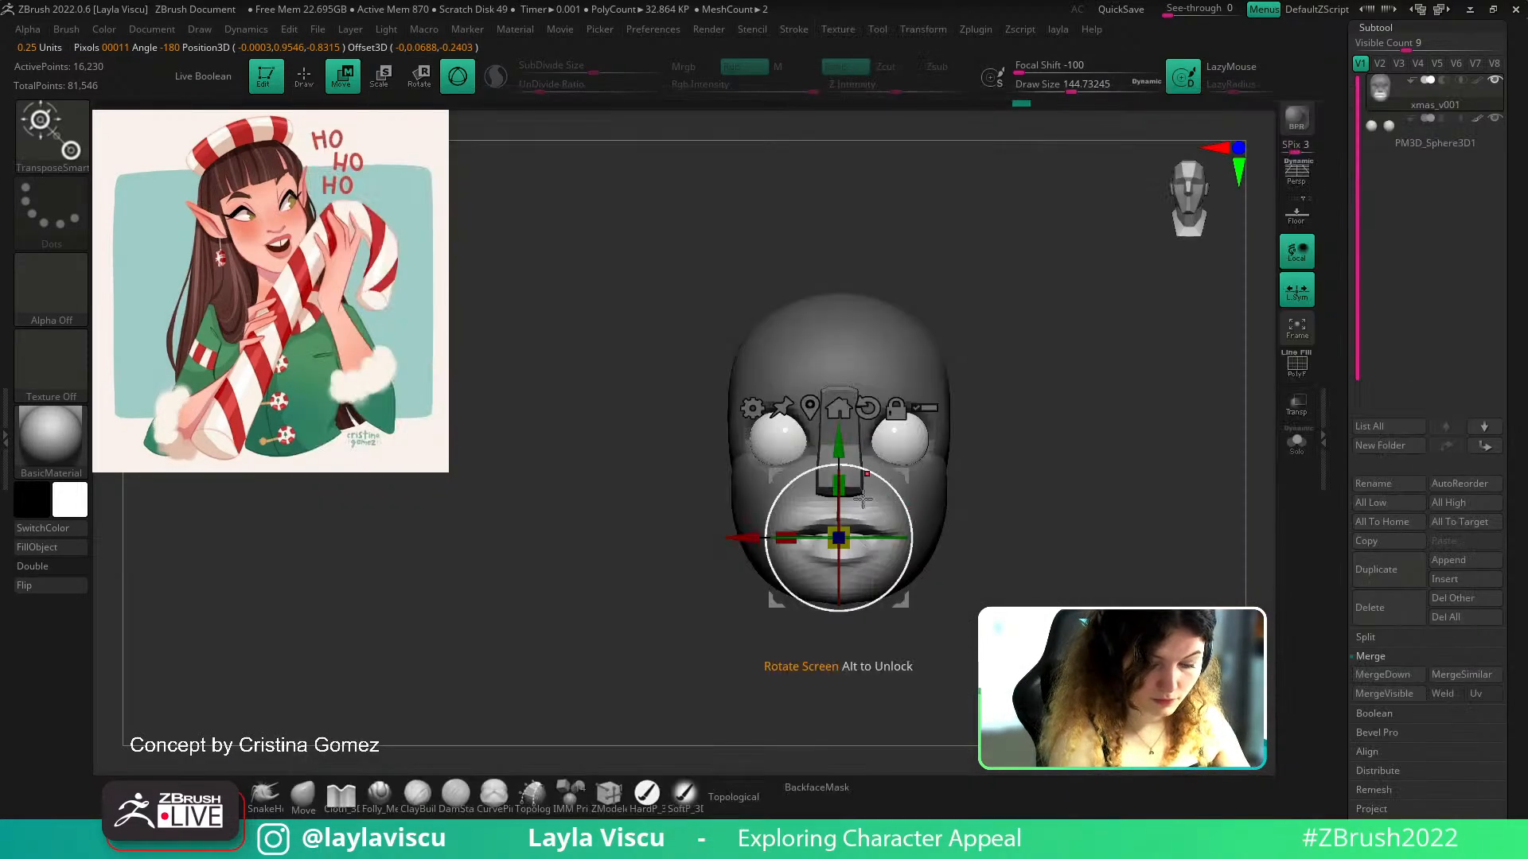
shift+right_drag(843, 537, 1087, 495)
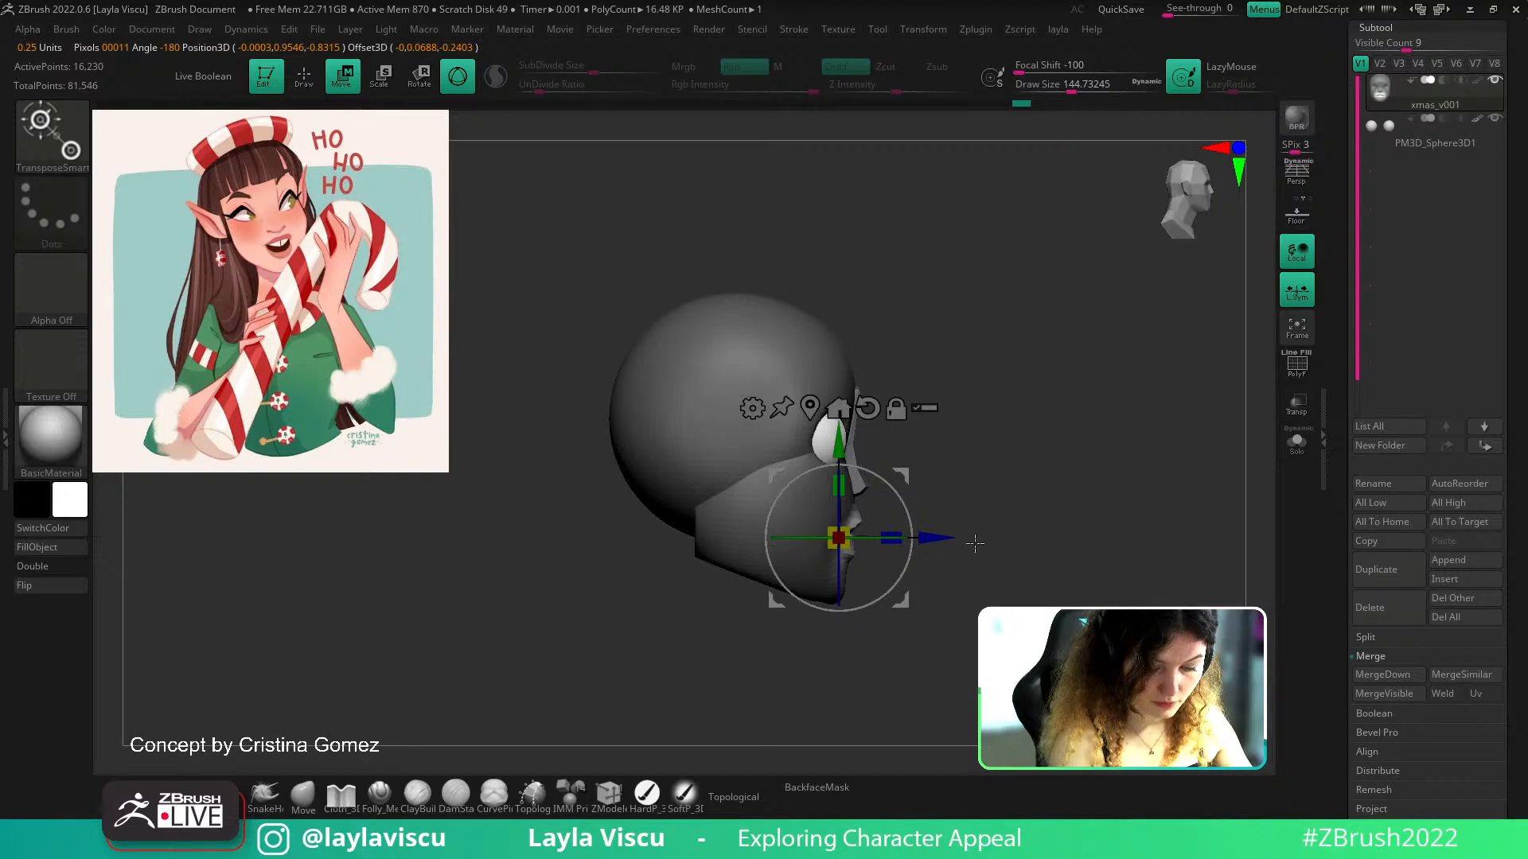
drag(910, 589, 913, 593)
key(ctrl+z)
Soften the mask around the mouth and move the mouth area back slightly in side view
key(q)
drag(632, 686, 505, 662)
mouse_move(989, 602)
shift+mouse_down()
mouse_move(926, 637)
mouse_move(911, 625)
shift+mouse_up()
ctrl+click(893, 591)
key(w)
drag(870, 567, 864, 565)
Clear the mask and smooth the surface around the lips
click(315, 806)
ctrl+drag(665, 611, 684, 617)
shift+drag(804, 511, 820, 532)
Build up the side of the jaw and cheek with the ClayBuildup brush and smooth the strokes
key(bracketright)
key(b)
key(c)
key(b)
drag(892, 617, 963, 620)
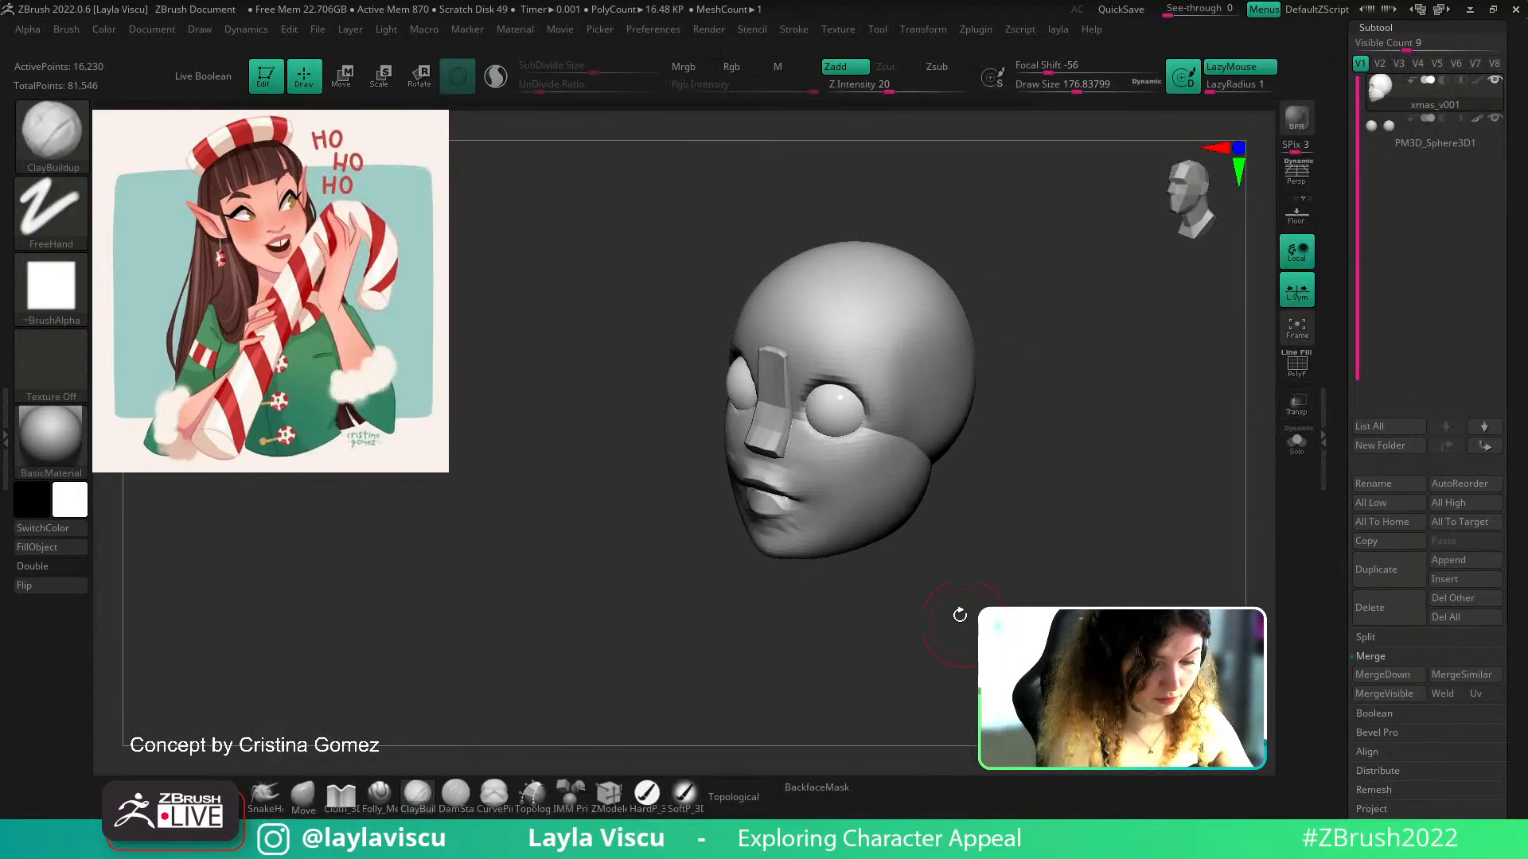
mouse_move(895, 542)
mouse_down()
mouse_move(1013, 385)
mouse_move(1006, 443)
mouse_up()
shift+drag(829, 487, 833, 500)
mouse_move(995, 510)
mouse_down()
mouse_move(825, 469)
mouse_move(870, 470)
mouse_move(874, 443)
mouse_move(915, 417)
mouse_up()
Cut flatter planes along the cheek and temple with the Folly_Mech Cut brush, undoing unwanted strokes and smoothing the transitions
click(380, 794)
key(ctrl+z)
mouse_move(844, 560)
mouse_down()
mouse_move(904, 423)
mouse_move(927, 416)
mouse_up()
mouse_move(881, 335)
mouse_down()
mouse_move(881, 422)
mouse_move(943, 439)
mouse_up()
key(ctrl+z)
mouse_move(885, 328)
mouse_down()
mouse_move(886, 436)
mouse_move(982, 416)
mouse_move(906, 358)
mouse_move(886, 422)
mouse_up()
shift+drag(957, 428, 860, 490)
drag(960, 576, 1114, 579)
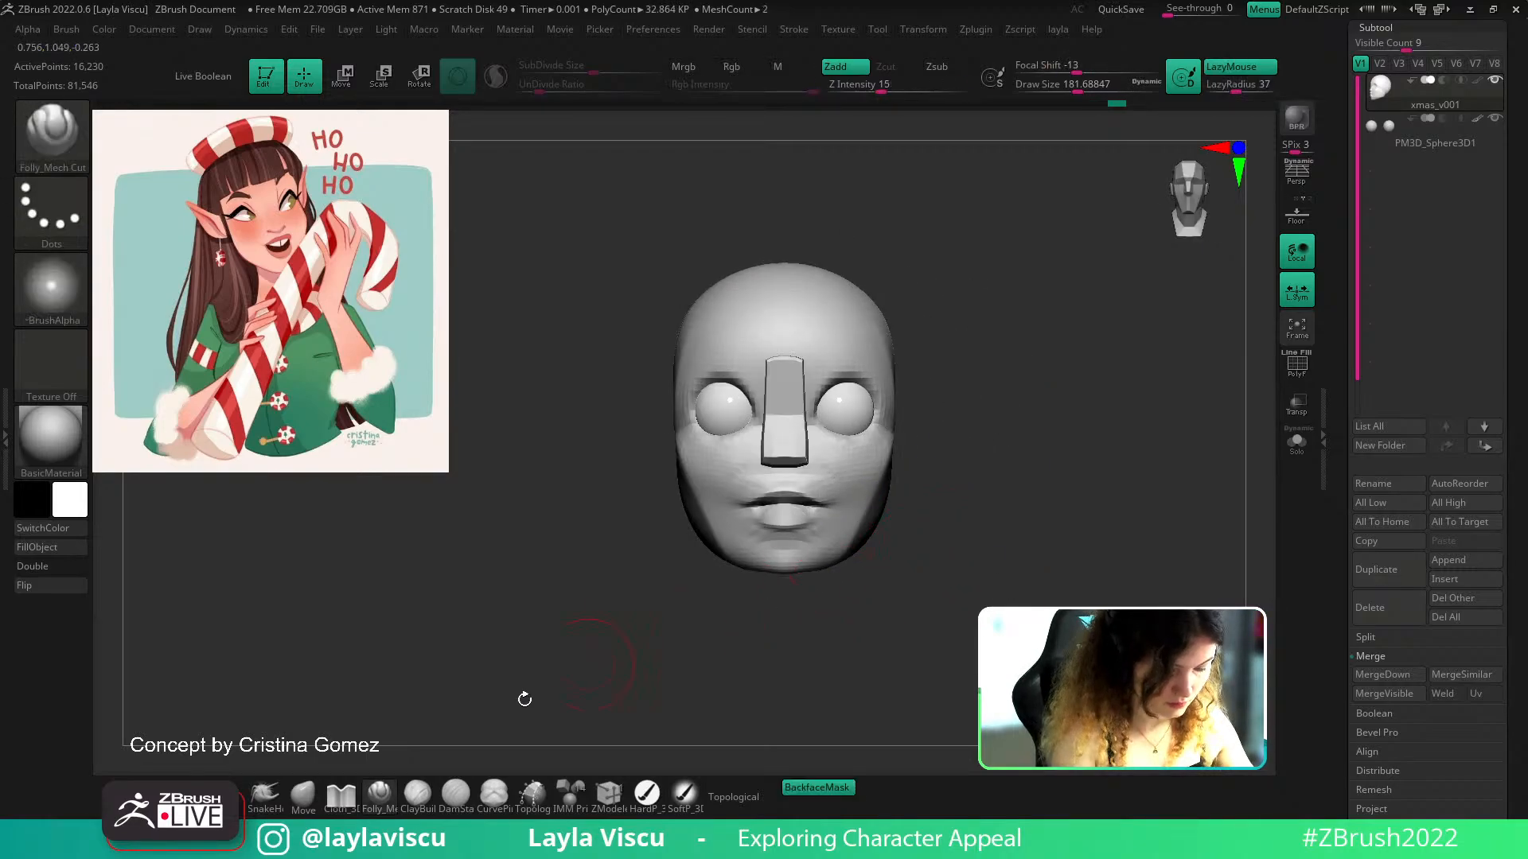
Pull in the lower cheeks and jaw with the Move brush to slim the face
click(303, 797)
key(s)
mouse_move(713, 538)
mouse_down()
mouse_move(732, 538)
mouse_move(704, 518)
mouse_up()
mouse_move(848, 555)
mouse_down()
mouse_move(835, 556)
mouse_move(840, 534)
mouse_up()
Reduce the draw size to about 191 and nudge the side of the nose with the Move brush
right_drag(866, 491, 905, 532)
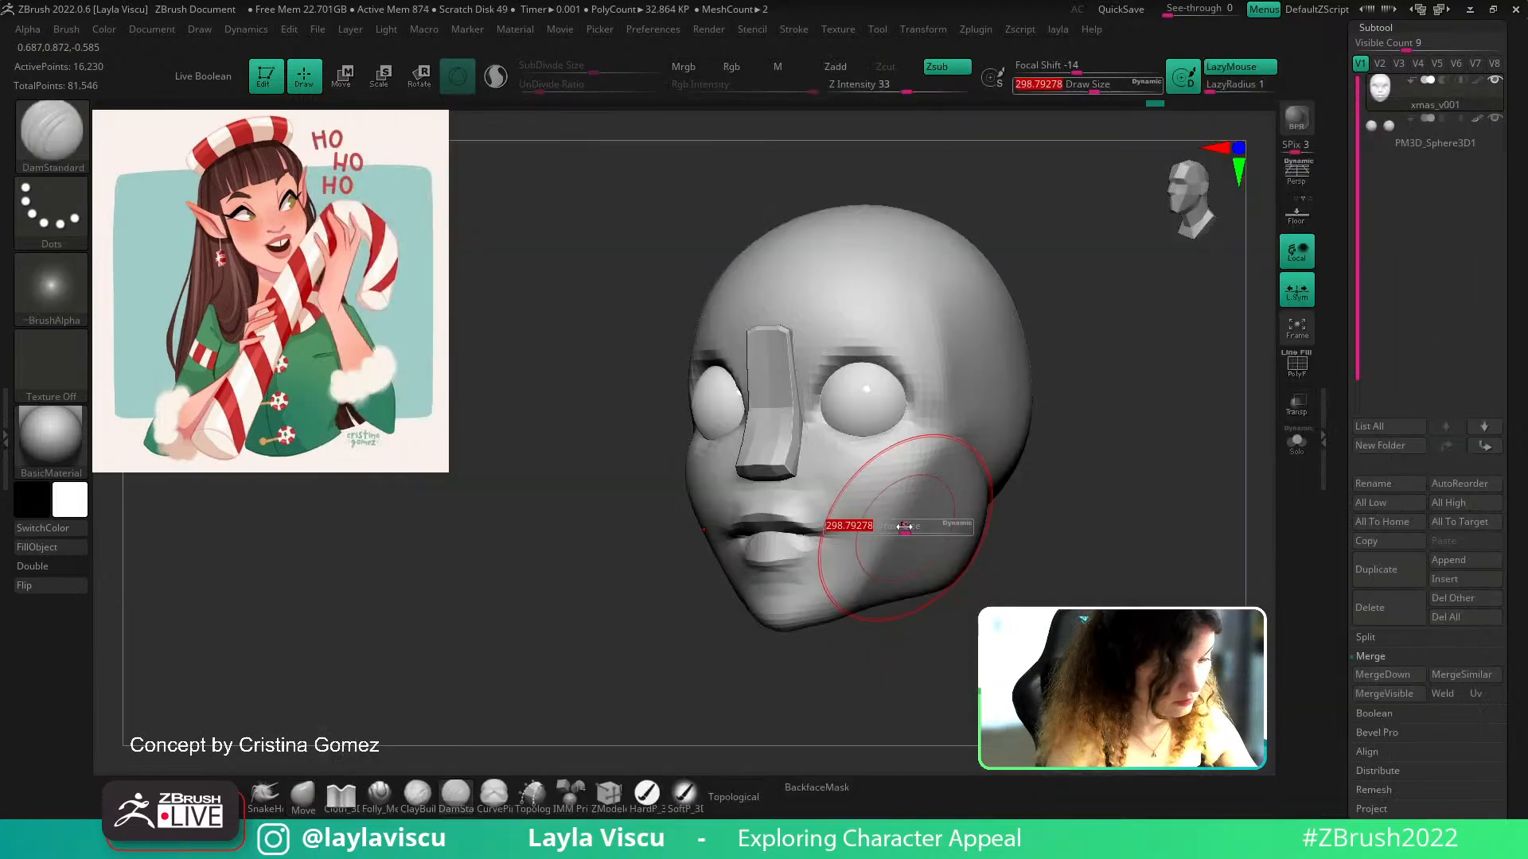
key(ctrl)
key(b)
key(d)
key(s)
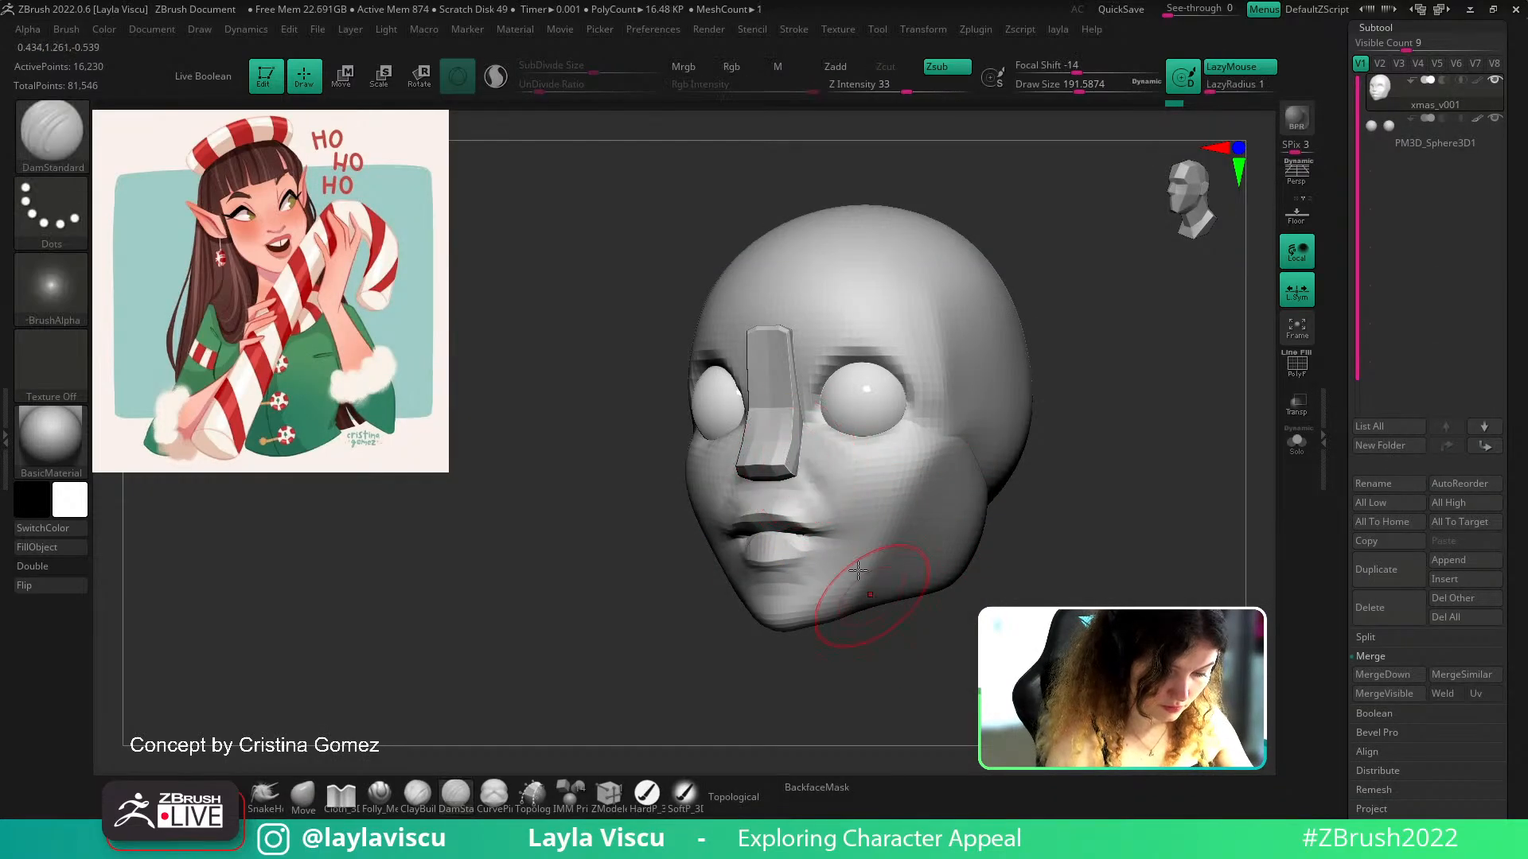
mouse_move(1014, 611)
right_down()
mouse_move(972, 618)
mouse_move(1062, 628)
mouse_move(1027, 616)
right_up()
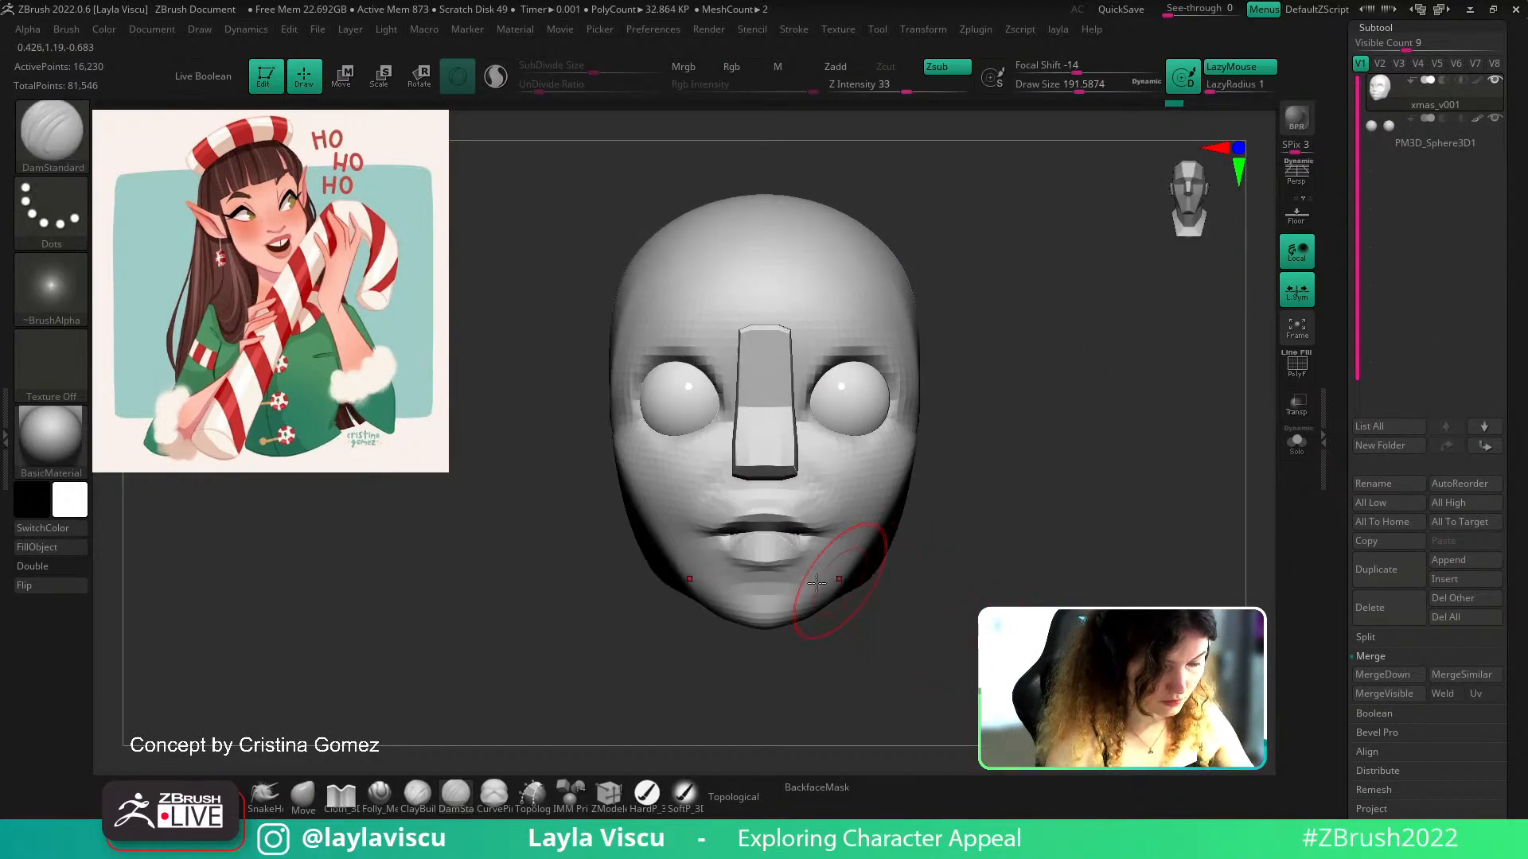
click(304, 799)
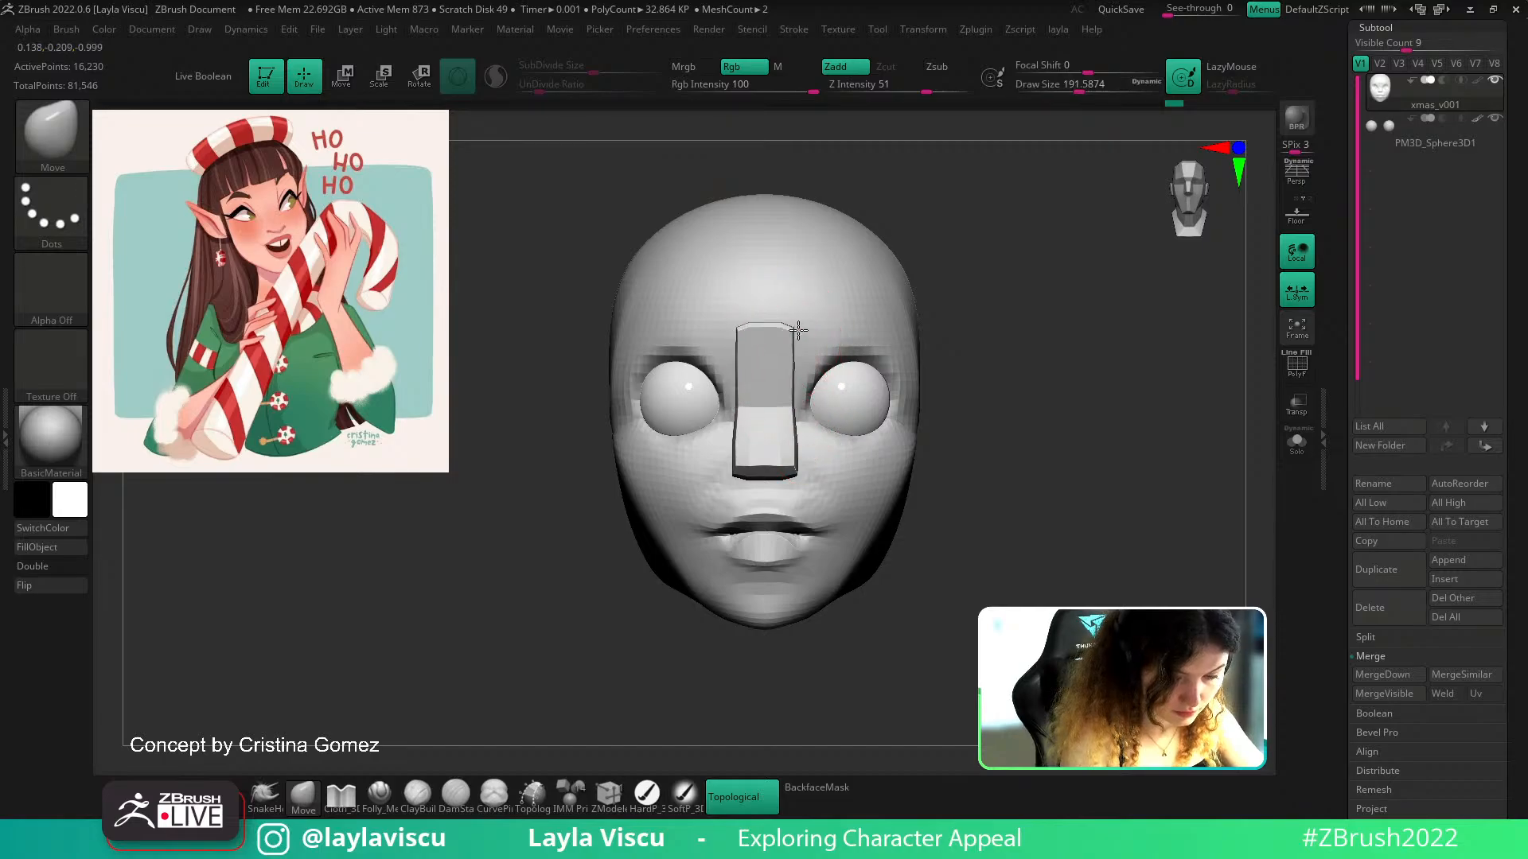
drag(789, 408, 798, 460)
Reshape the back and top of the skull in side view with the Move brush at larger draw sizes
ctrl+right_drag(799, 460, 756, 331)
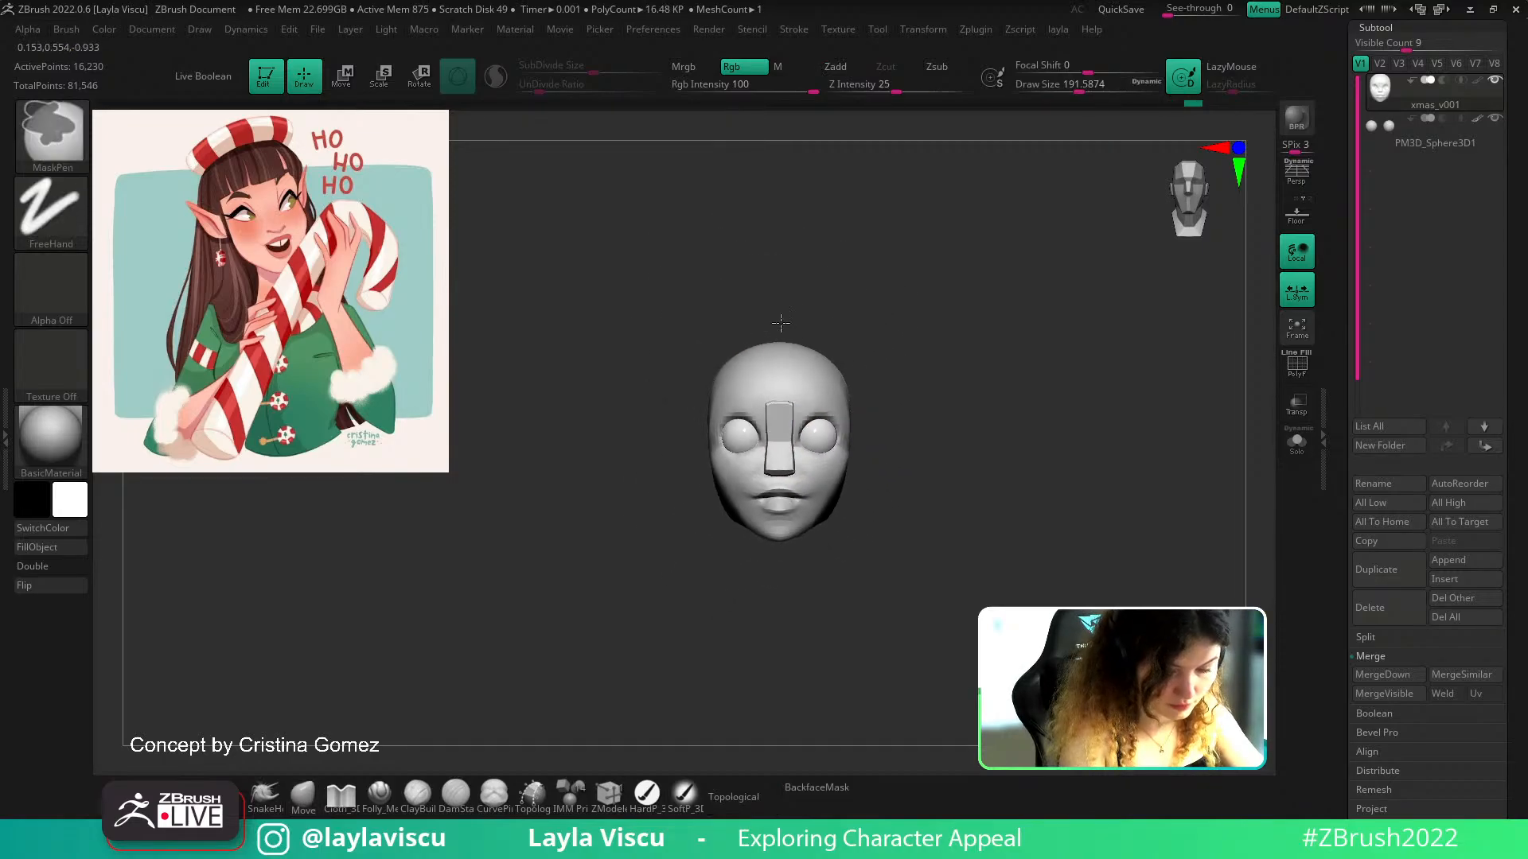
right_drag(915, 459, 904, 460)
mouse_move(968, 409)
right_down()
mouse_move(1088, 423)
mouse_move(989, 437)
right_up()
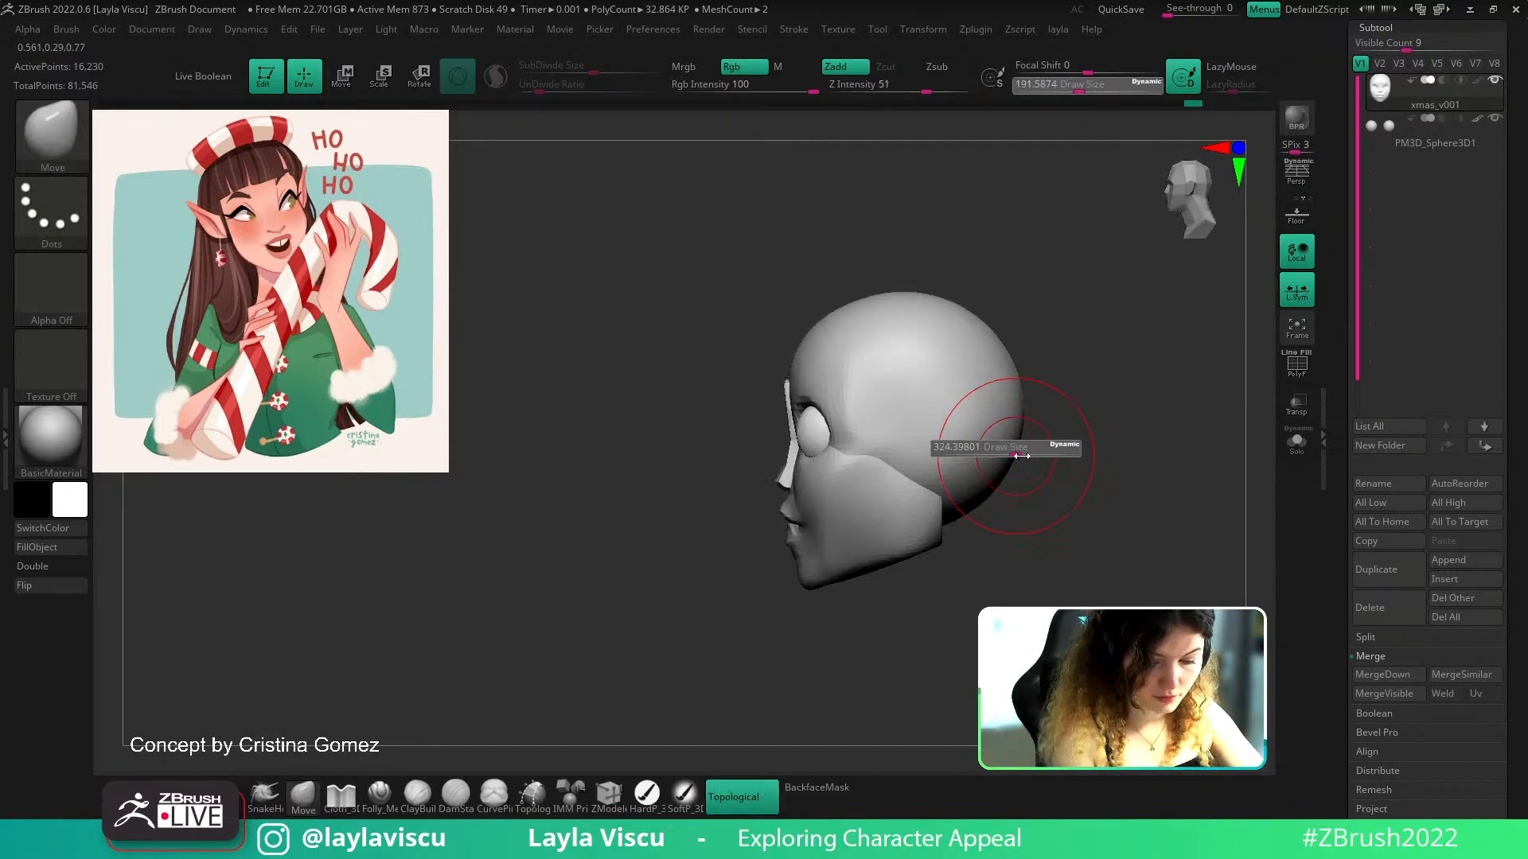
key(bracketright)
key(bracketright)
key(bracketright)
drag(978, 512, 967, 482)
key(bracketleft)
drag(1020, 413, 1012, 411)
key(bracketleft)
drag(989, 325, 985, 318)
scroll(1004, 426, down, 2)
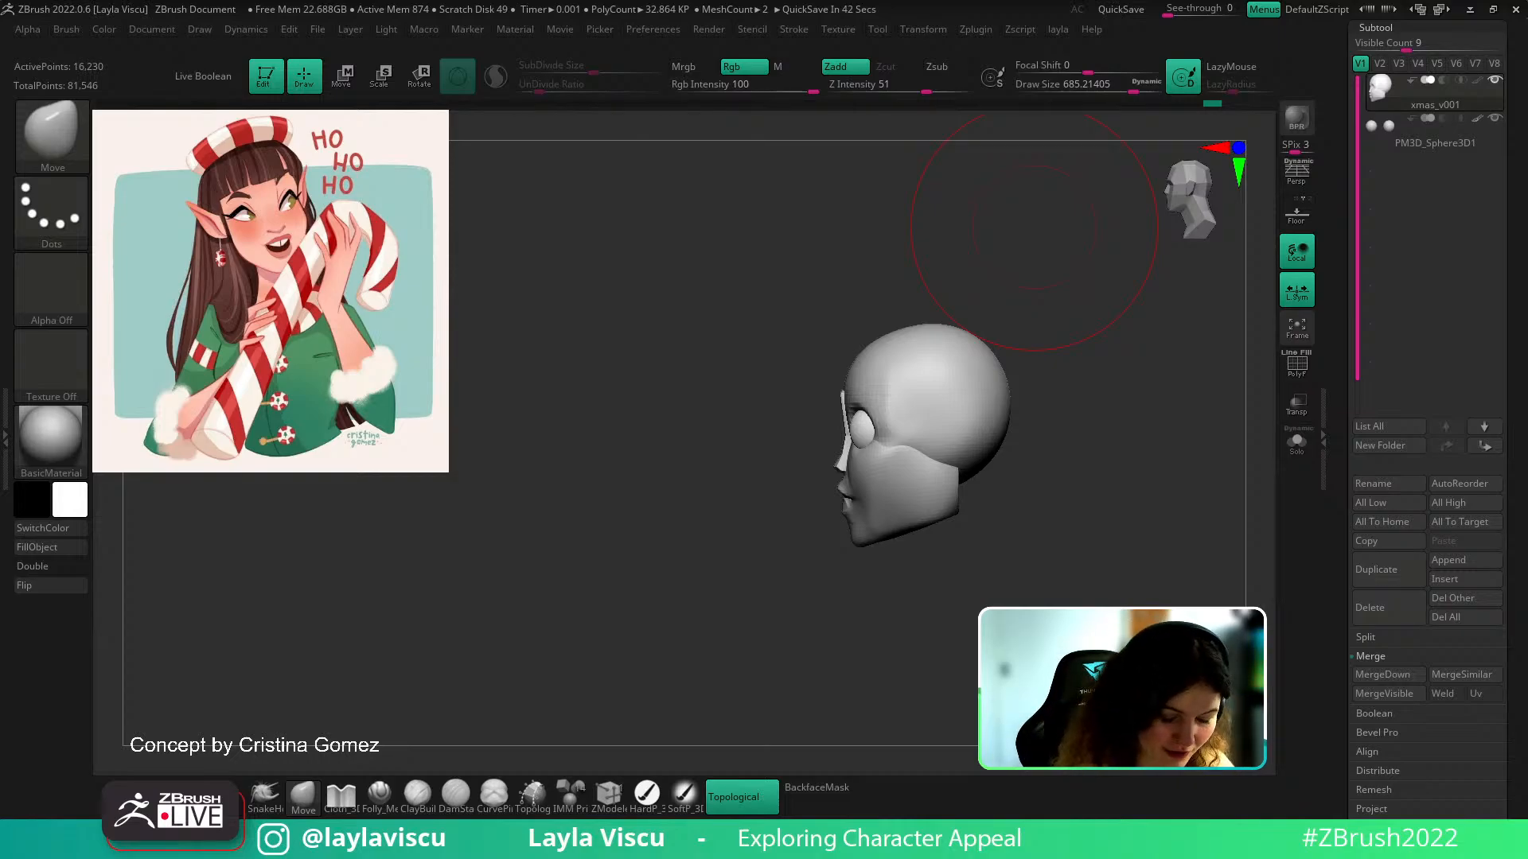
Check the head's proportions in three-quarter and front views and reduce the draw size to about 256
drag(1096, 494, 1114, 471)
ctrl+right_drag(958, 477, 958, 512)
alt+right_drag(912, 385, 946, 460)
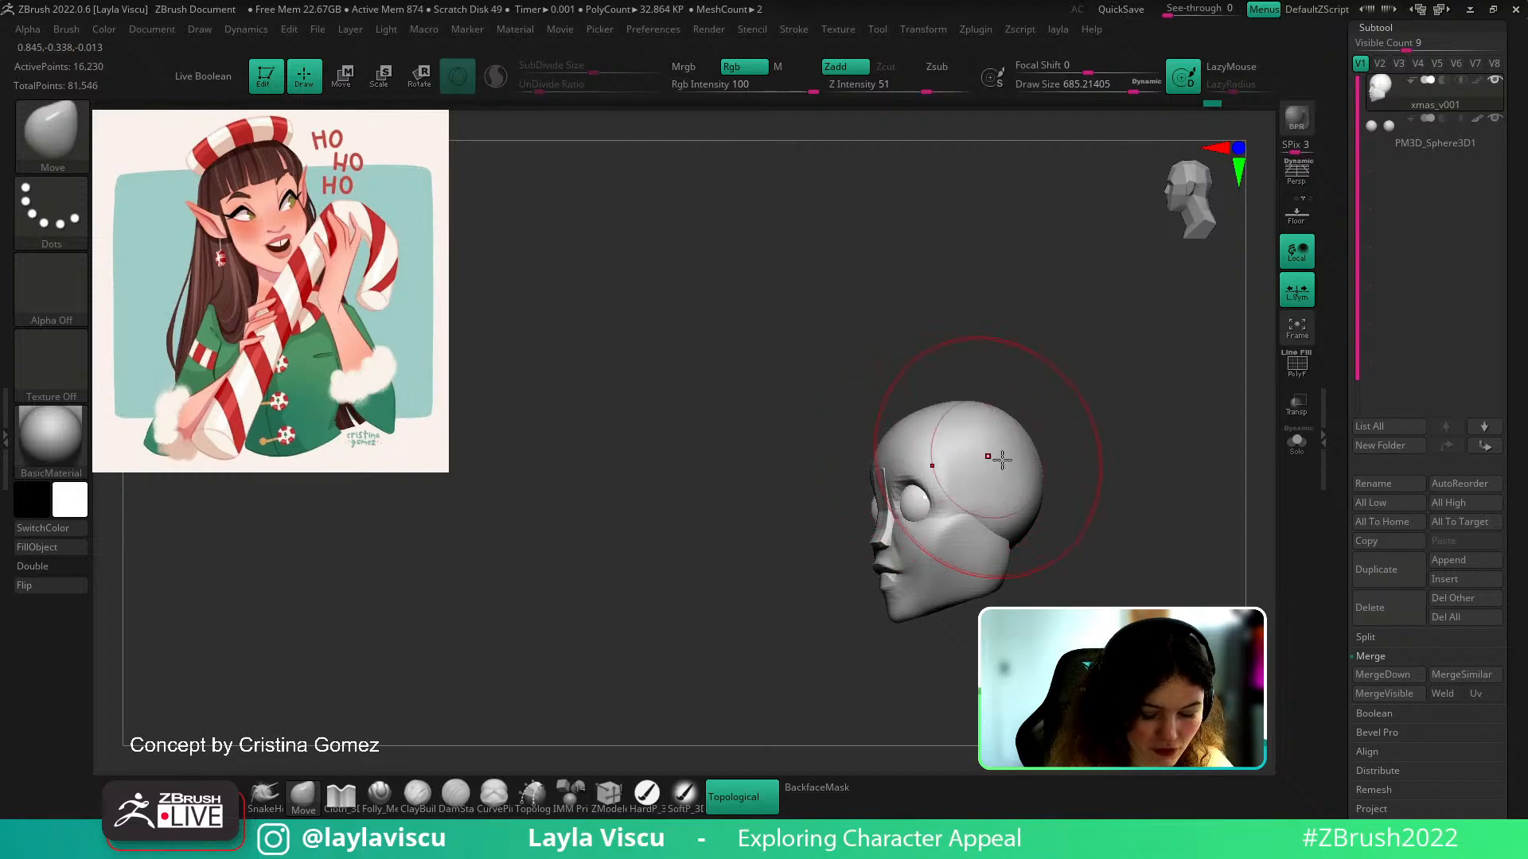
drag(1111, 477, 1109, 576)
mouse_move(965, 518)
alt+right_down()
mouse_move(921, 427)
mouse_move(945, 493)
alt+right_up()
key(s)
drag(945, 492, 900, 483)
drag(1058, 510, 1115, 525)
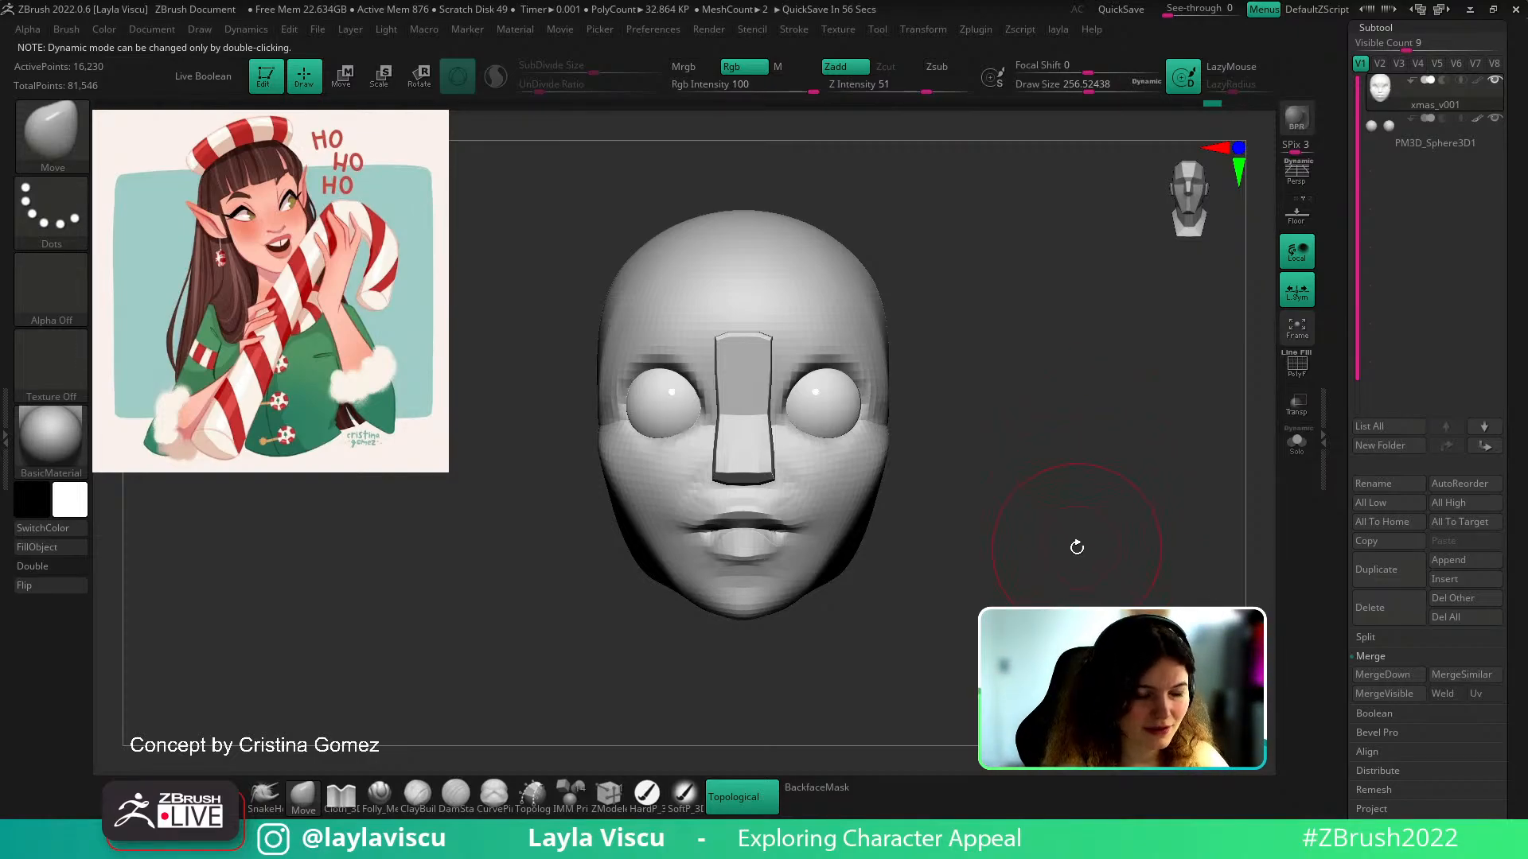
Examine the head's profile and forehead from the side and front, enlarging the draw size to about 550
mouse_move(1074, 463)
right_down()
mouse_move(1112, 477)
mouse_move(996, 491)
mouse_move(996, 437)
mouse_move(976, 443)
right_up()
key(s)
drag(892, 401, 904, 402)
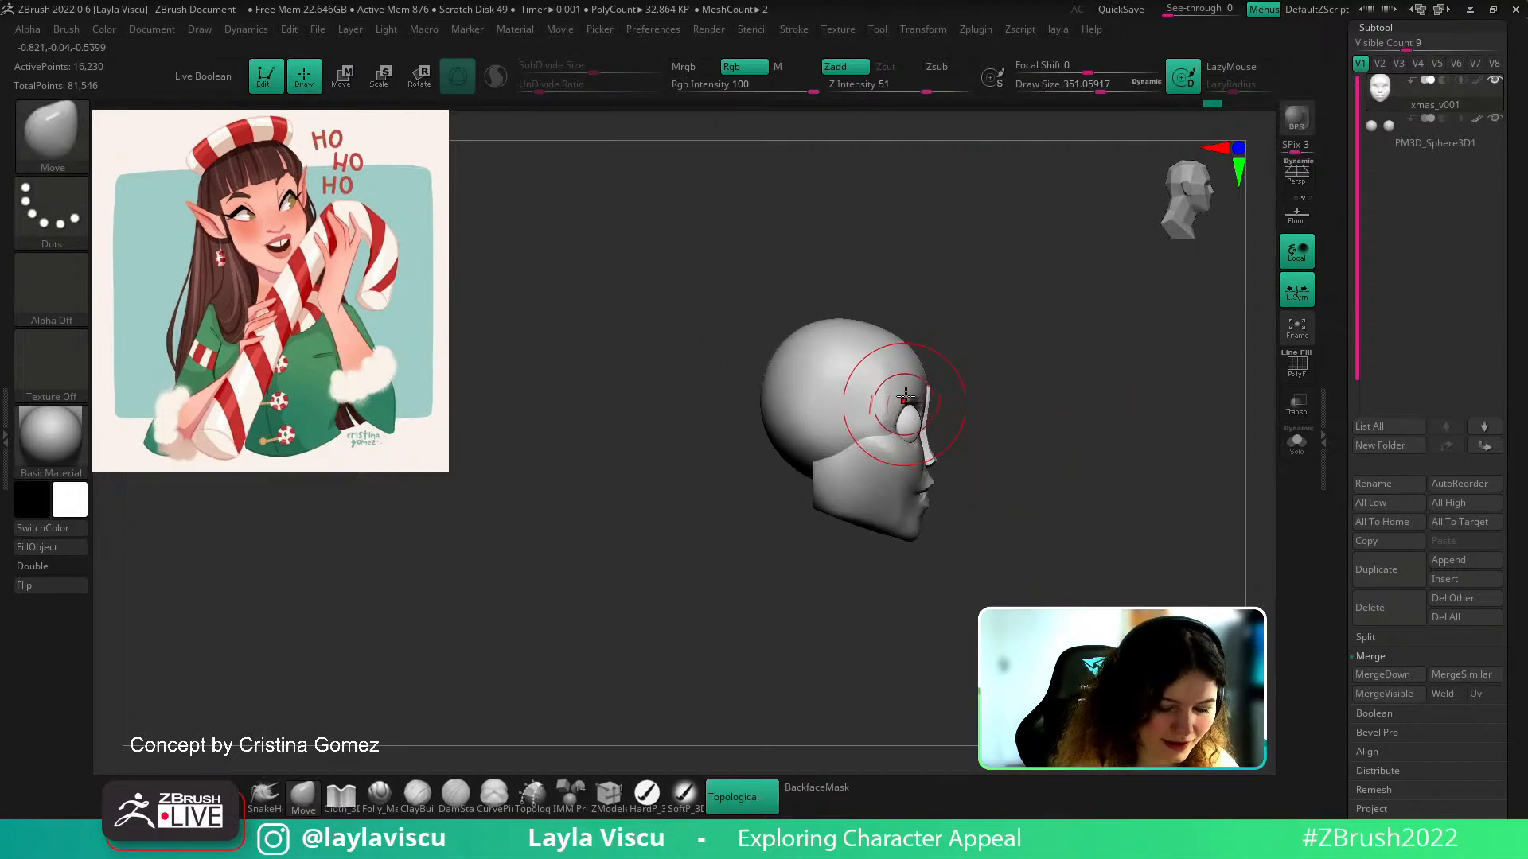
right_drag(1015, 374, 910, 358)
right_drag(1004, 326, 966, 368)
key(s)
drag(941, 354, 965, 354)
shift+right_drag(1067, 320, 1040, 381)
mouse_move(994, 379)
alt+mouse_down()
mouse_move(1114, 392)
mouse_move(1041, 406)
mouse_move(1071, 417)
alt+mouse_up()
alt+right_drag(1071, 417, 1022, 374)
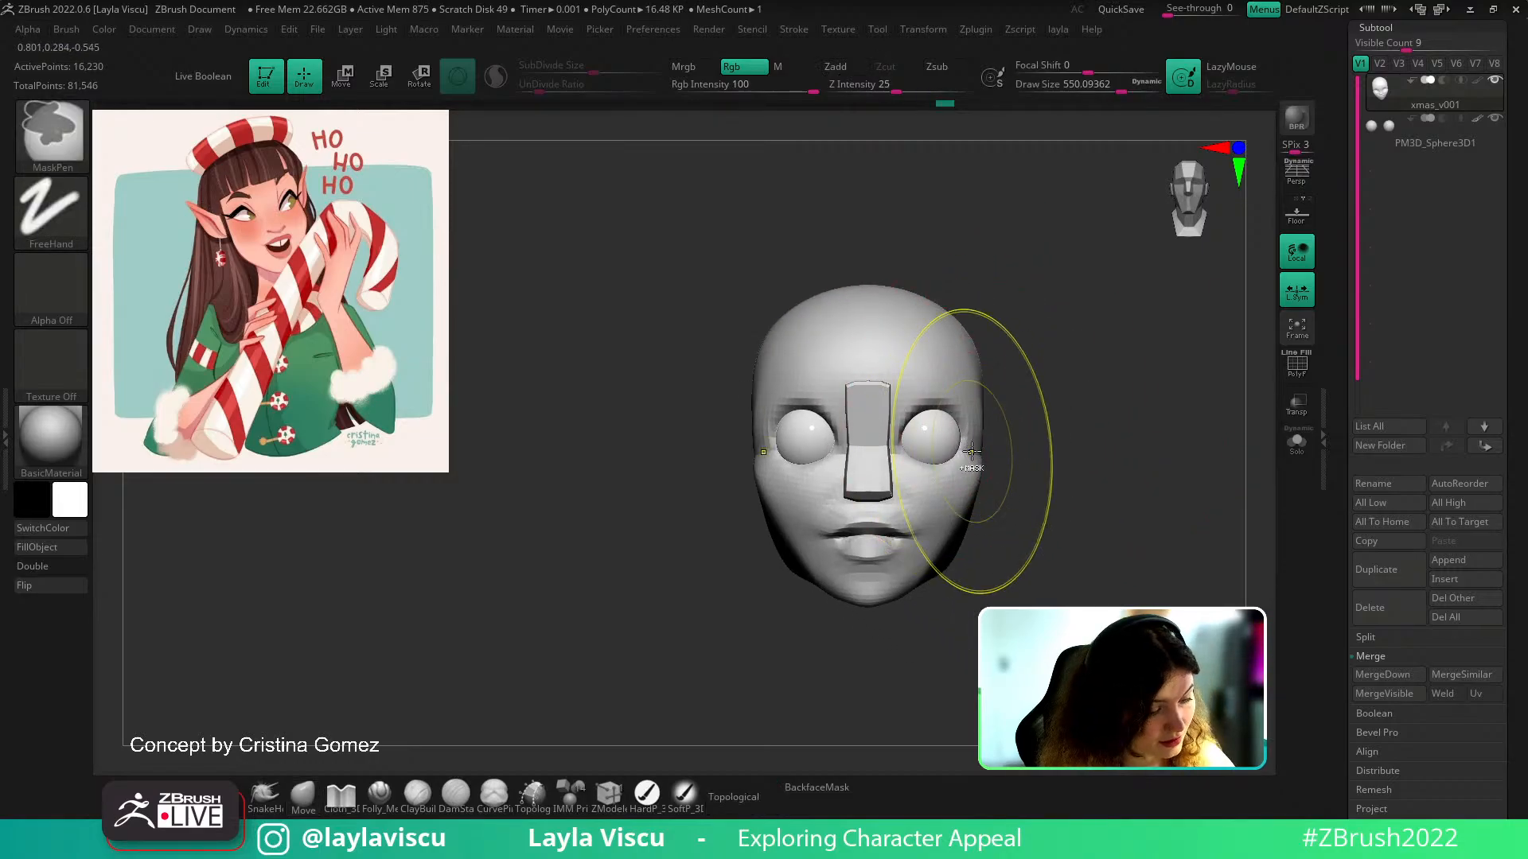
Try small Move brush adjustments to the cheek and jaw contour at reduced draw sizes, undoing the last change
ctrl+right_drag(977, 453, 977, 517)
key(s)
drag(692, 504, 681, 504)
ctrl+right_drag(1027, 487, 1009, 450)
key(s)
drag(970, 536, 945, 535)
key(s)
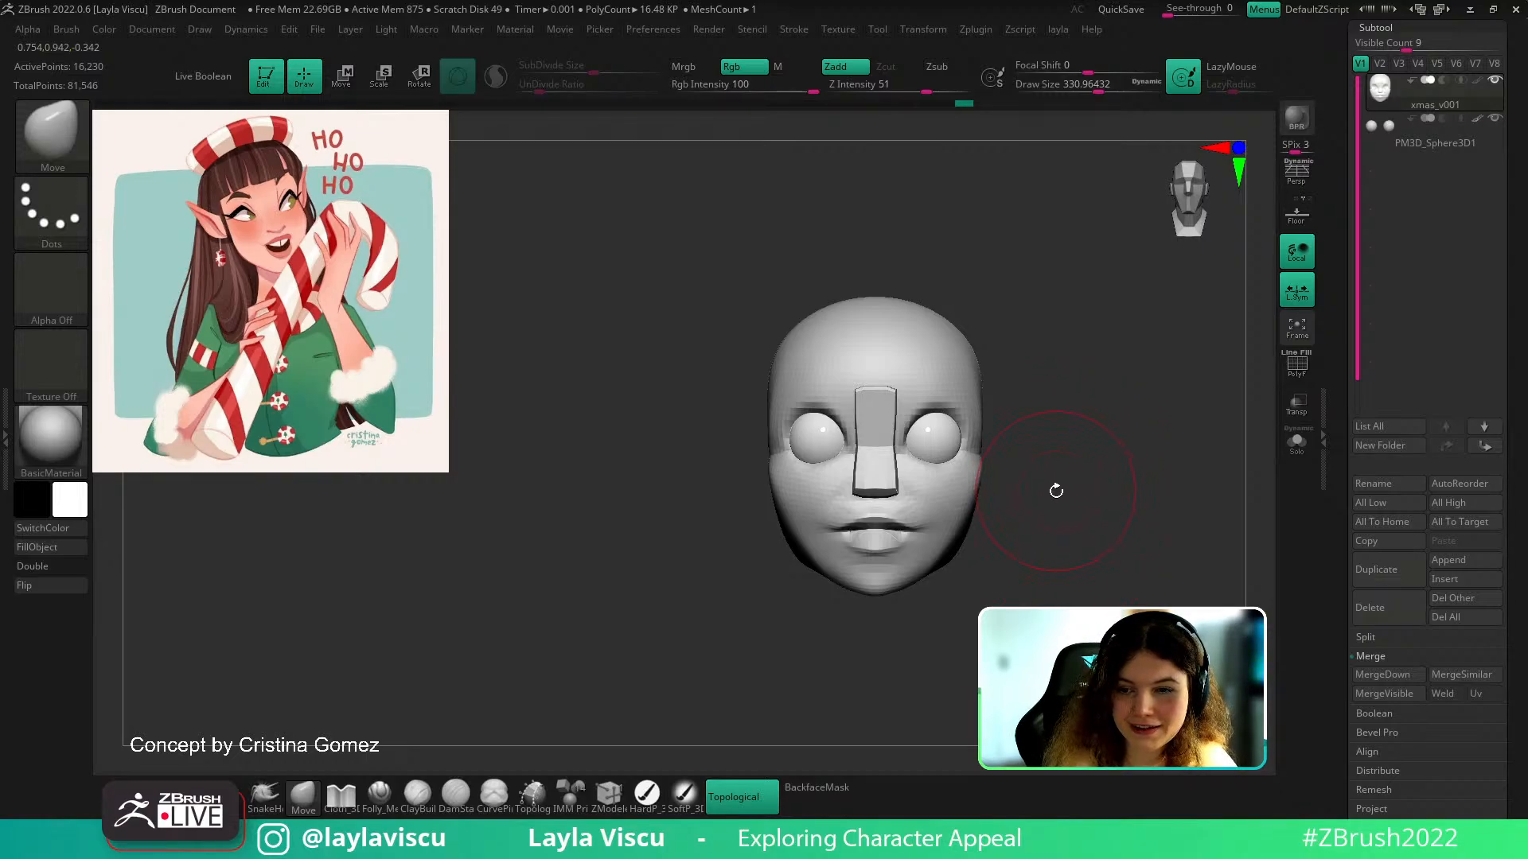
mouse_move(1025, 530)
mouse_down()
mouse_move(1042, 521)
mouse_move(1033, 556)
mouse_move(915, 562)
mouse_move(934, 525)
mouse_up()
key(s)
key(ctrl+z)
Give the cranium and jaw separate polygroups and check the split by isolating the jaw before showing everything again
key(shift+f)
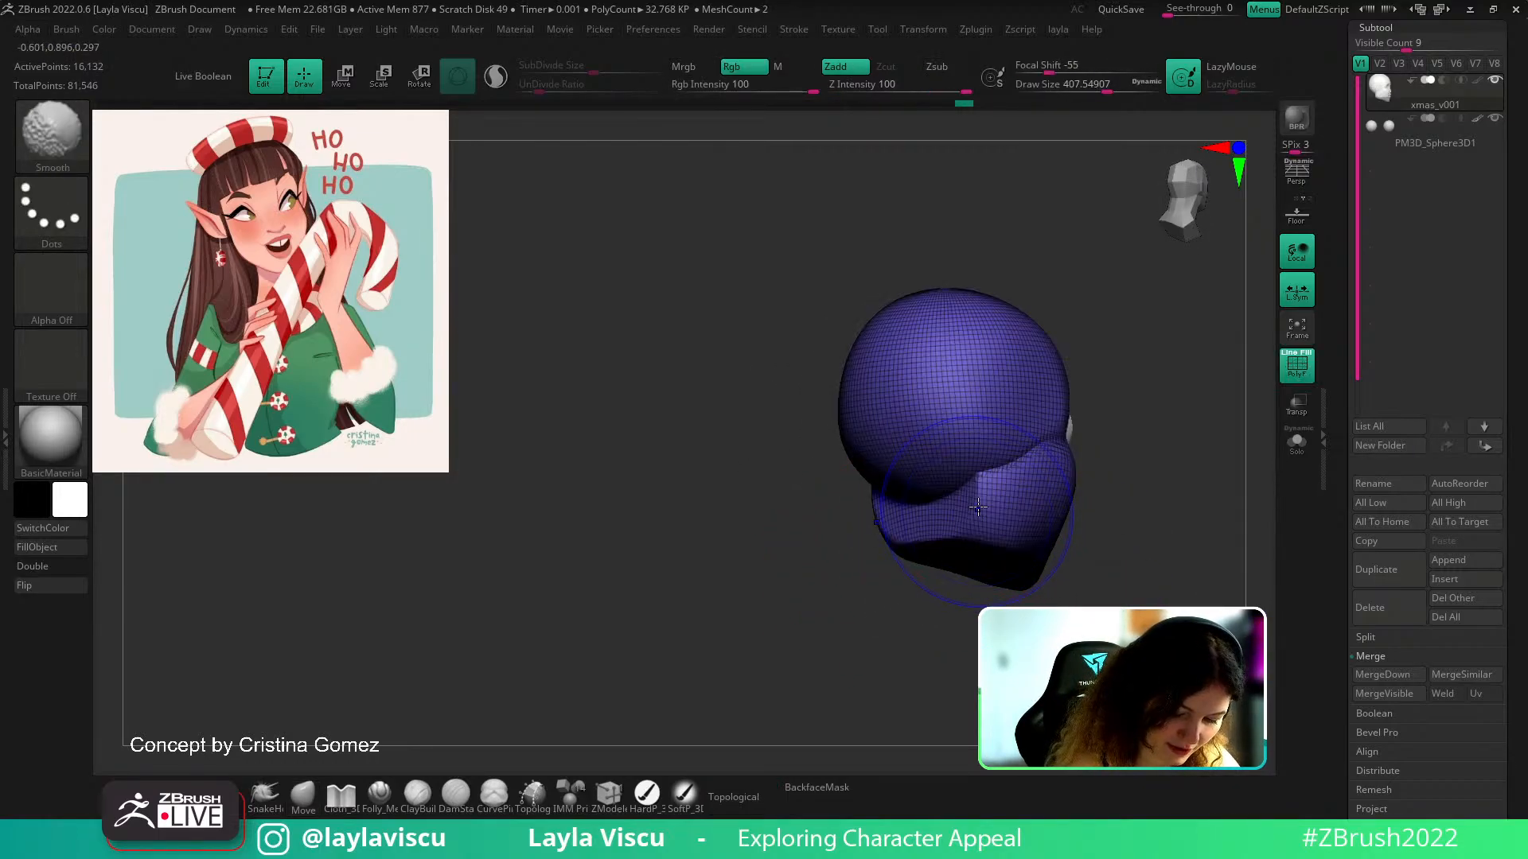
key(1)
click(957, 406)
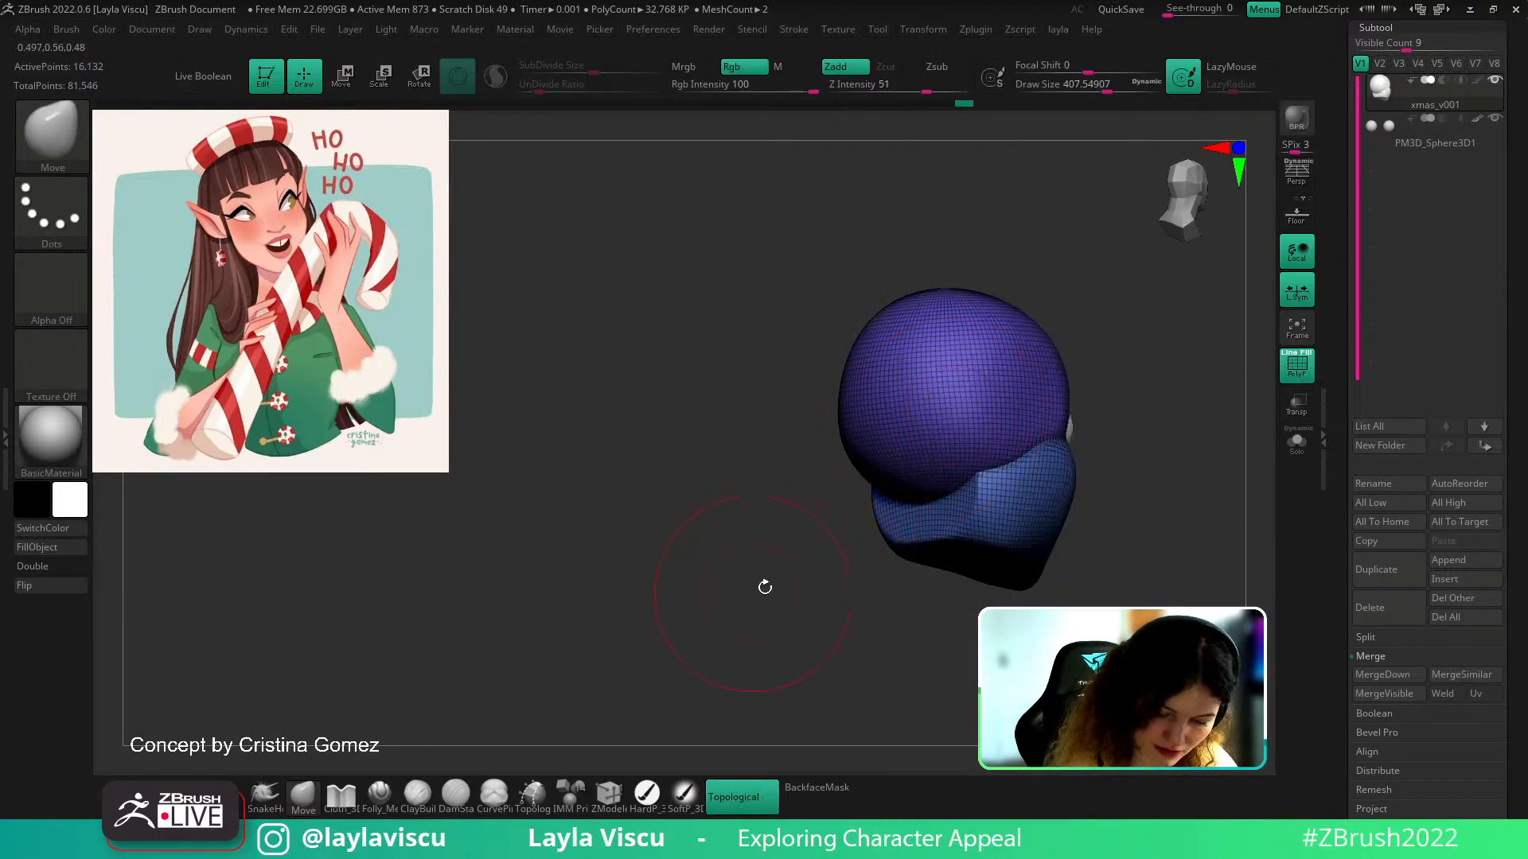
ctrl+alt+shift+click(979, 518)
ctrl+shift+click(1127, 485)
ctrl+shift+click(998, 522)
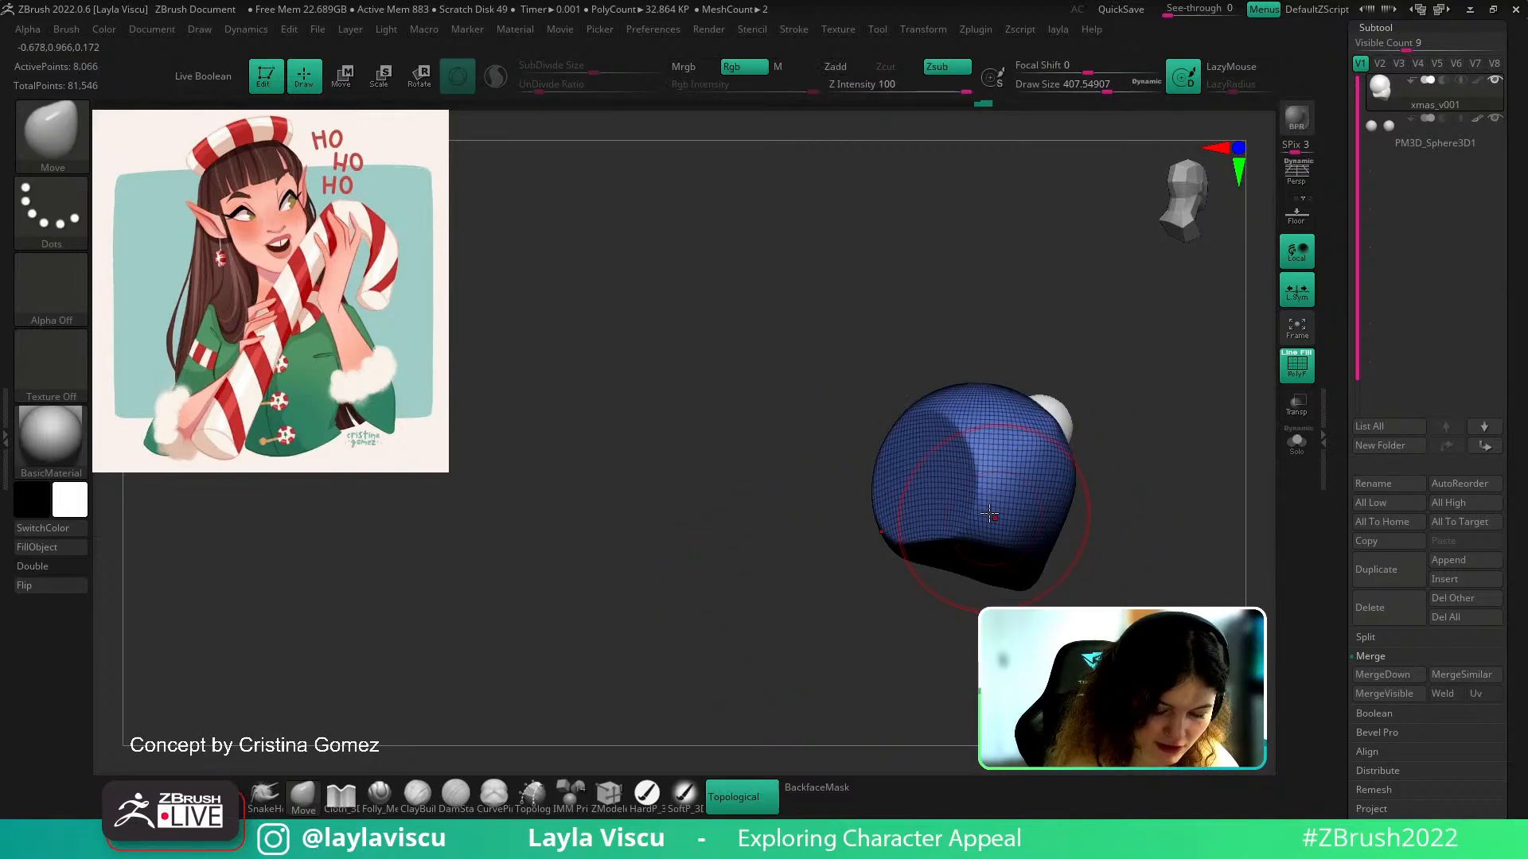
ctrl+shift+click(1135, 453)
key(shift+f)
Fine-tune the jaw and cheek outline from the front with the Move brush at smaller draw sizes
drag(1159, 457, 1026, 526)
alt+right_drag(1055, 595, 953, 602)
key(s)
drag(963, 580, 939, 580)
mouse_move(1059, 490)
ctrl+right_down()
mouse_move(1109, 546)
mouse_move(999, 530)
ctrl+right_up()
key(s)
drag(883, 500, 857, 531)
key(s)
ctrl+right_drag(902, 583, 964, 514)
Duplicate the eye spheres subtool and scale the copy up slightly as a base for the eyelids
alt+click(862, 471)
key(shift+f)
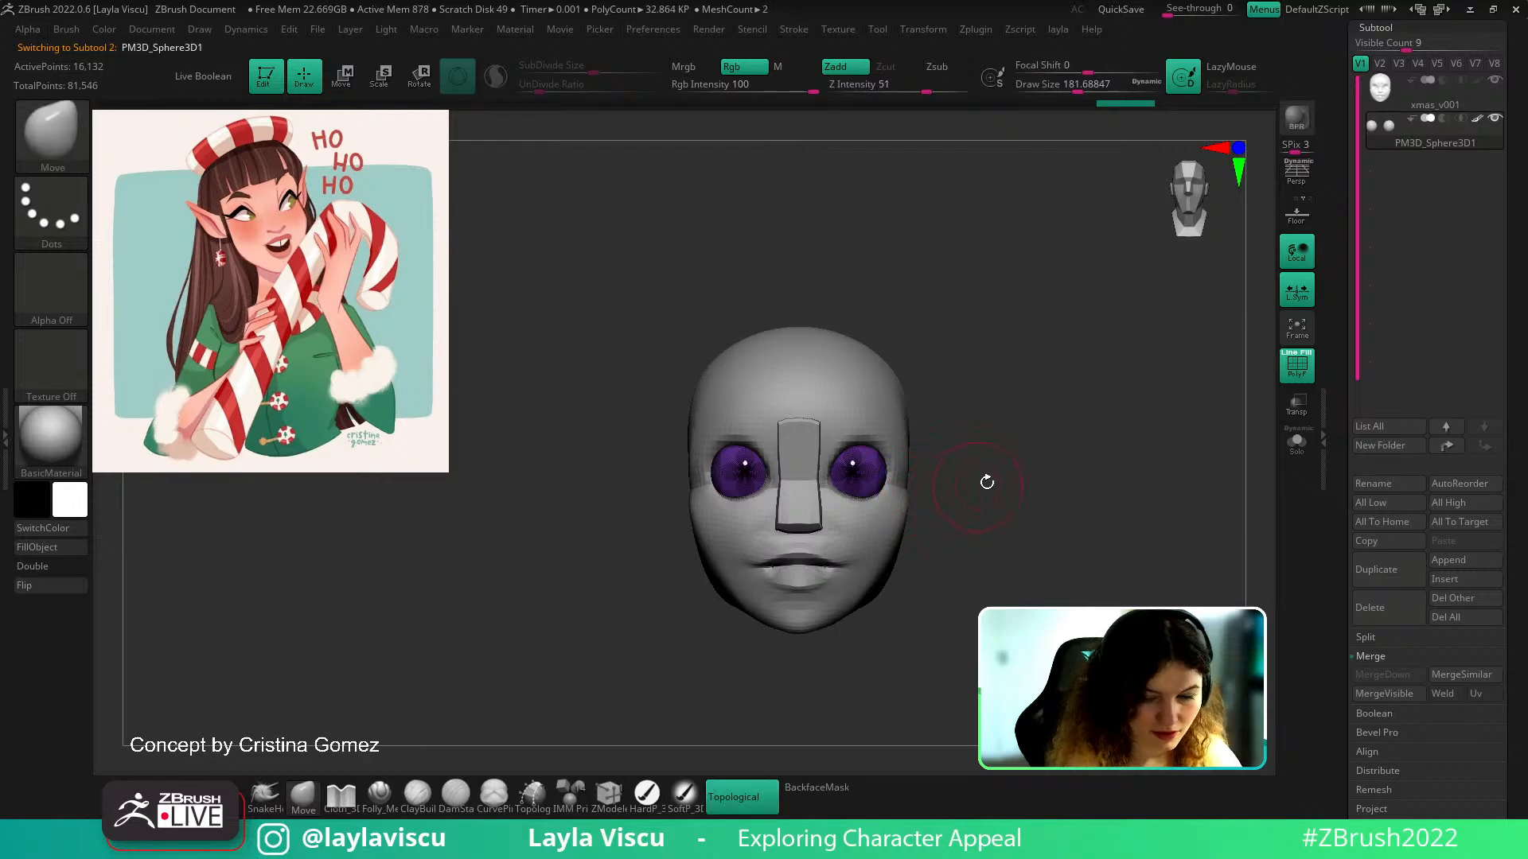
click(1389, 570)
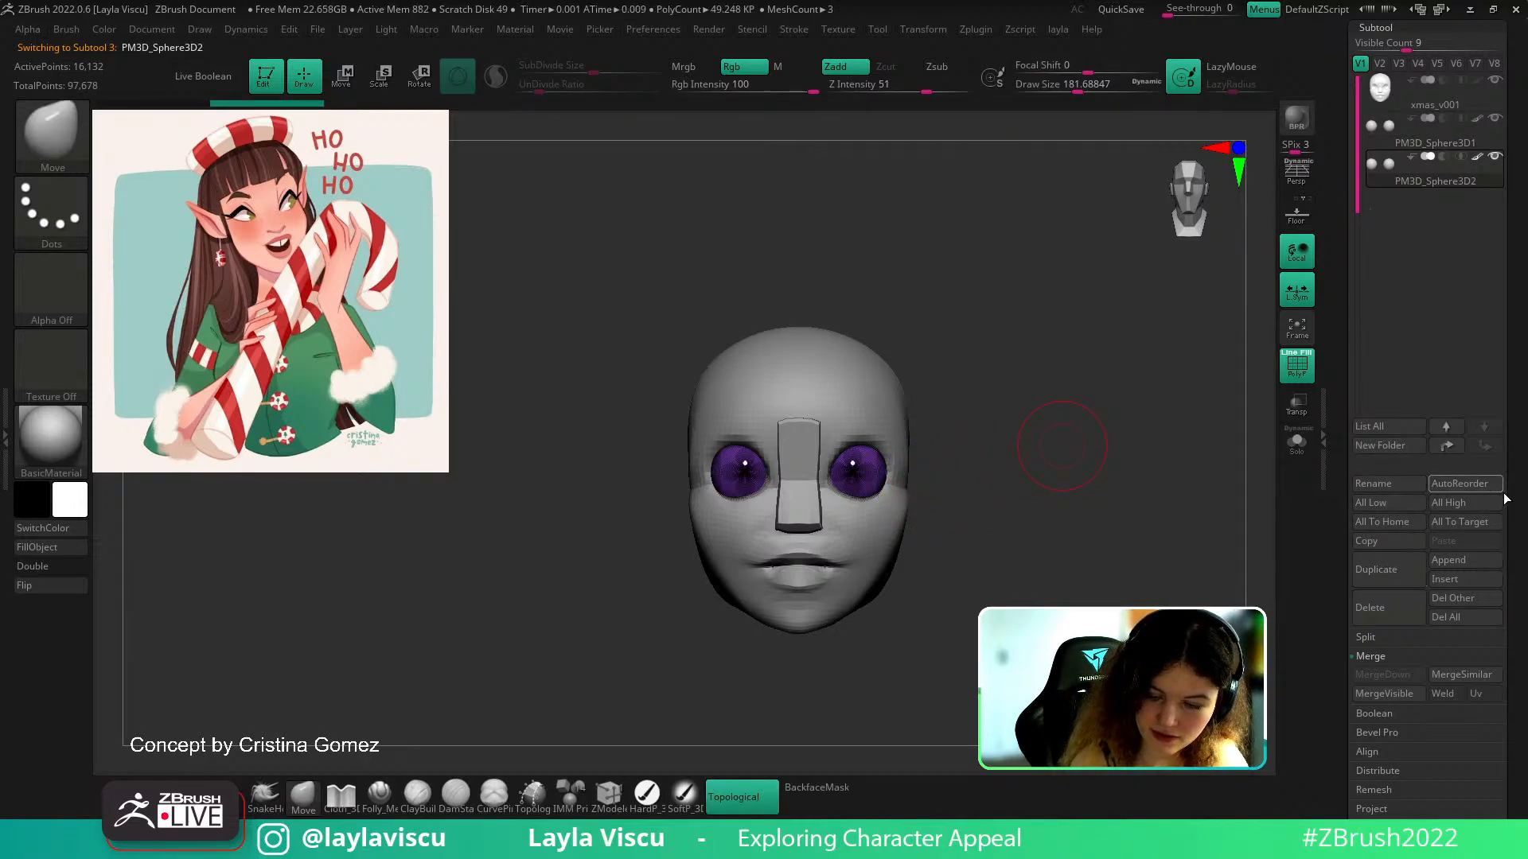
key(w)
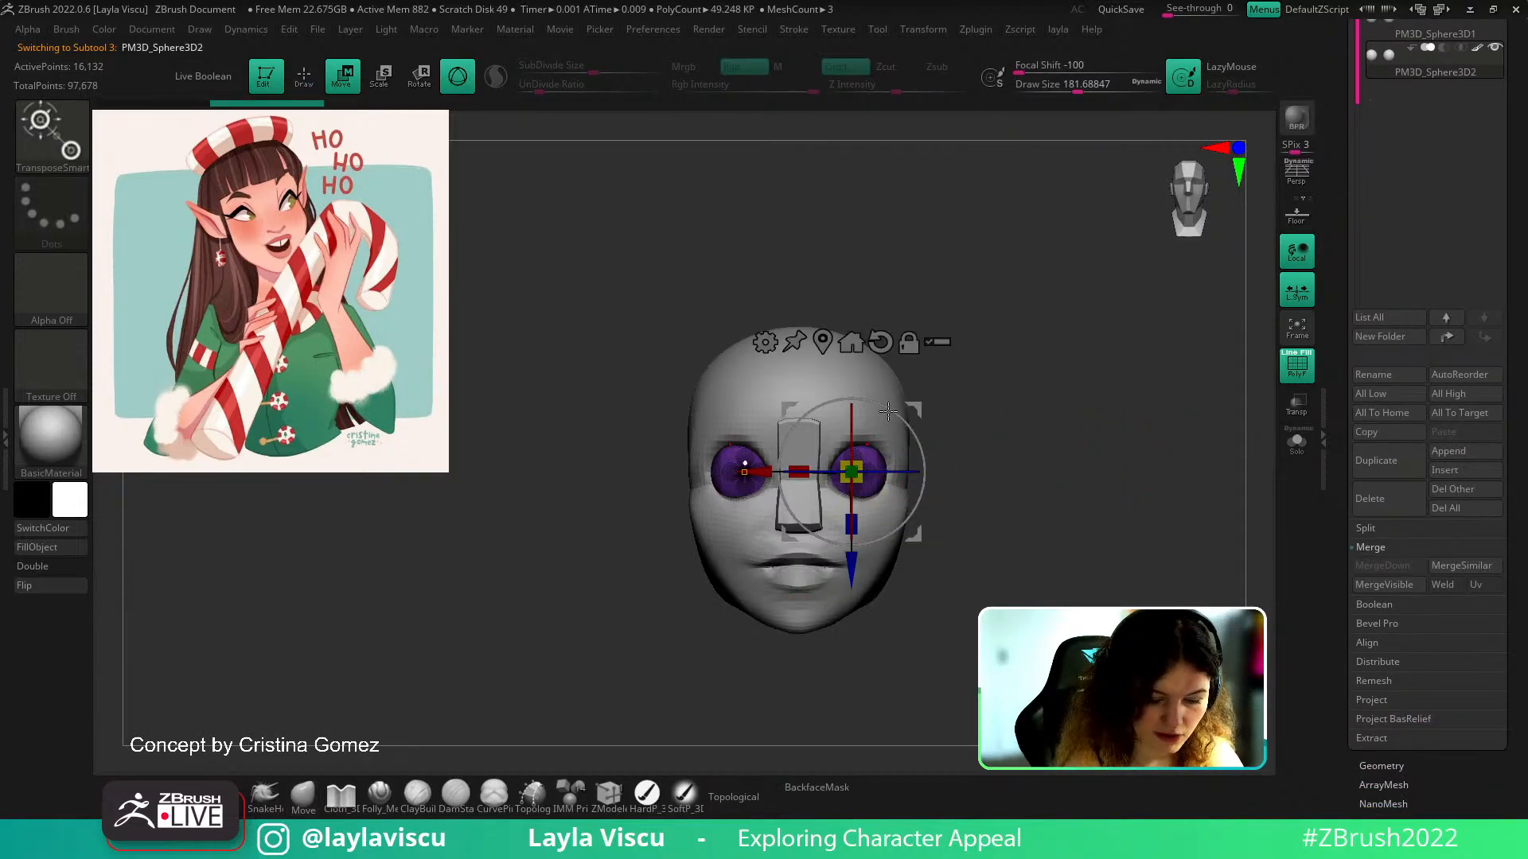
drag(864, 480, 871, 483)
key(shift+f)
ctrl+right_drag(875, 468, 892, 521)
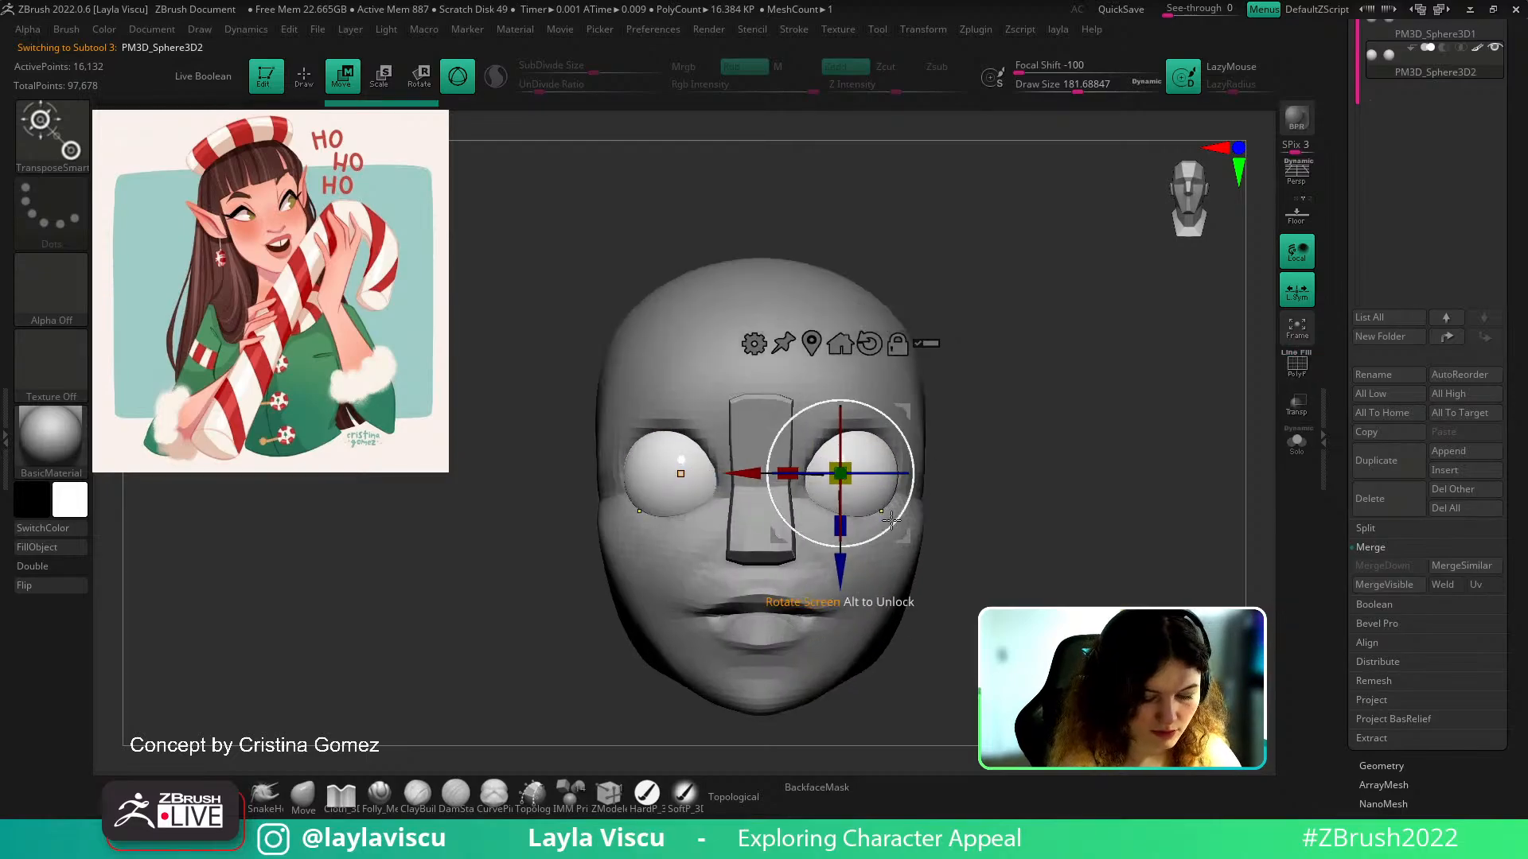
Isolate the duplicated spheres and fill them with BasicMaterial, applying the material only
click(1295, 441)
key(shift+f)
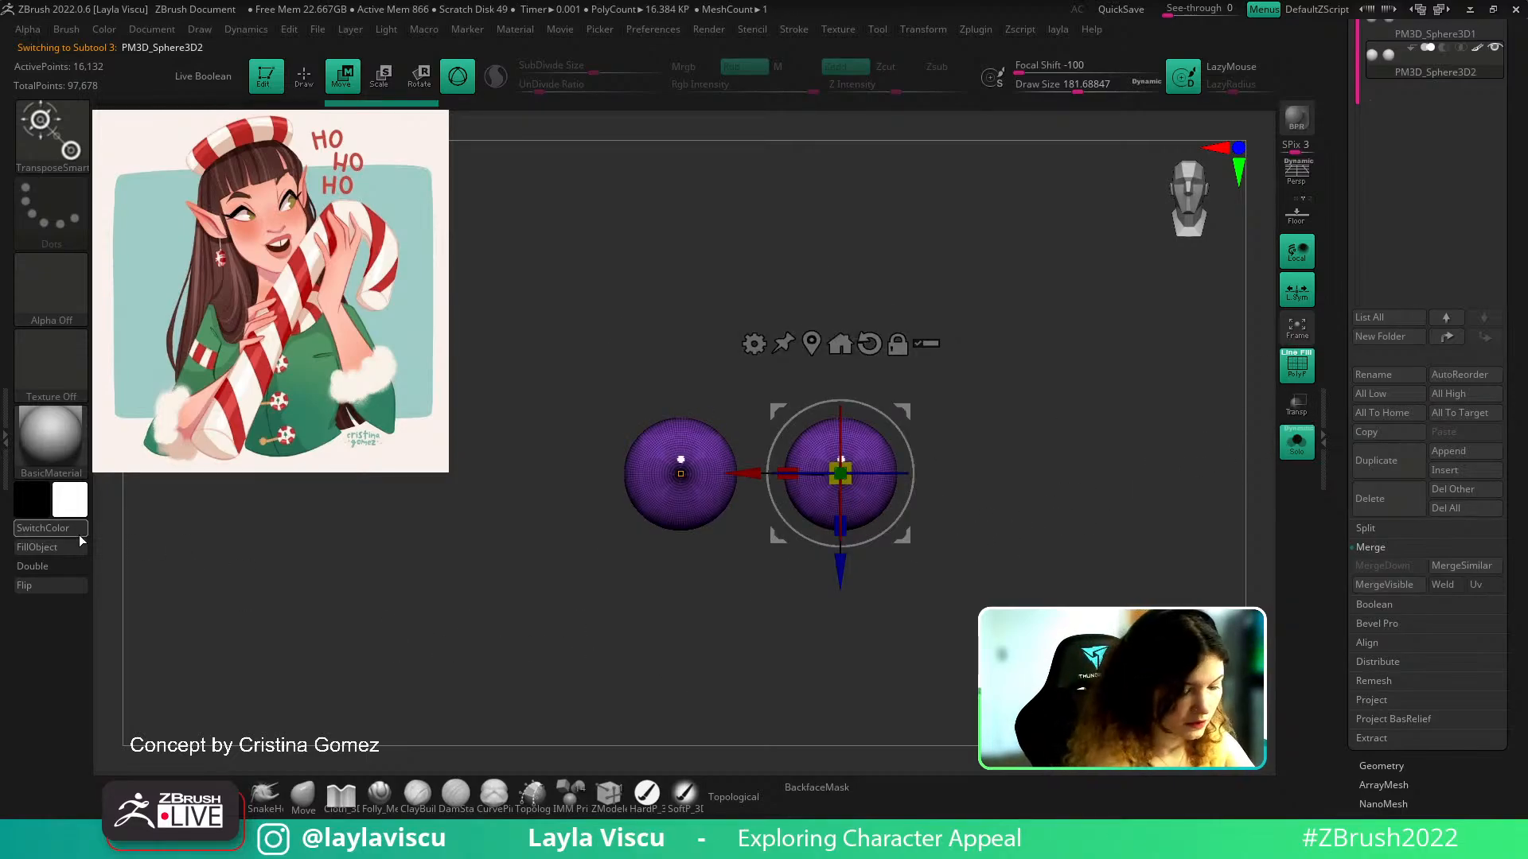
key(b)
key(c)
key(m)
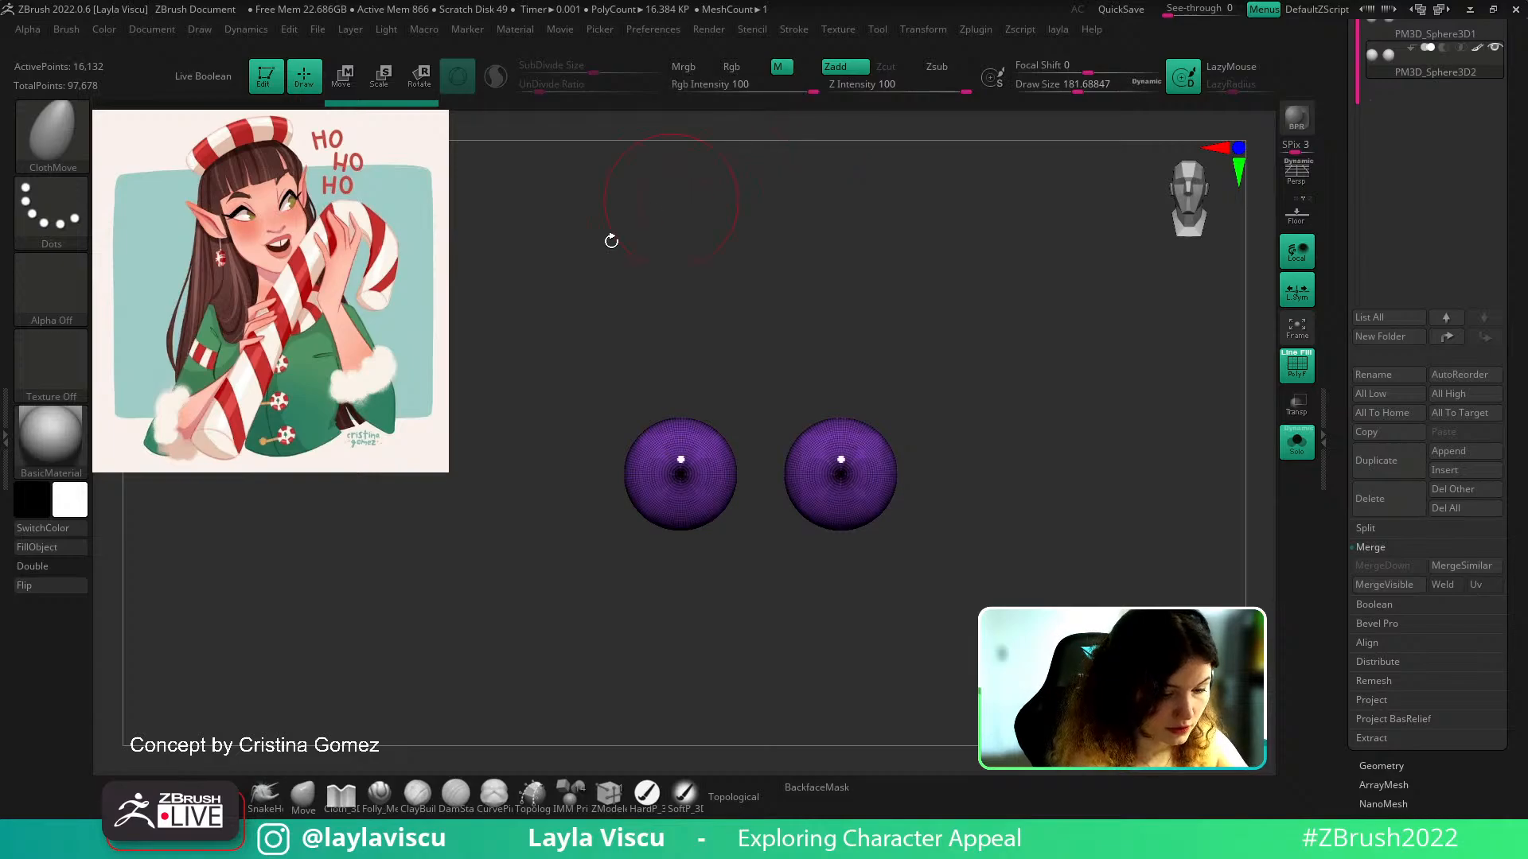
click(54, 556)
alt+right_drag(883, 307, 986, 283)
key(shift+f)
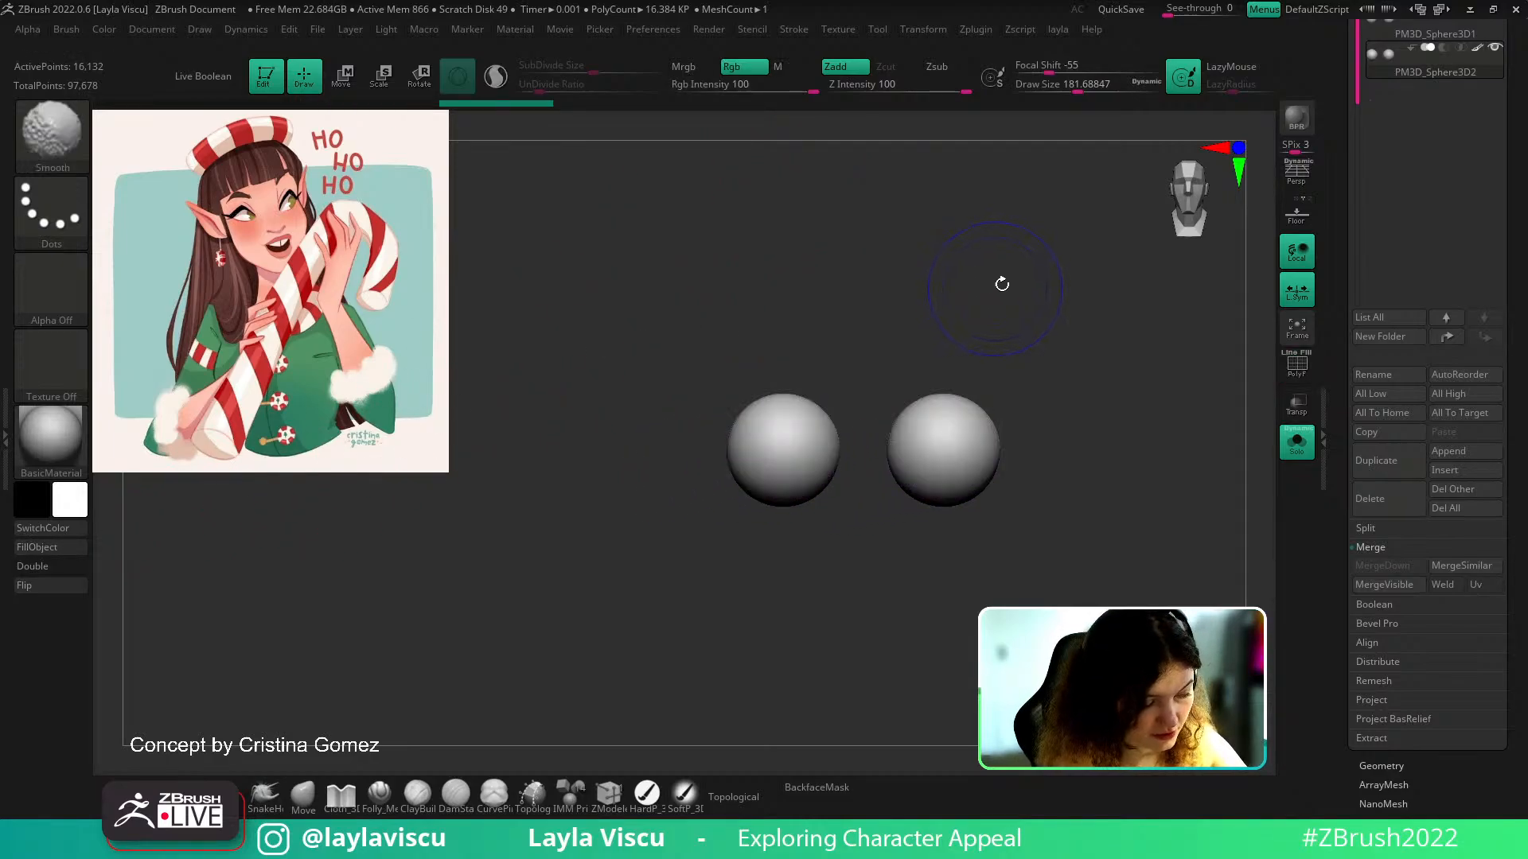
Show the wireframe on the isolated spheres and save the tool to disk
alt+drag(1046, 383, 989, 374)
key(shift+f)
drag(1515, 174, 1504, 339)
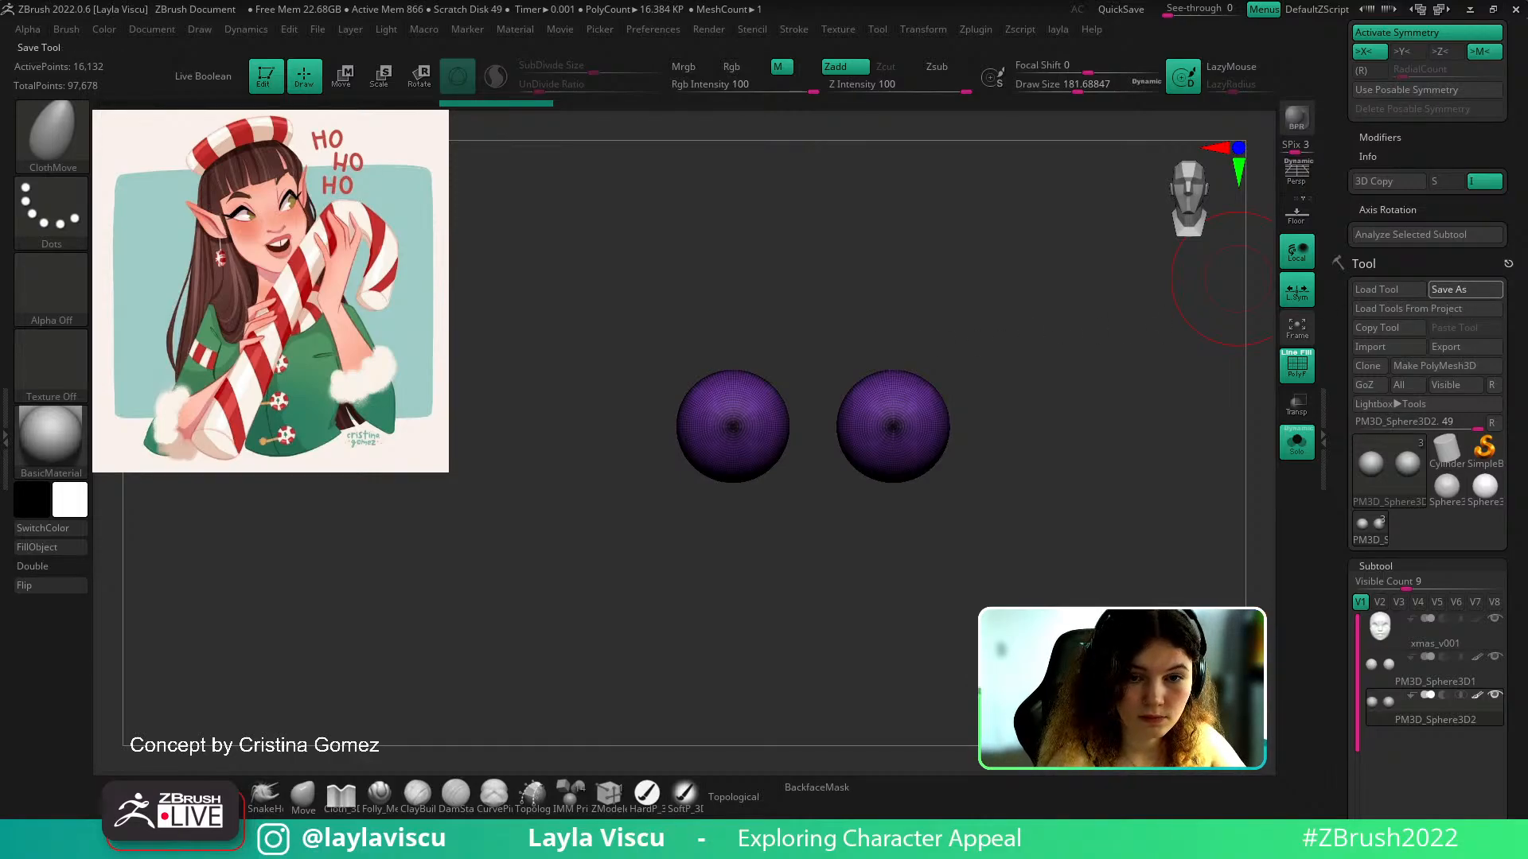
Cut a thin horizontal slit through the middle of both duplicated spheres with the KnifeRect brush
ctrl+shift+click(51, 147)
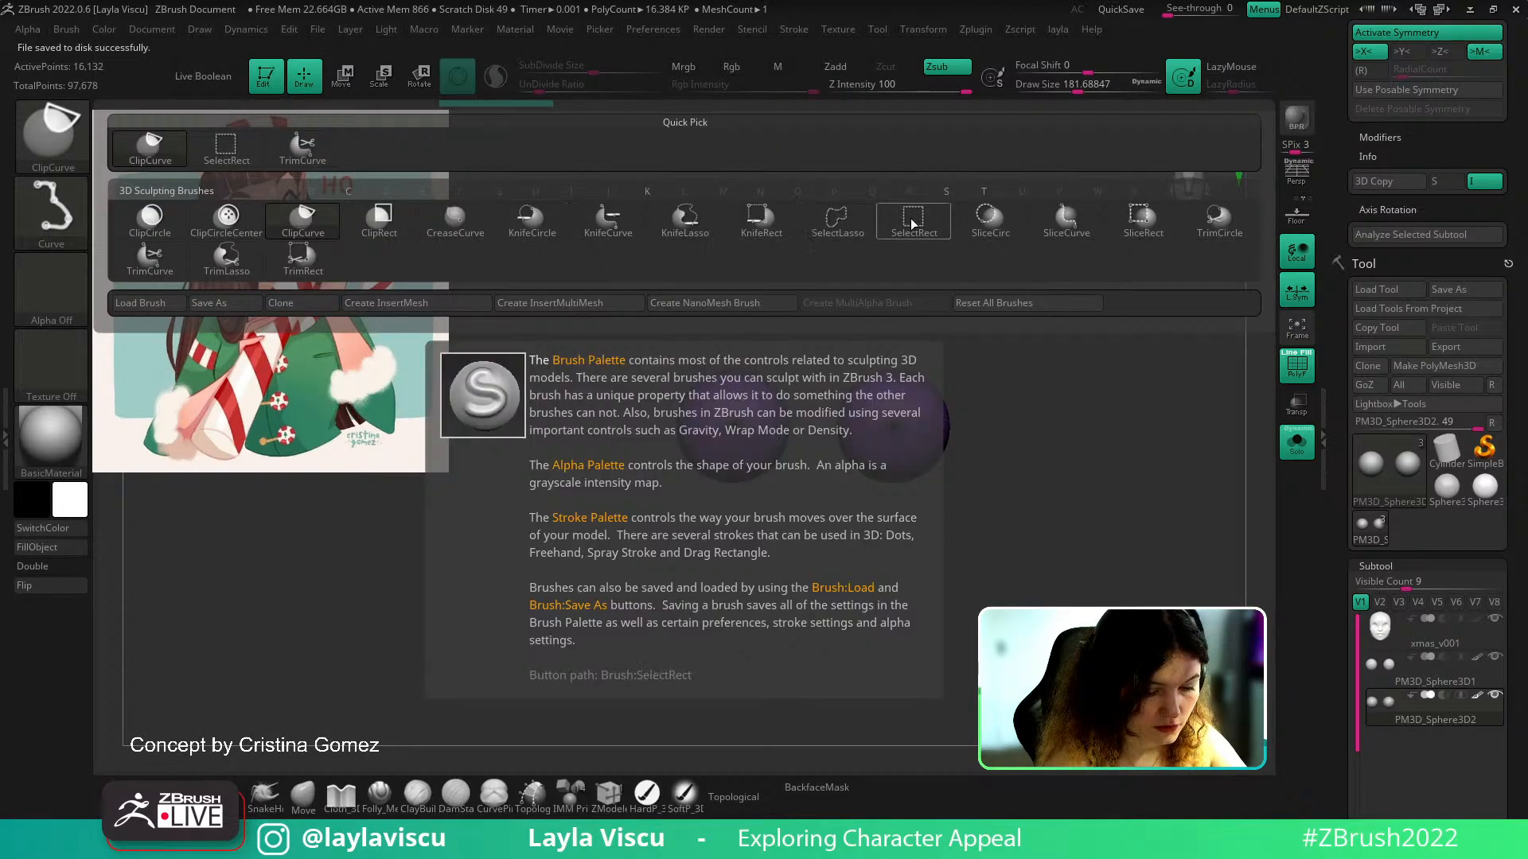
click(760, 221)
drag(637, 429, 1043, 427)
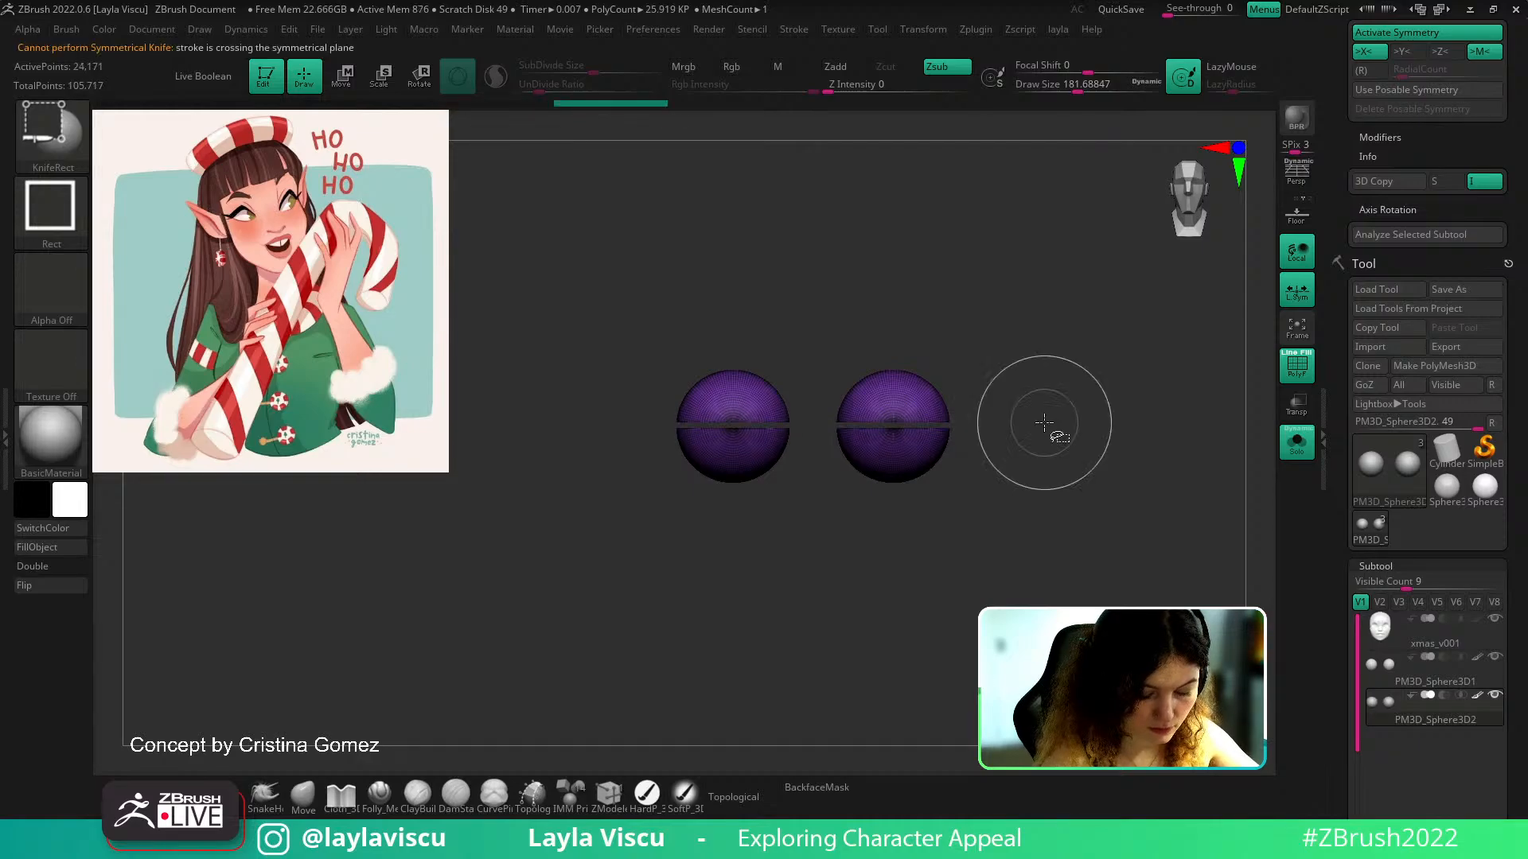
ctrl+right_drag(785, 485, 913, 671)
drag(913, 672, 890, 693)
key(shift+f)
ctrl+right_drag(891, 694, 1031, 579)
alt+right_drag(1031, 578, 1067, 536)
key(shift+f)
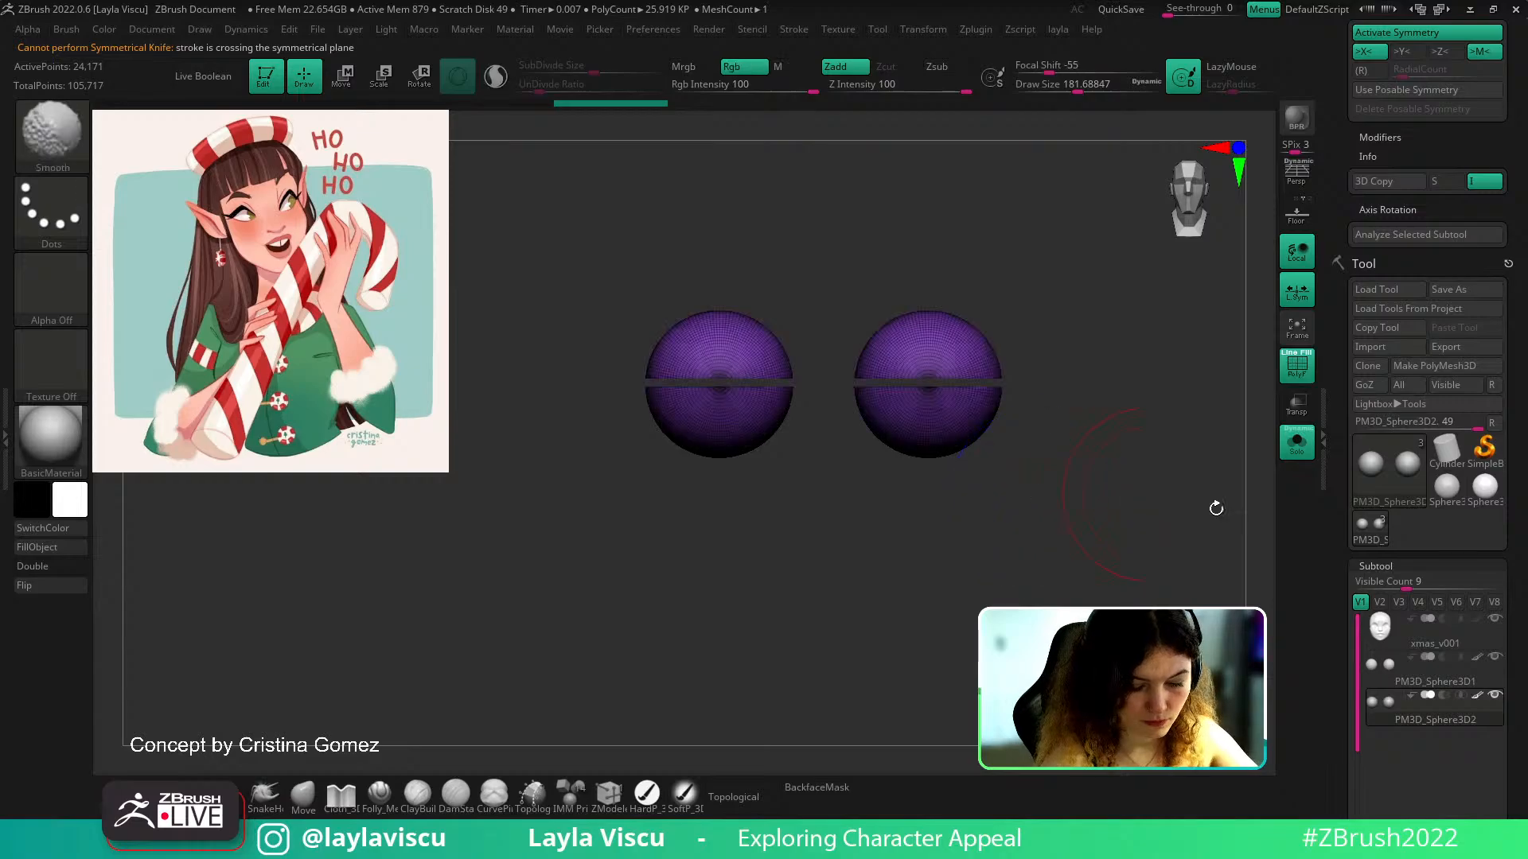
ZRemesh the slit spheres with KeepGroups on, SmoothGroups lowered to about 0.16 and a target polygon count of about 0.75
drag(1520, 748, 1526, 557)
scroll(1504, 494, down, 6)
click(1399, 391)
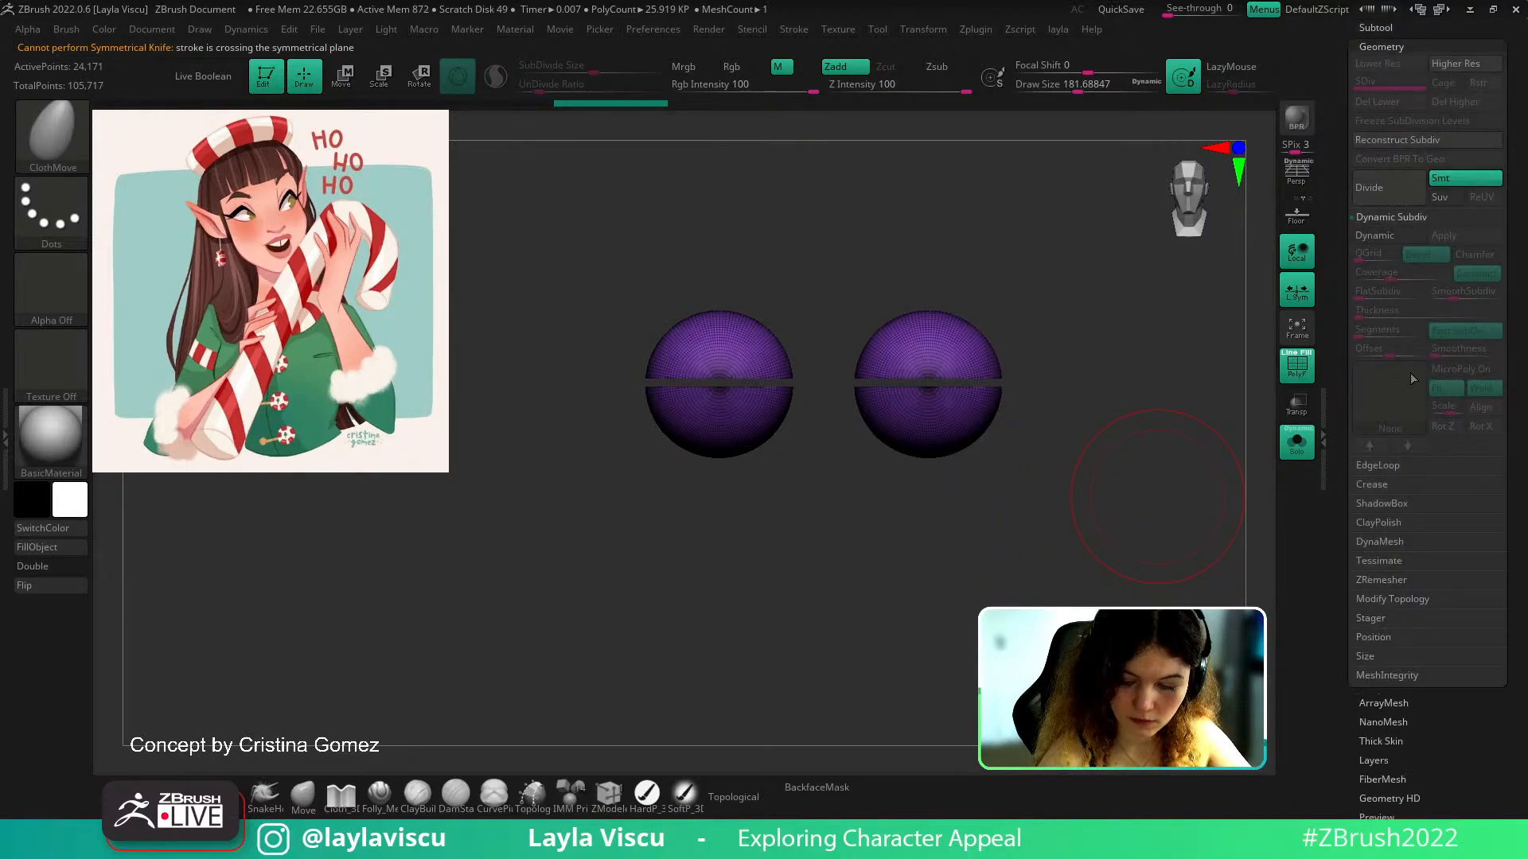
click(1392, 580)
click(1448, 428)
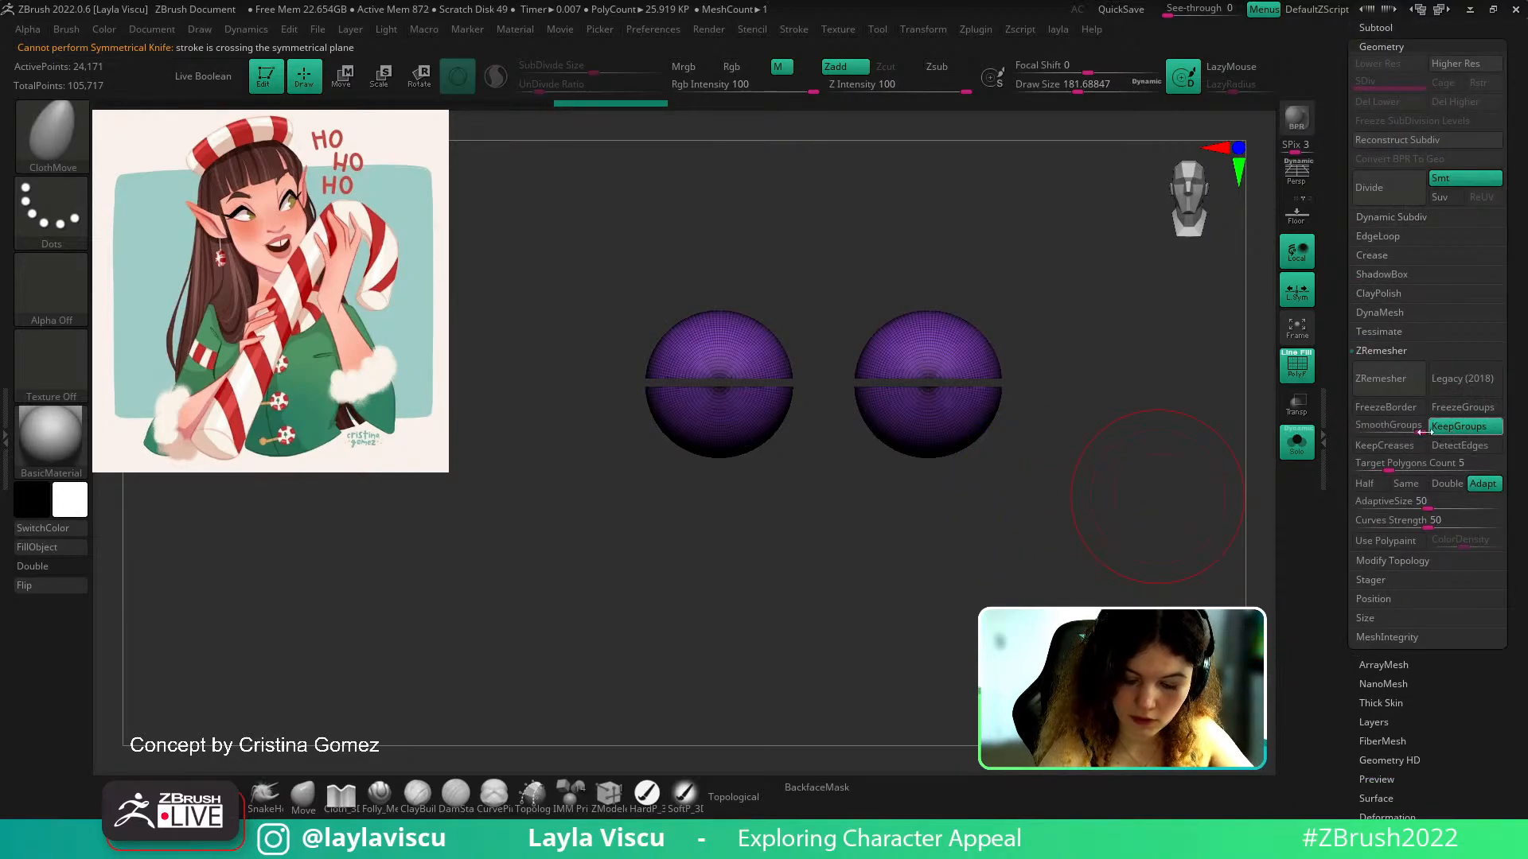
drag(1414, 427, 1371, 428)
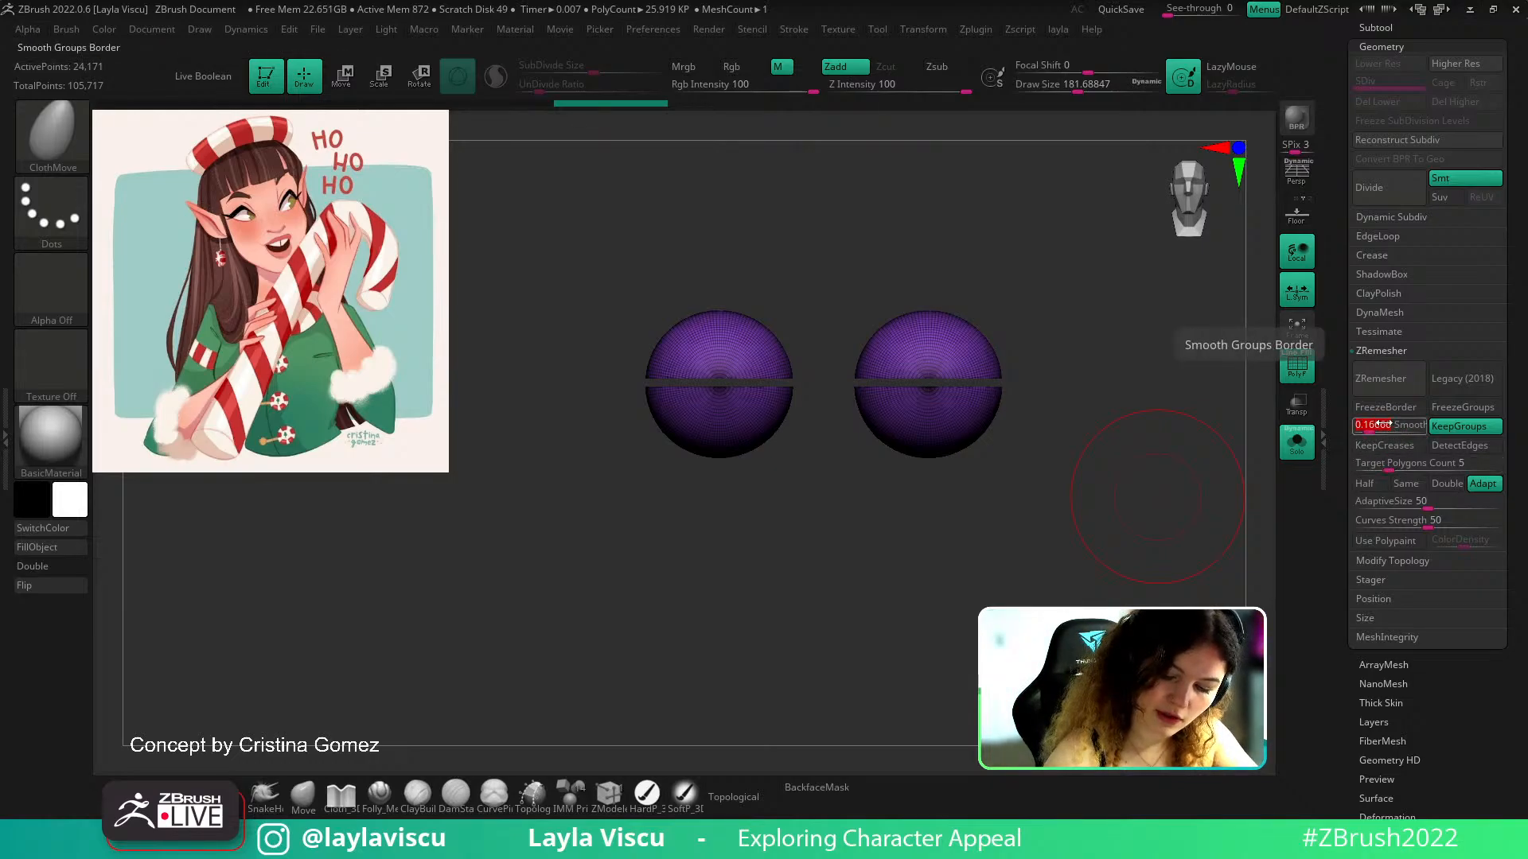
drag(1388, 463, 1375, 463)
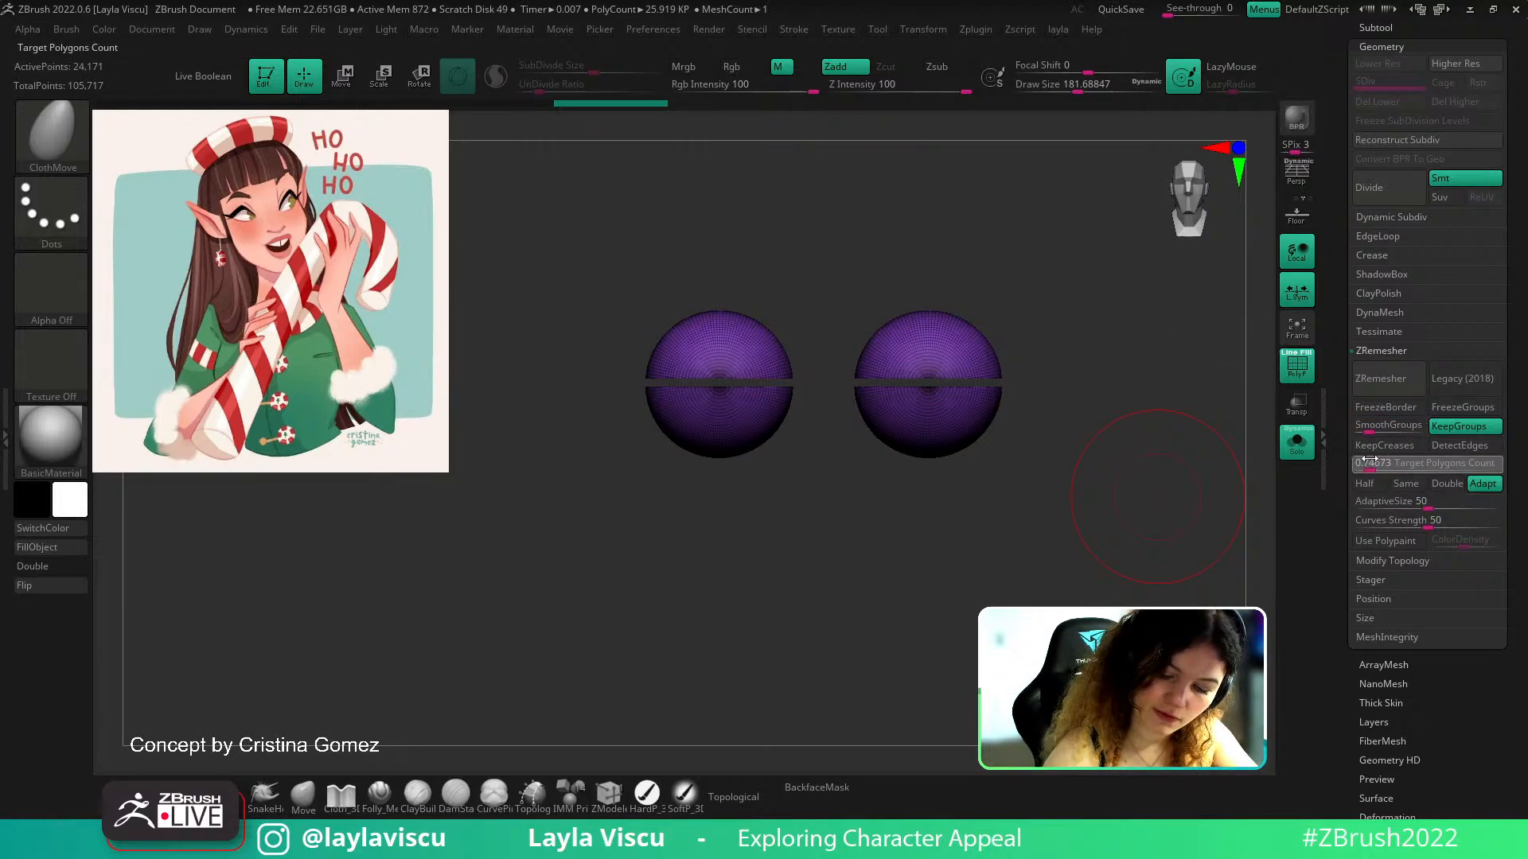
click(1380, 379)
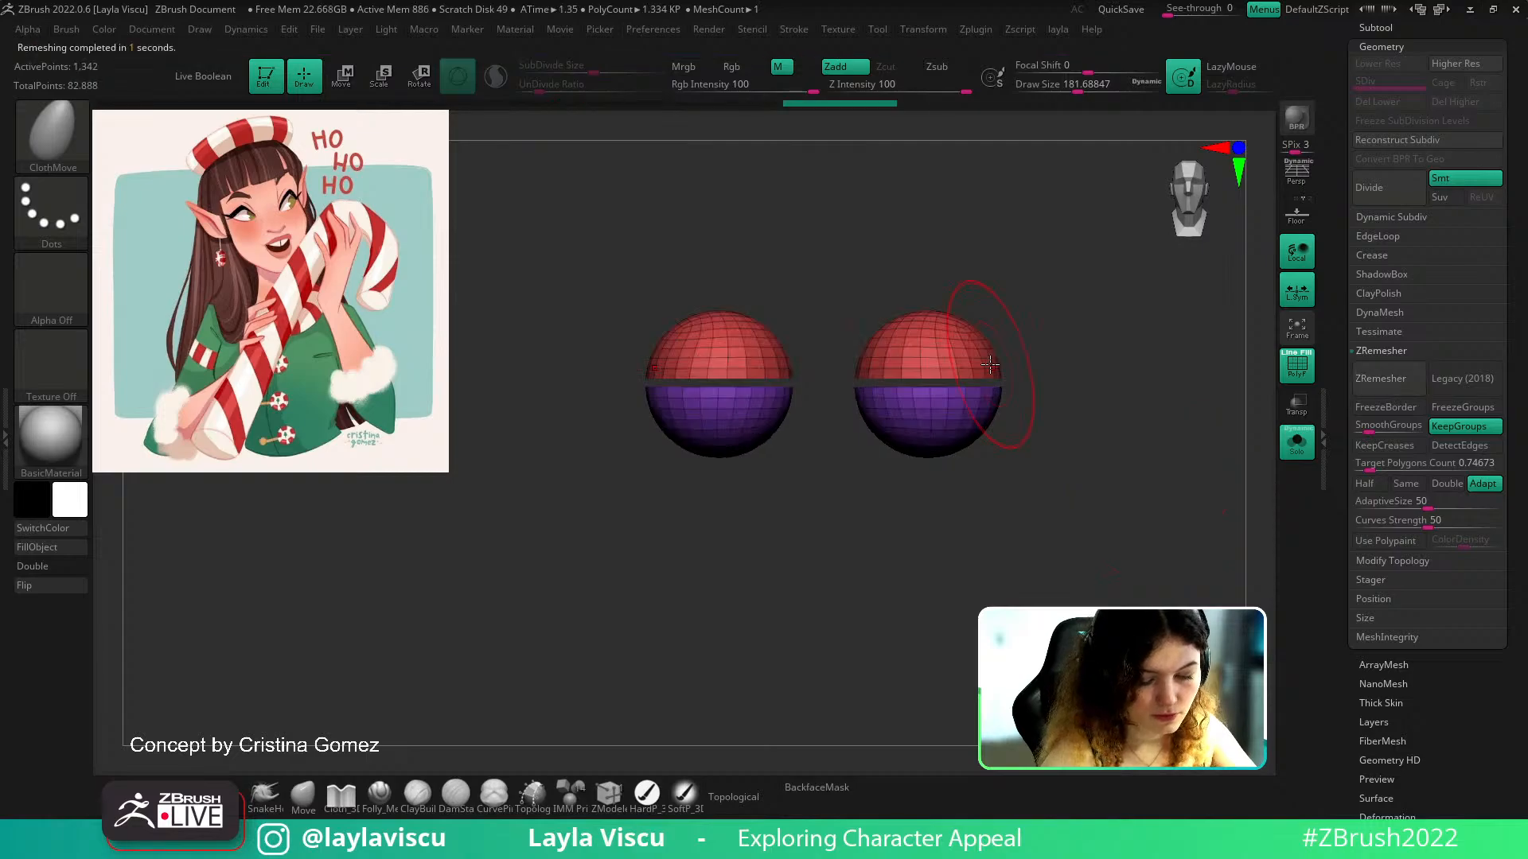
drag(1031, 261, 1162, 415)
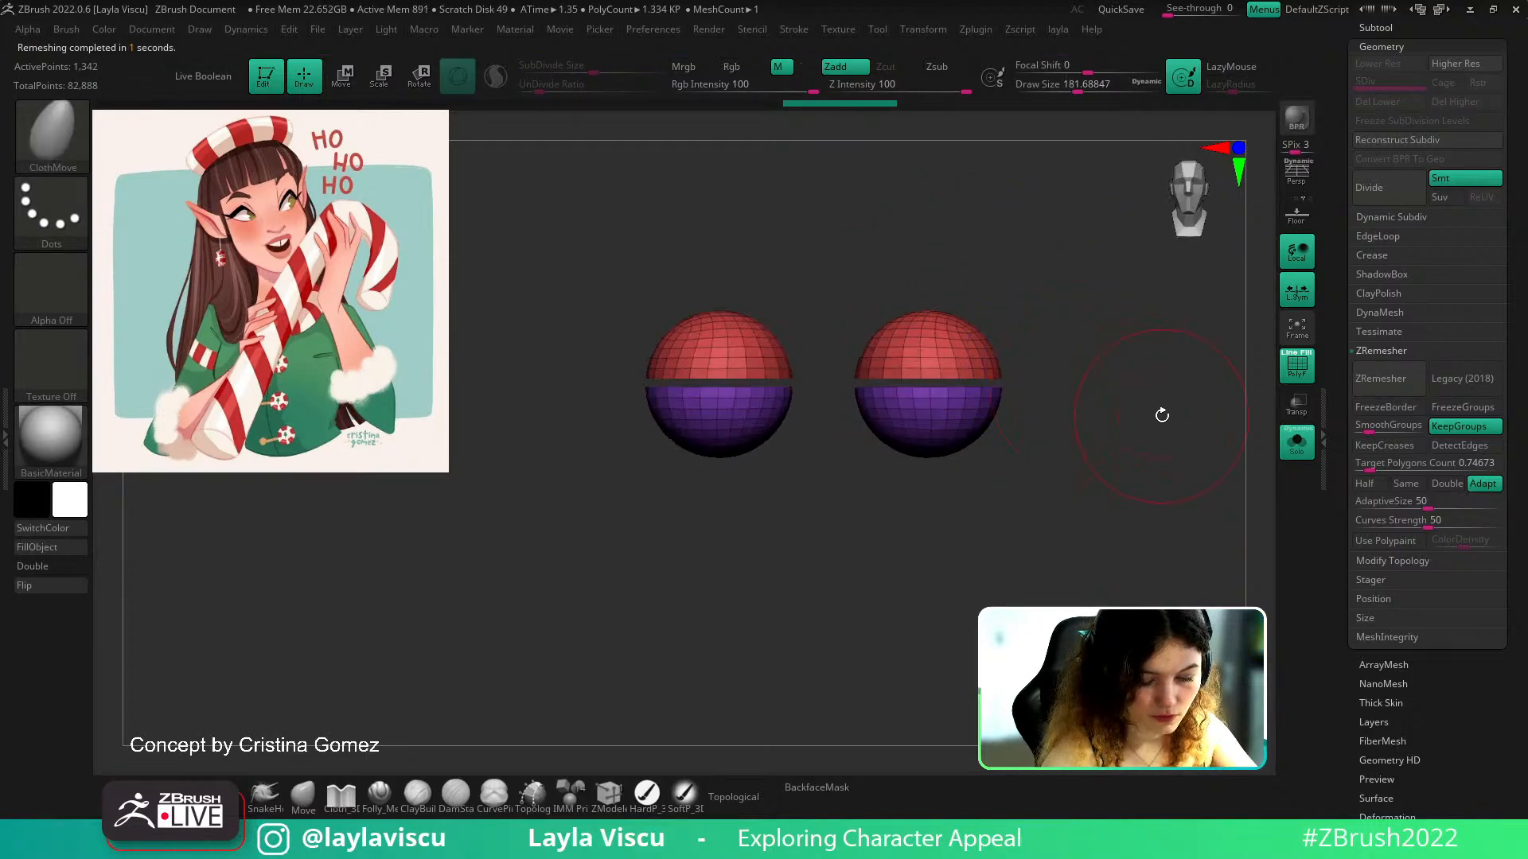
key(shift+f)
key(shift+f)
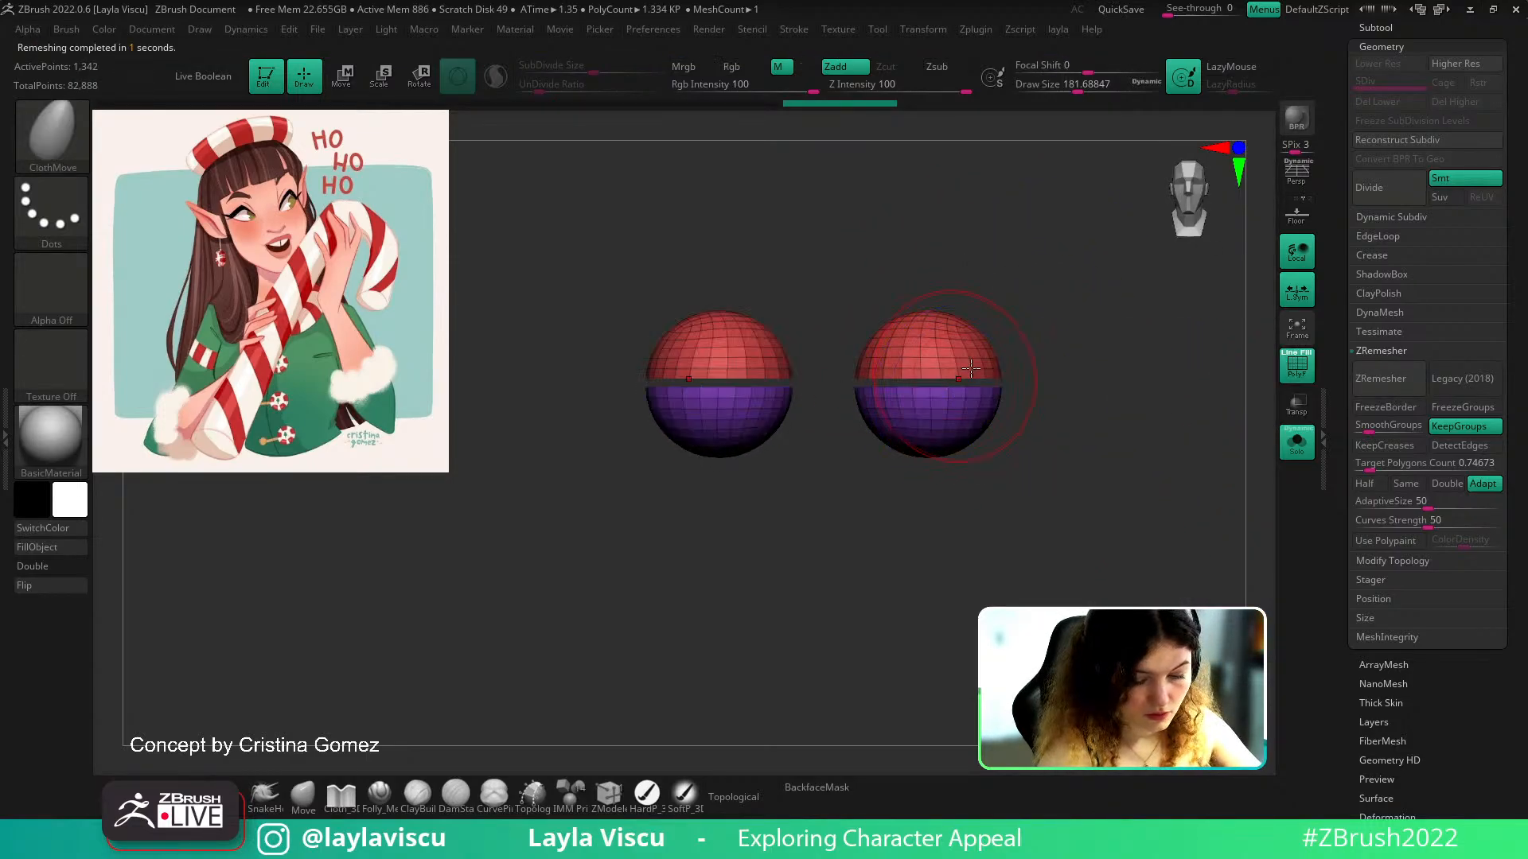
Preview the remeshed half-spheres up close with dynamic subdivision turned on, with and without the wireframe
click(1378, 221)
click(1384, 236)
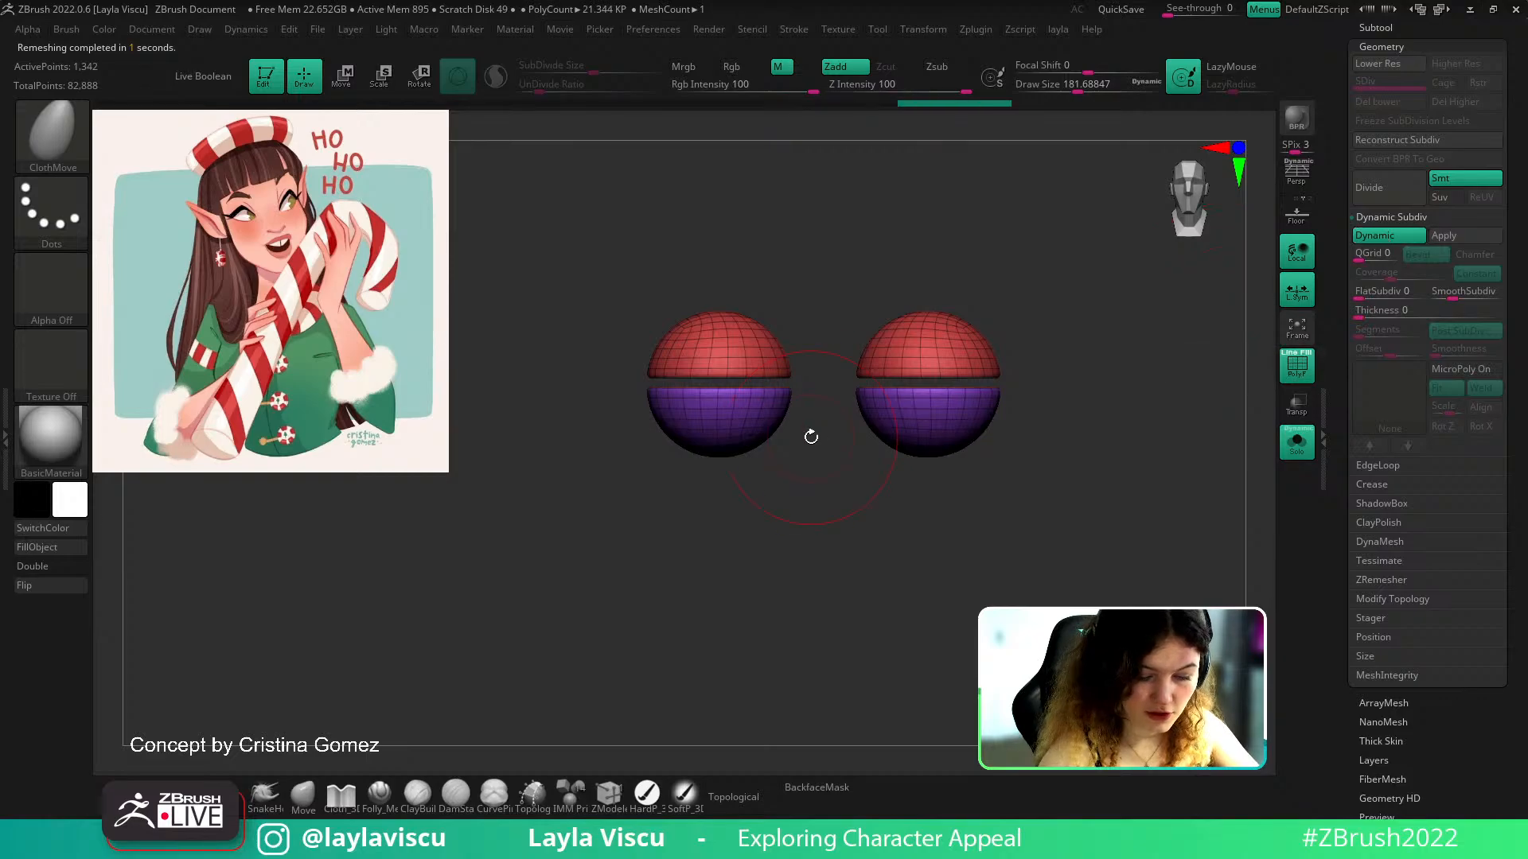
key(shift+f)
ctrl+right_drag(939, 341, 963, 450)
key(shift+f)
key(shift+d)
key(shift+f)
key(shift+f)
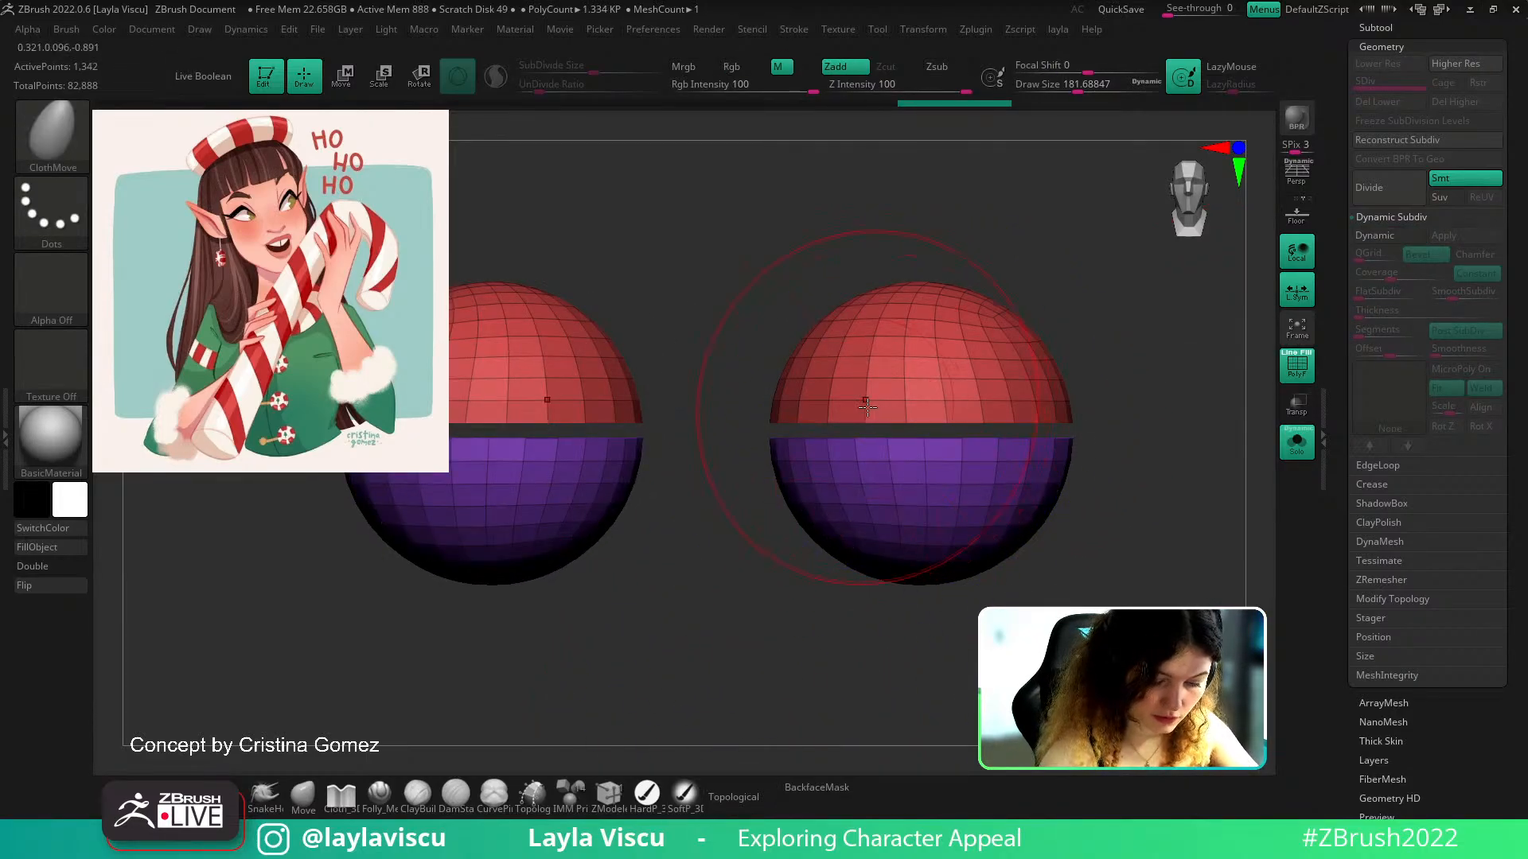
Insert edge loops along the slit on both the upper and lower half-spheres with the ZModeler brush
click(609, 793)
click(858, 422)
click(855, 440)
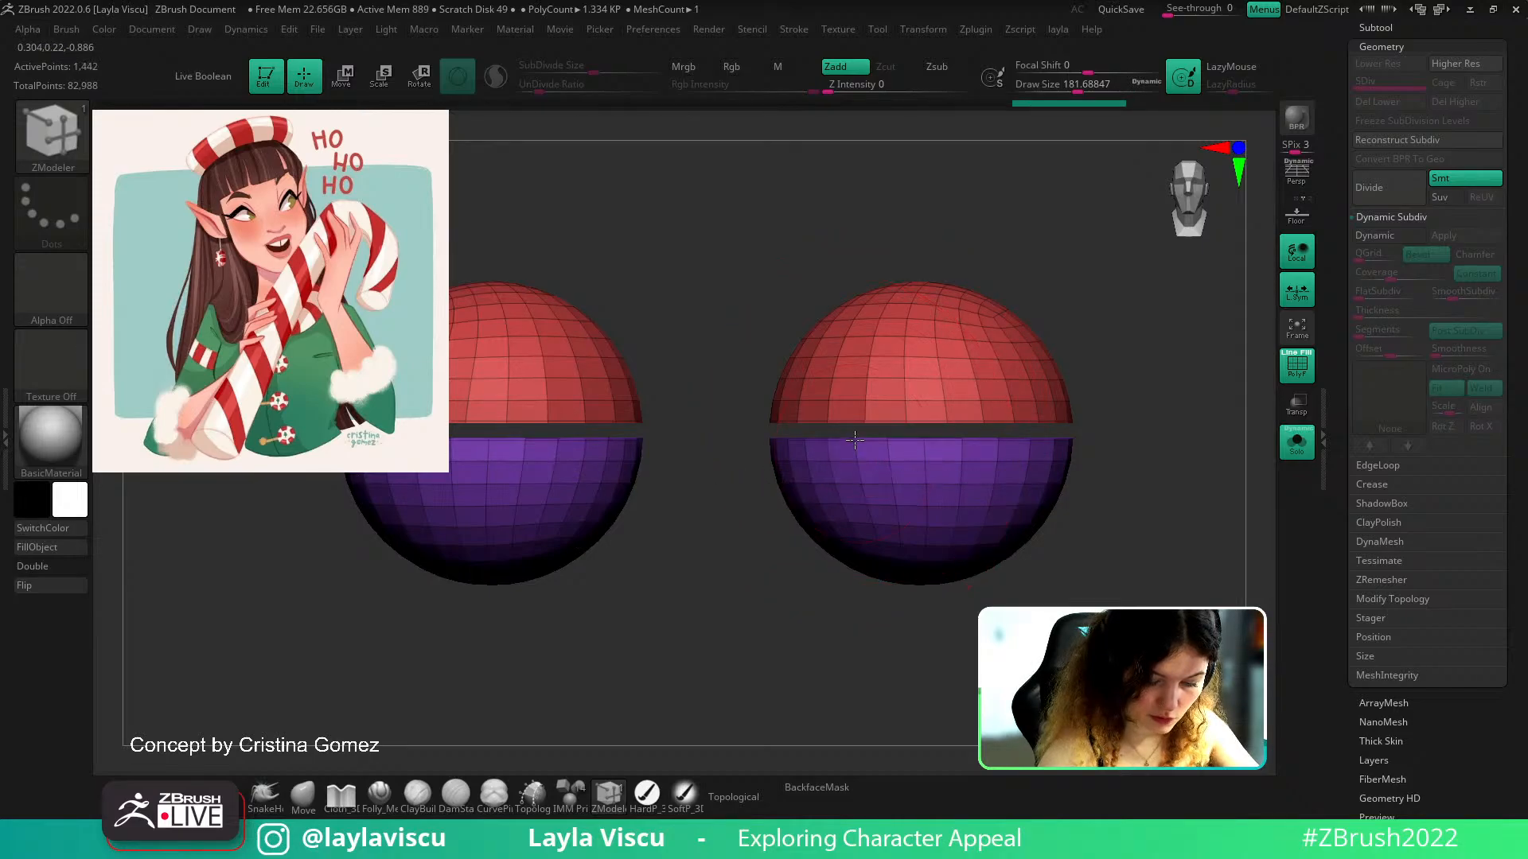
ctrl+right_drag(878, 445, 786, 557)
right_drag(628, 570, 628, 609)
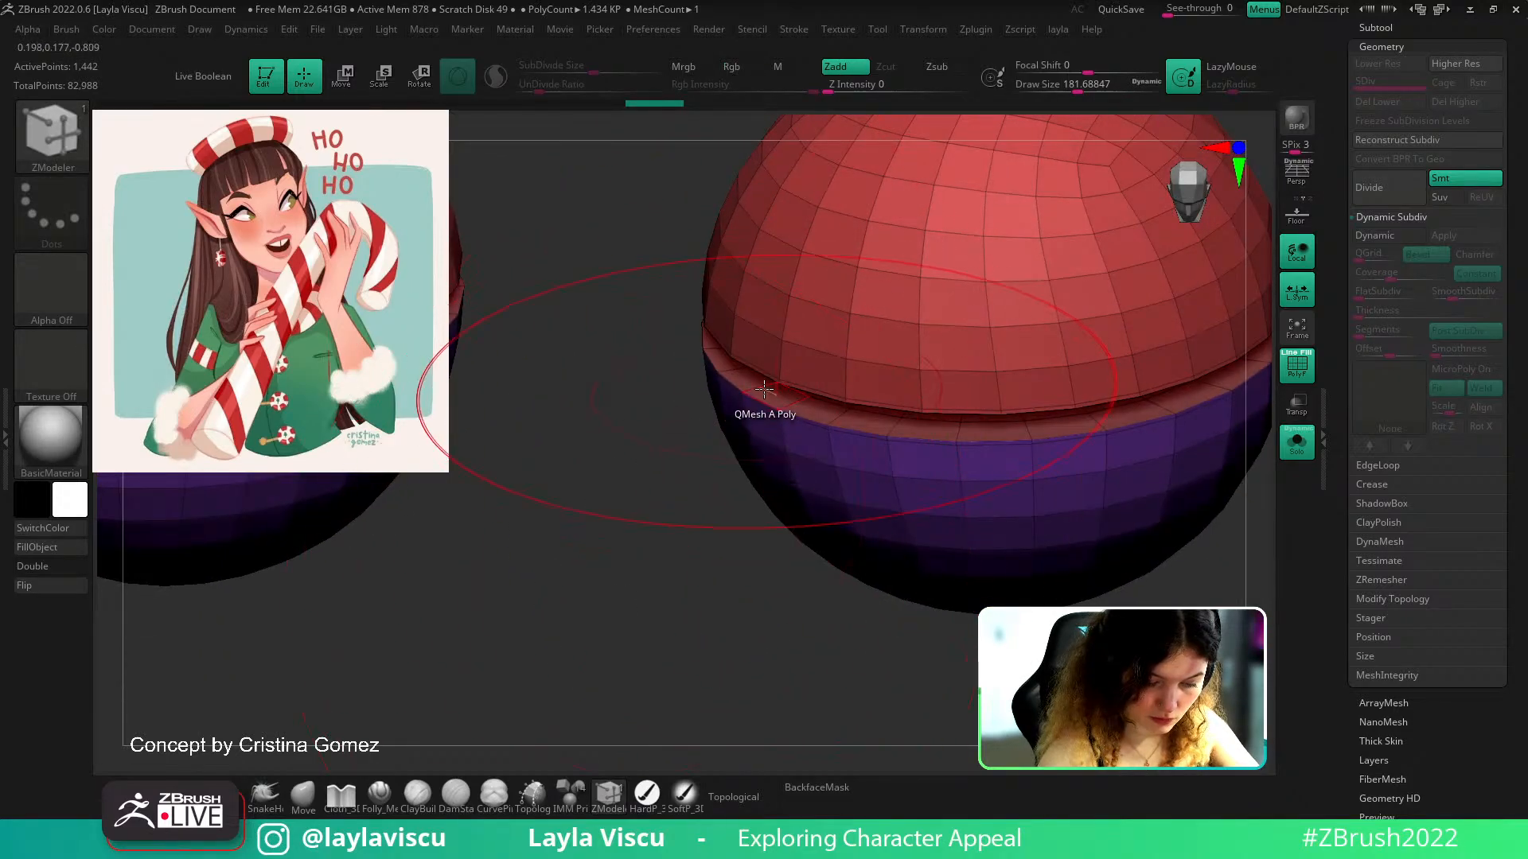
right_drag(689, 519, 708, 405)
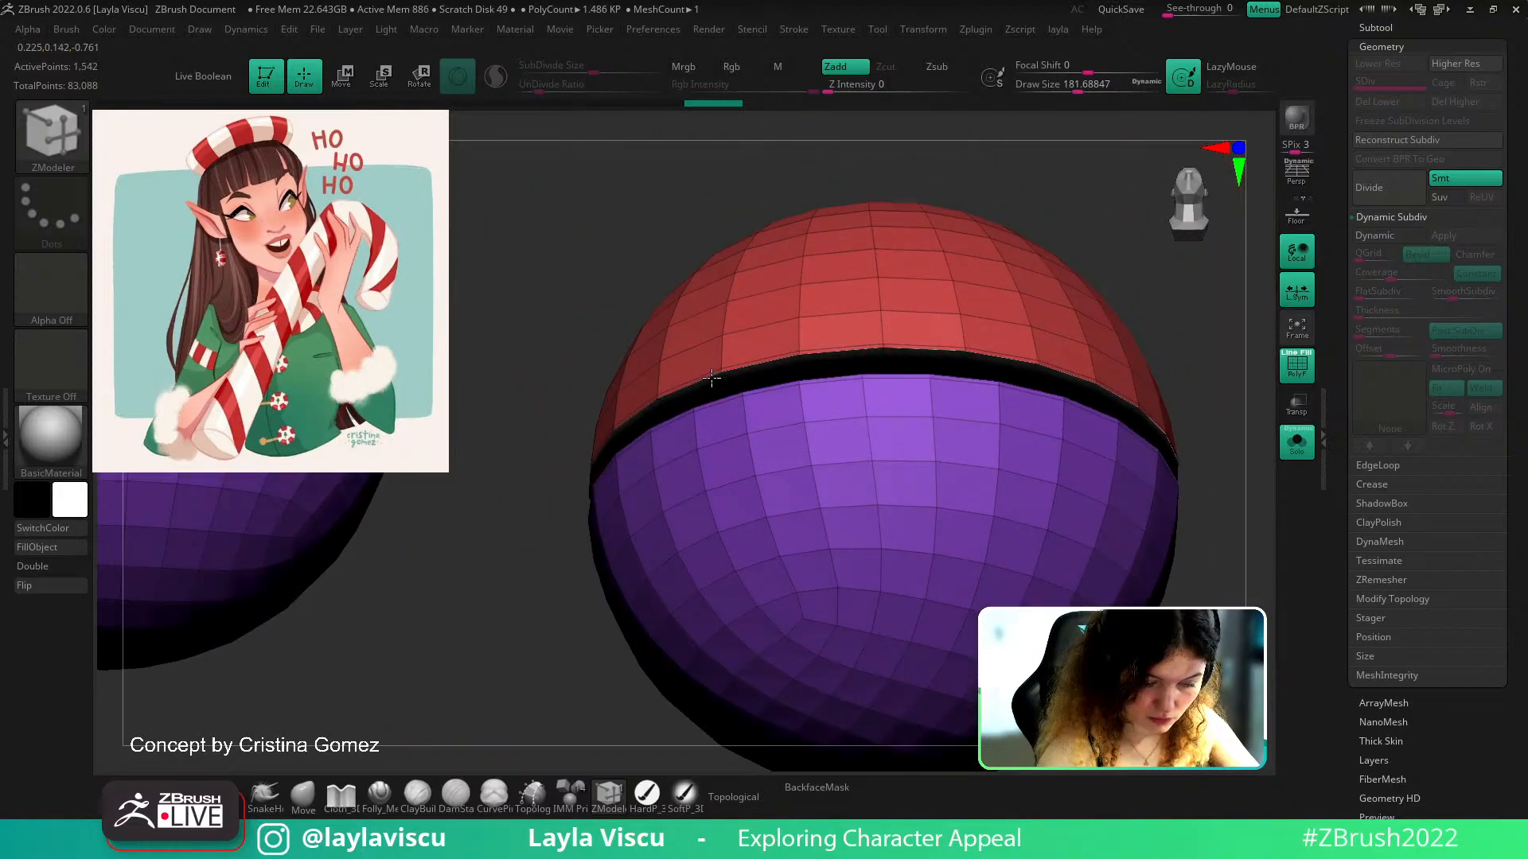
Turn on dynamic subdivision for the half-spheres, hide the wireframe and bring the rest of the head back into view
click(1406, 245)
key(f)
right_drag(757, 371, 851, 569)
key(shift+f)
click(1297, 443)
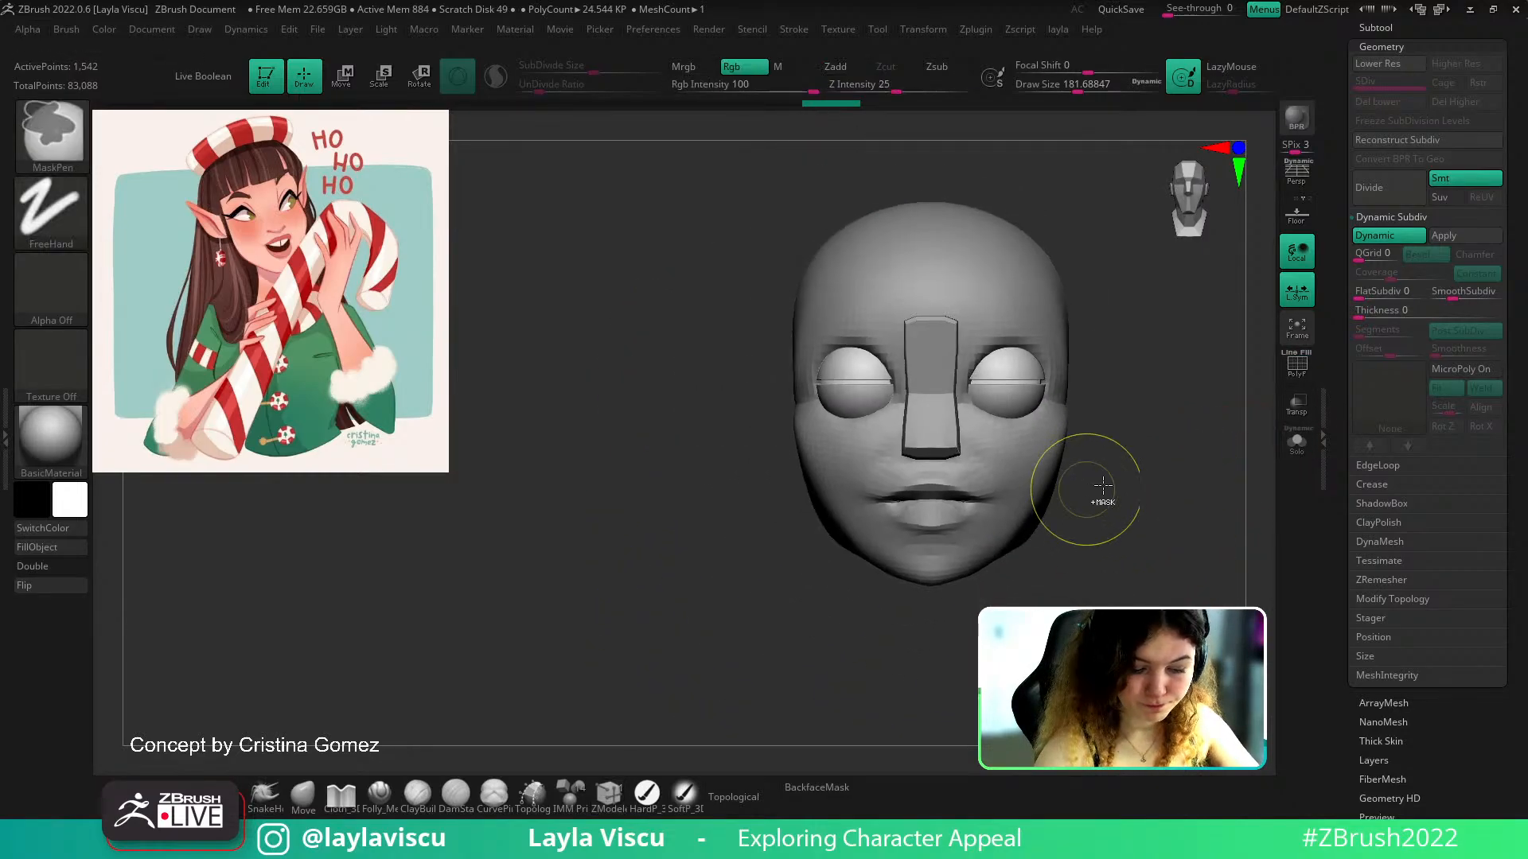
Show the wireframe, assign new polygroups to the eyelid halves with Auto Groups, and apply Mirror And Weld
key(w)
key(shift+f)
ctrl+right_drag(1035, 398, 1046, 463)
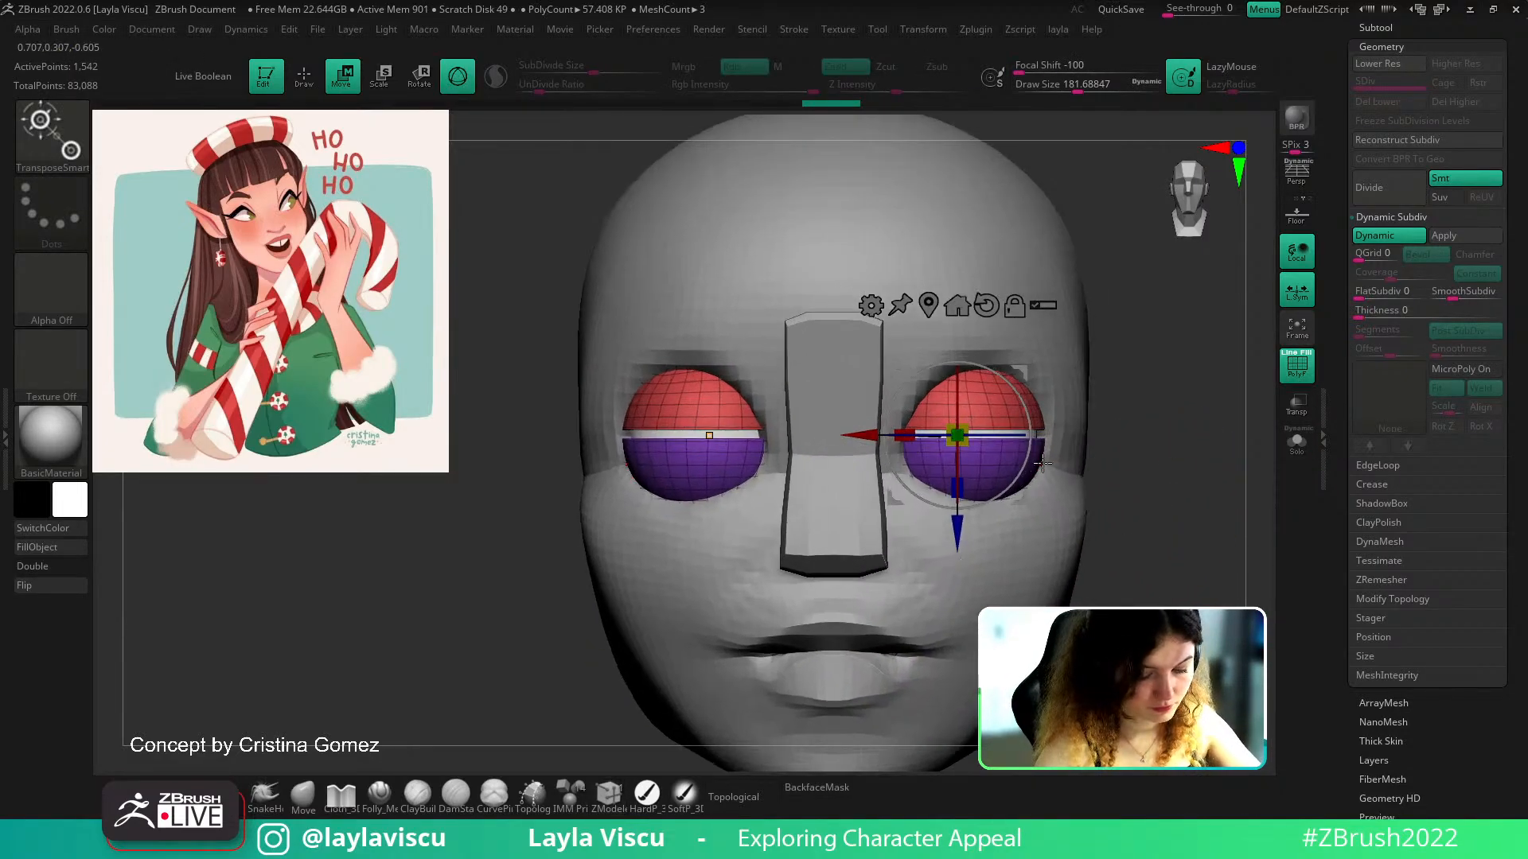
key(l)
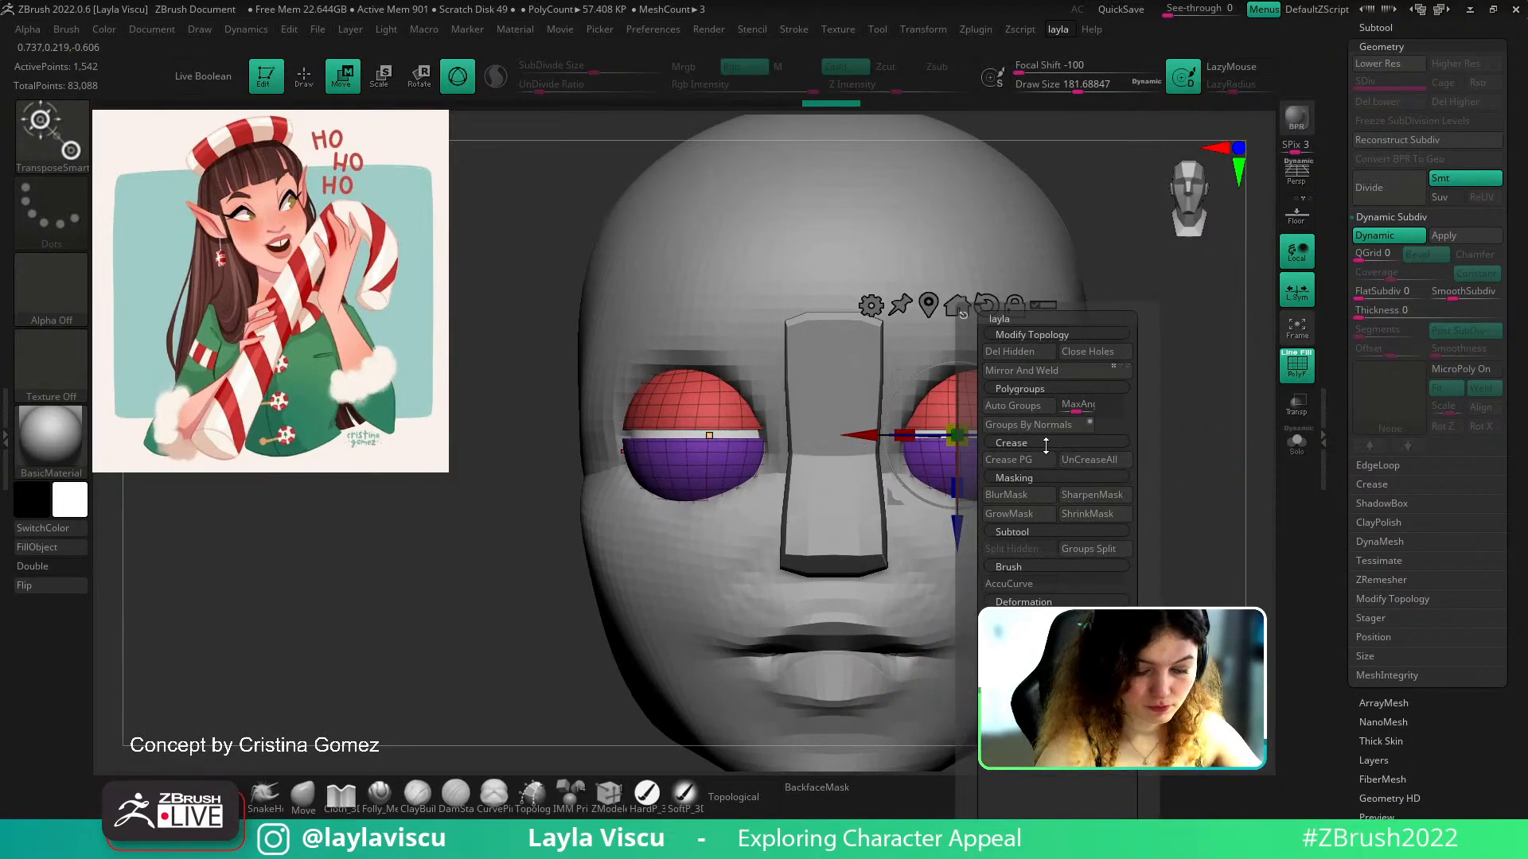
click(1005, 402)
key(l)
click(1062, 371)
Mask the upper eyelid halves and rotate the lower ones down about 35° to open the eyes
key(b)
key(c)
key(b)
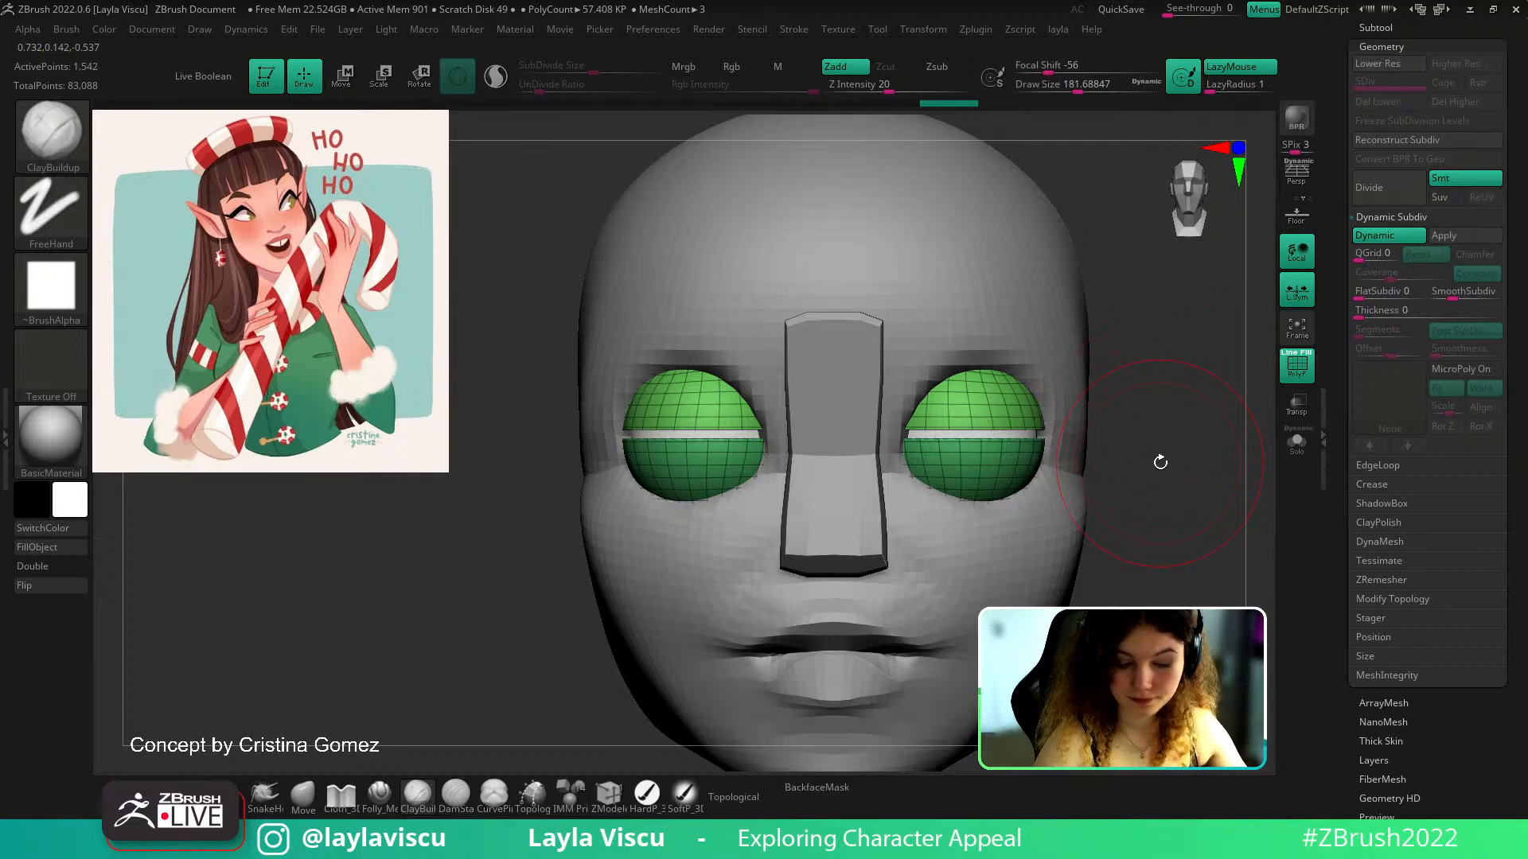
ctrl+right_drag(1192, 498, 1170, 469)
alt+right_drag(1170, 494, 1053, 507)
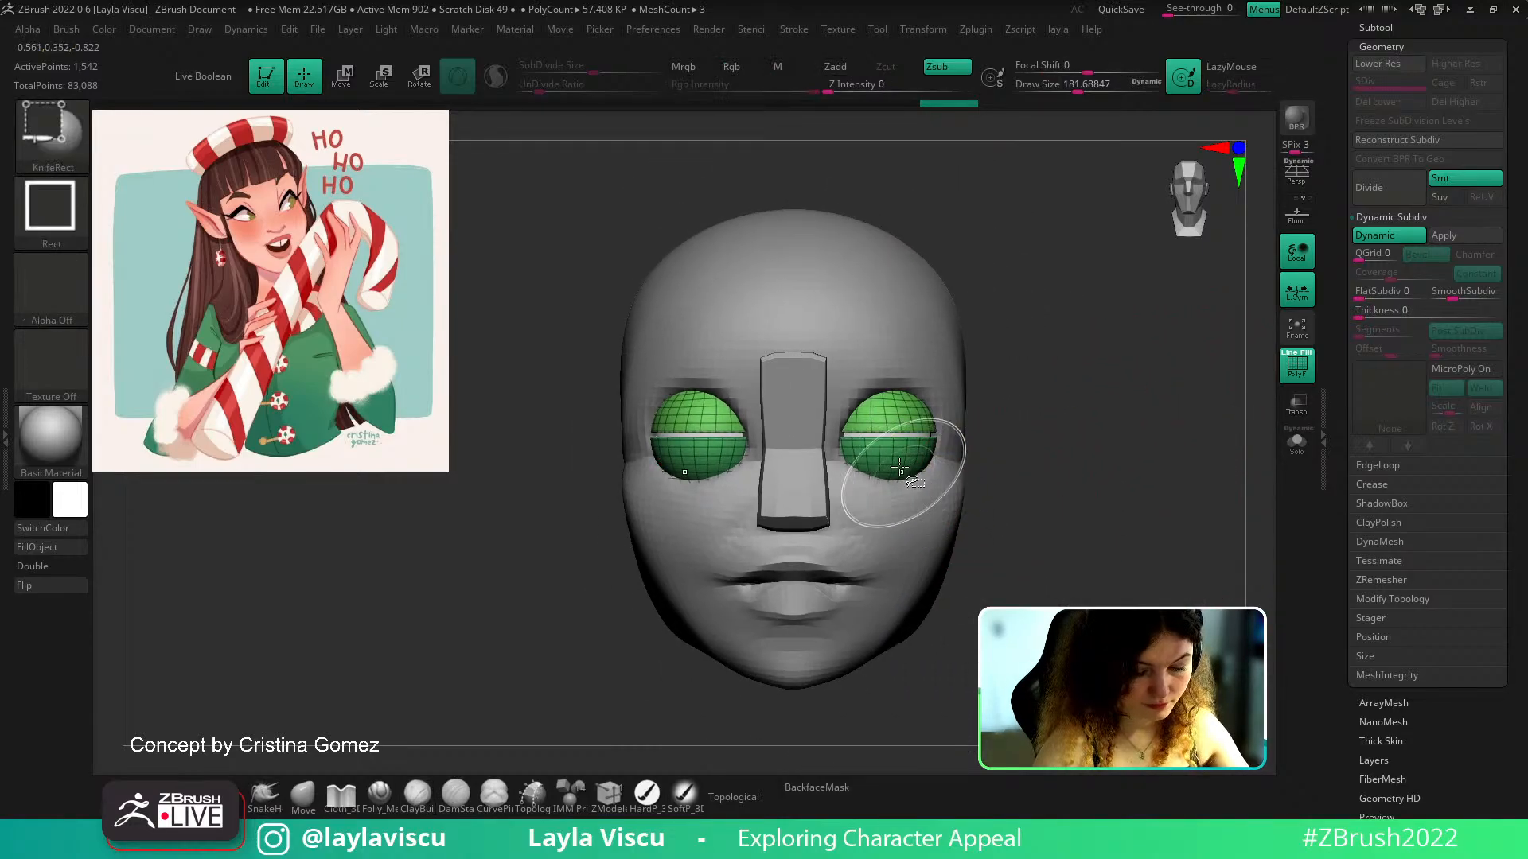
key(w)
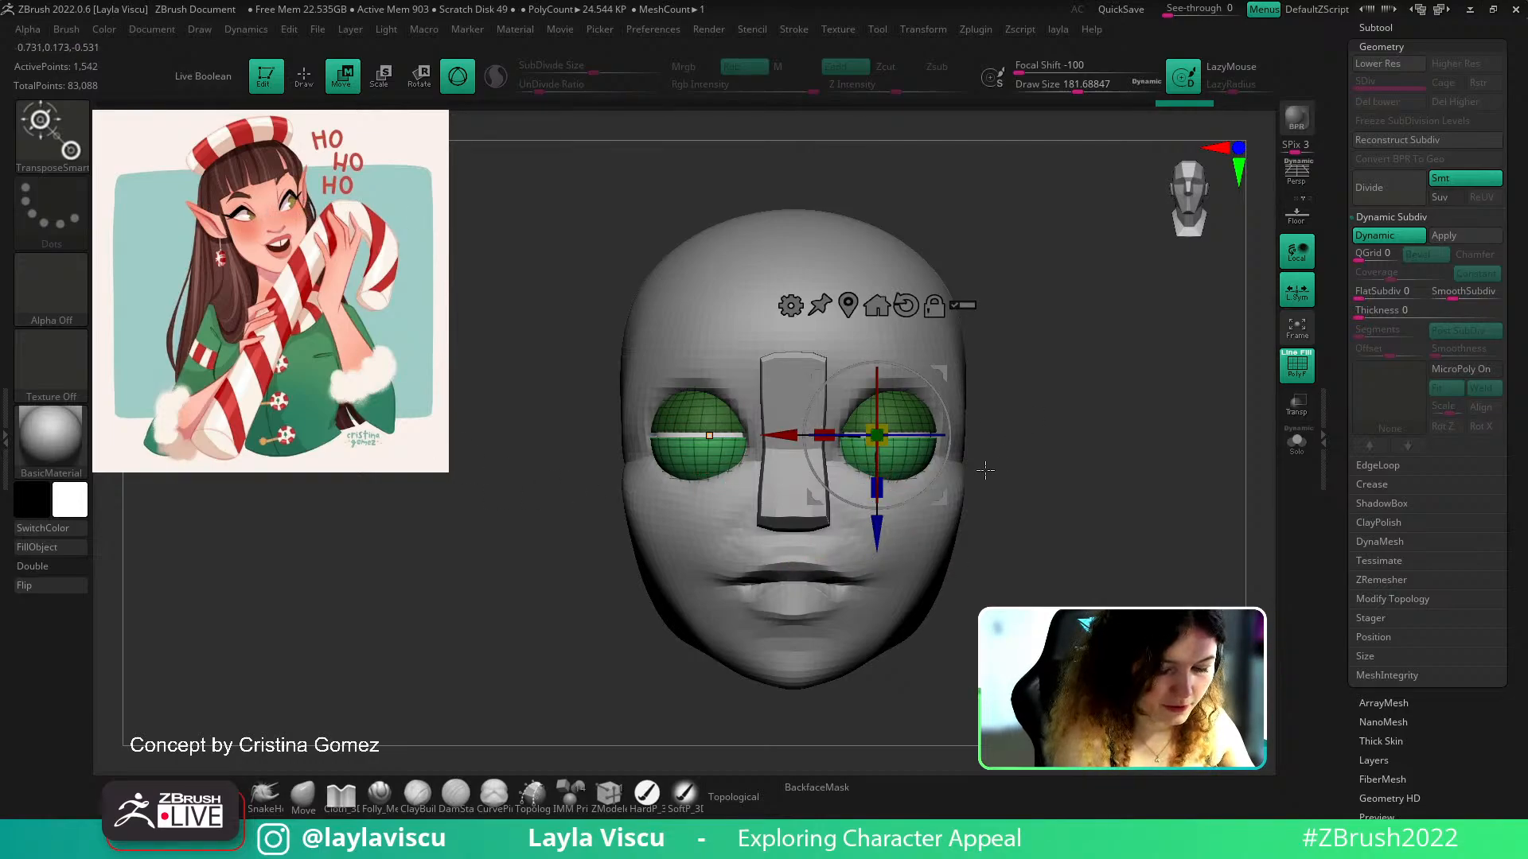
drag(876, 406, 879, 503)
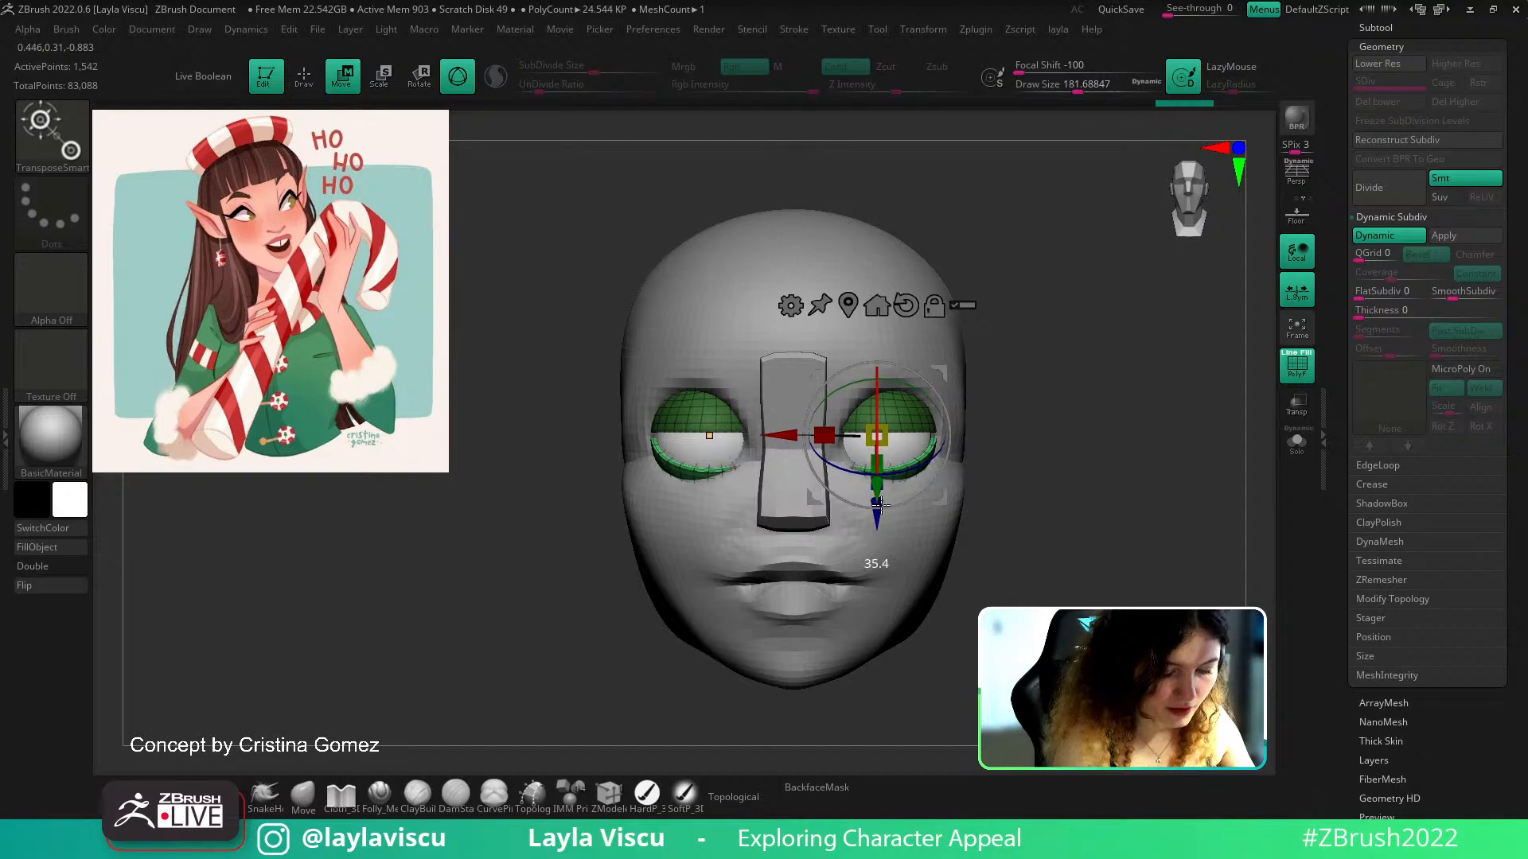
Invert the mask, realign the gizmo and rotate the upper eyelids up to uncover the eyeballs
mouse_move(1055, 409)
mouse_down()
mouse_move(930, 398)
mouse_move(939, 412)
mouse_up()
click(302, 798)
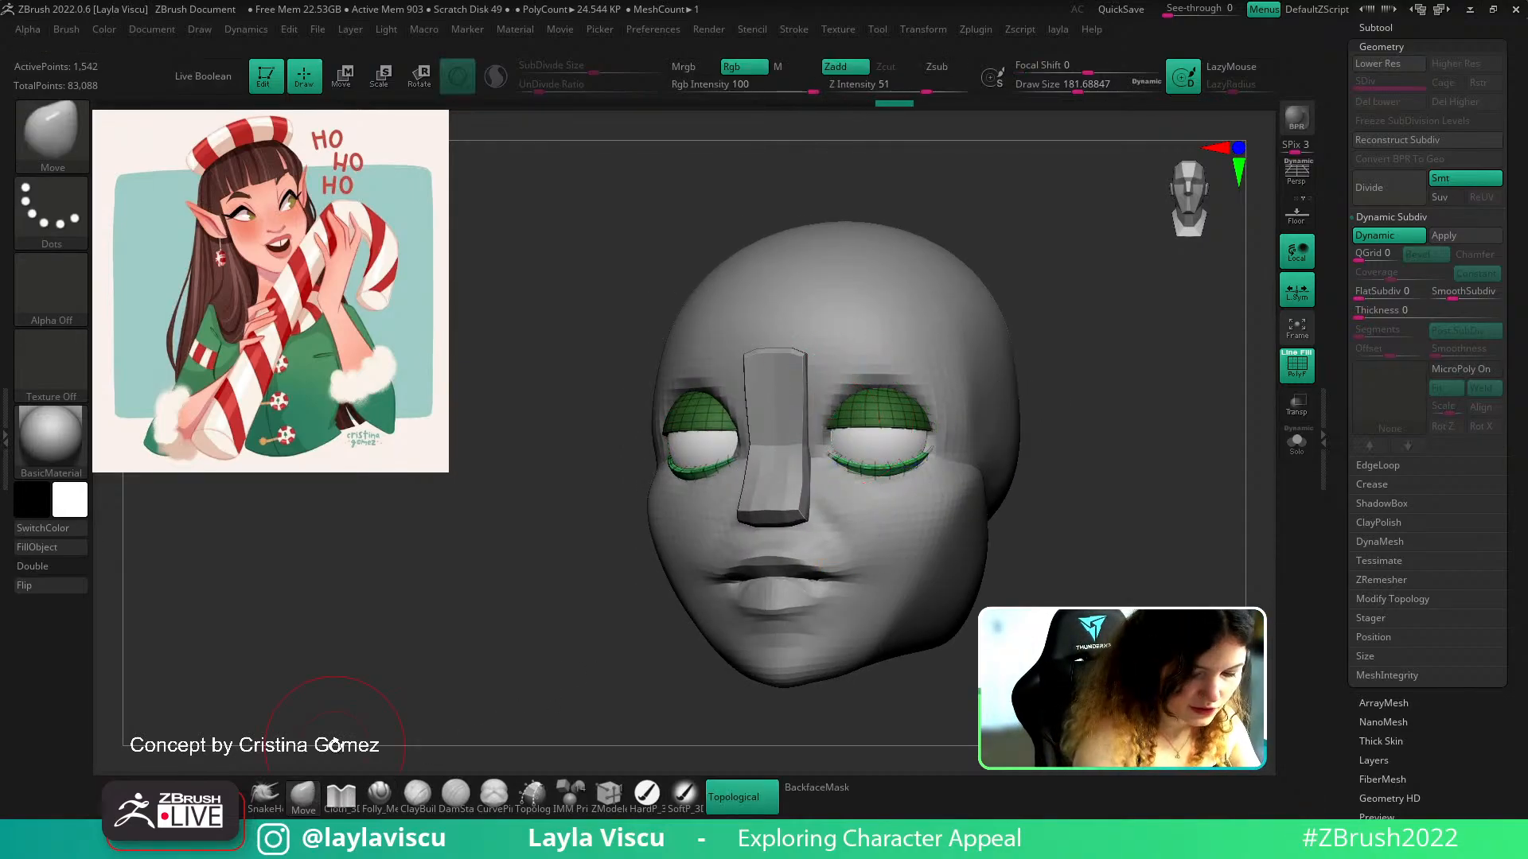
shift+drag(1034, 497, 1105, 502)
ctrl+click(1120, 478)
key(w)
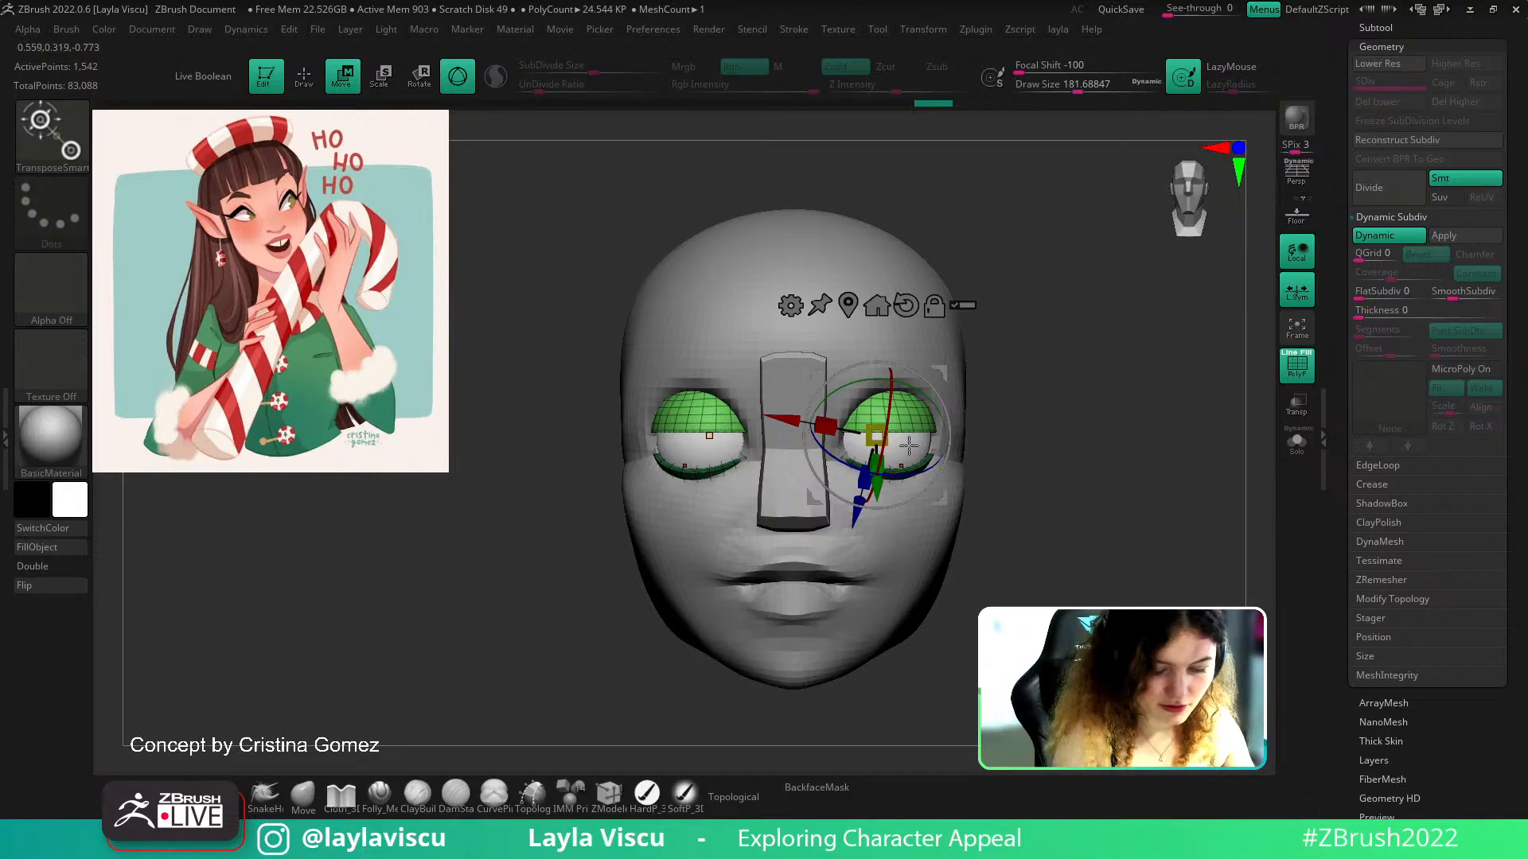
alt+click(905, 307)
drag(878, 471, 893, 435)
key(q)
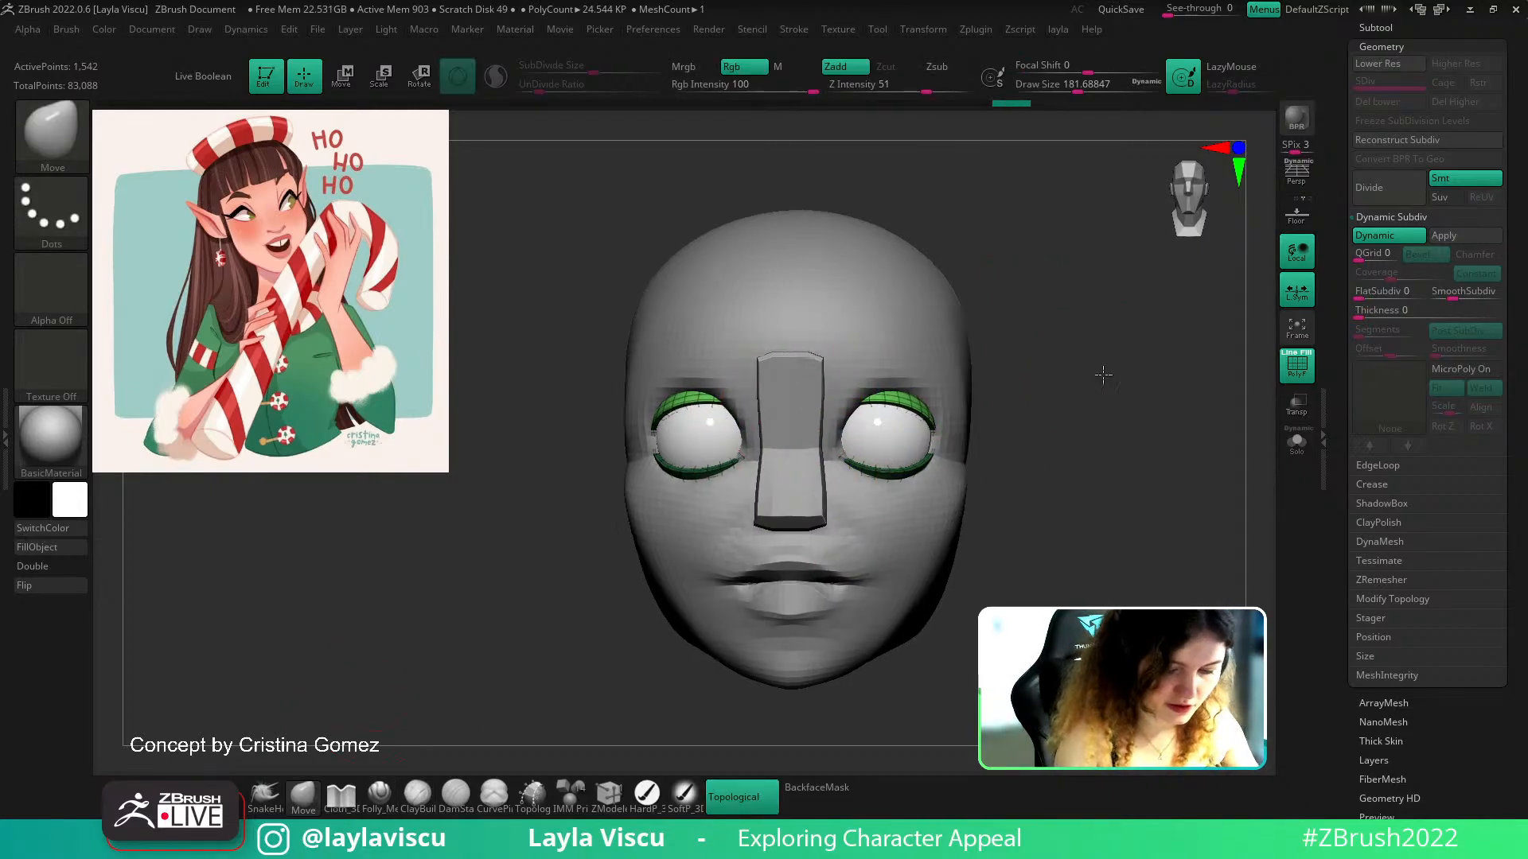
Tilt the eyelids sideways by about 7° around the eyeballs with the gizmo
drag(1101, 369, 1137, 376)
key(w)
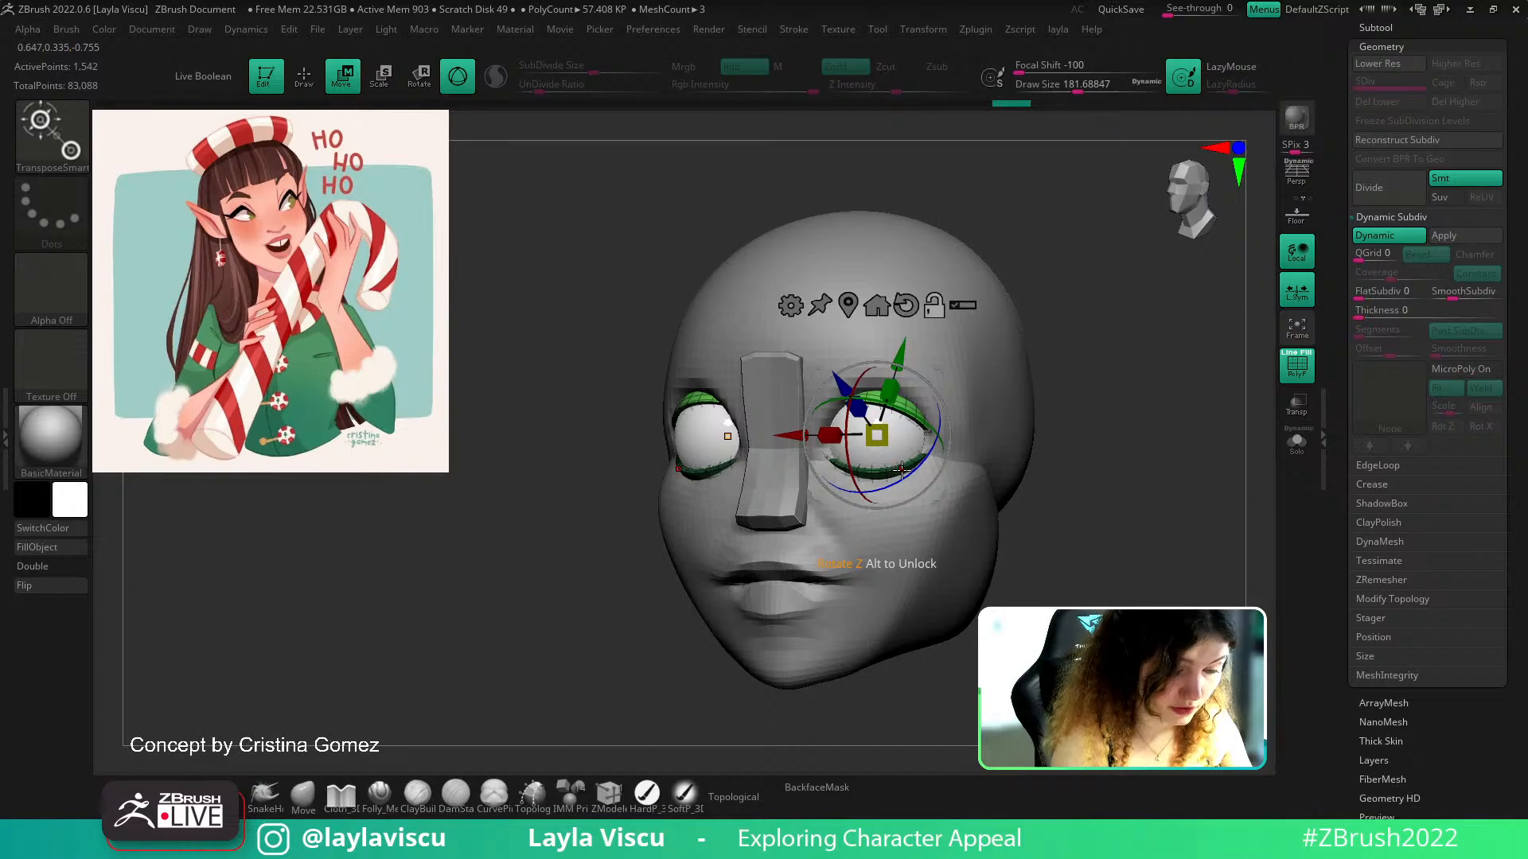
drag(1070, 446, 1004, 417)
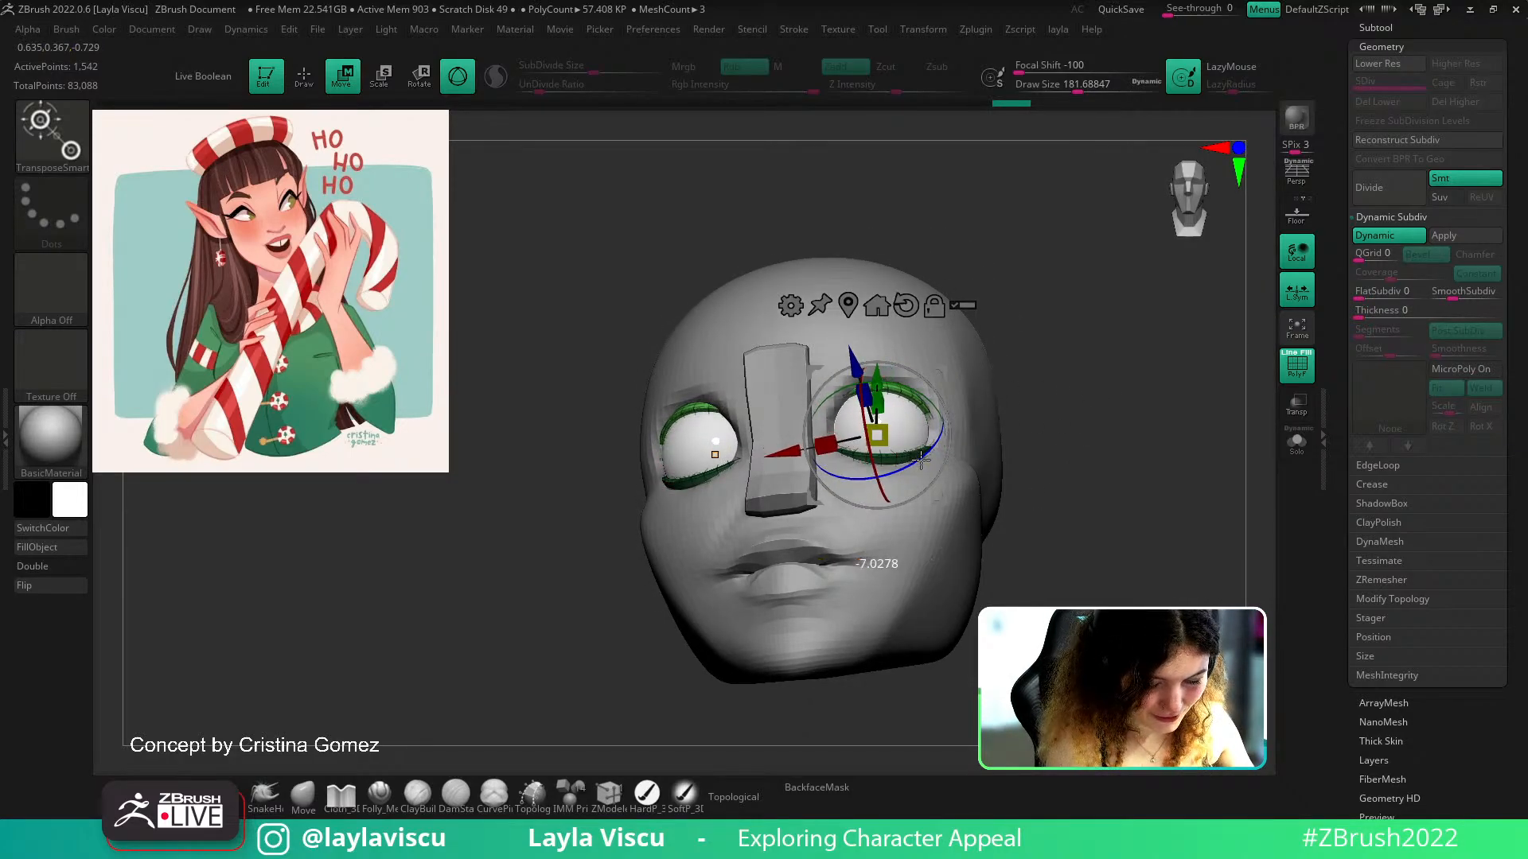
drag(1114, 475, 1089, 471)
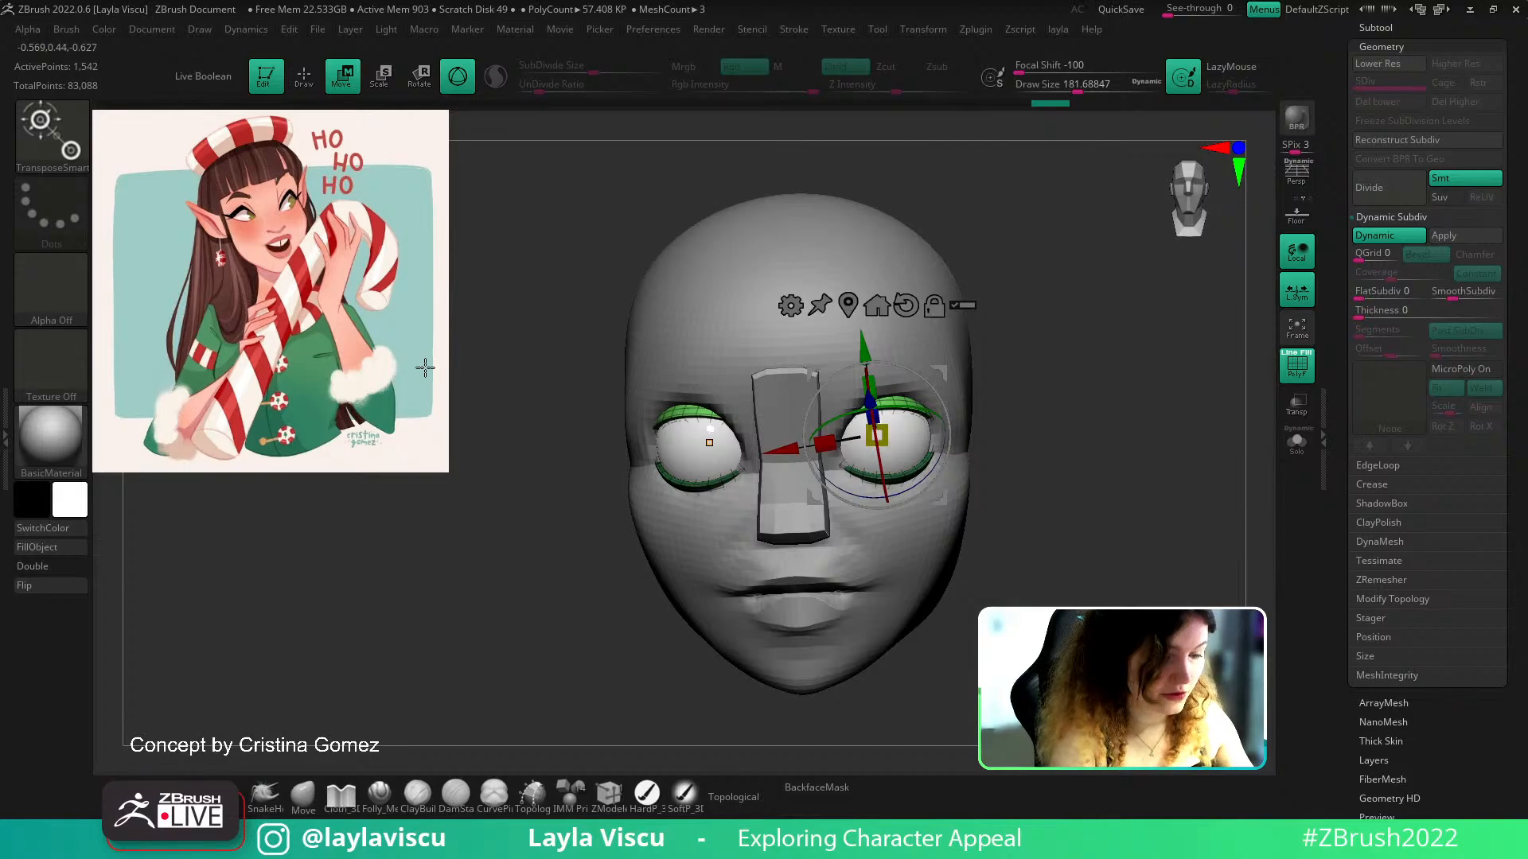
shift+drag(1087, 389, 1089, 395)
Reshape the upper eyelids' edge near the inner corner using a resized Move brush with topological masking
click(304, 798)
key(s)
drag(862, 413, 862, 439)
mouse_move(846, 441)
mouse_down()
mouse_move(860, 444)
mouse_move(865, 394)
mouse_up()
key(s)
mouse_move(1054, 447)
mouse_down()
mouse_move(899, 438)
mouse_move(960, 451)
mouse_up()
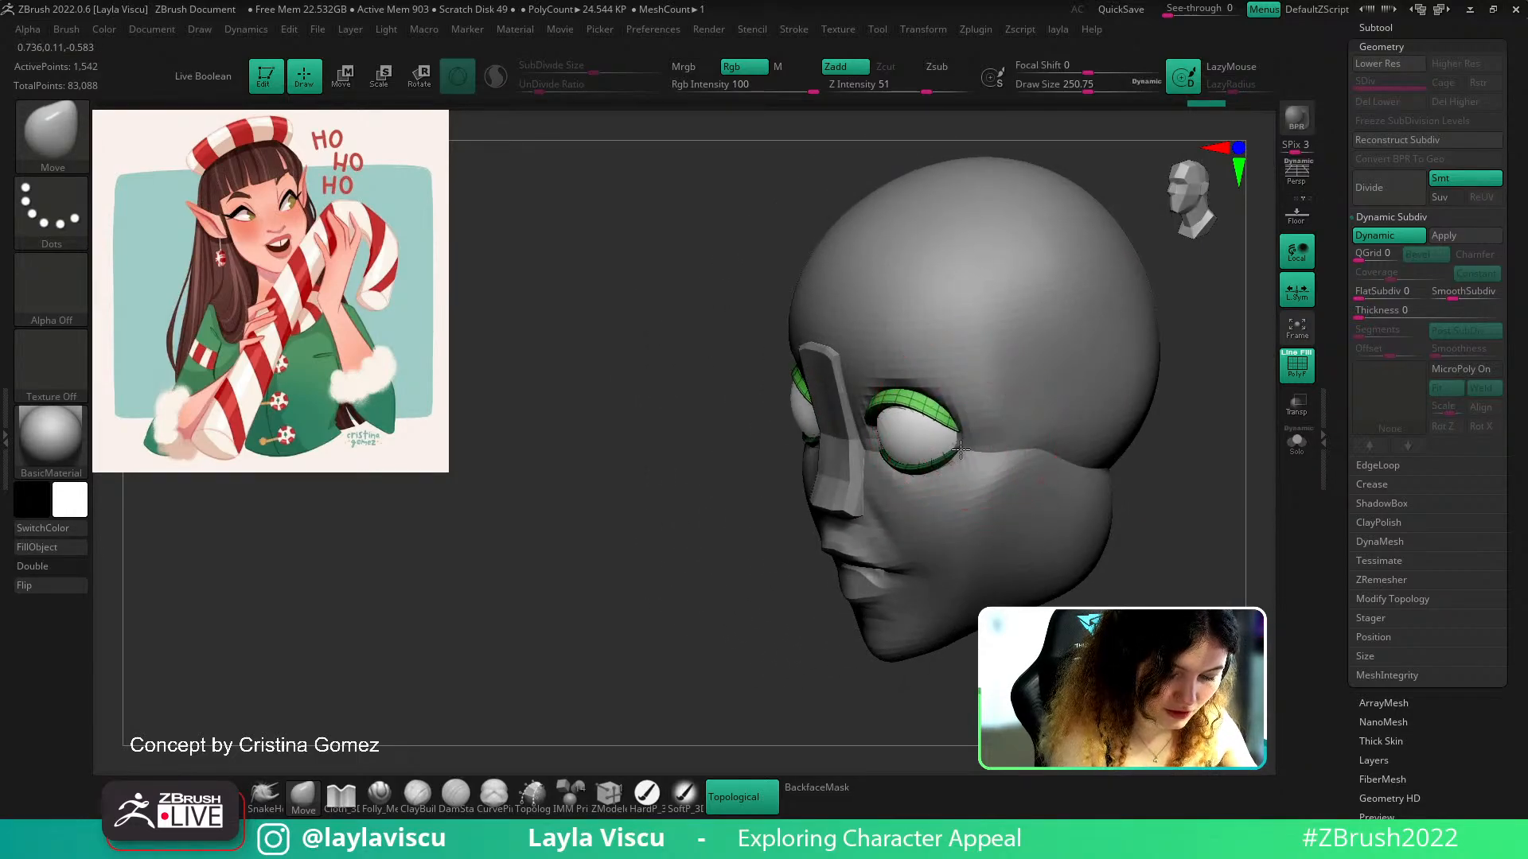
shift+drag(1183, 439, 1071, 493)
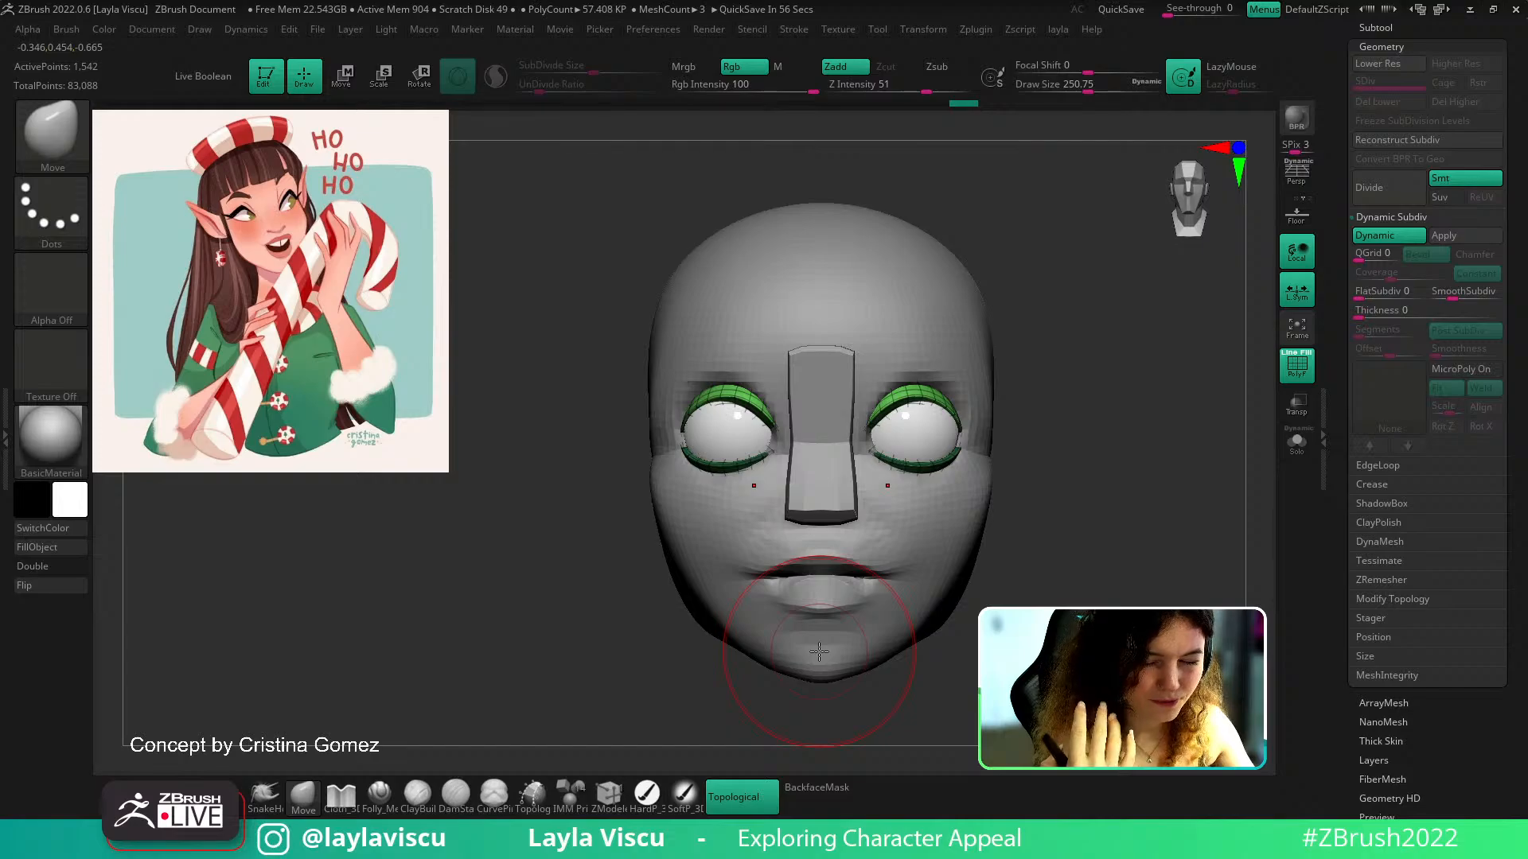
Pull the outer corners of the upper eyelids down toward the lower lids with a smaller Move brush
mouse_move(1081, 335)
mouse_down()
mouse_move(1074, 461)
mouse_move(1064, 334)
mouse_move(1050, 351)
mouse_move(1112, 368)
mouse_move(1146, 302)
mouse_up()
key([)
mouse_move(942, 387)
mouse_down()
mouse_move(1061, 444)
mouse_move(973, 428)
mouse_move(942, 443)
mouse_up()
key([)
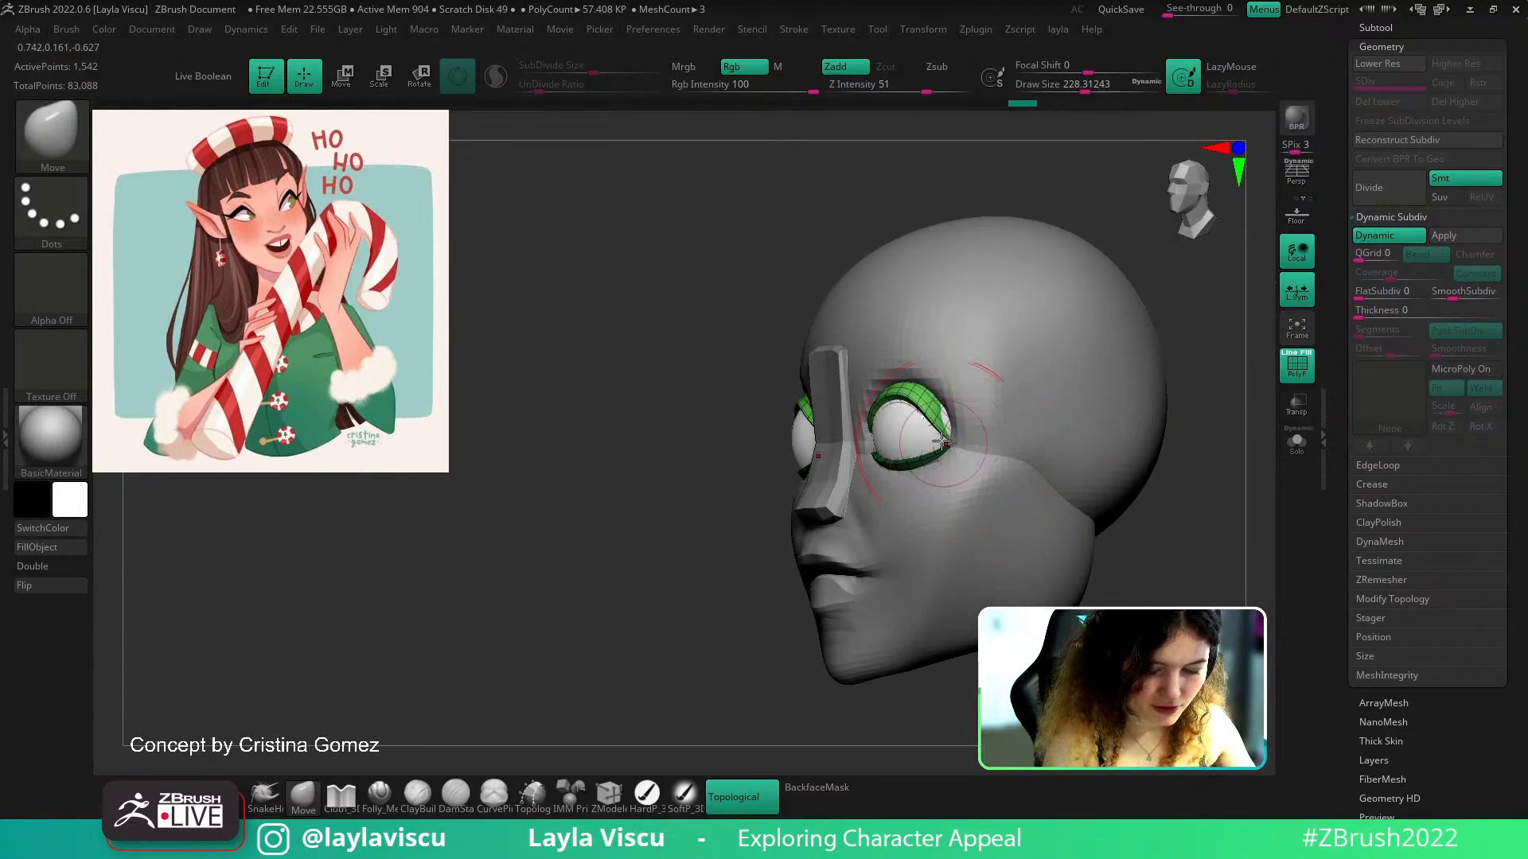
drag(1177, 432, 1209, 426)
drag(999, 433, 955, 415)
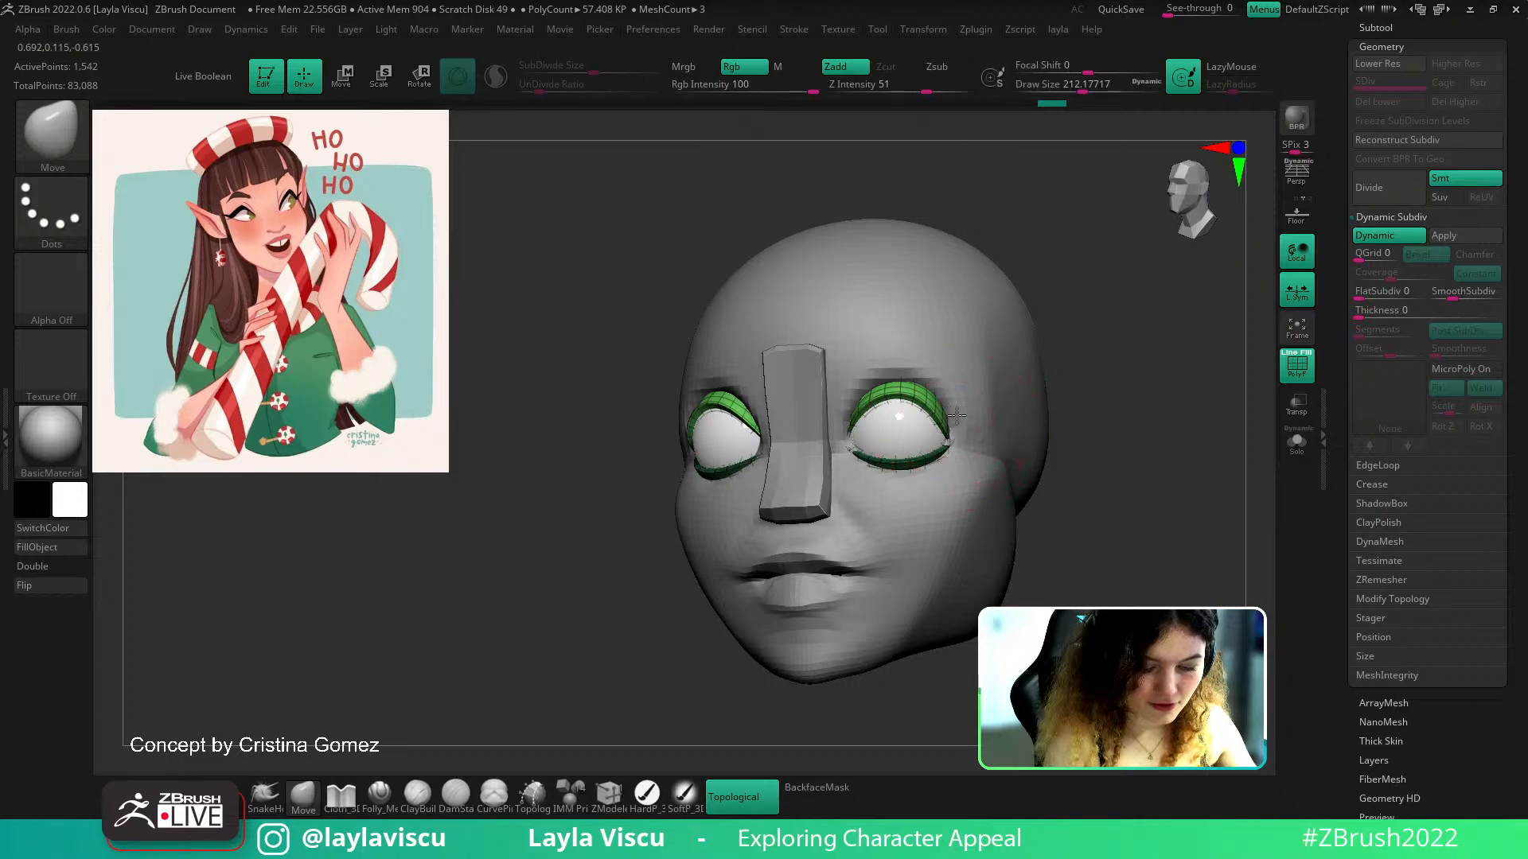
Nudge the top of the upper eyelids slightly down with a resized Move brush, using views from below and the side
mouse_move(1062, 446)
shift+mouse_down()
mouse_move(1071, 484)
mouse_move(1051, 407)
shift+mouse_up()
key(s)
click(1053, 464)
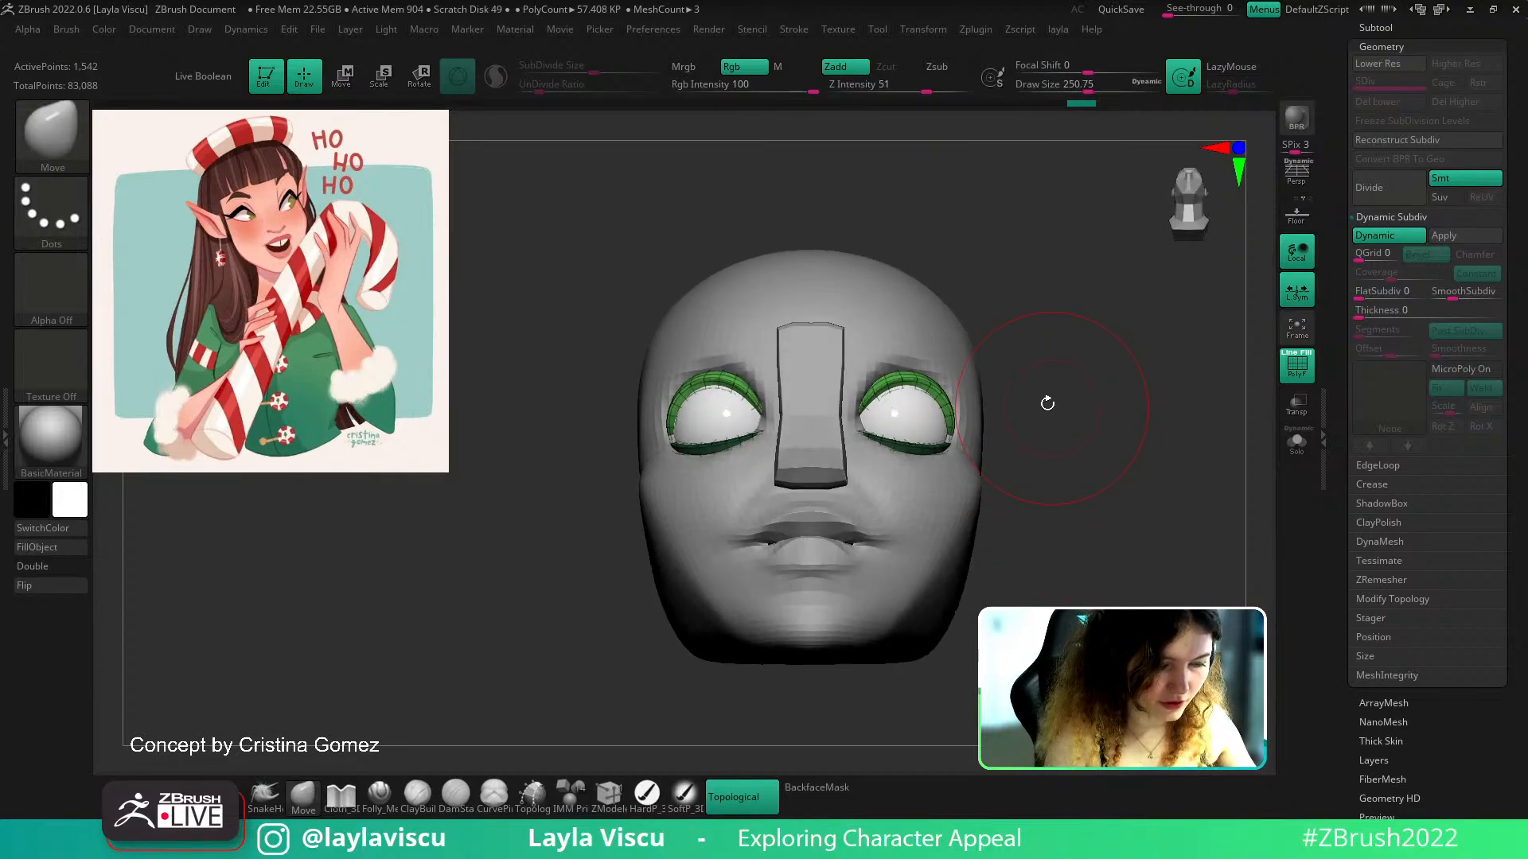
drag(1050, 466, 1049, 521)
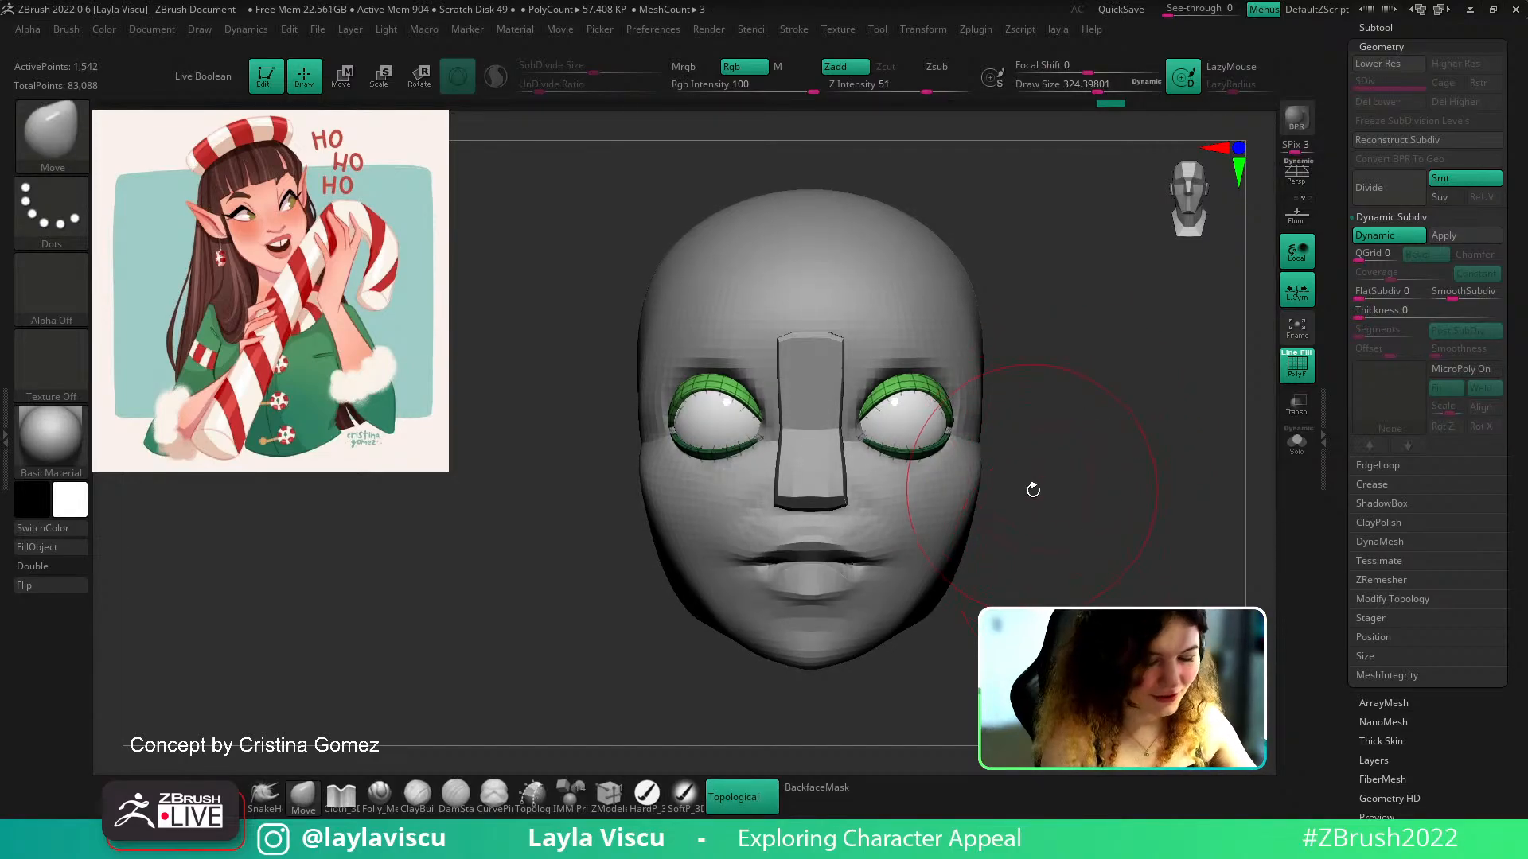
drag(1054, 483, 1183, 437)
drag(894, 350, 896, 367)
mouse_move(1081, 416)
shift+mouse_down()
mouse_move(1098, 401)
mouse_move(1087, 444)
shift+mouse_up()
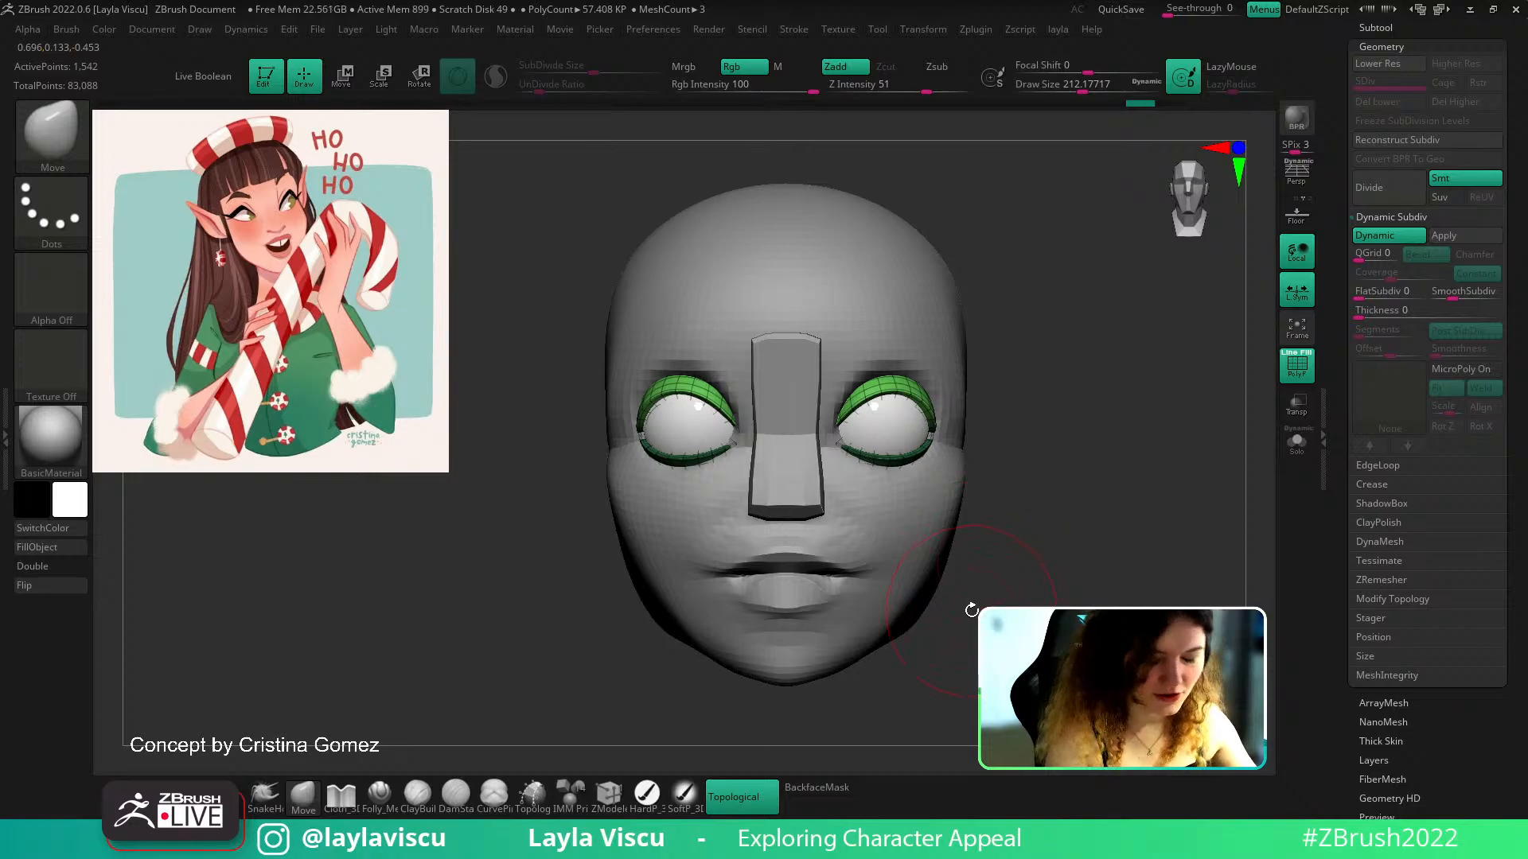
Refine the outer corner of the upper eyelid in side view with a small Move brush, wrapping it around the eyeball
mouse_move(1061, 448)
mouse_down()
mouse_move(1153, 498)
mouse_move(1149, 556)
mouse_up()
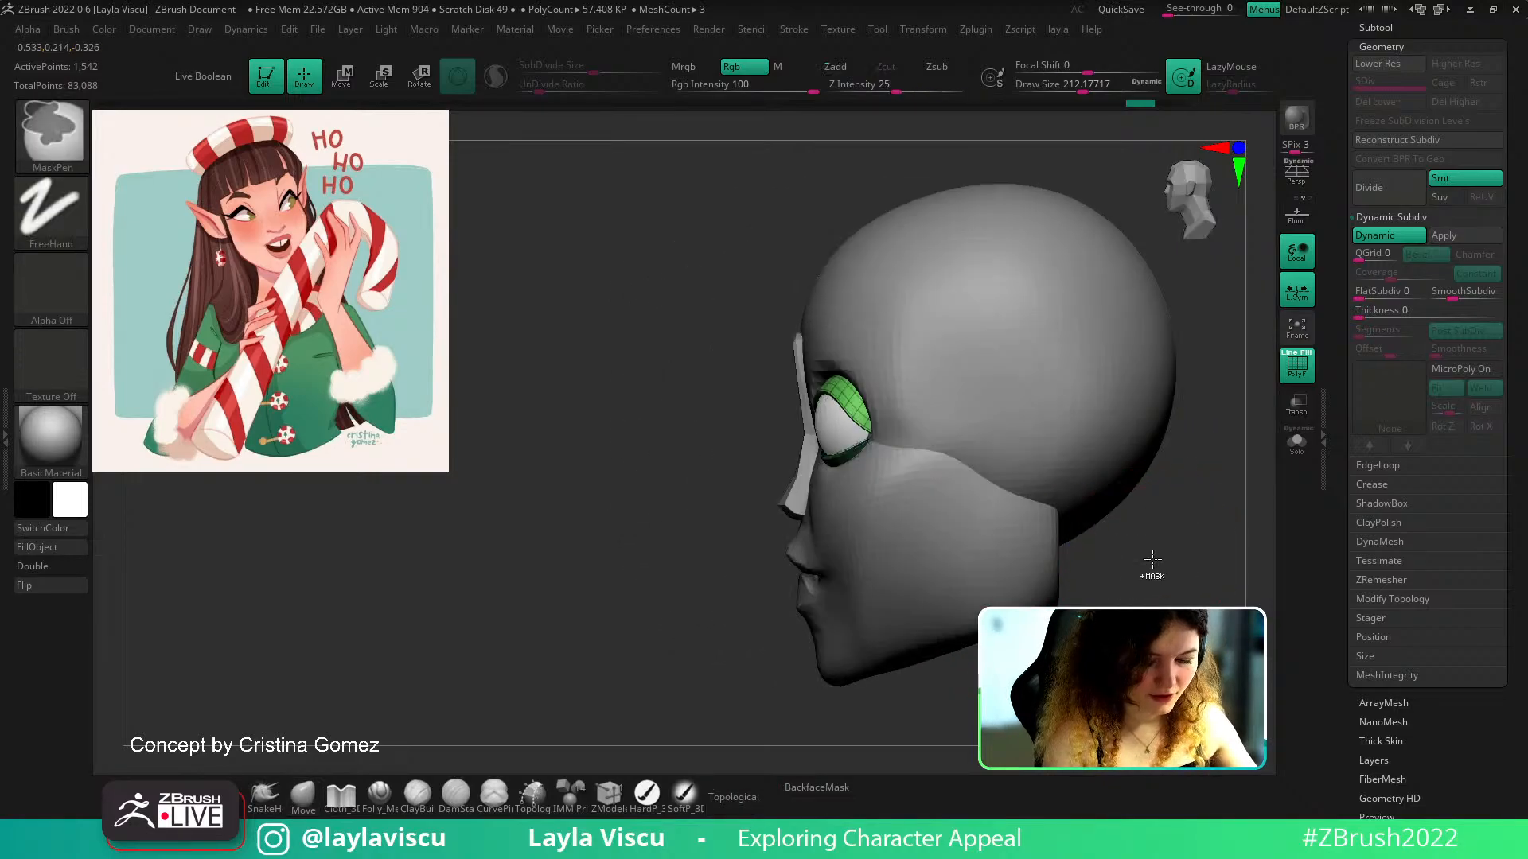
key(s)
drag(860, 425, 841, 424)
ctrl+right_drag(847, 414, 853, 458)
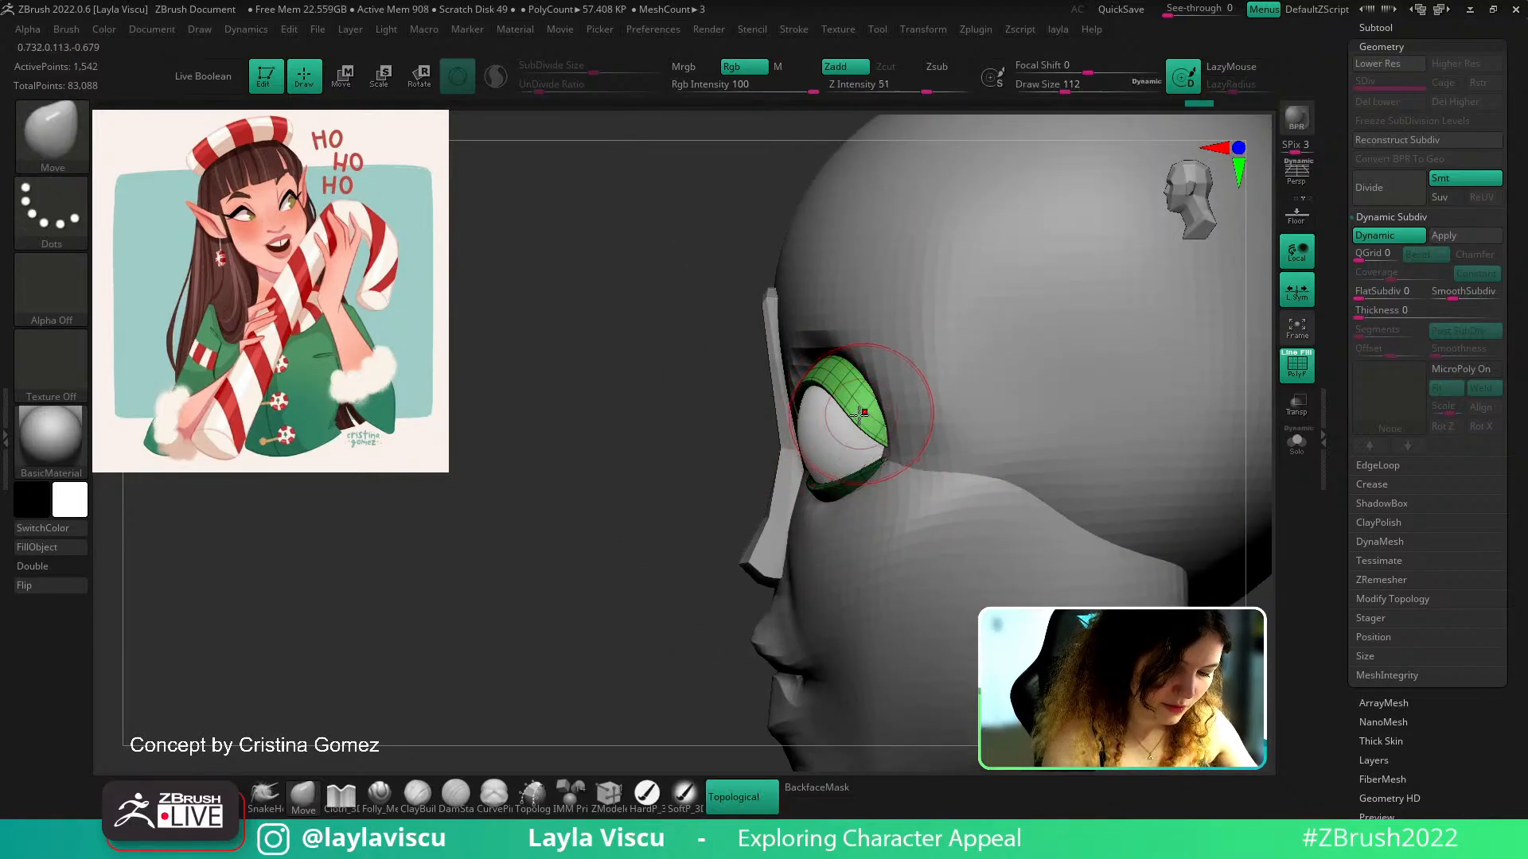
key(s)
drag(878, 433, 882, 453)
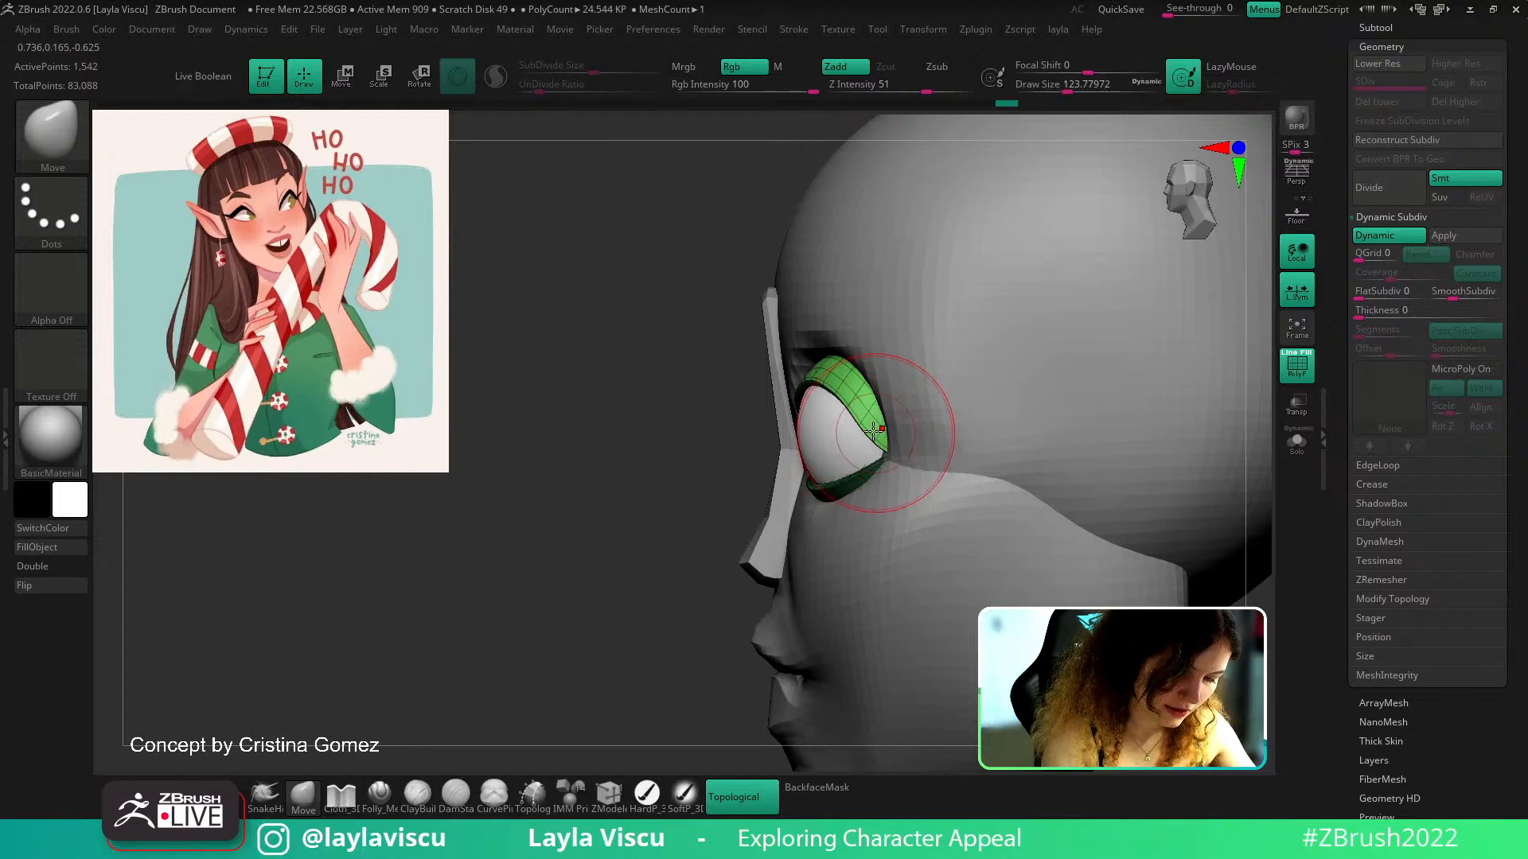
Adjust the fit of the eyelids around the eyeballs from the front and from below with a resized Move brush
mouse_move(883, 438)
ctrl+right_down()
mouse_move(887, 402)
mouse_move(1054, 446)
mouse_move(1010, 525)
ctrl+right_up()
key(shift+f)
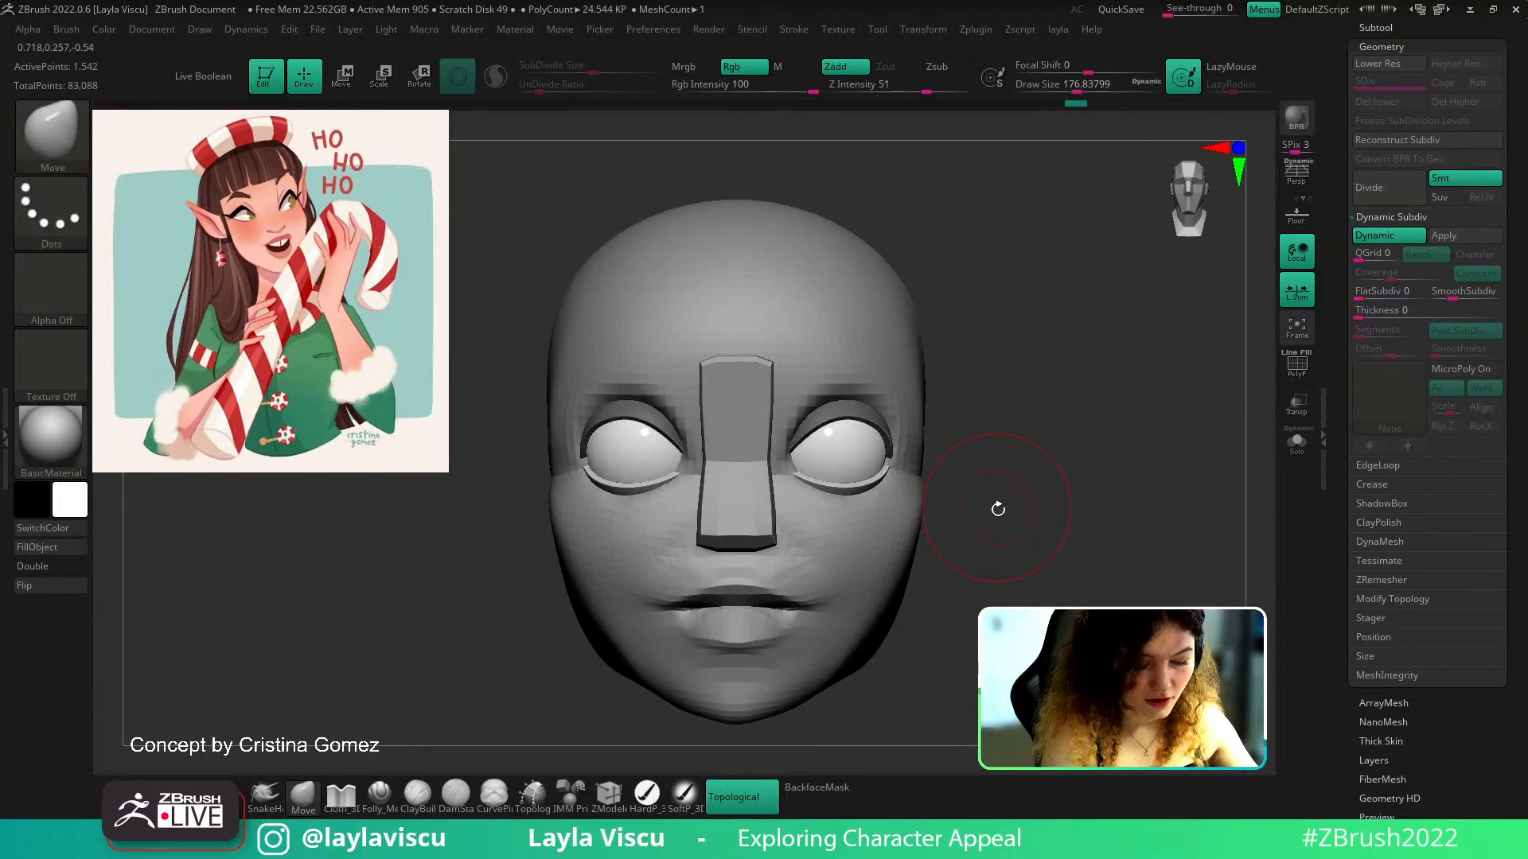
drag(998, 509, 904, 437)
mouse_move(937, 434)
right_down()
mouse_move(805, 494)
mouse_move(1077, 437)
mouse_move(920, 437)
right_up()
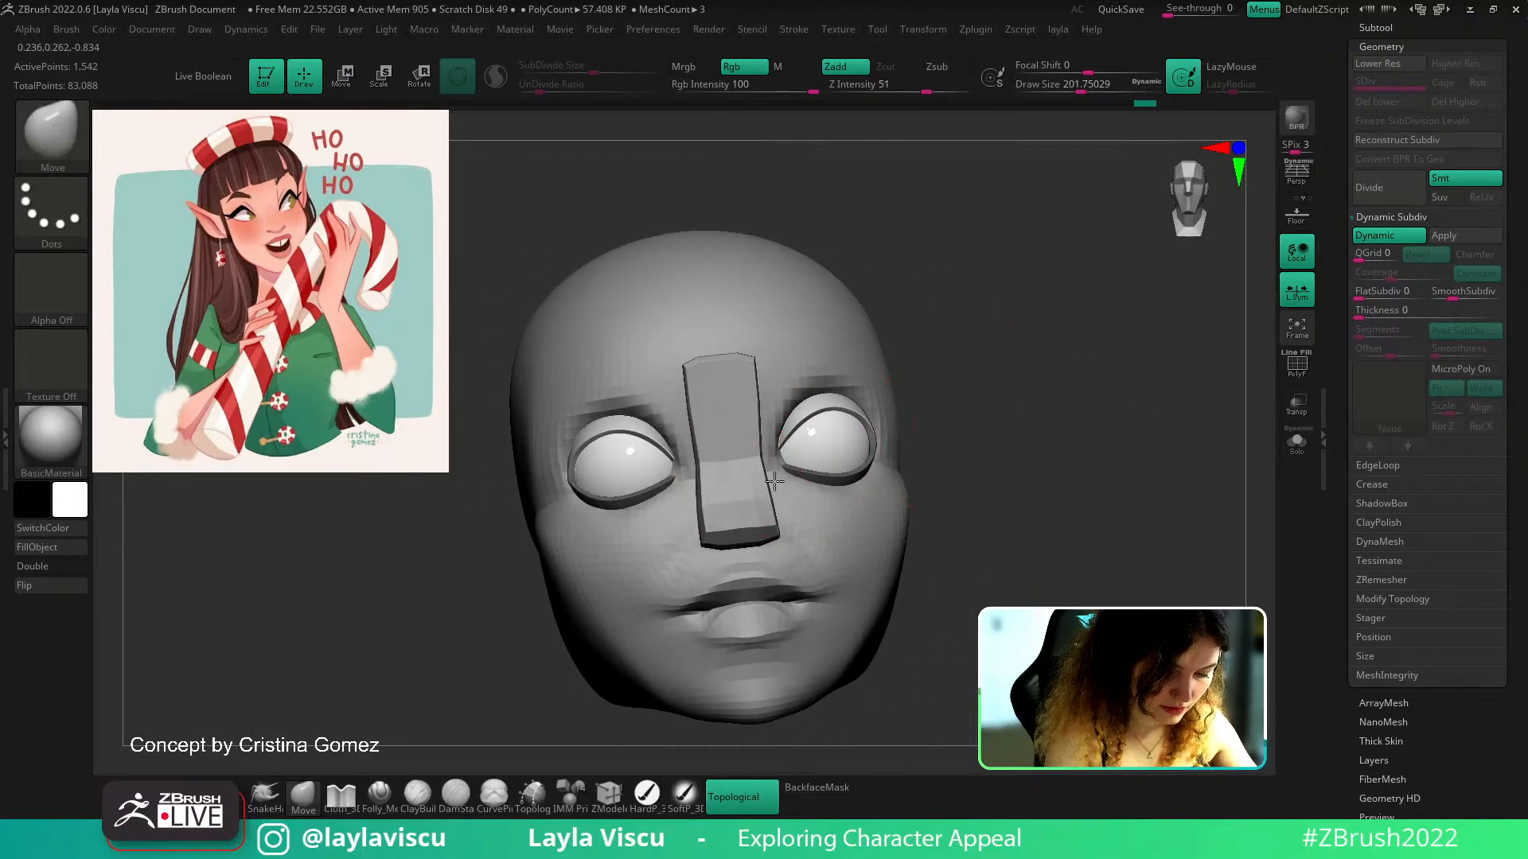
drag(791, 466, 786, 466)
alt+click(791, 440)
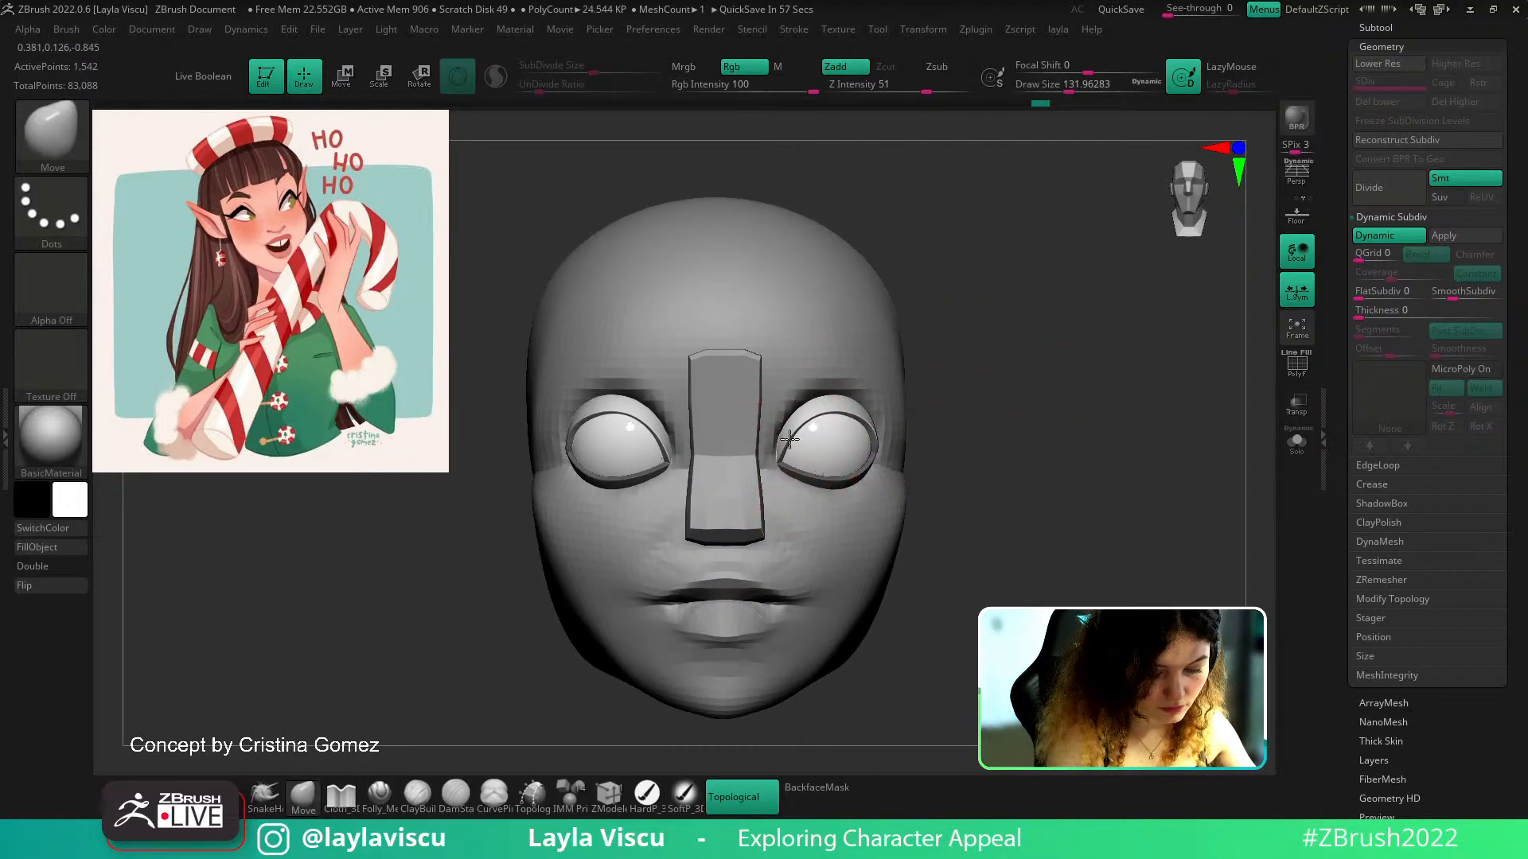
shift+right_drag(1030, 445, 1006, 446)
ctrl+right_drag(996, 515, 1020, 461)
alt+right_drag(926, 456, 974, 442)
mouse_move(974, 441)
ctrl+right_down()
mouse_move(942, 444)
mouse_move(1064, 491)
mouse_move(1049, 465)
mouse_move(1043, 488)
ctrl+right_up()
Select the head and pull the nose block's lower edge down at the centre and outward at its corners with the Move brush
alt+click(807, 480)
key(s)
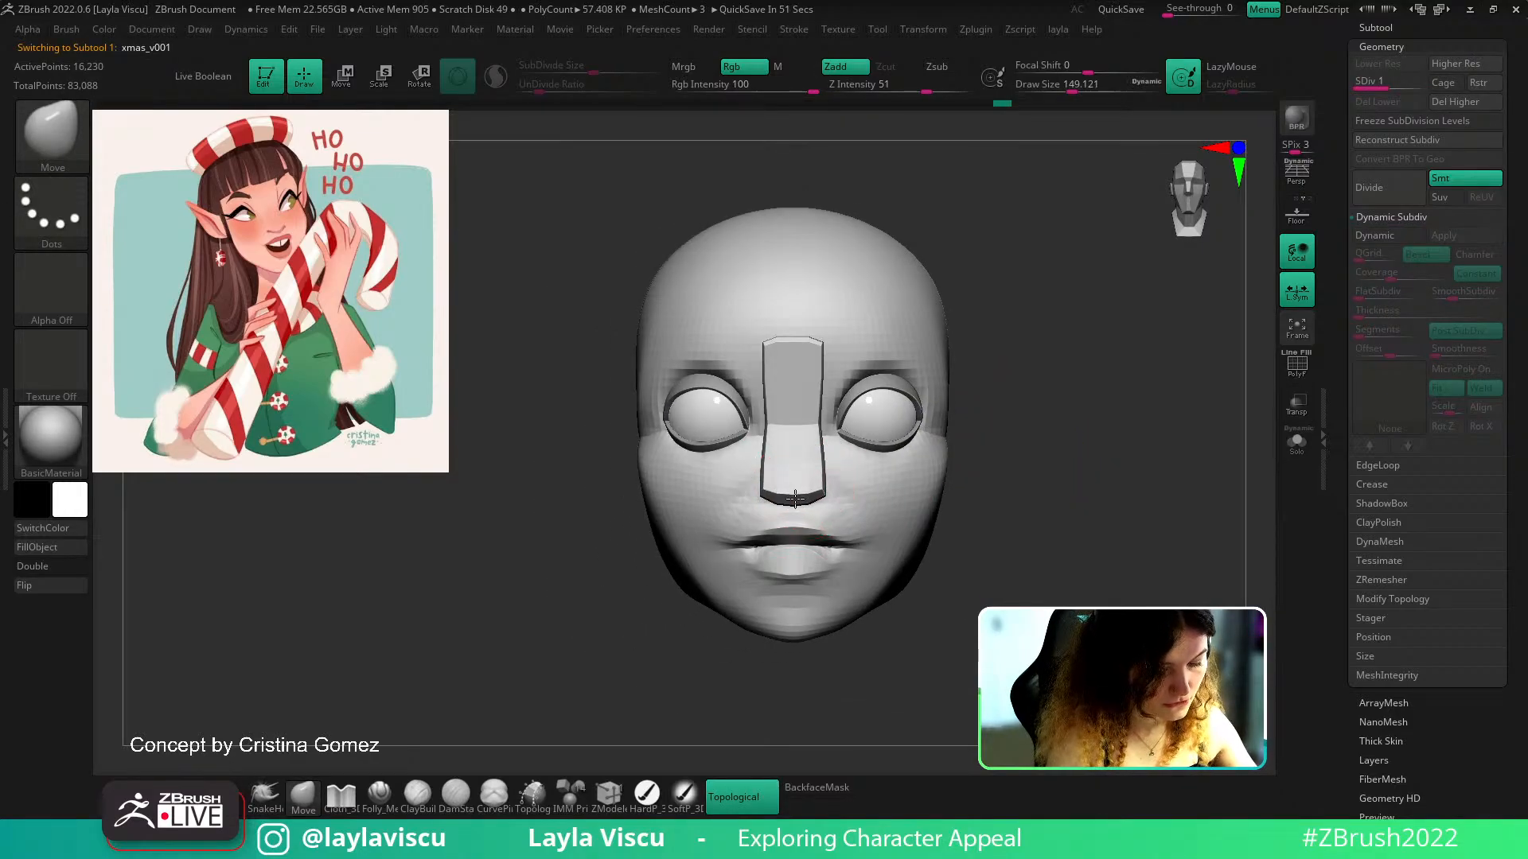
key(shift+f)
ctrl+right_drag(822, 499, 828, 602)
key(s)
drag(801, 523, 781, 521)
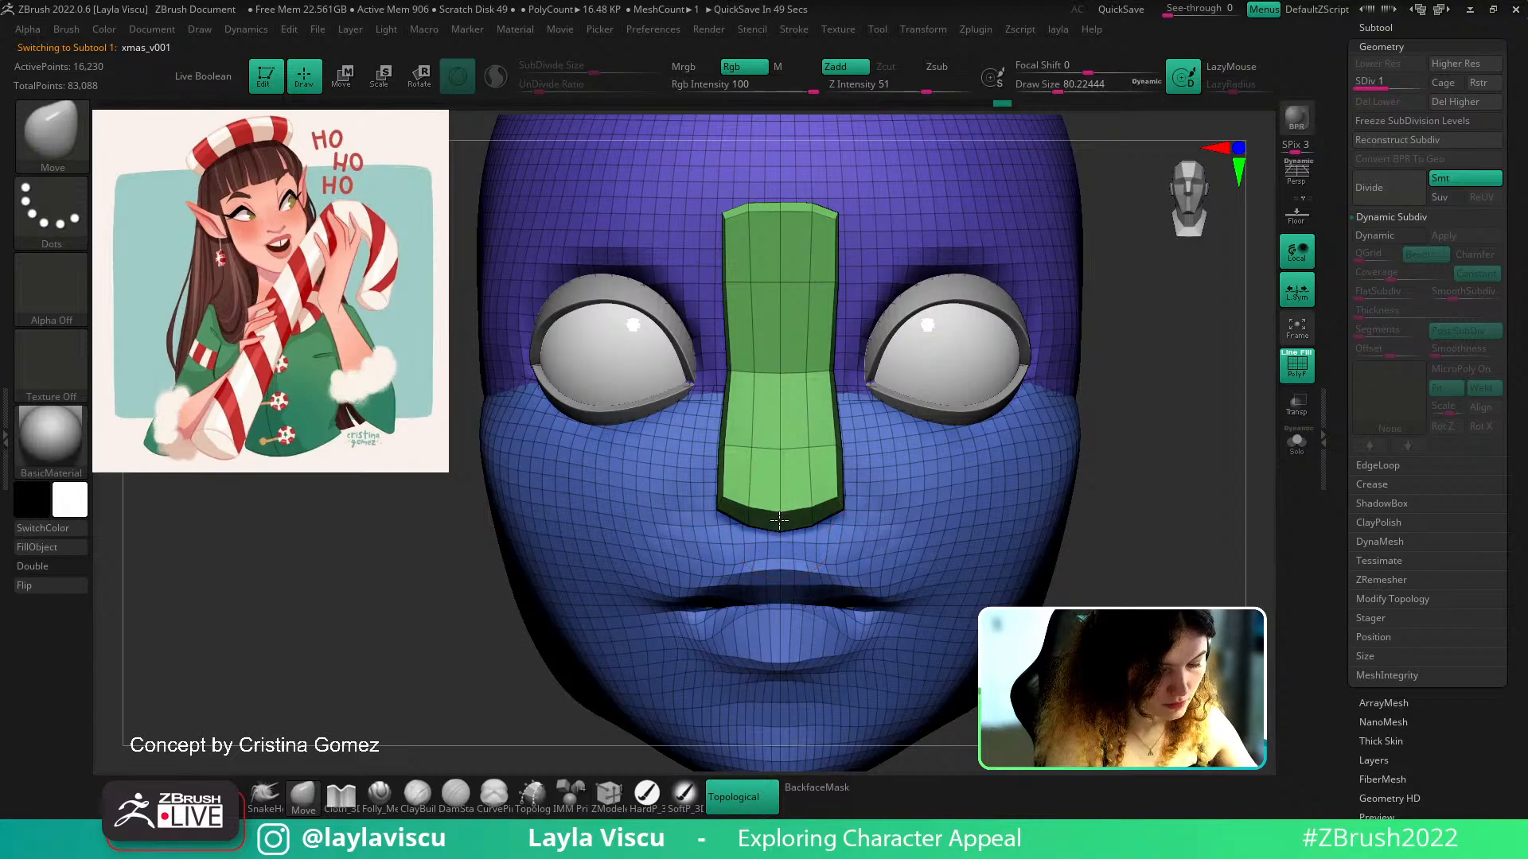
ctrl+right_drag(816, 519, 832, 497)
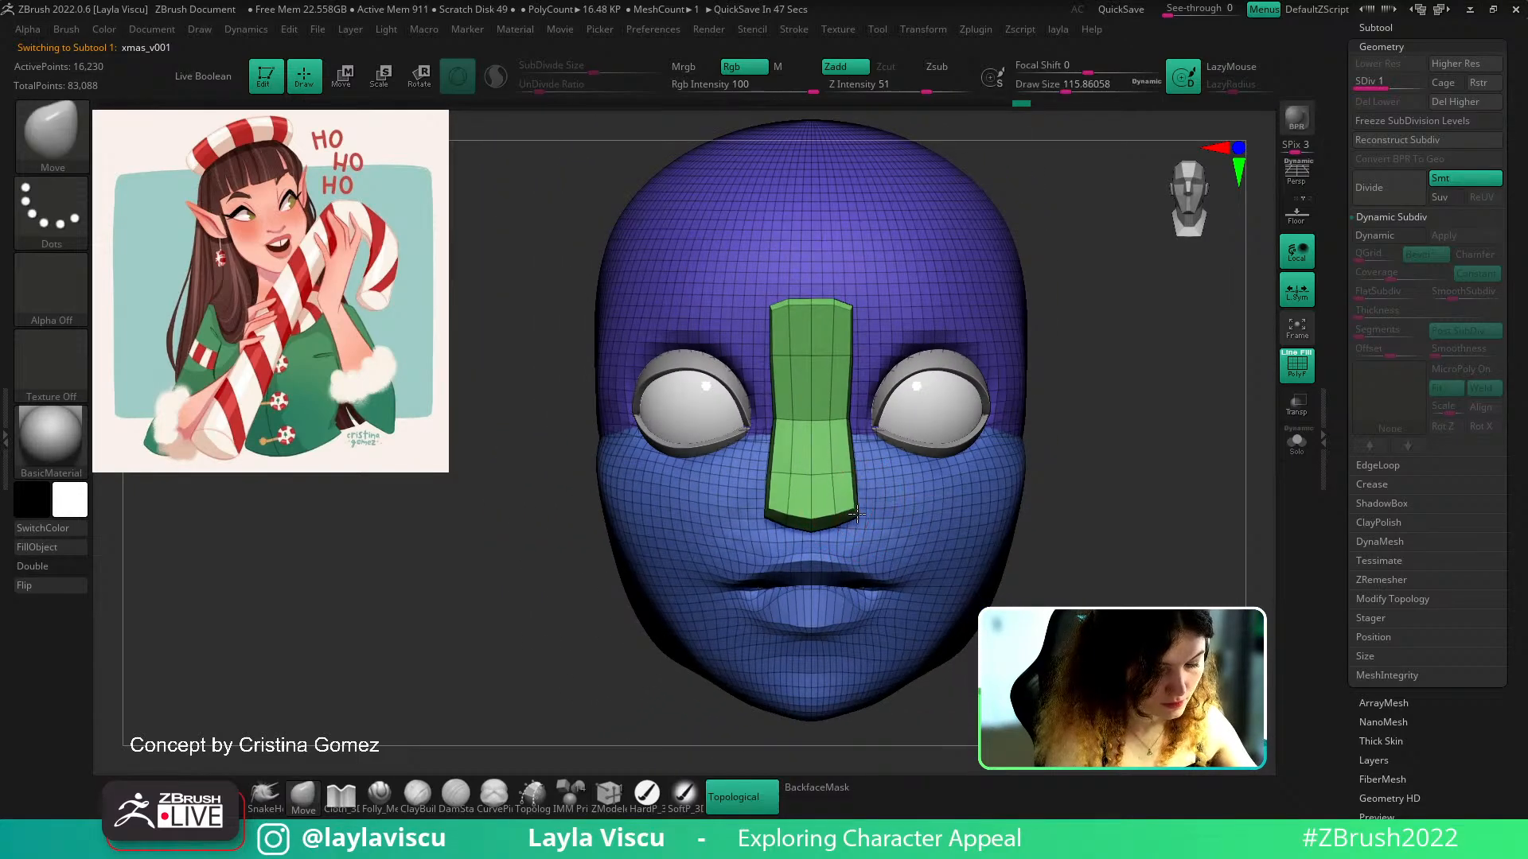
drag(850, 480, 864, 471)
key(shift+f)
mouse_move(1087, 512)
ctrl+right_down()
mouse_move(1074, 464)
mouse_move(1077, 488)
ctrl+right_up()
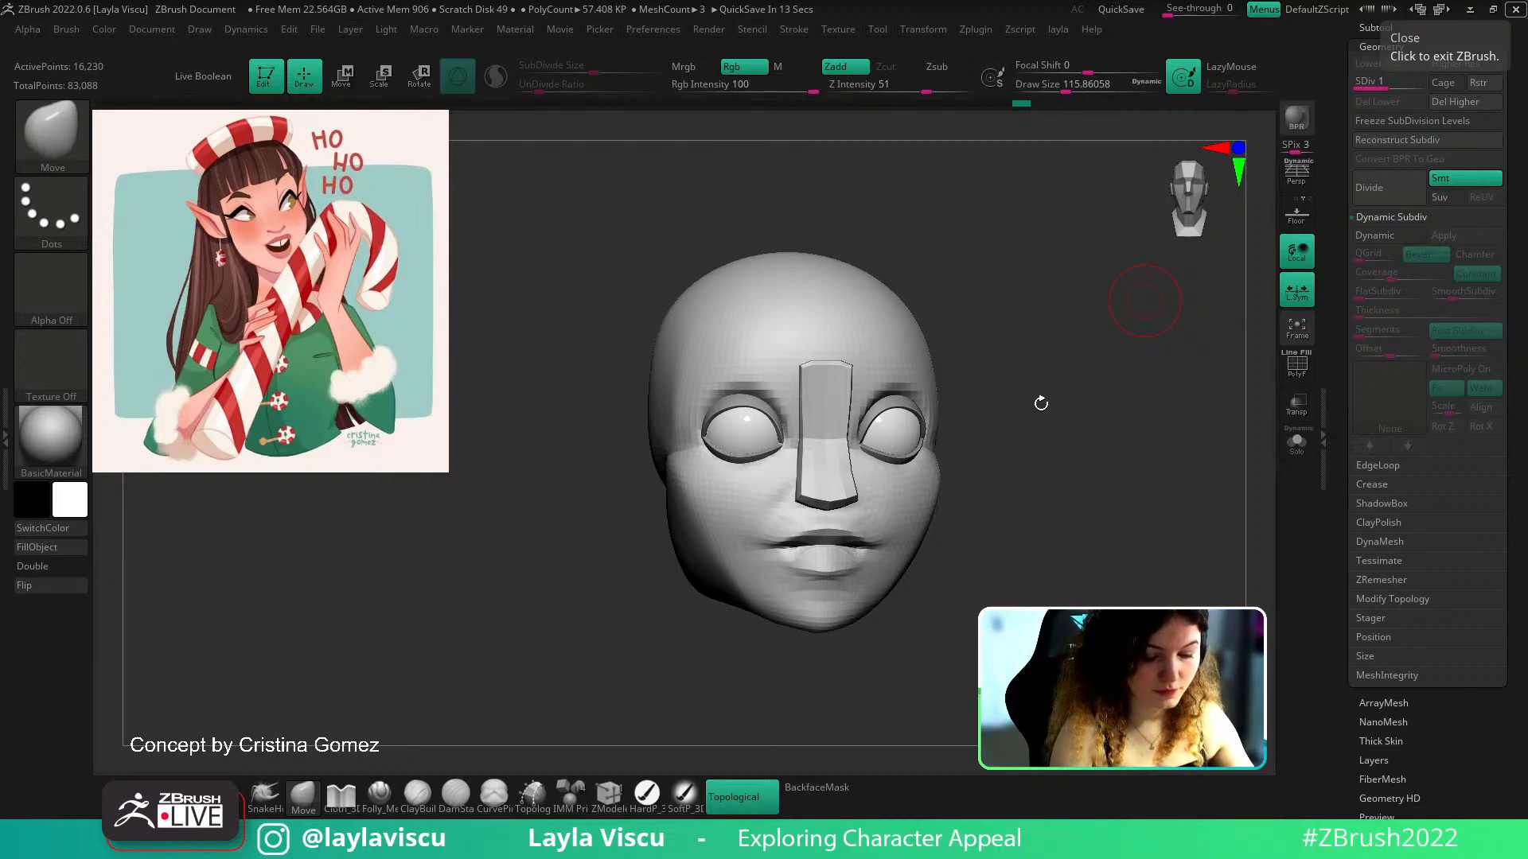
Inspect the eyelids from several angles, select the eyeball subtool in the subtool list, and toggle the eyelid subtool's visibility
shift+right_drag(1042, 402, 1061, 467)
ctrl+right_drag(952, 461, 1046, 459)
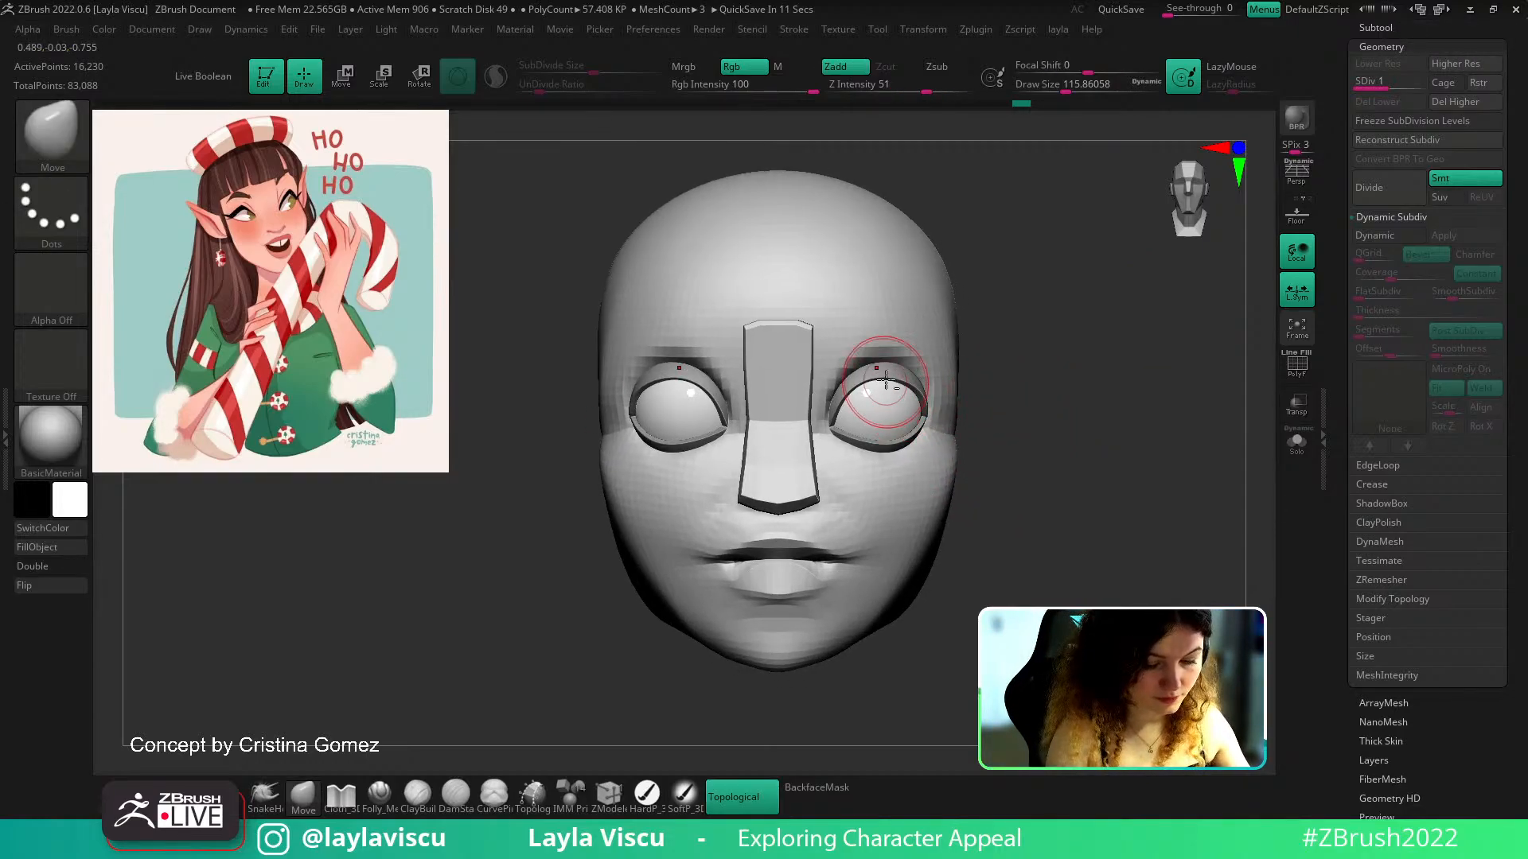
alt+click(885, 382)
right_drag(1030, 369, 915, 354)
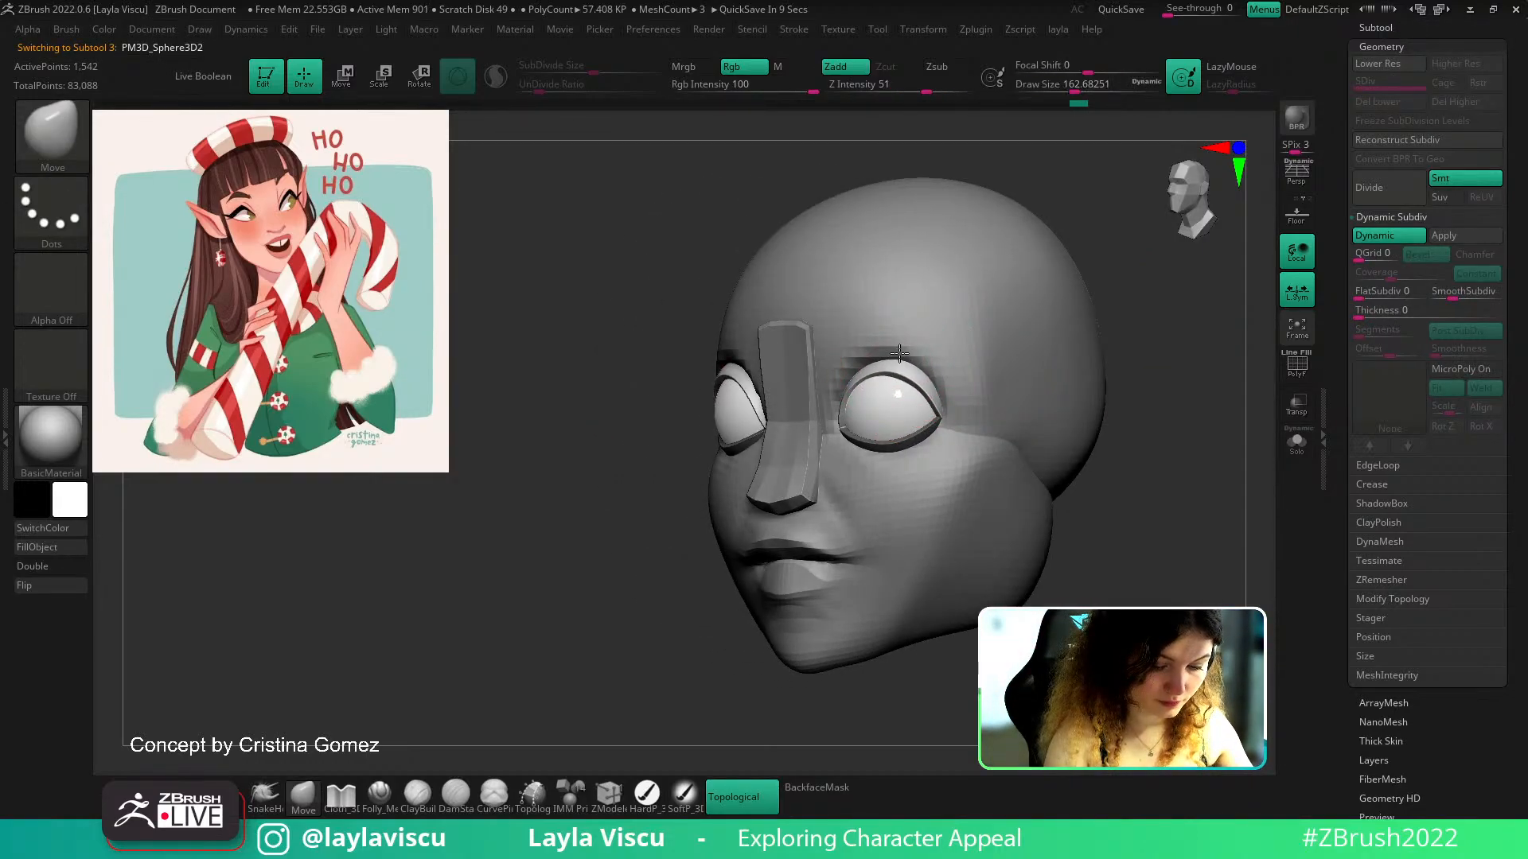
mouse_move(1026, 346)
right_down()
mouse_move(1135, 398)
mouse_move(973, 377)
mouse_move(1035, 406)
mouse_move(1067, 474)
mouse_move(1015, 434)
mouse_move(985, 372)
mouse_move(1021, 422)
right_up()
click(1377, 28)
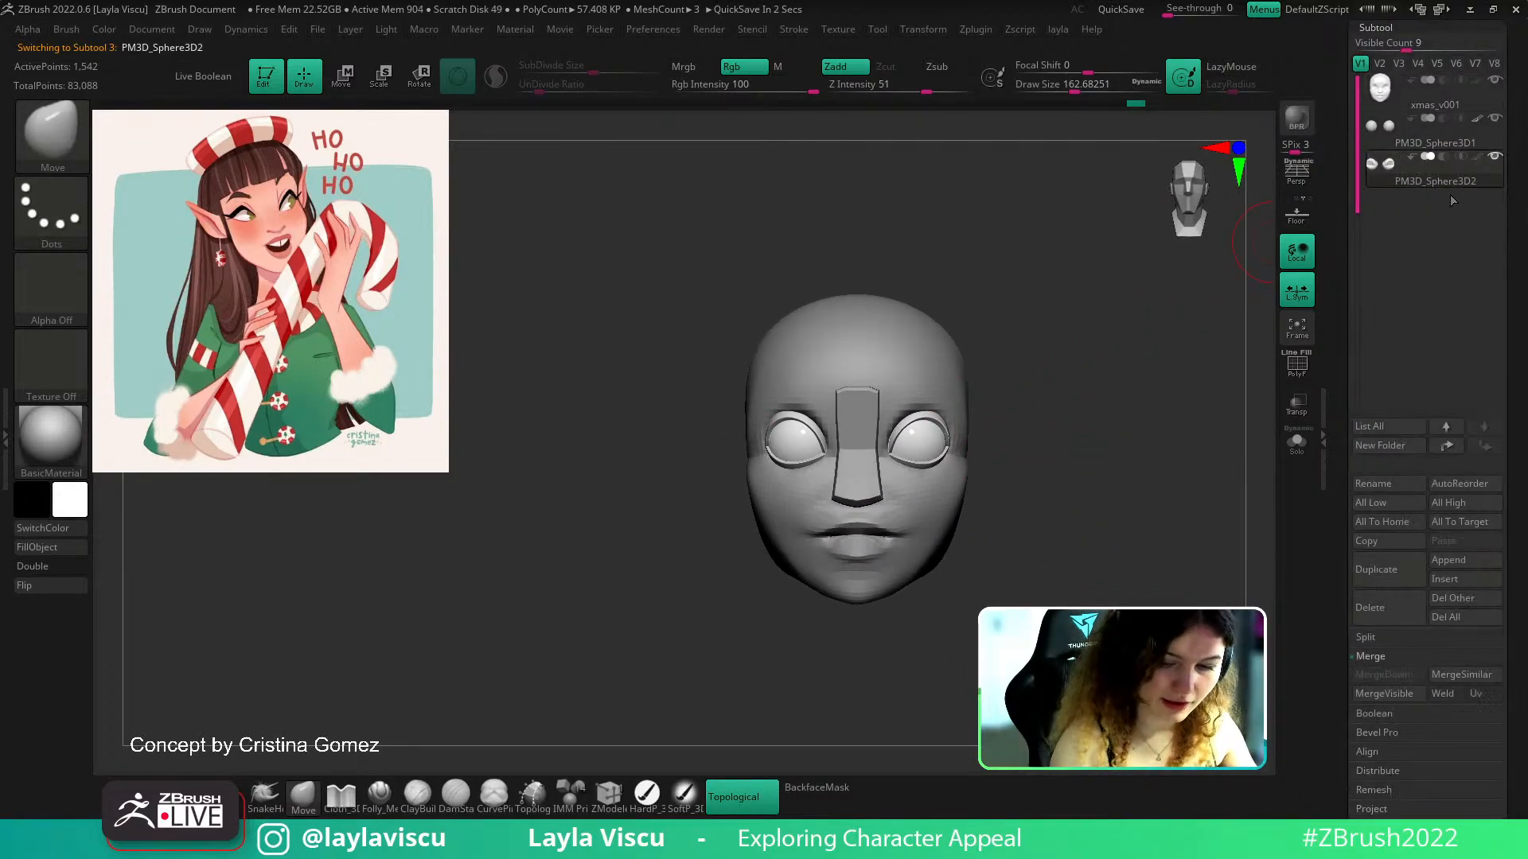
click(1480, 140)
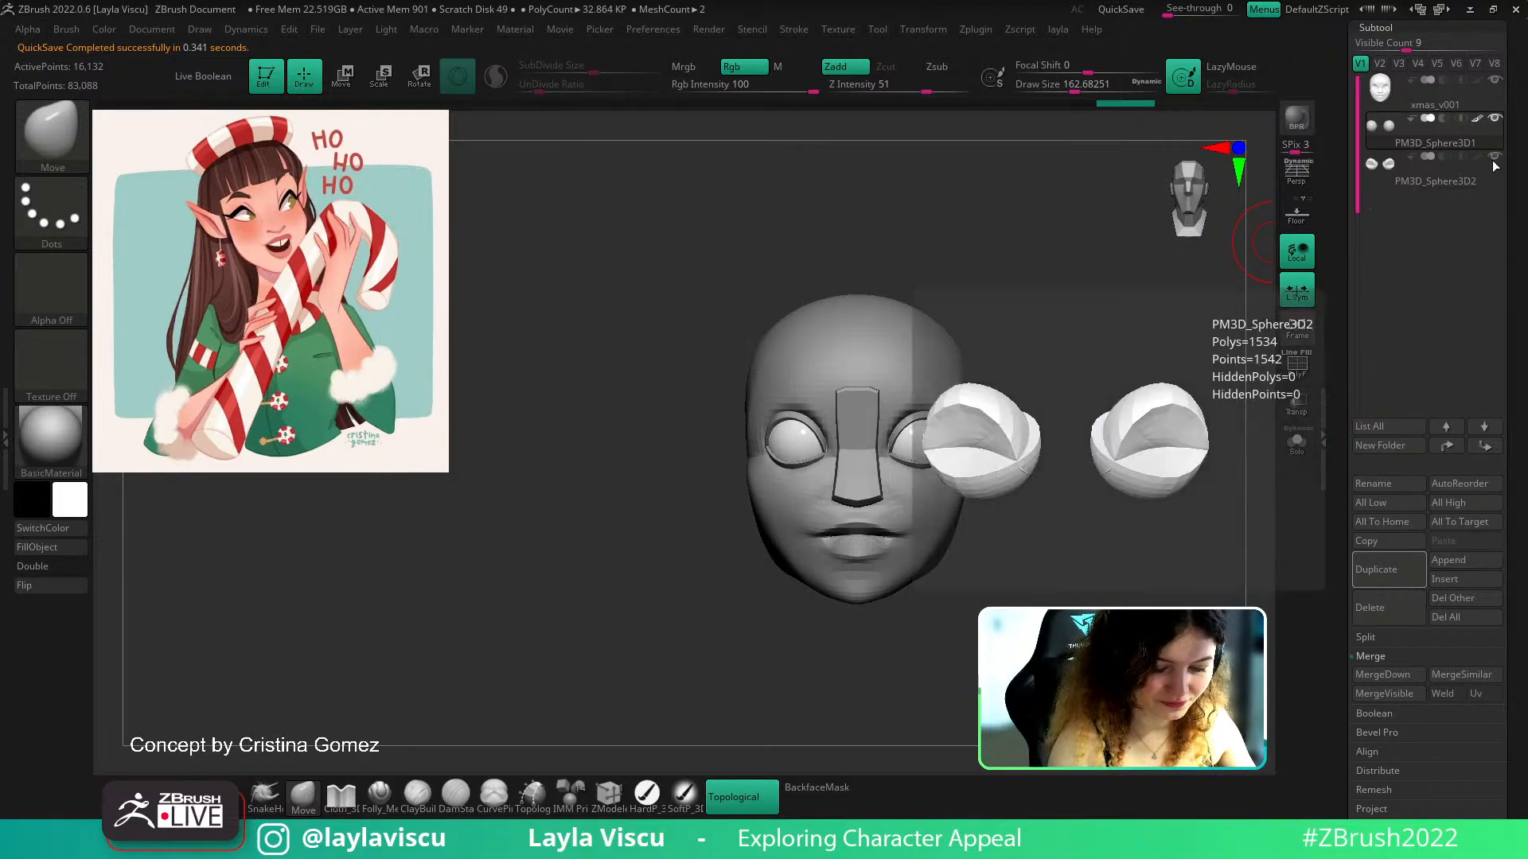
click(1493, 161)
click(1493, 159)
alt+right_drag(1145, 418, 1047, 529)
ctrl+right_drag(1048, 529, 1011, 425)
Select the head and reshape the cheek and jaw contours from several angles with a resized Move brush
alt+click(925, 390)
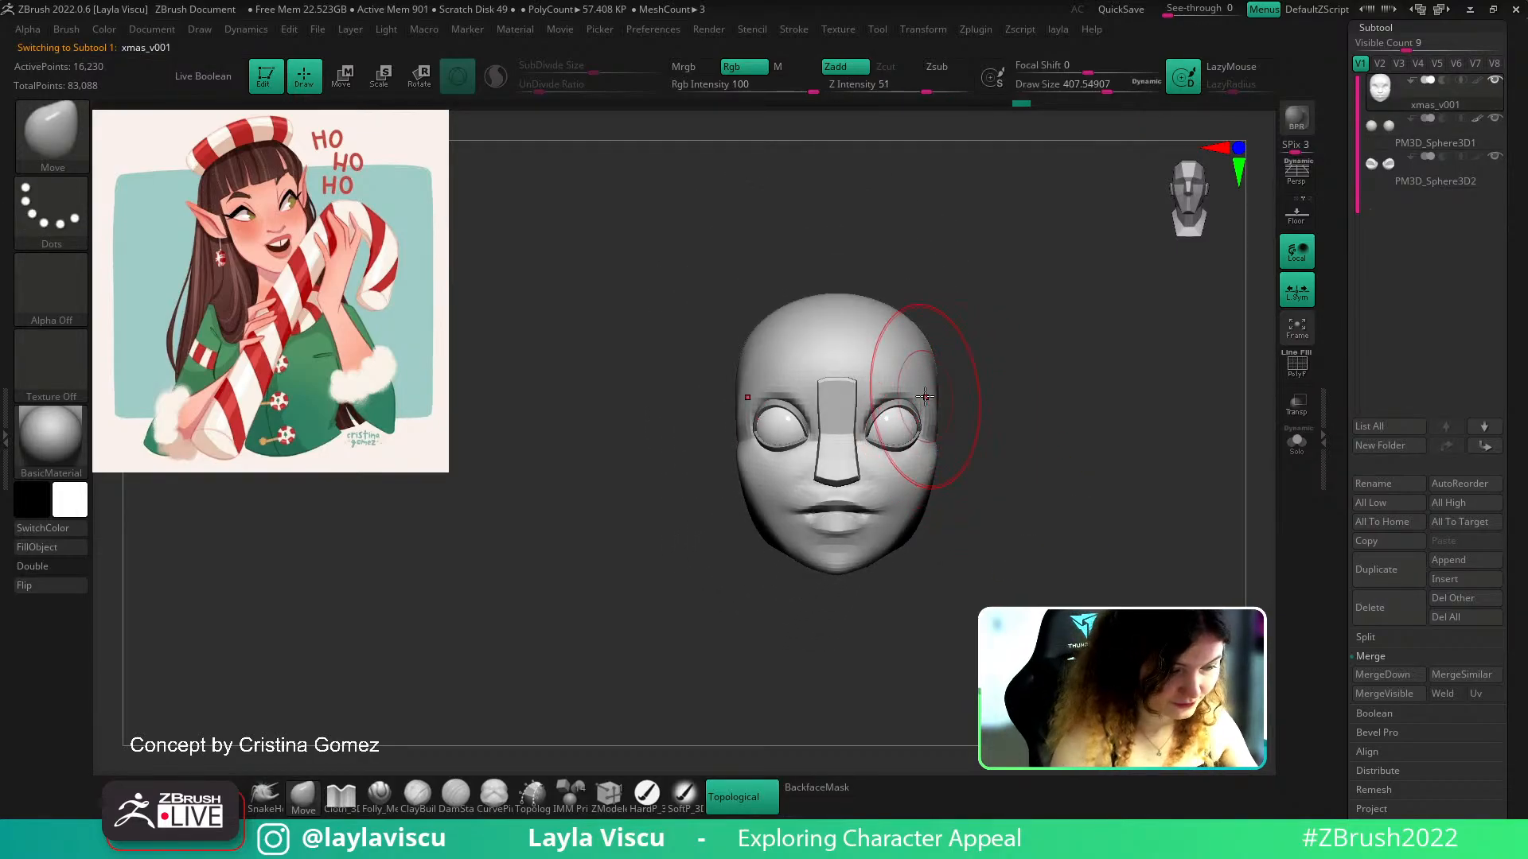
right_drag(925, 396, 858, 610)
mouse_move(942, 420)
right_down()
mouse_move(1036, 406)
mouse_move(1019, 495)
mouse_move(955, 487)
right_up()
key(s)
drag(948, 488, 917, 492)
mouse_move(917, 492)
ctrl+right_down()
mouse_move(979, 512)
mouse_move(1079, 509)
ctrl+right_up()
key(s)
mouse_move(958, 514)
mouse_down()
mouse_move(929, 515)
mouse_move(939, 491)
mouse_up()
key(s)
key(s)
Raise the head to the next subdivision level and smooth the jaw area from a low side angle
mouse_move(950, 484)
right_down()
mouse_move(962, 505)
mouse_move(963, 488)
mouse_move(1081, 515)
mouse_move(1060, 598)
mouse_move(1046, 595)
right_up()
key(d)
key(s)
drag(1034, 515, 1041, 515)
key(shift)
mouse_move(1102, 563)
right_down()
mouse_move(1082, 566)
mouse_move(1108, 509)
right_up()
Flatten the underside of the jaw and cheek into a cleaner plane with the TrimDynamic brush
key(b)
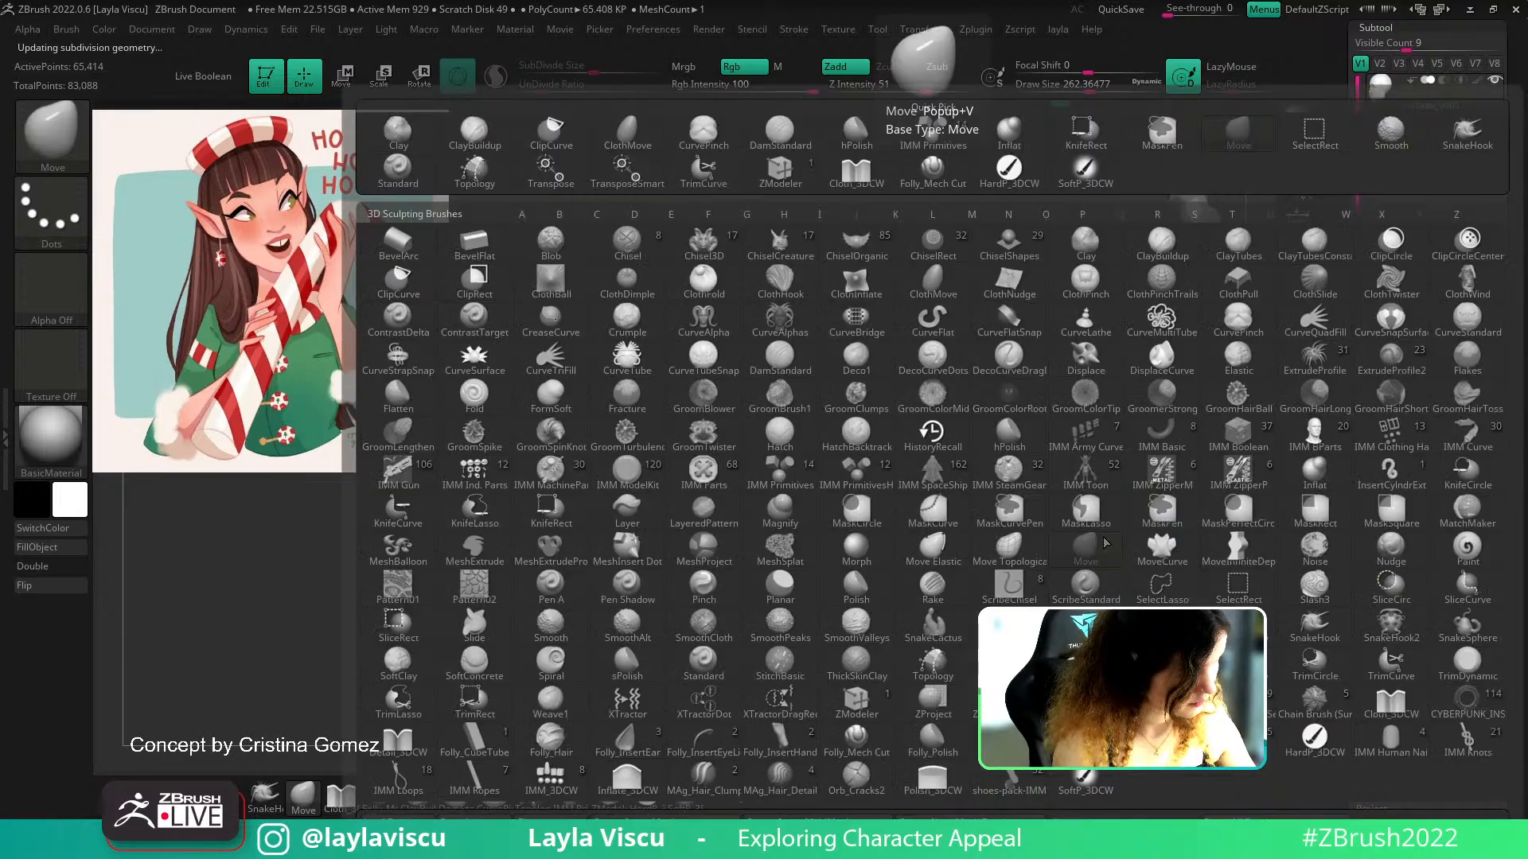
key(g)
key(t)
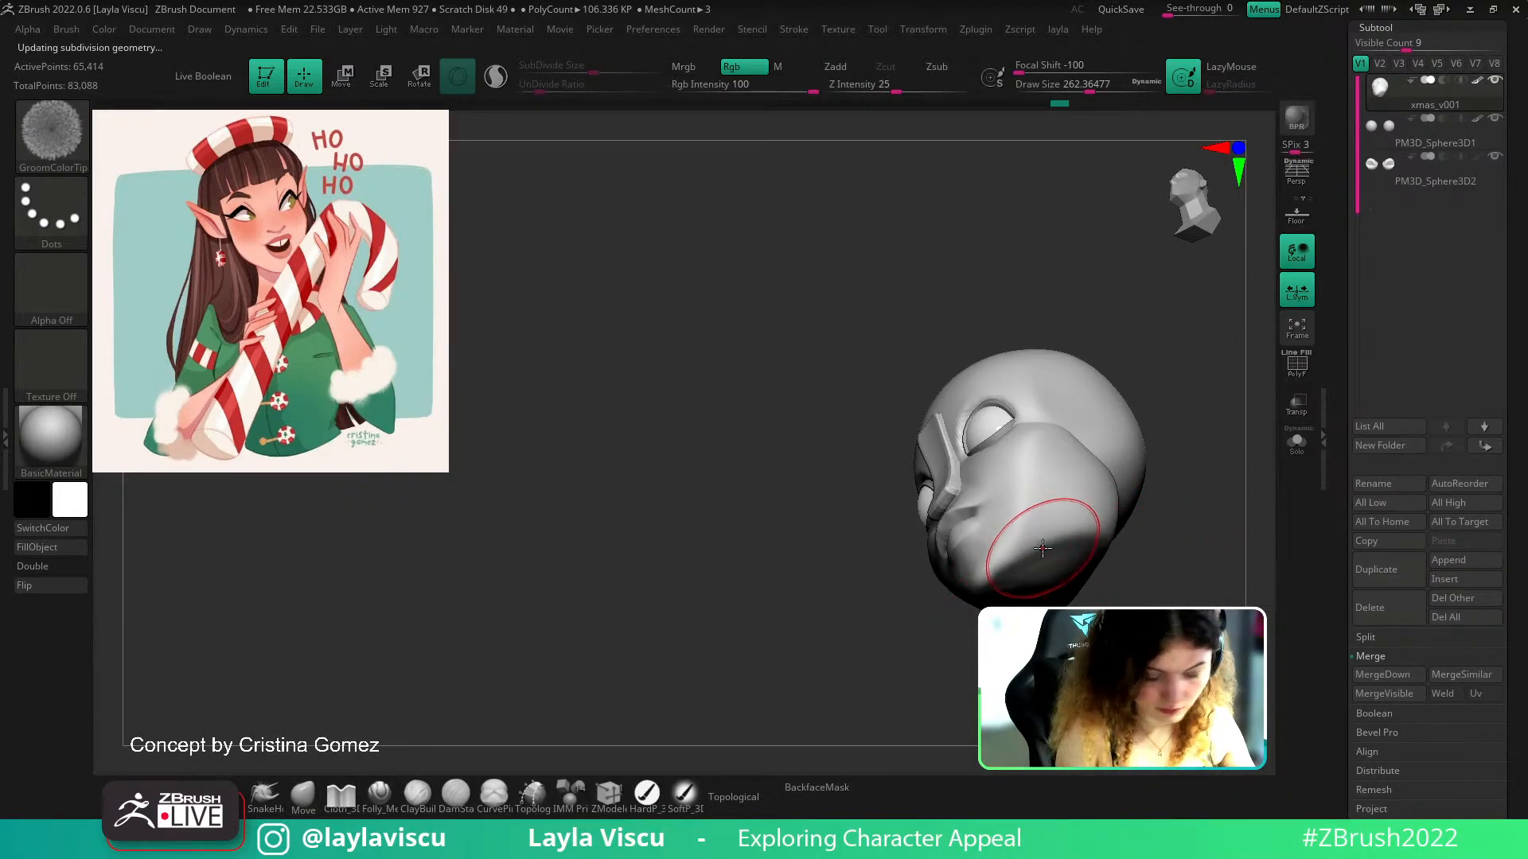
key(b)
key(t)
key(d)
drag(1103, 529, 990, 568)
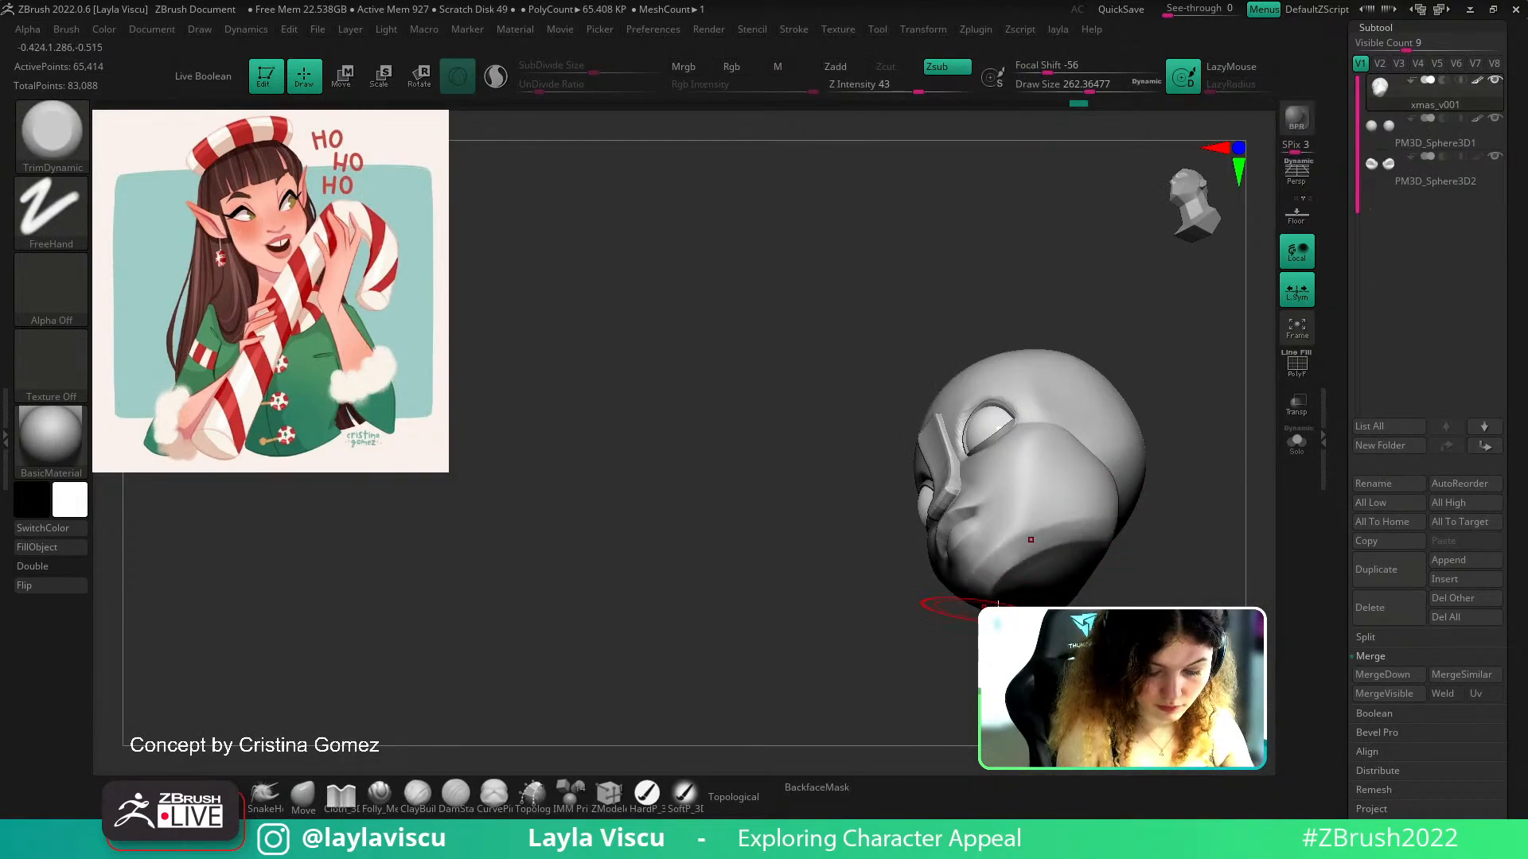
right_drag(1033, 538, 1016, 513)
mouse_move(1087, 528)
mouse_down()
mouse_move(1003, 550)
mouse_move(935, 665)
mouse_move(843, 662)
mouse_move(965, 659)
mouse_move(874, 662)
mouse_up()
key(shift)
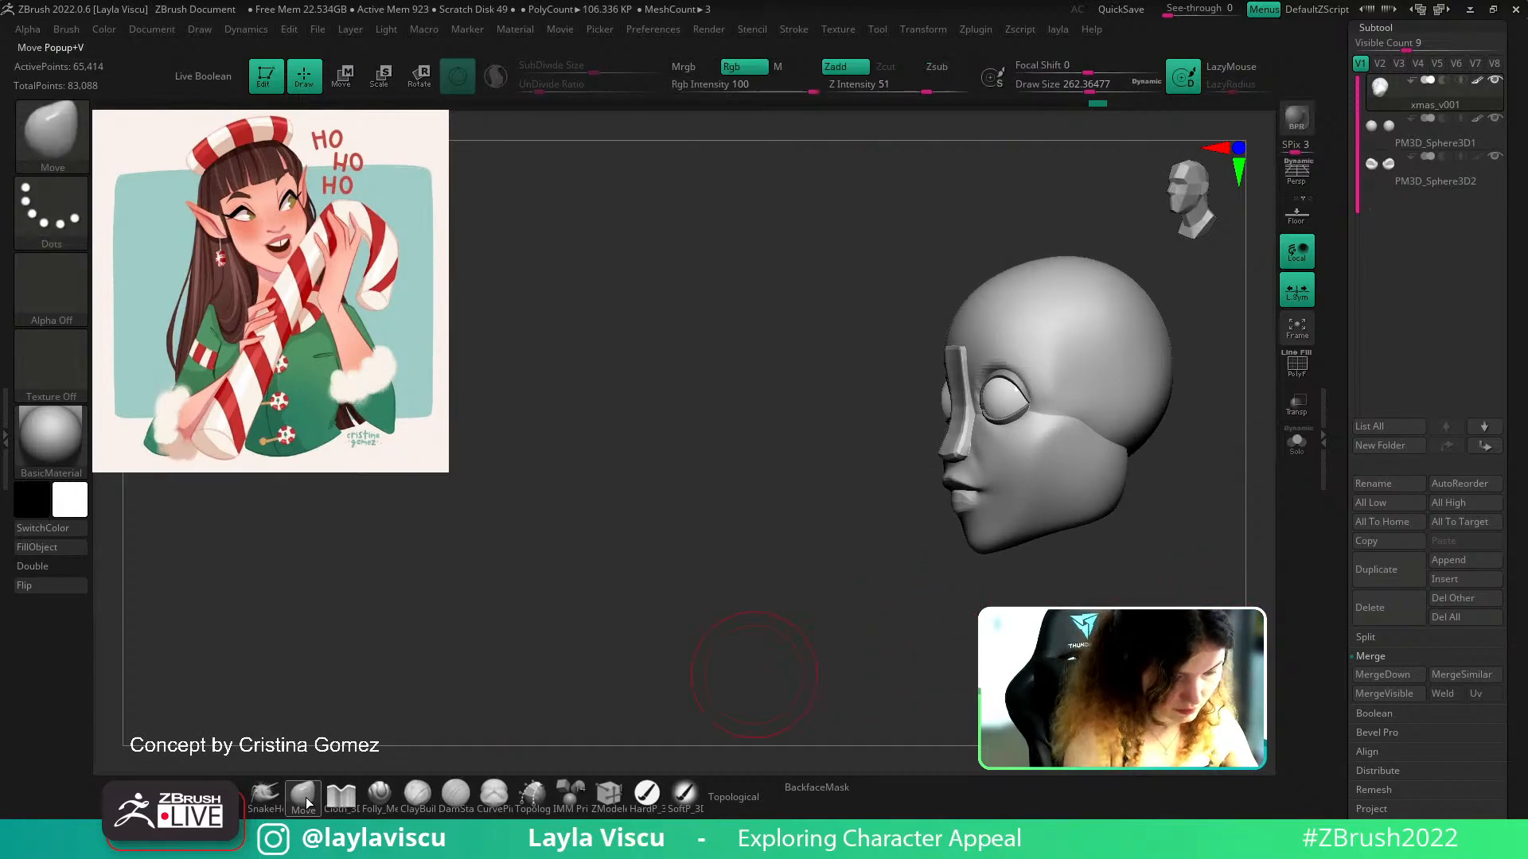
Refine the outline of the face and jaw from the side and front with the Move brush, resizing it as needed
mouse_move(1160, 539)
shift+right_down()
mouse_move(995, 557)
mouse_move(1159, 539)
mouse_move(1153, 562)
mouse_move(979, 557)
shift+right_up()
right_drag(1058, 478, 1007, 461)
key(s)
drag(1007, 466, 993, 467)
right_drag(968, 471, 976, 475)
key(s)
drag(870, 510, 860, 496)
ctrl+right_drag(975, 517, 977, 485)
shift+right_drag(977, 485, 997, 488)
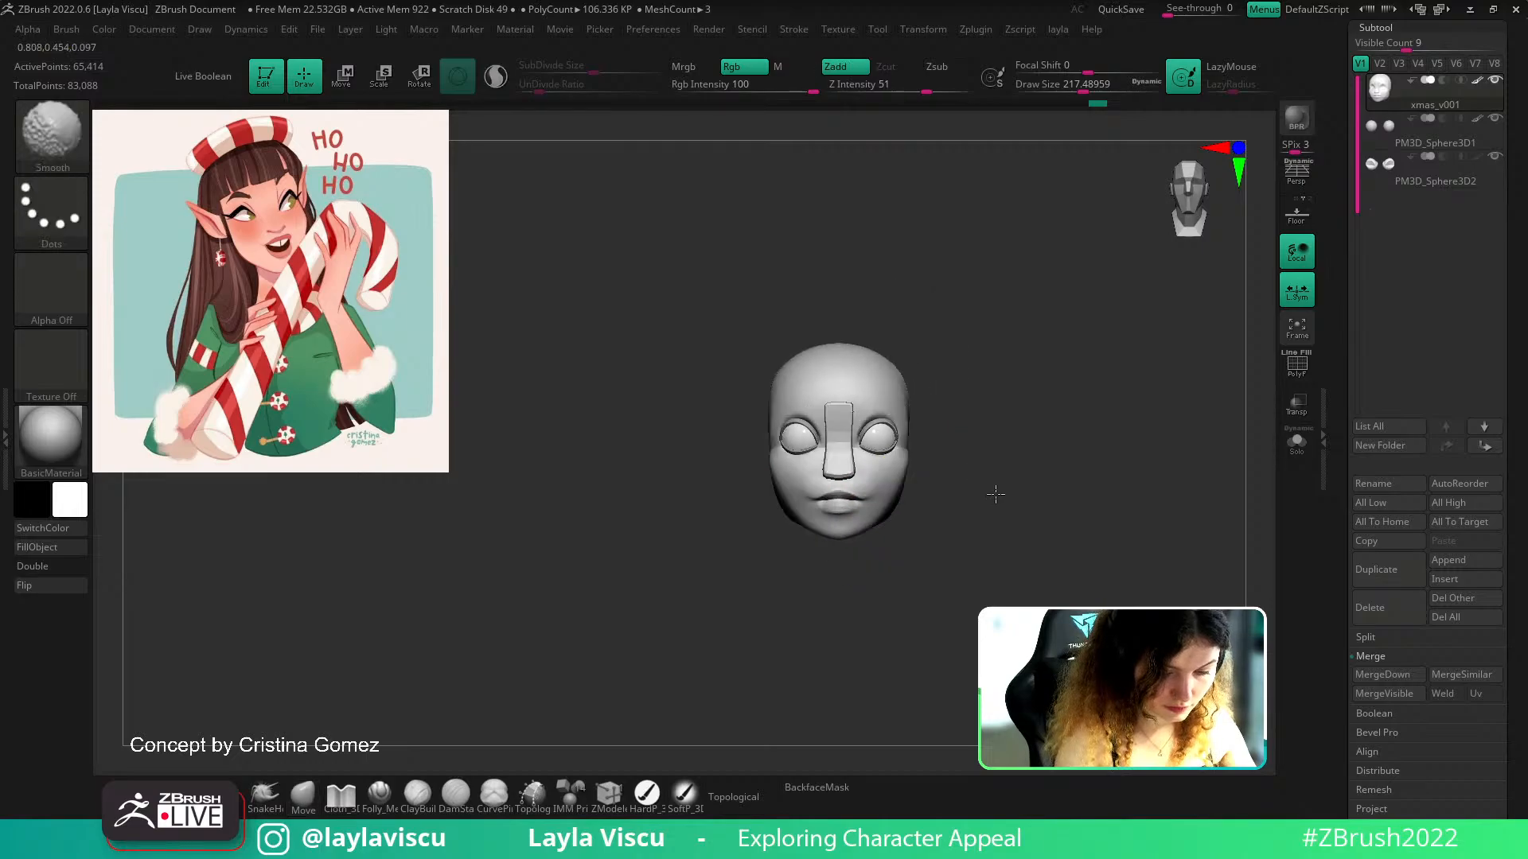
ctrl+right_drag(904, 471, 929, 496)
key(s)
drag(948, 485, 957, 483)
Select the eyeballs and examine them with the polyframe display and Solo mode toggled on and off
alt+click(882, 432)
key(shift+f)
key(shift+f)
key(shift+f)
mouse_move(894, 425)
ctrl+right_down()
mouse_move(910, 466)
mouse_move(1011, 435)
ctrl+right_up()
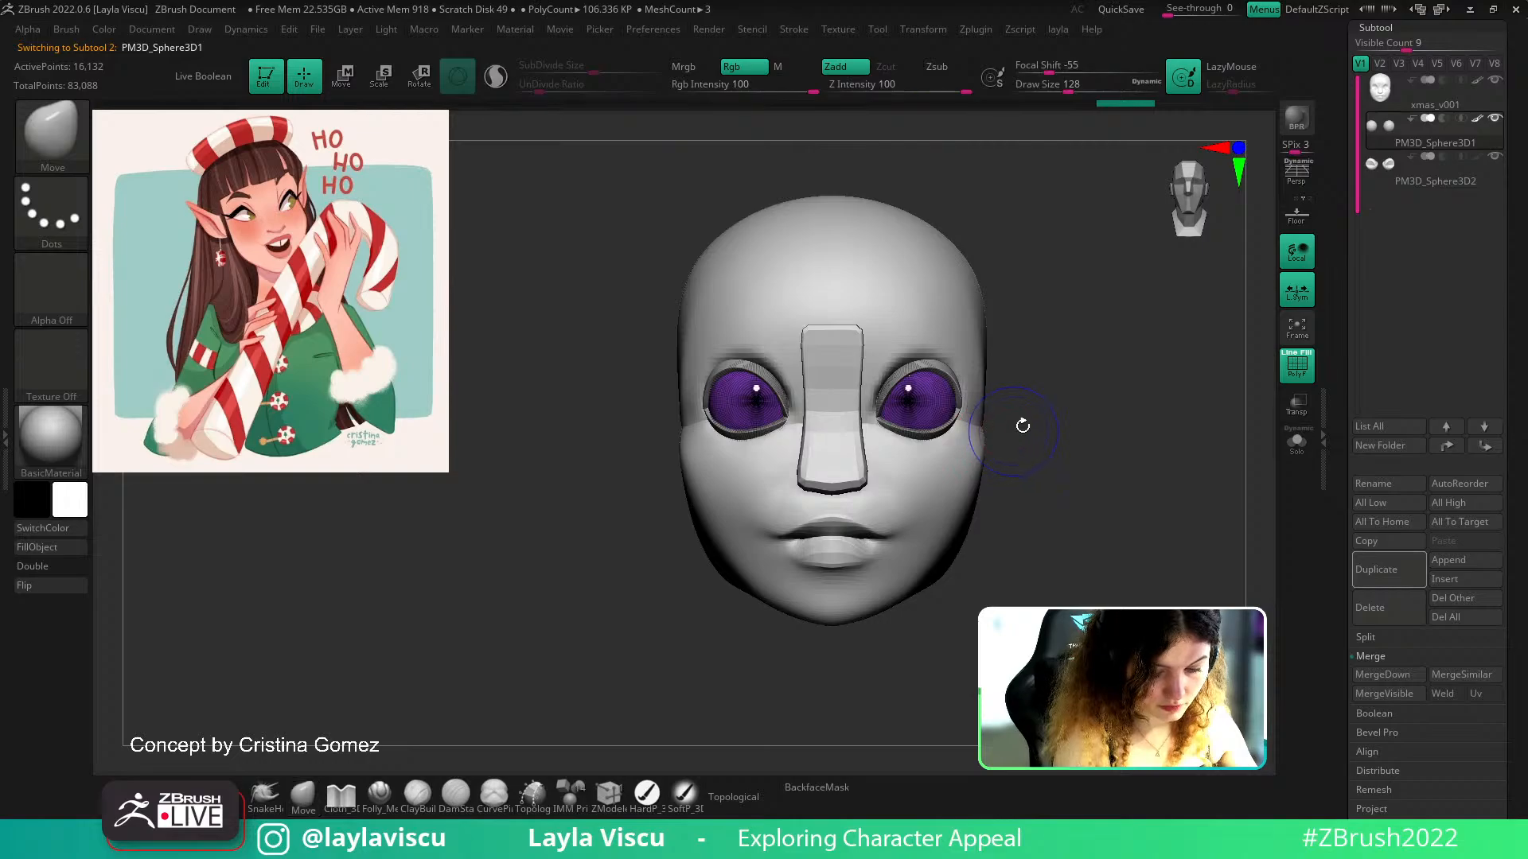
key(shift+f)
click(1297, 447)
click(1297, 448)
key(shift+f)
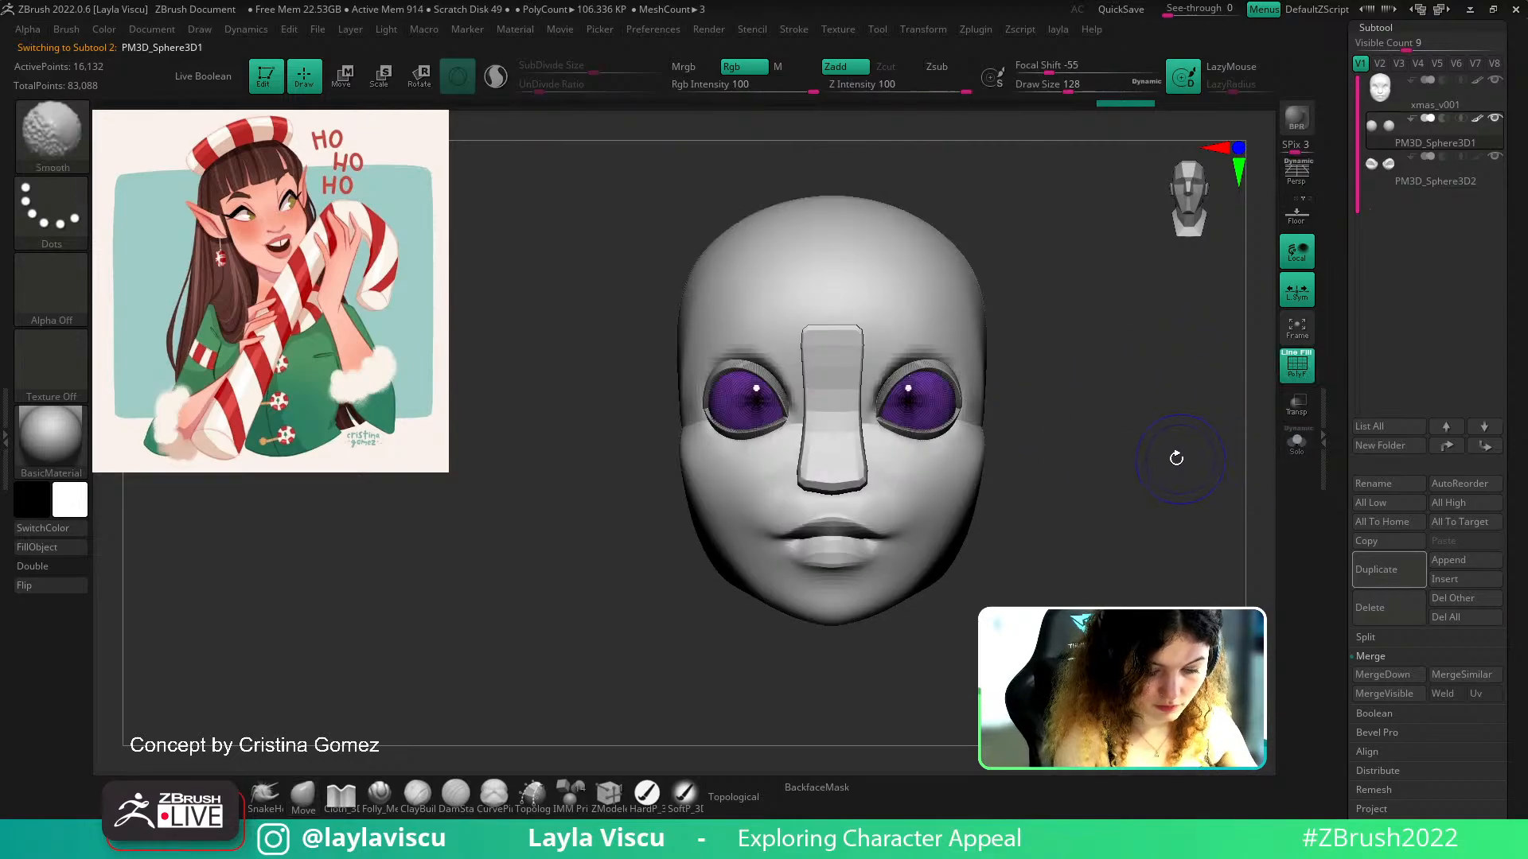
key(shift+f)
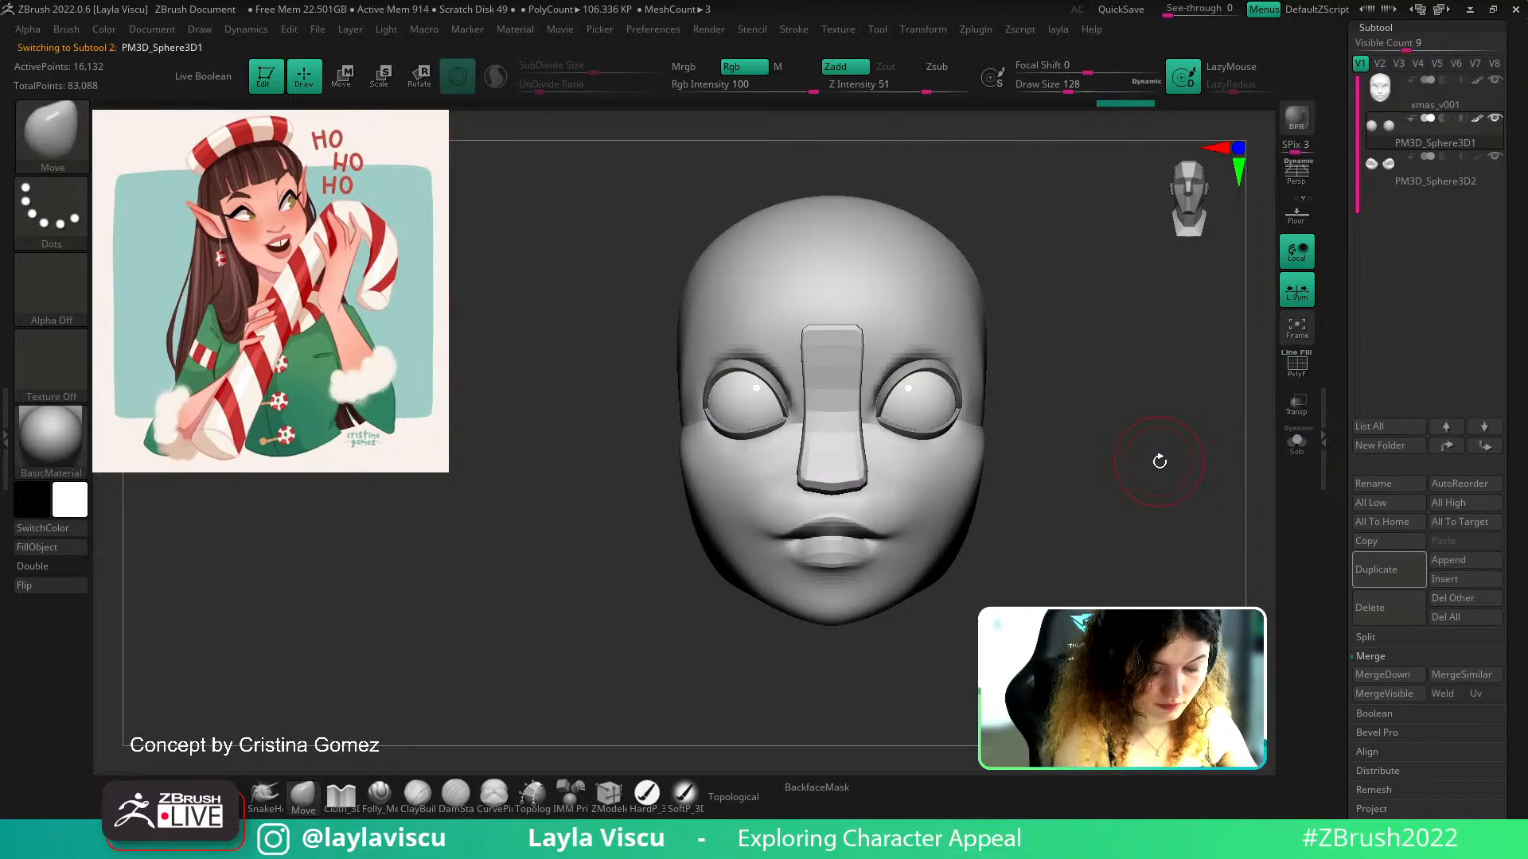
mouse_move(1160, 461)
mouse_down()
mouse_move(1147, 411)
mouse_move(1172, 404)
mouse_up()
Select the eyelids and pull their outer corners outward past the eyeballs in three-quarter view with a resized Move brush
alt+click(794, 404)
key(space)
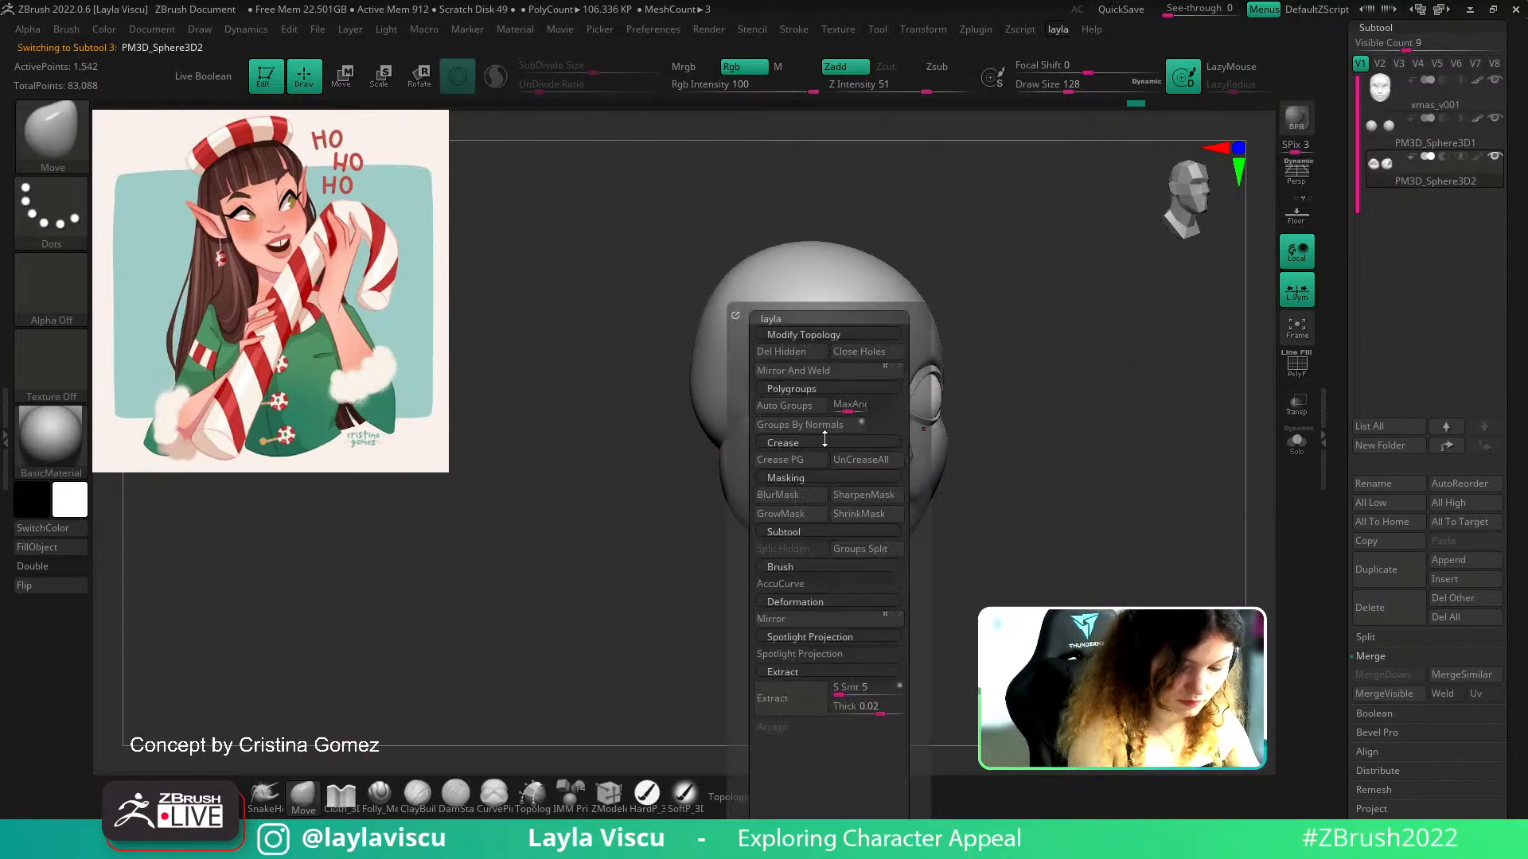
key(s)
mouse_move(785, 440)
mouse_down()
mouse_move(813, 439)
mouse_move(775, 411)
mouse_up()
drag(1058, 382, 813, 561)
key(shift+f)
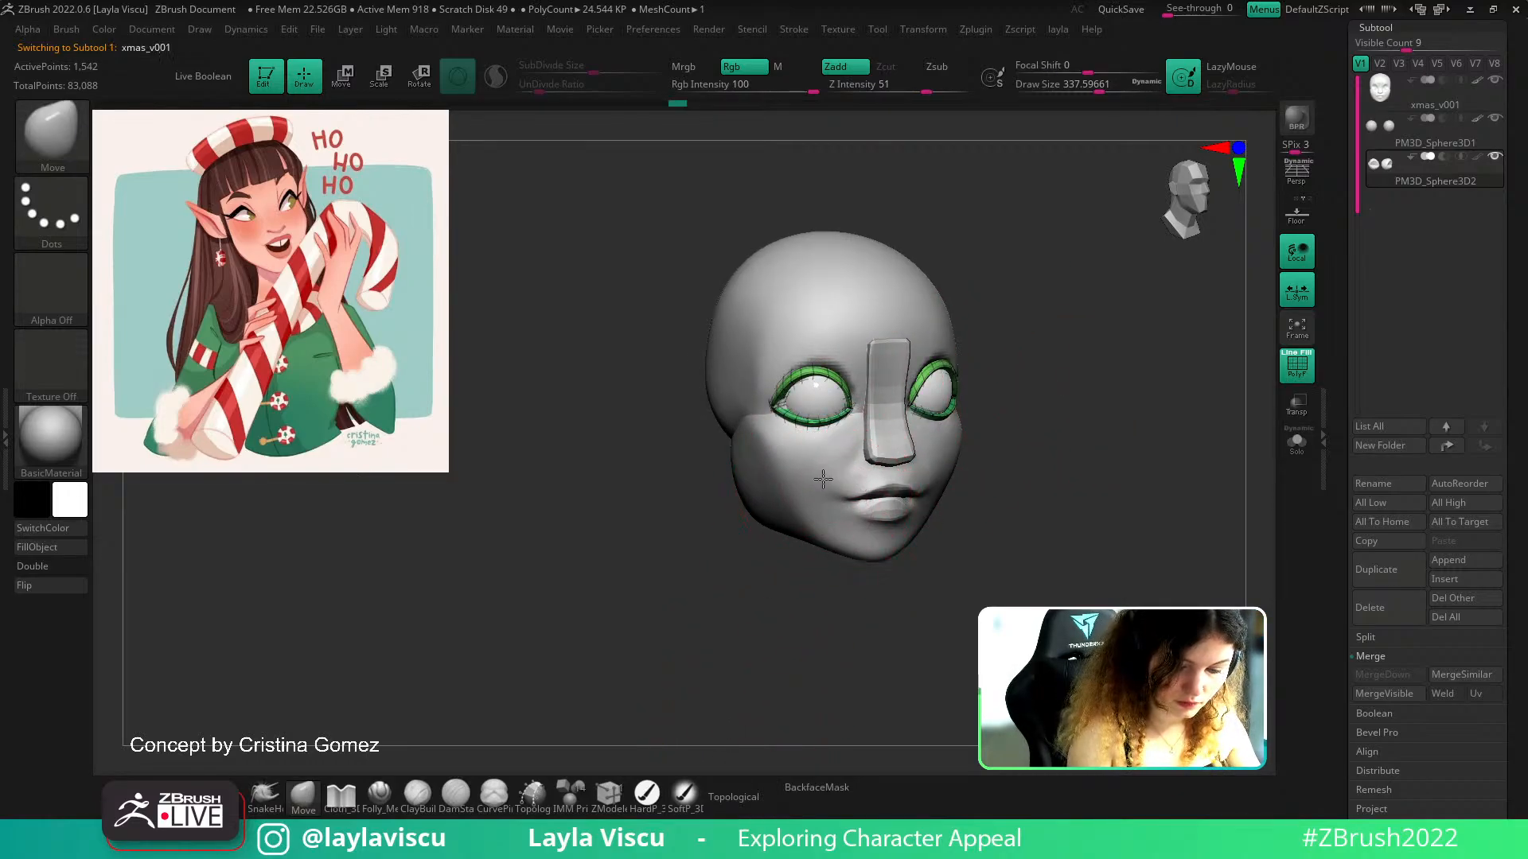
Select the head and refine the surface around the eyes and nose block with a smaller brush, smoothing the nose's sides
alt+click(870, 471)
key(1)
key(s)
drag(732, 417, 721, 418)
ctrl+right_drag(796, 423, 788, 407)
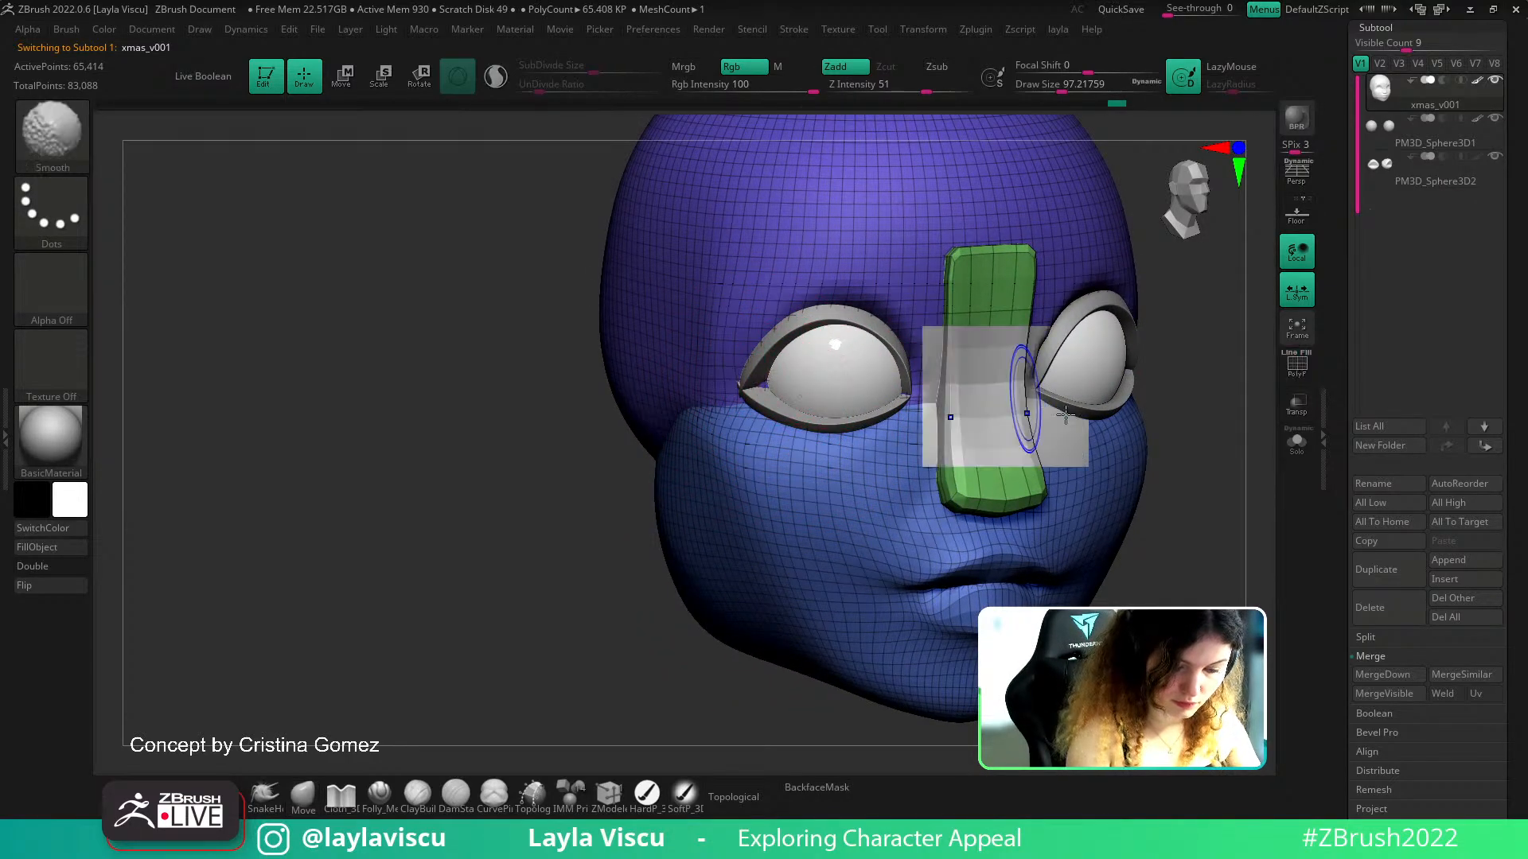
key(shift+f)
key(shift+z)
ctrl+right_drag(1121, 463, 1193, 546)
key(z)
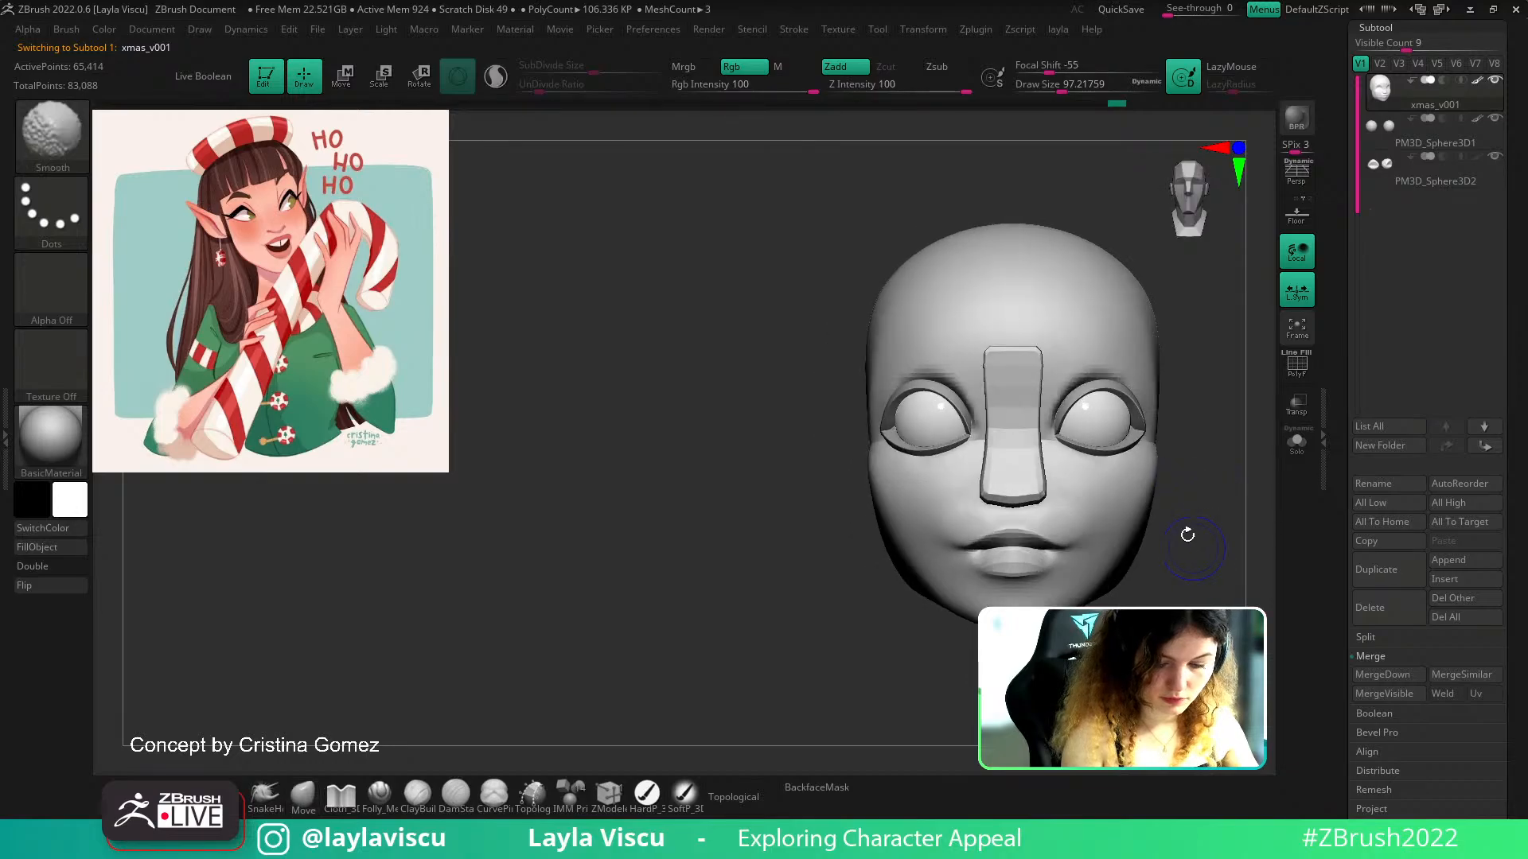
Select the eyeballs and shift them slightly sideways and in depth with the move gizmo to sit within the lids
alt+click(1128, 426)
alt+right_drag(1185, 476, 1106, 455)
key(w)
drag(906, 411, 915, 411)
drag(1011, 410, 1020, 407)
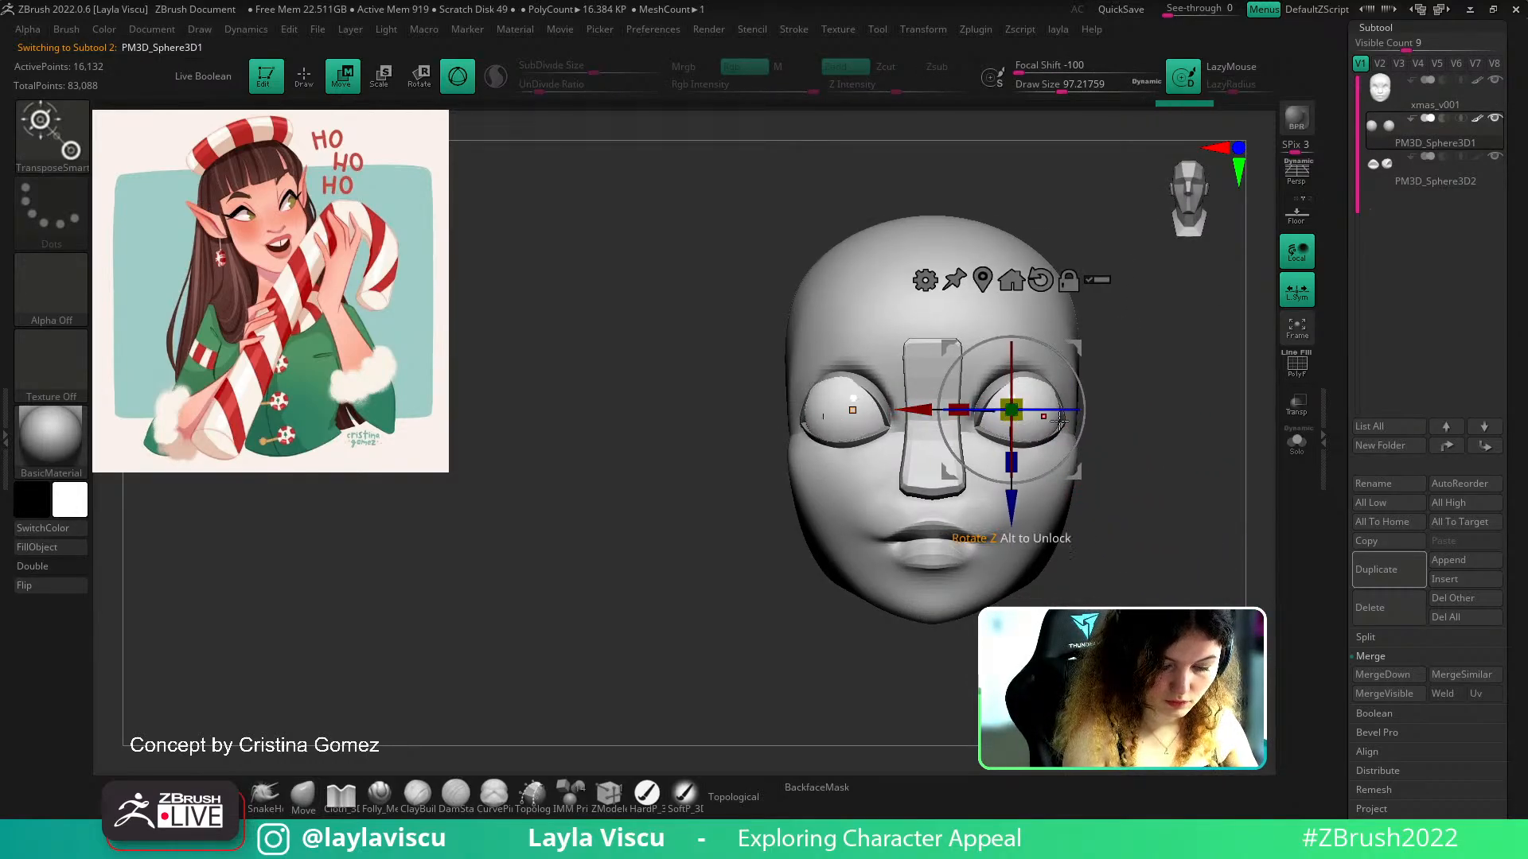
right_drag(1090, 513, 1079, 433)
drag(1002, 345, 1002, 351)
right_drag(1183, 394, 1164, 492)
drag(928, 410, 925, 410)
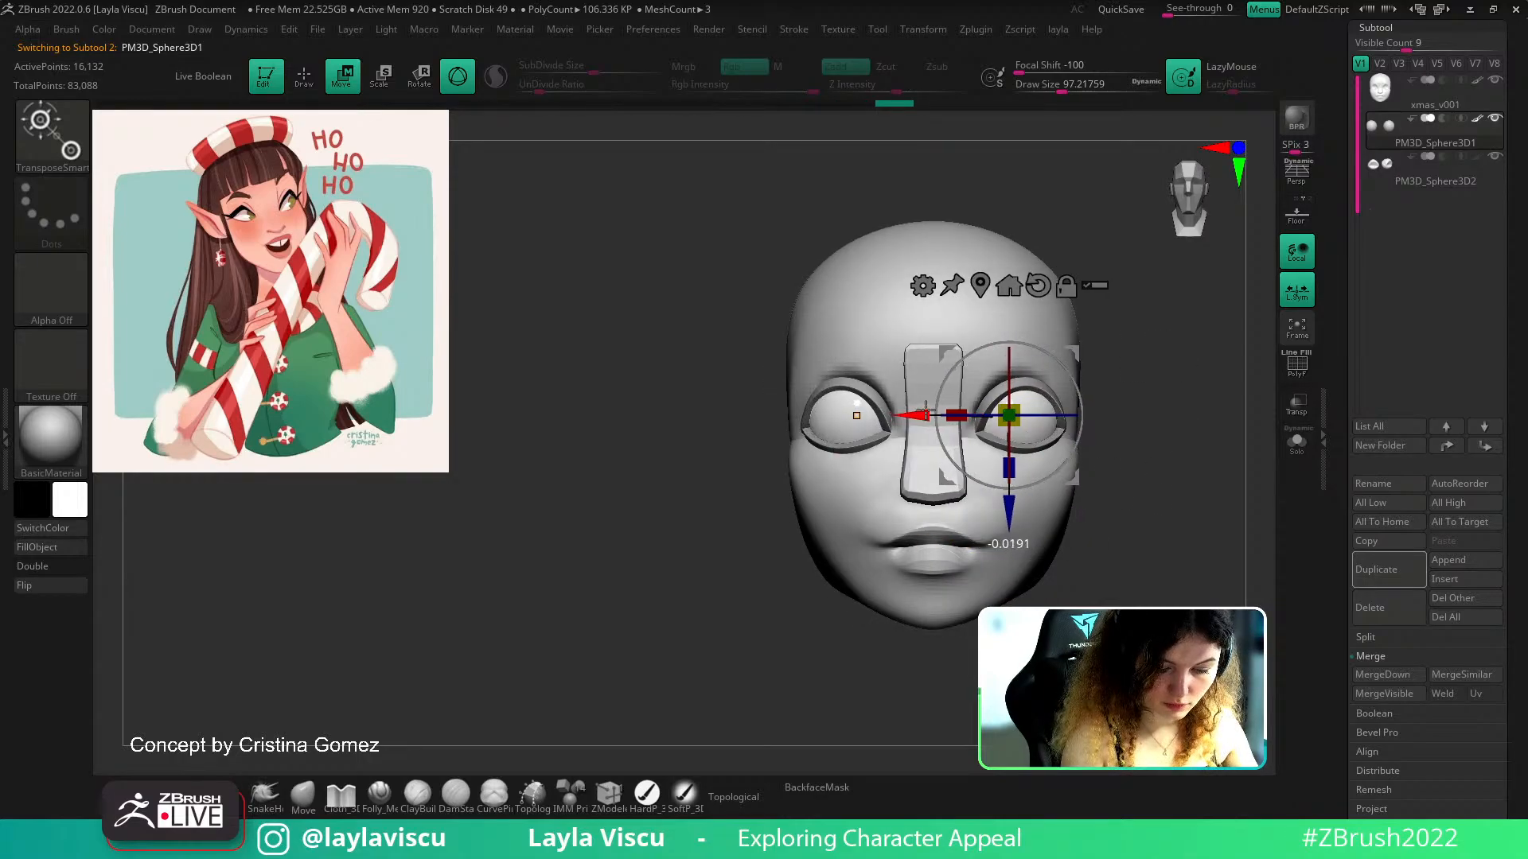
Select the eyelids, reset the gizmo orientation, and fit their outer corners closer to the eyeballs with the Move brush
alt+click(849, 447)
click(1033, 286)
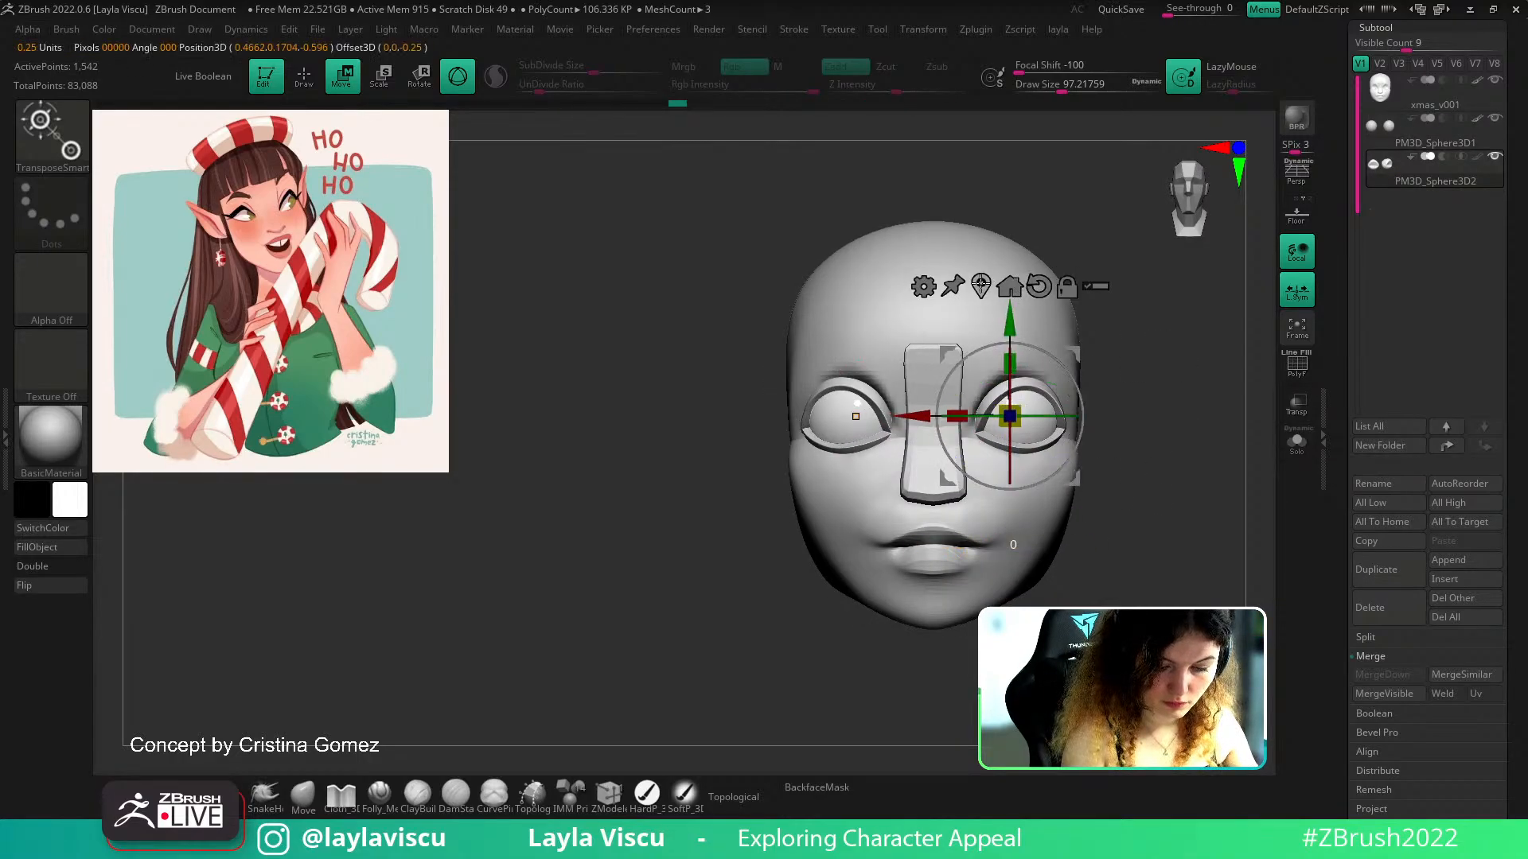
click(304, 796)
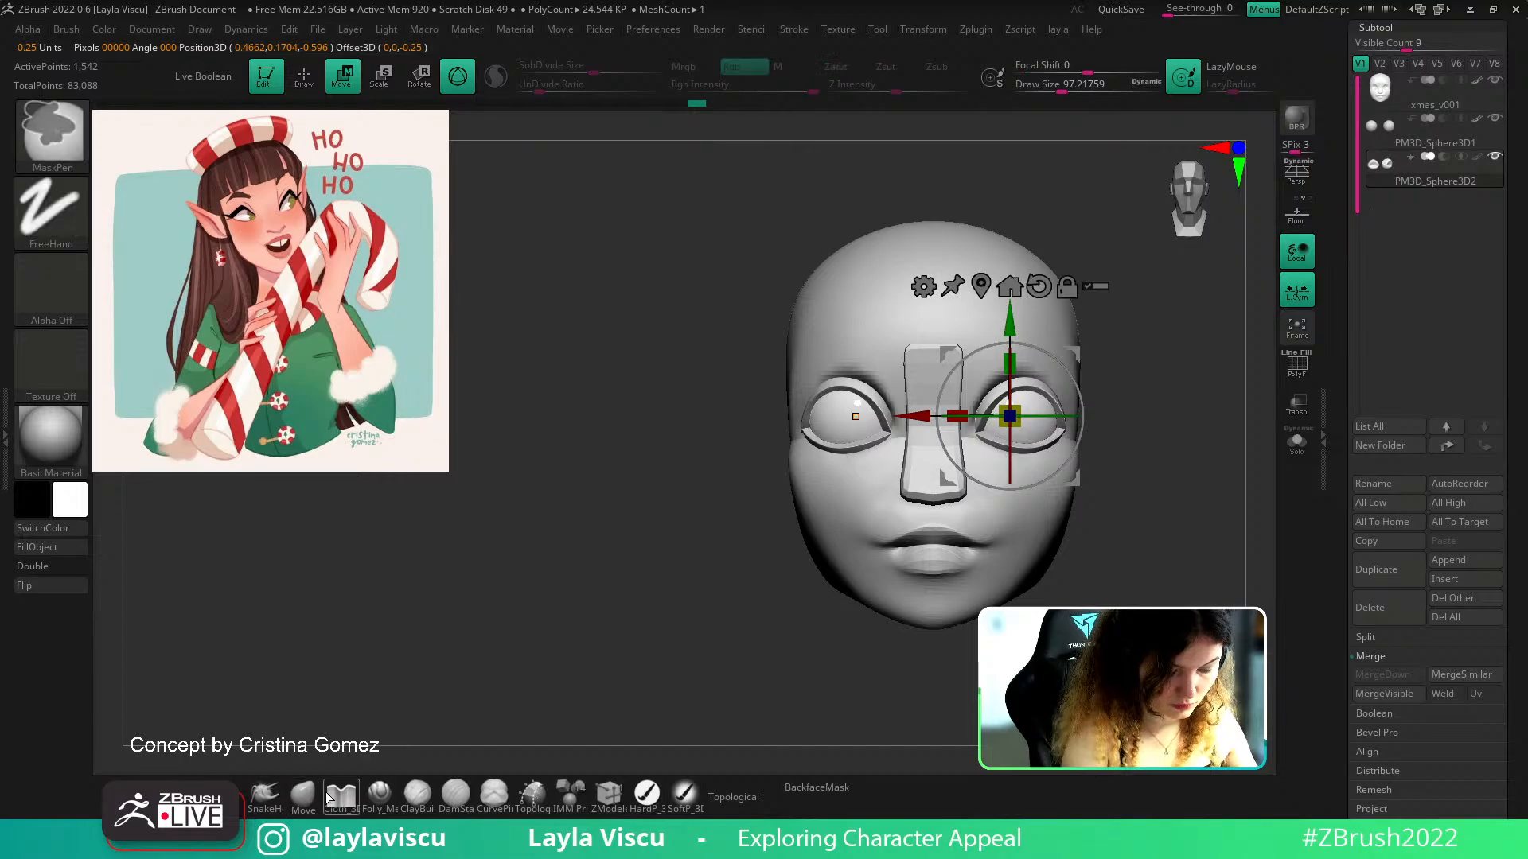
drag(802, 430, 806, 426)
mouse_move(825, 413)
ctrl+right_down()
mouse_move(1143, 437)
mouse_move(982, 320)
ctrl+right_up()
mouse_move(1173, 585)
alt+right_down()
mouse_move(908, 549)
mouse_move(914, 474)
mouse_move(957, 440)
alt+right_up()
key(bracketleft)
key(bracketleft)
shift+right_drag(914, 392, 975, 489)
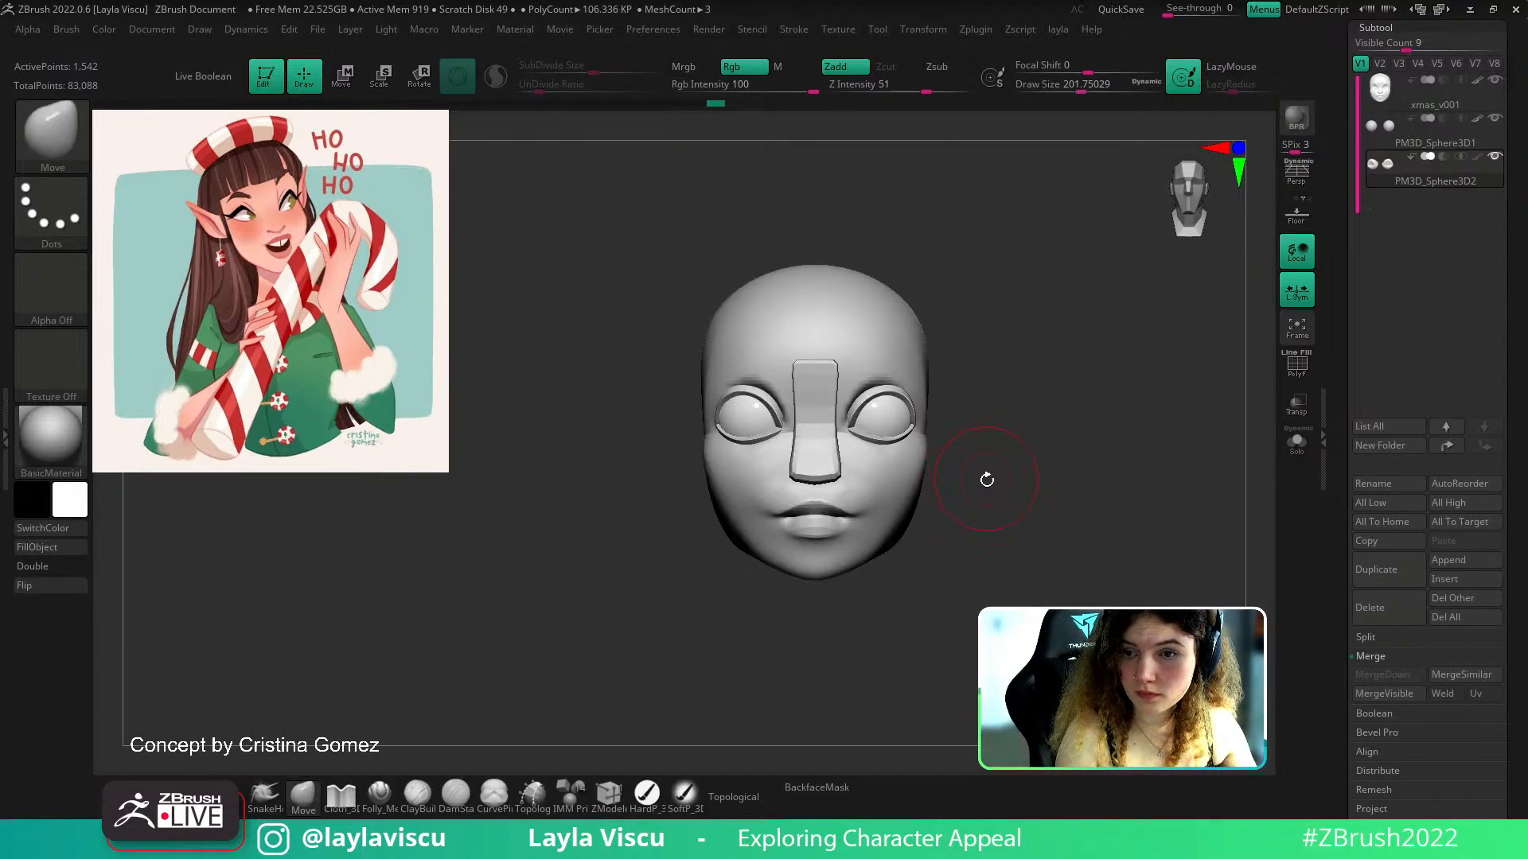
Turn on topological masking for the Move brush and adjust the lower eyelids in side view
right_drag(988, 463, 1035, 509)
click(742, 797)
right_drag(859, 557, 740, 549)
ctrl+right_drag(740, 549, 756, 617)
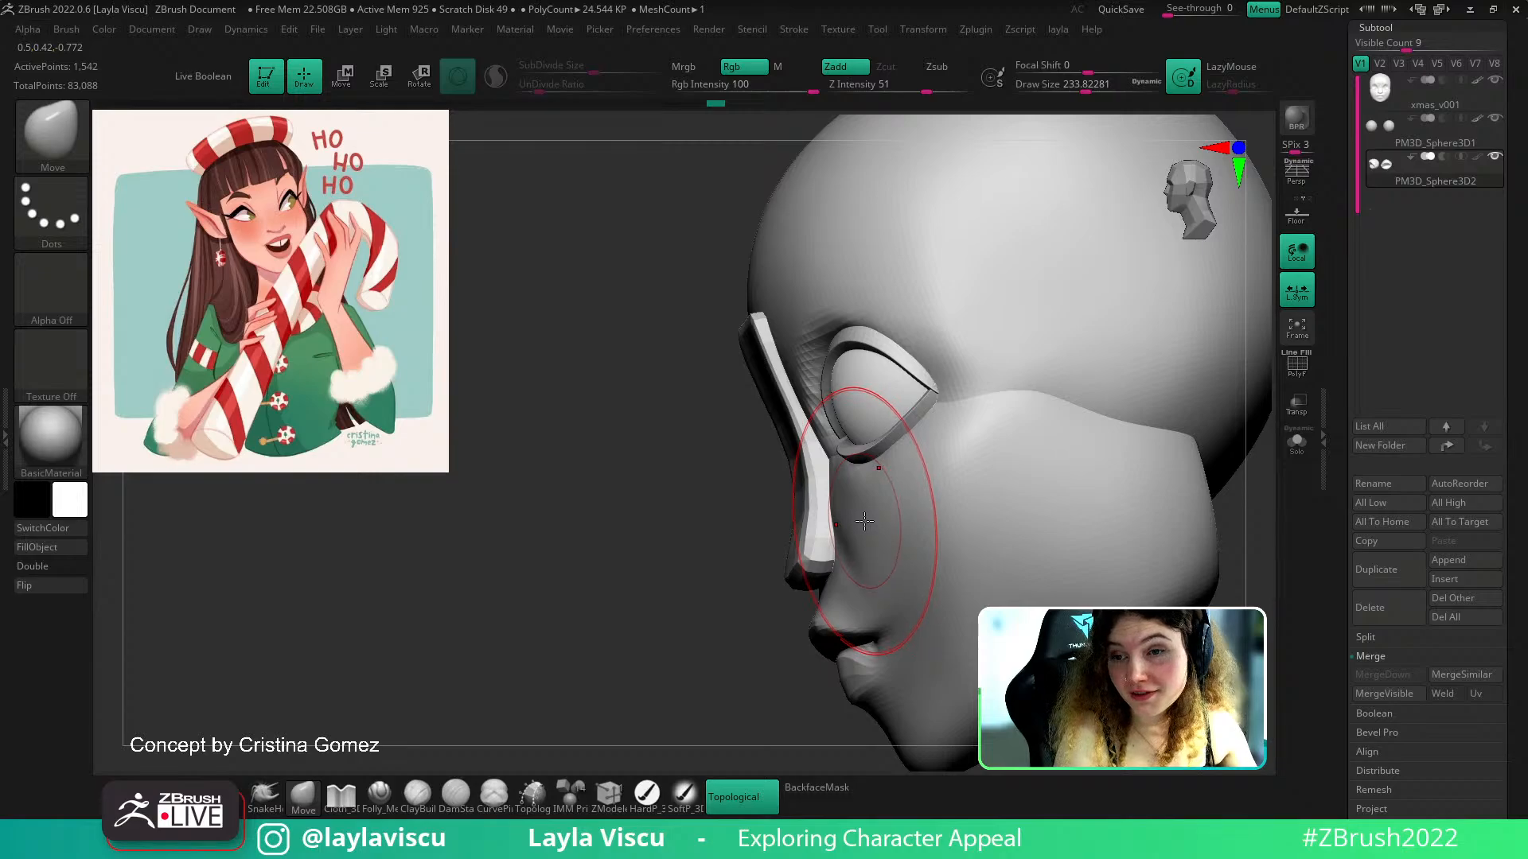
mouse_move(693, 601)
right_down()
mouse_move(795, 478)
mouse_move(882, 463)
right_up()
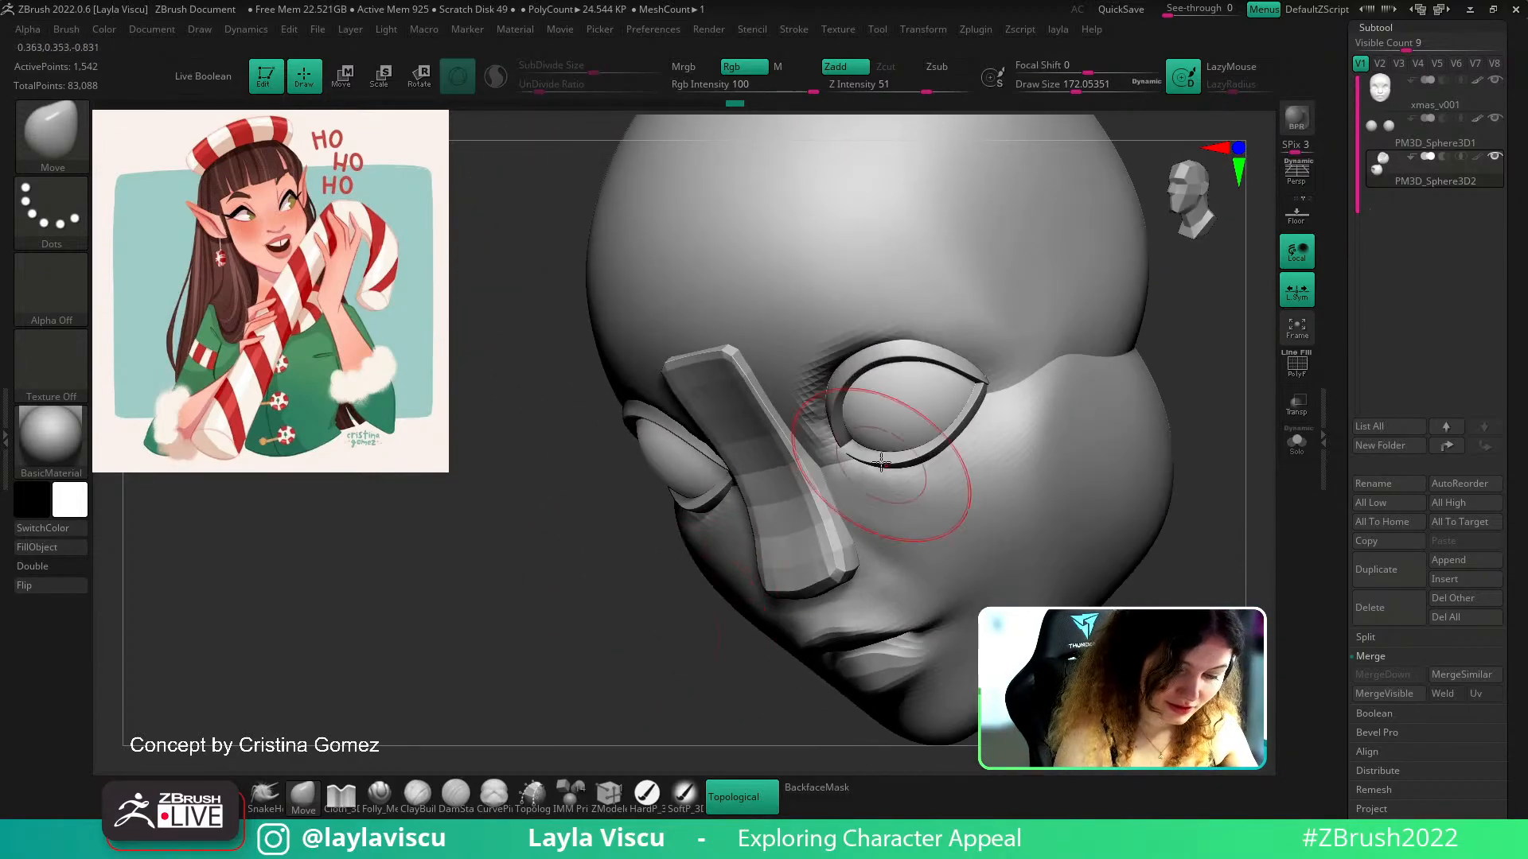
Refine the lower eyelids near the inner corners from three-quarter views with a resized Move brush
right_drag(1160, 427, 1192, 404)
key(s)
key(s)
drag(876, 453, 878, 454)
right_drag(1241, 382, 1044, 427)
key(s)
drag(831, 443, 835, 444)
Undo the last eyelid stroke and rework the upper eyelids with a resized Move brush
mouse_move(1003, 398)
right_down()
mouse_move(1251, 340)
mouse_move(852, 393)
right_up()
key(s)
key(ctrl+z)
key(s)
drag(877, 369, 891, 349)
right_drag(891, 350, 1068, 495)
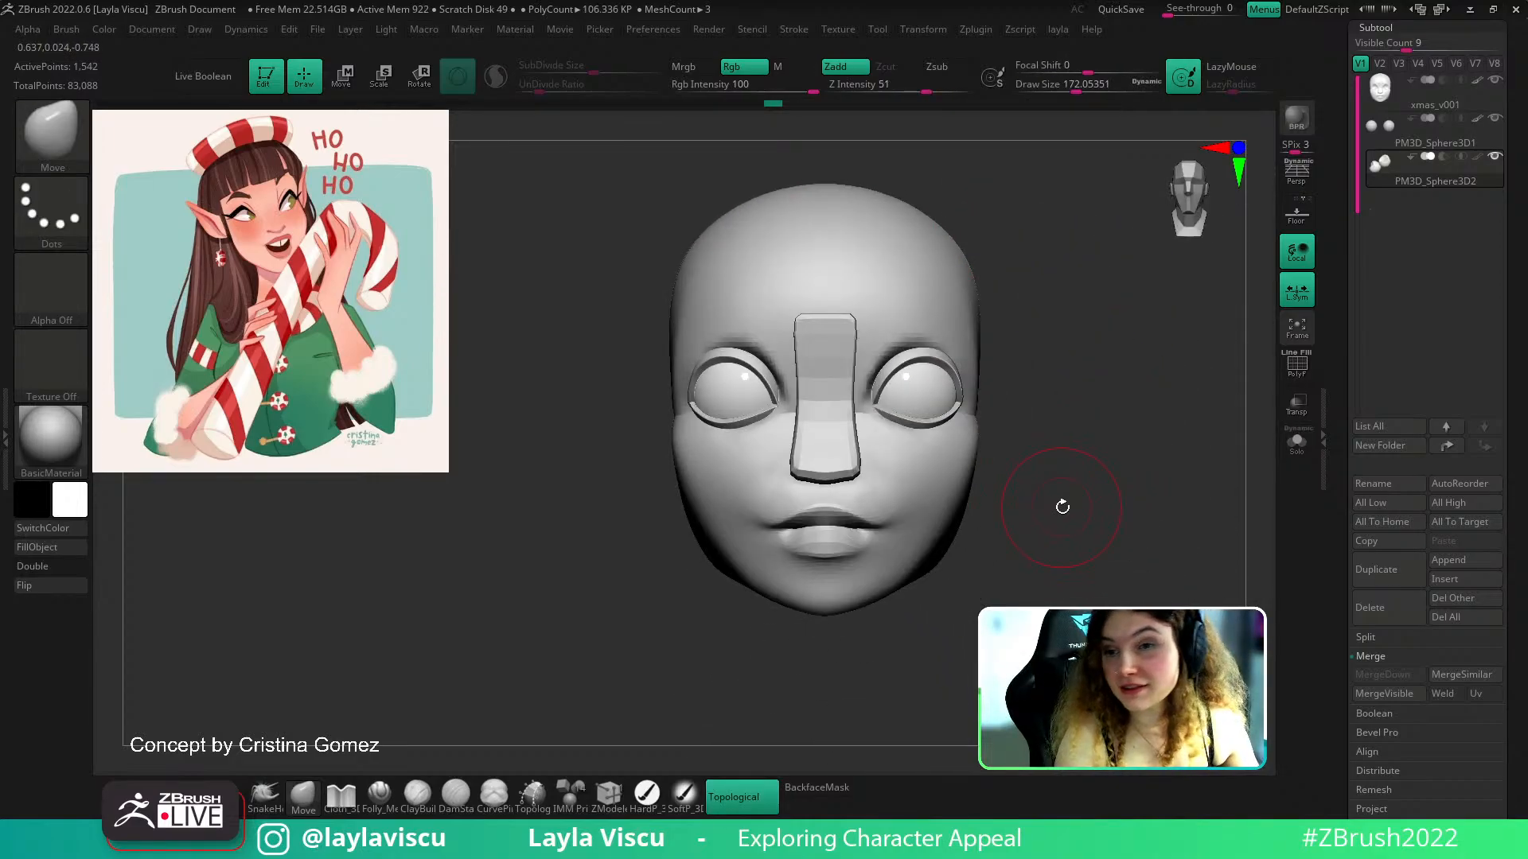
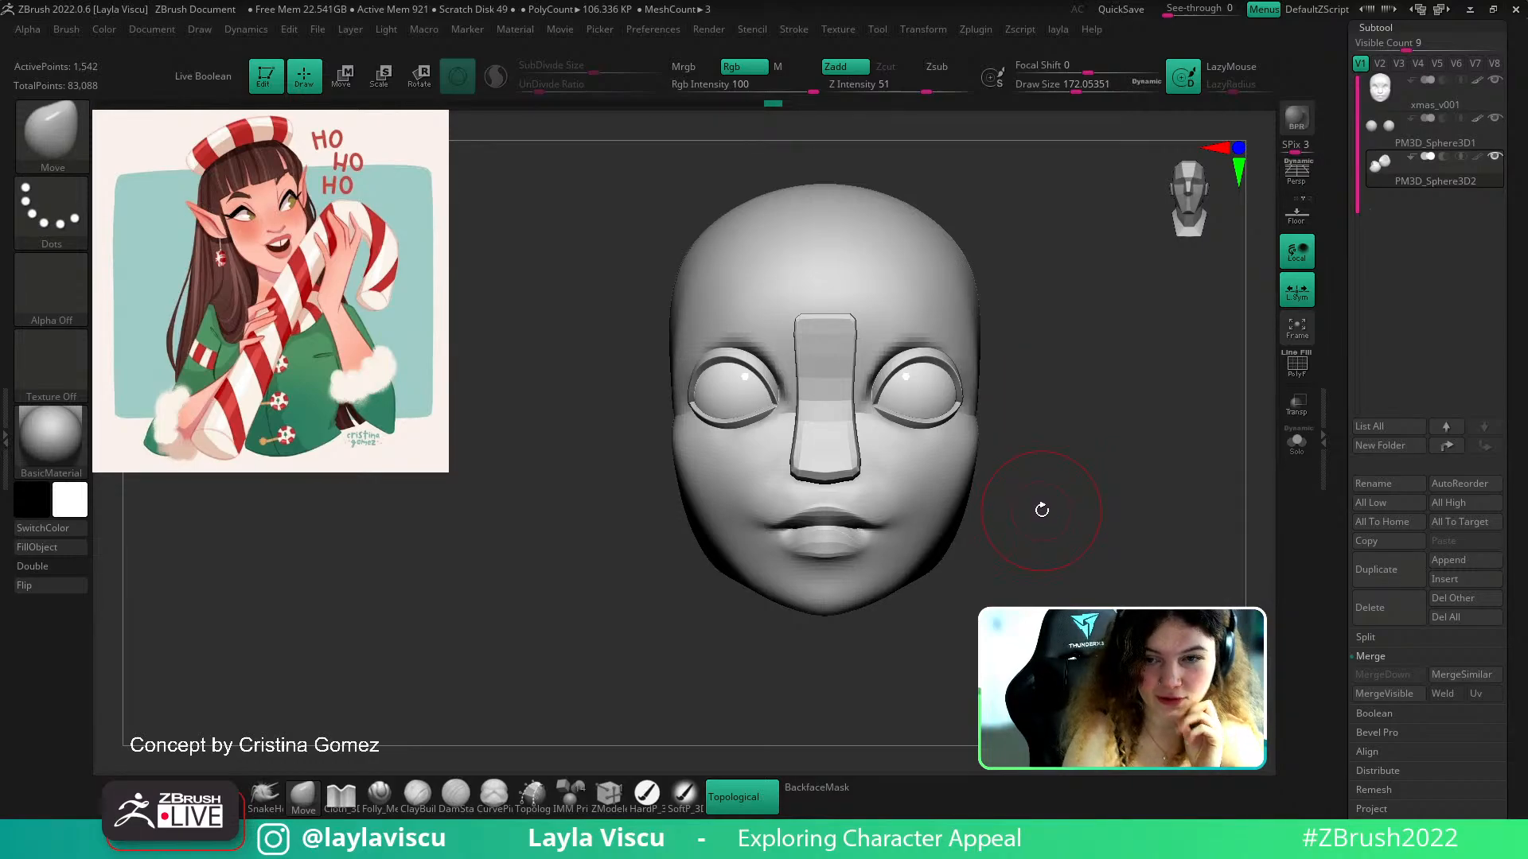
Examine the eyelids and facial proportions from a distance in front and angled views, with and without the wireframe
ctrl+right_drag(1038, 485, 1025, 451)
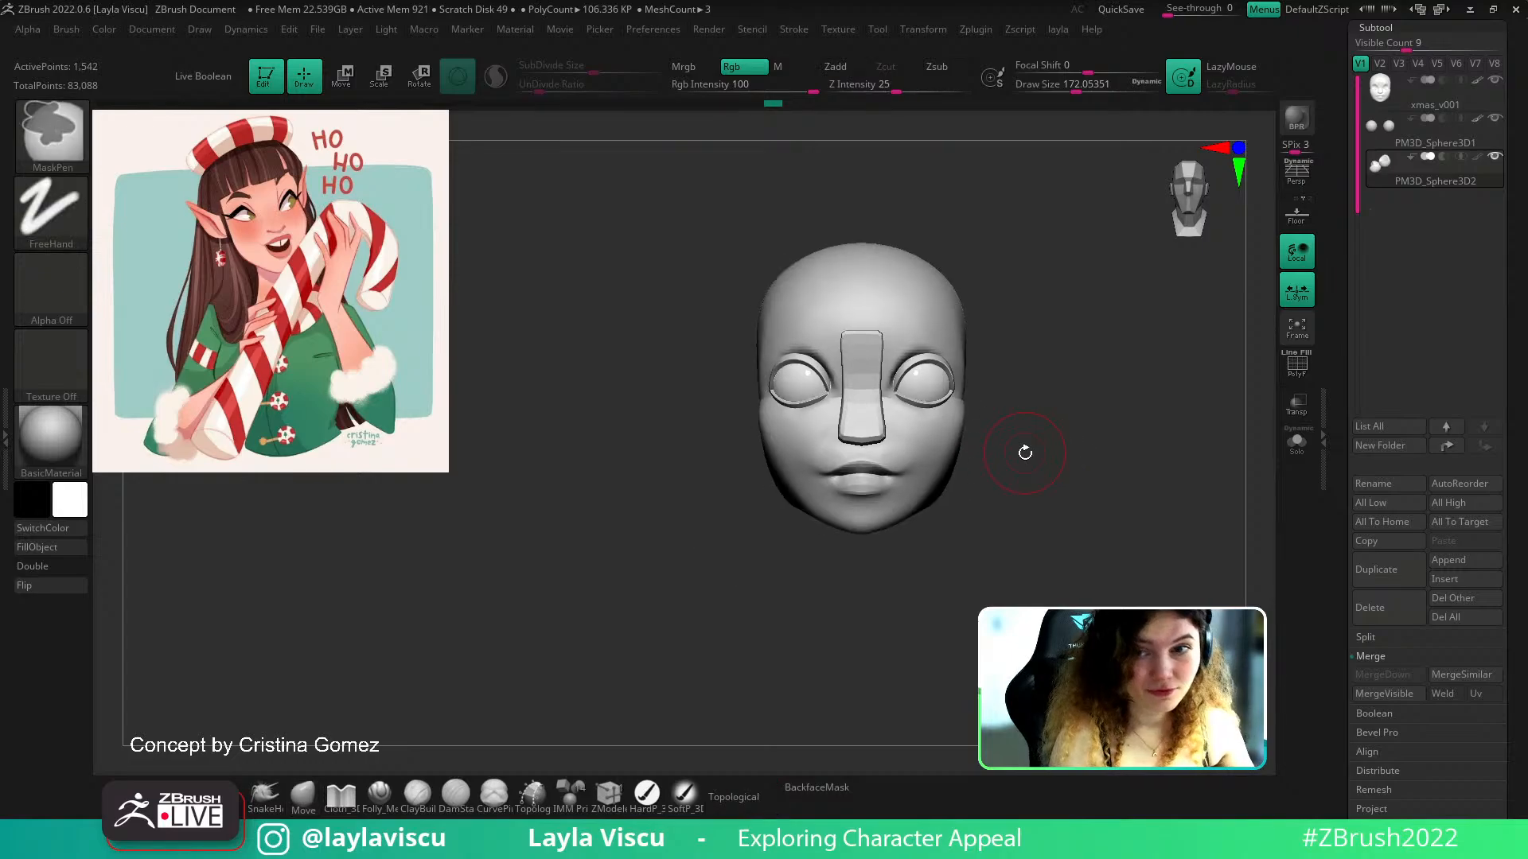
key(s)
drag(1009, 406, 1019, 408)
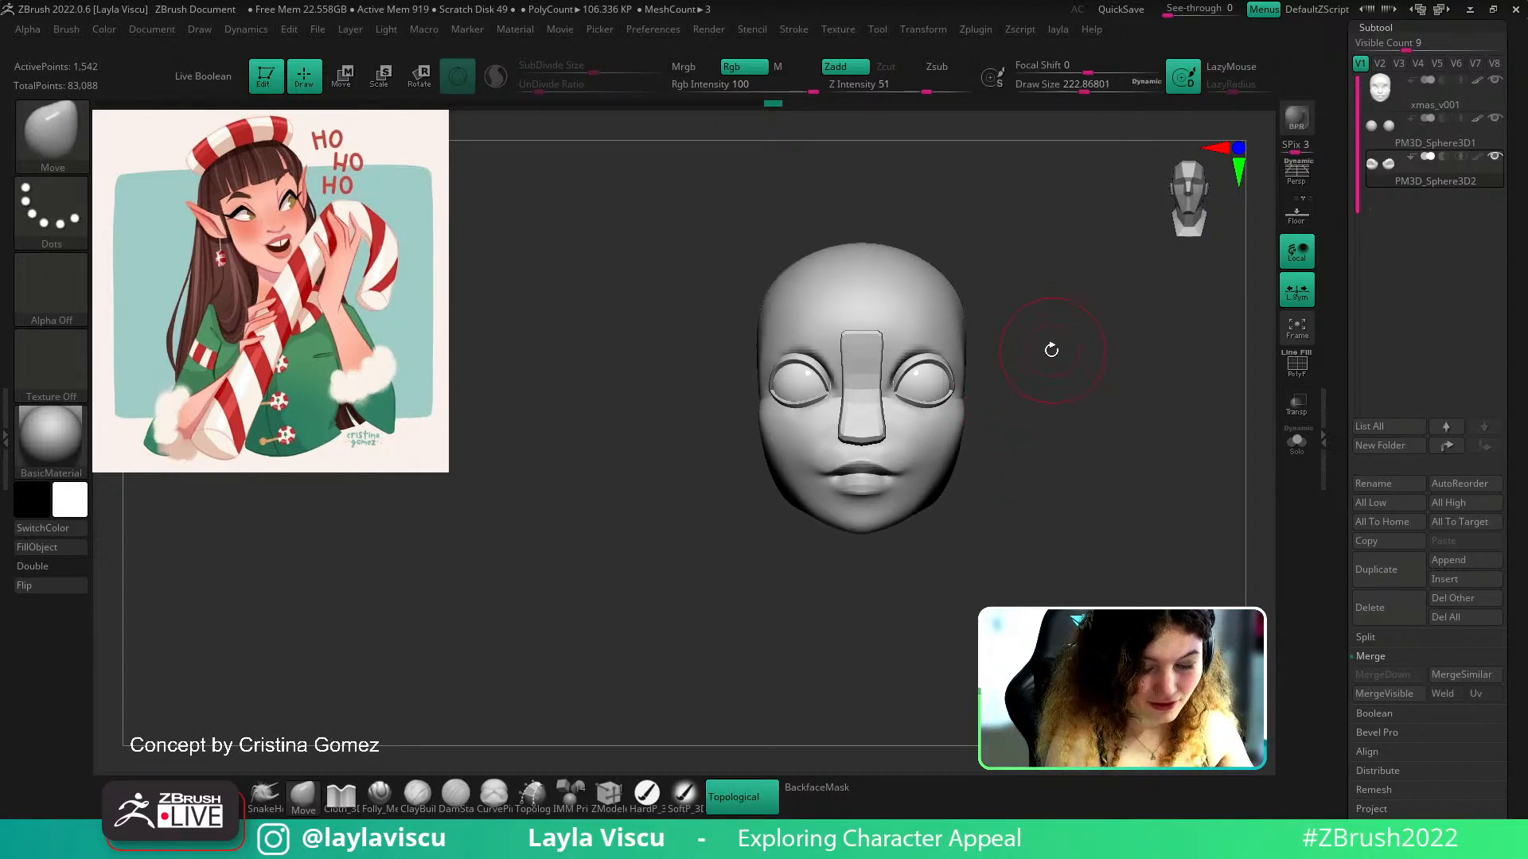
alt+right_drag(1053, 349, 1012, 417)
key(s)
drag(962, 456, 966, 456)
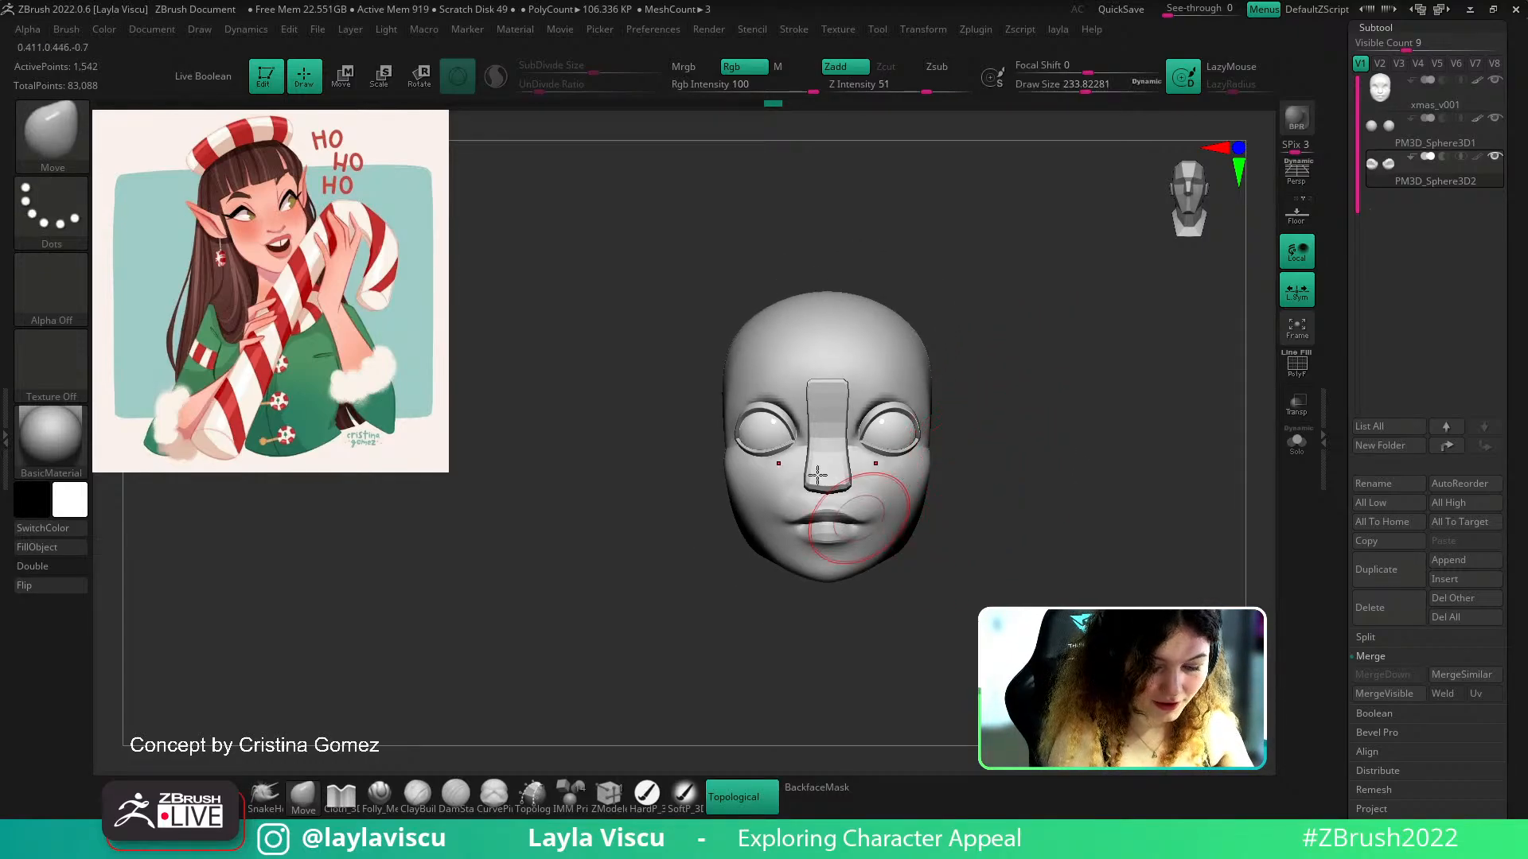
right_drag(1027, 409, 1097, 402)
key(shift+f)
drag(1096, 444, 1004, 491)
key(shift+f)
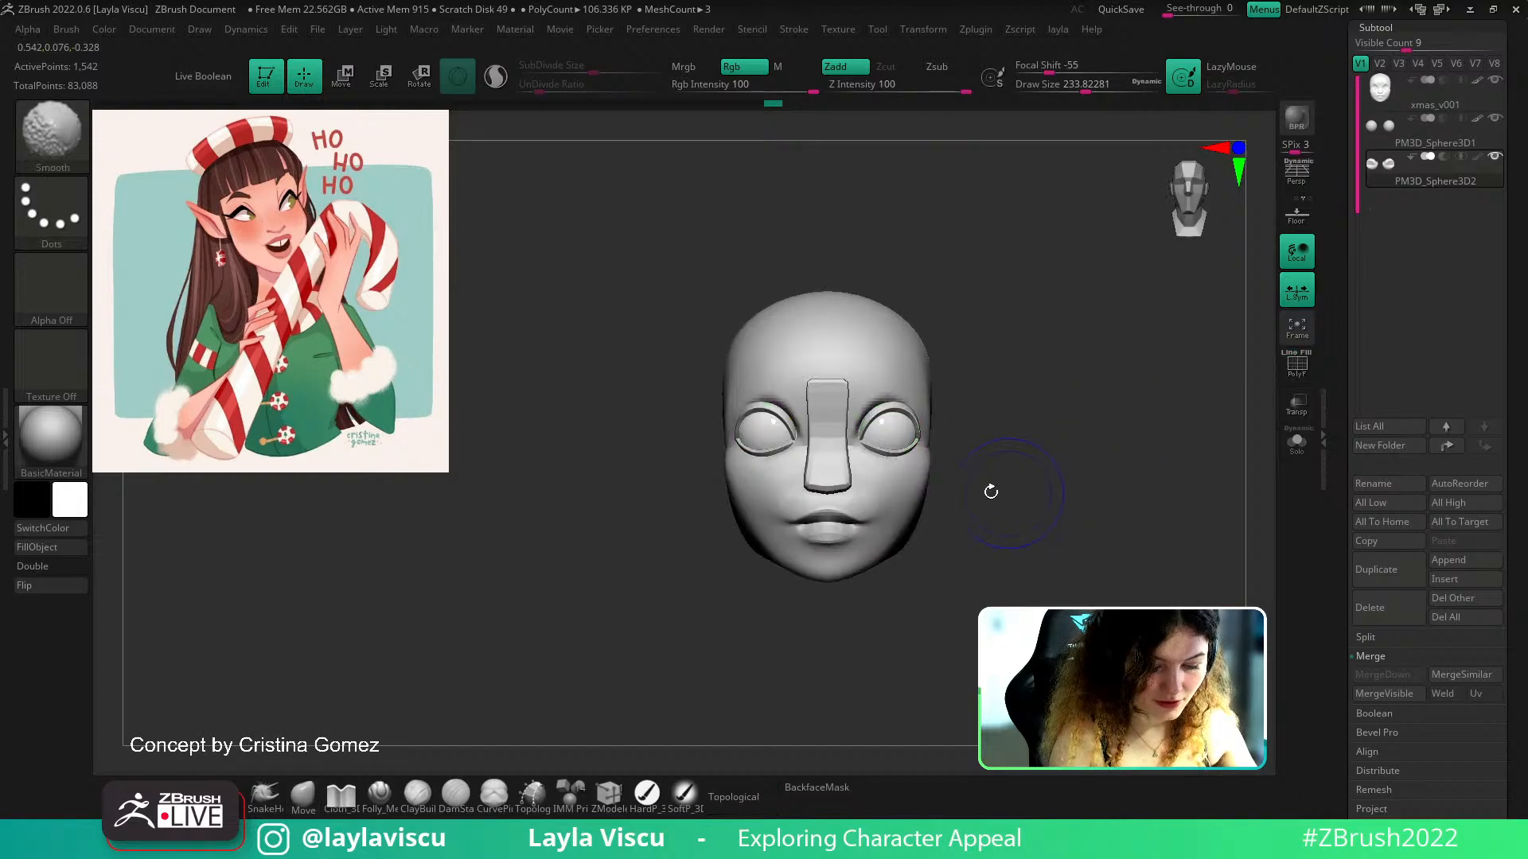
Select the head and reshape the nose tip and underside from below, side and front with a resized Move brush
alt+click(840, 469)
ctrl+right_drag(843, 474, 875, 522)
drag(1084, 461, 1084, 331)
key(s)
drag(873, 461, 867, 462)
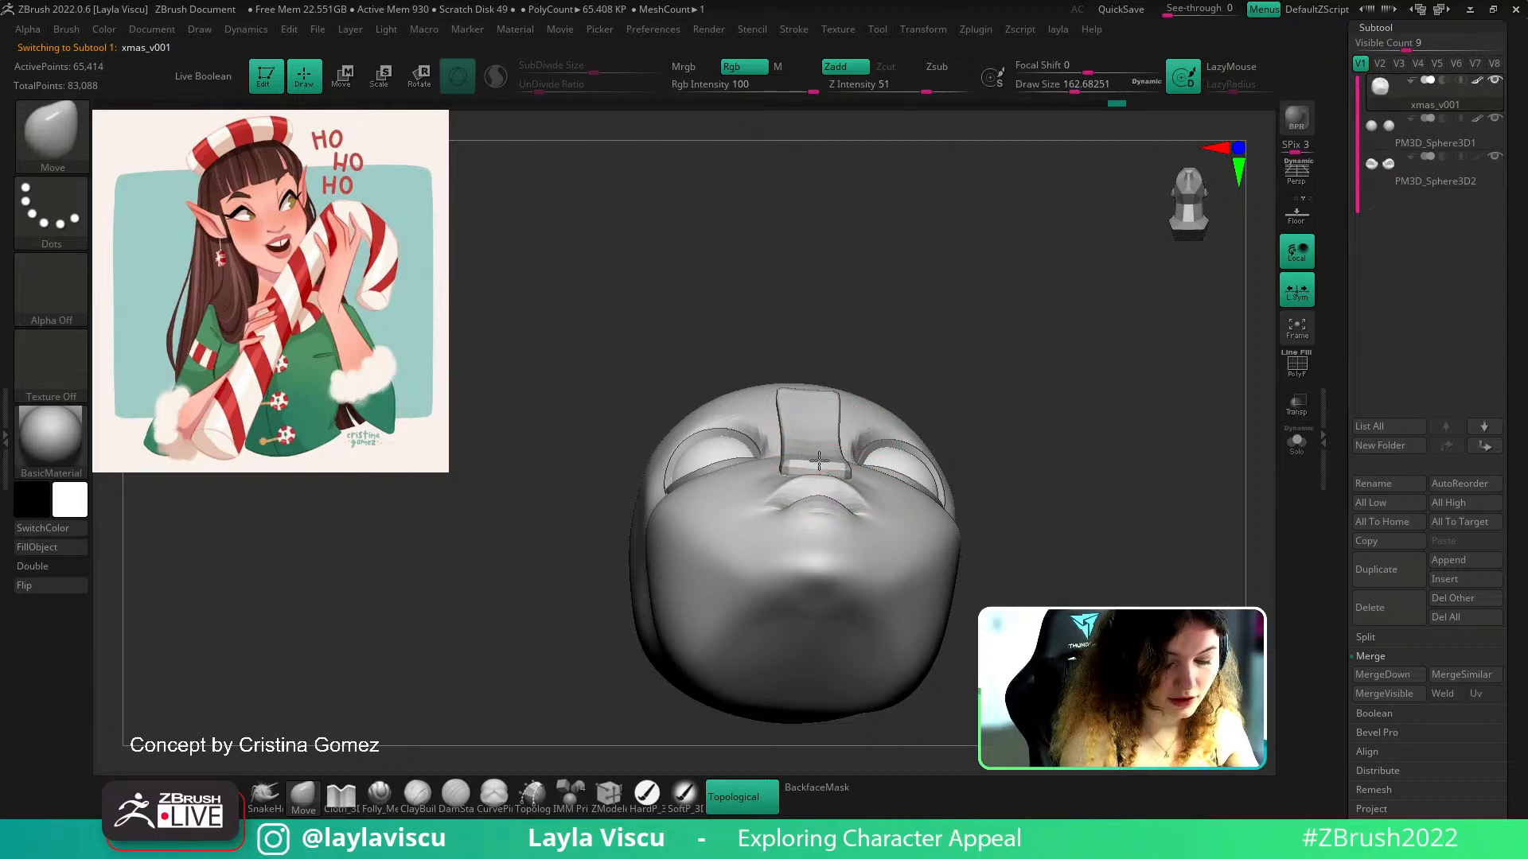
drag(975, 398, 1019, 485)
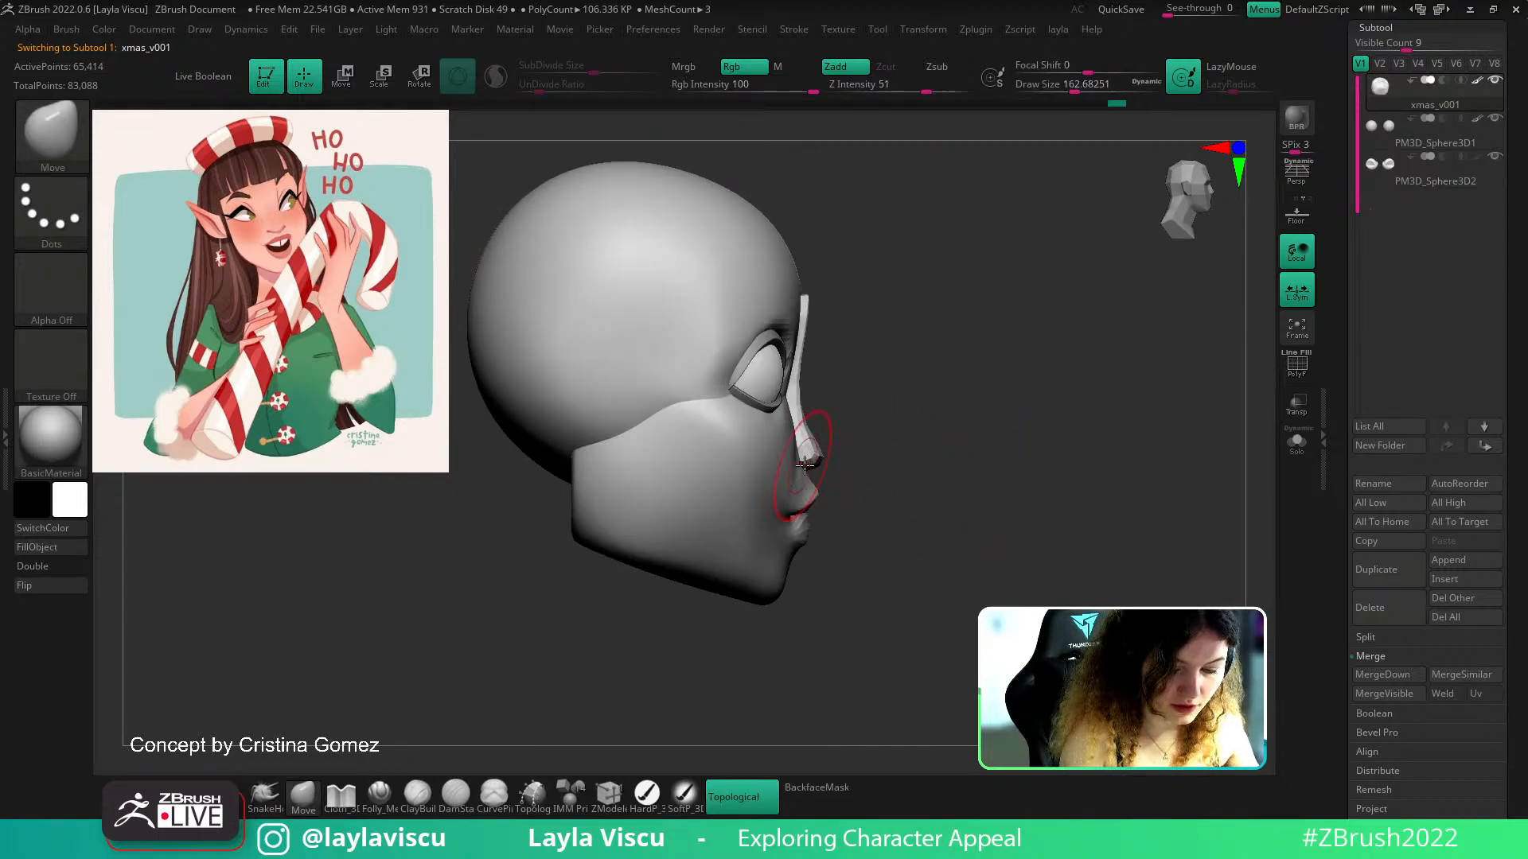
key(s)
drag(875, 461, 869, 461)
mouse_move(799, 413)
right_down()
mouse_move(935, 436)
mouse_move(843, 461)
right_up()
key(s)
drag(830, 467, 819, 460)
key(s)
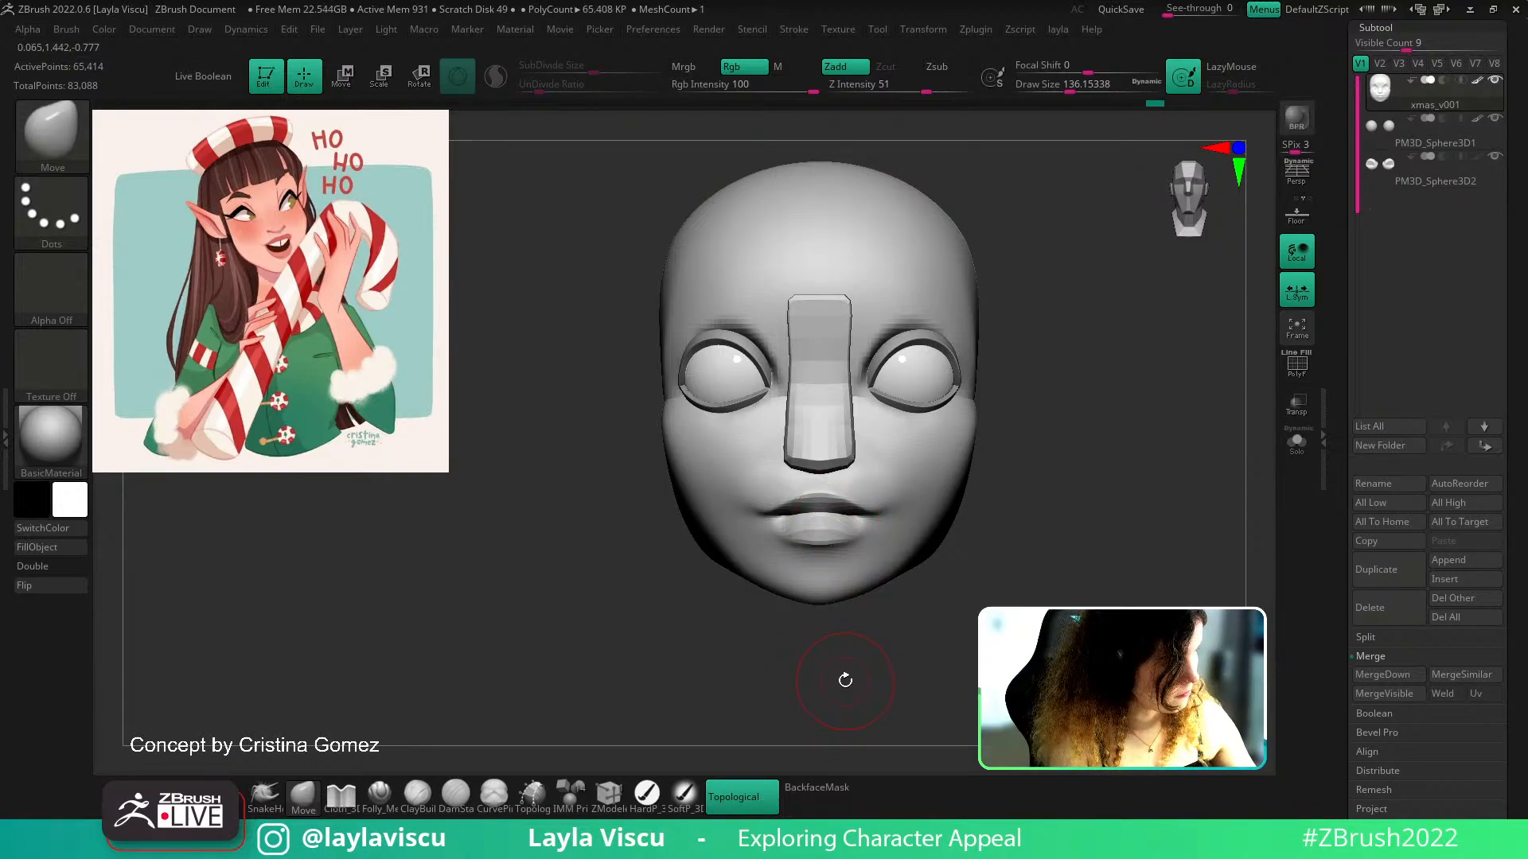
Inspect the head's polygroups and wireframe together with its subdivision level in the Geometry settings
key(shift+f)
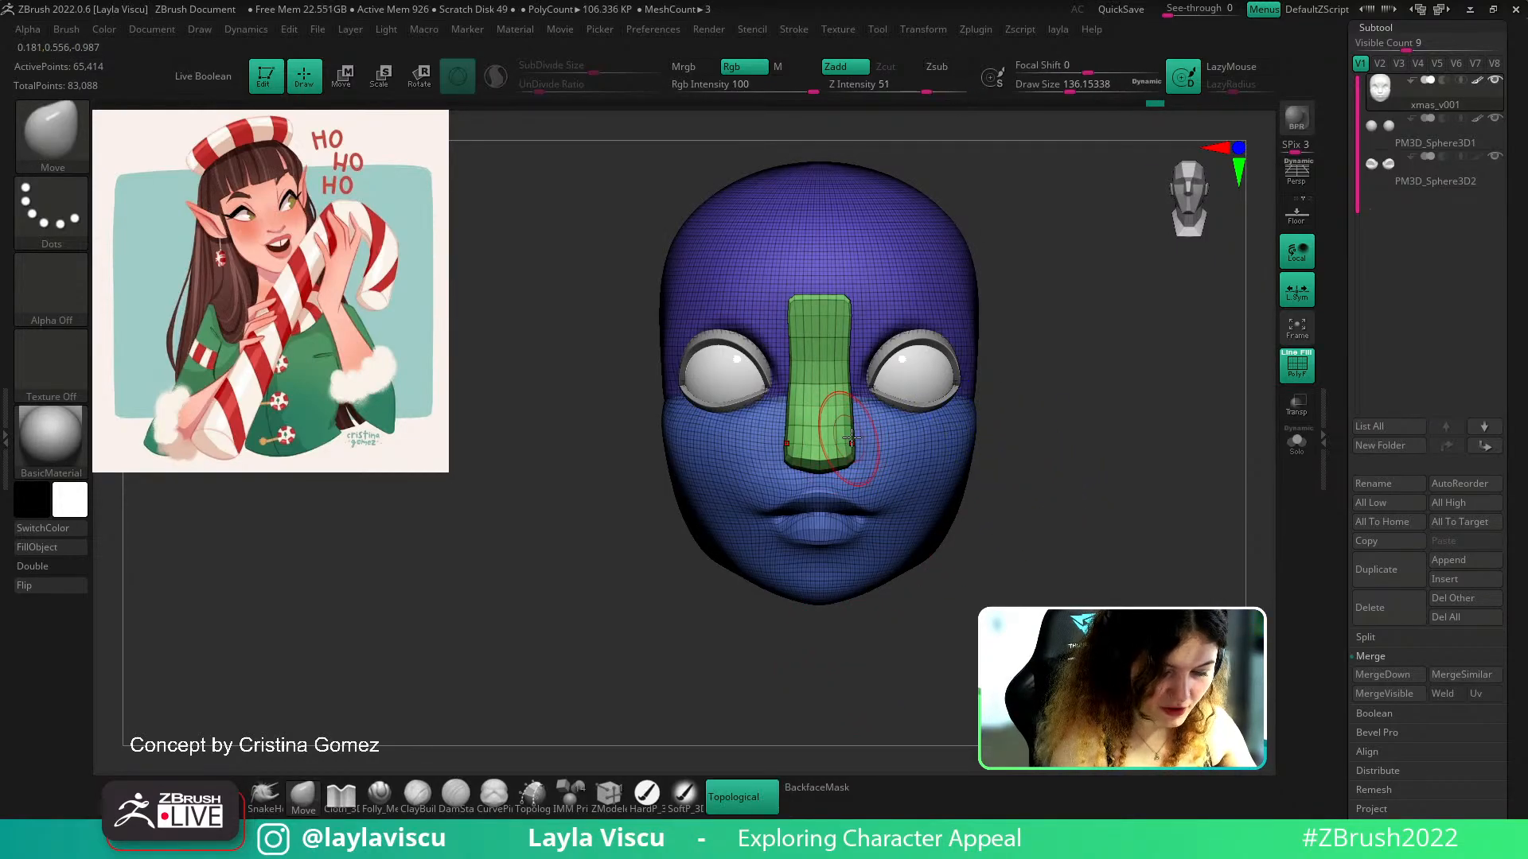
drag(1516, 510, 1485, 375)
click(1382, 425)
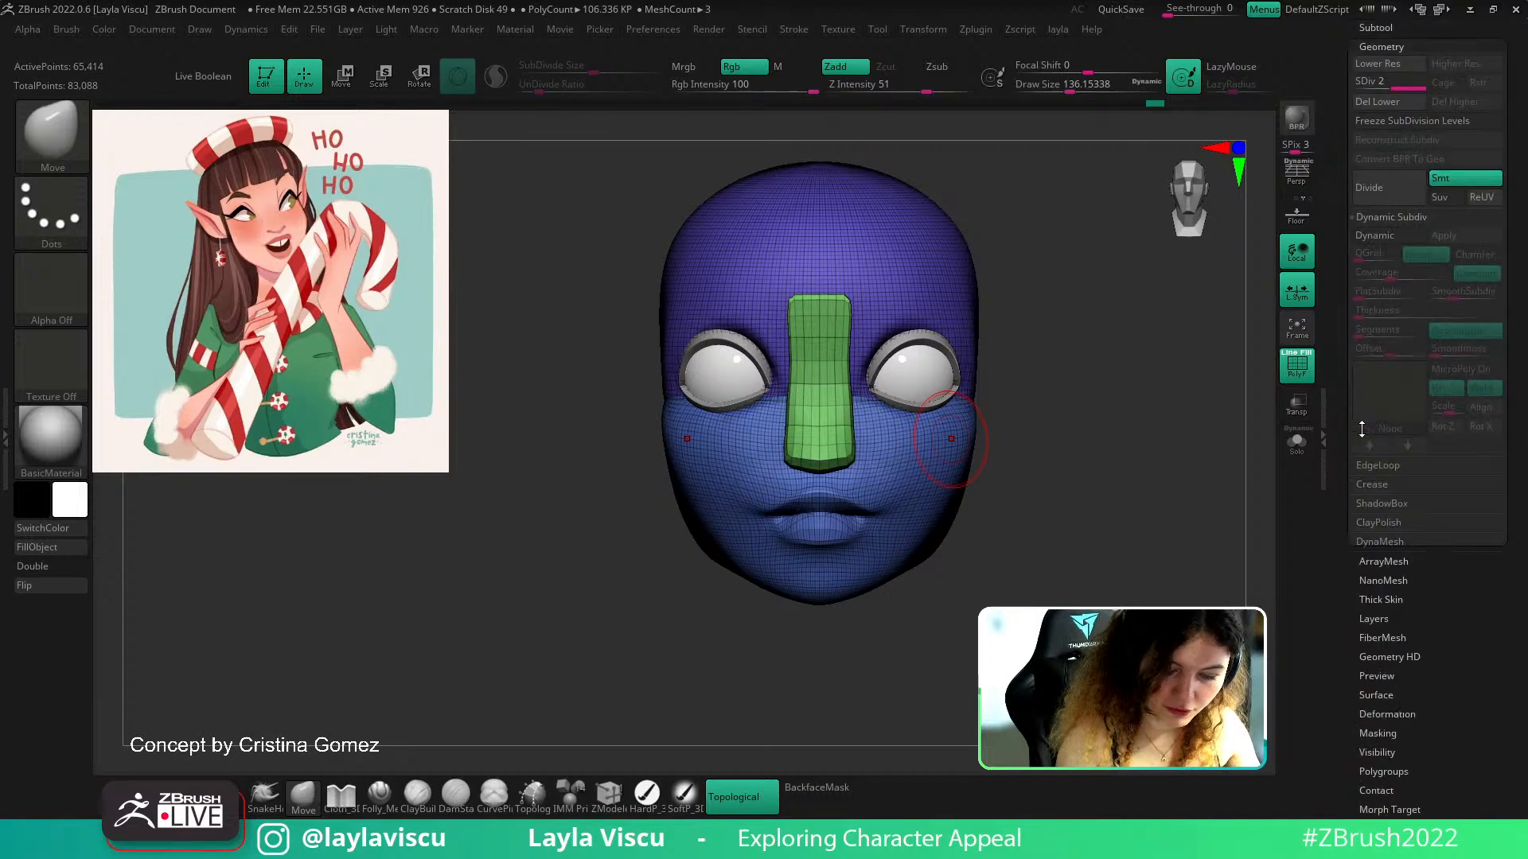
key(shift+f)
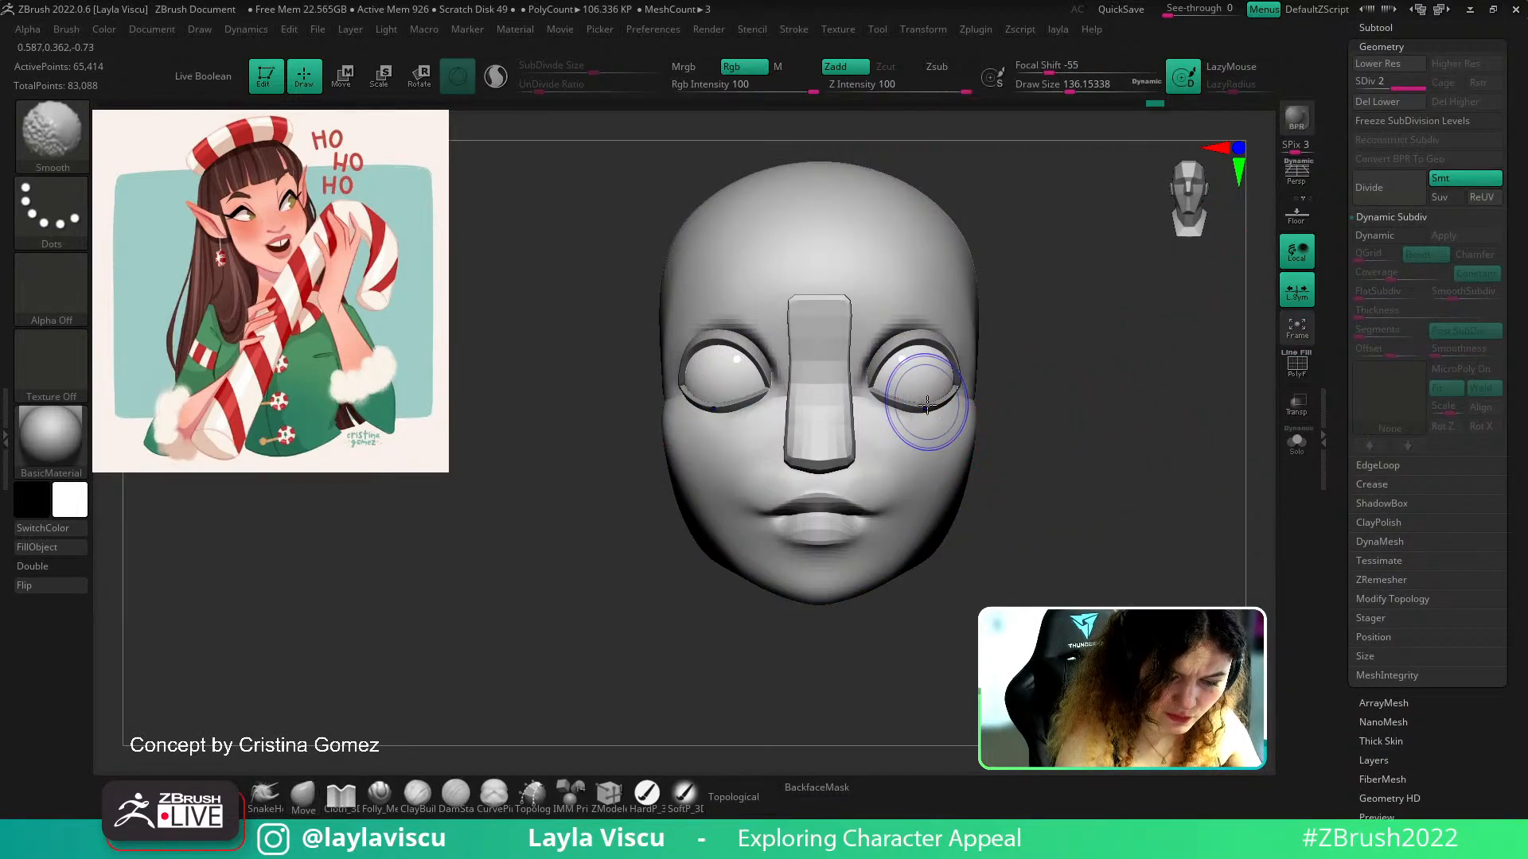
key(shift+f)
ctrl+right_drag(970, 509, 961, 452)
key(shift+f)
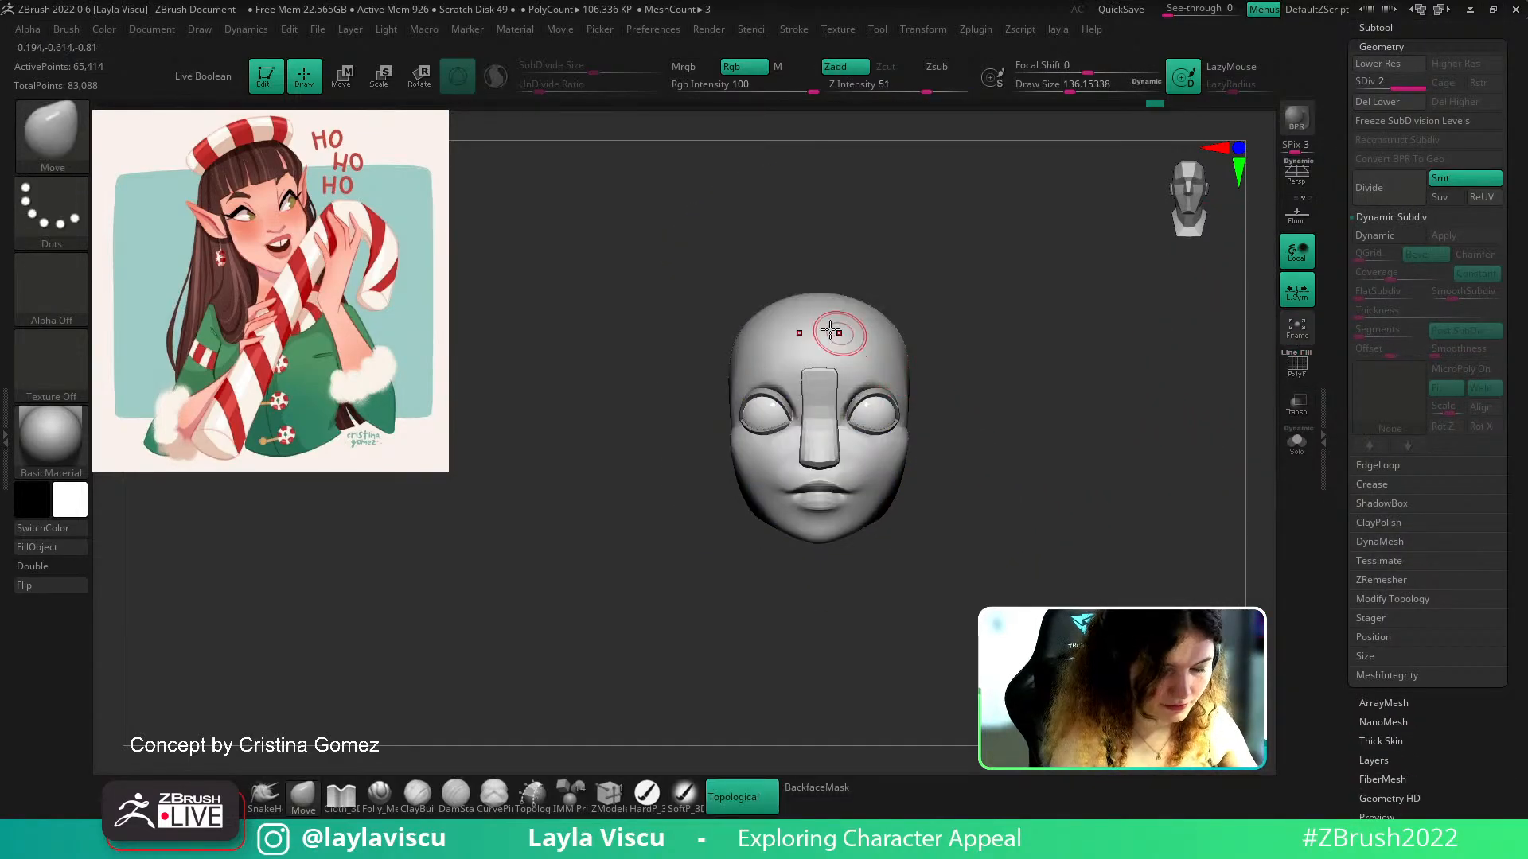
Refine the upper end of the nose block in front view with a smaller Move brush
ctrl+right_drag(834, 333, 838, 382)
key(s)
drag(839, 382, 823, 385)
drag(996, 369, 987, 364)
key(bracketleft)
drag(825, 399, 839, 387)
key(s)
Reshape the sides of the cranium from above with the Move brush enlarged to a Draw Size of about 542
mouse_move(1036, 350)
right_down()
mouse_move(1053, 467)
mouse_move(1037, 471)
right_up()
mouse_move(1020, 405)
alt+right_down()
mouse_move(1006, 509)
mouse_move(987, 457)
alt+right_up()
key(s)
drag(896, 456, 931, 470)
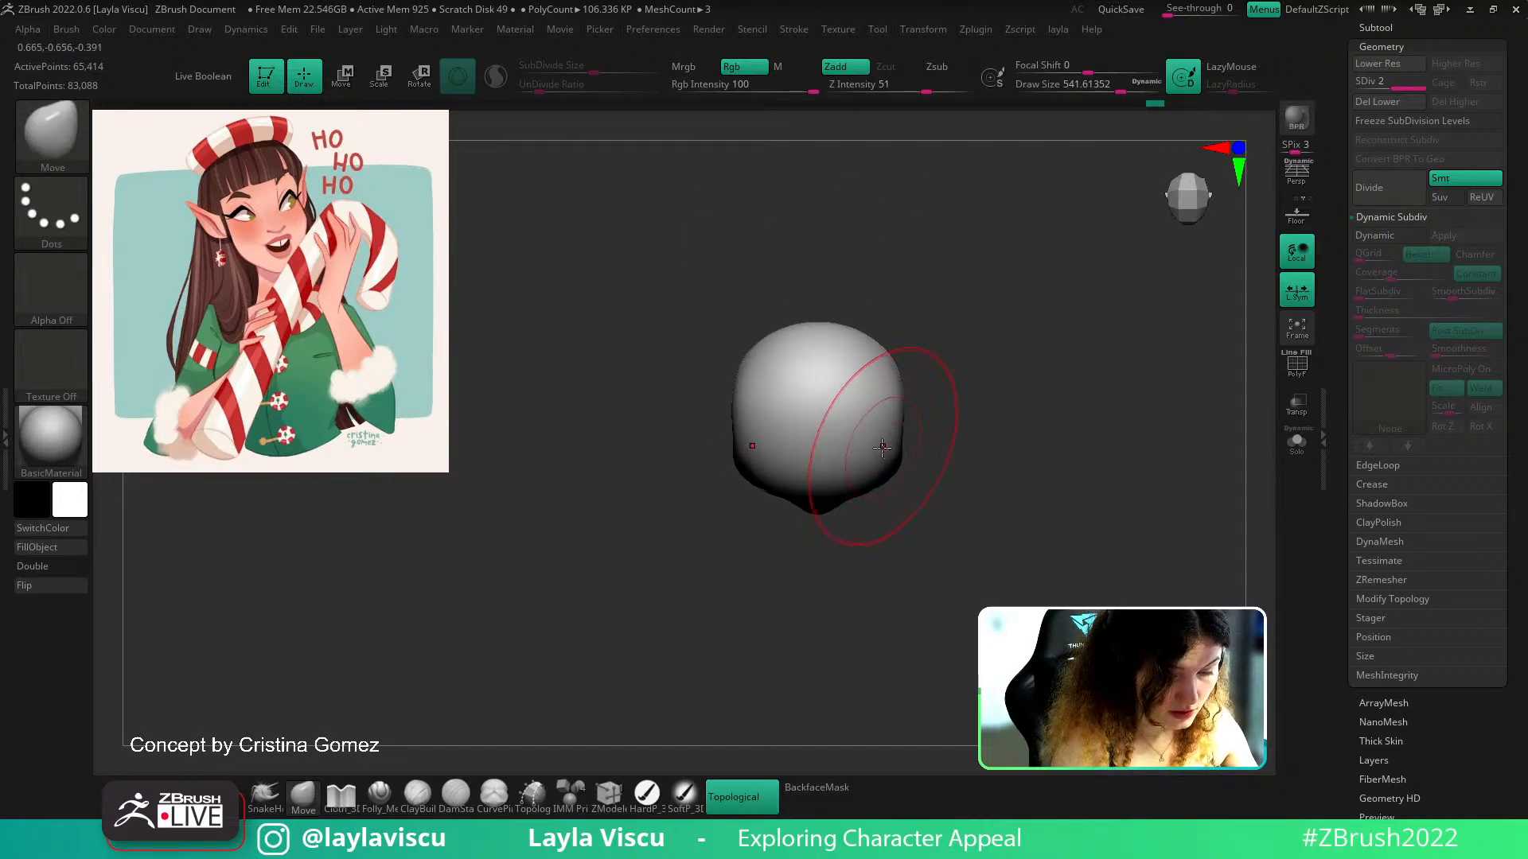
key(bracketleft)
key(bracketright)
Adjust the face around the nose bridge in front and side views, reducing the Move brush to a Draw Size of about 245
mouse_move(971, 449)
mouse_down()
mouse_move(965, 403)
mouse_move(986, 437)
mouse_move(875, 440)
mouse_move(955, 446)
mouse_move(969, 509)
mouse_up()
ctrl+right_drag(969, 508, 963, 557)
key(s)
mouse_move(852, 438)
mouse_down()
mouse_move(825, 436)
mouse_move(829, 390)
mouse_up()
key(s)
mouse_move(831, 387)
ctrl+right_down()
mouse_move(845, 374)
mouse_move(895, 397)
mouse_move(1024, 382)
ctrl+right_up()
drag(1023, 382, 874, 433)
key(s)
drag(777, 460, 795, 464)
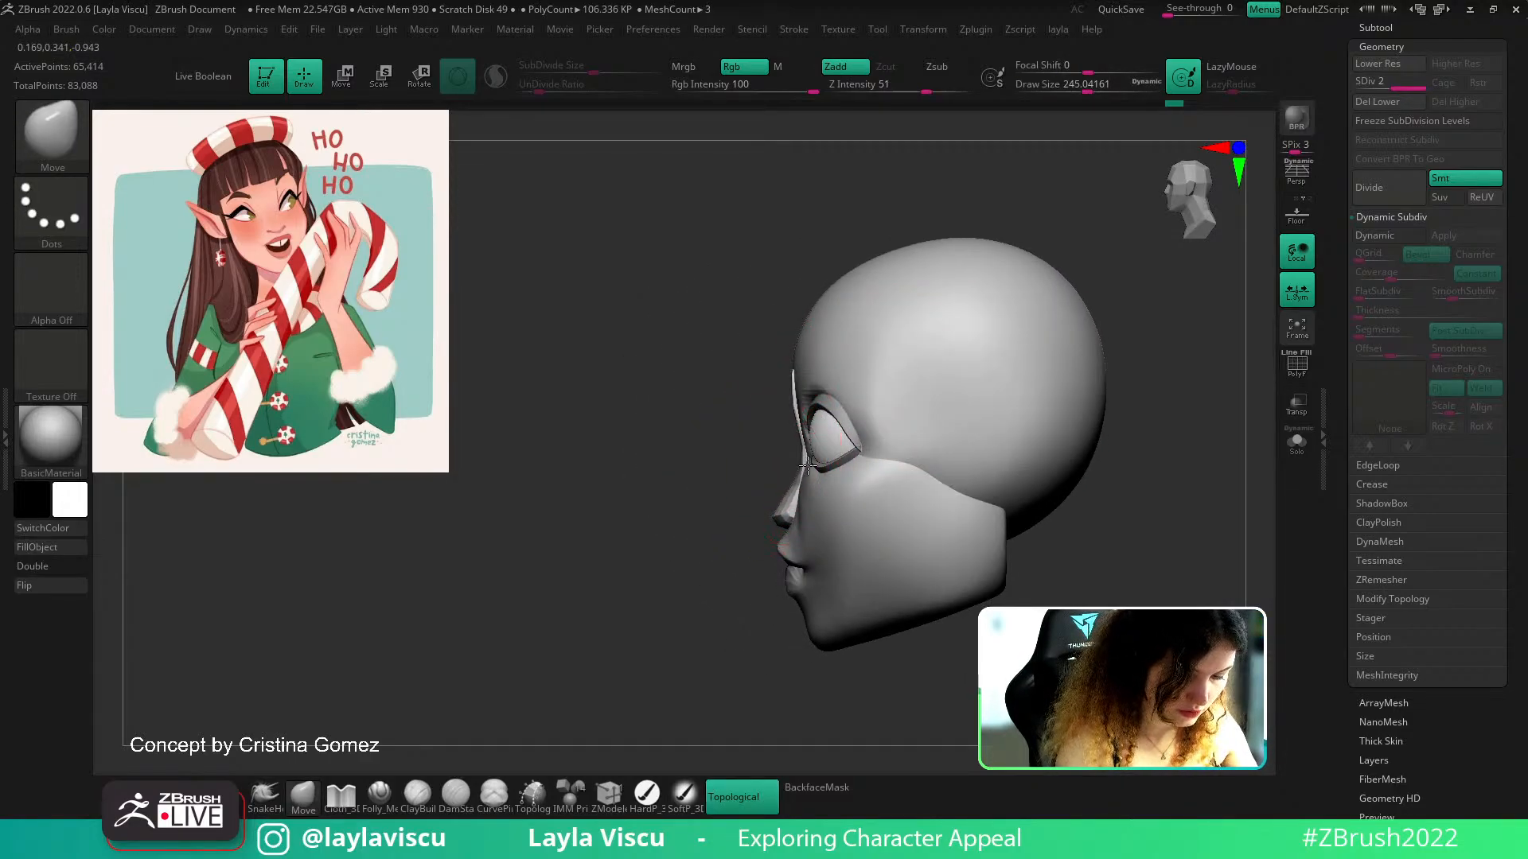
Reshape the nose bridge and pull the tip forward in side view with the Move brush, trying backface masking on and off
right_drag(808, 466, 819, 471)
click(818, 785)
drag(804, 740, 716, 675)
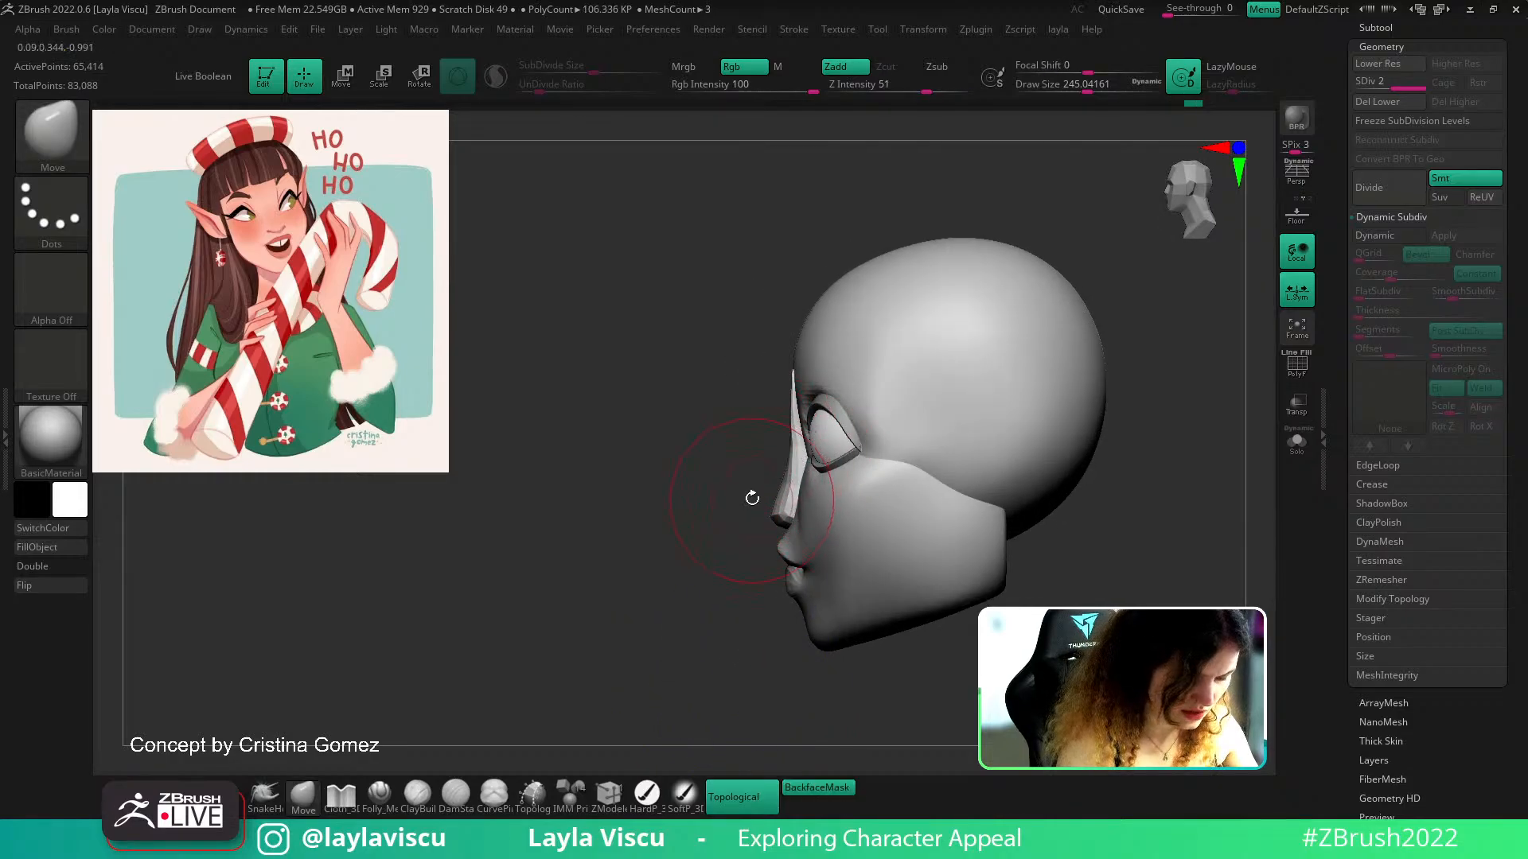
click(818, 787)
key([)
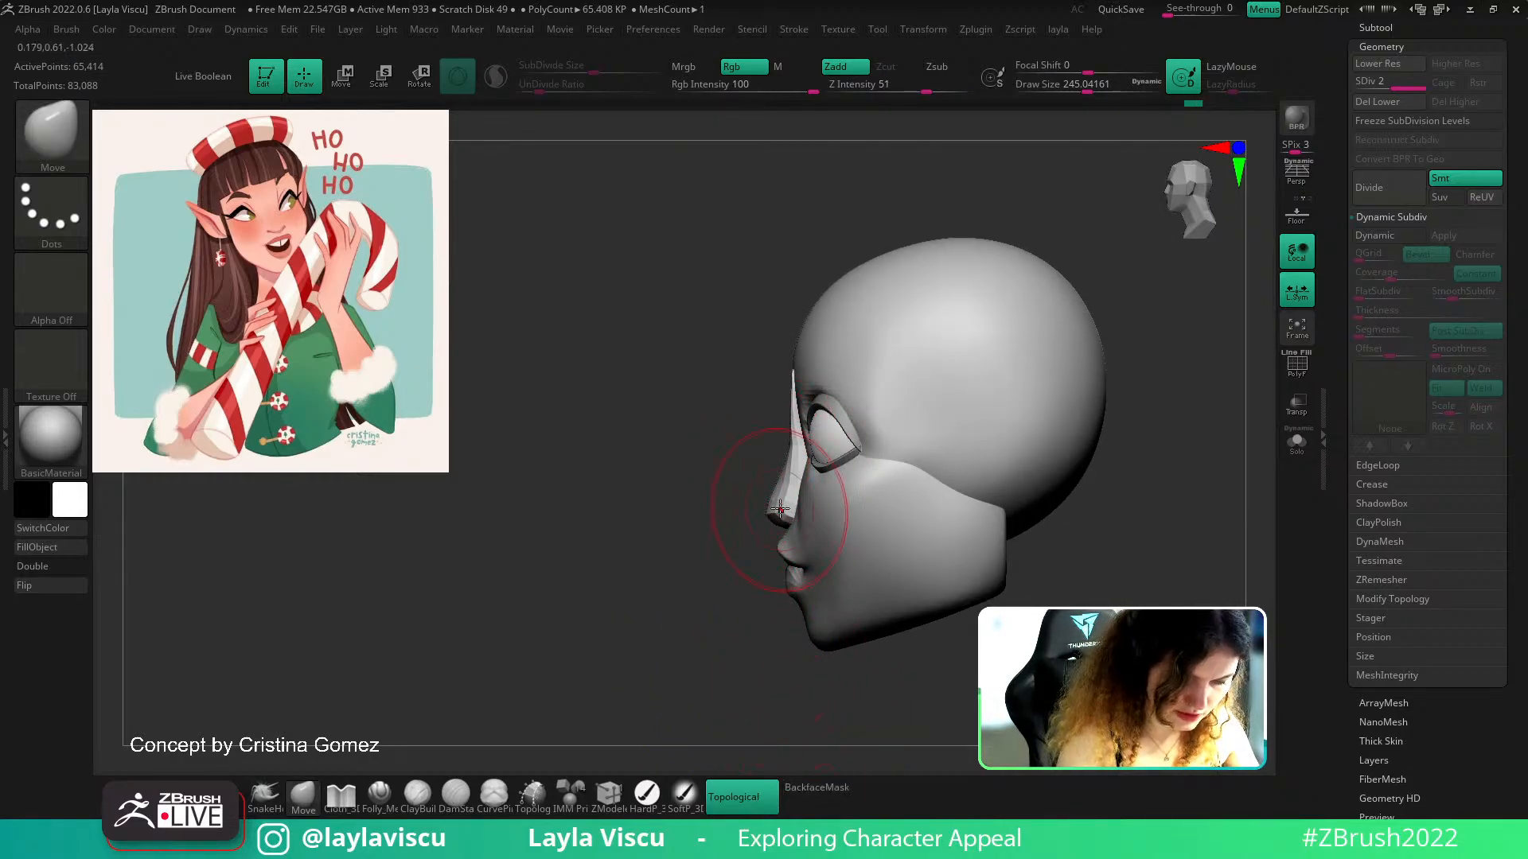
shift+drag(758, 523, 893, 528)
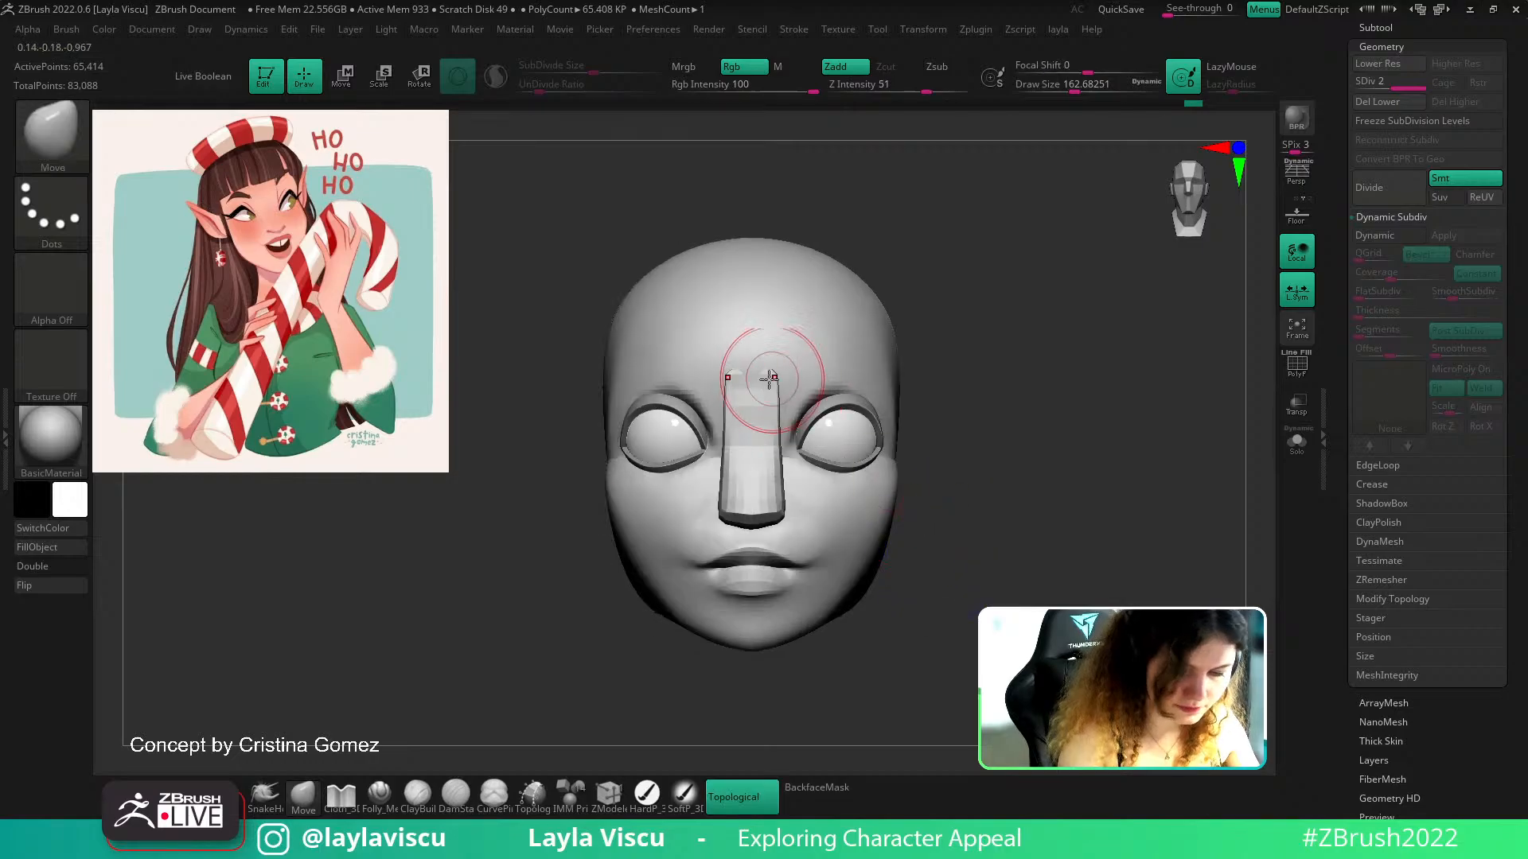
Isolate the nose polygroup using the wireframe display, and bring the rest of the head back into view
key(shift+f)
ctrl+shift+click(772, 382)
ctrl+shift+click(961, 331)
key(shift+f)
mouse_move(962, 331)
mouse_down()
mouse_move(1020, 331)
mouse_move(993, 454)
mouse_move(896, 405)
mouse_move(778, 422)
mouse_up()
mouse_move(781, 424)
ctrl+right_down()
mouse_move(744, 509)
mouse_move(934, 508)
mouse_move(756, 405)
mouse_move(756, 382)
ctrl+right_up()
Rework the nose block and the surrounding face in front view with a resized Move brush, ending at a Draw Size of about 187
key(s)
drag(808, 483, 793, 483)
ctrl+right_drag(885, 541, 874, 454)
key(s)
drag(855, 488, 848, 488)
ctrl+right_drag(784, 477, 792, 524)
key(s)
drag(792, 523, 796, 523)
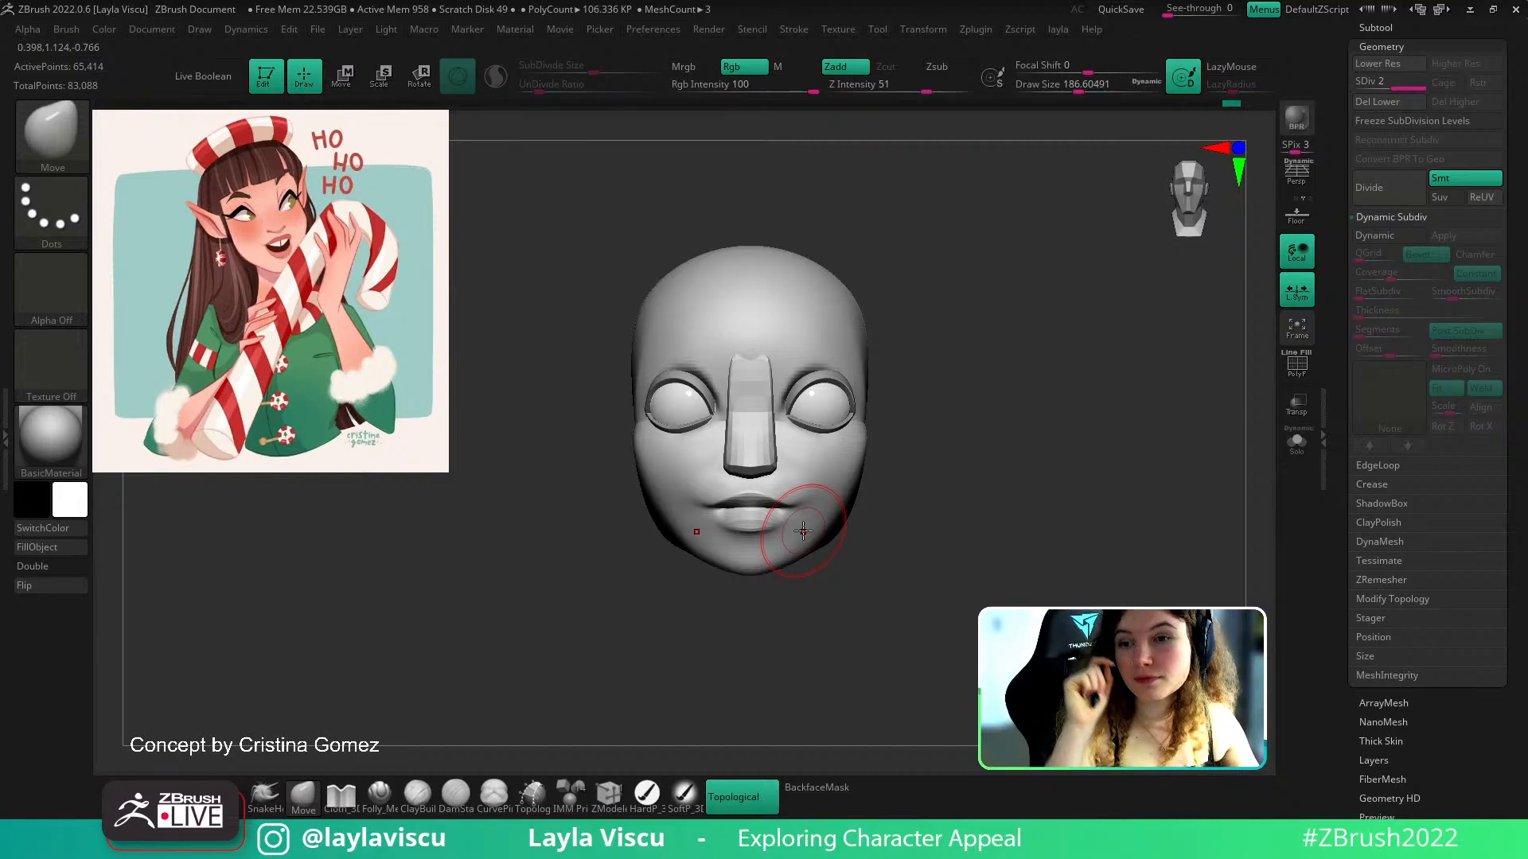
Shift the eyeballs slightly toward the nose with the gizmo and adjust the eyelids to match
ctrl+right_drag(915, 509, 972, 529)
alt+click(848, 435)
key(w)
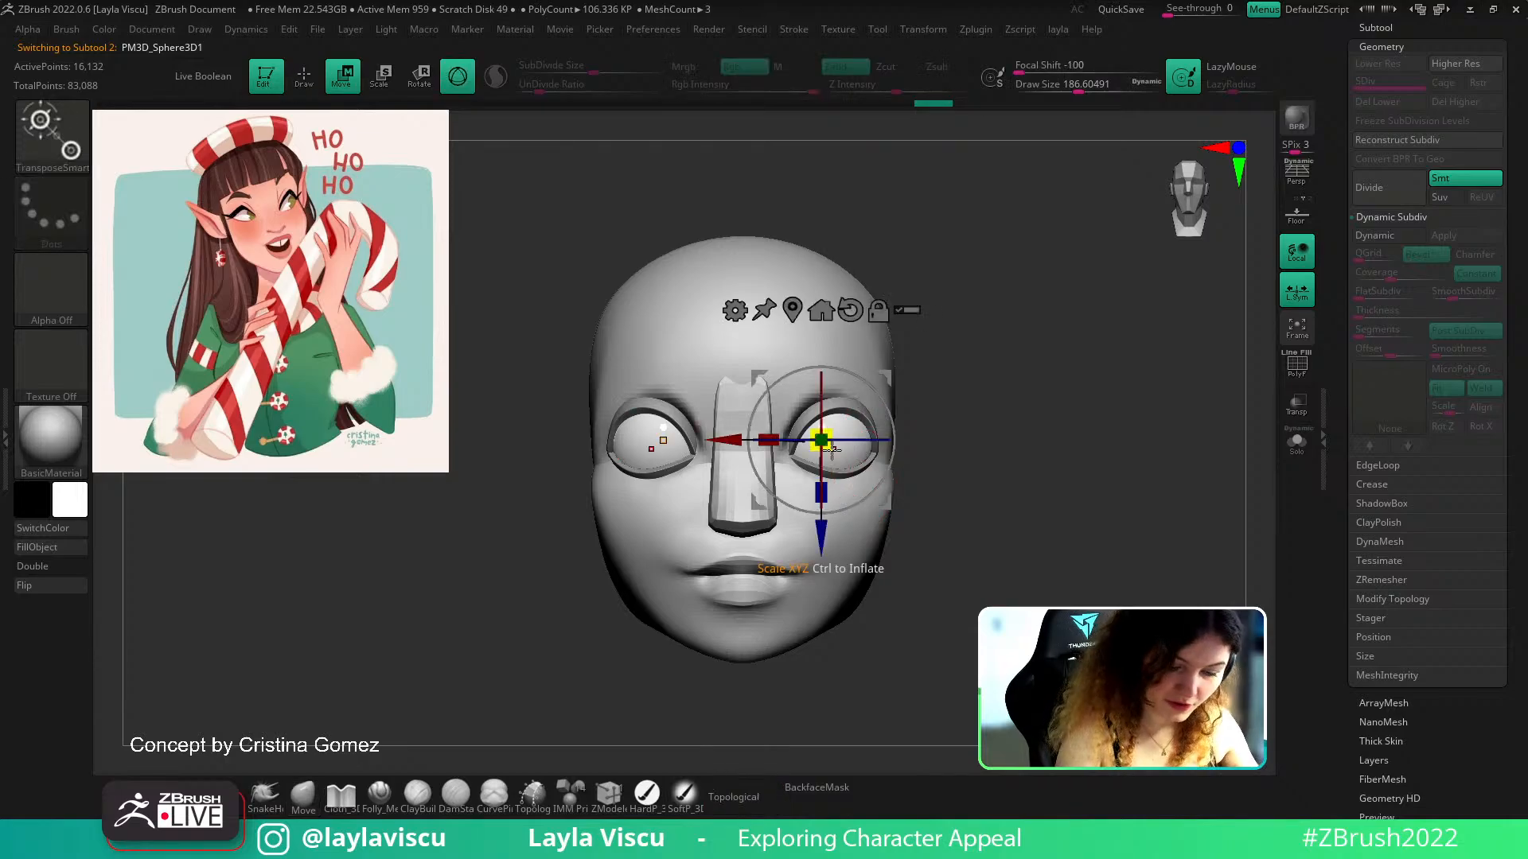
drag(738, 436, 734, 434)
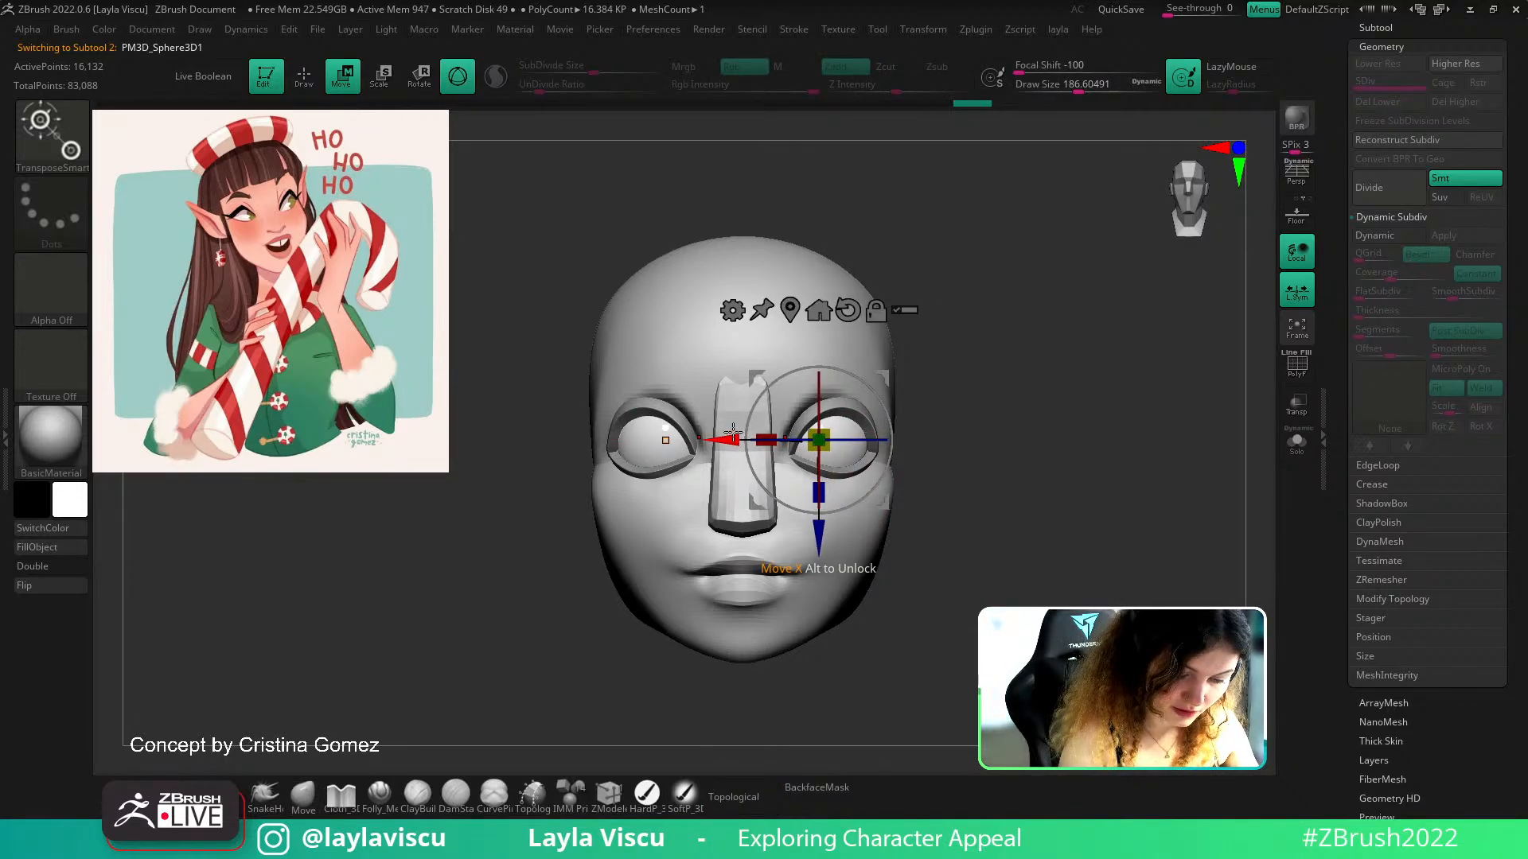
alt+click(631, 472)
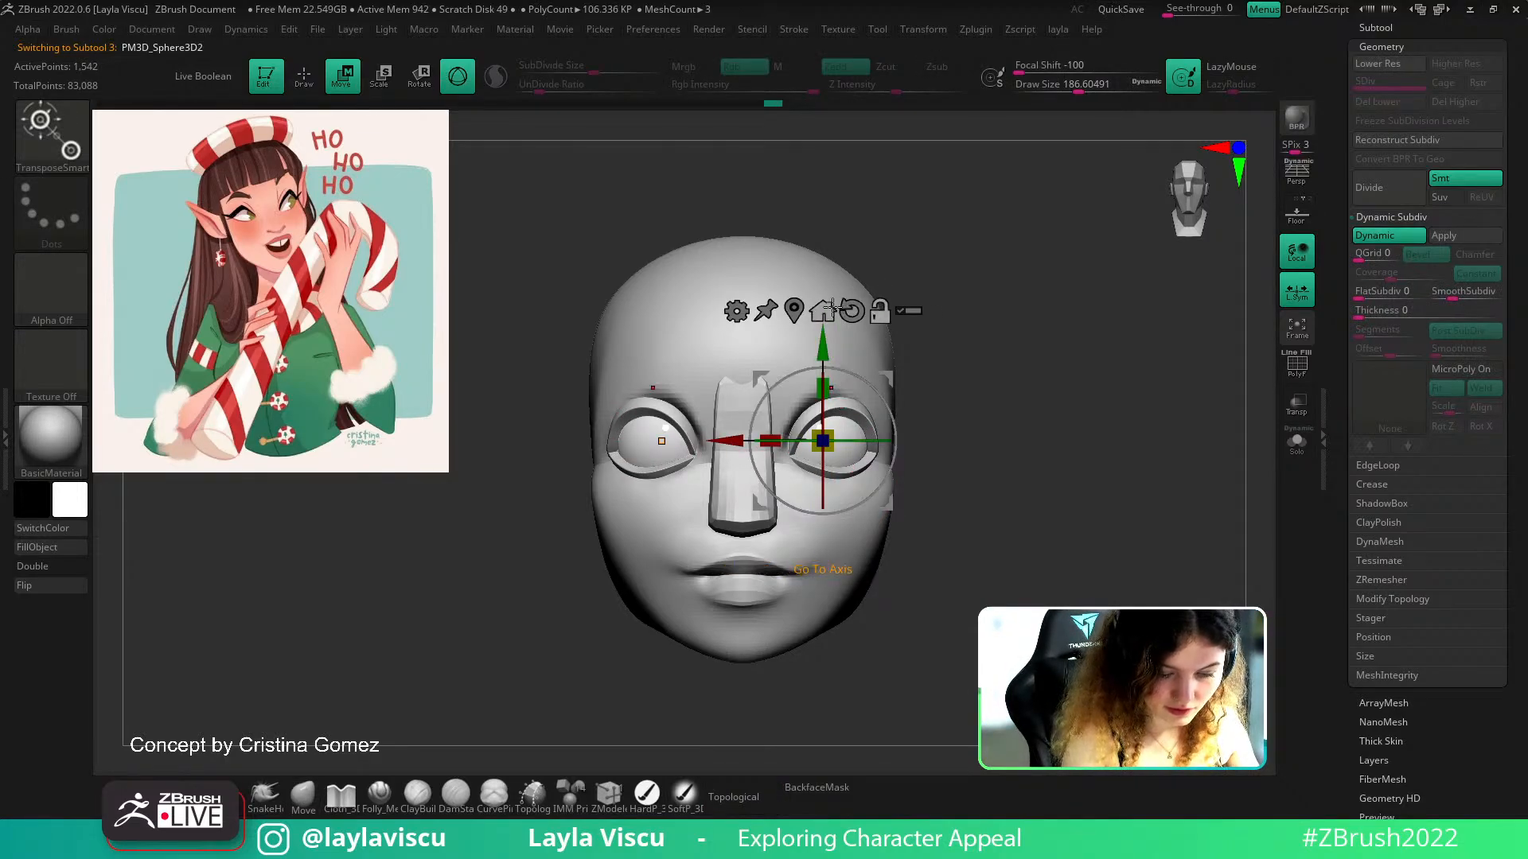
drag(834, 451, 828, 448)
right_drag(1006, 446, 1003, 465)
key(q)
shift+right_drag(414, 669, 385, 689)
ctrl+right_drag(927, 413, 899, 334)
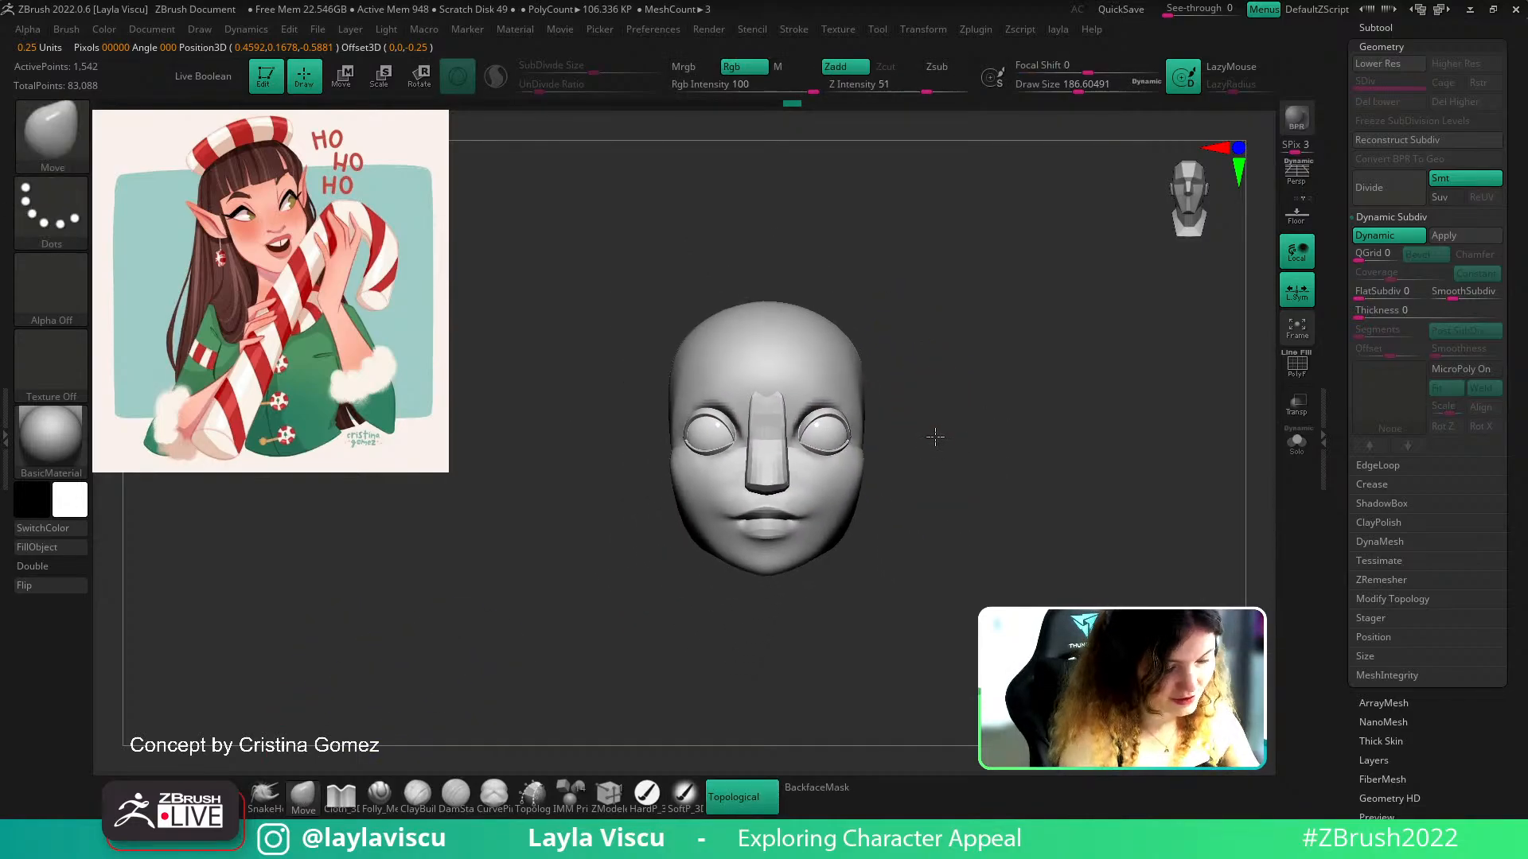
Enlarge the Spotlight reference illustration and position it over the sculpted head
alt+right_drag(936, 445, 940, 422)
key(z)
click(334, 331)
drag(334, 331, 800, 450)
drag(830, 329, 878, 357)
drag(836, 417, 916, 506)
mouse_move(971, 445)
mouse_down()
mouse_move(824, 485)
mouse_move(828, 469)
mouse_up()
key(z)
Turn on perspective, align the head's angle with the illustrated face, and compare them with the overlay on and off
alt+right_drag(1040, 452, 1109, 400)
click(1295, 175)
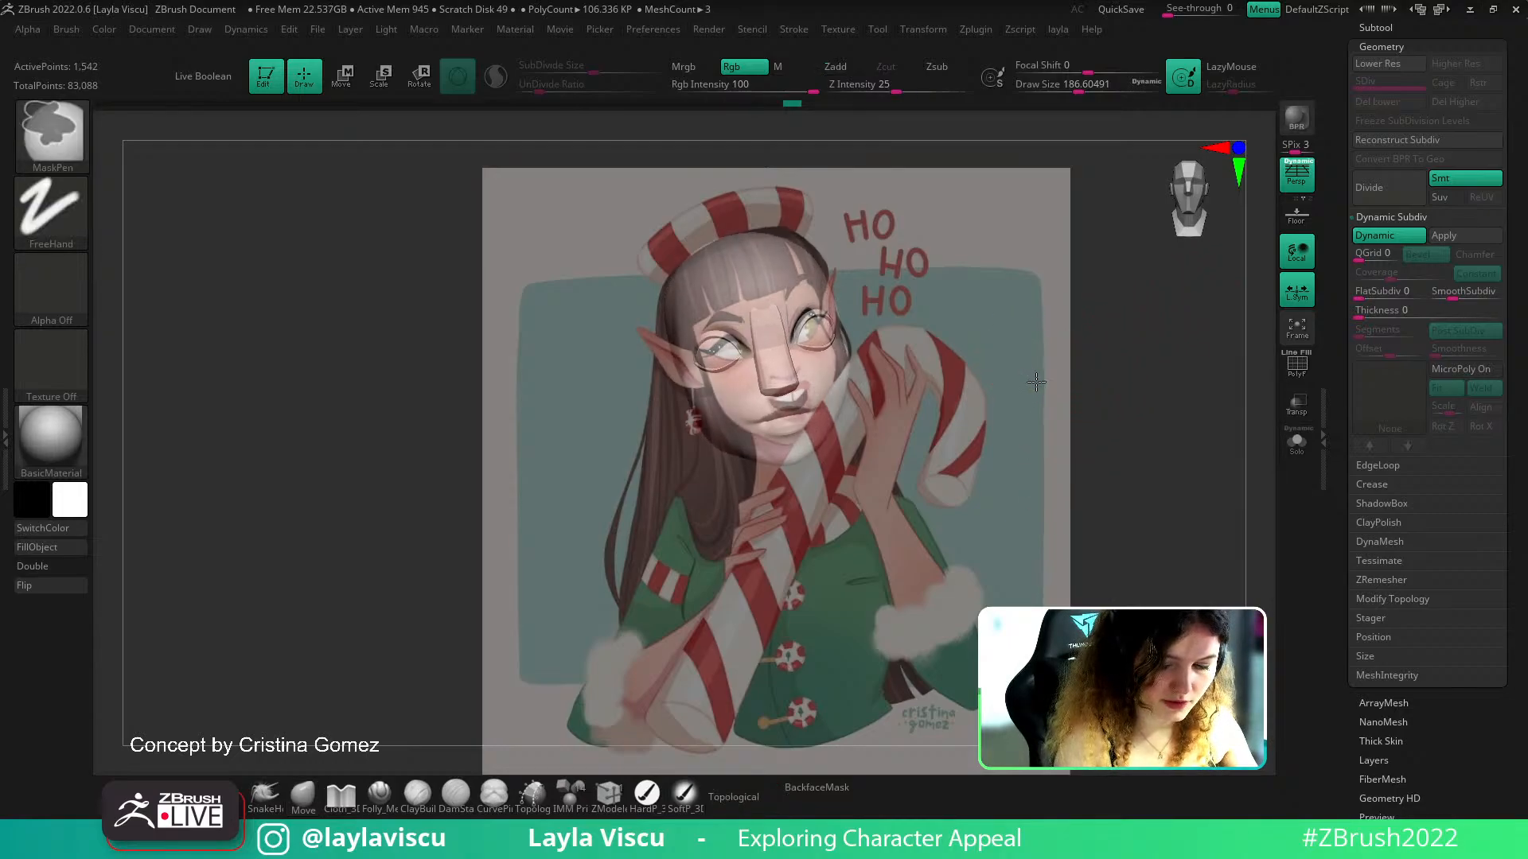
right_drag(1049, 420, 1048, 417)
key(shift+z)
key(shift+z)
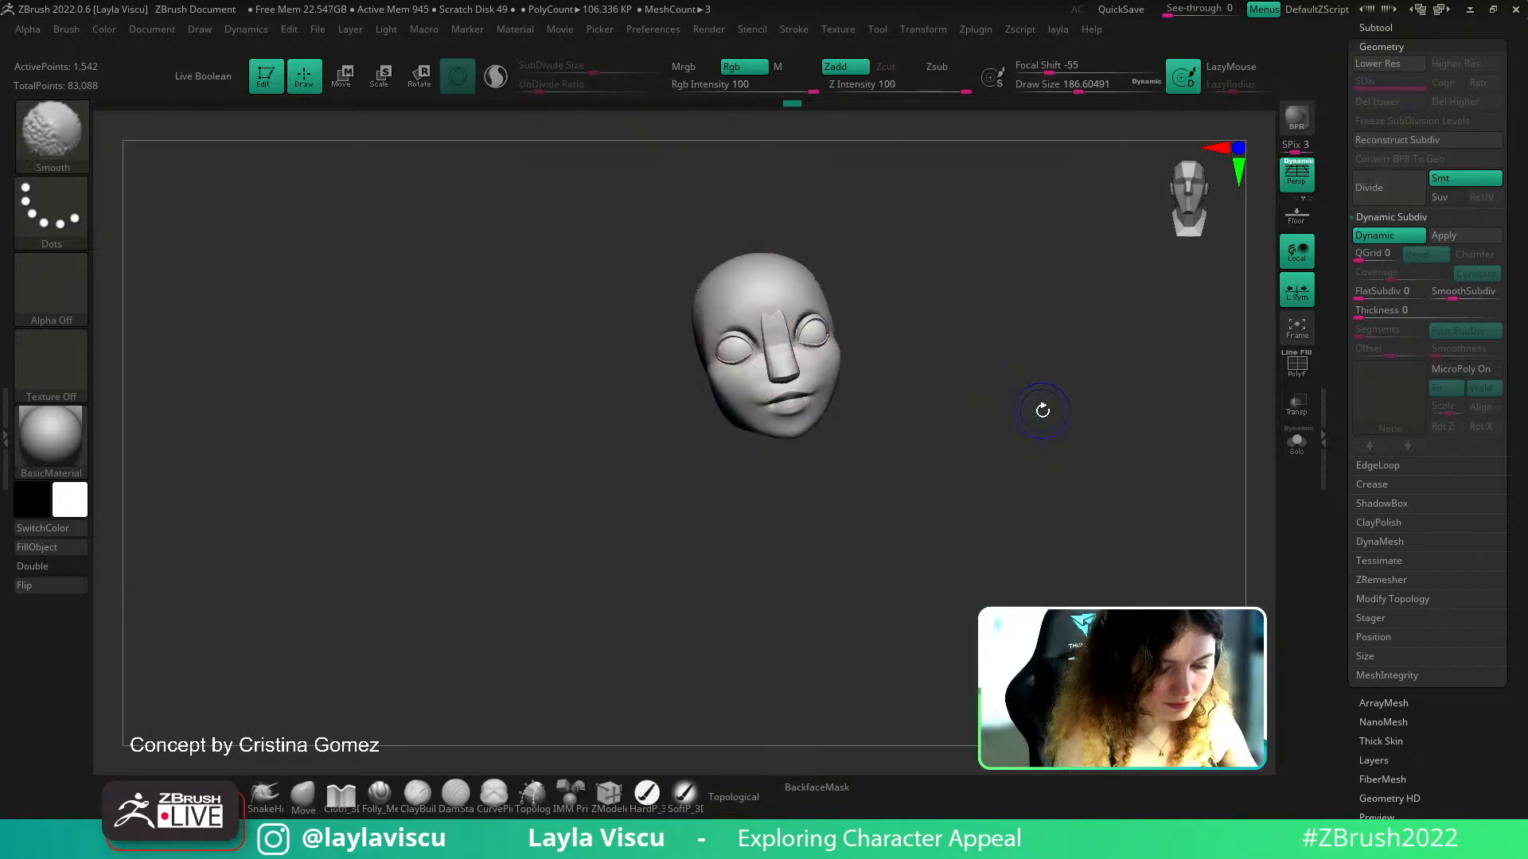
key(shift+z)
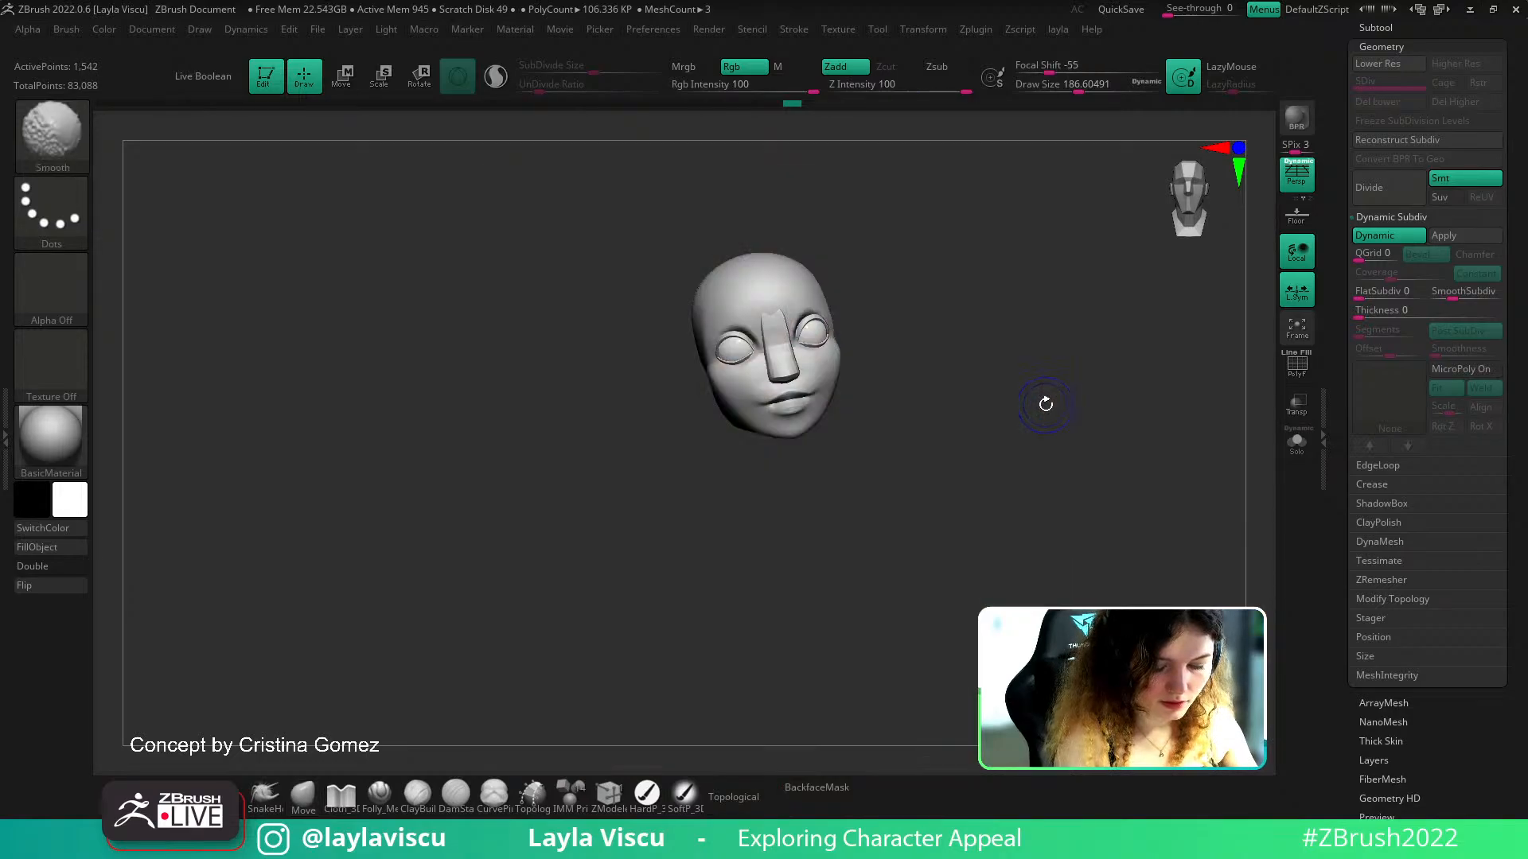
key(shift+z)
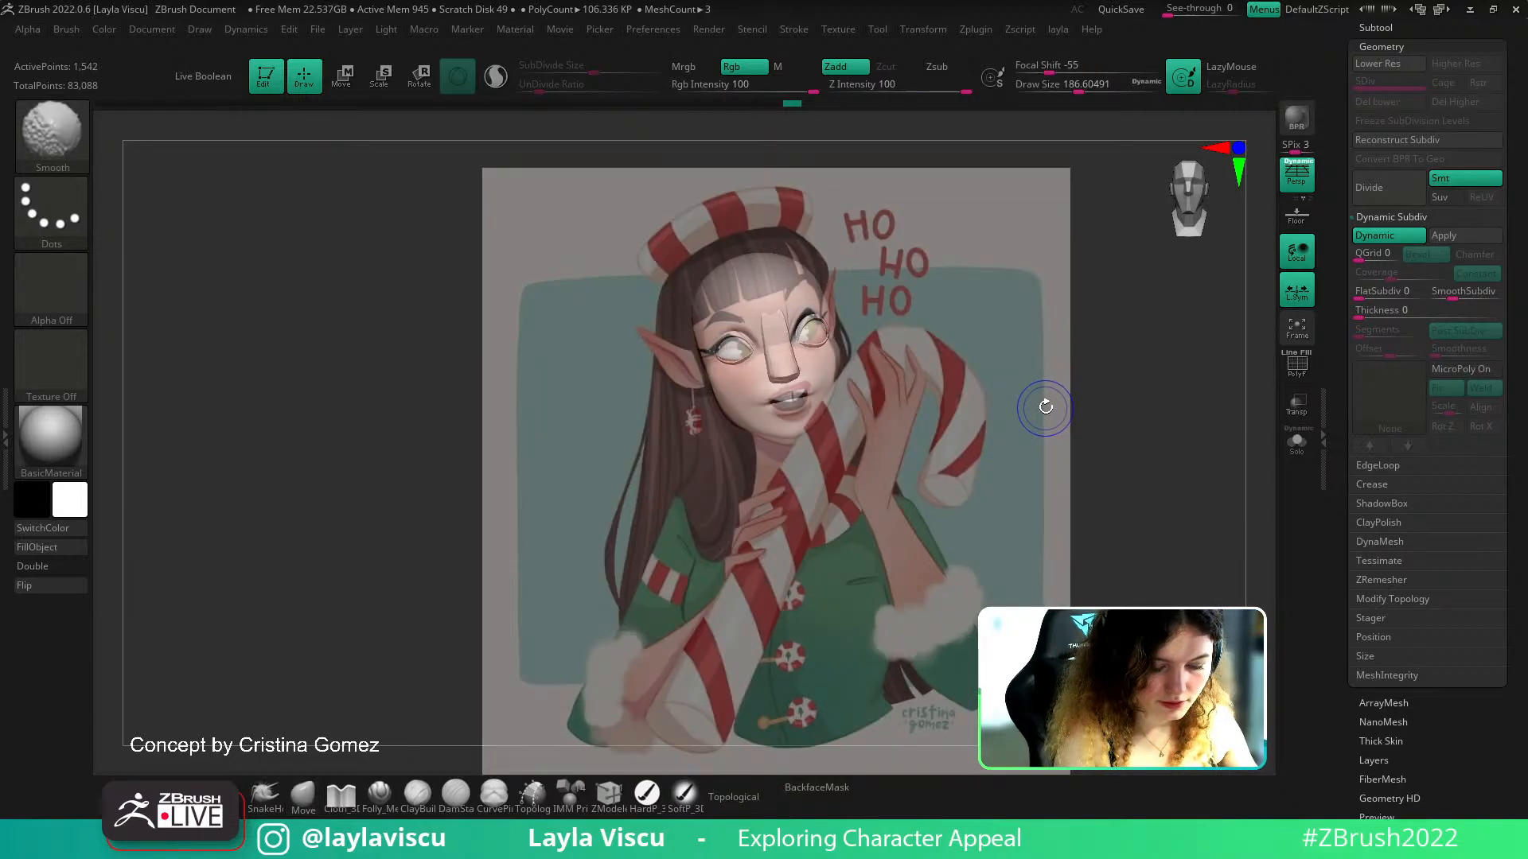
Select the head and reshape the chin and mouth area to match the reference overlay with a resized Move brush
key(s)
drag(840, 414, 876, 415)
key(shift+f)
key(shift+f)
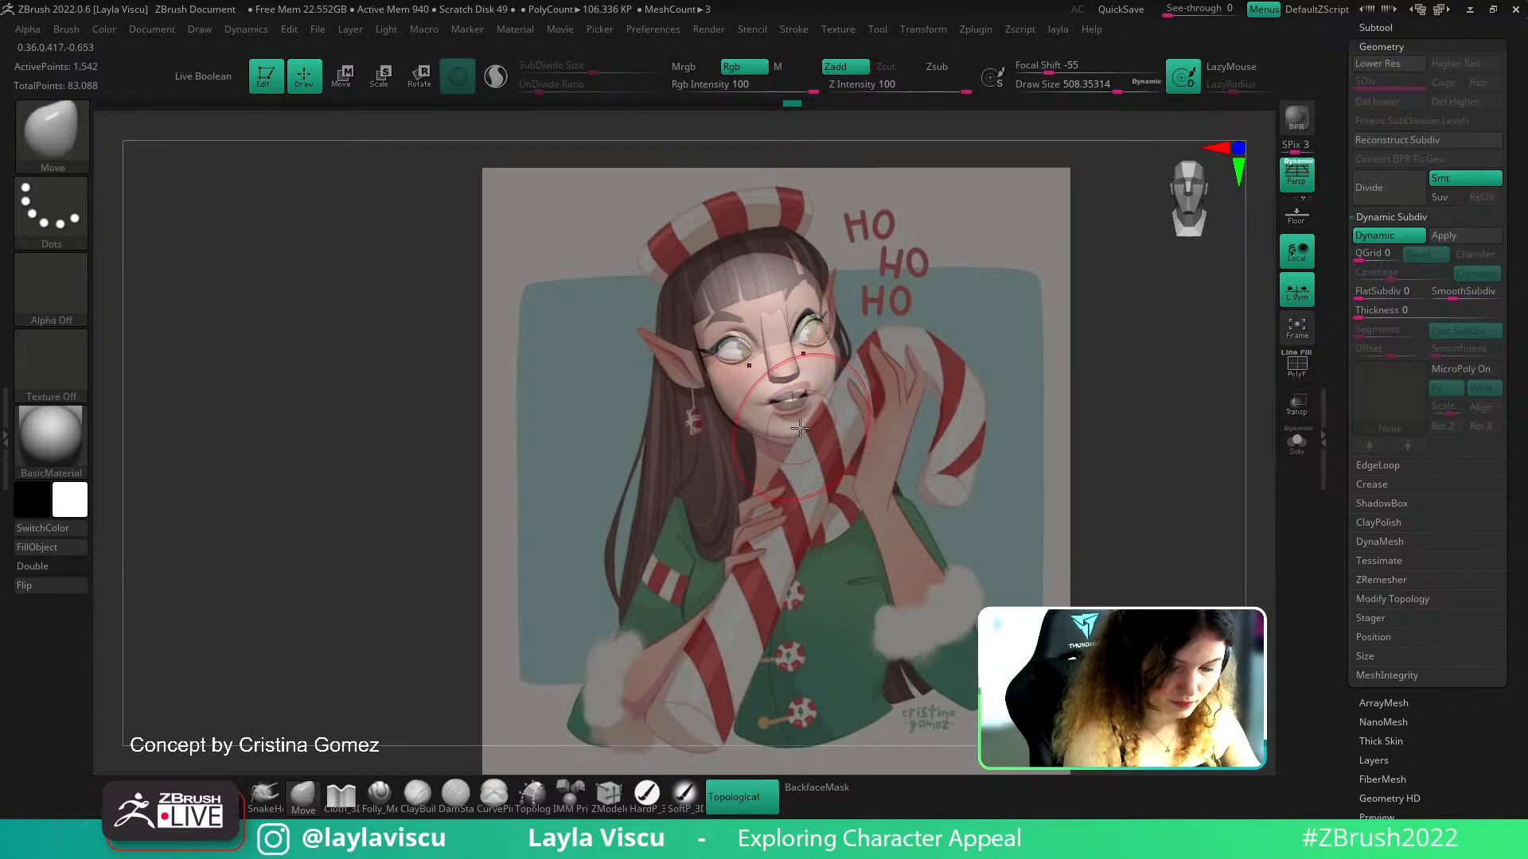
alt+click(802, 429)
key(bracketright)
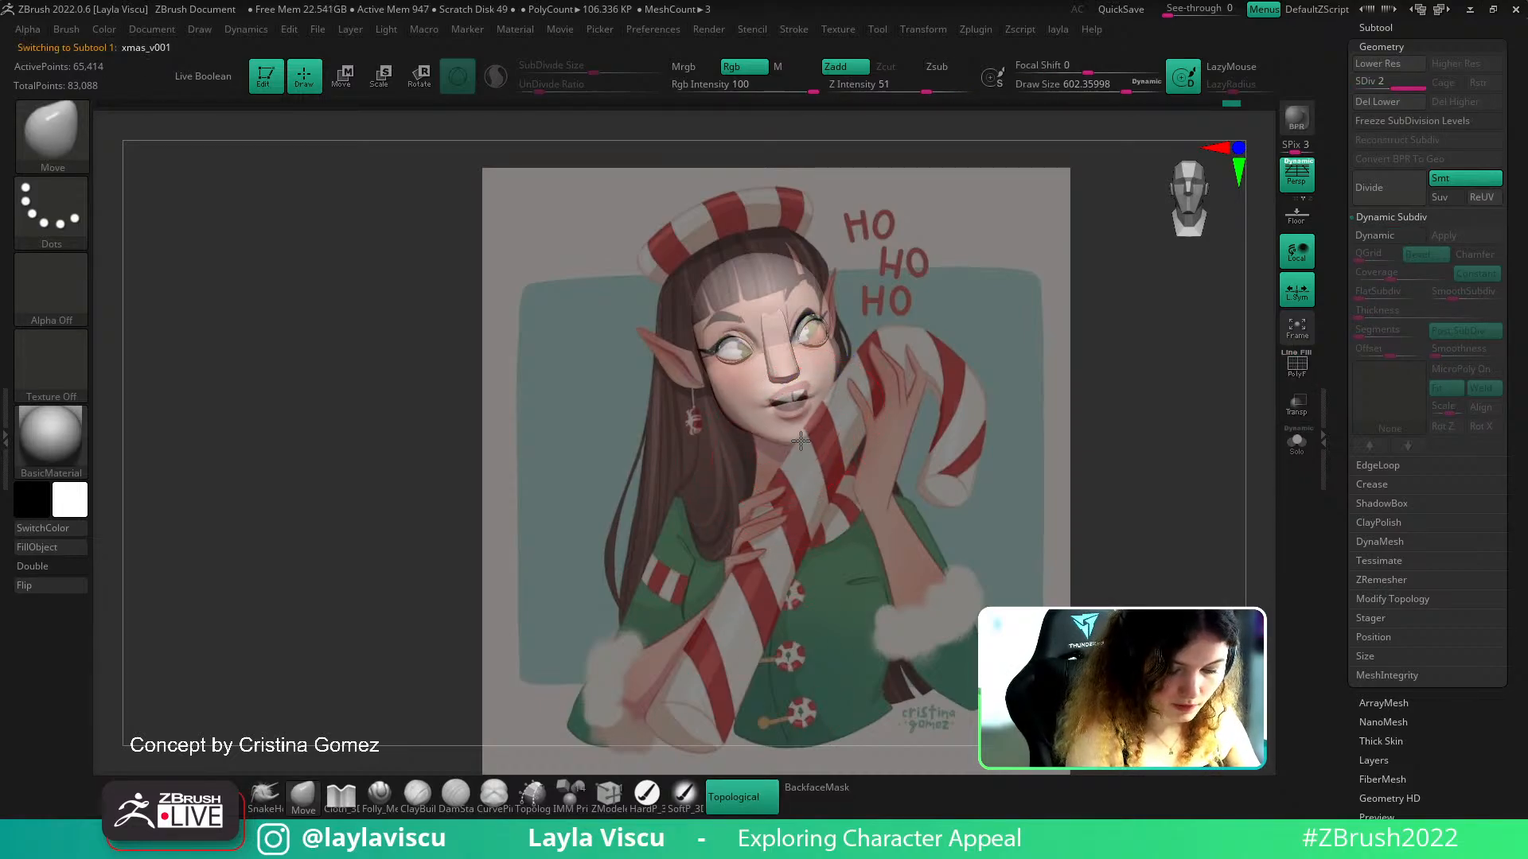
mouse_move(801, 436)
shift+mouse_down()
mouse_move(867, 437)
mouse_move(792, 404)
shift+mouse_up()
key(s)
shift+drag(793, 317, 791, 335)
key(s)
drag(802, 403, 793, 408)
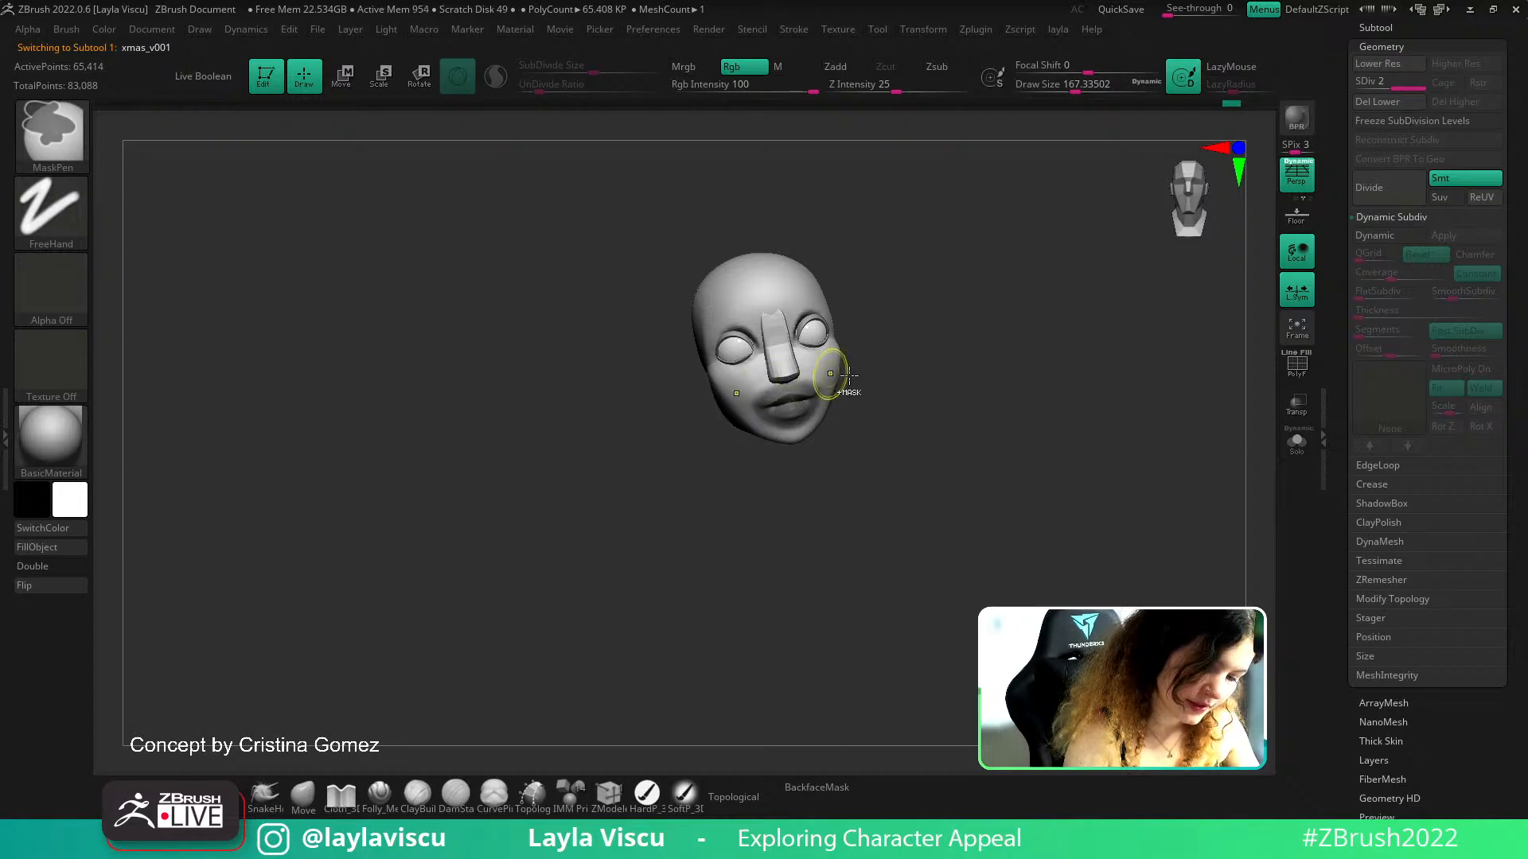
Drop the head to subdivision level 1 and mask everything except the mouth area, isolating the nose to mask it too
ctrl+click(840, 385)
key(shift+d)
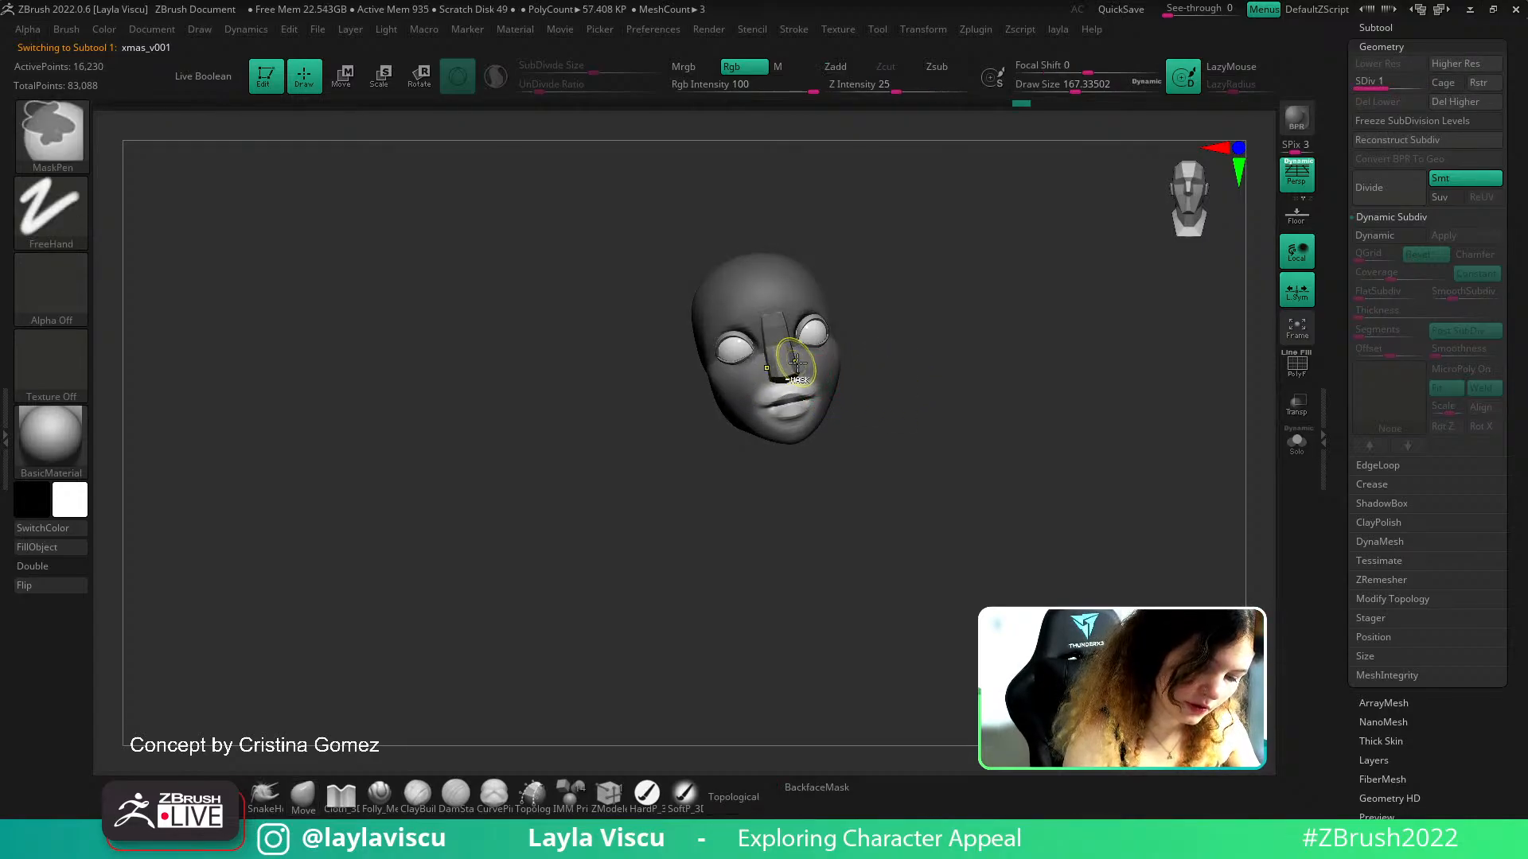
ctrl+shift+click(791, 380)
ctrl+drag(880, 327, 700, 510)
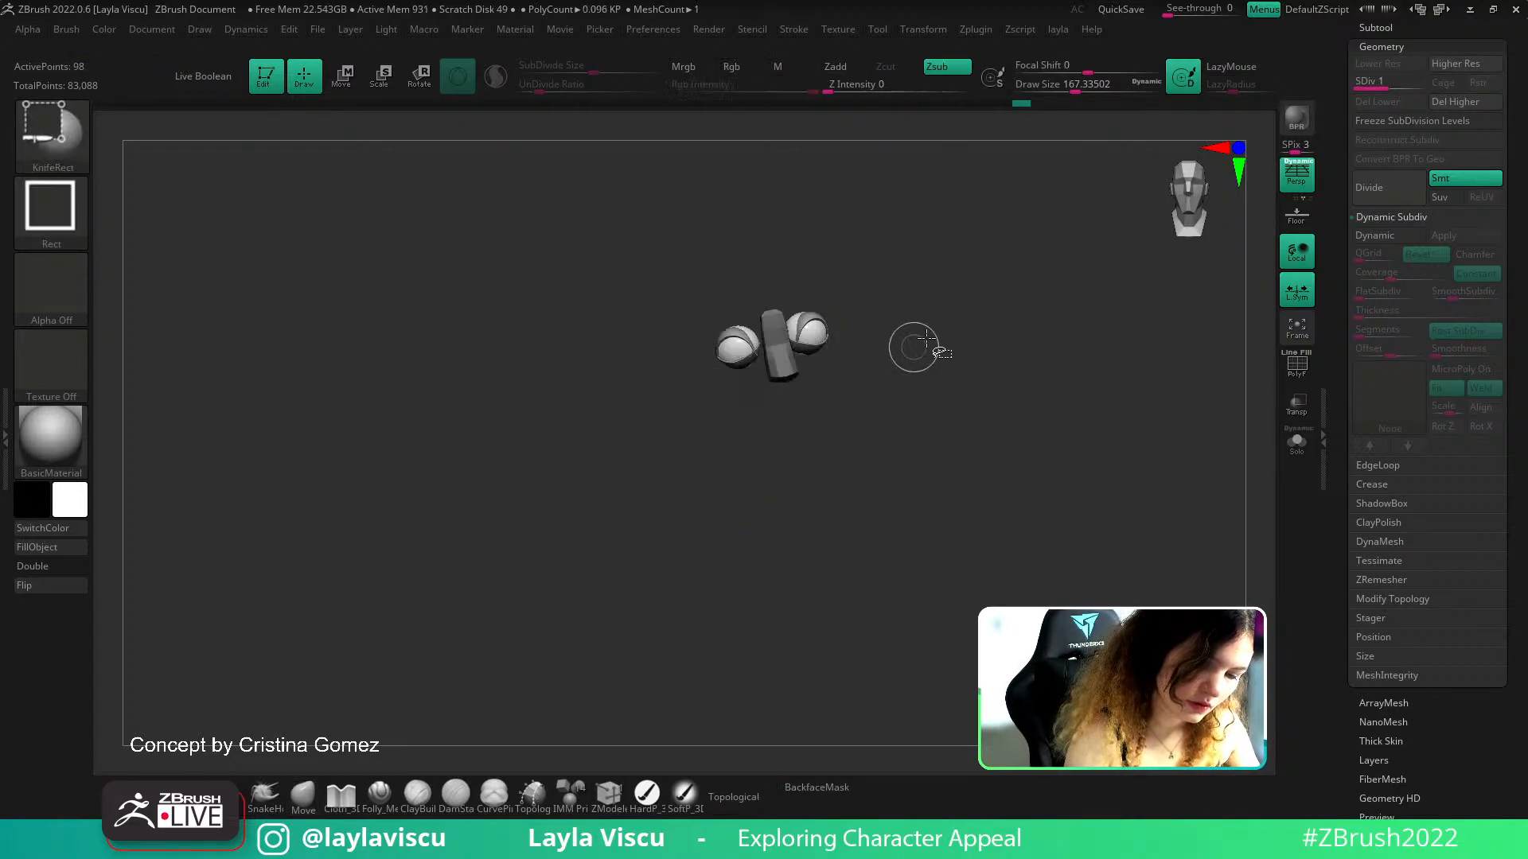
ctrl+shift+click(931, 356)
Move the unmasked mouth area slightly upward along Y with the gizmo, checking it against the reference overlay
key(w)
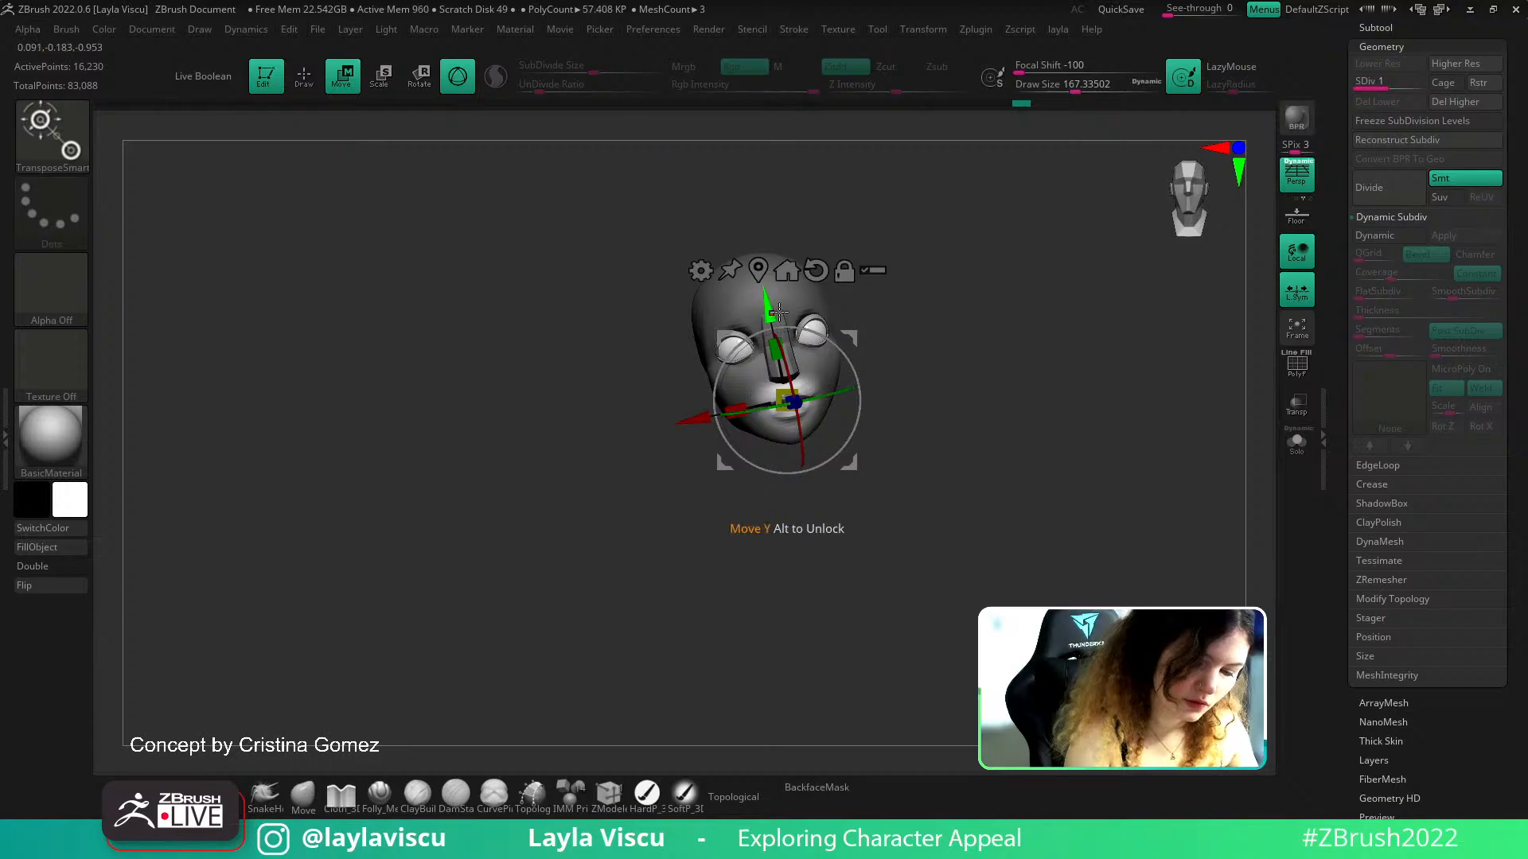
drag(772, 311, 770, 305)
key(shift+z)
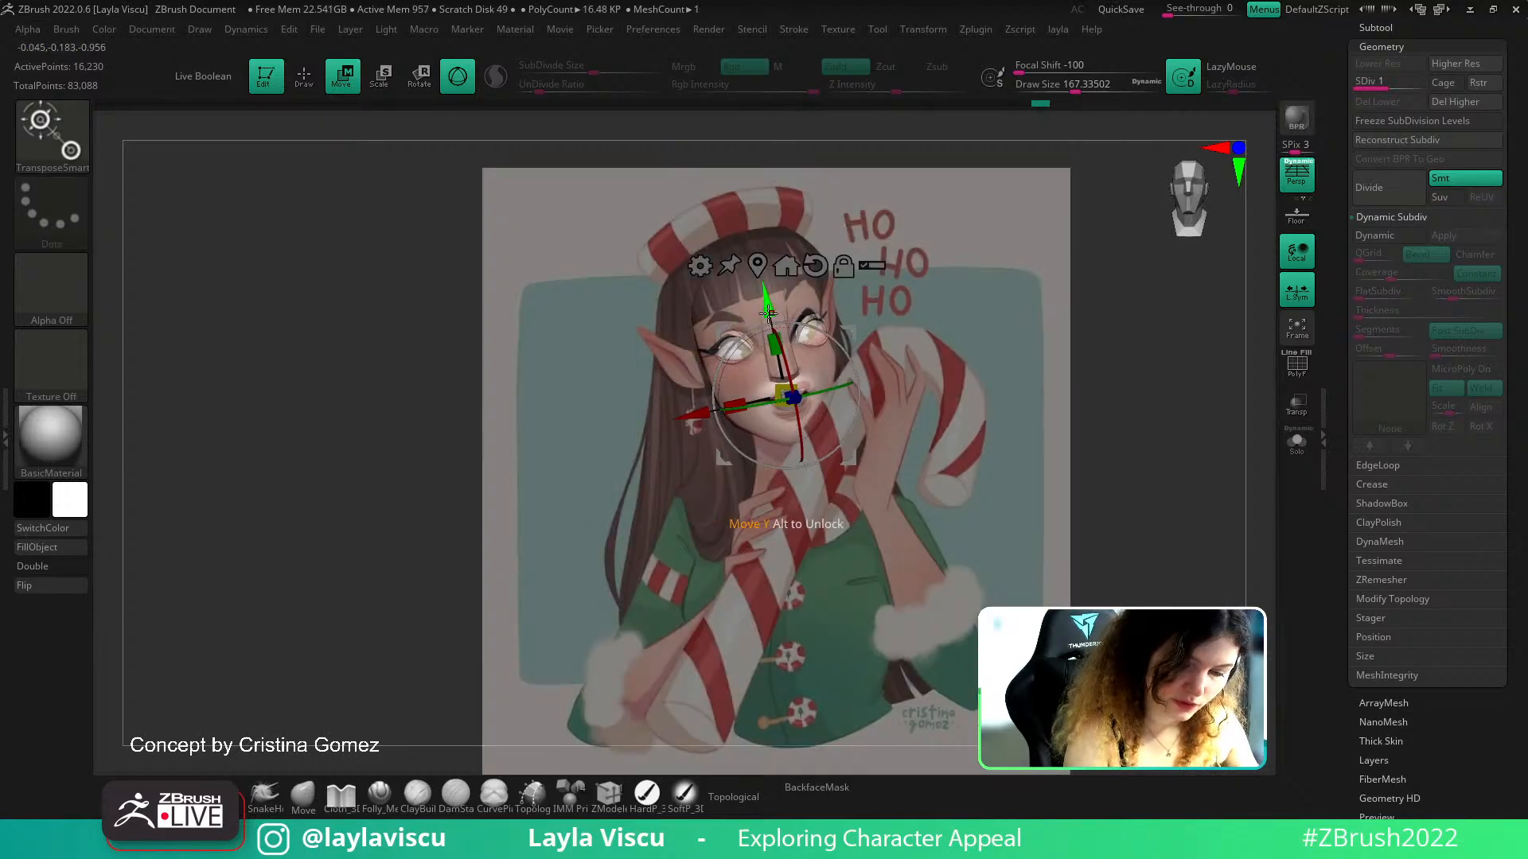
key(shift+z)
key(q)
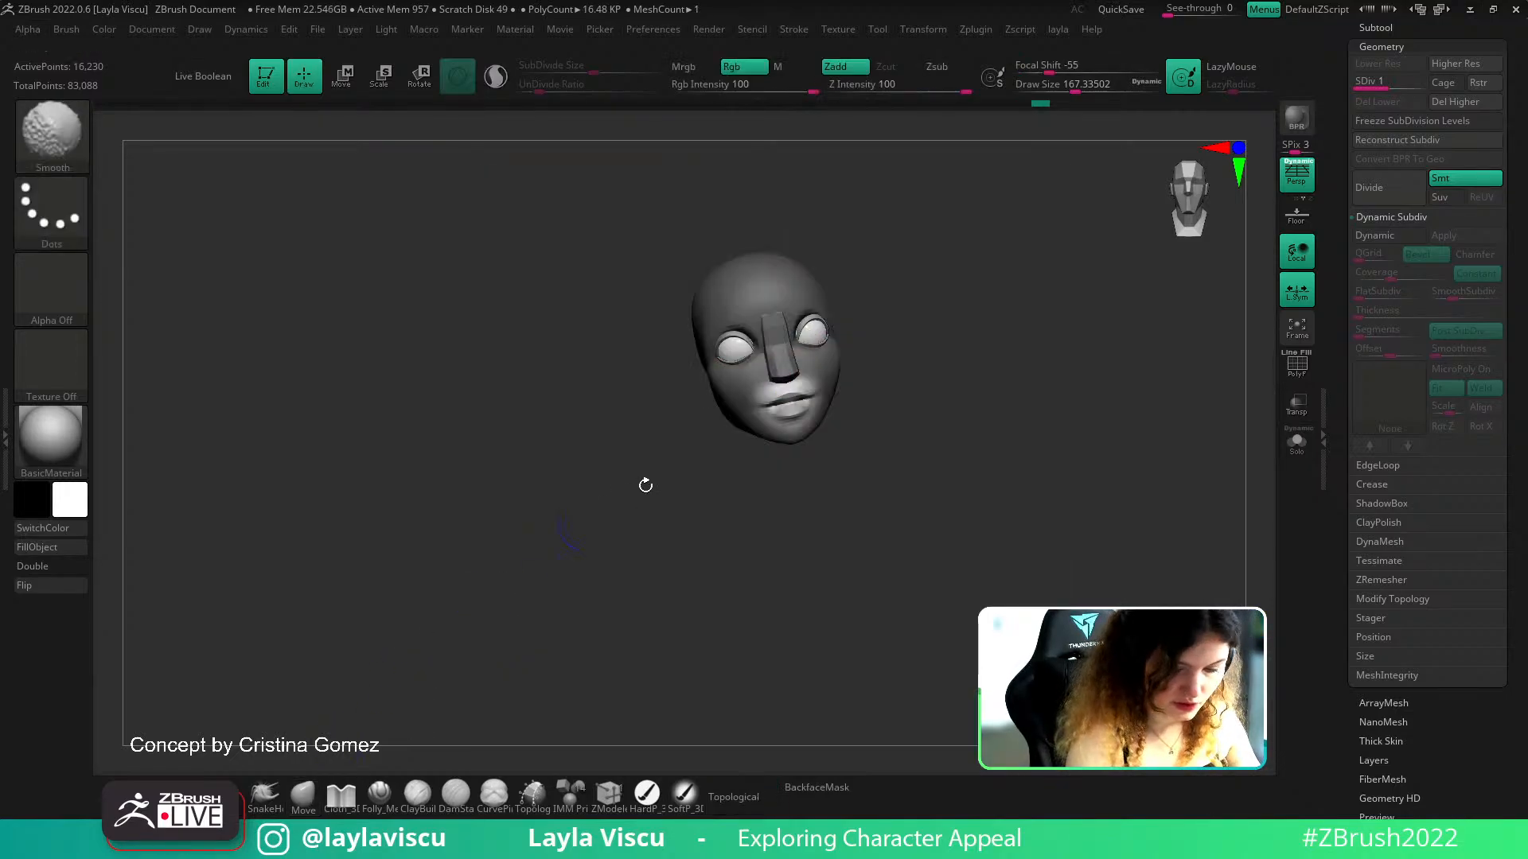
Compare the eyes, nose and mouth of the sculpt with the illustration by repeatedly showing and hiding the overlay
key(shift+z)
key(bracketright)
key(shift+z)
key(shift+z)
key(shift+z)
key(shift+z)
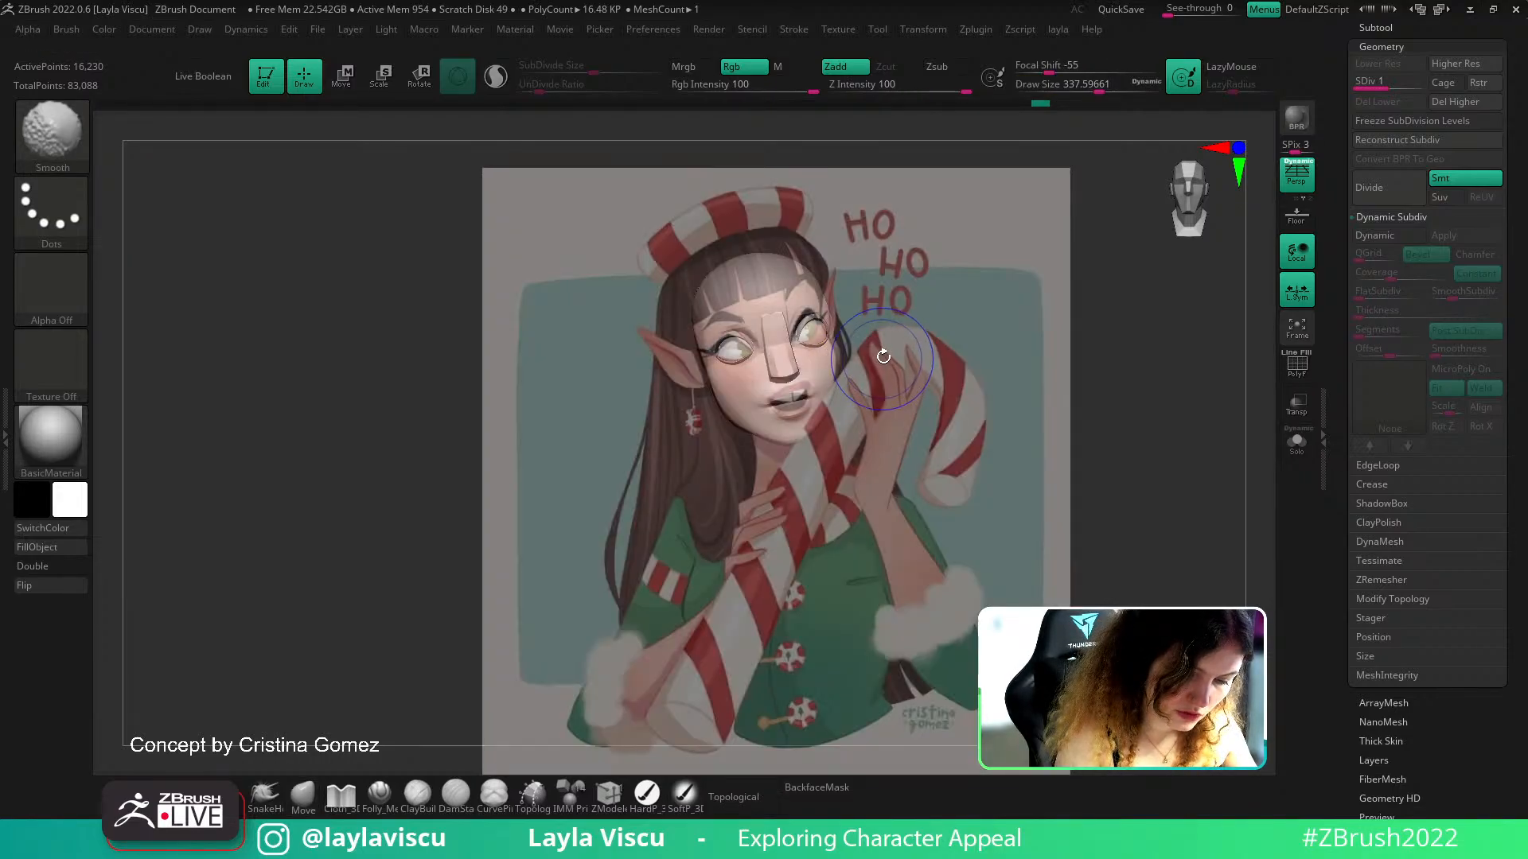
key(shift+z)
key(shift+z)
key(shift+z)
Select the eyeballs and shift them slightly with the gizmo, checking their position against the reference overlay
alt+click(741, 350)
key(w)
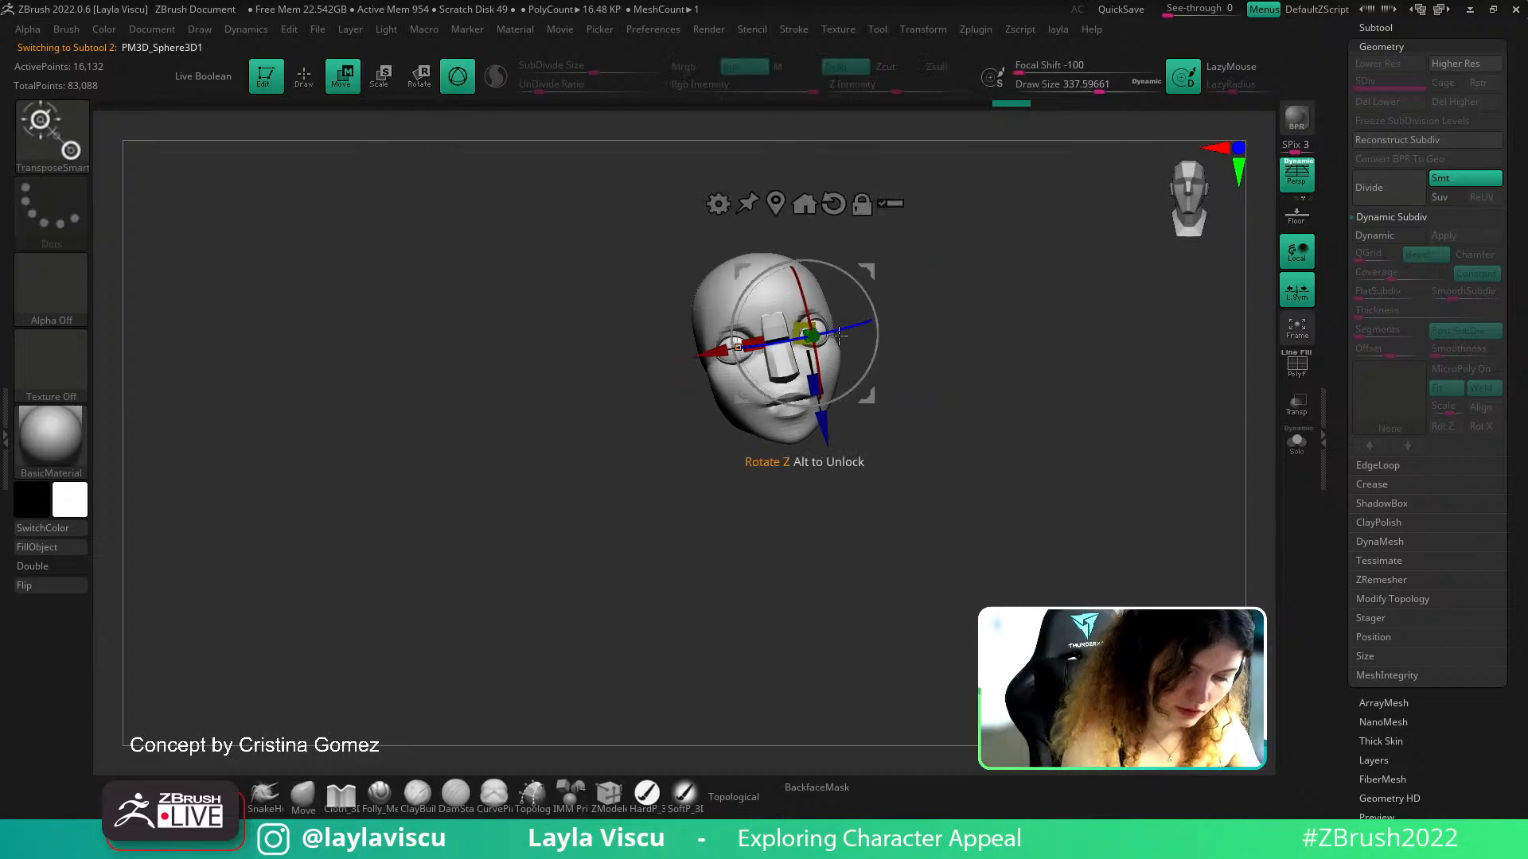
drag(817, 340, 811, 336)
ctrl+right_drag(951, 338, 986, 406)
drag(801, 332, 796, 332)
right_drag(927, 327, 888, 346)
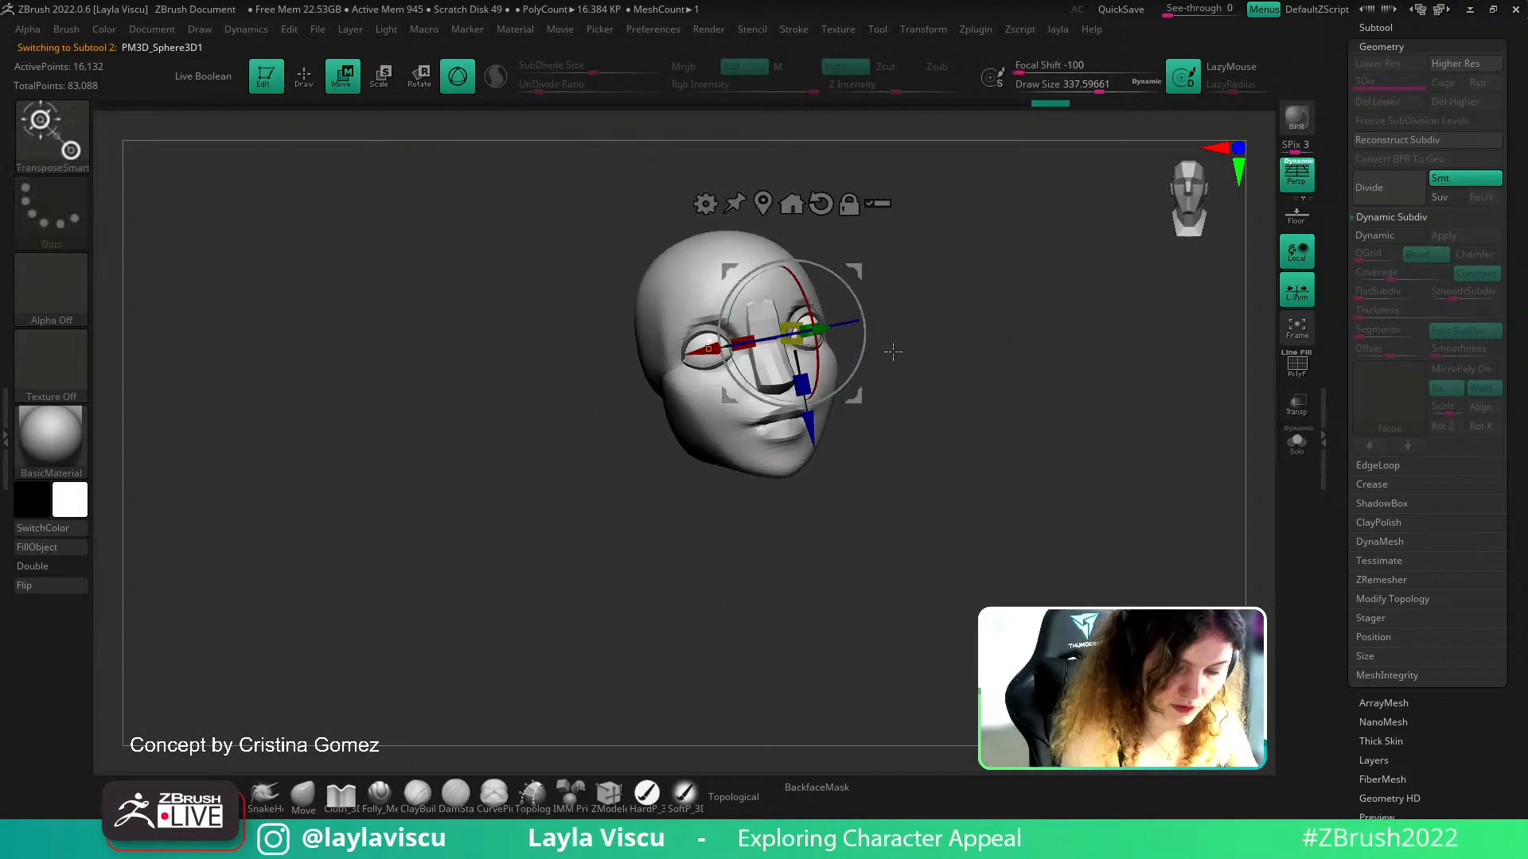
key(shift+z)
key(z)
mouse_move(996, 401)
right_down()
mouse_move(984, 431)
mouse_move(1000, 416)
right_up()
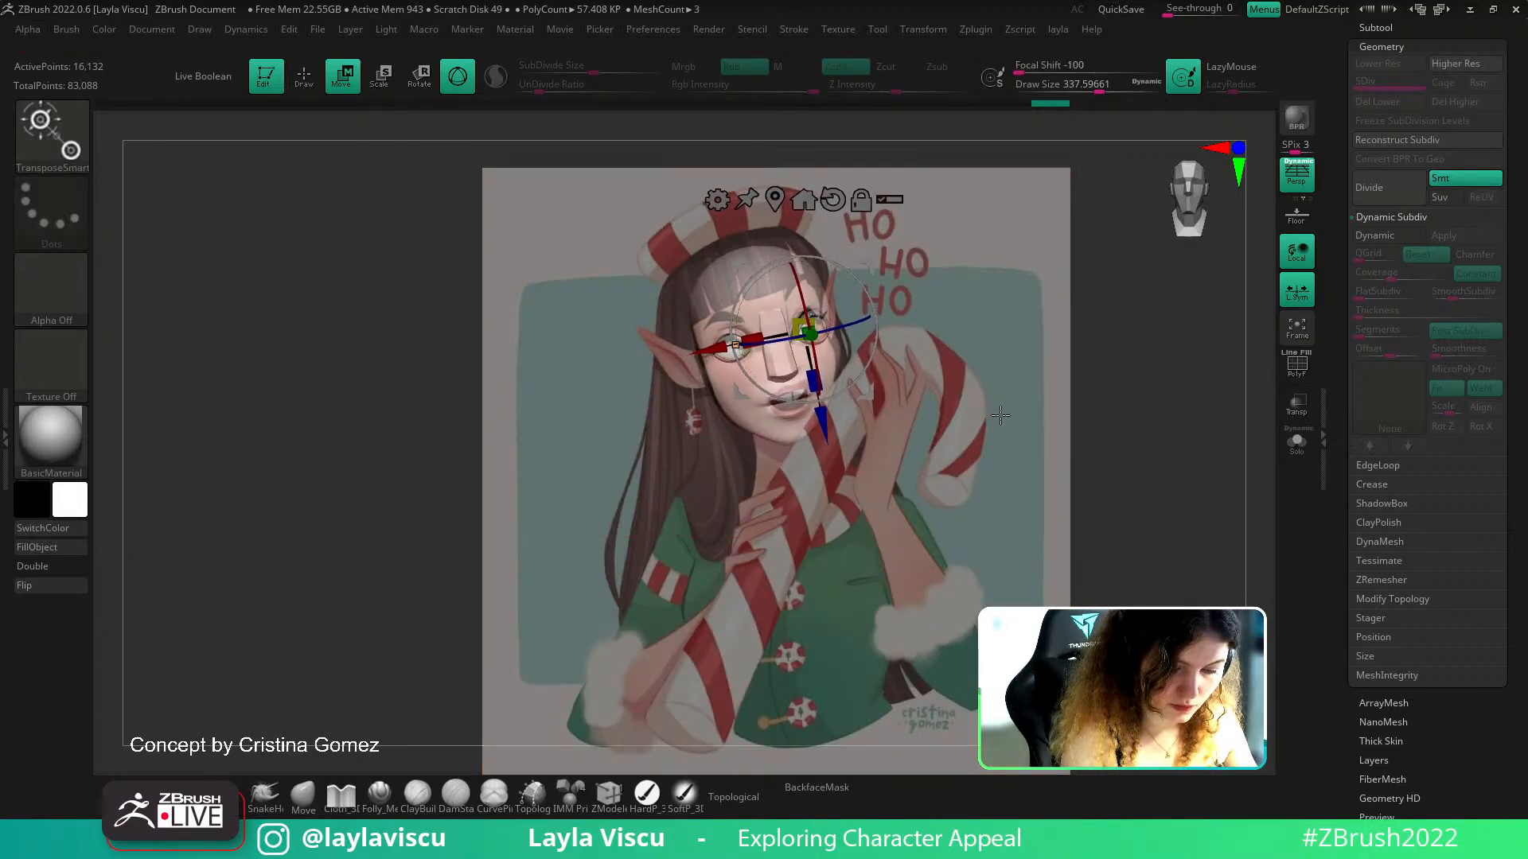
key(shift+z)
Dock the Document palette beside the canvas and raise the head to its next higher subdivision level
click(151, 28)
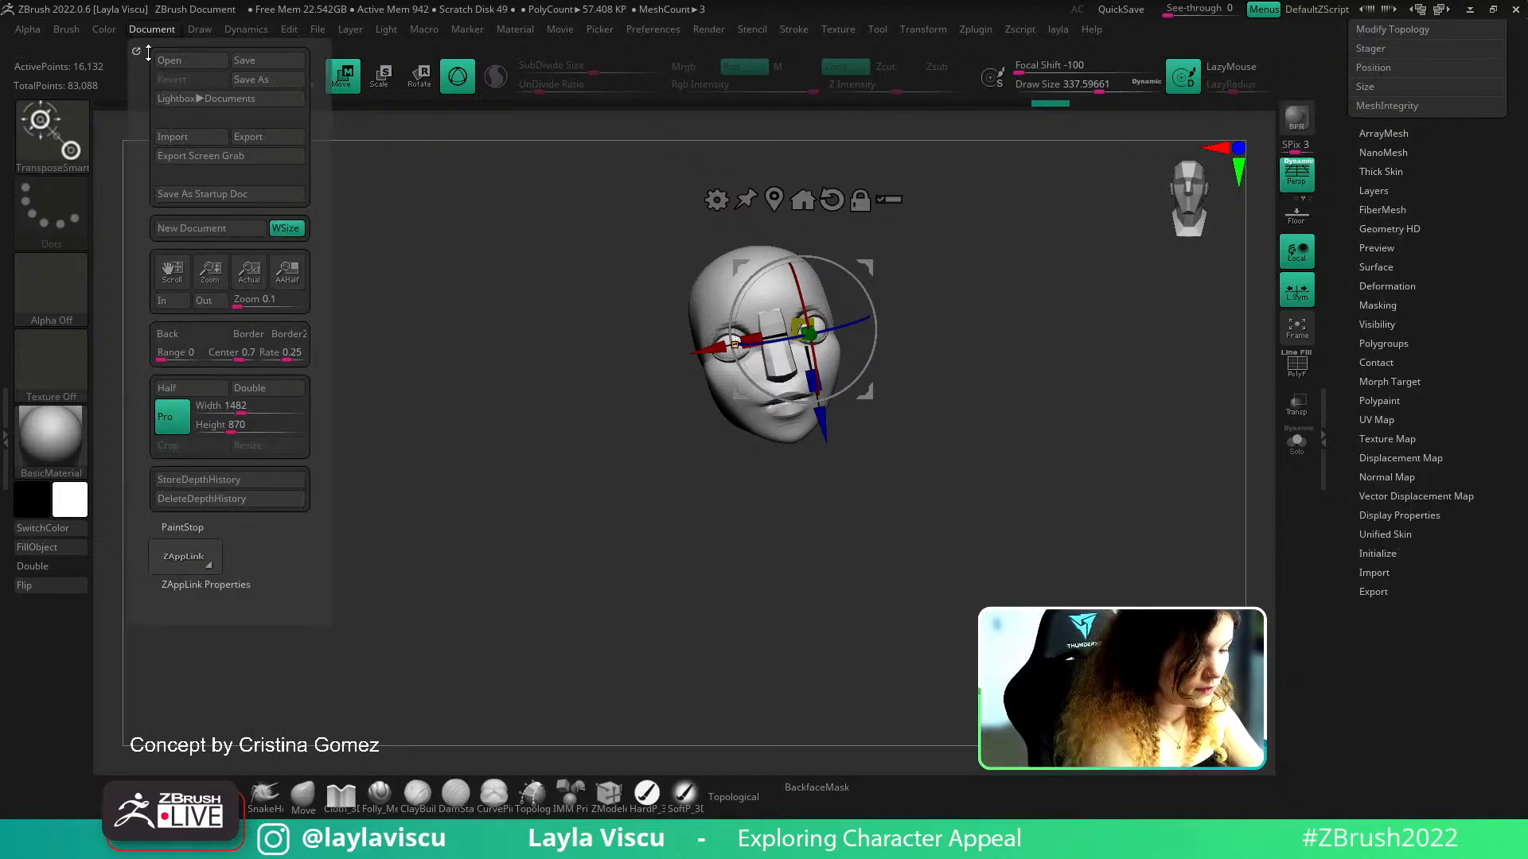
key(q)
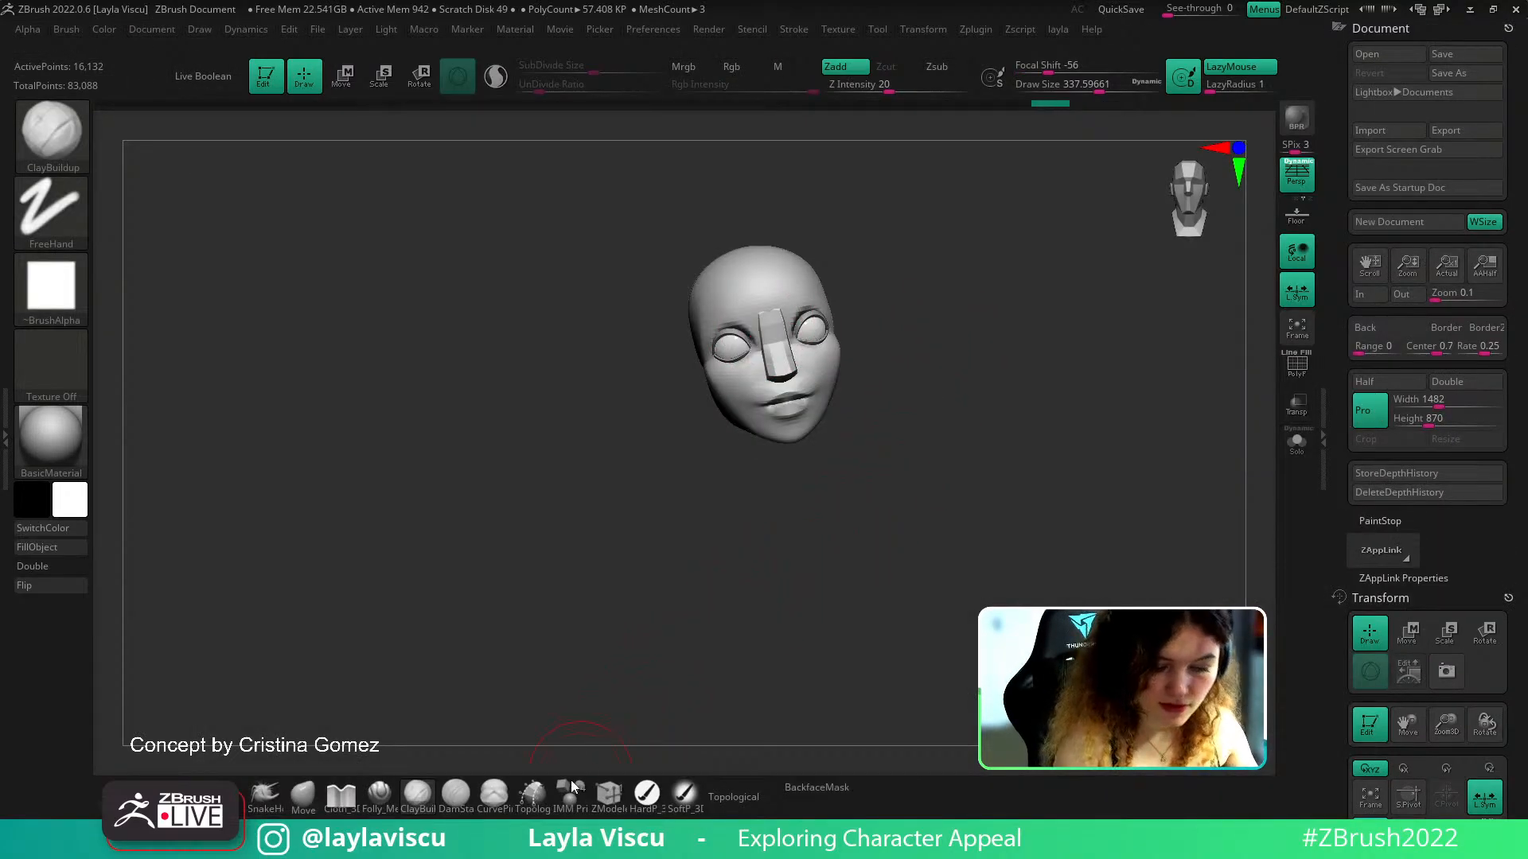
key(d)
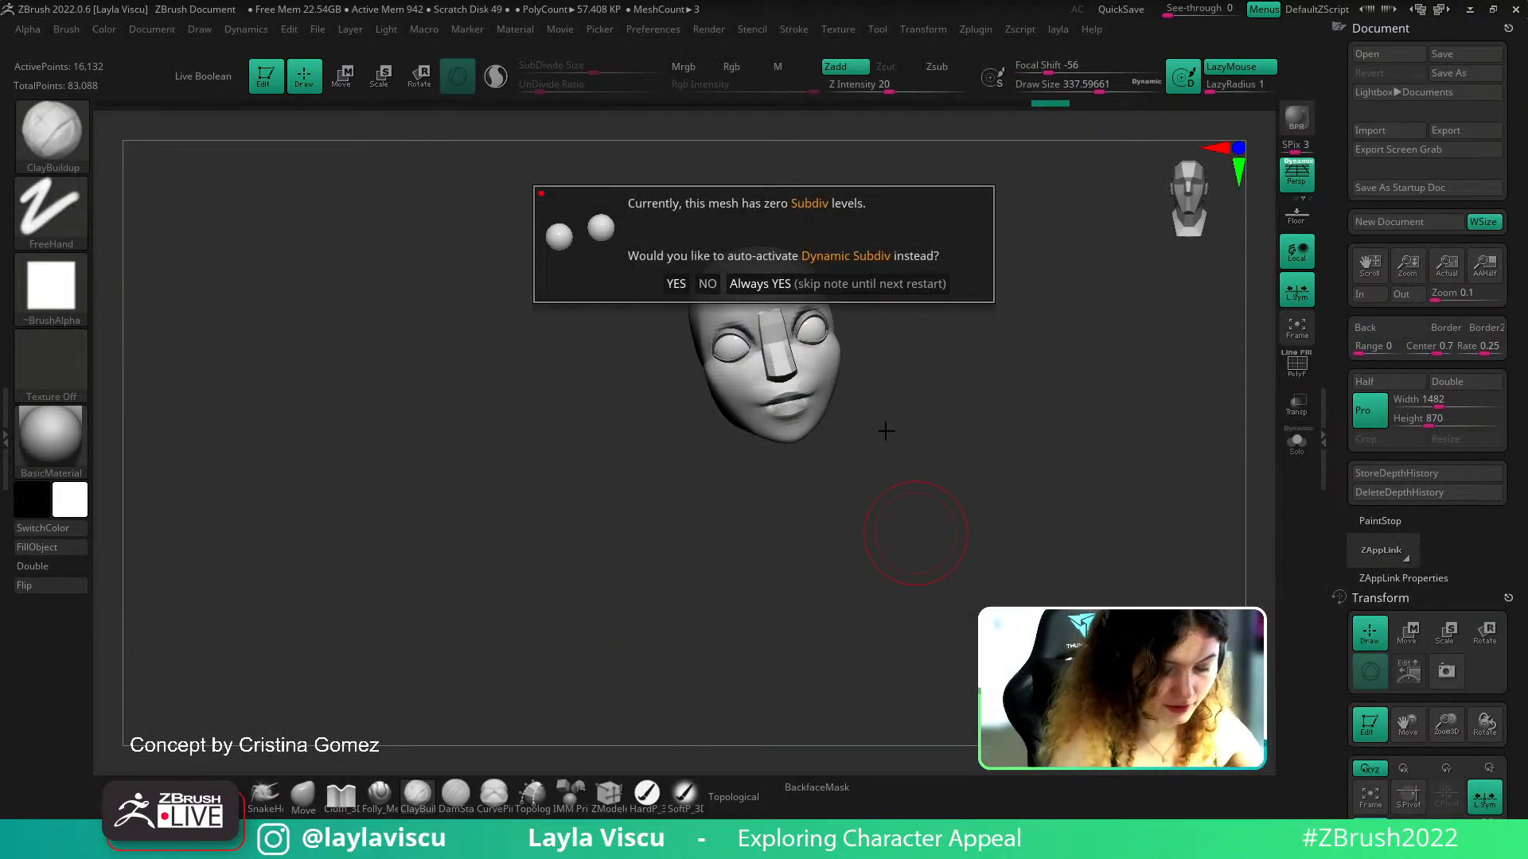
key(Escape)
alt+click(821, 380)
key(shift+f)
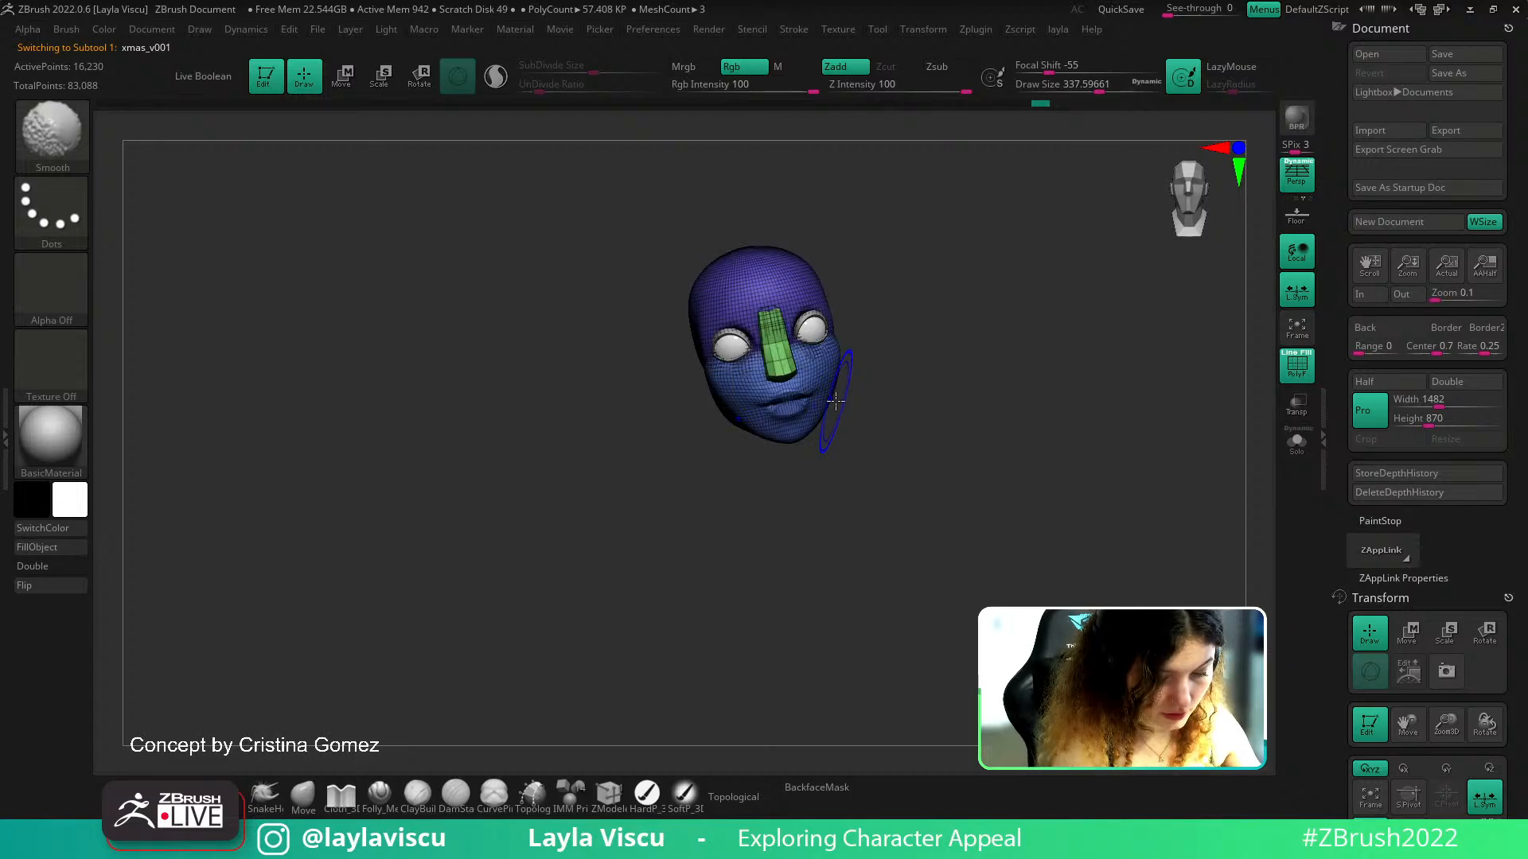
key(shift+f)
key(d)
Store the current camera view as Cust1 in the ZAppLink Properties
click(1439, 578)
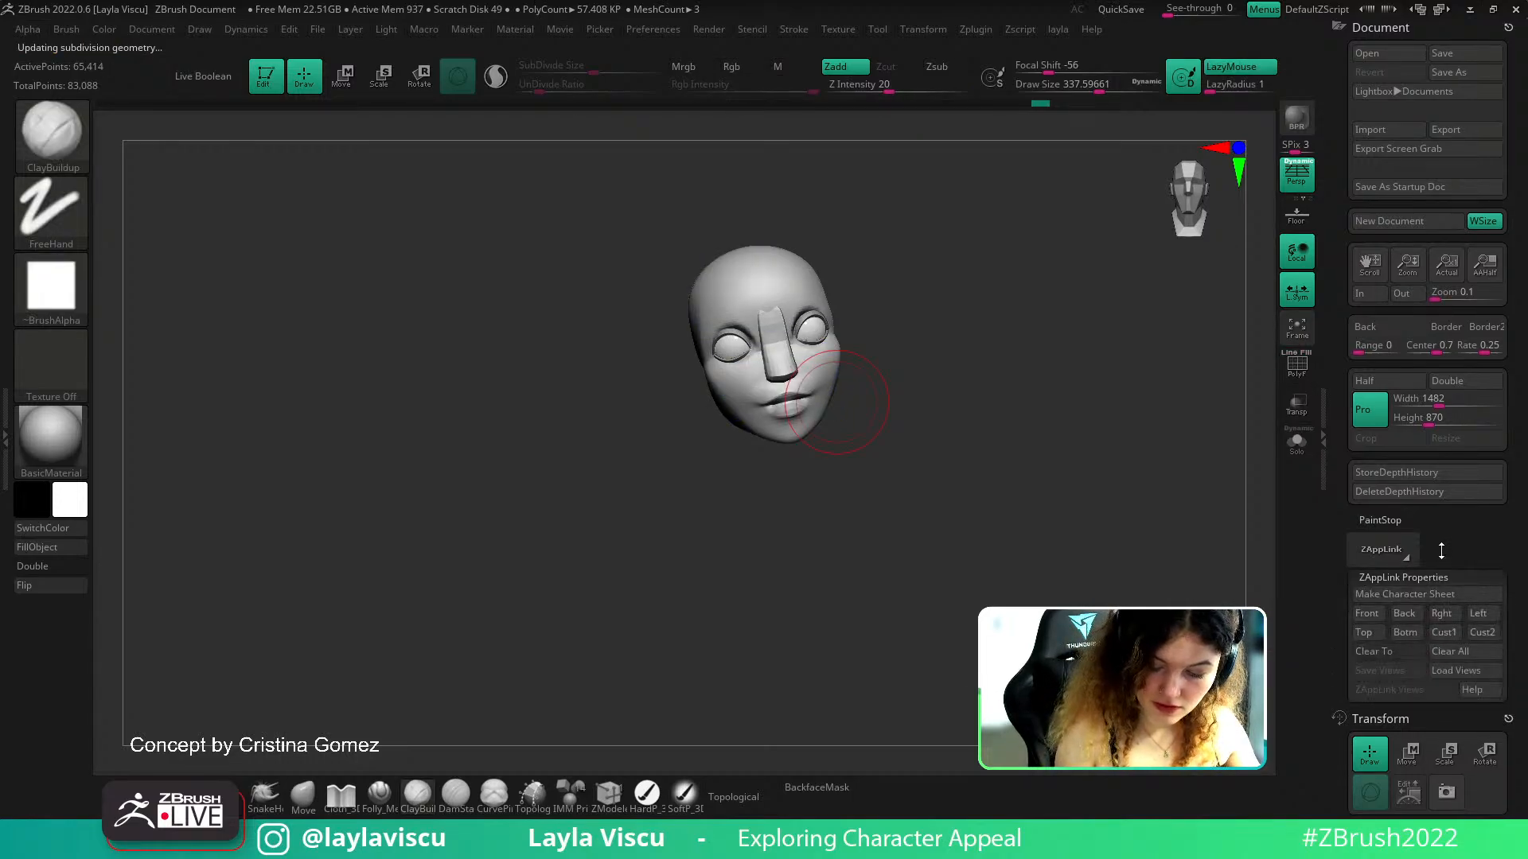
drag(1439, 575, 1331, 427)
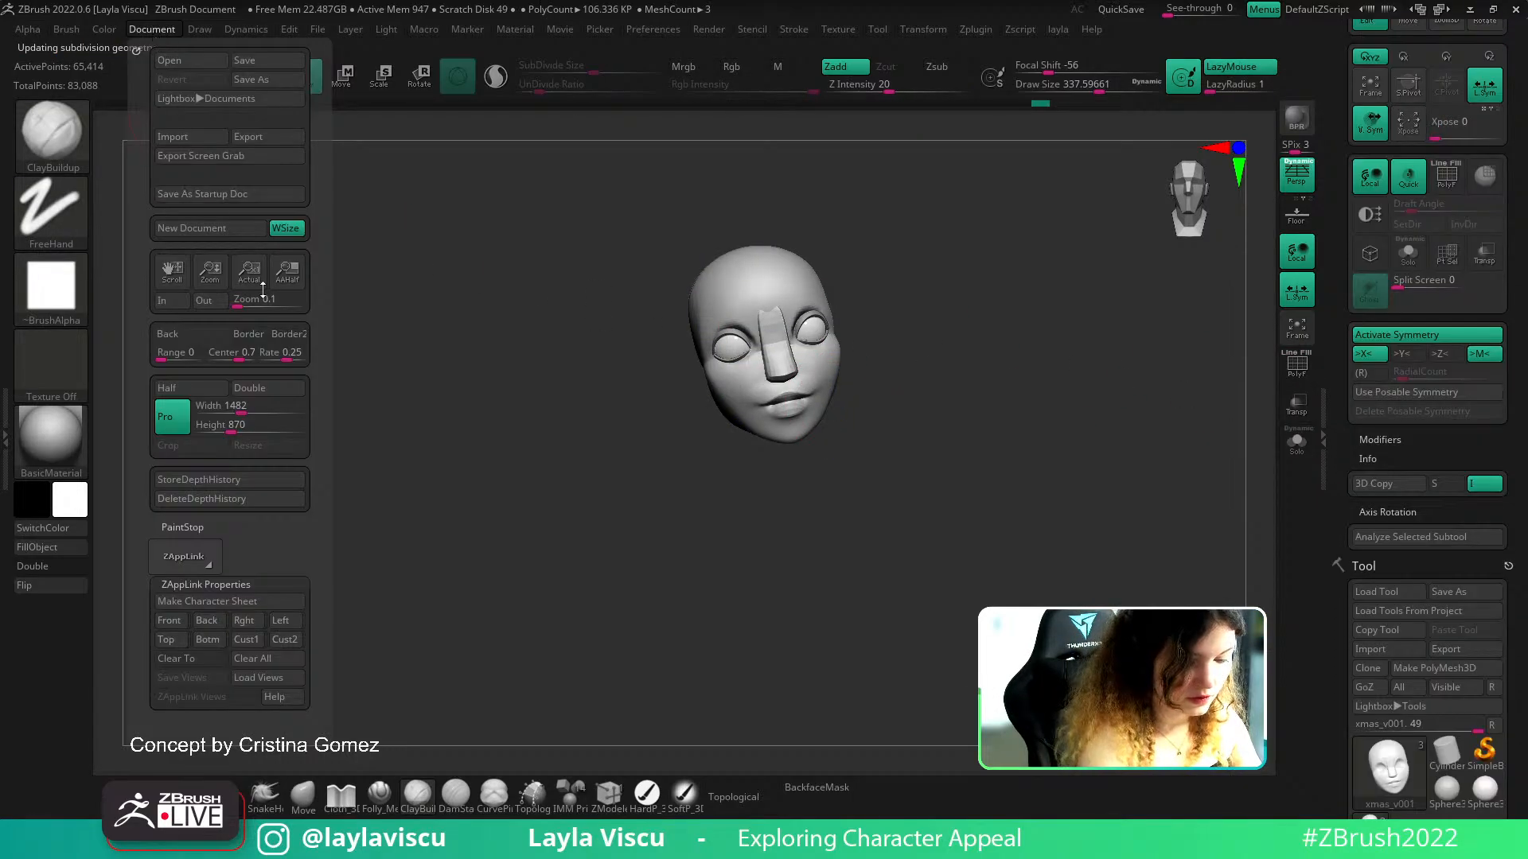
scroll(209, 521, down, 3)
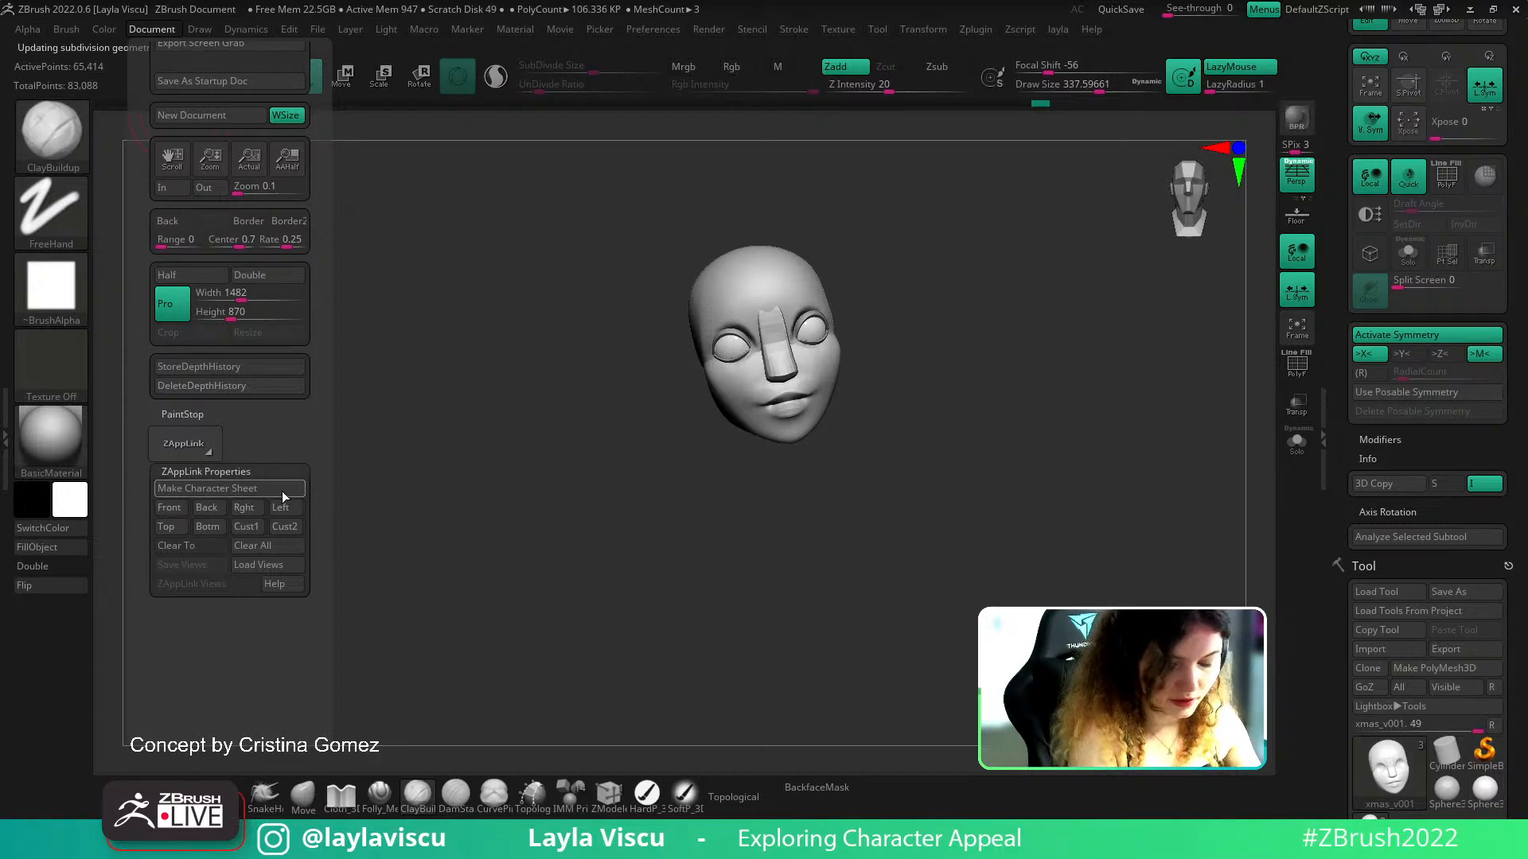
click(1453, 492)
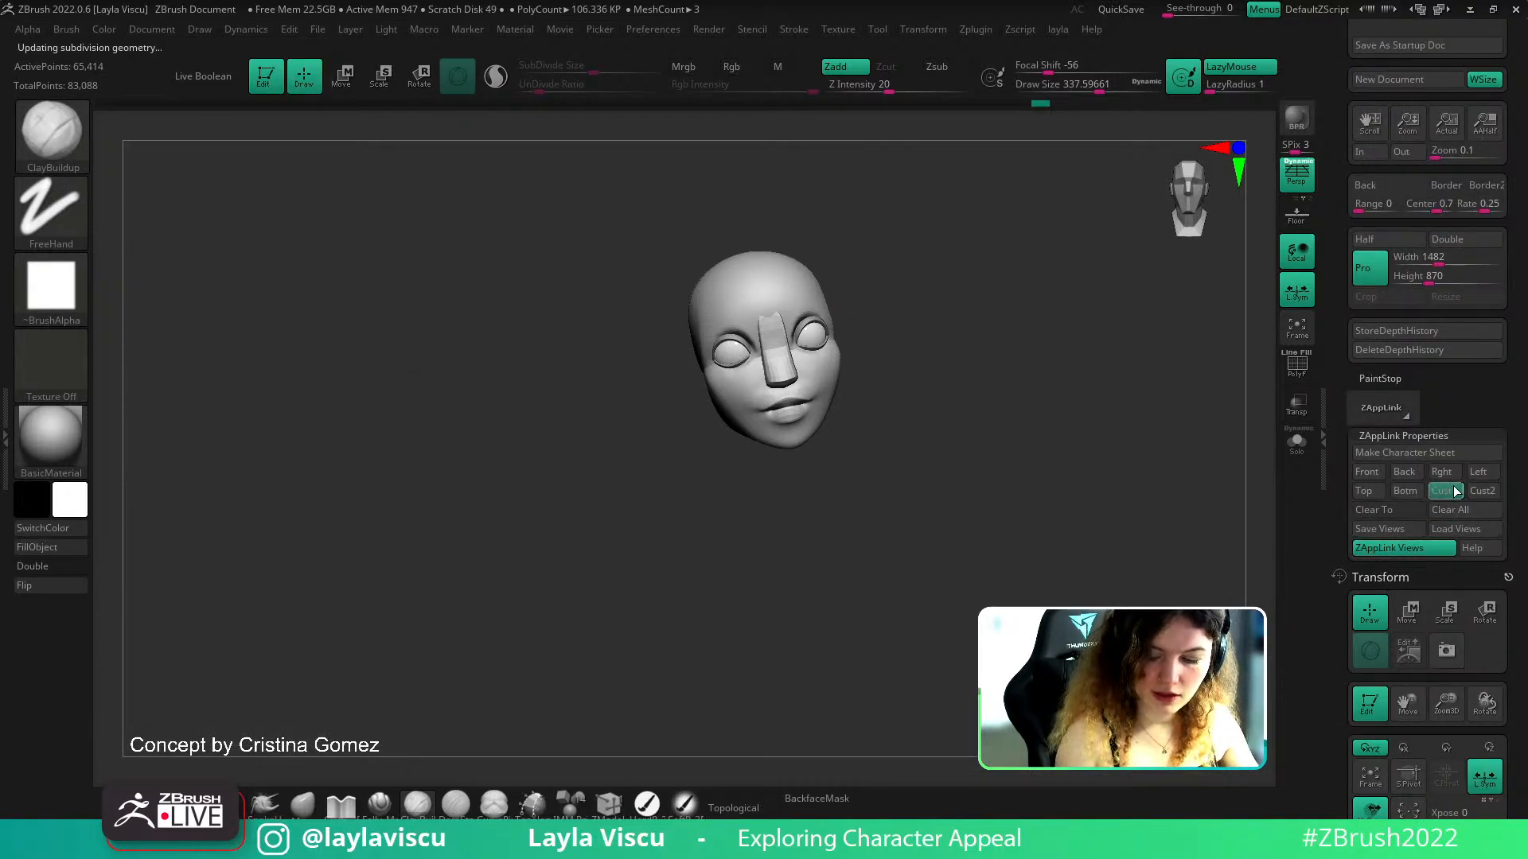
Compare the sculpt with the reference overlay in the stored view and test recalling Cust1 after orbiting
key(shift+z)
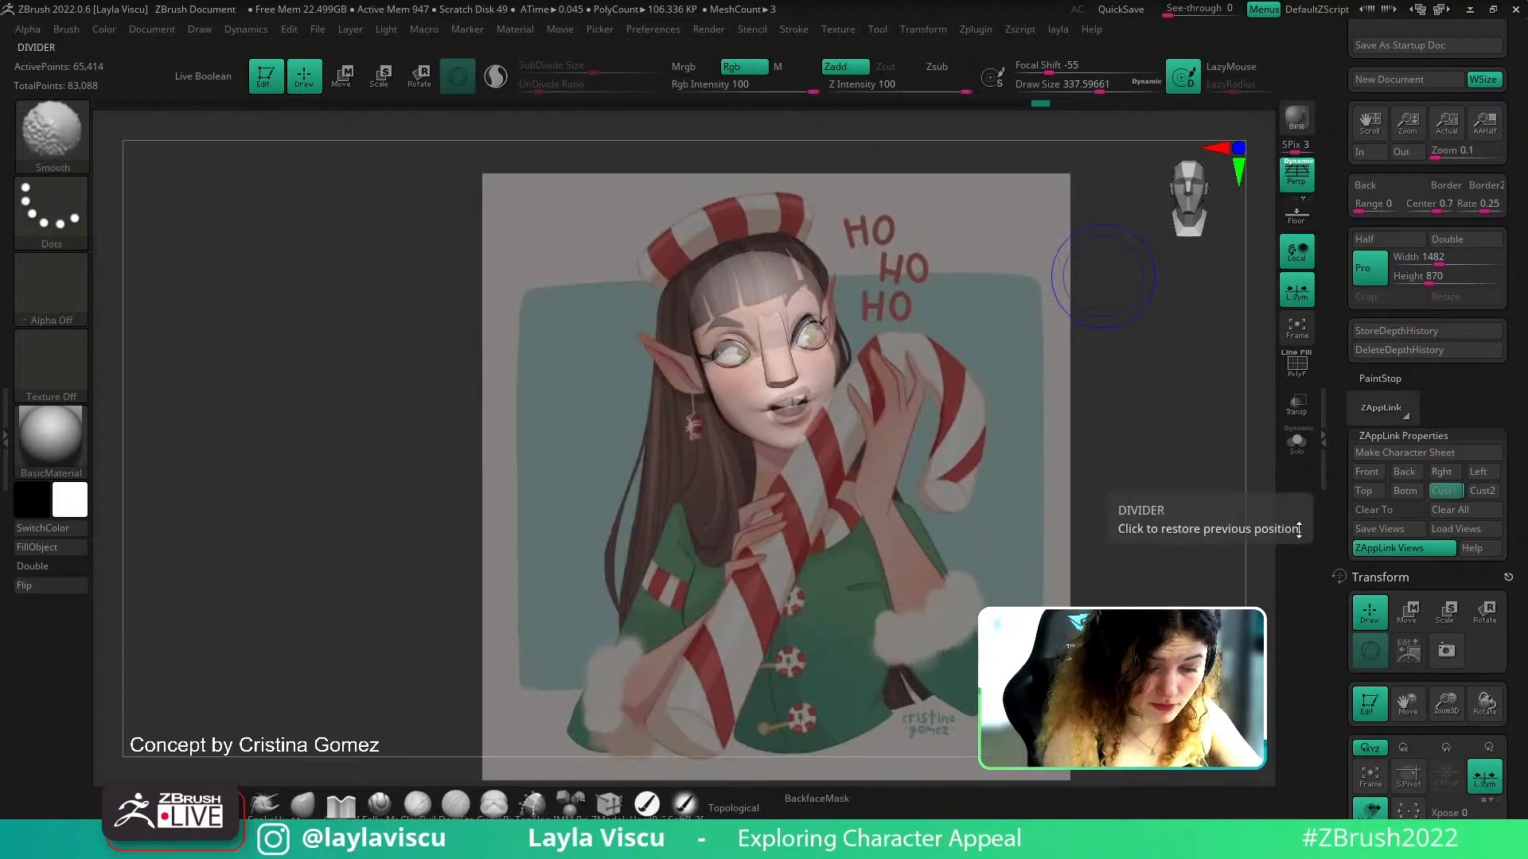
key(shift+z)
key(shift+z)
key(shift+z)
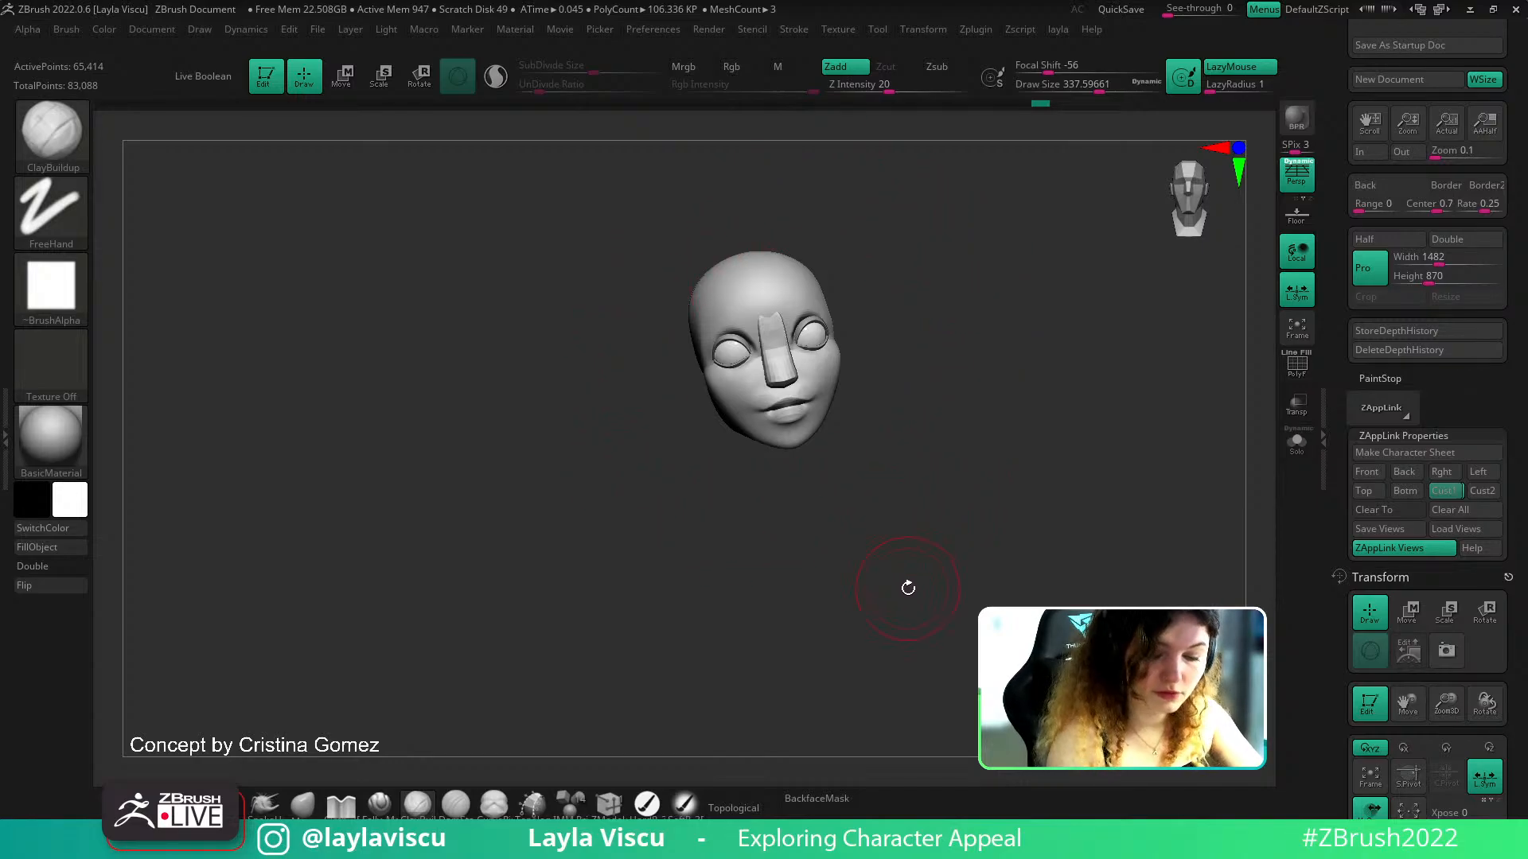
drag(921, 406, 900, 525)
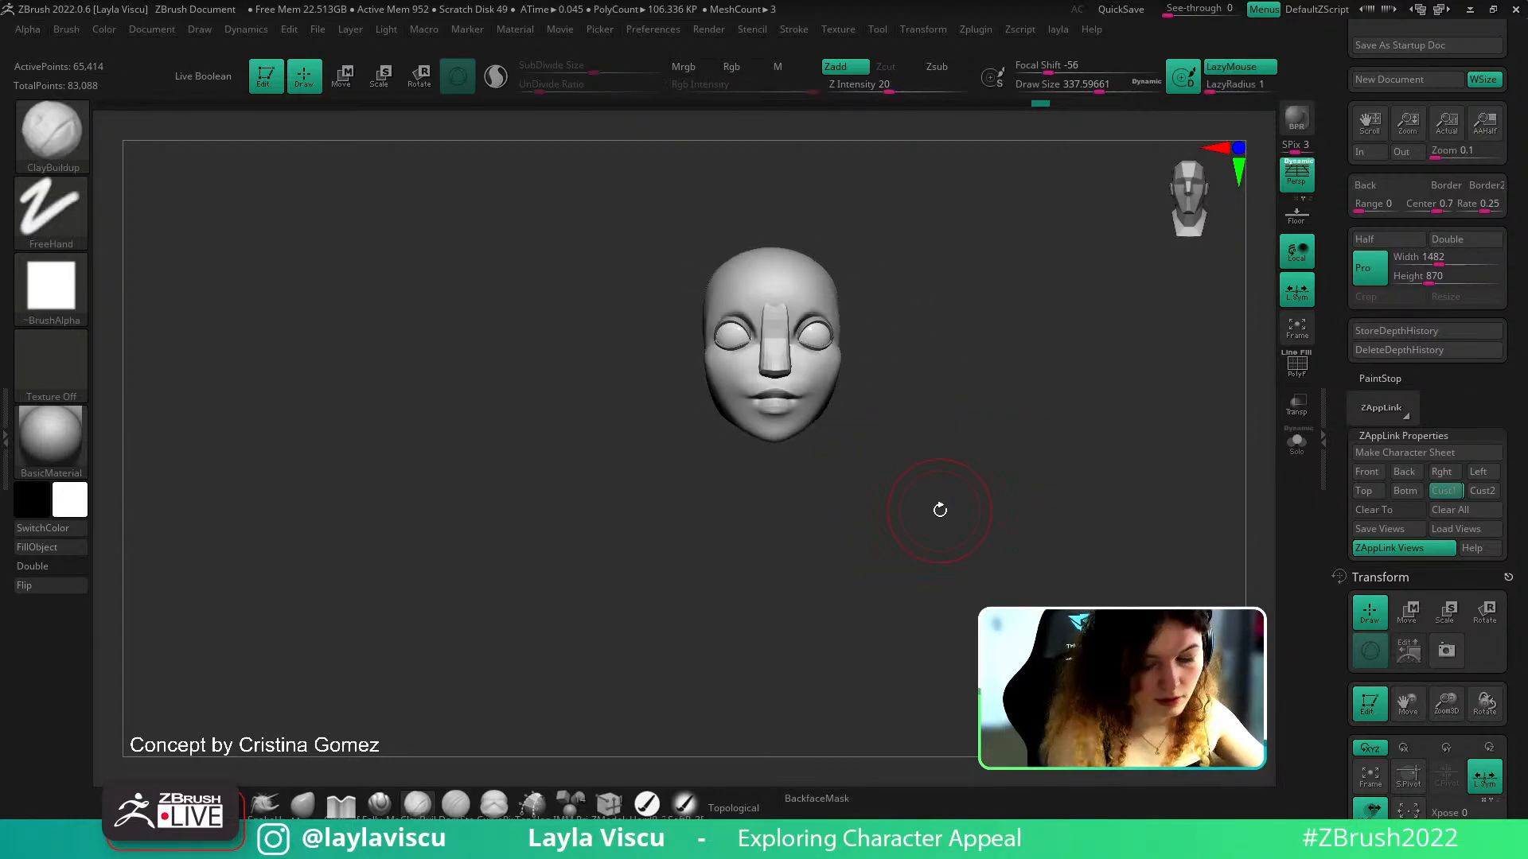
click(1445, 491)
Inspect the face from the front with the brush size at about 207, and return to the Cust1 view to compare it with the overlay
drag(931, 406, 902, 418)
alt+drag(902, 418, 883, 461)
ctrl+right_drag(883, 460, 971, 501)
shift+drag(971, 501, 936, 510)
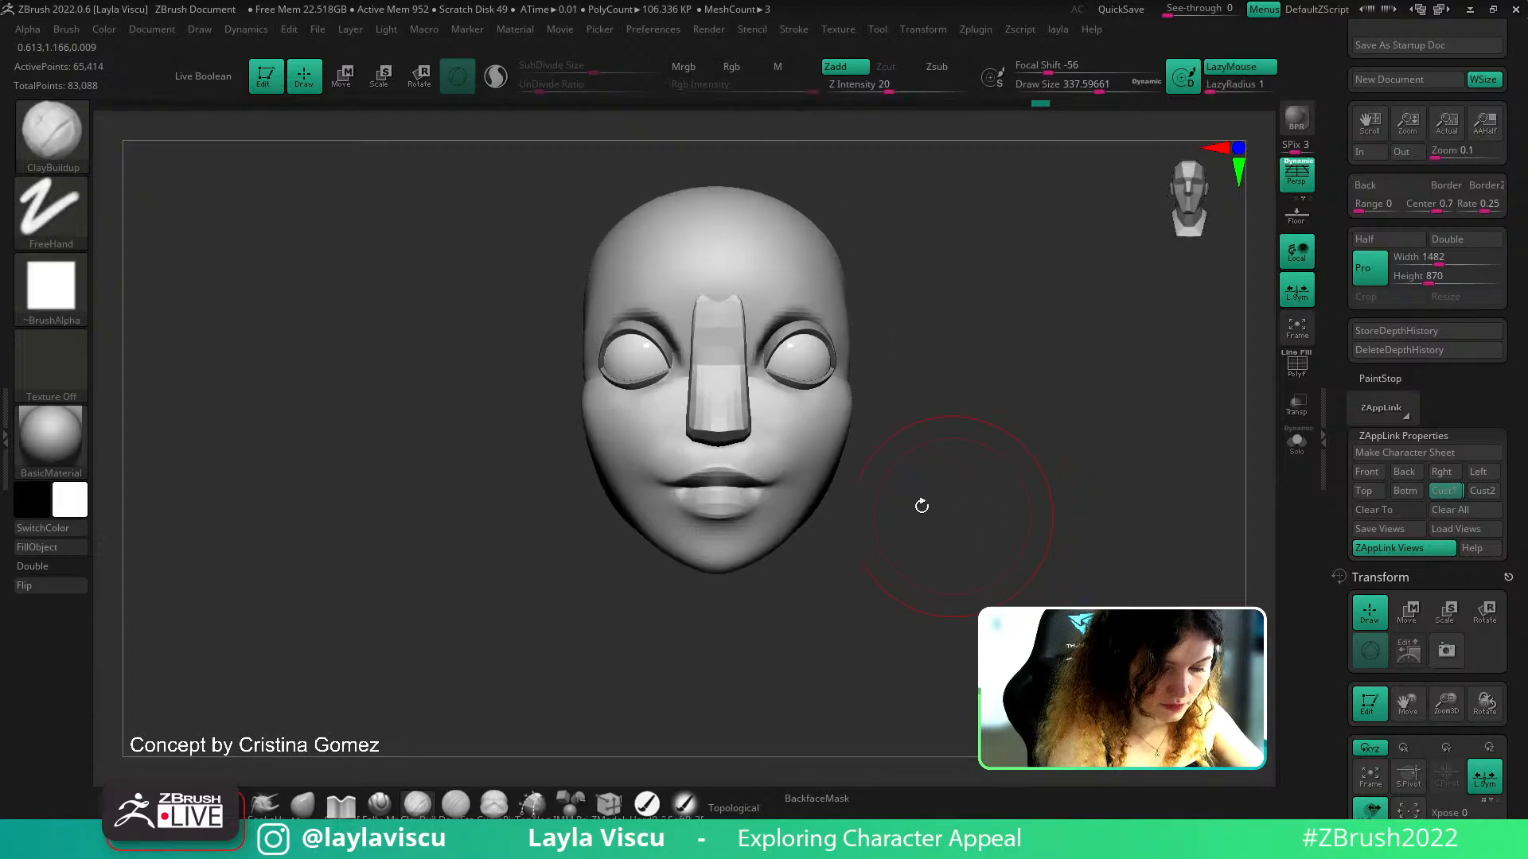
key(s)
drag(843, 459, 824, 459)
click(1445, 493)
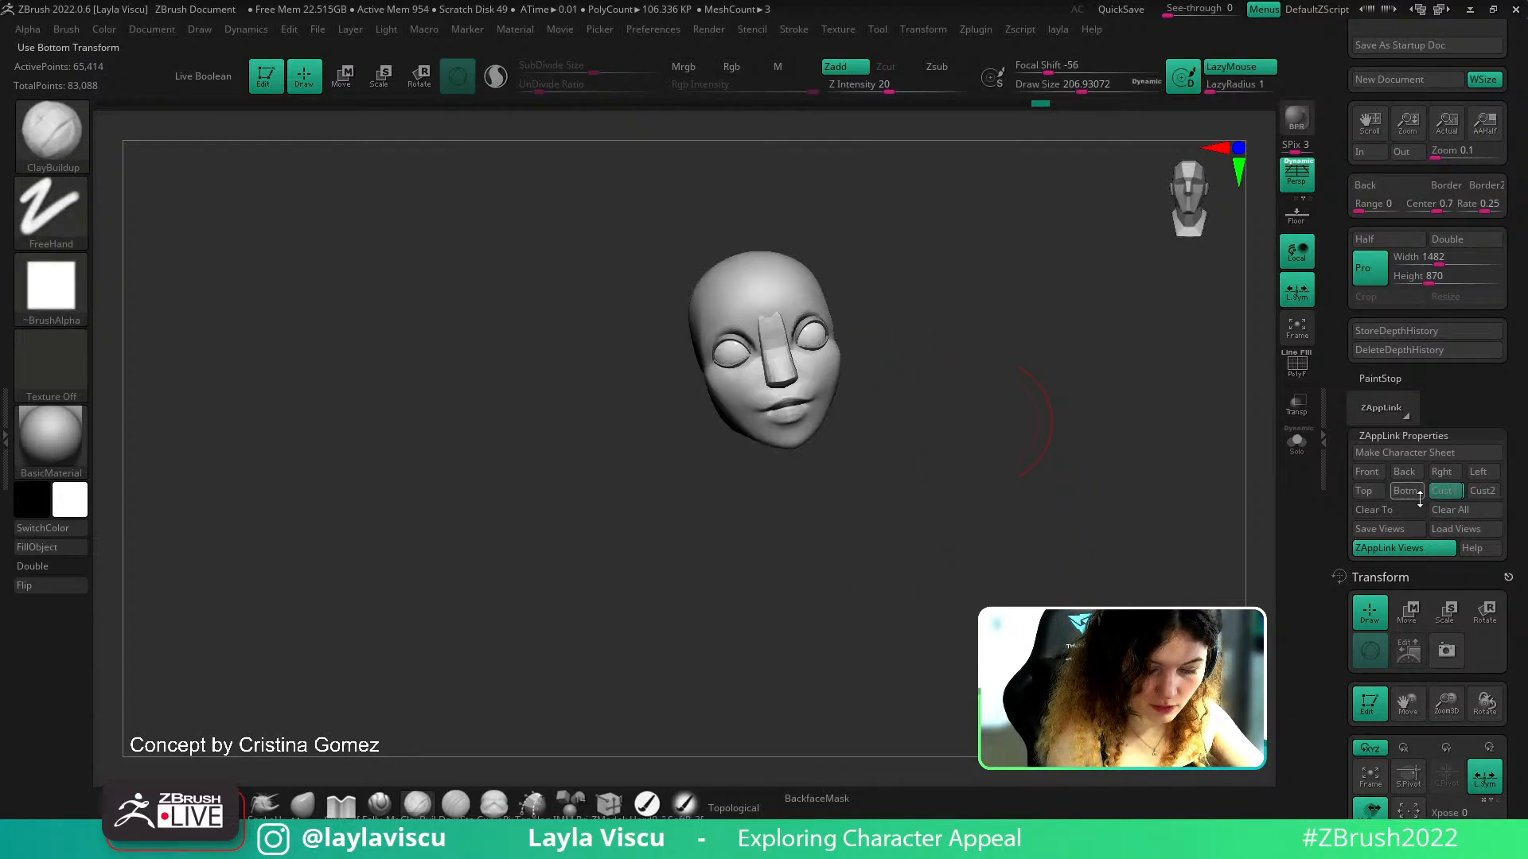
key(shift+z)
key(shift+z)
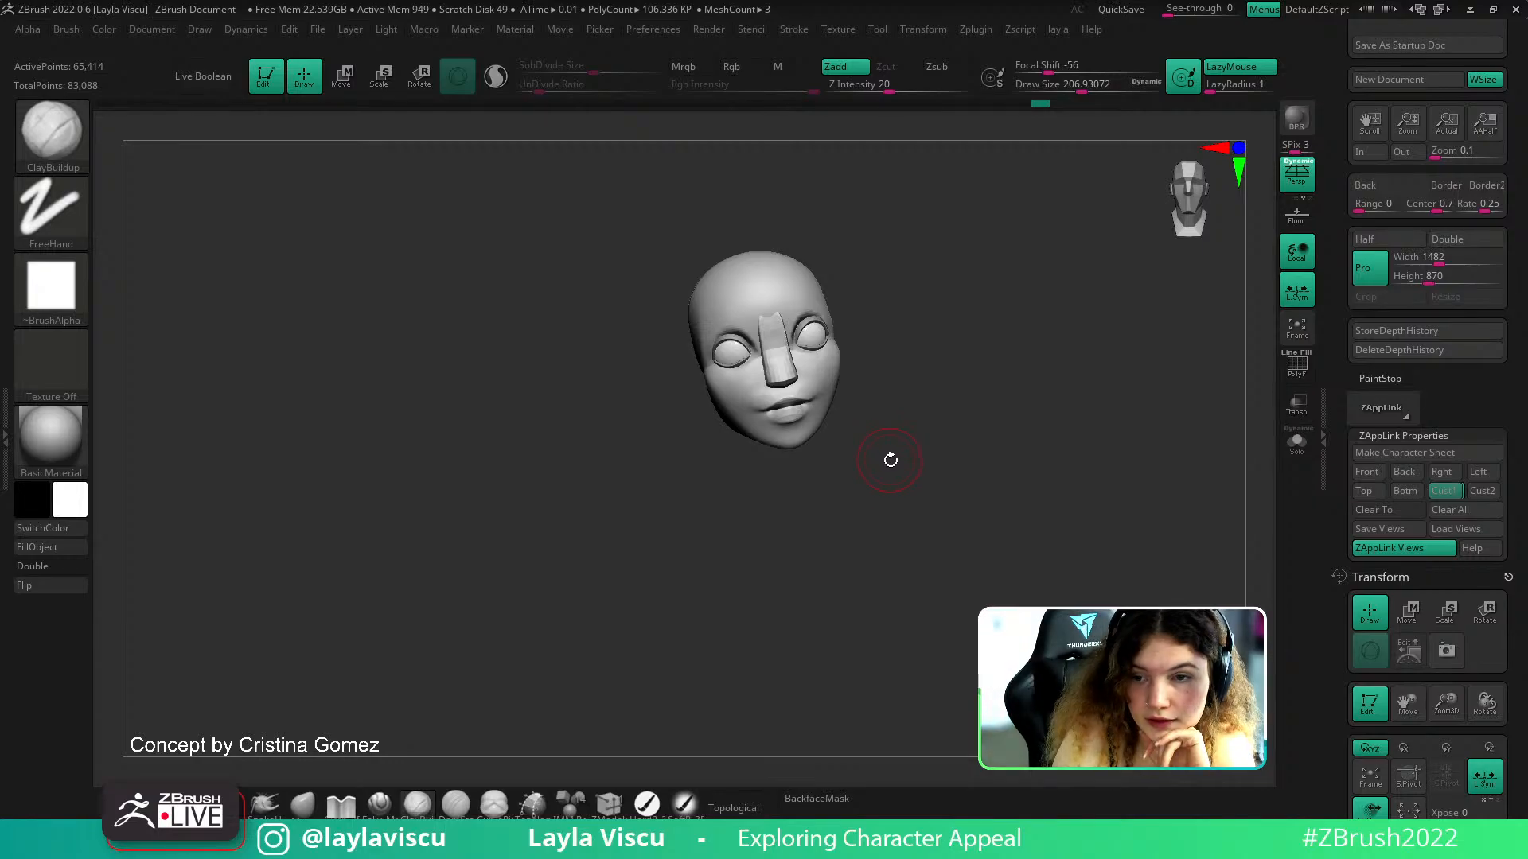
drag(896, 468, 895, 441)
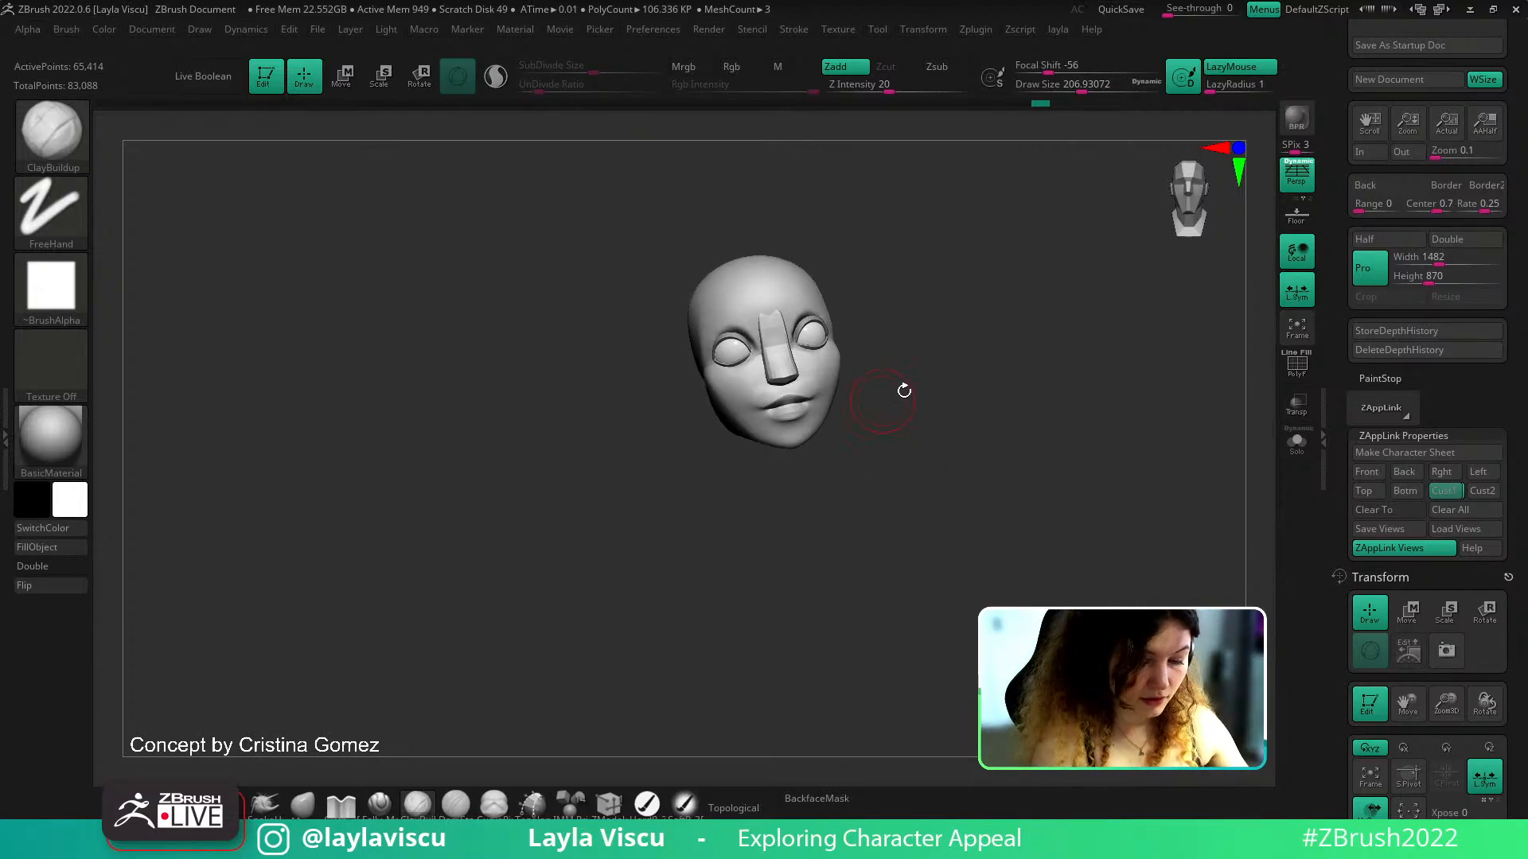
click(1450, 491)
key(F1)
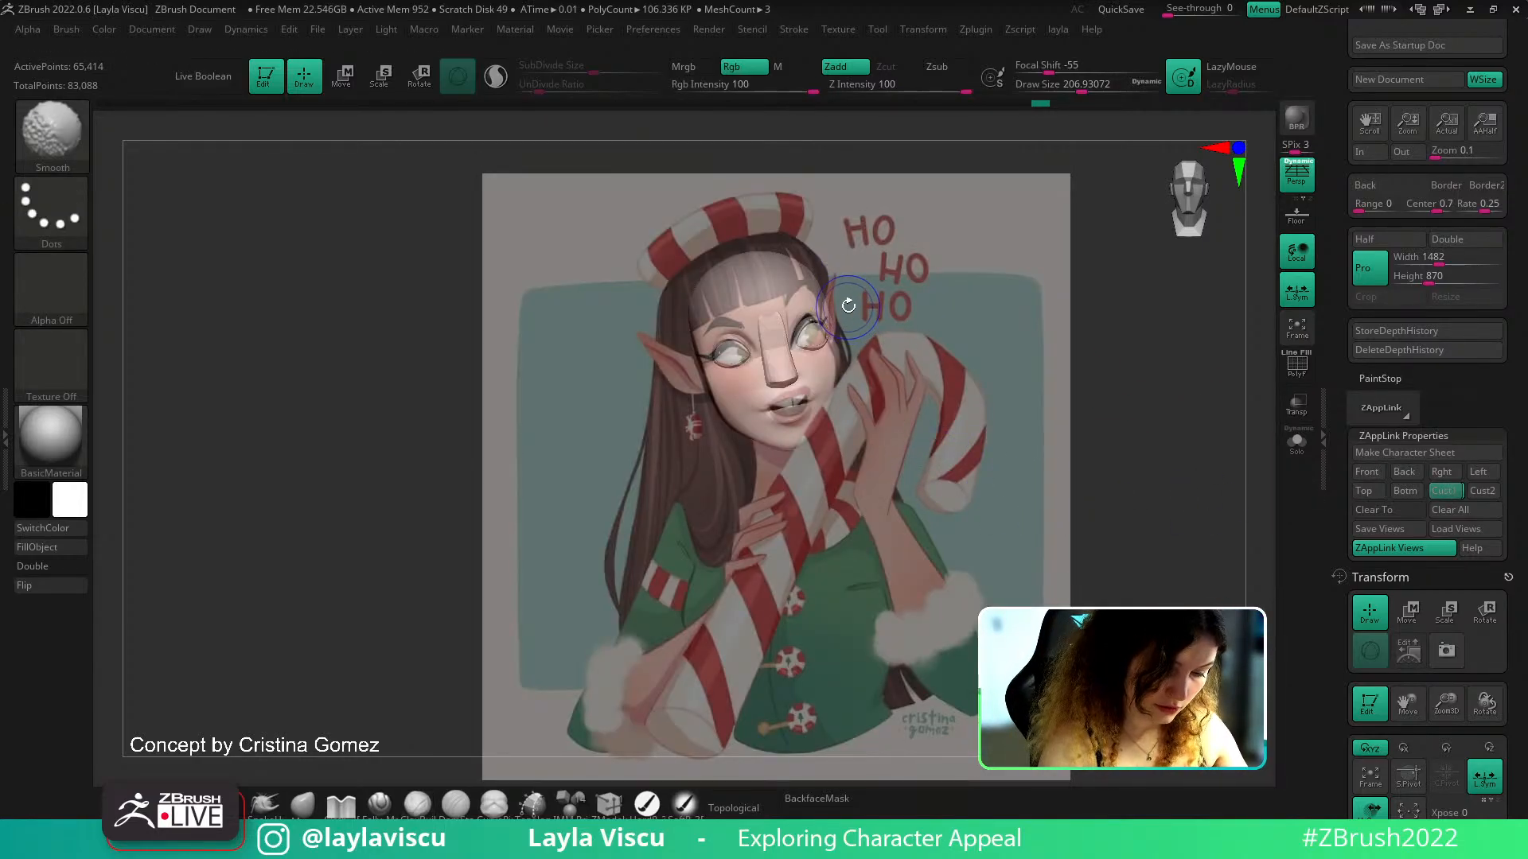
Nudge the head's surface around the eye with the Move brush to follow the reference overlay
click(304, 805)
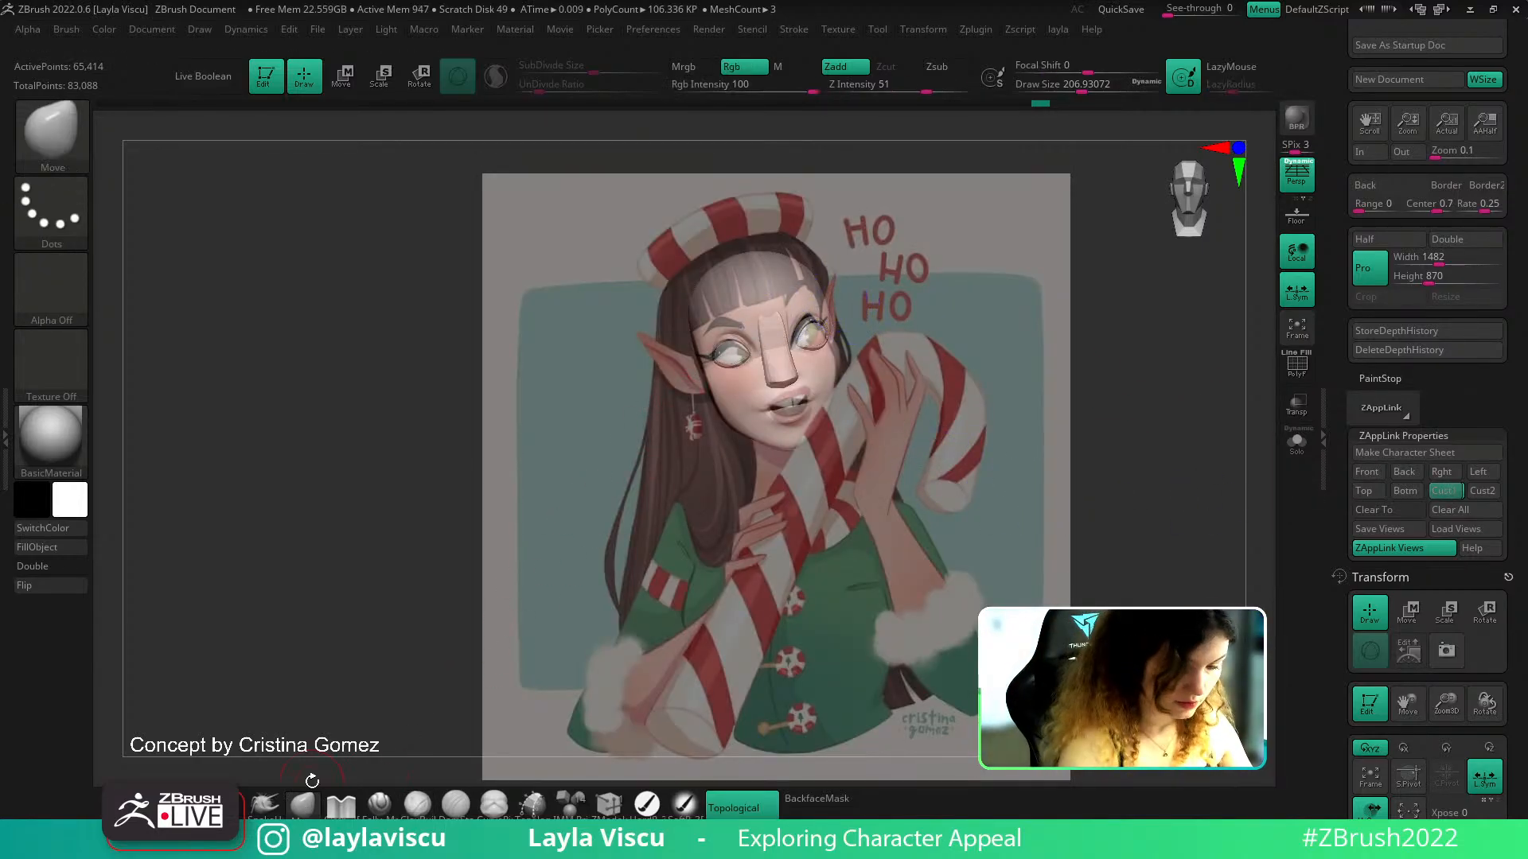
key(bracketright)
key(shift+f)
key(shift+f)
drag(729, 340, 723, 338)
Select the eyelid mesh and pull the eyelid into shape with a Move brush of about 120
alt+click(725, 340)
key(shift+f)
key(shift+f)
key(shift+z)
ctrl+right_drag(761, 410, 875, 382)
right_drag(875, 382, 1053, 362)
key(s)
drag(733, 363, 724, 363)
right_drag(987, 350, 845, 338)
drag(732, 356, 741, 333)
key(s)
key(s)
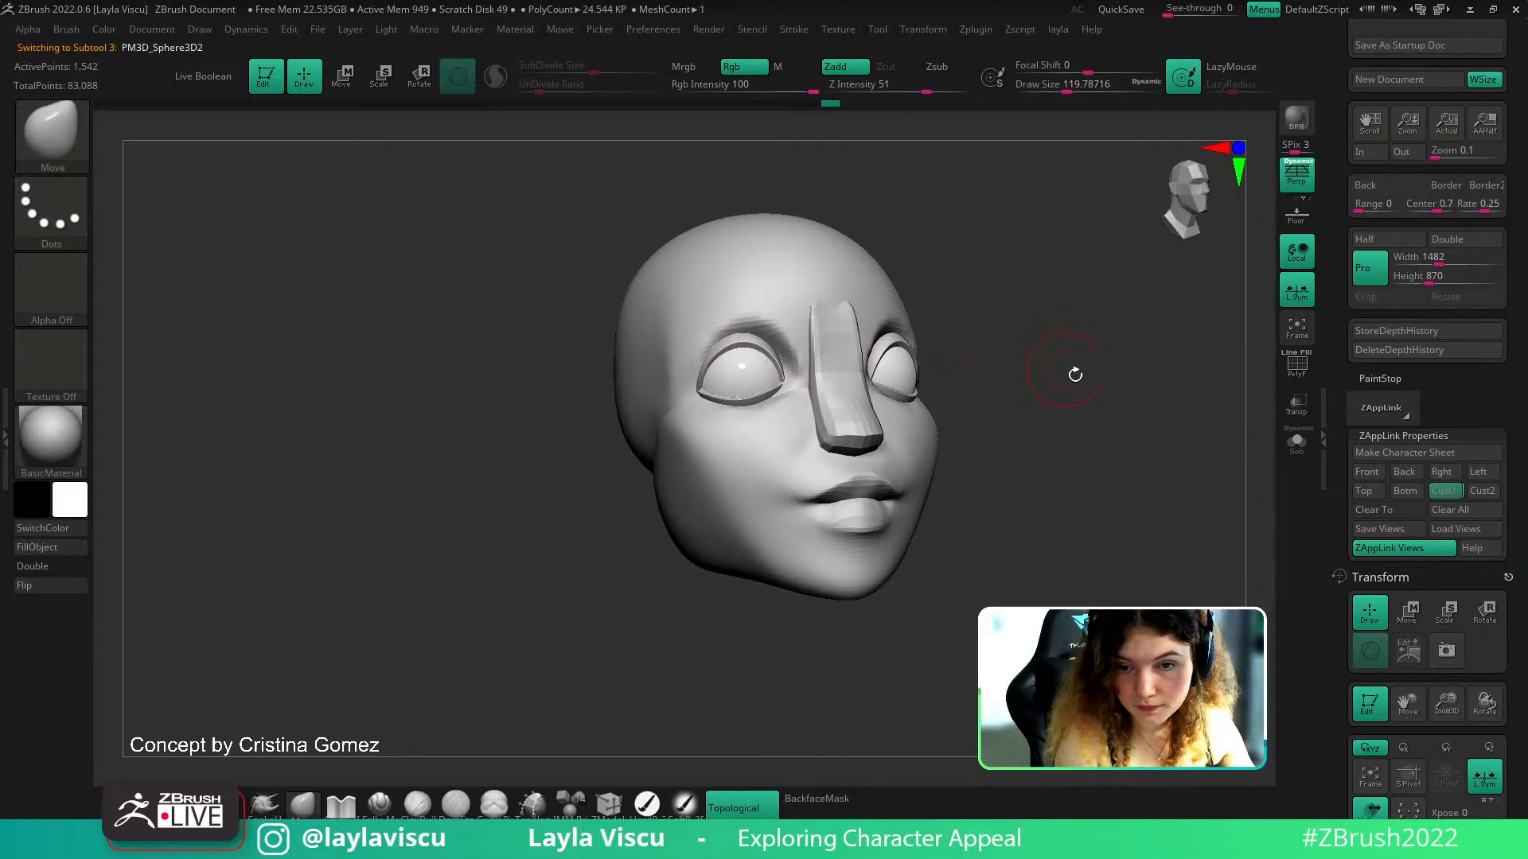
Refine the lower eyelid from the front with a Move brush of about 187, checking it against the overlay
shift+right_drag(1071, 372, 1059, 441)
key(shift+z)
key(shift+z)
key(s)
mouse_move(747, 414)
mouse_down()
mouse_move(765, 414)
mouse_move(757, 393)
mouse_up()
right_drag(955, 392, 971, 384)
Select the eyeballs, isolate them and subdivide them twice
alt+click(932, 384)
key(shift+f)
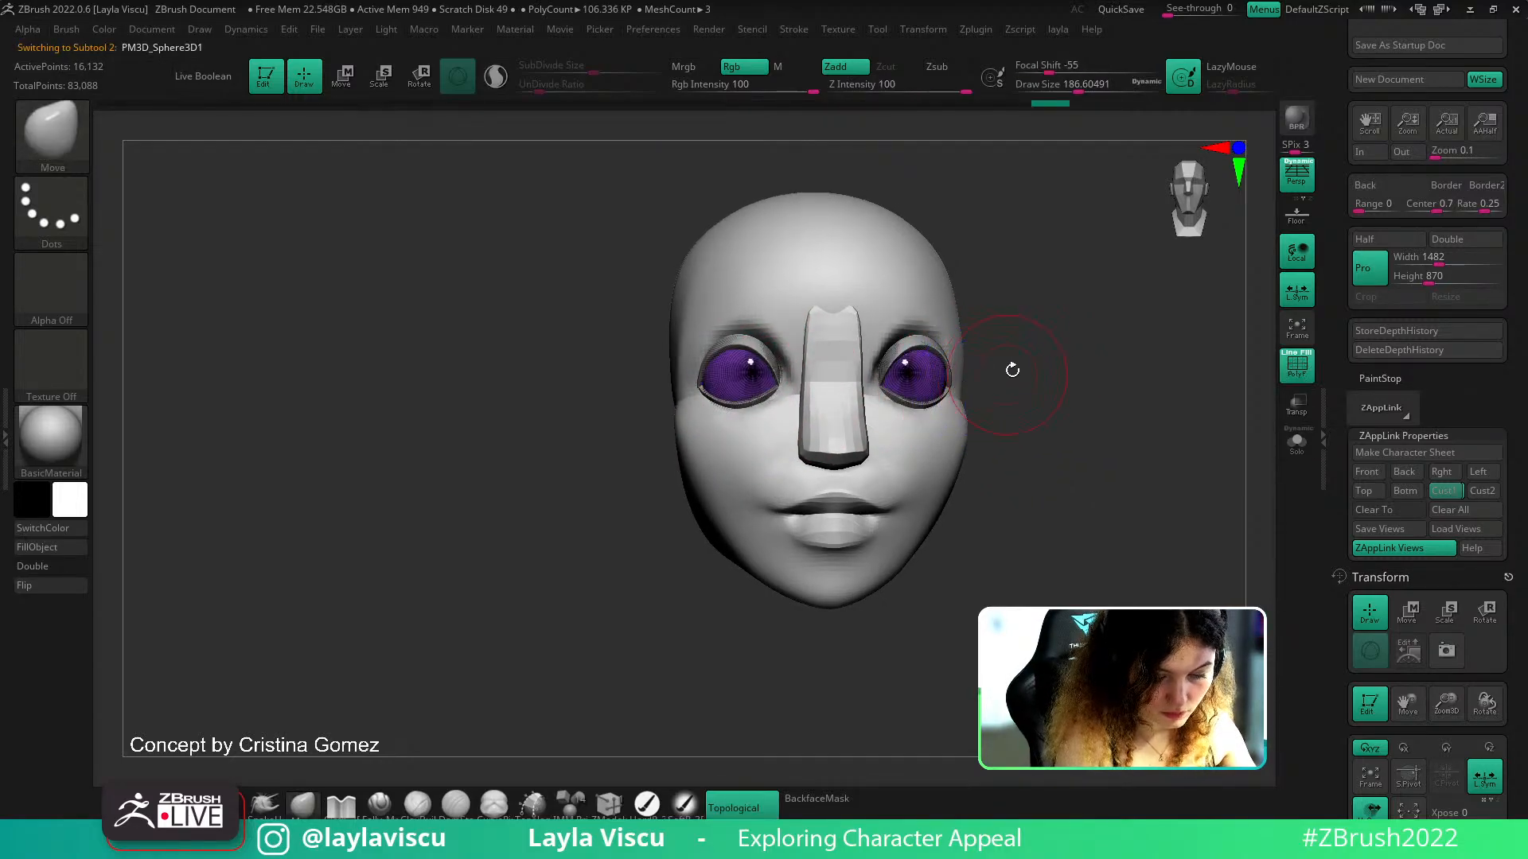
key(shift+f)
click(1296, 442)
key(shift+f)
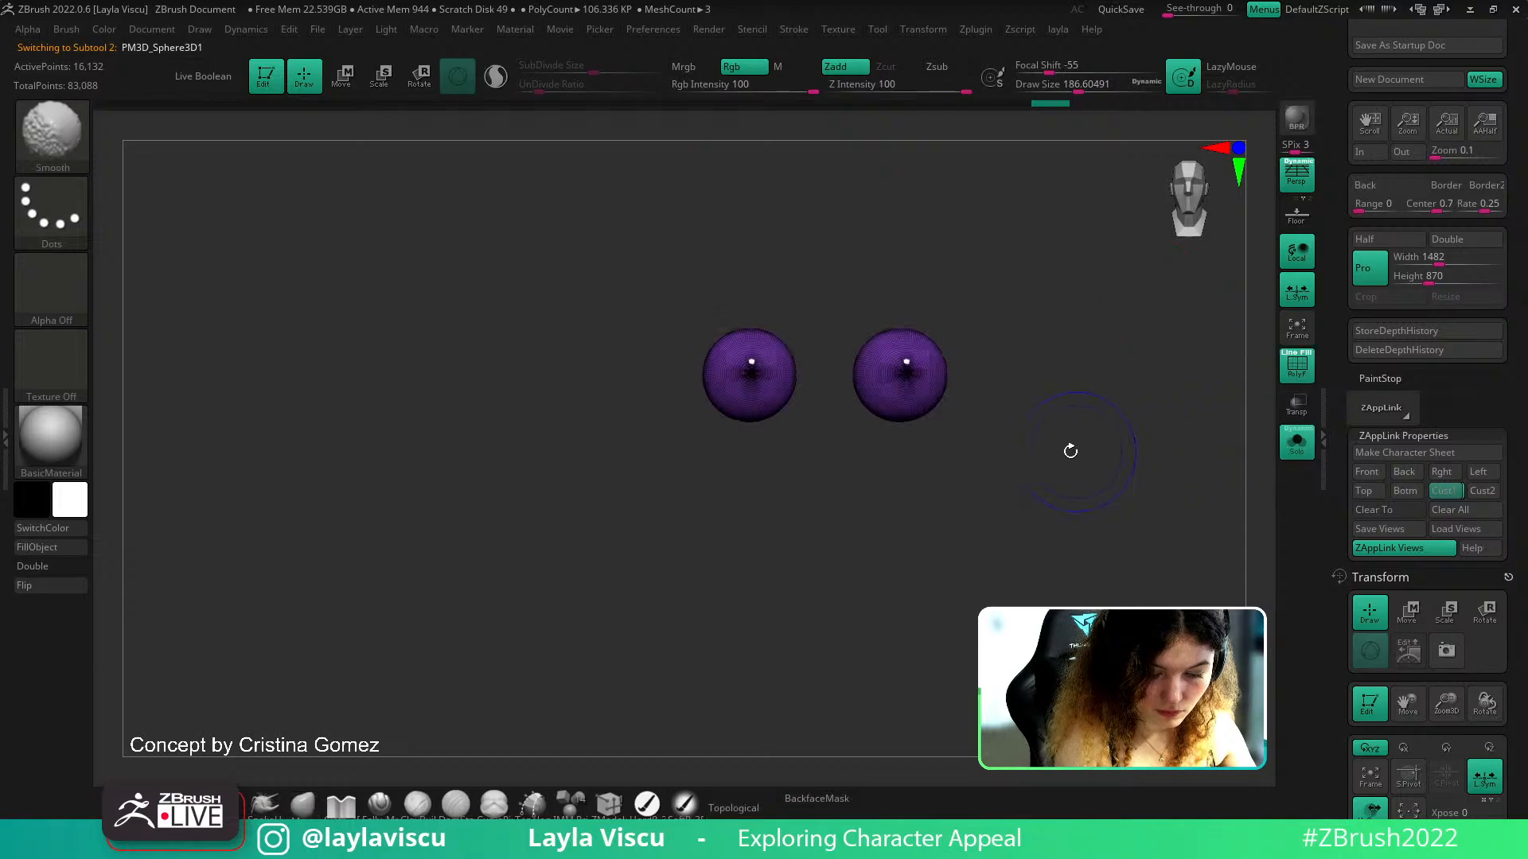
key(ctrl+d)
key(ctrl+d)
key(shift+f)
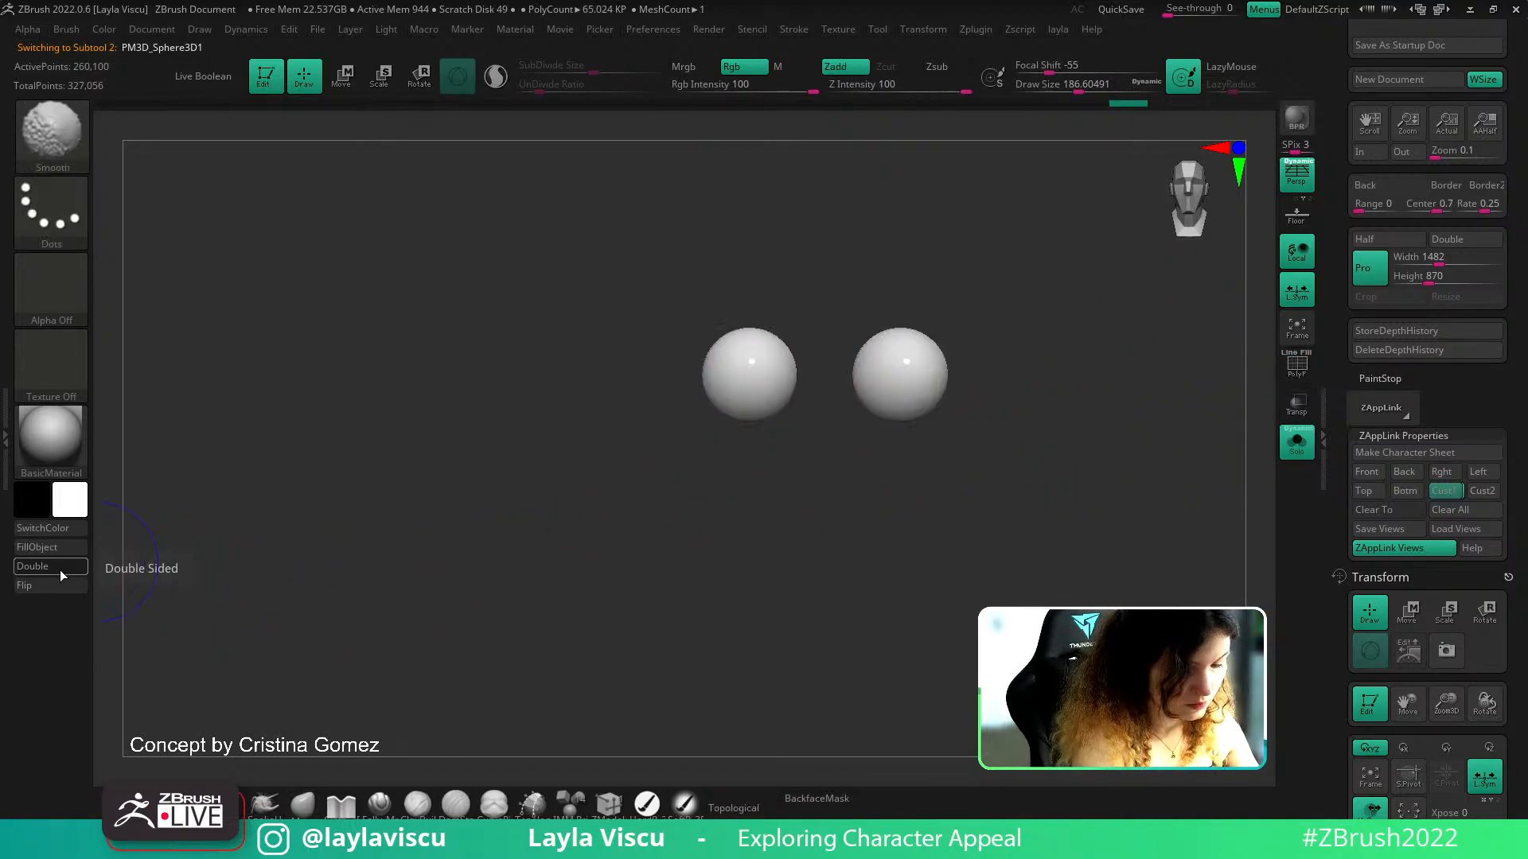
Sample the pale pinkish white from the reference illustration and fill the eyeballs with it
key(b)
key(m)
key(v)
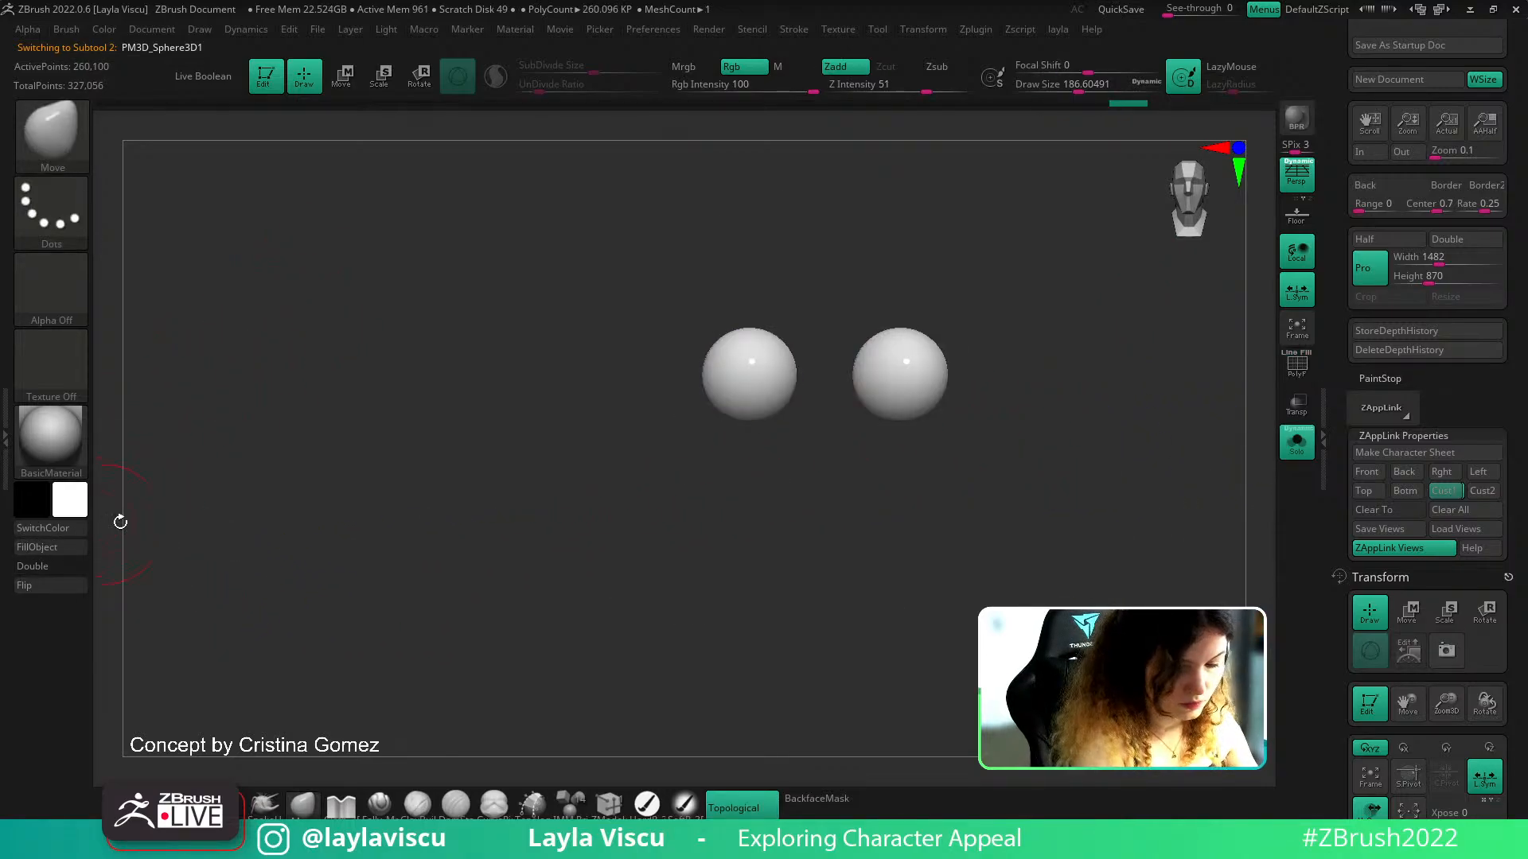
key(shift+z)
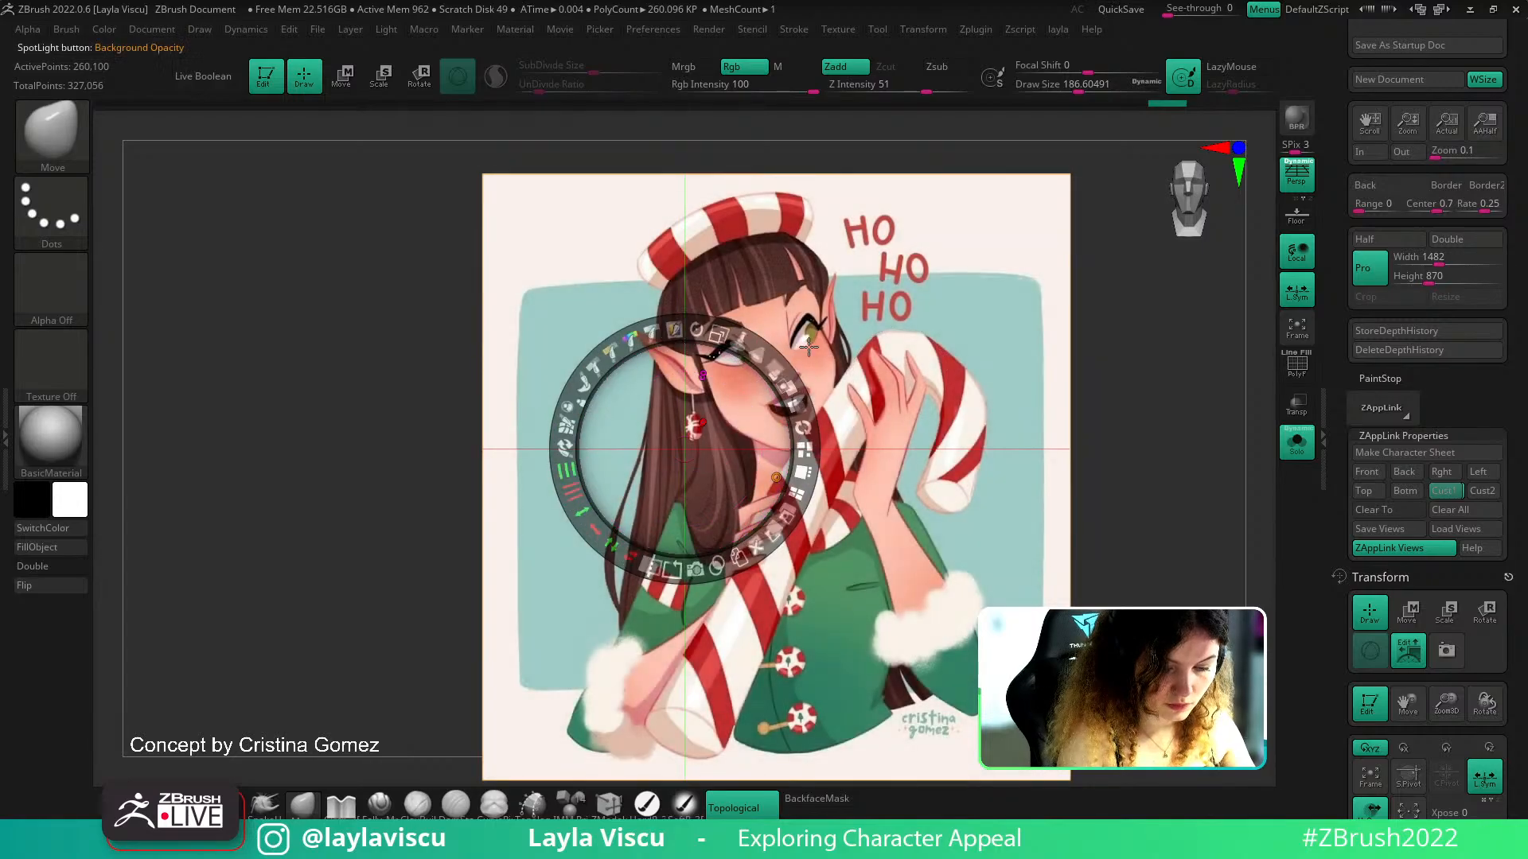
key(c)
key(z)
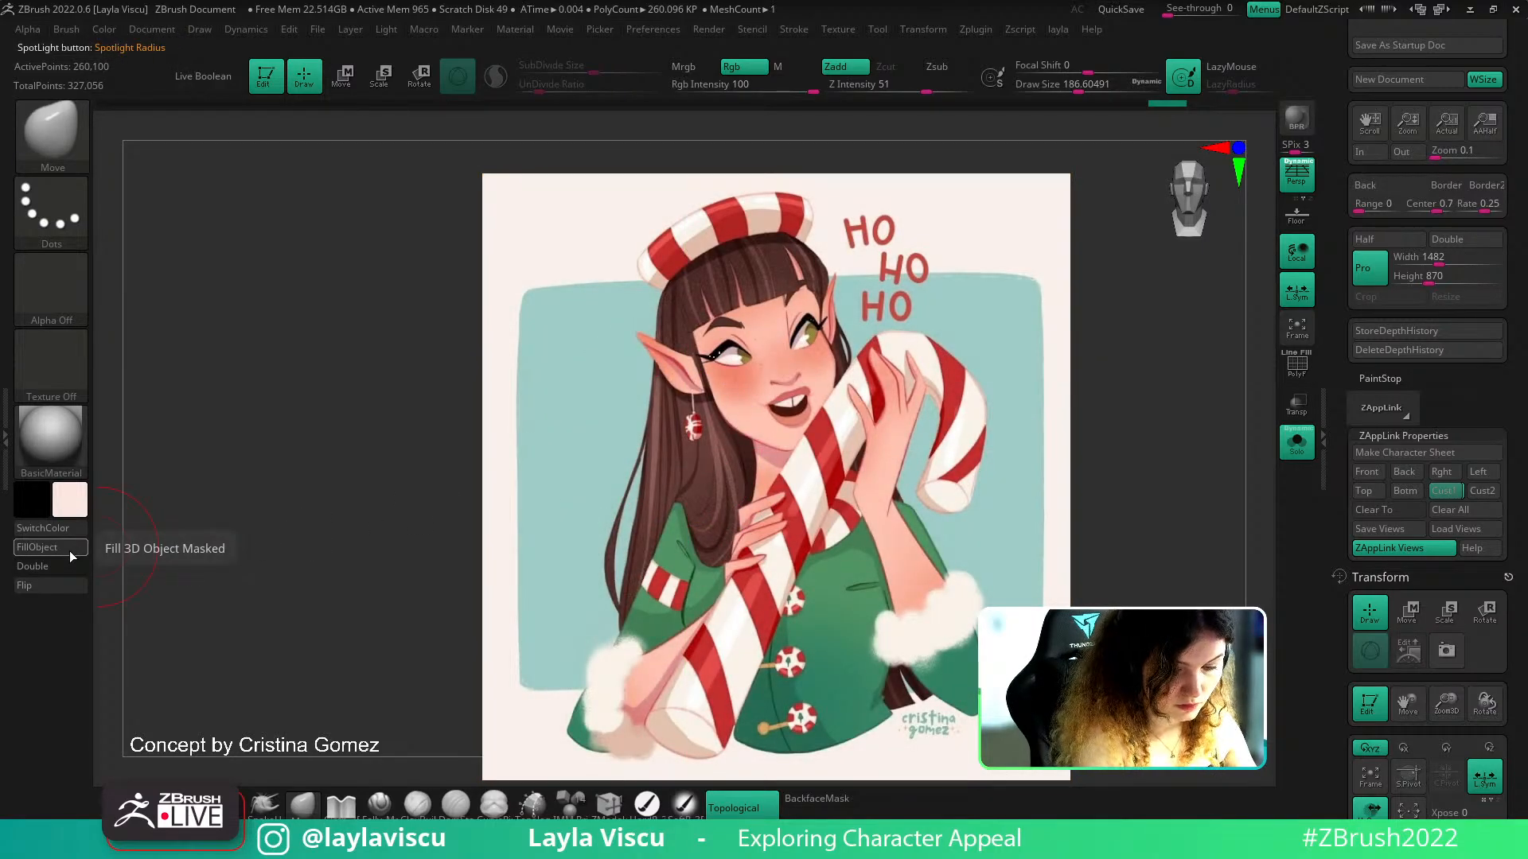
click(74, 546)
key(shift+z)
key(shift+z)
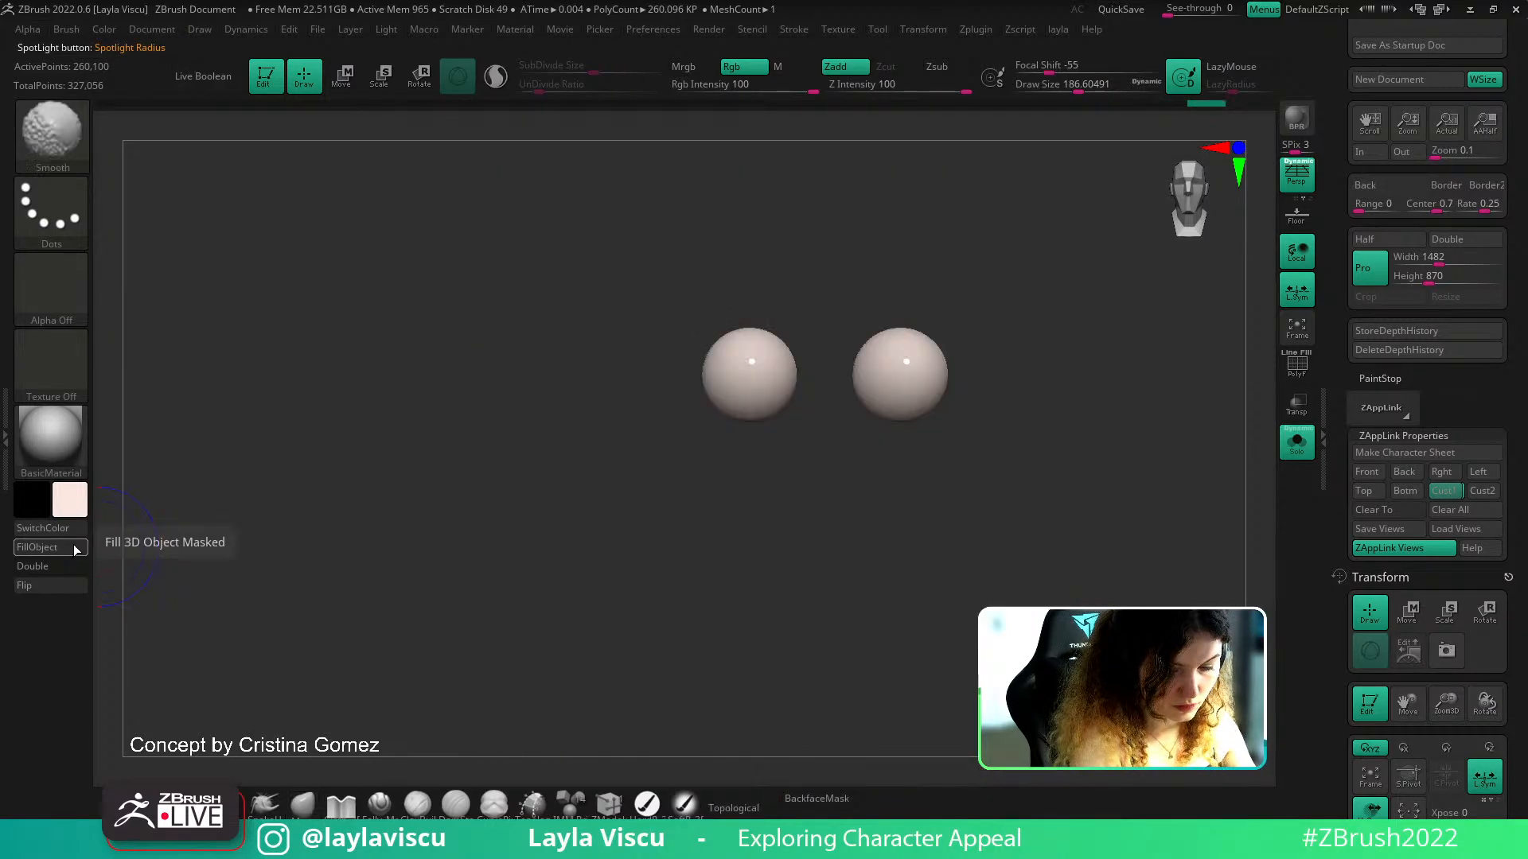
Sample the brown iris colour from the reference illustration and hide the overlay
key(z)
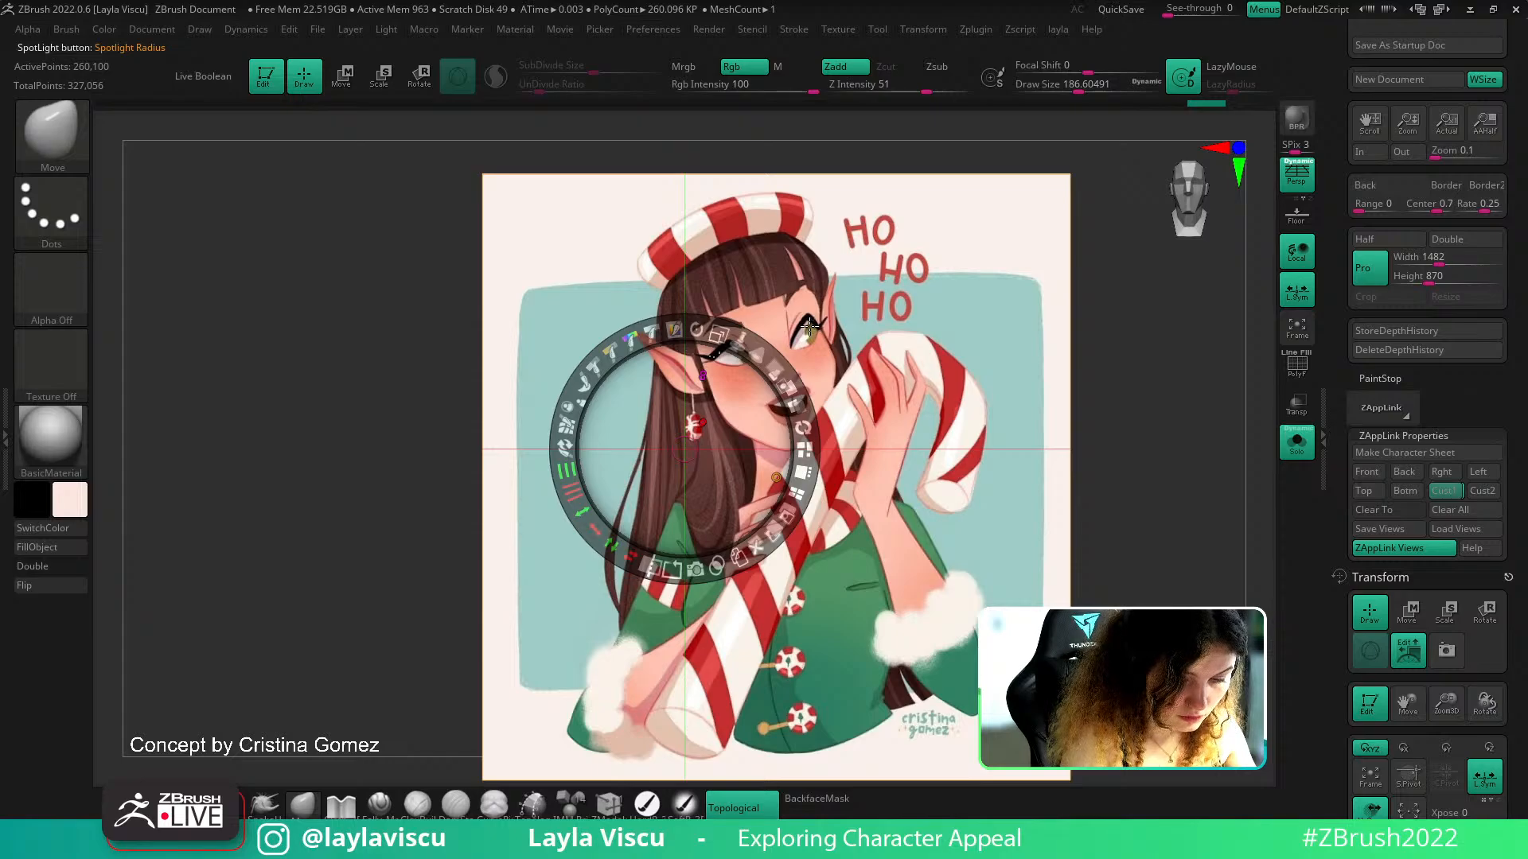
key(c)
key(z)
key(z)
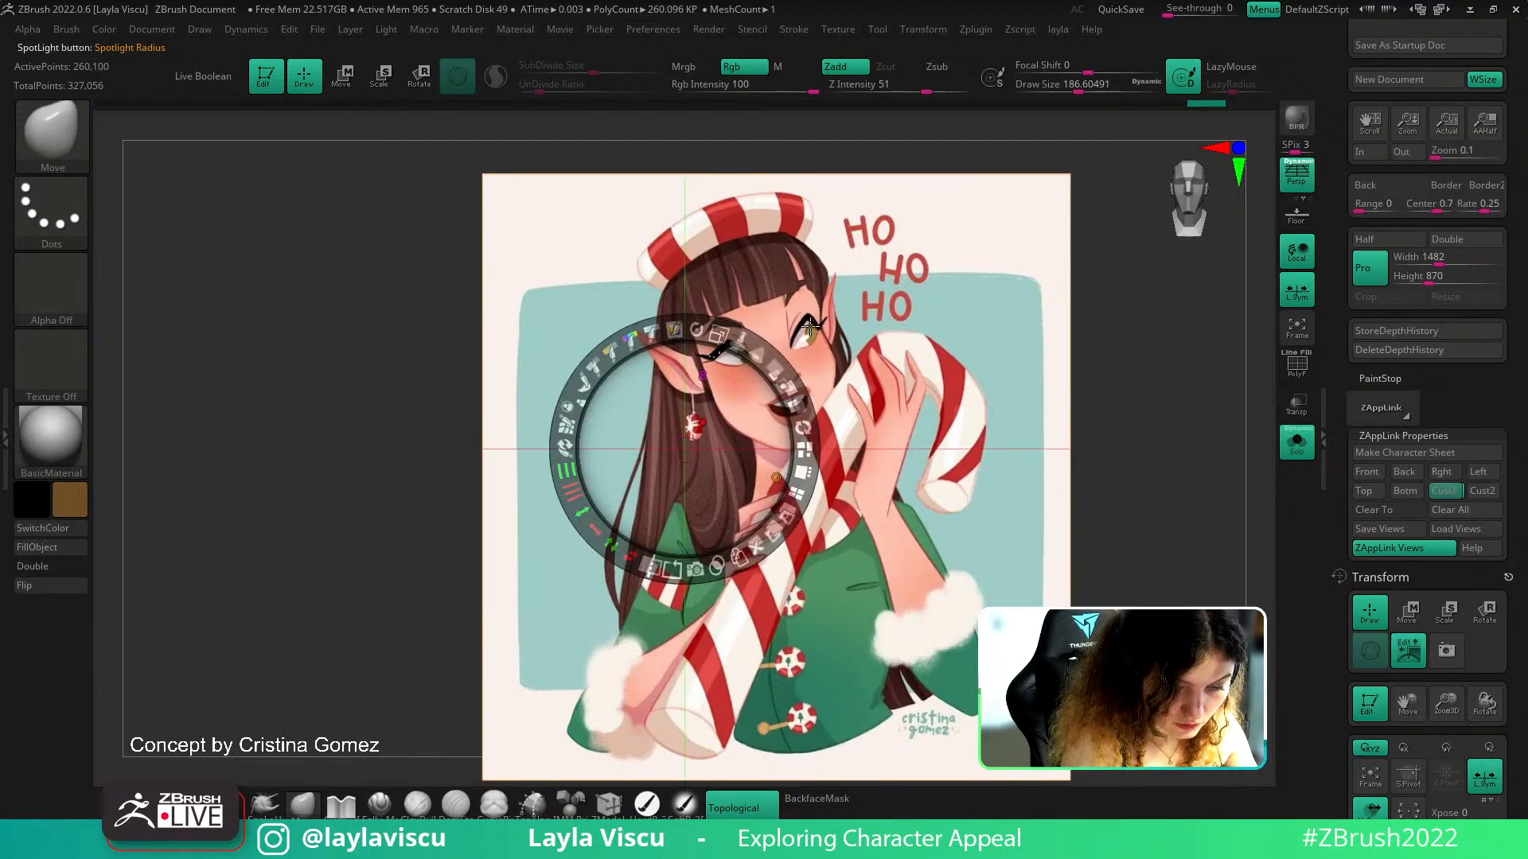
key(z)
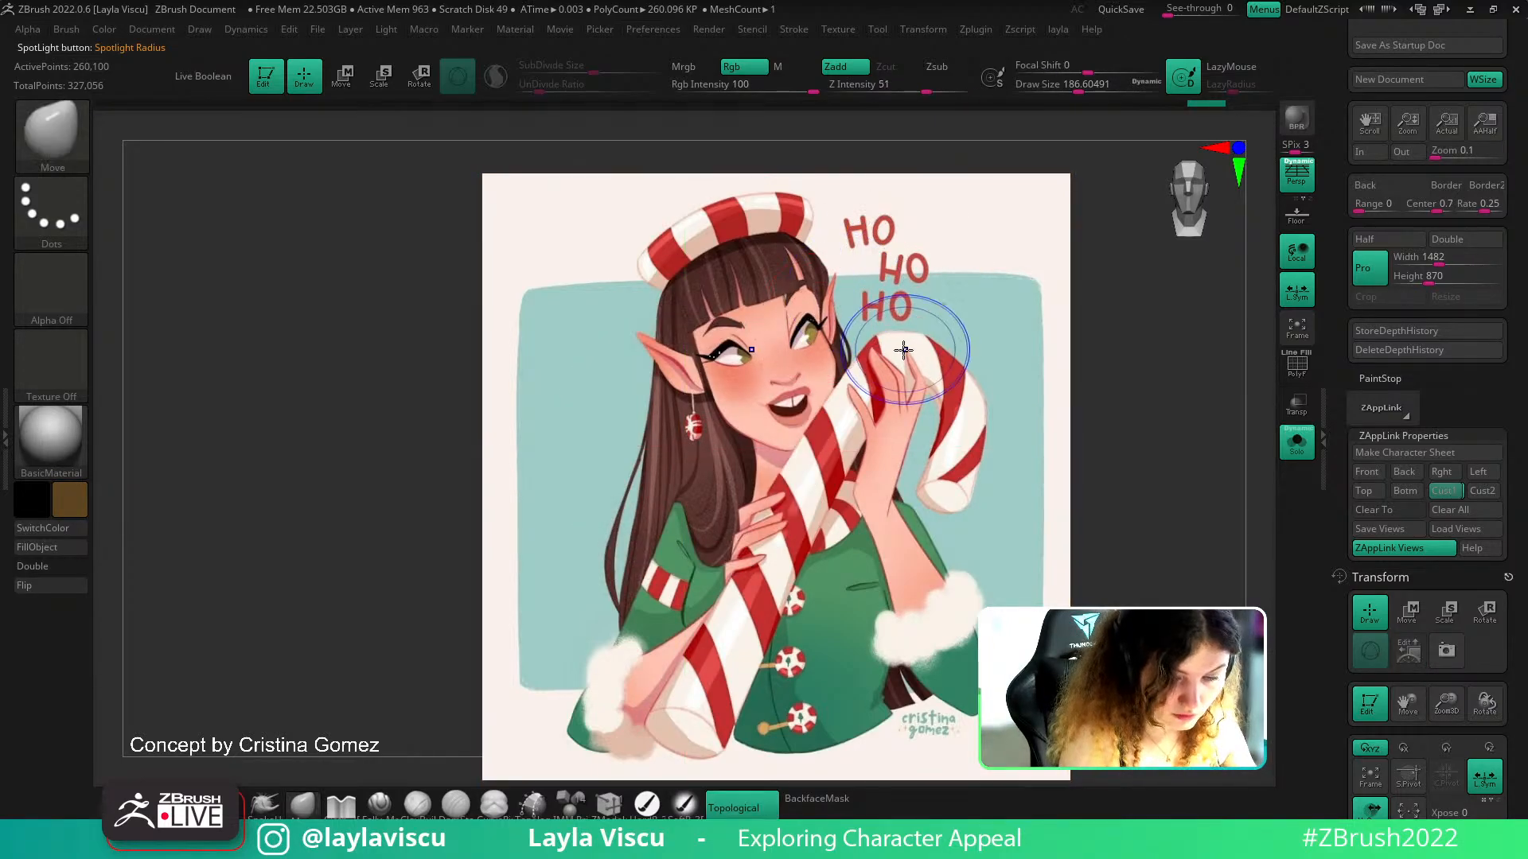
key(shift+z)
Choose the HardP_3DCW paint brush at size 104 and subdivide the eyeballs two more times
key(shift+f)
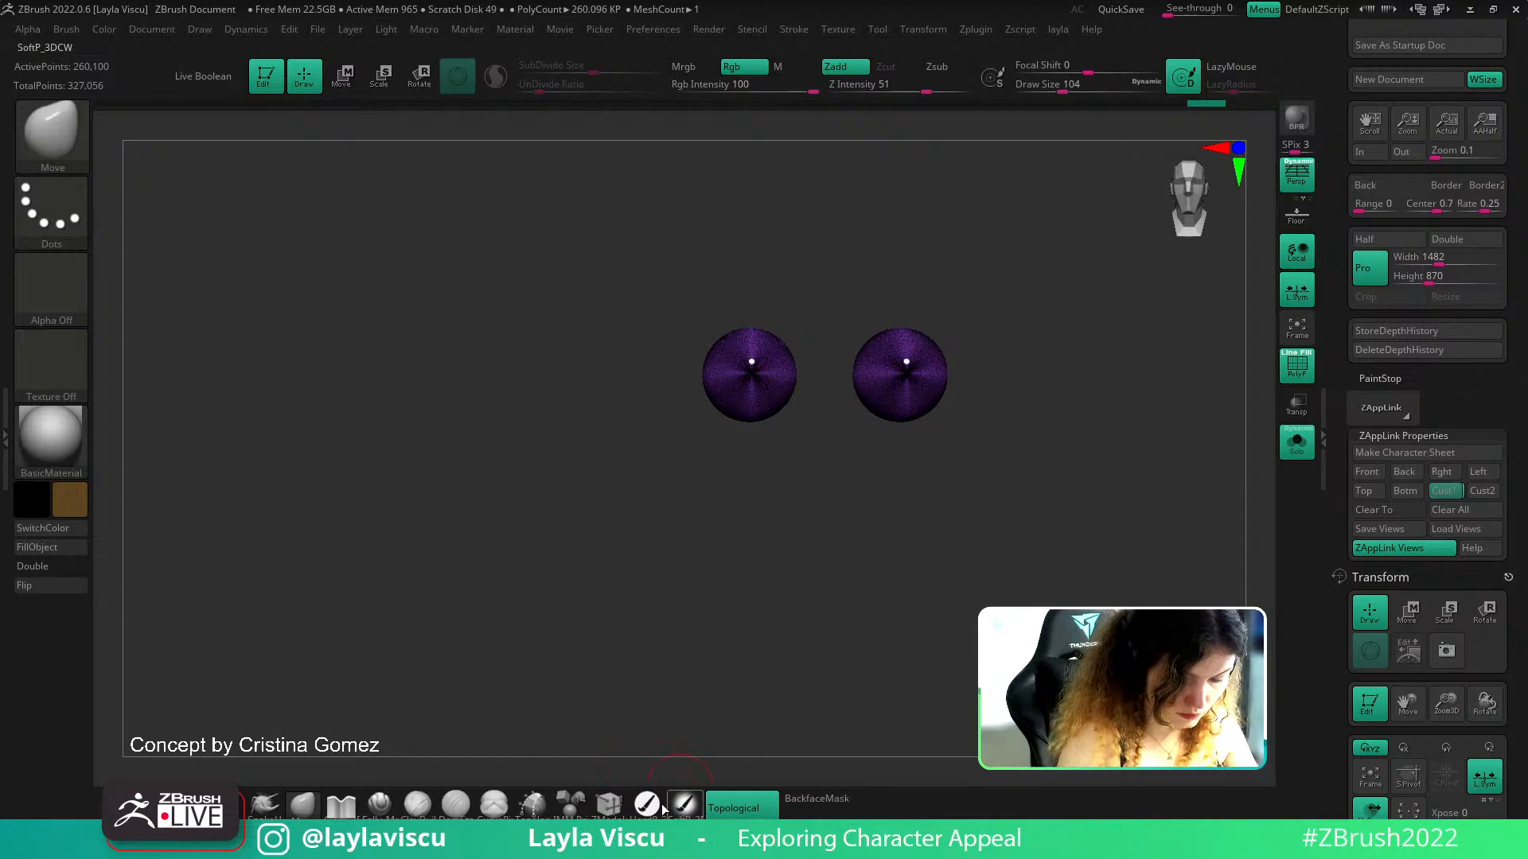
click(647, 805)
key(shift+f)
ctrl+right_drag(915, 370, 911, 384)
key(shift+f)
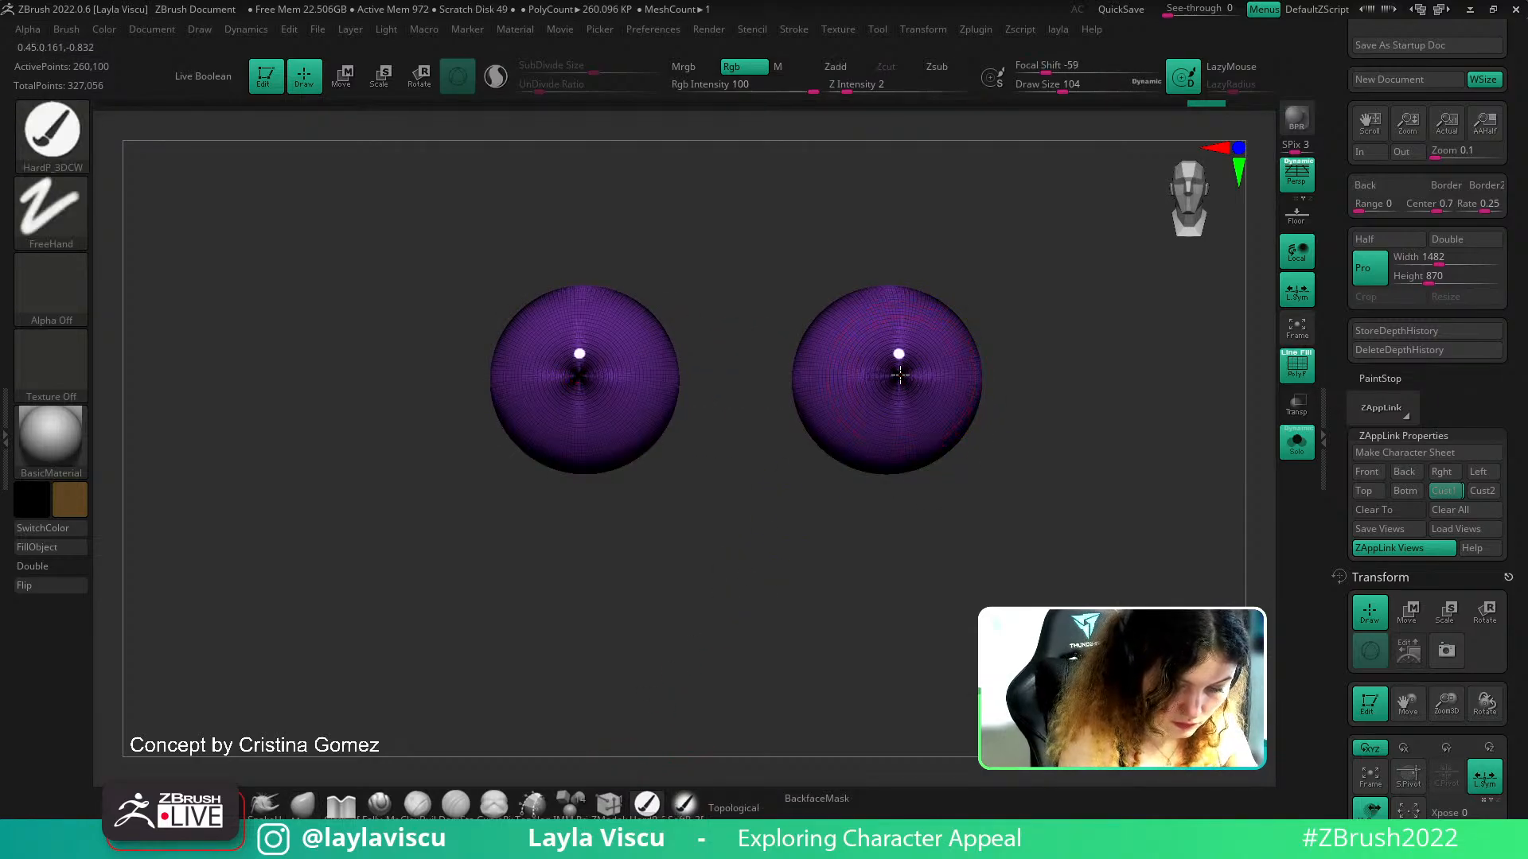
key(shift+f)
key(ctrl+d)
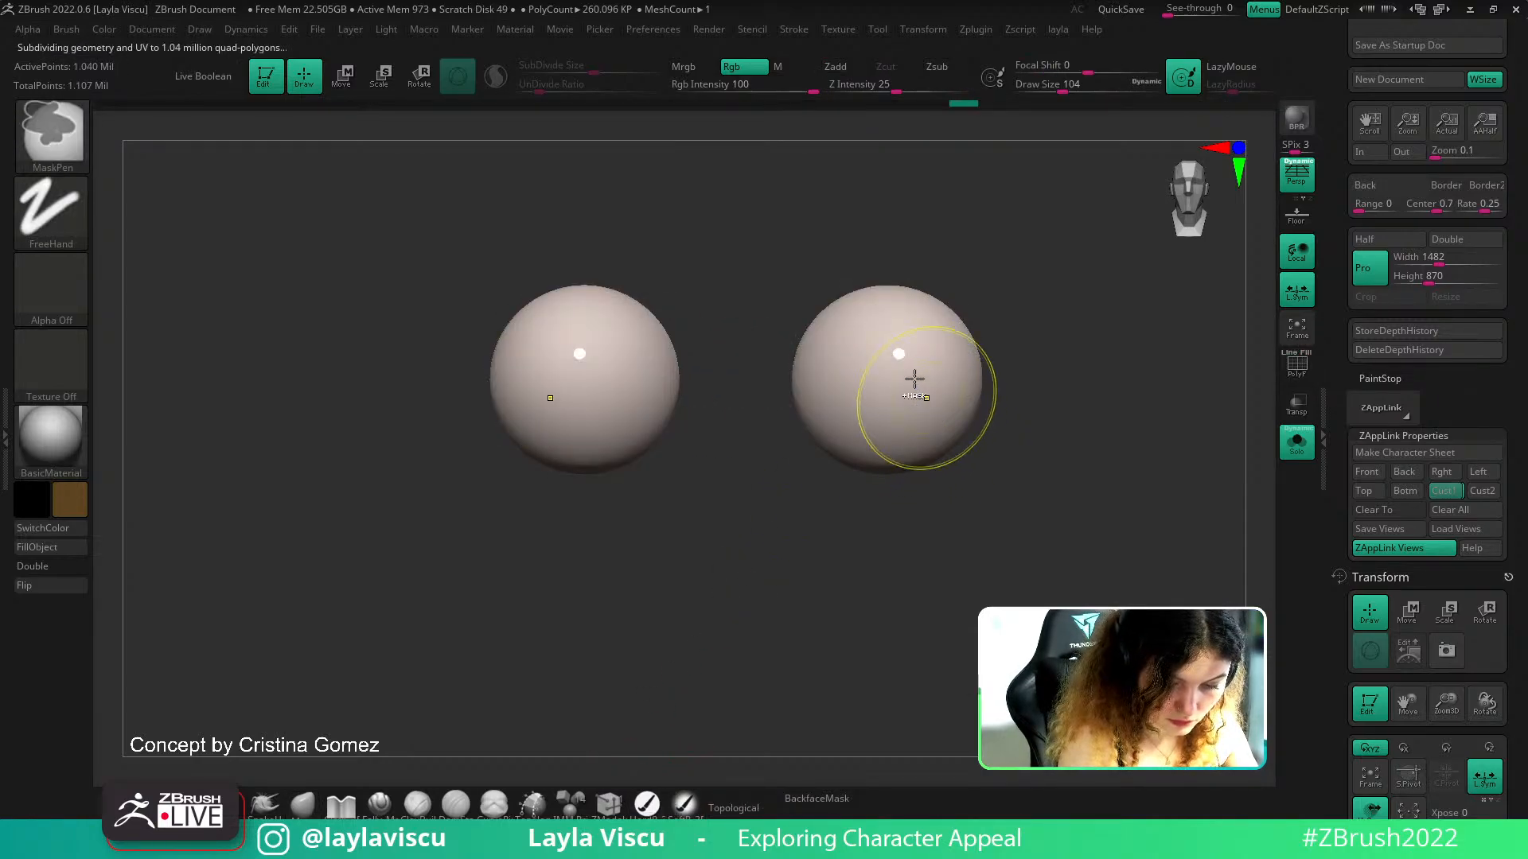
key(ctrl+d)
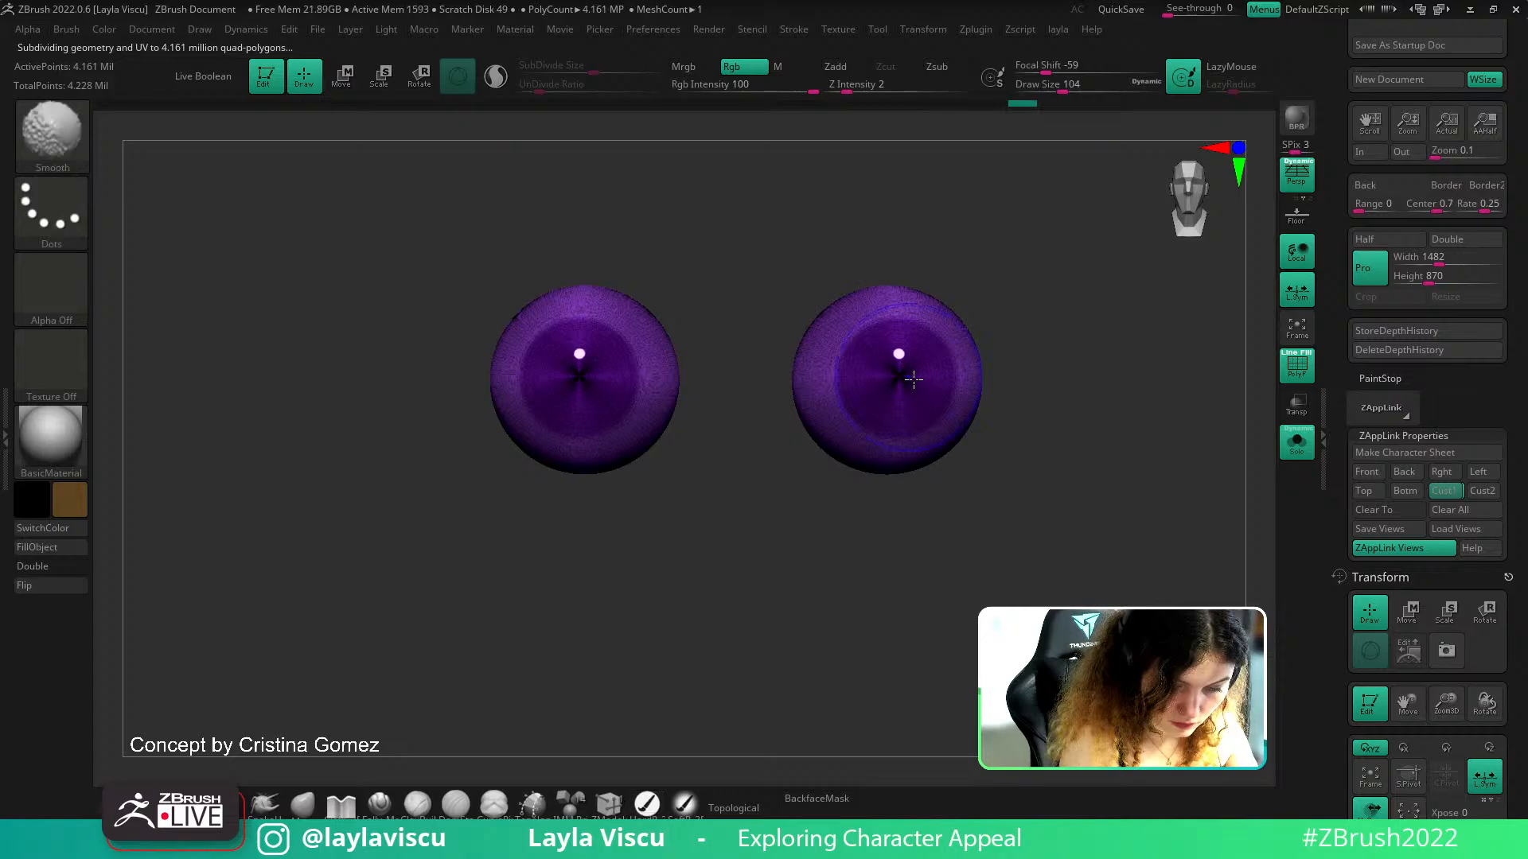
Set the brush size to about 74 and paint a brown iris on each eyeball
key(shift+f)
key(ctrl+z)
key(s)
drag(1101, 408, 1094, 408)
key(shift+f)
drag(904, 377, 897, 374)
key(shift+f)
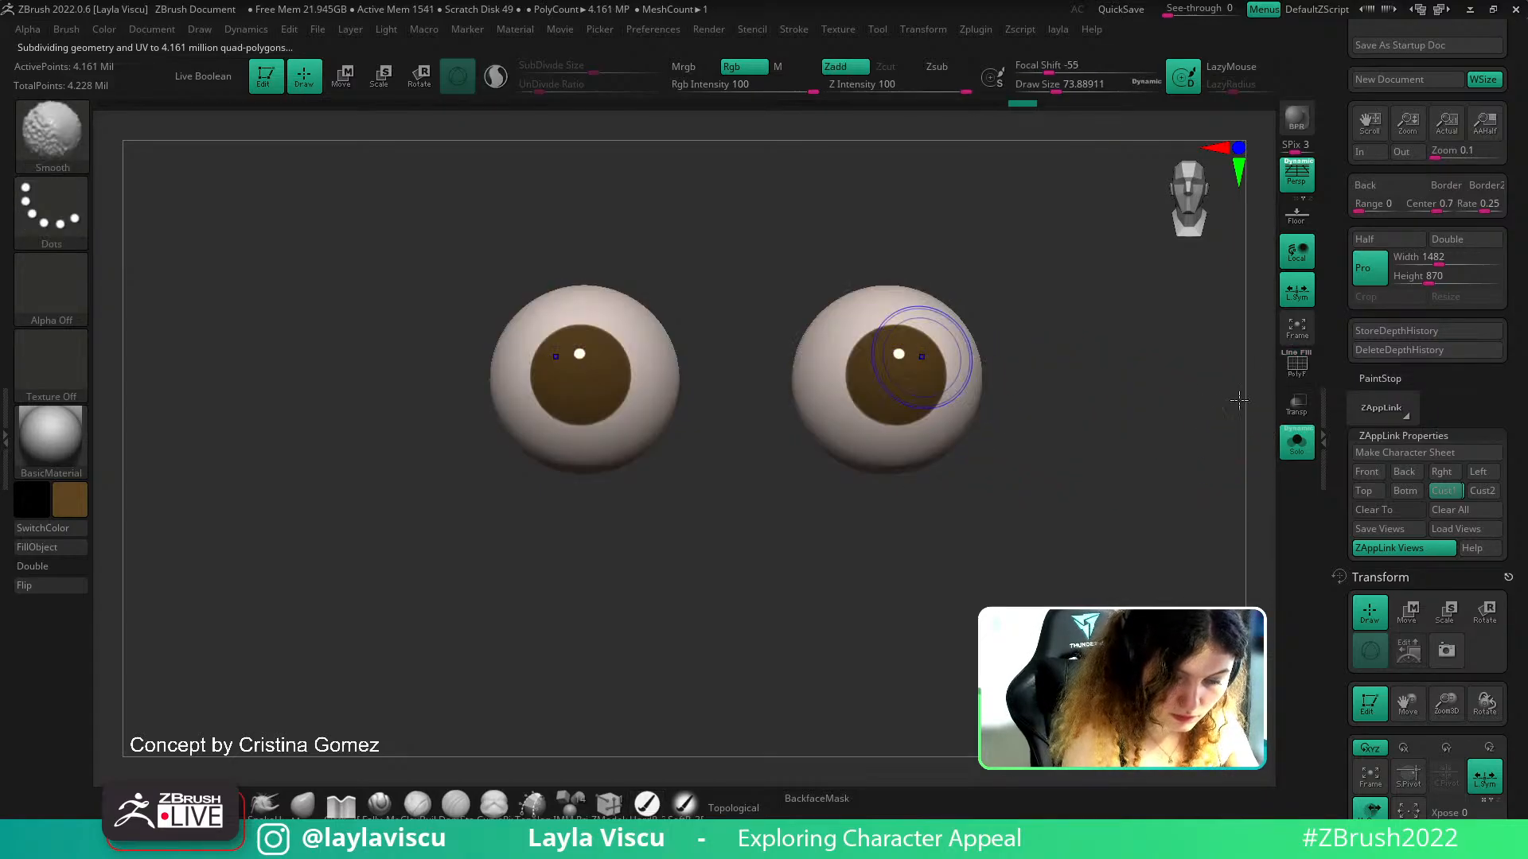
Check the irises on the full head, isolate the eyeballs again and undo the painted irises
click(1296, 442)
ctrl+right_drag(1210, 467, 1061, 316)
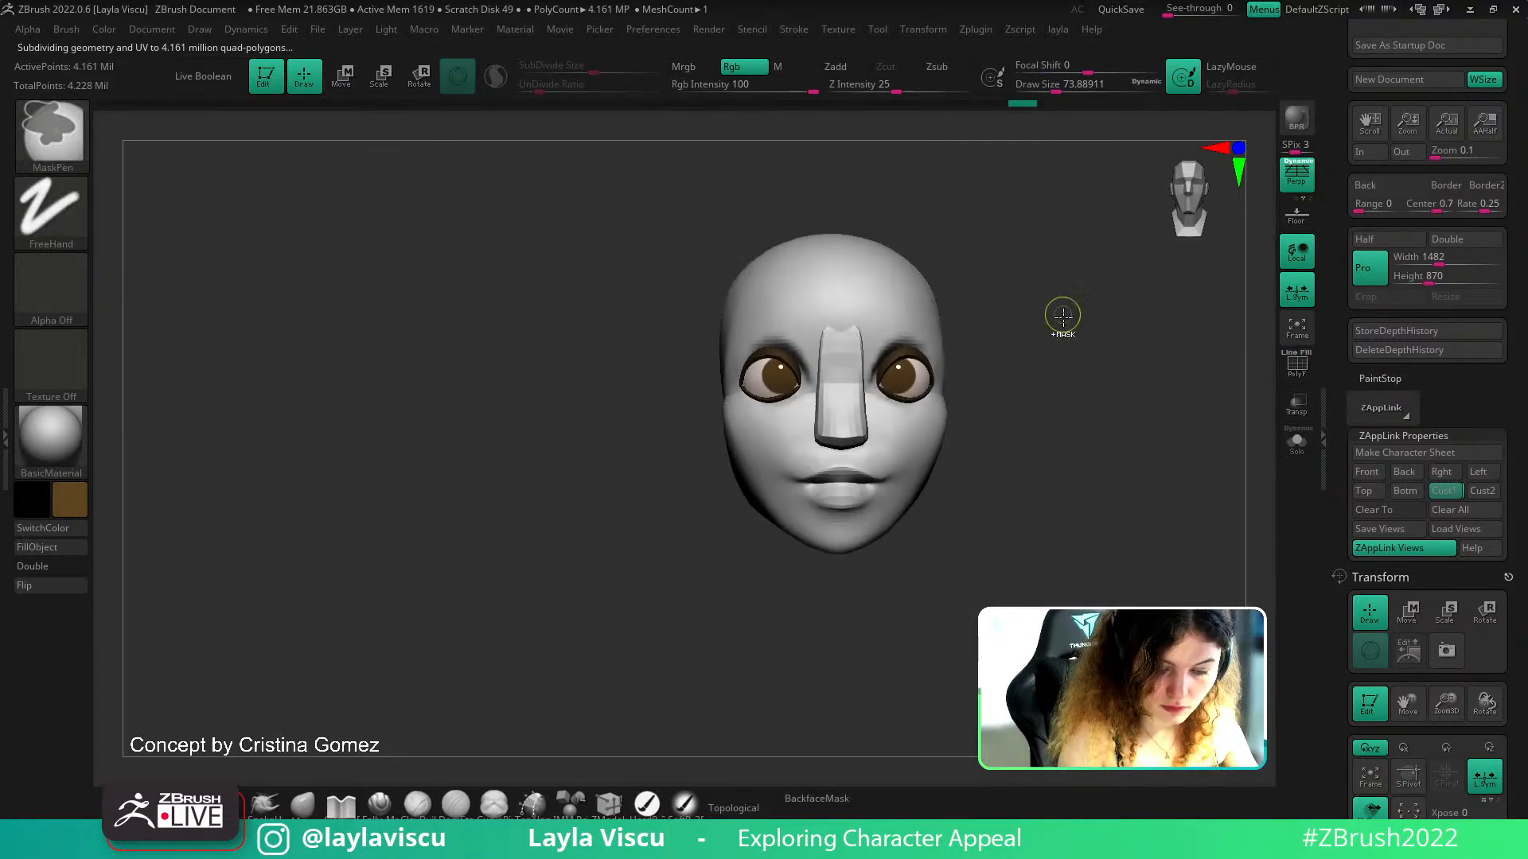
click(1297, 444)
ctrl+right_drag(958, 433, 958, 532)
key(shift+f)
key(shift+f)
key(shift+z)
key(shift+z)
key(ctrl+z)
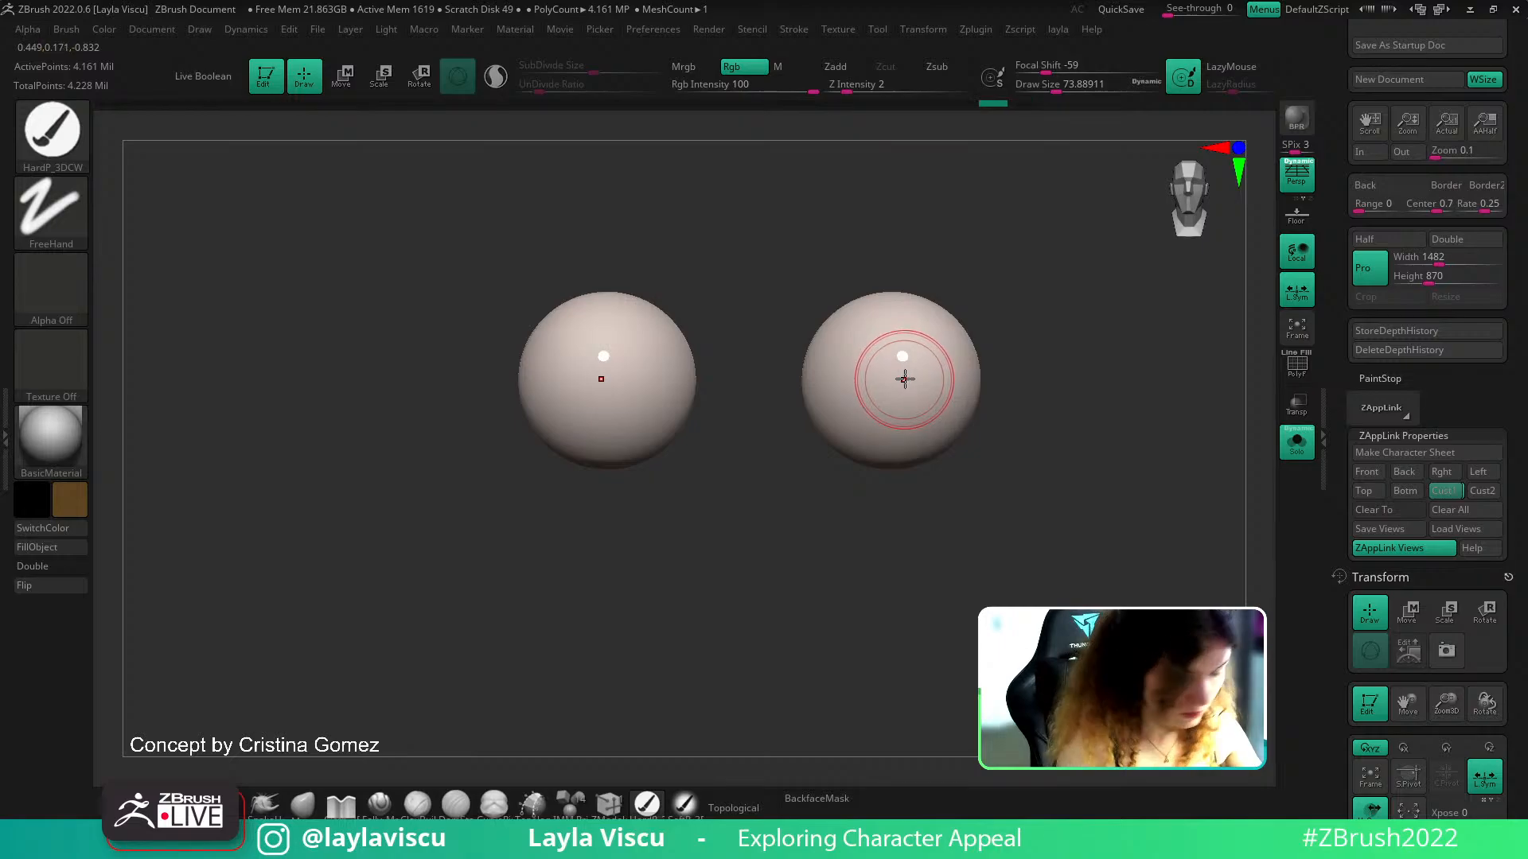
Turn off perspective and reduce the paint brush size to about 70
key(bracketleft)
key(bracketleft)
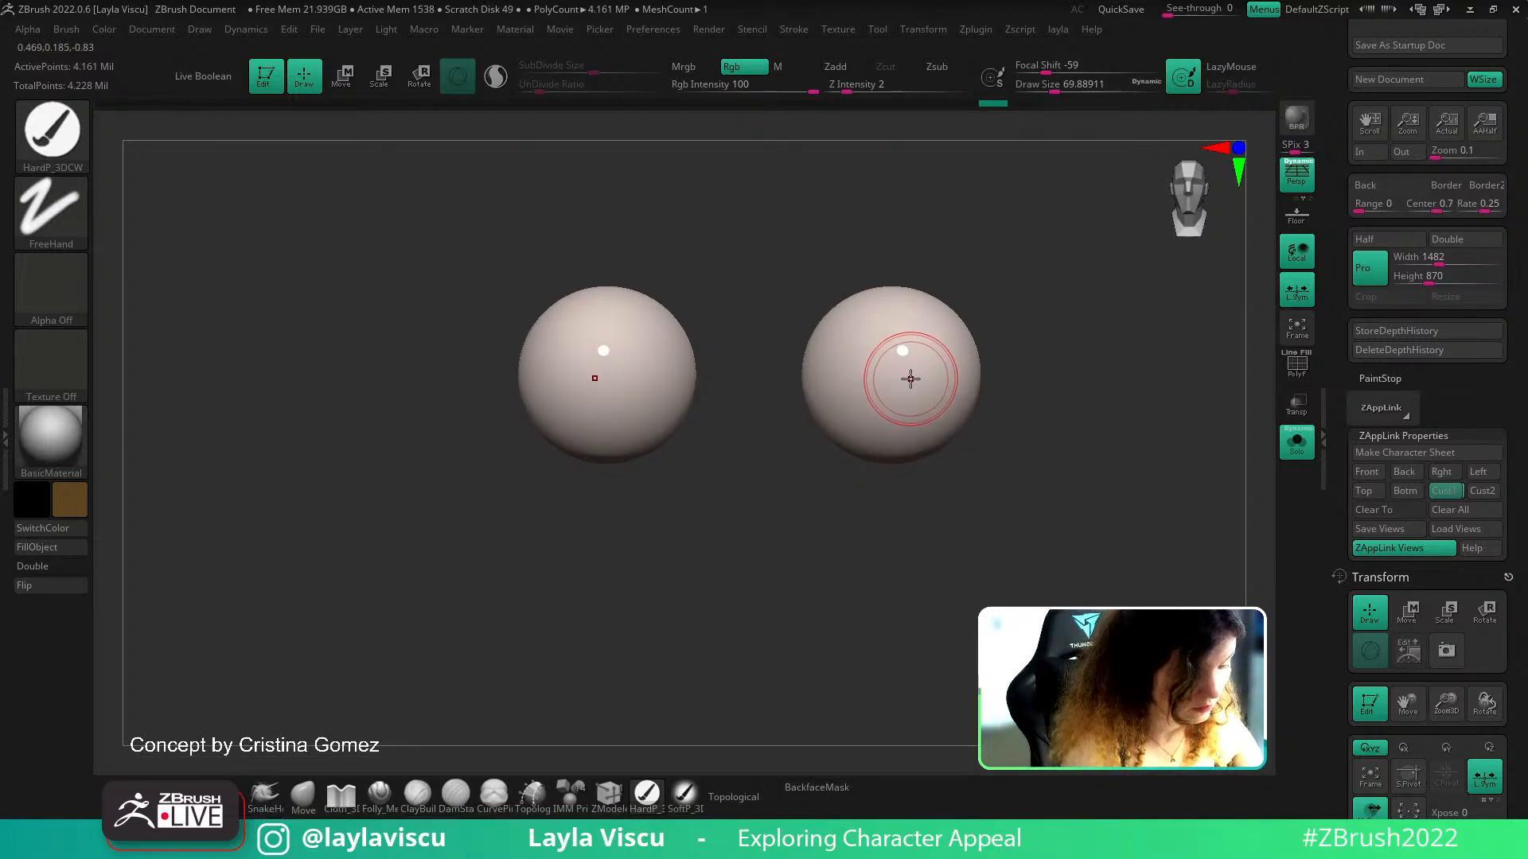
key(bracketleft)
key(p)
key(o)
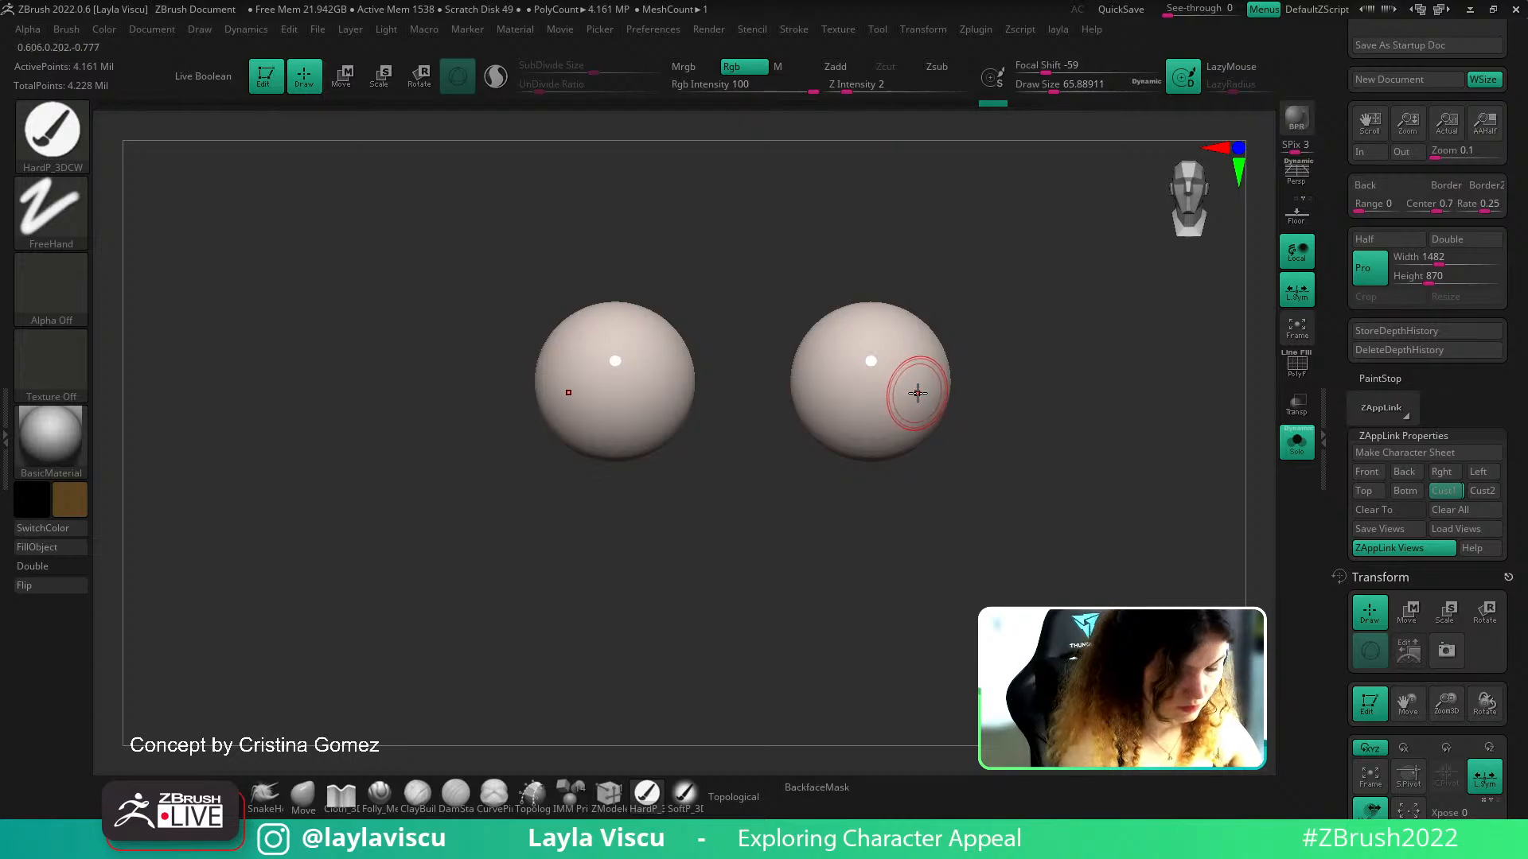
ctrl+right_drag(918, 393, 918, 382)
Paint a round brown iris at the front centre of both eyeballs with the HardP_3DCW brush
click(707, 822)
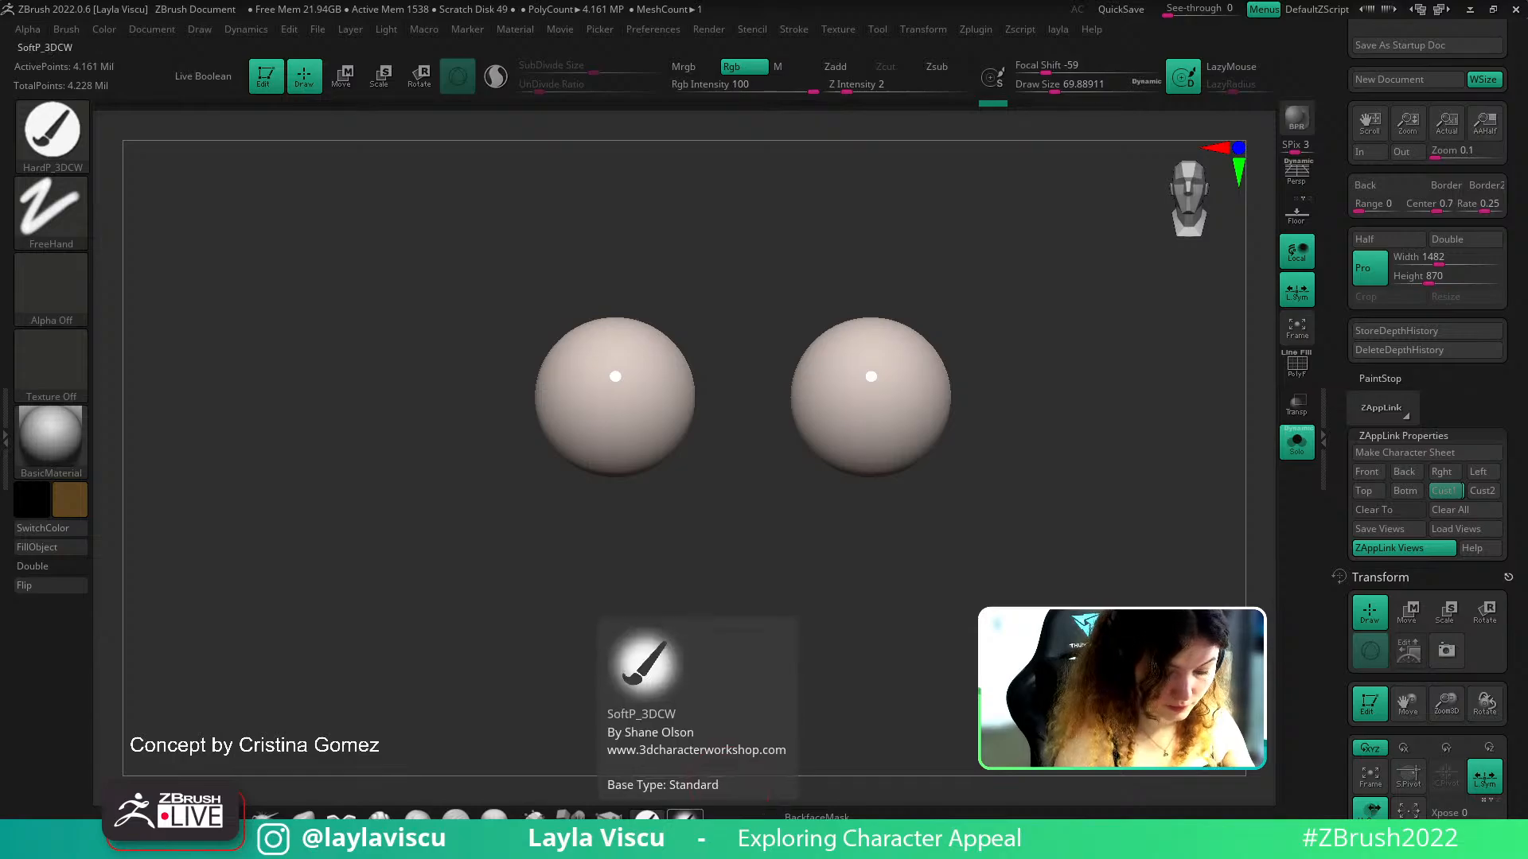
click(696, 849)
ctrl+right_drag(917, 339, 887, 392)
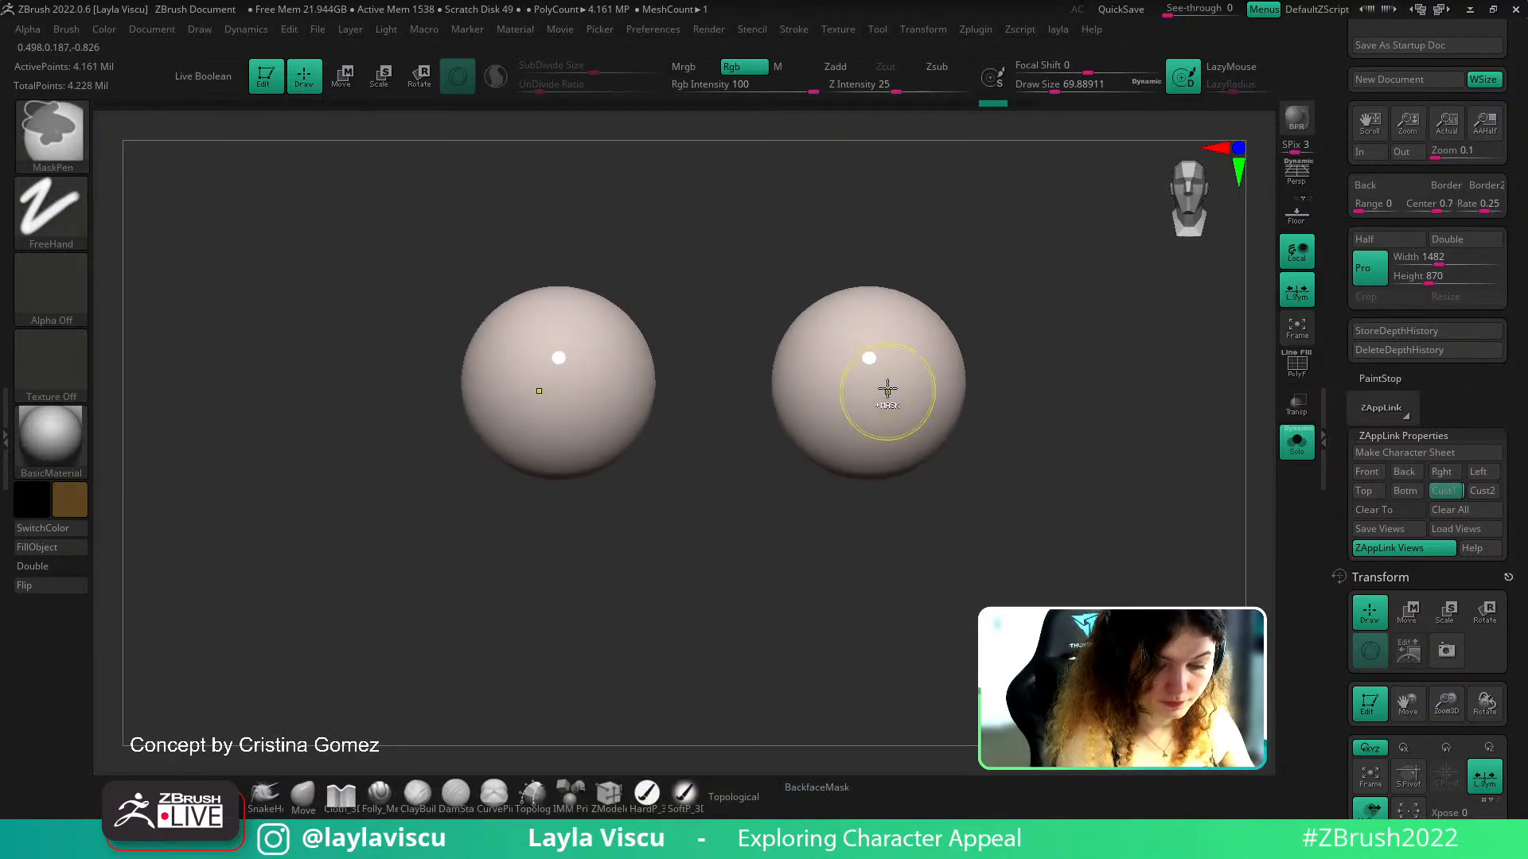
key(shift+f)
drag(869, 386, 869, 385)
key(shift+f)
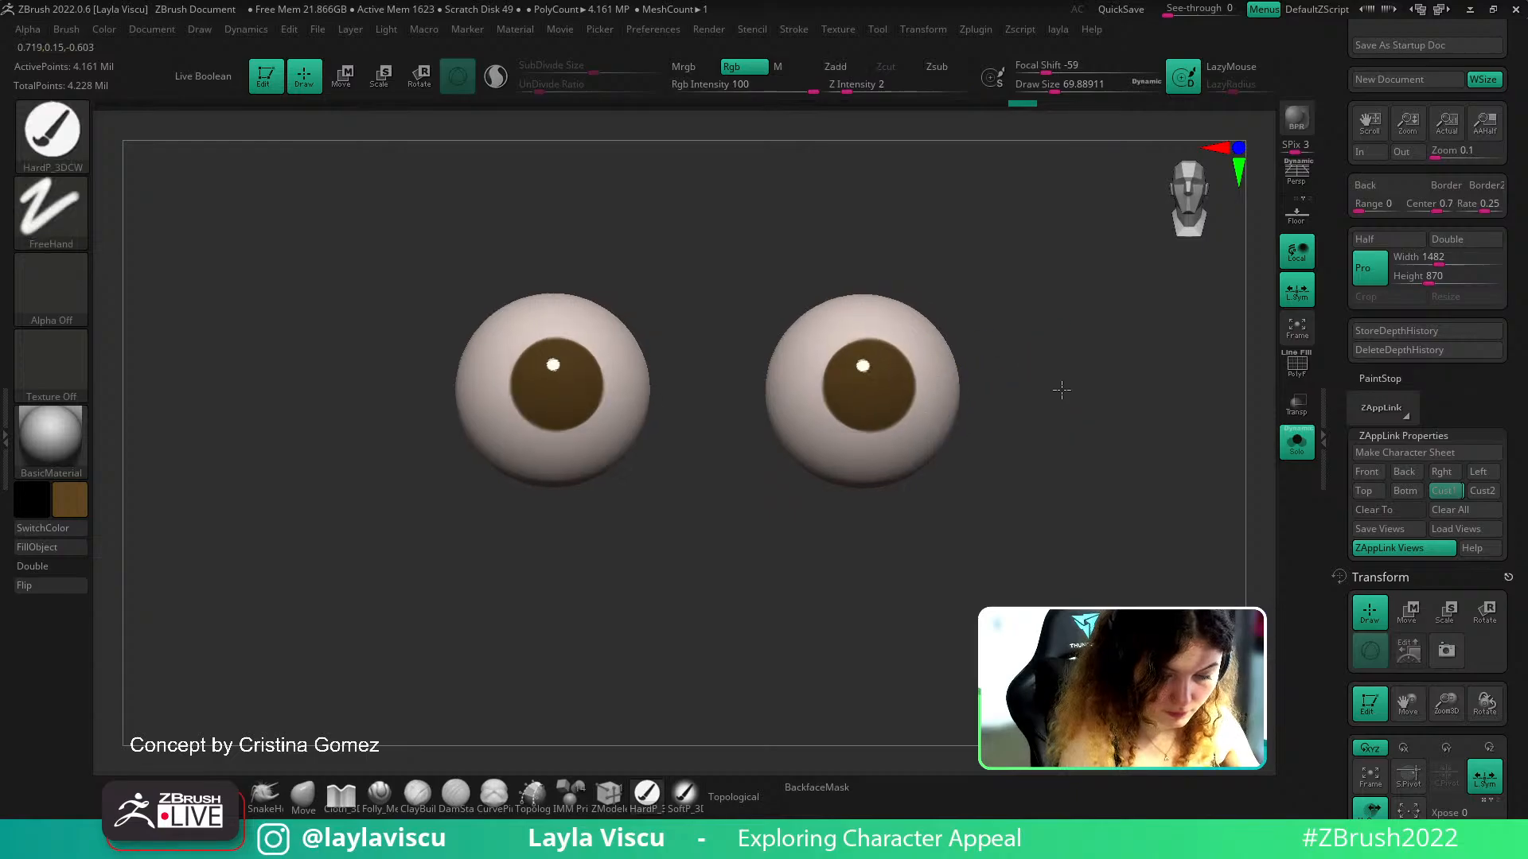
Sample a lighter brown from the reference illustration's eye and choose the SoftP_3DCW brush
key(shift+z)
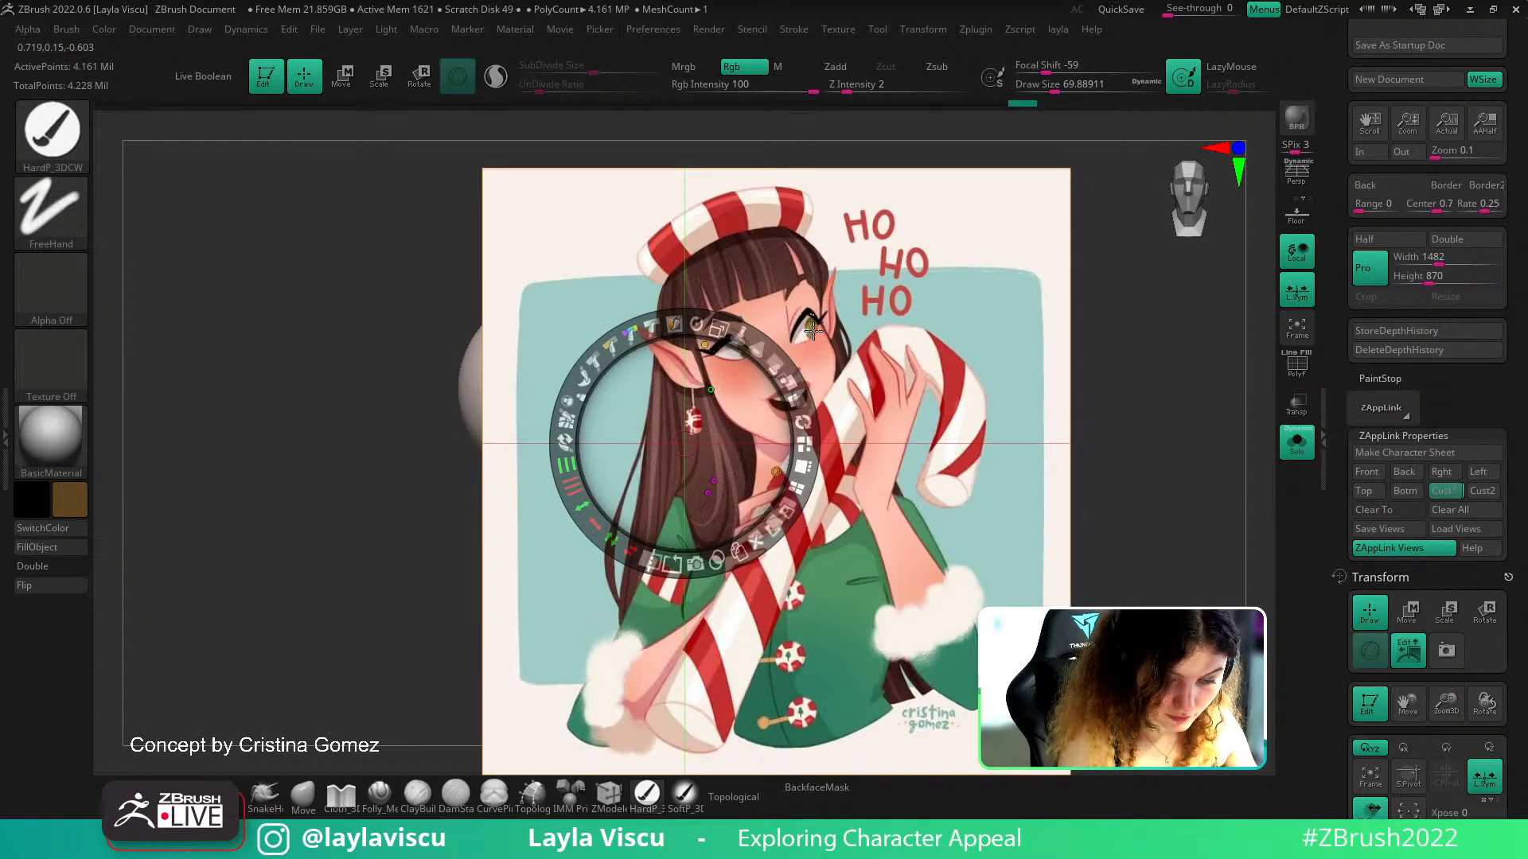
key(c)
key(z)
click(684, 795)
key(shift+z)
Set the RGB intensity to 68 and dab the lighter brown inside both irises, leaving a darker rim
ctrl+right_drag(857, 332, 885, 445)
key(shift+f)
key(shift+f)
click(878, 447)
drag(744, 88, 789, 89)
click(878, 448)
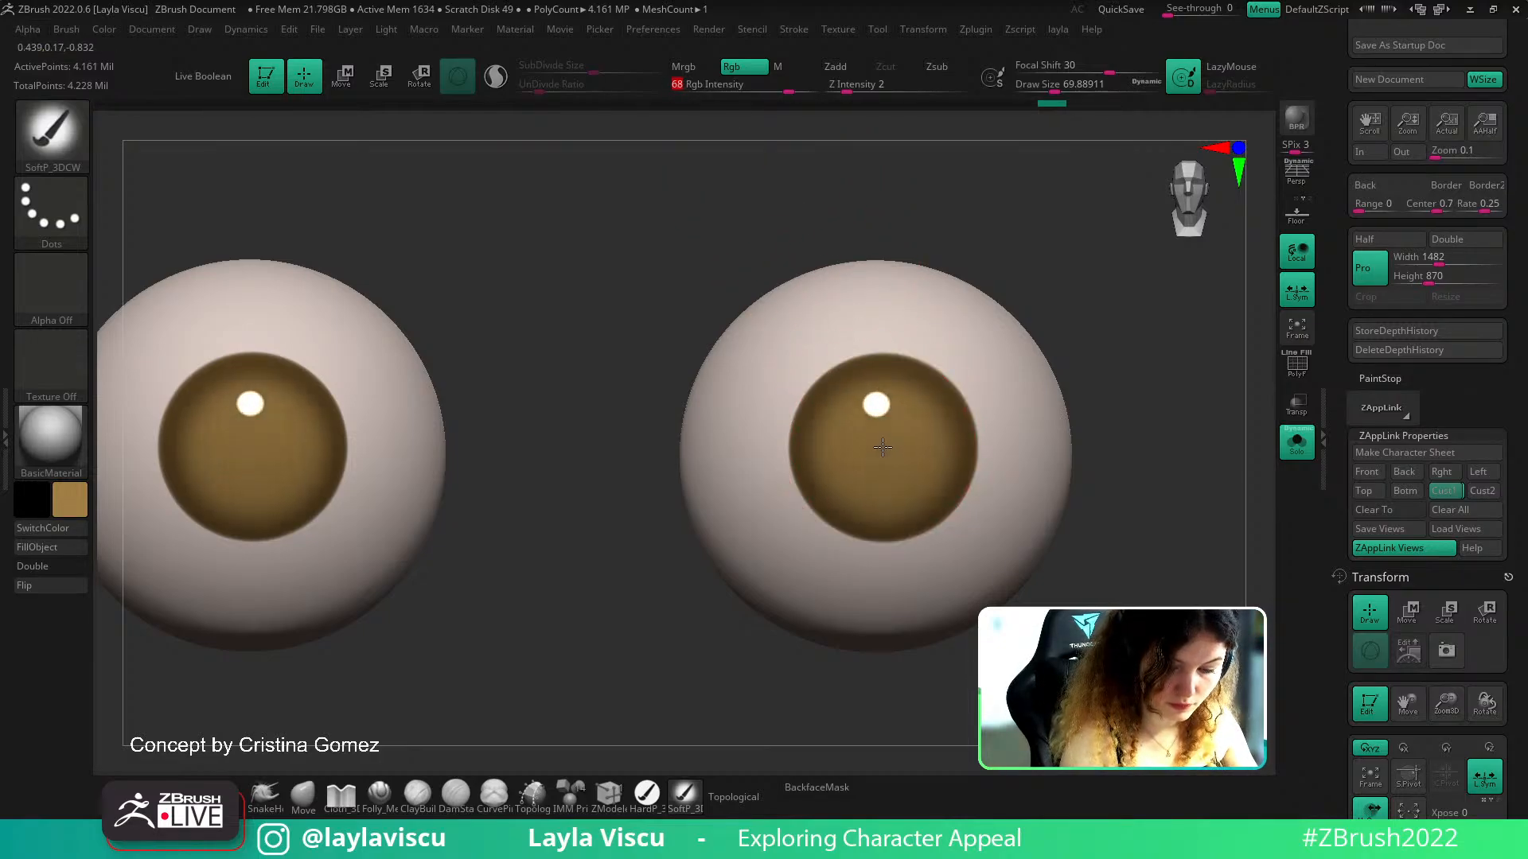
key(f)
key(shift+f)
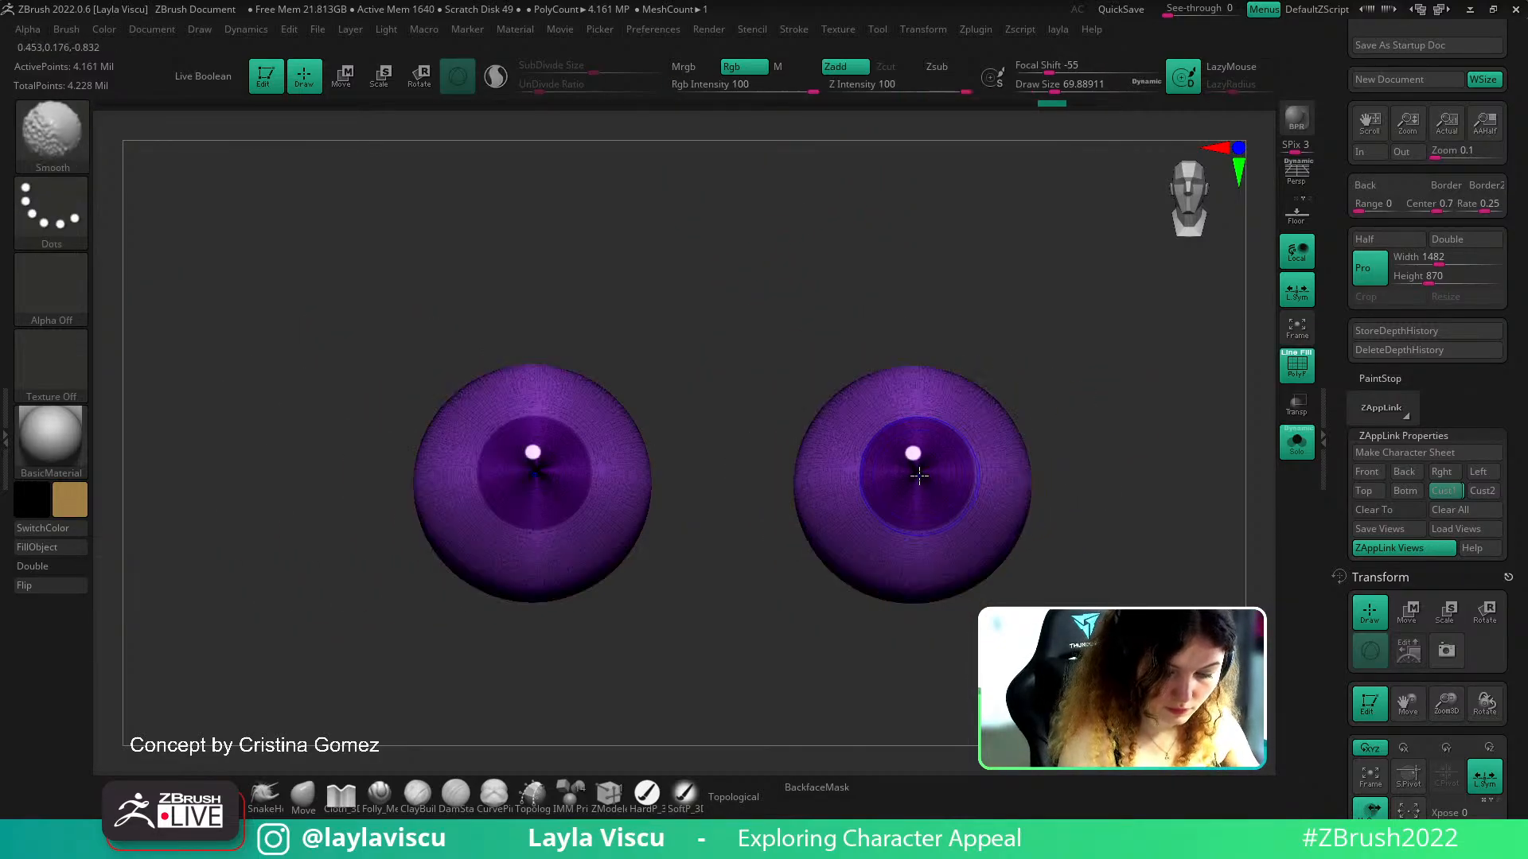
key(shift+f)
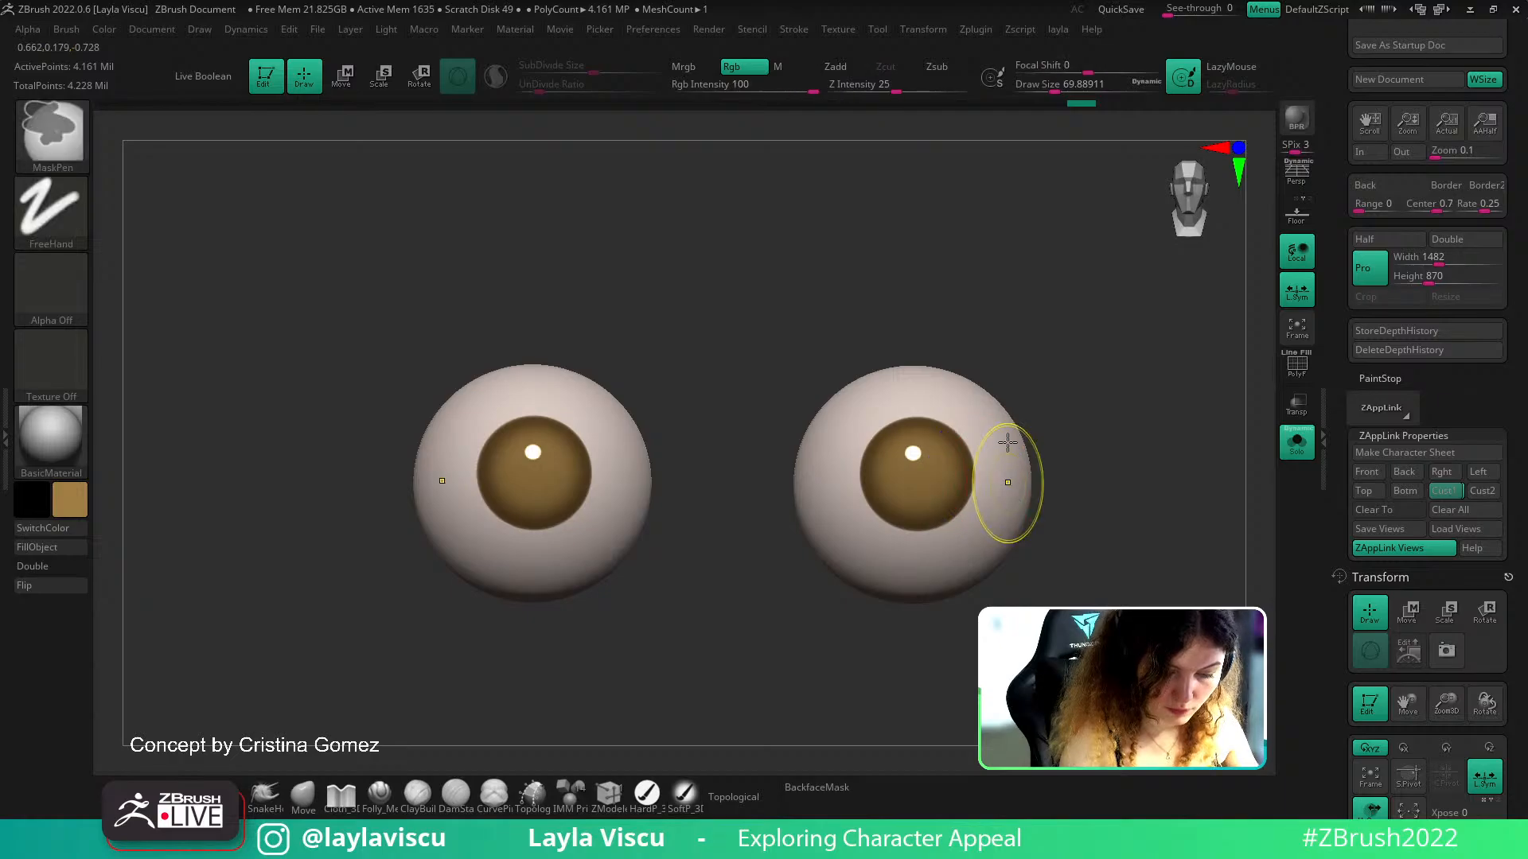
Sample the yellow-green iris colour from the reference illustration and paint it over the centre of both irises
key(shift+z)
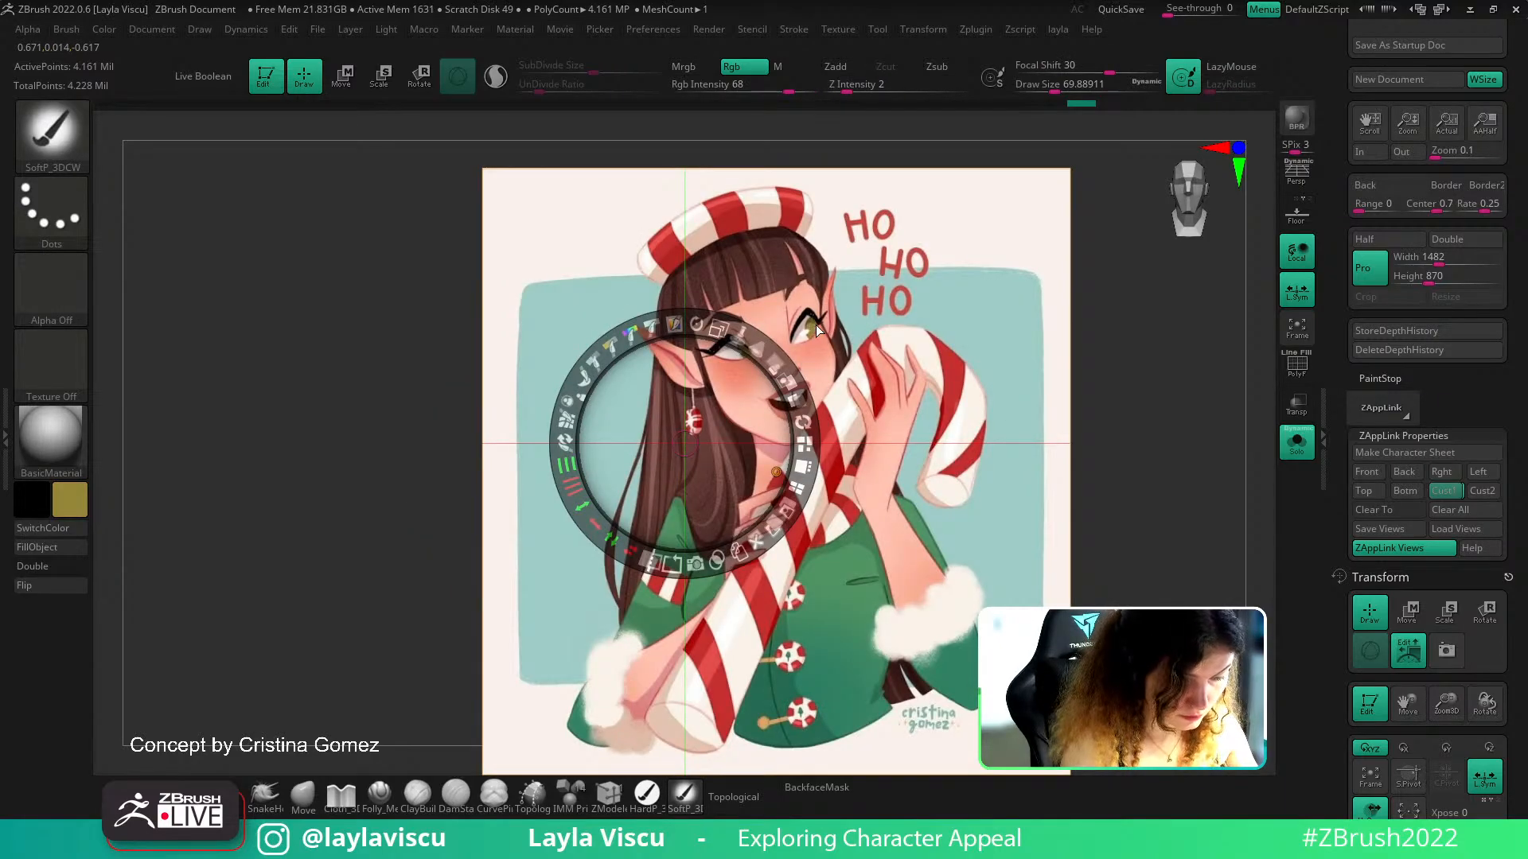
key(shift+z)
key(shift+f)
key(shift+f)
drag(967, 493, 967, 495)
mouse_move(1130, 497)
ctrl+right_down()
mouse_move(1106, 402)
mouse_move(1057, 375)
ctrl+right_up()
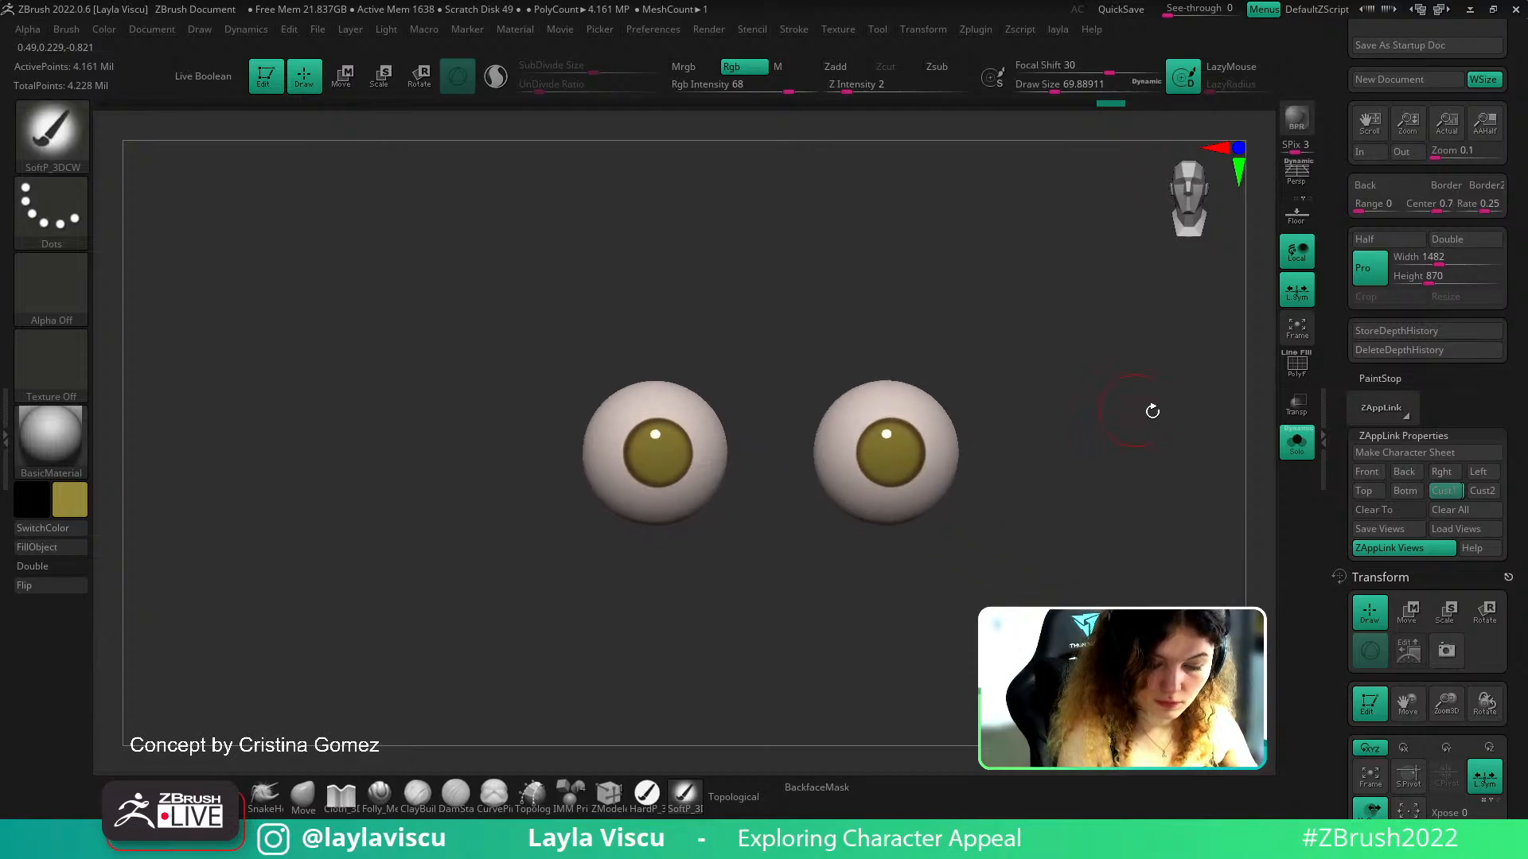
Sample the darker brown from the reference illustration's eye for the iris shading and hide the overlay
key(shift+z)
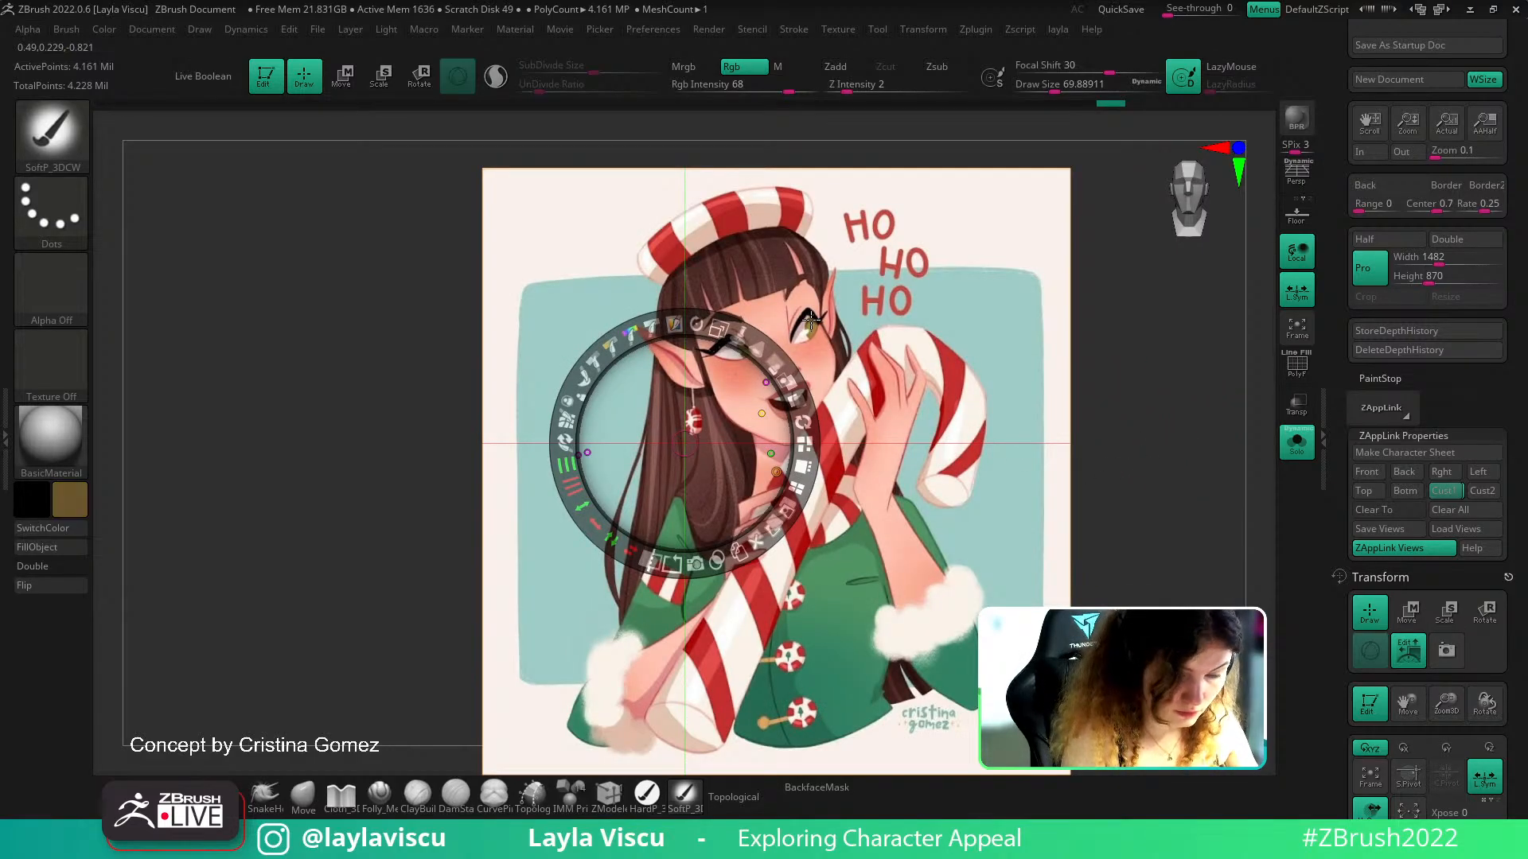
key(z)
key(shift+z)
key(shift+f)
key(shift+f)
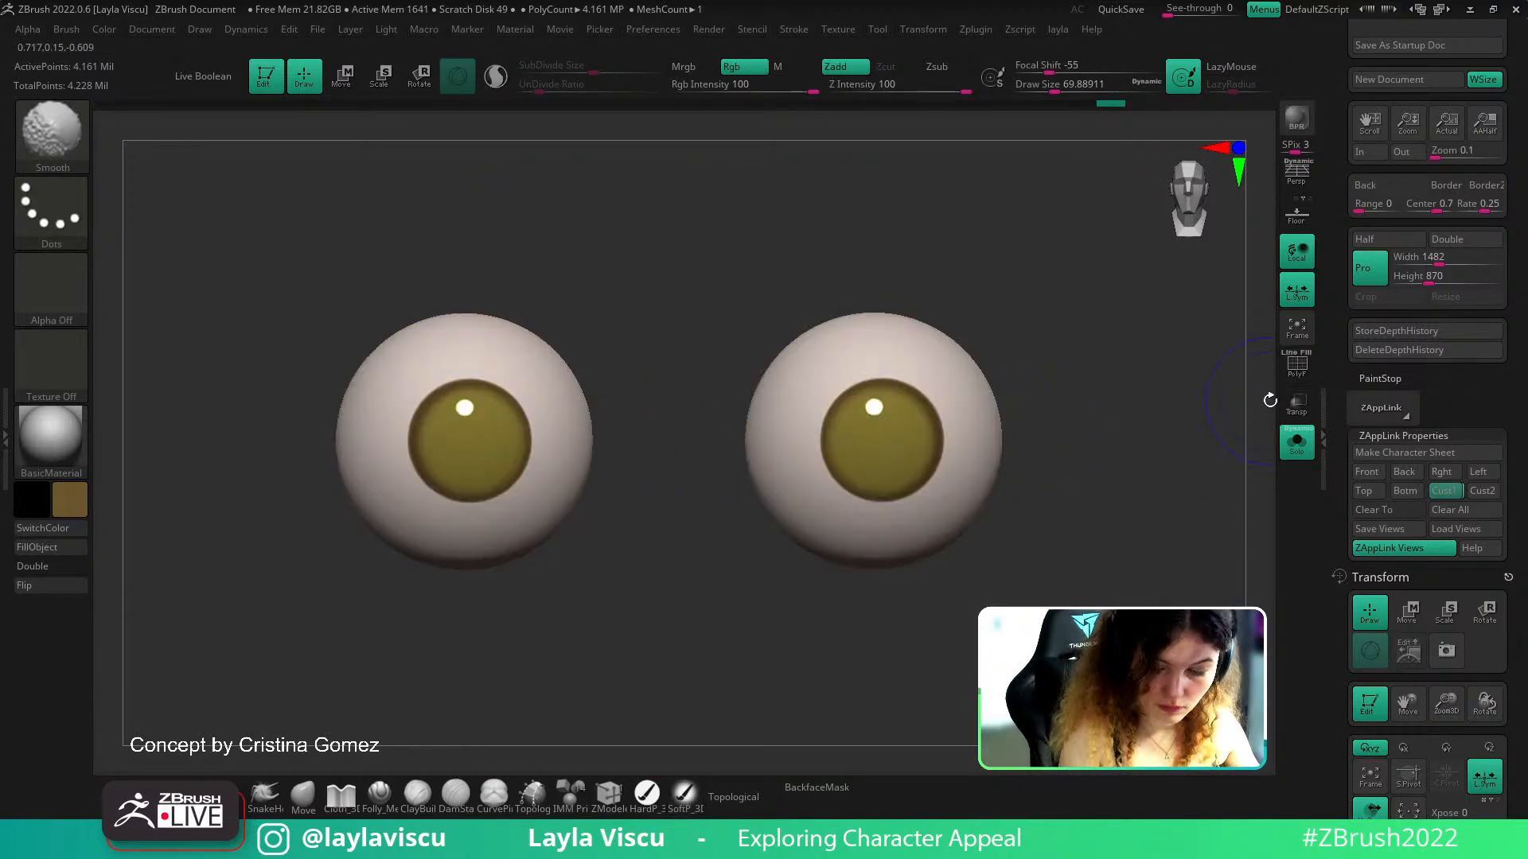
Mask the pale whites of the eyeballs with Mask By Polypaint at tolerance 30
scroll(1477, 135, down, 10)
scroll(1477, 135, down, 5)
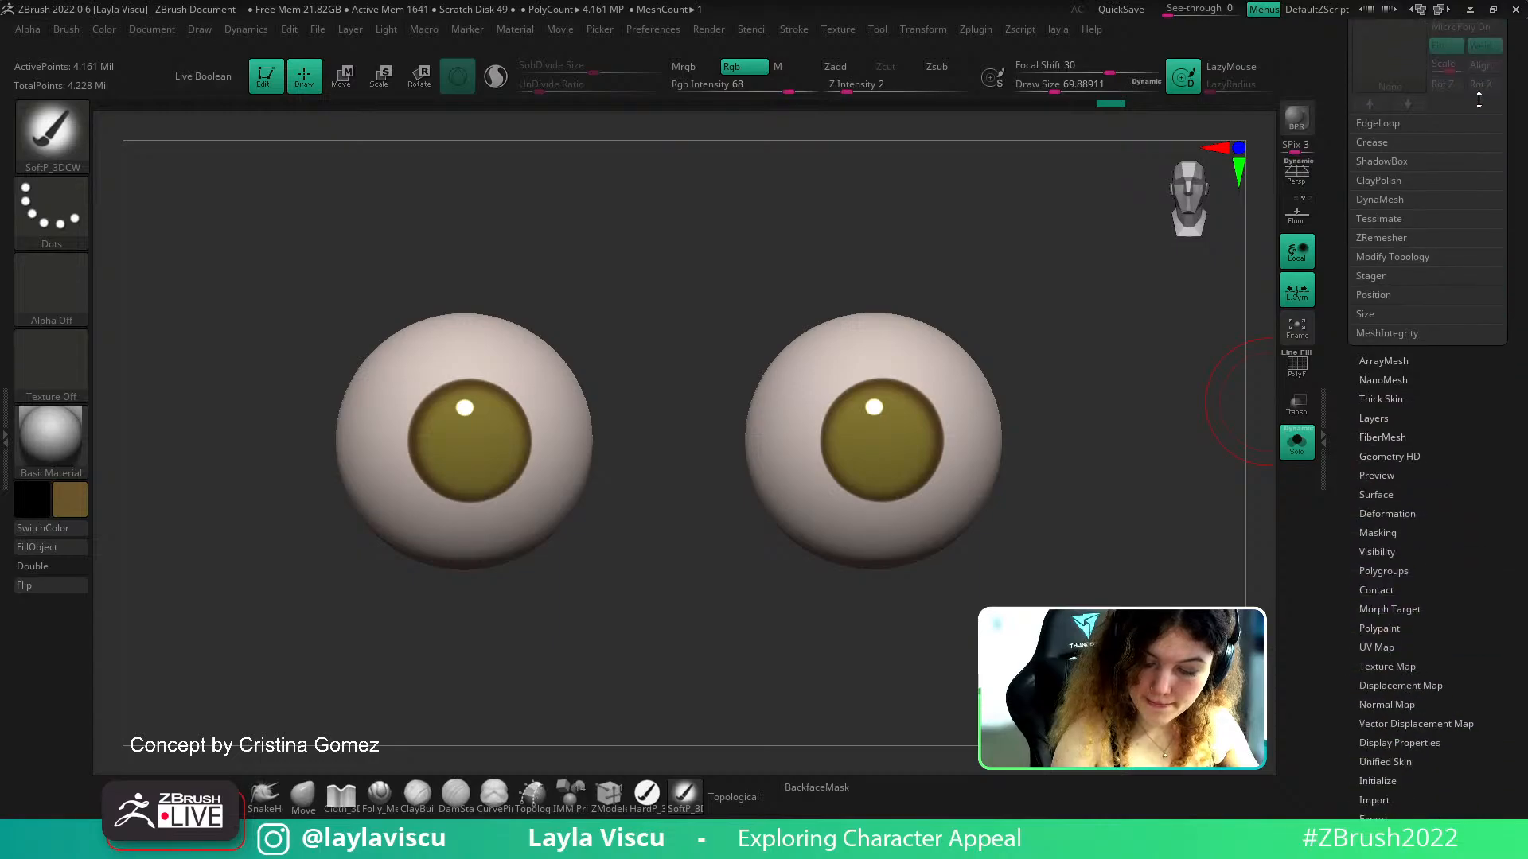
click(1380, 534)
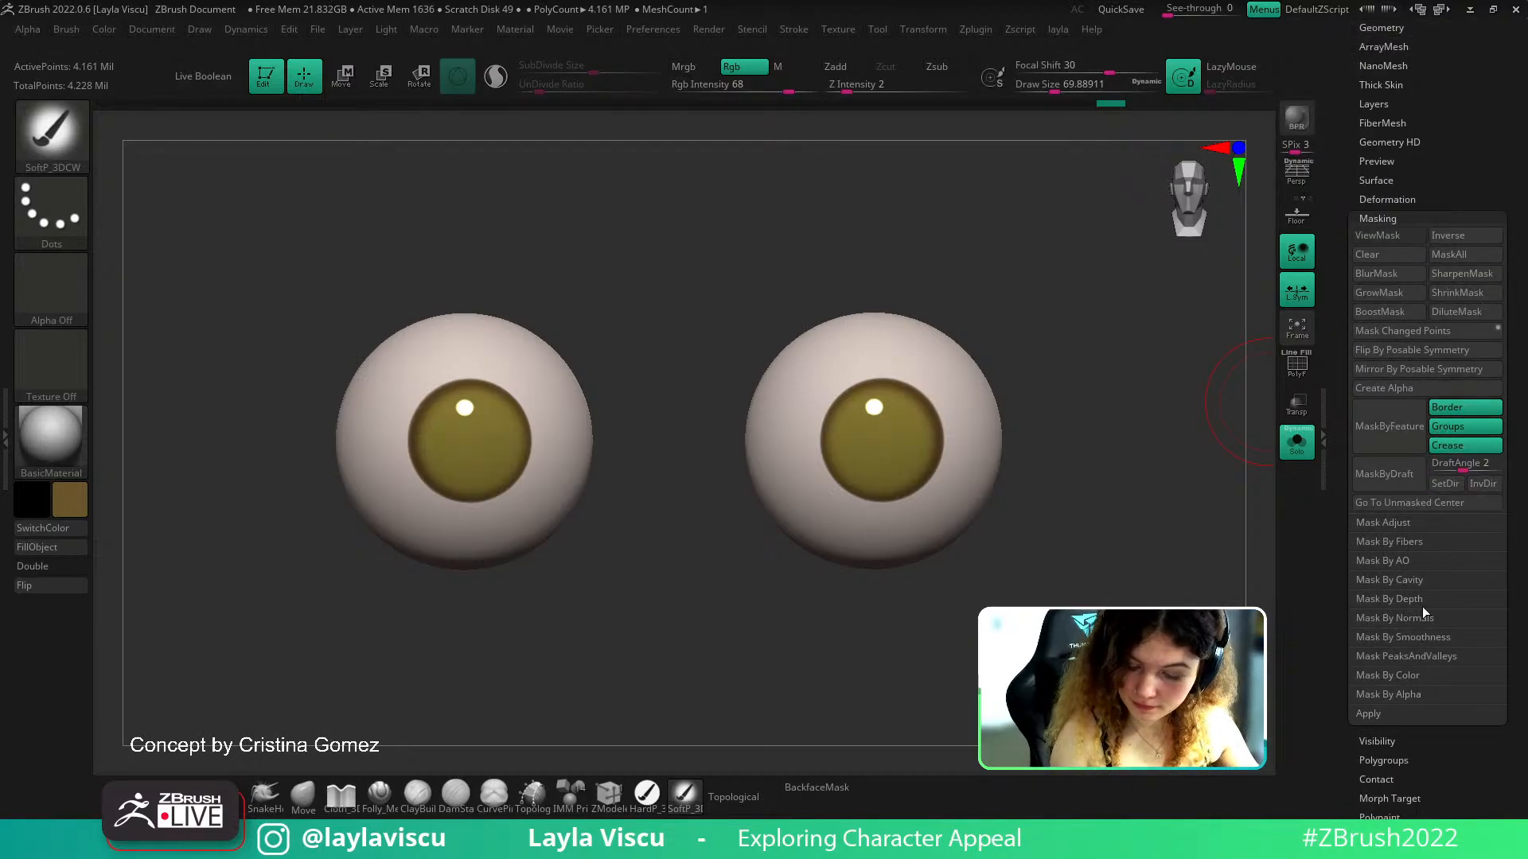
click(1402, 674)
click(1411, 695)
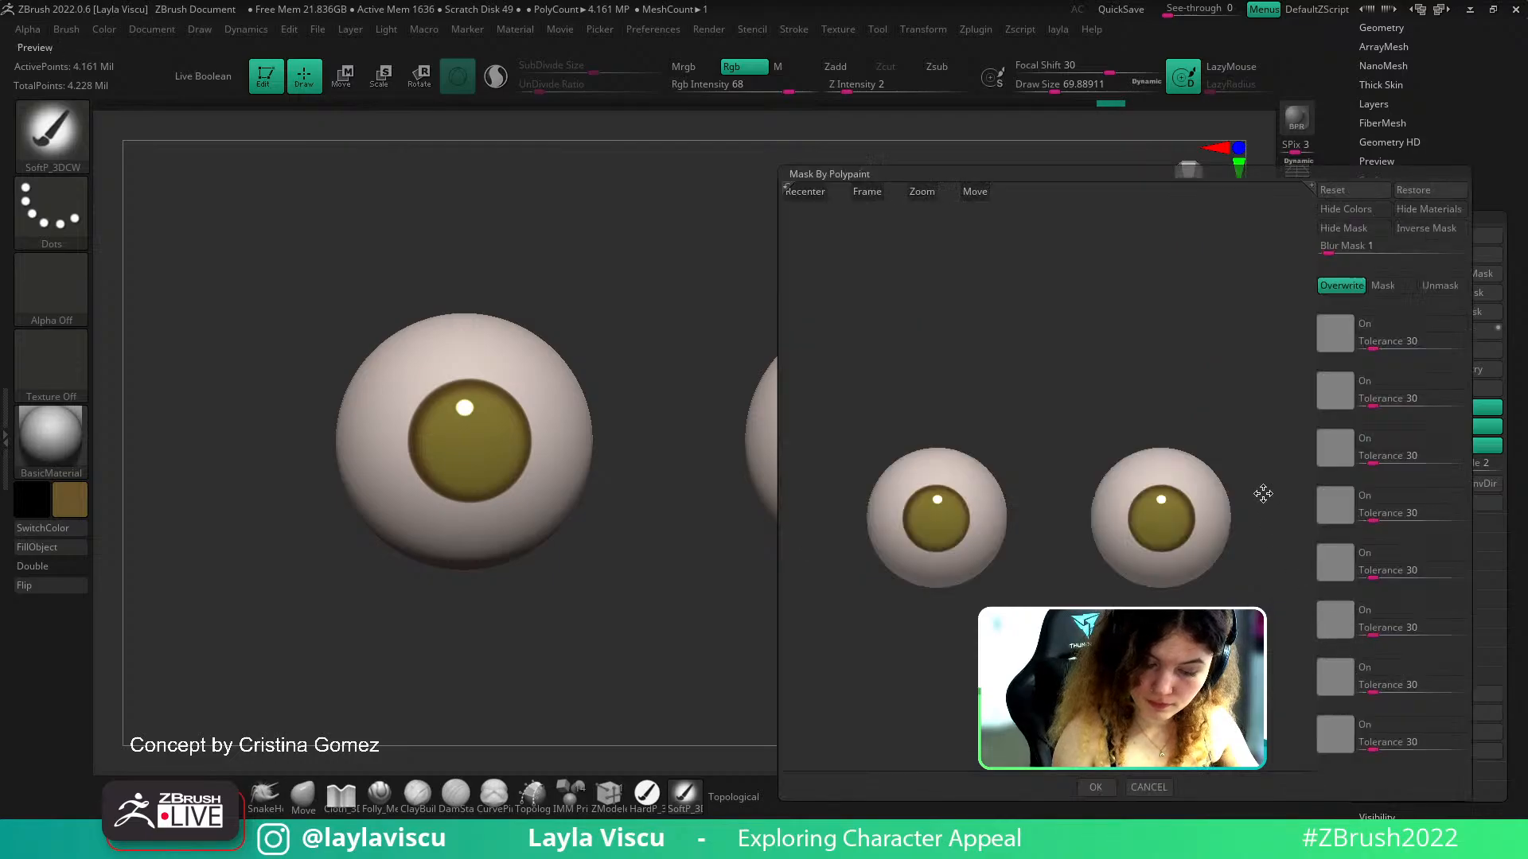
click(1165, 468)
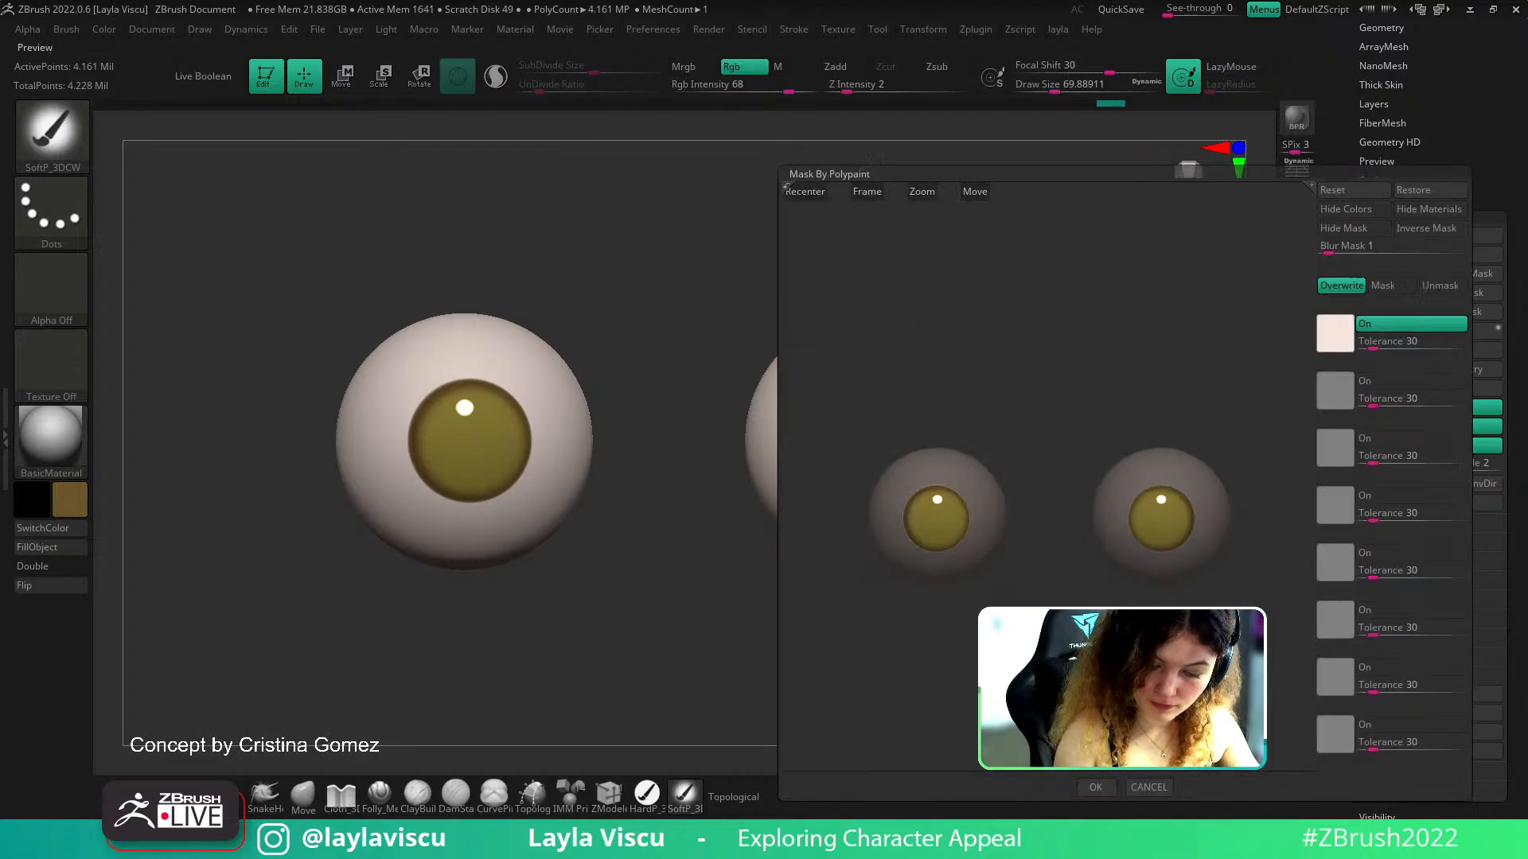
click(1096, 787)
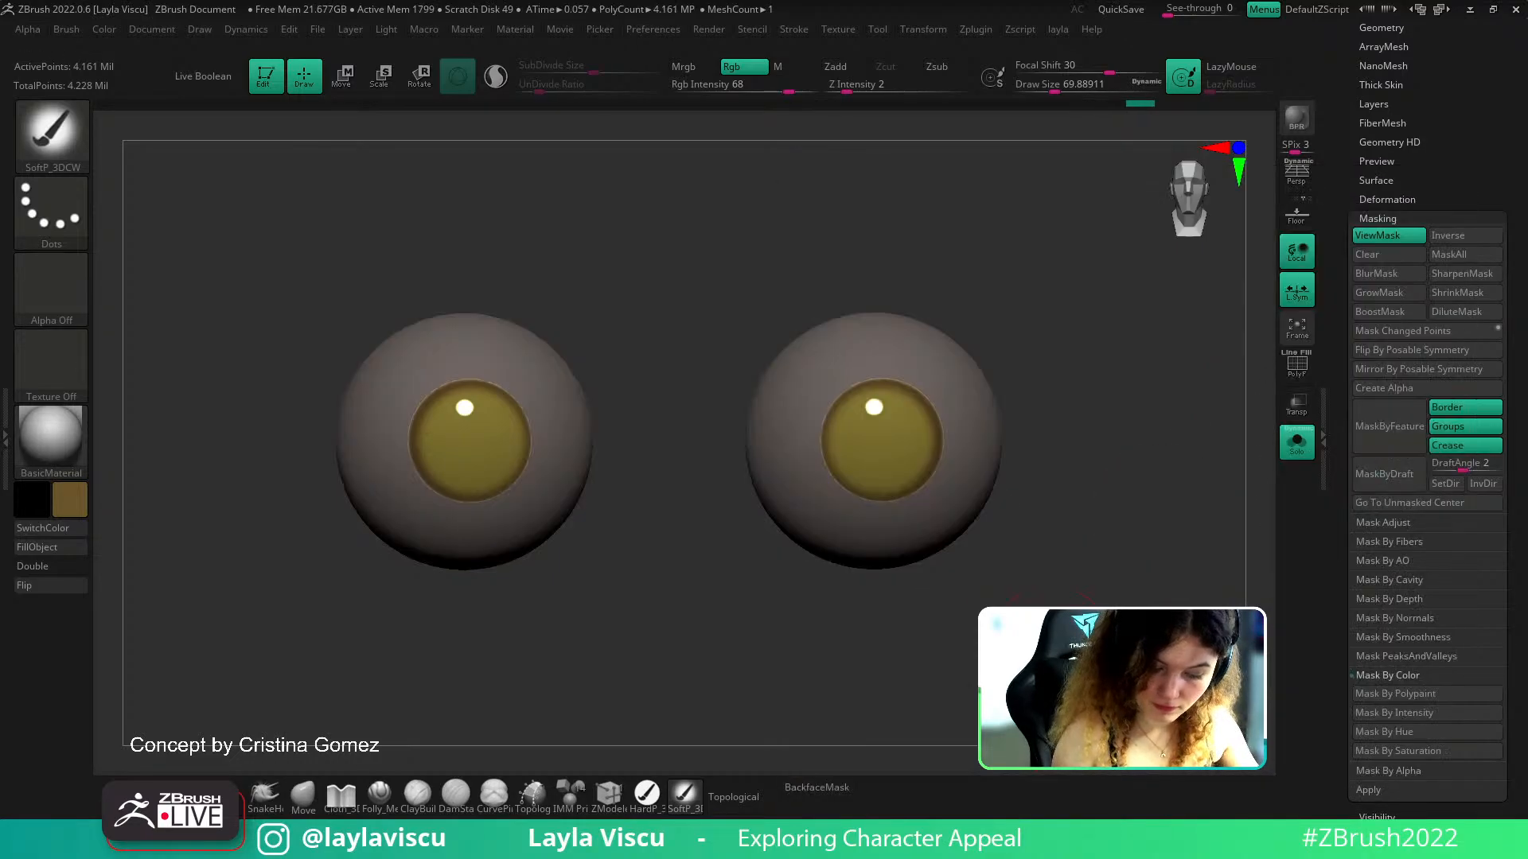
Invert the eyeball mask and back again, hide the mask display and reduce the brush size to about 56
ctrl+click(988, 525)
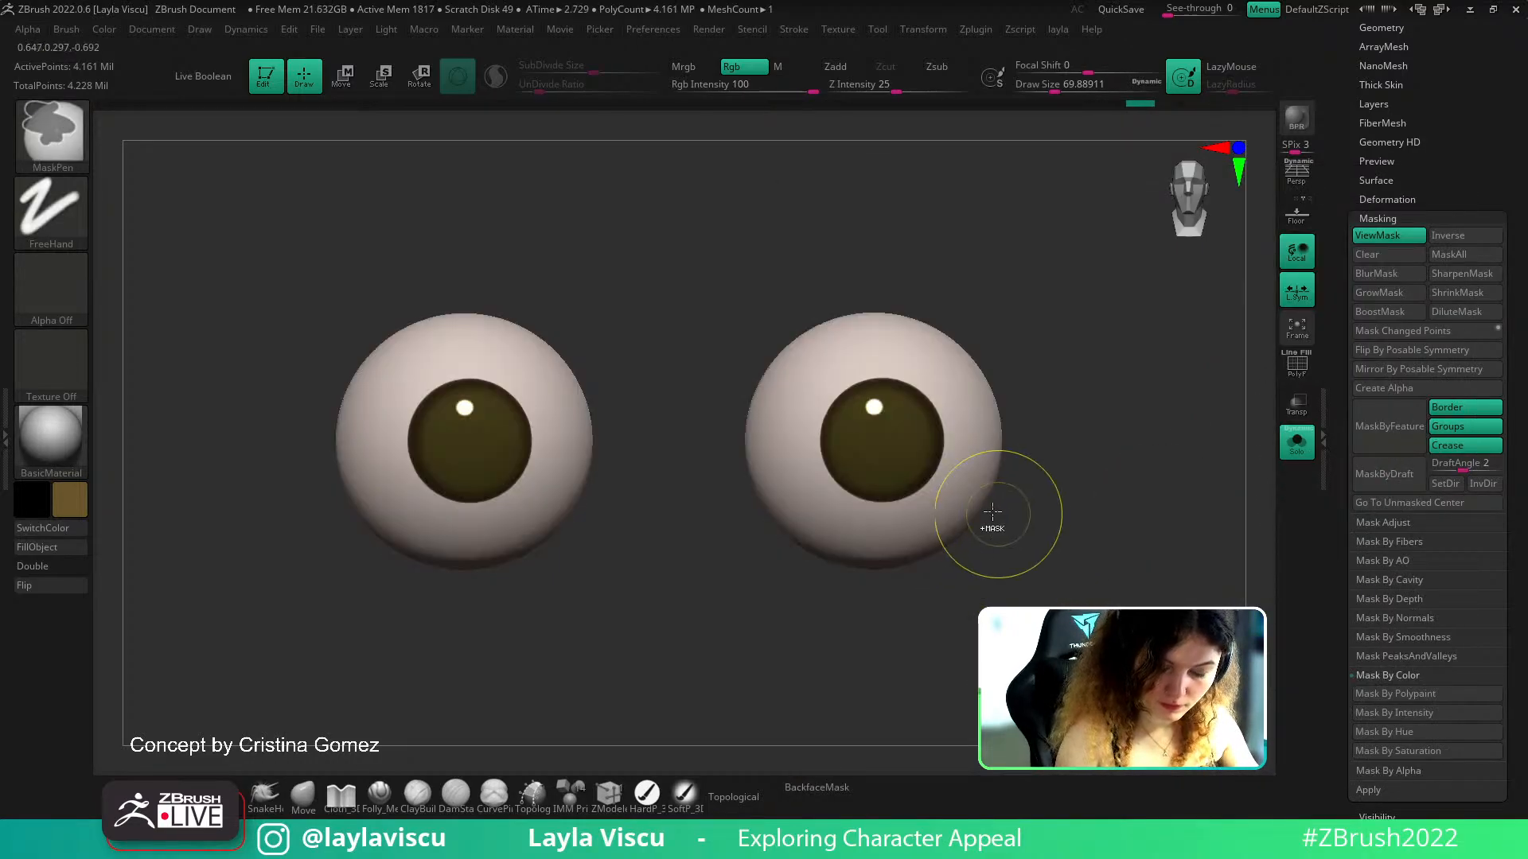
ctrl+click(1032, 398)
drag(923, 404, 875, 415)
key(ctrl+h)
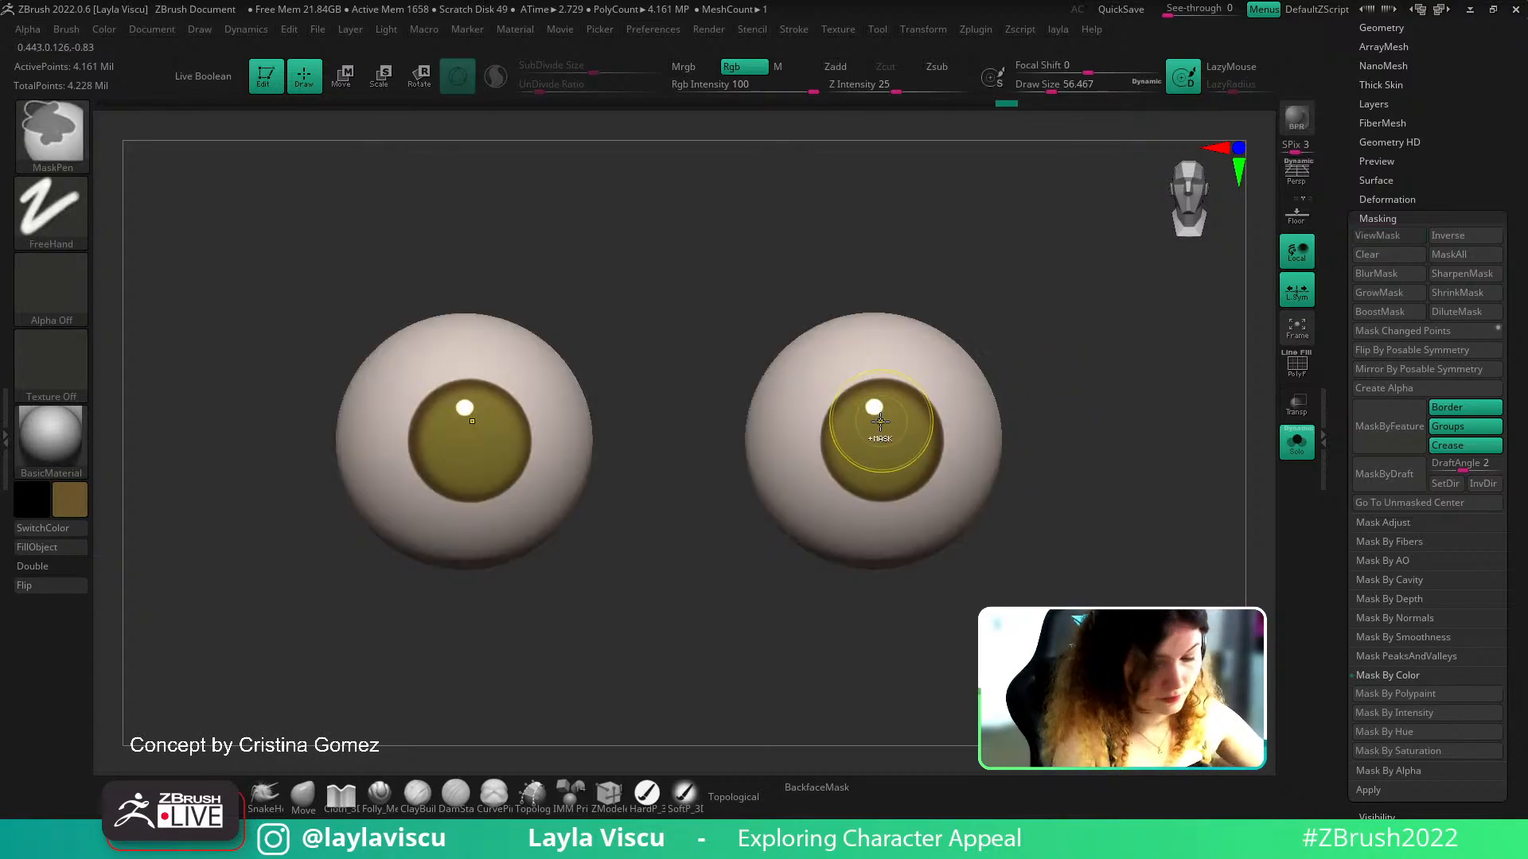
click(1295, 442)
click(1297, 442)
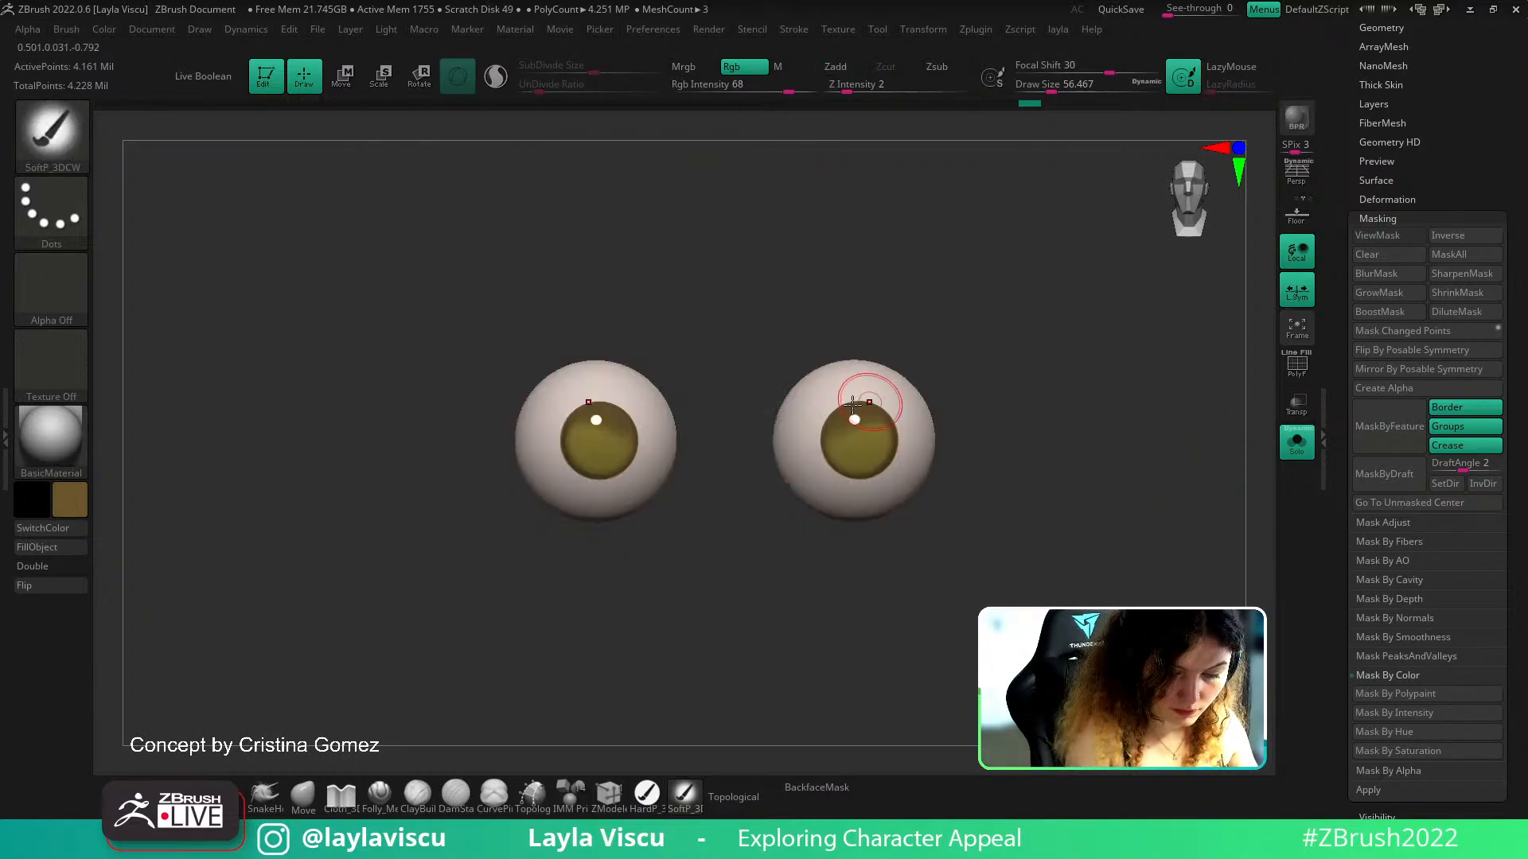
Pick a slightly more saturated dark brown and softly shade the irises, undoing the last stroke
key(ctrl+z)
drag(826, 422, 893, 421)
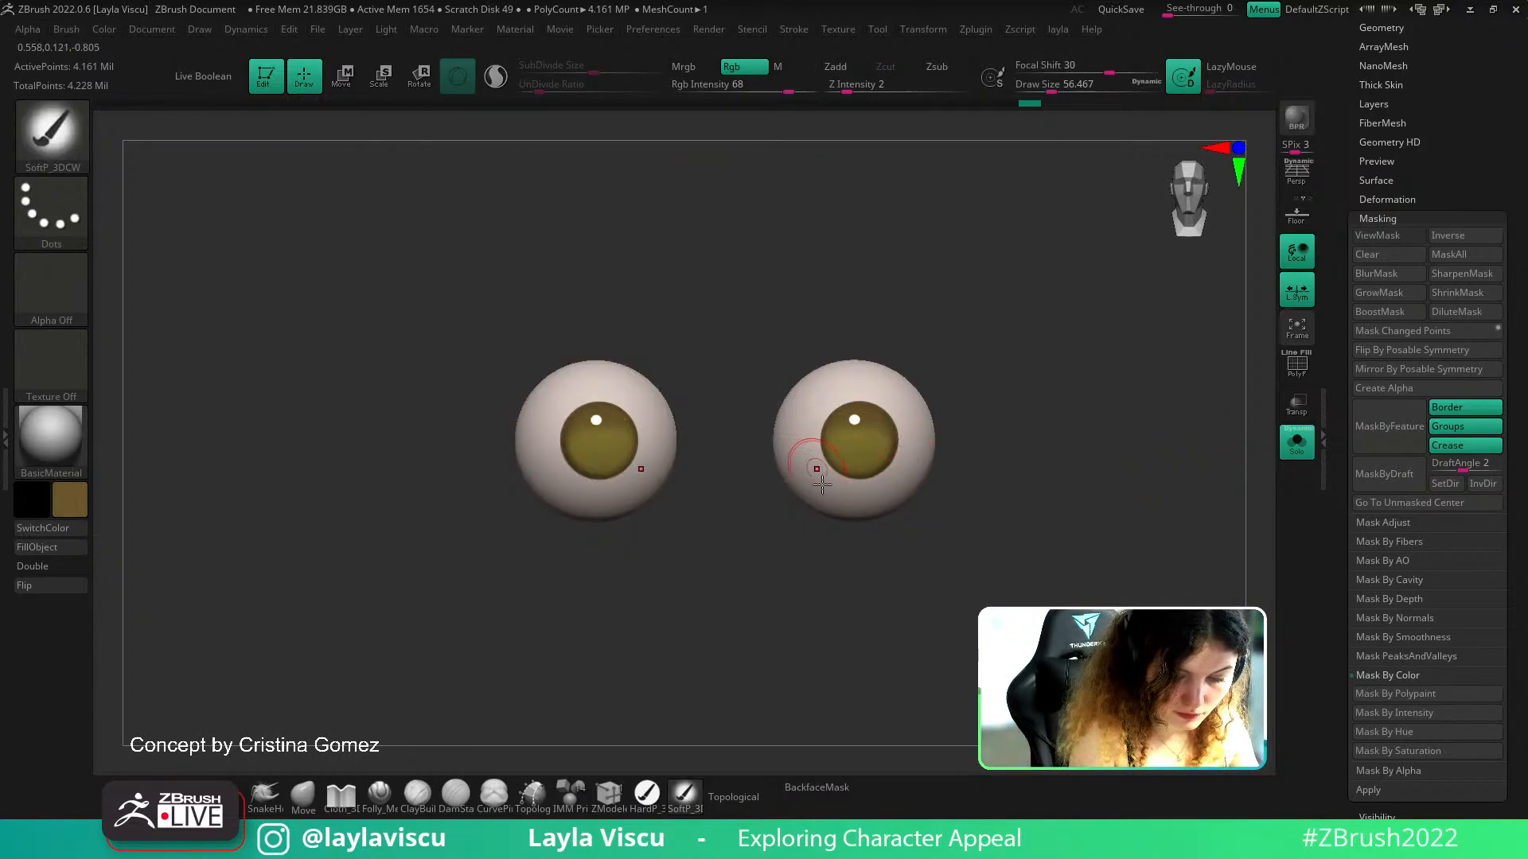
click(70, 499)
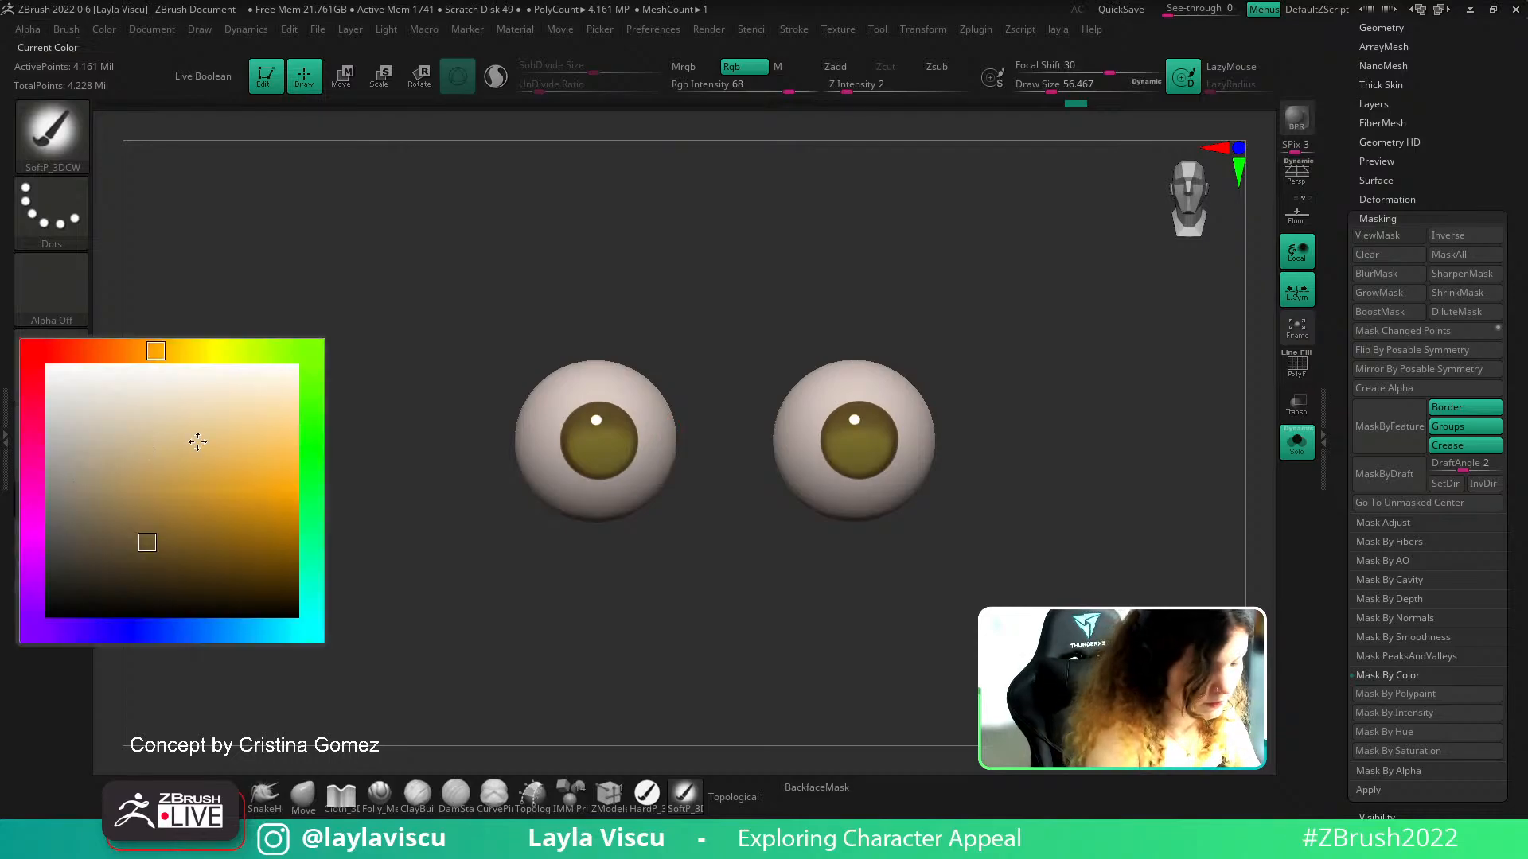
click(163, 543)
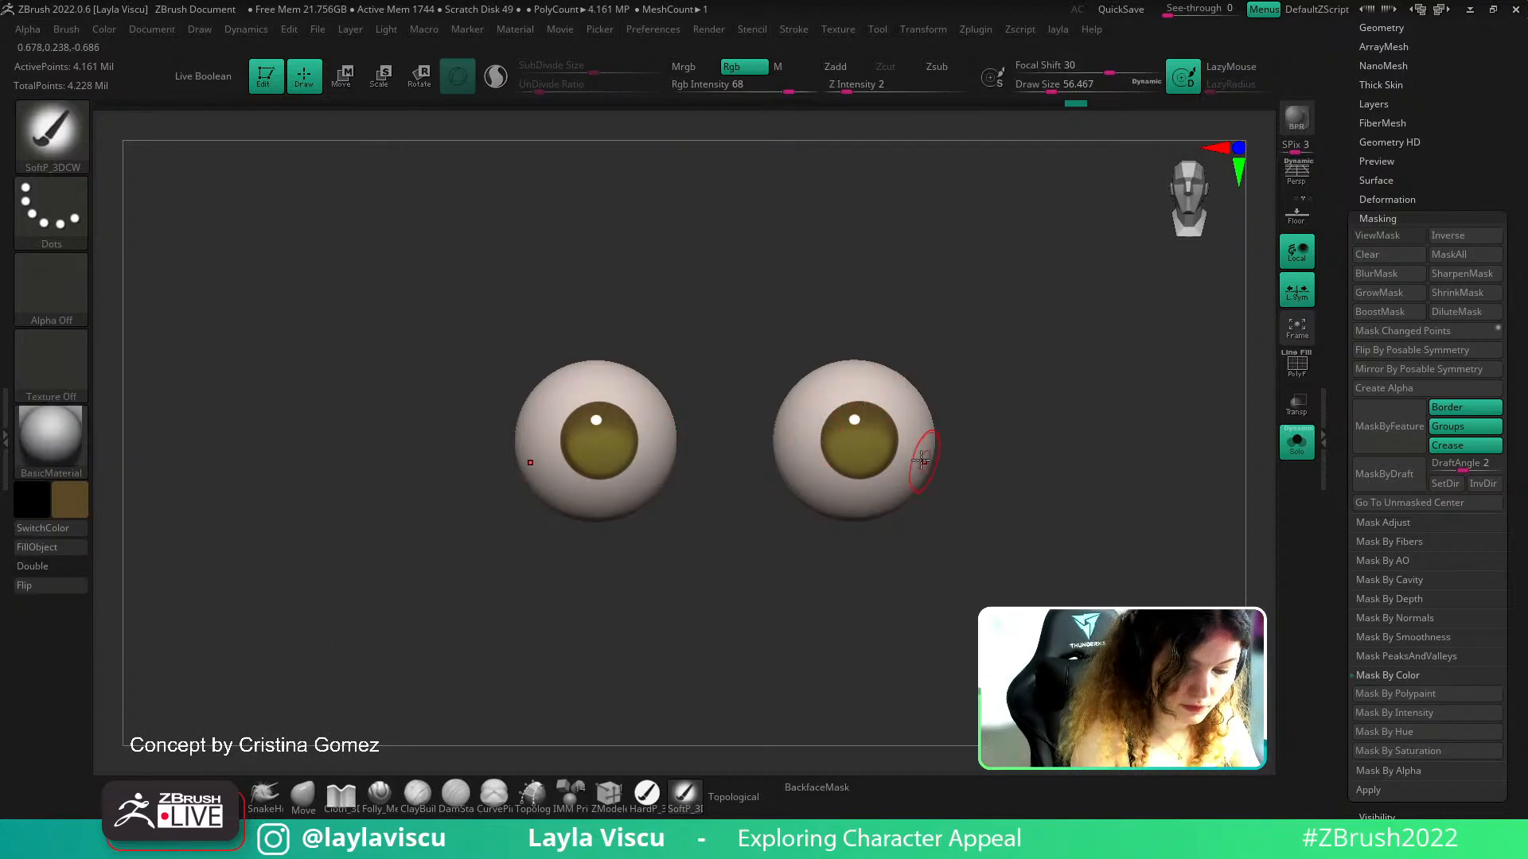
drag(825, 418, 891, 421)
mouse_move(826, 462)
mouse_down()
mouse_move(864, 436)
mouse_move(899, 455)
mouse_up()
drag(819, 452, 909, 460)
key(ctrl+z)
Check the shaded irises on the full head and compare them with the reference illustration
key(ctrl)
ctrl+right_drag(1043, 511, 1114, 446)
click(1286, 455)
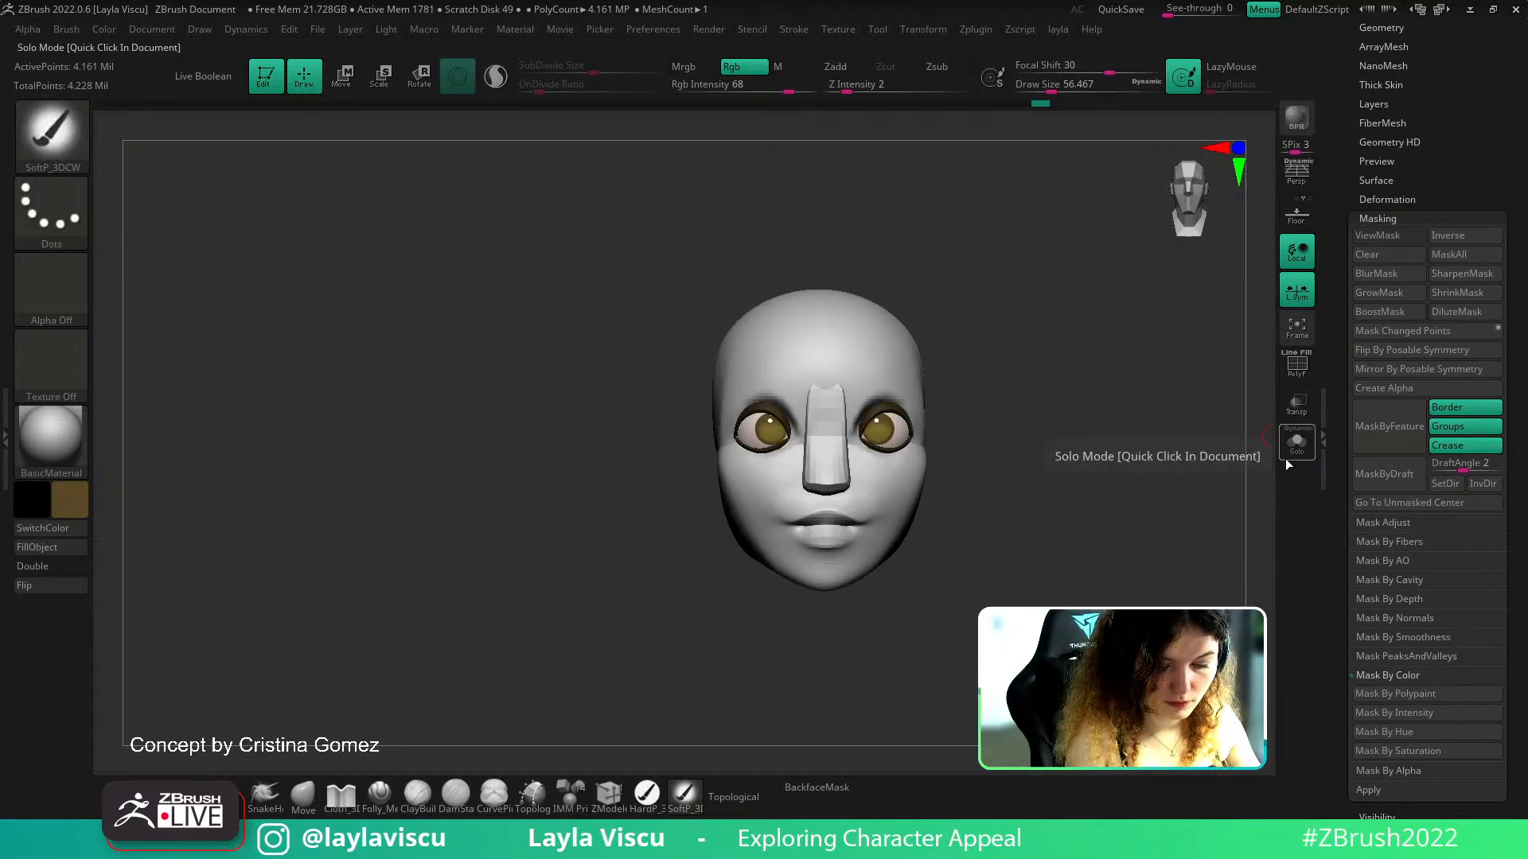
click(1284, 458)
key(shift+z)
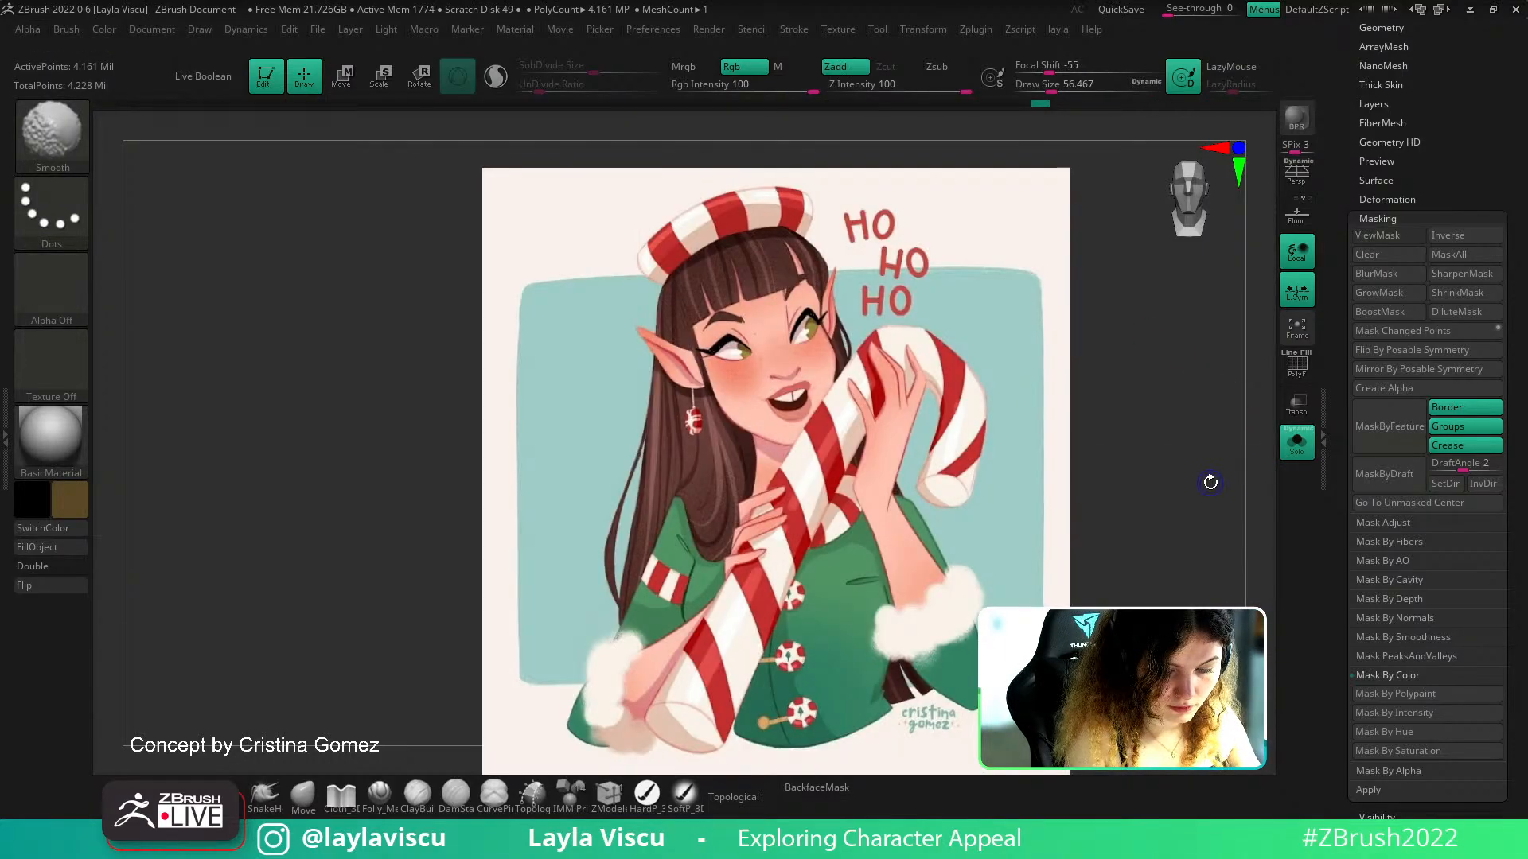
key(shift+z)
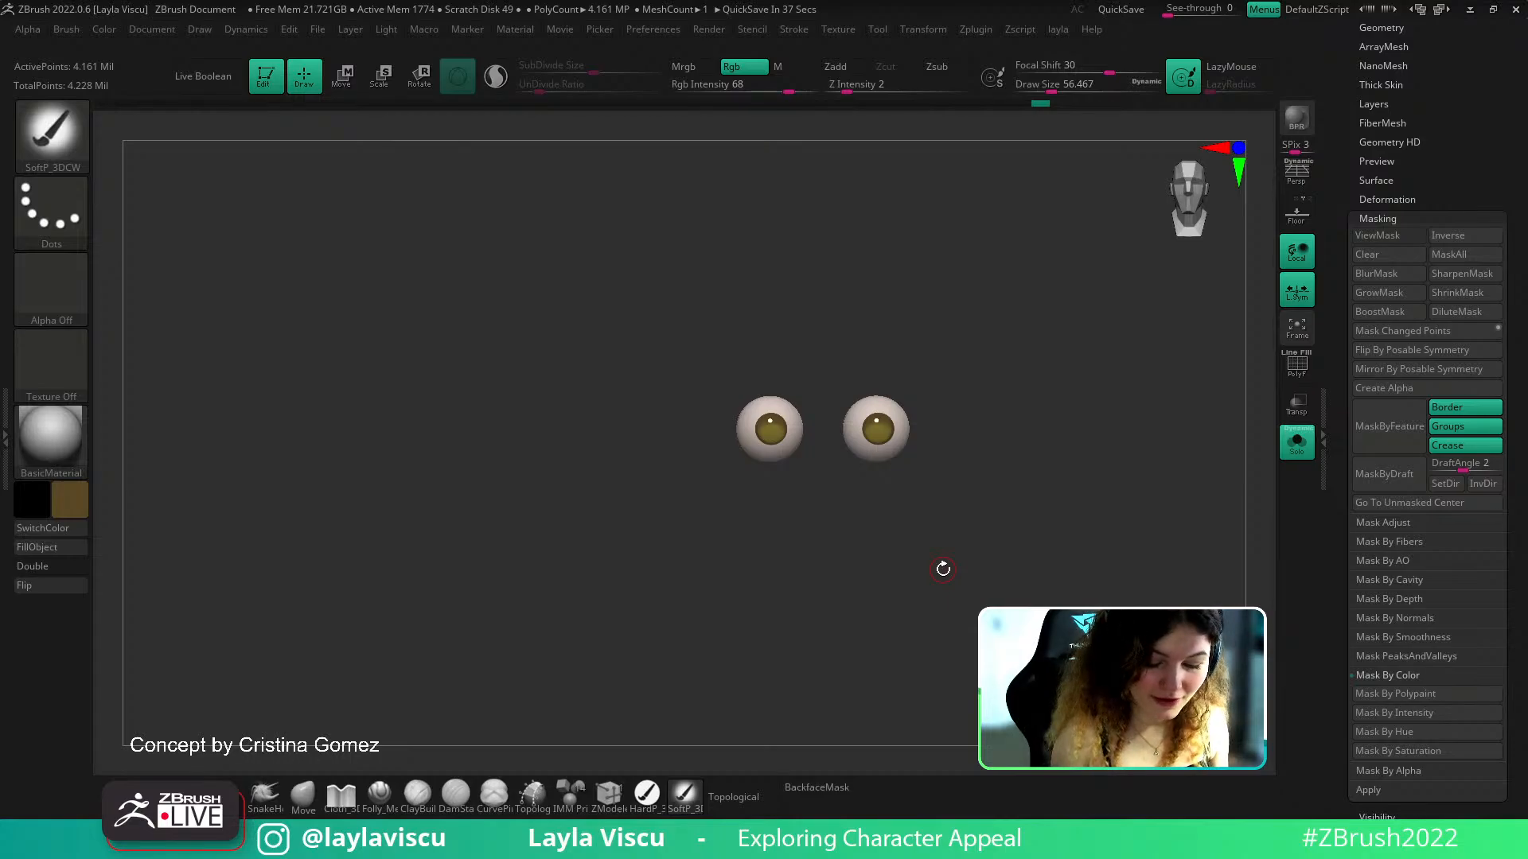
Show the full head again, select the eyelid subtool and set the brush size to about 245
click(1297, 443)
shift+drag(1153, 494, 1071, 535)
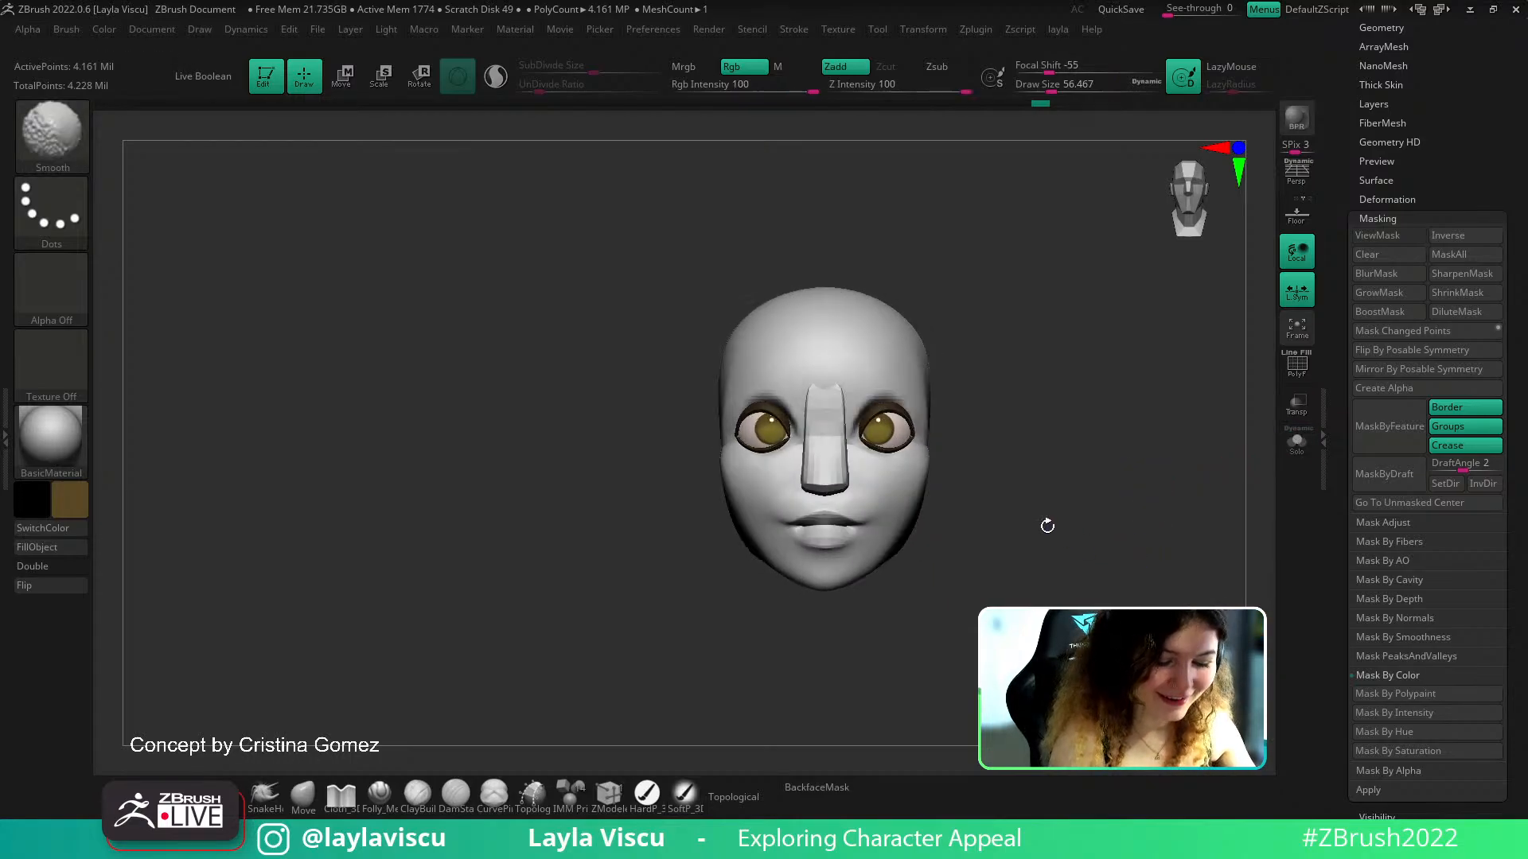
key(c)
alt+click(894, 409)
ctrl+right_drag(890, 412, 917, 491)
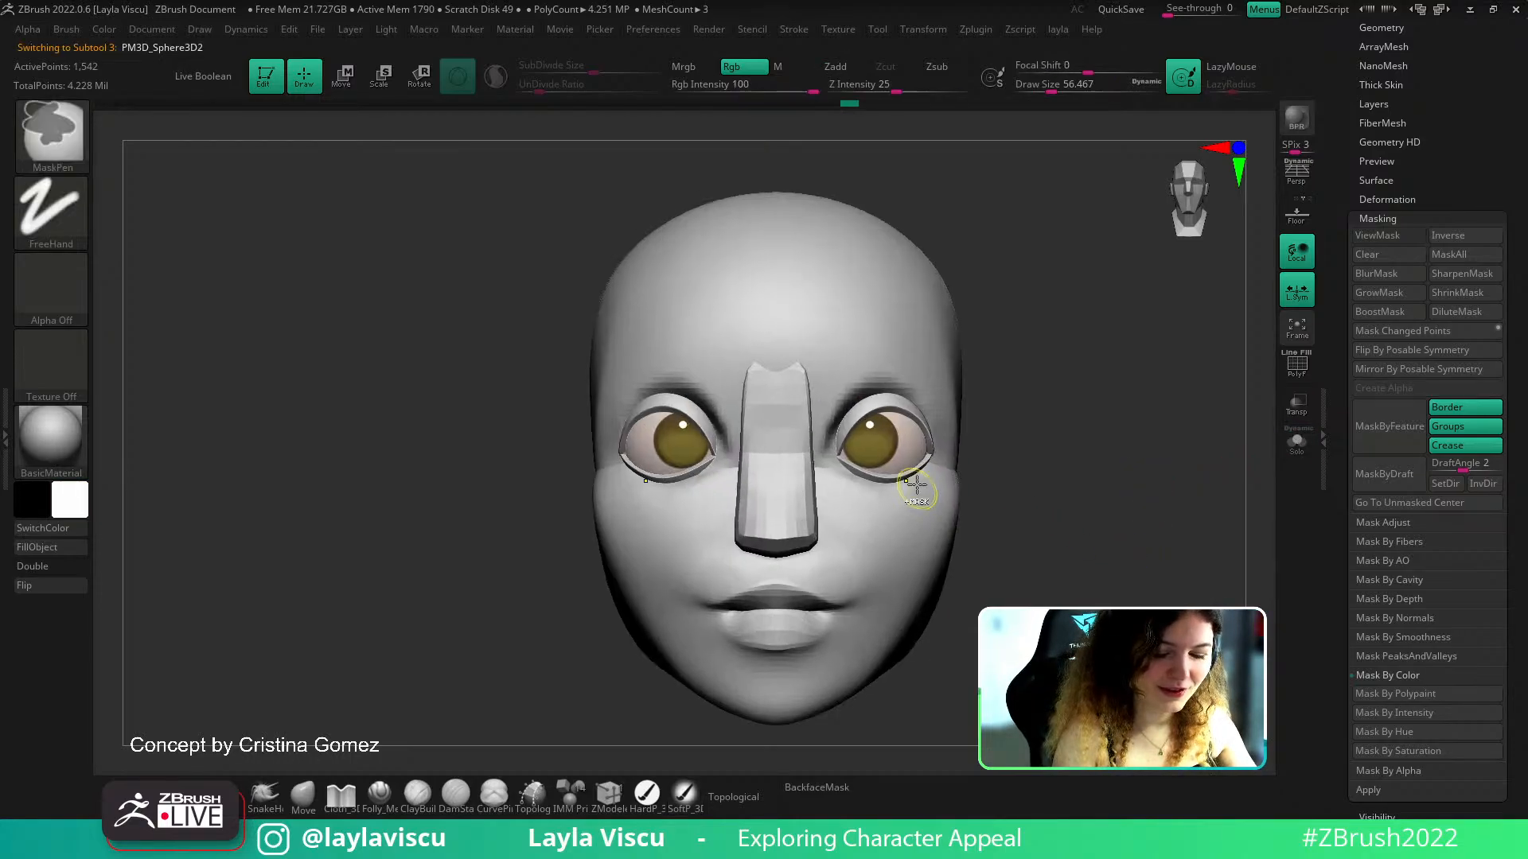
mouse_move(1072, 436)
mouse_down()
mouse_move(1012, 423)
mouse_move(1030, 423)
mouse_up()
key(s)
key(s)
key(s)
drag(861, 398, 891, 395)
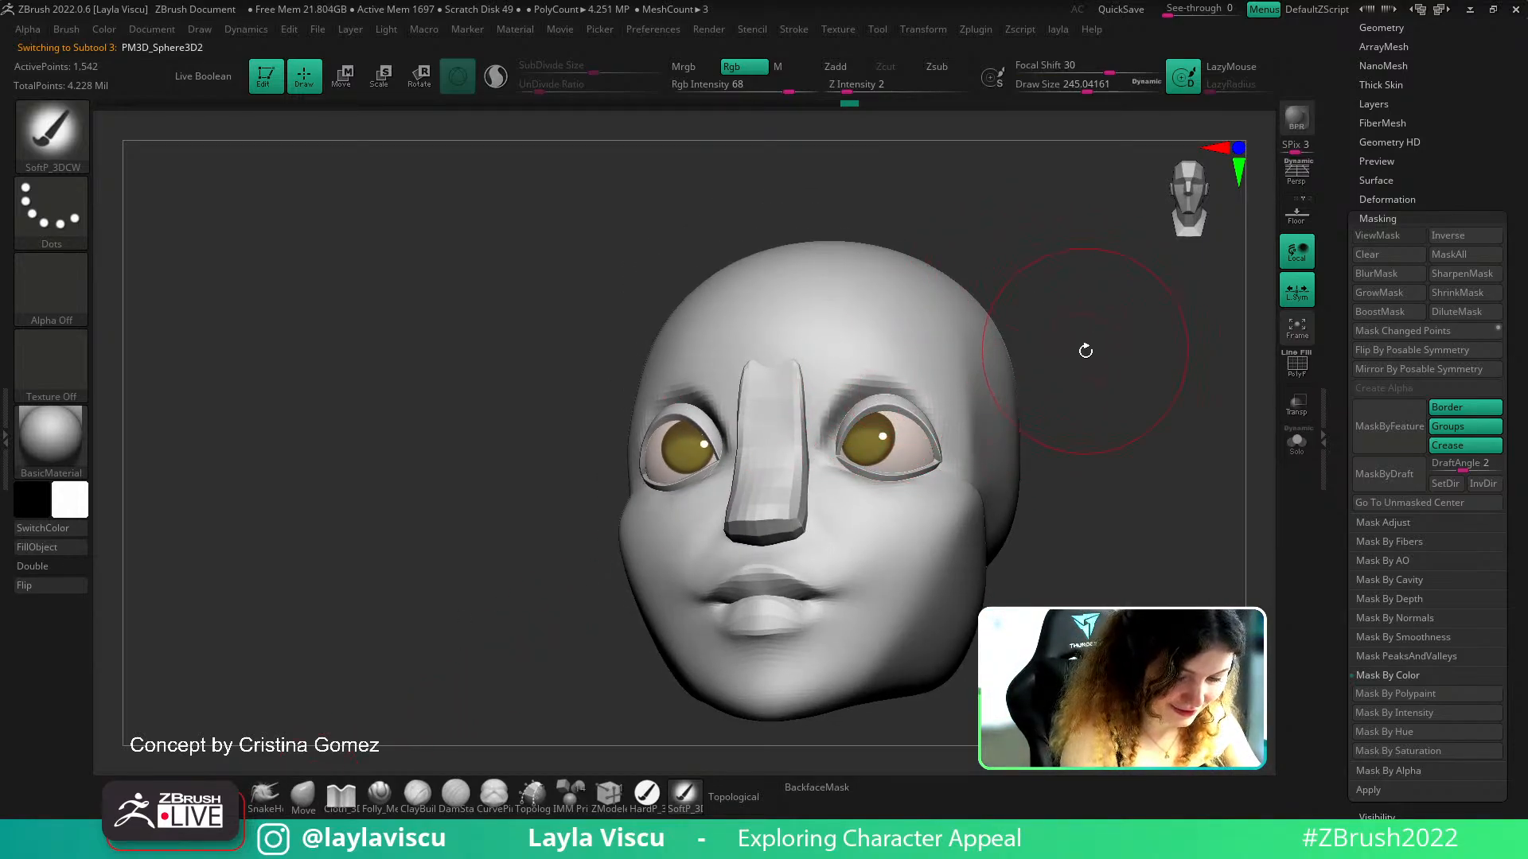
Display the eyelids' wireframe in side view and choose the Move brush with Topological masking on
drag(1090, 371, 835, 393)
key(shift)
key(shift+f)
drag(614, 603, 655, 637)
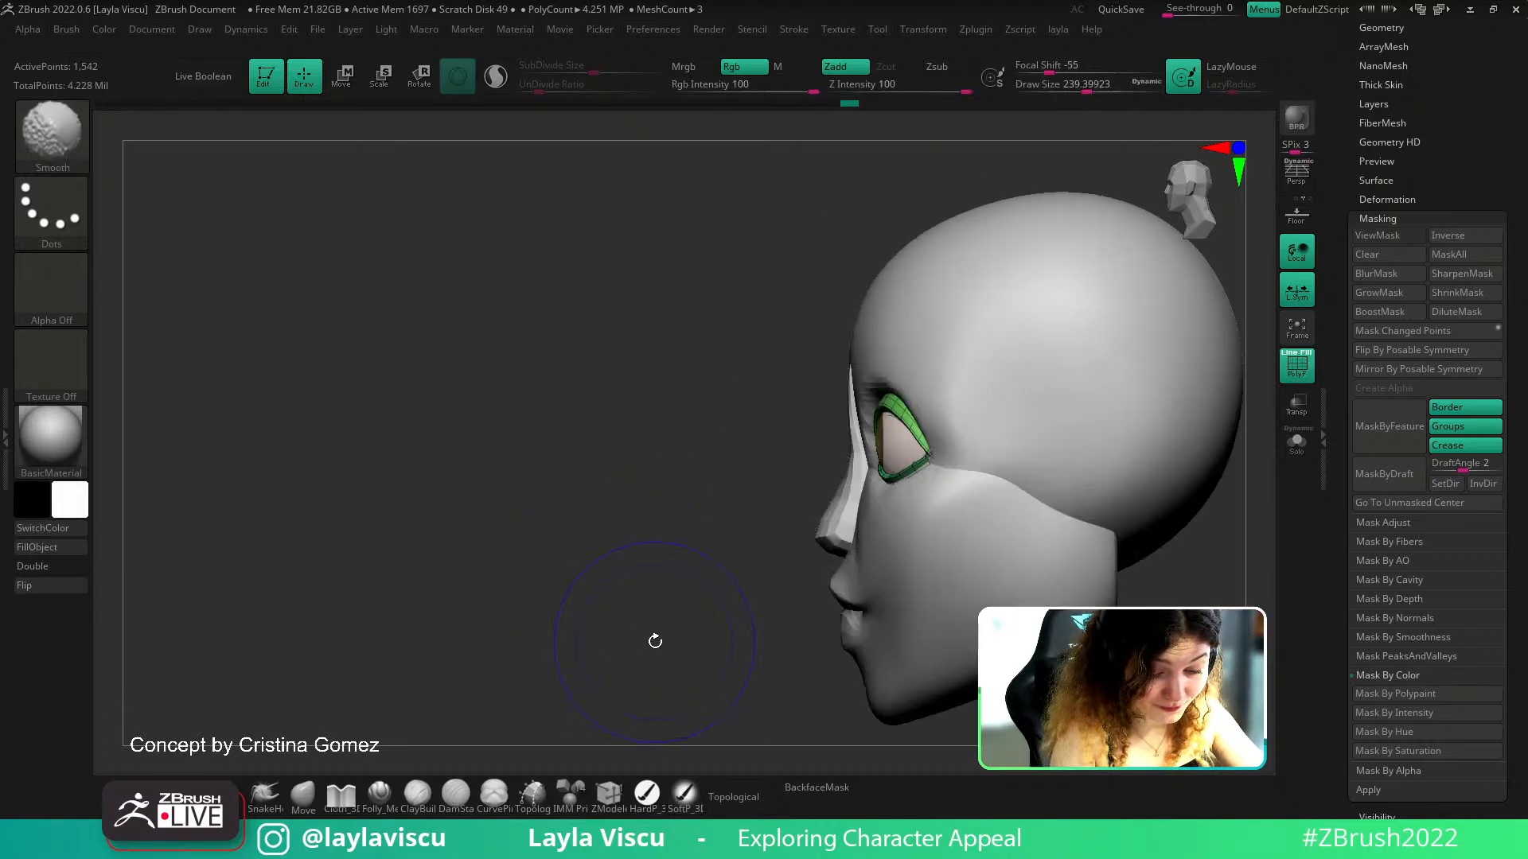
drag(695, 735, 756, 786)
click(736, 798)
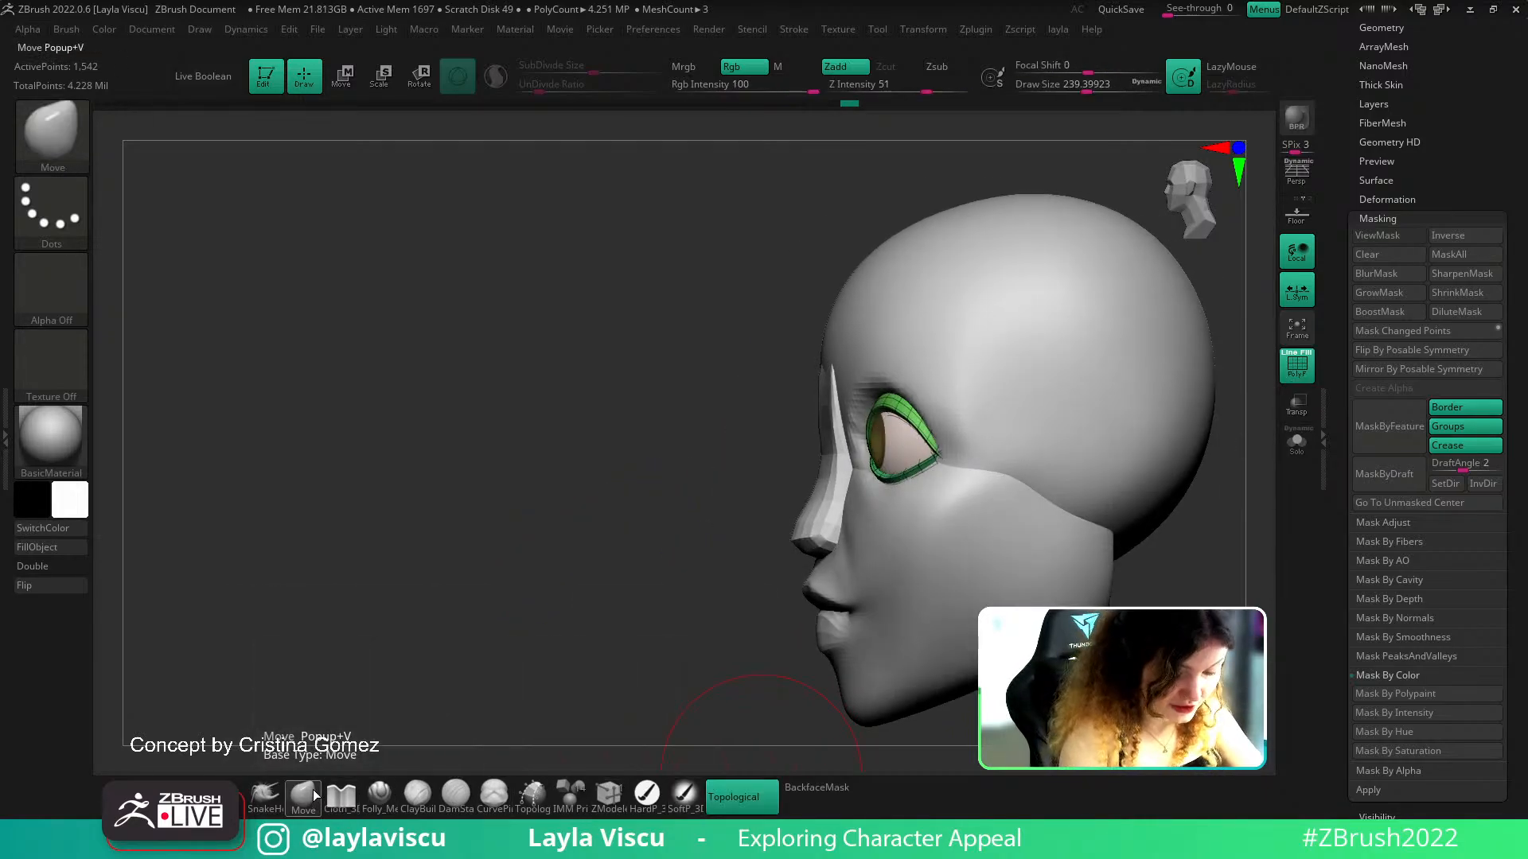
Set the brush size to about 182, turn Topological masking off and pull the eyelids' inner corners towards the nose
mouse_move(664, 612)
mouse_down()
mouse_move(972, 491)
mouse_move(882, 478)
mouse_up()
key(s)
drag(881, 469, 872, 470)
mouse_move(1143, 539)
mouse_down()
mouse_move(1095, 478)
mouse_move(878, 485)
mouse_up()
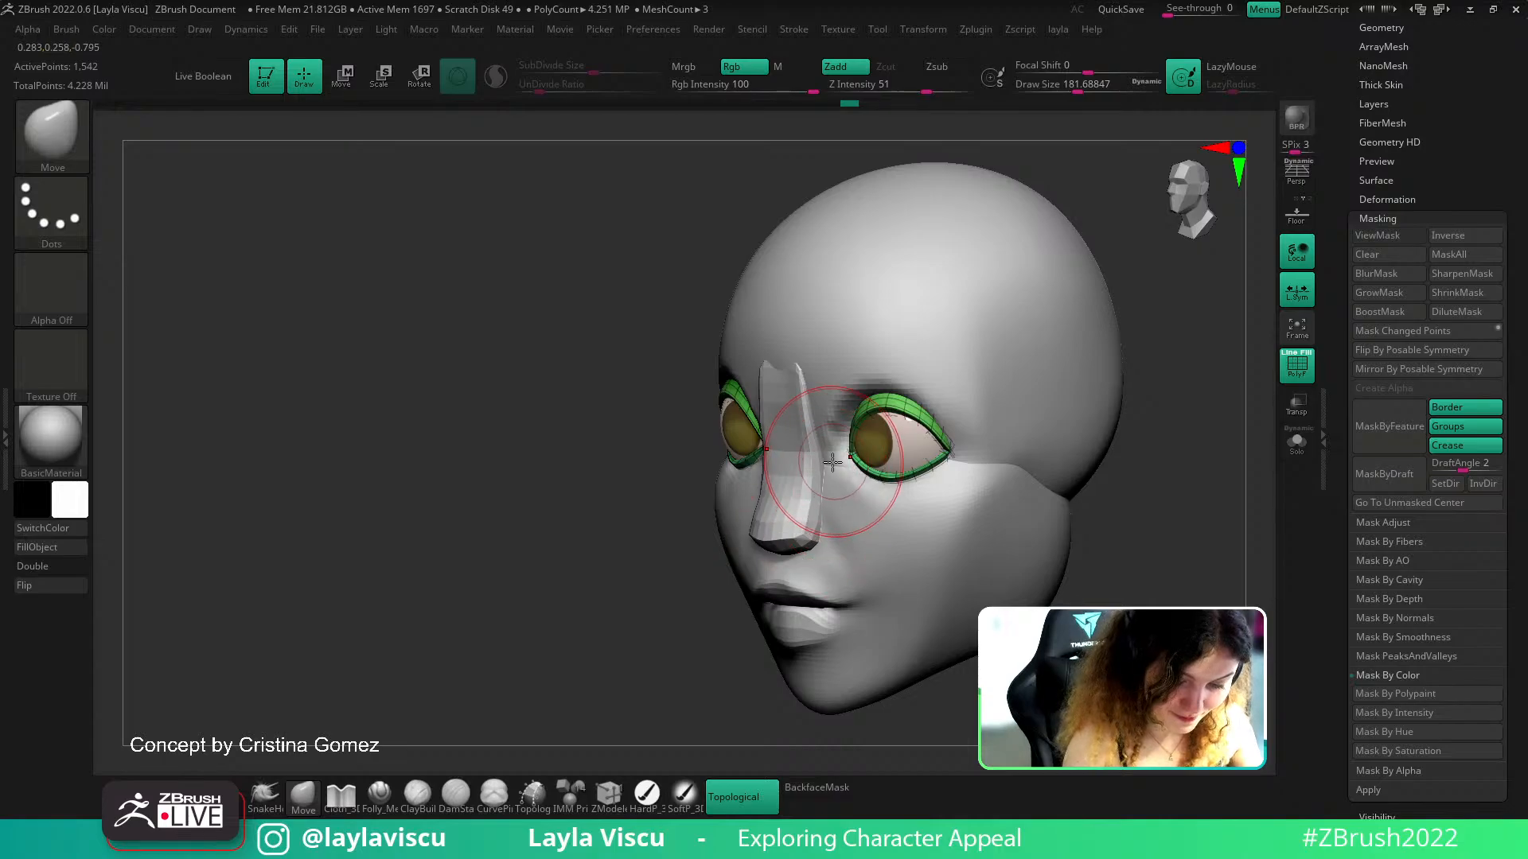
key(1)
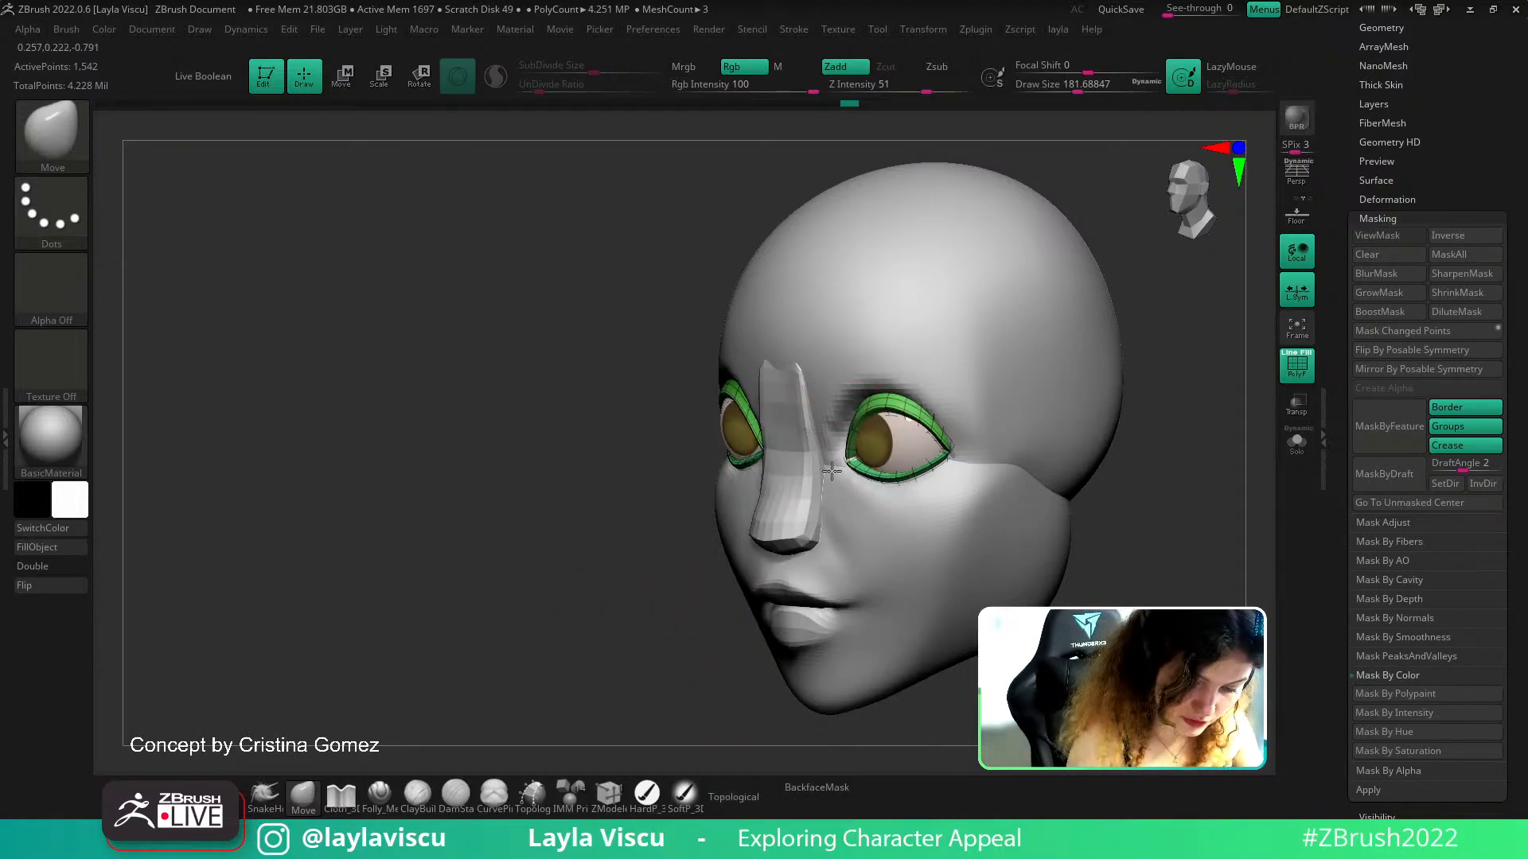
mouse_move(1140, 446)
mouse_down()
mouse_move(1162, 441)
mouse_move(1138, 439)
mouse_up()
ctrl+right_drag(1005, 450, 846, 475)
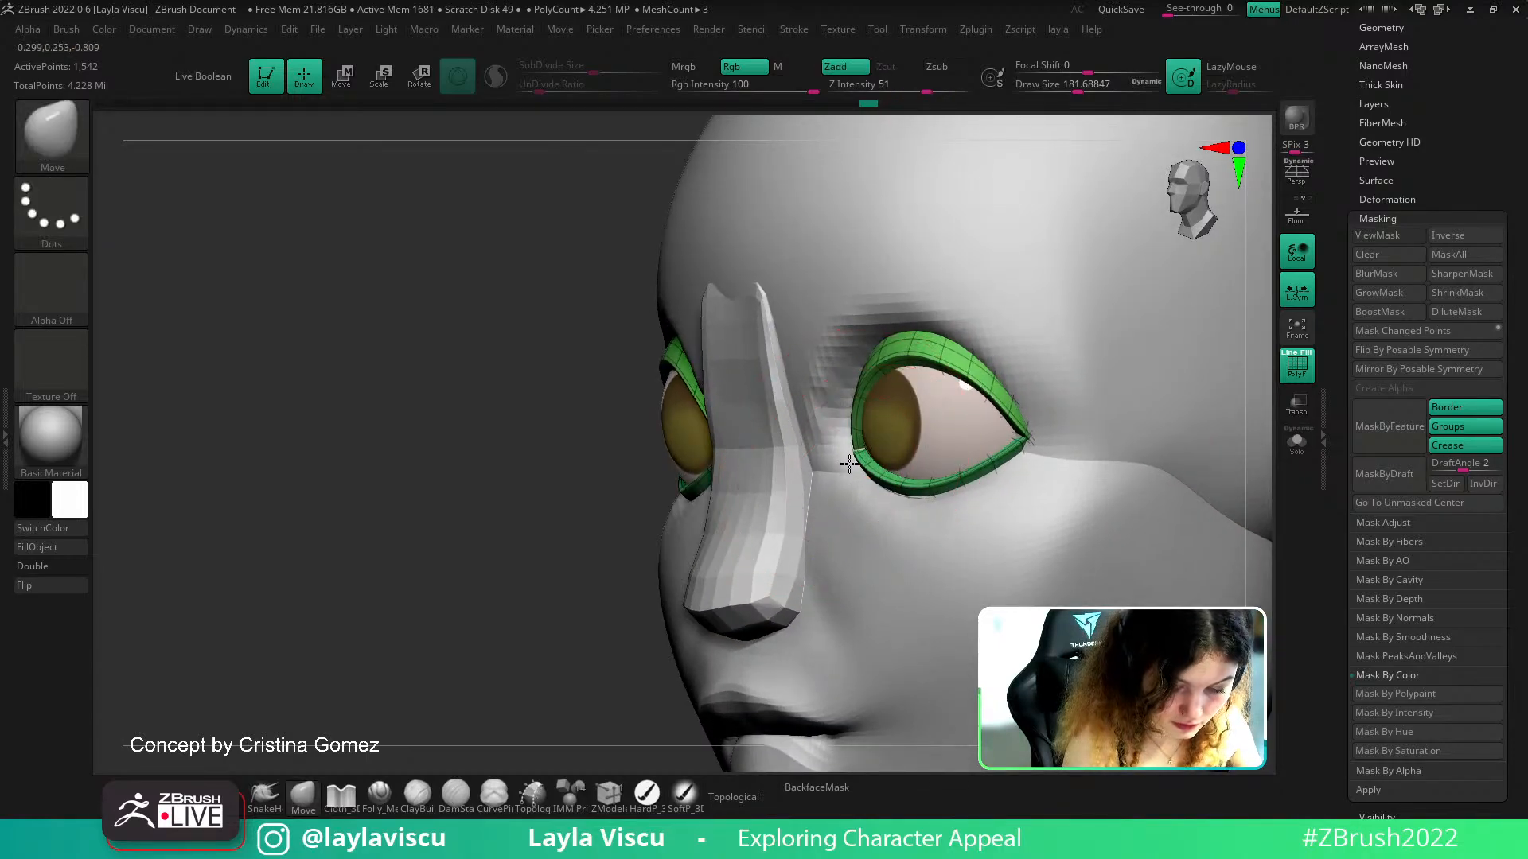
Select the head subtool xmas_v001 around the inner eye corner
alt+click(832, 462)
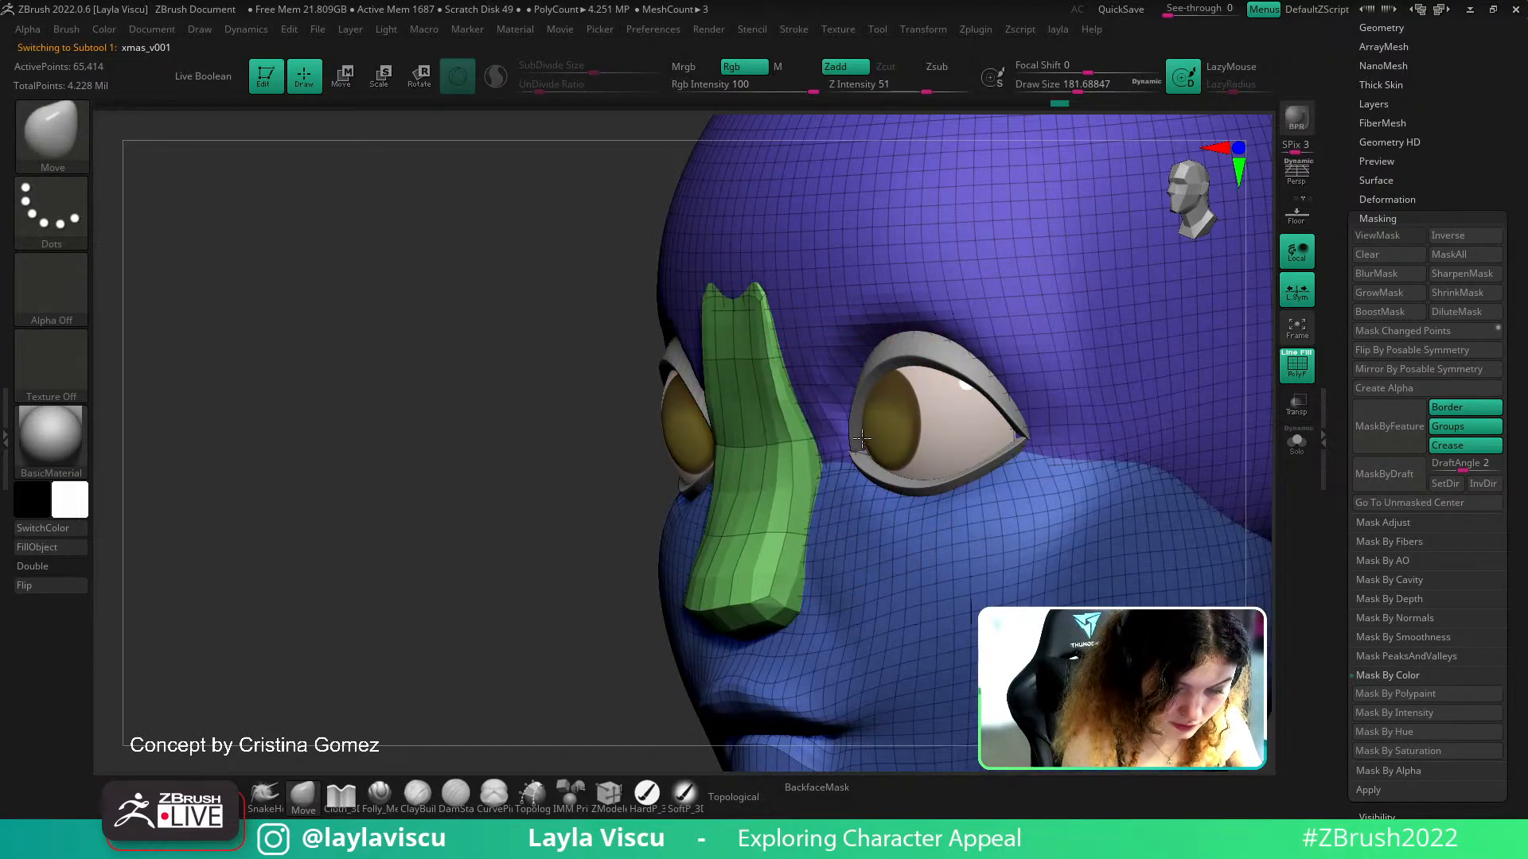
Enable the topological option for the Move brush and turn off the wireframe display on the head
click(722, 802)
drag(556, 685, 700, 672)
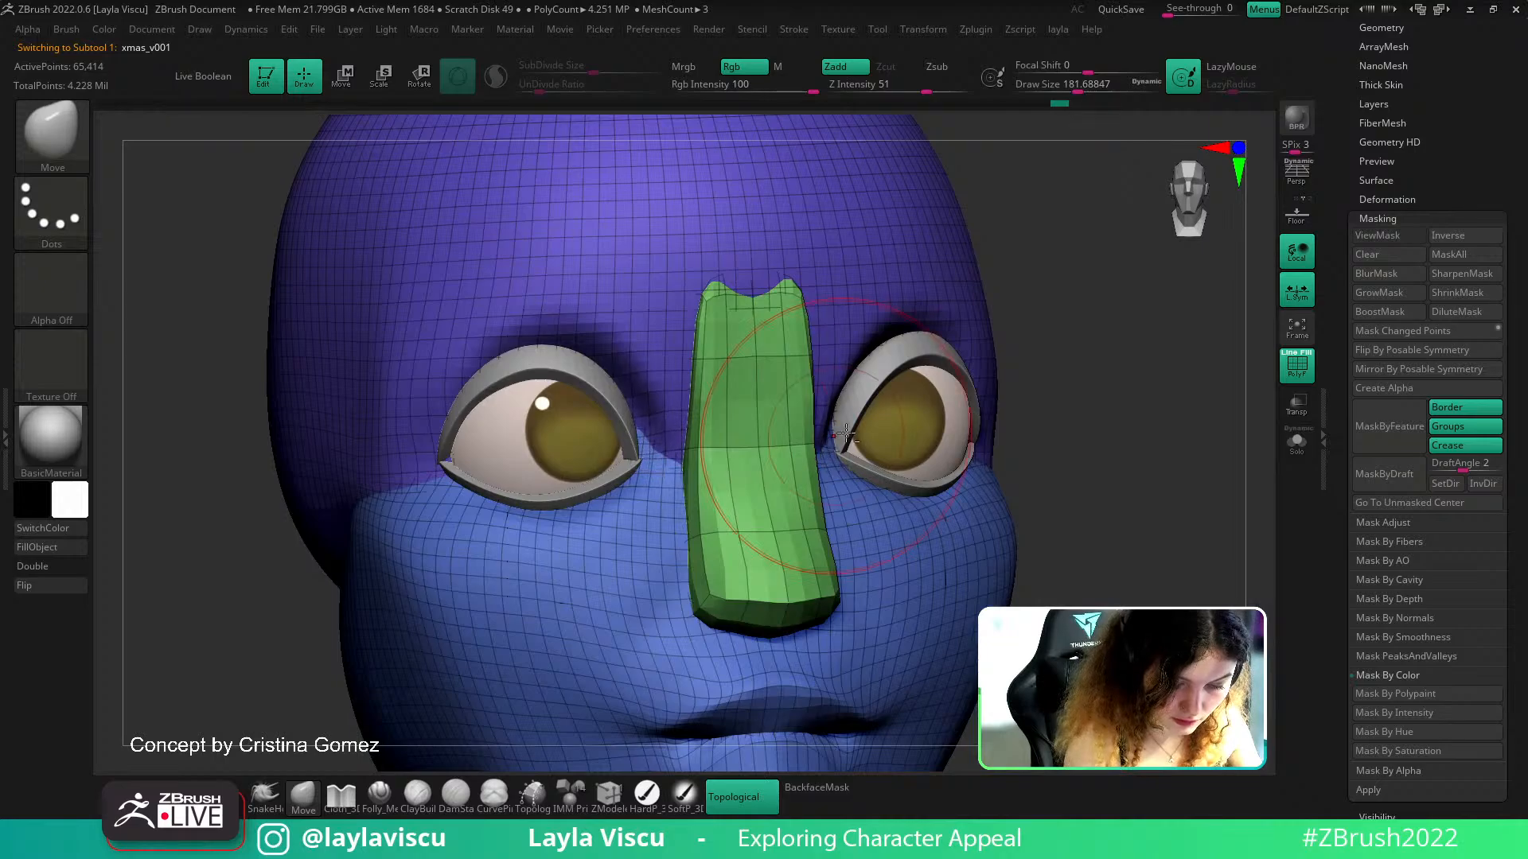
drag(1095, 390, 1038, 434)
shift+drag(1169, 474, 1143, 517)
key(shift+f)
Select the eyeballs subtool, isolate it in Solo mode and collapse its Masking section
ctrl+right_drag(1138, 551, 1067, 483)
alt+click(916, 431)
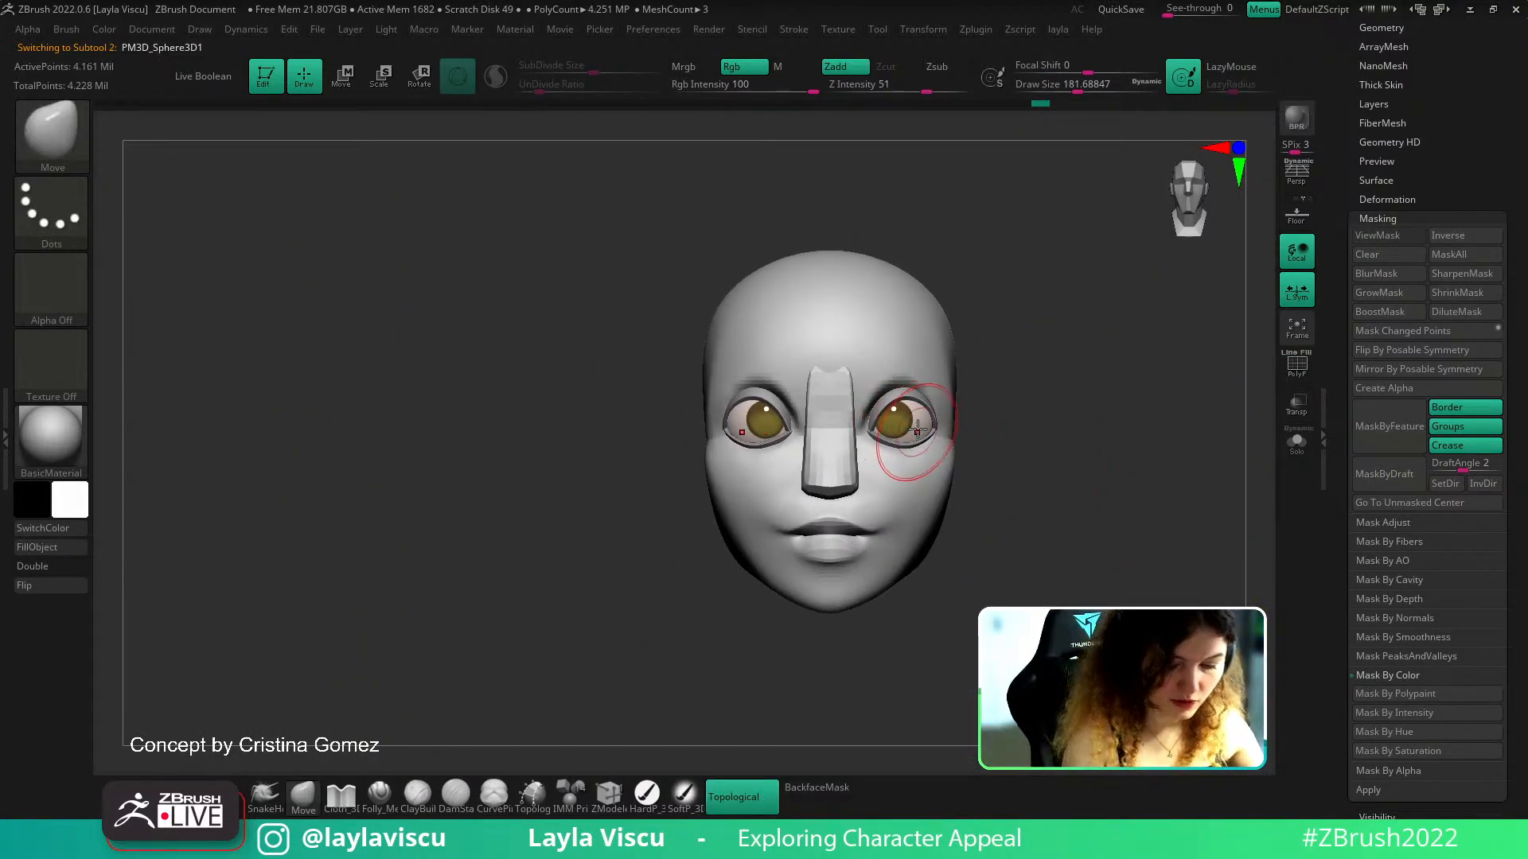
key(w)
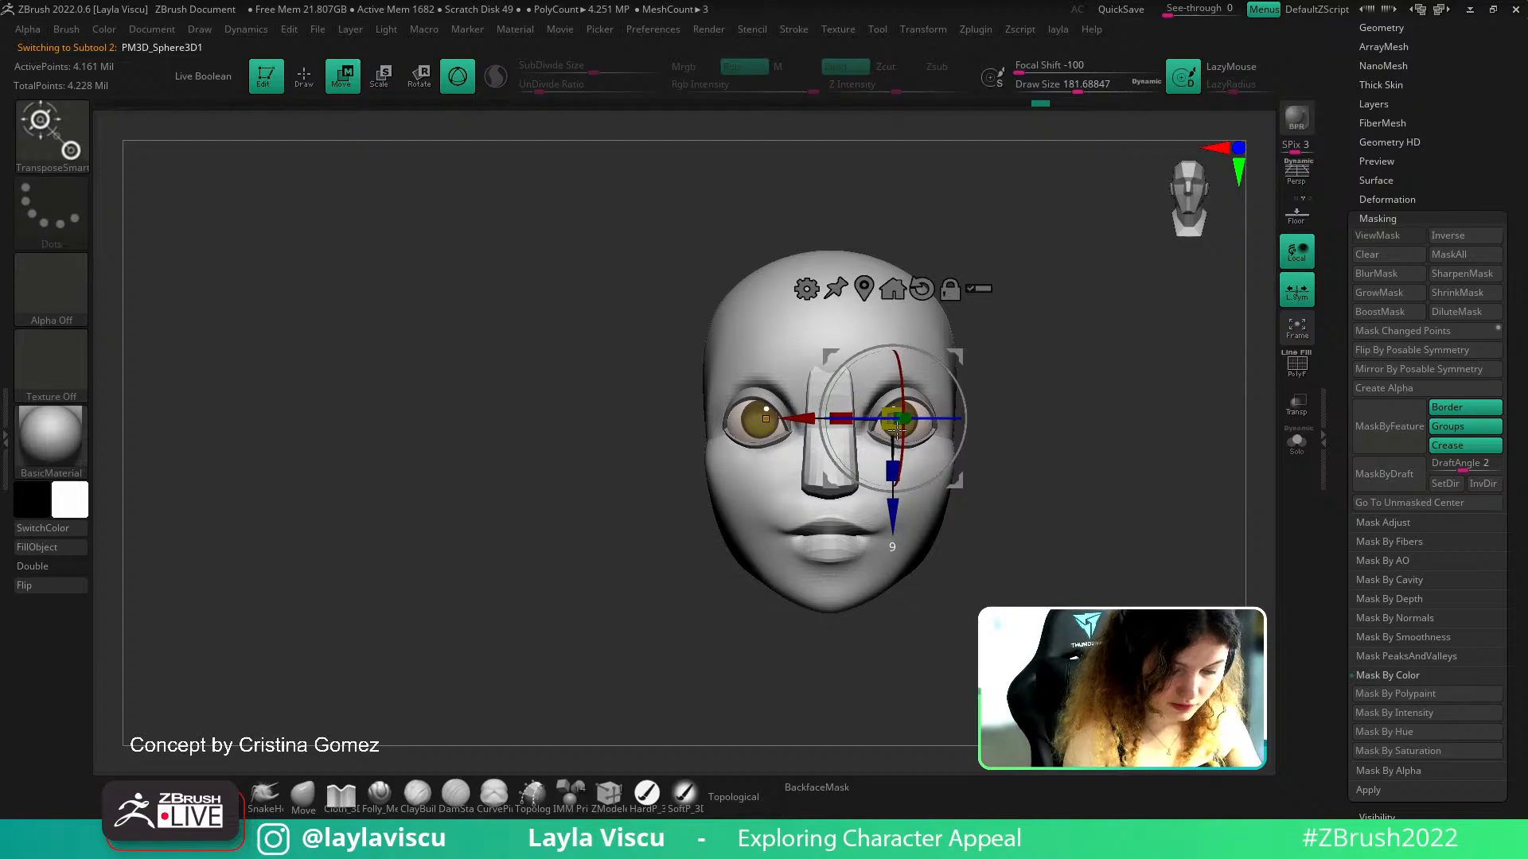
key(q)
drag(1081, 420, 1050, 440)
key(shift+f)
key(shift+f)
click(1295, 441)
key(shift+f)
key(shift+f)
click(1392, 218)
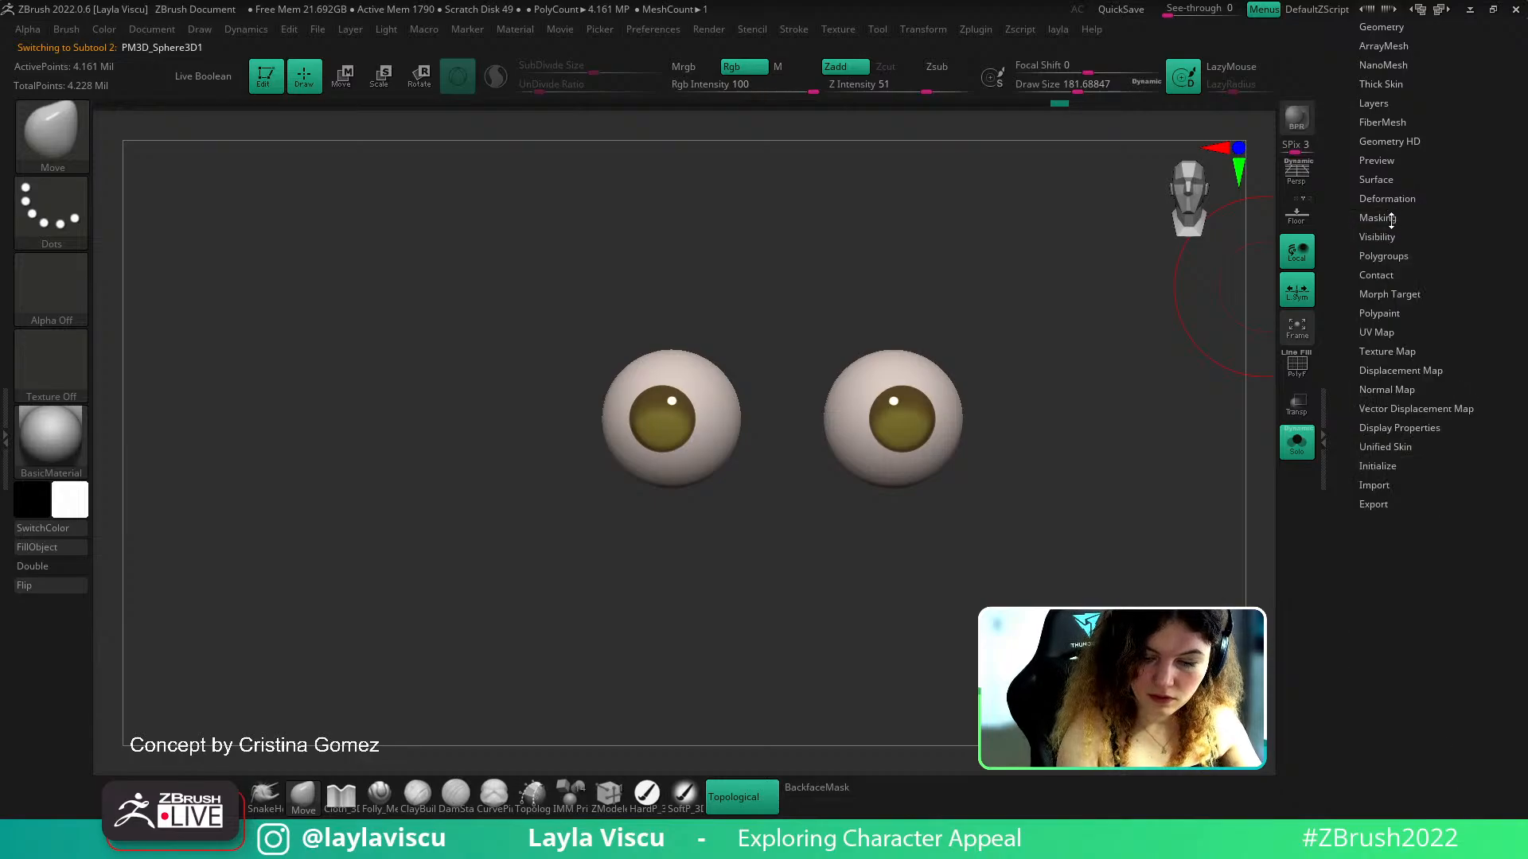
Step back and forth through the eyeballs' undo history to restore the unmasked eyes with centred irises
key(ctrl+z)
key(ctrl+z)
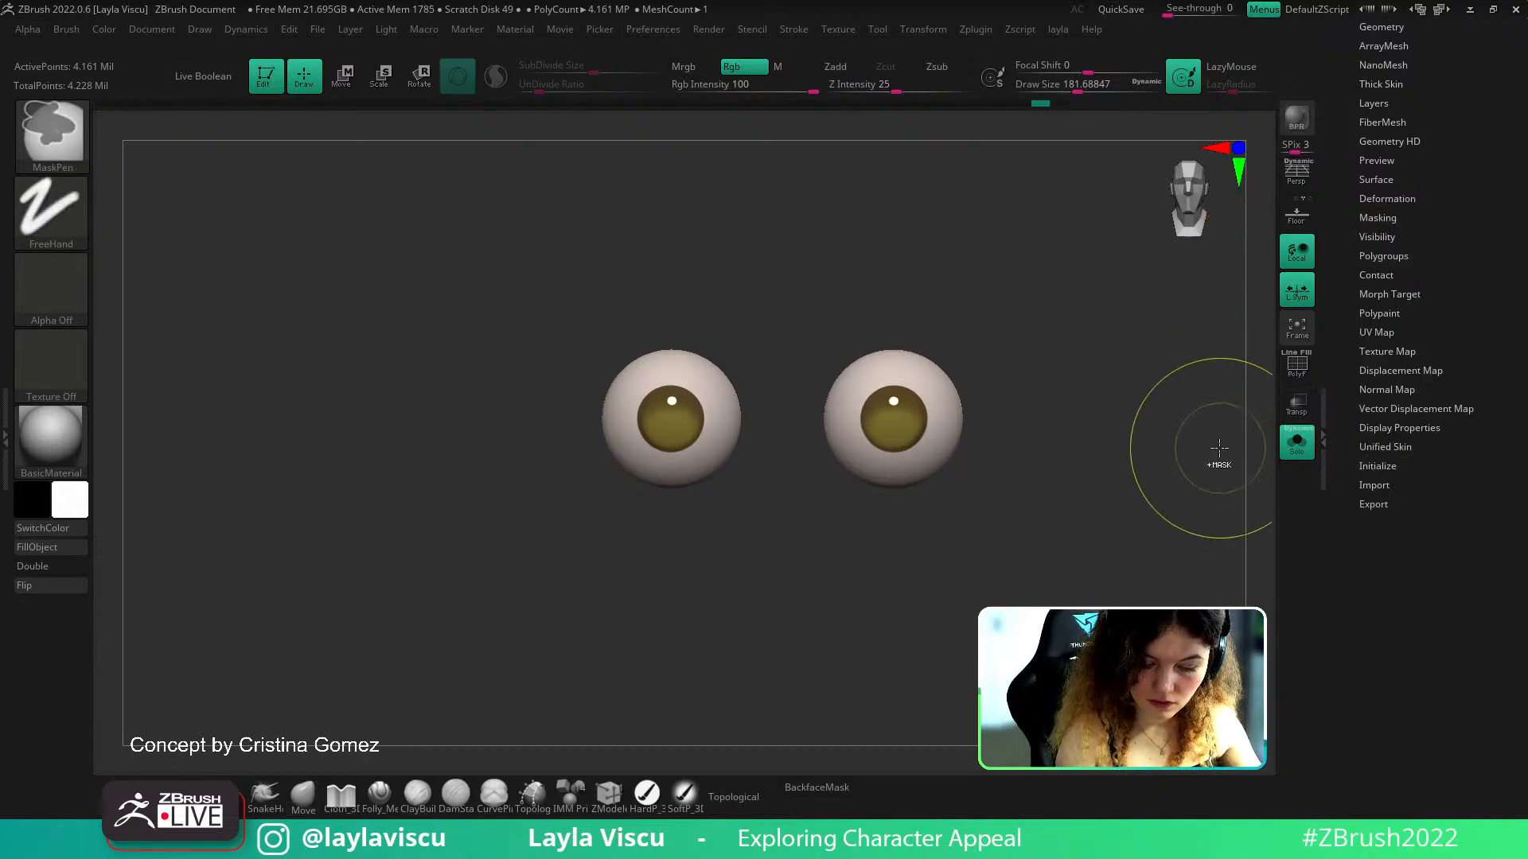
key(ctrl+z)
key(ctrl+z)
key(ctrl+z)
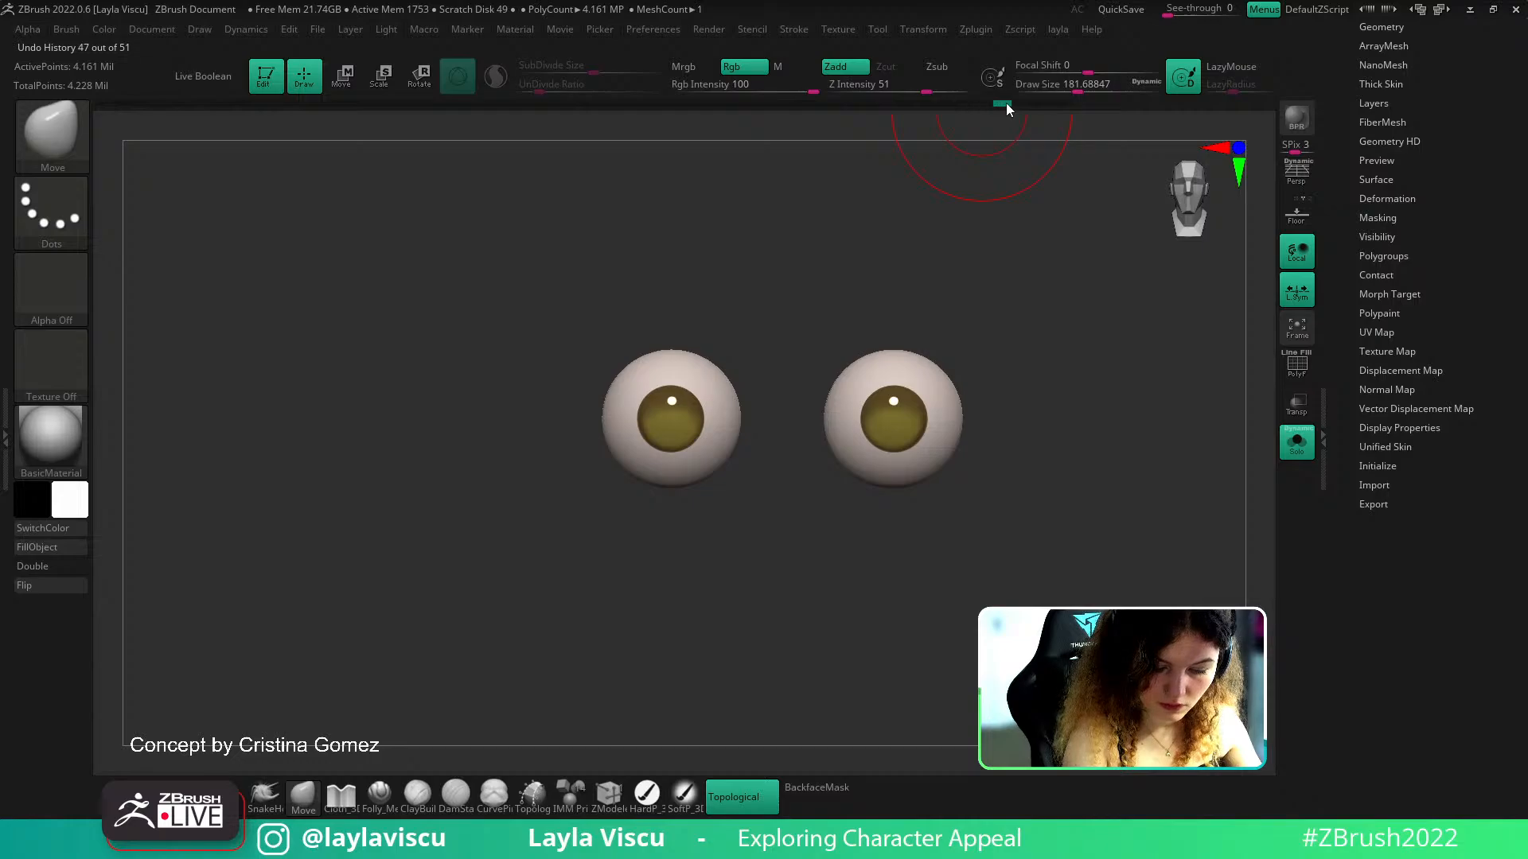
key(ctrl+shift+z)
key(ctrl+shift+z)
key(ctrl+shift+z)
key(ctrl+shift+z)
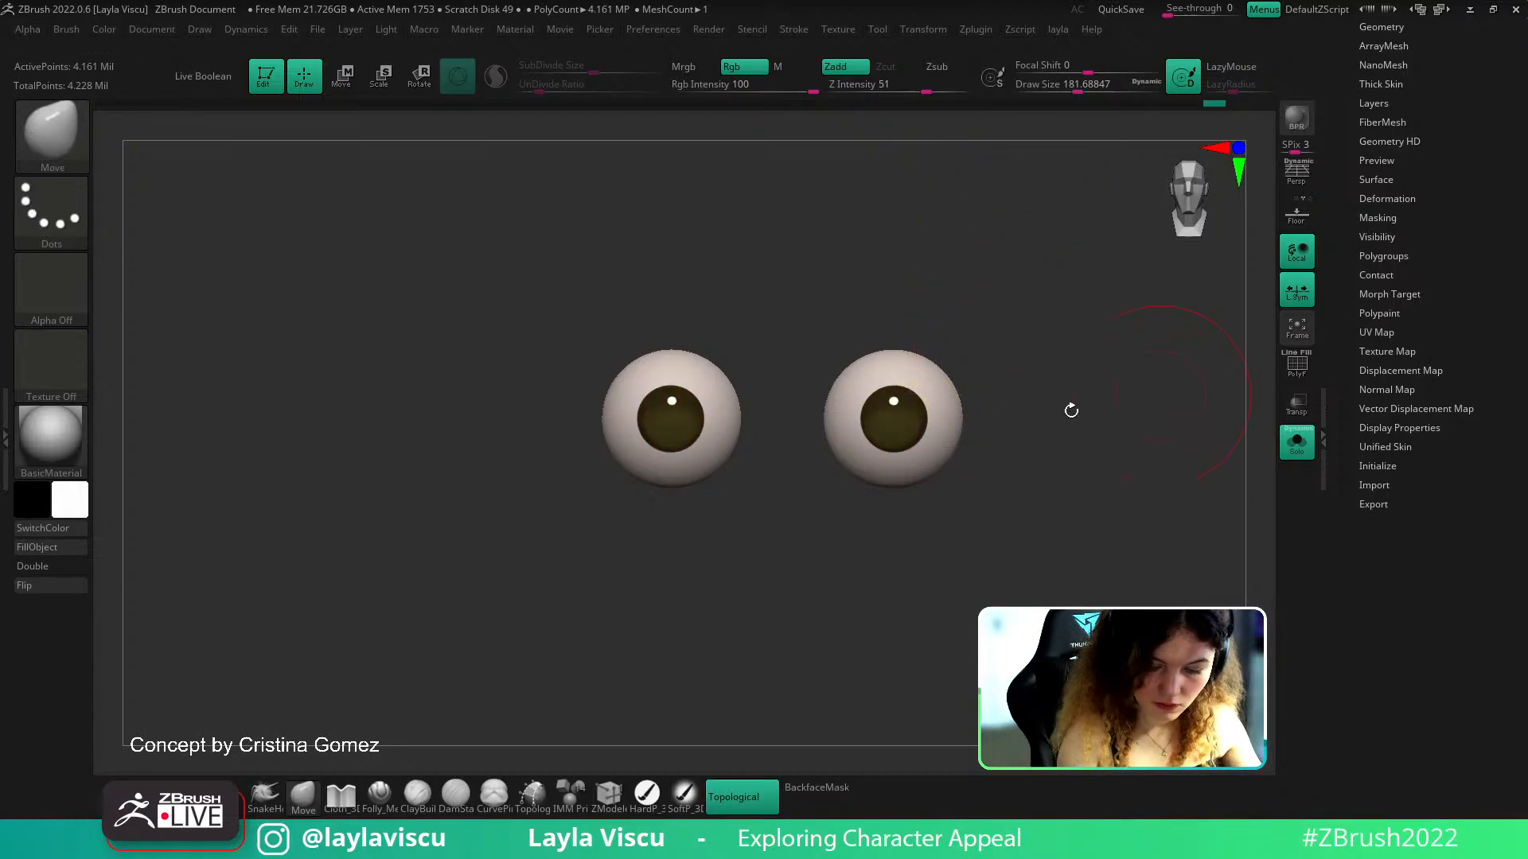
key(ctrl+z)
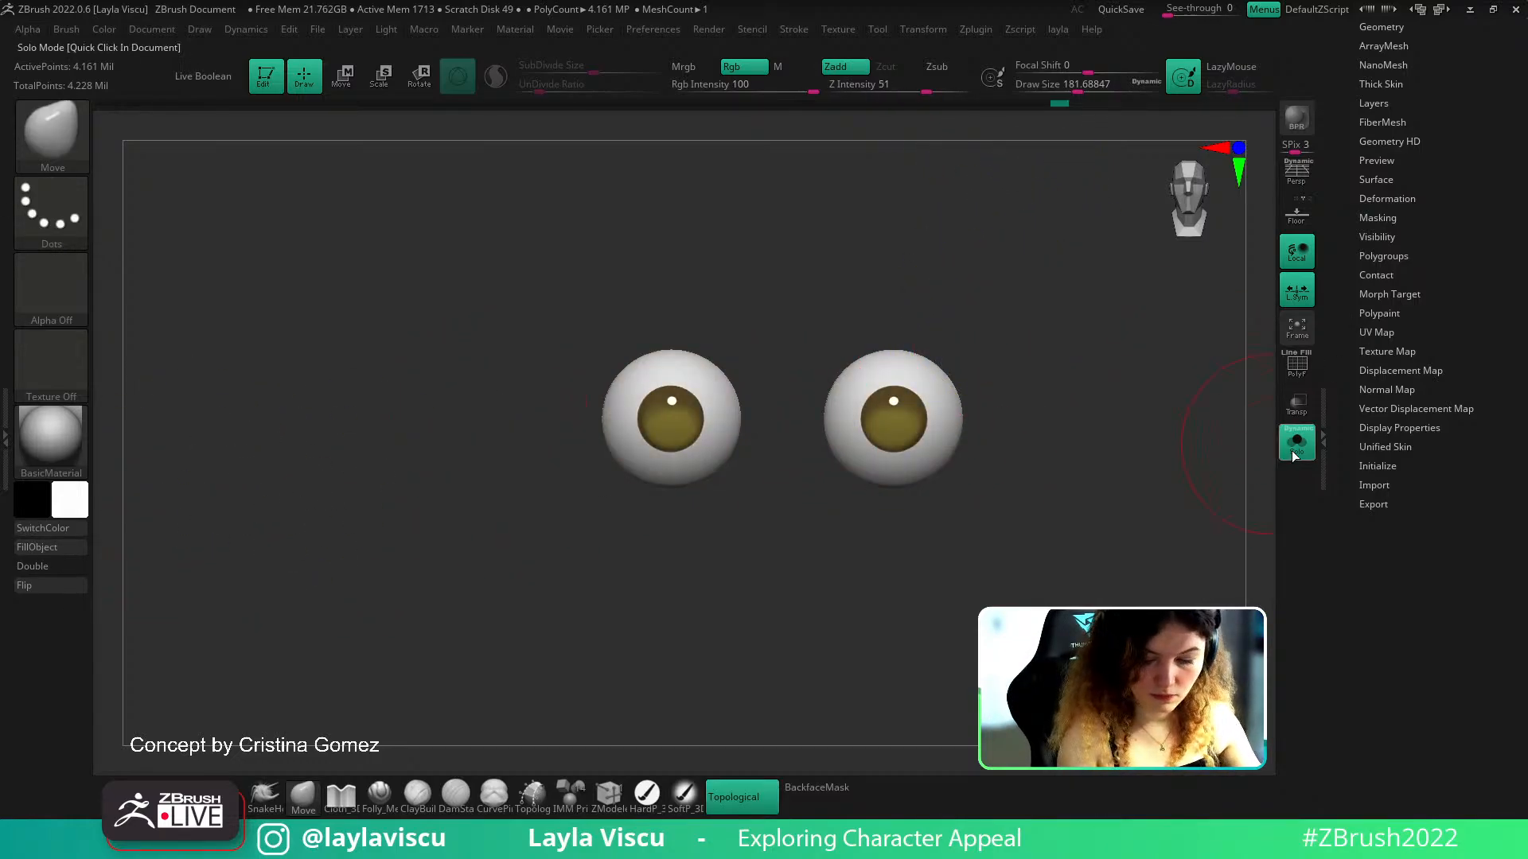
Leave Solo mode and return to the Move brush with the full head in view
click(1297, 442)
key(w)
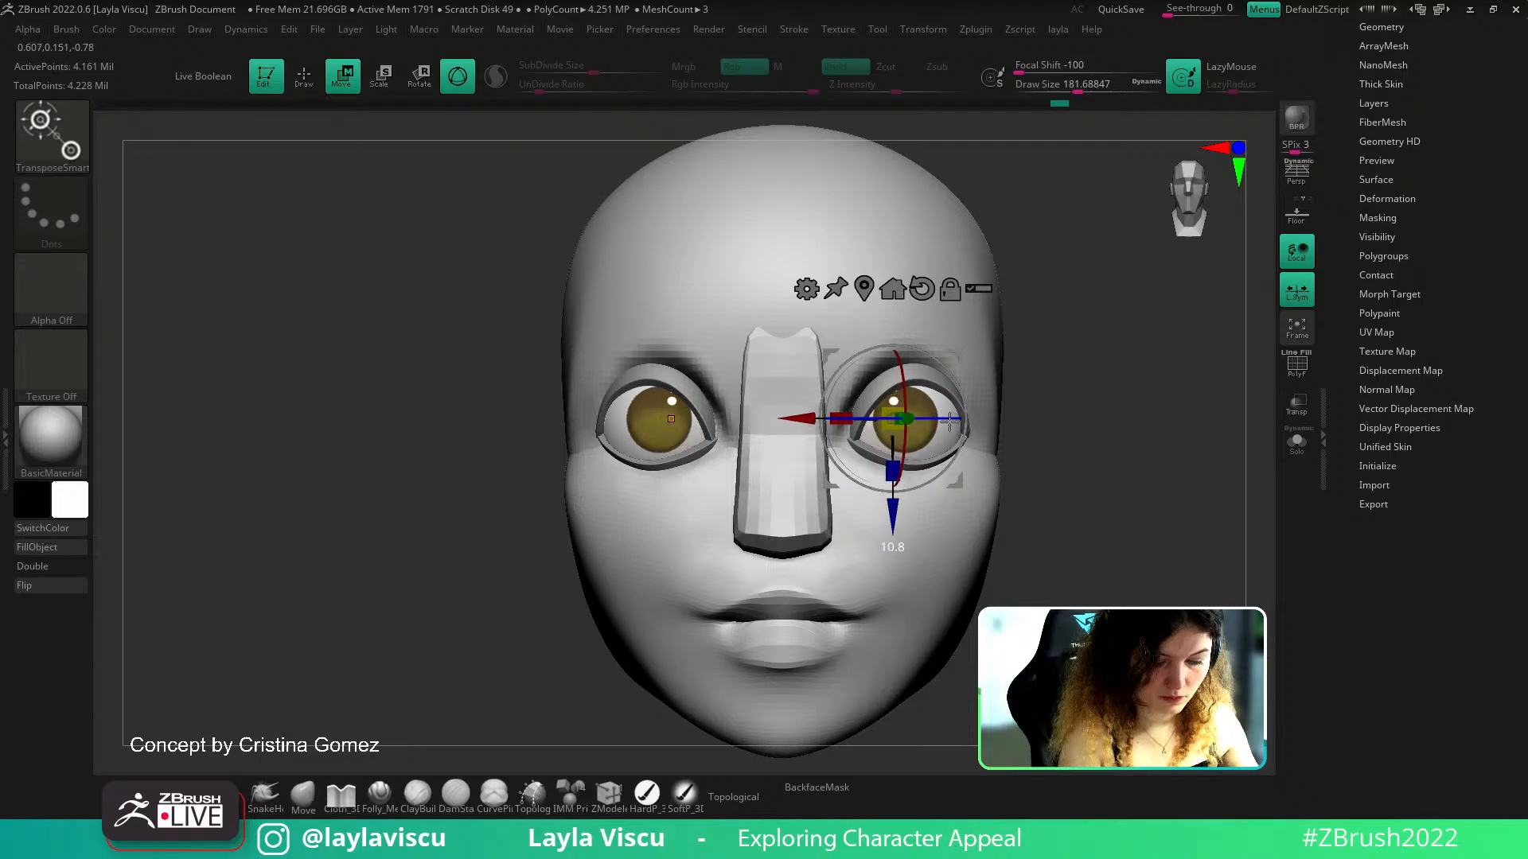
click(303, 796)
ctrl+right_drag(322, 636, 283, 464)
alt+right_drag(1025, 403, 964, 380)
mouse_move(965, 381)
ctrl+right_down()
mouse_move(911, 500)
mouse_move(993, 458)
mouse_move(962, 446)
ctrl+right_up()
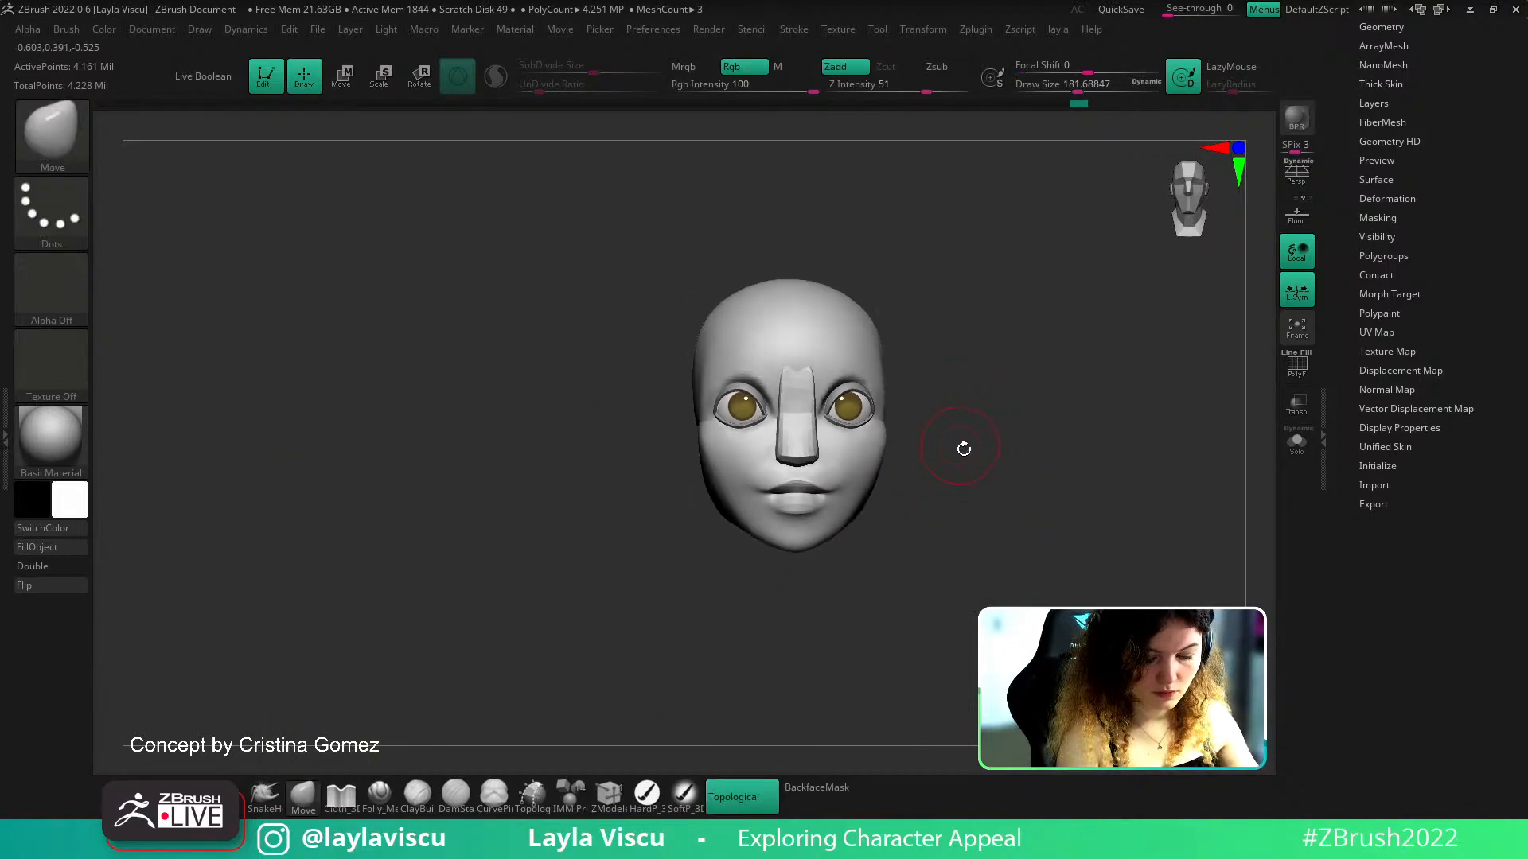
Recall the stored Cust1 camera view and compare the head with the elf girl reference image
key(shift+z)
key(shift+z)
key(shift+z)
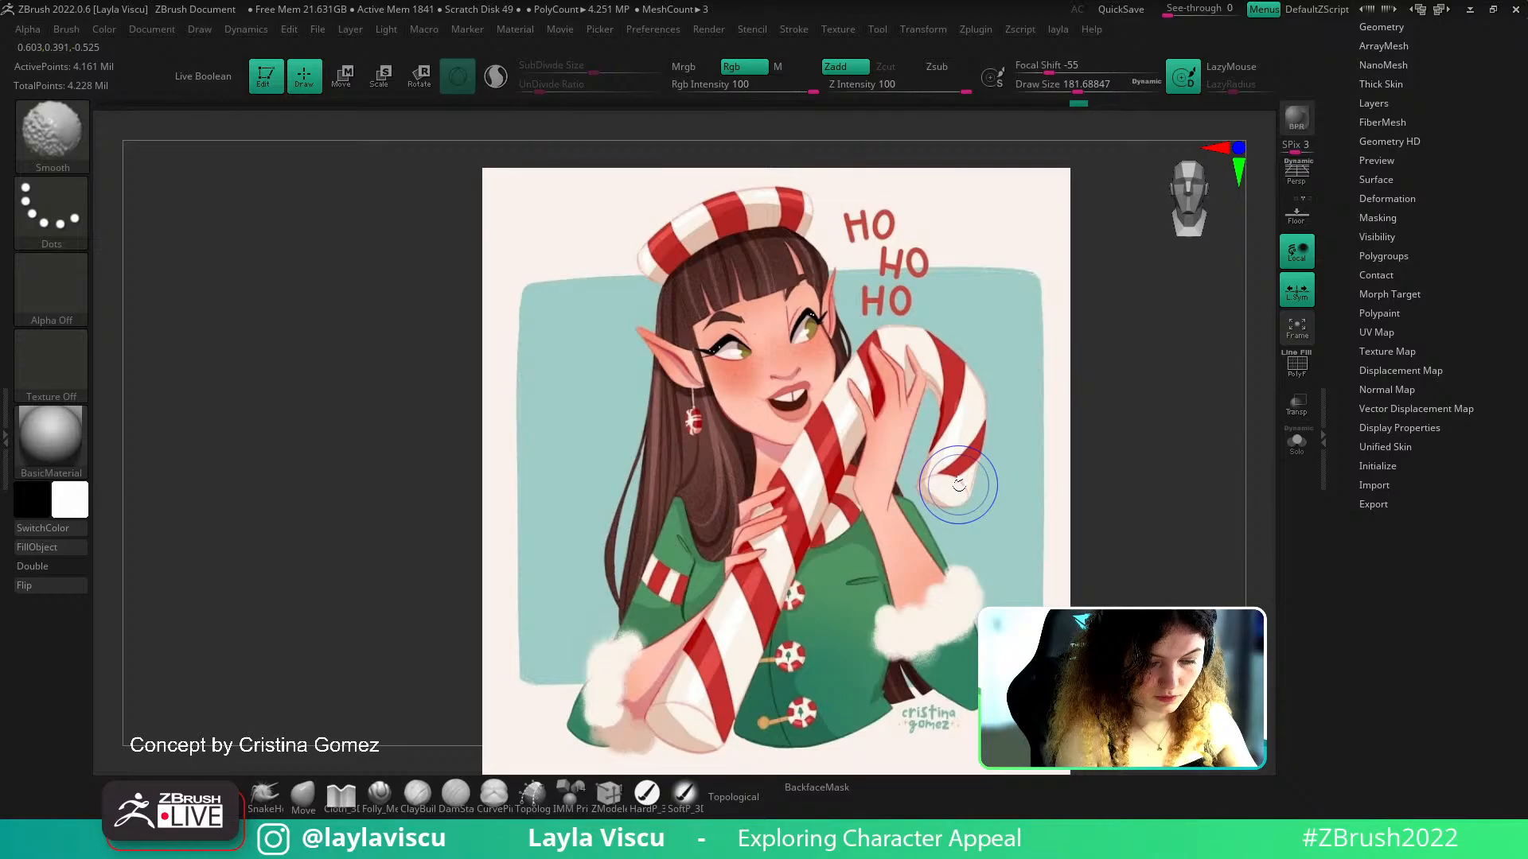
key(shift+z)
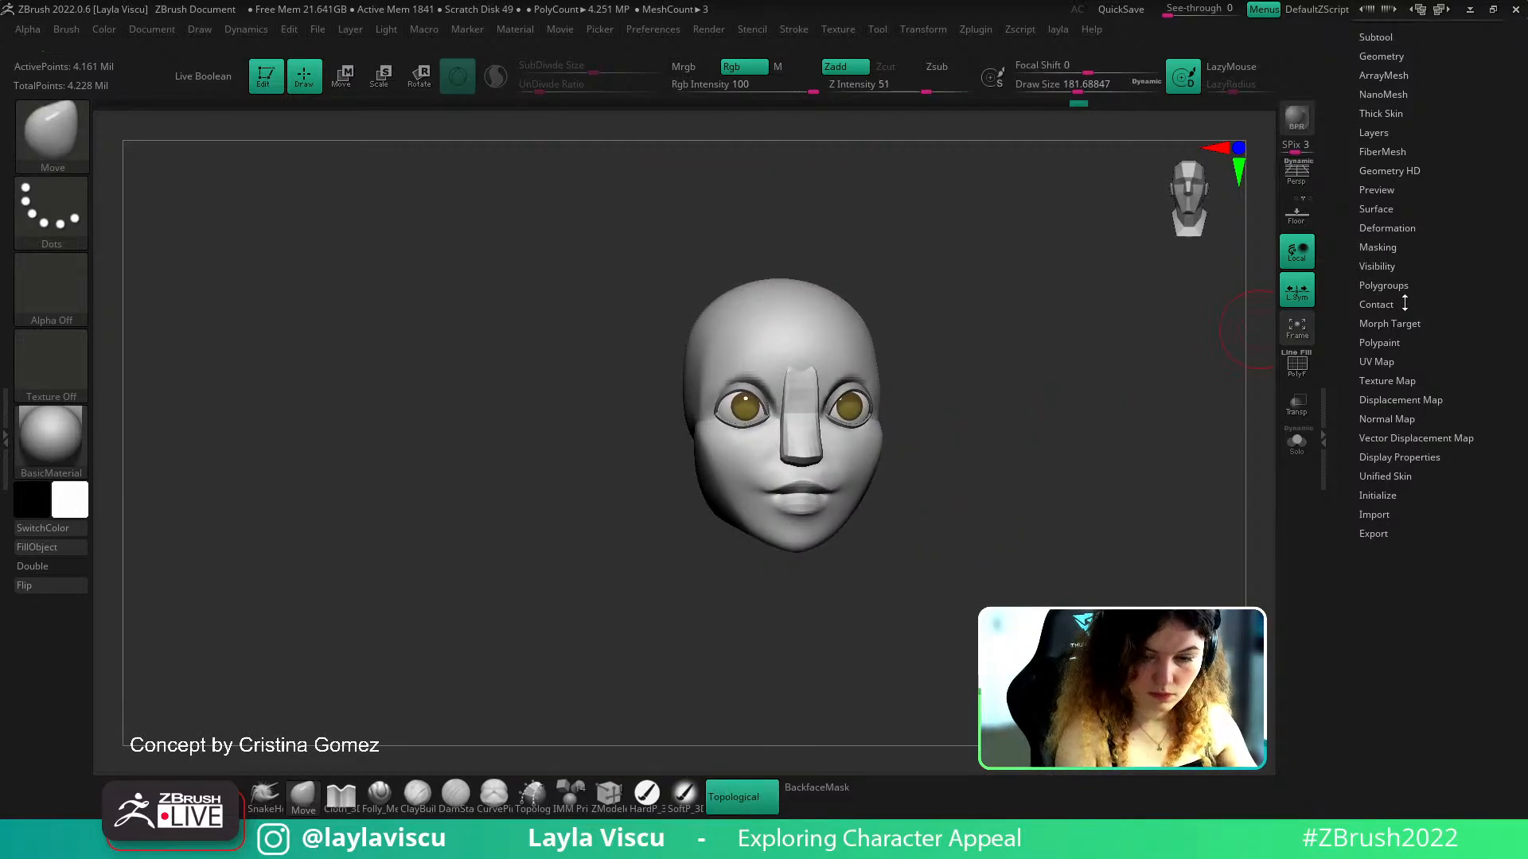
scroll(1403, 288, up, 10)
key(shift+z)
key(shift+z)
key(shift+z)
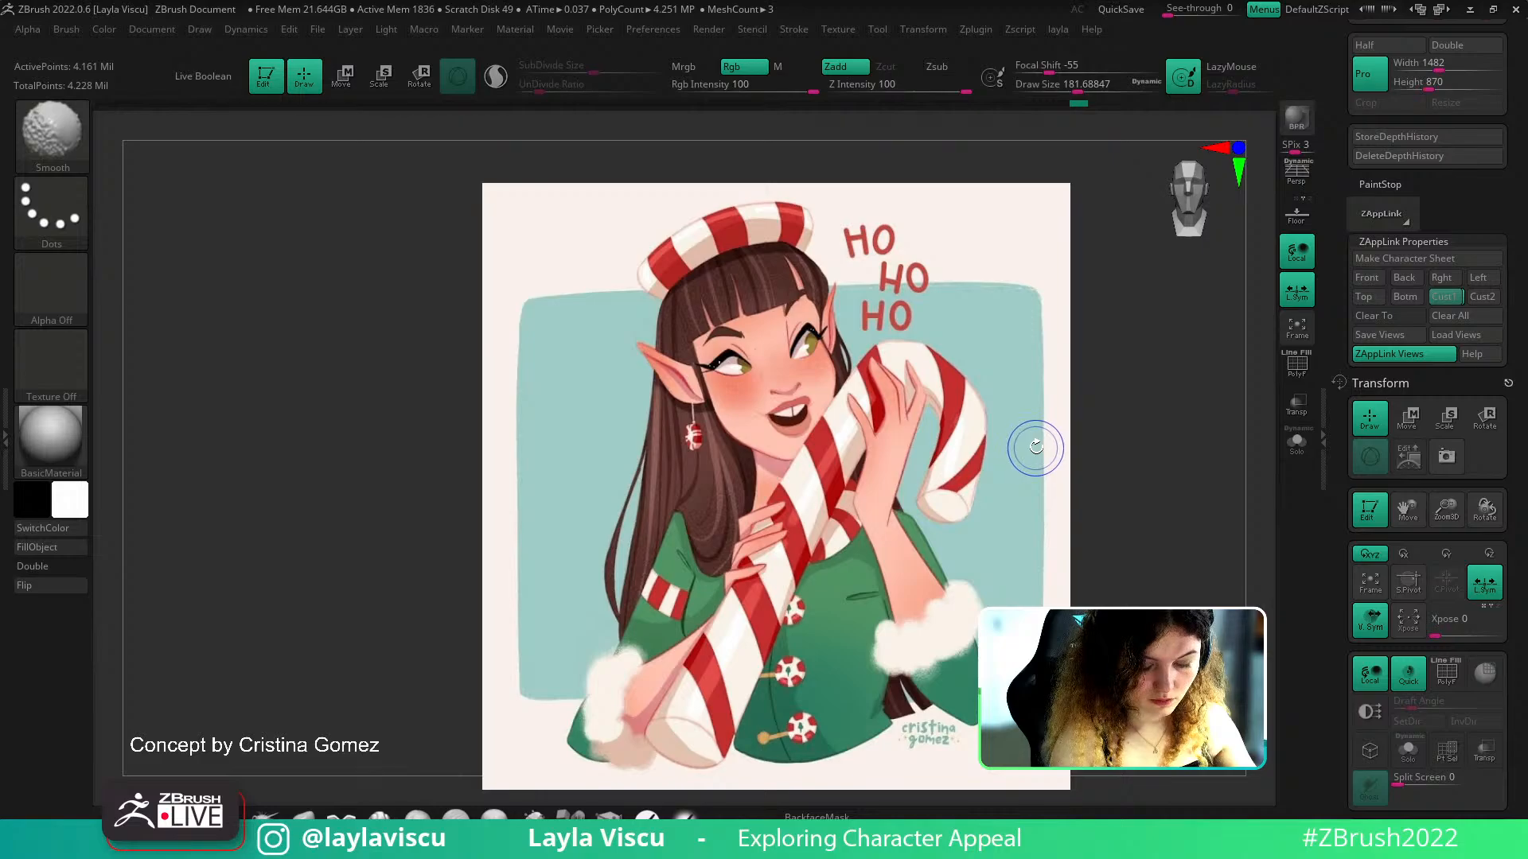
key(shift+z)
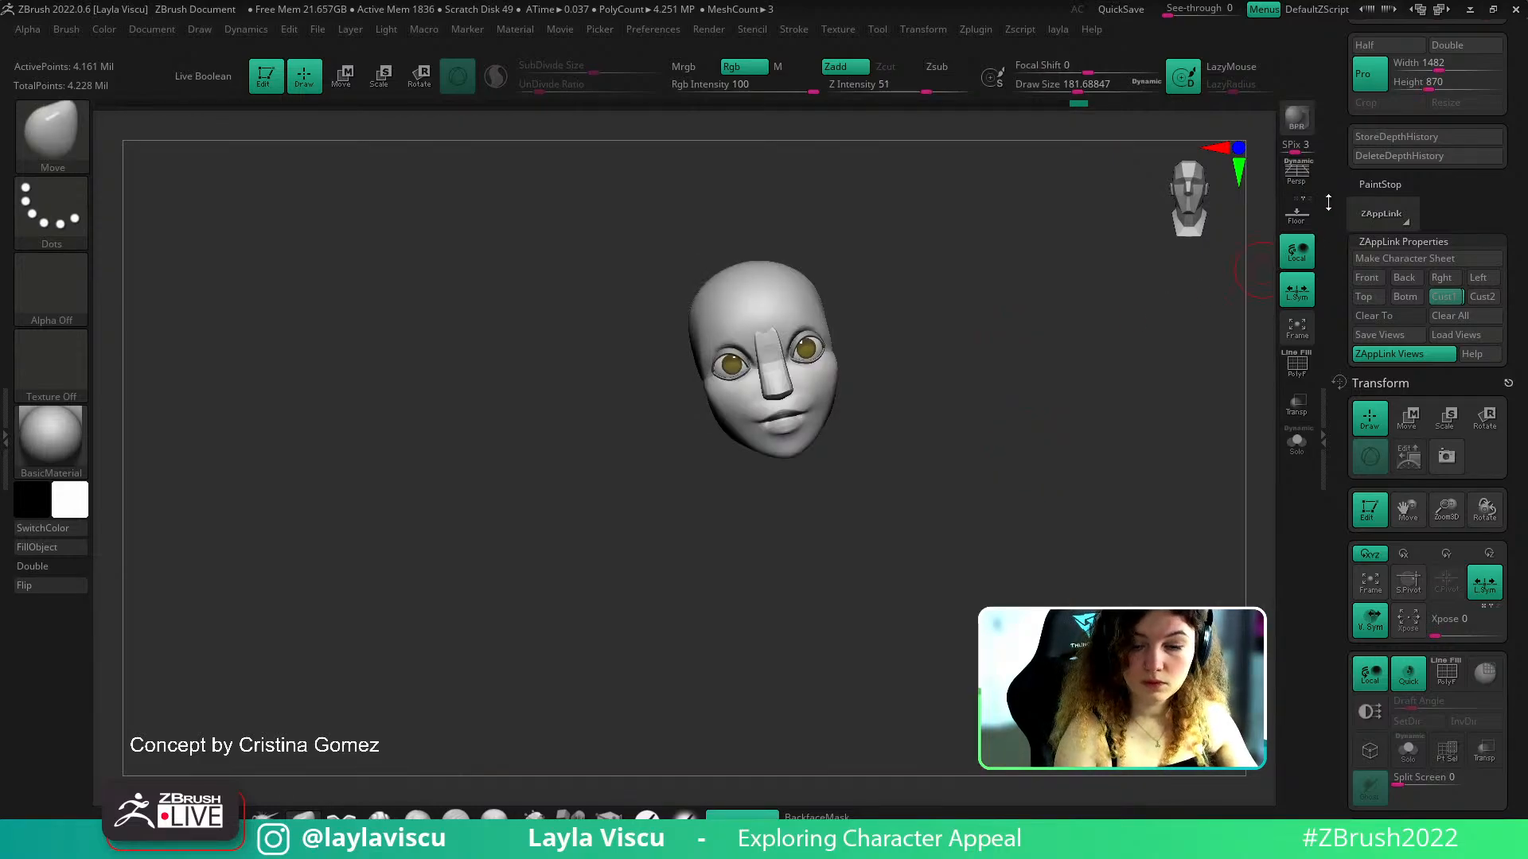
Turn on perspective and lower the Spotlight reference image's opacity so it overlays the head
click(1311, 175)
key(shift+z)
key(shift+z)
key(shift+z)
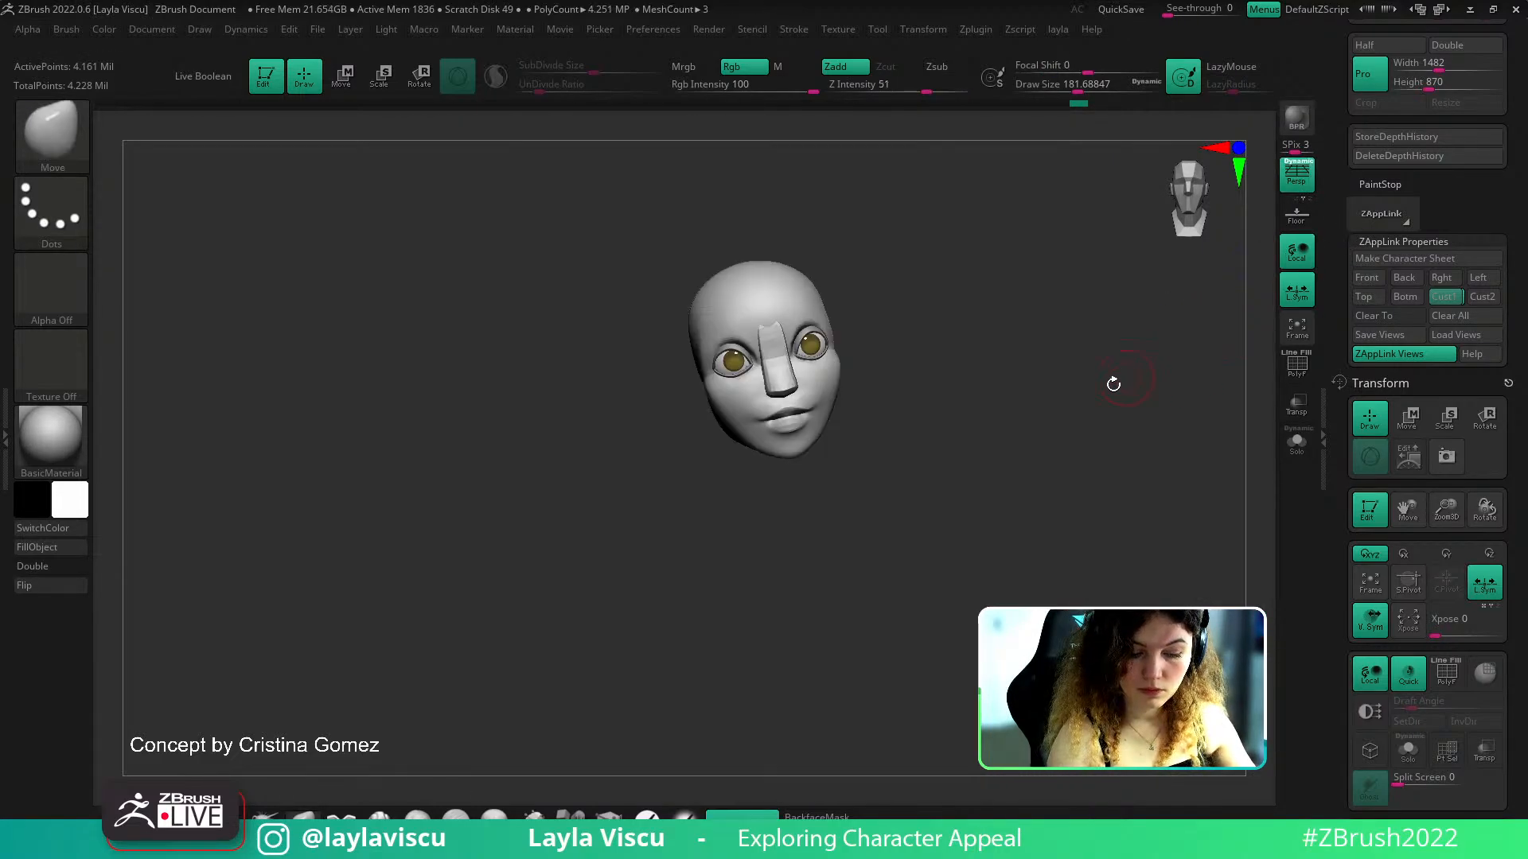
key(z)
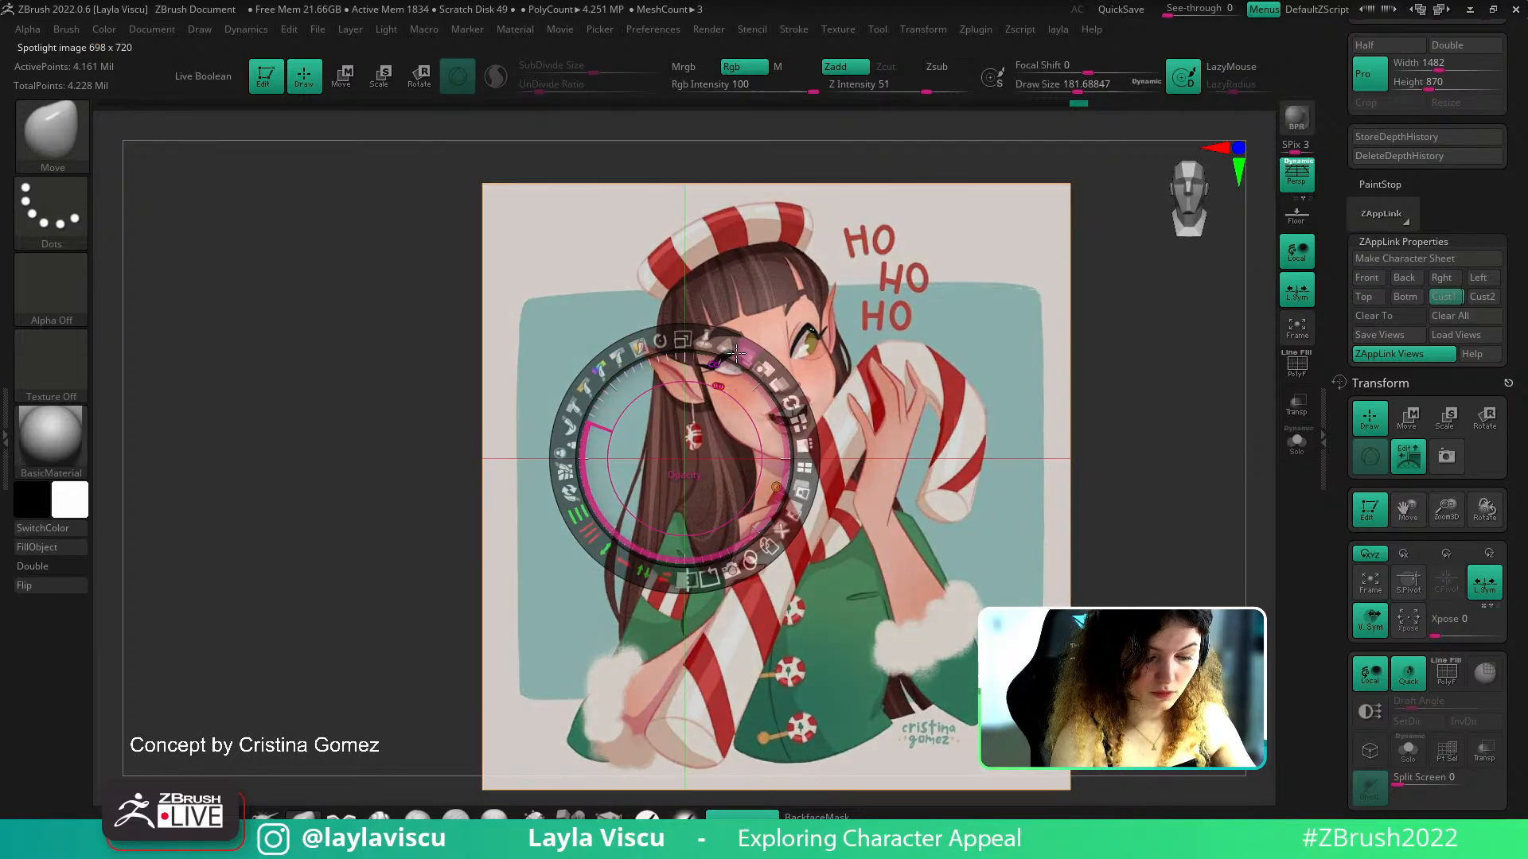
key(z)
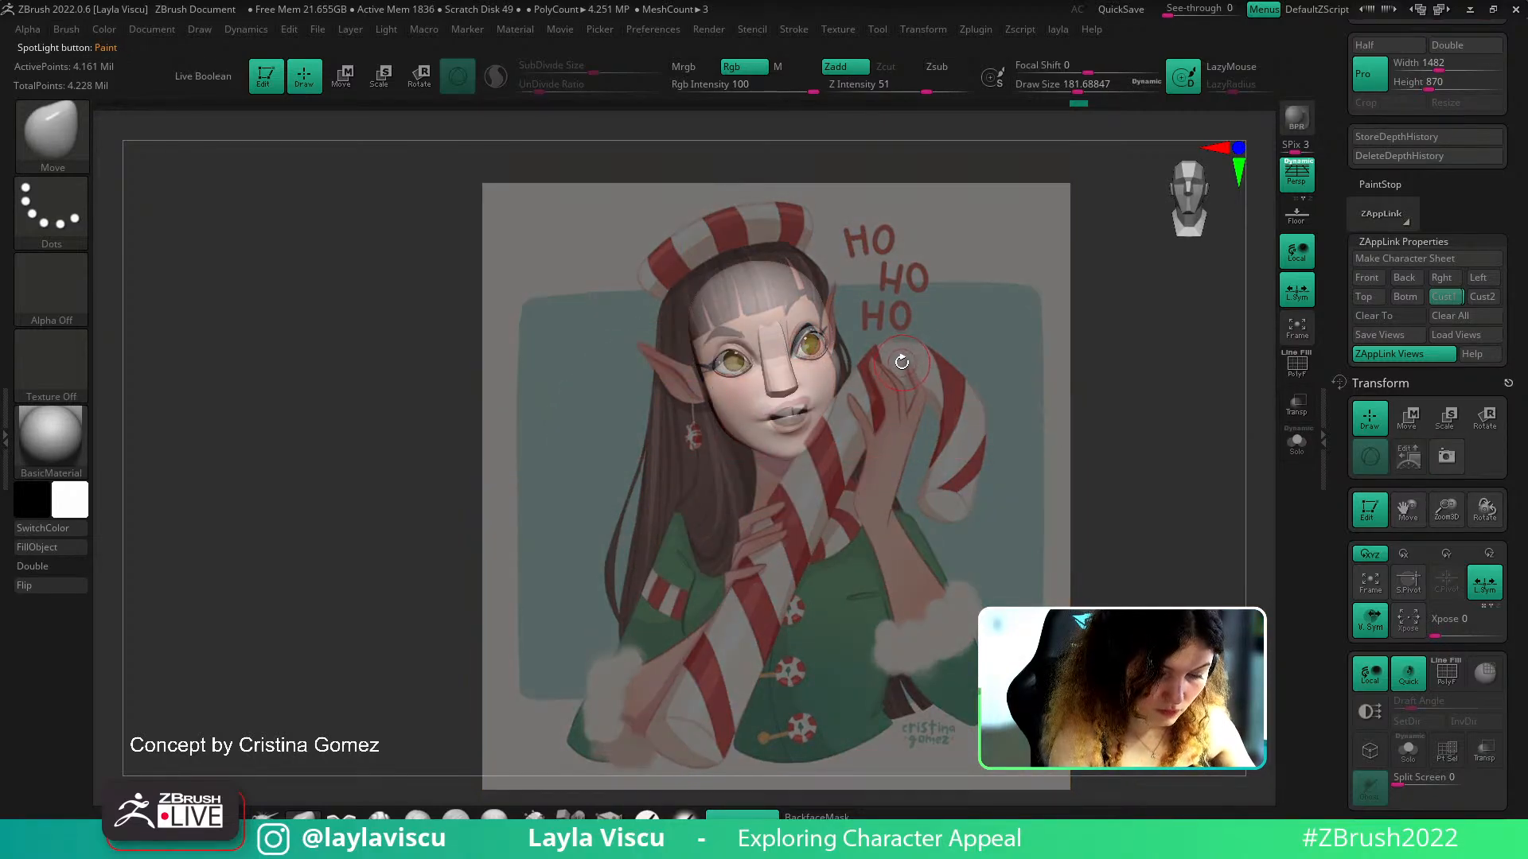
Set the draw size to about 234 and toggle the reference overlay to compare facial proportions with the head
key(s)
drag(782, 369, 791, 369)
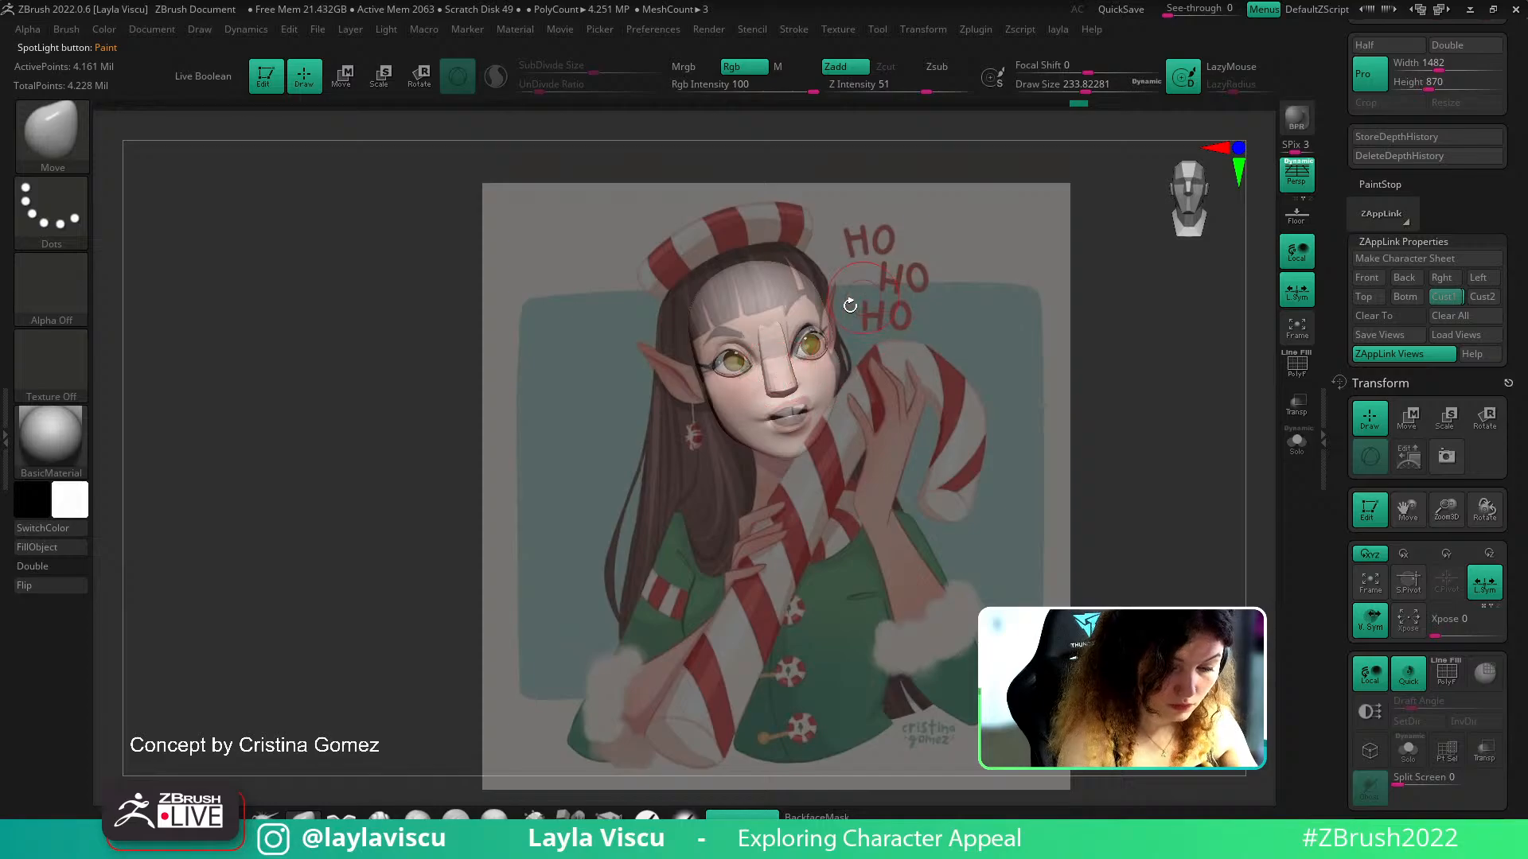
key(shift+z)
key(shift+z)
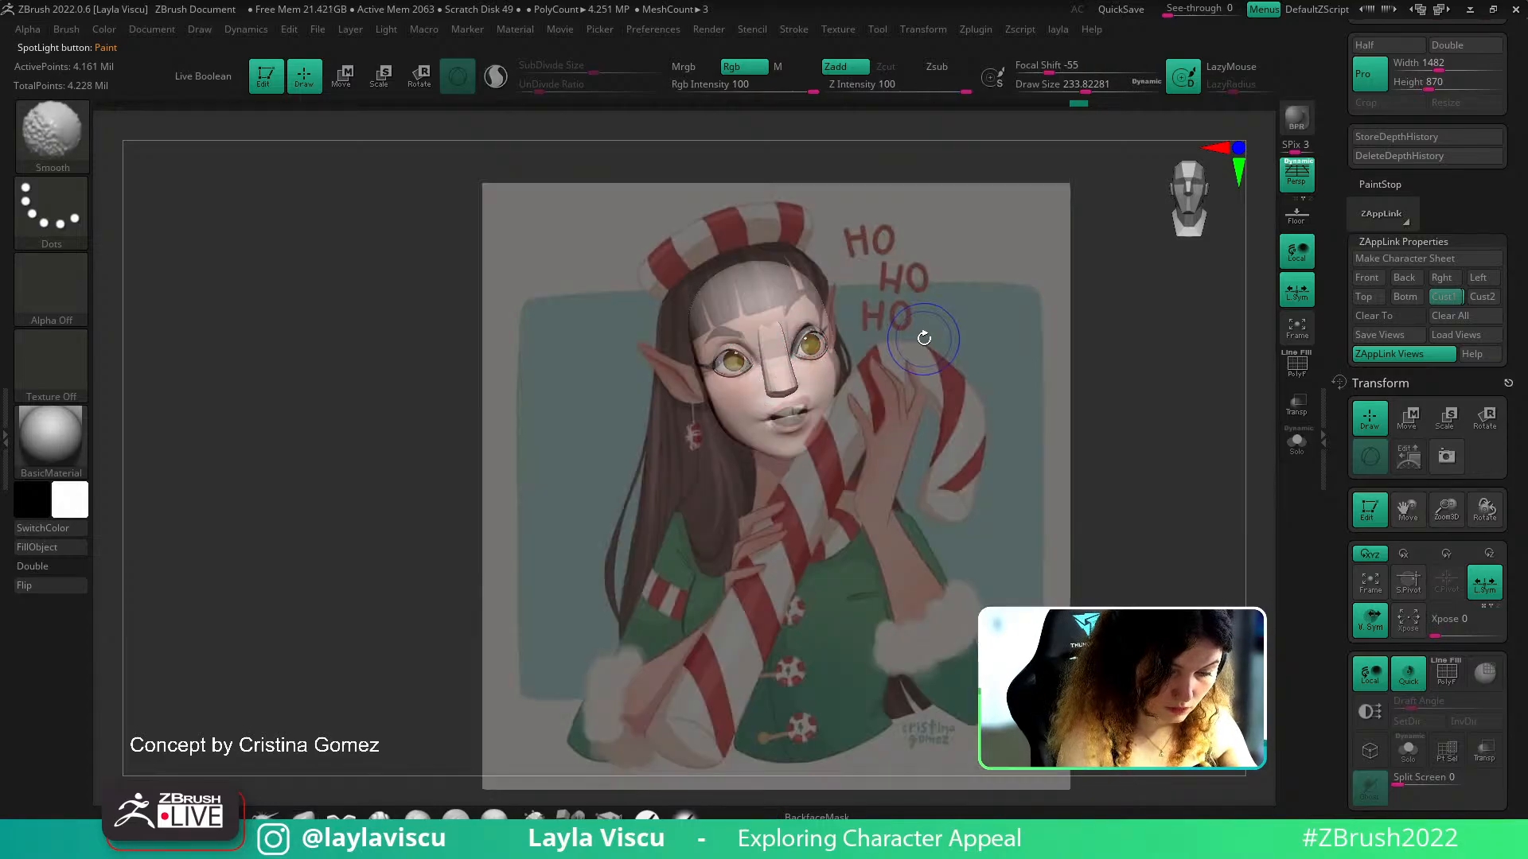
key(shift+z)
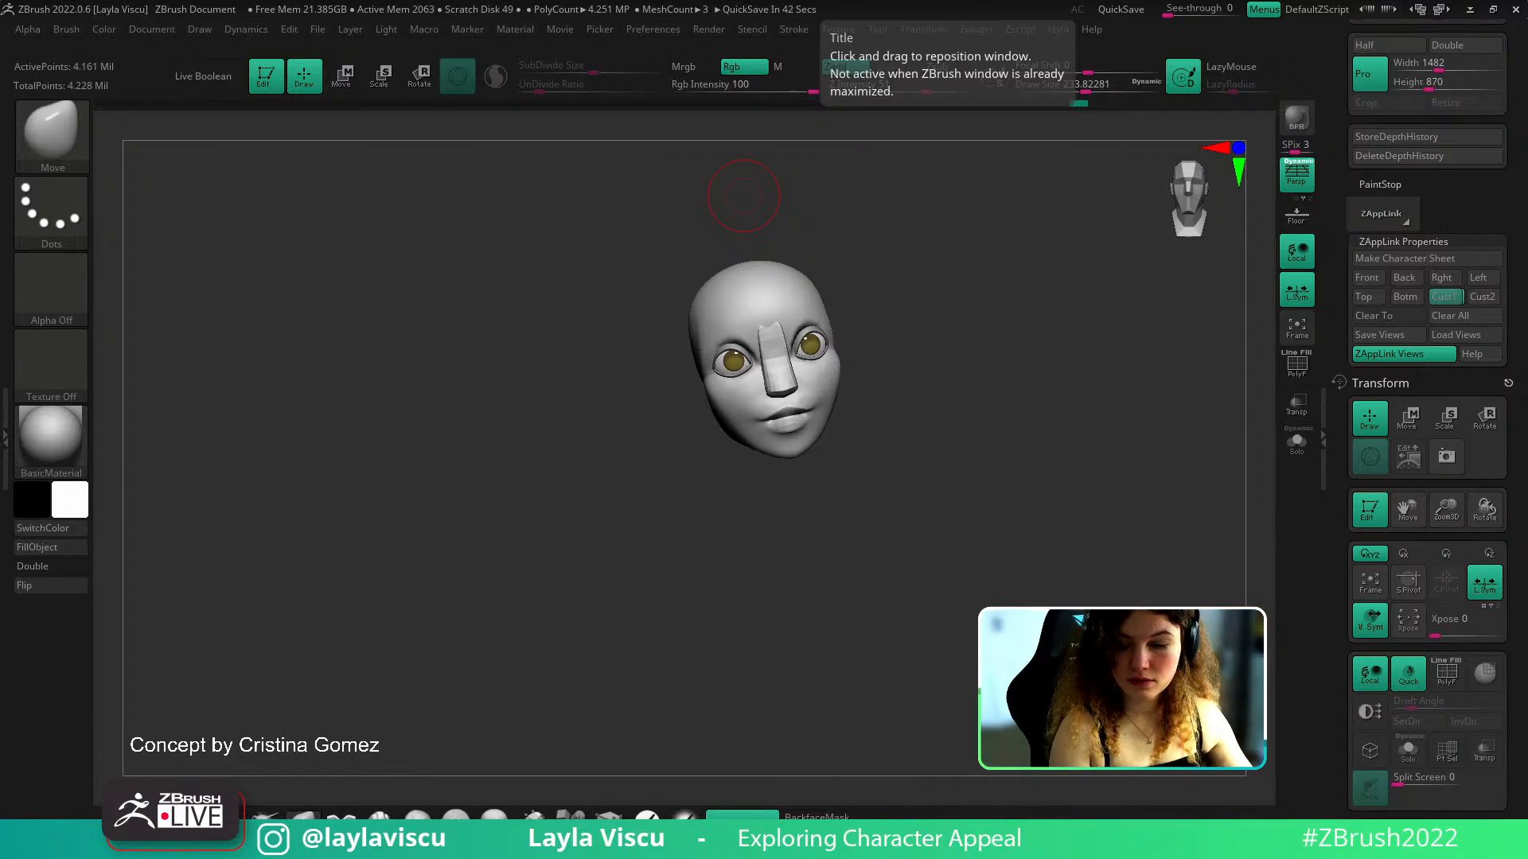
key(shift+z)
key(shift+z)
key(shift+z)
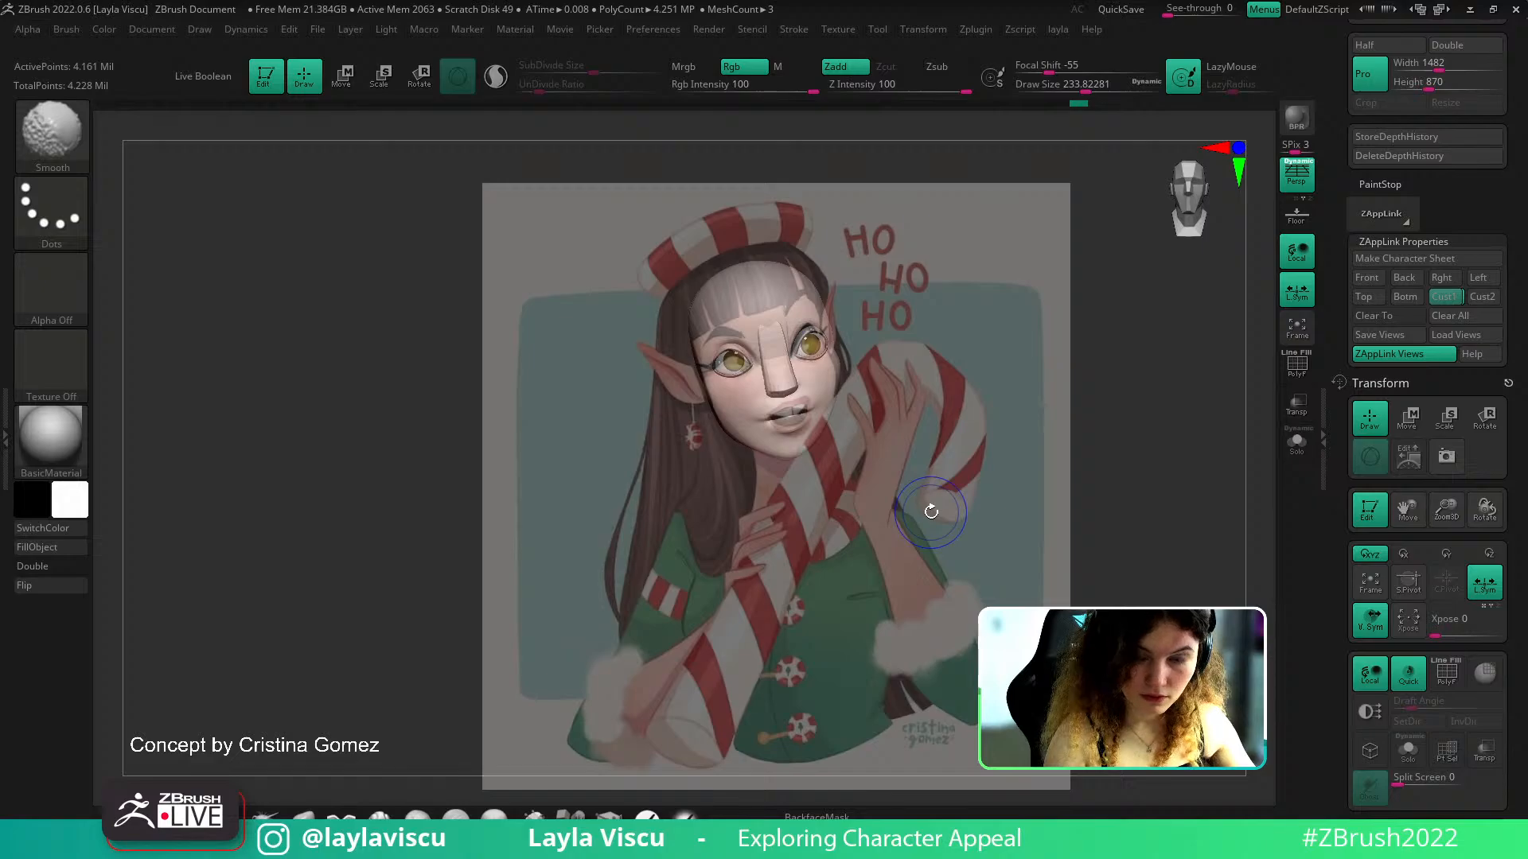
key(shift+z)
key(shift+z)
key(shift+z)
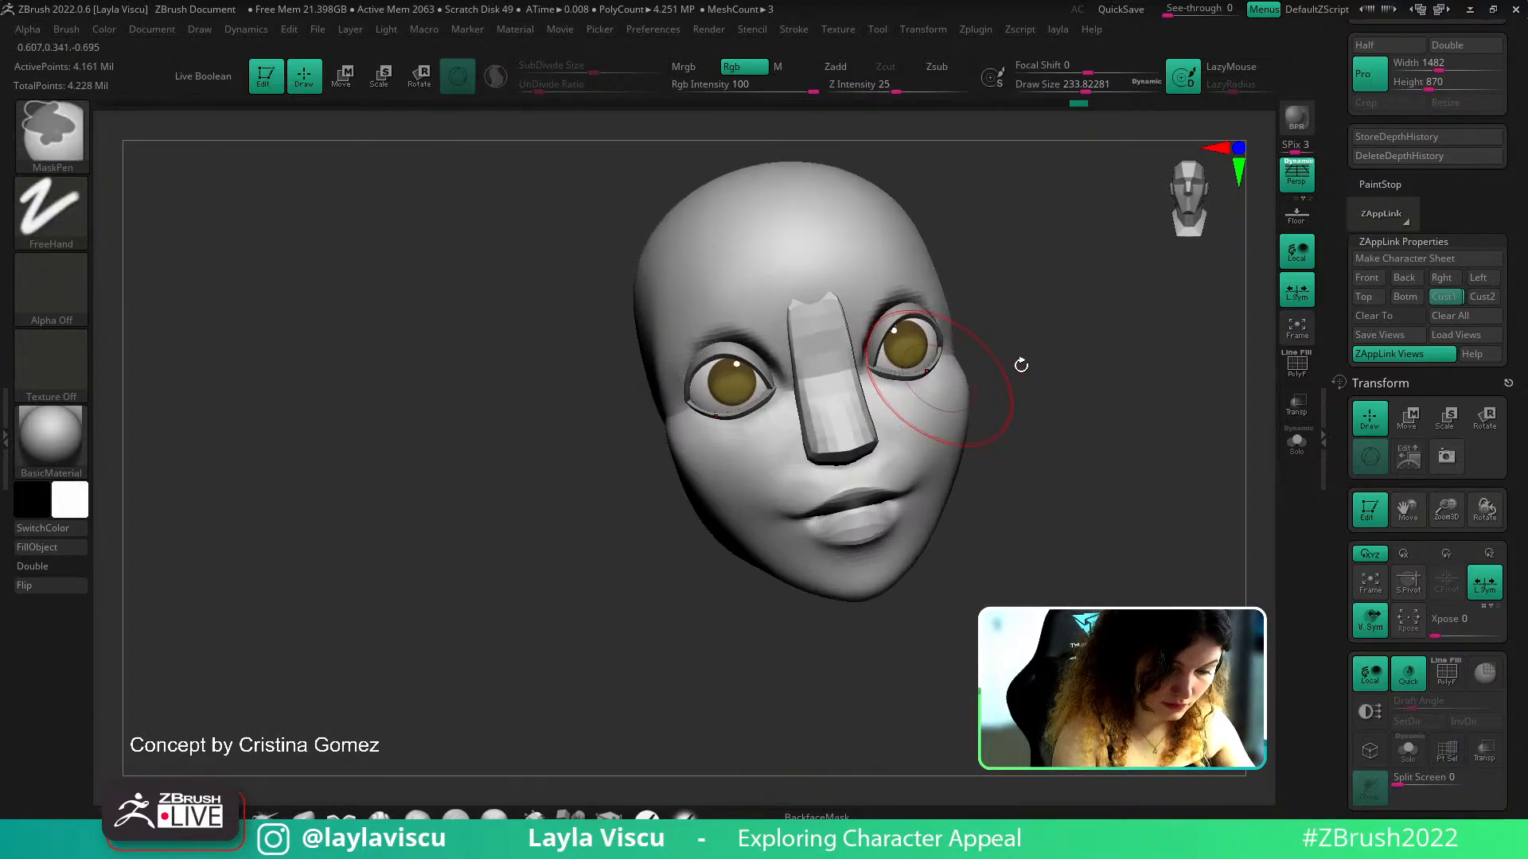
Set the draw size to about 274 and make the xmas_v001 head subtool active from a three-quarter view
drag(1005, 366, 1083, 367)
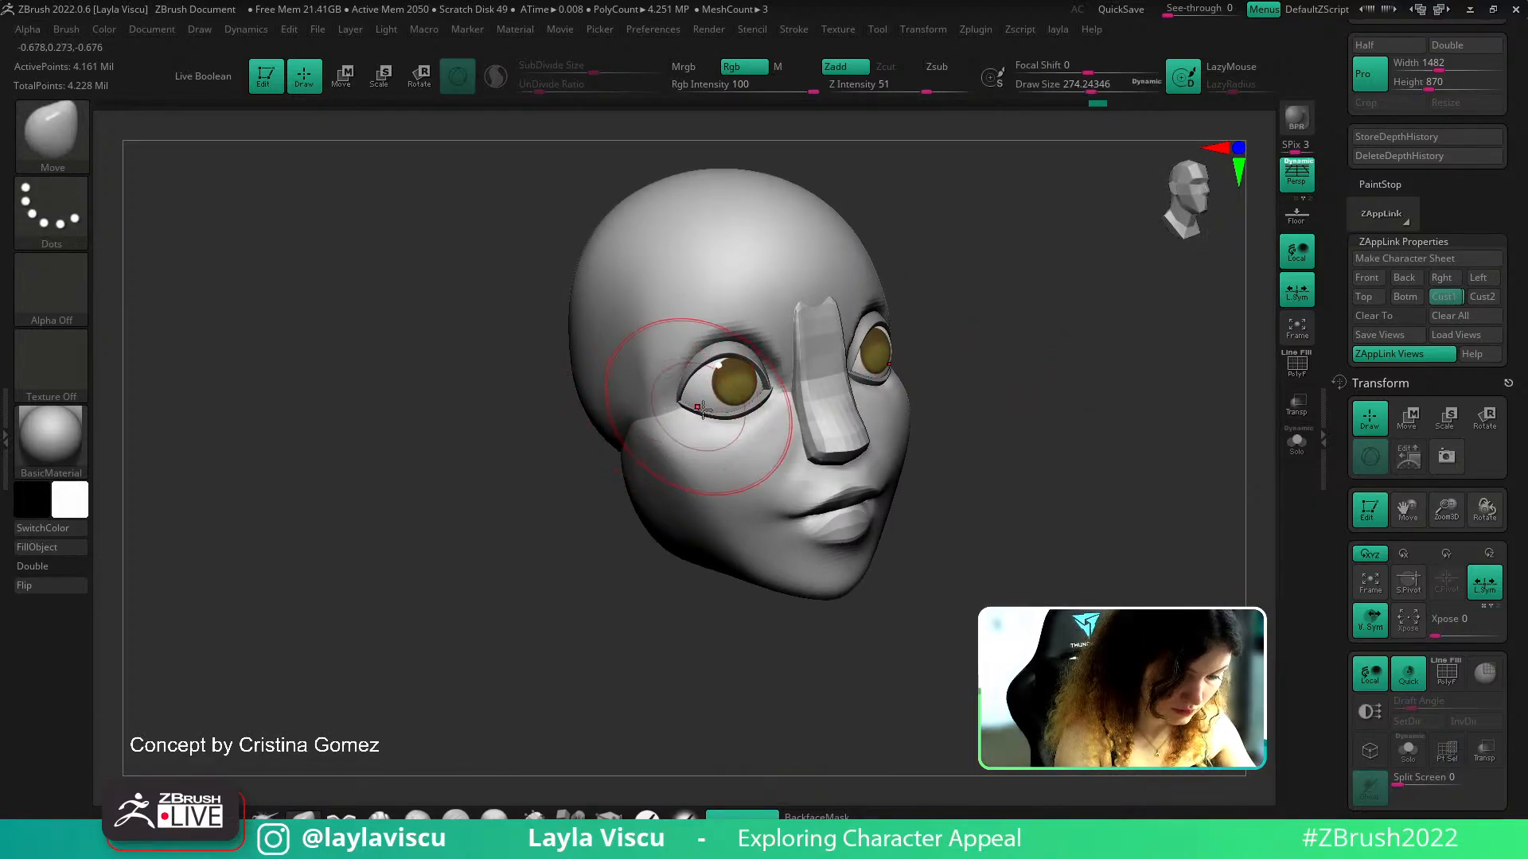
key(shift+f)
key(shift+f)
key(ctrl+z)
drag(740, 304, 734, 335)
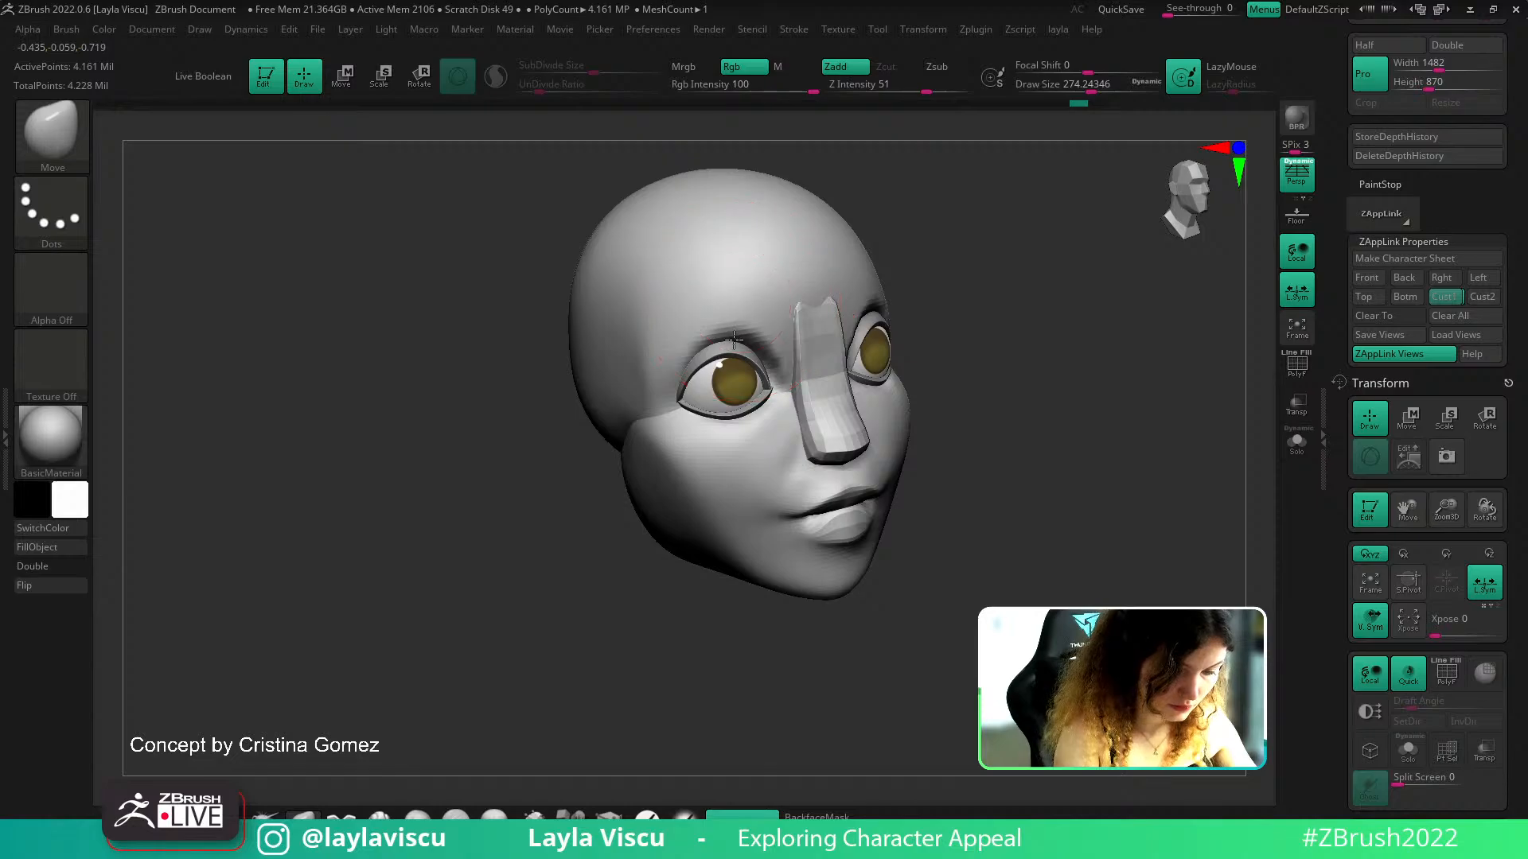
key(shift+f)
key(shift+f)
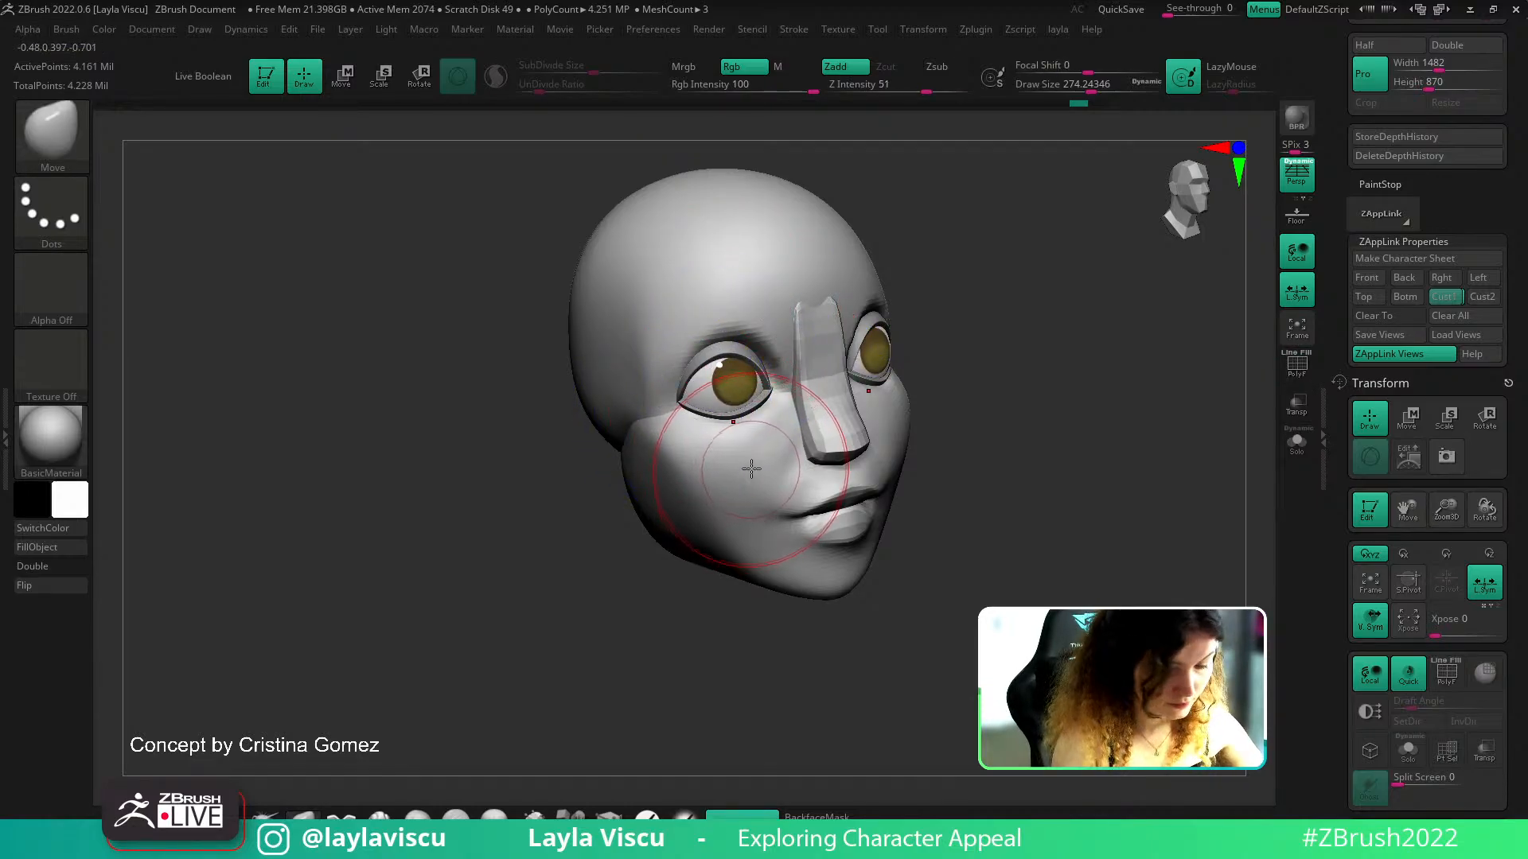
key(n)
click(691, 414)
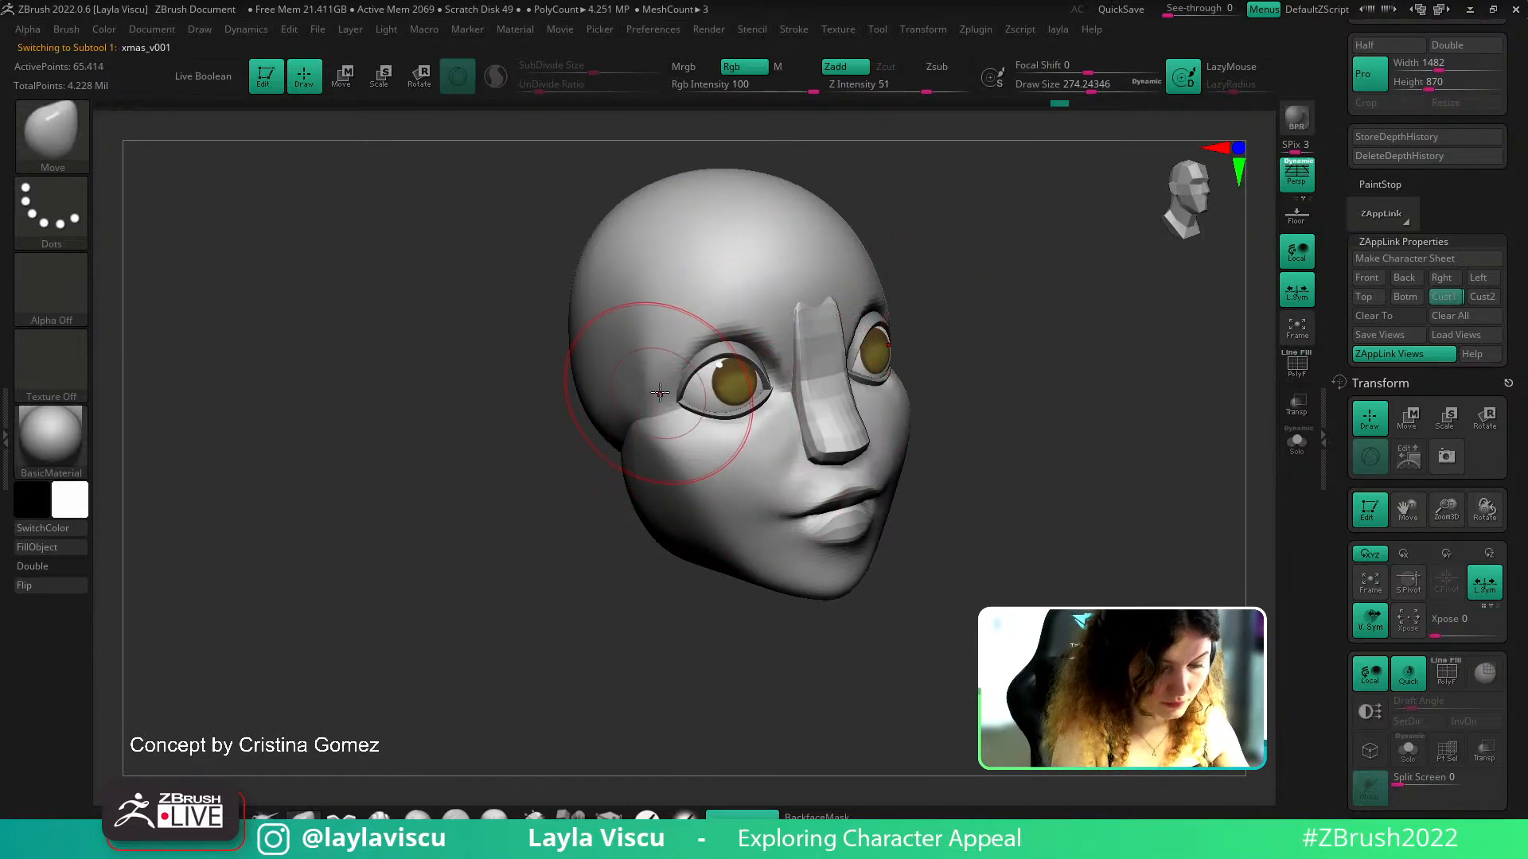
Set the draw size to about 639 with the head seen from the front
key(ctrl)
key(ctrl)
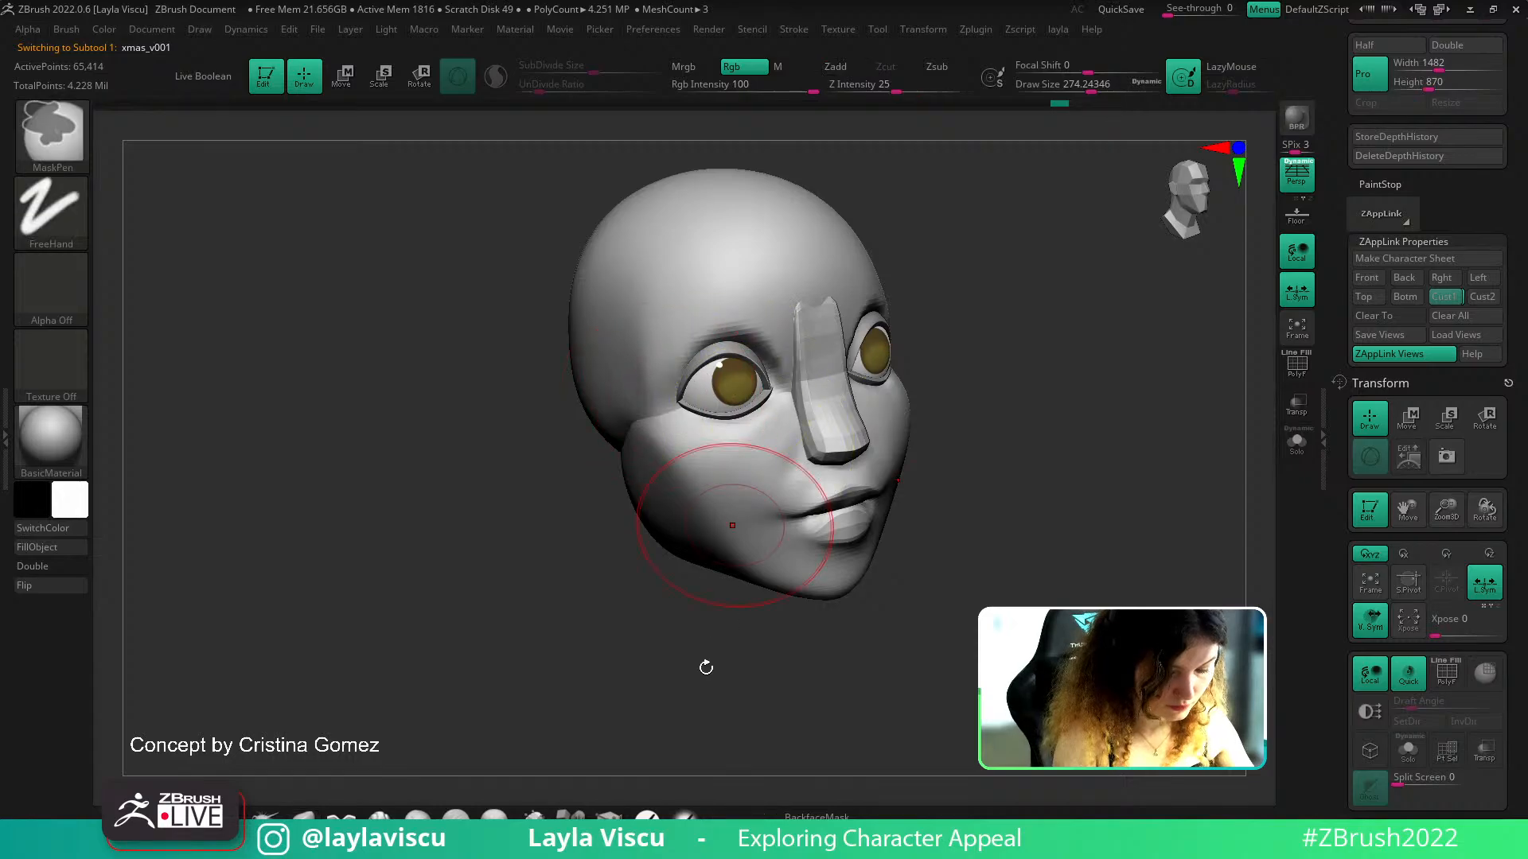
ctrl+right_drag(660, 401, 726, 336)
shift+right_drag(1007, 386, 928, 396)
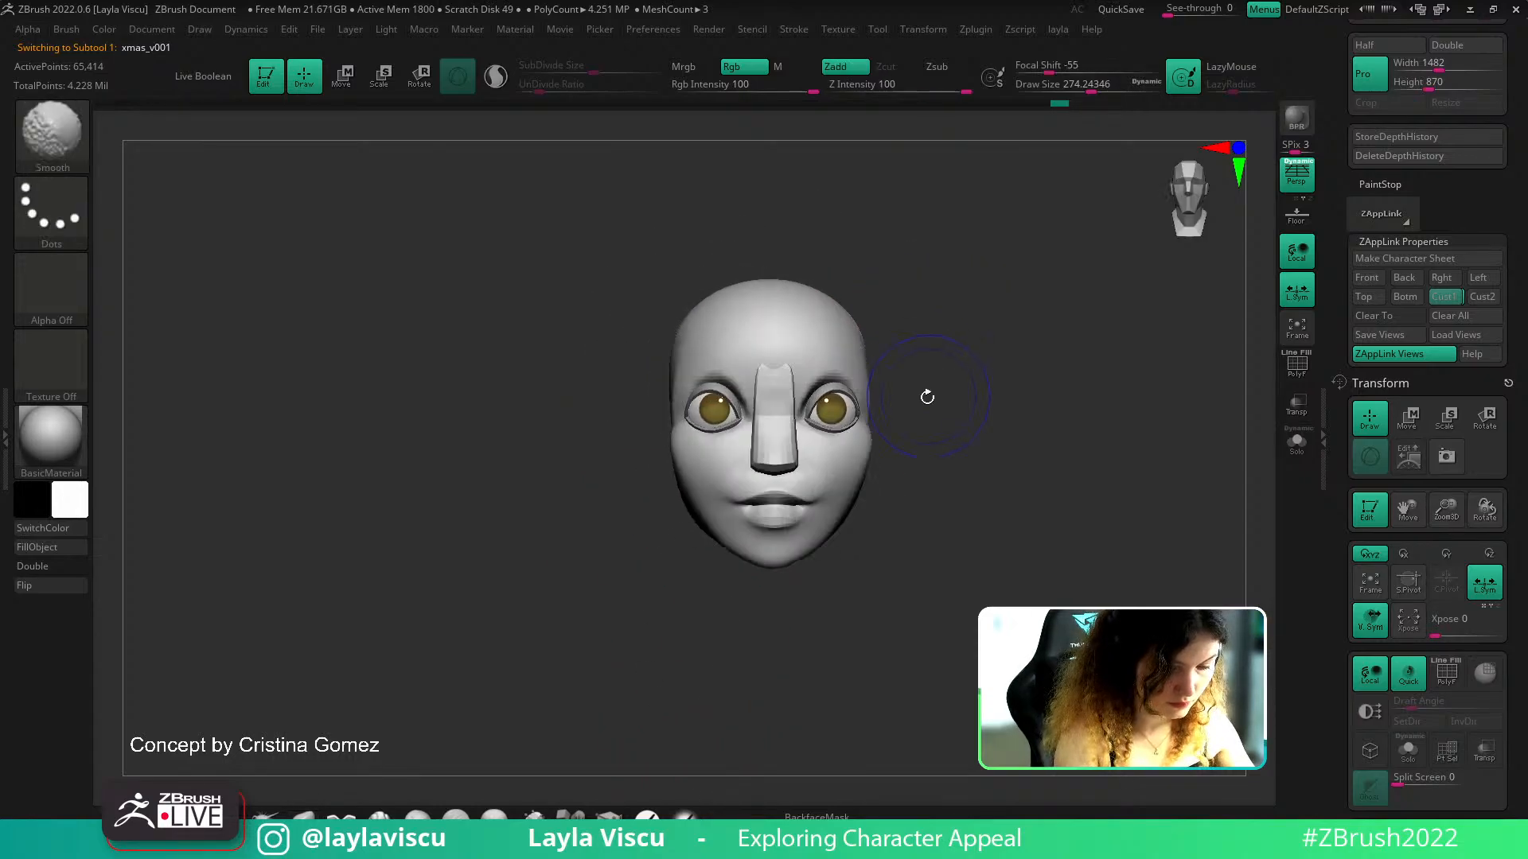
key(s)
click(941, 409)
Restore the stored Cust1 camera view and check the head against the semi-transparent reference
mouse_move(1054, 404)
right_down()
mouse_move(1013, 409)
mouse_move(982, 494)
mouse_move(1012, 491)
right_up()
mouse_move(1012, 492)
ctrl+right_down()
mouse_move(996, 422)
mouse_move(1341, 294)
mouse_move(842, 378)
mouse_move(884, 382)
ctrl+right_up()
click(1449, 303)
key(shift+z)
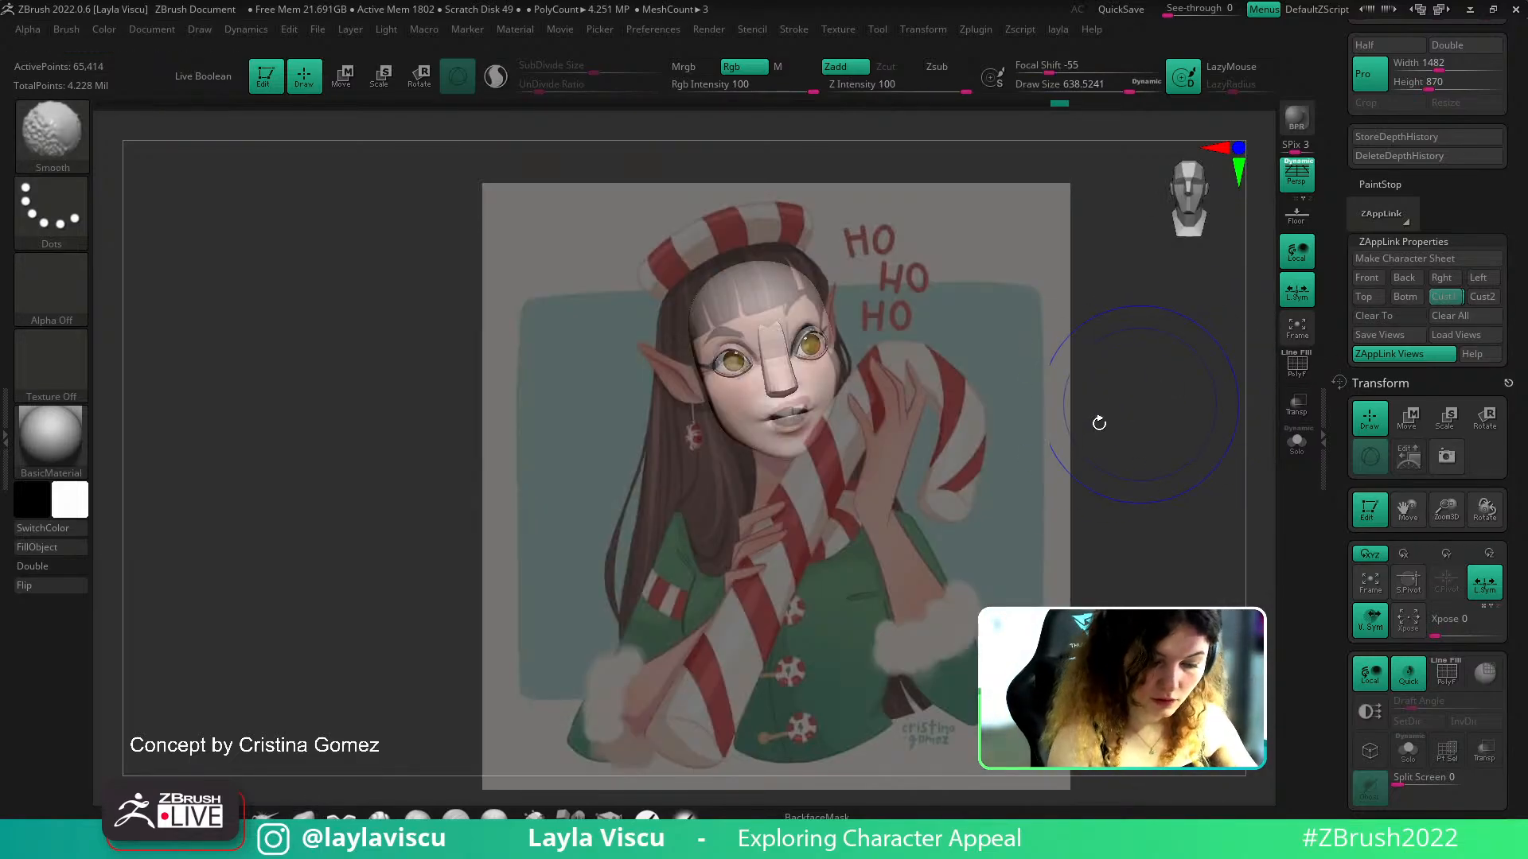
key(shift+z)
key(shift+z)
key(shift+z)
Insert a Sphere3D as a new subtool and make it the active one
drag(1513, 494, 1496, 239)
click(1472, 355)
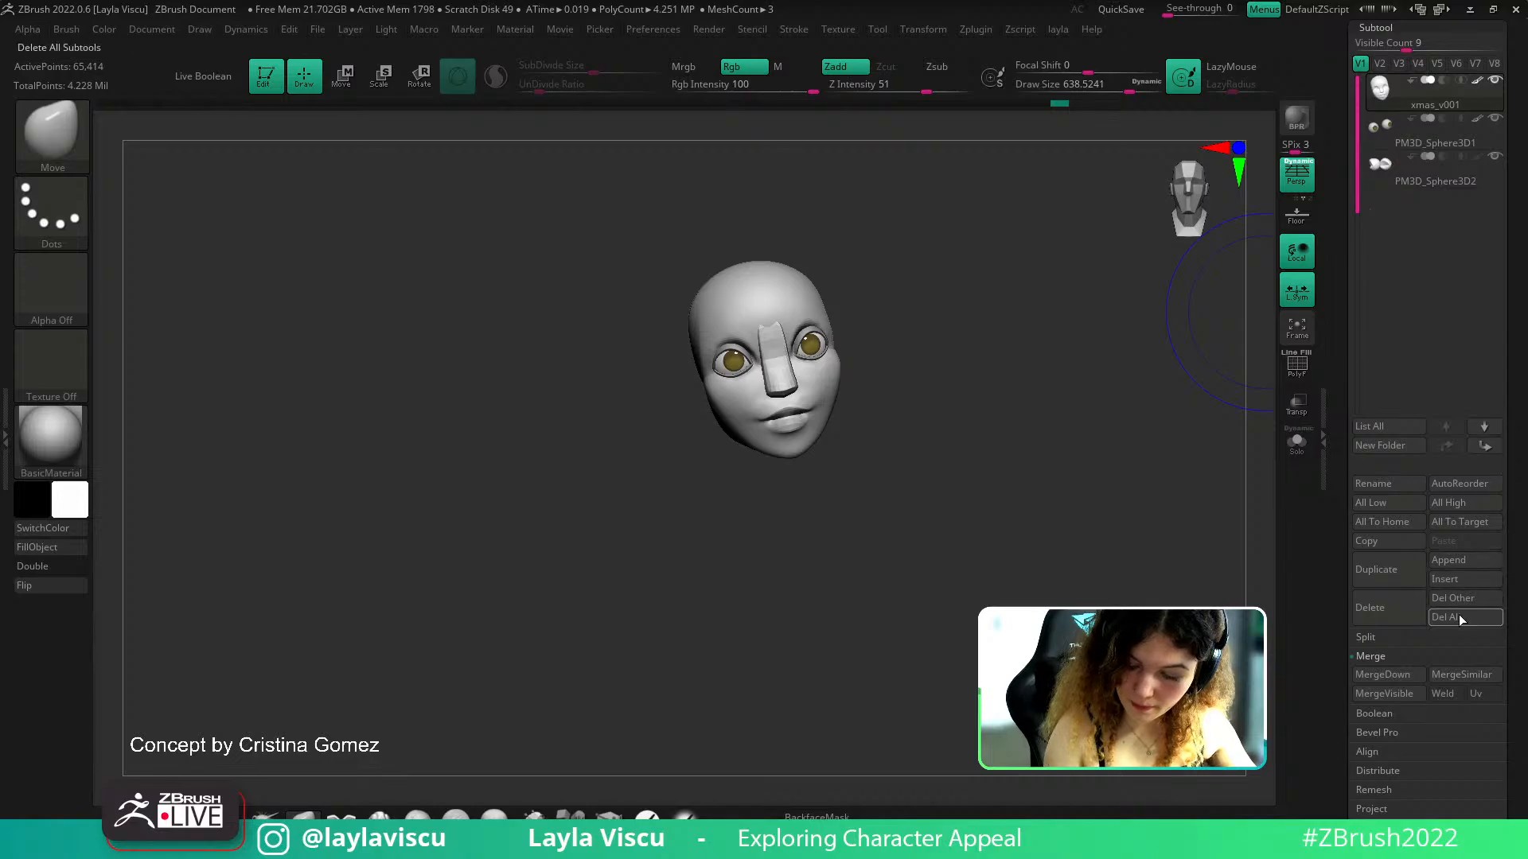
click(1445, 578)
click(765, 592)
click(1413, 205)
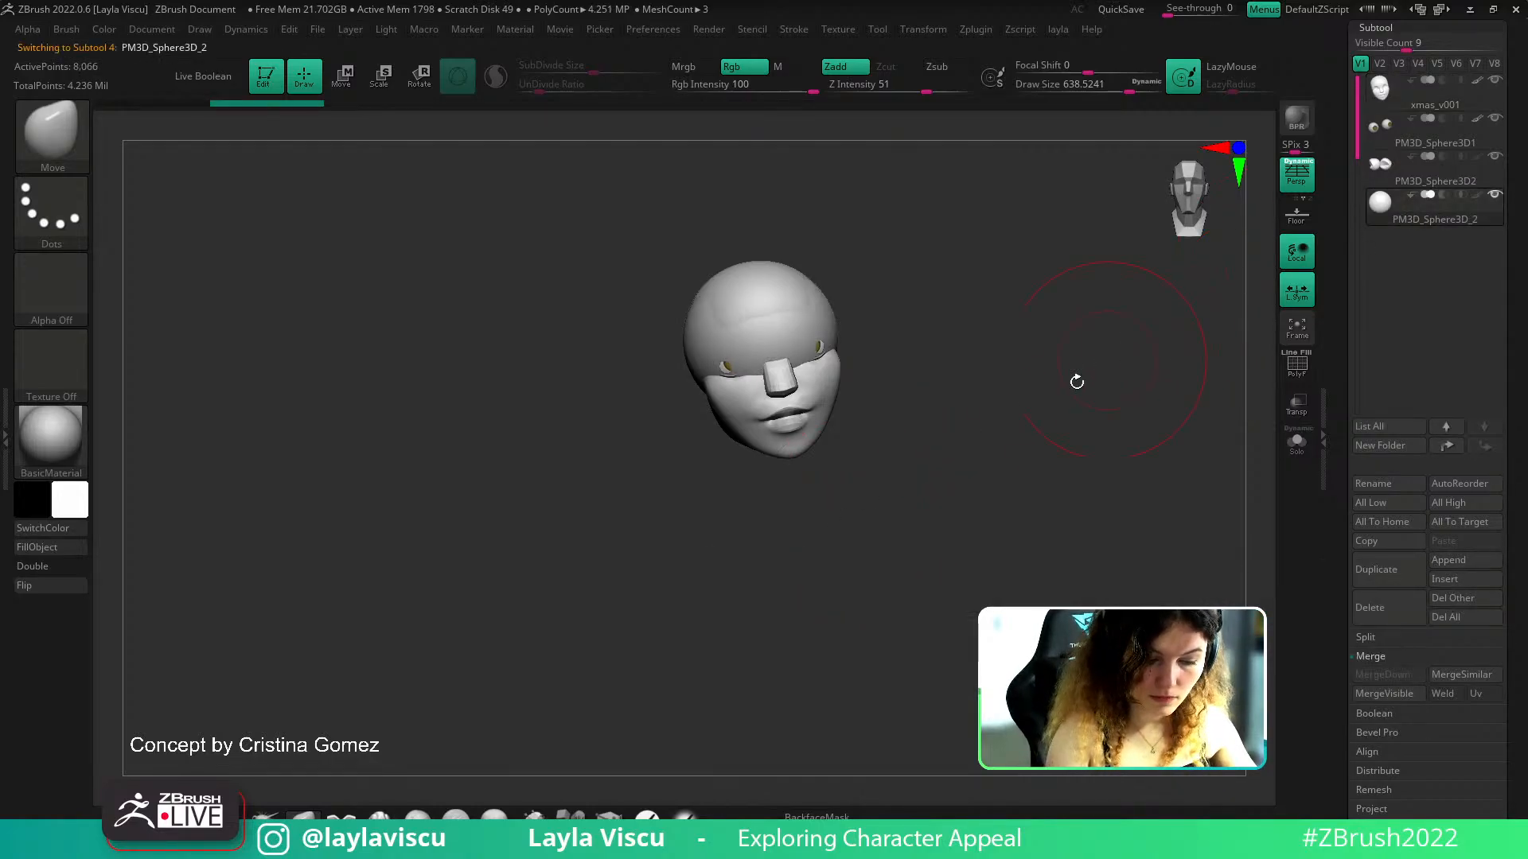
Lower the new sphere to chin level with the gizmo in front view and scale it down uniformly
shift+drag(1077, 376, 856, 327)
key(w)
drag(743, 242, 743, 351)
drag(744, 442, 721, 443)
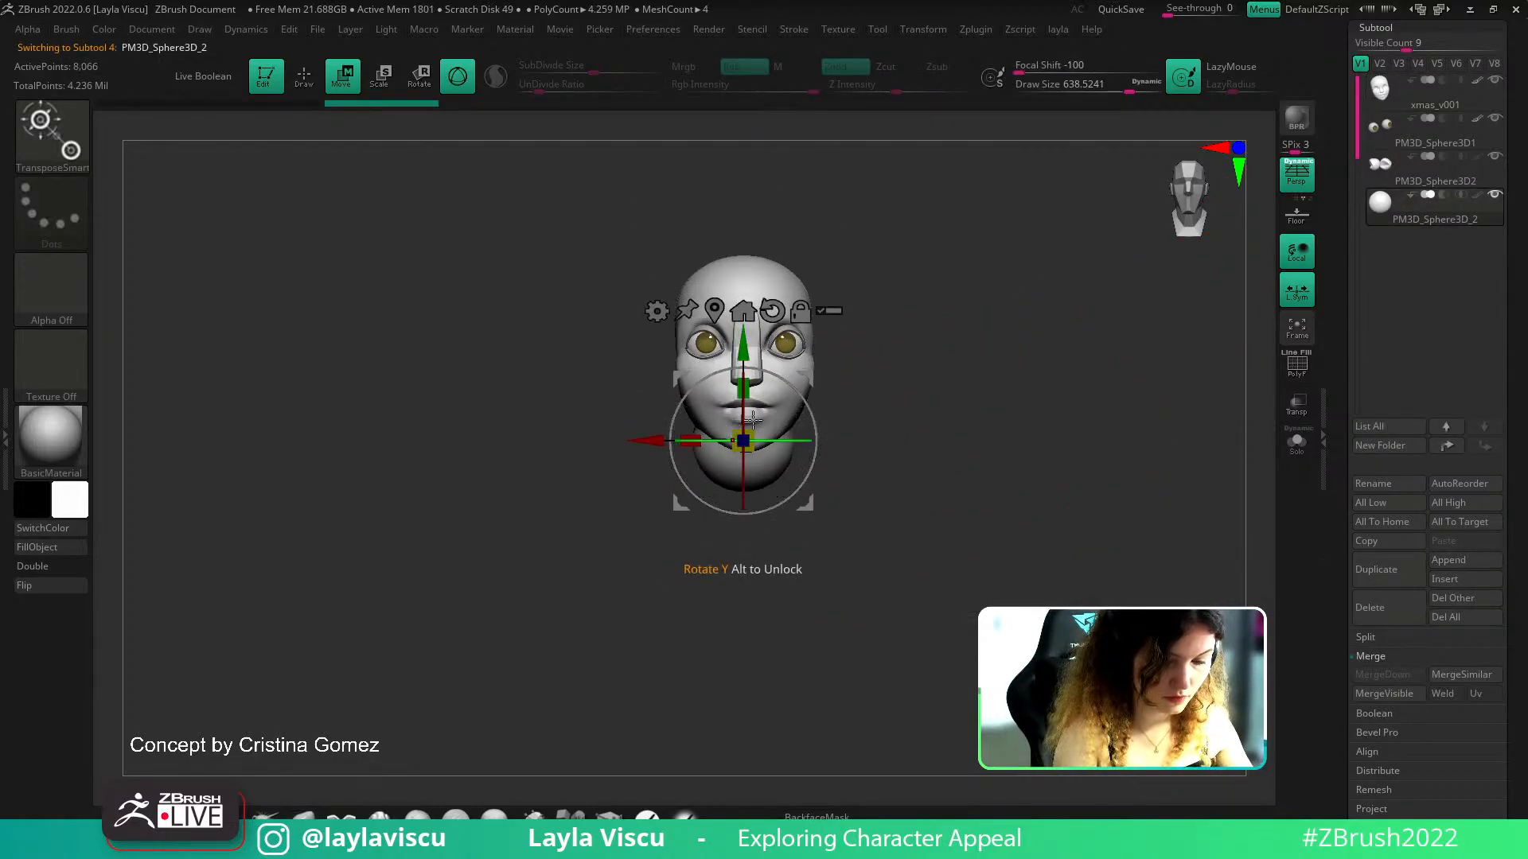
In side view, place the sphere behind the jaw under the back of the skull and scale it down
shift+drag(1059, 396, 948, 403)
drag(806, 504, 818, 460)
drag(759, 400, 736, 400)
mouse_move(819, 460)
mouse_down()
mouse_move(781, 524)
mouse_move(784, 507)
mouse_up()
Set the draw size to about 724 and reshape the sphere behind the jaw with the Move brush
click(303, 819)
key(bracketright)
key(ctrl+z)
key(space)
key(s)
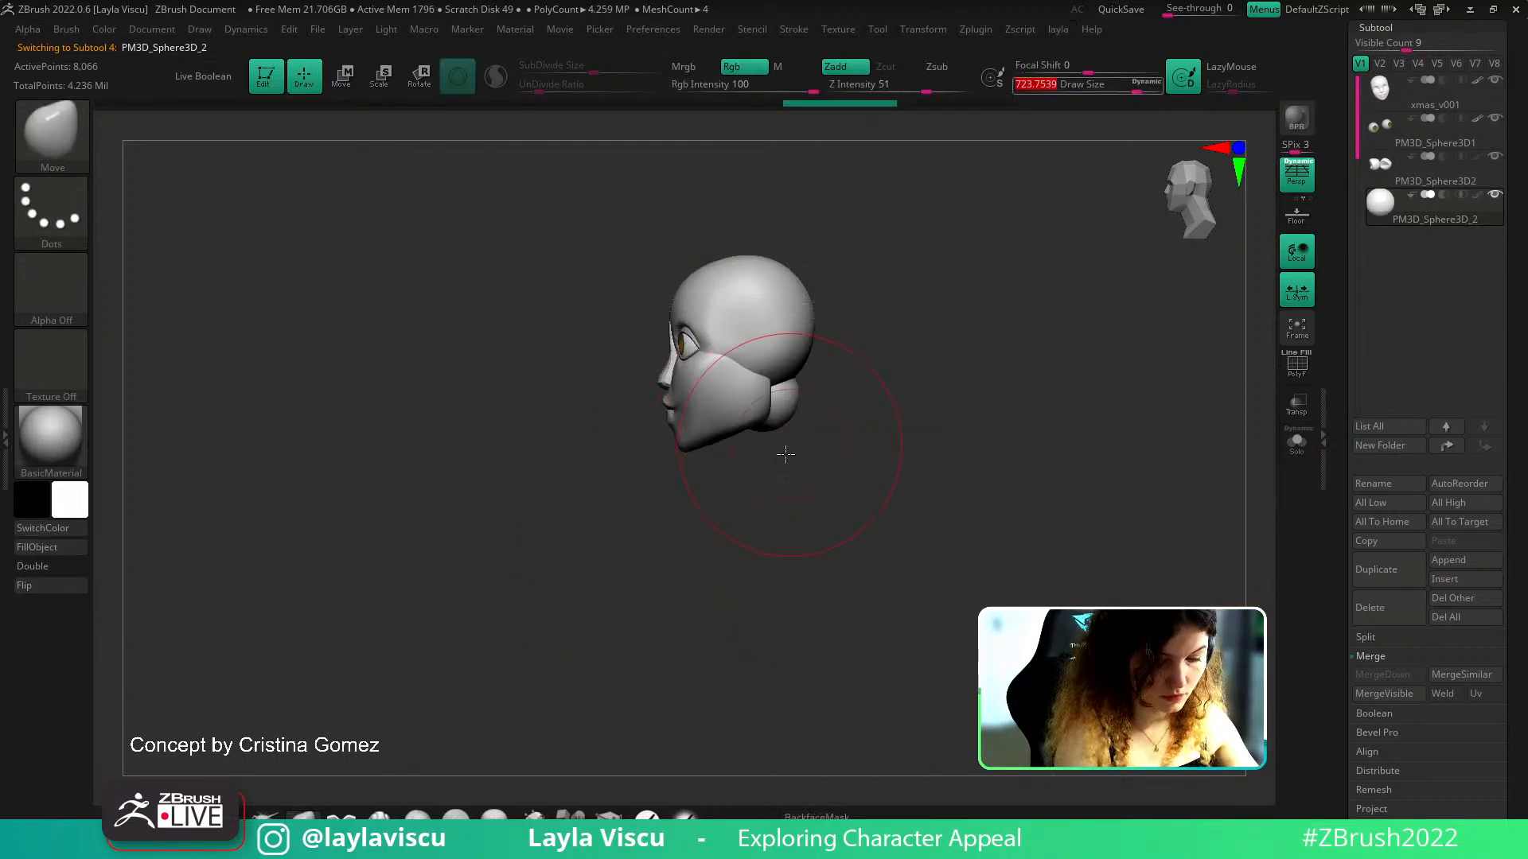
drag(855, 445, 788, 434)
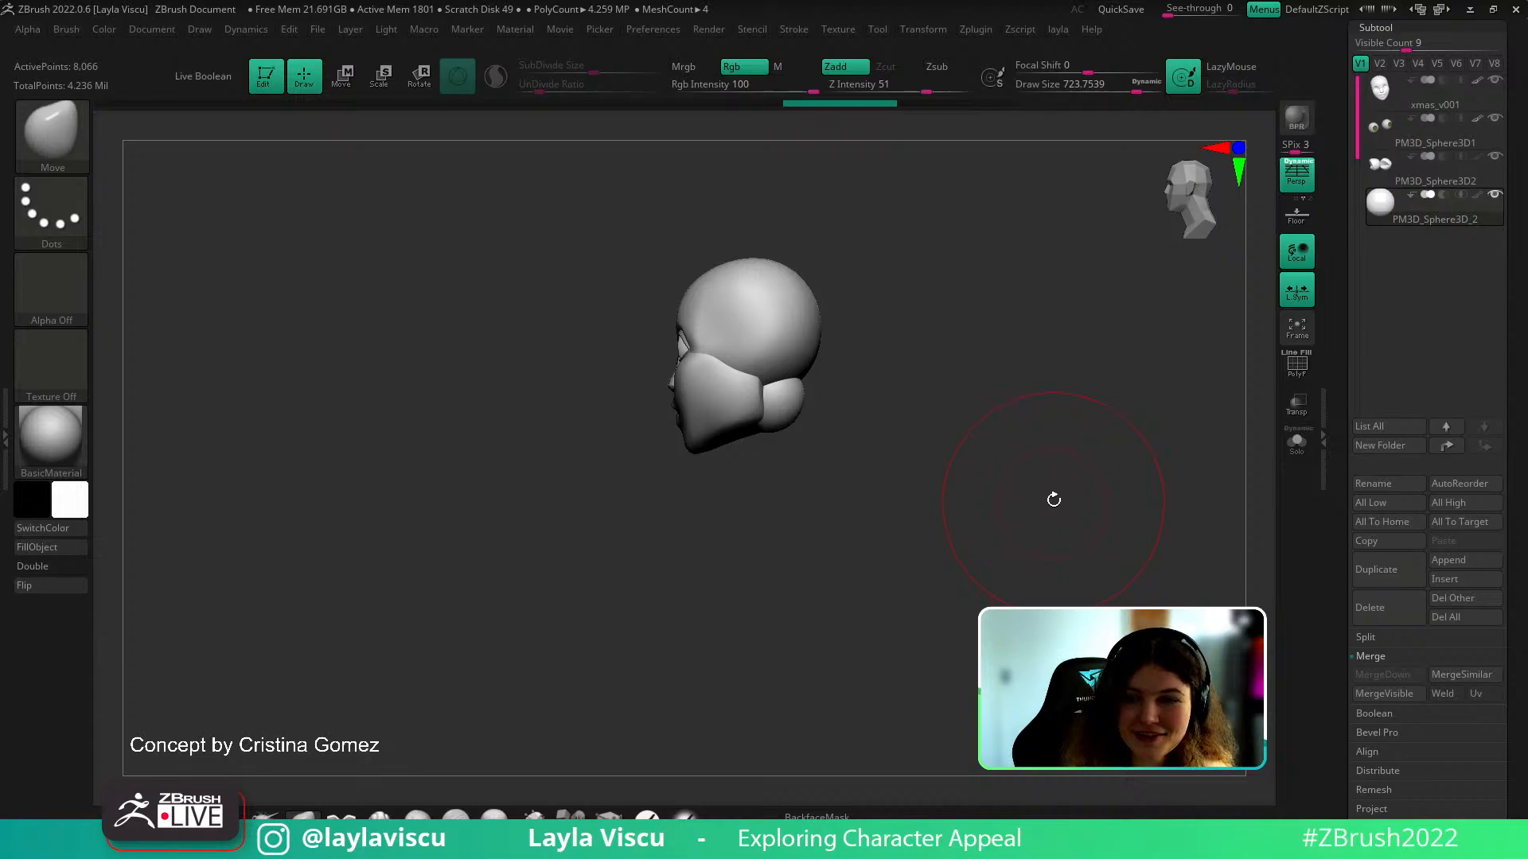
Stretch the sphere behind the jaw vertically with the gizmo into an elongated neck shape
mouse_move(1057, 453)
mouse_down()
mouse_move(1043, 502)
mouse_move(1067, 446)
mouse_move(867, 429)
mouse_move(978, 426)
mouse_move(945, 455)
mouse_move(947, 552)
mouse_up()
ctrl+right_drag(948, 552, 928, 473)
key(w)
drag(917, 447, 807, 347)
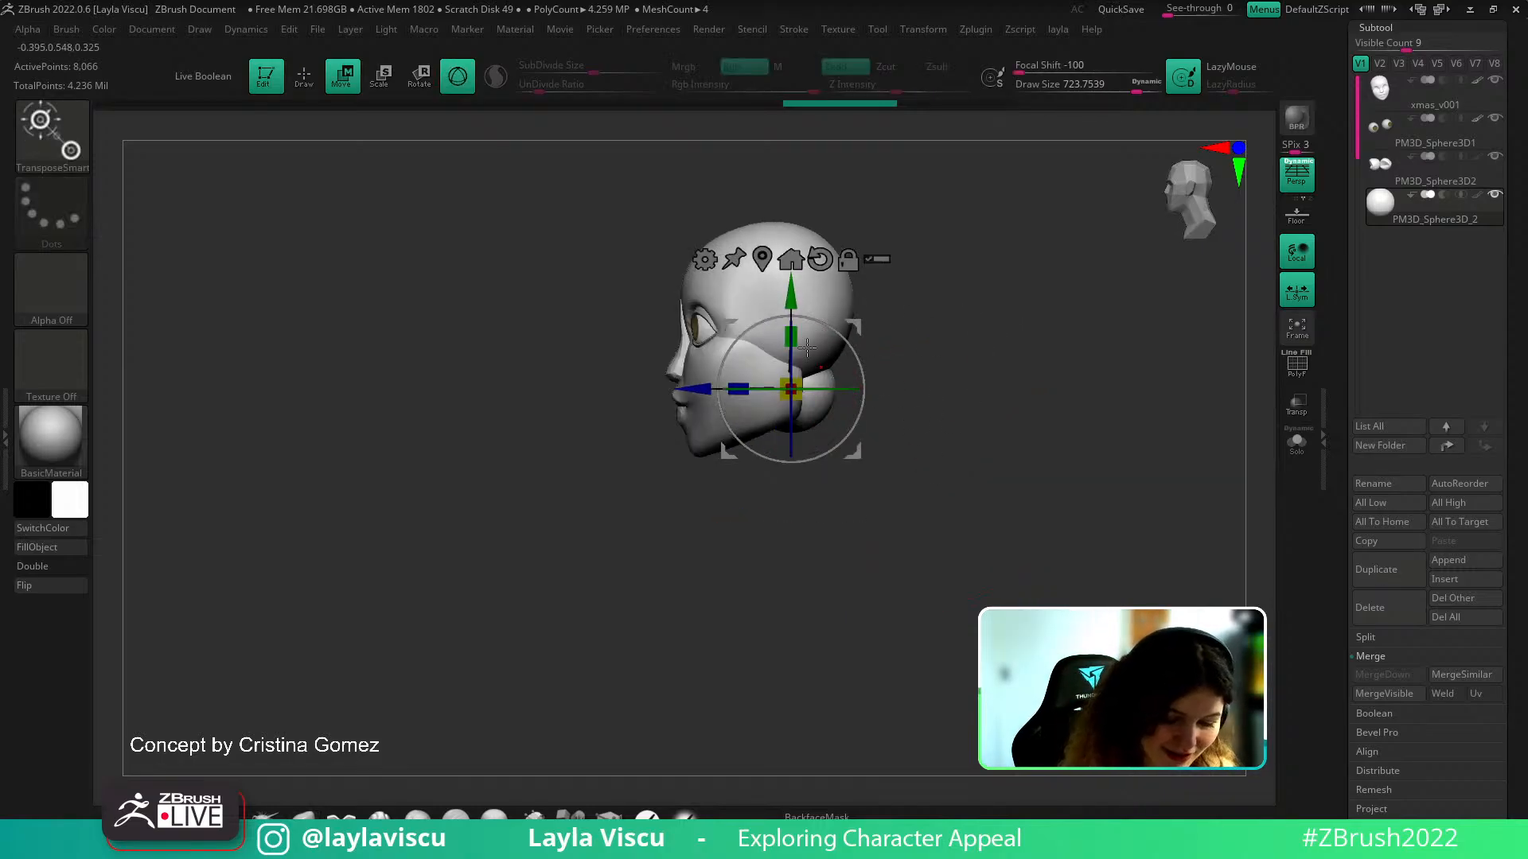
click(1297, 441)
click(1297, 442)
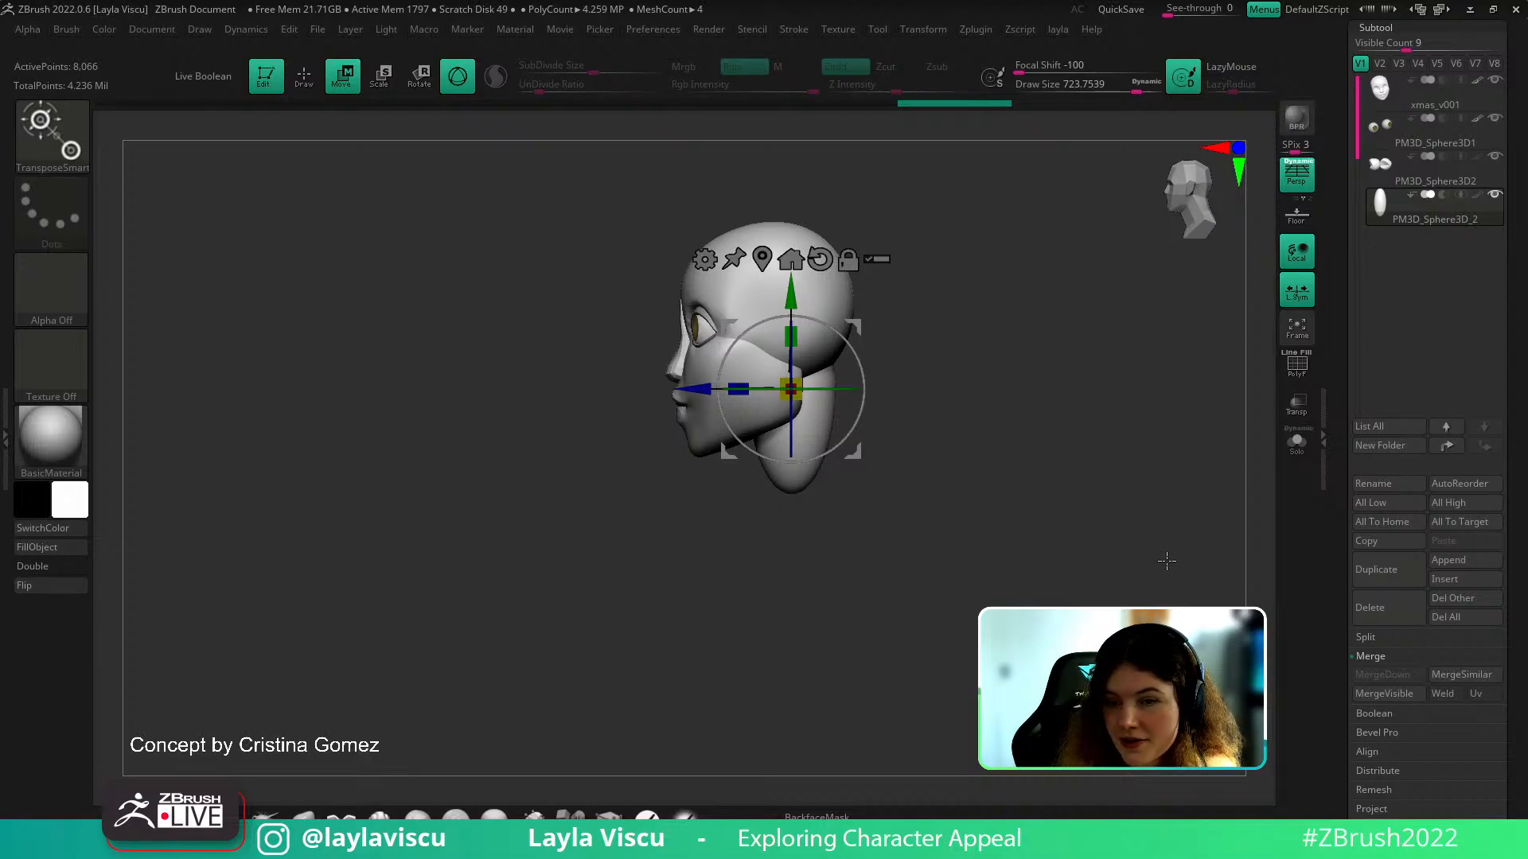
In back view, set the Move brush's draw size to about 620 and reshape the upper part of the neck
drag(1165, 560, 1094, 561)
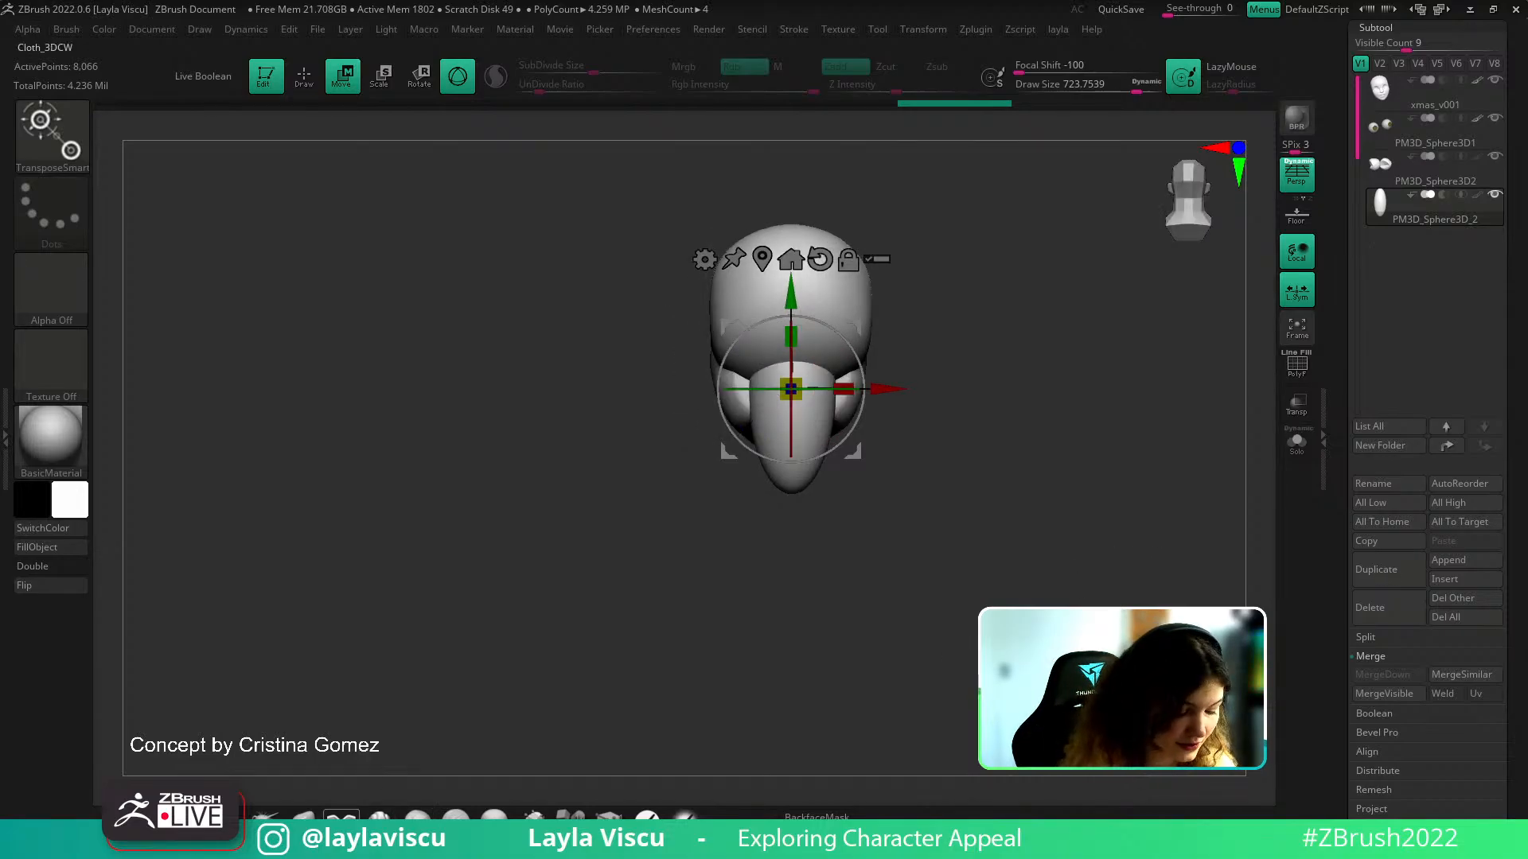
key(q)
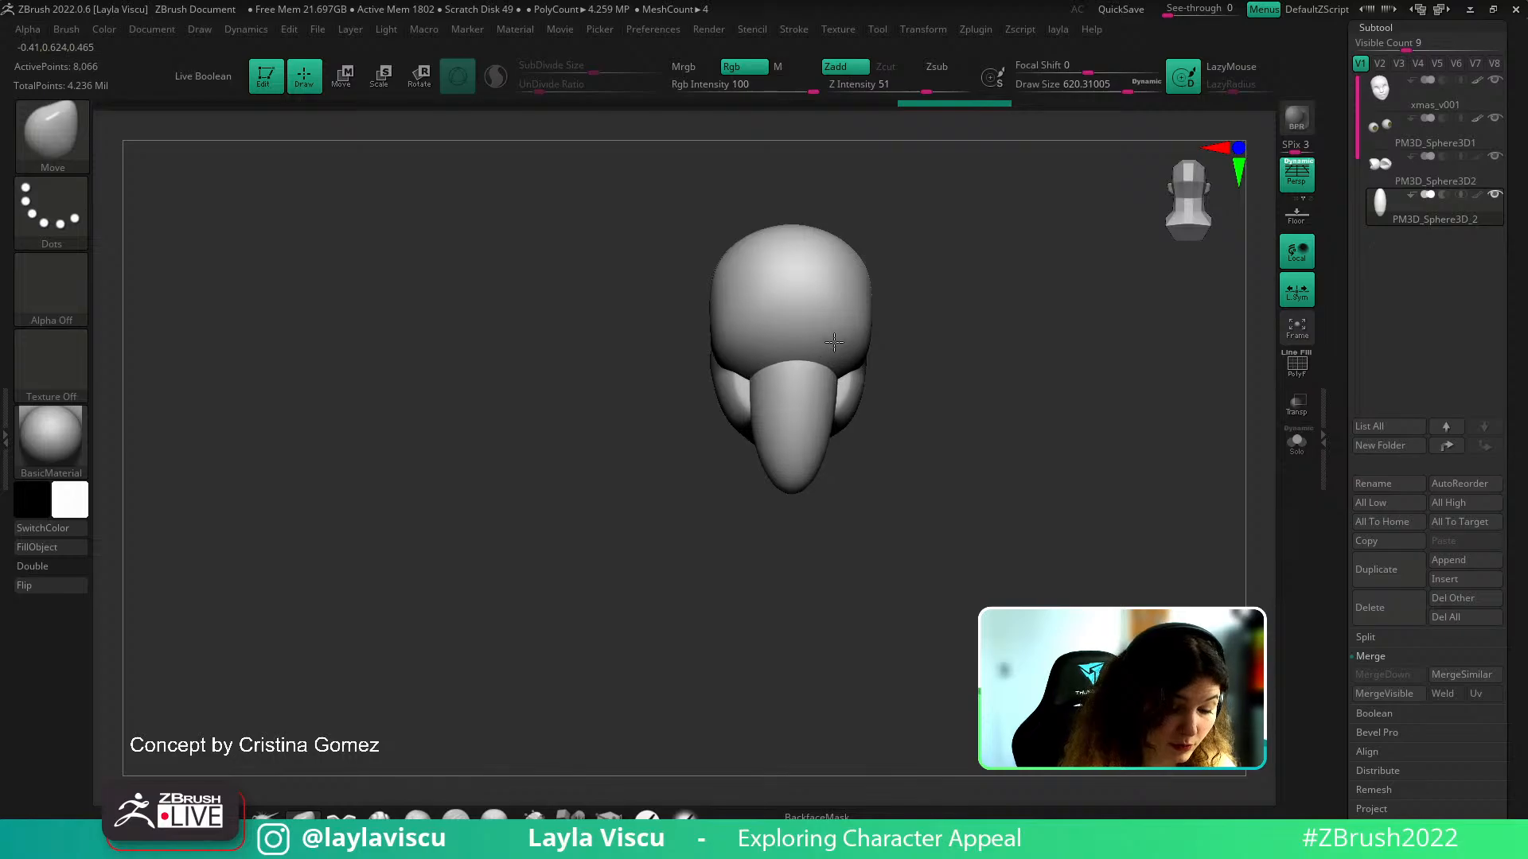
key(s)
drag(835, 365, 822, 366)
drag(834, 372, 831, 338)
mouse_move(821, 462)
mouse_down()
mouse_move(845, 529)
mouse_move(831, 471)
mouse_move(843, 518)
mouse_move(952, 498)
mouse_up()
Pull the neck's lower end down with the Move brush at a draw size of about 492 and adjust its scale
key(s)
key(s)
mouse_move(802, 512)
mouse_down()
mouse_move(777, 545)
mouse_move(866, 529)
mouse_move(824, 520)
mouse_move(840, 512)
mouse_up()
drag(878, 496, 975, 462)
key(e)
drag(877, 388, 875, 389)
mouse_move(962, 446)
shift+mouse_down()
mouse_move(1075, 411)
mouse_move(953, 466)
mouse_move(960, 446)
shift+mouse_up()
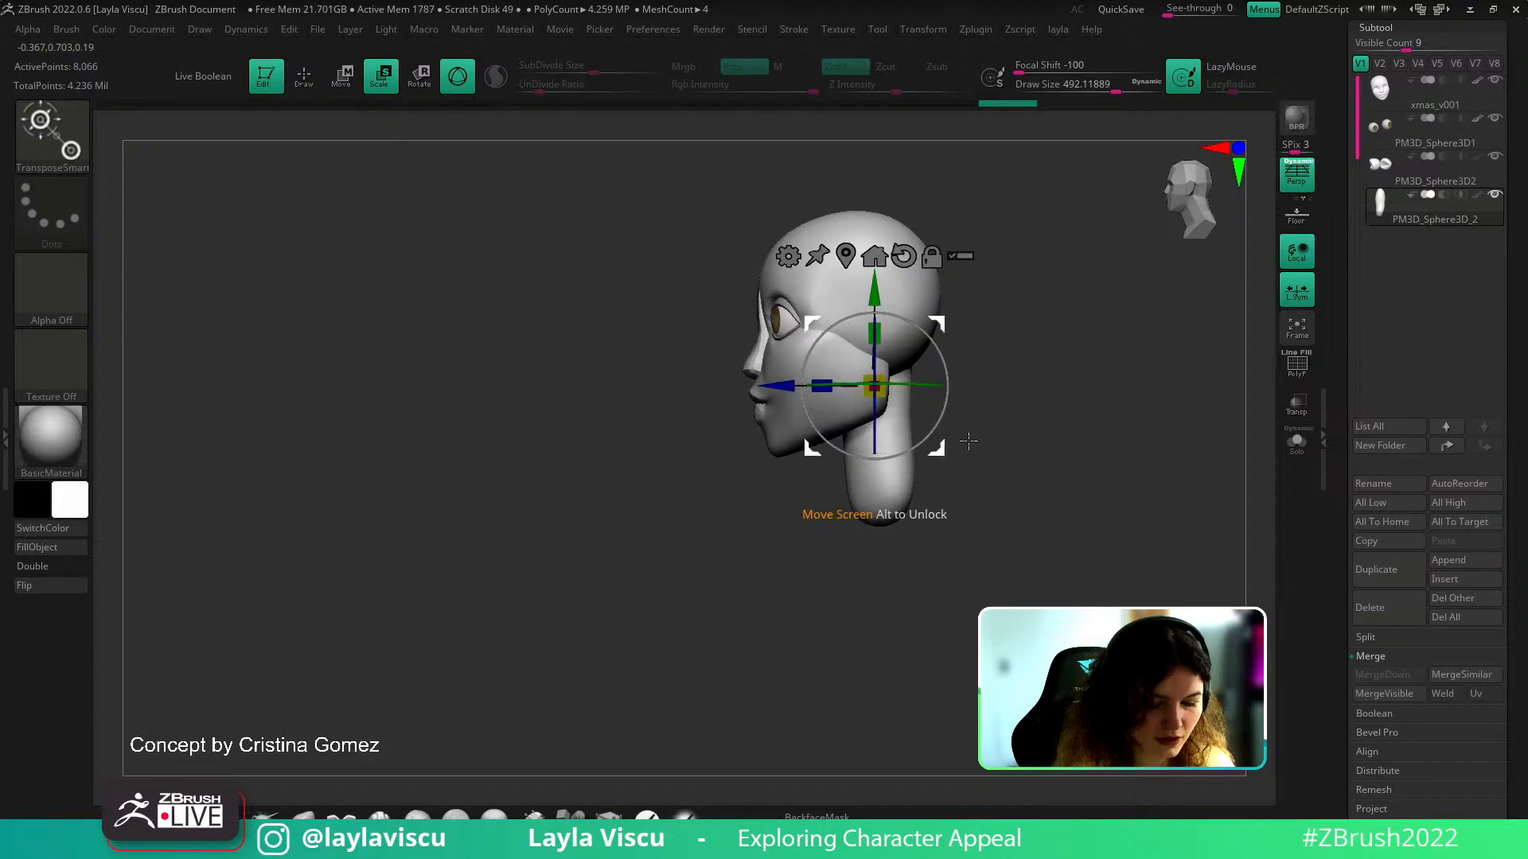
Slim the lower neck in back view with the Move brush, raising the draw size to about 508
key(q)
mouse_move(584, 514)
mouse_down()
mouse_move(1006, 402)
mouse_move(956, 388)
mouse_up()
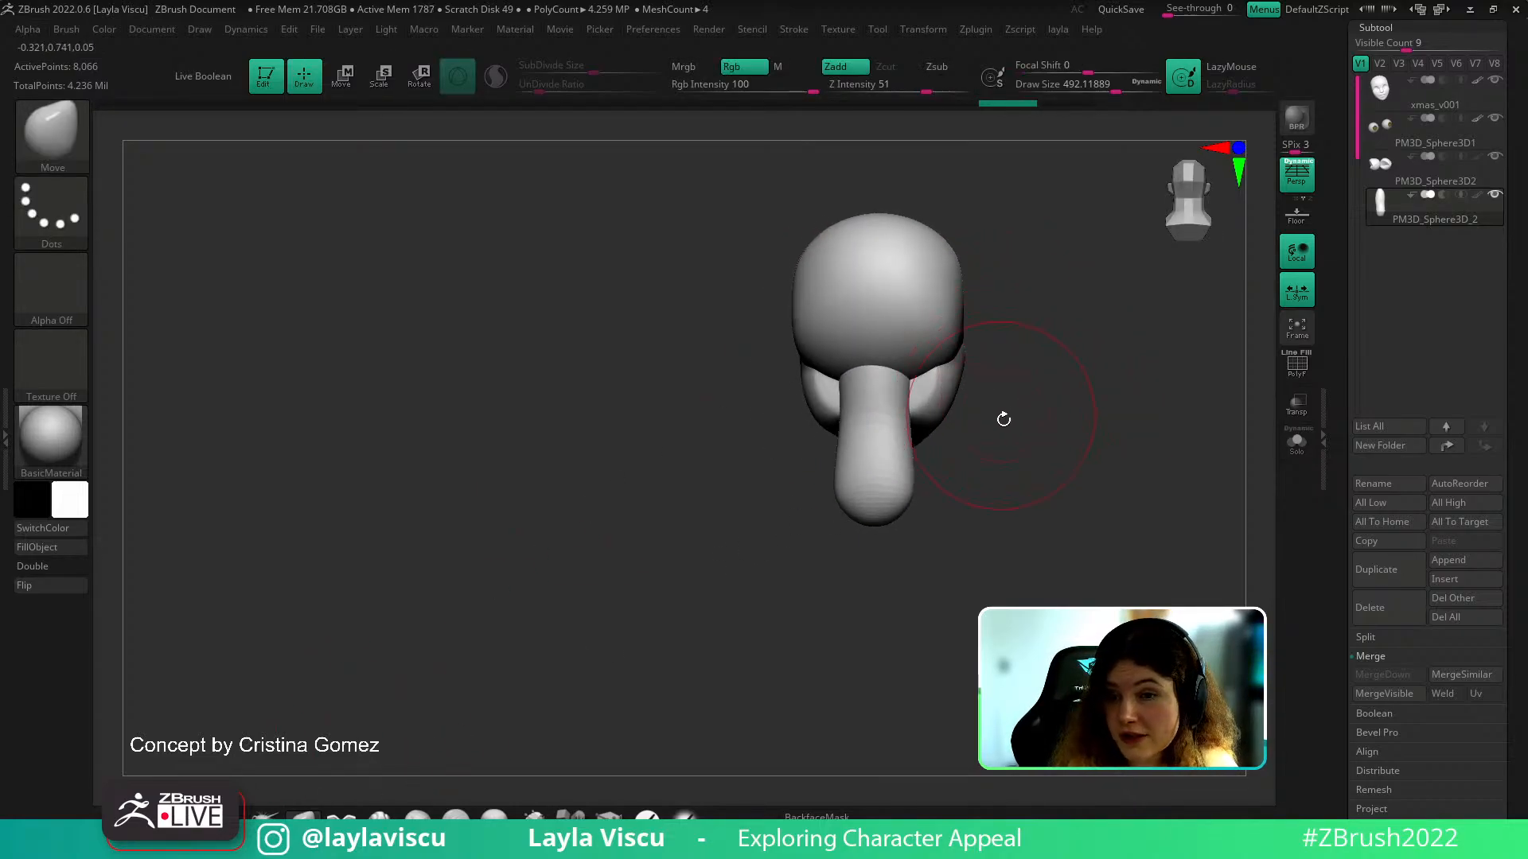
drag(1027, 448, 995, 439)
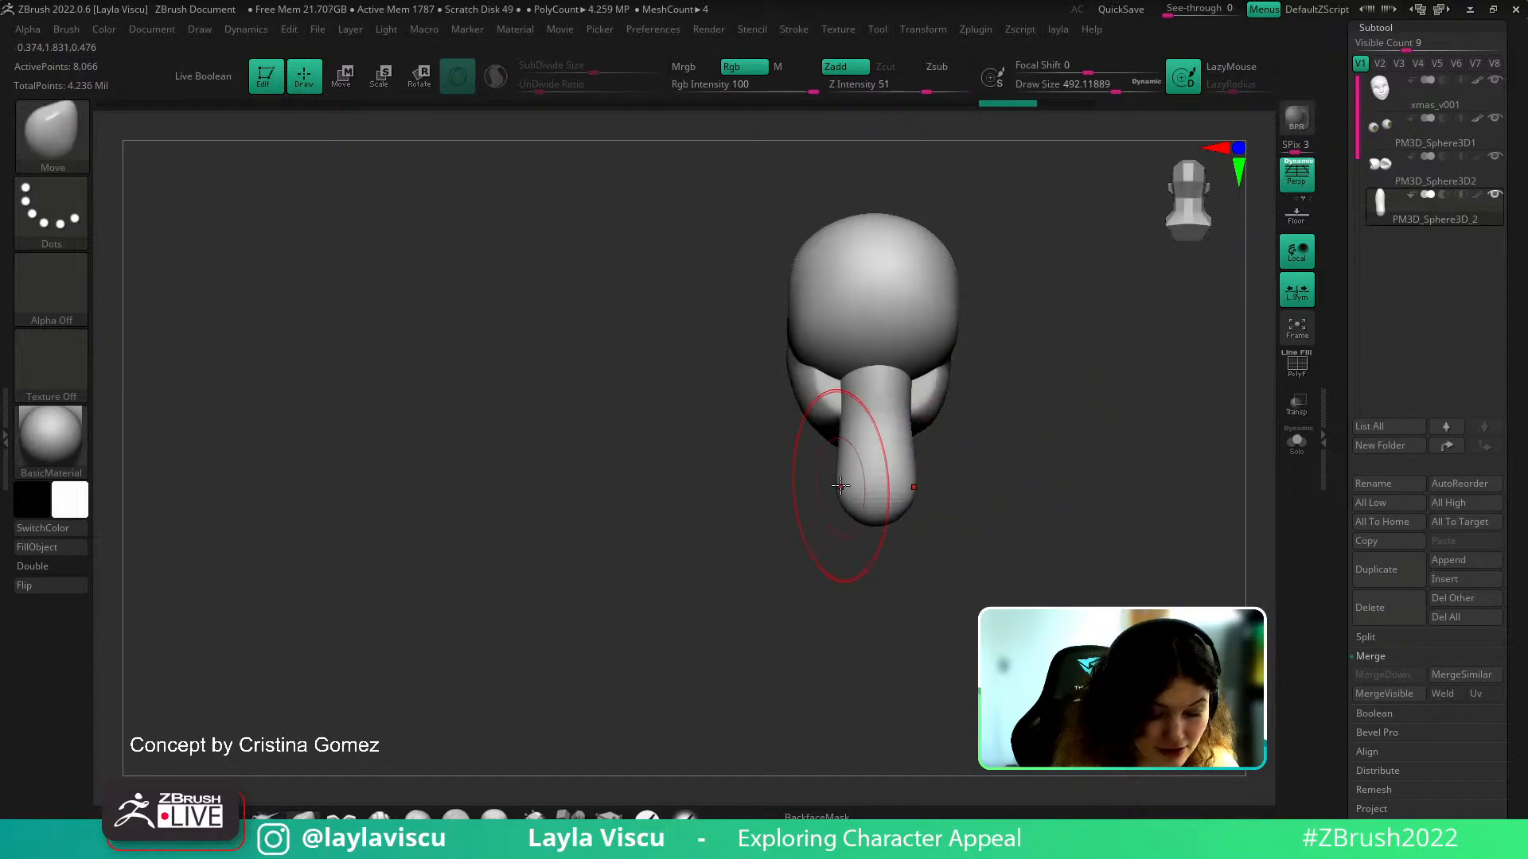
key(bracketright)
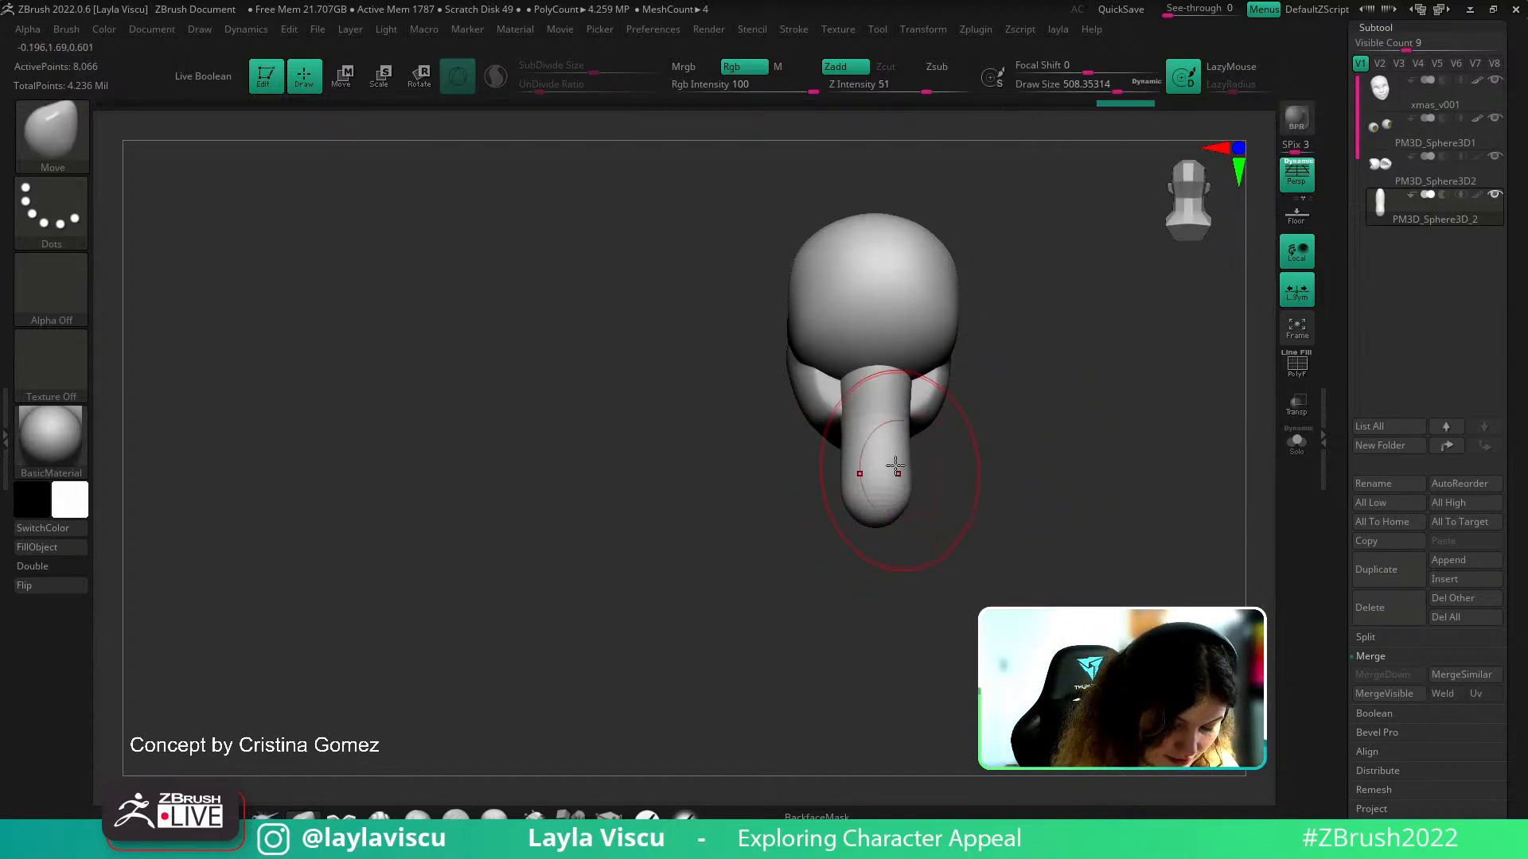
In side view, shape the neck's back contour under the skull with the Move brush at draw sizes between about 393 and 453
shift+drag(969, 383, 1010, 413)
key(s)
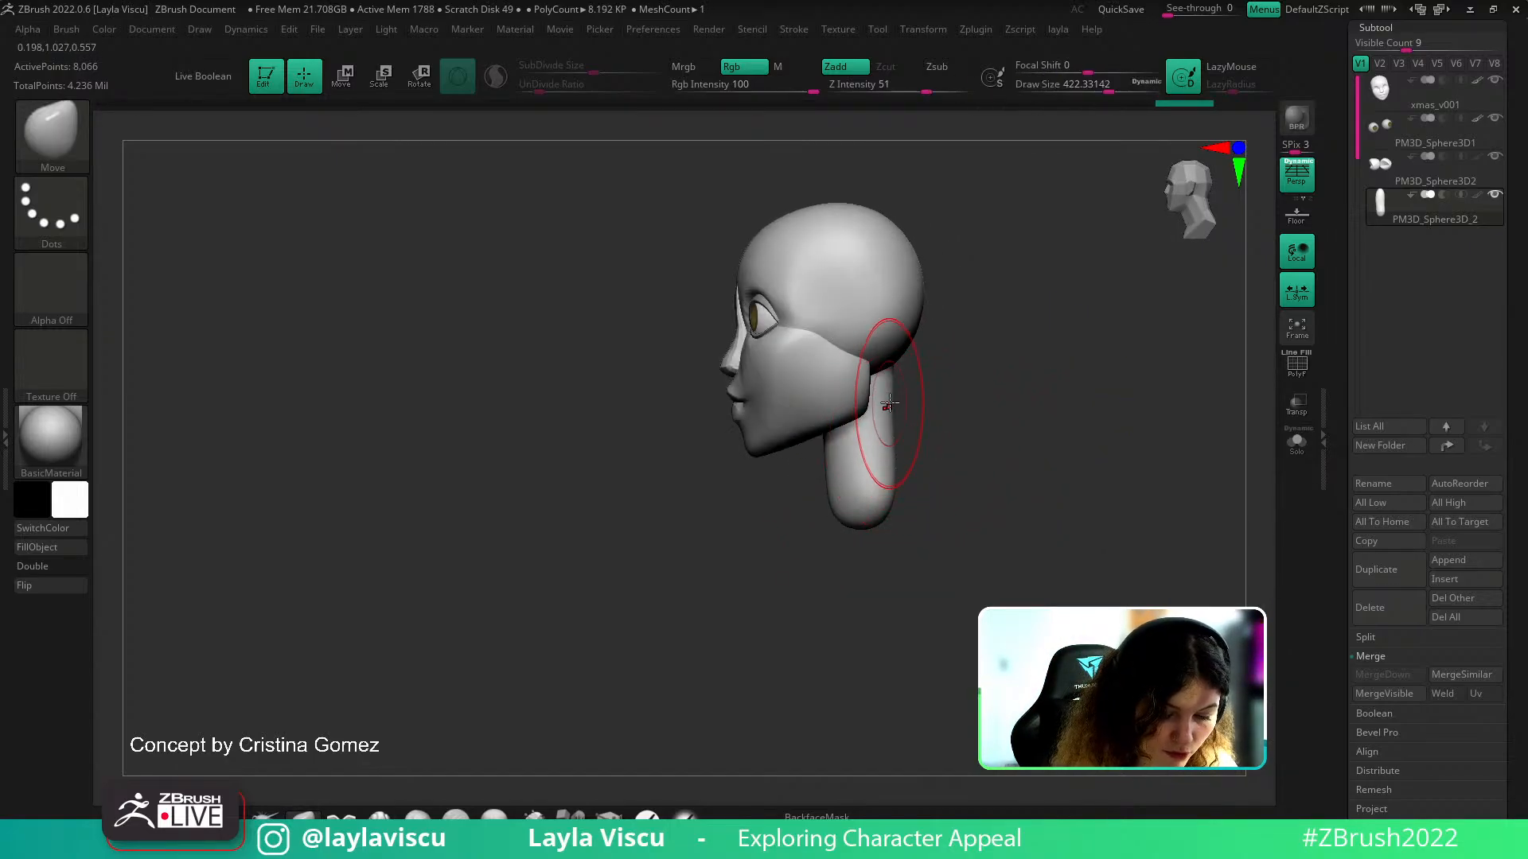
key(bracketleft)
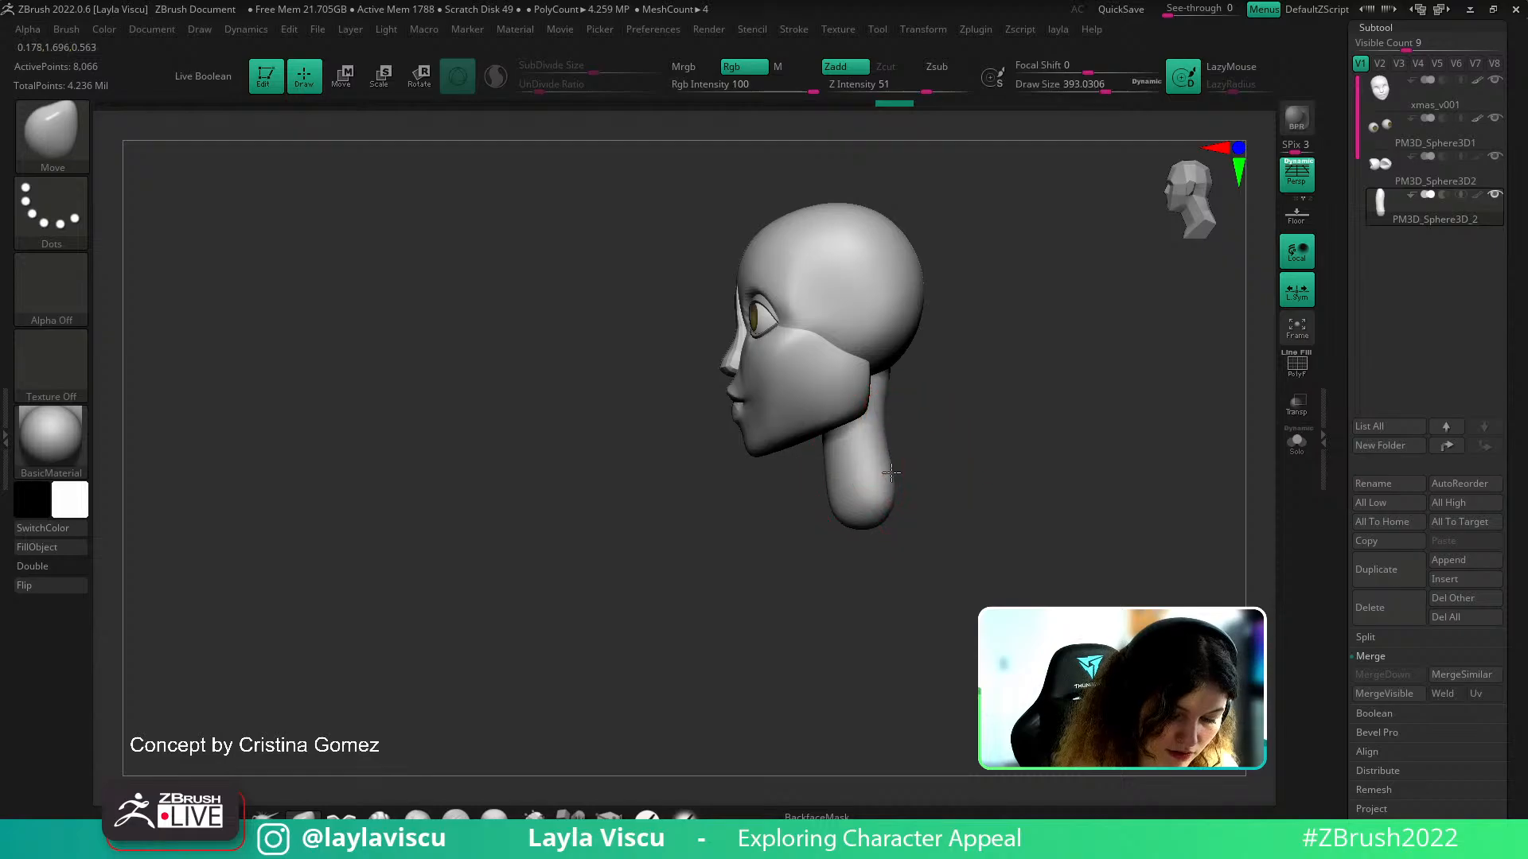
drag(876, 486, 928, 439)
key(w)
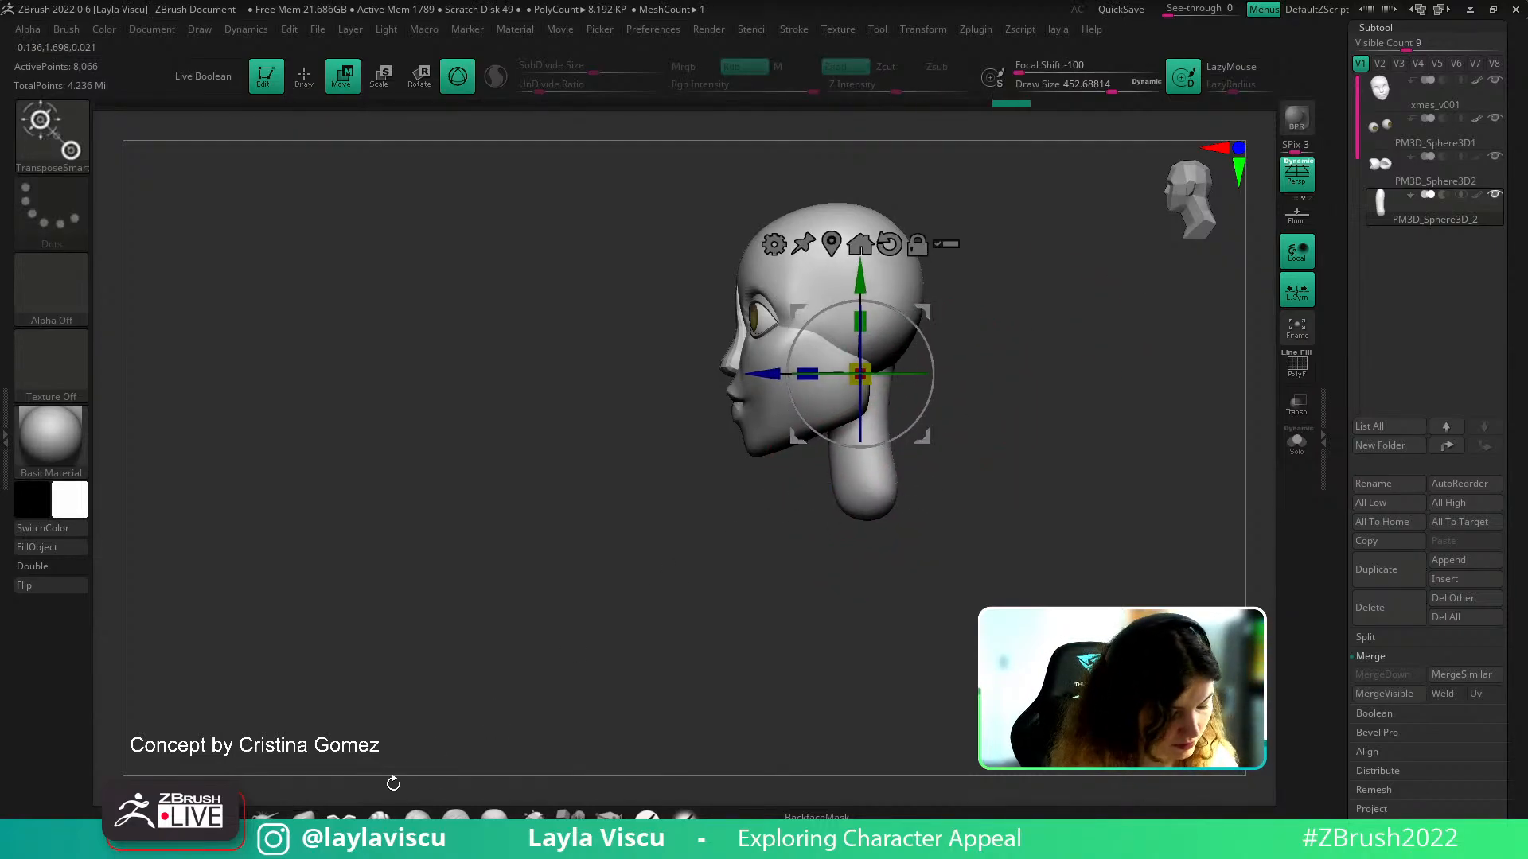
Set the draw size to about 311 and widen the base of the neck in front view
key(q)
key(s)
drag(900, 360, 1051, 365)
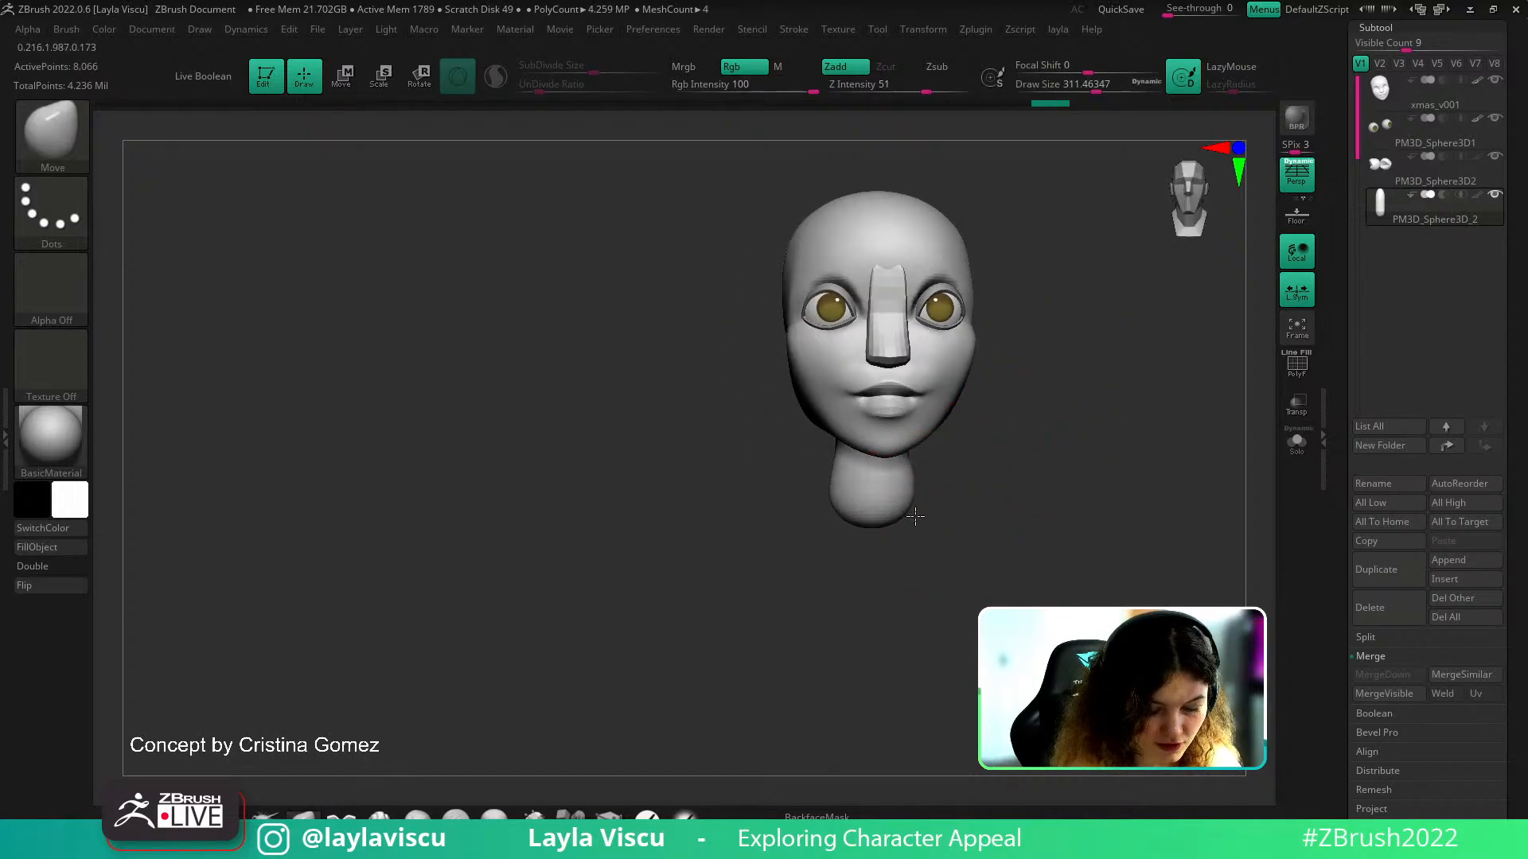
mouse_move(906, 524)
mouse_down()
mouse_move(976, 488)
mouse_move(924, 532)
mouse_up()
In side view, shape the neck's base into a backward slant with the Move brush at draw sizes of about 422 and 286
key(s)
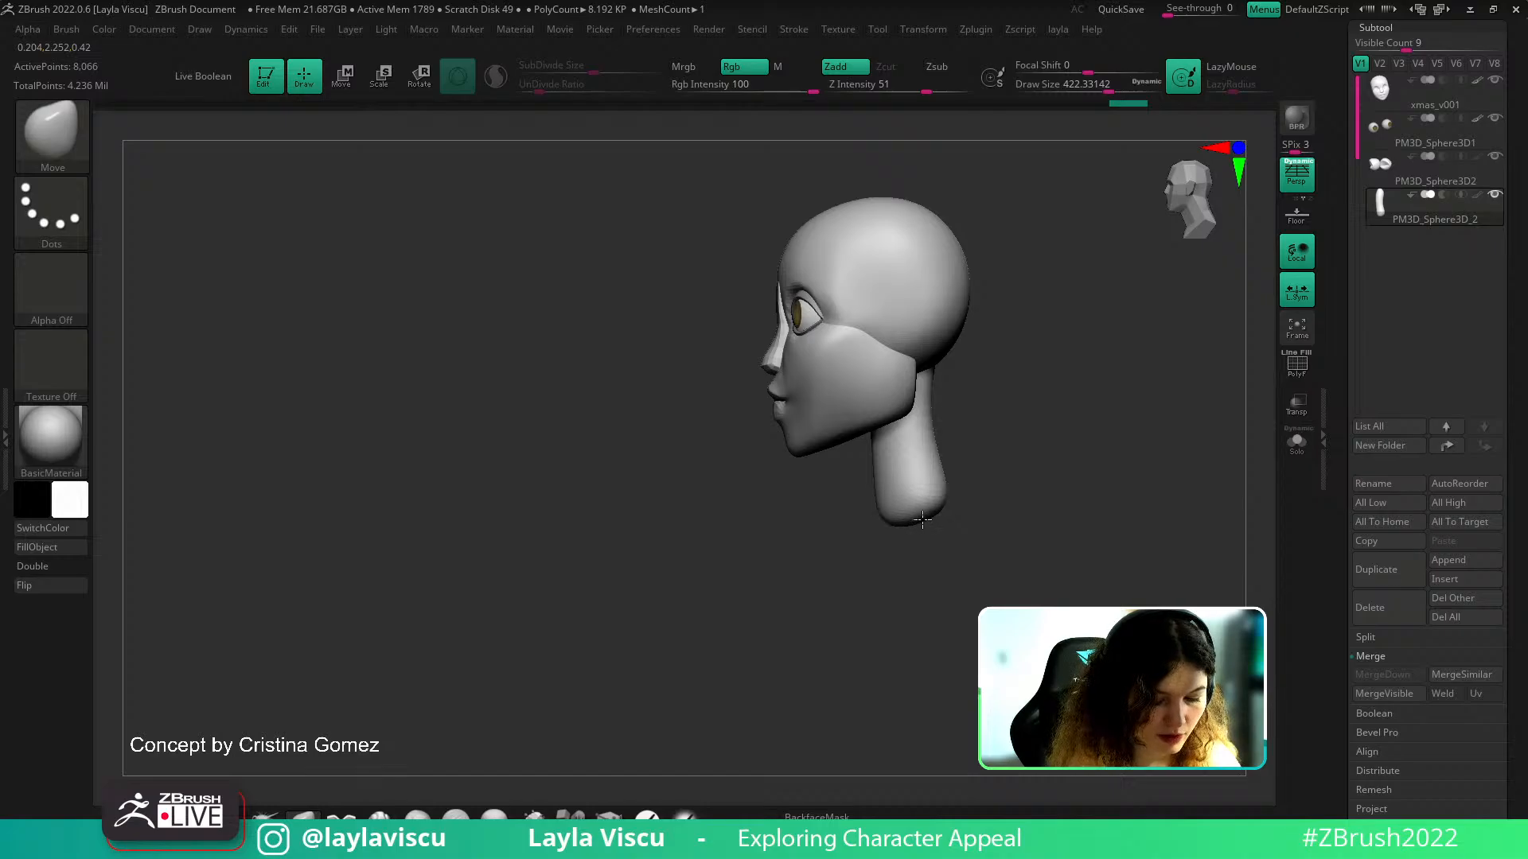
mouse_move(999, 494)
mouse_down()
mouse_move(1013, 504)
mouse_move(927, 509)
mouse_move(929, 403)
mouse_move(1006, 453)
mouse_move(1026, 437)
mouse_move(995, 526)
mouse_up()
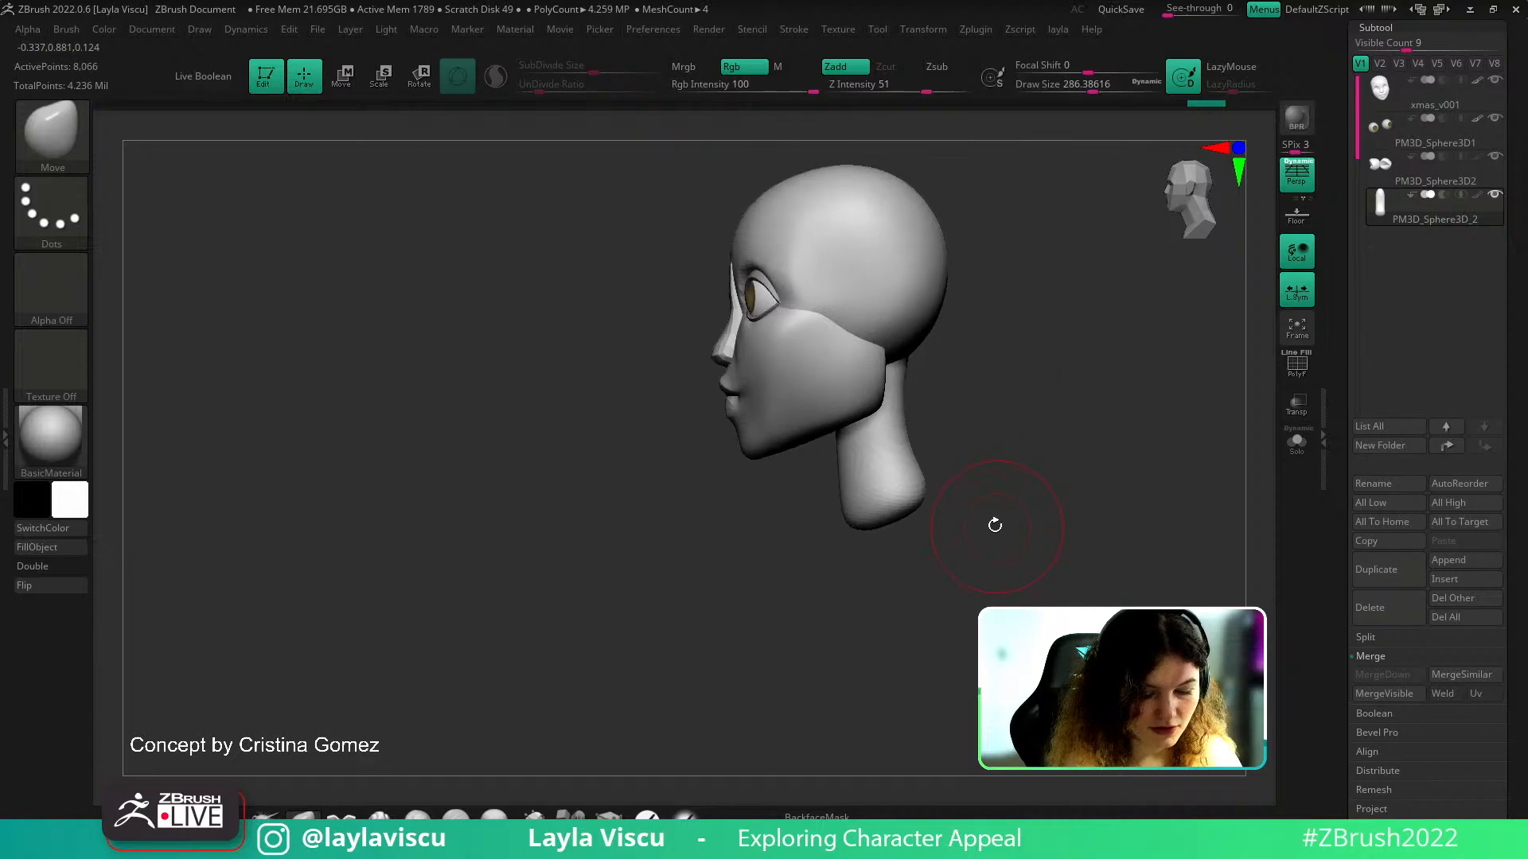
key(e)
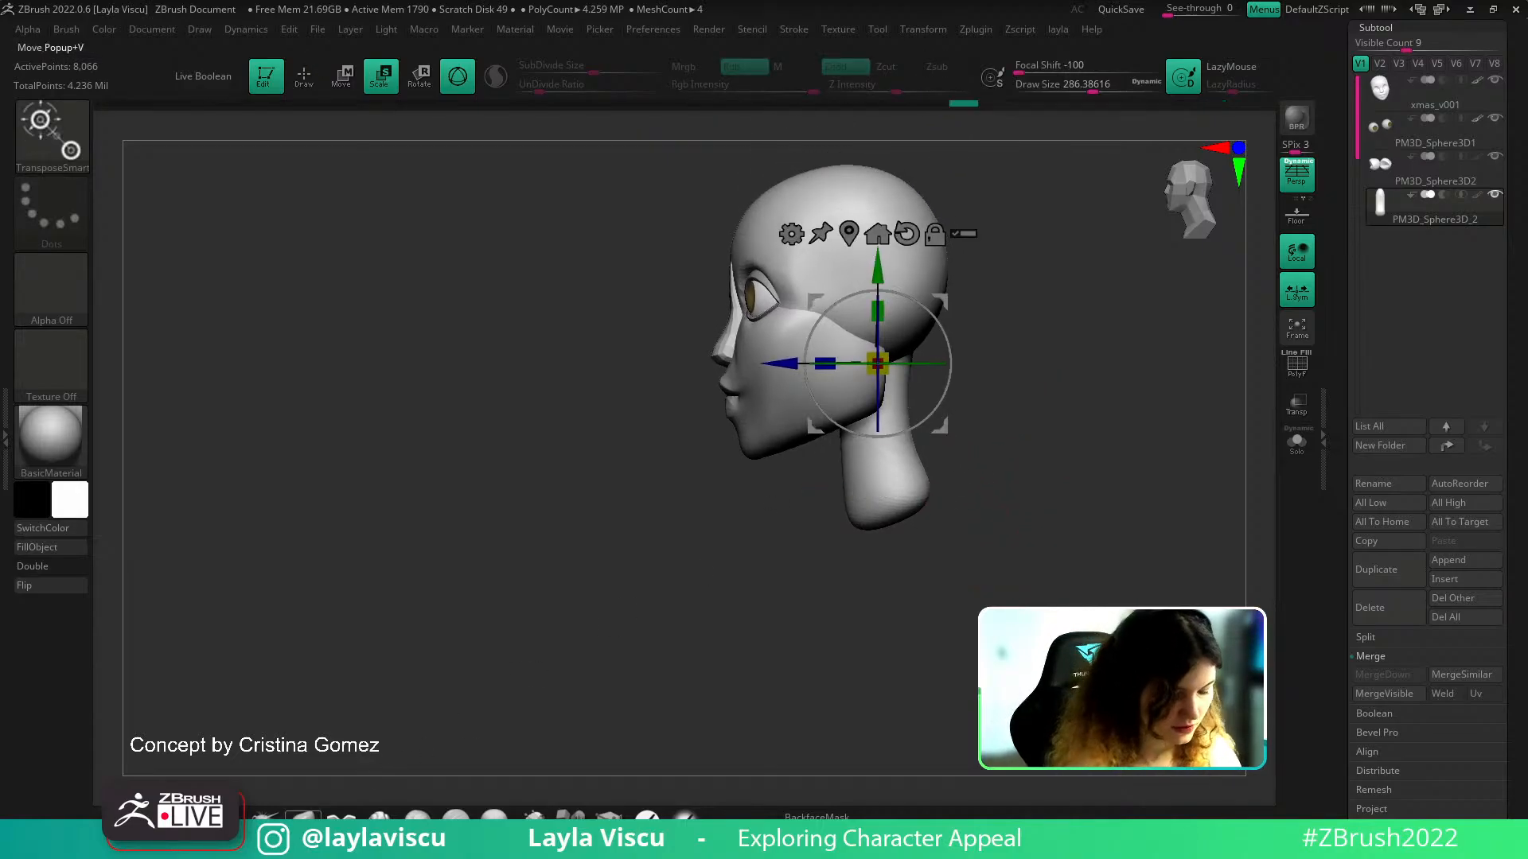
key(q)
Make the head subtool xmas_v001 active, frame the face in side view and set the draw size to about 299
alt+click(822, 376)
alt+right_drag(667, 514, 670, 601)
ctrl+right_drag(670, 601, 771, 470)
key(s)
mouse_move(747, 432)
mouse_down()
mouse_move(738, 447)
mouse_move(735, 404)
mouse_up()
key(s)
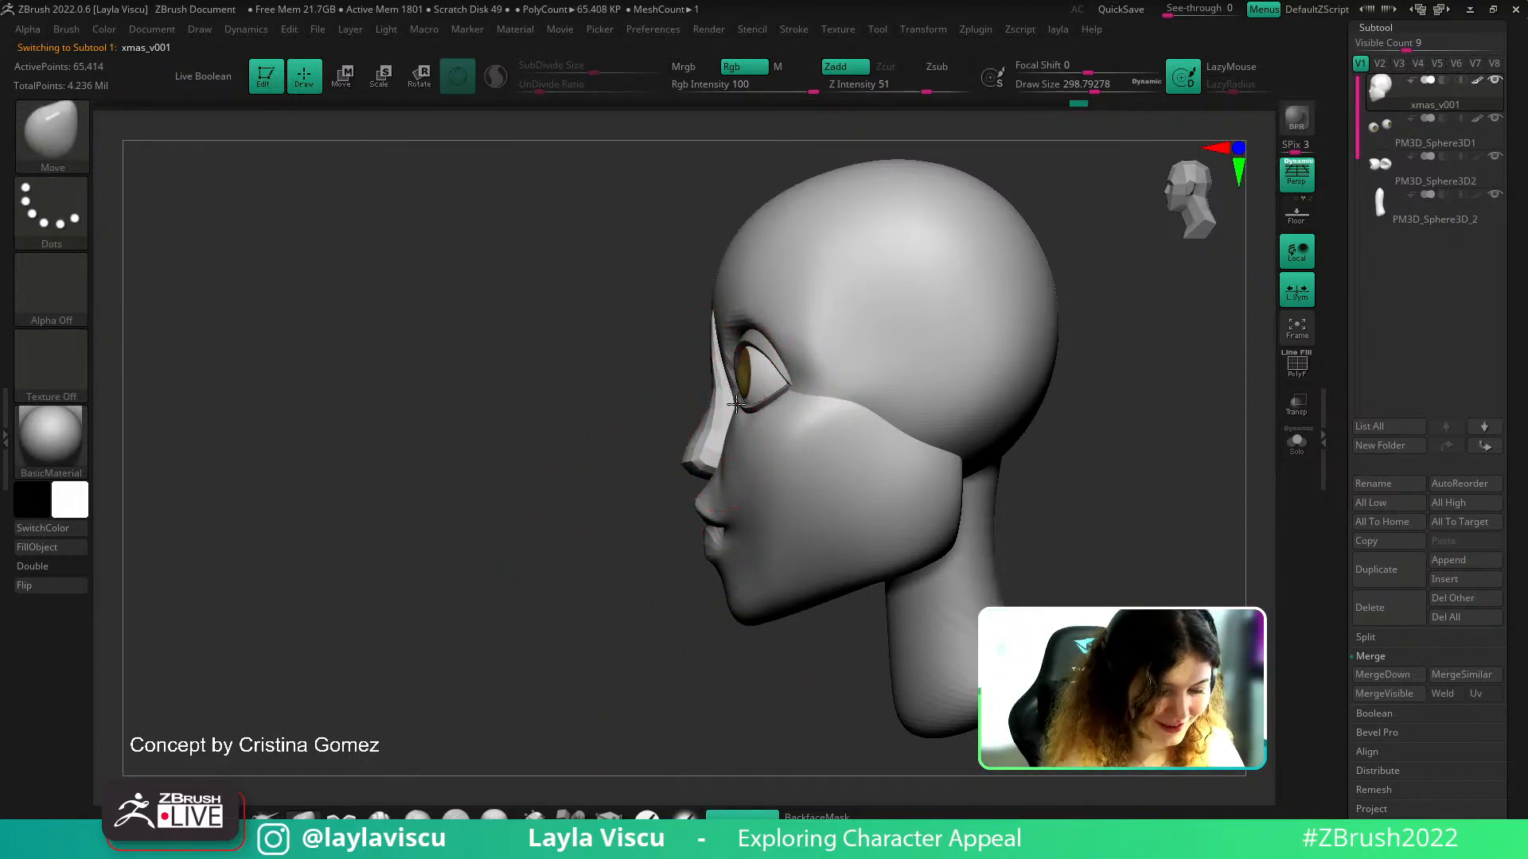
Select the DamStandard brush at a draw size of about 202, try smoothing the cheek beside the nose, and undo it
key(b)
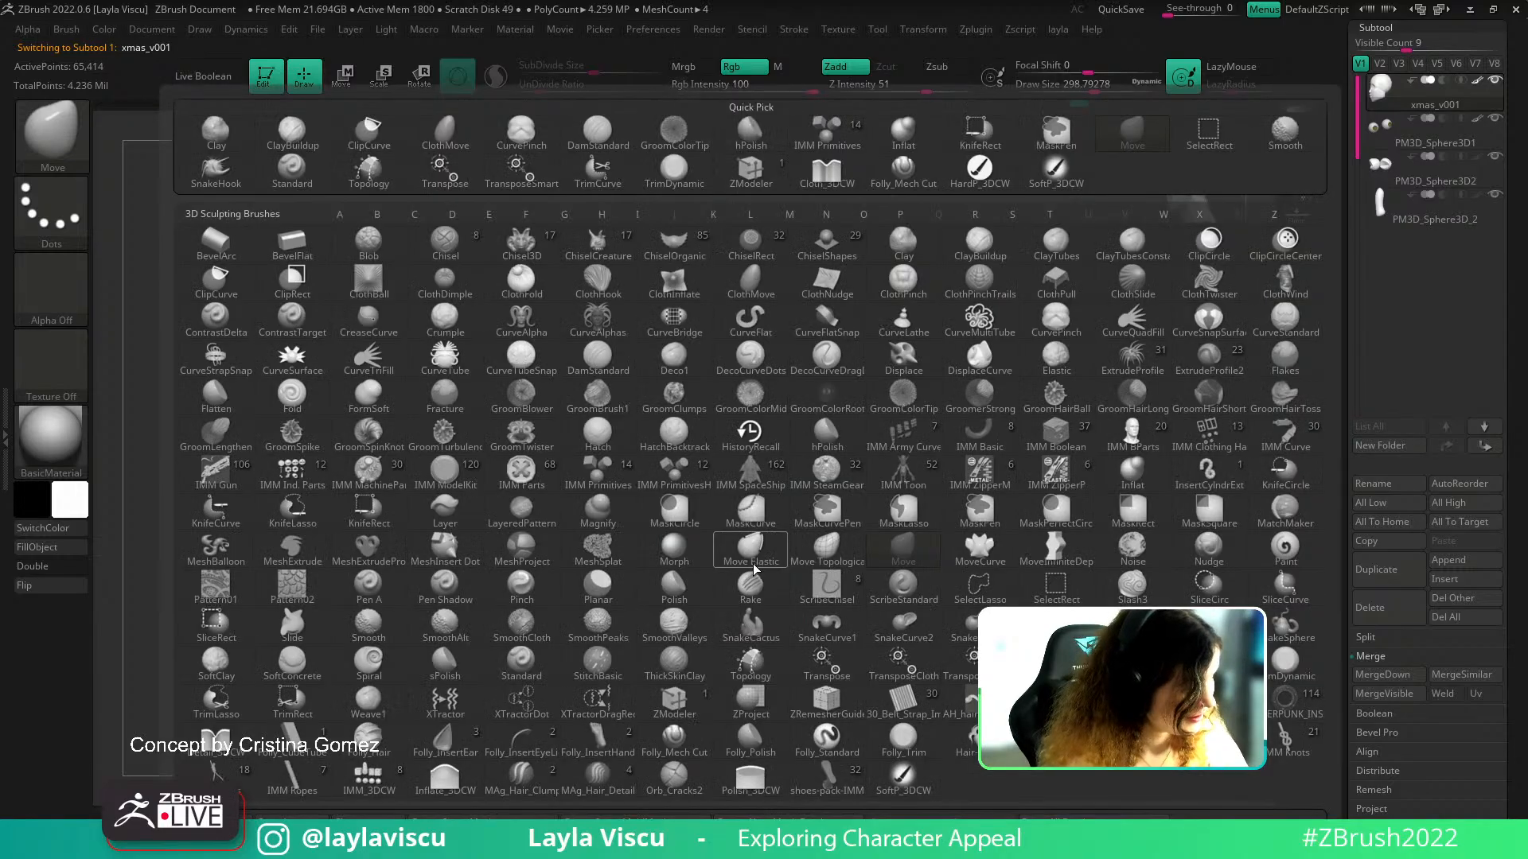
key(d)
key(s)
key(s)
drag(995, 475, 887, 479)
key(s)
drag(782, 490, 743, 487)
drag(736, 654, 836, 675)
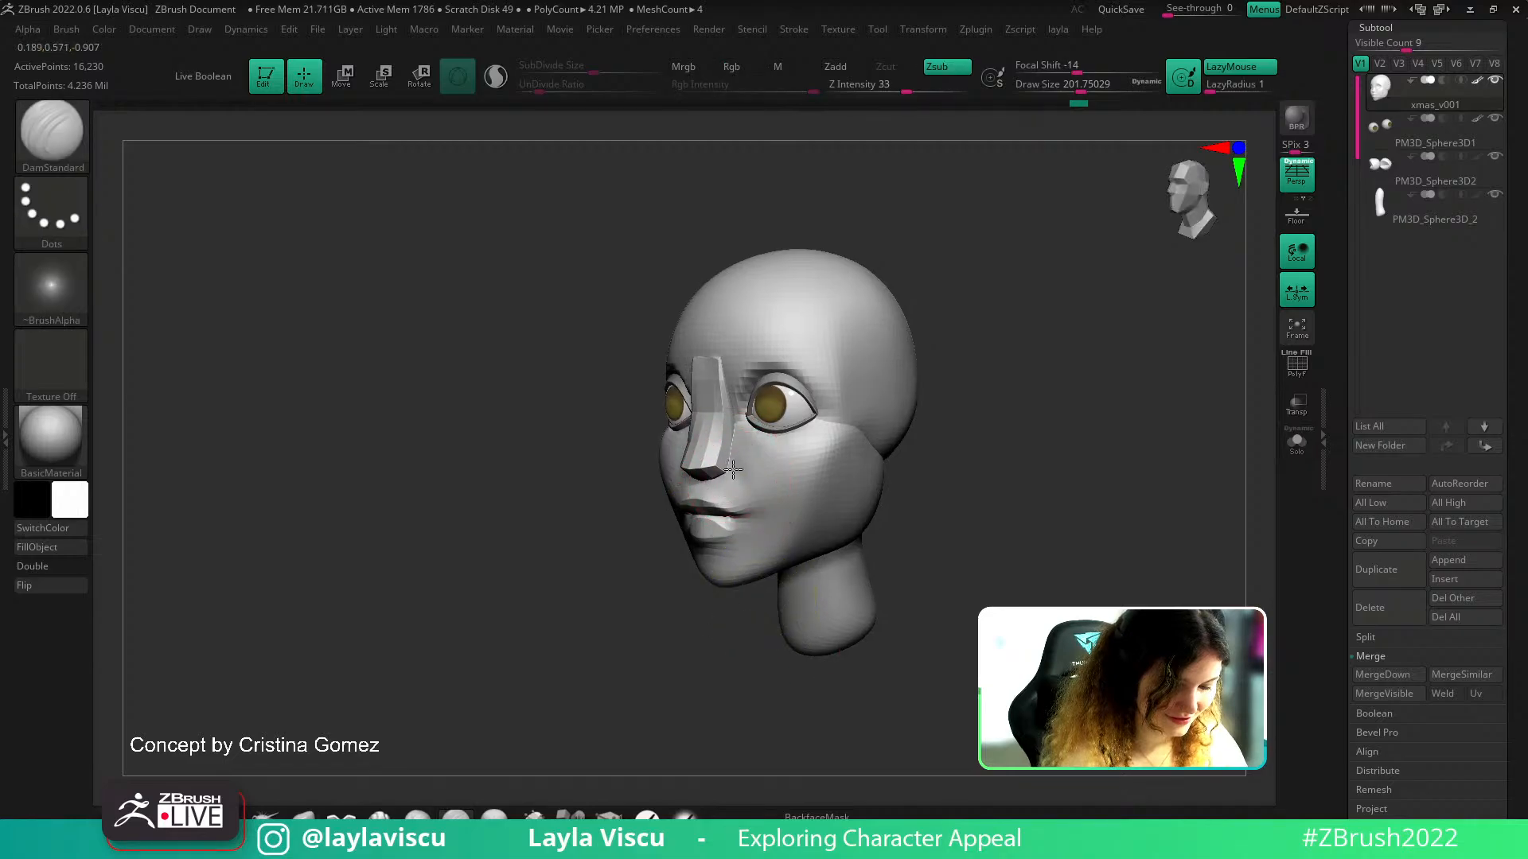
shift+drag(752, 494, 781, 518)
key(ctrl+z)
Isolate the face part, refine the cheek with the Folly_Mech Cut brush at a draw size of about 293, smooth it and unhide everything
ctrl+shift+click(769, 482)
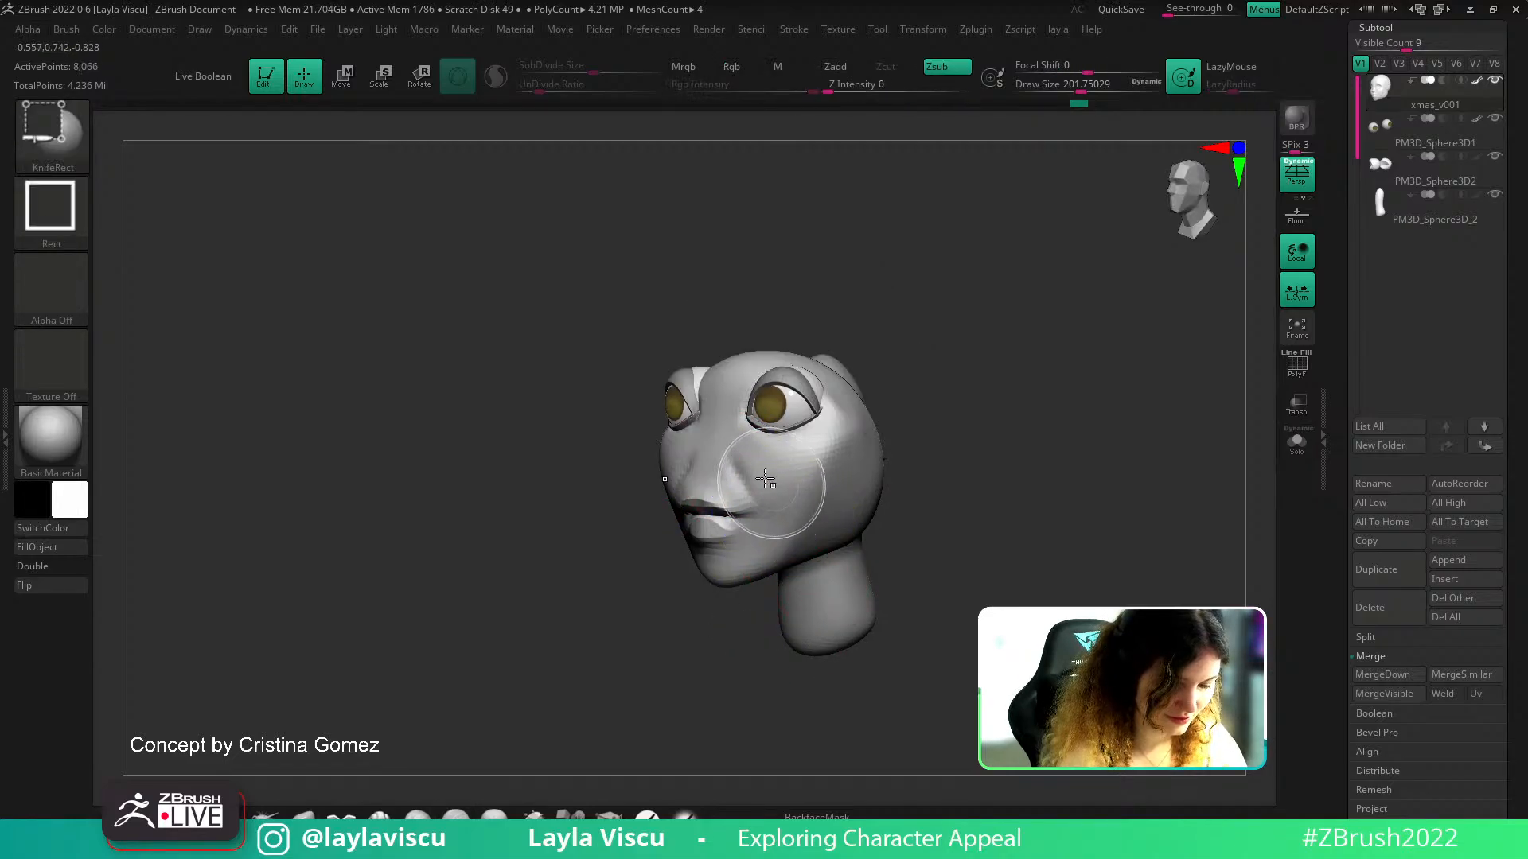
ctrl+shift+click(966, 444)
key(s)
drag(732, 459, 817, 497)
ctrl+shift+click(744, 457)
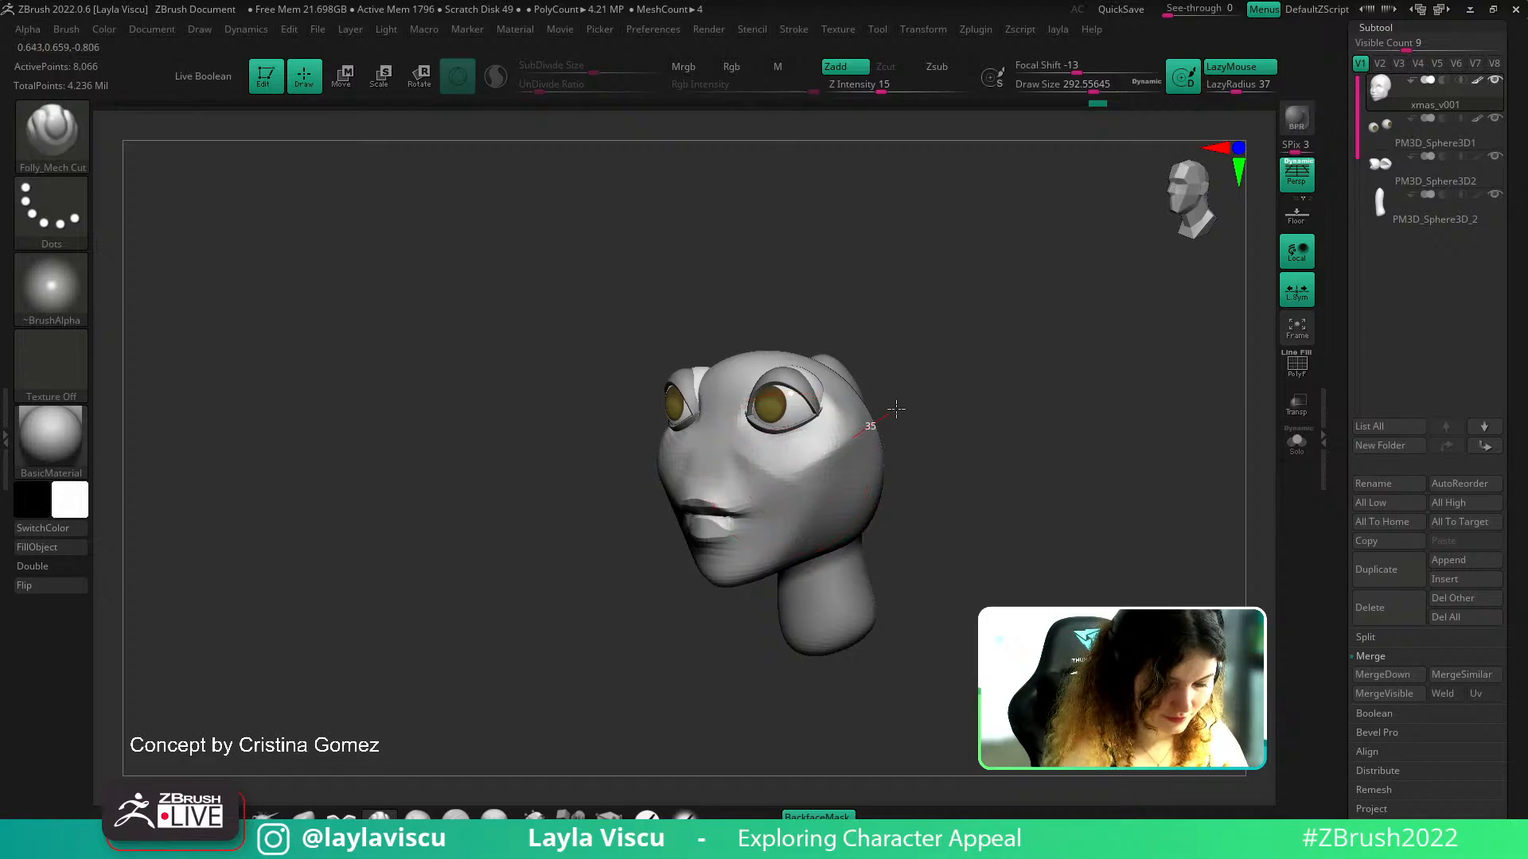
drag(893, 410, 903, 404)
mouse_move(828, 453)
shift+mouse_down()
mouse_move(869, 424)
mouse_move(864, 445)
shift+mouse_up()
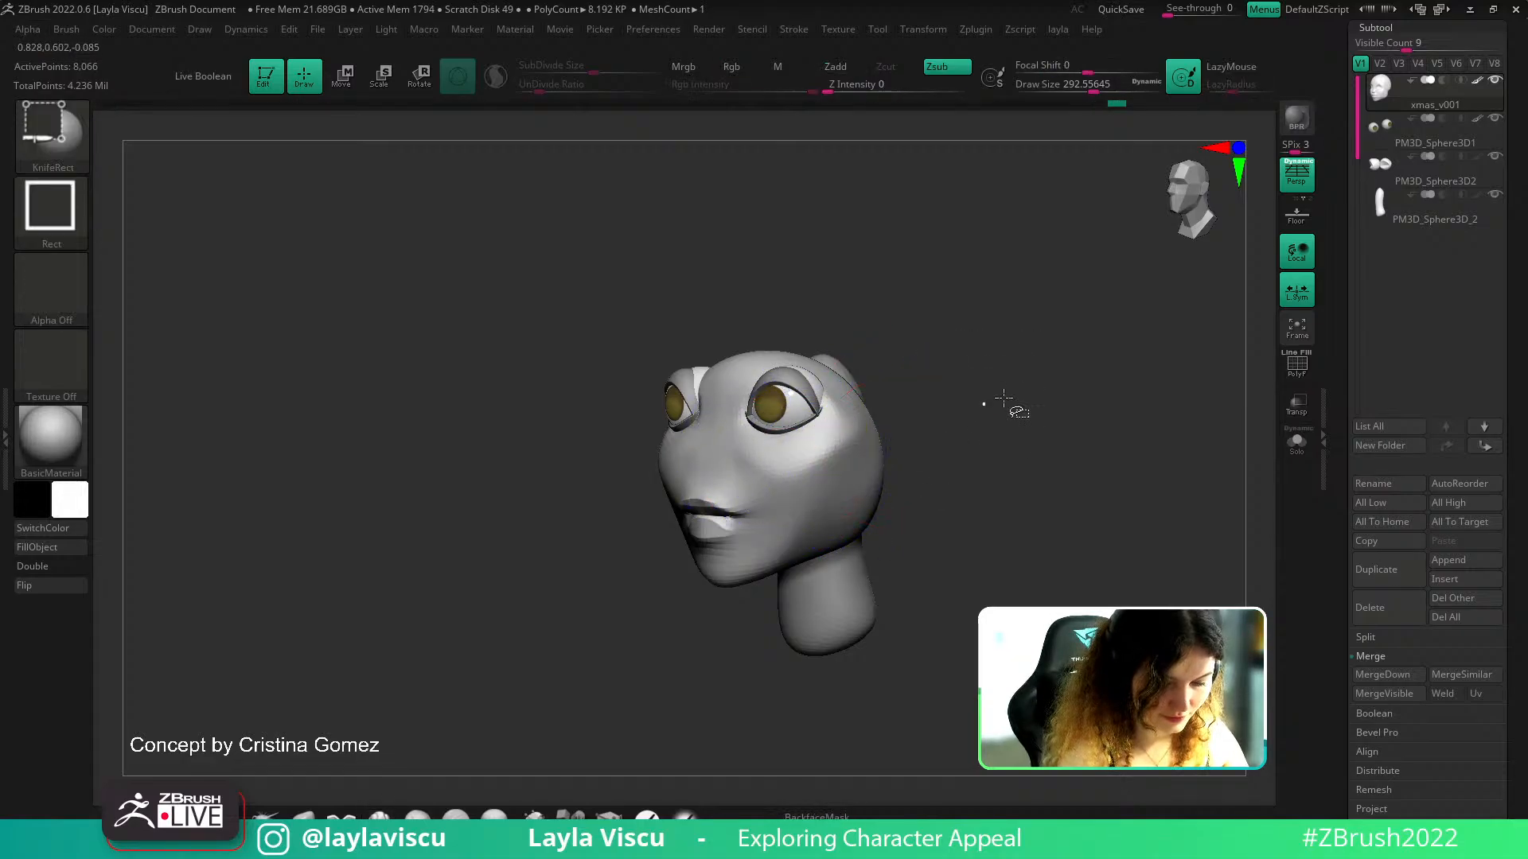
ctrl+shift+click(989, 406)
shift+drag(989, 405, 1064, 443)
Frame the mouth in front view and select the DamStandard brush with a draw size of about 124
mouse_move(954, 498)
mouse_down()
mouse_move(915, 453)
mouse_move(931, 453)
mouse_move(815, 507)
mouse_move(958, 498)
mouse_up()
ctrl+right_drag(958, 498, 873, 515)
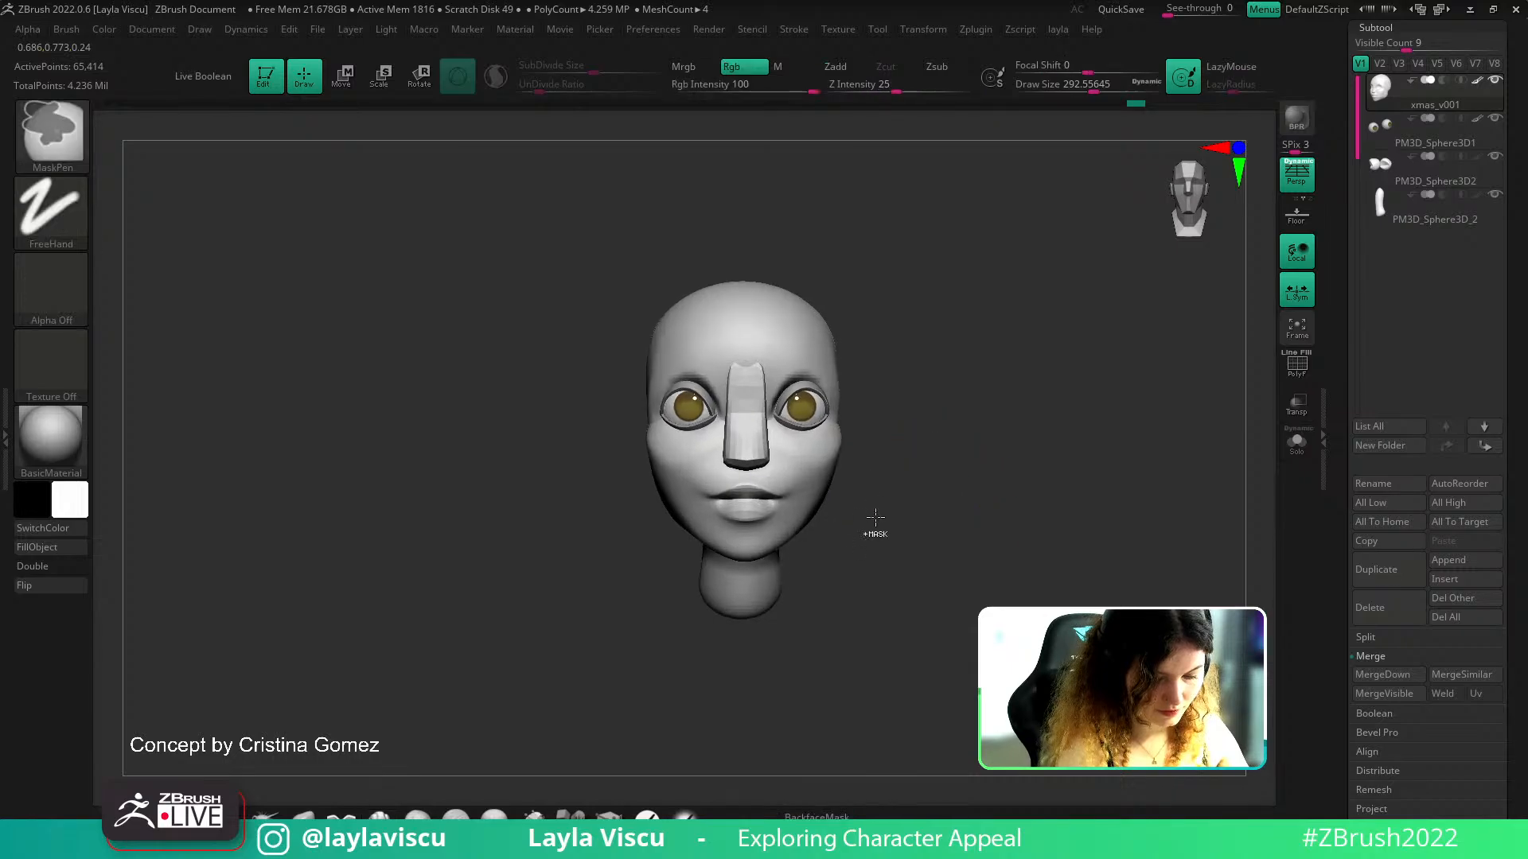
key(s)
key(v)
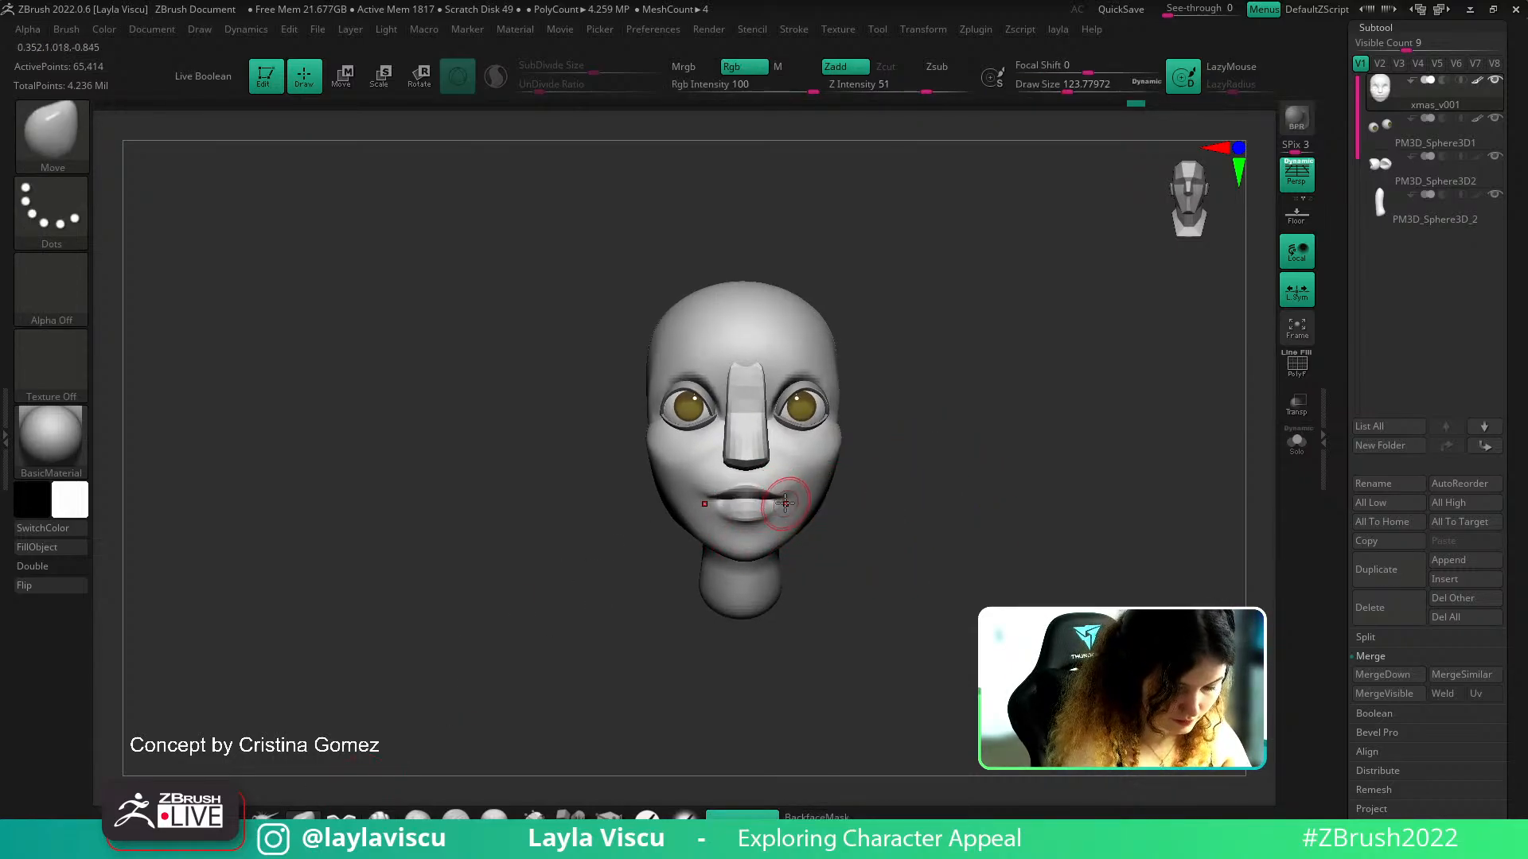
key(b)
key(d)
key(s)
ctrl+right_drag(758, 502, 784, 545)
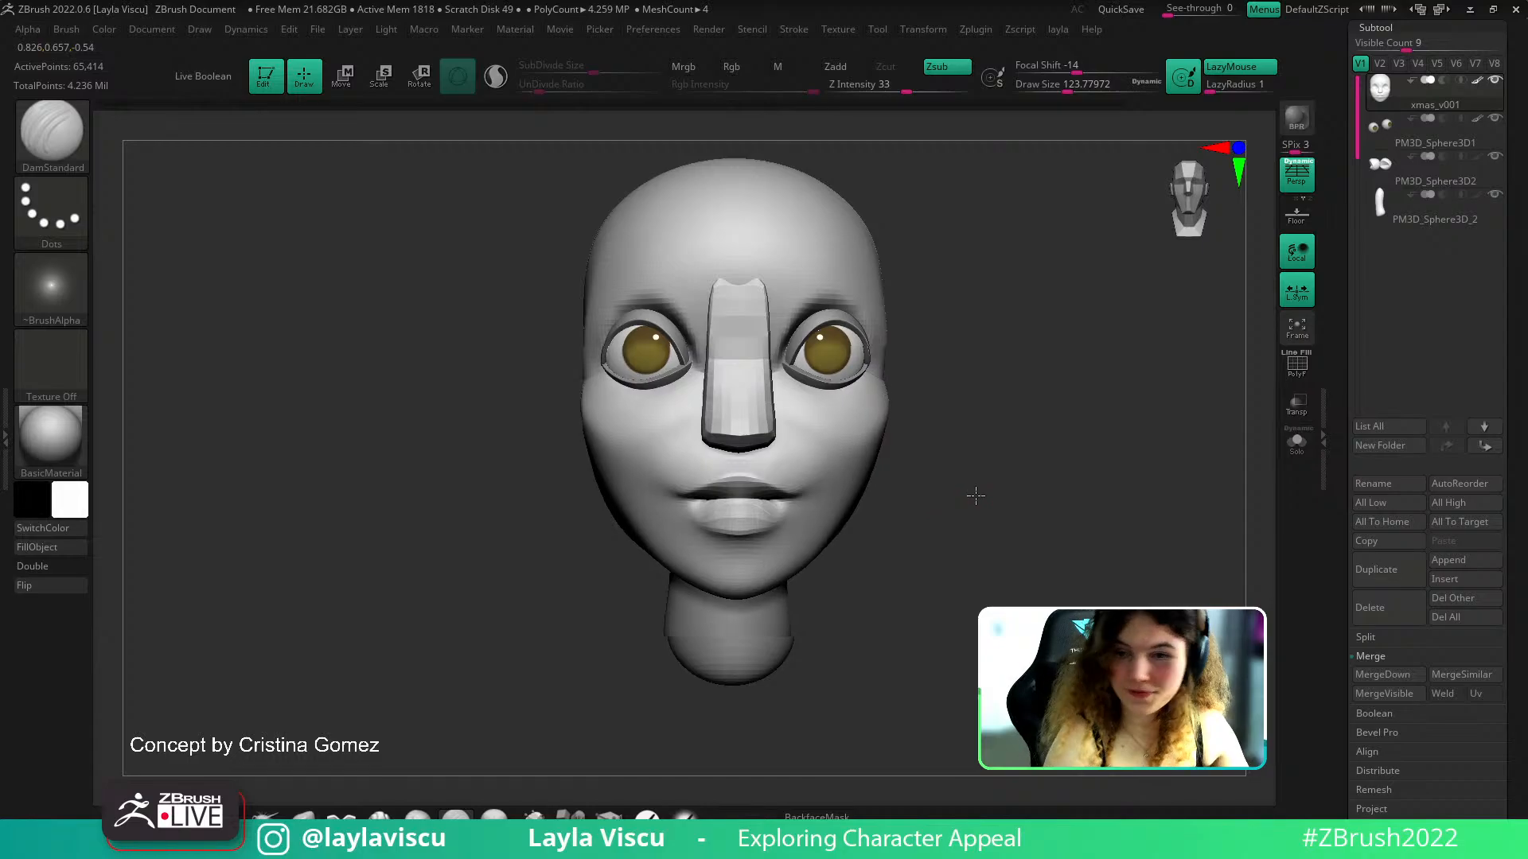
Sharpen the line between the lips and its corner with the DamStandard brush at draw sizes of about 56 and 46
drag(974, 497, 986, 493)
ctrl+right_drag(729, 513, 736, 557)
drag(903, 551, 915, 520)
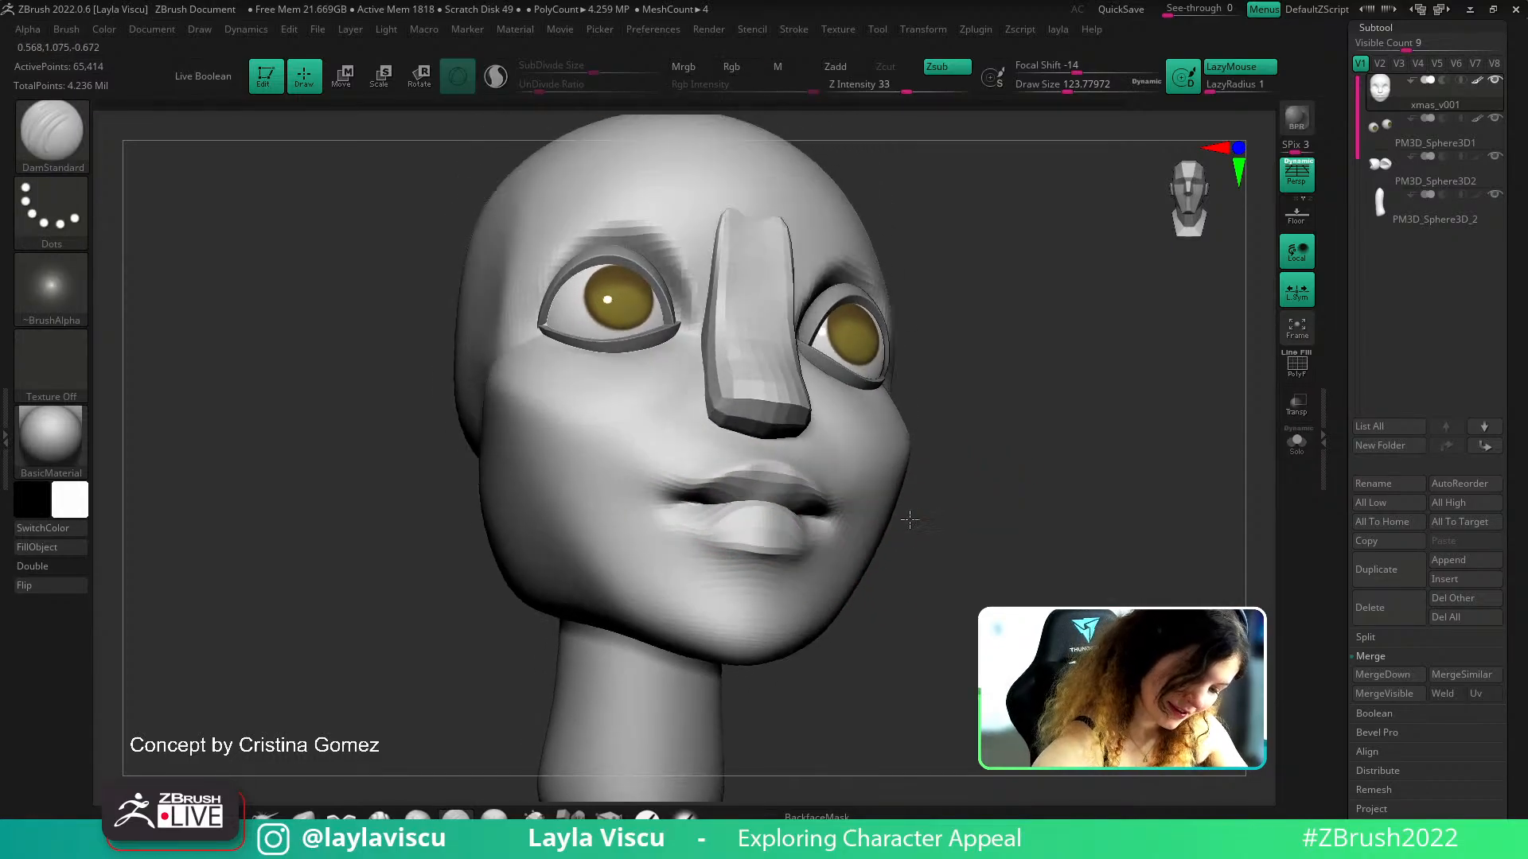
key(s)
drag(770, 499, 754, 500)
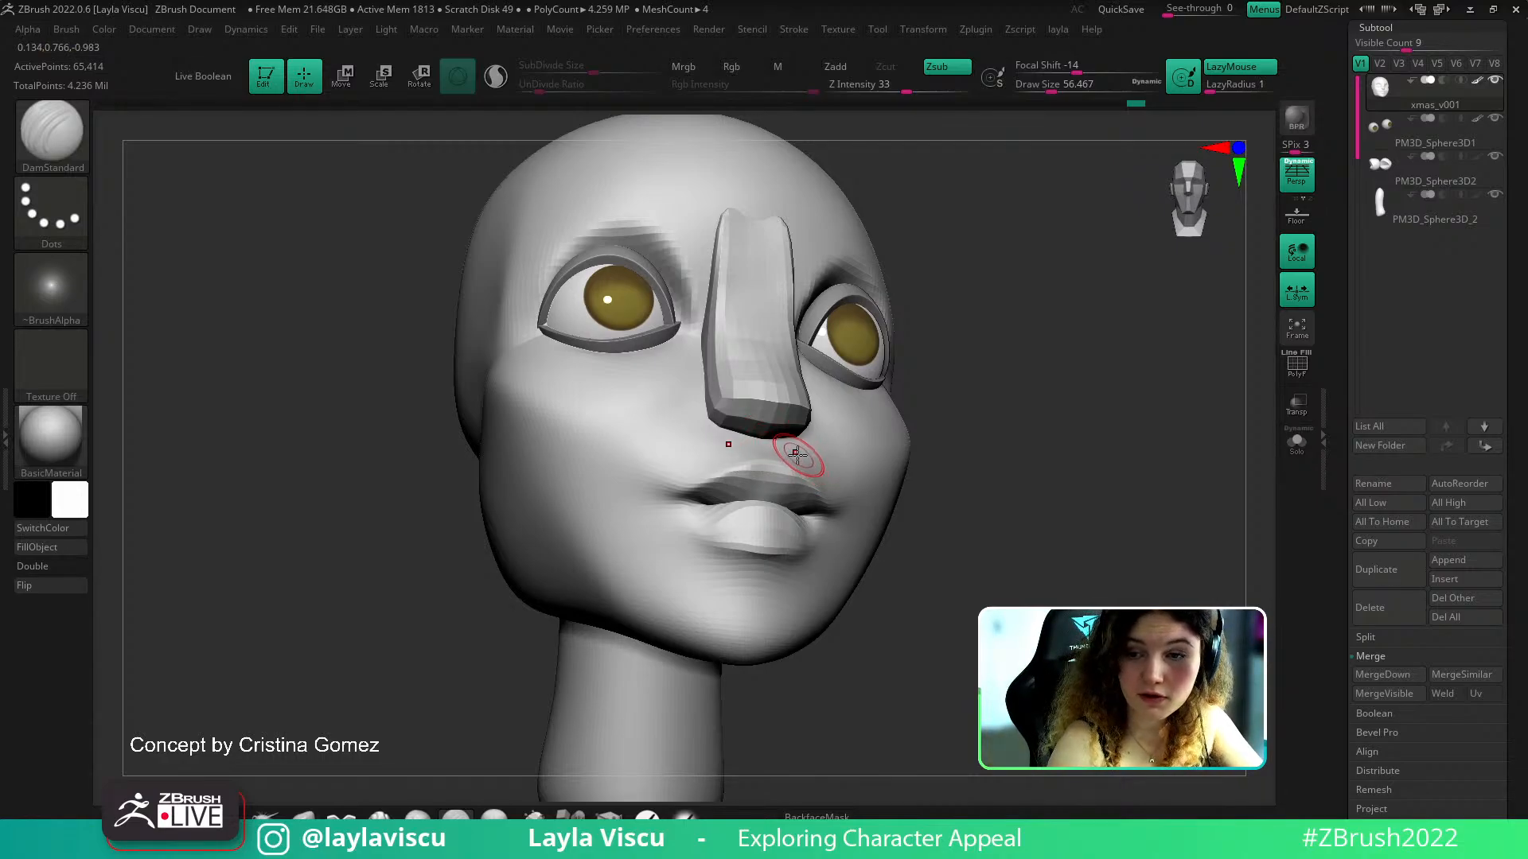
key(s)
drag(755, 426, 751, 426)
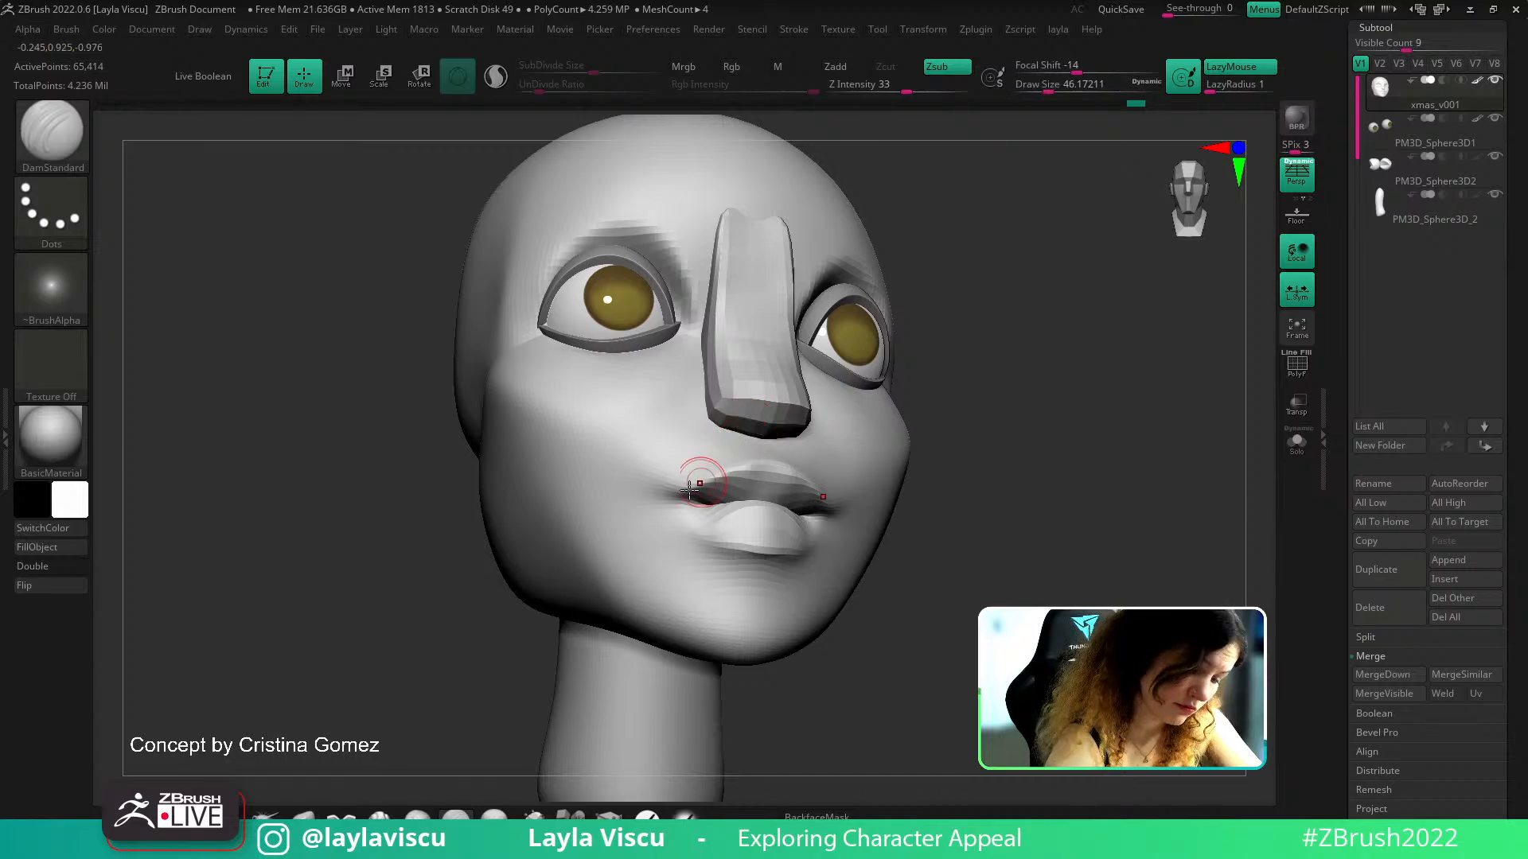
drag(715, 508, 653, 500)
Extend the crease at the mouth corner with a draw size of about 54 and smooth the area below it
mouse_move(1048, 517)
shift+mouse_down()
mouse_move(1054, 552)
mouse_move(983, 597)
mouse_move(899, 542)
shift+mouse_up()
key(s)
drag(845, 535, 850, 534)
drag(1084, 503, 1028, 493)
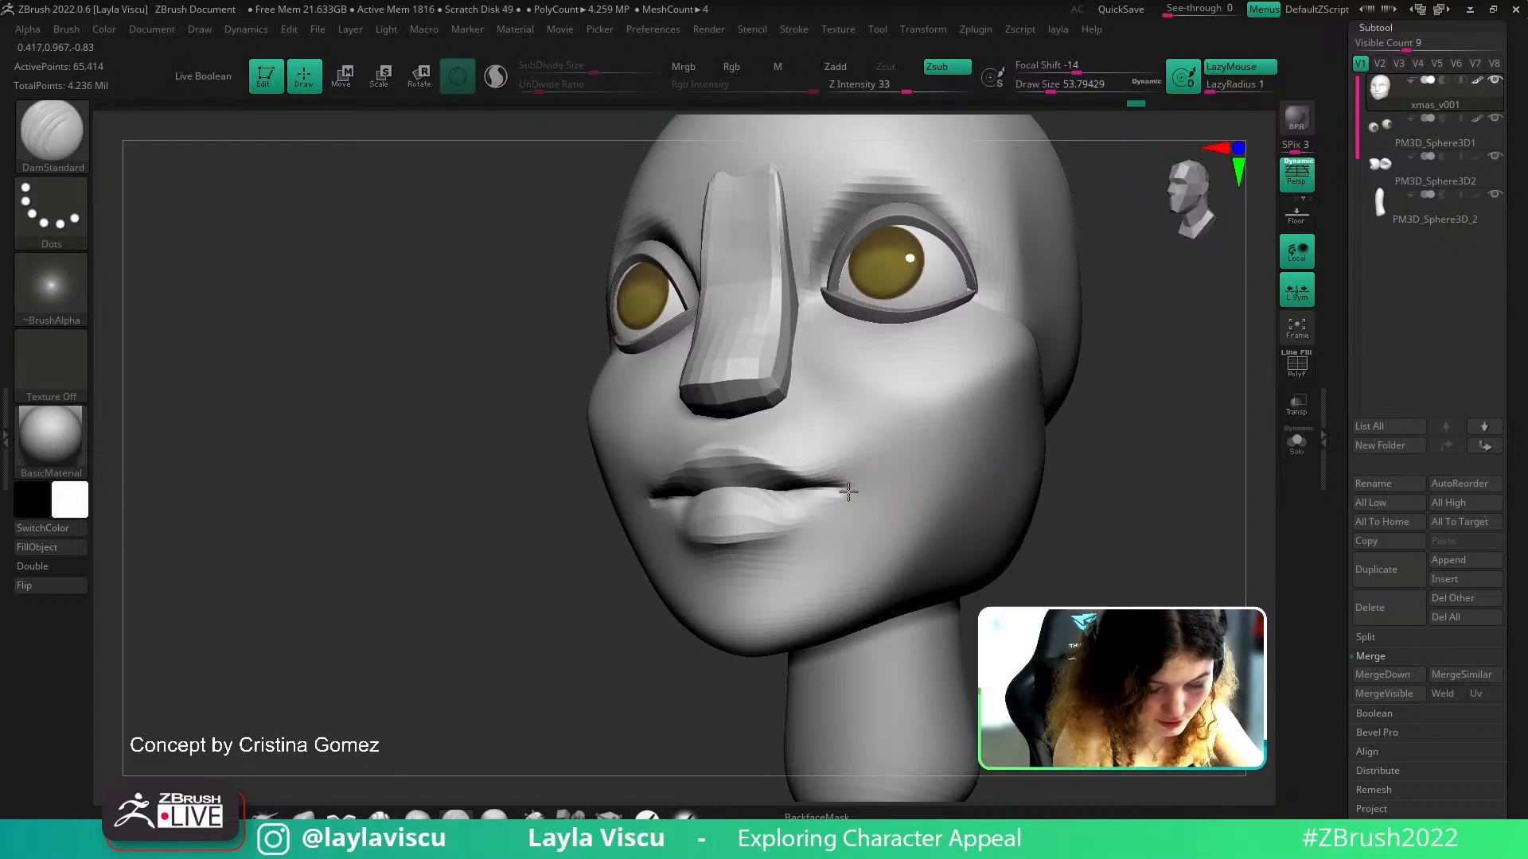
drag(829, 501, 856, 491)
shift+drag(843, 503, 801, 546)
ctrl+right_drag(1059, 533, 1043, 475)
shift+drag(1043, 474, 1071, 525)
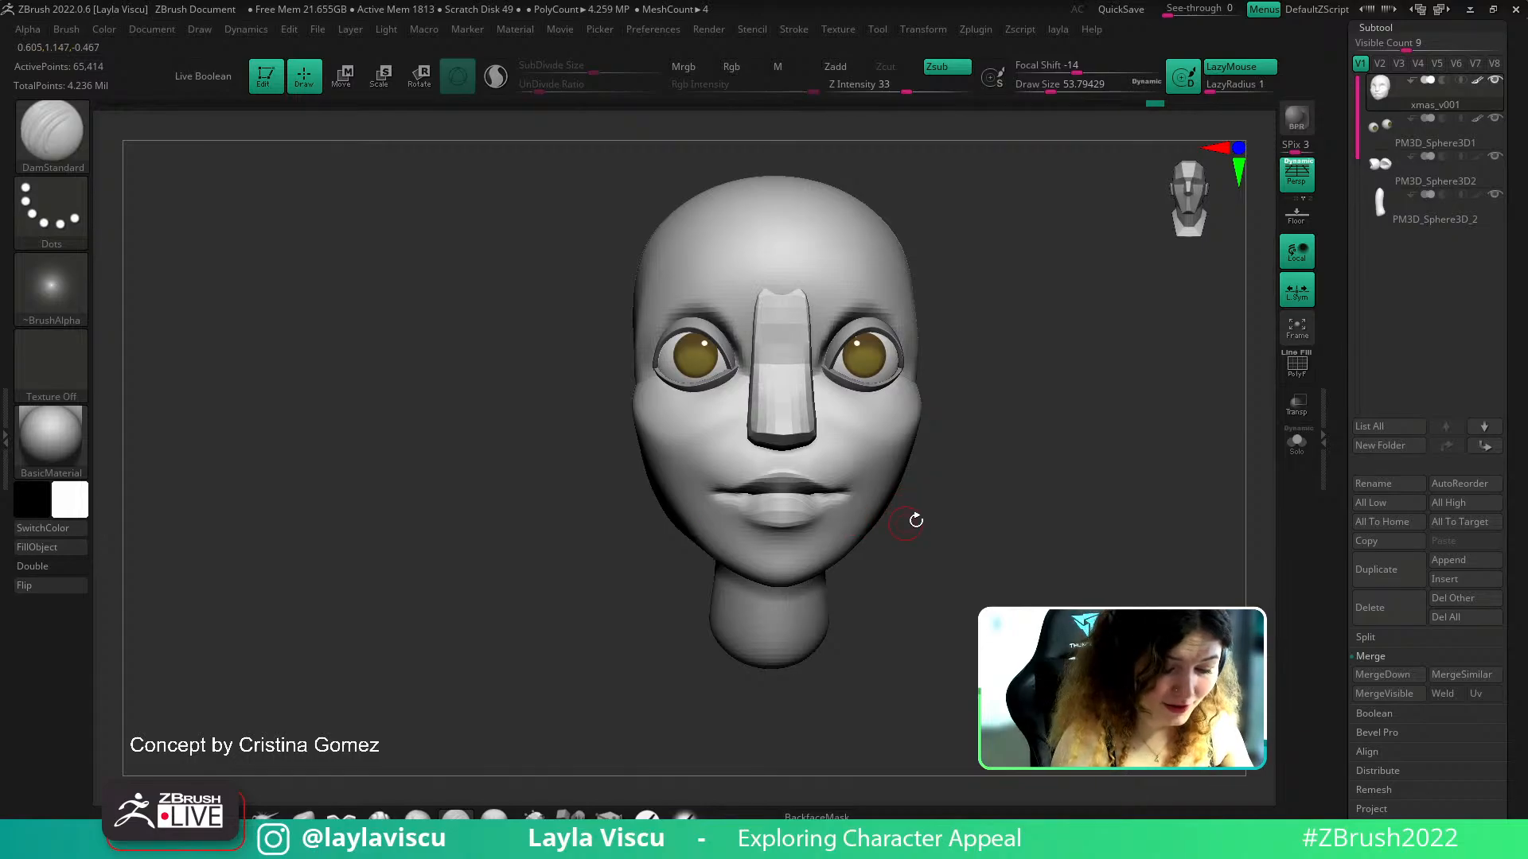
Undo the last stroke, set the draw size to about 68 and smooth the area below the mouth corner
drag(912, 521, 742, 503)
key(ctrl+z)
key(bracketright)
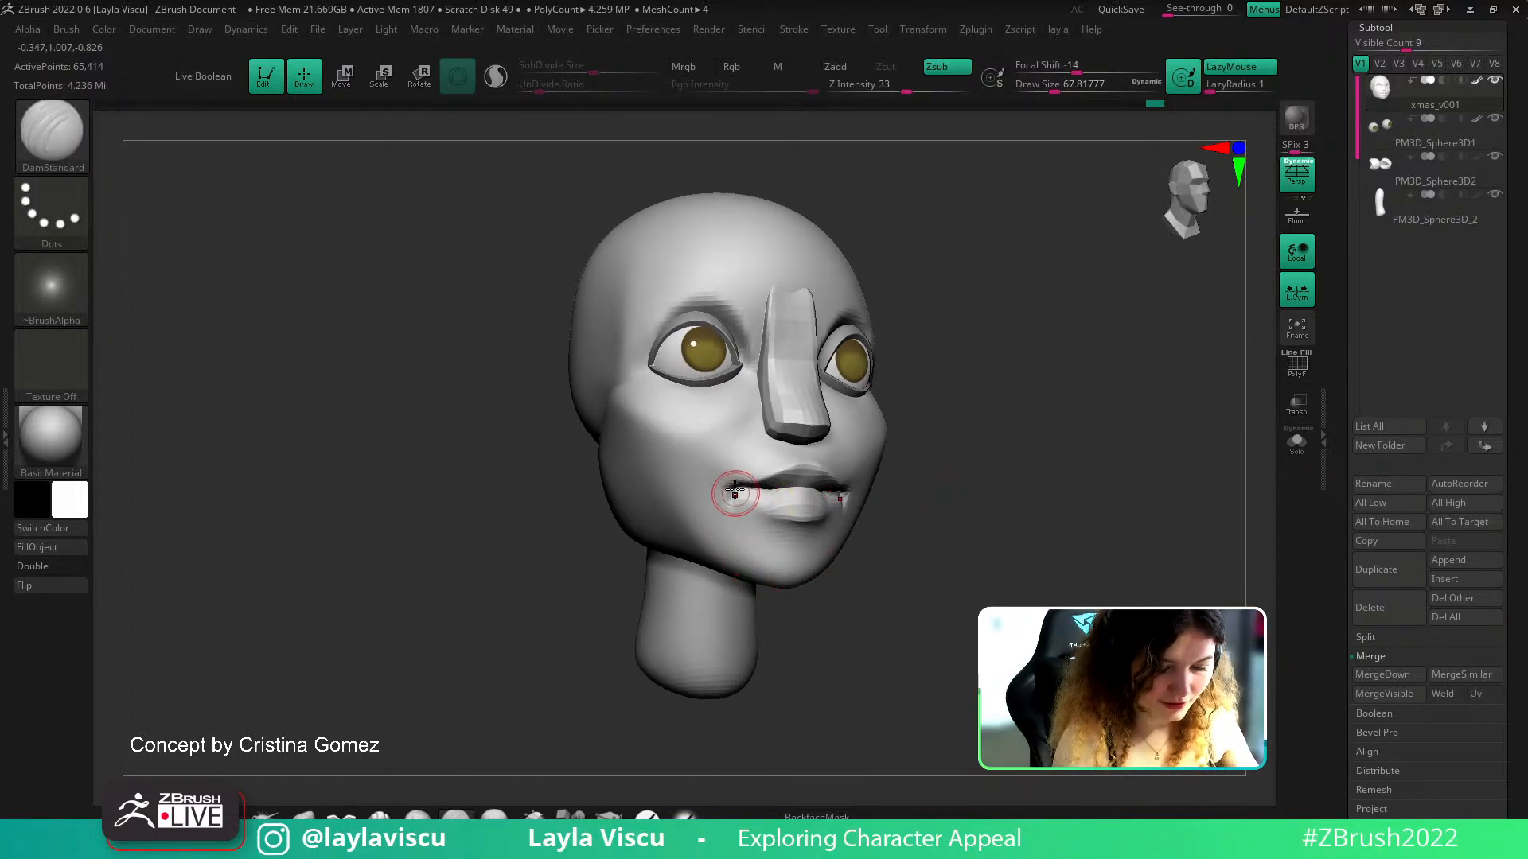
shift+drag(743, 519, 754, 559)
mouse_move(962, 501)
shift+mouse_down()
mouse_move(882, 527)
mouse_move(912, 559)
shift+mouse_up()
Switch to the Folly_Mech Cut brush and smooth around the mouth corner, checking it from the side
click(385, 813)
drag(1059, 541, 897, 607)
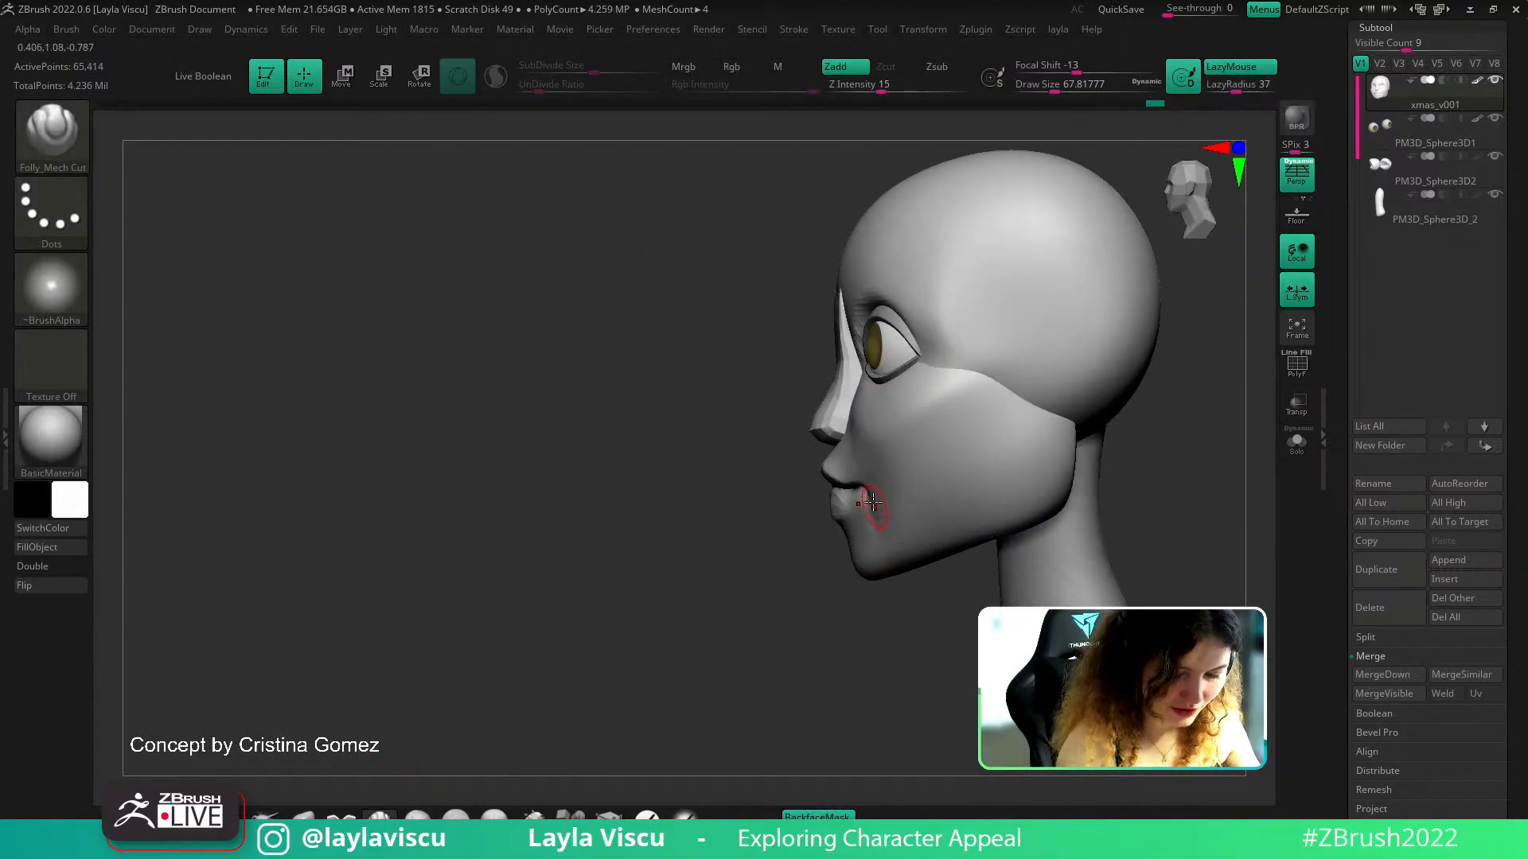
mouse_move(813, 541)
mouse_down()
mouse_move(968, 618)
mouse_move(915, 604)
mouse_up()
shift+drag(862, 518, 855, 511)
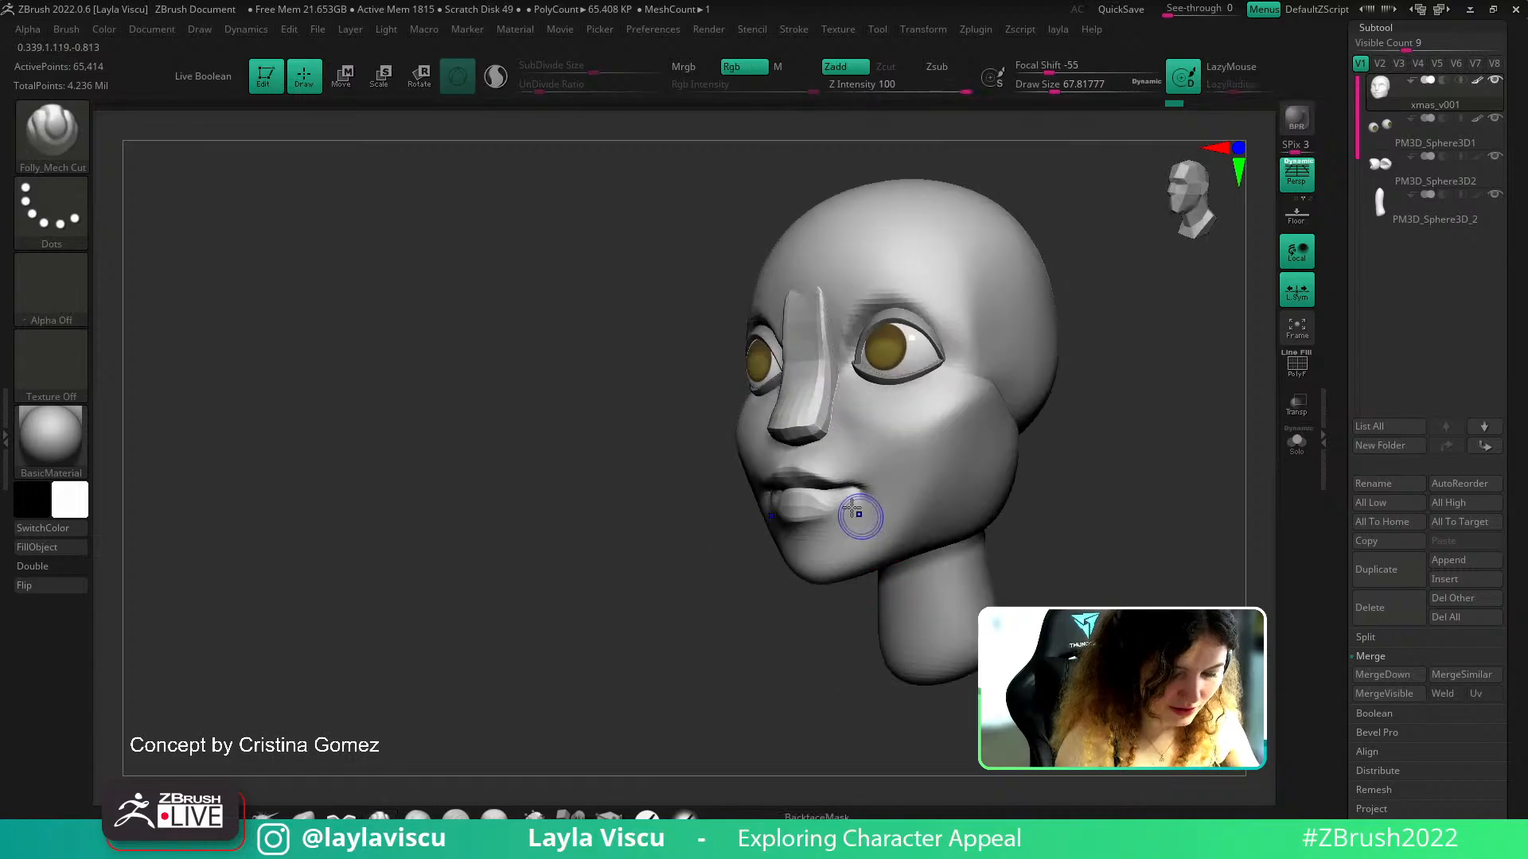
Build up the lower lip with the ClayBuildup brush at a draw size of about 68 and smooth the result
key(b)
key(c)
key(b)
ctrl+right_drag(840, 497, 833, 574)
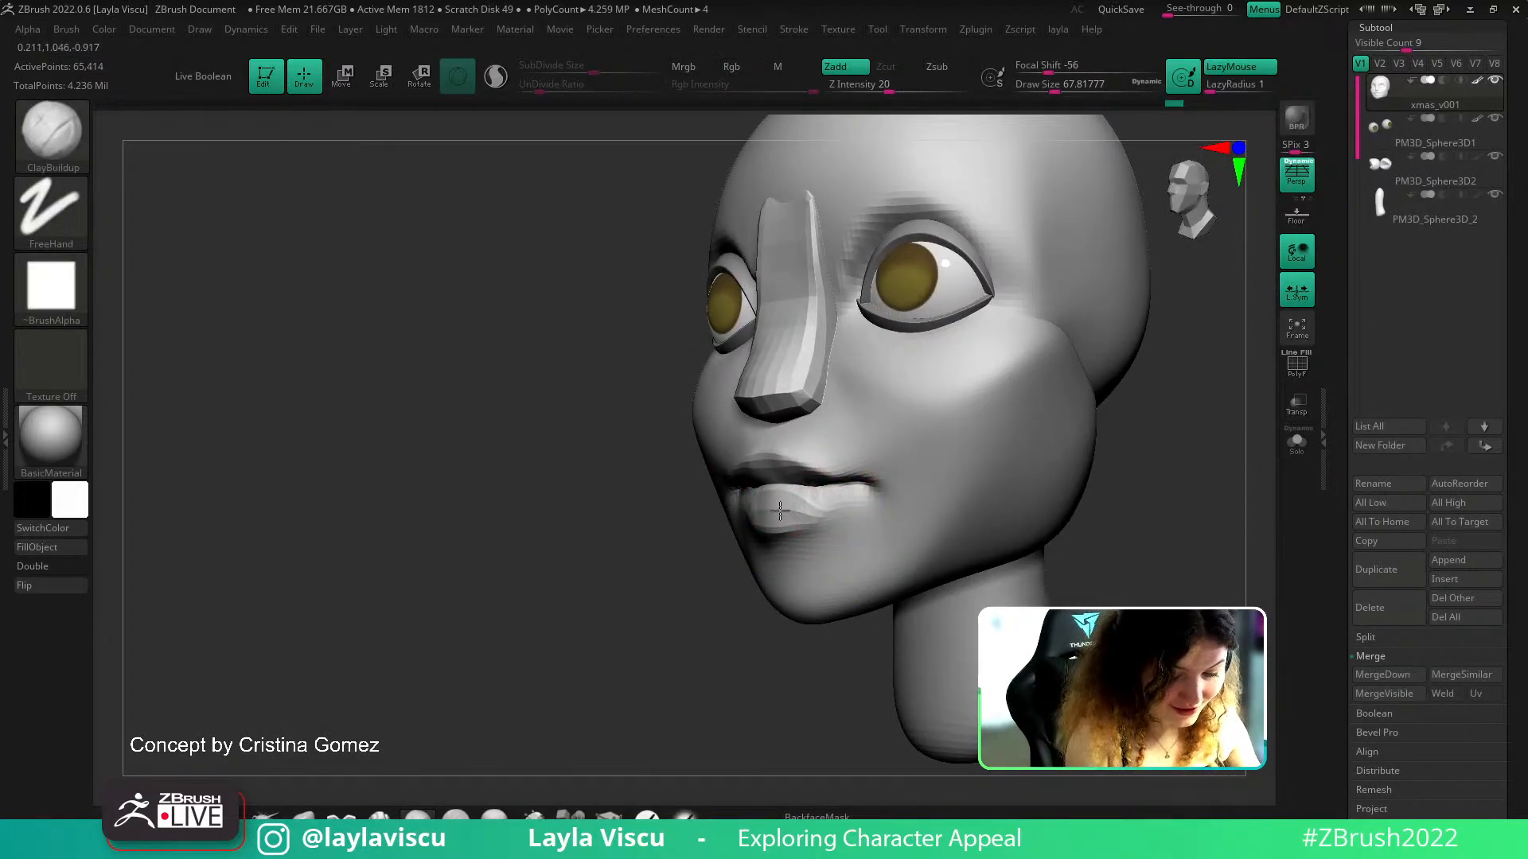
mouse_move(1218, 569)
shift+right_down()
mouse_move(1173, 583)
mouse_move(1170, 533)
shift+right_up()
mouse_move(1170, 533)
right_down()
mouse_move(1220, 597)
mouse_move(942, 614)
mouse_move(958, 512)
right_up()
shift+drag(907, 532, 866, 546)
ctrl+right_drag(928, 549, 978, 597)
mouse_move(978, 597)
right_down()
mouse_move(1098, 539)
mouse_move(1104, 601)
mouse_move(1111, 522)
mouse_move(965, 535)
right_up()
Adjust the mouth and face shape with the Move brush, setting the draw size to about 251
click(304, 817)
key(s)
drag(887, 478, 897, 475)
key(s)
drag(794, 504, 807, 505)
key(s)
drag(726, 477, 723, 479)
drag(927, 450, 869, 448)
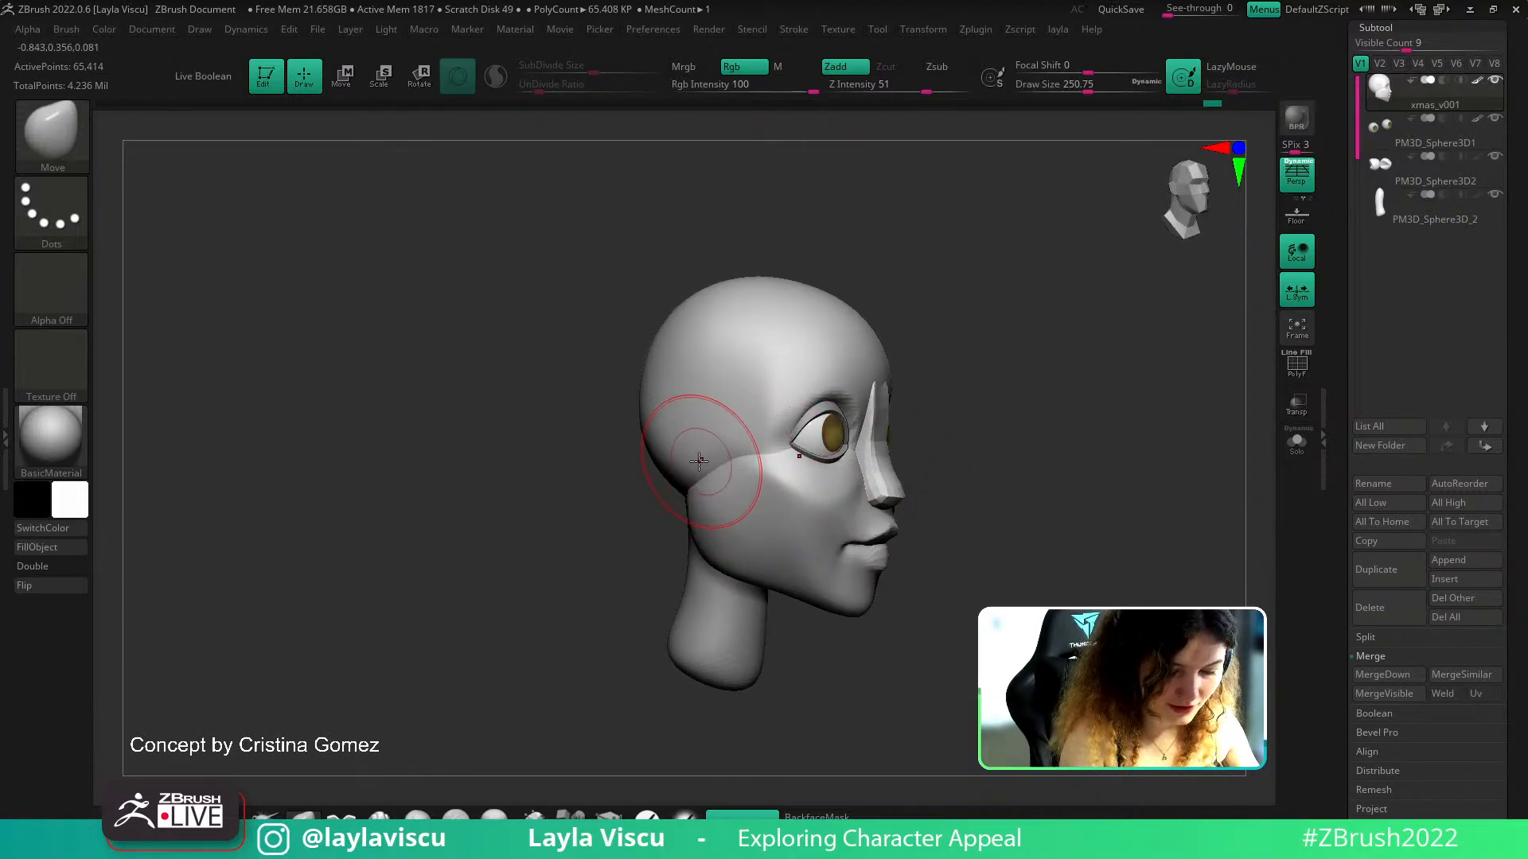
mouse_move(965, 406)
mouse_down()
mouse_move(1029, 450)
mouse_move(992, 460)
mouse_up()
ctrl+right_drag(993, 501, 995, 453)
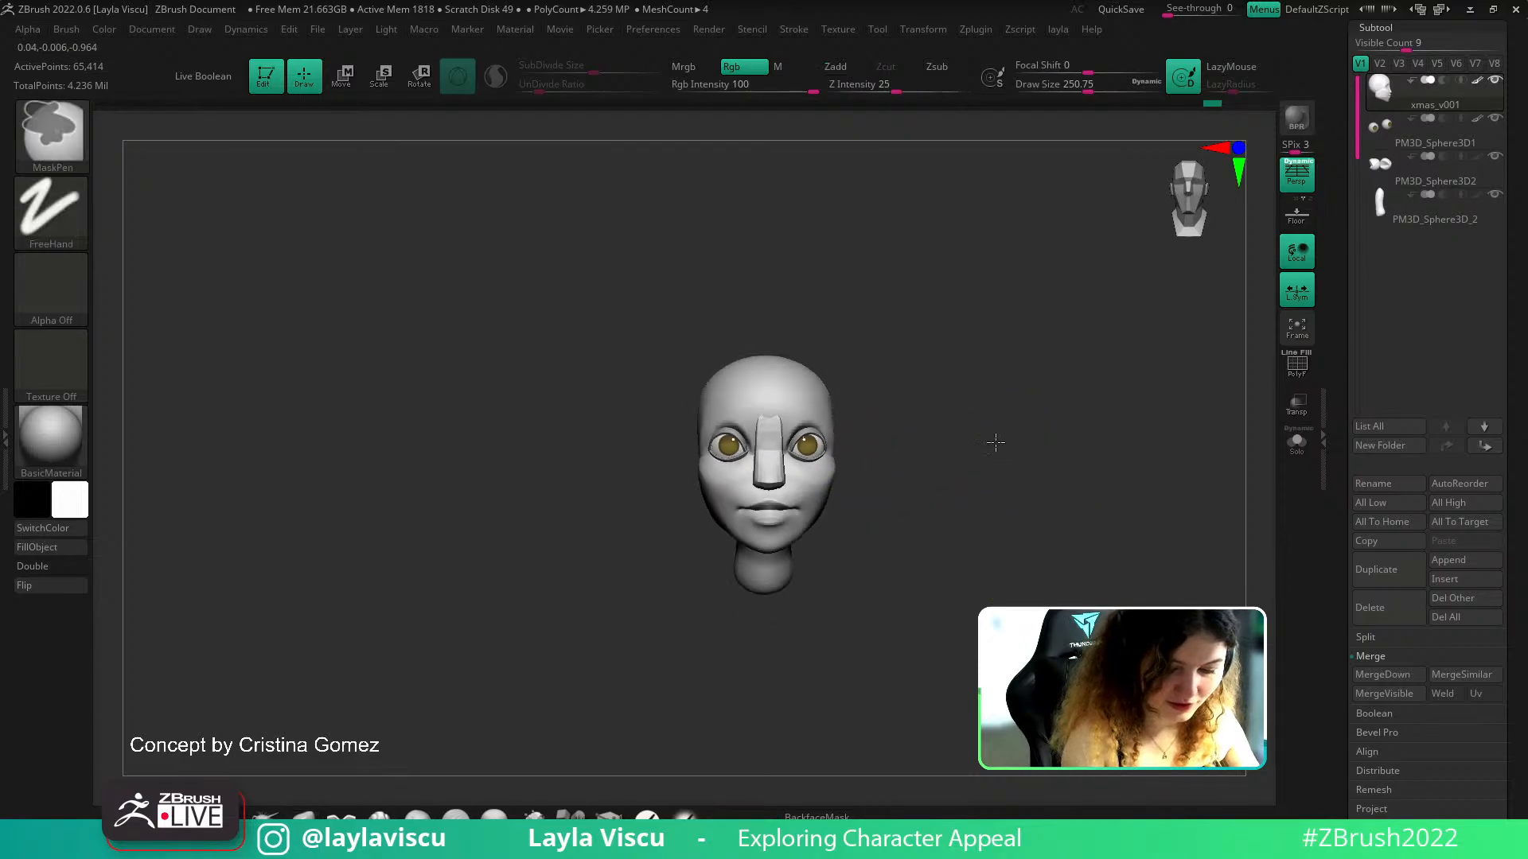
Select the neck and adjust its placement under the head with the Move brush at about 492 draw size and the transform gizmo
shift+drag(1010, 485, 970, 497)
alt+click(752, 585)
key(w)
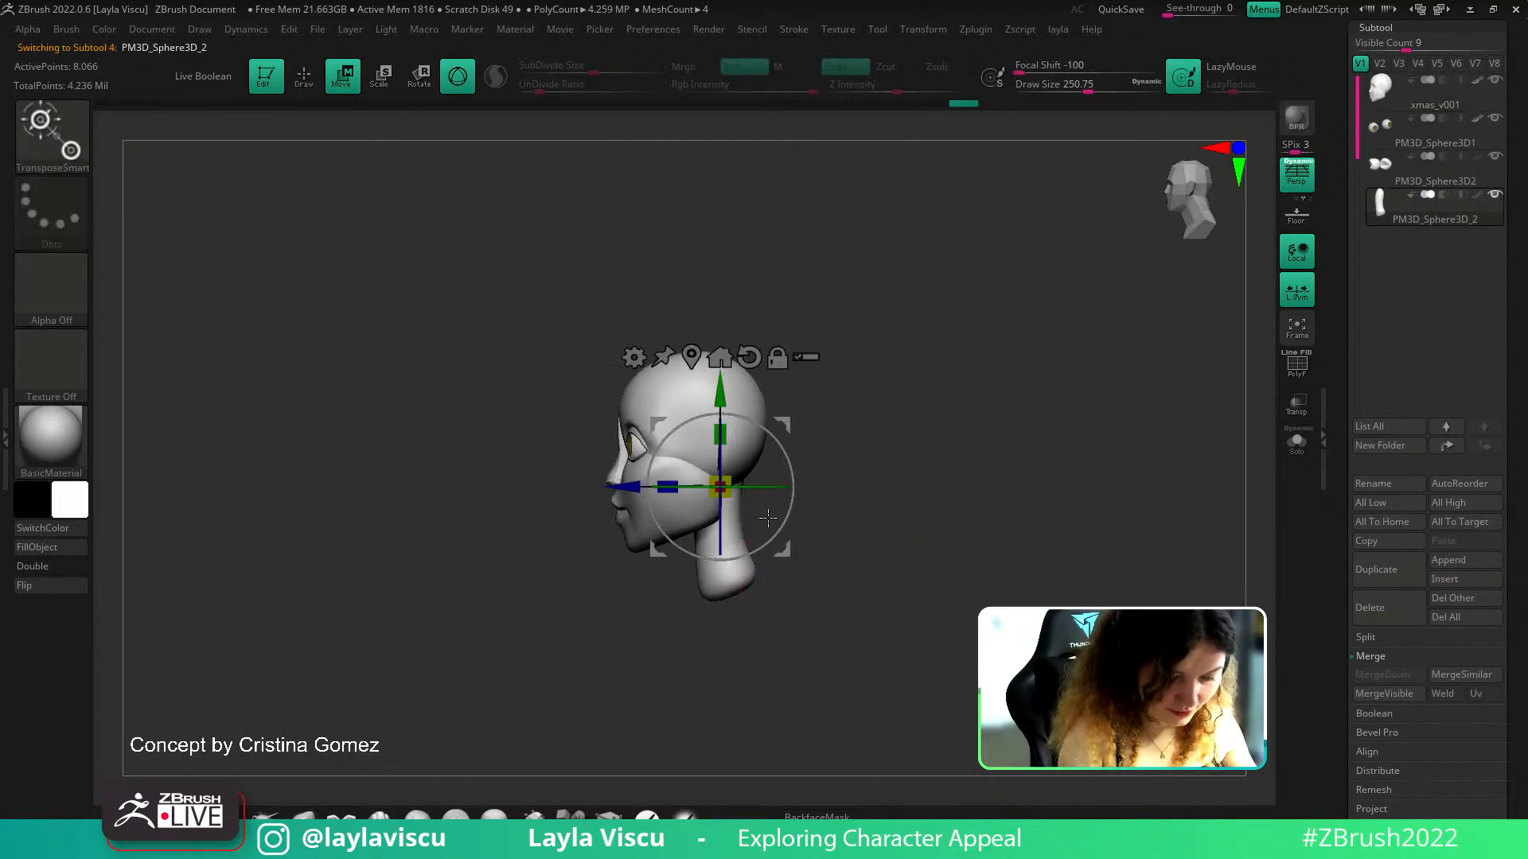
key(q)
key(s)
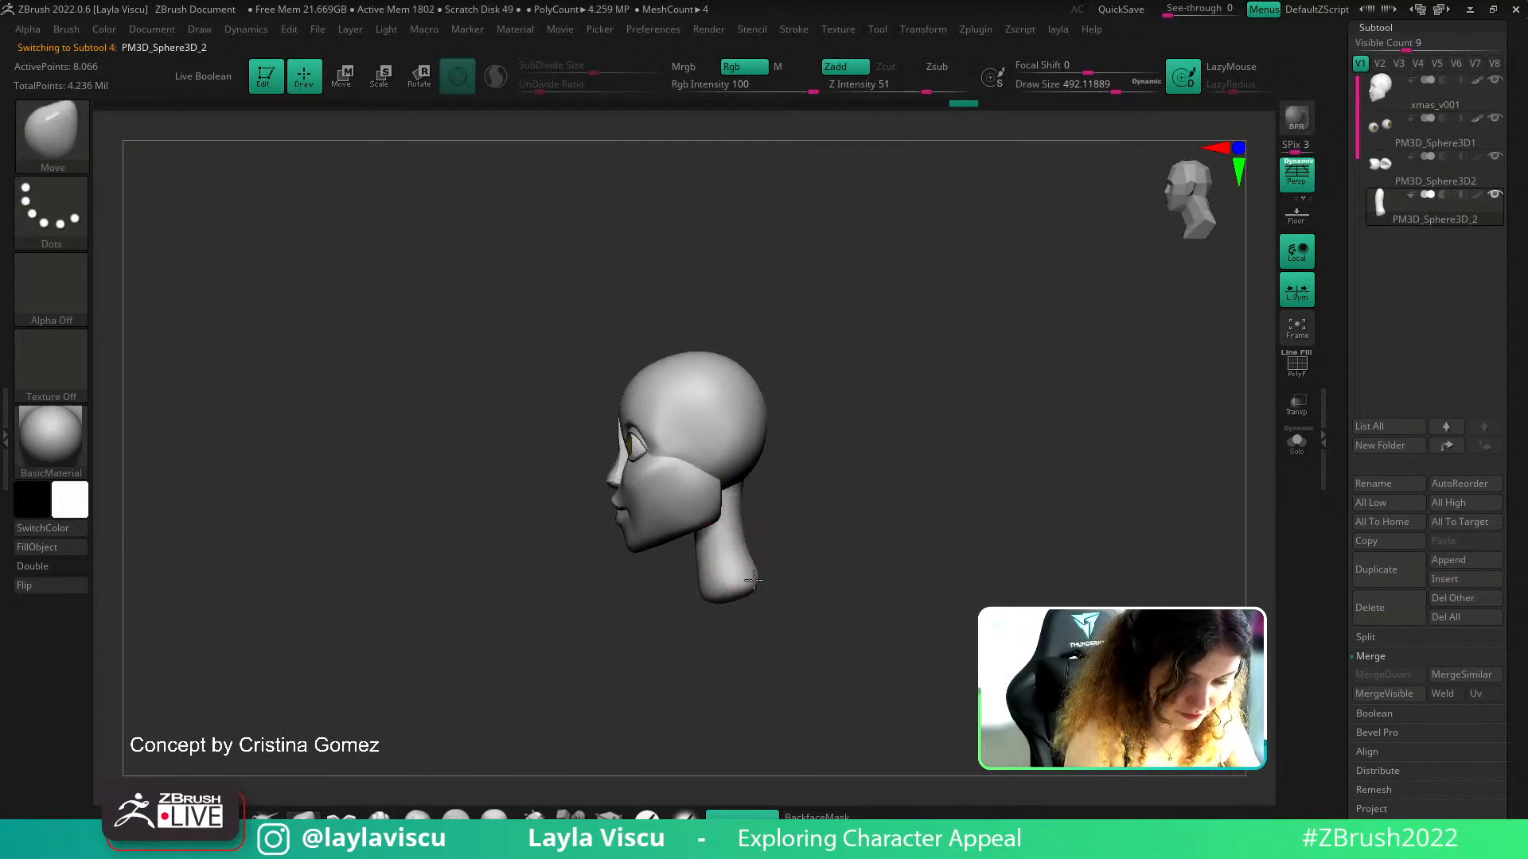
drag(841, 545, 823, 604)
key(w)
drag(730, 489, 734, 491)
mouse_move(774, 545)
mouse_down()
mouse_move(776, 509)
mouse_move(702, 501)
mouse_up()
Reshape and smooth the lower end of the neck, setting the draw size to about 280
click(303, 816)
key(s)
drag(788, 438, 810, 374)
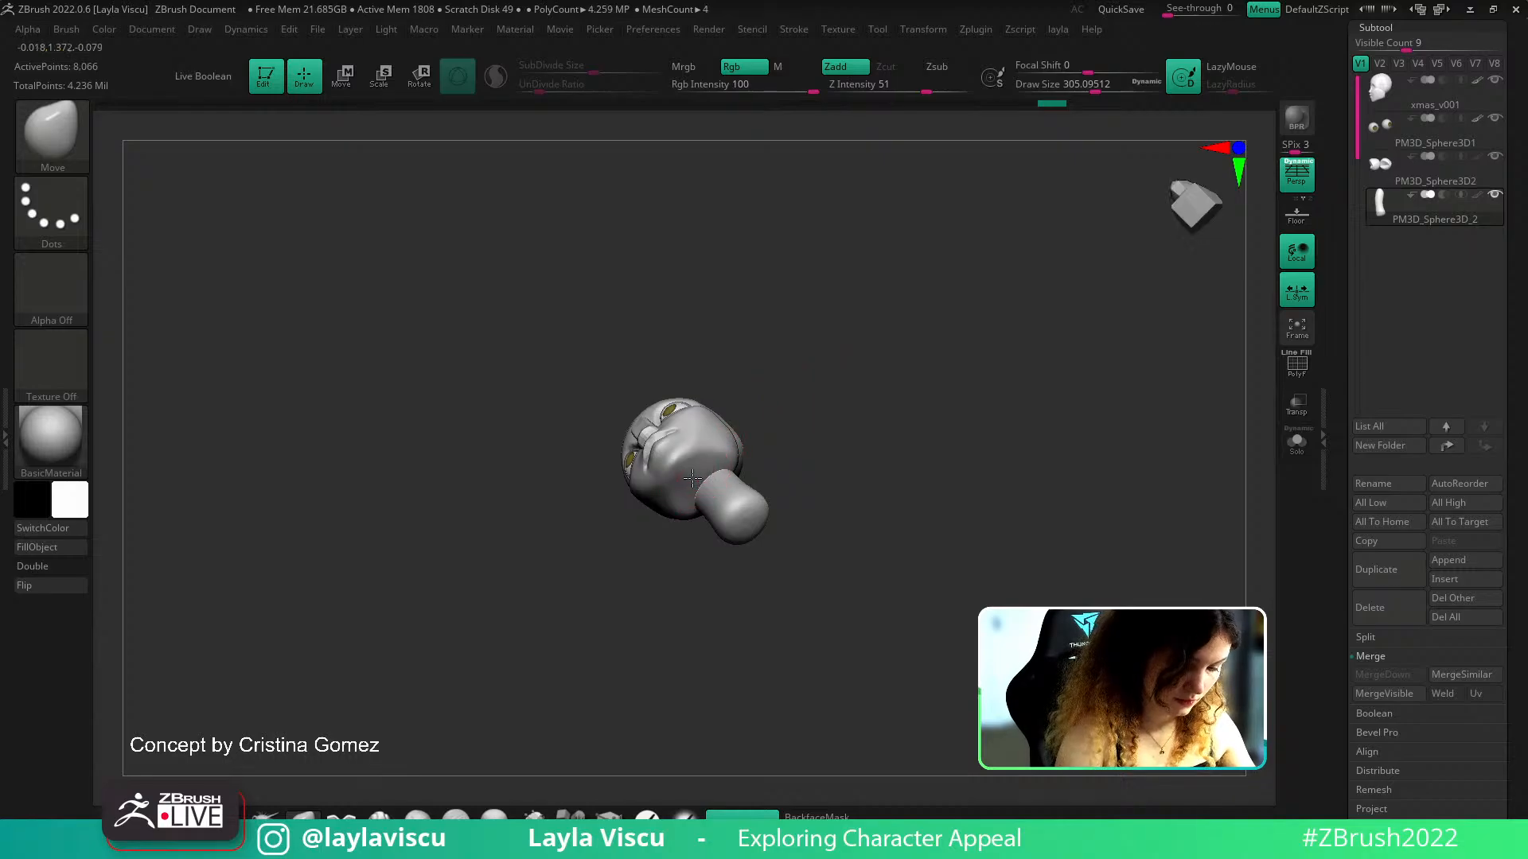
mouse_move(682, 463)
mouse_down()
mouse_move(896, 440)
mouse_move(883, 276)
mouse_move(894, 392)
mouse_move(723, 494)
mouse_up()
key(s)
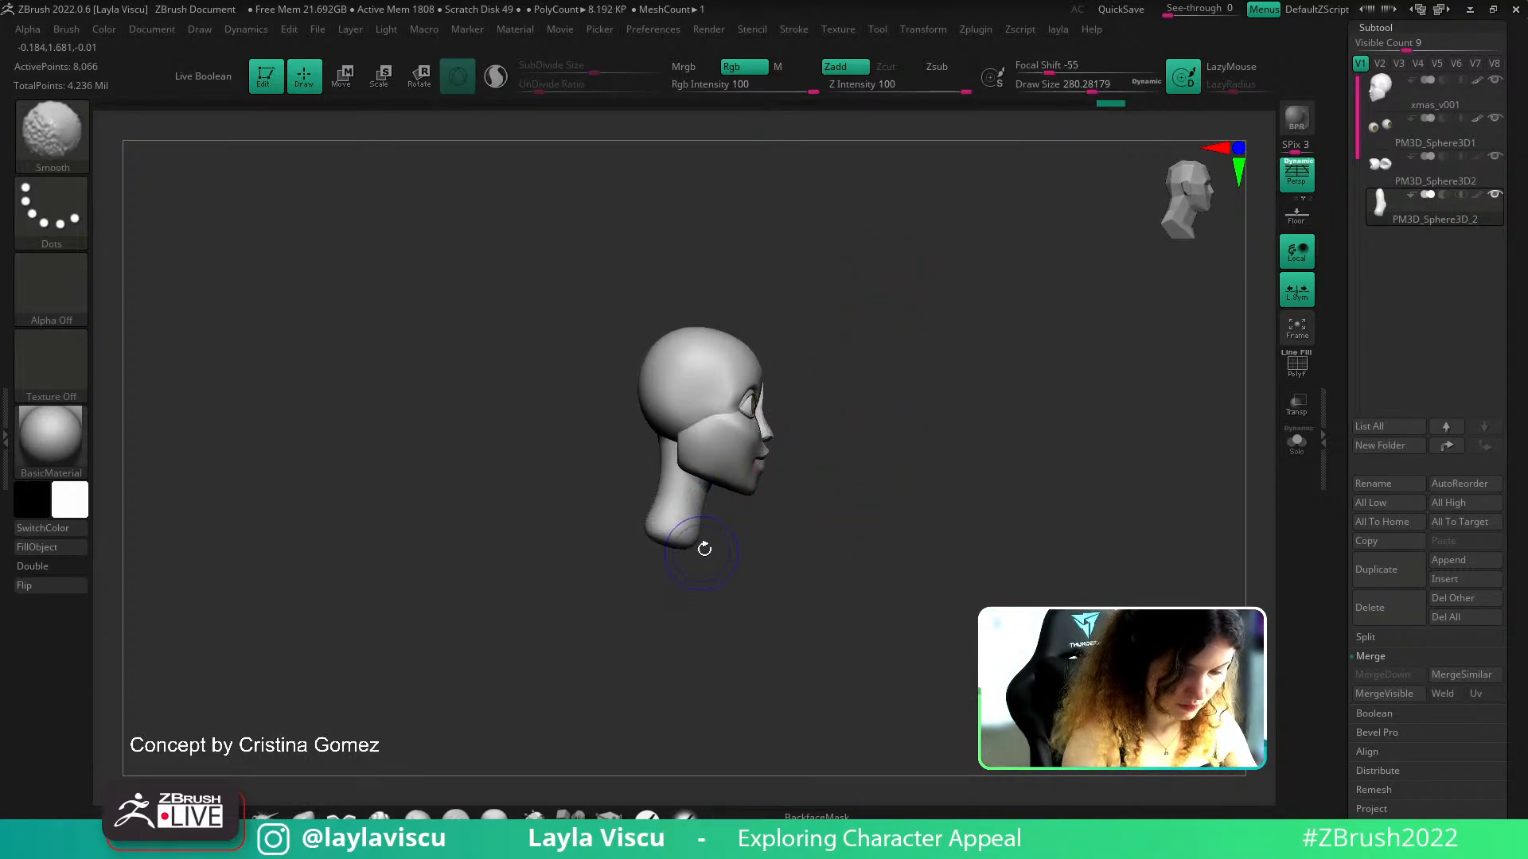
mouse_move(828, 535)
mouse_down()
mouse_move(897, 522)
mouse_move(879, 516)
mouse_up()
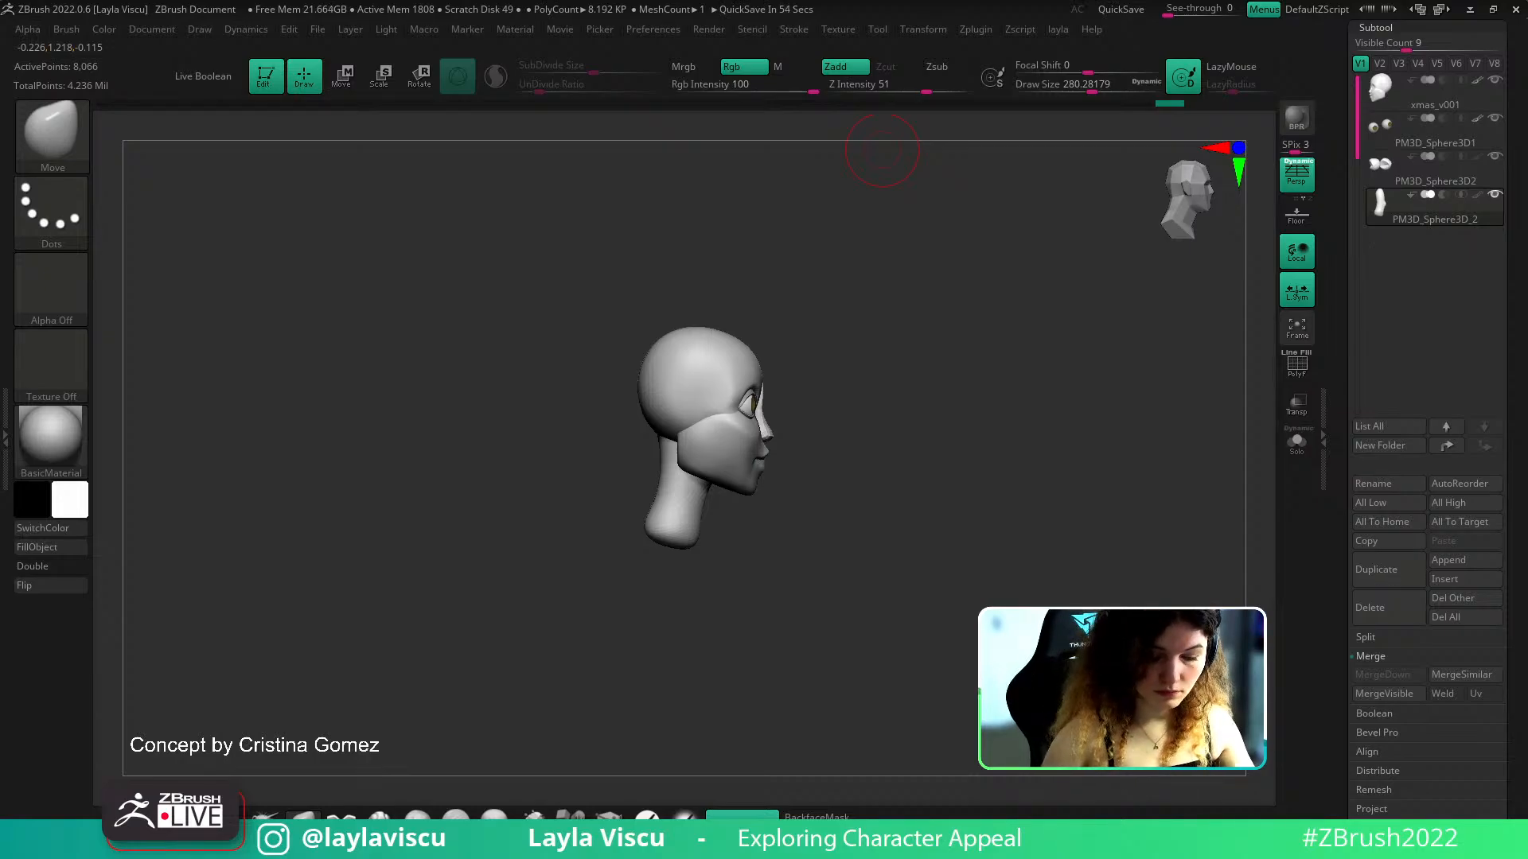
Adjust the neck below the skull in side view at a draw size of about 567 and show its polyframe
mouse_move(859, 517)
mouse_down()
mouse_move(777, 546)
mouse_move(907, 416)
mouse_move(883, 430)
mouse_up()
key(ctrl)
ctrl+right_drag(714, 483, 726, 513)
key(s)
drag(716, 479, 733, 479)
key(shift+f)
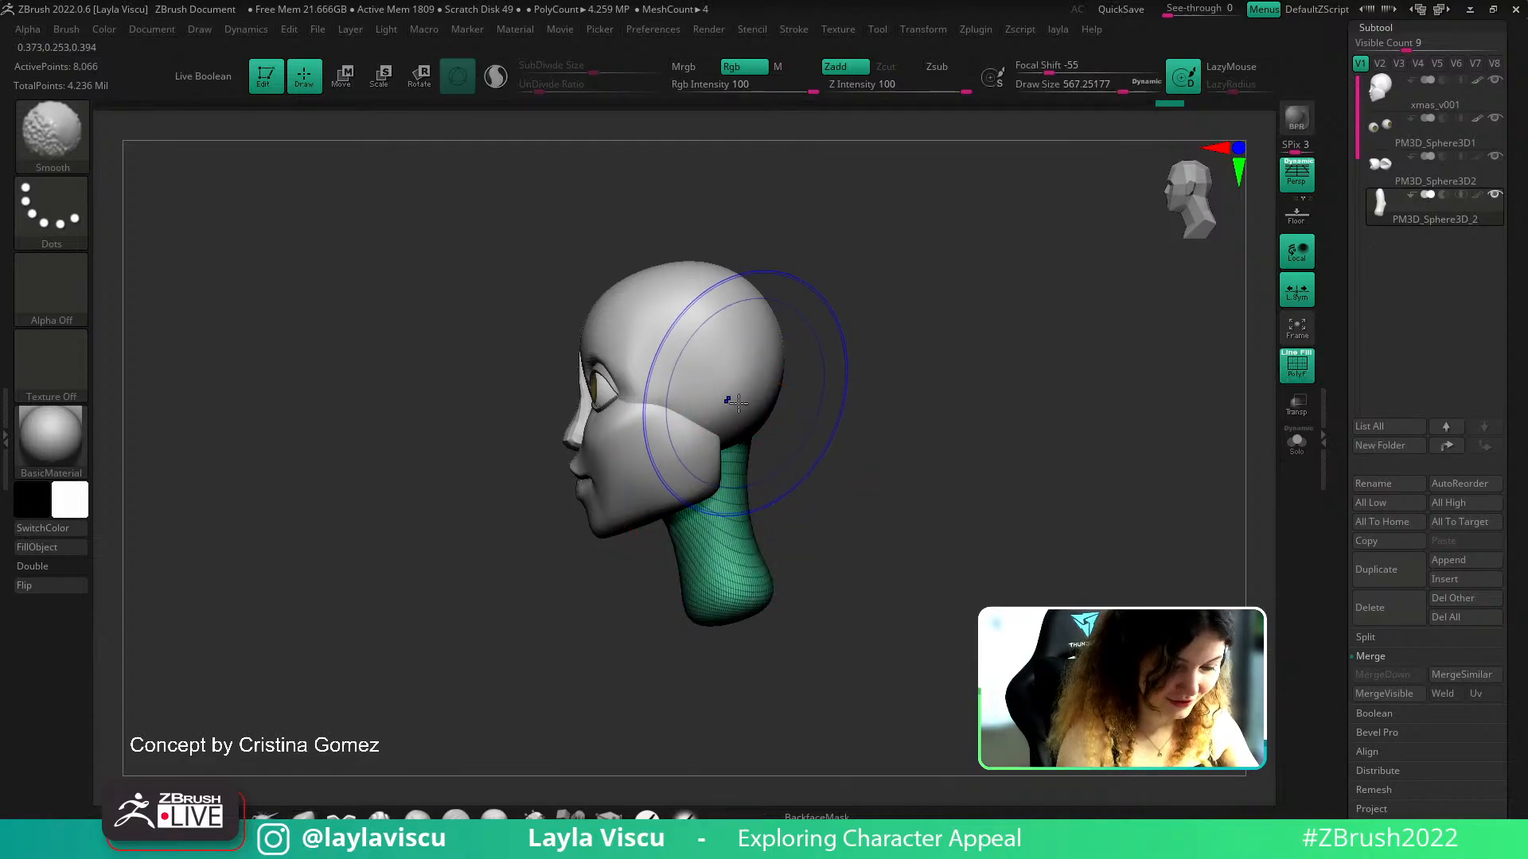
Select the head, lower its subdivision level, adjust the back of the jaw at about 437 draw size and hide the polyframe
alt+click(709, 487)
key(shift+d)
drag(713, 491, 698, 476)
key(s)
drag(715, 478, 673, 493)
key(s)
key(shift+f)
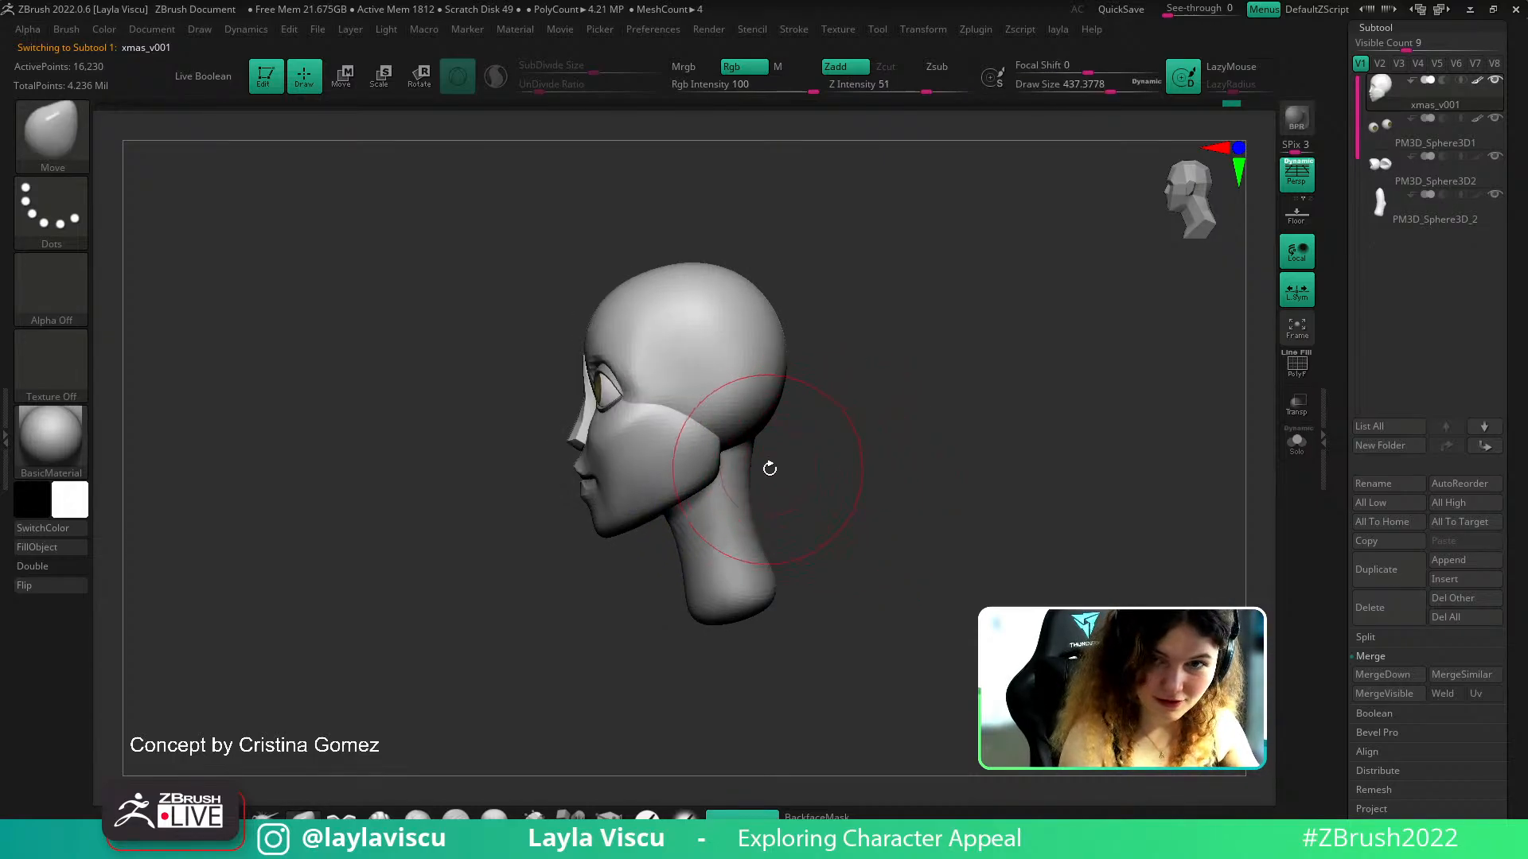
Reshape the back of the skull and the forehead in profile with the Move brush, ending at a draw size of about 430
ctrl+right_drag(804, 484, 812, 422)
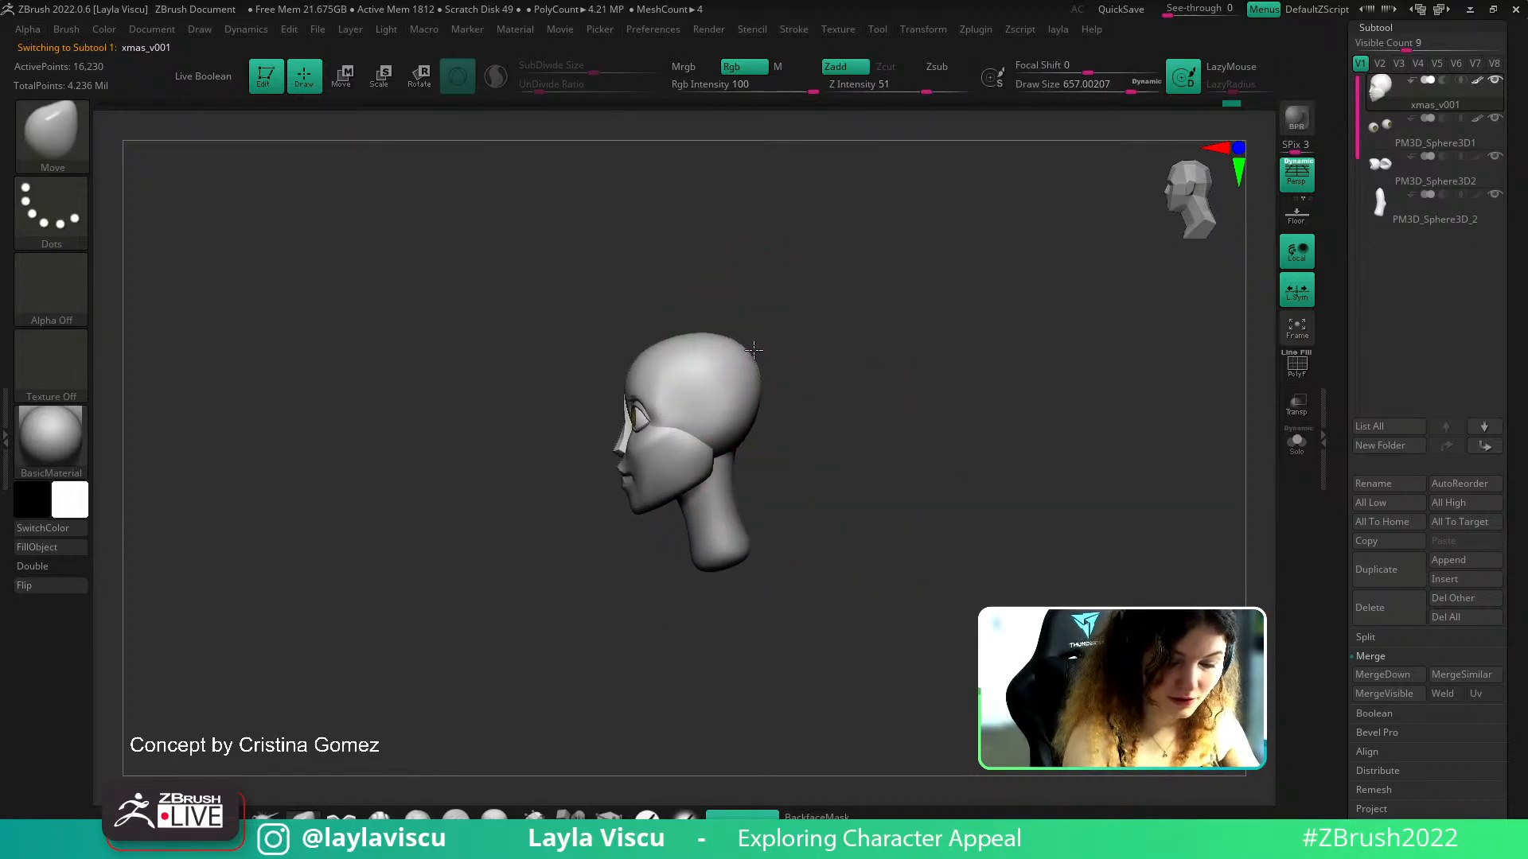
mouse_move(795, 348)
mouse_down()
mouse_move(815, 433)
mouse_move(742, 288)
mouse_move(795, 334)
mouse_move(757, 321)
mouse_move(788, 368)
mouse_move(787, 351)
mouse_move(715, 342)
mouse_move(784, 351)
mouse_move(880, 392)
mouse_move(890, 365)
mouse_move(799, 338)
mouse_up()
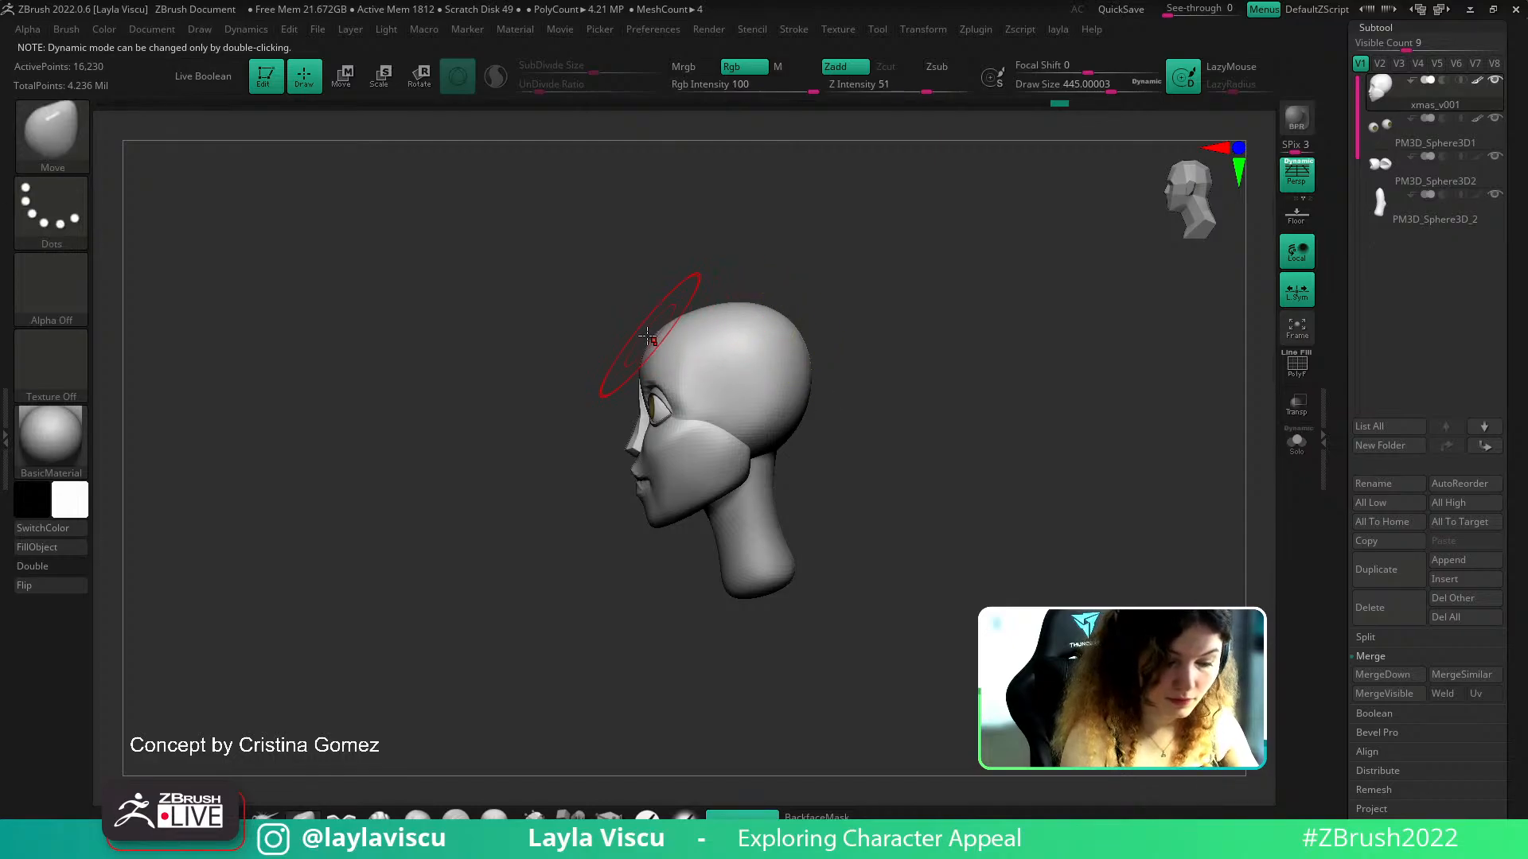
drag(651, 337, 645, 332)
ctrl+right_drag(820, 338, 825, 308)
ctrl+right_drag(716, 437, 737, 497)
key([)
key([)
key(])
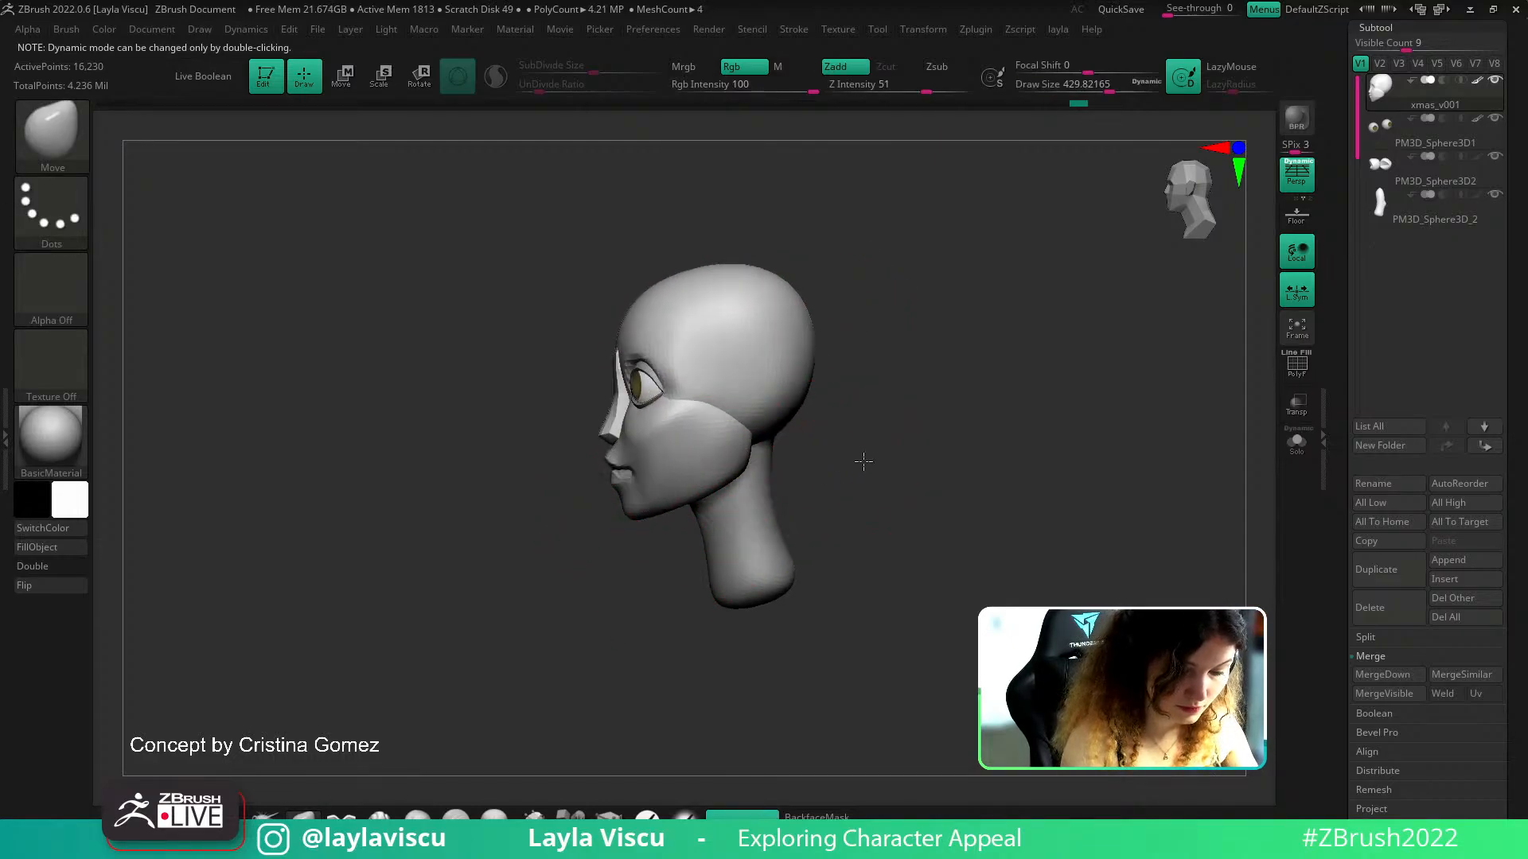
Slim the jawline from the front with the Move brush at a draw size of about 223
shift+right_drag(859, 461, 876, 503)
key(s)
click(812, 501)
key(s)
drag(680, 499, 660, 499)
mouse_move(817, 467)
right_down()
mouse_move(786, 481)
mouse_move(803, 484)
right_up()
key(s)
drag(693, 494, 683, 494)
drag(687, 493, 682, 491)
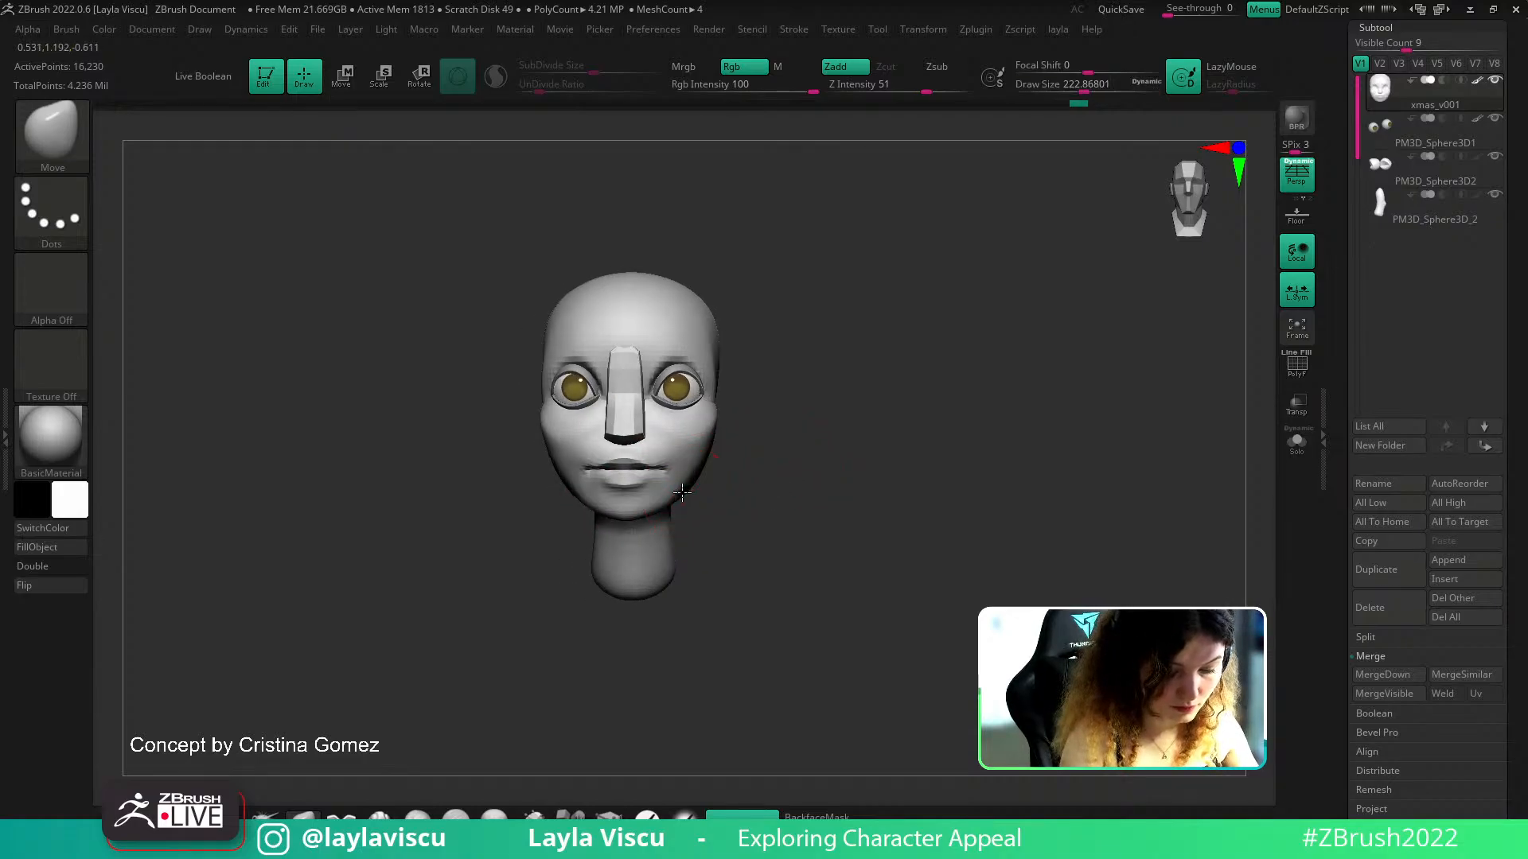
Raise the head to its higher subdivision level and check the face from the front
mouse_move(714, 495)
right_down()
mouse_move(673, 495)
mouse_move(811, 528)
mouse_move(833, 488)
right_up()
key(d)
alt+right_drag(867, 549, 870, 491)
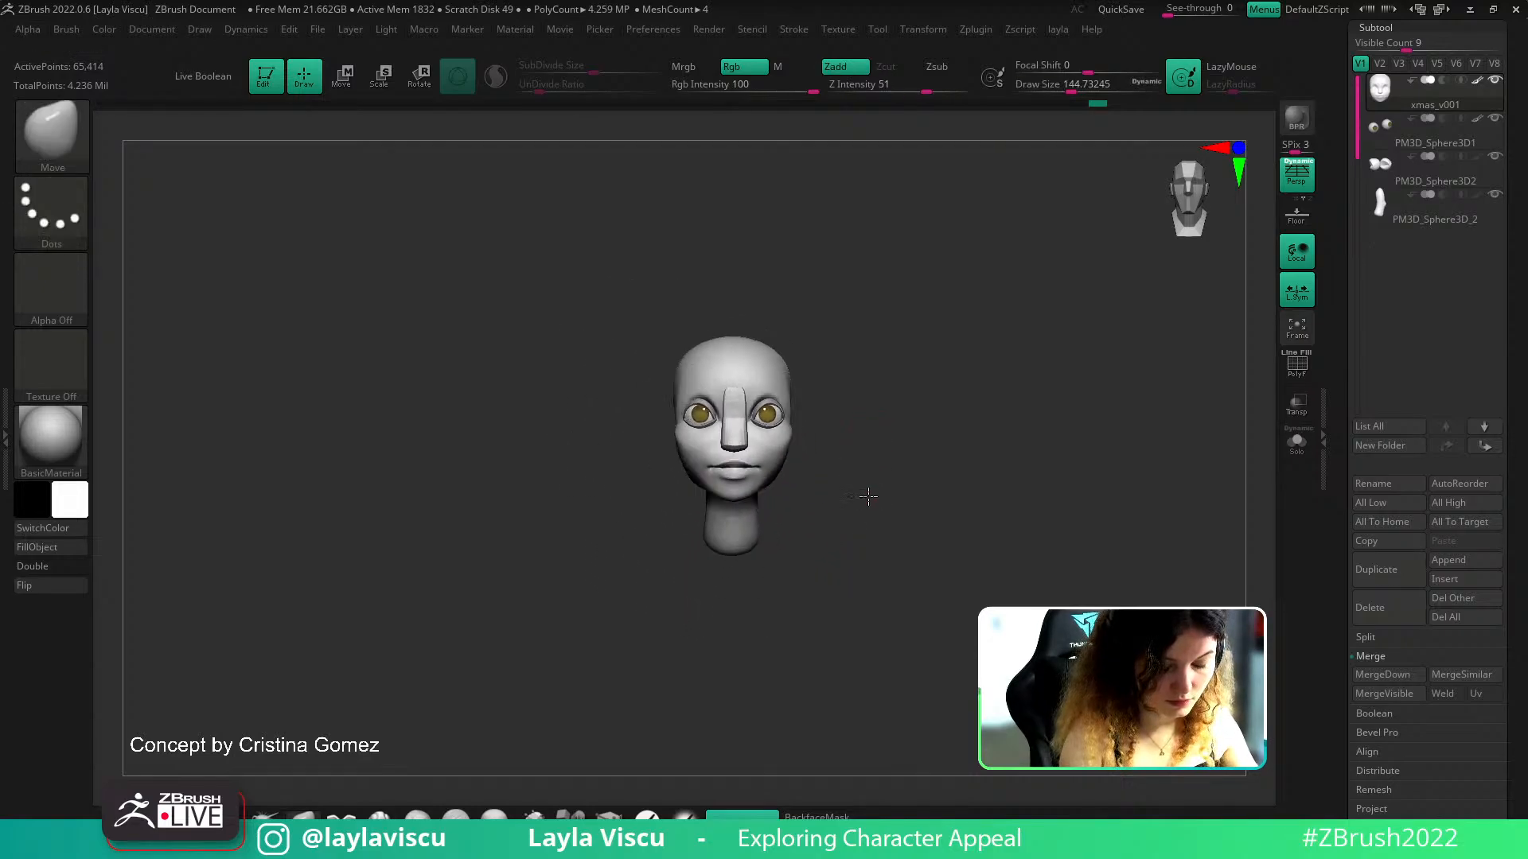
ctrl+right_drag(741, 404, 846, 402)
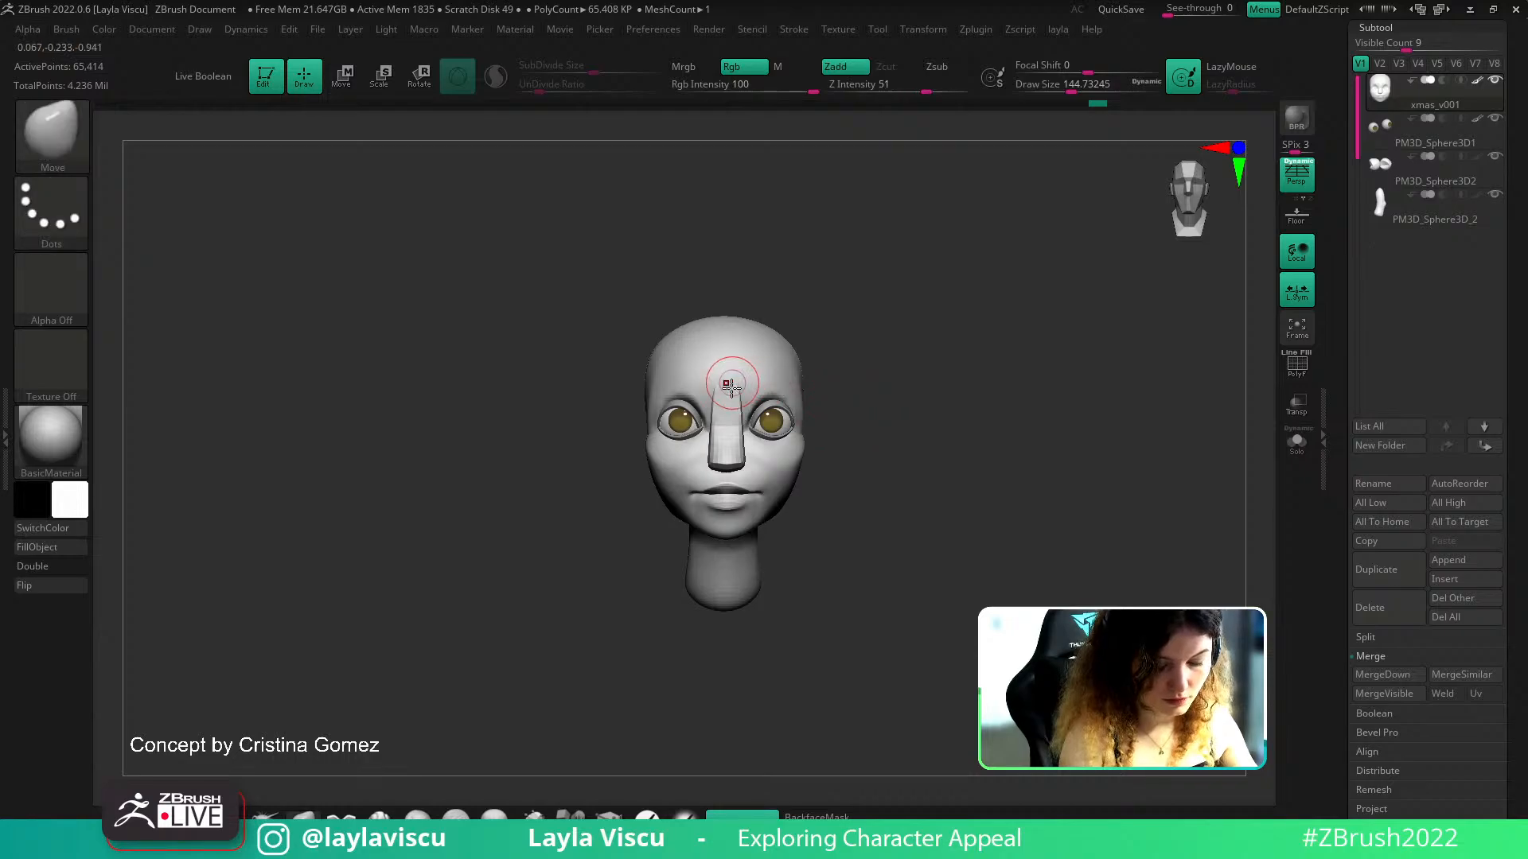
Zoom in on the nose bridge and switch to the hPolish brush
key(b)
key(p)
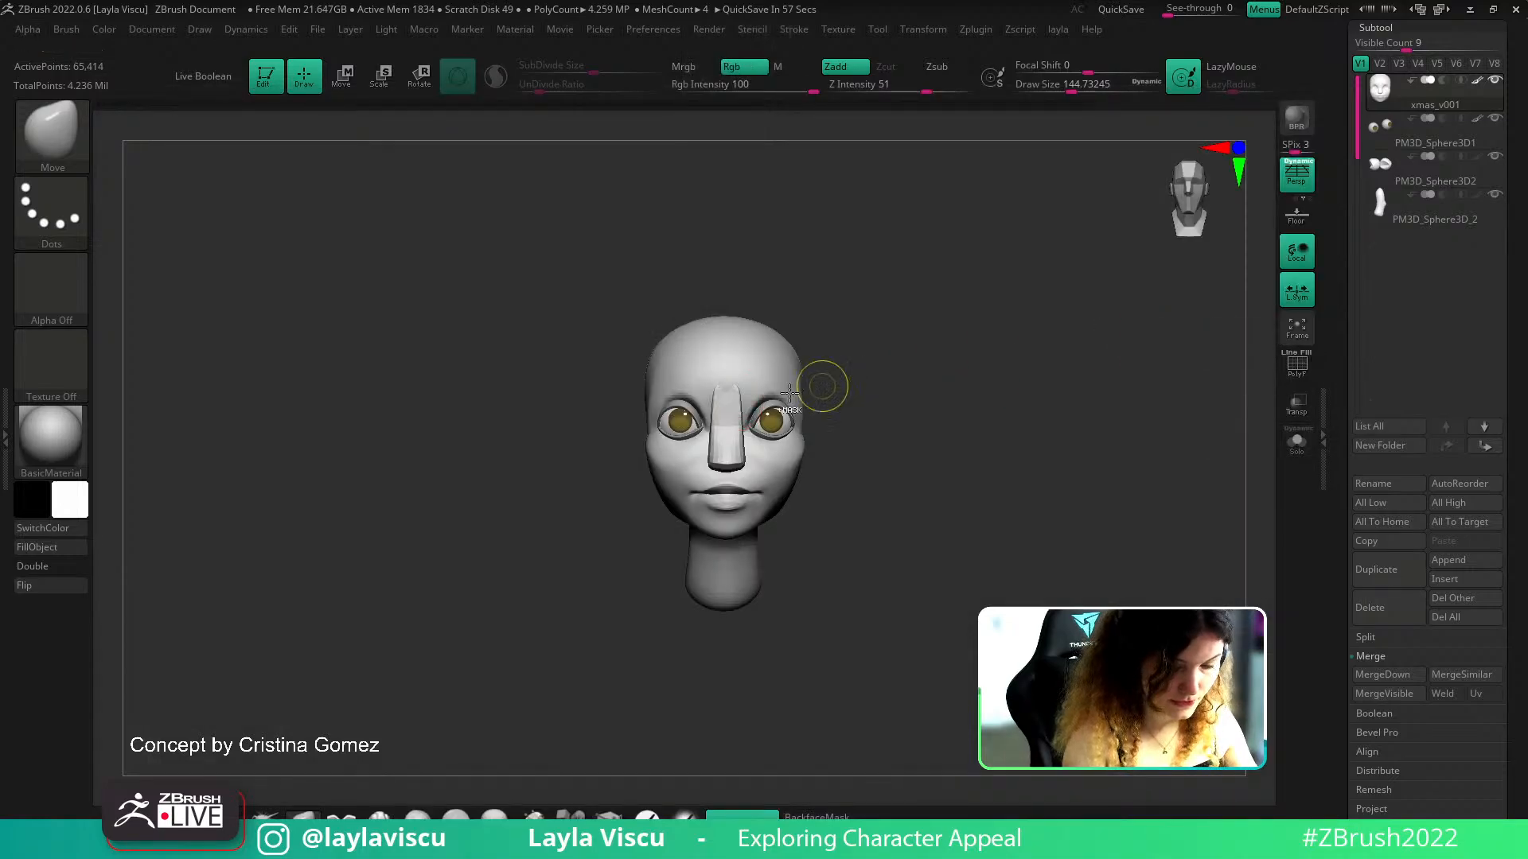
alt+drag(832, 387, 736, 443)
key(n)
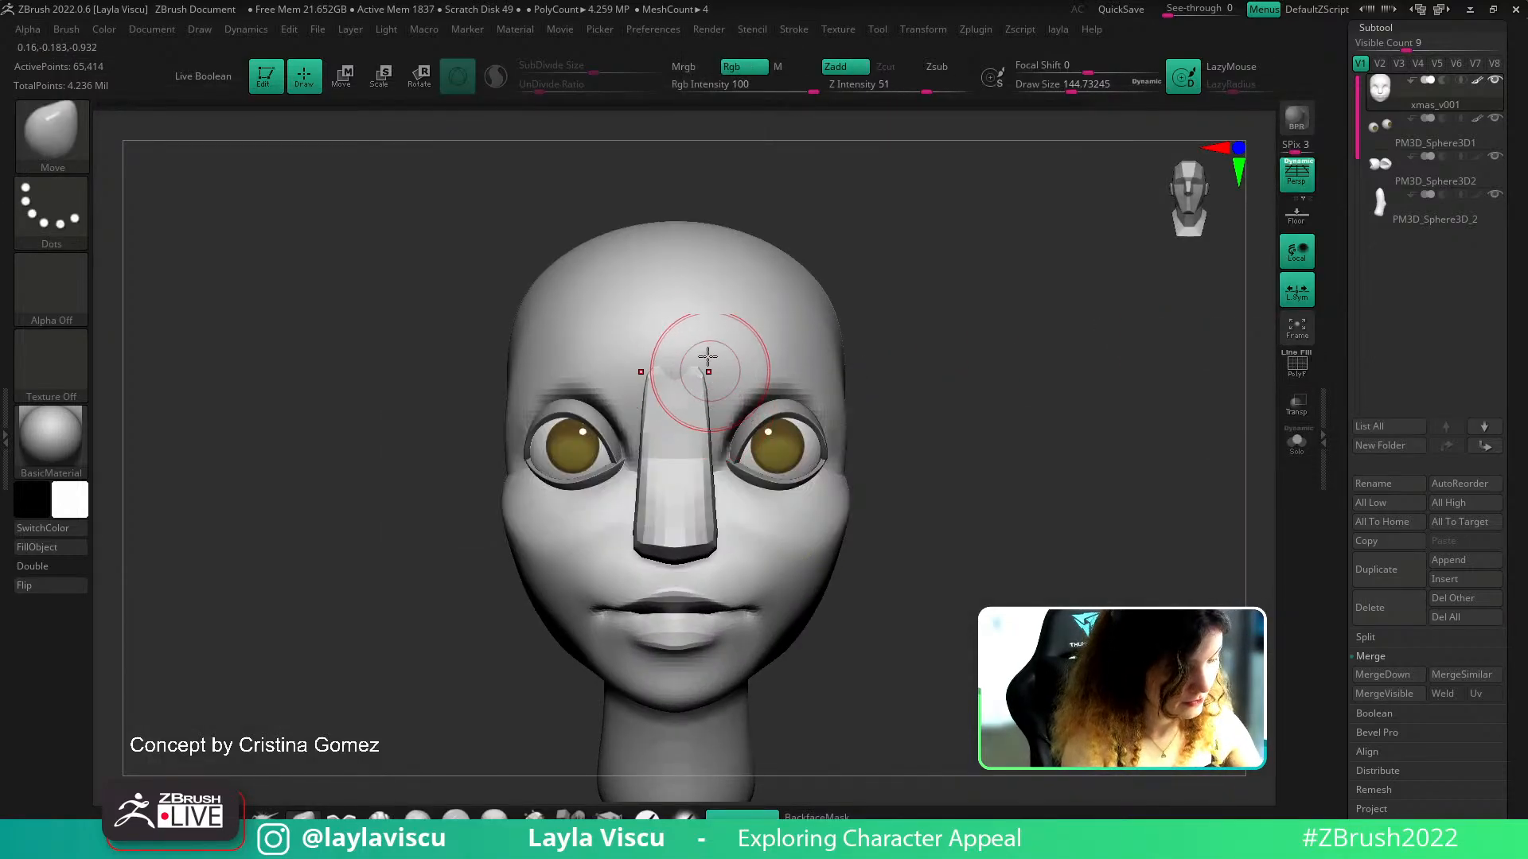
key(b)
key(h)
key(p)
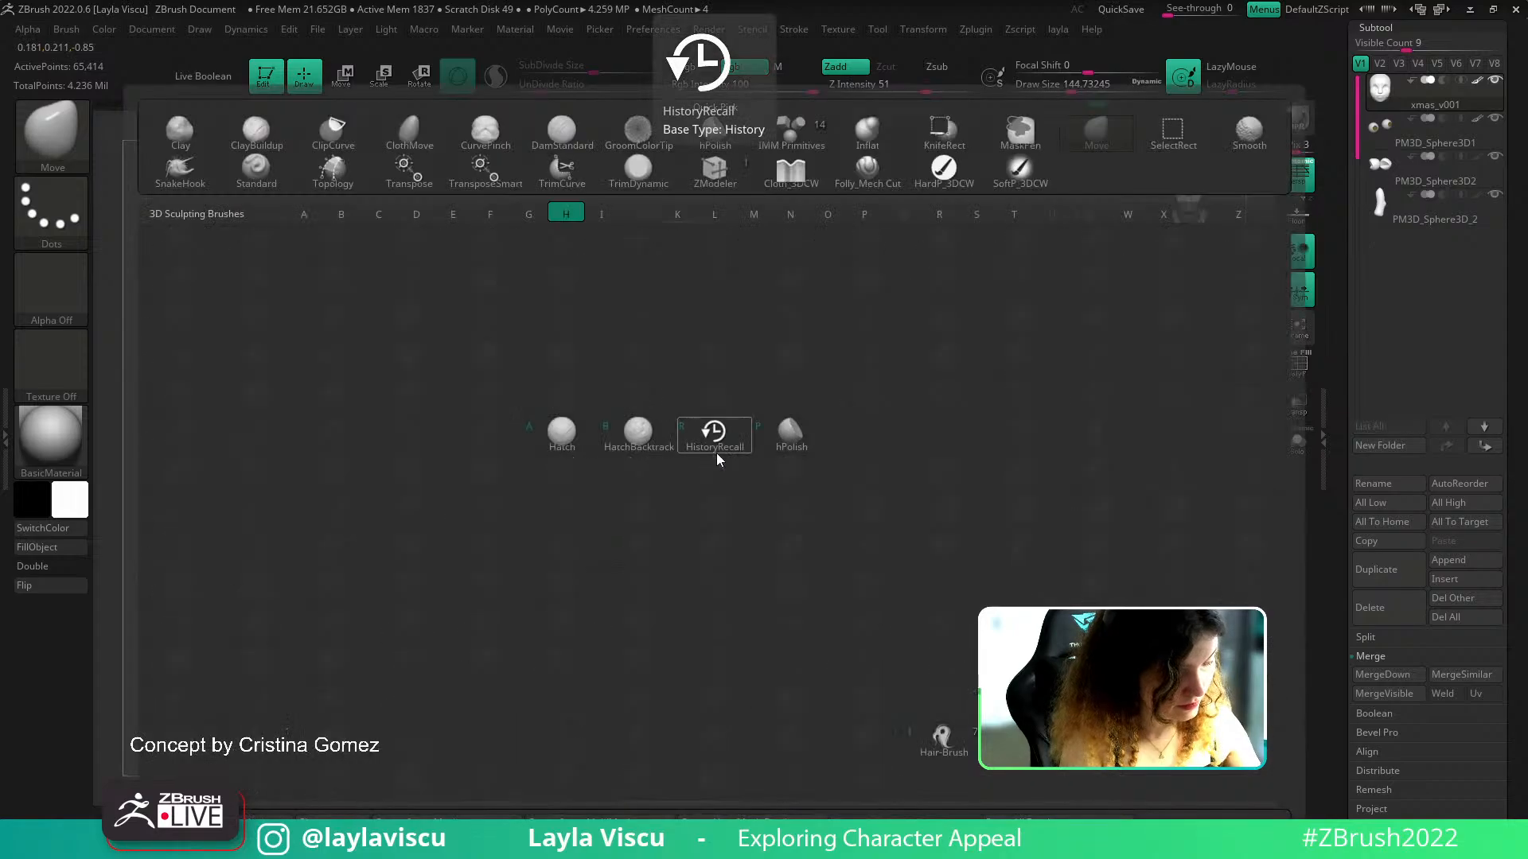
Try polishing the upper end of the nose, undo the strokes, and briefly isolate the nose before showing the whole head again
mouse_move(700, 382)
mouse_down()
mouse_move(693, 446)
mouse_move(707, 415)
mouse_up()
key(ctrl+z)
key(ctrl+z)
key(ctrl+shift)
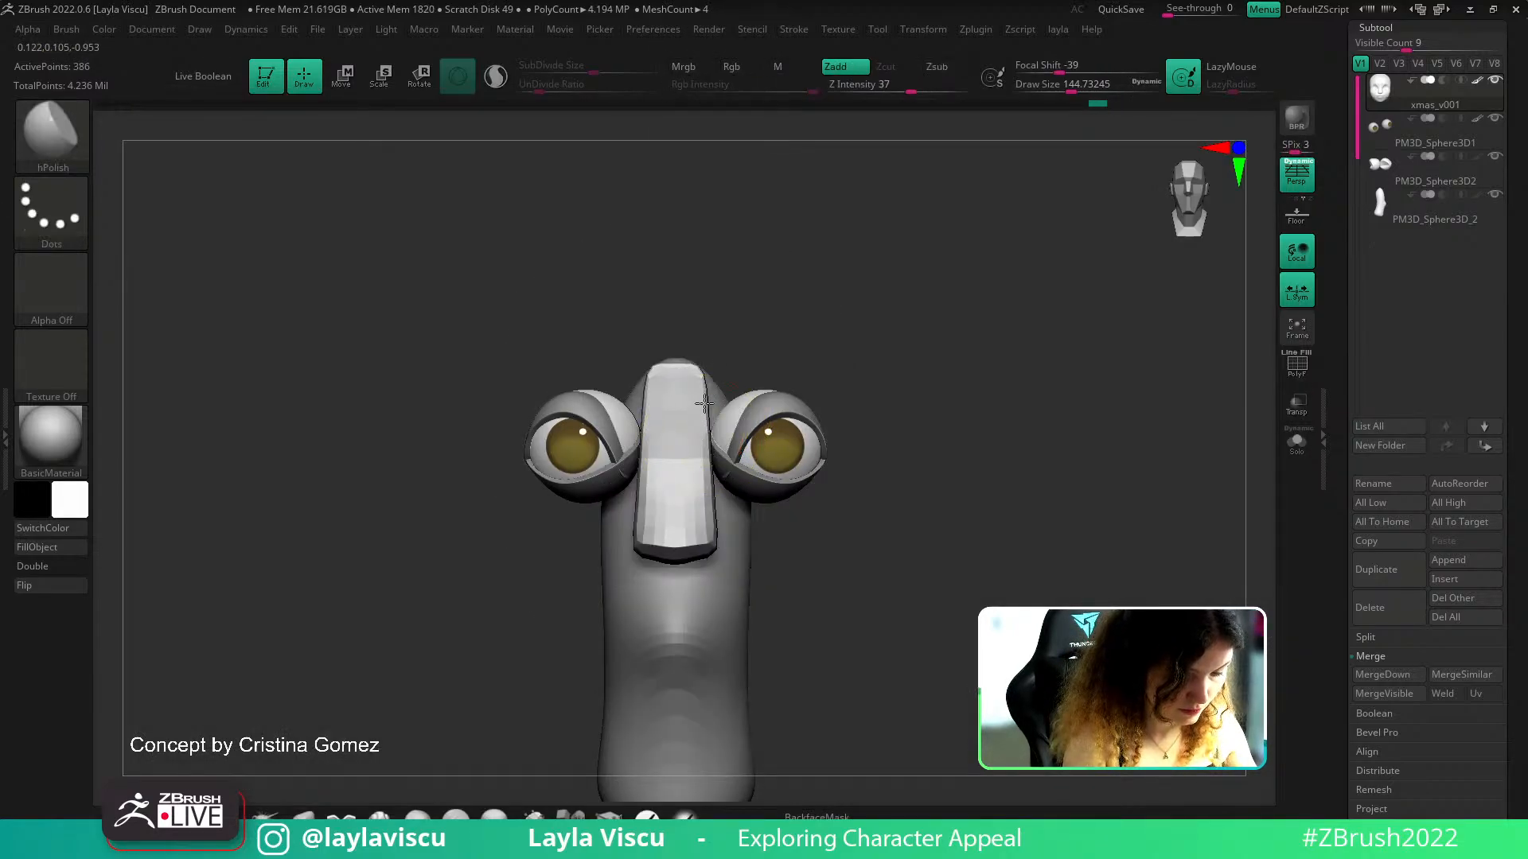
ctrl+shift+click(782, 344)
key(f)
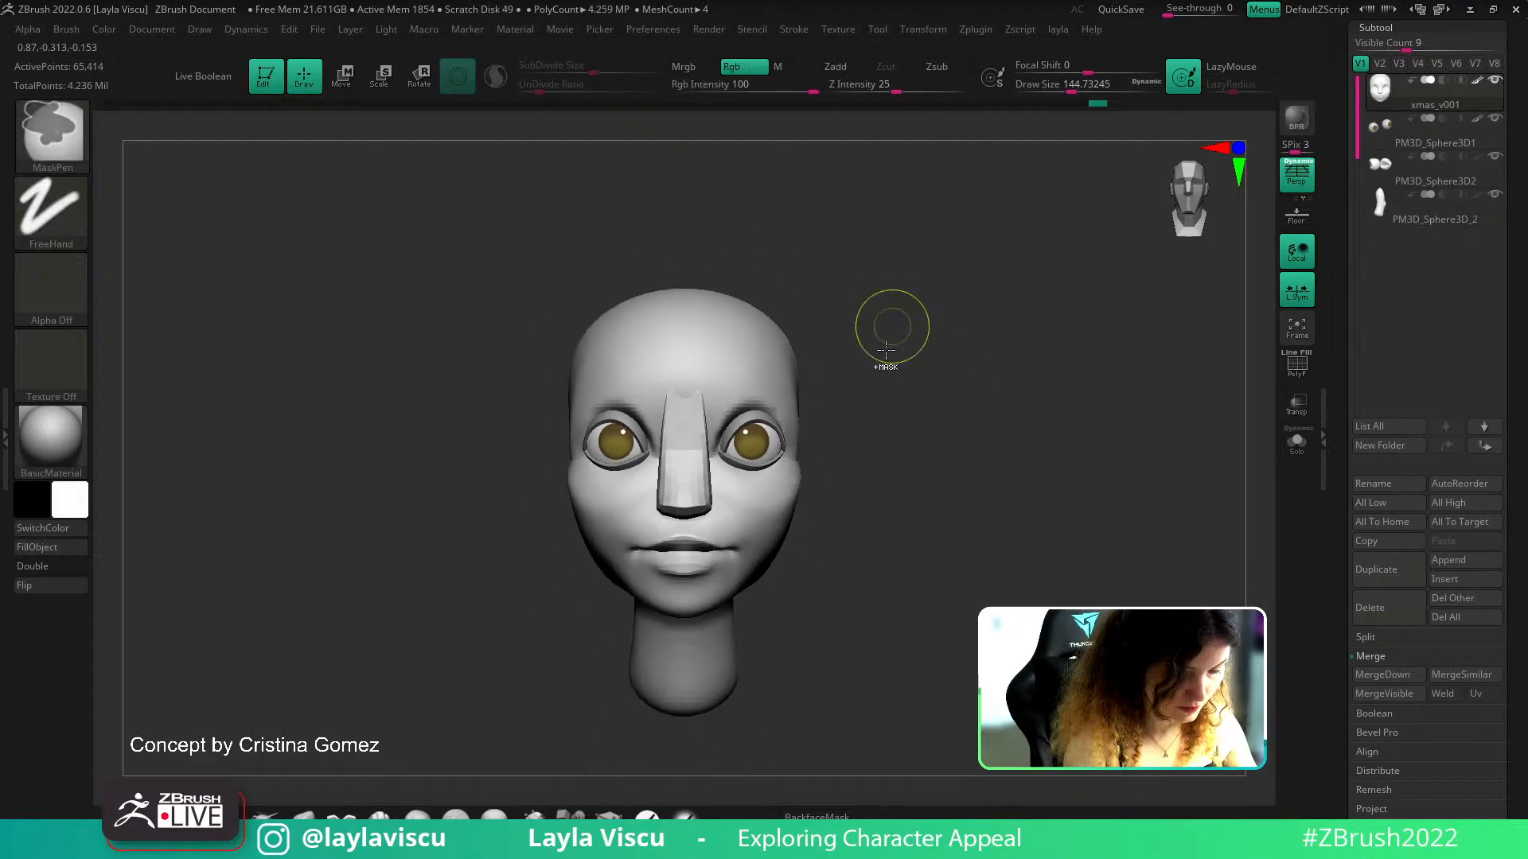
key(ctrl+z)
ctrl+shift+click(798, 355)
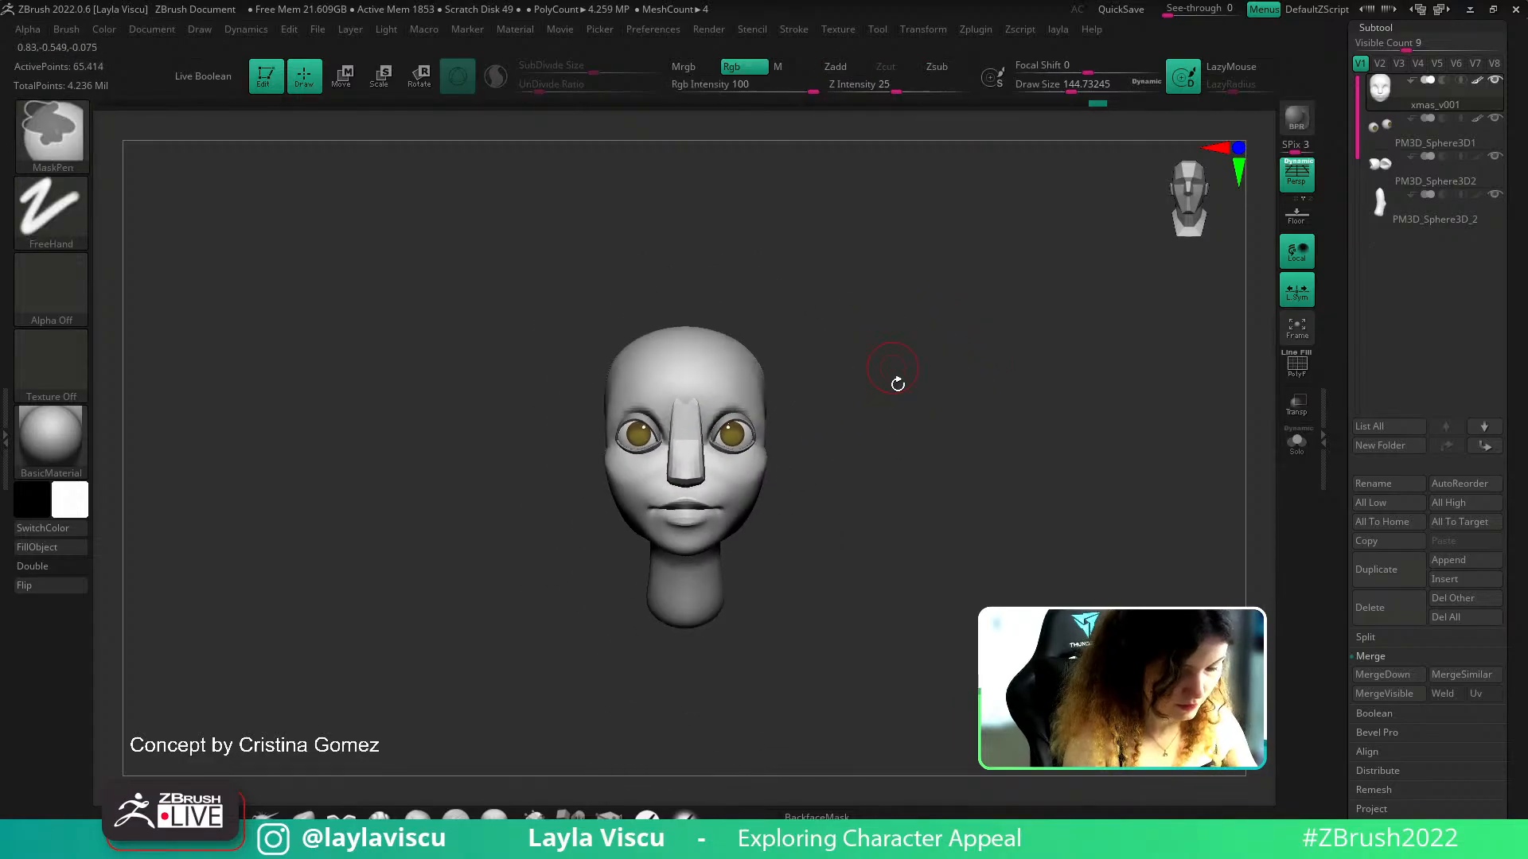
drag(880, 456, 858, 432)
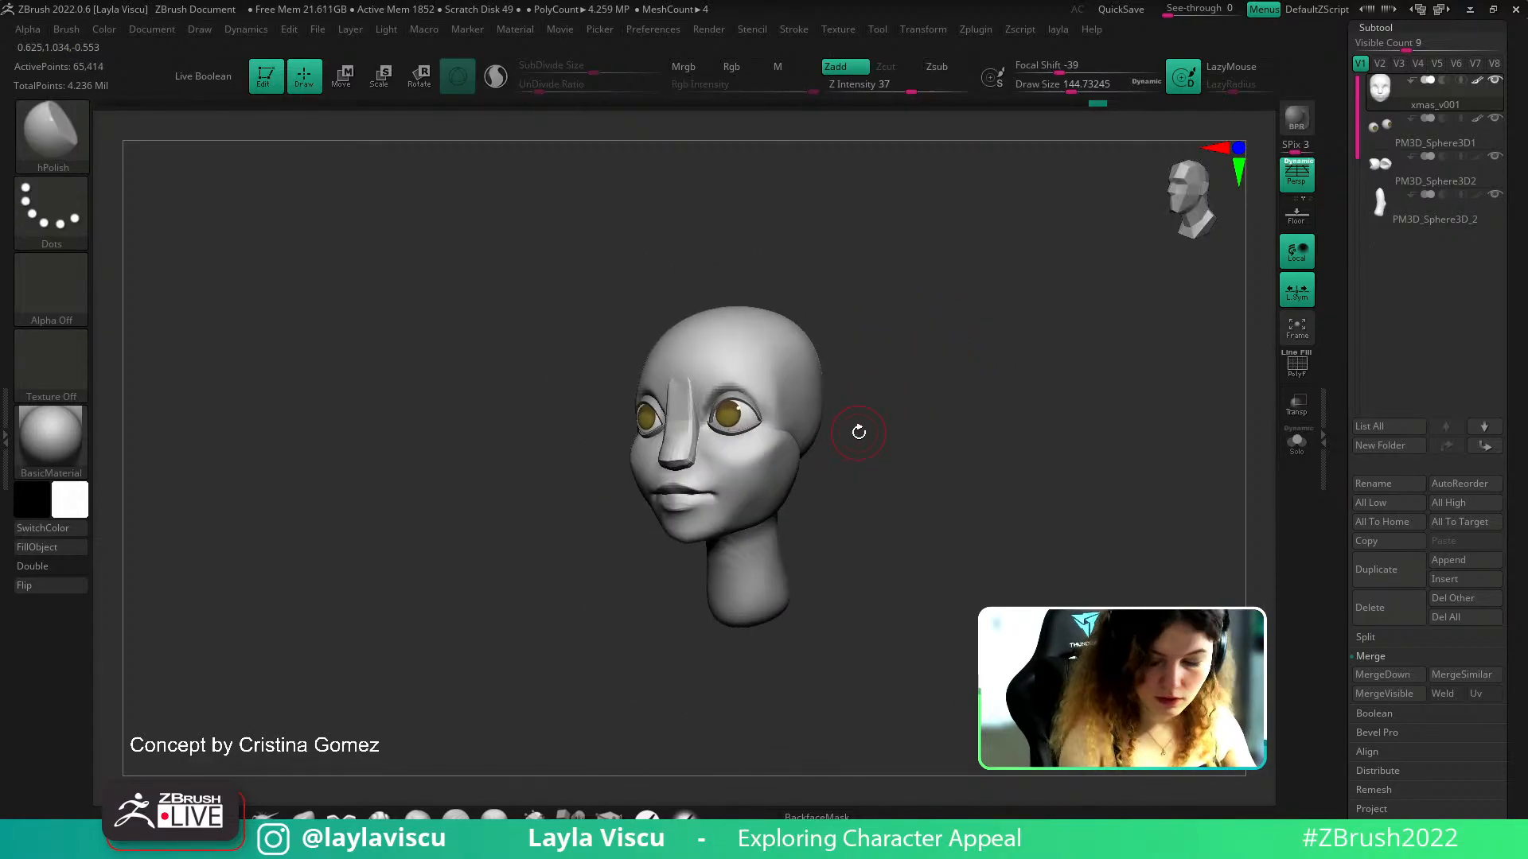
Show the concept art in Spotlight and raise its opacity to full
drag(1505, 260, 1505, 464)
key(shift+z)
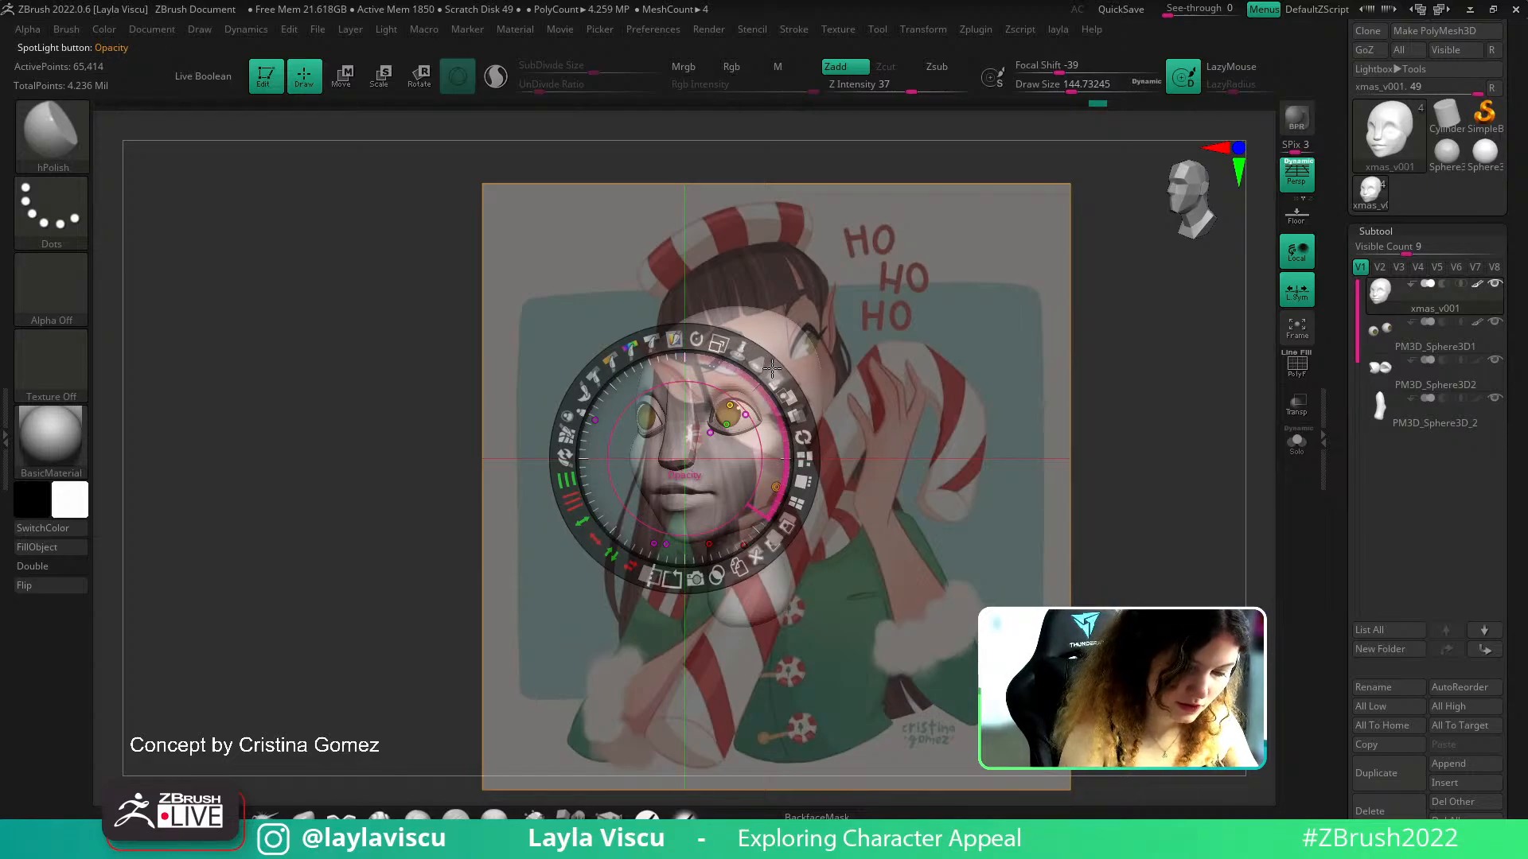
click(839, 30)
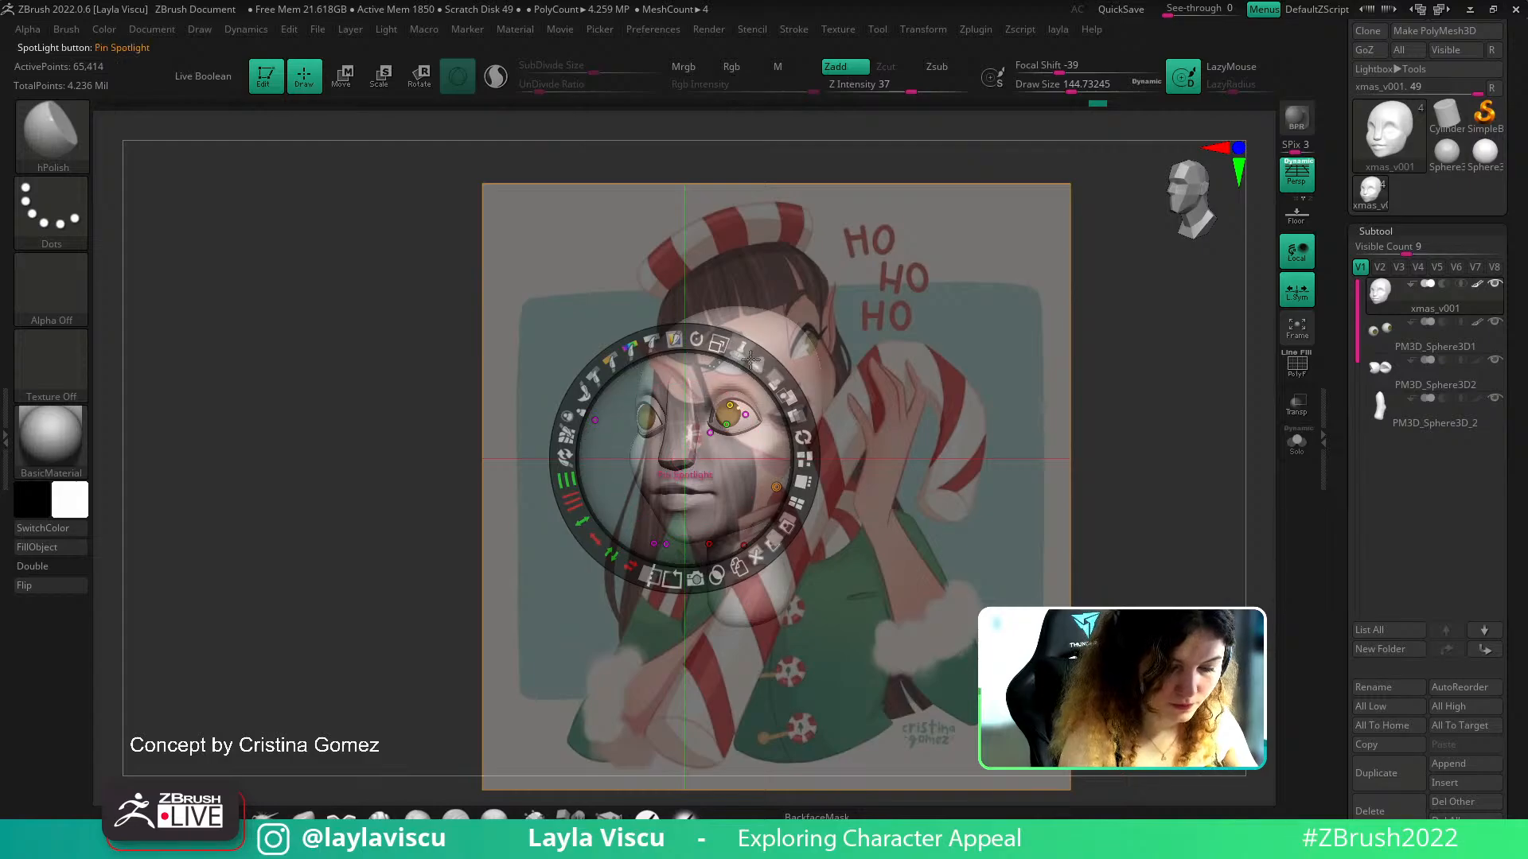
drag(784, 391, 802, 497)
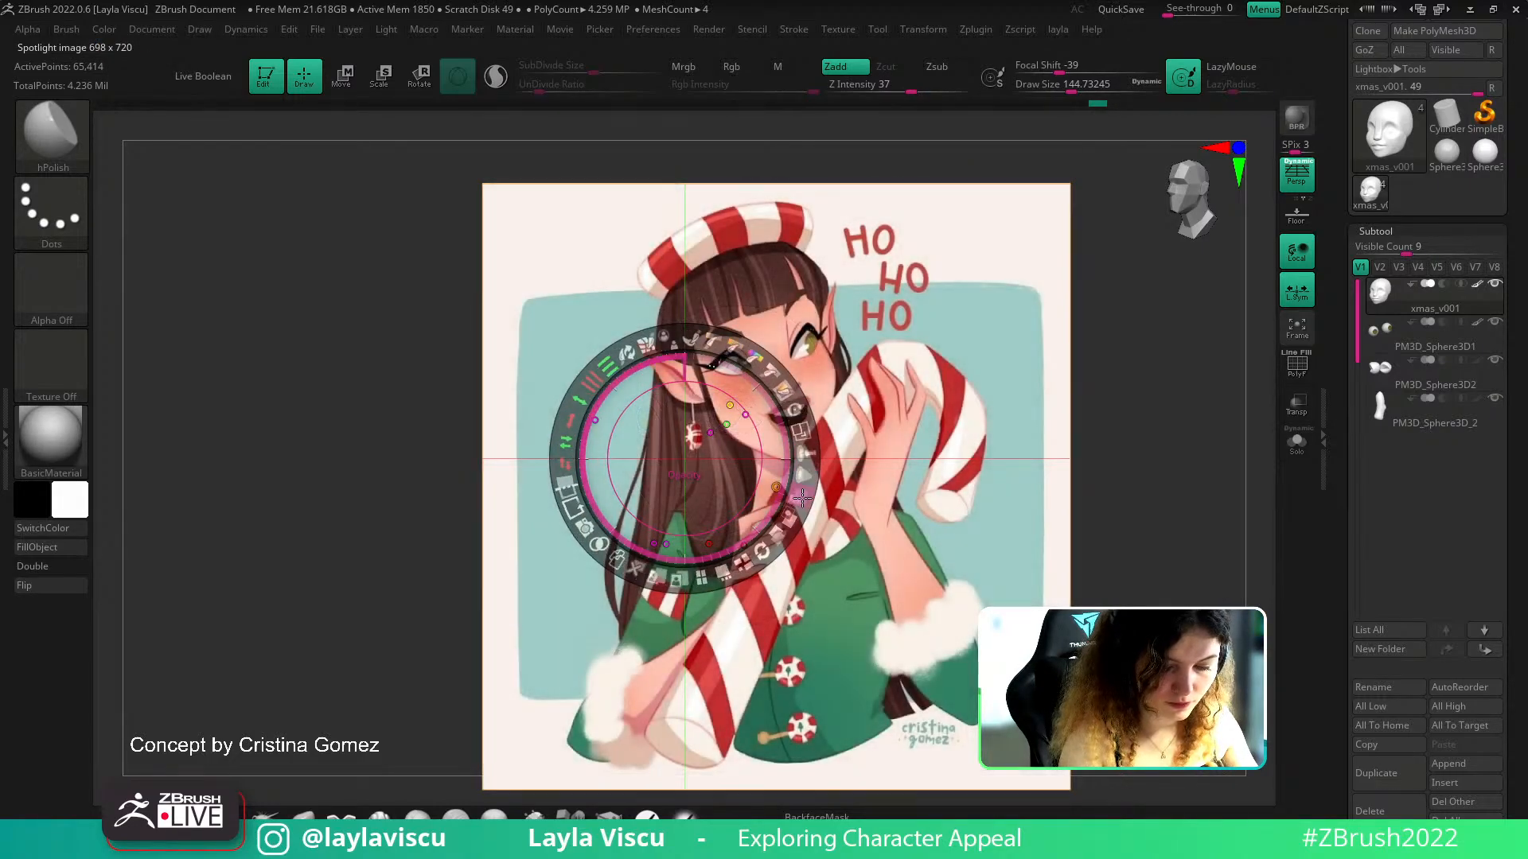
key(z)
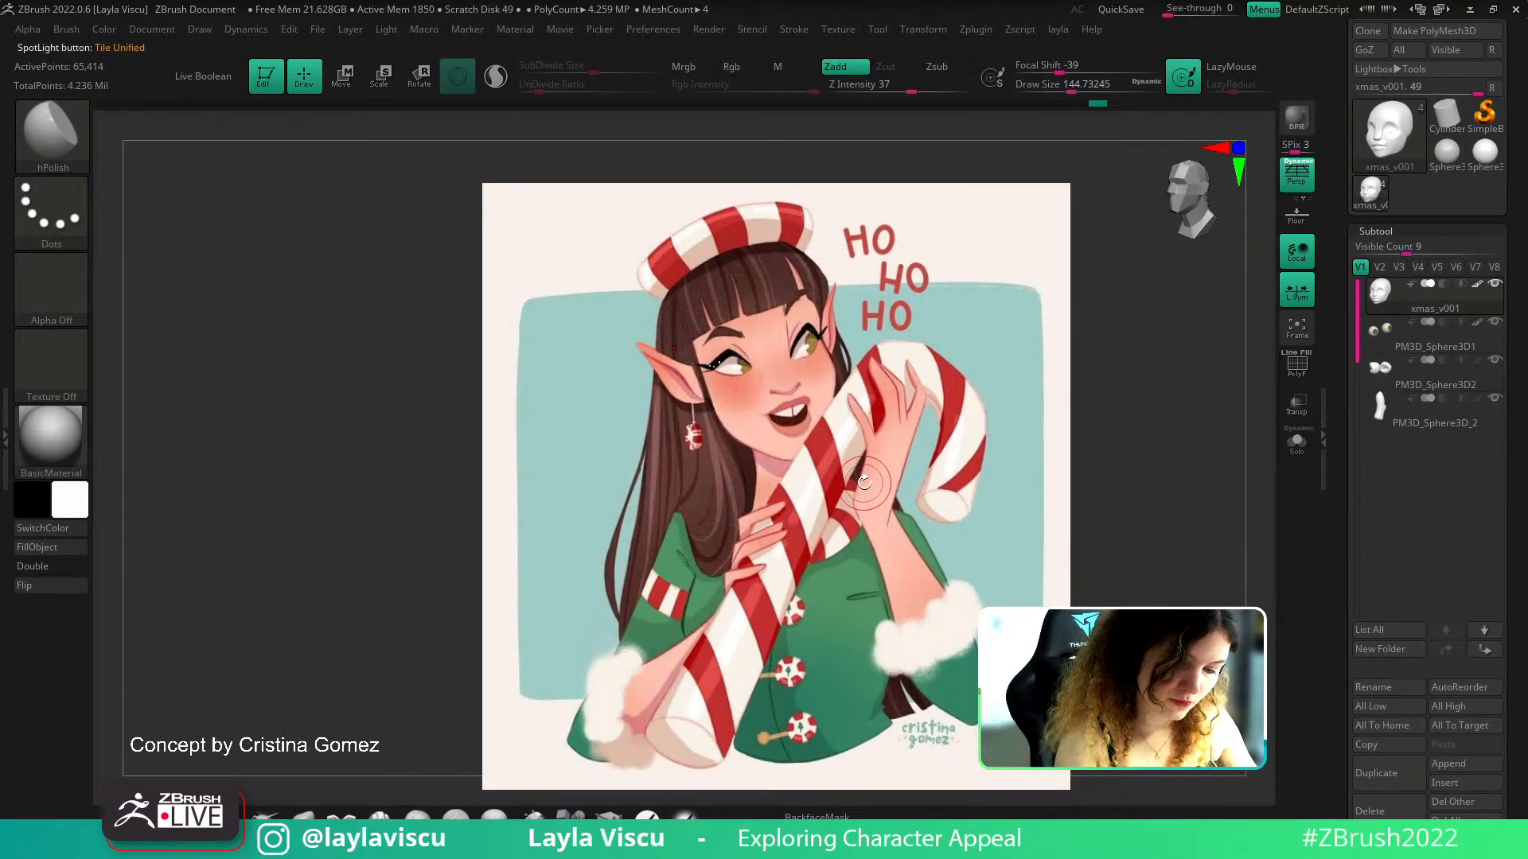
Scale down the concept art, place it in the canvas's upper-left corner and leave Spotlight editing
key(z)
drag(720, 346, 605, 376)
mouse_move(708, 487)
mouse_down()
mouse_move(446, 396)
mouse_move(215, 268)
mouse_up()
drag(261, 132, 314, 171)
drag(295, 227, 333, 278)
key(z)
Angle the head to match the concept art and set it as the Cust1 ZAppLink view
mouse_move(923, 416)
shift+mouse_down()
mouse_move(982, 463)
mouse_move(911, 469)
mouse_move(950, 419)
shift+mouse_up()
drag(888, 470, 903, 471)
drag(1497, 193, 1493, 377)
drag(1503, 119, 1509, 339)
click(1450, 313)
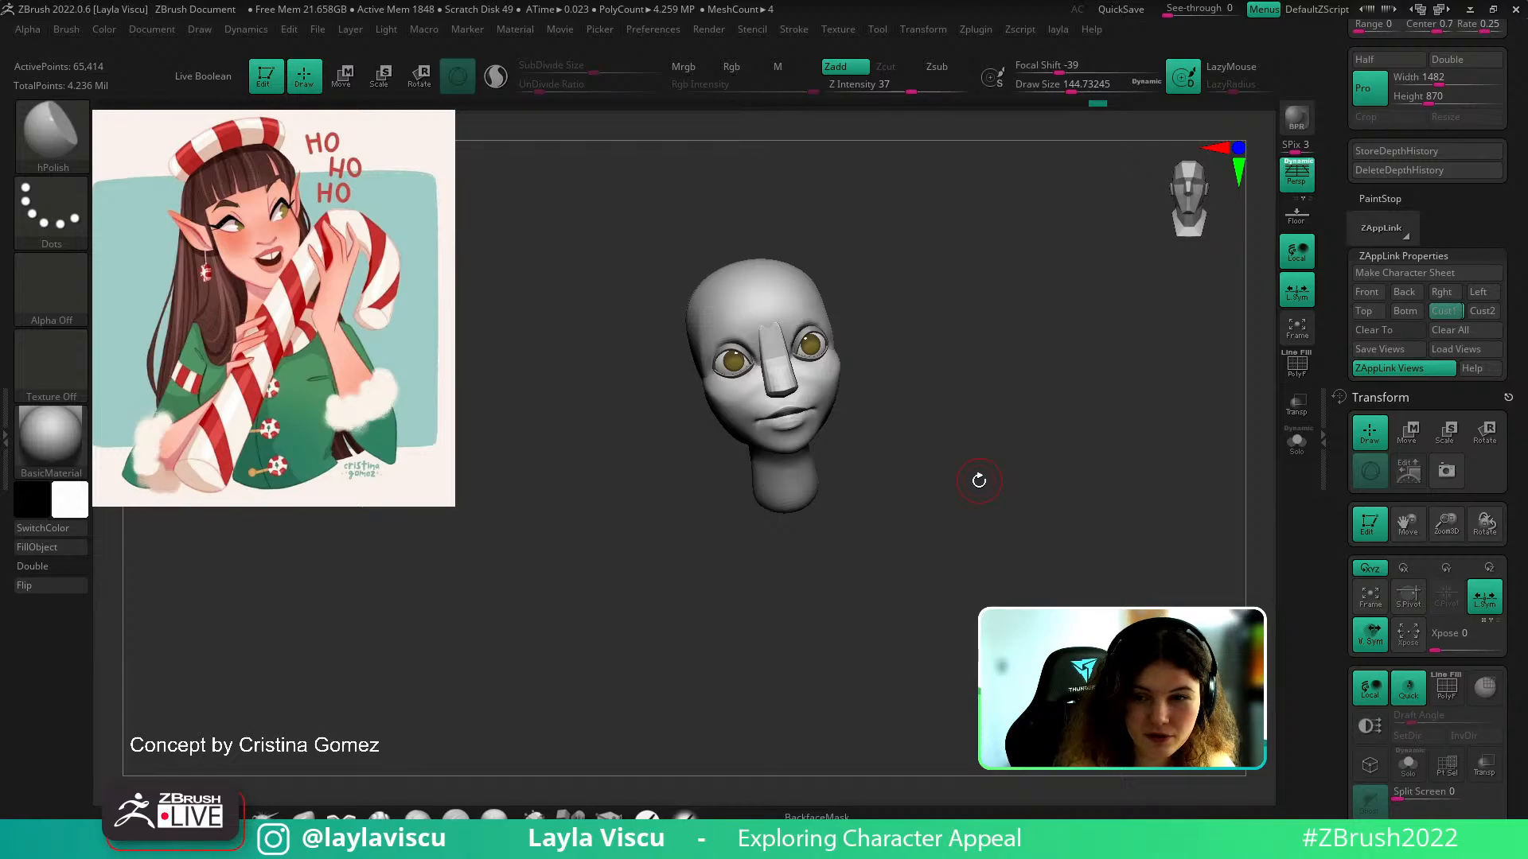
Compare the head with the concept art from several angles and set the hPolish draw size to about 104
mouse_move(978, 482)
mouse_down()
mouse_move(979, 501)
mouse_move(965, 475)
mouse_move(982, 543)
mouse_move(945, 544)
mouse_move(1067, 554)
mouse_move(1009, 546)
mouse_move(945, 488)
mouse_move(1084, 481)
mouse_move(1047, 556)
mouse_up()
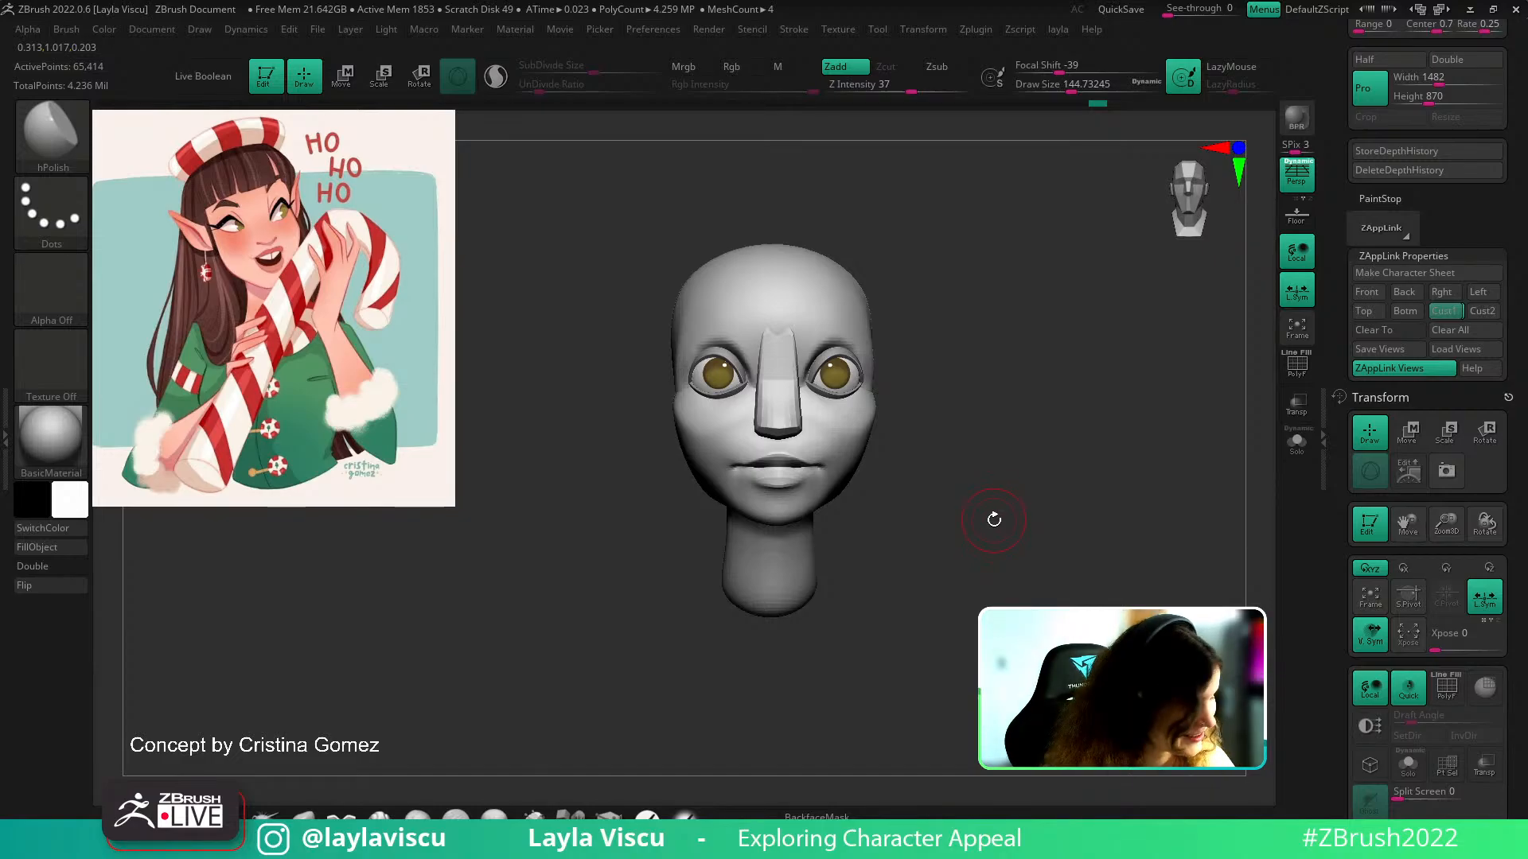
ctrl+right_drag(961, 430, 998, 480)
mouse_move(998, 480)
alt+right_down()
mouse_move(1002, 509)
mouse_move(972, 471)
alt+right_up()
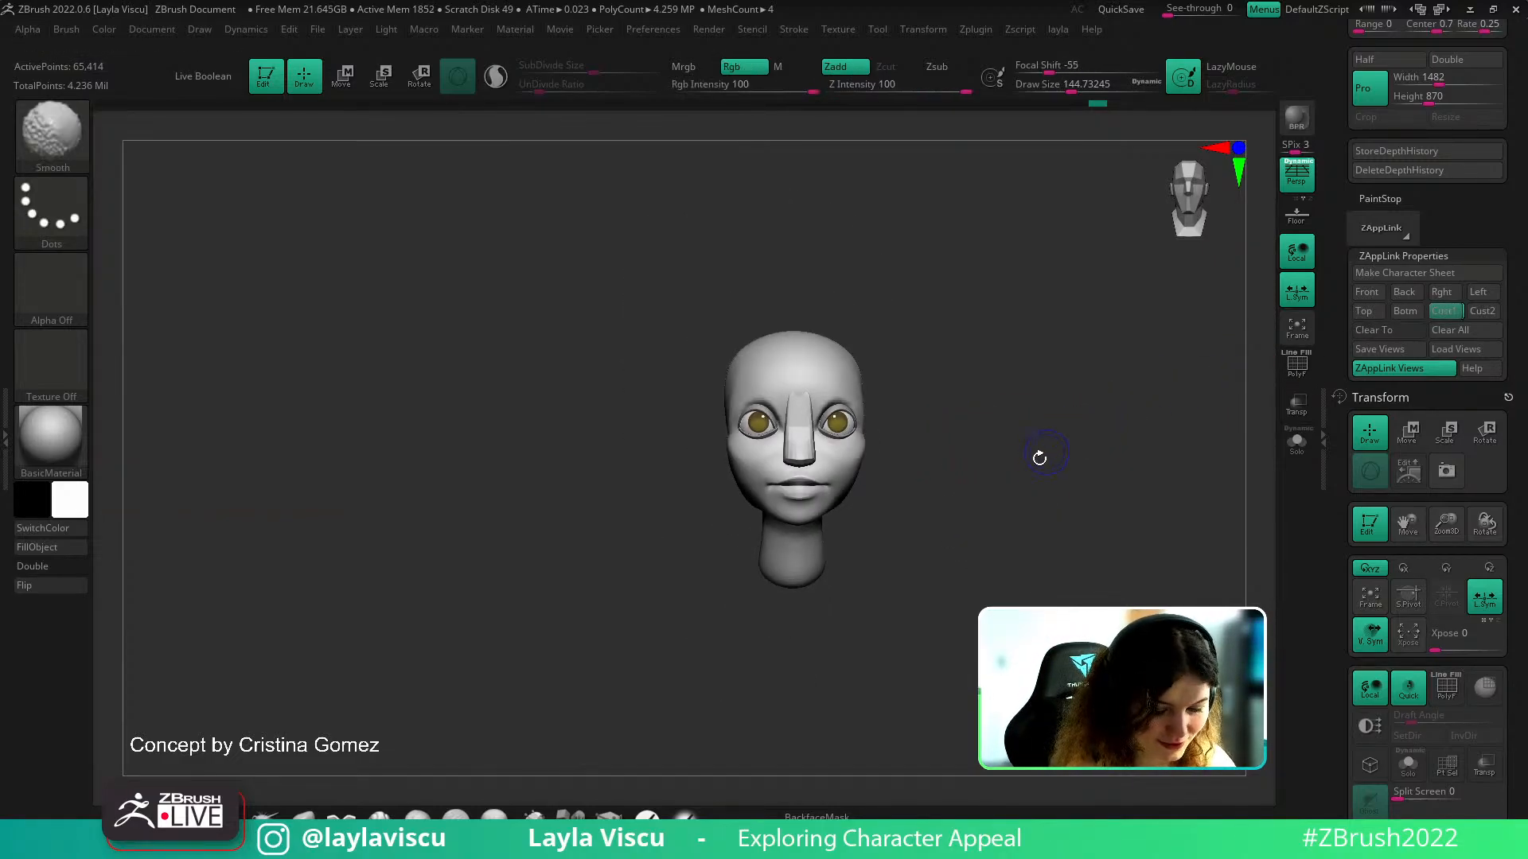
ctrl+right_drag(944, 472, 852, 462)
key(s)
drag(848, 442, 839, 442)
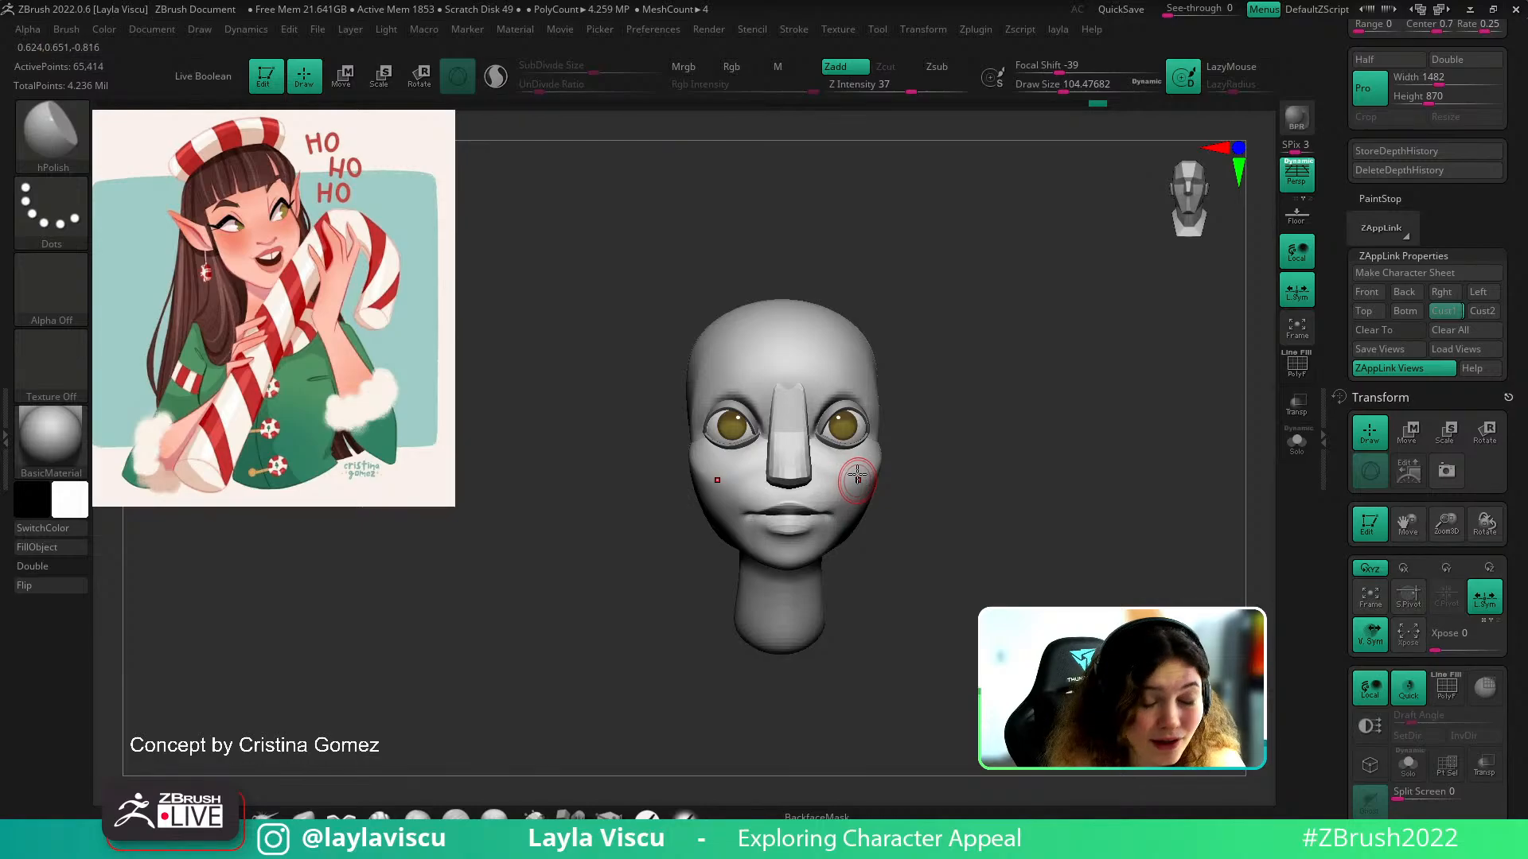
drag(931, 407, 931, 471)
ctrl+right_drag(931, 470, 989, 450)
drag(989, 450, 1110, 387)
click(1293, 328)
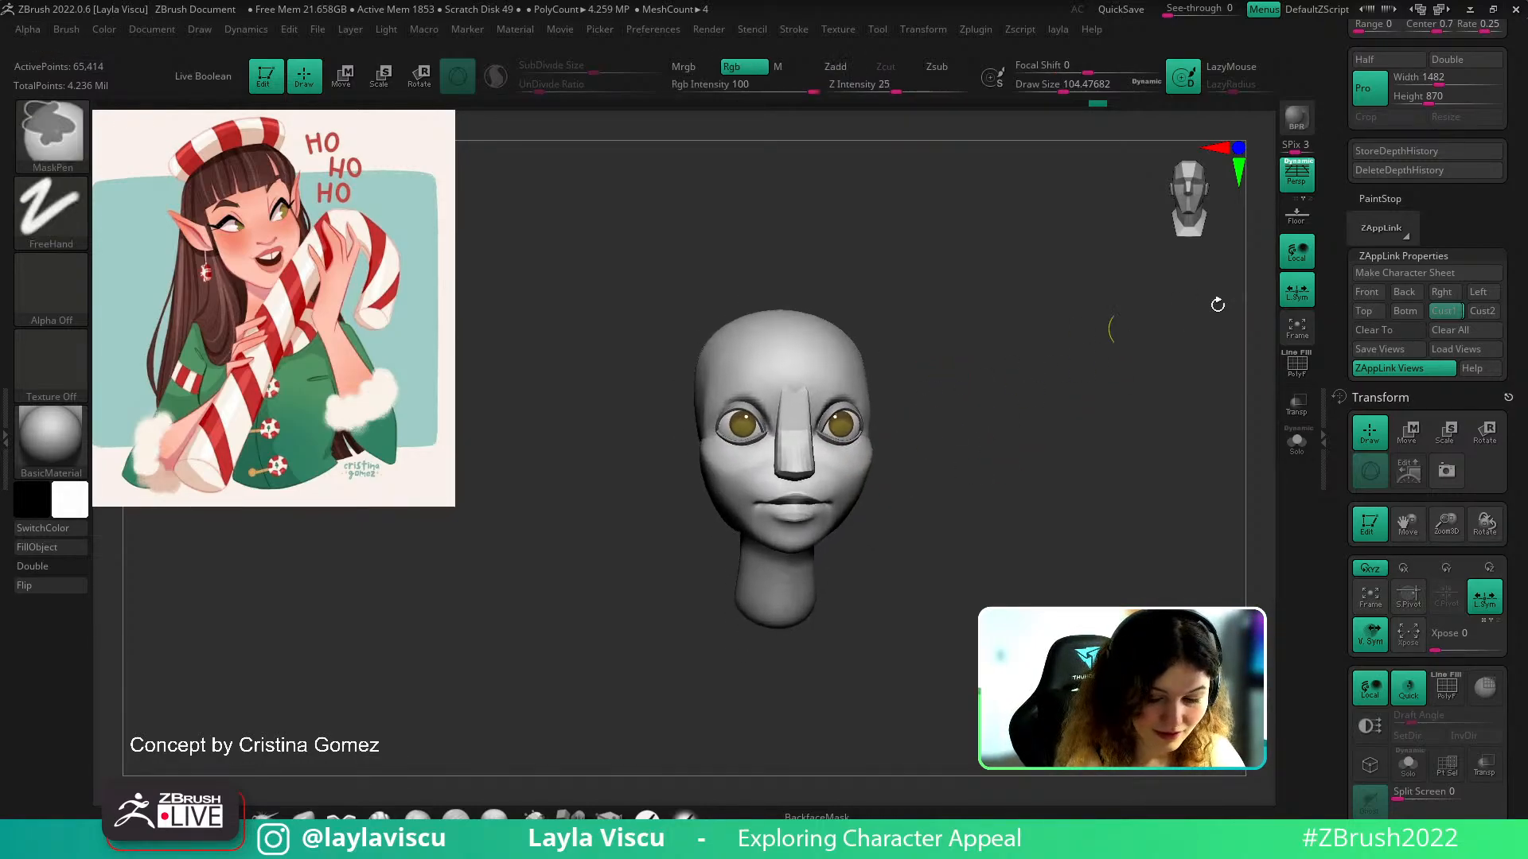
Append a Cylinder3D as a new subtool and make it the active one
scroll(1402, 370, down, 10)
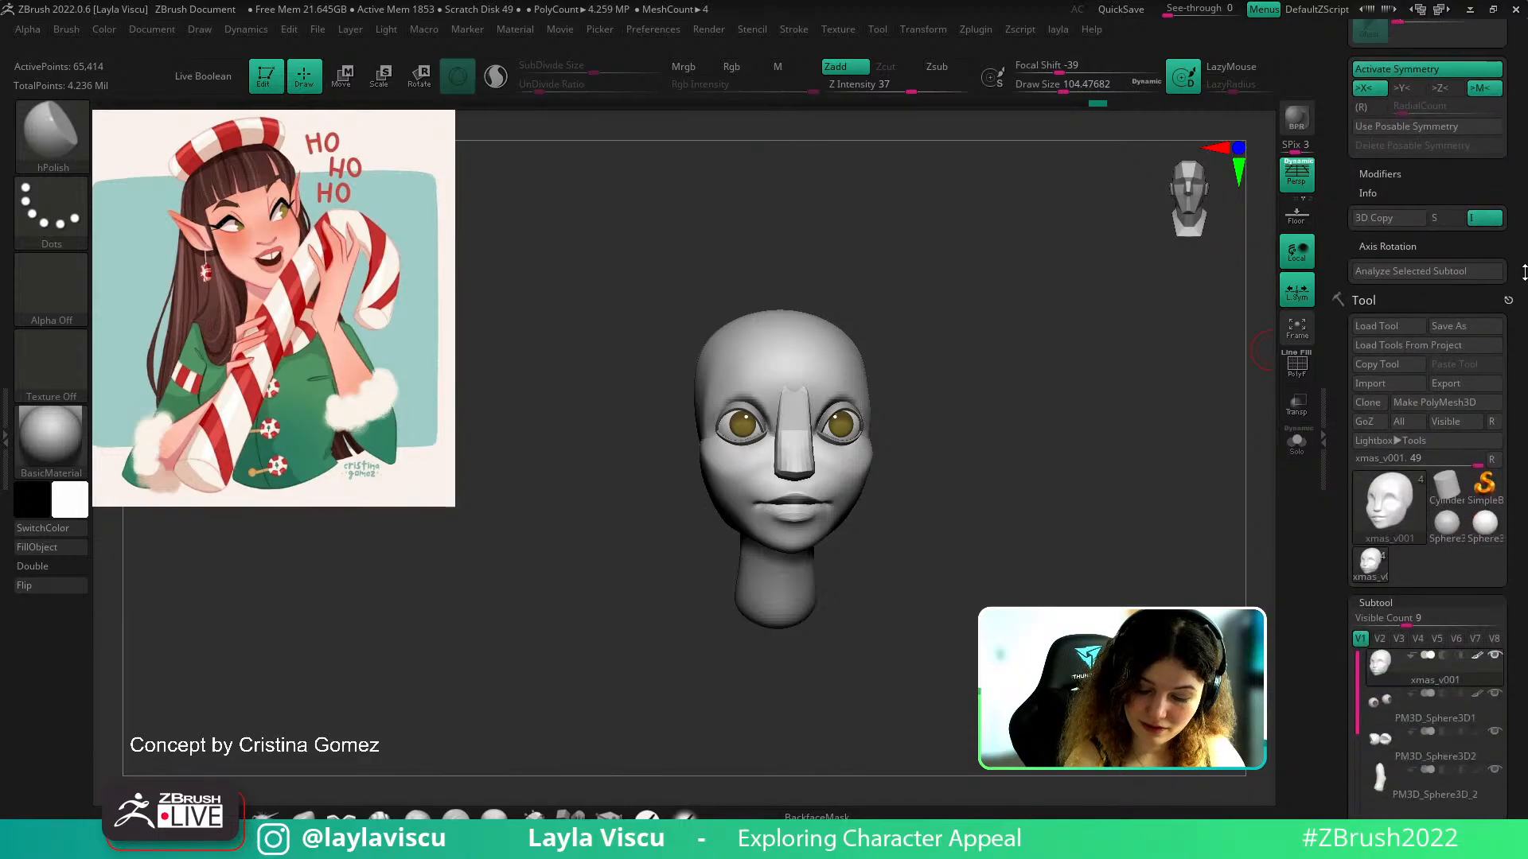
click(1448, 611)
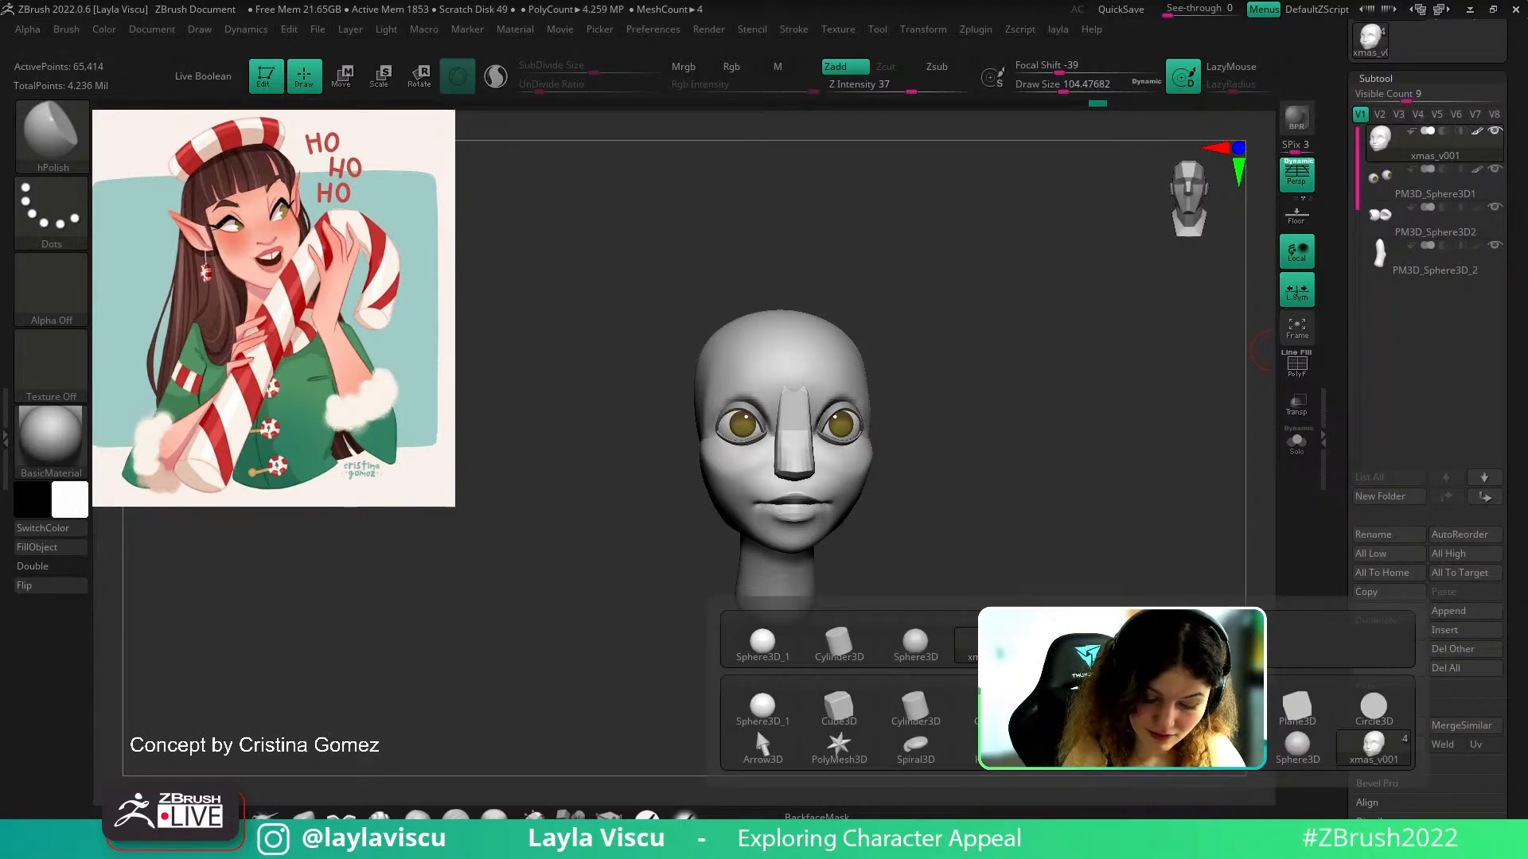
mouse_move(947, 662)
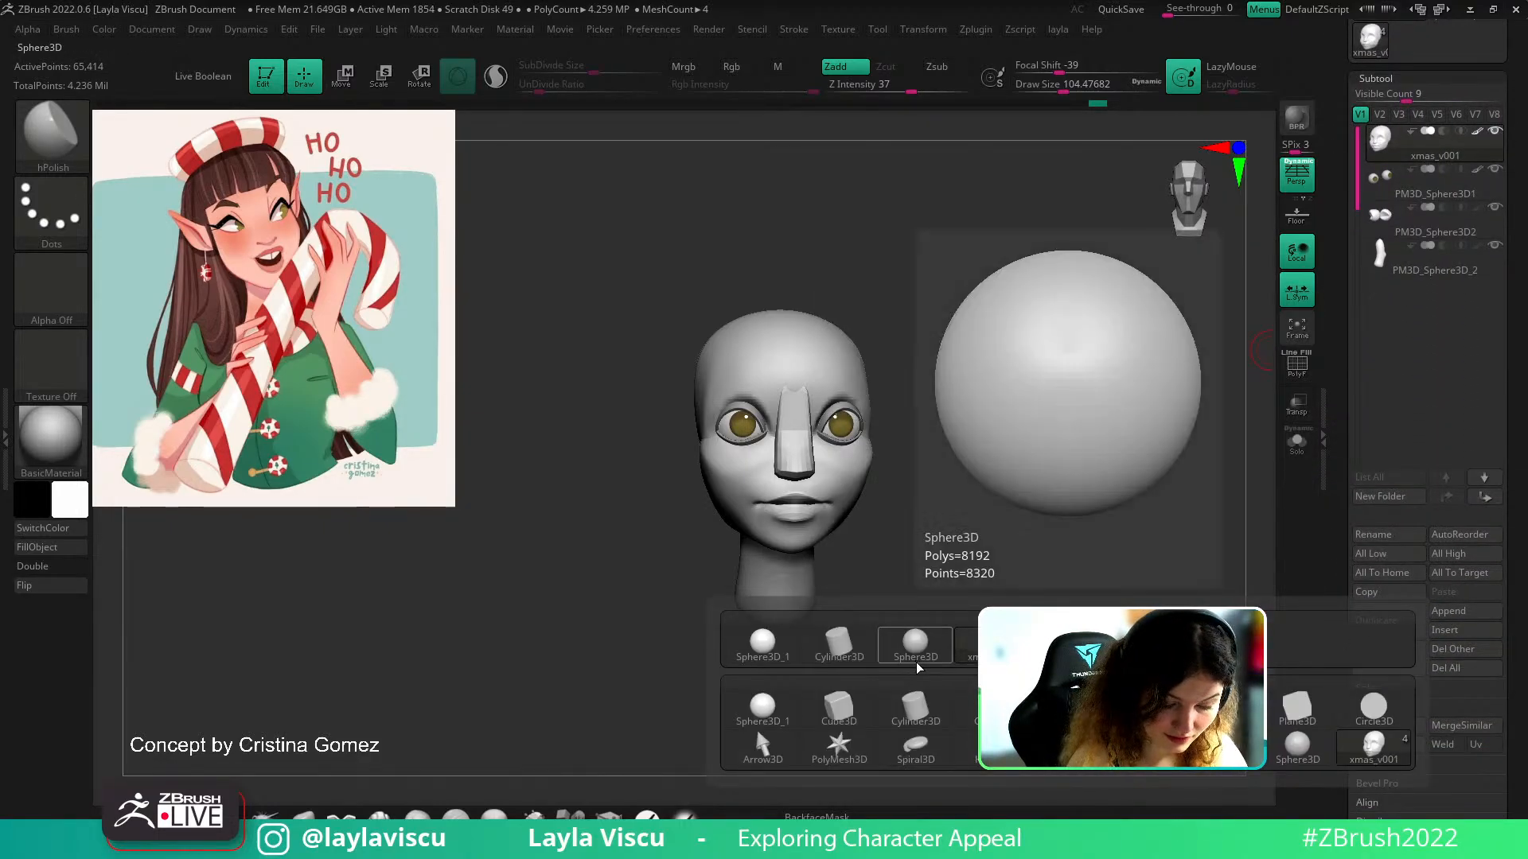
click(927, 721)
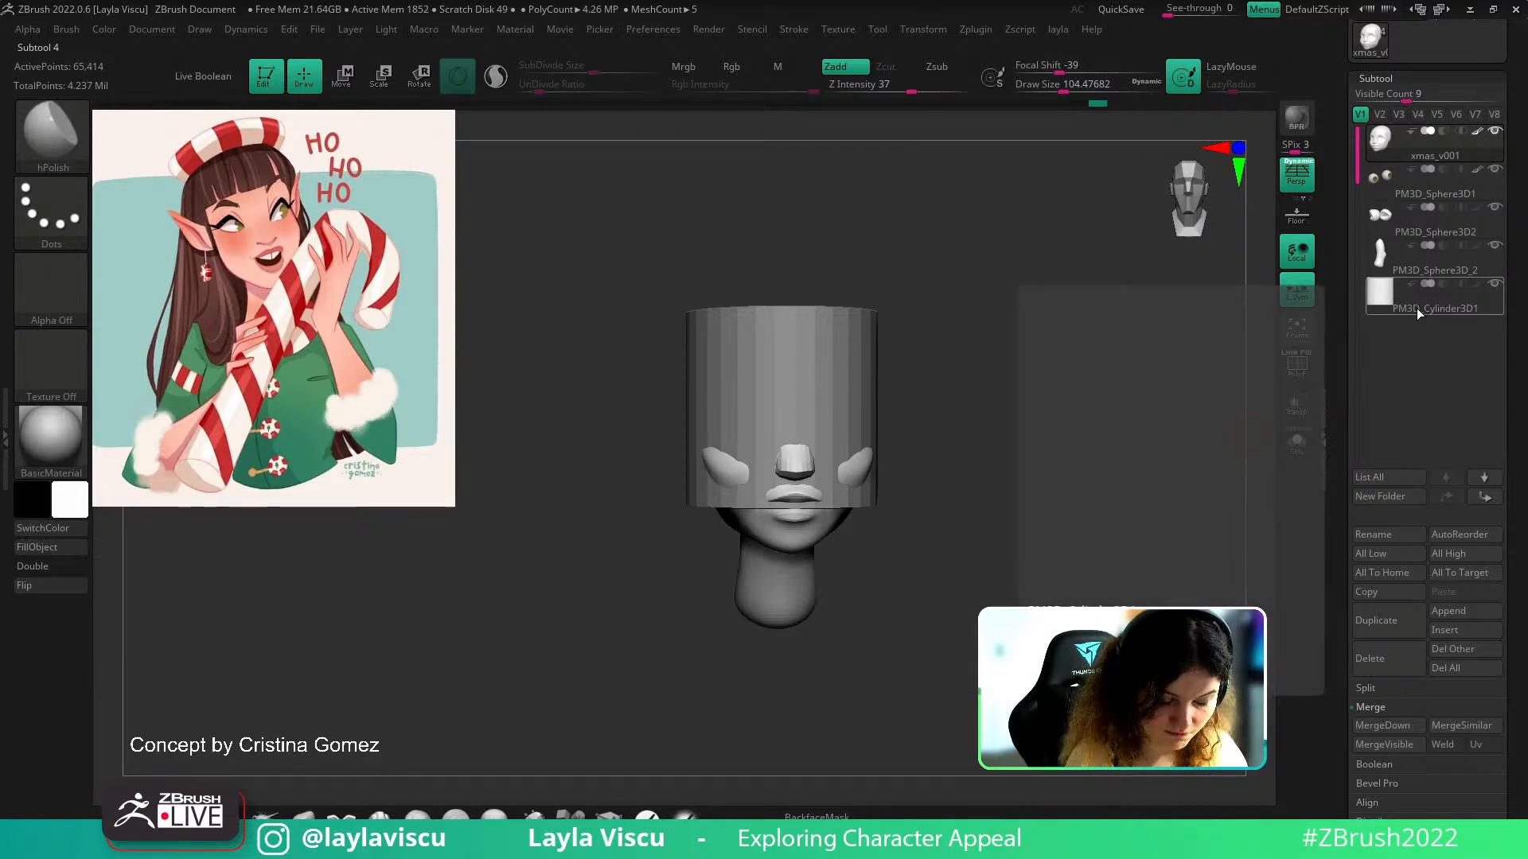
click(1418, 309)
drag(1082, 452, 1071, 525)
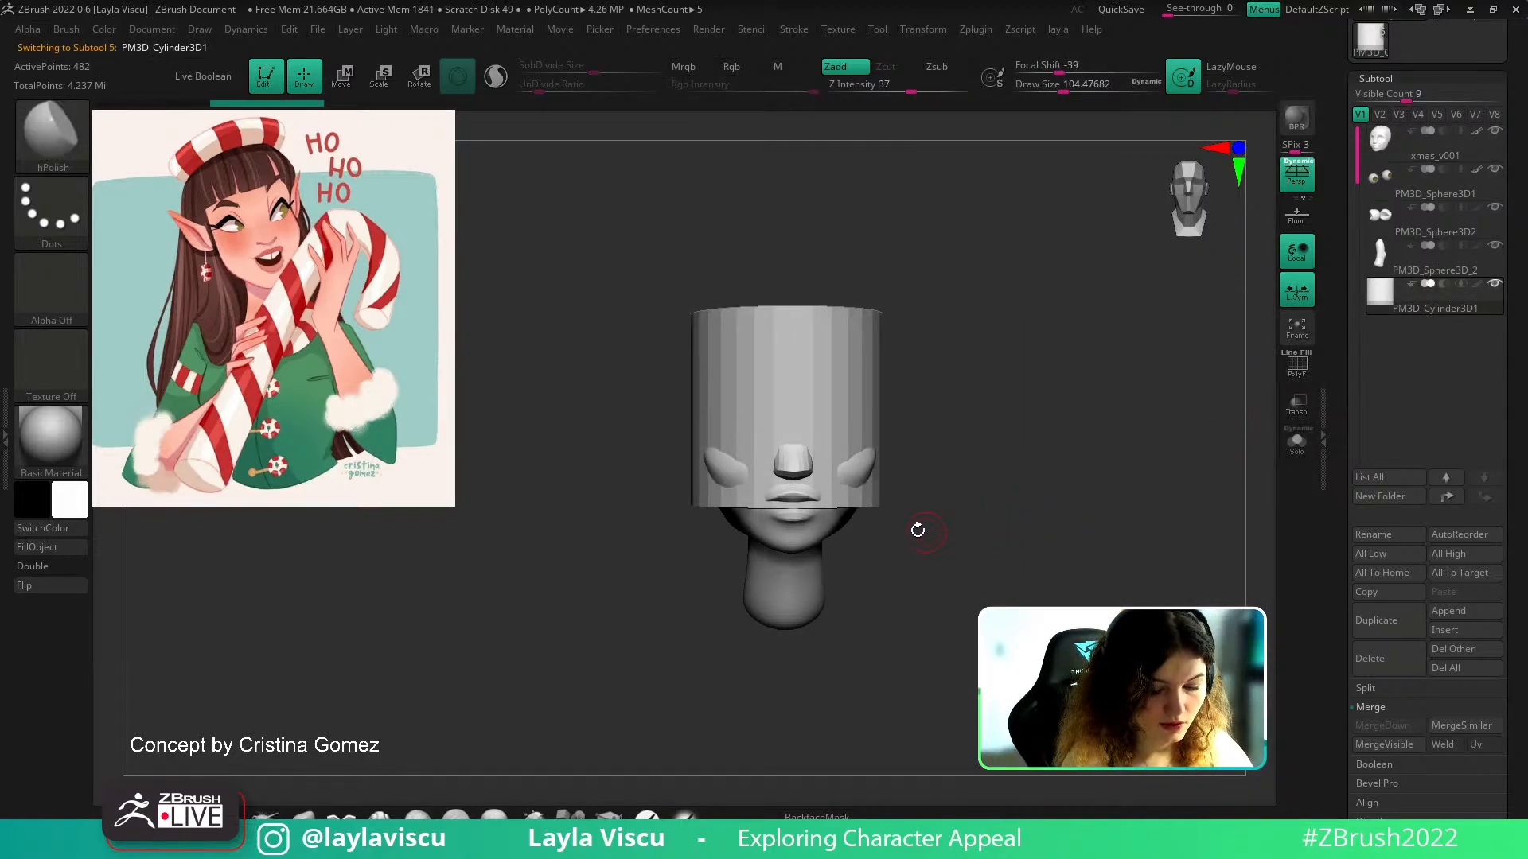
Show the polyframe, shrink the cylinder, turn its round face forward and move it beside the head at eye level
key(shift+f)
key(w)
shift+drag(786, 368, 783, 539)
drag(972, 403, 891, 411)
drag(734, 410, 932, 409)
Mirror and weld the cylinder to the opposite side of the head and turn on local symmetry
click(1297, 299)
key(space)
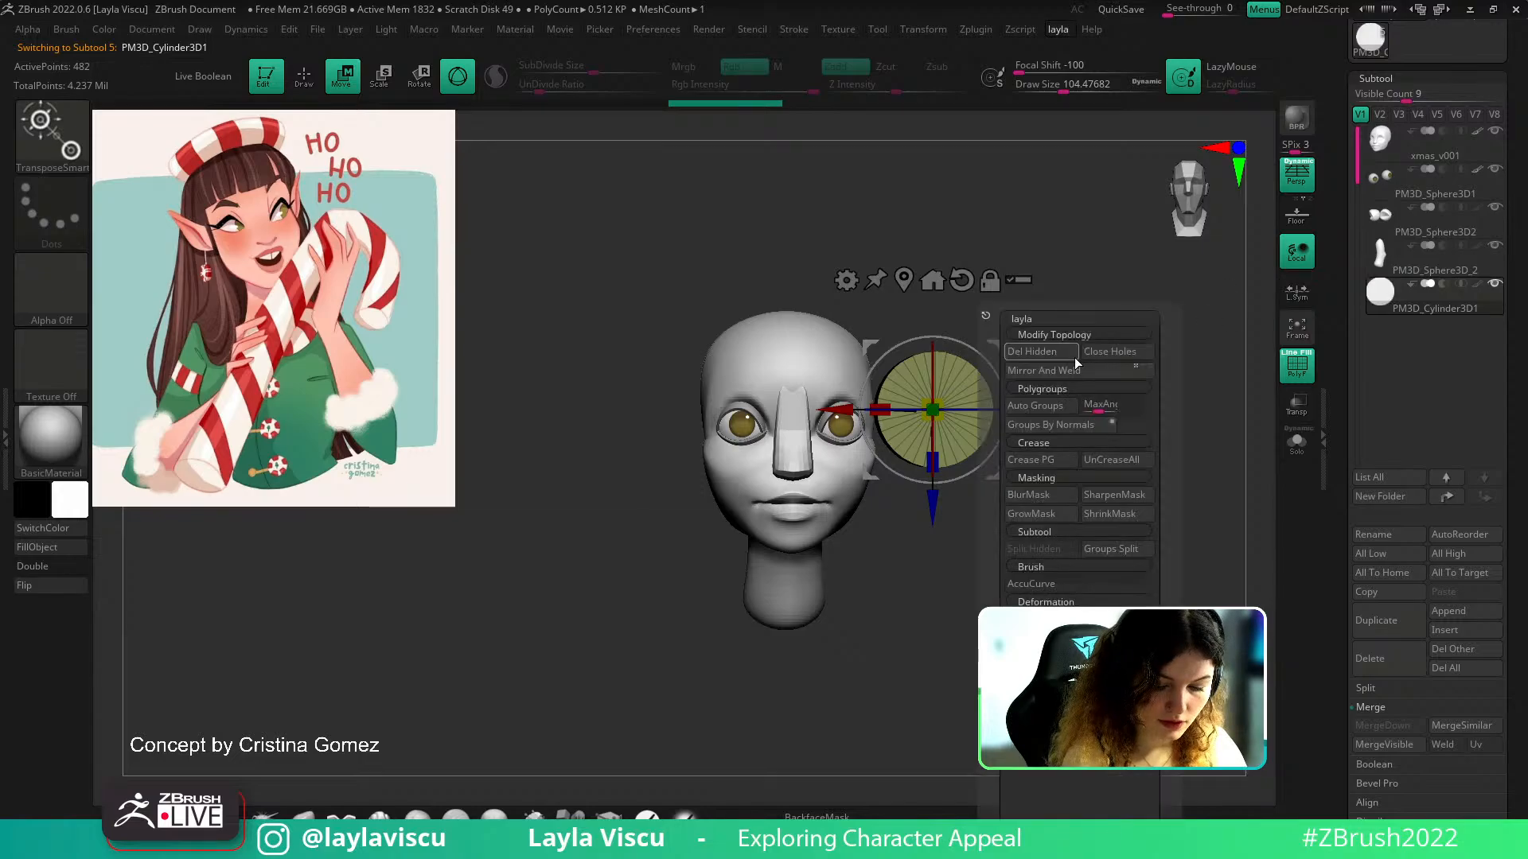
click(1072, 370)
drag(996, 472, 923, 442)
key(ctrl+z)
click(1297, 292)
mouse_move(1092, 425)
mouse_down()
mouse_move(1006, 443)
mouse_move(1076, 420)
mouse_up()
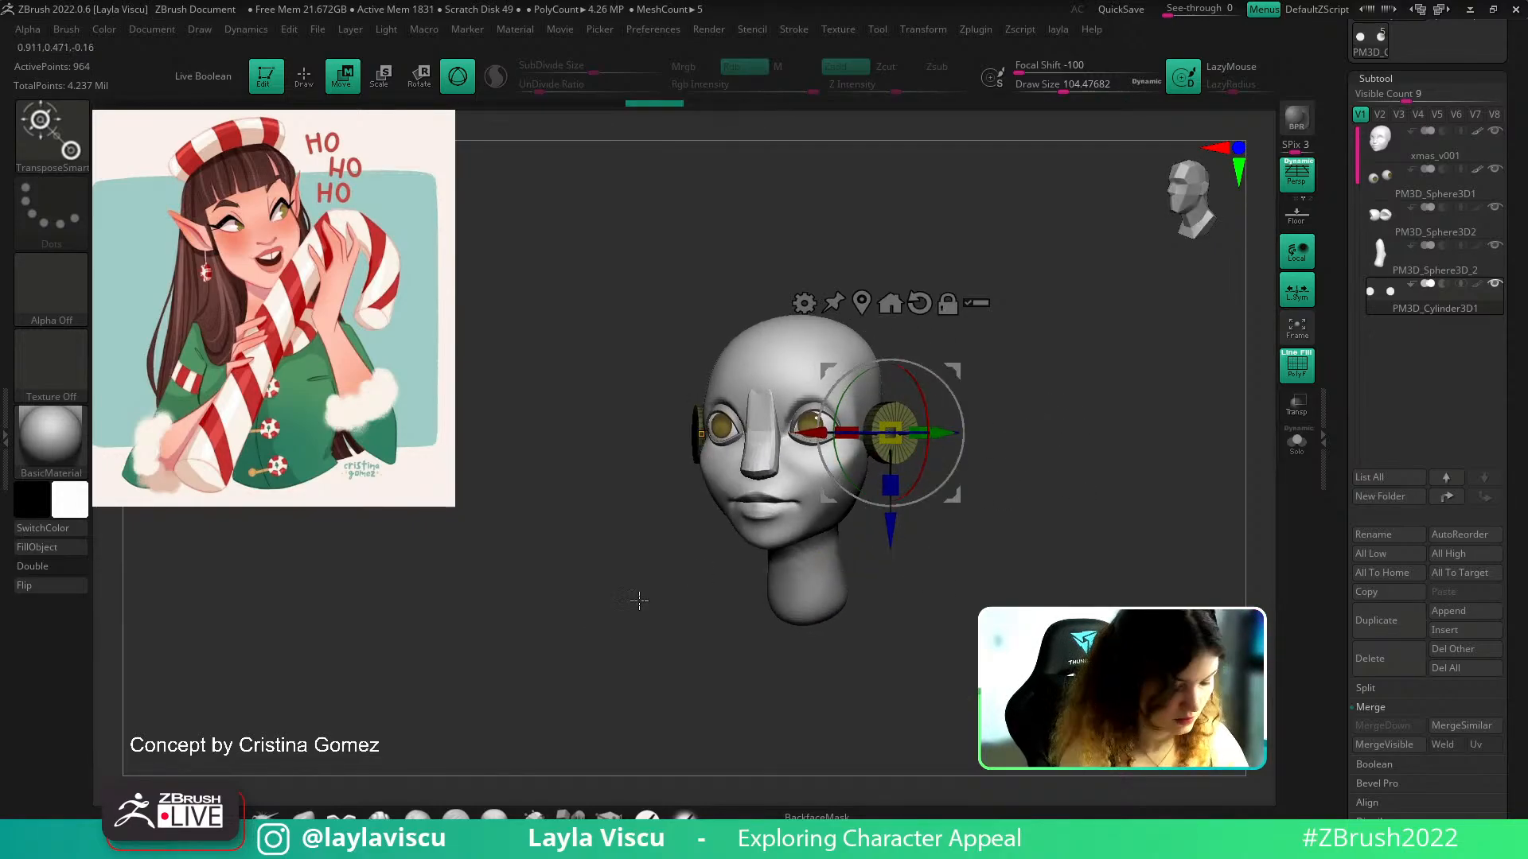
Hide the polyframe and position and rotate the paired discs so they flare back from the sides of the head like ears
key(shift+f)
shift+right_drag(958, 409, 991, 418)
ctrl+right_drag(907, 497, 946, 453)
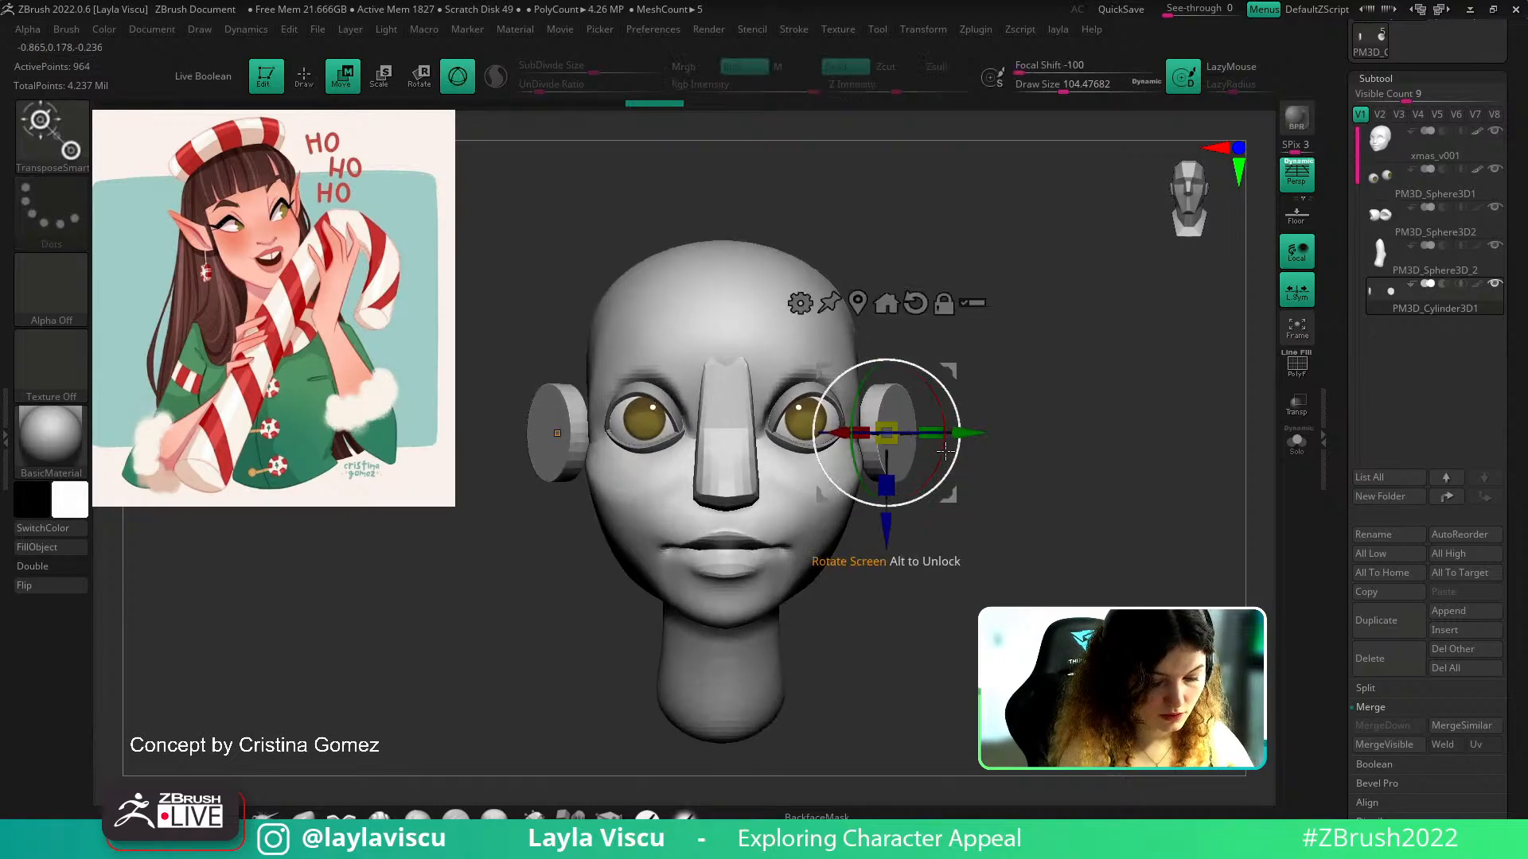
drag(938, 501, 917, 530)
drag(1170, 492, 969, 495)
drag(782, 479, 736, 479)
drag(930, 524, 961, 518)
shift+drag(1051, 495, 1130, 497)
drag(866, 474, 1052, 450)
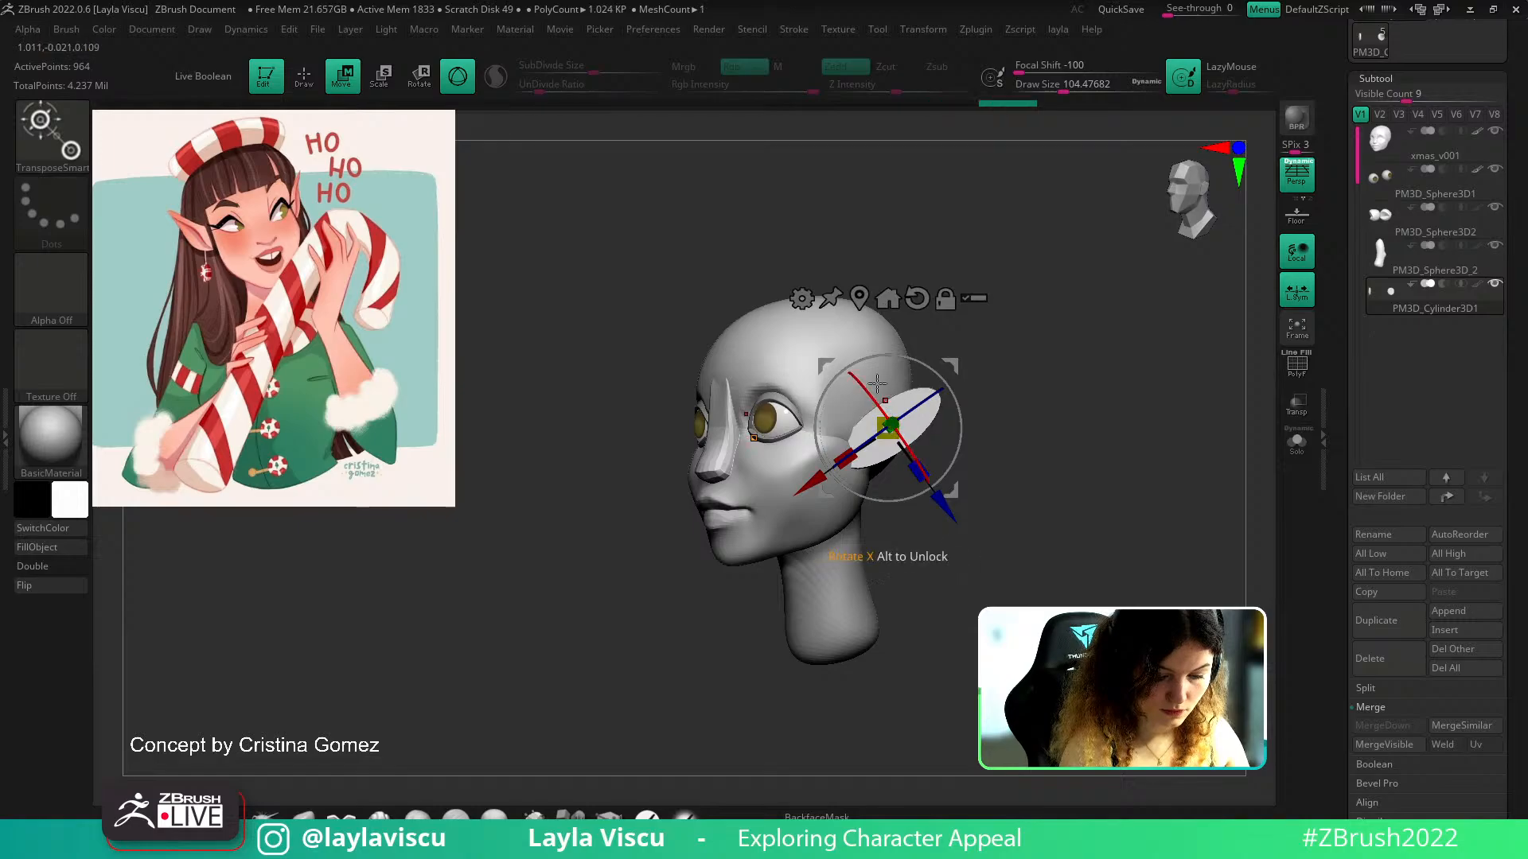
shift+drag(1015, 338, 1095, 337)
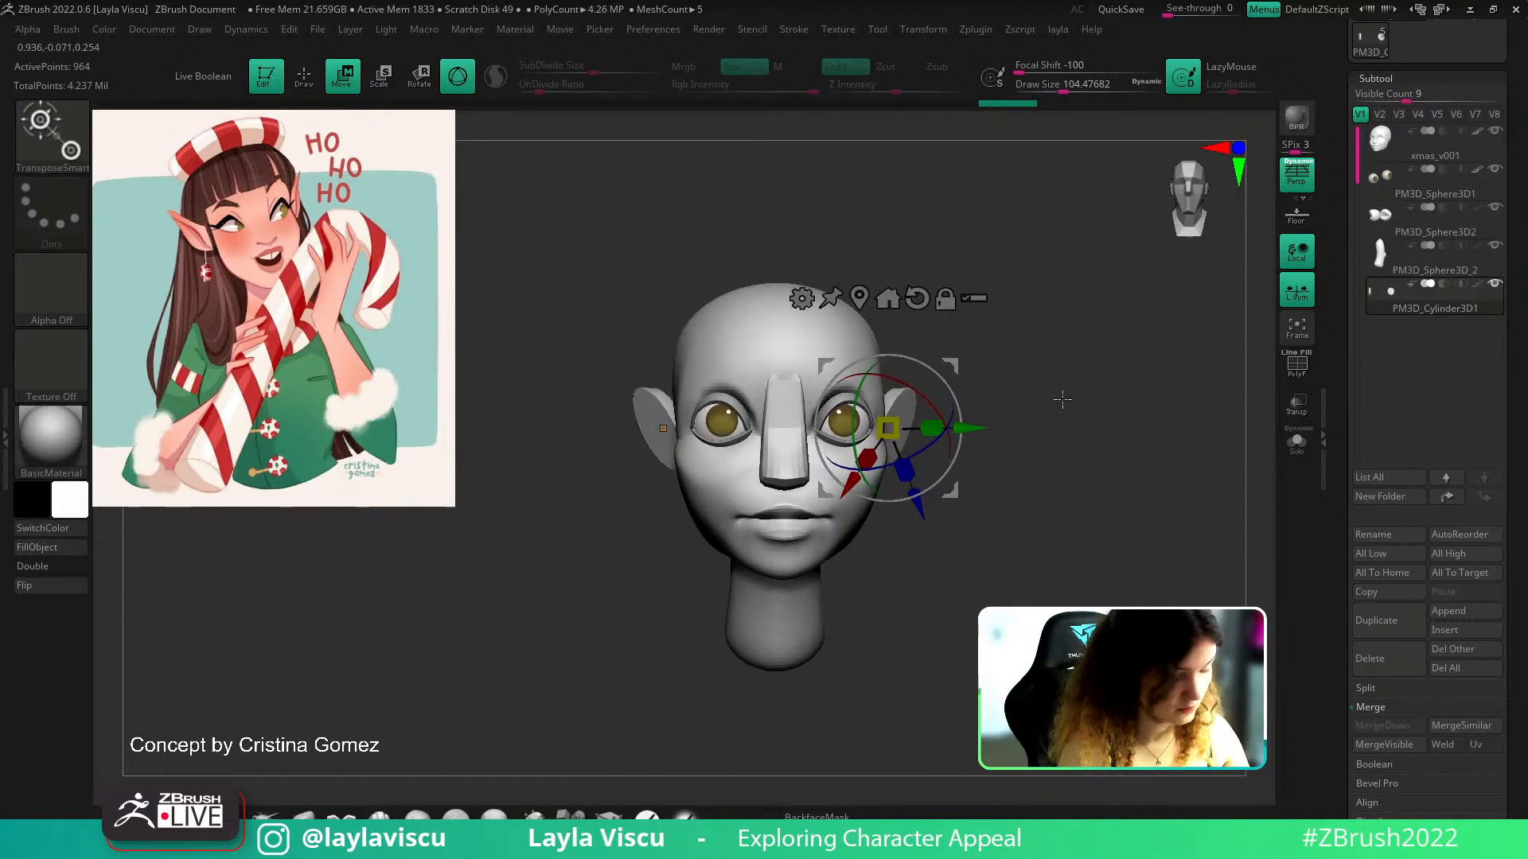
Choose the ClayBuildup brush and isolate the pair of ear discs in Solo mode
key(b)
key(c)
key(b)
drag(1039, 407, 1268, 385)
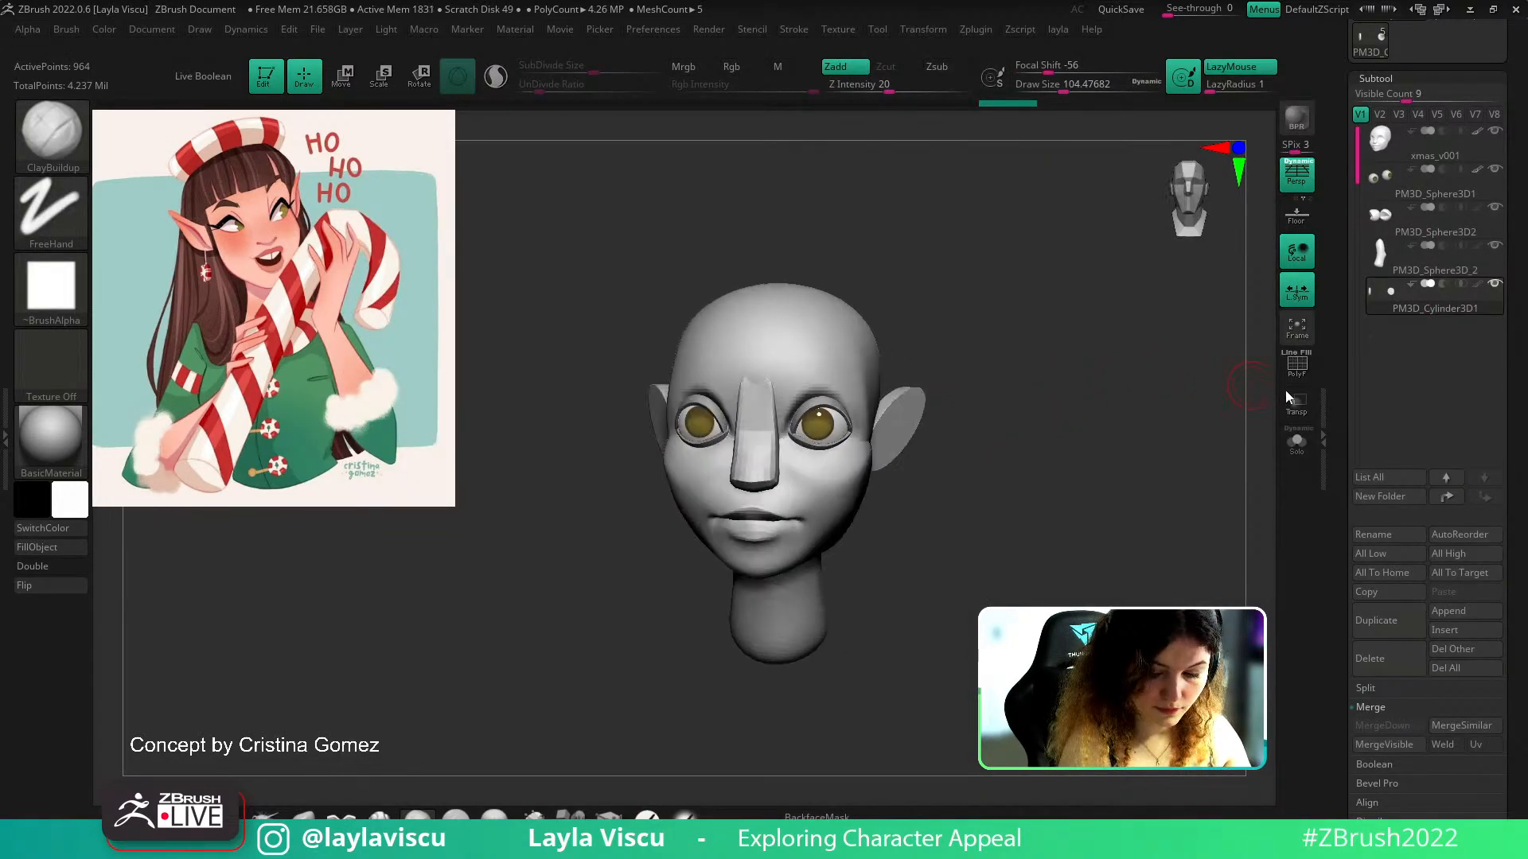
click(1296, 442)
drag(1266, 444, 914, 417)
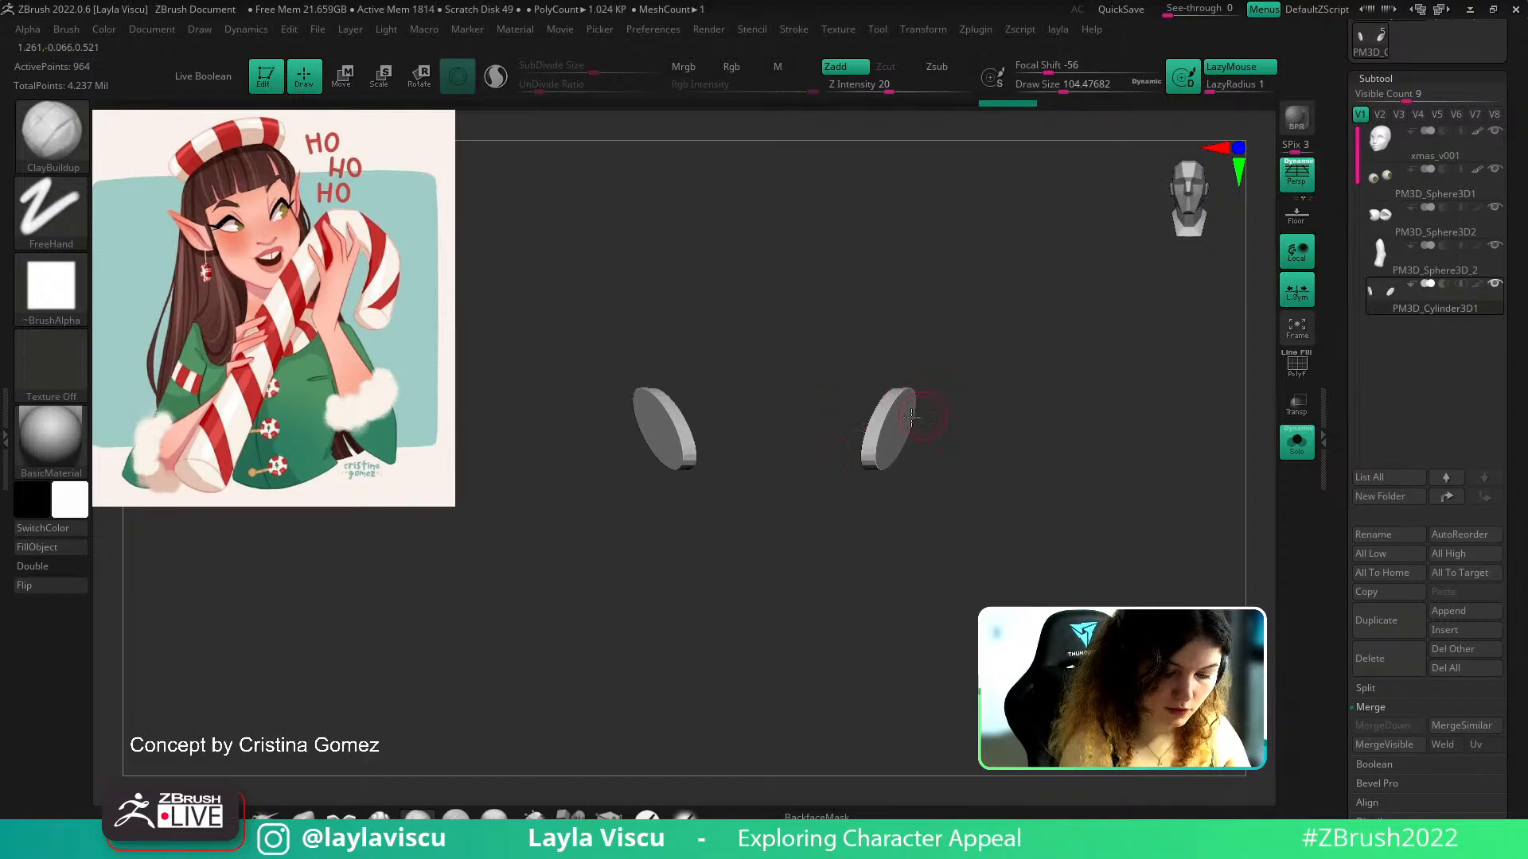
Show the polyframe, hide the disc on the character's right with SelectRect and delete the hidden geometry
ctrl+drag(749, 301, 484, 657)
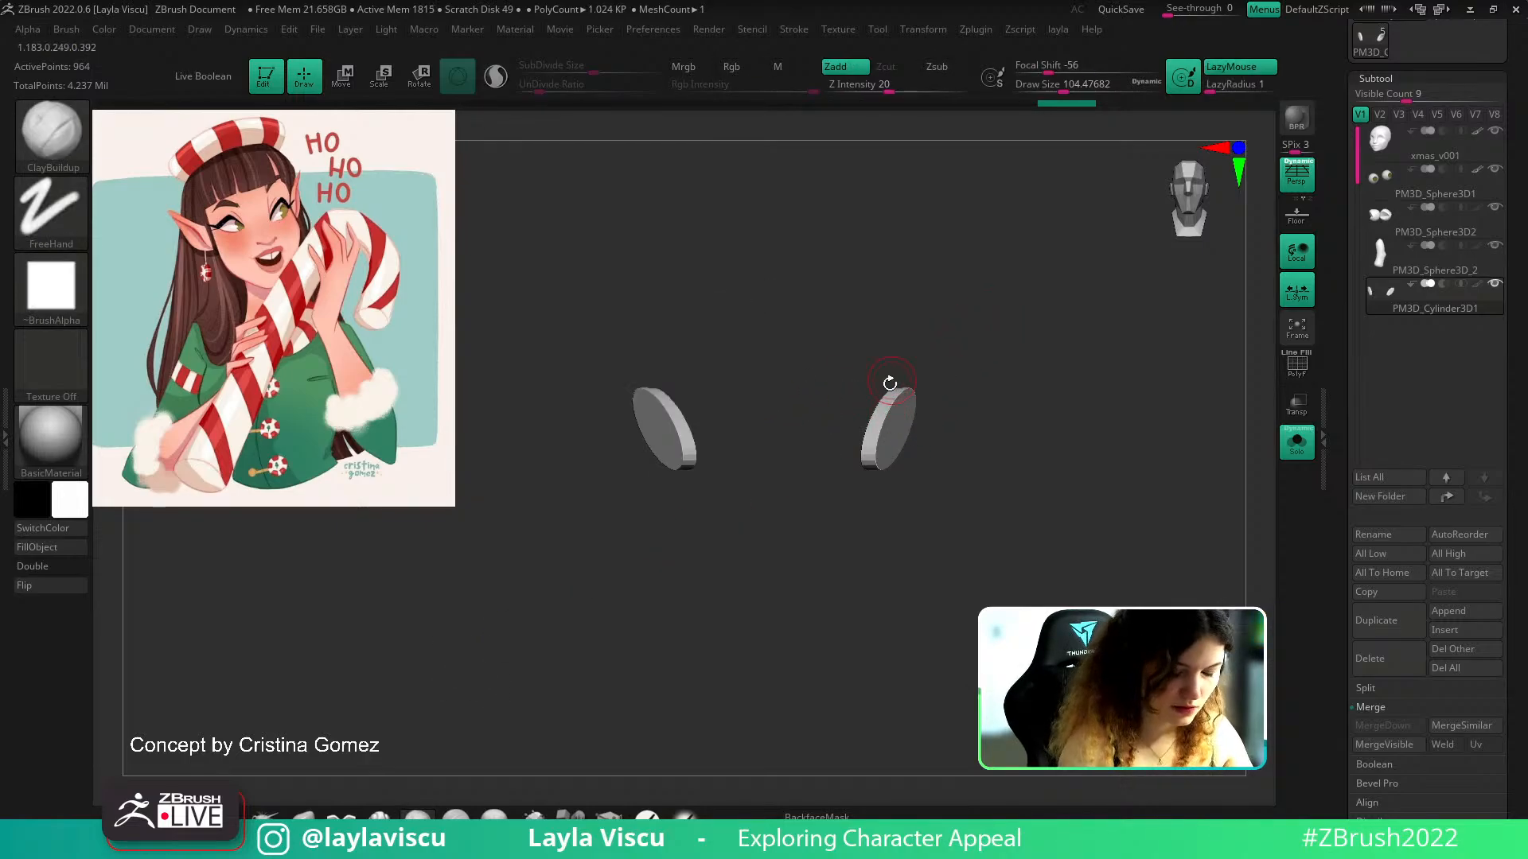
key(shift+f)
ctrl+shift+click(58, 137)
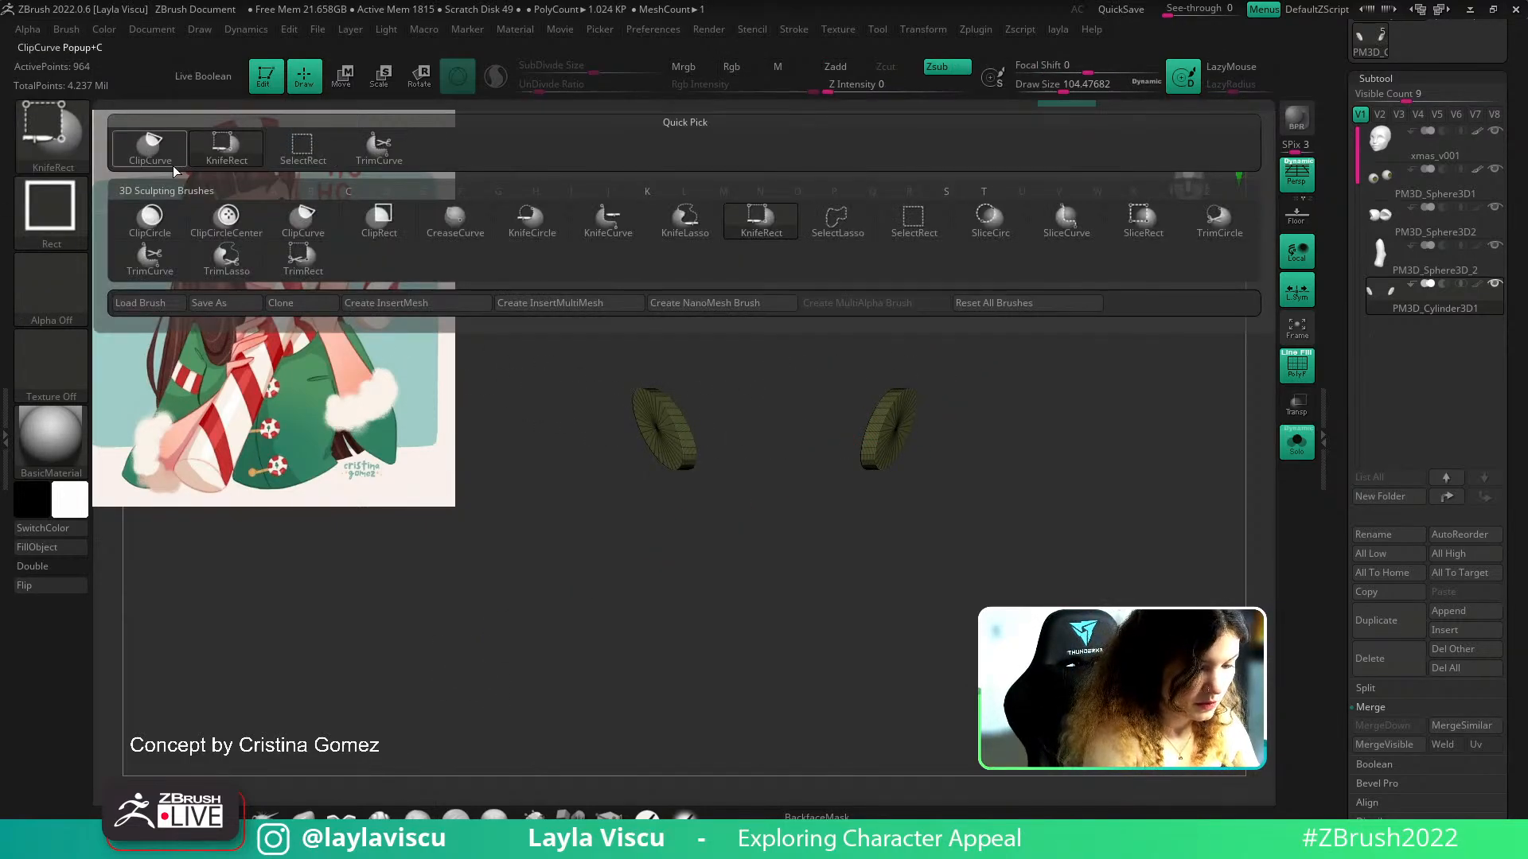
ctrl+shift+click(308, 149)
ctrl+shift+drag(760, 269, 497, 680)
ctrl+shift+drag(987, 394, 1103, 436)
key(space)
click(1031, 356)
Hide the polyframe and apply the Taper deformer to shape the remaining disc into a pointed elf ear
key(shift+f)
key(e)
click(802, 298)
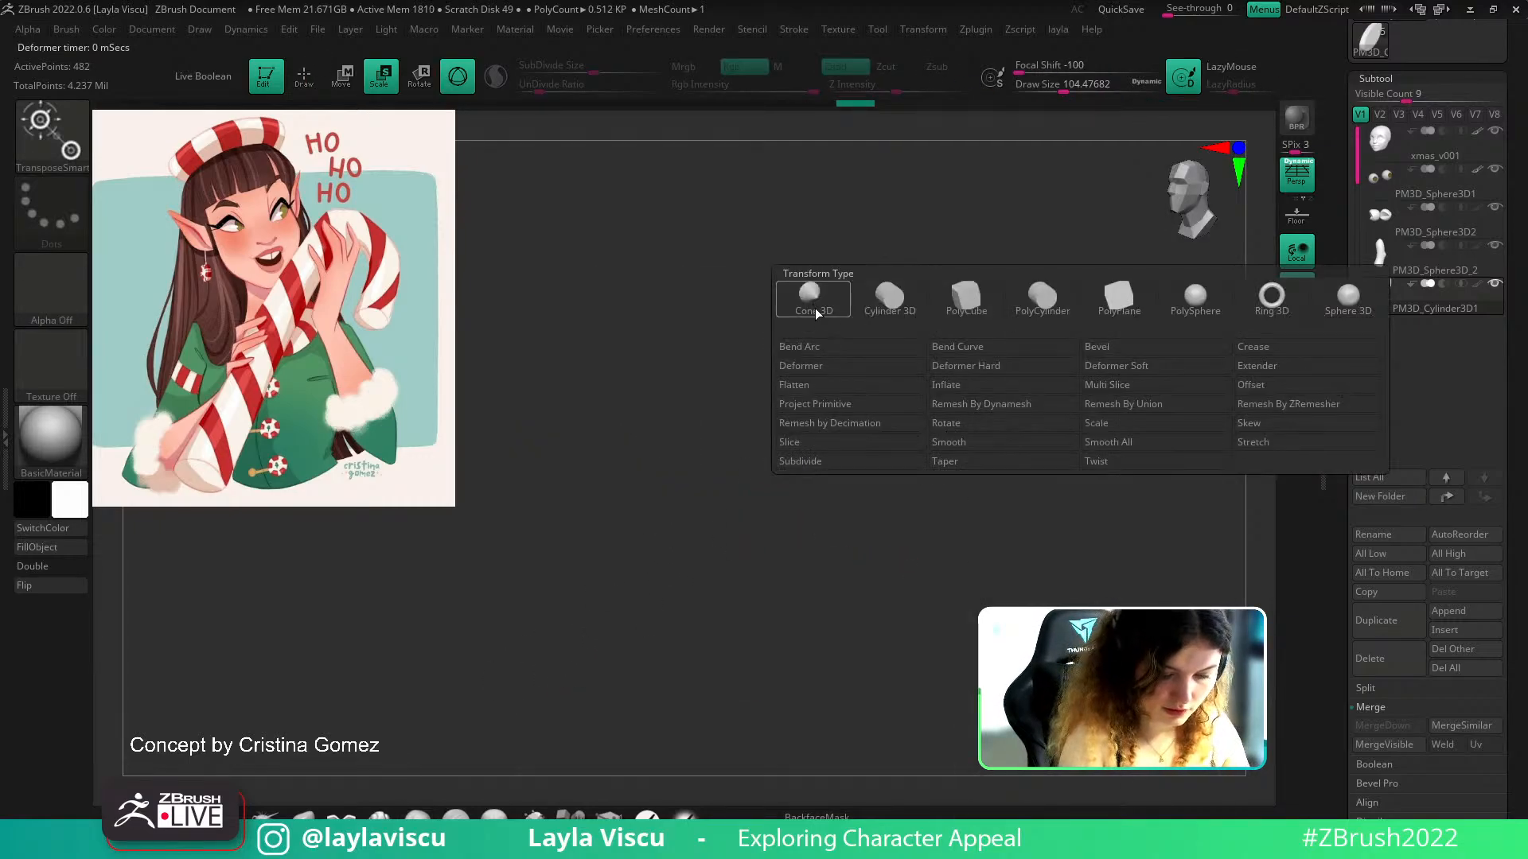
click(993, 461)
drag(939, 405, 919, 416)
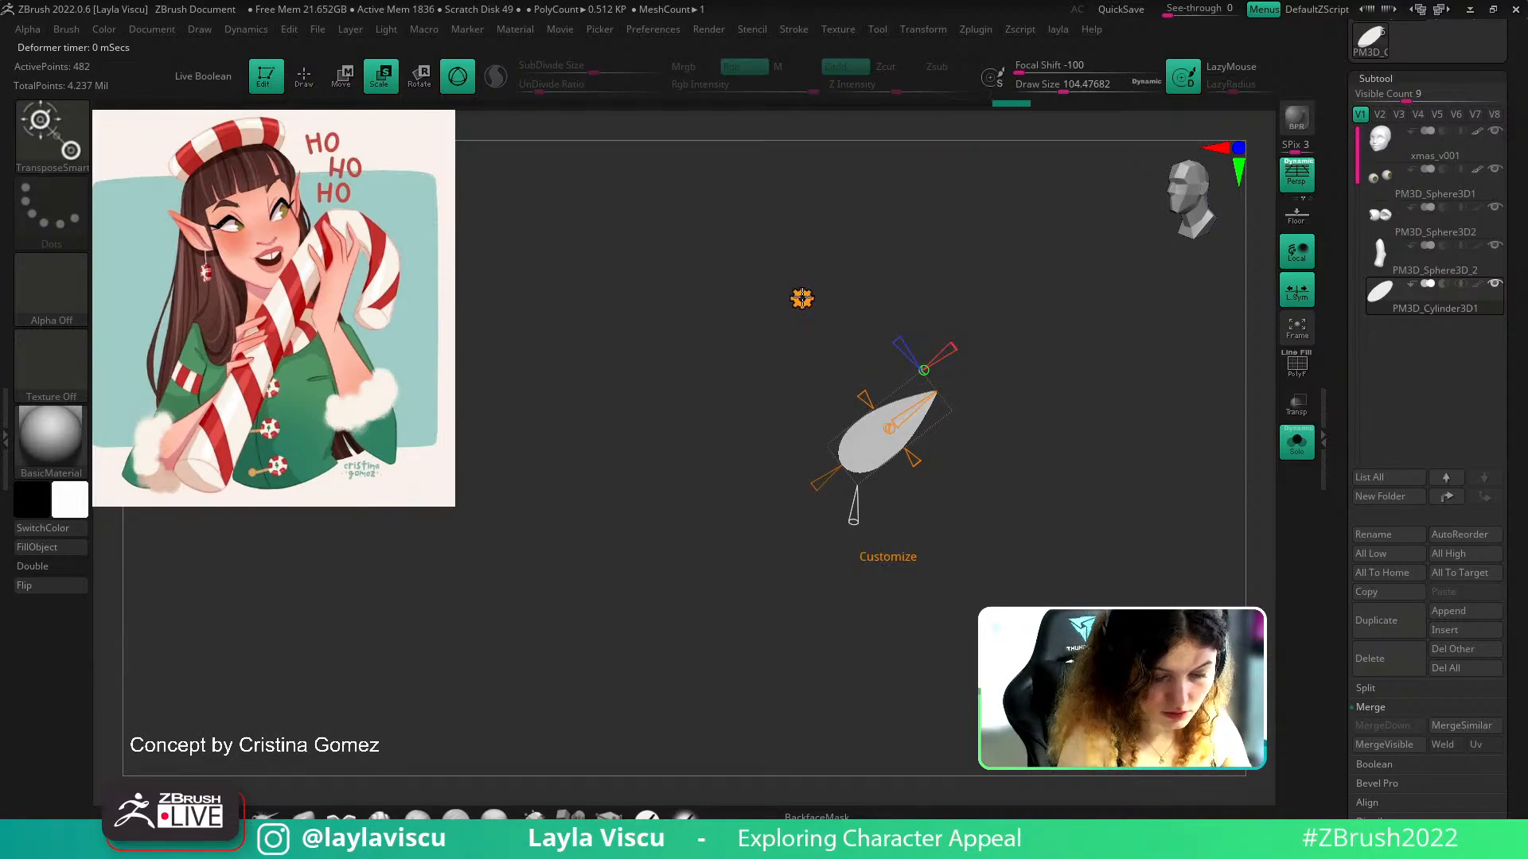
click(802, 298)
click(1052, 299)
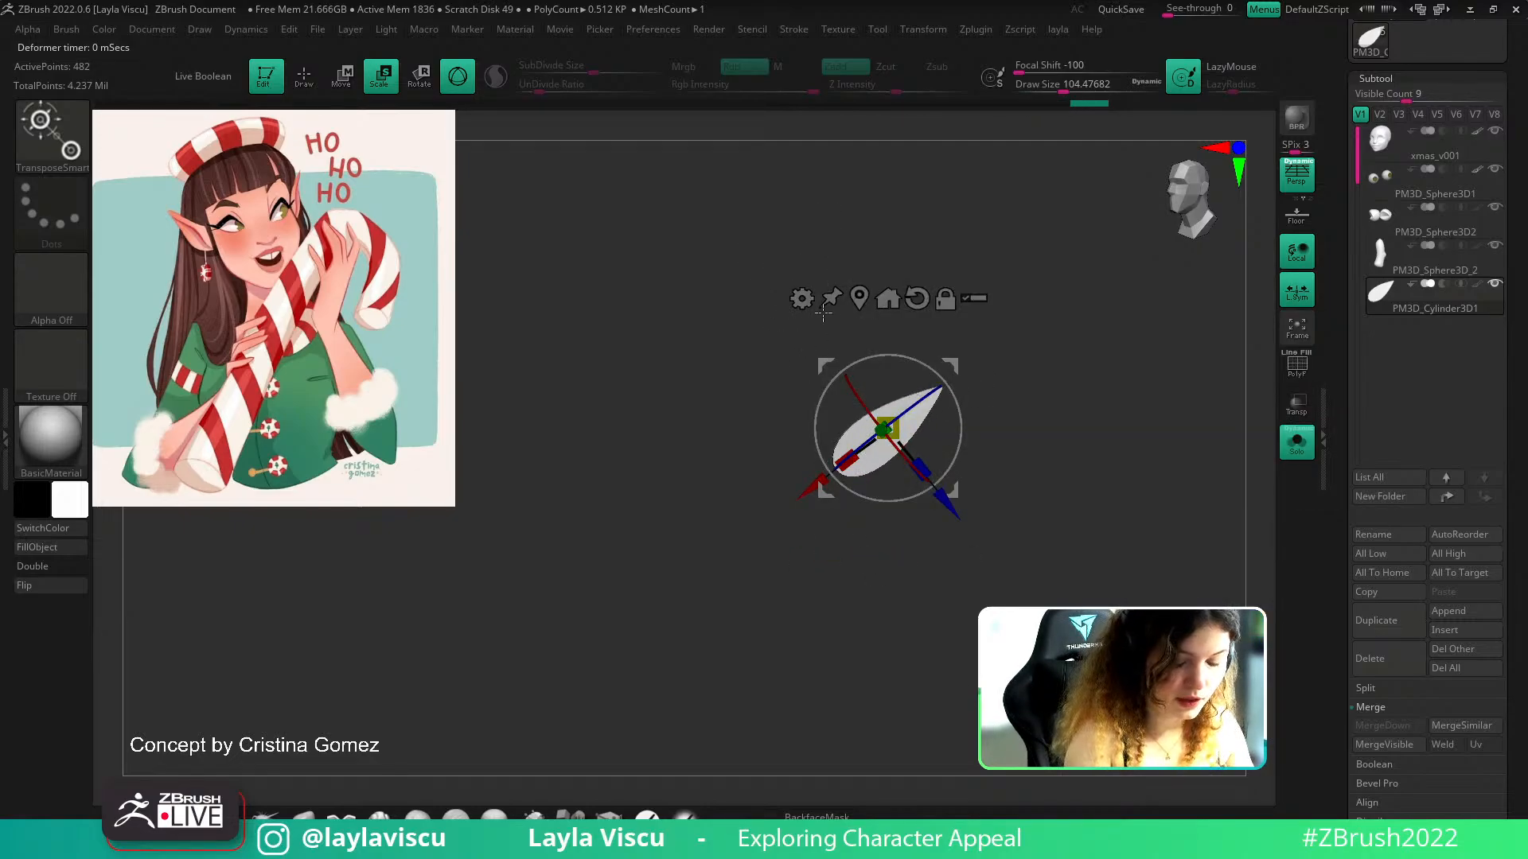
click(802, 298)
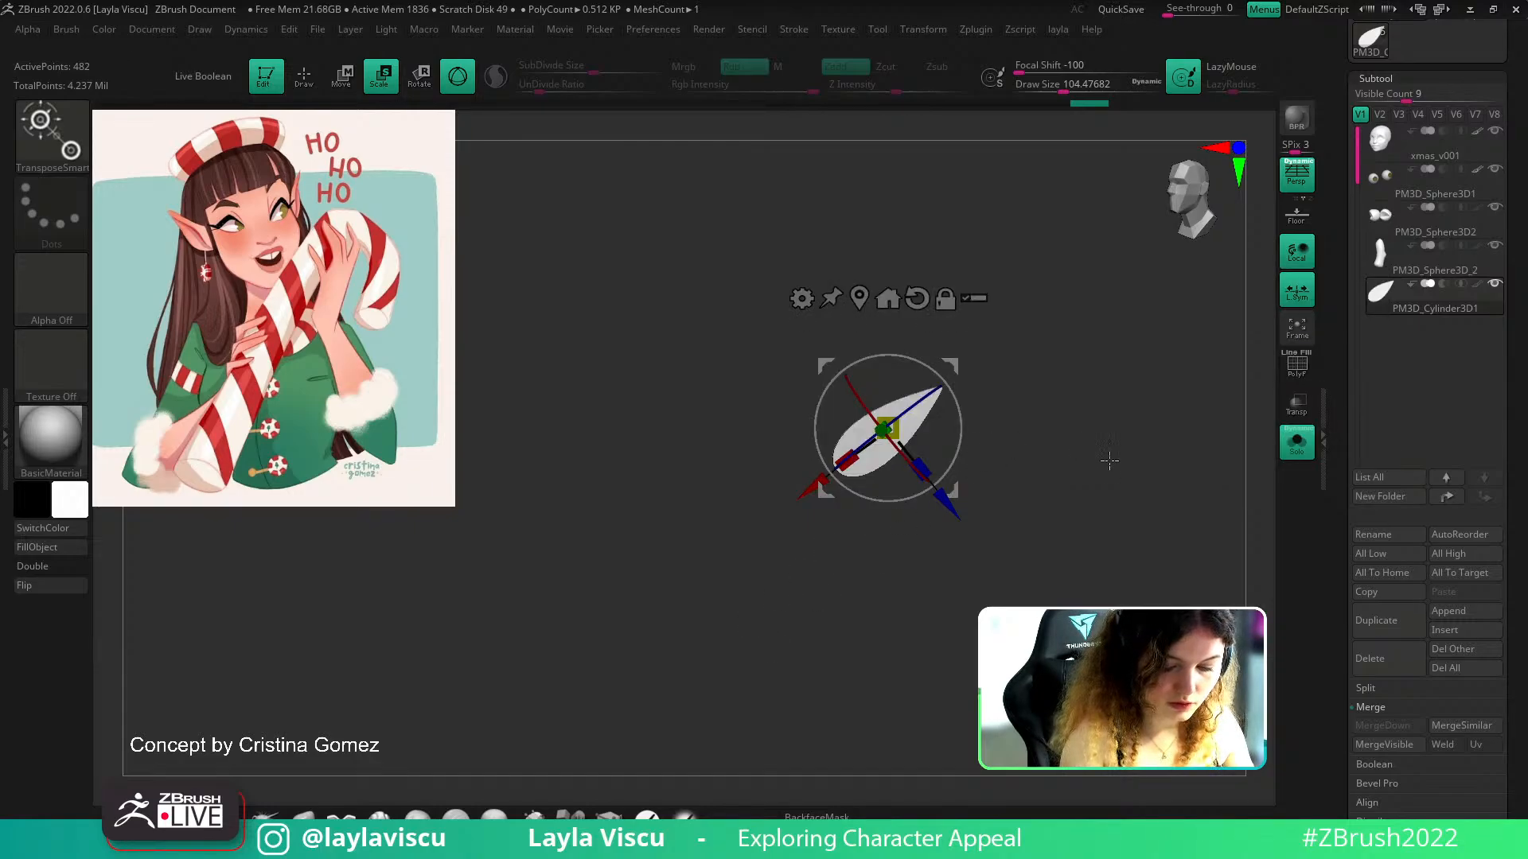
Isolate the ear, unlock the gizmo and move its pivot to the ear's rounded base
drag(1104, 458, 1116, 459)
click(1281, 458)
drag(1169, 525, 1112, 482)
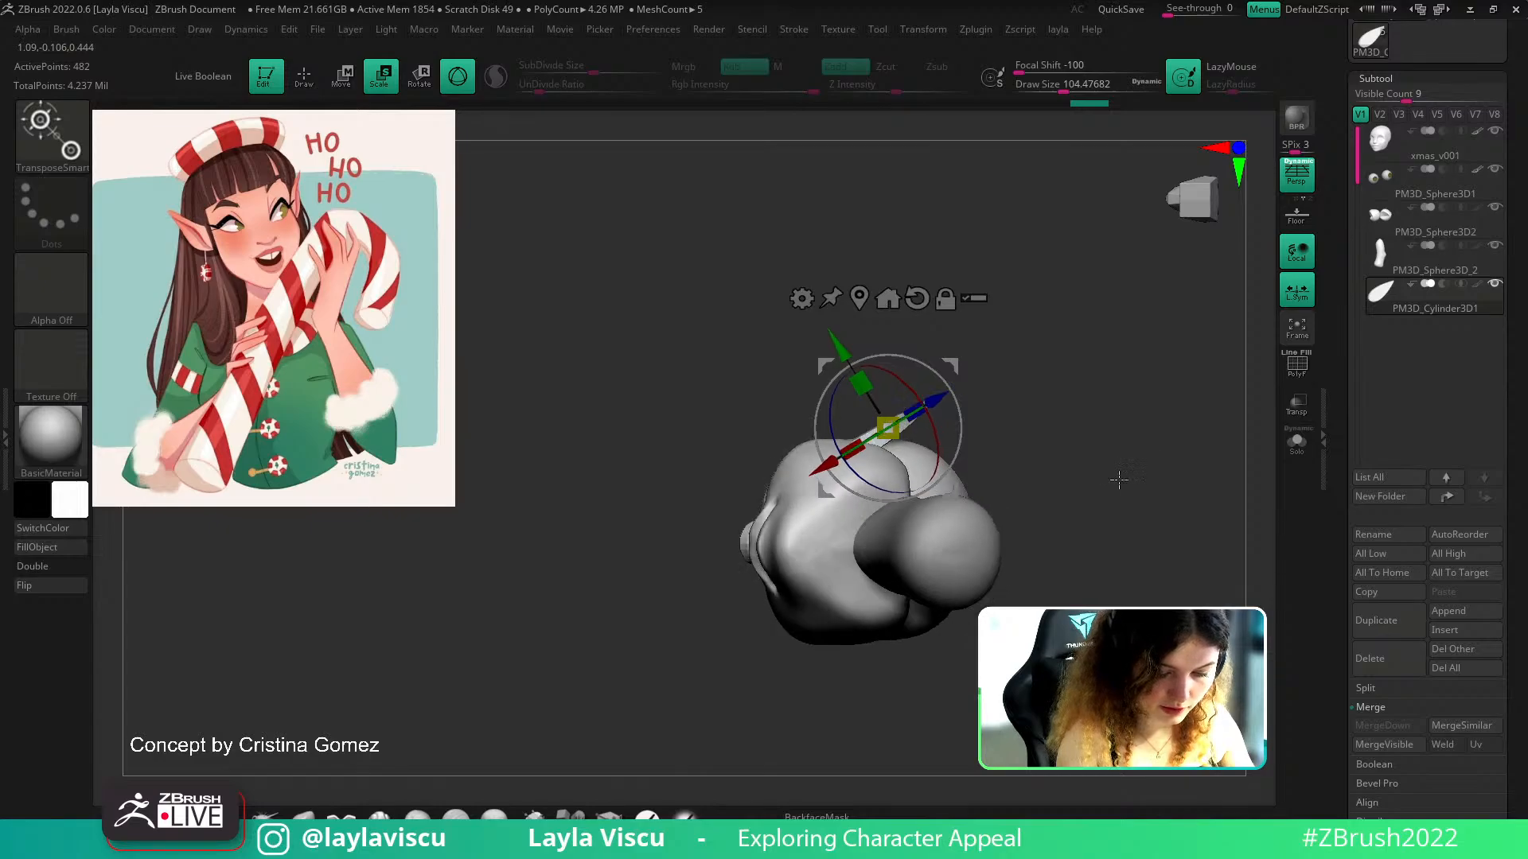
click(1285, 458)
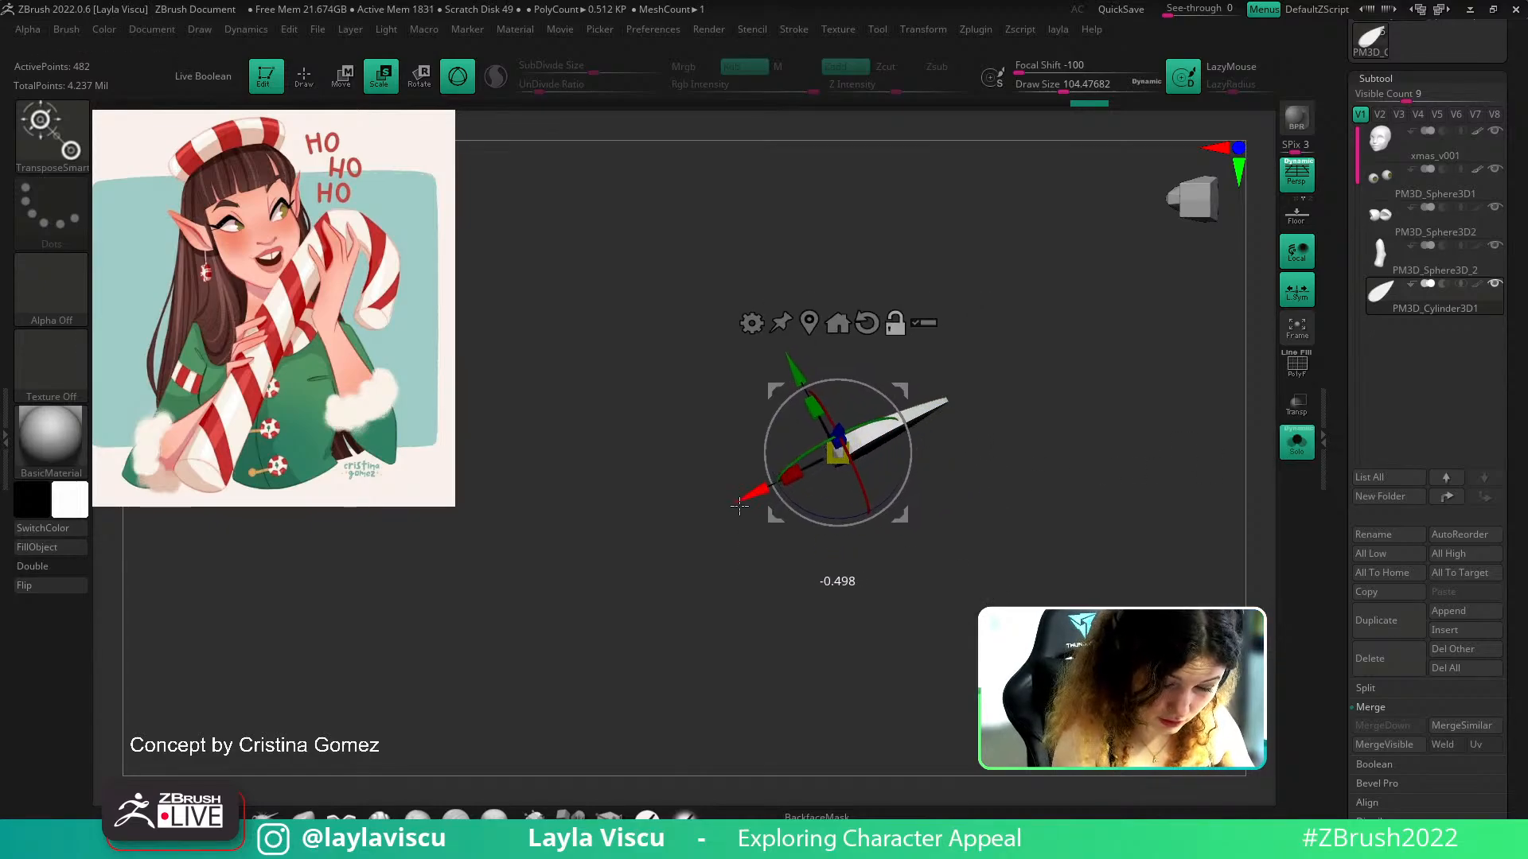
click(1277, 446)
drag(1052, 530, 1015, 494)
Mirror the ear to the character's right side and show its polyframe
key(space)
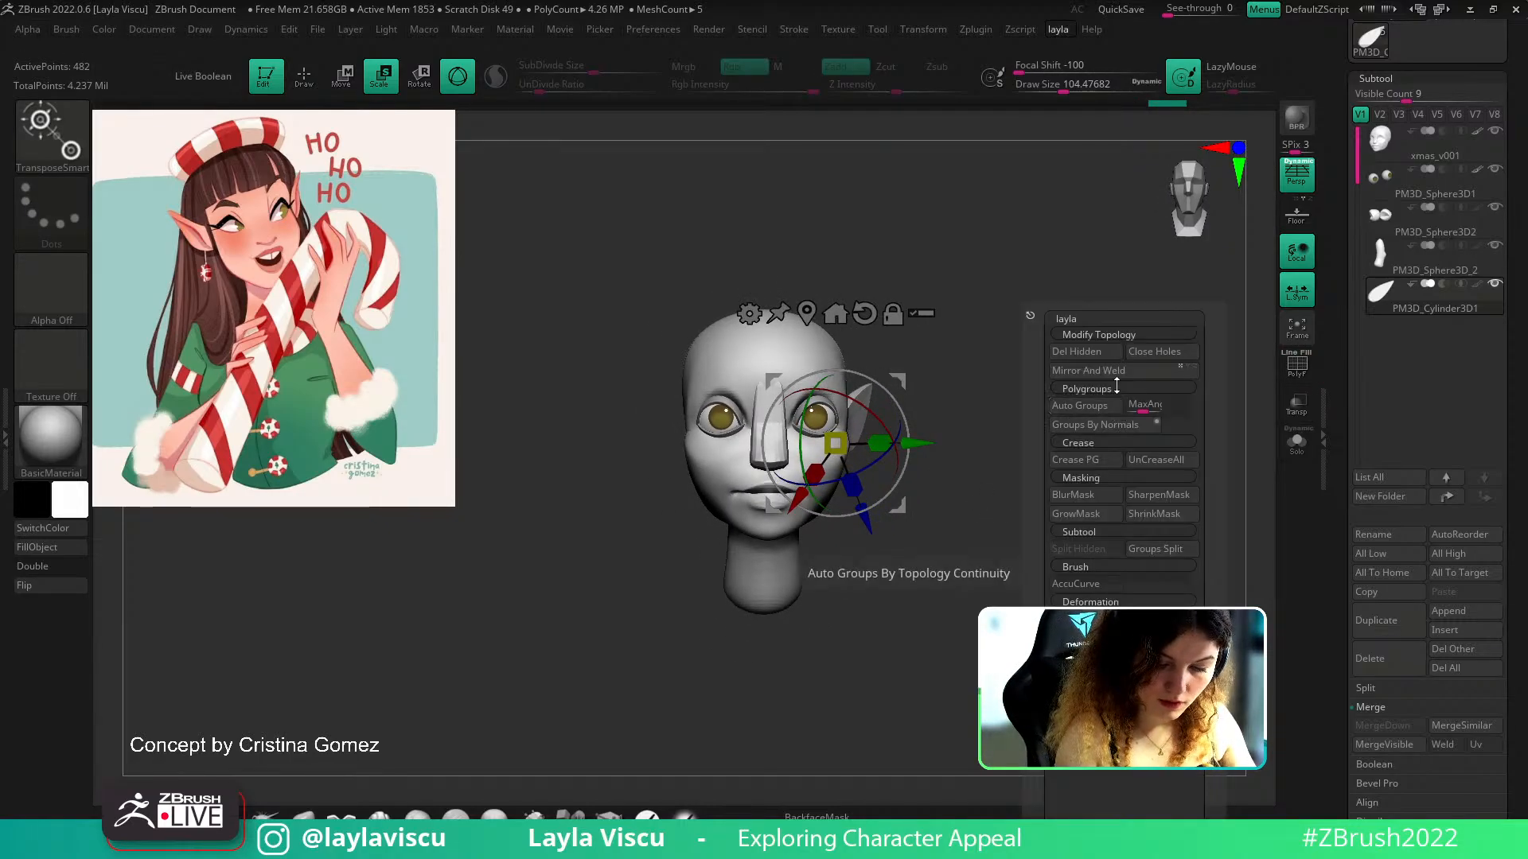
click(1083, 621)
drag(987, 334, 782, 499)
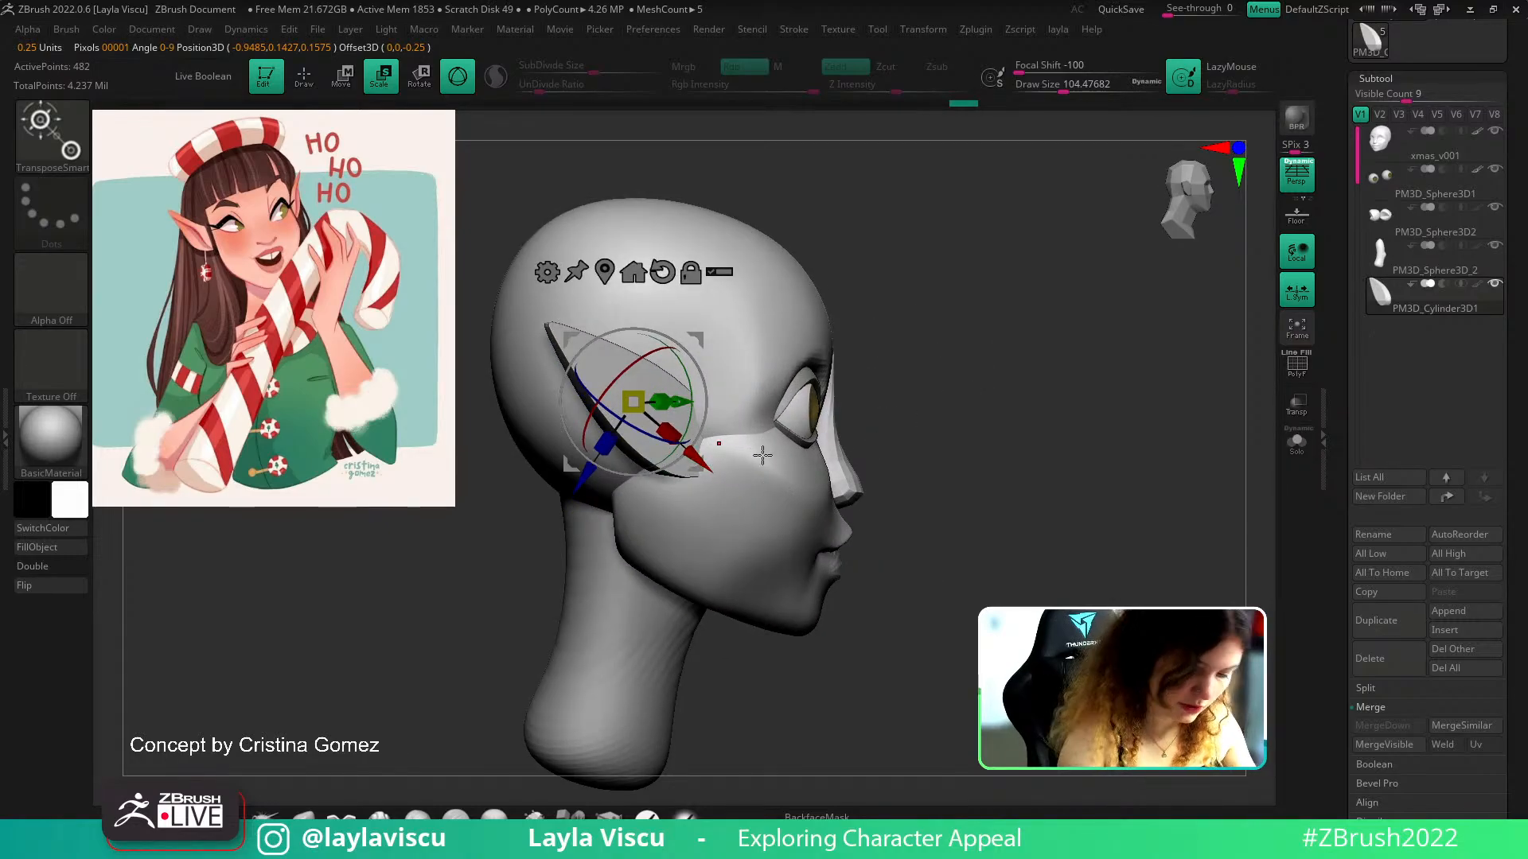
key(shift+f)
drag(903, 392, 888, 398)
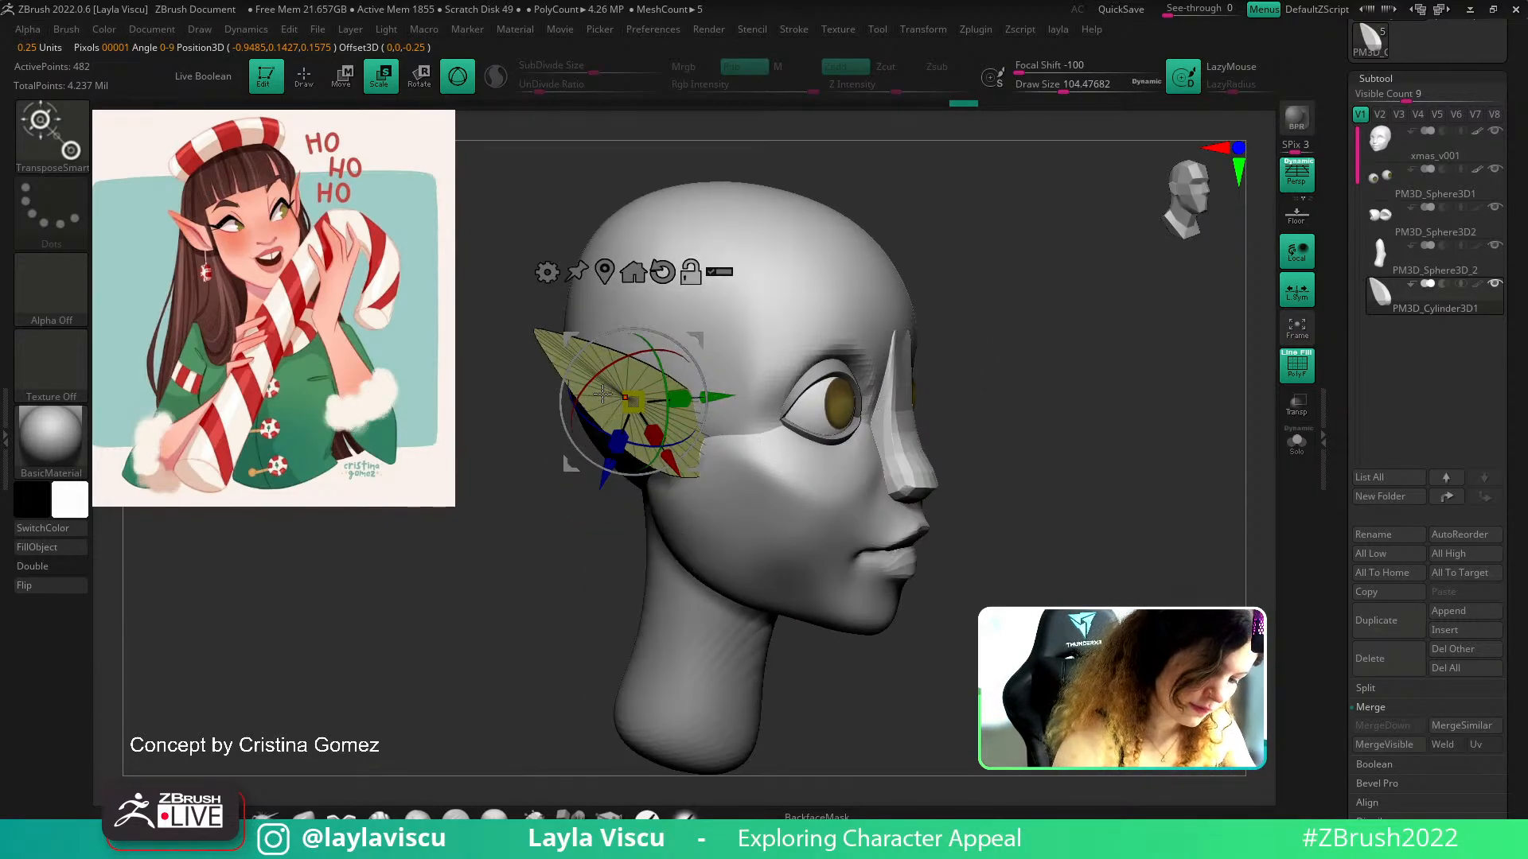
Align the gizmo with the ear's tilt and move its pivot to the base where the ear meets the head
alt+drag(695, 340, 624, 239)
click(533, 173)
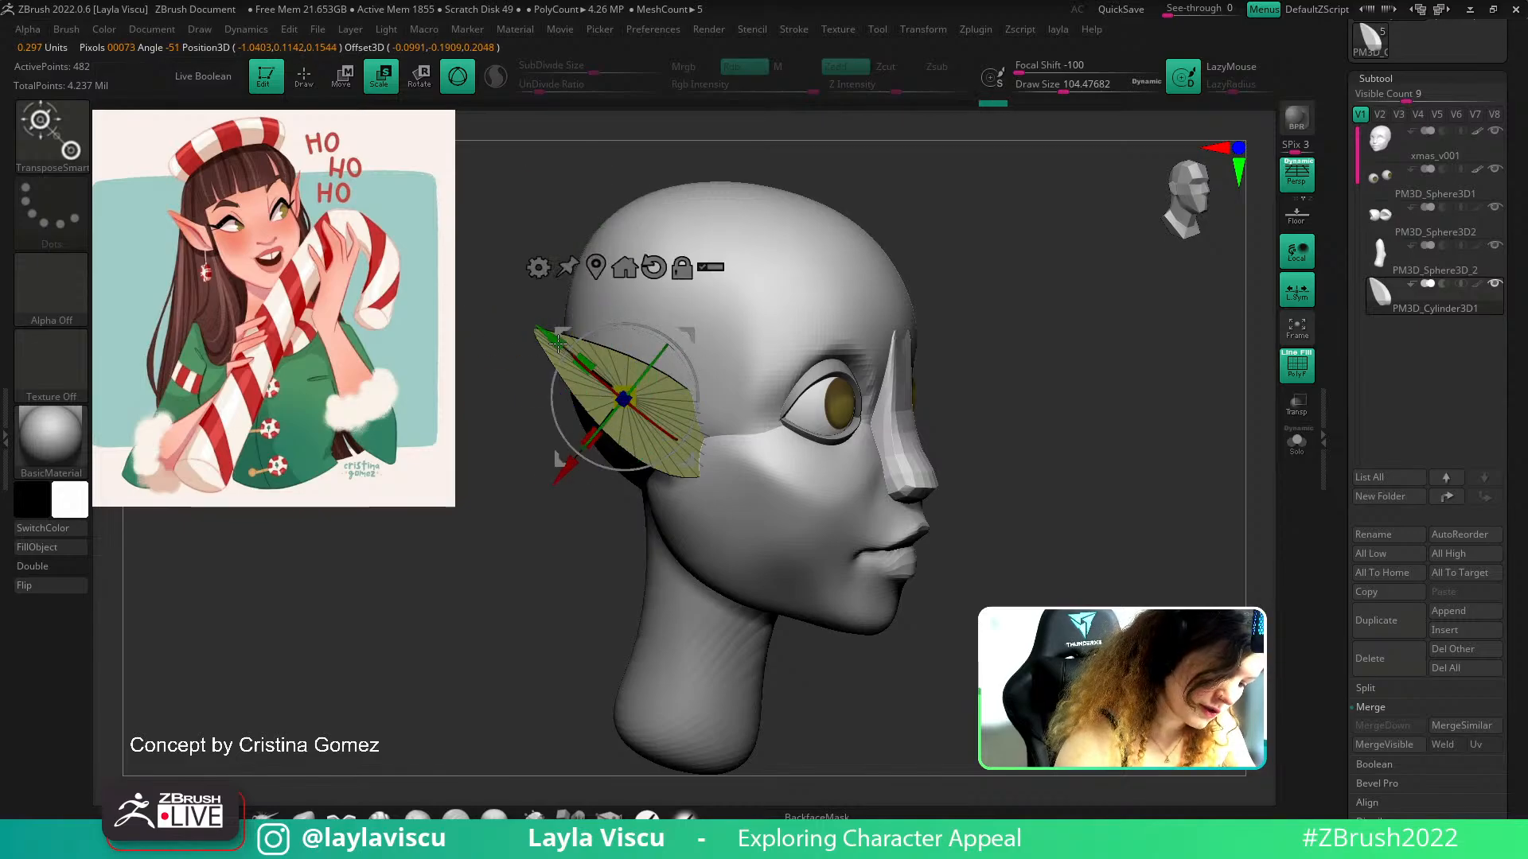
alt+drag(653, 361, 668, 344)
alt+drag(549, 339, 634, 407)
alt+drag(987, 378, 1095, 327)
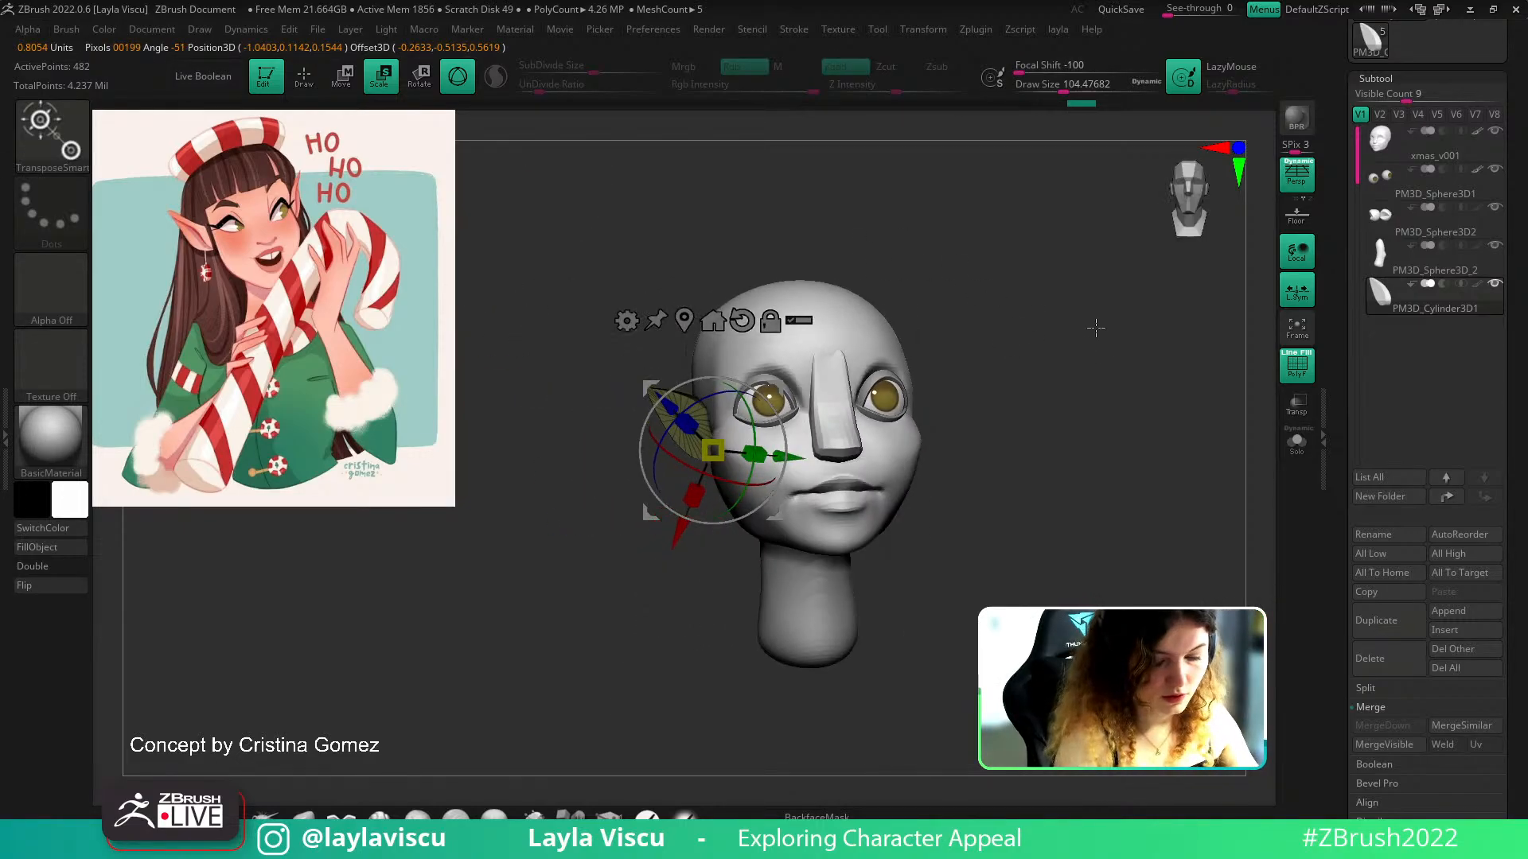
Hide the polyframe, recall the Cust1 view, scale the ear to suit the concept art and return to Draw mode
key(shift+f)
drag(1518, 192, 1507, 319)
scroll(1507, 319, up, 8)
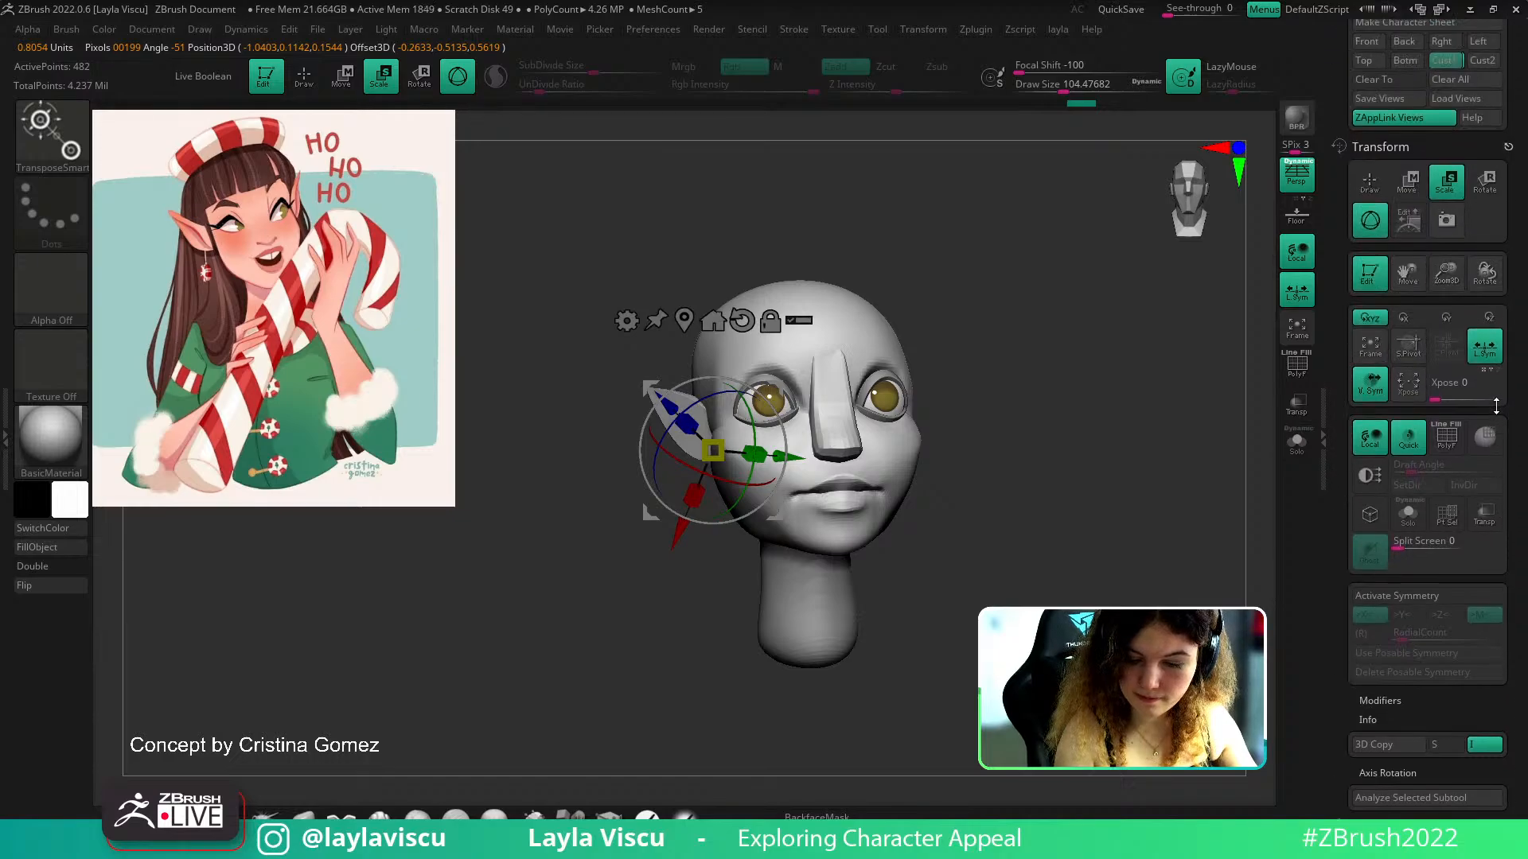
click(1443, 60)
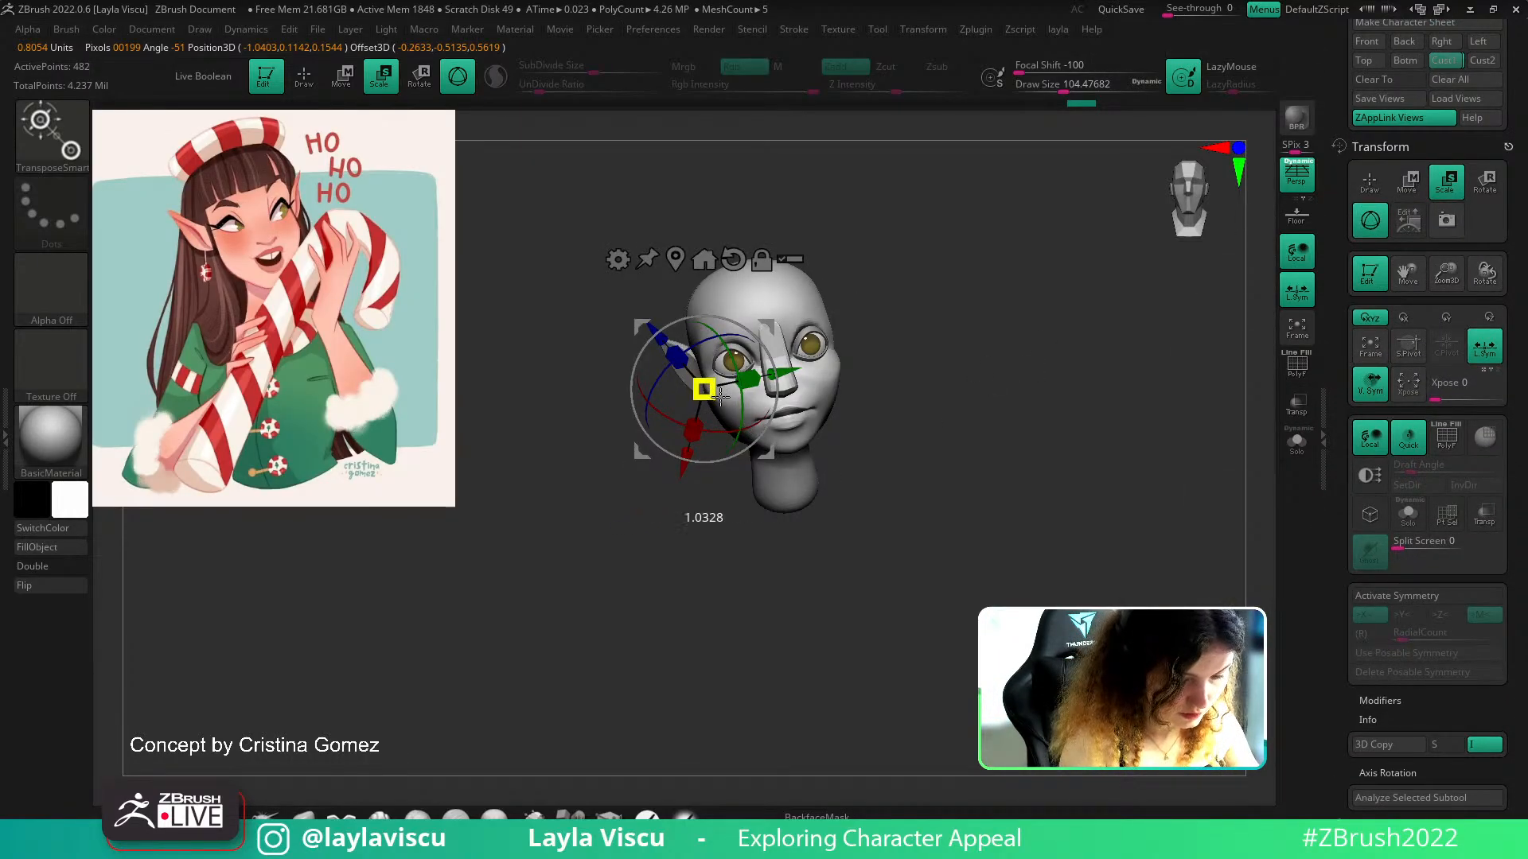
key(q)
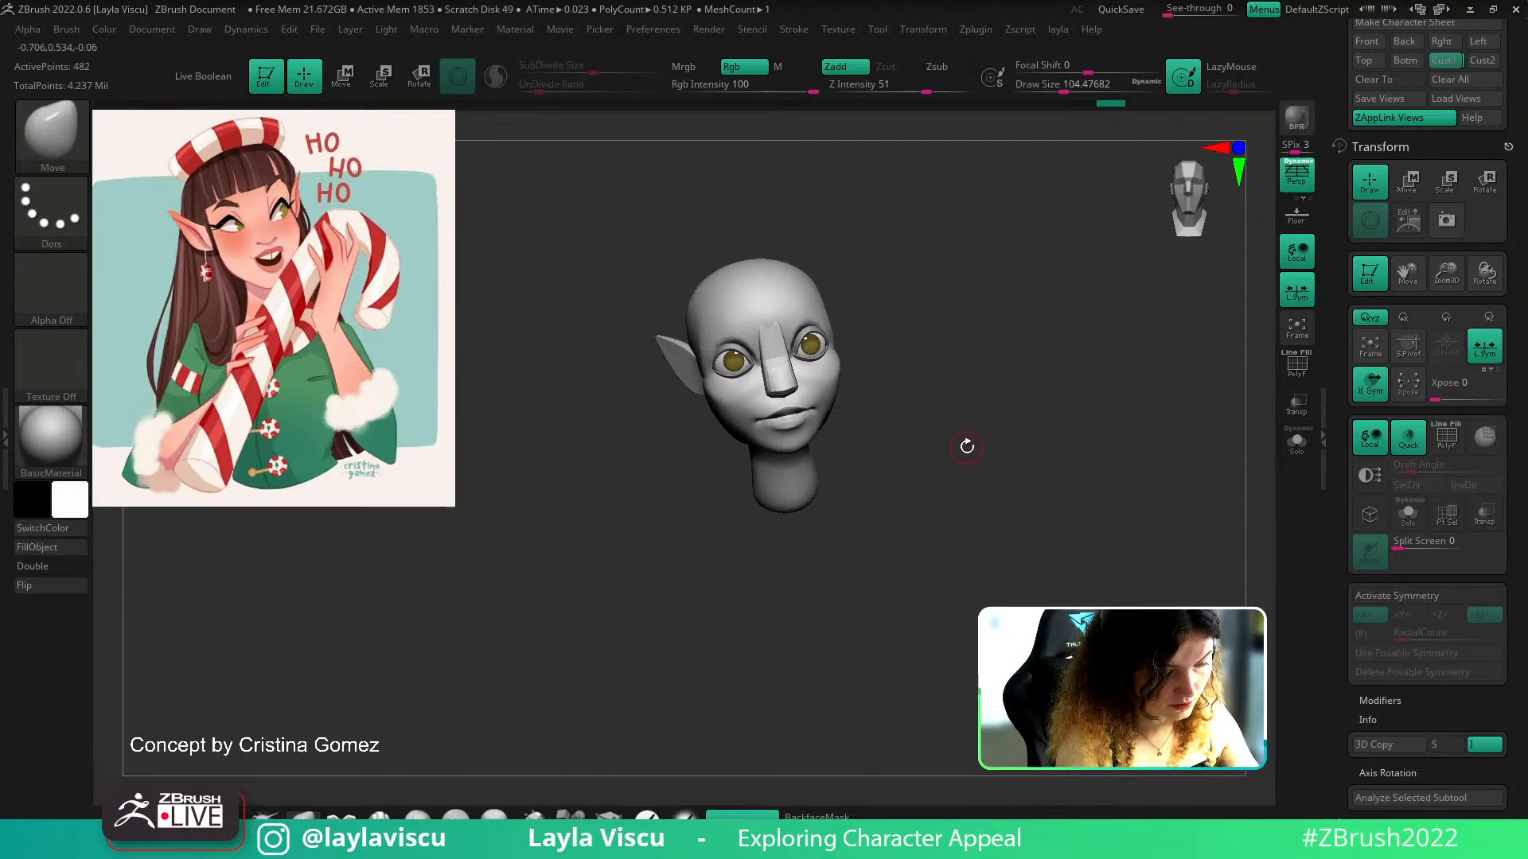
Adjust the ear's placement from behind the head and turn it slightly in the Cust1 view to match the concept art
right_drag(962, 446, 1114, 347)
key(w)
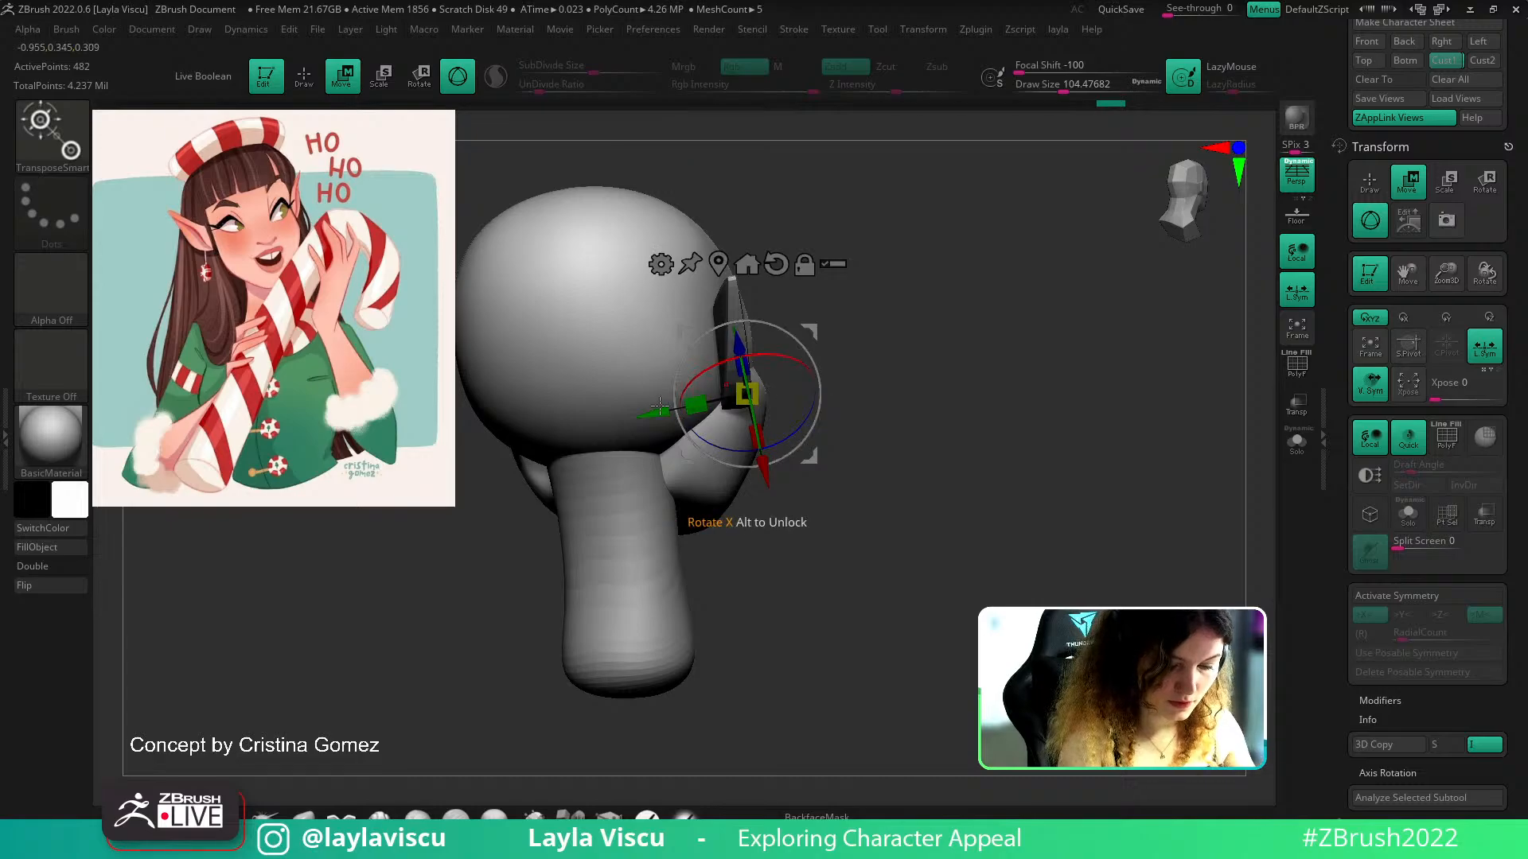
drag(660, 409, 670, 408)
right_drag(812, 422, 1140, 366)
click(1444, 63)
drag(743, 369, 739, 380)
key(q)
key(shift)
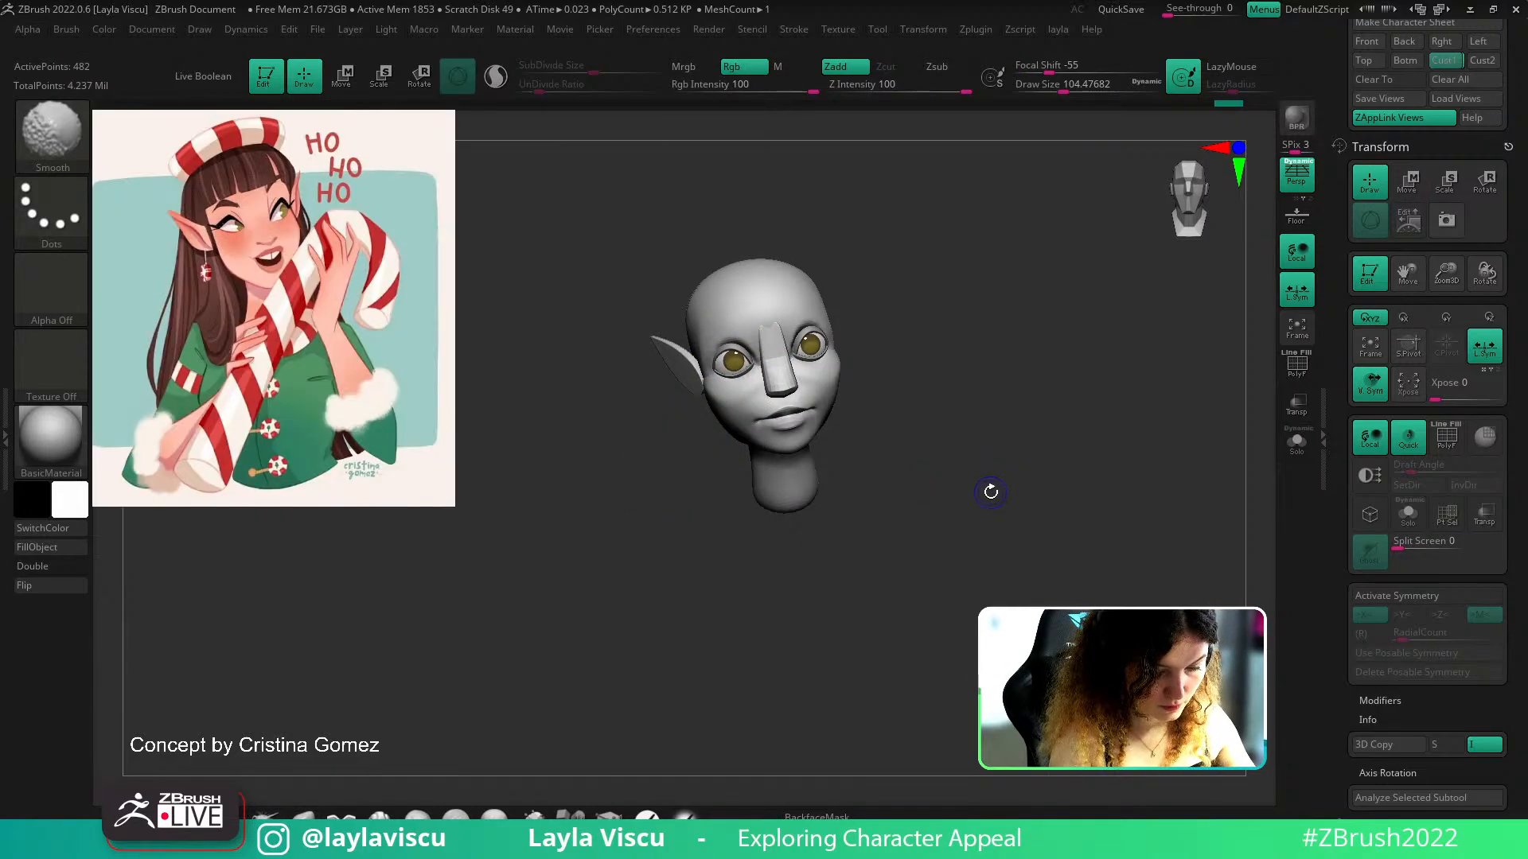
Show the ear's polyframe, split the ear into polygroups by normals and check its faces and rim in isolation
right_drag(990, 493, 1027, 440)
alt+click(695, 375)
ctrl+right_drag(695, 375, 758, 464)
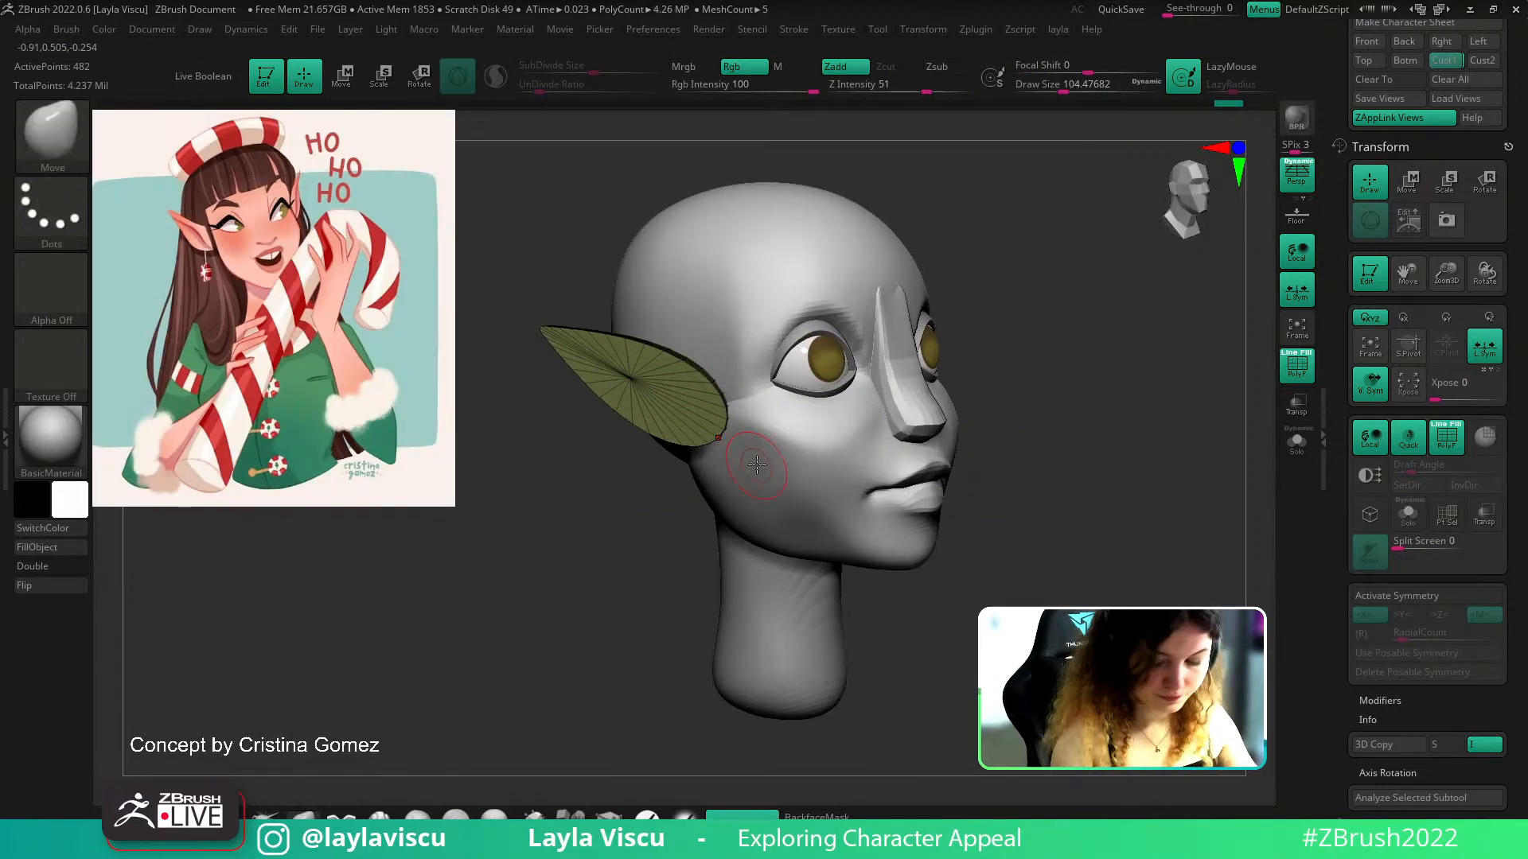
right_drag(1113, 499, 1109, 444)
key(shift+f)
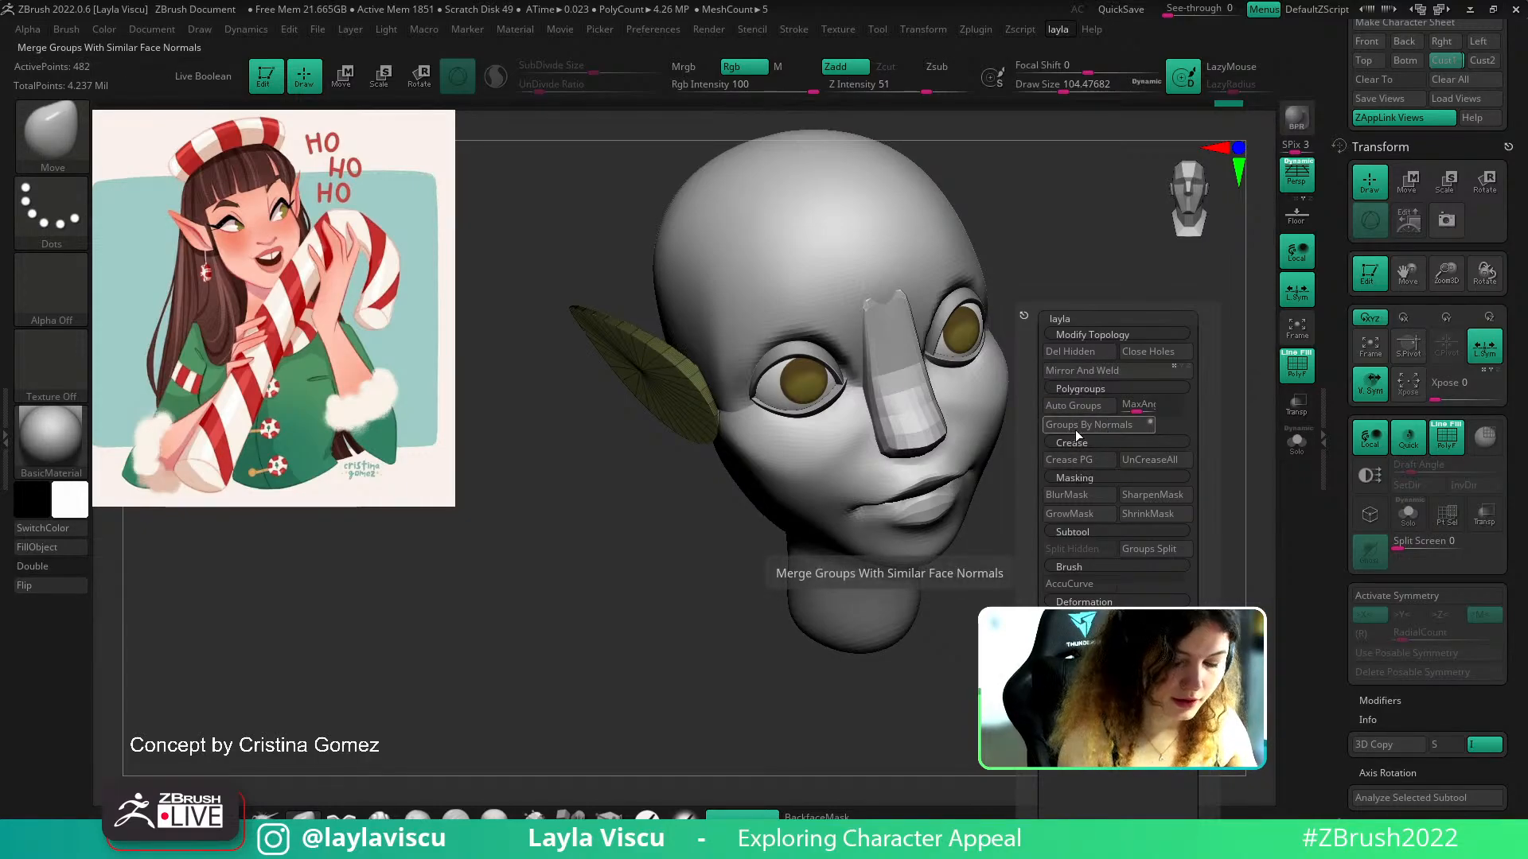
click(1095, 423)
drag(605, 589, 1258, 353)
click(1281, 355)
ctrl+right_drag(935, 374, 892, 417)
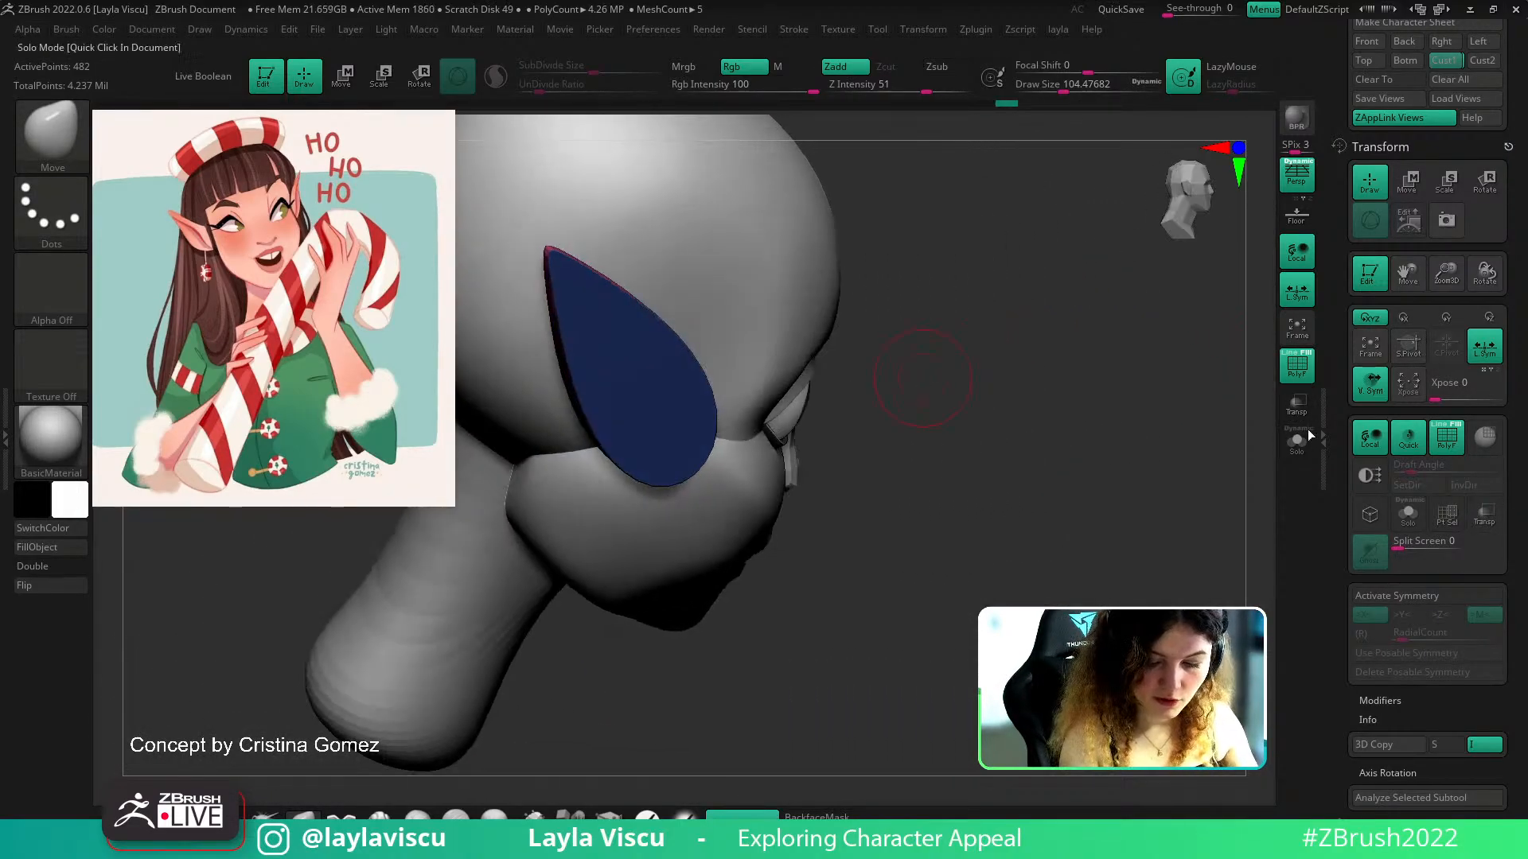
click(1297, 441)
right_drag(1066, 334, 1093, 380)
click(1297, 441)
Try to ZRemesh the ear with KeepGroups on and a target polygon count of 0.74673
drag(1514, 419, 1484, 215)
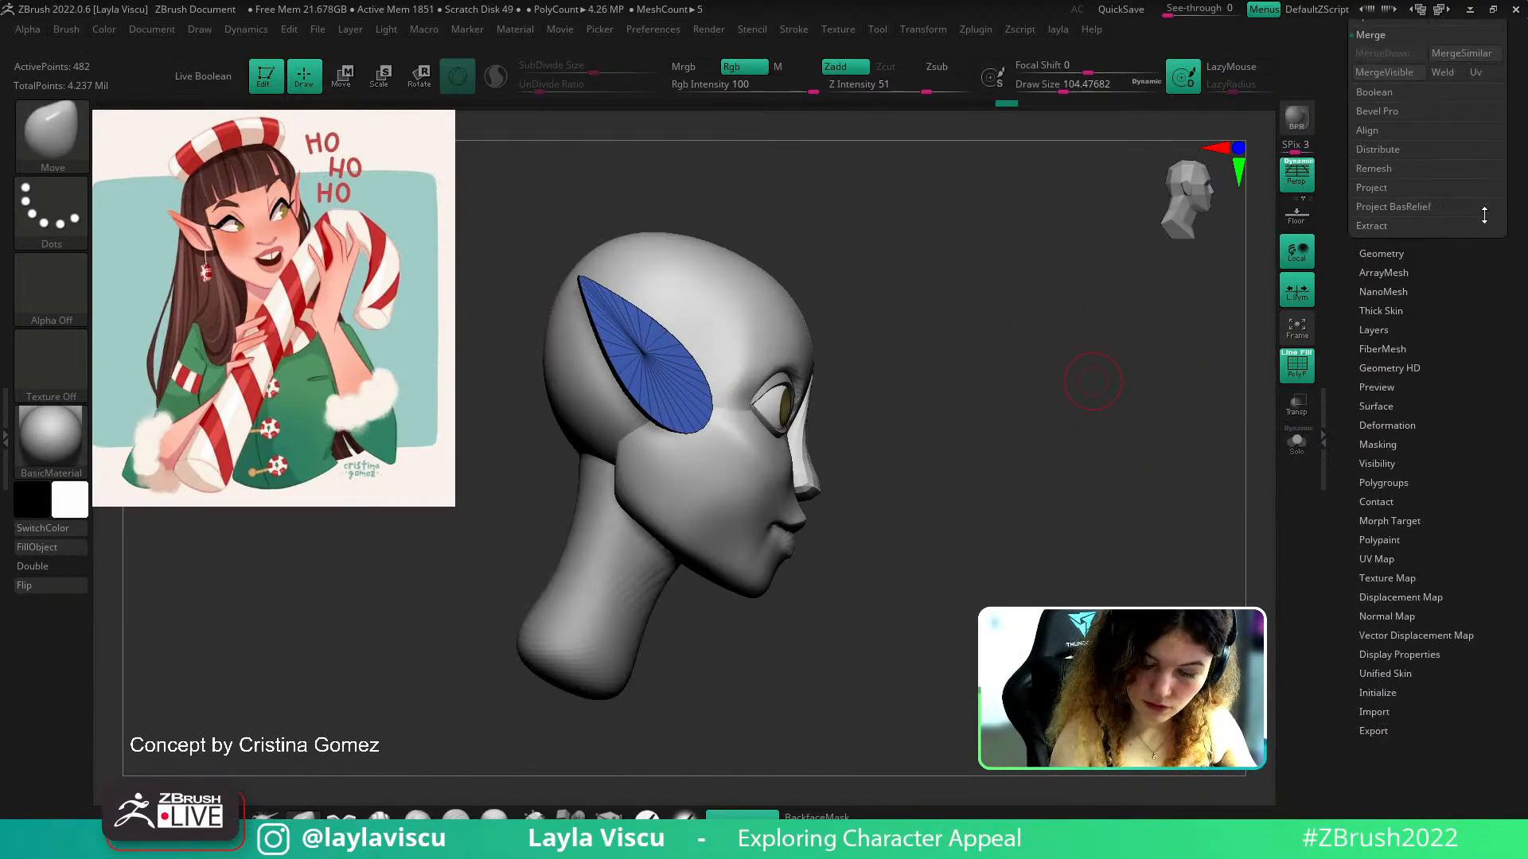
click(1382, 253)
click(1385, 580)
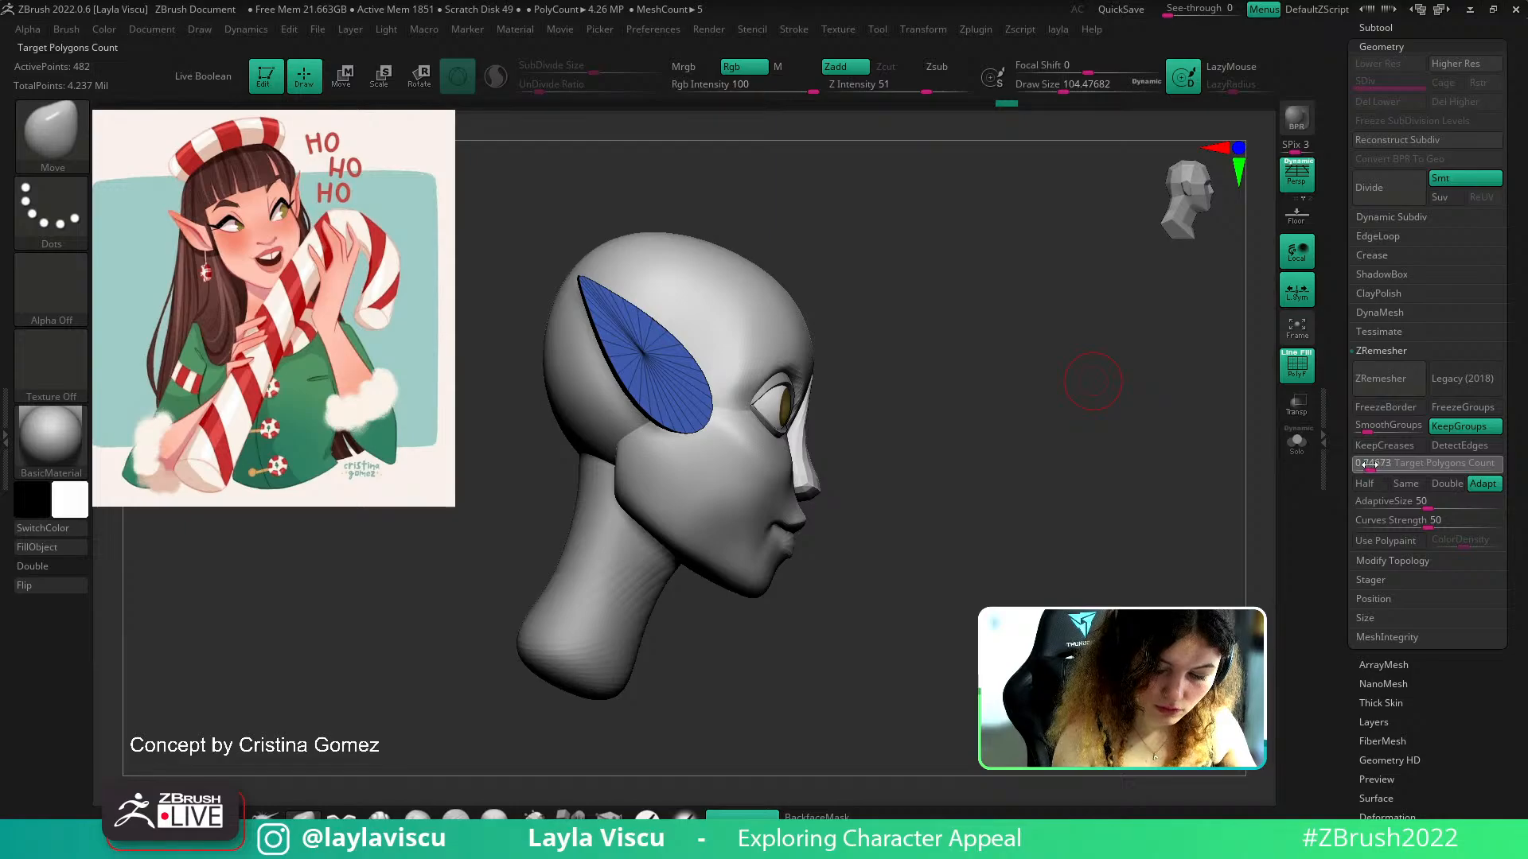
click(1380, 378)
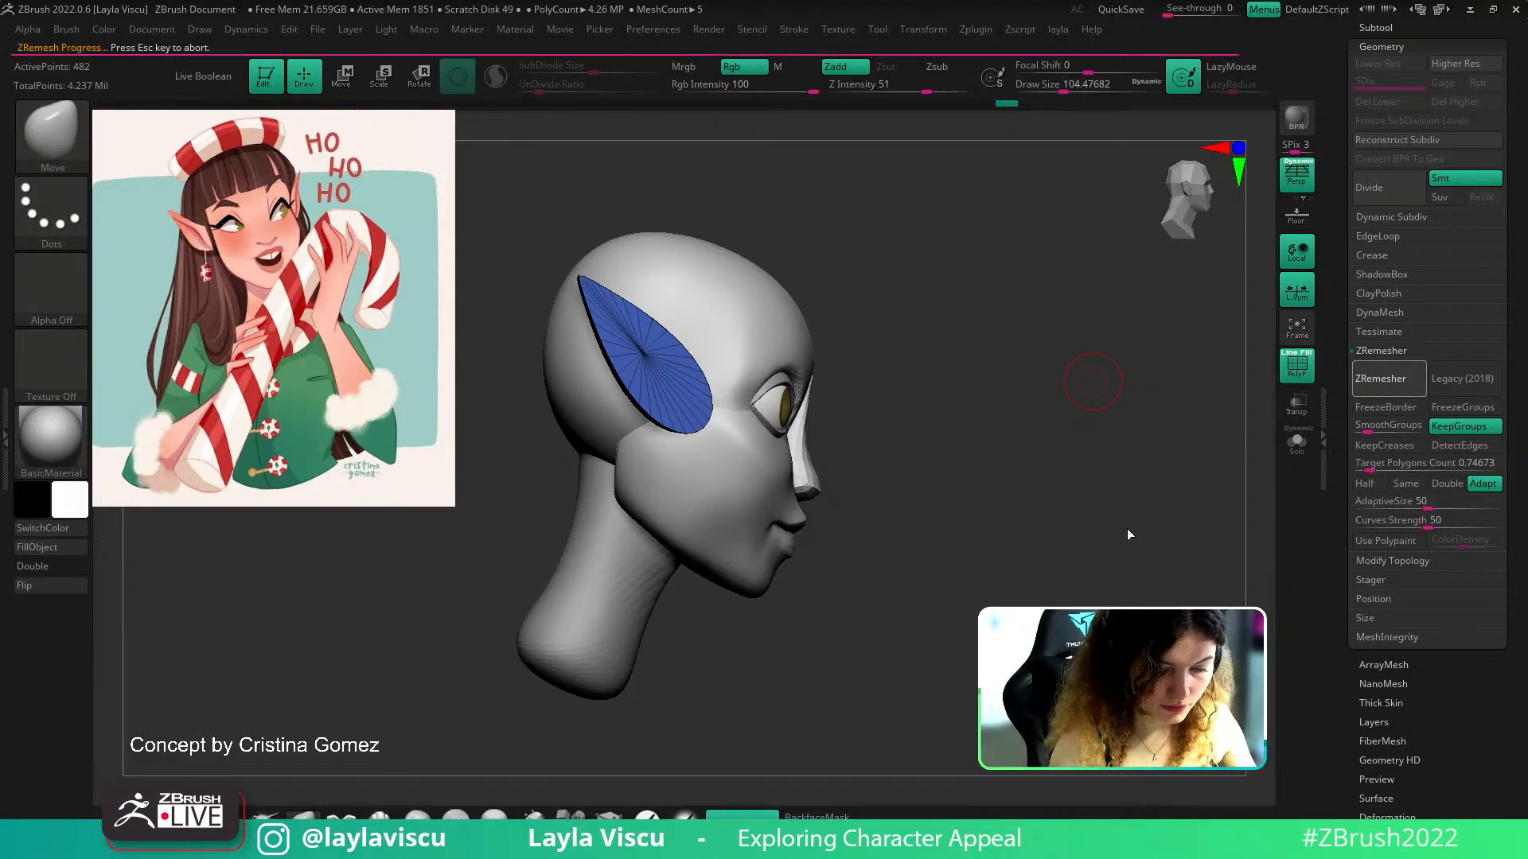
drag(1130, 530, 1093, 542)
alt+drag(980, 464, 1201, 473)
key(ctrl+z)
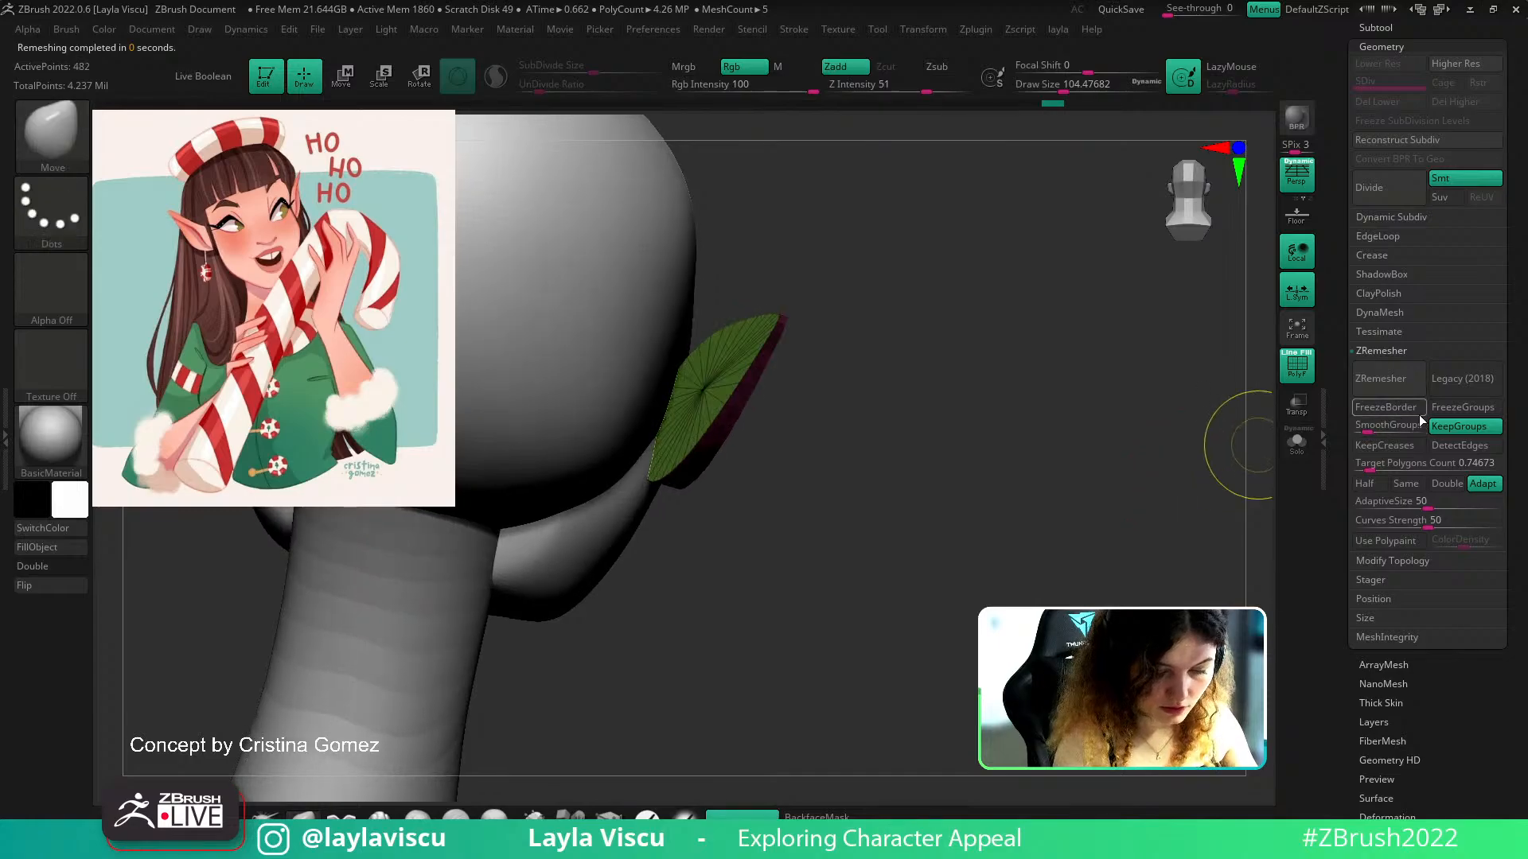
Try ZRemeshing the ear with a target polygon count of 1.05359, inspect it in isolation and undo the remesh
drag(1368, 465, 1373, 465)
click(1382, 387)
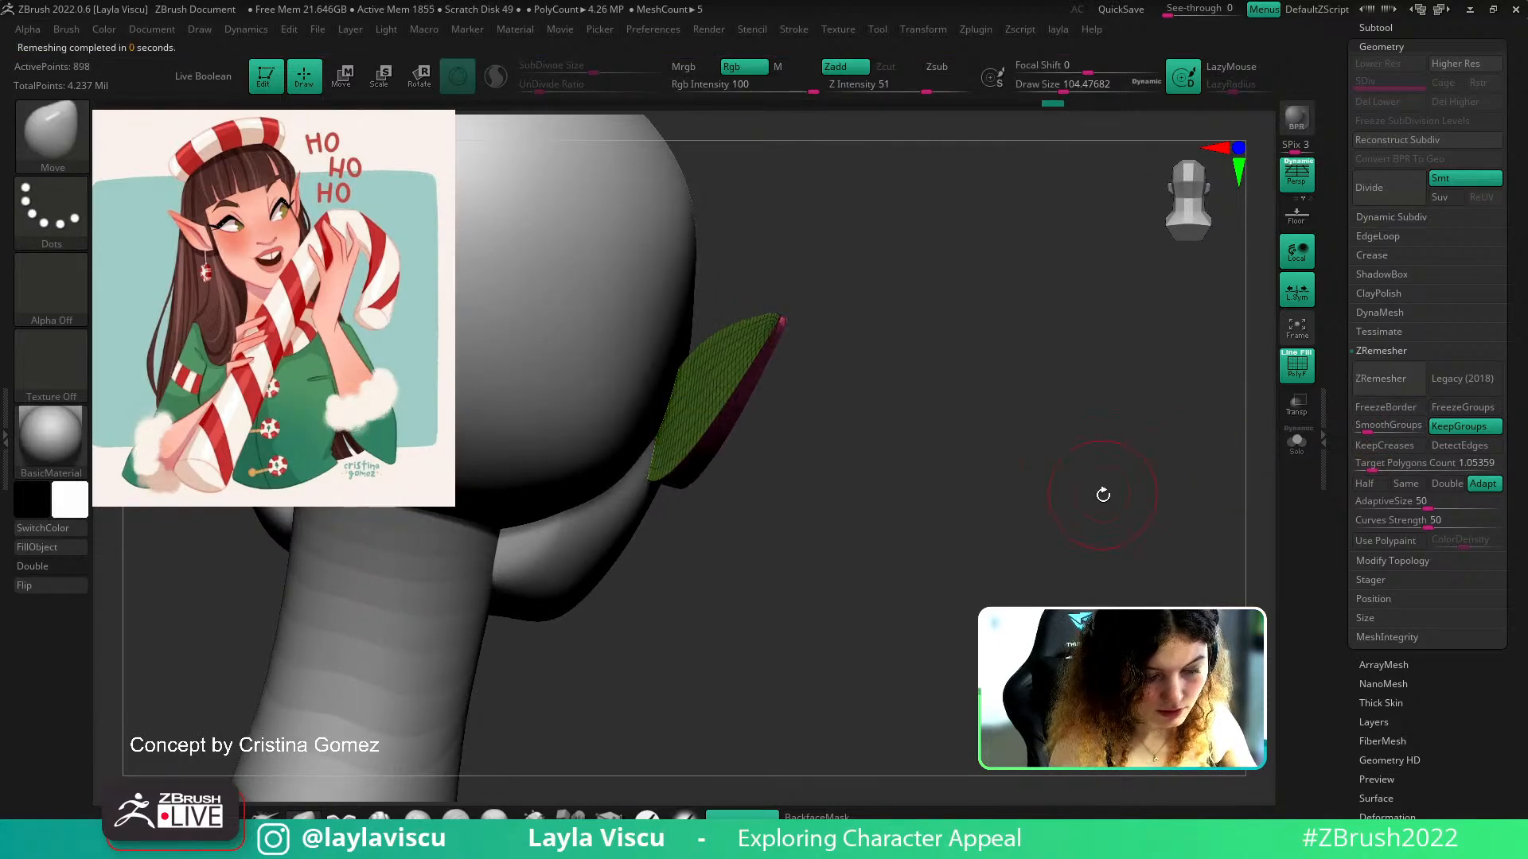
drag(1101, 494, 950, 505)
ctrl+right_drag(950, 505, 829, 512)
mouse_move(828, 511)
mouse_down()
mouse_move(944, 478)
mouse_move(930, 477)
mouse_move(938, 414)
mouse_up()
key(s)
click(1297, 447)
drag(1183, 481, 1388, 427)
key(ctrl+z)
Set the target polygon count to 2.16227 and ZRemesh the isolated ear, undoing the first result and running it again
drag(999, 446, 1104, 428)
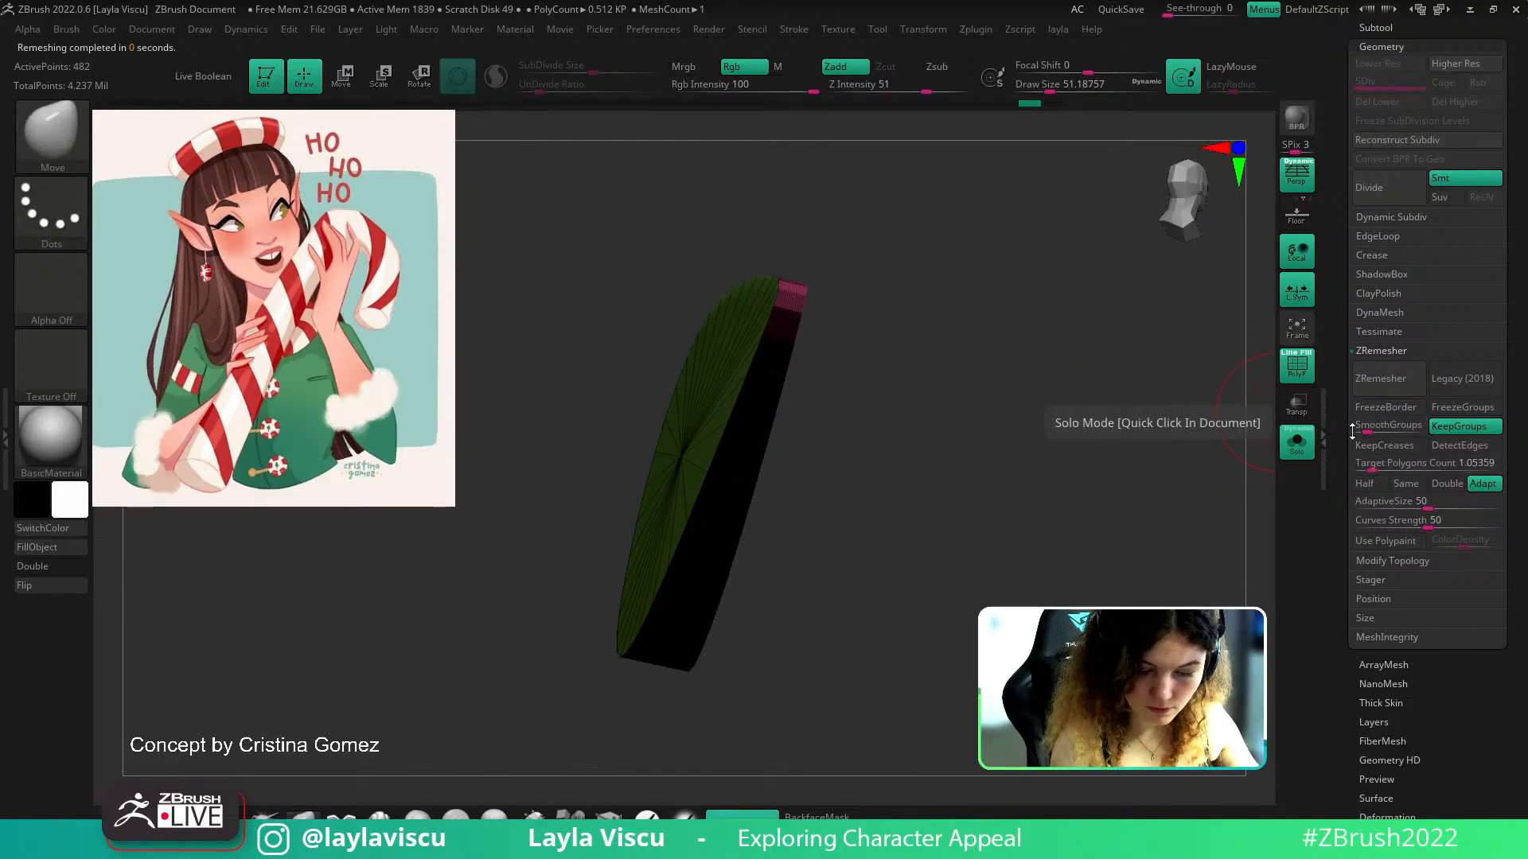
drag(1372, 463, 1371, 427)
click(1380, 379)
click(1385, 382)
key(ctrl+z)
click(1384, 378)
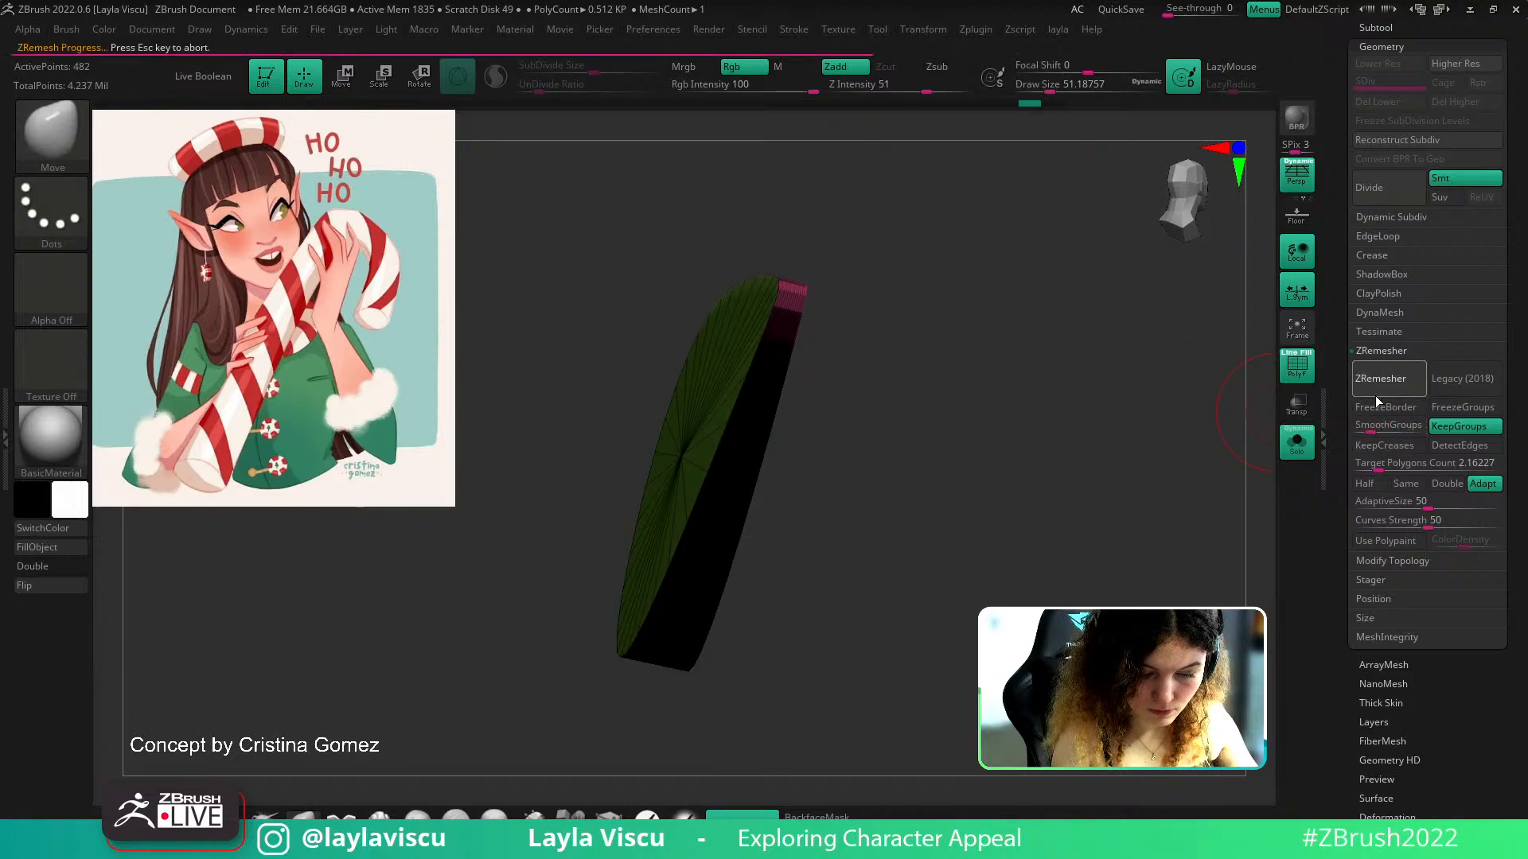
Unhide the whole ear and ZRemesh it with KeepGroups at a target polygon count of 2.16227
click(1381, 380)
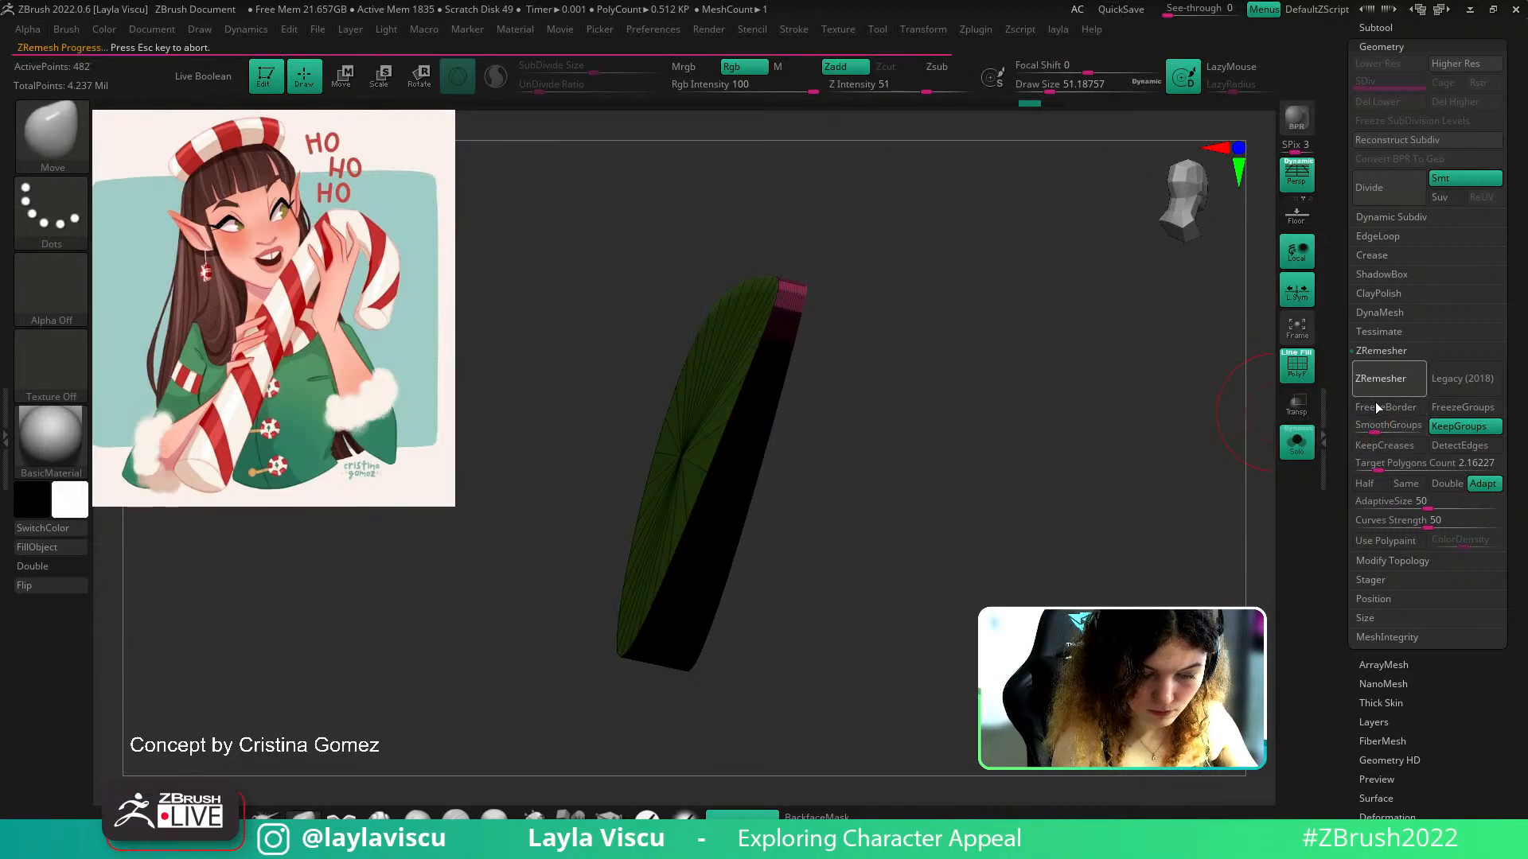
key(ctrl)
mouse_move(1078, 517)
mouse_down()
mouse_move(1047, 535)
mouse_move(939, 493)
mouse_move(1029, 429)
mouse_up()
key(ctrl+shift)
ctrl+shift+click(859, 475)
click(1412, 377)
drag(1161, 476, 1038, 416)
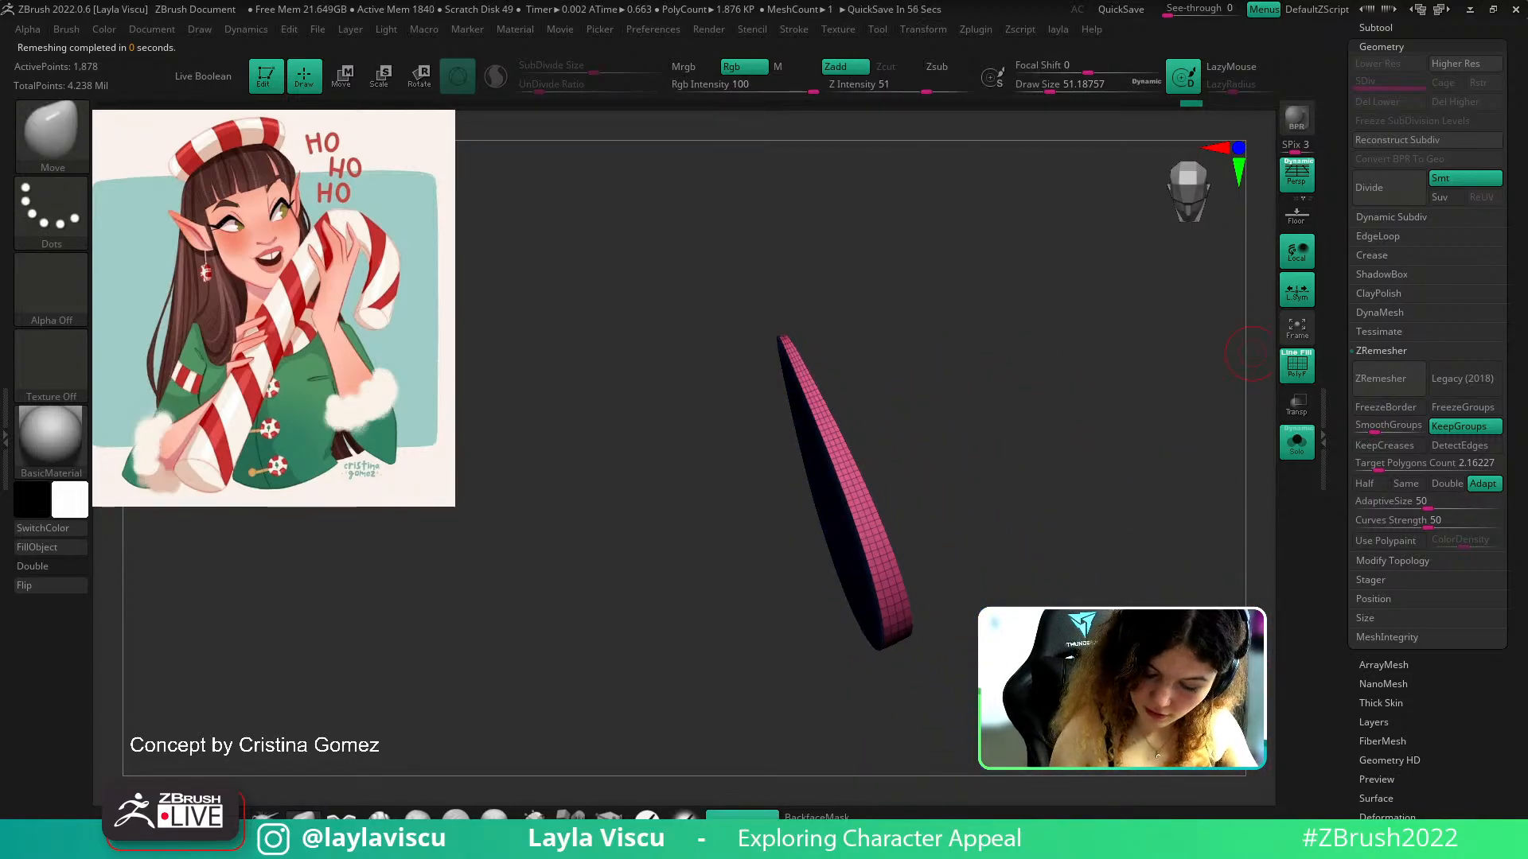
Smooth the remeshed ear with the Polish By Groups deformation
click(1391, 817)
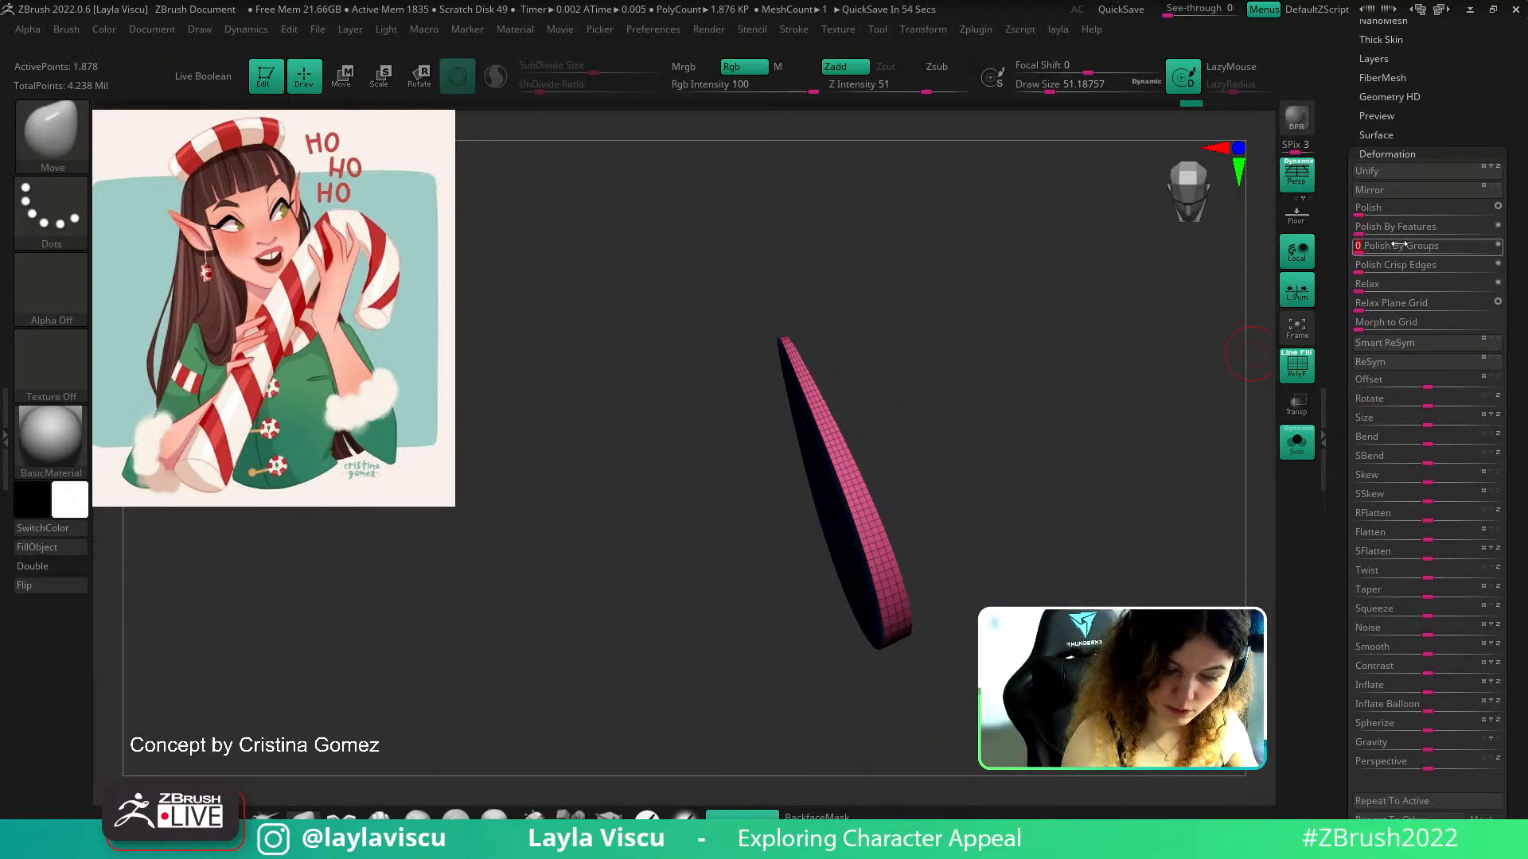
drag(1399, 244, 1413, 245)
right_drag(1148, 325, 907, 372)
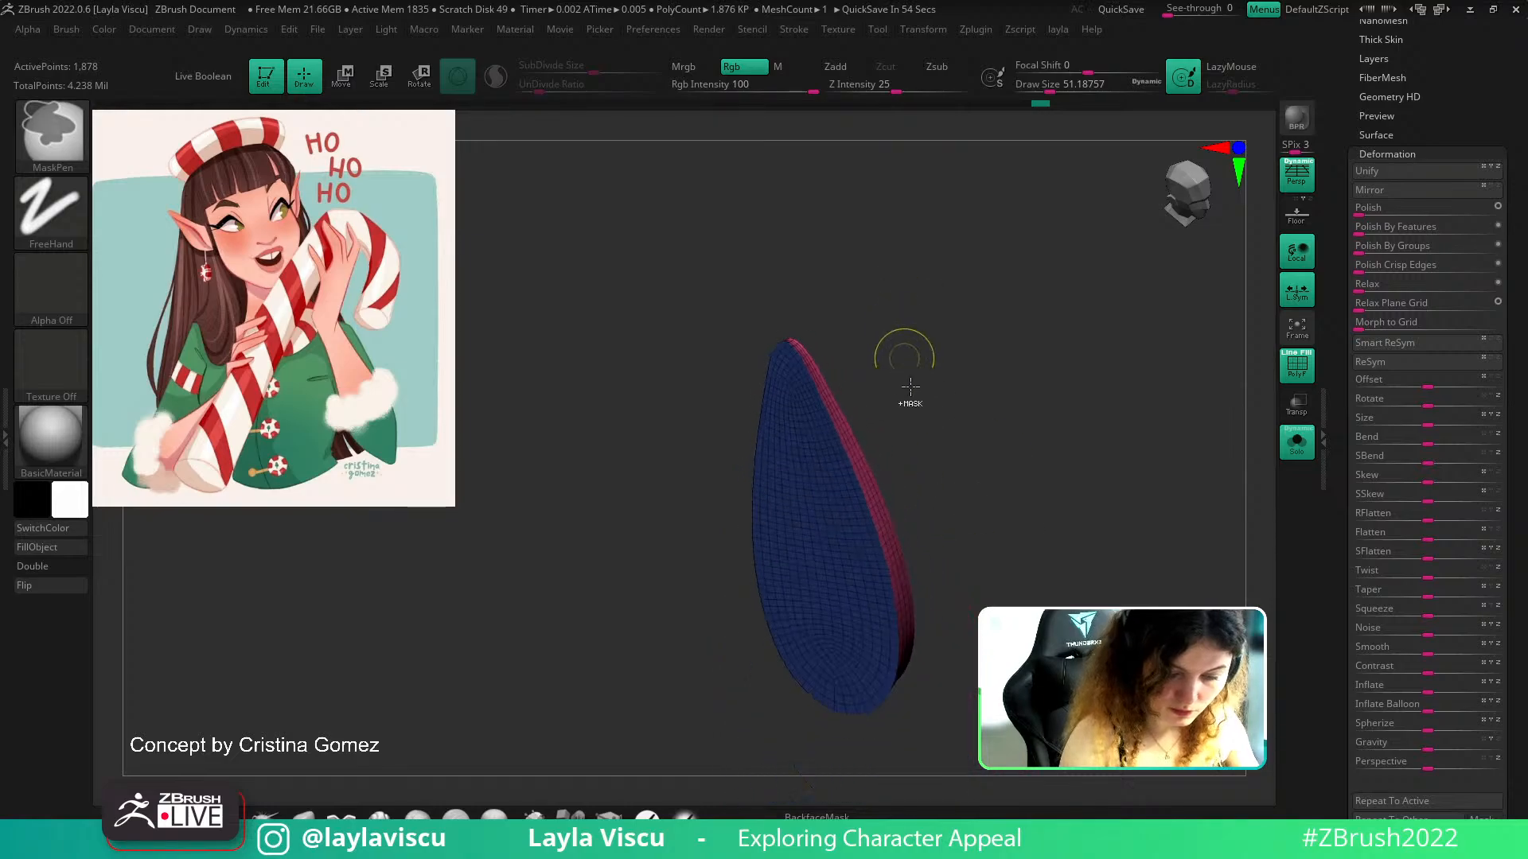
drag(938, 419, 1114, 382)
Turn off Solo mode to bring back the whole head and hide the polyframe
click(1297, 442)
ctrl+right_drag(1210, 528, 1159, 475)
drag(1159, 474, 1149, 457)
shift+right_drag(1149, 457, 1035, 520)
key(shift+f)
key(shift+f)
key(shift+f)
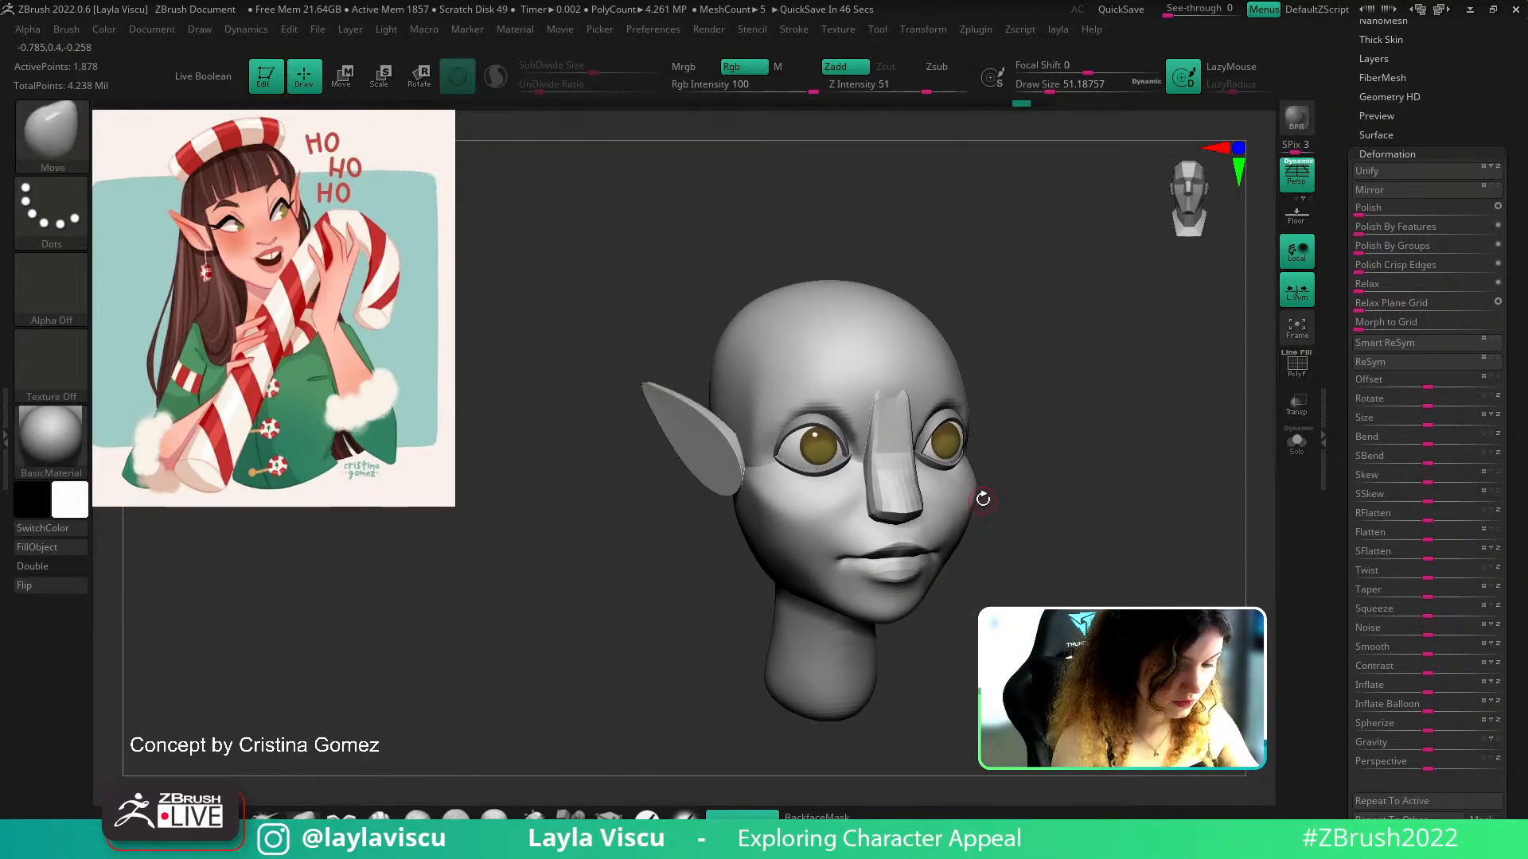
Try building up the ear's inner rim with ClayBuildup strokes at draw size about 108 and smoothing them
key(b)
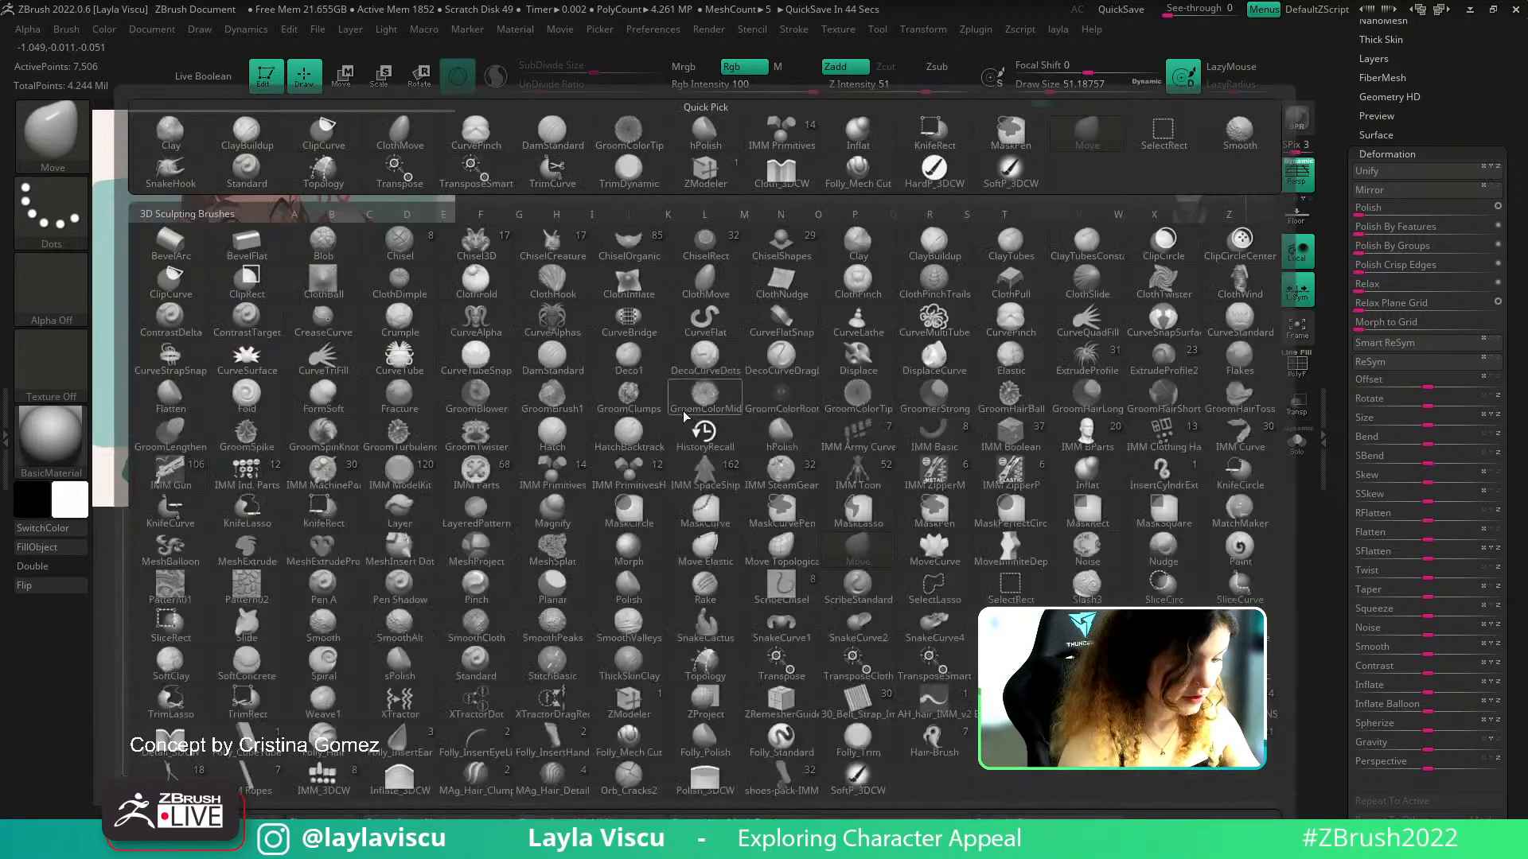
key(c)
key(b)
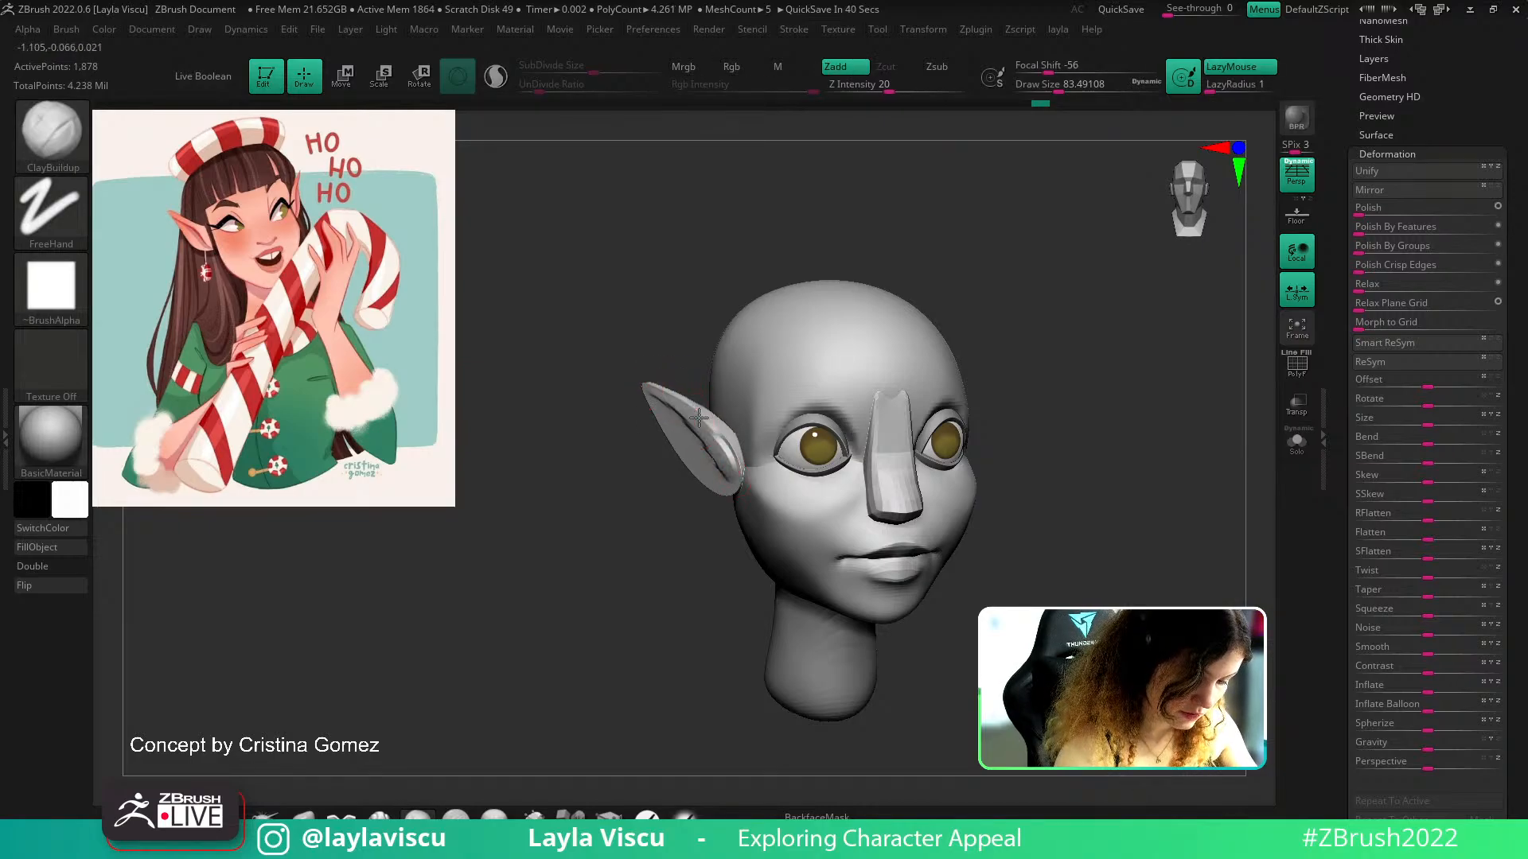
key(bracketright)
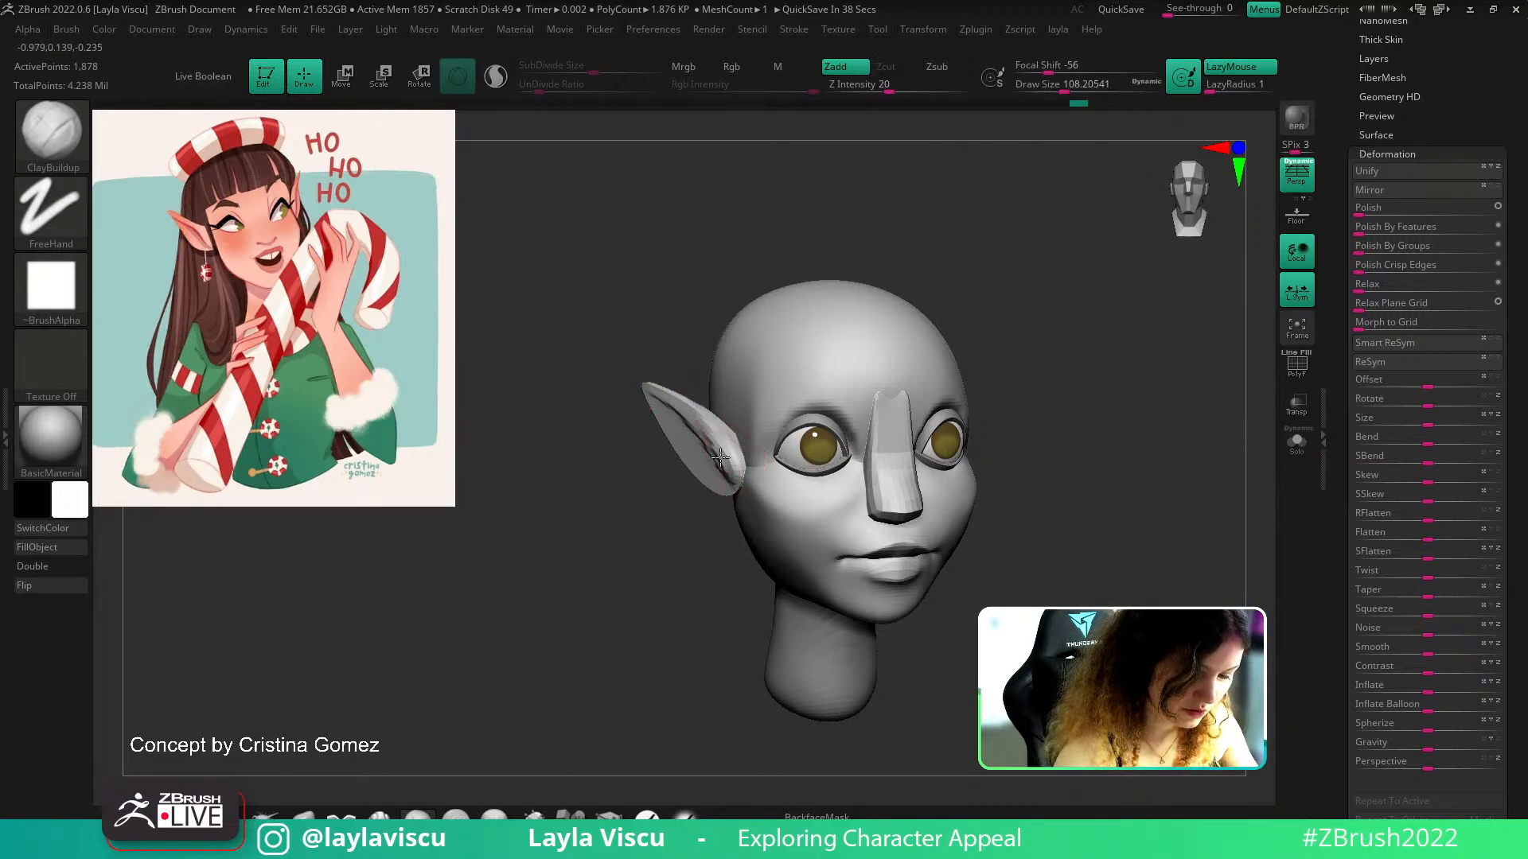
drag(695, 314, 707, 459)
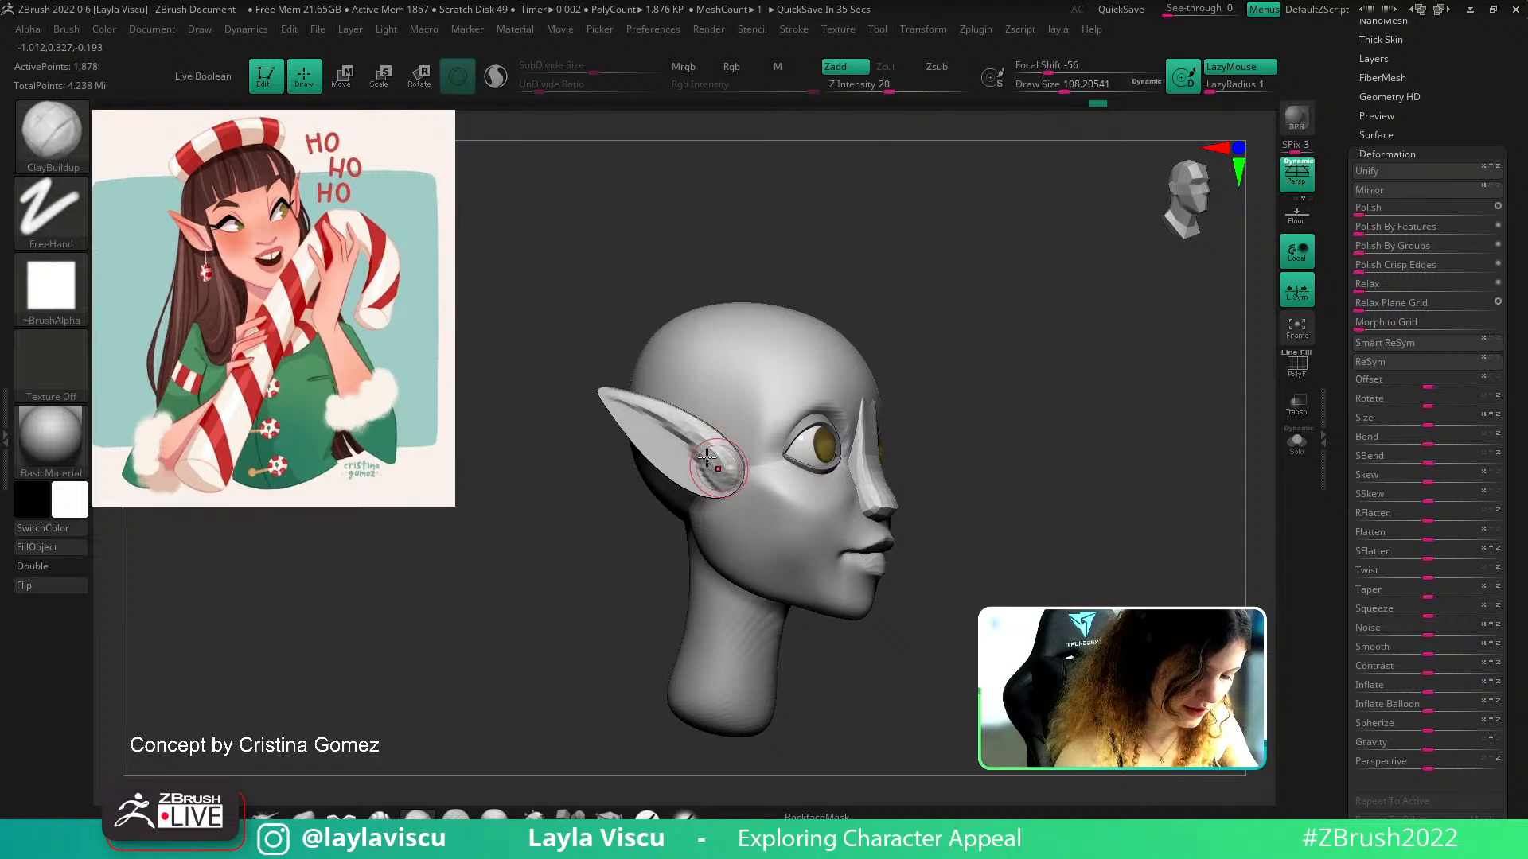
right_drag(724, 446, 695, 426)
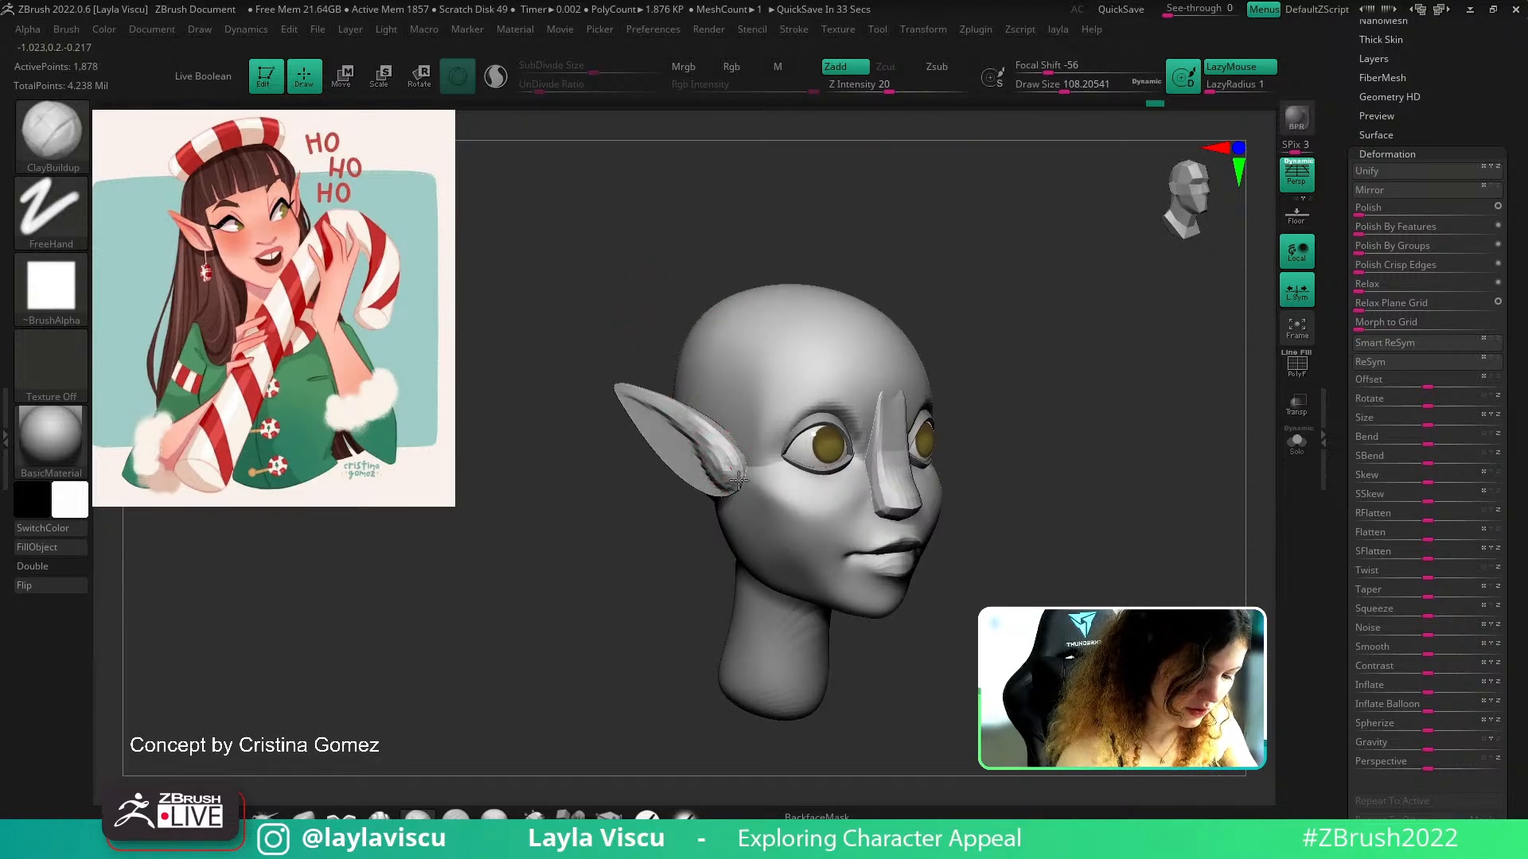
key(shift)
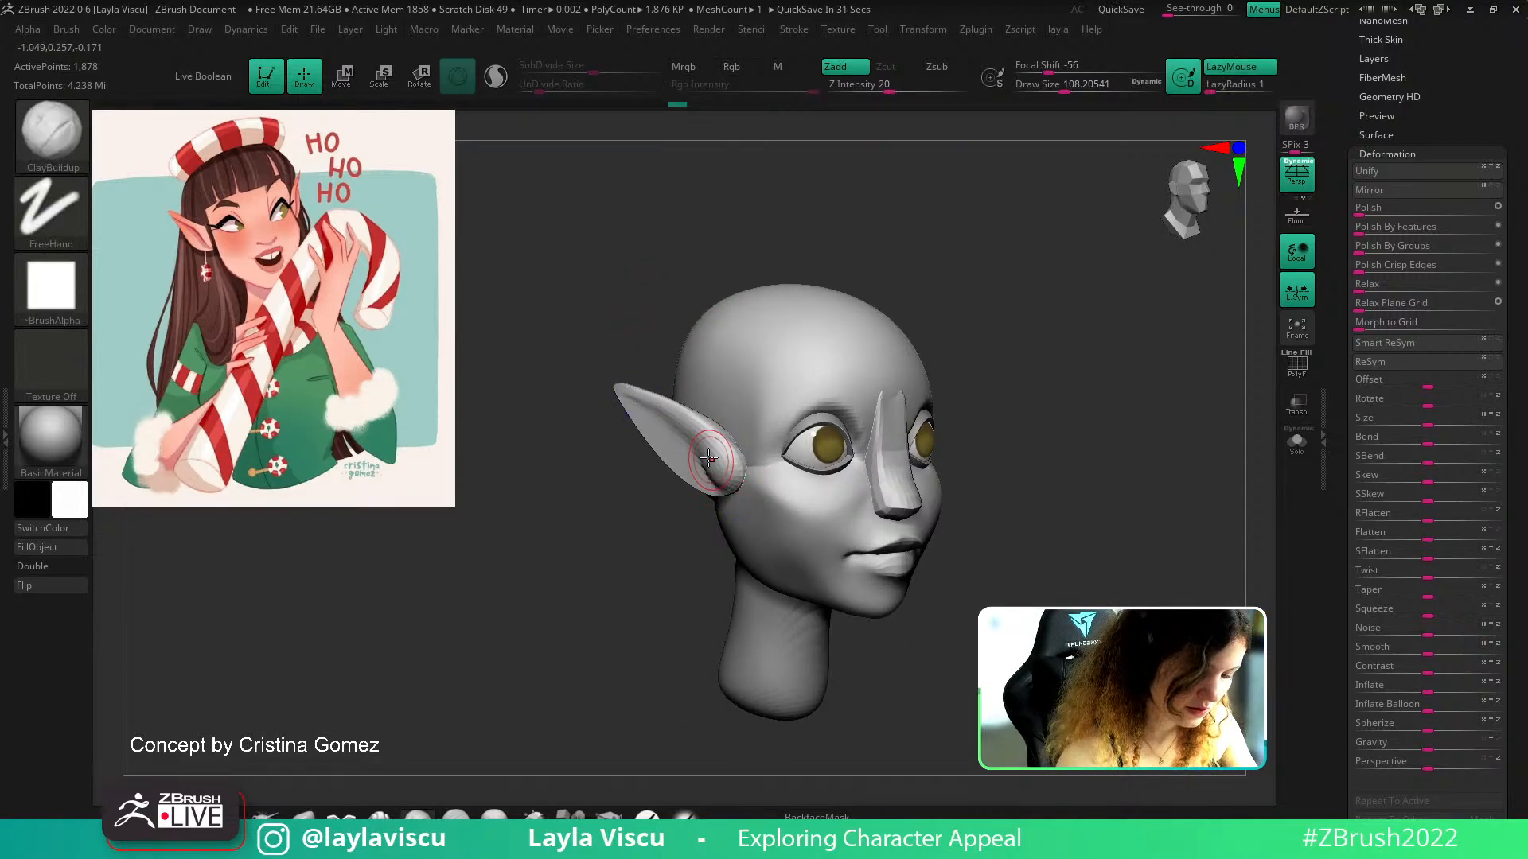
ctrl+shift+click(685, 437)
drag(655, 300, 730, 235)
mouse_move(730, 236)
right_down()
mouse_move(801, 218)
mouse_move(669, 279)
right_up()
Try carving the fold inside the ear's rim with the DamStandard brush
key(ctrl+shift)
key(b)
key(d)
key(s)
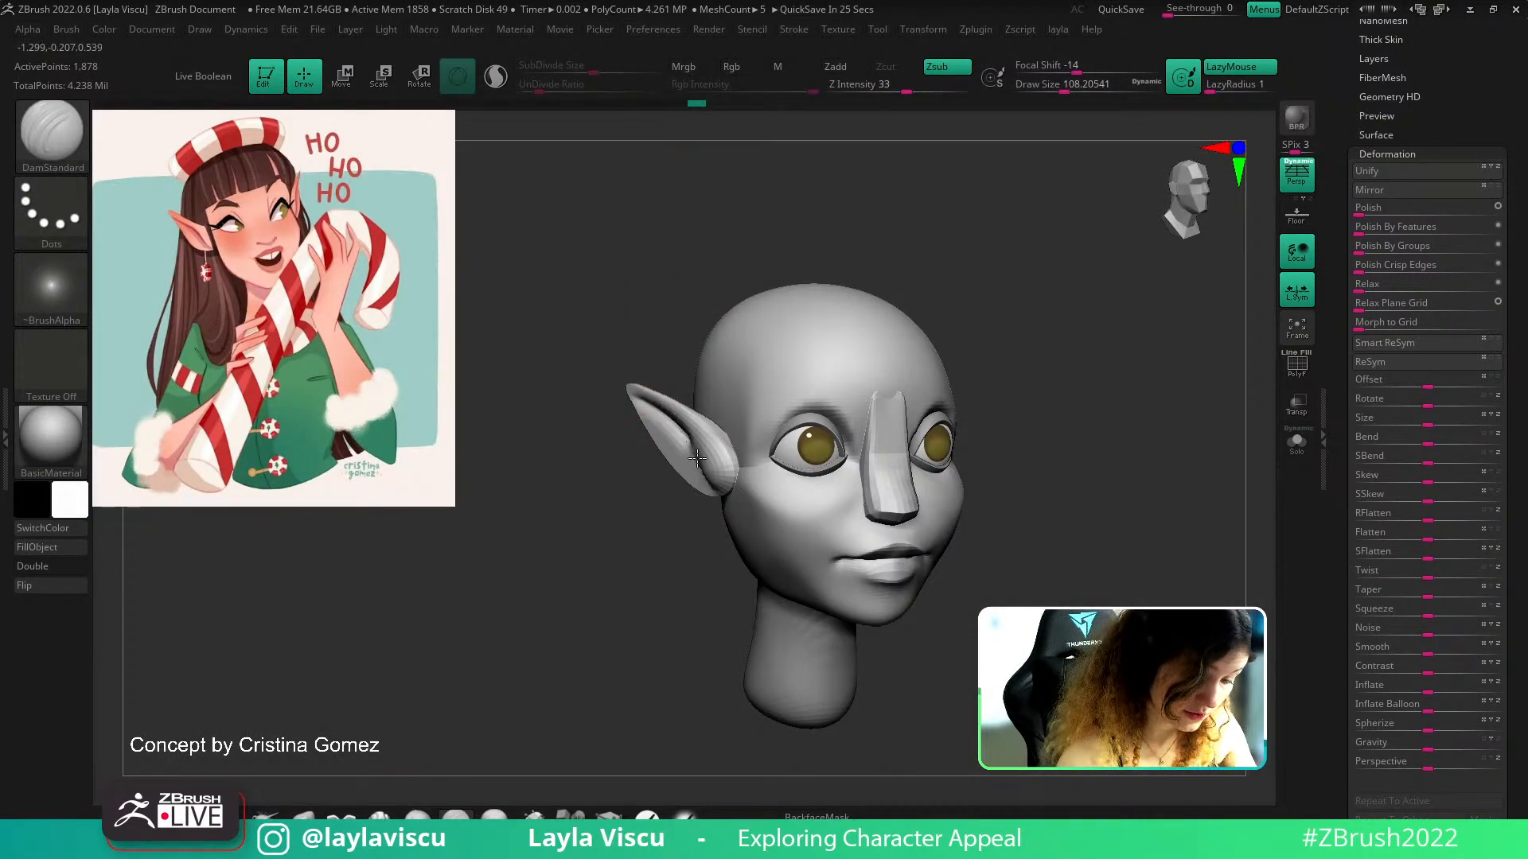
mouse_move(678, 303)
right_down()
mouse_move(706, 276)
mouse_move(696, 263)
mouse_move(854, 209)
mouse_move(805, 293)
right_up()
Undo the clay and crease strokes made on the ear
key(ctrl+z)
key(ctrl+z)
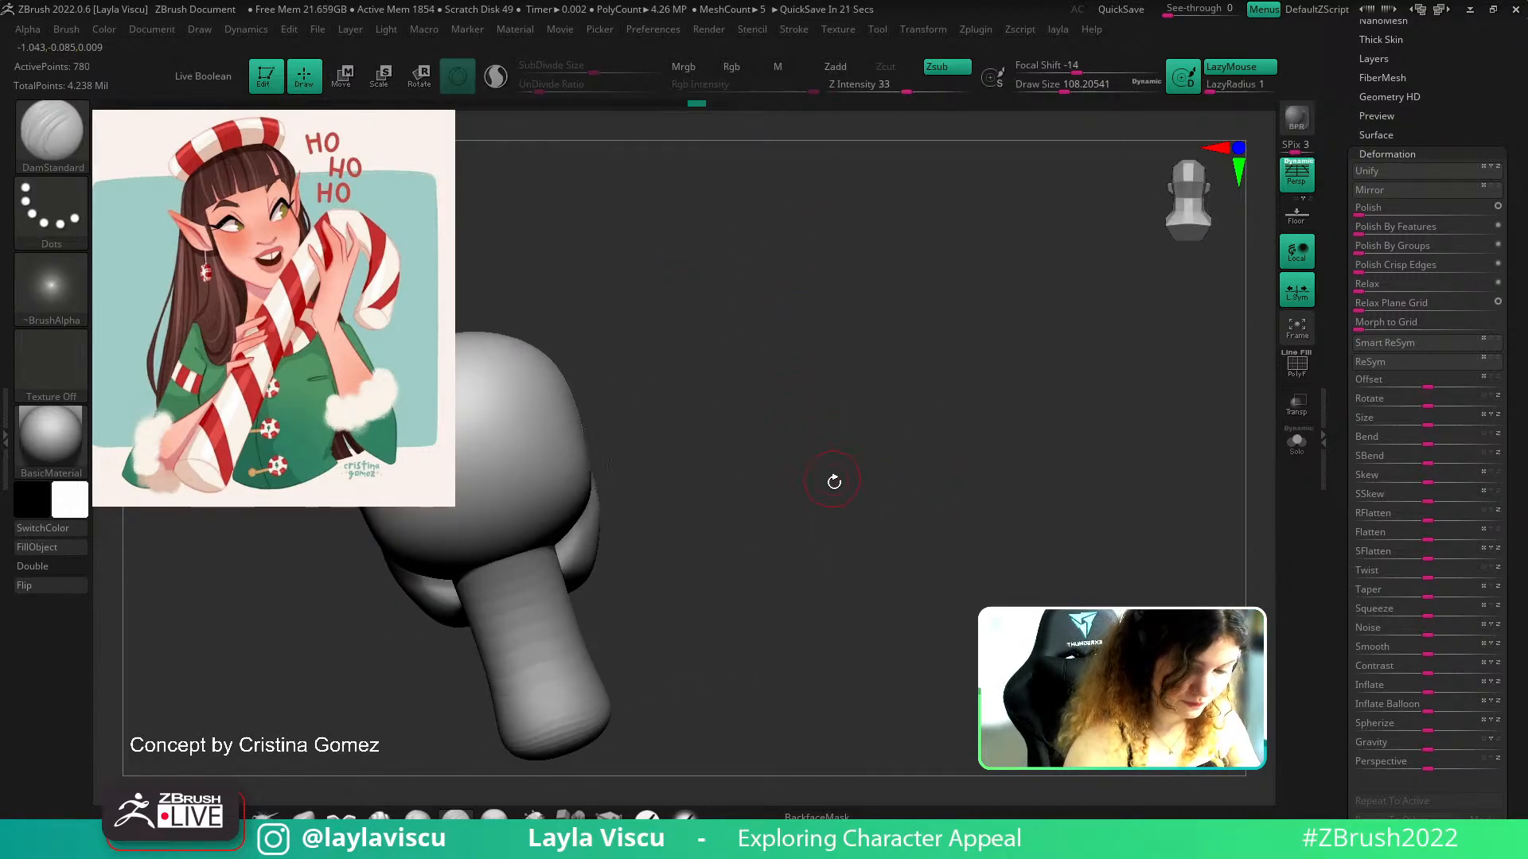
key(ctrl+z)
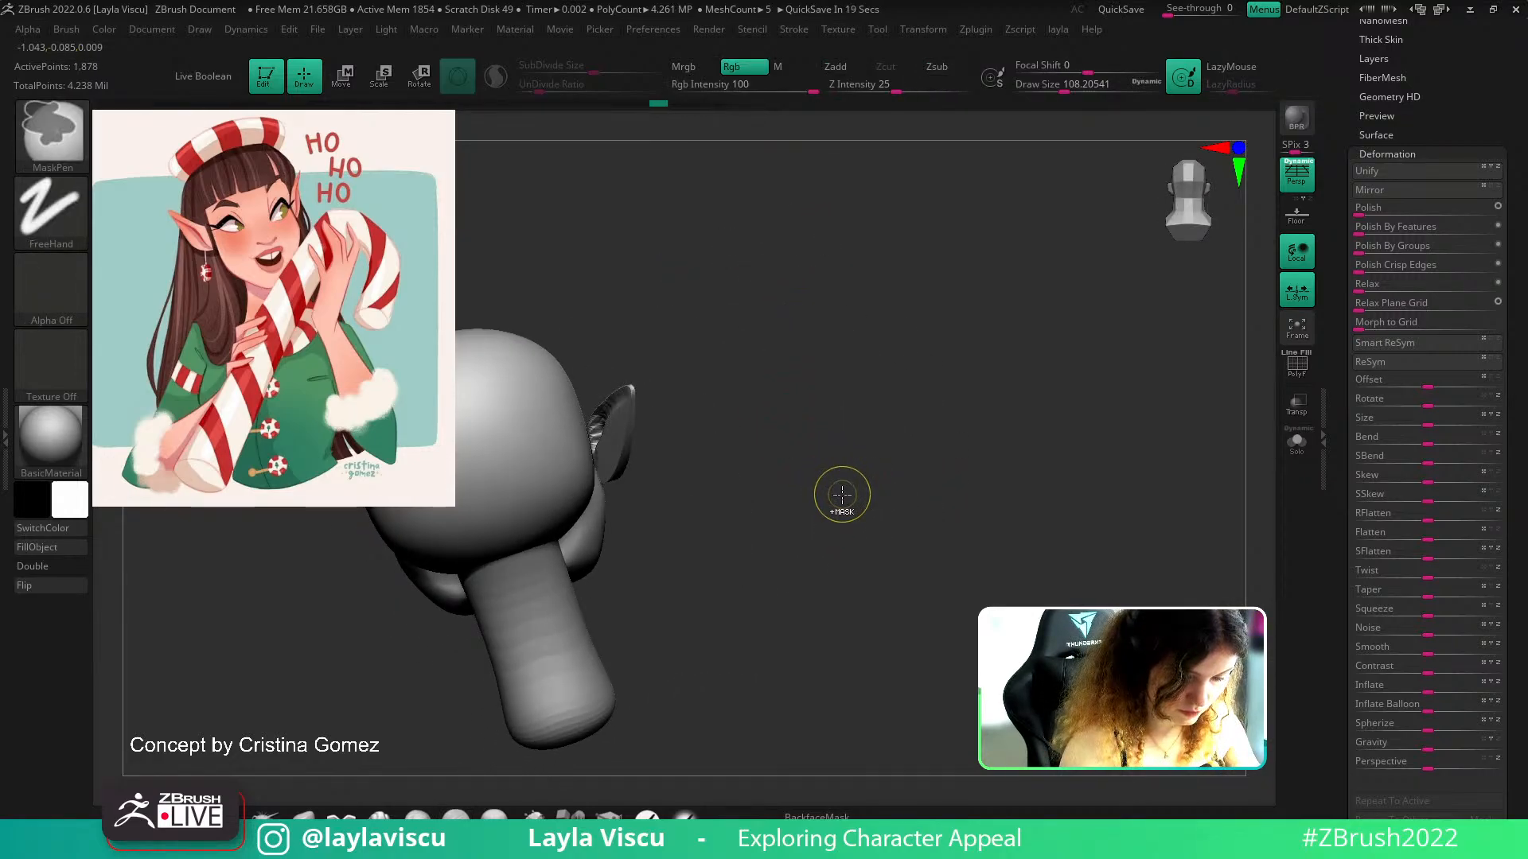
mouse_move(842, 495)
right_down()
mouse_move(764, 518)
mouse_move(848, 495)
right_up()
key(ctrl+z)
ctrl+right_drag(681, 396, 731, 509)
key(ctrl+z)
mouse_move(828, 506)
right_down()
mouse_move(723, 476)
mouse_move(777, 460)
right_up()
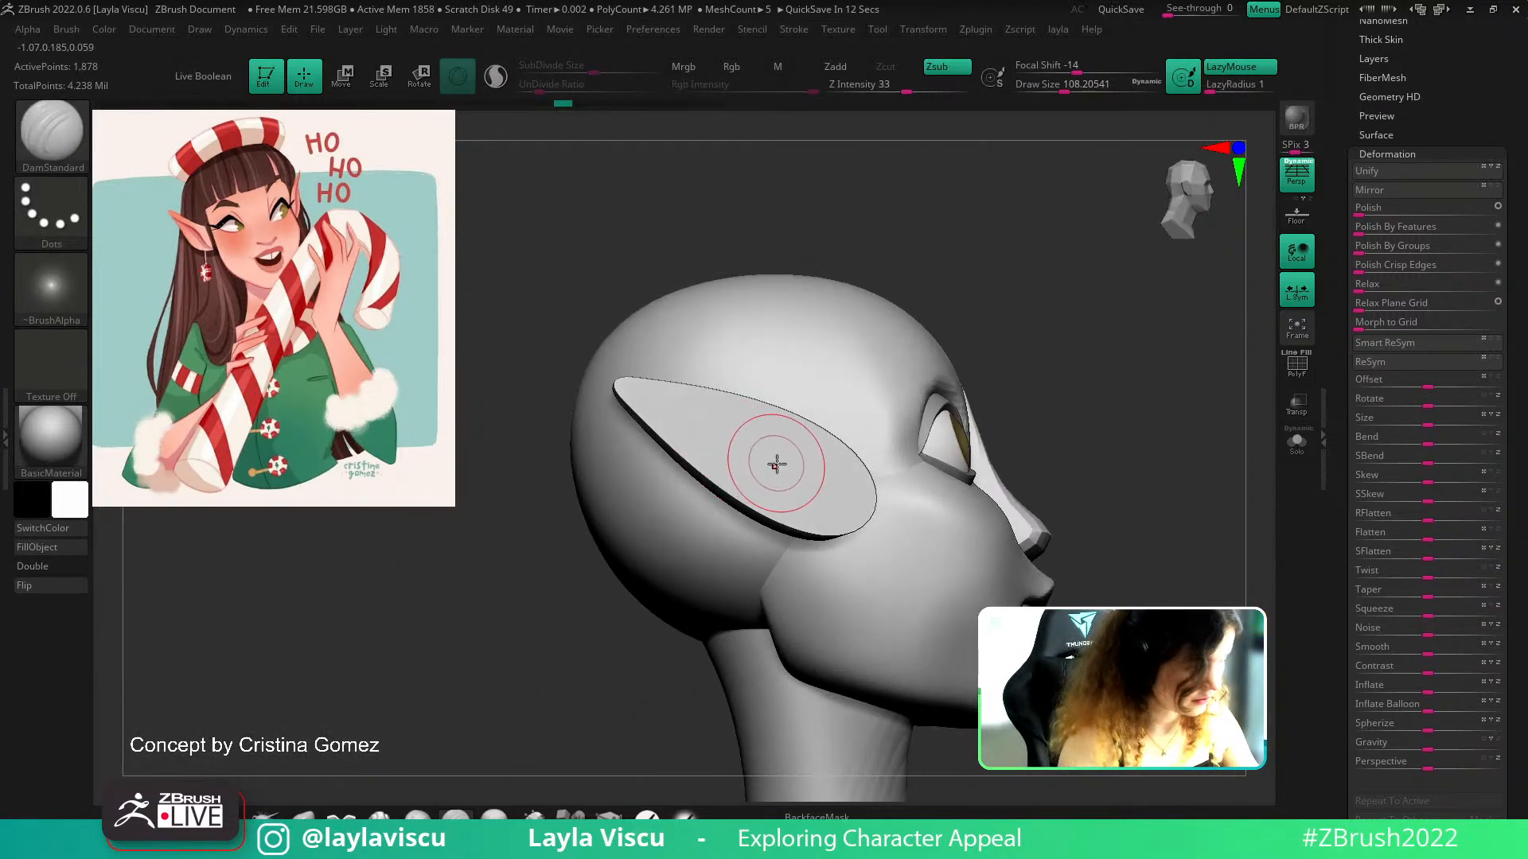
Choose the ClayBuildup brush and turn on BackfaceMask so strokes do not affect the ear's opposite side
key(b)
key(c)
key(b)
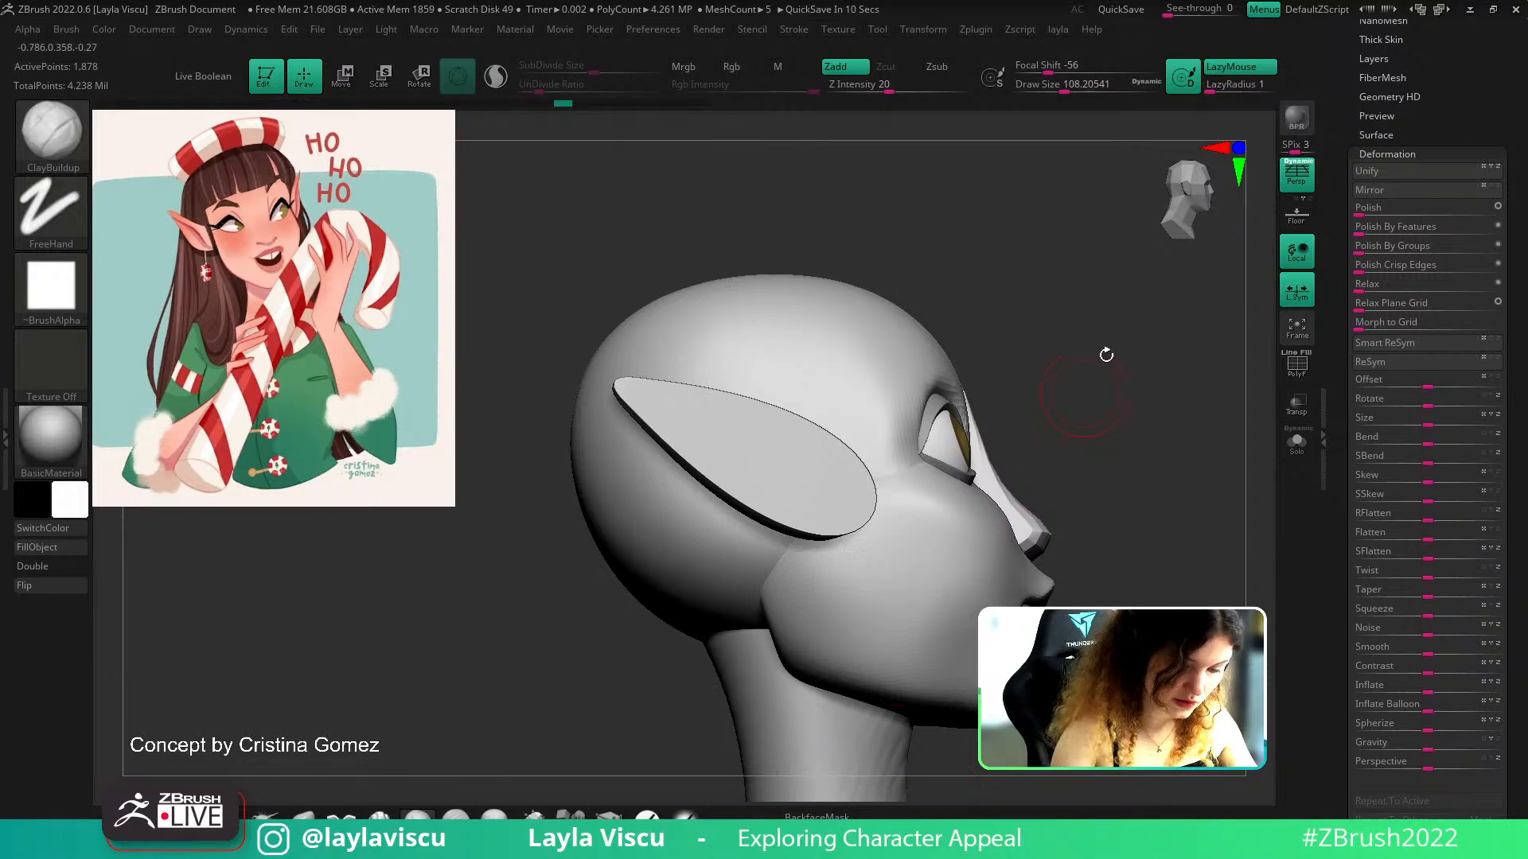
drag(1102, 362, 983, 368)
mouse_move(832, 481)
mouse_down()
mouse_move(677, 406)
mouse_move(808, 530)
mouse_up()
drag(680, 293, 719, 295)
right_drag(719, 296, 721, 439)
right_drag(1053, 468, 1030, 423)
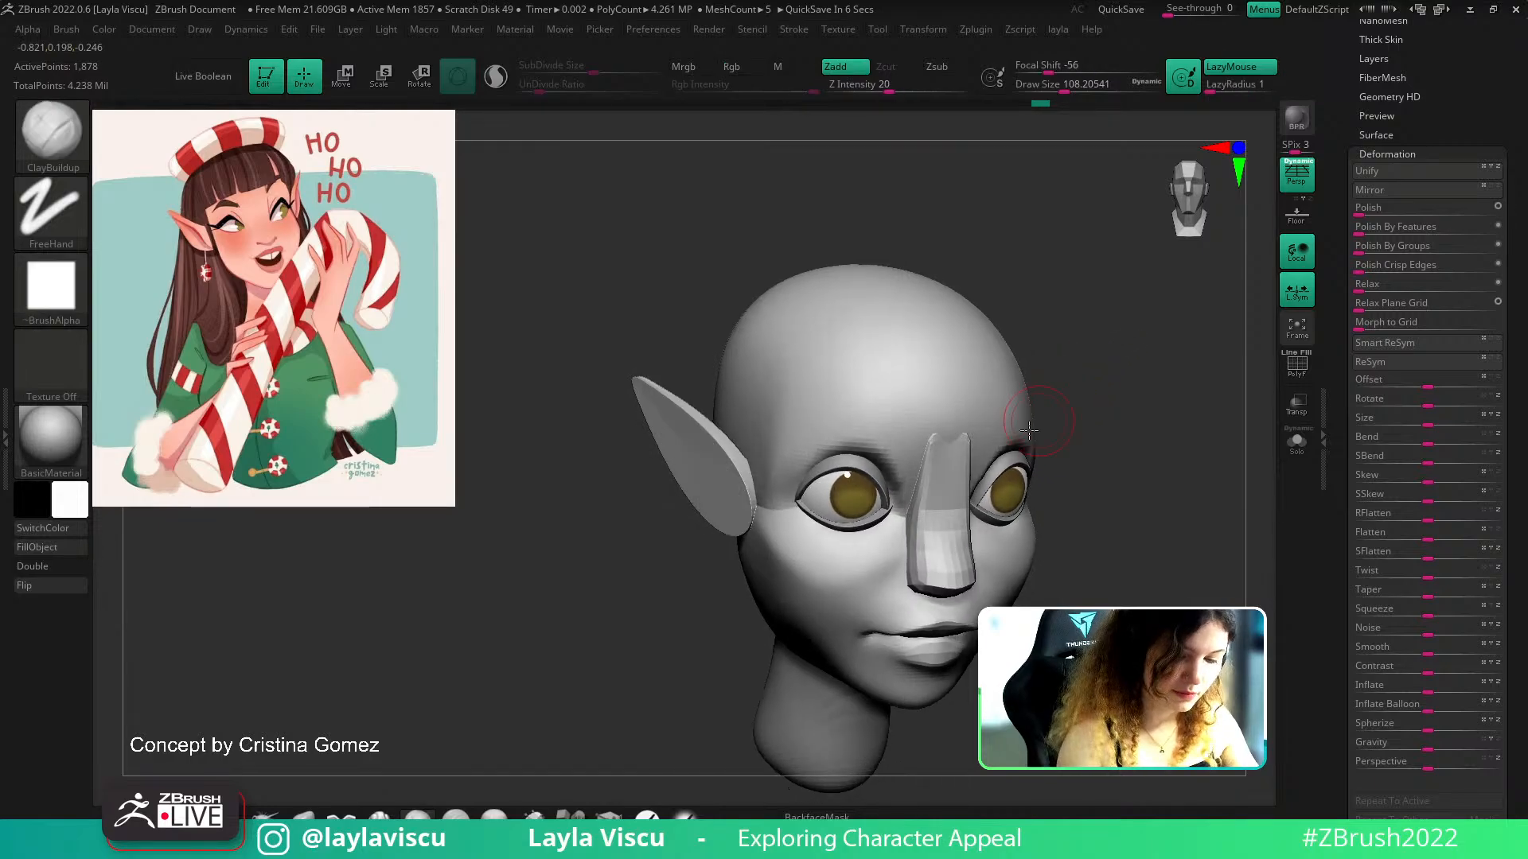
click(830, 817)
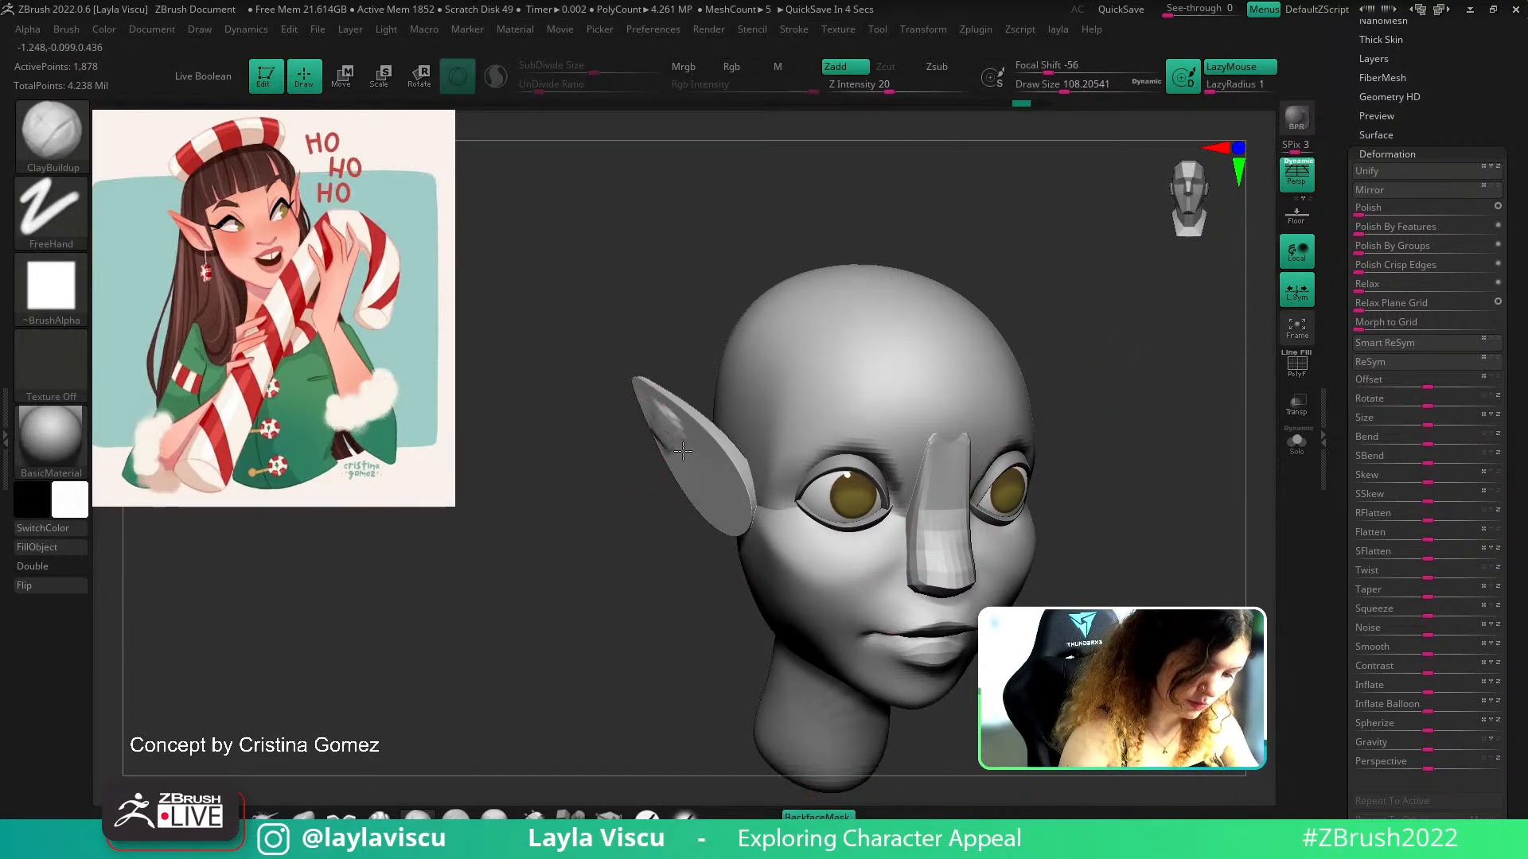
Open the brush's Auto Masking settings and review the BackfaceMask option
click(73, 29)
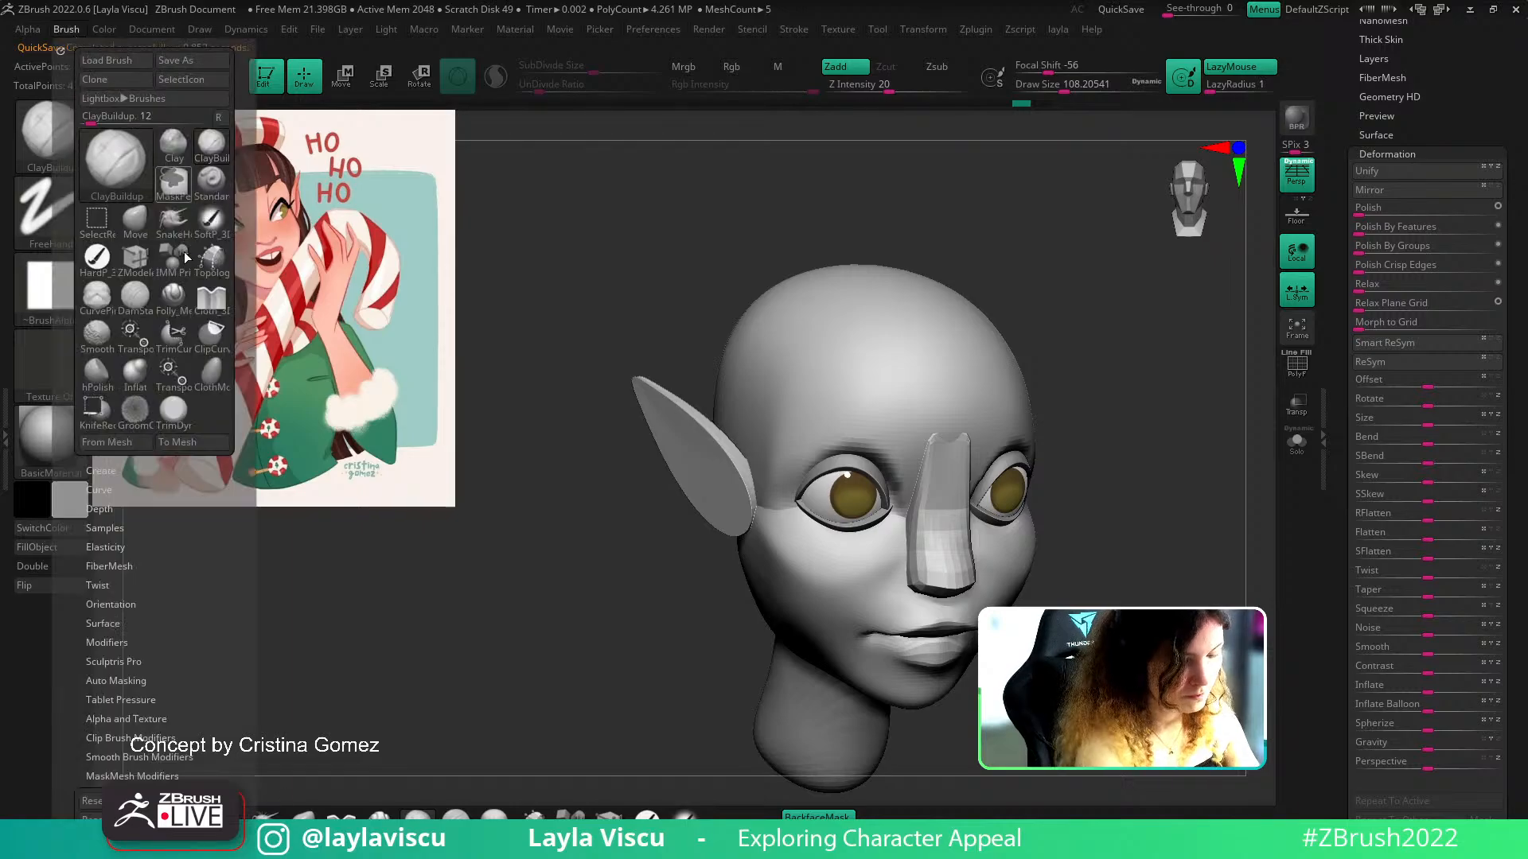
scroll(177, 558, down, 5)
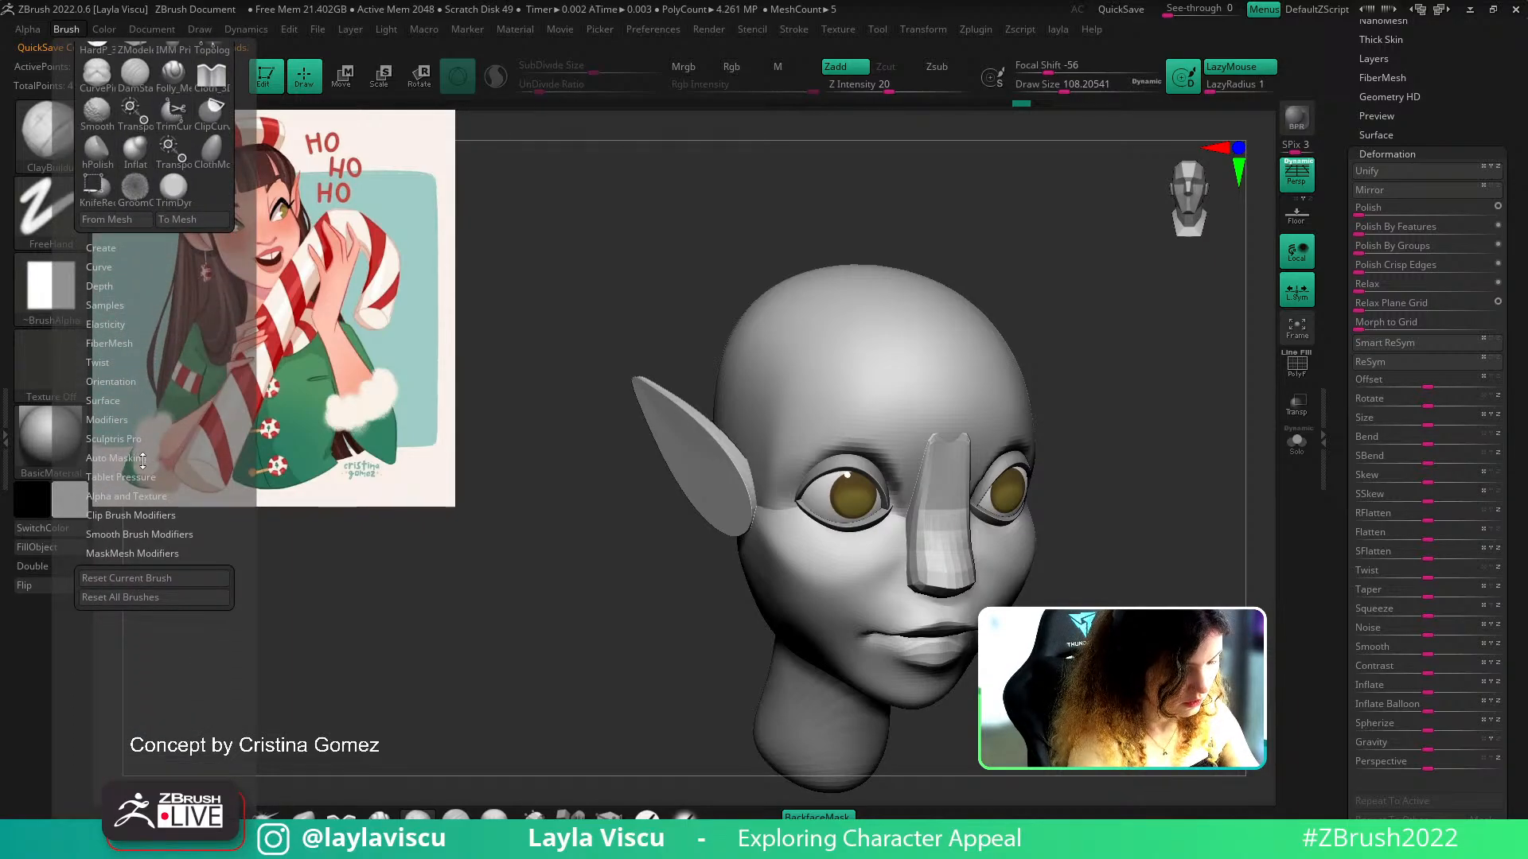
click(142, 459)
scroll(165, 417, down, 5)
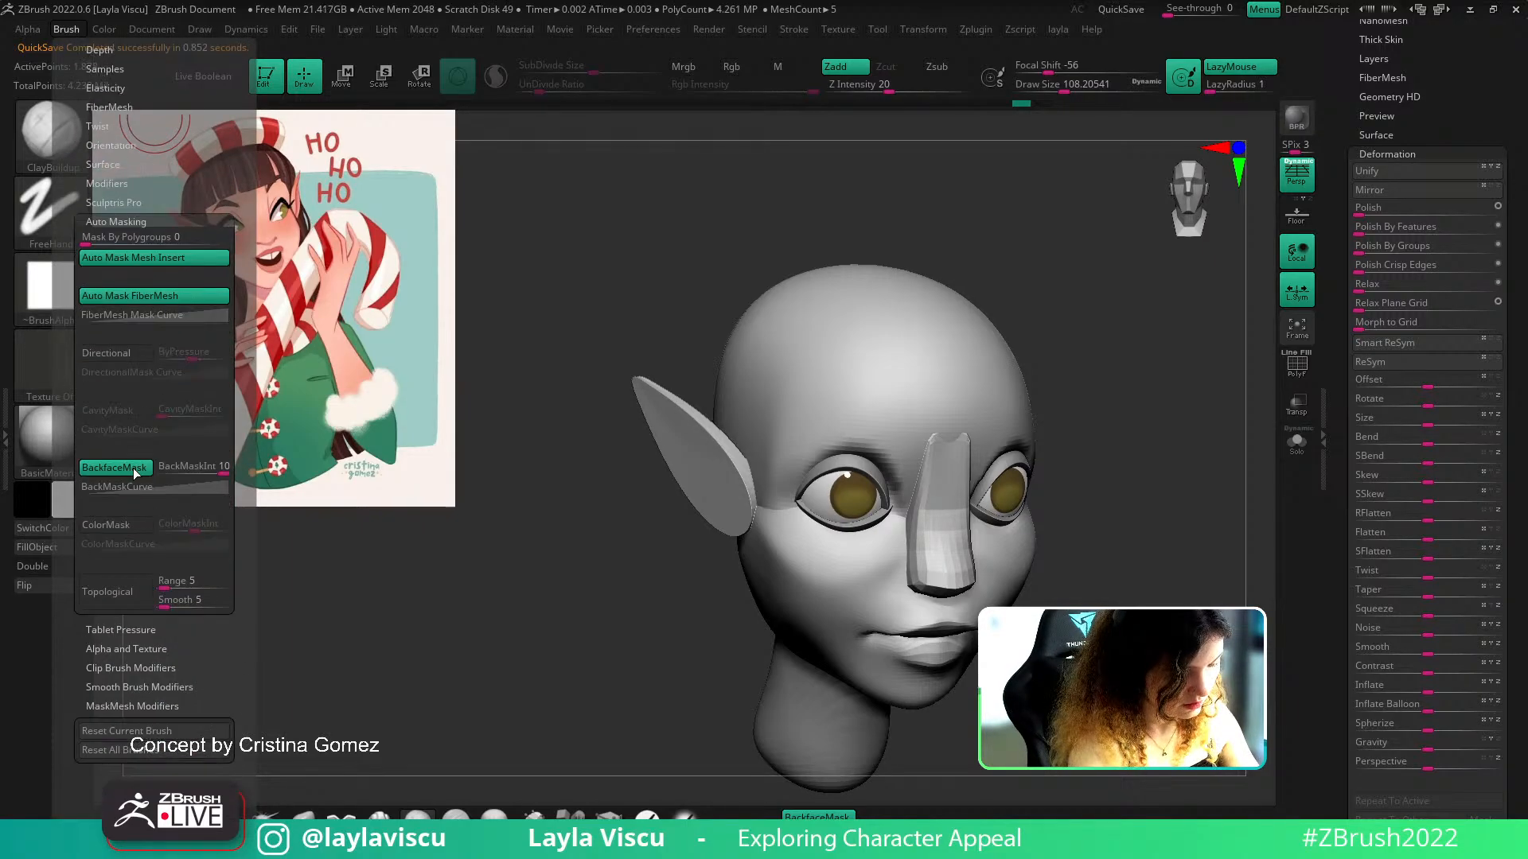
click(136, 468)
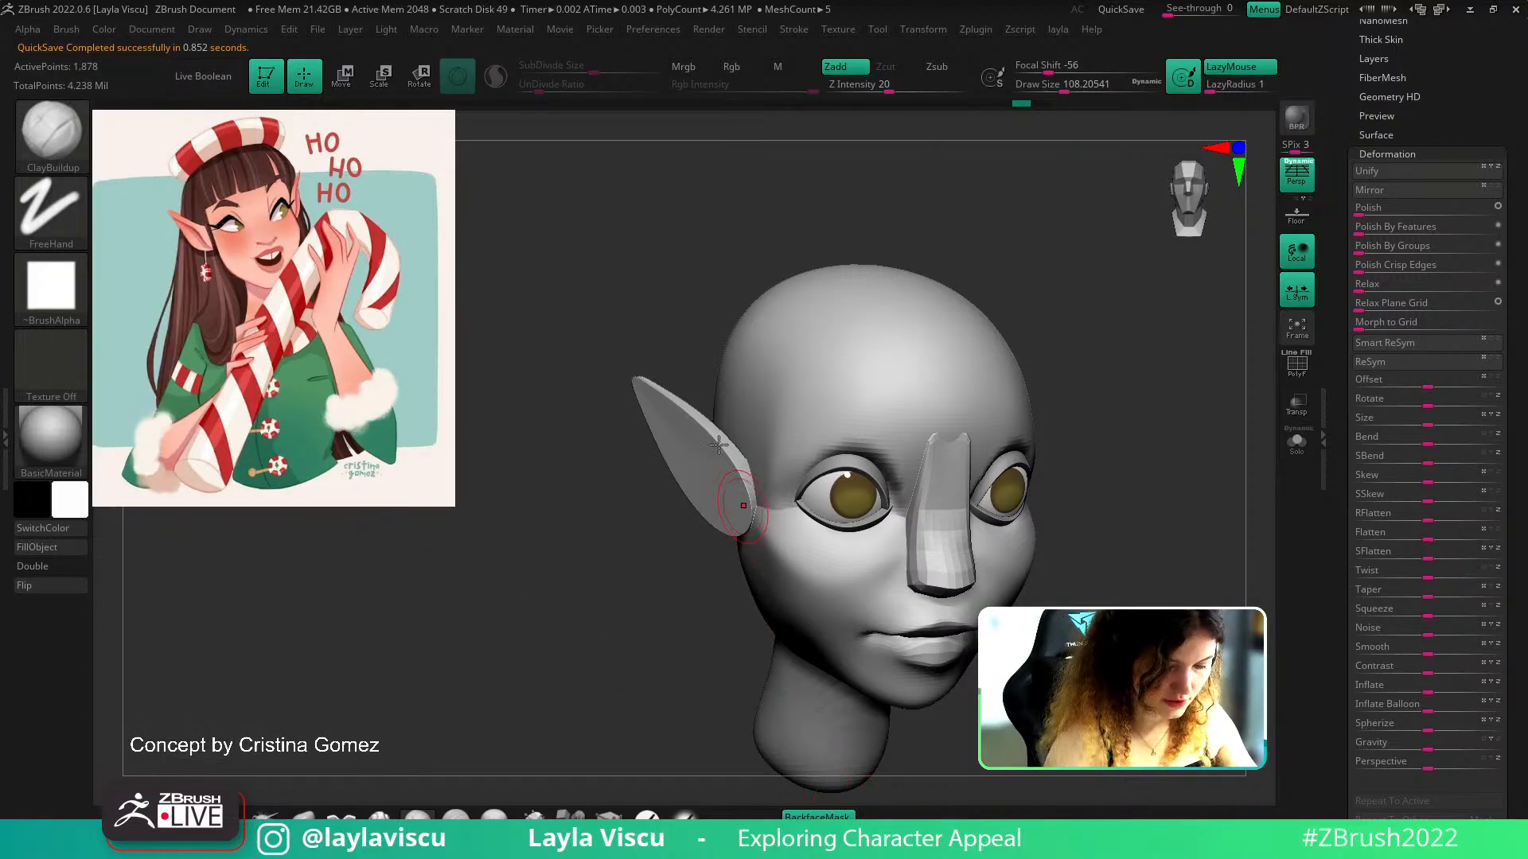
drag(648, 406, 710, 359)
drag(643, 323, 685, 384)
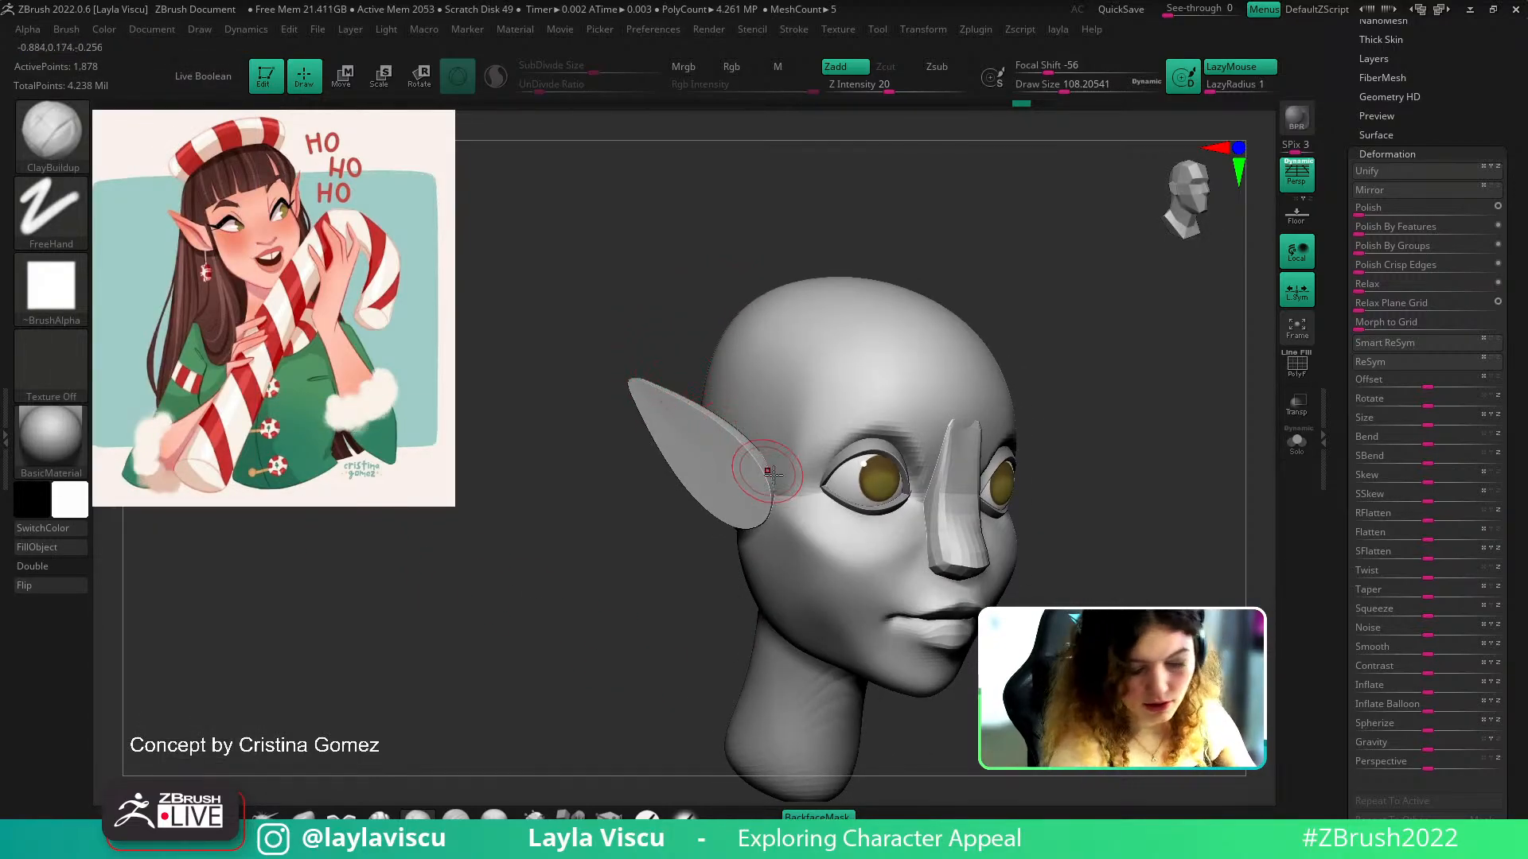
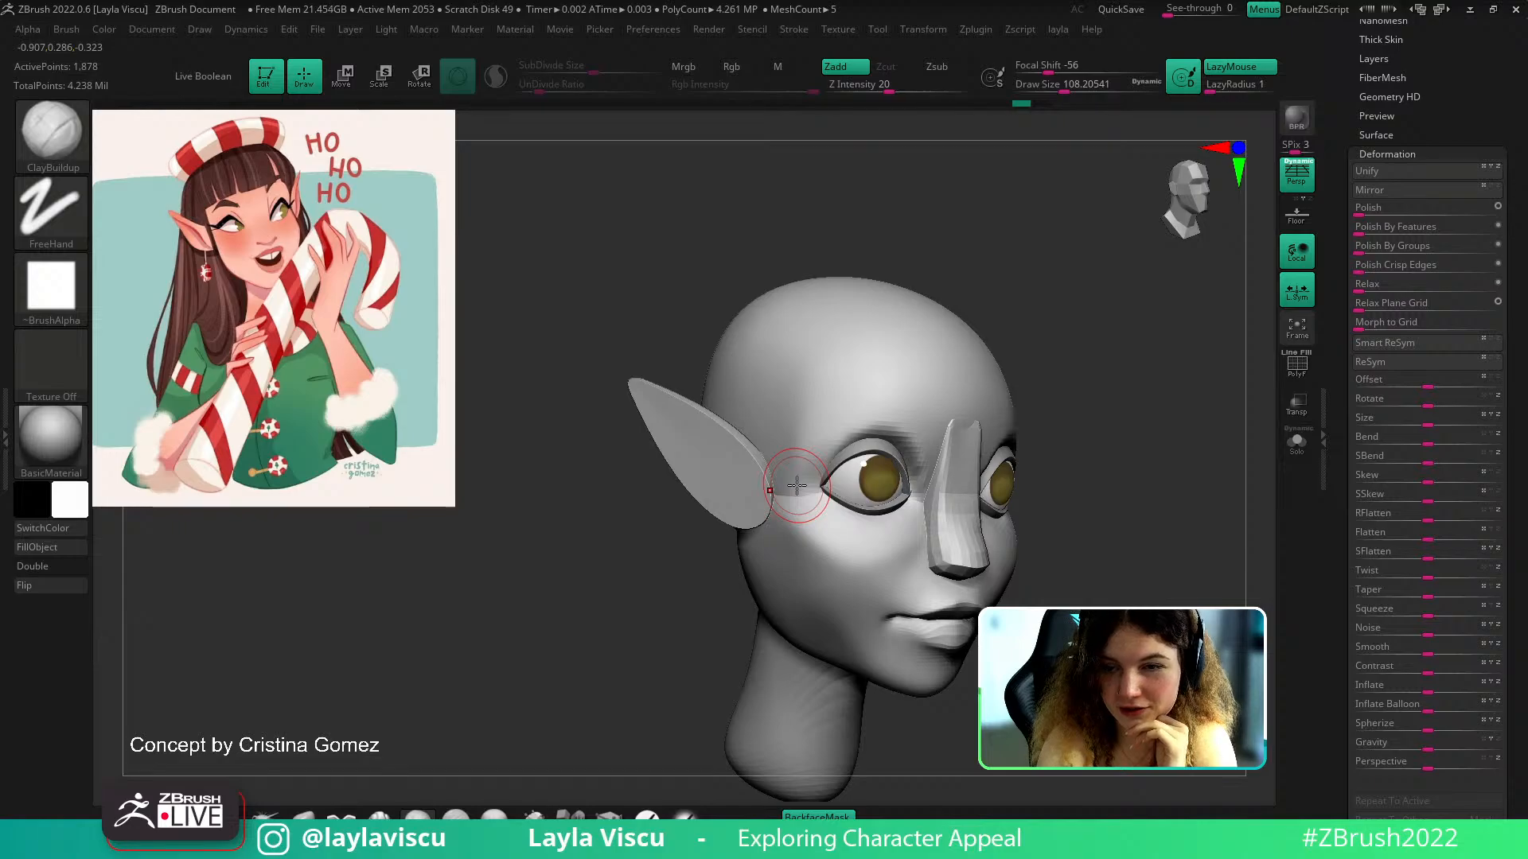
Adjust the ear's outline near the tip using the Move brush at draw size about 101
drag(724, 319, 707, 277)
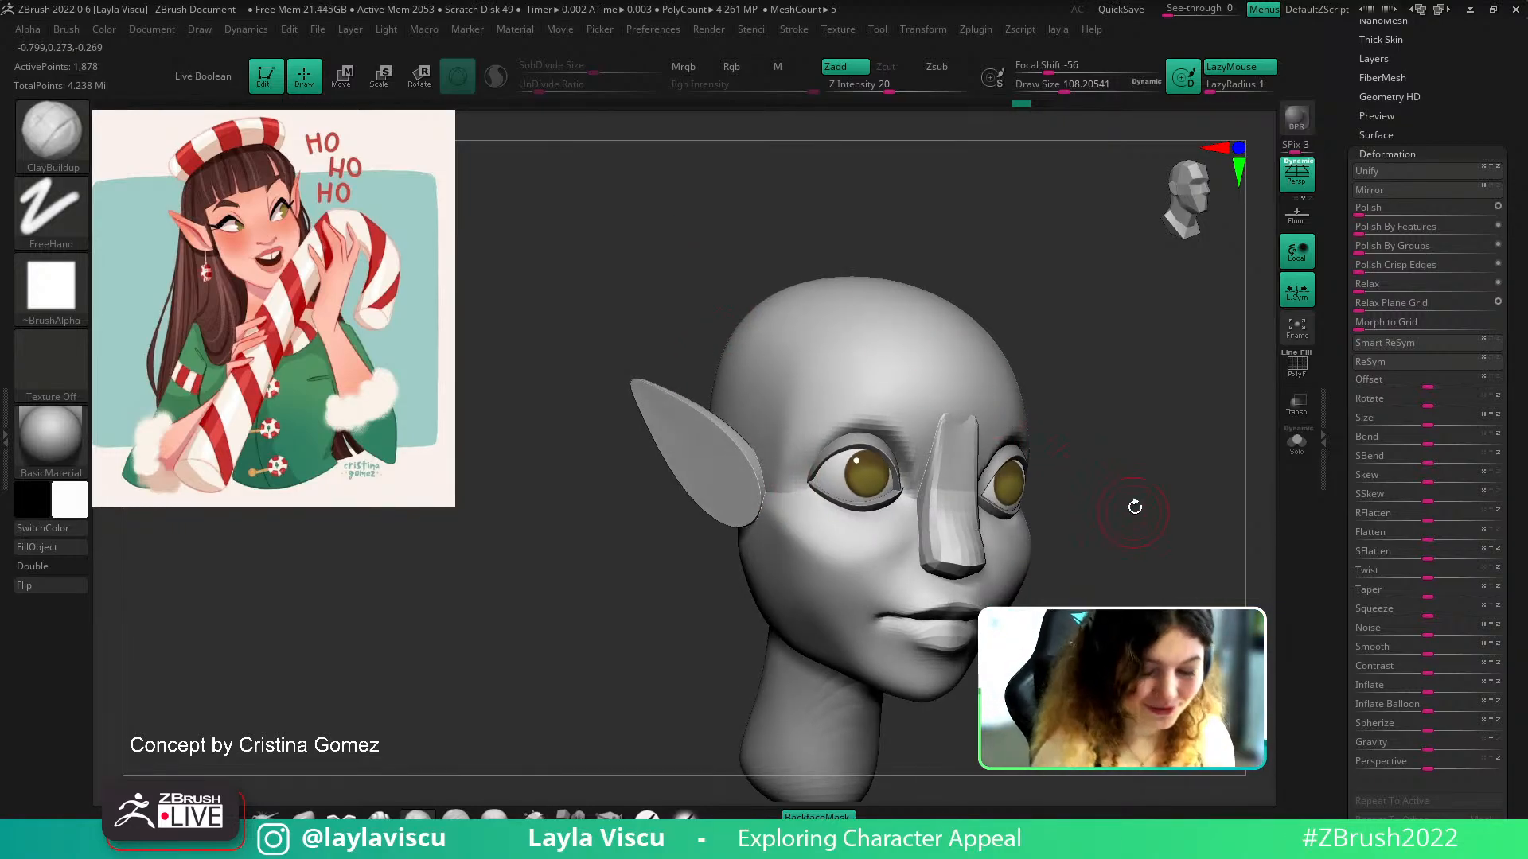
mouse_move(1134, 531)
mouse_down()
mouse_move(1108, 511)
mouse_move(1114, 528)
mouse_move(1089, 538)
mouse_move(1160, 536)
mouse_move(1148, 568)
mouse_up()
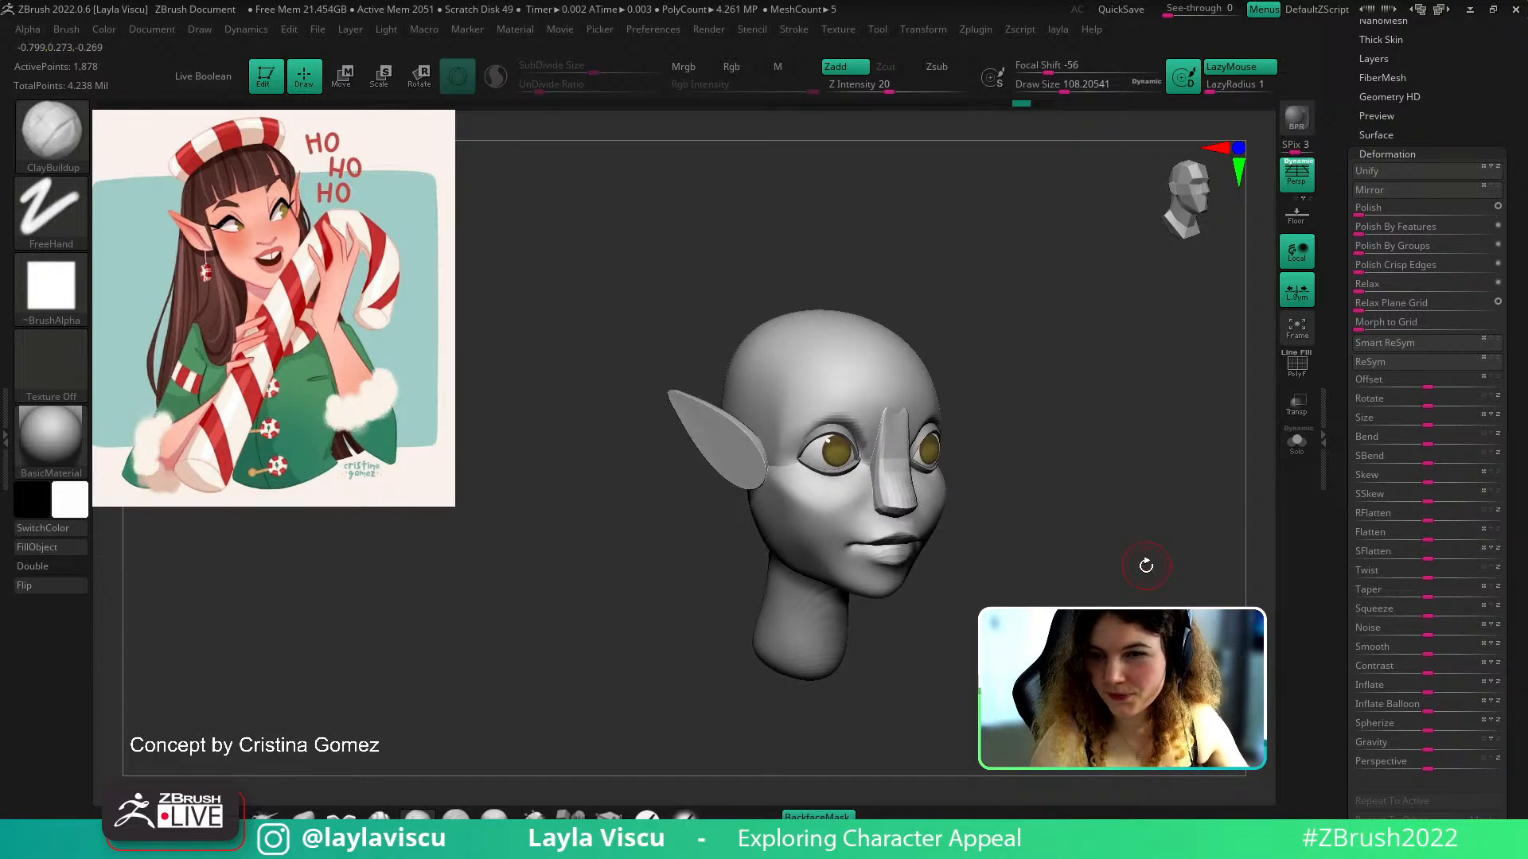
drag(1153, 424, 923, 507)
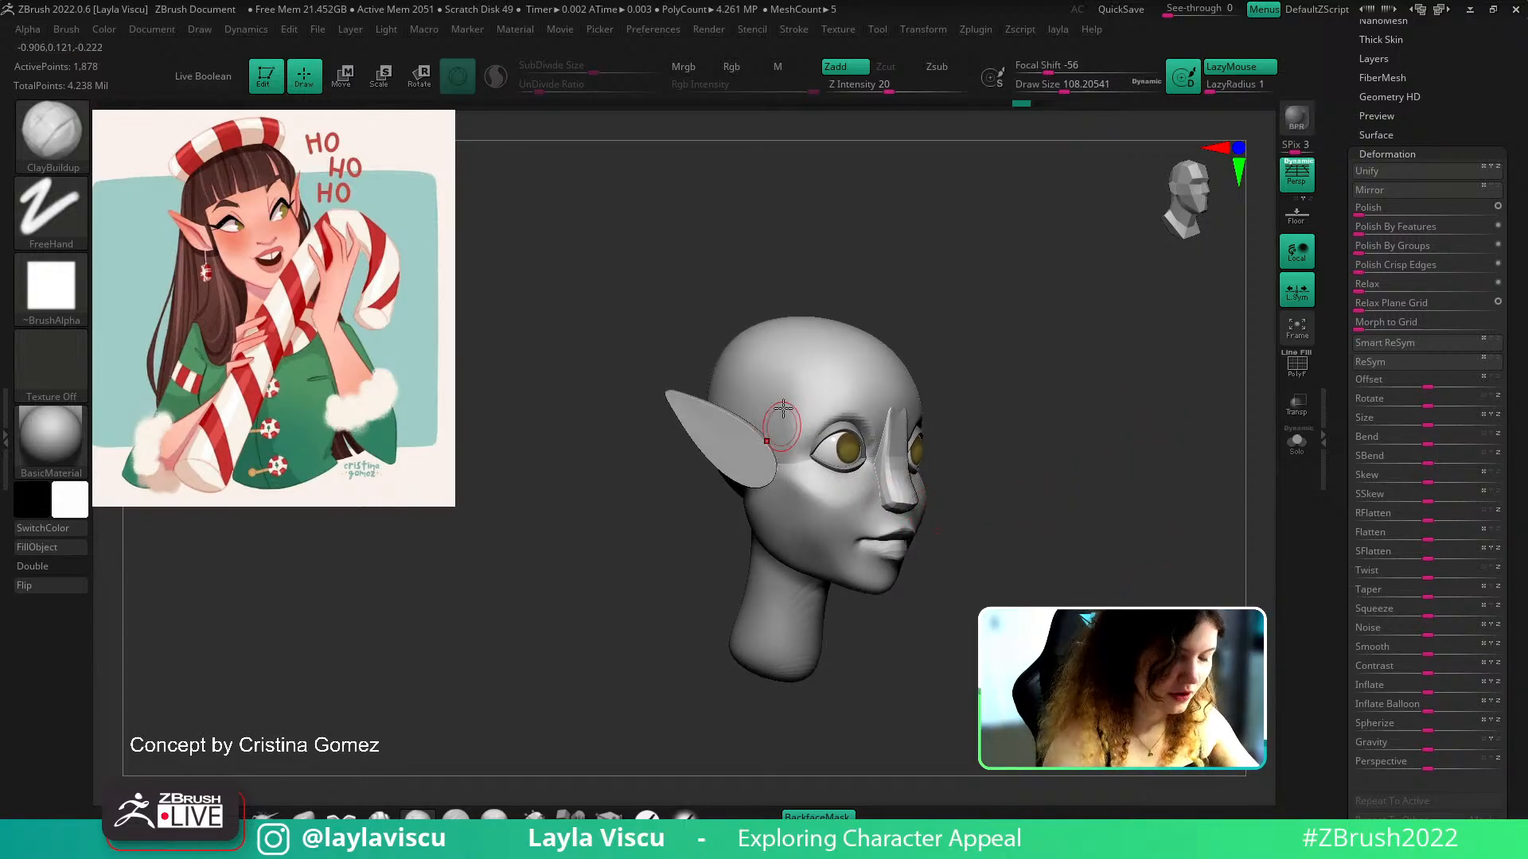
key(s)
drag(712, 418, 702, 418)
ctrl+right_drag(702, 400, 709, 433)
click(375, 816)
mouse_move(614, 374)
mouse_down()
mouse_move(668, 318)
mouse_move(656, 384)
mouse_up()
key(s)
ctrl+right_drag(629, 358, 648, 338)
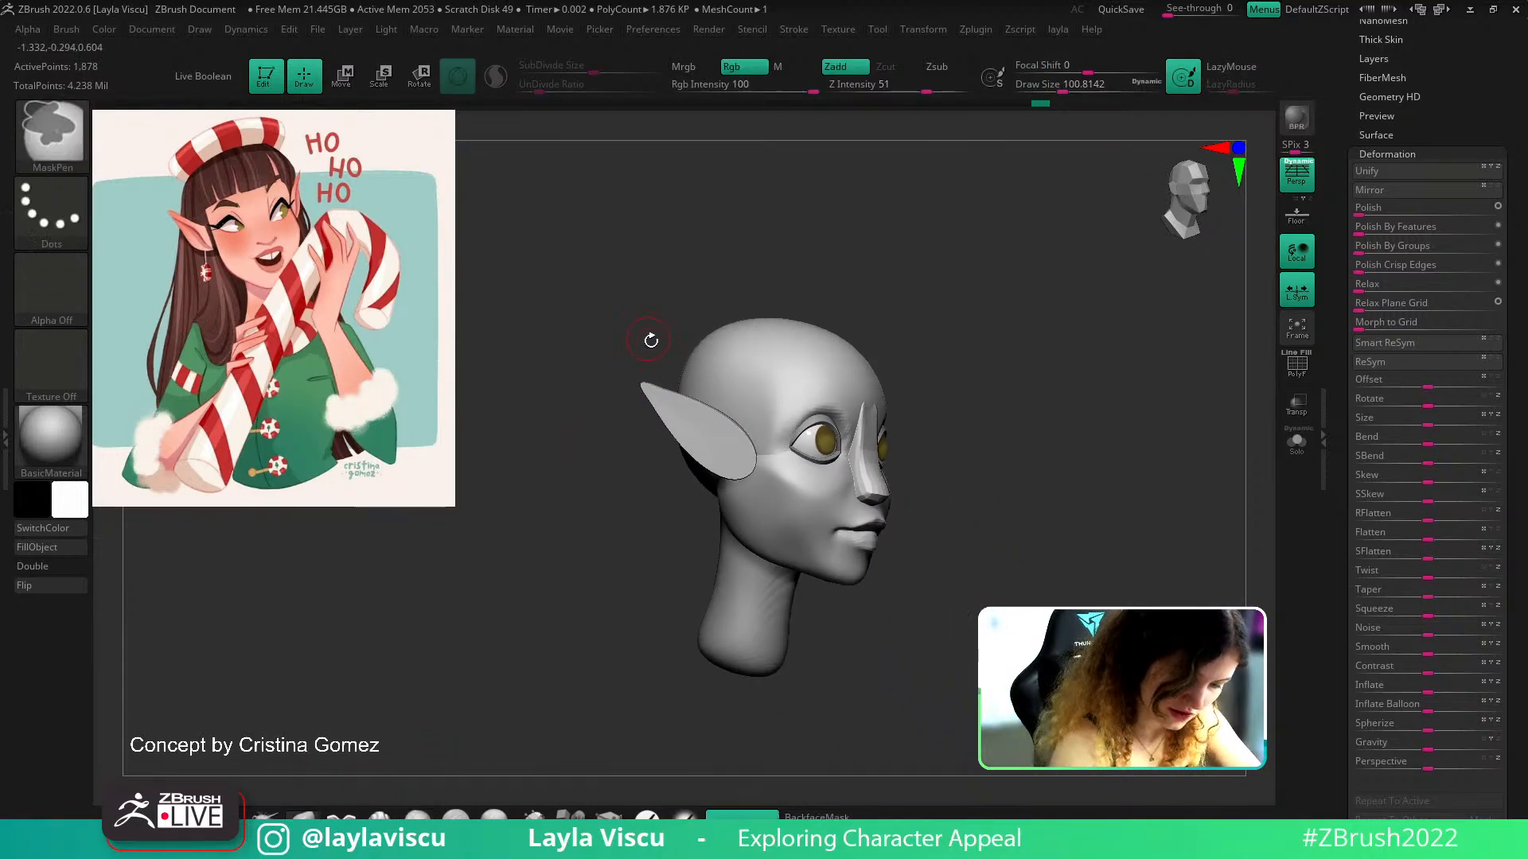
Build up the ear's inner rim from tip to lobe with ClayBuildup at draw size about 87, undoing a first test stroke
key(b)
key(c)
key(b)
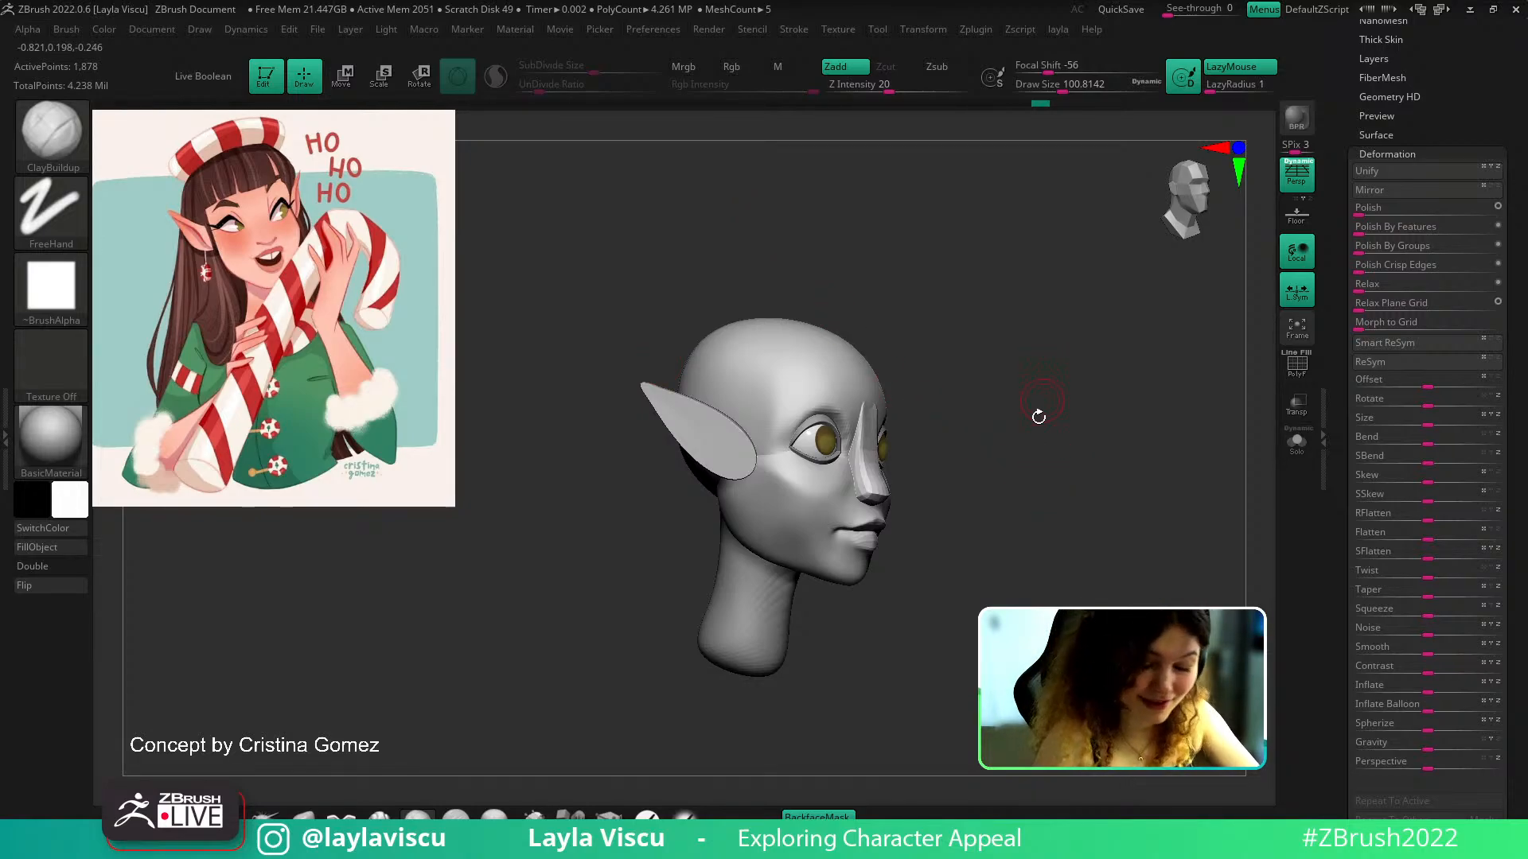
key(shift+f)
key(shift+f)
ctrl+right_drag(686, 400, 672, 358)
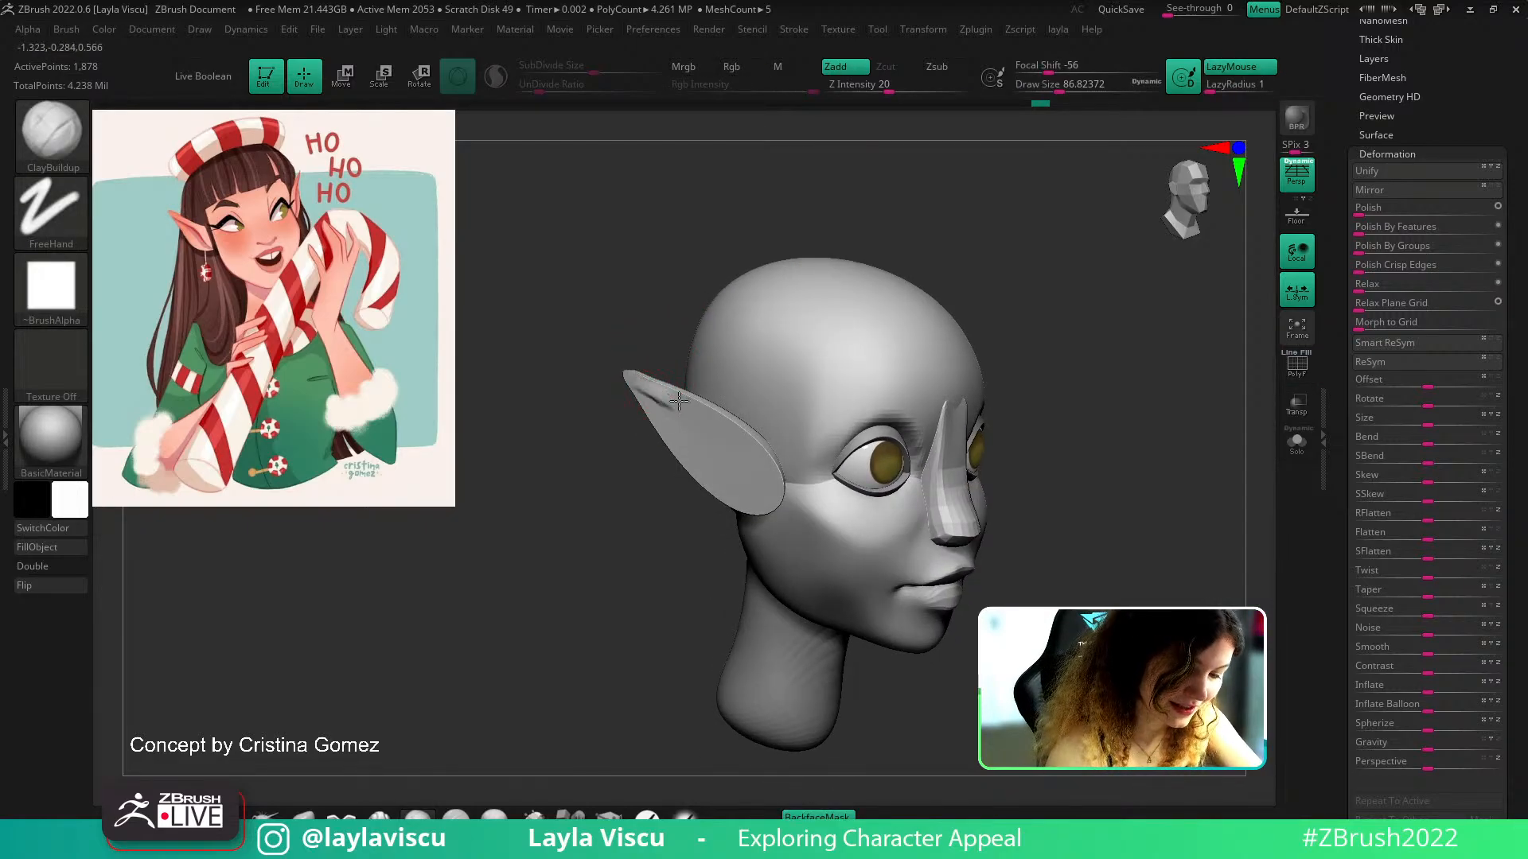
drag(741, 454, 752, 448)
key(ctrl+z)
drag(641, 383, 759, 468)
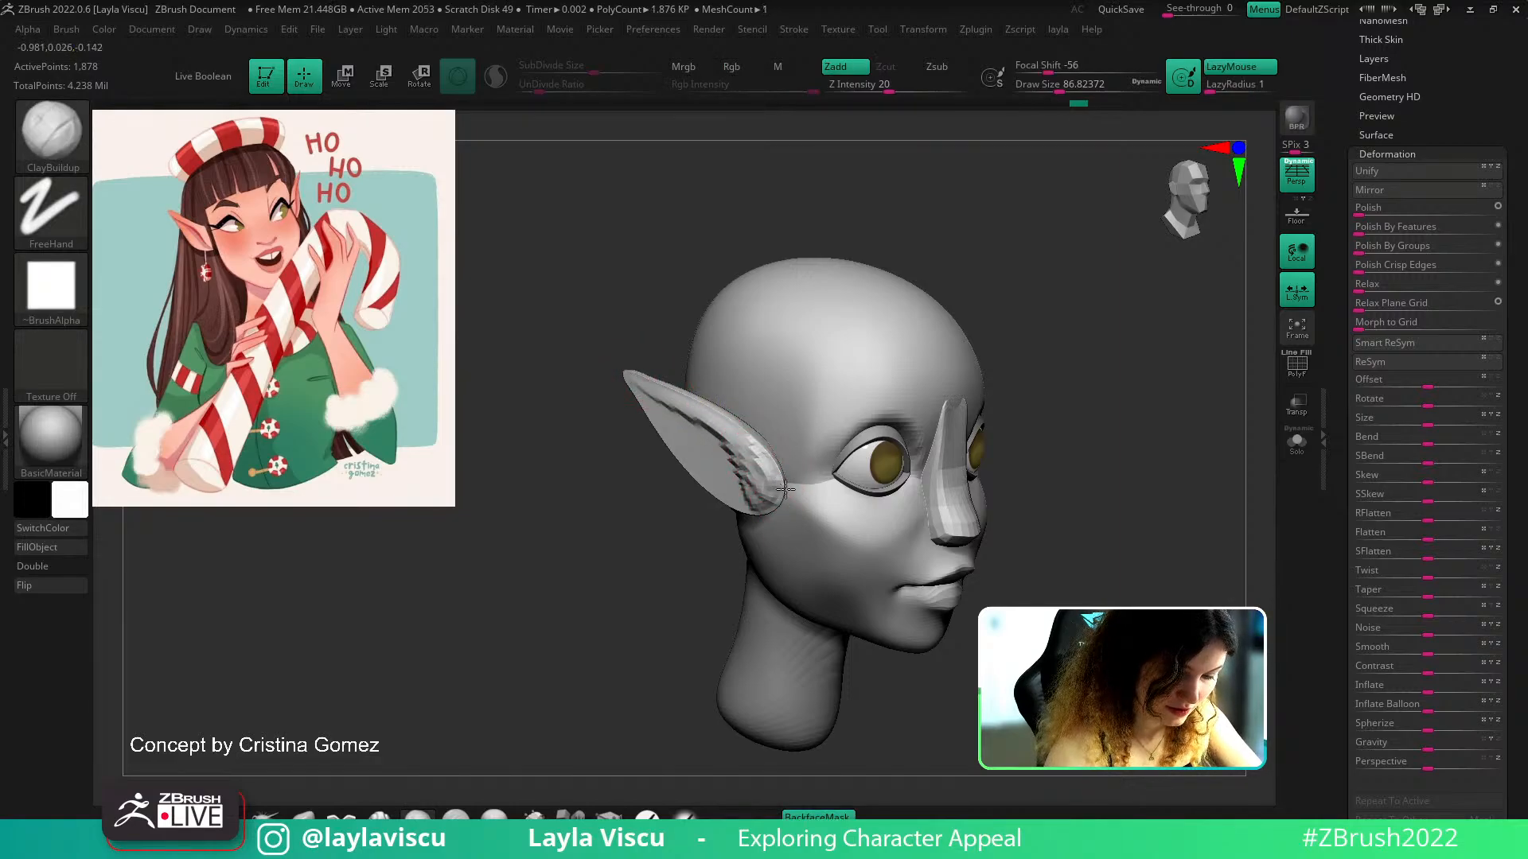
Smooth the clay strokes along the ear's rim and lobe and check the ear from the front
shift+drag(752, 478, 639, 382)
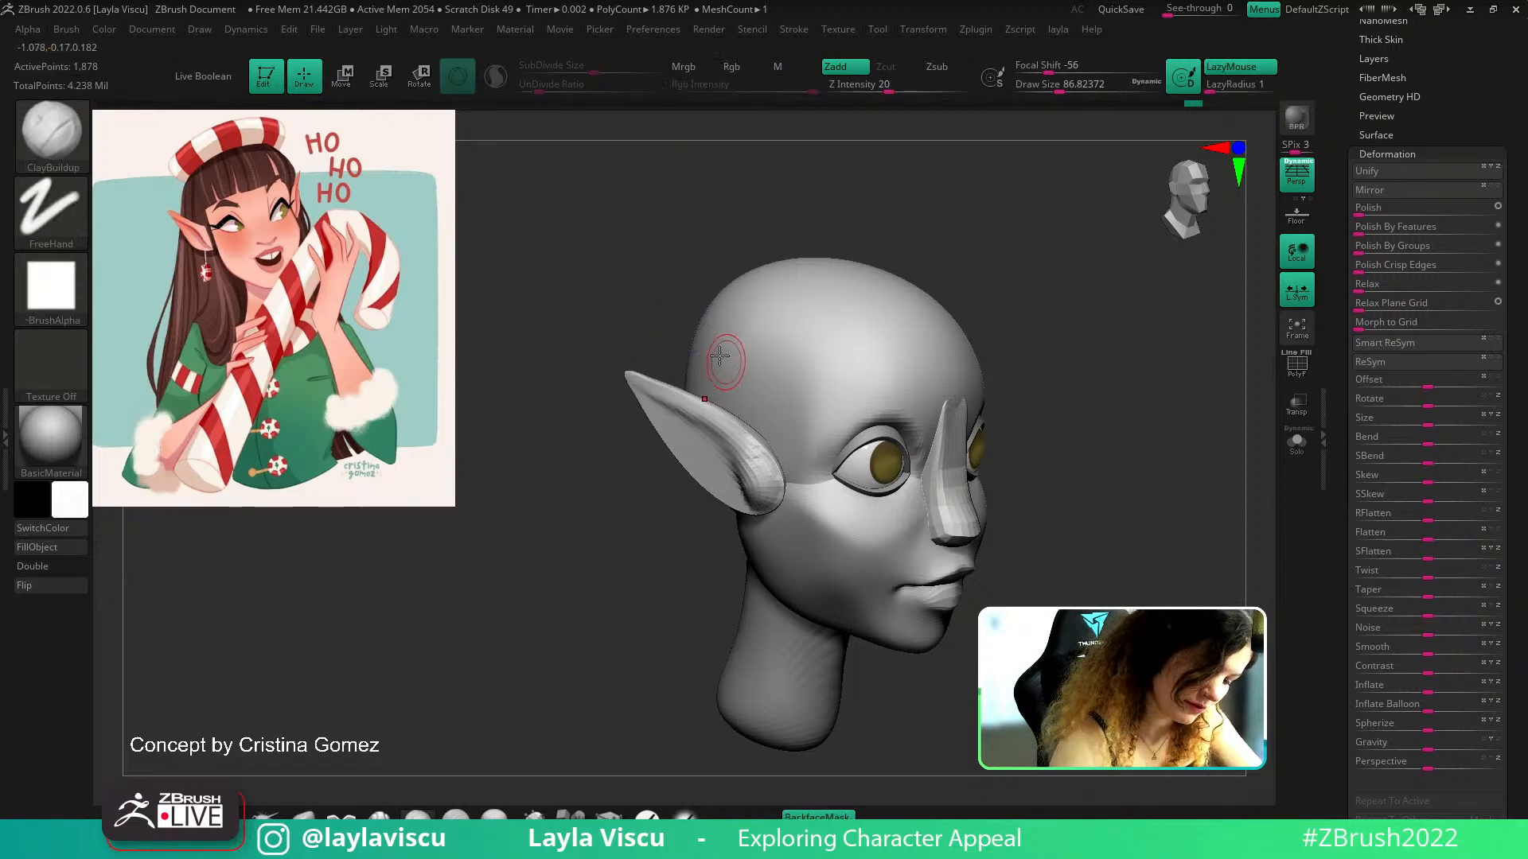
right_drag(723, 361, 709, 385)
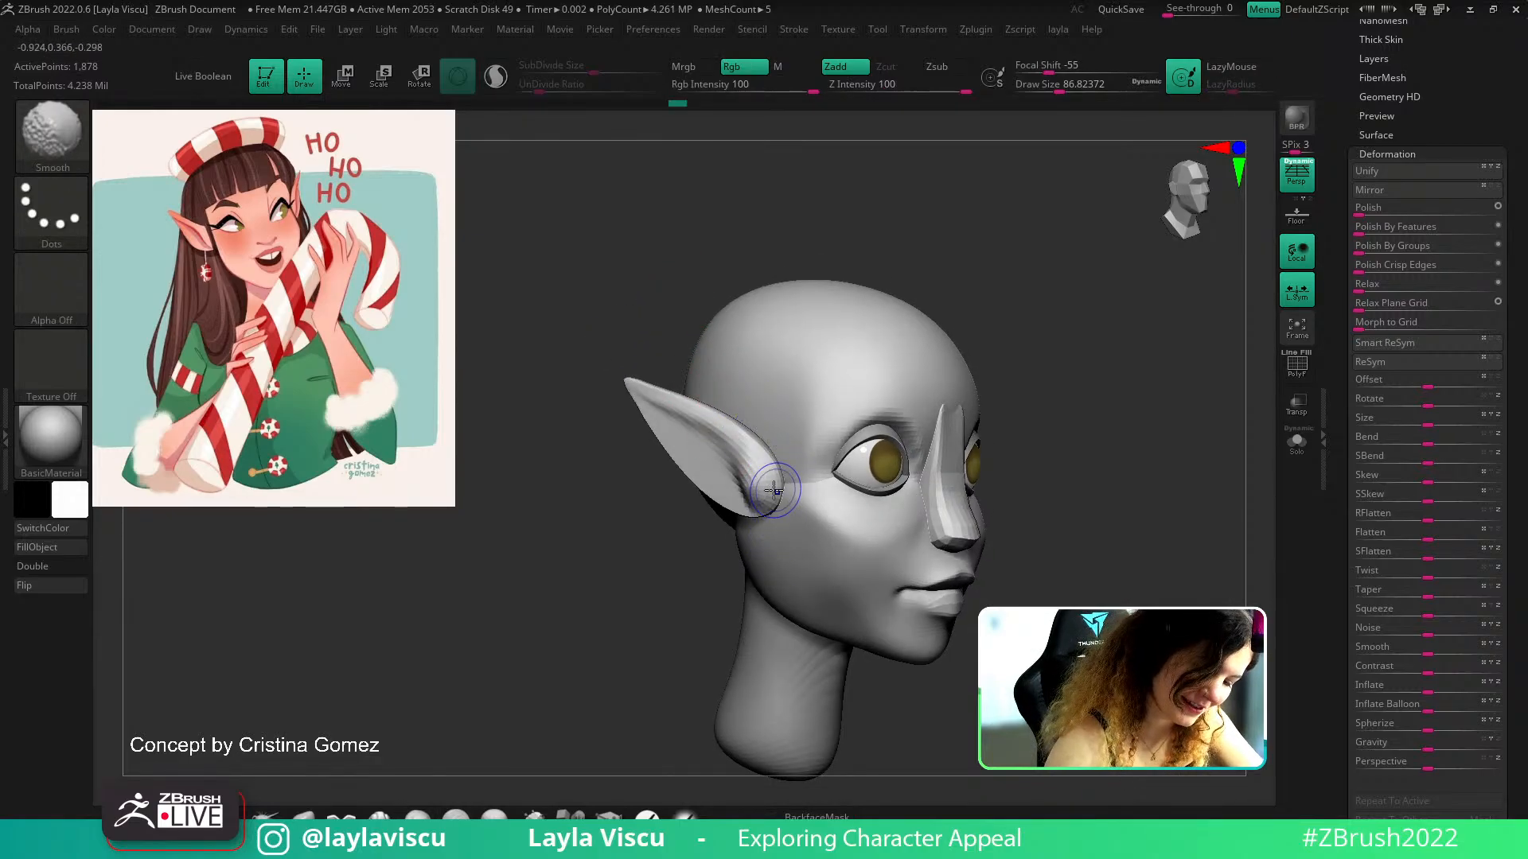
shift+drag(742, 467, 770, 502)
mouse_move(736, 258)
right_down()
mouse_move(706, 242)
mouse_move(747, 297)
right_up()
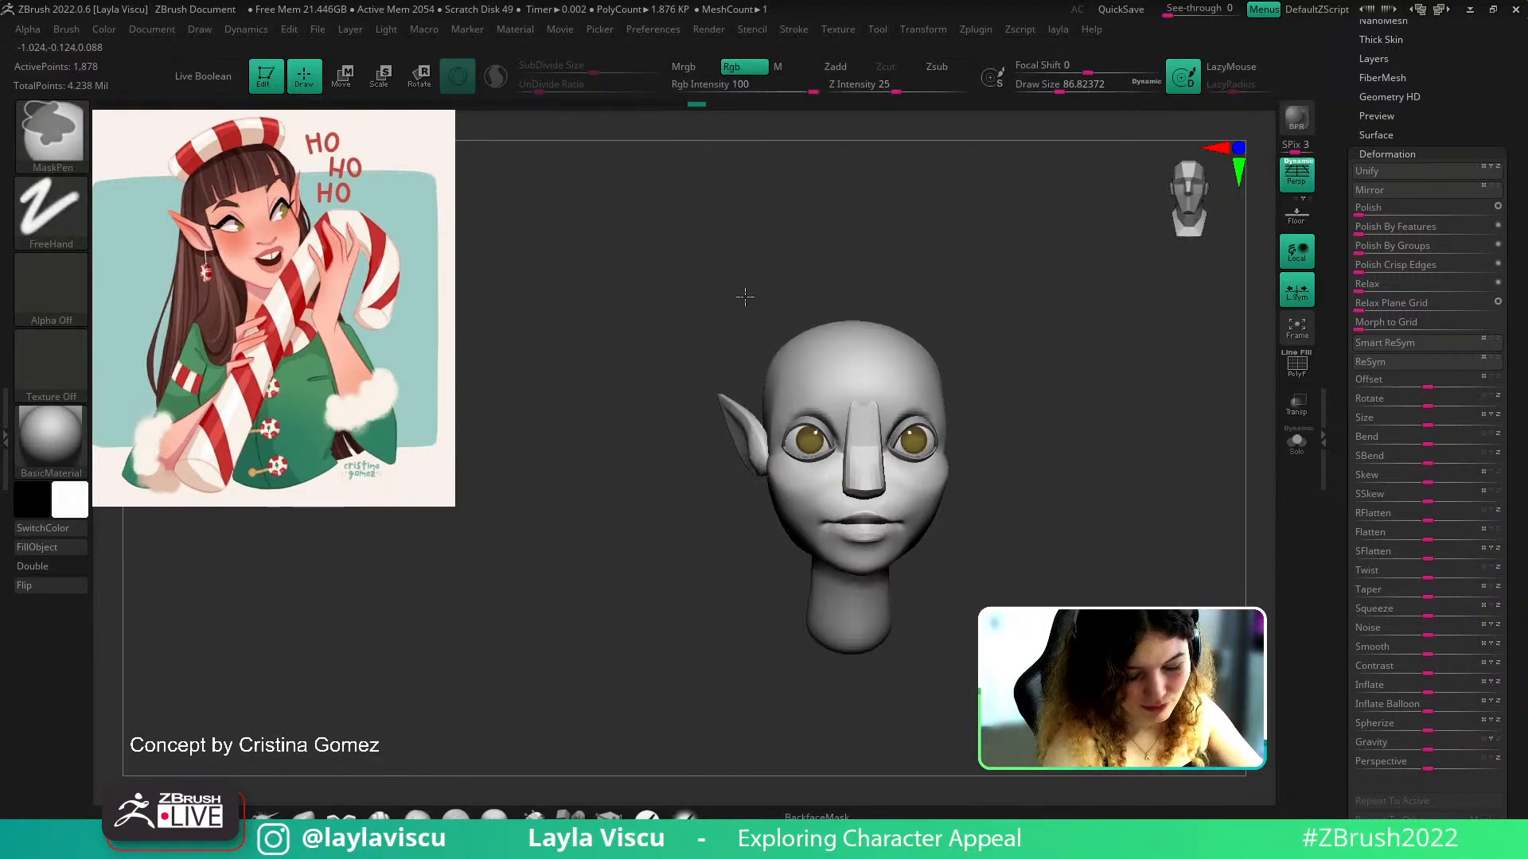
mouse_move(971, 412)
right_down()
mouse_move(1119, 413)
mouse_move(1067, 413)
mouse_move(1140, 457)
right_up()
Carve a crease between the ear's rim and its inner surface with the DamStandard brush
key(b)
key(d)
key(s)
ctrl+right_drag(716, 394, 770, 430)
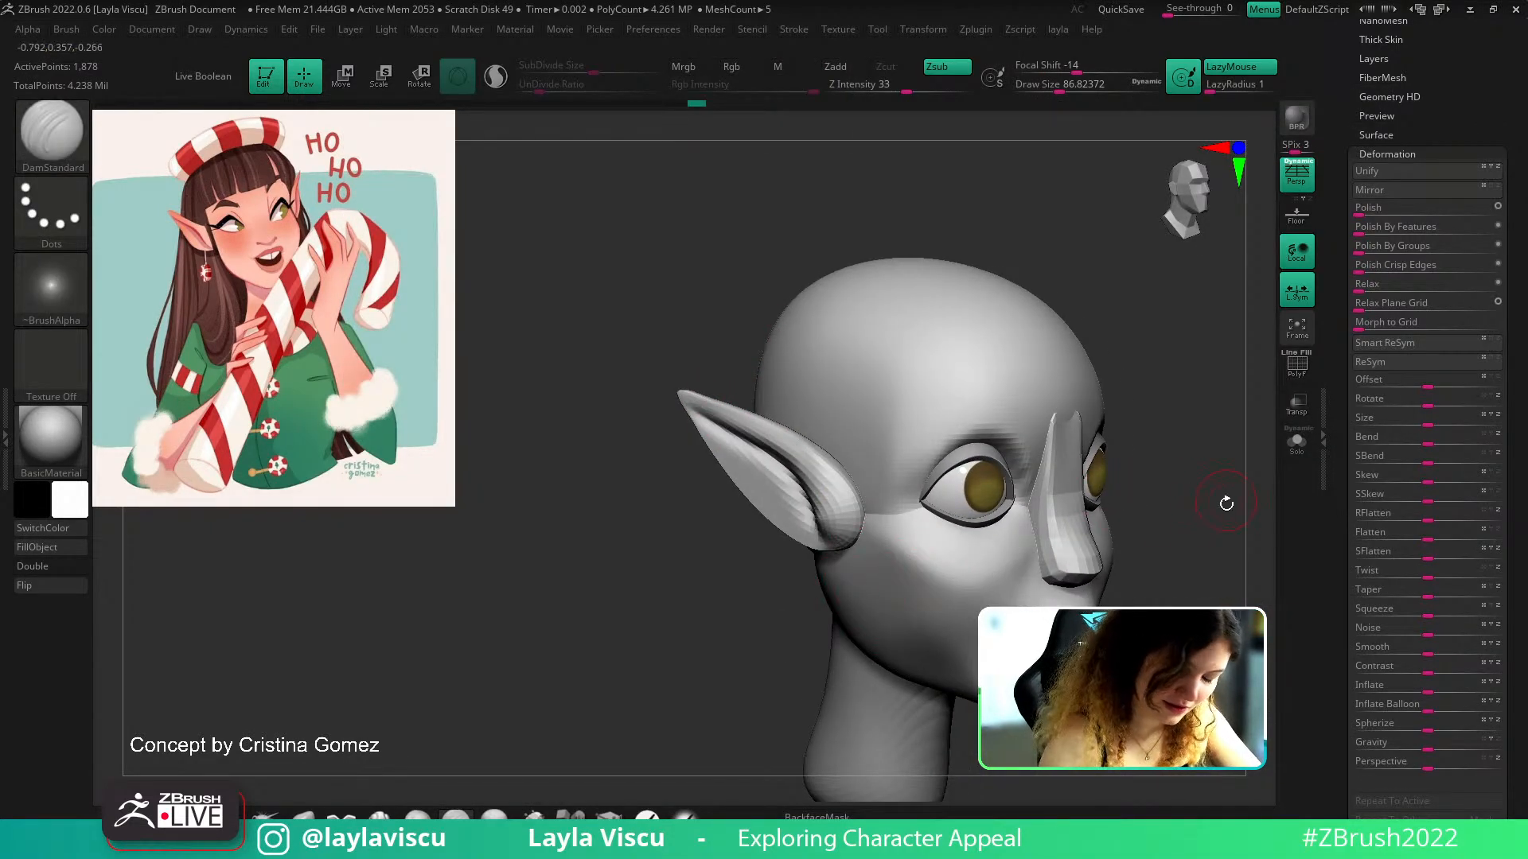
View the head from the front and open the ear's geometry settings with its polyframe shown
alt+right_drag(1226, 502, 1160, 448)
ctrl+right_drag(1160, 524, 1180, 462)
drag(1409, 96, 1408, 196)
click(1393, 82)
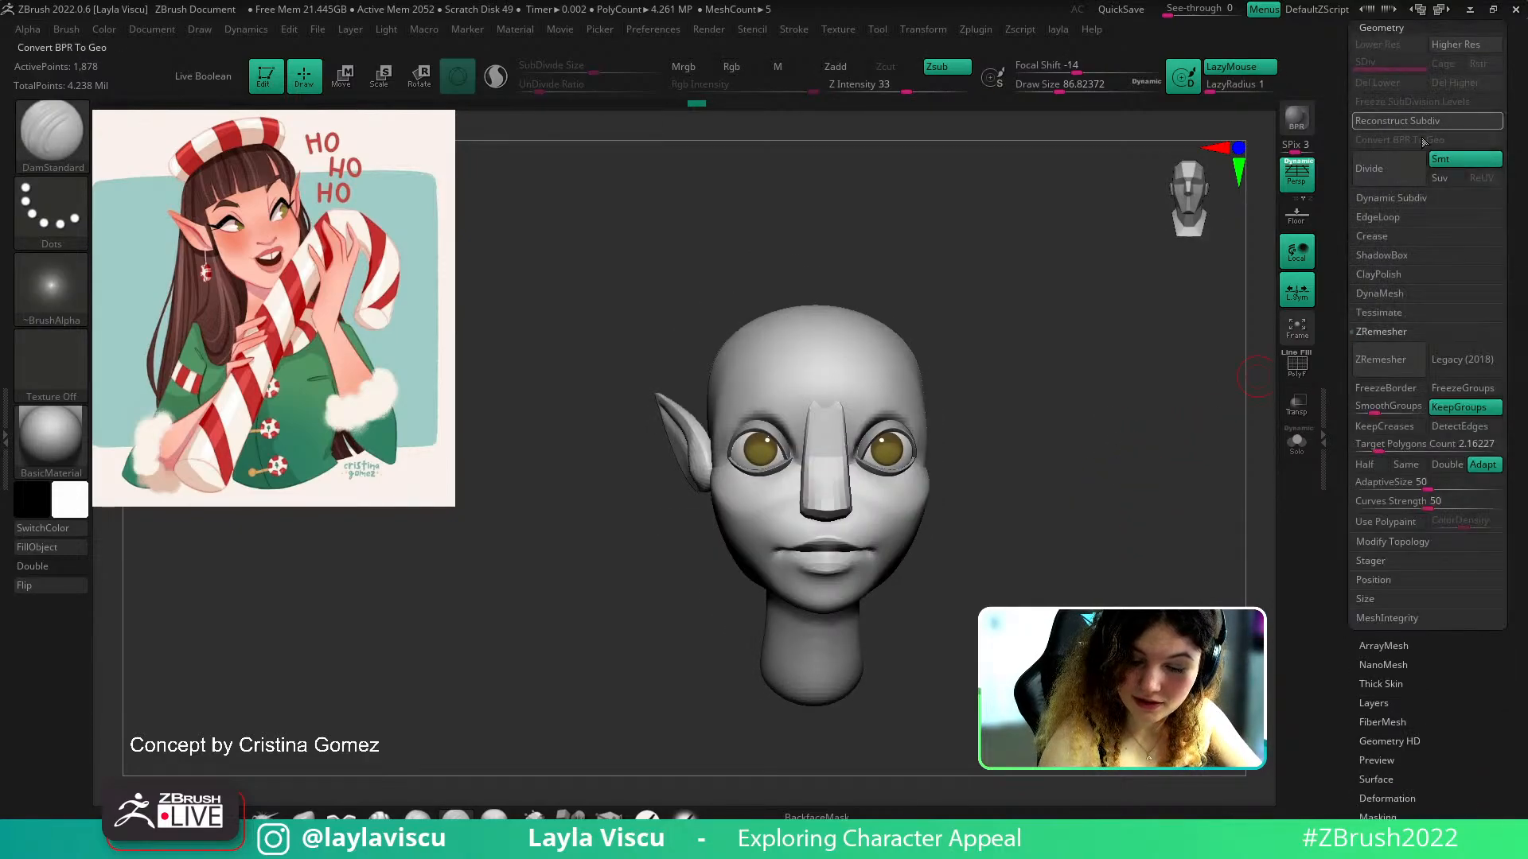
shift+drag(1203, 159, 1197, 249)
key(shift+f)
shift+drag(1118, 419, 1118, 375)
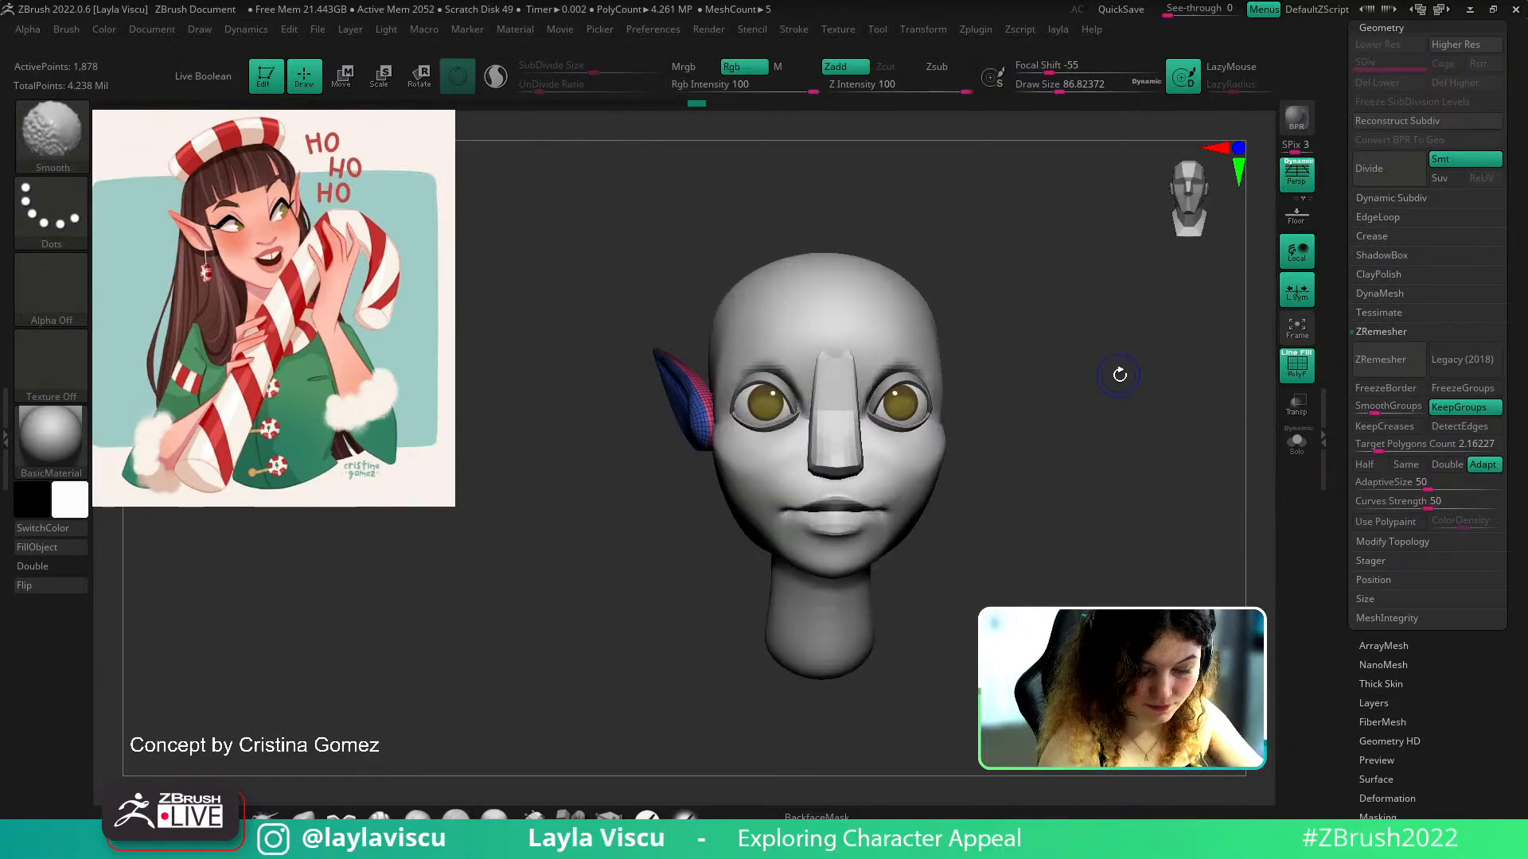
Mirror the ear to the other side of the head, turn off local symmetry and try reconstructing its lower subdivision
key(space)
click(1083, 372)
key(ctrl+z)
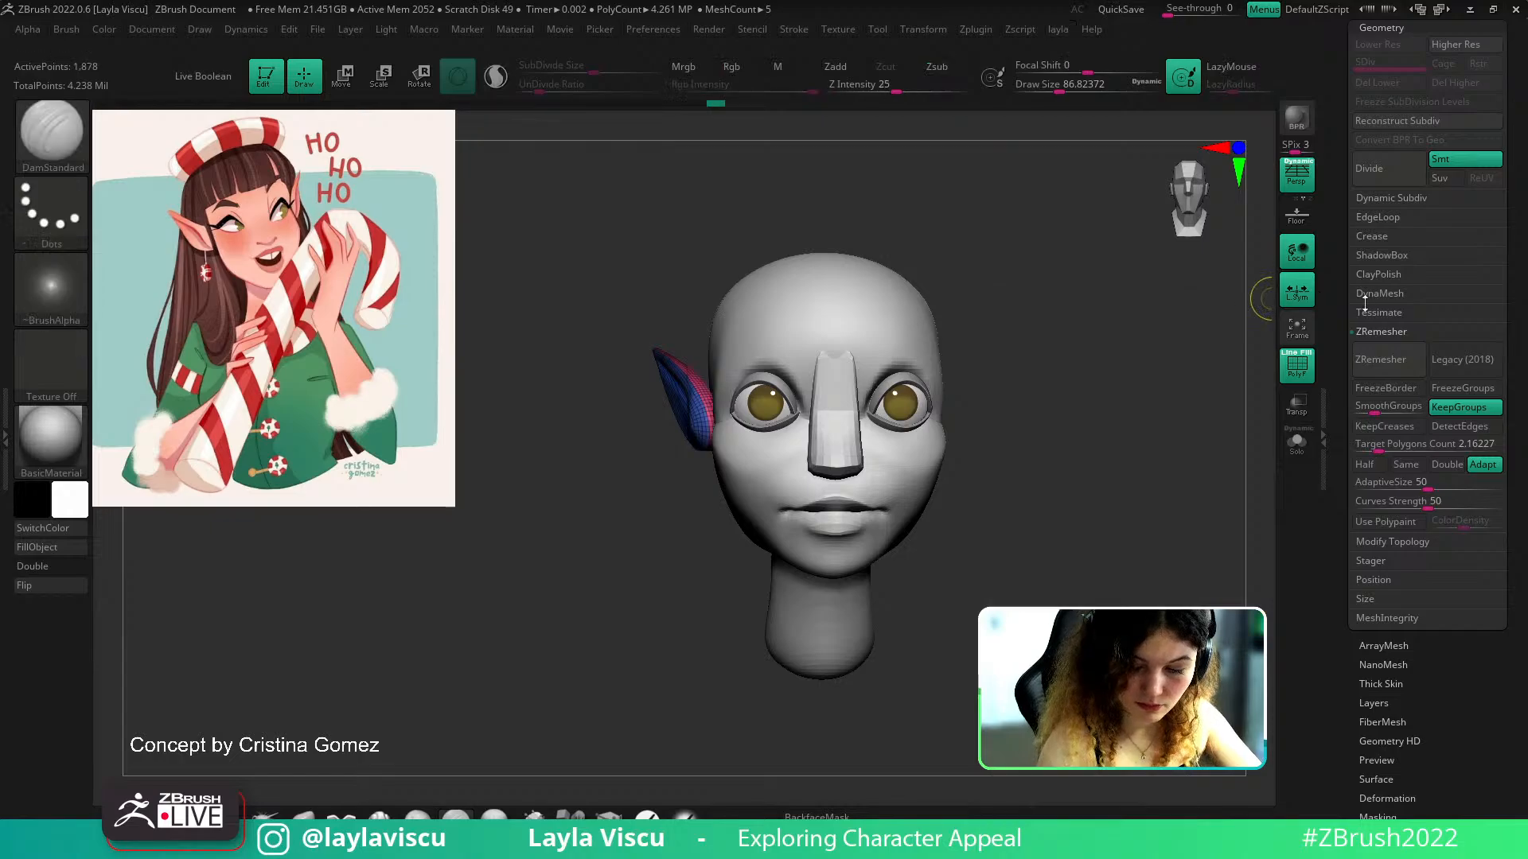
click(1295, 292)
key(space)
click(1388, 122)
mouse_move(1170, 350)
mouse_down()
mouse_move(1073, 353)
mouse_move(937, 457)
mouse_move(1112, 505)
mouse_move(1262, 325)
mouse_up()
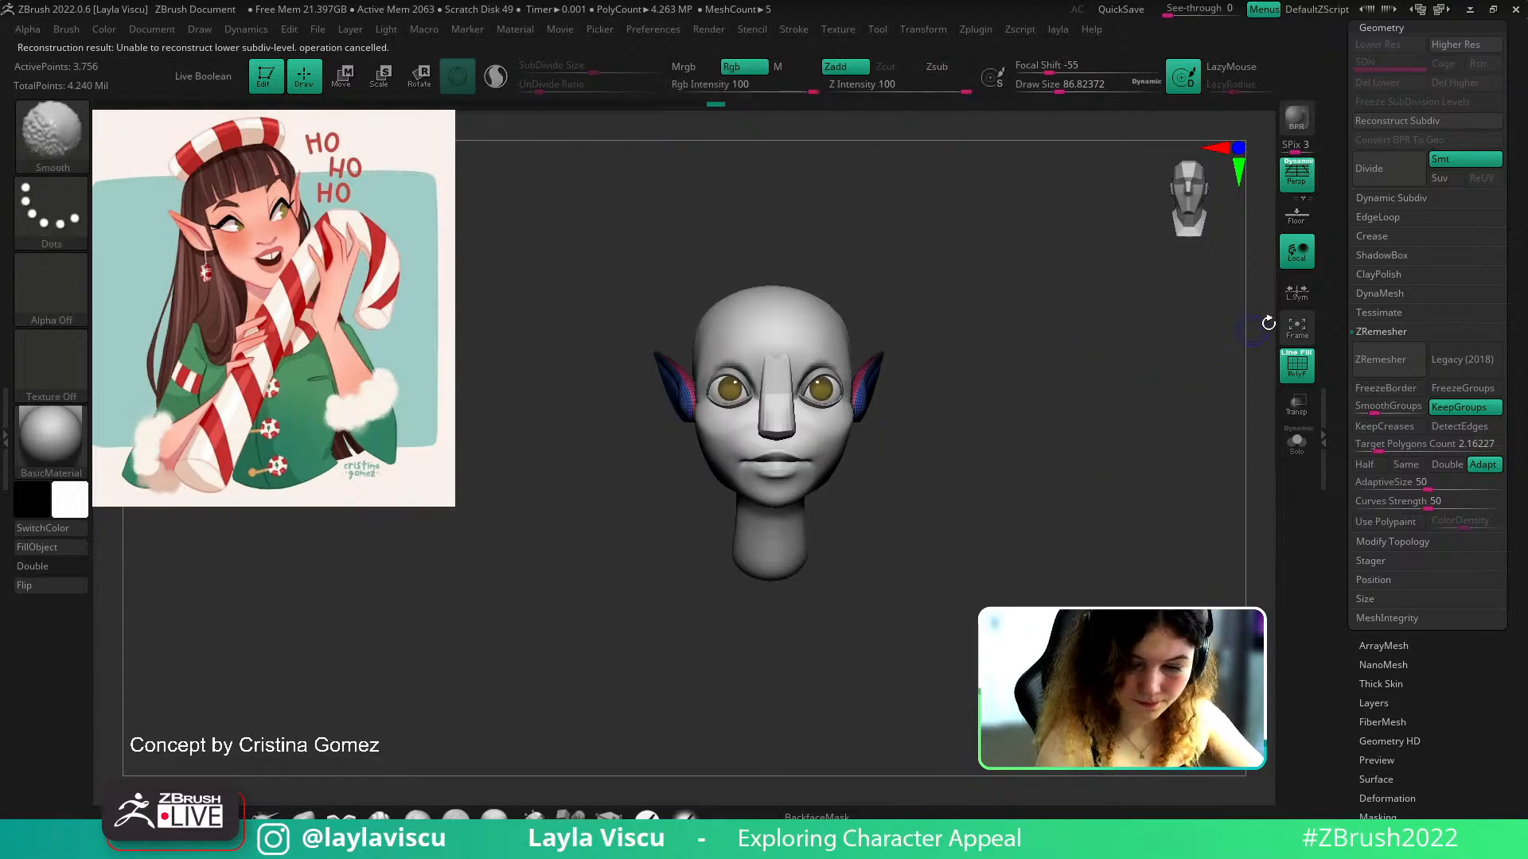
Hide the polyframe, turn local symmetry back on and adjust the pair of ears with the transform gizmo
key(shift+f)
key(w)
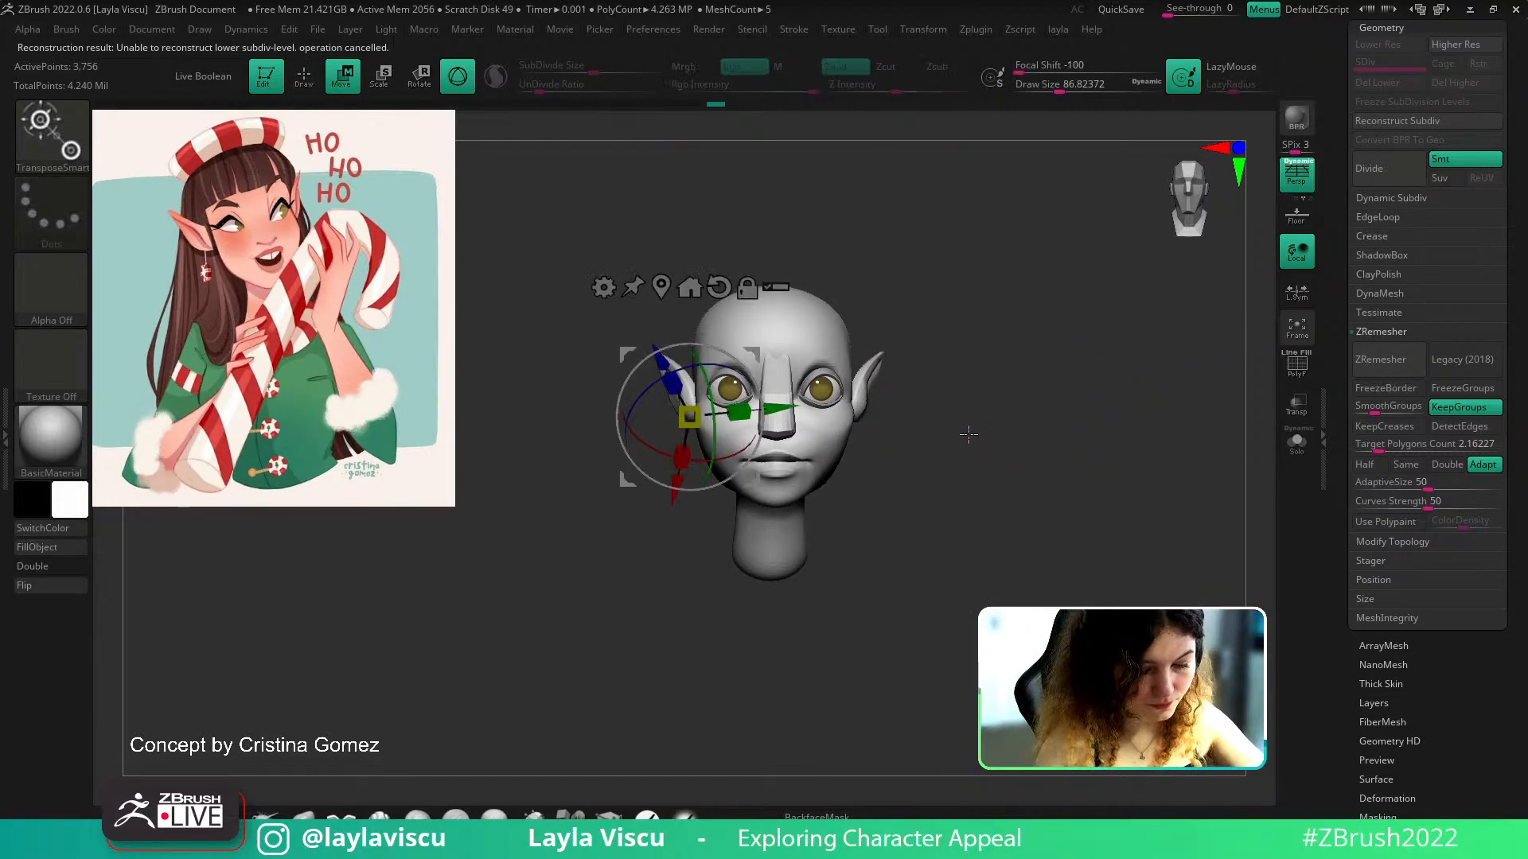
click(1295, 291)
drag(720, 357, 746, 381)
key(q)
Reshape the ears around the lobes where they meet the head using the Move brush at draw size about 167
mouse_move(446, 645)
right_down()
mouse_move(713, 587)
mouse_move(760, 448)
mouse_move(734, 451)
right_up()
key(b)
key(c)
key(b)
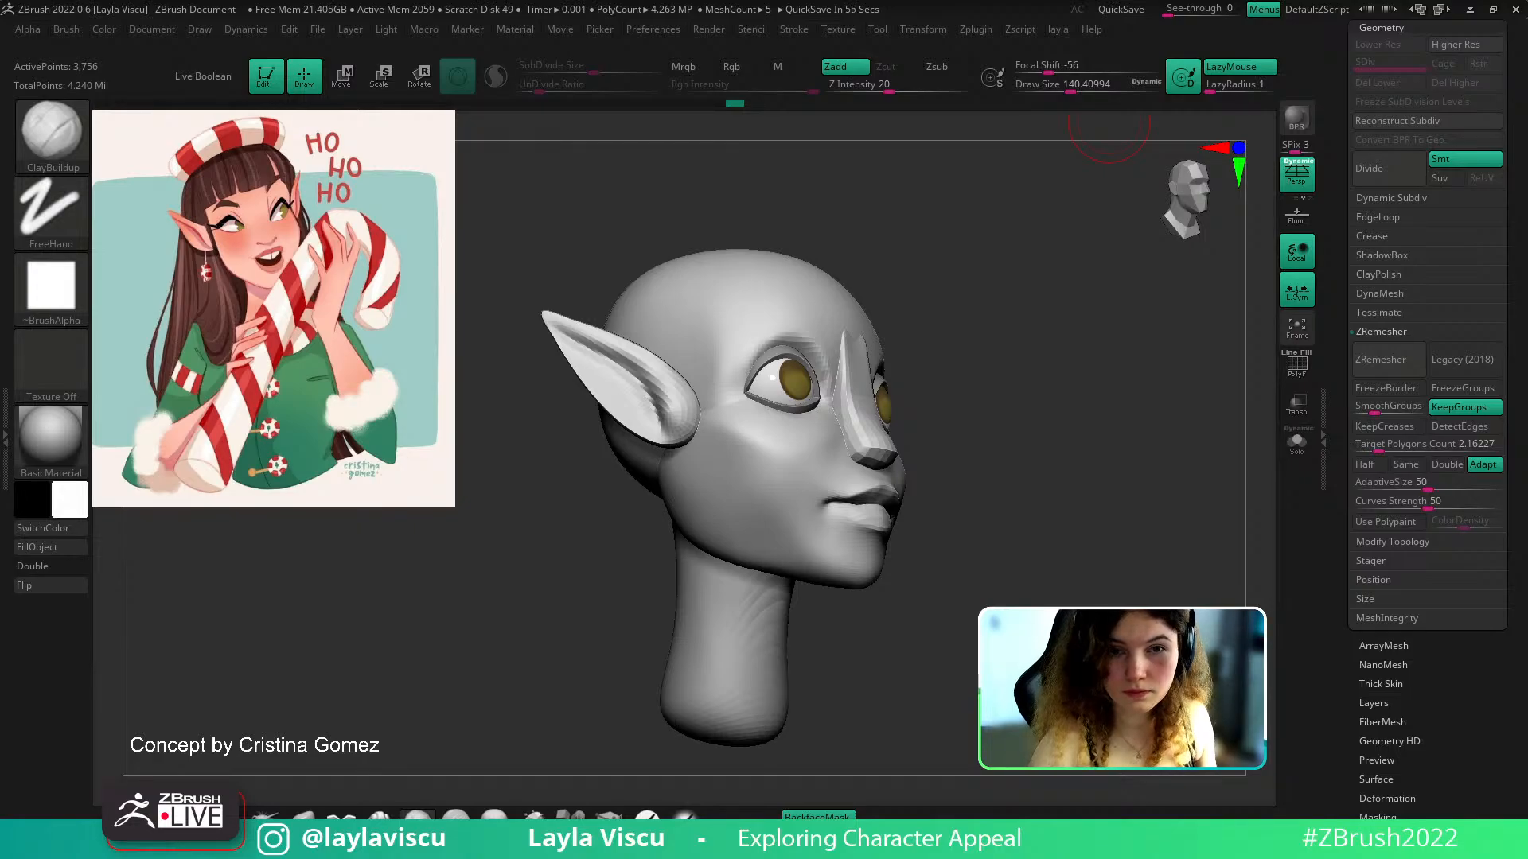
mouse_move(998, 362)
right_down()
mouse_move(991, 397)
mouse_move(989, 300)
right_up()
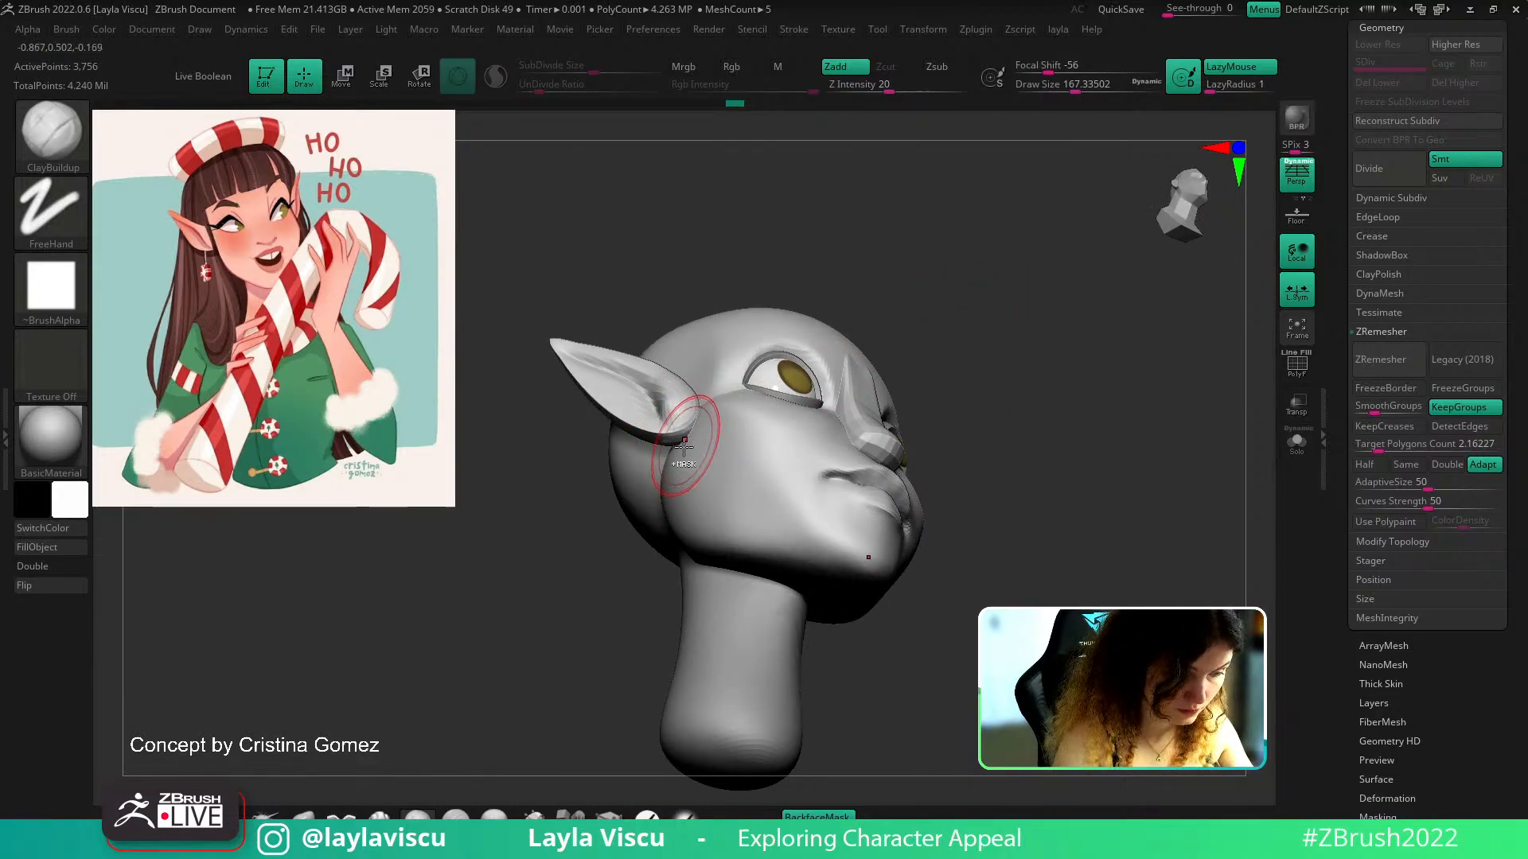
click(303, 816)
key(s)
drag(723, 442, 735, 443)
mouse_move(692, 434)
right_down()
mouse_move(863, 286)
mouse_move(1016, 345)
right_up()
key(s)
mouse_move(690, 410)
mouse_down()
mouse_move(669, 411)
mouse_move(670, 379)
mouse_move(687, 397)
mouse_up()
key(s)
shift+drag(676, 390, 676, 412)
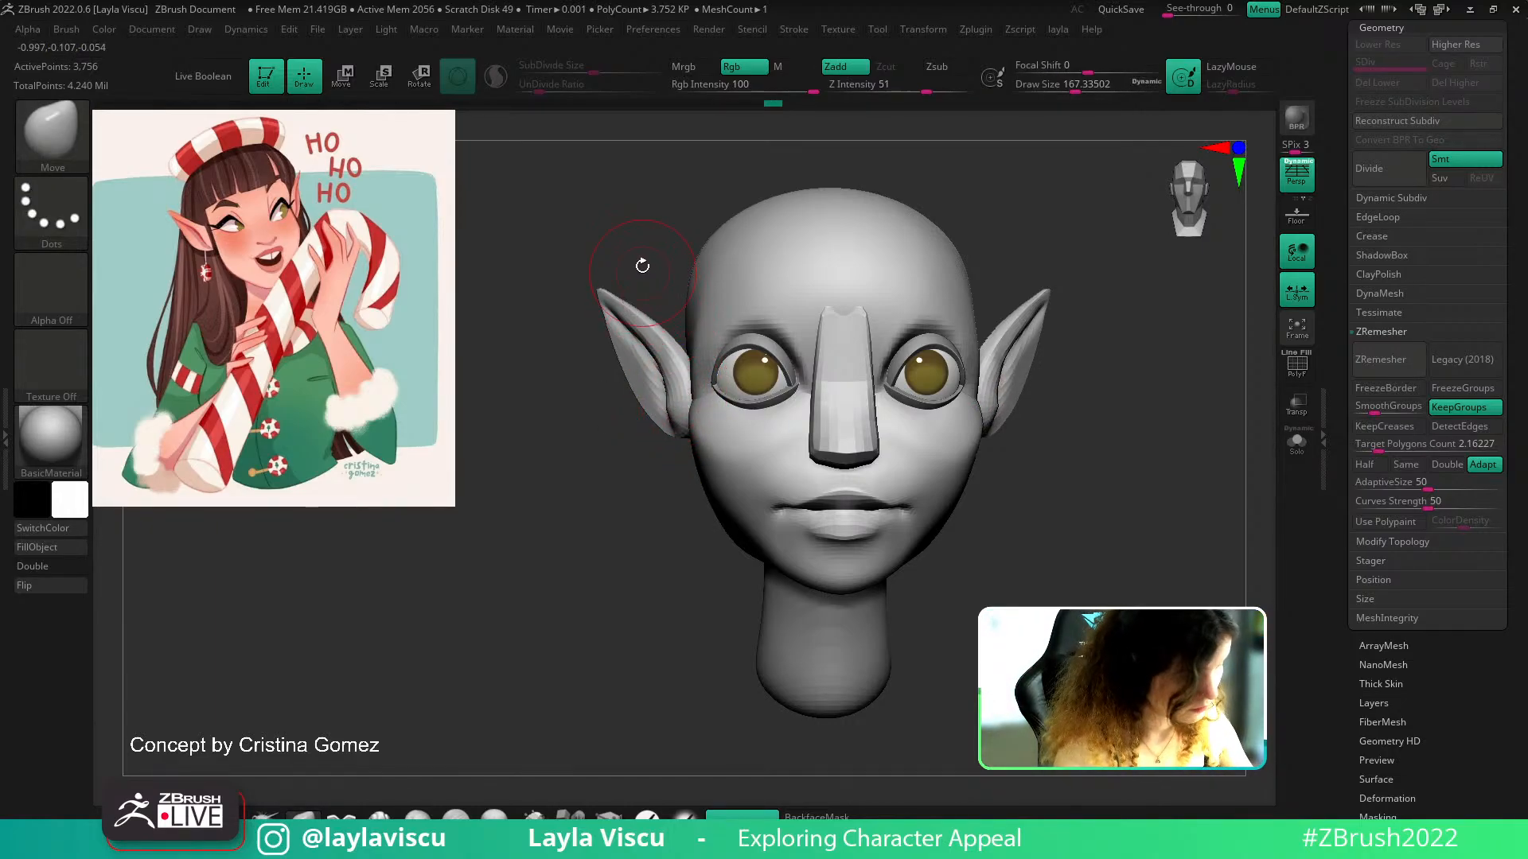
Build up and smooth the ear's front edge near the lobe with ClayBuildup at draw size about 62
key(b)
key(c)
key(b)
right_drag(646, 248, 692, 257)
key(s)
mouse_move(645, 338)
mouse_down()
mouse_move(618, 337)
mouse_move(642, 394)
mouse_move(631, 378)
mouse_up()
ctrl+shift+click(621, 358)
ctrl+shift+click(644, 223)
mouse_move(644, 209)
ctrl+right_down()
mouse_move(623, 331)
mouse_move(640, 362)
ctrl+right_up()
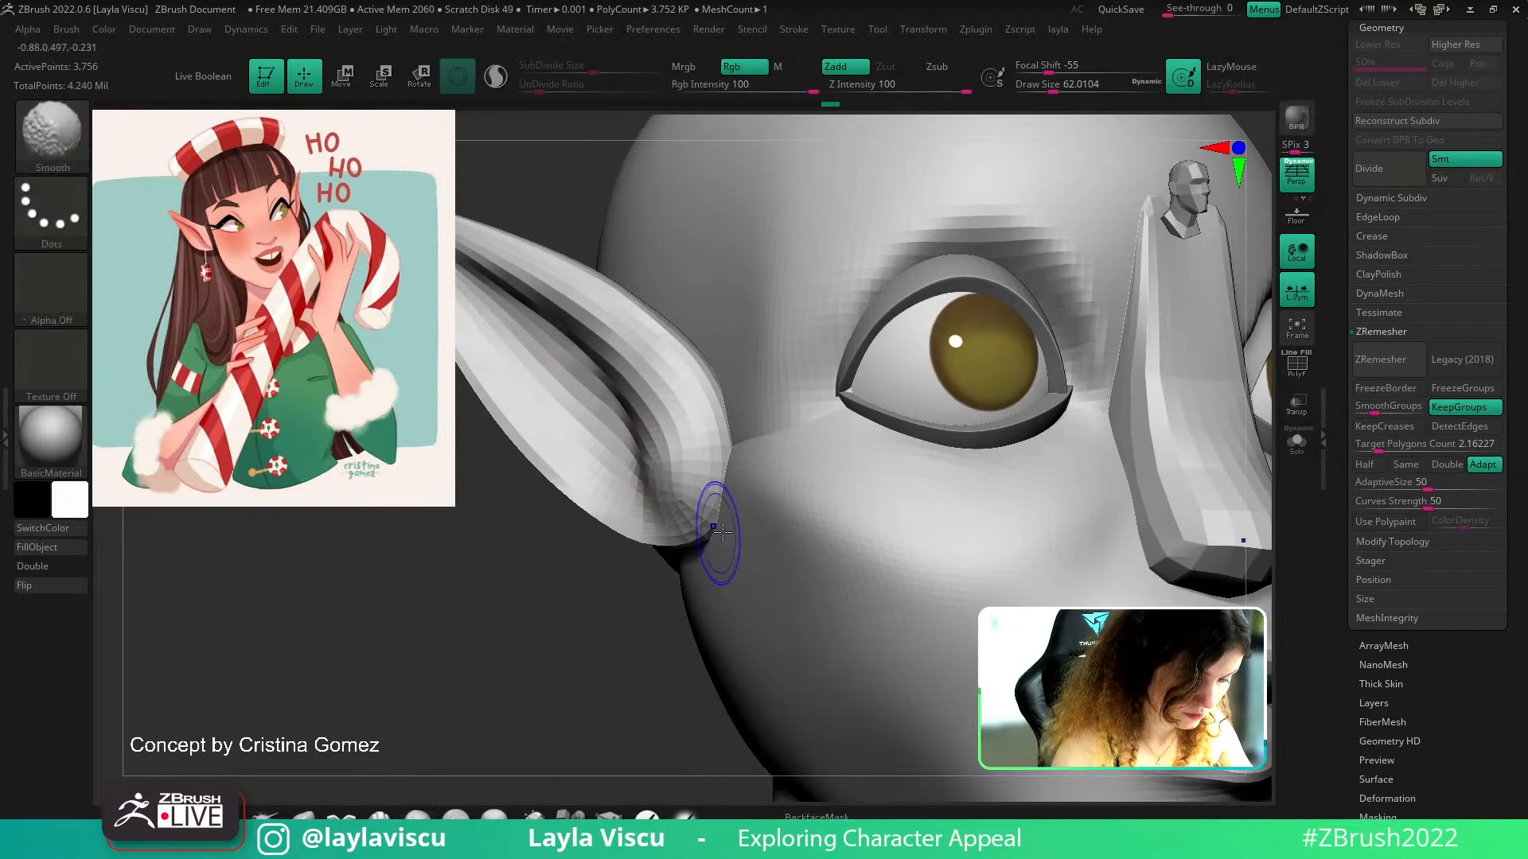
key(f)
key(shift)
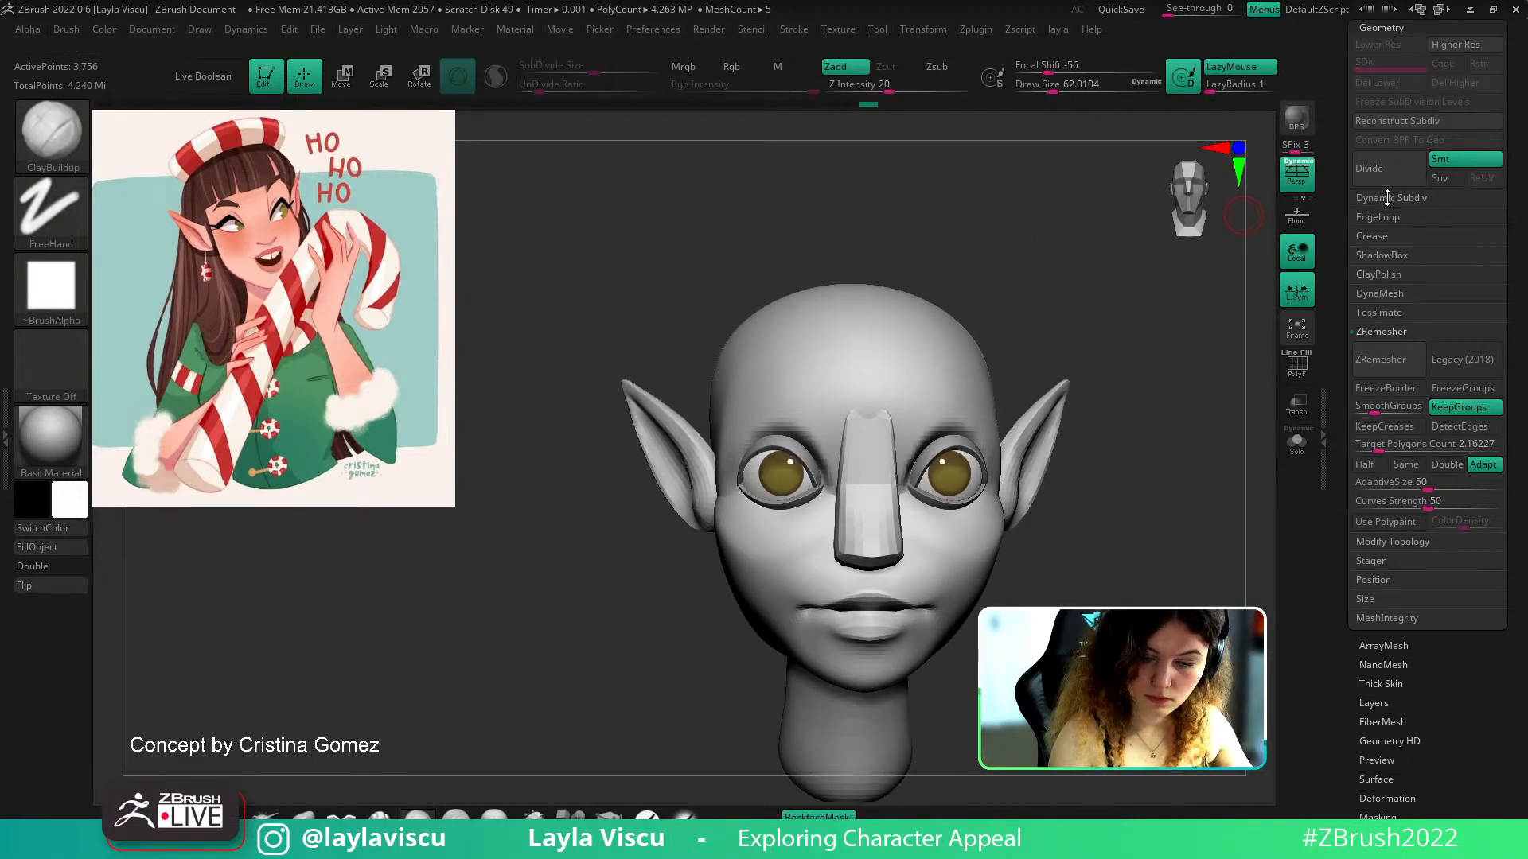
Turn on Dynamic Subdiv for the ears and check the smoothed ears at an angle
click(1387, 198)
click(1386, 219)
ctrl+right_drag(1150, 417, 1156, 358)
mouse_move(1008, 470)
alt+right_down()
mouse_move(1021, 405)
mouse_move(1051, 439)
mouse_move(1044, 477)
alt+right_up()
ctrl+right_drag(958, 539, 971, 527)
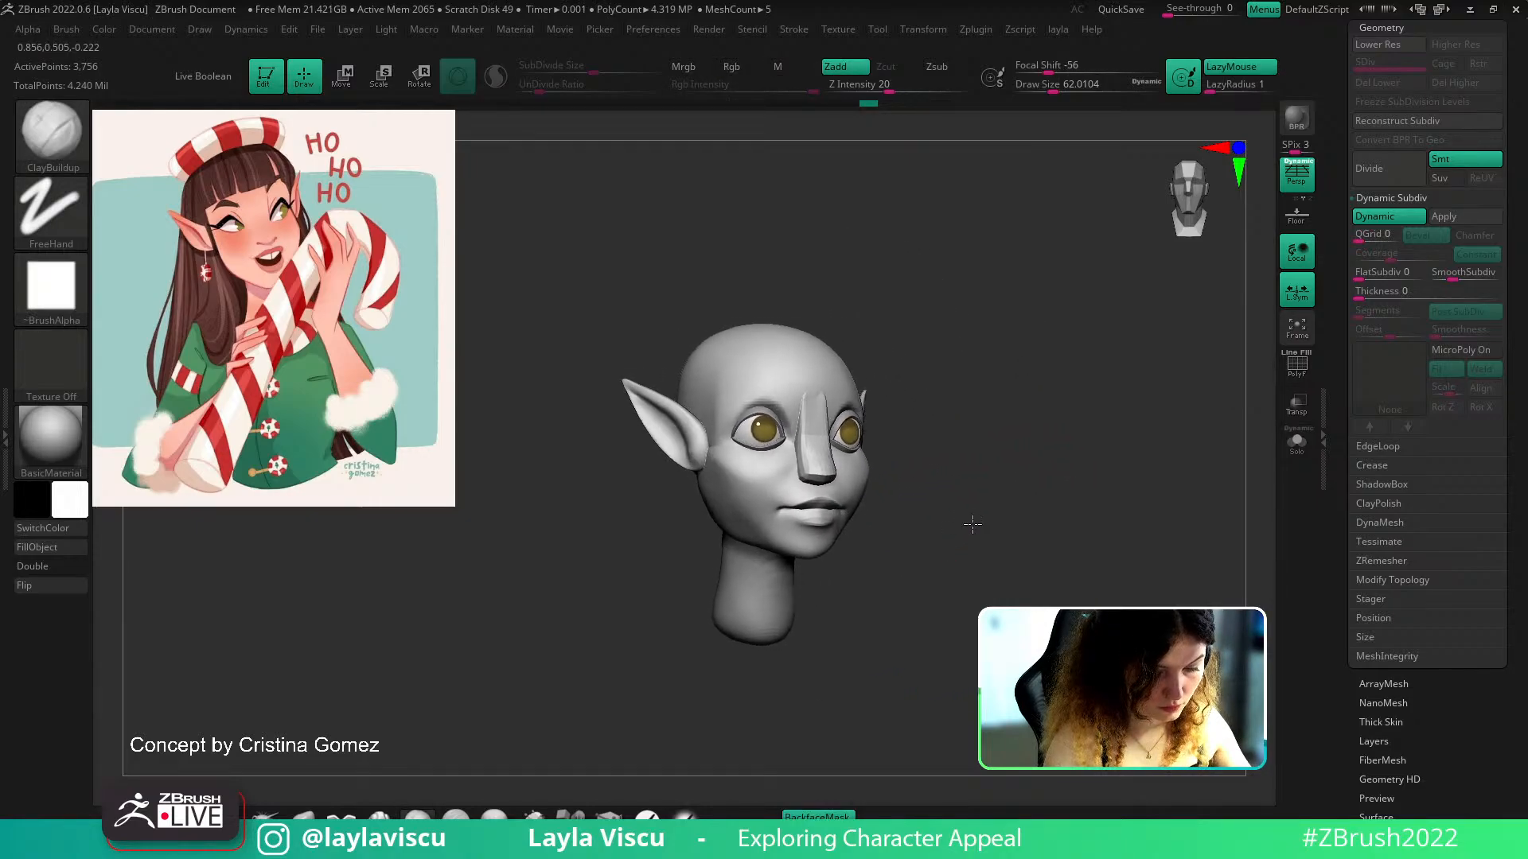
Refine the ears' lower back edge with the Move brush at draw size about 187, briefly checking the polyframe
ctrl+right_drag(720, 478, 705, 522)
key(b)
key(m)
key(v)
key(s)
drag(695, 513, 720, 513)
right_drag(641, 555, 676, 549)
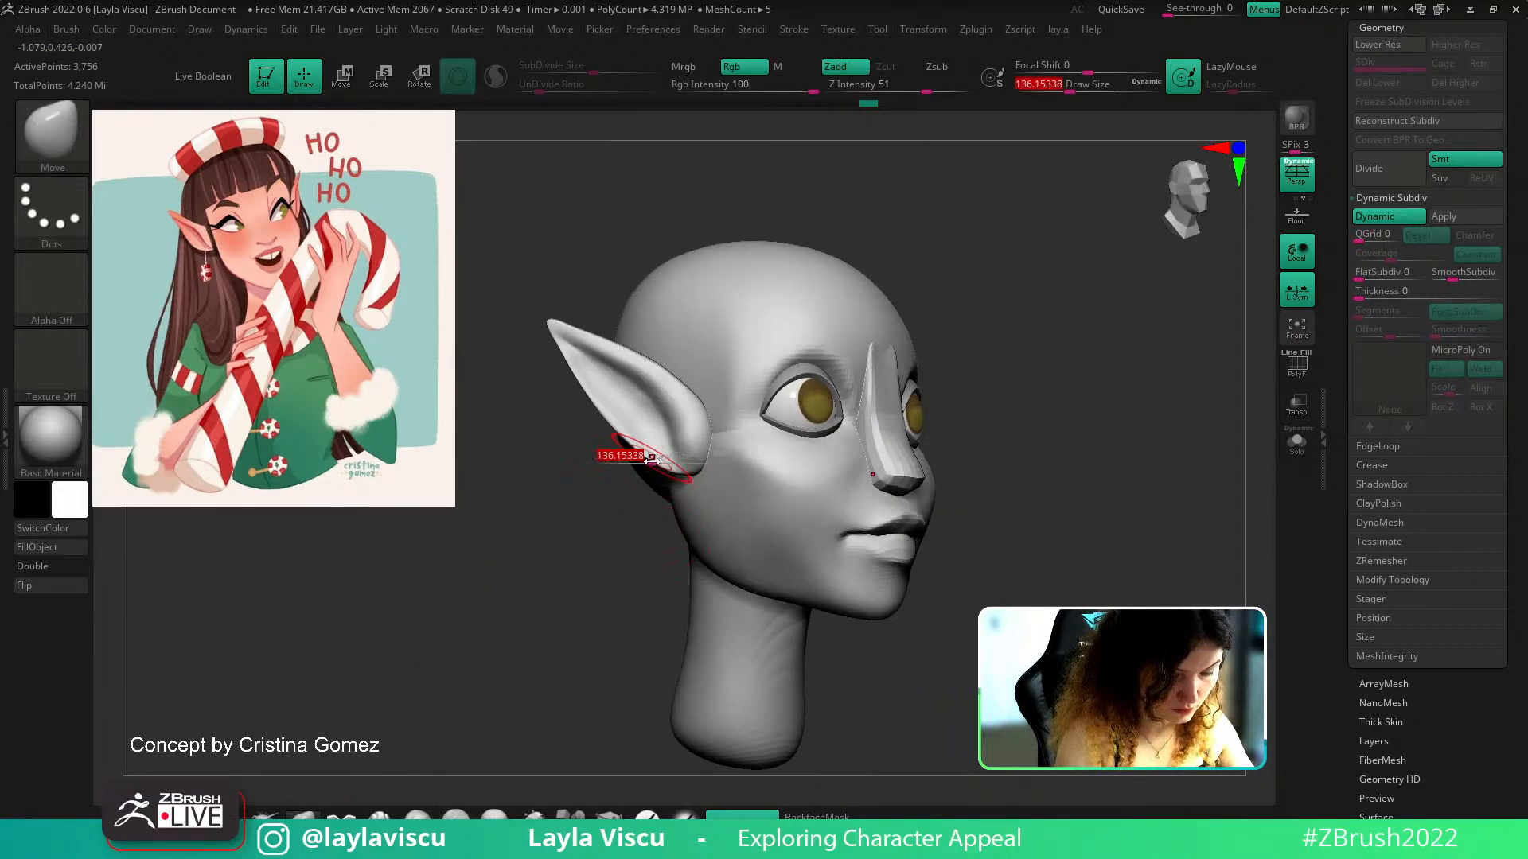
alt+click(643, 439)
key(shift+f)
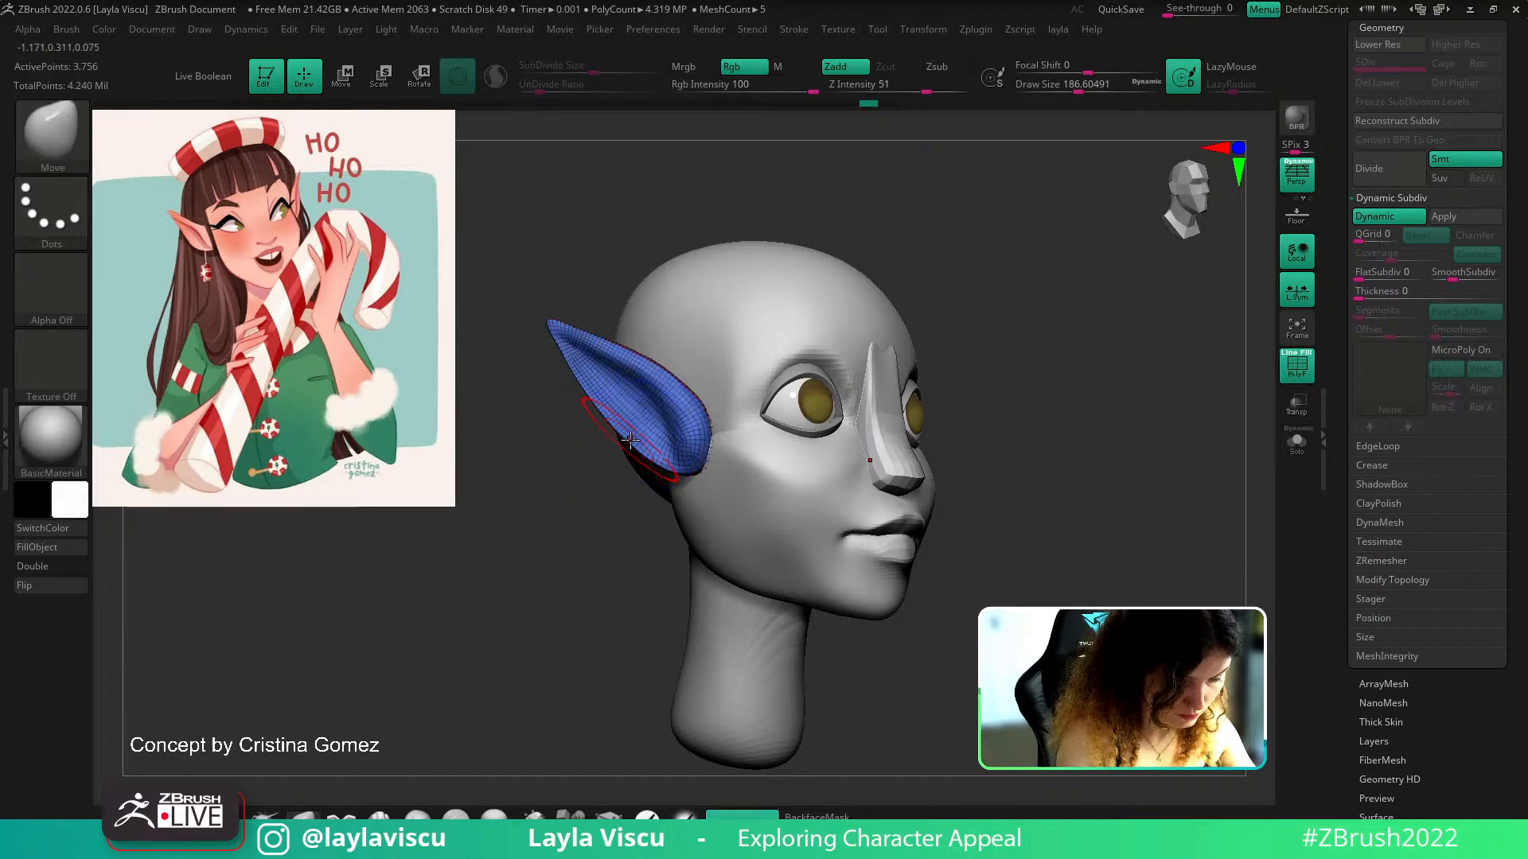
key(shift+f)
right_drag(818, 255, 648, 443)
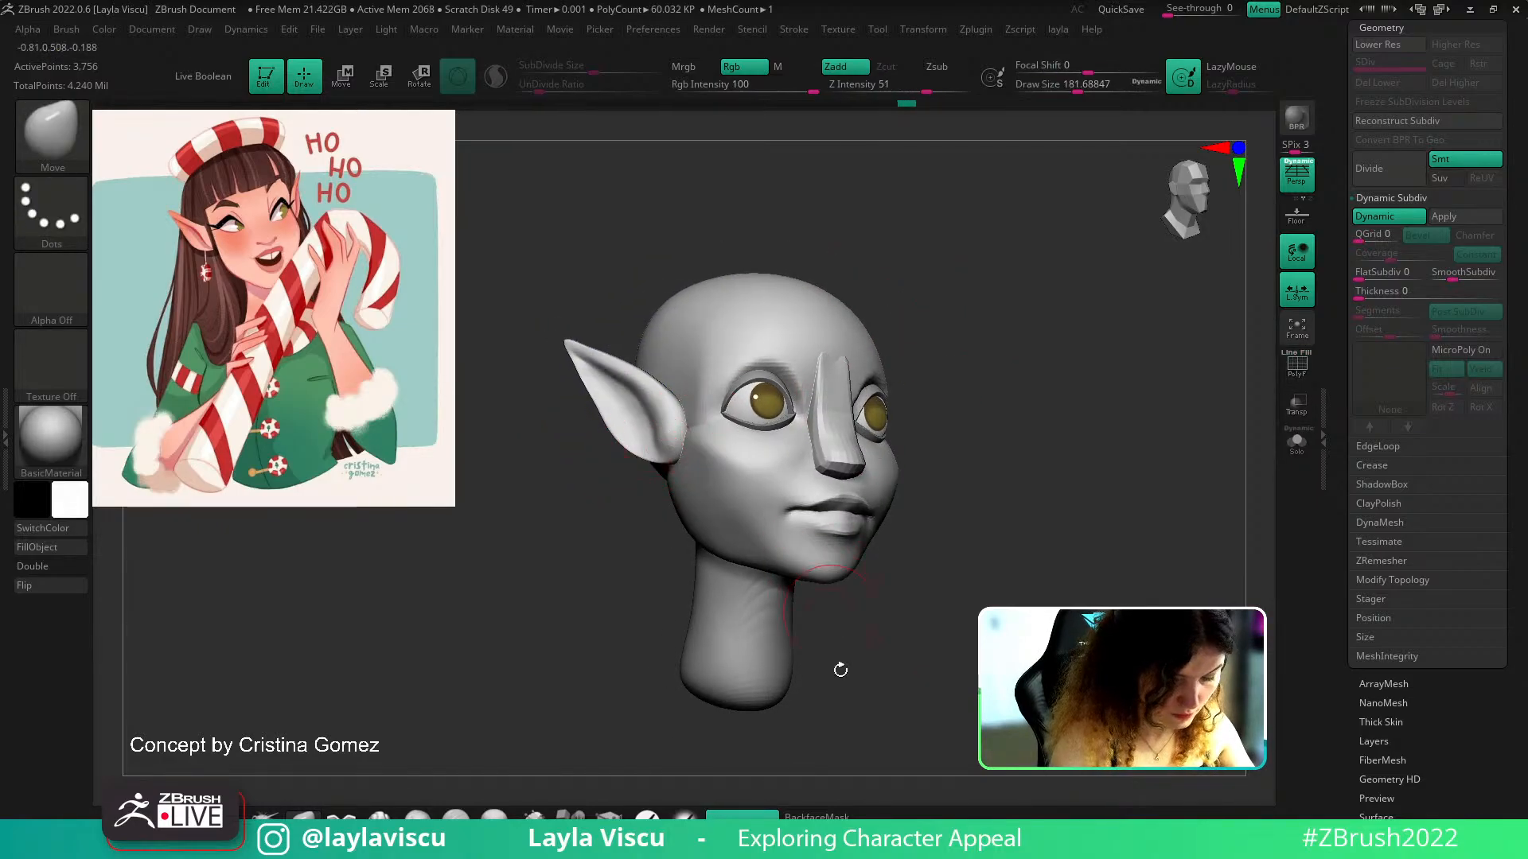
Adjust the ear's back surface from below with the Move brush at draw size about 305
right_drag(853, 685, 757, 437)
drag(646, 447, 629, 460)
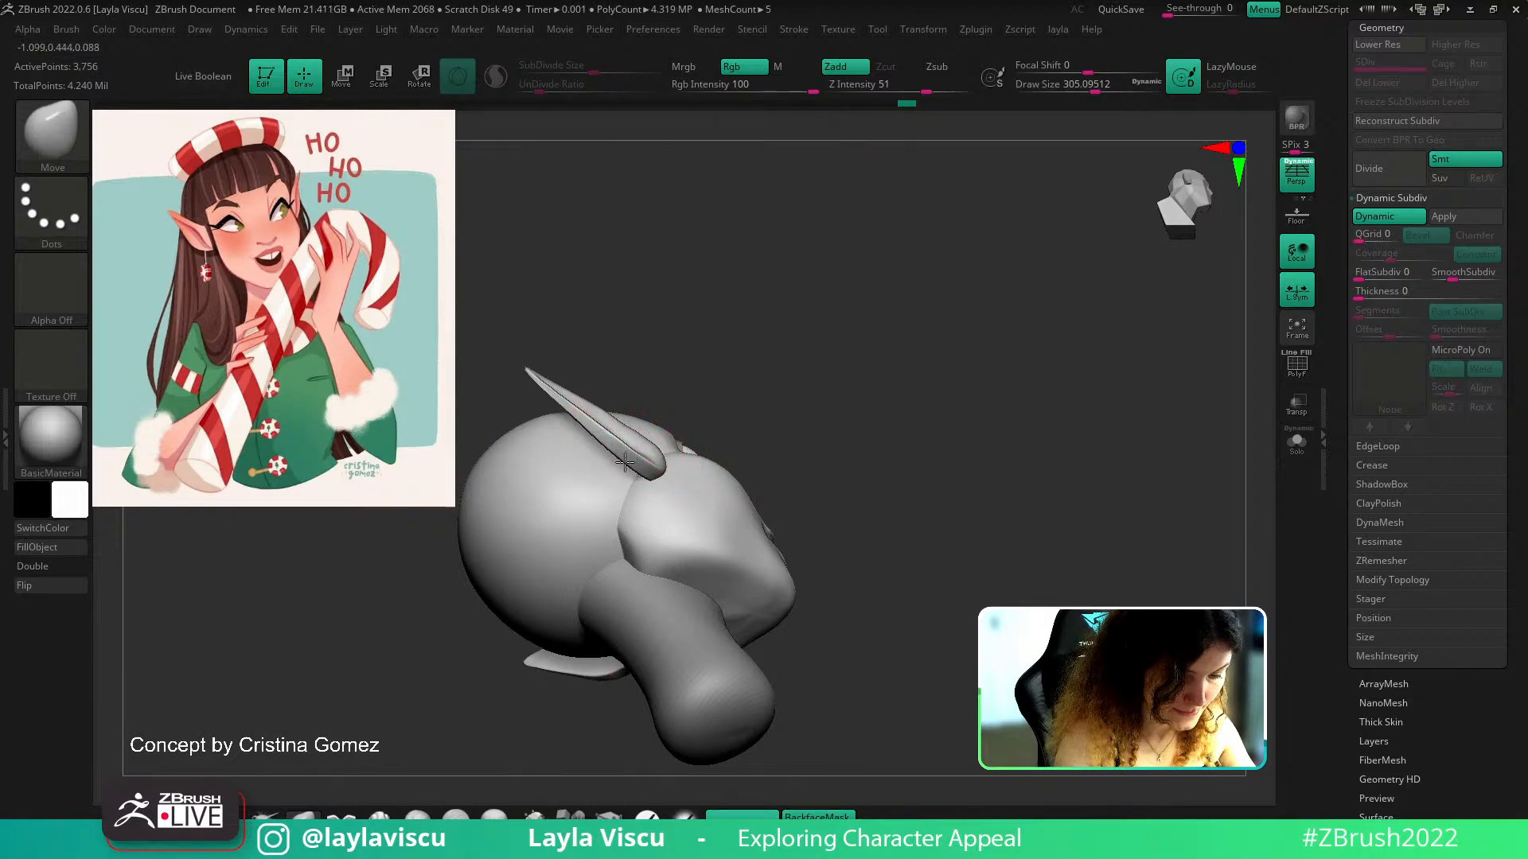
mouse_move(755, 330)
mouse_down()
mouse_move(772, 318)
mouse_move(784, 344)
mouse_up()
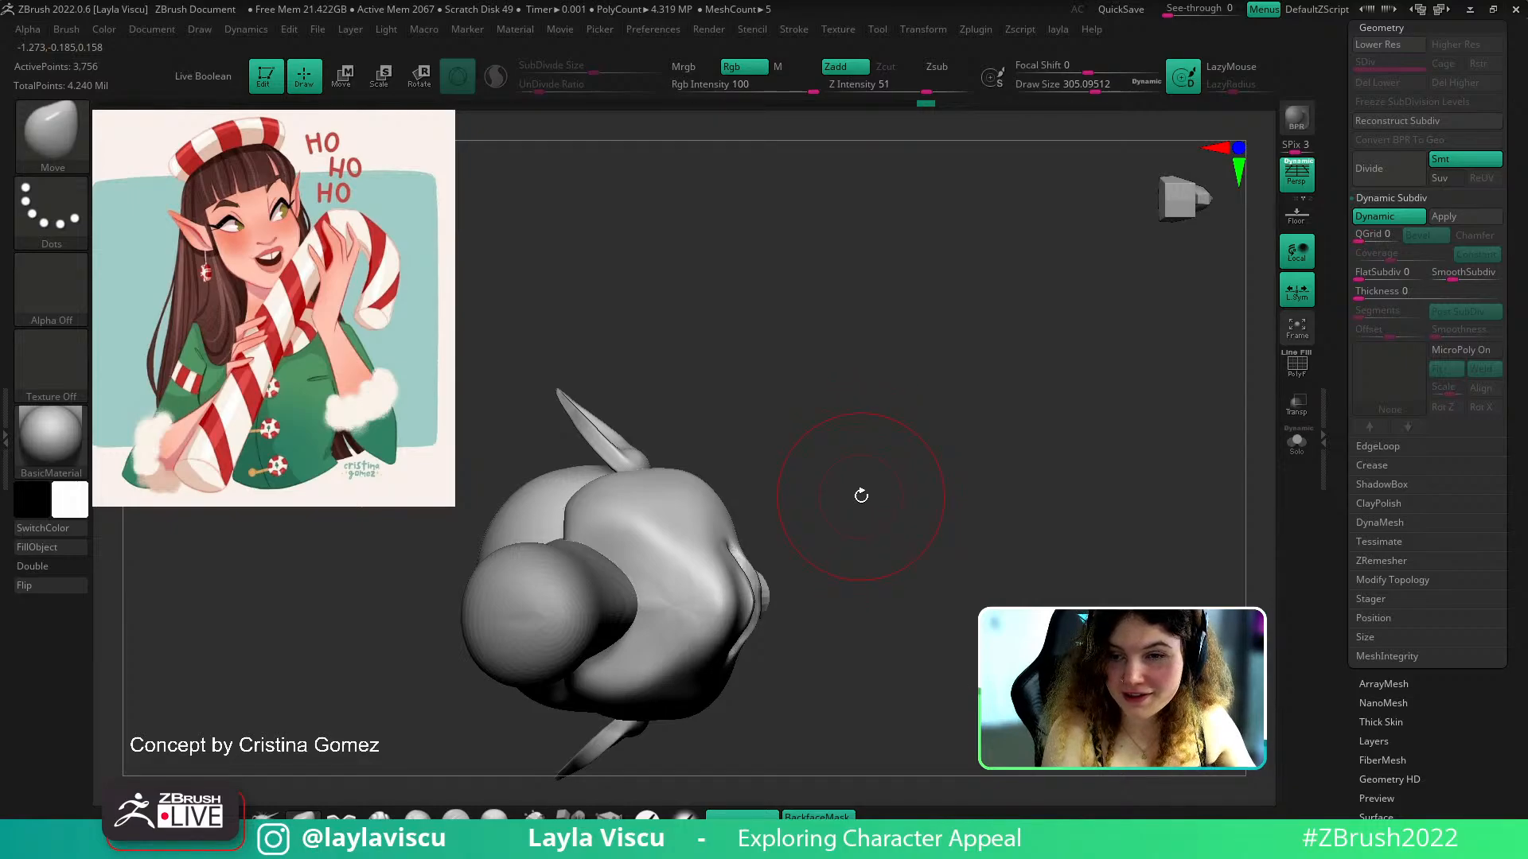
mouse_move(859, 458)
mouse_down()
mouse_move(896, 528)
mouse_move(847, 483)
mouse_up()
key(b)
key(d)
key(s)
key(s)
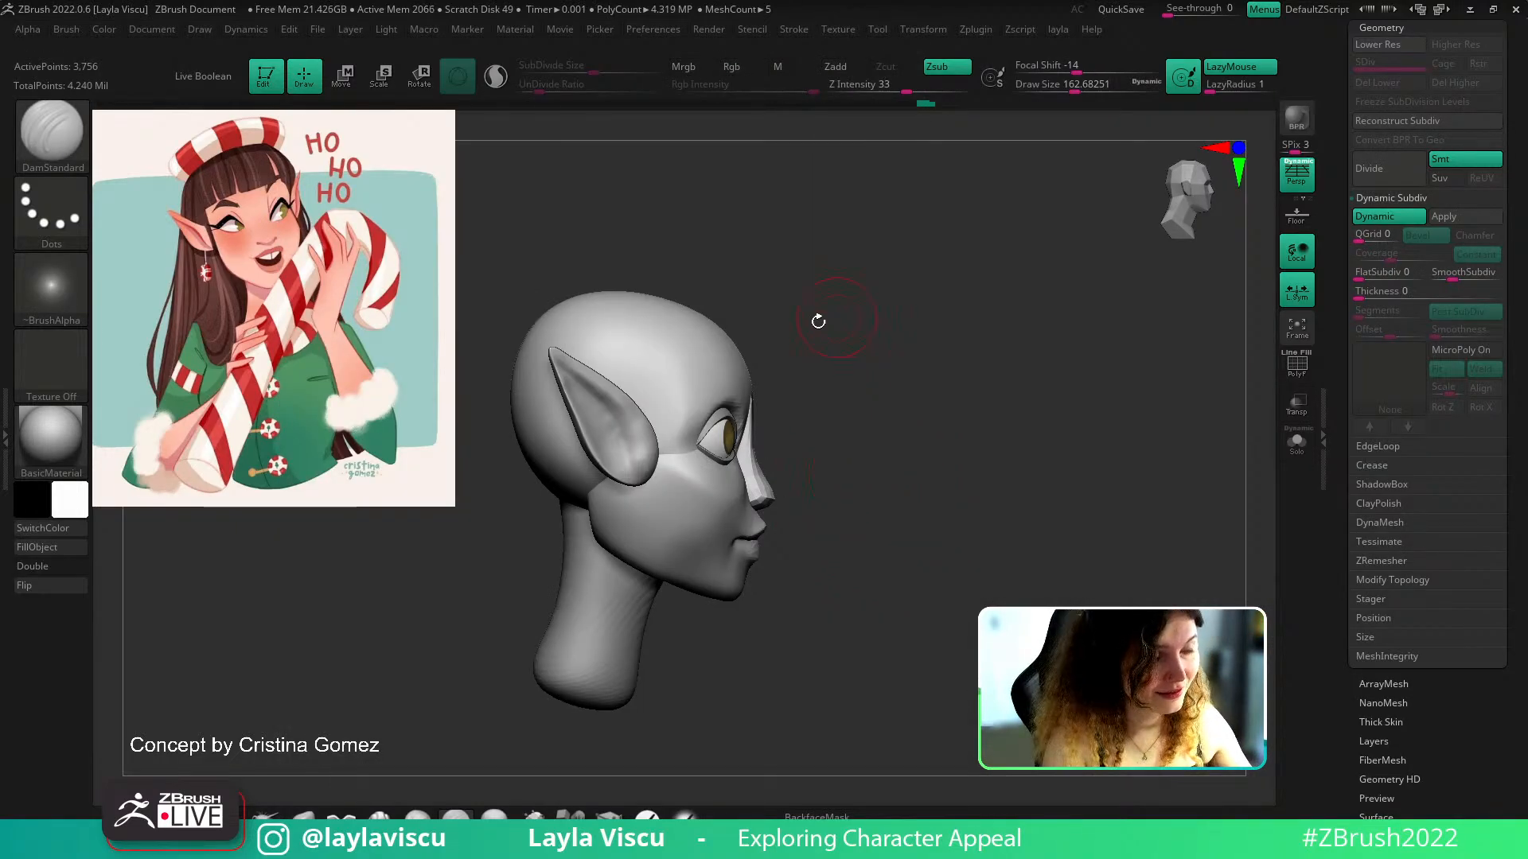
key(s)
mouse_move(590, 378)
mouse_down()
mouse_move(637, 466)
mouse_move(543, 332)
mouse_up()
key(ctrl+z)
drag(735, 253, 698, 259)
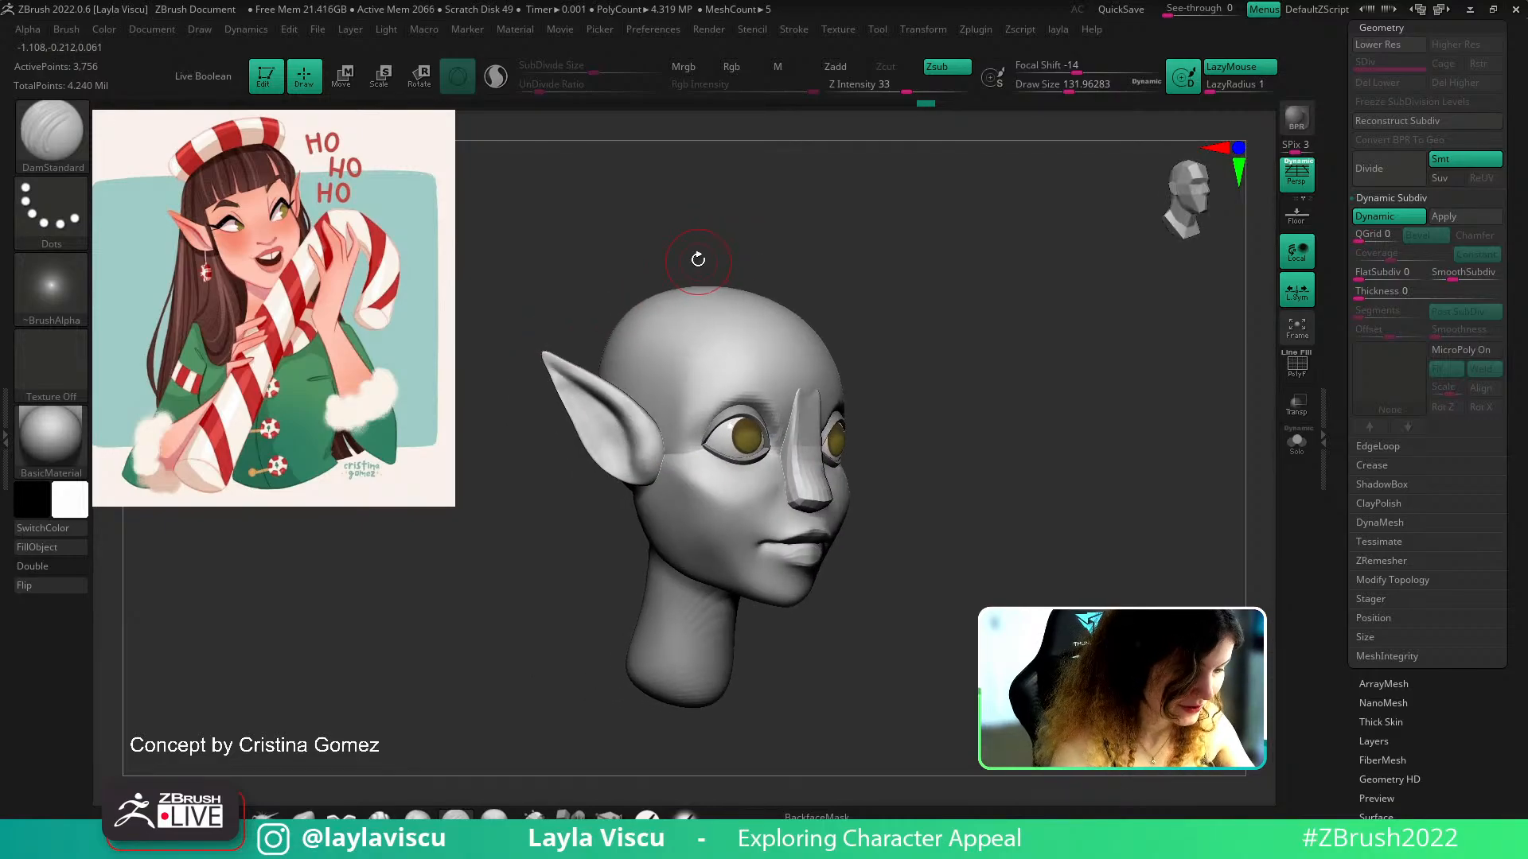
key(ctrl+z)
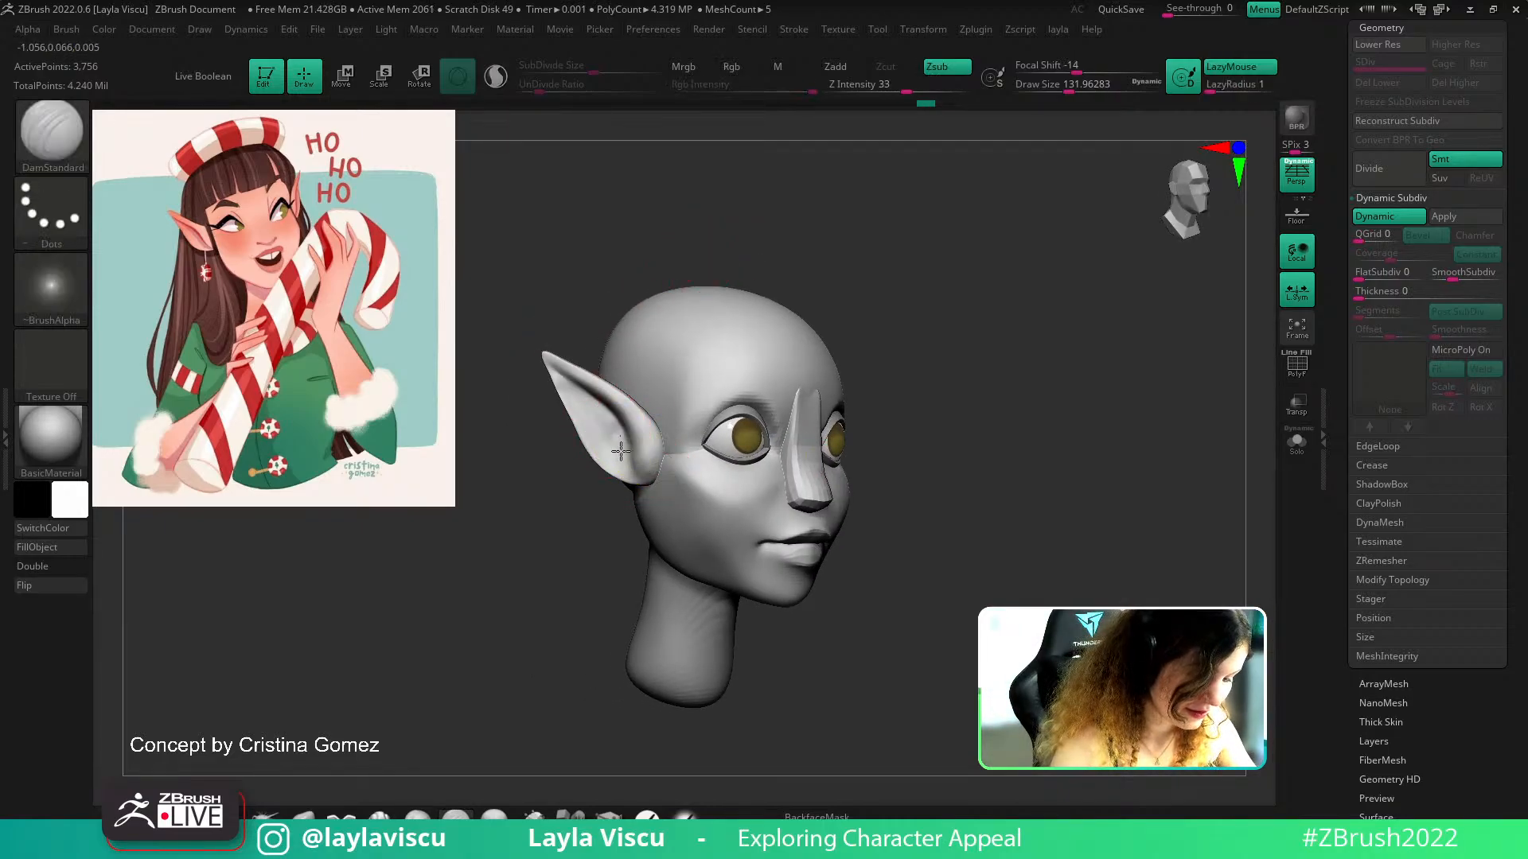
Fill and smooth the ear's front fold and lobe with ClayBuildup at draw size about 132
key(b)
key(c)
key(b)
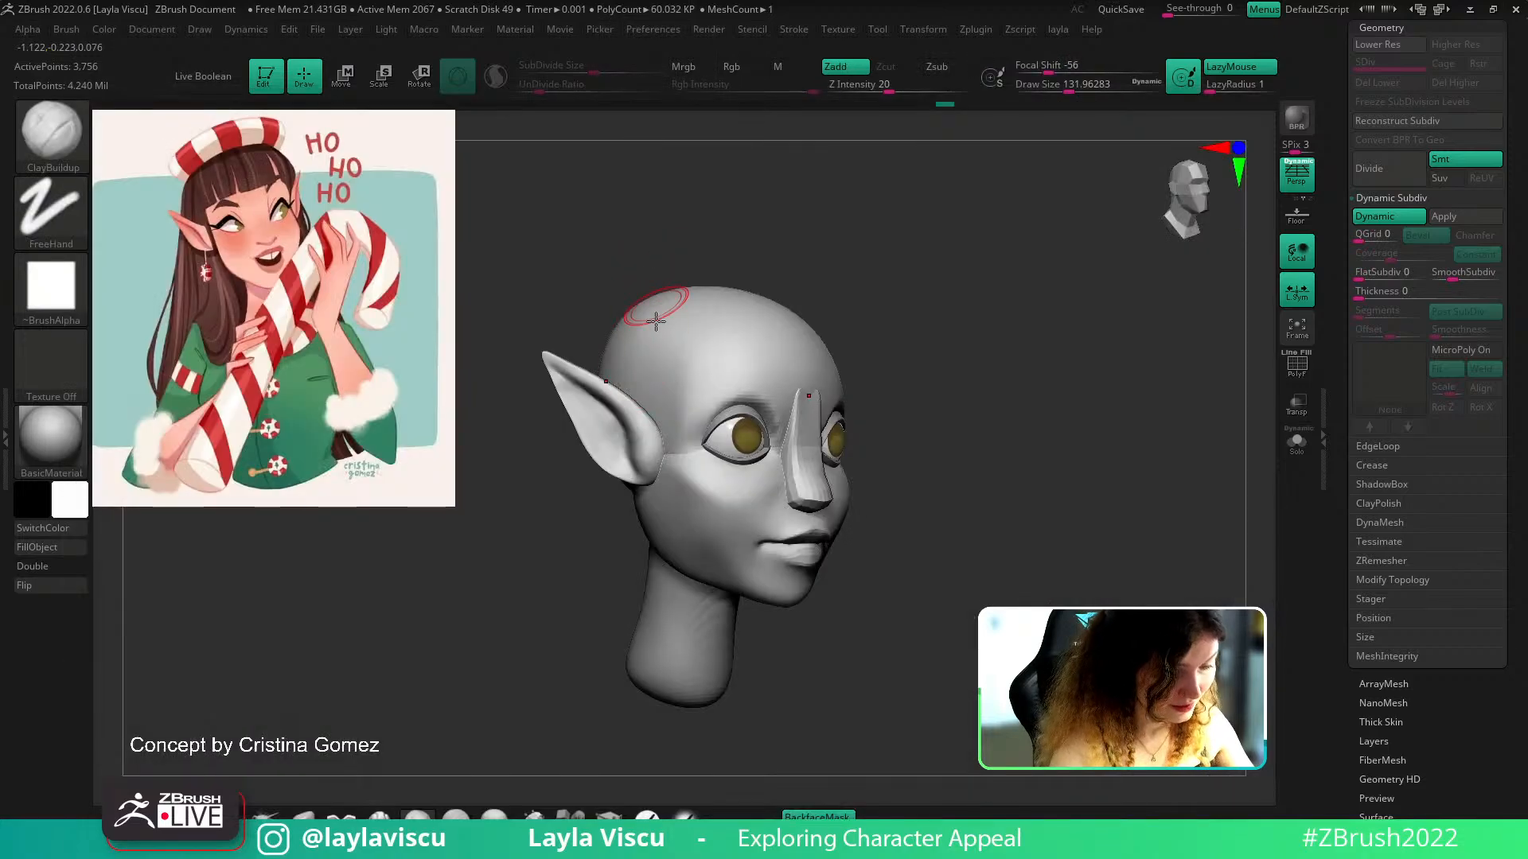
right_drag(647, 313, 631, 331)
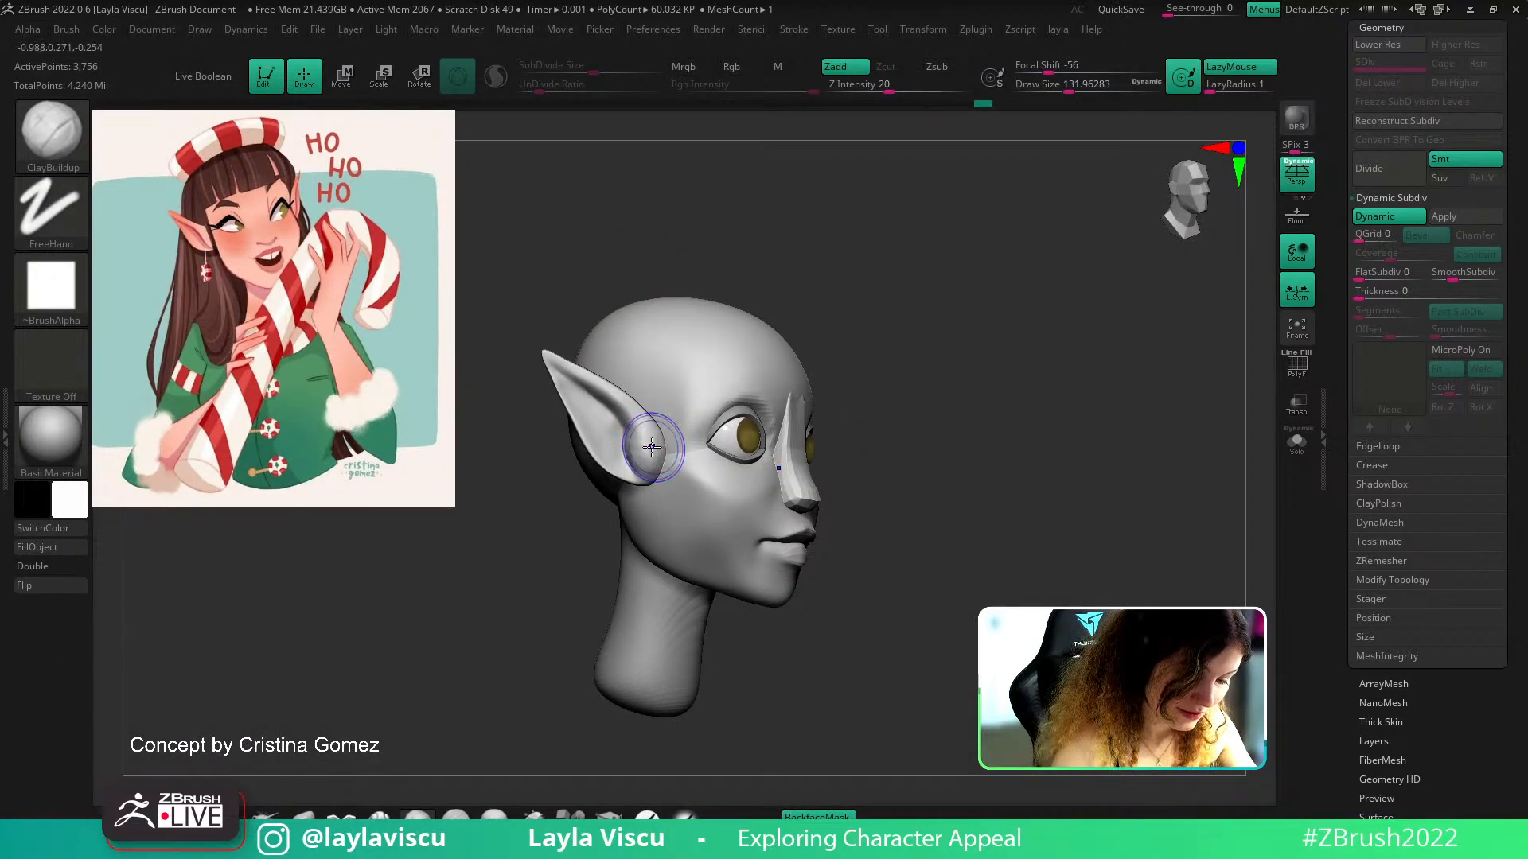
shift+drag(733, 249, 745, 256)
mouse_move(745, 255)
ctrl+right_down()
mouse_move(746, 231)
mouse_move(819, 238)
ctrl+right_up()
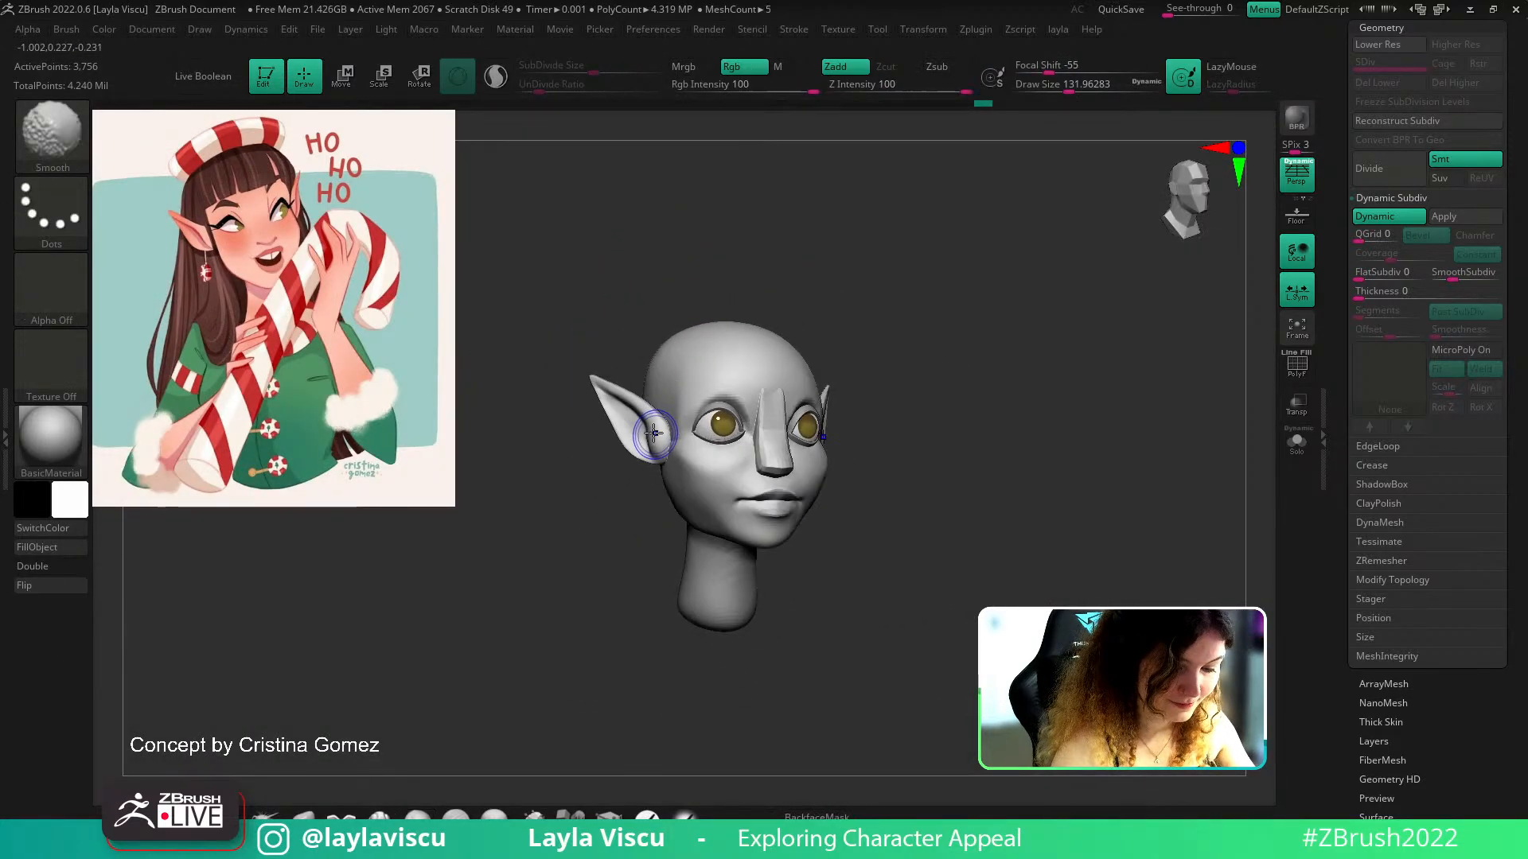
ctrl+right_drag(669, 434, 699, 454)
right_drag(1063, 429, 1071, 387)
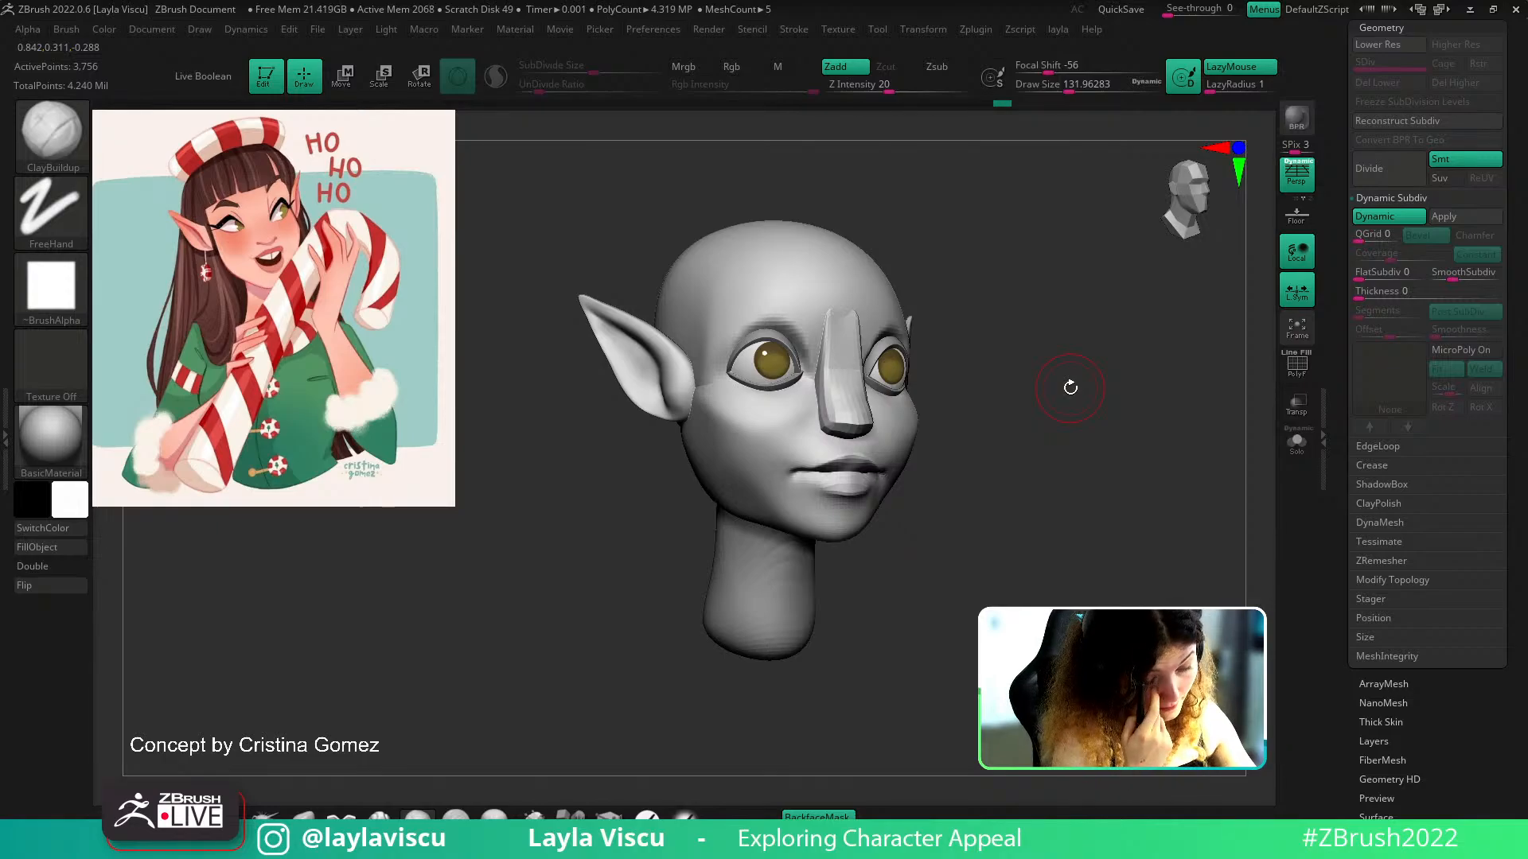
Recall the stored Cust1 view to compare the head with the concept art
right_drag(1056, 488, 1010, 553)
scroll(1458, 256, up, 10)
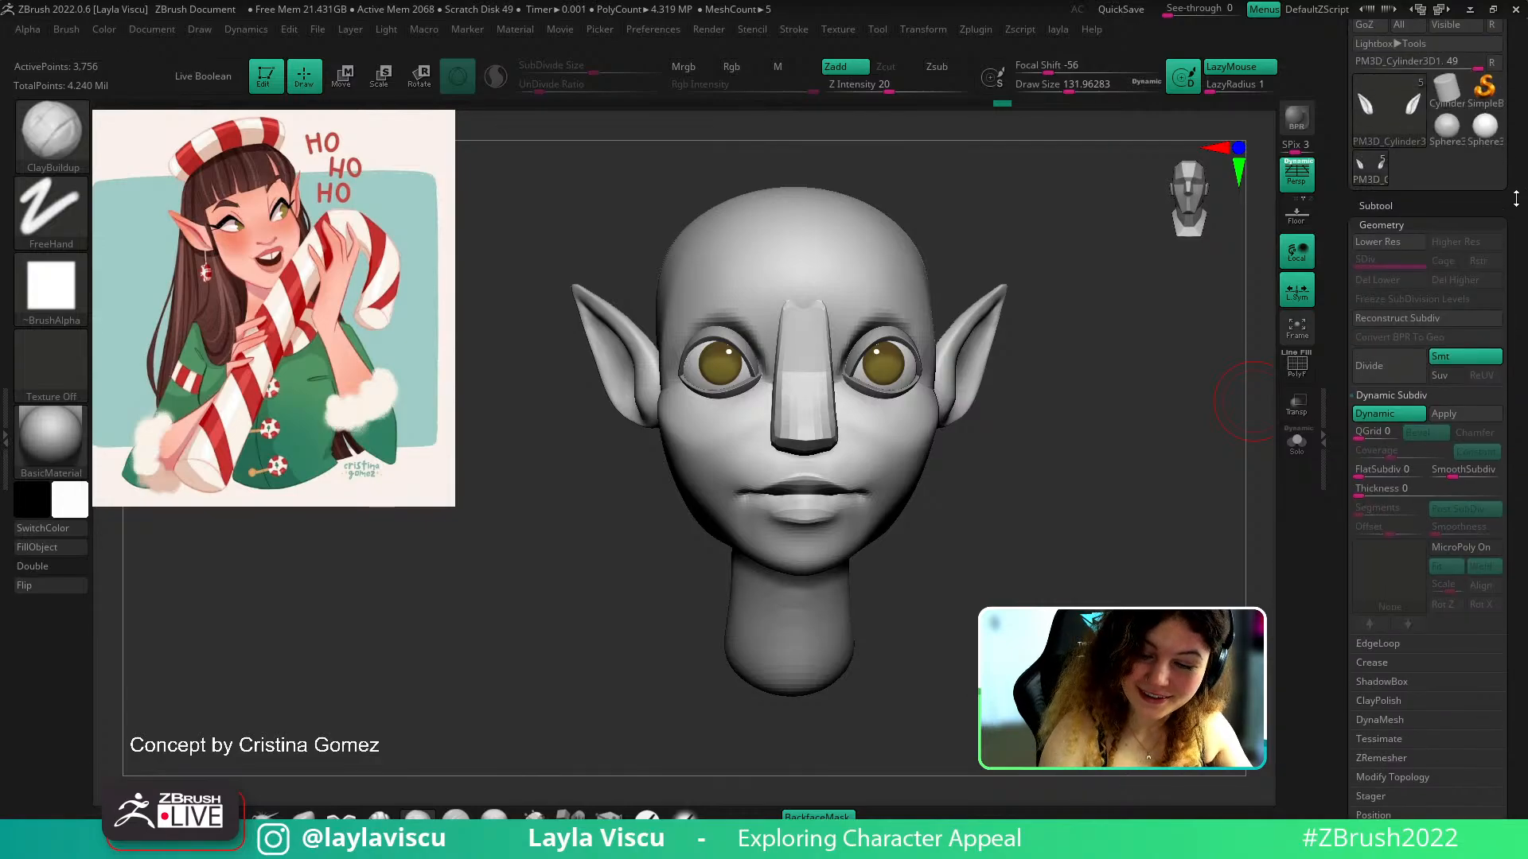
drag(1509, 118, 1504, 413)
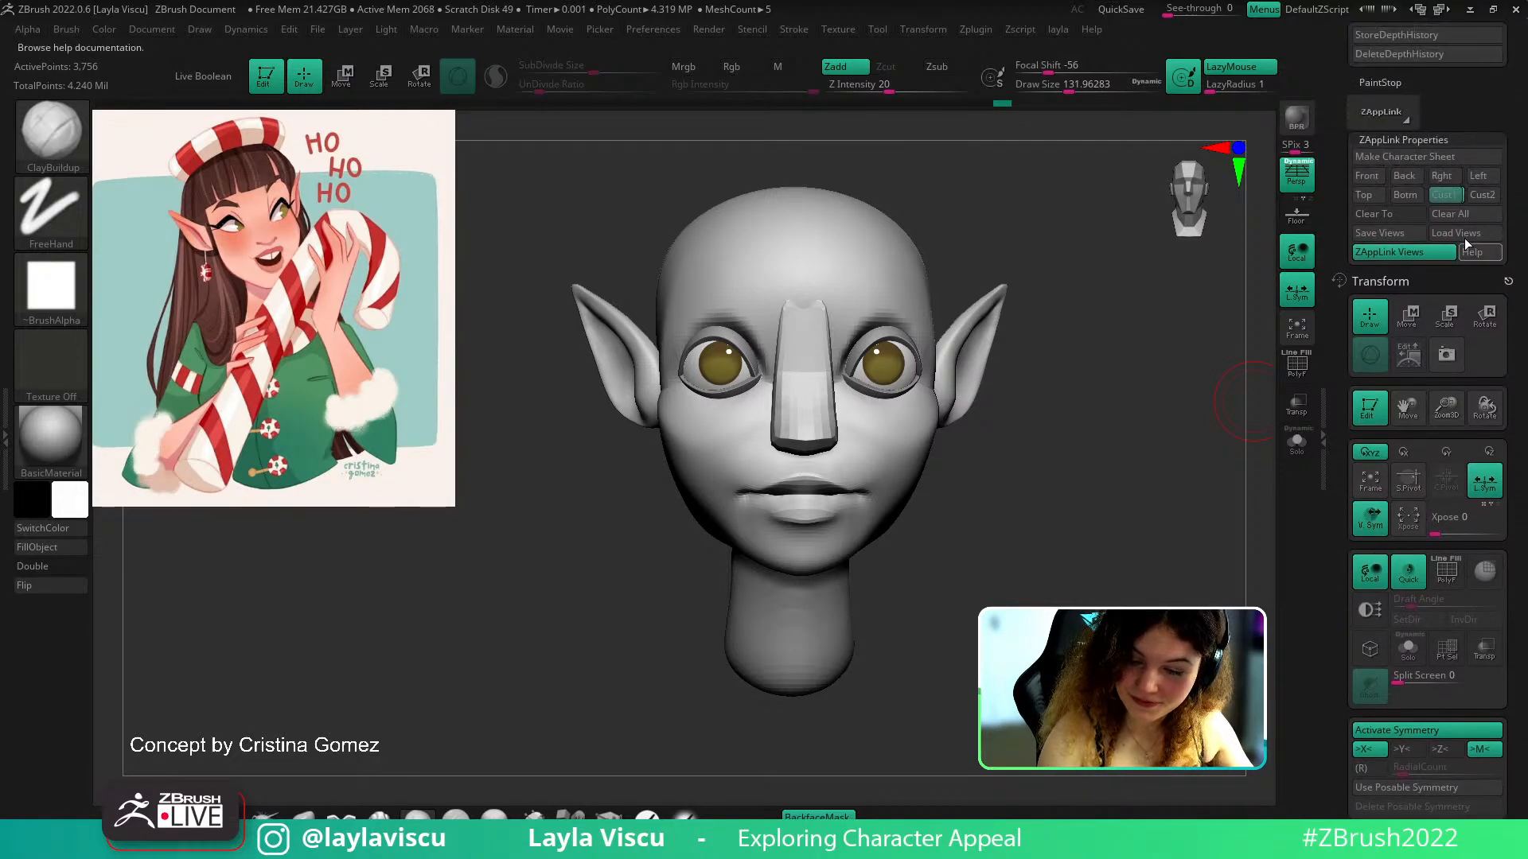
click(1446, 201)
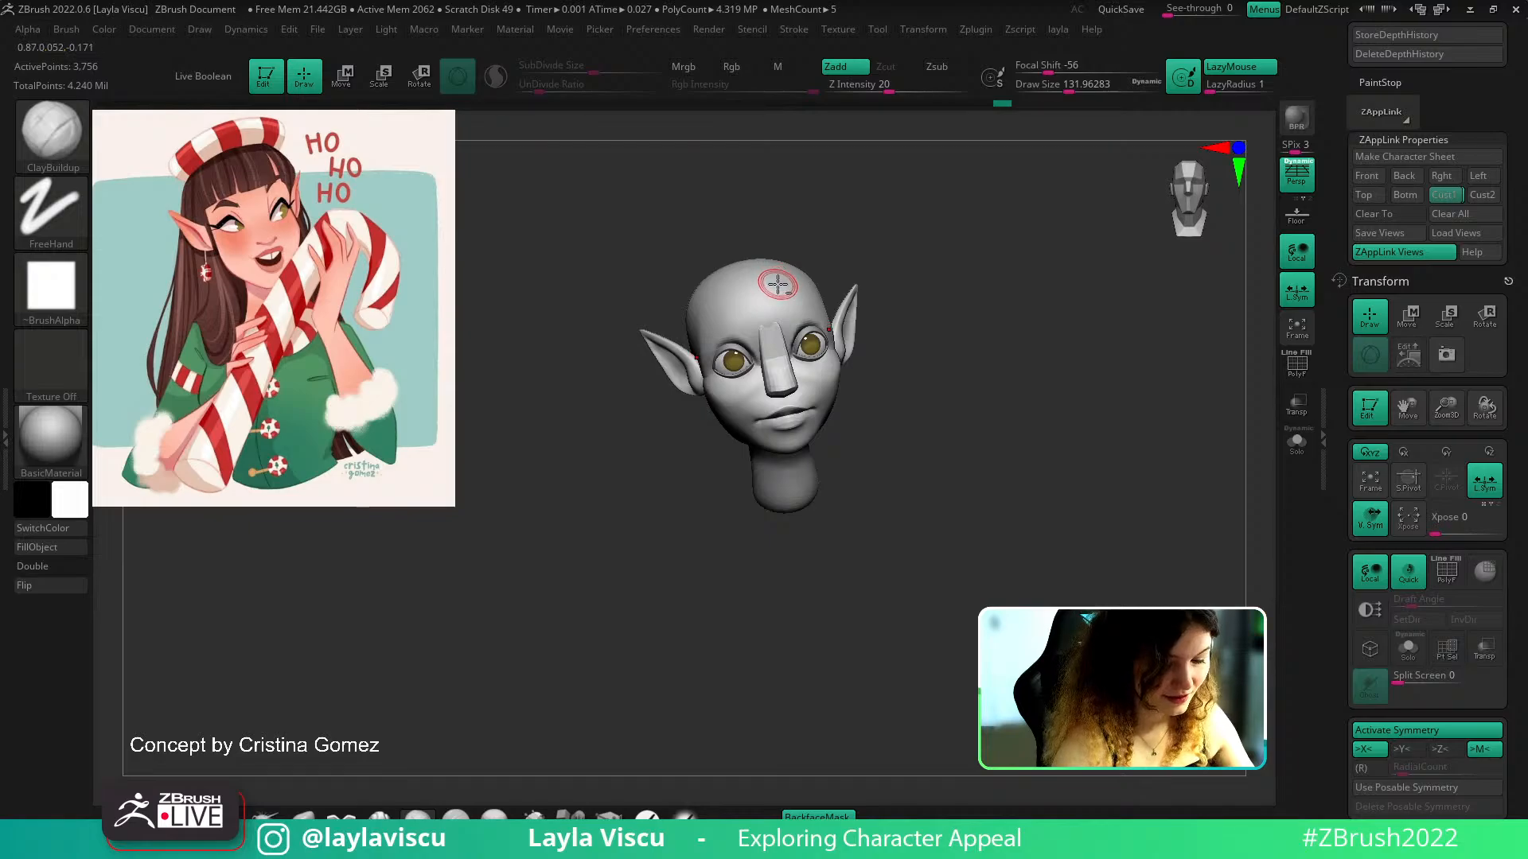
Select the head subtool with the Move brush at draw size about 408, check its back and restore the Cust1 view
key(b)
key(m)
key(v)
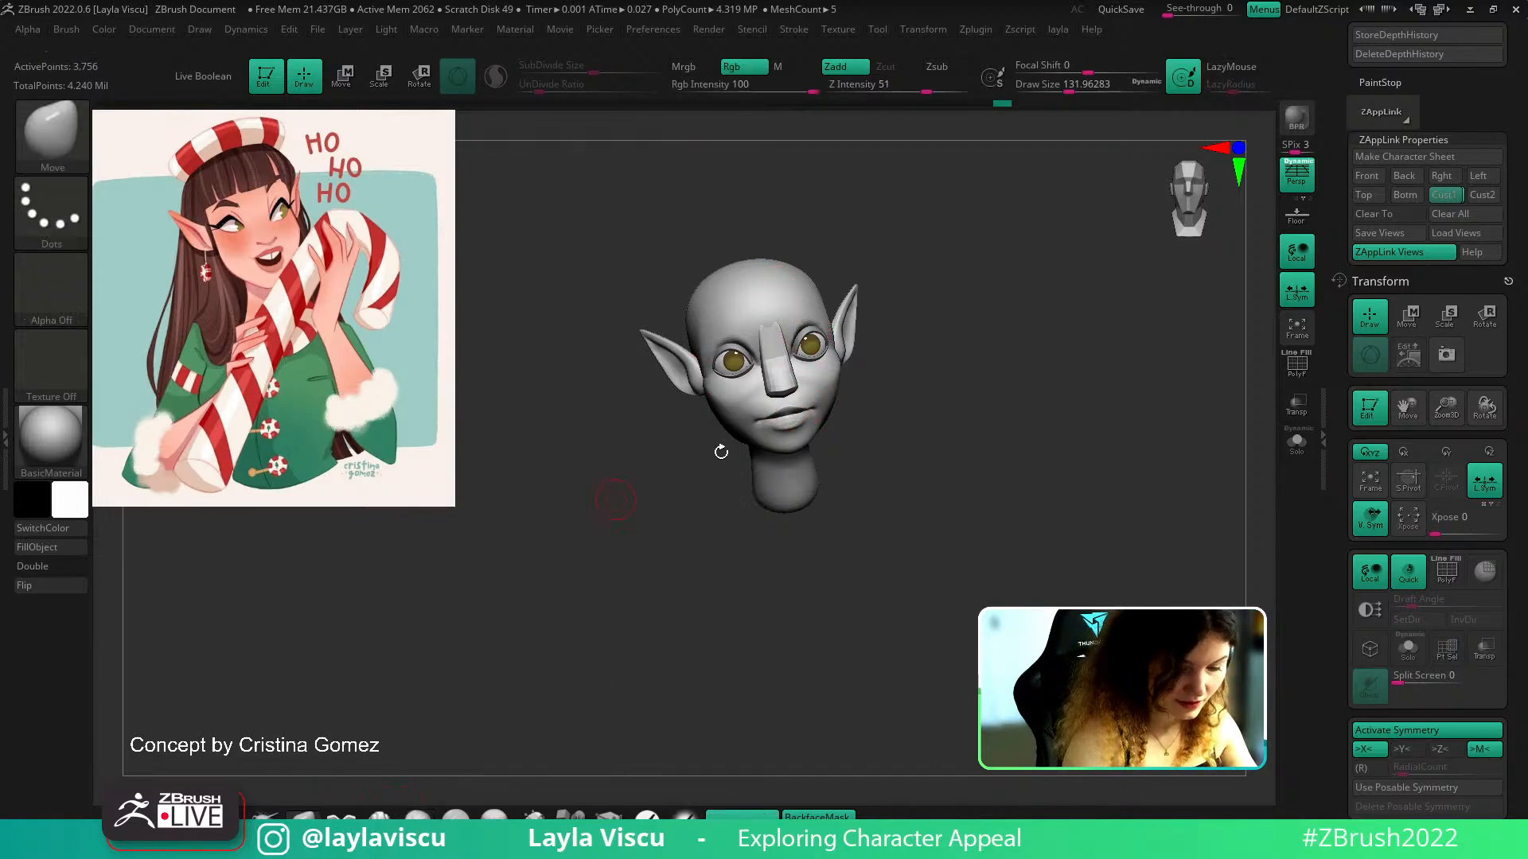
key(s)
drag(769, 449, 778, 448)
alt+click(821, 409)
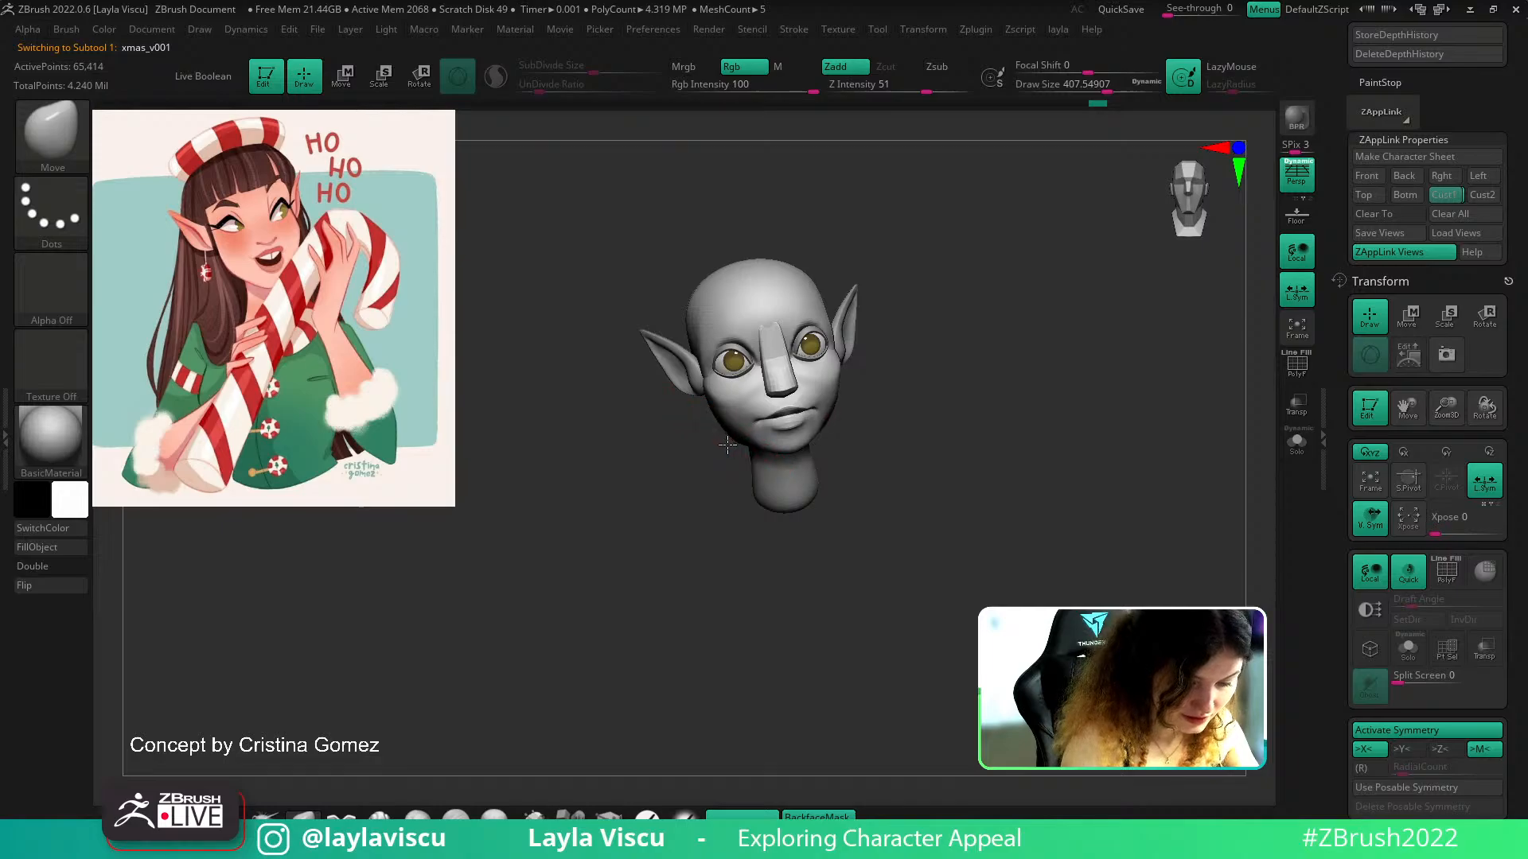
drag(883, 419, 727, 430)
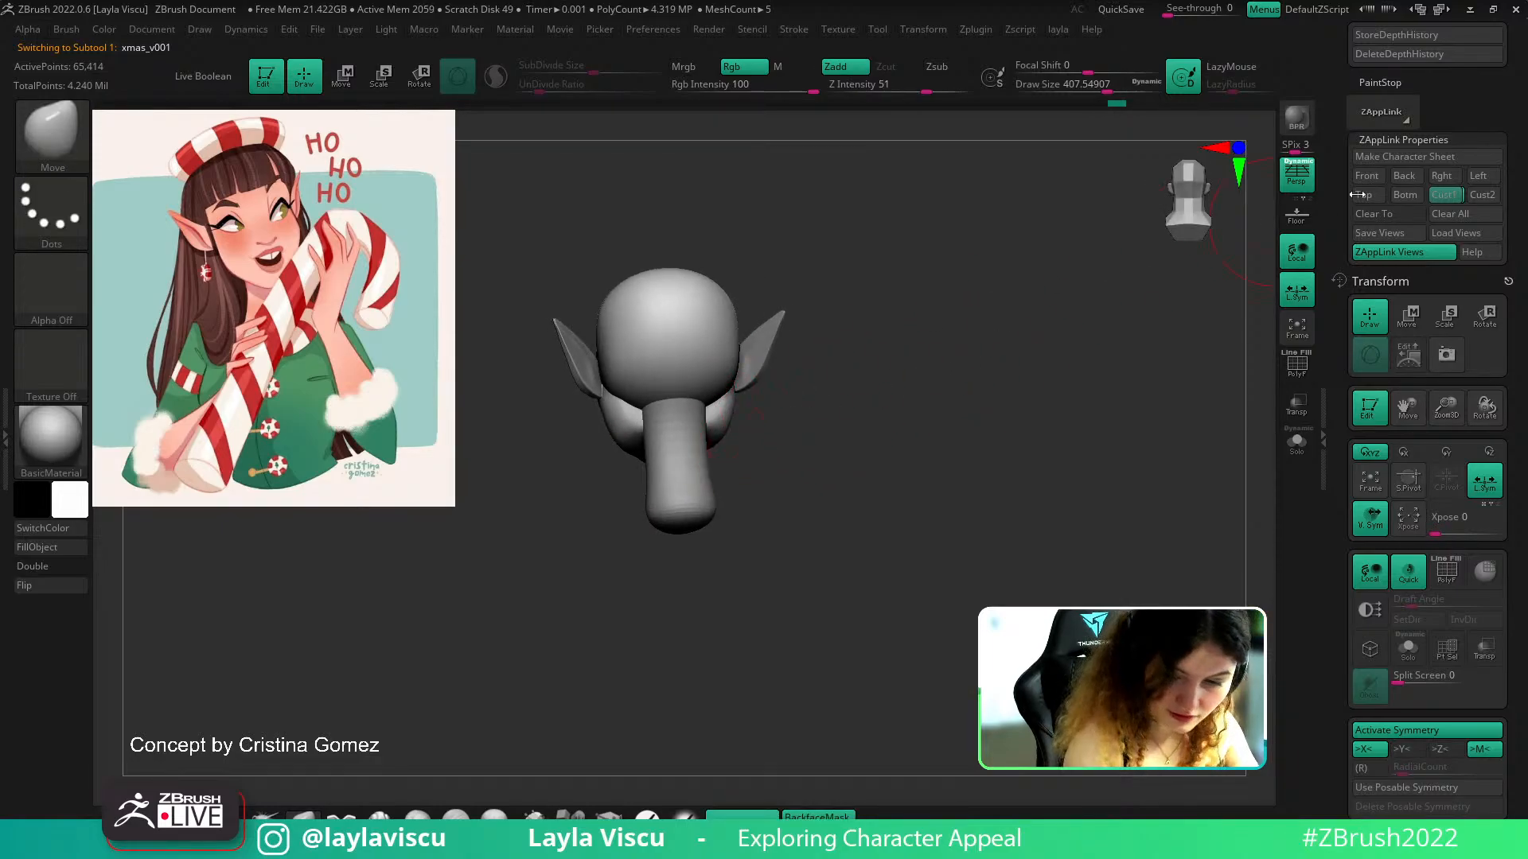
click(1366, 175)
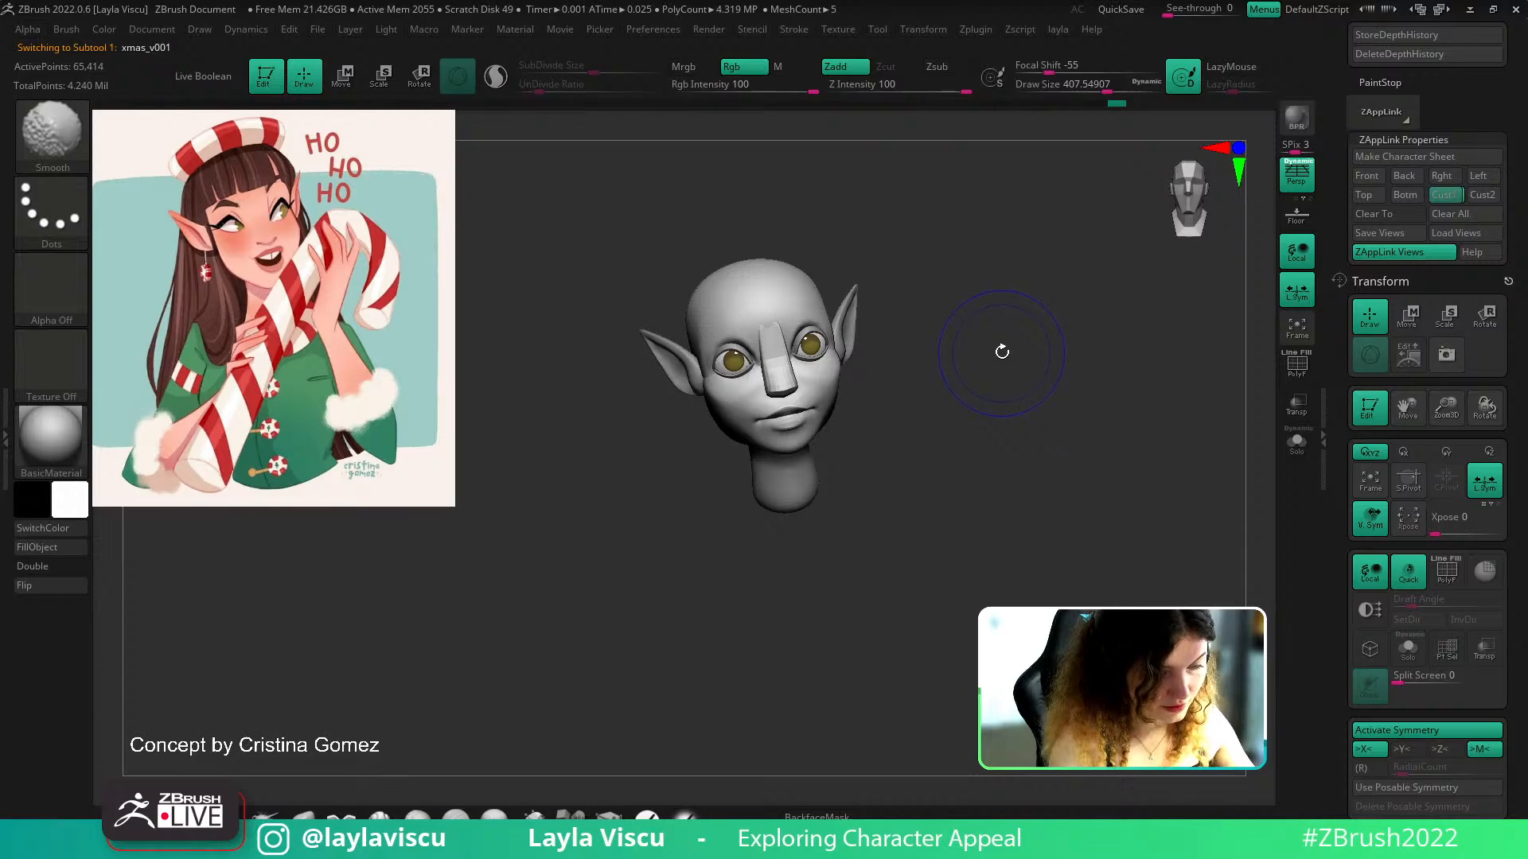
Reduce the Move brush's draw size to about 51 and briefly check the head's polyframe
key(s)
drag(934, 356, 915, 355)
key(s)
mouse_move(798, 316)
mouse_down()
mouse_move(768, 316)
mouse_move(788, 310)
mouse_up()
key(shift+f)
key(shift+f)
key(s)
Save the head tool with Save As and return to the view and transform settings
drag(1490, 276, 1486, 16)
drag(1472, 589, 1469, 490)
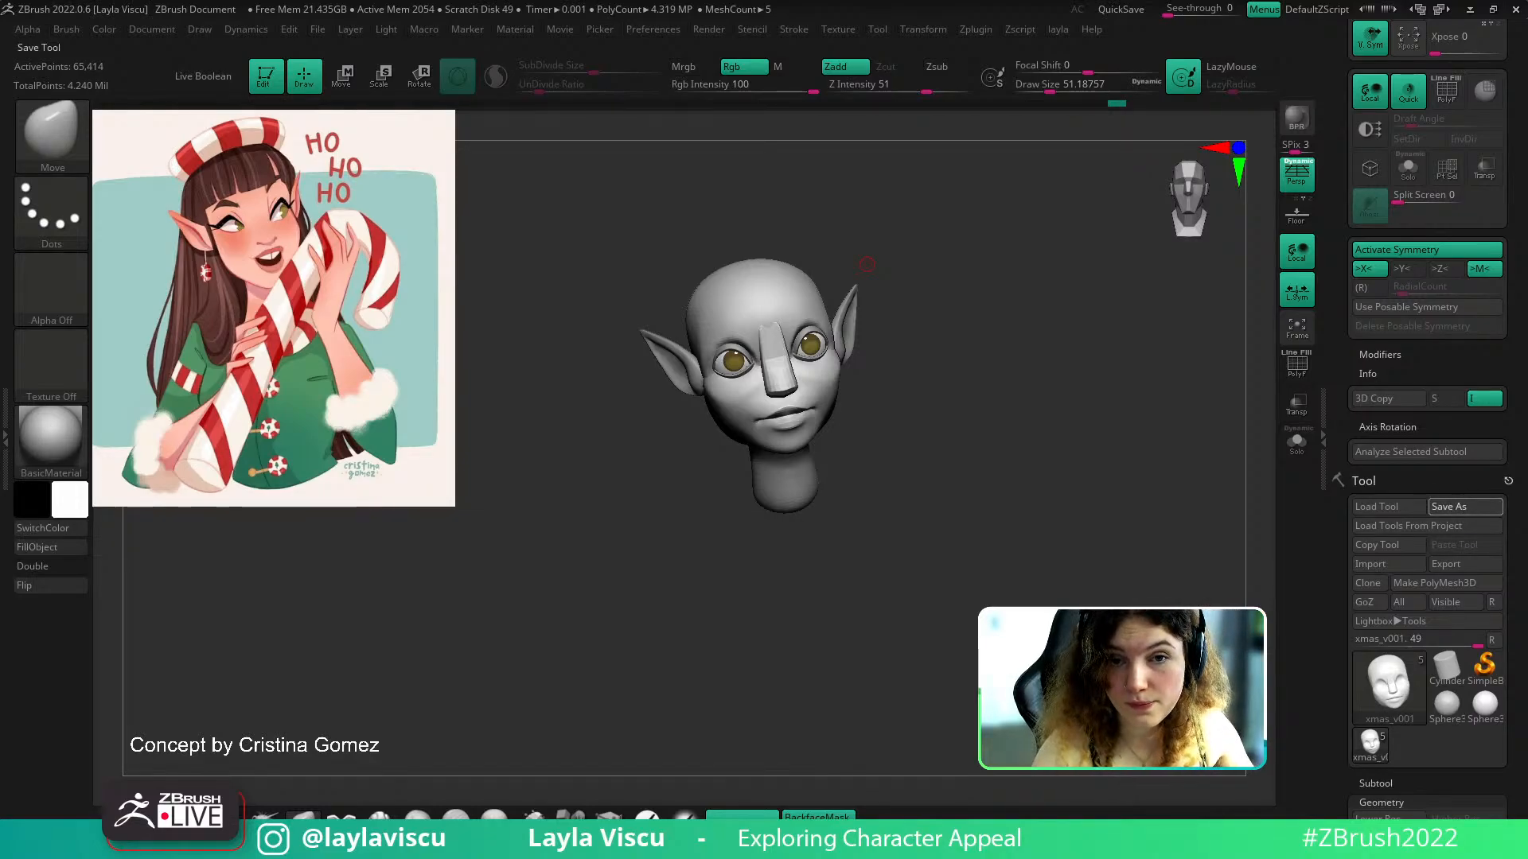
drag(1515, 128, 1511, 479)
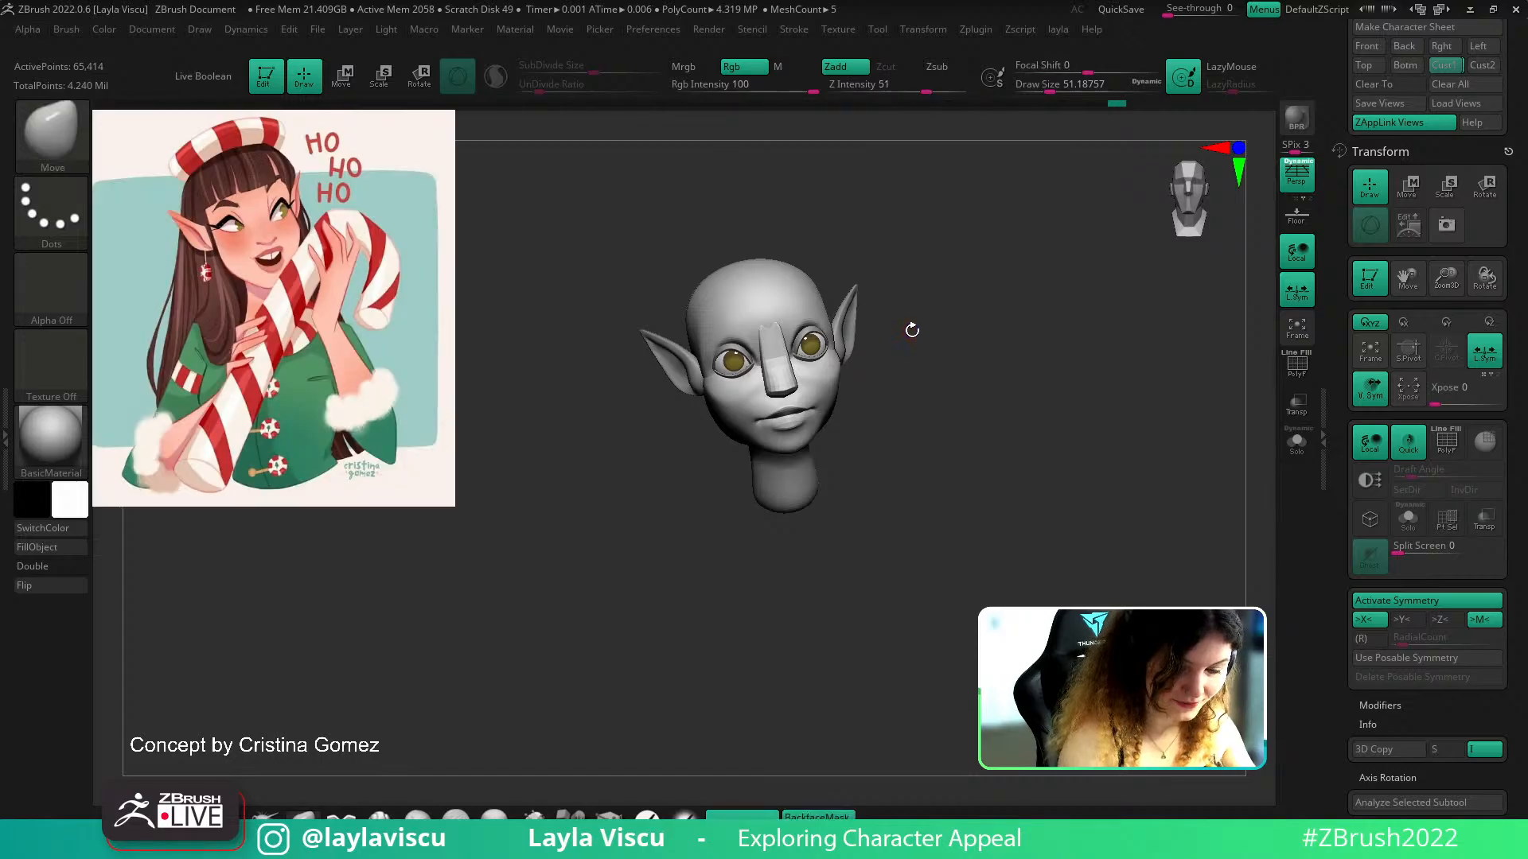
Mask a mirrored pair of arched eyebrows on the forehead at draw size about 27 and restore the Cust1 view
ctrl+right_drag(788, 320, 829, 369)
shift+right_drag(928, 366, 928, 395)
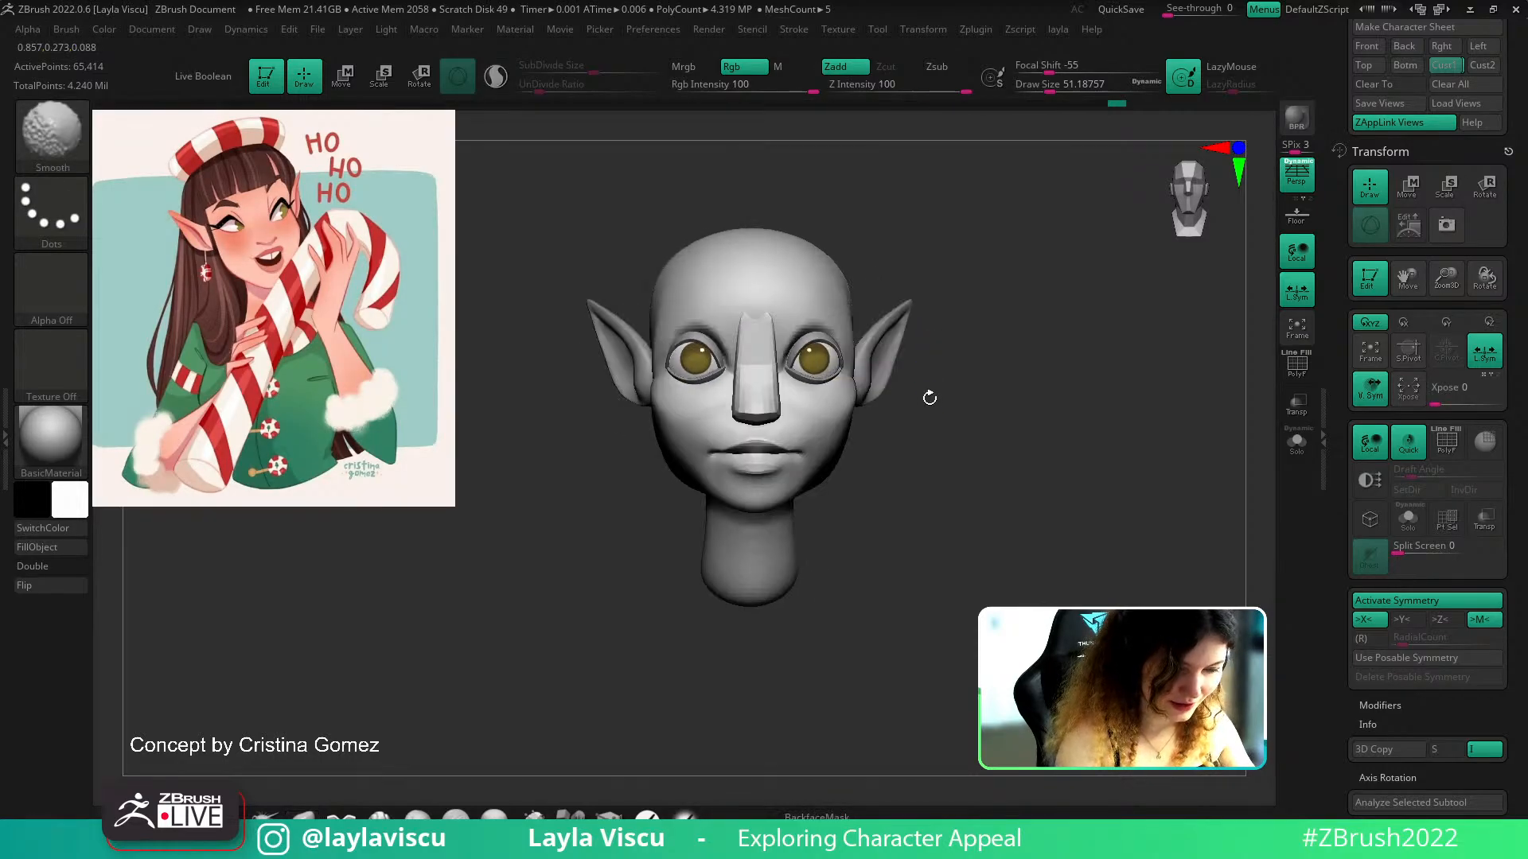
alt+right_drag(936, 343, 939, 415)
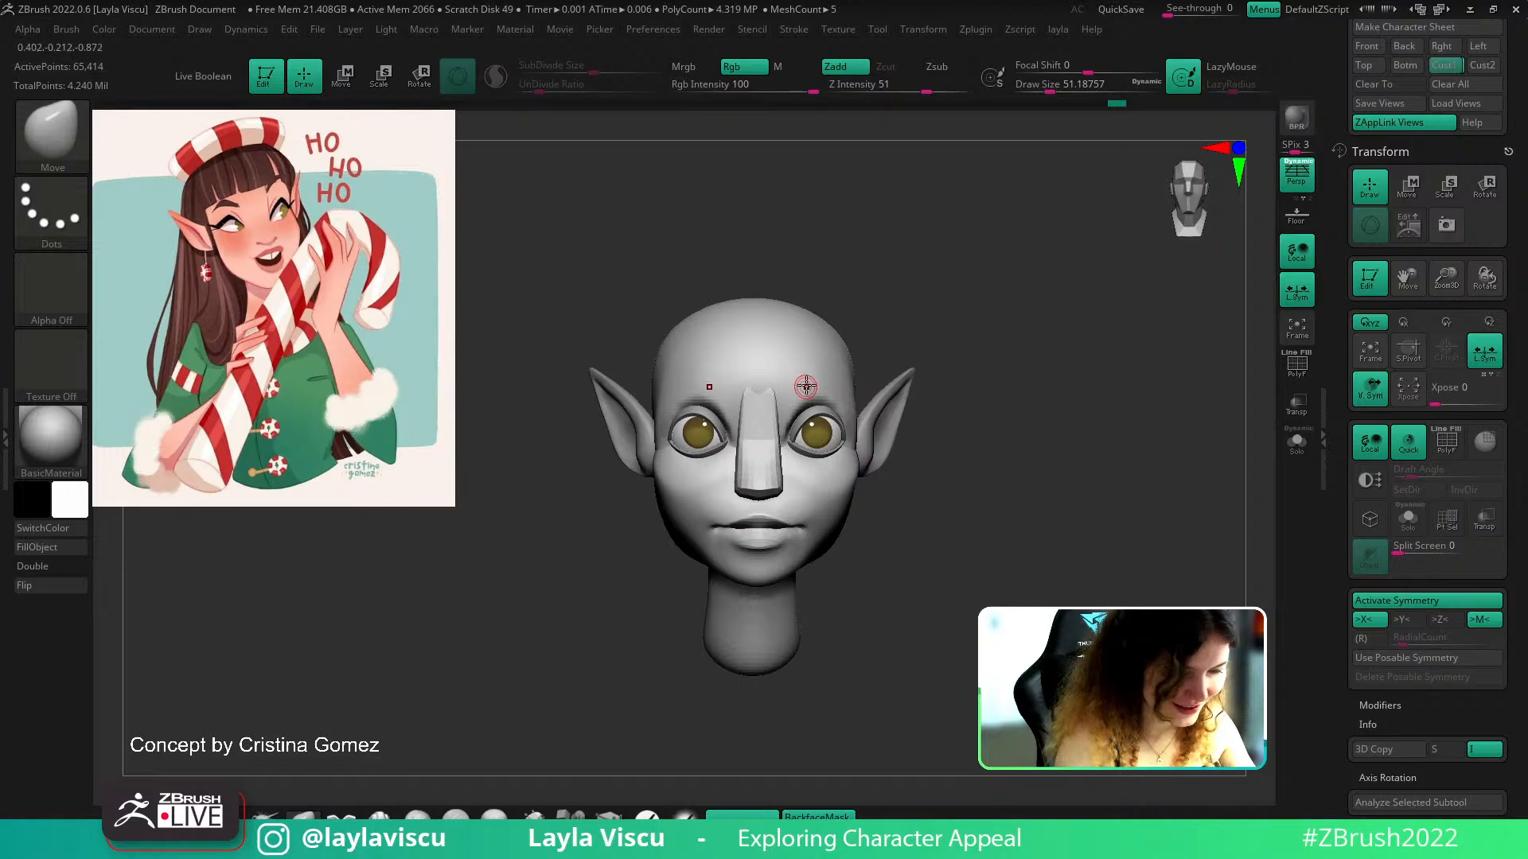
ctrl+right_drag(801, 380, 802, 393)
ctrl+drag(800, 363, 791, 382)
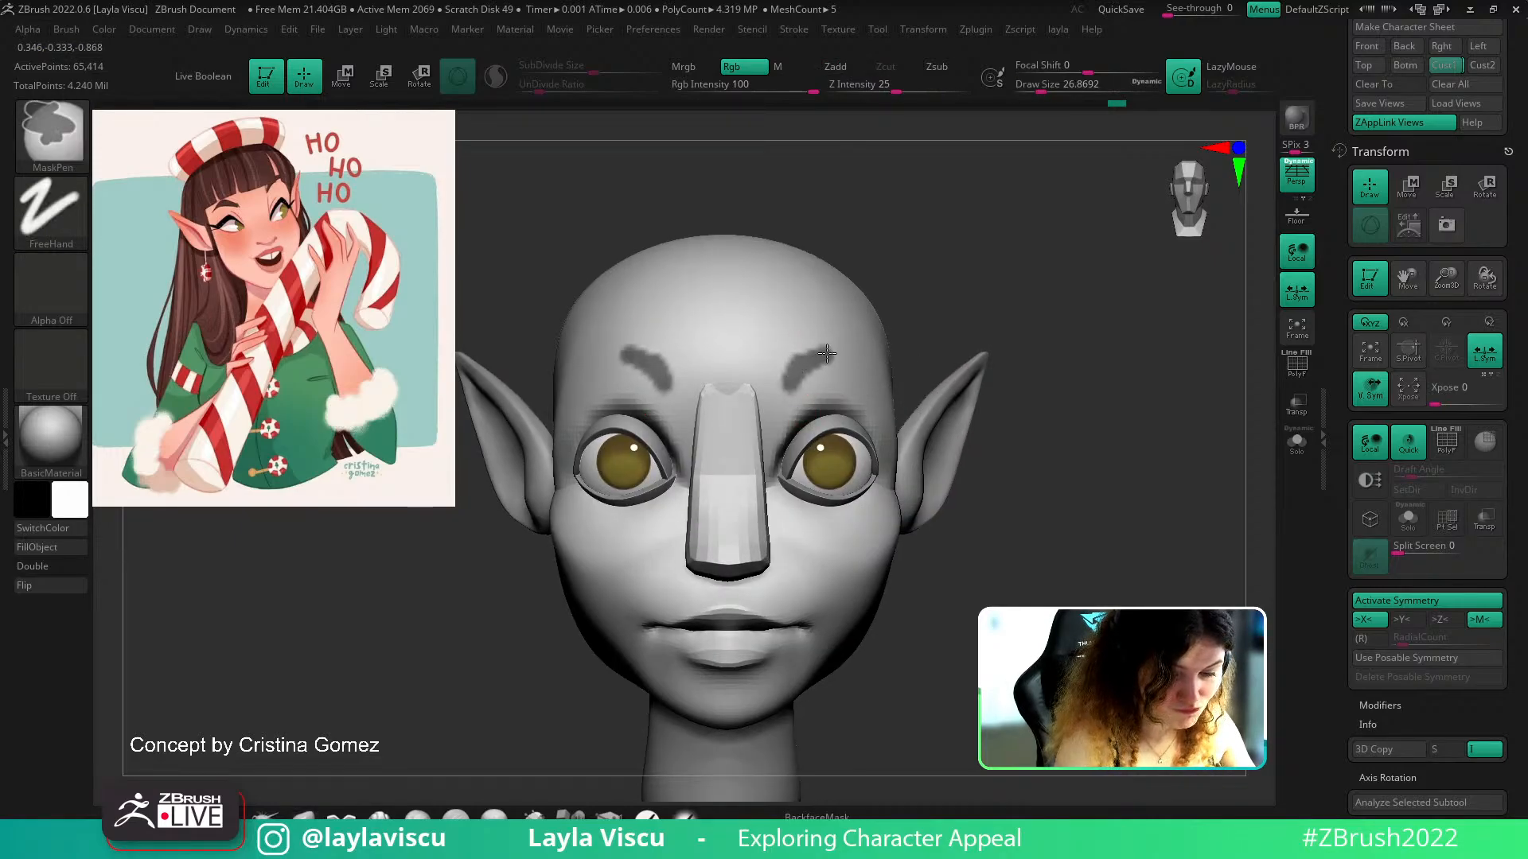
mouse_move(1037, 290)
right_down()
mouse_move(1013, 314)
mouse_move(989, 308)
right_up()
mouse_move(822, 354)
ctrl+mouse_down()
mouse_move(882, 345)
mouse_move(920, 395)
ctrl+mouse_up()
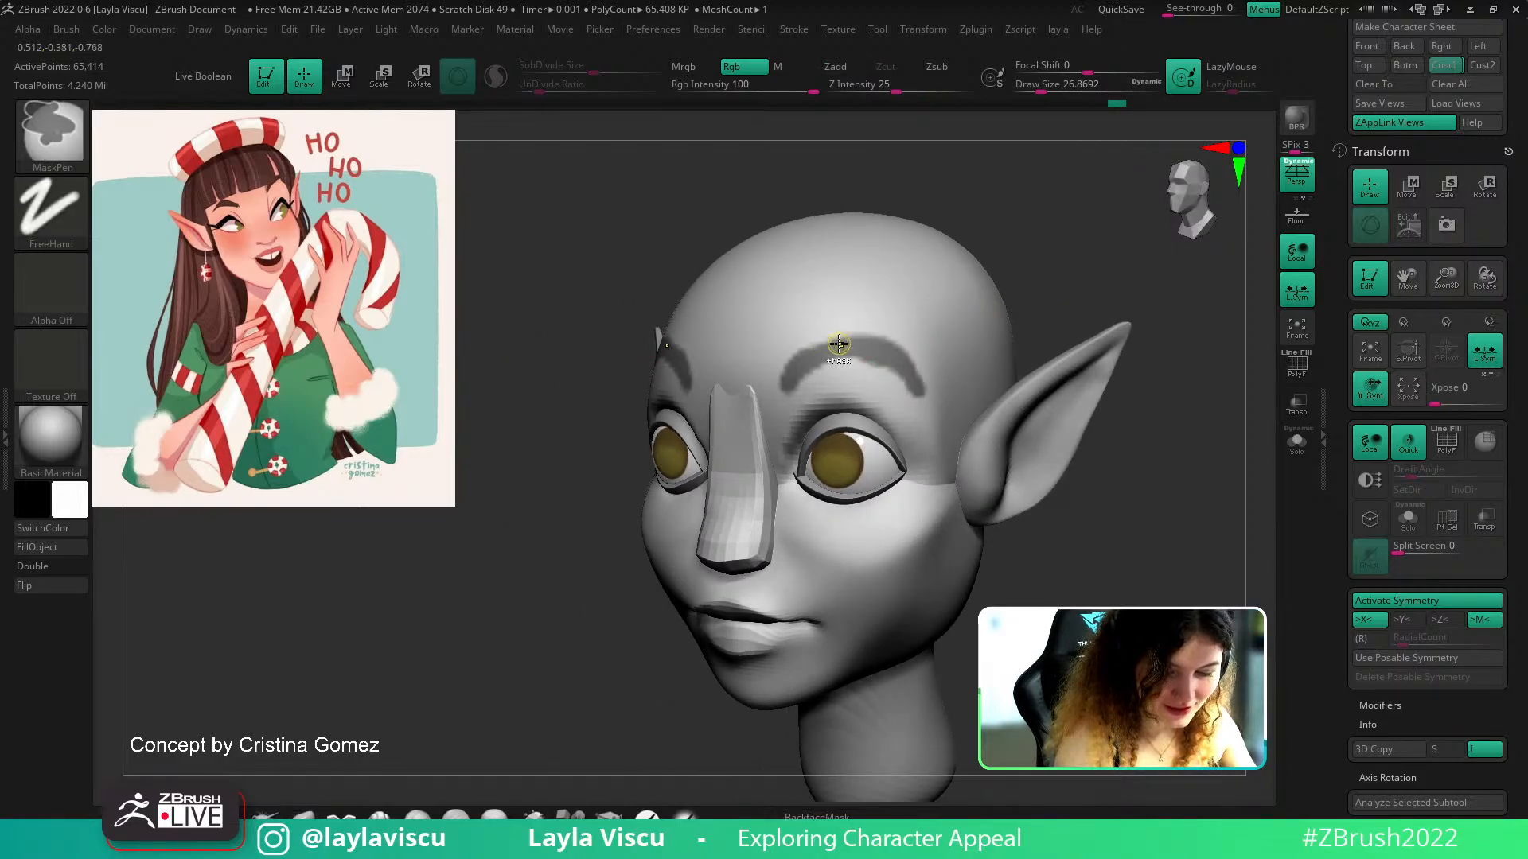
drag(1114, 276, 1168, 267)
click(1446, 66)
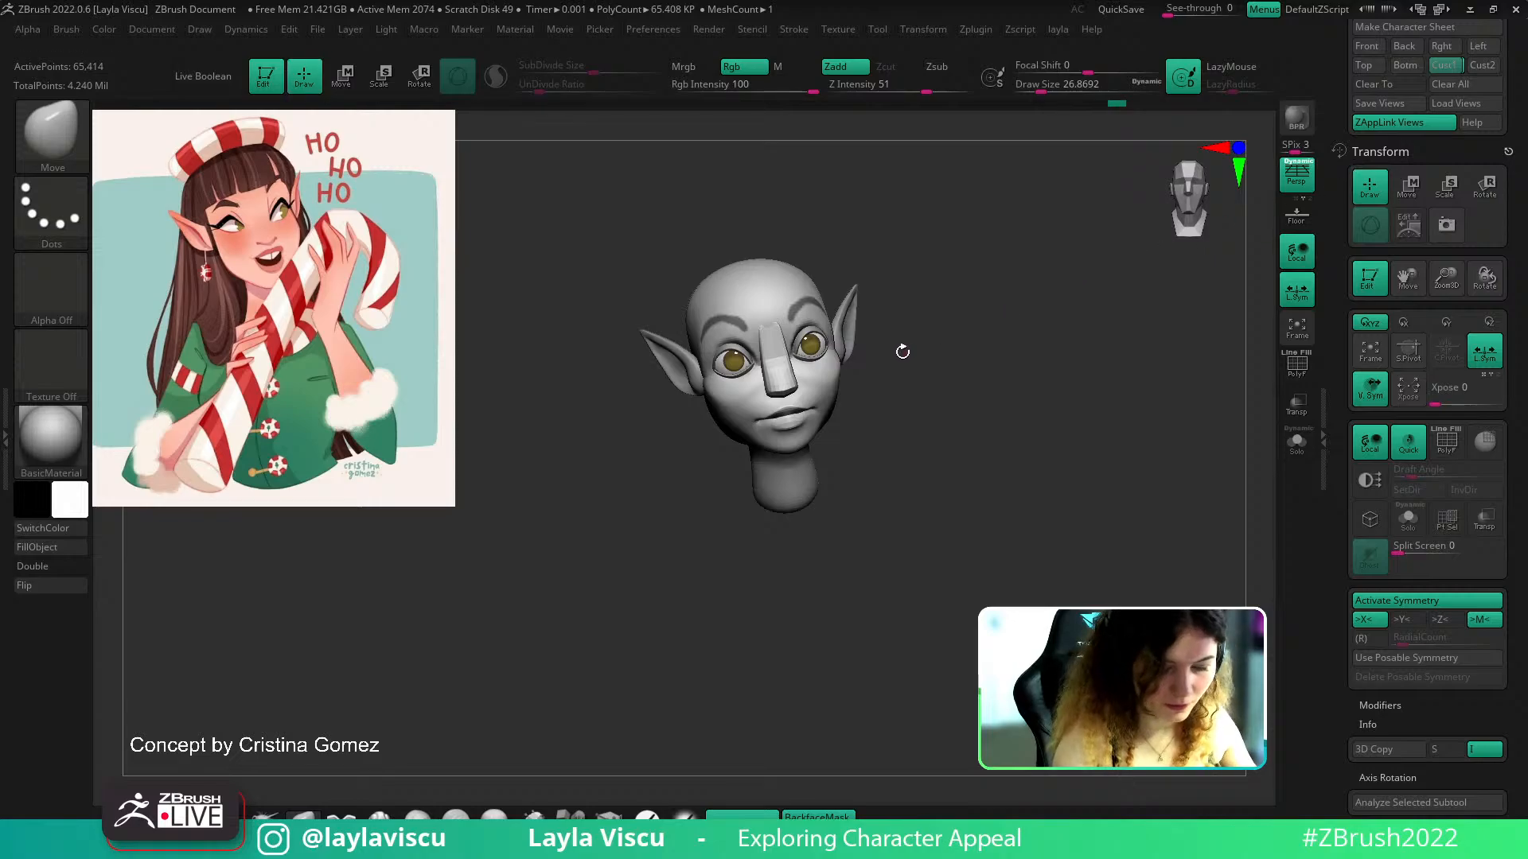
Thicken the eyebrow mask in the Cust1 view, using the concept art for comparison
key(shift)
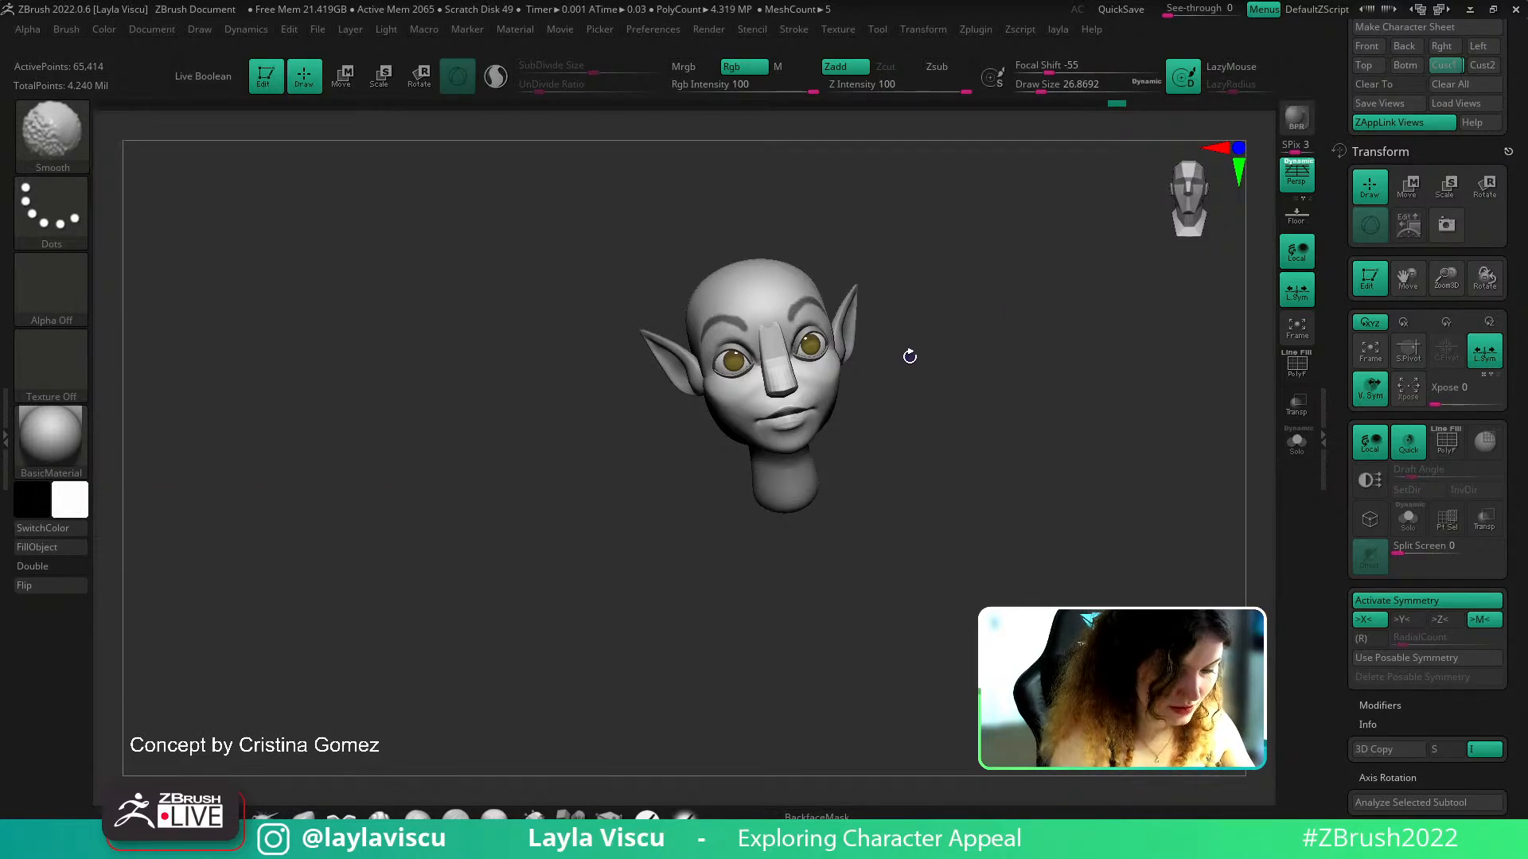
key(ctrl)
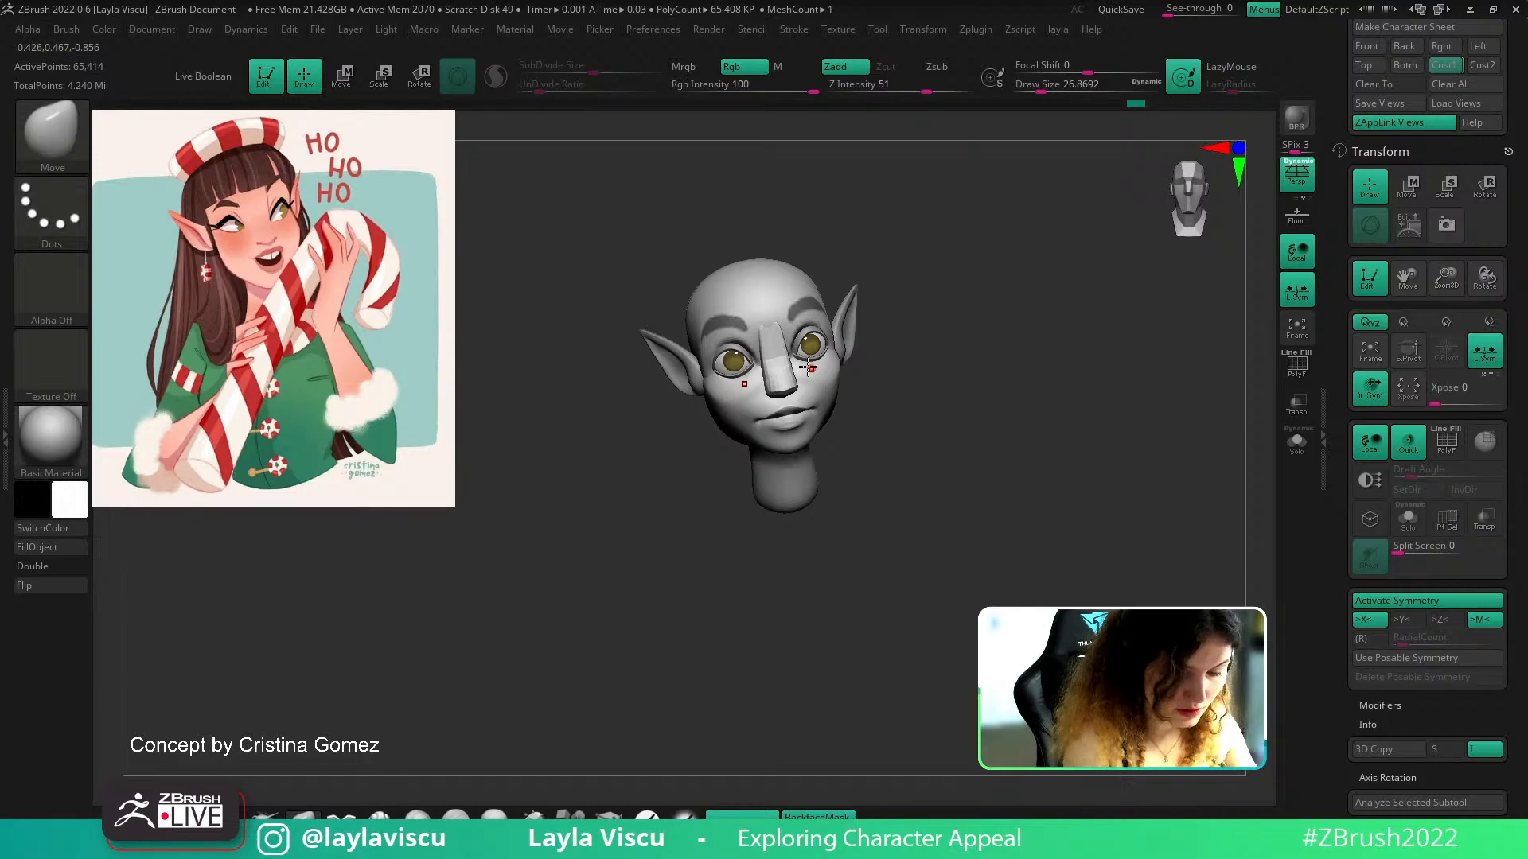
key(ctrl)
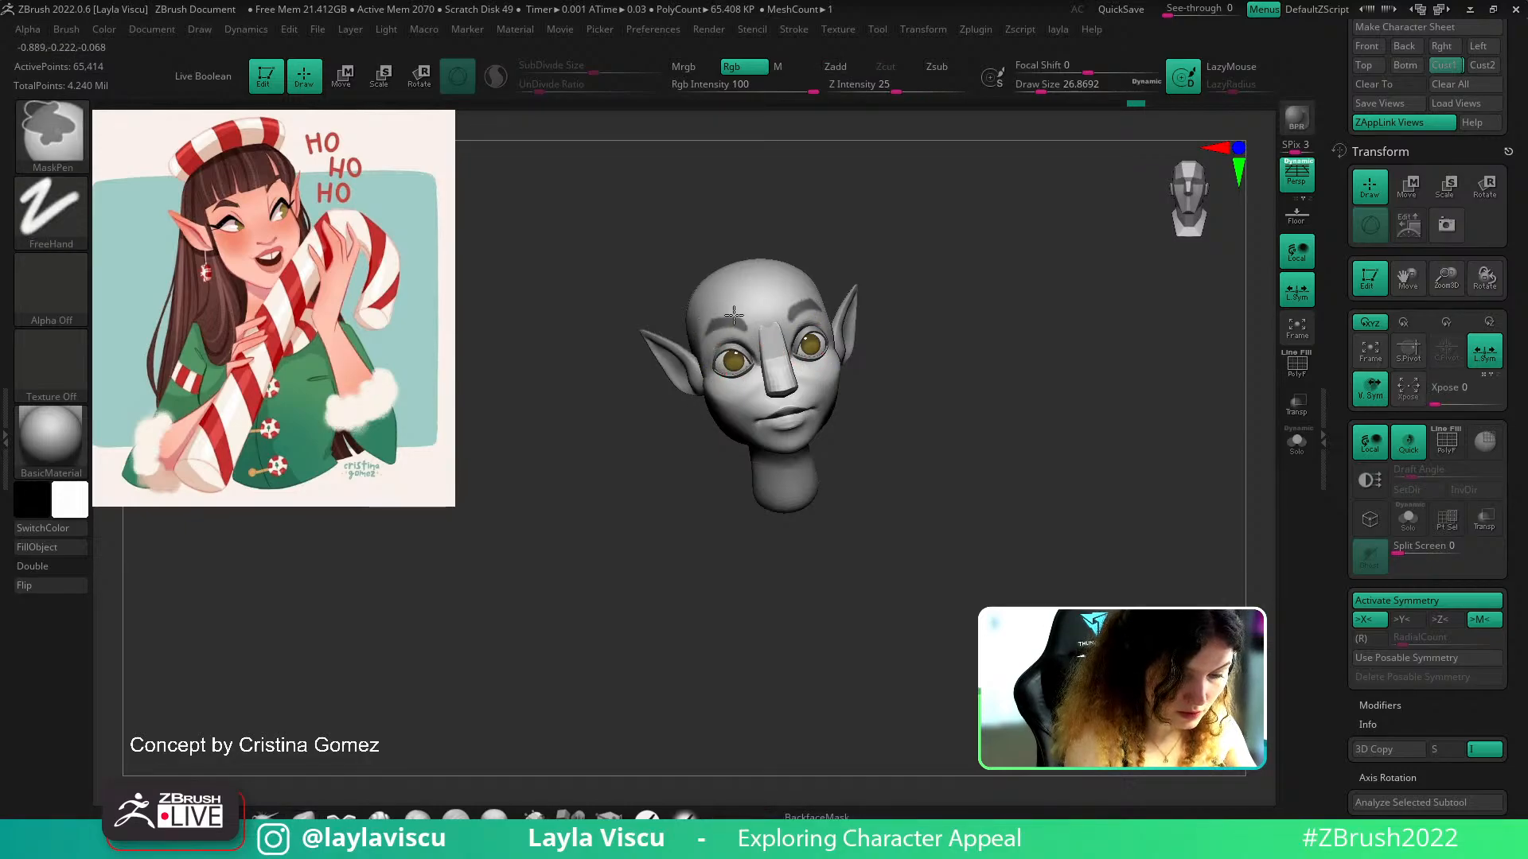
key(ctrl)
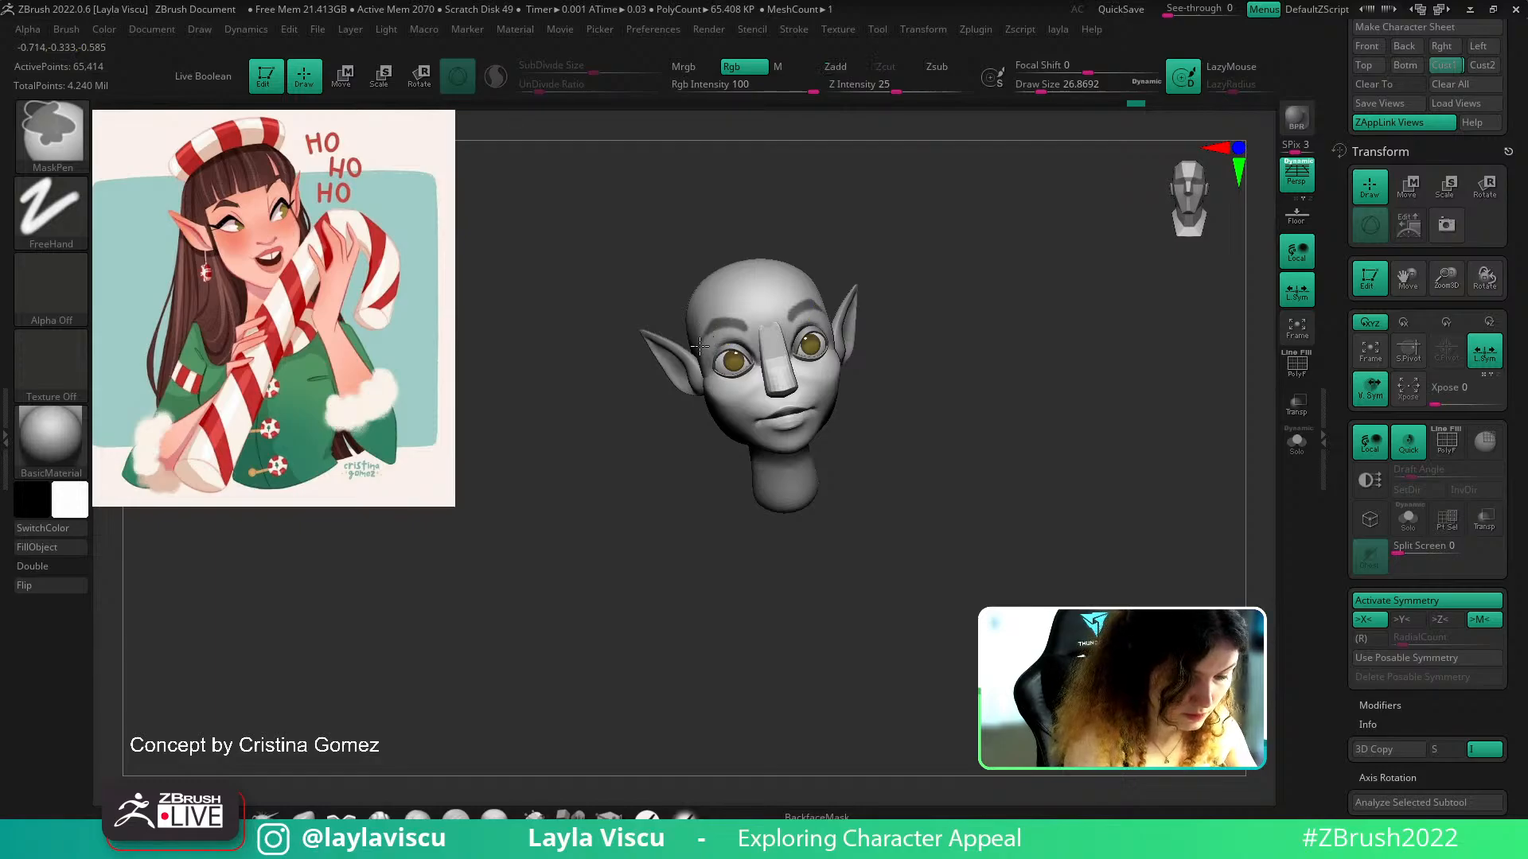
Fill the inner part of the eyebrow mask, trim its lower edge and restore the Cust1 view
ctrl+right_drag(750, 325, 747, 335)
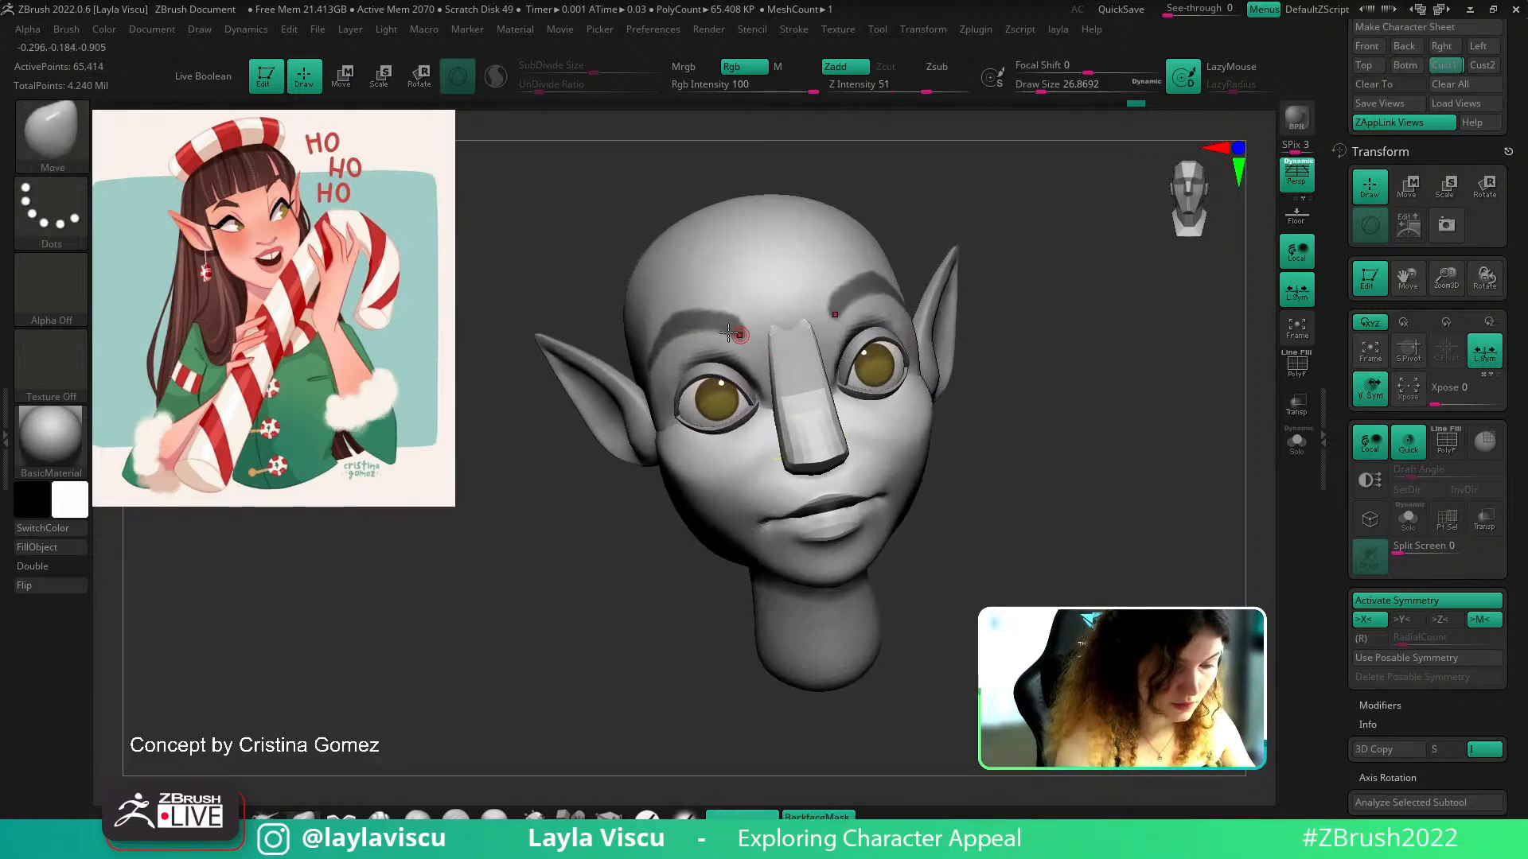
ctrl+drag(719, 320, 741, 331)
ctrl+right_drag(992, 332, 1062, 365)
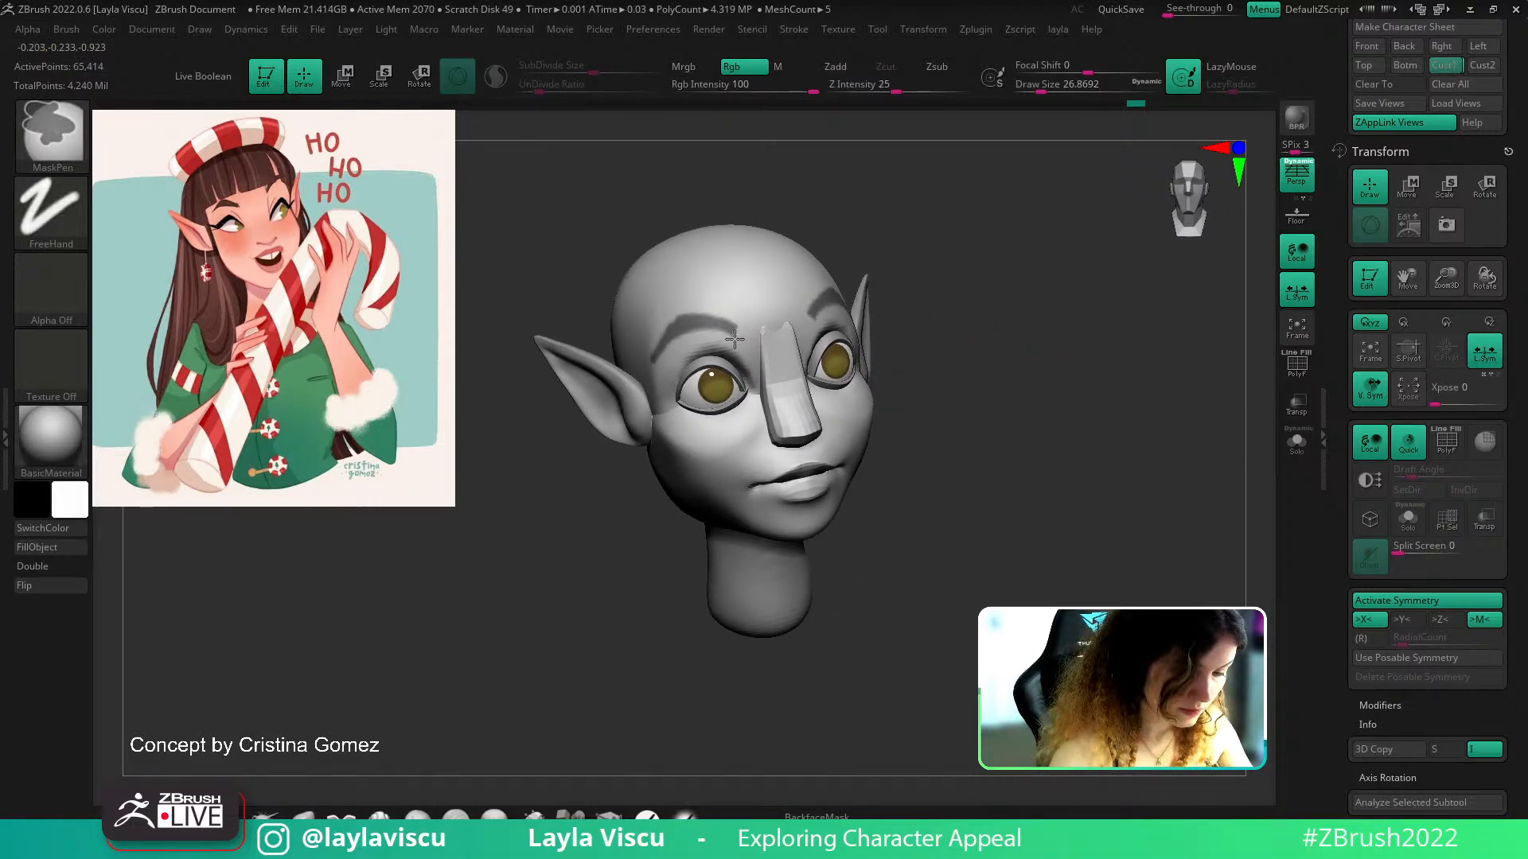
ctrl+alt+drag(736, 337, 730, 339)
click(1445, 65)
Compare the eyebrows with the concept art, correct the mask outline by erasing and restore the Cust1 view
key(shift+z)
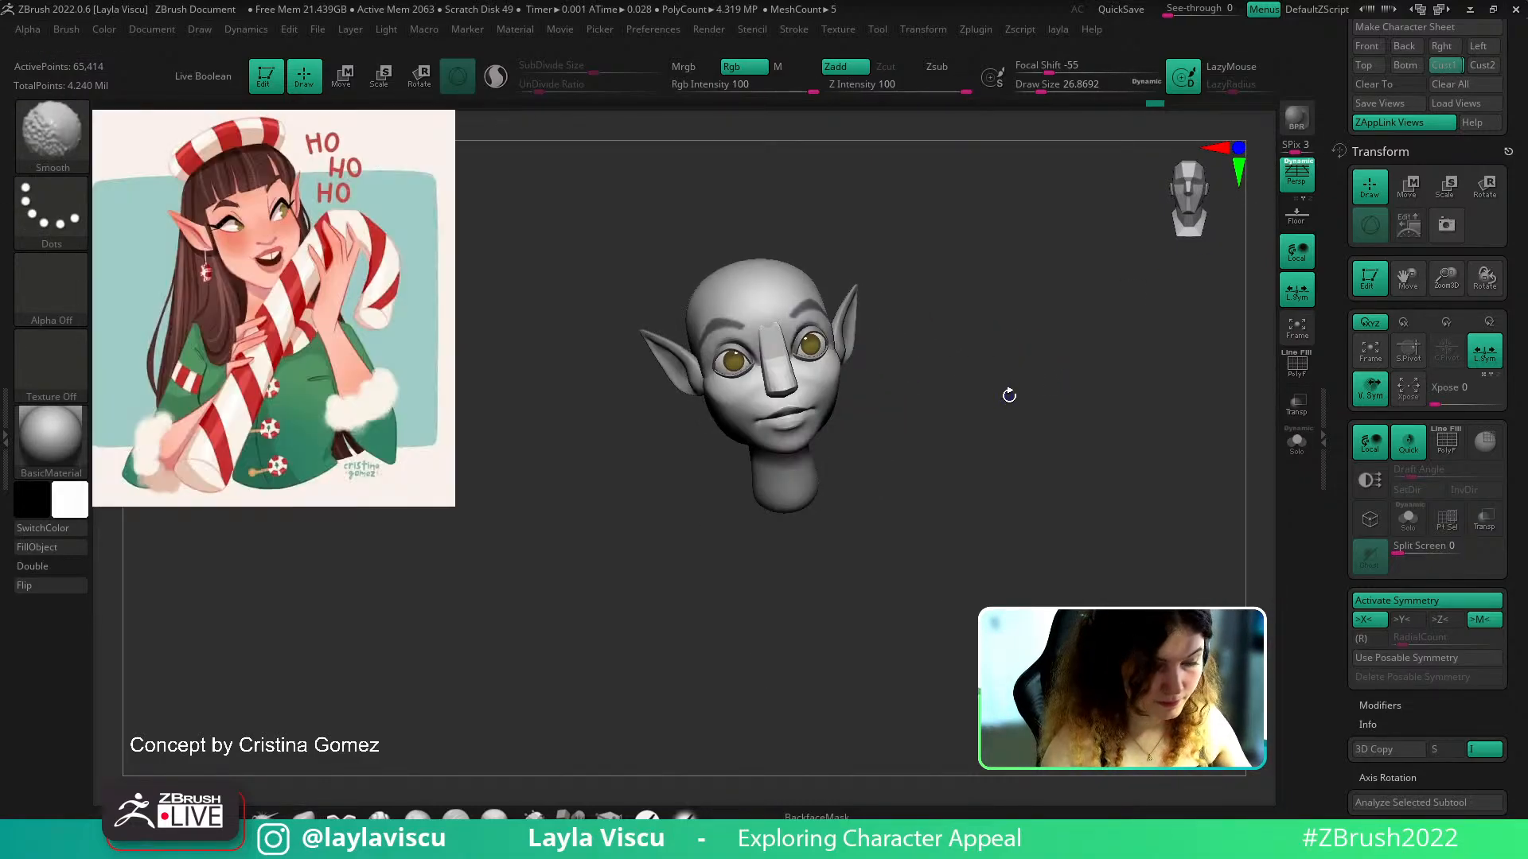
key(shift+z)
right_drag(1001, 361, 1048, 434)
ctrl+alt+drag(808, 289, 806, 329)
click(1445, 66)
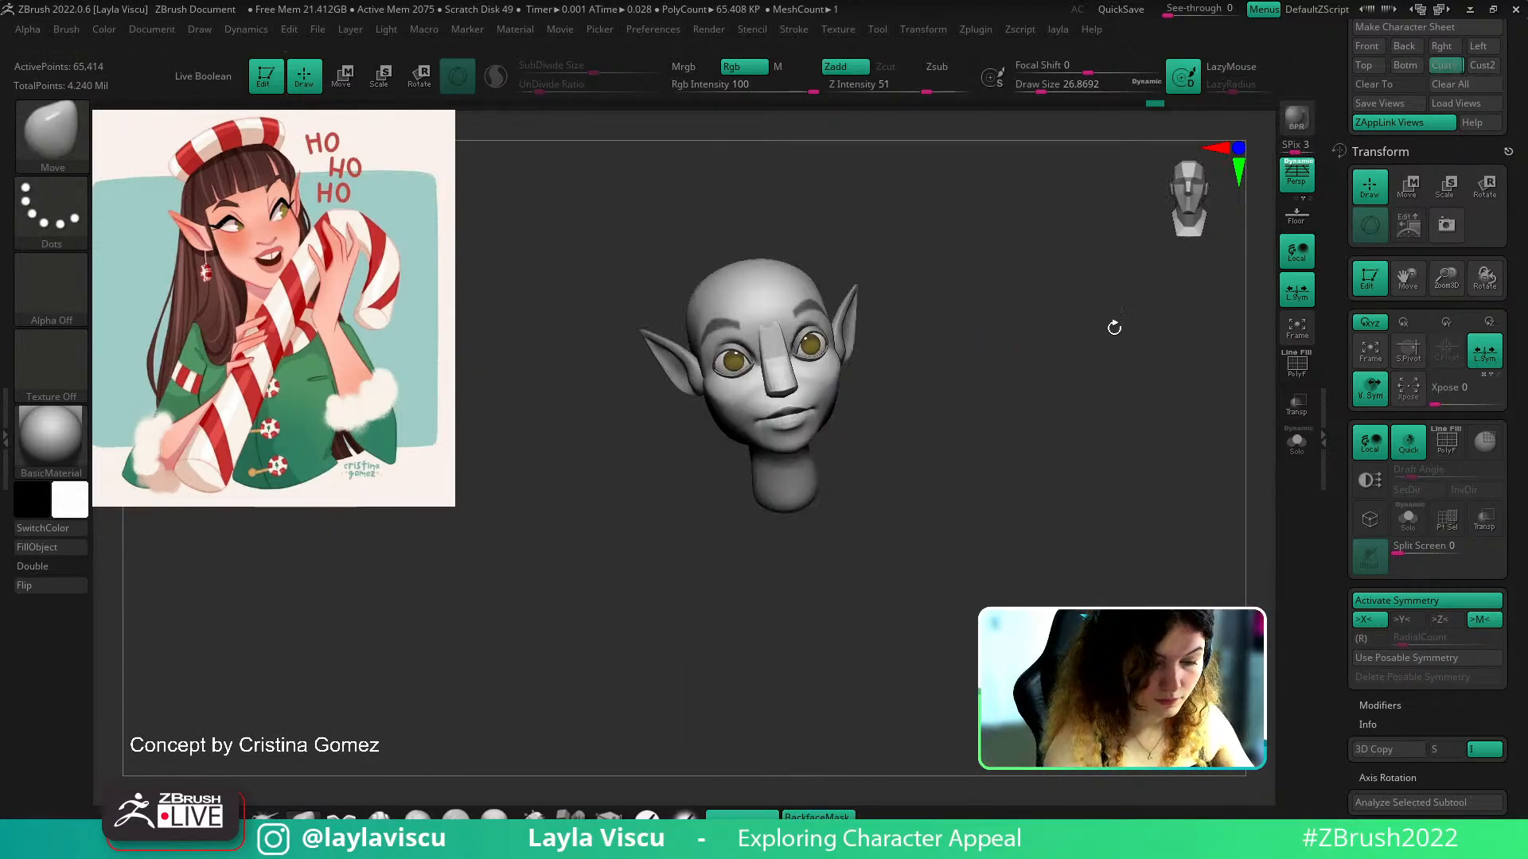
Check against the concept art, reduce the draw size to about 22 and refine the eyebrow mask's edges up close
key(shift+z)
key(shift+z)
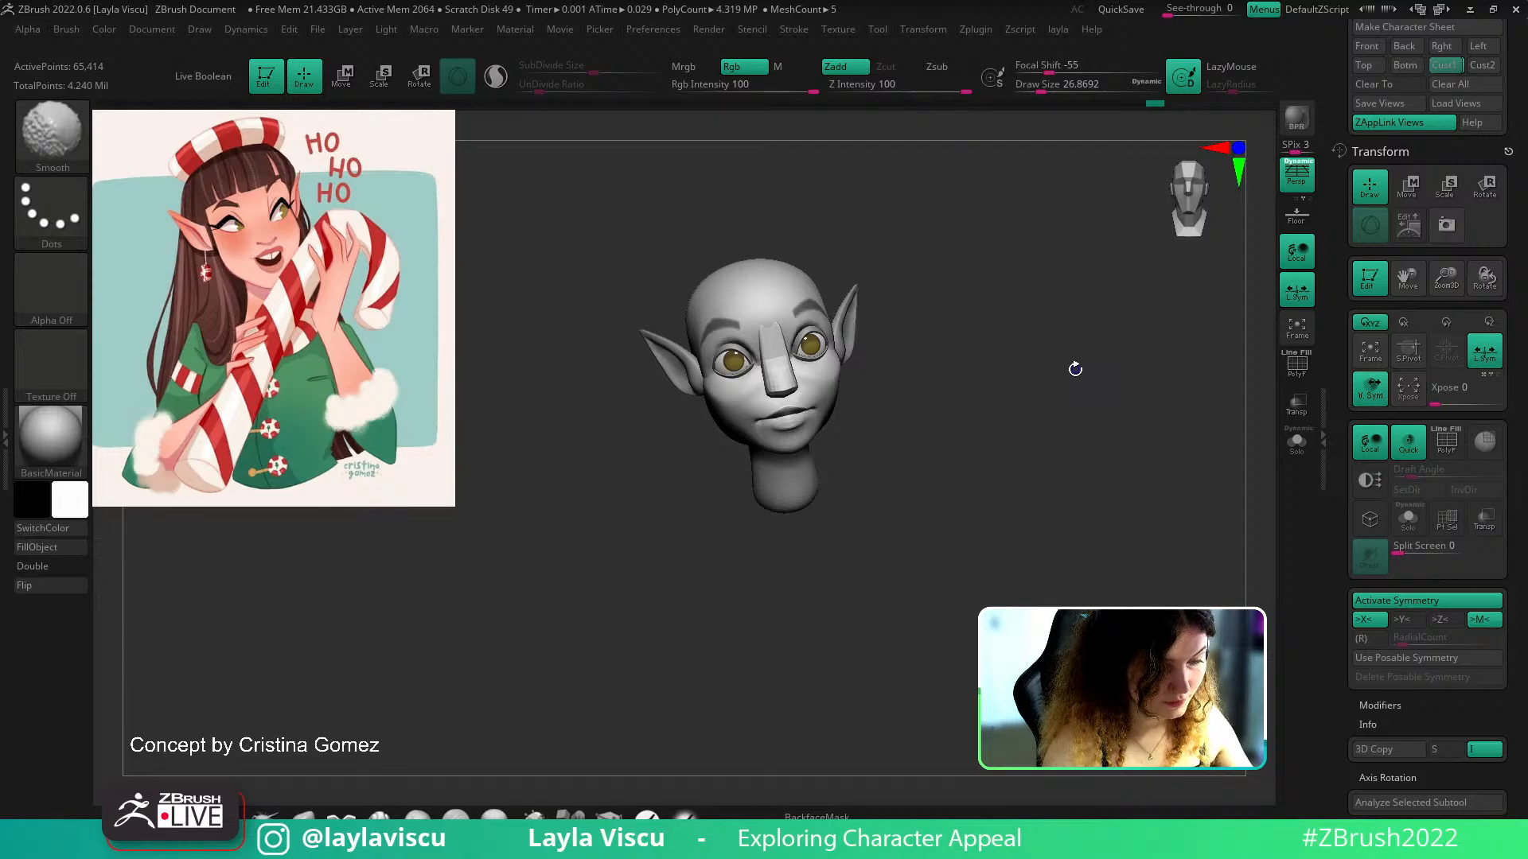
key(shift+z)
right_drag(1078, 366, 1130, 367)
ctrl+right_drag(703, 300, 706, 402)
key(s)
mouse_move(700, 408)
mouse_down()
mouse_move(723, 371)
mouse_move(800, 382)
mouse_up()
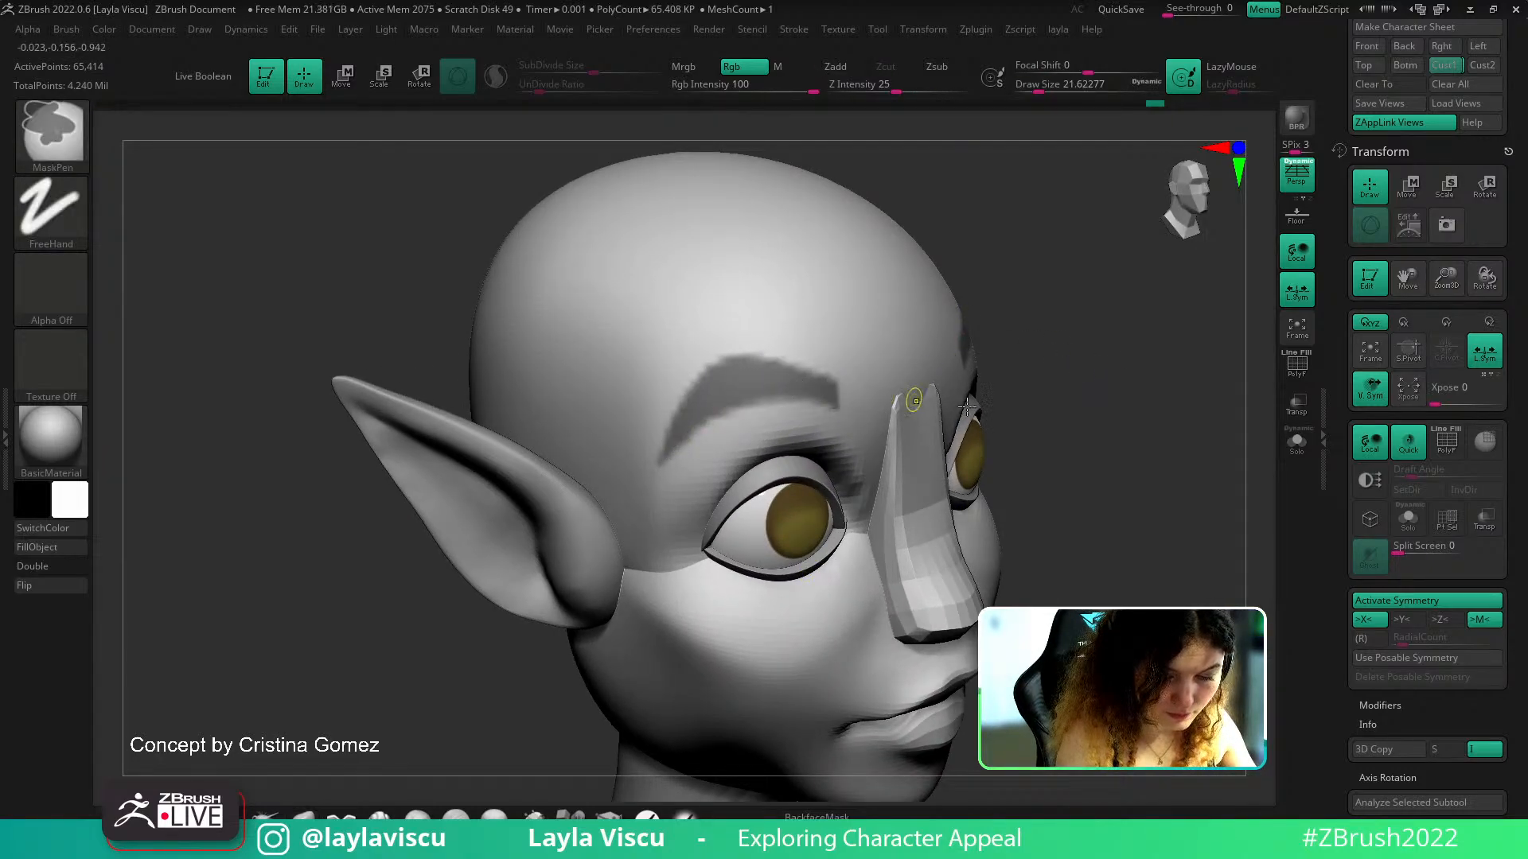
ctrl+right_drag(913, 402, 927, 338)
click(1445, 67)
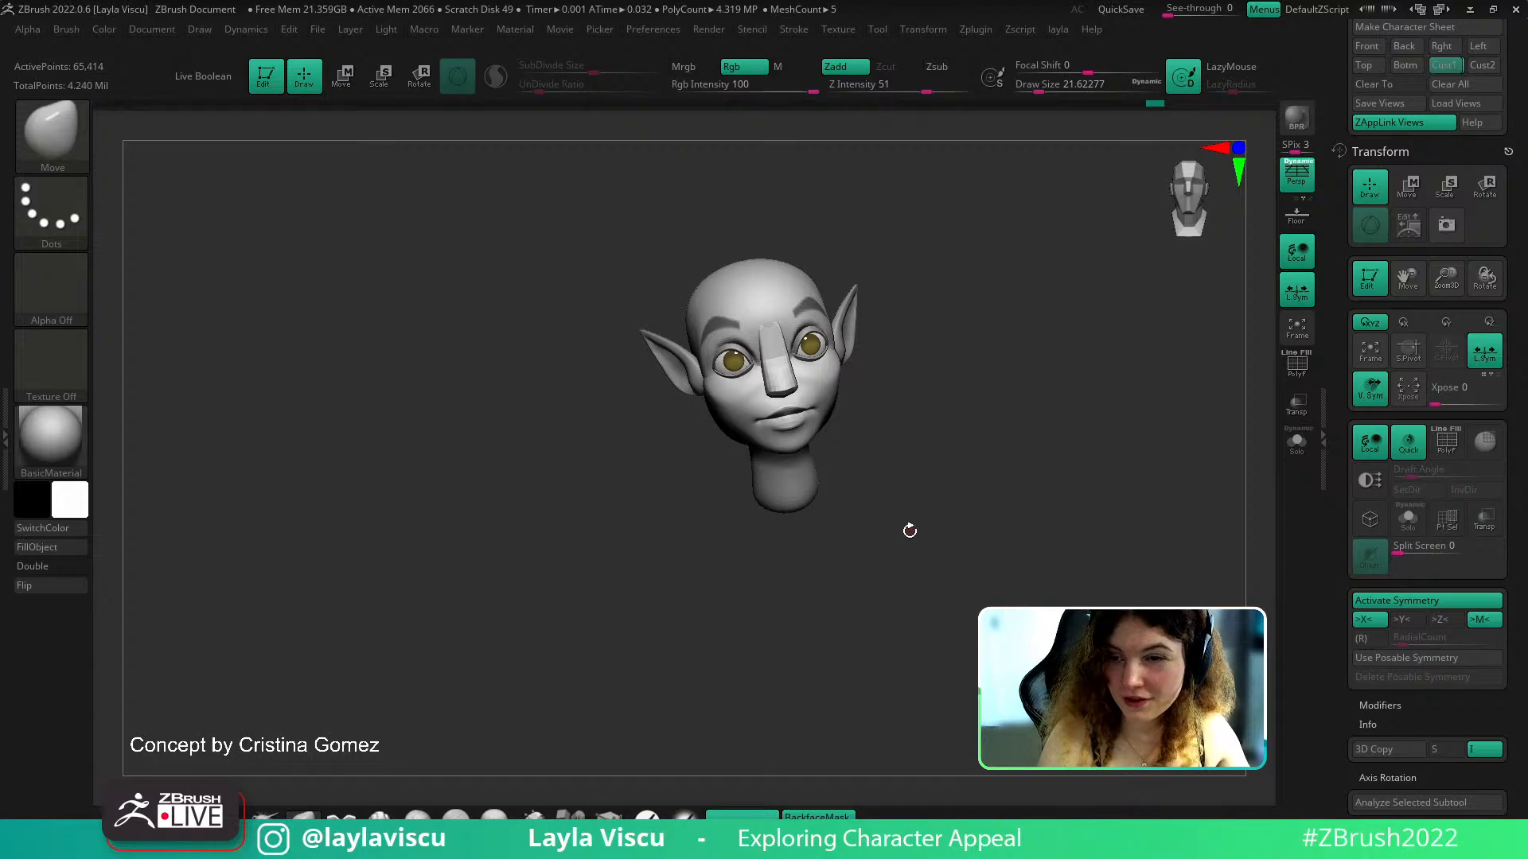
Compare the head with the concept art, slim the eyebrow mask from a three-quarter view and restore the Cust1 view
key(shift+z)
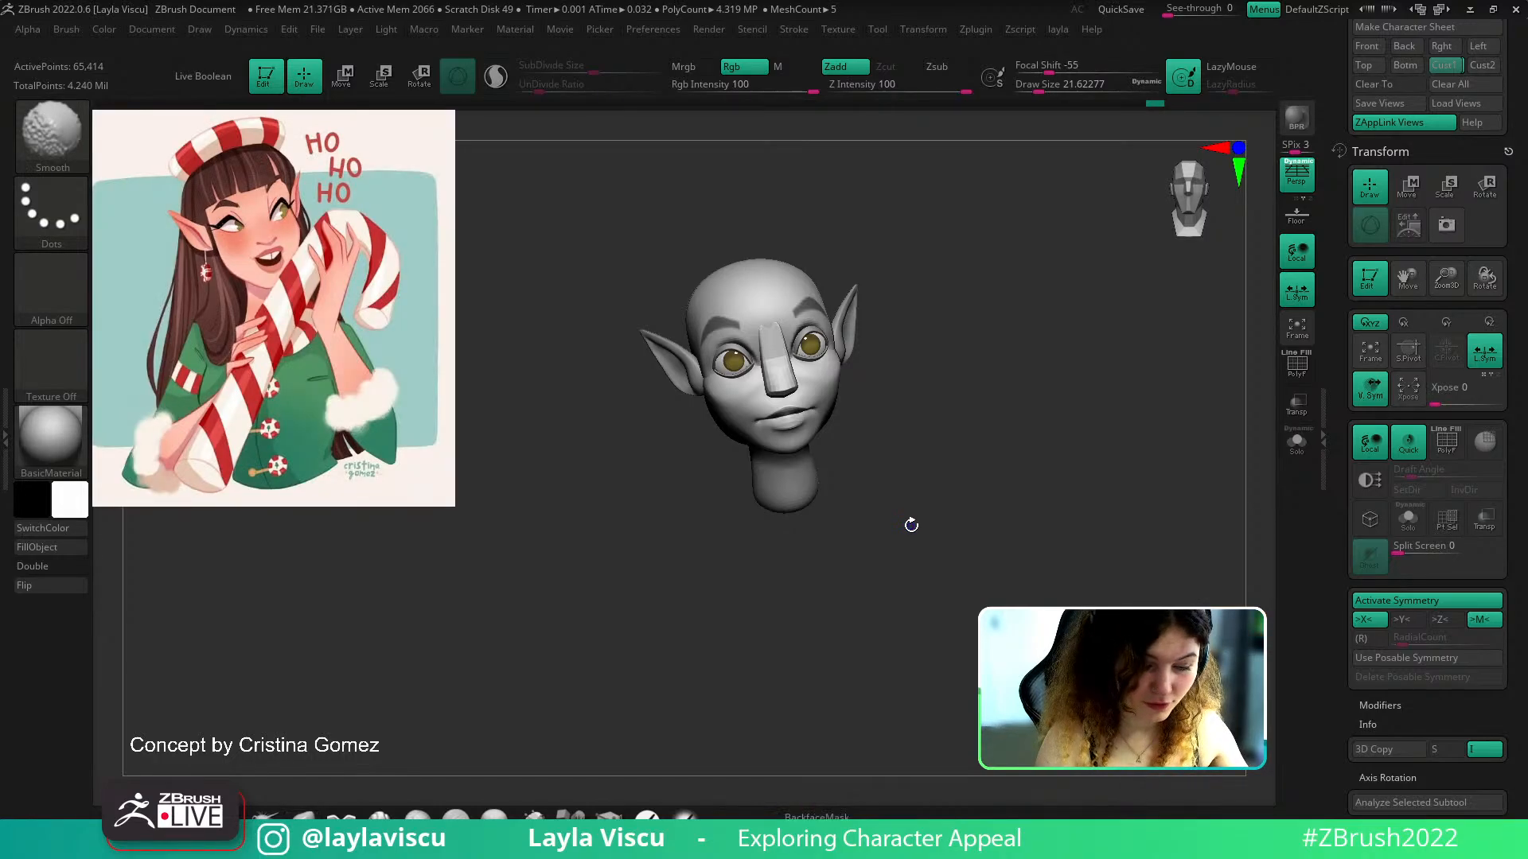
key(shift+z)
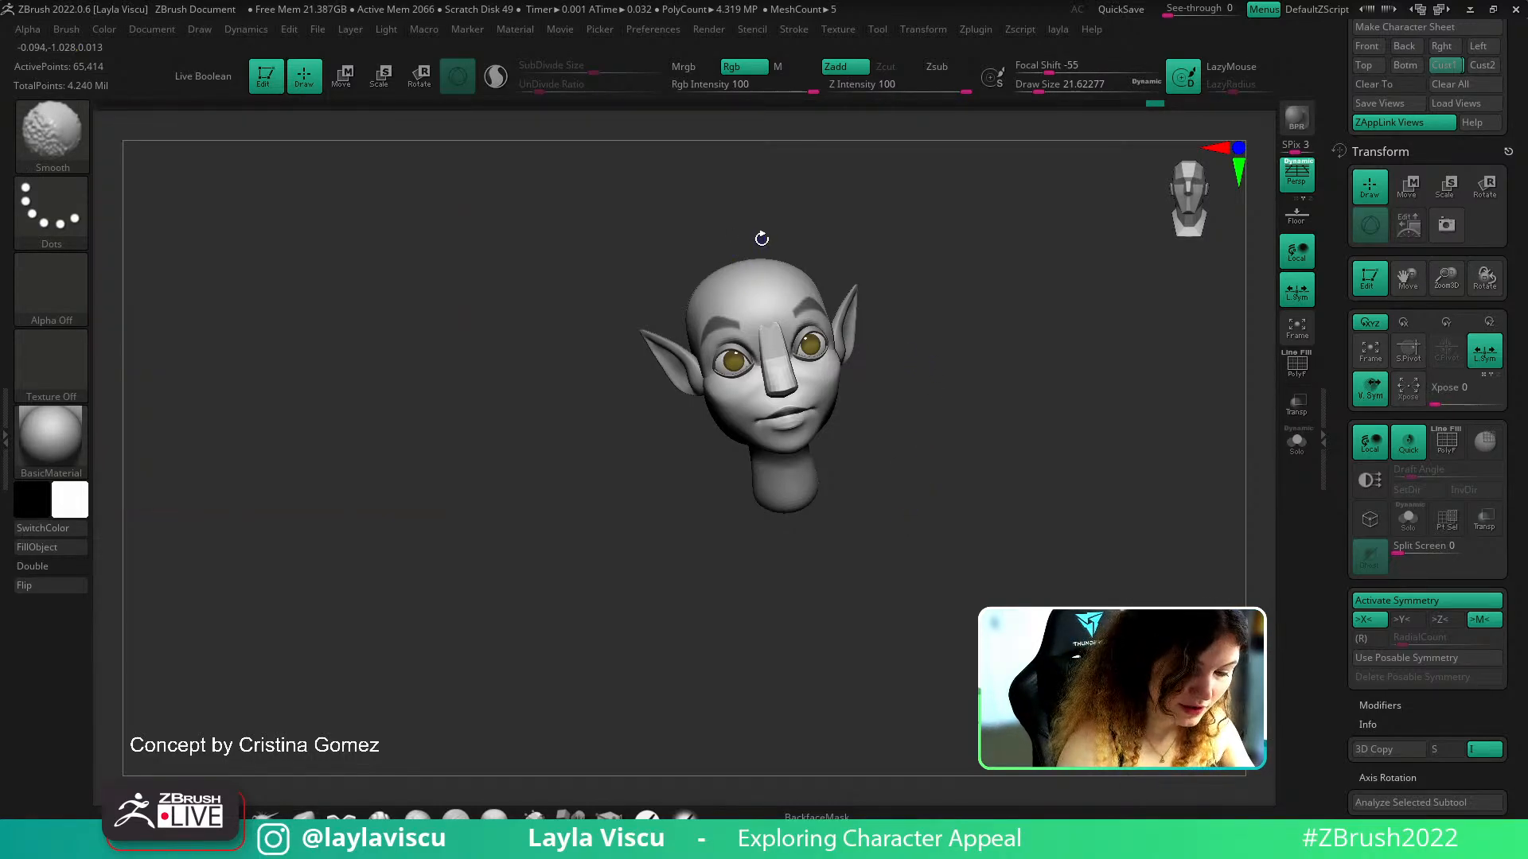
key(shift+z)
mouse_move(756, 235)
right_down()
mouse_move(774, 232)
mouse_move(748, 362)
right_up()
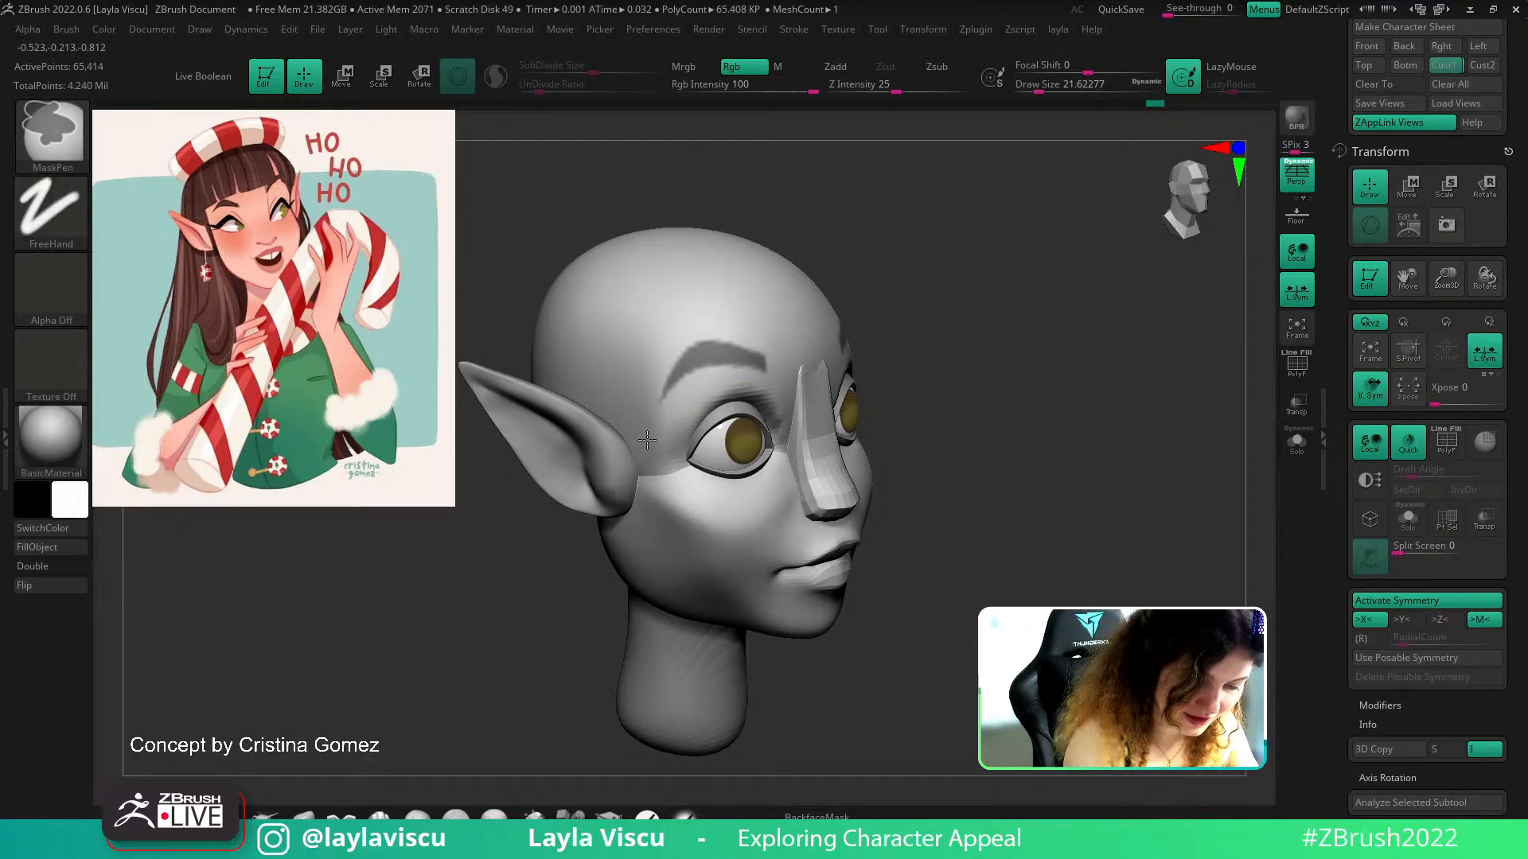
click(1445, 65)
Check the reference again, rebuild the inner ends of the eyebrow mask and restore the Cust1 view
key(shift+z)
key(shift+z)
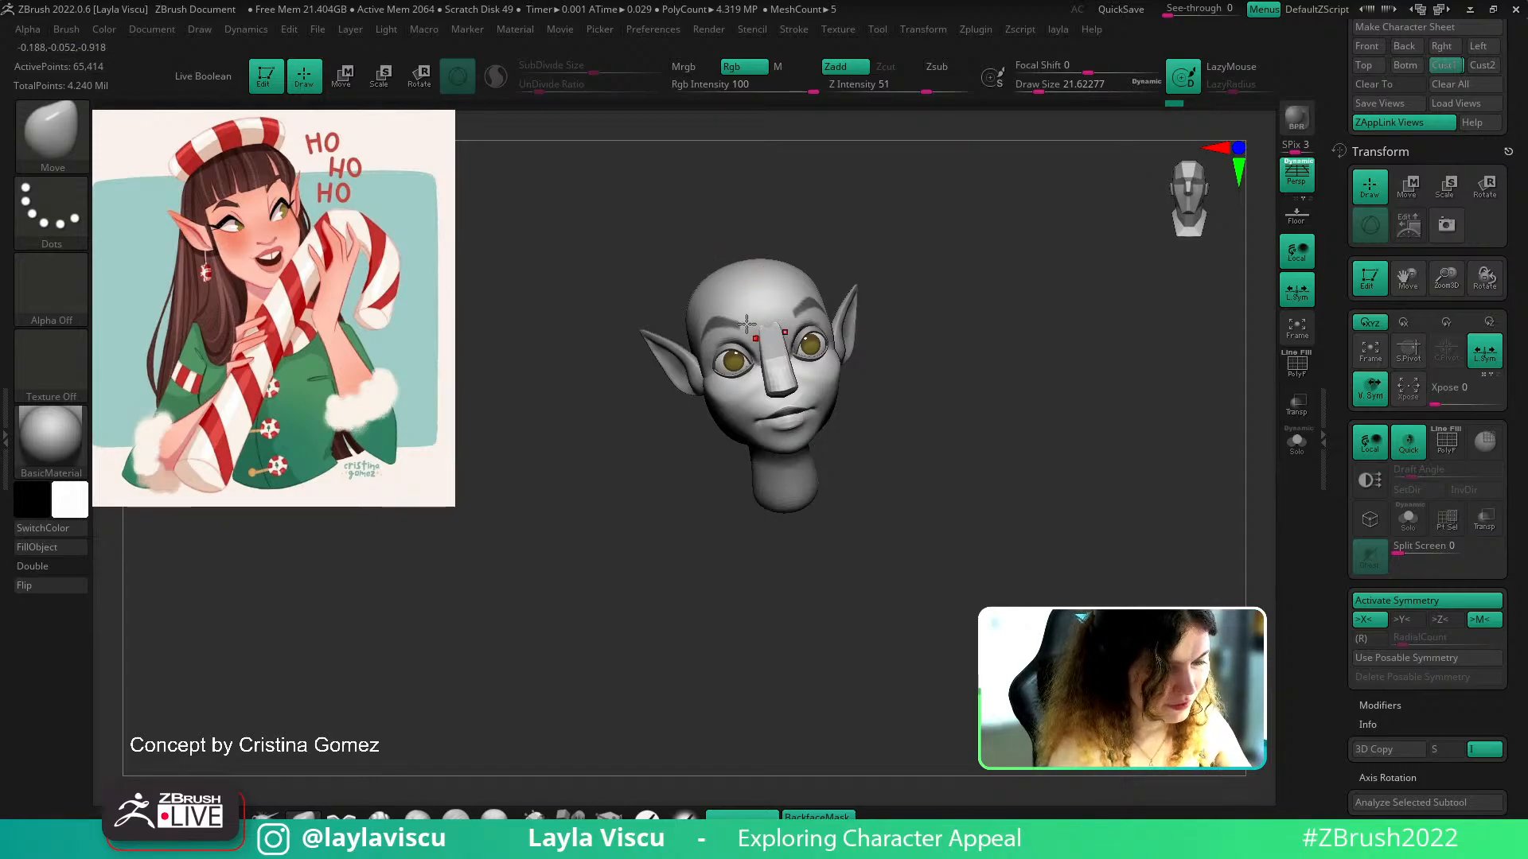
ctrl+right_drag(738, 277, 813, 376)
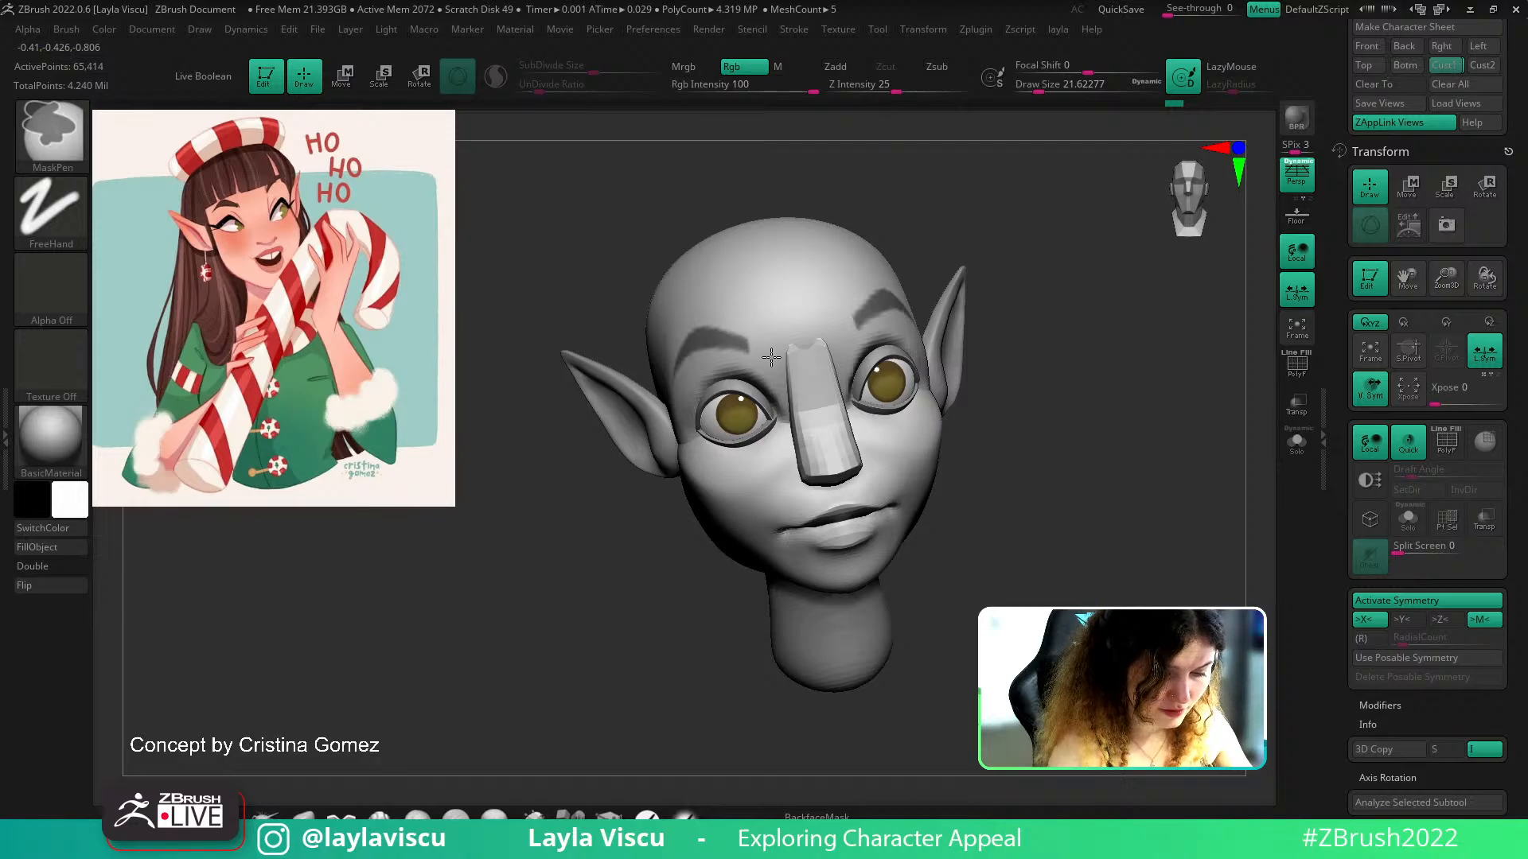
click(1440, 66)
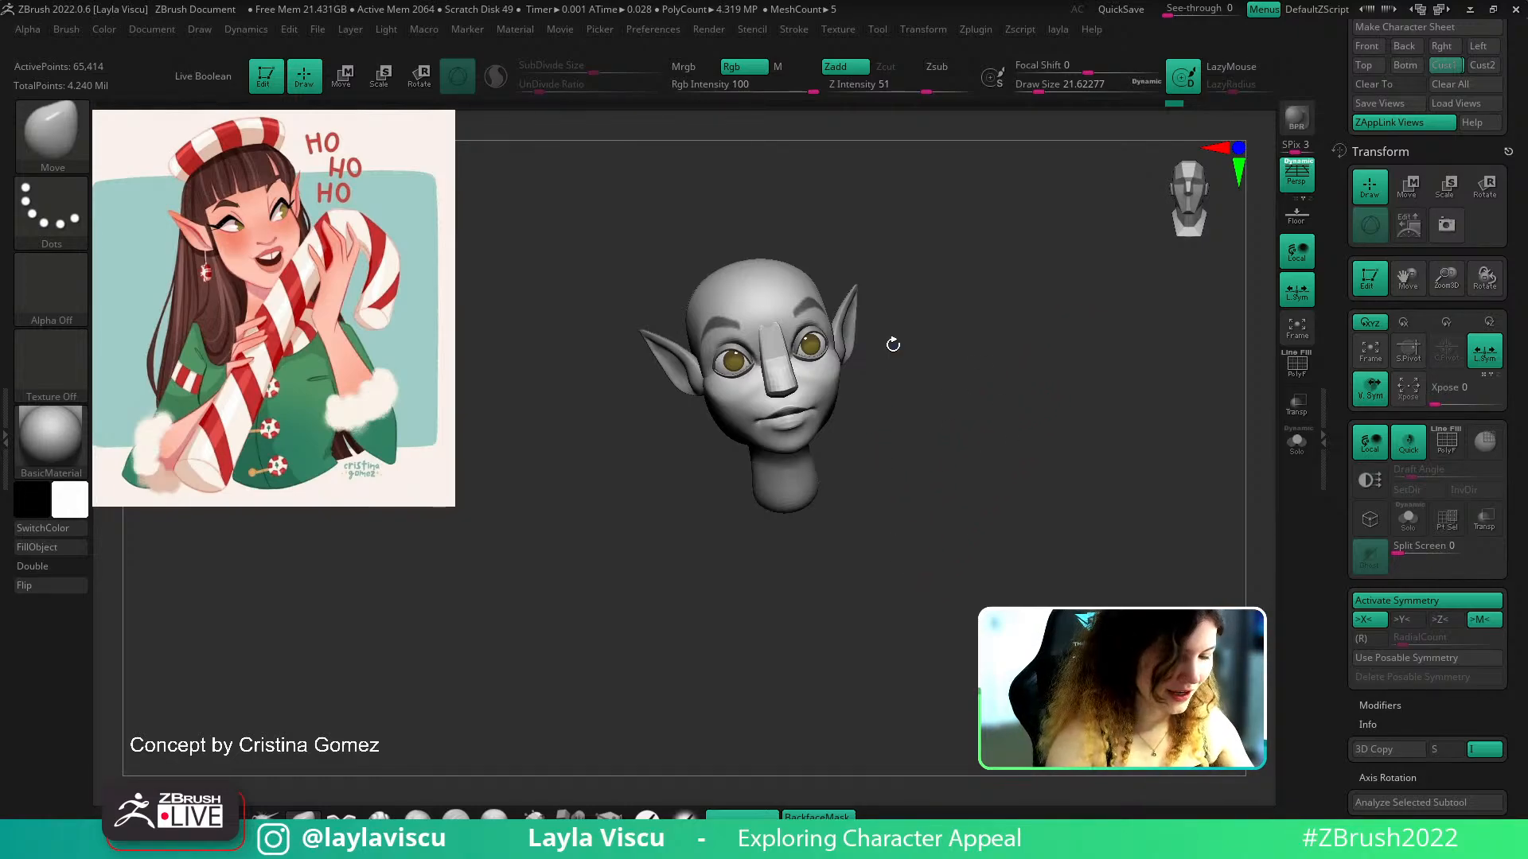
Enlarge the draw size to about 31, retouch the eyebrow mask's outer ends and restore the Cust1 view
ctrl+right_drag(743, 233, 776, 187)
key(ctrl)
drag(974, 374, 971, 372)
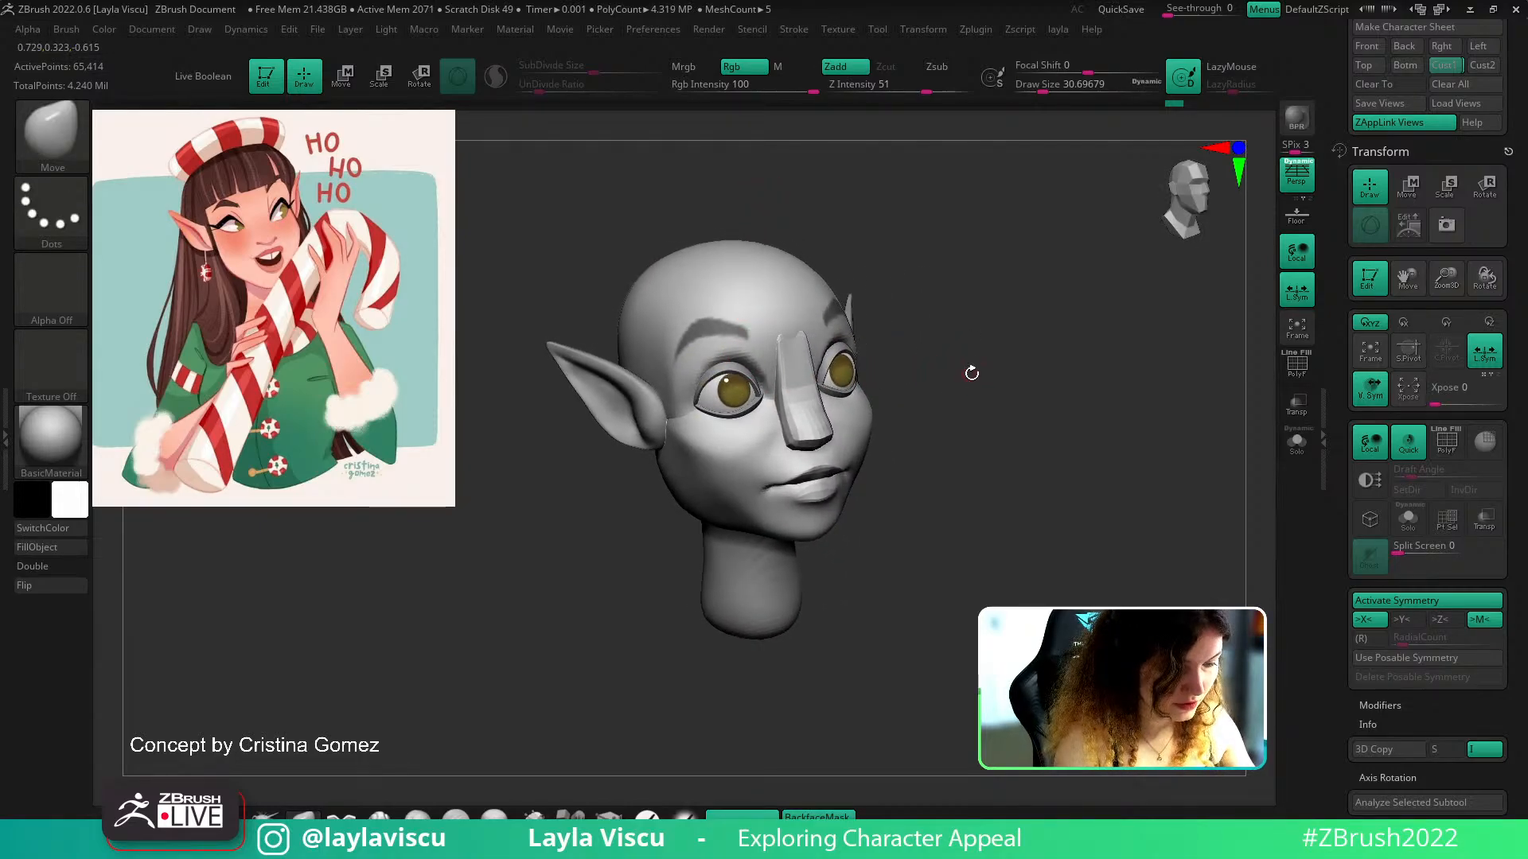
key(ctrl)
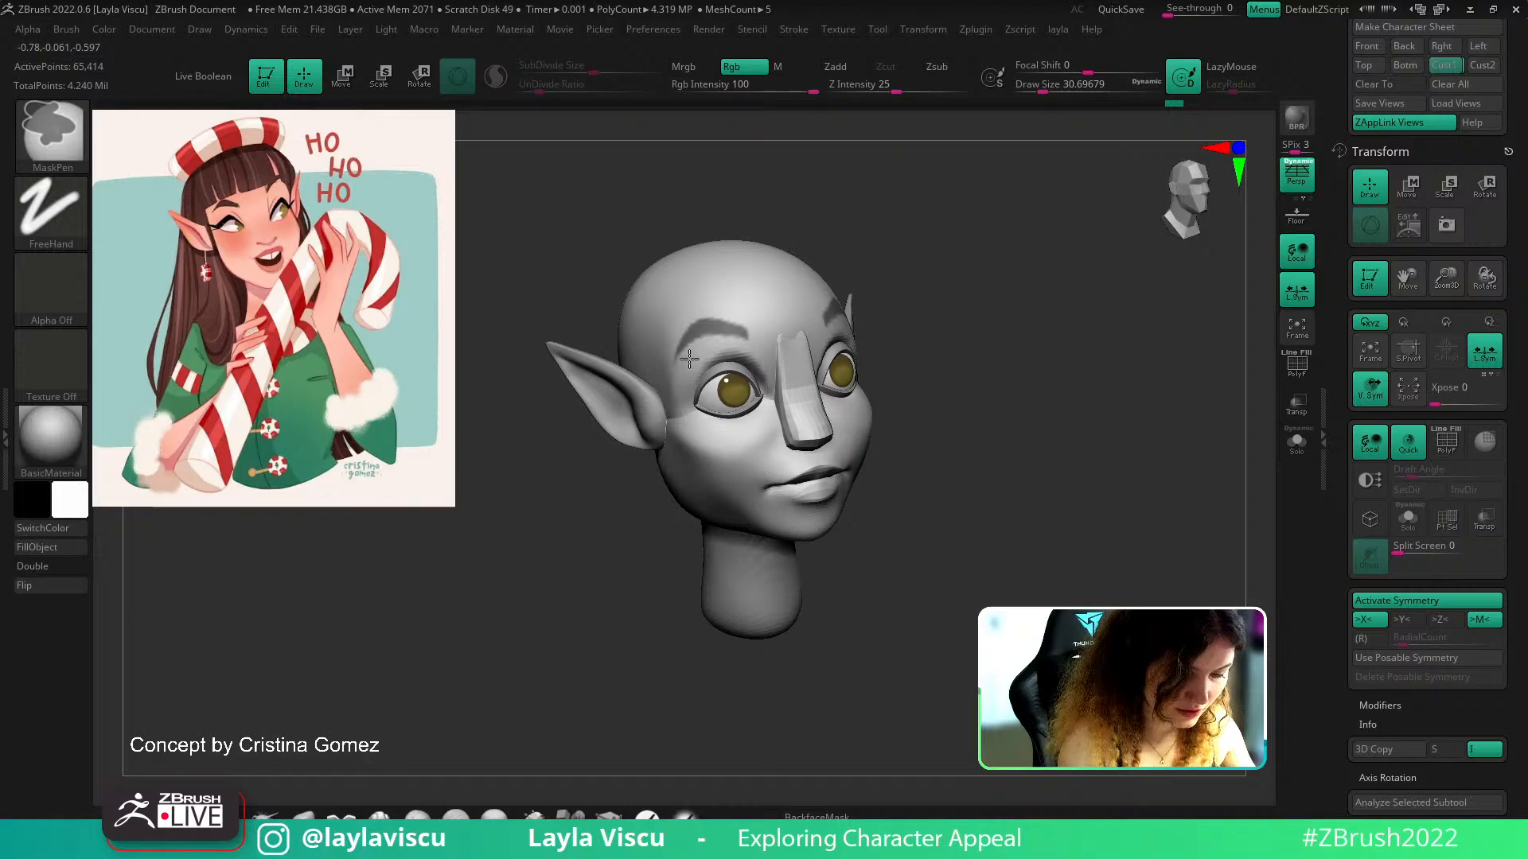
mouse_move(1066, 324)
right_down()
mouse_move(1019, 320)
mouse_move(1013, 365)
mouse_move(1043, 413)
mouse_move(1051, 356)
right_up()
drag(1050, 356, 1026, 395)
click(1446, 65)
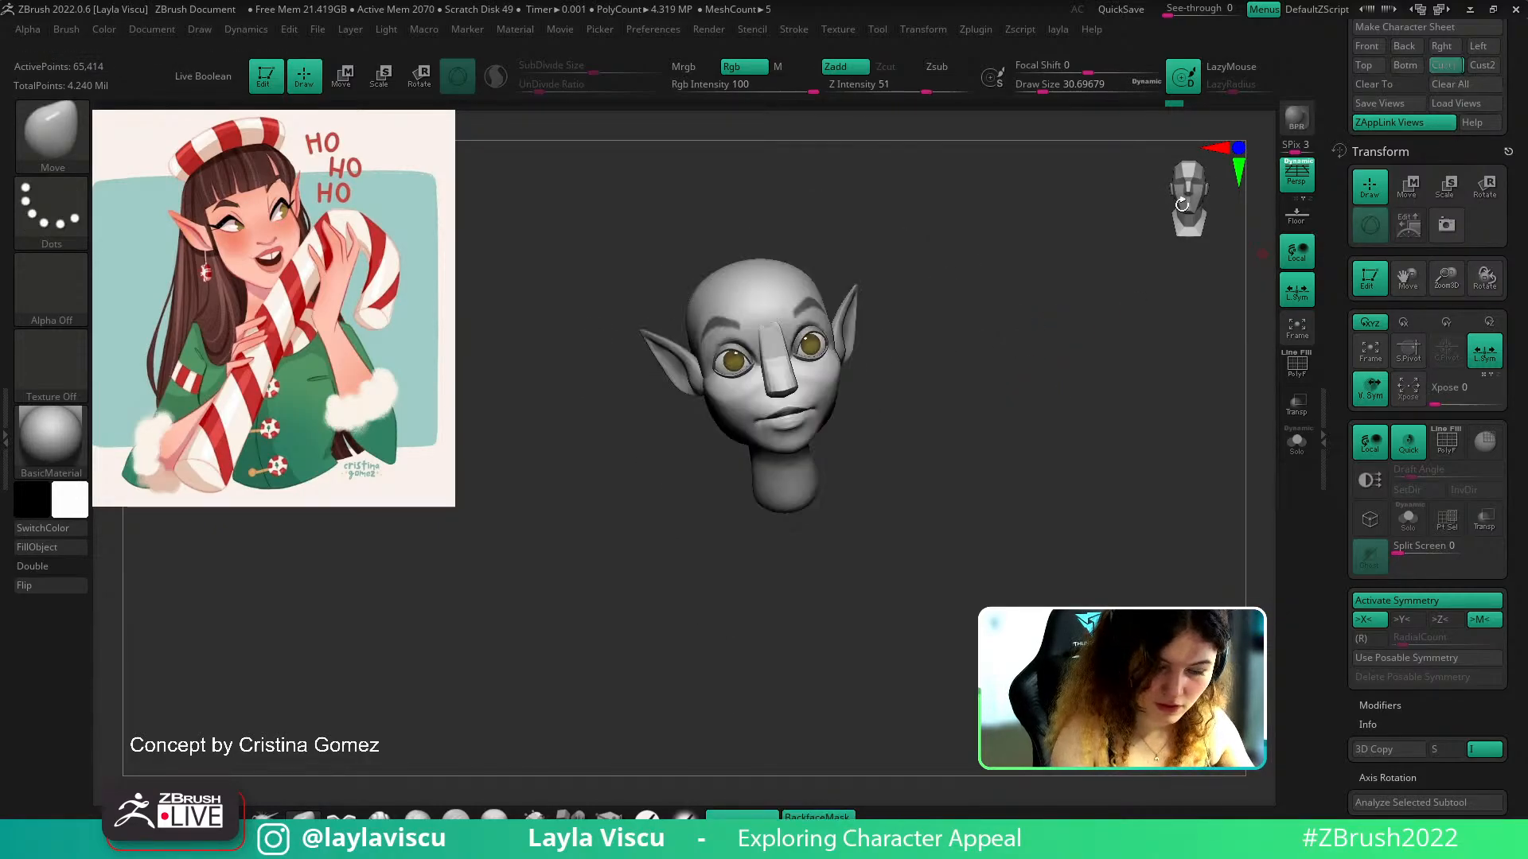
Compare the brows with the concept art and adjust the mask along their outer tails from the side
key(shift+z)
key(shift+z)
right_drag(1016, 365, 1066, 356)
ctrl+right_drag(1066, 357, 1066, 410)
ctrl+drag(698, 338, 674, 367)
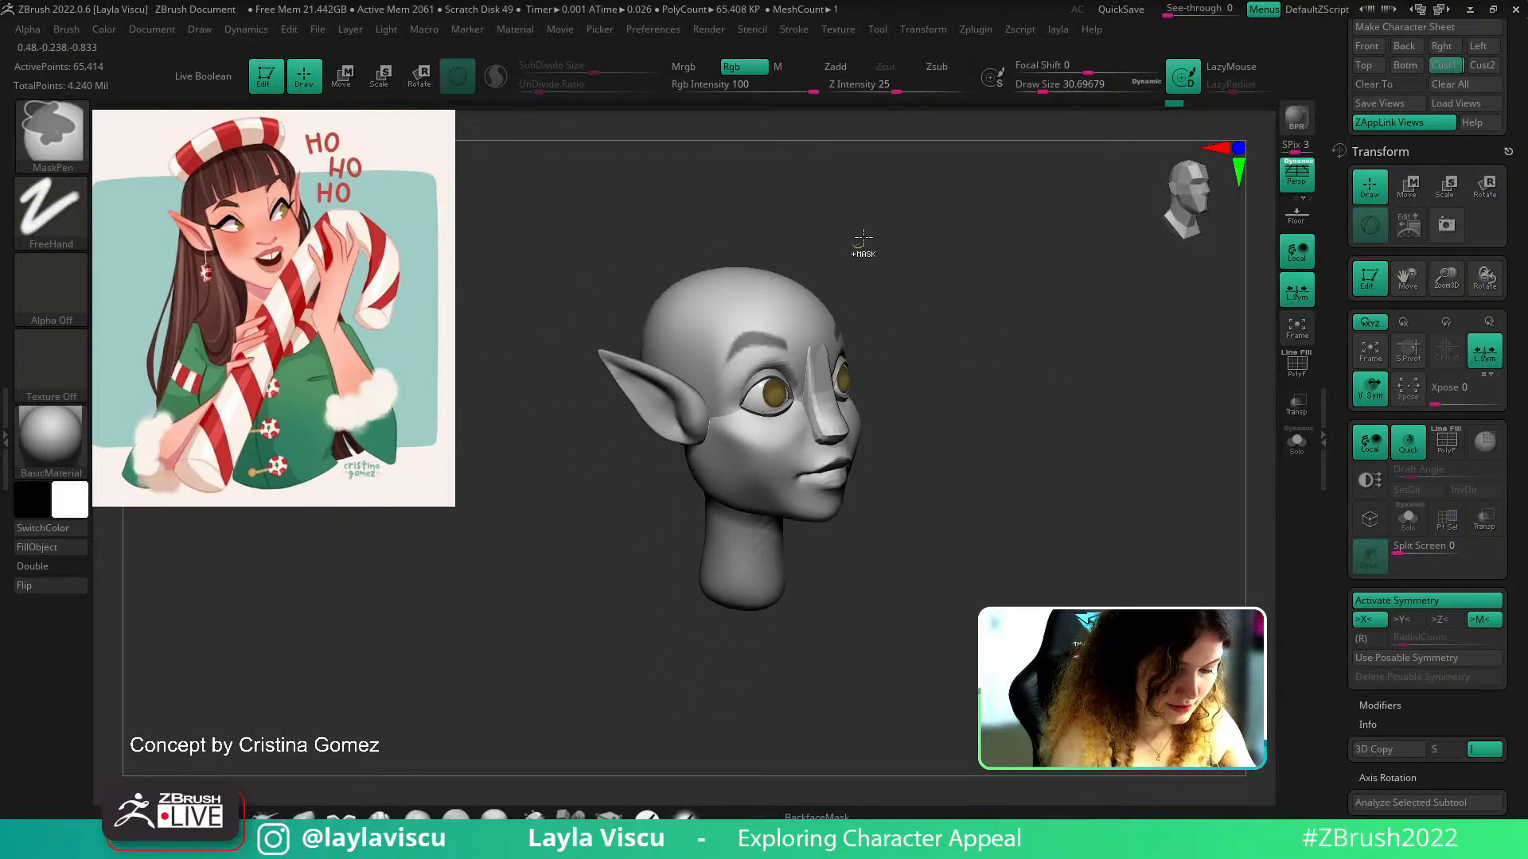
drag(859, 238, 1232, 402)
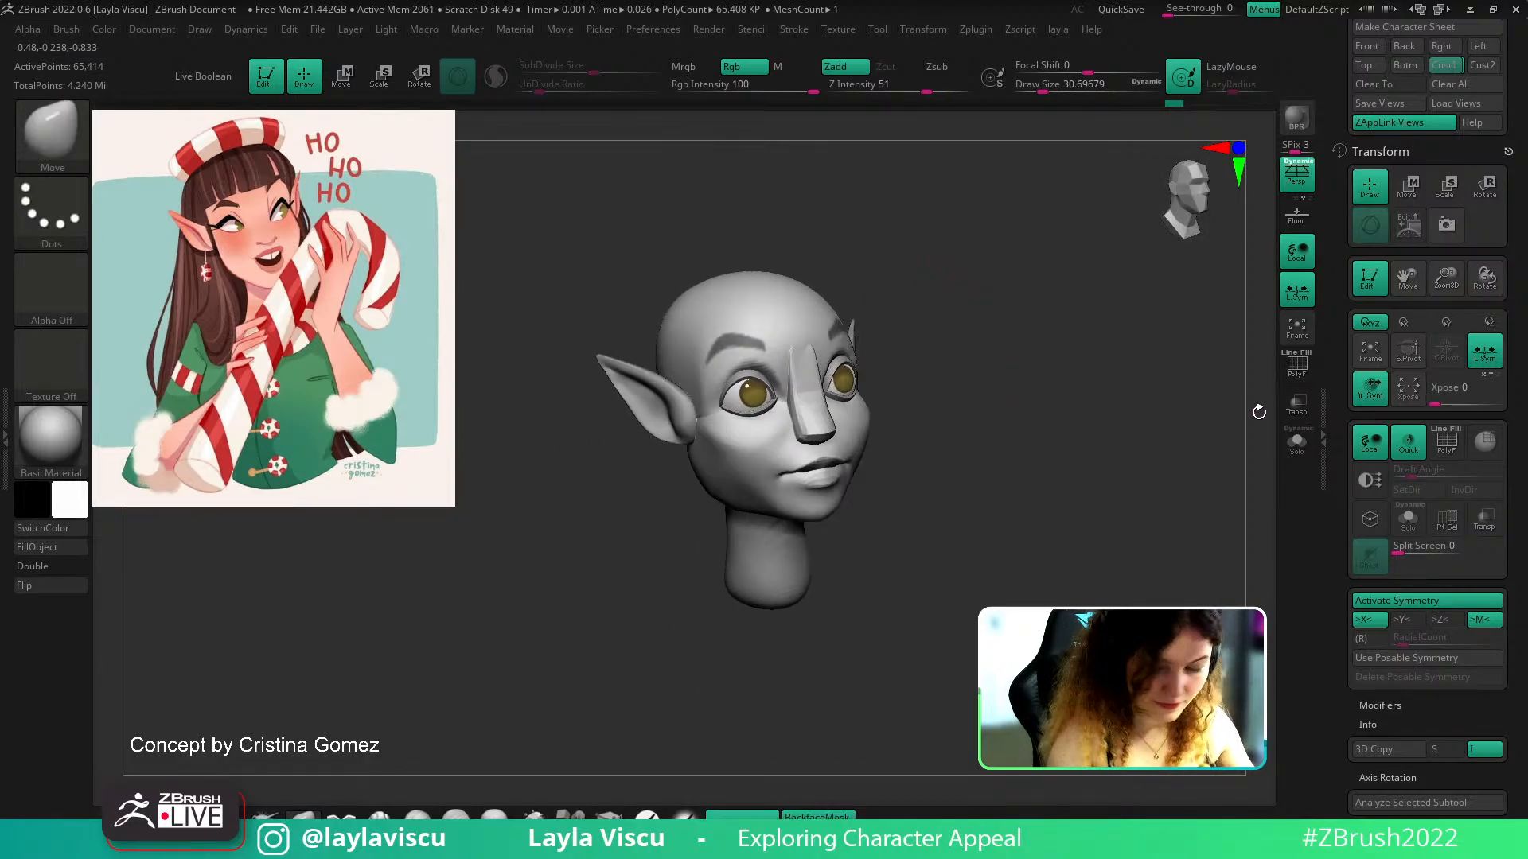
Show the head's polyframe, duplicate the head subtool and make the copy active in the subtool list
scroll(1437, 682, down, 10)
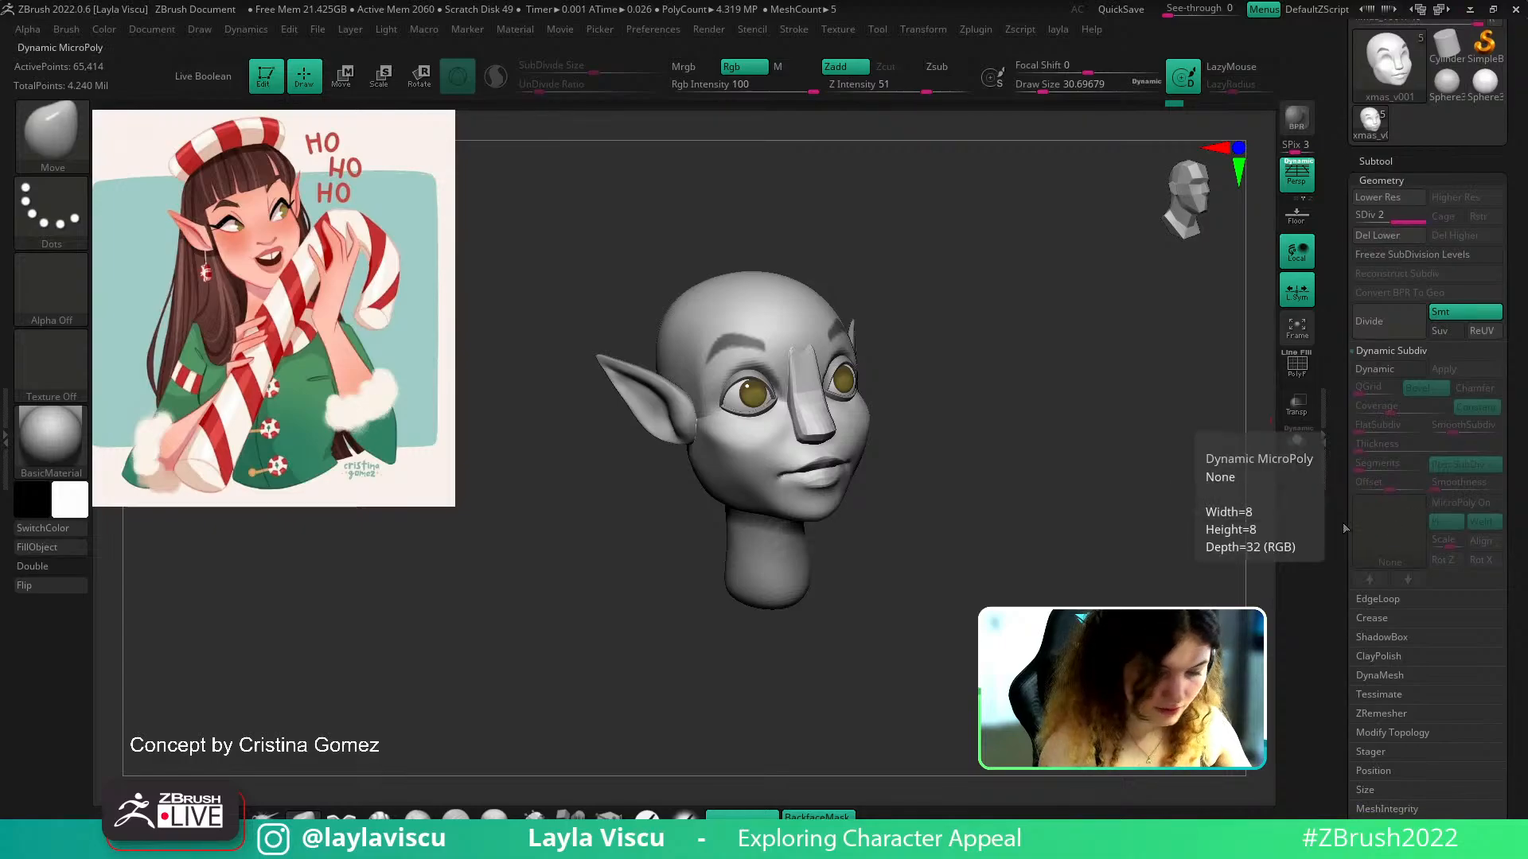
drag(1054, 530, 1040, 539)
key(shift+f)
key(ctrl+shift+d)
click(1376, 161)
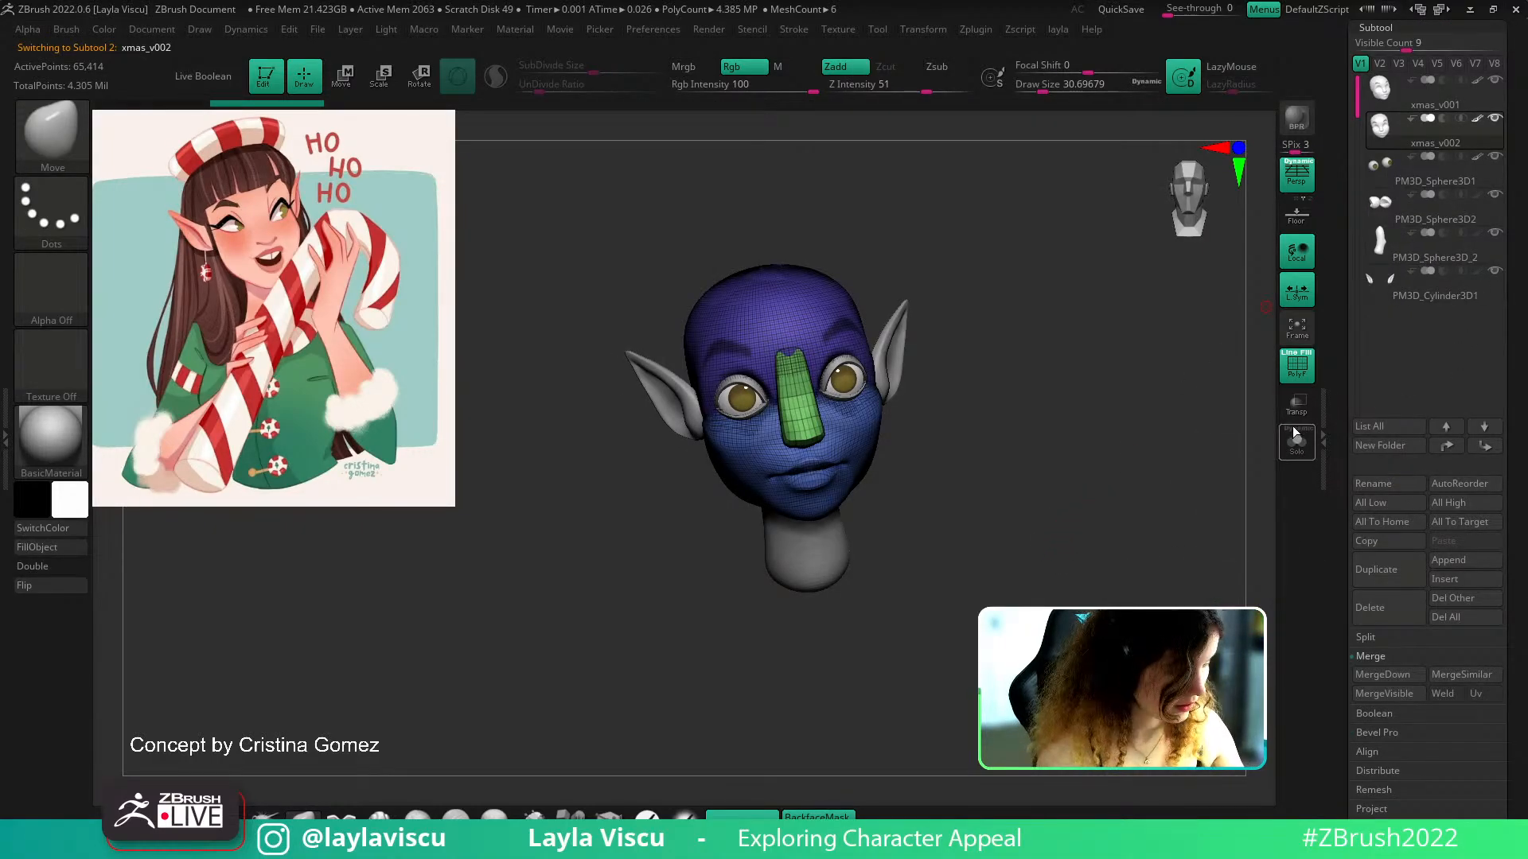
Turn the masked eyebrows on the duplicate head into their own polygroup, isolate them and open the Geometry settings
scroll(1516, 266, down, 6)
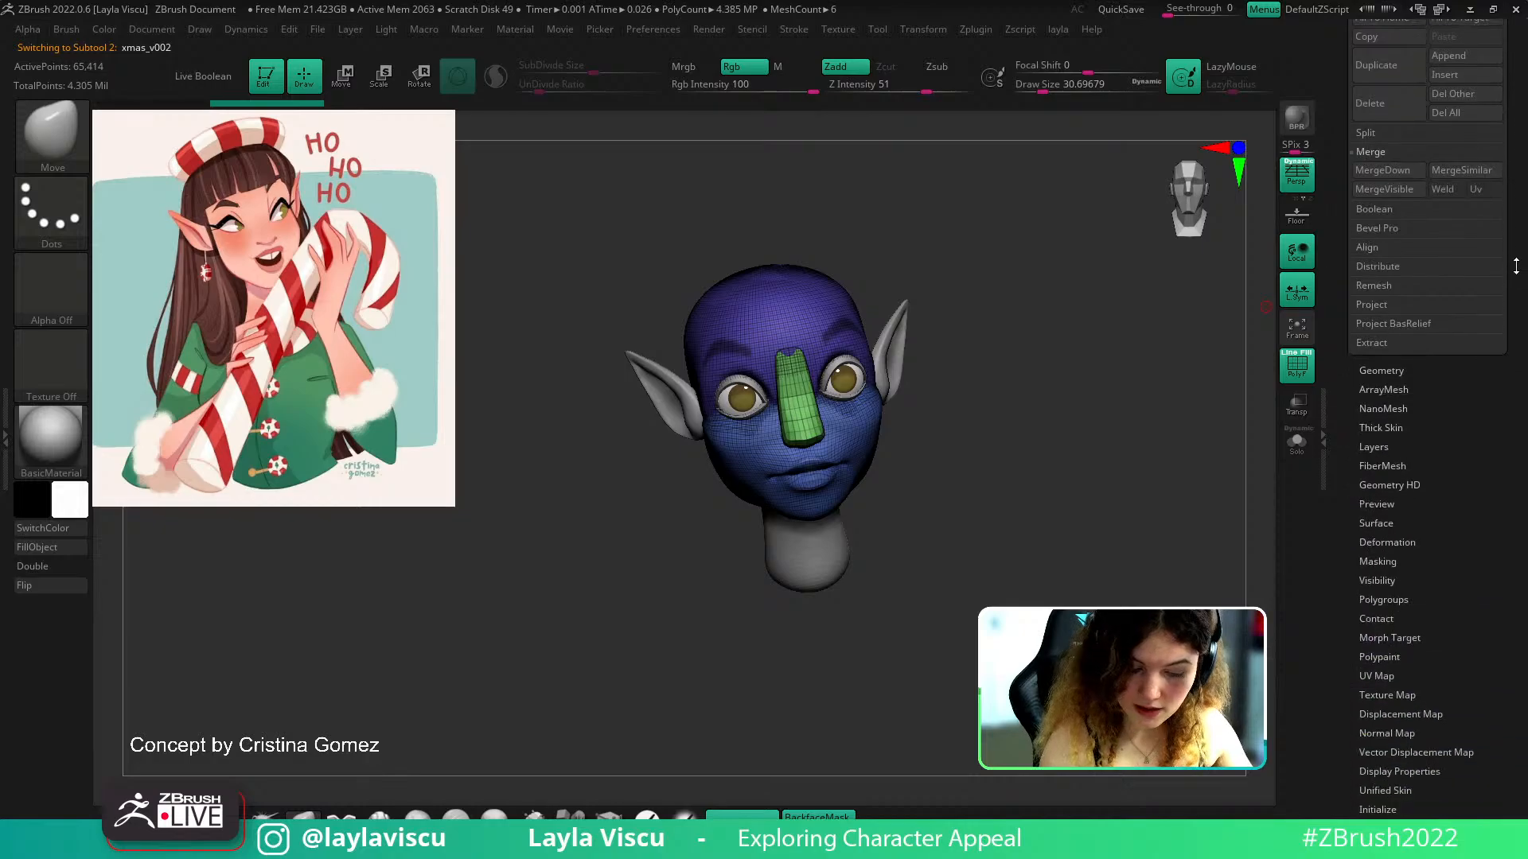
key(ctrl)
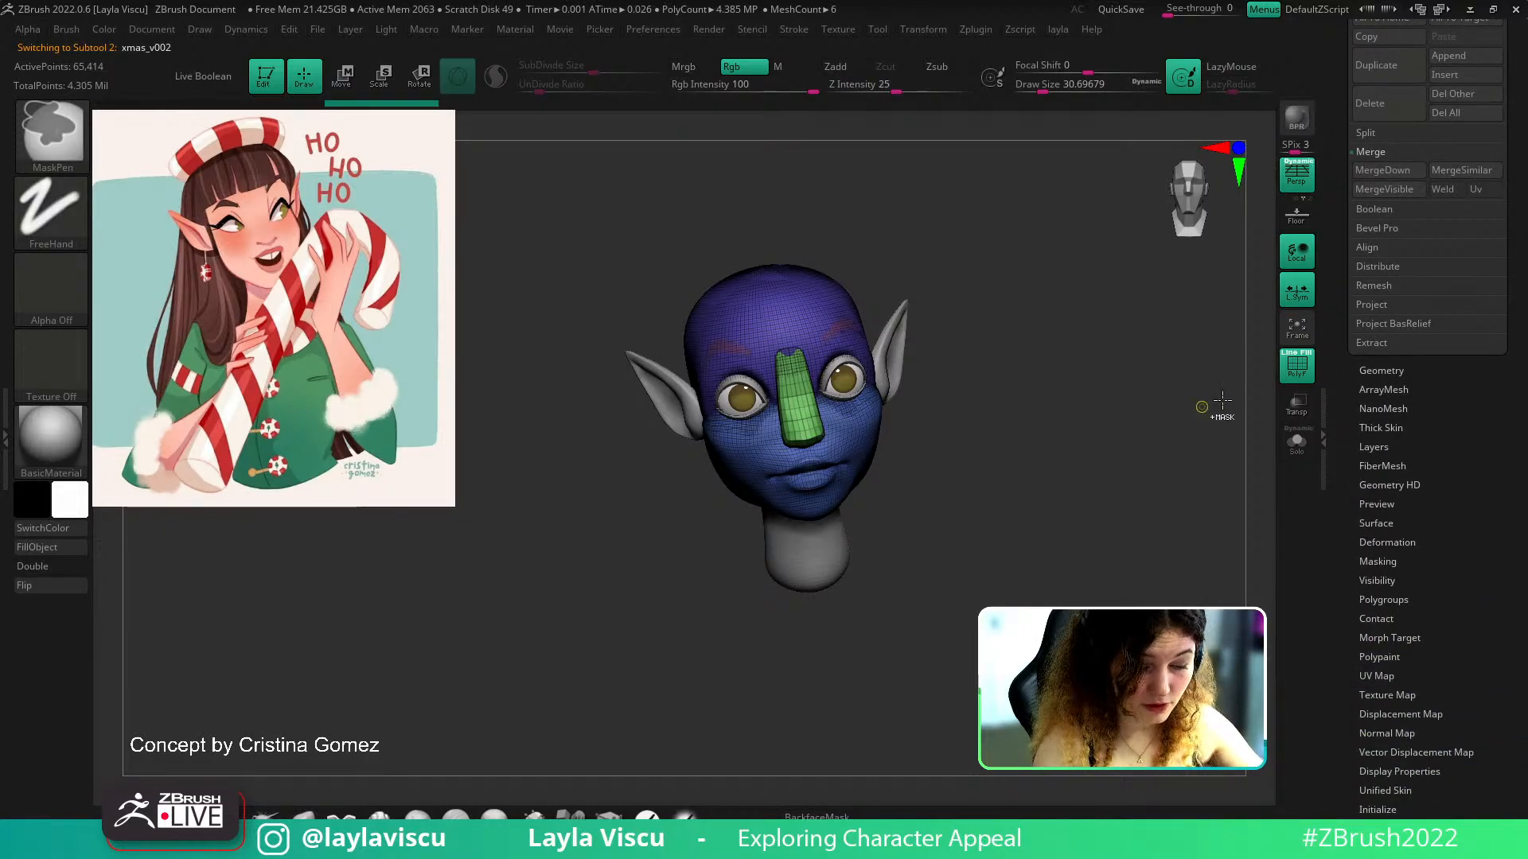
click(1369, 371)
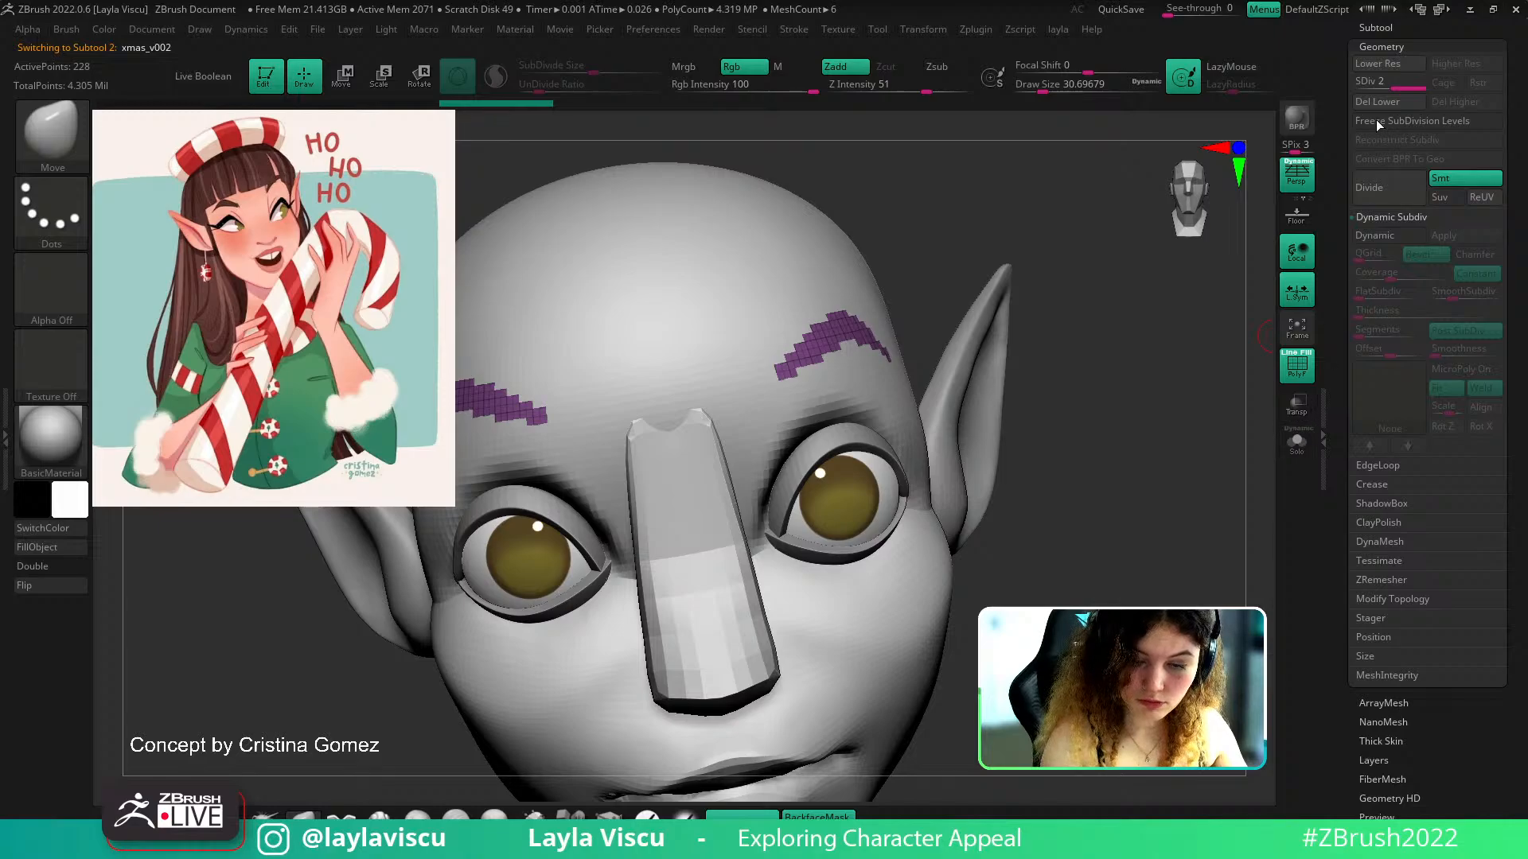
Solo the isolated eyebrow geometry, grow its visible area slightly and delete the hidden rest of the duplicate head
click(1296, 442)
key(ctrl+shift)
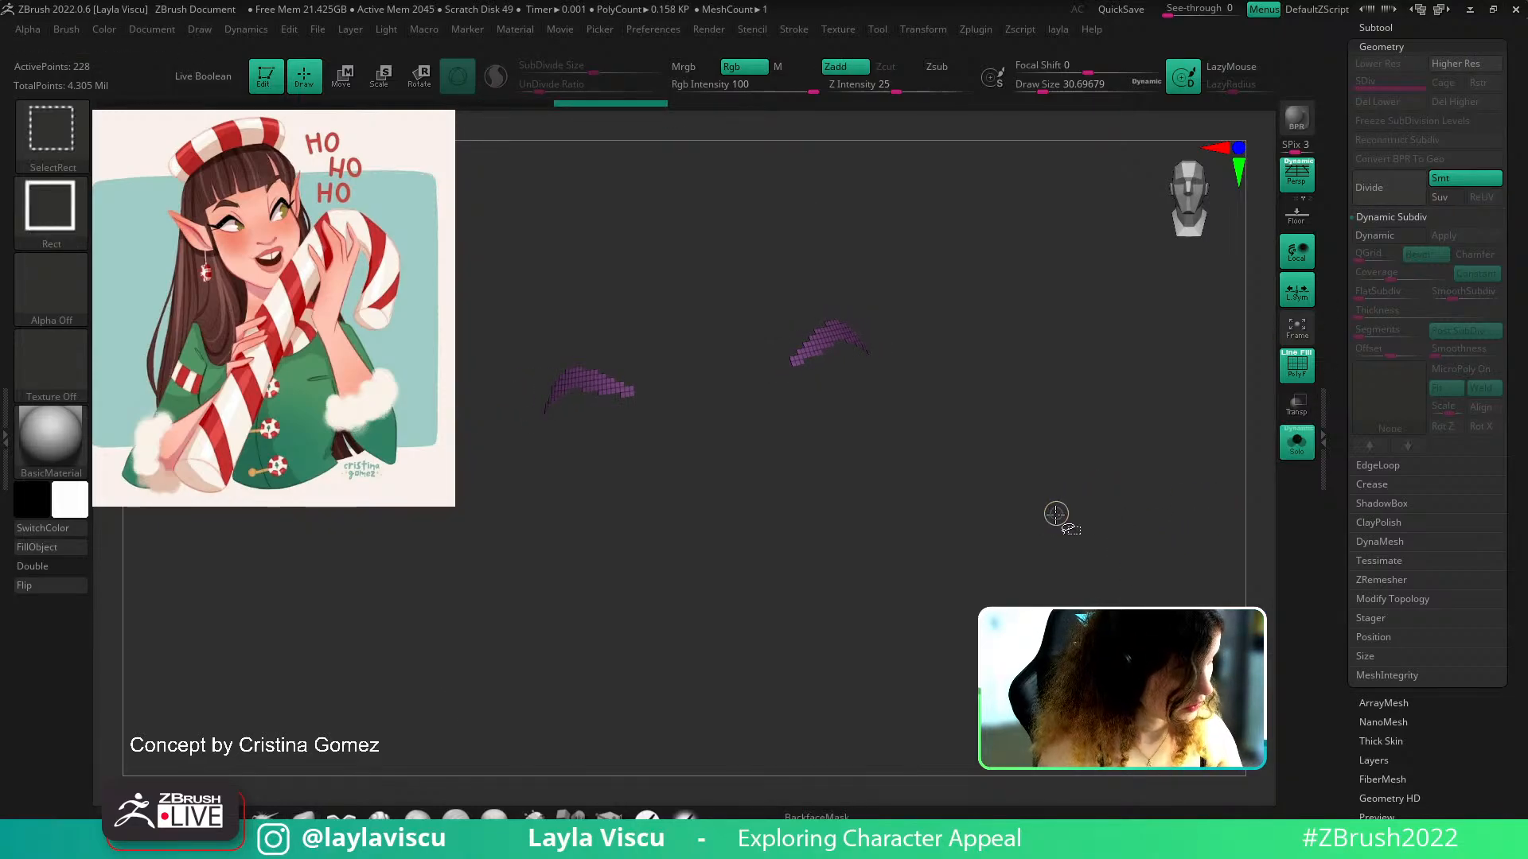
drag(1054, 454, 1105, 500)
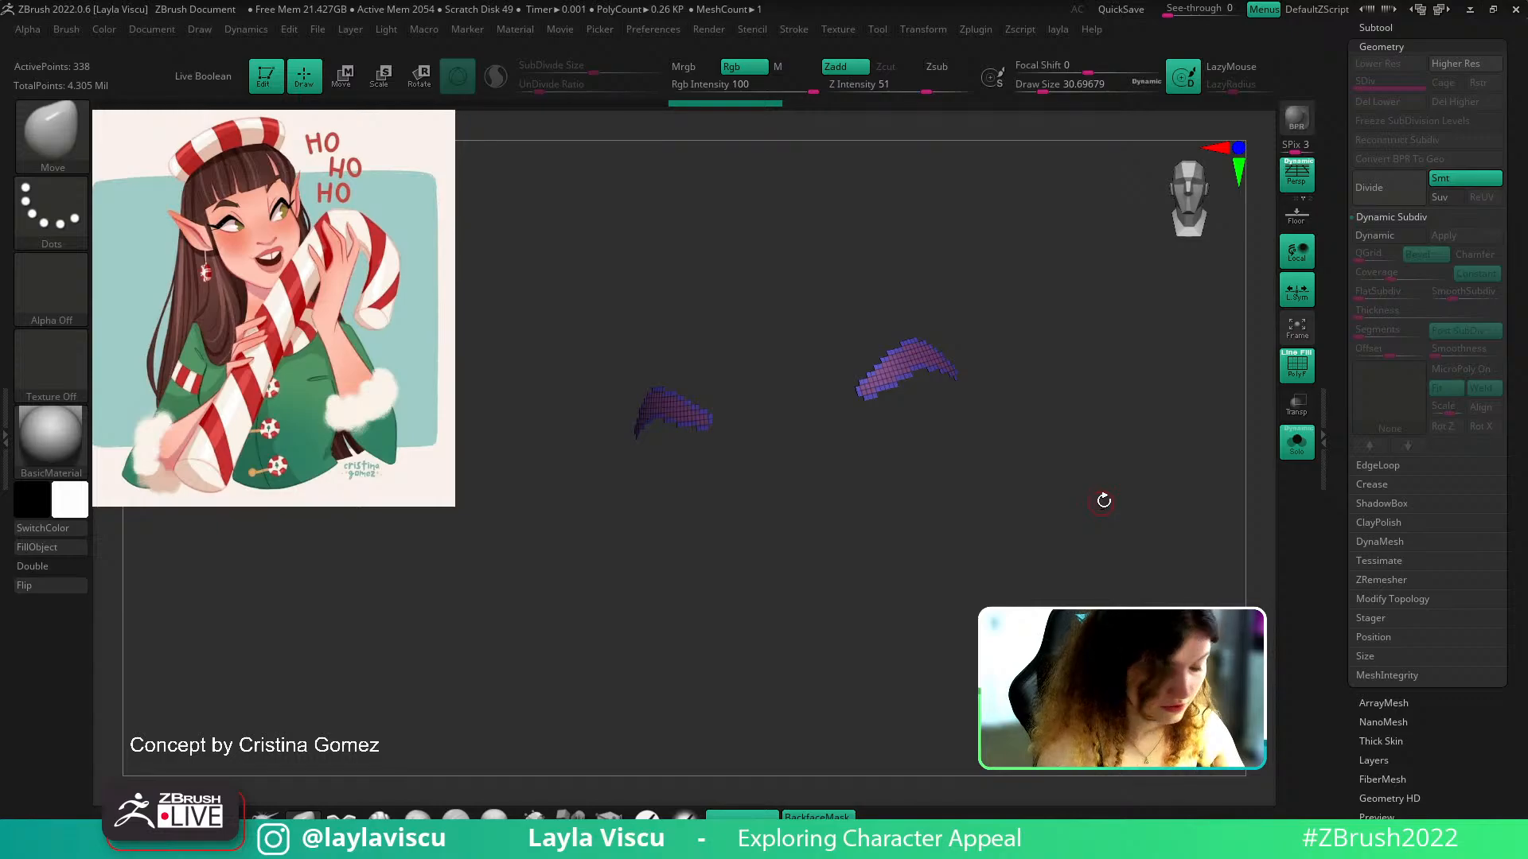
key(ctrl+shift)
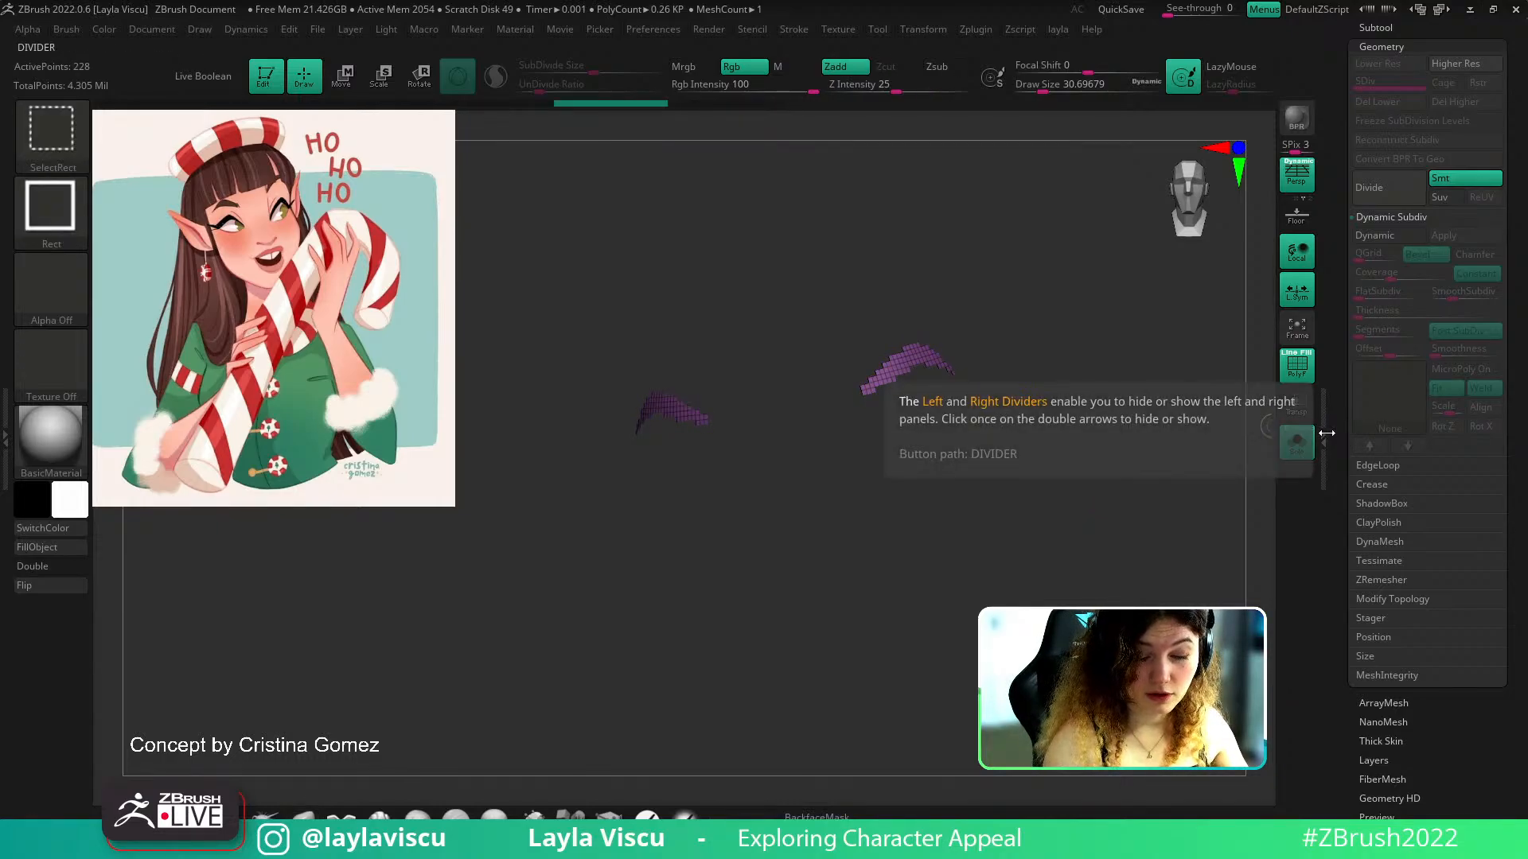
key(ctrl+shift+x)
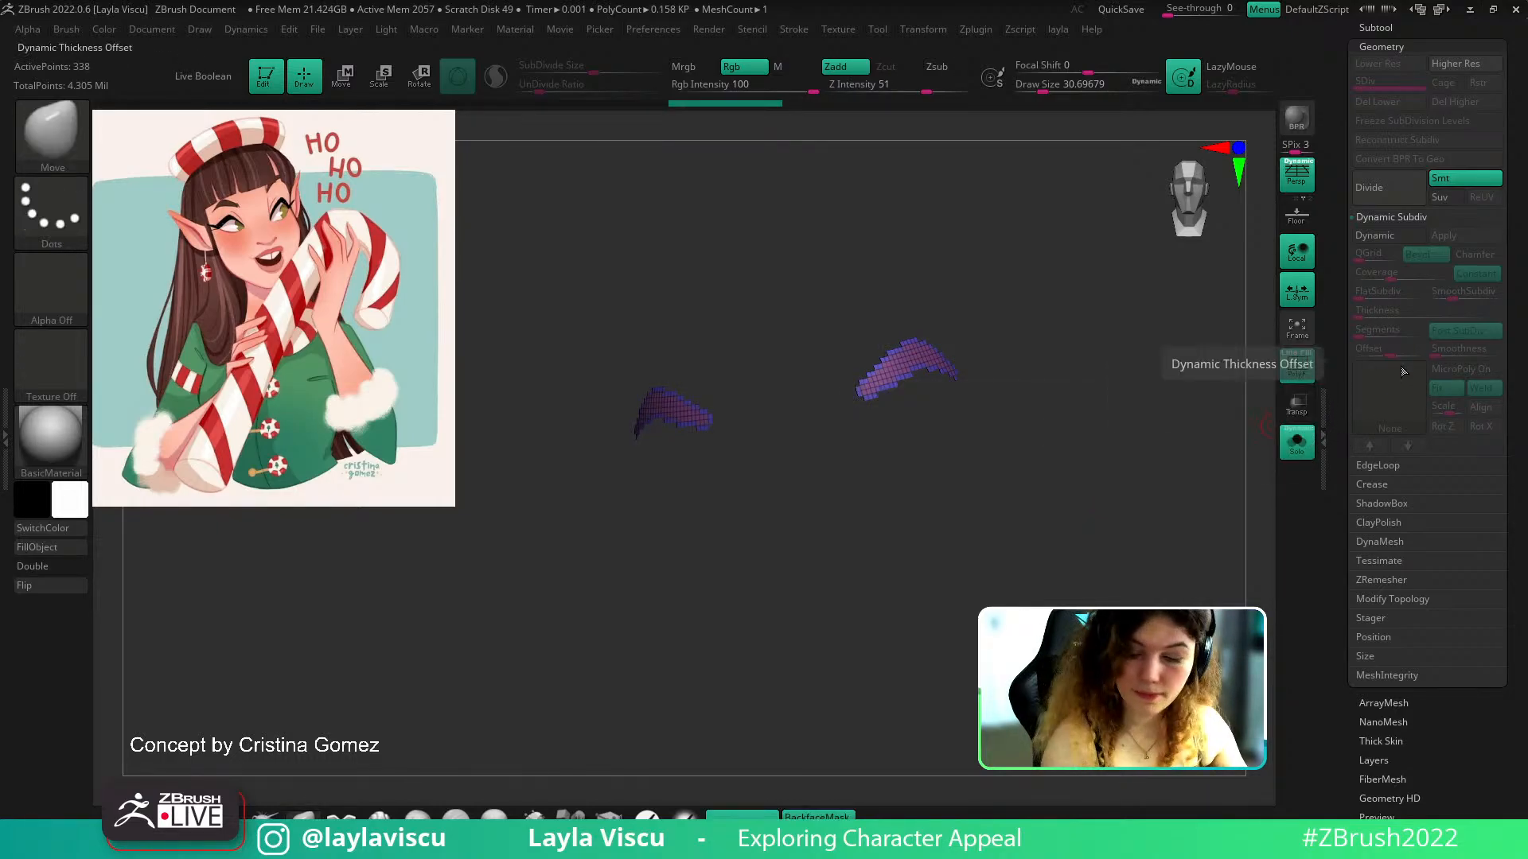
key(2)
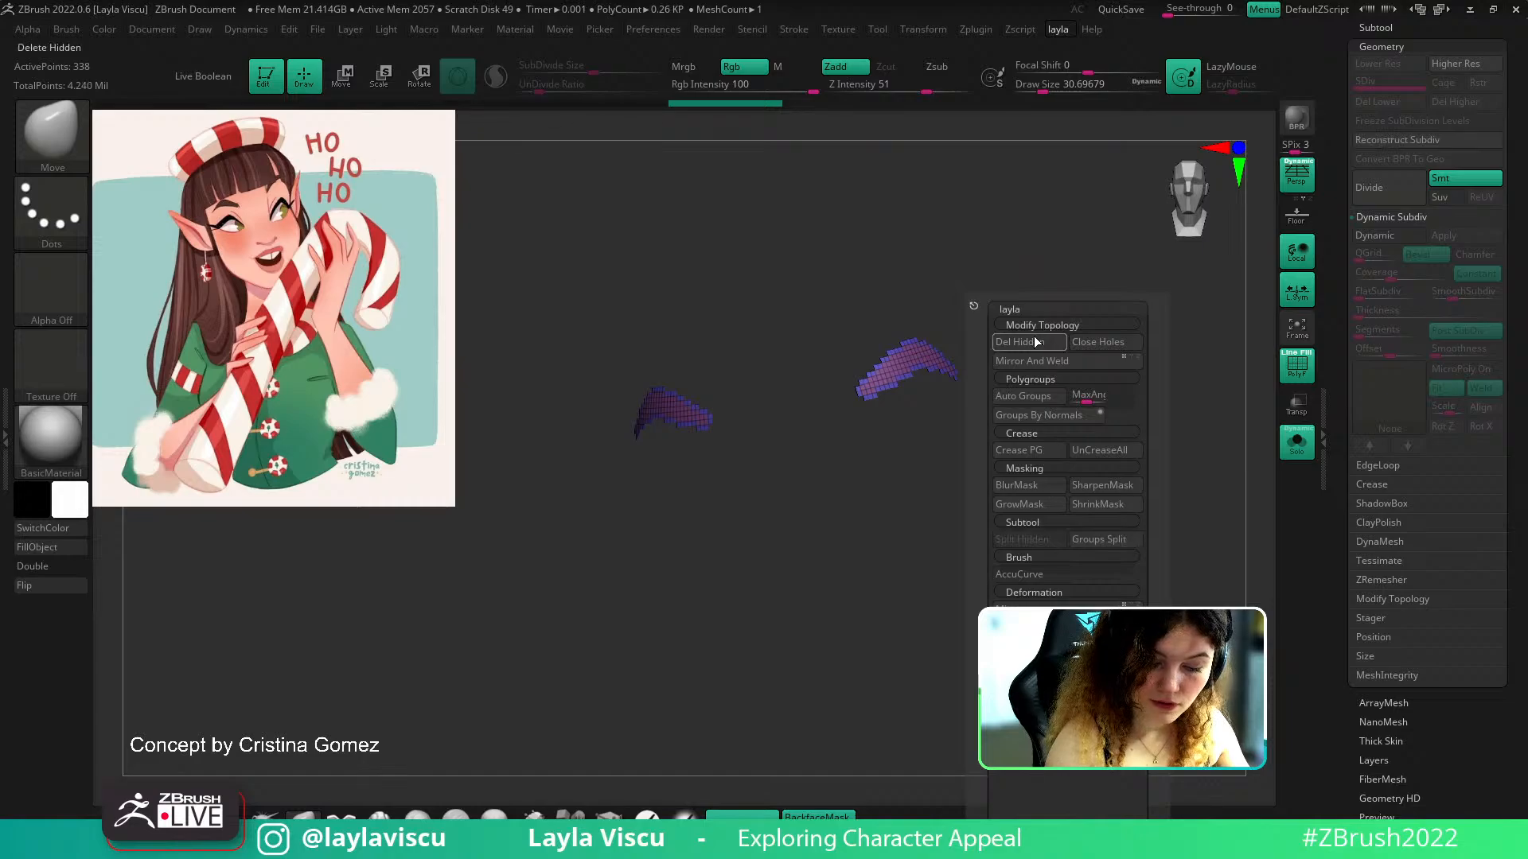
click(1036, 341)
Smooth the eyebrows' jagged borders with the Polish By Groups deformation and show them back on the head without the polyframe
drag(1062, 388, 1075, 394)
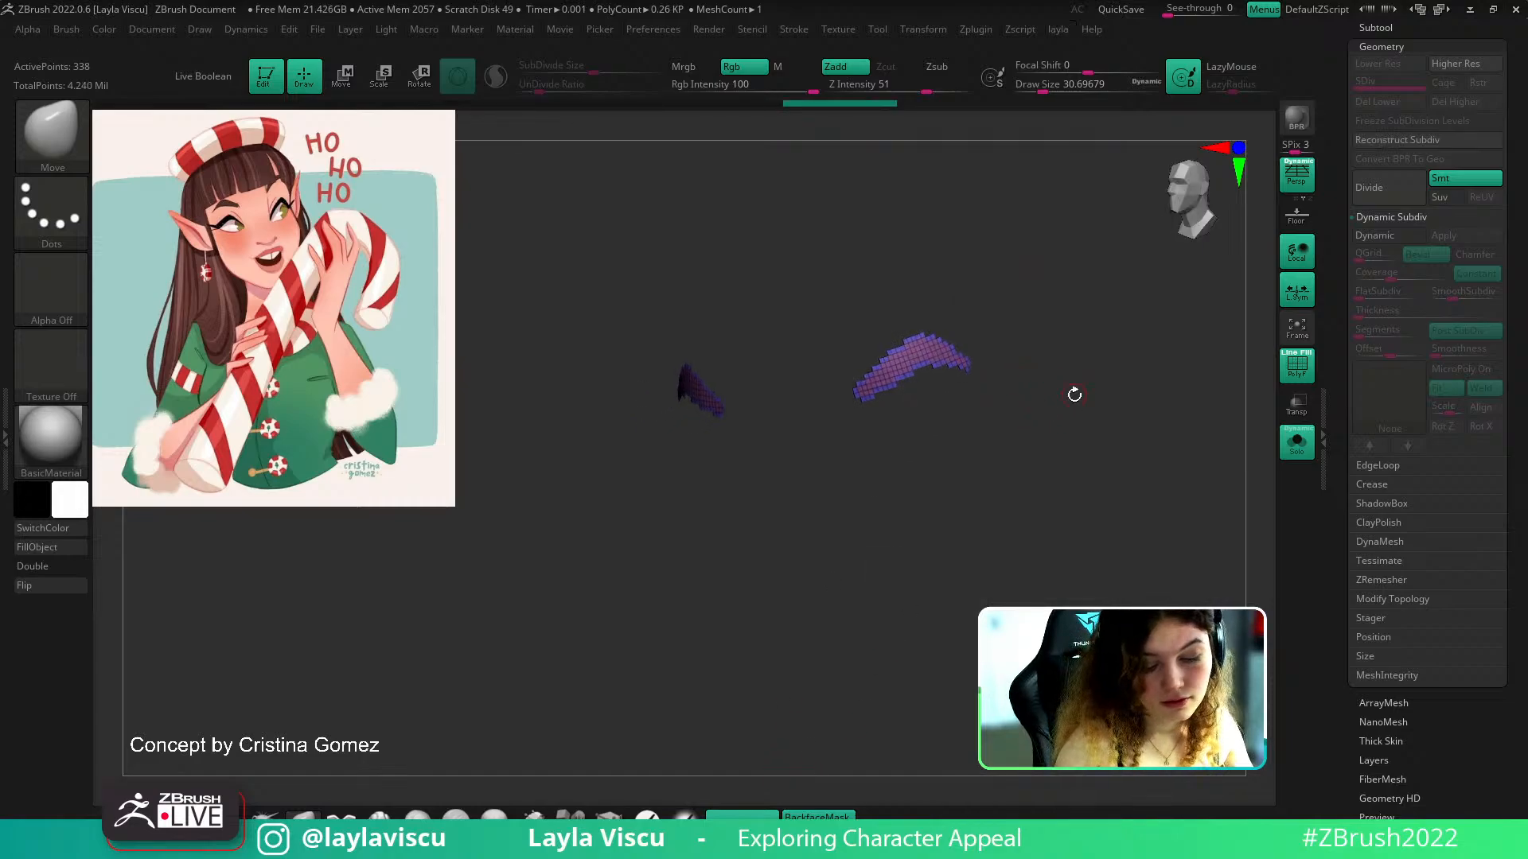
key(shift+f)
click(1296, 444)
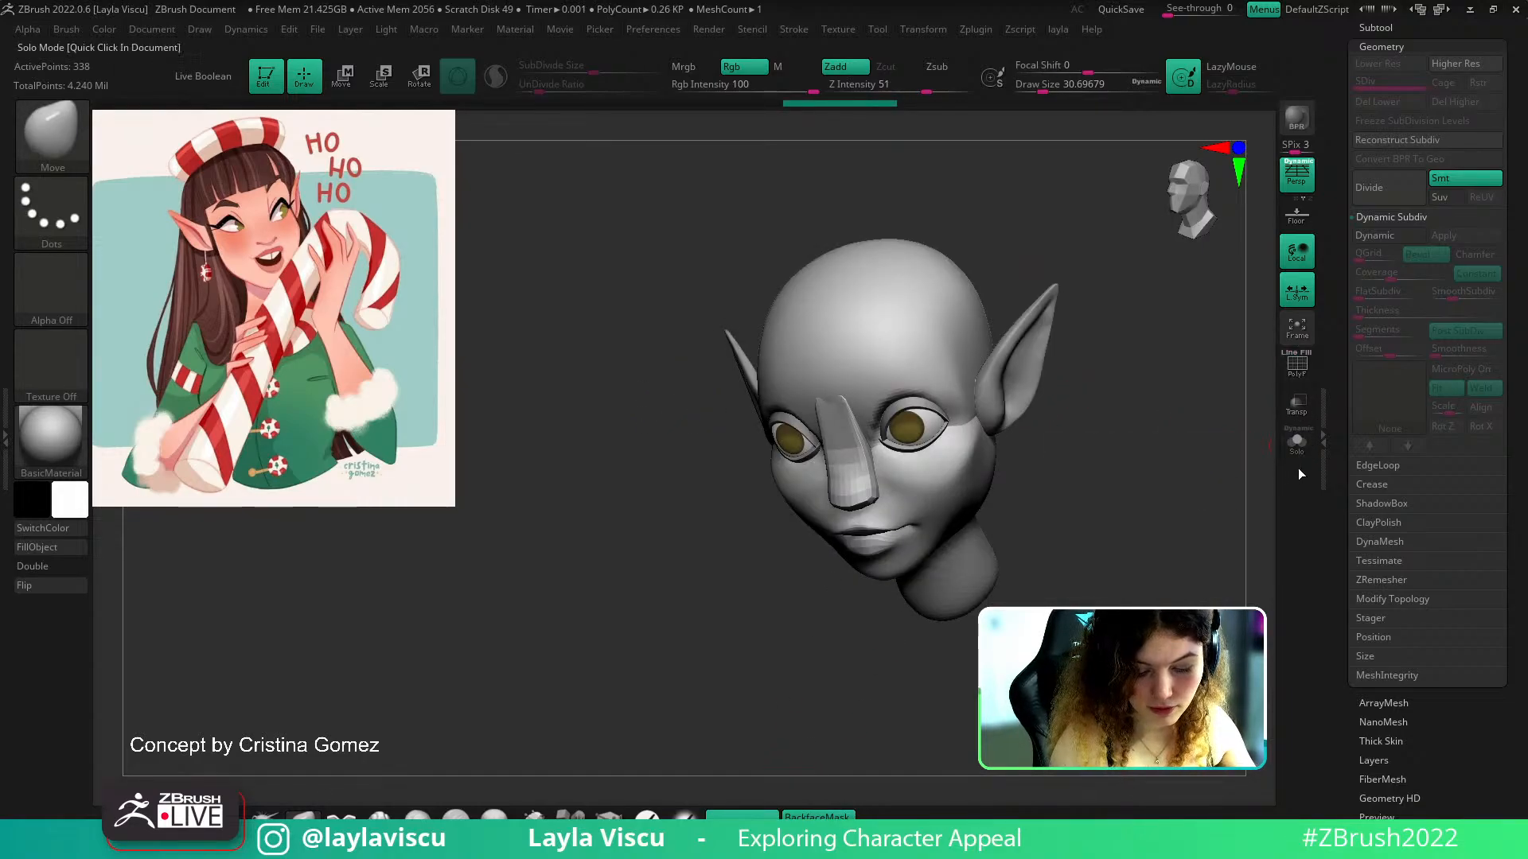
key(shift+f)
drag(1398, 857, 1398, 788)
click(1398, 788)
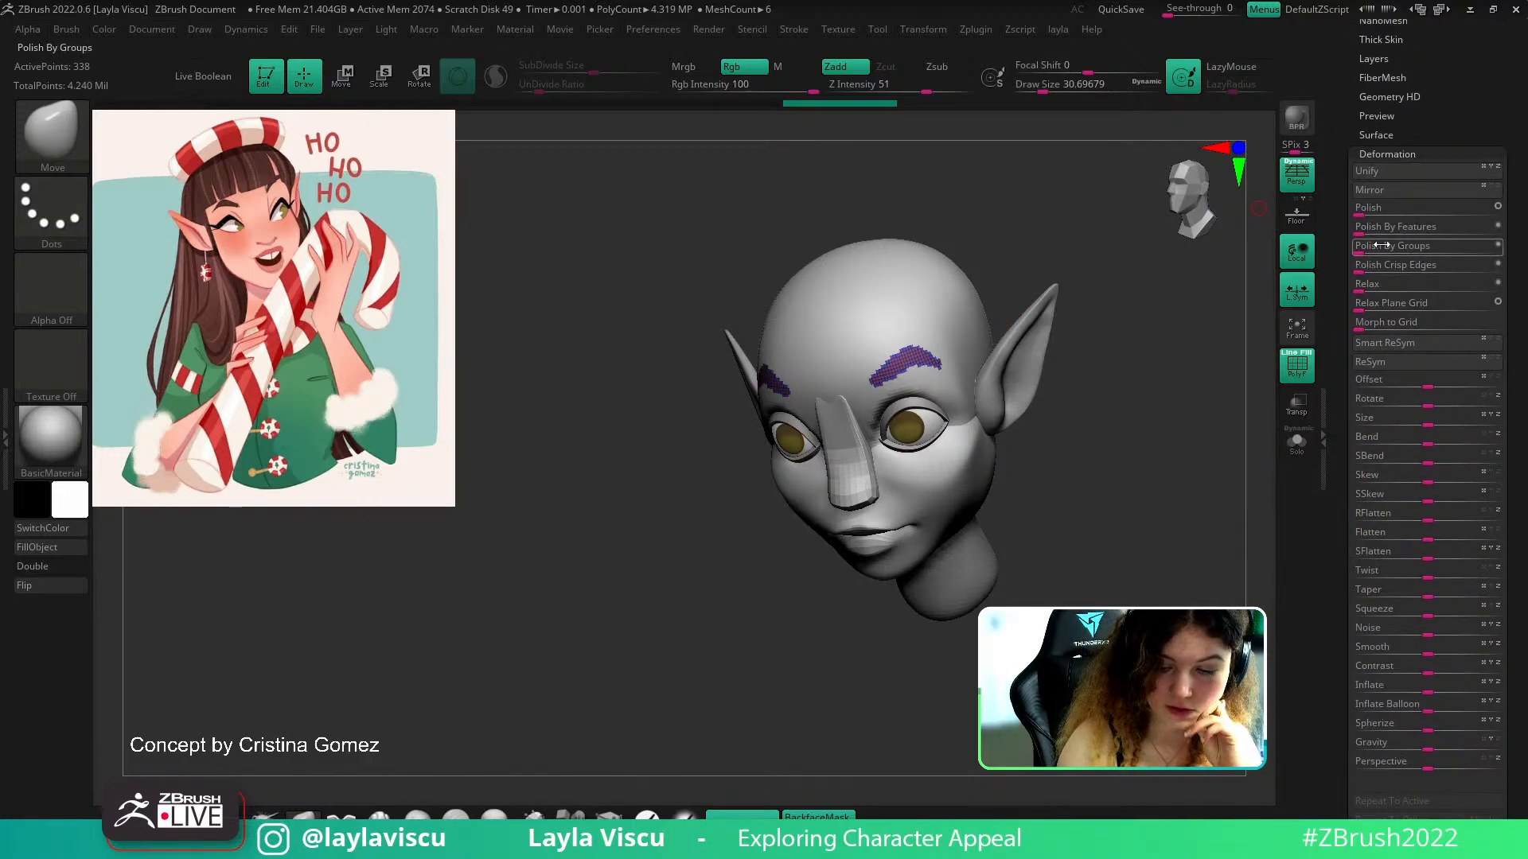
click(1297, 441)
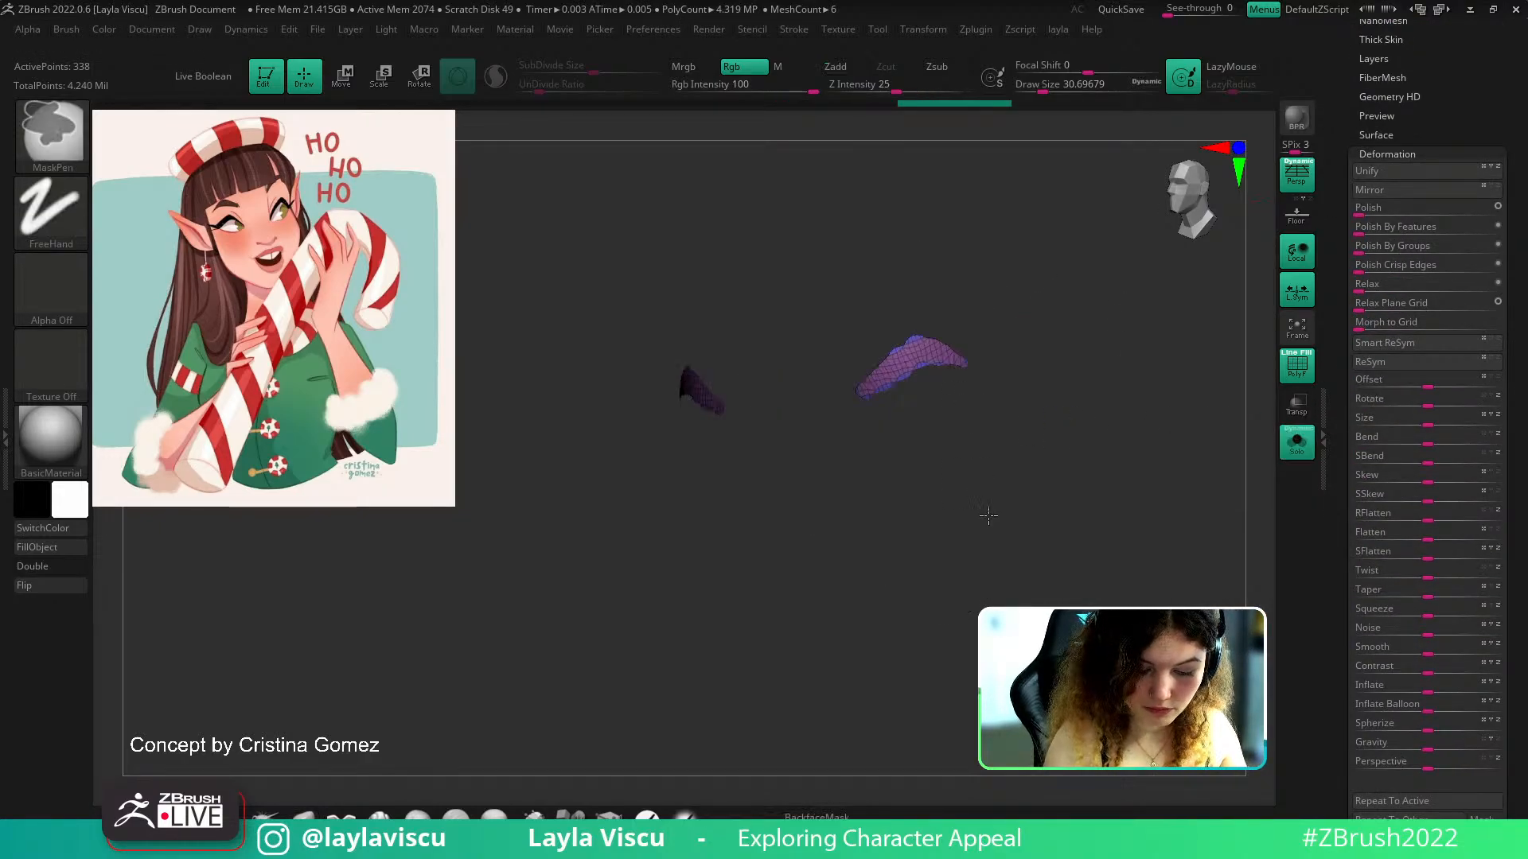
click(1368, 224)
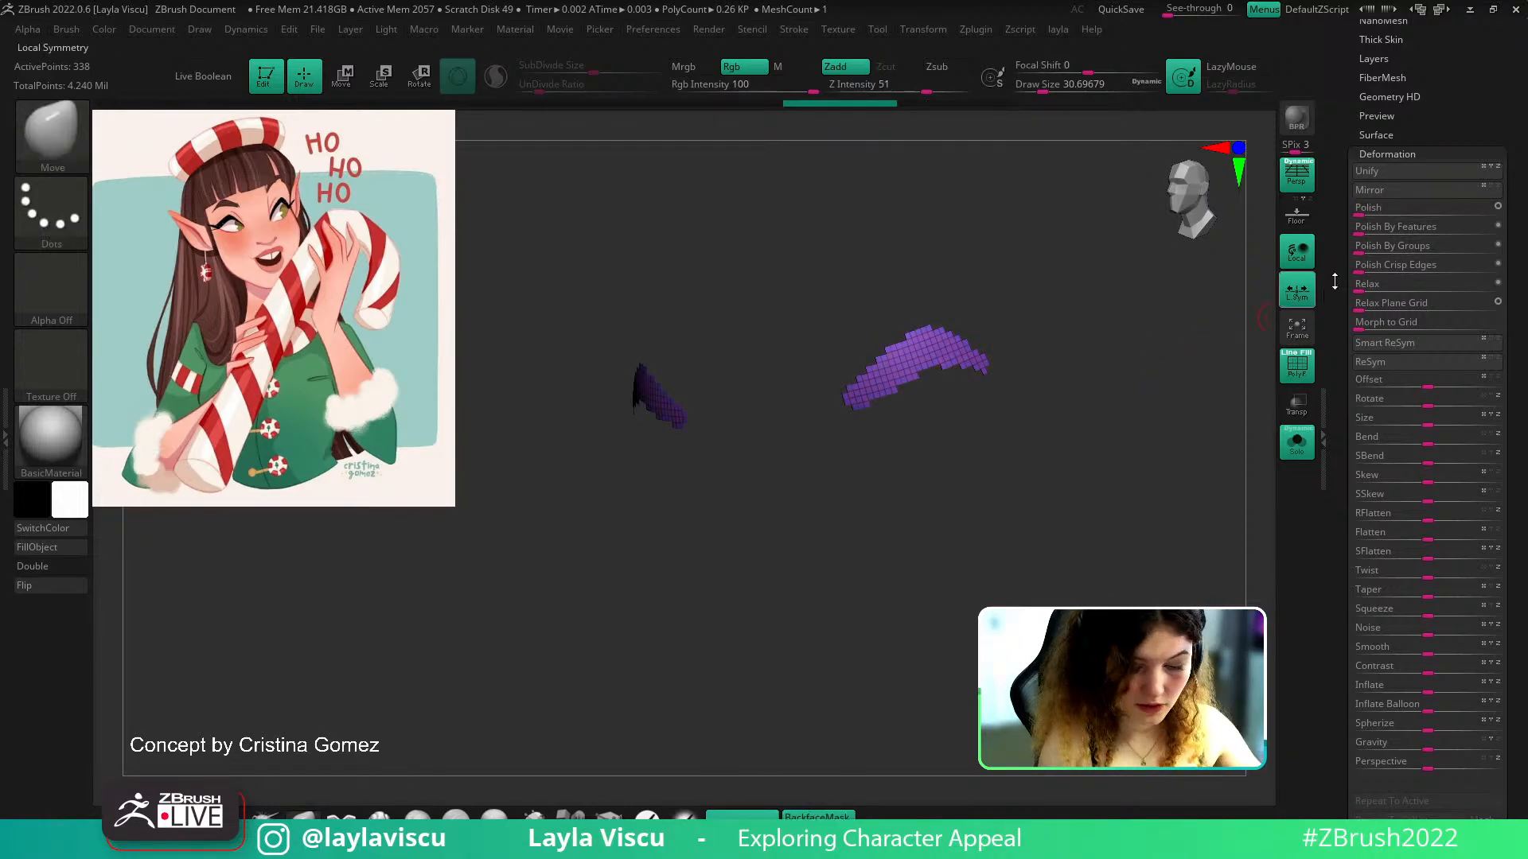
click(1392, 245)
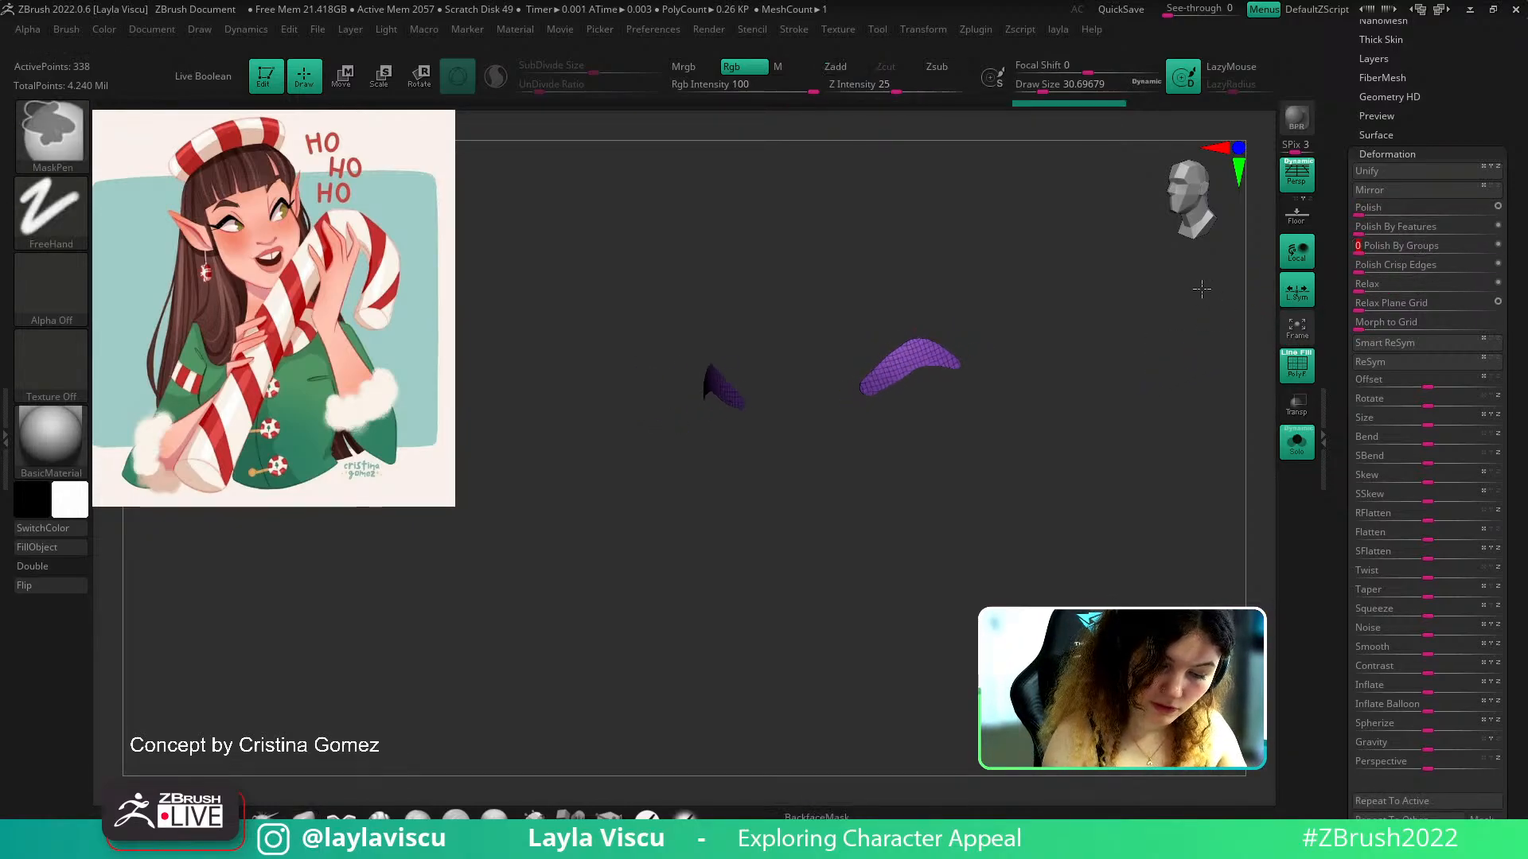
key(shift+f)
click(1296, 443)
Move the eyebrows slightly forward off the forehead surface and check them with the polyframe from several angles
drag(1153, 410, 1223, 405)
key(w)
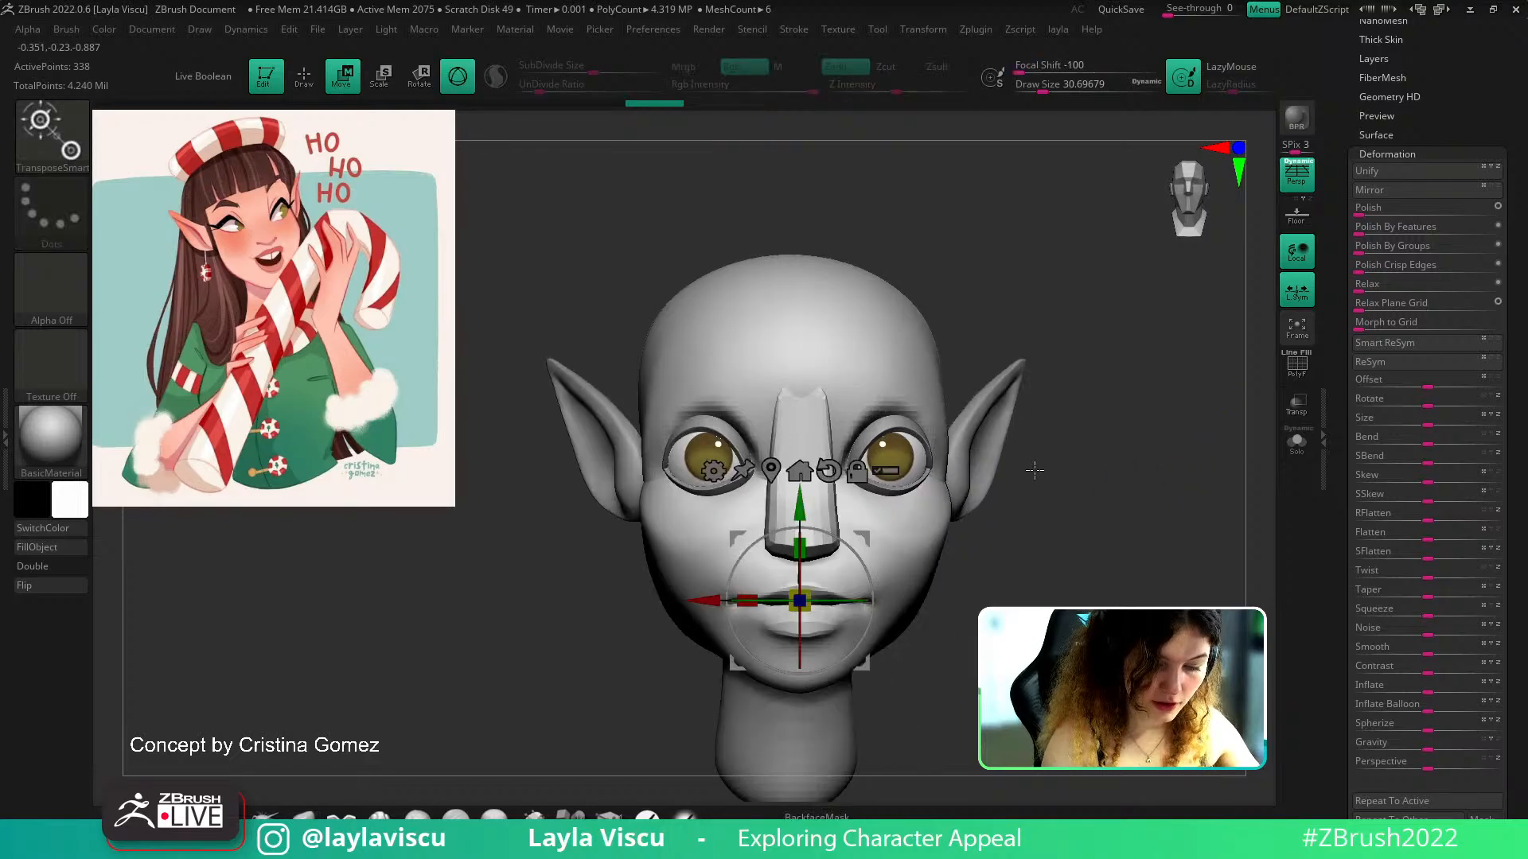
drag(799, 601, 802, 604)
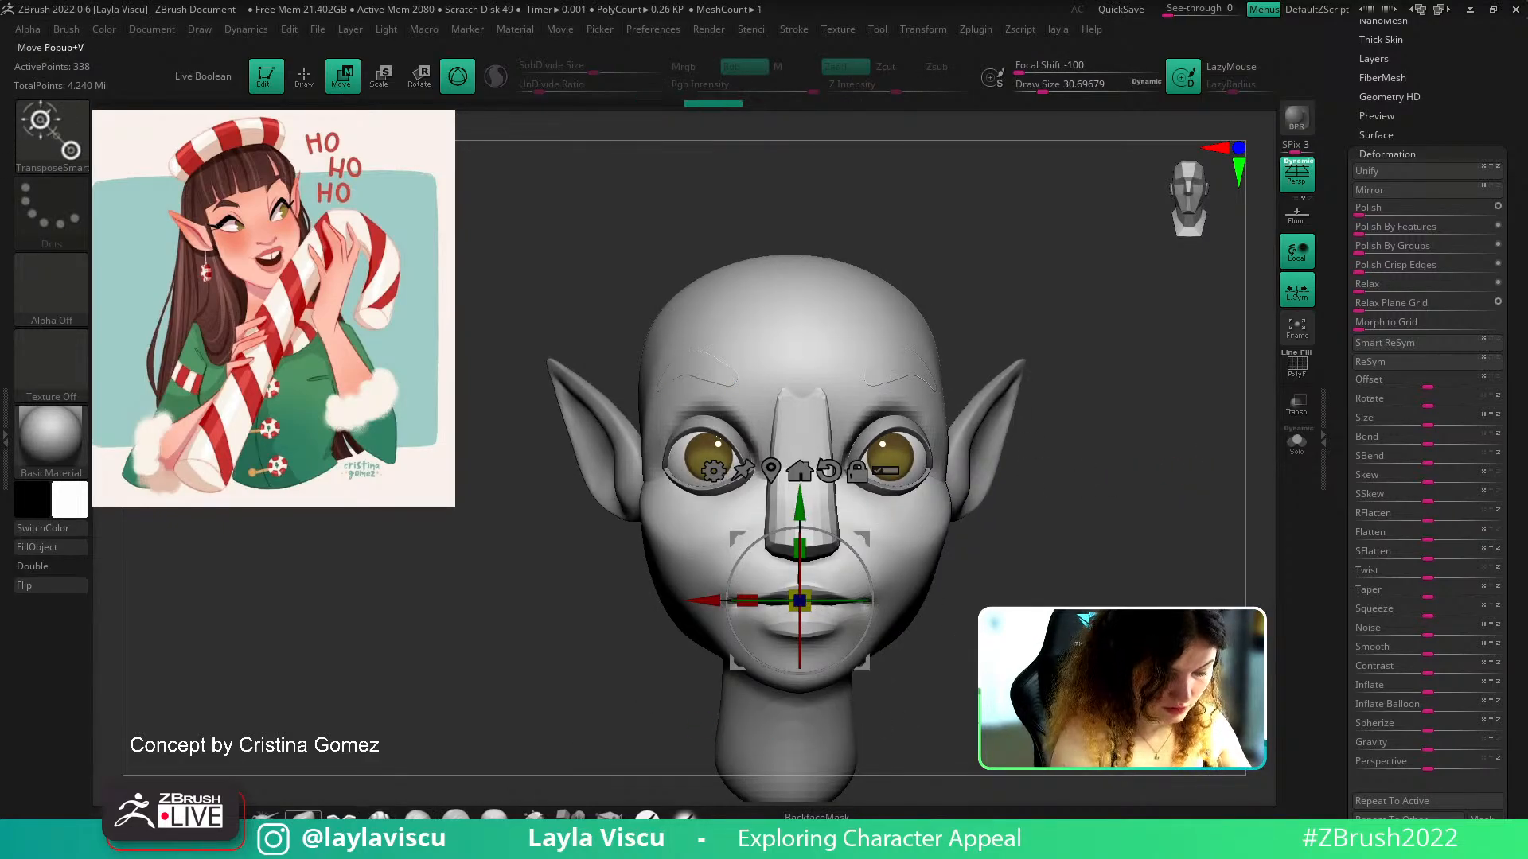
key(q)
drag(1029, 338, 1156, 392)
key(shift+f)
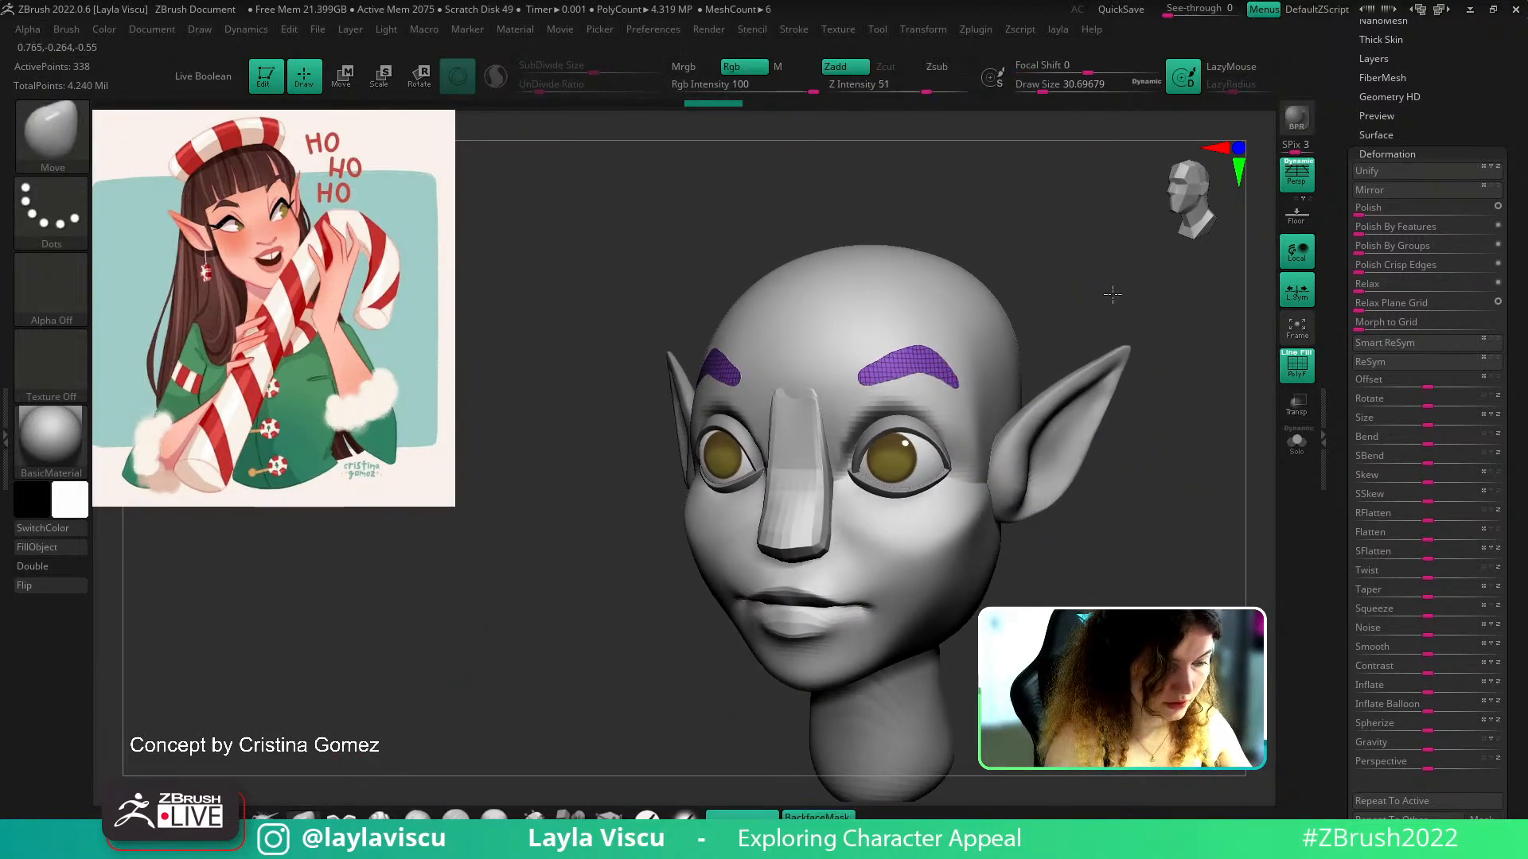
drag(1110, 292, 1167, 308)
Remesh the eyebrows with ZRemesher at a target polygon count of about 0.1
drag(1404, 70, 1403, 187)
click(1387, 95)
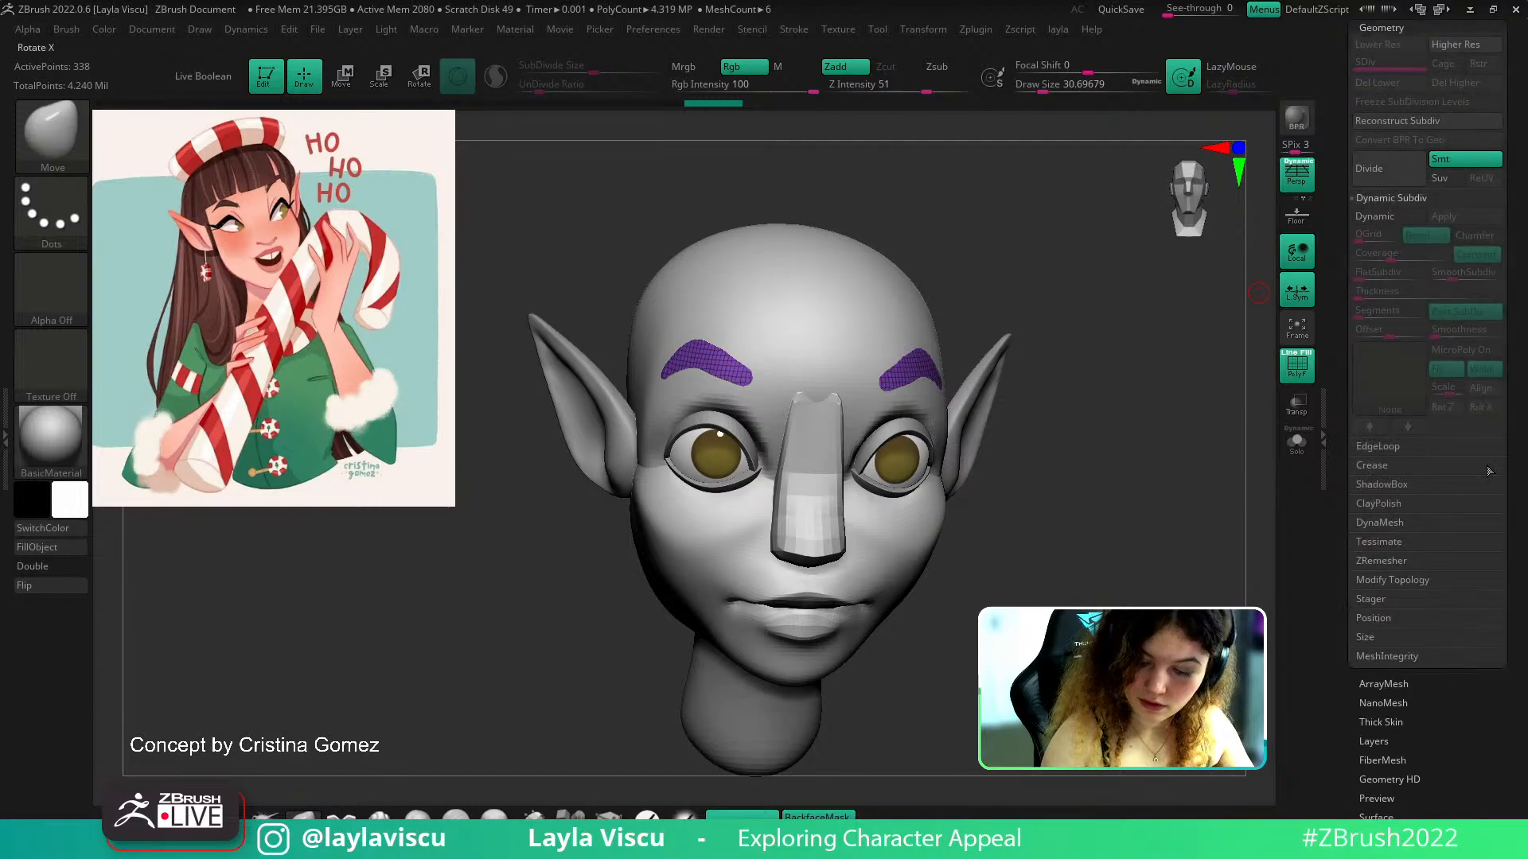
click(1382, 560)
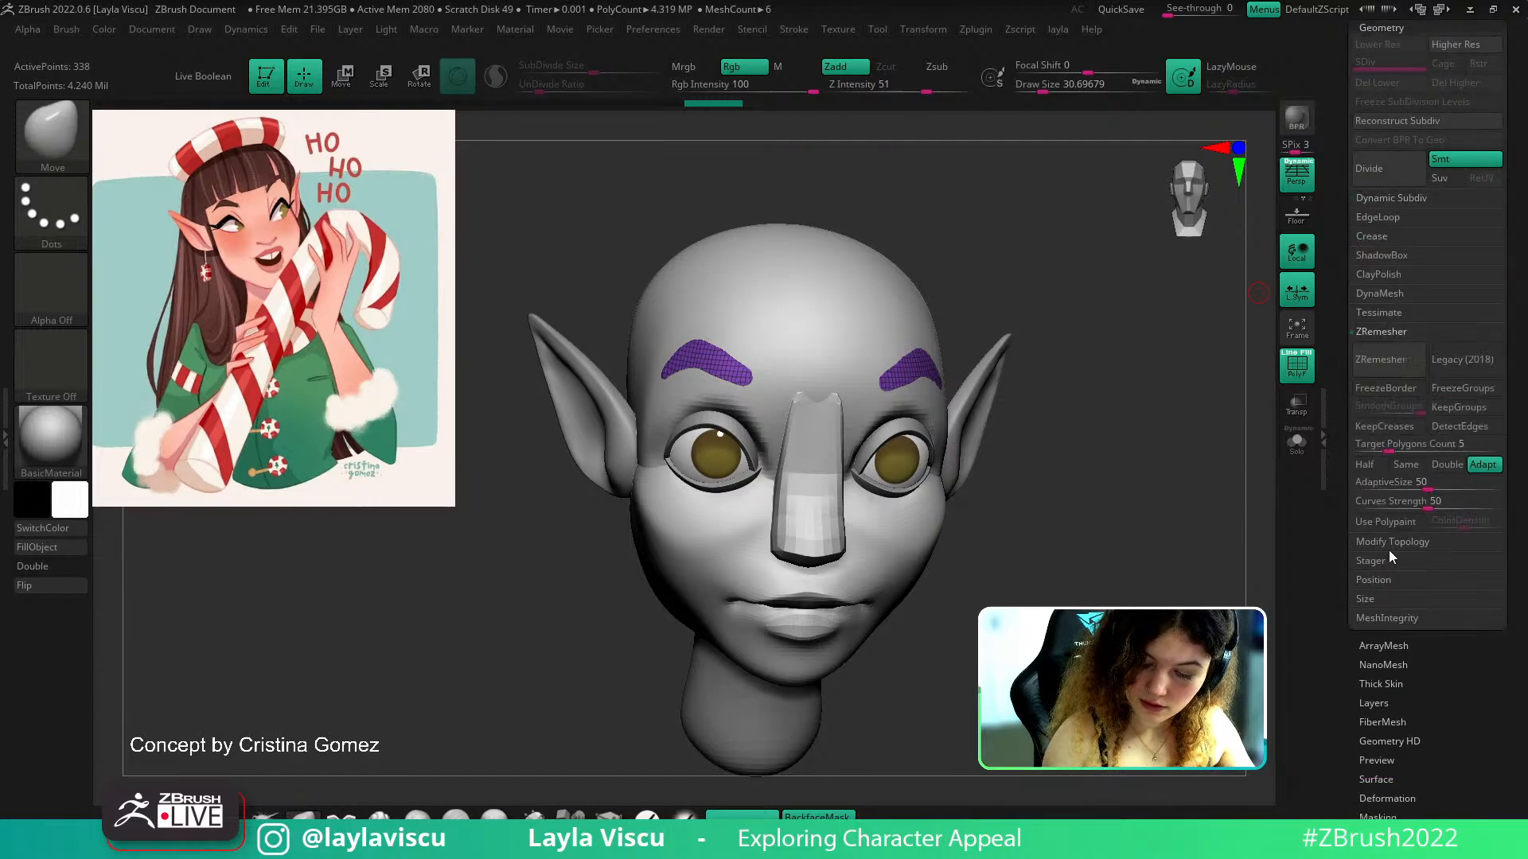
click(1378, 365)
drag(1055, 500, 1002, 506)
click(1379, 365)
drag(1138, 560, 928, 473)
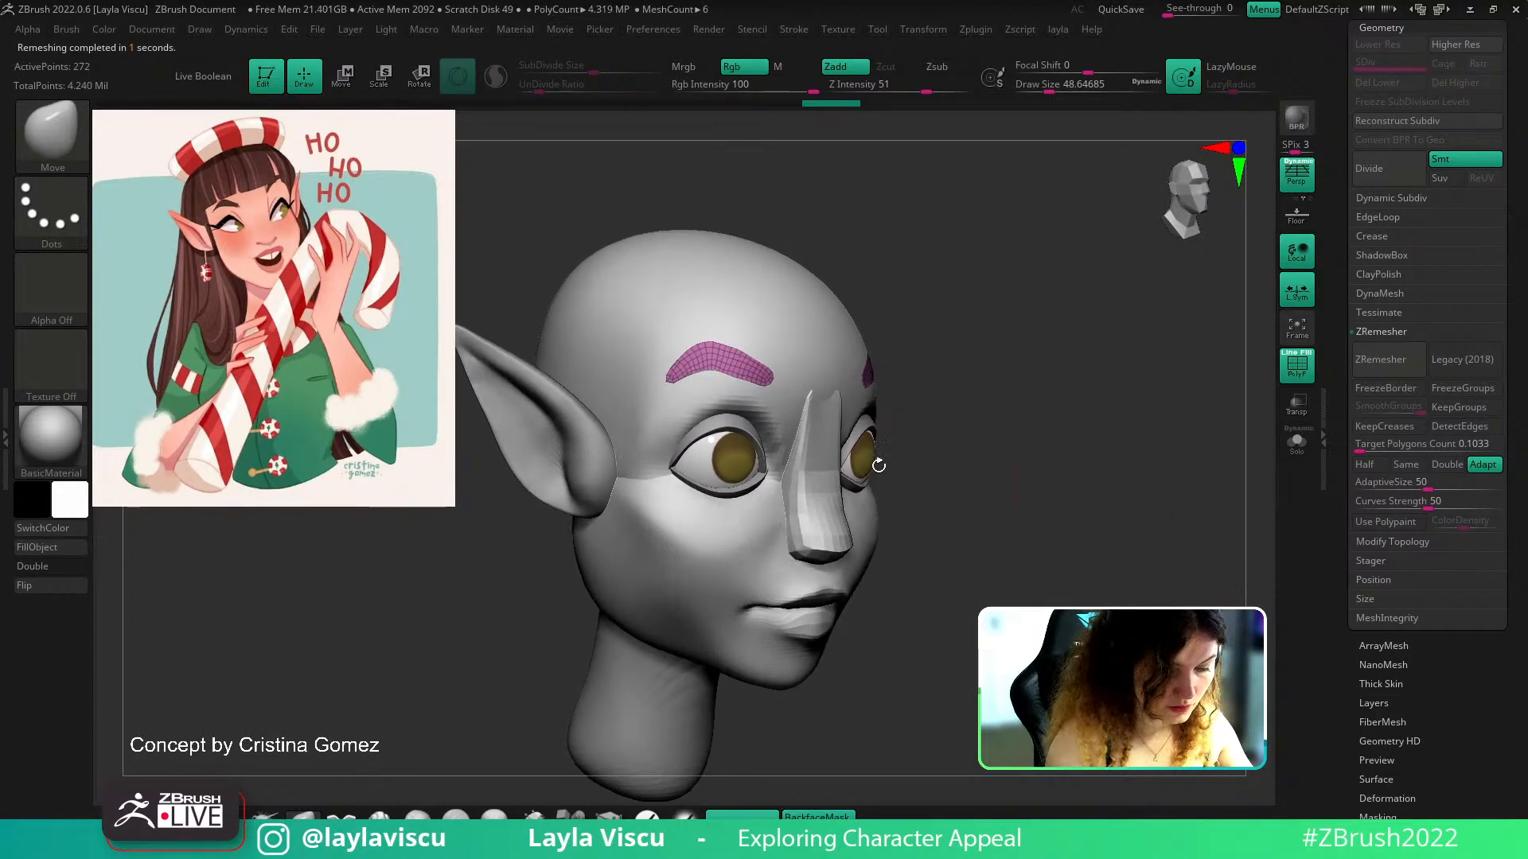
Turn off backface masking and pull the eyebrows' outer tails into tapered points with the Move brush, smoothing the shape
key(s)
drag(659, 389, 677, 391)
click(818, 816)
key(s)
key(s)
key(ctrl)
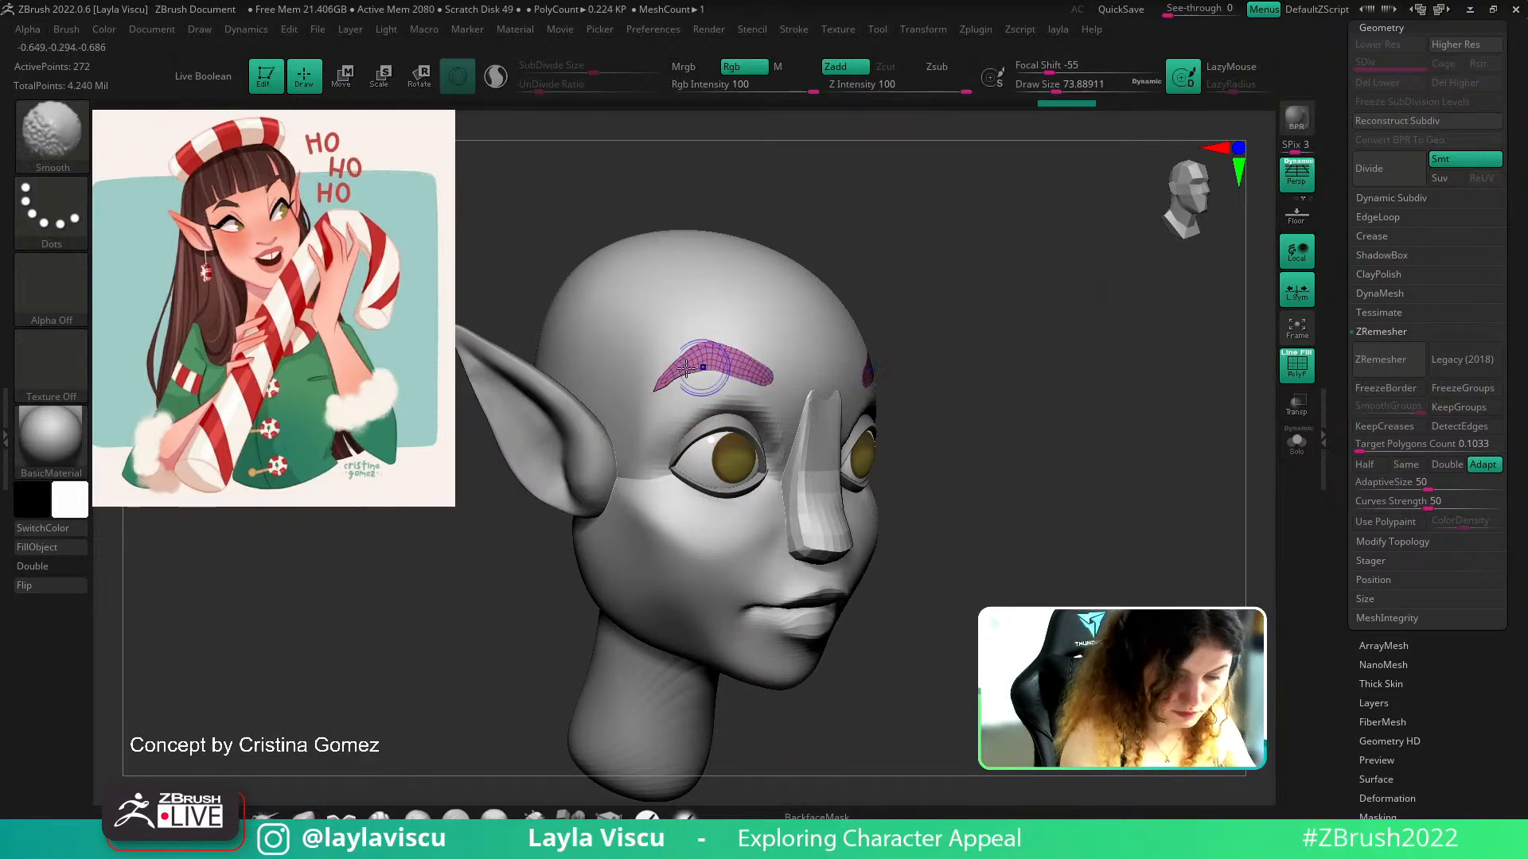
drag(1085, 345, 1113, 346)
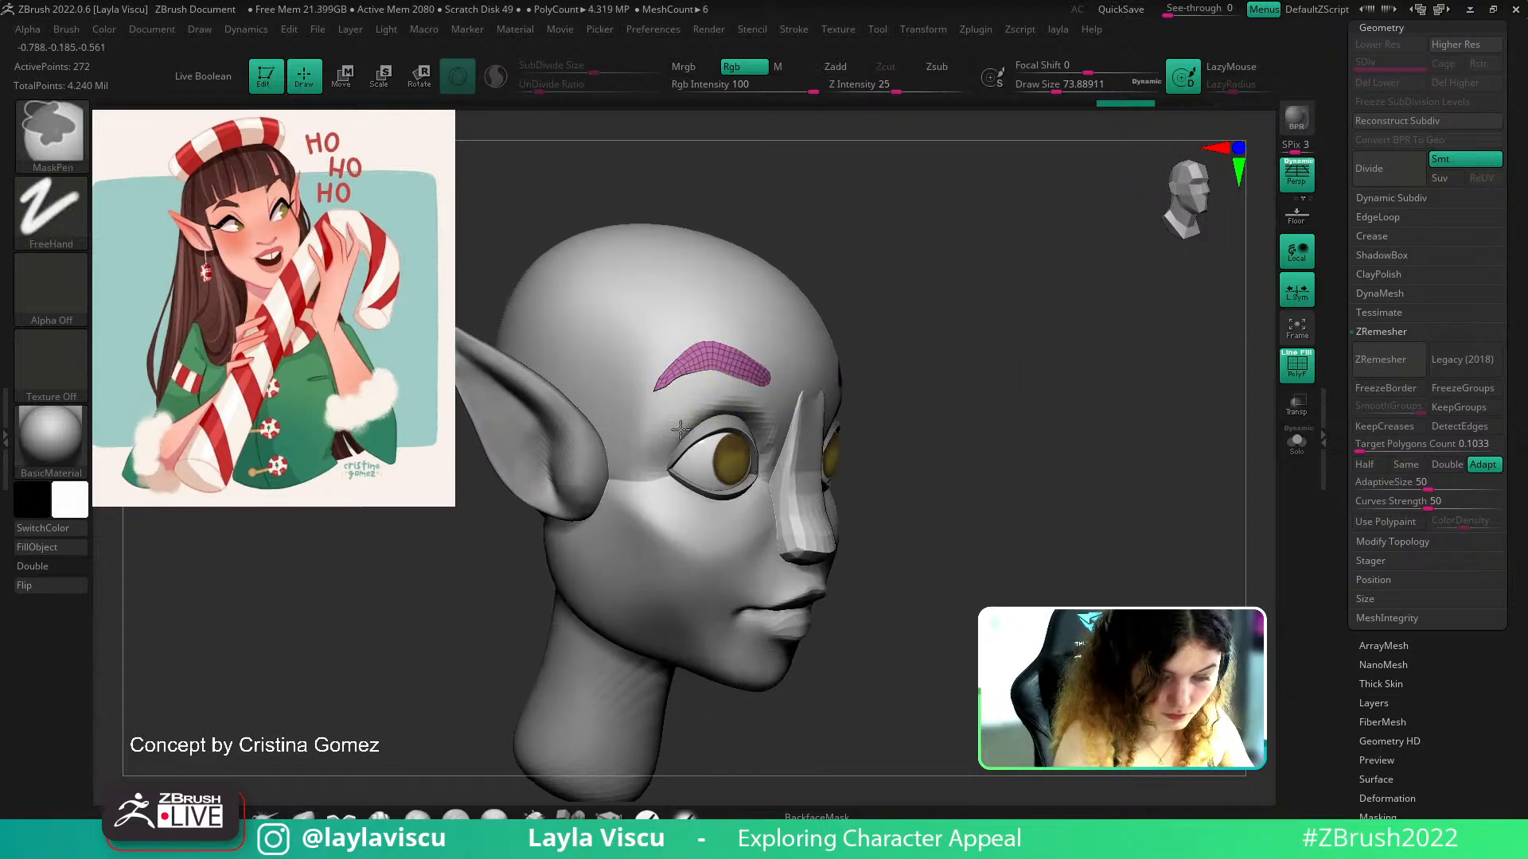
ctrl+right_drag(675, 419, 671, 445)
key(s)
drag(682, 398, 700, 374)
Add one GroupsLoops edge loop around the eyebrows' border with GPolish at 0 and hide the polyframe
ctrl+right_drag(831, 378, 851, 307)
click(1423, 219)
drag(1463, 321, 1432, 319)
click(1444, 304)
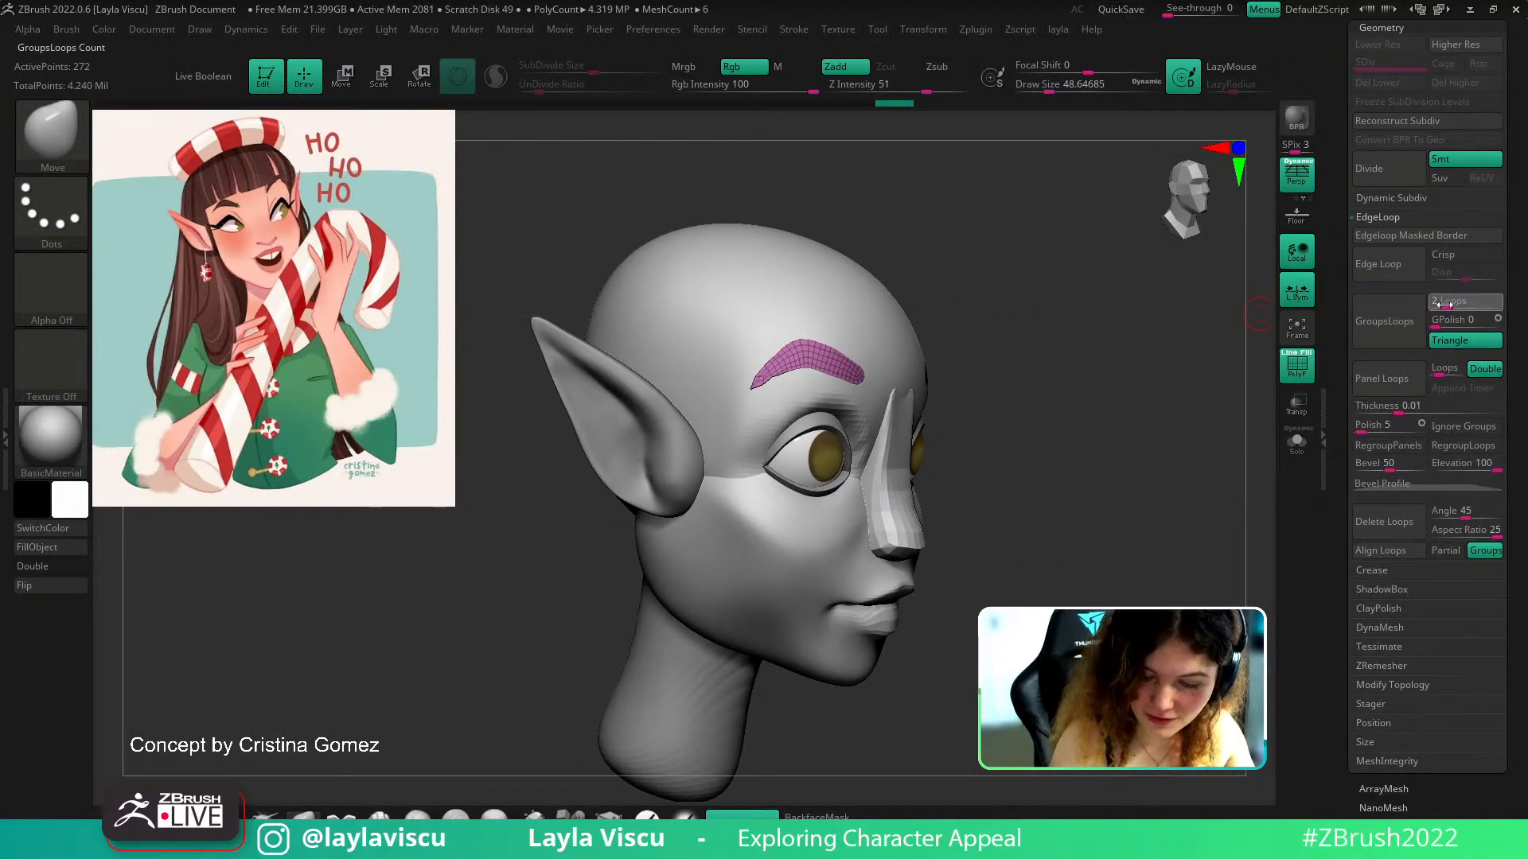
click(1385, 321)
key(shift+f)
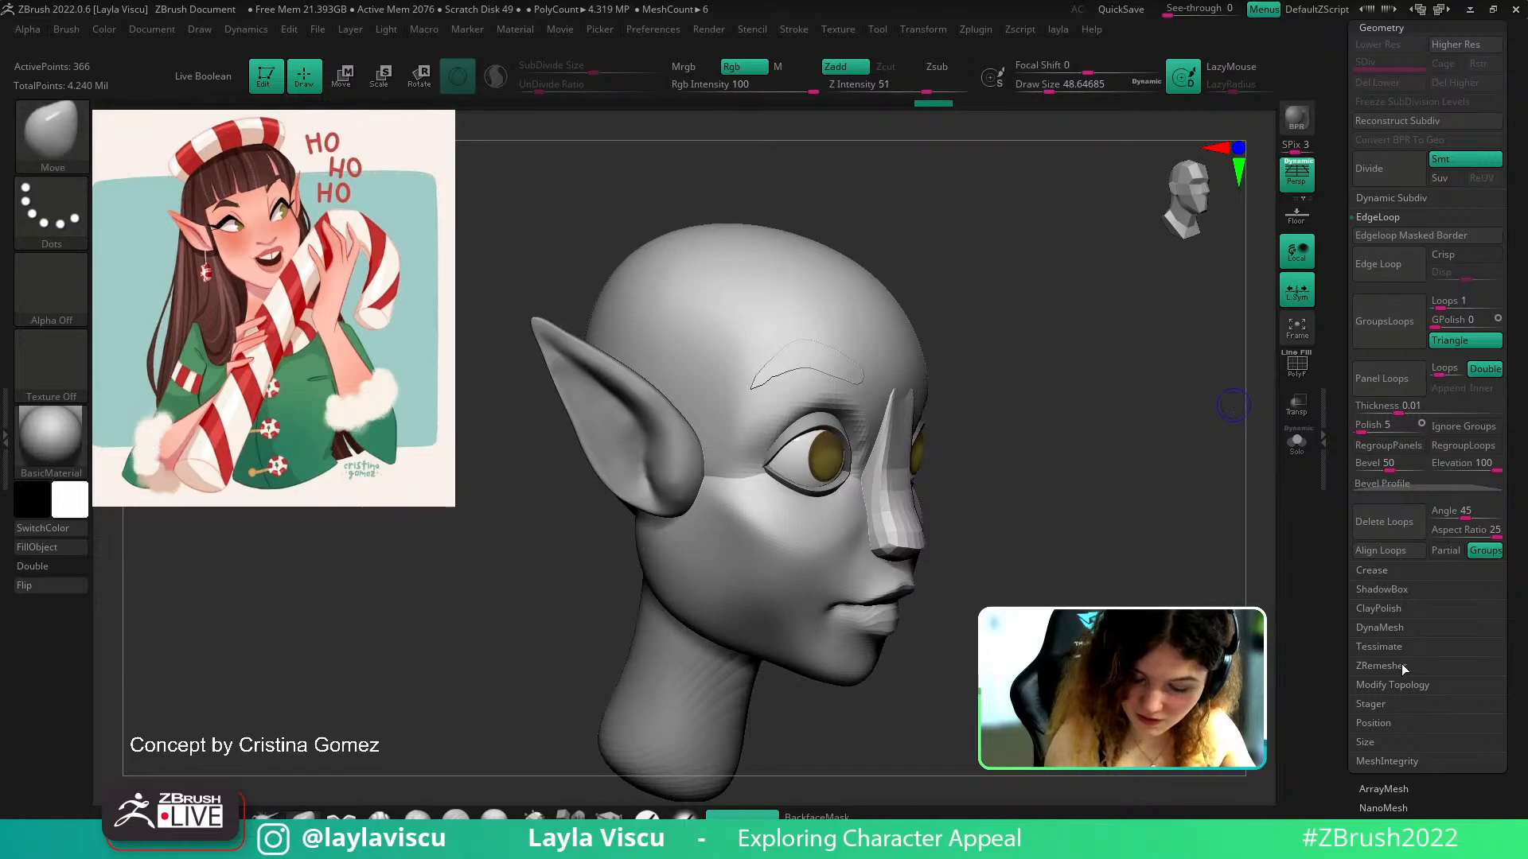
Remesh the eyebrows again with ZRemesher and KeepGroups enabled, comparing the topology before and after in the undo history
click(1400, 666)
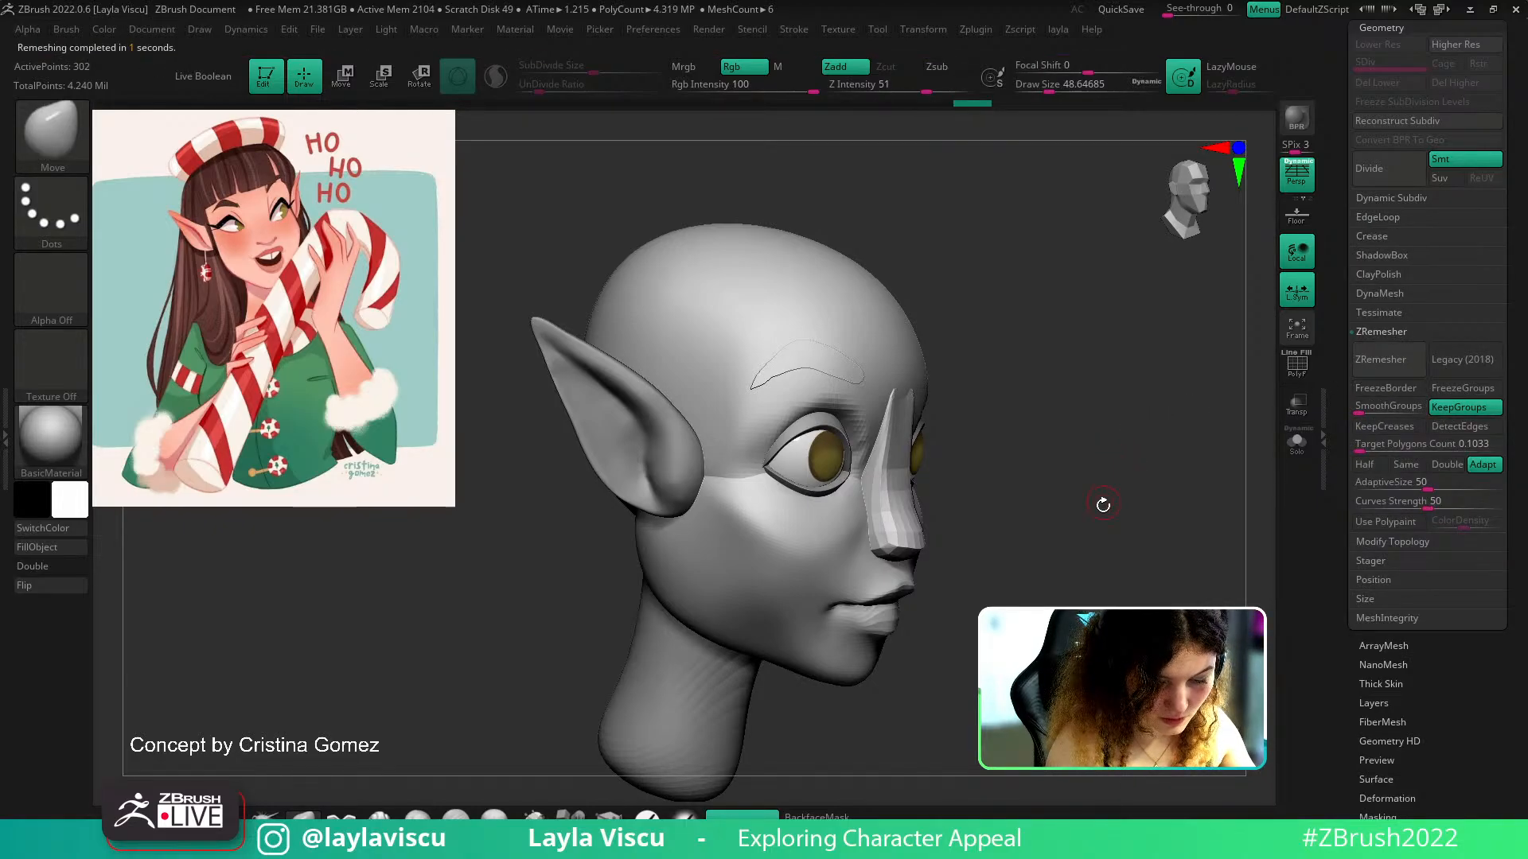
key(shift+f)
drag(1091, 461, 1095, 461)
key(ctrl+z)
click(963, 105)
key(shift+f)
mouse_move(1135, 321)
ctrl+right_down()
mouse_move(1116, 378)
mouse_move(870, 399)
ctrl+right_up()
key(shift+f)
drag(1030, 340, 907, 395)
Solo the eyebrows, hide their rounded inner ends along a straight curve selection and delete the hidden polygons
click(1297, 442)
ctrl+shift+drag(889, 341, 869, 437)
ctrl+shift+click(906, 413)
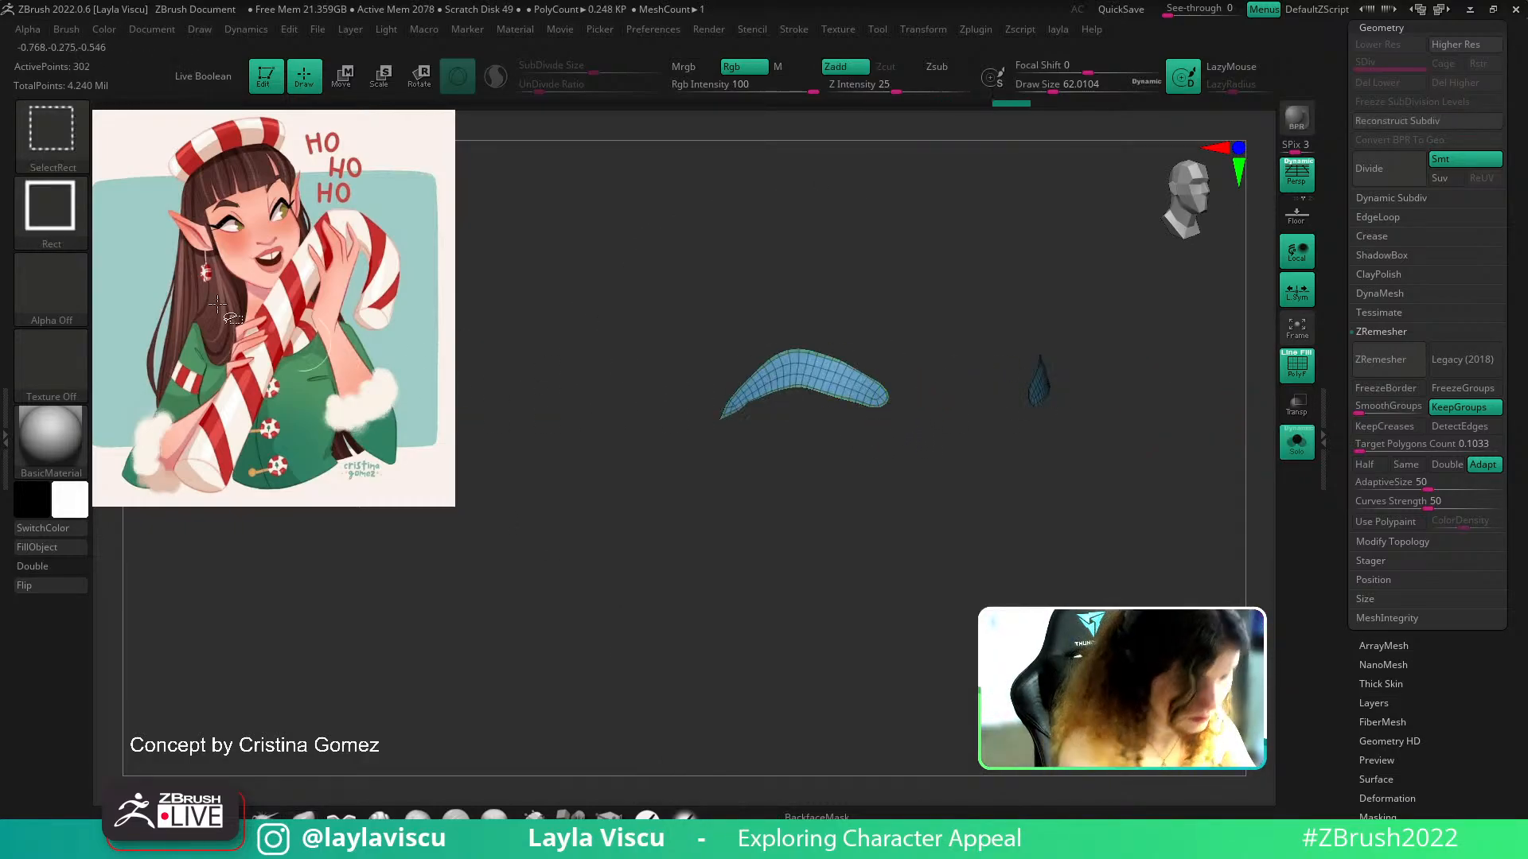
ctrl+shift+click(66, 140)
click(299, 227)
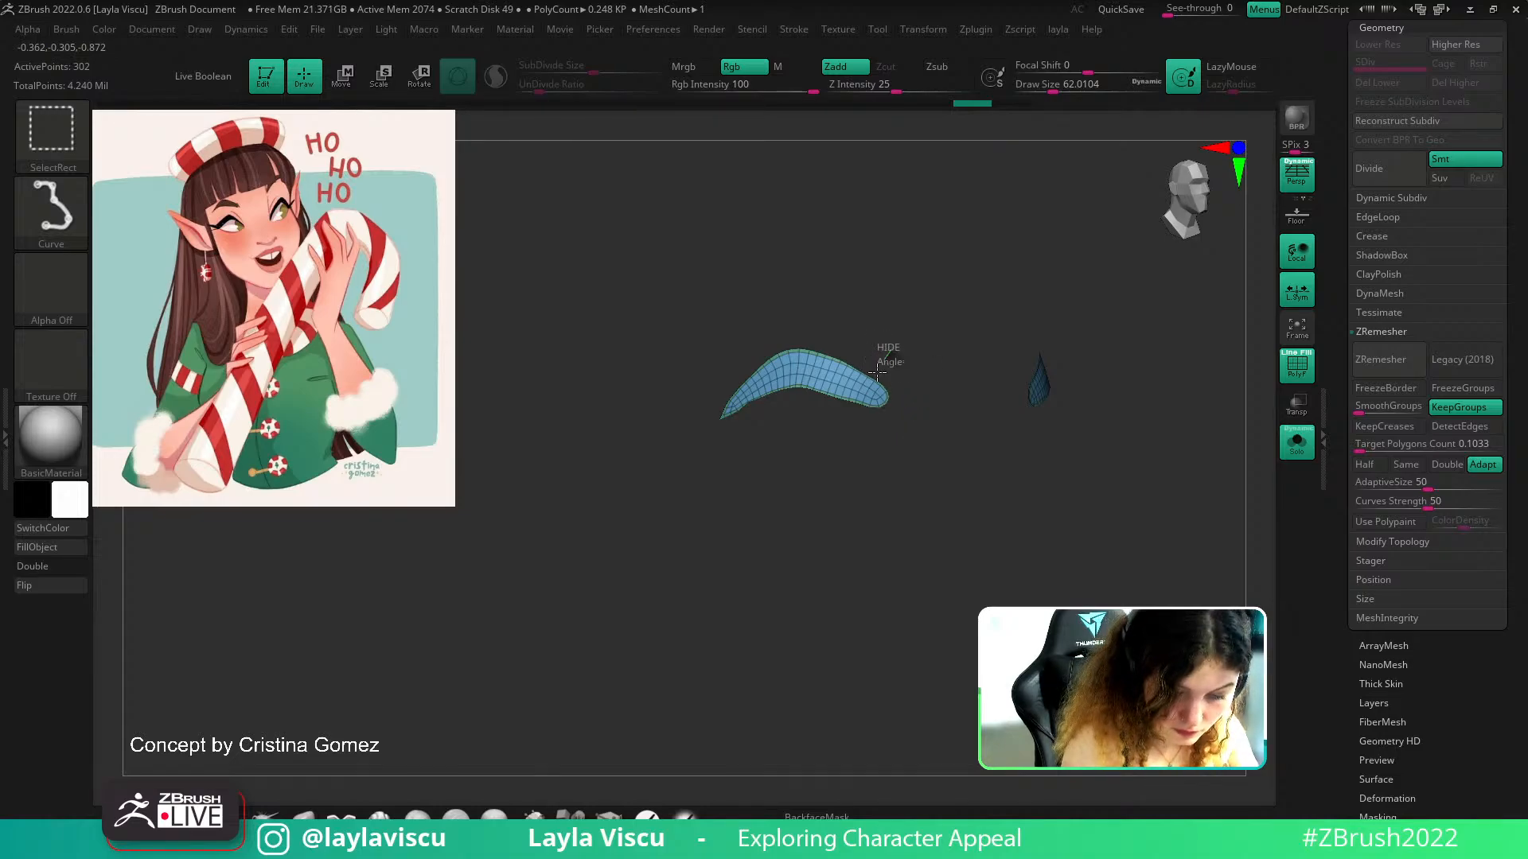
mouse_move(860, 426)
ctrl+shift+mouse_down()
mouse_move(928, 451)
mouse_move(987, 446)
ctrl+shift+mouse_up()
key(1)
click(962, 351)
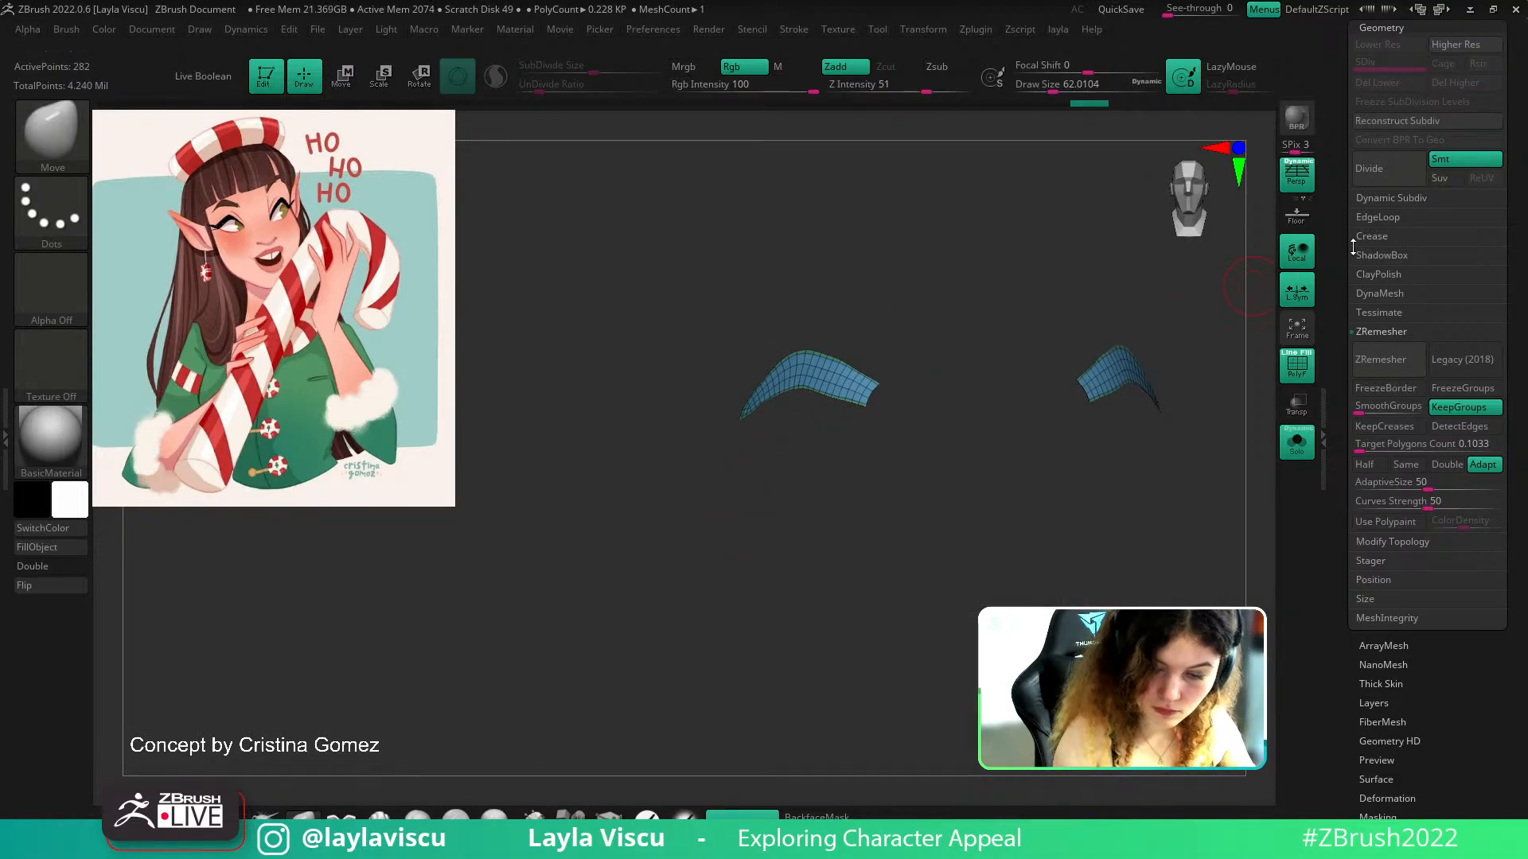
Show the whole head, square up the eyebrows' inner ends with the Move brush at draw size about 77 and restore the Cust1 view
click(1294, 447)
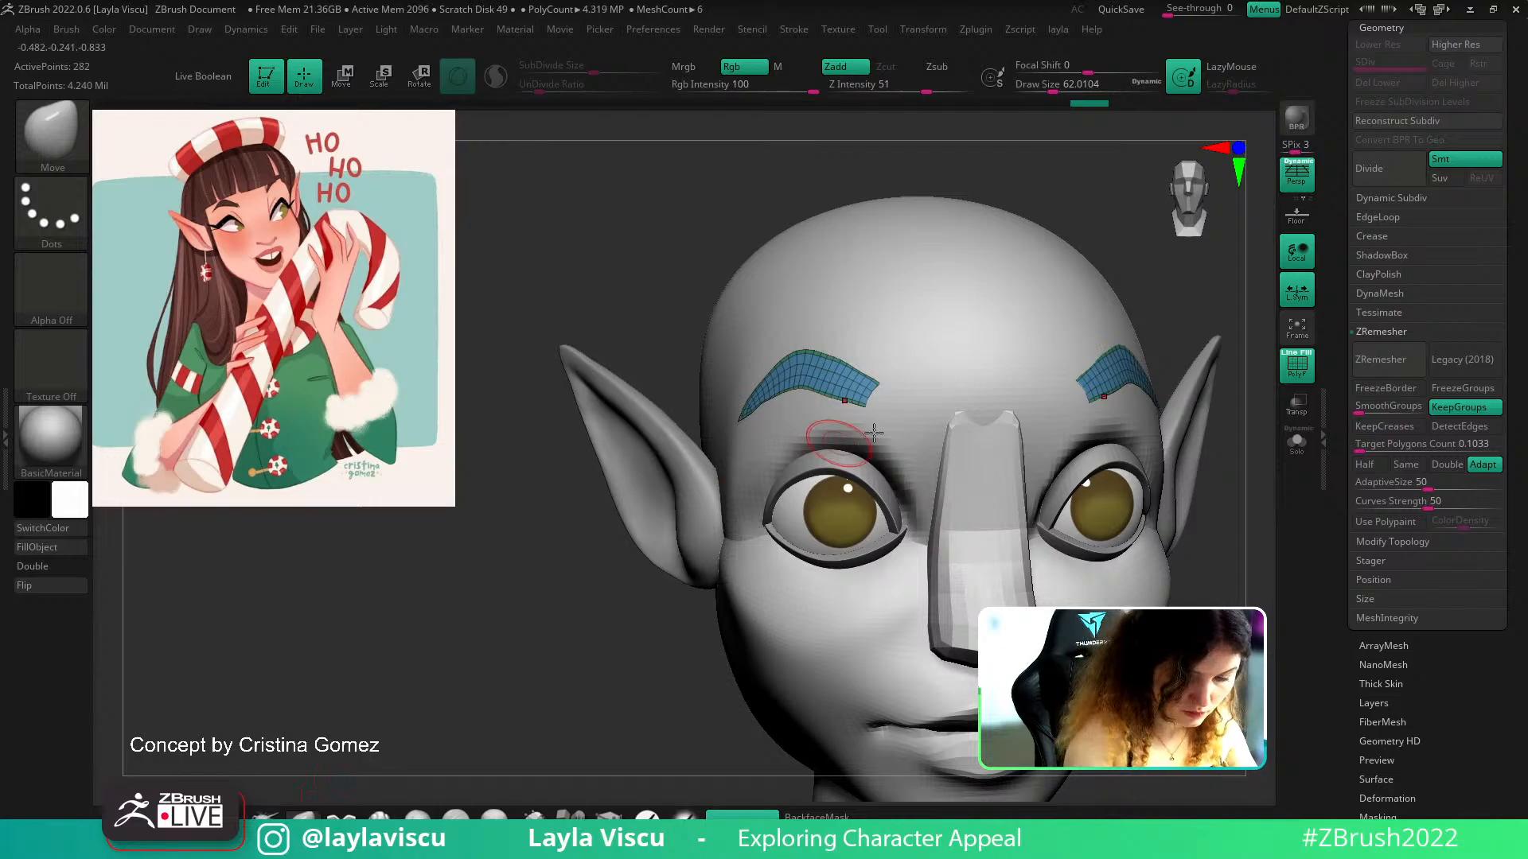
key(s)
drag(876, 404, 887, 413)
drag(885, 411, 880, 401)
drag(1496, 191, 1494, 324)
scroll(1457, 279, down, 10)
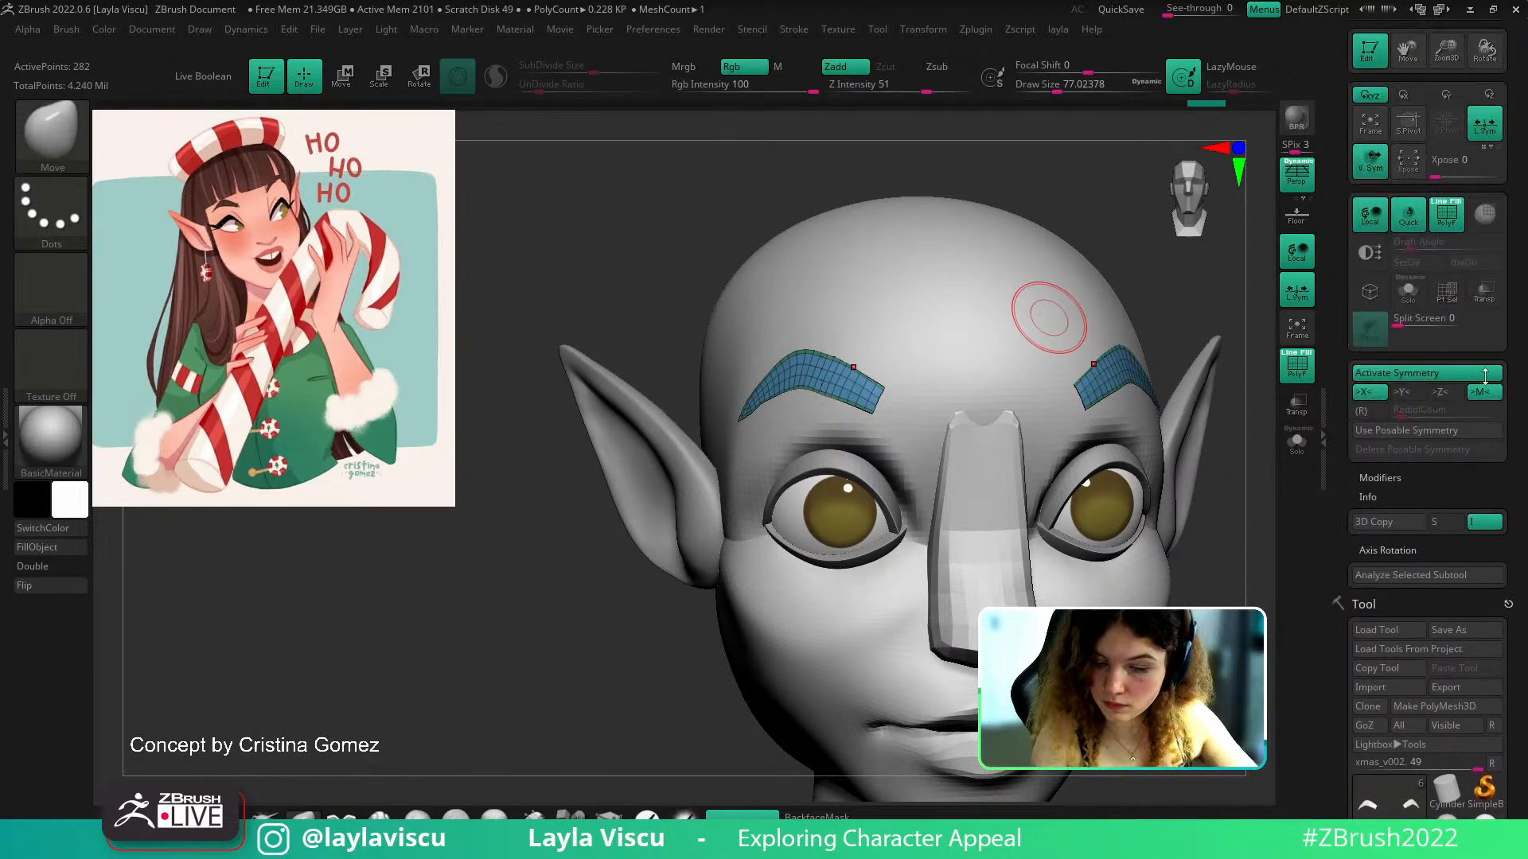
click(1442, 229)
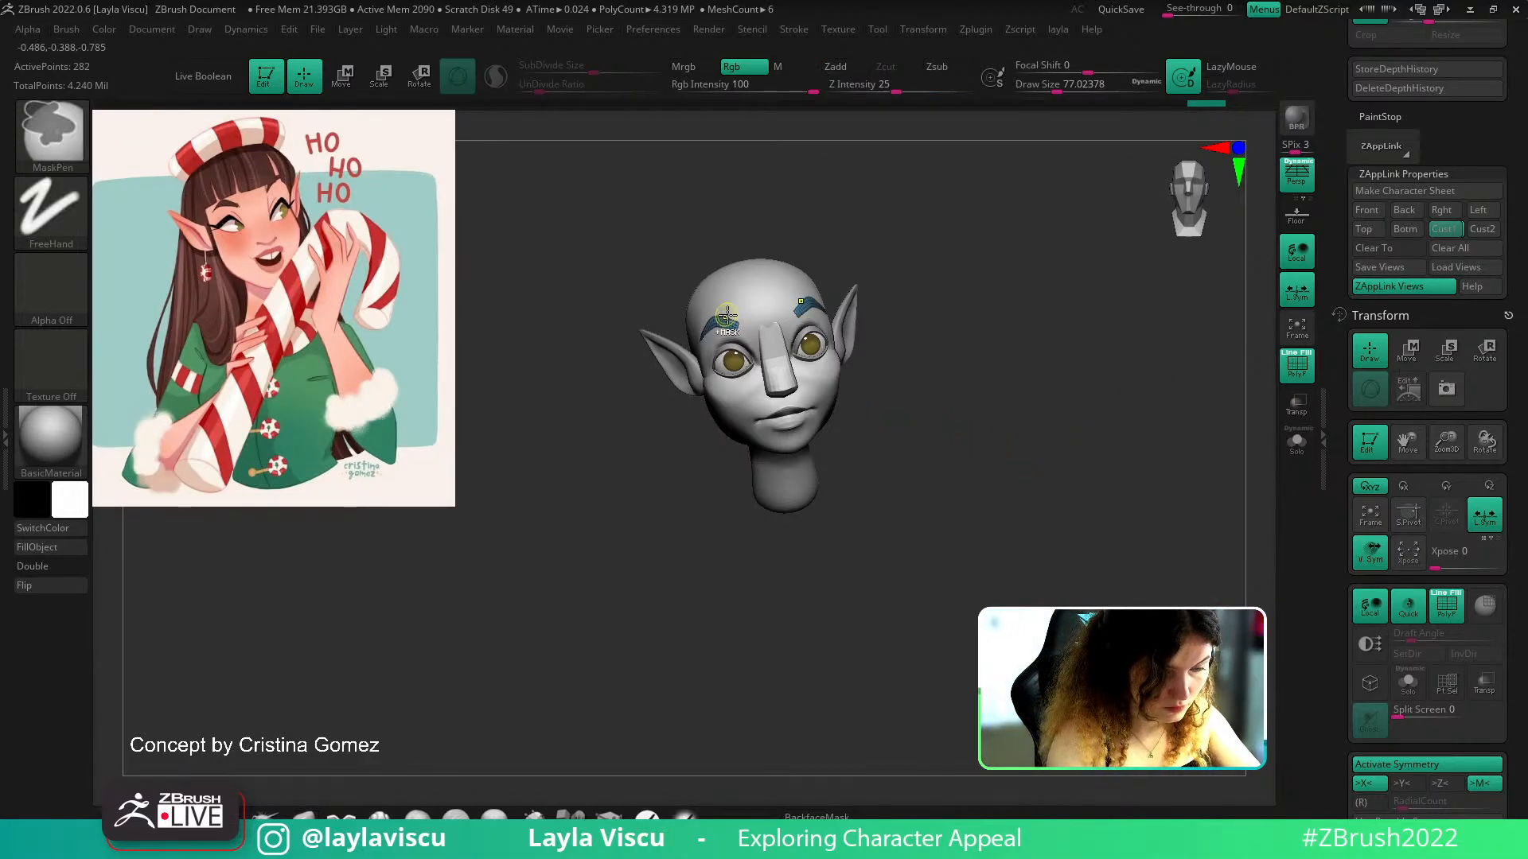
Tighten the eyebrows' inner ends with the Pinch brush at a draw size of about 154, undoing unwanted strokes
ctrl+right_drag(1001, 441, 1002, 518)
alt+click(762, 347)
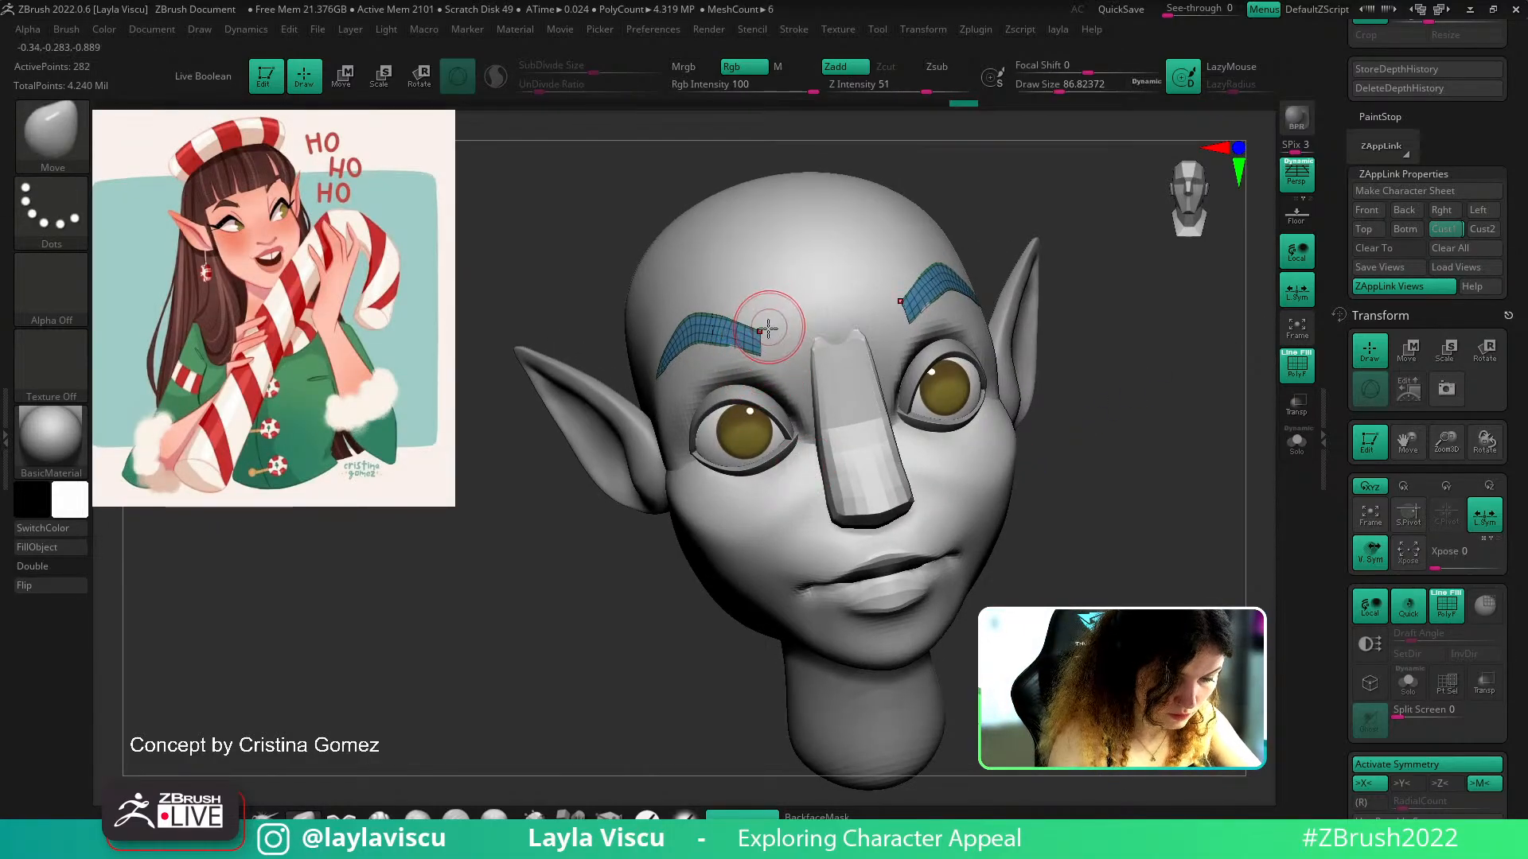
key(b)
key(p)
key(i)
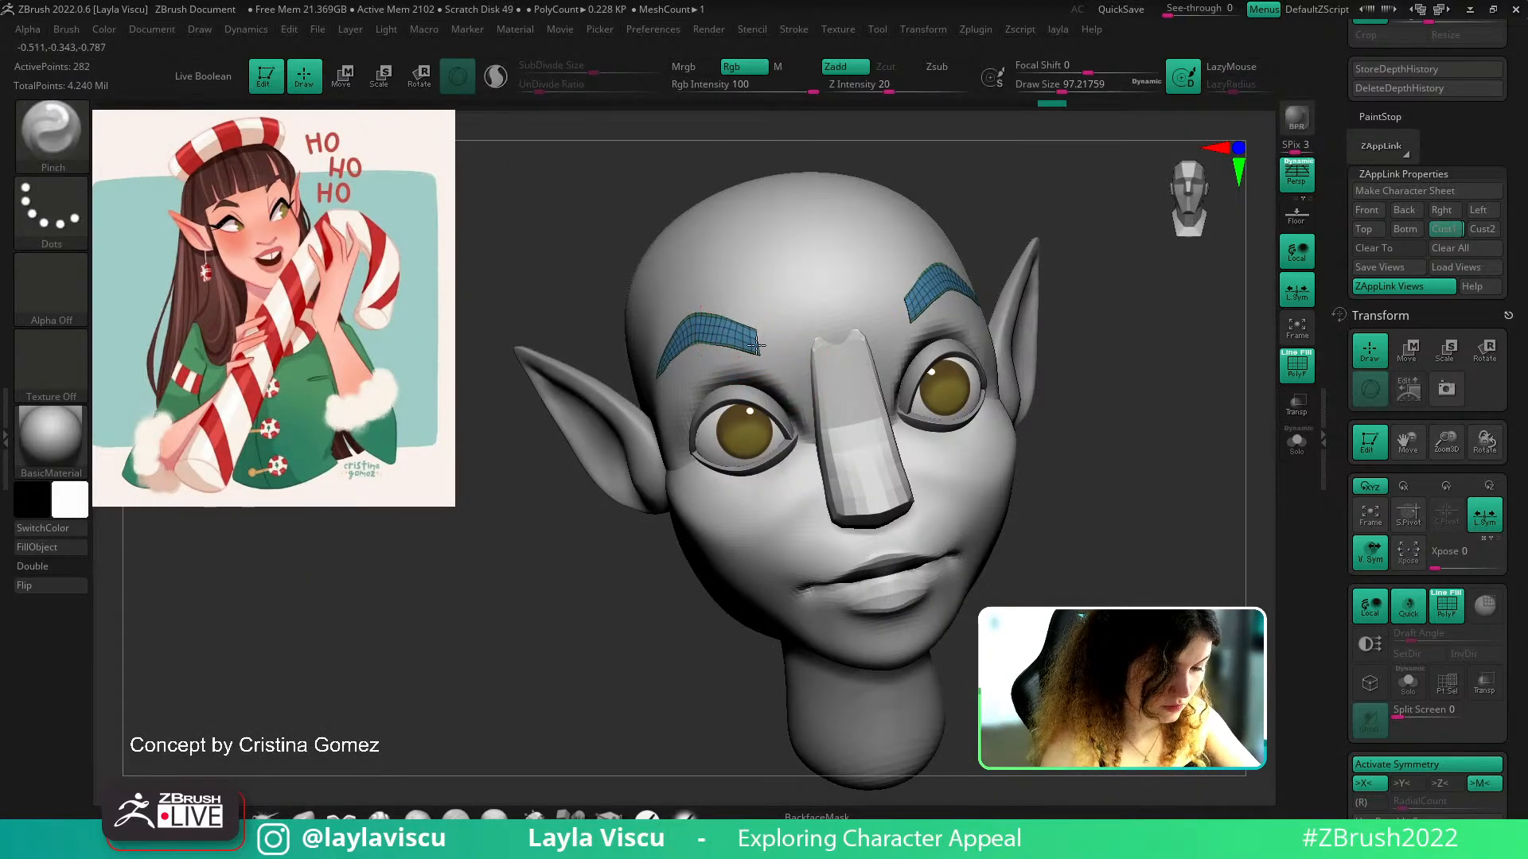
key(ctrl+z)
key(s)
click(753, 339)
drag(740, 321, 778, 361)
key(ctrl+z)
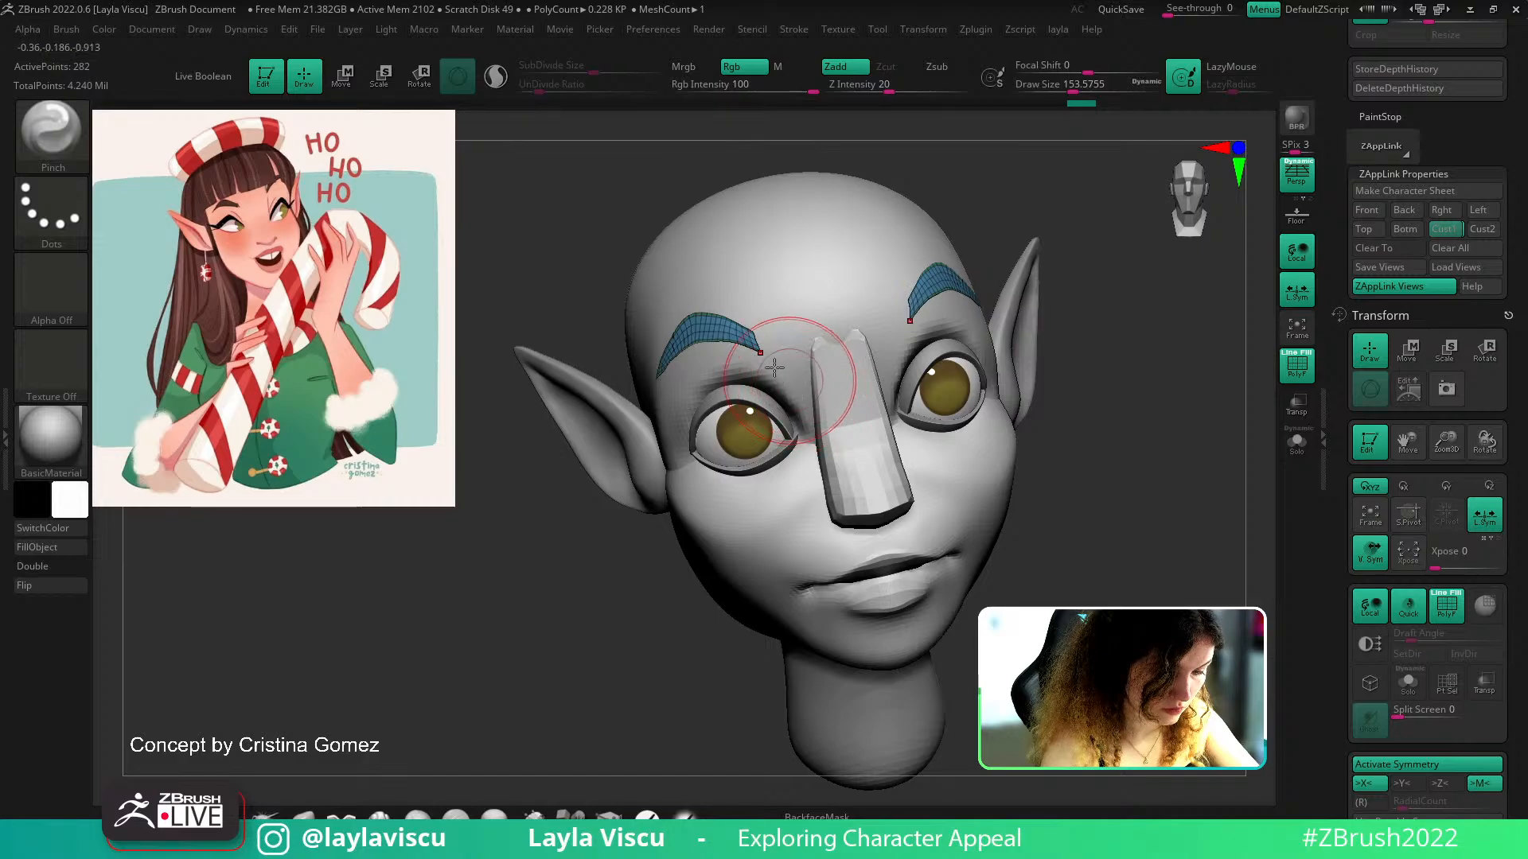
Switch to the Move brush, refit the eyebrows to the brow curvature from a low side angle and restore the Cust1 view
key(b)
key(m)
key(v)
drag(338, 638, 422, 634)
drag(1071, 304, 1052, 203)
key(s)
drag(767, 347, 757, 338)
key(s)
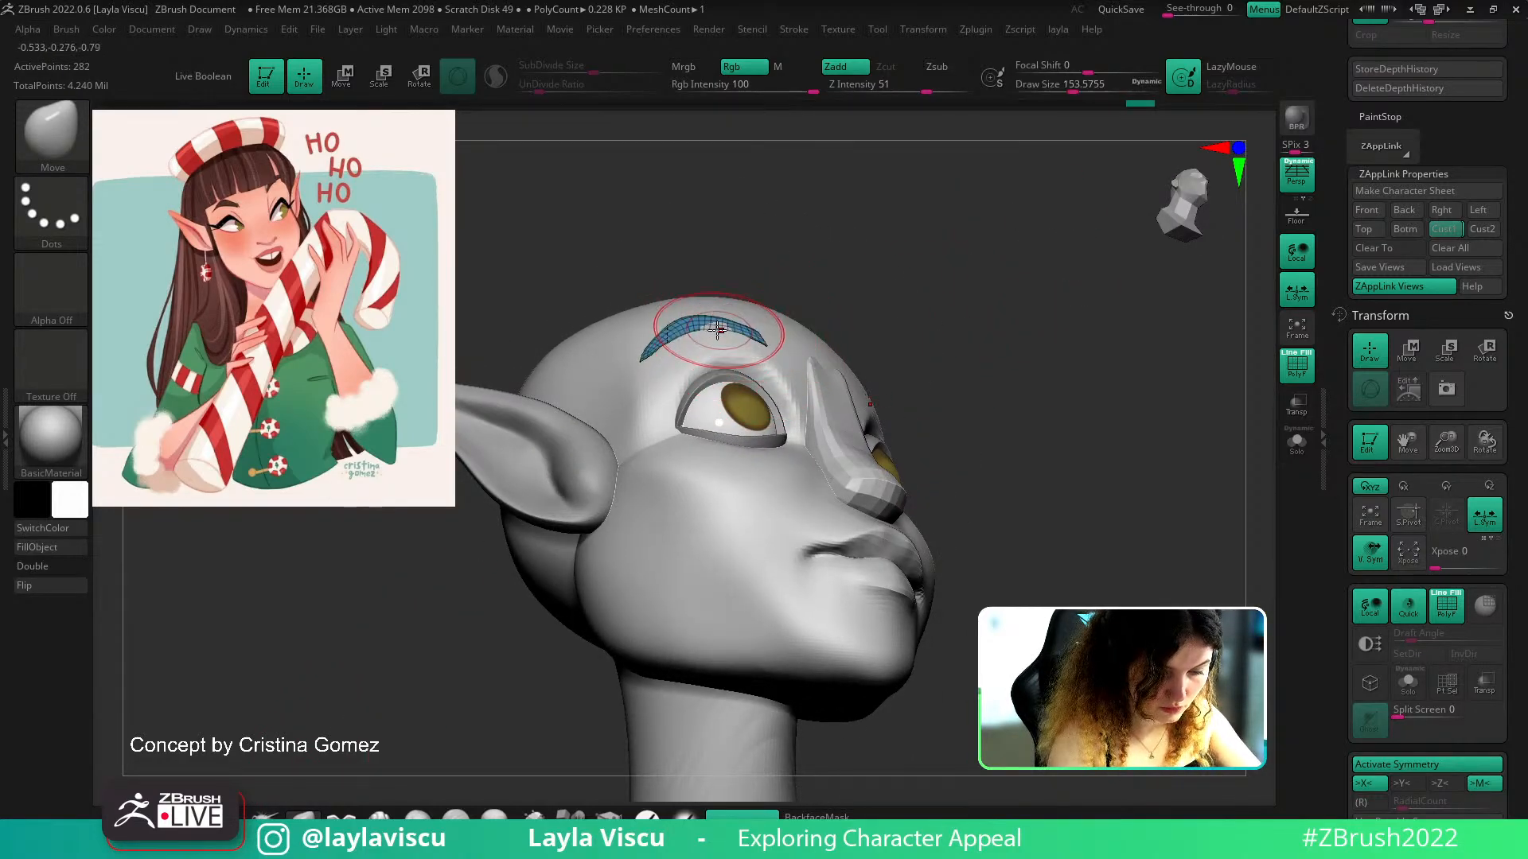
click(1445, 229)
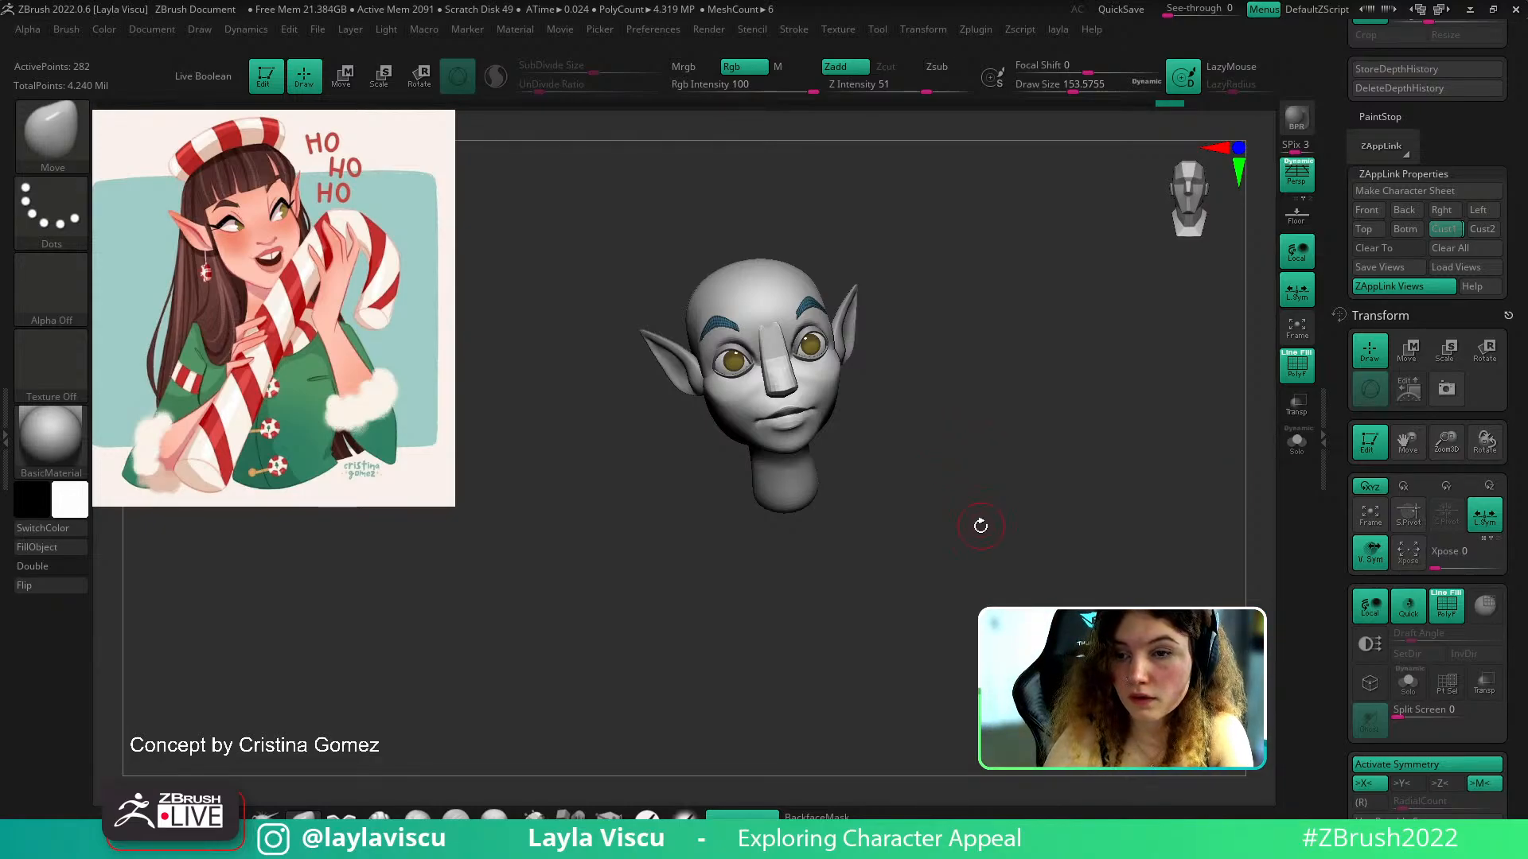
Hide the polyframe and nudge the eyebrows with the Move brush, undoing the unwanted stroke and enlarging the draw size to about 576
key(shift+f)
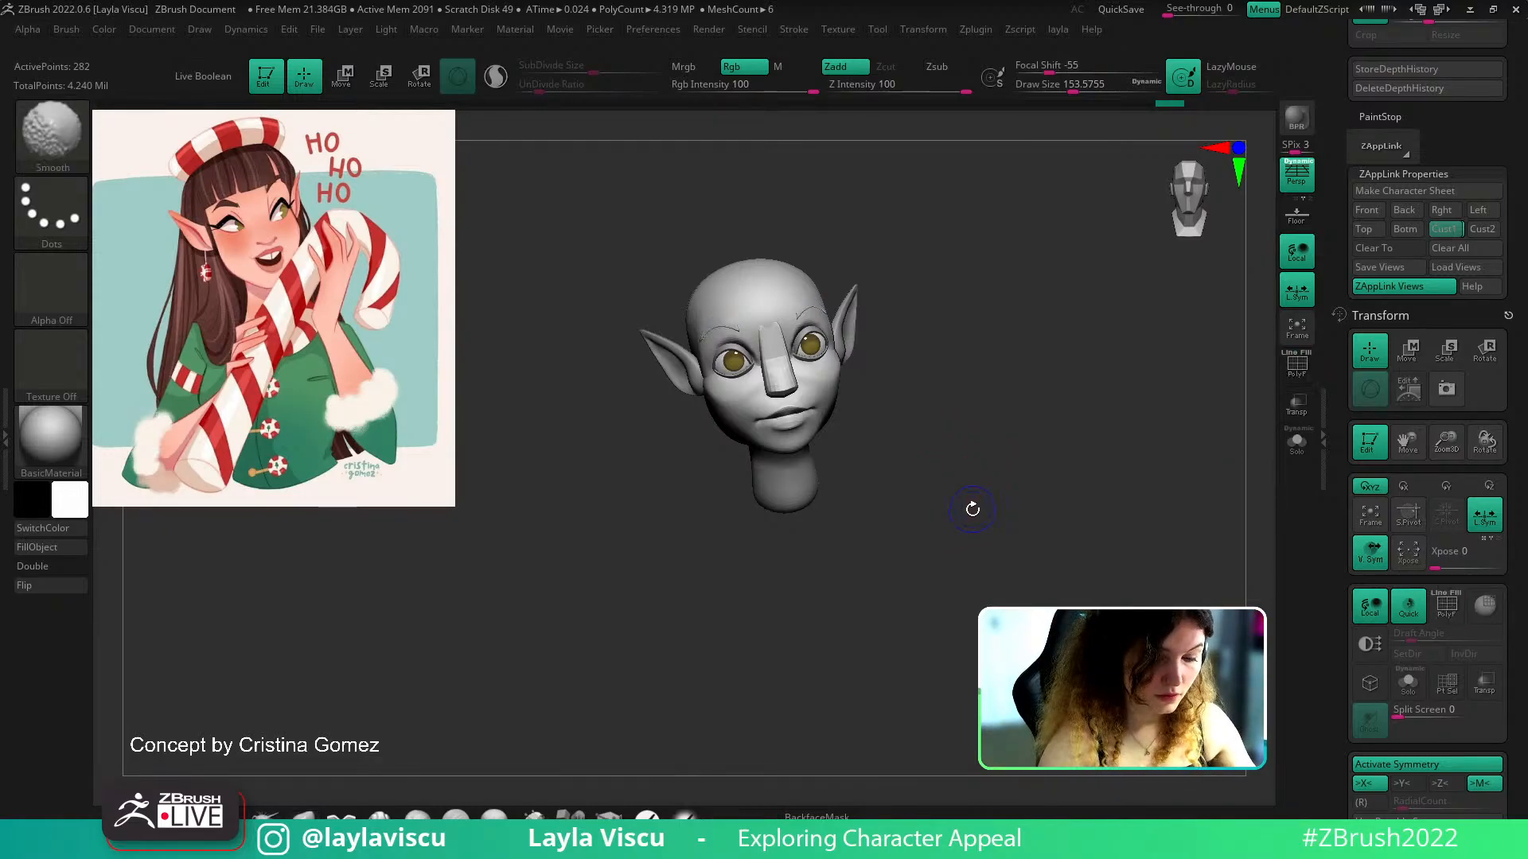
key(s)
mouse_move(745, 331)
mouse_down()
mouse_move(761, 331)
mouse_move(747, 328)
mouse_up()
key(s)
mouse_move(725, 327)
mouse_down()
mouse_move(756, 291)
mouse_move(720, 318)
mouse_up()
key(ctrl+z)
key(s)
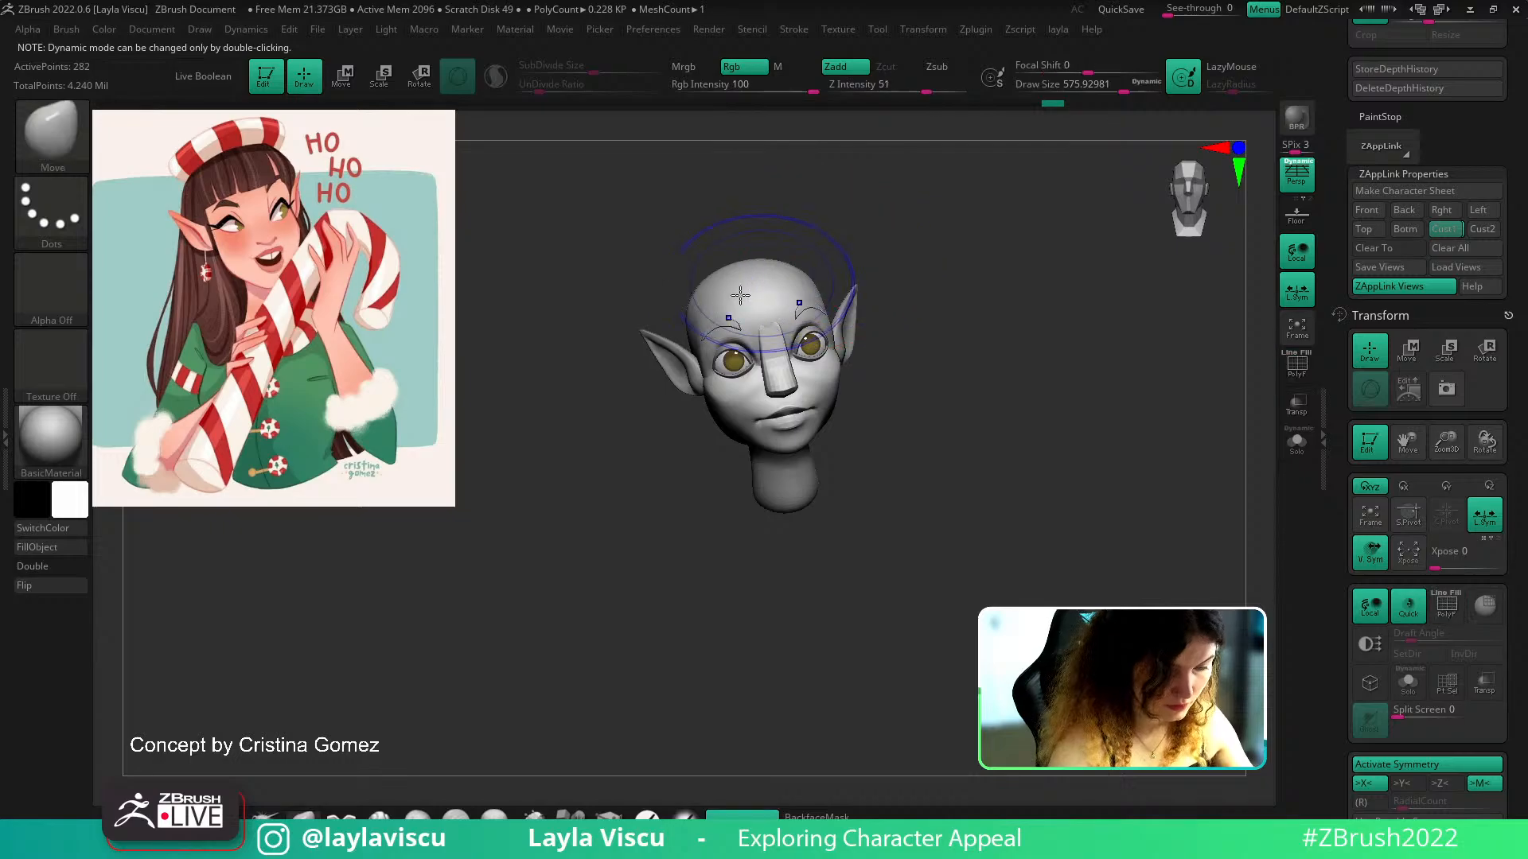
Give the eyebrows a darker grey colour and restore the Cust1 view
key(shift+z)
key(shift+z)
key(shift+z)
key(z)
click(71, 498)
drag(36, 436, 39, 441)
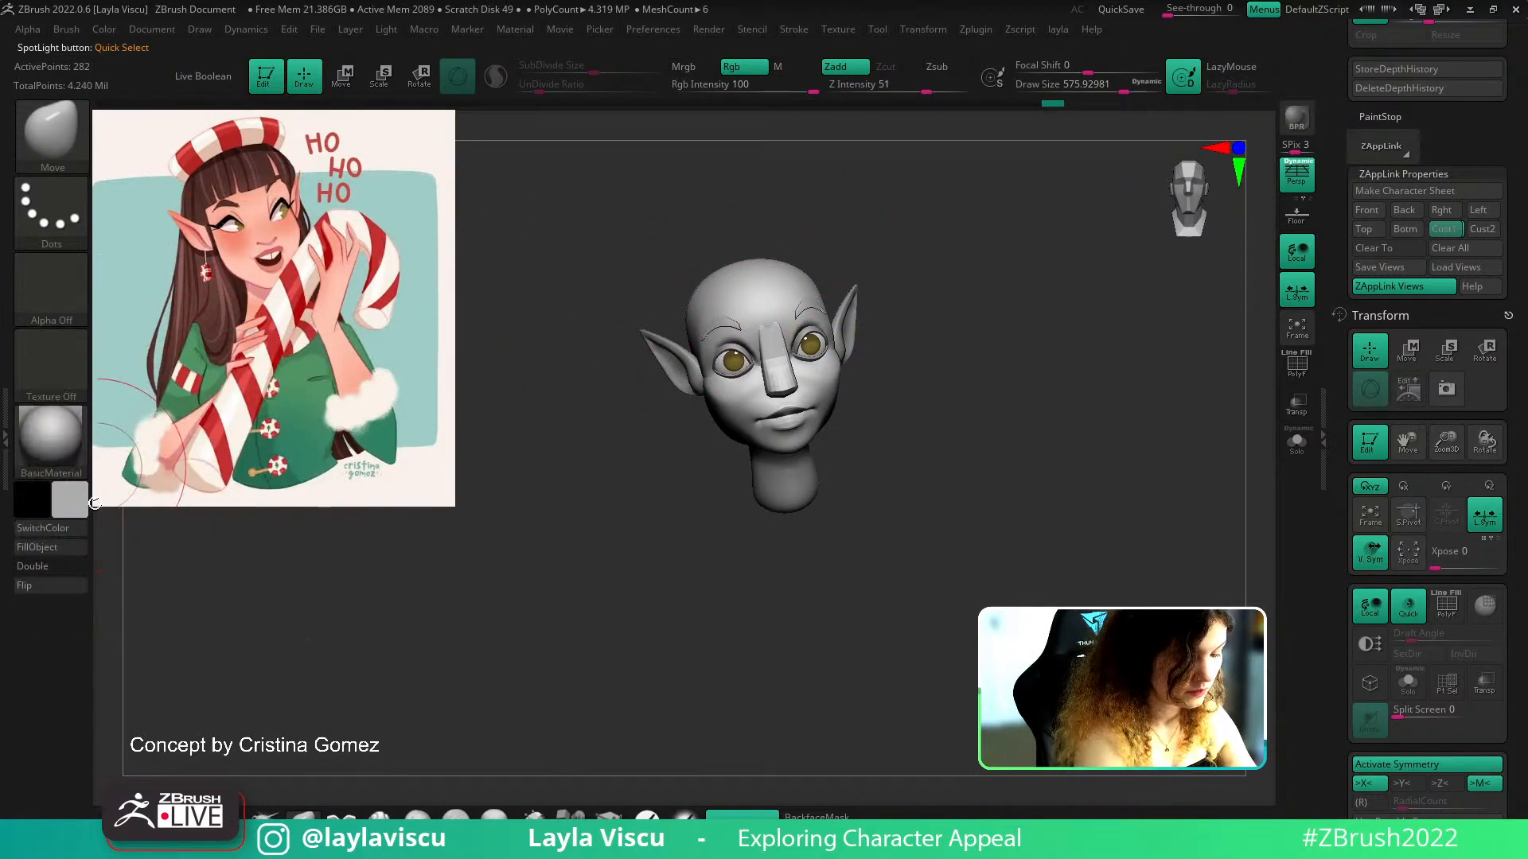
click(71, 498)
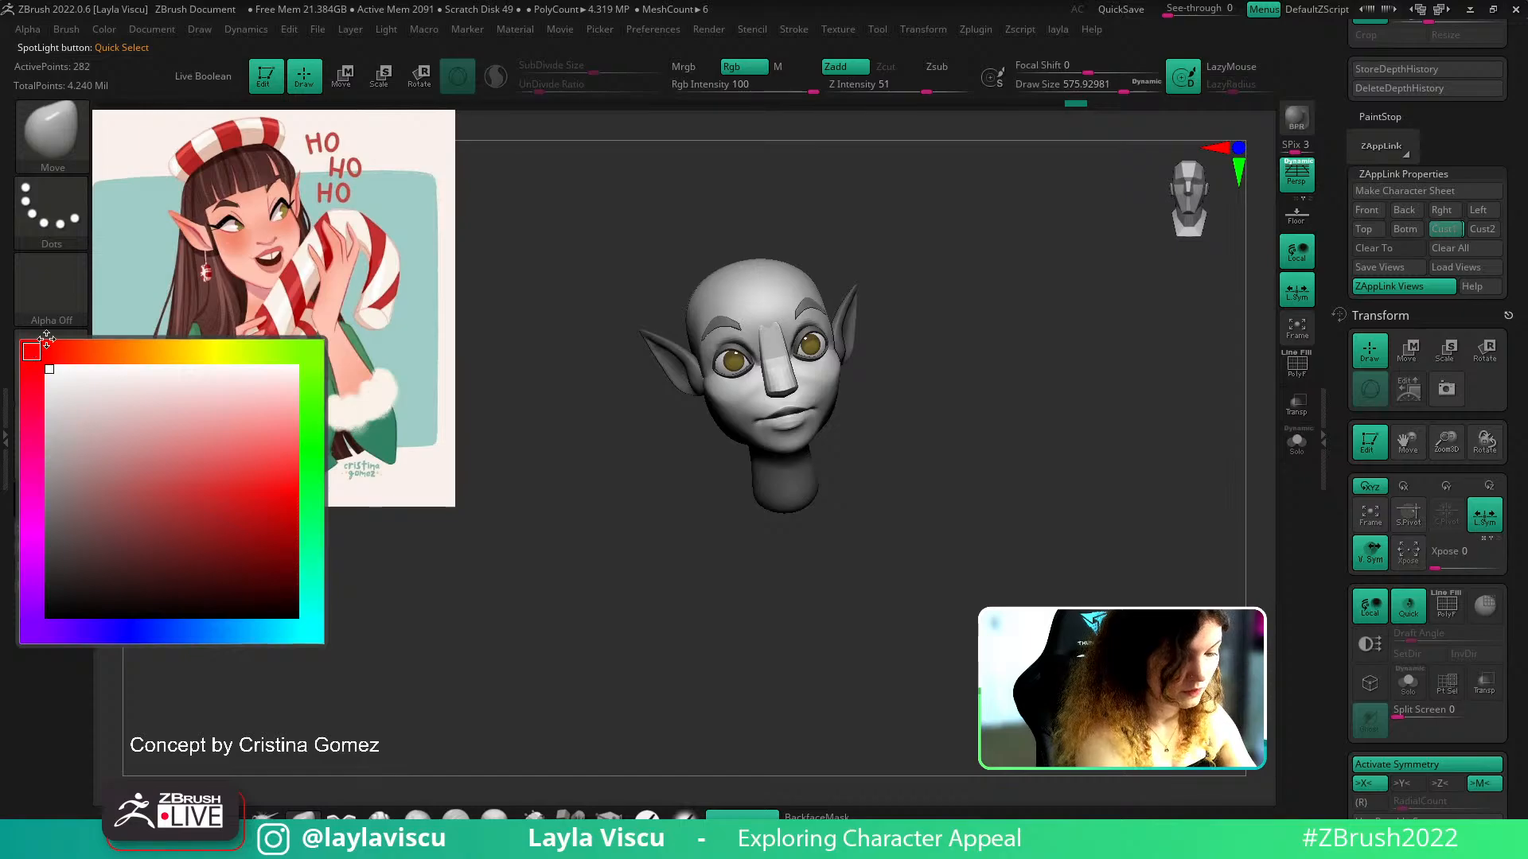
drag(39, 346, 39, 344)
click(978, 317)
click(1444, 228)
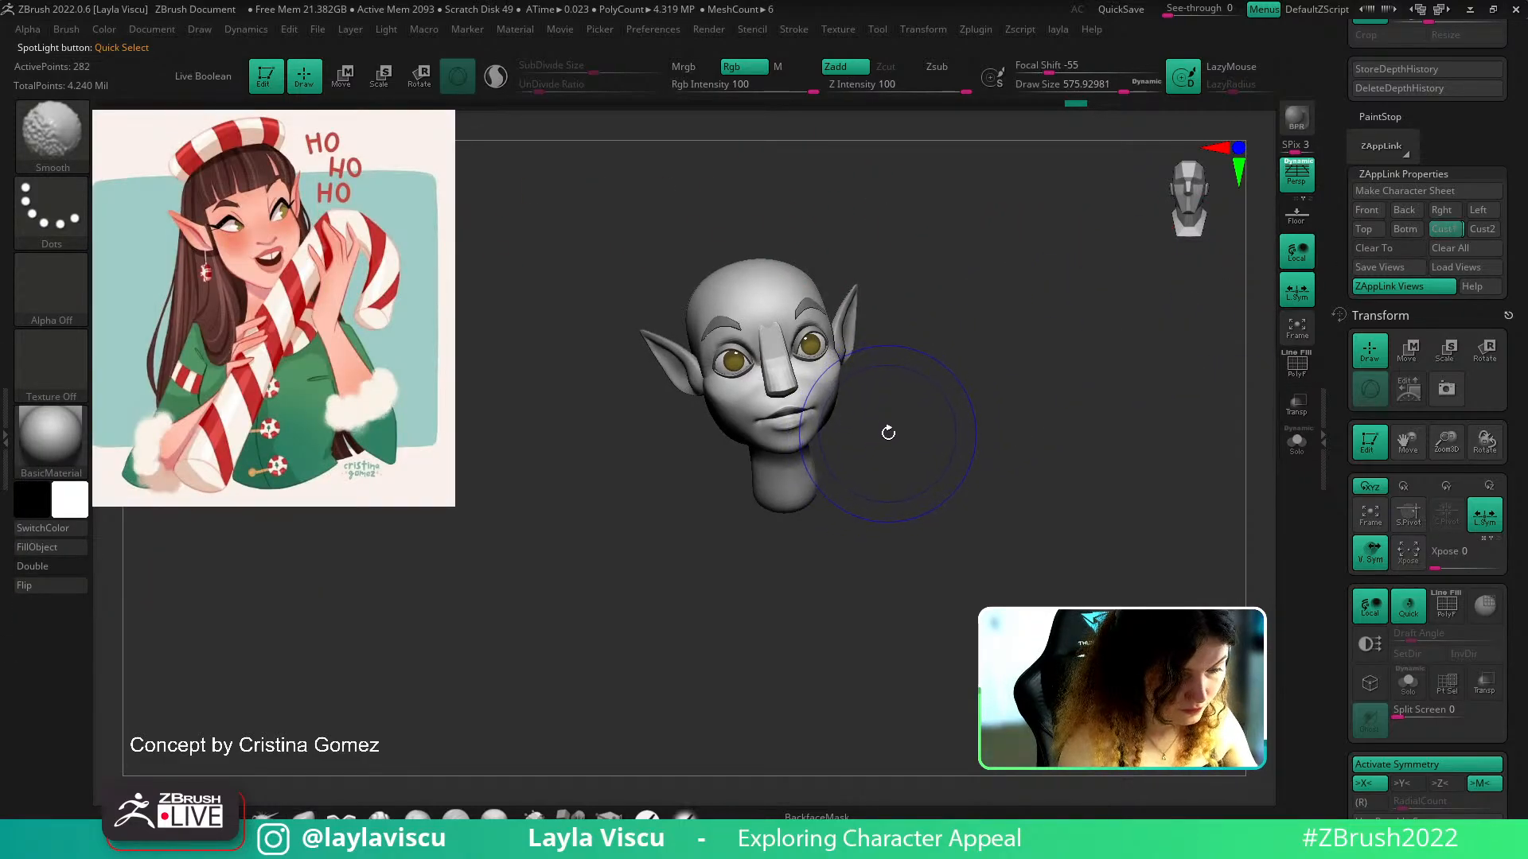
Make the eyelid mesh PM3D_Sphere3D2 the active subtool, with the Move brush ready for sculpting
ctrl+right_drag(815, 403, 733, 443)
right_drag(656, 541, 664, 469)
alt+click(890, 454)
key(w)
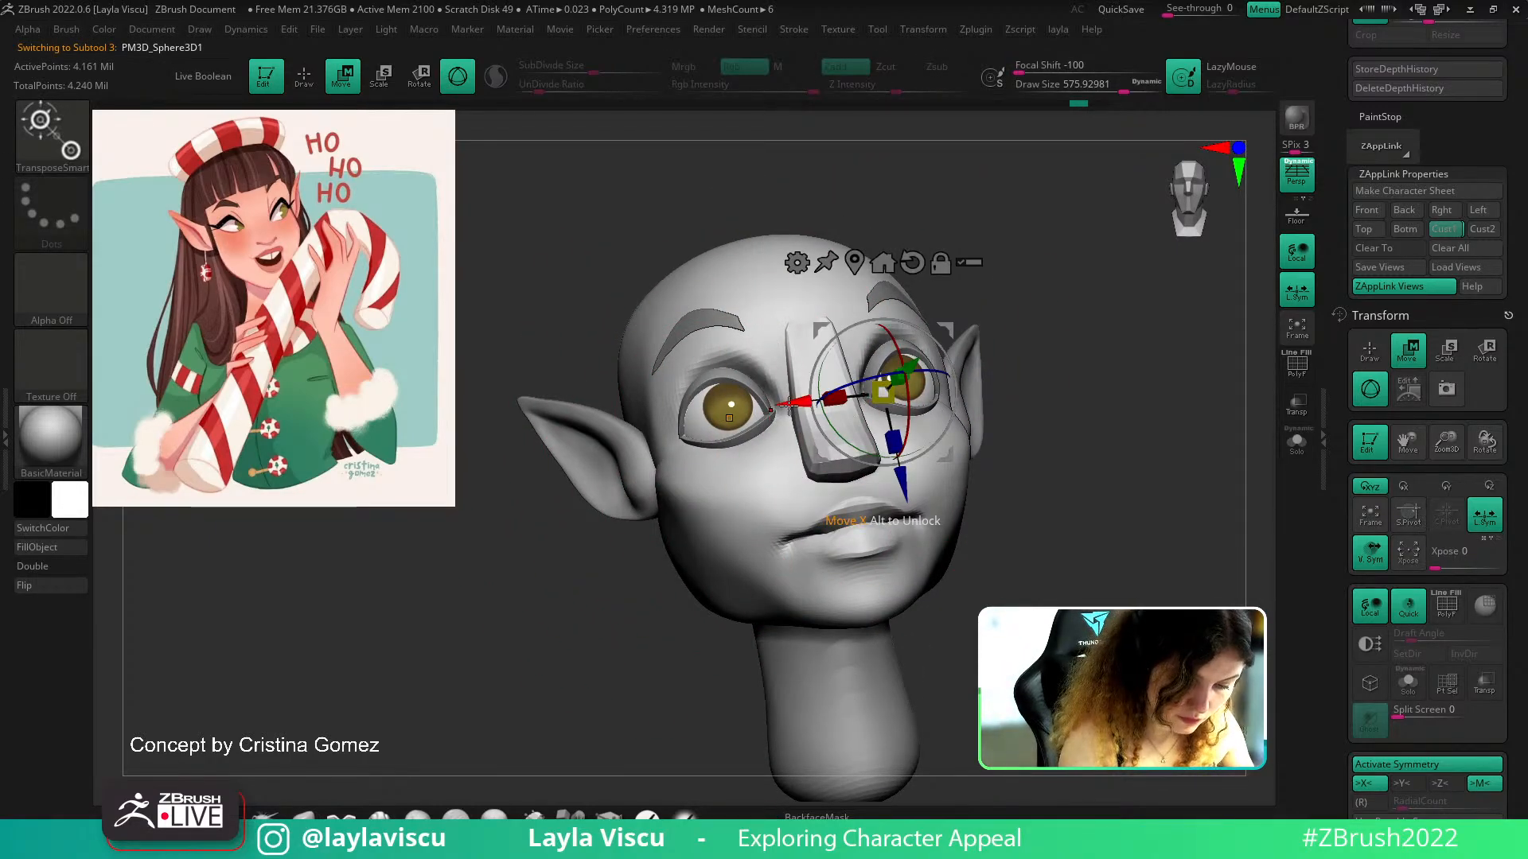
key(q)
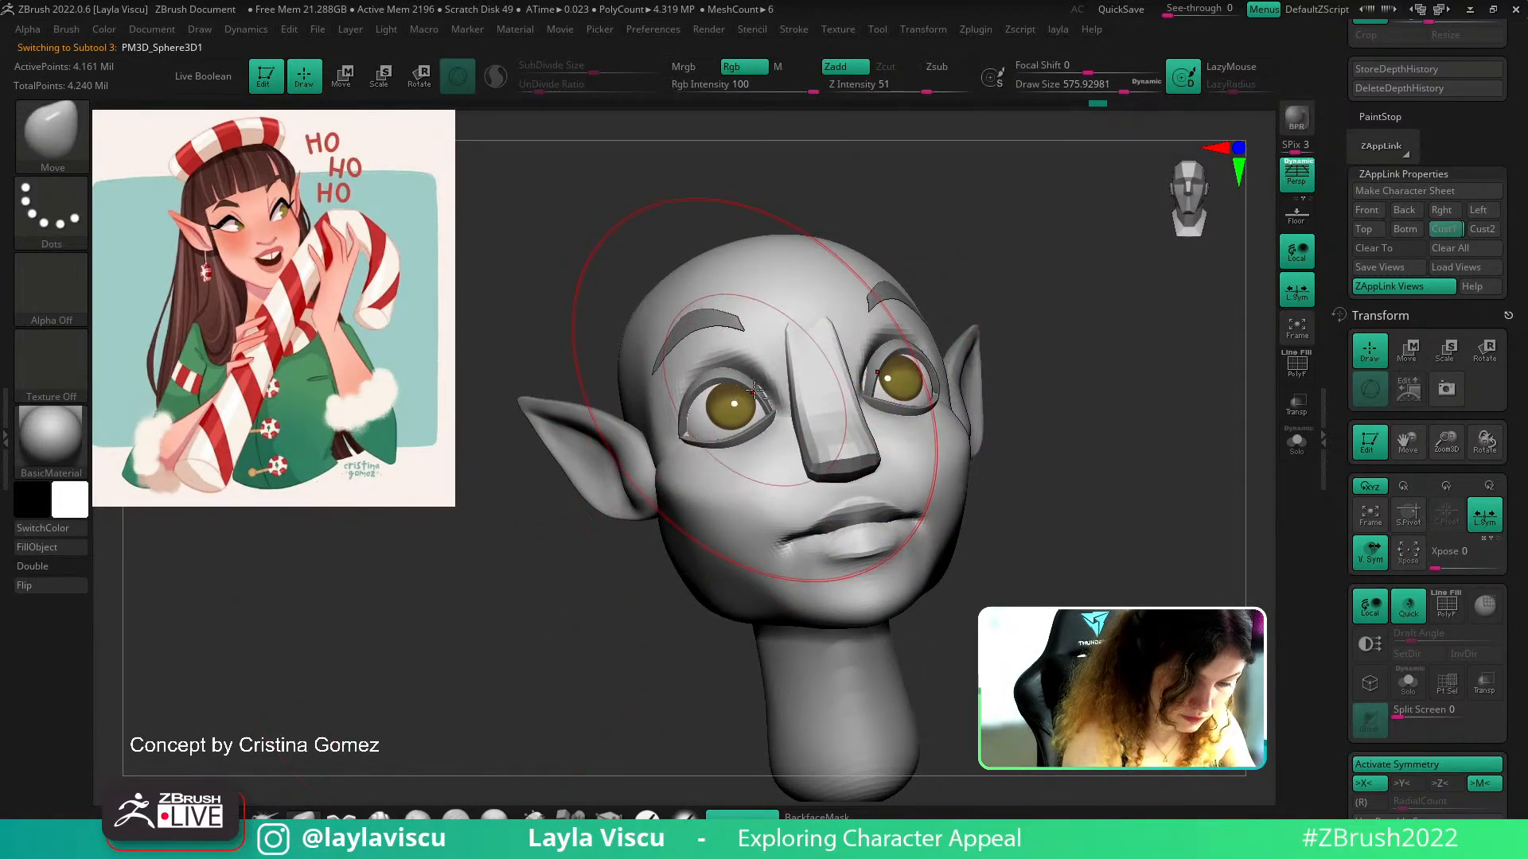
key(shift+f)
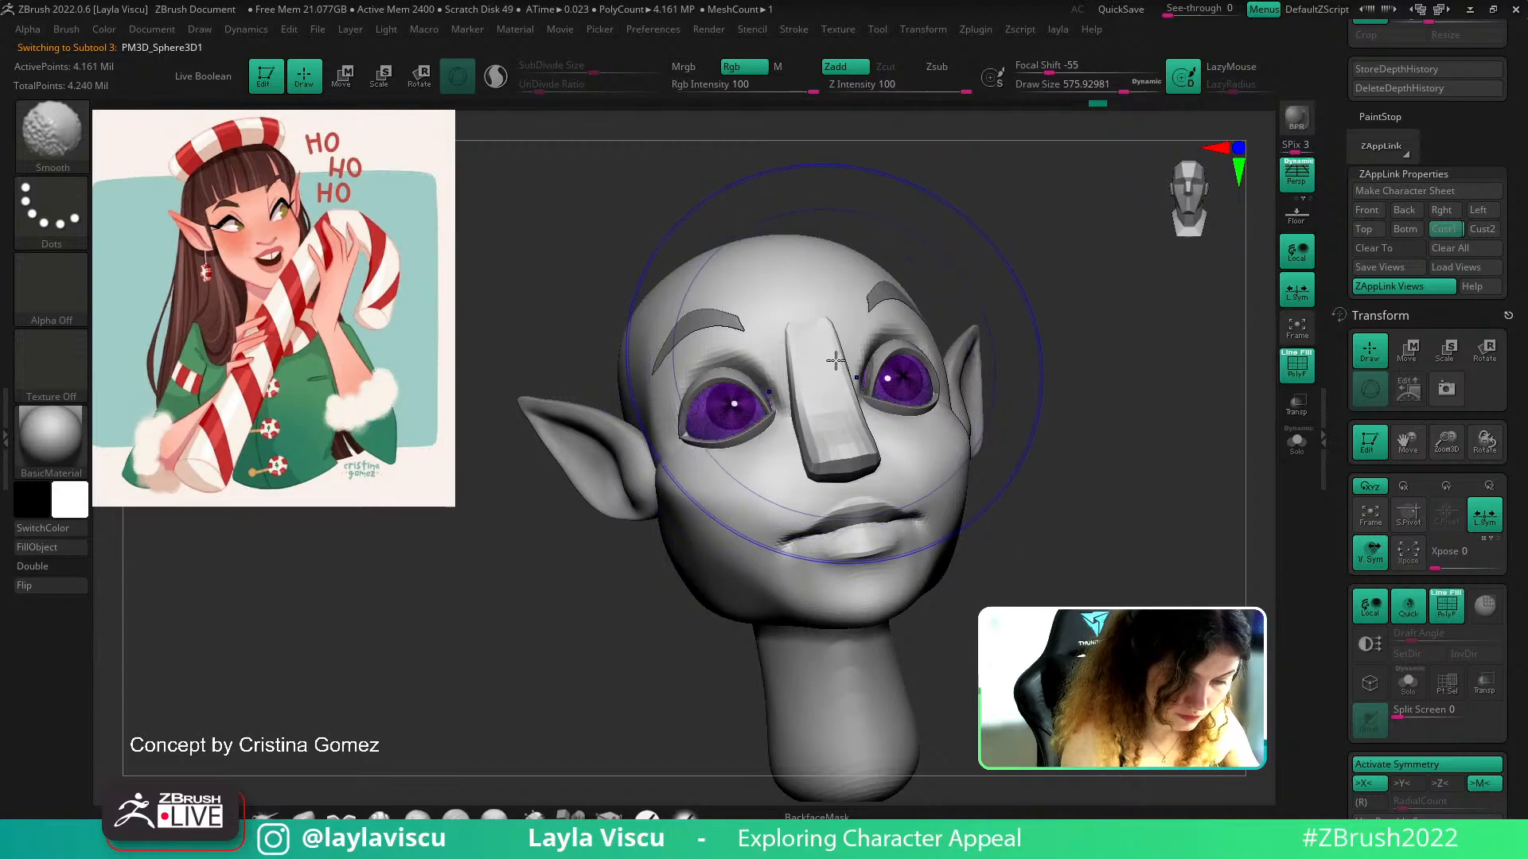
key(shift+f)
key(n)
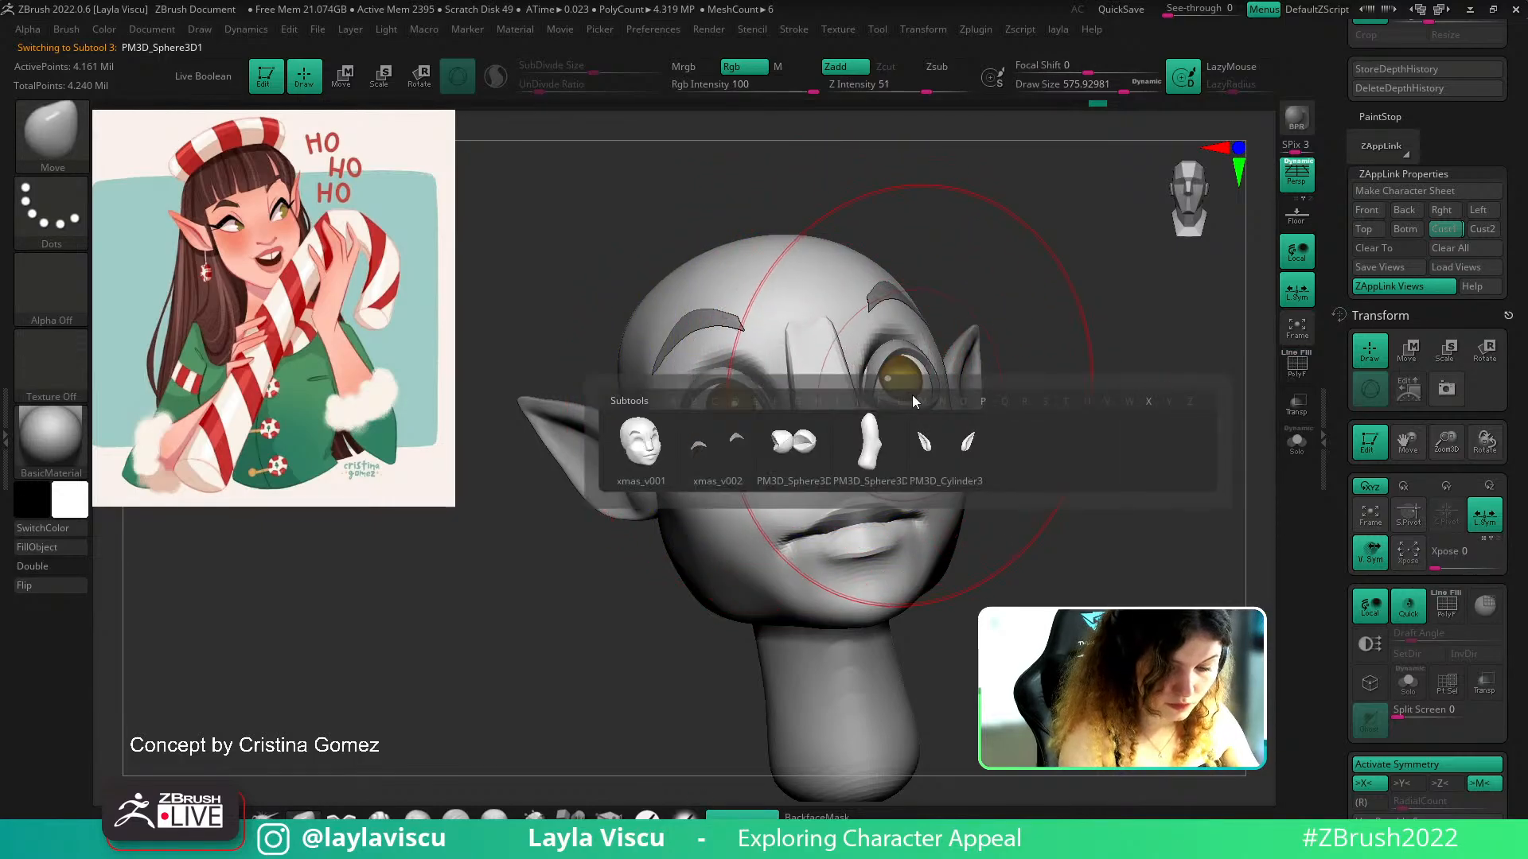
click(806, 452)
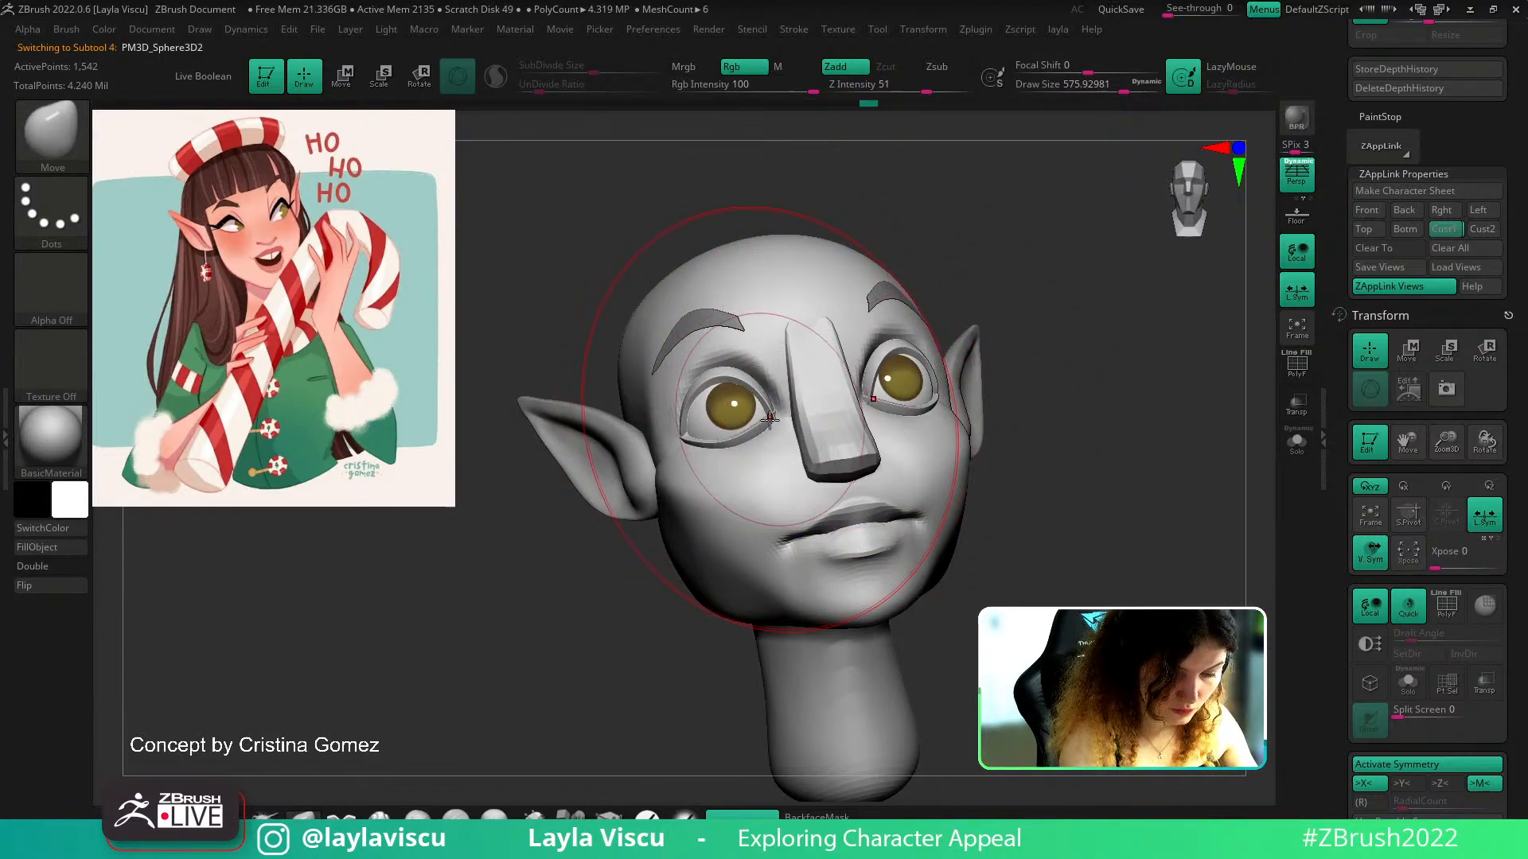
Adjust the eyelids' inner and outer corners with the Move brush at a draw size of about 234
key(s)
mouse_move(777, 417)
mouse_down()
mouse_move(748, 416)
mouse_move(776, 411)
mouse_up()
ctrl+right_drag(776, 411, 810, 514)
key(s)
drag(778, 416, 764, 416)
drag(770, 423, 780, 405)
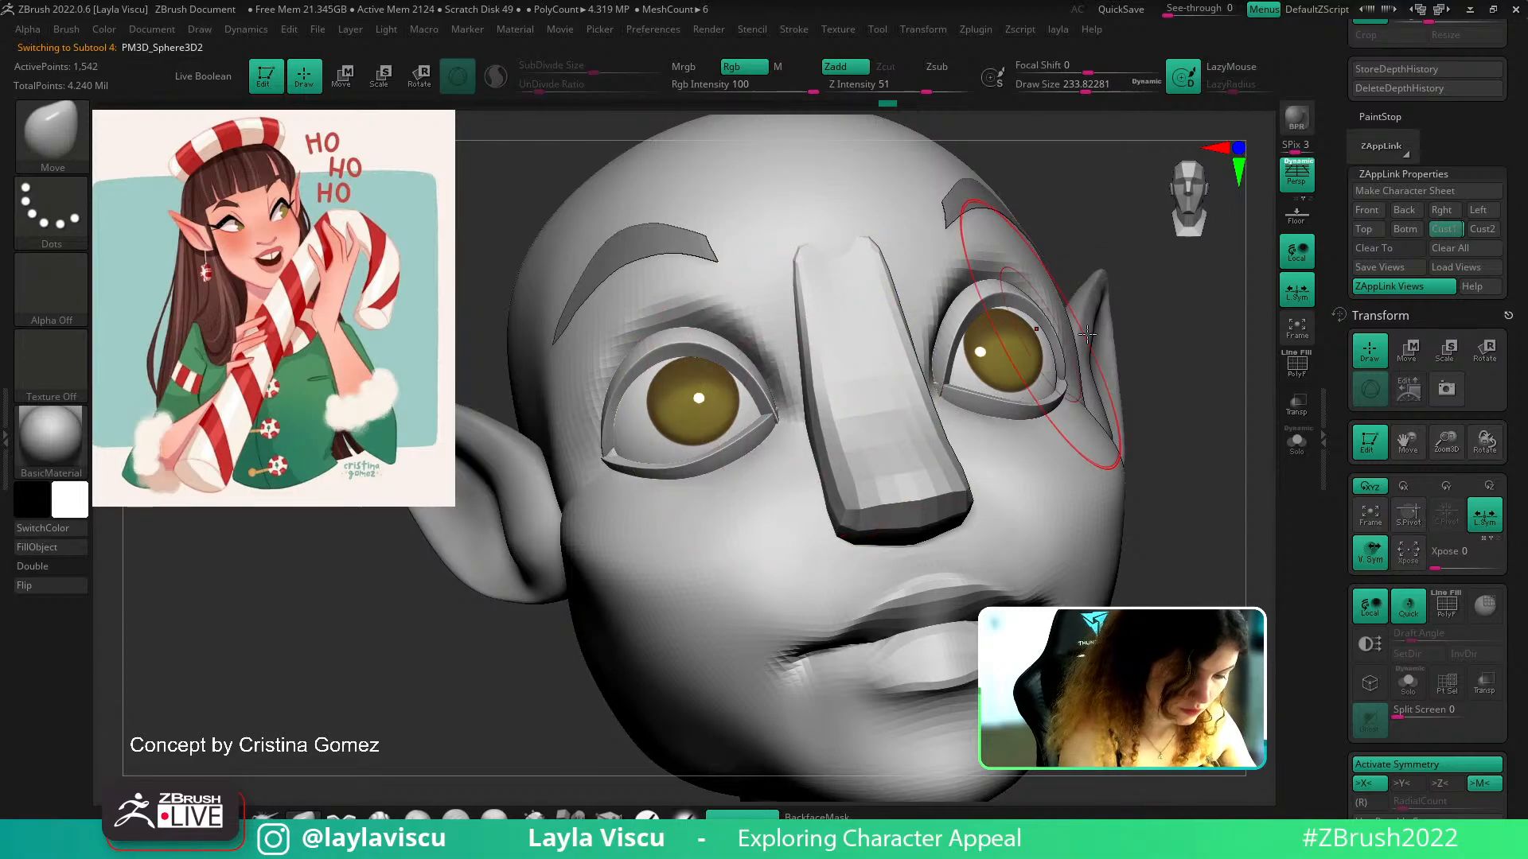
right_drag(1068, 335, 1149, 362)
drag(604, 467, 602, 450)
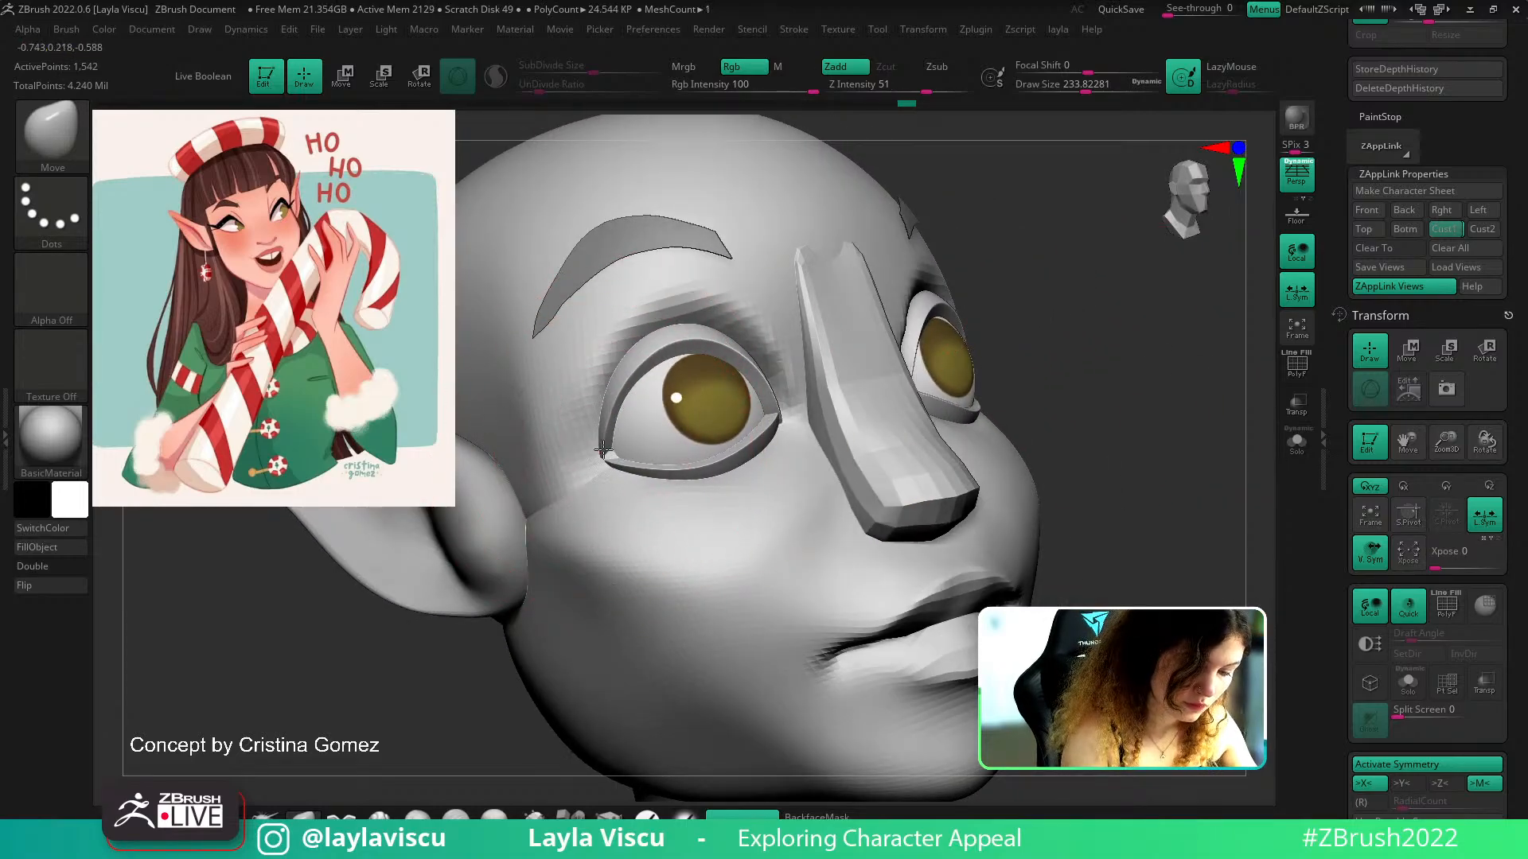
Reshape the upper eyelids with the Move brush at a draw size of about 101, undo the last stroke and restore the Cust1 view
key(s)
drag(717, 326, 694, 326)
drag(1086, 285, 994, 330)
key(s)
drag(716, 345, 690, 346)
drag(676, 347, 681, 332)
key(ctrl+1)
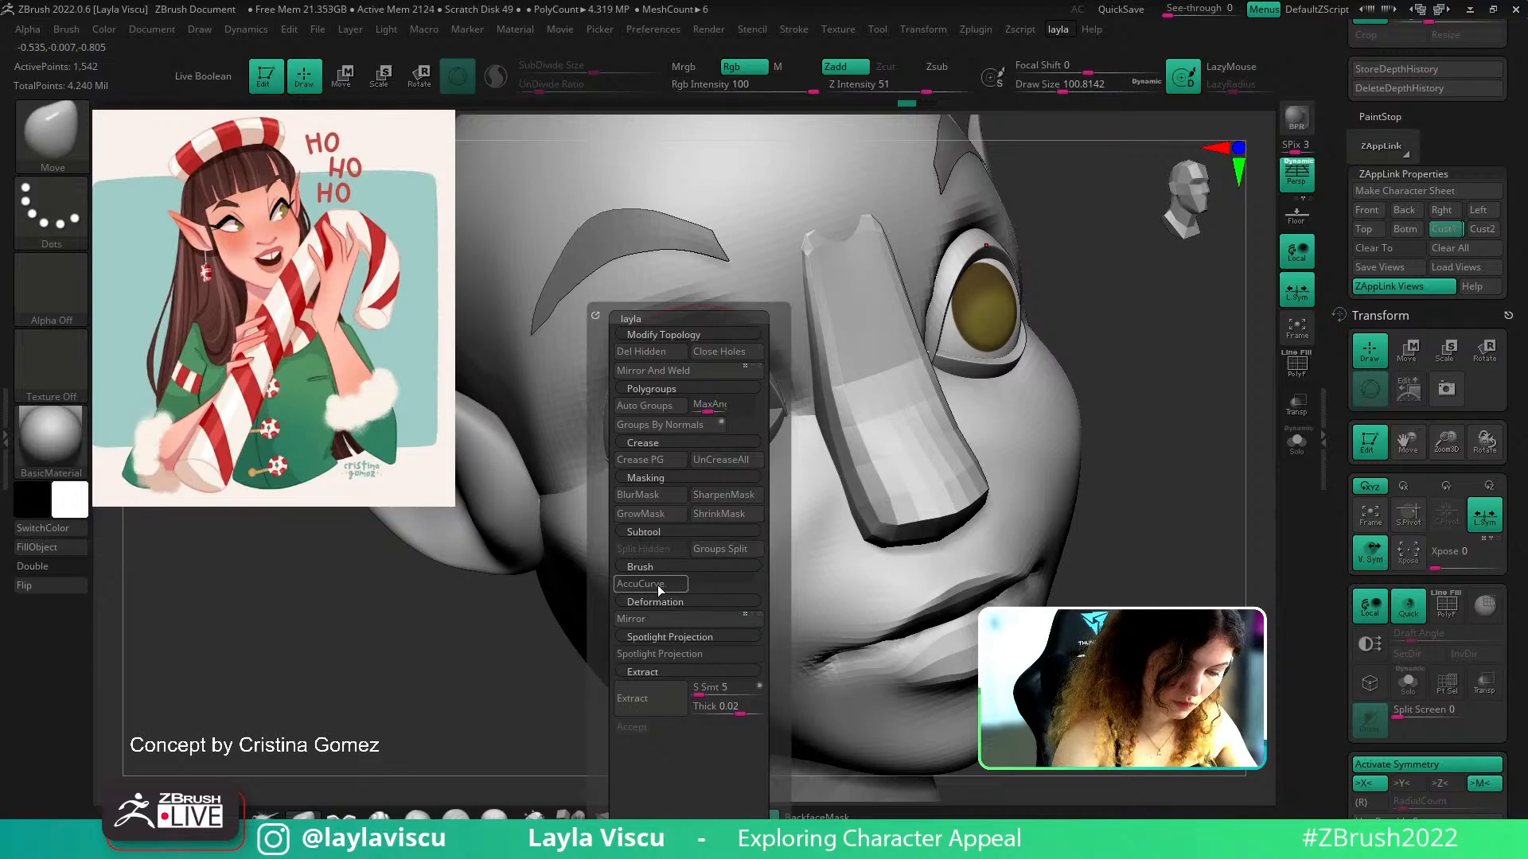
drag(673, 325, 670, 321)
drag(637, 353, 667, 319)
ctrl+right_drag(655, 273, 925, 251)
key(ctrl+z)
click(1450, 231)
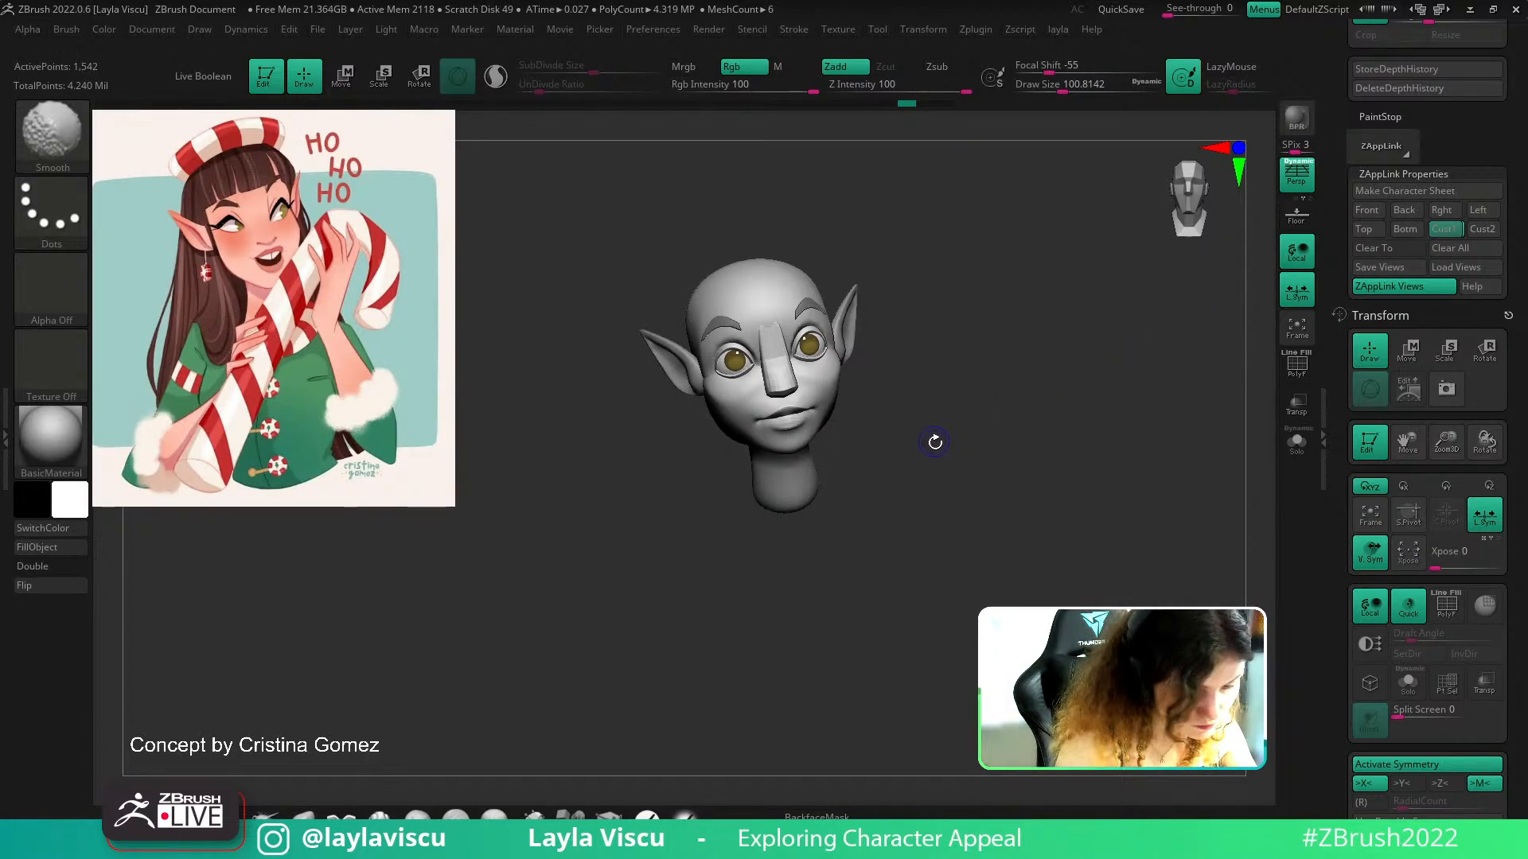
Show the eyelids' polyframe, switch to the ZModeler brush and solo the eyelid mesh
right_drag(945, 433, 984, 430)
ctrl+right_drag(984, 430, 996, 388)
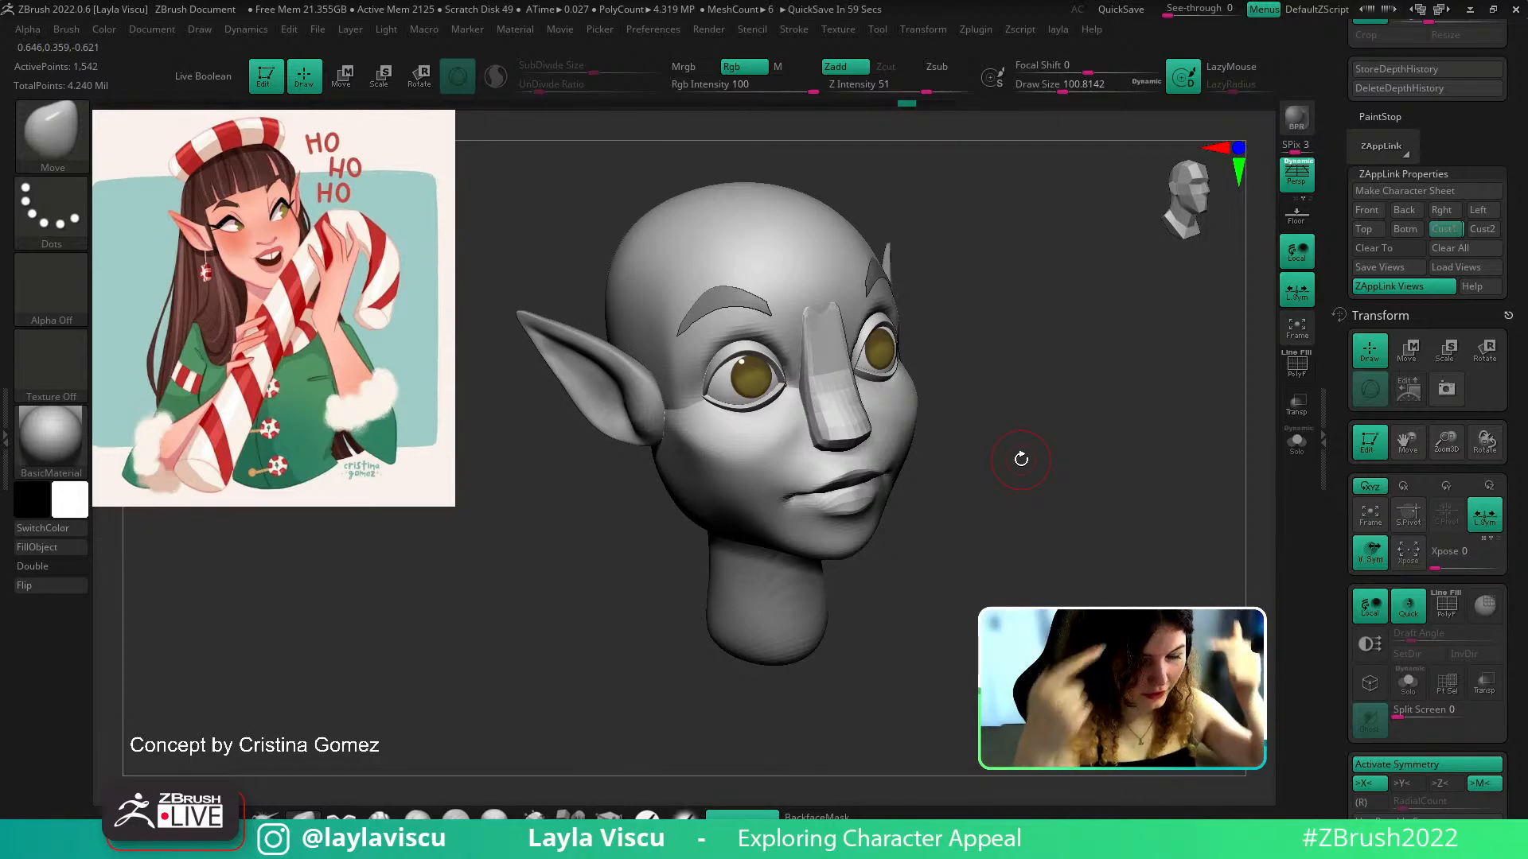
drag(1001, 452, 765, 392)
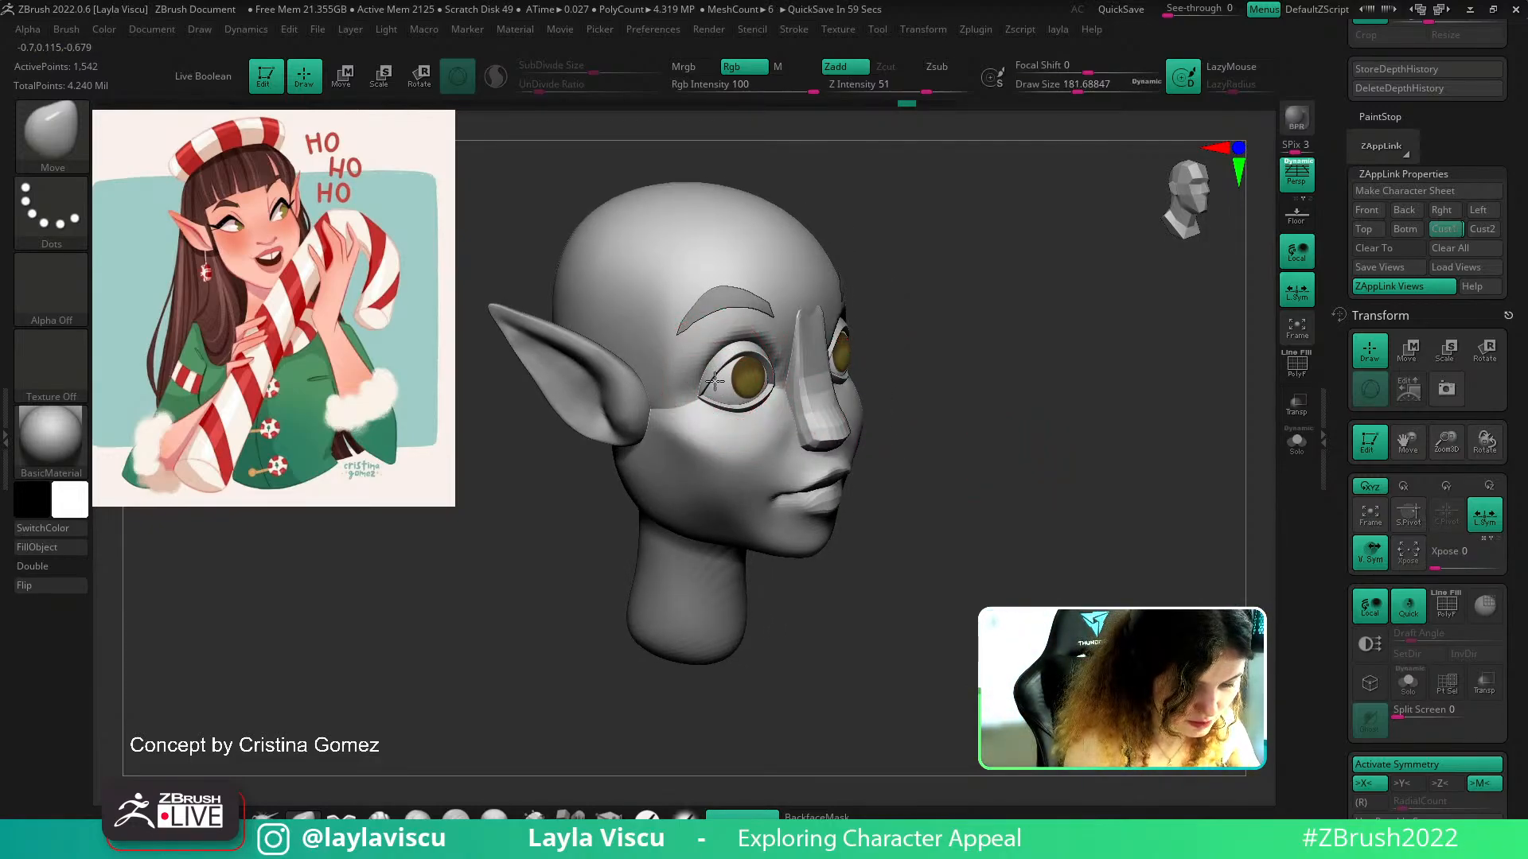
mouse_move(834, 347)
ctrl+right_down()
mouse_move(1010, 351)
mouse_move(919, 306)
mouse_move(941, 335)
mouse_move(1040, 310)
ctrl+right_up()
key(shift+f)
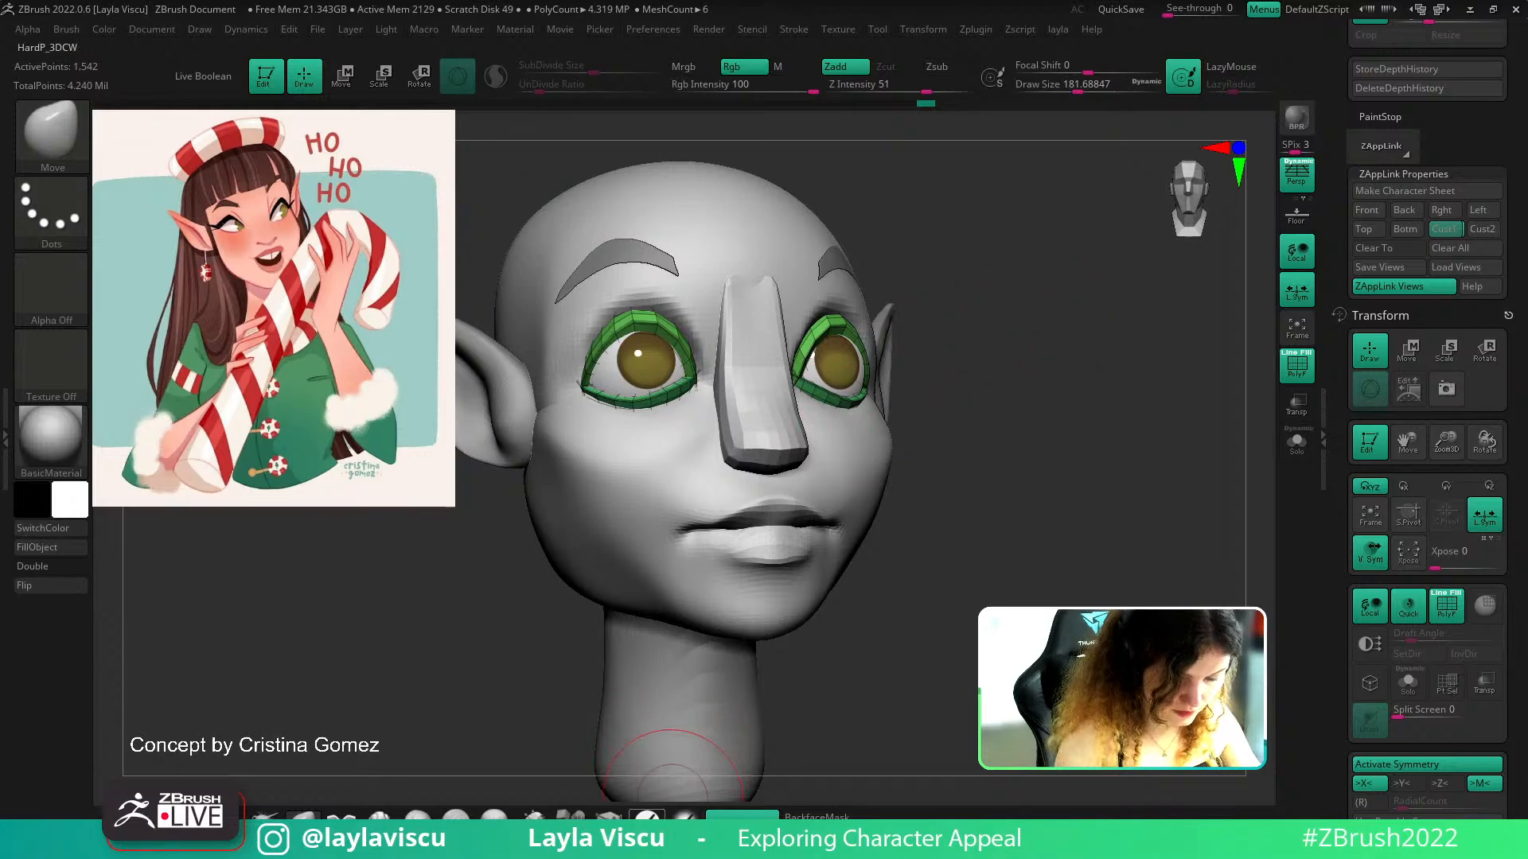
click(608, 816)
ctrl+right_drag(657, 322, 652, 348)
alt+click(652, 348)
key(ctrl+z)
click(1297, 440)
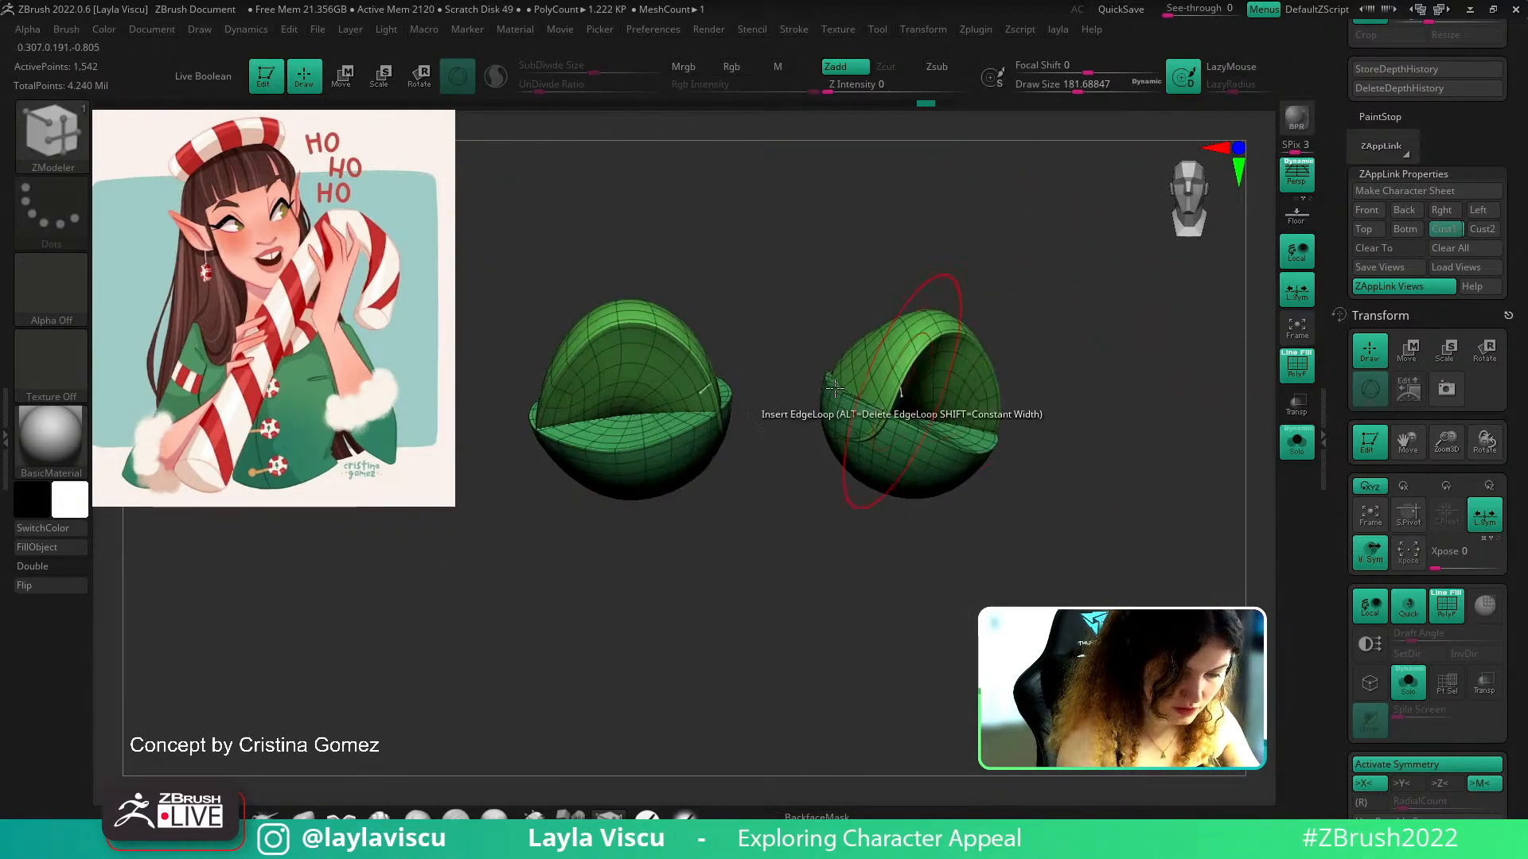
Remove an unwanted loop from the eyelid mesh with ZModeler, hide the polyframe and show the whole head again
drag(731, 280, 727, 255)
key(space)
click(753, 376)
click(677, 537)
drag(639, 339, 648, 323)
key(shift+f)
drag(1094, 372, 1170, 382)
click(1302, 441)
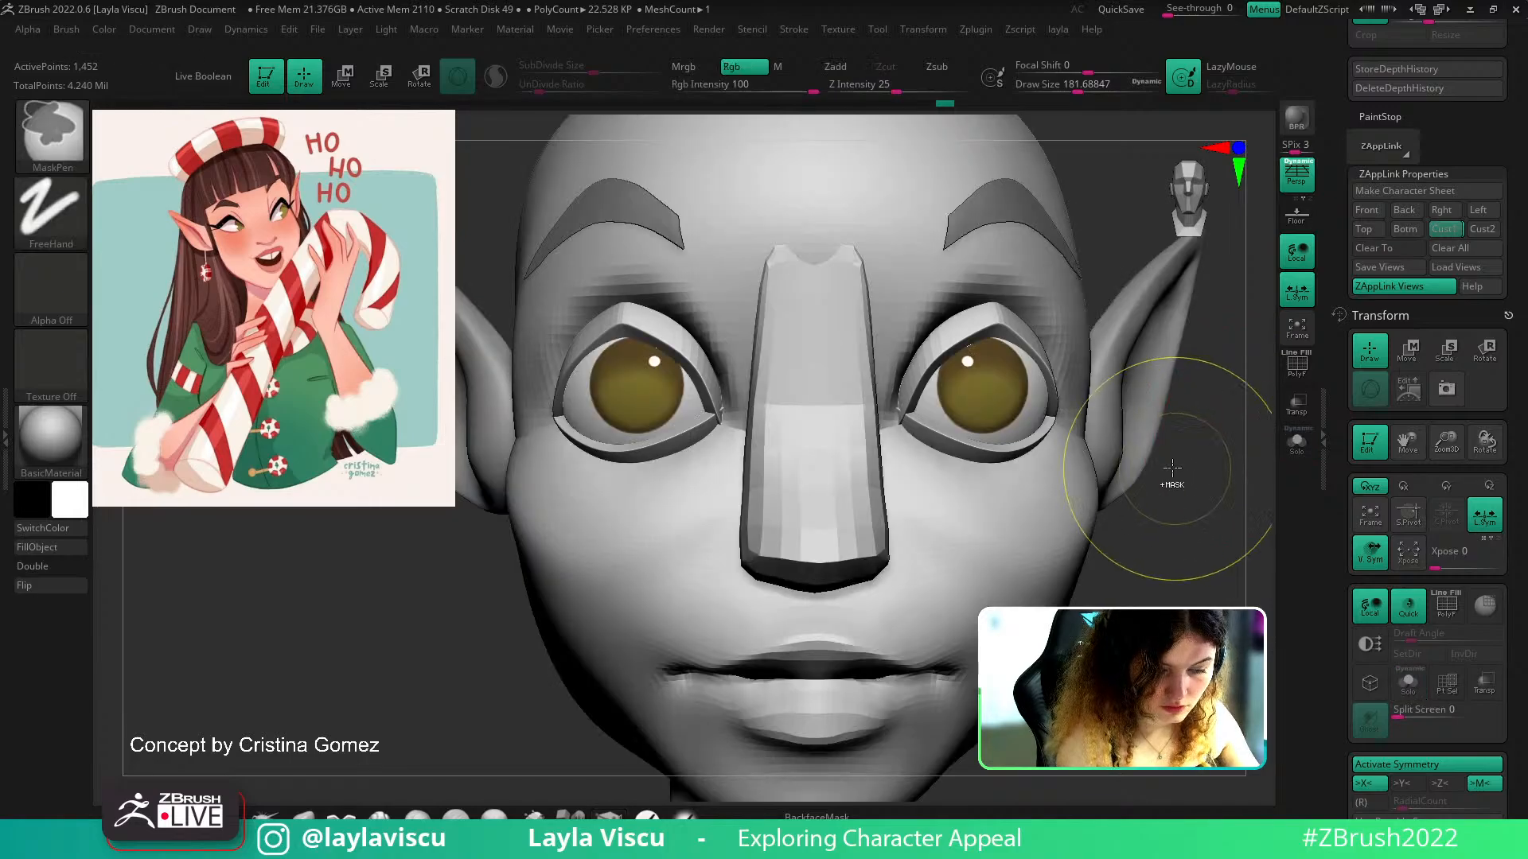
Switch back to the Move brush and adjust the eyelids' outer upper edges at a draw size of about 239
key(f)
mouse_move(1136, 431)
mouse_down()
mouse_move(1129, 451)
mouse_move(1140, 404)
mouse_up()
key(b)
key(m)
key(v)
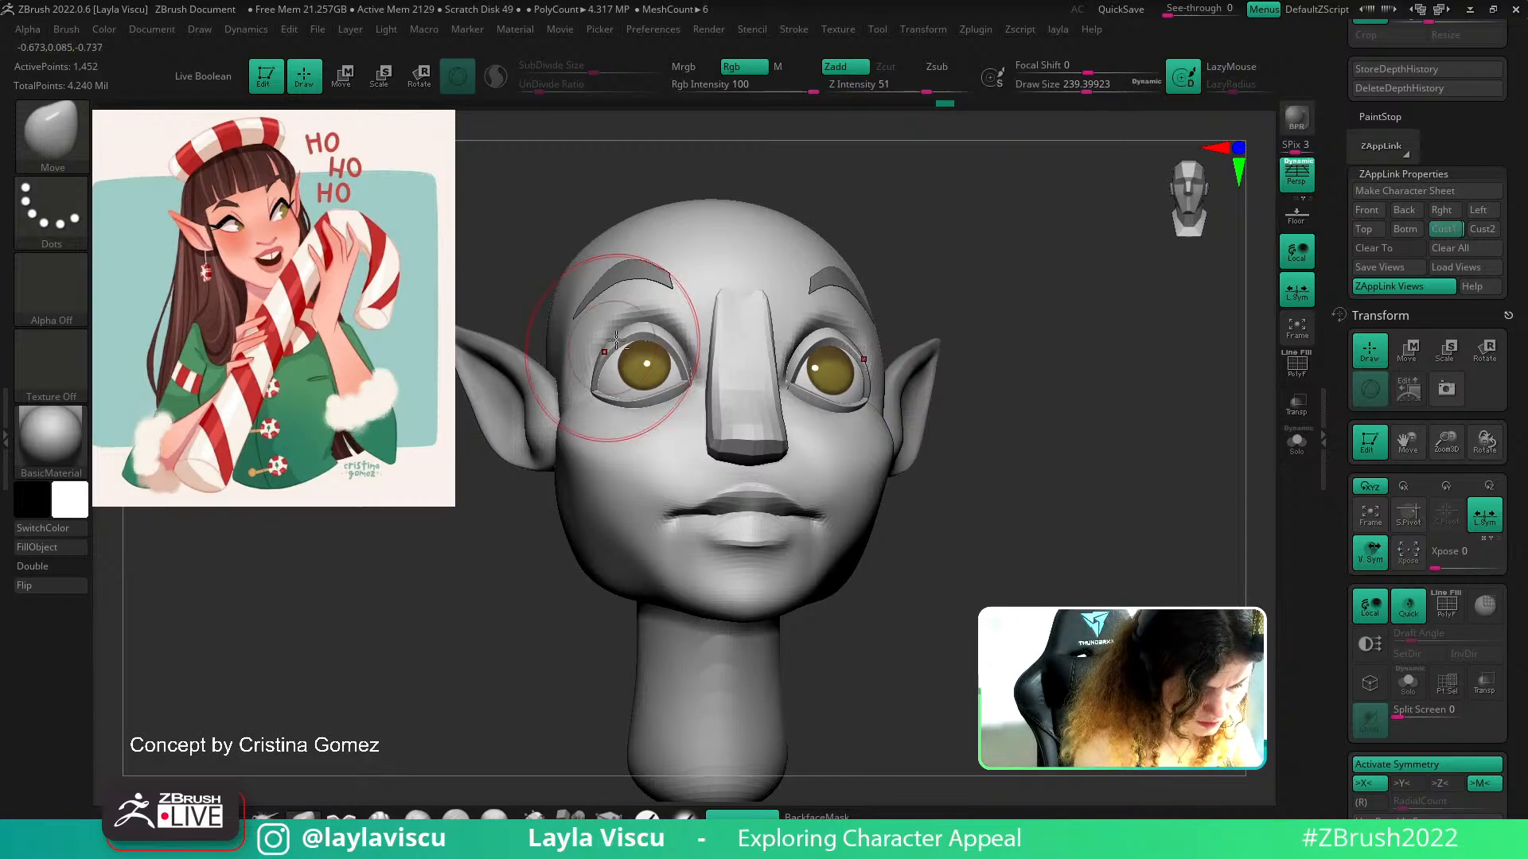
shift+drag(1057, 425, 1051, 440)
ctrl+right_drag(1022, 466, 1016, 443)
drag(1016, 443, 1033, 436)
Refine the lower eyelids near the nose from below at a draw size of about 212 and restore the Cust1 view
mouse_move(681, 362)
ctrl+right_down()
mouse_move(676, 463)
mouse_move(642, 426)
ctrl+right_up()
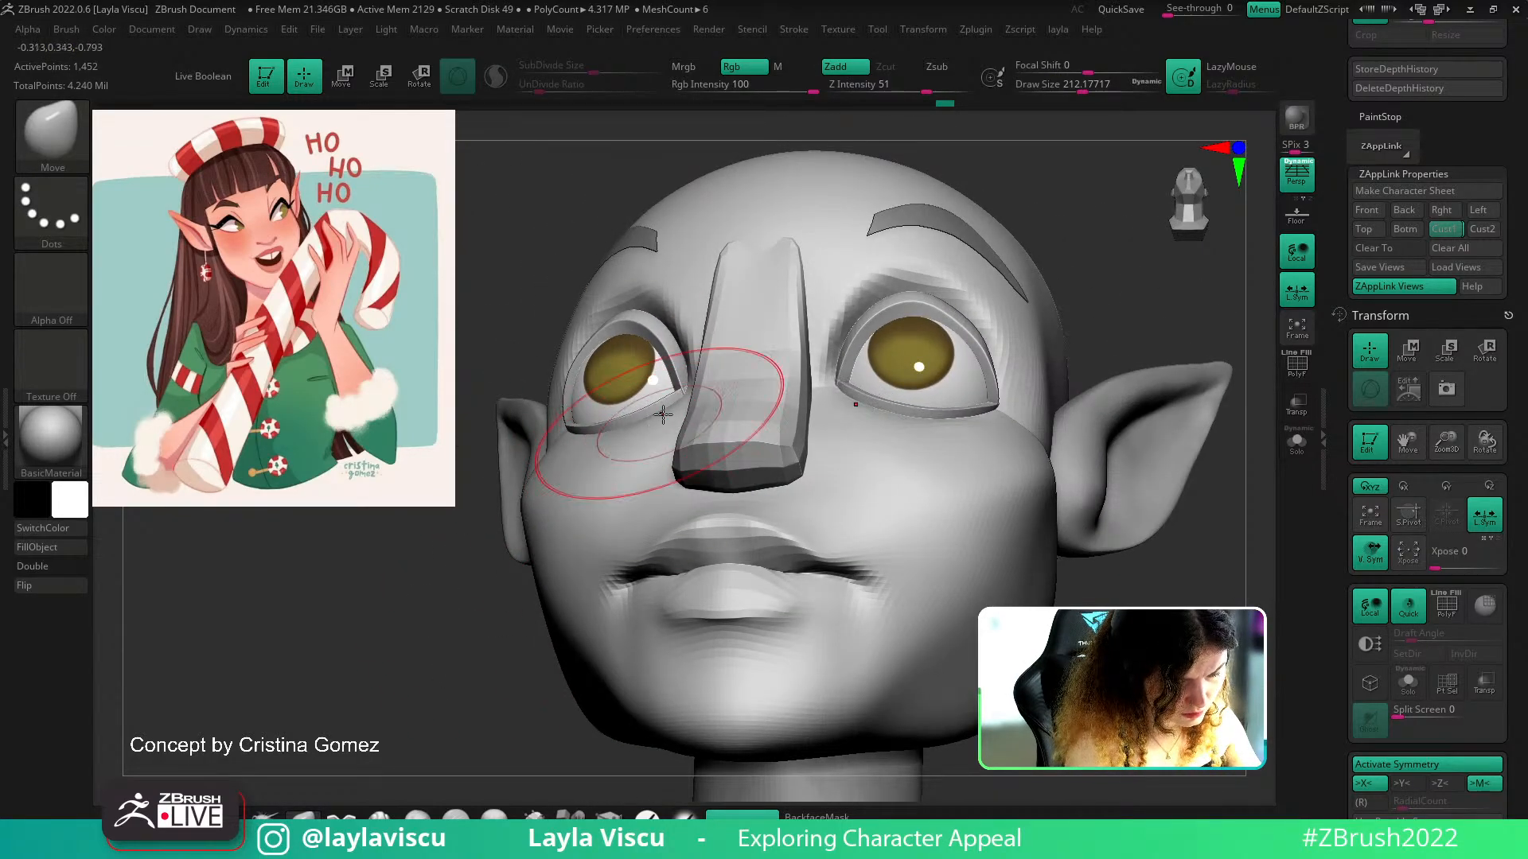
right_drag(661, 481, 557, 648)
shift+drag(1012, 549, 1005, 546)
ctrl+right_drag(1006, 545, 1014, 454)
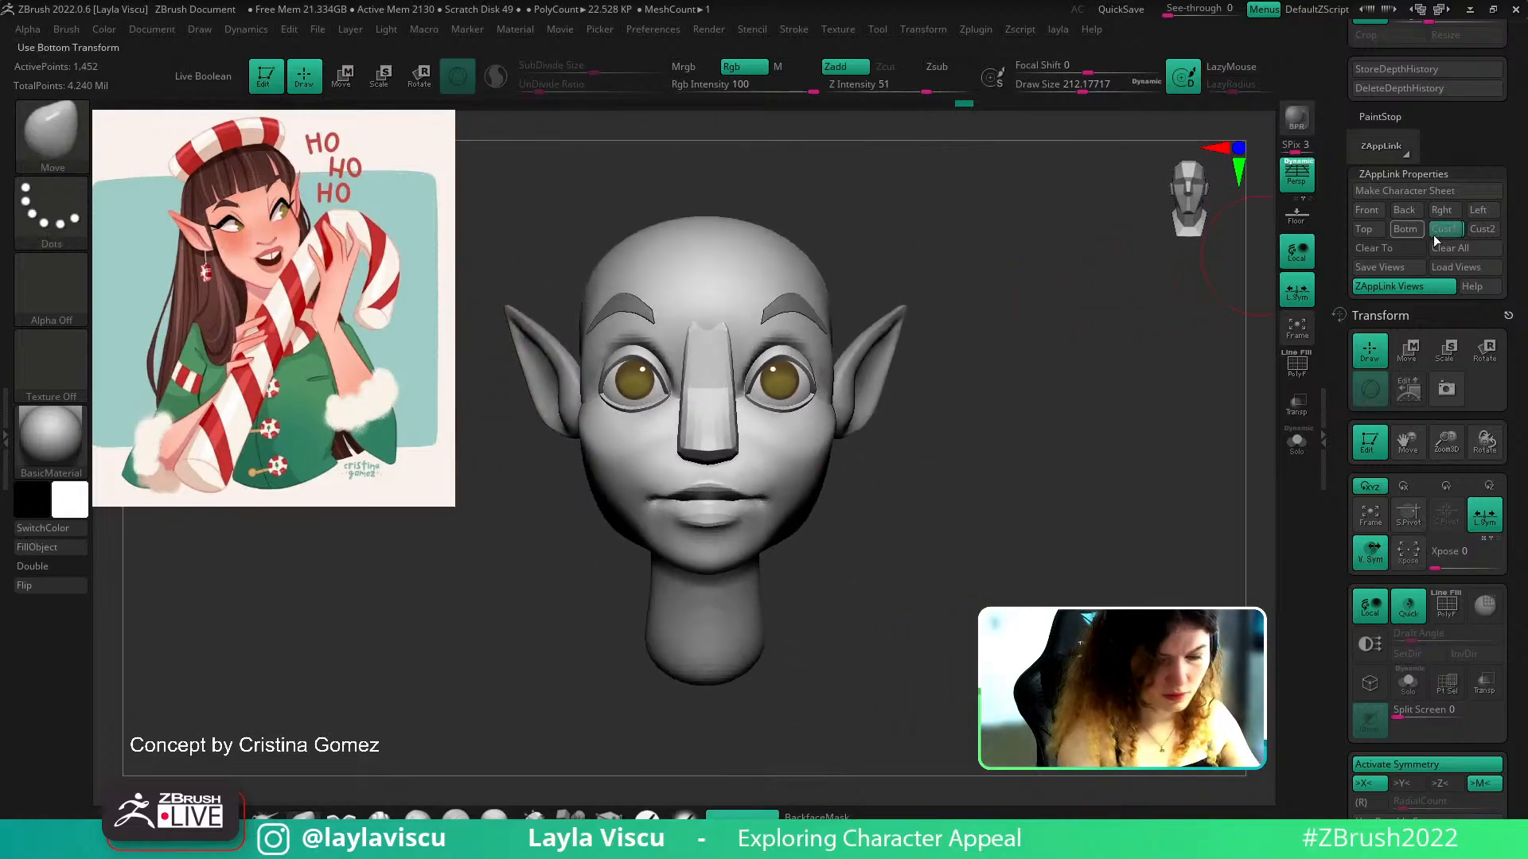
click(1444, 230)
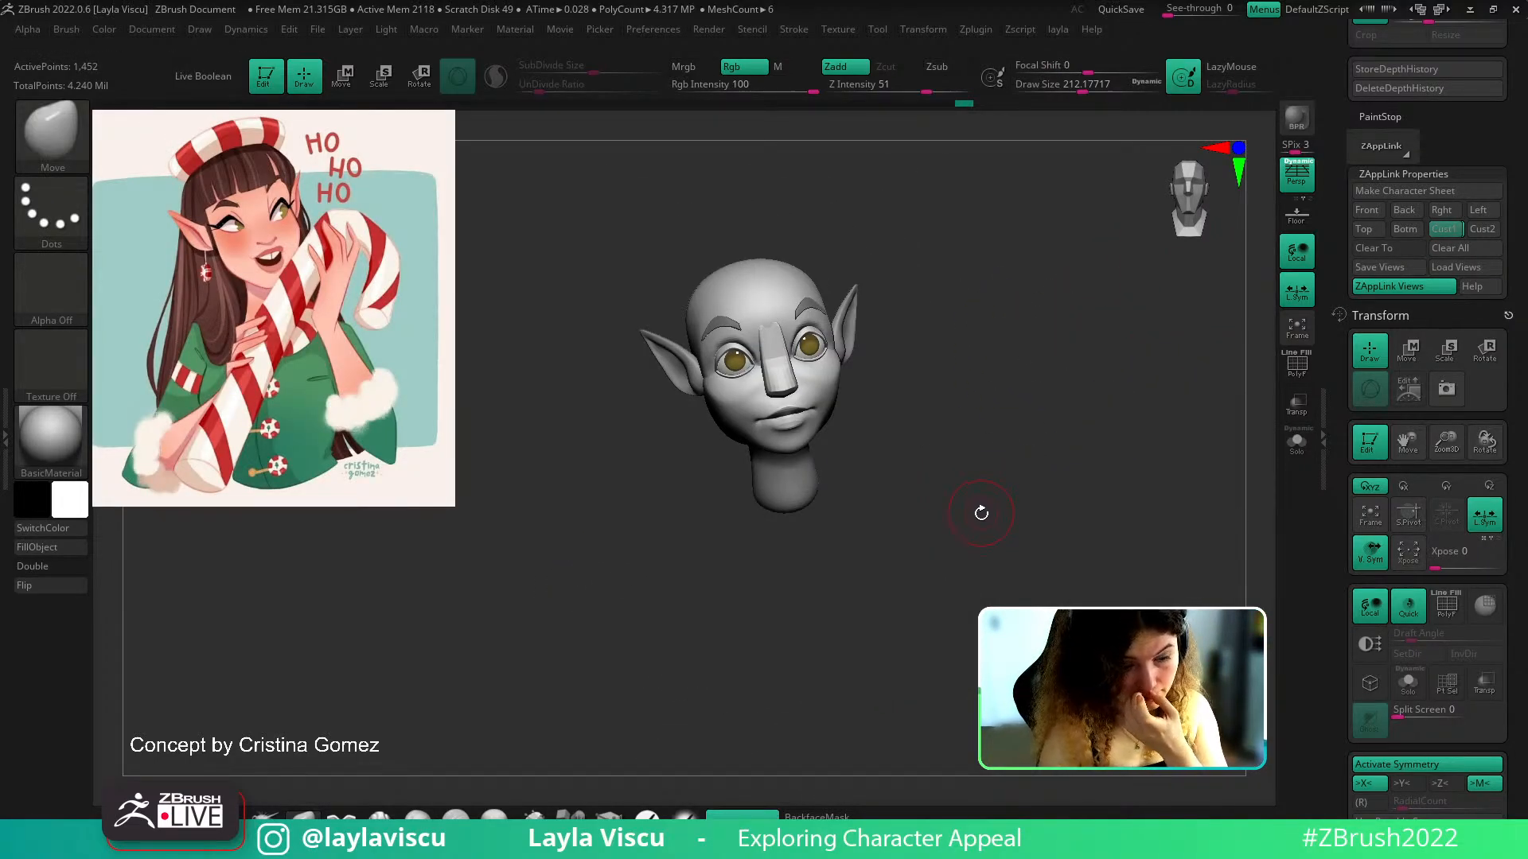
Select the head, build up and smooth the cheeks and jaw with ClayBuildup at a draw size of about 192, and restore the Cust1 view
alt+click(795, 425)
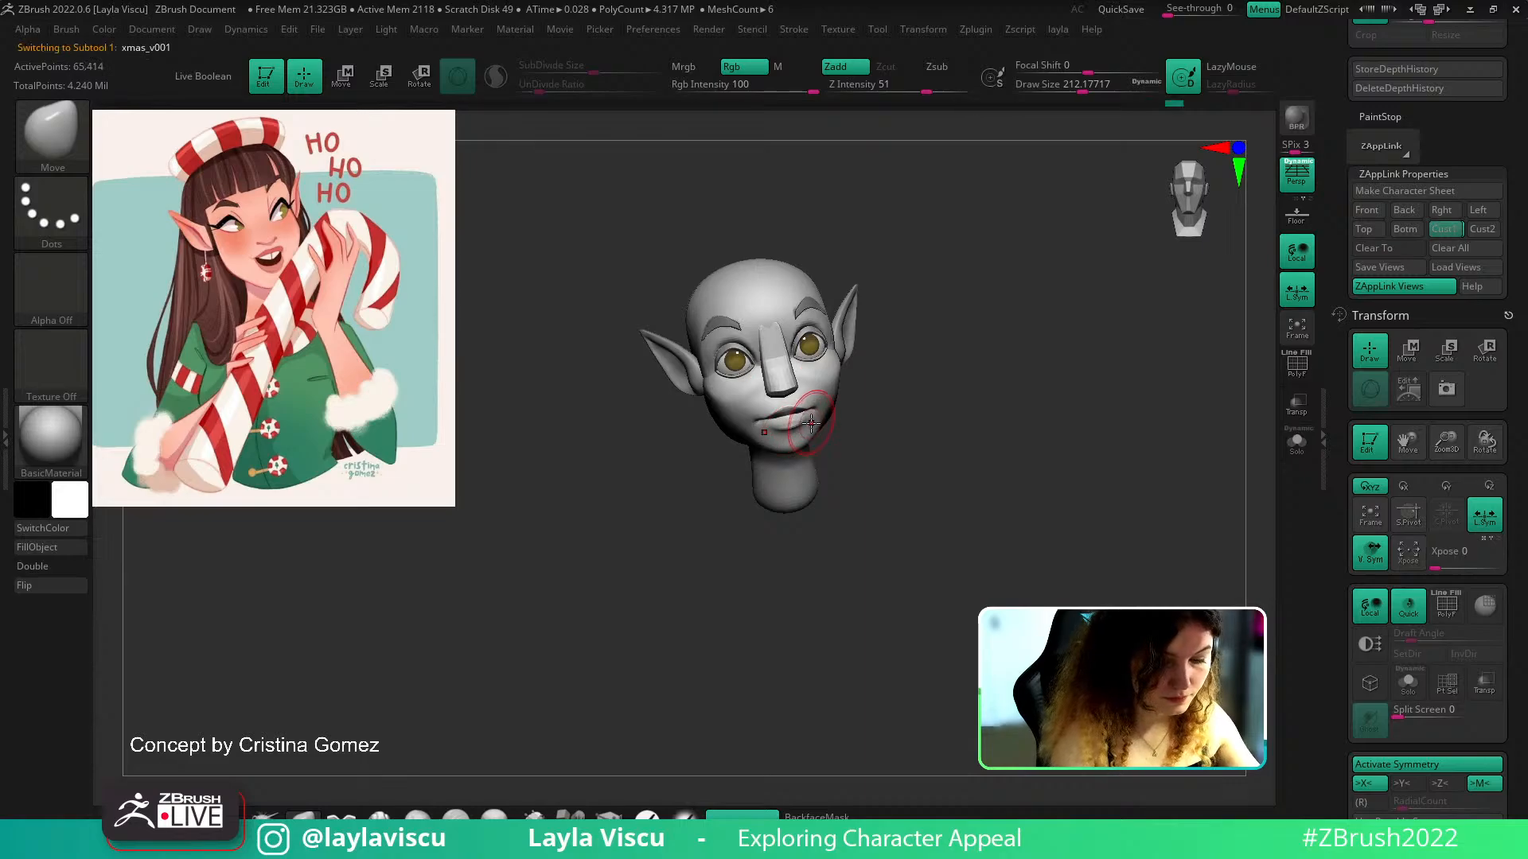
key(b)
key(c)
key(b)
mouse_move(897, 369)
right_down()
mouse_move(965, 382)
mouse_move(955, 342)
right_up()
key(s)
drag(776, 422, 786, 422)
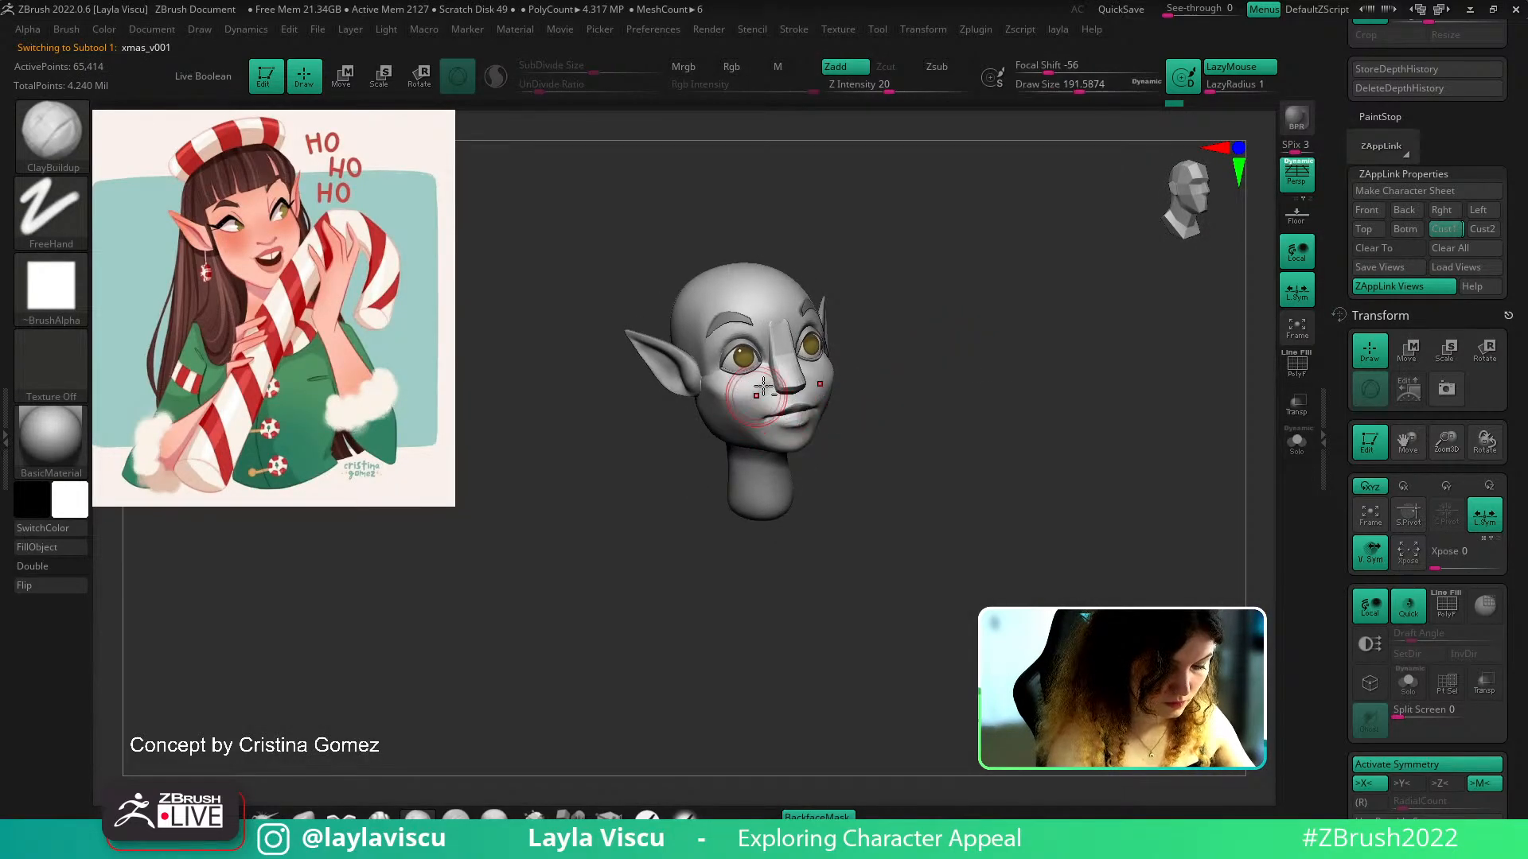
right_drag(847, 370, 883, 345)
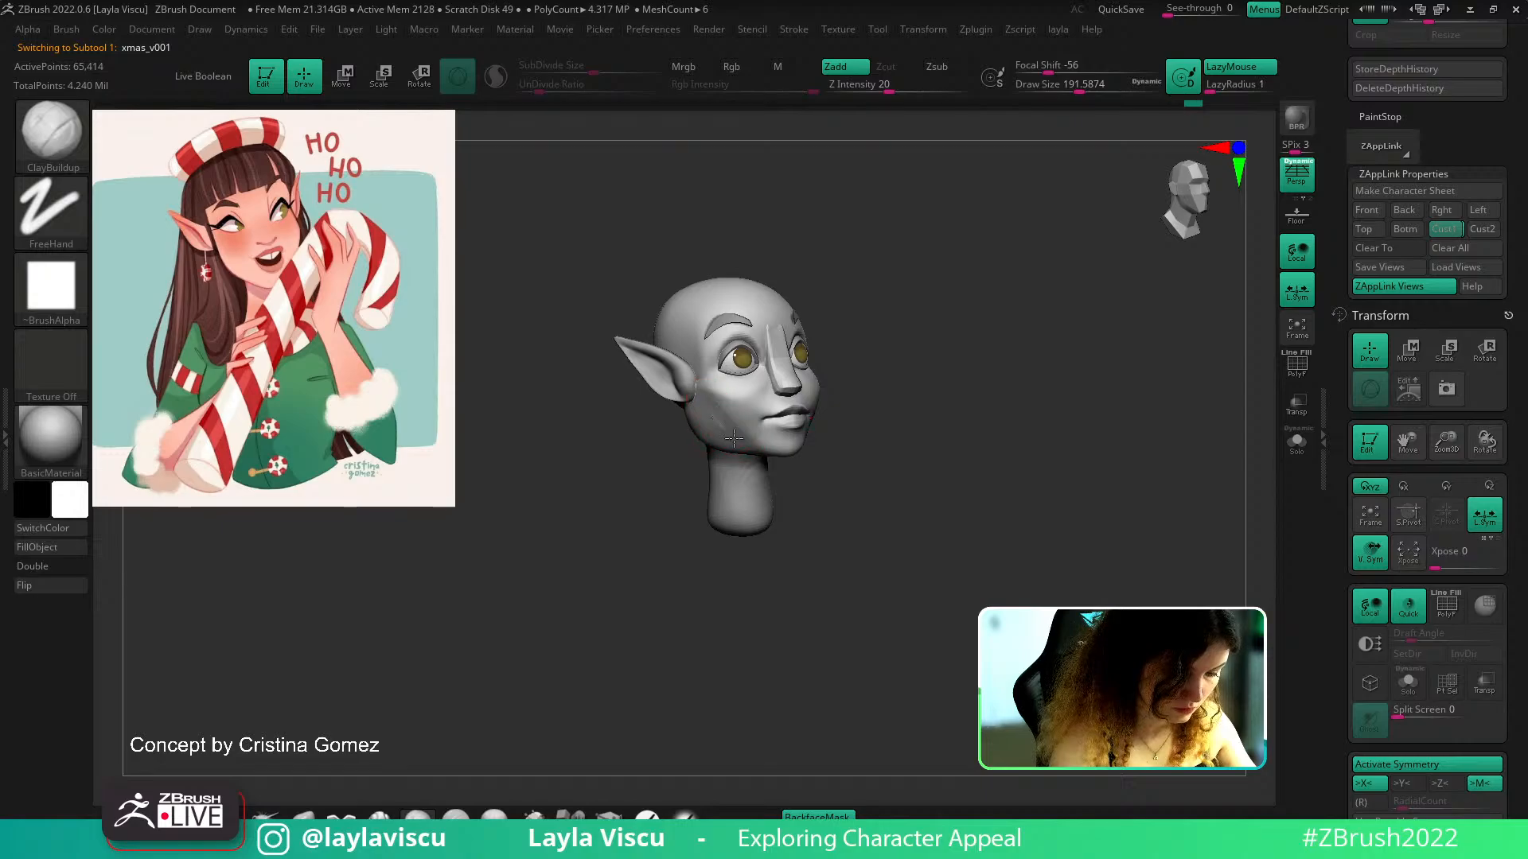
drag(884, 439, 931, 444)
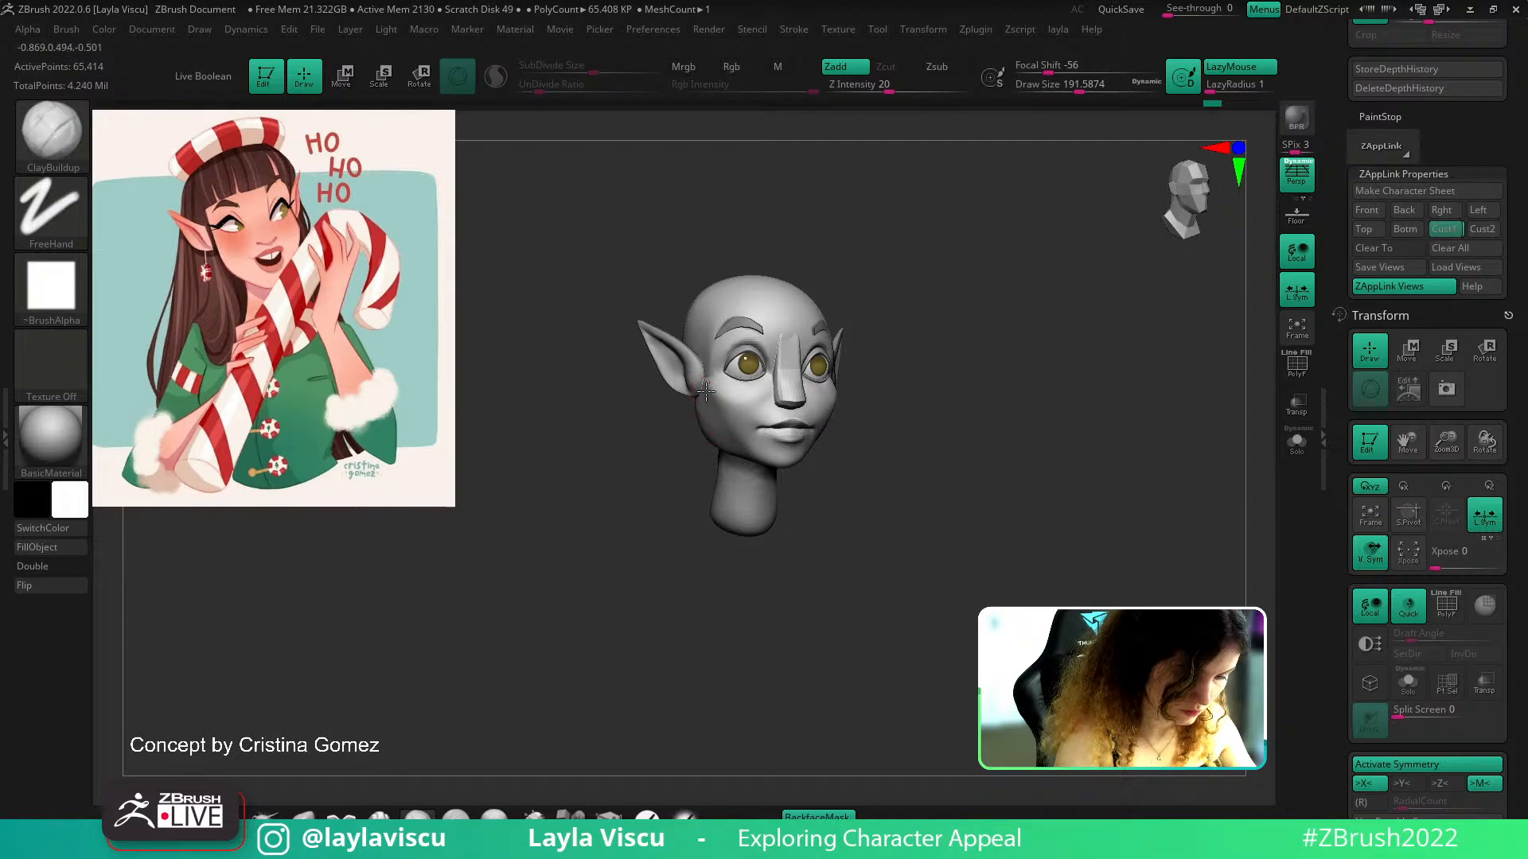
key(shift)
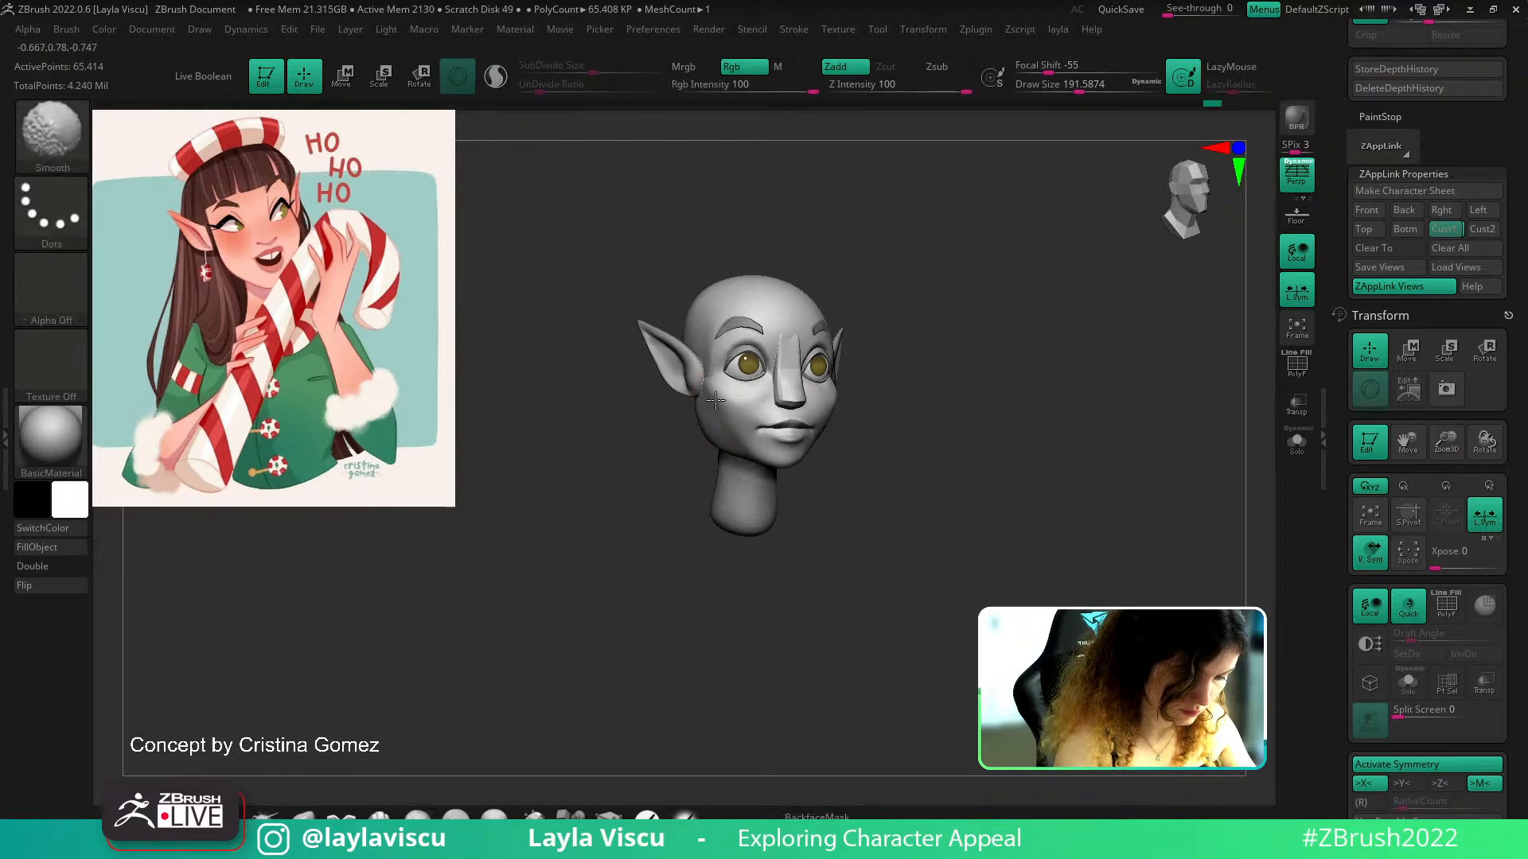
drag(967, 394, 952, 446)
click(1446, 231)
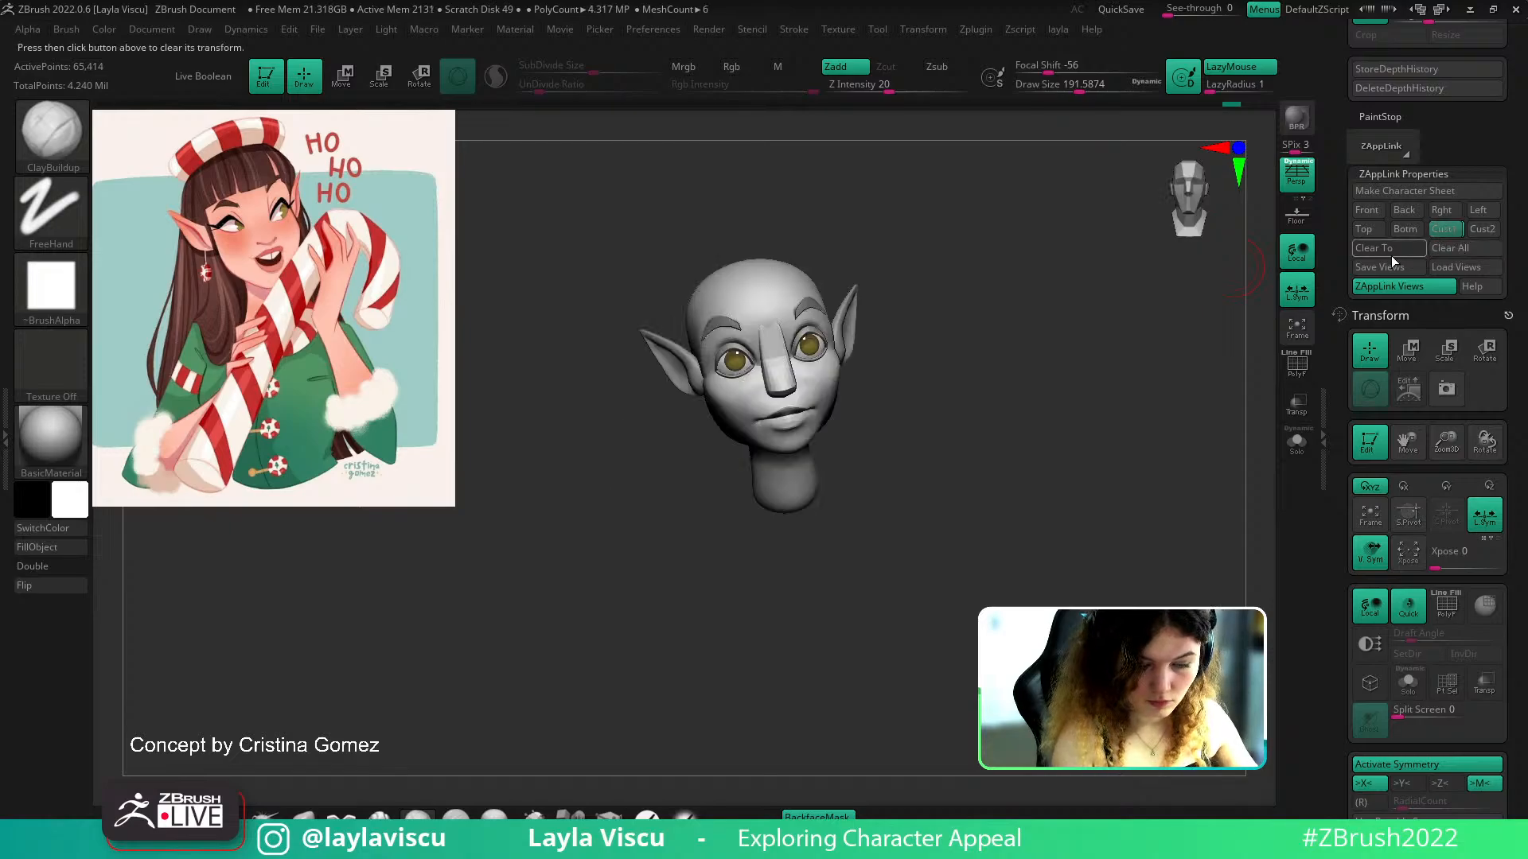
key(shift+z)
key(shift+z)
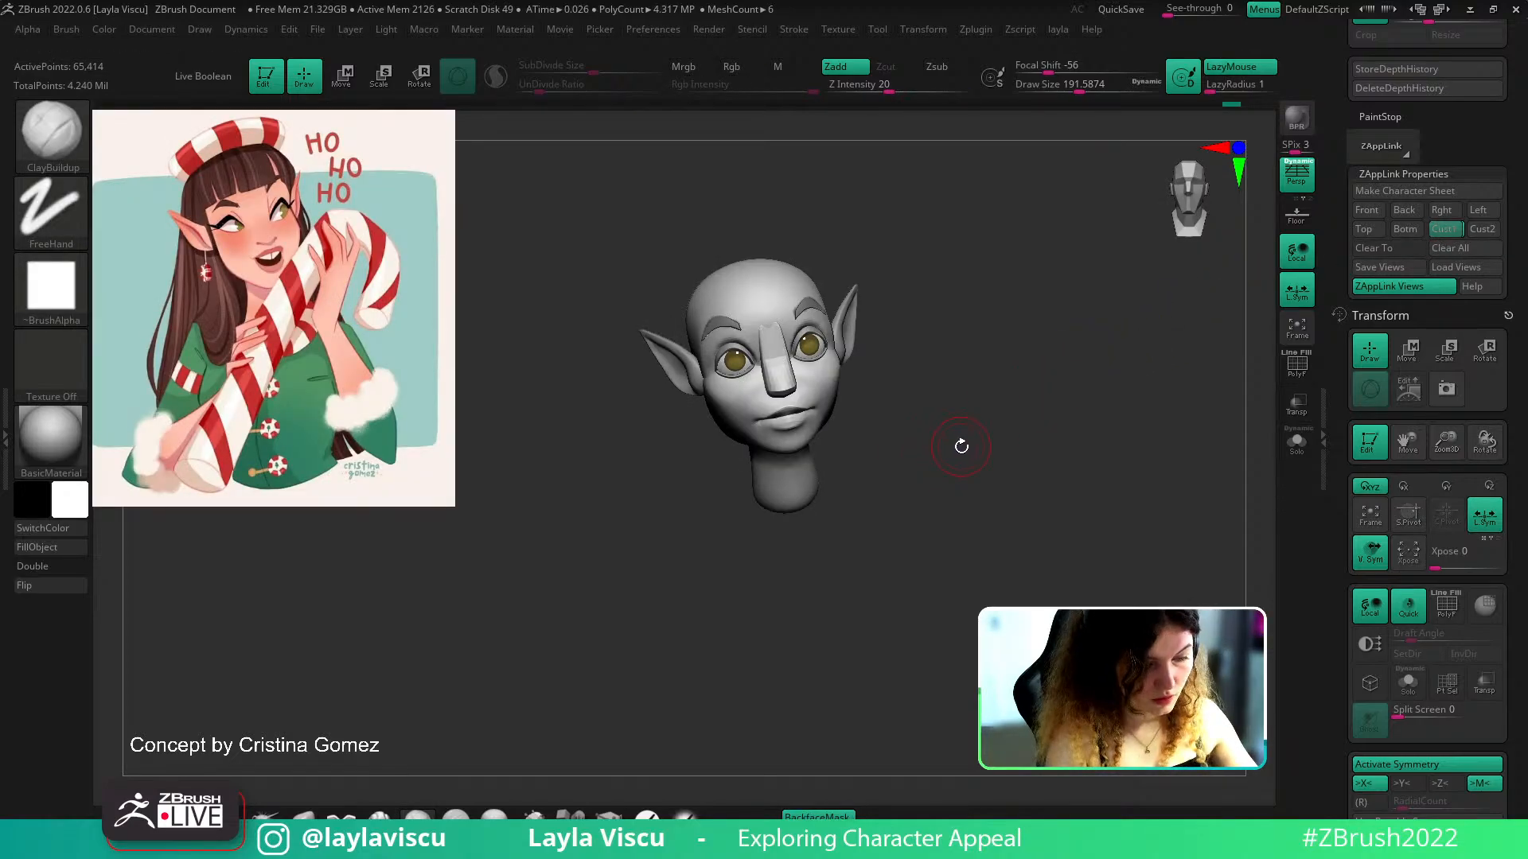
mouse_move(962, 433)
shift+mouse_down()
mouse_move(961, 398)
mouse_move(973, 474)
shift+mouse_up()
click(1302, 443)
click(1289, 451)
Select the eyebrows, show their polyframe, and enable Dynamic Subdiv with a thickness of 0.0151 and Post SubDiv off
drag(954, 422, 838, 389)
ctrl+right_drag(839, 389, 1053, 297)
alt+click(857, 397)
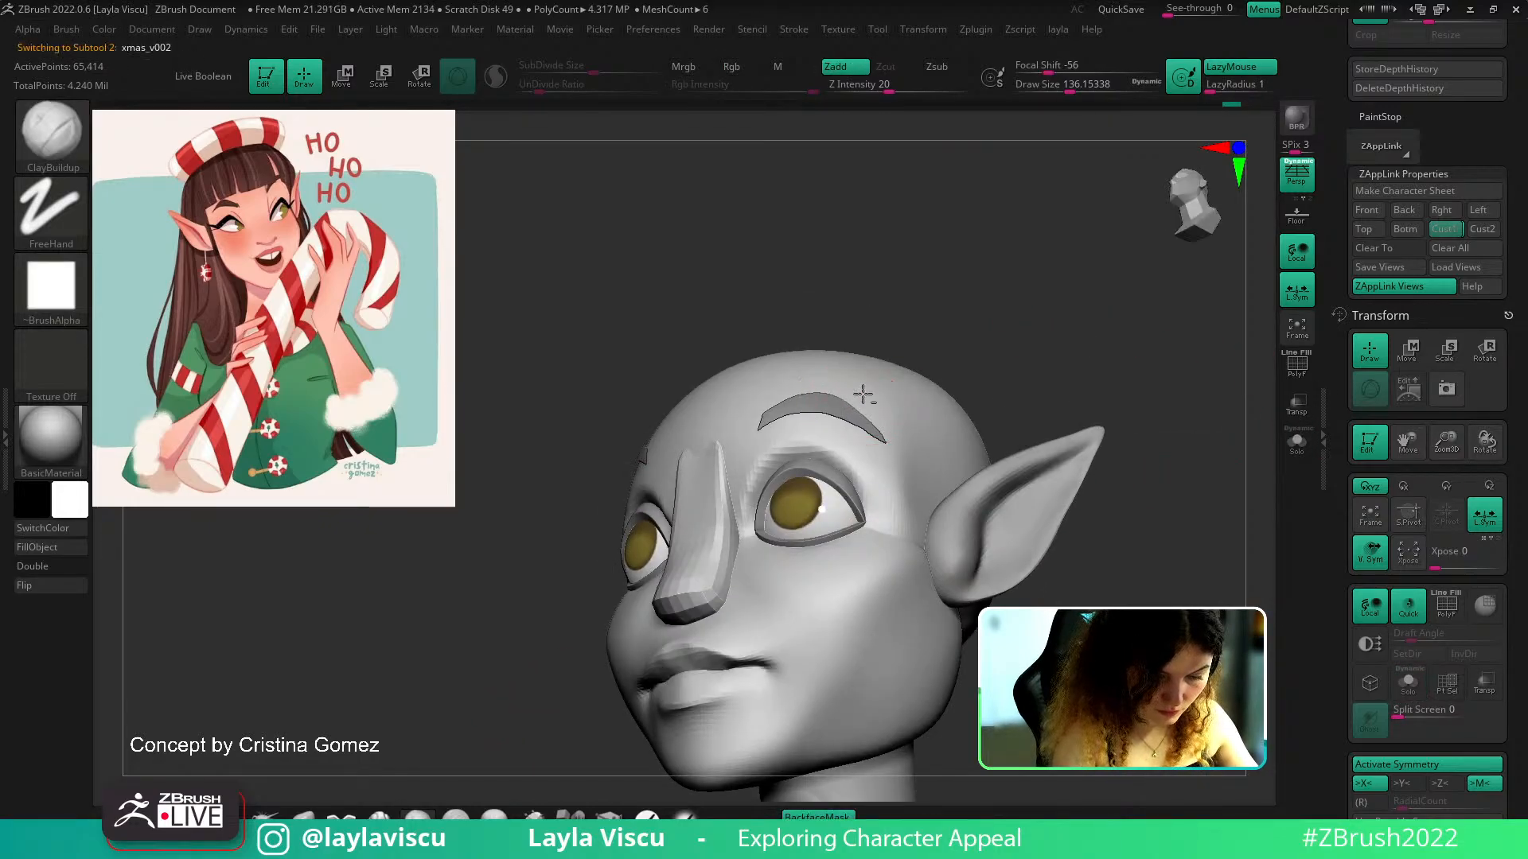
key(shift+f)
scroll(1491, 336, down, 10)
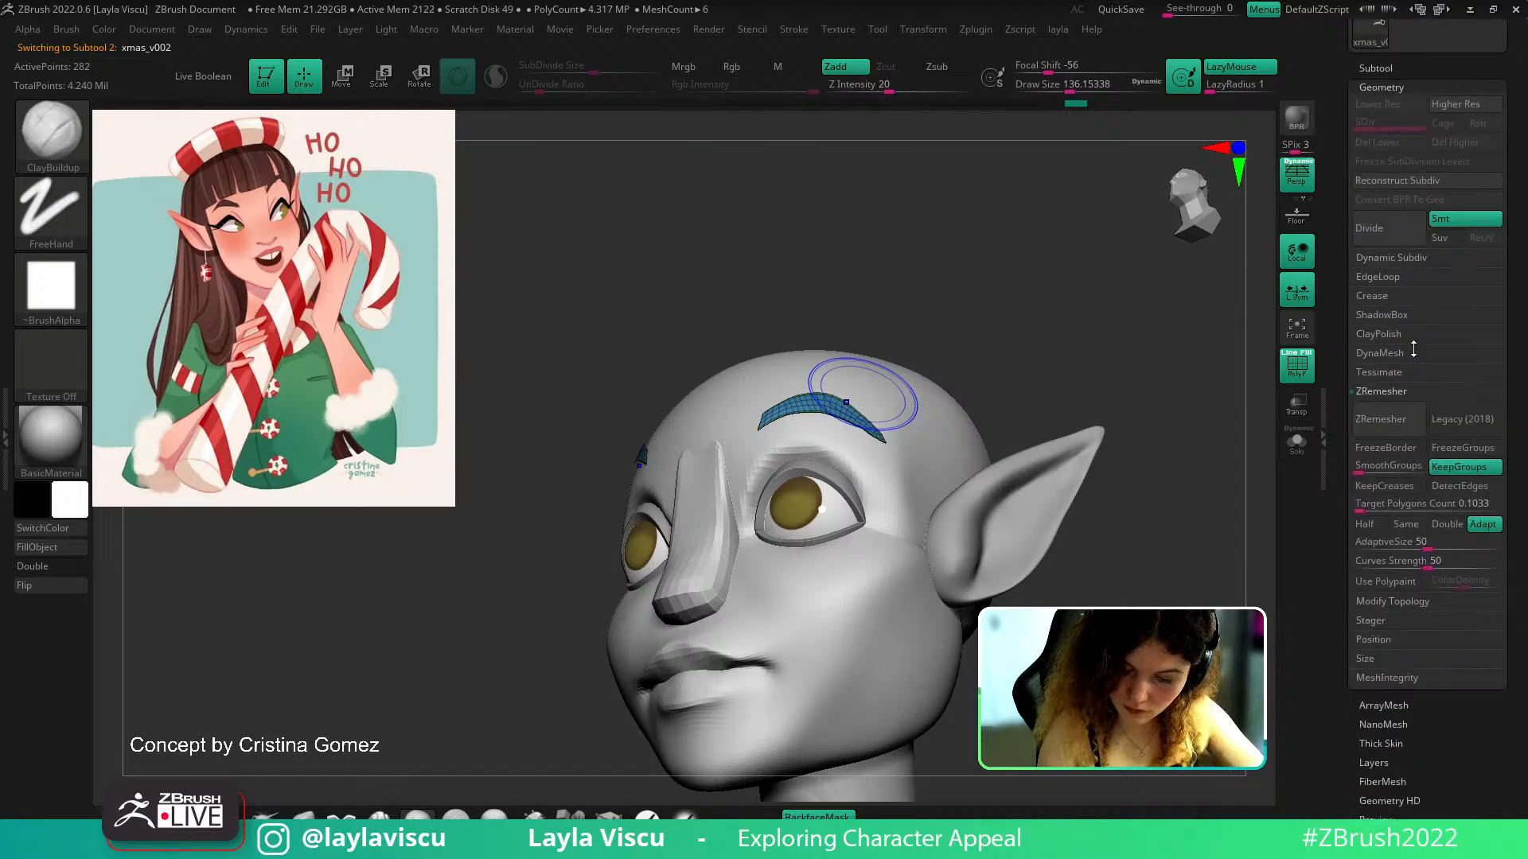
click(1391, 257)
click(1388, 276)
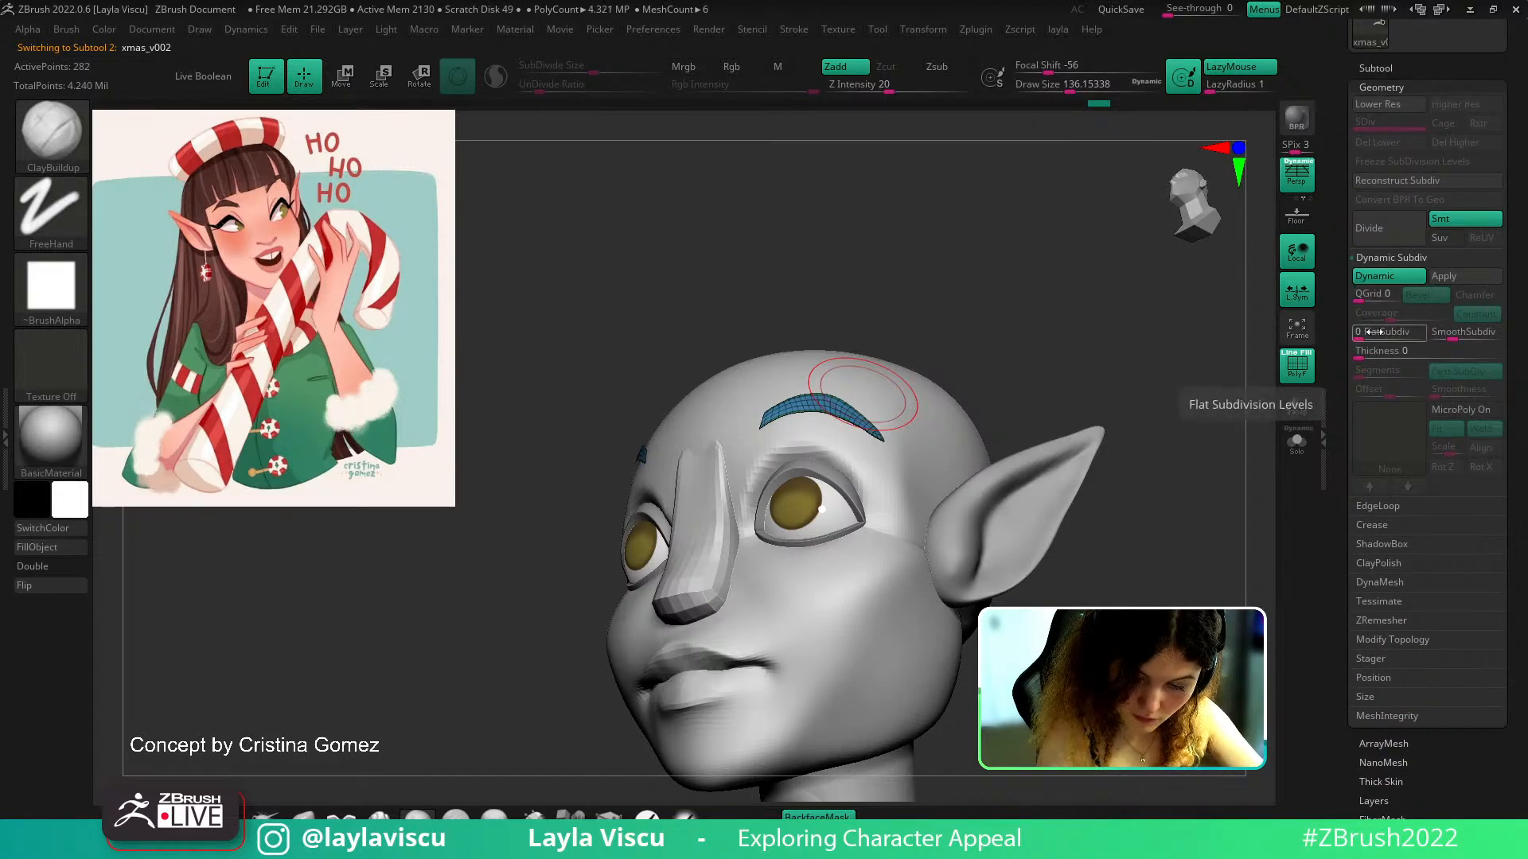
drag(1380, 351, 1498, 357)
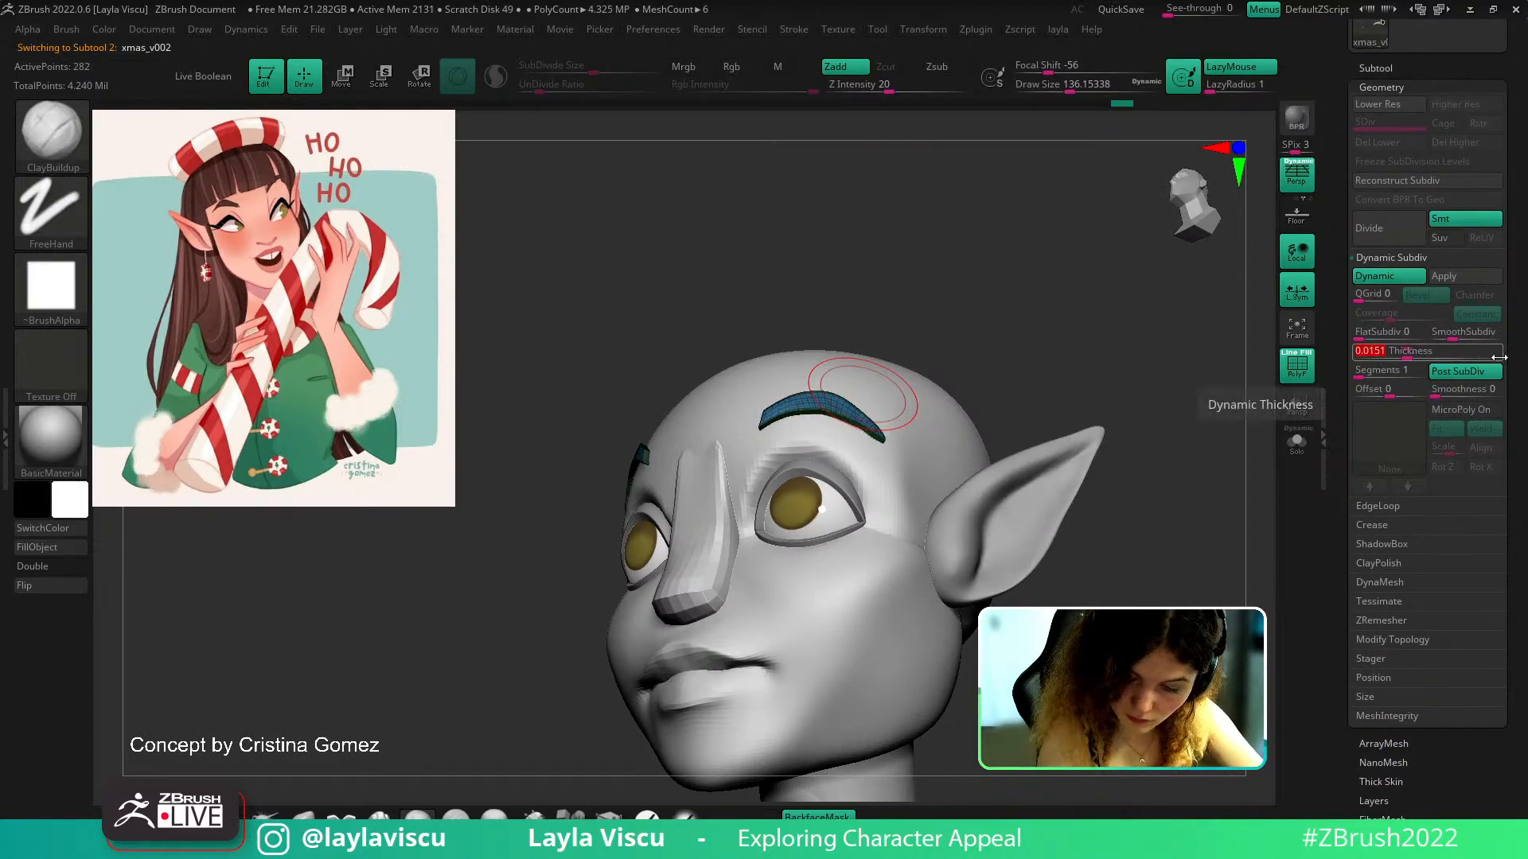
click(1454, 373)
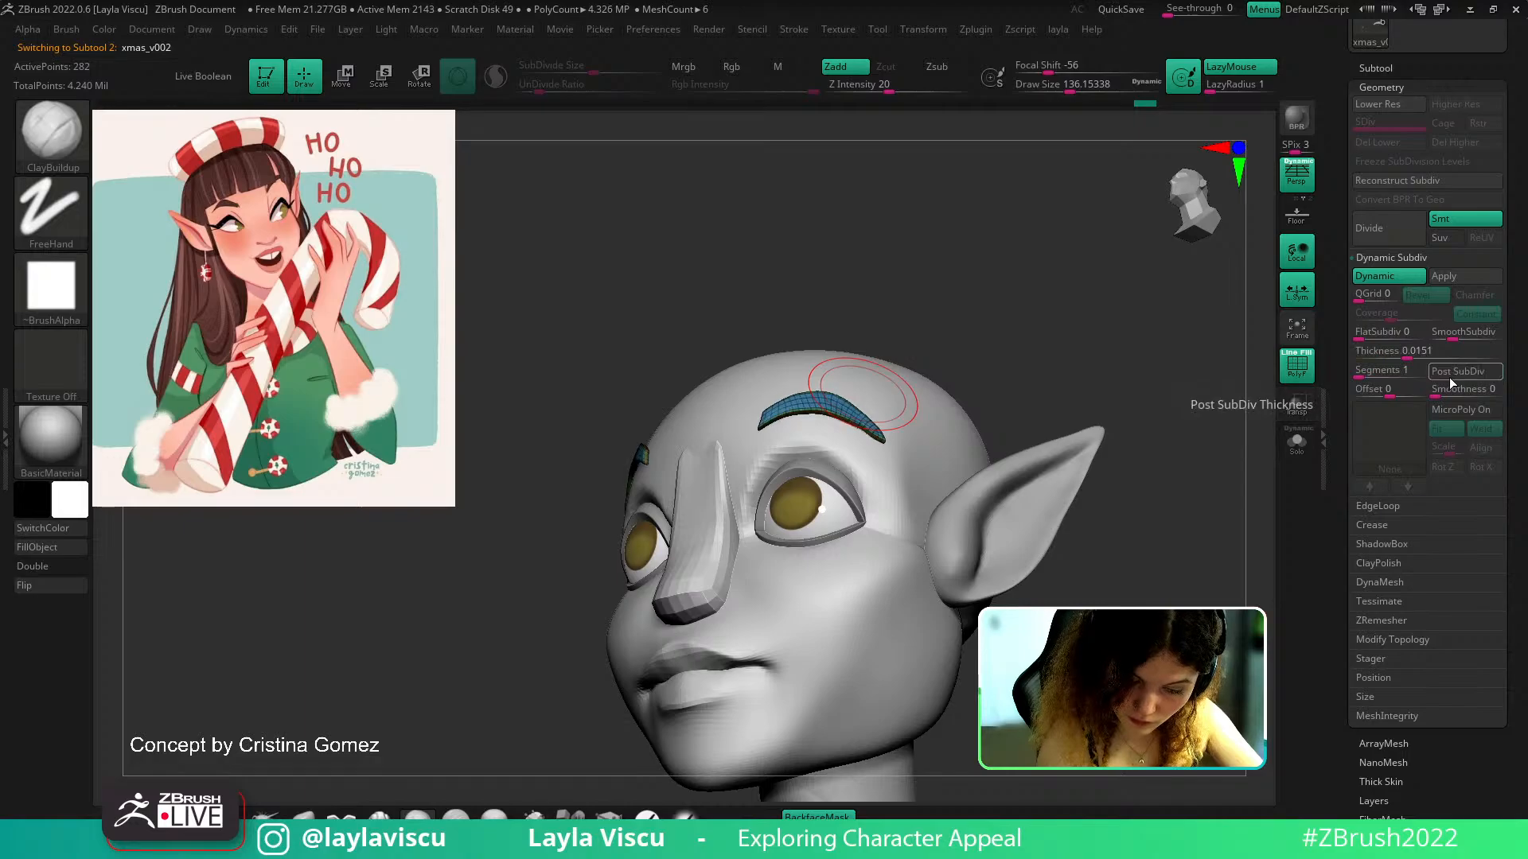
Hide the polyframe, adjust the eyebrows from below with the Move brush at a draw size of about 128, and restore the Cust1 view
key(shift+f)
mouse_move(1181, 431)
mouse_down()
mouse_move(1197, 536)
mouse_move(1169, 460)
mouse_move(1251, 369)
mouse_move(1074, 342)
mouse_up()
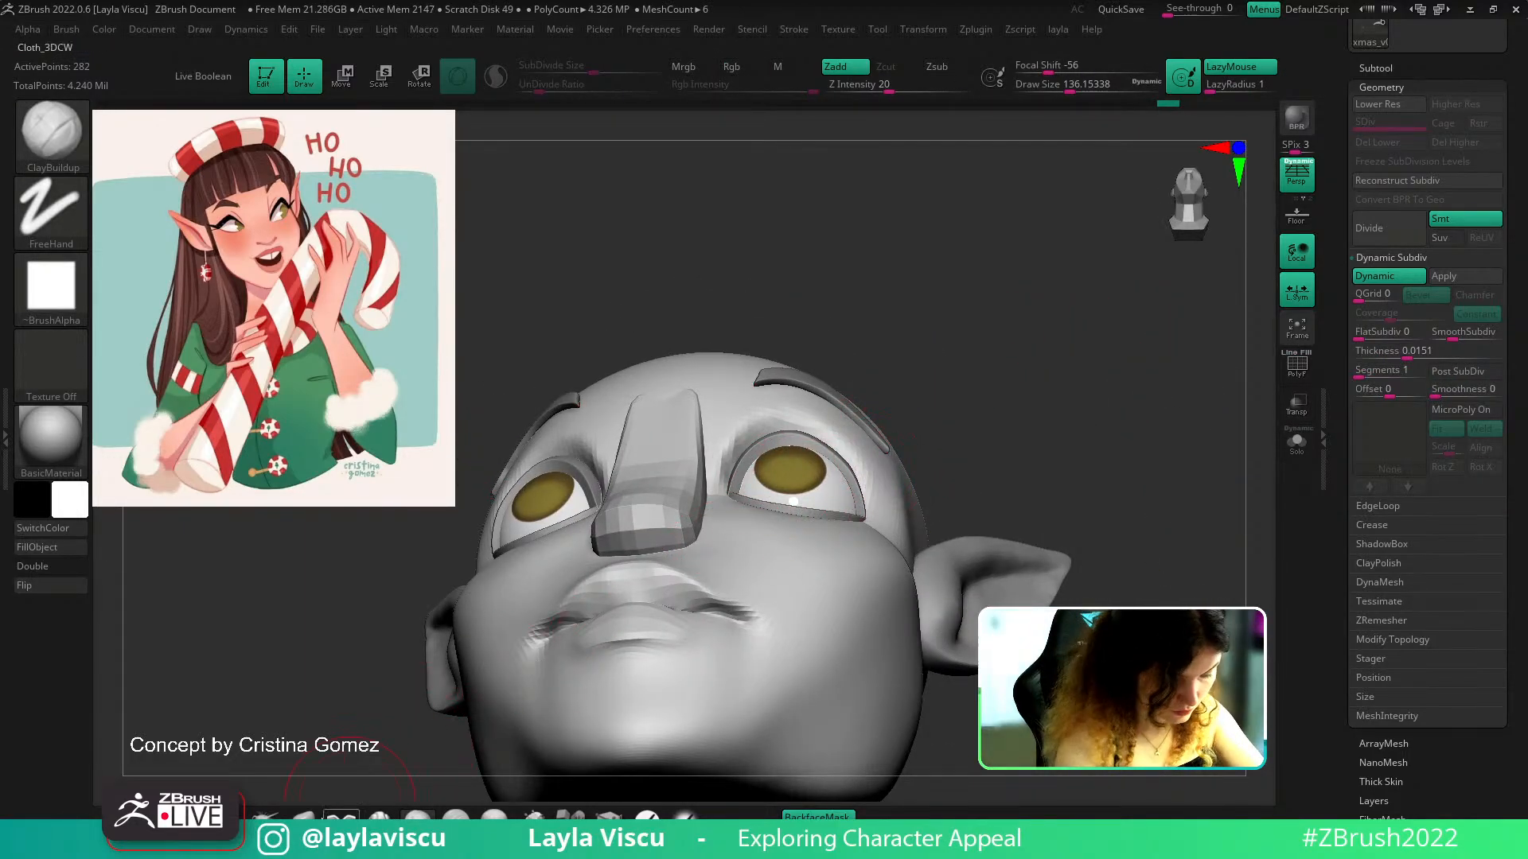
click(340, 818)
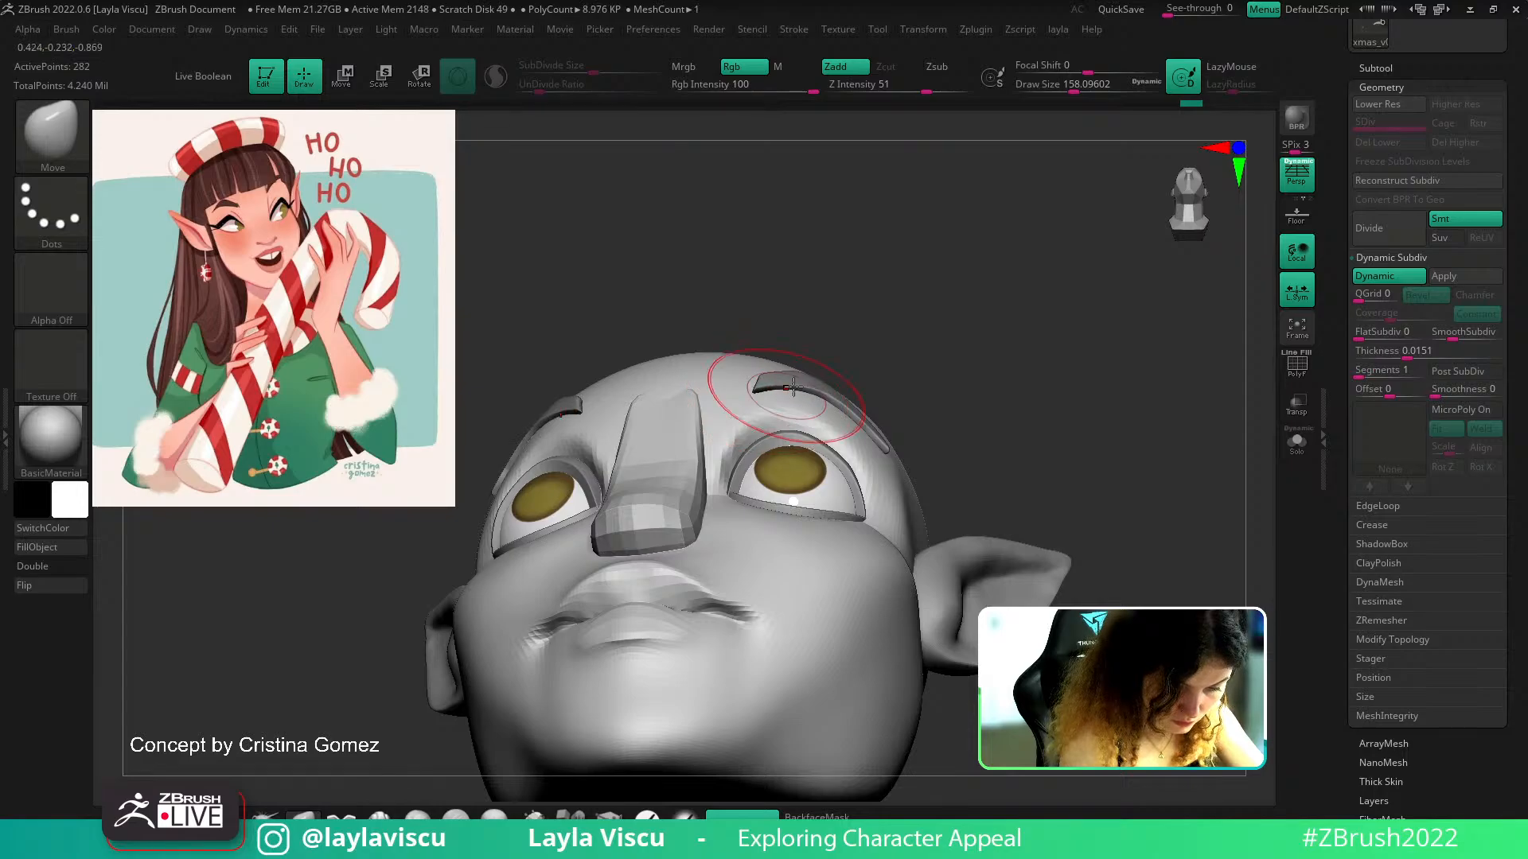
key(s)
drag(907, 459, 896, 459)
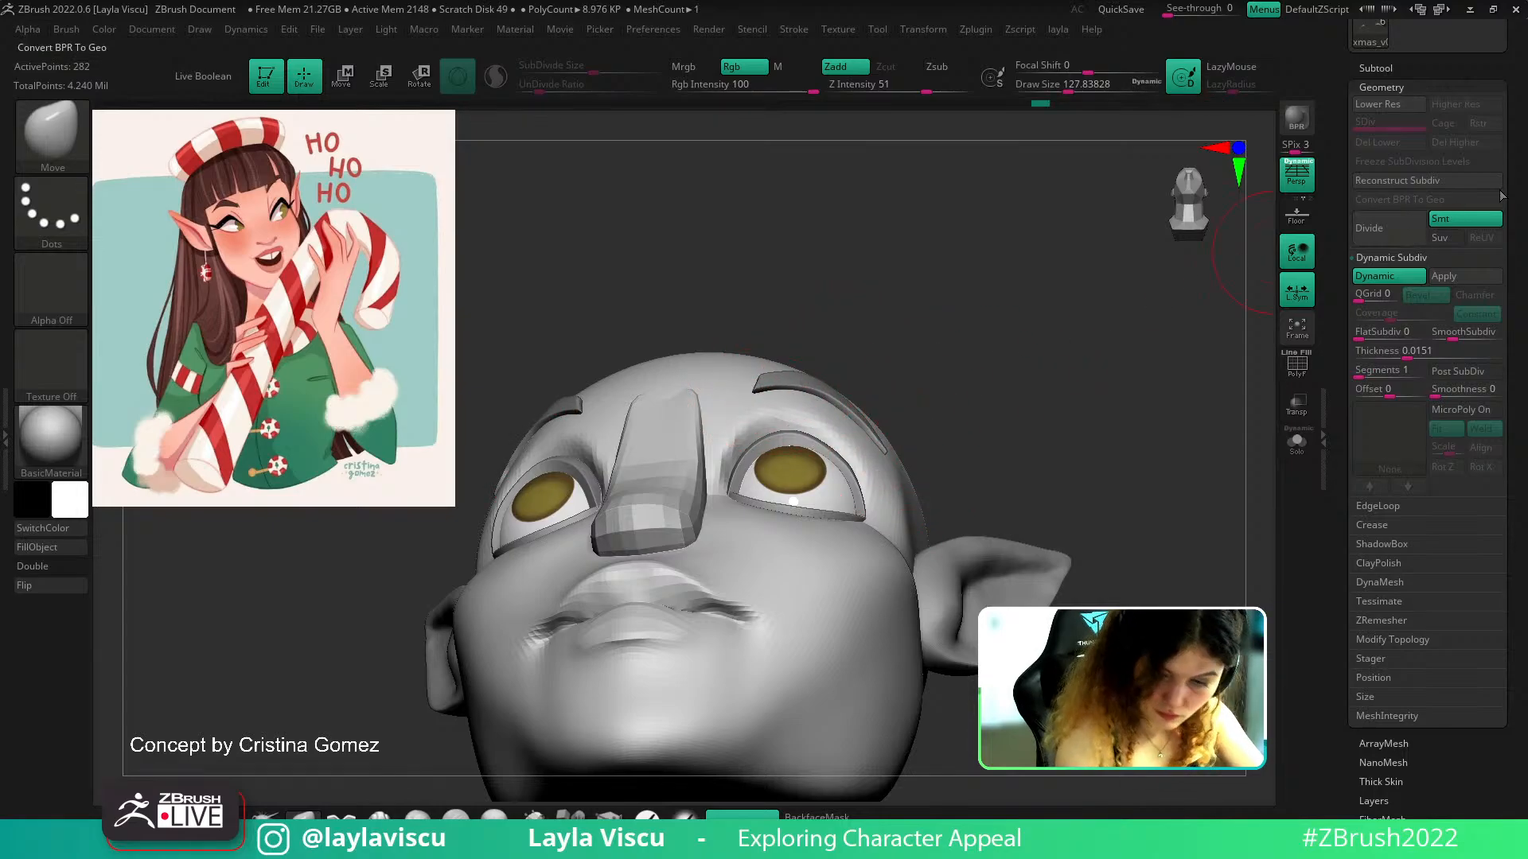
scroll(1472, 200, down, 15)
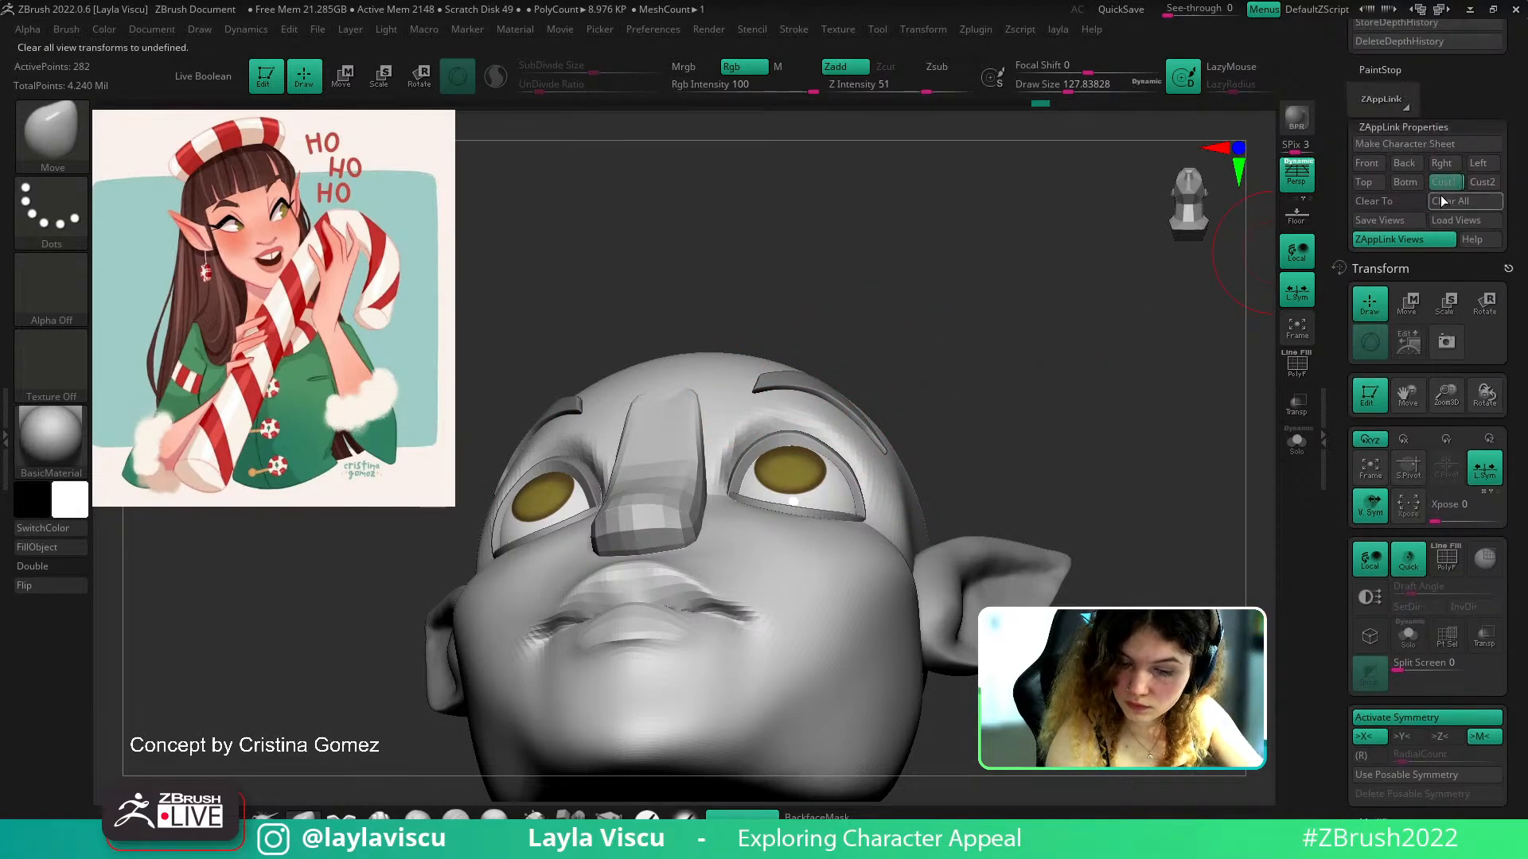
click(1444, 183)
key(shift+z)
key(shift+z)
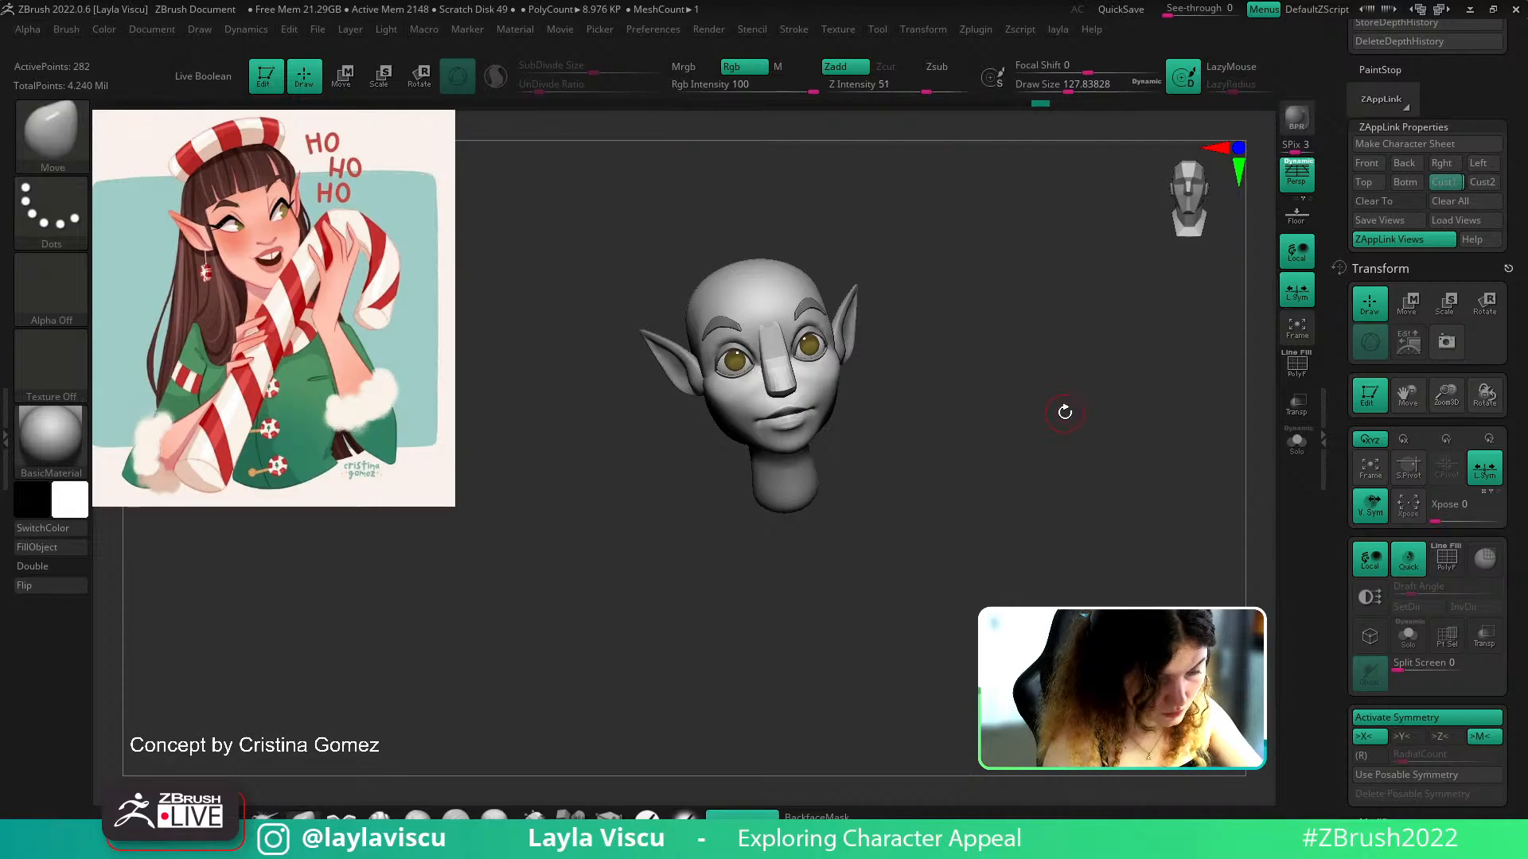
key(bracketright)
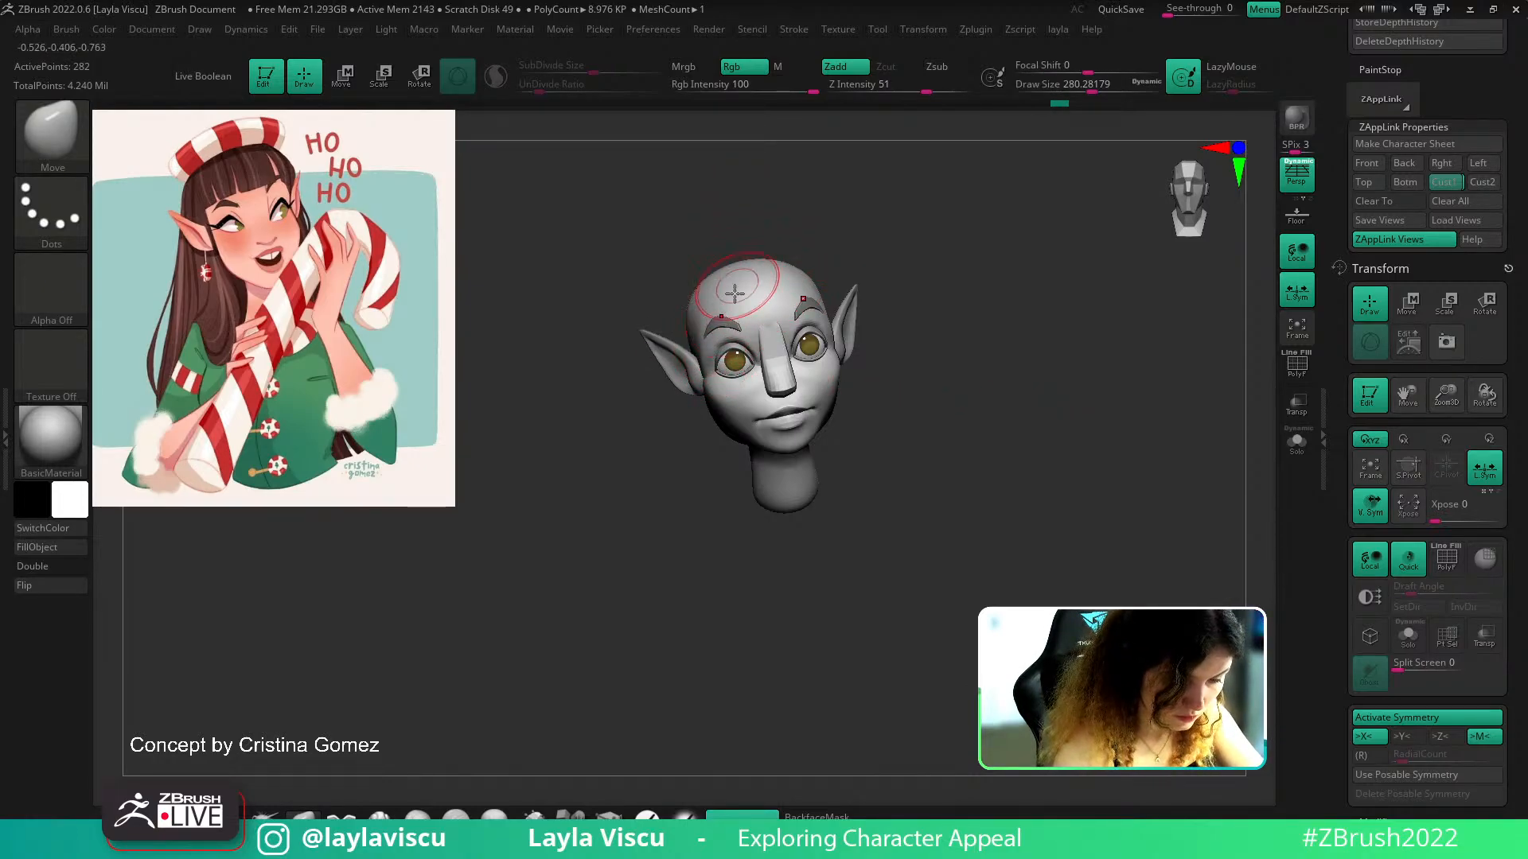
drag(734, 321, 722, 323)
key(ctrl+z)
Reshape the eyebrows' arch and outer end from a low side angle at a draw size of about 182 and restore the Cust1 view
mouse_move(1227, 173)
ctrl+right_down()
mouse_move(873, 437)
mouse_move(924, 130)
ctrl+right_up()
key(s)
drag(667, 306, 663, 305)
right_drag(664, 306, 665, 260)
key(s)
drag(664, 323, 626, 295)
drag(579, 346, 573, 336)
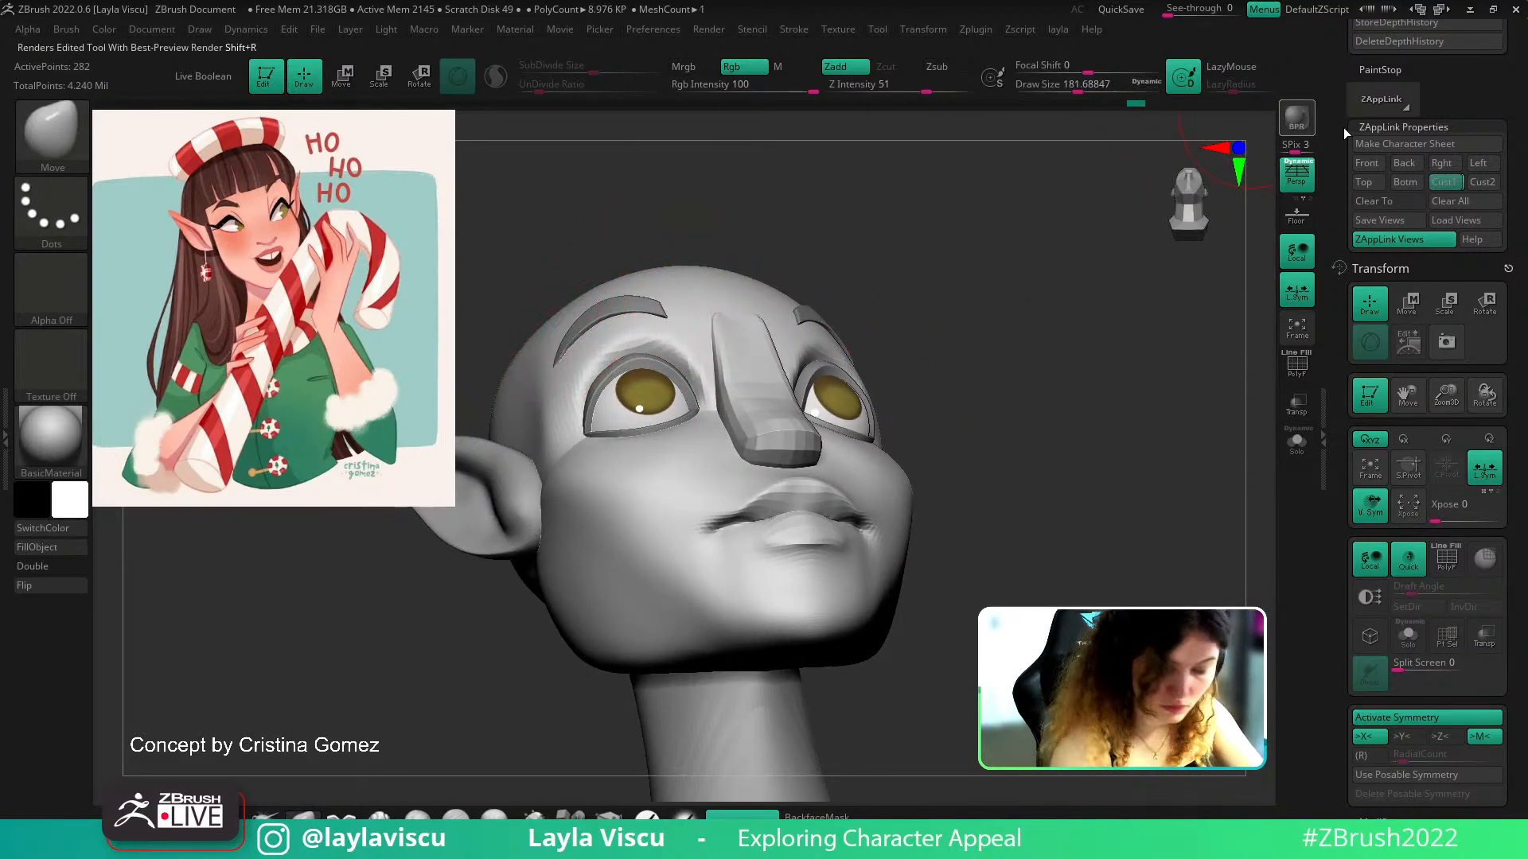
click(1450, 183)
key(shift+z)
key(shift+z)
Fine-tune the eyebrows in the Cust1 view with the Move brush at a draw size of about 167
key(s)
mouse_move(738, 317)
mouse_down()
mouse_move(764, 318)
mouse_move(740, 304)
mouse_up()
key(s)
key(shift+z)
key(shift+z)
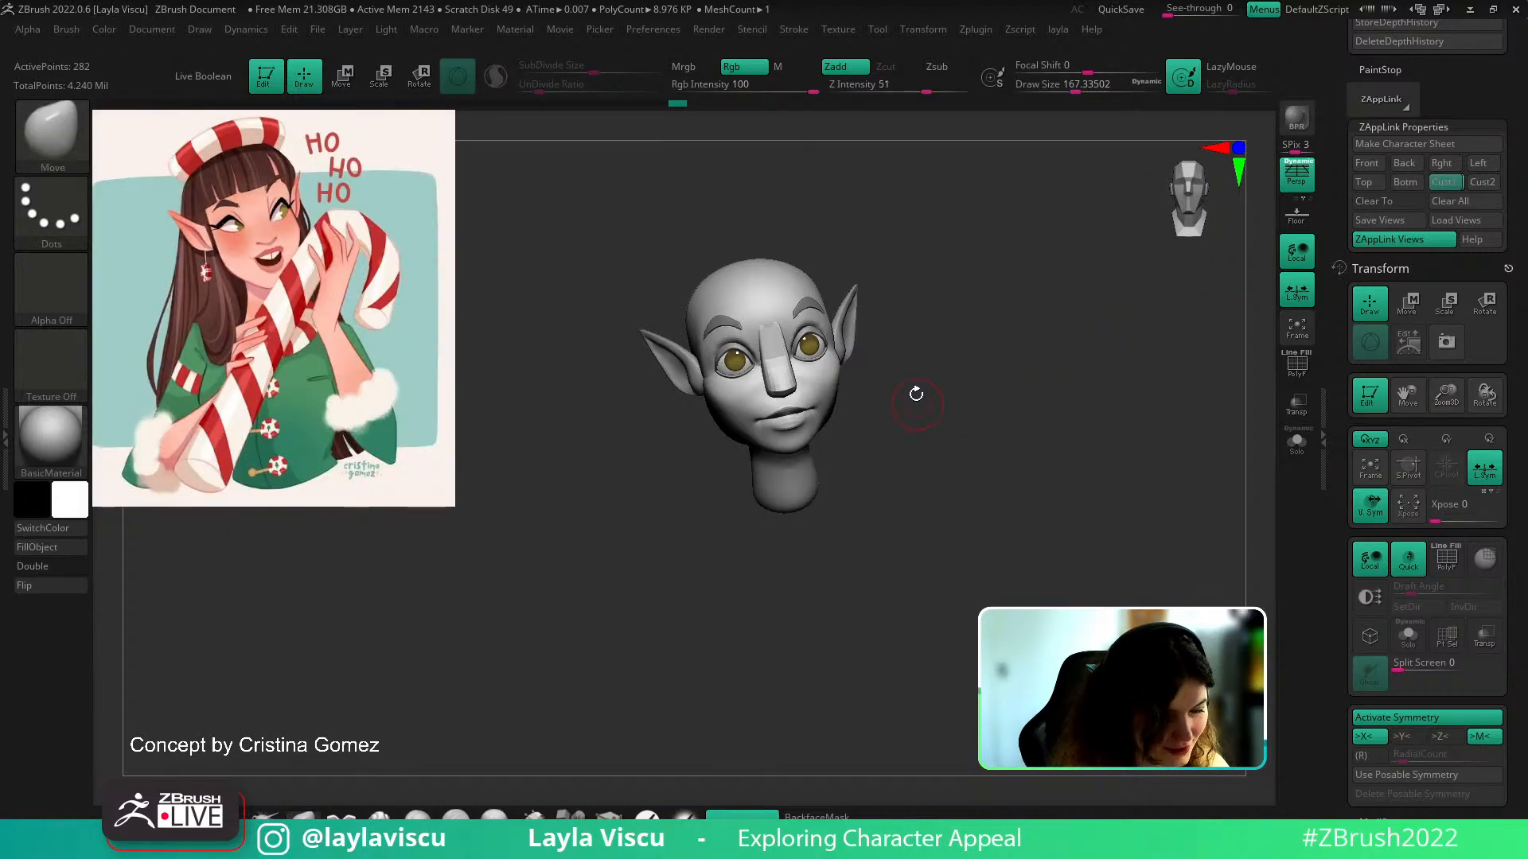
Select the head, turn it to a side profile, and isolate it in Solo mode
alt+click(737, 346)
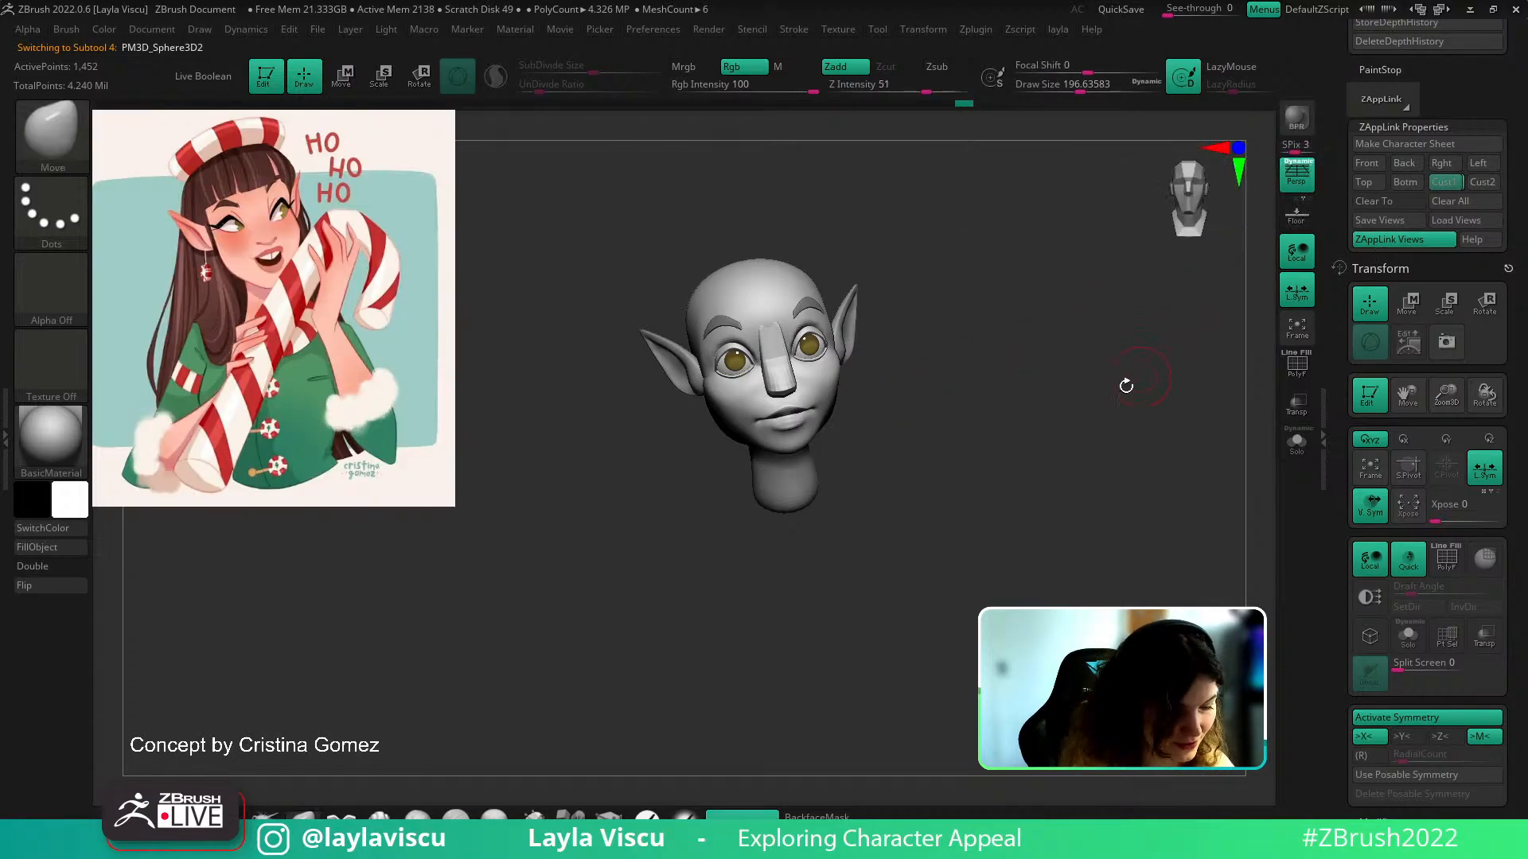
shift+drag(863, 373, 852, 342)
key(s)
alt+click(785, 303)
mouse_move(838, 273)
alt+mouse_down()
mouse_move(845, 342)
mouse_move(869, 347)
mouse_move(813, 343)
alt+mouse_up()
key(s)
key(s)
key(s)
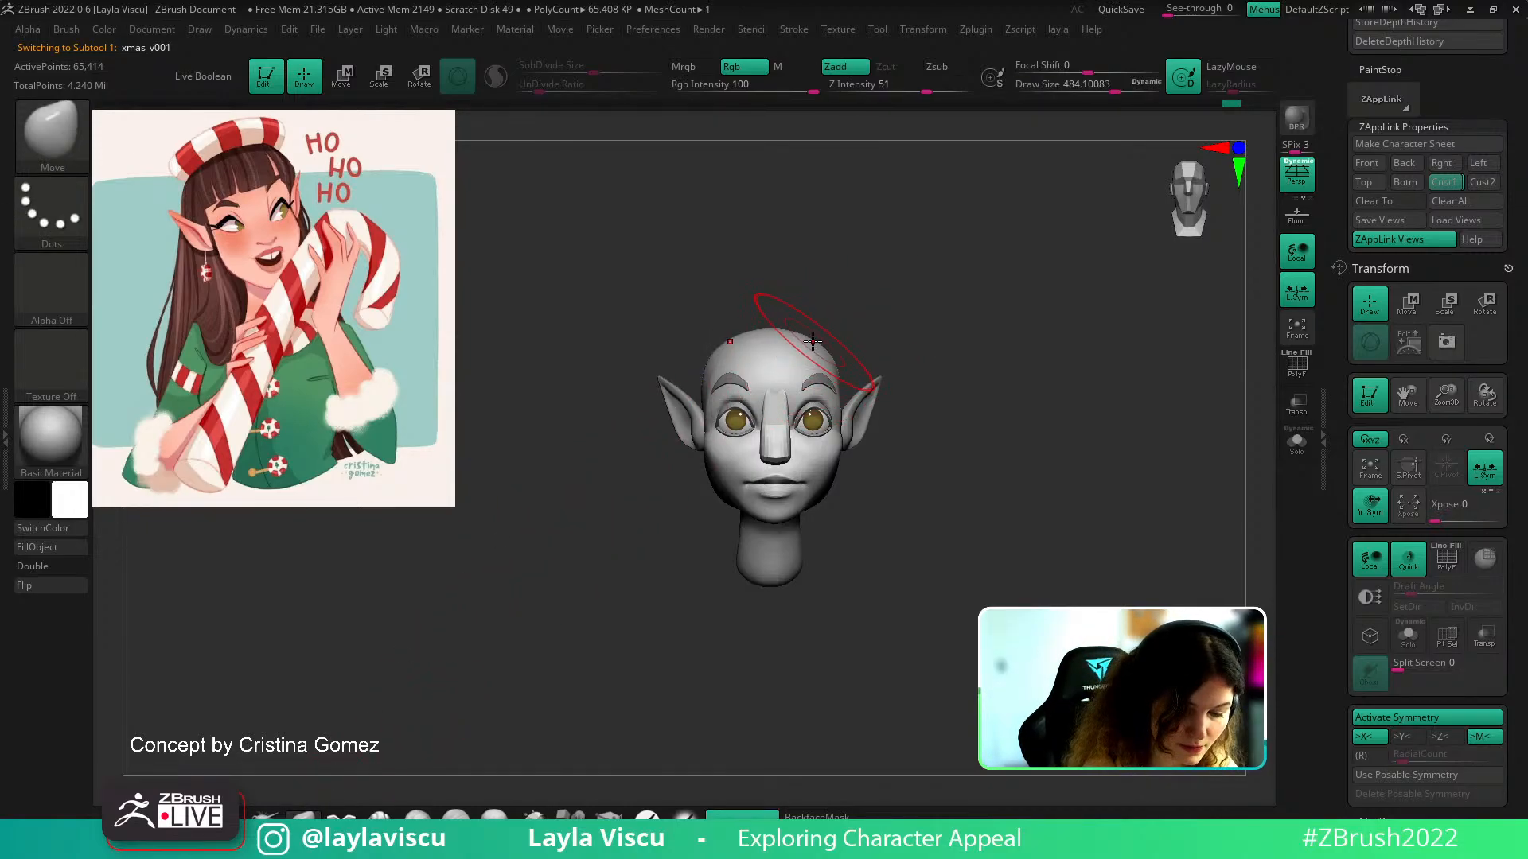
key(shift+f)
key(shift+f)
key(1)
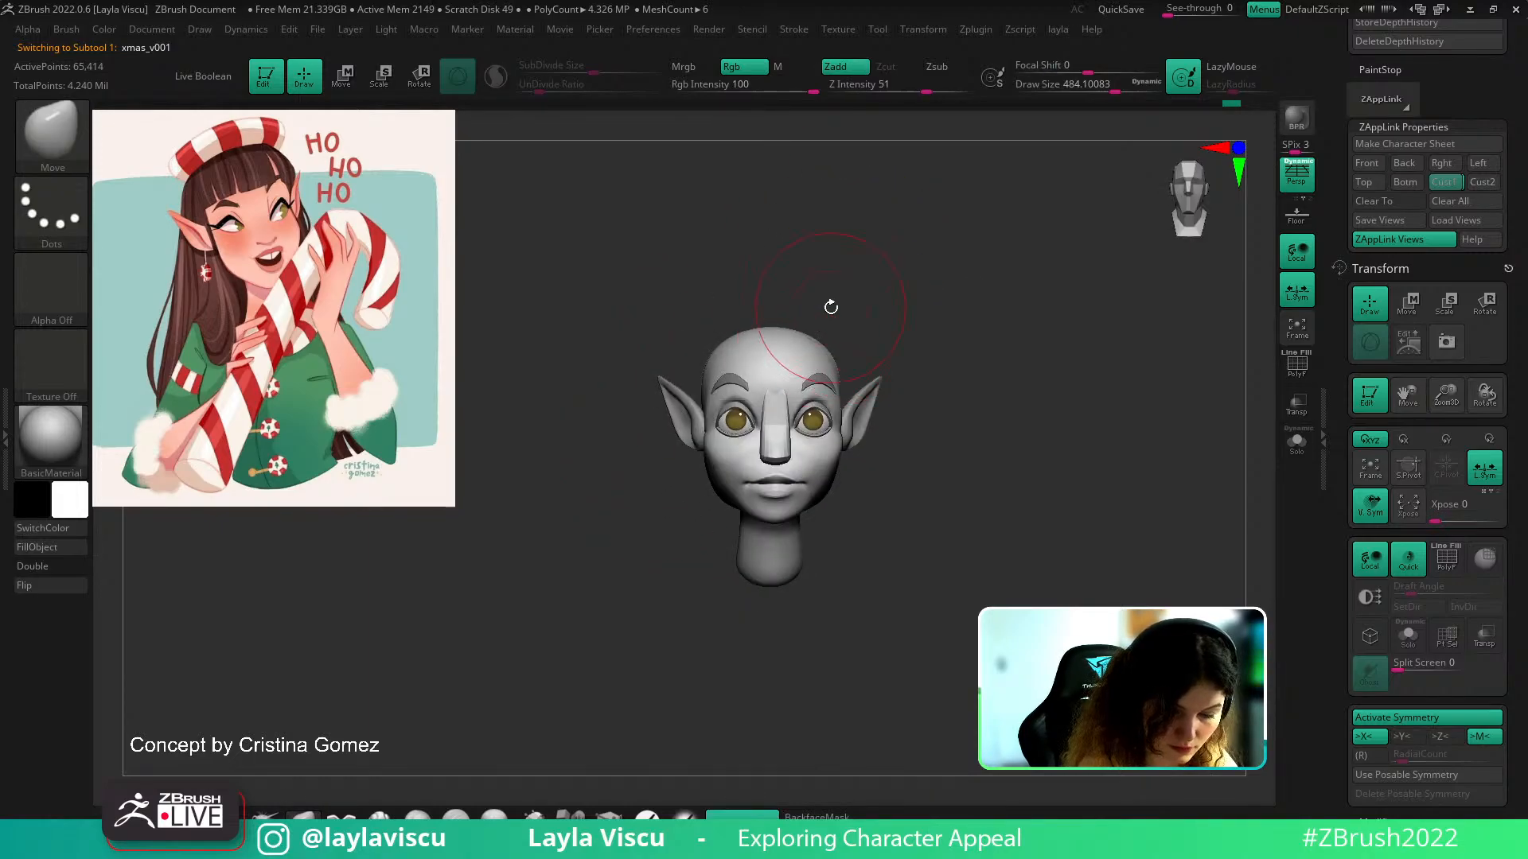
drag(975, 263, 1138, 287)
click(1296, 440)
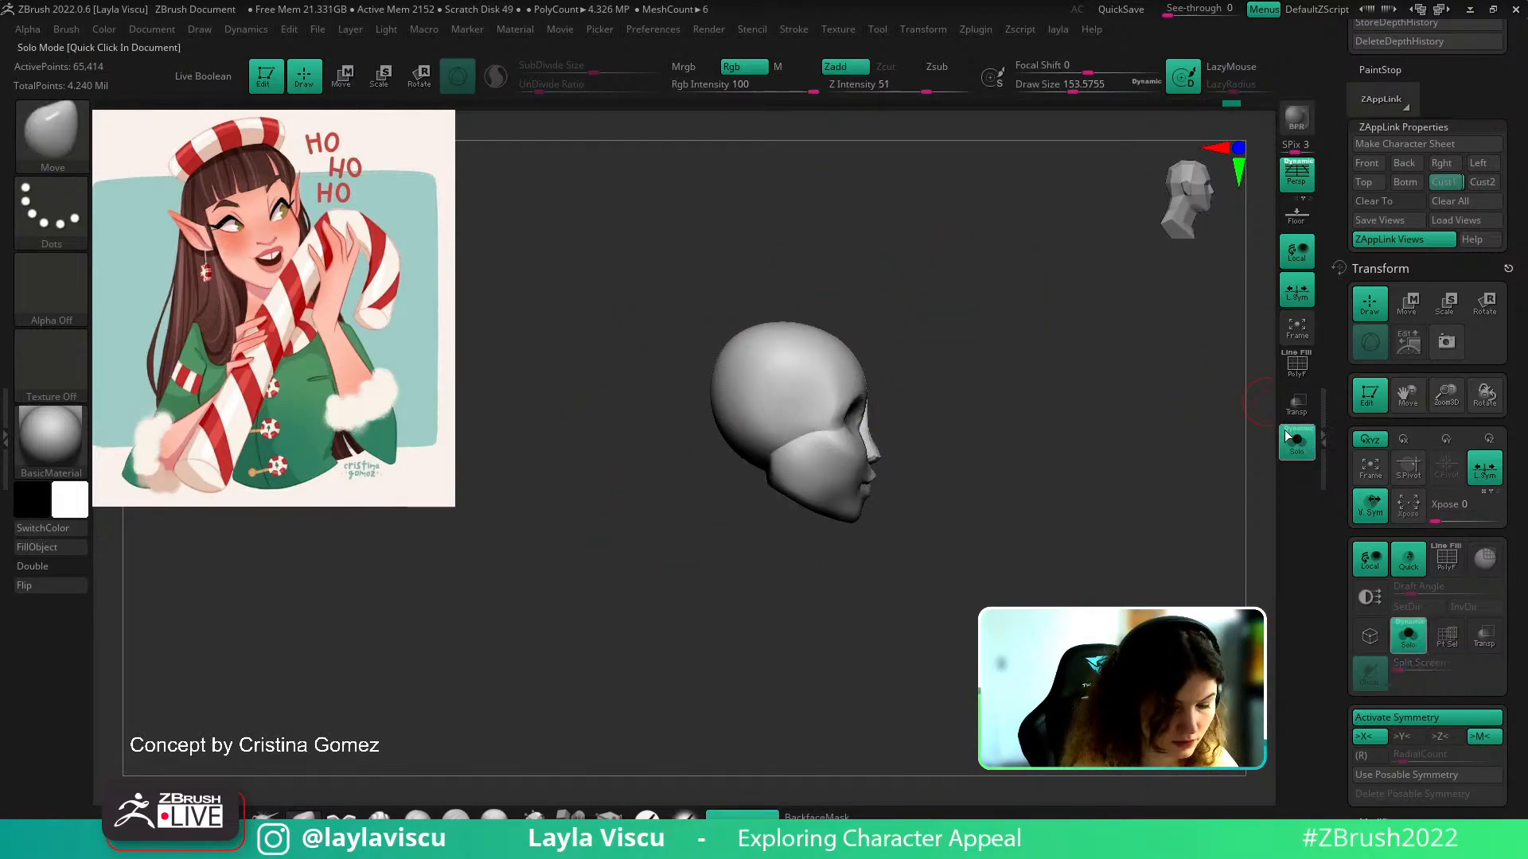
Mask the back of the skull, then cut the mask's front edge back to a diagonal hairline with the Lasso stroke
key(ctrl)
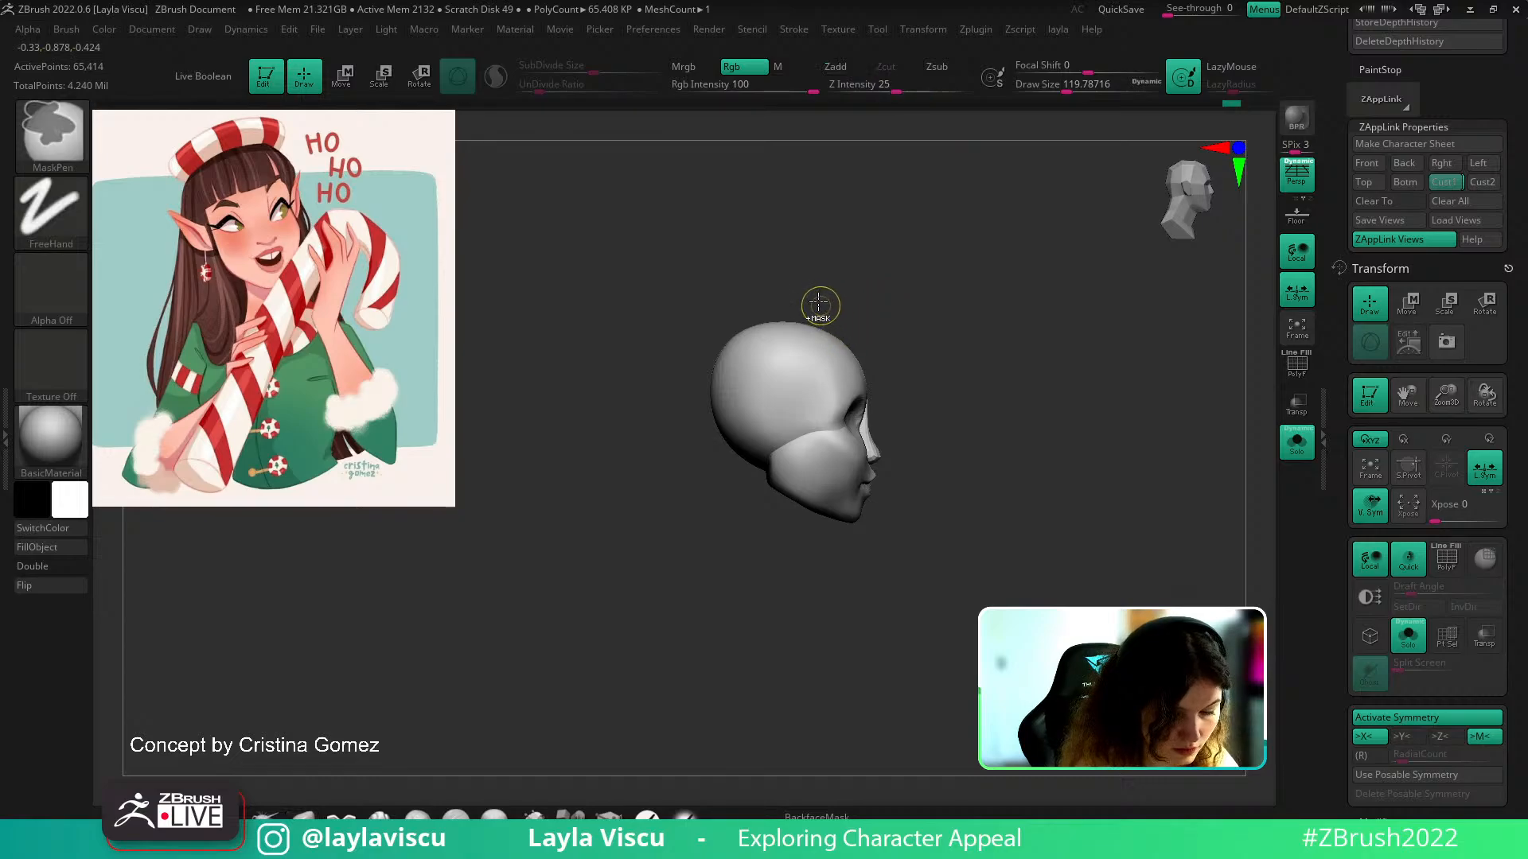
drag(797, 408, 649, 443)
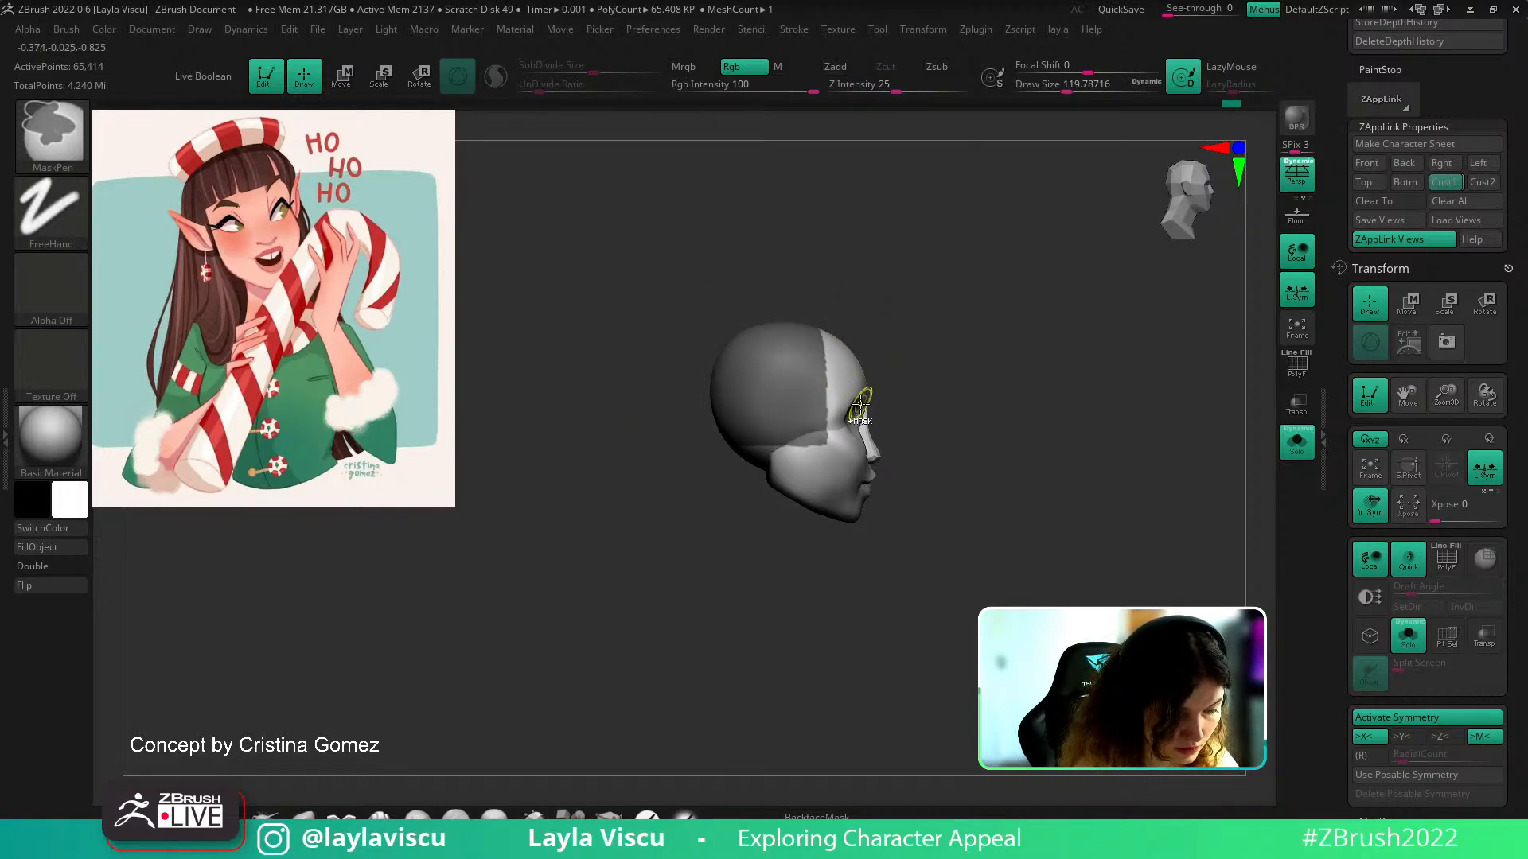
ctrl+click(53, 212)
ctrl+click(294, 257)
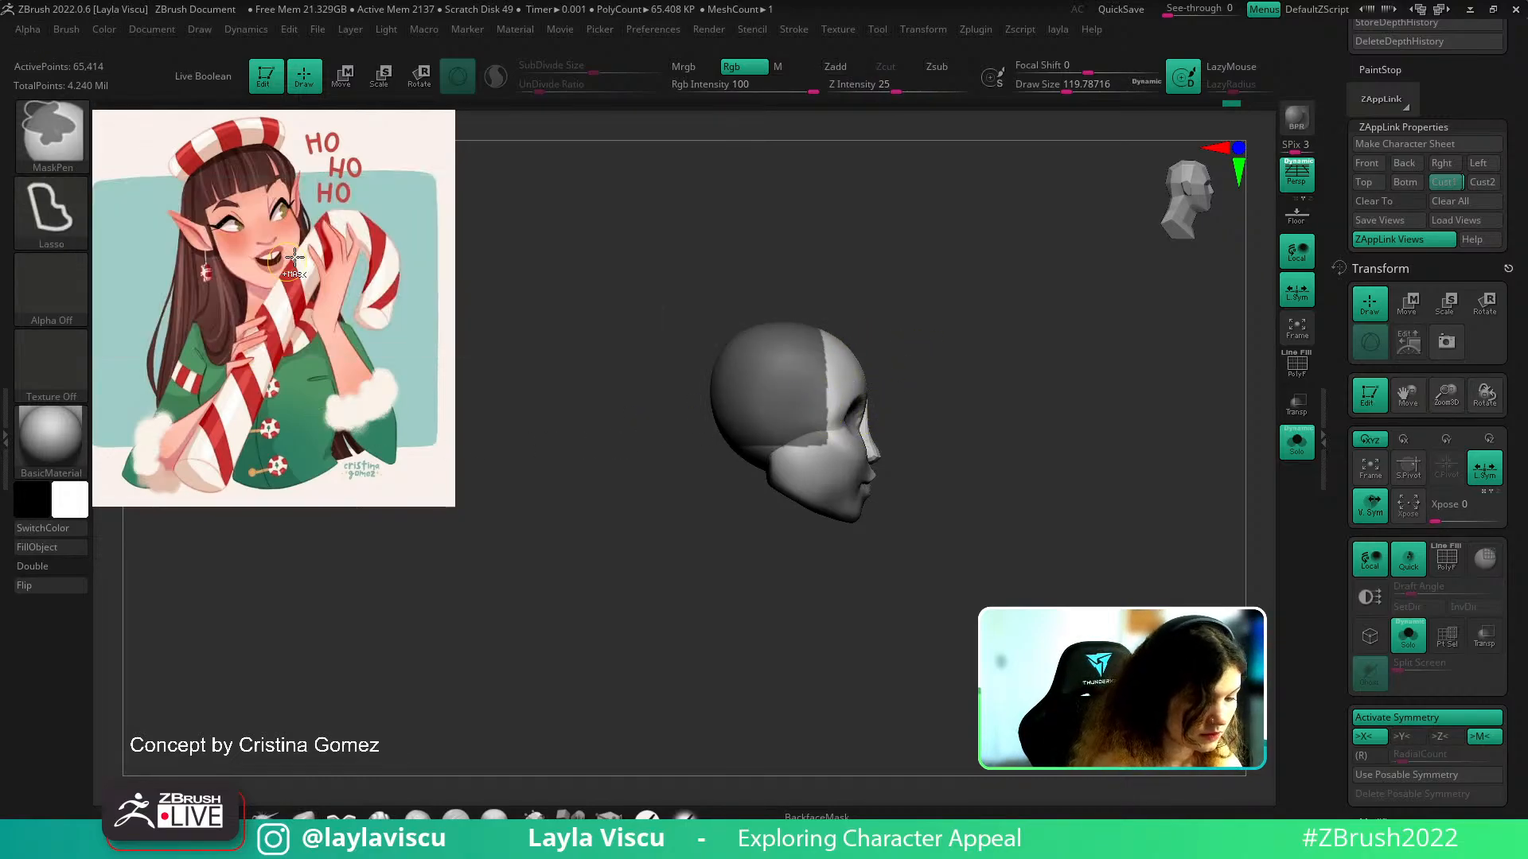
ctrl+alt+drag(847, 380, 944, 459)
Paint in the hairline mask with the FreeHand MaskPen at a draw size of about 83 and show all subtools again
ctrl+click(58, 230)
ctrl+click(295, 223)
key(s)
mouse_move(829, 363)
mouse_down()
mouse_move(842, 330)
mouse_move(817, 380)
mouse_up()
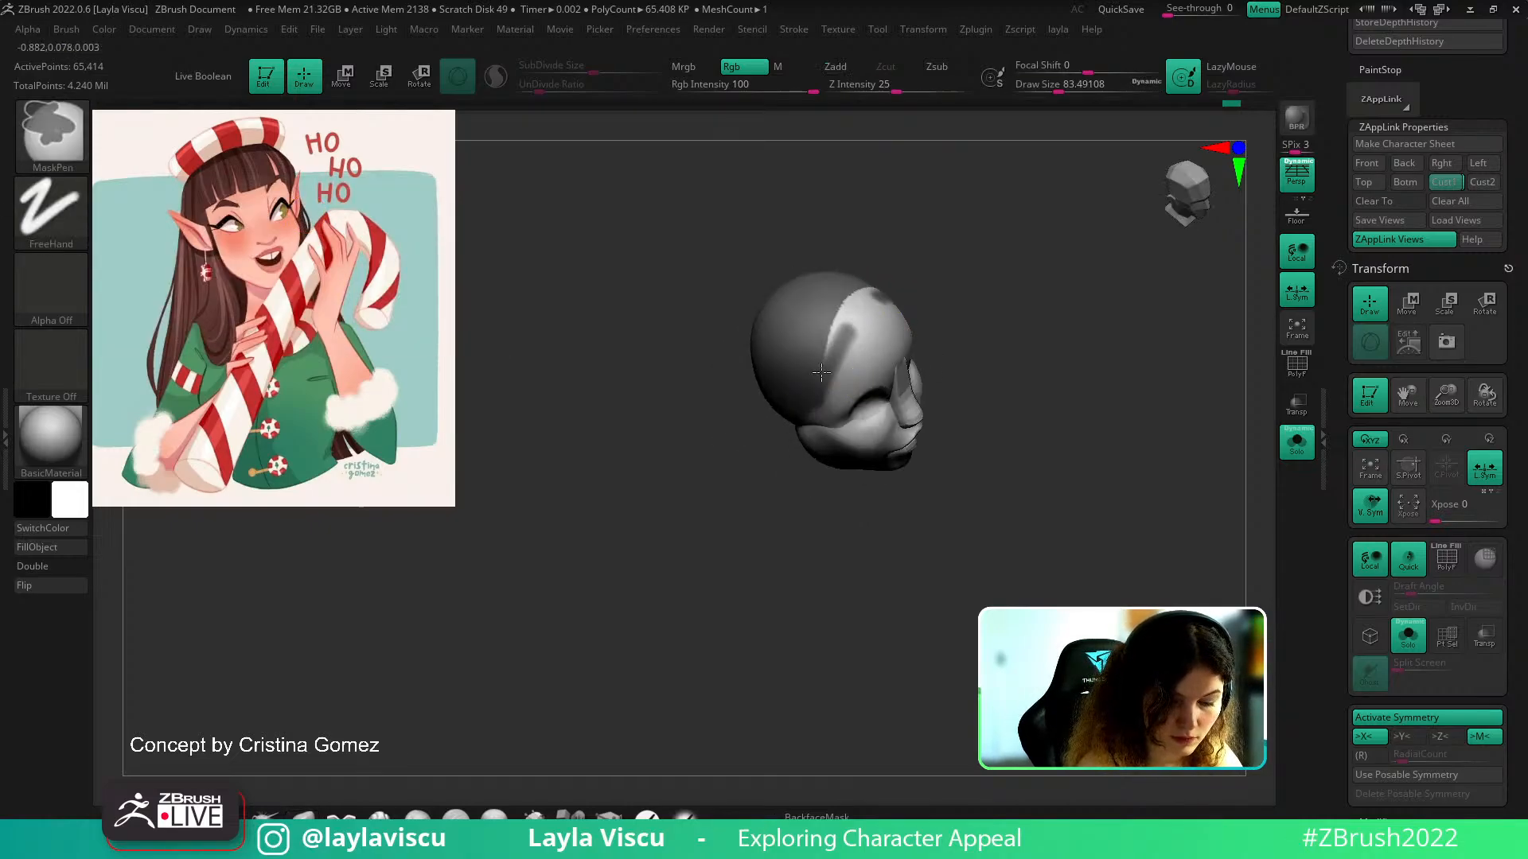
drag(842, 308, 847, 387)
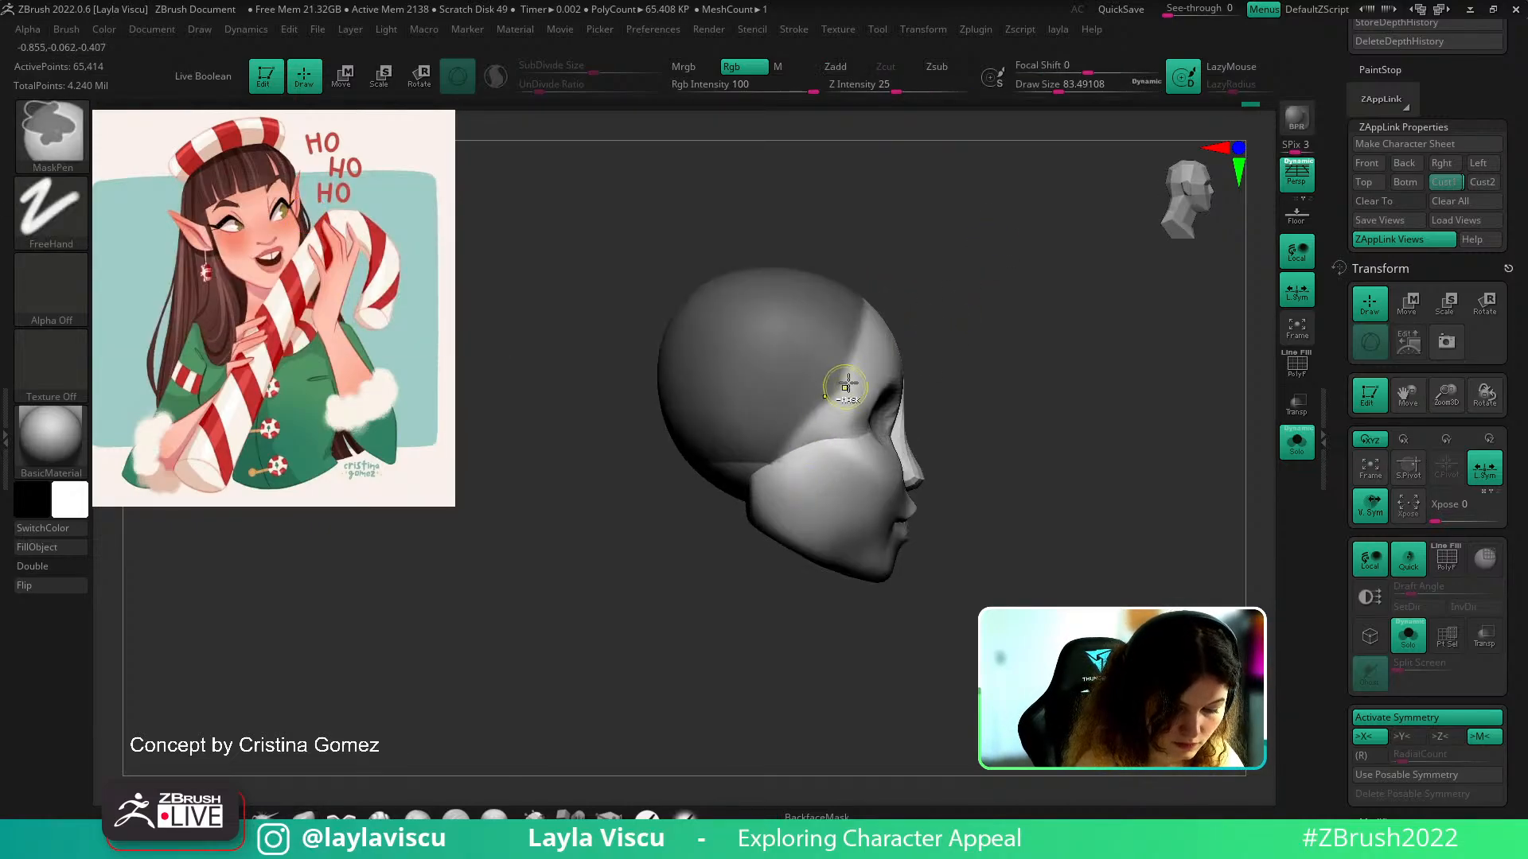
mouse_move(741, 532)
mouse_down()
mouse_move(862, 413)
mouse_move(722, 466)
mouse_move(686, 464)
mouse_up()
mouse_move(1014, 386)
mouse_down()
mouse_move(962, 413)
mouse_move(992, 375)
mouse_up()
click(1296, 440)
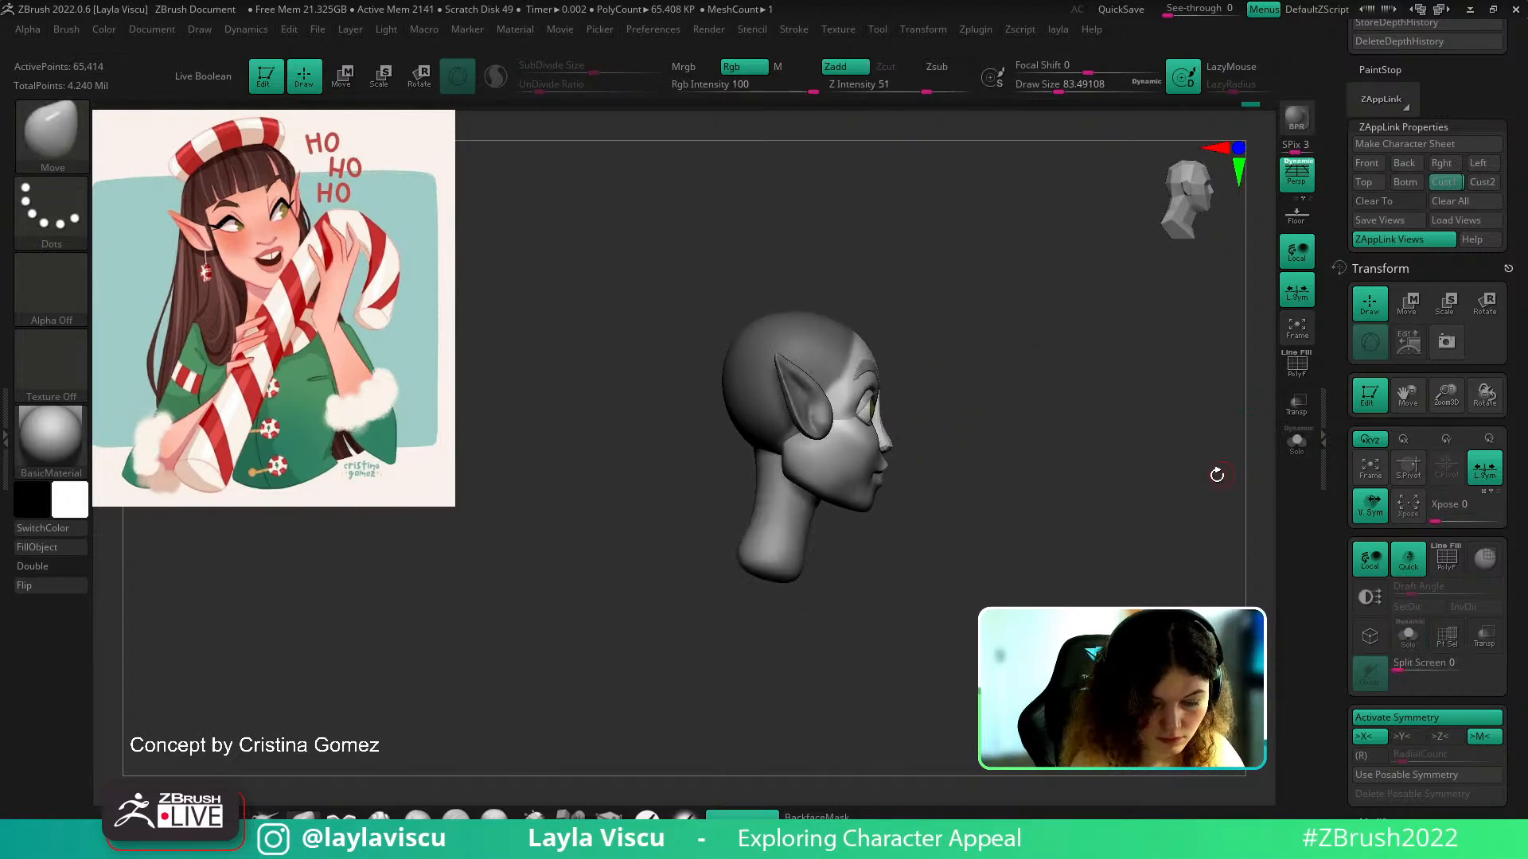
drag(1204, 489, 1271, 475)
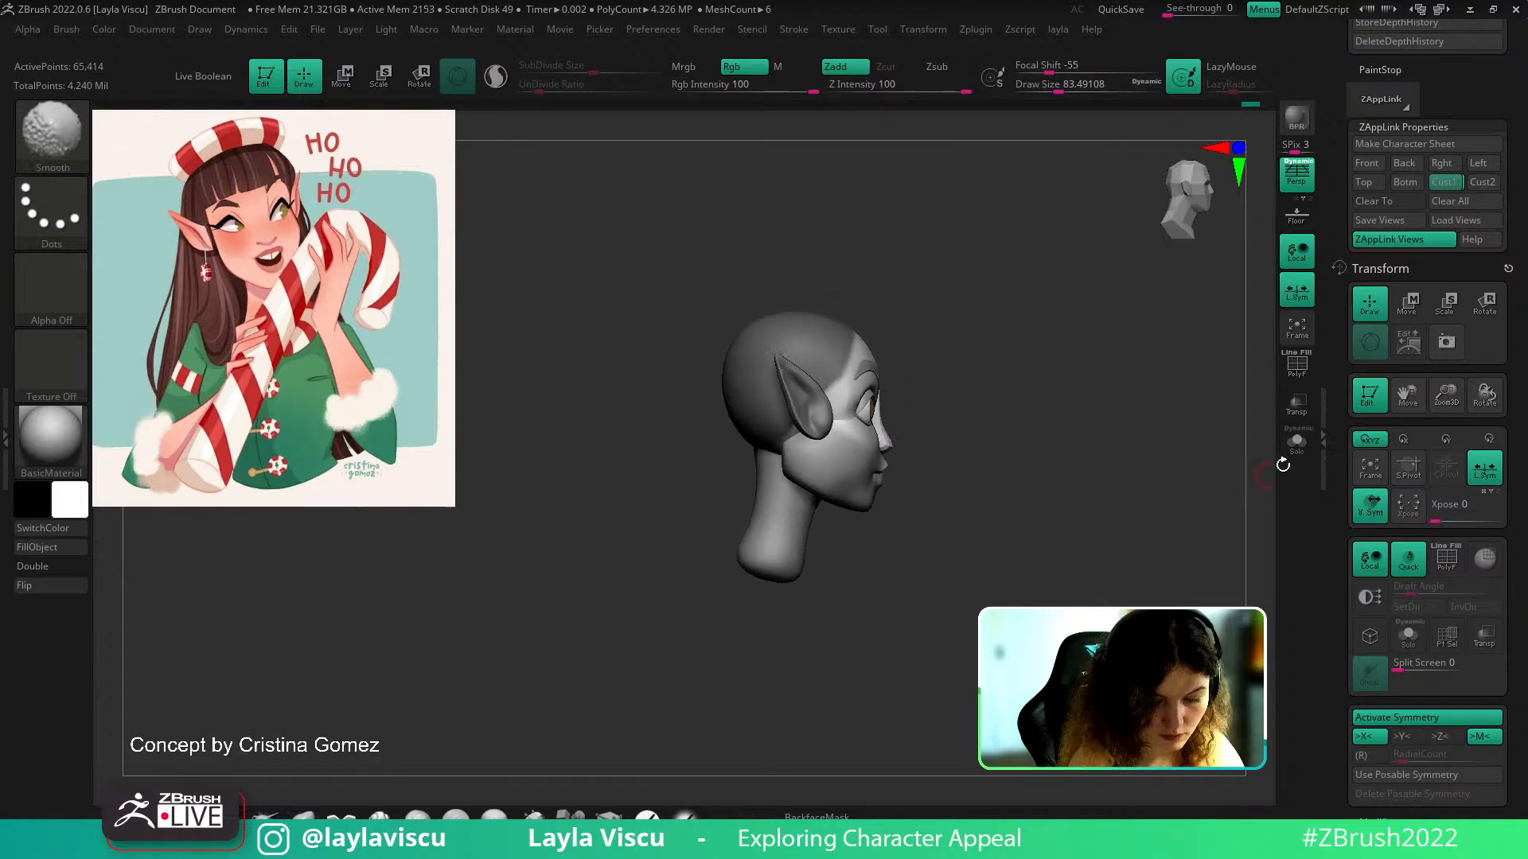
Isolate the head's cranium polygroup, extend the mask over the back and underside of the skull, and turn off Solo mode
click(1287, 450)
mouse_move(852, 327)
ctrl+mouse_down()
mouse_move(812, 425)
mouse_move(750, 454)
ctrl+mouse_up()
ctrl+shift+click(854, 381)
ctrl+drag(833, 428, 723, 475)
drag(1012, 399, 993, 338)
ctrl+drag(799, 429, 708, 540)
drag(991, 362, 972, 453)
drag(1071, 386, 1022, 423)
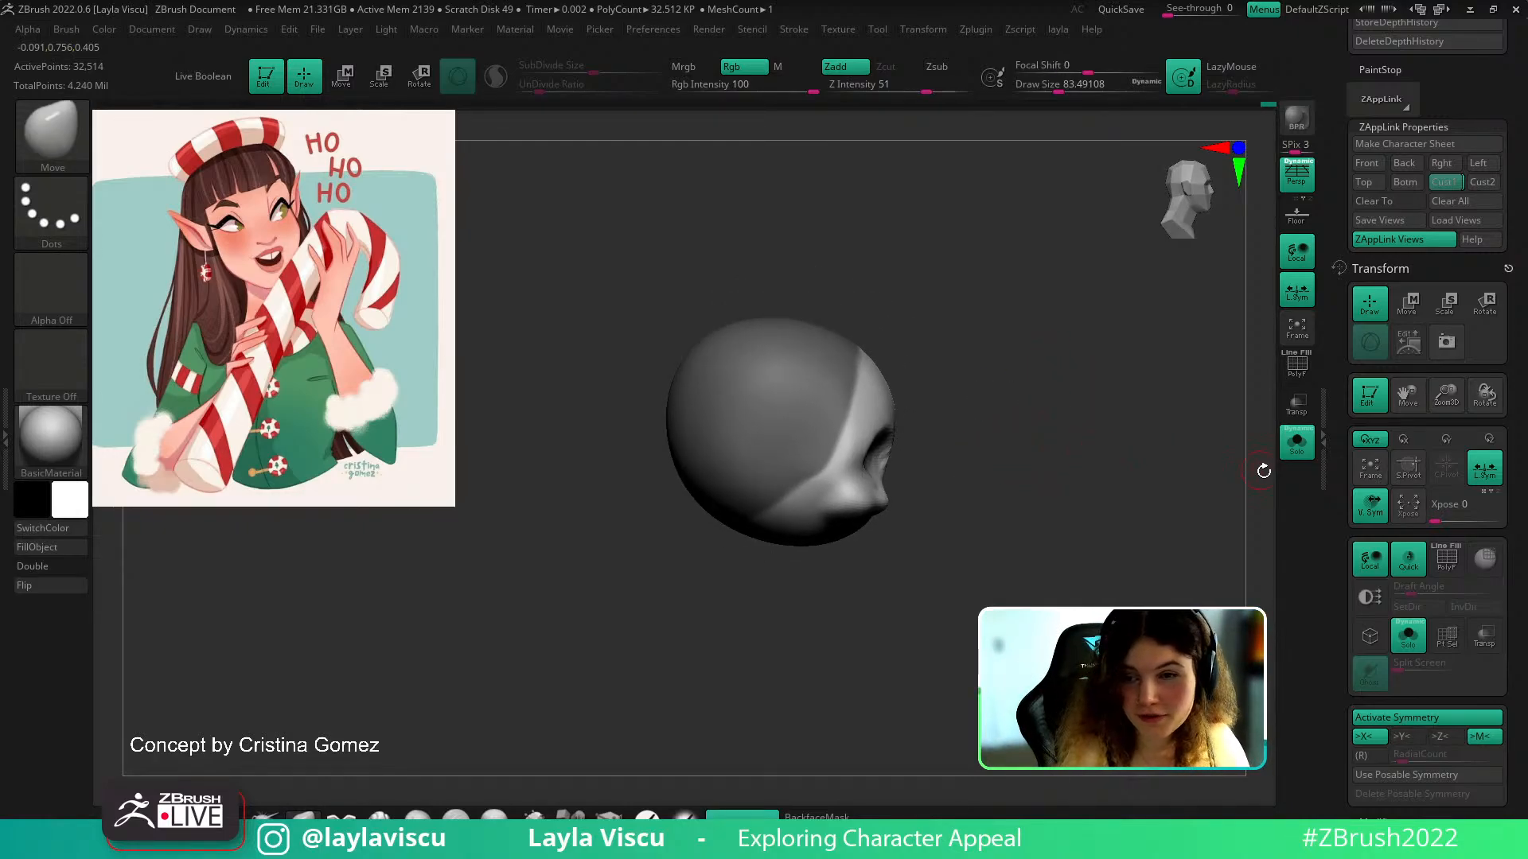
click(1305, 458)
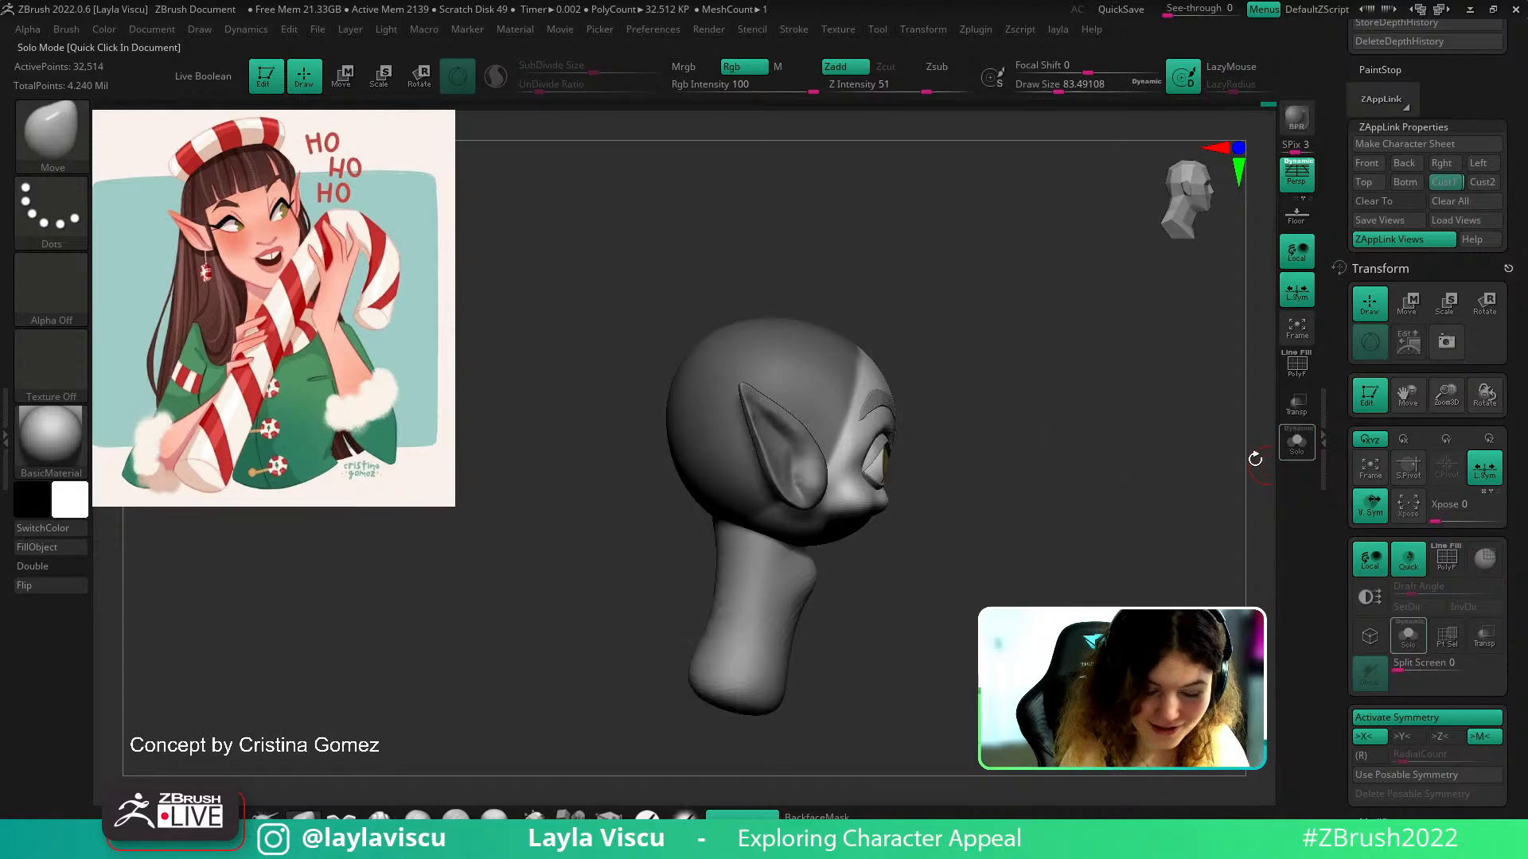
Check the hairline mask from several angles, restore the Cust1 view, and unhide the whole head
drag(1135, 528, 1031, 657)
ctrl+right_drag(836, 518, 951, 539)
drag(1115, 586, 1101, 437)
click(1297, 451)
drag(1004, 549, 1026, 578)
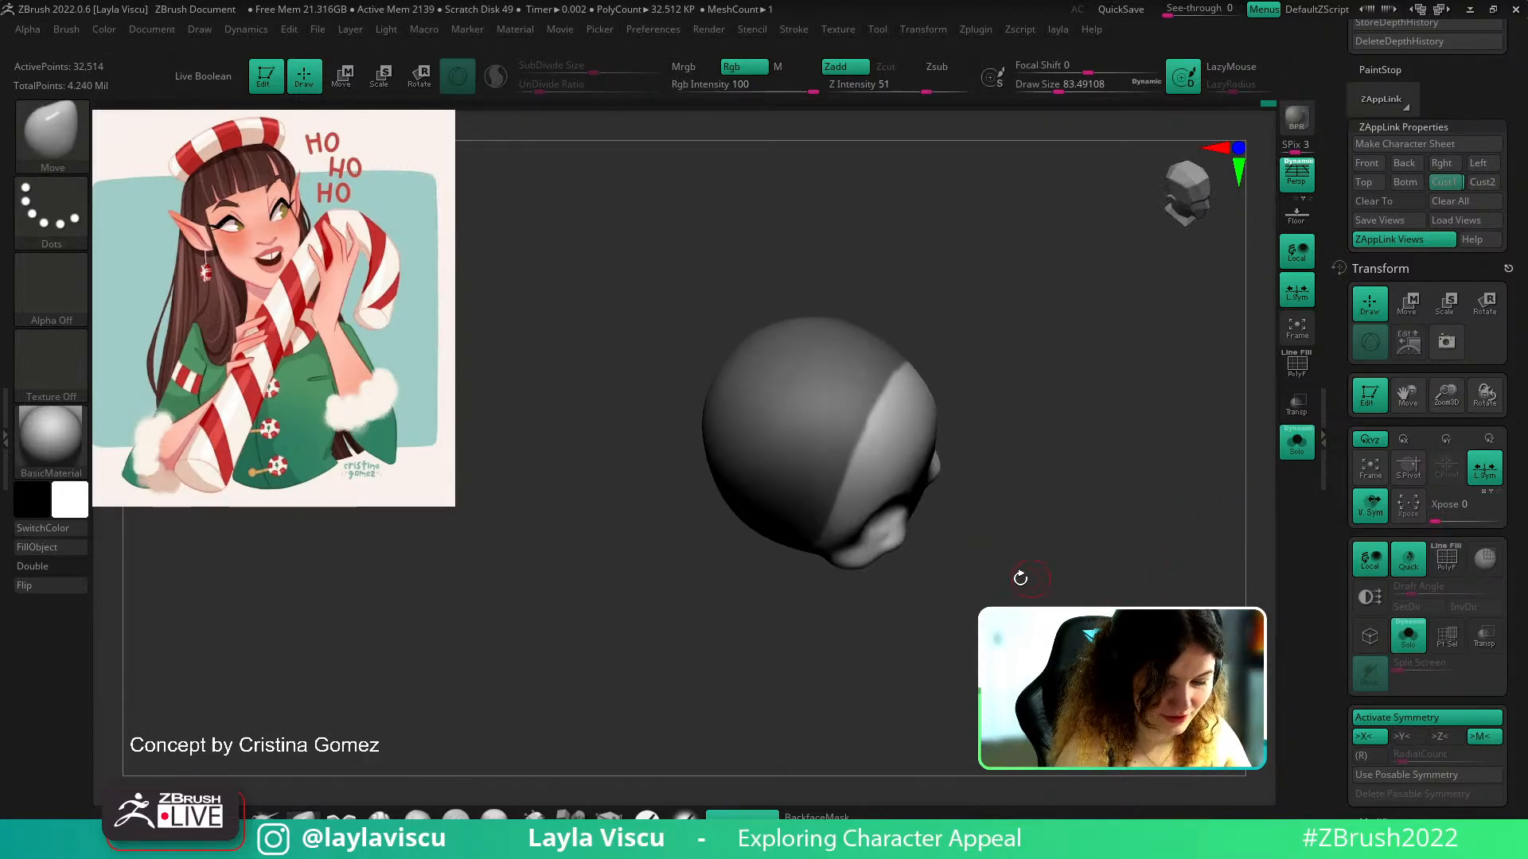
click(1302, 452)
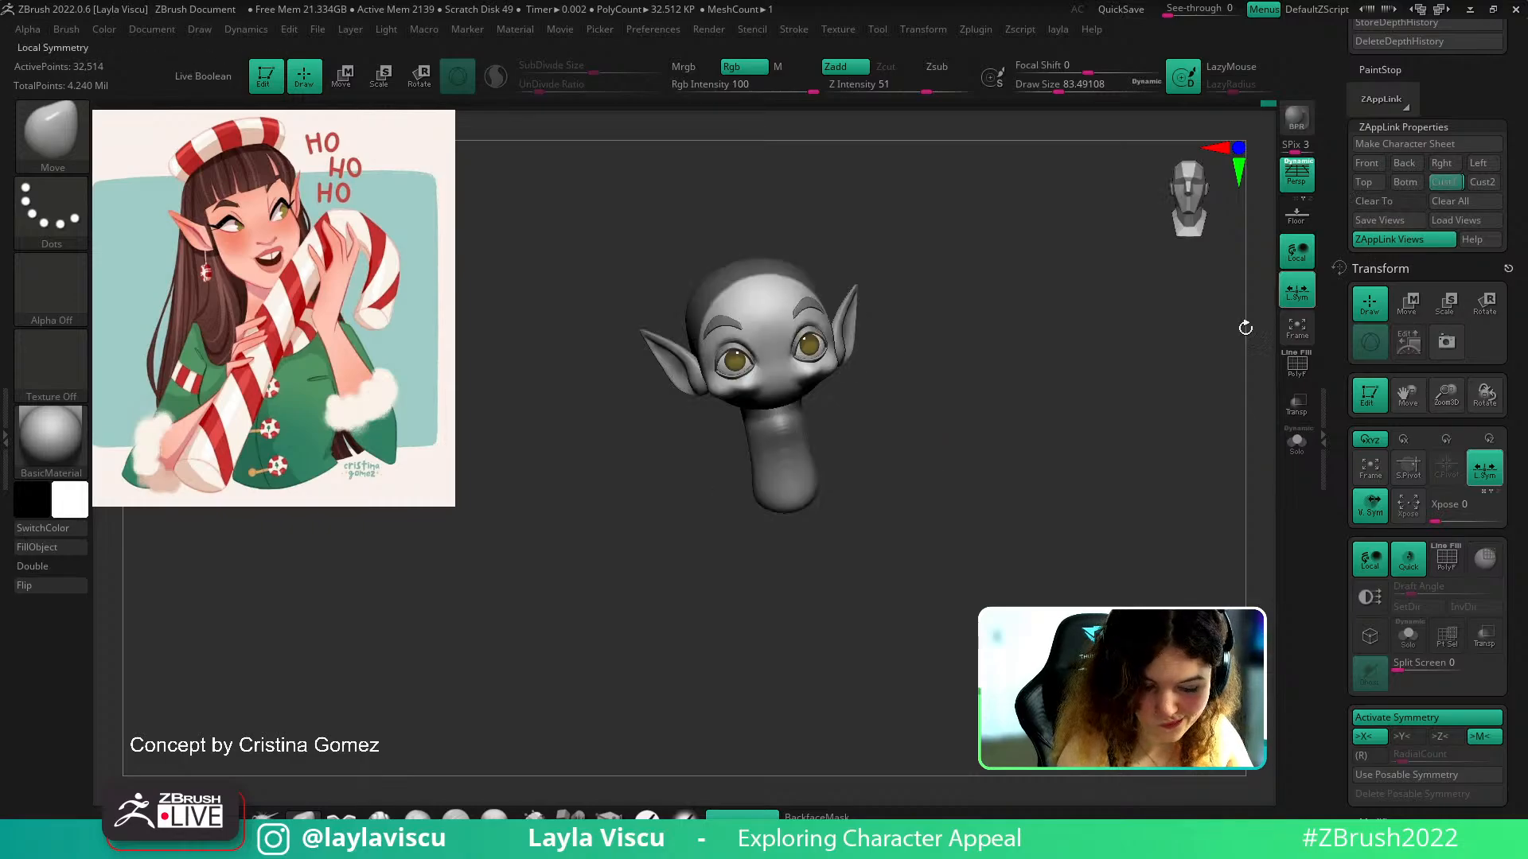
ctrl+shift+click(1197, 432)
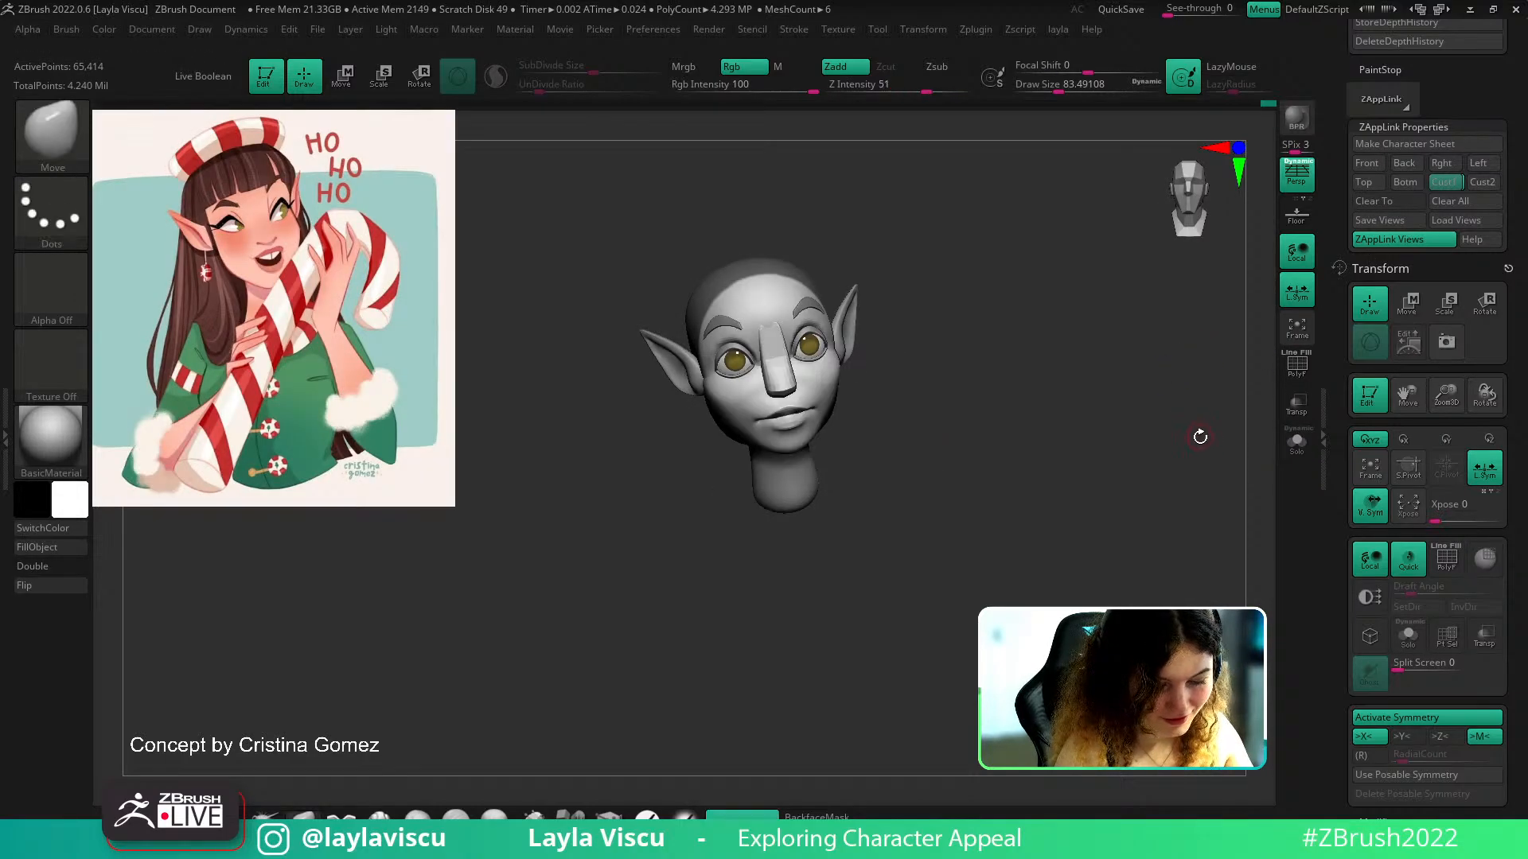
Extract the masked scalp area with a thickness of 0.12038 and accept it as a new subtool
drag(1506, 390, 1497, 144)
click(1375, 292)
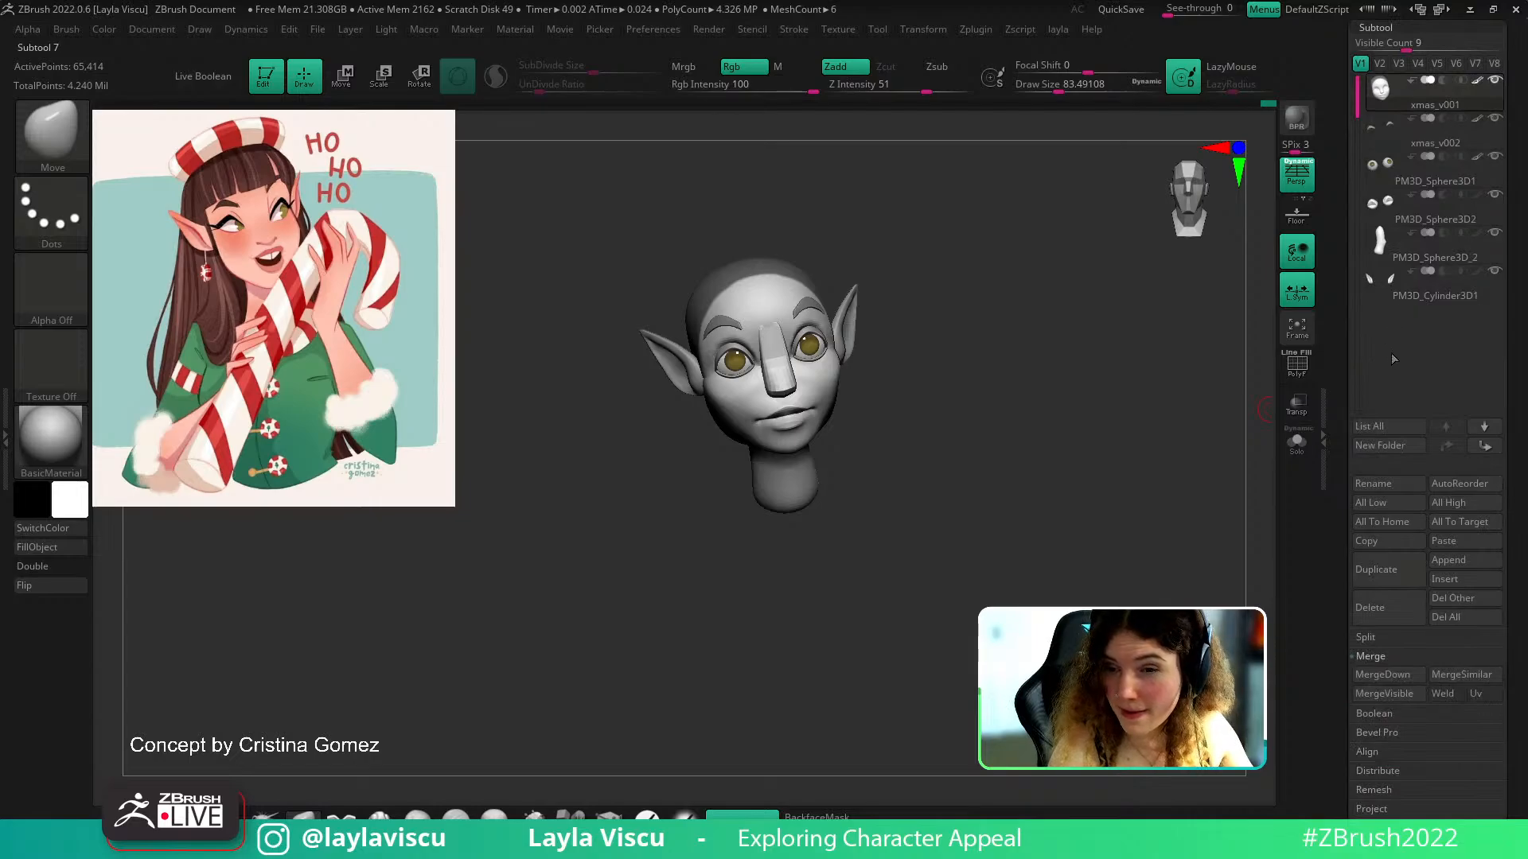
mouse_move(1503, 277)
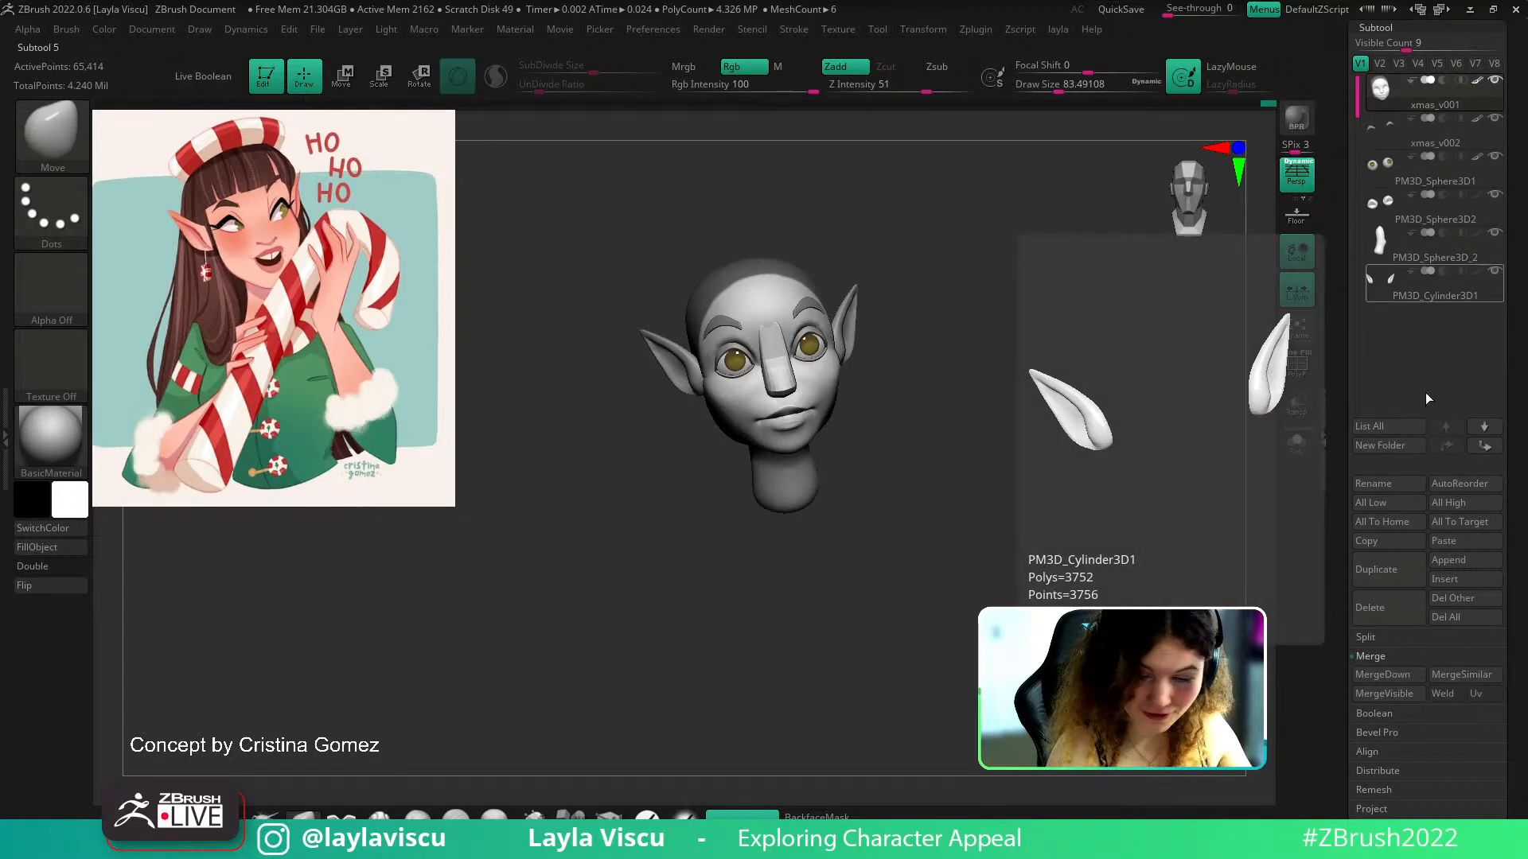
scroll(1401, 684, down, 3)
click(1393, 697)
drag(1468, 695, 1483, 700)
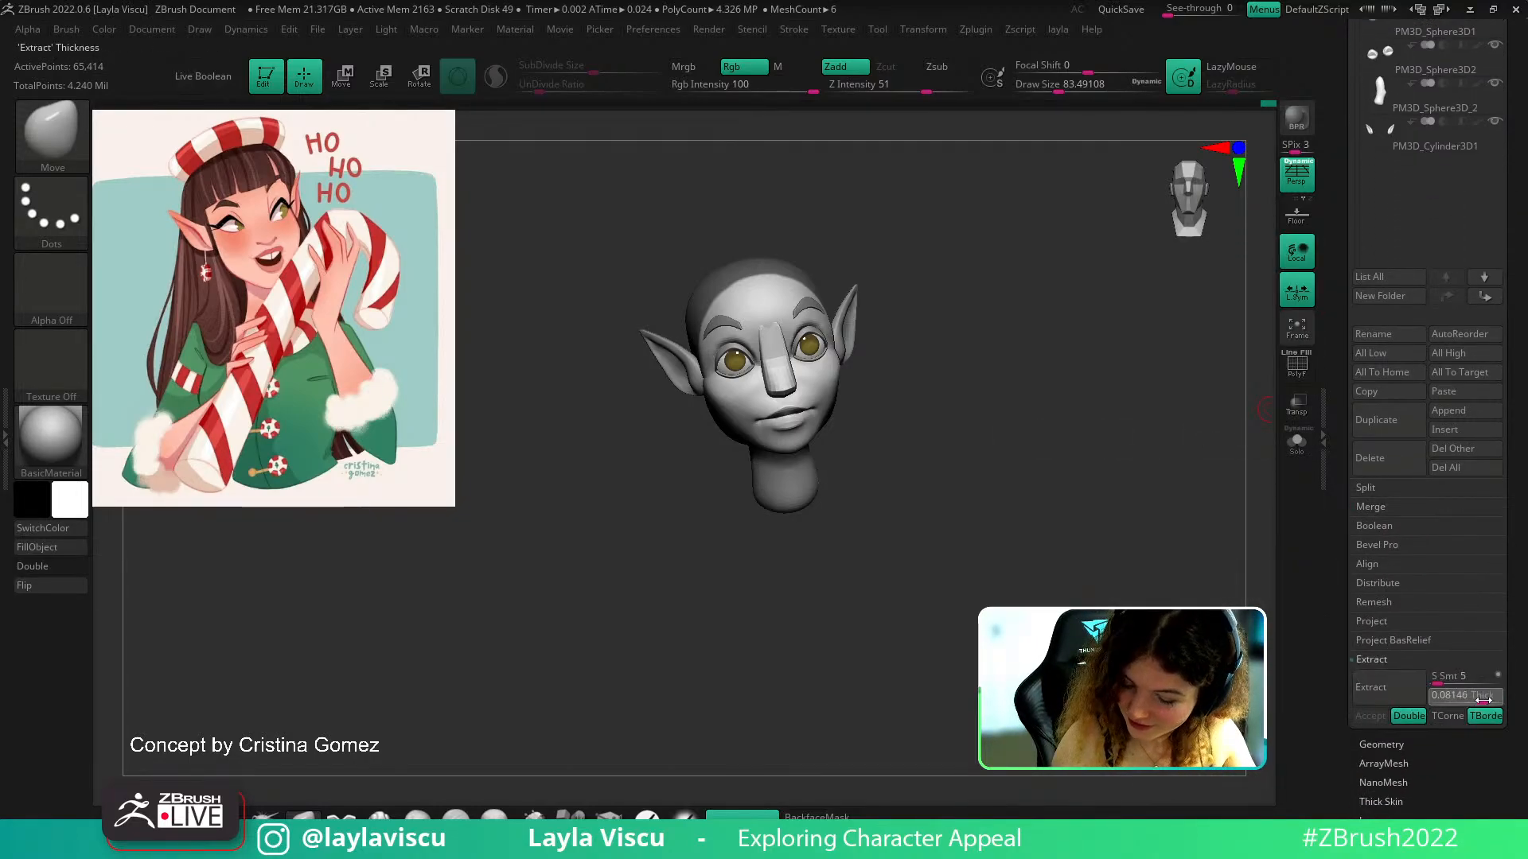
click(1380, 690)
click(1370, 716)
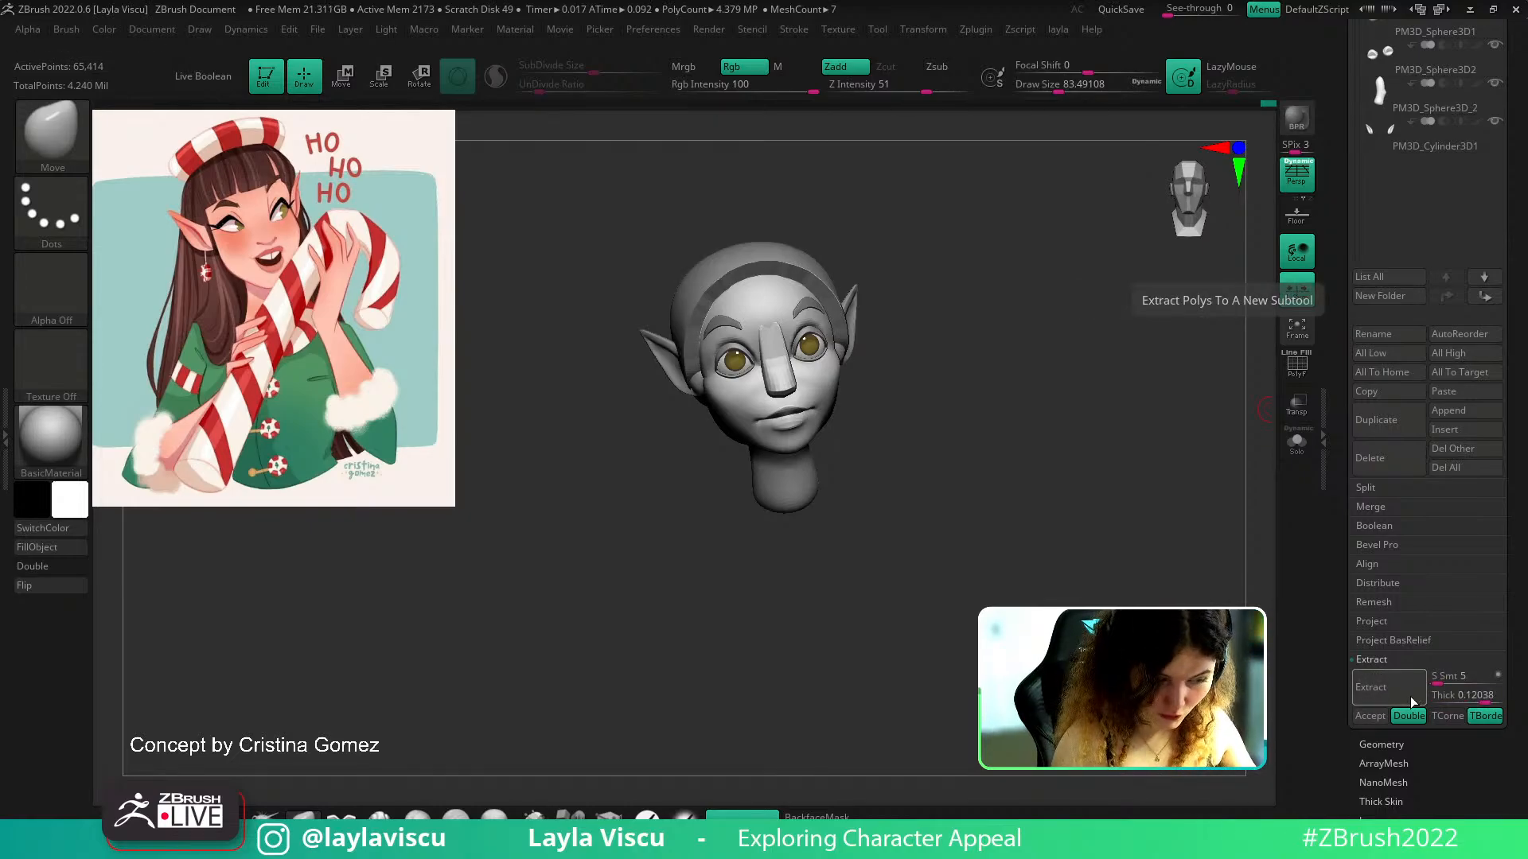
click(1370, 716)
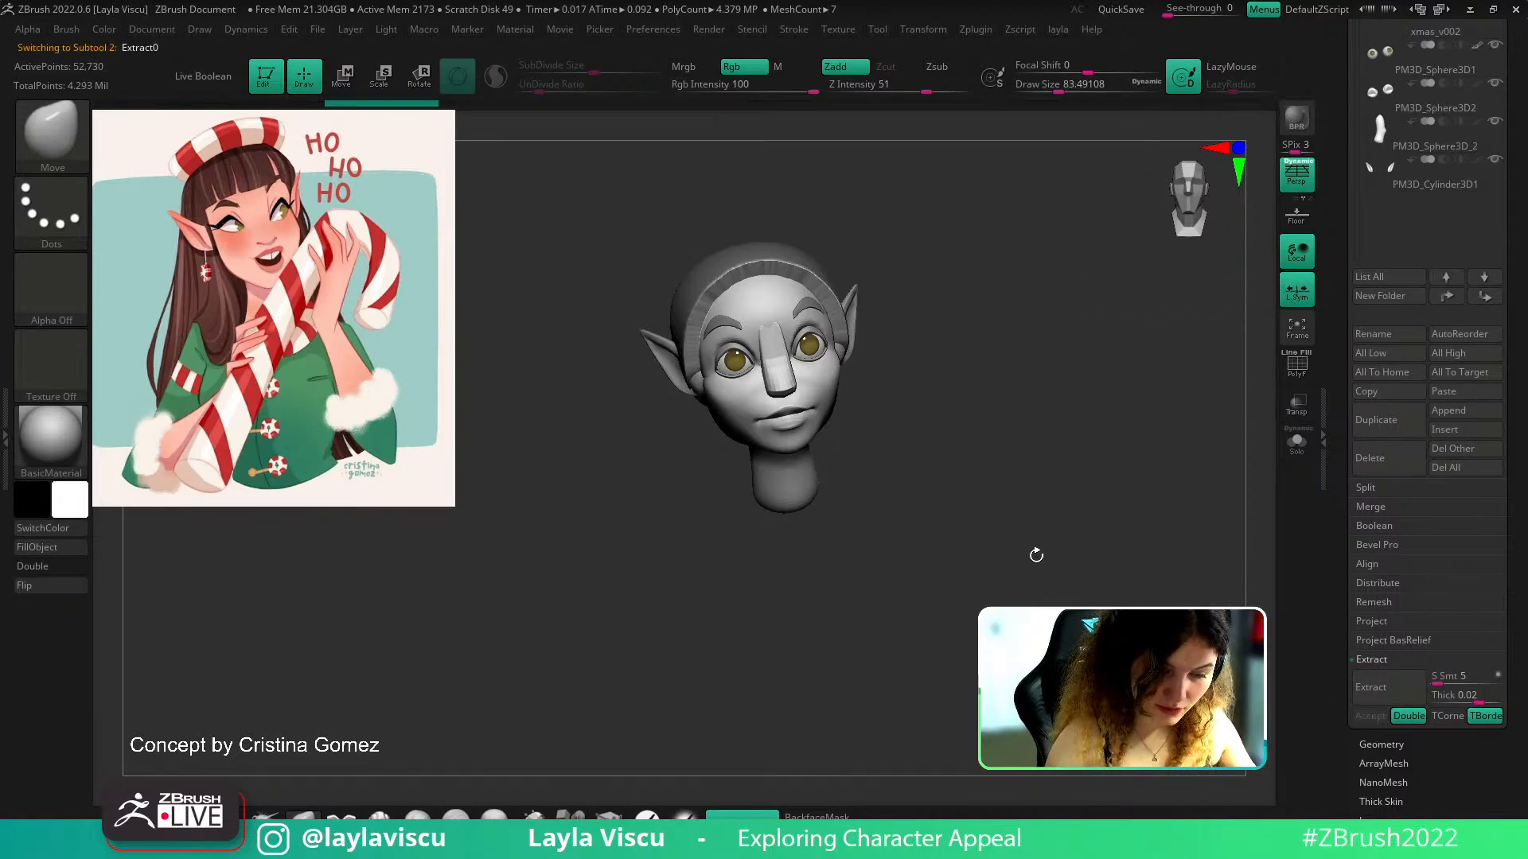
Choose the TrimDynamic brush, show the extracted hair cap's polyframe, and DynaMesh the cap at a resolution of 48
key(b)
key(t)
key(d)
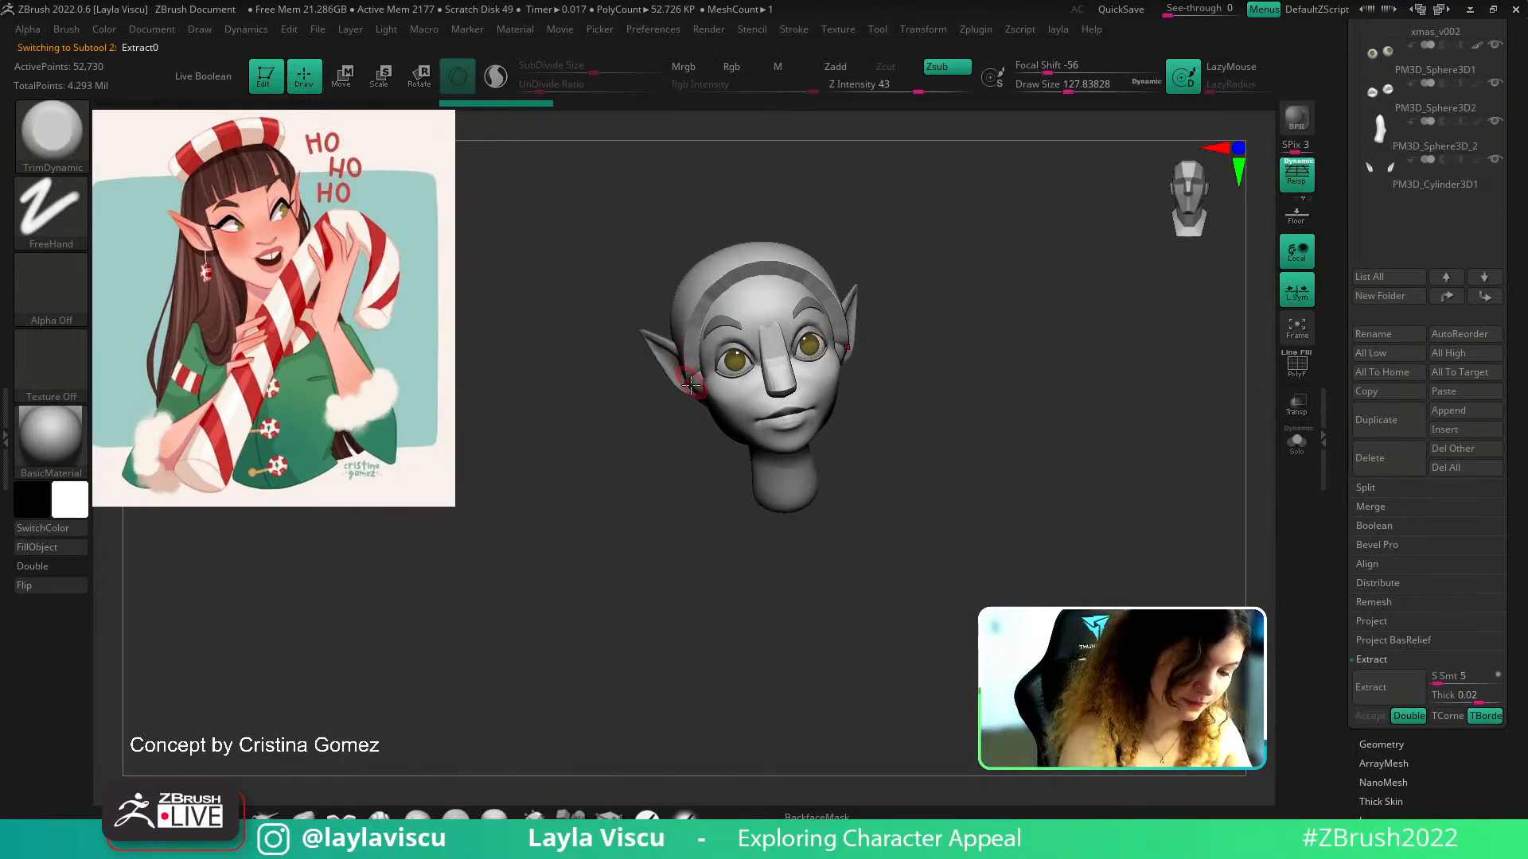
key(shift+f)
scroll(1382, 617, down, 3)
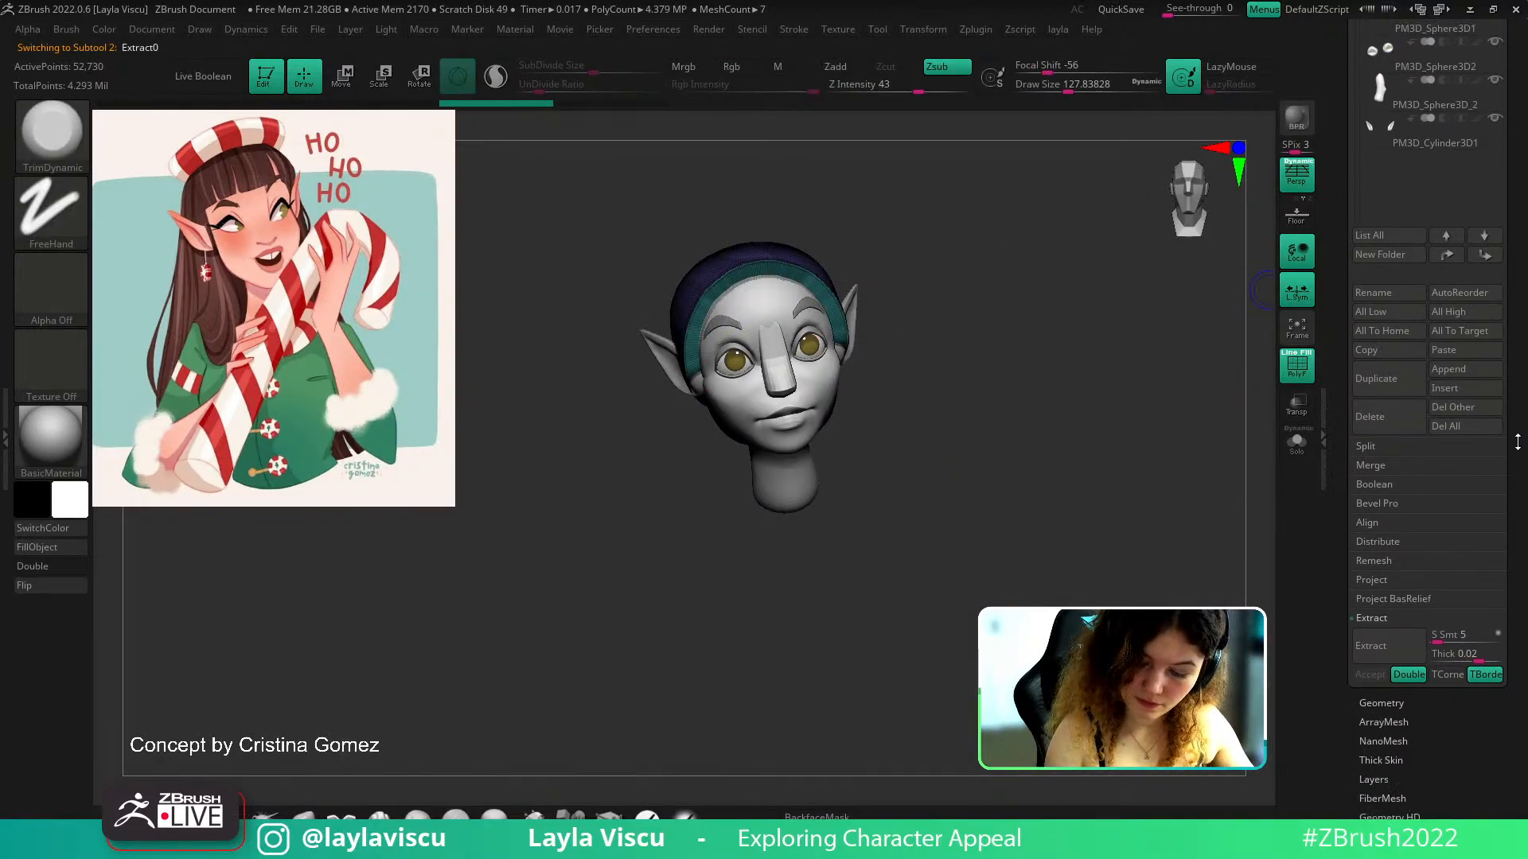
click(1382, 612)
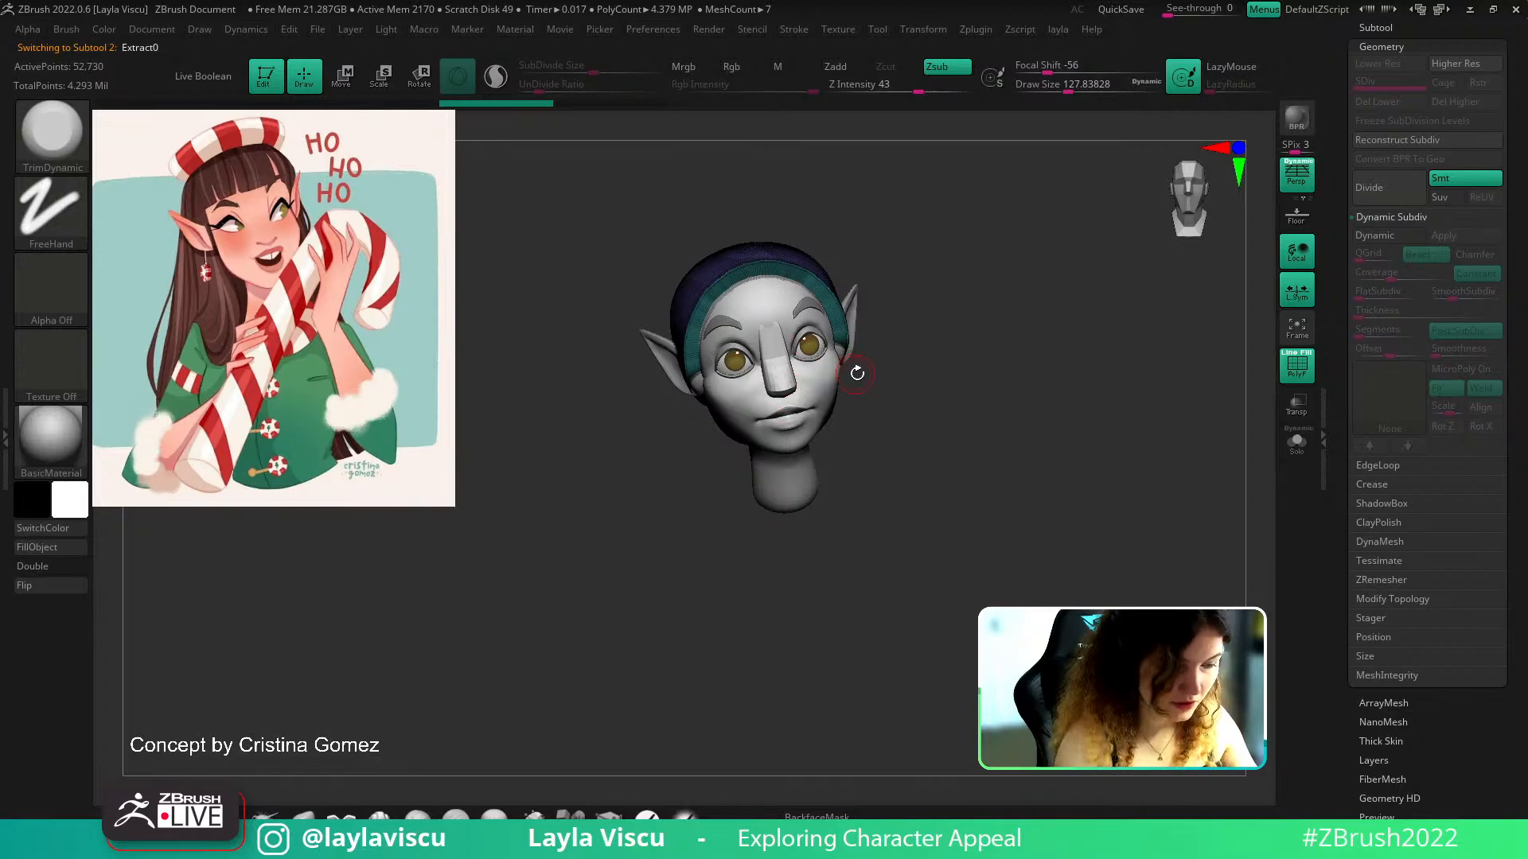
click(1381, 544)
click(1378, 349)
key(ctrl+z)
drag(1376, 371, 1367, 371)
click(1372, 355)
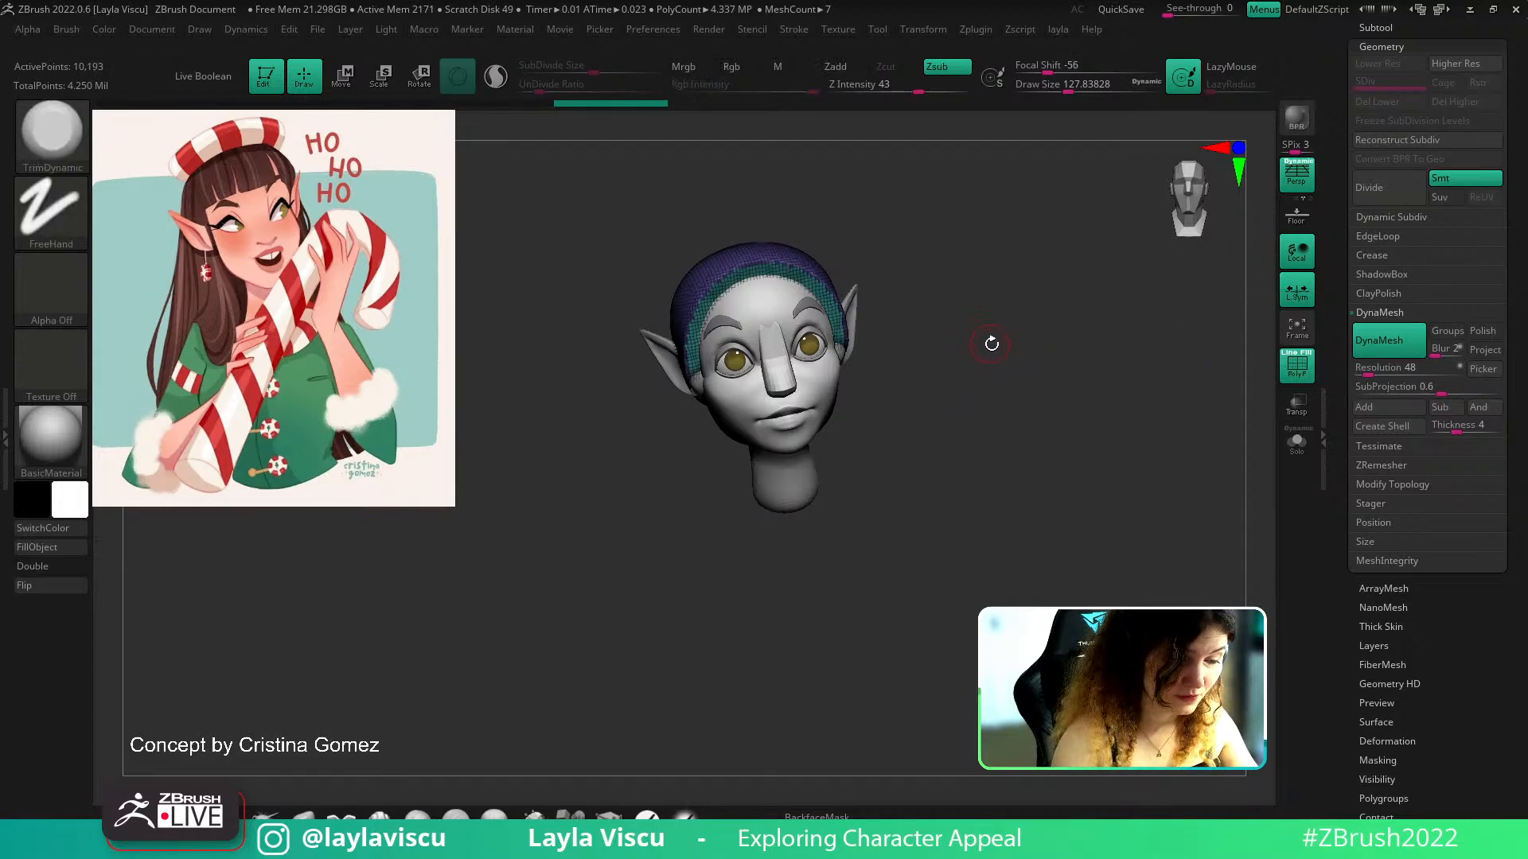
Trim the hair cap's front rim along the forehead with TrimDynamic at a draw size of about 140
drag(989, 342, 1048, 327)
key(s)
drag(691, 368, 699, 369)
mouse_move(843, 283)
mouse_down()
mouse_move(805, 288)
mouse_move(797, 267)
mouse_up()
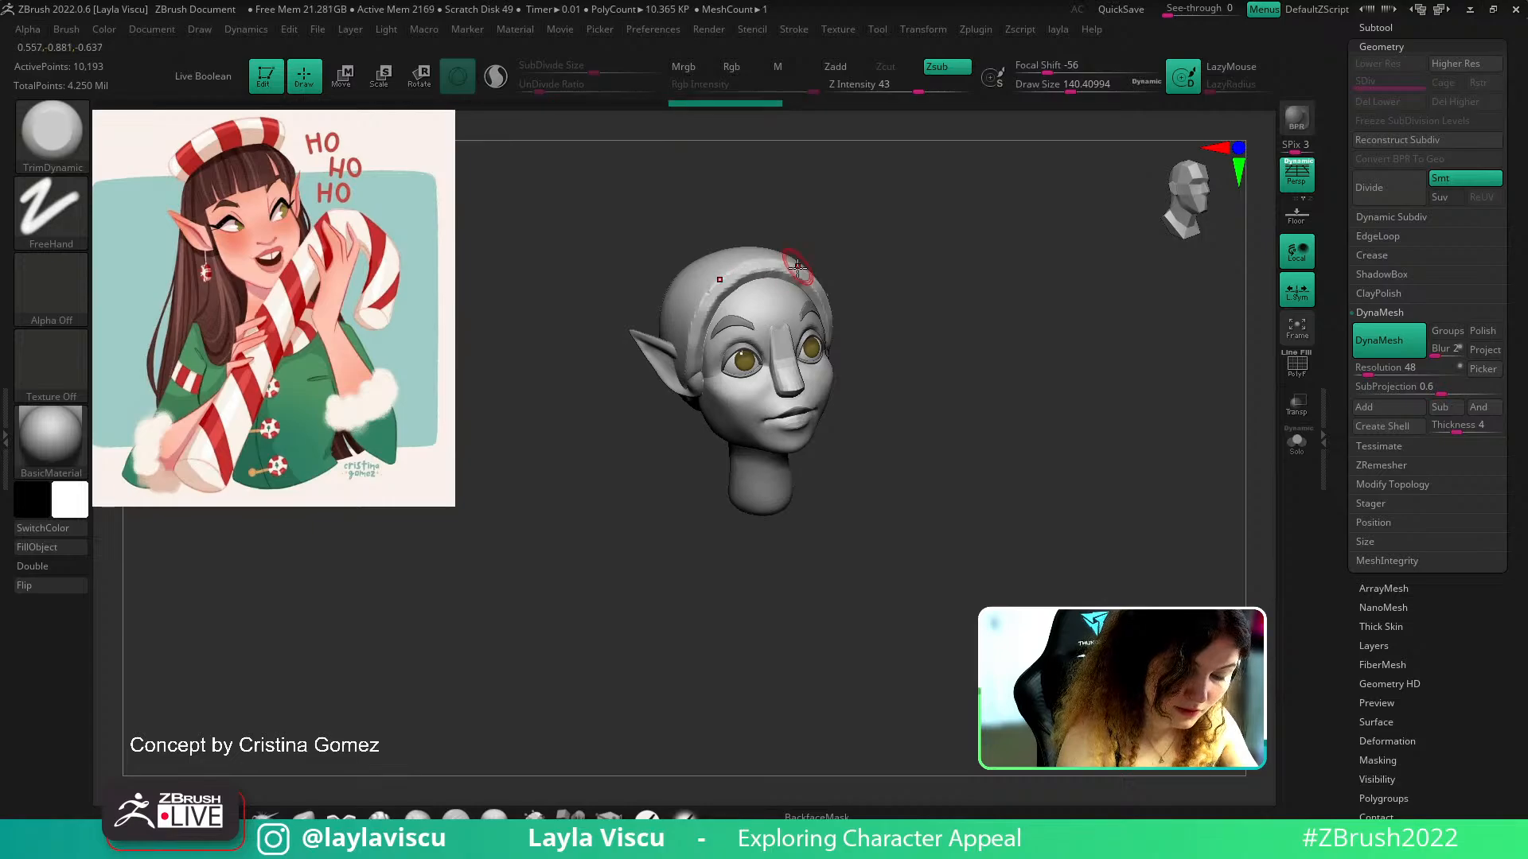
Flatten the front rim of the hair cap with TrimDynamic and smooth the back of the cap
mouse_move(704, 293)
mouse_down()
mouse_move(687, 383)
mouse_move(706, 348)
mouse_up()
key(ctrl+shift+z)
key(ctrl+shift+z)
key(s)
alt+drag(860, 266, 849, 343)
right_drag(756, 396, 658, 422)
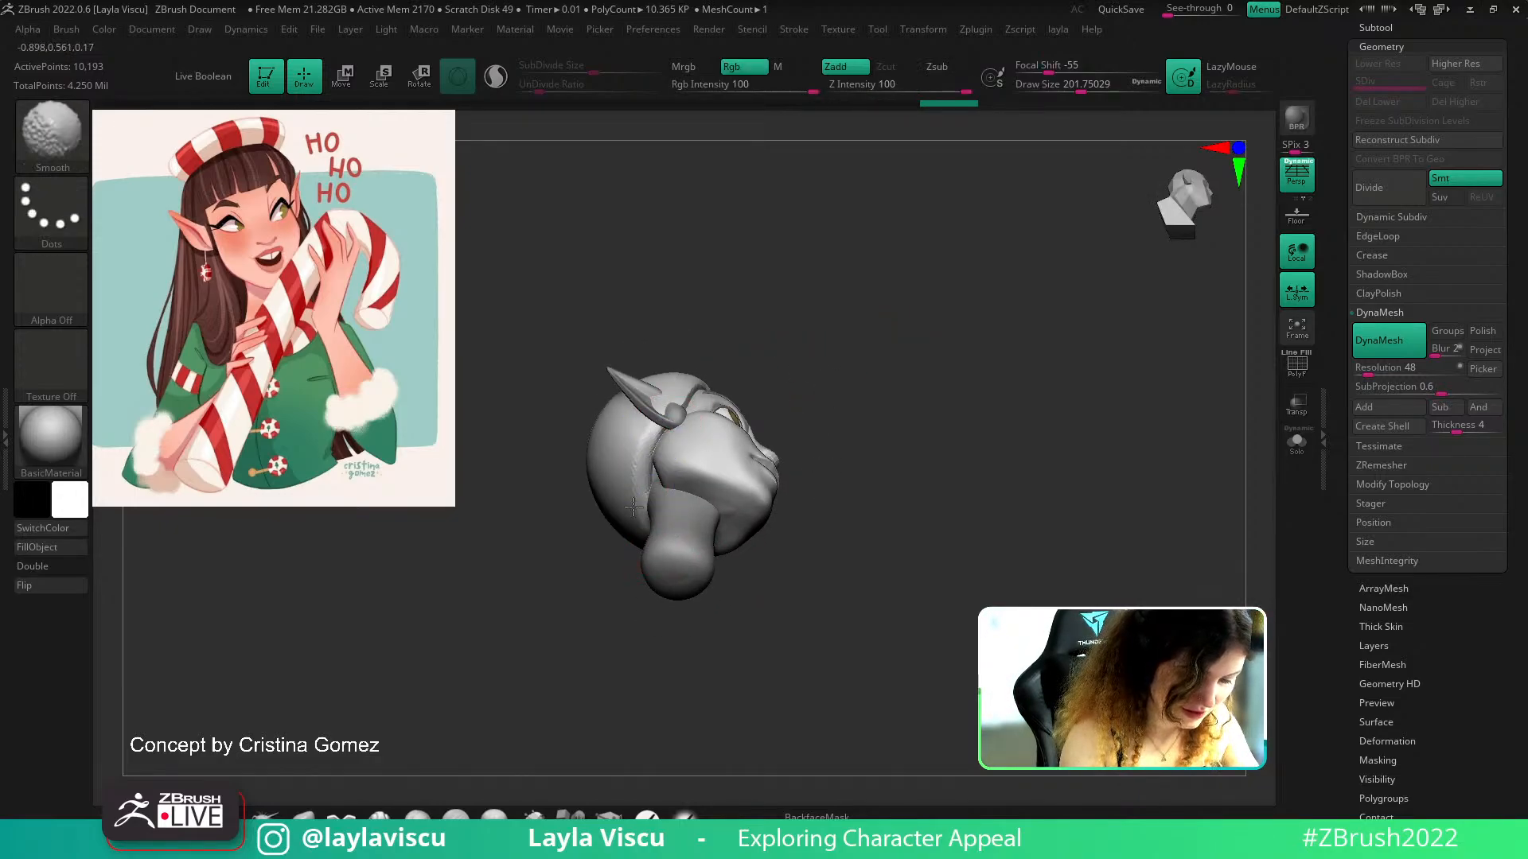
mouse_move(846, 300)
right_down()
mouse_move(926, 358)
mouse_move(958, 447)
mouse_move(956, 422)
mouse_move(994, 433)
mouse_move(999, 405)
mouse_move(999, 447)
mouse_move(1066, 445)
right_up()
Pull the lower edge of the hair cap down beside the neck with the SnakeHook brush at draw size about 415
click(304, 815)
key(s)
drag(672, 473, 698, 473)
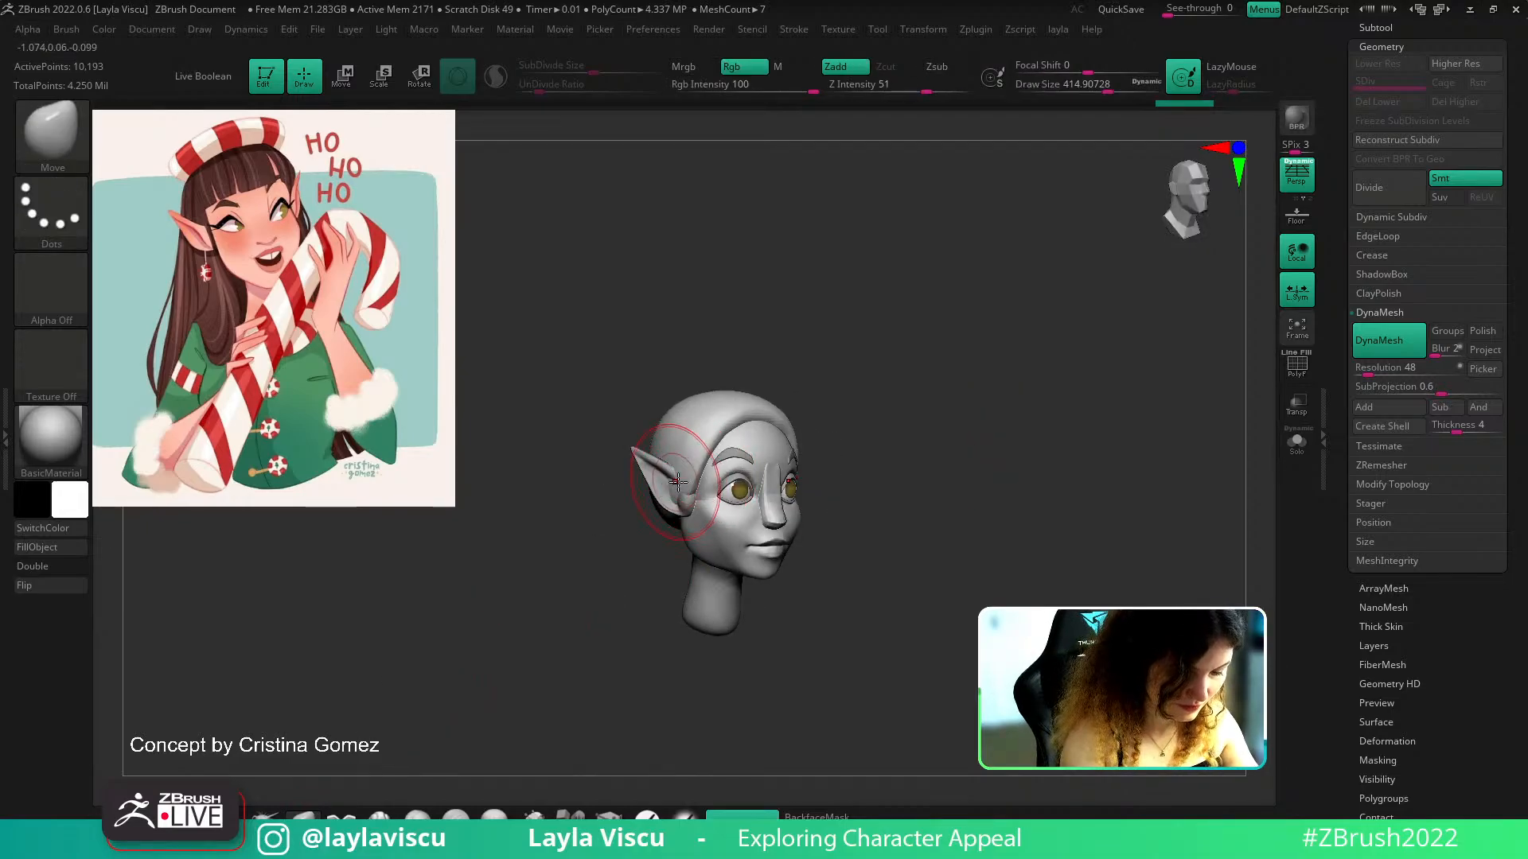
right_drag(784, 447, 753, 468)
right_drag(872, 432, 832, 522)
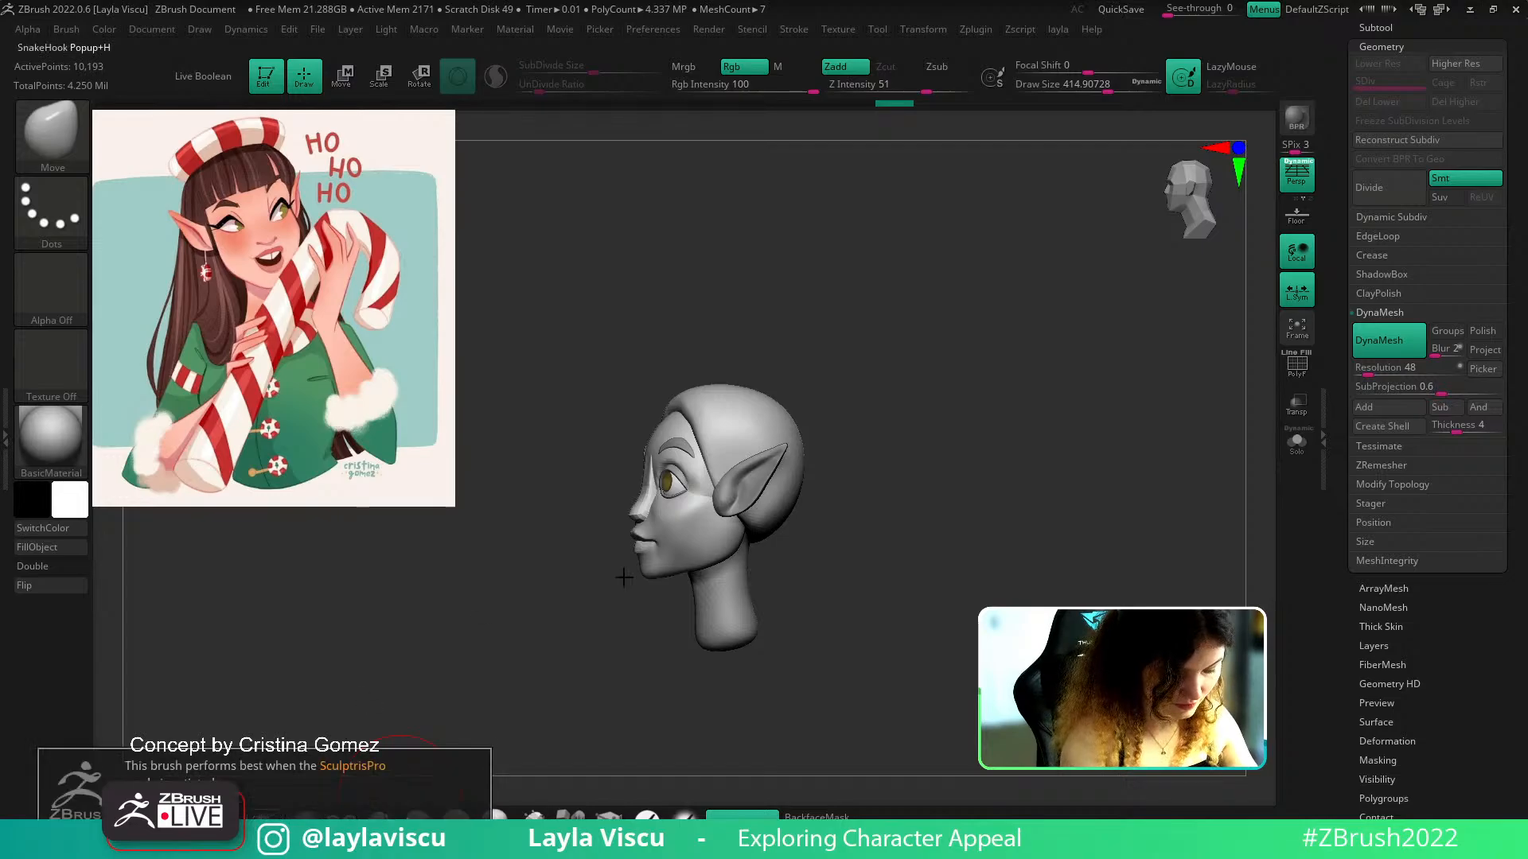
click(265, 816)
right_drag(867, 546, 811, 541)
drag(807, 535, 800, 624)
right_drag(838, 569, 1233, 526)
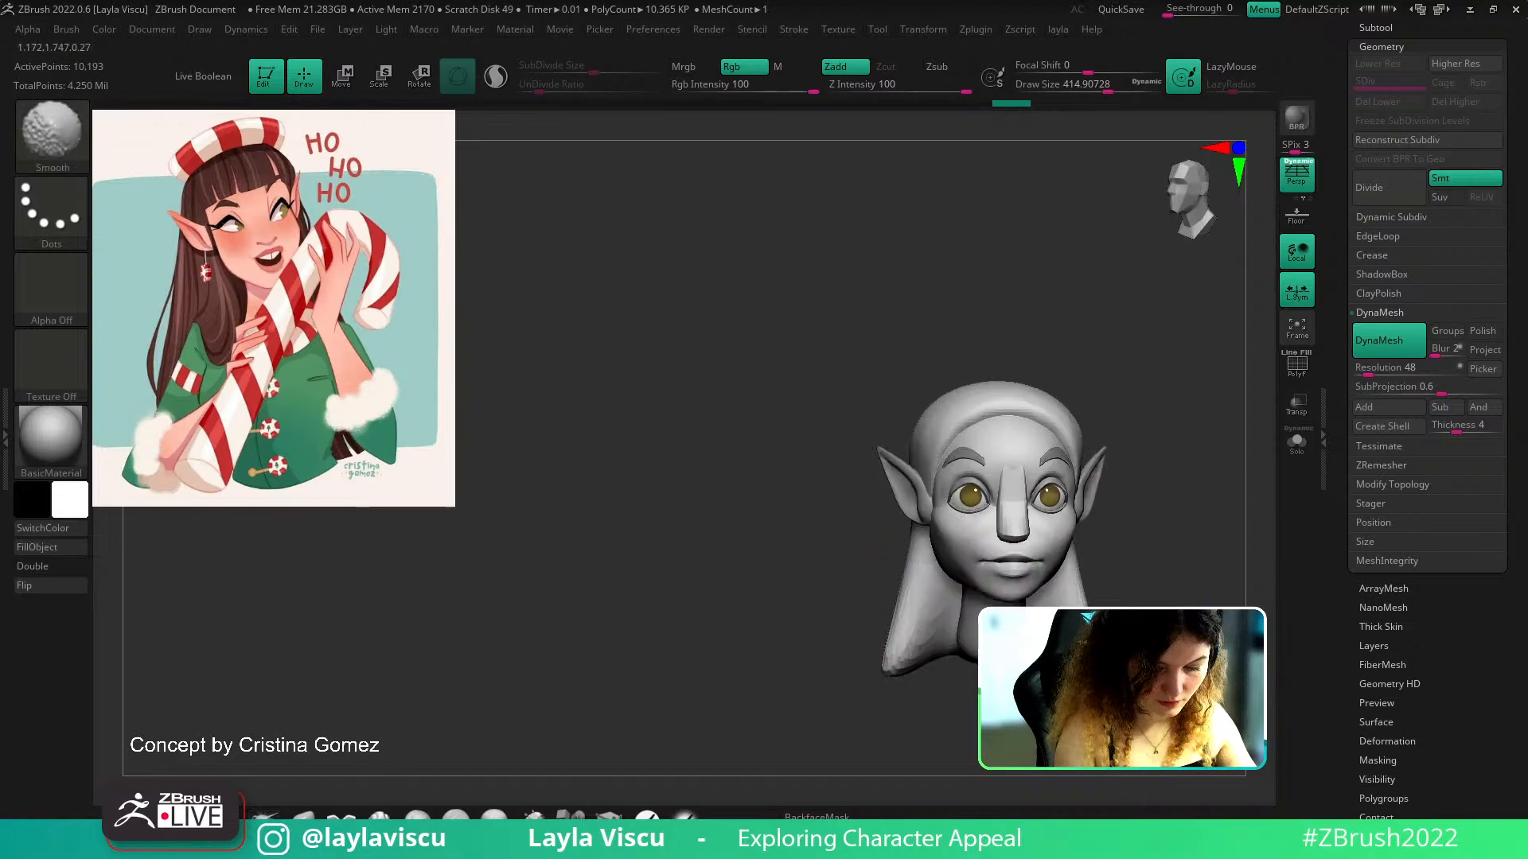
Lengthen the hair well below the neck with SnakeHook at draw size about 372 and update its DynaMesh
scroll(1464, 199, down, 15)
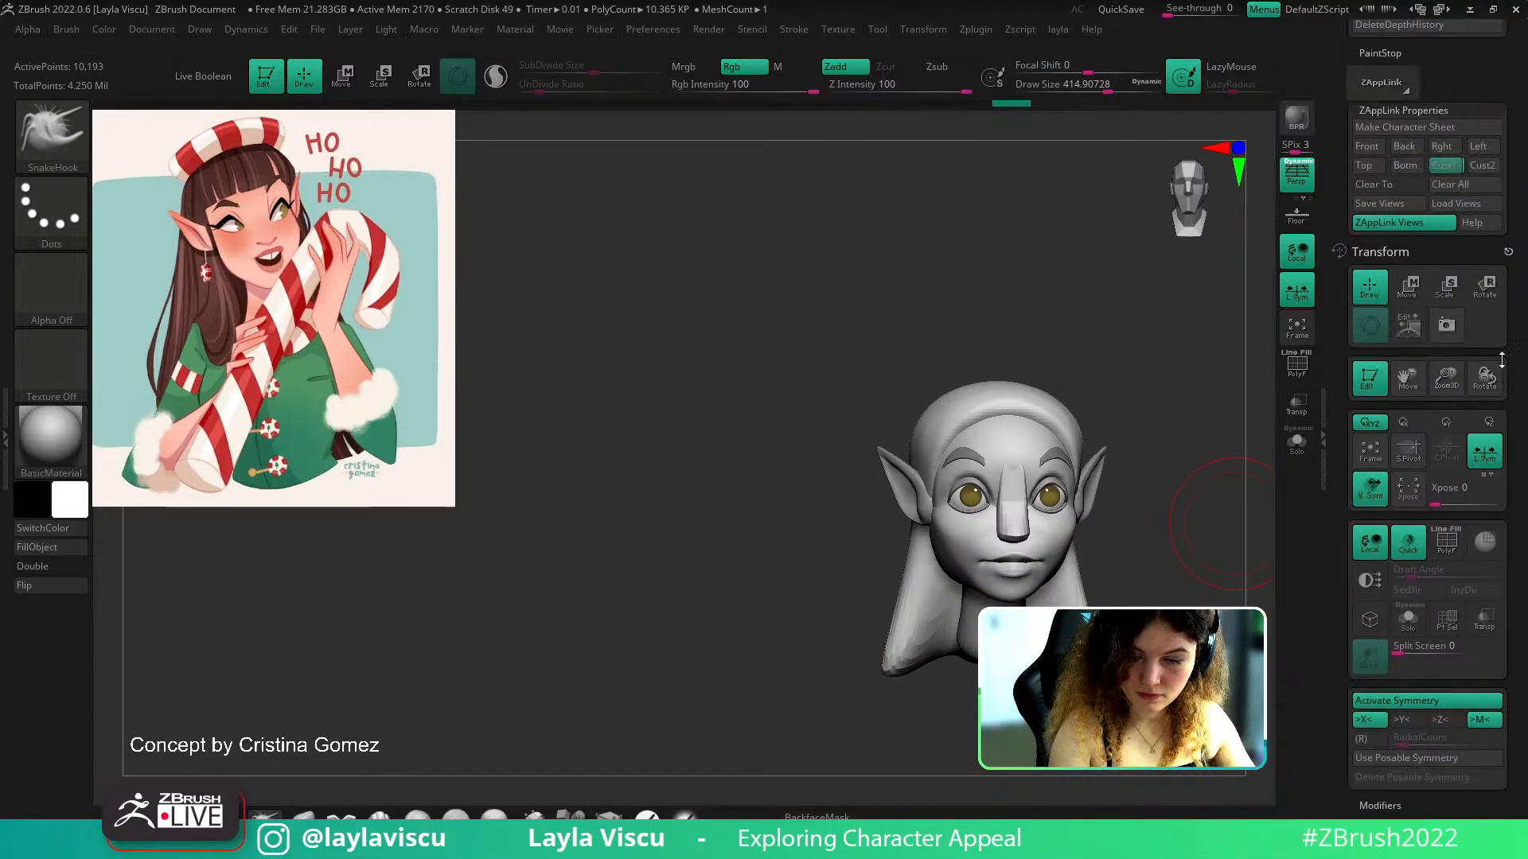
click(1445, 226)
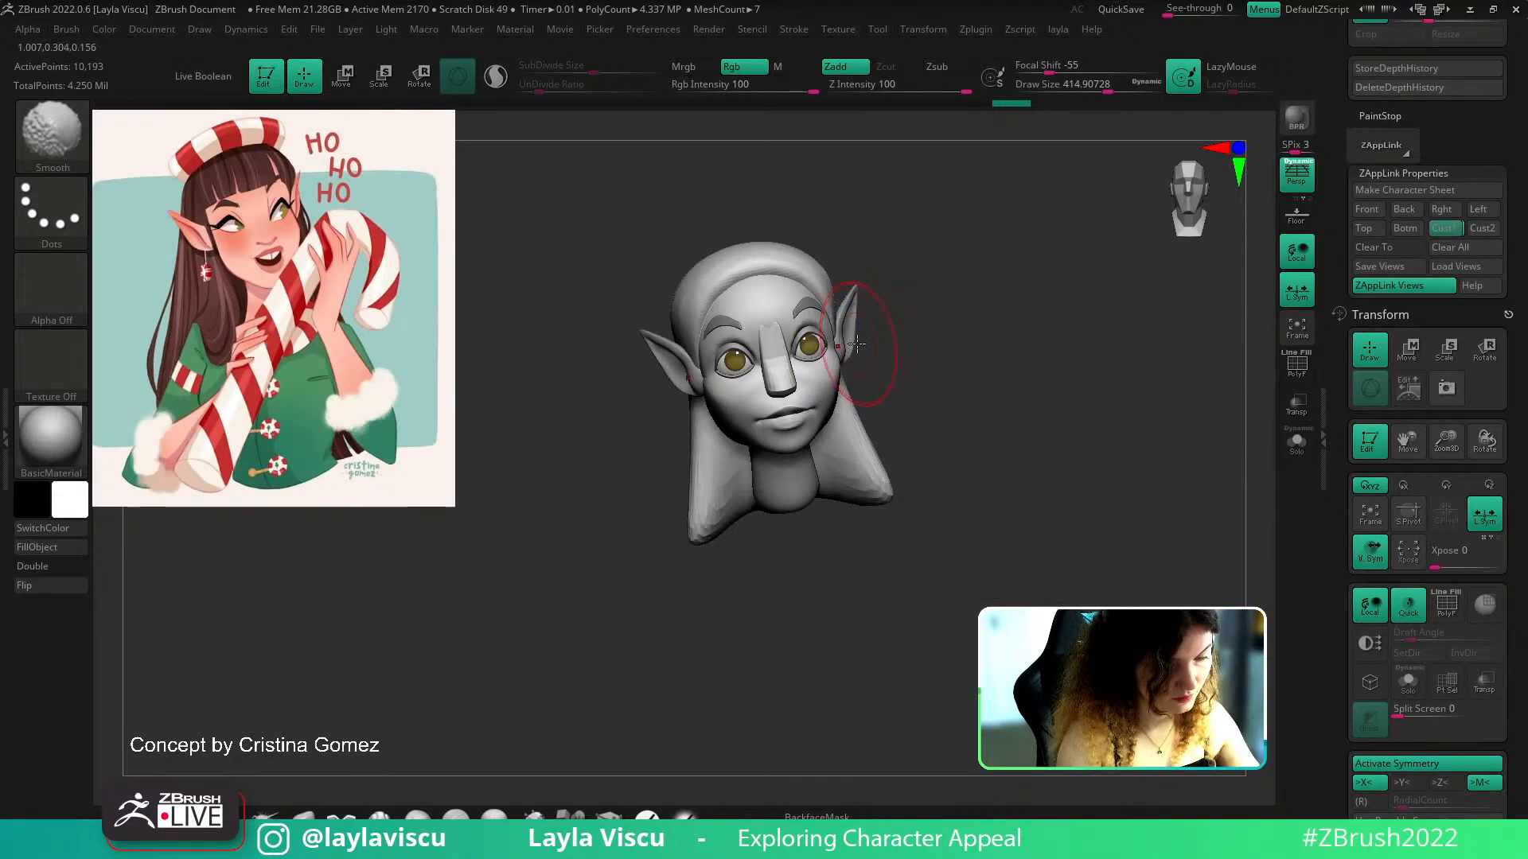
key(s)
drag(763, 415, 758, 414)
right_drag(871, 386, 994, 370)
drag(744, 384, 744, 534)
drag(721, 459, 738, 567)
ctrl+drag(748, 632, 779, 671)
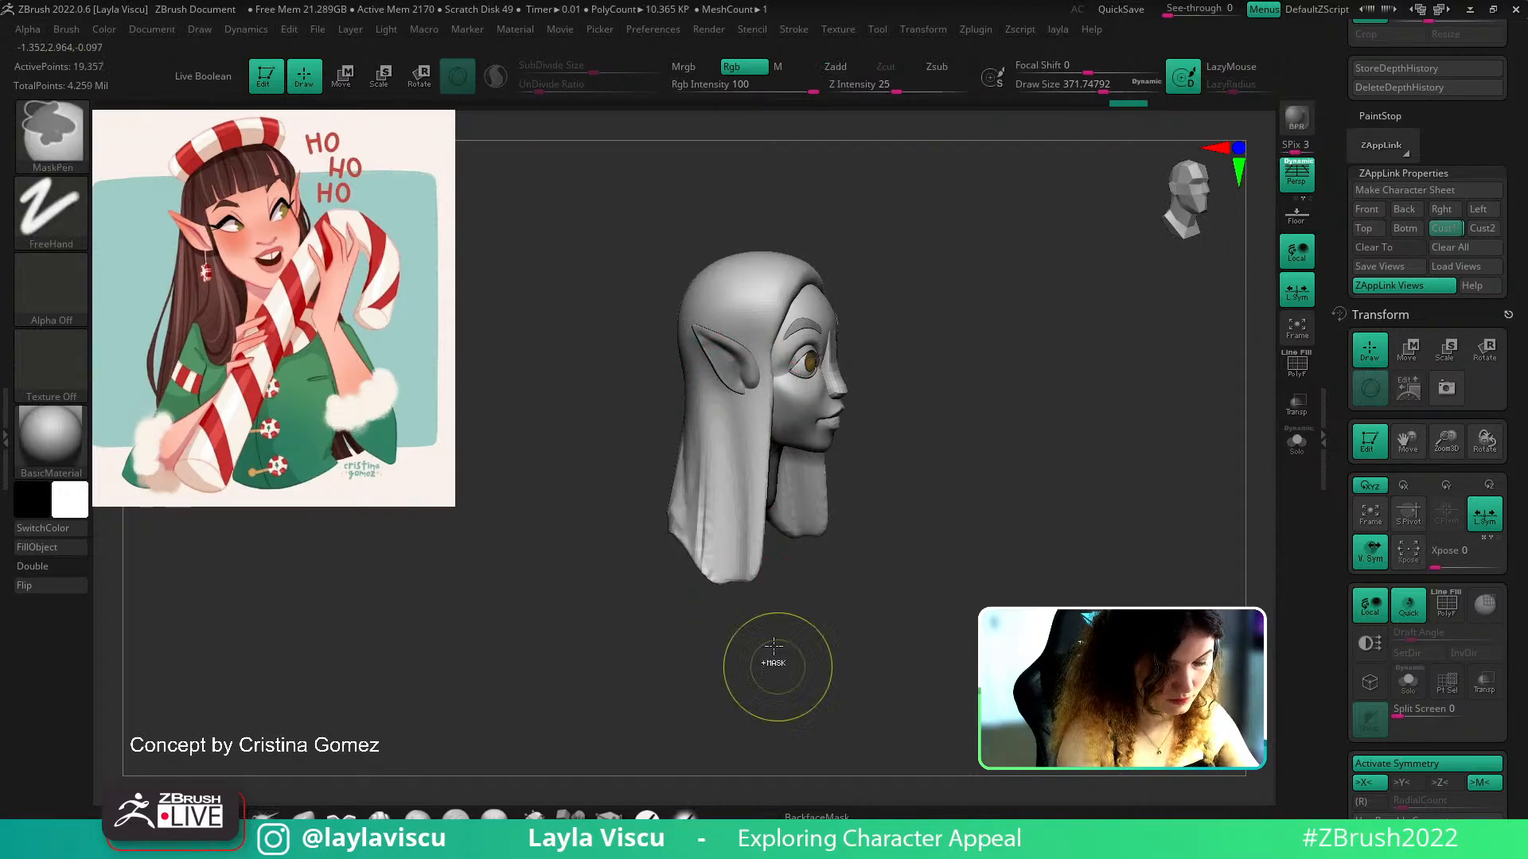
Widen the back of the long hair with SnakeHook, smooth it, and reshape the side locks at draw size about 611
right_drag(784, 637, 891, 613)
mouse_move(685, 518)
mouse_down()
mouse_move(686, 562)
mouse_move(614, 566)
mouse_up()
mouse_move(708, 545)
mouse_down()
mouse_move(718, 573)
mouse_move(638, 438)
mouse_up()
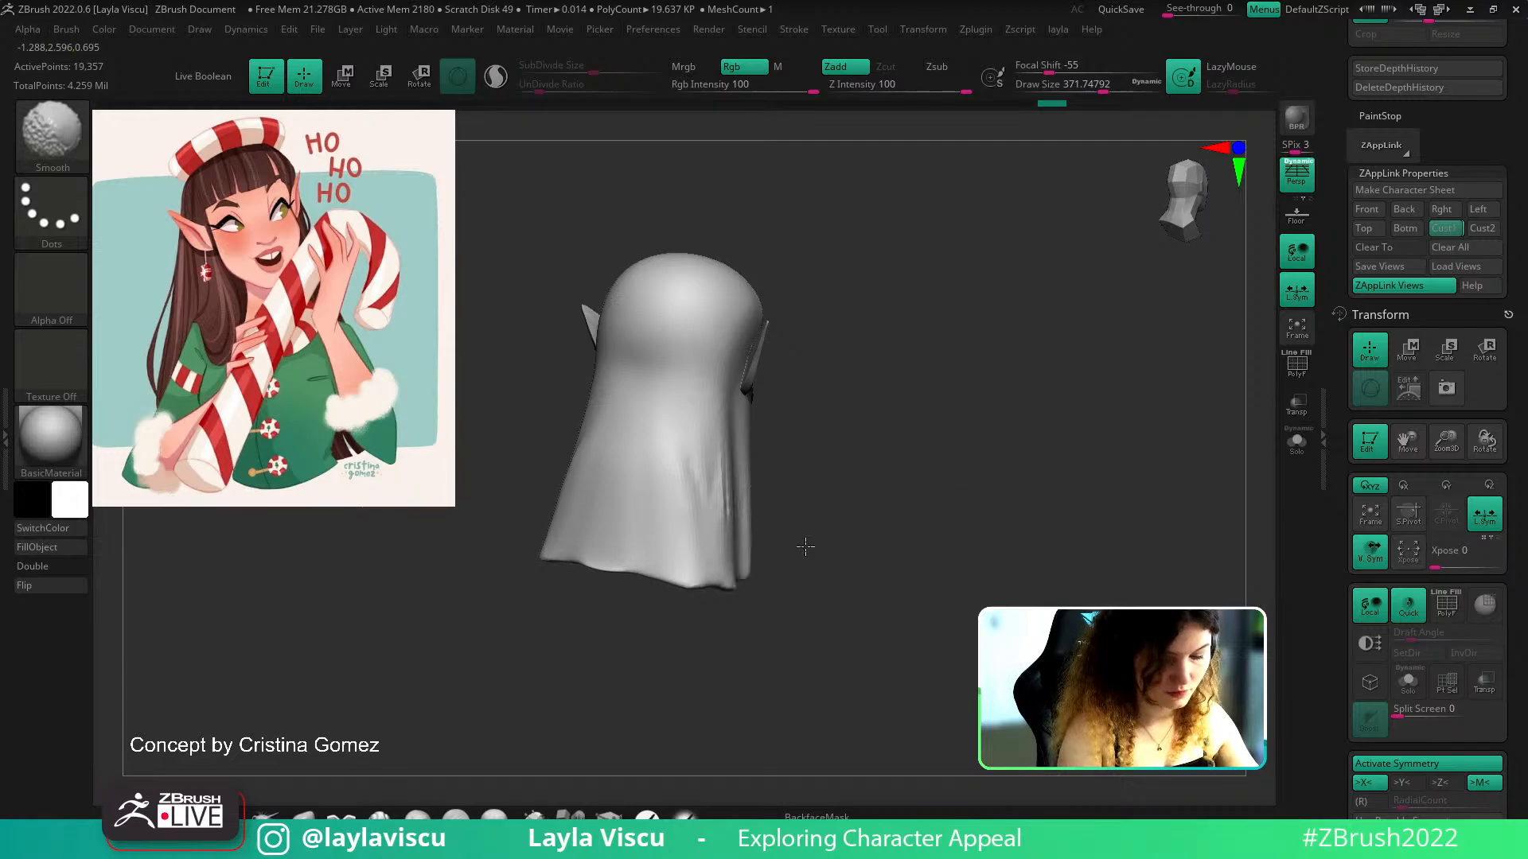
right_drag(778, 564, 1050, 396)
key(s)
mouse_move(795, 529)
mouse_down()
mouse_move(731, 518)
mouse_move(728, 495)
mouse_up()
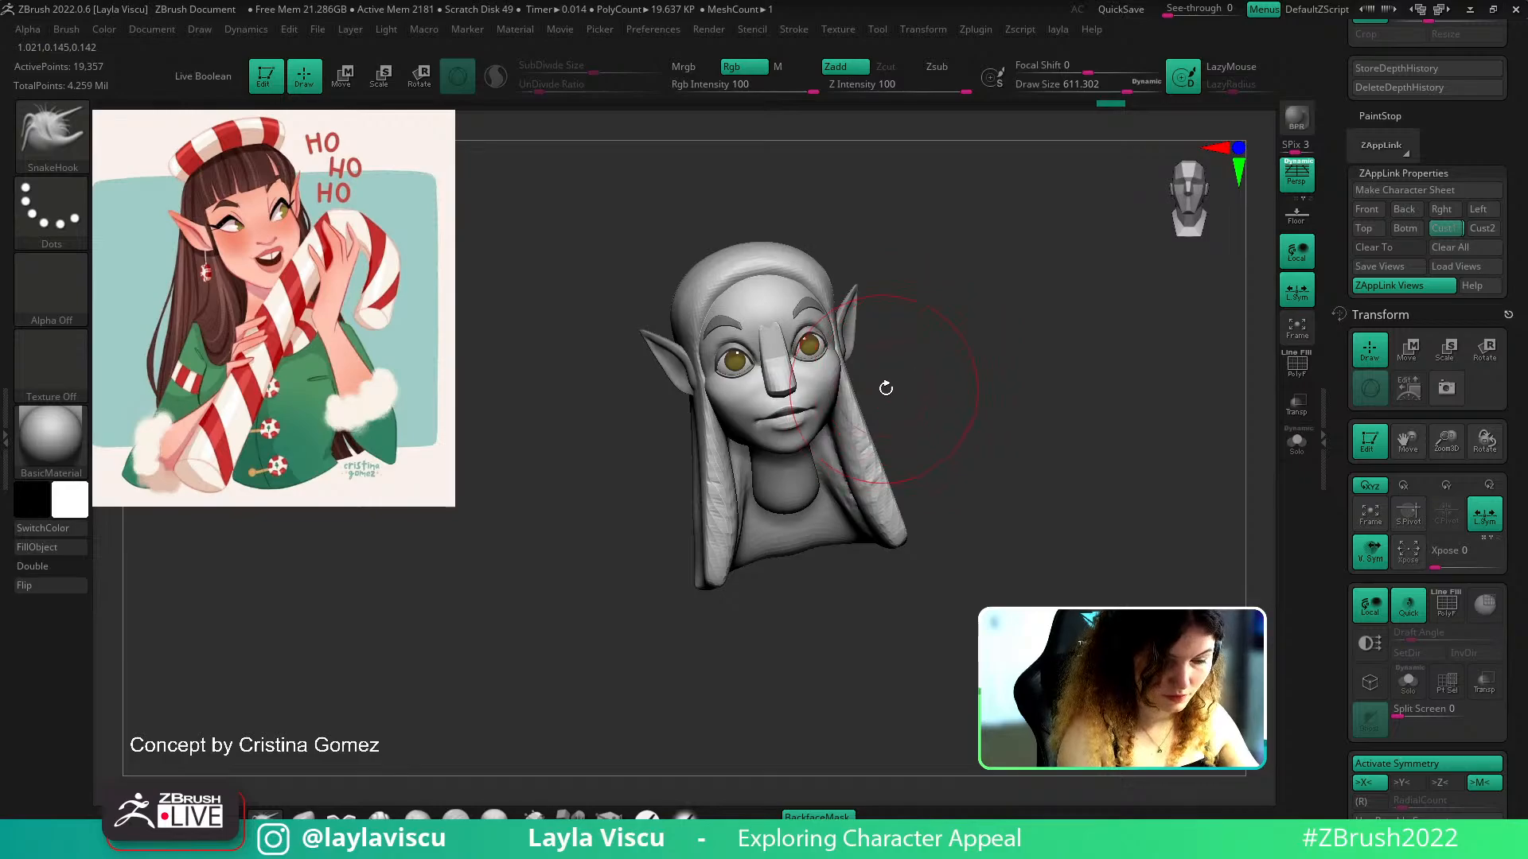
Polish the crown of the hair with the hPolish brush and smooth its front rim above the forehead
mouse_move(867, 232)
right_down()
mouse_move(870, 324)
mouse_move(838, 311)
right_up()
key(b)
key(t)
key(d)
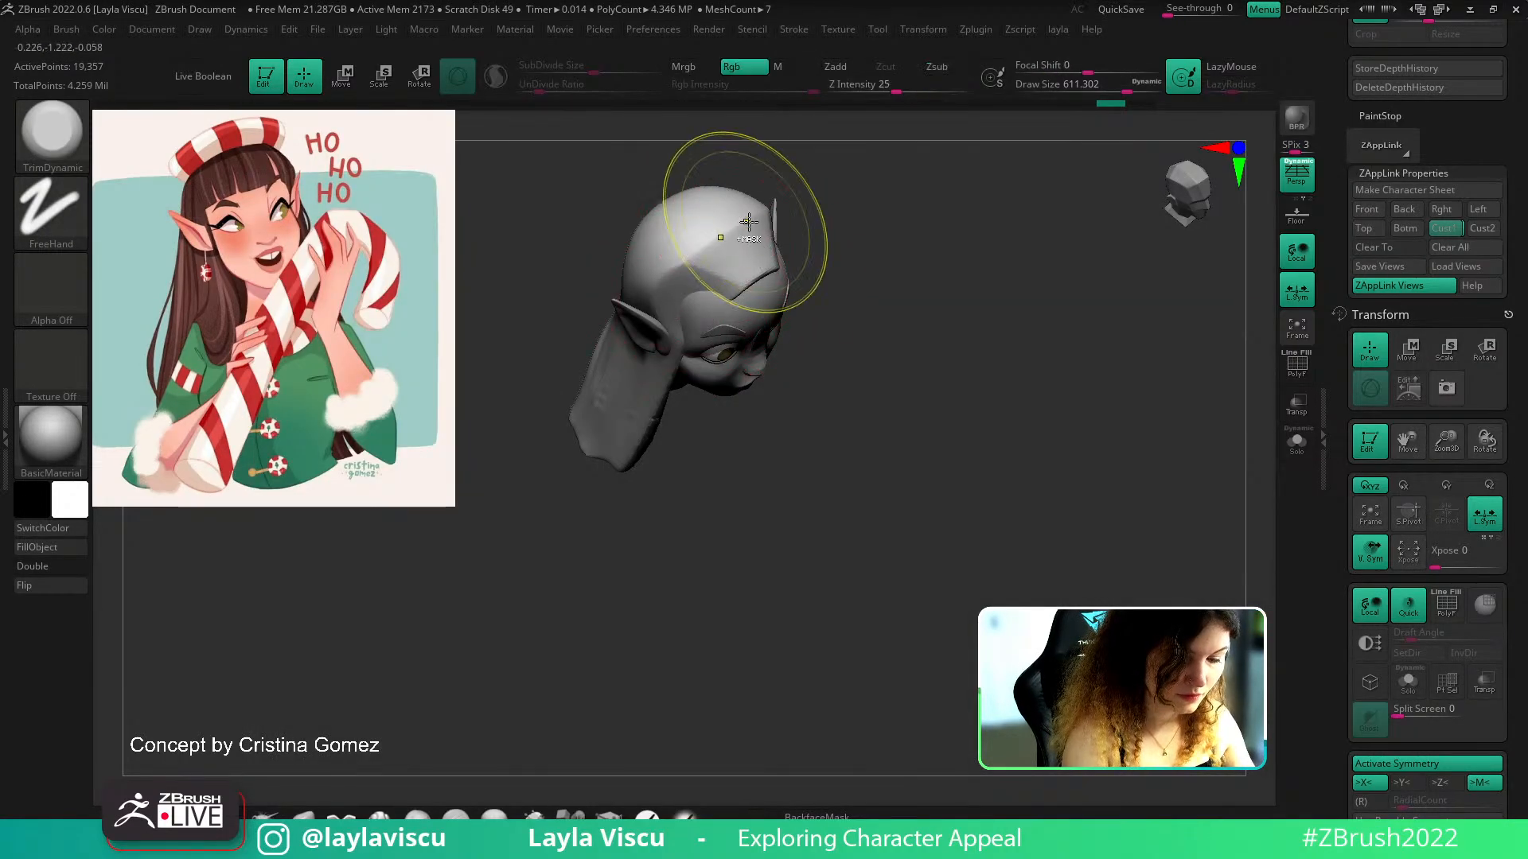
key(b)
key(h)
key(p)
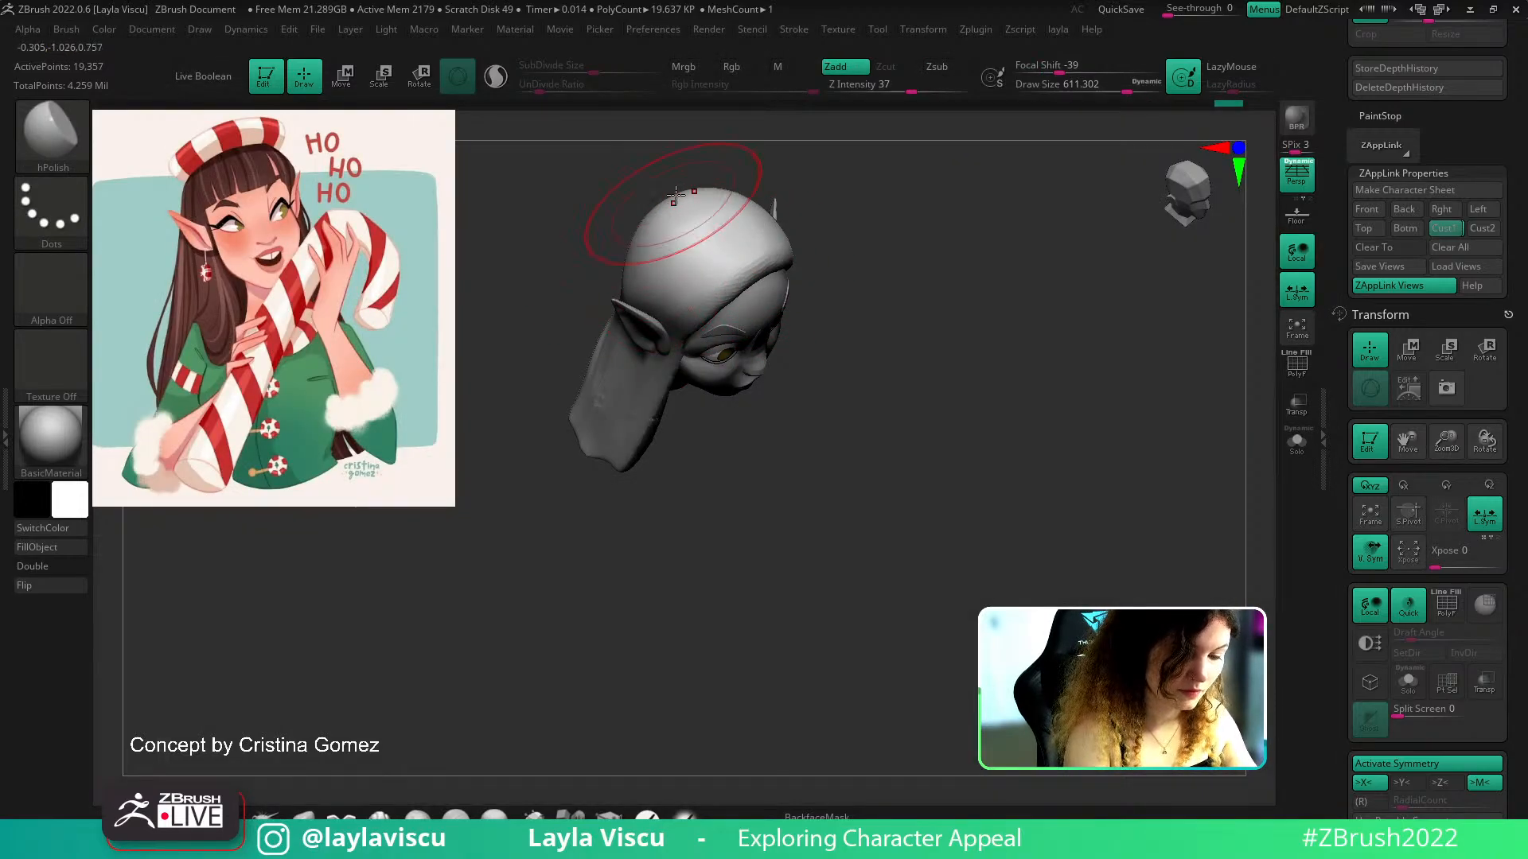
right_drag(651, 171, 611, 287)
right_drag(648, 238, 690, 331)
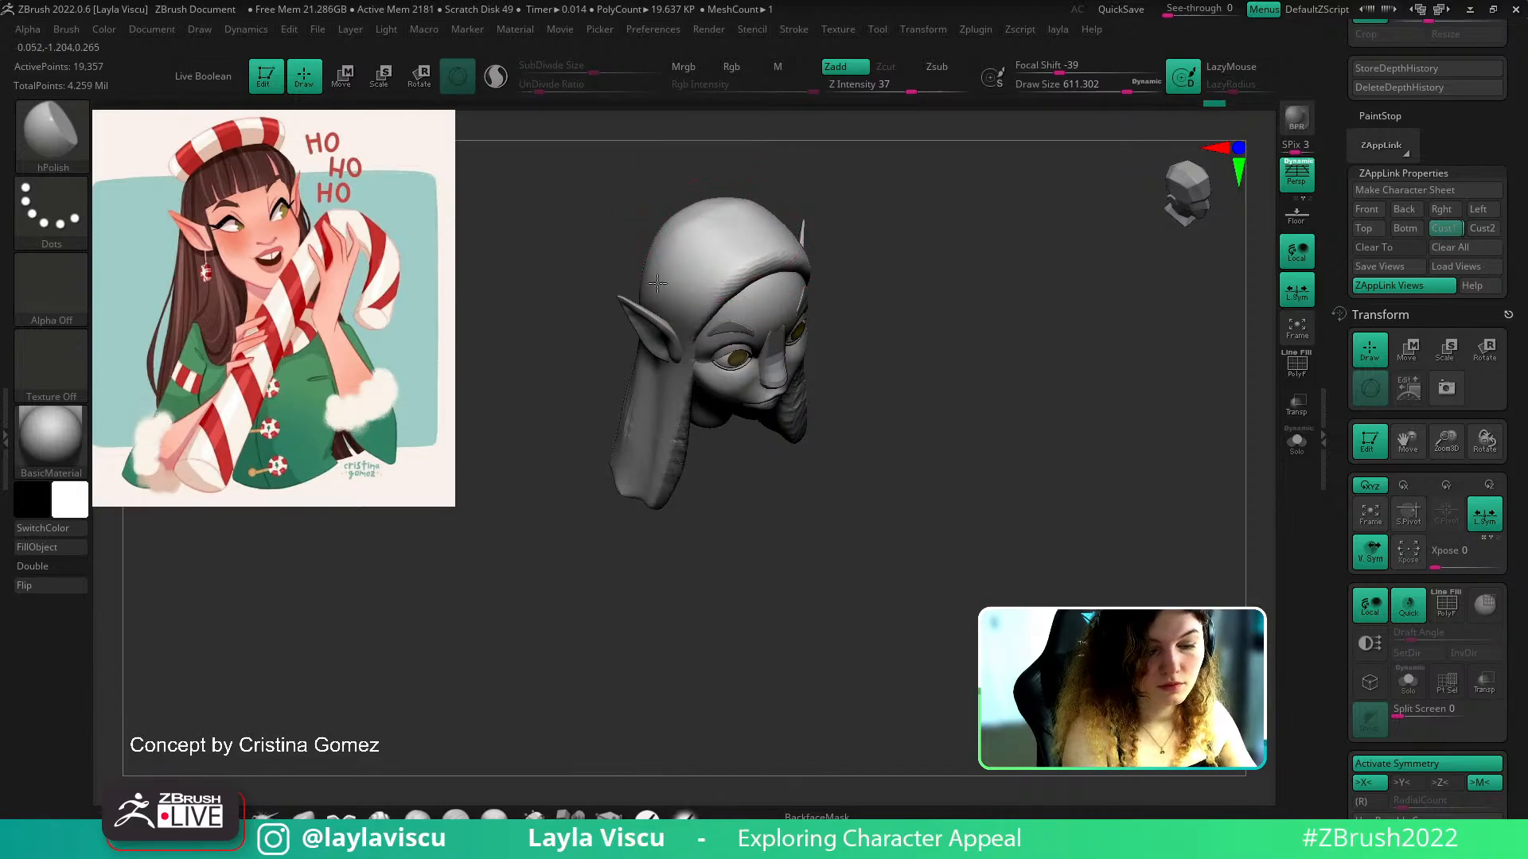
shift+drag(716, 310, 756, 286)
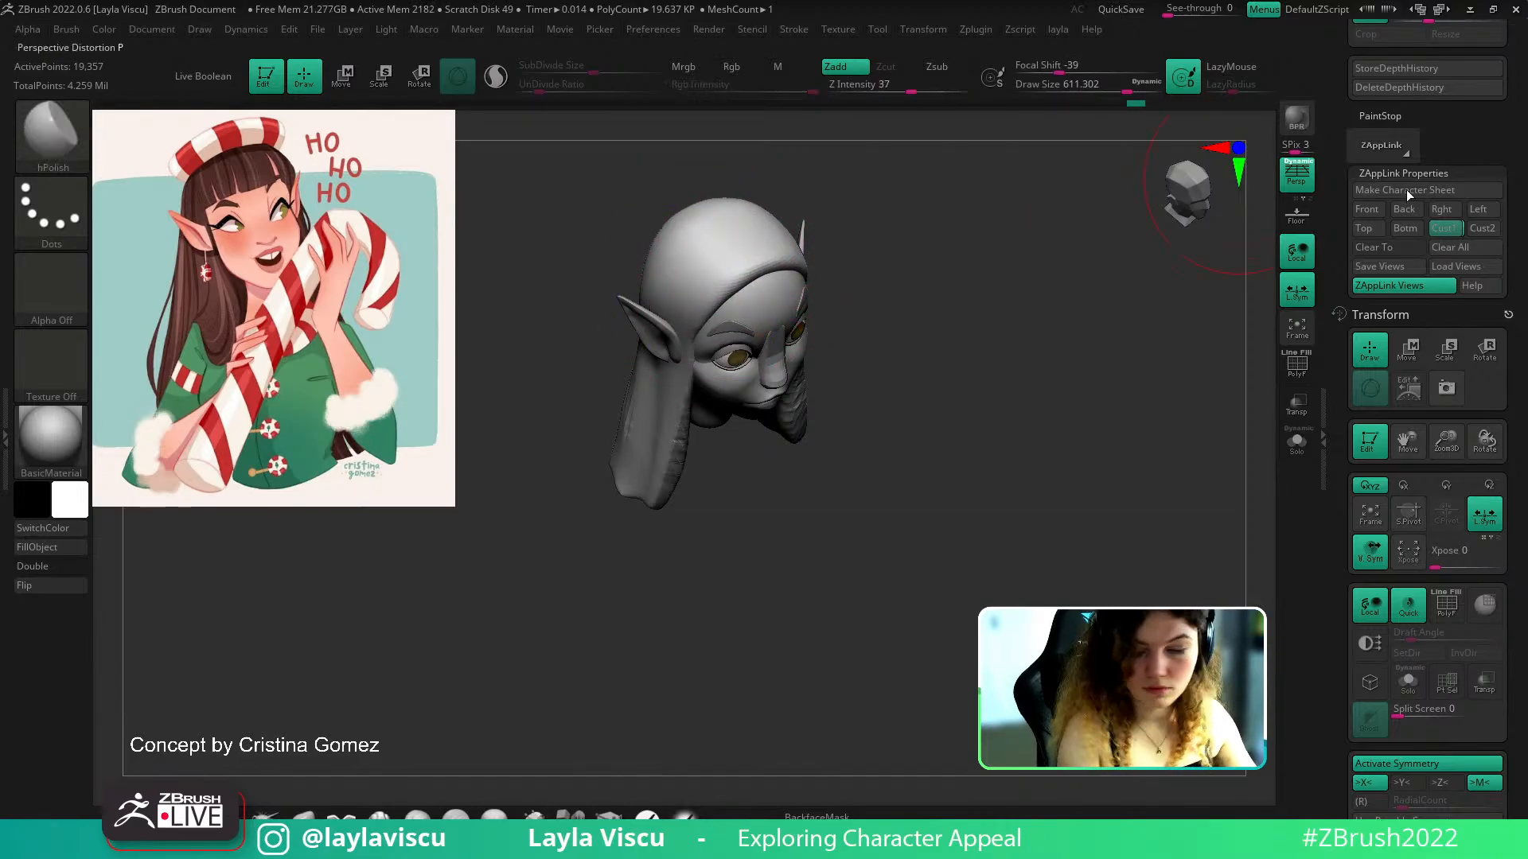
Reshape the side hair locks in the saved Cust1 view with the Move brush, flaring their lower ends outward
click(1445, 230)
key(shift+z)
key(shift+z)
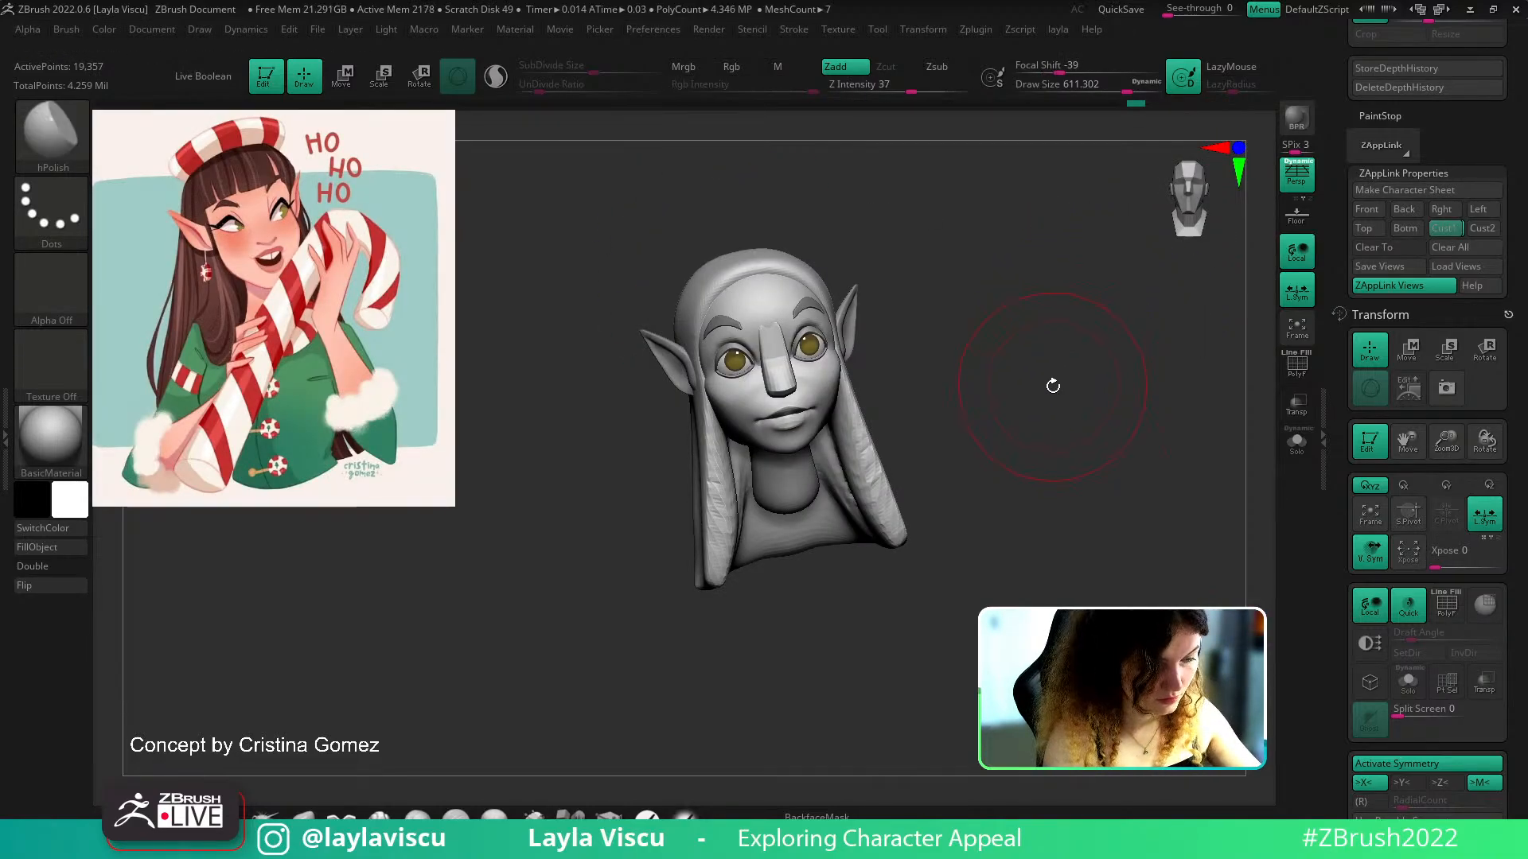
click(304, 817)
key(s)
drag(735, 488, 725, 488)
mouse_move(721, 514)
mouse_down()
mouse_move(756, 551)
mouse_move(739, 523)
mouse_up()
key(ctrl+z)
key(s)
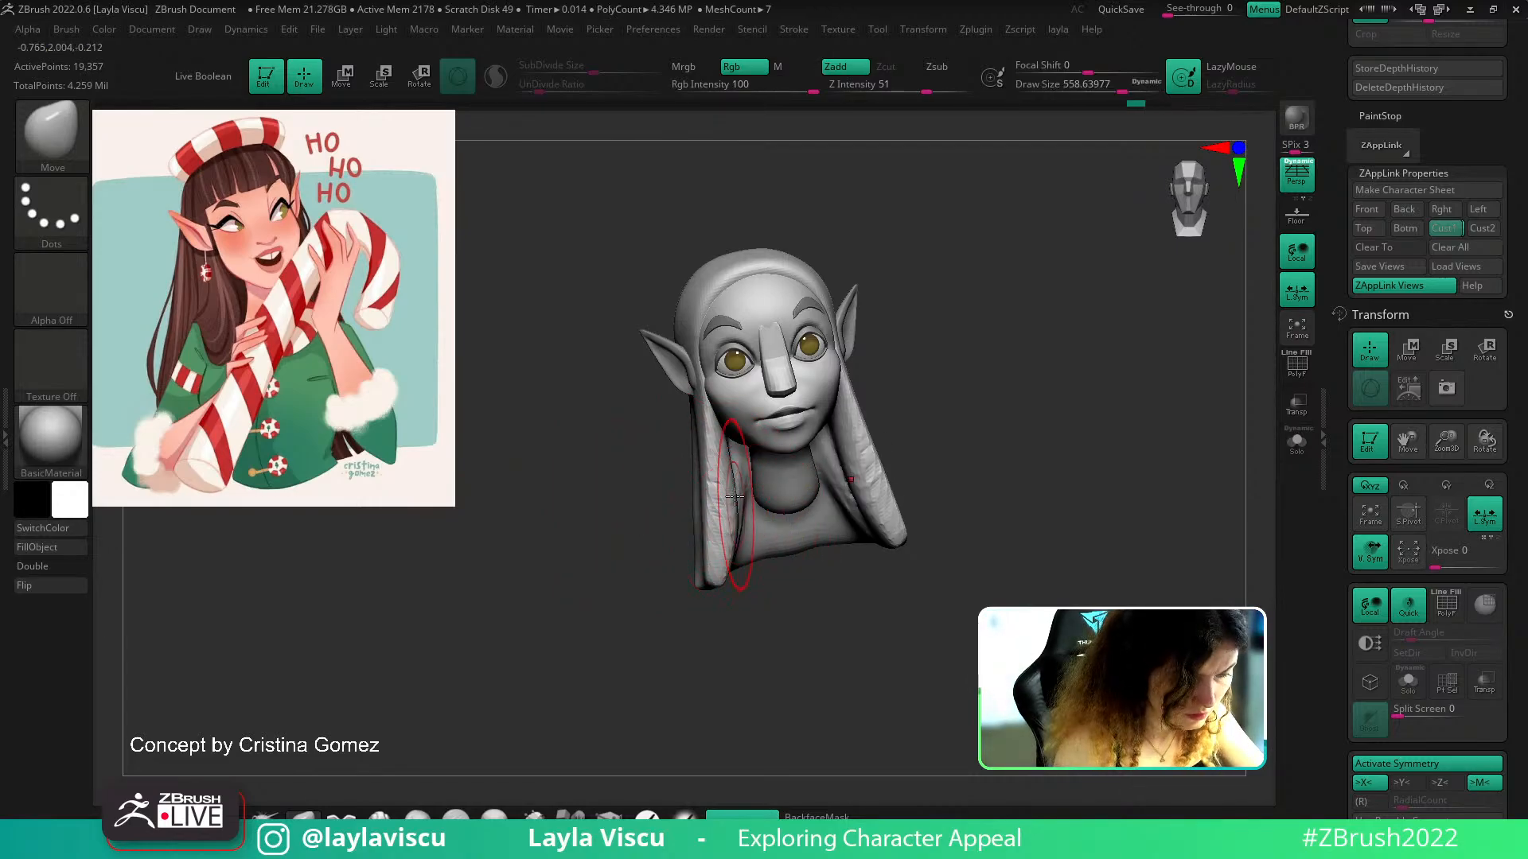
drag(718, 430, 684, 384)
key(s)
mouse_move(722, 508)
mouse_down()
mouse_move(744, 553)
mouse_move(723, 561)
mouse_move(729, 579)
mouse_move(693, 580)
mouse_up()
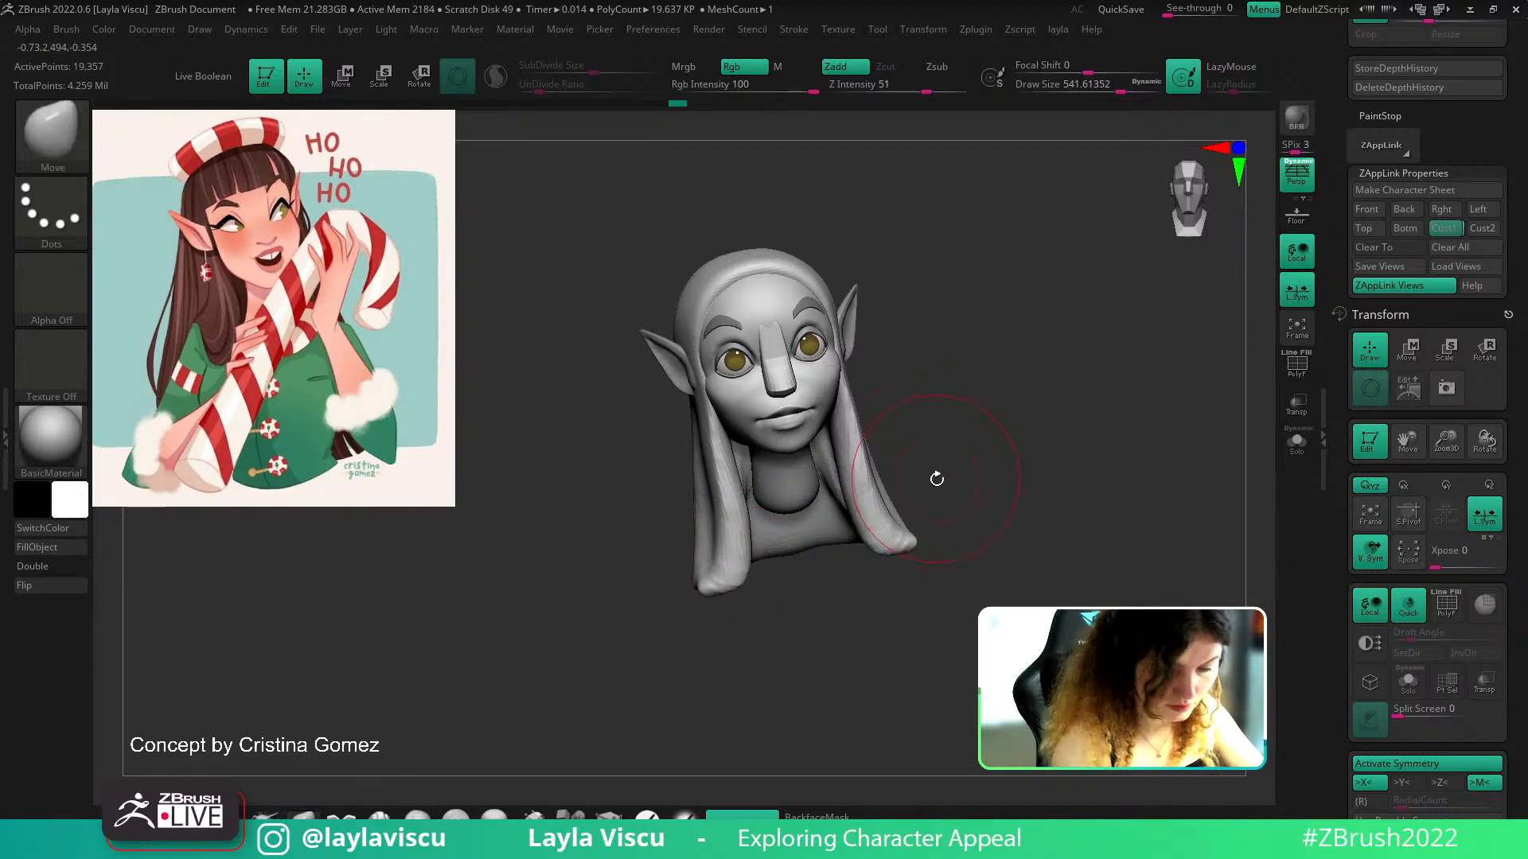
Refine the outline of the side locks, smooth their lower tips, and compare the head in the saved Cust1 view
mouse_move(940, 470)
mouse_down()
mouse_move(934, 480)
mouse_move(1057, 467)
mouse_move(700, 528)
mouse_move(699, 550)
mouse_move(682, 464)
mouse_up()
drag(907, 501, 668, 522)
shift+drag(701, 607, 708, 592)
click(1444, 229)
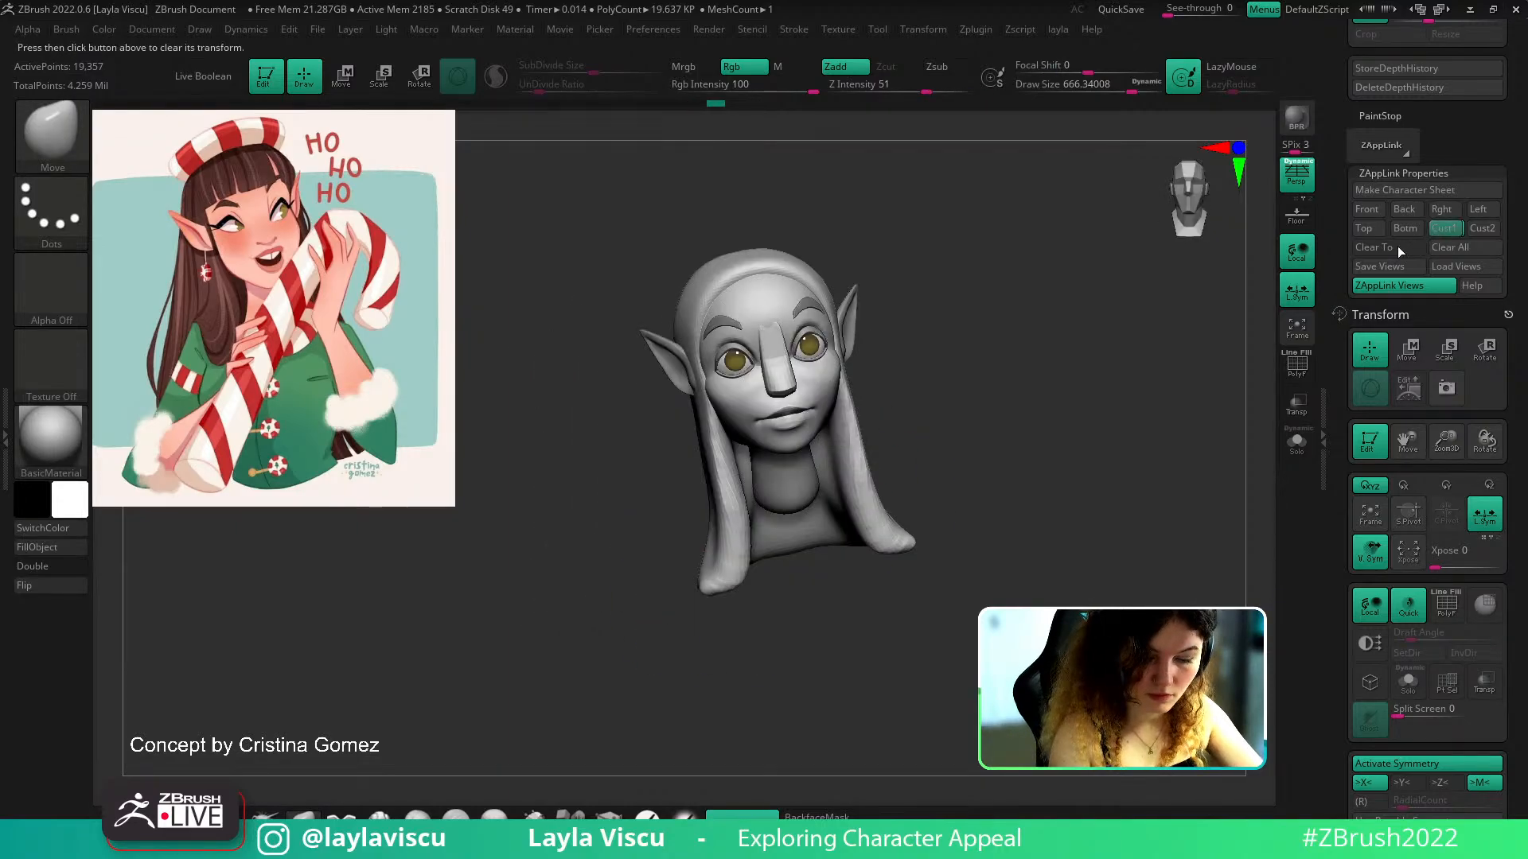
key(shift+z)
key(shift+z)
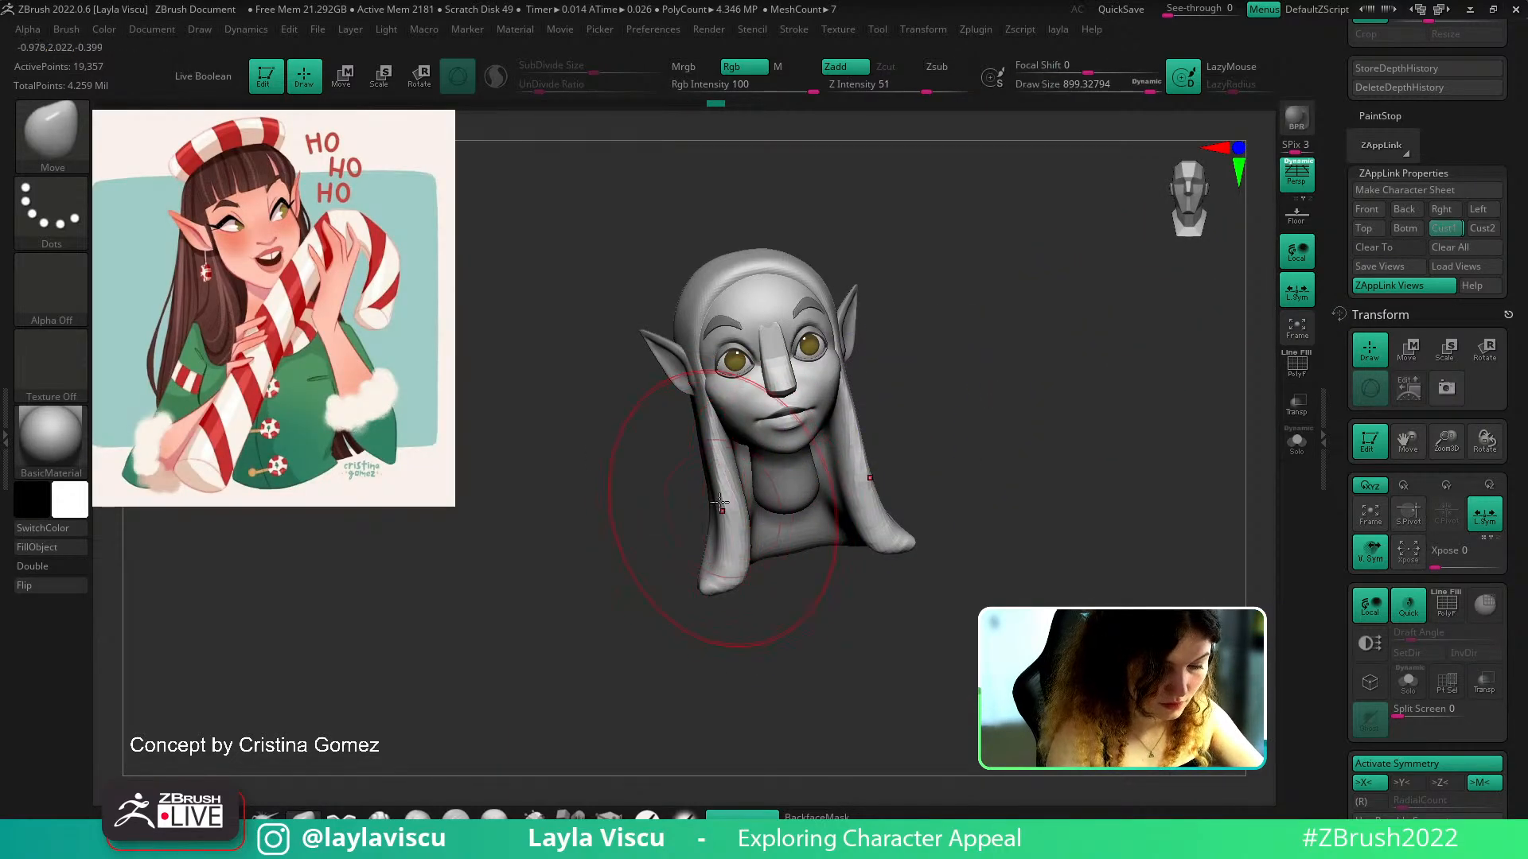
Reshape the crown and back contour of the hair in profile with the Move brush
key(s)
drag(848, 248, 821, 248)
alt+drag(897, 265, 903, 340)
drag(892, 306, 972, 293)
key(s)
drag(818, 350, 826, 350)
mouse_move(723, 340)
mouse_down()
mouse_move(753, 309)
mouse_move(752, 331)
mouse_up()
key(s)
drag(752, 334, 731, 342)
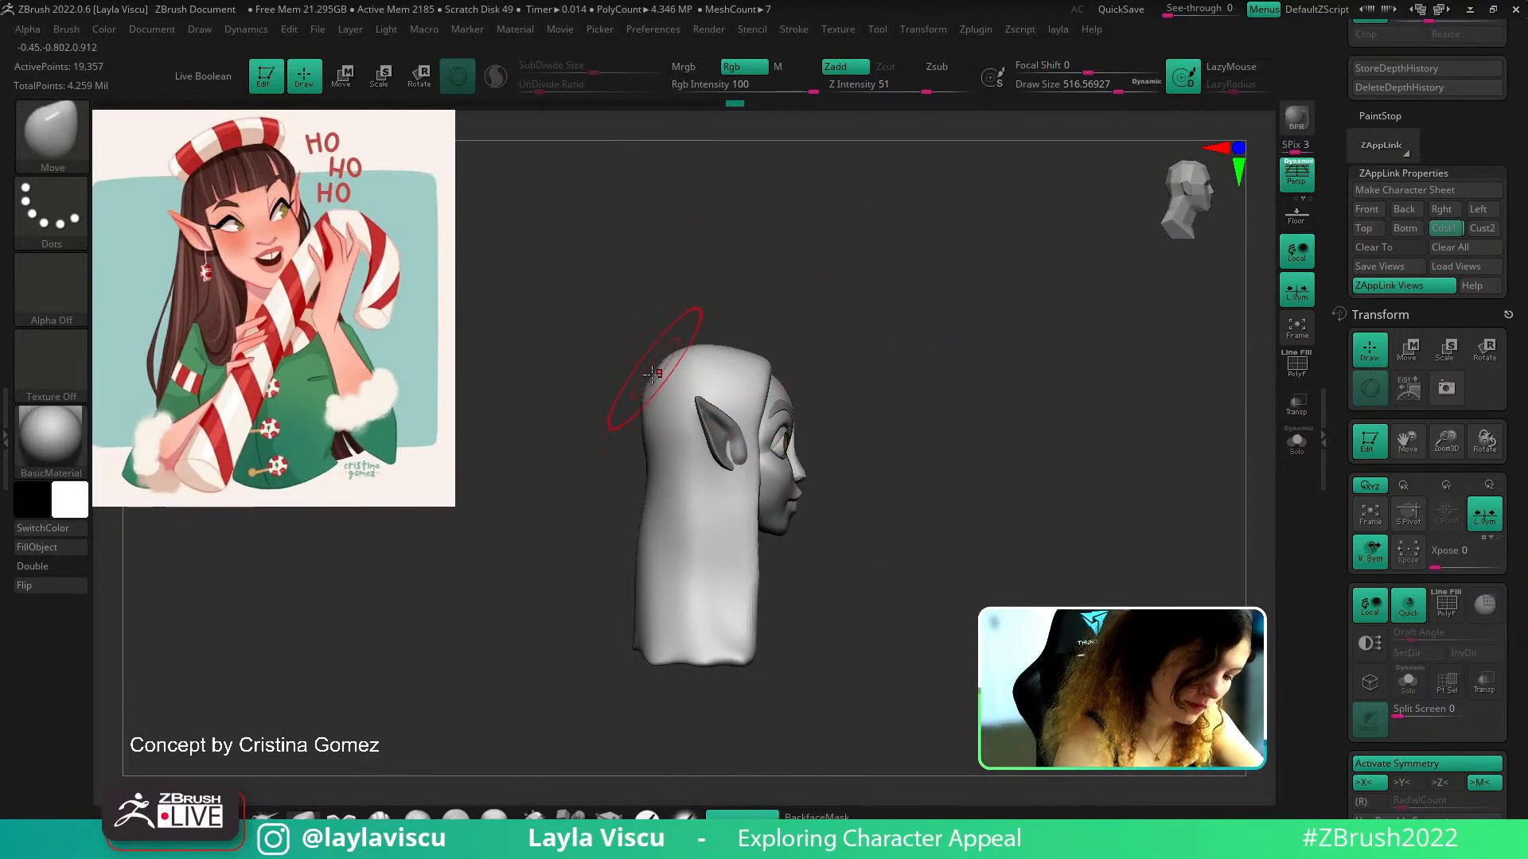
drag(639, 434, 622, 401)
key(shift)
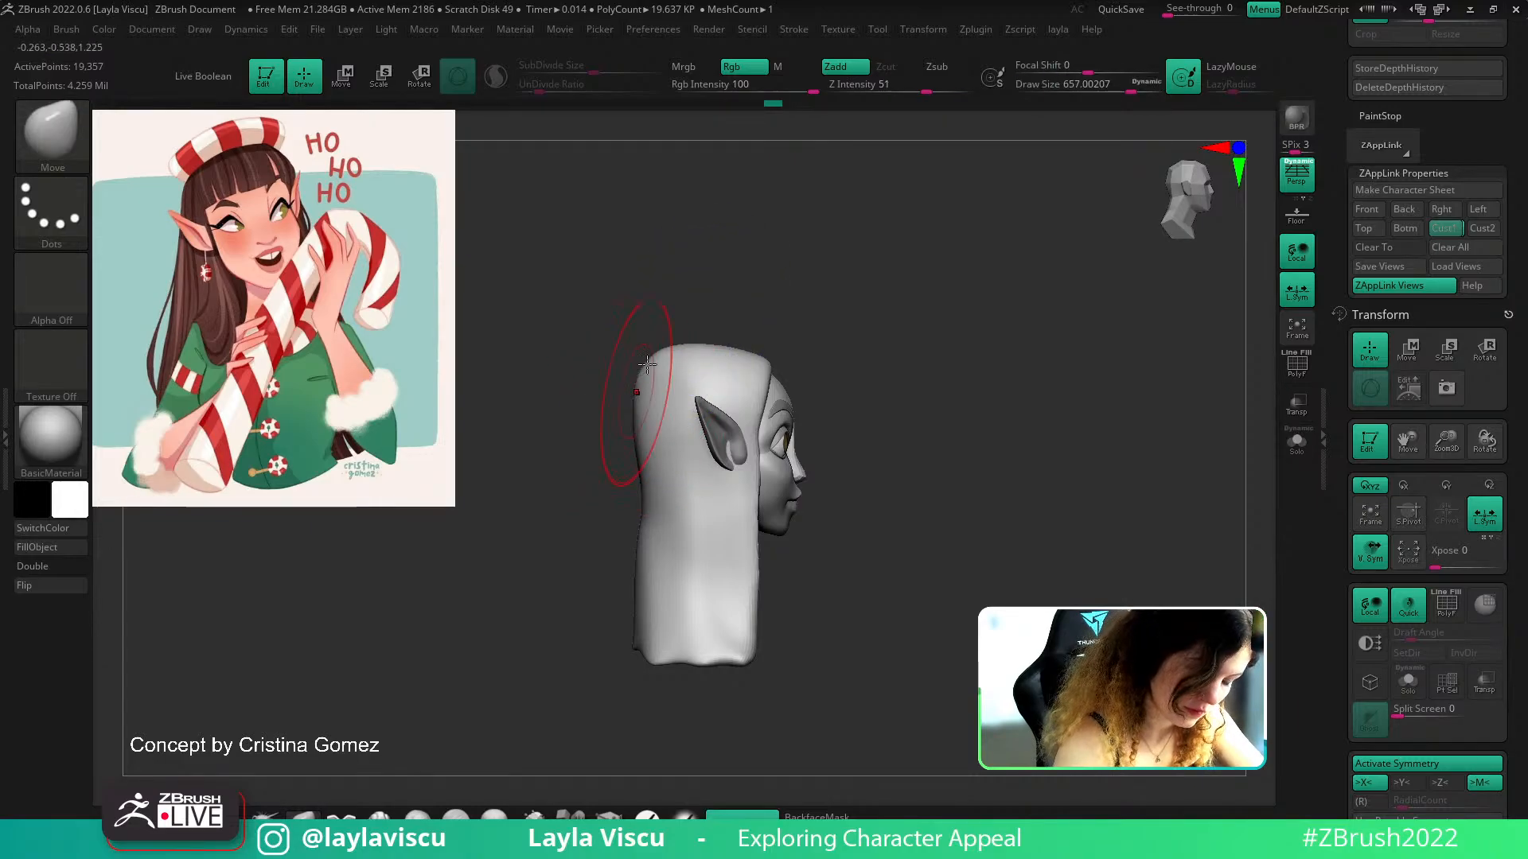
Turn on transparency and adjust the hair's back contour around the skull with the Move brush at draw size about 415
click(1297, 404)
key(s)
drag(690, 432, 683, 430)
key(s)
mouse_move(654, 363)
mouse_down()
mouse_move(640, 361)
mouse_move(661, 357)
mouse_up()
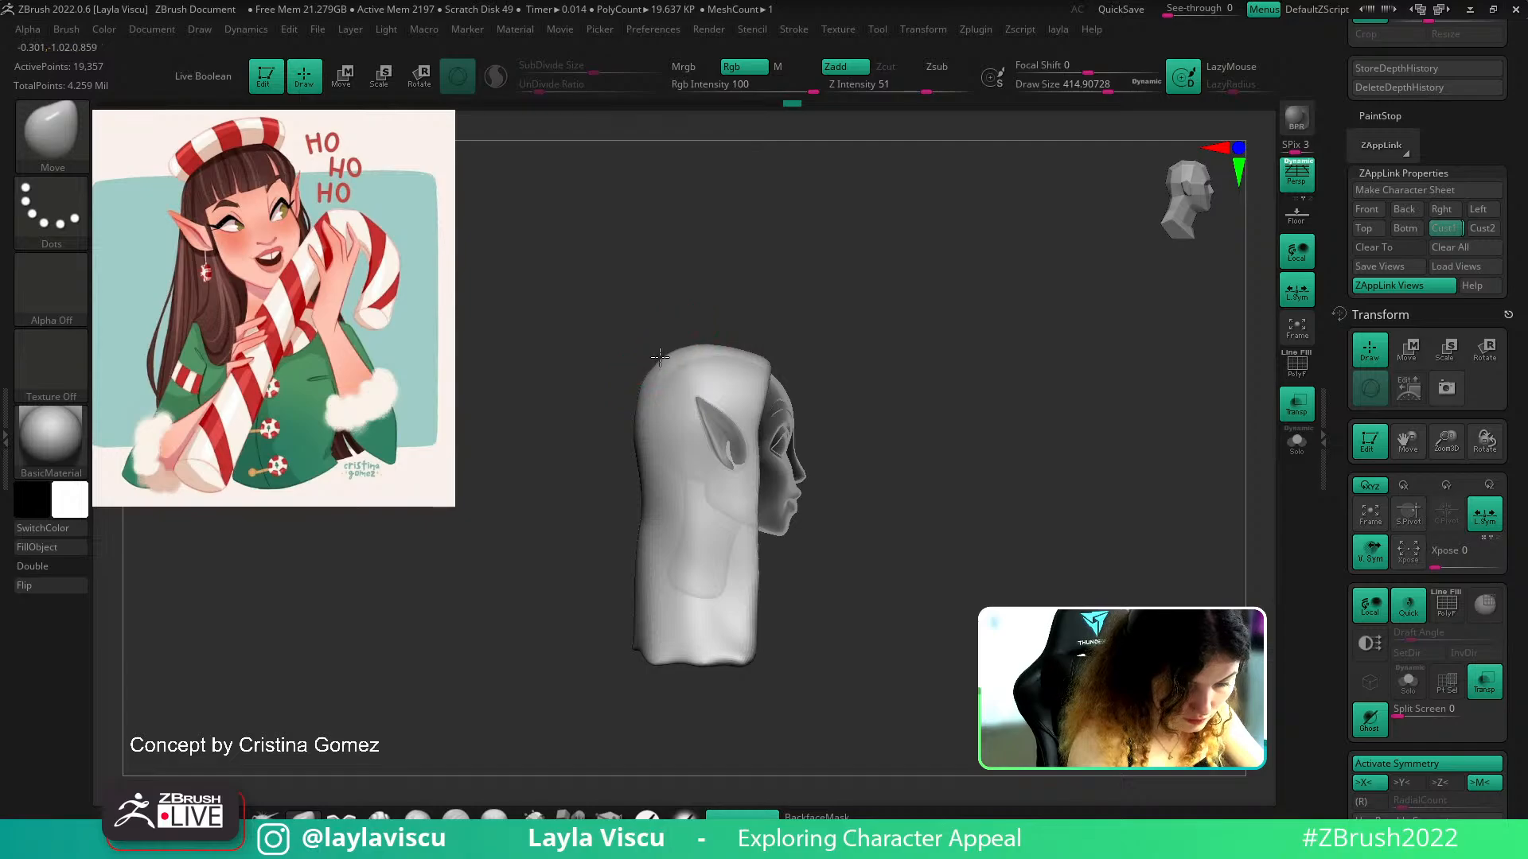
drag(638, 441, 635, 442)
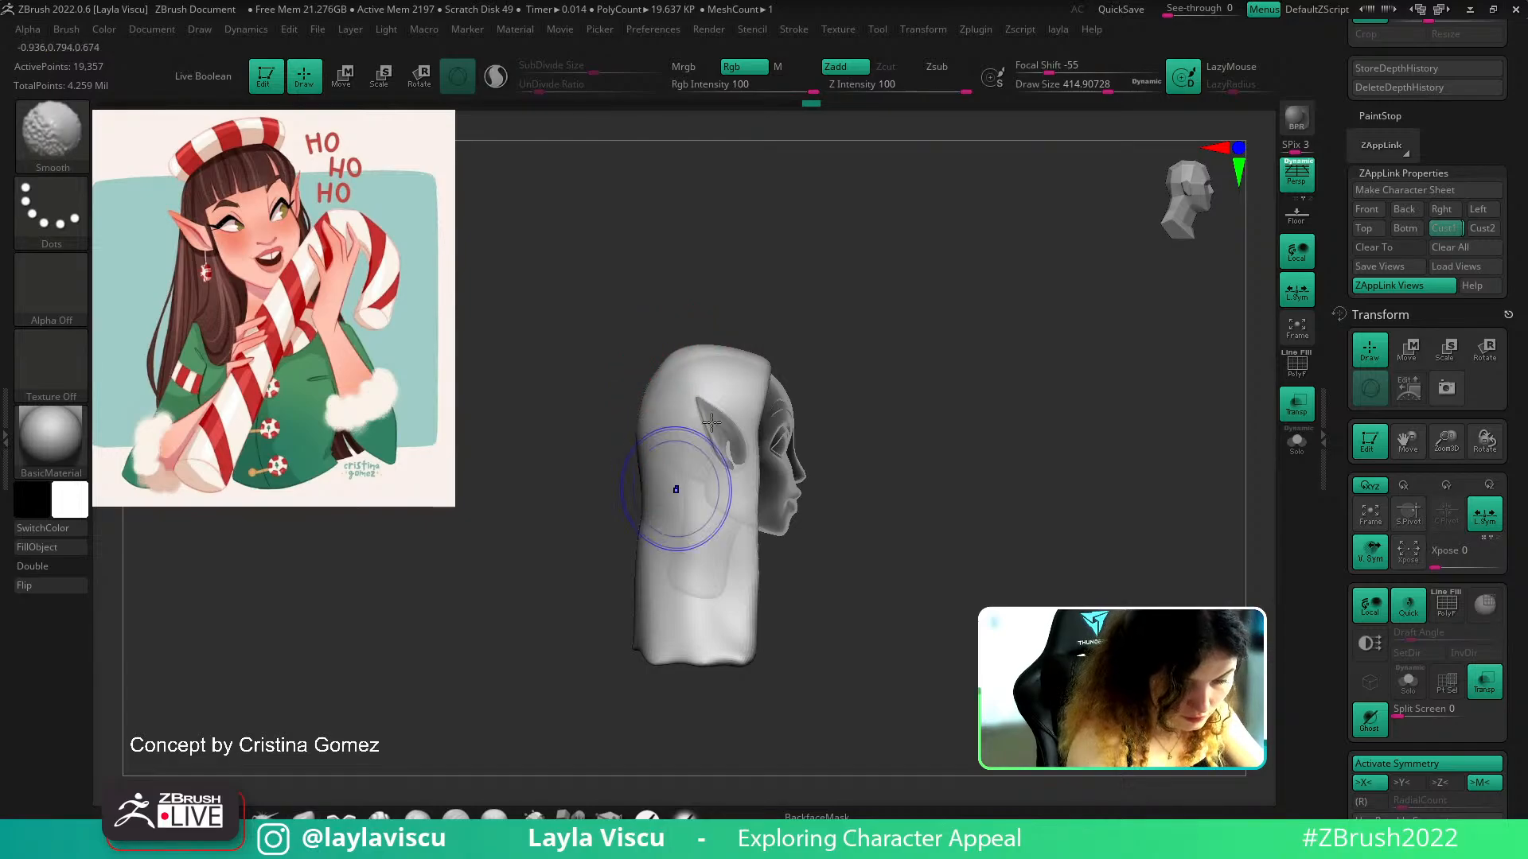
drag(649, 367, 677, 357)
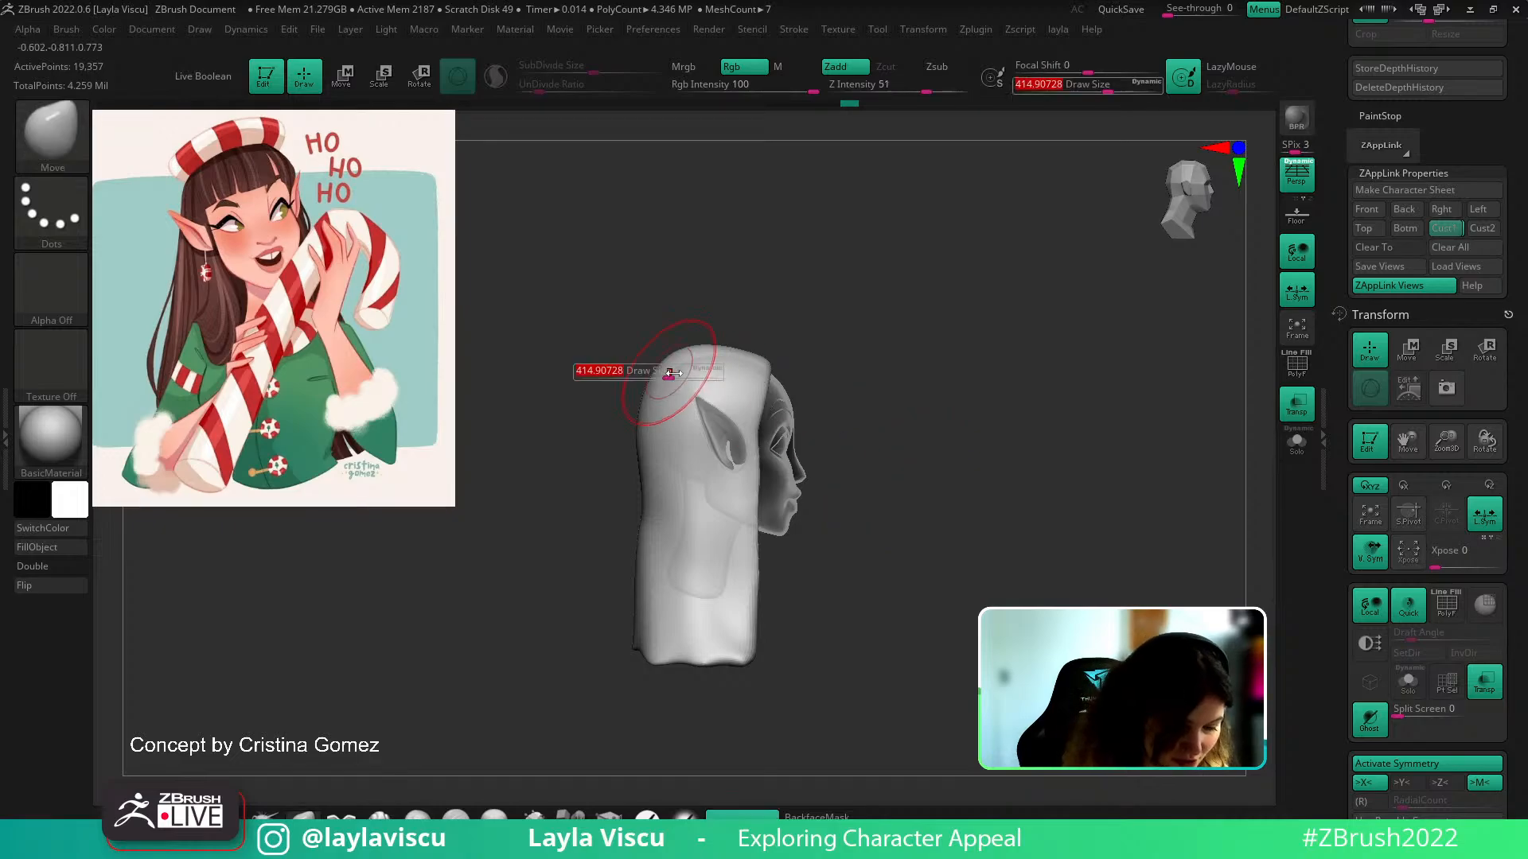
Round the crown of the hair with the Move brush at draw size about 460 and turn transparency off
key(s)
drag(766, 381, 755, 382)
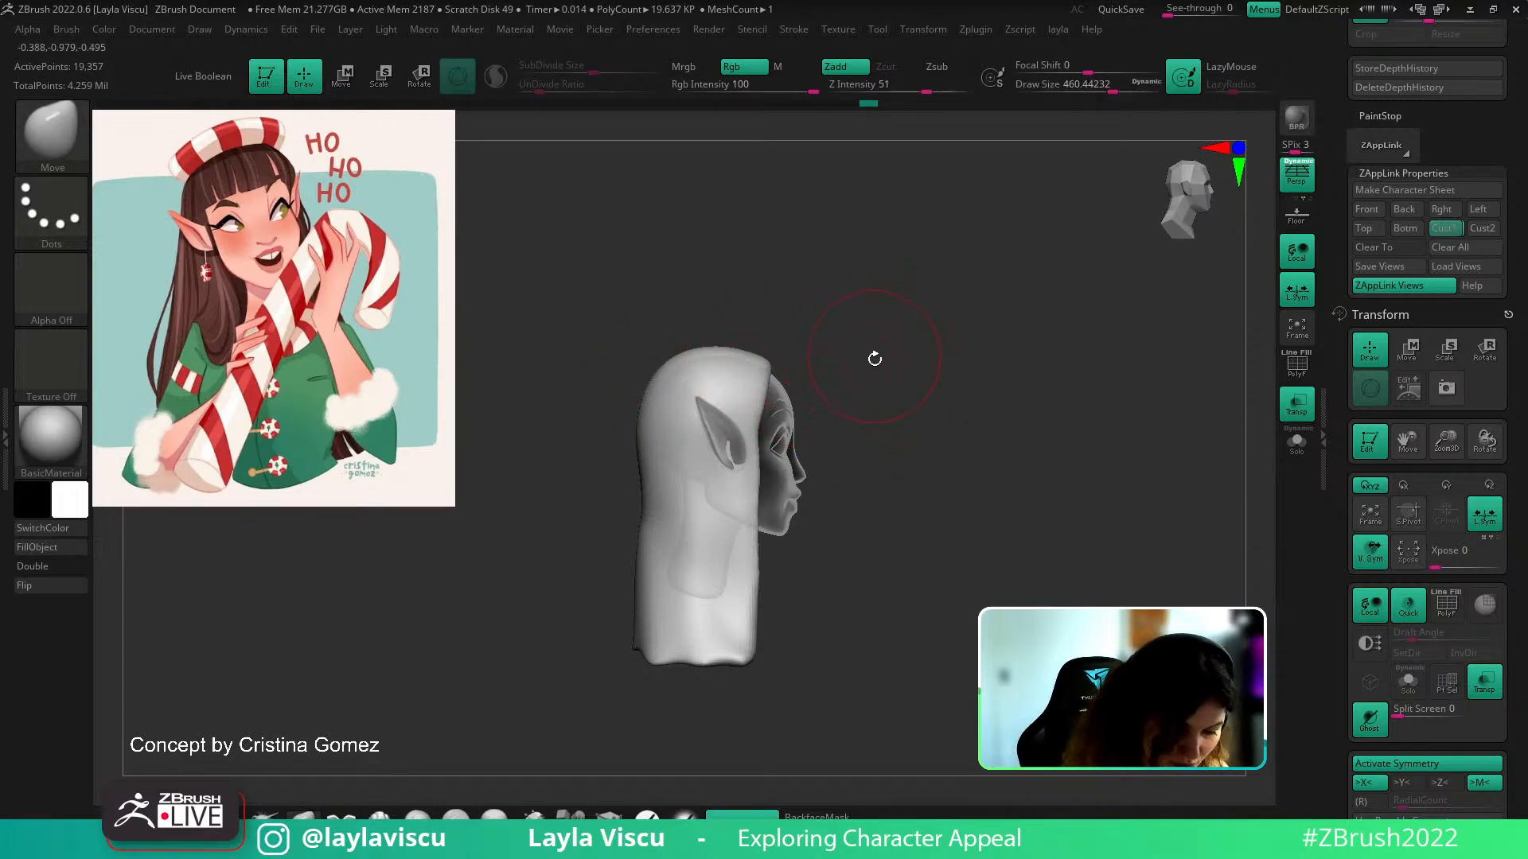
shift+drag(876, 355, 841, 375)
click(1302, 410)
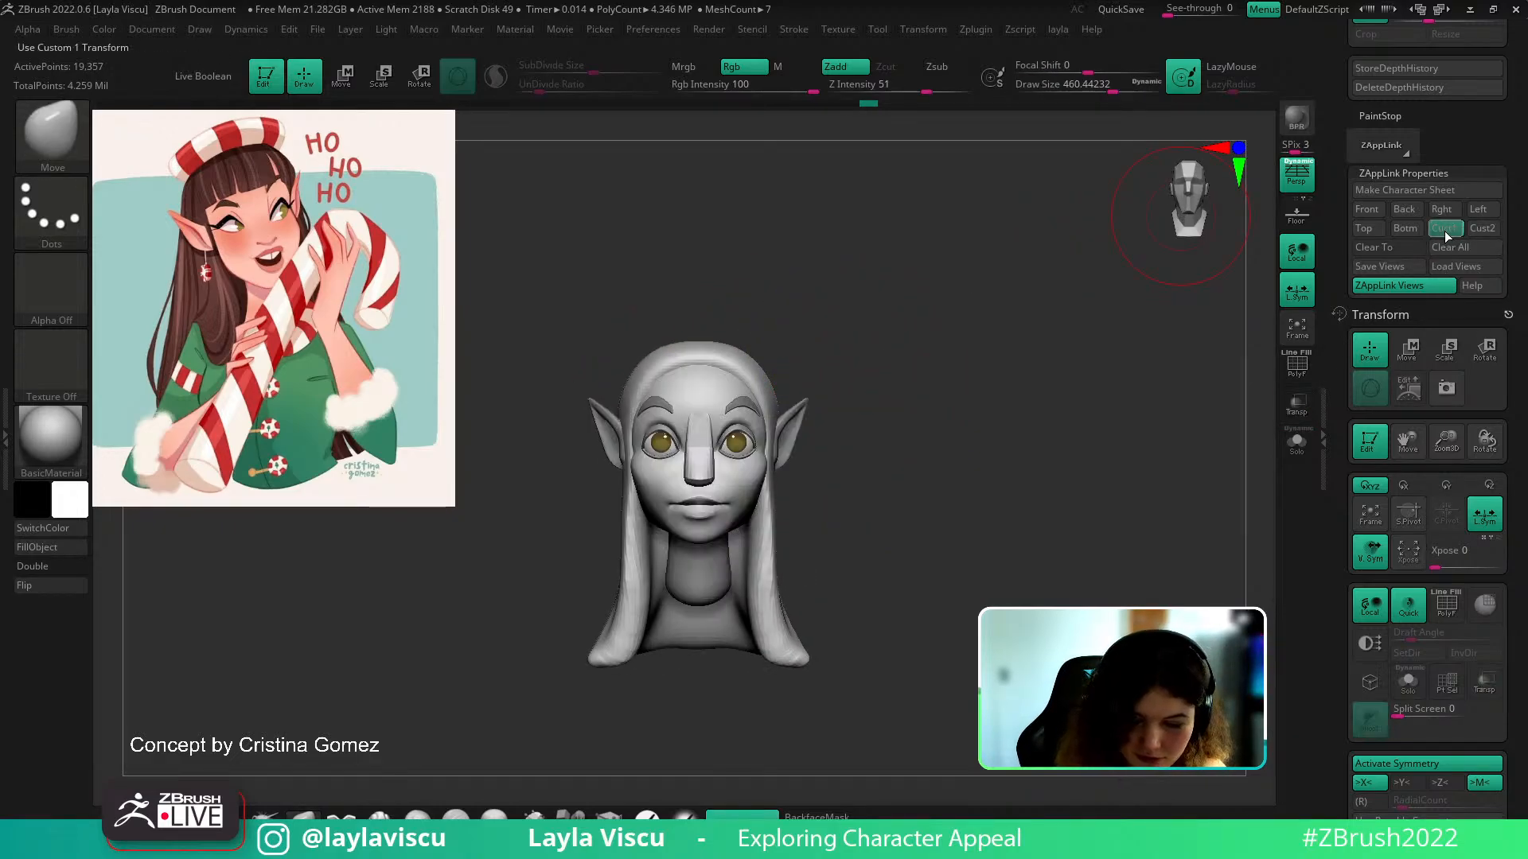
click(1445, 232)
alt+drag(1040, 454, 1054, 522)
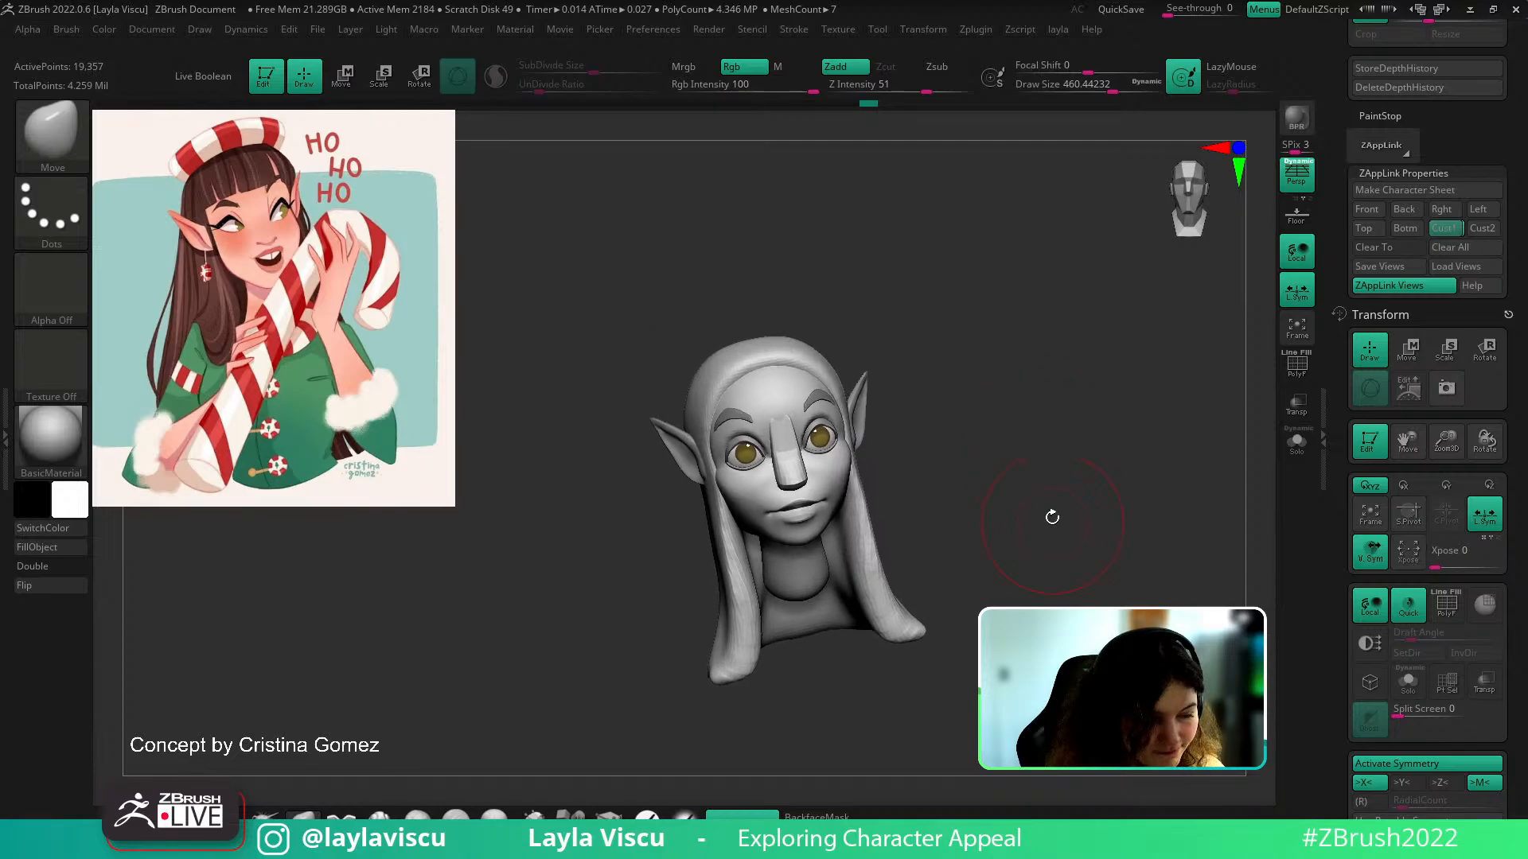
Try to flatten the side of the hair above the ear with the TrimDynamic brush
key(b)
key(t)
key(d)
mouse_move(1047, 423)
mouse_down()
mouse_move(810, 400)
mouse_move(738, 503)
mouse_up()
key(ctrl+z)
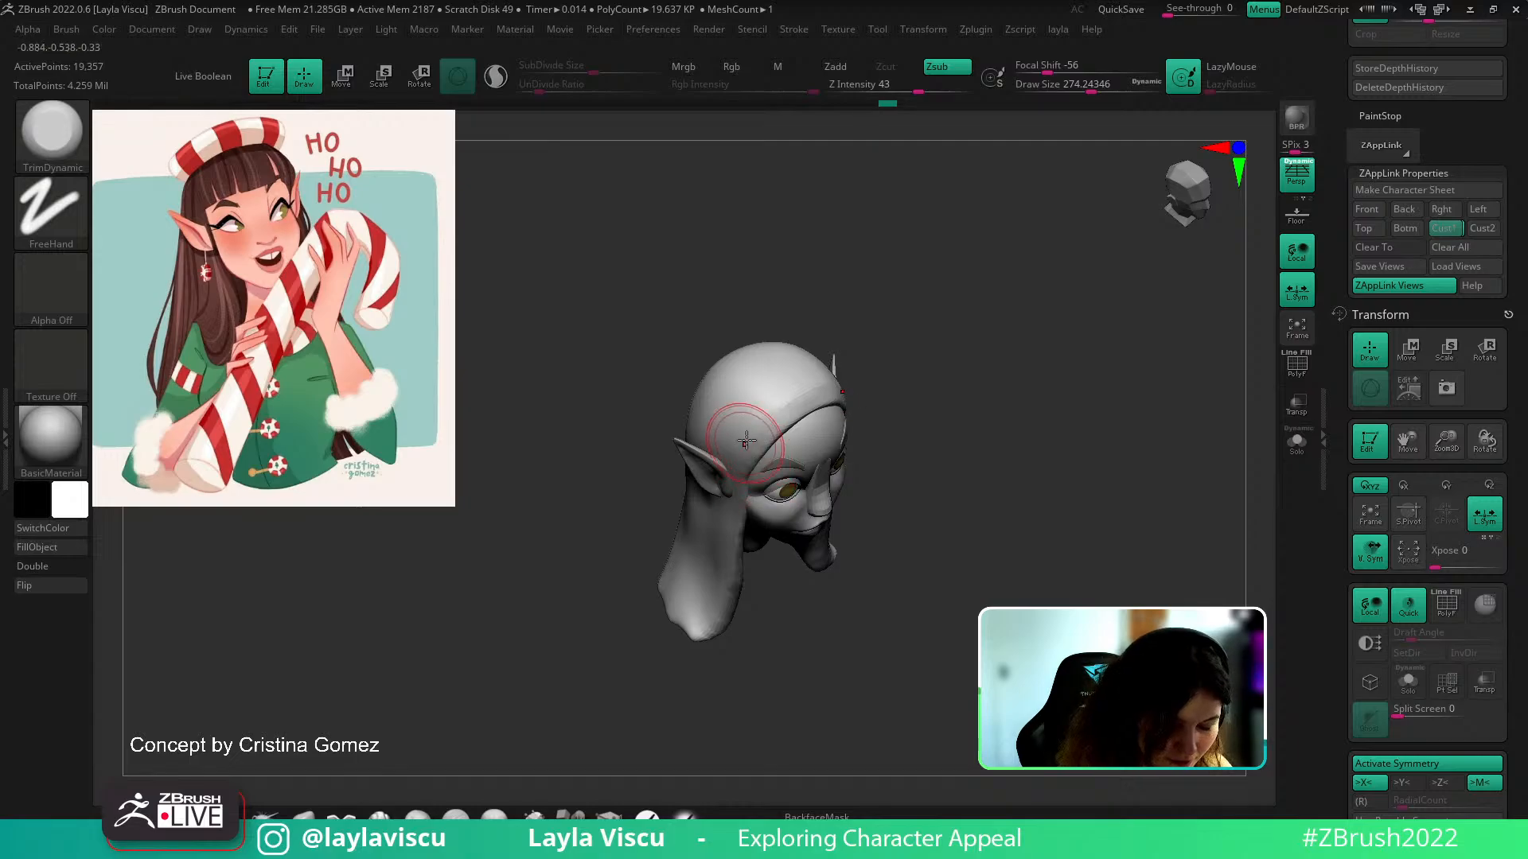
drag(880, 429, 922, 454)
click(1442, 228)
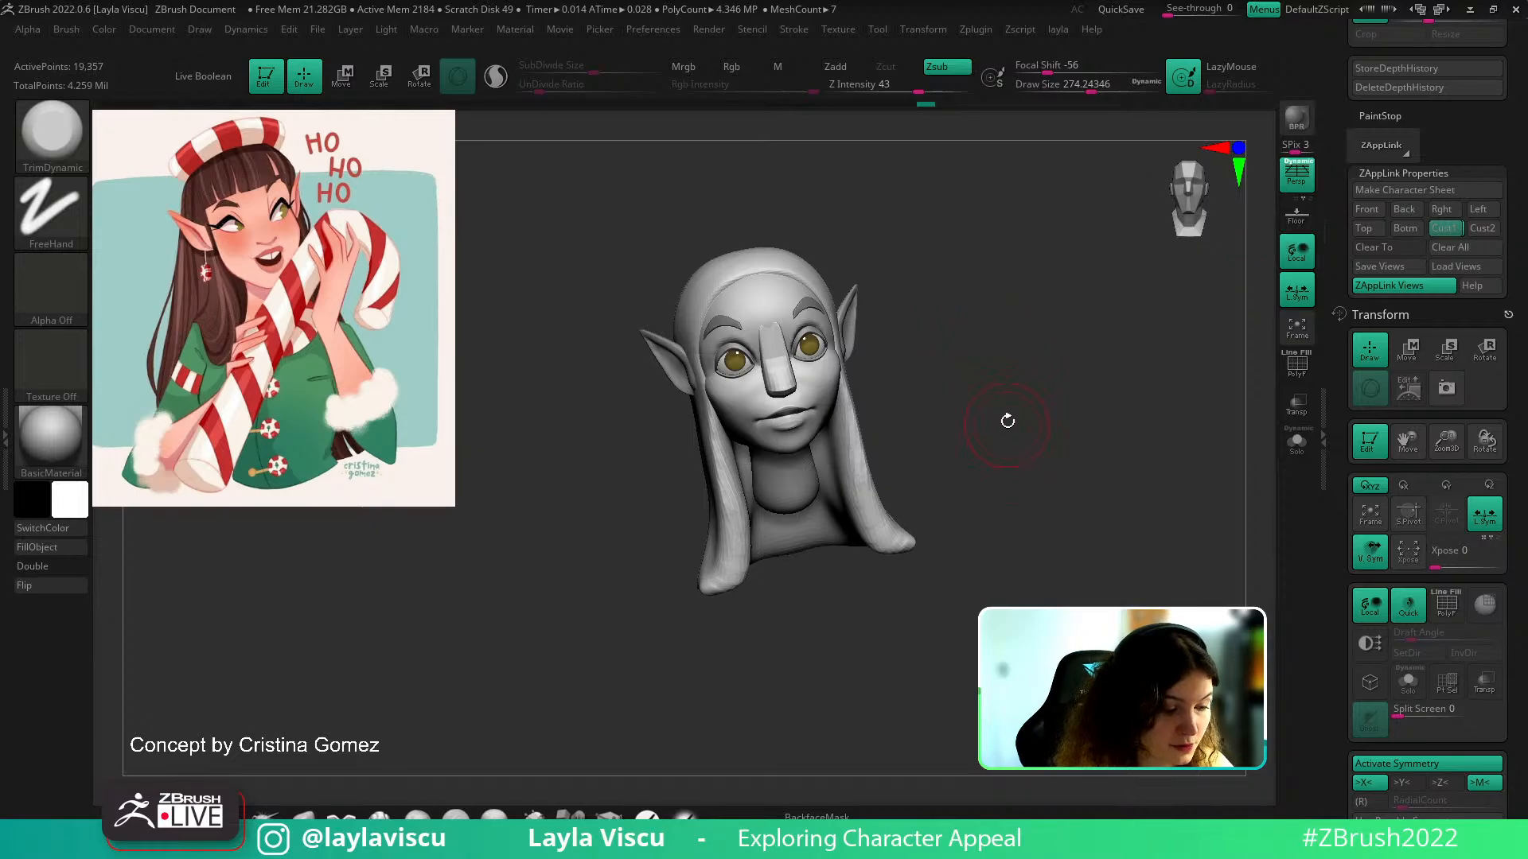
Build up volume along the hairline rim and down the side locks with ClayBuildup at draw size about 217
scroll(1492, 384, down, 5)
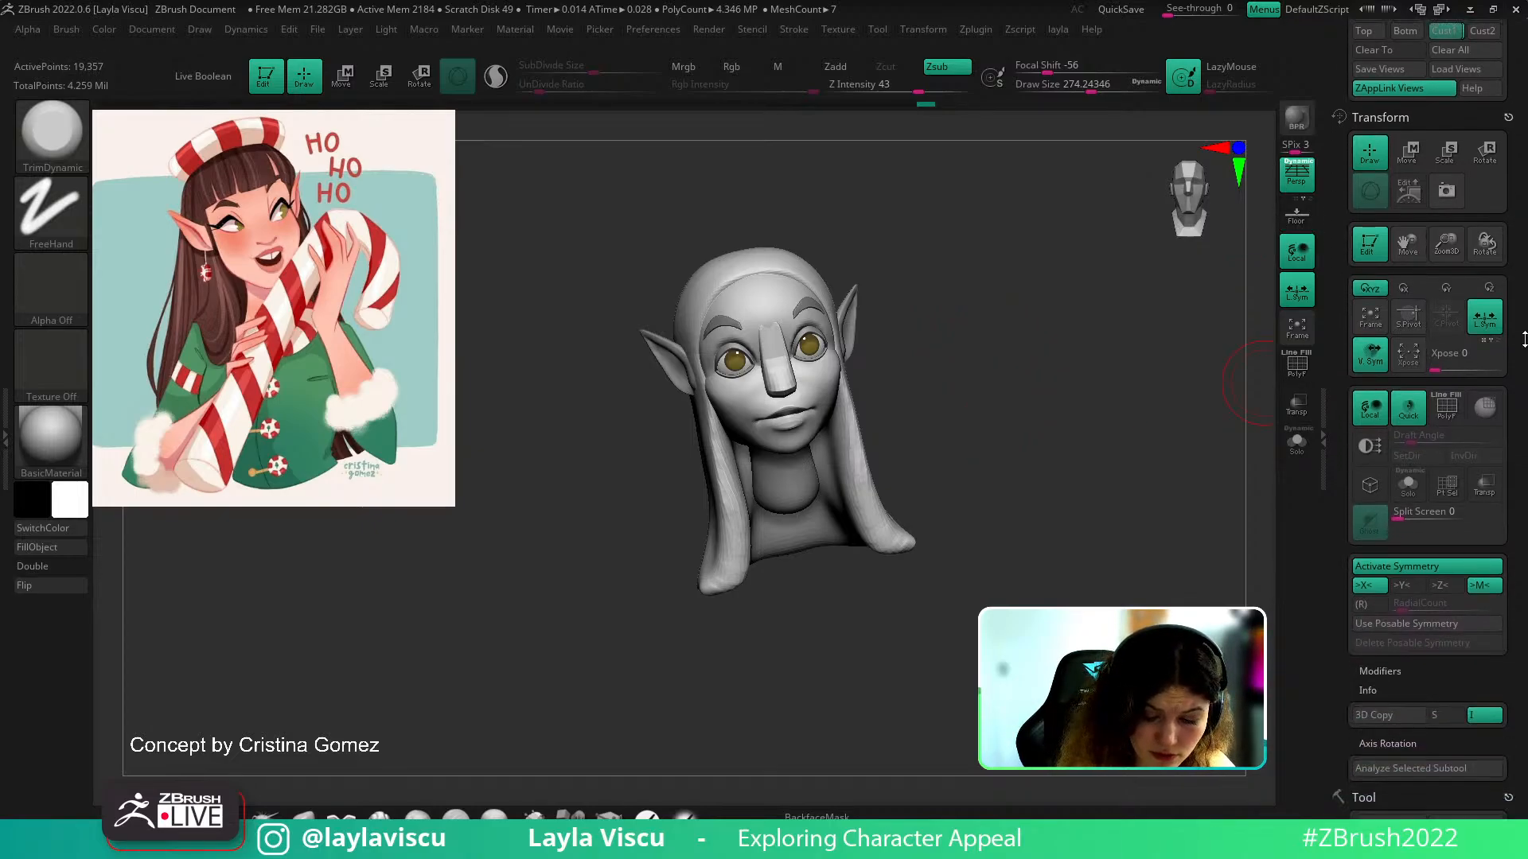
scroll(1523, 324, down, 15)
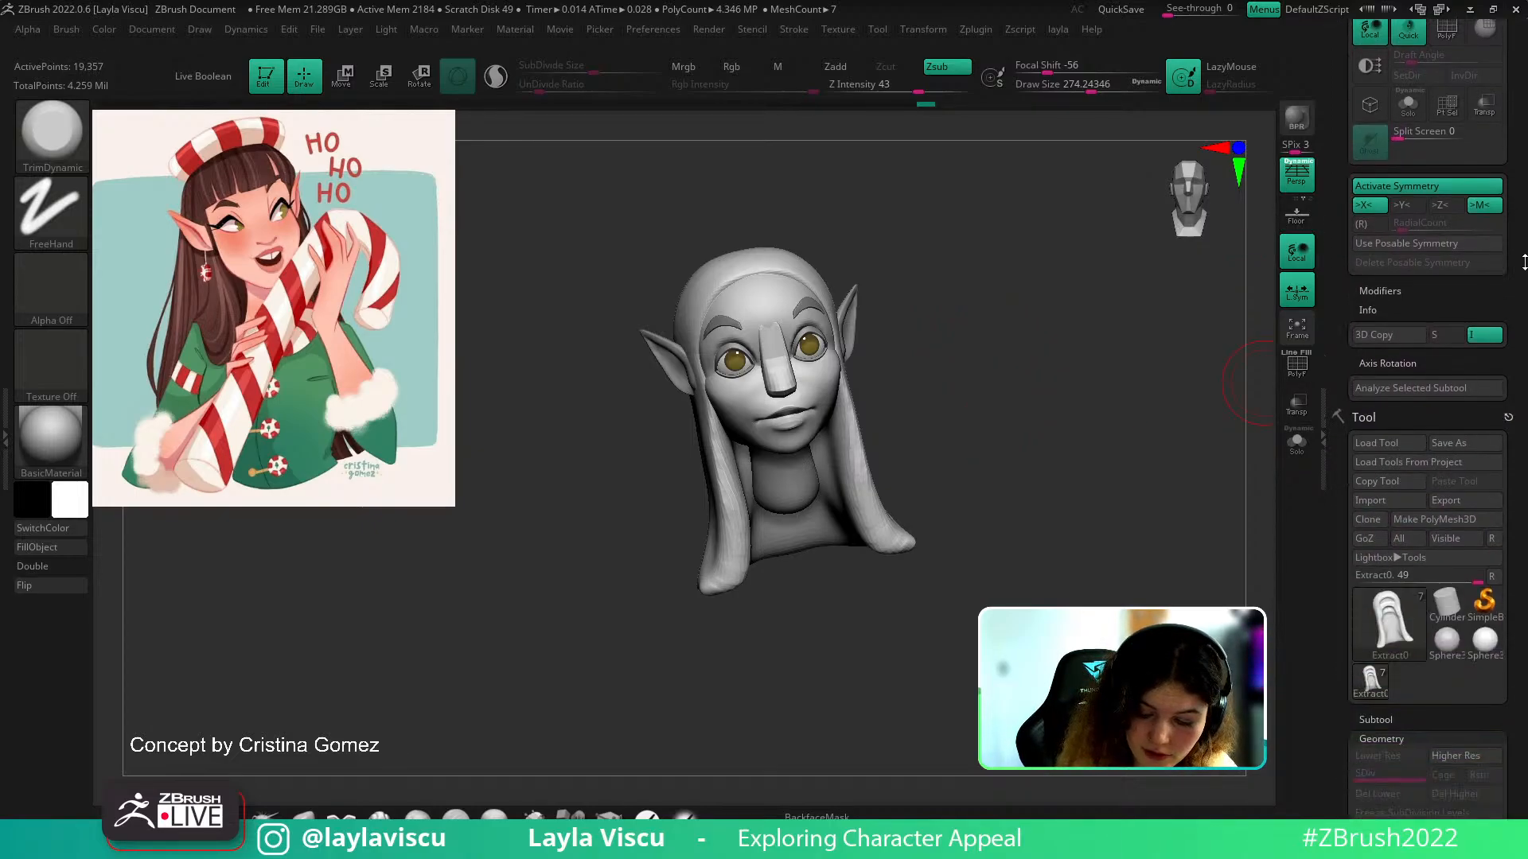
drag(1517, 189, 1518, 173)
key(b)
key(c)
key(b)
drag(956, 390, 1026, 429)
key(s)
drag(726, 325, 756, 285)
drag(842, 258, 764, 271)
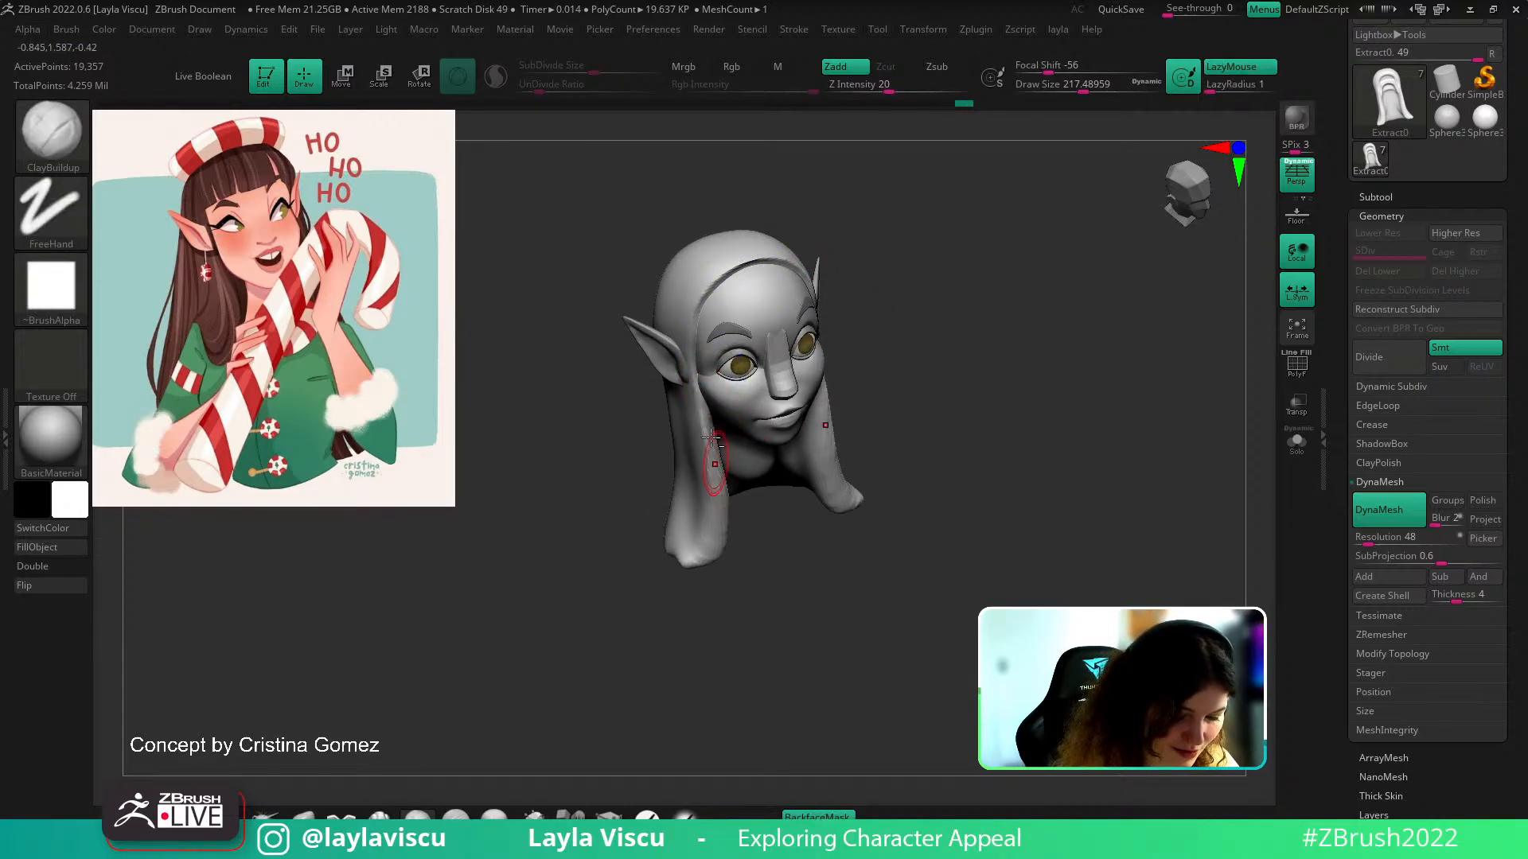
drag(694, 407, 701, 601)
mouse_move(756, 576)
mouse_down()
mouse_move(949, 349)
mouse_move(961, 455)
mouse_move(950, 330)
mouse_up()
alt+drag(958, 426, 880, 383)
Insert a QuadSphere-2 from the IMM_3DCW brush on top of the hair, with the wireframe shown
key(b)
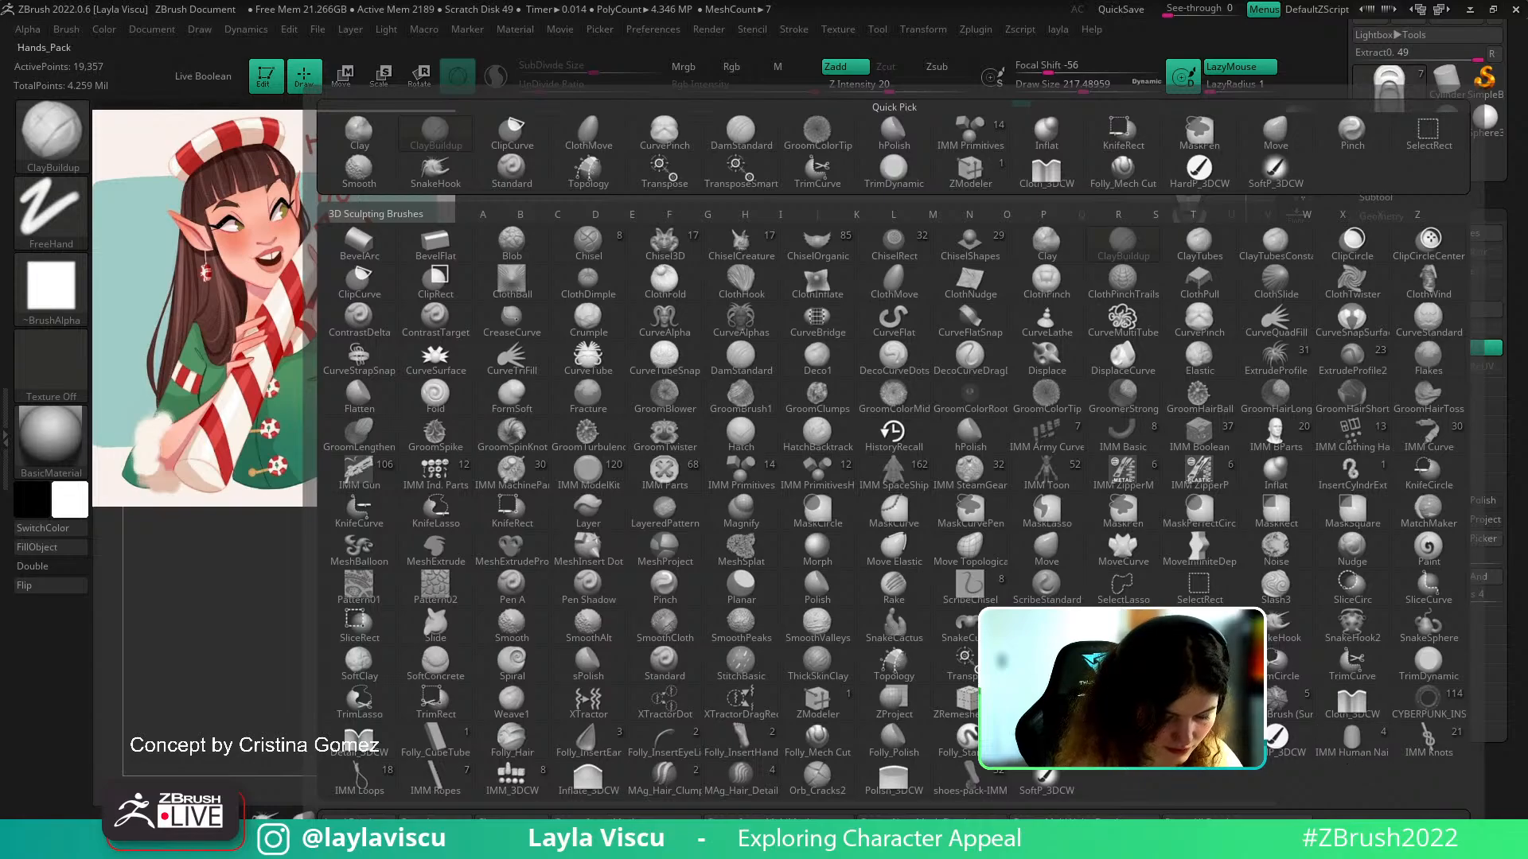
key(b)
key(i)
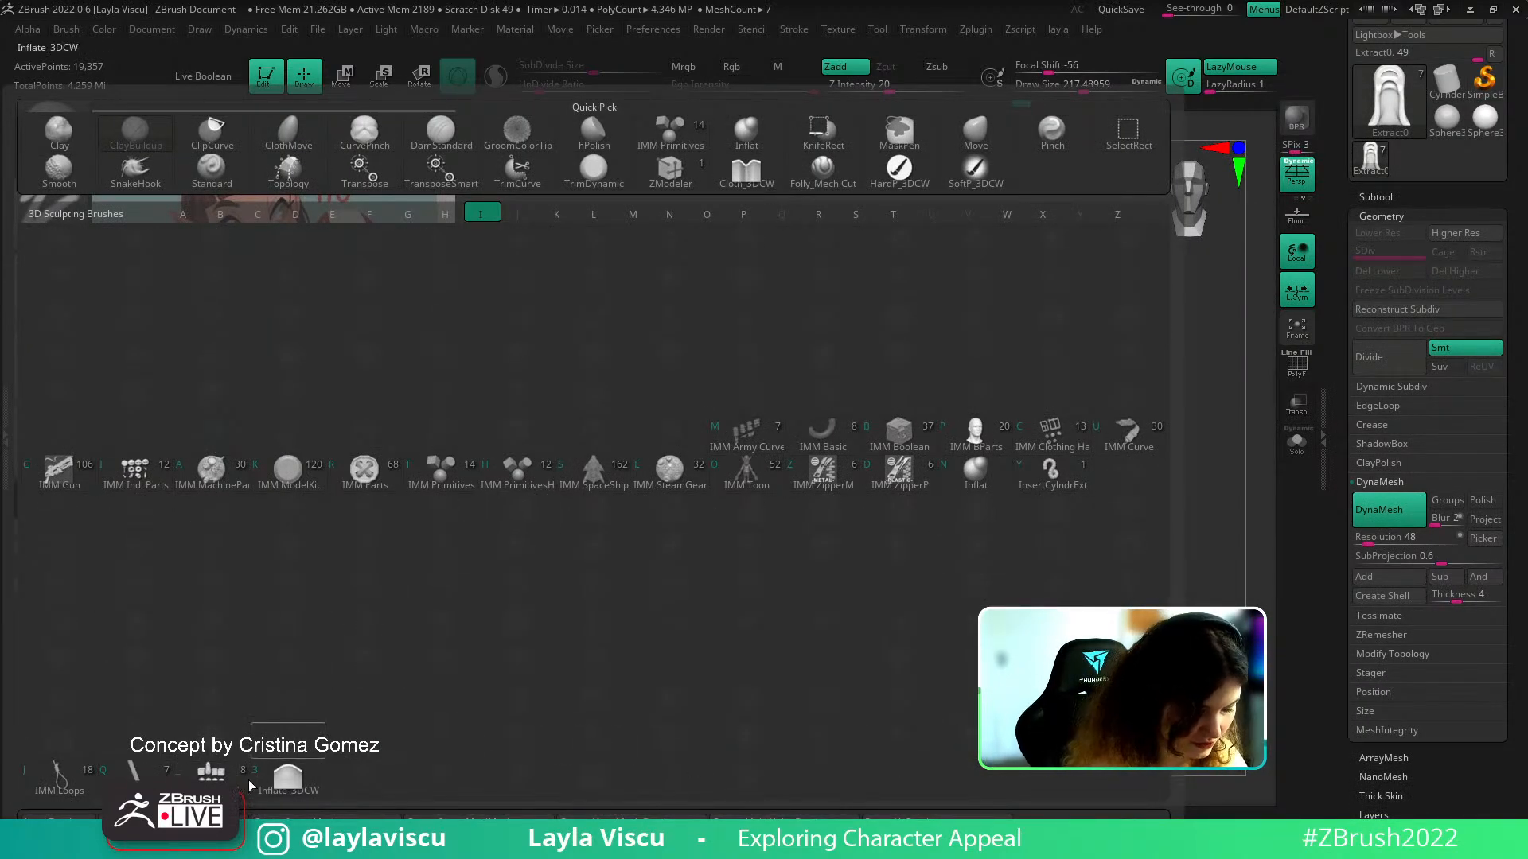
click(211, 772)
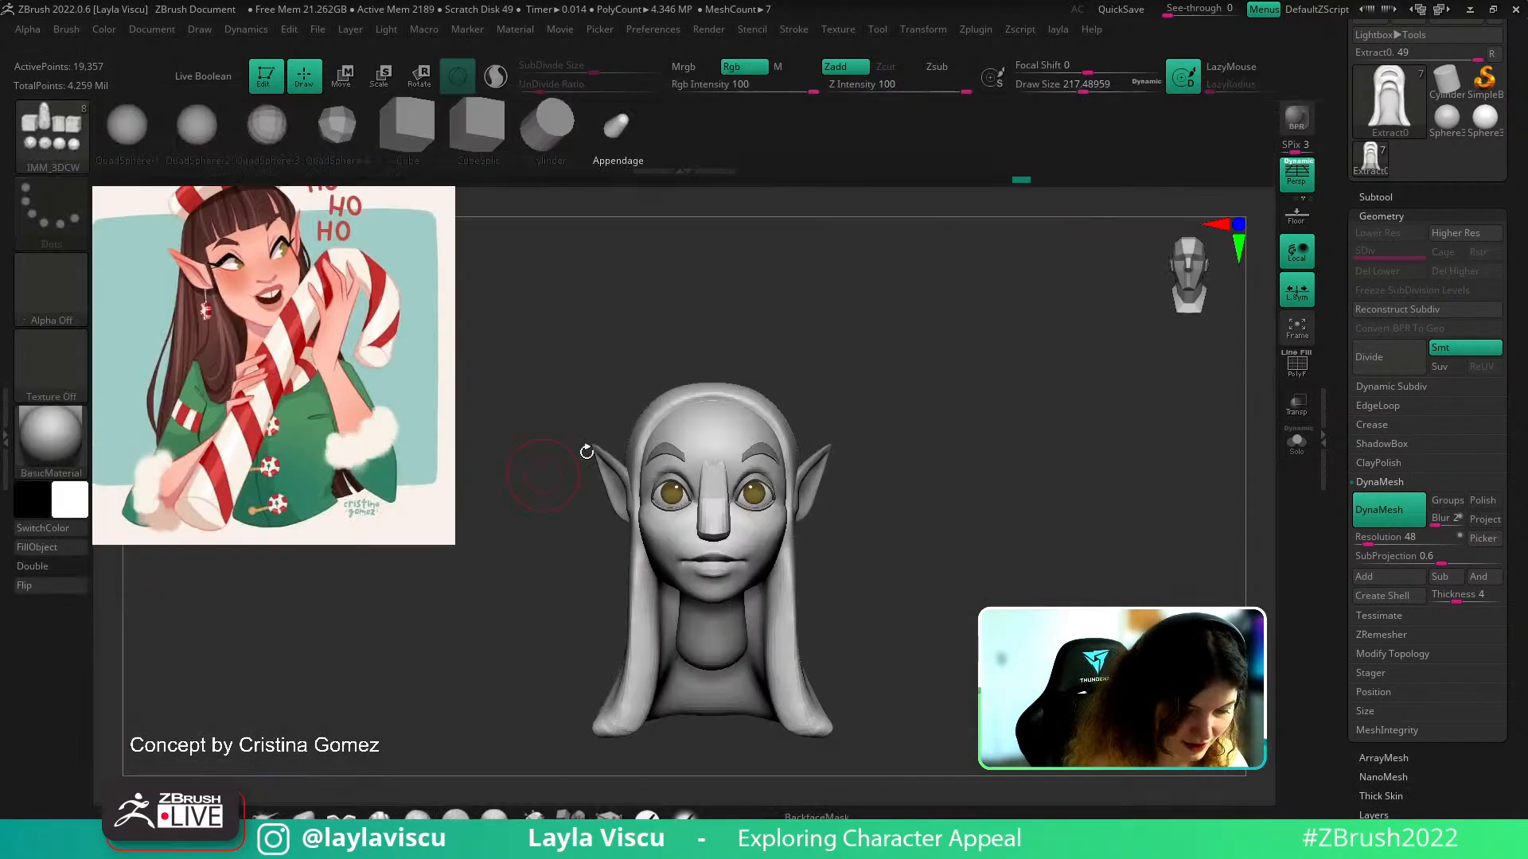
click(210, 121)
right_drag(829, 444, 857, 541)
key(shift+f)
mouse_move(857, 411)
right_down()
mouse_move(873, 465)
mouse_move(804, 443)
right_up()
right_drag(989, 344, 962, 355)
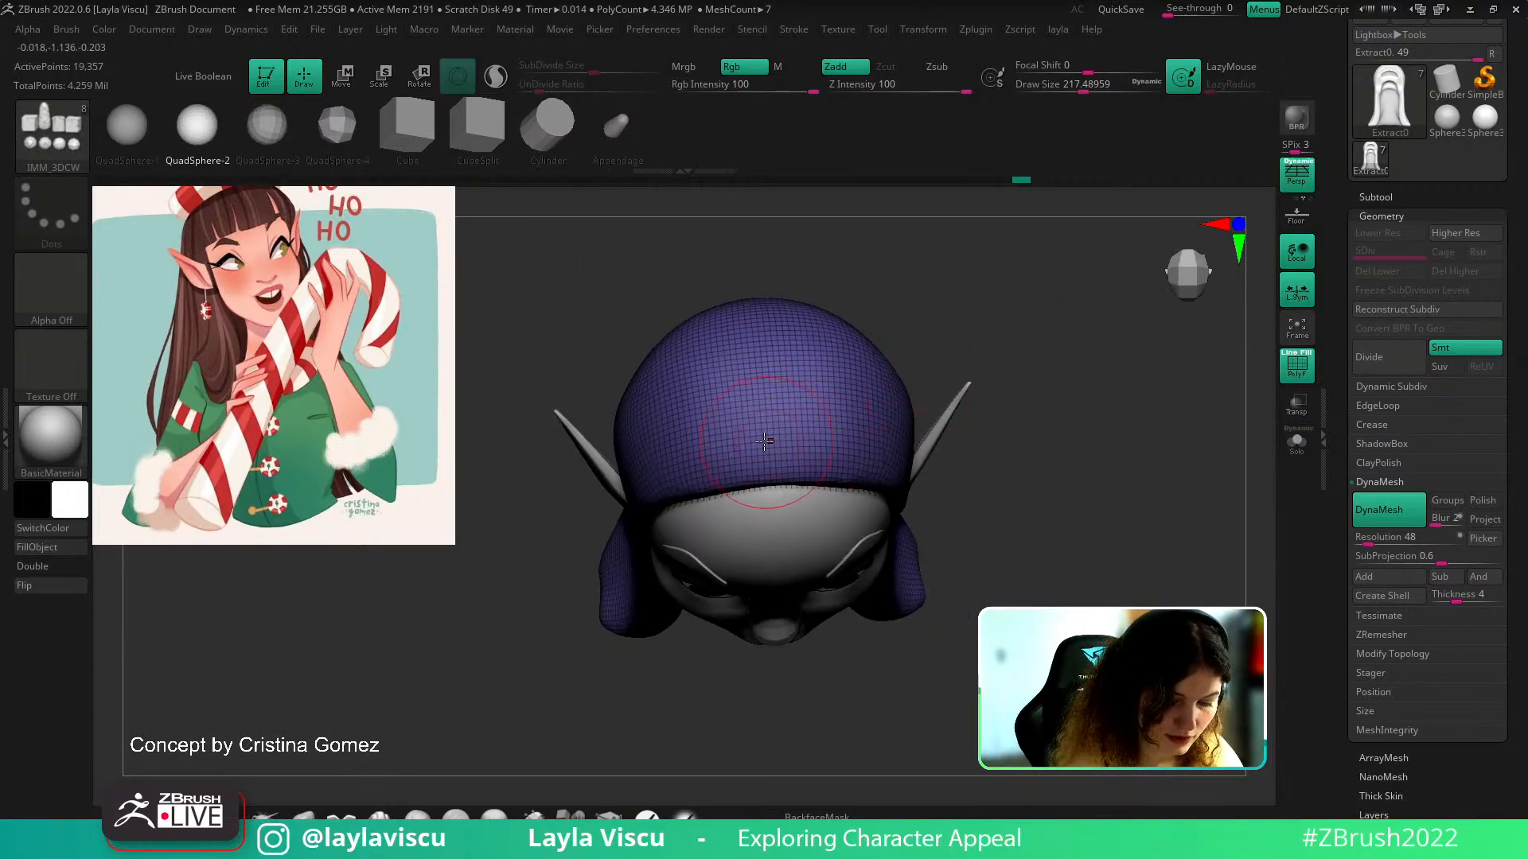
drag(764, 465, 767, 504)
right_drag(1027, 410, 1040, 474)
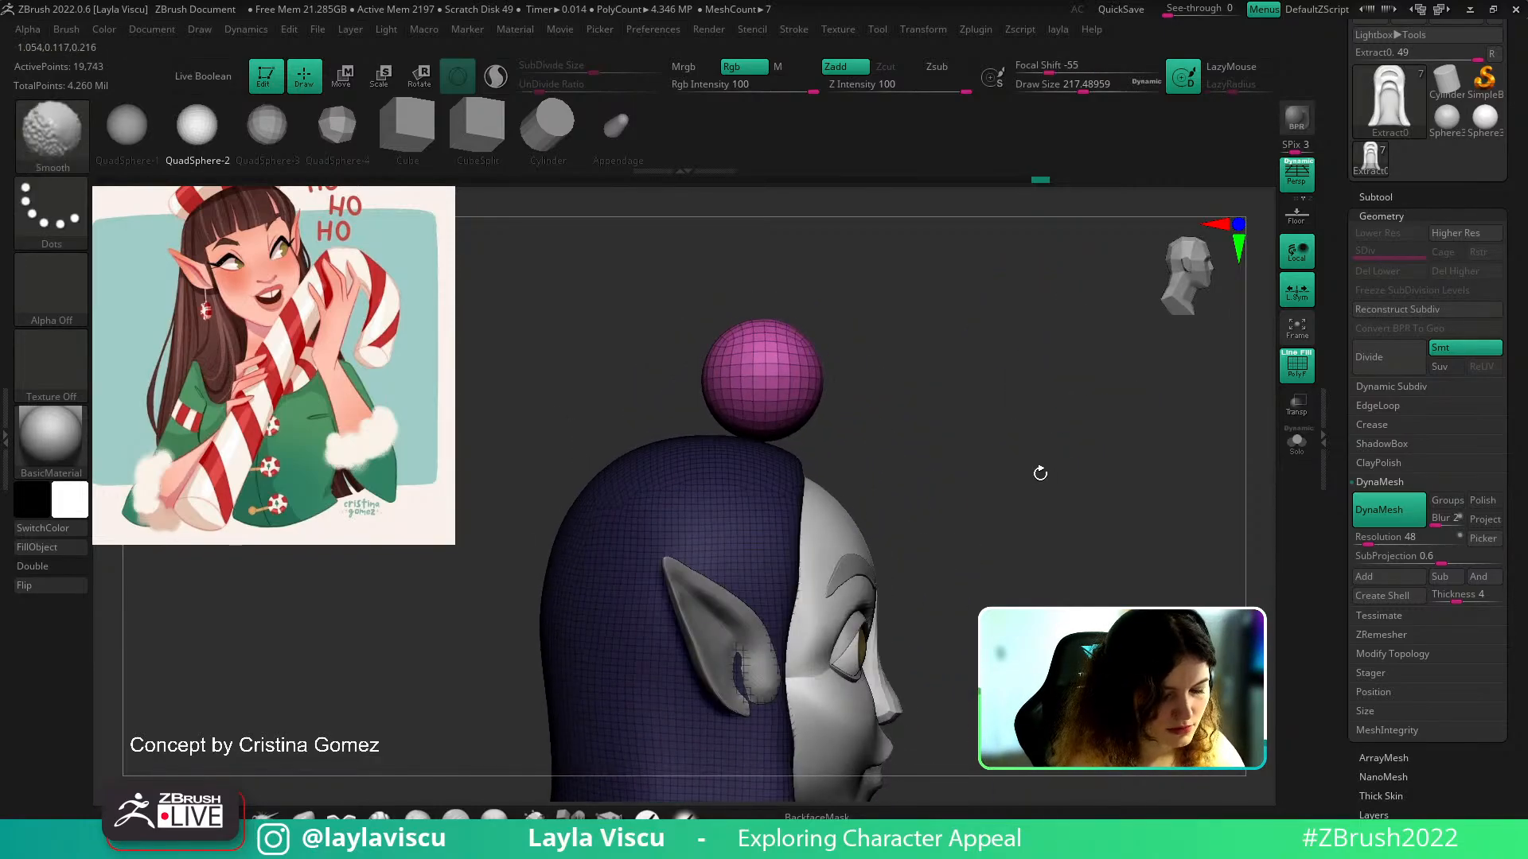
Move the inserted sphere forward over the hairline above the forehead
key(w)
drag(833, 419, 848, 515)
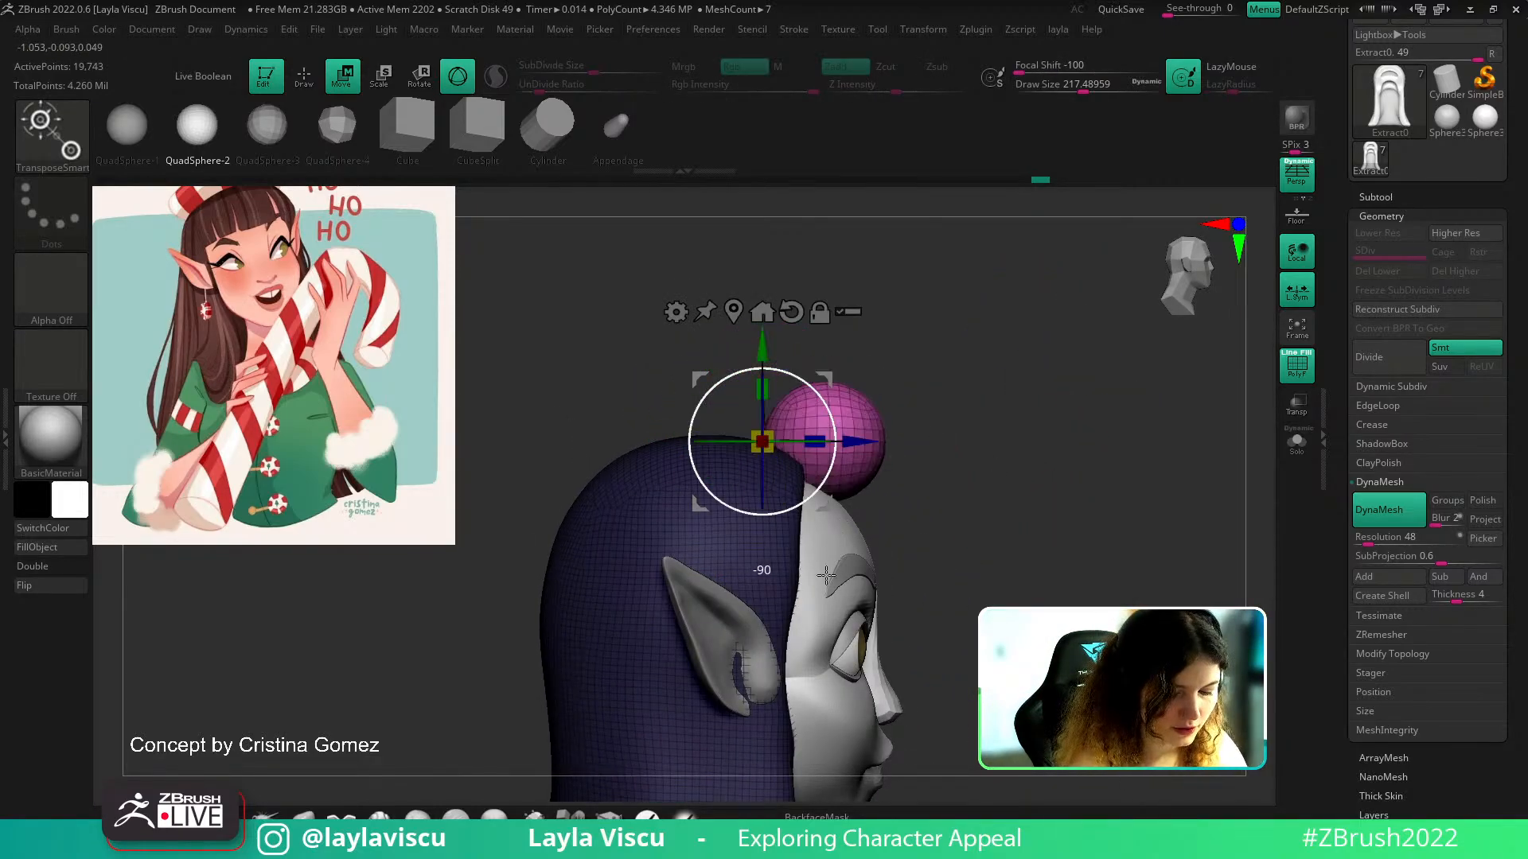
shift+drag(1038, 425, 1007, 479)
key(q)
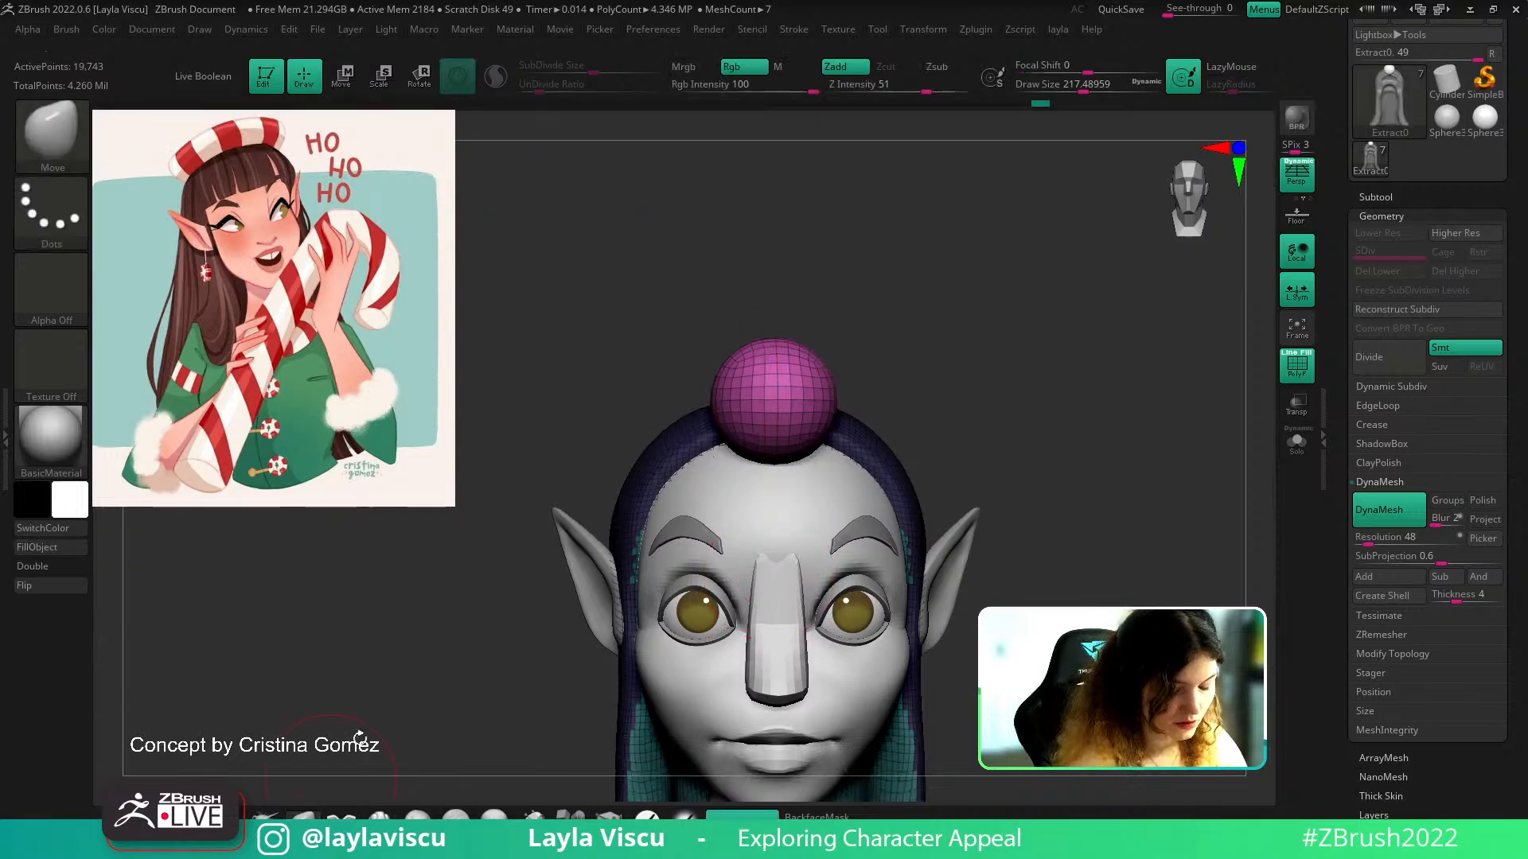
Try to enlarge the sphere above the forehead
key(w)
drag(762, 403, 820, 411)
alt+click(783, 273)
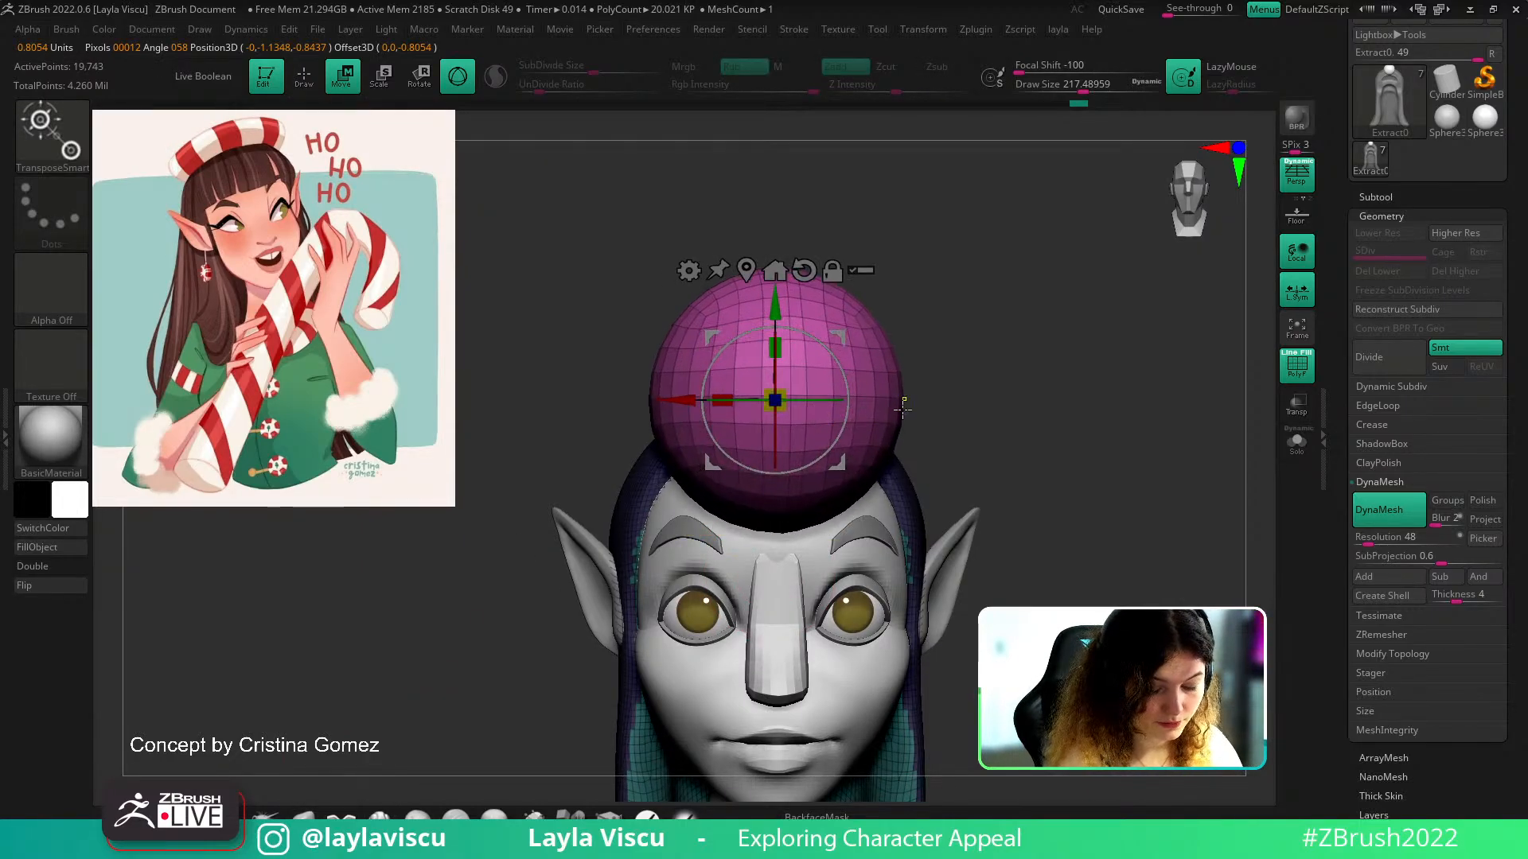
ctrl+right_drag(902, 393, 880, 399)
key(b)
key(c)
key(b)
drag(982, 365, 974, 373)
key(ctrl+z)
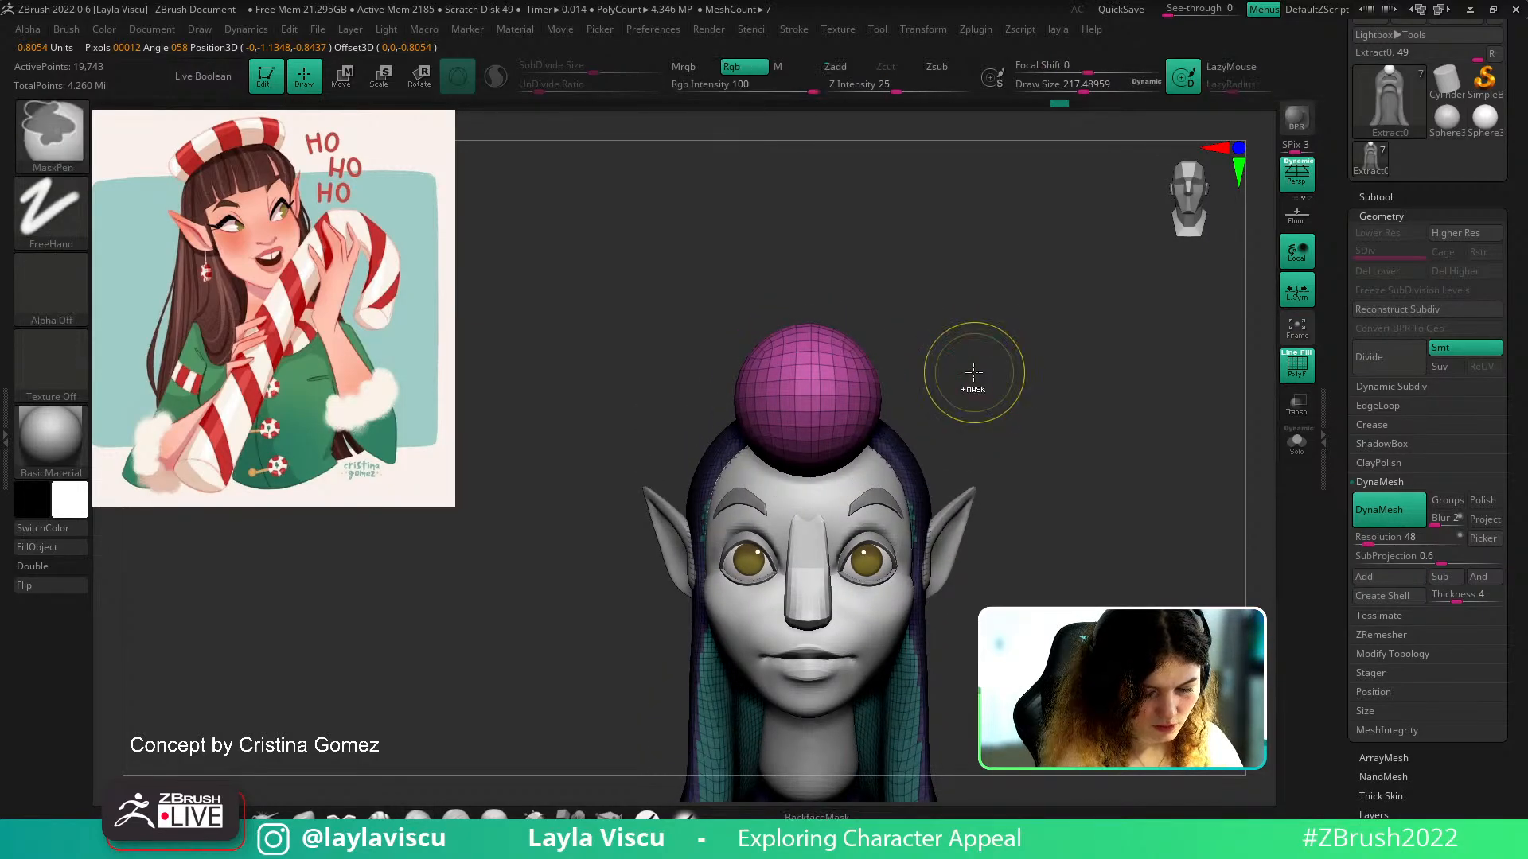
Center the transform gizmo on the sphere, enlarge it evenly and check its alignment from above
key(w)
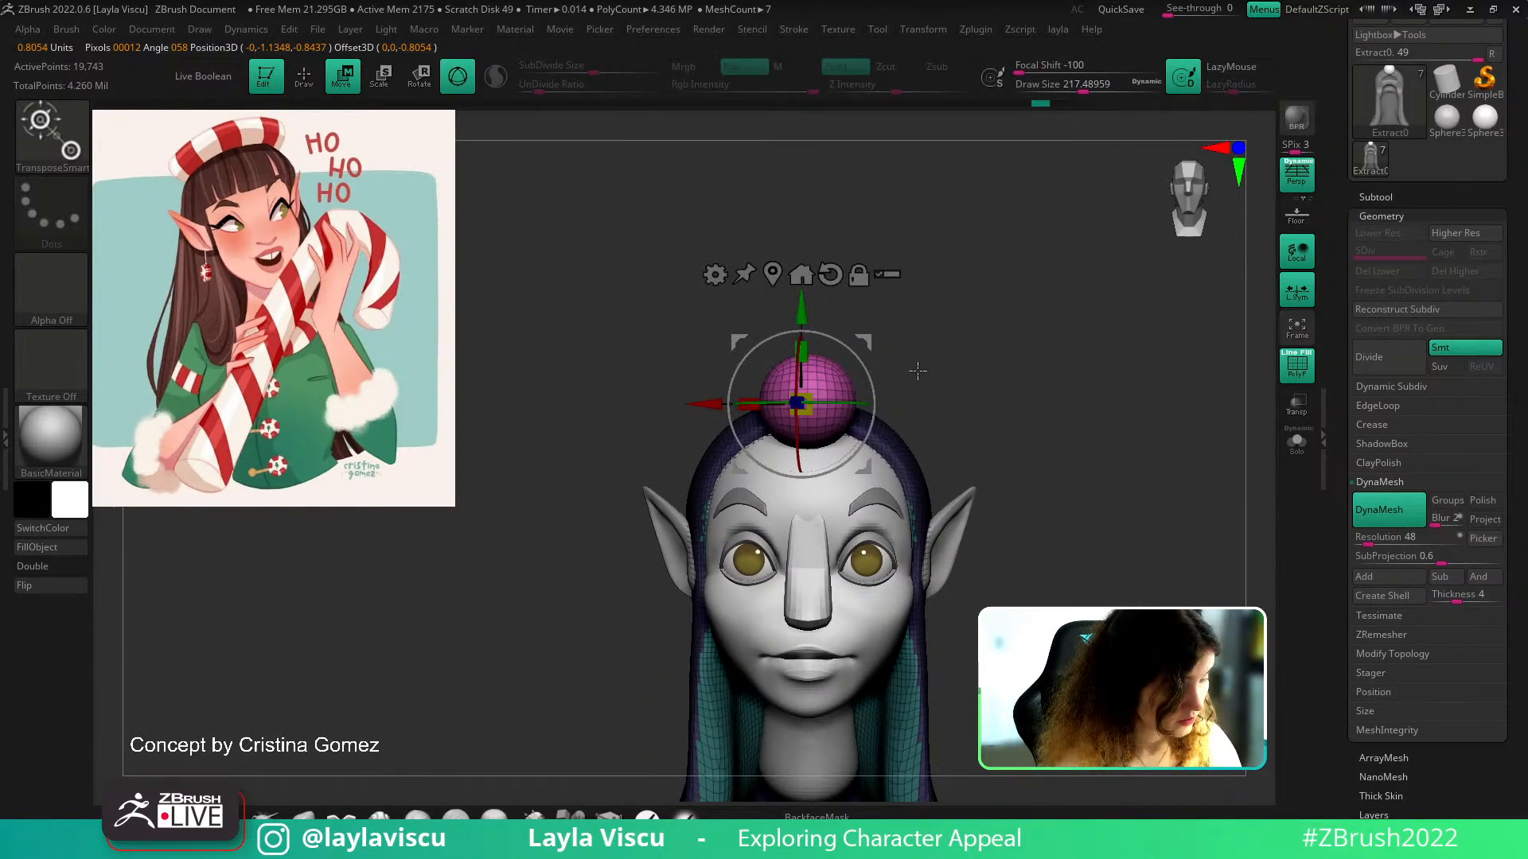
click(779, 271)
shift+drag(947, 340, 952, 342)
drag(807, 401, 885, 379)
shift+drag(992, 366, 1002, 534)
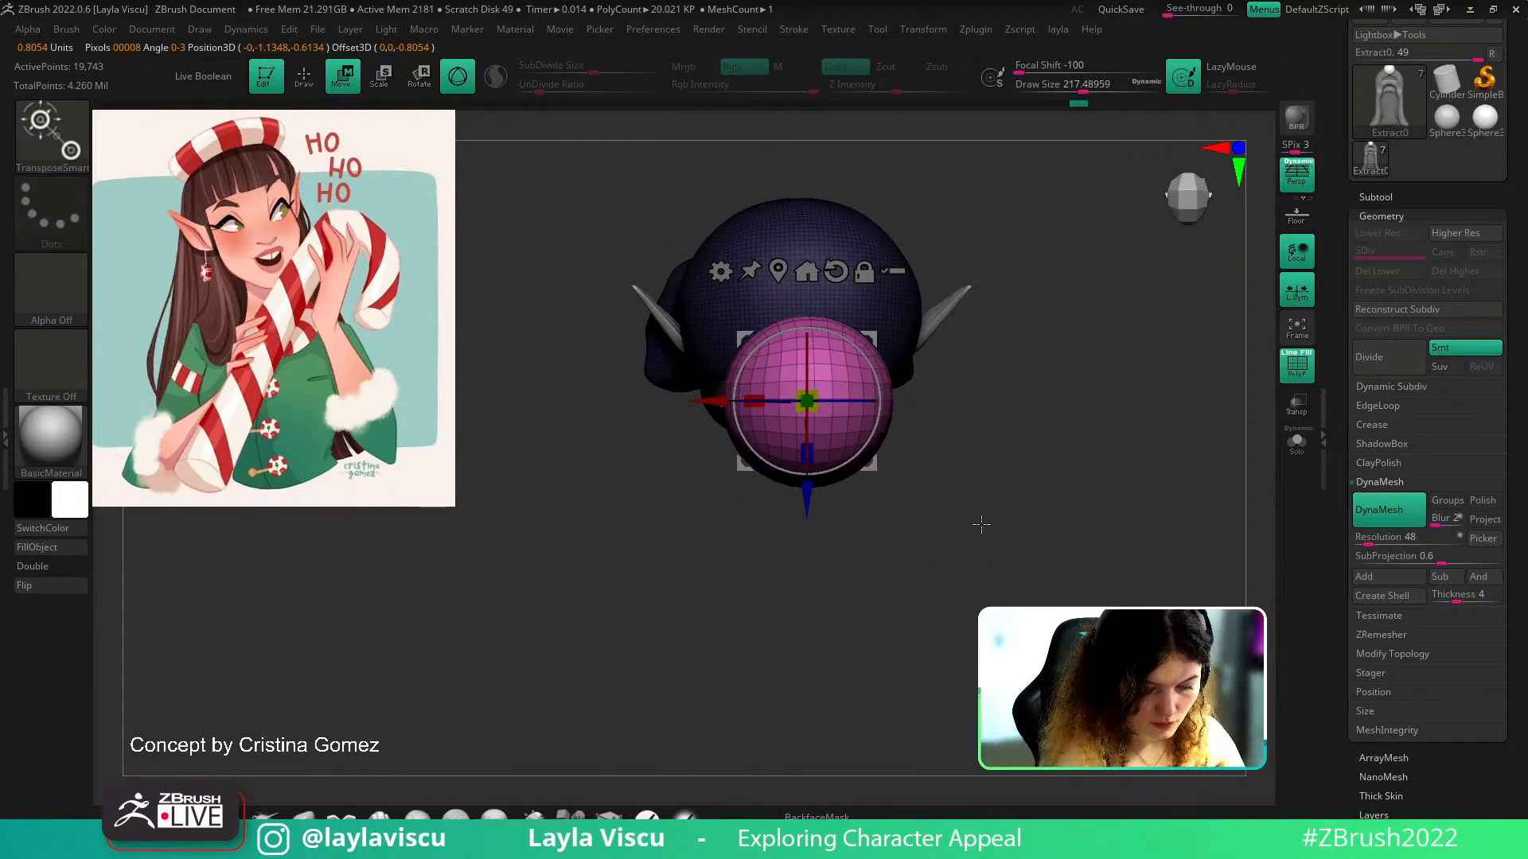
click(1295, 182)
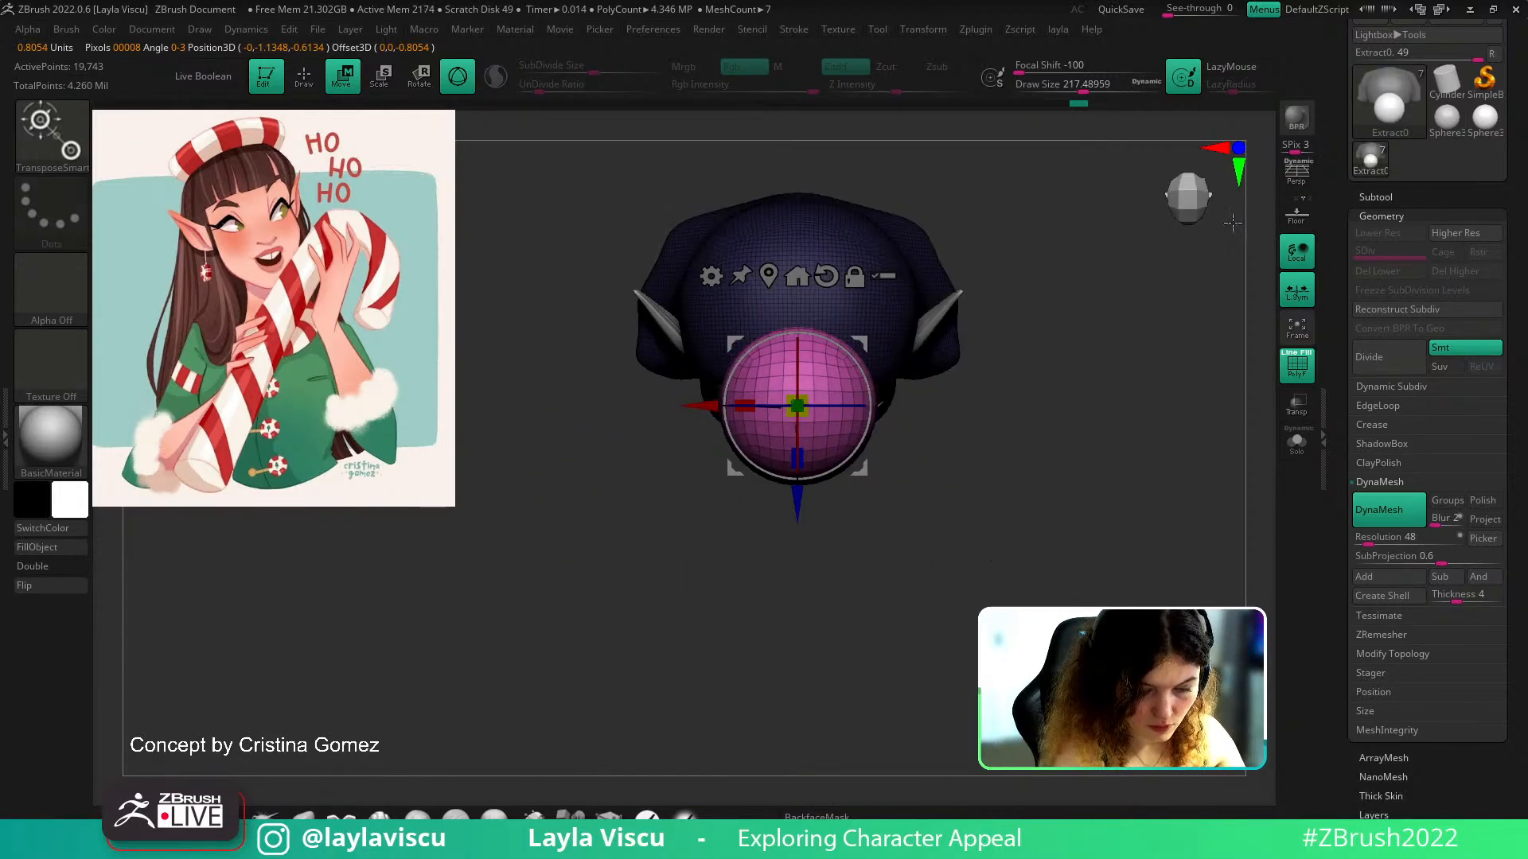
click(1295, 180)
shift+drag(1148, 451, 1089, 405)
key(q)
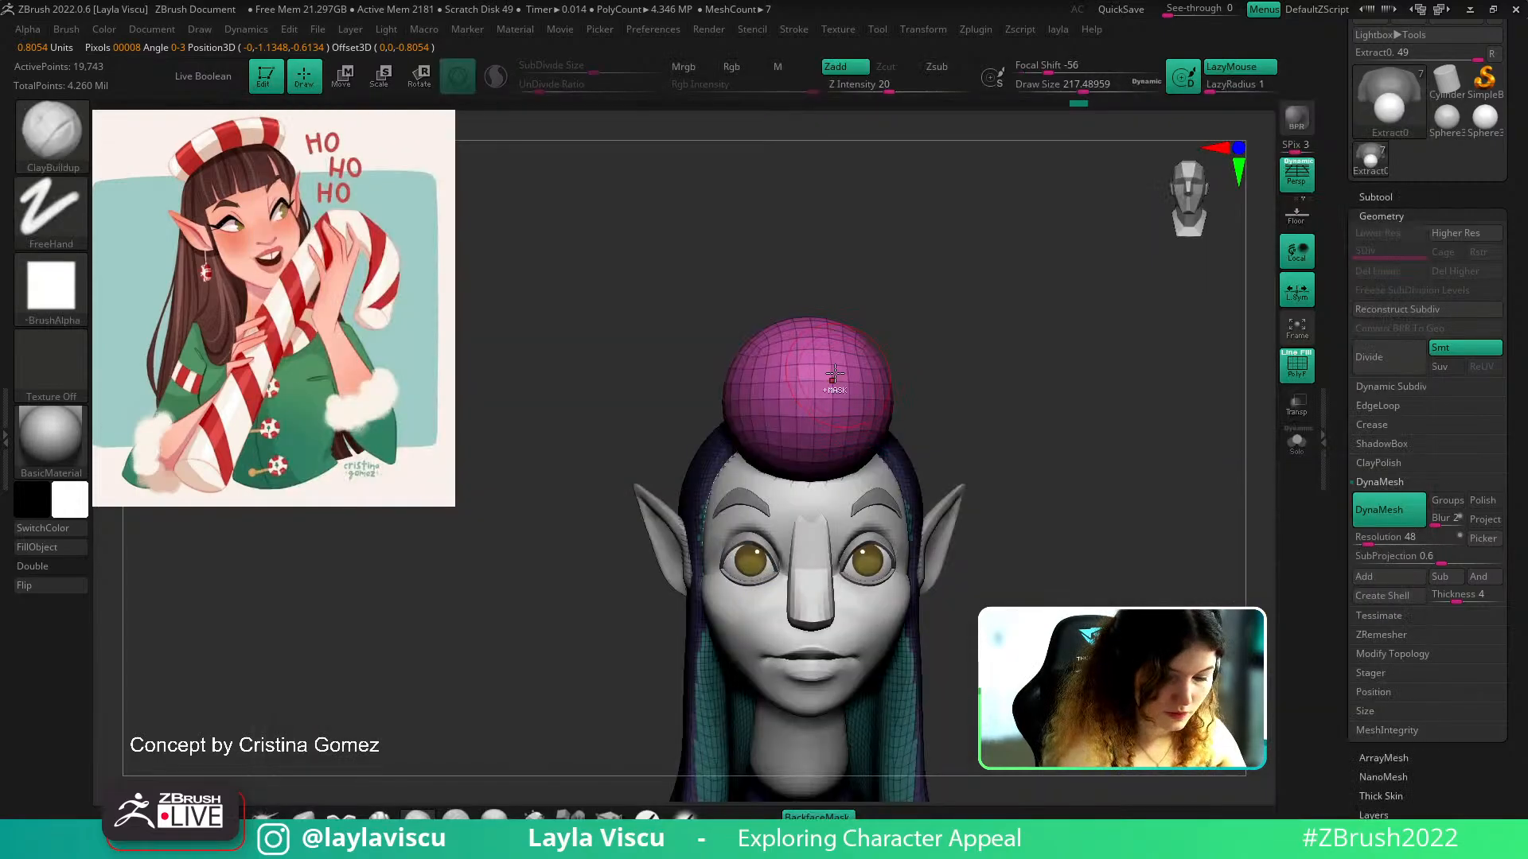
Isolate the sphere and split it from the hair into its own subtool
ctrl+shift+click(832, 372)
key(1)
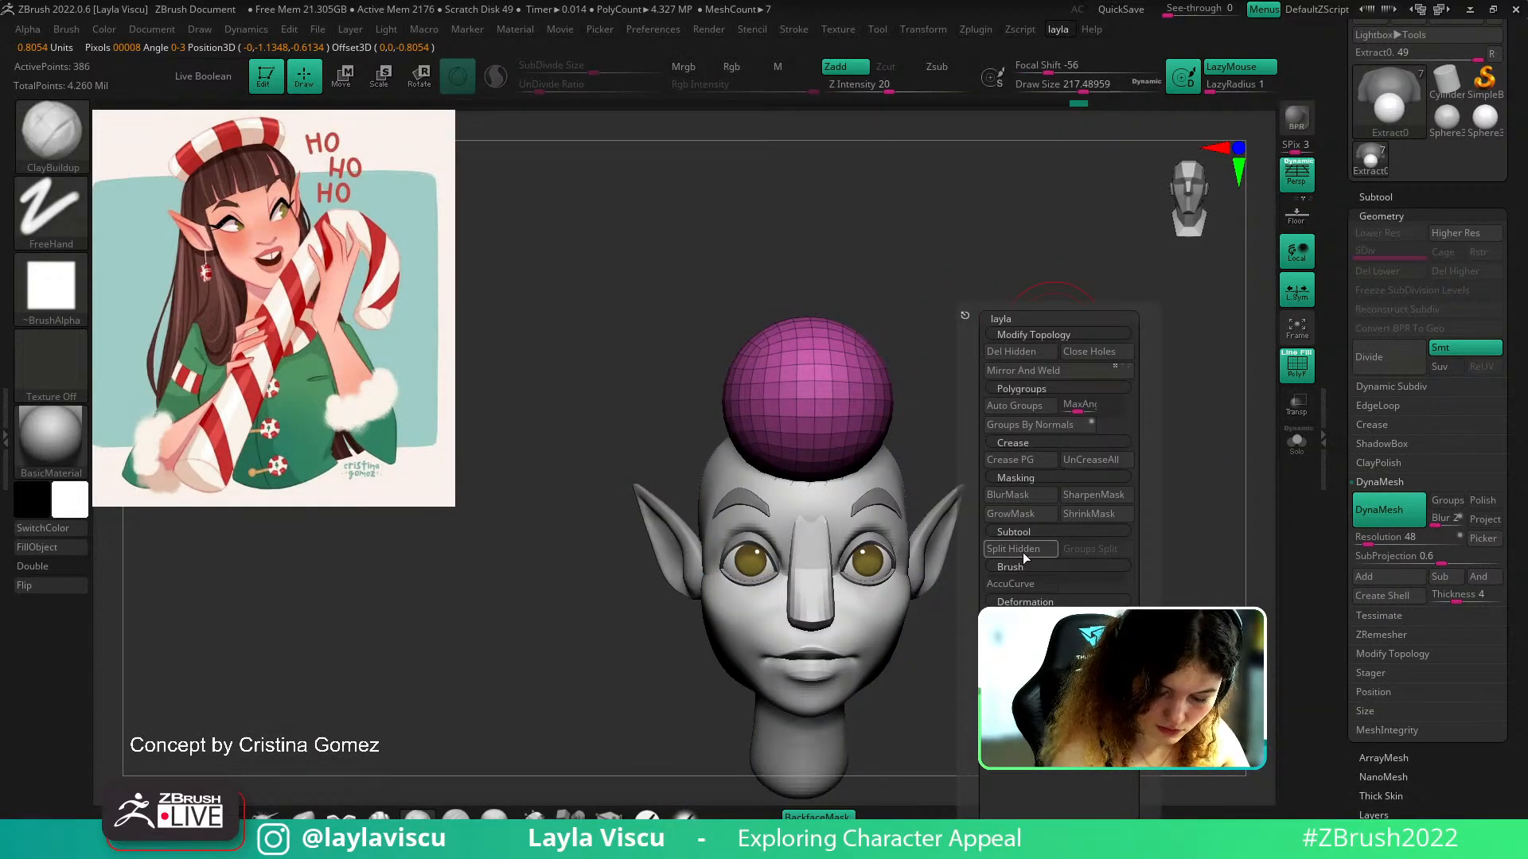
key(space)
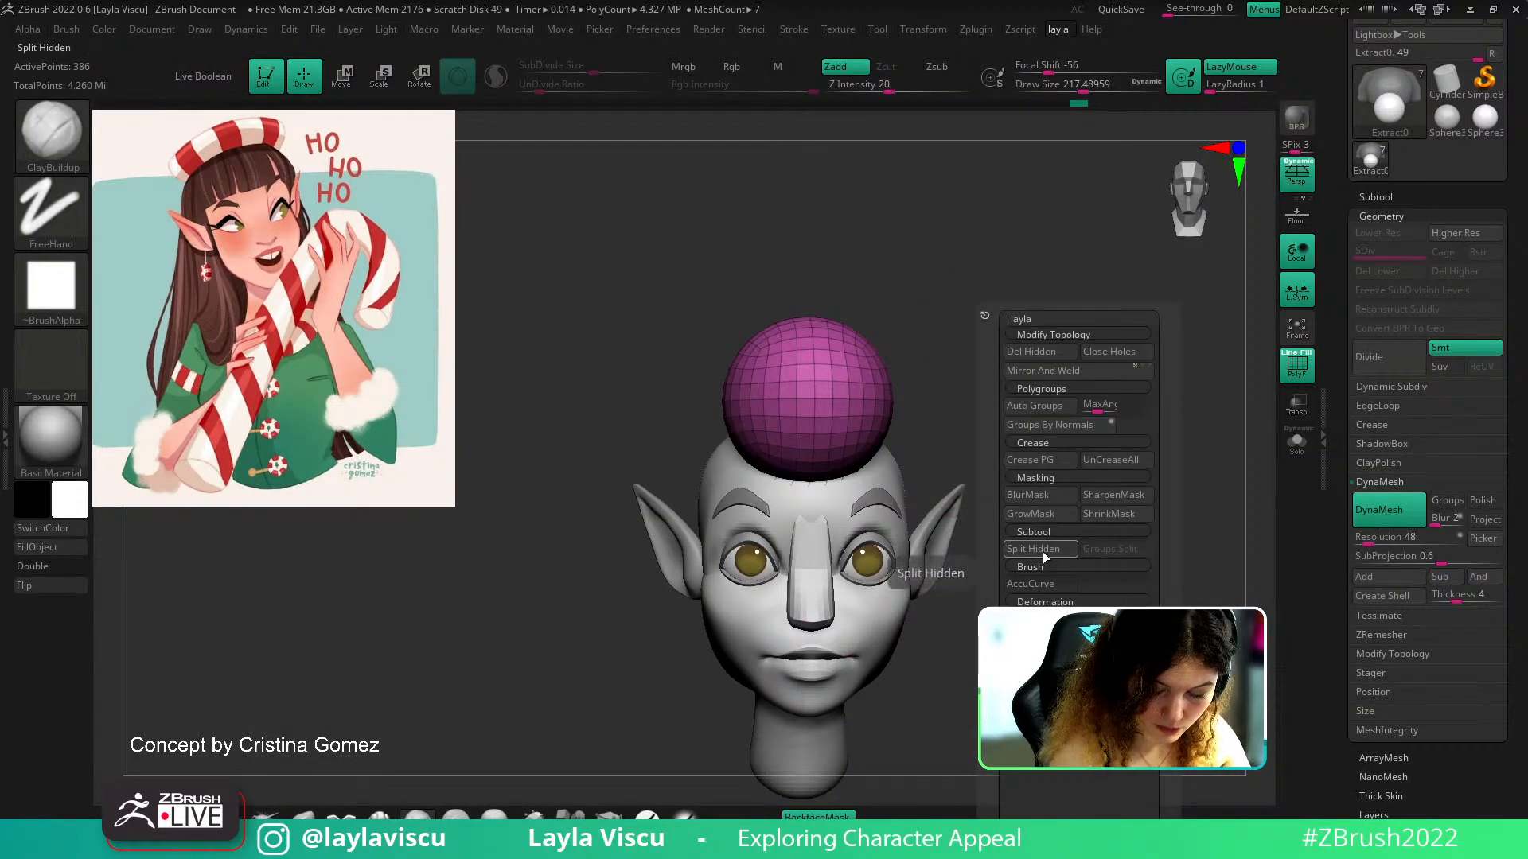
click(1044, 552)
Solo the sphere in side view and hide its lower part with the SelectRect brush
drag(1033, 505, 1328, 445)
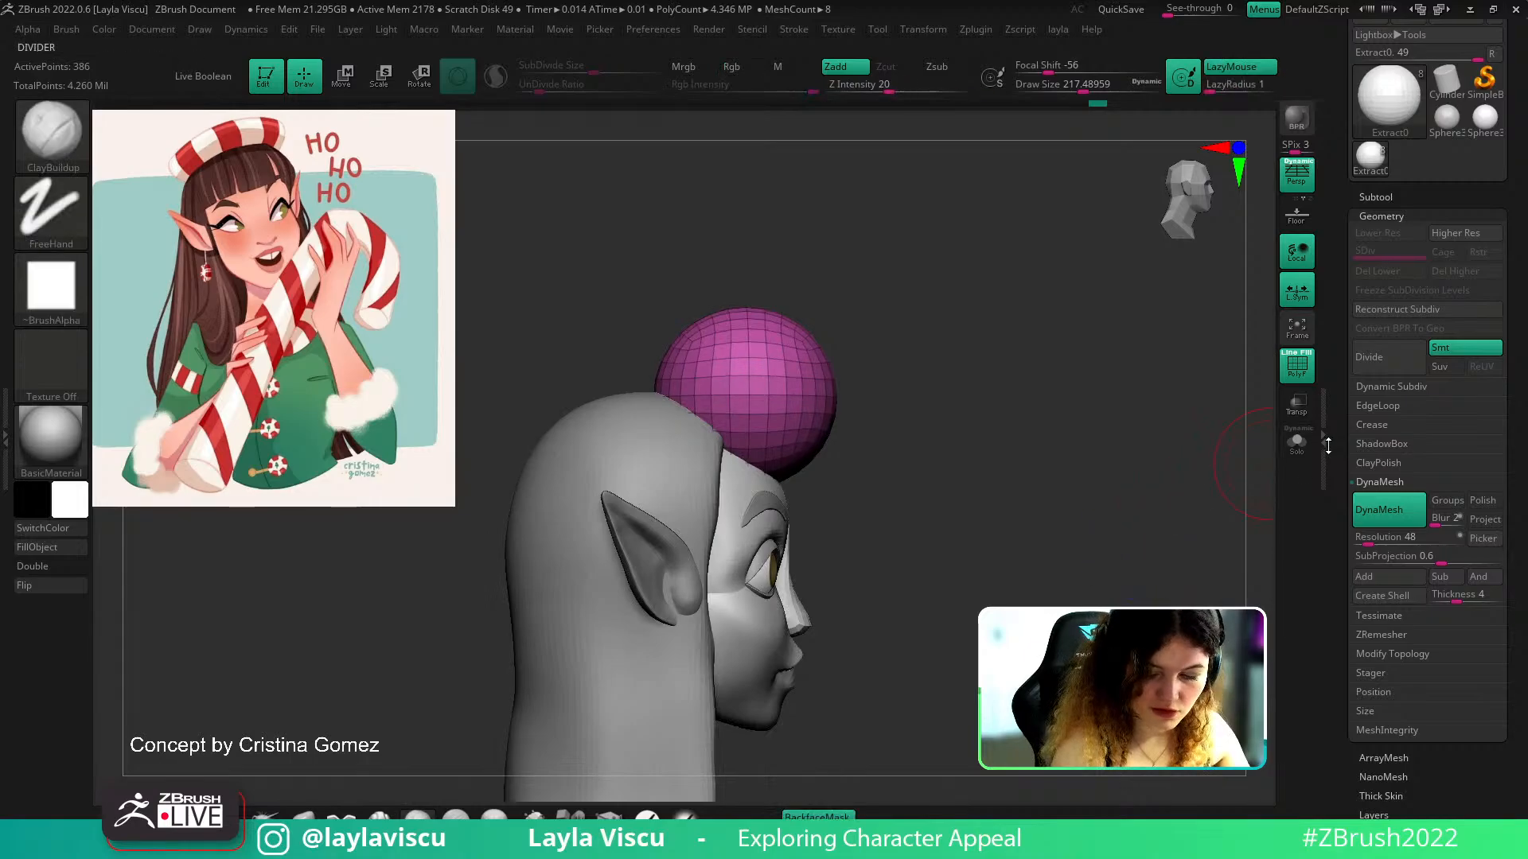
click(1296, 442)
ctrl+shift+drag(541, 509, 943, 406)
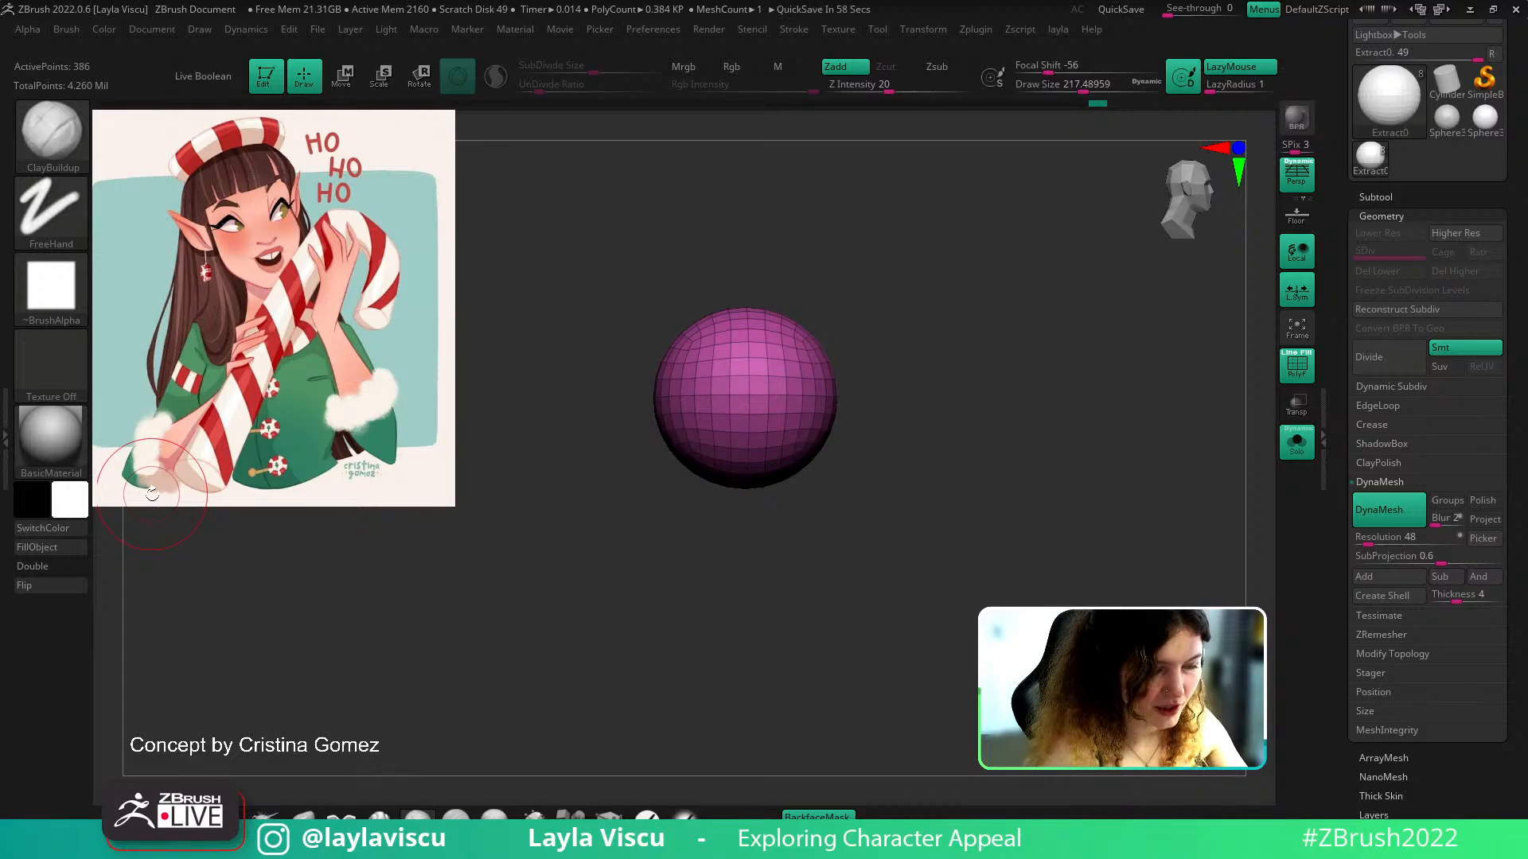
key(ctrl+shift)
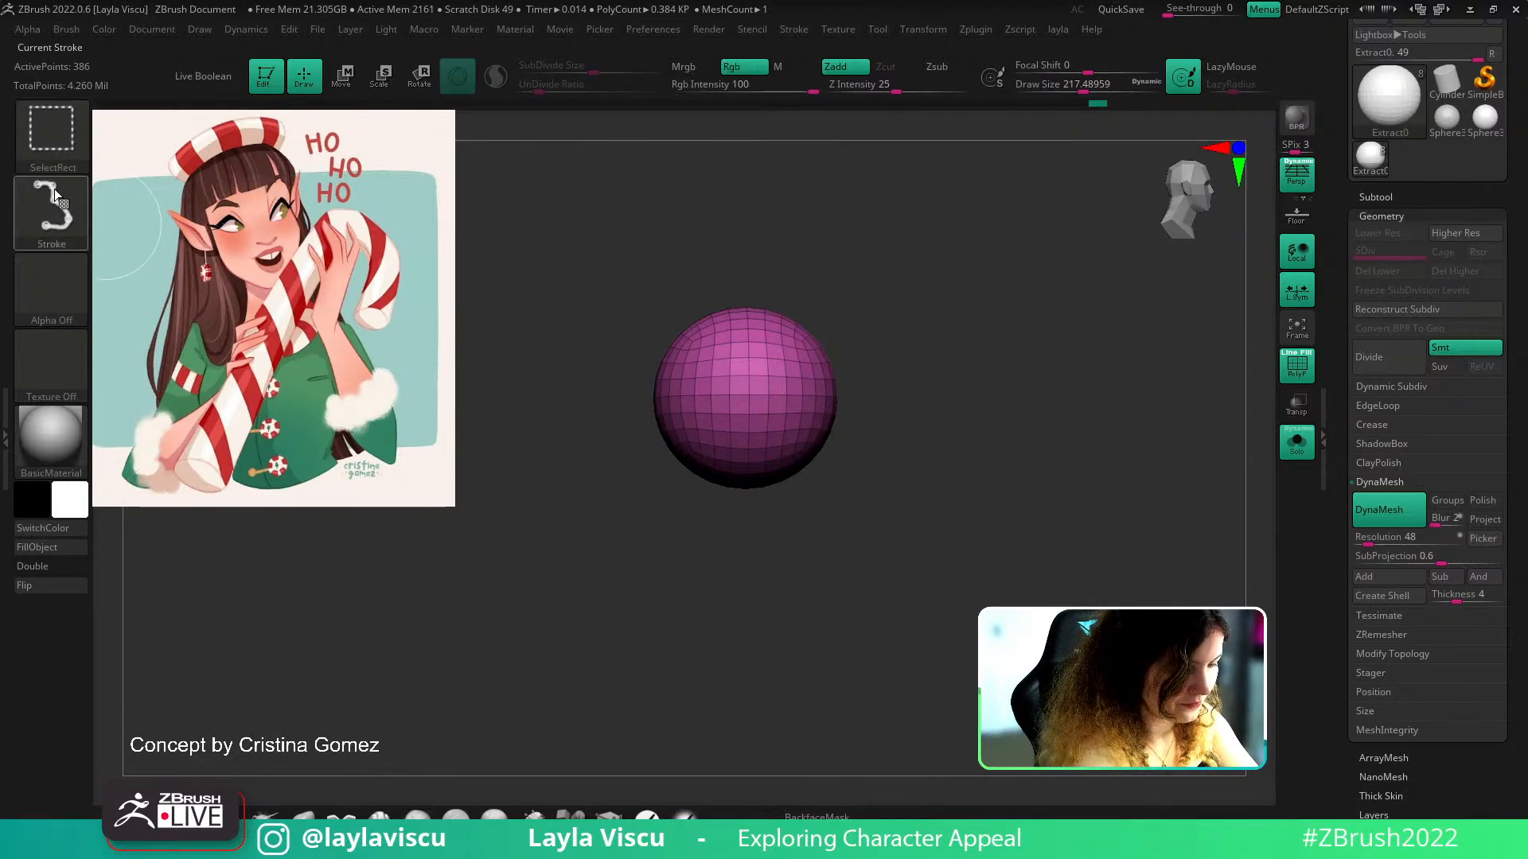
ctrl+shift+click(51, 212)
ctrl+shift+click(146, 220)
ctrl+shift+drag(577, 573, 936, 404)
ctrl+shift+click(912, 434)
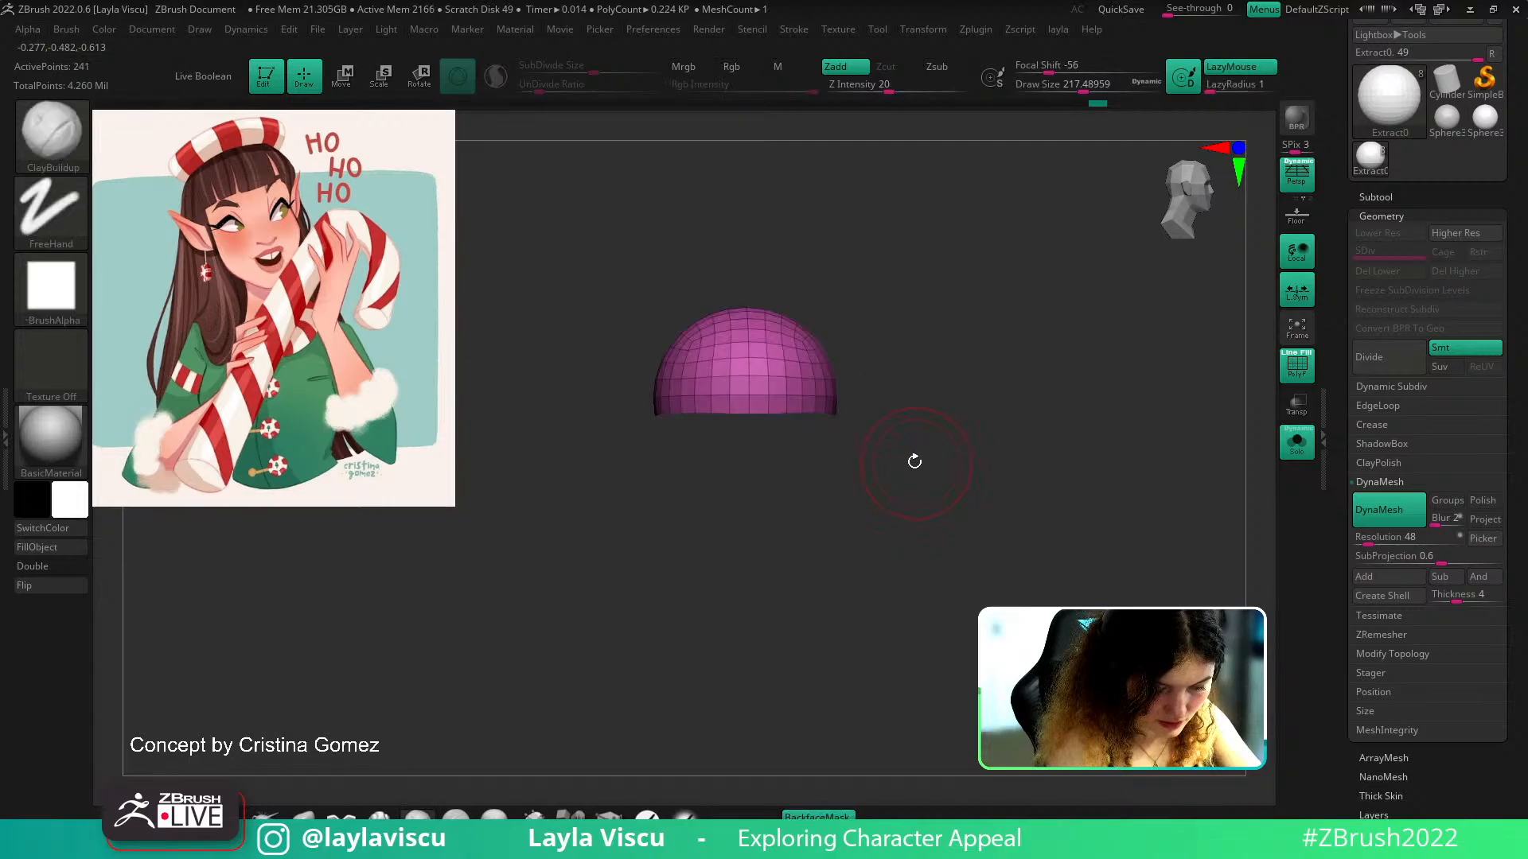
Redo the selection to keep only the sphere's upper half, delete the hidden polygons and close the hole
ctrl+shift+drag(584, 475, 900, 391)
key(ctrl+z)
ctrl+shift+click(902, 395)
ctrl+shift+drag(584, 504, 936, 386)
ctrl+shift+drag(937, 377, 937, 452)
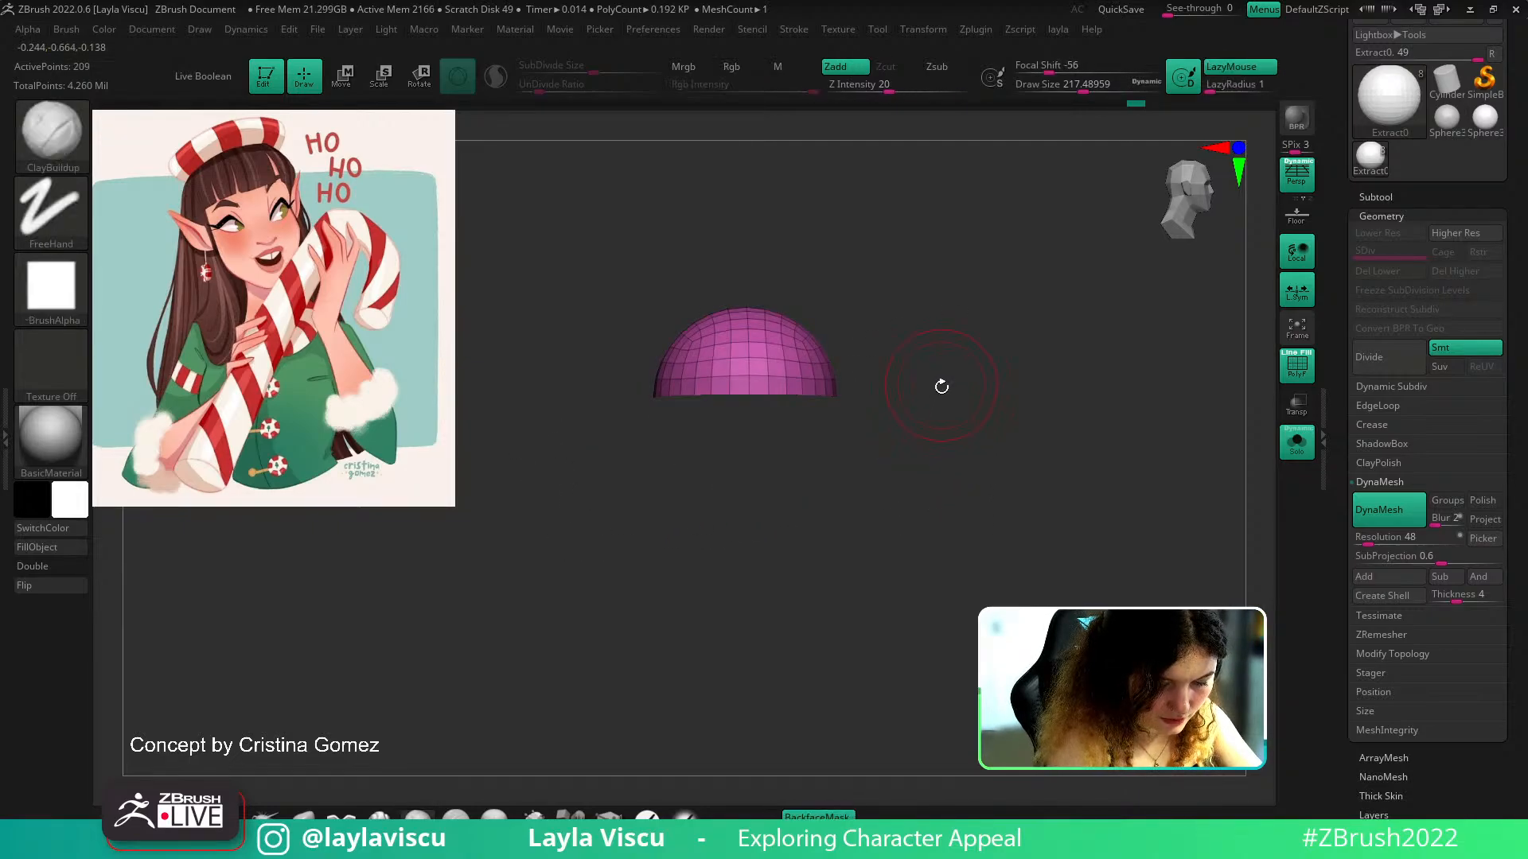
key(space)
click(911, 351)
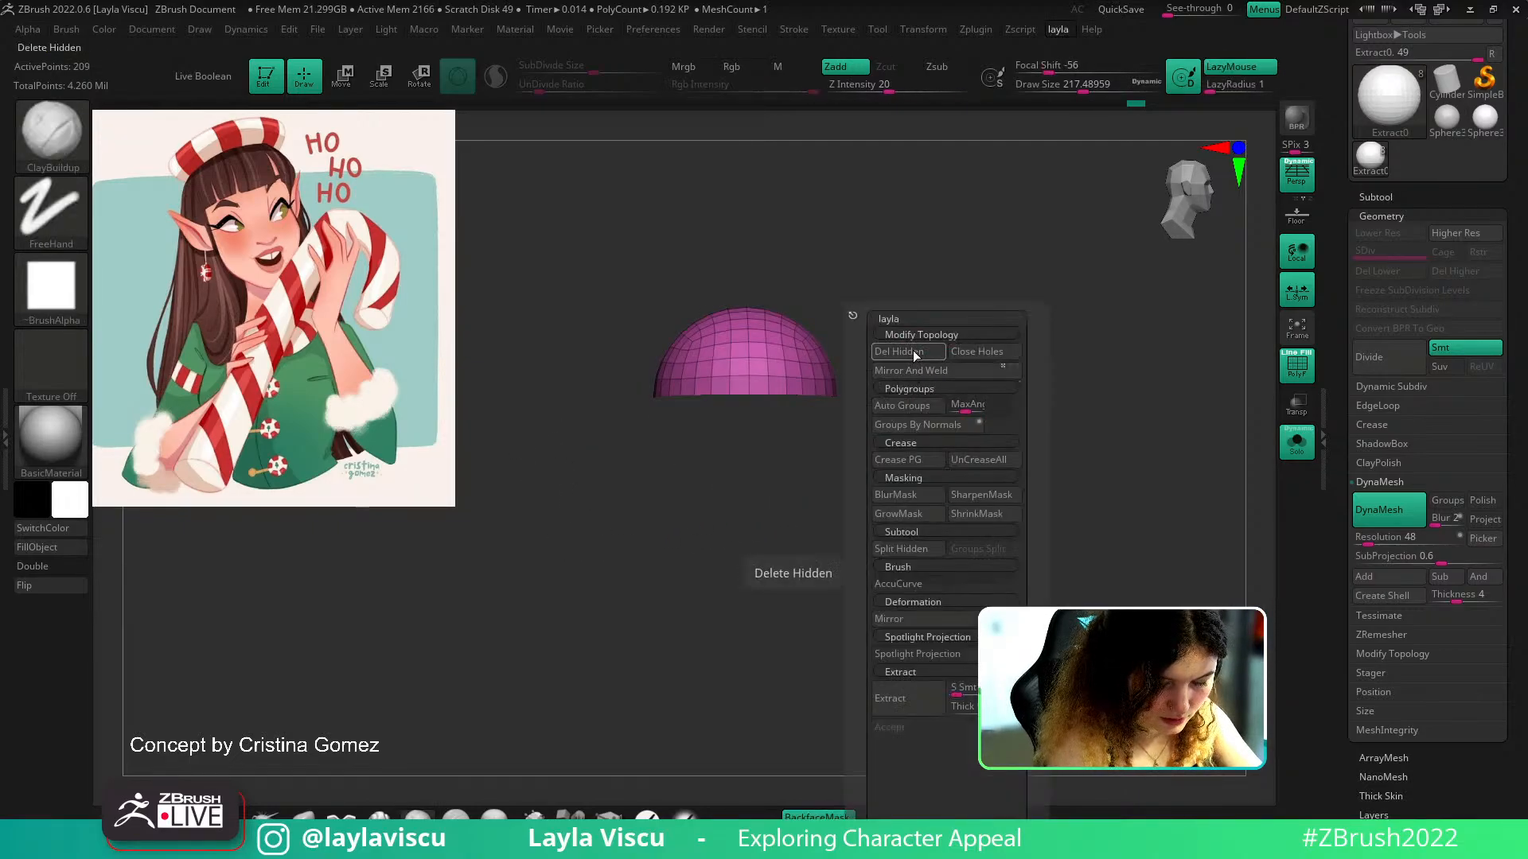
click(973, 351)
Show the whole head and lower the half sphere onto the forehead as a base for the bangs
shift+drag(1115, 375, 1034, 515)
key(w)
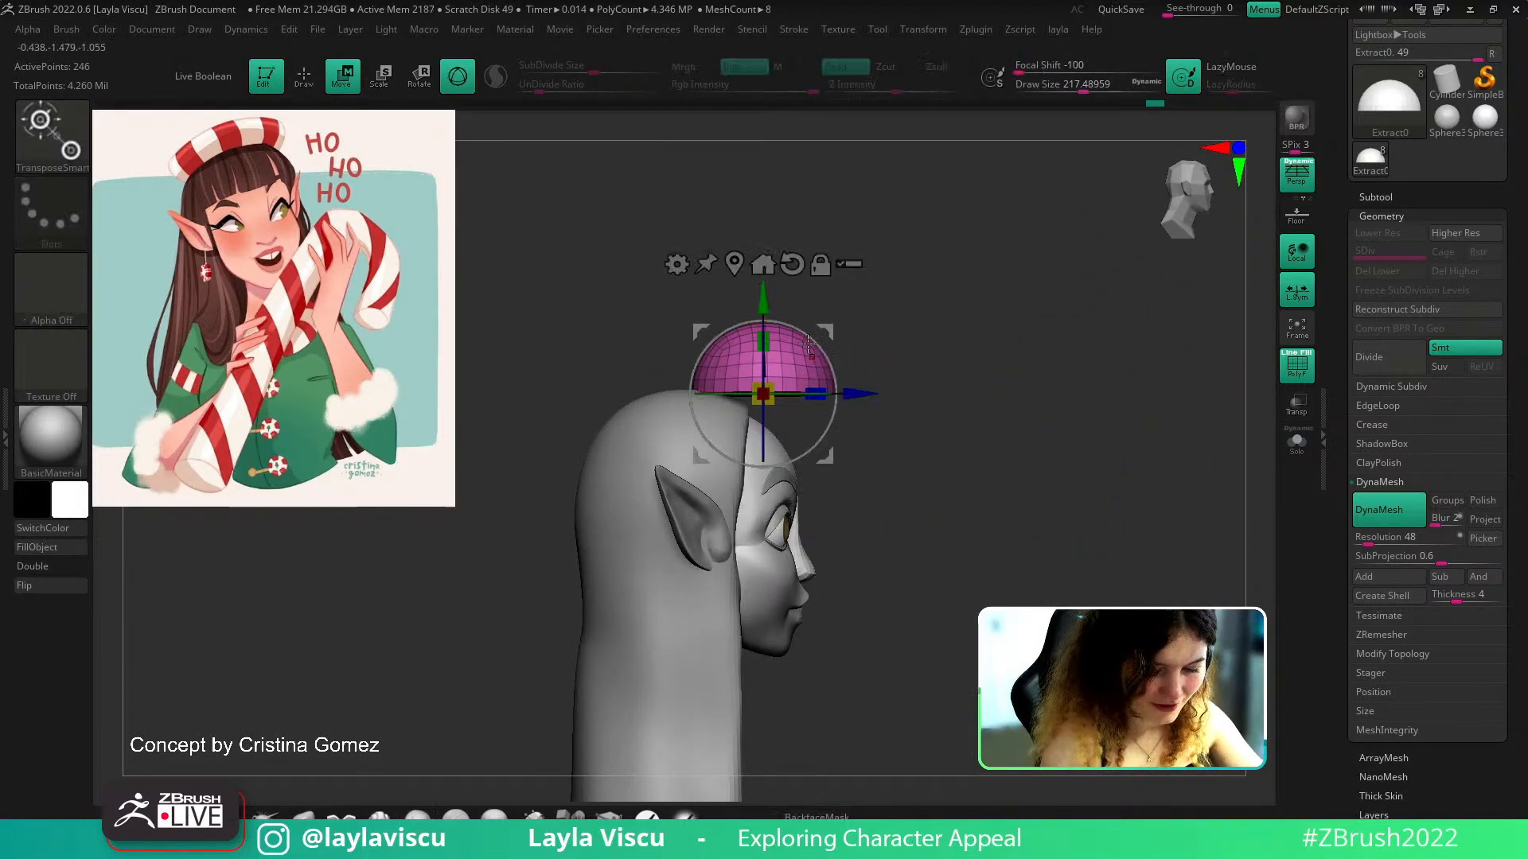
drag(827, 455, 804, 527)
shift+drag(1027, 382, 854, 487)
Widen the half sphere's lower edge toward the temples with the Move brush at draw size about 525
click(267, 817)
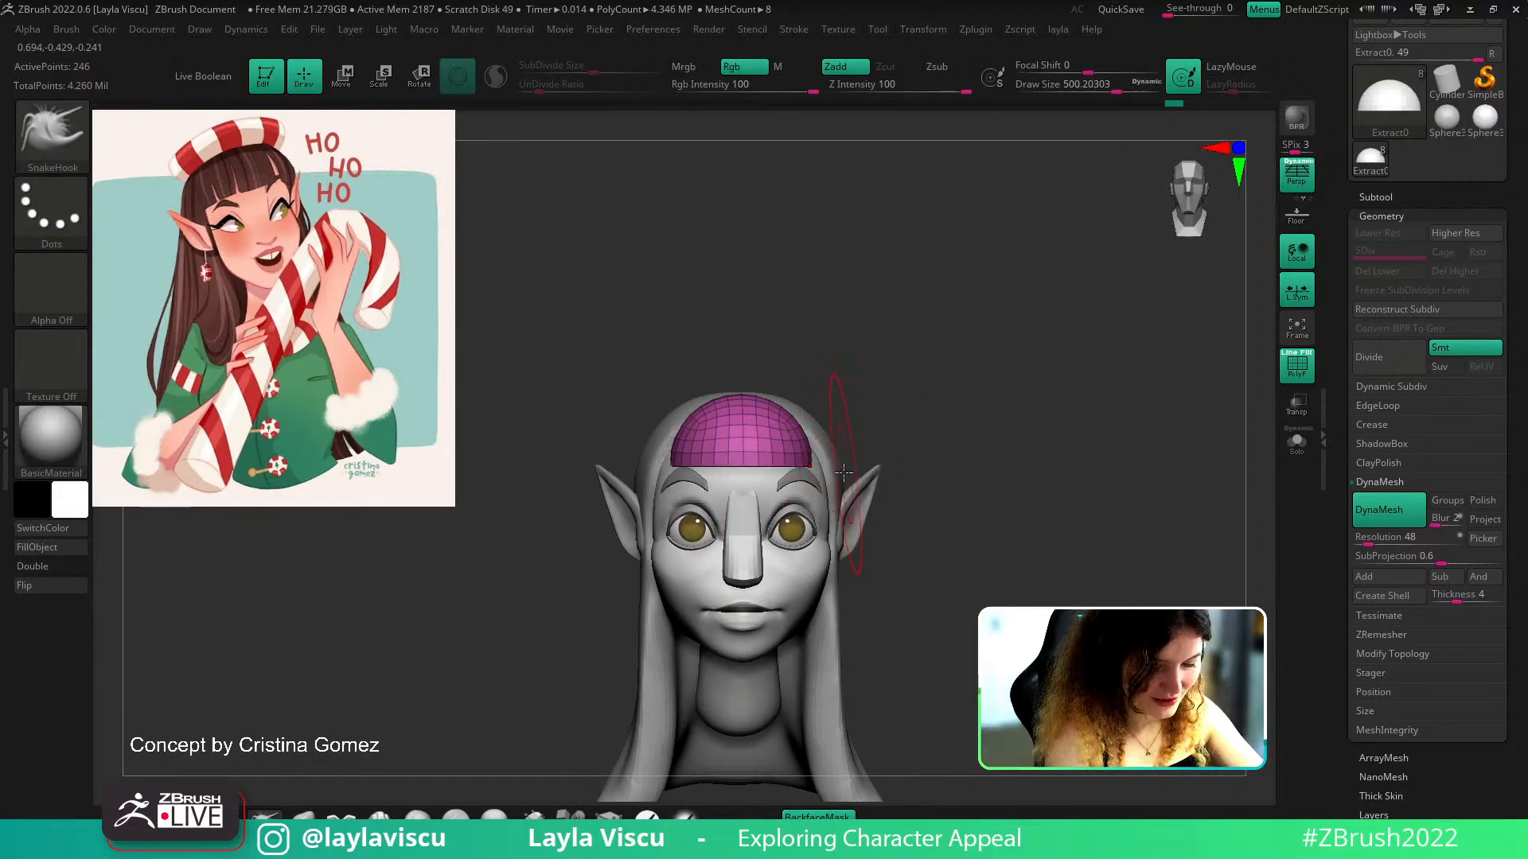
key(b)
key(m)
key(v)
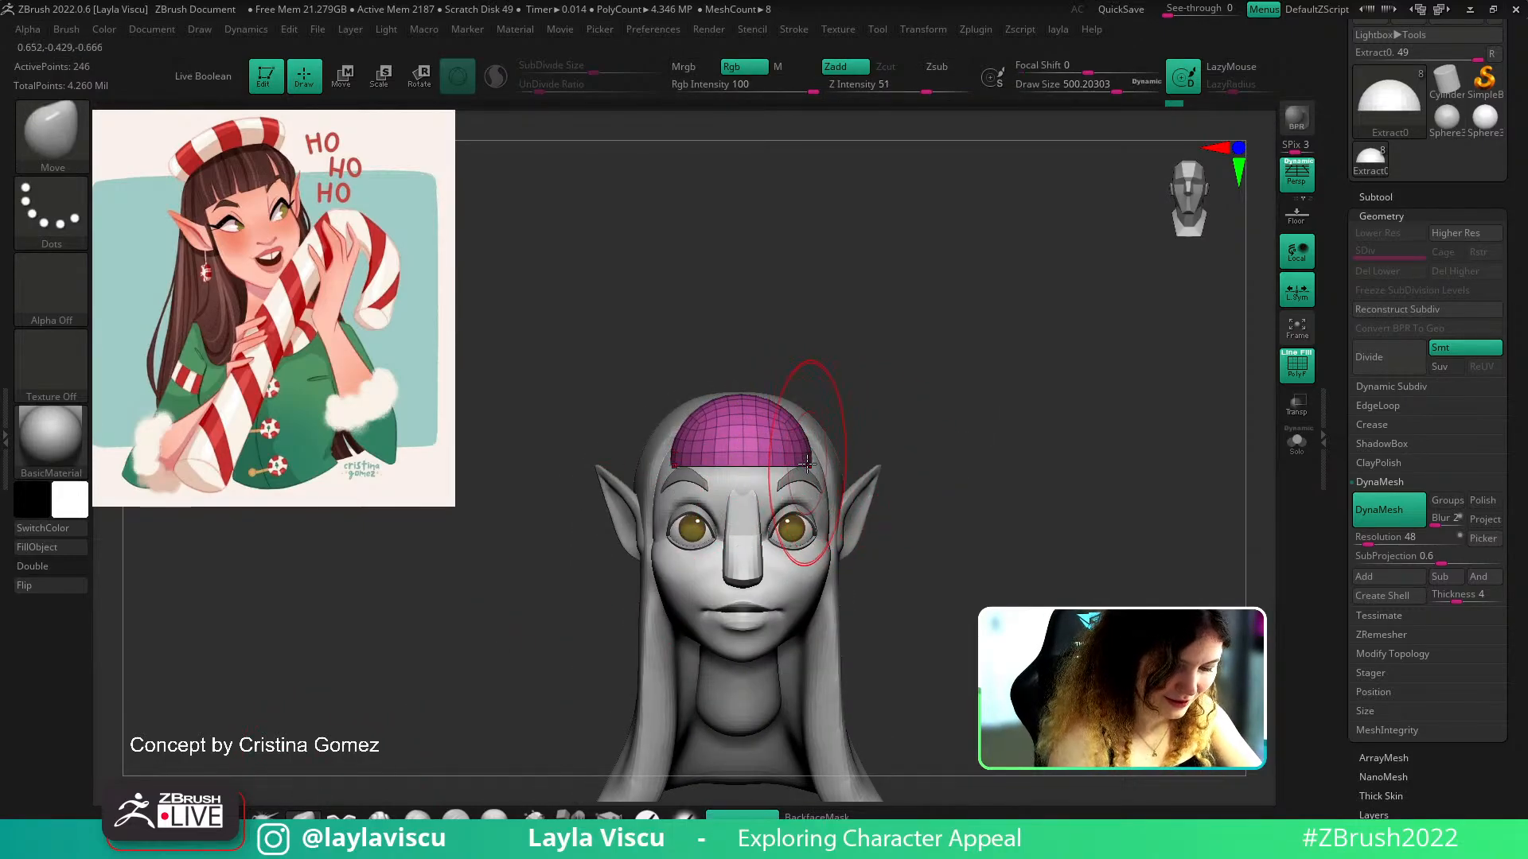
key(d)
key(s)
key(s)
drag(806, 460, 828, 473)
shift+drag(937, 442, 989, 409)
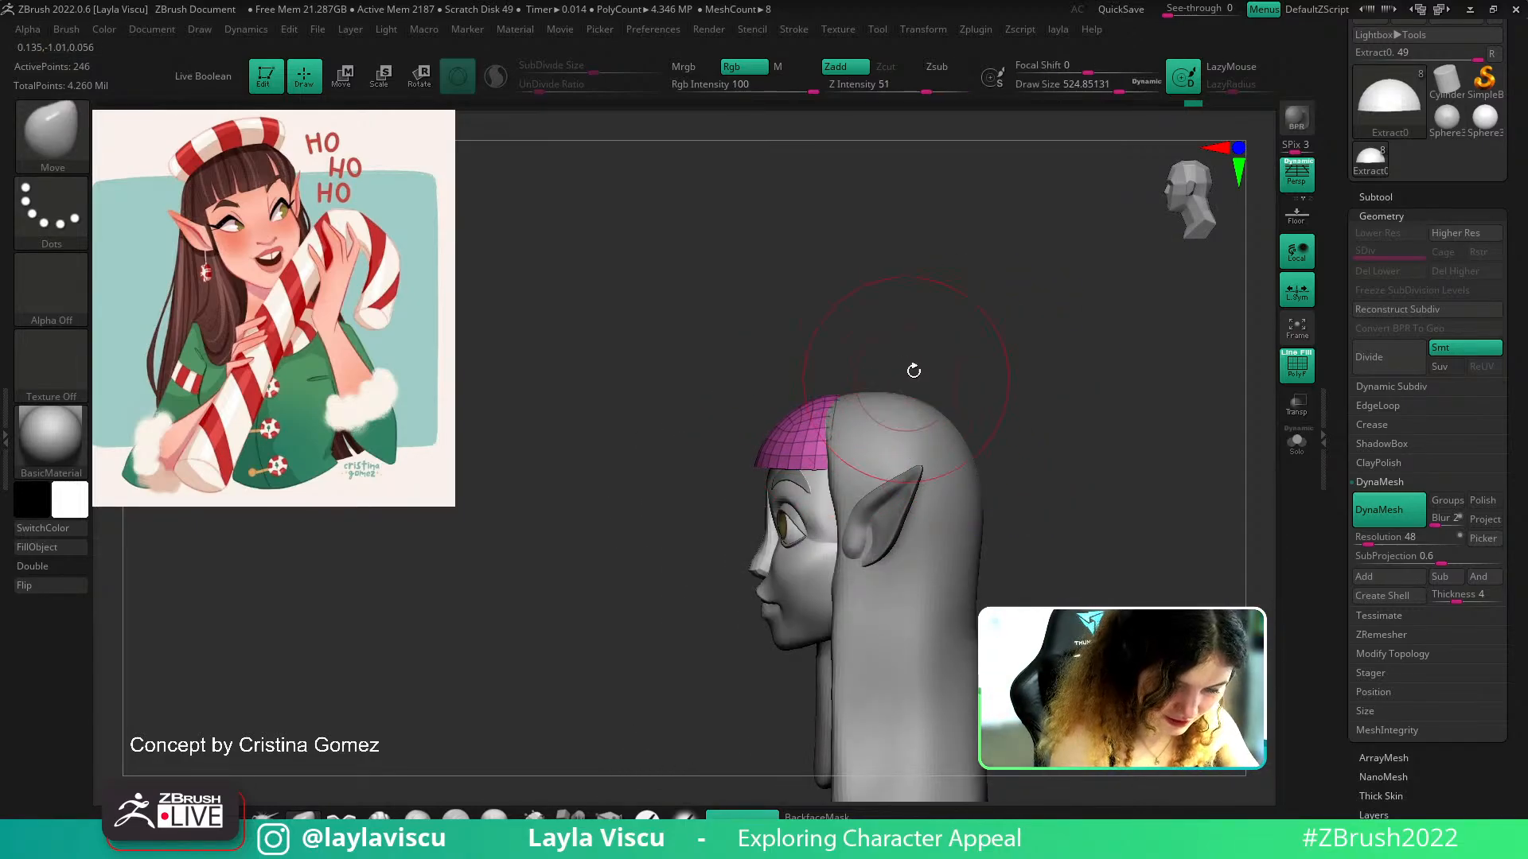
Refine the bangs' side and top contours against the hair with the Move brush at draw size about 468
shift+drag(910, 374, 982, 400)
key(shift+f)
drag(845, 478, 853, 477)
mouse_move(903, 455)
ctrl+right_down()
mouse_move(914, 426)
mouse_move(883, 398)
ctrl+right_up()
ctrl+right_drag(883, 398, 824, 482)
drag(788, 433, 788, 438)
mouse_move(912, 442)
ctrl+right_down()
mouse_move(924, 403)
mouse_move(937, 410)
mouse_move(874, 397)
mouse_move(847, 327)
mouse_move(831, 358)
ctrl+right_up()
drag(832, 362, 829, 356)
ctrl+right_drag(891, 326, 911, 374)
mouse_move(911, 318)
right_down()
mouse_move(986, 293)
mouse_move(964, 355)
mouse_move(887, 358)
mouse_move(904, 406)
mouse_move(973, 416)
mouse_move(976, 437)
mouse_move(955, 323)
mouse_move(989, 317)
right_up()
key(shift+f)
right_drag(1152, 443, 1155, 485)
Solo the bangs and set ZRemesher to KeepGroups with a Target Polygons Count of 0.18249
click(1296, 442)
right_drag(1242, 446, 1240, 372)
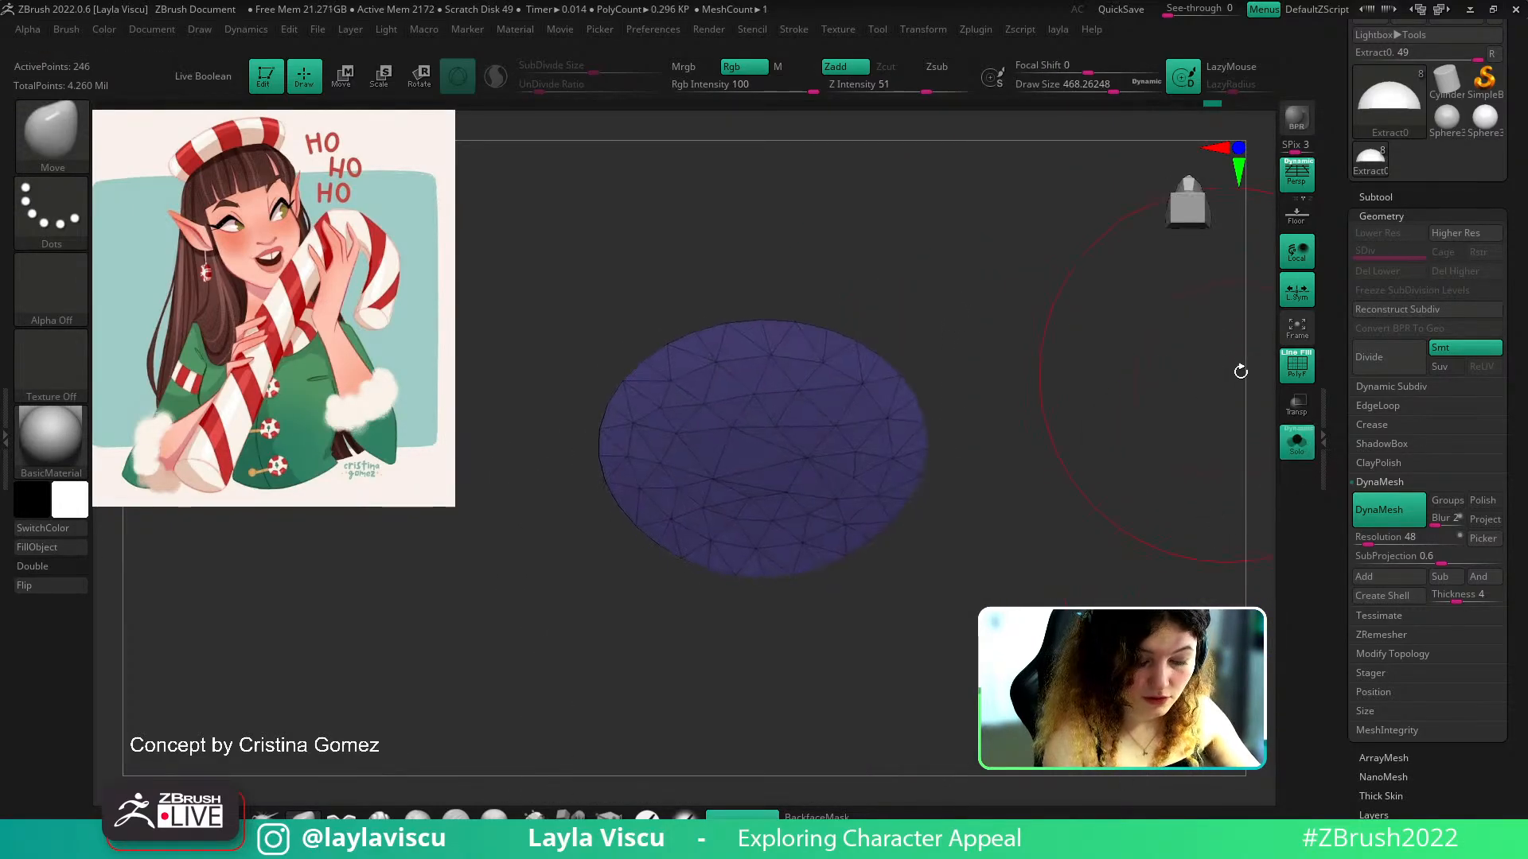
click(1394, 484)
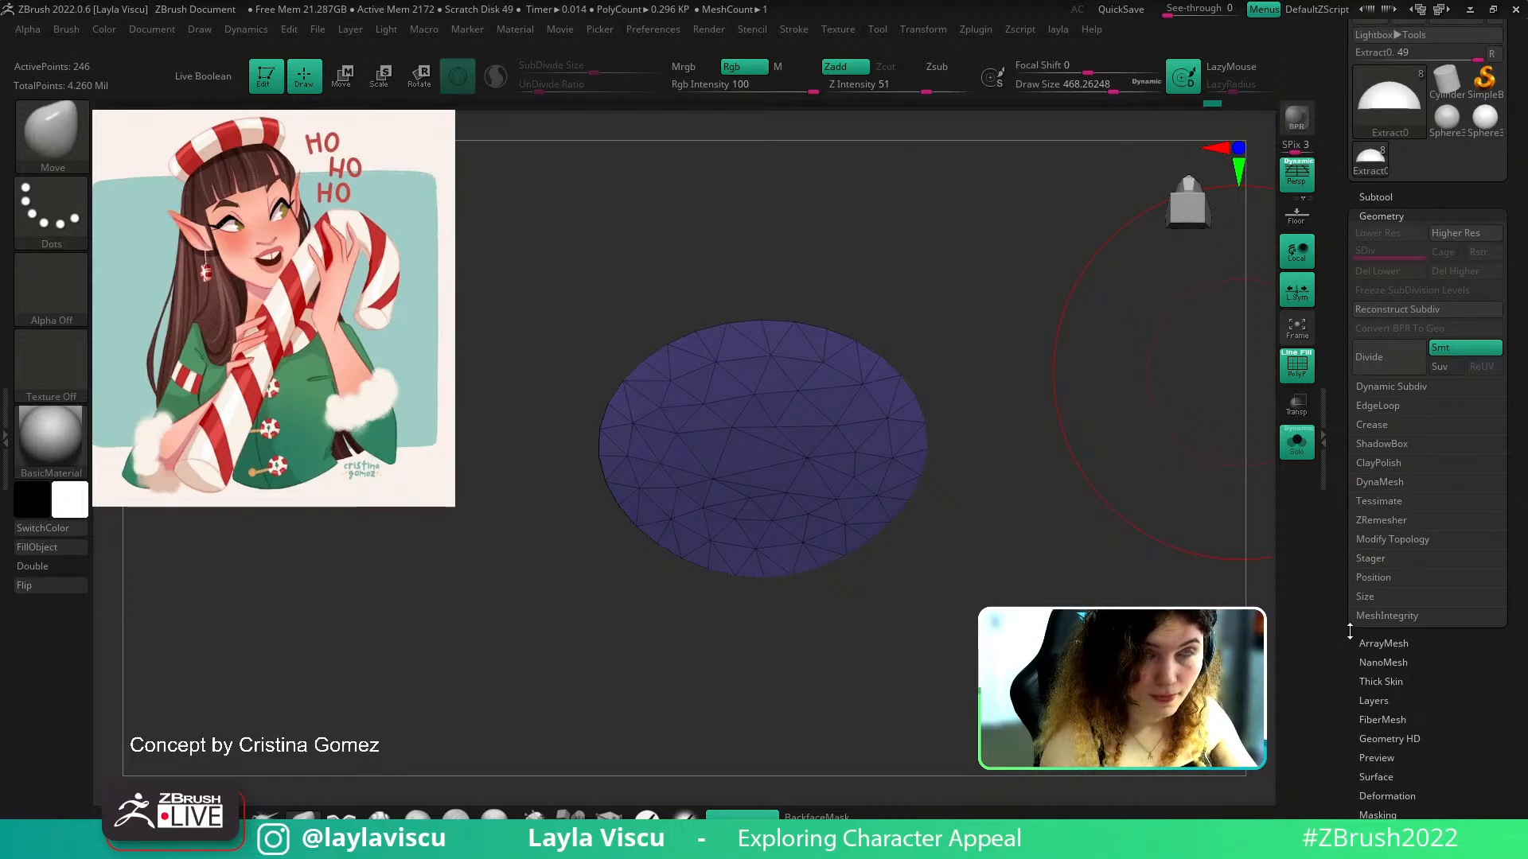
click(1387, 520)
drag(1520, 498, 1520, 362)
drag(1388, 501, 1373, 505)
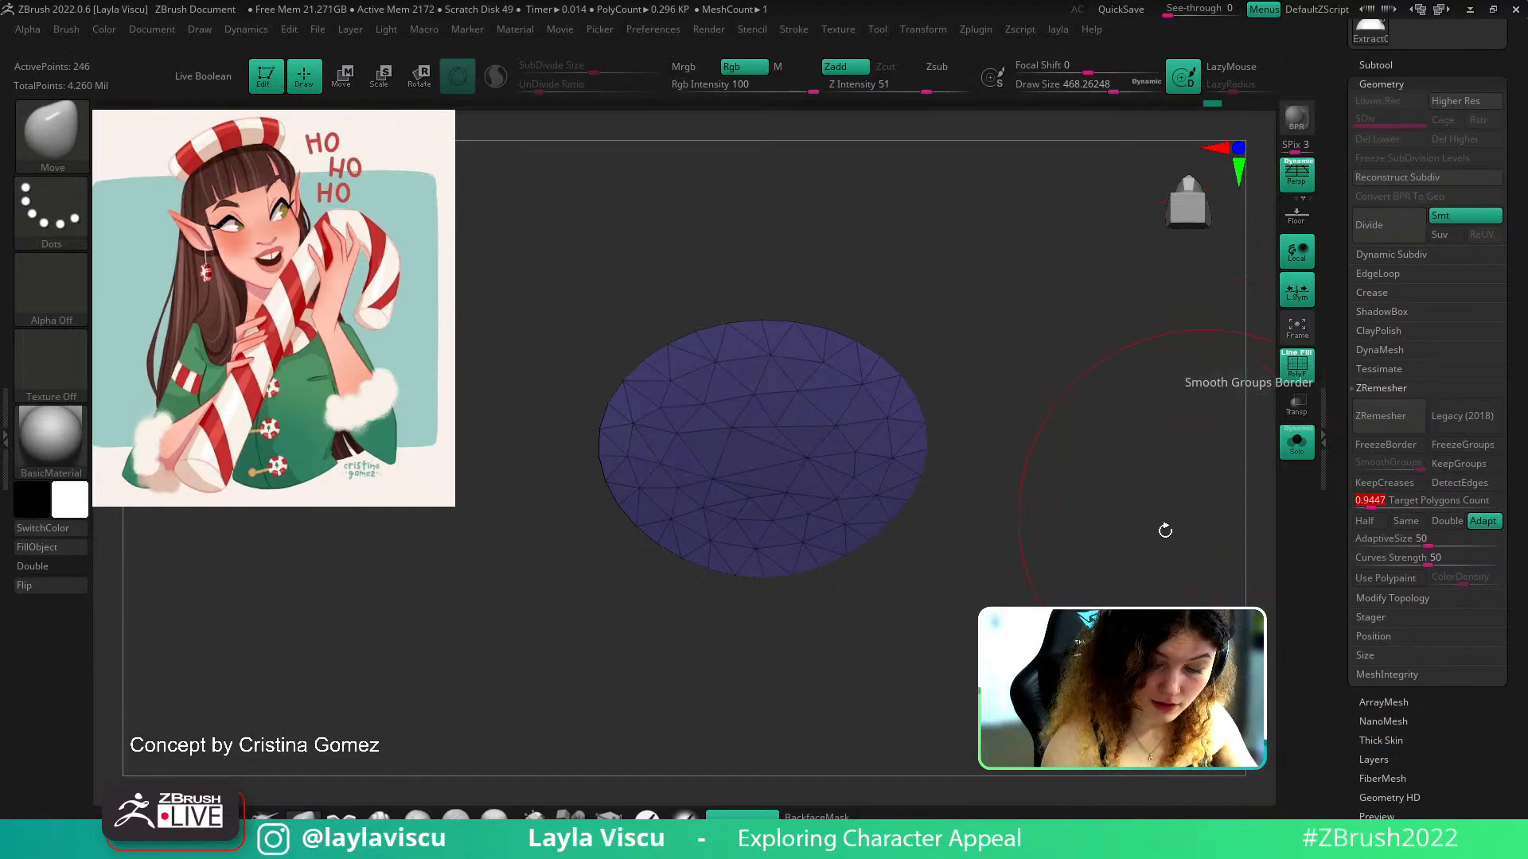
ctrl+shift+drag(1187, 522, 1196, 534)
drag(1196, 533, 1235, 636)
click(1450, 465)
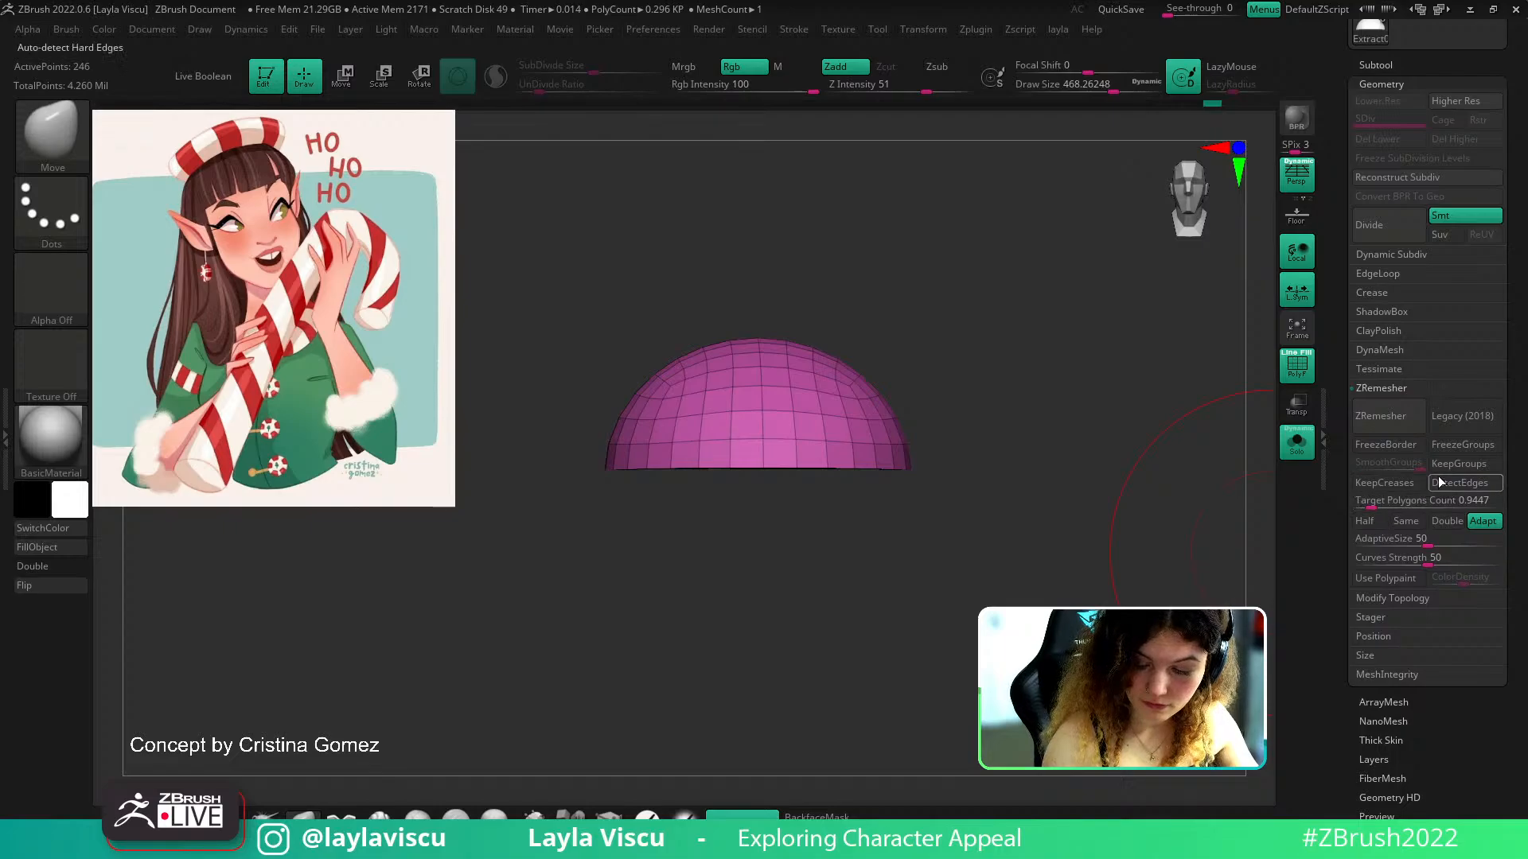
mouse_move(1402, 468)
mouse_down()
mouse_move(1373, 467)
mouse_move(1362, 505)
mouse_up()
Examine the bangs' shape from above, then with the whole head shown from several angles
drag(1156, 599, 1153, 607)
key([)
ctrl+right_drag(1055, 505, 965, 458)
key(s)
mouse_move(924, 438)
mouse_down()
mouse_move(944, 440)
mouse_move(959, 576)
mouse_up()
alt+drag(955, 409, 962, 561)
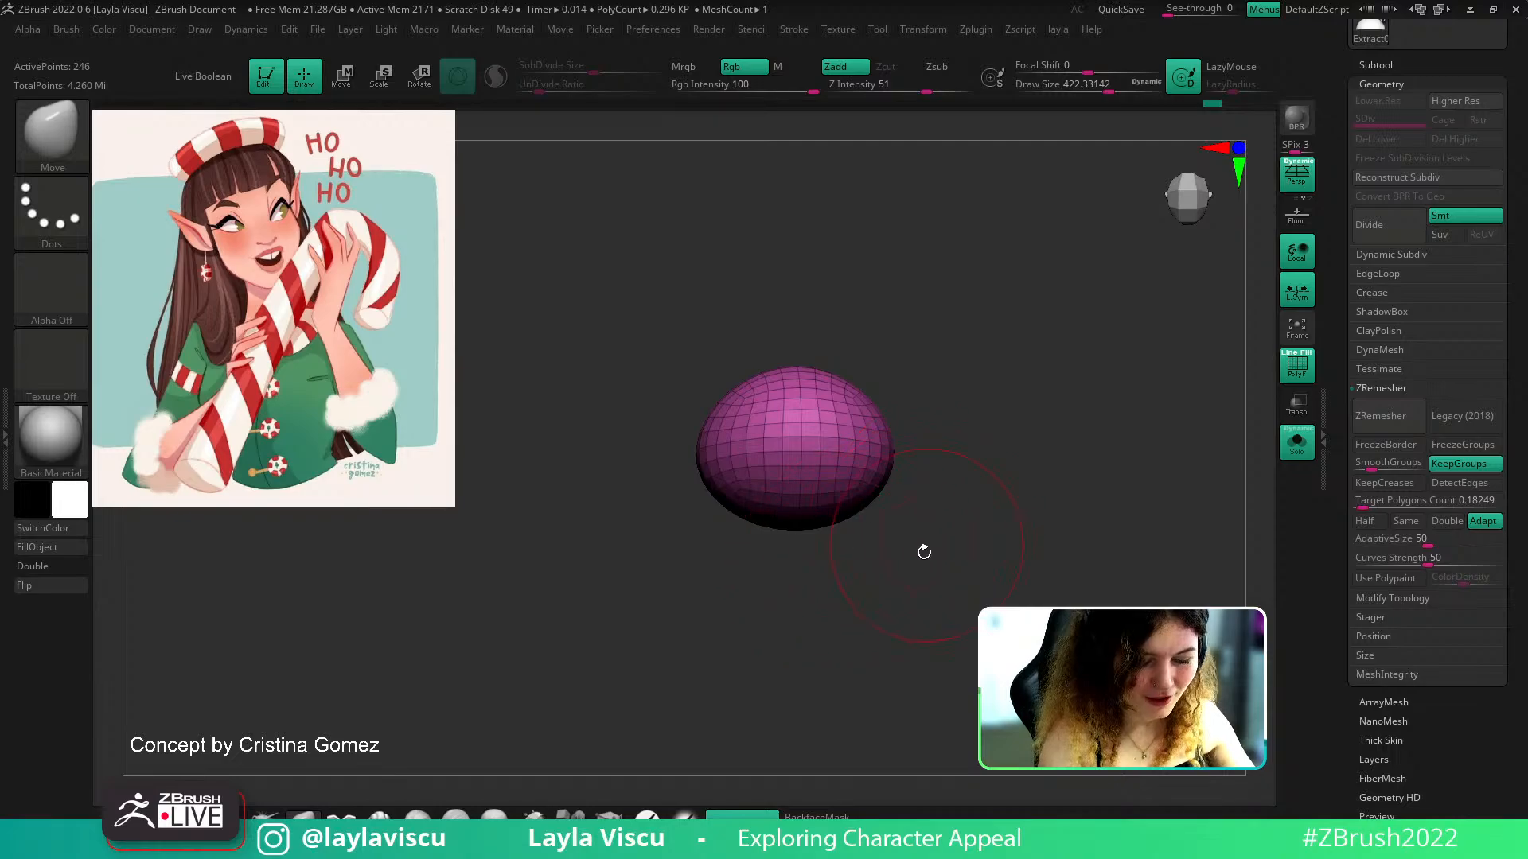
click(1296, 444)
drag(1160, 519, 1144, 398)
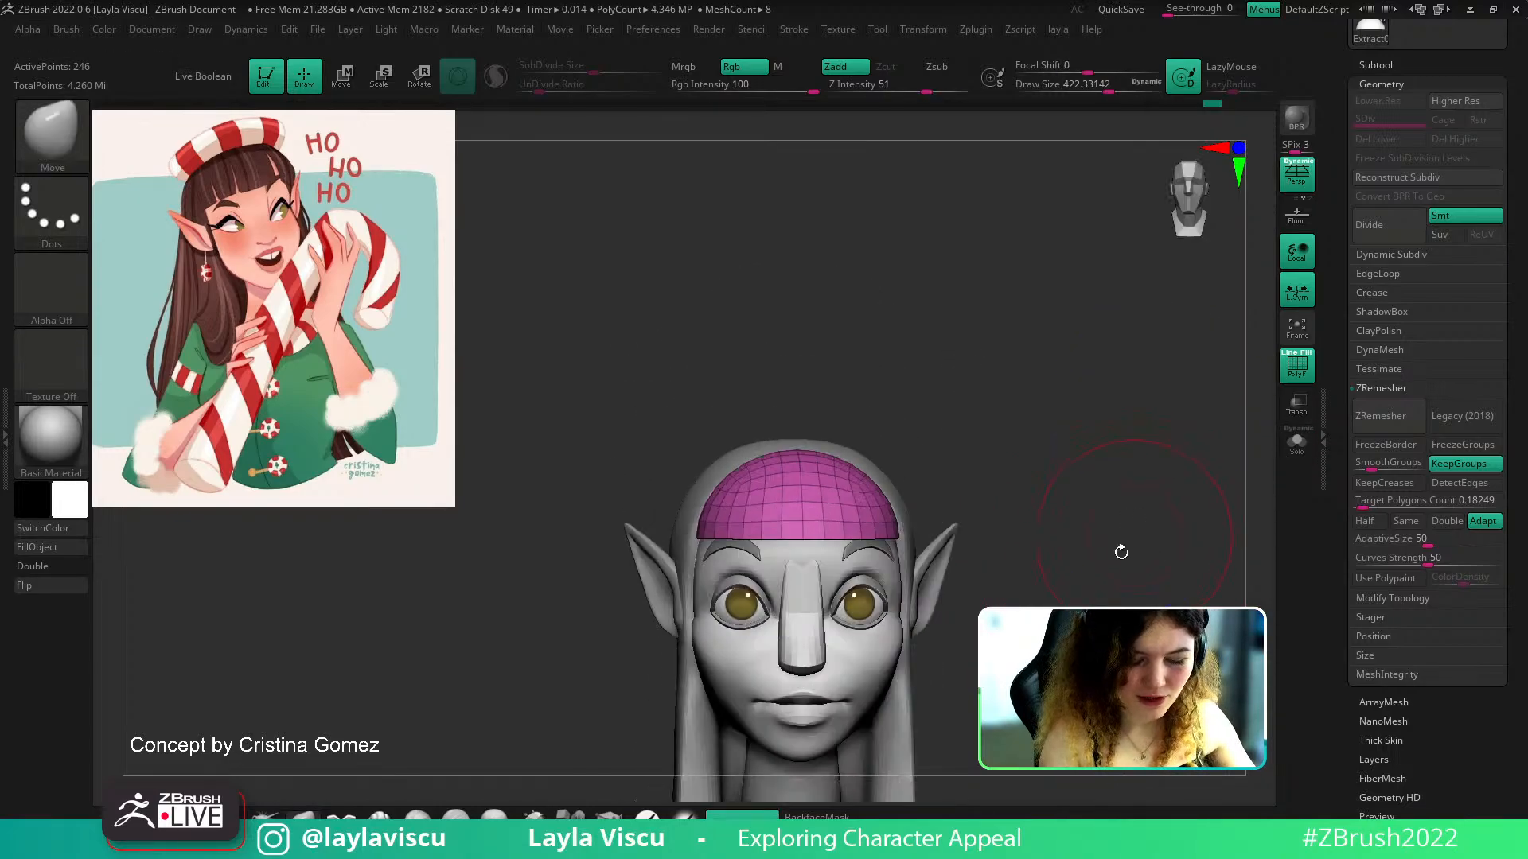
mouse_move(987, 510)
mouse_down()
mouse_move(1003, 501)
mouse_move(971, 494)
mouse_up()
mouse_move(1113, 398)
mouse_down()
mouse_move(1057, 513)
mouse_move(987, 515)
mouse_move(1130, 448)
mouse_move(1026, 509)
mouse_move(1067, 486)
mouse_up()
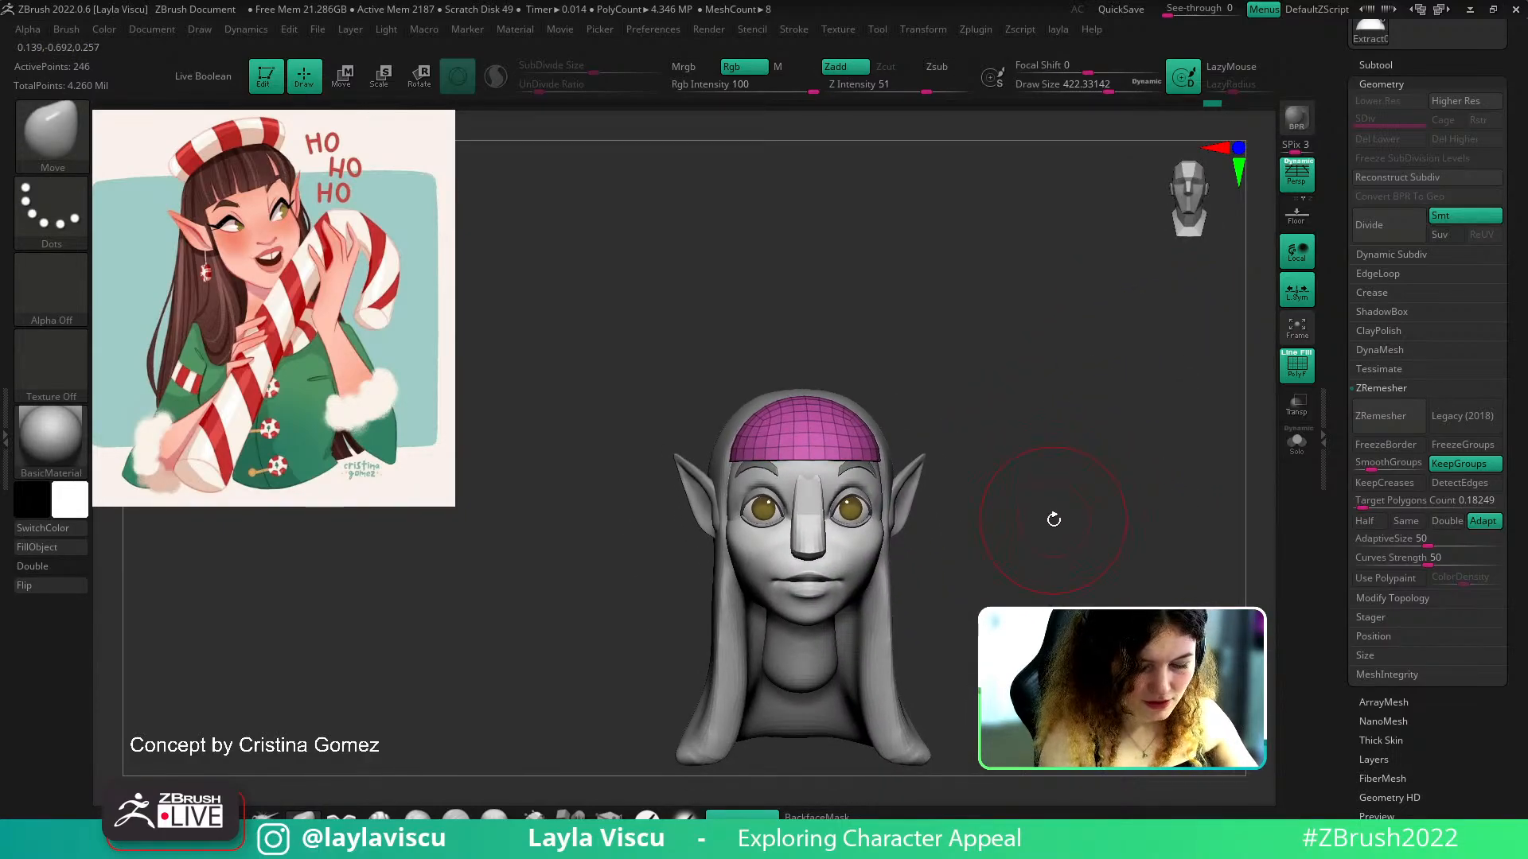
drag(1211, 521, 1143, 465)
Remesh the bangs with ZRemesher and check the new topology in solo and on the head
click(1381, 416)
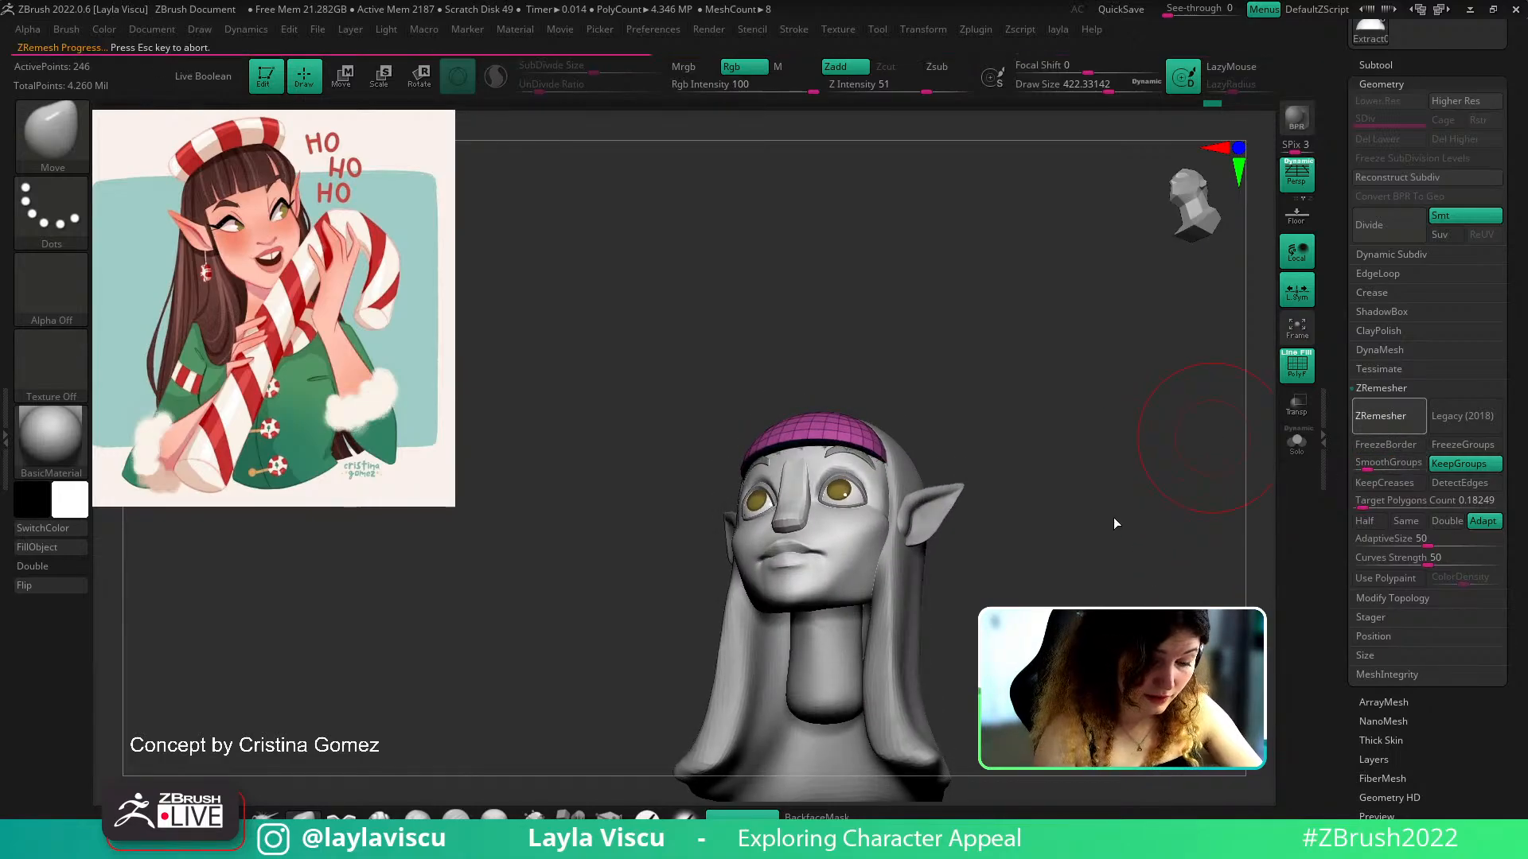
shift+drag(1115, 536, 1136, 585)
click(1296, 440)
drag(1148, 471, 1169, 576)
click(1296, 443)
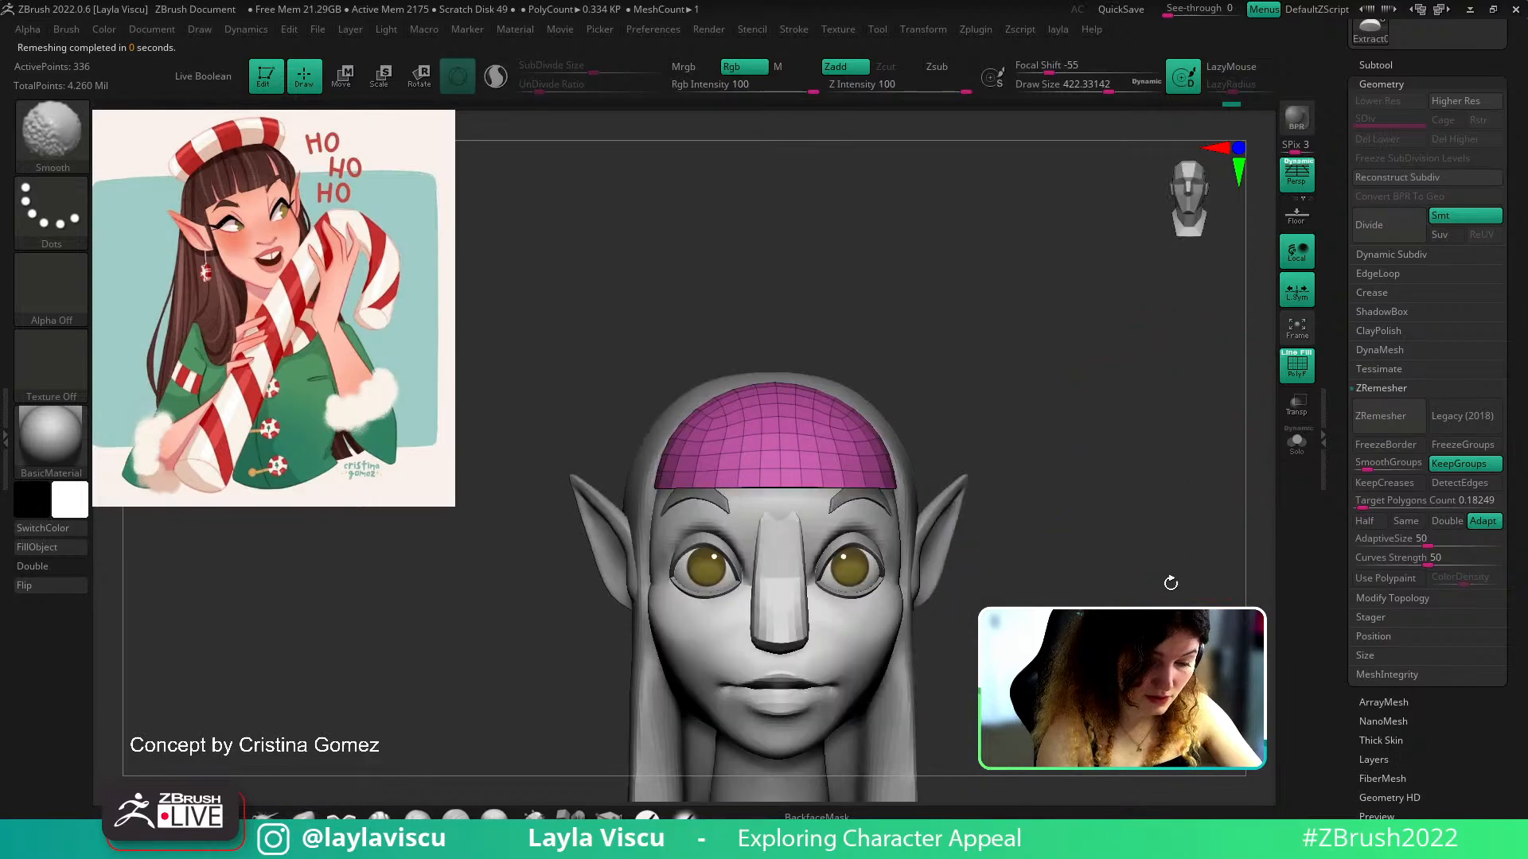
ctrl+right_drag(1170, 576, 1150, 522)
shift+drag(1150, 522, 1214, 480)
click(1296, 440)
drag(1067, 510, 986, 504)
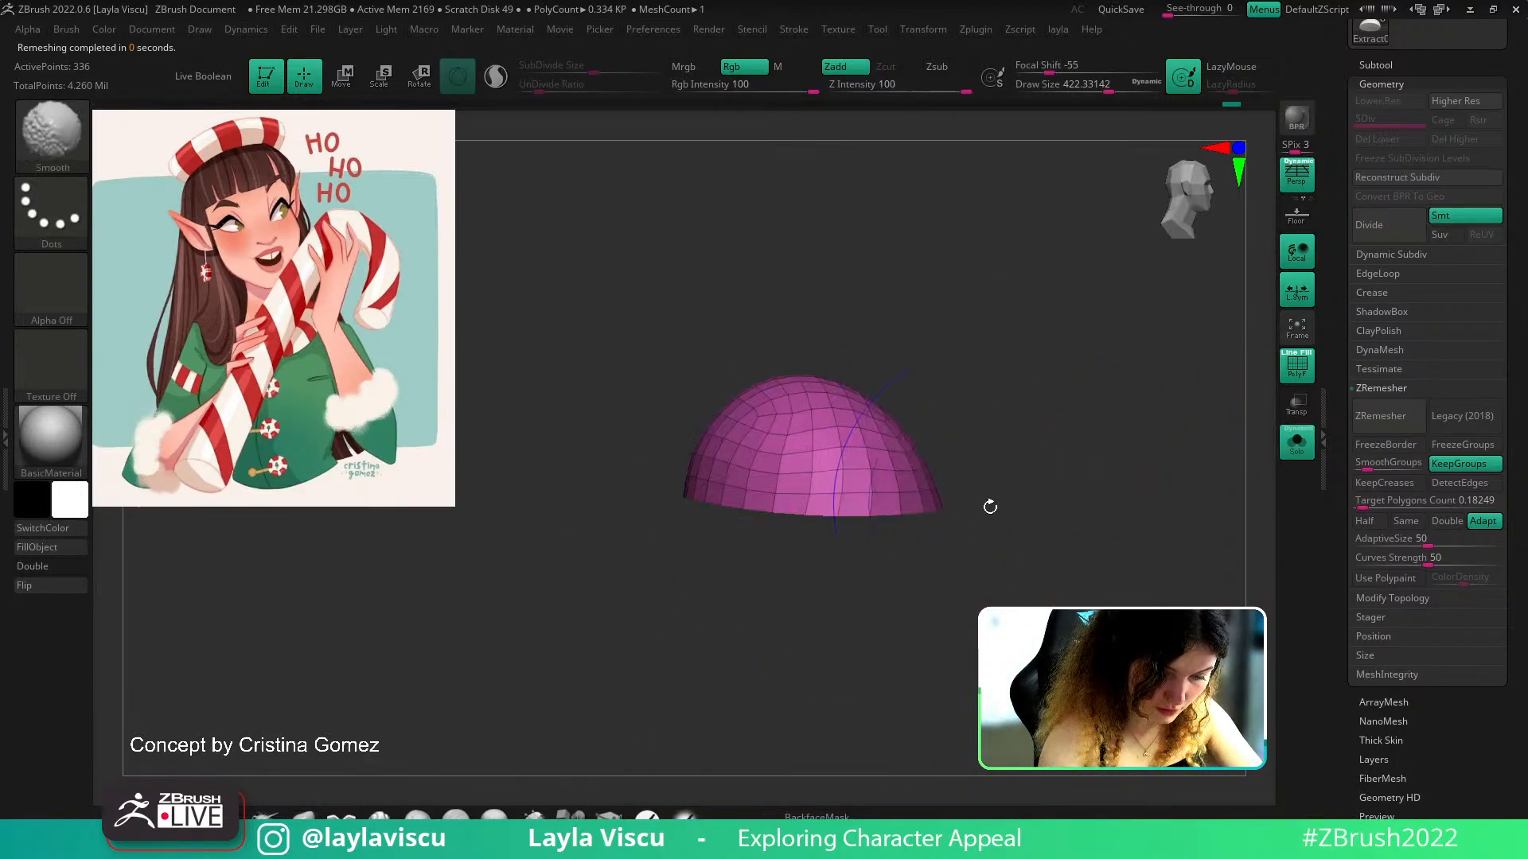
click(1297, 447)
click(1297, 447)
key(ctrl+shift)
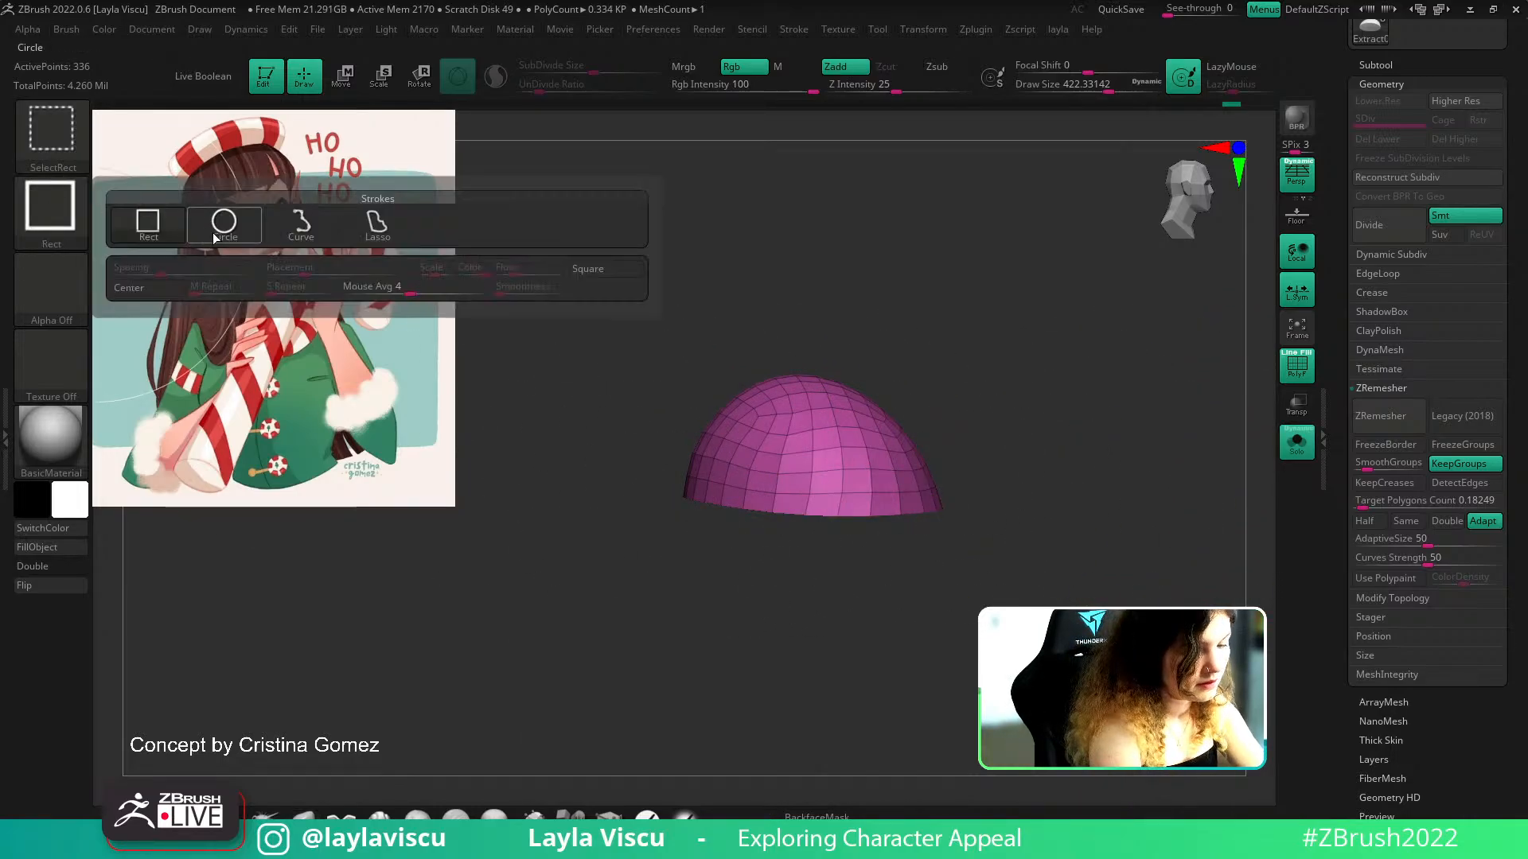
click(70, 142)
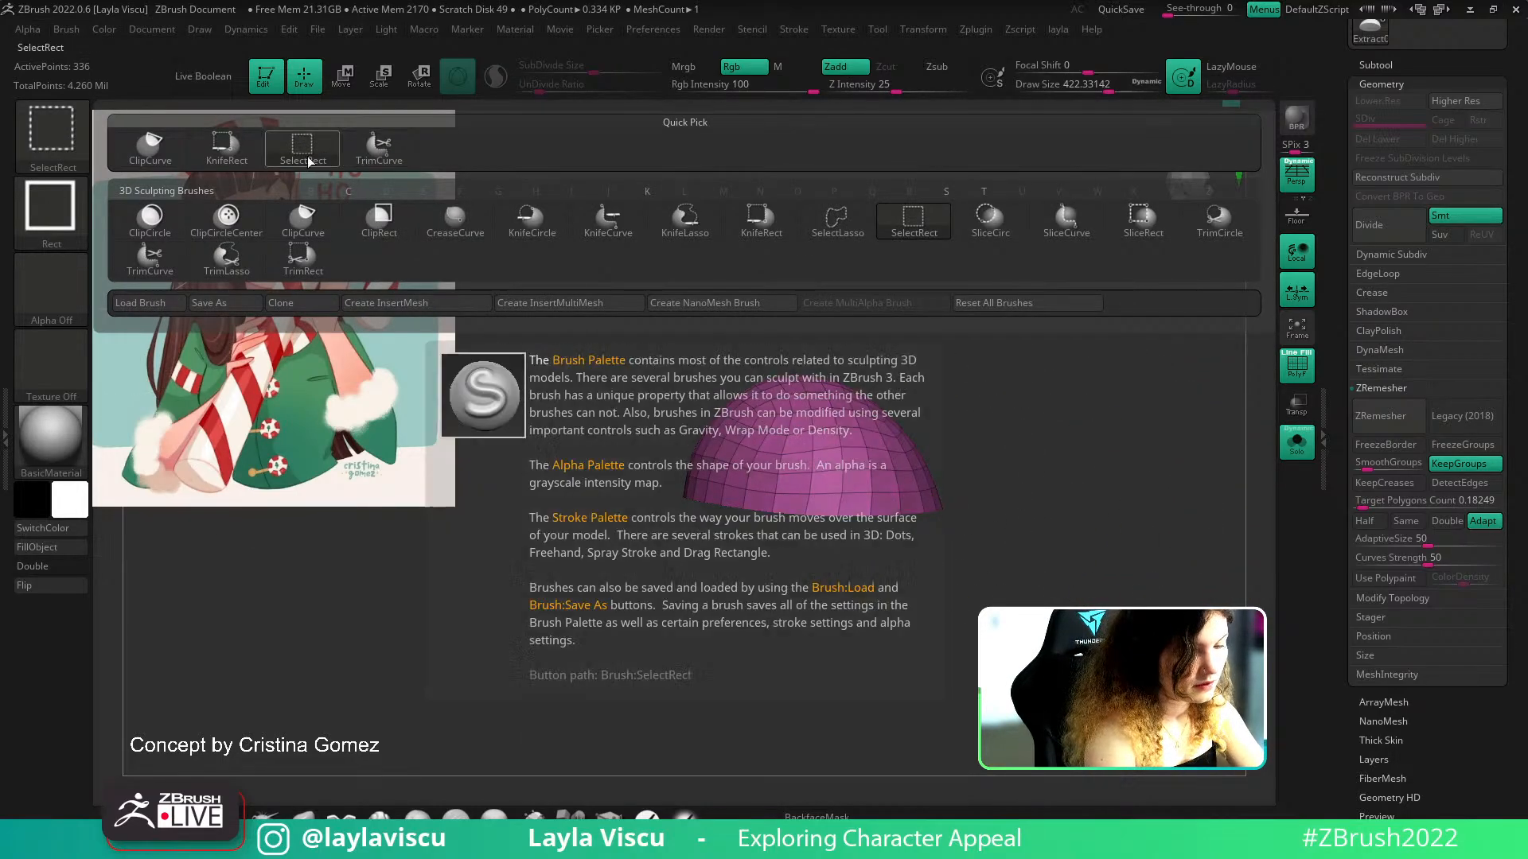
click(120, 216)
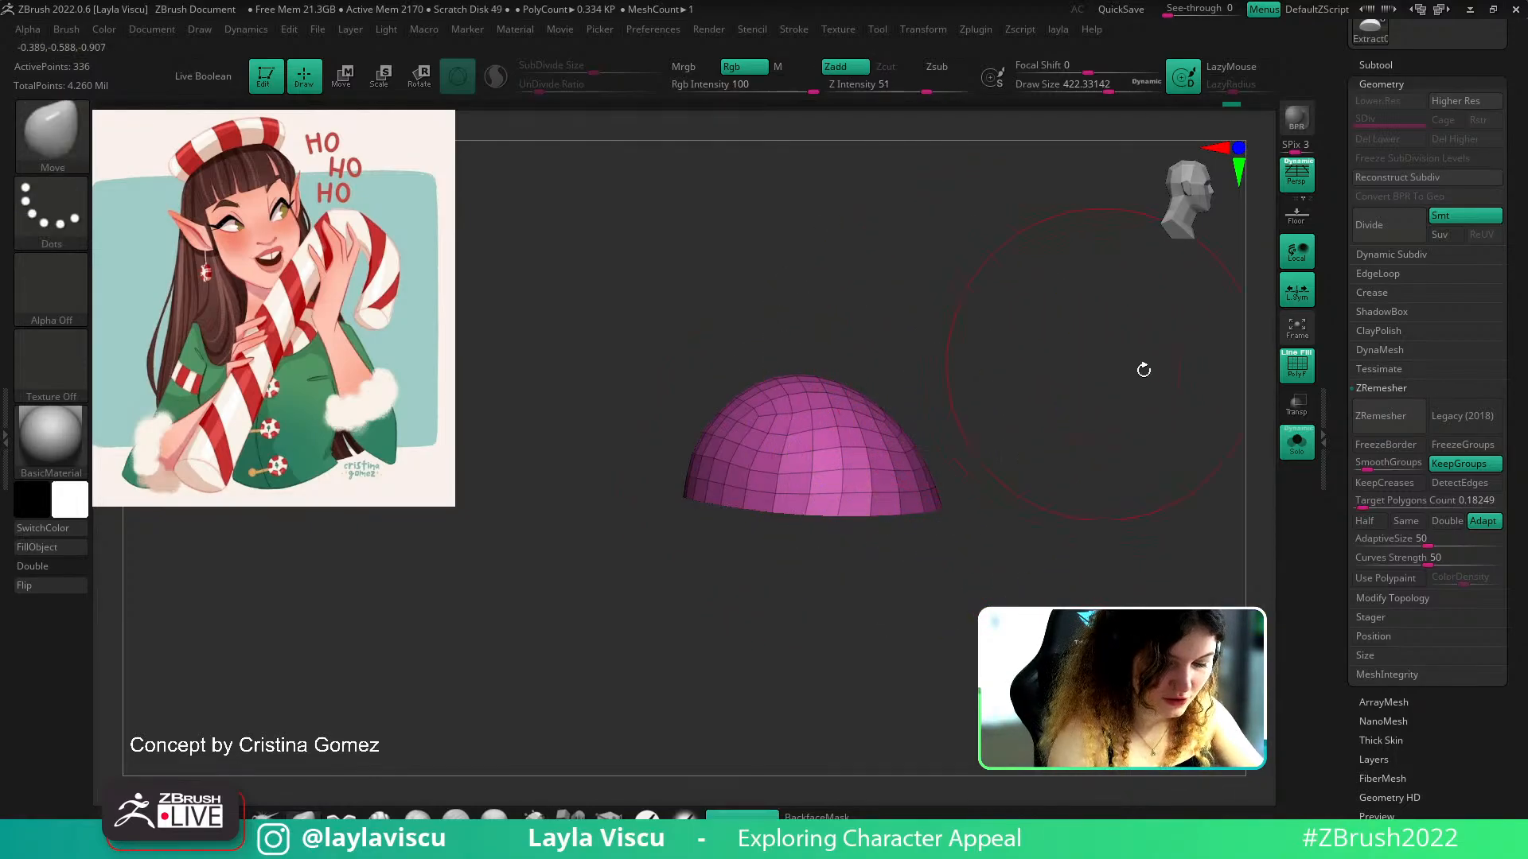
With the whole head shown from the front, insert a ZModeler edge loop near the bangs' lower front edge
click(1287, 452)
ctrl+right_drag(1134, 573, 1132, 504)
shift+drag(1132, 505, 1123, 552)
alt+right_drag(1124, 552, 1052, 550)
ctrl+right_drag(1052, 550, 1046, 613)
click(609, 817)
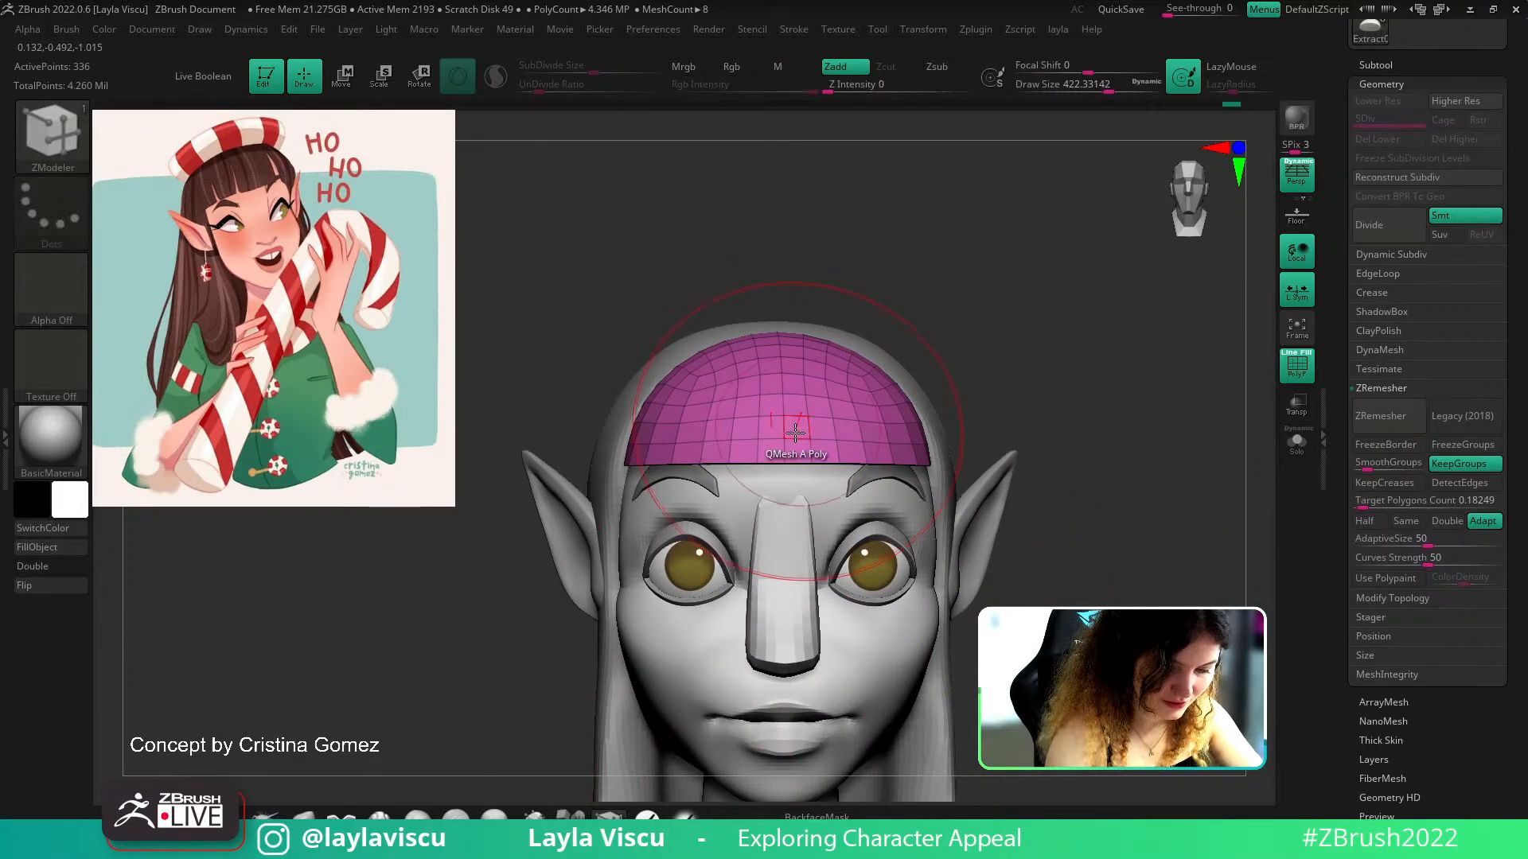
key(space)
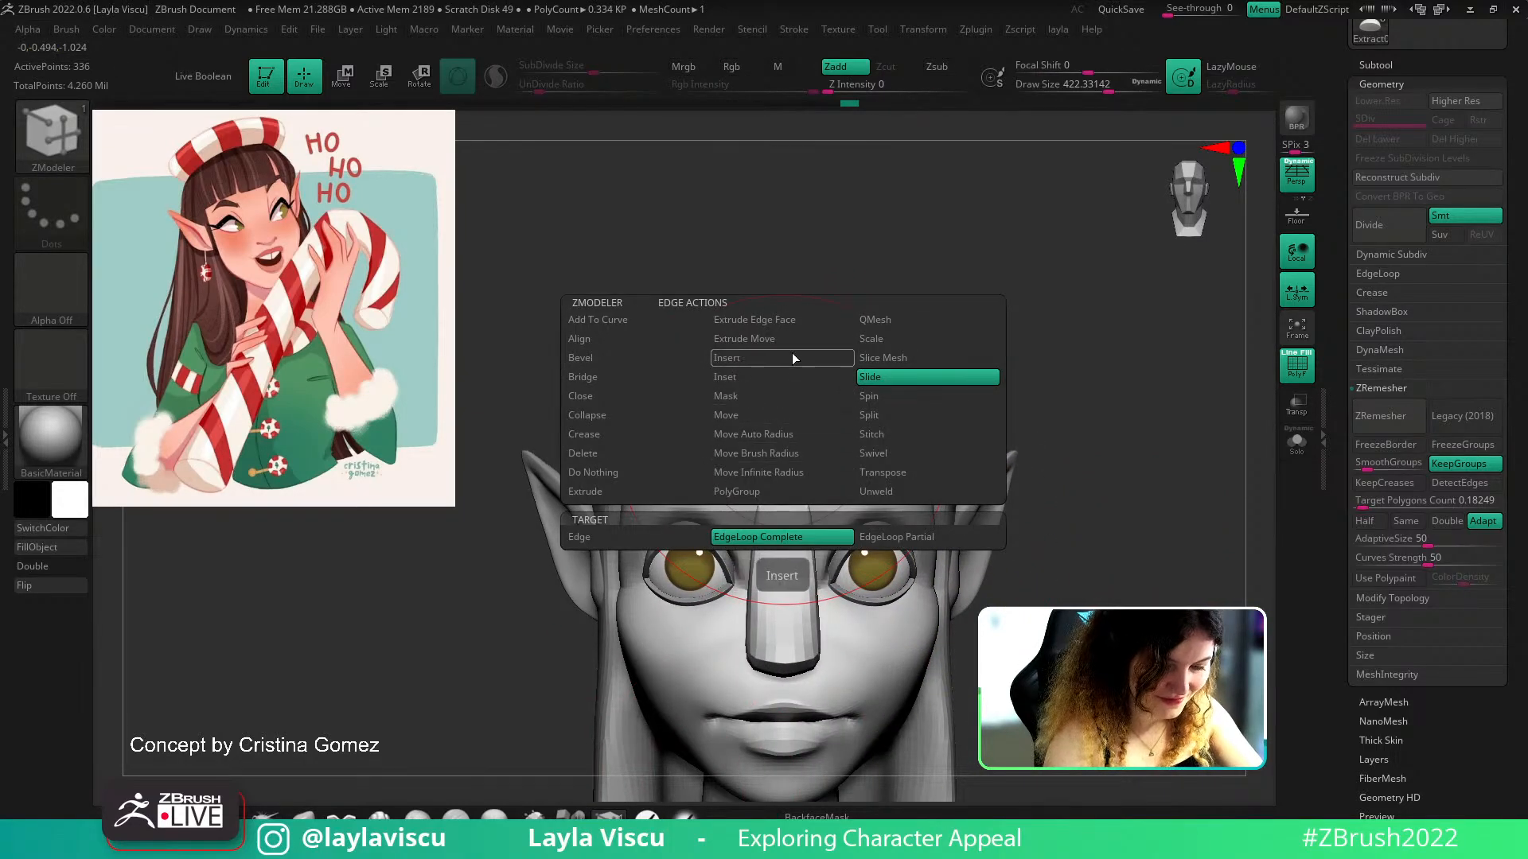
click(791, 356)
ctrl+right_drag(794, 455, 787, 483)
click(771, 449)
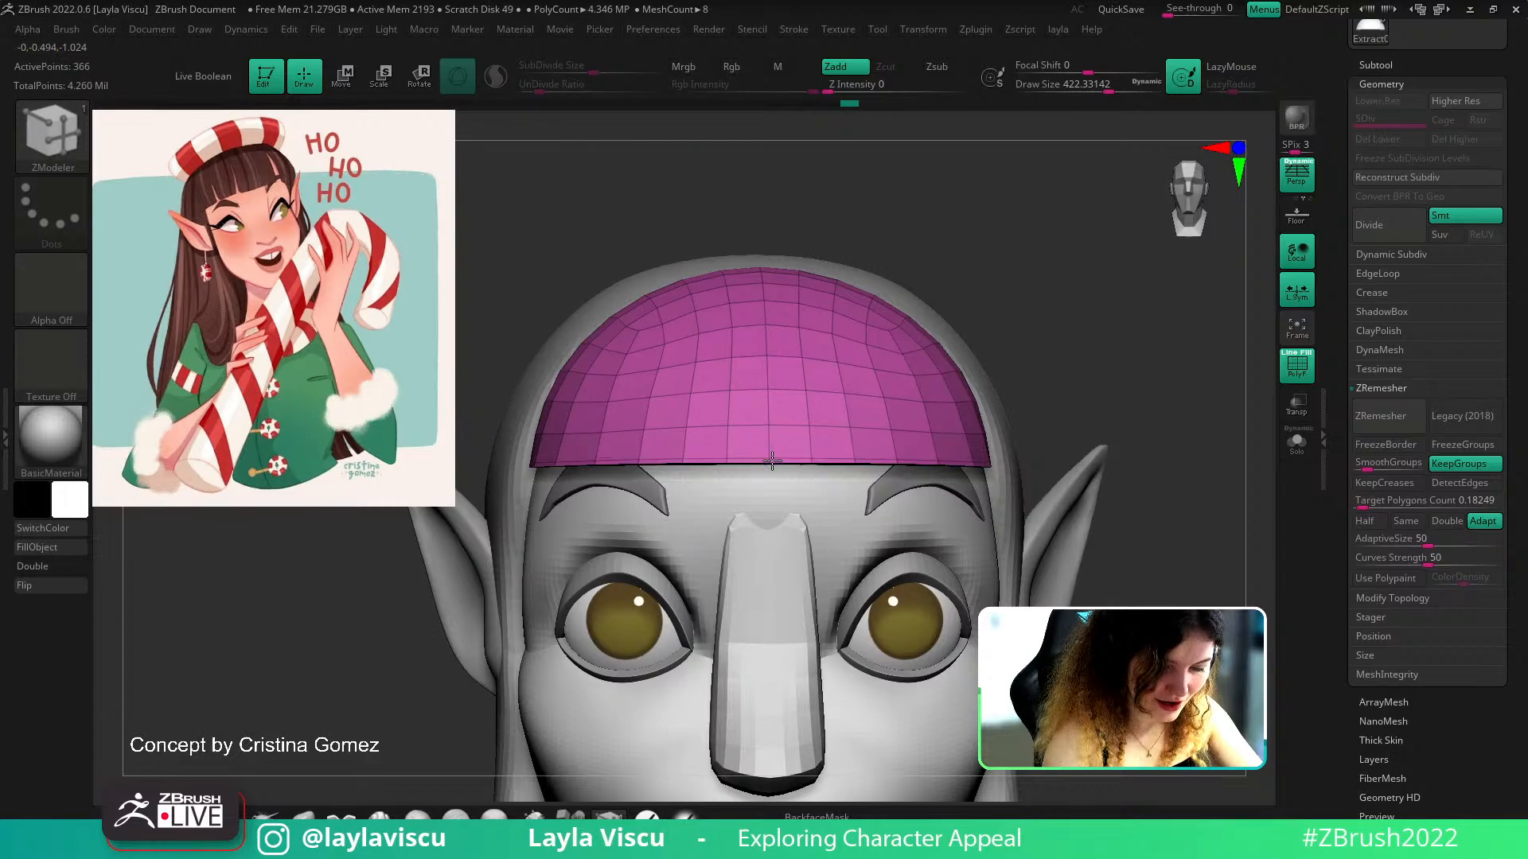
Solo the bangs, insert another edge loop around the rim of their underside, and show the whole head again
click(1297, 442)
shift+right_drag(1183, 512, 1170, 382)
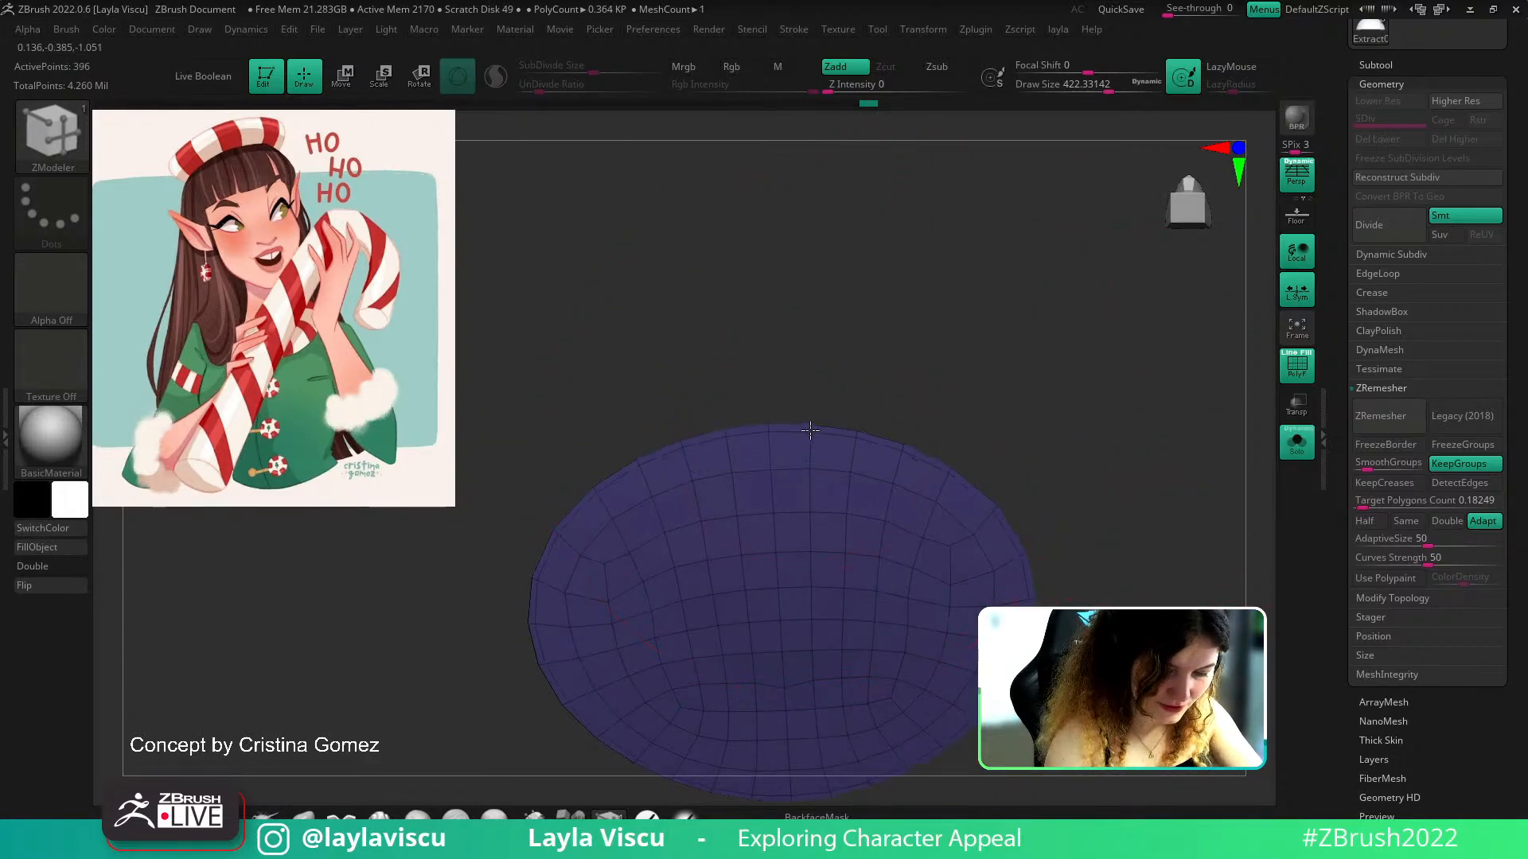
shift+right_drag(809, 426, 982, 467)
click(1296, 441)
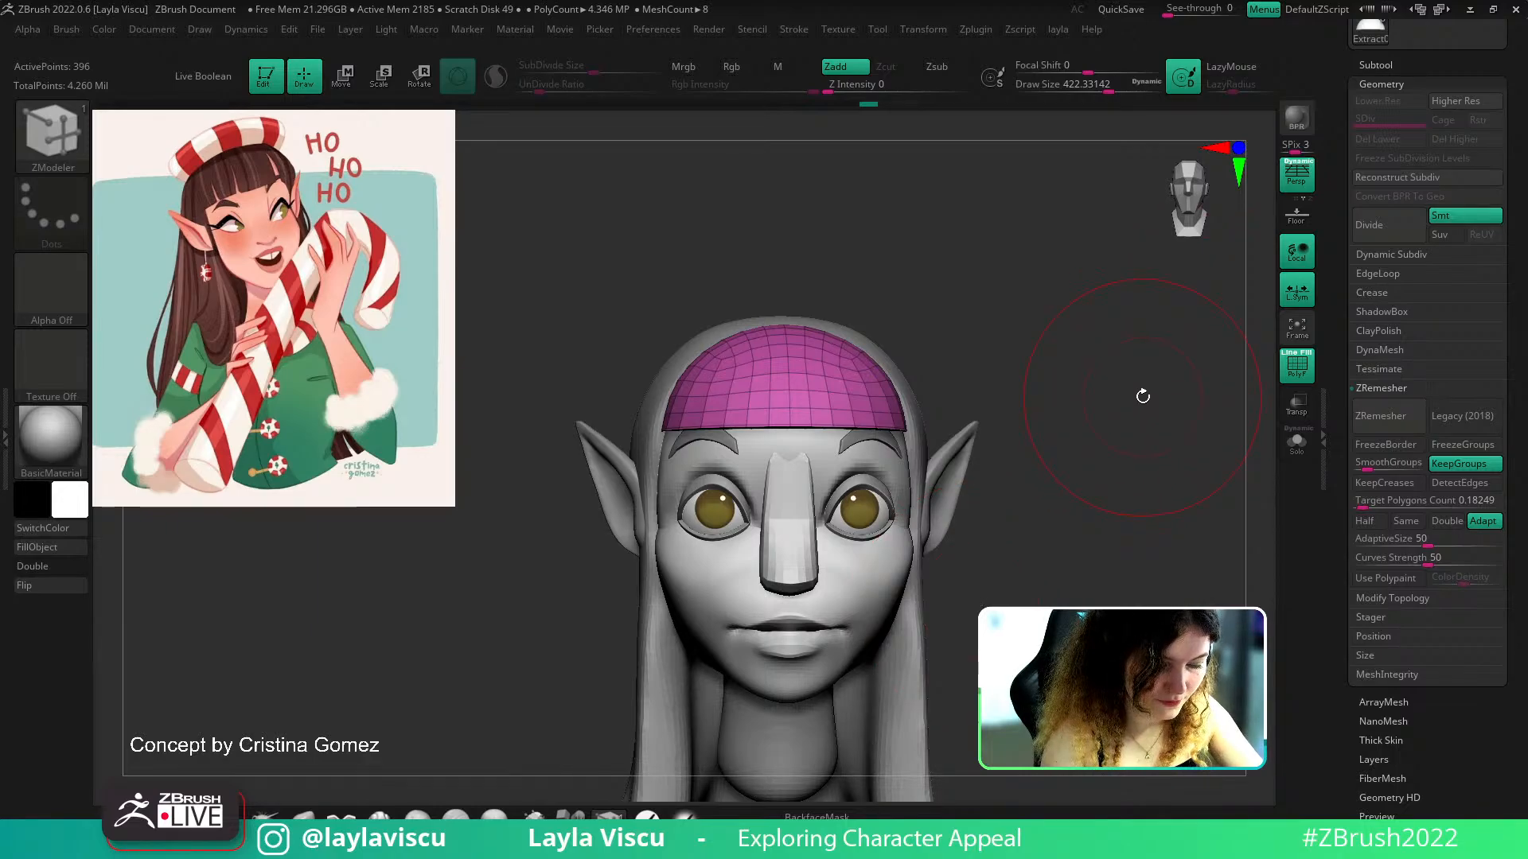
Pull in the bangs' sides and upper corners with the Move brush, finishing with draw size about 415
key(b)
key(m)
key(v)
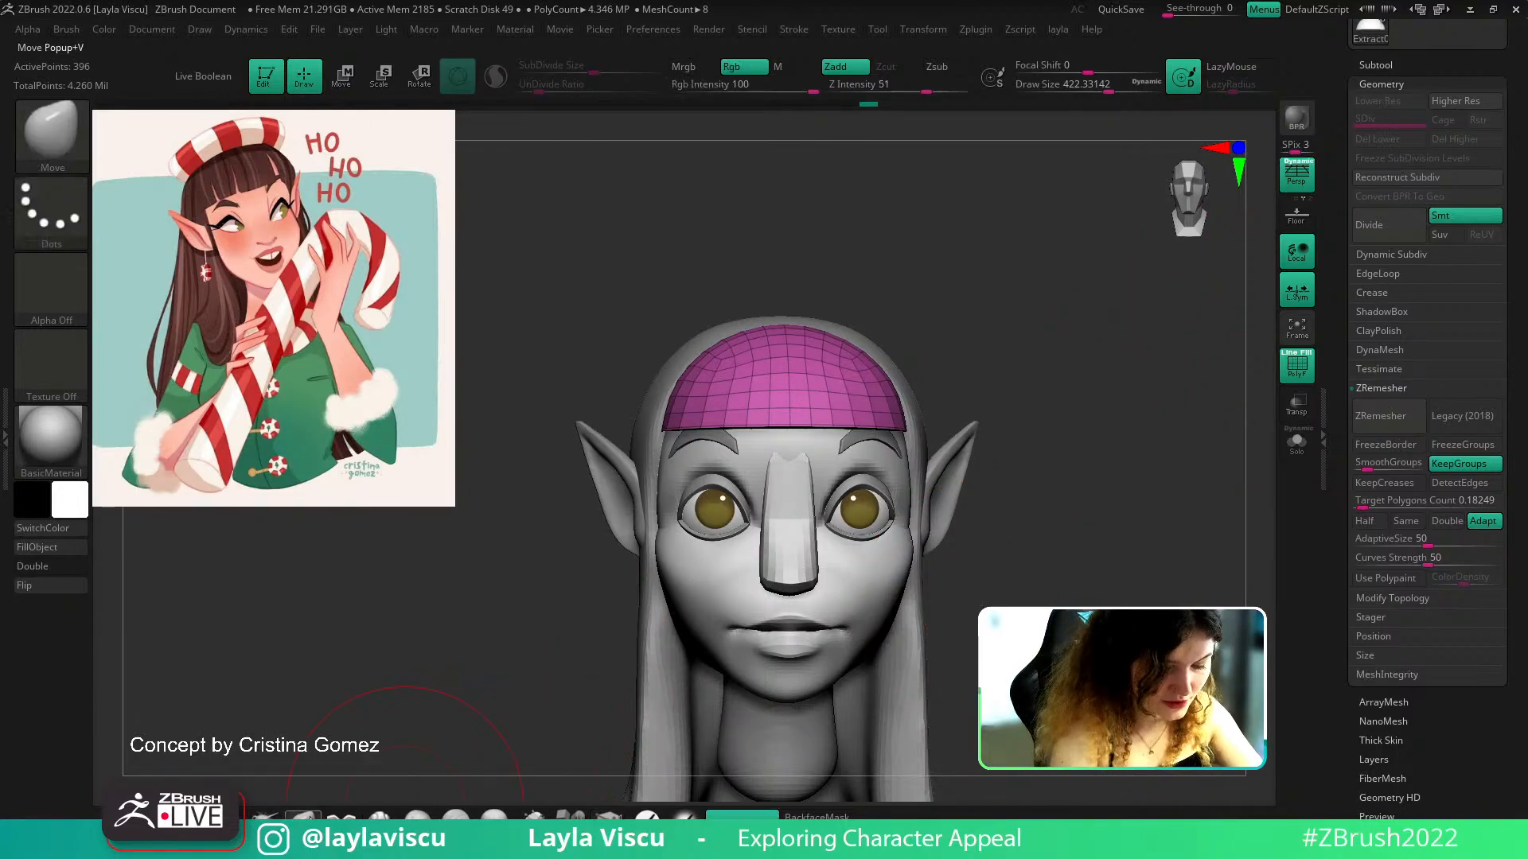
key(bracketleft)
key(bracketleft)
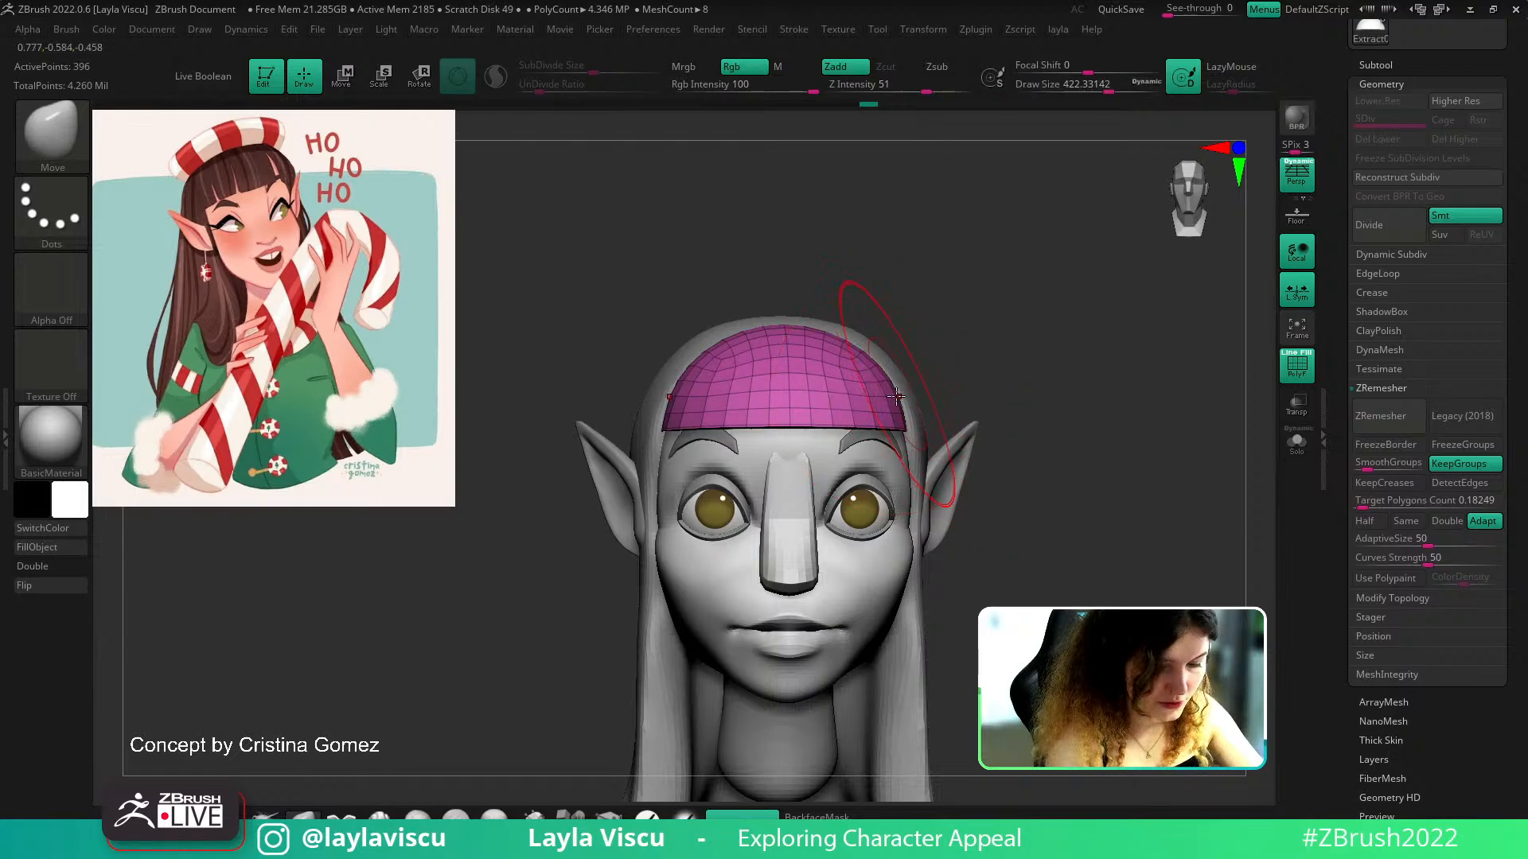
key(bracketleft)
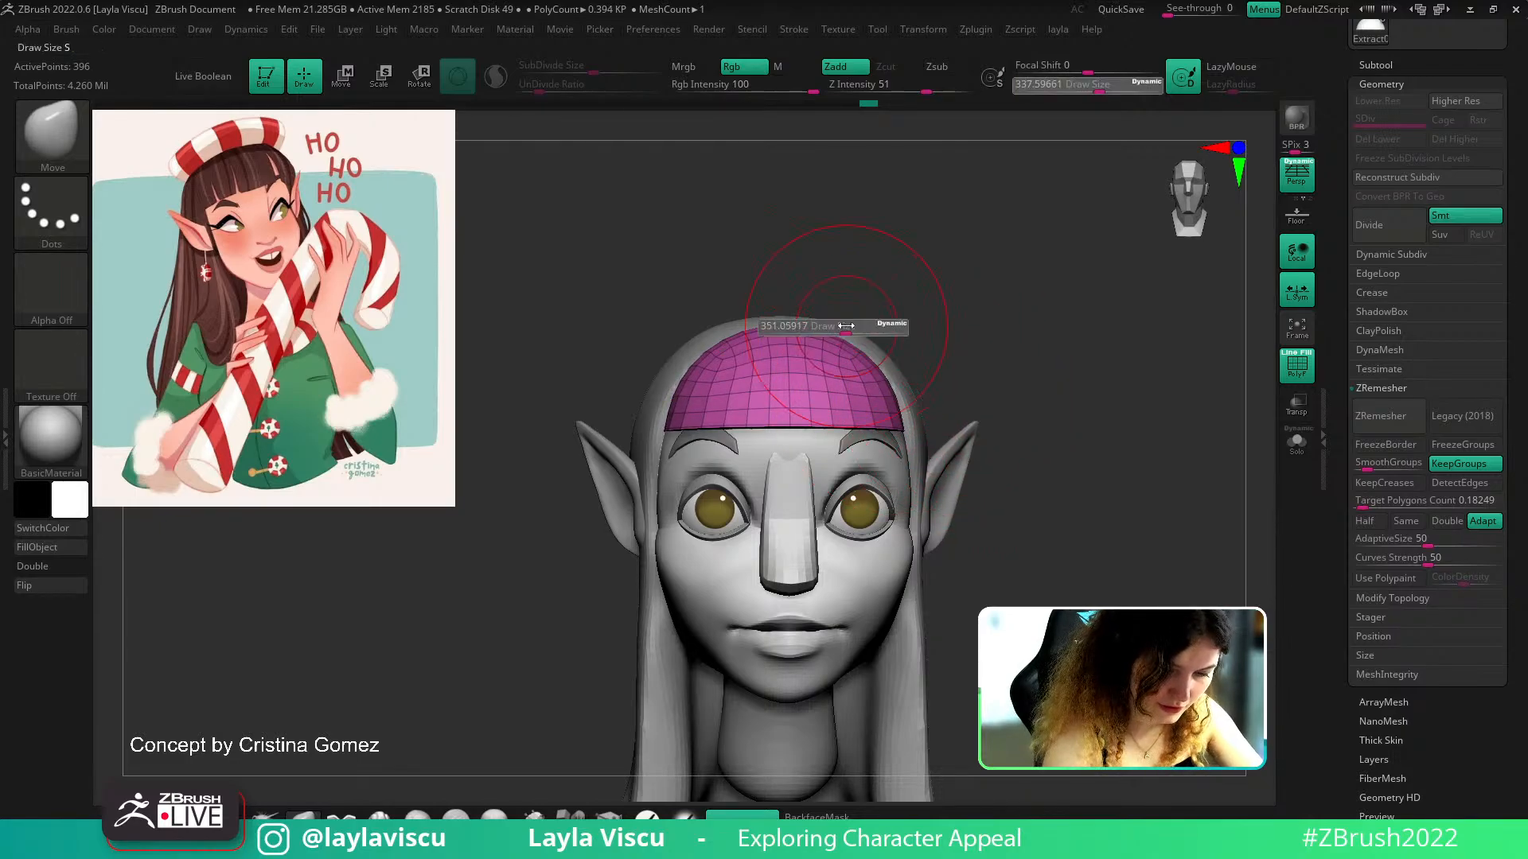
key(bracketright)
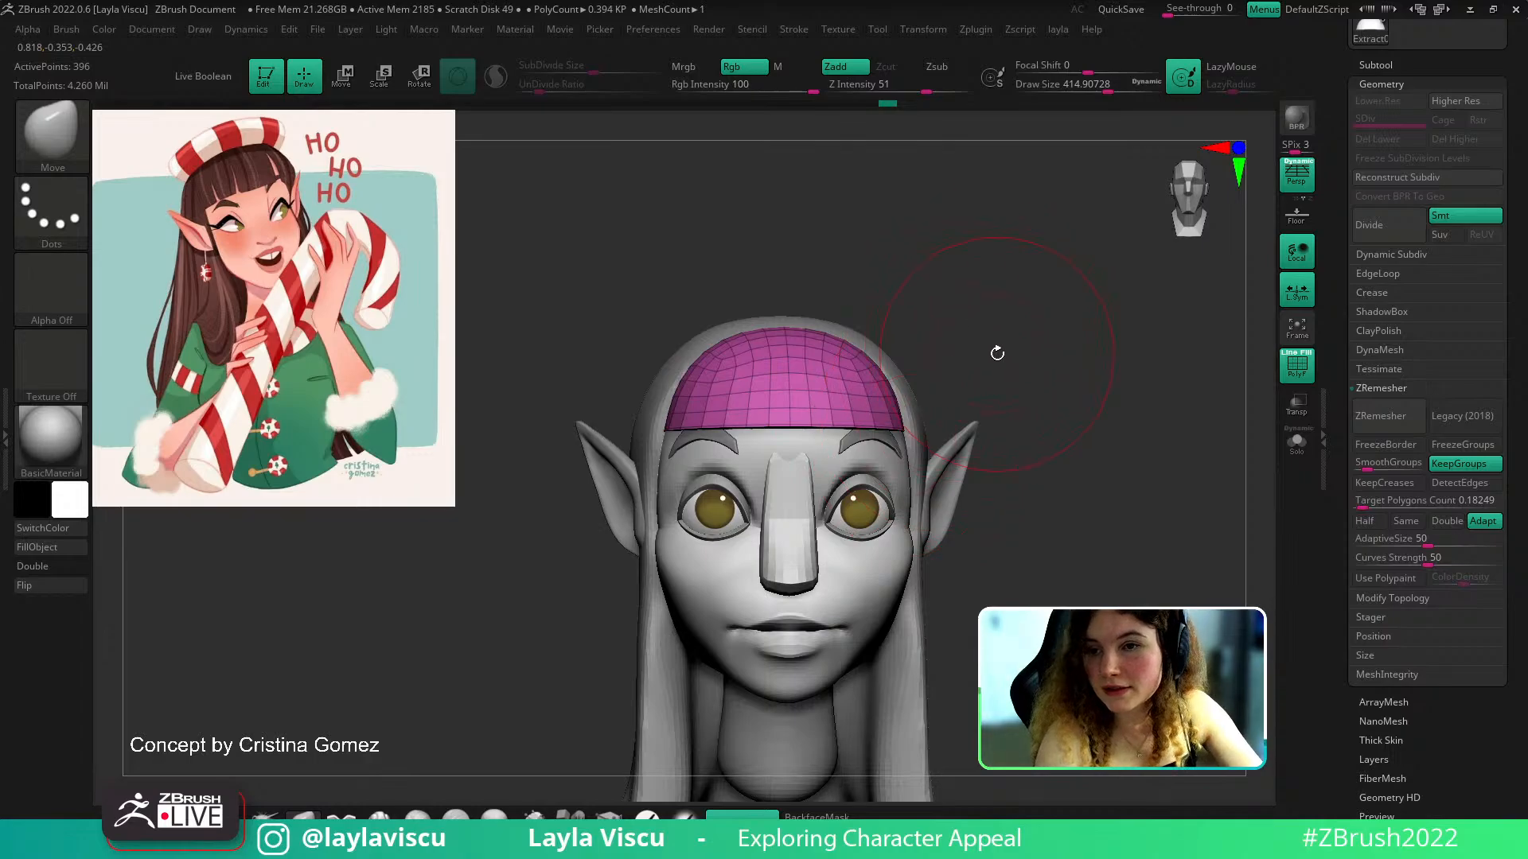
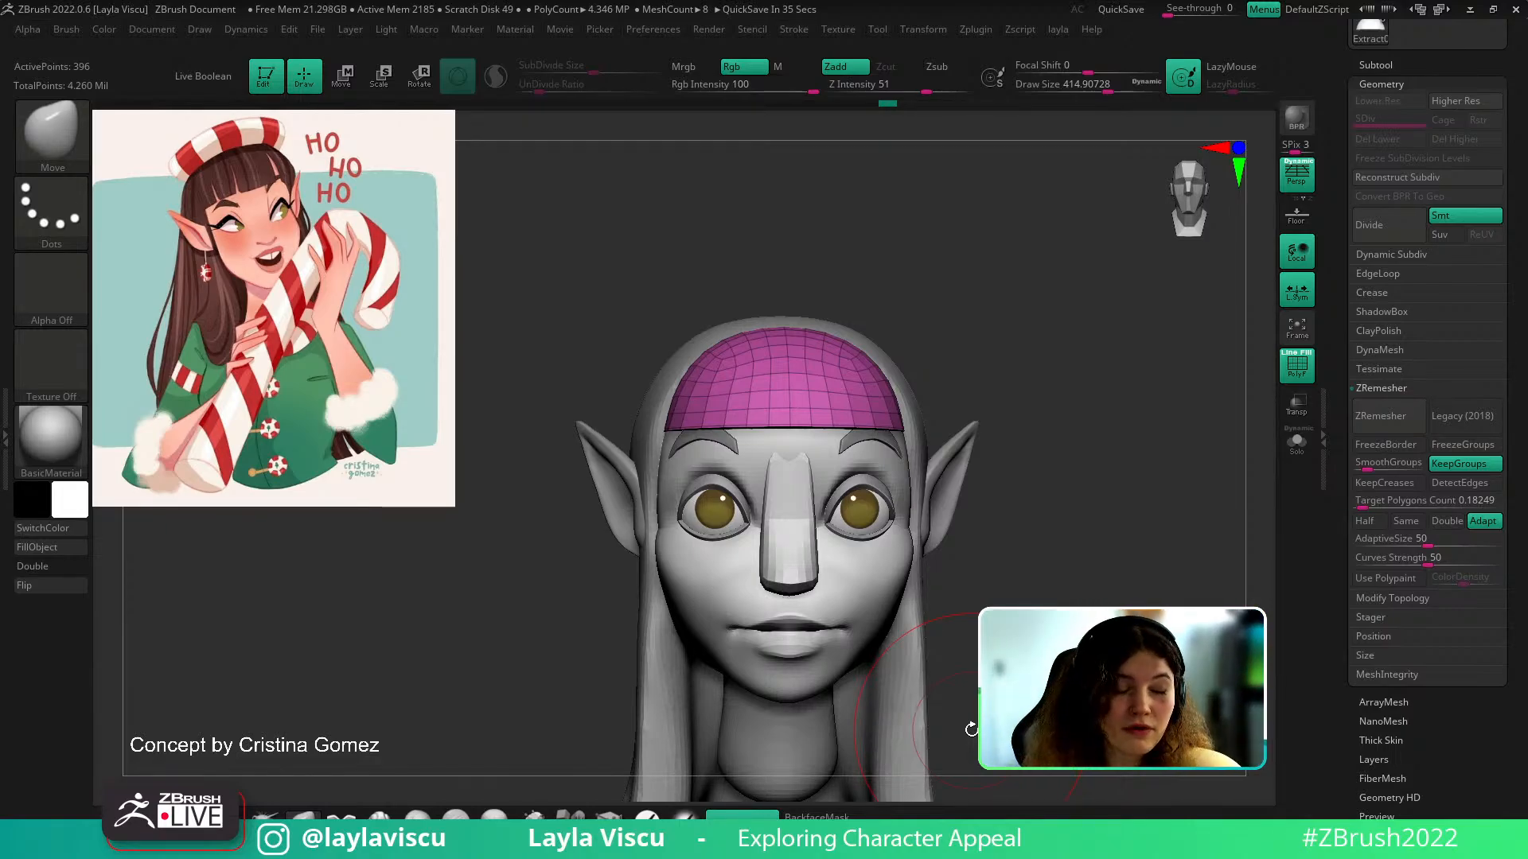
Reshape the bangs' outer contour against the hair with the Move brush at draw size about 500, and hide the polyframe
scroll(1340, 390, up, 10)
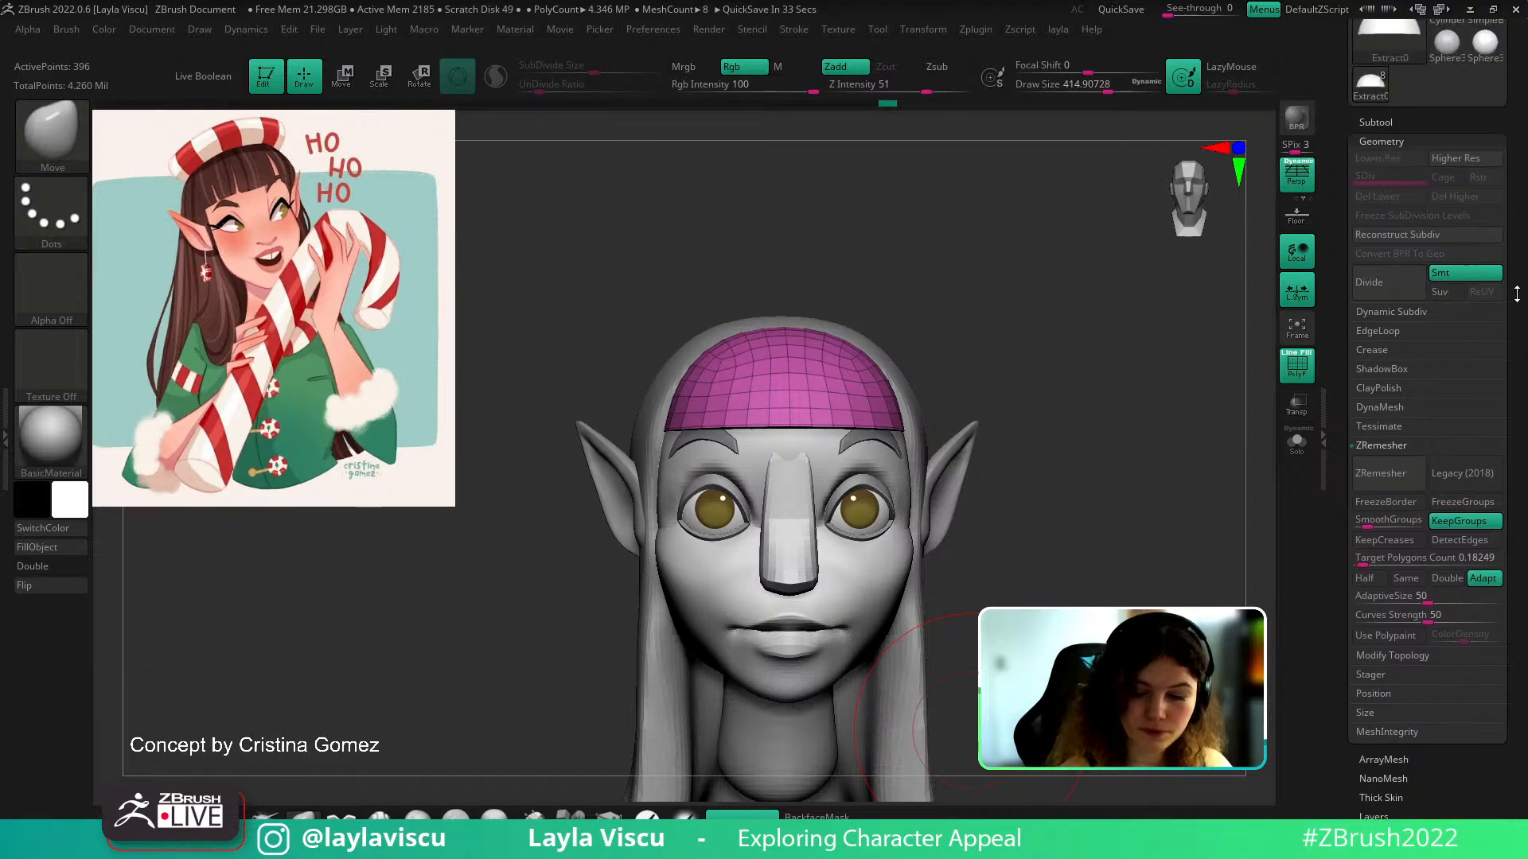
alt+drag(1091, 478, 1101, 518)
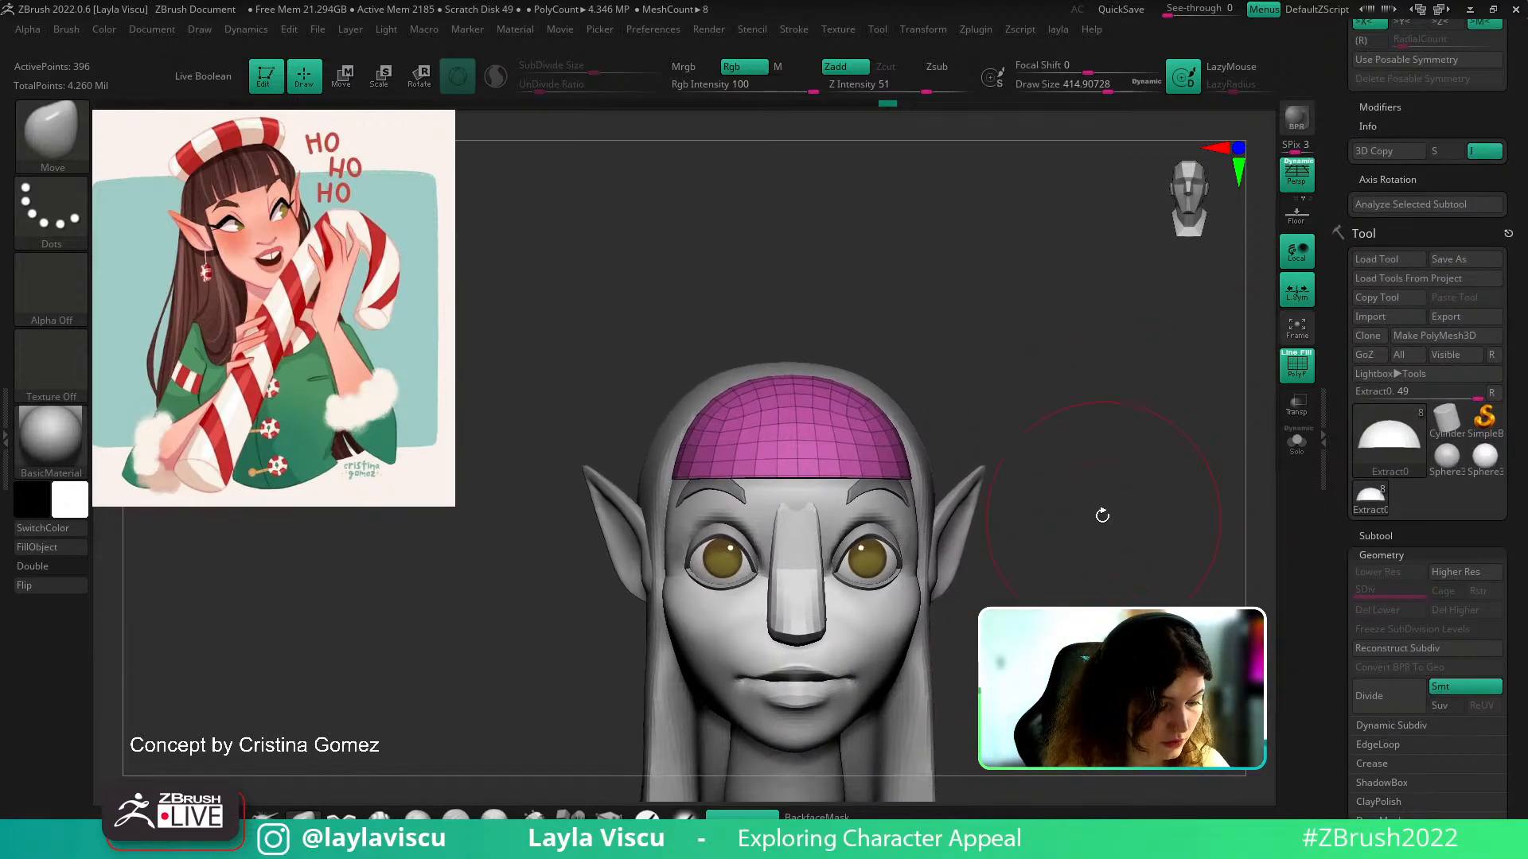
key(s)
key(s)
mouse_move(836, 380)
mouse_down()
mouse_move(1020, 365)
mouse_move(965, 406)
mouse_move(903, 368)
mouse_move(972, 409)
mouse_move(1040, 300)
mouse_up()
key(shift+f)
key(shift+f)
mouse_move(1008, 324)
alt+right_down()
mouse_move(966, 382)
mouse_move(876, 436)
alt+right_up()
key(s)
drag(904, 424, 901, 424)
ctrl+right_drag(902, 443, 904, 377)
alt+right_drag(904, 377, 874, 317)
key(shift+f)
drag(977, 384, 1019, 390)
Recall the saved Cust1 view and adjust the top of the bangs with the Move brush at draw size about 585
scroll(1469, 437, up, 10)
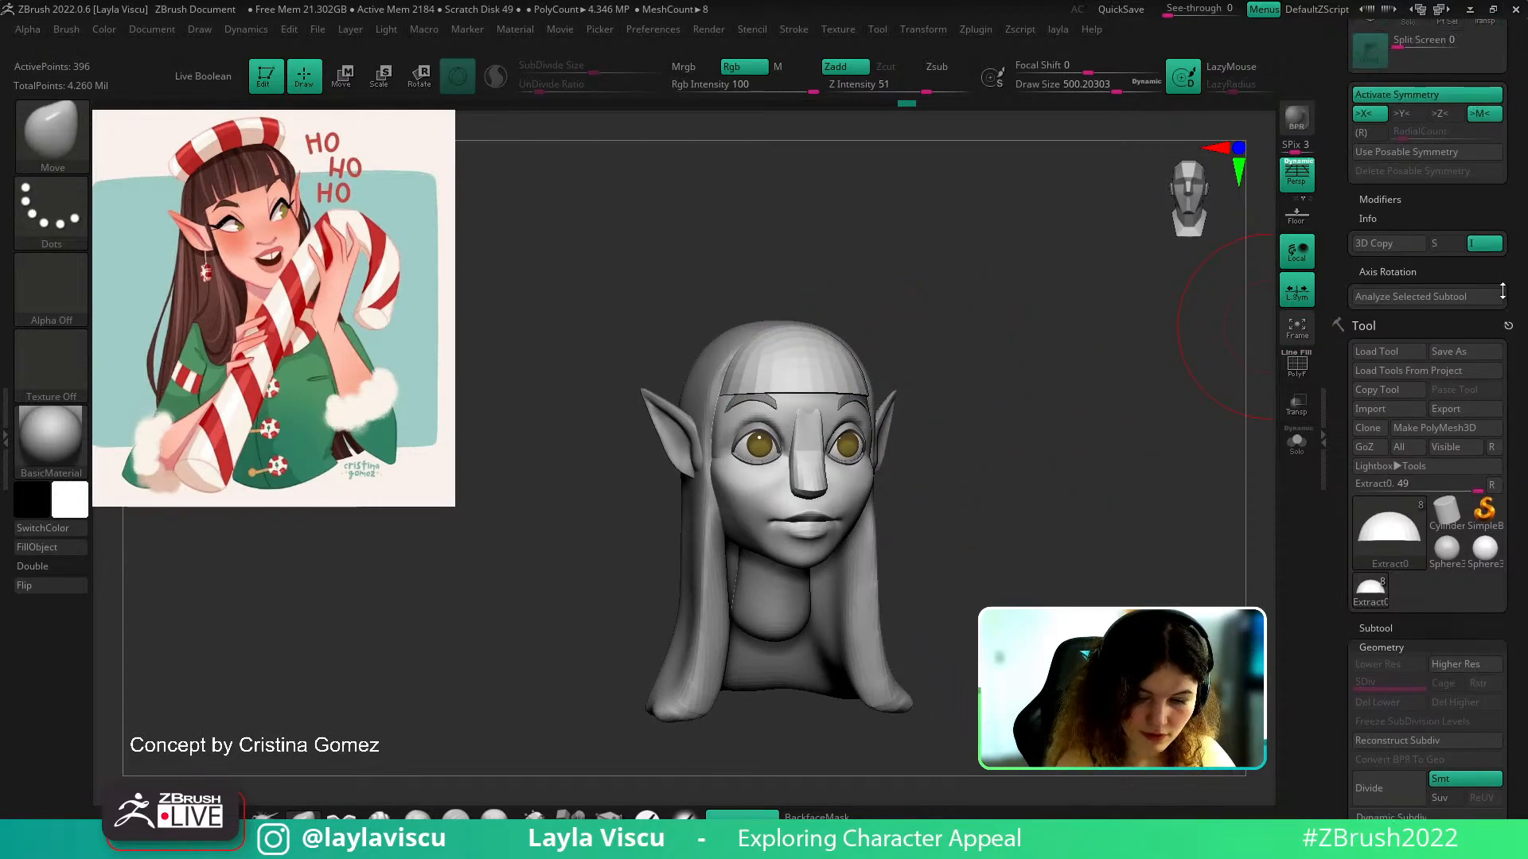
click(1469, 437)
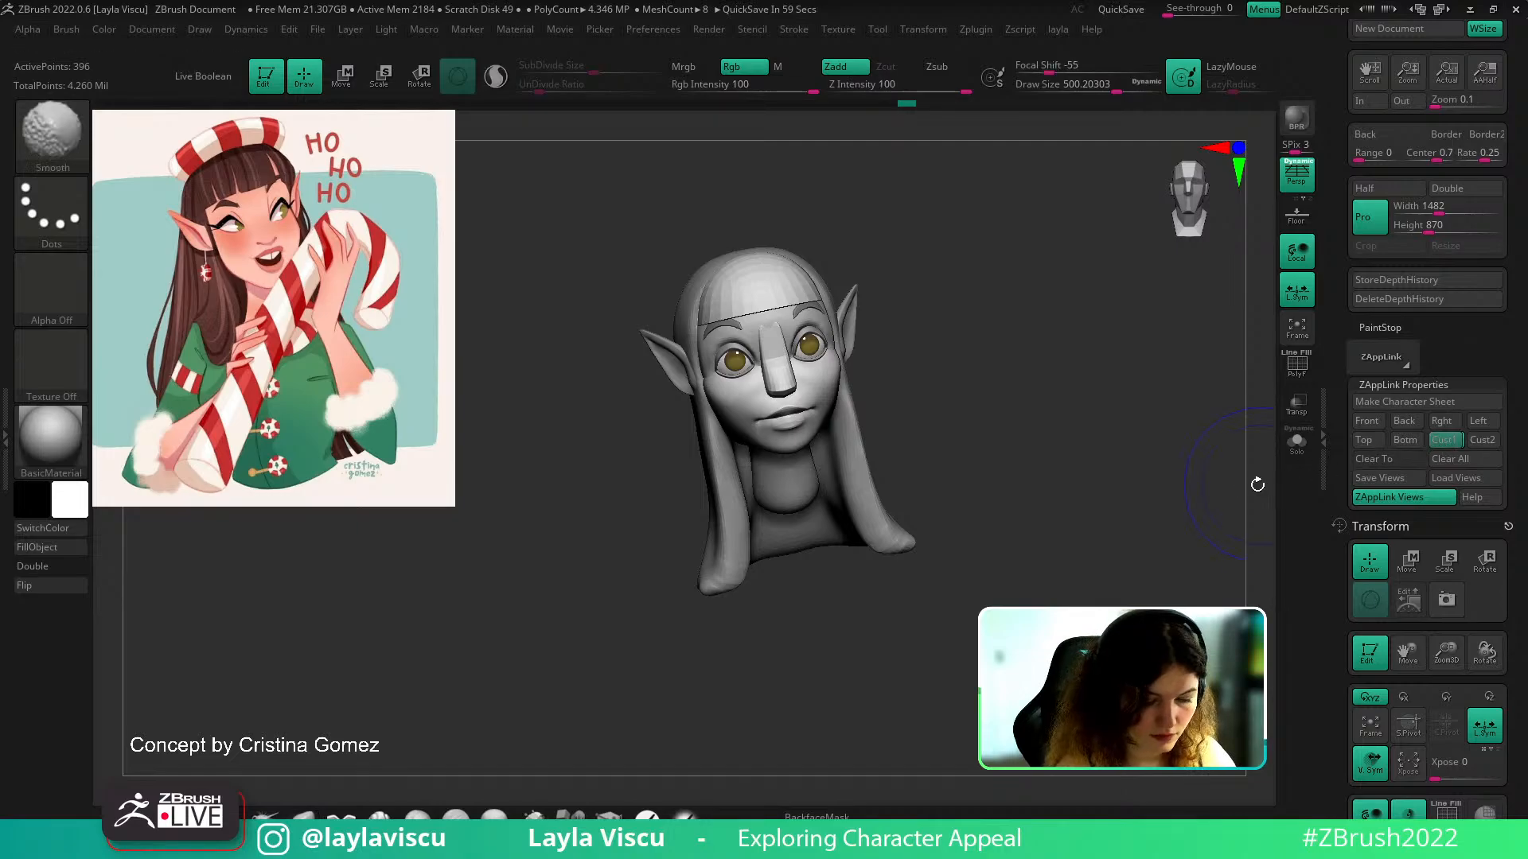
key(s)
drag(784, 253, 802, 254)
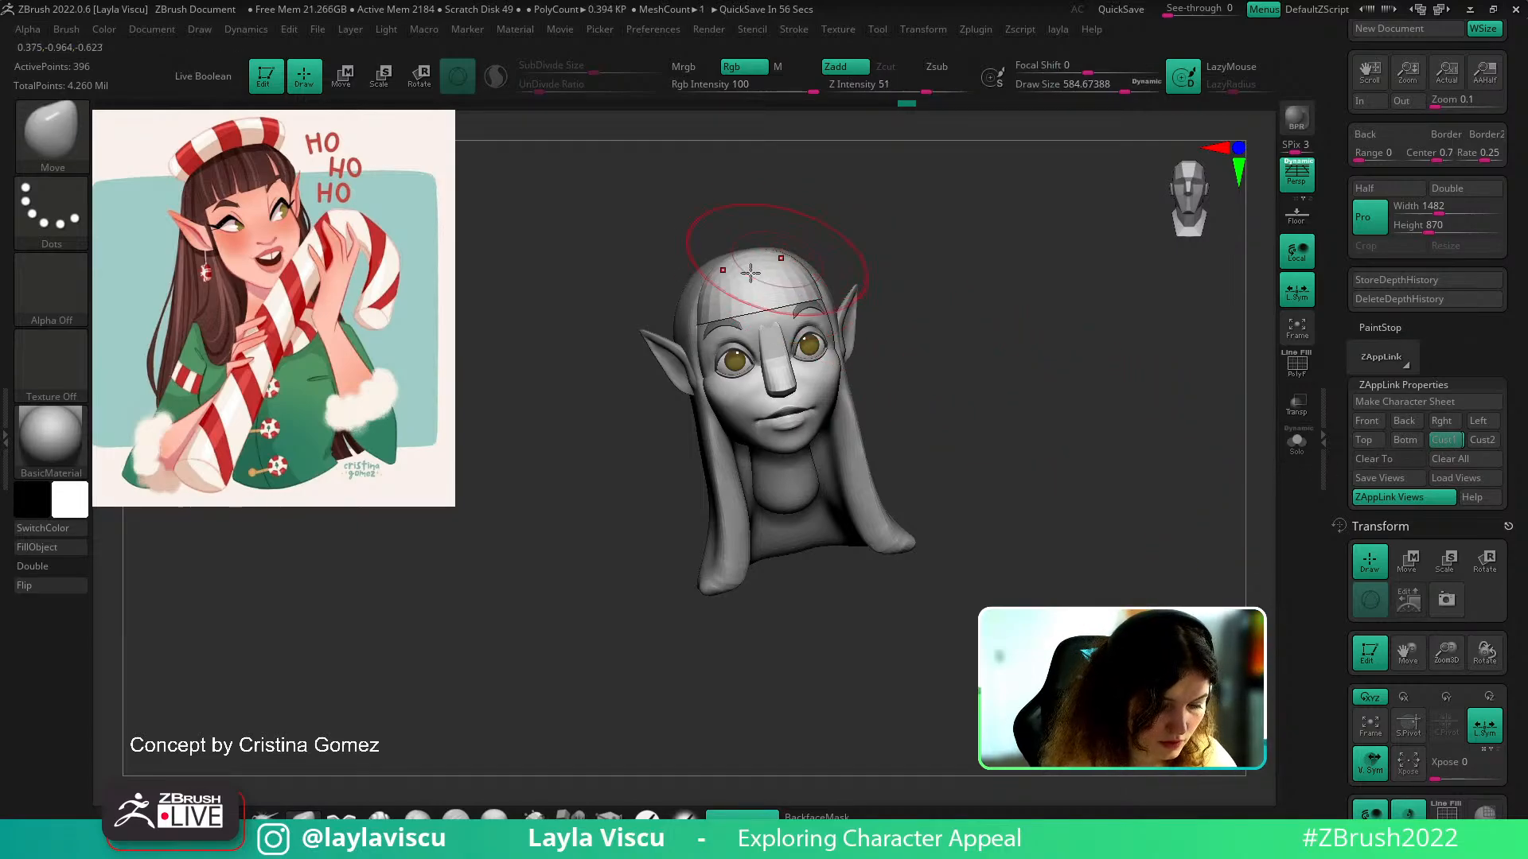
Select the long hair and refine its crown with the Move brush at draw size about 629, returning to the Cust1 view
alt+click(704, 272)
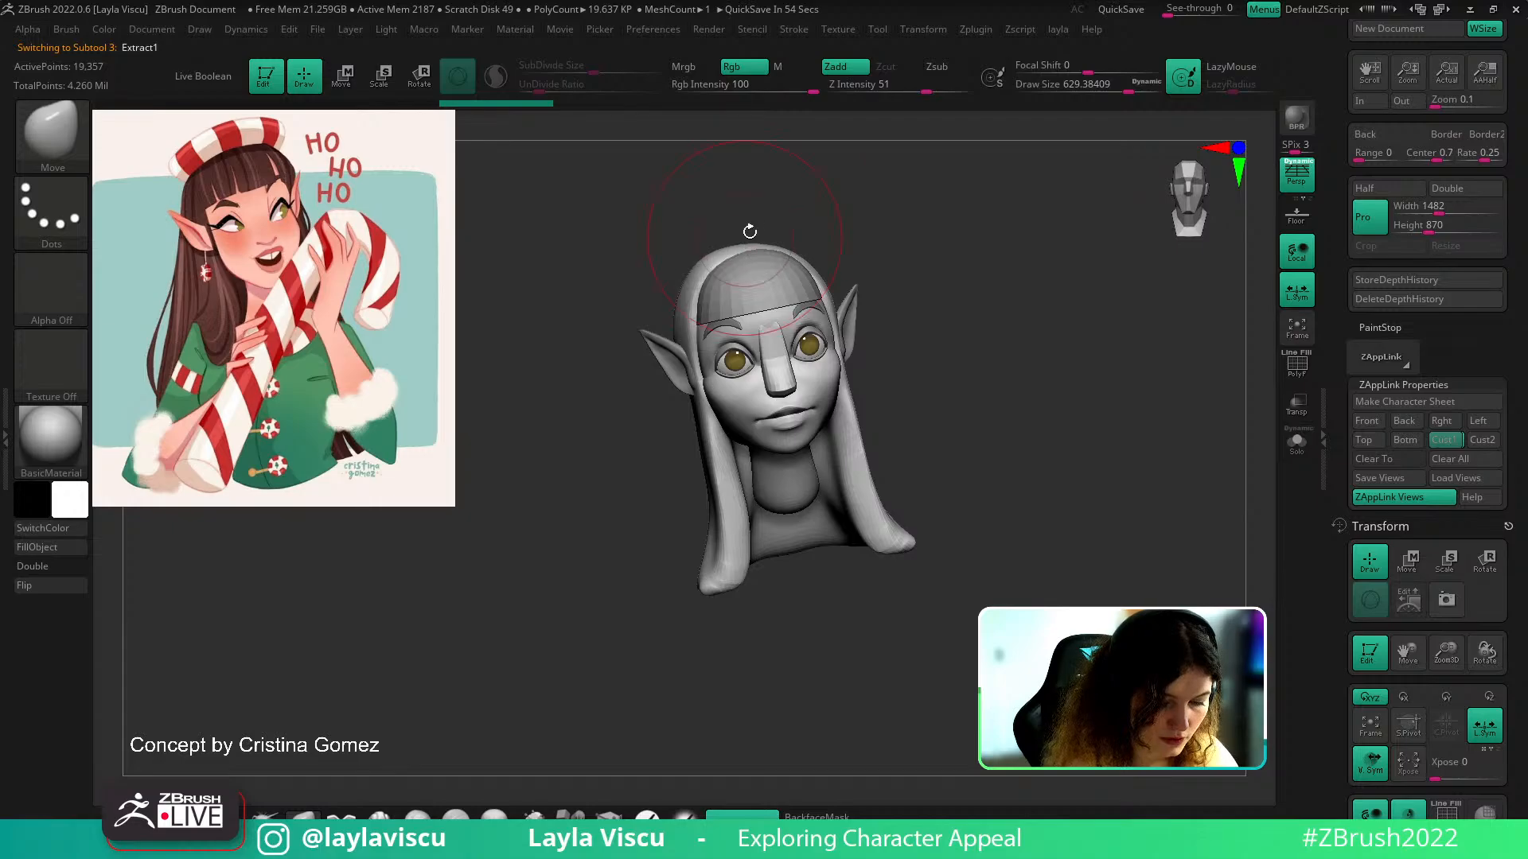
mouse_move(863, 229)
mouse_down()
mouse_move(873, 217)
mouse_move(872, 246)
mouse_up()
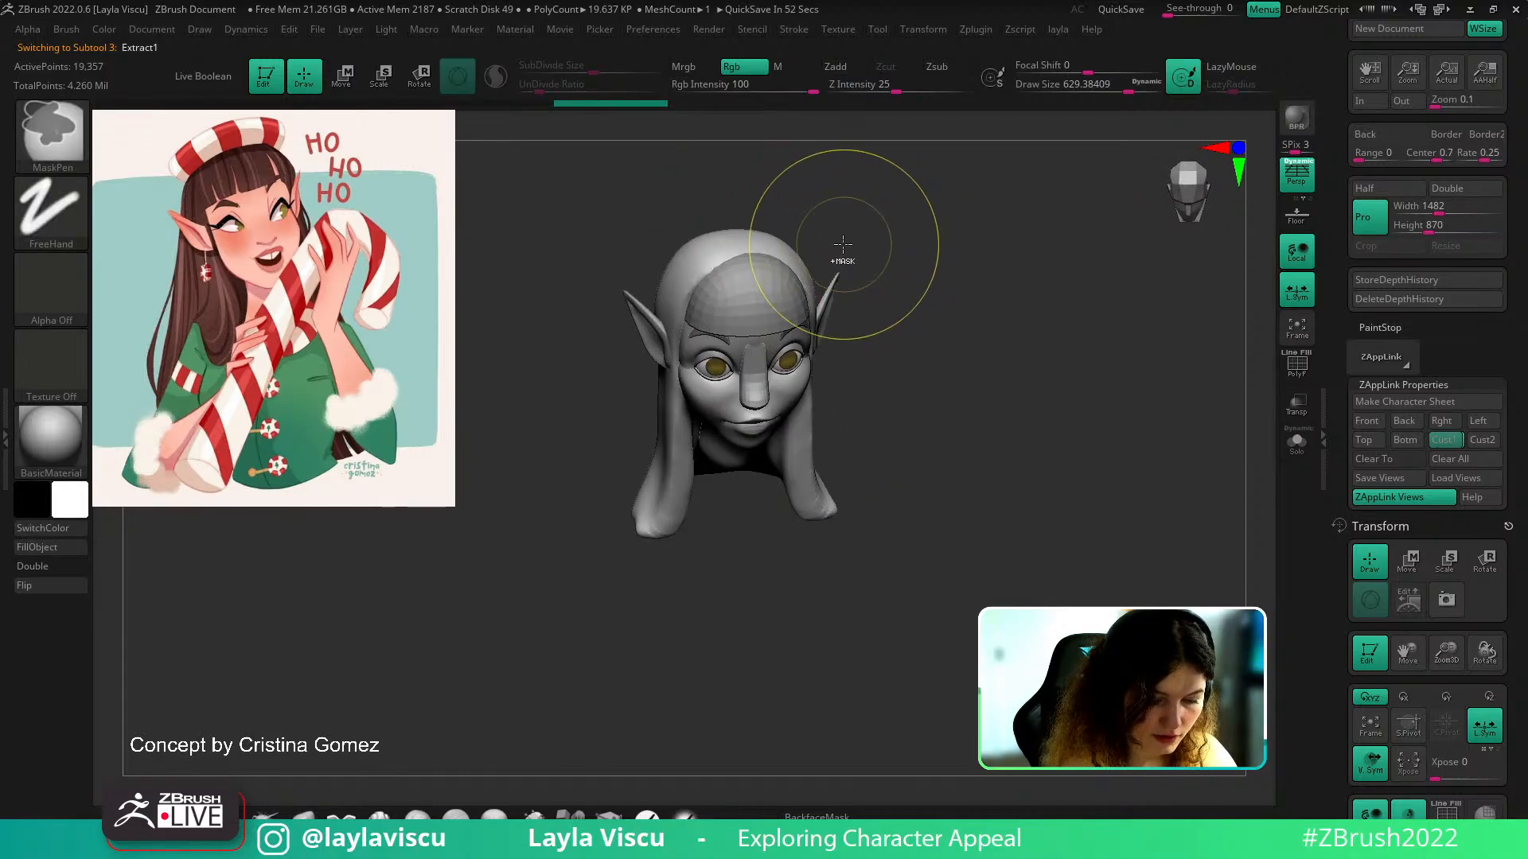
mouse_move(767, 259)
mouse_down()
mouse_move(762, 233)
mouse_move(789, 261)
mouse_up()
click(1442, 439)
key(s)
drag(787, 258, 776, 253)
Select the bangs with Move draw size about 695 and check their shape by toggling the polyframe
alt+click(778, 267)
key(s)
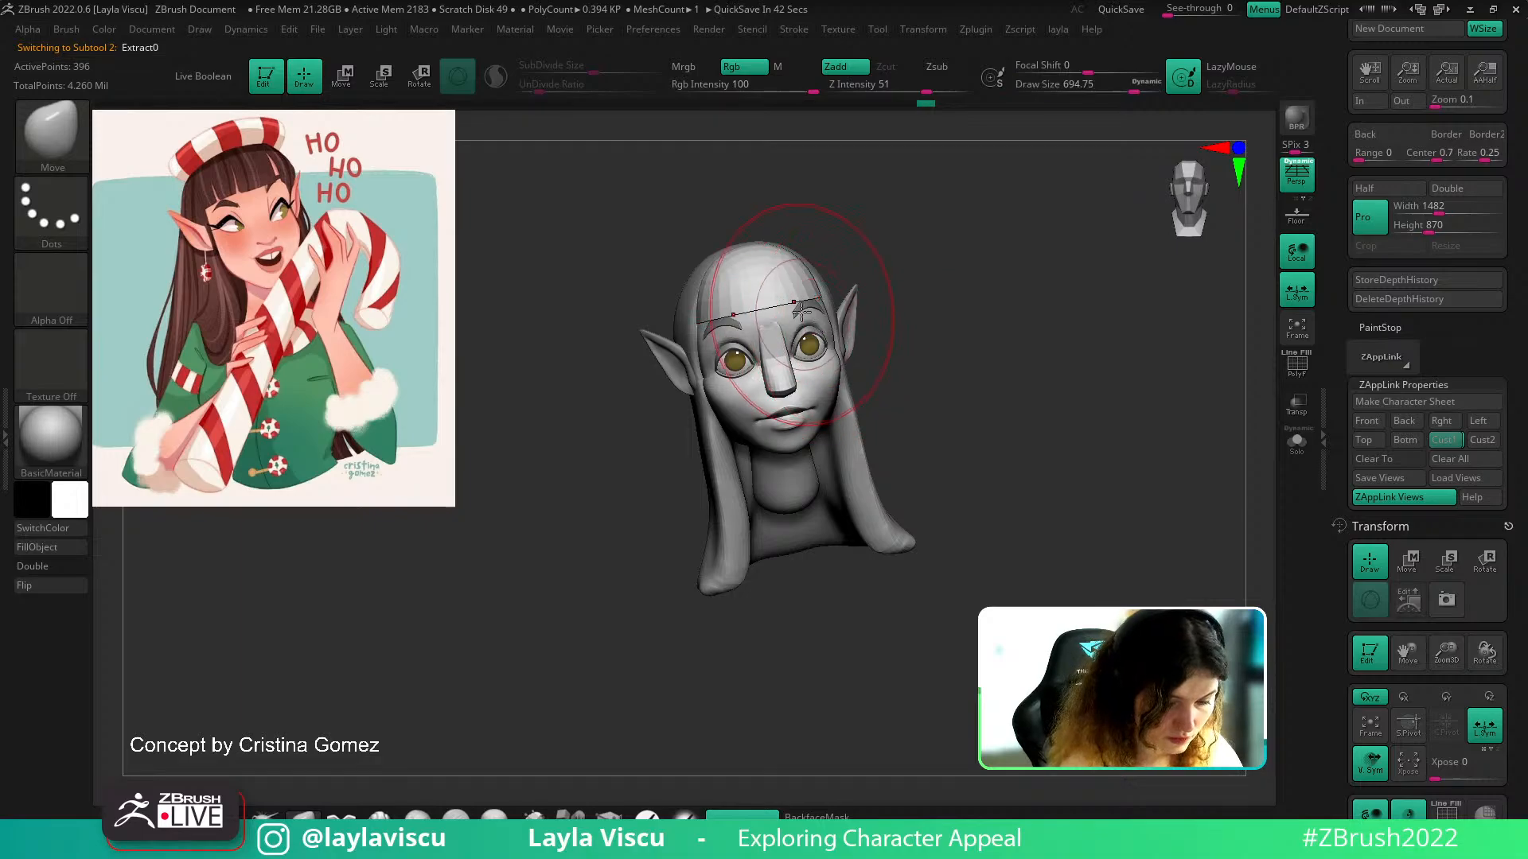
key(shift+f)
key(shift+f)
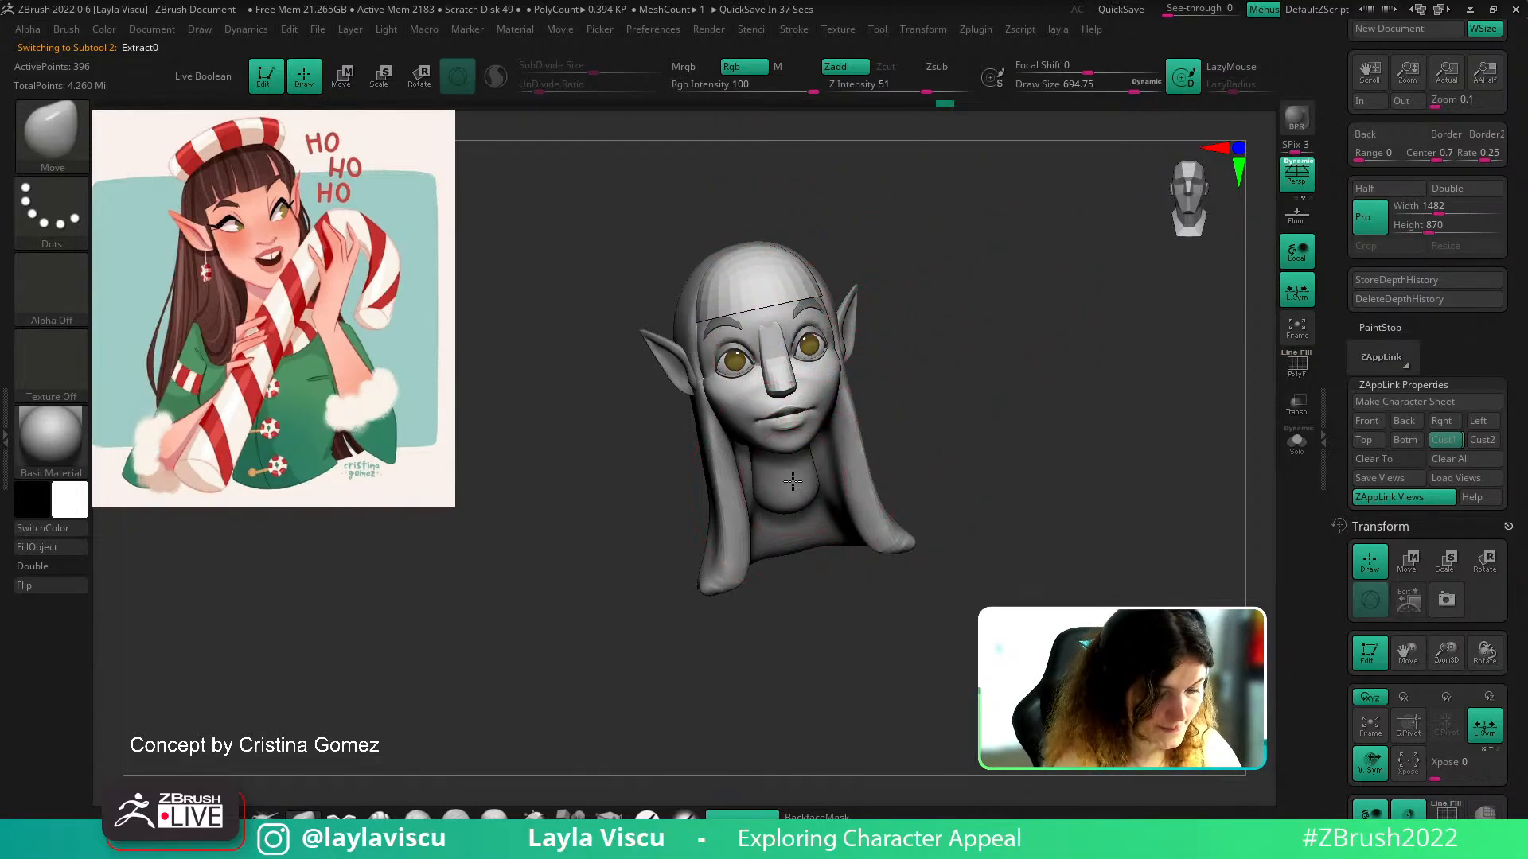
Select the head and adjust the face and jaw shapes with the Move brush, reducing draw size to about 286 and smaller
alt+click(809, 390)
alt+click(808, 398)
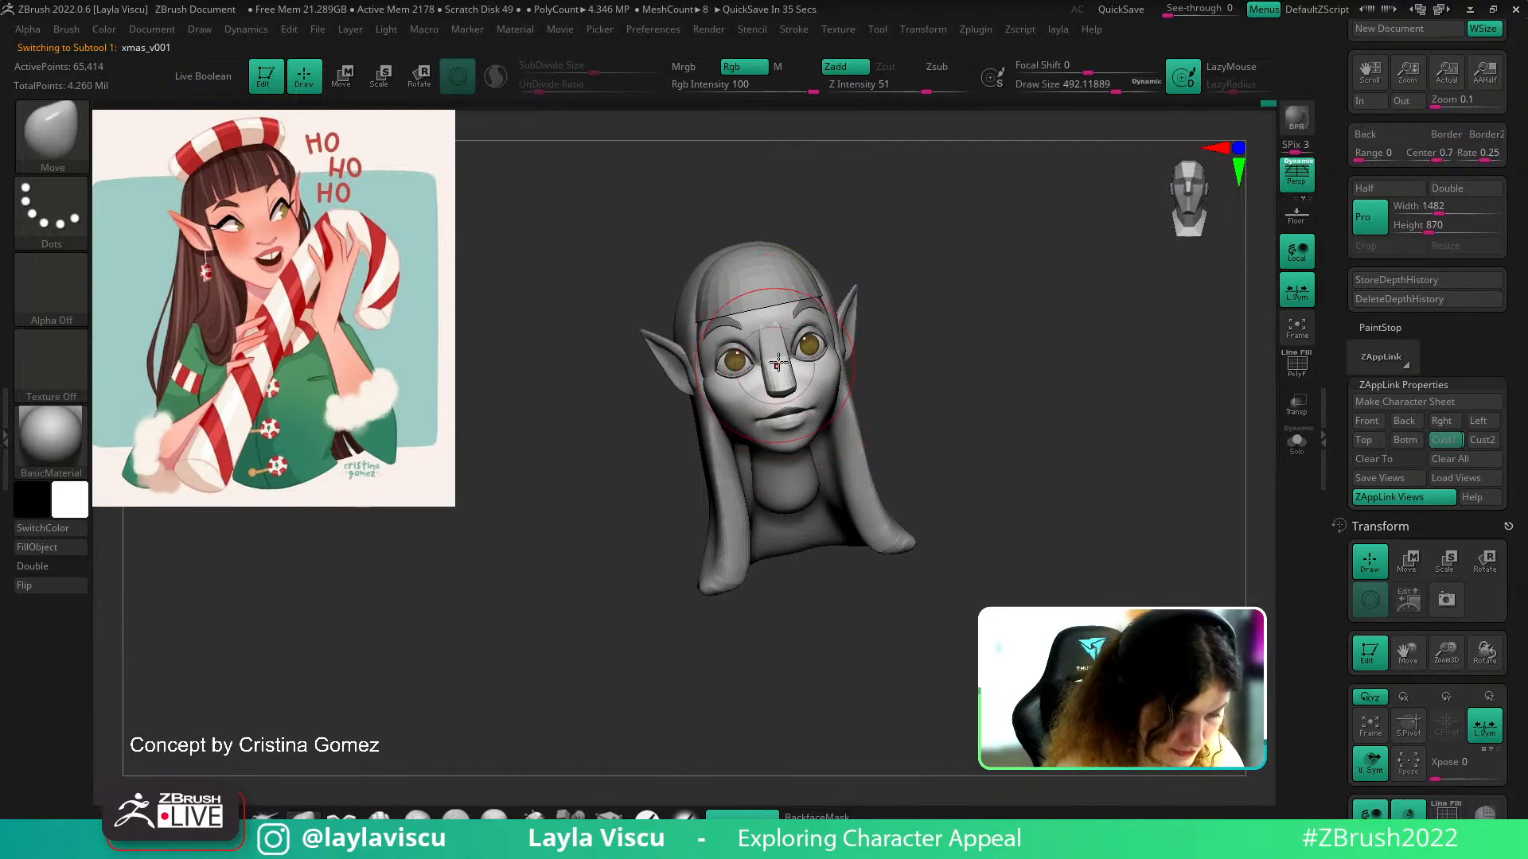
key(s)
drag(782, 360, 772, 364)
drag(799, 395, 793, 388)
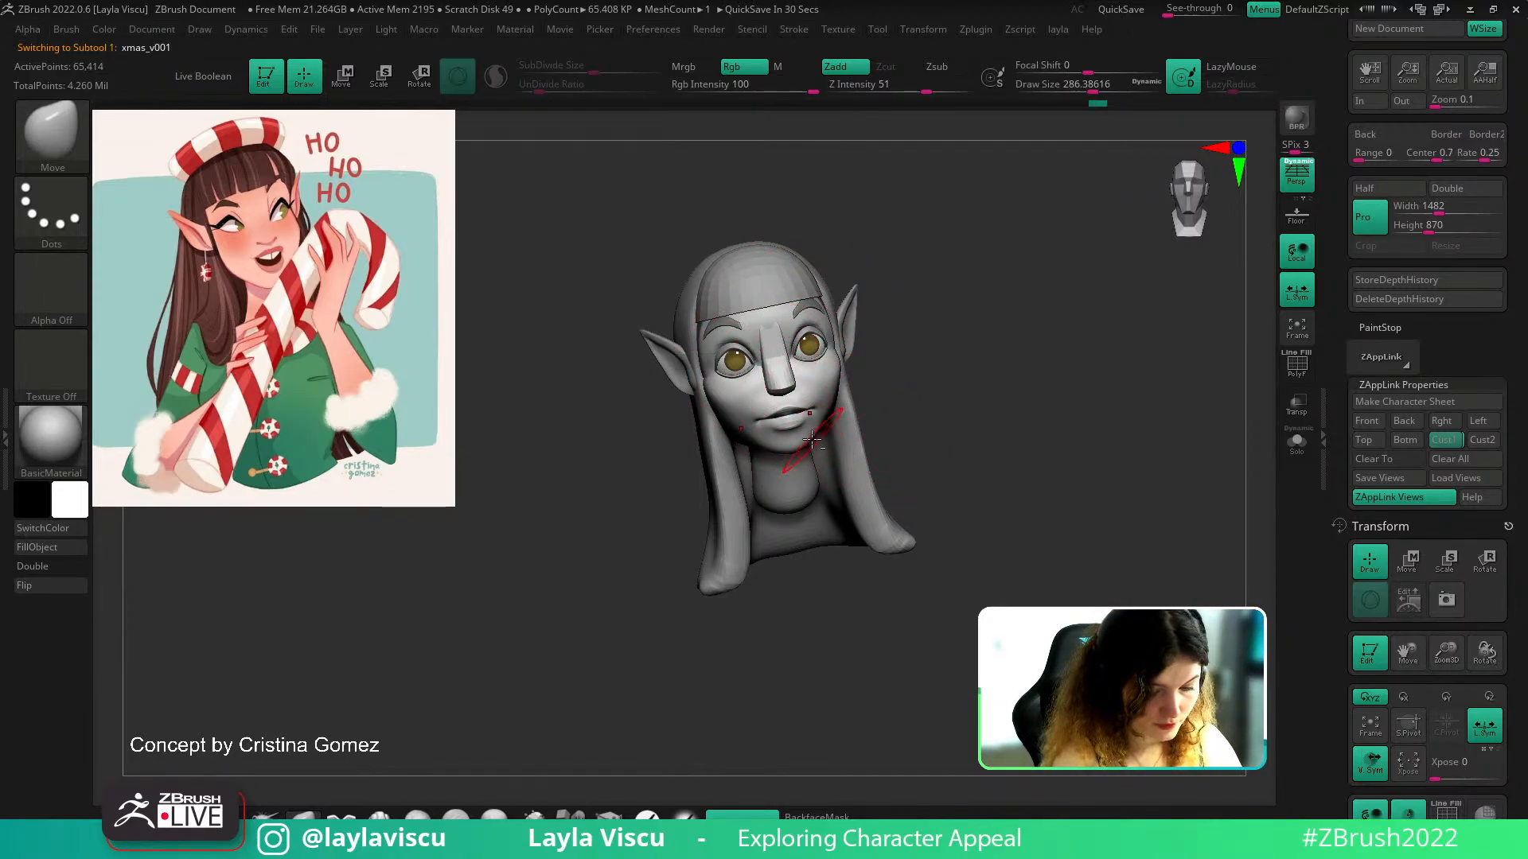
key(s)
drag(849, 476, 841, 476)
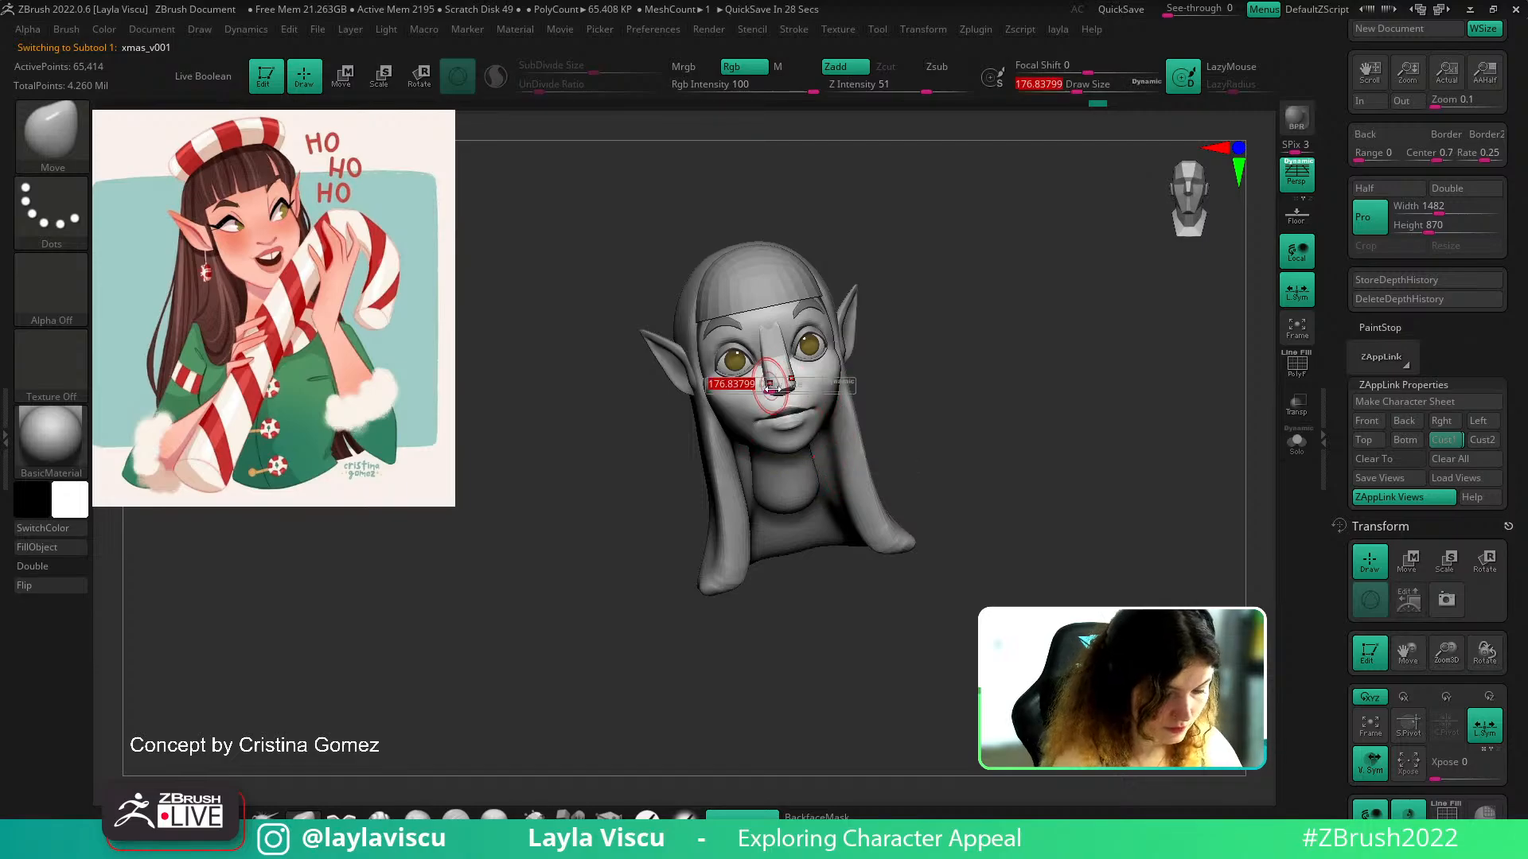
Select the eyelids on the enlarged face and choose the CurveStrapSnap brush
ctrl+right_drag(854, 386, 835, 469)
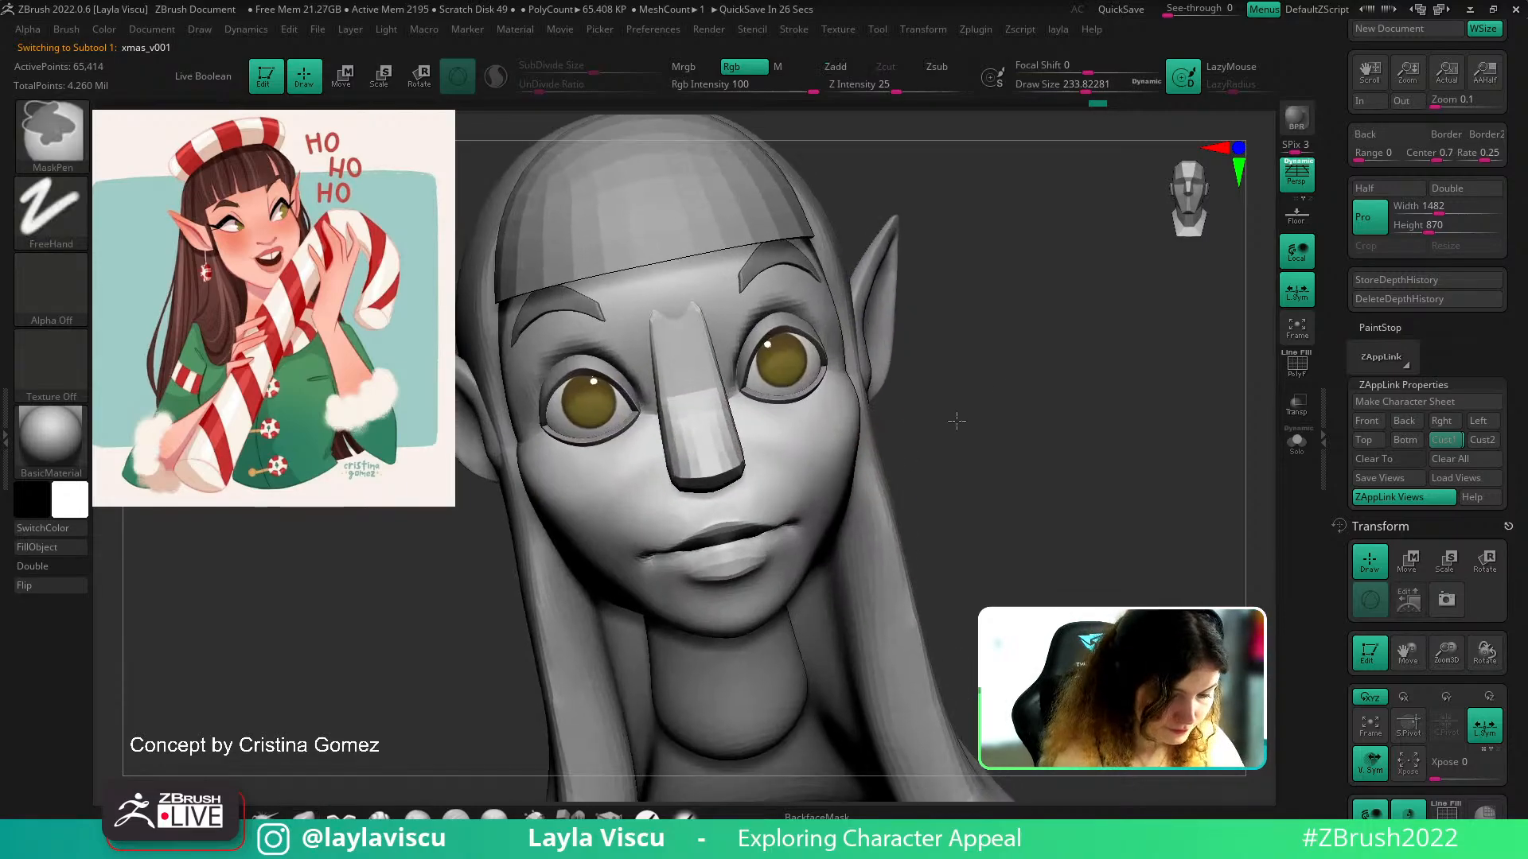
right_drag(684, 421, 764, 409)
alt+click(701, 357)
key(b)
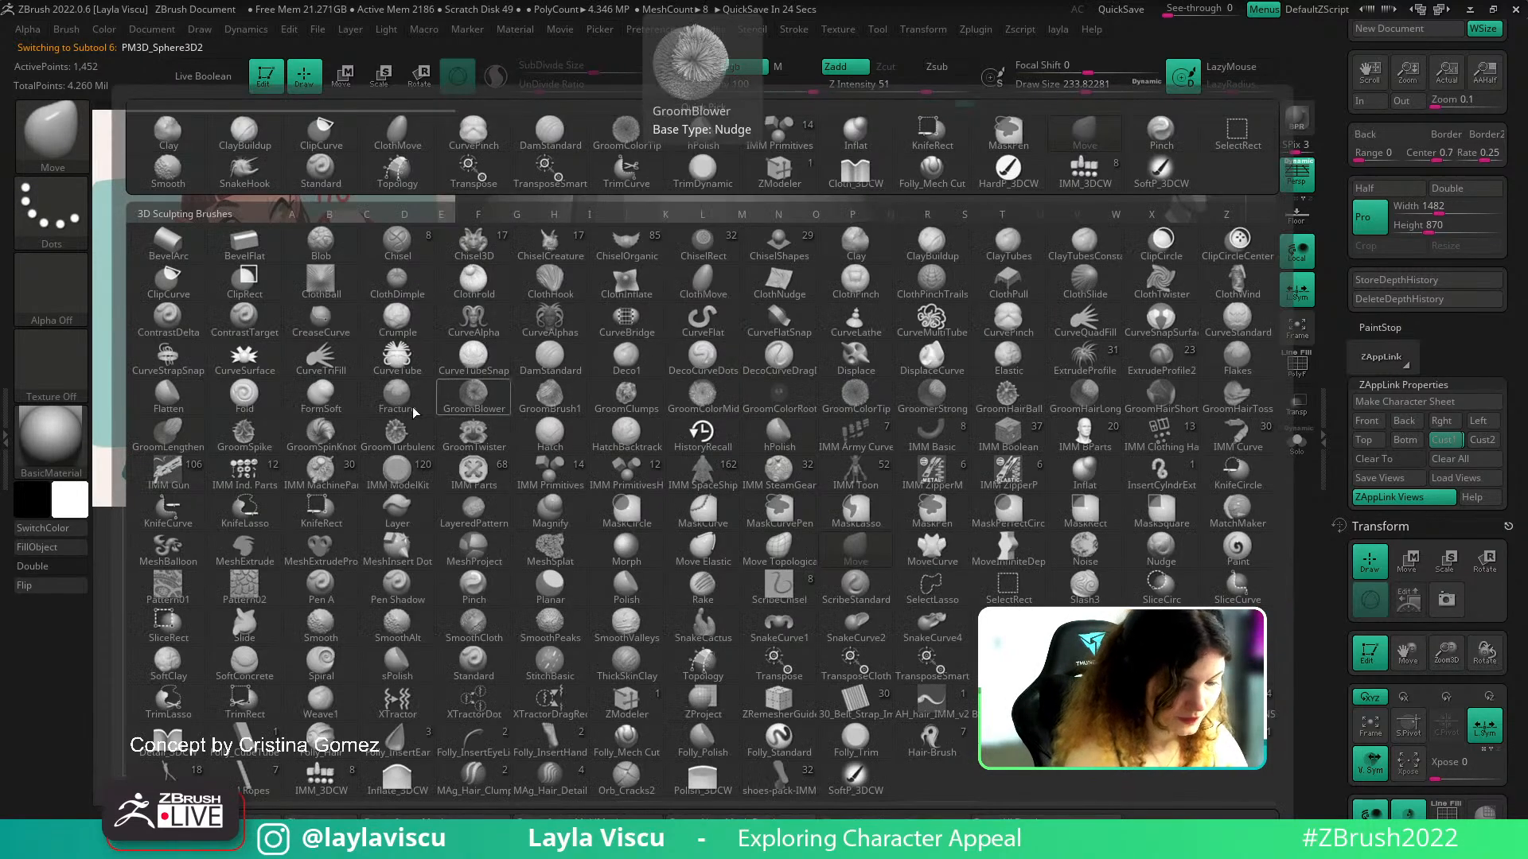
click(444, 406)
Try to draw a CurveStrapSnap lash strip along the upper eyelid at draw size about 39
key(s)
mouse_move(791, 345)
mouse_down()
mouse_move(760, 348)
mouse_move(719, 322)
mouse_up()
key(s)
right_drag(925, 318, 975, 321)
key(s)
drag(829, 340, 841, 343)
right_drag(847, 343, 795, 348)
mouse_move(610, 404)
mouse_down()
mouse_move(740, 389)
mouse_move(694, 372)
mouse_move(627, 398)
mouse_up()
key(ctrl+z)
key(s)
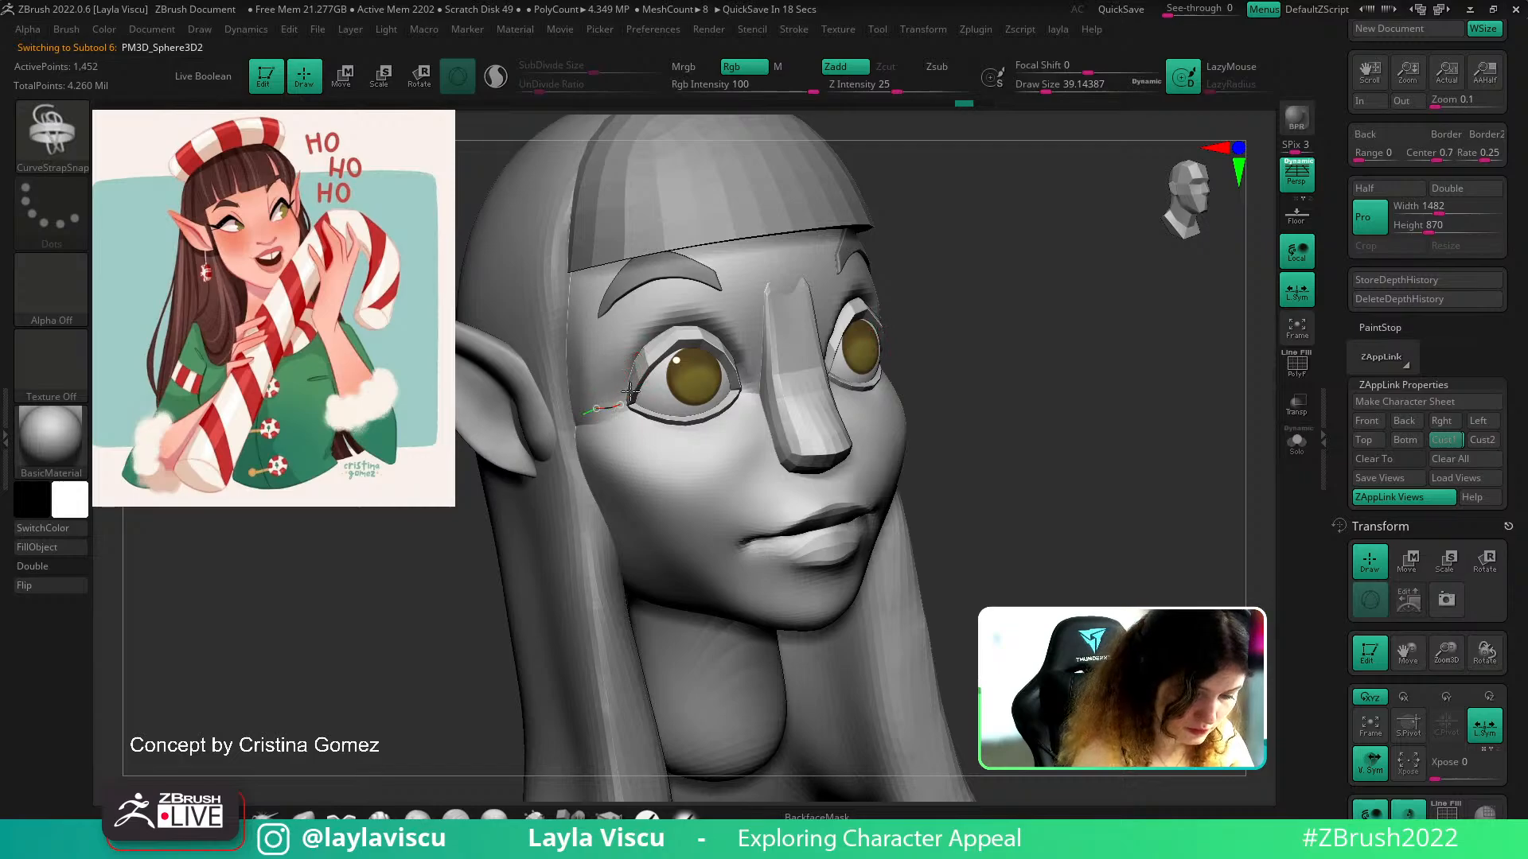
drag(704, 337, 753, 394)
key(ctrl+z)
Isolate the eyelids in solo with the brush draw size at about 23
click(1296, 442)
mouse_move(587, 389)
right_down()
mouse_move(634, 387)
mouse_move(604, 400)
right_up()
click(1297, 442)
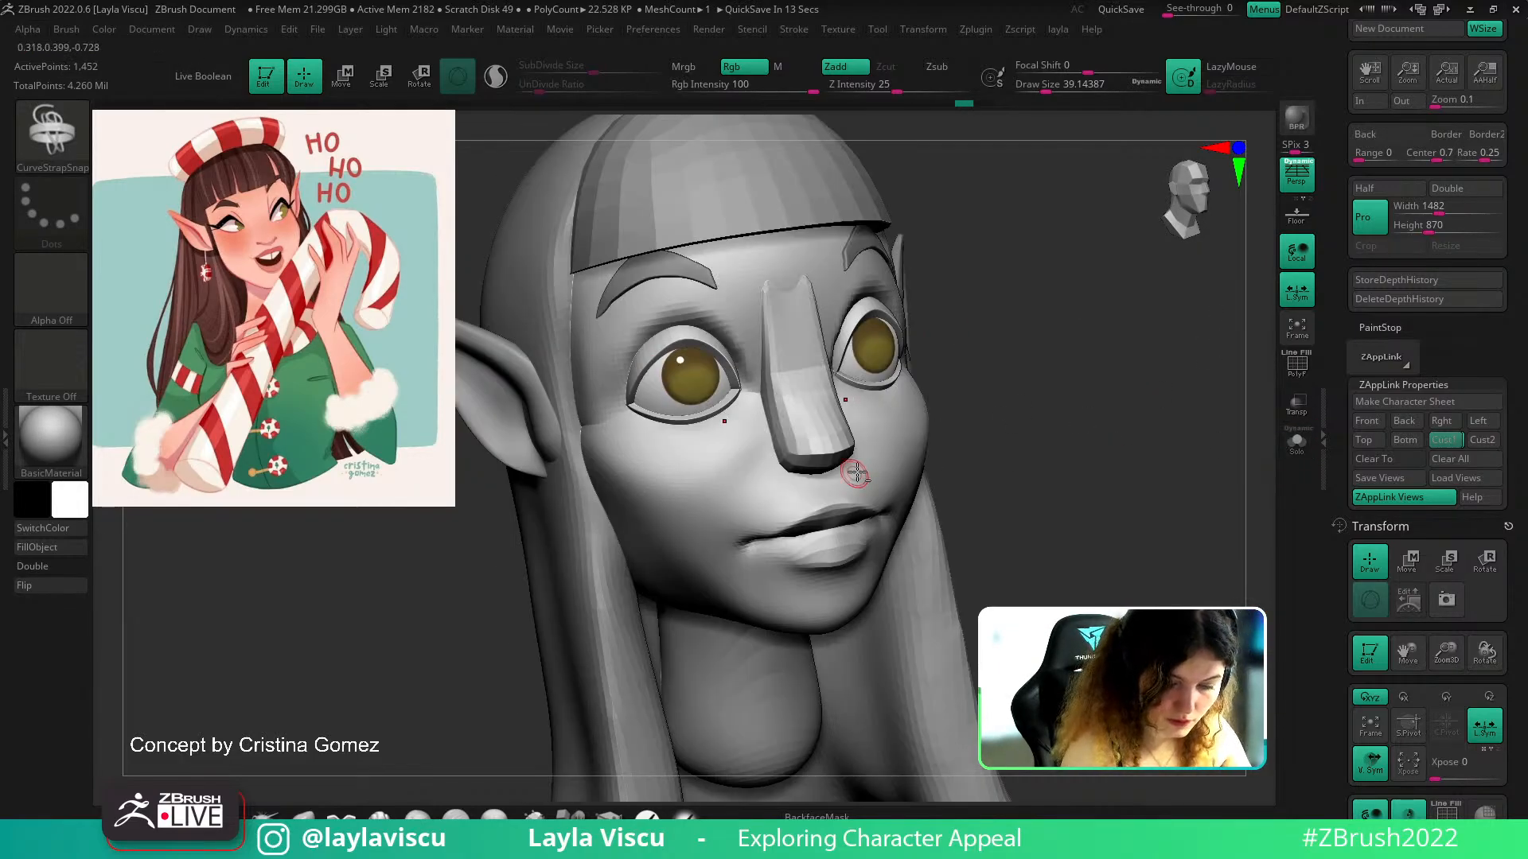
alt+click(855, 474)
alt+click(687, 348)
click(1297, 443)
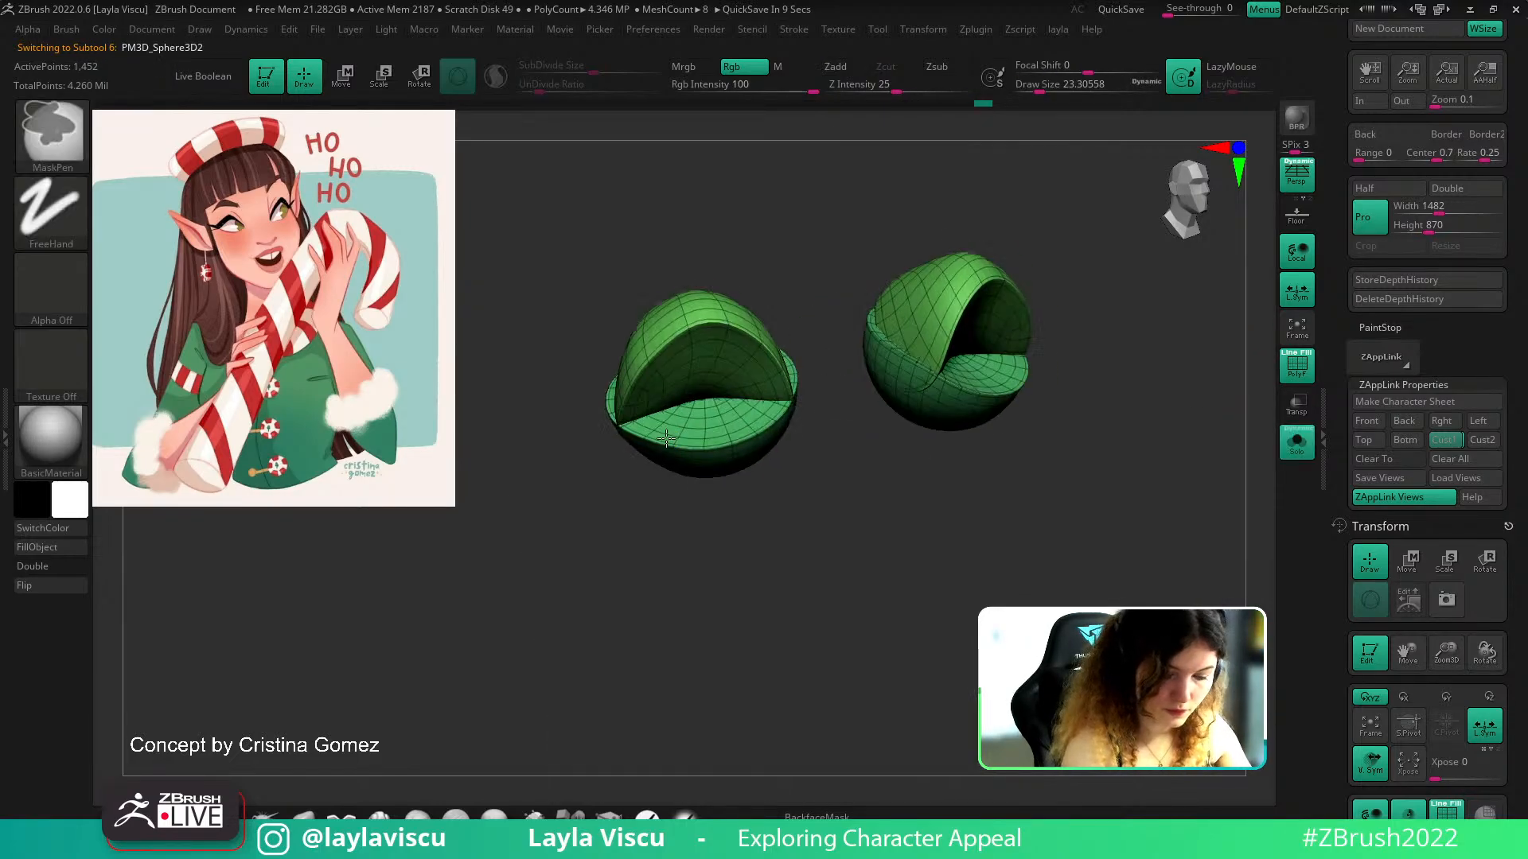
Turn off the eyelids' smoothed subdivision display and draw a CurveStrapSnap strip along the upper lid's rim from corner to corner
drag(618, 415, 711, 319)
key(ctrl+z)
key(shift+d)
drag(616, 427, 647, 360)
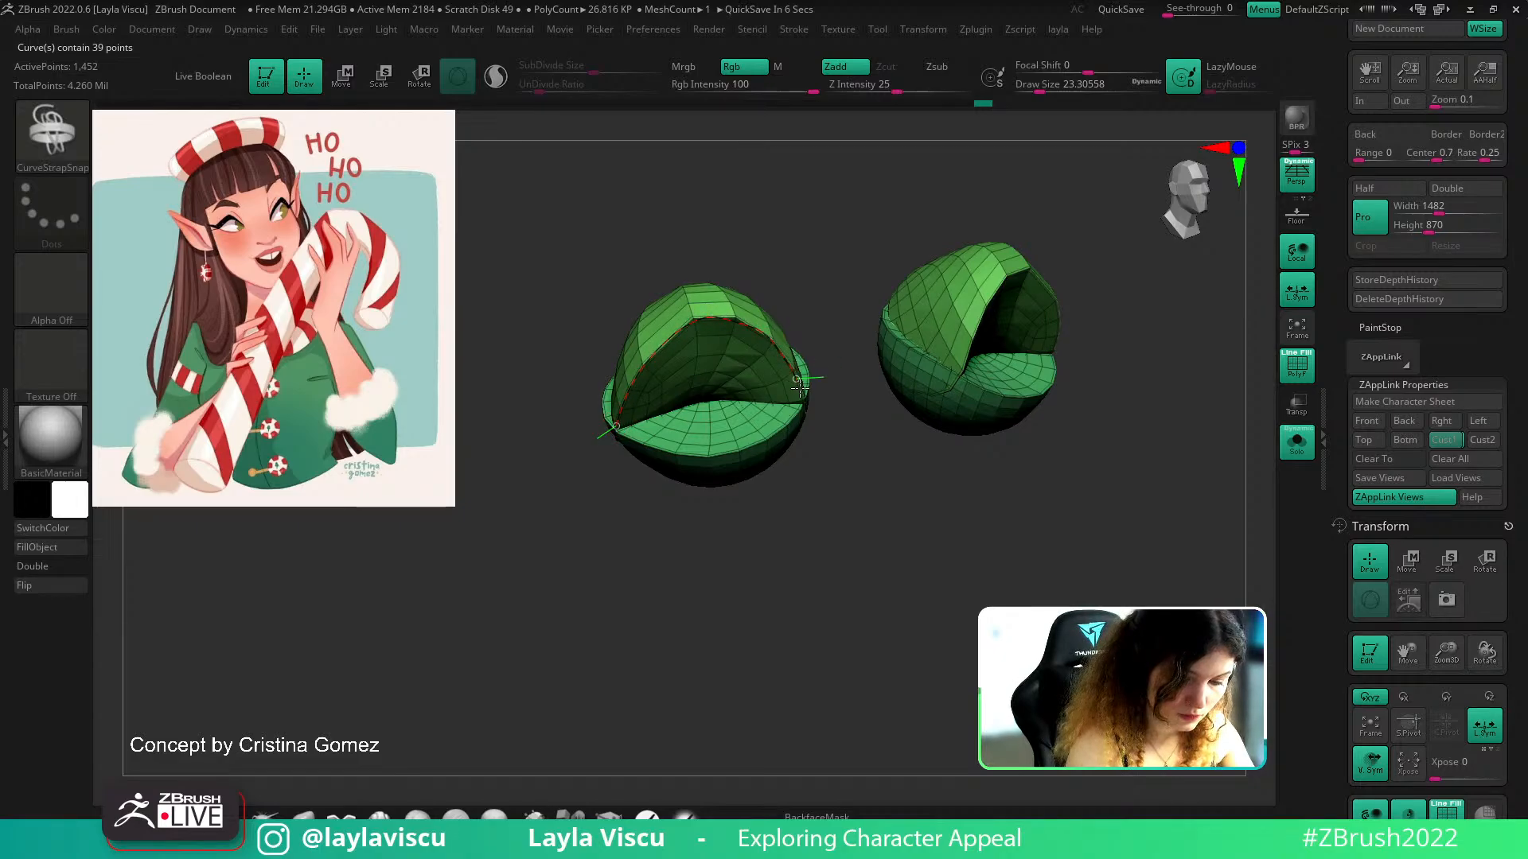
drag(799, 385, 804, 397)
drag(1130, 449, 1134, 444)
key(Escape)
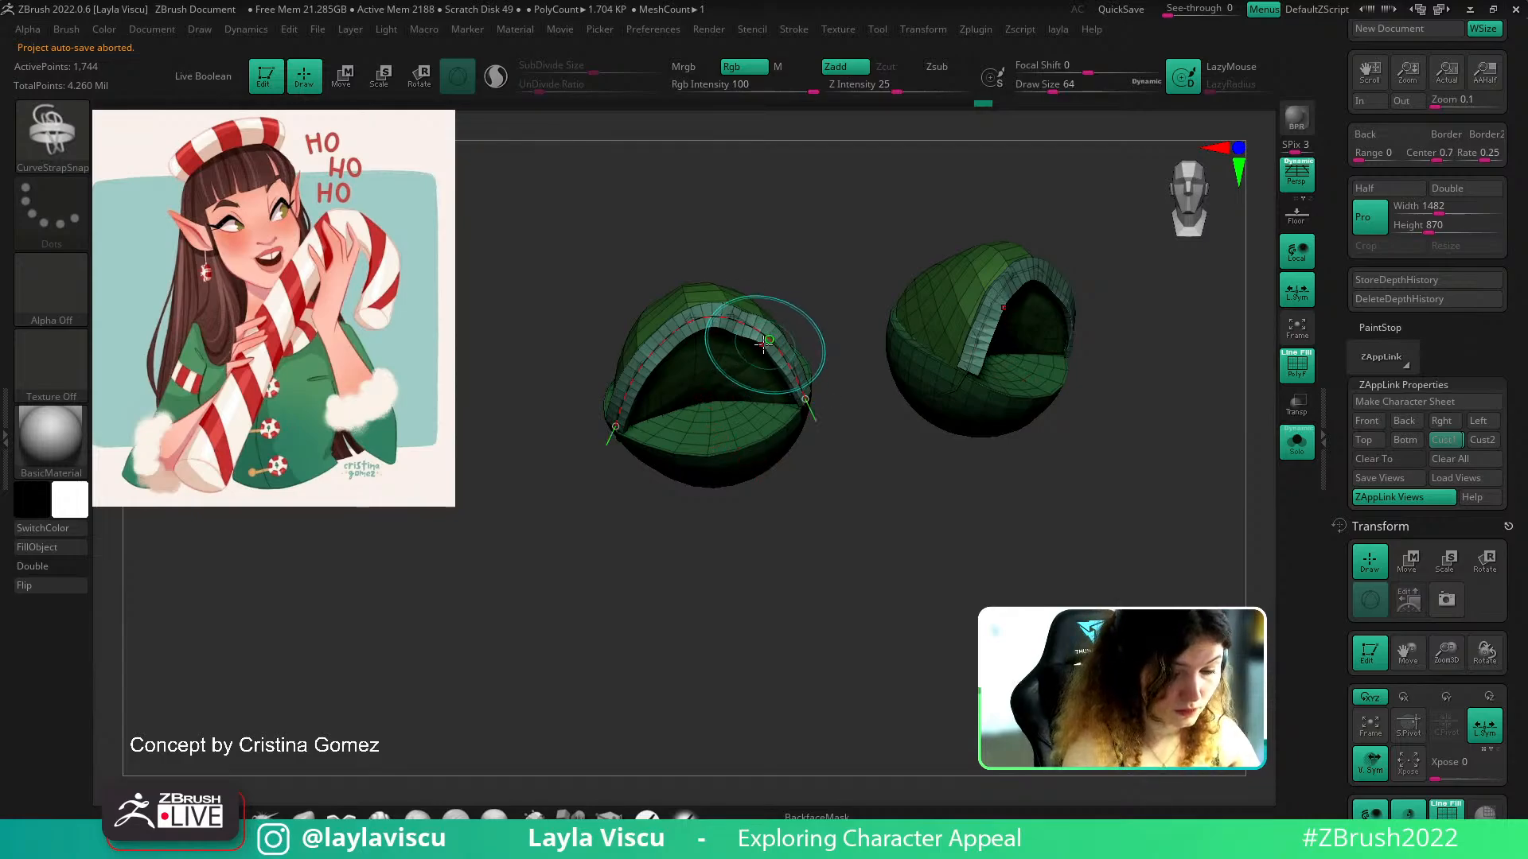
Try to rebuild and redraw the strap along the upper eyelid's curve at different brush sizes
click(763, 335)
key(ctrl+z)
click(766, 338)
key(ctrl+z)
drag(740, 324, 798, 397)
key(ctrl+z)
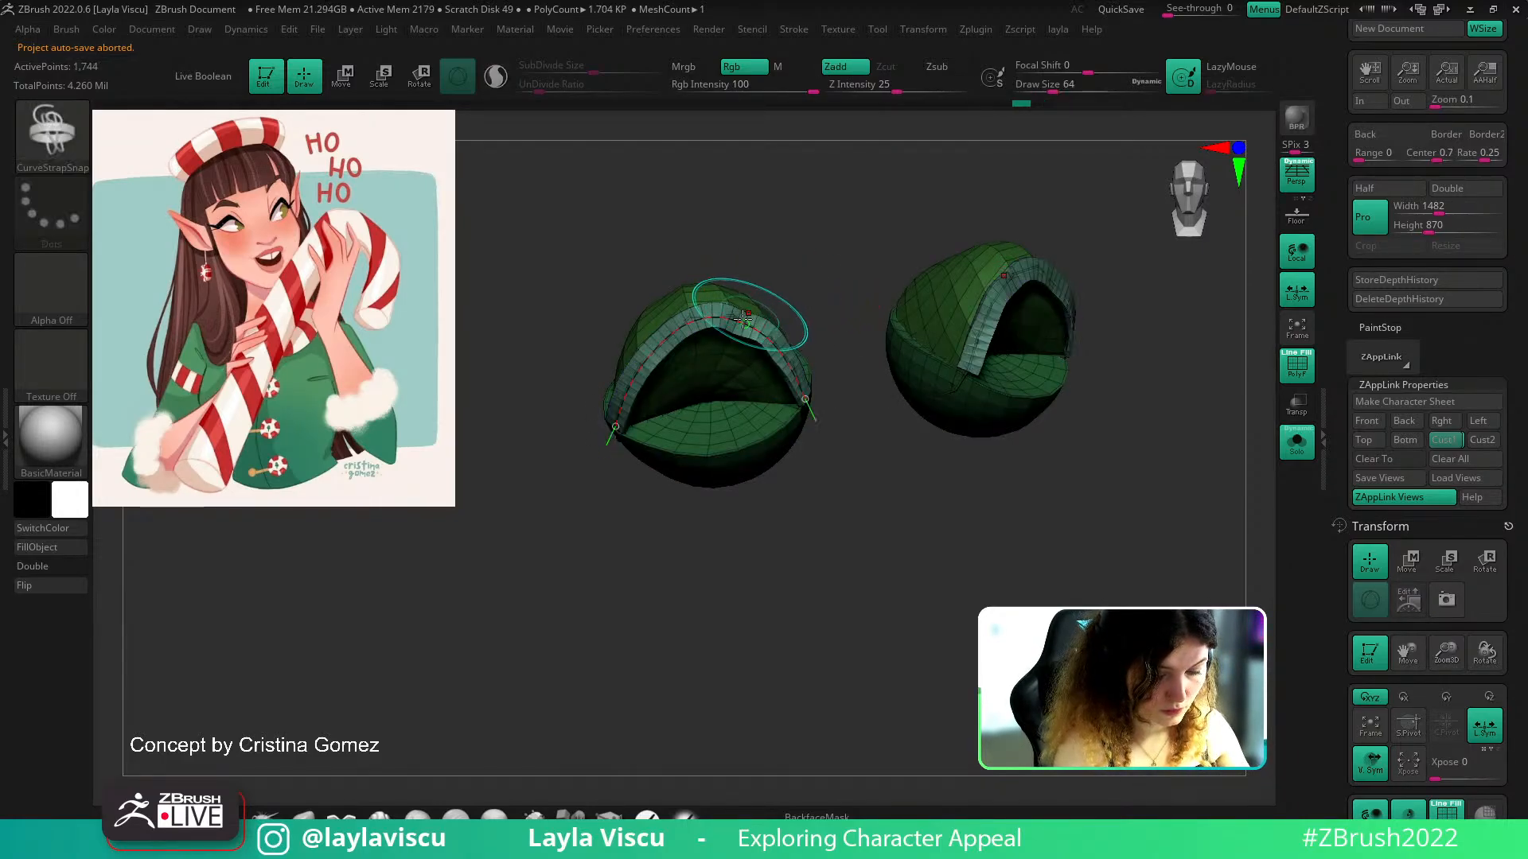
drag(739, 324, 794, 396)
mouse_move(828, 310)
mouse_down()
mouse_move(843, 294)
mouse_move(880, 300)
mouse_move(798, 322)
mouse_up()
key(ctrl+z)
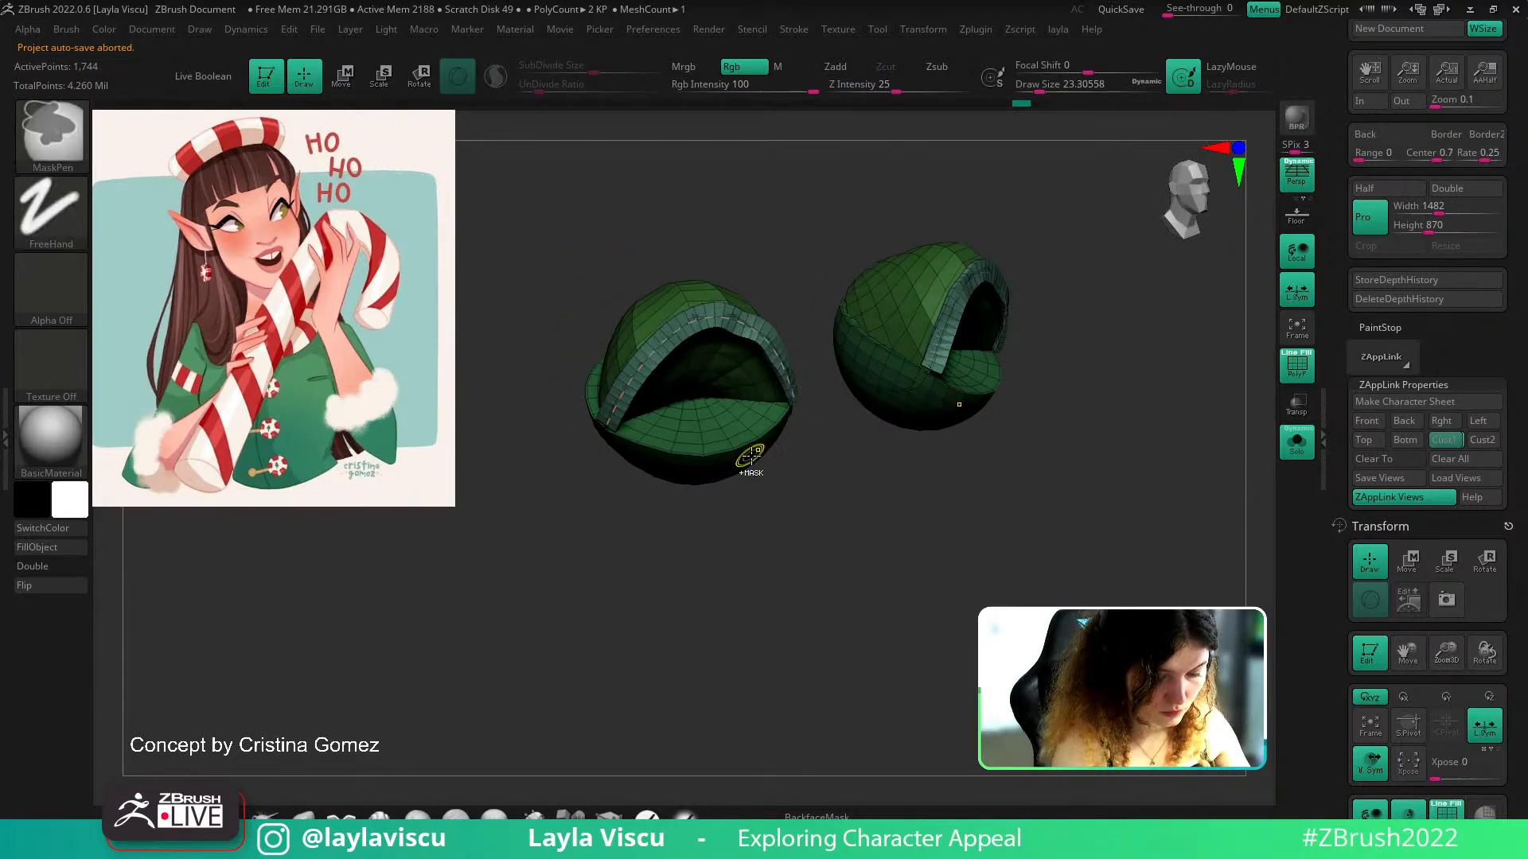
Draw another strap along the upper eyelid's rim at draw size about 23, and switch to the ClayBuildup brush
click(774, 341)
drag(775, 344, 802, 404)
key(b)
key(c)
key(b)
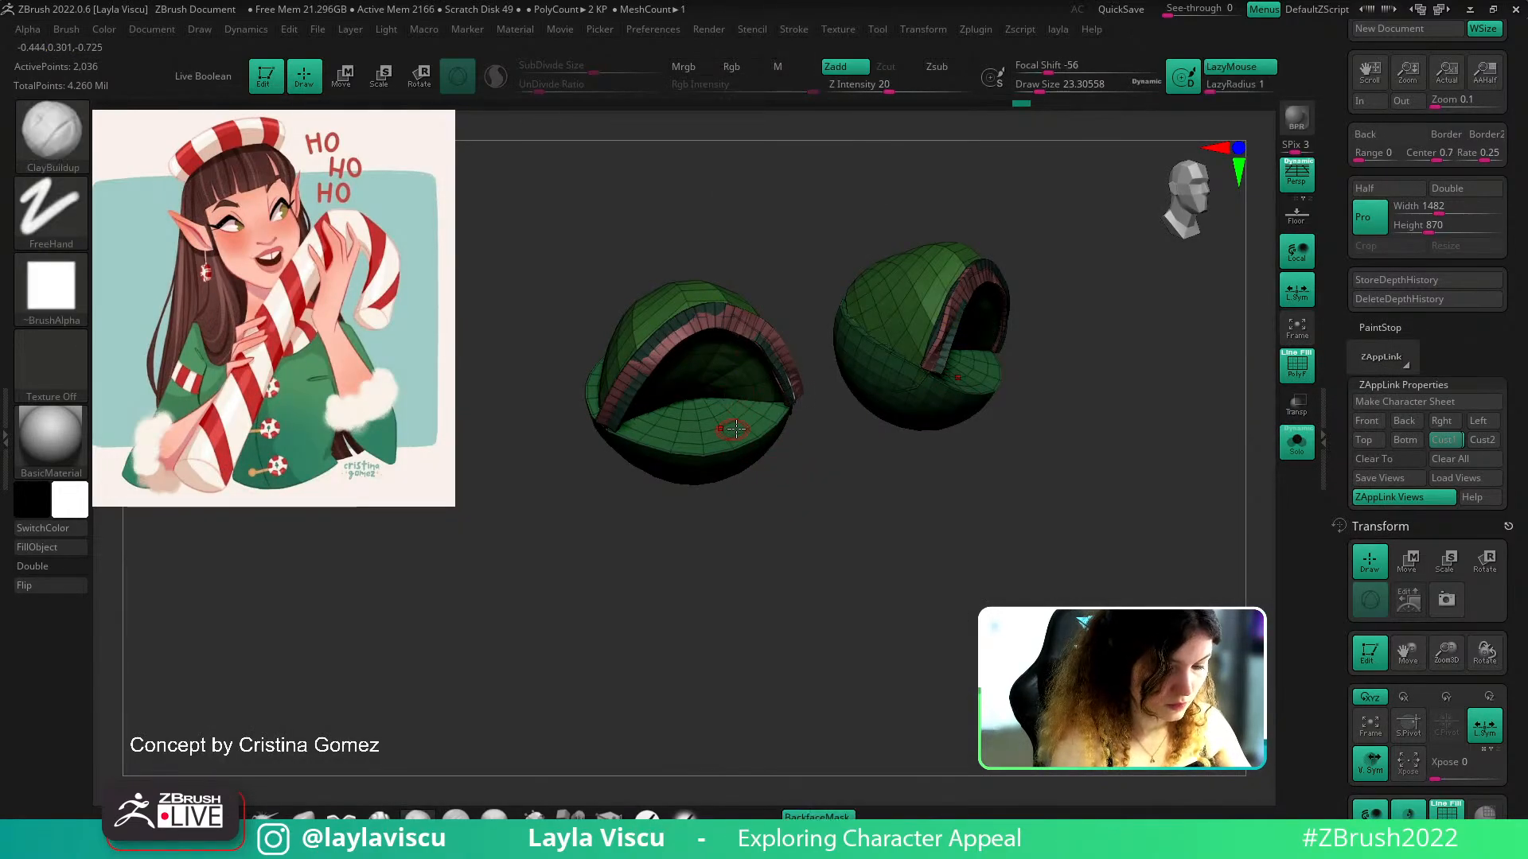
Hide the strap geometry on the eyelids mesh and delete the hidden parts, leaving only the eyelids
drag(784, 468, 752, 467)
key(b)
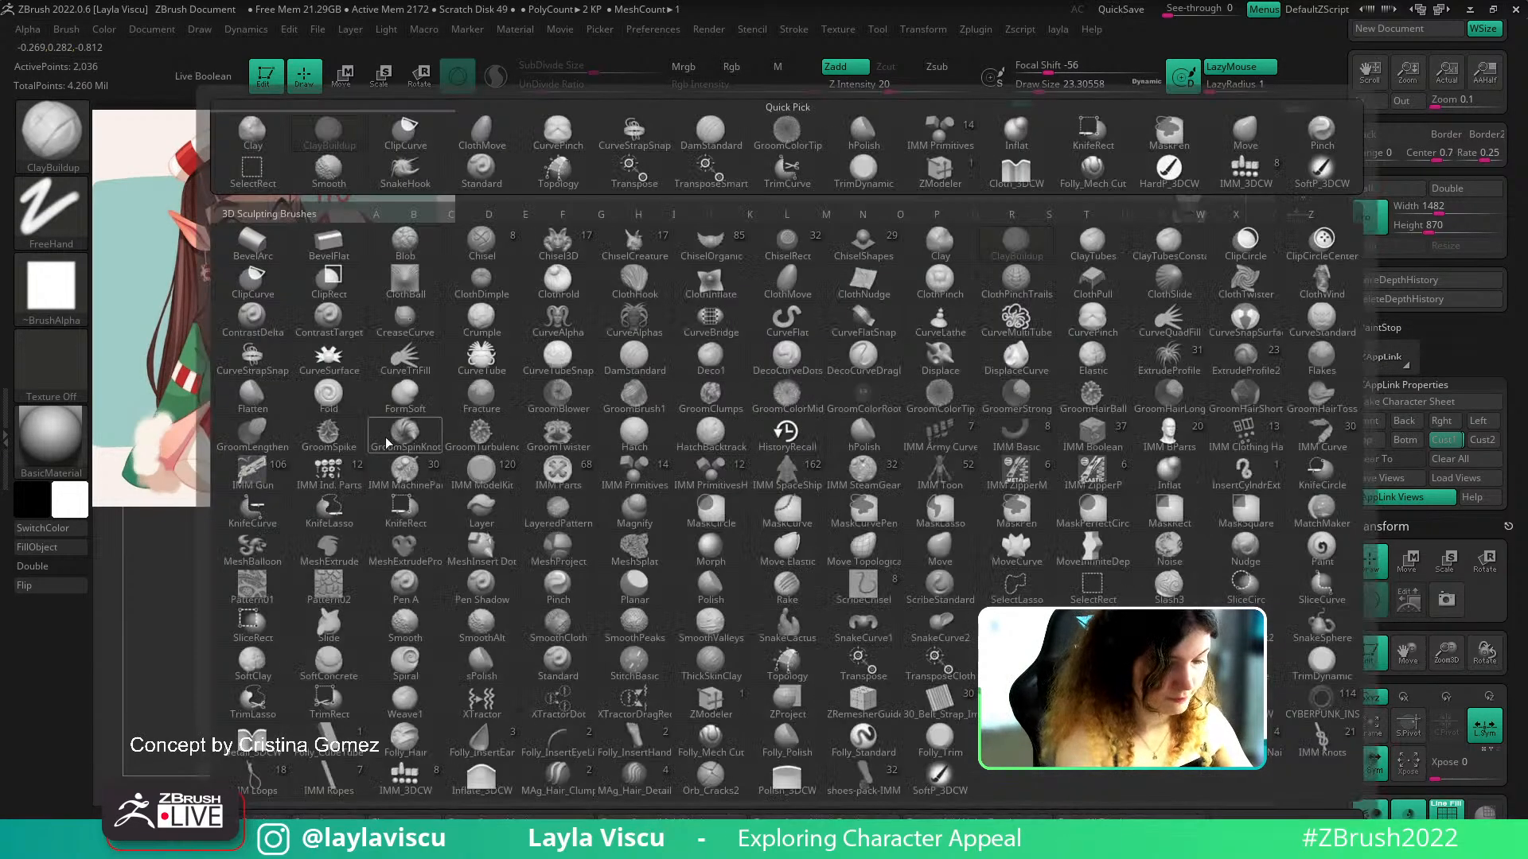
click(253, 361)
ctrl+shift+click(773, 350)
ctrl+shift+click(804, 360)
ctrl+shift+click(798, 394)
ctrl+shift+click(792, 388)
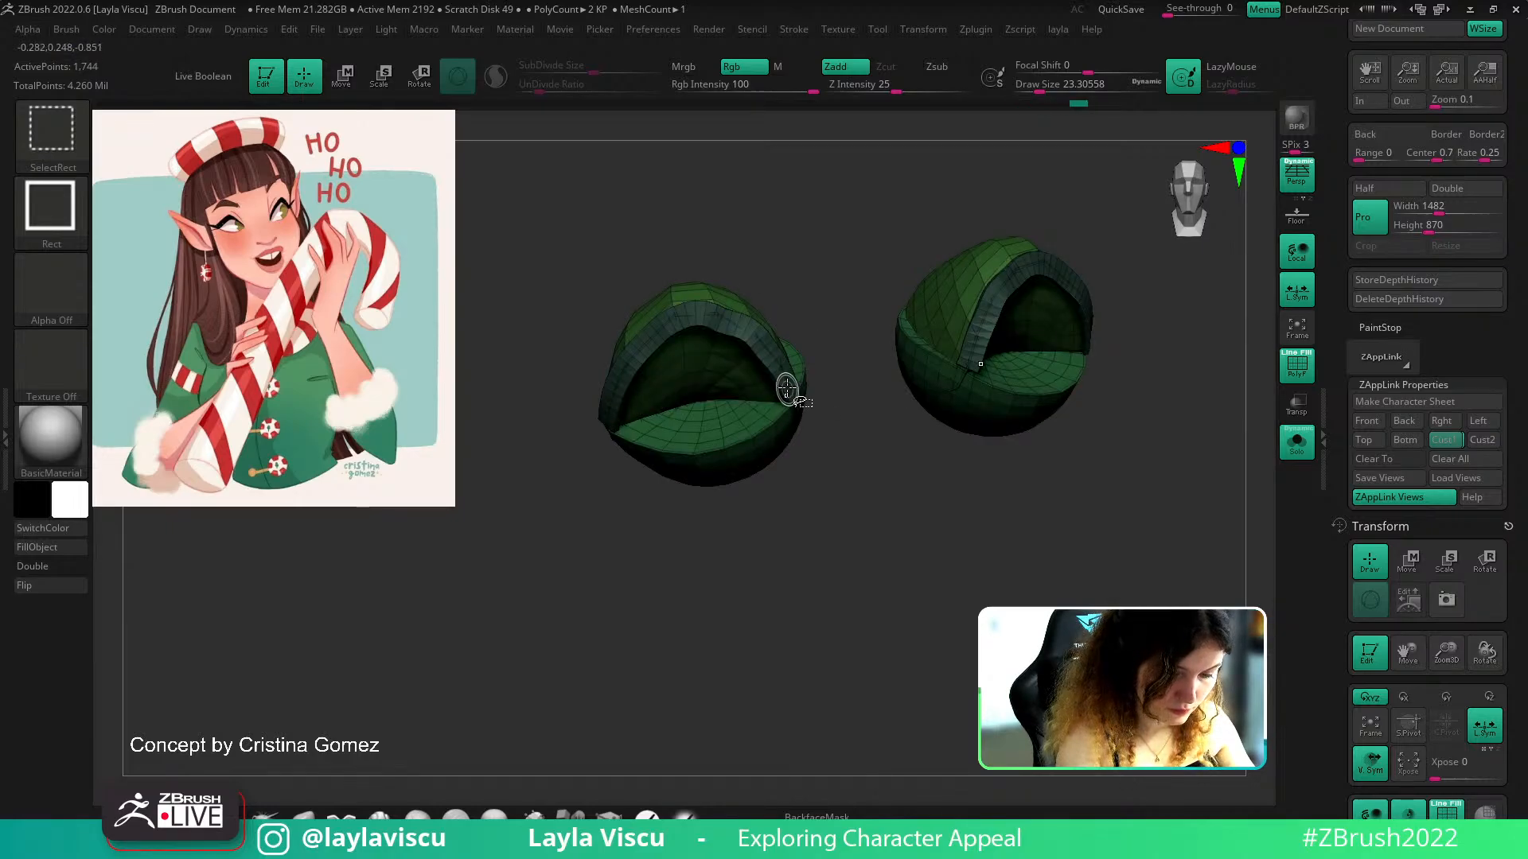
key(1)
click(825, 355)
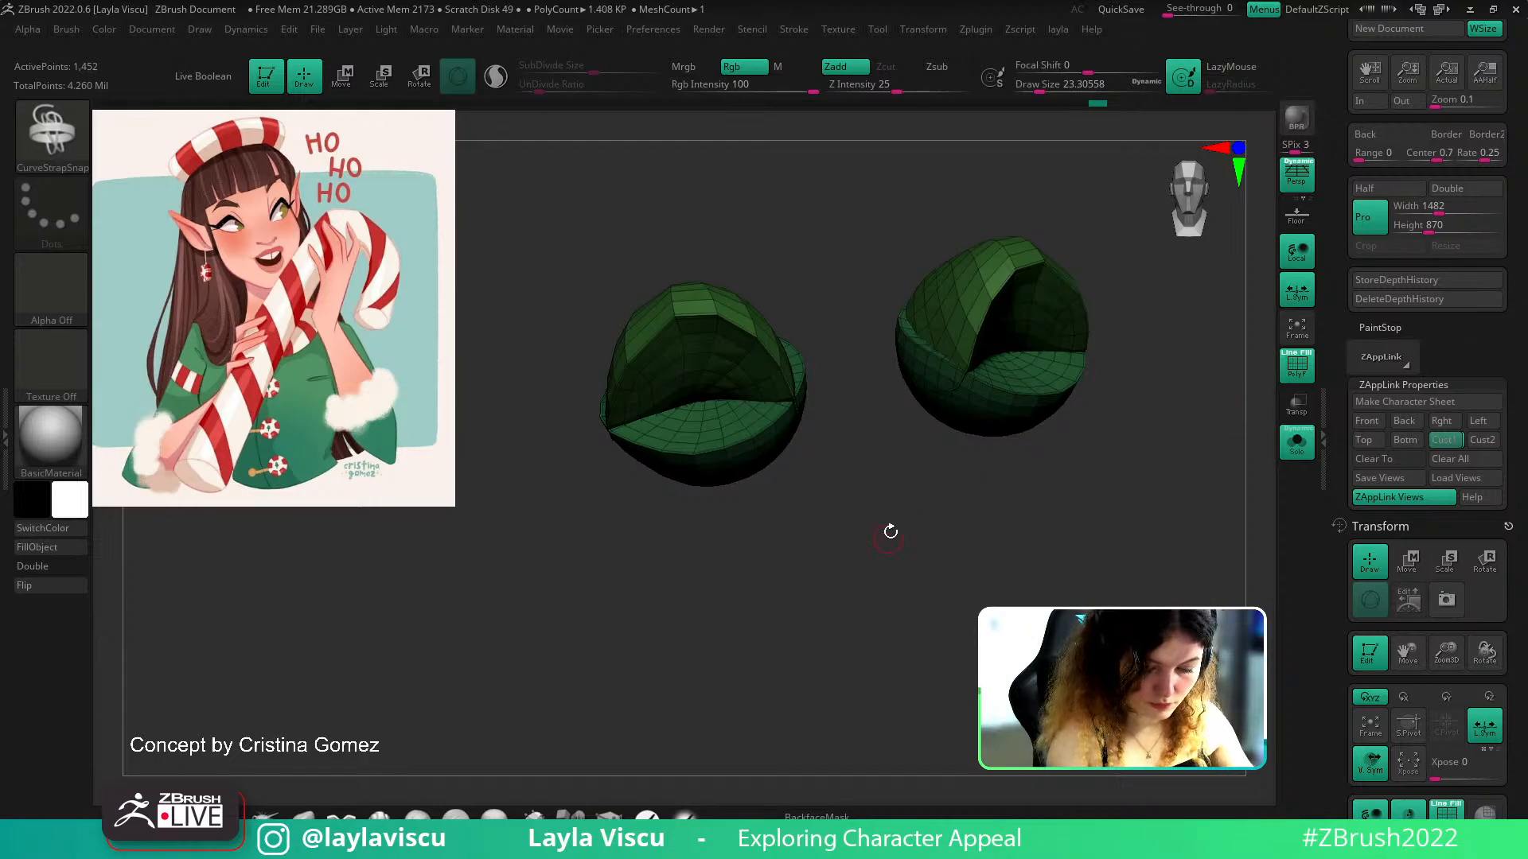
Bring back the full head without the polyframe, and turn on dynamic subdivision for the eyelids
key(1)
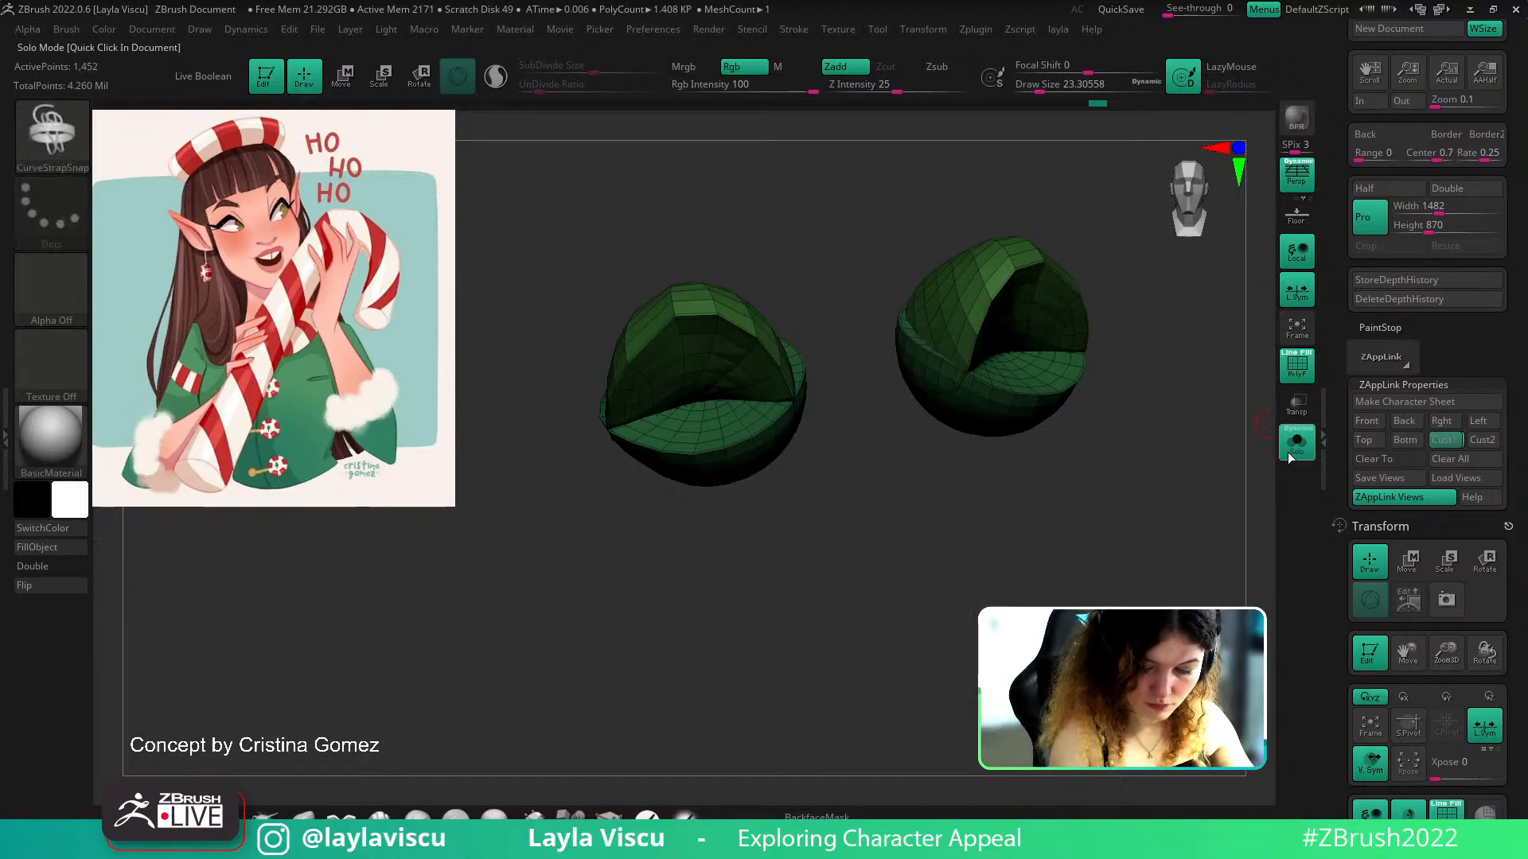
click(1294, 446)
ctrl+drag(1213, 470, 1195, 497)
key(shift+f)
drag(1518, 525, 1523, 36)
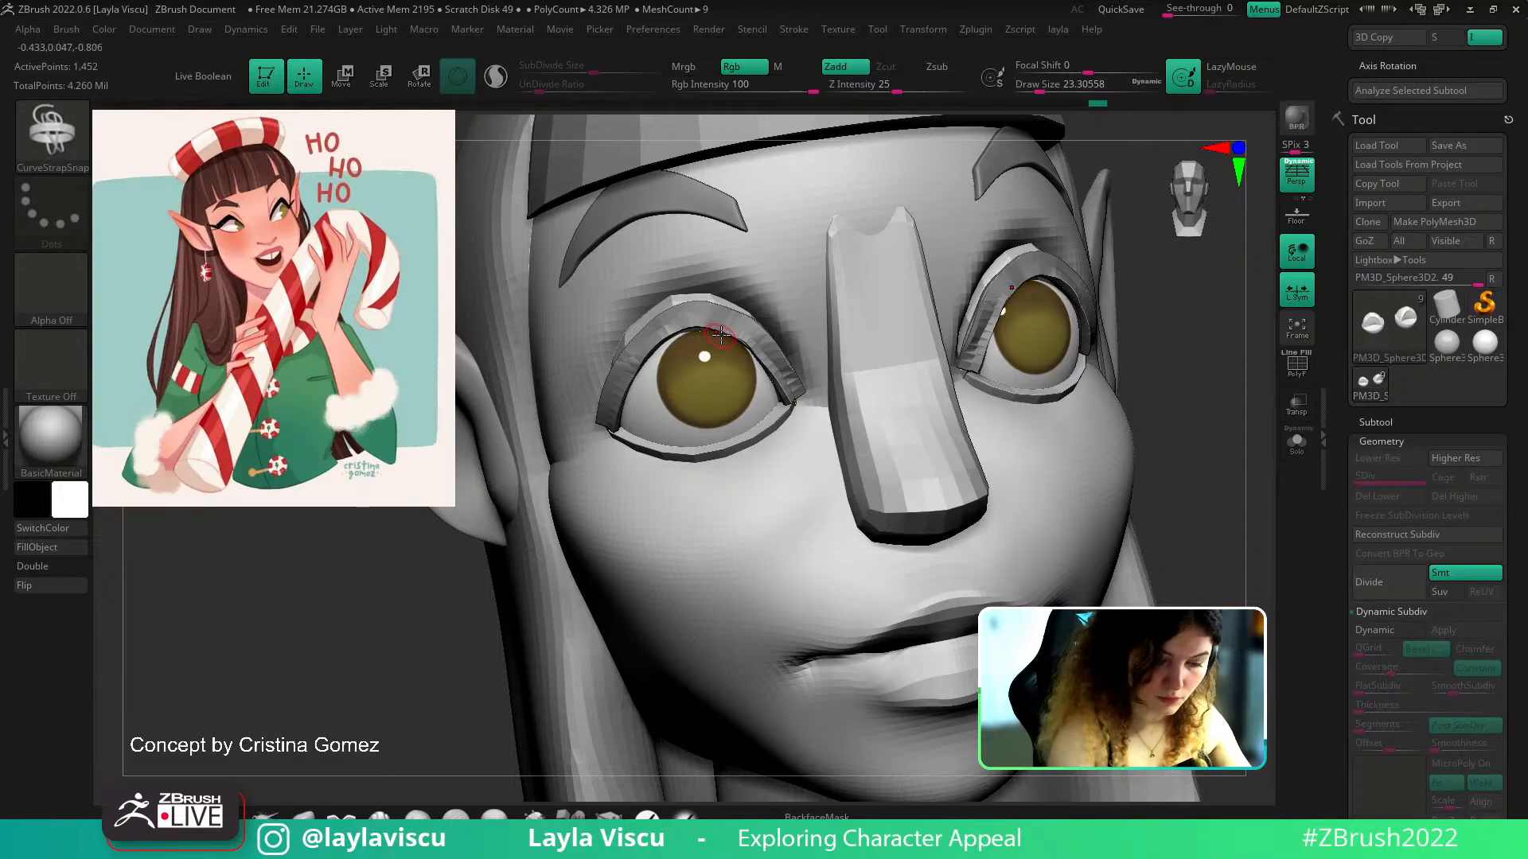
drag(1218, 526, 1253, 528)
click(1374, 631)
Isolate the lash strip subtool in solo with polyframe, hide the overlapping duplicate straps, and delete the hidden geometry
alt+click(710, 324)
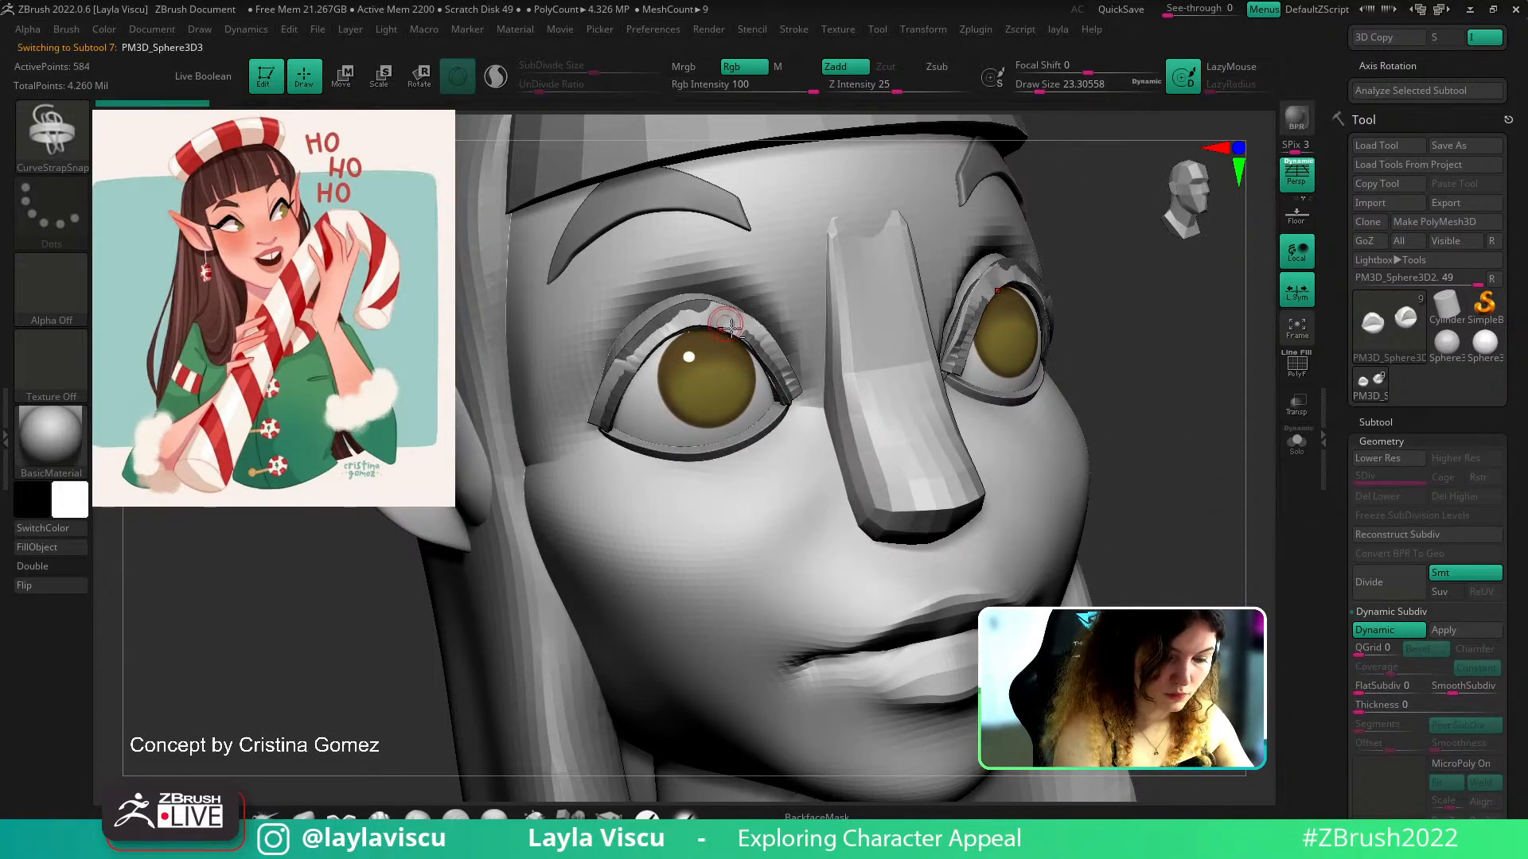
ctrl+right_drag(827, 422, 838, 359)
click(1297, 441)
key(shift+f)
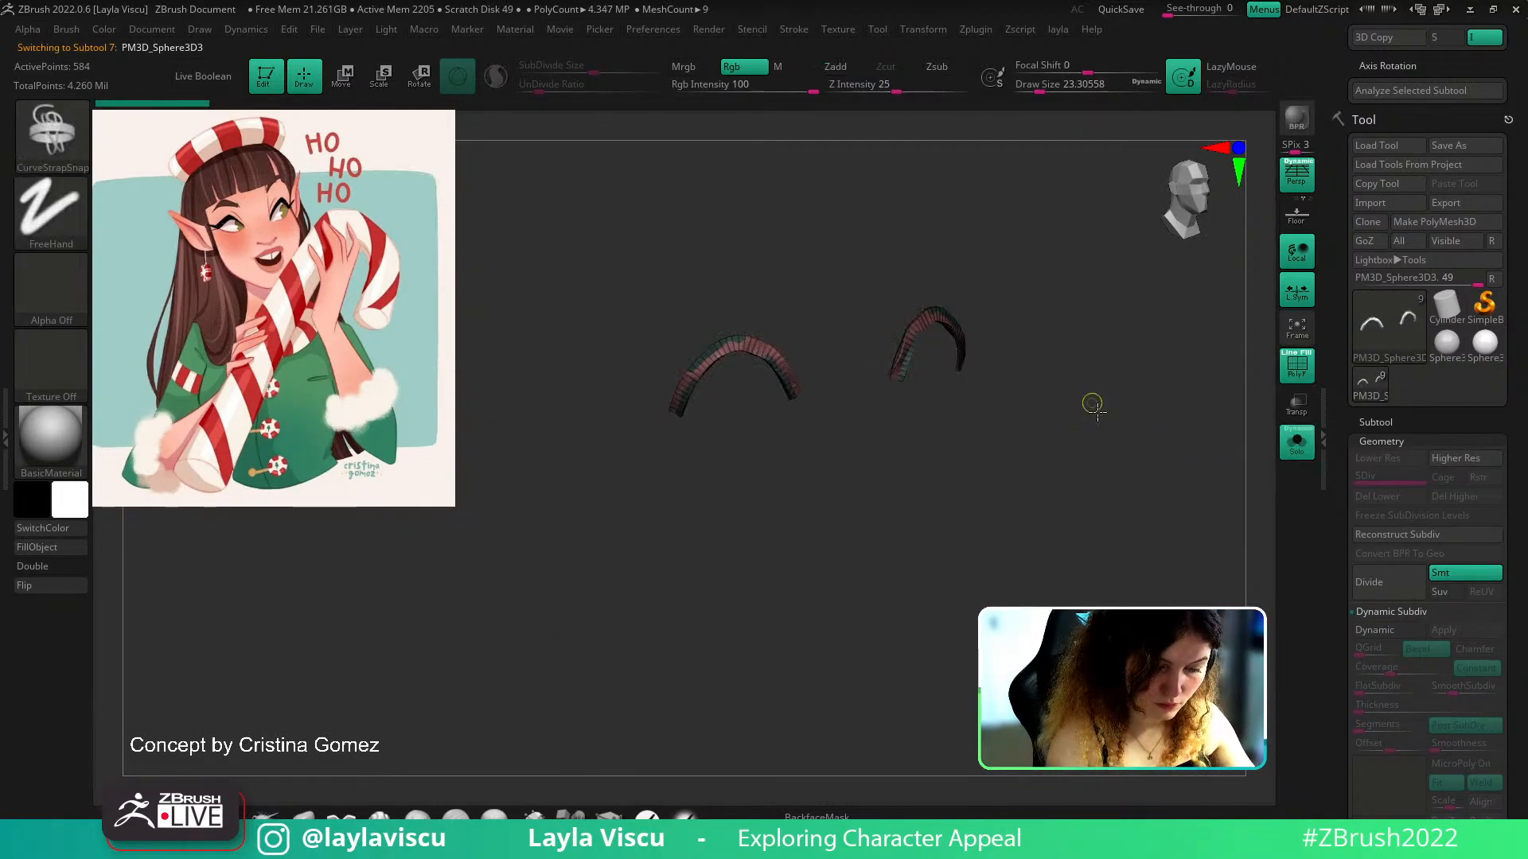
ctrl+shift+drag(1123, 495, 1125, 498)
ctrl+shift+click(748, 319)
ctrl+shift+click(763, 326)
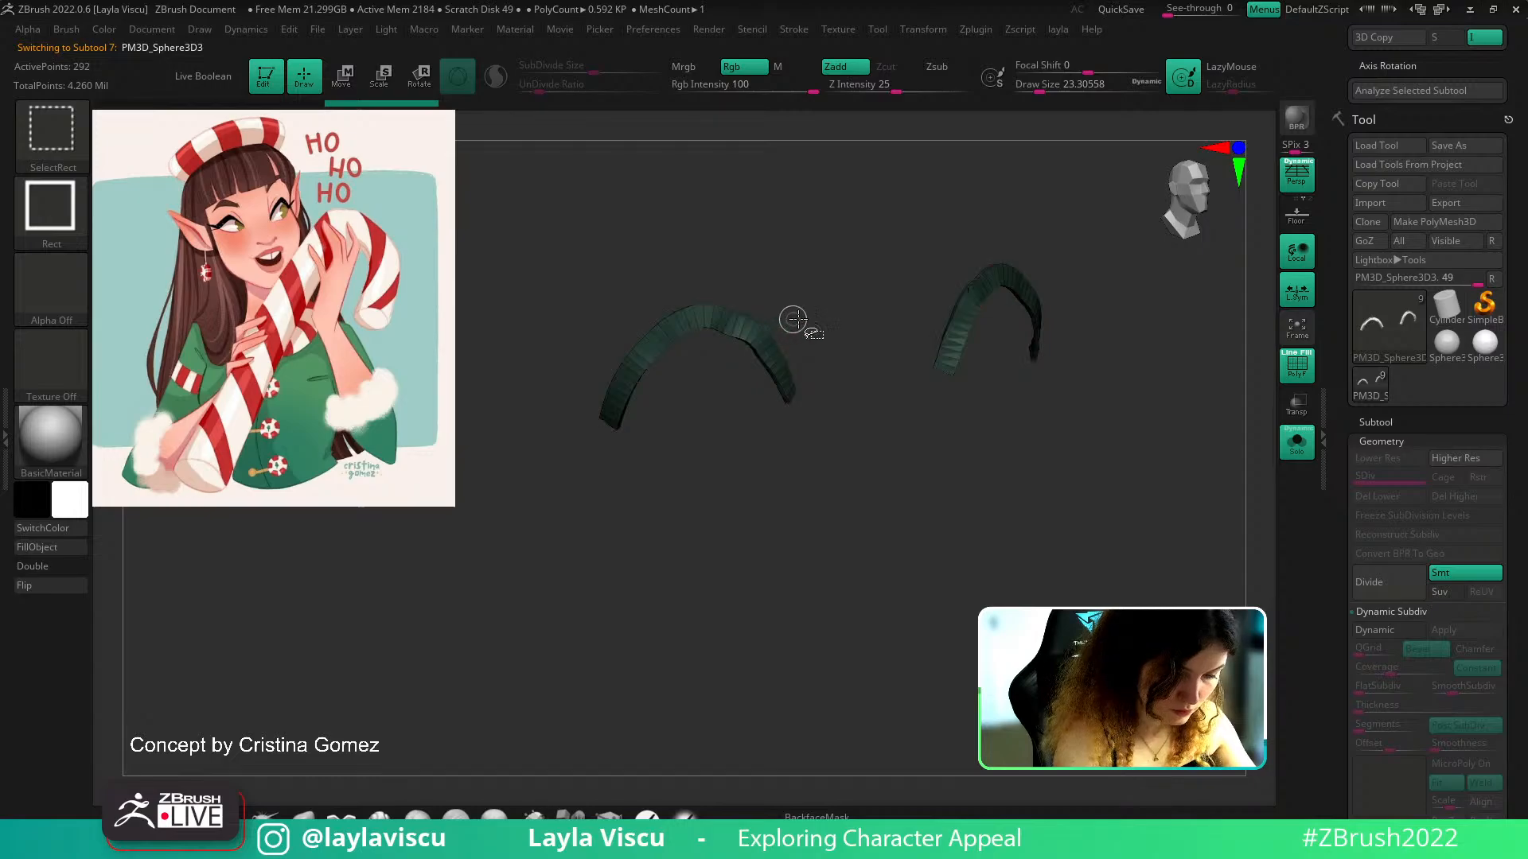
ctrl+shift+drag(815, 319, 816, 325)
key(1)
click(776, 307)
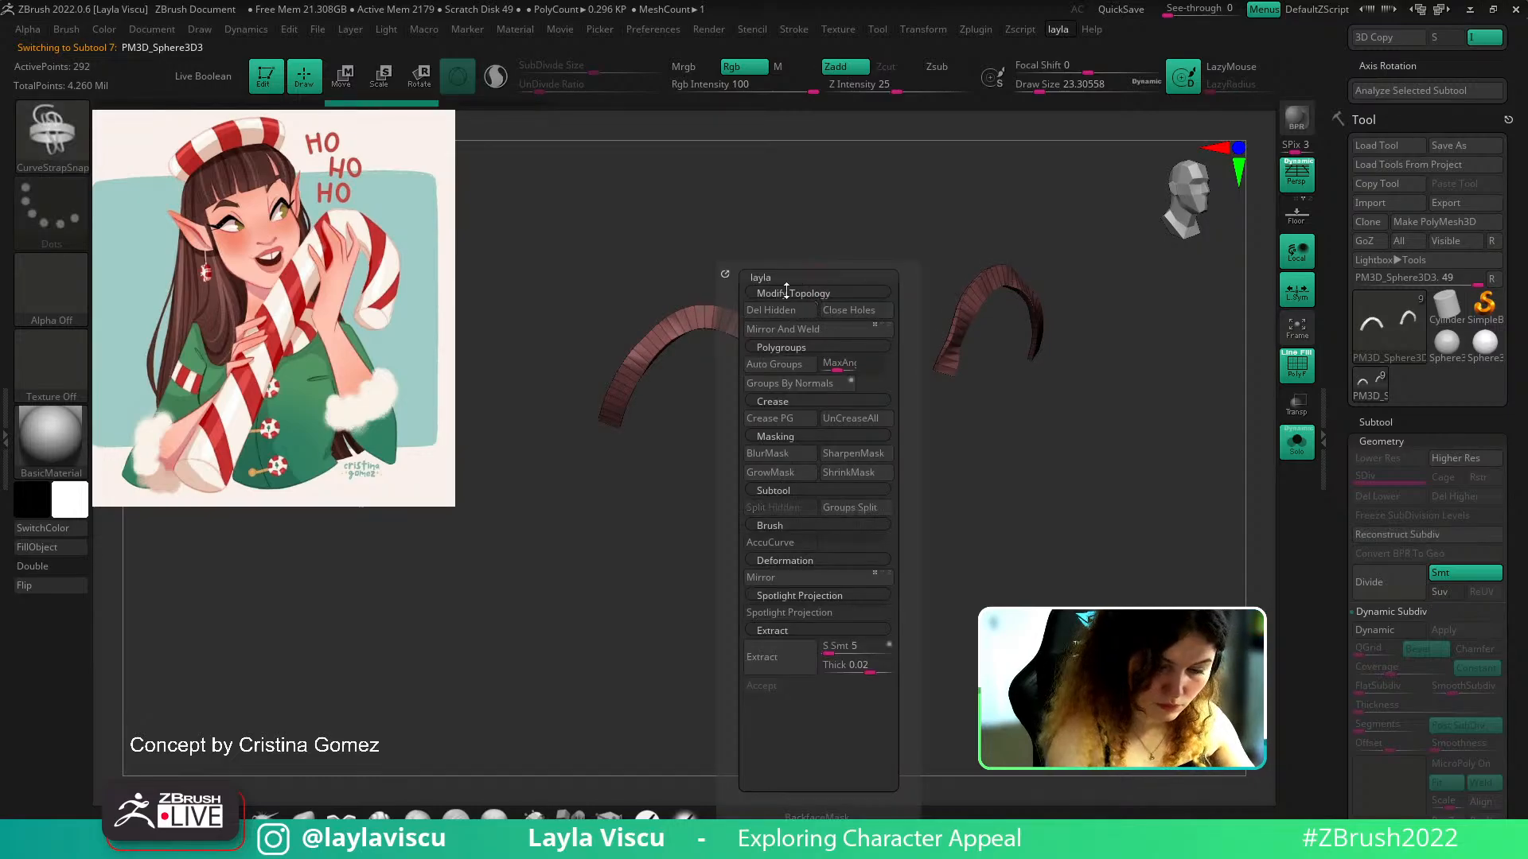
Show the full head and pinch the lash strip toward the eye's inner corner with the Pinch brush
click(1298, 452)
mouse_move(1185, 471)
ctrl+right_down()
mouse_move(1155, 432)
mouse_move(1163, 457)
ctrl+right_up()
key(shift+f)
key(shift+f)
key(b)
key(p)
key(i)
drag(810, 318, 807, 319)
drag(762, 327, 796, 396)
drag(526, 587, 565, 541)
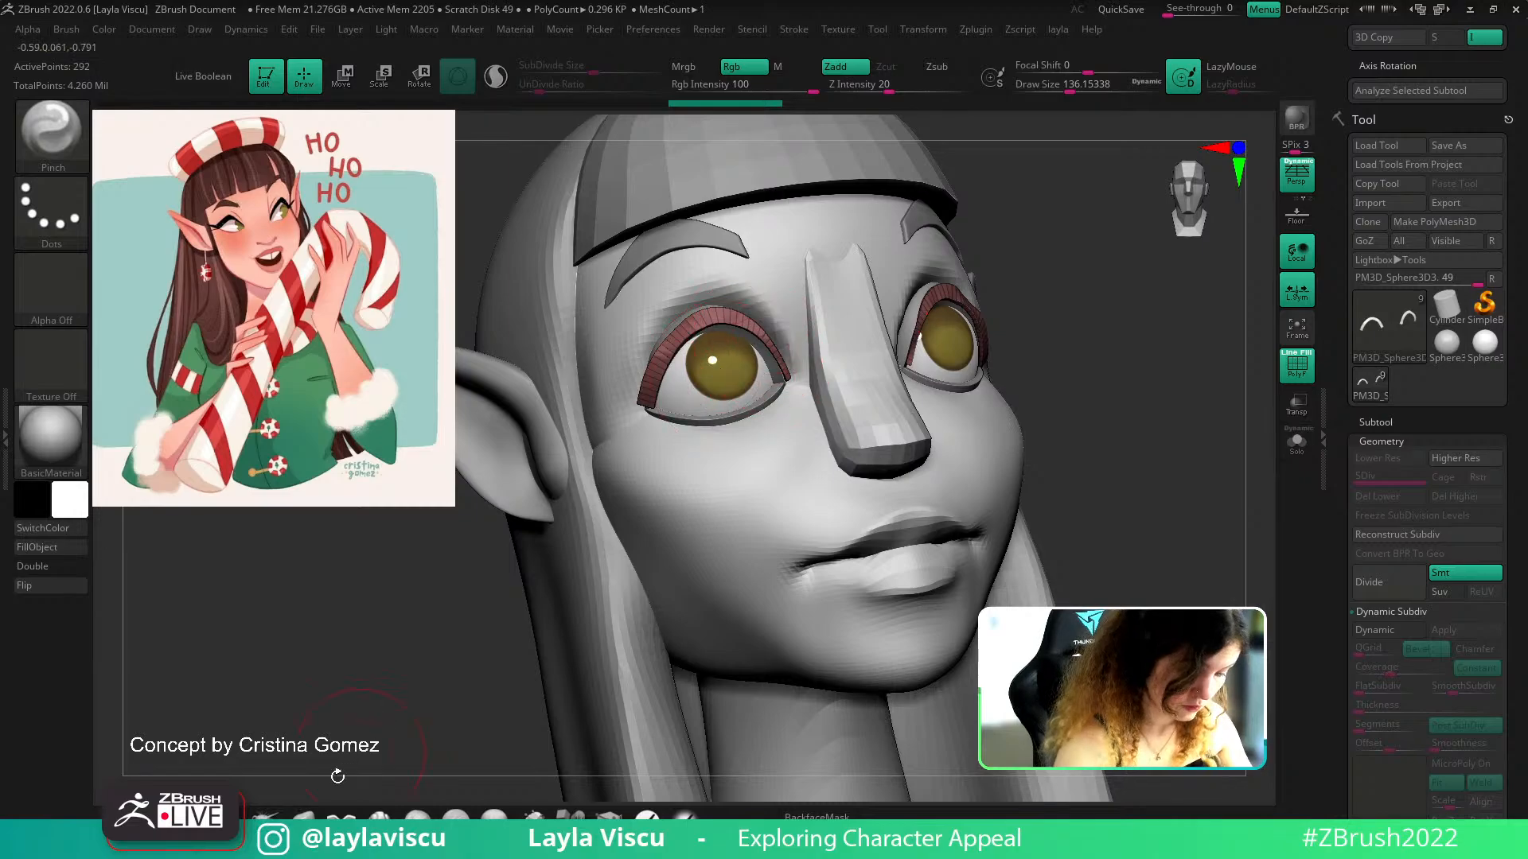
Adjust the lash strips' shape with the Move brush at an enlarged draw size
key(b)
key(m)
key(v)
right_drag(763, 343, 990, 375)
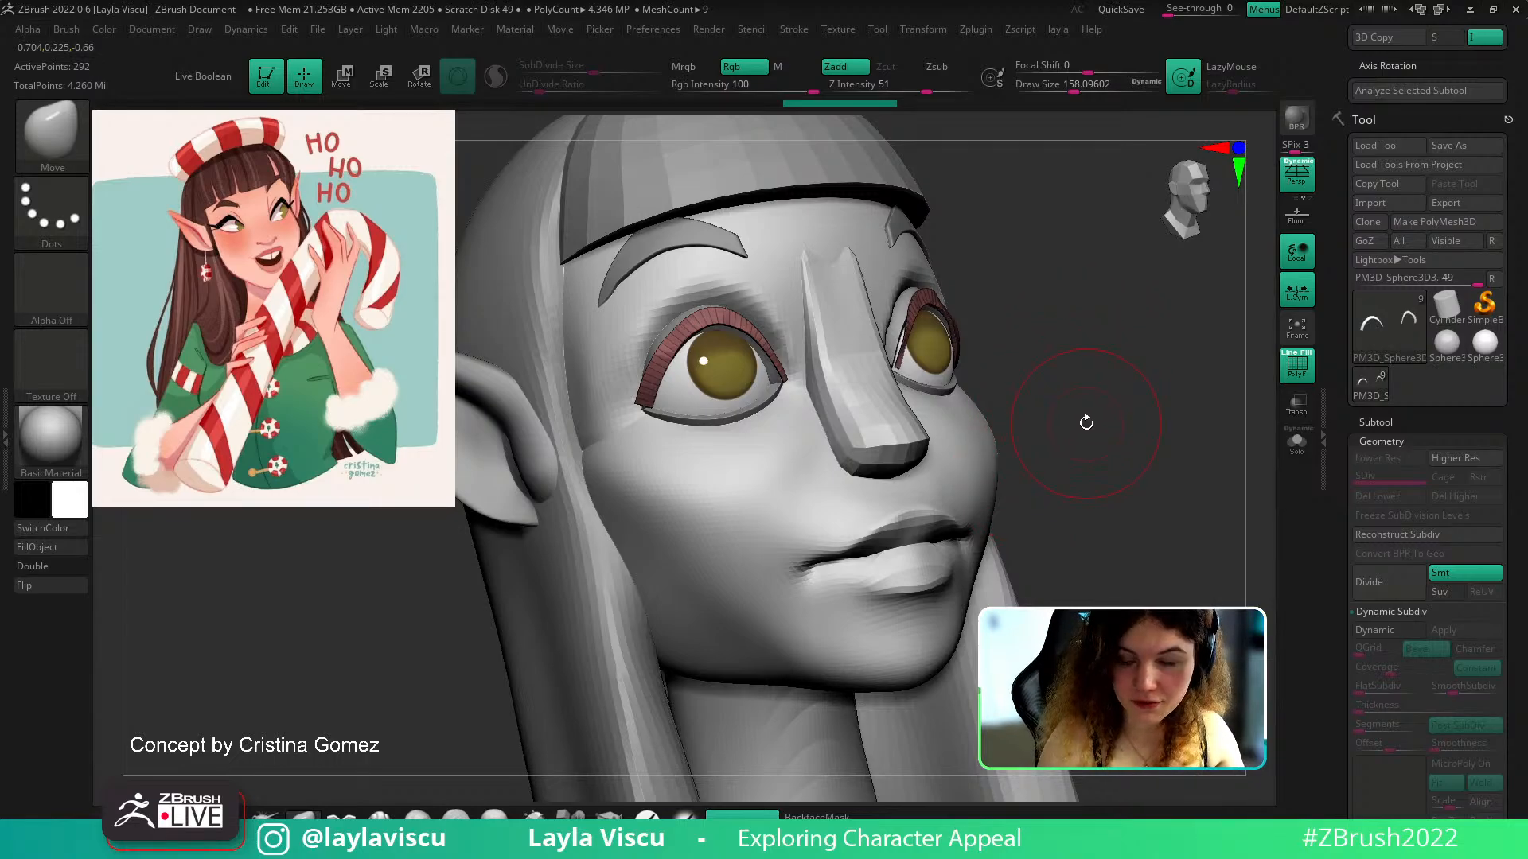
mouse_move(1087, 425)
mouse_down()
mouse_move(1067, 511)
mouse_move(1066, 262)
mouse_up()
key(s)
drag(745, 362, 787, 367)
mouse_move(855, 239)
mouse_down()
mouse_move(860, 294)
mouse_move(900, 341)
mouse_up()
shift+drag(907, 287, 938, 388)
mouse_move(938, 388)
ctrl+right_down()
mouse_move(822, 395)
mouse_move(915, 390)
mouse_move(920, 467)
ctrl+right_up()
Examine the lashes, face and hair from the front and from below, and make the hair the active subtool
alt+click(709, 430)
key(shift+f)
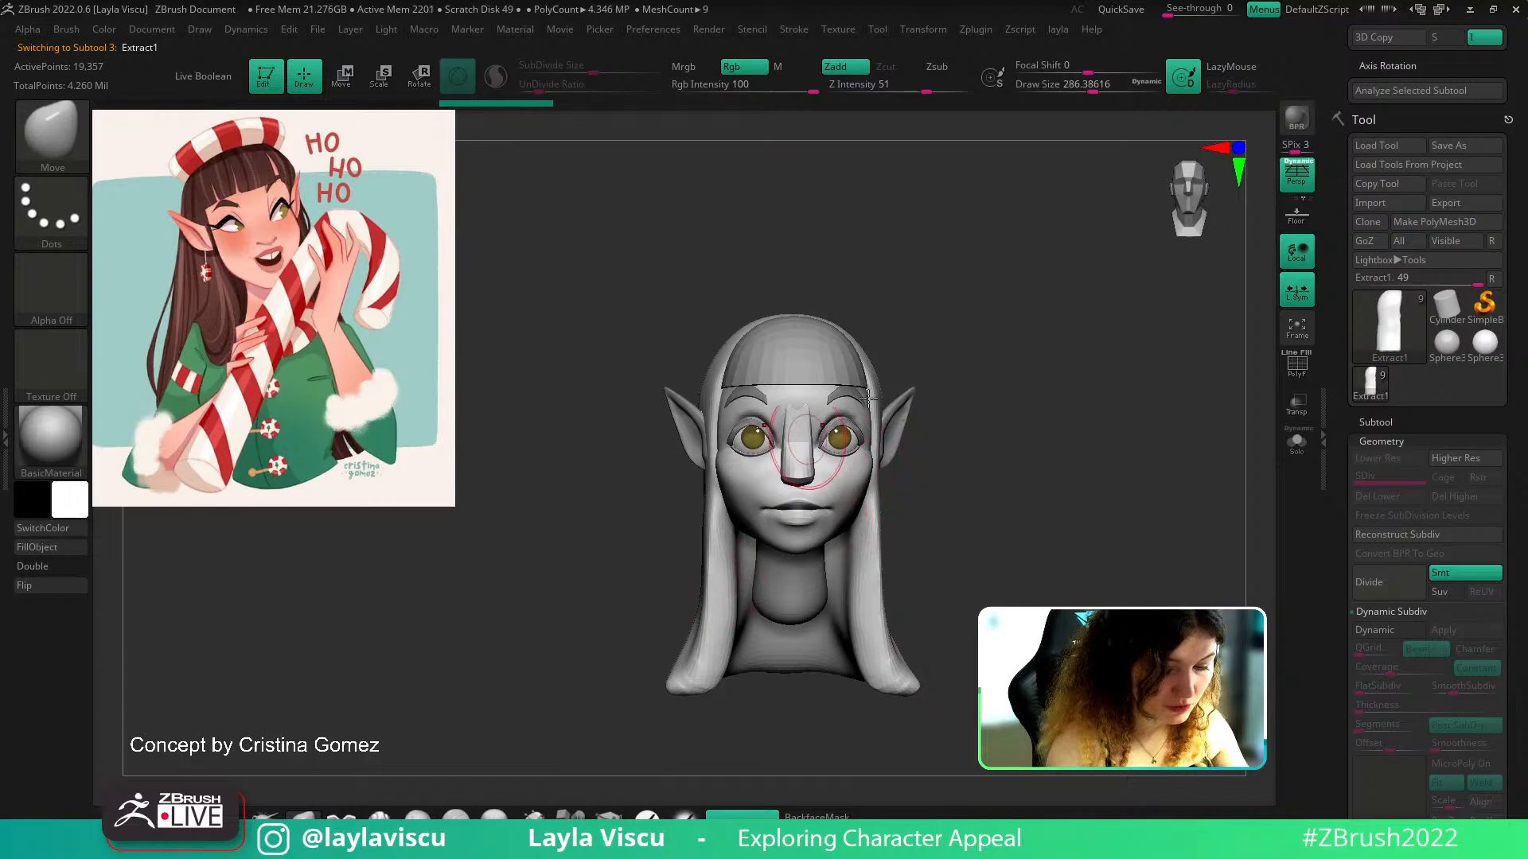
ctrl+right_drag(740, 410, 748, 466)
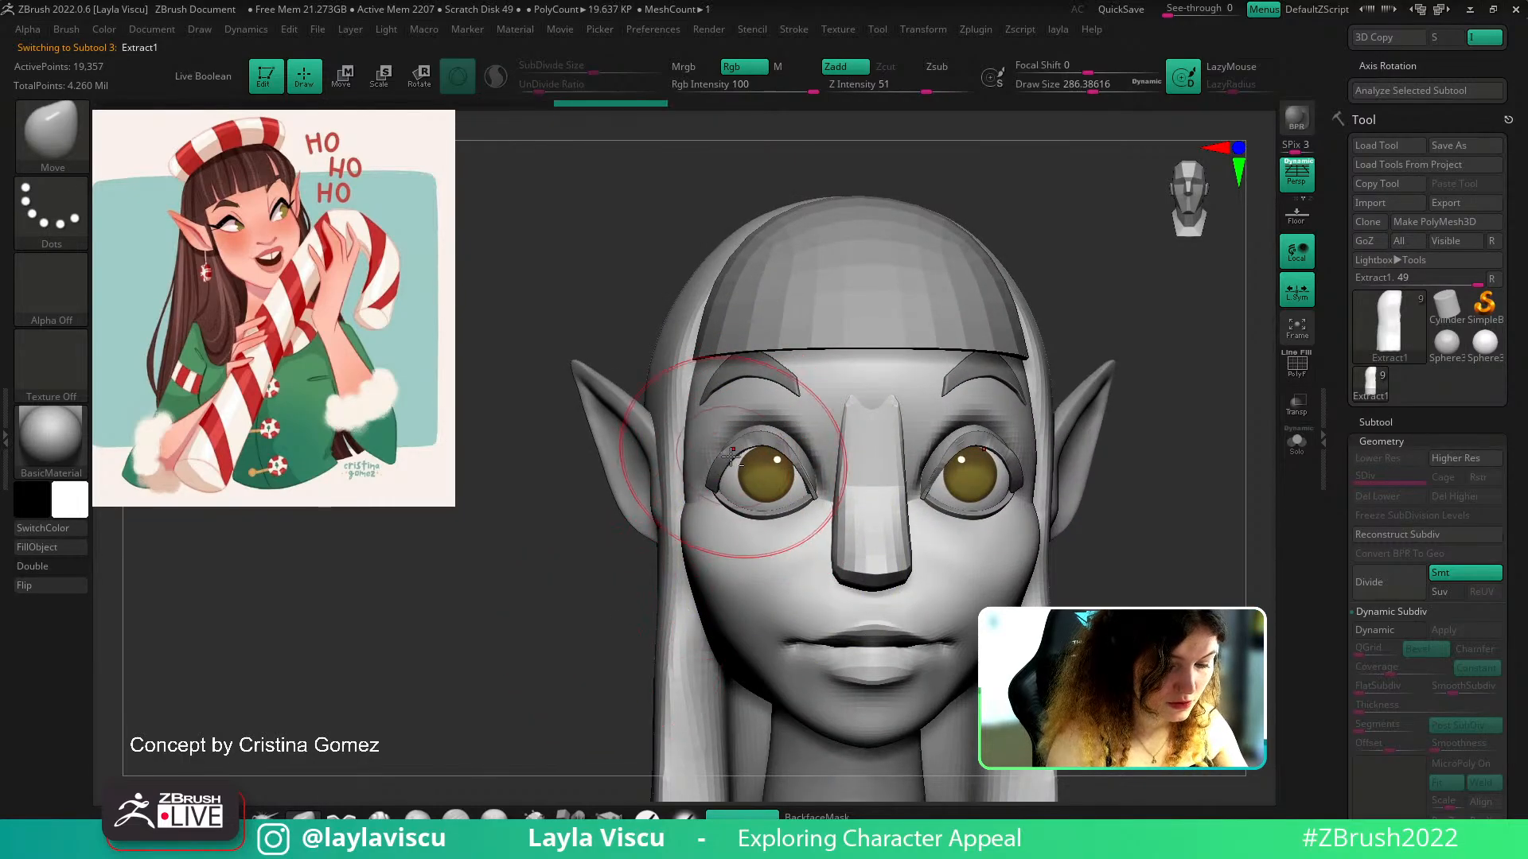
alt+click(724, 470)
ctrl+right_drag(739, 535, 887, 391)
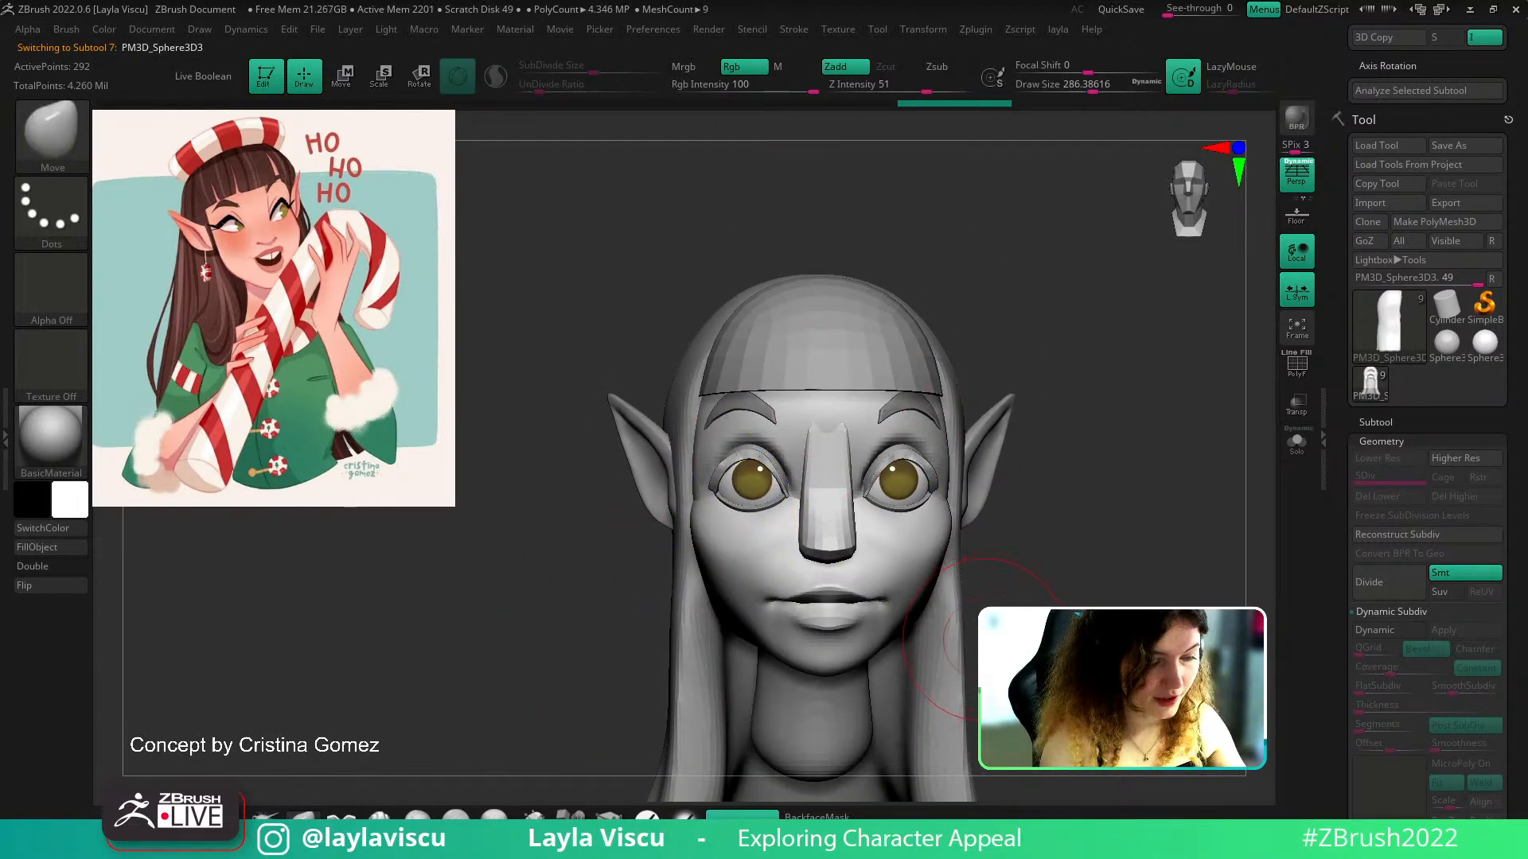
alt+right_drag(1084, 497, 1072, 464)
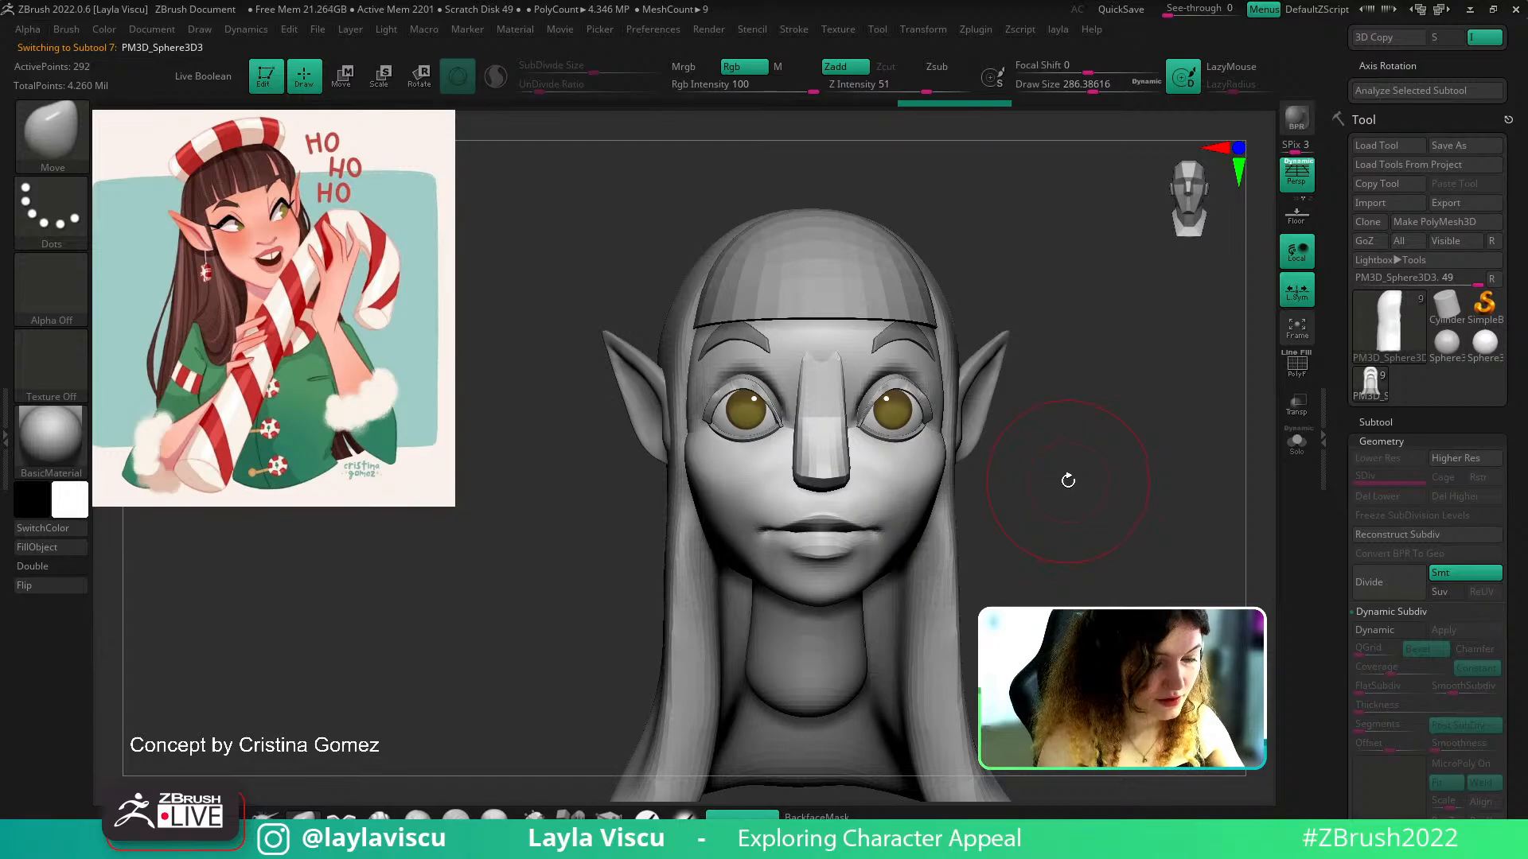
right_drag(1040, 516, 892, 409)
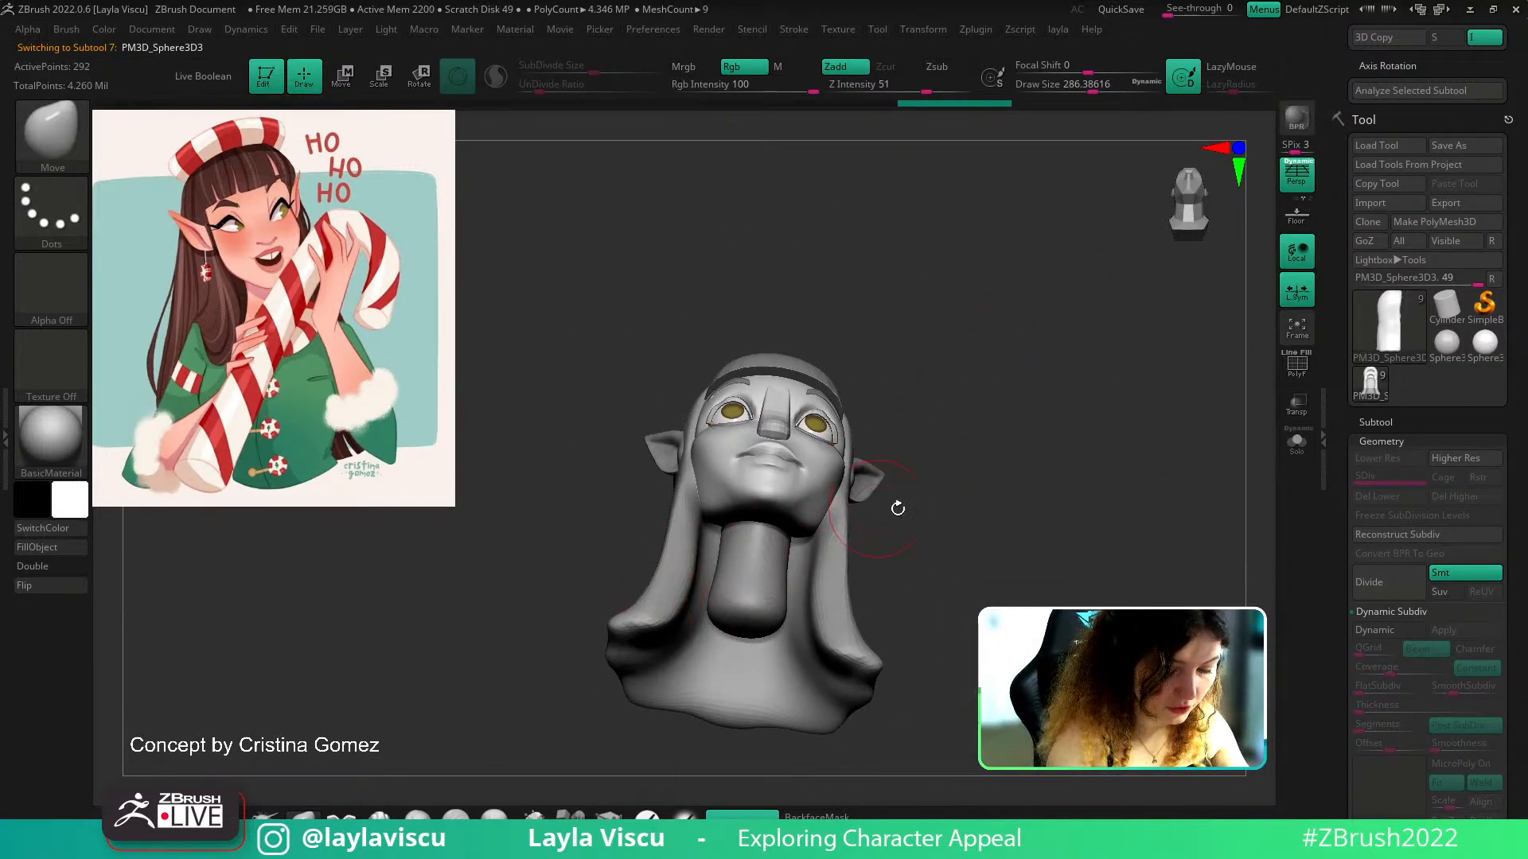
shift+right_drag(887, 505, 867, 590)
alt+click(849, 564)
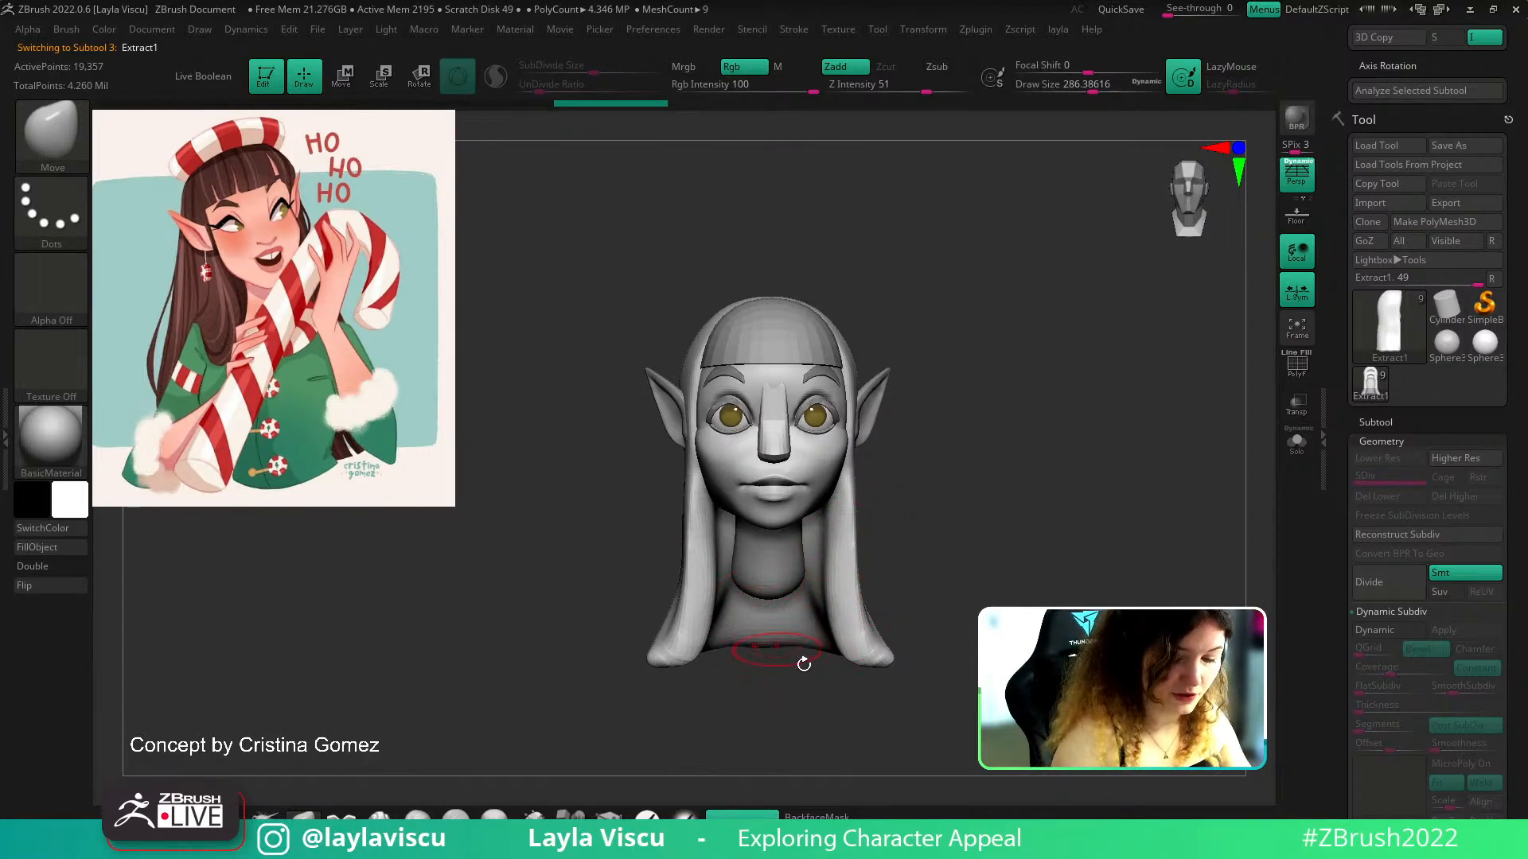
Try to reshape the lower ends of the hair's front locks with the Move brush
alt+right_drag(950, 723, 966, 565)
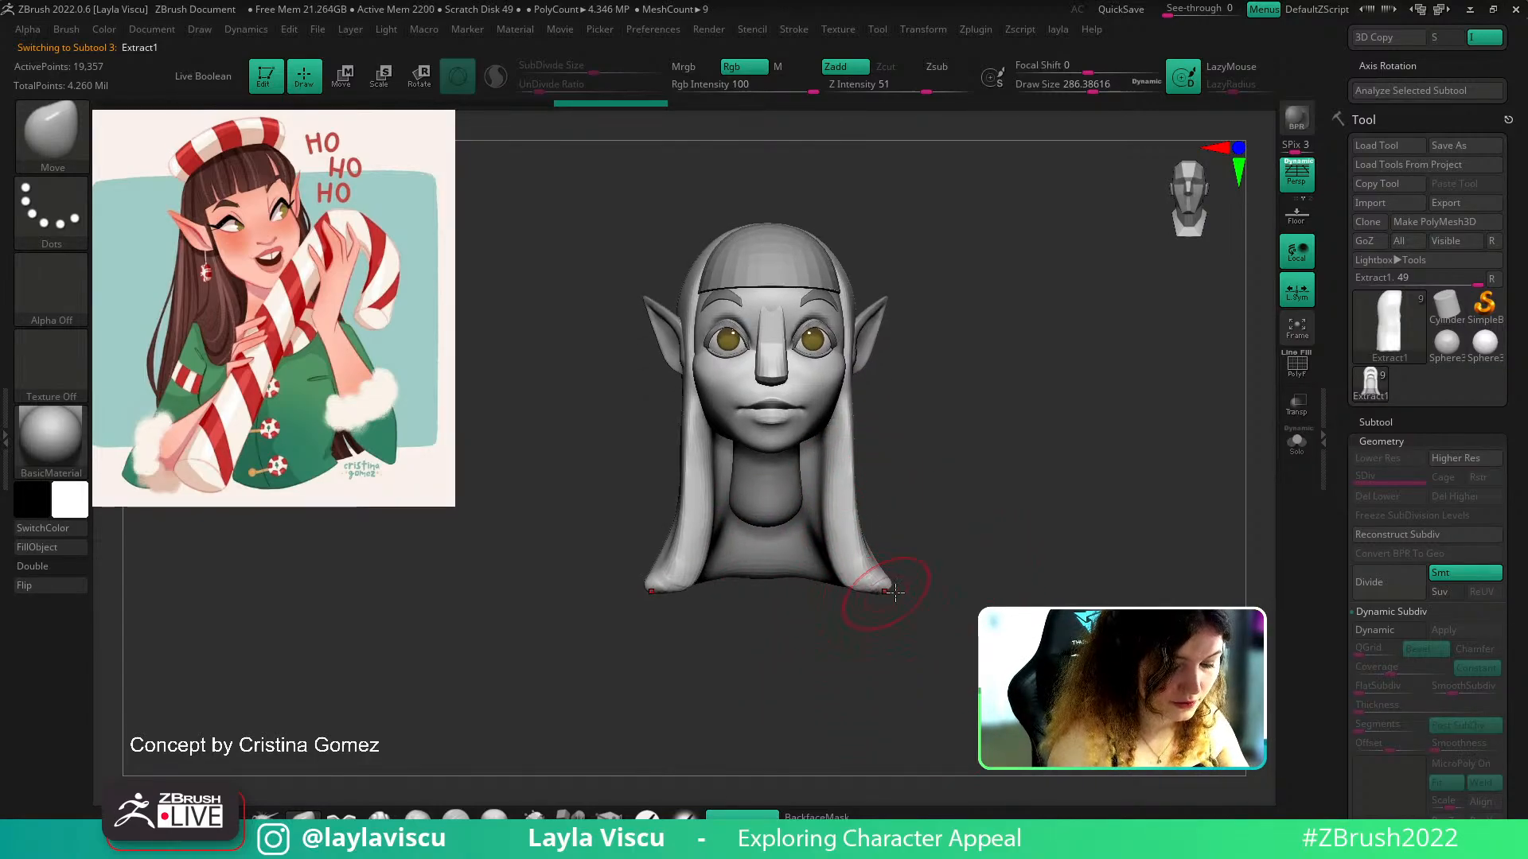
alt+right_drag(890, 592, 876, 684)
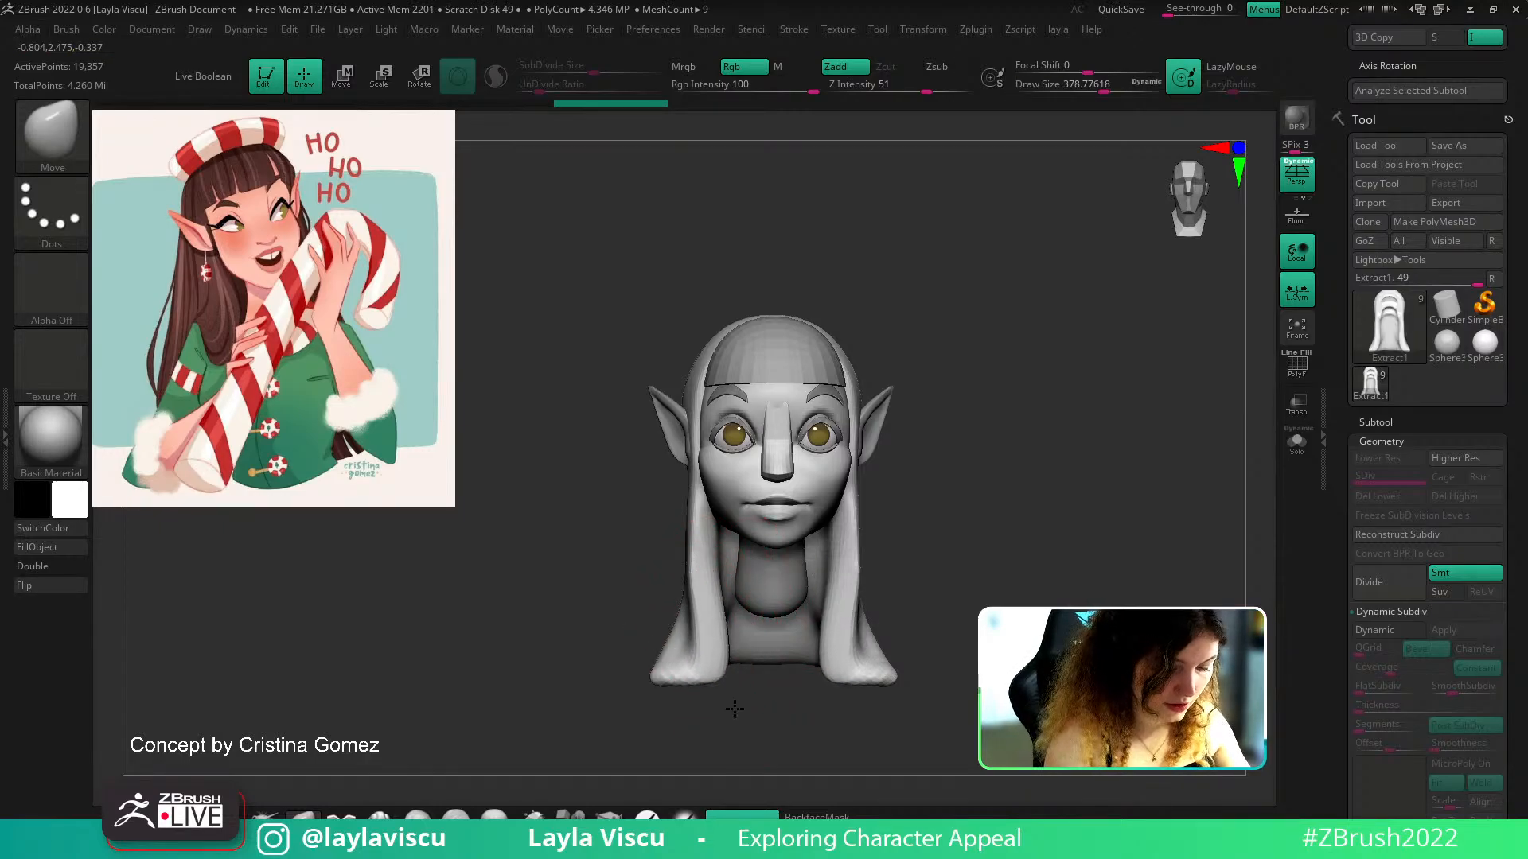
mouse_move(702, 669)
mouse_down()
mouse_move(694, 699)
mouse_move(736, 660)
mouse_move(712, 631)
mouse_up()
key(ctrl+z)
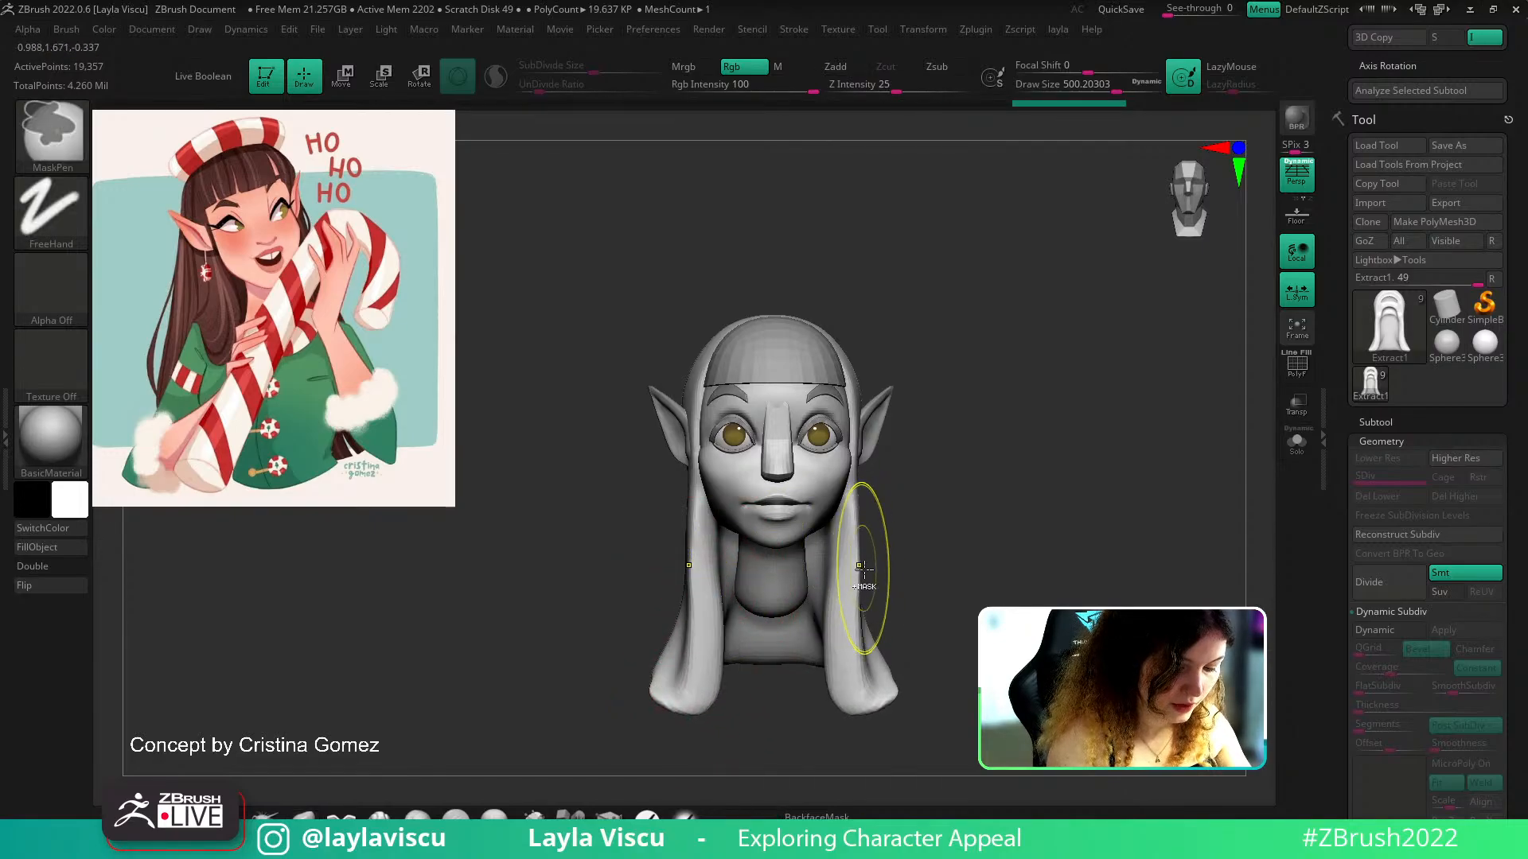
key(ctrl+z)
key(ctrl+z)
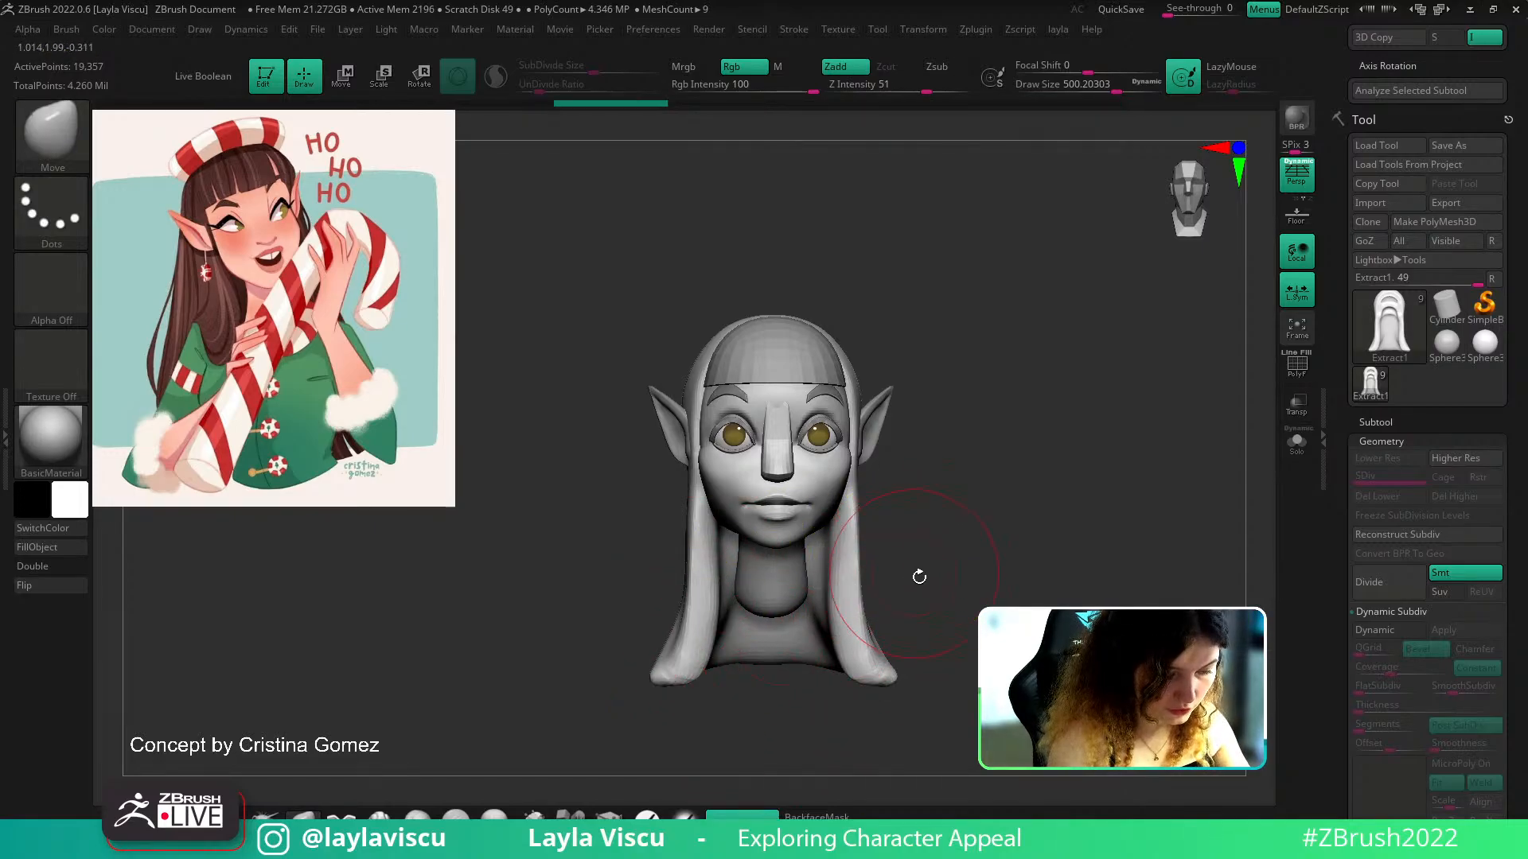
Reshape and smooth the hair's lower edge from the side and back at draw size about 500
alt+drag(918, 574, 925, 528)
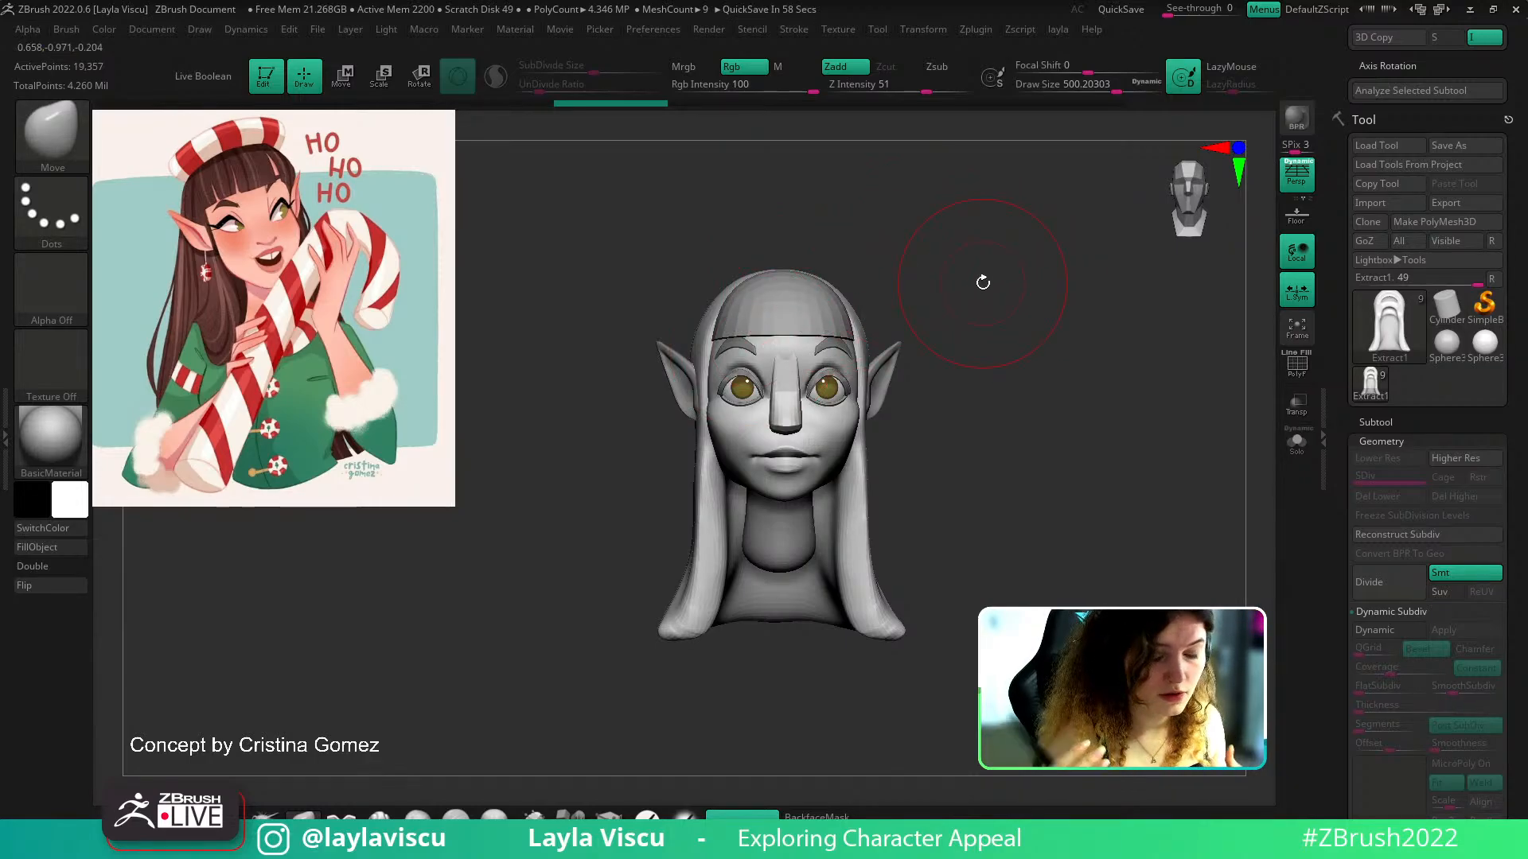
drag(963, 394, 978, 392)
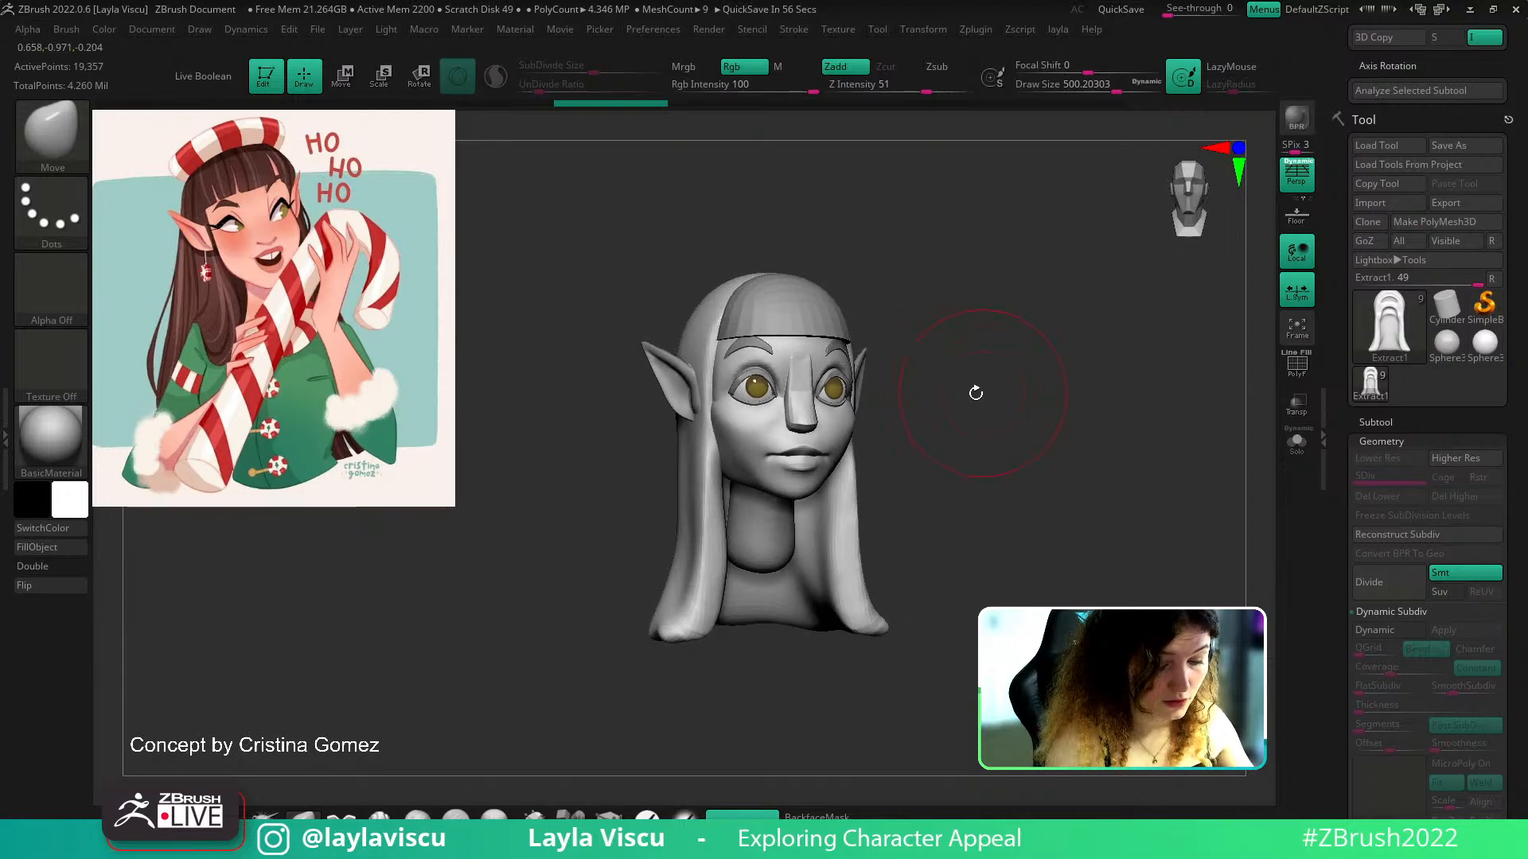
drag(892, 430, 914, 467)
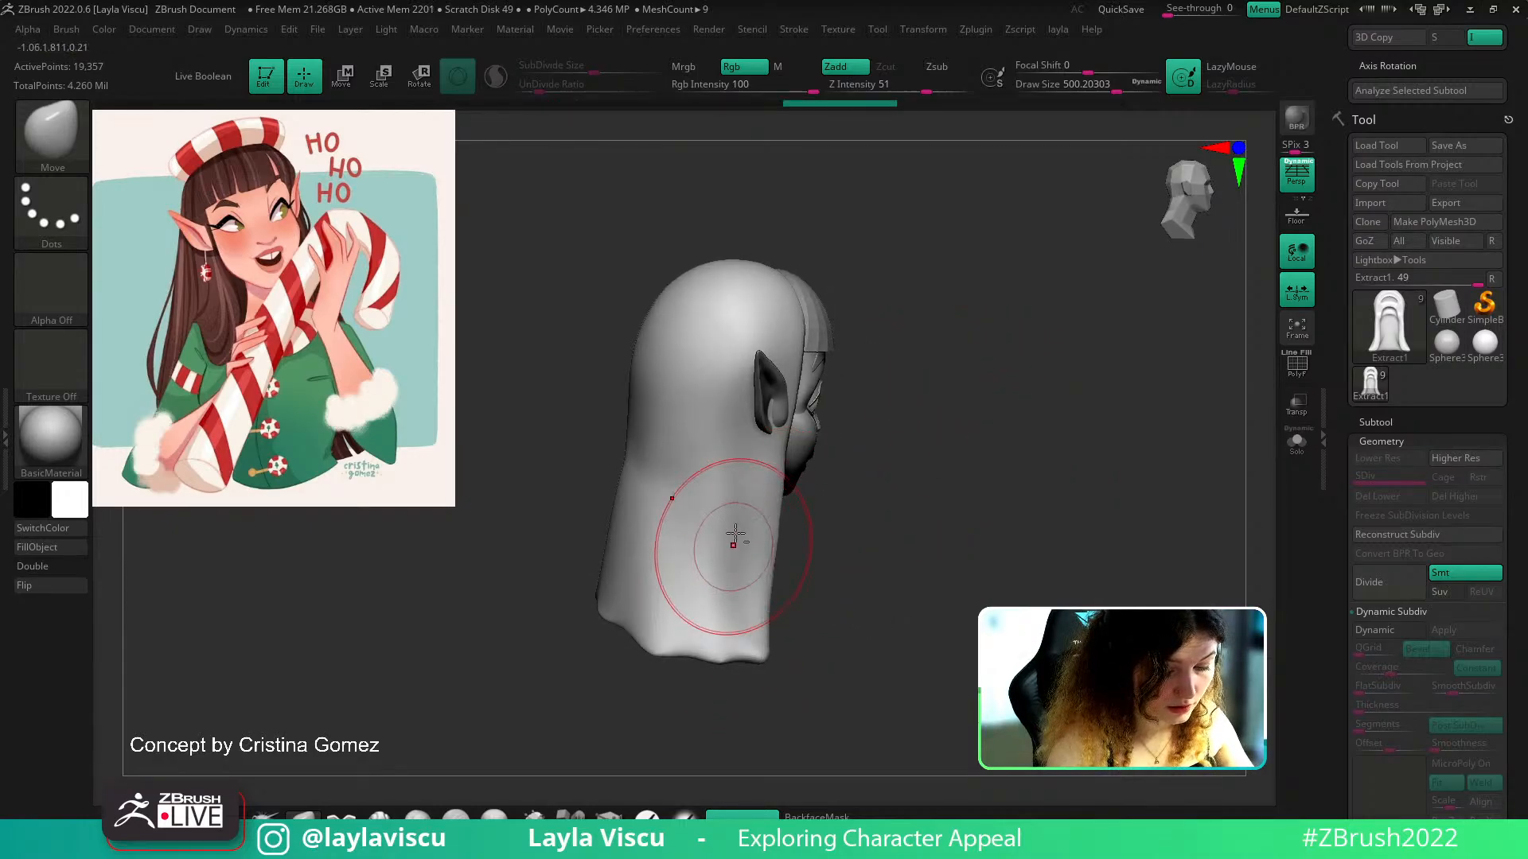
mouse_move(749, 475)
right_down()
mouse_move(805, 538)
mouse_move(722, 571)
right_up()
drag(734, 616, 771, 635)
key(shift)
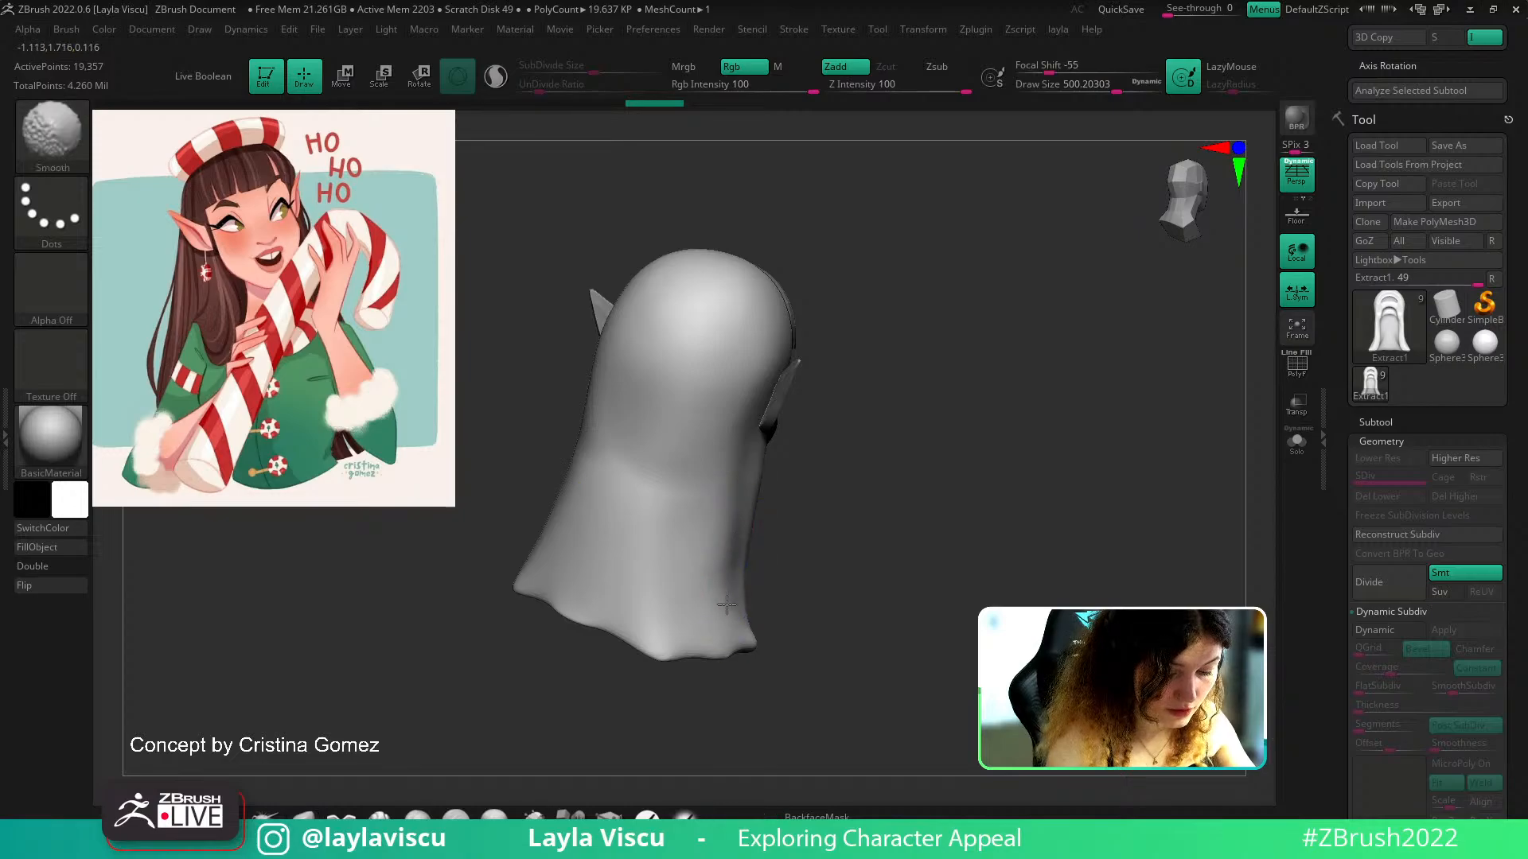
right_drag(883, 617, 841, 604)
Flatten the hair's underside and lower edge with the TrimDynamic brush, smoothing the trimmed area
key(b)
key(t)
key(d)
mouse_move(884, 557)
right_down()
mouse_move(846, 532)
mouse_move(844, 489)
right_up()
drag(759, 643, 664, 661)
right_drag(784, 701, 781, 624)
drag(776, 664, 725, 650)
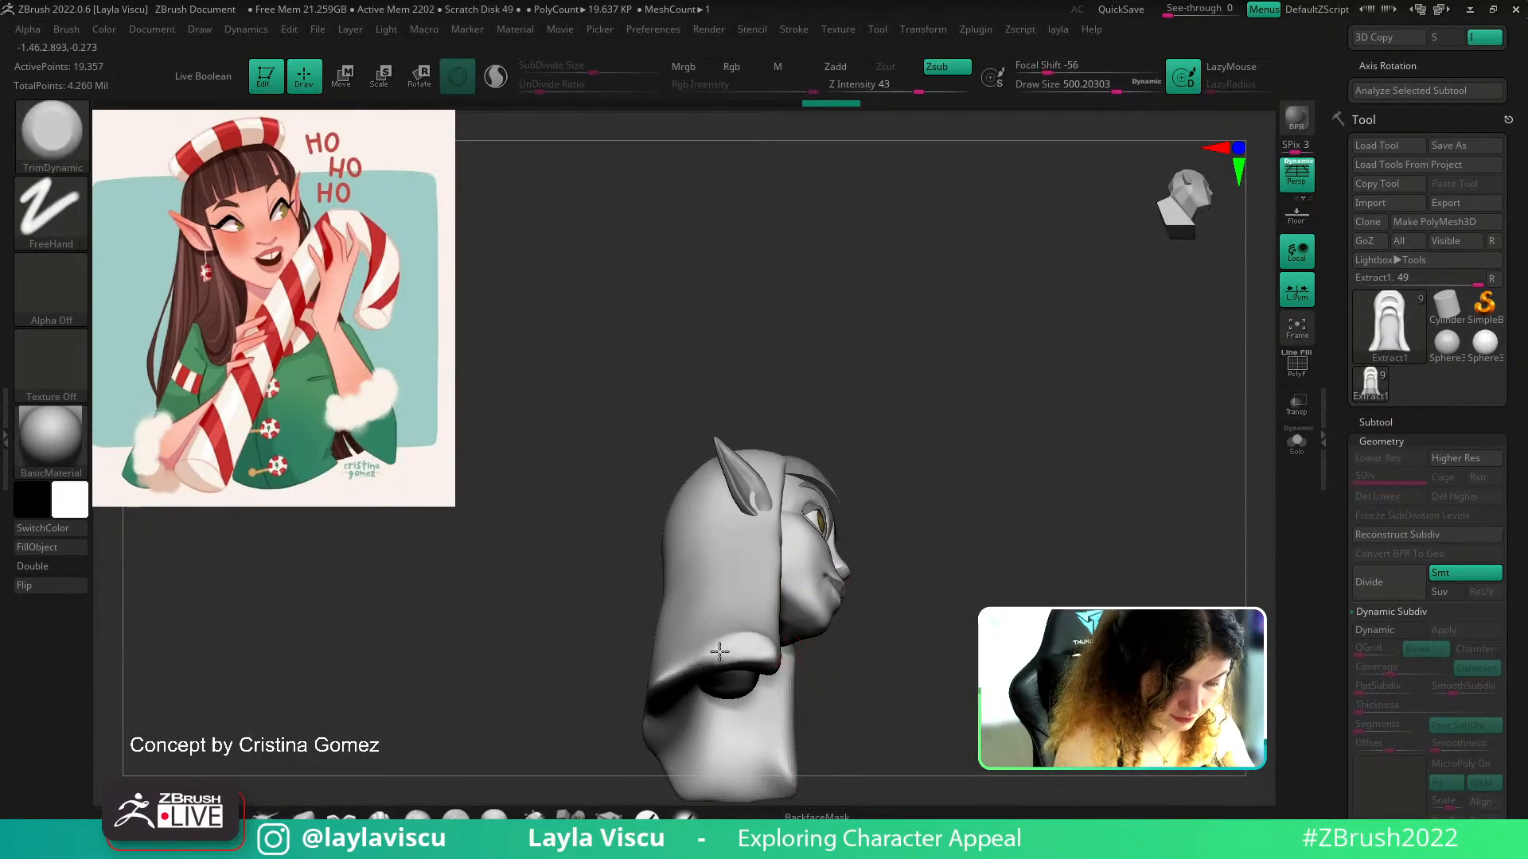
drag(671, 774, 700, 716)
shift+drag(703, 661, 728, 654)
right_drag(904, 618, 924, 695)
right_drag(733, 620, 701, 652)
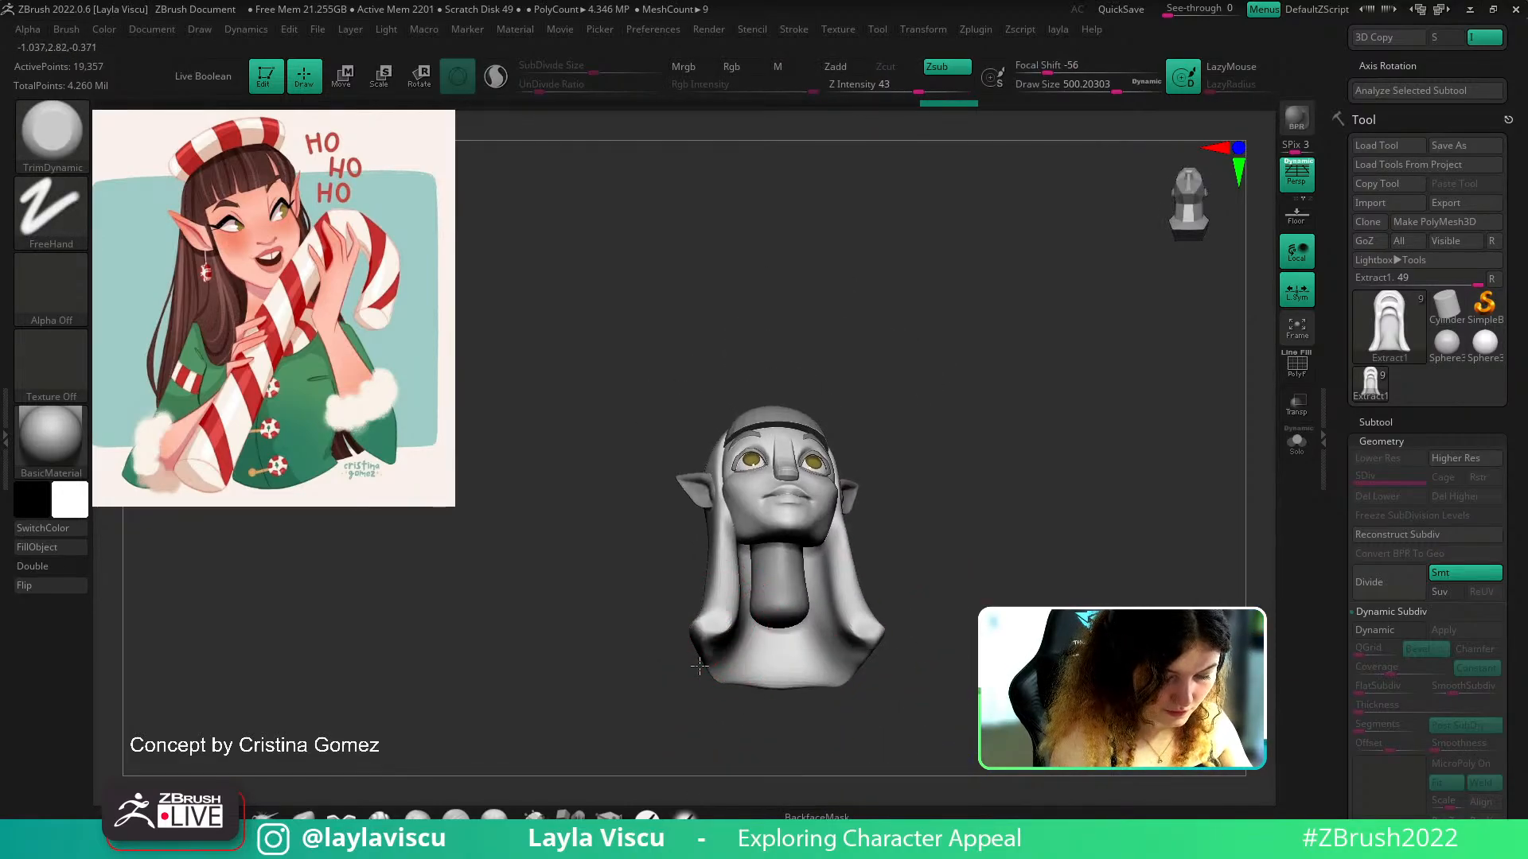
right_drag(732, 737, 716, 628)
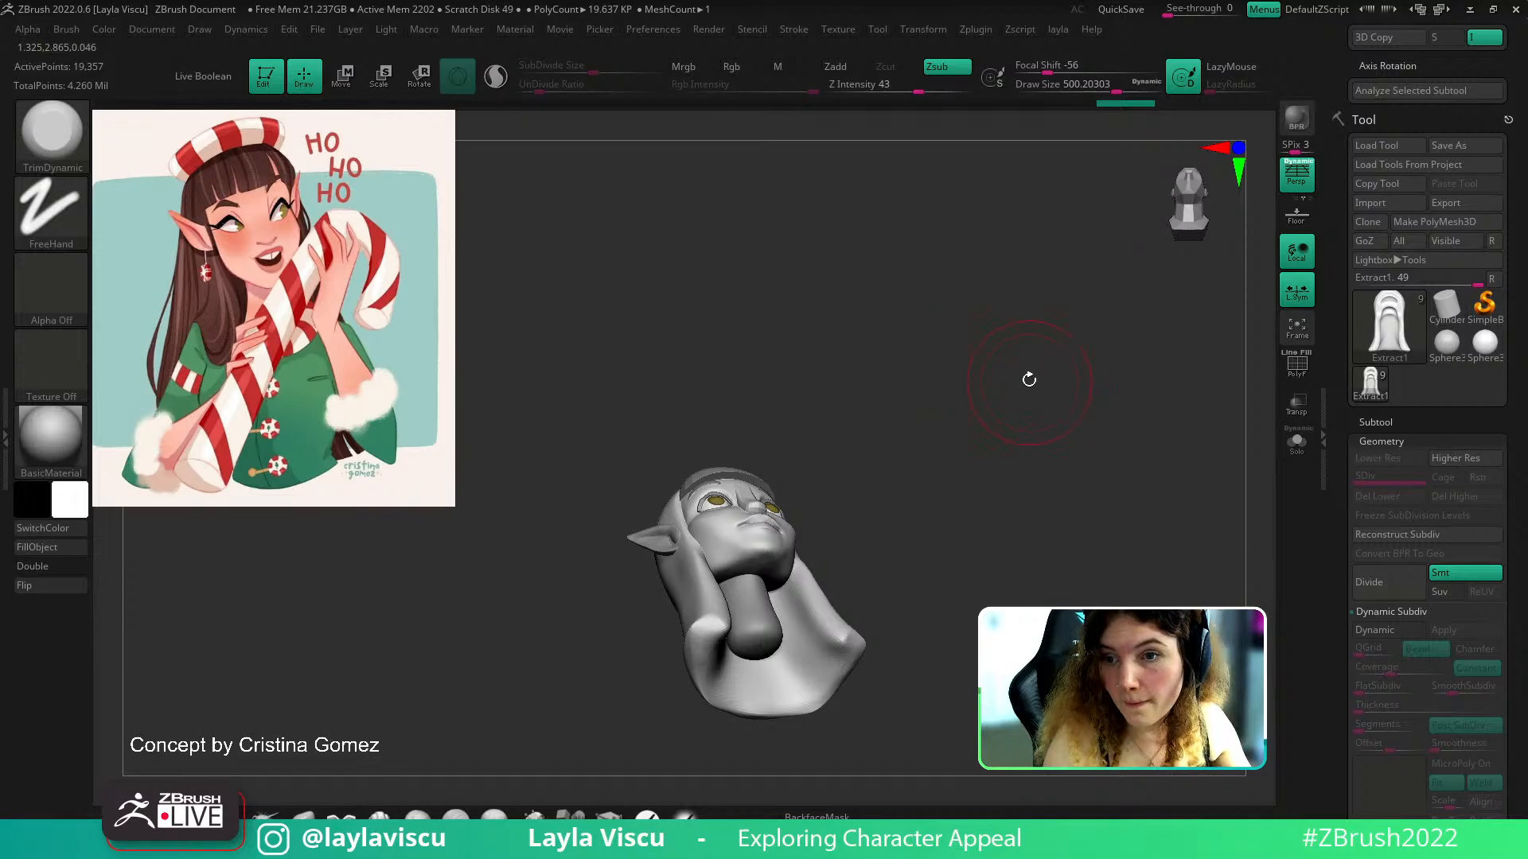
shift+right_drag(1013, 460, 996, 590)
Select the lash strips with polyframe on and reshape their outer part with the Move brush
ctrl+right_drag(885, 515, 877, 556)
mouse_move(818, 396)
ctrl+right_down()
mouse_move(859, 557)
mouse_move(1130, 392)
ctrl+right_up()
key(shift+f)
alt+click(700, 393)
right_drag(470, 541, 573, 504)
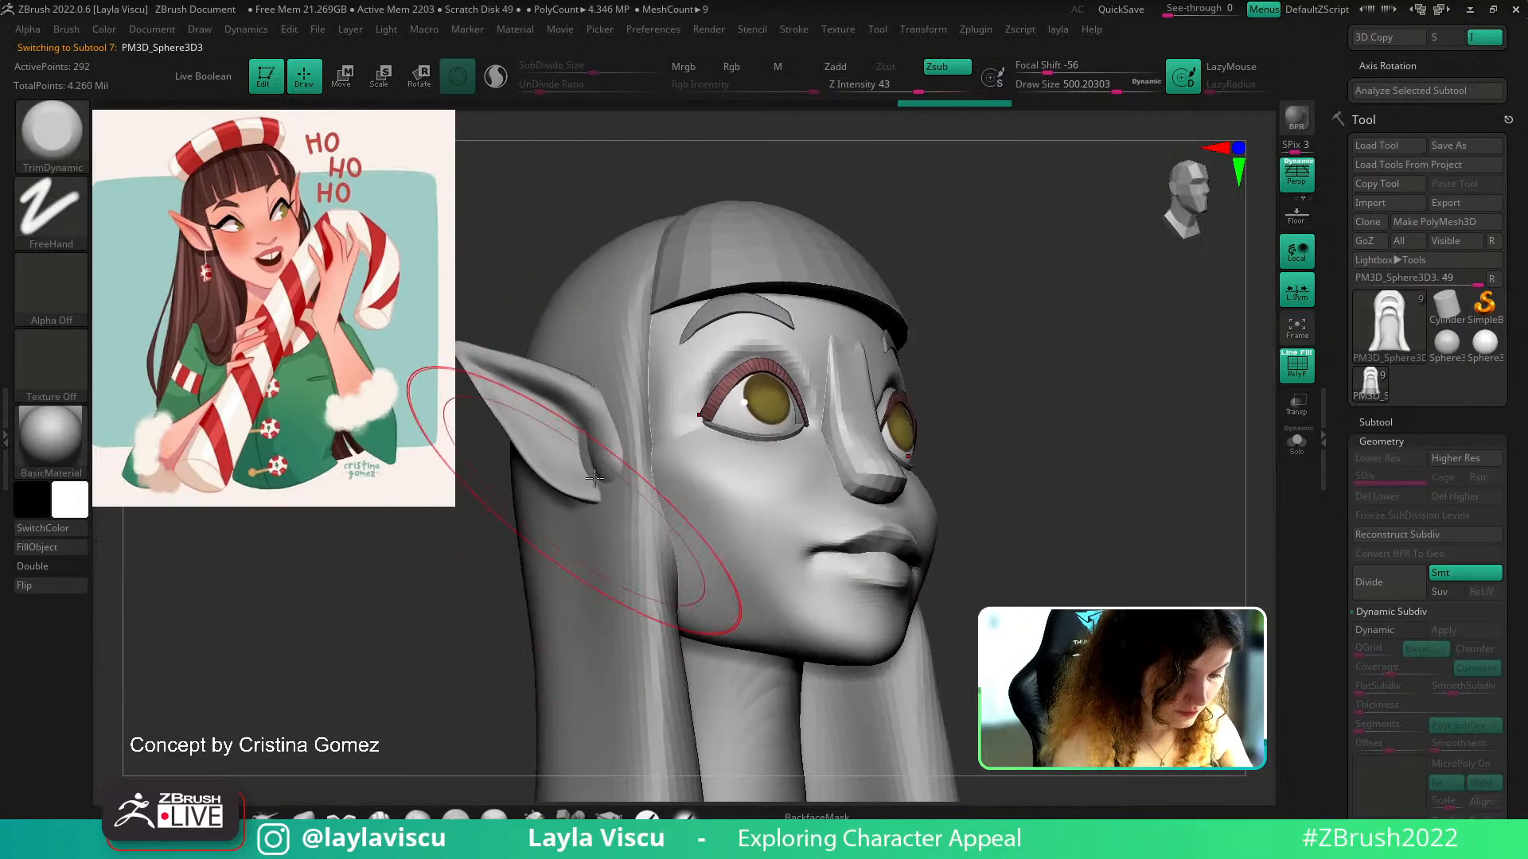
click(303, 816)
mouse_move(422, 717)
right_down()
mouse_move(365, 583)
mouse_move(430, 557)
right_up()
key(s)
click(663, 401)
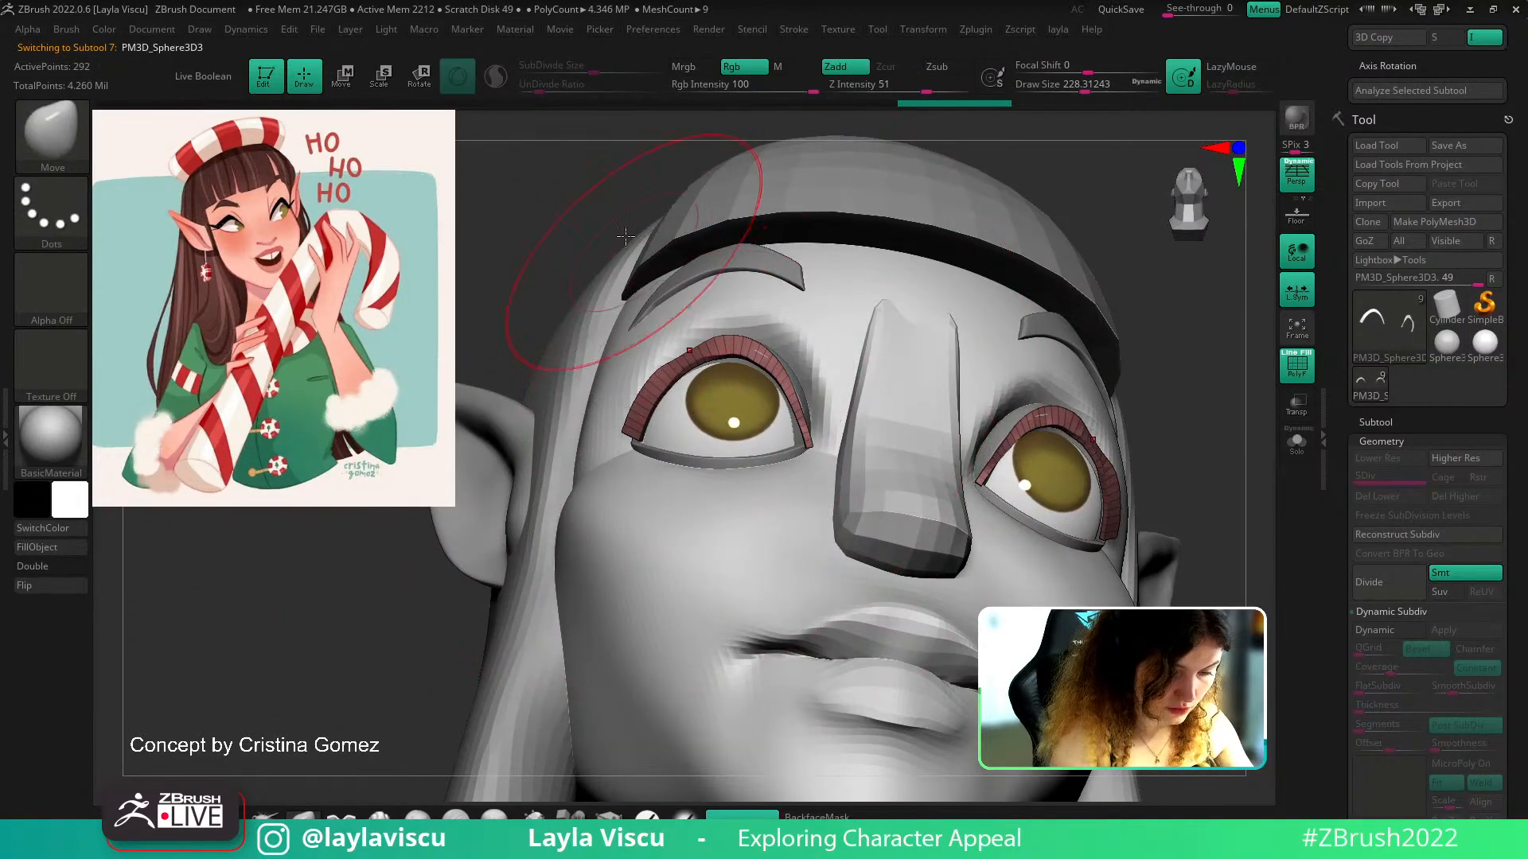
right_drag(663, 382, 668, 334)
key([)
drag(643, 406, 701, 338)
mouse_move(671, 270)
right_down()
mouse_move(744, 297)
mouse_move(693, 319)
right_up()
Isolate the lash strips and delete alternate edge loops along their outer half with ZModeler
click(608, 816)
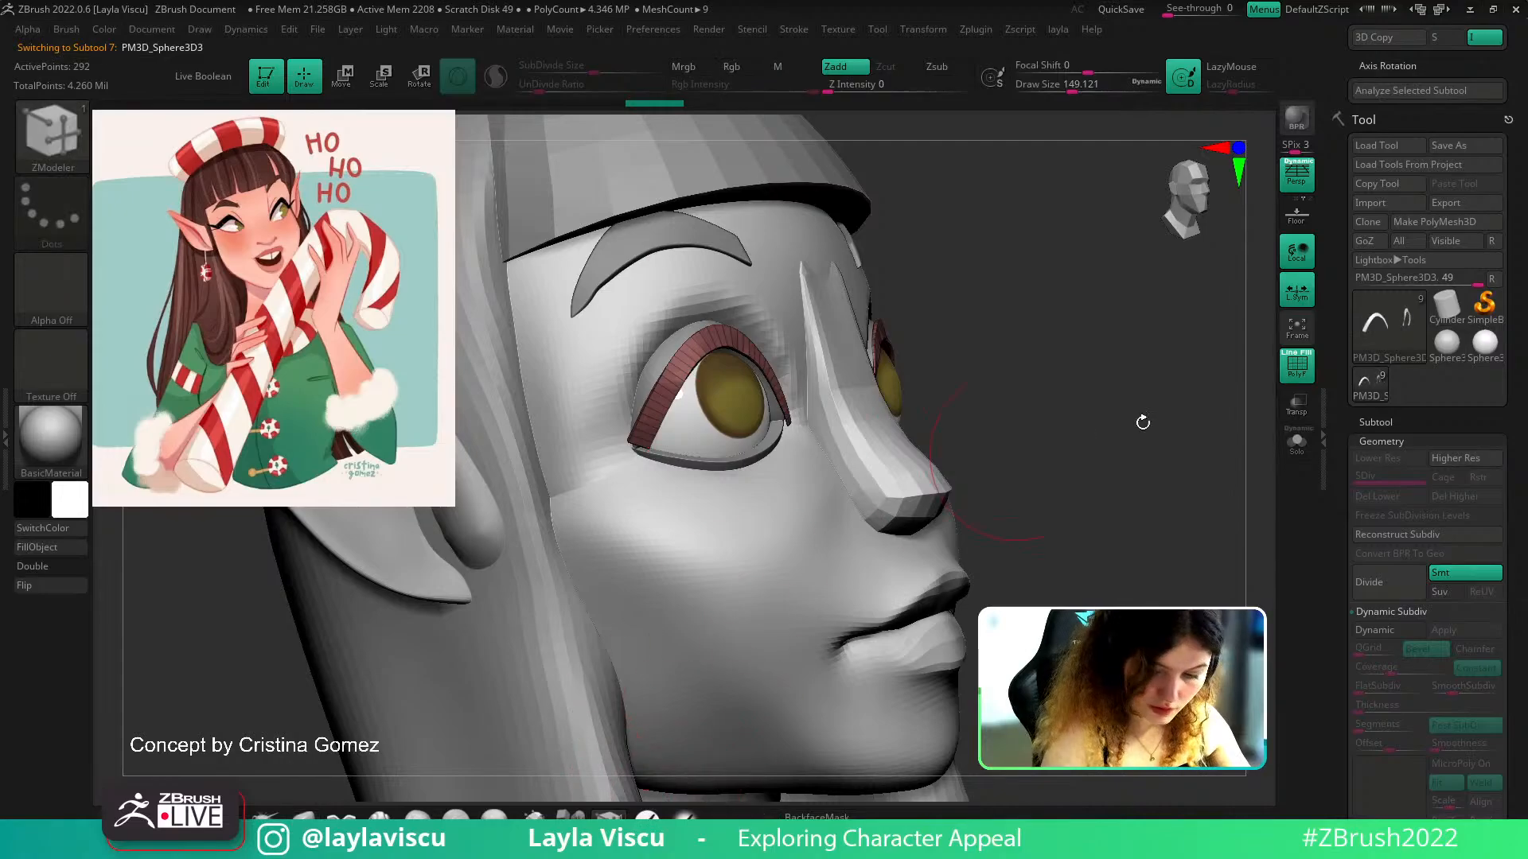
click(1297, 443)
key(f)
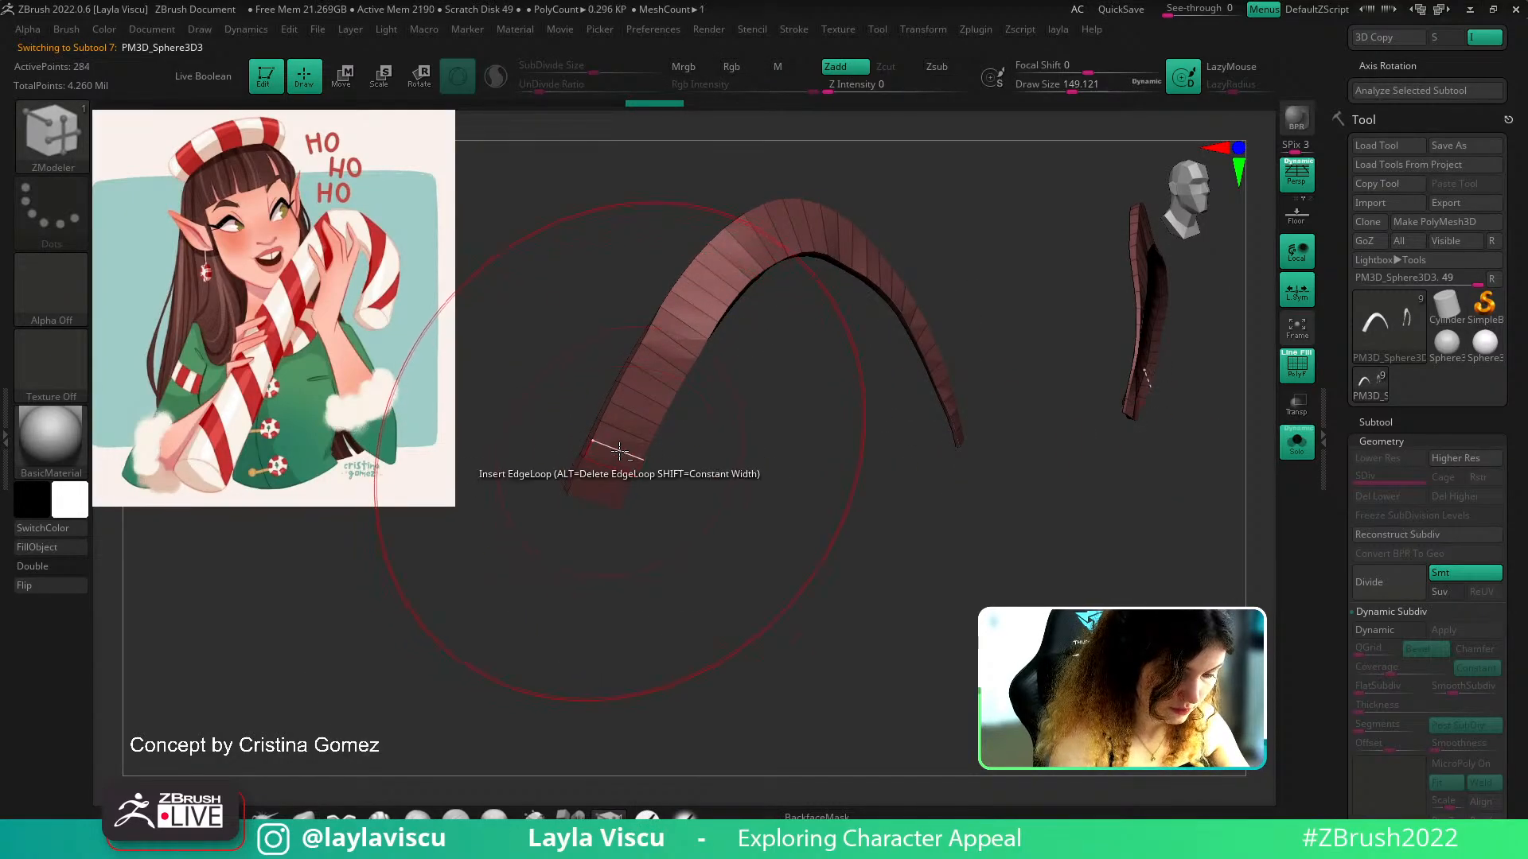
alt+click(633, 413)
alt+click(654, 376)
alt+click(677, 338)
alt+click(691, 304)
alt+click(716, 273)
alt+click(743, 248)
alt+click(775, 228)
drag(1004, 215, 899, 222)
Delete alternate edge loops along the lash strips' inner half, and insert an edge loop running along their length
alt+click(846, 236)
alt+click(885, 250)
alt+click(917, 275)
alt+click(943, 306)
alt+click(963, 330)
alt+click(979, 348)
alt+click(996, 374)
alt+click(1011, 409)
alt+click(1021, 424)
click(1023, 430)
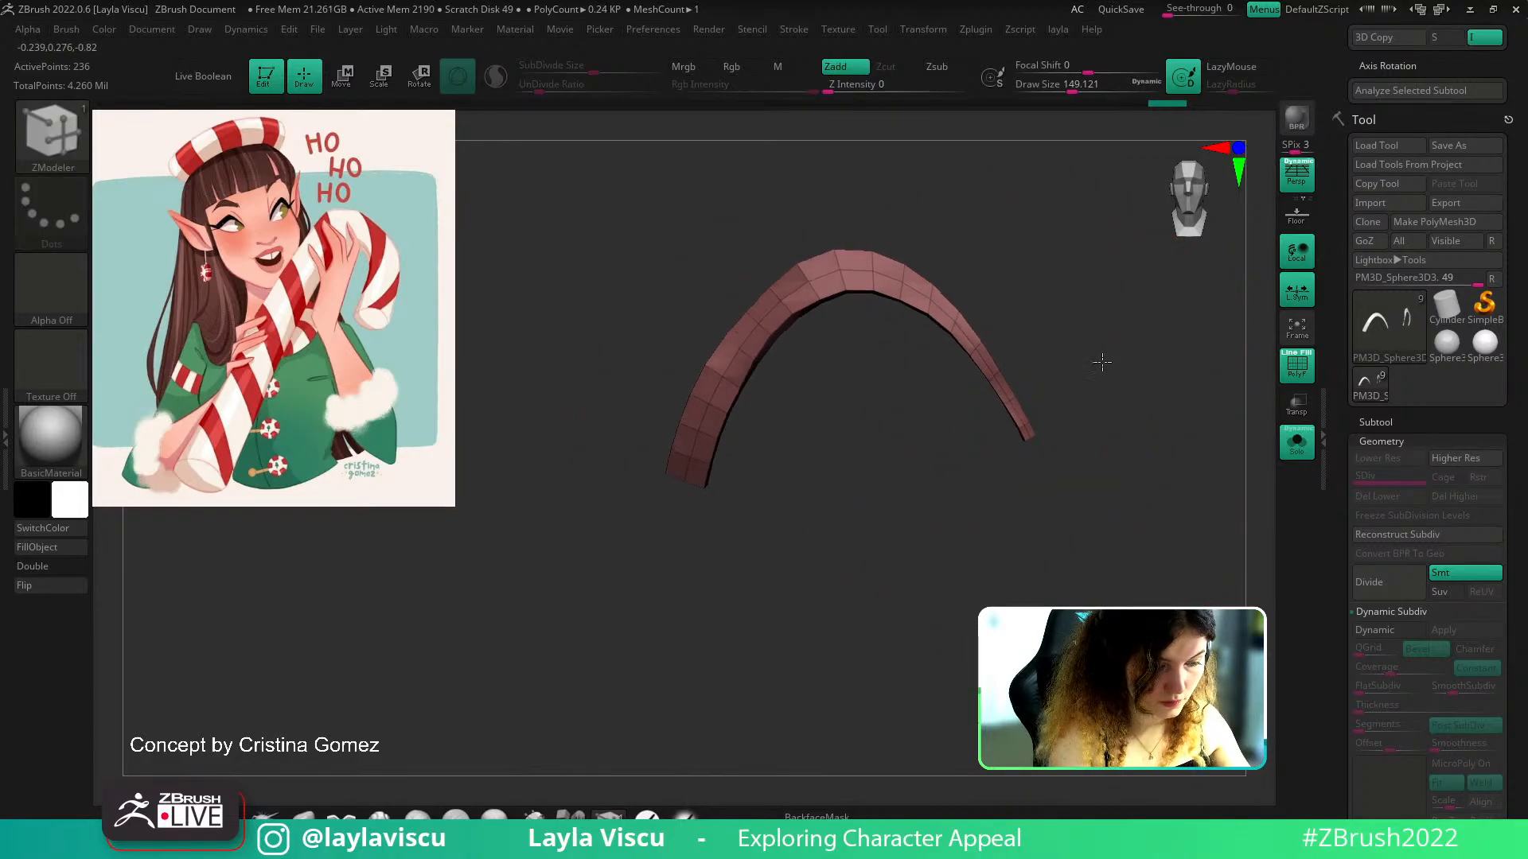
Show the full head again and adjust the lash strips around the eyes with the Move brush
click(1296, 442)
ctrl+right_drag(678, 641, 1237, 573)
alt+drag(1237, 573, 1166, 533)
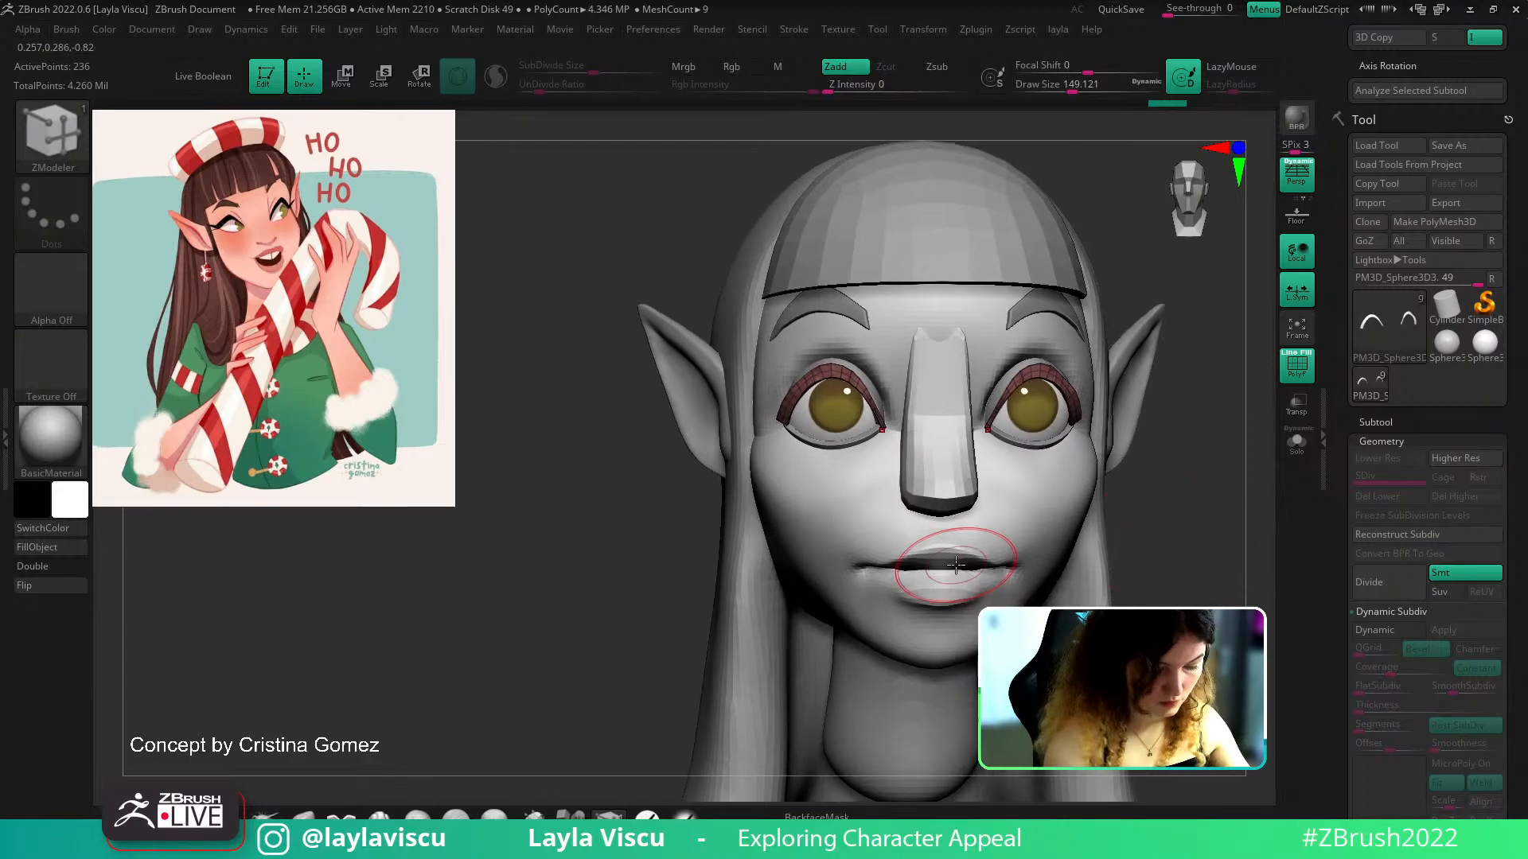
key(b)
key(m)
key(v)
key(s)
drag(841, 455, 853, 453)
ctrl+right_drag(864, 428, 935, 455)
key(s)
mouse_move(938, 455)
mouse_down()
mouse_move(879, 453)
mouse_move(889, 403)
mouse_up()
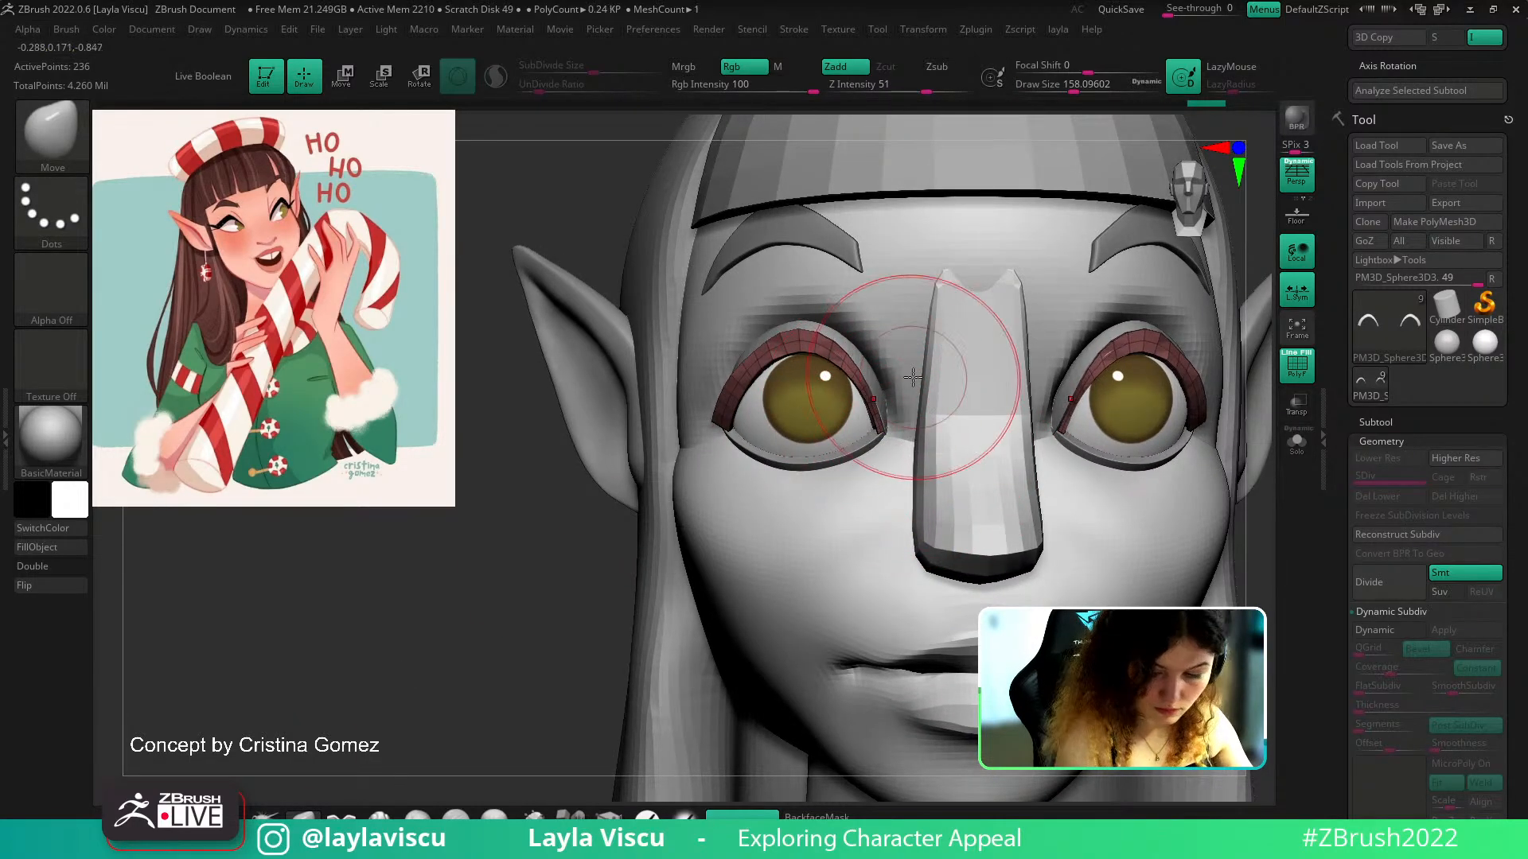
Preview the lash strips with dynamic subdivision, comparing them with and without polyframe
click(1380, 635)
key(shift+f)
ctrl+right_drag(983, 581, 1026, 549)
key(shift+f)
mouse_move(1246, 477)
right_down()
mouse_move(1228, 511)
mouse_move(1235, 552)
mouse_move(1216, 566)
mouse_move(1076, 490)
right_up()
Isolate the low-poly lash strips from above and lasso-mask them, leaving the kinked middle section free
click(1296, 447)
key(shift+d)
ctrl+right_drag(961, 446, 986, 525)
right_drag(986, 525, 1005, 570)
key(s)
drag(1001, 595, 983, 595)
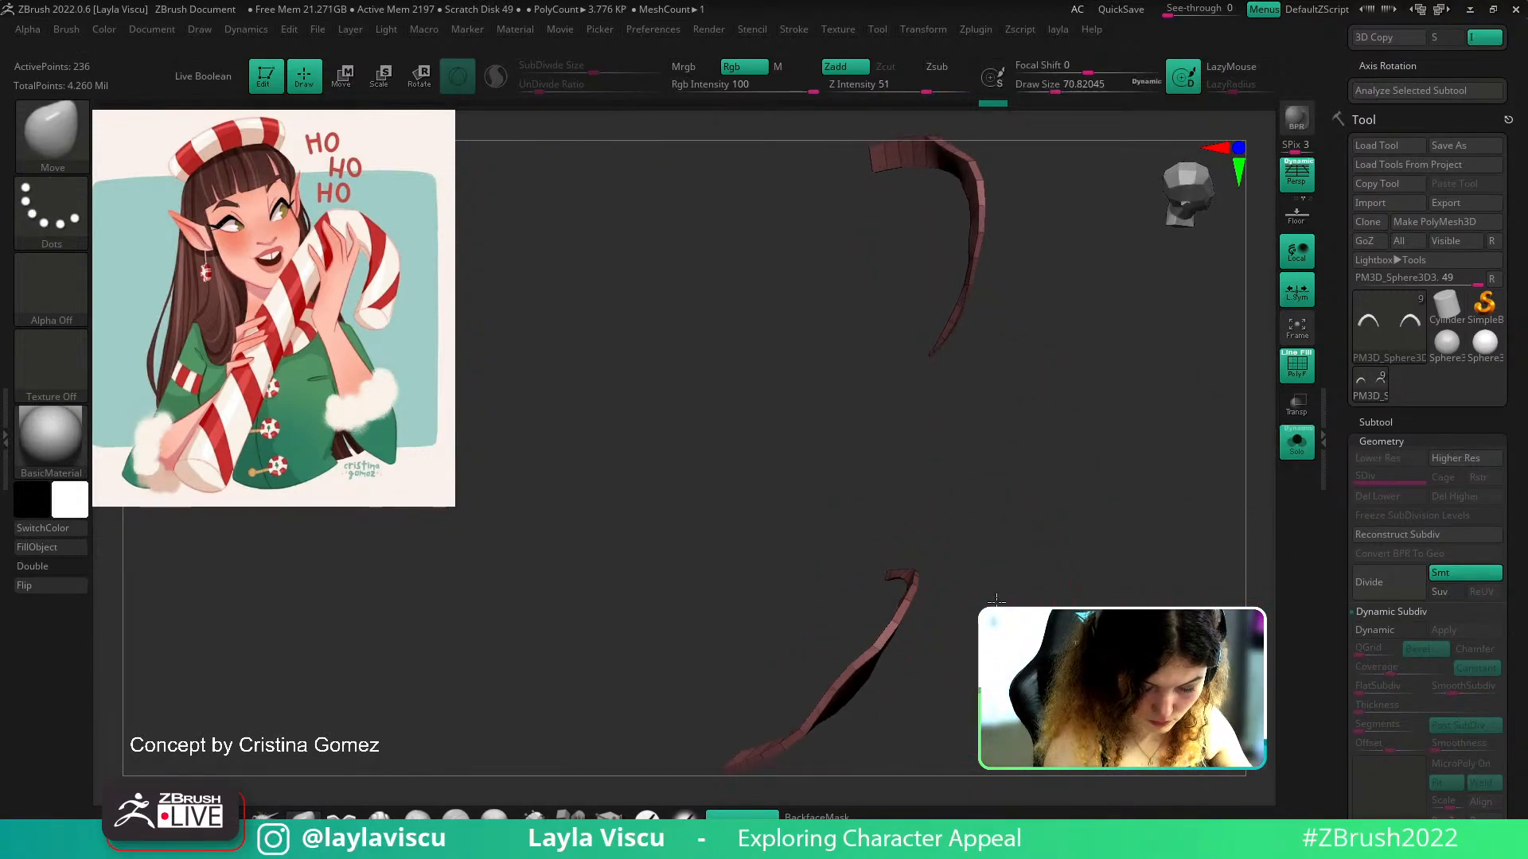
alt+right_drag(996, 626, 994, 522)
key(ctrl)
click(50, 211)
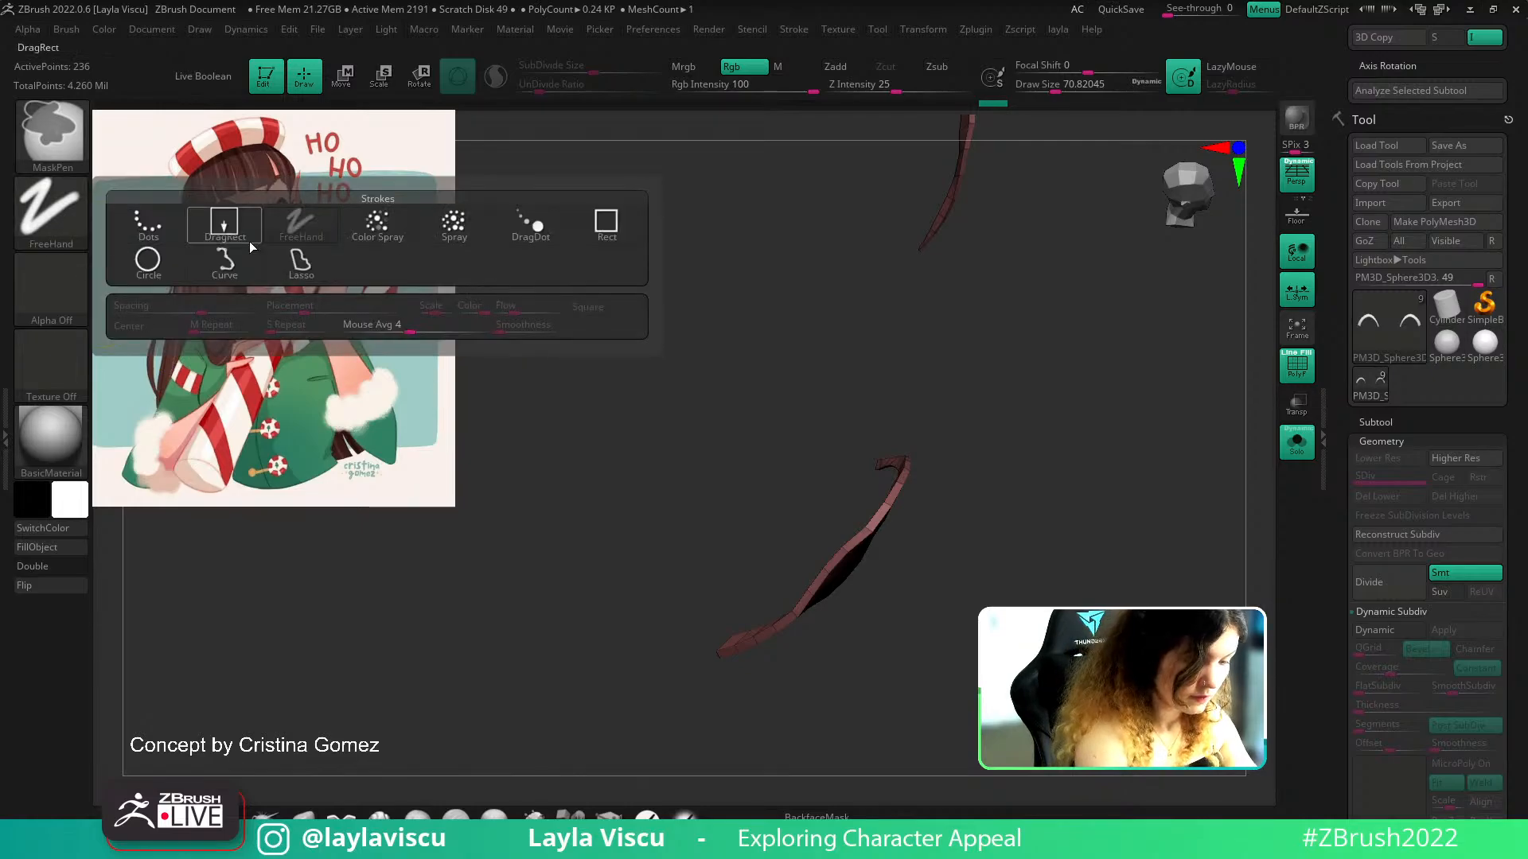
click(242, 241)
ctrl+click(813, 476)
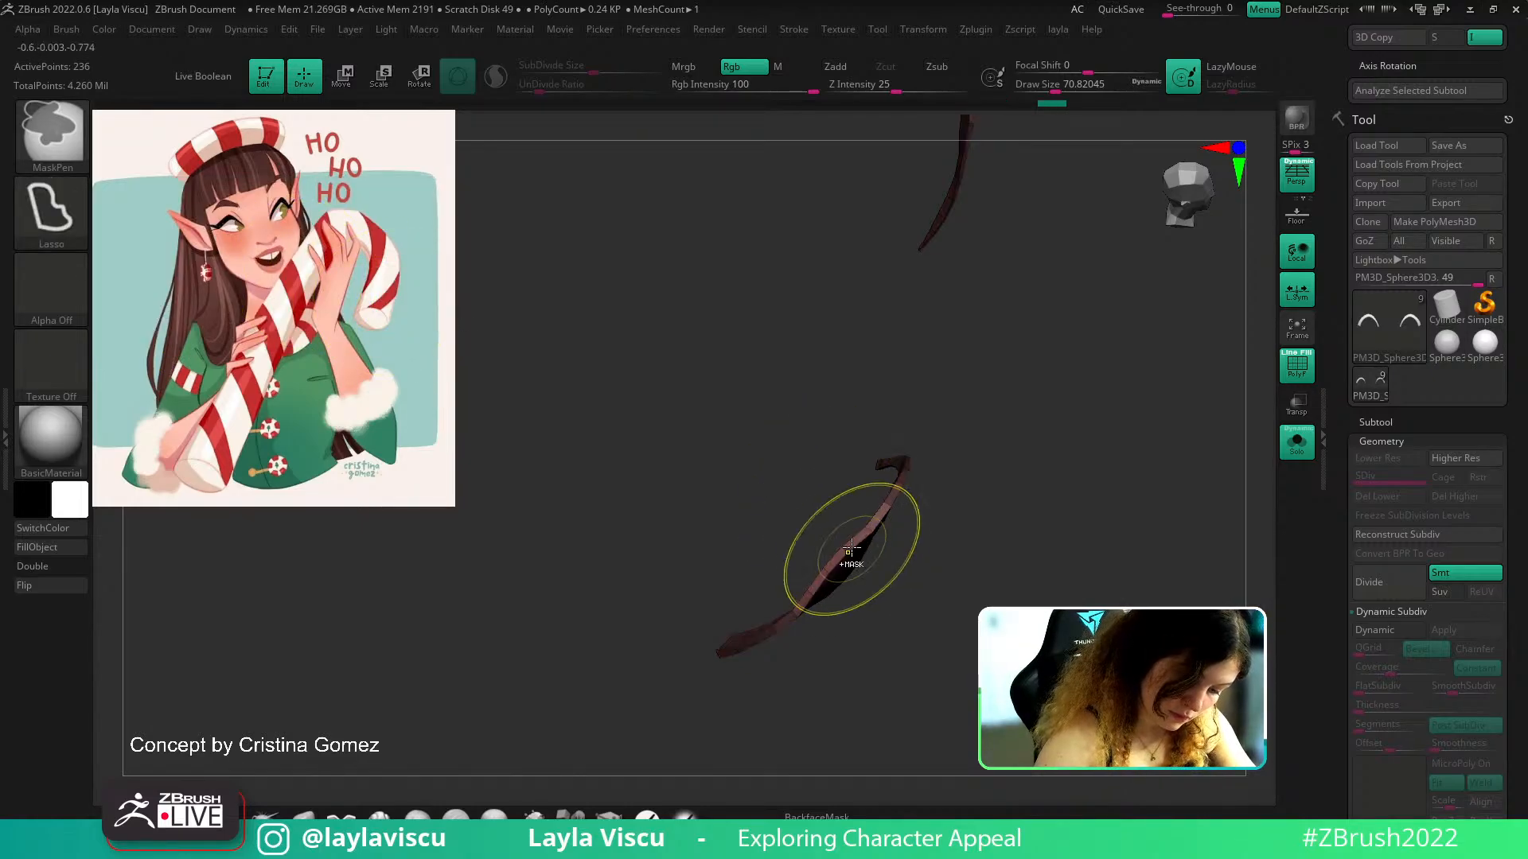
Shift the lash strips' unmasked middle section with the gizmo and even out the curve with the Move brush
key(w)
alt+click(823, 567)
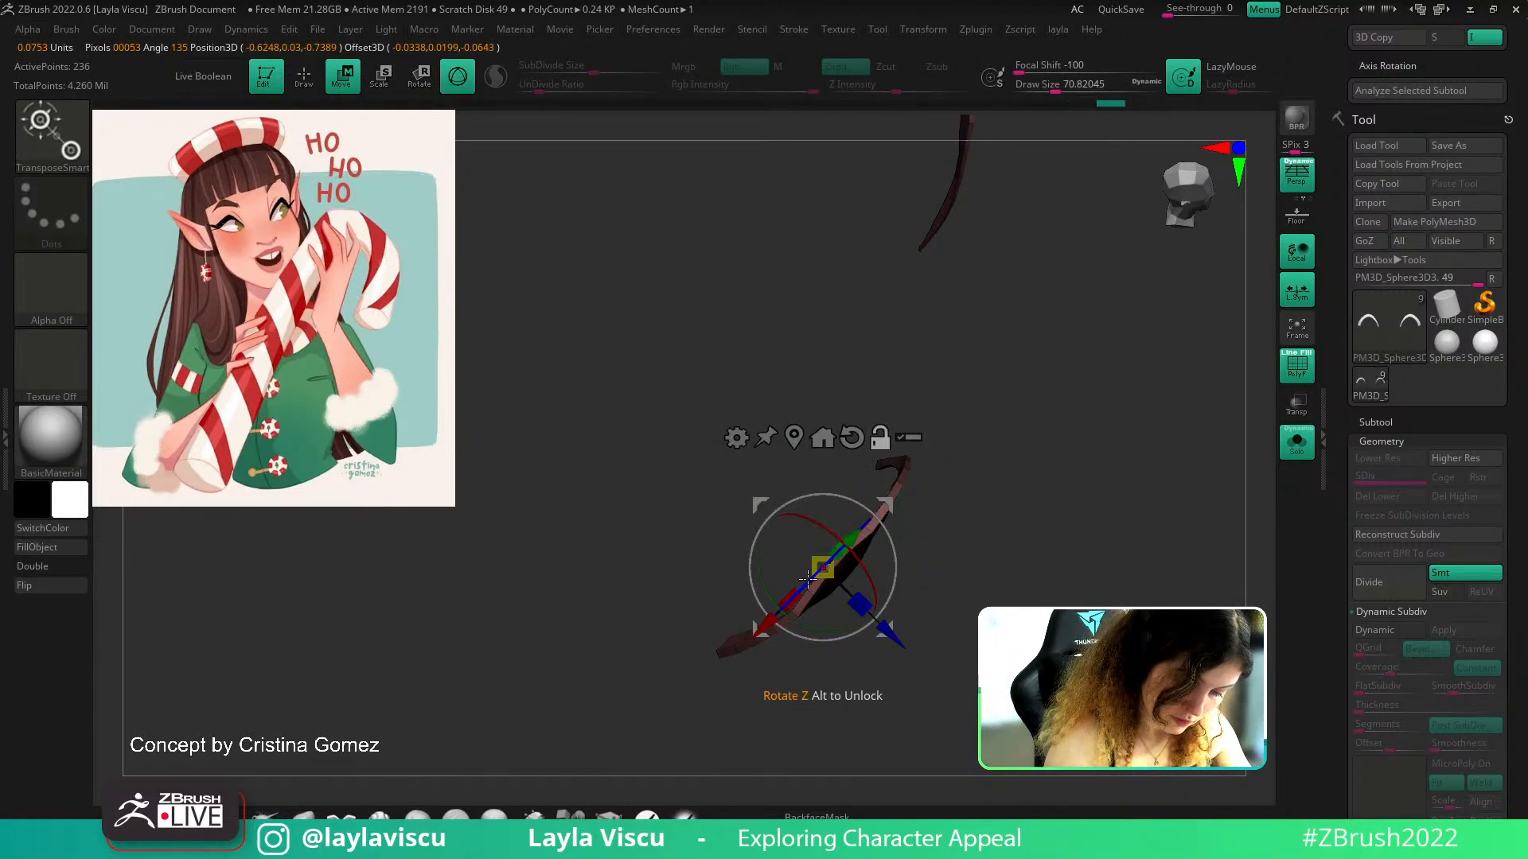
drag(793, 614, 791, 616)
drag(855, 567, 869, 577)
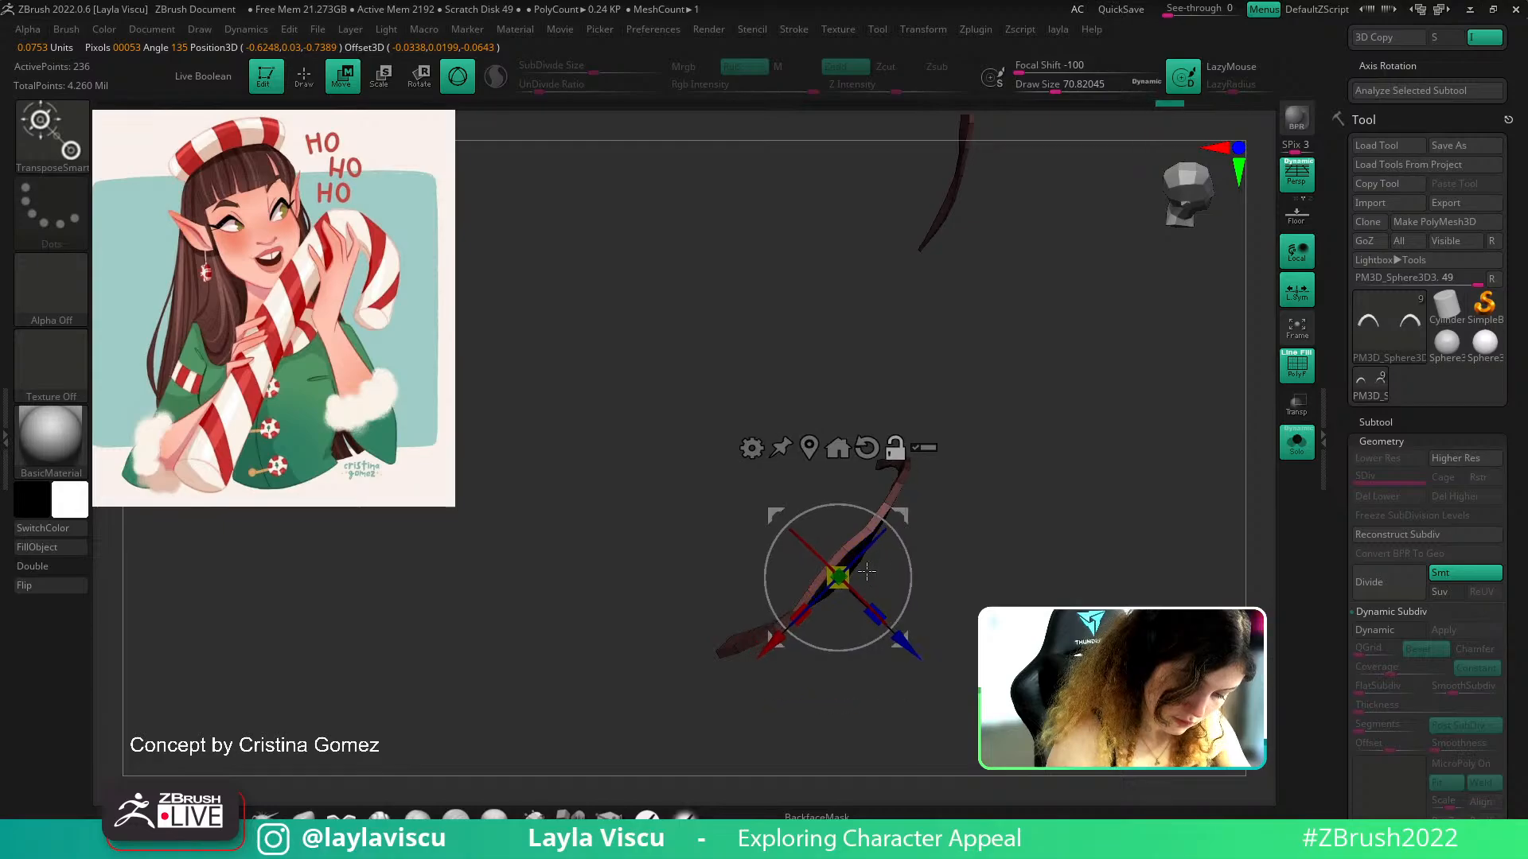
key(q)
key(b)
key(m)
key(v)
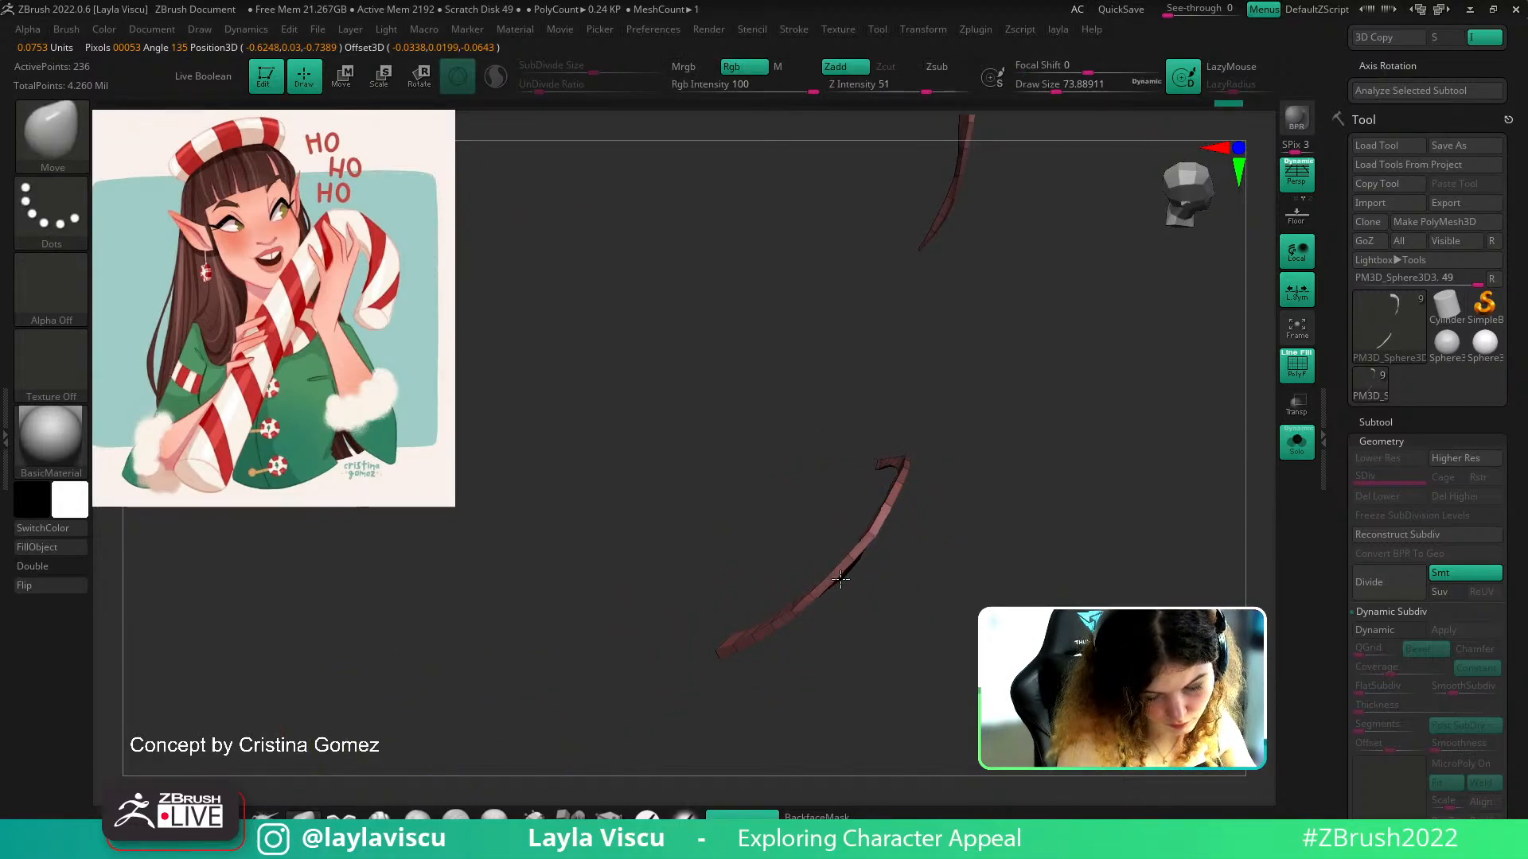
mouse_move(901, 567)
mouse_down()
mouse_move(894, 287)
mouse_move(907, 494)
mouse_move(875, 549)
mouse_up()
key(s)
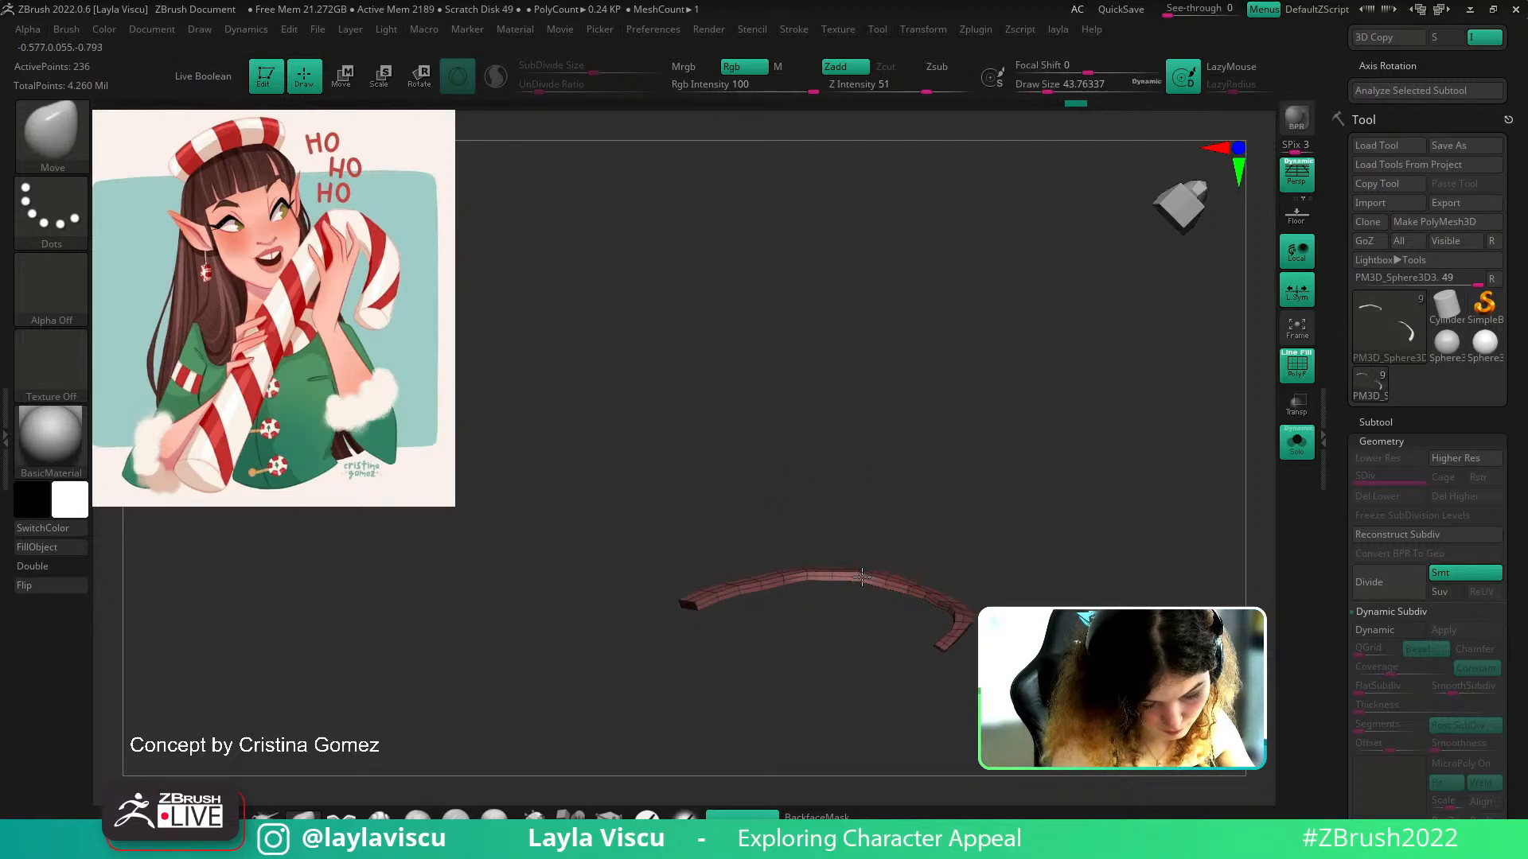
Show the full head, turn on dynamic subdivision for the lash strips and hide the polyframe
drag(985, 446, 1129, 525)
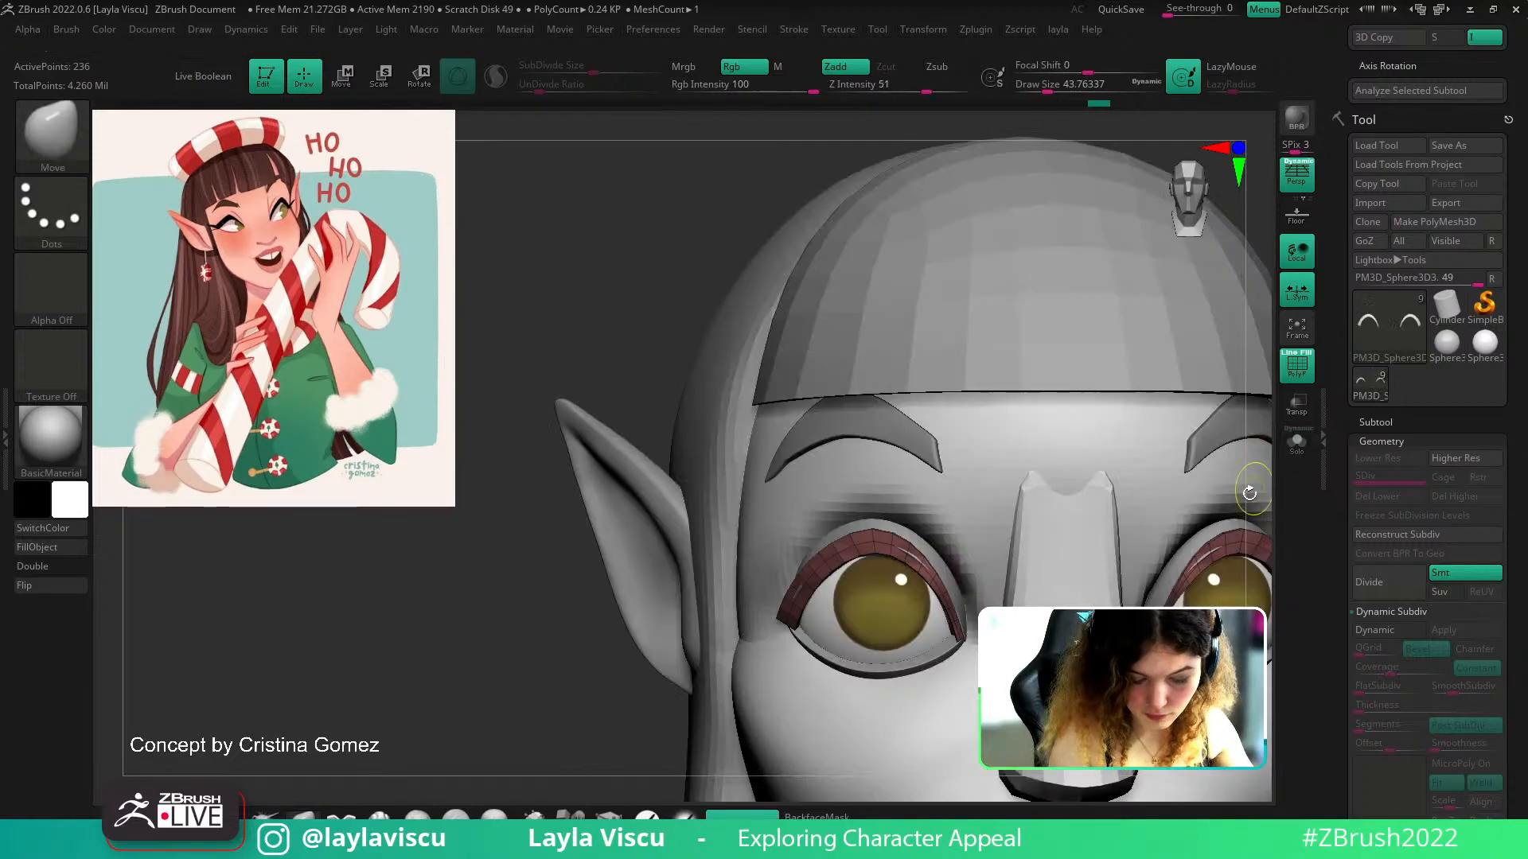
alt+drag(1251, 487, 1225, 456)
click(1378, 630)
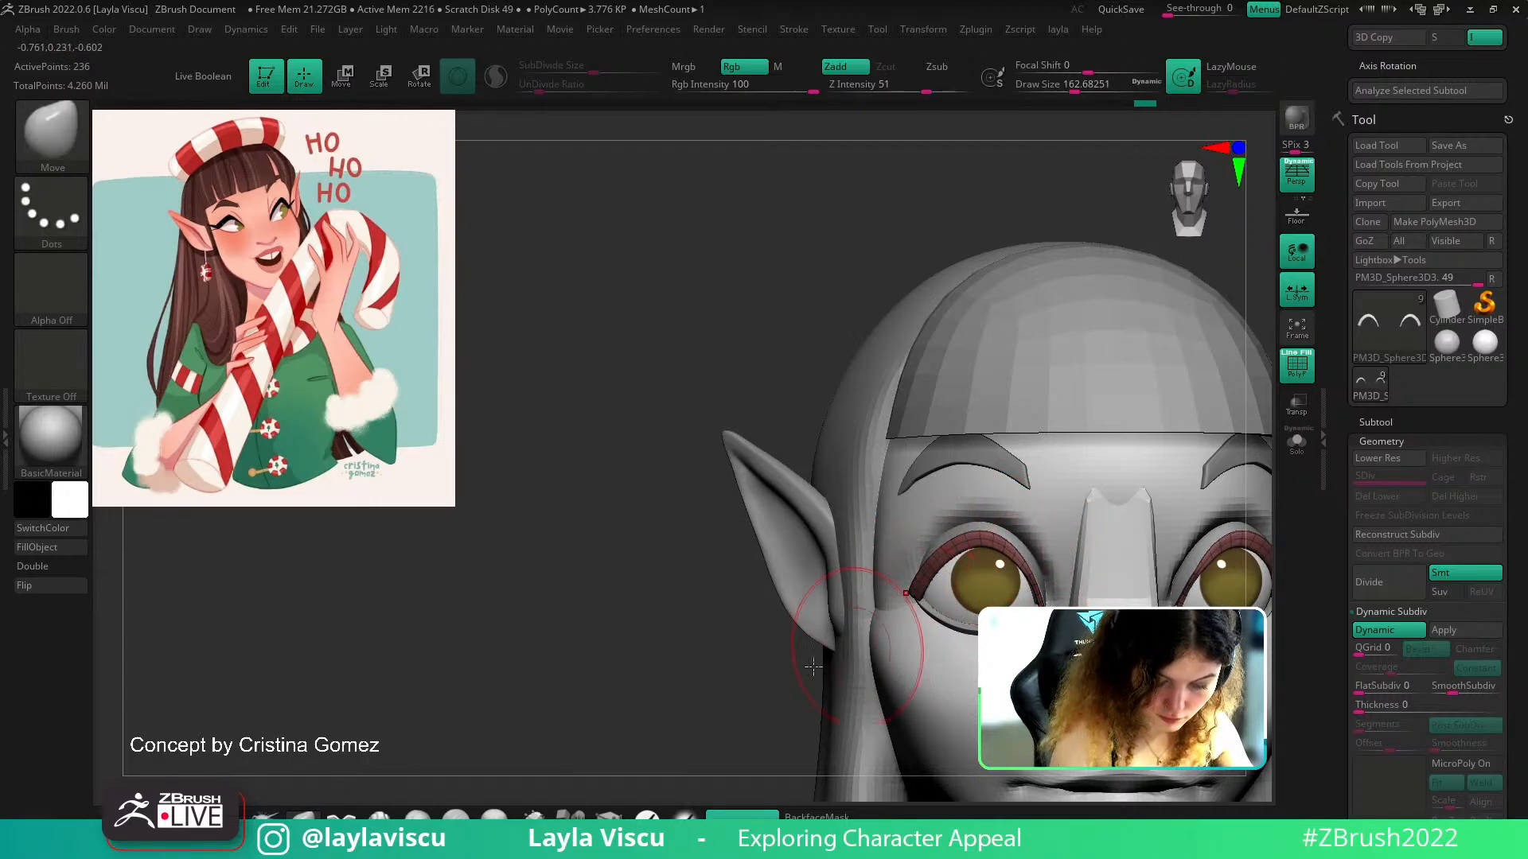
alt+drag(805, 691, 616, 559)
key(shift+f)
alt+drag(1207, 552, 998, 413)
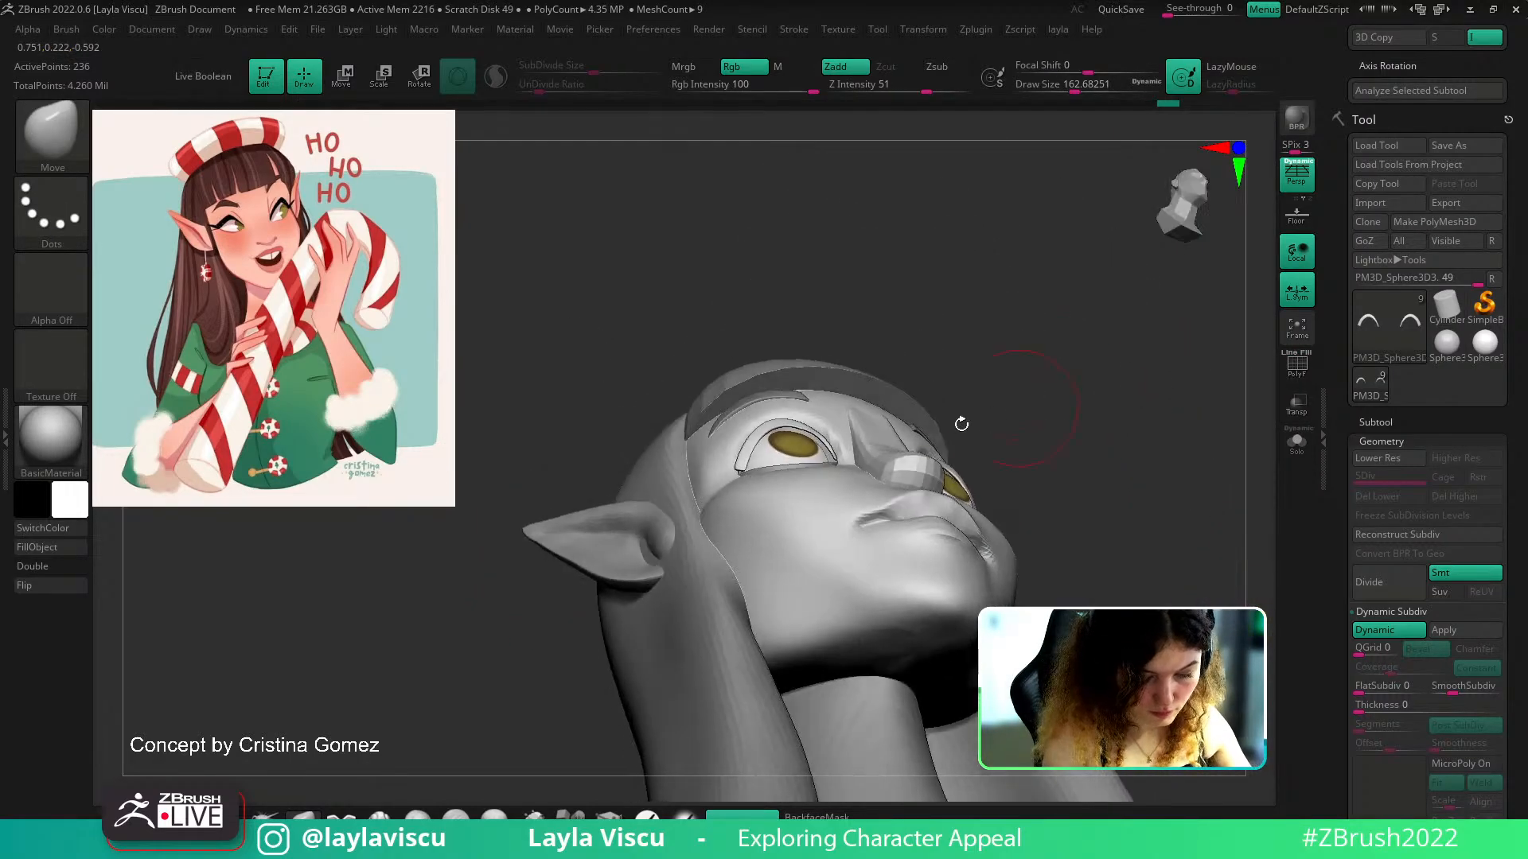
Nudge the smoothed lash strips to follow the upper eyelids with the Move brush, working from low angles
drag(842, 459, 839, 453)
drag(1154, 398, 967, 477)
drag(835, 451, 842, 442)
drag(843, 442, 846, 439)
drag(1174, 402, 1074, 466)
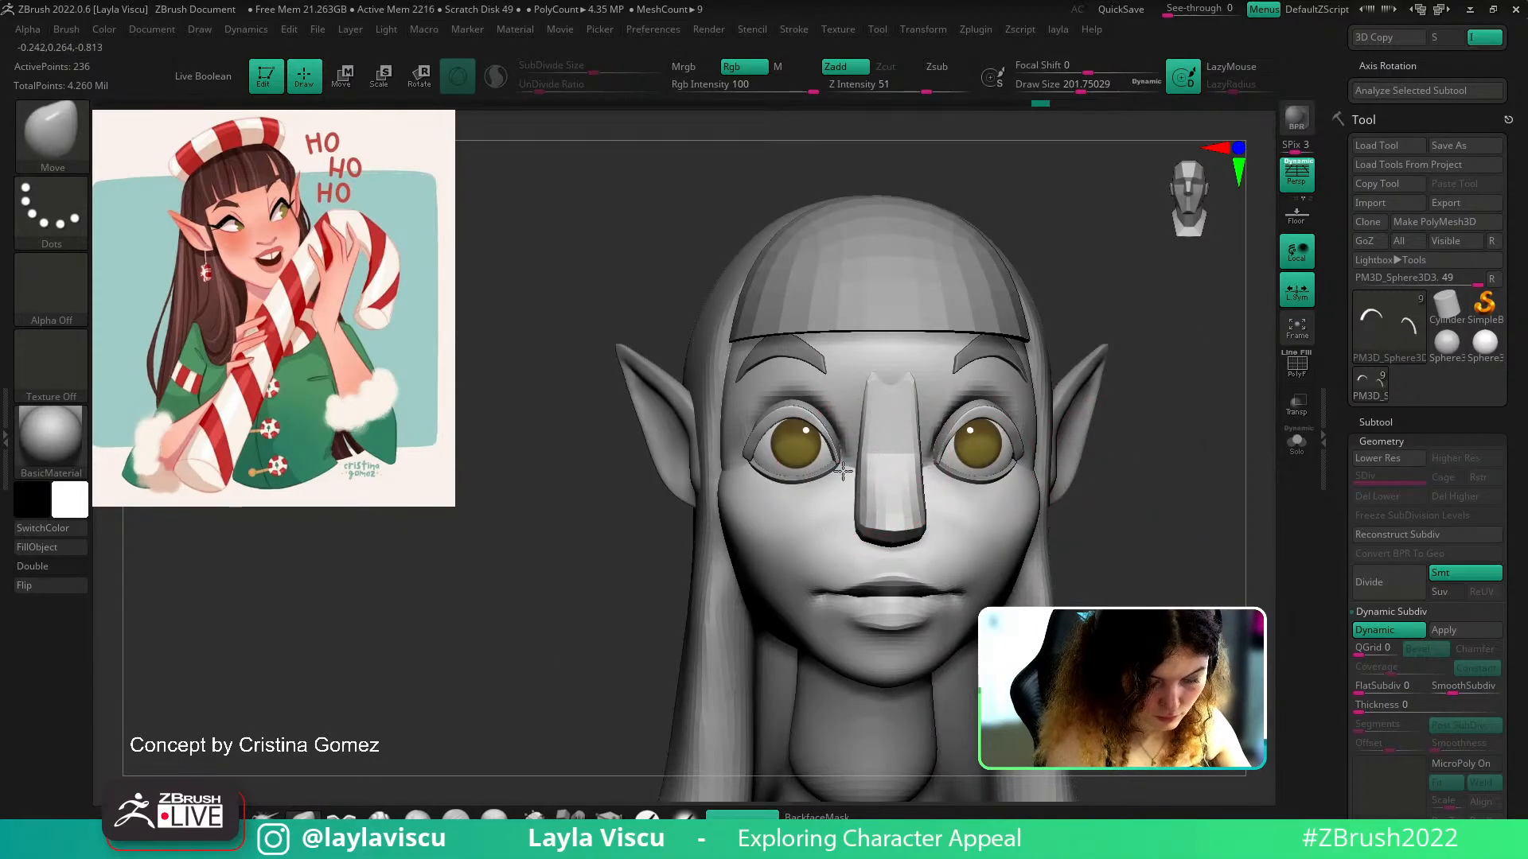
Return the lash strips to low-poly polyframe display and pull their outer corners outward with the SnakeHook brush
key(shift+f)
key(shift+d)
drag(1119, 487, 1194, 483)
ctrl+right_drag(984, 483, 975, 552)
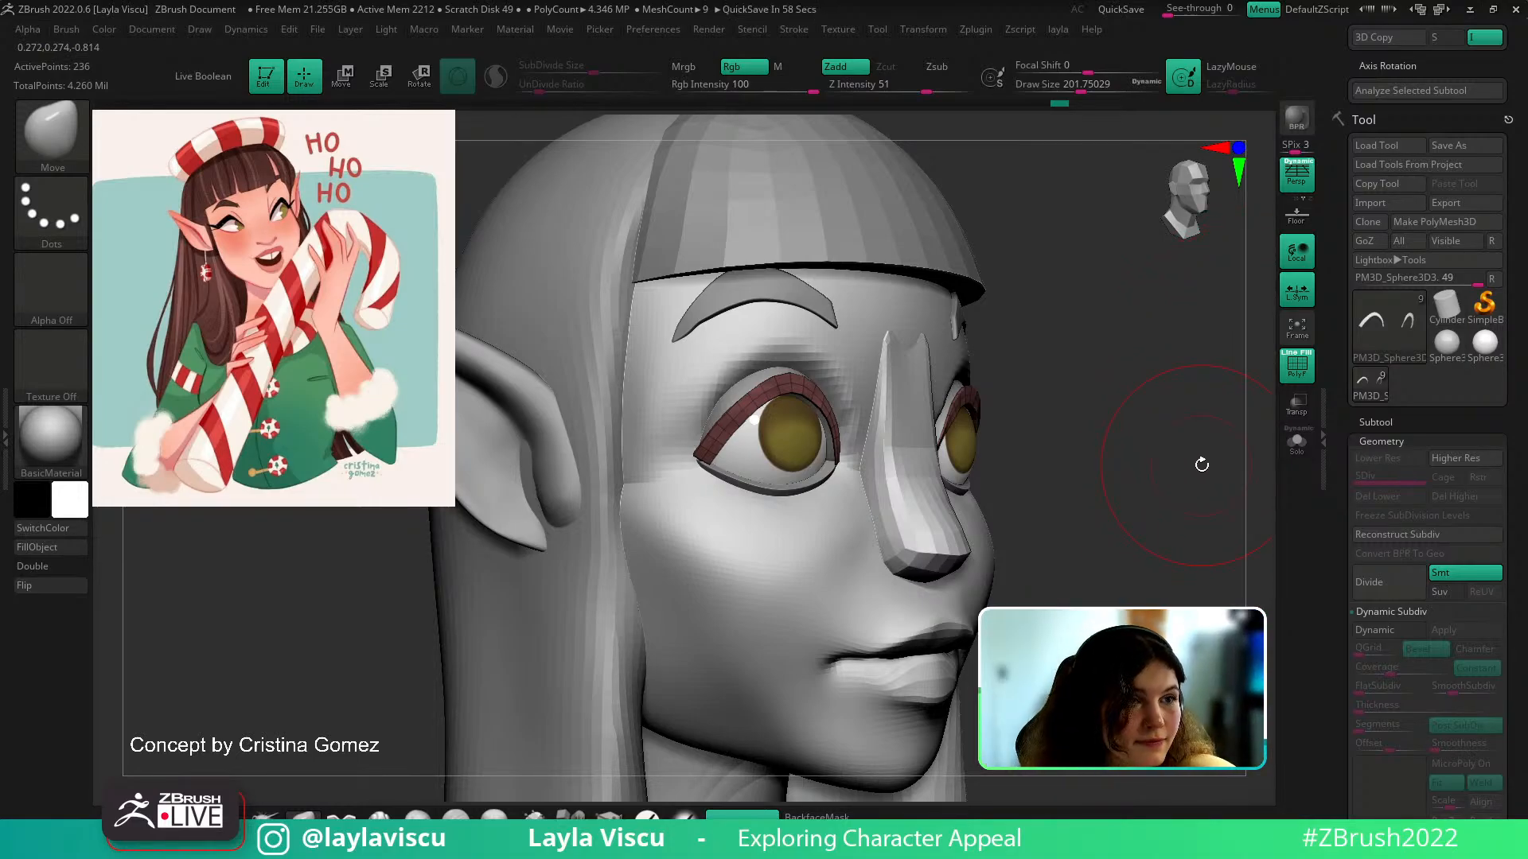
drag(1070, 437, 959, 503)
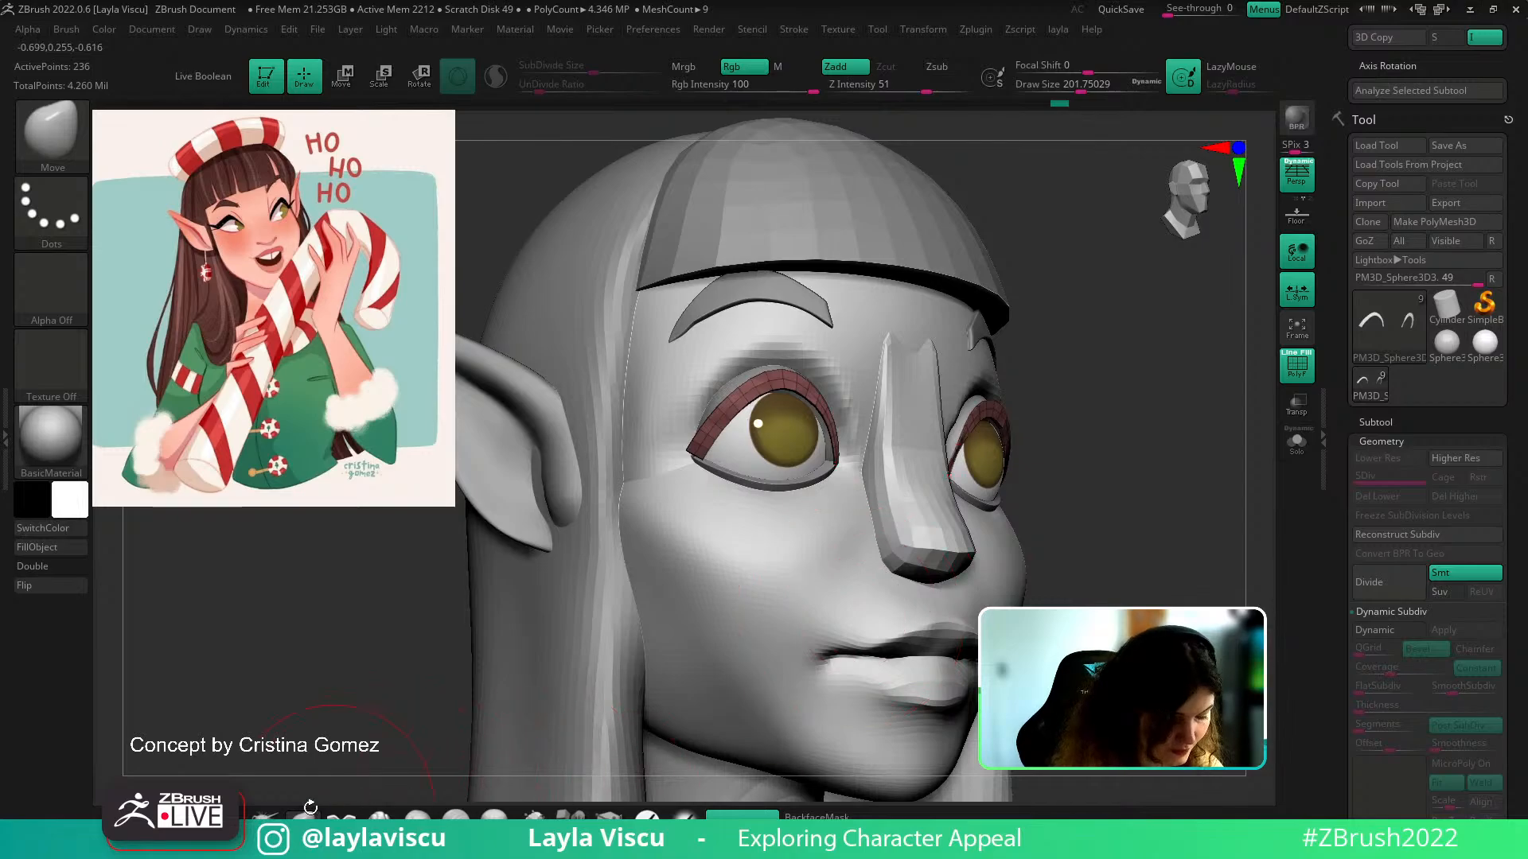
click(266, 813)
key(s)
drag(675, 454, 655, 455)
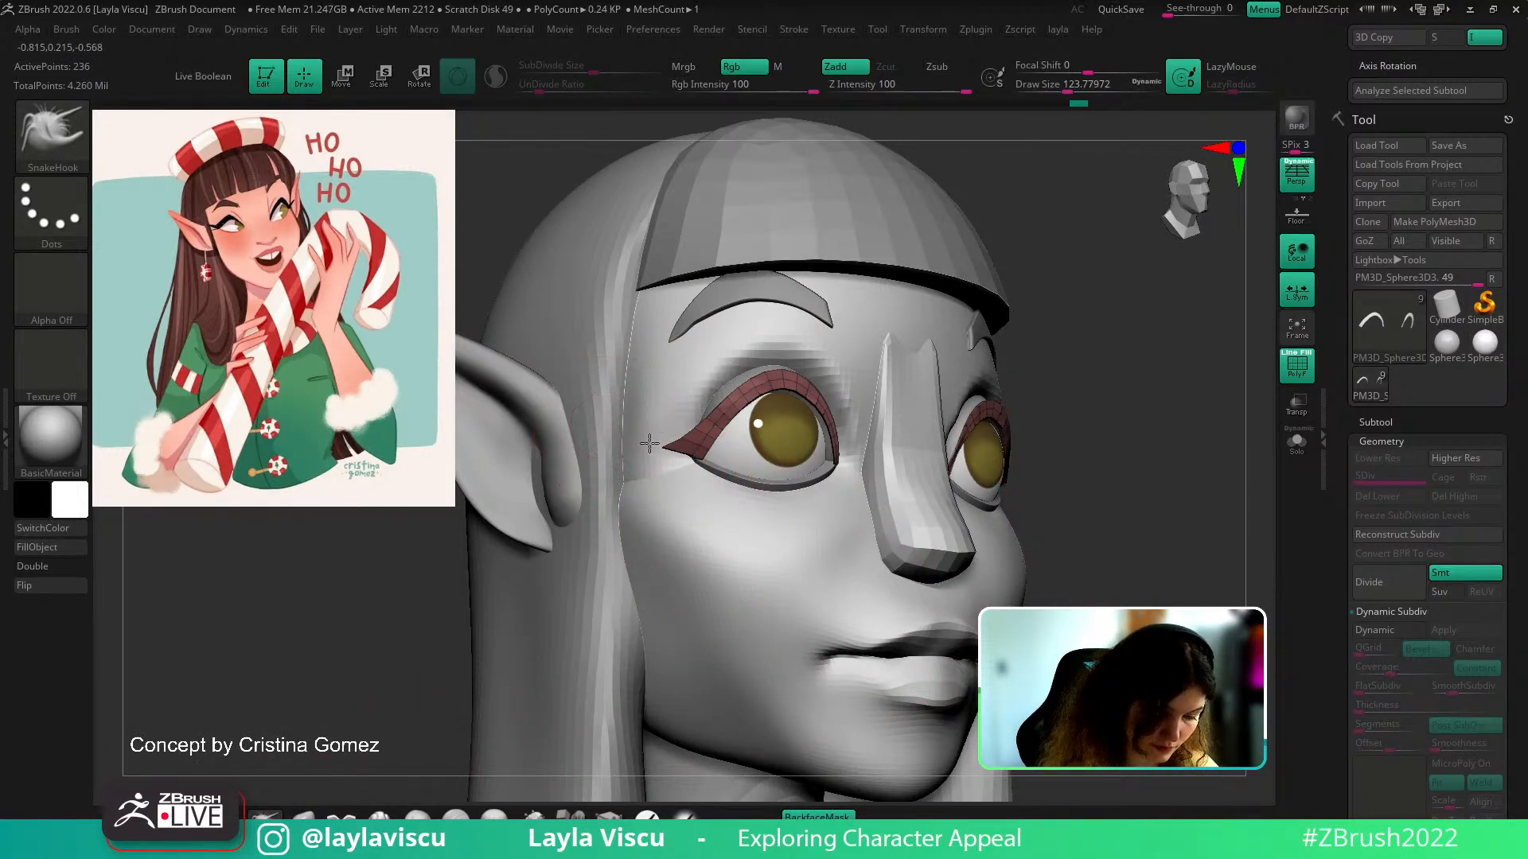
Extend the lash strips' outer tips into longer points with a smaller SnakeHook brush, checking them with dynamic subdivision
ctrl+right_drag(610, 435, 627, 404)
mouse_move(997, 385)
mouse_down()
mouse_move(1003, 467)
mouse_move(983, 364)
mouse_up()
shift+drag(1096, 356, 1150, 352)
key(s)
drag(677, 422, 666, 423)
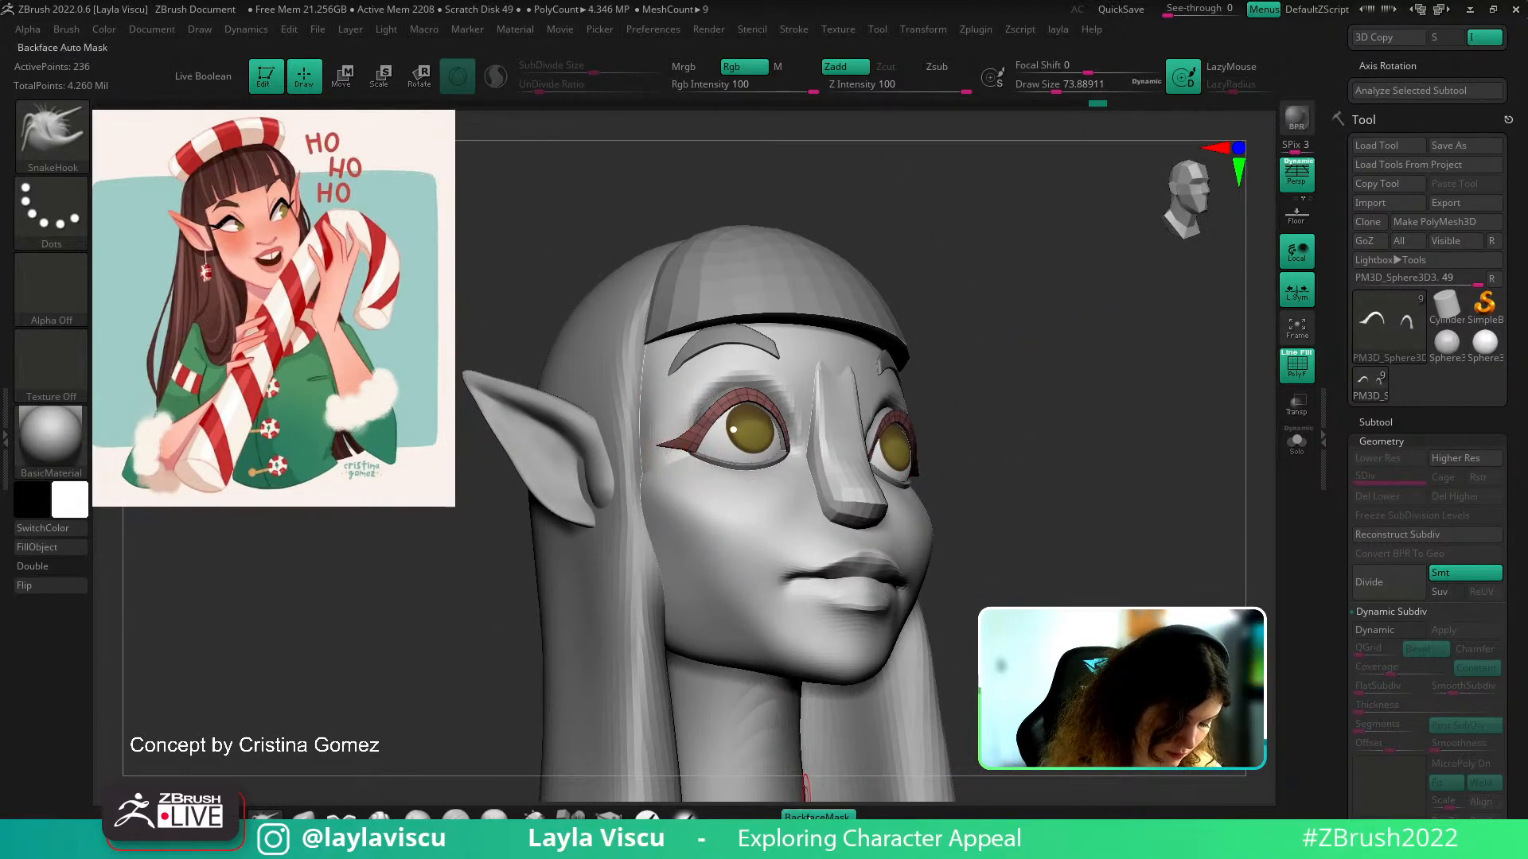
key(ctrl)
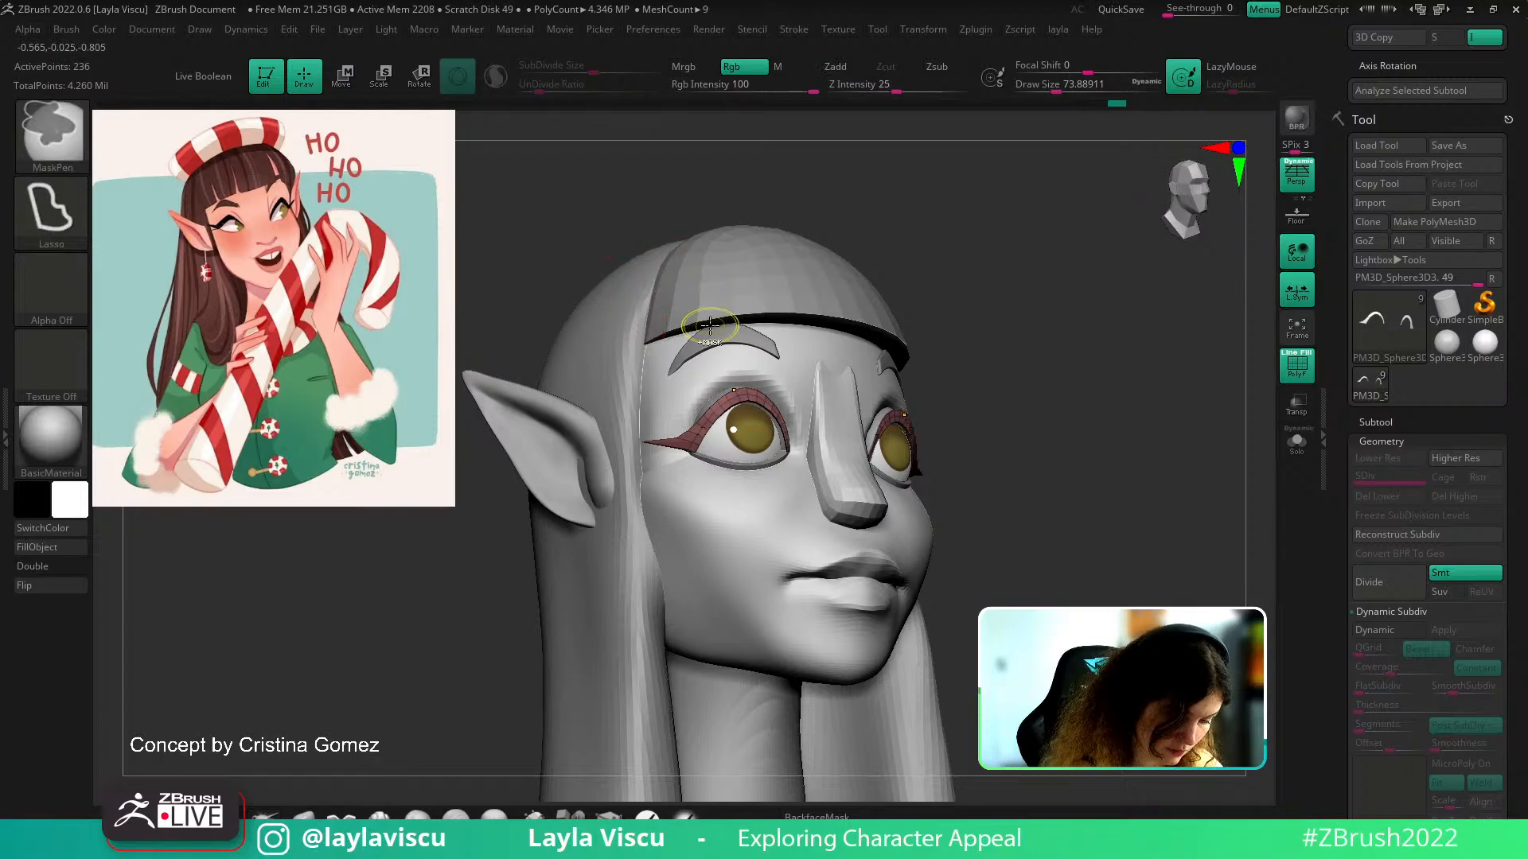
key(d)
key(space)
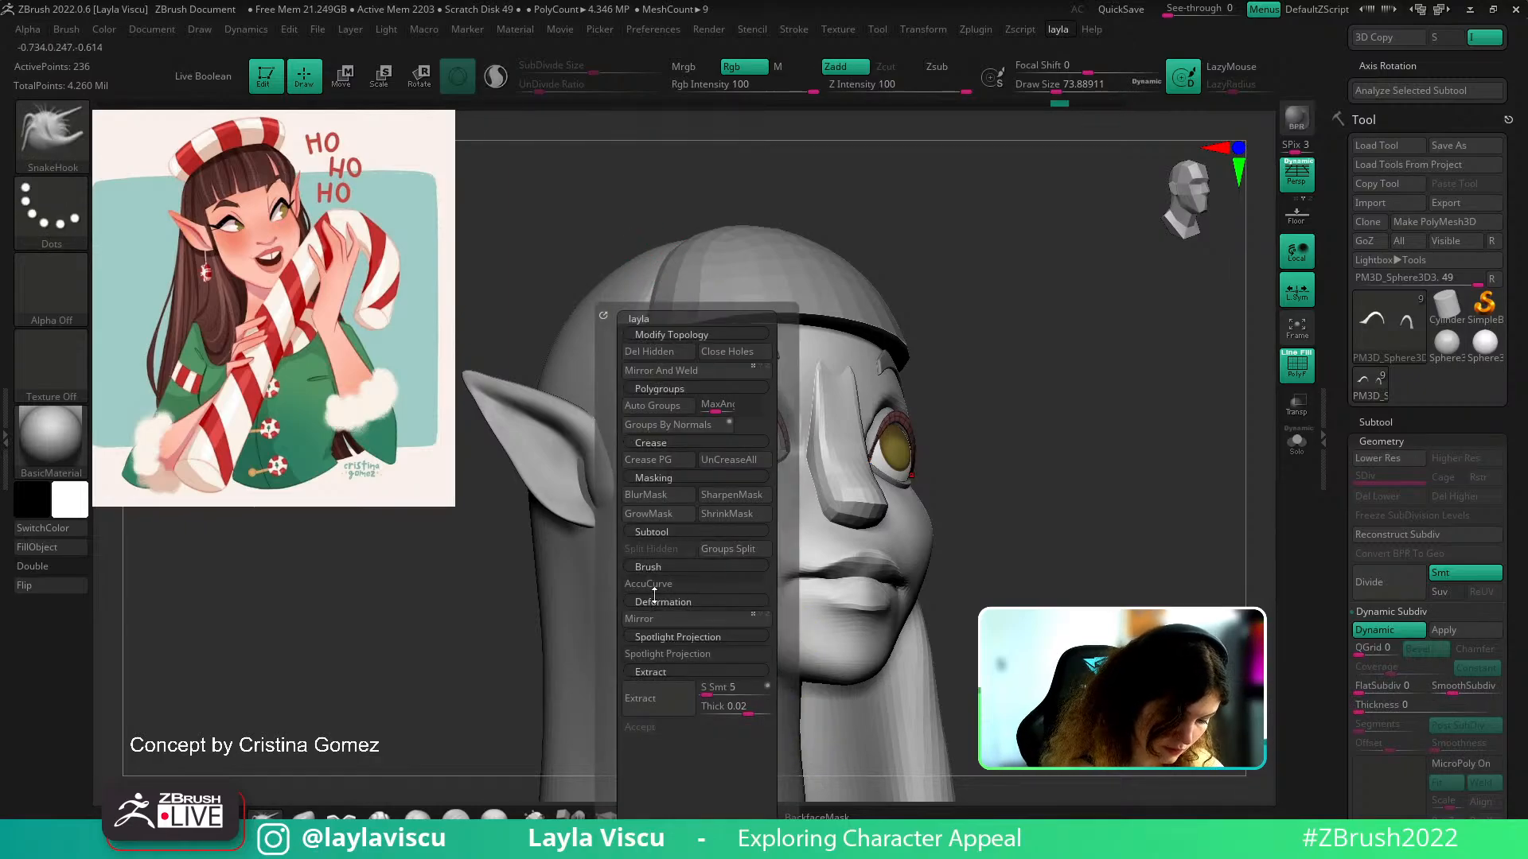
key(shift+d)
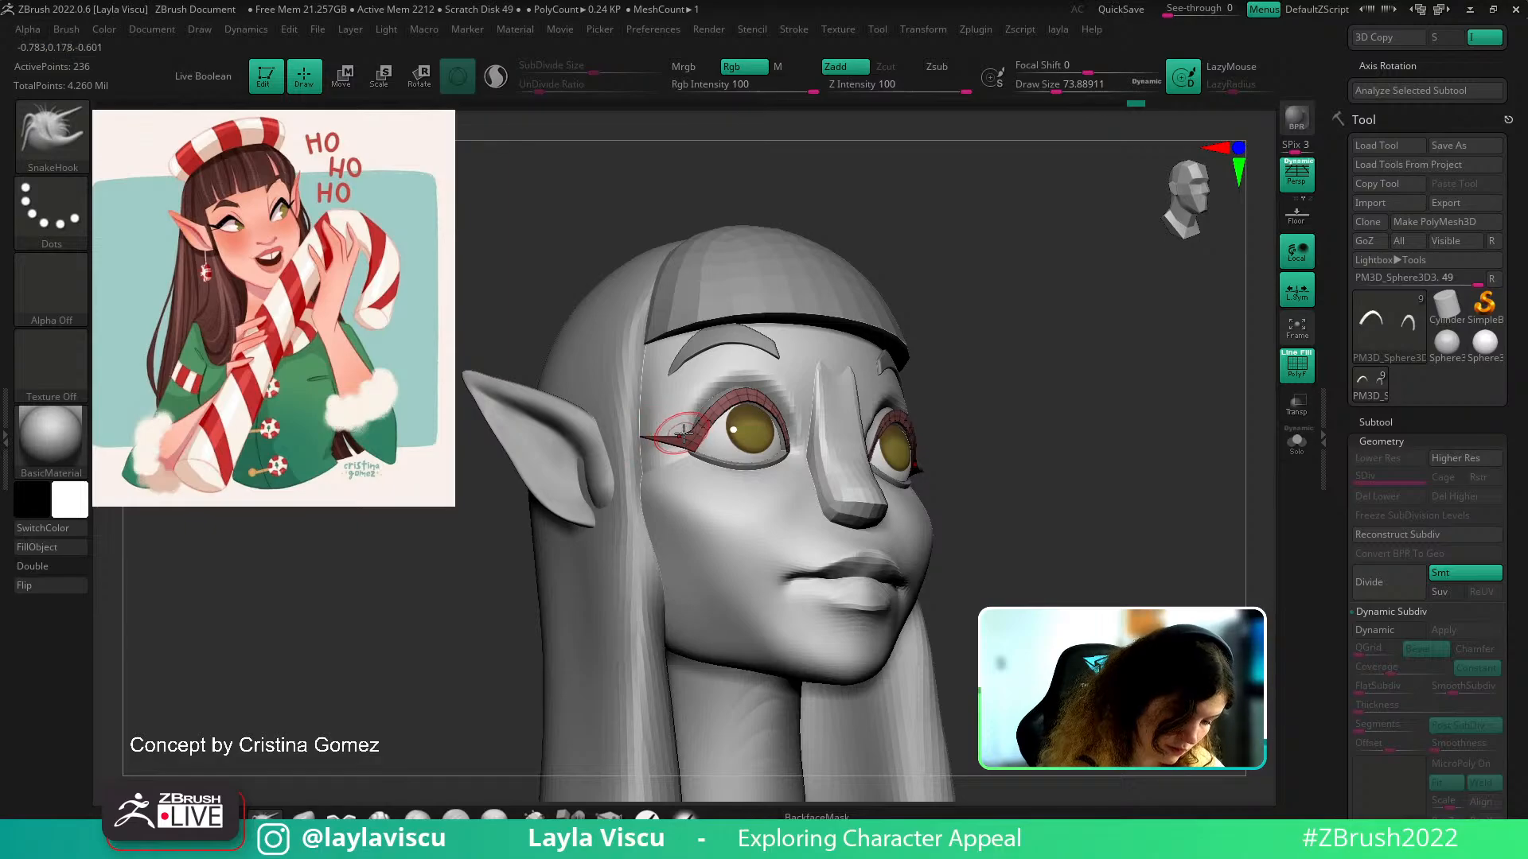
Turn on dynamic subdivision for the lash strips, hide the polyframe and fill the strips with black
click(1381, 635)
right_drag(1116, 593, 1167, 538)
key(shift+f)
mouse_move(1166, 538)
right_down()
mouse_move(1176, 547)
mouse_move(1148, 512)
right_up()
key(s)
click(1133, 513)
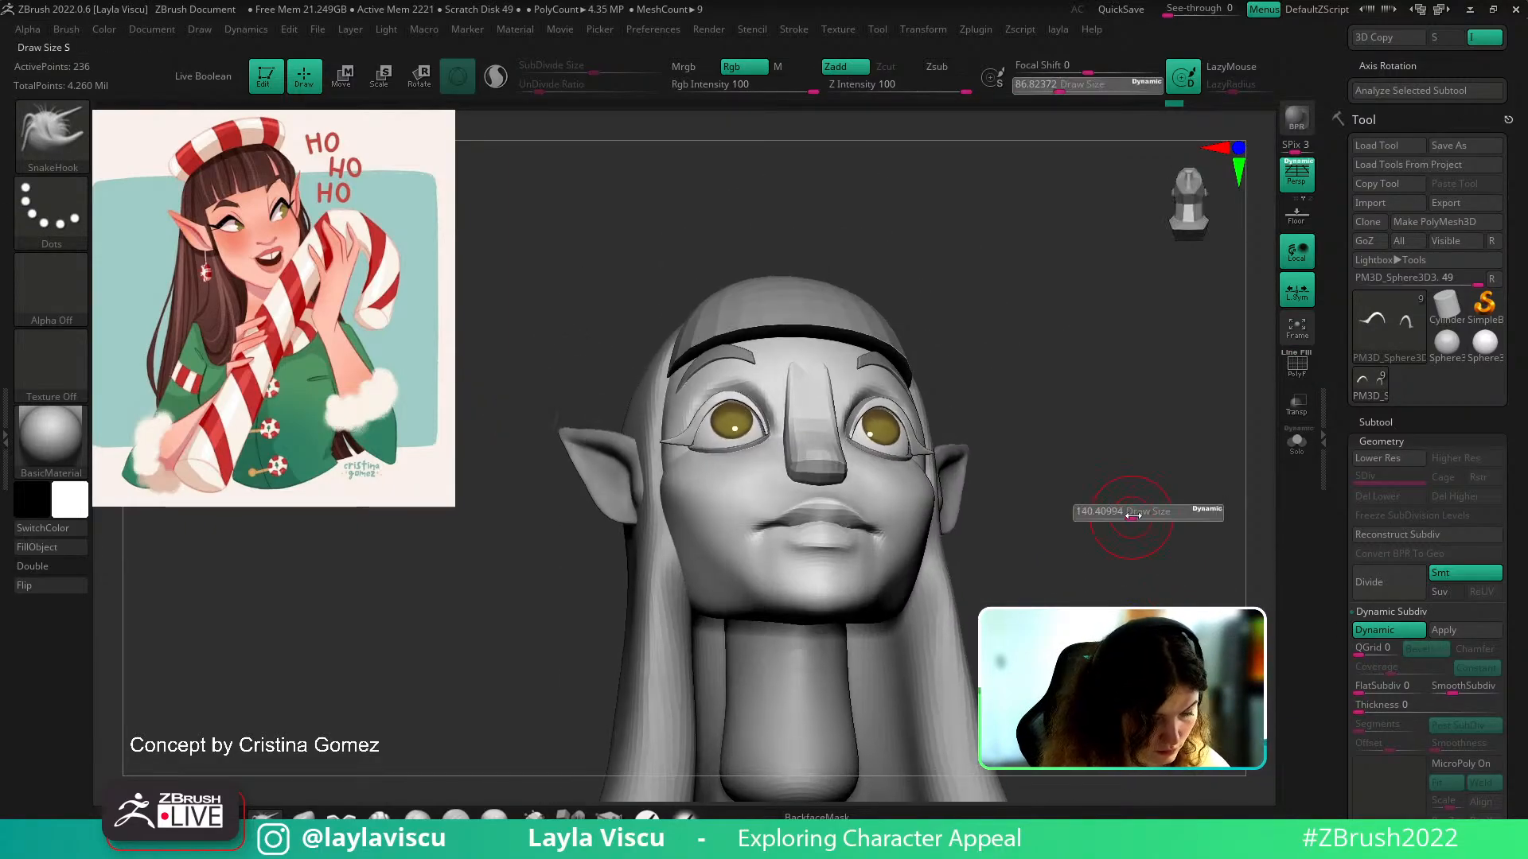
click(68, 531)
click(62, 551)
click(73, 533)
Switch the lash strips back to low-poly polyframe display and choose a ZModeler action for them
right_drag(1066, 338, 1034, 317)
ctrl+right_drag(1053, 392, 992, 426)
key(shift+f)
mouse_move(1040, 374)
alt+right_down()
mouse_move(1180, 430)
mouse_move(1187, 382)
mouse_move(1118, 409)
alt+right_up()
key(s)
click(1176, 381)
key(shift+d)
key(b)
key(z)
key(m)
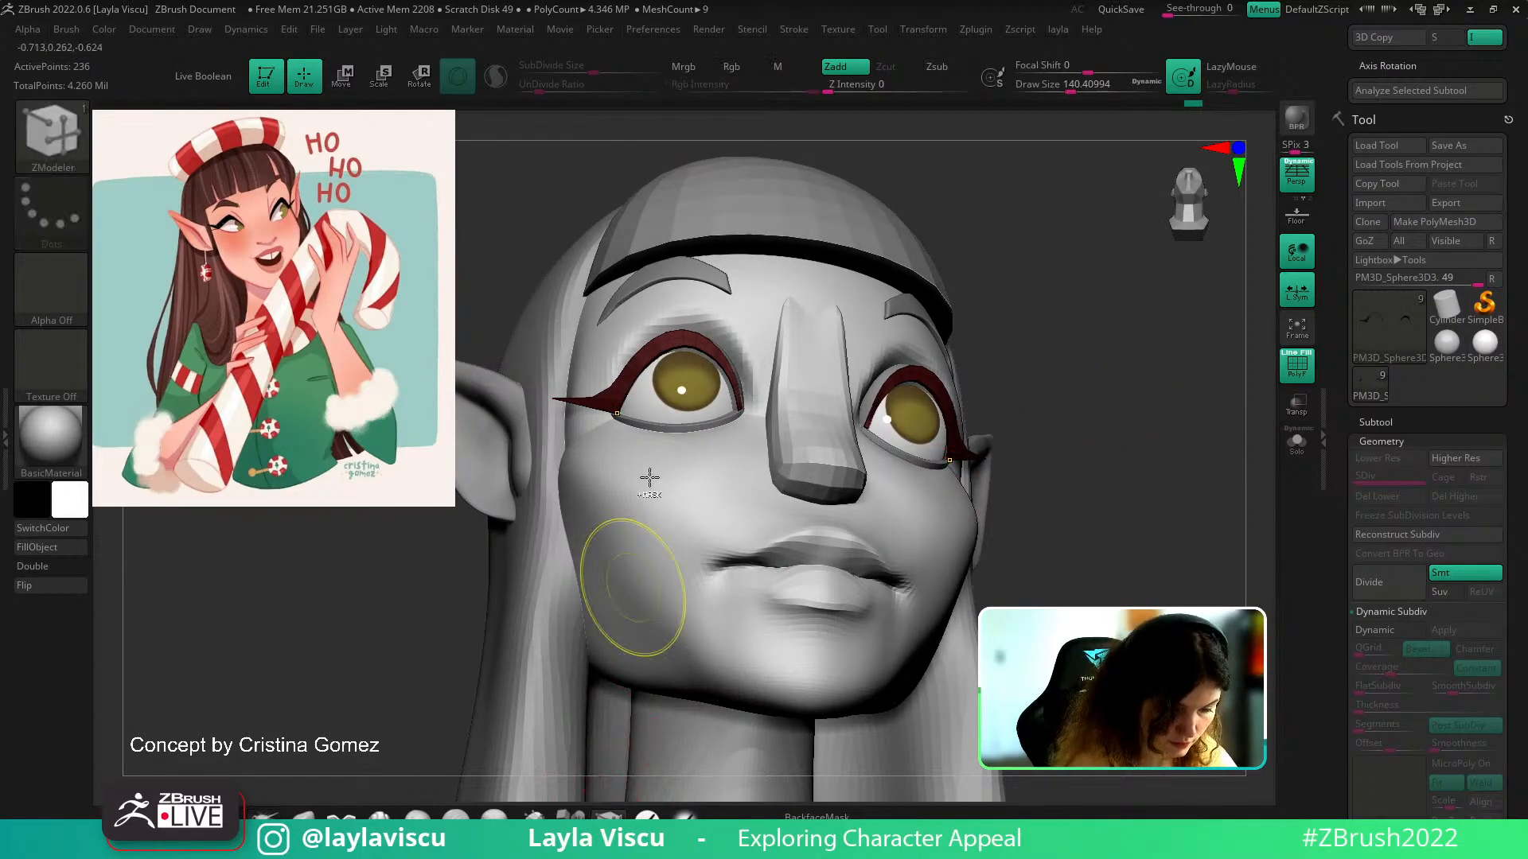
ctrl+right_drag(641, 529, 747, 557)
key(space)
click(829, 379)
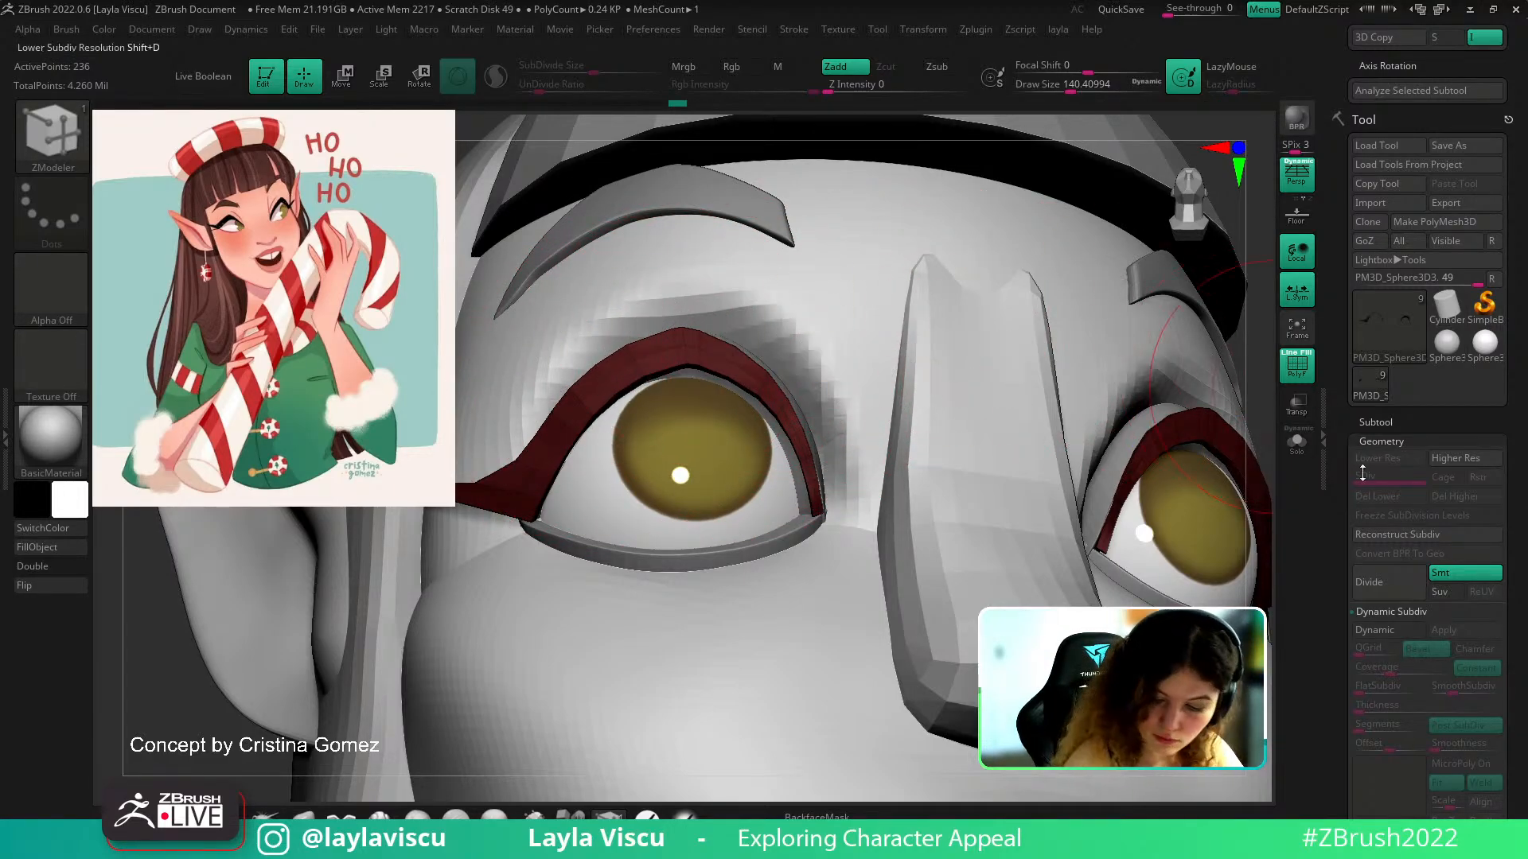
Smooth the lash strips with dynamic subdivision, hide the polyframe and check the head from the saved custom view 1
click(1374, 634)
ctrl+right_drag(1106, 551, 958, 454)
key(shift+f)
shift+right_drag(1218, 473, 1059, 422)
drag(1504, 163, 1497, 557)
click(1446, 361)
key(shift+z)
key(shift+z)
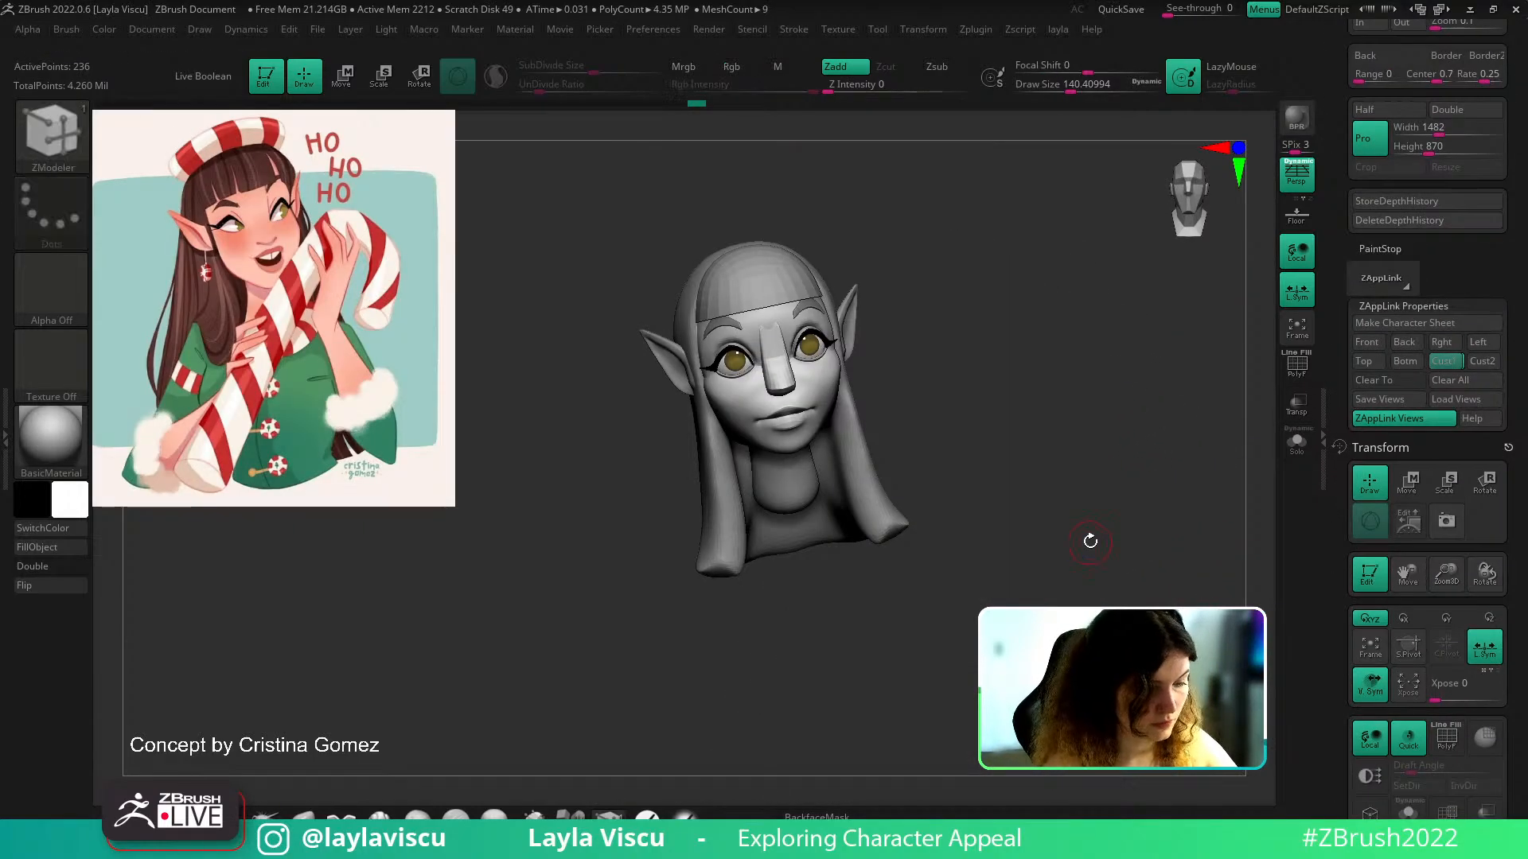
shift+drag(1083, 491, 1080, 519)
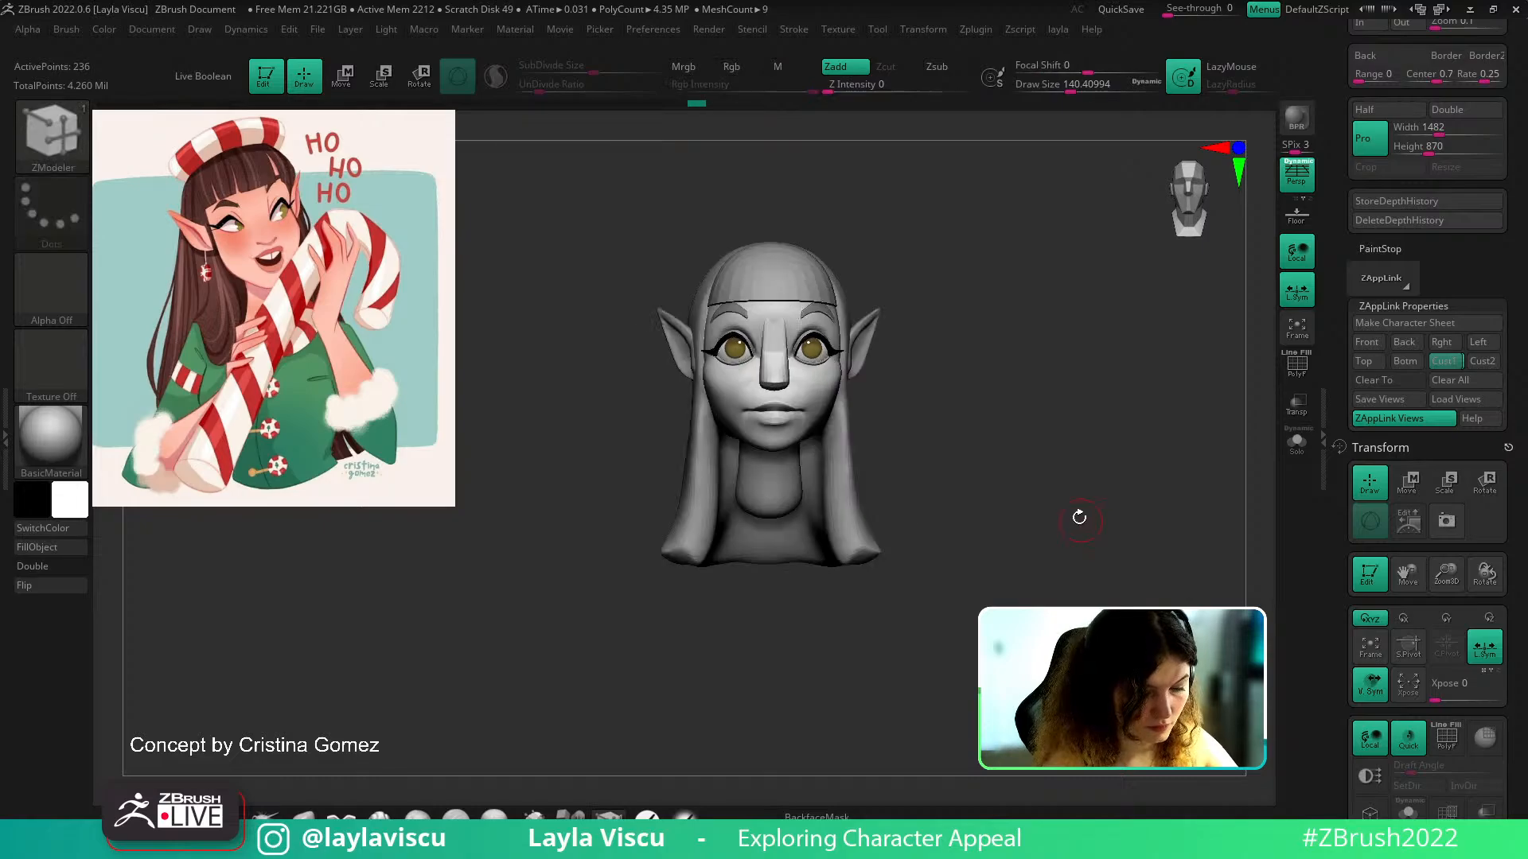
Select the face mesh and adjust the mouth corners with the Move brush, working from the front and below
ctrl+right_drag(781, 404, 850, 442)
click(307, 818)
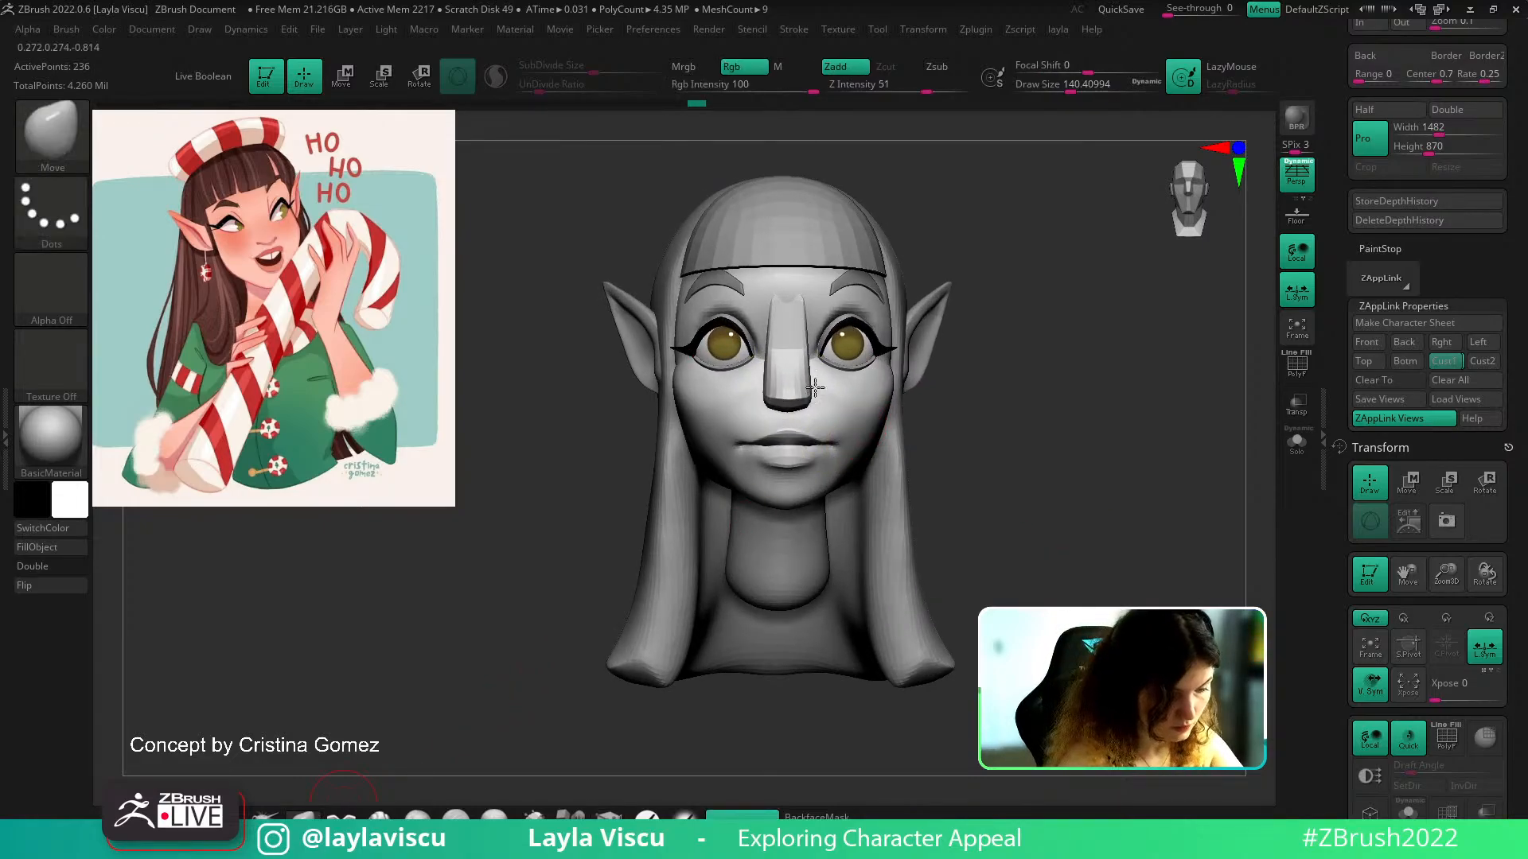
ctrl+right_drag(875, 352, 846, 413)
alt+click(796, 468)
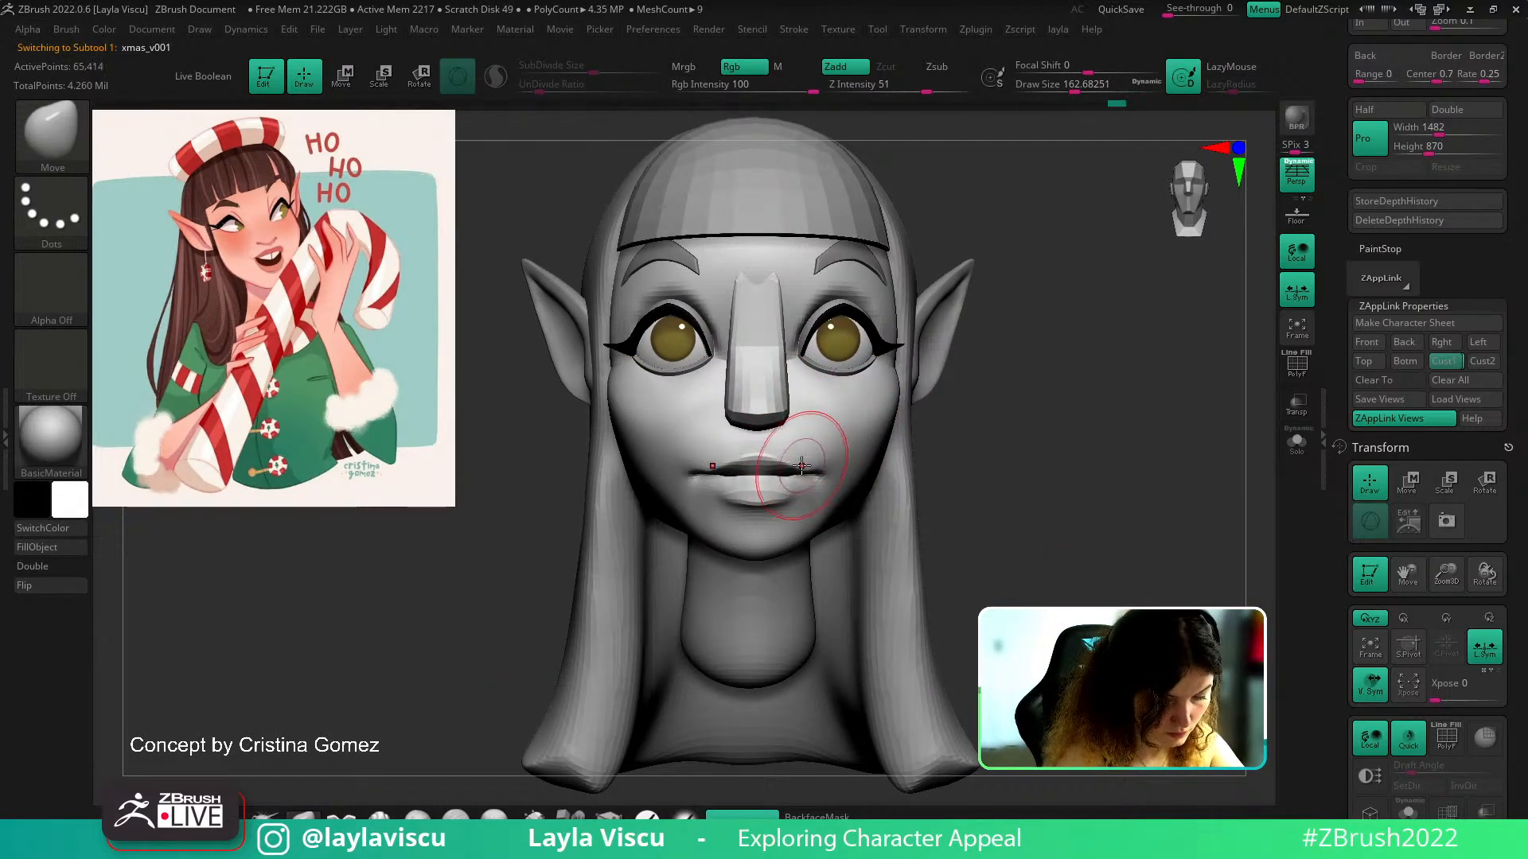
key(b)
key(b)
right_drag(970, 469, 907, 372)
key(s)
drag(760, 447, 740, 449)
click(306, 818)
mouse_move(338, 740)
right_down()
mouse_move(343, 693)
mouse_move(406, 691)
right_up()
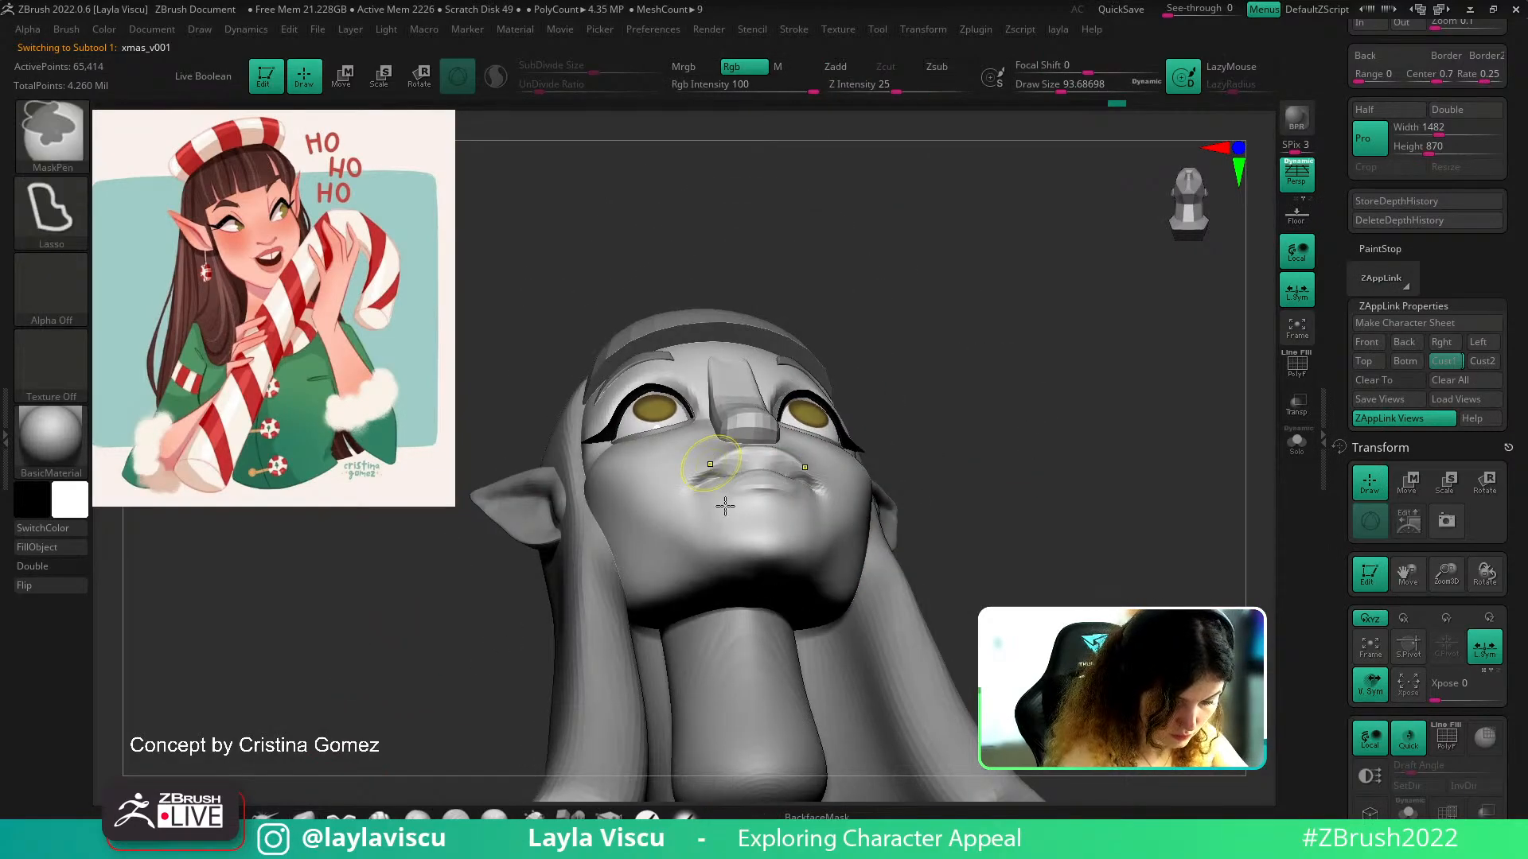
ctrl+right_drag(724, 505, 720, 541)
drag(709, 501, 707, 492)
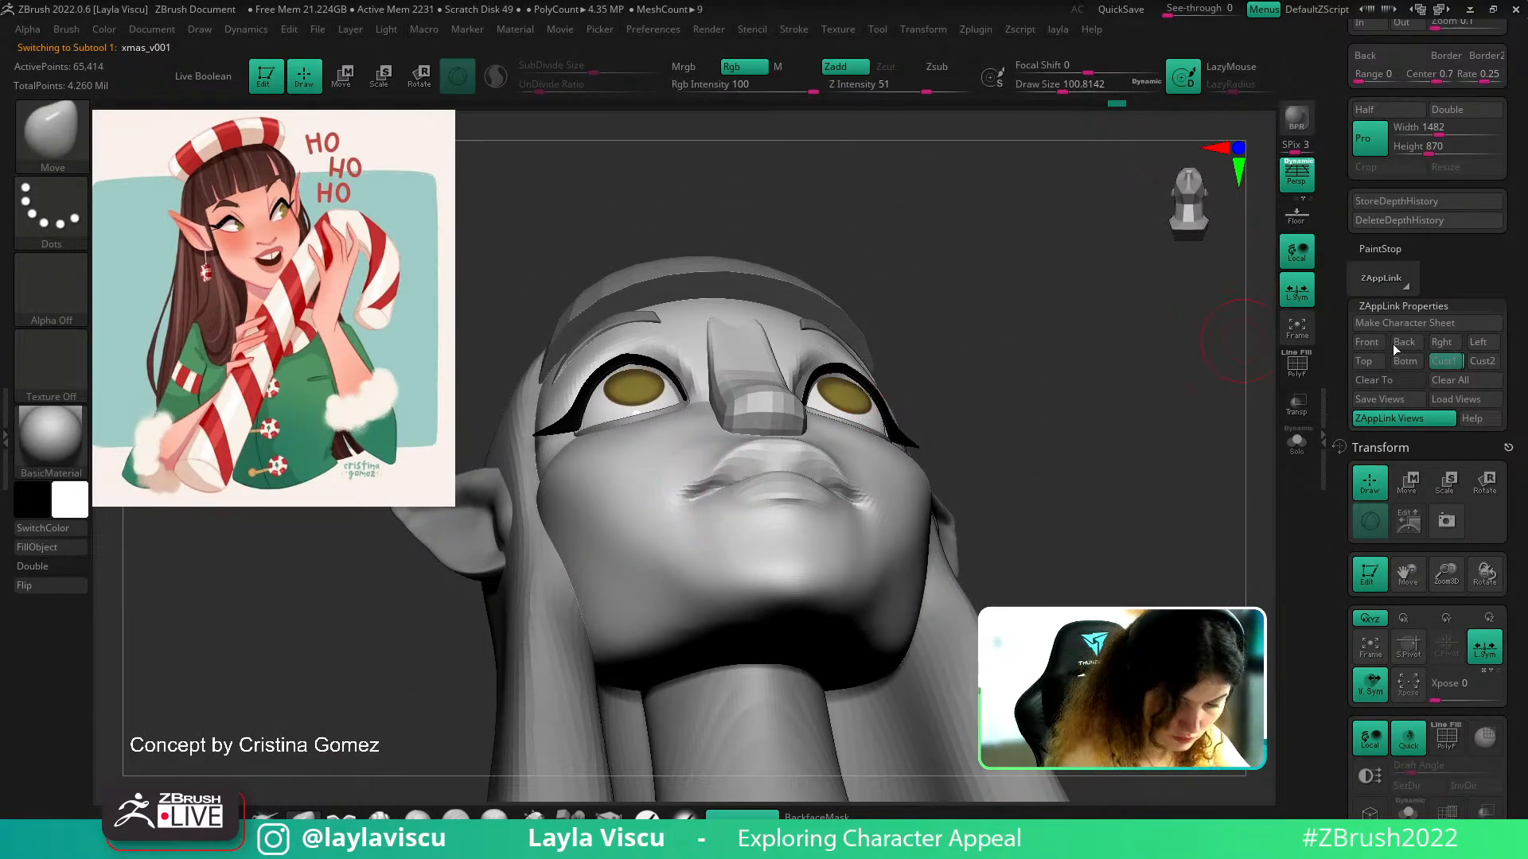
Isolate the ears, build up their inner surface with the ClayBuildup brush and smooth it
click(1443, 362)
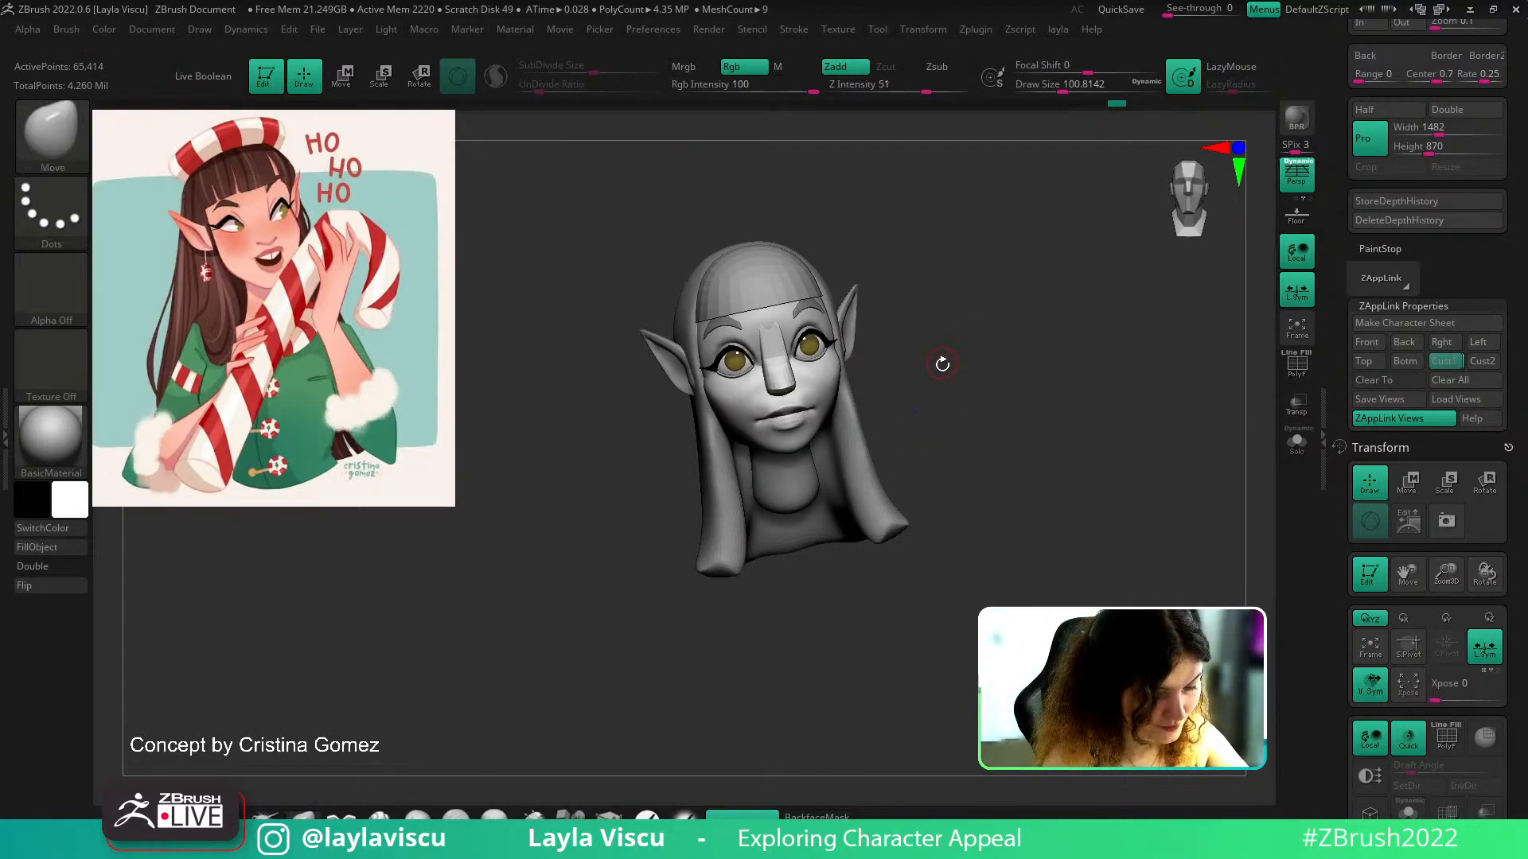
alt+click(801, 487)
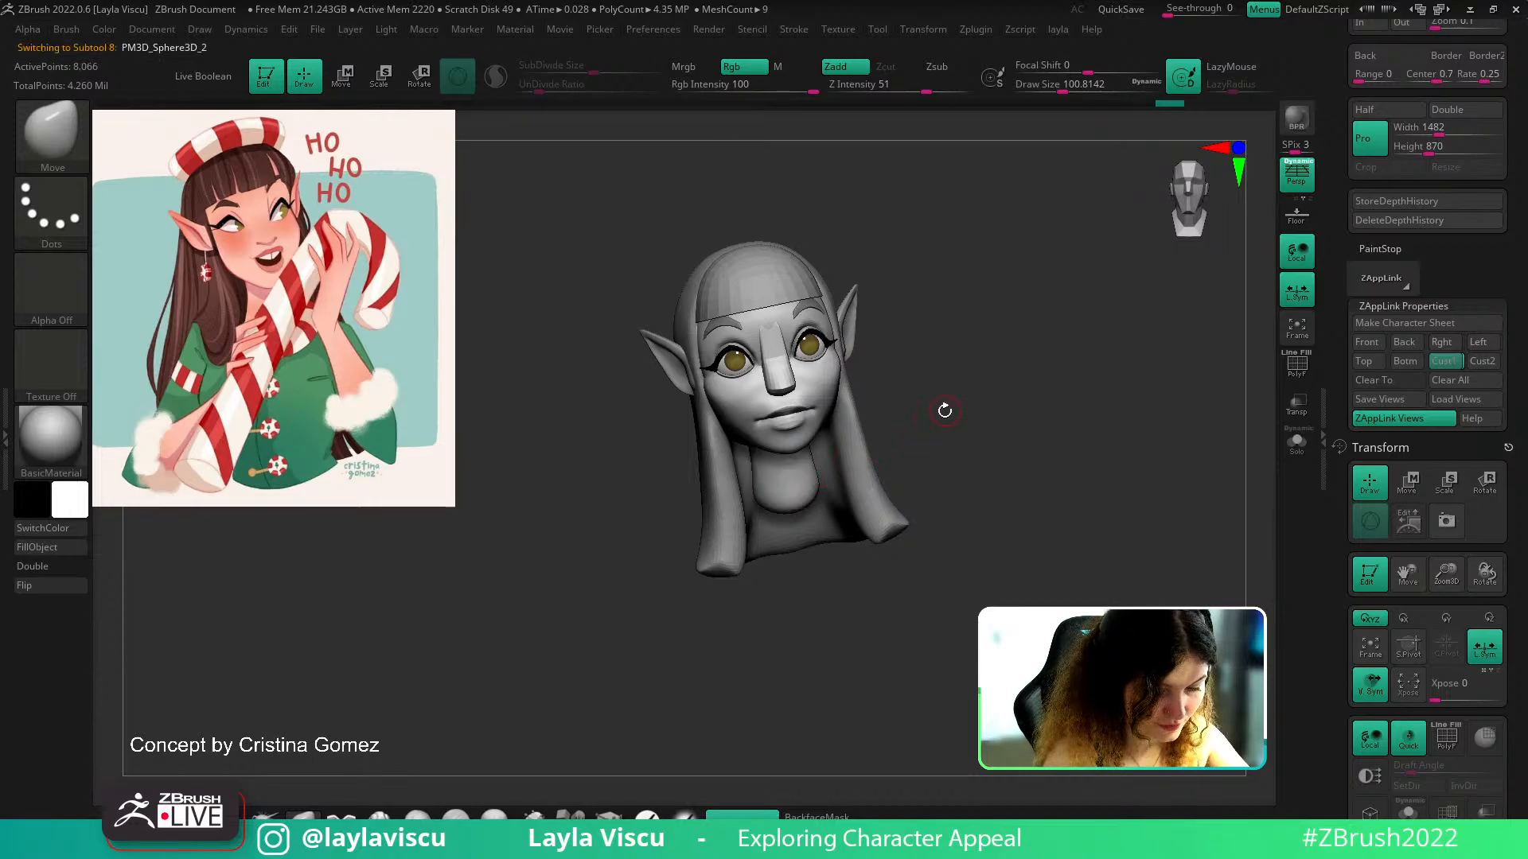
alt+click(684, 371)
ctrl+right_drag(670, 336, 652, 254)
right_drag(653, 255, 706, 244)
right_drag(967, 312, 911, 322)
key(b)
key(c)
key(b)
click(1296, 440)
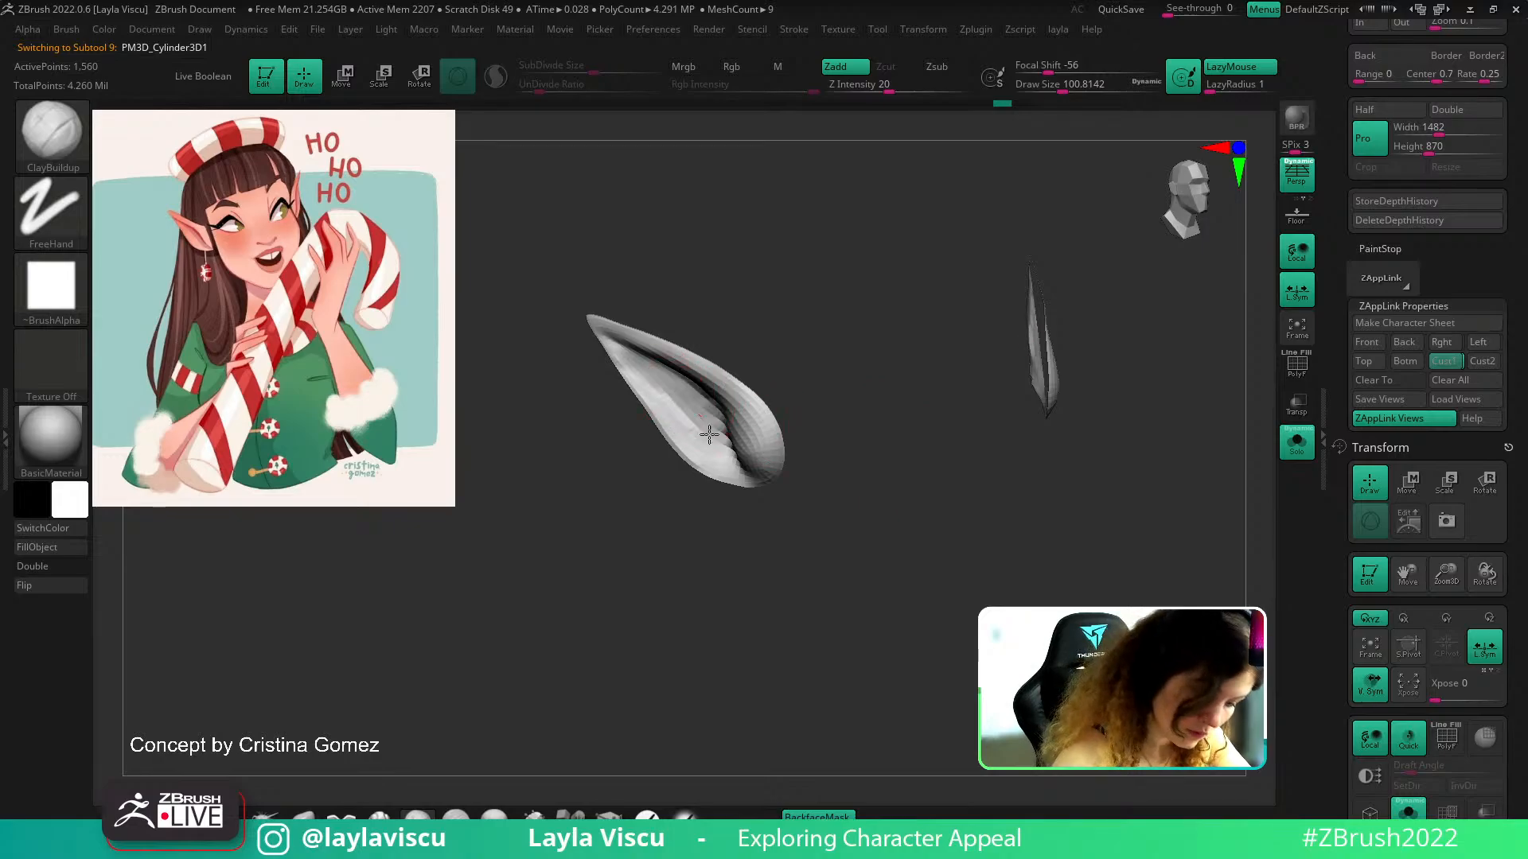
drag(735, 483, 713, 469)
drag(595, 338, 729, 454)
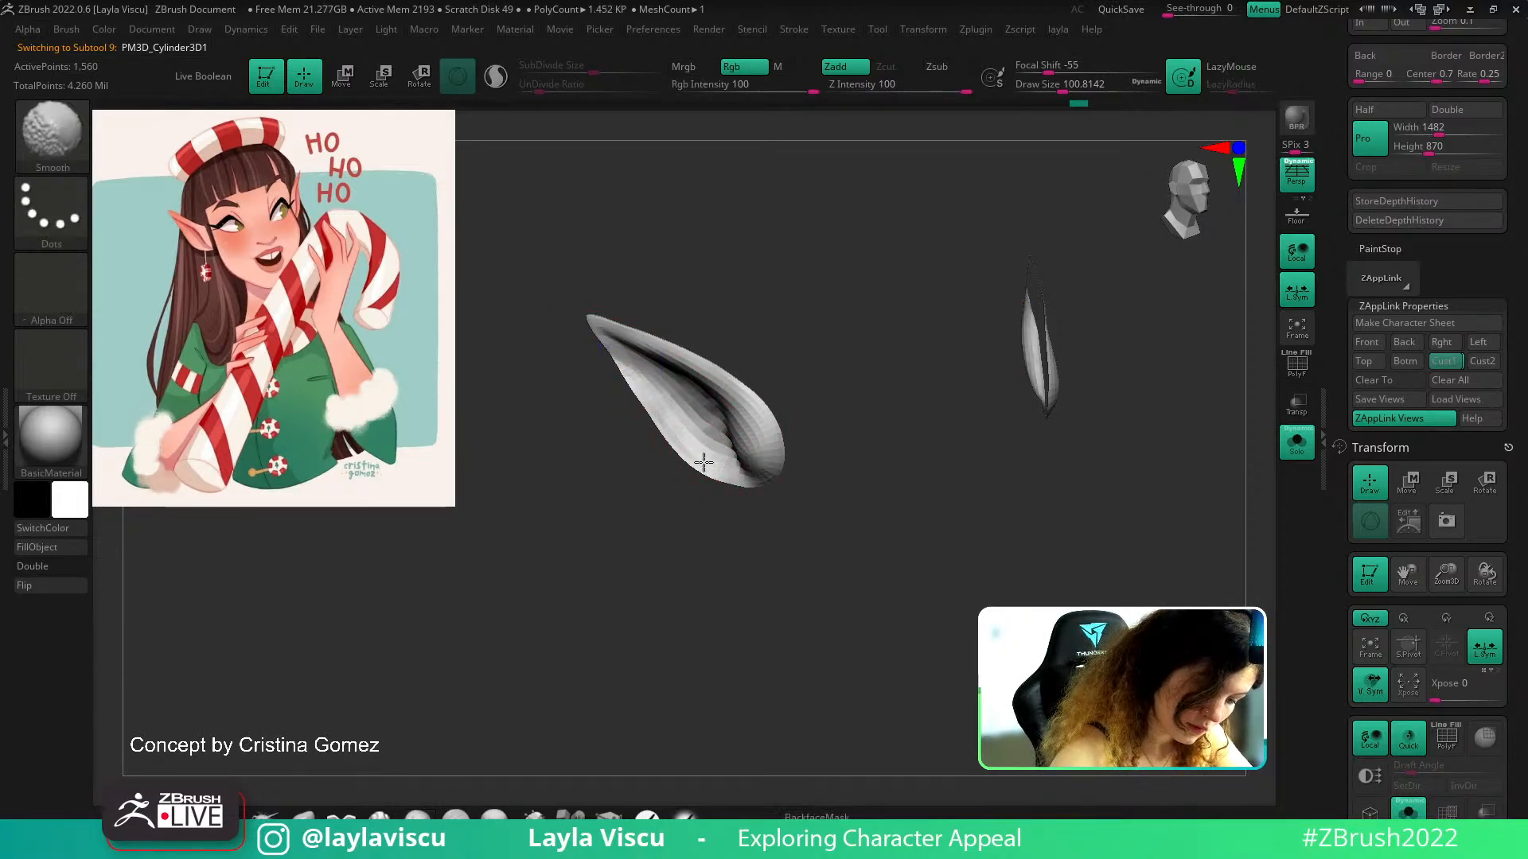
Remesh the isolated ears with DynaMesh, show the whole head again and choose the DamStandard brush
ctrl+drag(818, 300, 762, 247)
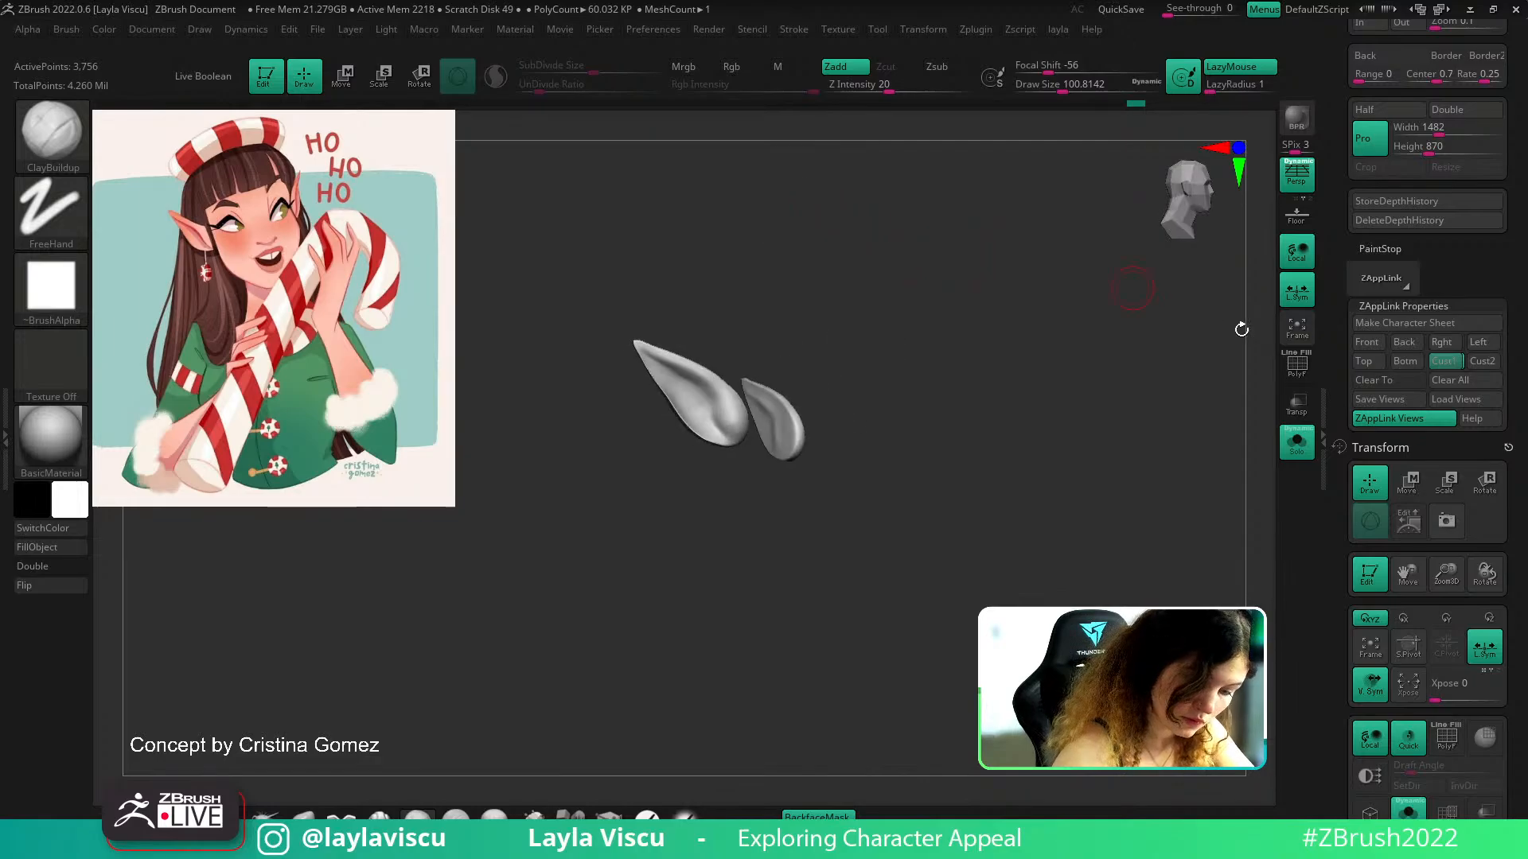
click(1296, 440)
key(b)
key(d)
key(s)
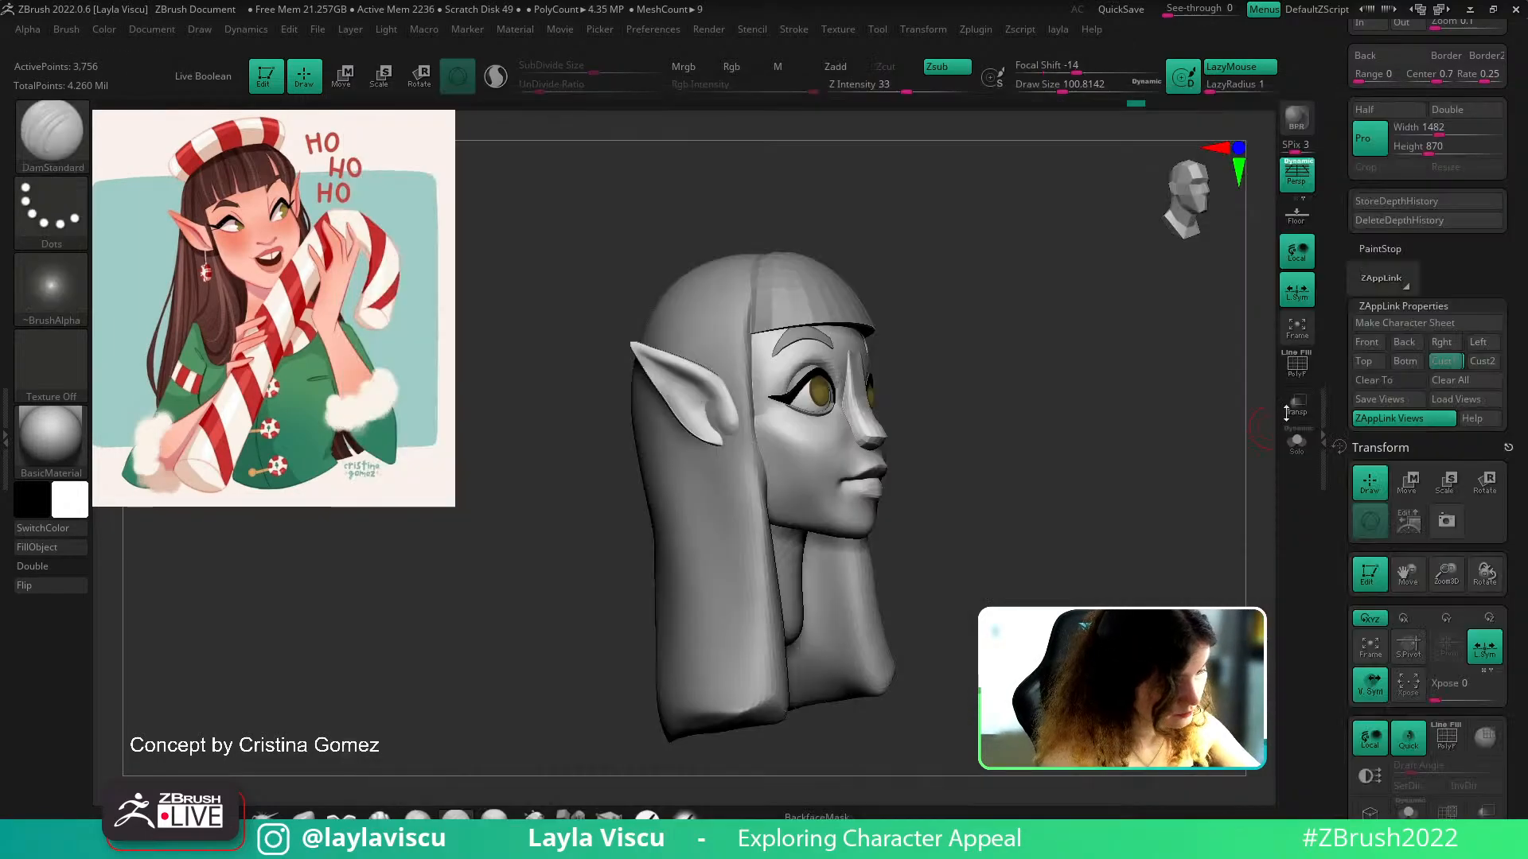
Isolate the ears to examine their topology with the polyframe on, and return to the full head from the front
click(1296, 440)
key(shift+f)
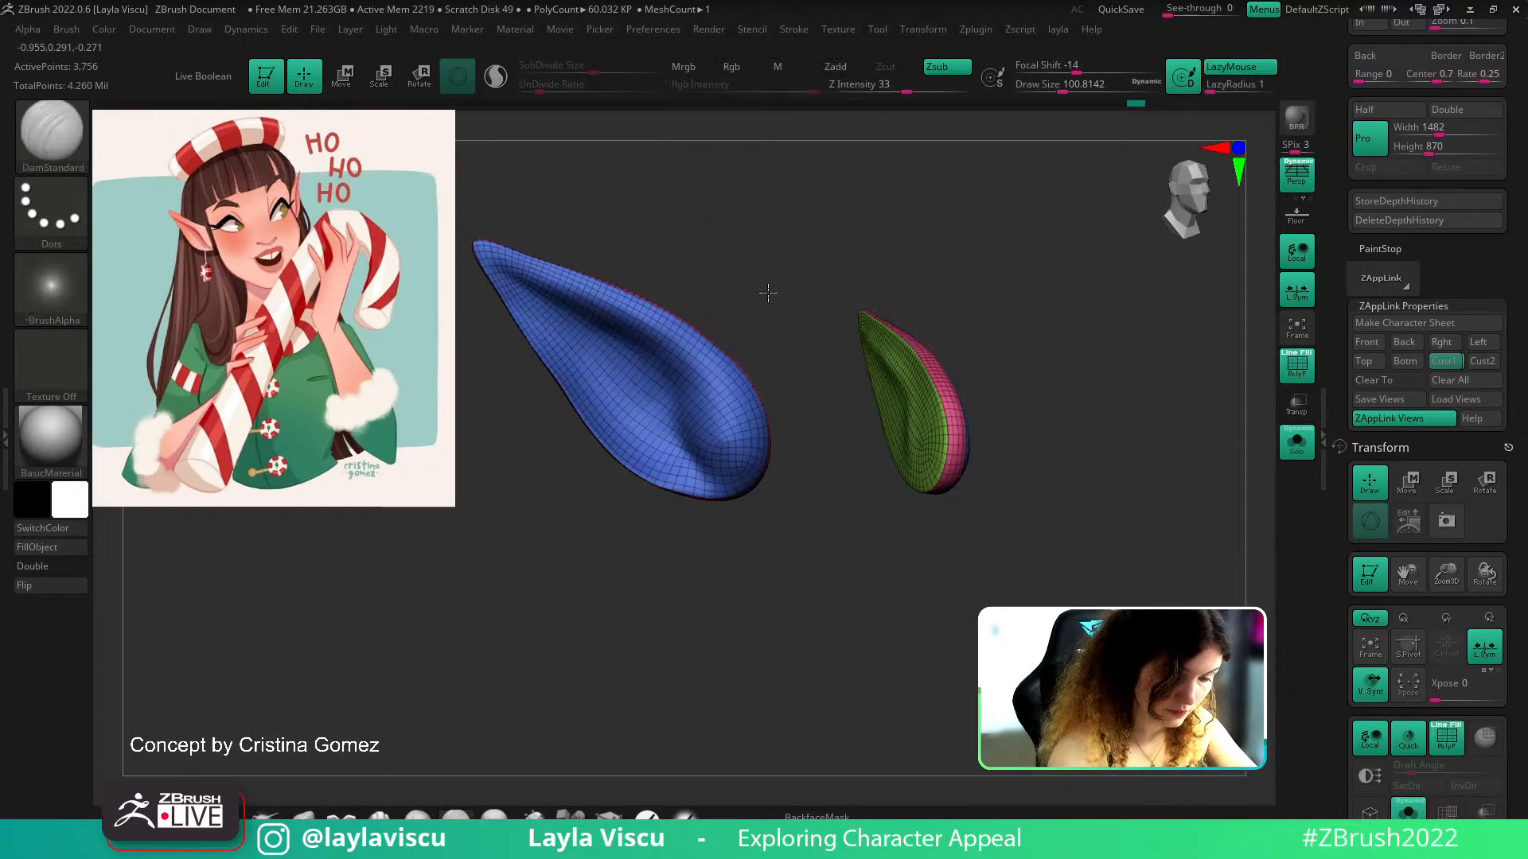
mouse_move(579, 359)
mouse_down()
mouse_move(672, 410)
mouse_move(708, 445)
mouse_move(732, 510)
mouse_move(807, 540)
mouse_up()
key(shift+f)
click(1304, 452)
drag(1224, 501, 1130, 522)
drag(1129, 521, 894, 477)
ctrl+right_drag(894, 477, 1003, 416)
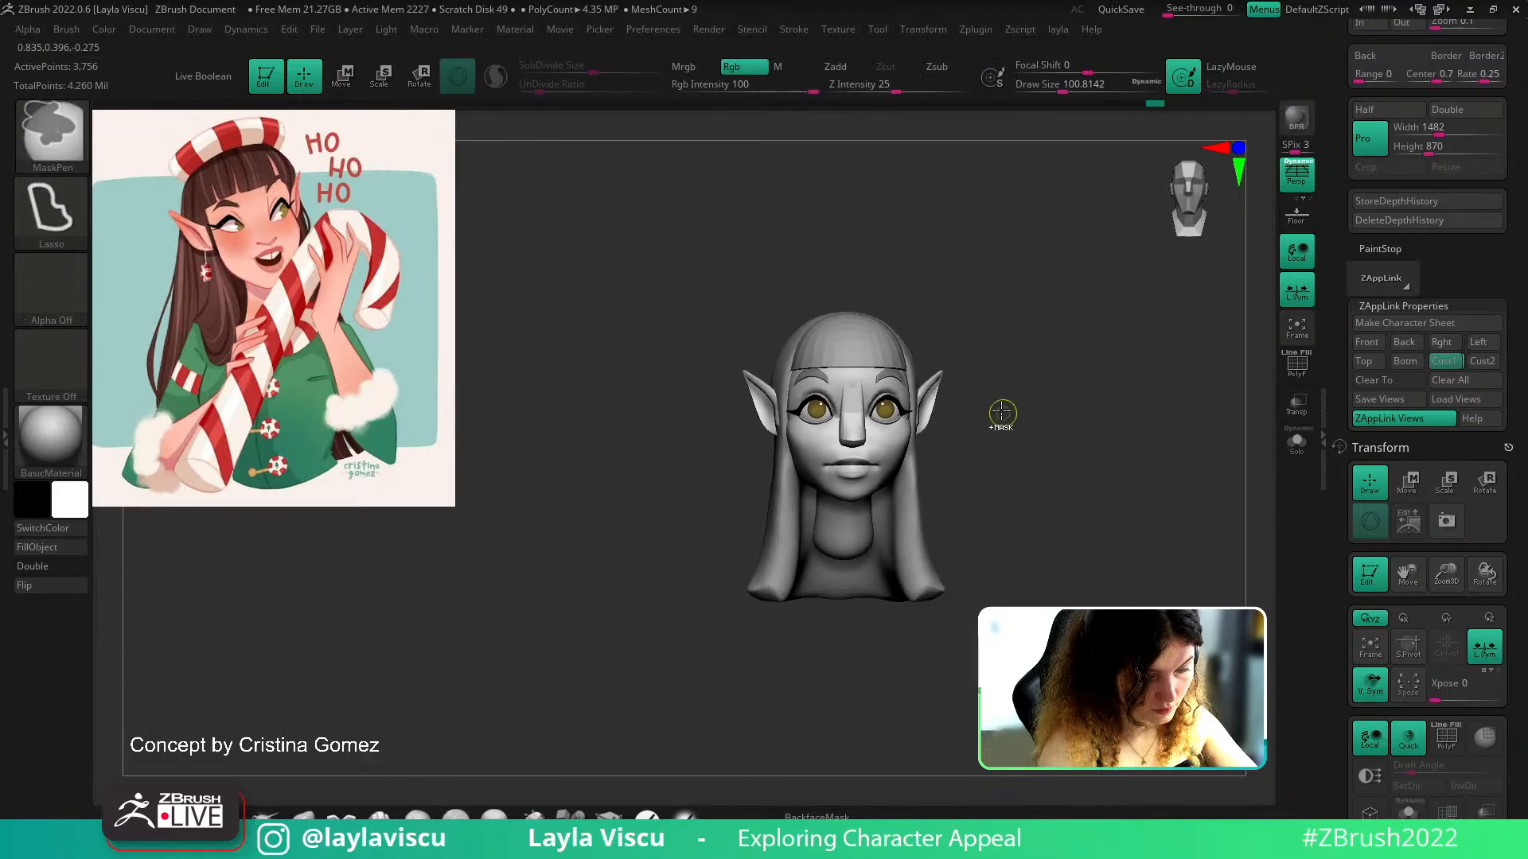
Select the hair fringe mesh and recall the saved custom view 1
alt+click(881, 341)
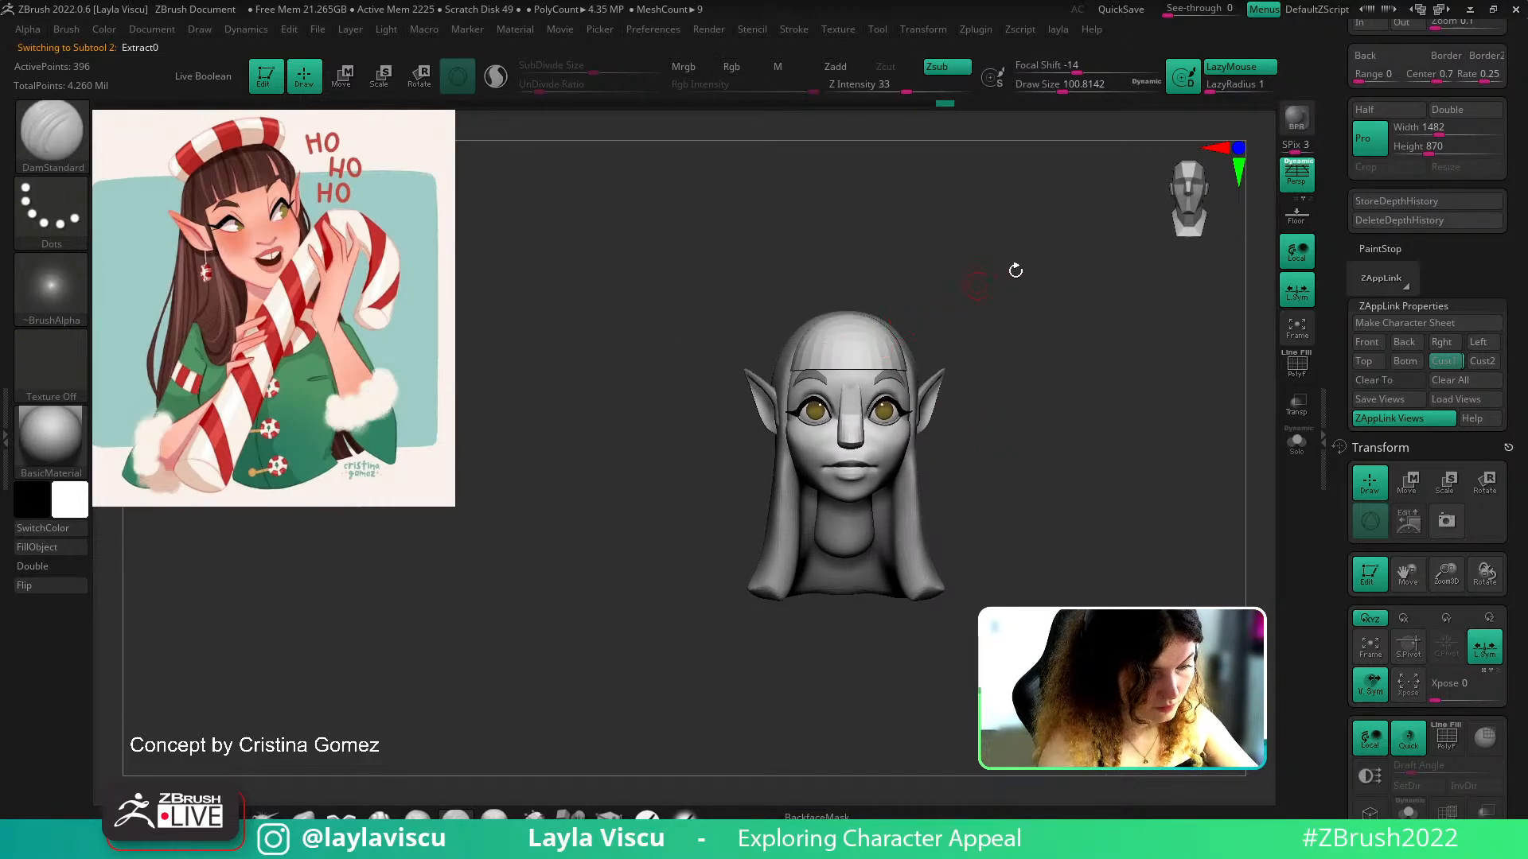
click(1446, 362)
key(shift+z)
key(shift+z)
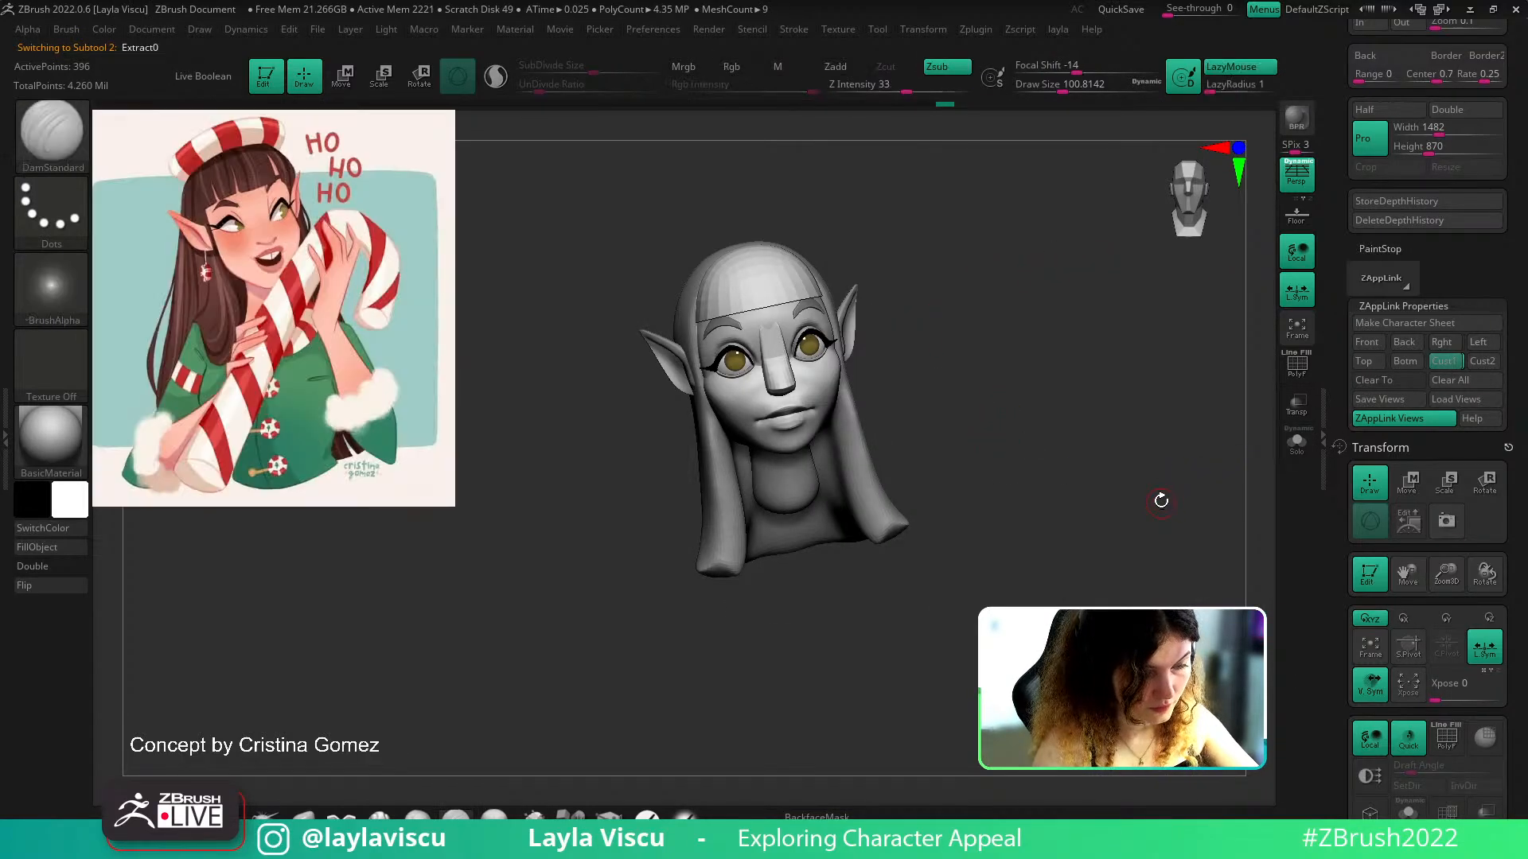
Restore the concept image's placement over the head in Spotlight and make it semi-transparent
key(z)
key(ctrl+z)
key(ctrl+z)
key(ctrl+z)
key(ctrl+z)
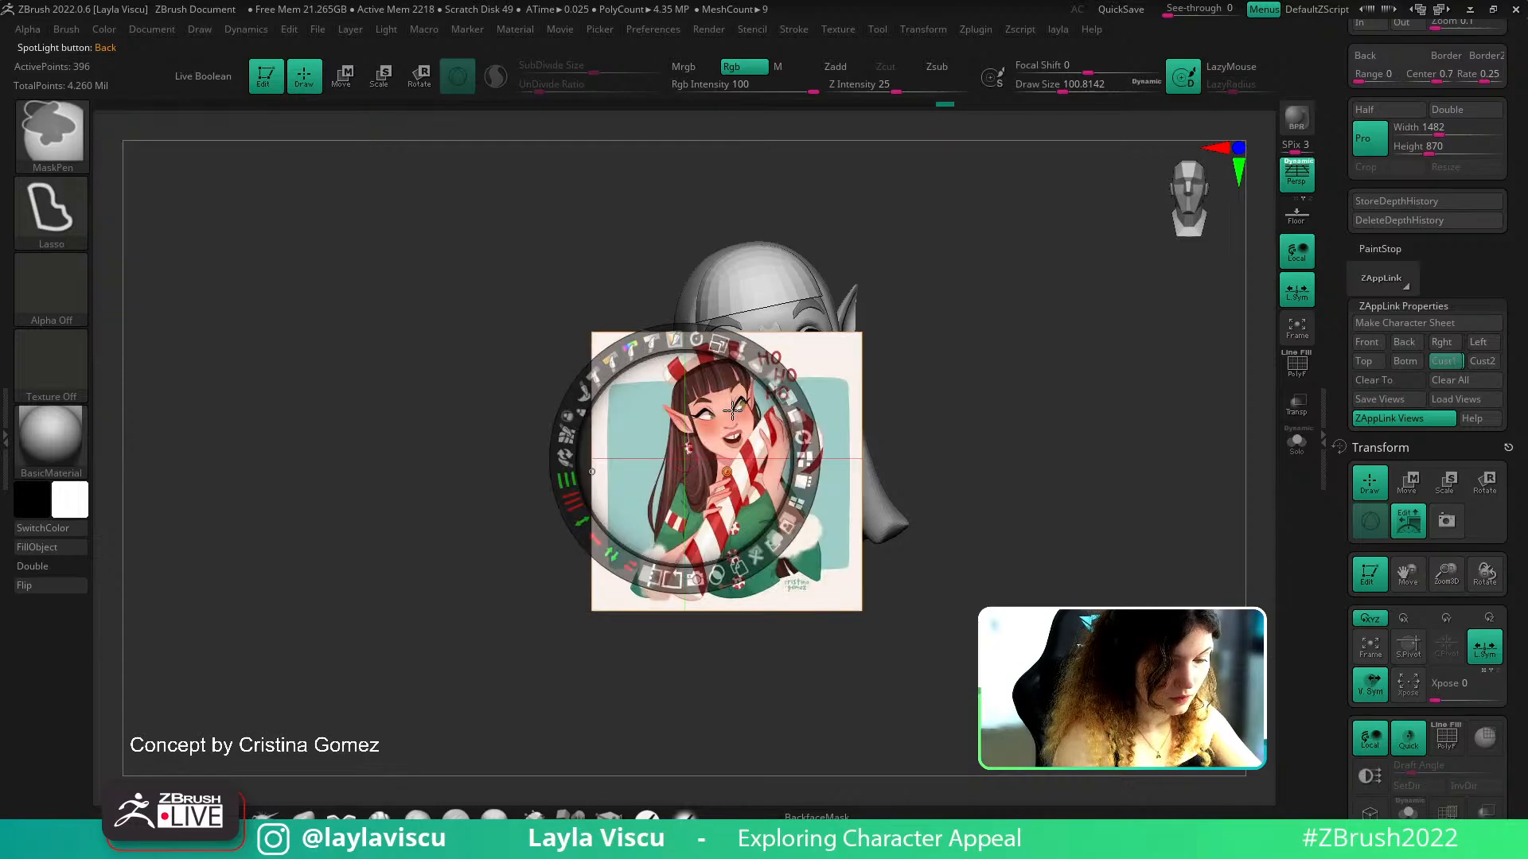
drag(971, 458, 858, 448)
key(z)
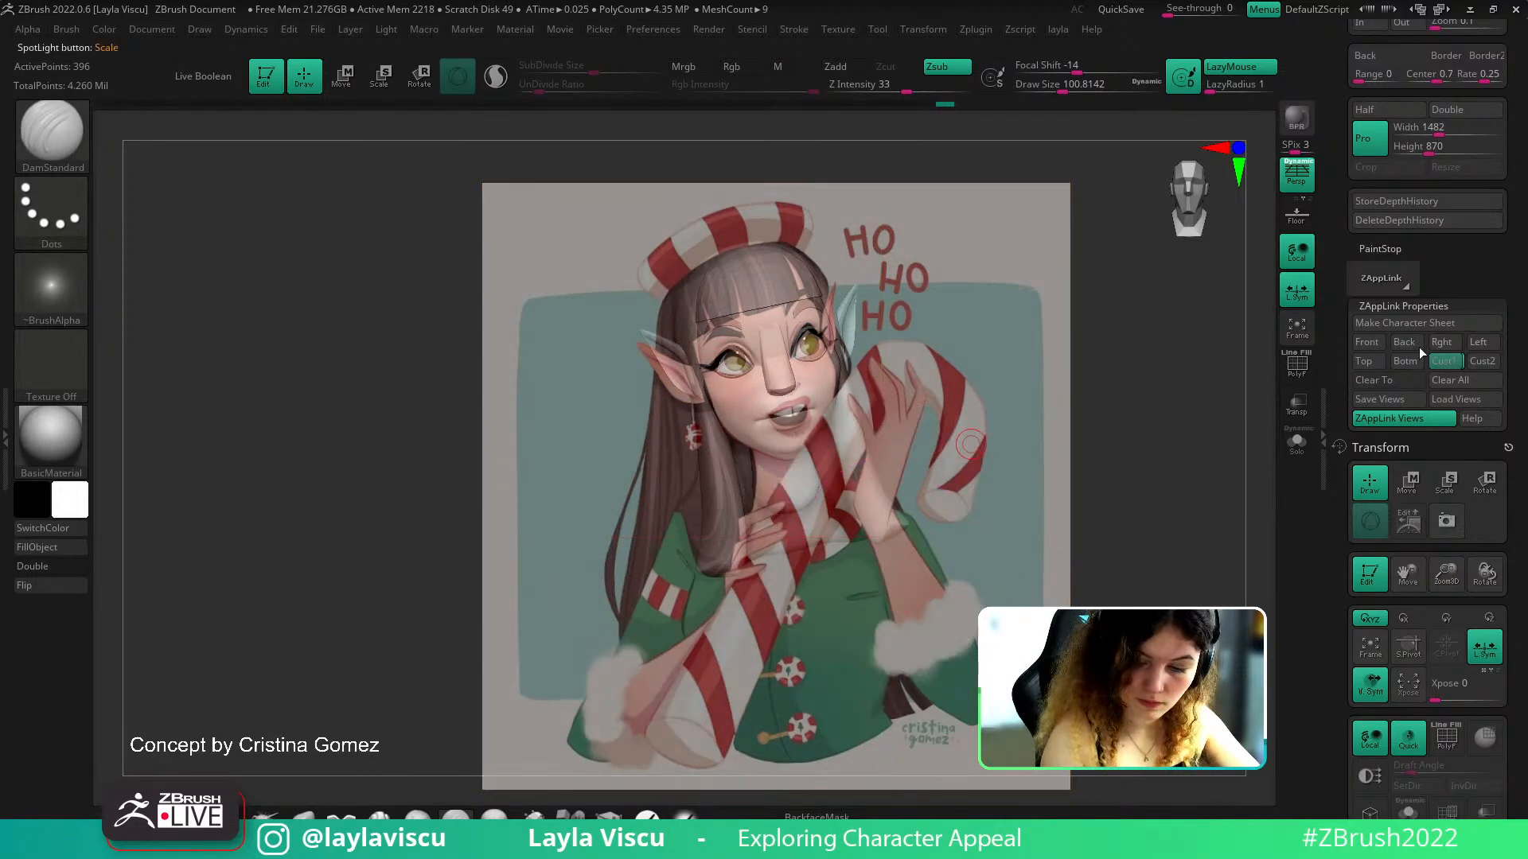
Compare the face with the concept overlay and select the eyebrow mesh, checking it with the polyframe
key(shift+z)
key(shift+z)
key(shift)
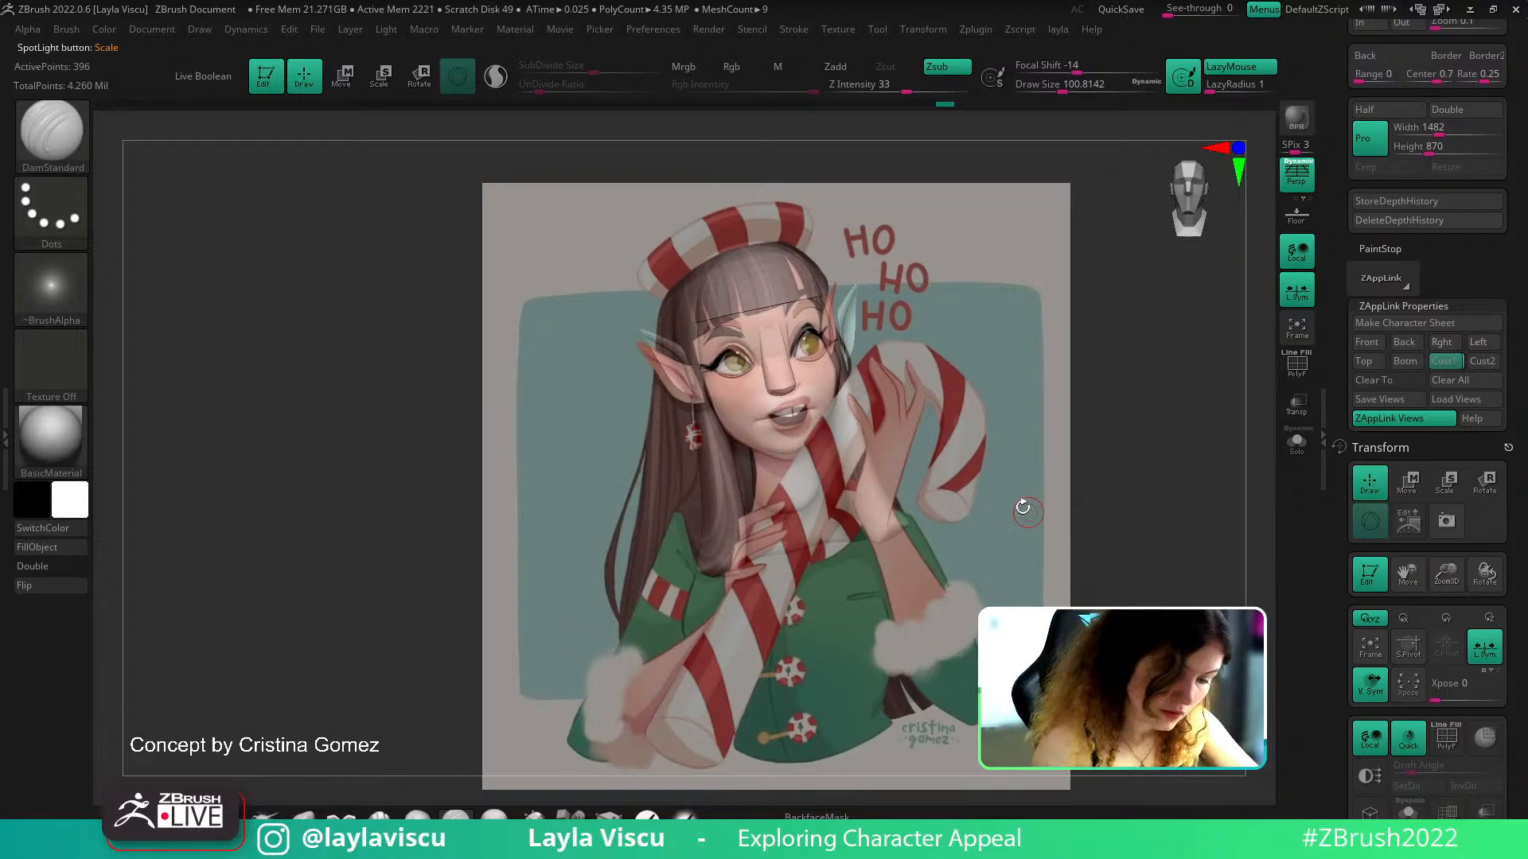
alt+click(731, 322)
key(shift+f)
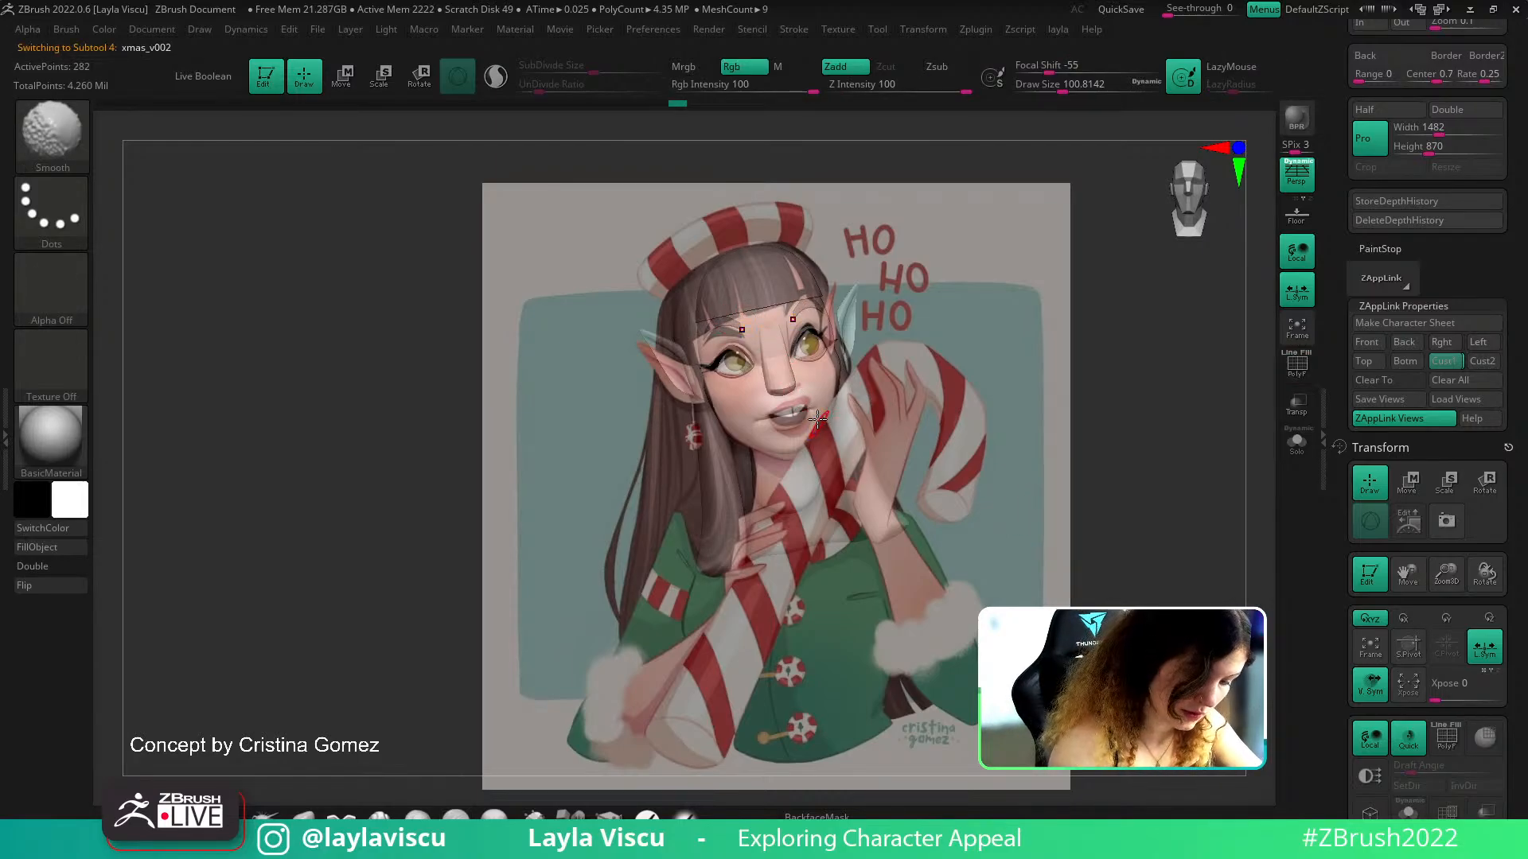
key(shift+f)
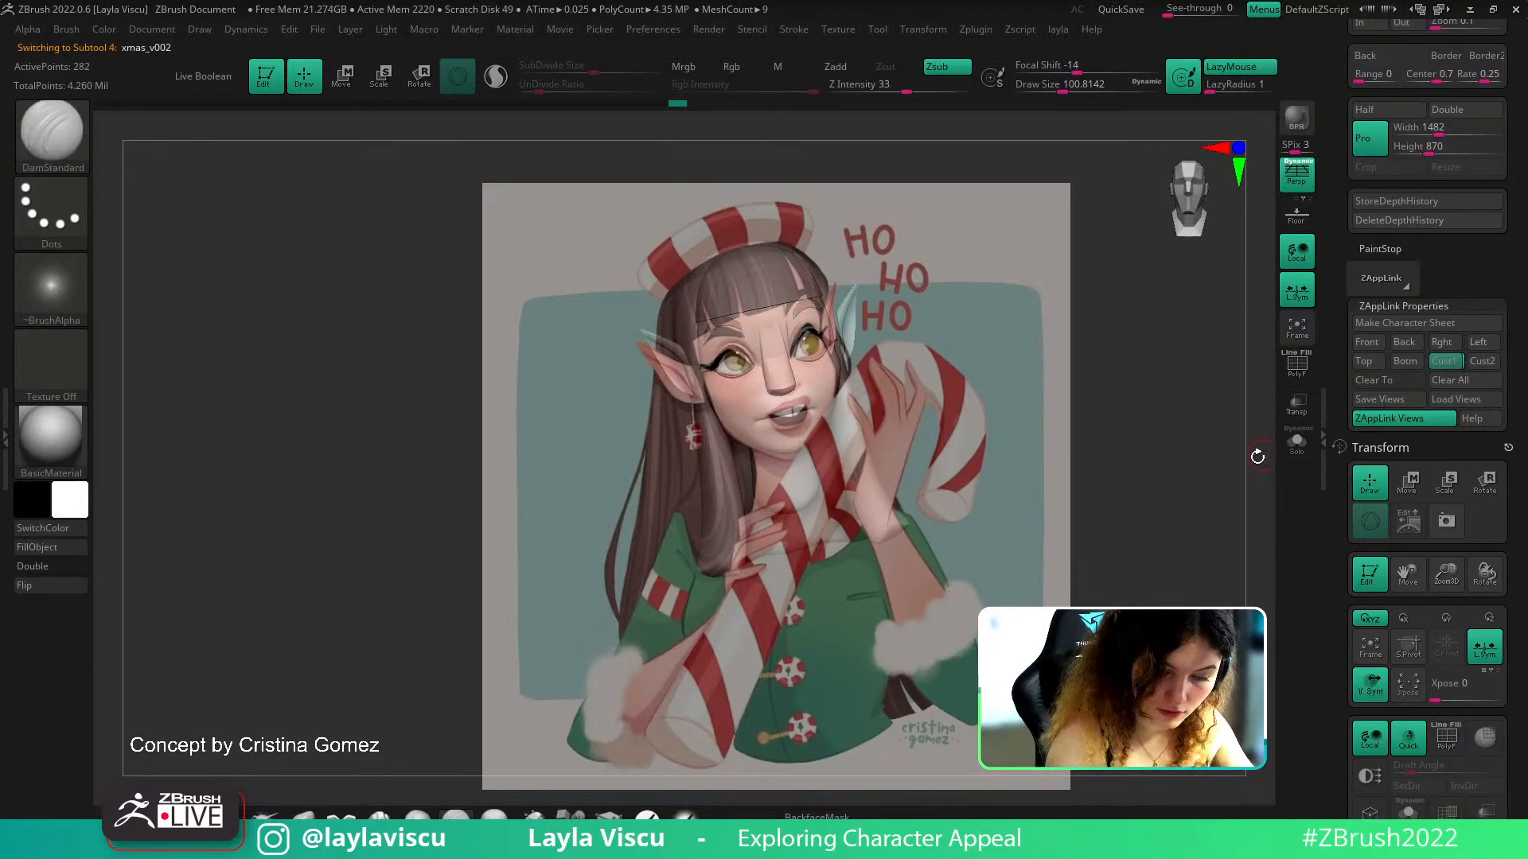
Reshape the eyebrows toward the concept drawing using the Move brush at a draw size of about 358
key(w)
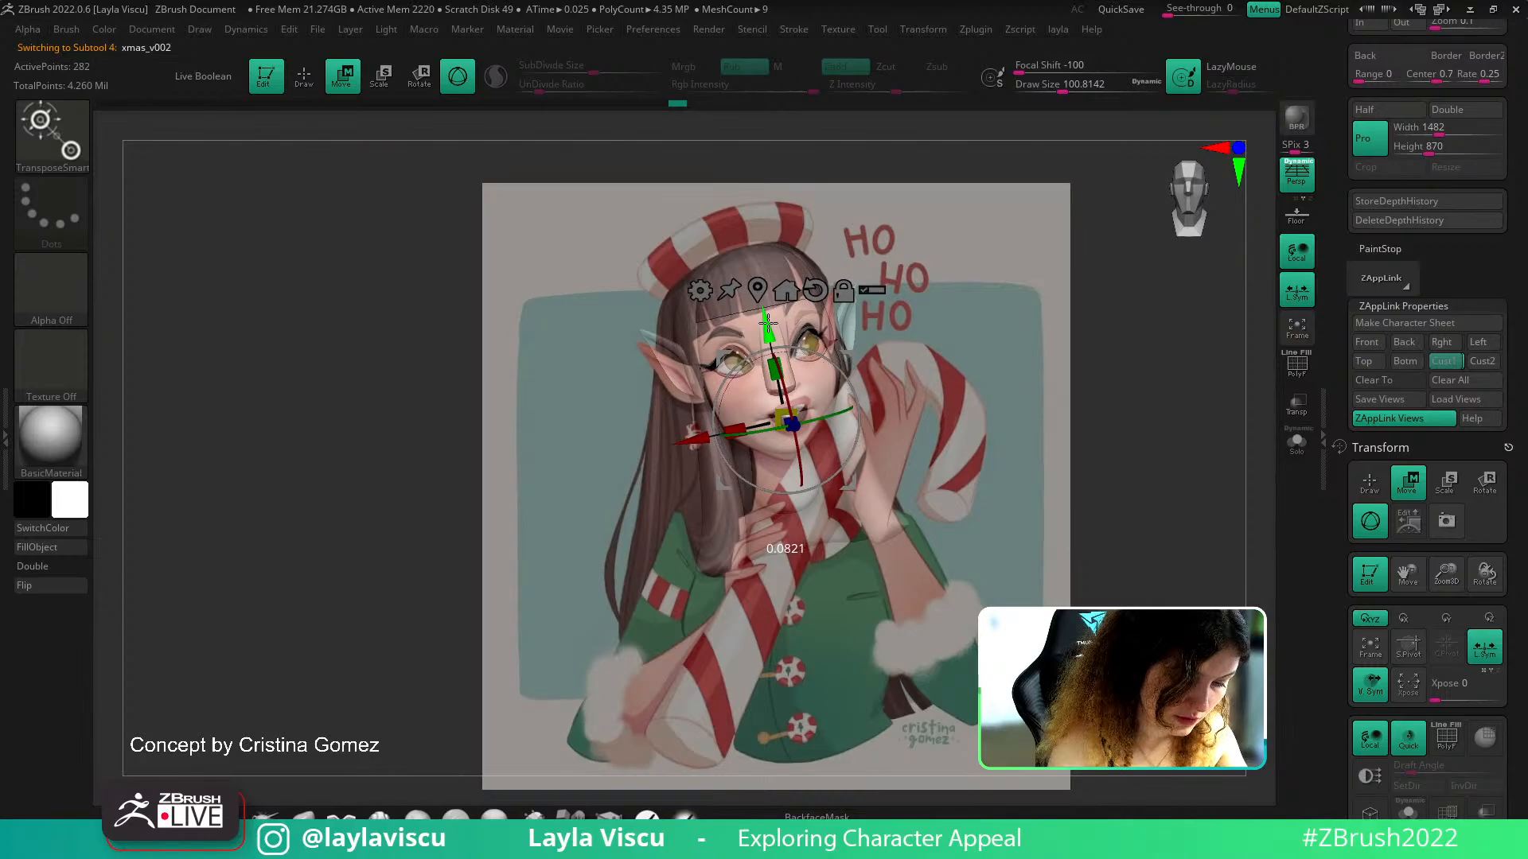
key(b)
key(m)
key(v)
key(s)
key(s)
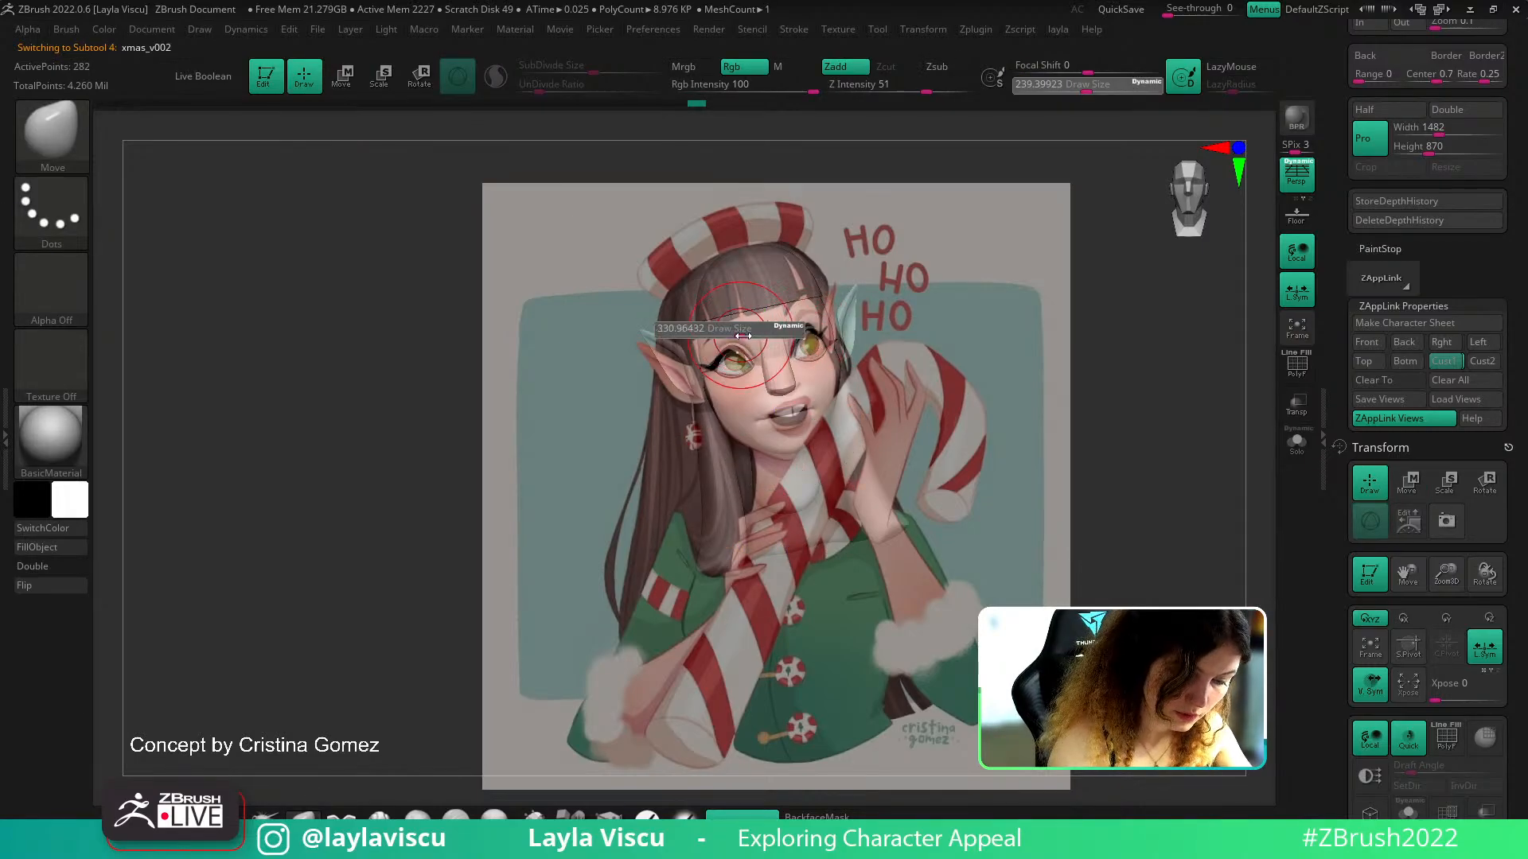
key(shift+z)
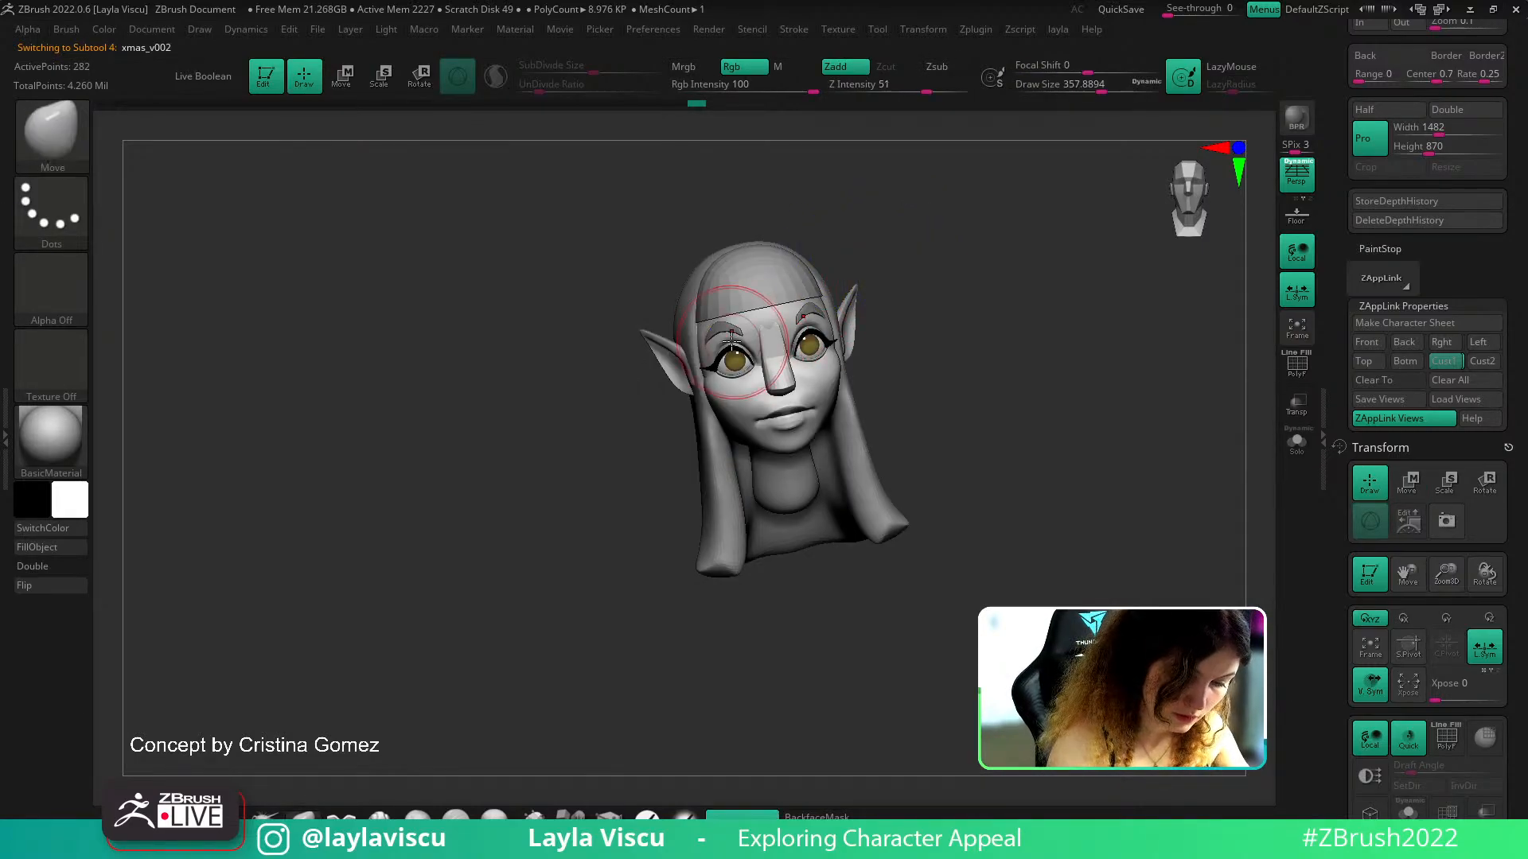
key(shift)
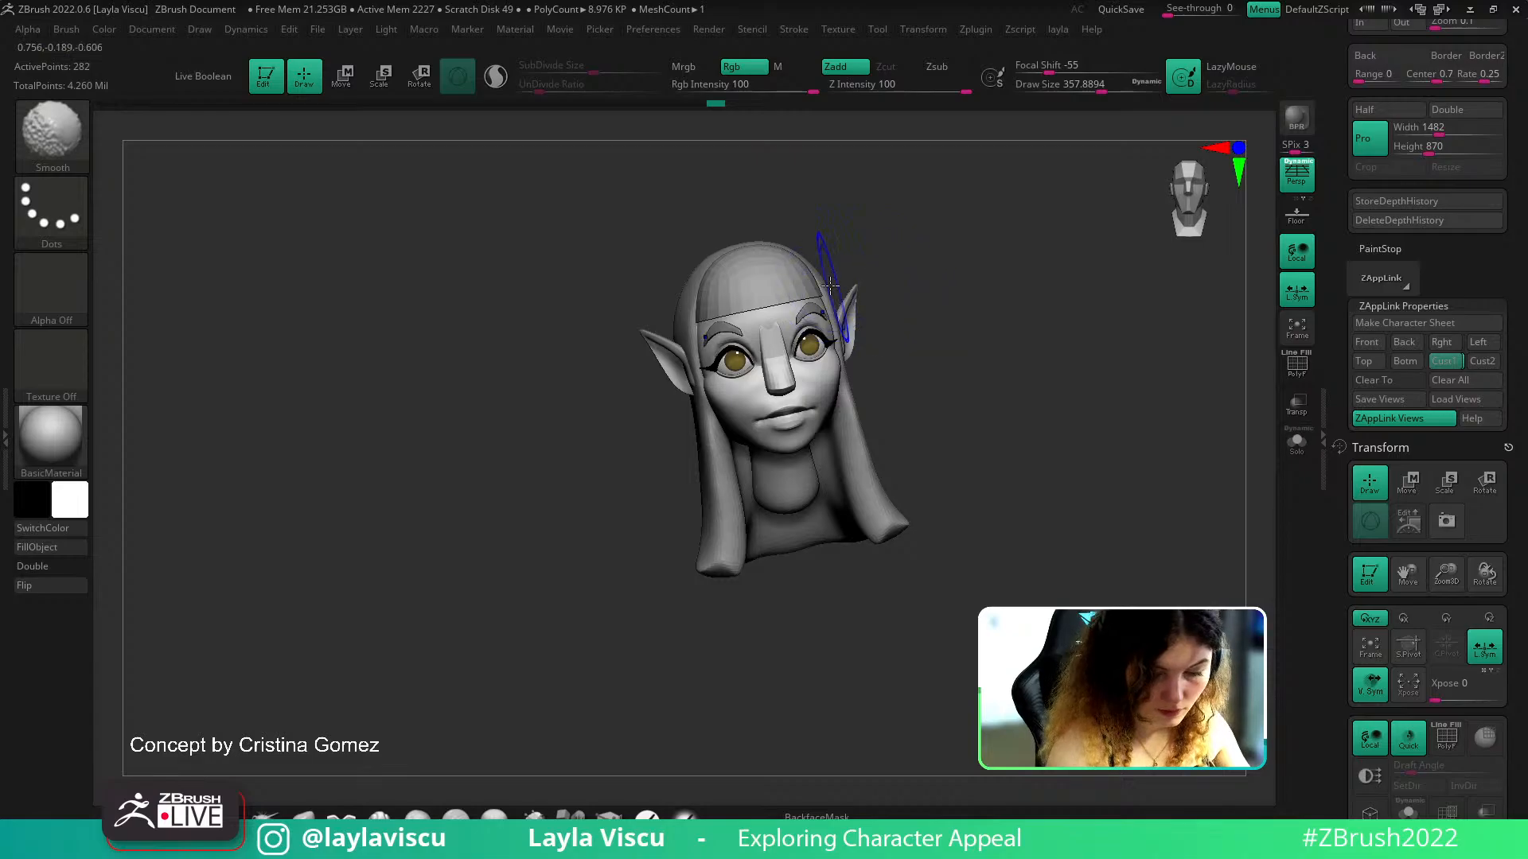
Refine the eyebrow placement against the overlay with the Move brush enlarged to about 648
key(shift+z)
key(shift+z)
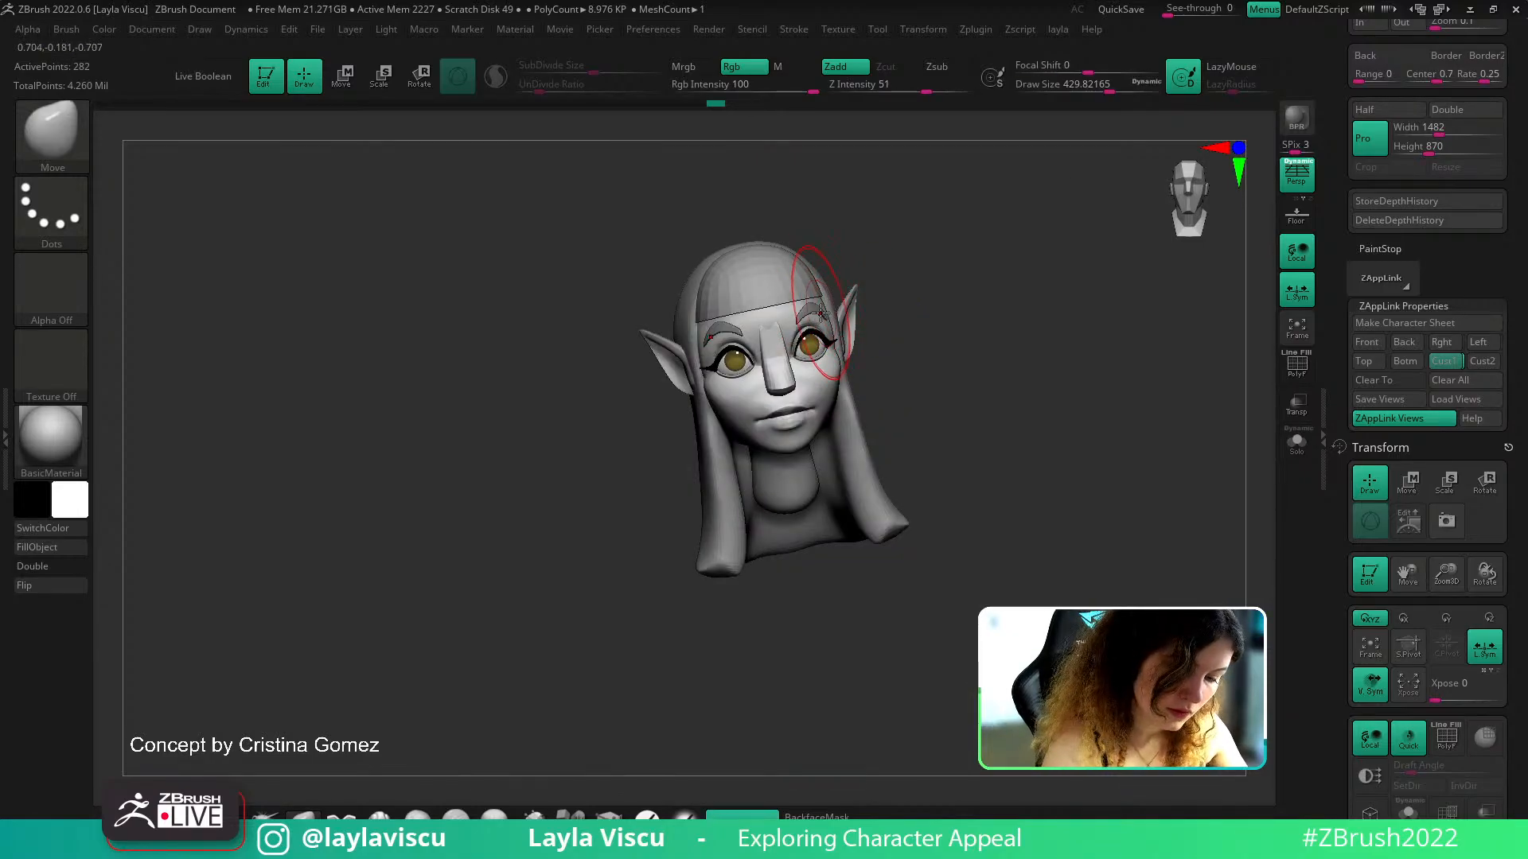
key(shift+z)
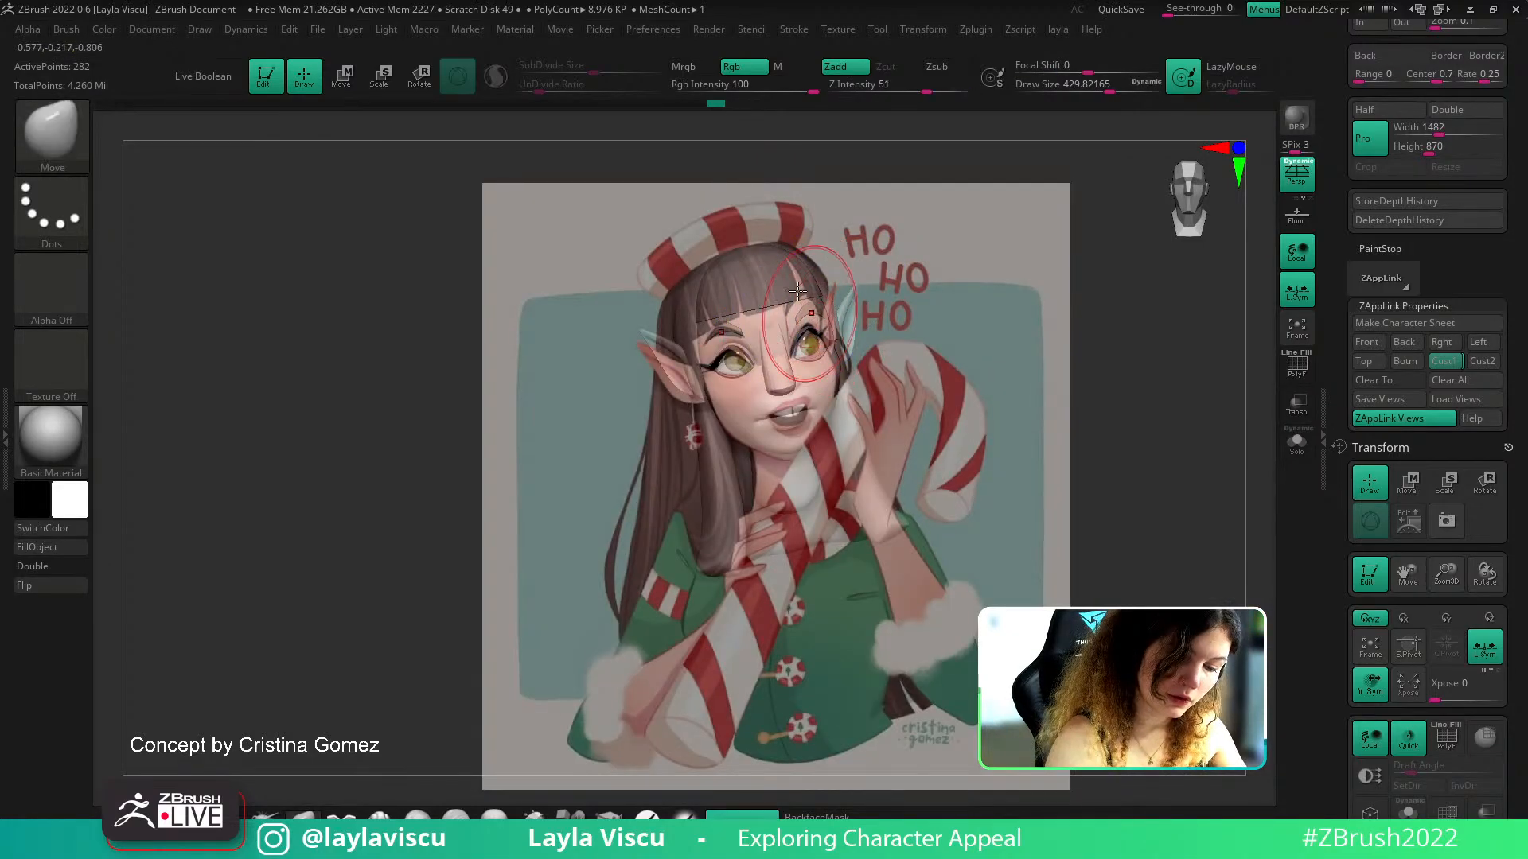
key(s)
drag(808, 306, 820, 307)
key(s)
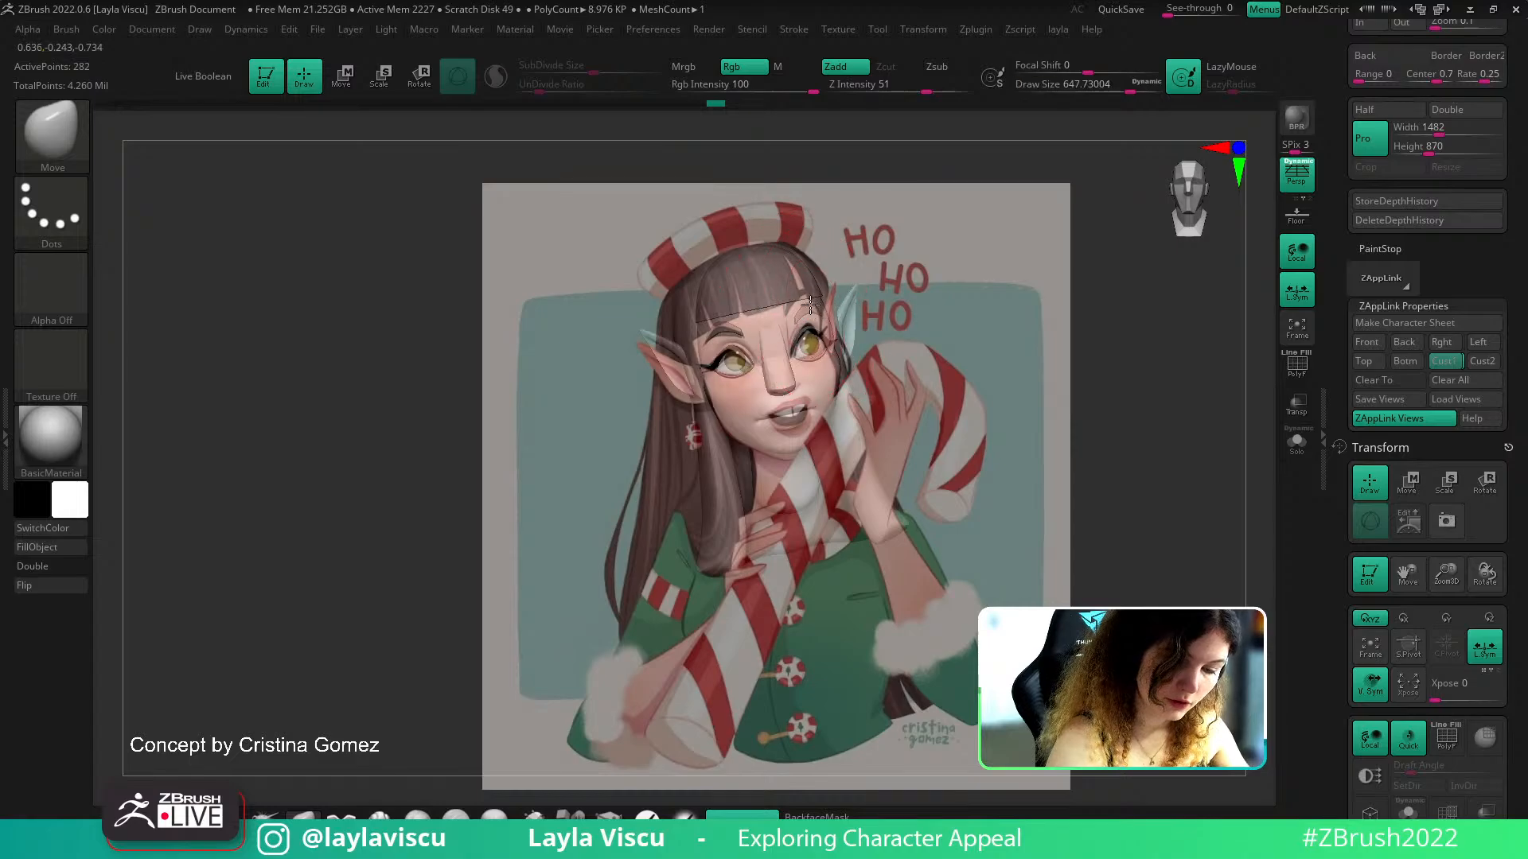
key(shift+z)
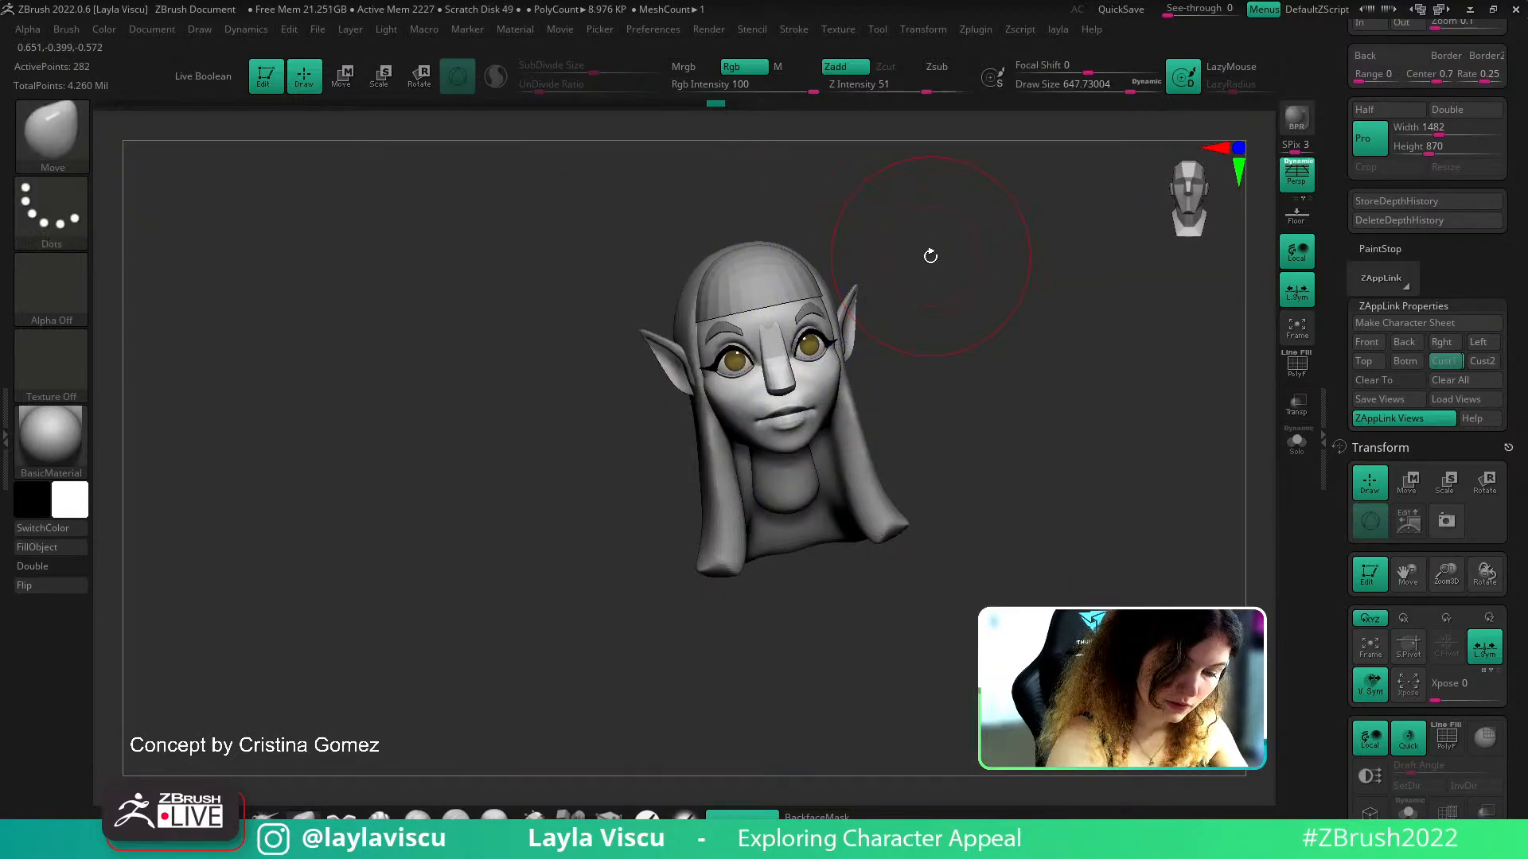
key(shift+z)
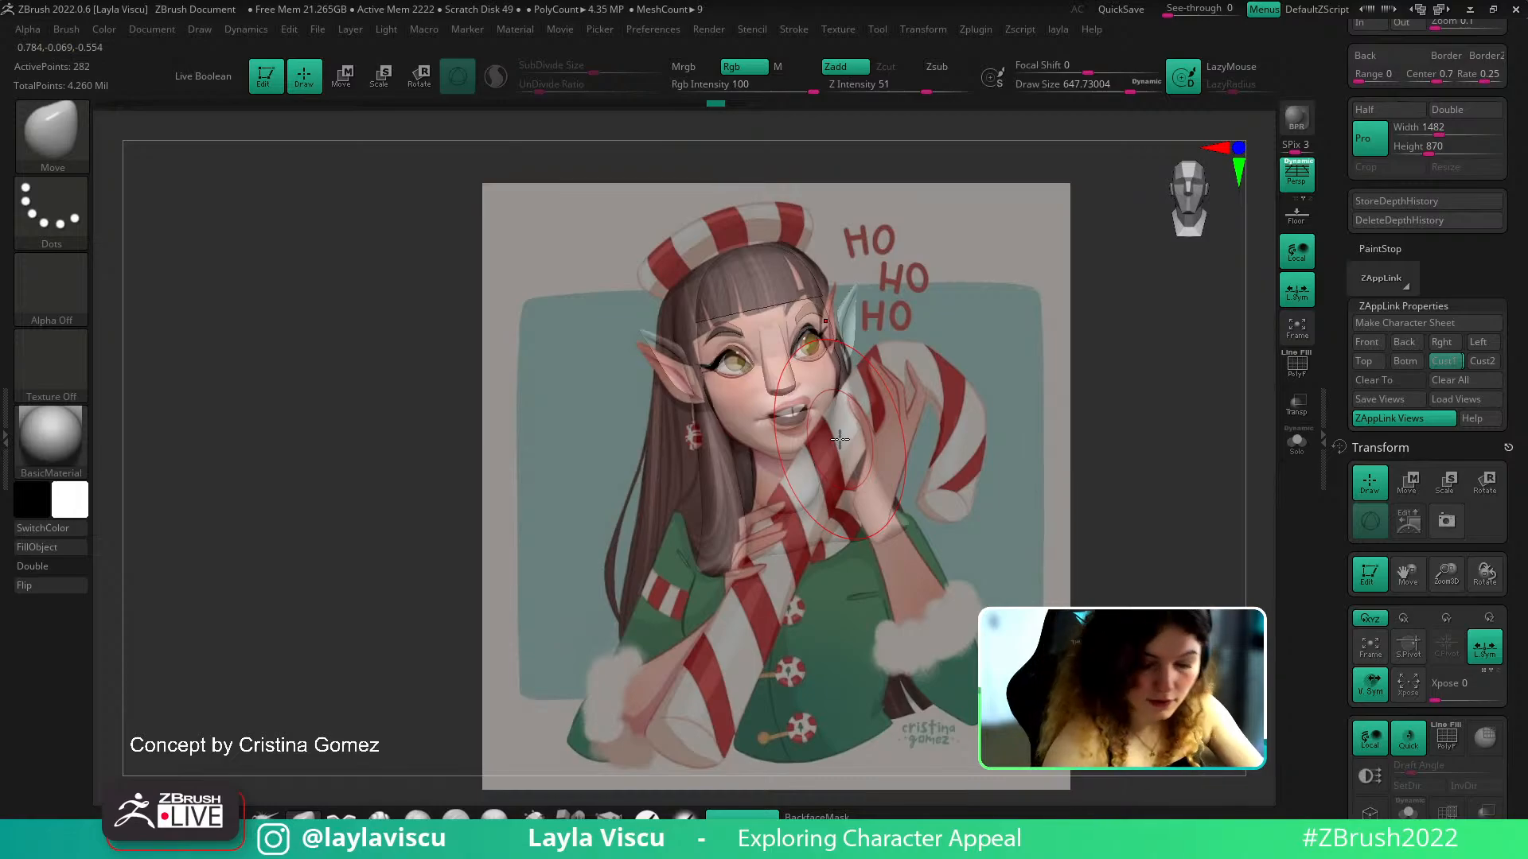
Fade the concept image in Spotlight to compare the facial features, and hide it
key(z)
mouse_move(961, 447)
mouse_down()
mouse_move(974, 555)
mouse_move(923, 452)
mouse_move(959, 485)
mouse_move(930, 462)
mouse_move(967, 545)
mouse_move(939, 521)
mouse_move(921, 538)
mouse_move(955, 510)
mouse_move(967, 533)
mouse_move(907, 463)
mouse_up()
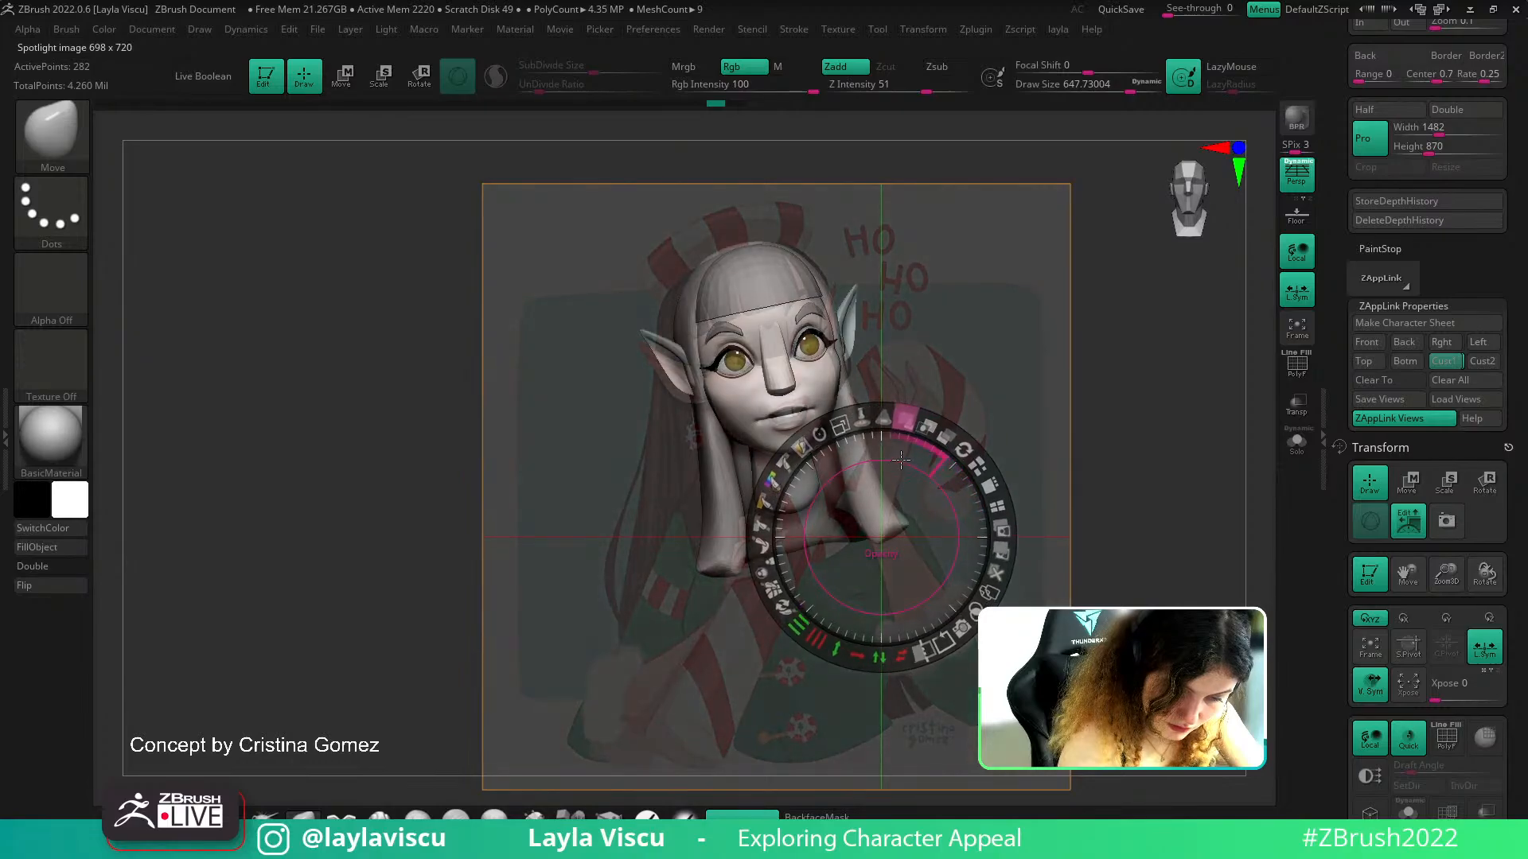
key(z)
key(shift+z)
Select the eyelid mesh, inspect it in isolation and reduce the Move brush size to about 268
ctrl+right_drag(819, 342, 923, 382)
right_drag(1003, 381, 947, 400)
alt+click(901, 417)
drag(1130, 86, 1107, 86)
drag(1151, 359, 1098, 342)
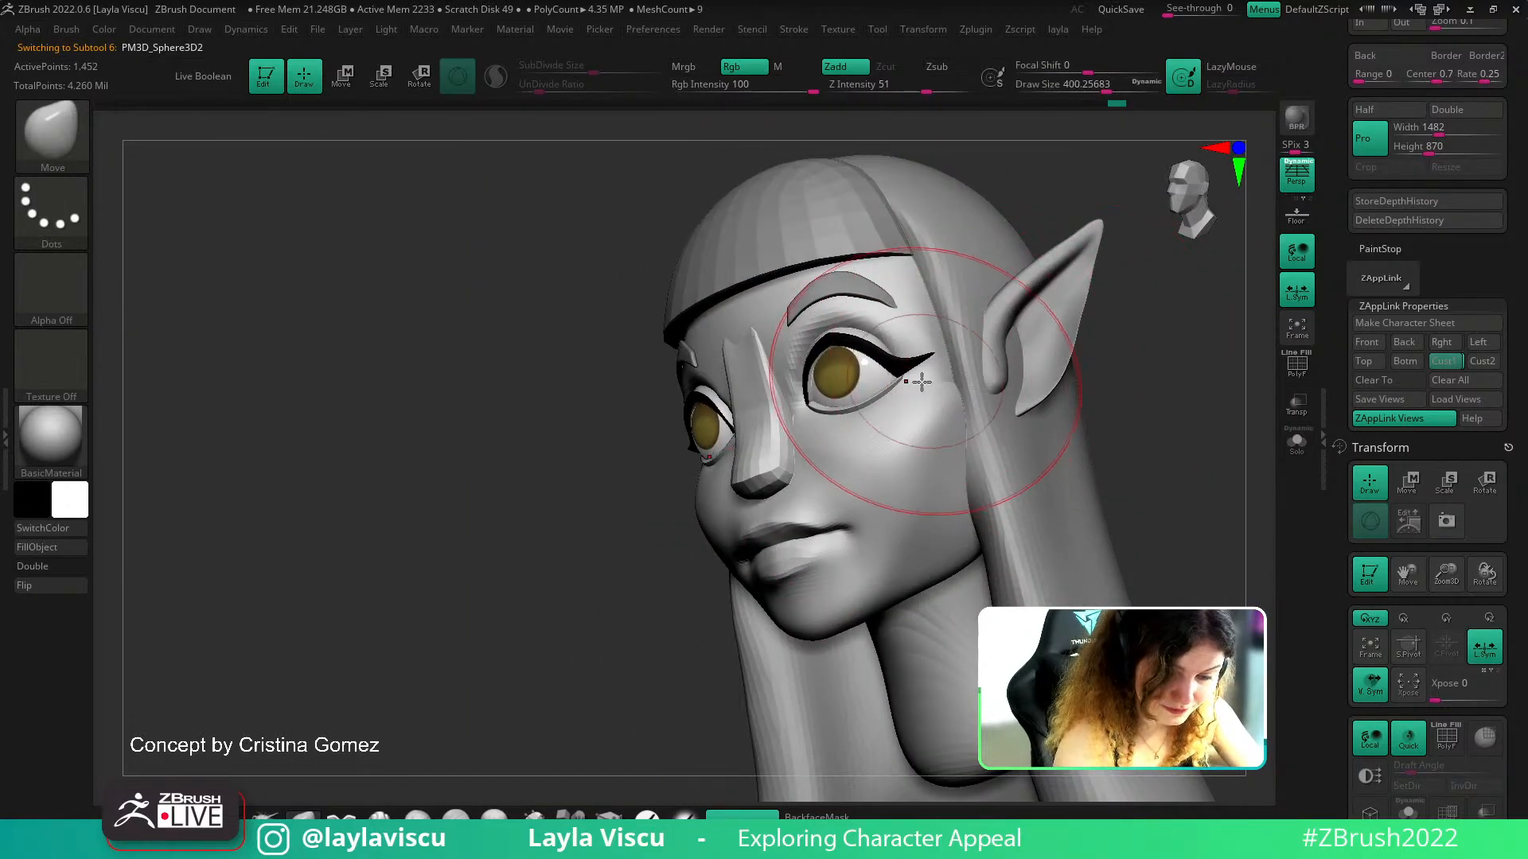
click(1295, 448)
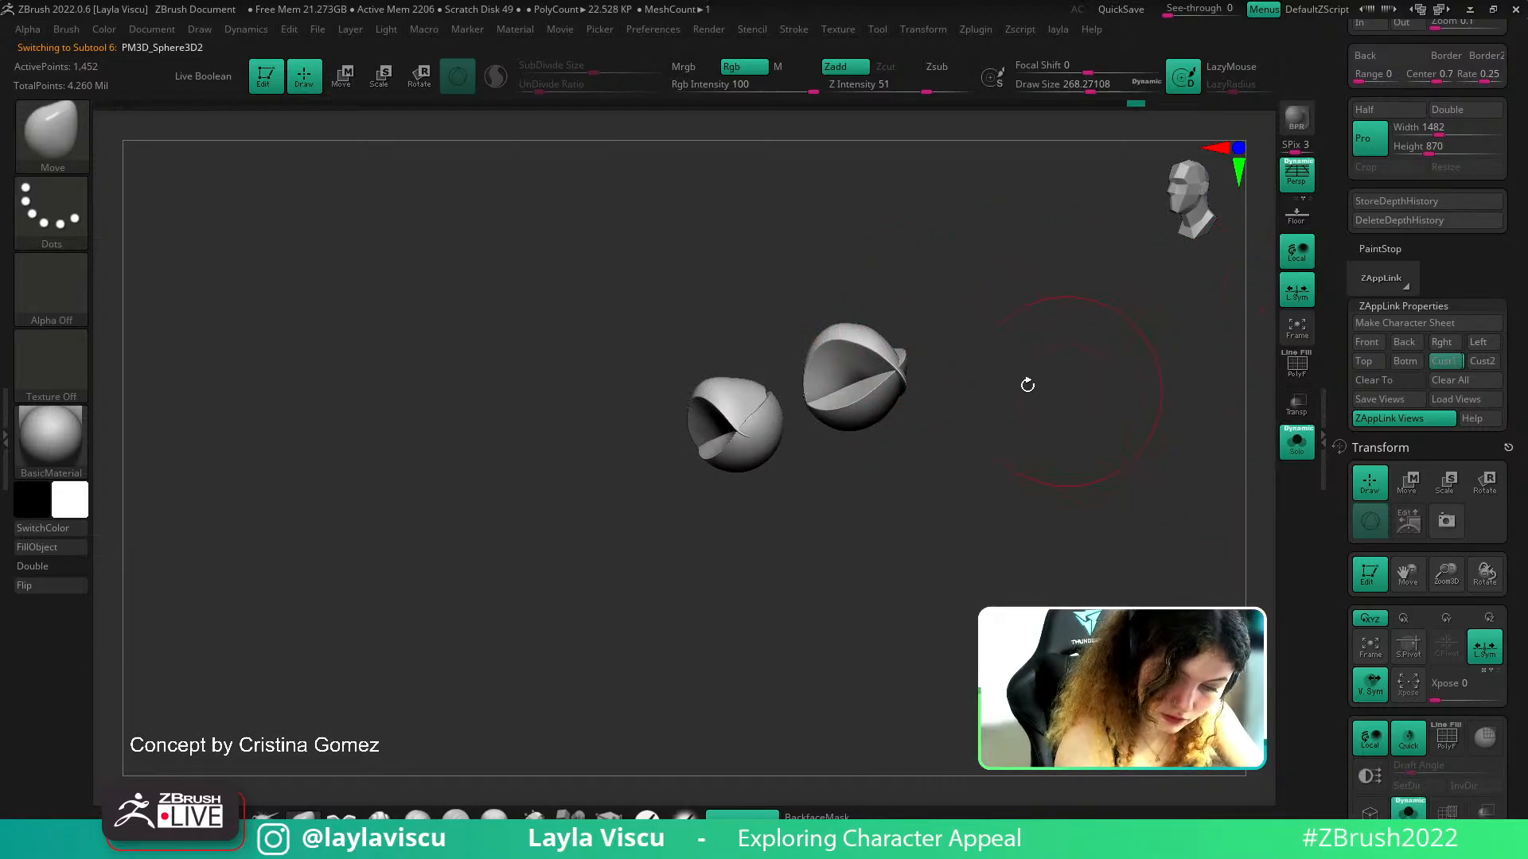
click(1303, 445)
Hide the lash strips and adjust the eyelids with the Move brush at a draw size of about 128
drag(1522, 617, 1415, 440)
click(1383, 456)
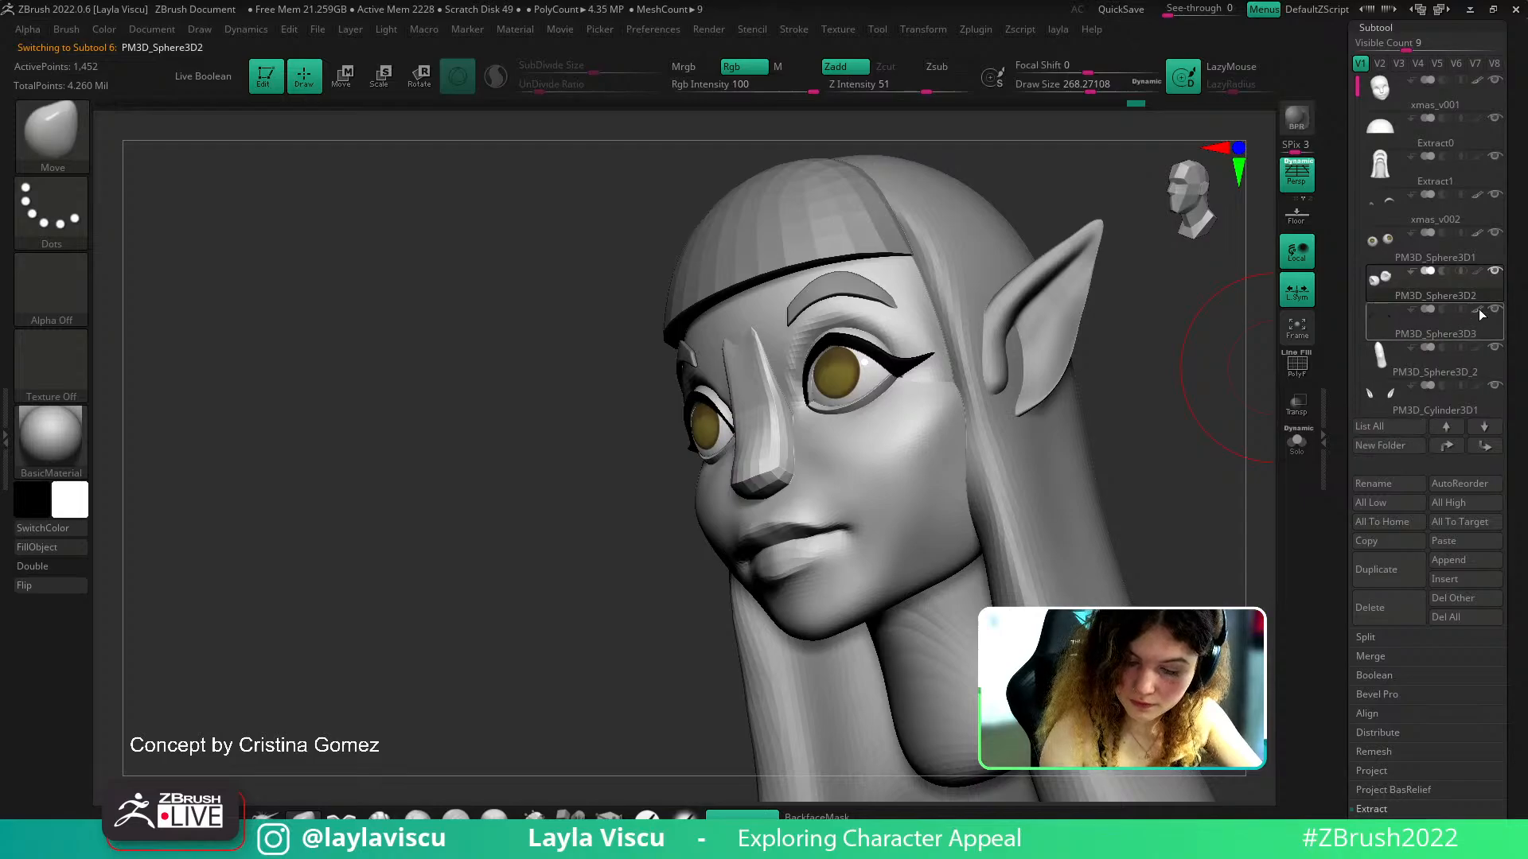
click(1494, 309)
drag(1146, 380, 1241, 380)
key(bracketleft)
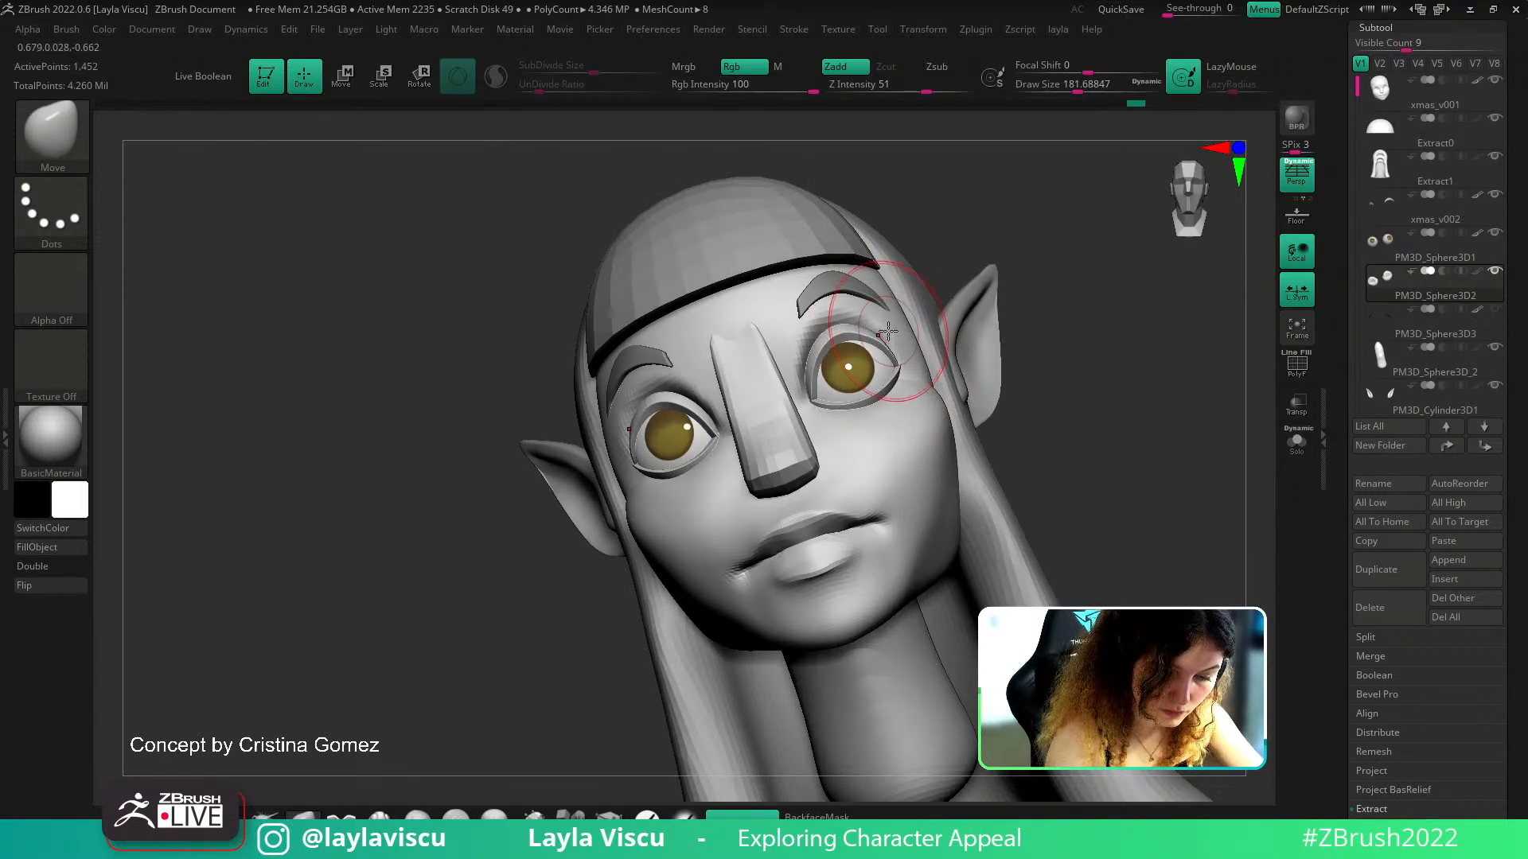
key(bracketleft)
shift+drag(1055, 385, 1218, 331)
ctrl+right_drag(1179, 509, 1199, 373)
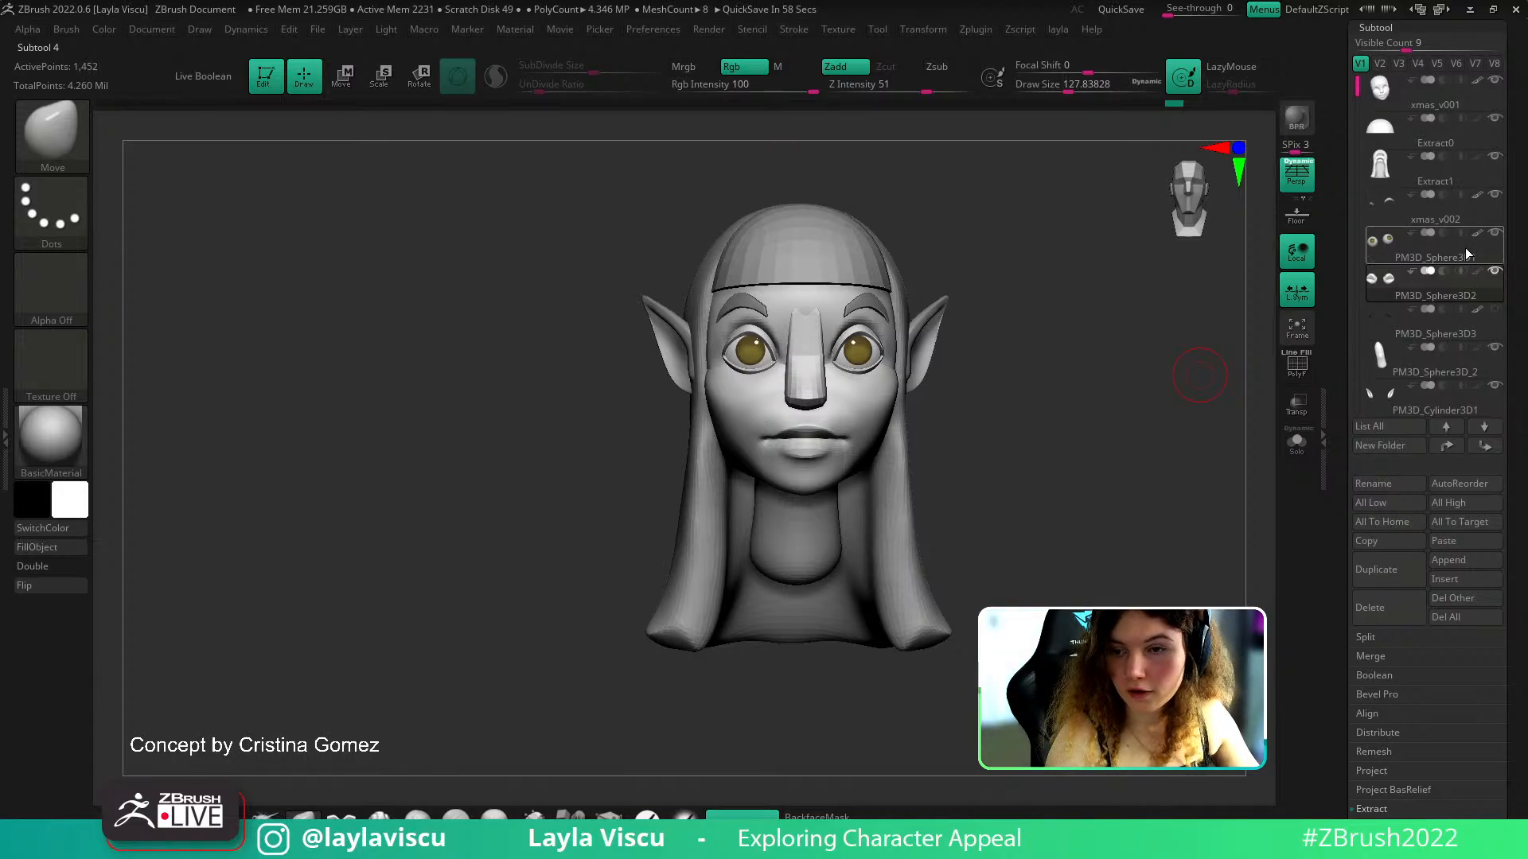
Recall the saved custom view 1 and compare the head without lashes against the concept overlay
mouse_move(1467, 253)
drag(1522, 181, 1504, 432)
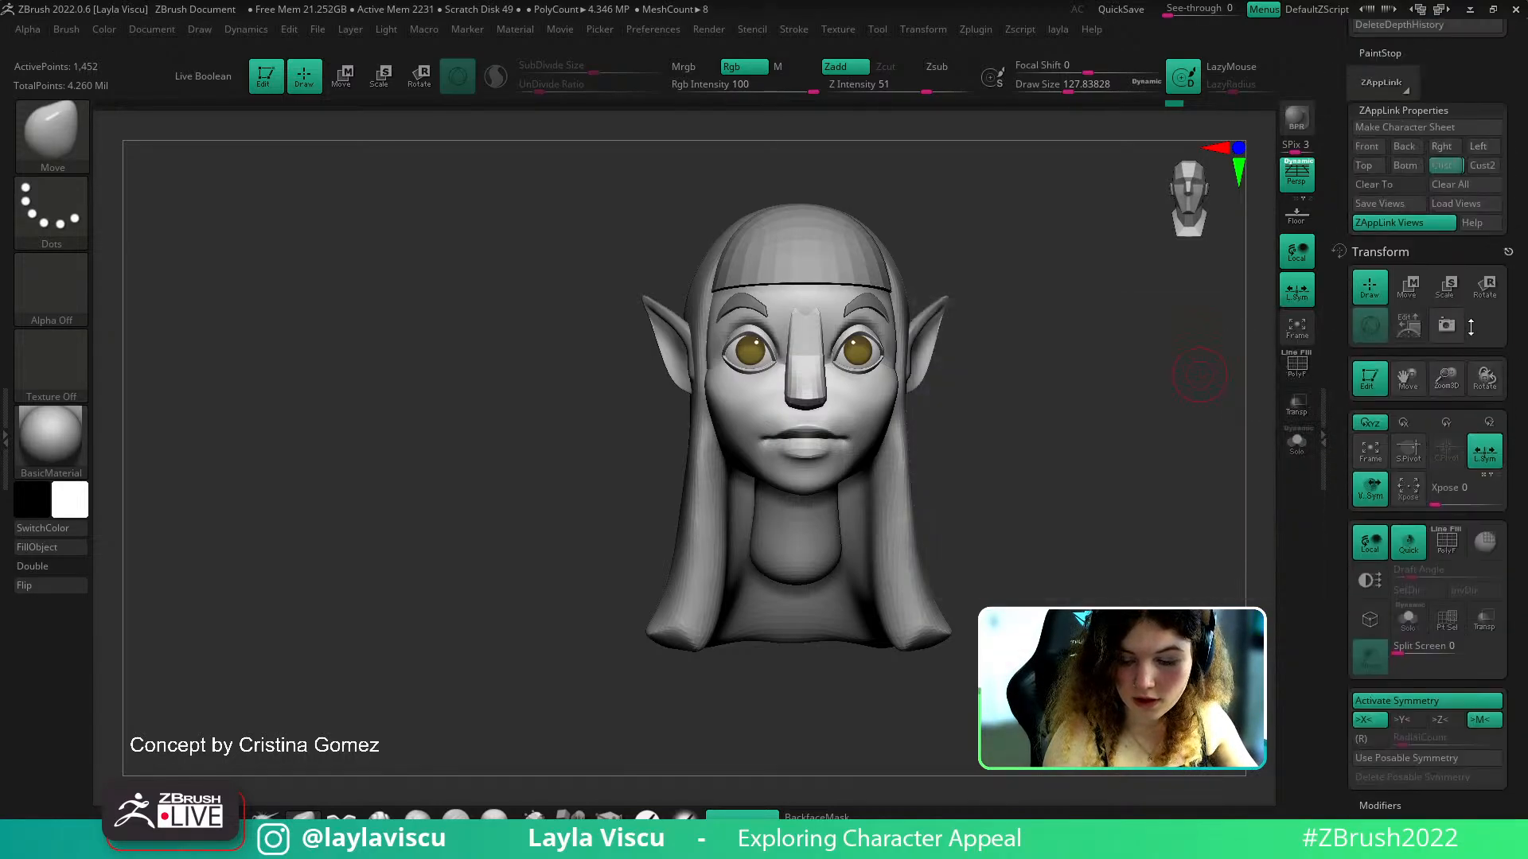
click(1445, 165)
key(shift+z)
key(shift+z)
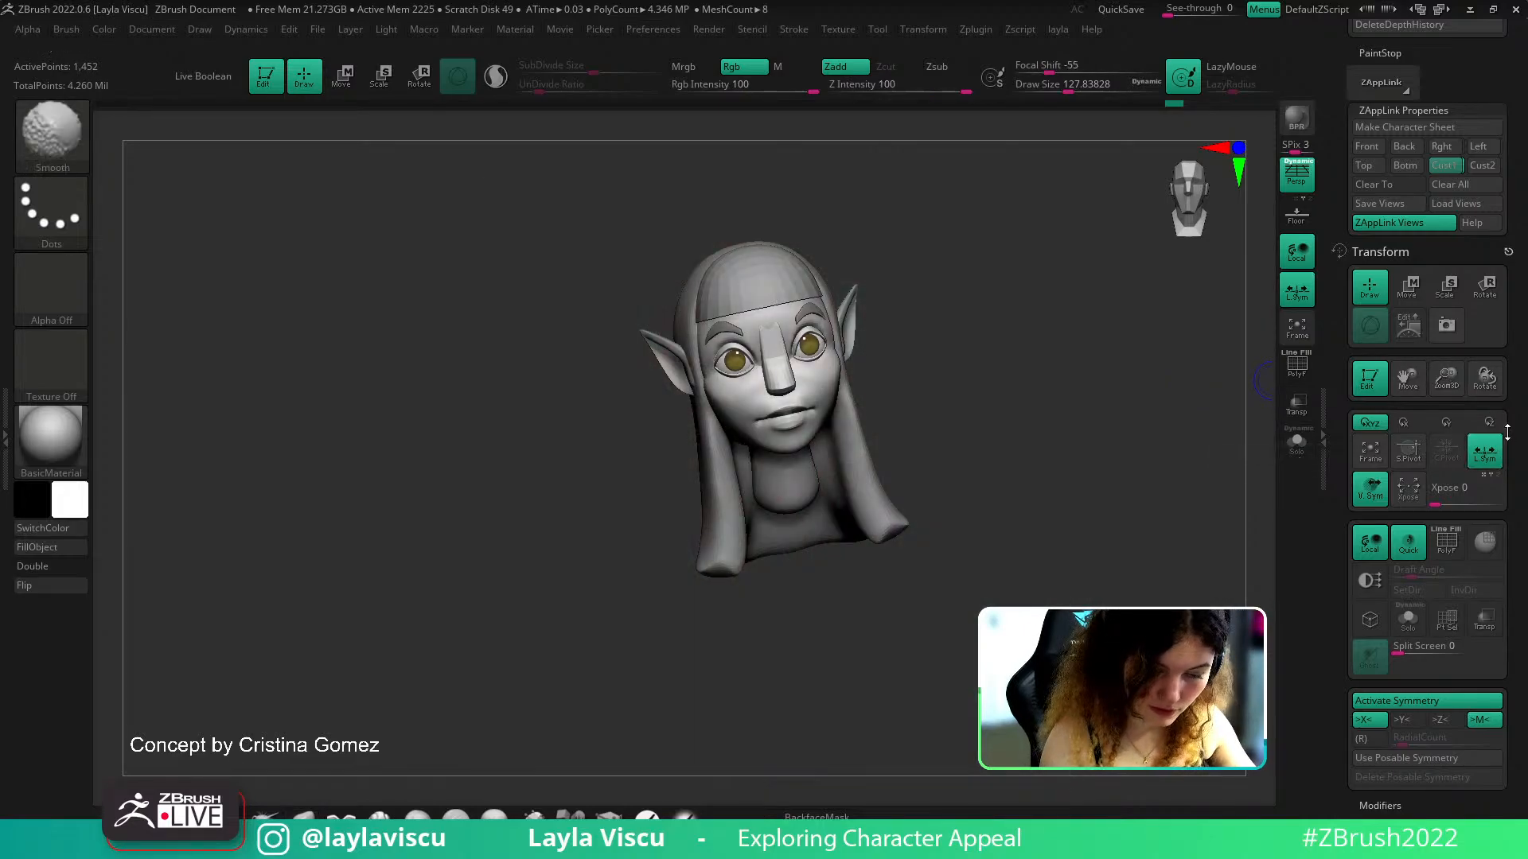
drag(1506, 432, 1515, 80)
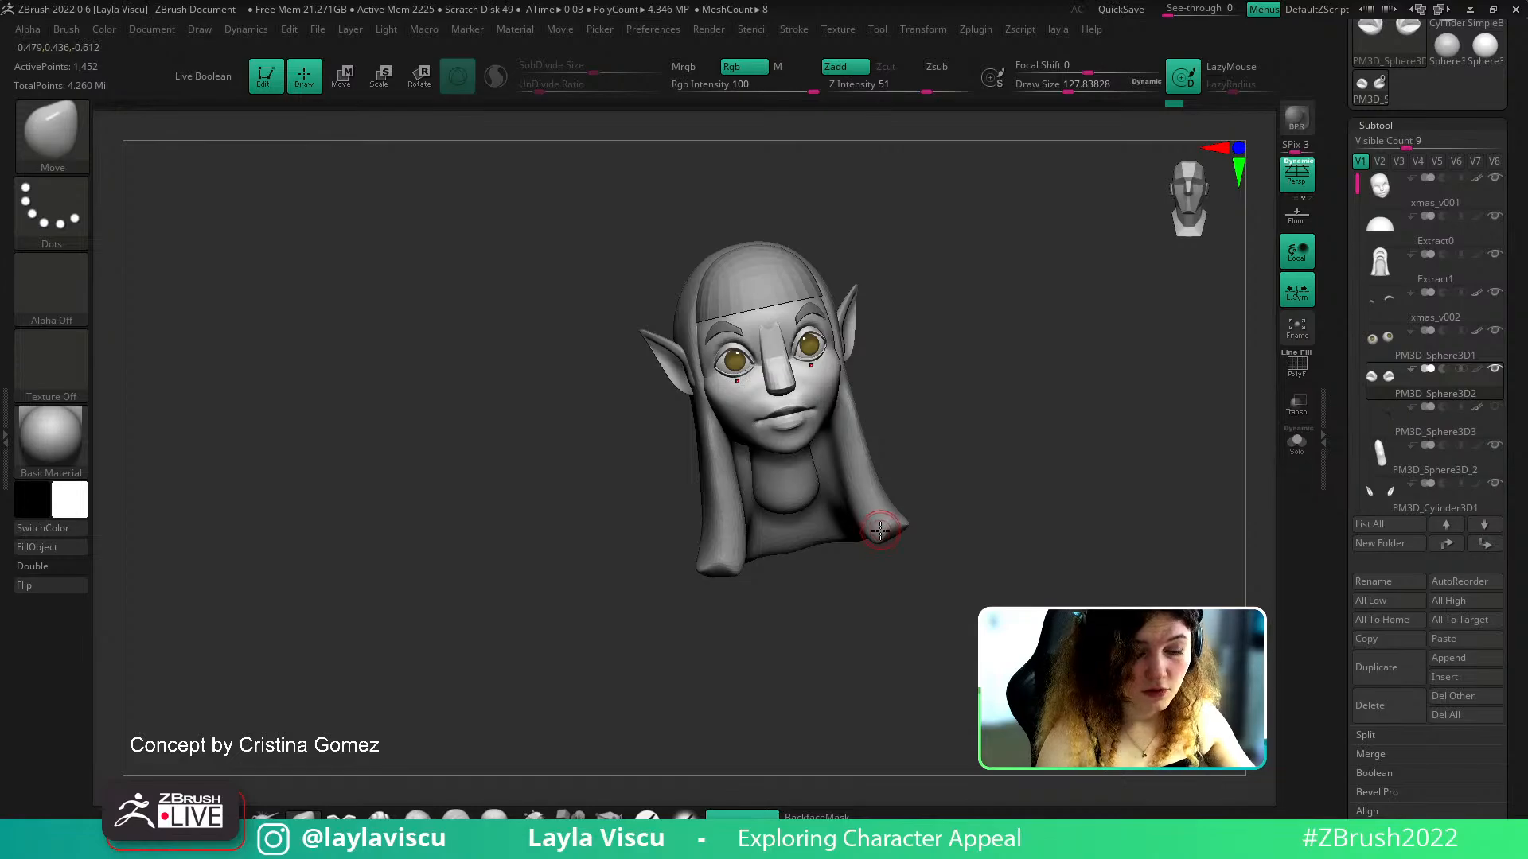
Raise the concept overlay to full opacity in Spotlight and enlarge the Move brush to about 338
key(shift+z)
key(z)
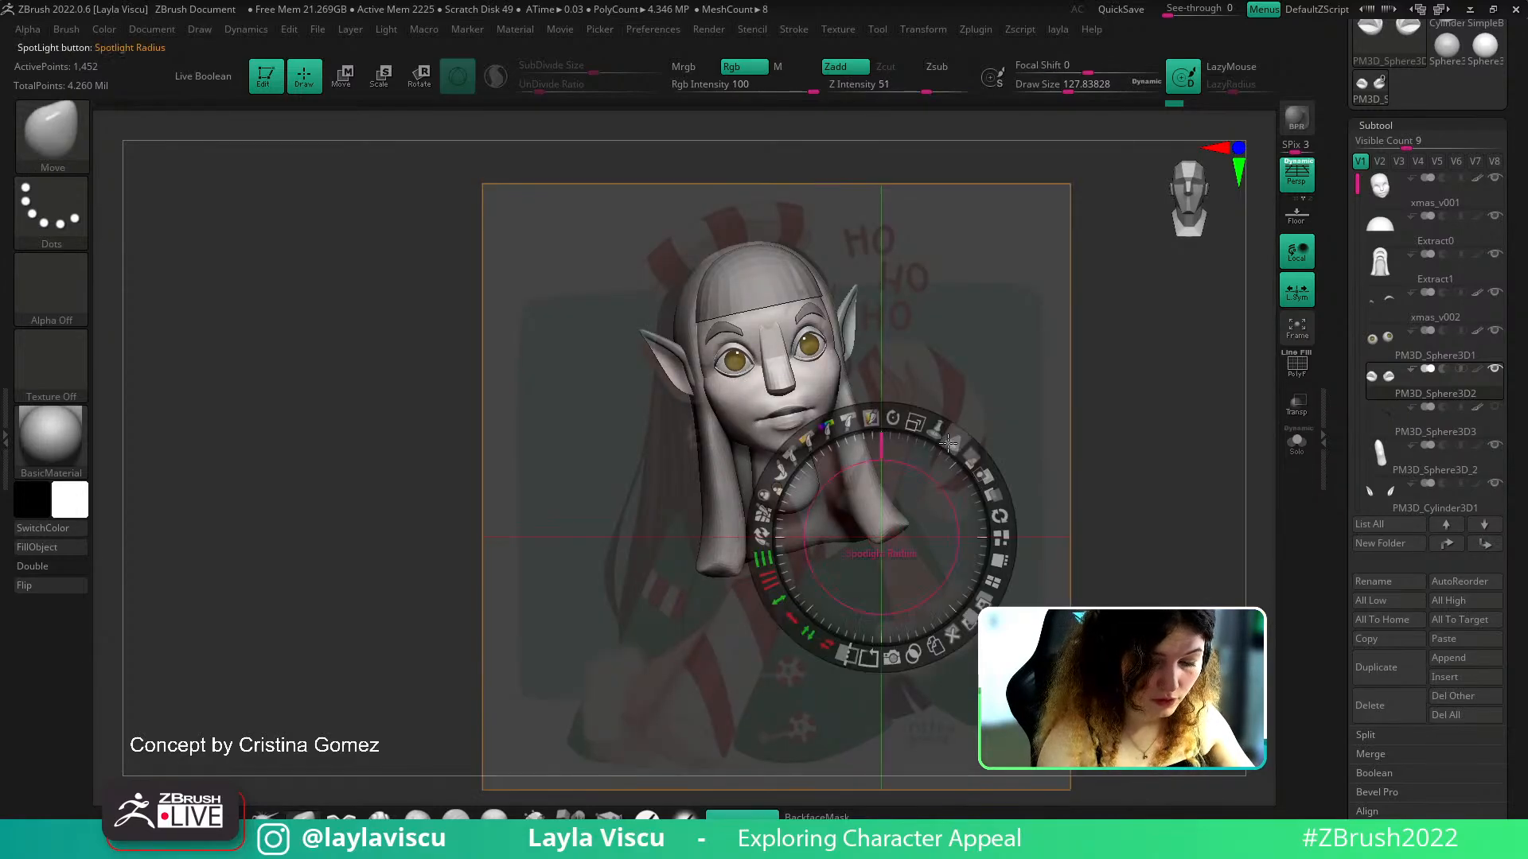
drag(969, 443, 994, 503)
key(z)
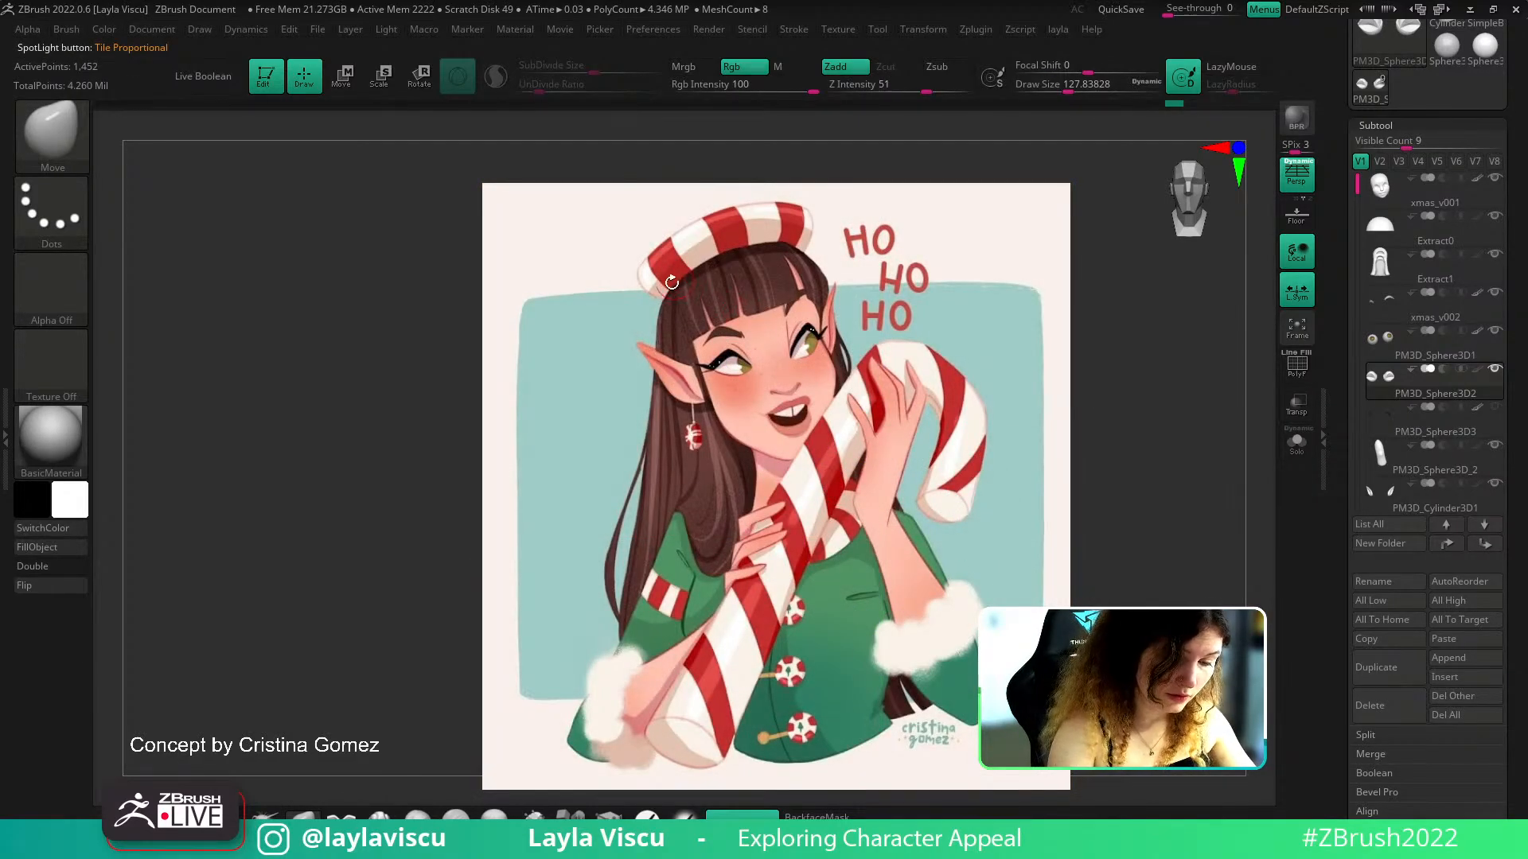
key(s)
drag(624, 545, 655, 544)
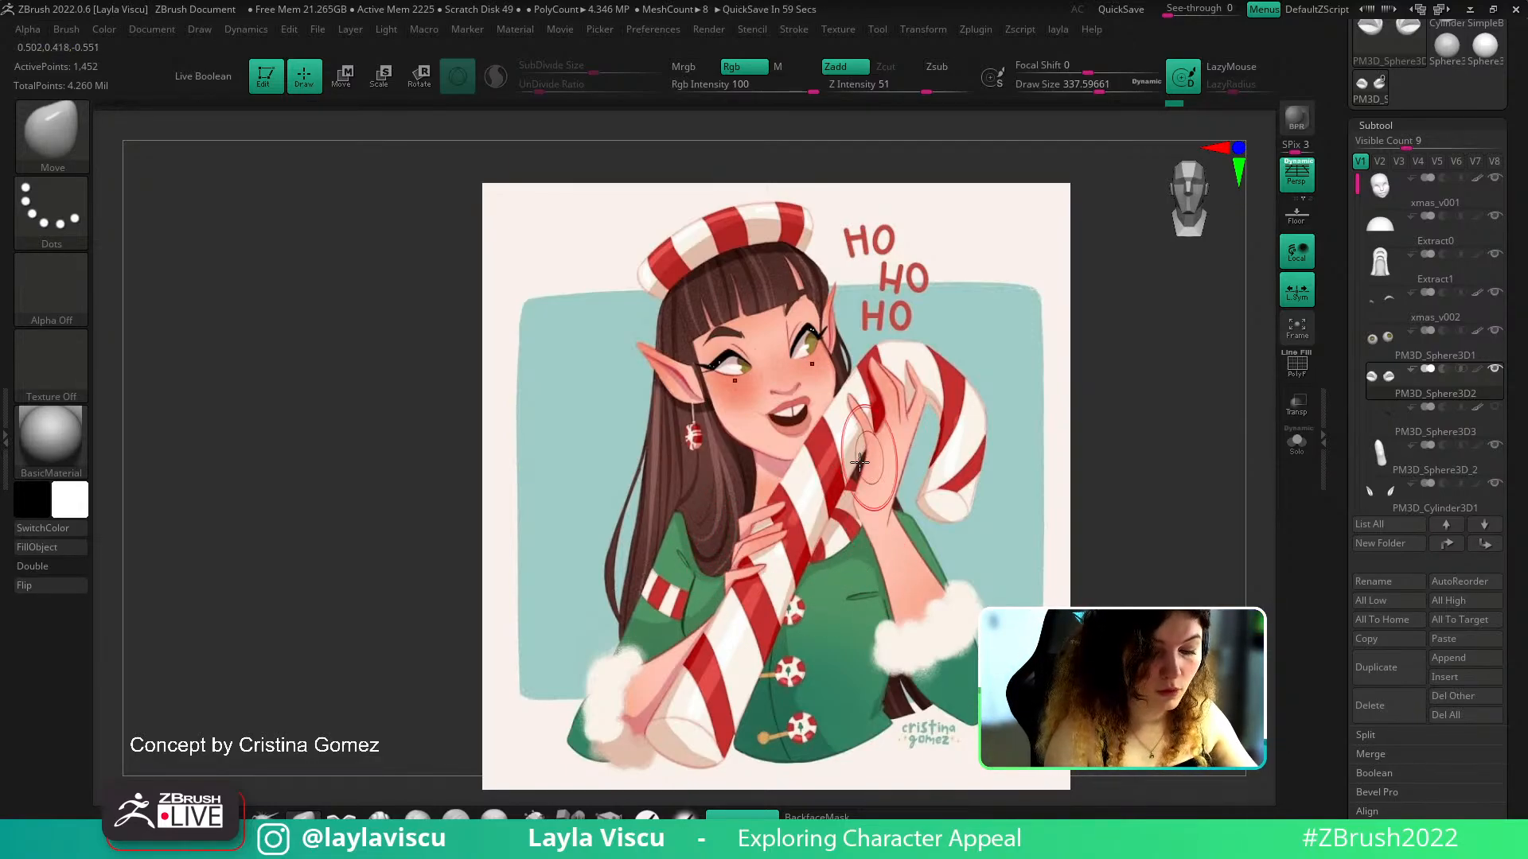
Make the concept overlay semi-transparent again and toggle it to compare the eyes with the drawing
key(shift+z)
drag(970, 454, 776, 541)
key(z)
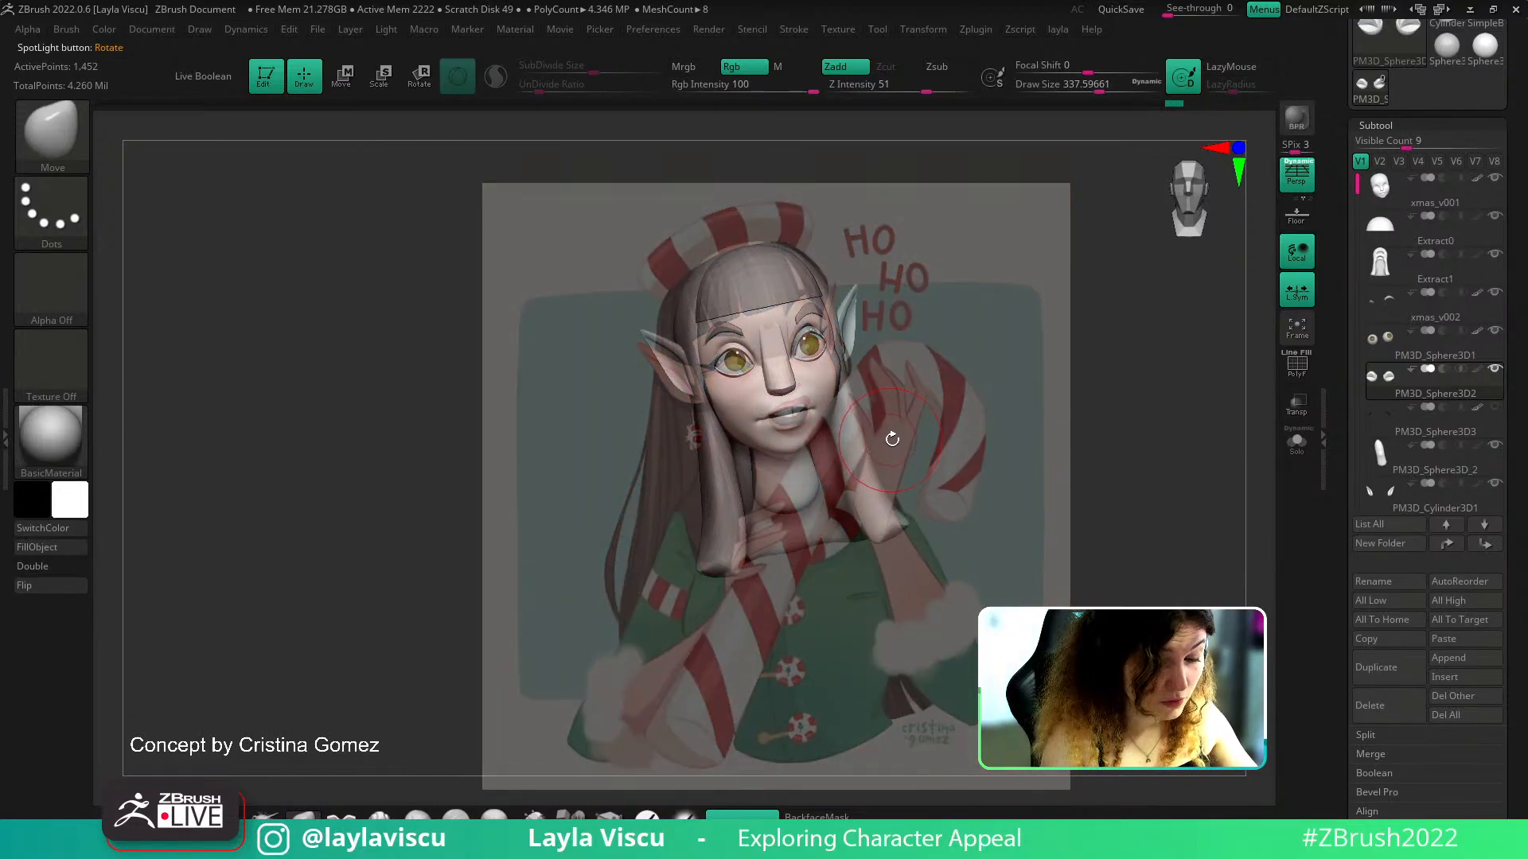
key(shift+z)
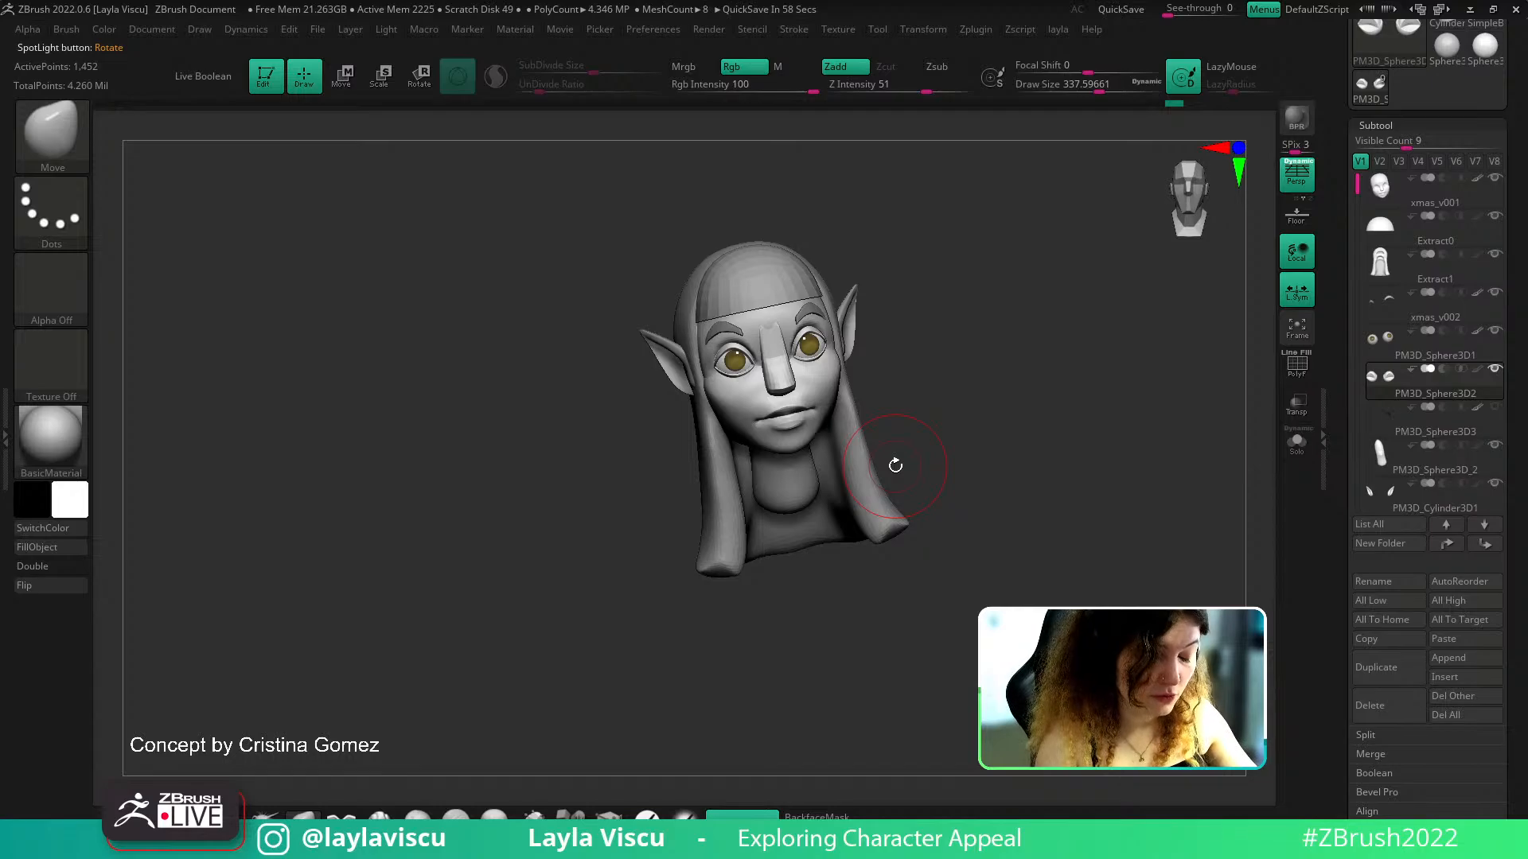
key(shift+z)
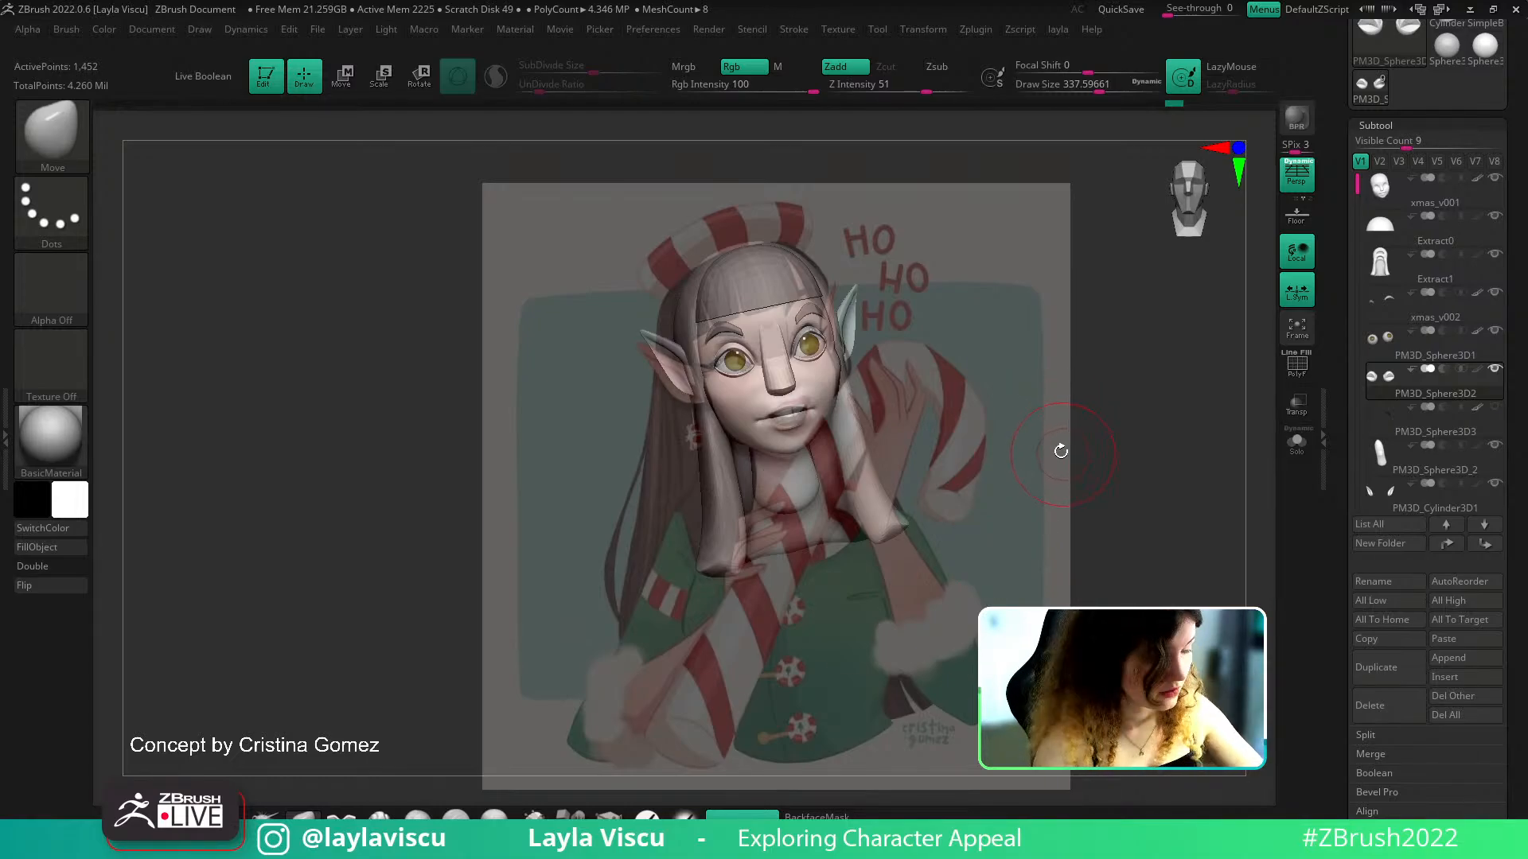
Raise the concept overlay's opacity in Spotlight and hide the overlay
key(z)
drag(937, 429, 995, 491)
key(z)
key(shift+z)
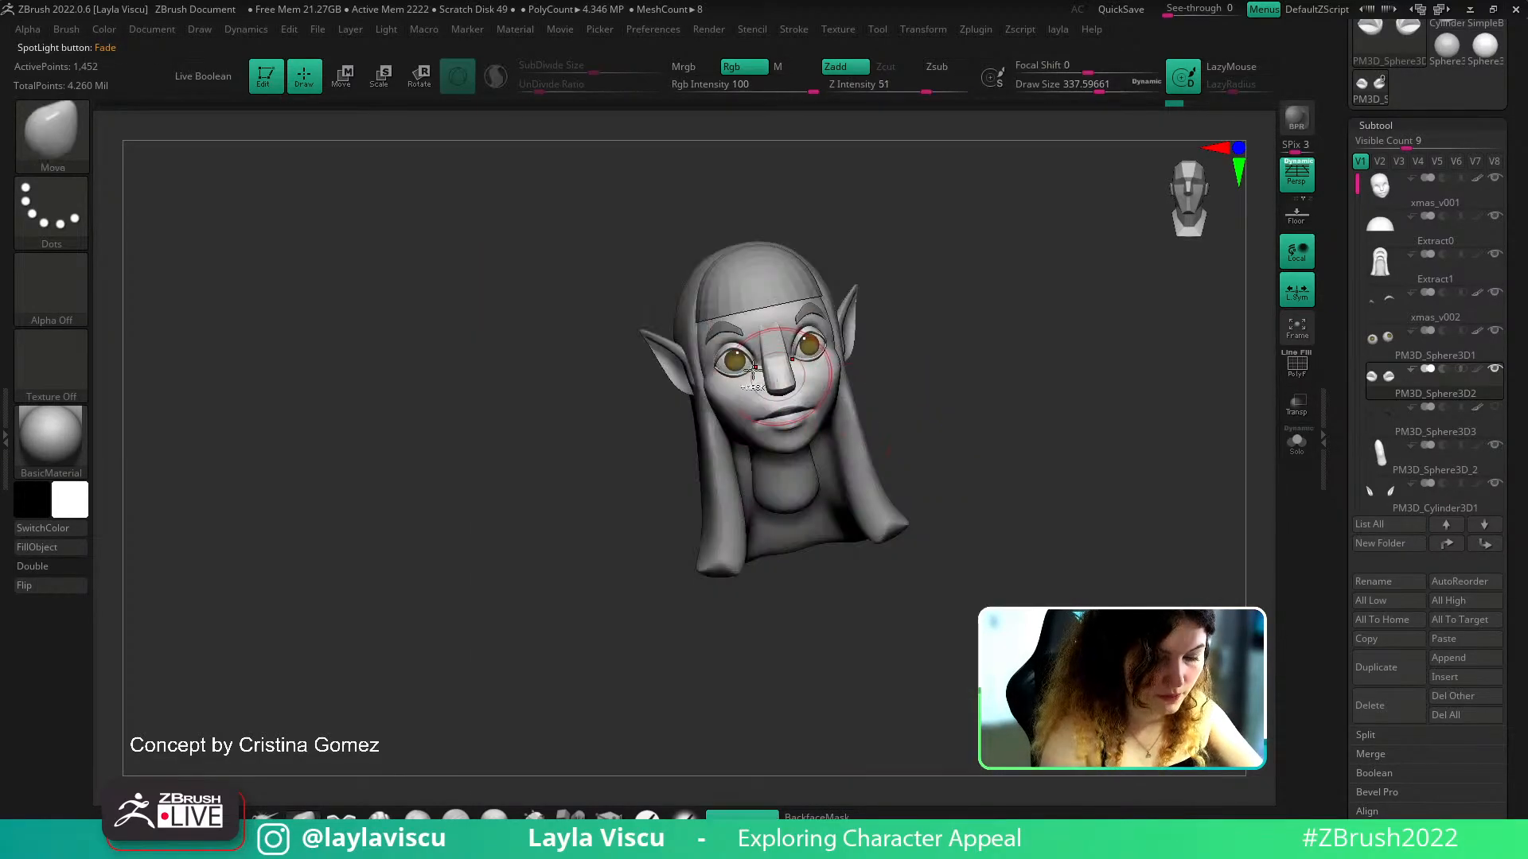
Adjust the inner eyelid corners with the Move brush at a draw size of about 212, checking the wireframe
ctrl+right_drag(762, 372, 860, 501)
mouse_move(528, 557)
mouse_down()
mouse_move(562, 573)
mouse_move(562, 532)
mouse_up()
key(s)
key(shift+f)
key(shift+f)
drag(780, 329, 754, 344)
key(s)
right_drag(567, 613, 557, 491)
key(s)
drag(770, 363, 780, 363)
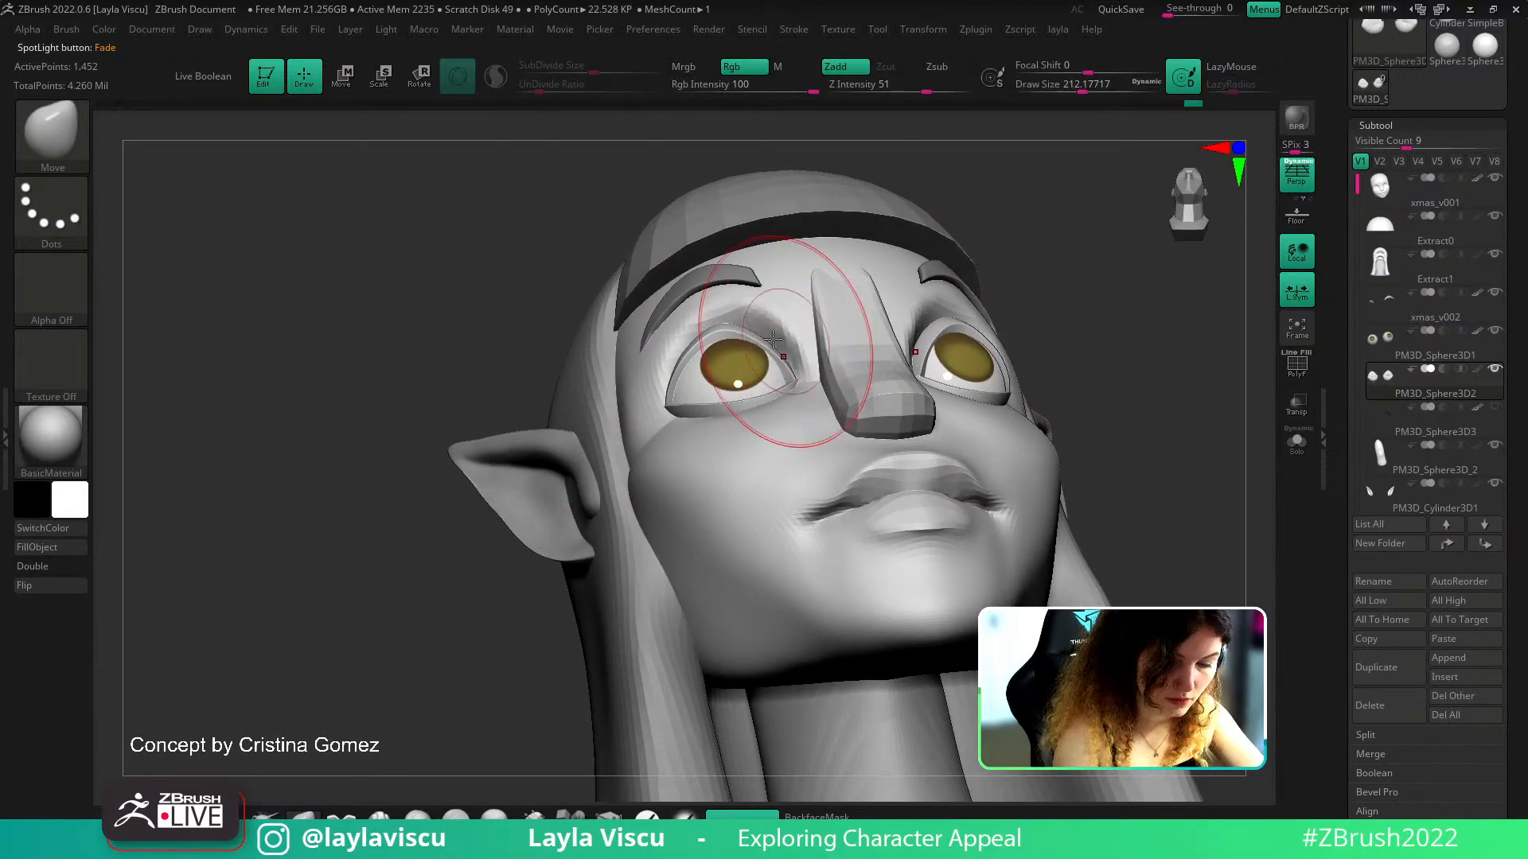
Switch to the head subtool xmas_v001 and reshape the inner eye socket with the Move brush at about 286
alt+click(775, 334)
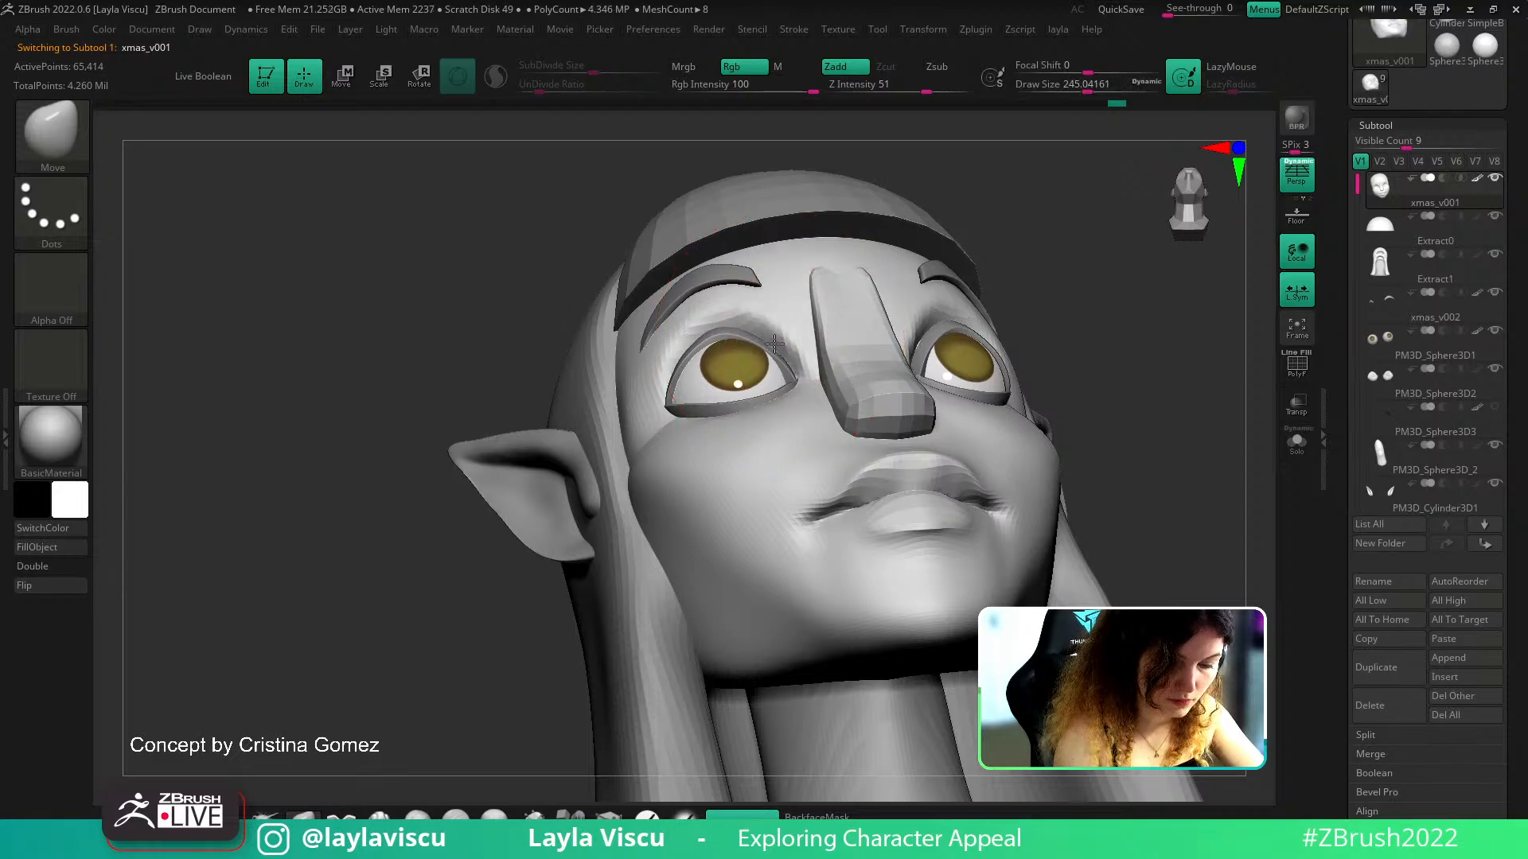
right_drag(1106, 278, 1102, 334)
right_drag(1103, 334, 1150, 394)
key(s)
drag(810, 333, 816, 333)
Recall custom view 1 and toggle the concept overlay to compare the eye area with the drawing
shift+right_drag(802, 327, 1058, 381)
drag(1498, 112, 1496, 589)
click(1449, 259)
key(shift+z)
key(shift+z)
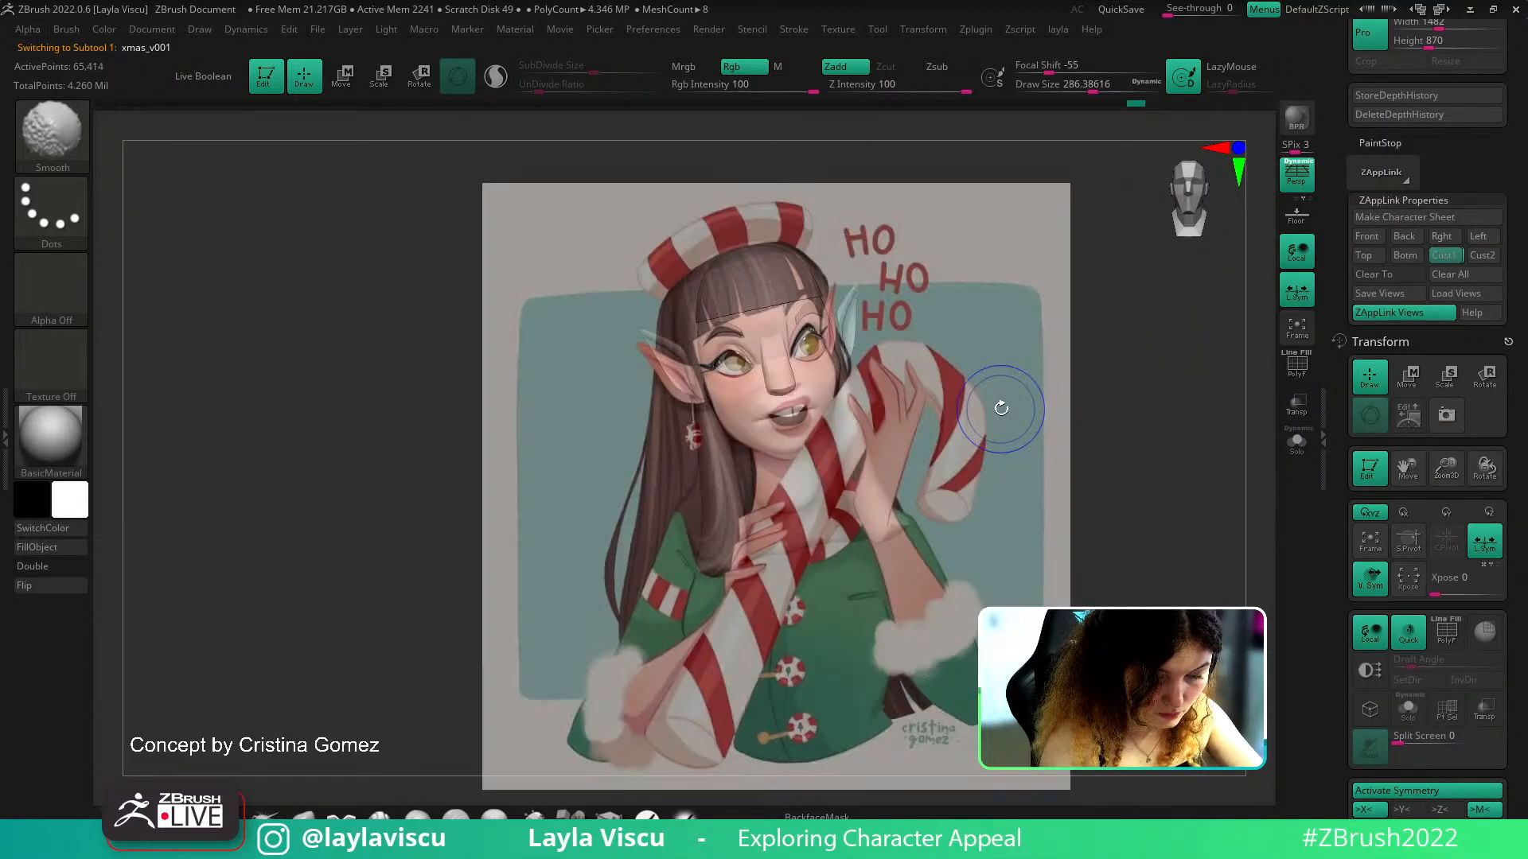
key(shift+z)
Select the eyelid subtool PM3D_Sphere3D2, try adjusting the outer eyelid corner with the Move brush, and undo the last change
ctrl+right_drag(856, 385, 757, 470)
right_drag(587, 568, 693, 557)
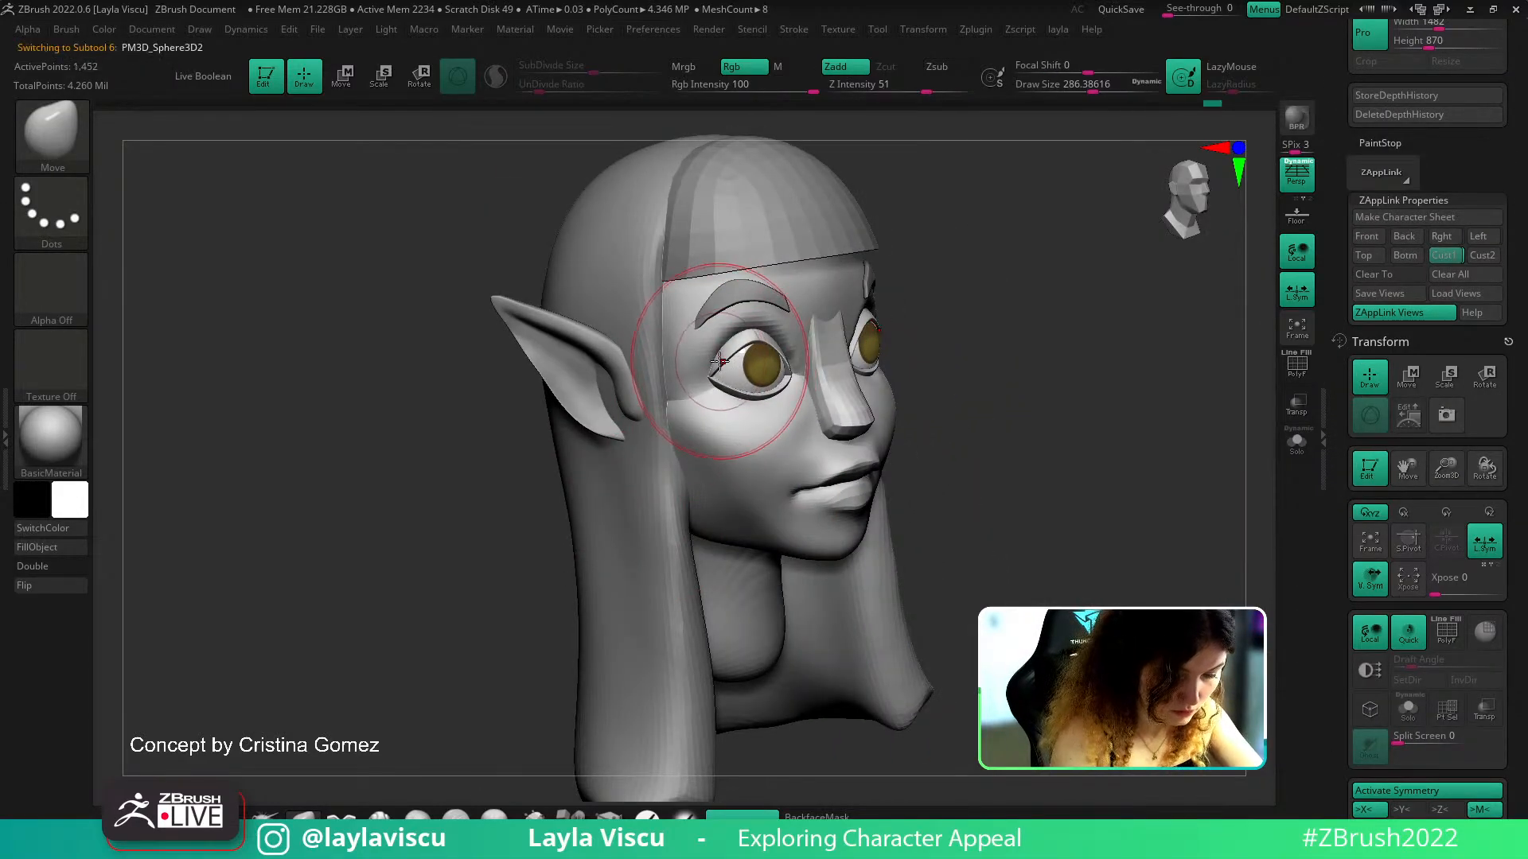
alt+click(733, 347)
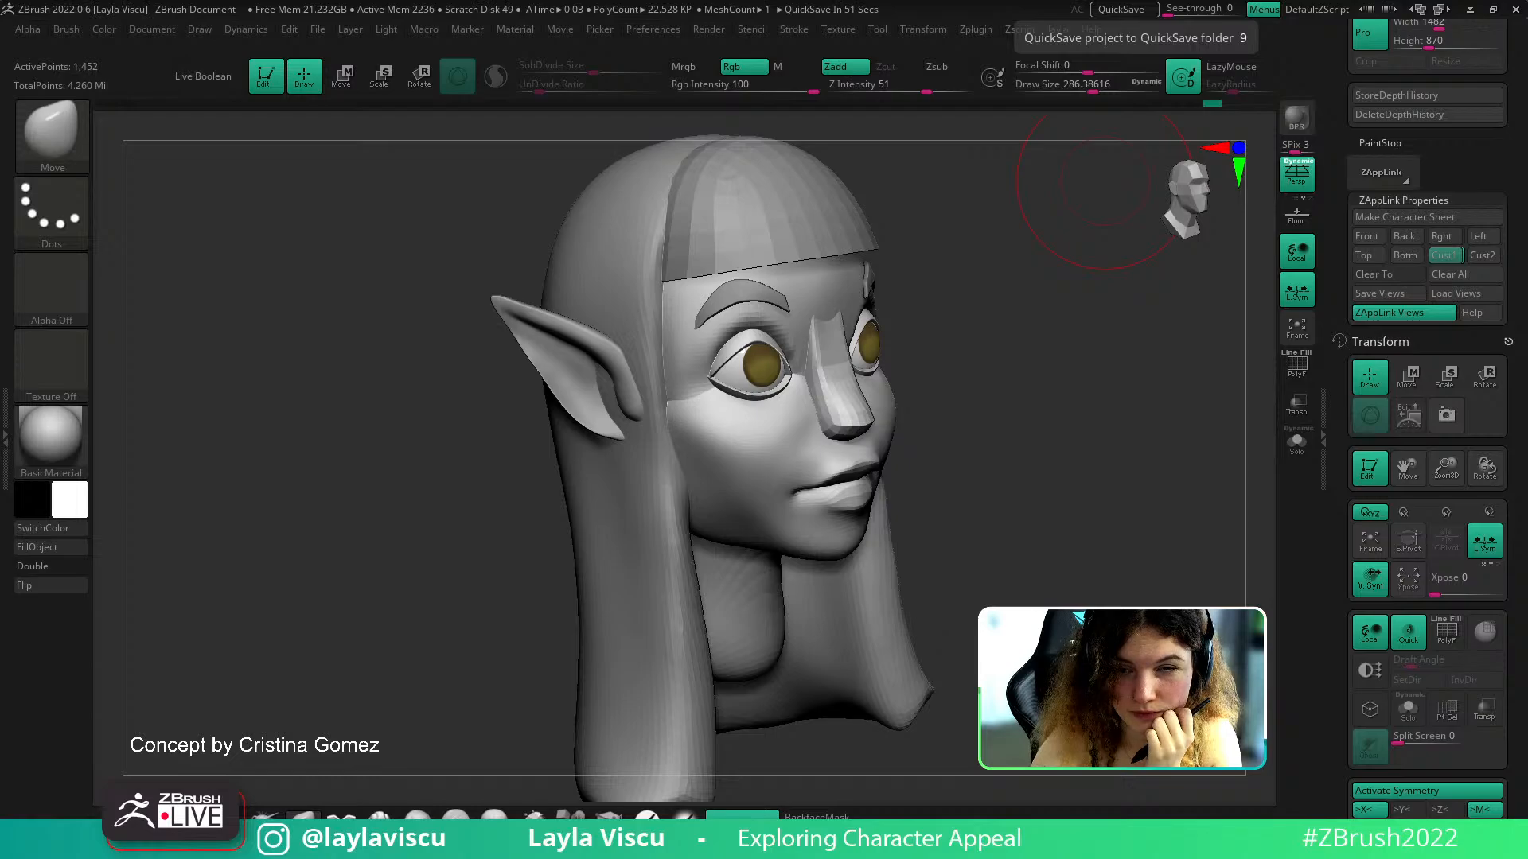
mouse_move(1044, 428)
mouse_down()
mouse_move(1152, 375)
mouse_move(720, 372)
mouse_move(706, 390)
mouse_up()
key(s)
key(ctrl+z)
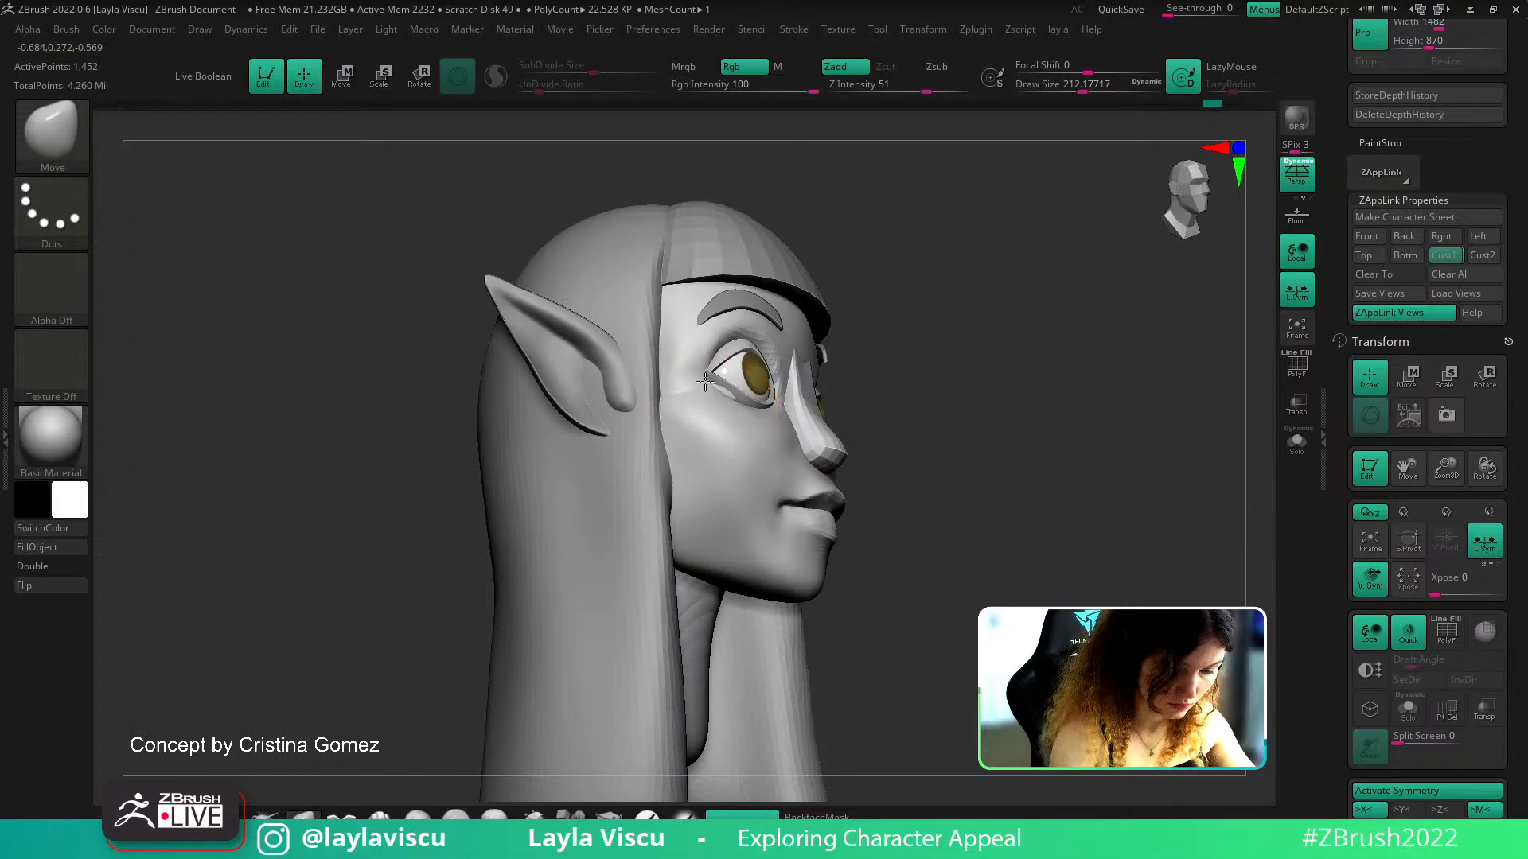
Select the head subtool xmas_v001 and adjust the temple and cheek with the Move brush at a draw size of about 212
alt+click(702, 379)
ctrl+right_drag(701, 375, 811, 334)
right_drag(692, 365, 890, 312)
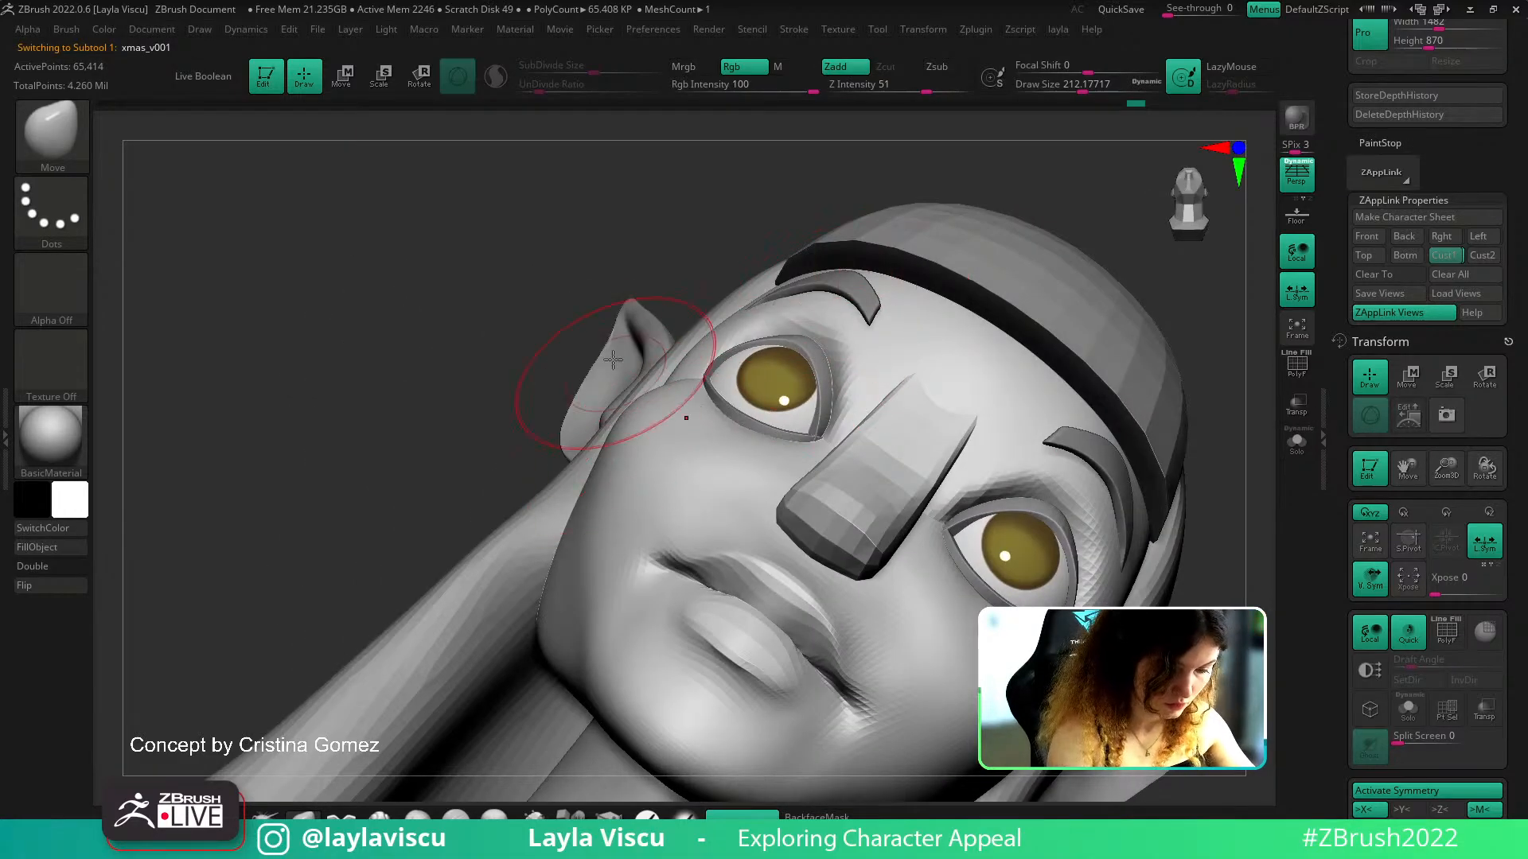
right_drag(589, 390, 682, 477)
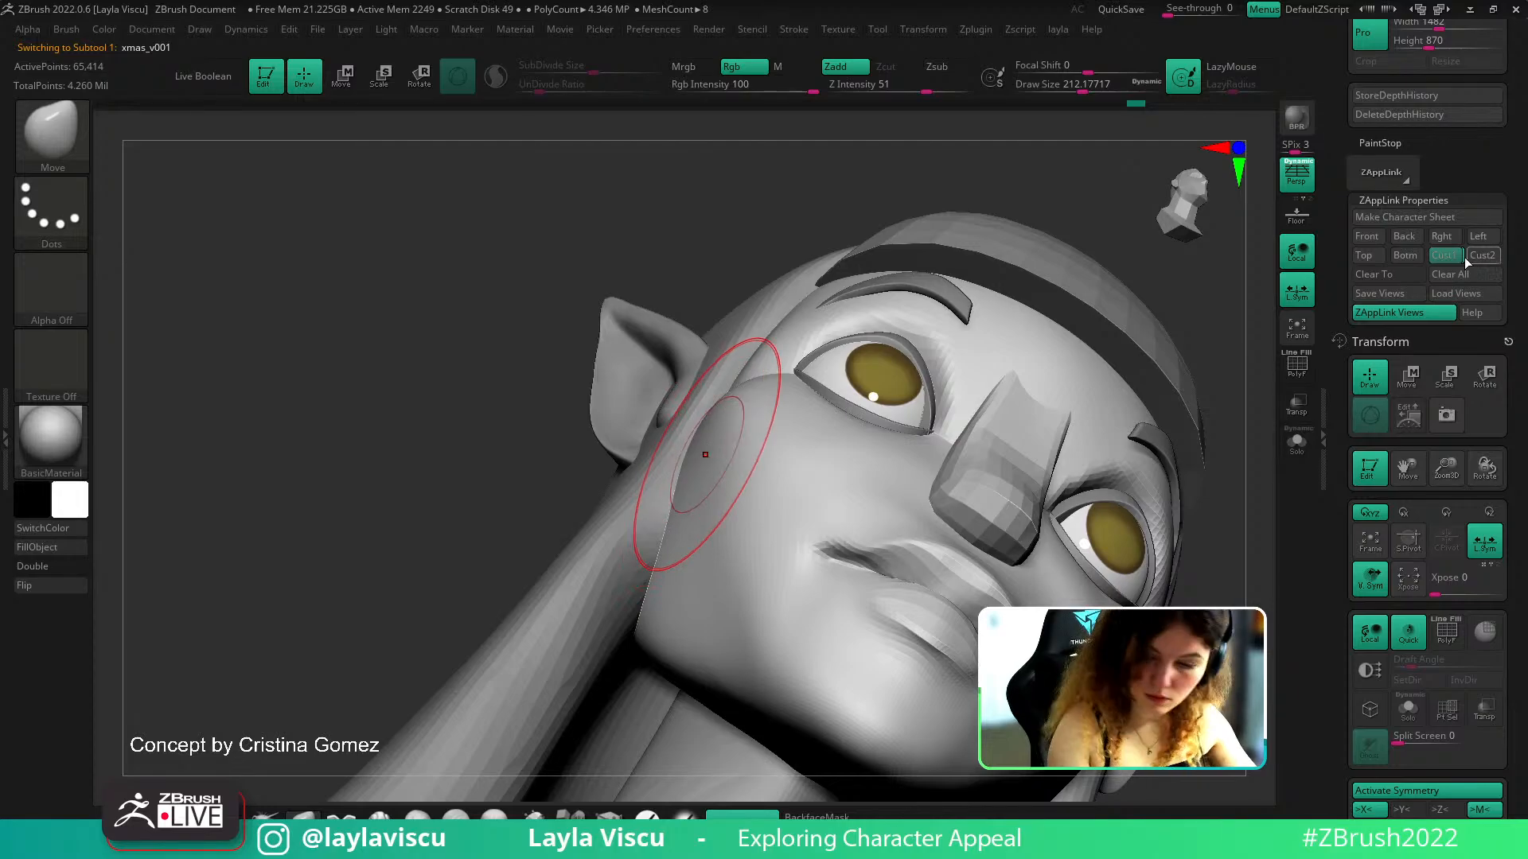
Return to custom view 1 and toggle the concept overlay to compare the cheek outline with the drawing
click(1450, 257)
key(shift+z)
key(shift+z)
key(shift+z)
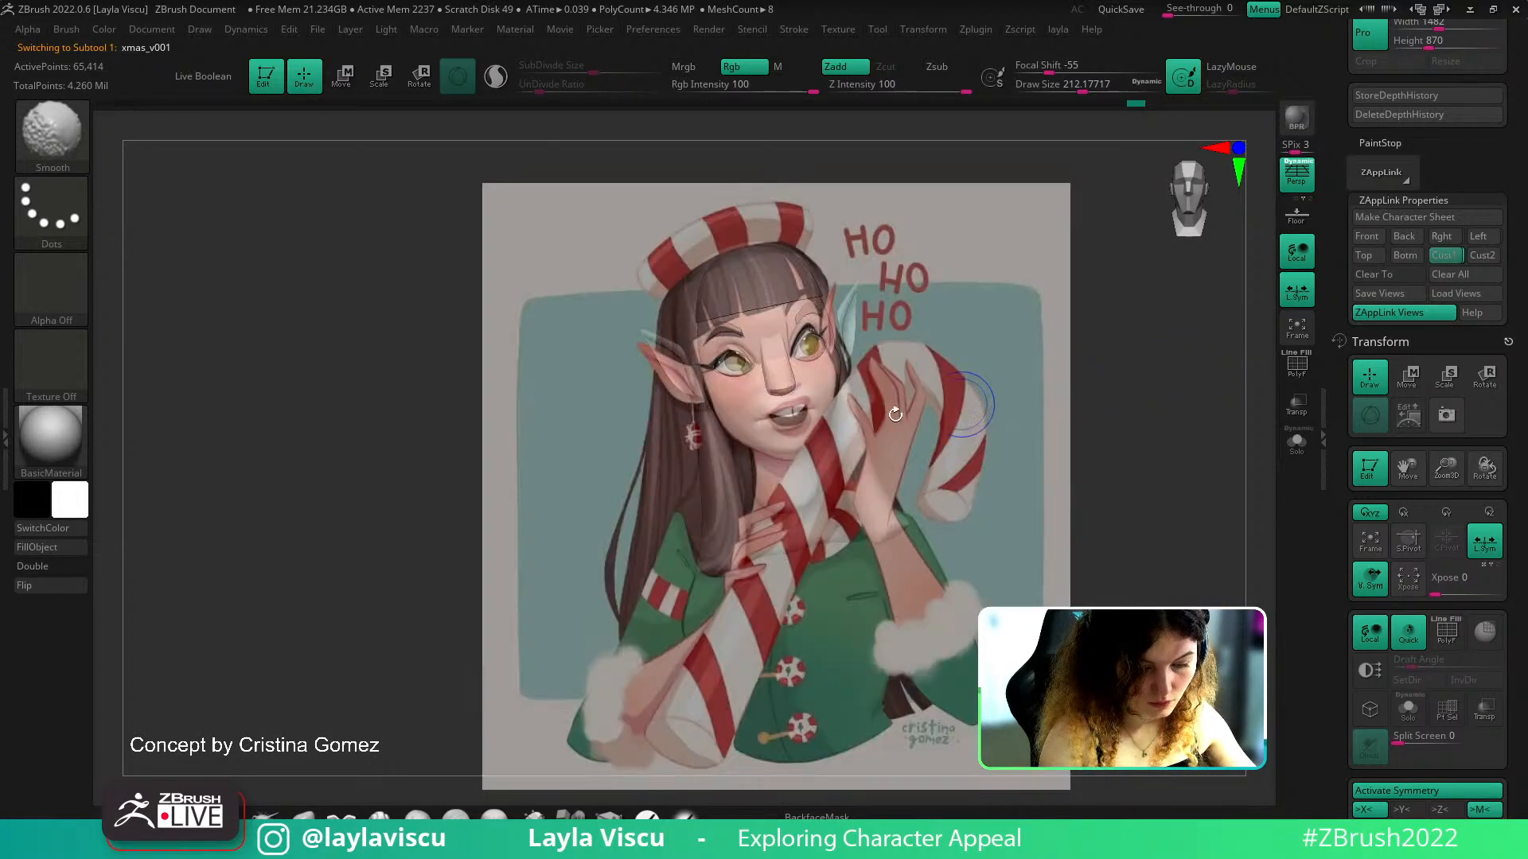
key(shift+z)
Enlarge the Move brush to about 274, inspect the head in profile, and compare it with the concept overlay from custom view 1
right_drag(923, 411, 859, 307)
mouse_move(733, 392)
ctrl+right_down()
mouse_move(787, 446)
mouse_move(726, 425)
ctrl+right_up()
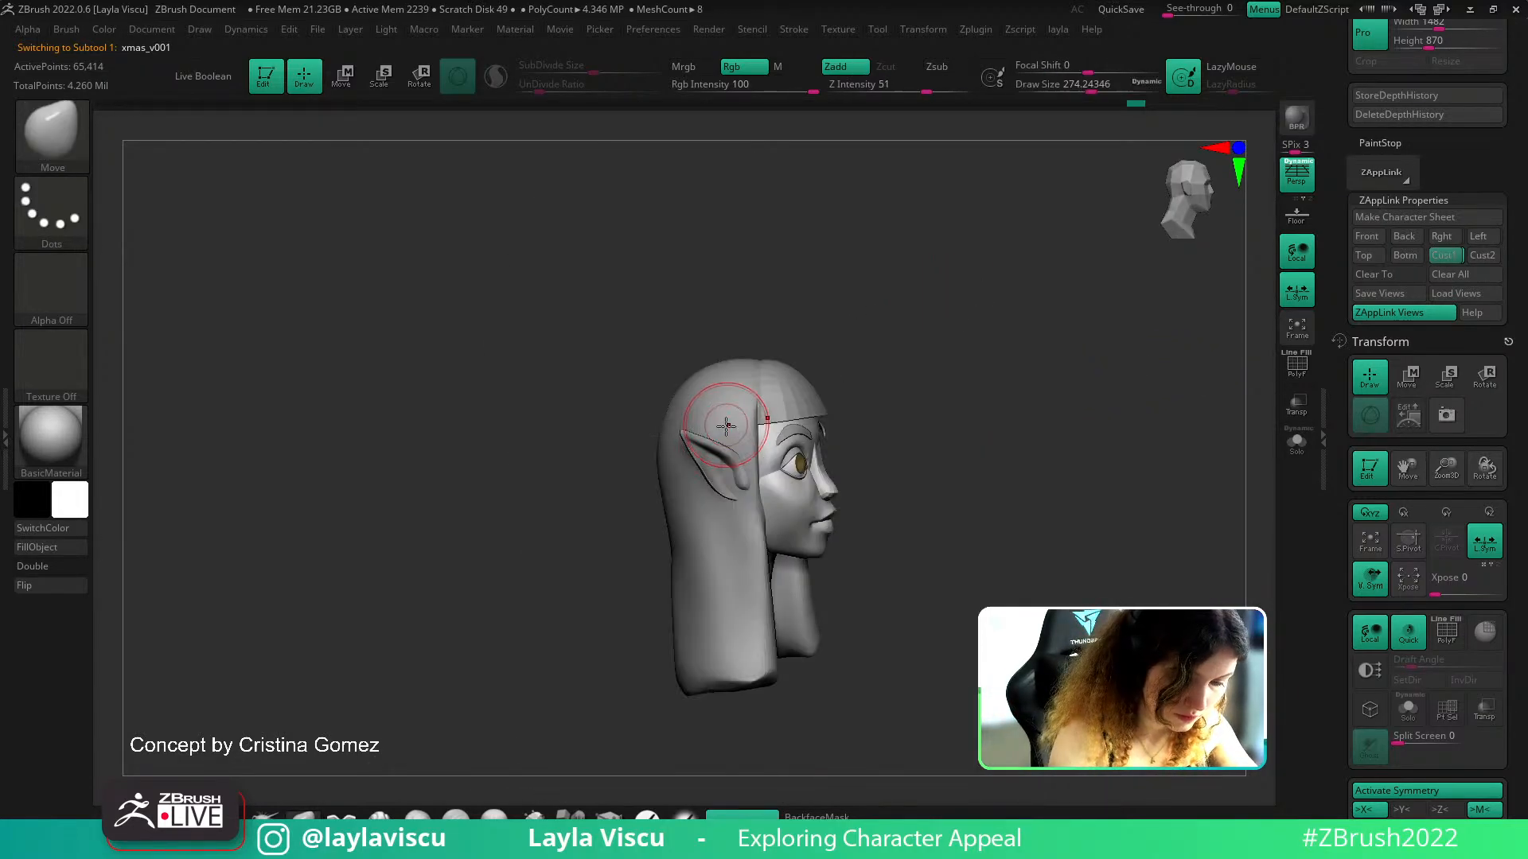
click(1446, 257)
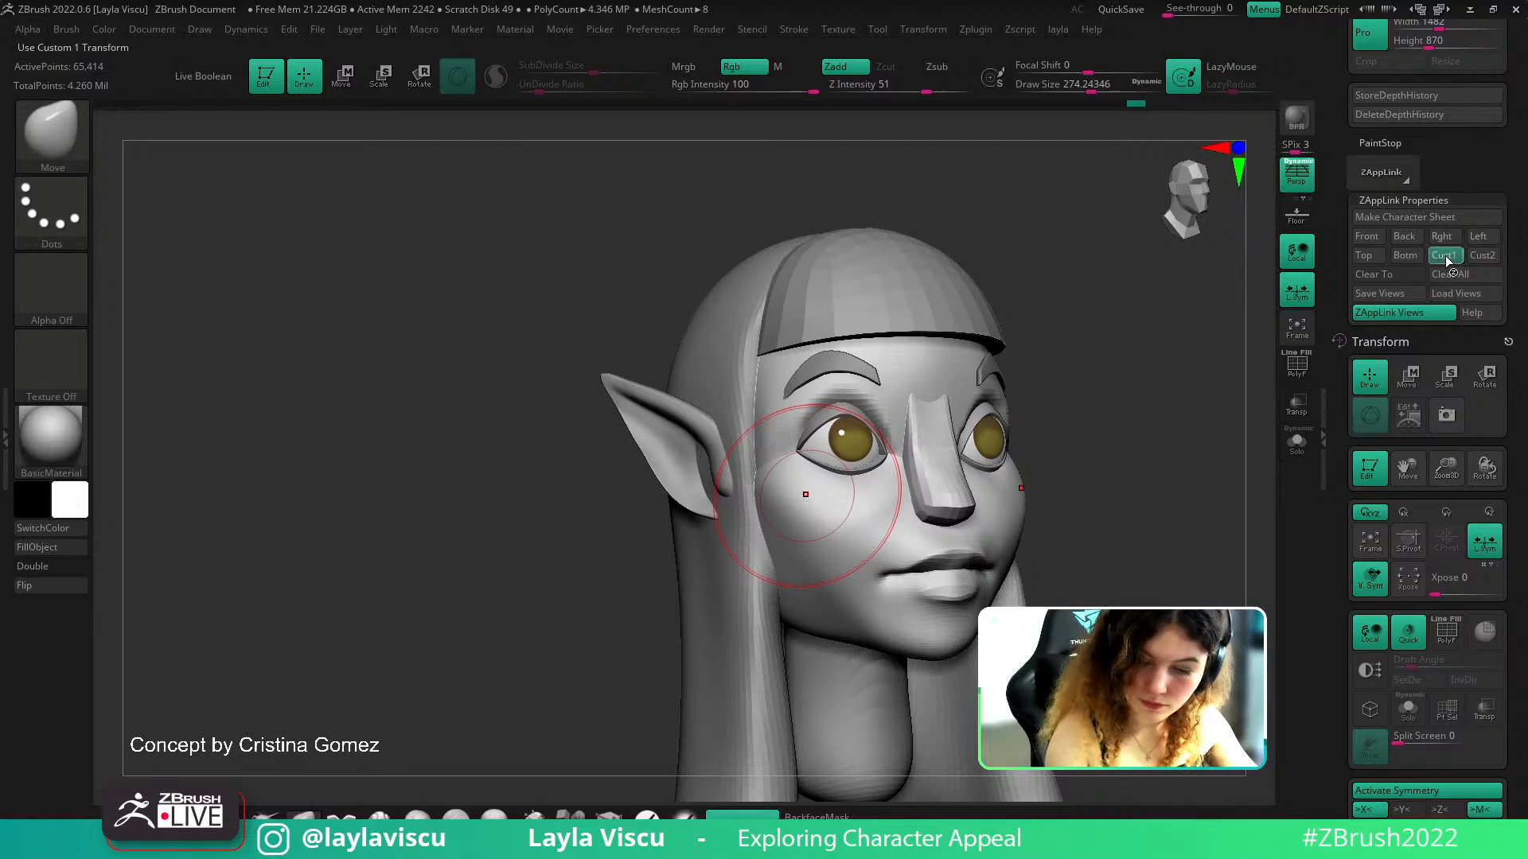
click(1446, 257)
key(shift+z)
key(shift+z)
key(shift+z)
key(shift+z)
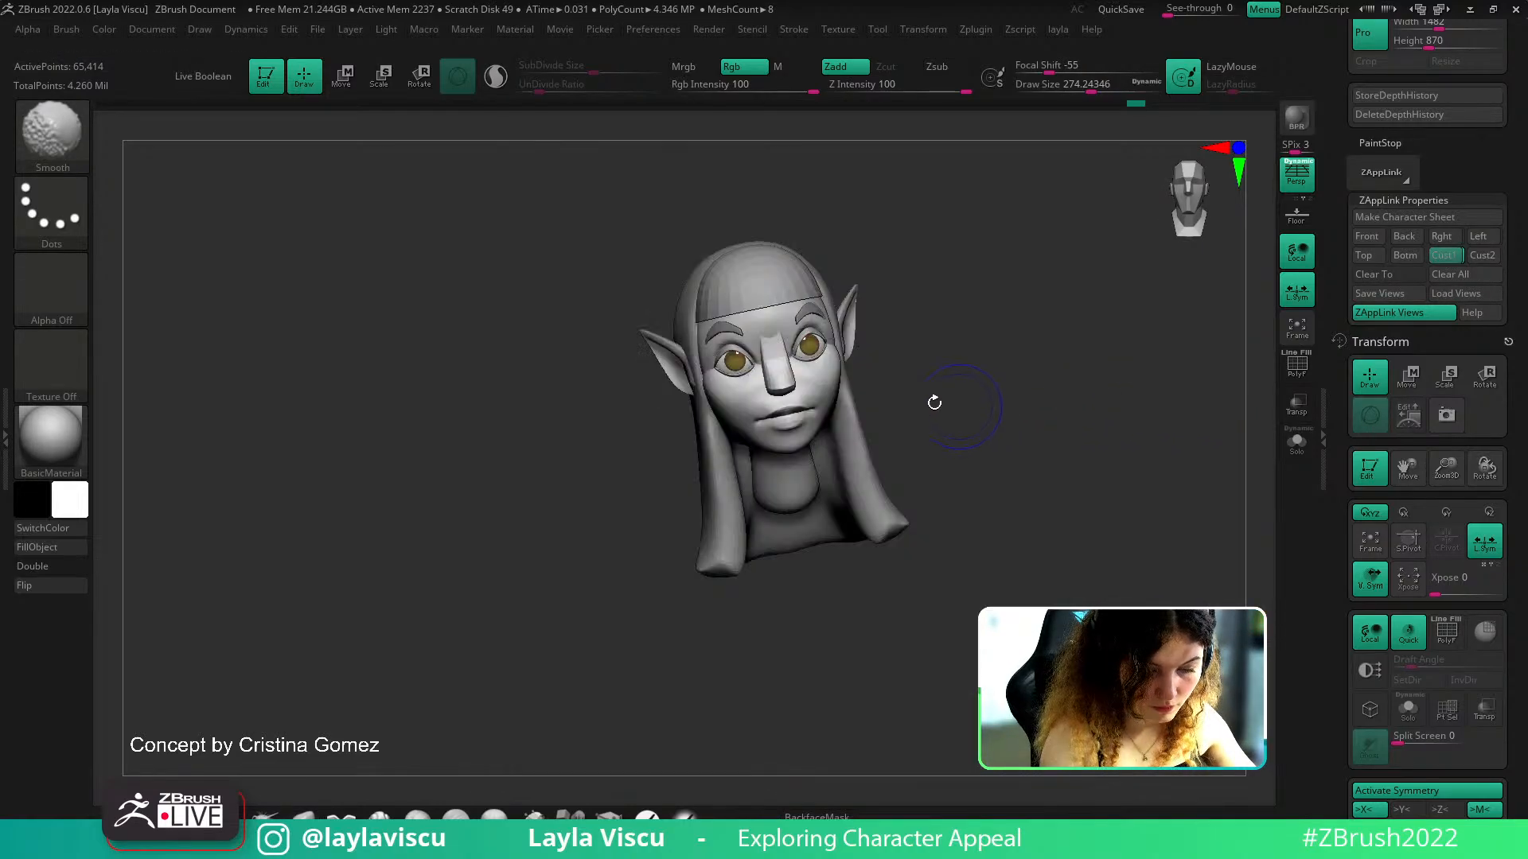
key(shift+z)
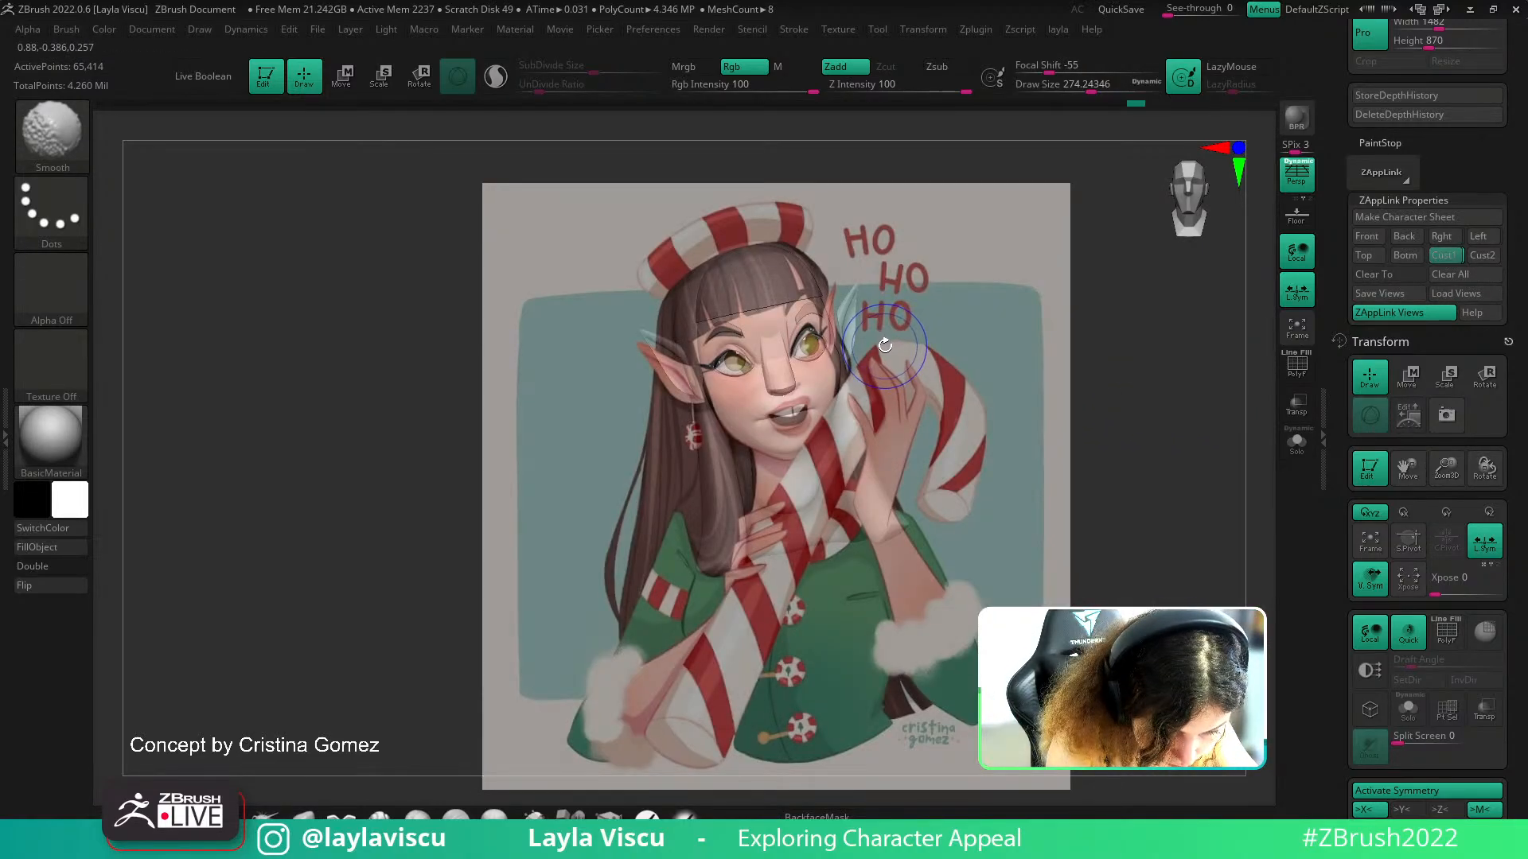
Make the concept overlay semi-transparent again in Spotlight and hide it
key(z)
drag(962, 446, 991, 535)
key(z)
key(shift+z)
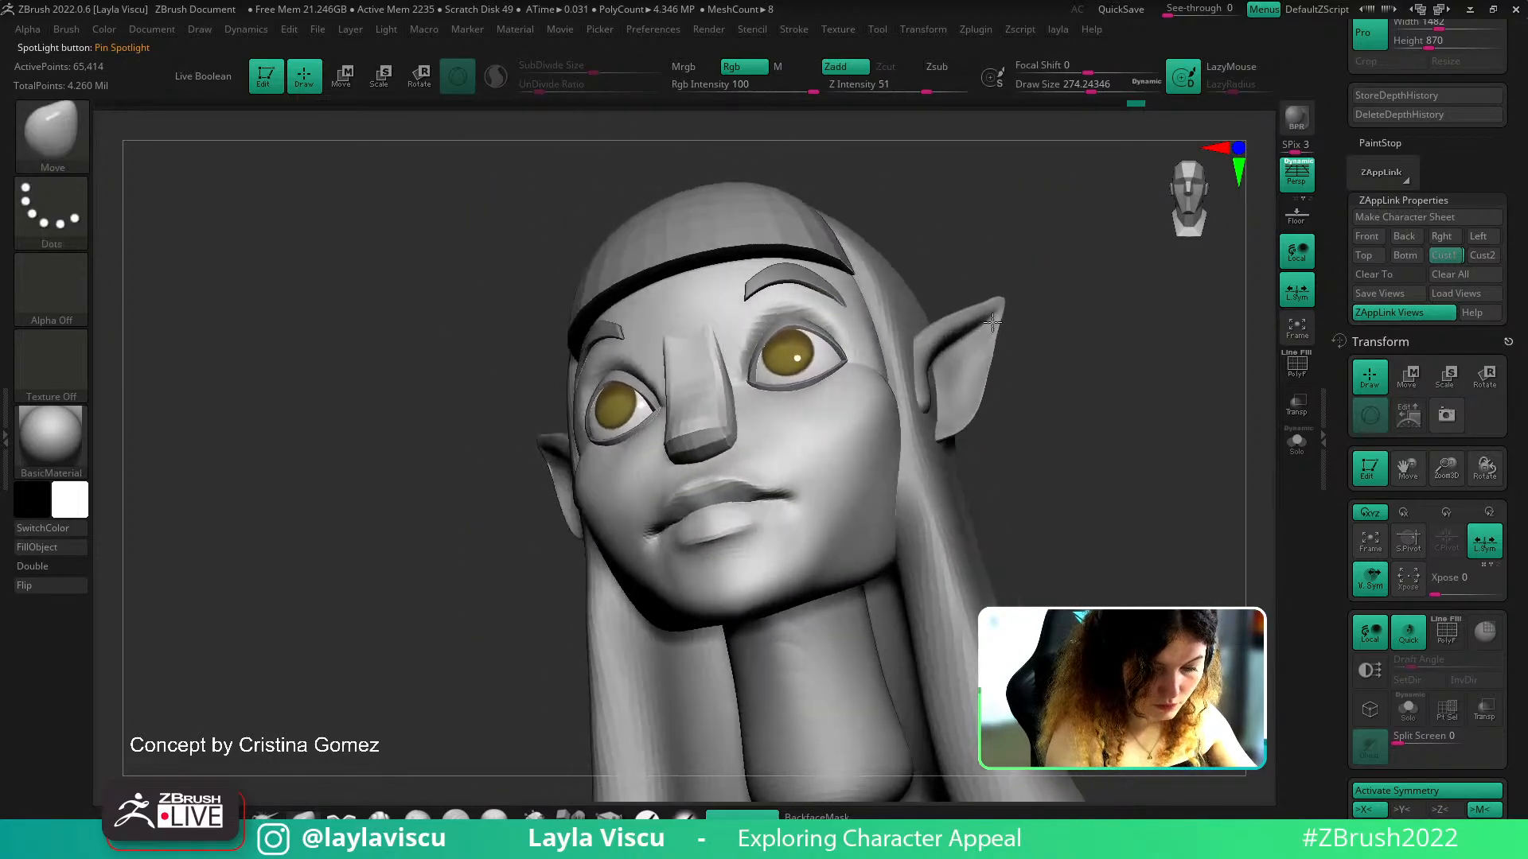
Adjust the cheek beside the mouth with the Move brush at a draw size of about 136
drag(991, 326, 831, 372)
drag(991, 343, 642, 614)
drag(712, 540, 794, 432)
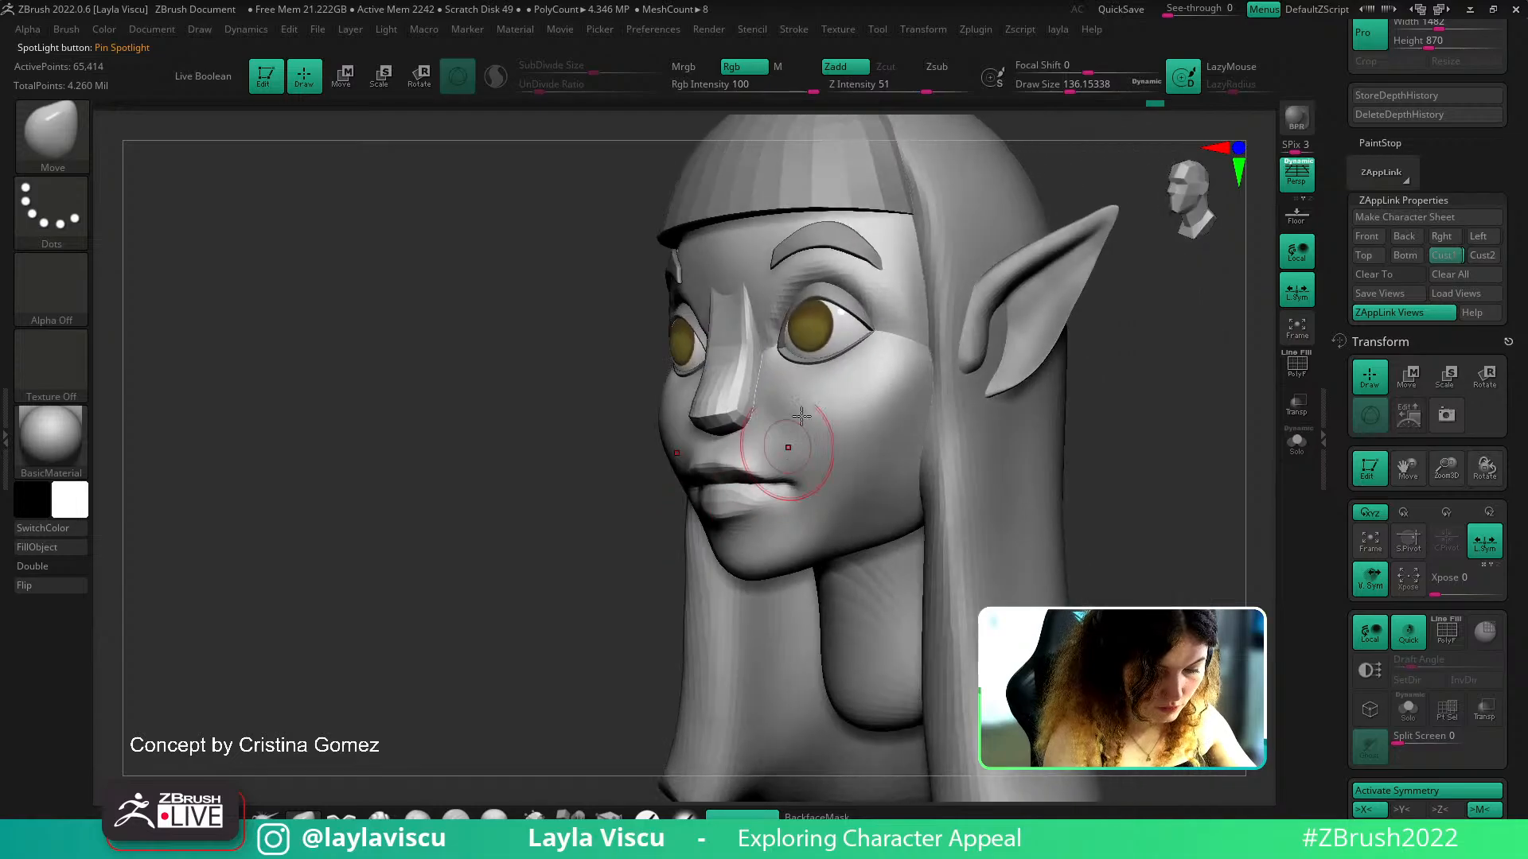
shift+drag(1082, 447, 1153, 474)
ctrl+right_drag(1153, 475, 1071, 398)
mouse_move(1084, 398)
mouse_down()
mouse_move(1043, 402)
mouse_move(1100, 387)
mouse_up()
View the head from the front, then compare it with the semi-transparent concept overlay from custom view 1
drag(1503, 686, 1510, 521)
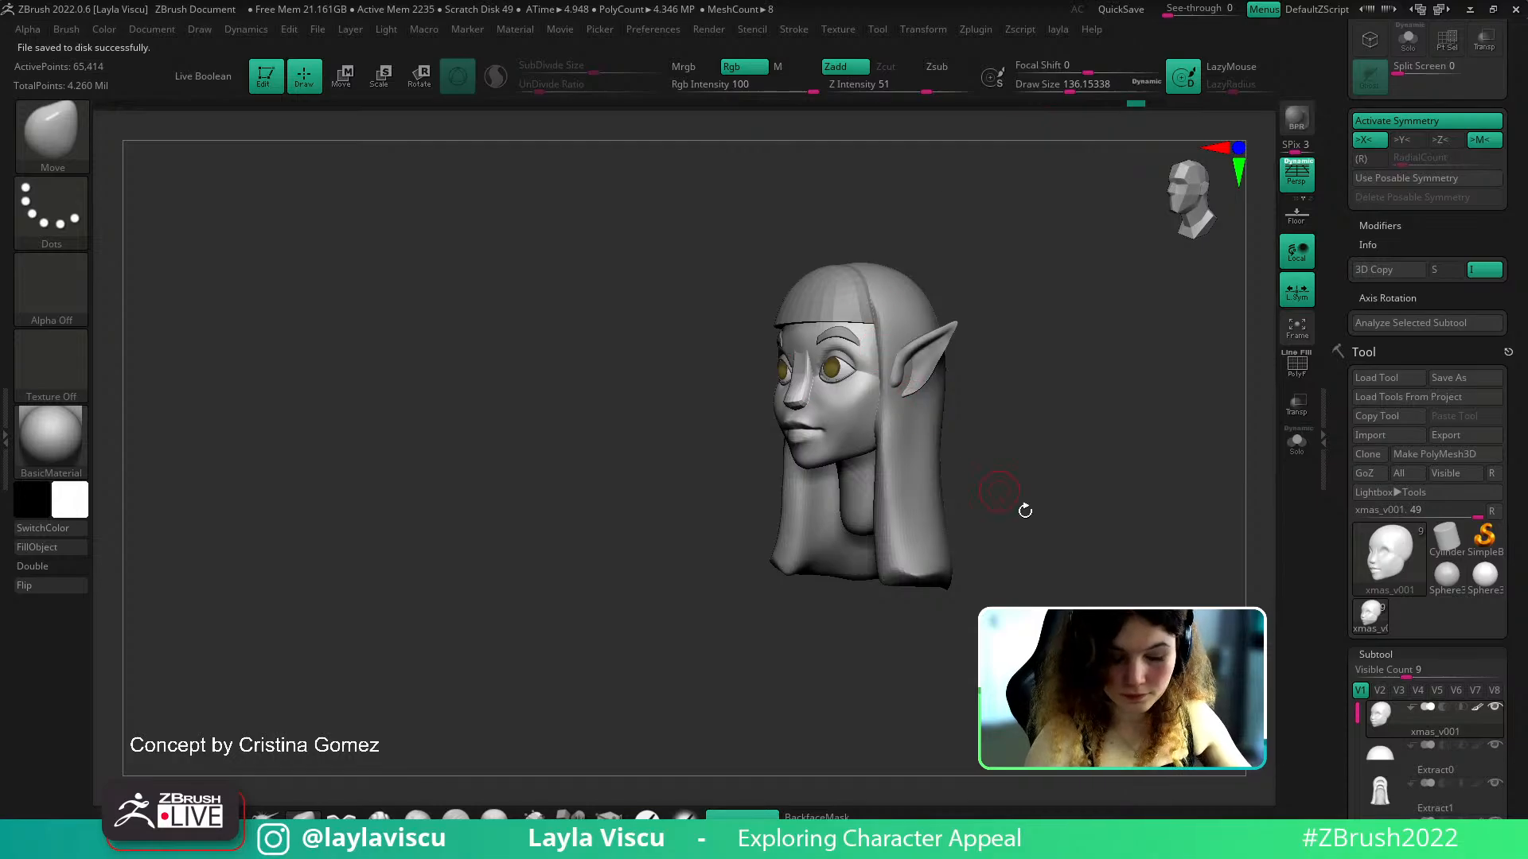
shift+drag(1013, 505, 1062, 509)
drag(1515, 497, 1523, 628)
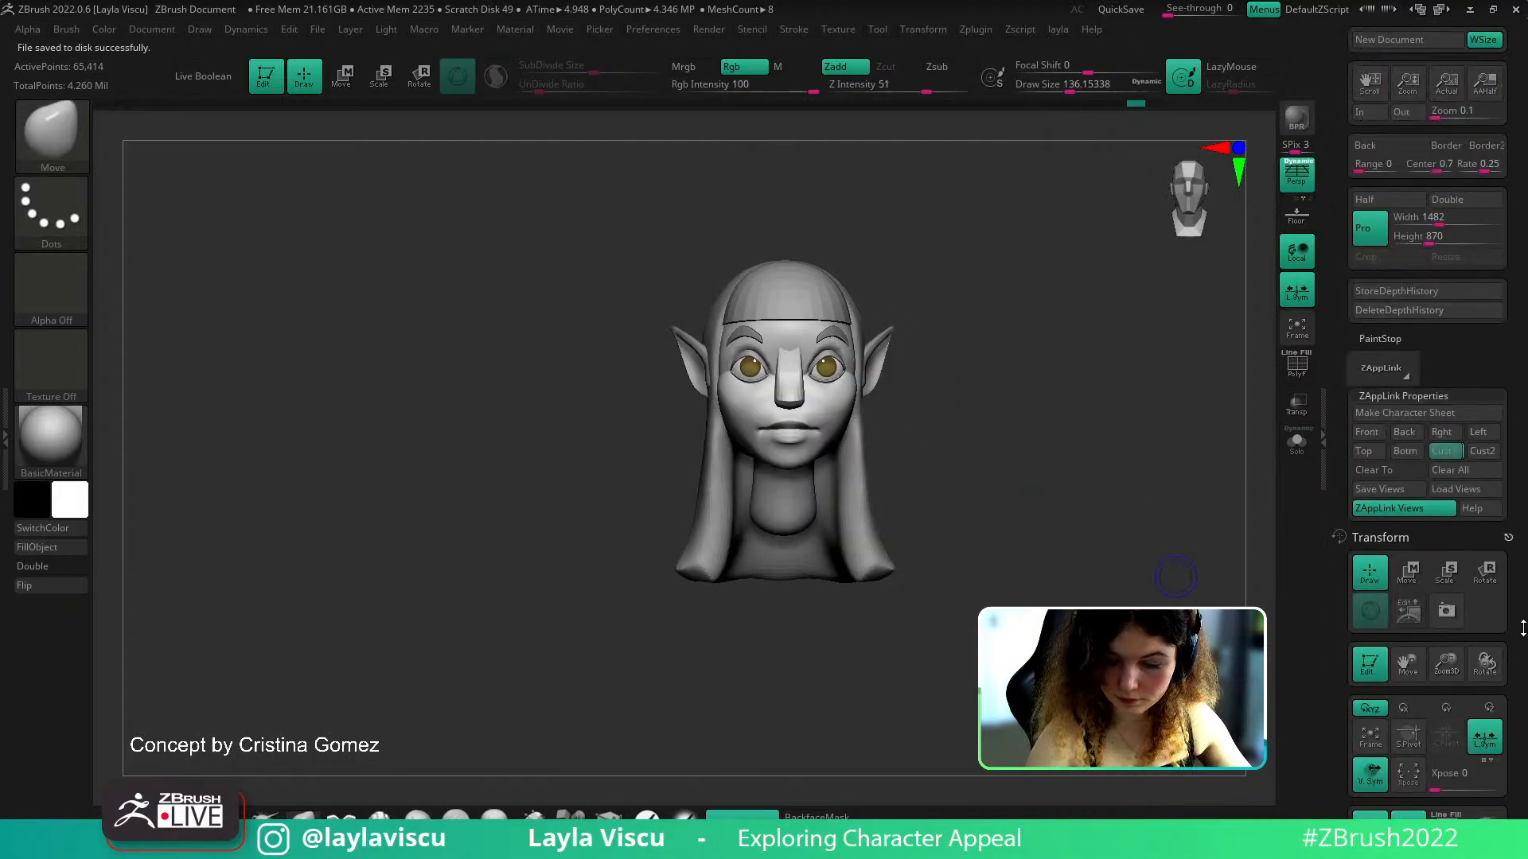
click(1444, 447)
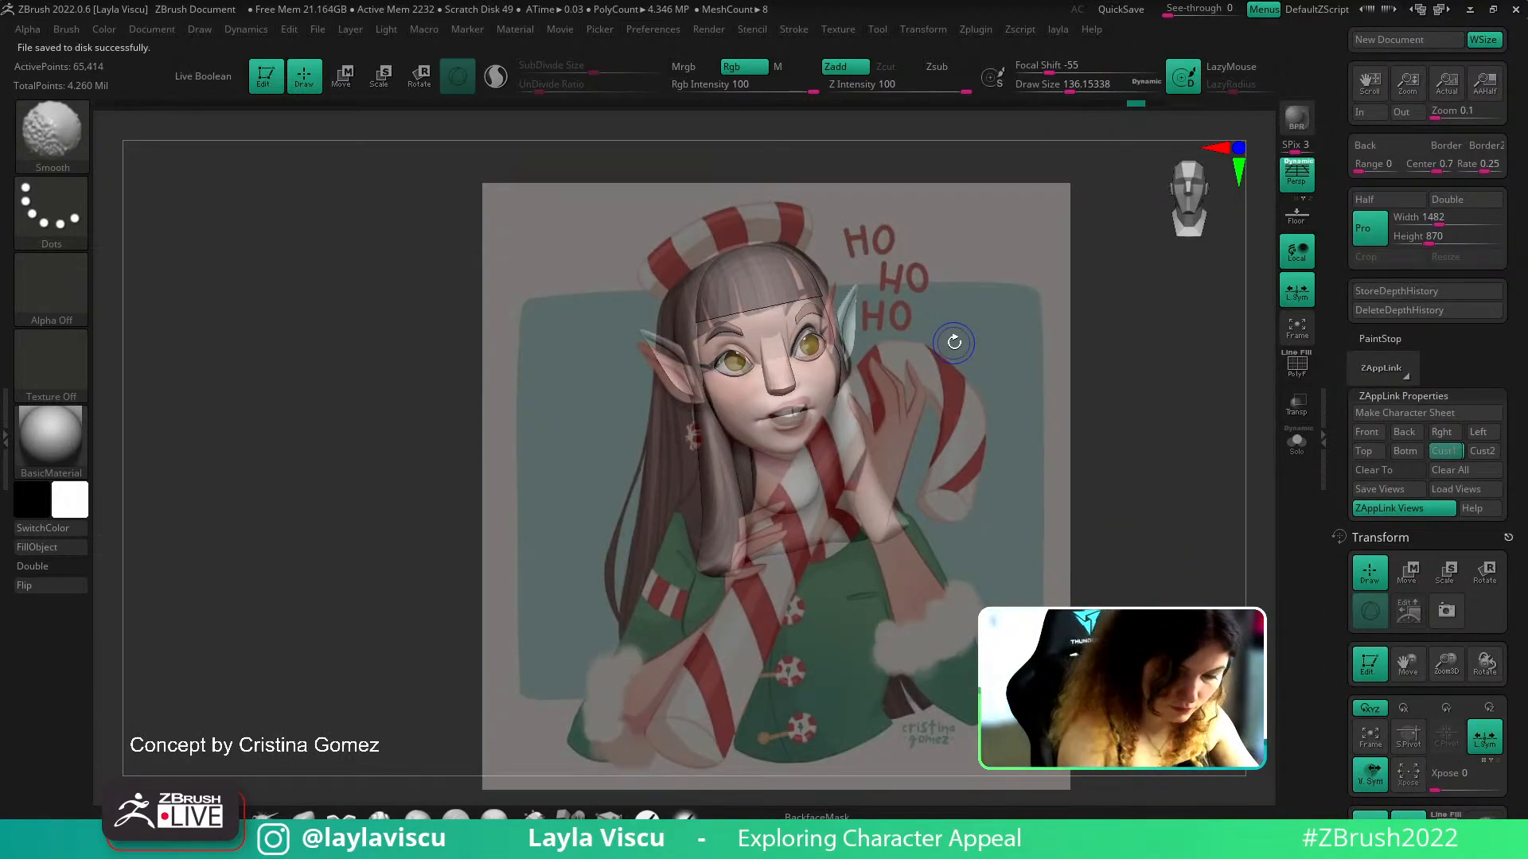
key(shift+z)
key(shift+z)
key(shift+z)
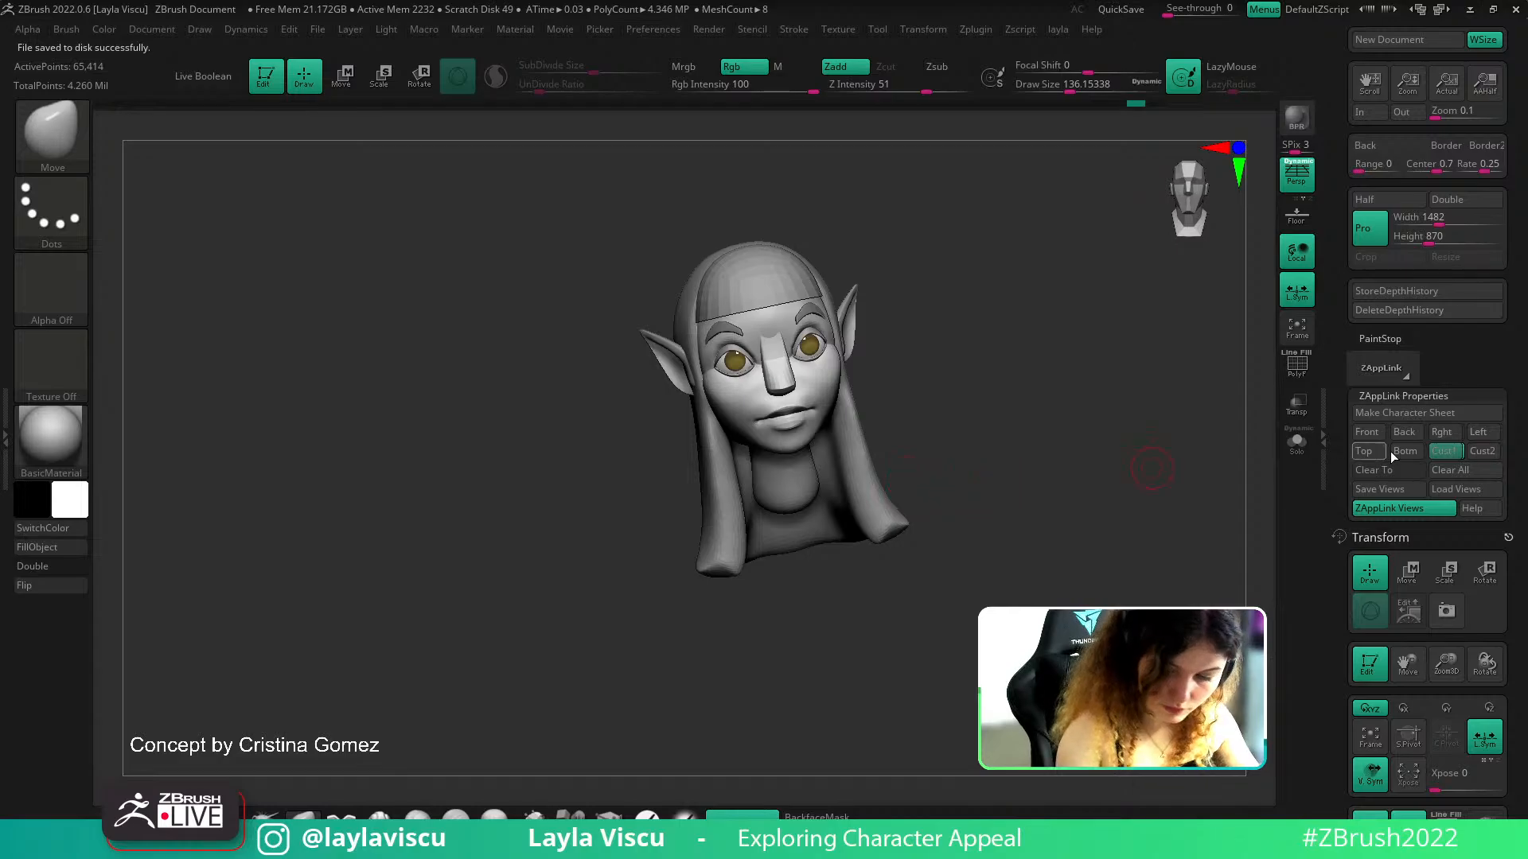
Sculpt the cheek below the eye and beside the nose with the ClayBuildup brush, enlarging it to about 172
key(shift)
shift+drag(858, 365, 828, 348)
mouse_move(818, 347)
ctrl+right_down()
mouse_move(860, 452)
mouse_move(1013, 413)
mouse_move(941, 423)
ctrl+right_up()
key(b)
key(c)
key(b)
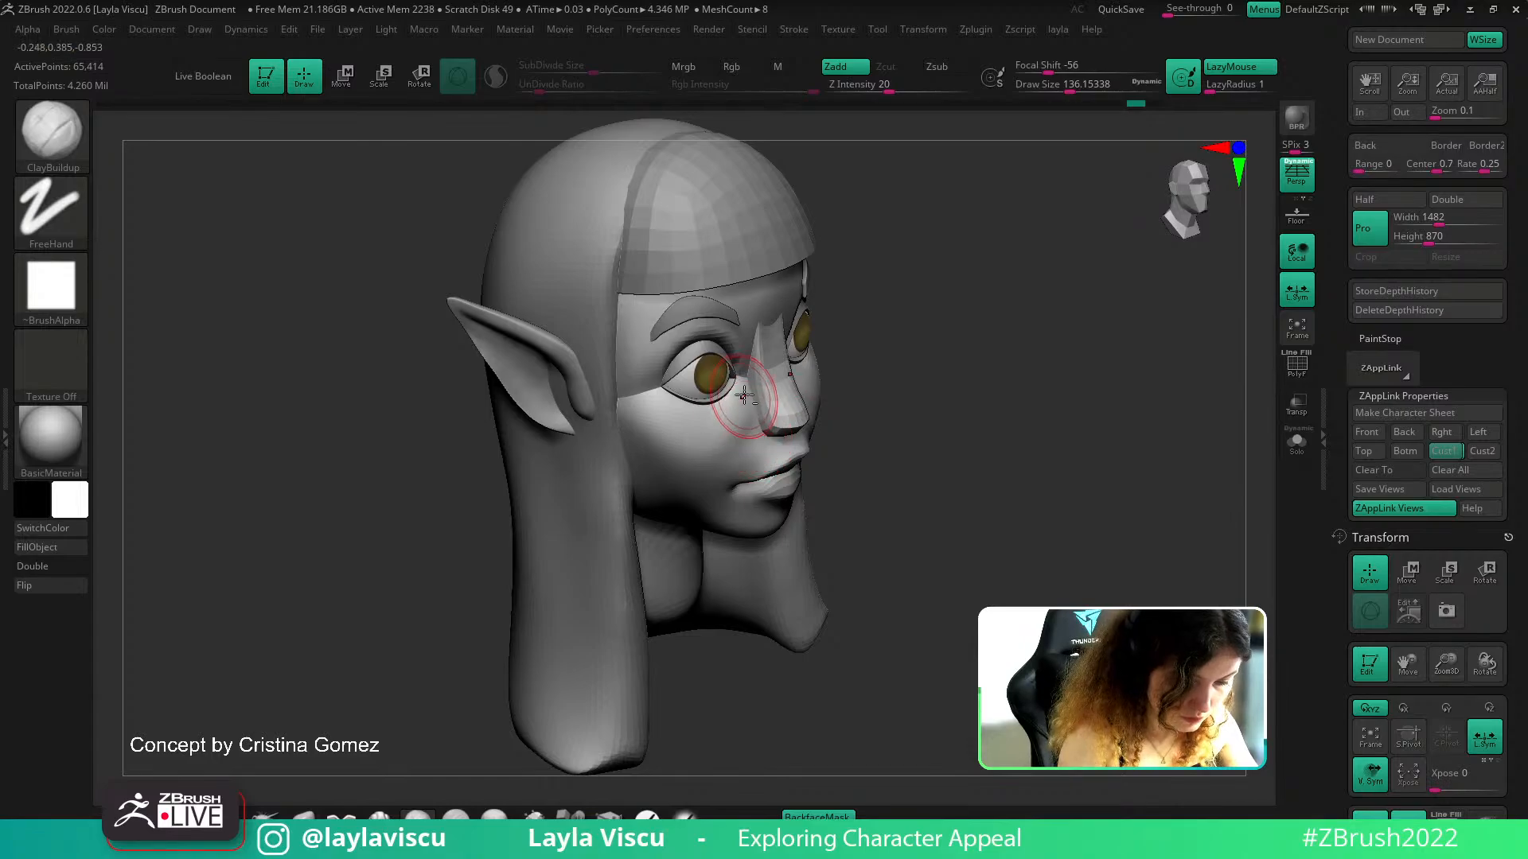
alt+drag(747, 391, 740, 449)
drag(744, 392, 737, 431)
key(s)
right_drag(886, 409, 776, 434)
drag(725, 451, 712, 425)
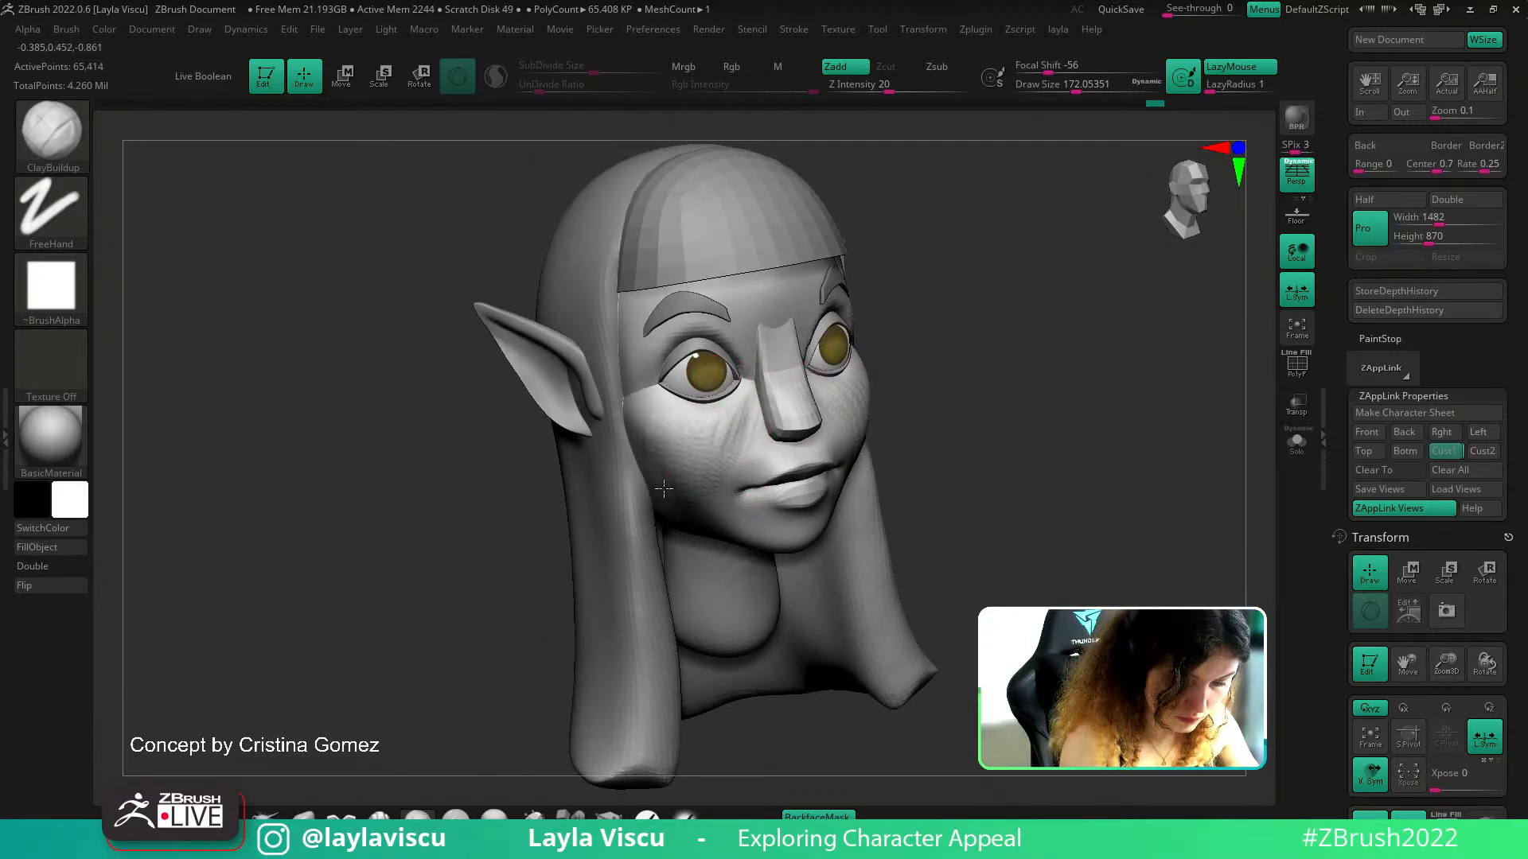
Smooth the sculpted cheek, temporarily isolating part of the head to reach the area beside the nose
key(shift)
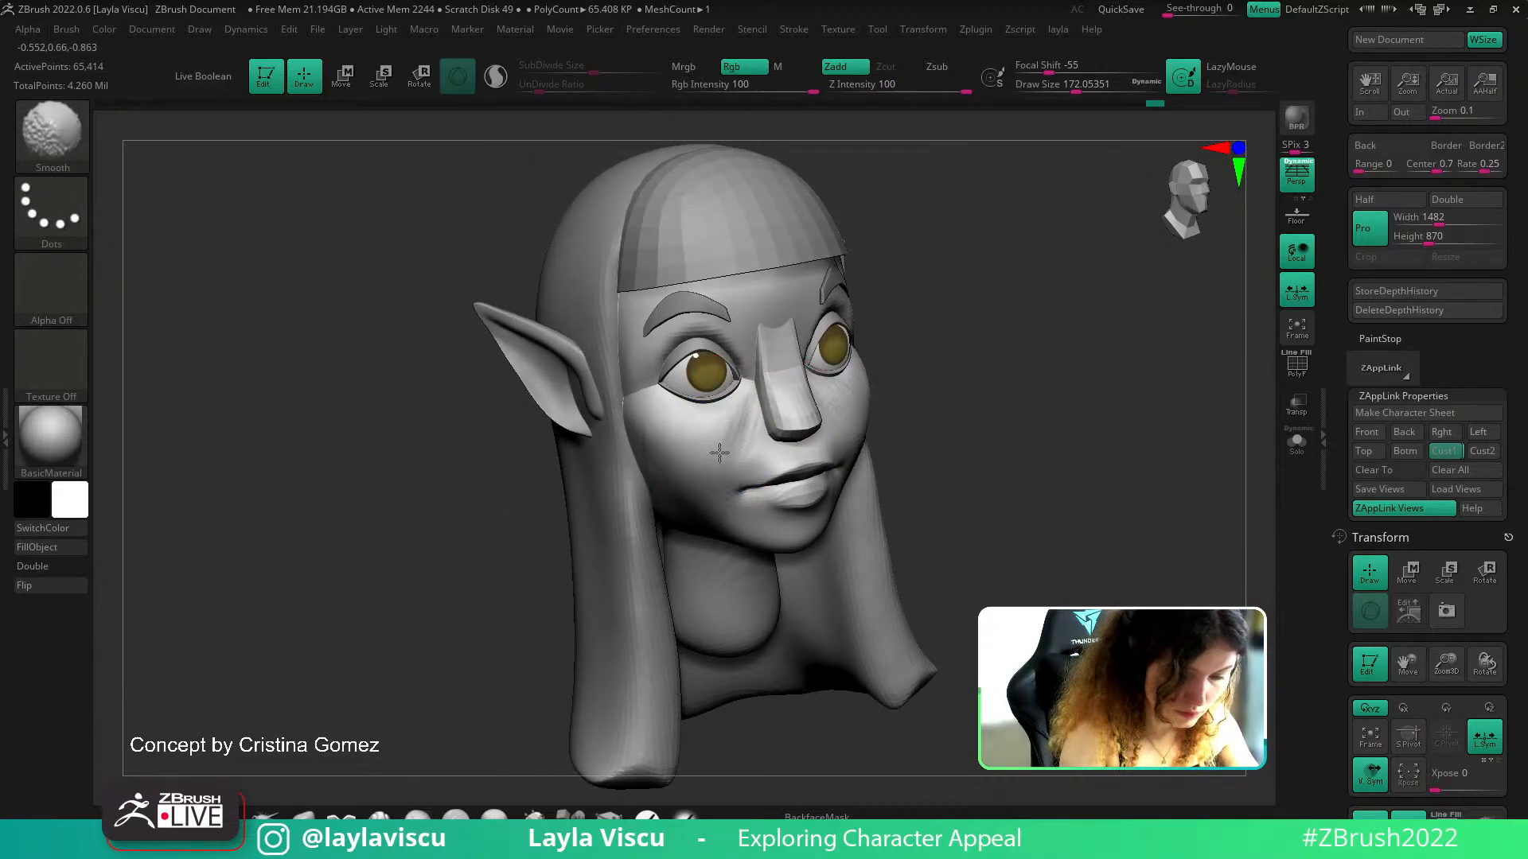
shift+drag(722, 445, 733, 422)
drag(947, 365, 993, 372)
ctrl+shift+click(746, 433)
shift+drag(747, 410, 752, 433)
ctrl+shift+click(895, 414)
Smooth the jaw with part of the head isolated and adjust the cheek with the Move brush at about 268
mouse_move(959, 397)
mouse_down()
mouse_move(995, 371)
mouse_move(987, 350)
mouse_up()
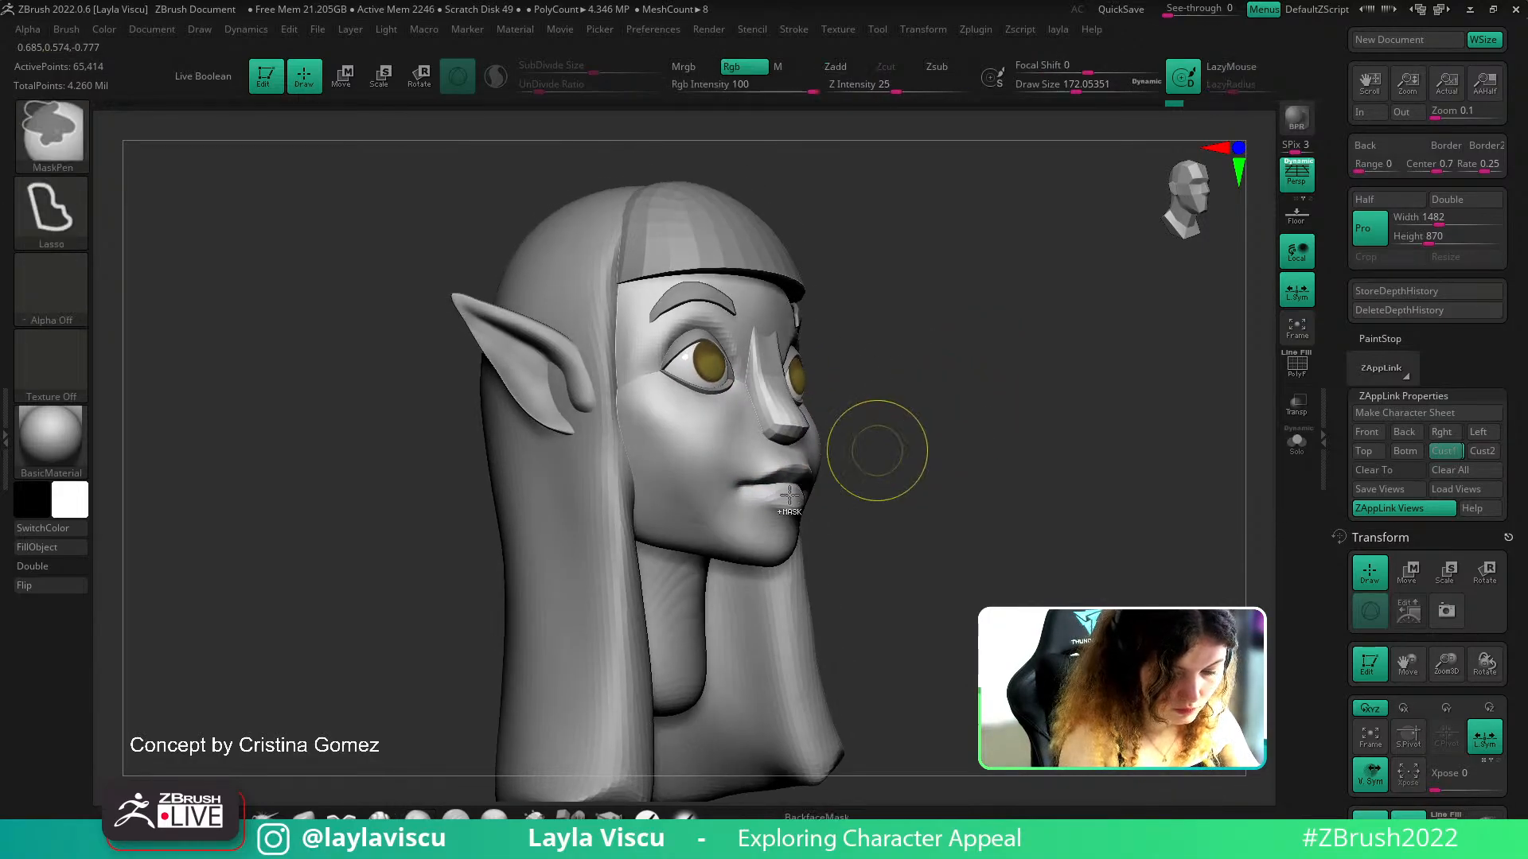
ctrl+shift+click(760, 492)
shift+drag(704, 502, 716, 552)
drag(895, 445, 1003, 442)
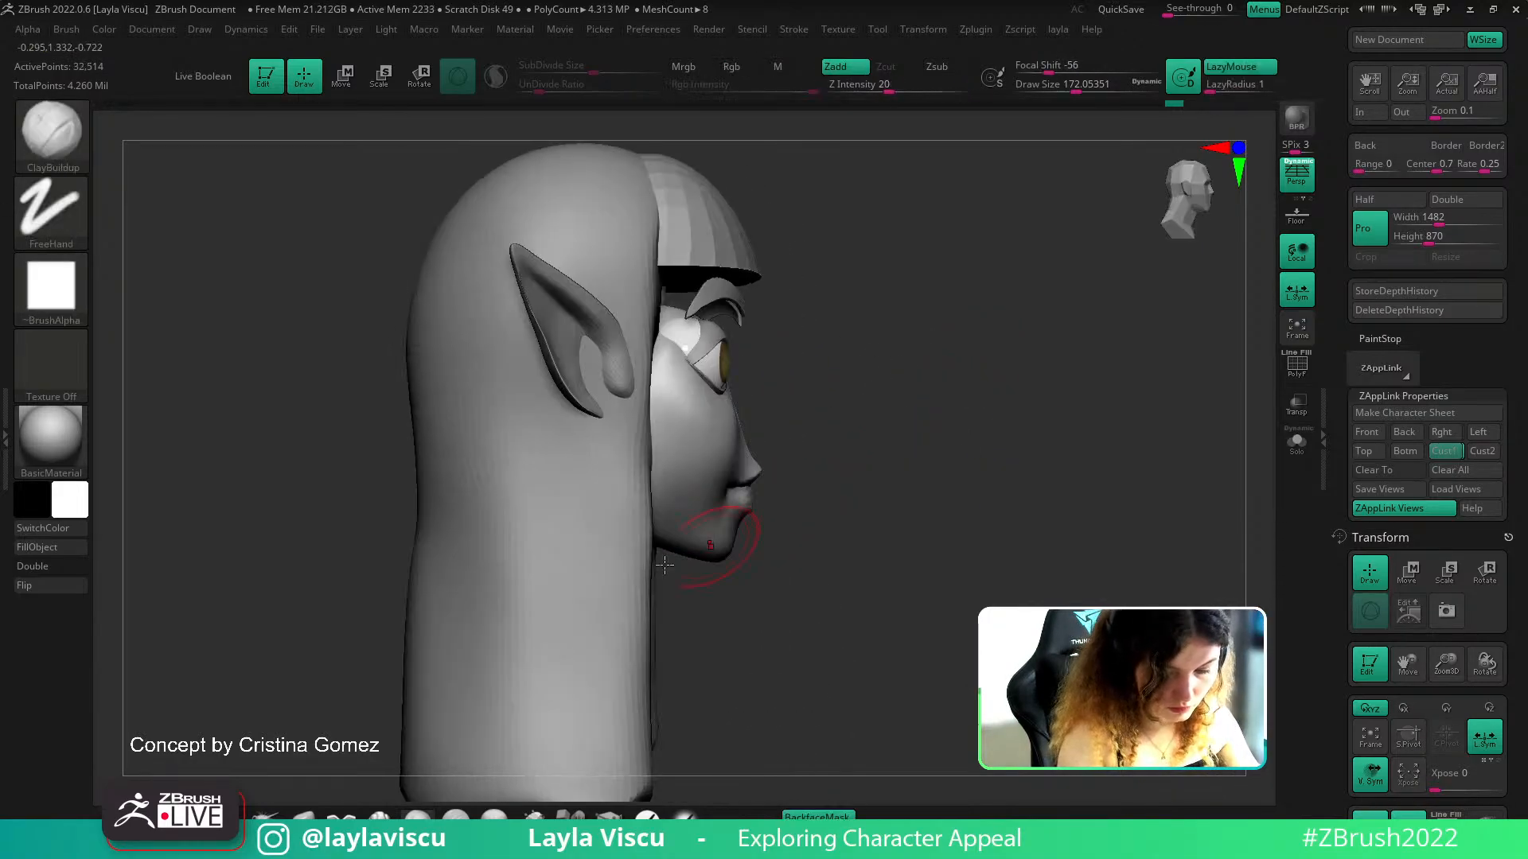
ctrl+shift+click(725, 630)
drag(787, 420, 740, 430)
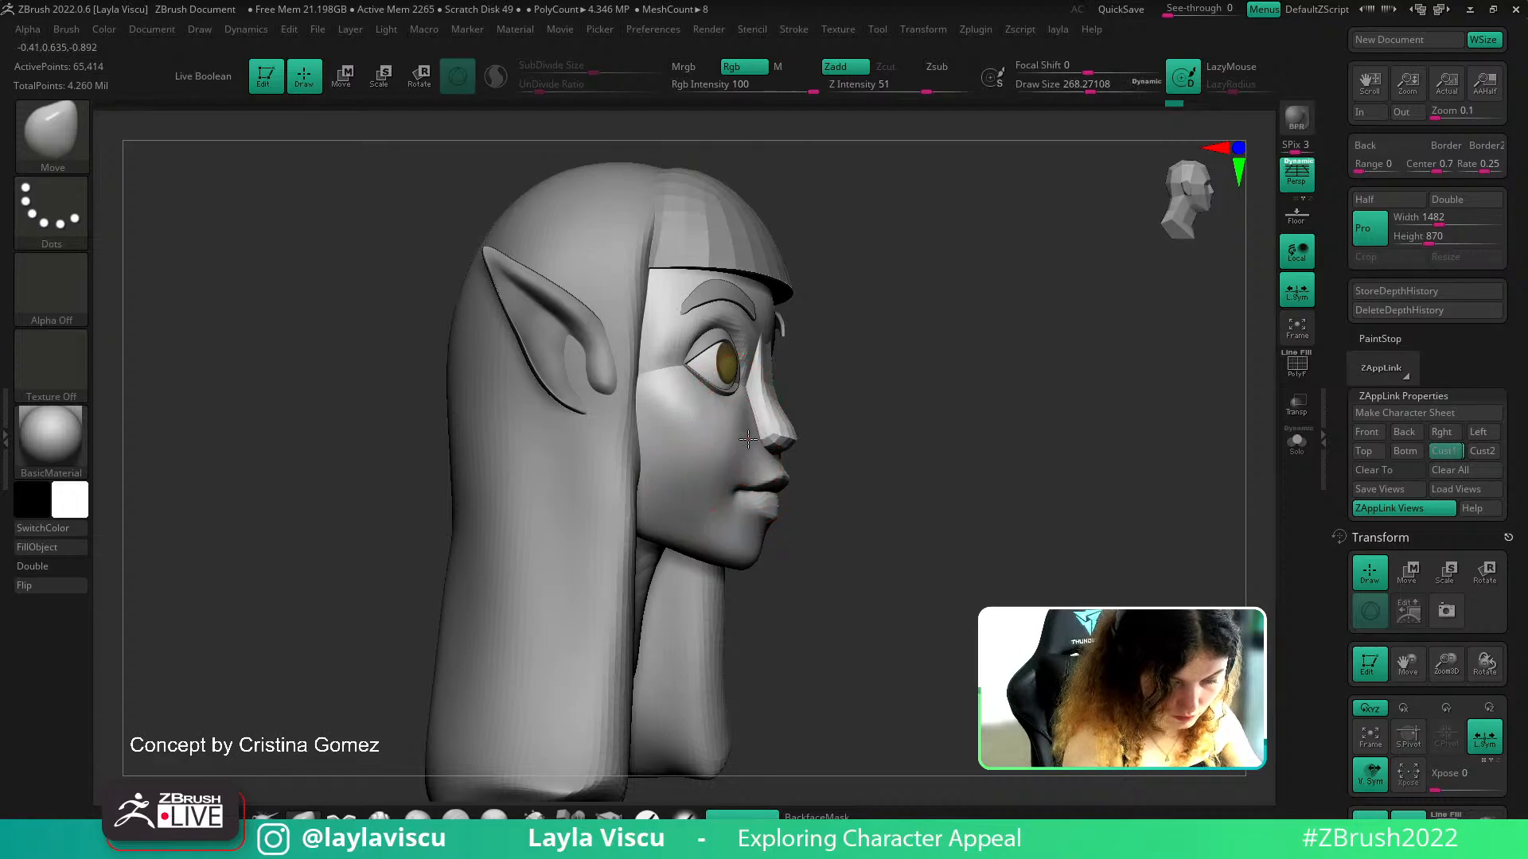
drag(892, 390, 1125, 368)
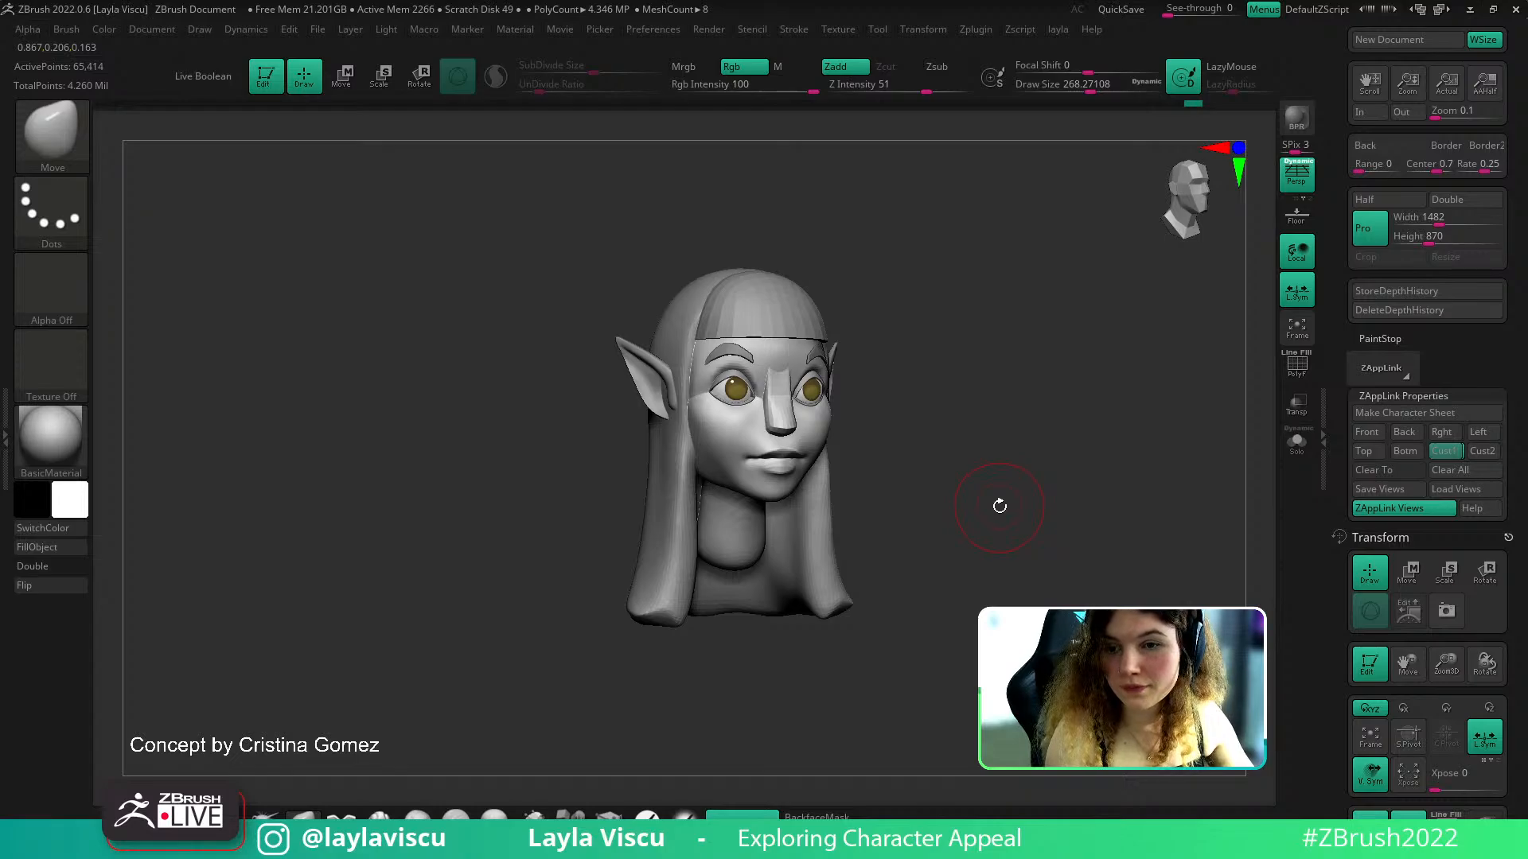
Recall custom view 1 and toggle the concept overlay to compare the reworked cheeks and chin with the drawing
click(1440, 452)
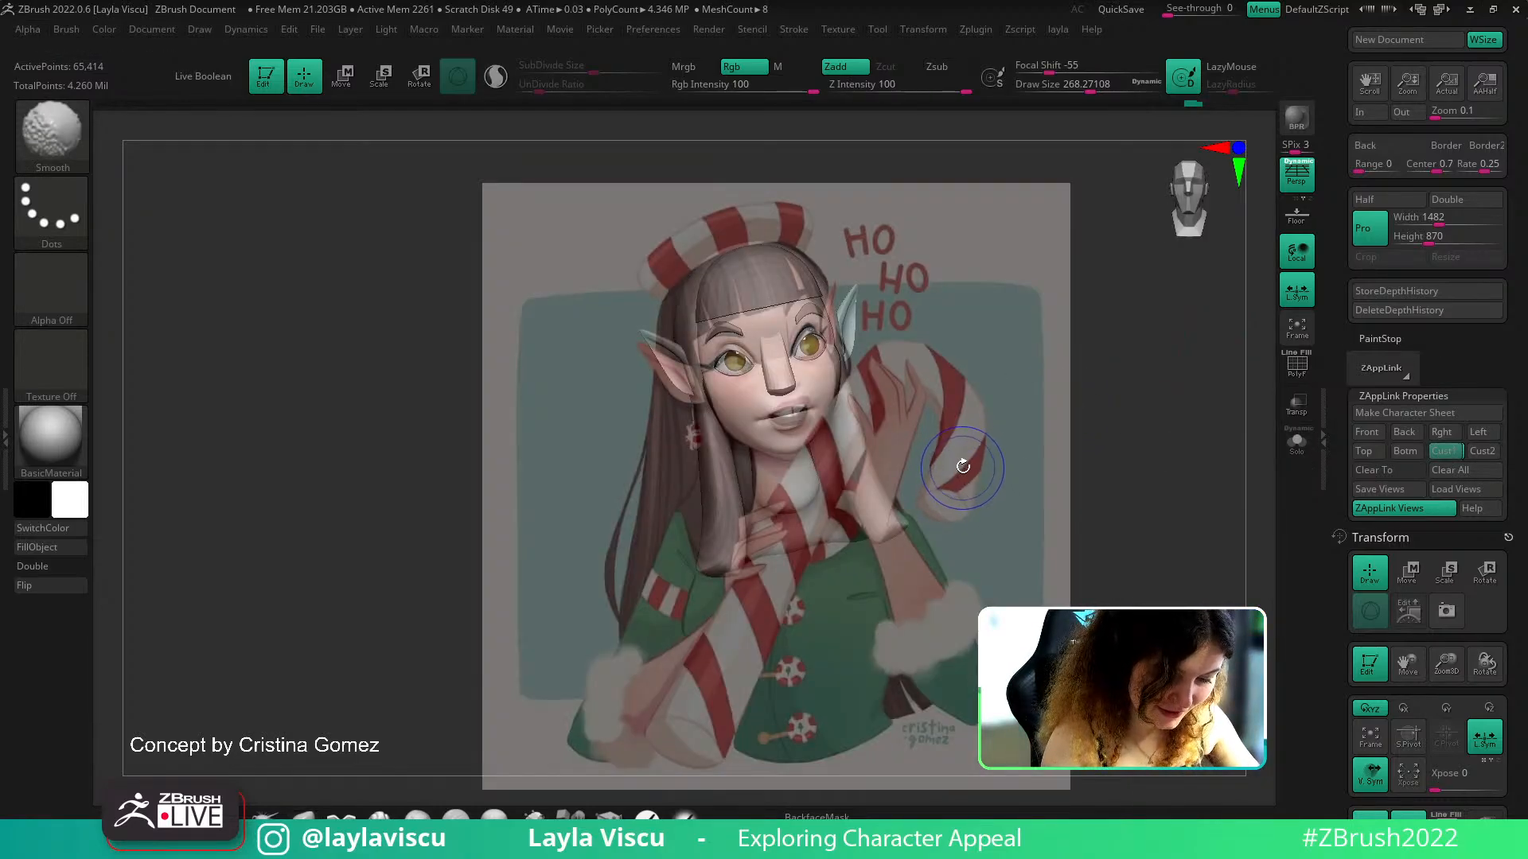
key(shift+z)
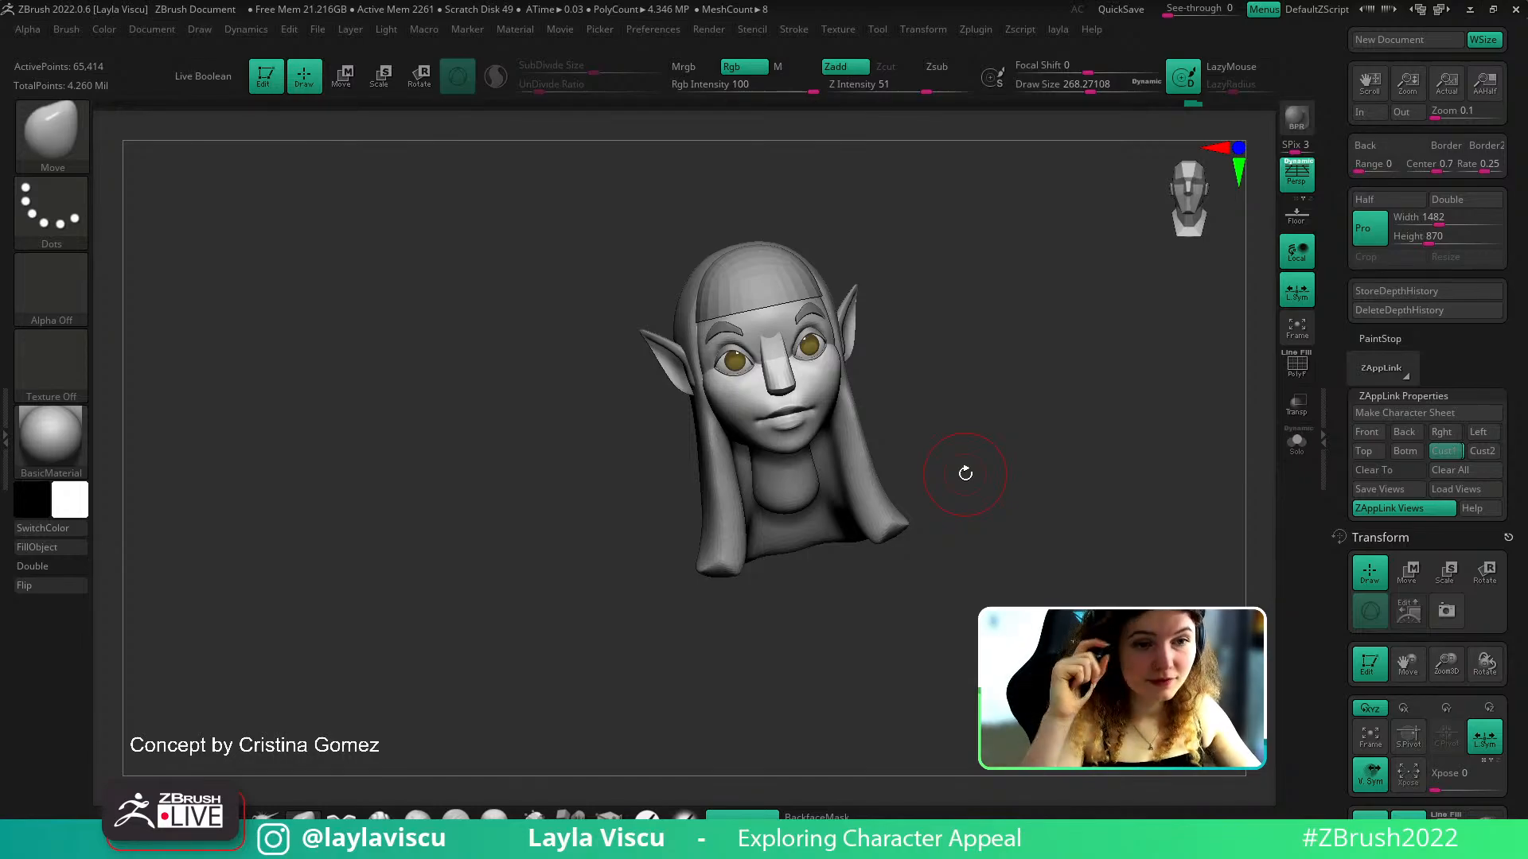
key(shift+z)
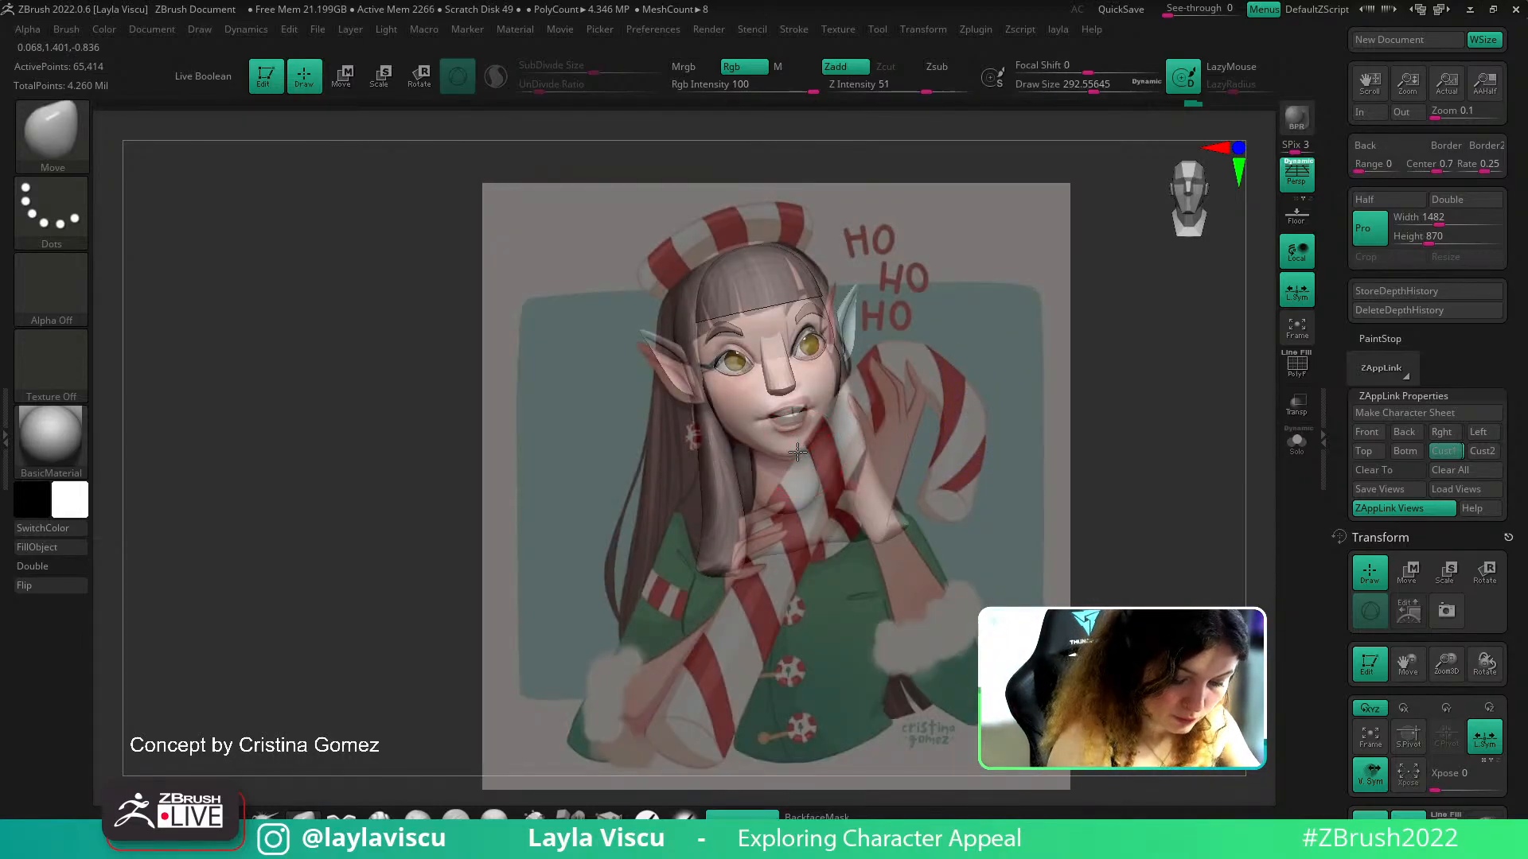
key(shift+z)
Change the MaskPen brush's stroke from Lasso to FreeHand for masking around the mouth
mouse_move(938, 392)
mouse_down()
mouse_move(954, 386)
mouse_move(939, 392)
mouse_up()
ctrl+right_drag(938, 393, 819, 491)
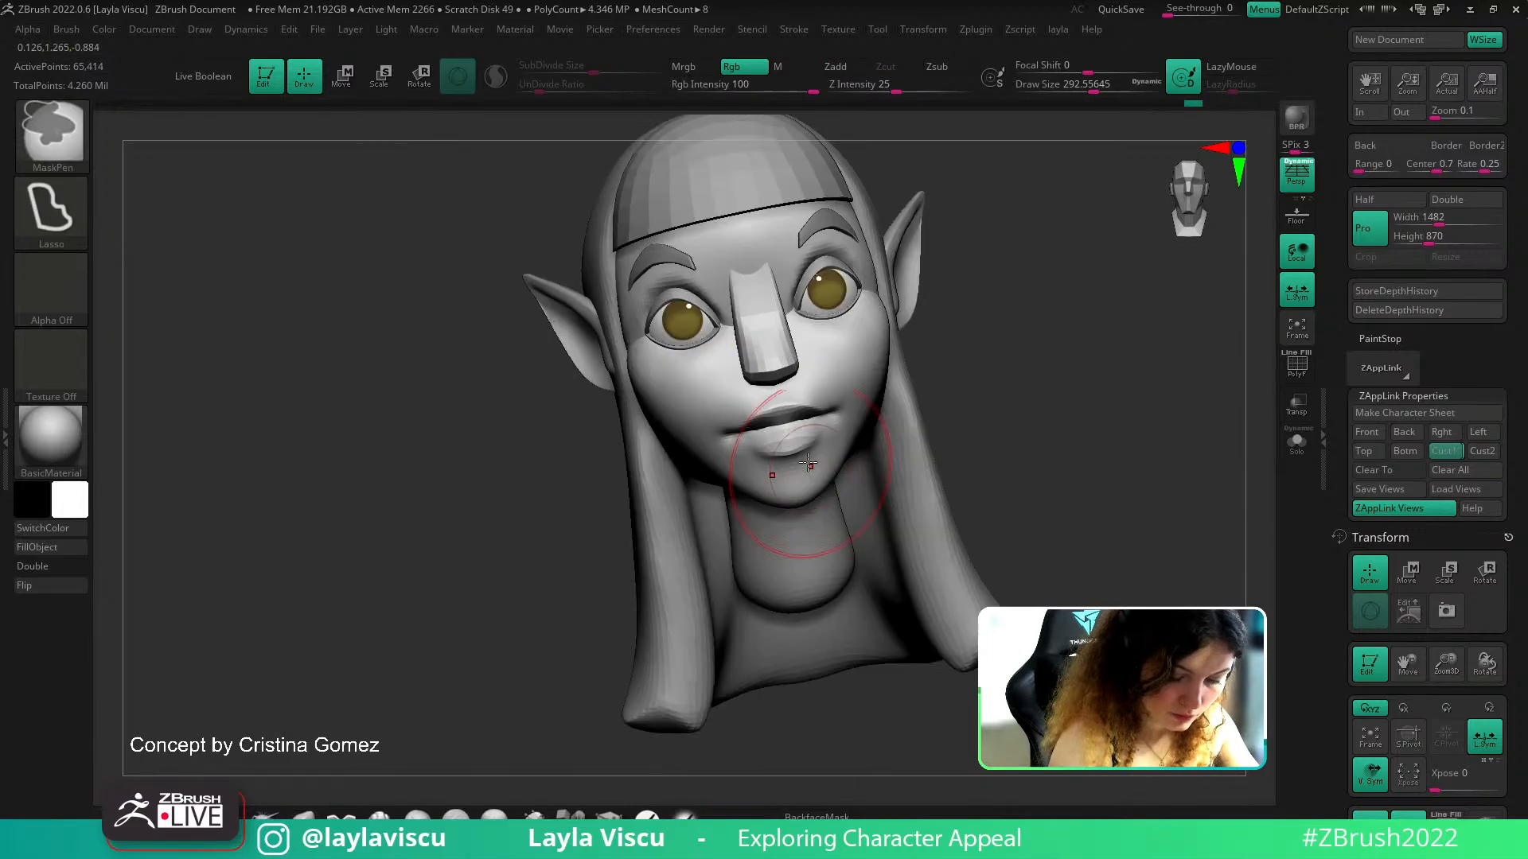
key(ctrl)
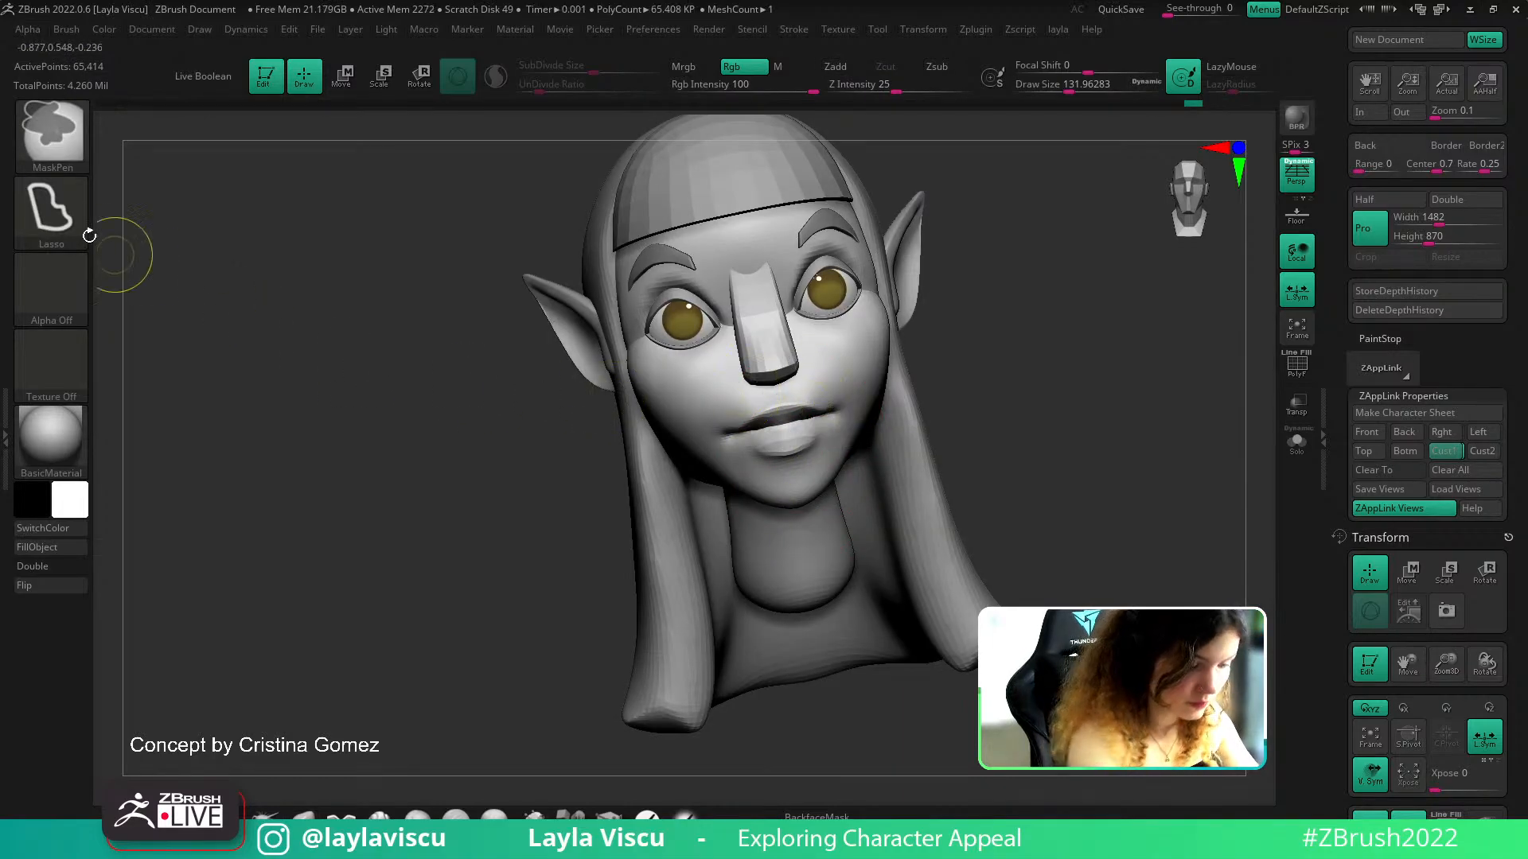
click(51, 208)
click(408, 223)
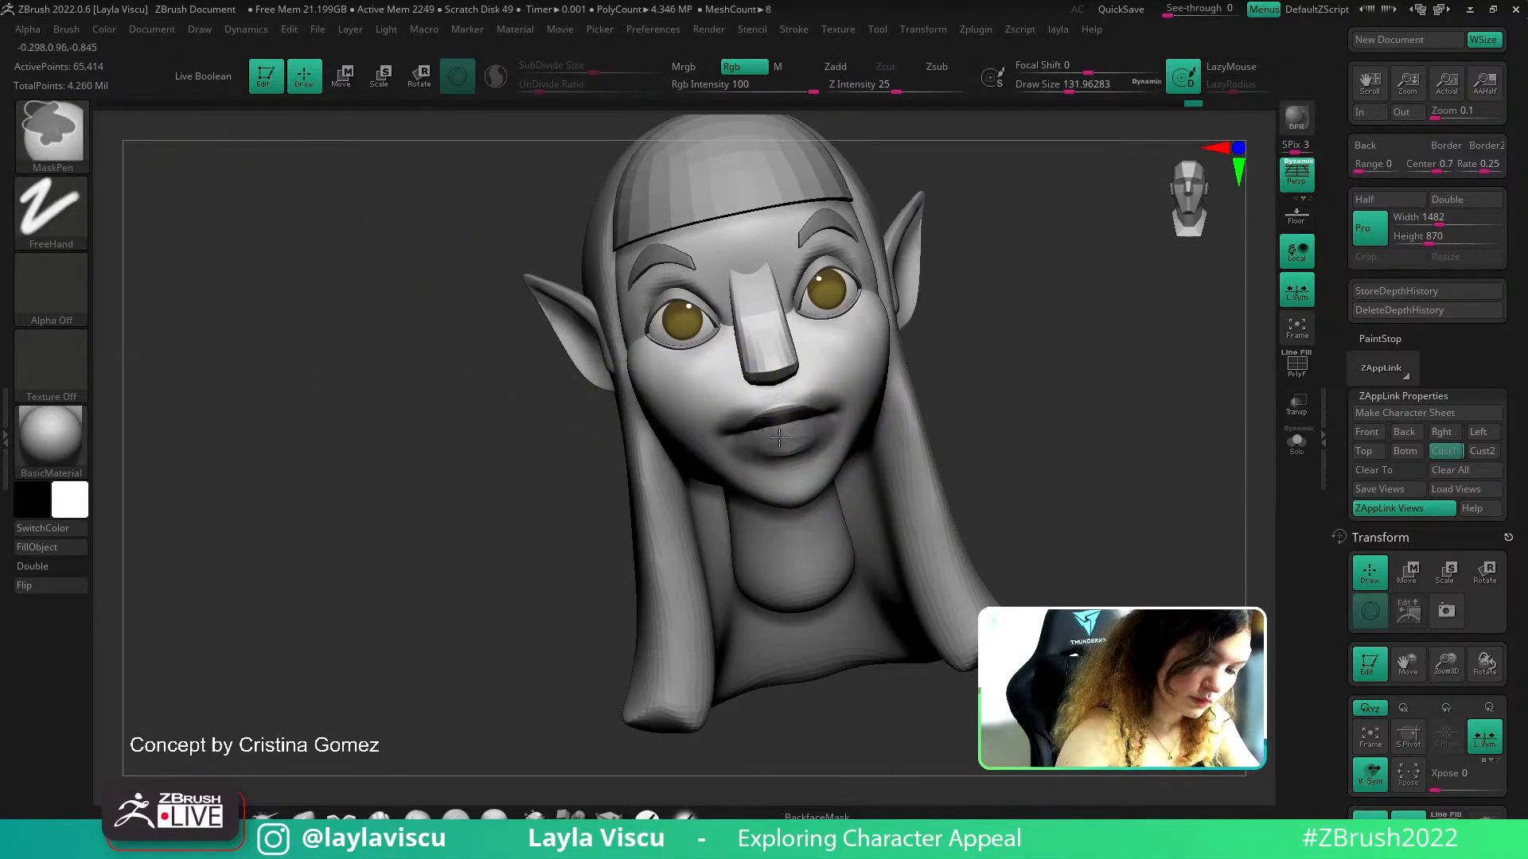
Paint a mask over the lower lip, reducing the draw size to about 56, and invert the mask
ctrl+drag(974, 405, 987, 409)
mouse_move(798, 432)
ctrl+mouse_down()
mouse_move(827, 416)
mouse_move(789, 438)
ctrl+mouse_up()
key(s)
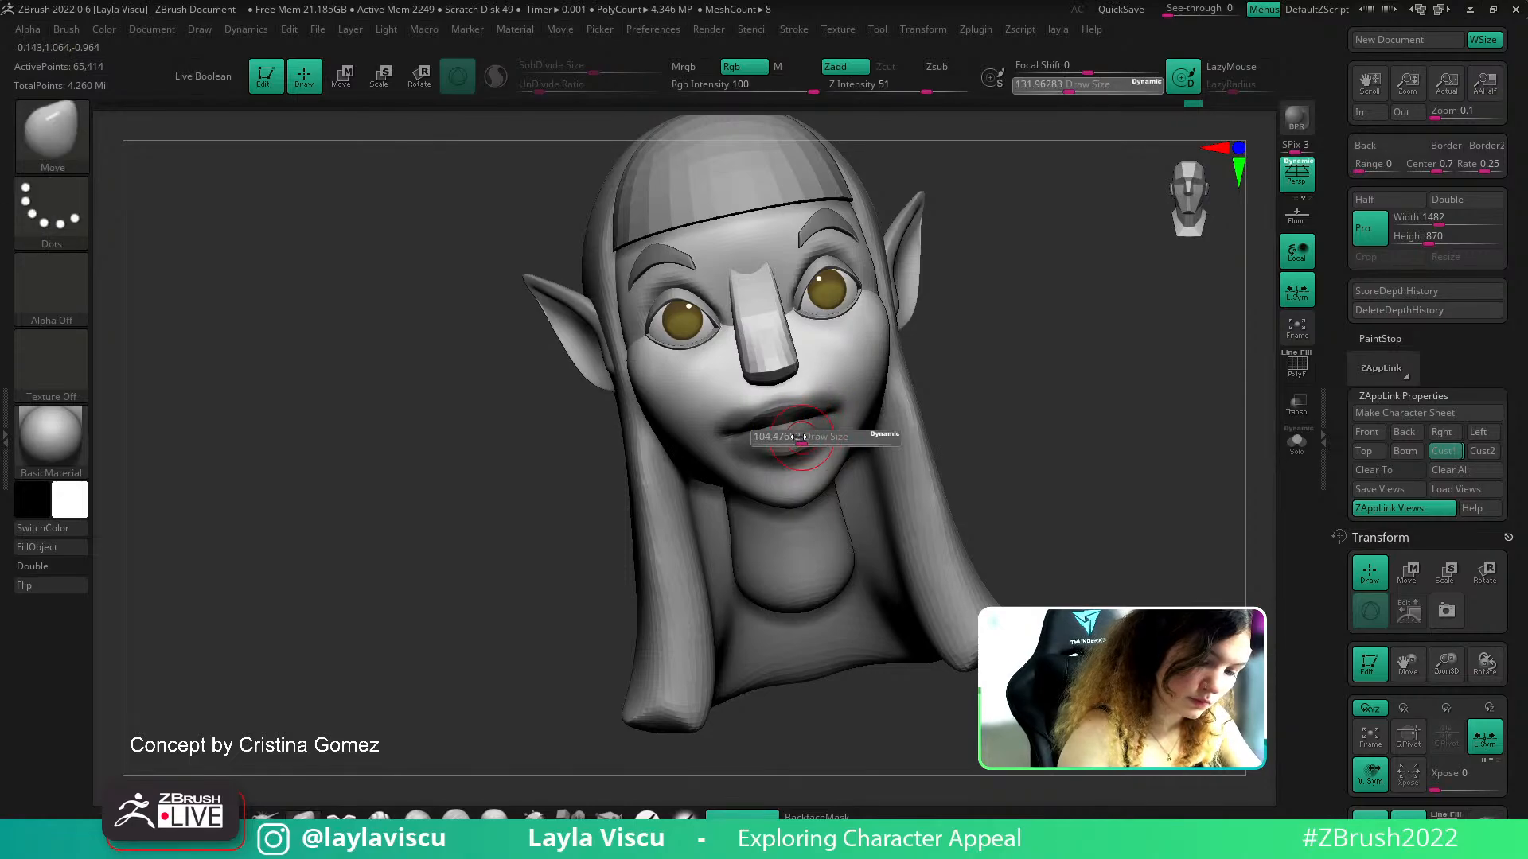
ctrl+drag(932, 411, 883, 414)
ctrl+click(906, 399)
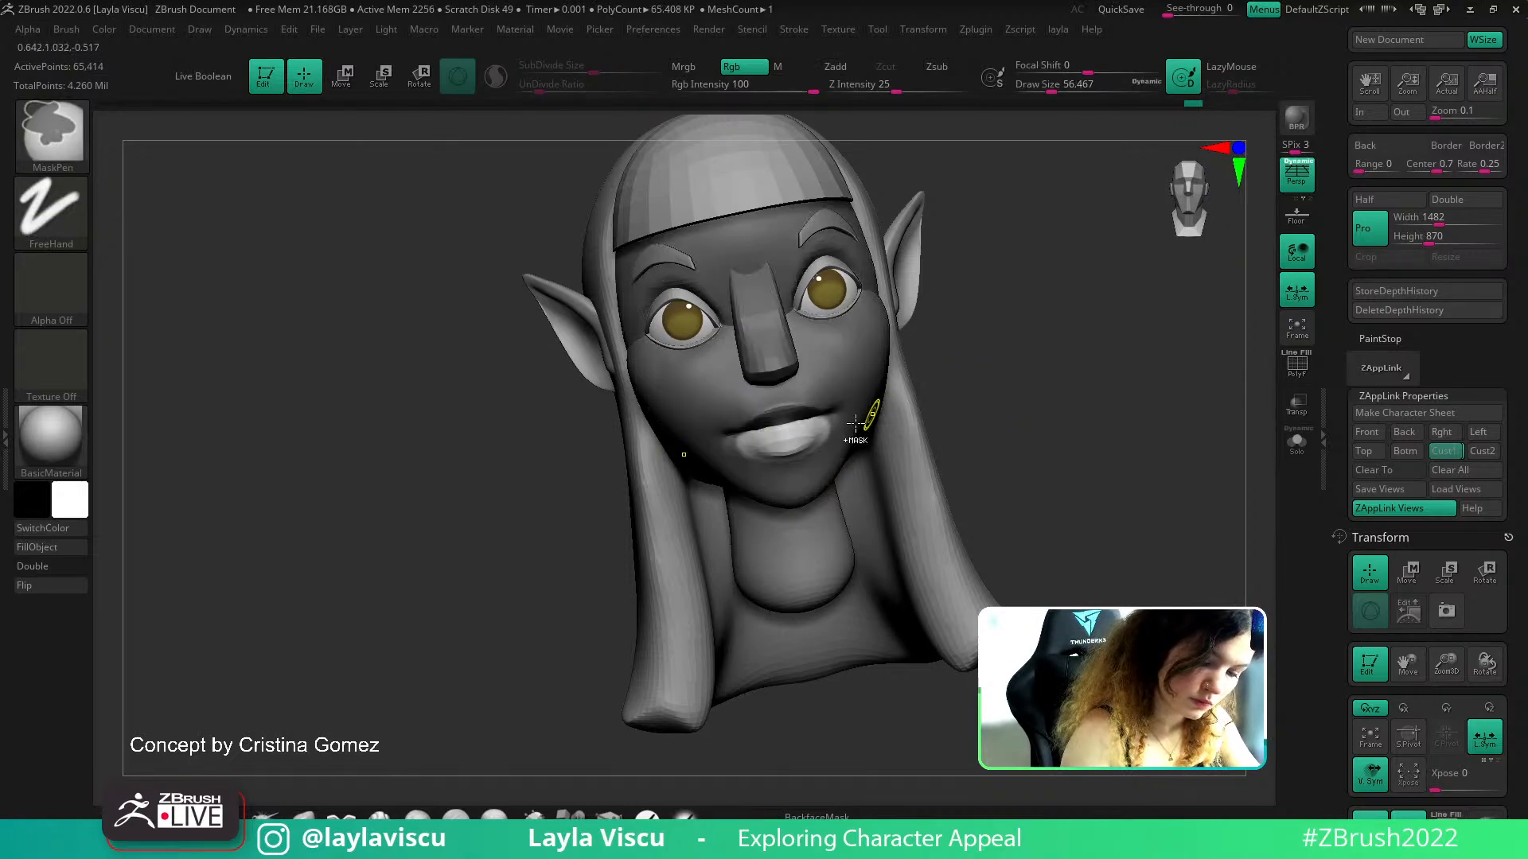
Reshape the isolated lower lip with the Move brush, ending at a draw size of about 212, and clear the mask
key(s)
mouse_move(783, 456)
mouse_down()
mouse_move(815, 456)
mouse_move(815, 434)
mouse_up()
ctrl+right_drag(826, 412, 828, 420)
ctrl+right_drag(840, 267, 830, 221)
drag(811, 387, 814, 378)
ctrl+right_drag(939, 423, 935, 469)
key(s)
drag(811, 393, 804, 394)
ctrl+drag(1050, 414, 1031, 374)
right_drag(955, 358, 1066, 296)
ctrl+right_drag(868, 374, 855, 470)
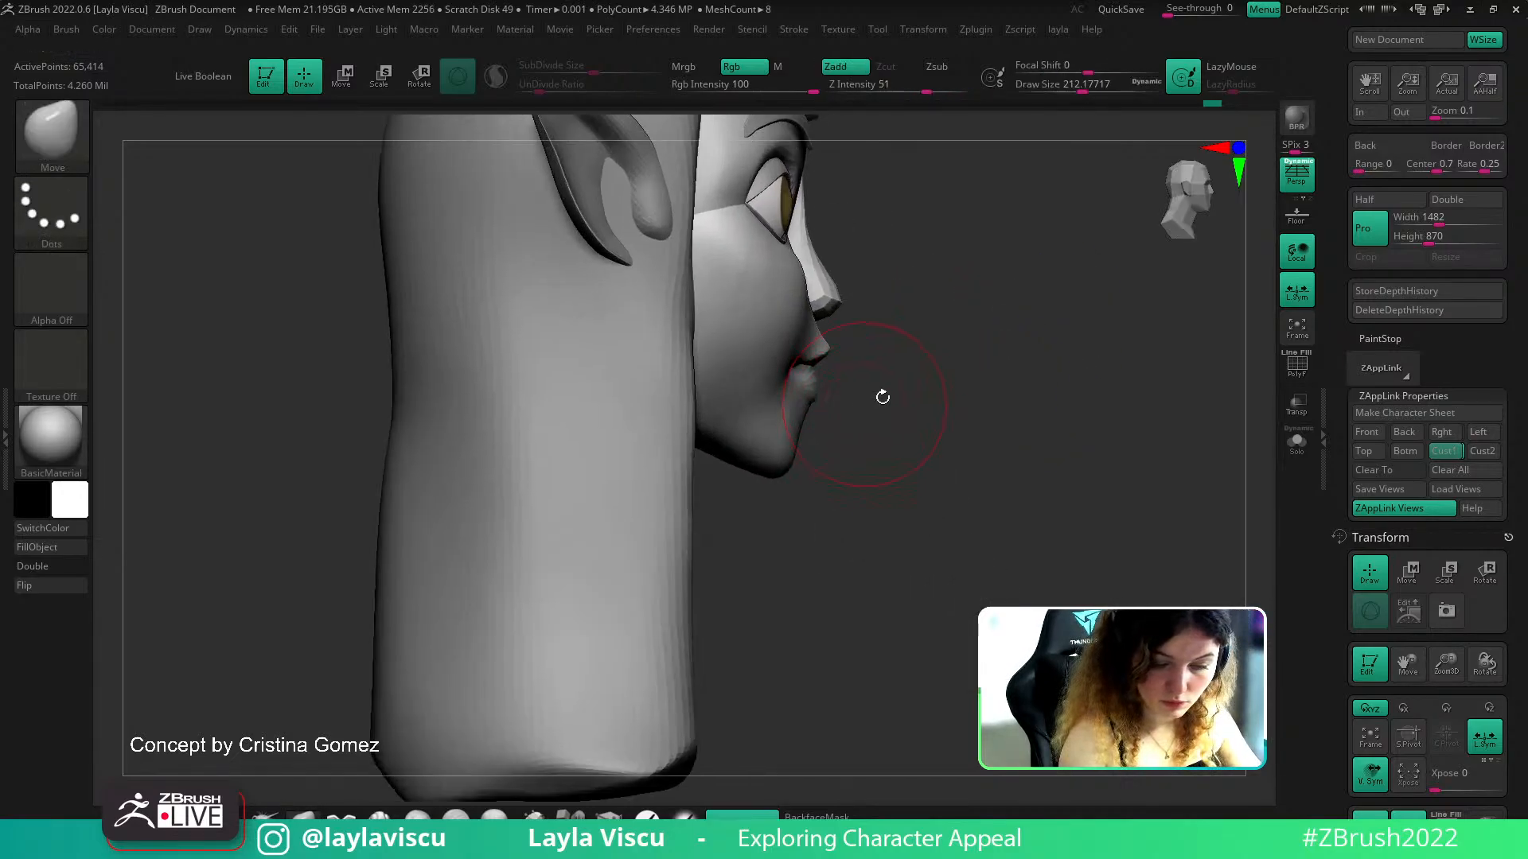
Recall custom view 1 and toggle the concept overlay to compare the lips and lower face with the drawing
click(1445, 451)
key(shift+z)
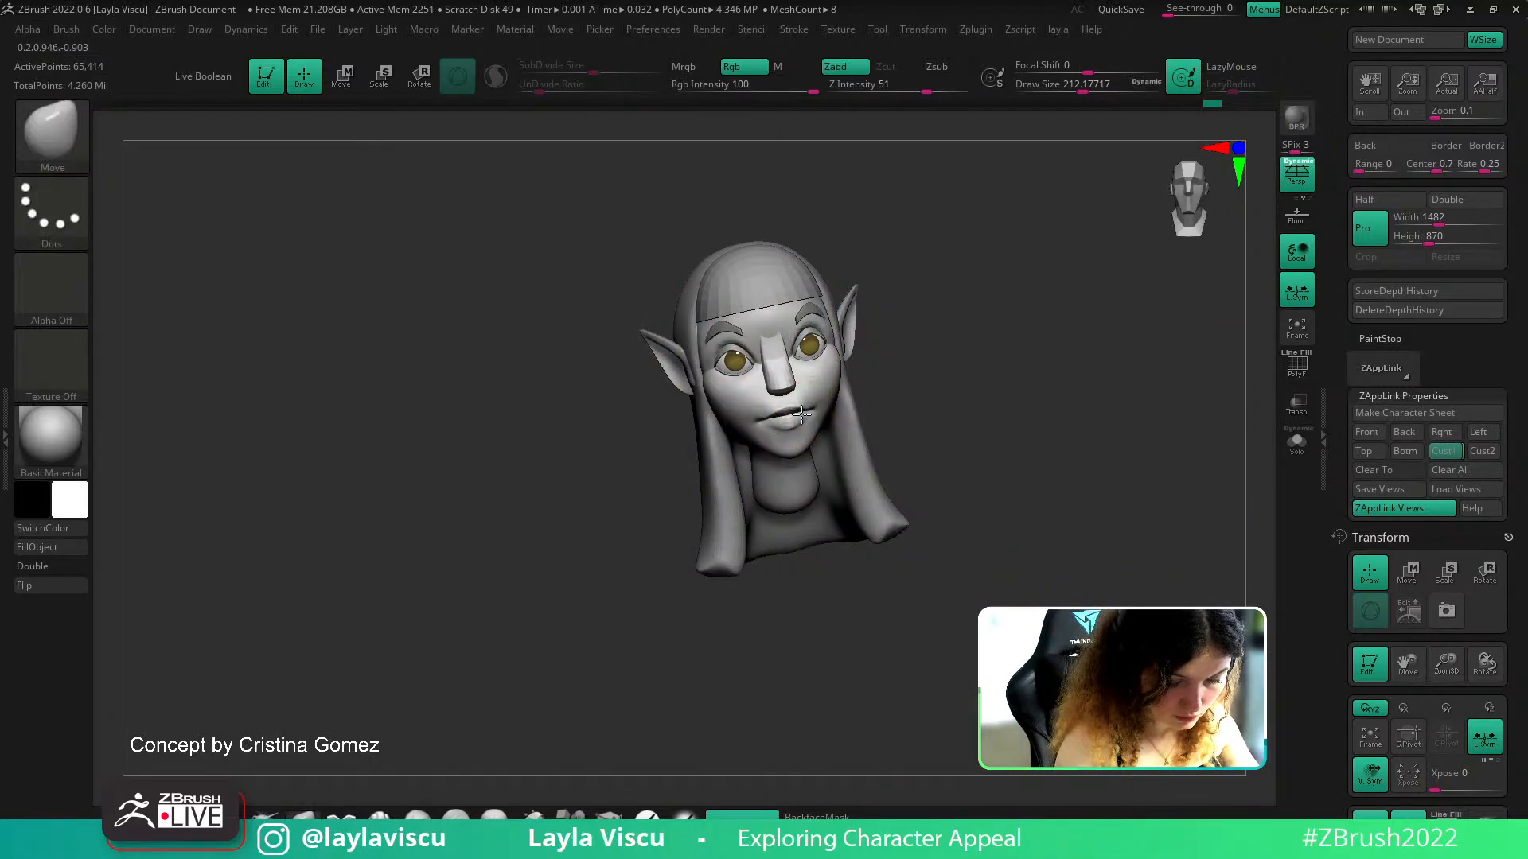
key(shift+z)
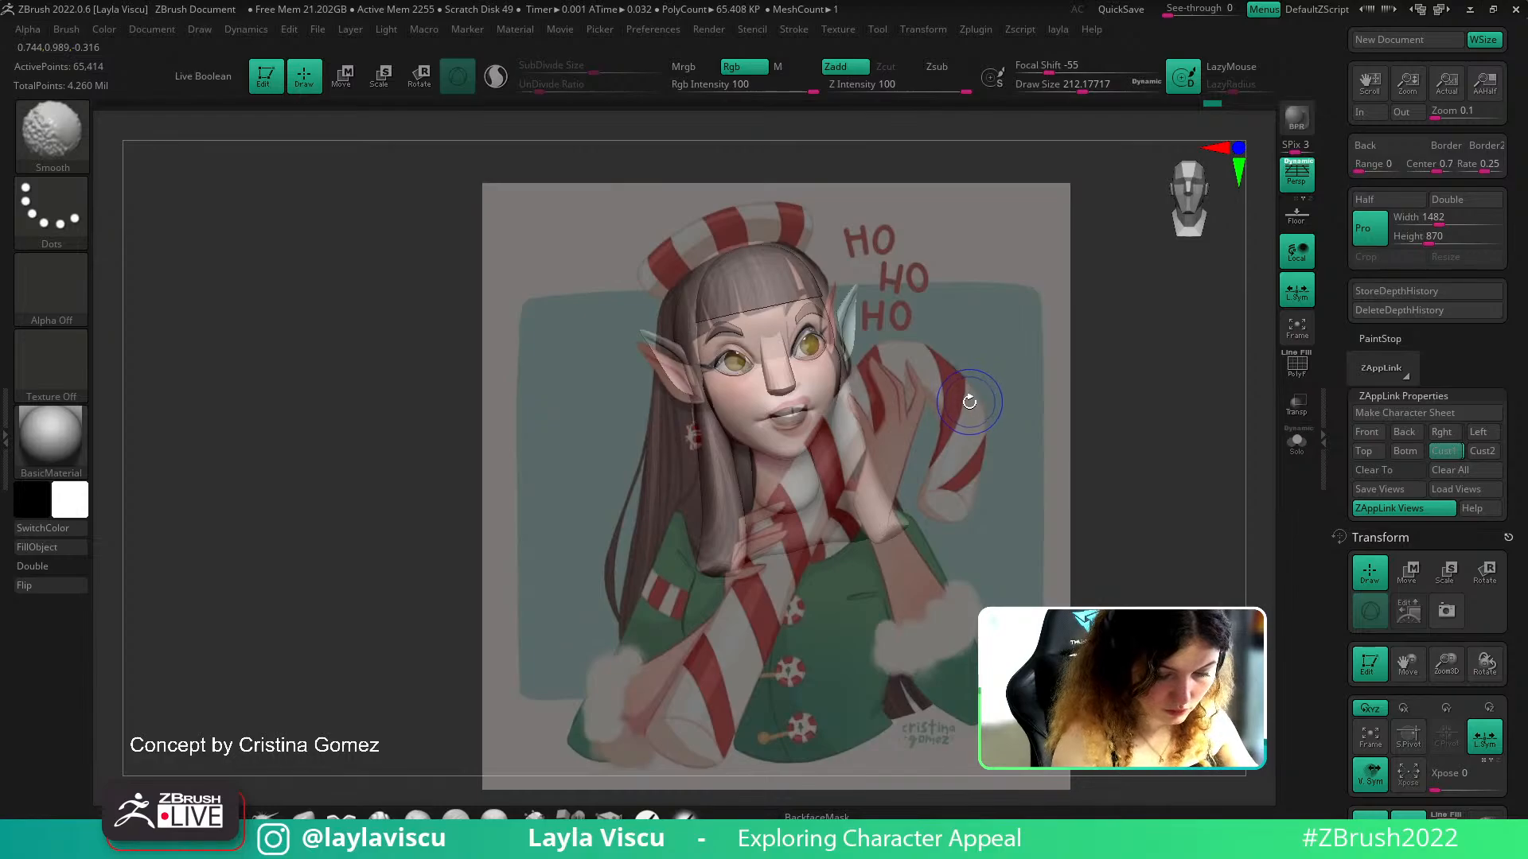
key(shift+z)
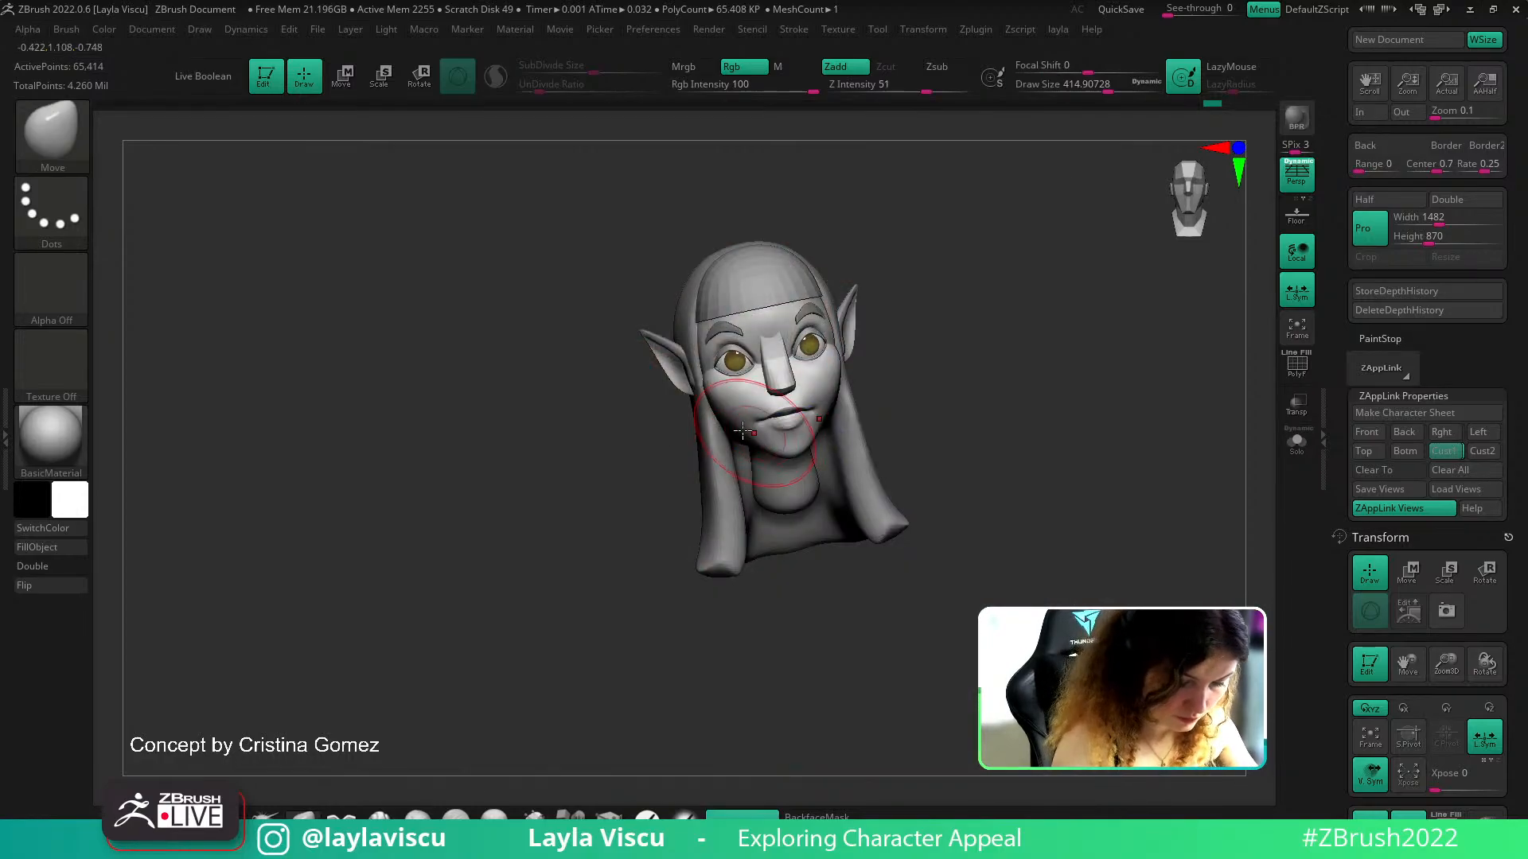
key(shift+z)
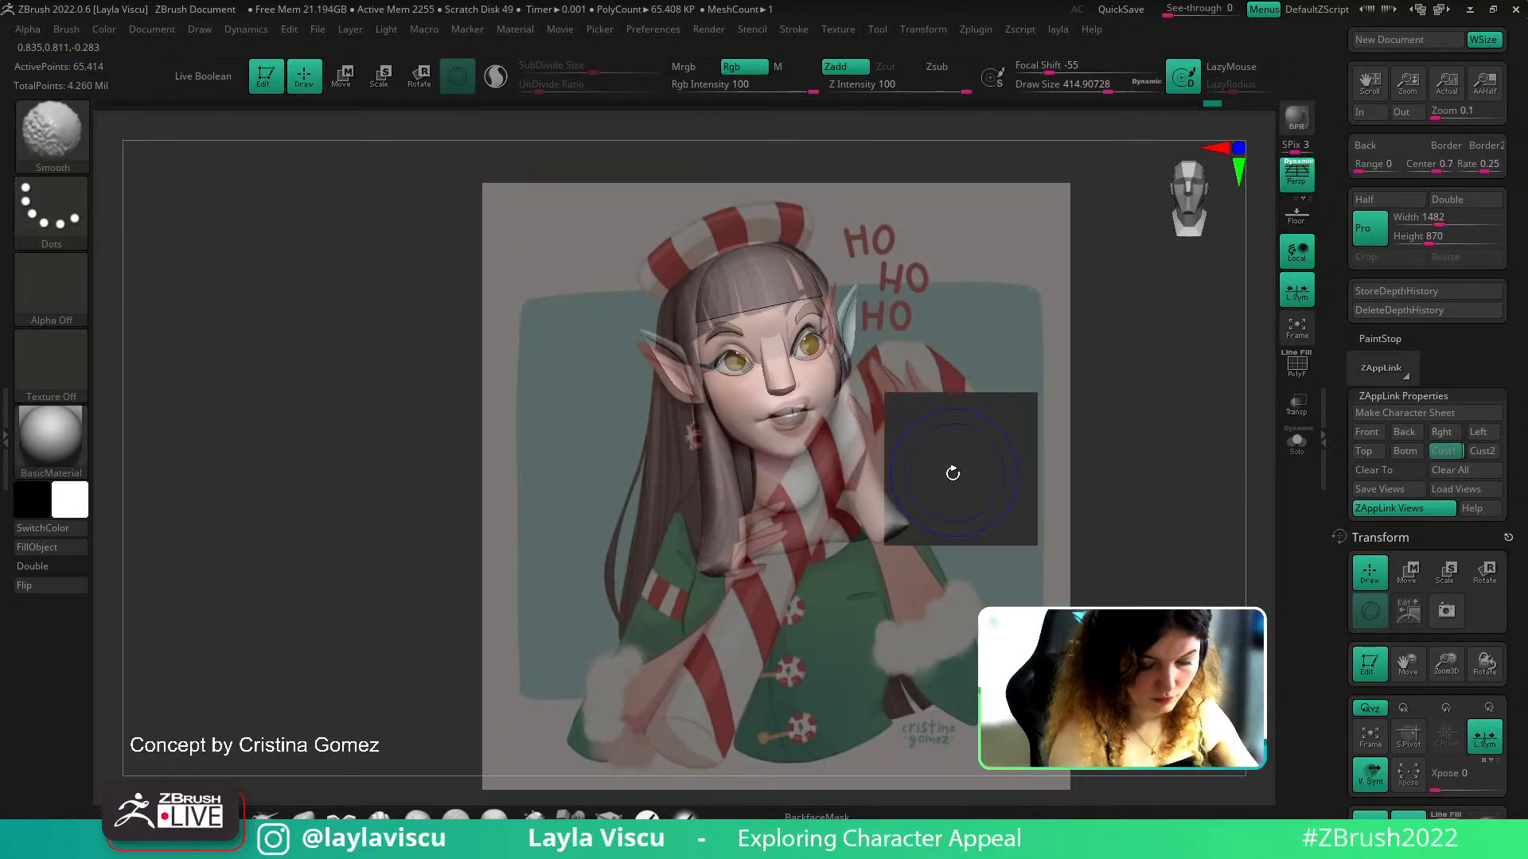
key(shift+z)
Refine the face with the Move brush at about 318 and 167, and recheck it against the concept in custom view 1
shift+drag(955, 475, 1019, 505)
mouse_move(1018, 522)
ctrl+right_down()
mouse_move(971, 419)
mouse_move(804, 409)
mouse_move(677, 477)
ctrl+right_up()
alt+right_drag(638, 382, 691, 490)
key(s)
drag(732, 404, 722, 405)
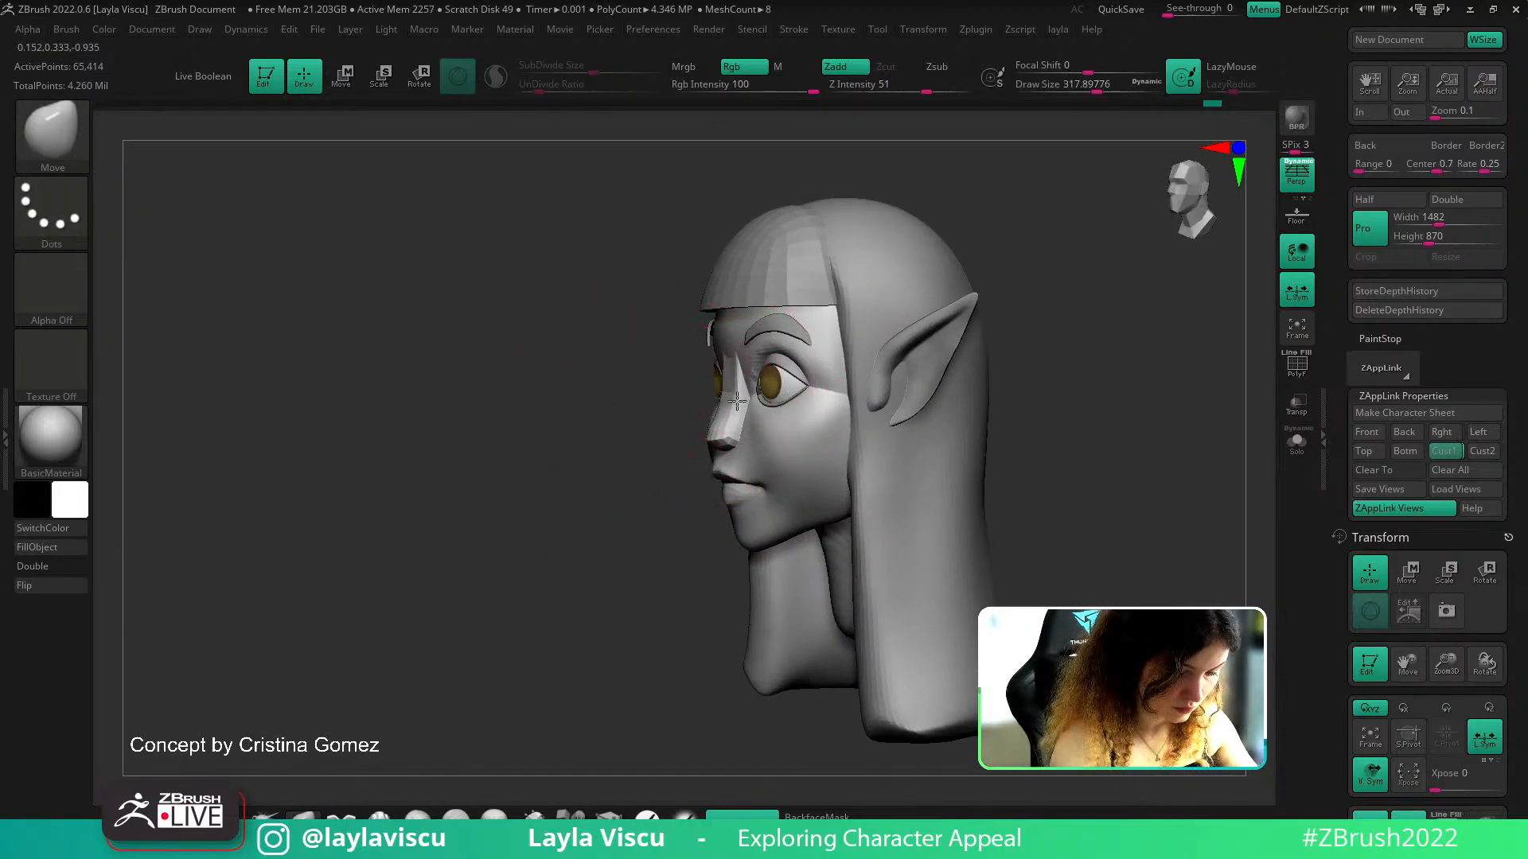
shift+drag(652, 448, 696, 437)
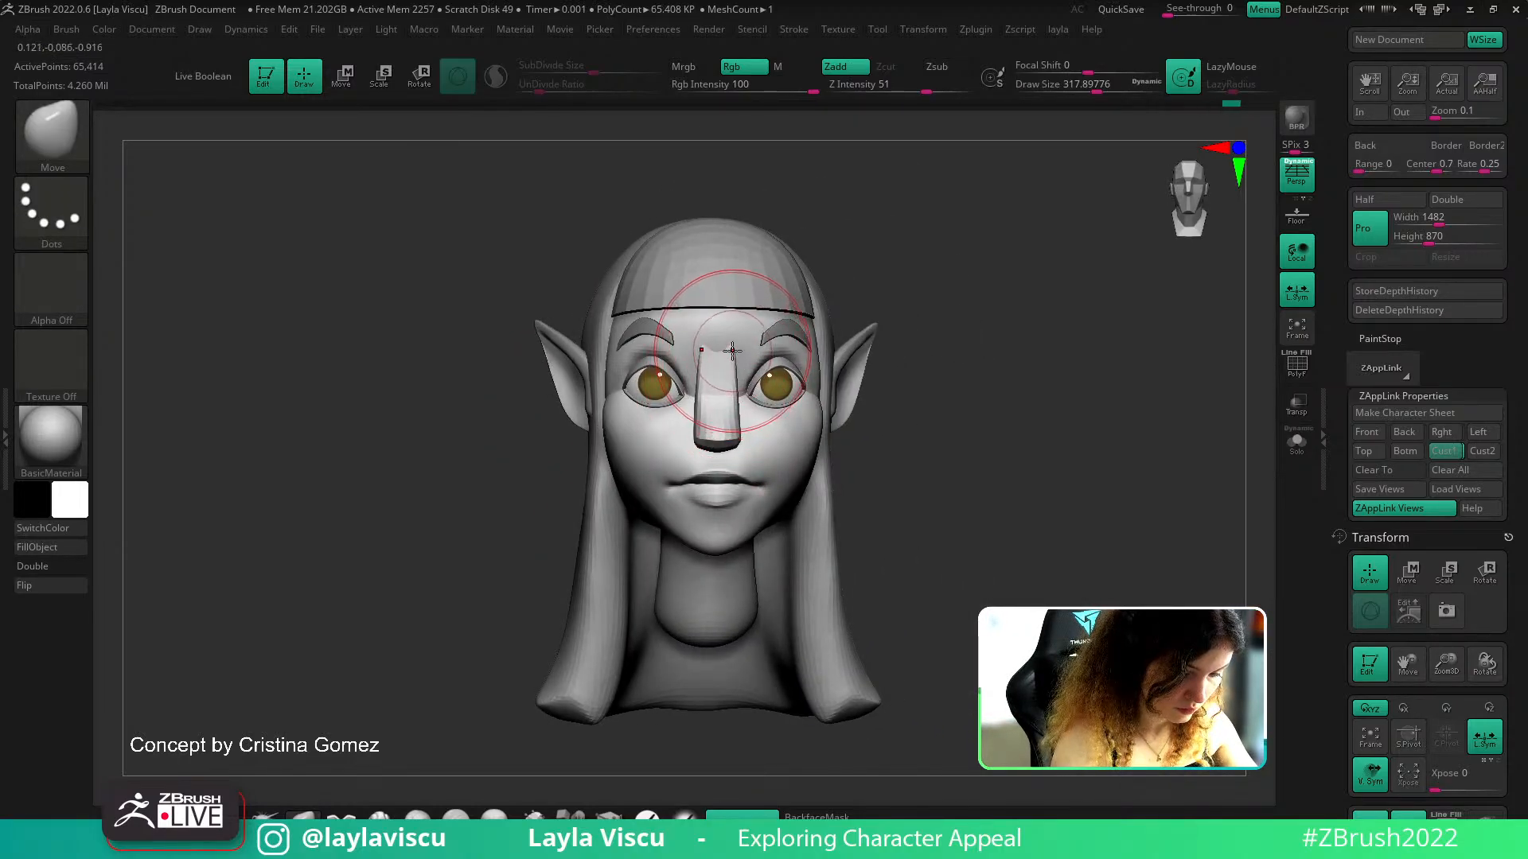
right_drag(915, 468, 861, 478)
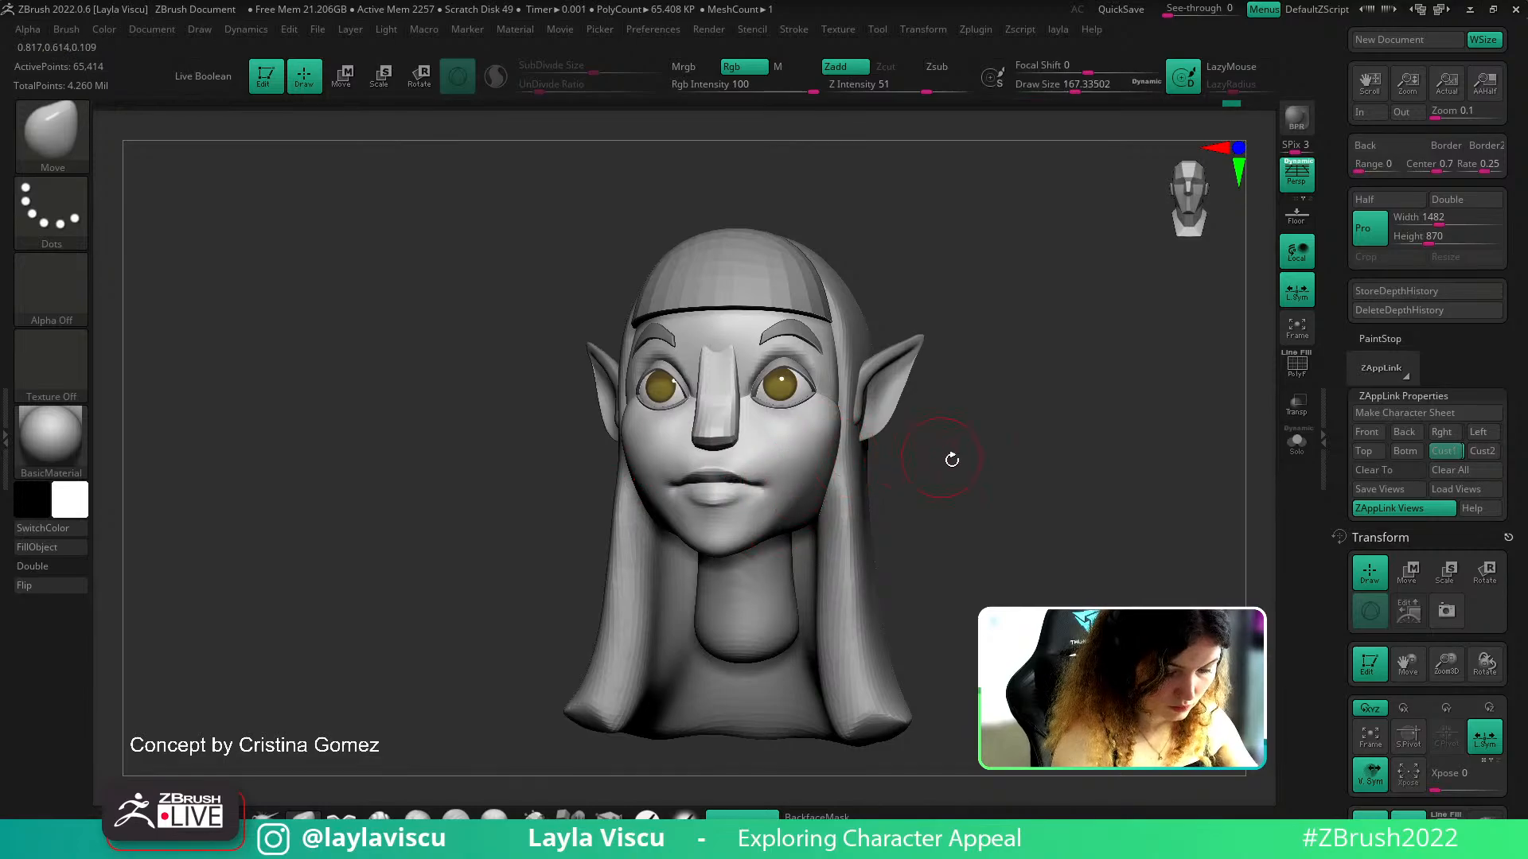
shift+right_drag(947, 457, 990, 458)
click(1446, 452)
key(shift+z)
key(shift+z)
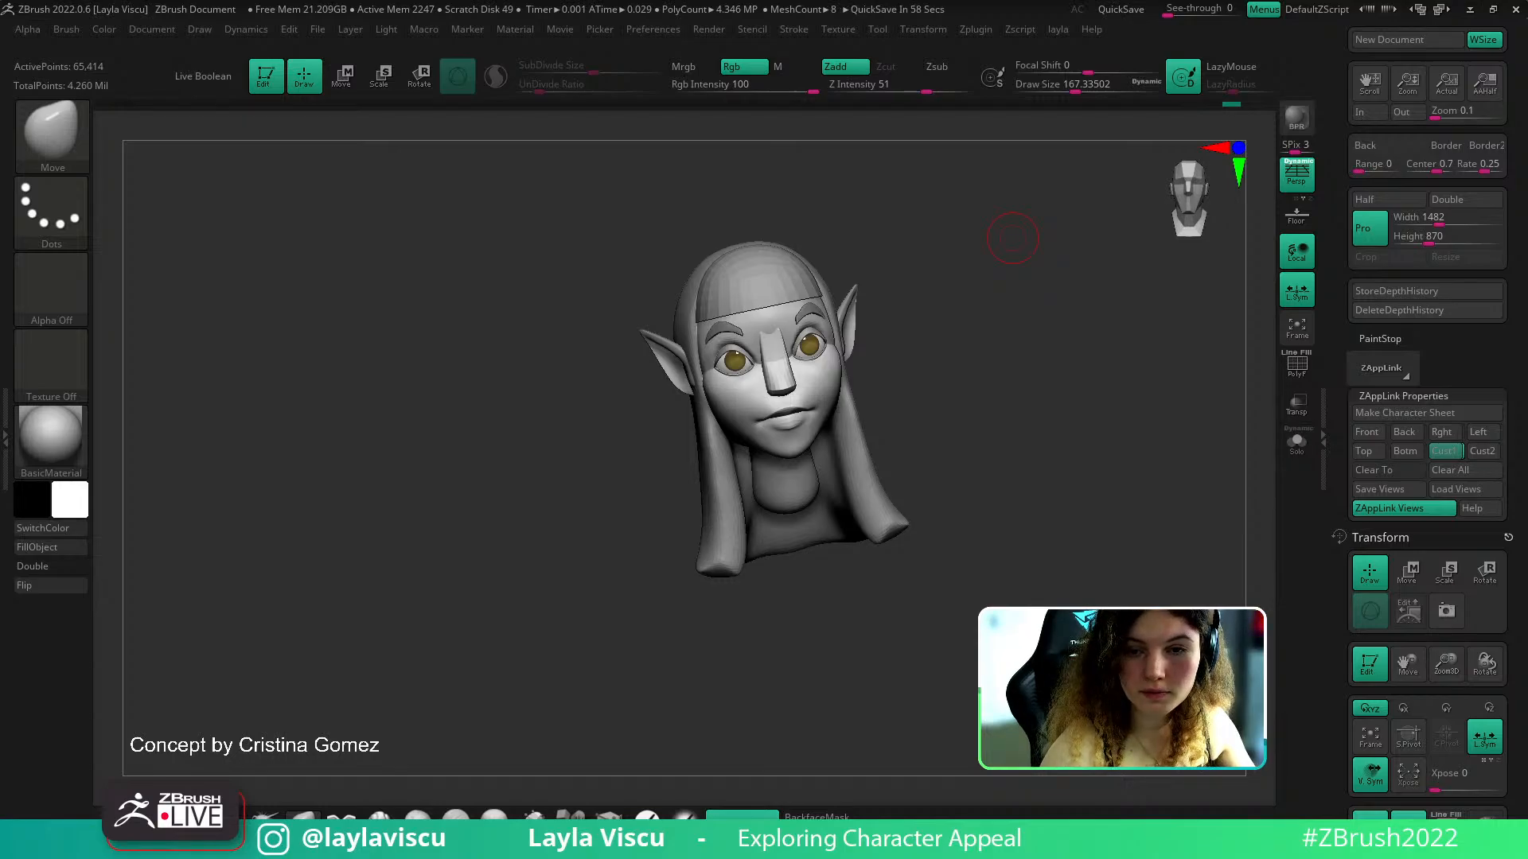
Select the long hair subtool Extract1 and cut its lower end flat near the base of the neck with ClipRect
right_drag(960, 712, 979, 583)
drag(1522, 487, 1522, 381)
alt+click(762, 519)
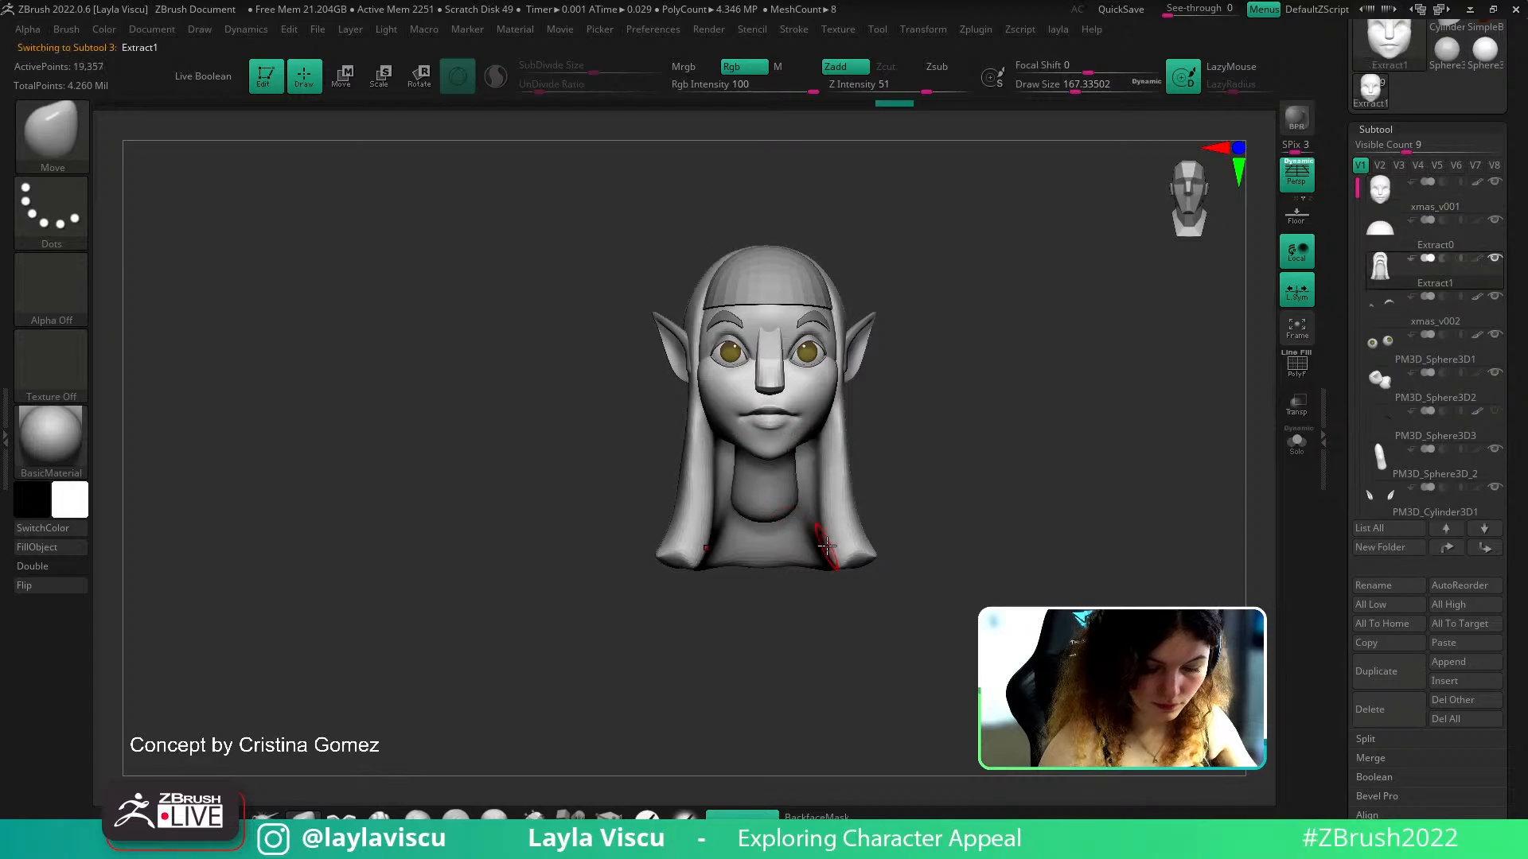
key(w)
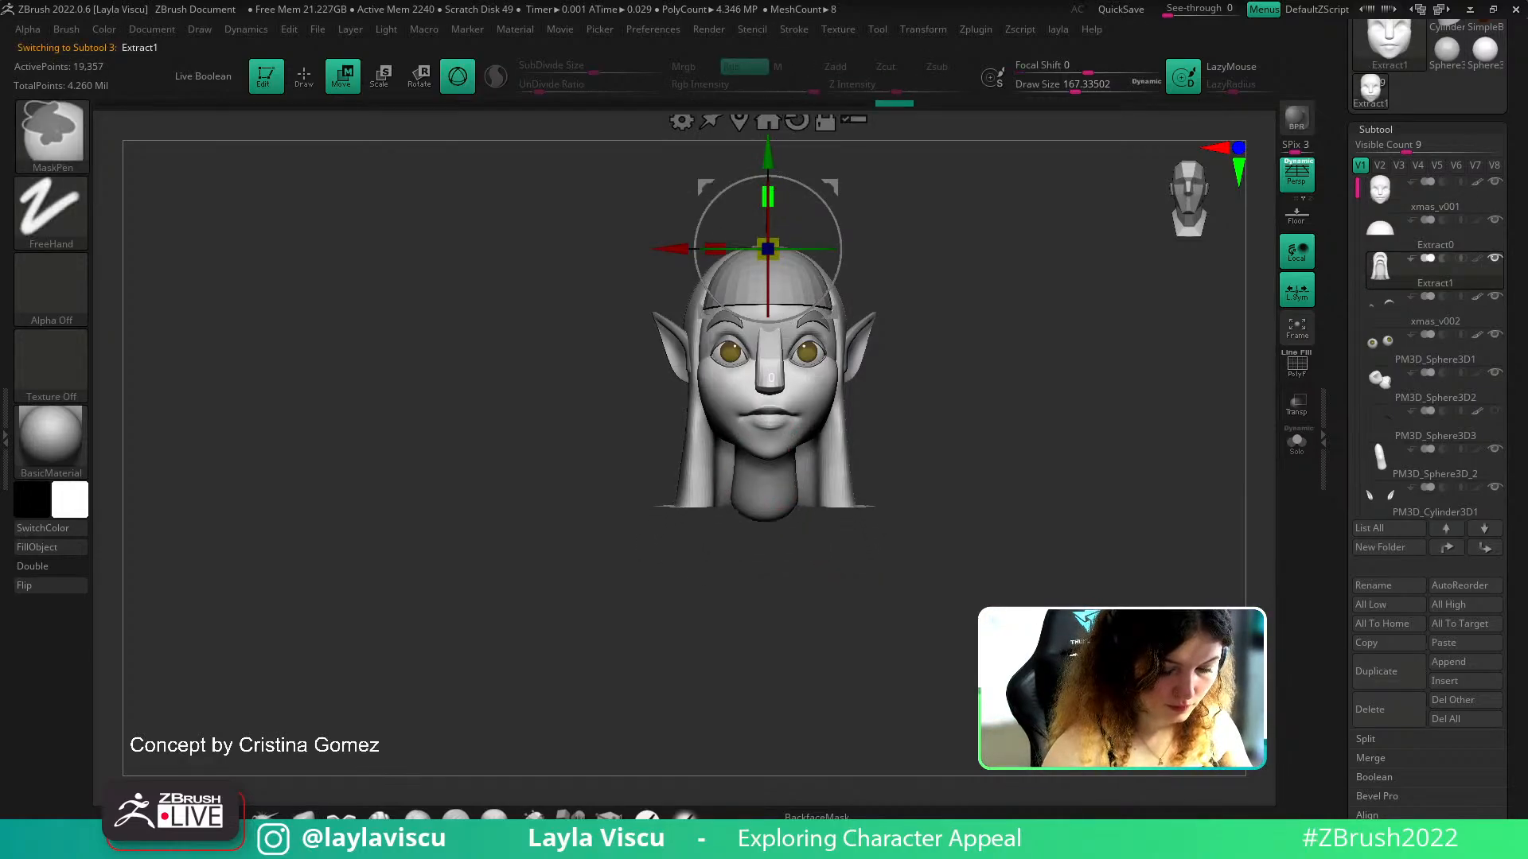
key(shift)
key(q)
mouse_move(634, 521)
mouse_down()
mouse_move(662, 556)
mouse_move(740, 480)
mouse_move(811, 696)
mouse_move(651, 587)
mouse_move(584, 681)
mouse_up()
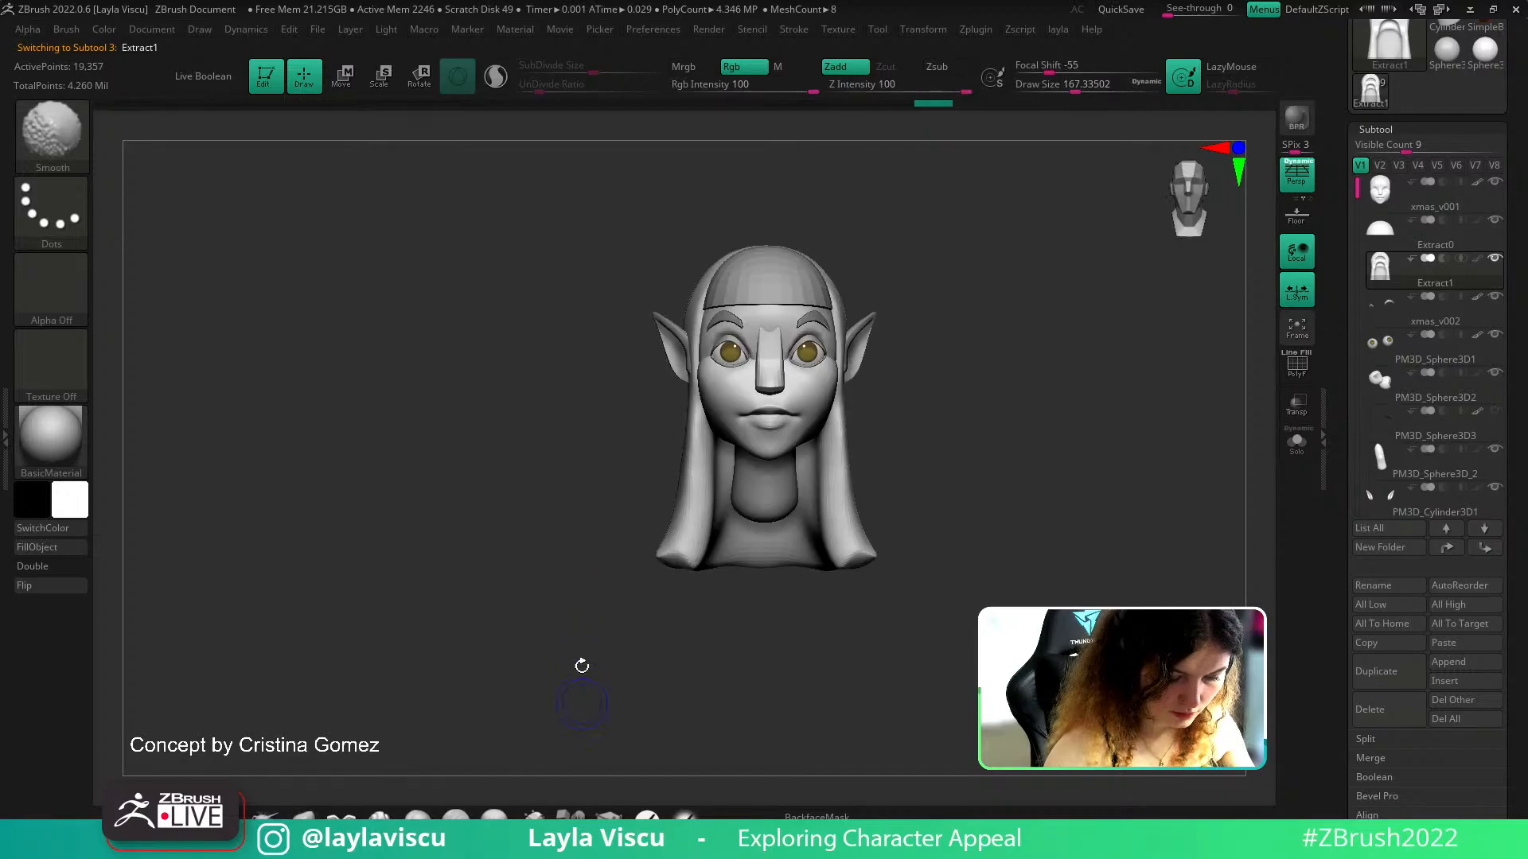
key(ctrl+shift)
click(38, 150)
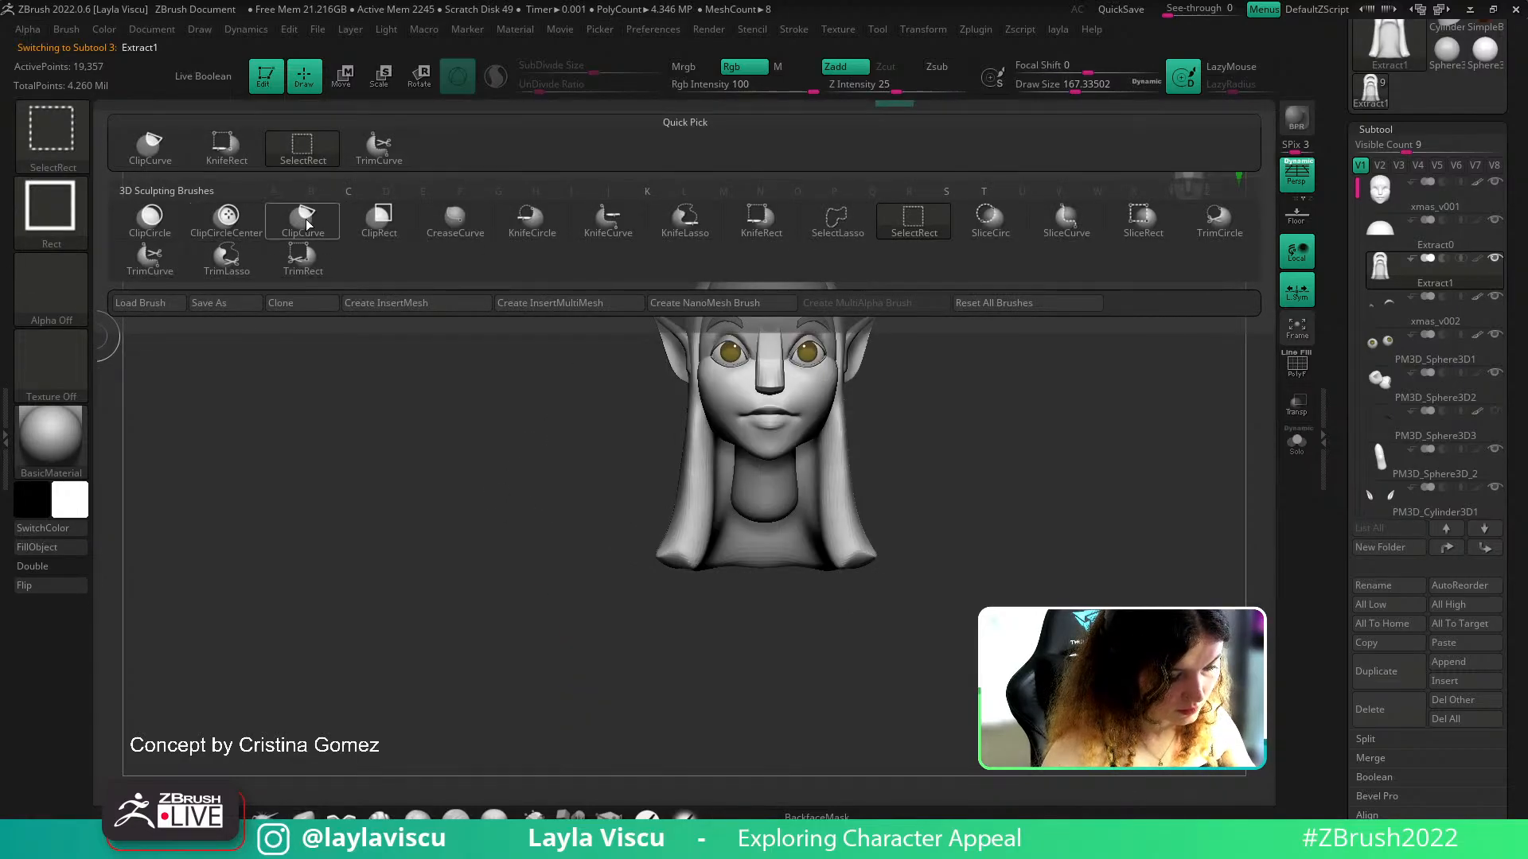
click(379, 220)
mouse_move(596, 664)
ctrl+shift+mouse_down()
mouse_move(955, 532)
mouse_move(399, 130)
ctrl+shift+mouse_up()
key(ctrl+z)
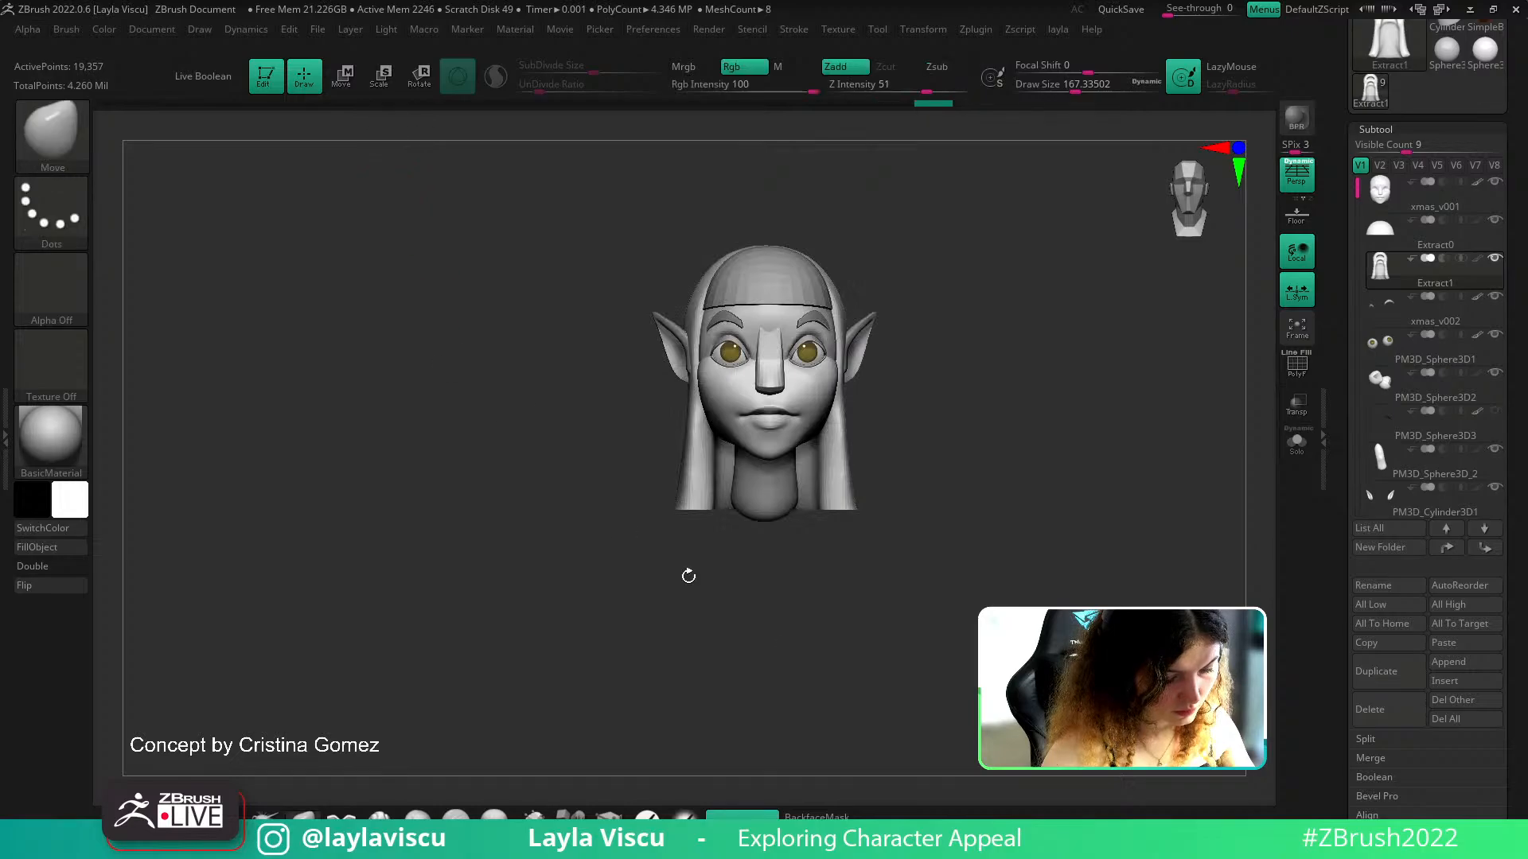
Adjust the shortened hair's ends with the Move brush at about 386 and check its wireframe
mouse_move(800, 564)
mouse_down()
mouse_move(665, 413)
mouse_move(787, 470)
mouse_up()
mouse_move(875, 557)
mouse_down()
mouse_move(1031, 712)
mouse_move(942, 532)
mouse_move(843, 628)
mouse_up()
ctrl+right_drag(842, 628, 788, 600)
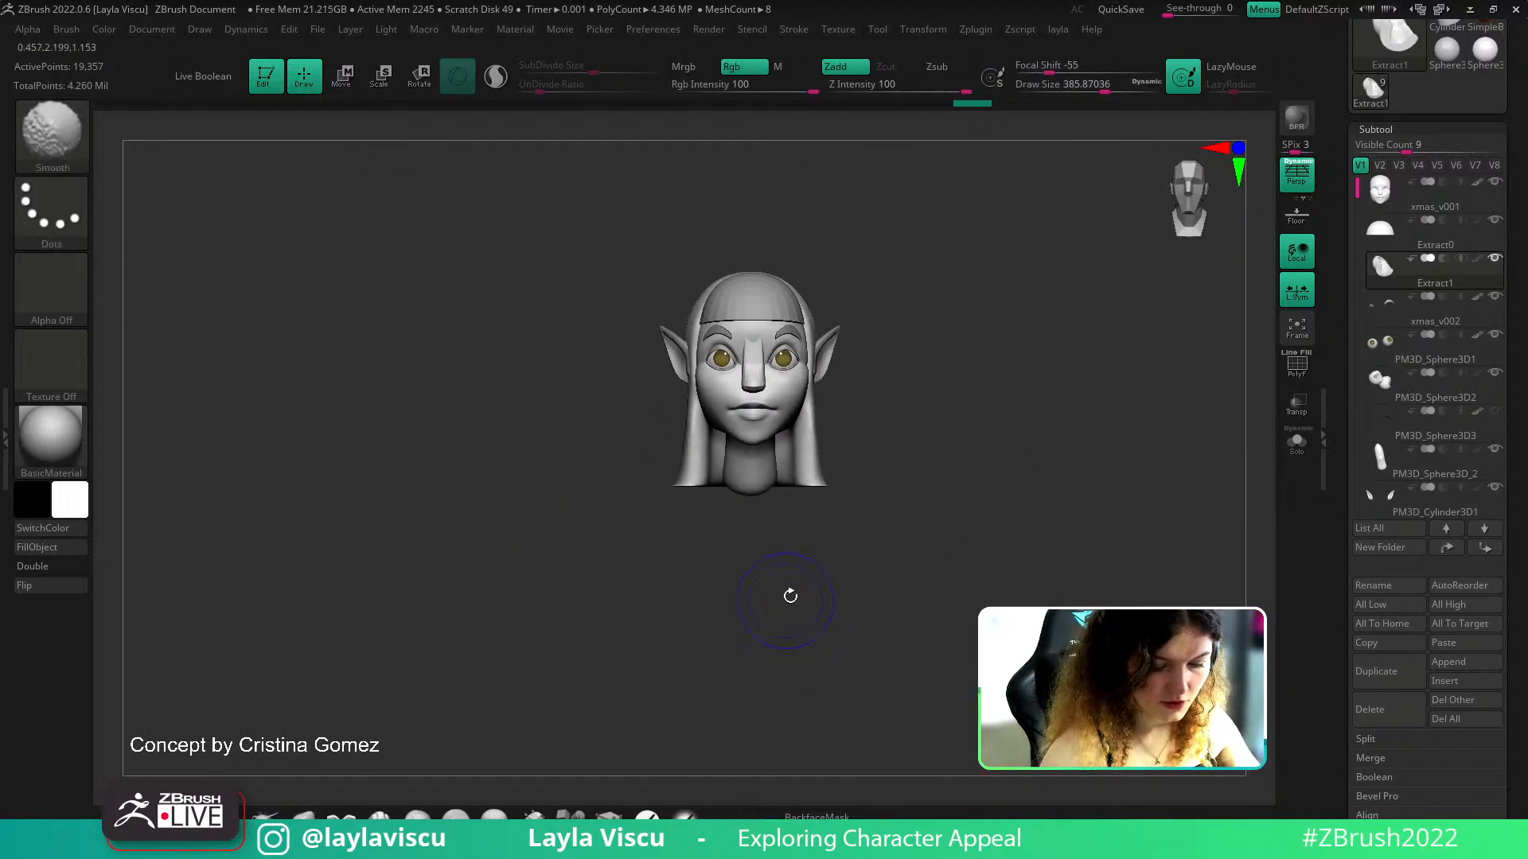
key(shift+f)
mouse_move(894, 627)
mouse_down()
mouse_move(825, 480)
mouse_move(803, 520)
mouse_up()
shift+drag(872, 450, 972, 403)
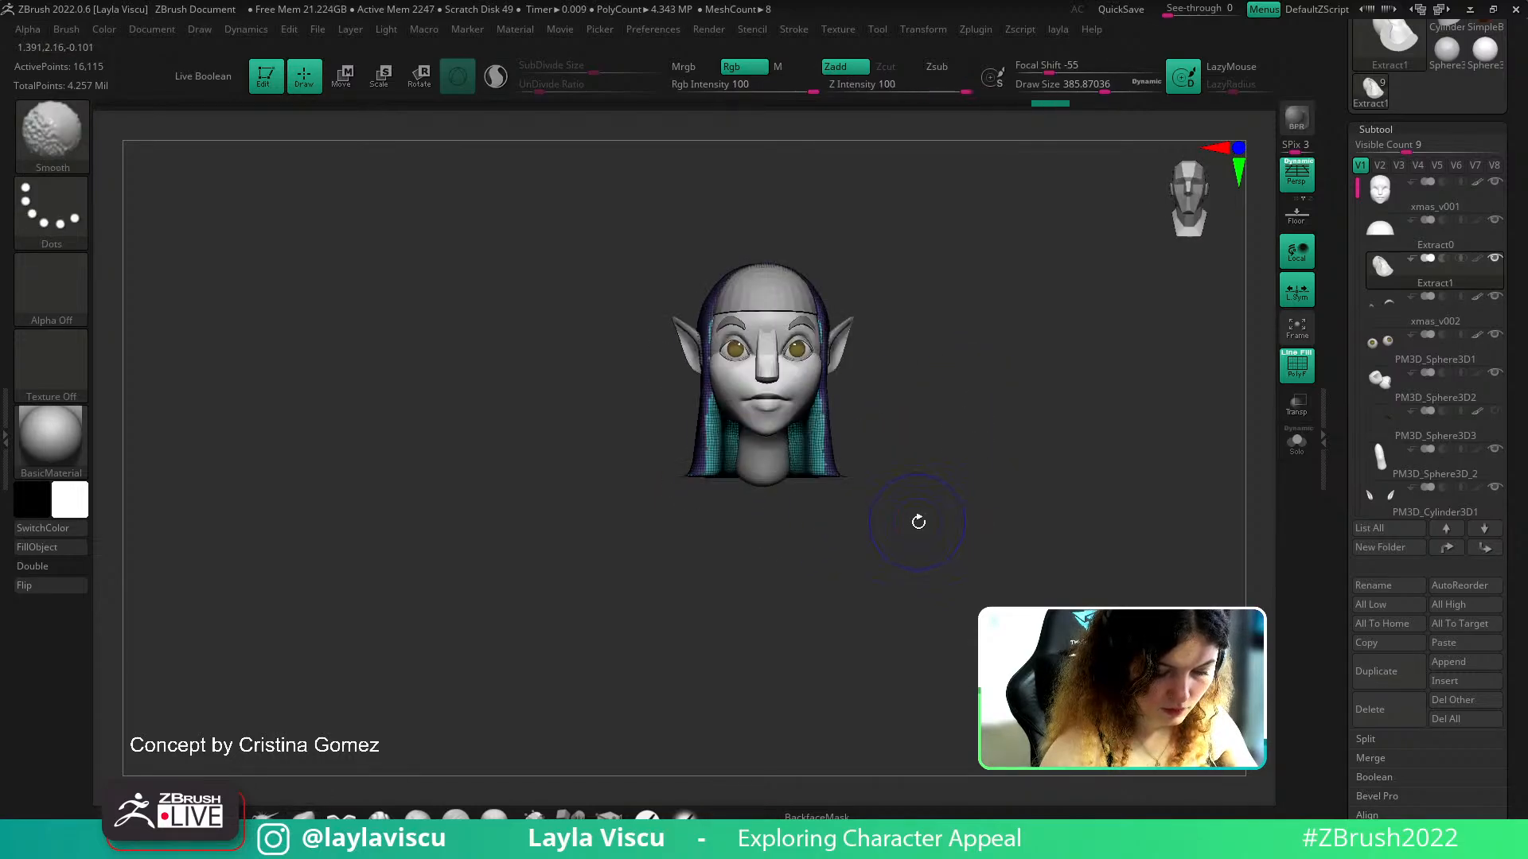
key(shift+f)
Select the neck subtool, raise the visible subtool count to 14 and append a sphere
alt+drag(922, 515, 859, 553)
alt+click(731, 397)
alt+drag(916, 422, 939, 516)
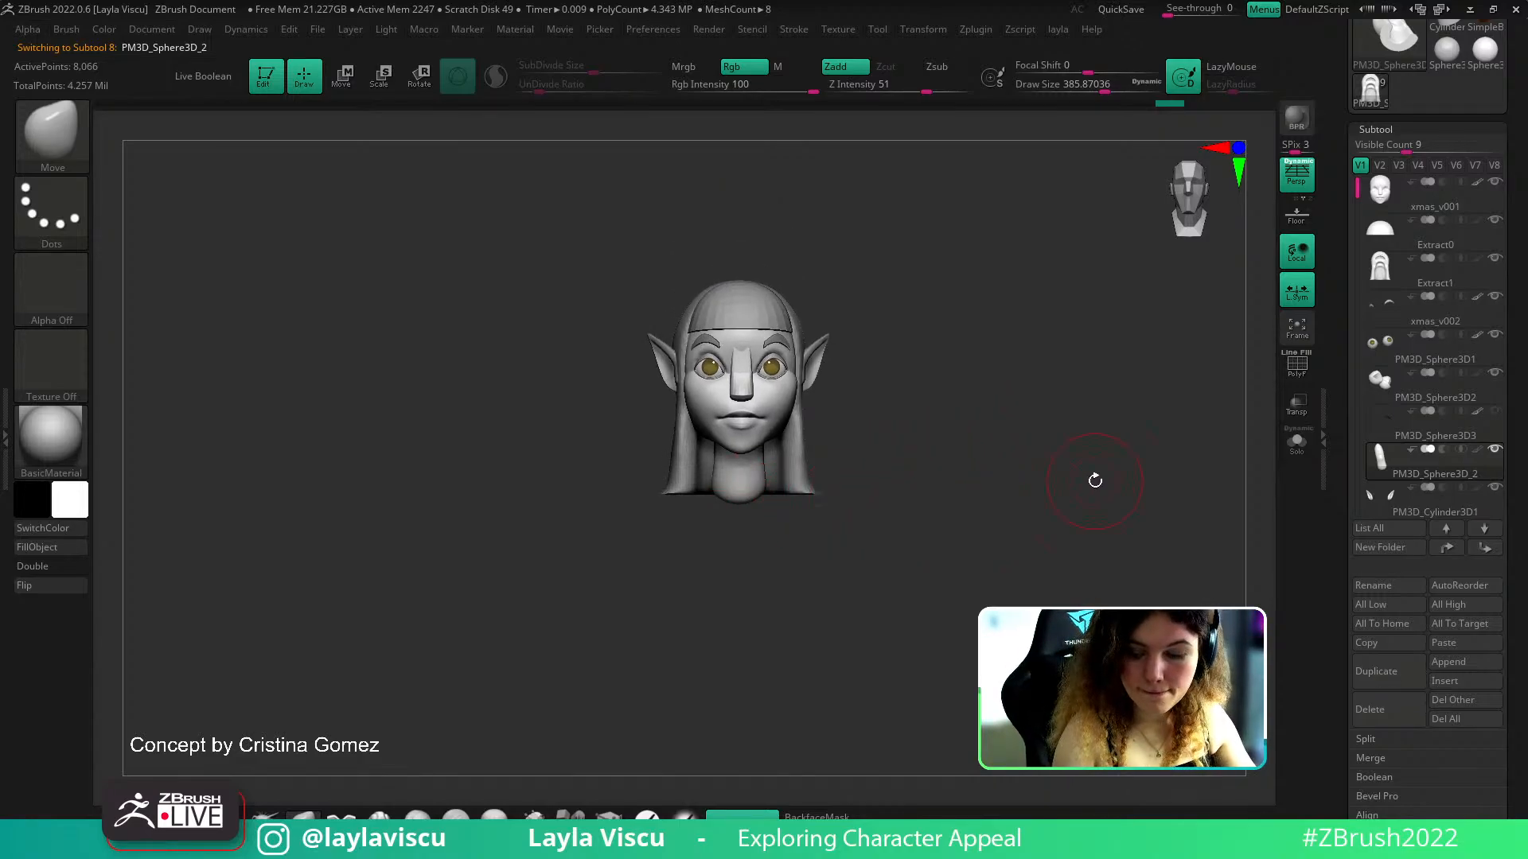
drag(1408, 147, 1437, 149)
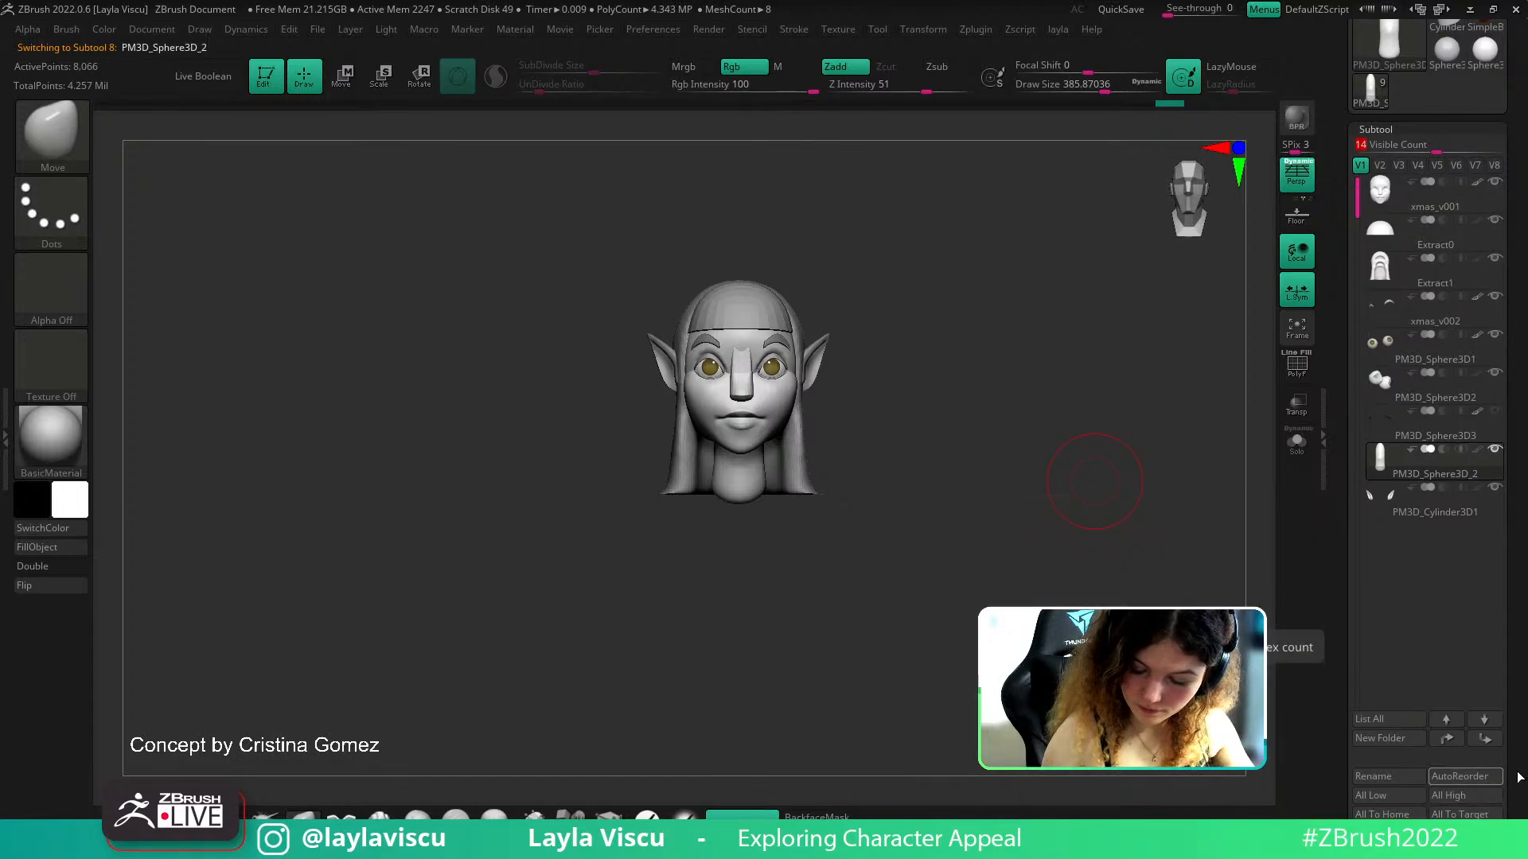
scroll(1520, 777, down, 3)
click(1446, 715)
click(787, 712)
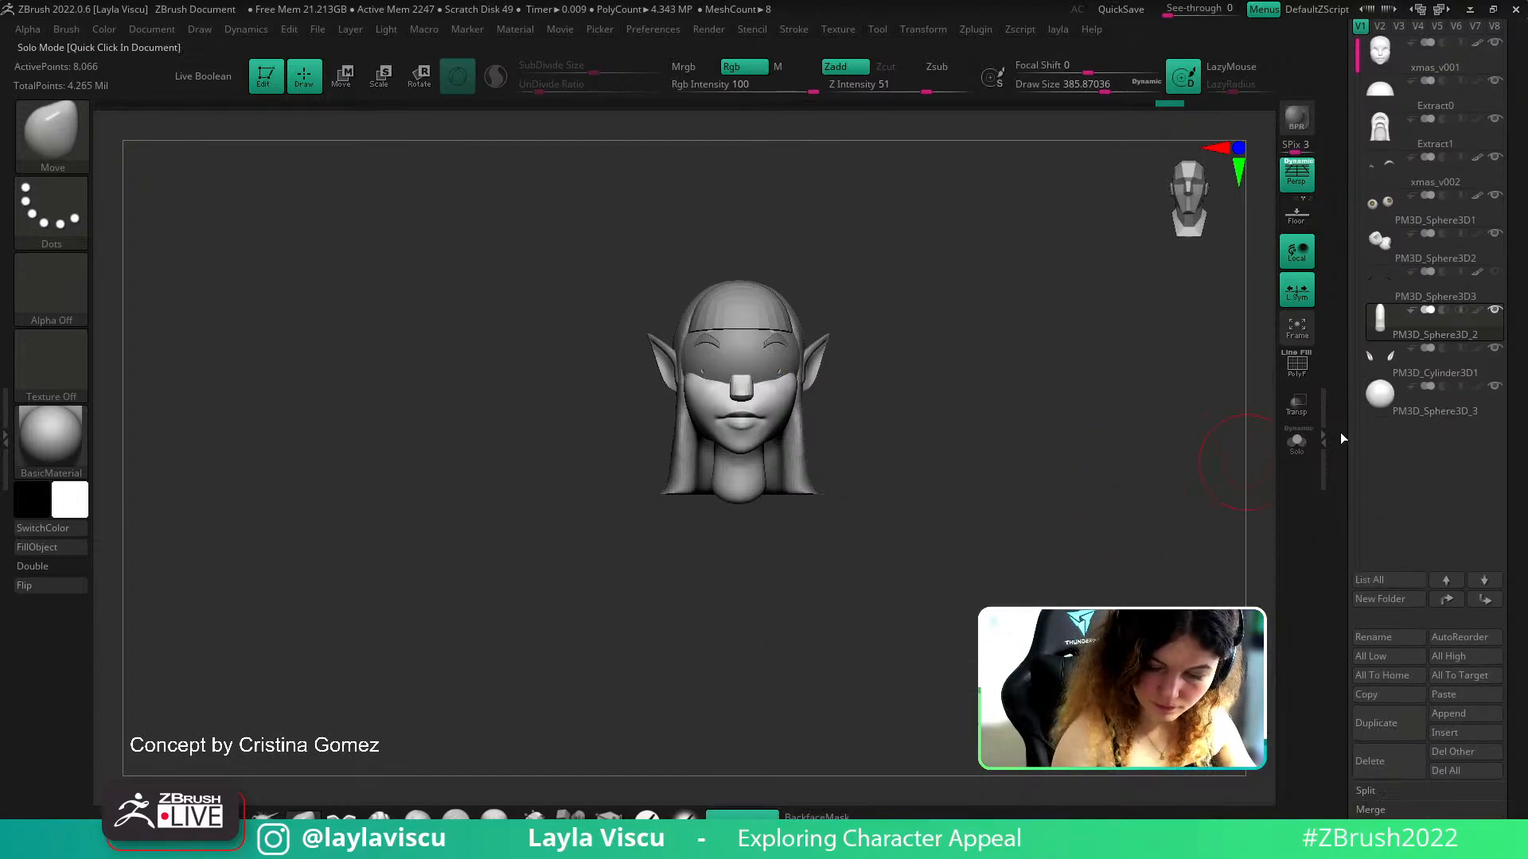
Scale and position the new sphere directly below the neck, and hide the long hair subtool Extract1
key(e)
drag(757, 449, 757, 455)
drag(943, 469, 812, 486)
drag(746, 557, 920, 492)
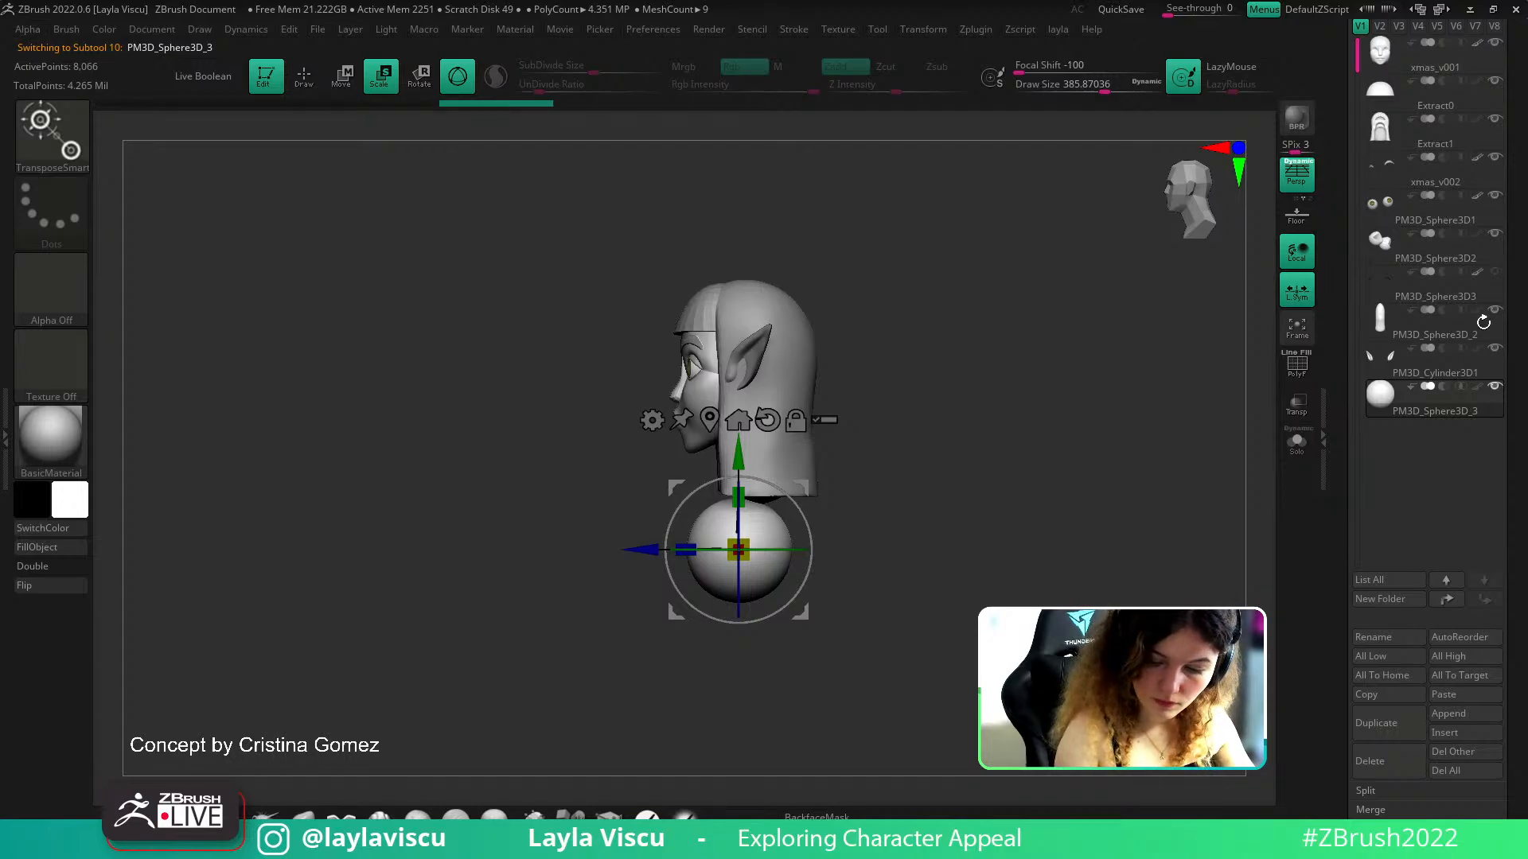
click(1490, 119)
drag(802, 612, 833, 597)
alt+drag(973, 545, 953, 509)
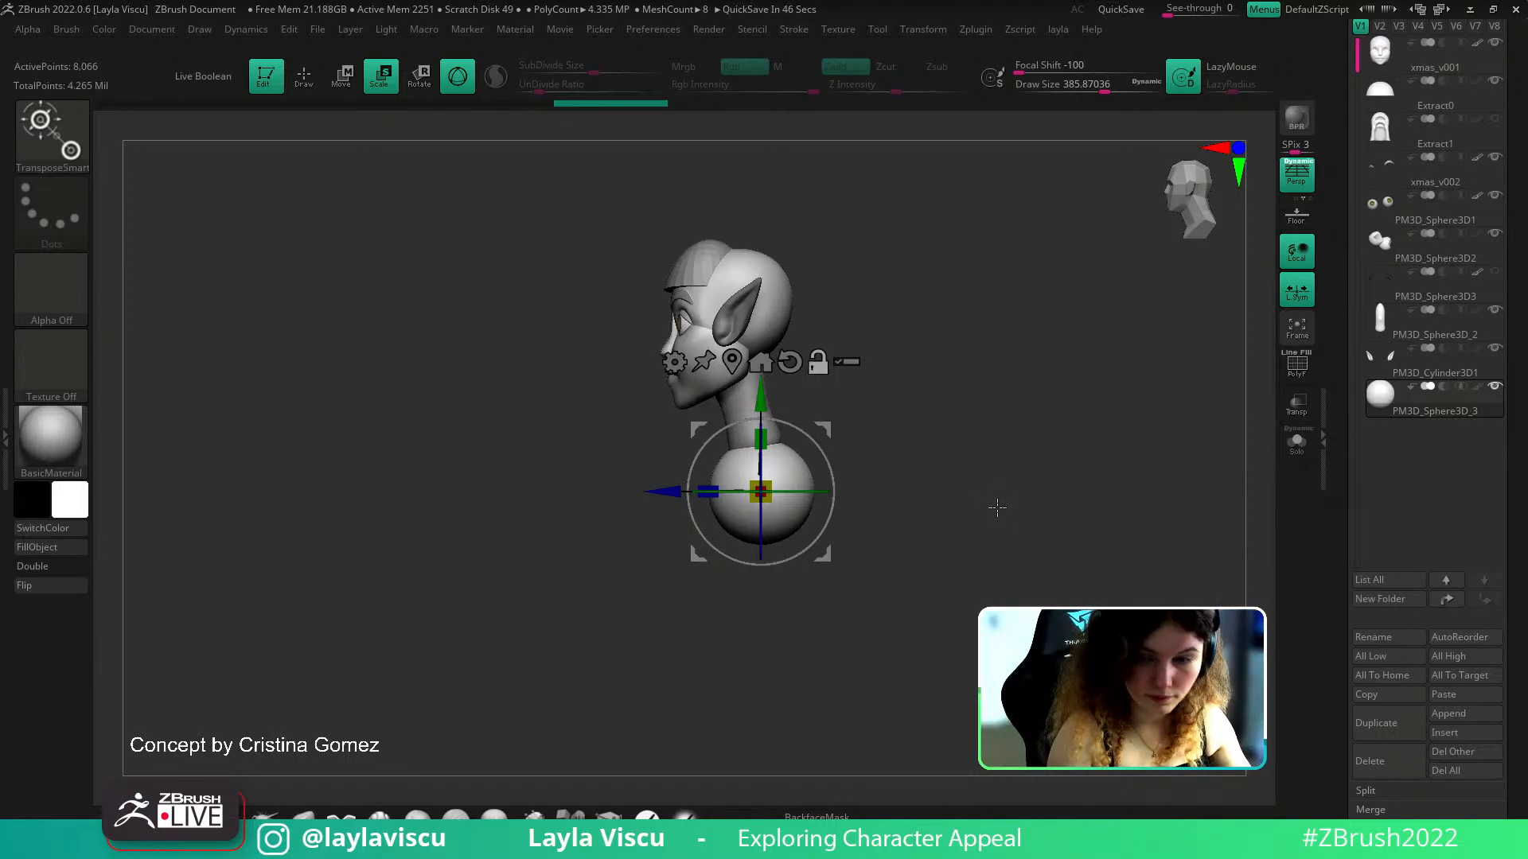
Stretch the sphere into a tapered torso with the Move brush, enlarging the draw size to about 888
key(q)
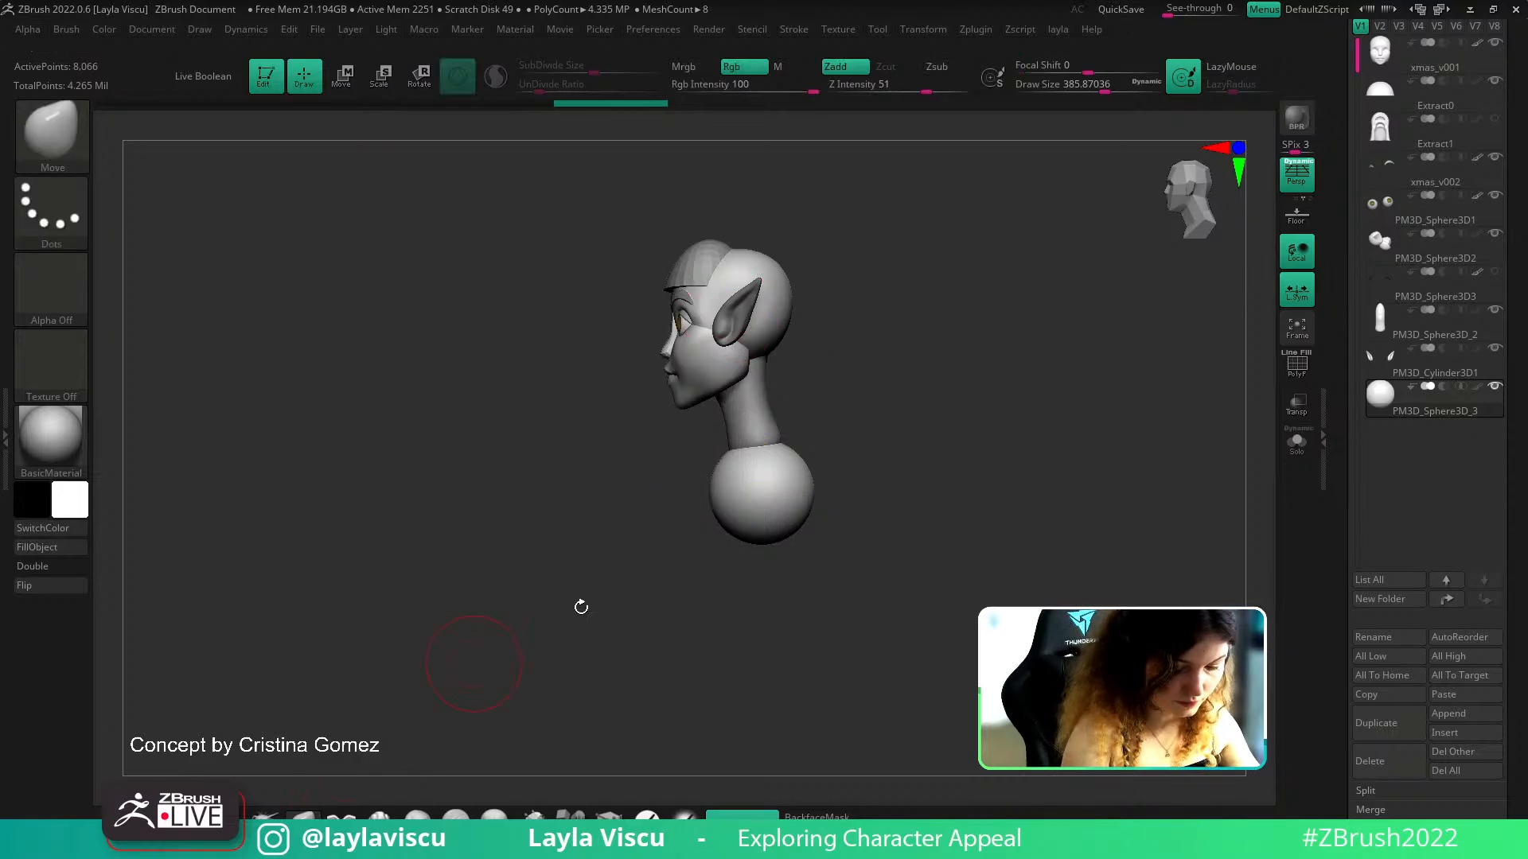
mouse_move(791, 573)
mouse_down()
mouse_move(785, 559)
mouse_move(877, 543)
mouse_move(784, 529)
mouse_move(788, 581)
mouse_up()
drag(802, 485, 856, 452)
drag(955, 477, 848, 475)
mouse_move(828, 577)
mouse_down()
mouse_move(807, 584)
mouse_move(842, 624)
mouse_move(818, 614)
mouse_up()
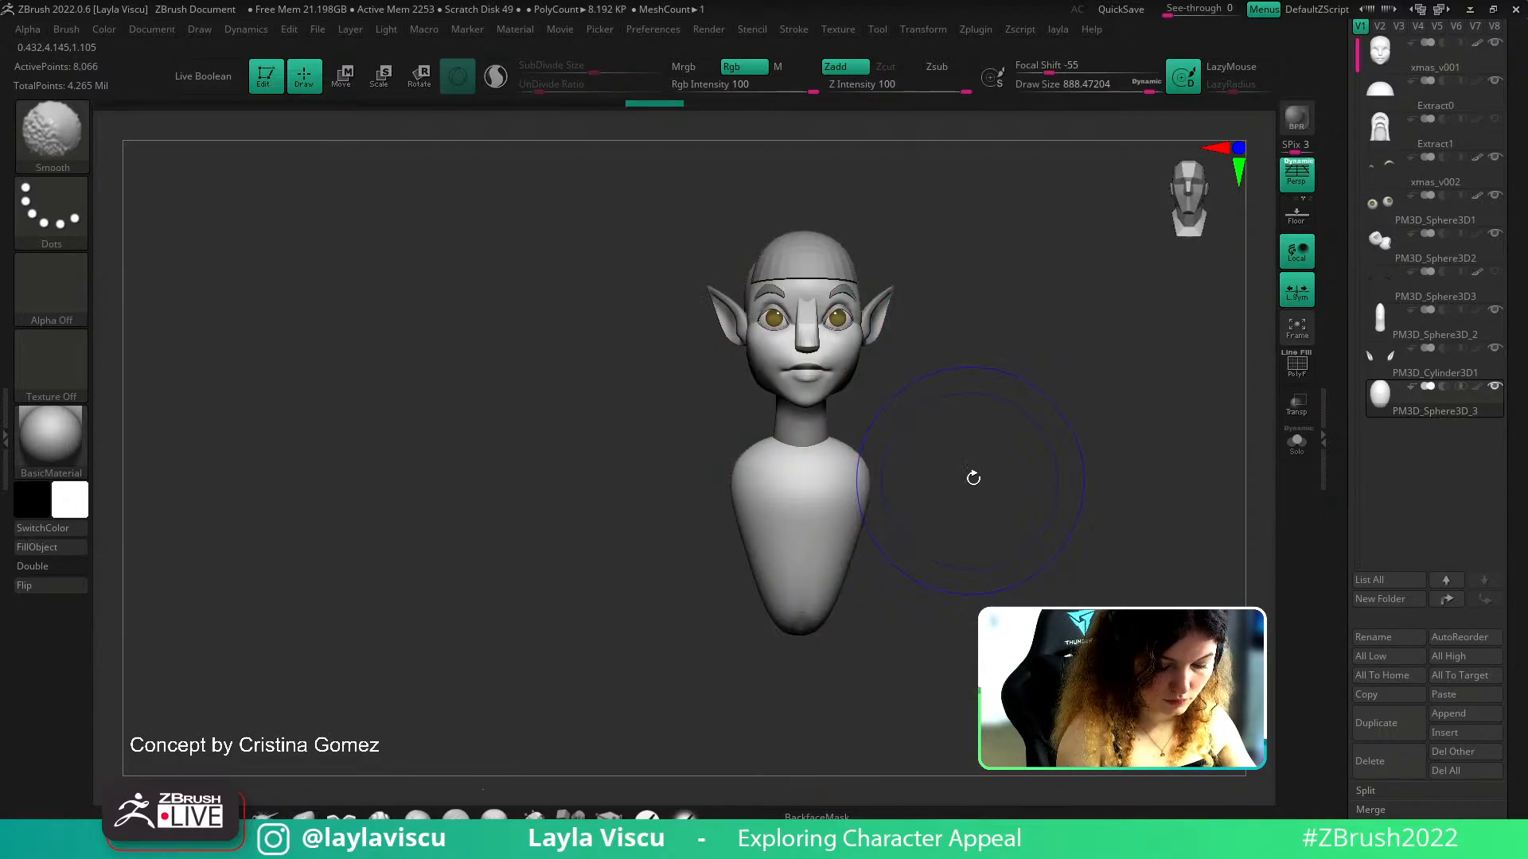
Cut the torso's rounded lower end flat with ClipRect, undoing the first cut and repeating it
key(q)
ctrl+shift+drag(907, 607, 707, 731)
key(ctrl+z)
mouse_move(700, 619)
ctrl+shift+mouse_down()
mouse_move(986, 449)
mouse_move(999, 470)
mouse_move(979, 416)
mouse_move(904, 587)
mouse_move(917, 587)
ctrl+shift+mouse_up()
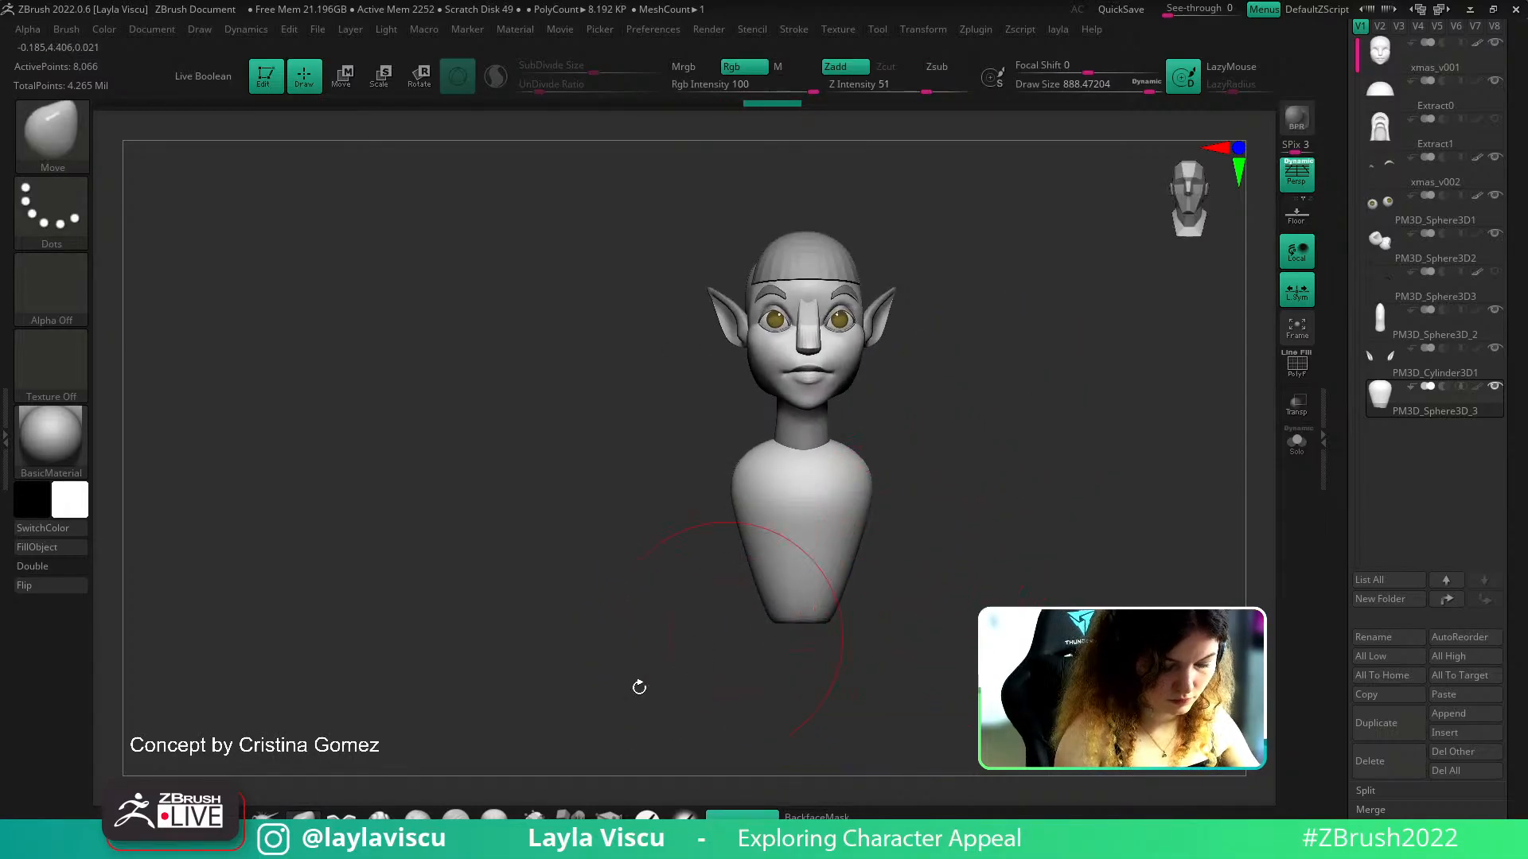
Shape the torso's back in side view with the Move brush at about 695
drag(725, 516, 969, 461)
key(s)
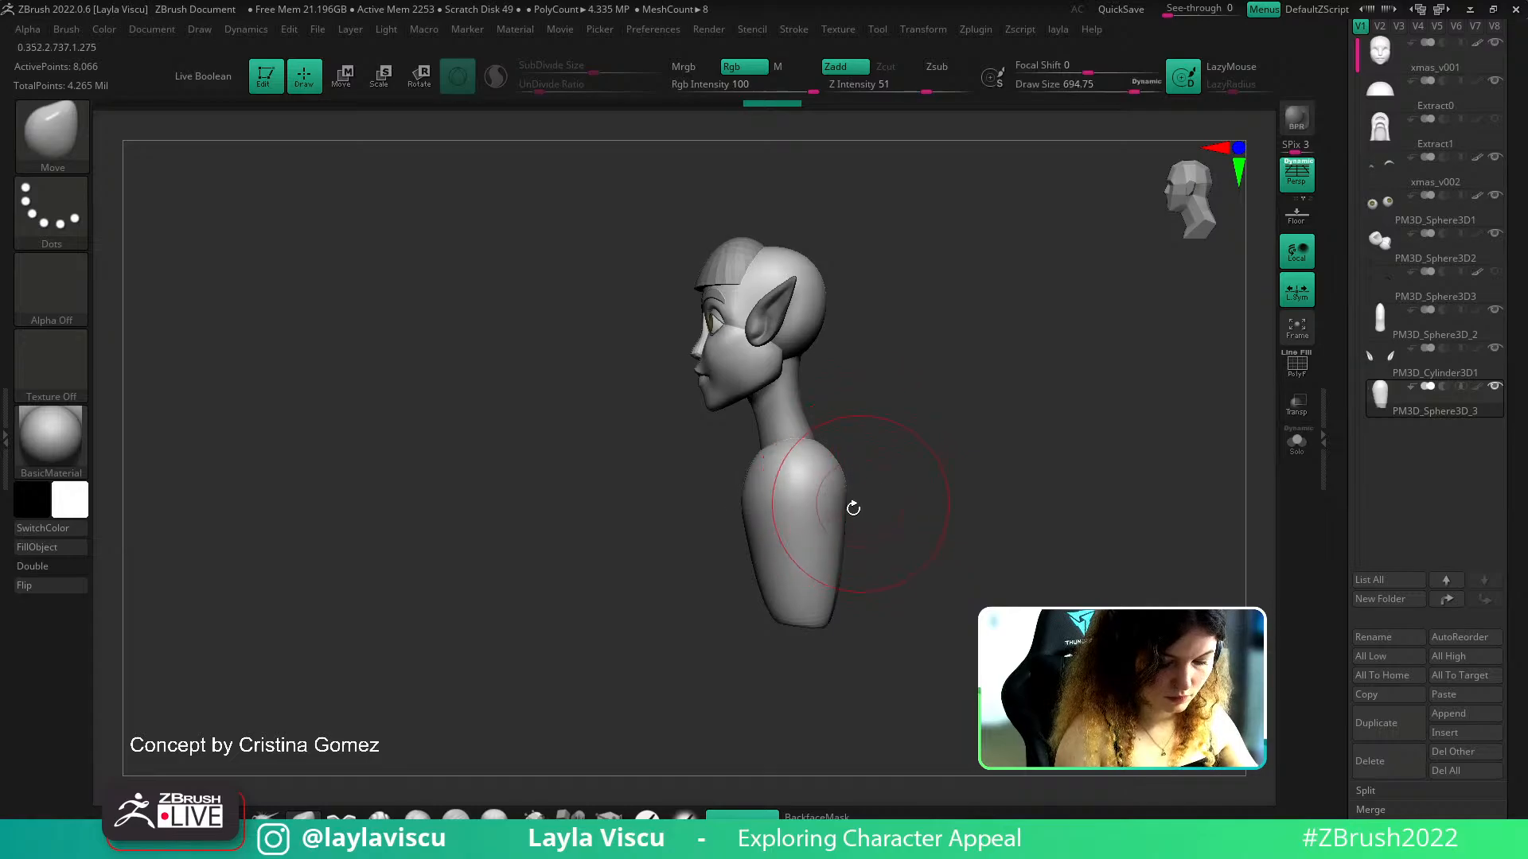
mouse_move(839, 520)
mouse_down()
mouse_move(934, 536)
mouse_move(873, 514)
mouse_up()
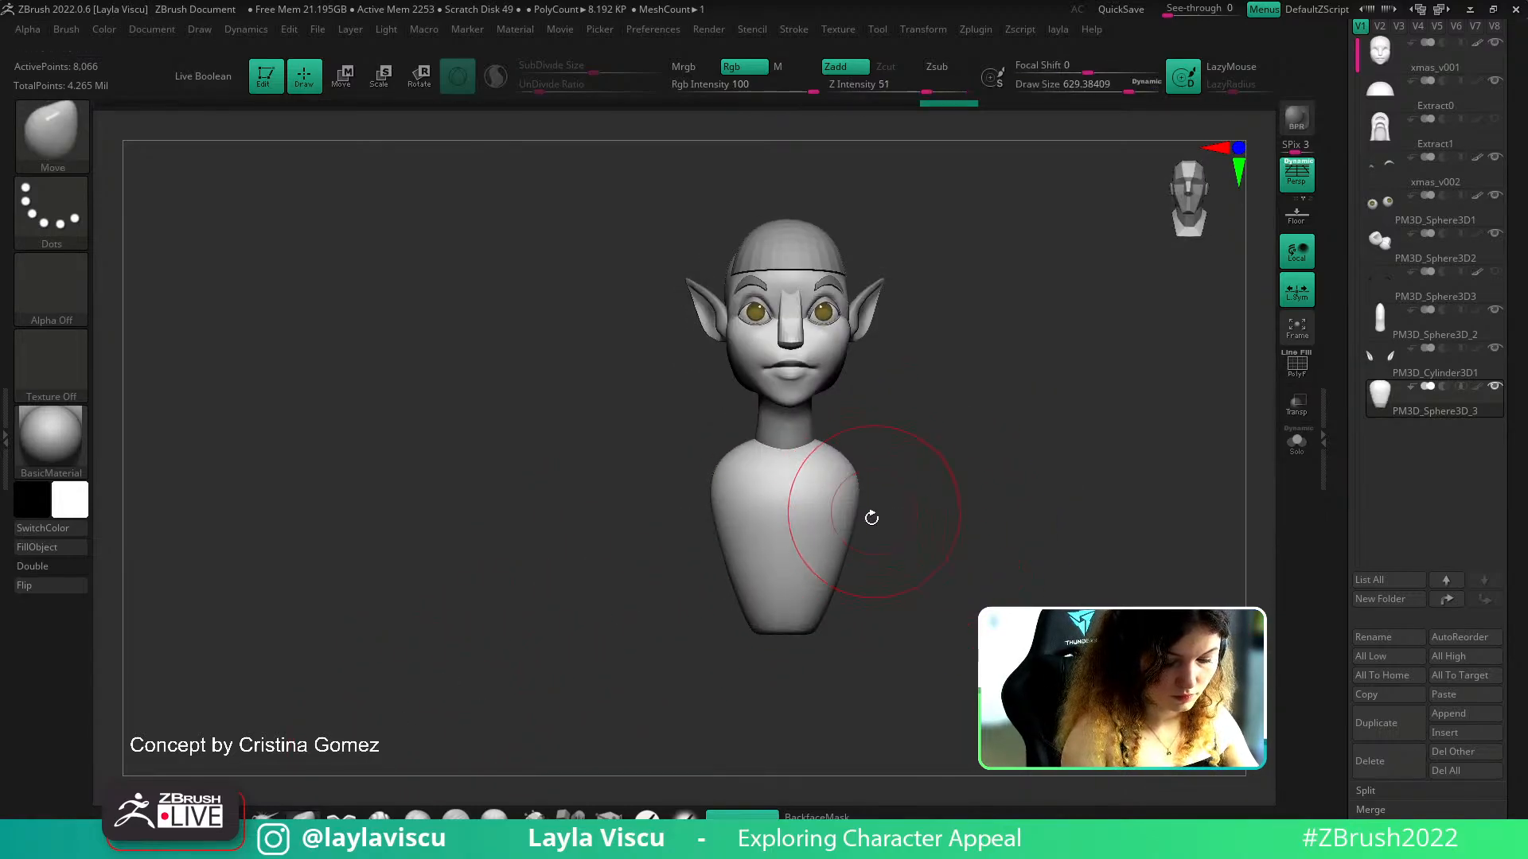
Refine the torso's shoulders and sides from several angles with the Move brush, starting at about 629
mouse_move(933, 477)
alt+right_down()
mouse_move(898, 457)
mouse_move(911, 514)
alt+right_up()
key(s)
drag(905, 525, 896, 526)
right_drag(897, 528, 910, 532)
drag(909, 532, 856, 553)
key(s)
ctrl+right_drag(858, 552, 859, 533)
mouse_move(909, 531)
mouse_down()
mouse_move(870, 528)
mouse_move(903, 537)
mouse_move(890, 549)
mouse_move(900, 453)
mouse_up()
mouse_move(906, 541)
mouse_down()
mouse_move(900, 529)
mouse_move(1057, 522)
mouse_move(1005, 493)
mouse_up()
key(s)
Flatten the torso's surface with the TrimDynamic brush, and return to the Move brush at about 525
key(b)
key(t)
key(d)
drag(1087, 455, 1022, 453)
mouse_move(945, 450)
mouse_down()
mouse_move(940, 471)
mouse_move(1040, 488)
mouse_move(992, 525)
mouse_move(949, 519)
mouse_move(938, 497)
mouse_up()
key(b)
key(m)
key(v)
key(s)
key(s)
Insert a mirrored pair of PolySphere primitives on the chest with IMM Primitives and move them into place
click(570, 816)
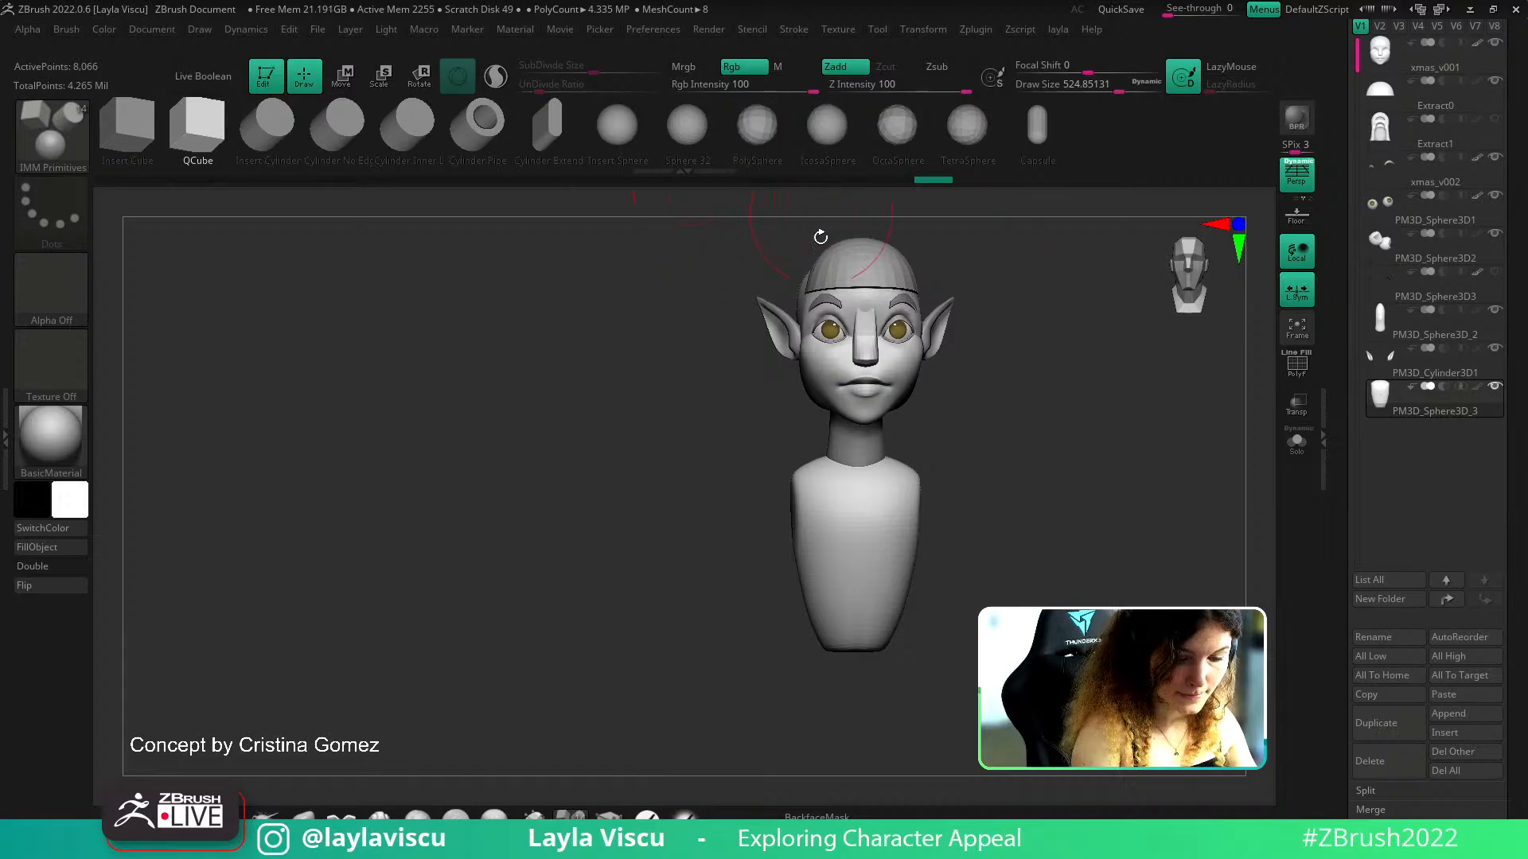
key(shift+z)
key(shift+z)
click(752, 134)
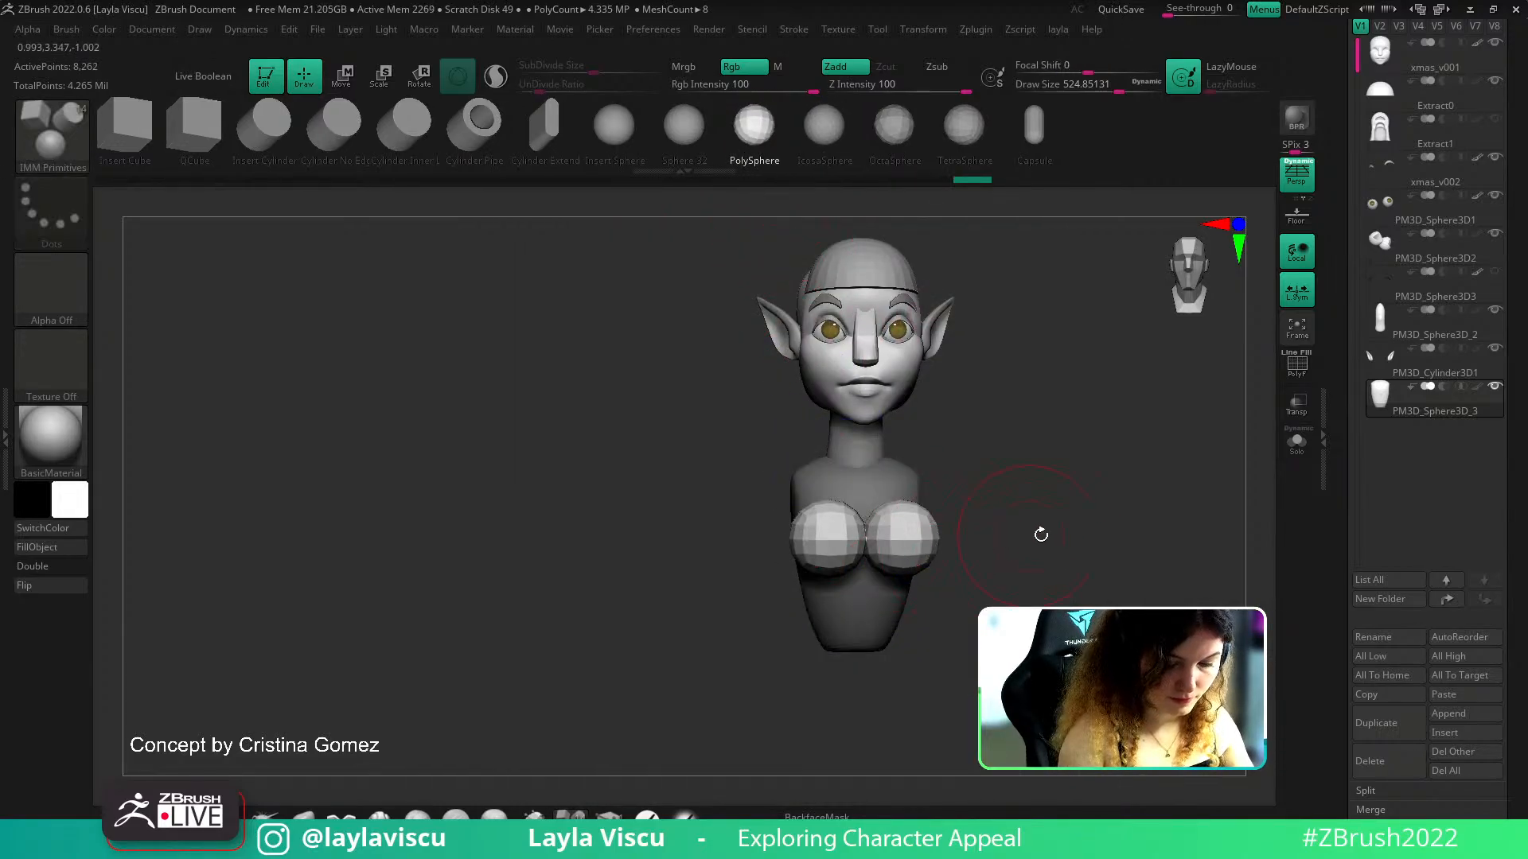
drag(1030, 533, 1077, 569)
key(w)
drag(958, 599, 1006, 592)
key(q)
Elongate the two chest spheres and blend them toward the torso with the Move brush at about 576
shift+drag(409, 703, 517, 693)
drag(999, 494, 1119, 498)
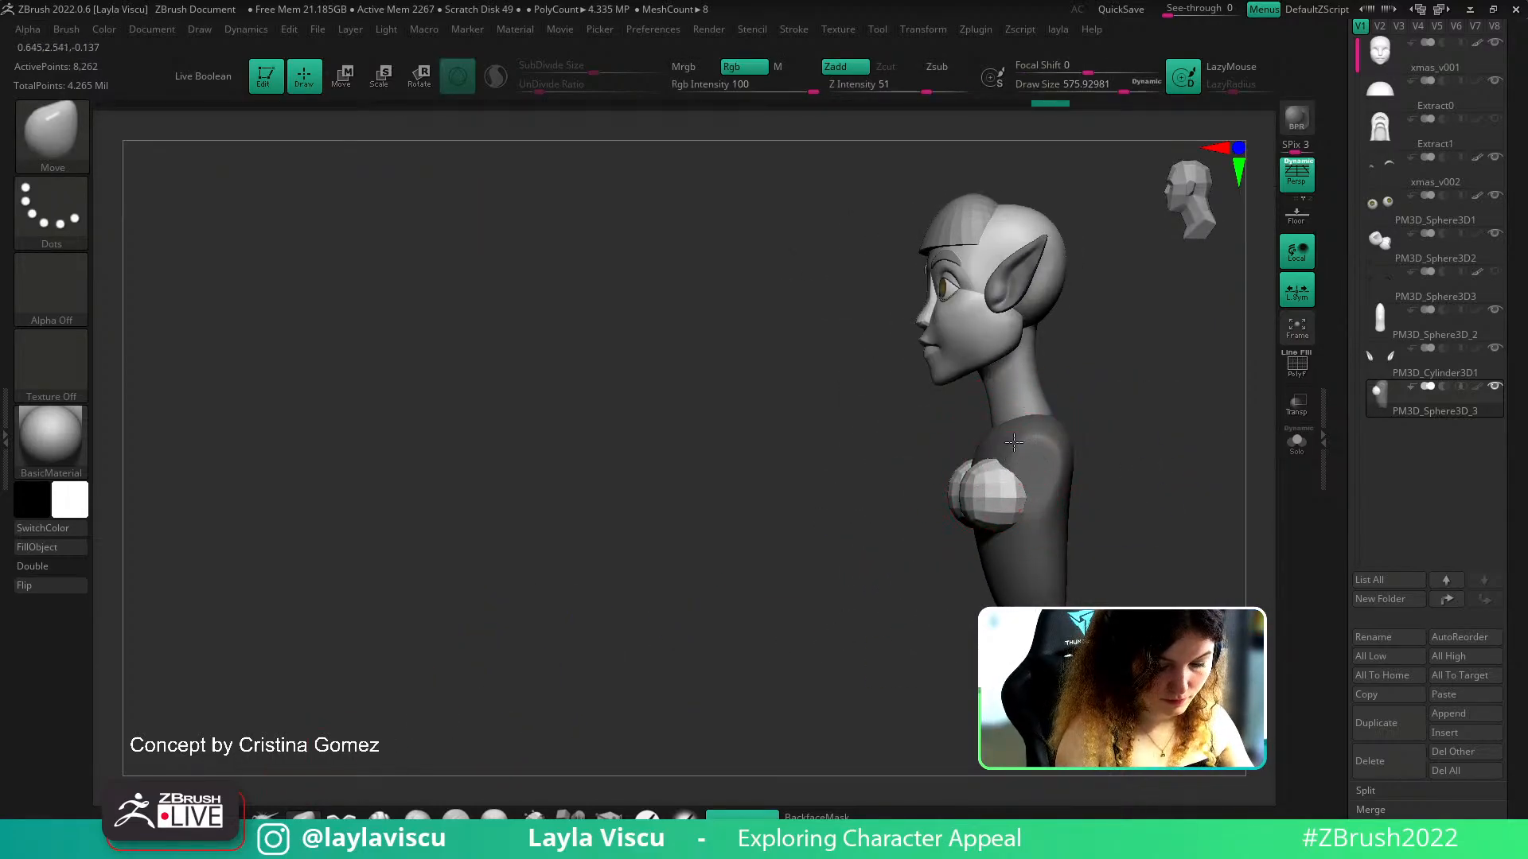
drag(958, 527, 1082, 549)
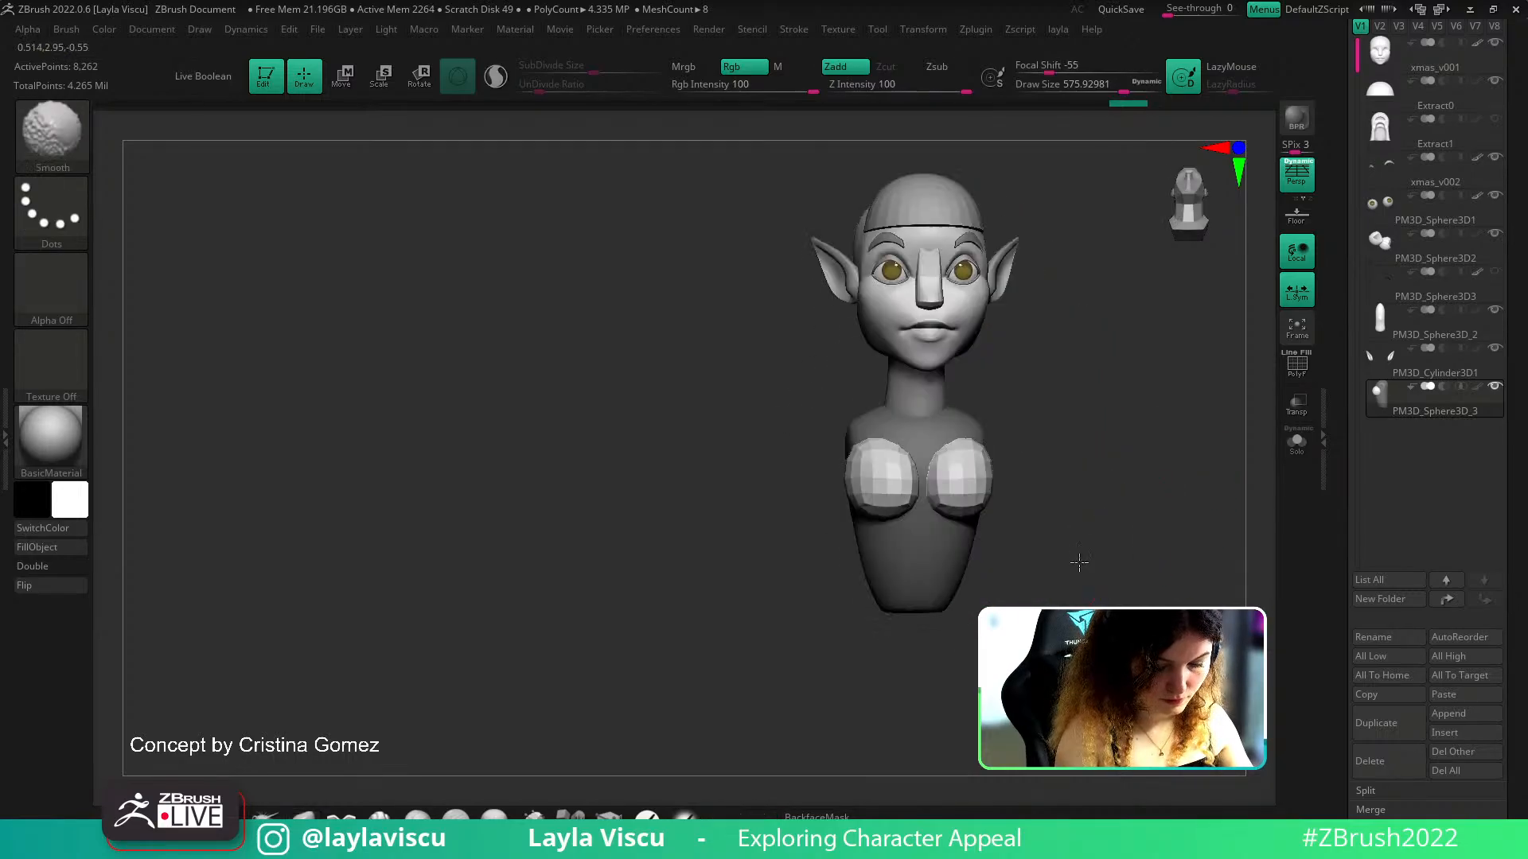
ctrl+right_drag(1082, 549, 1060, 542)
alt+drag(1061, 541, 1015, 537)
ctrl+right_drag(938, 470, 942, 481)
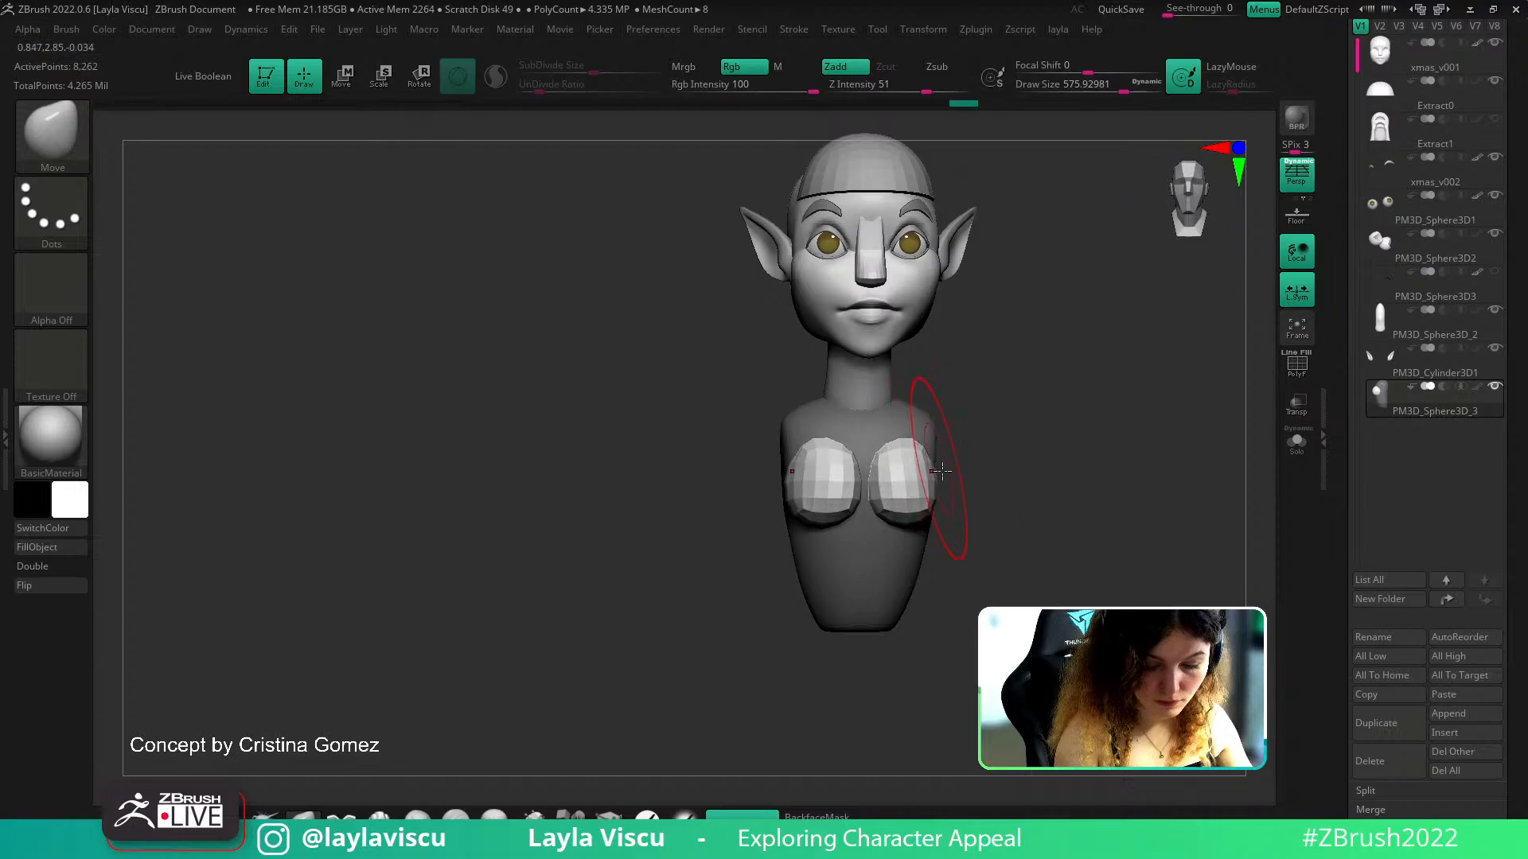
Invert the mask to protect the chest spheres and adjust the torso with the Move brush at about 593
ctrl+right_drag(1004, 503, 1031, 532)
ctrl+click(1024, 533)
mouse_move(1031, 532)
mouse_down()
mouse_move(954, 461)
mouse_move(993, 556)
mouse_up()
key(b)
key(m)
key(v)
key(s)
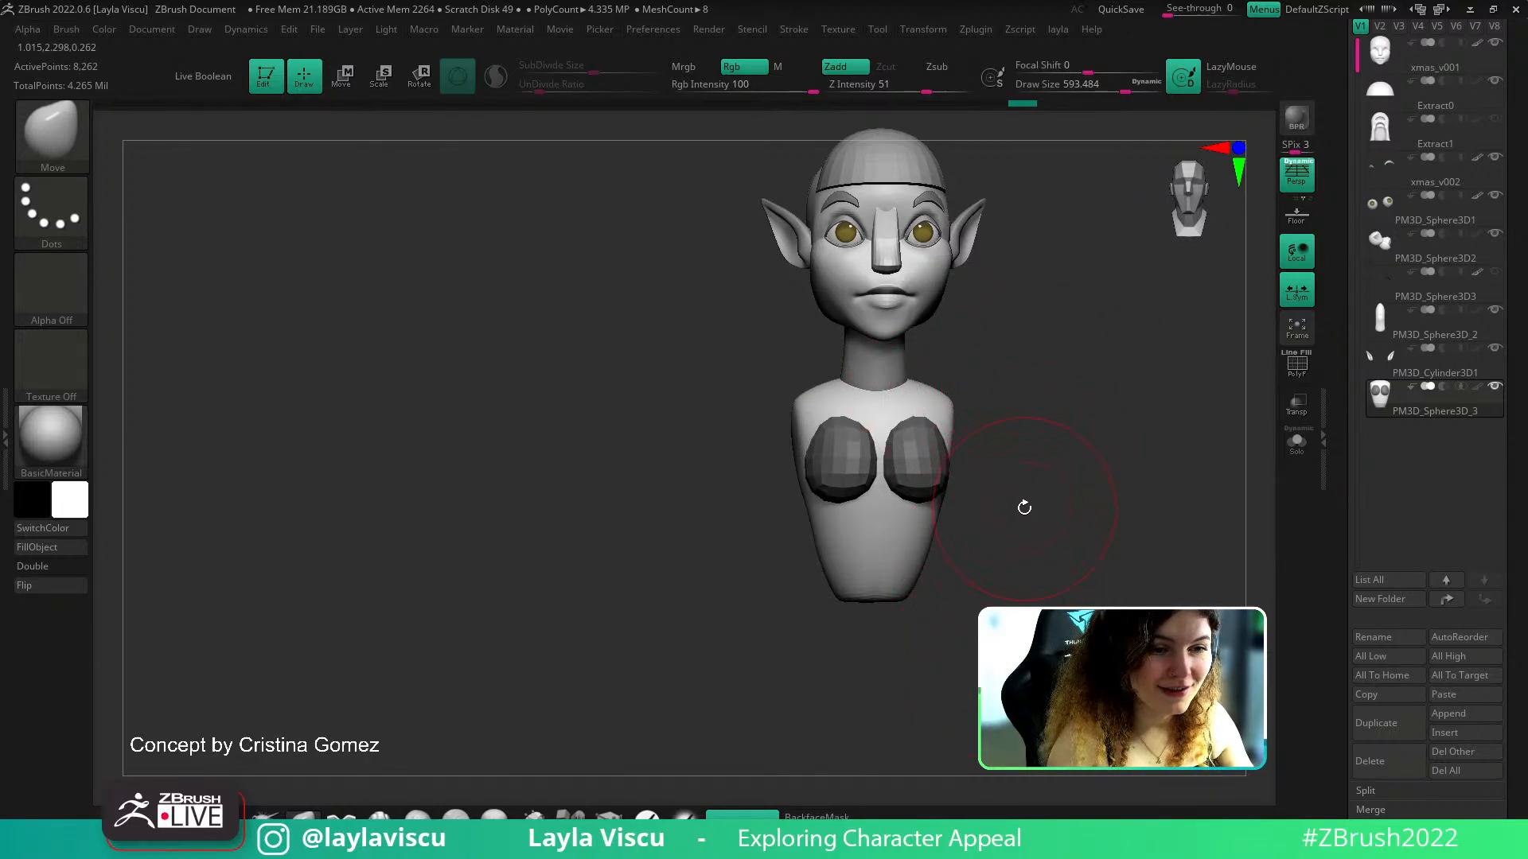
alt+drag(980, 473, 951, 509)
ctrl+right_drag(995, 481, 1028, 455)
Reshape the unmasked chest spheres from below and from the side with the Move brush, reducing it to about 415
mouse_move(1040, 460)
mouse_down()
mouse_move(1047, 426)
mouse_move(1146, 379)
mouse_move(1048, 467)
mouse_move(929, 508)
mouse_up()
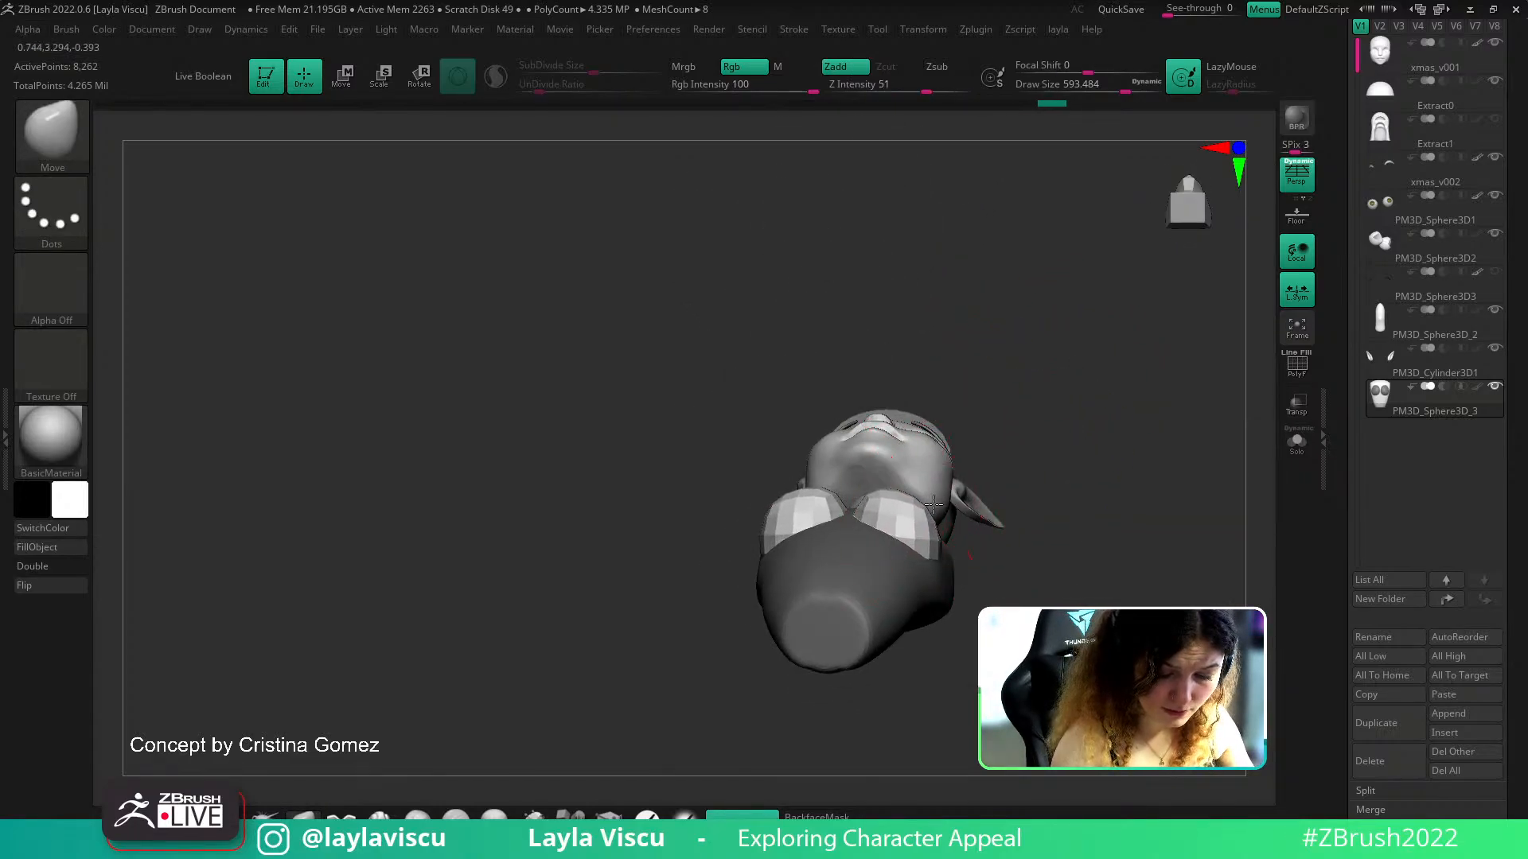
mouse_move(1011, 427)
shift+mouse_down()
mouse_move(1047, 538)
mouse_move(972, 501)
mouse_move(944, 441)
shift+mouse_up()
key(s)
key(s)
drag(909, 517, 987, 535)
key(s)
drag(885, 468, 871, 468)
drag(1146, 339, 1019, 334)
key(s)
drag(885, 439, 877, 439)
Show the concept overlay, raise its Spotlight opacity to full and leave Spotlight editing
key(shift+z)
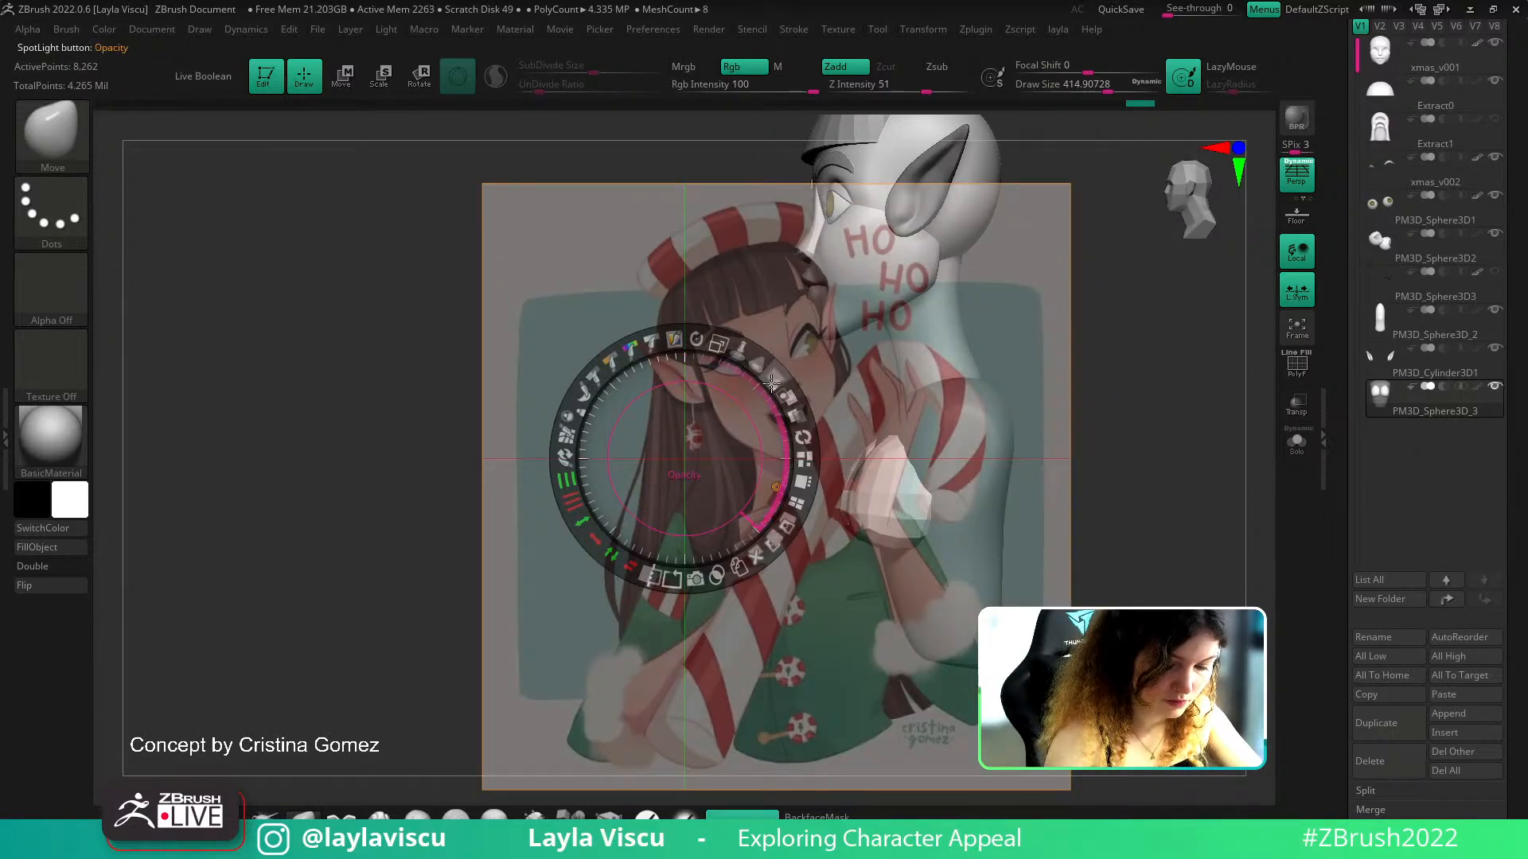
drag(772, 383, 788, 509)
key(z)
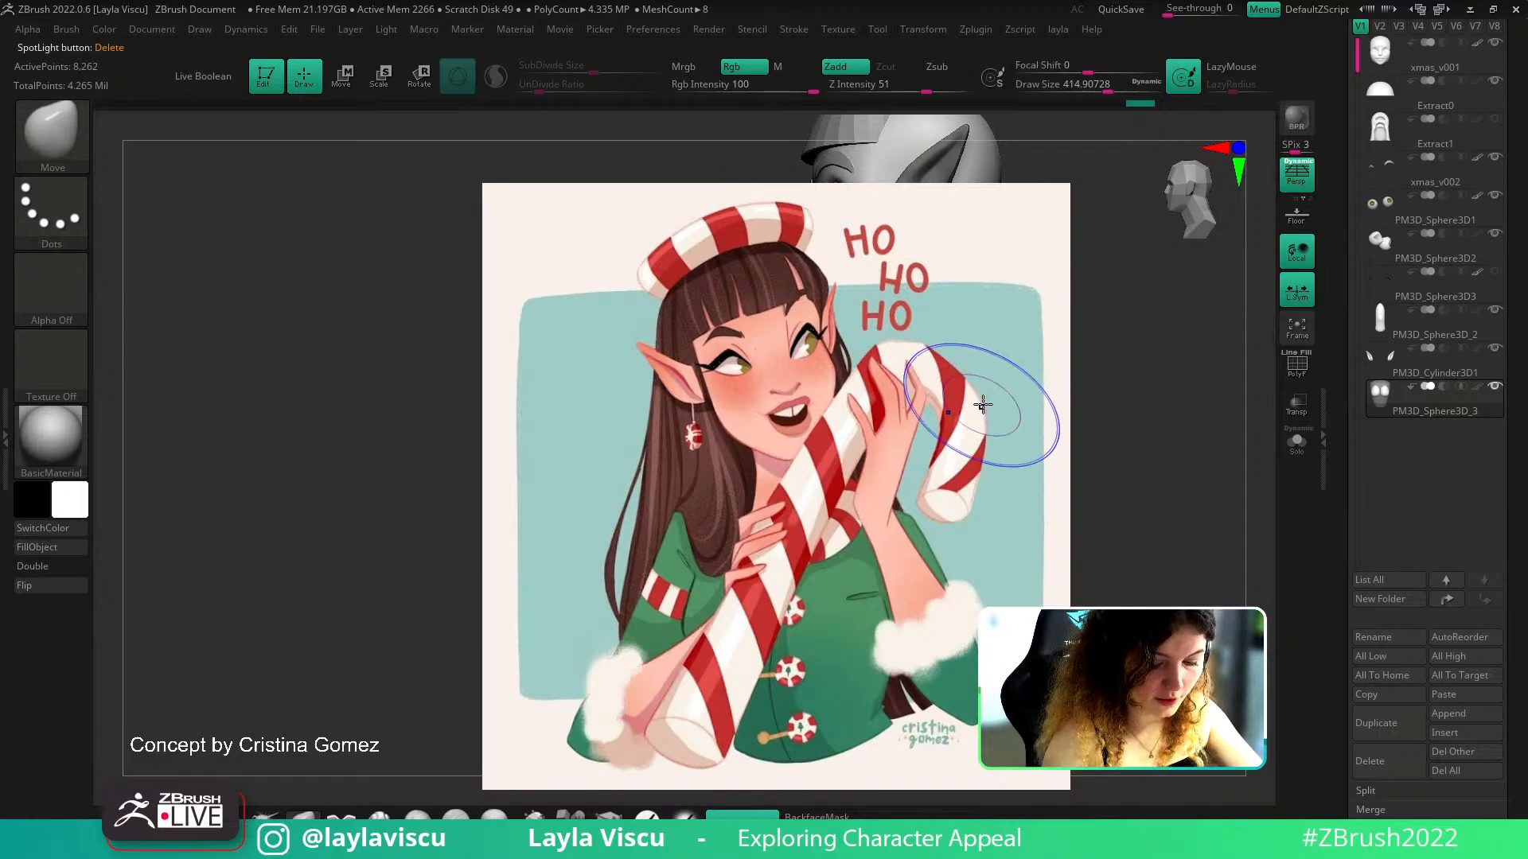
Hide the Spotlight concept overlay and show the bust in side profile
key(shift+z)
key(shift+z)
key(shift+z)
shift+drag(1067, 413, 1166, 426)
drag(1080, 532, 1029, 542)
Try to pull the torso's lower back outward with the Move brush at about 629
ctrl+right_drag(1029, 542, 989, 532)
key(s)
mouse_move(990, 532)
mouse_down()
mouse_move(913, 494)
mouse_move(986, 536)
mouse_move(1058, 478)
mouse_up()
key(s)
shift+drag(957, 492, 999, 563)
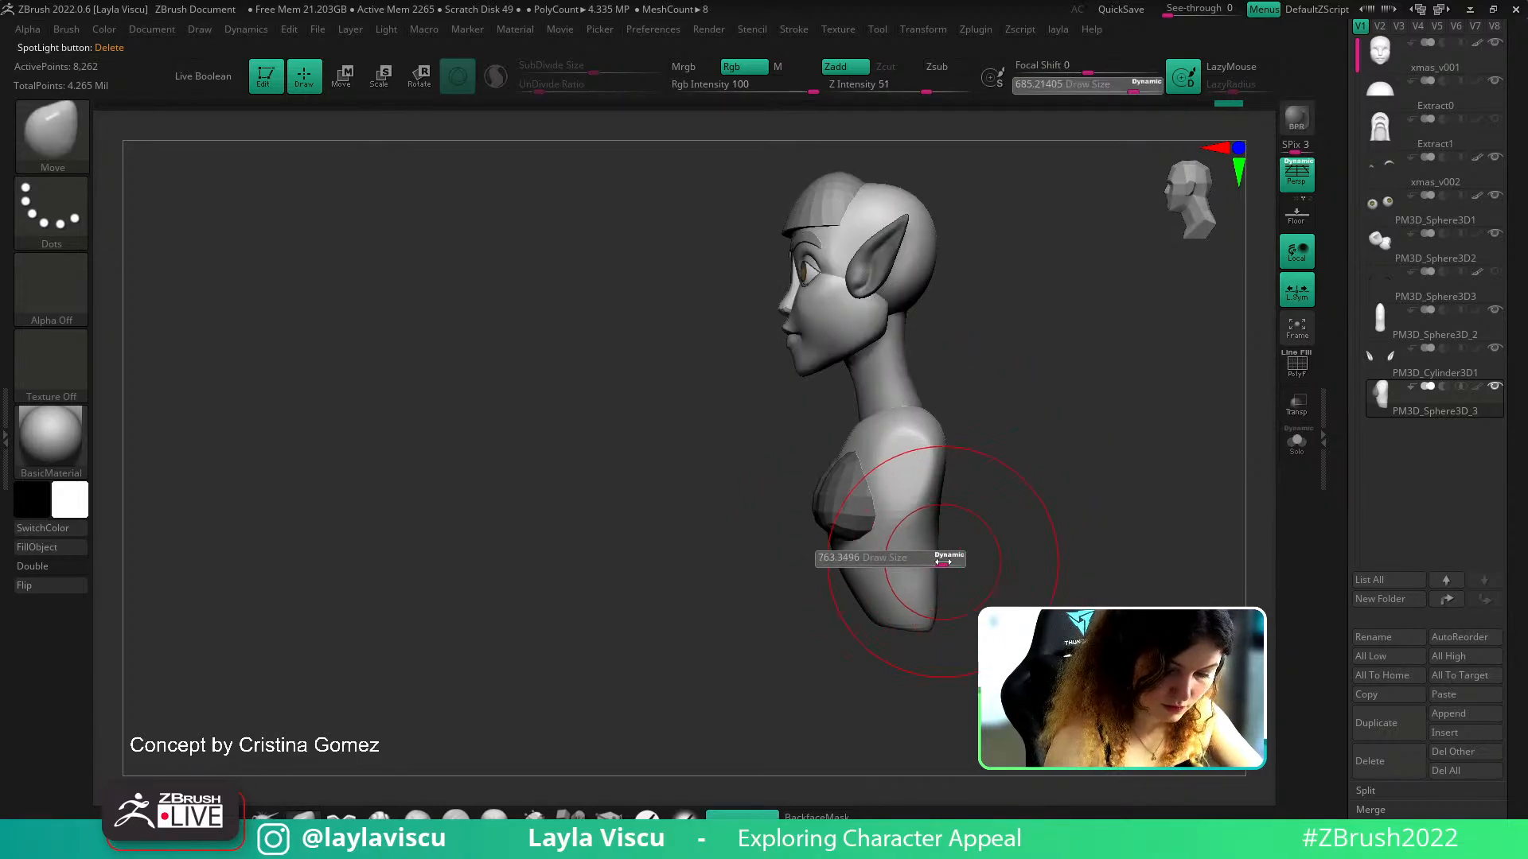
drag(889, 611, 972, 518)
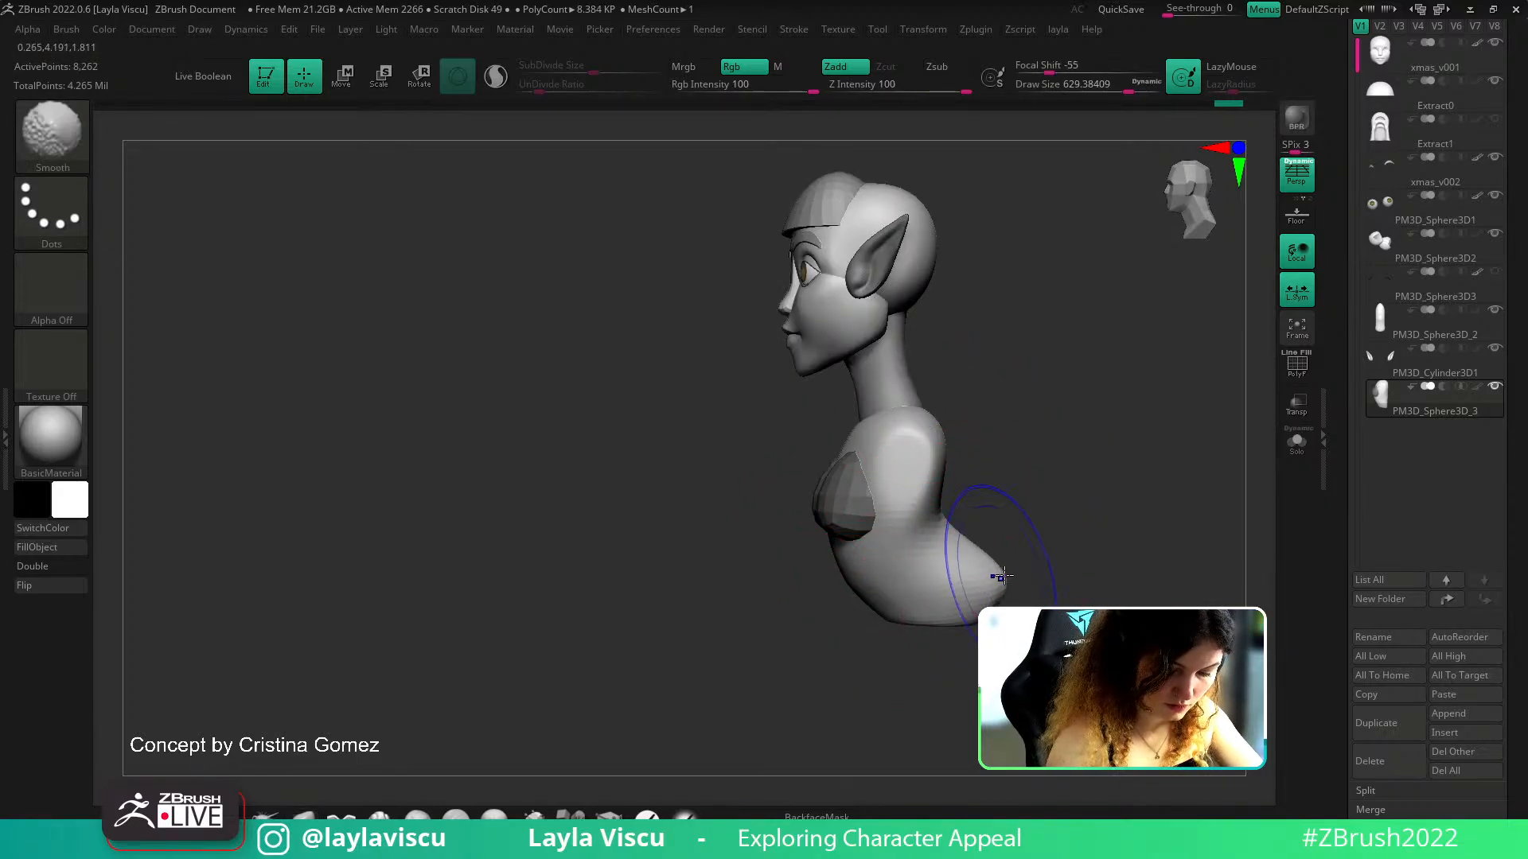
mouse_move(1059, 536)
mouse_down()
mouse_move(1149, 503)
mouse_move(1116, 532)
mouse_move(1022, 478)
mouse_up()
Flatten the lower belly of the torso with the Folly_Mech Cut brush at about 629 and return to the Move brush
click(379, 816)
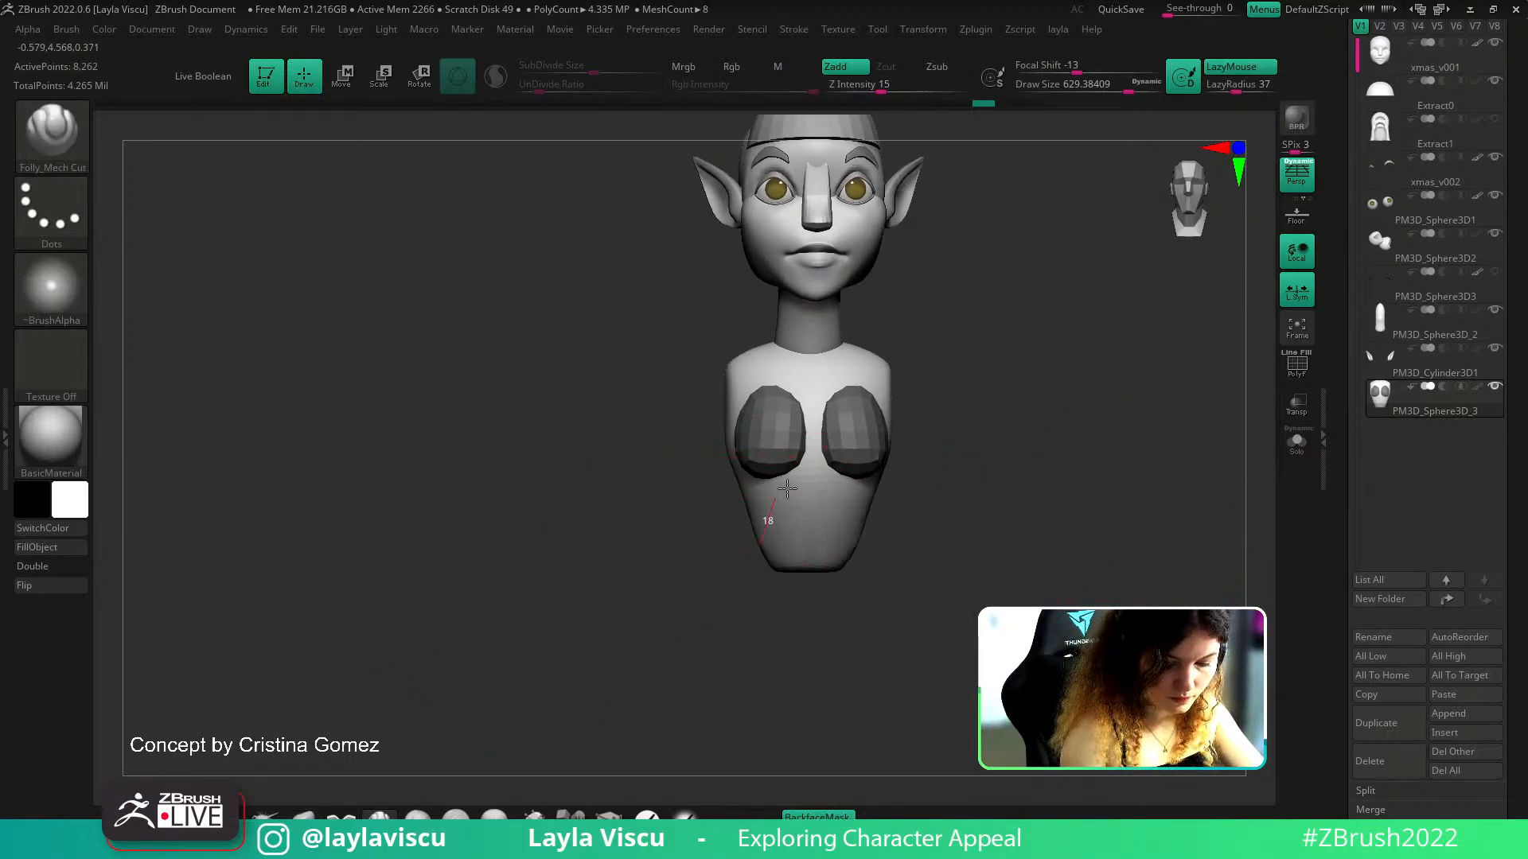
mouse_move(916, 517)
mouse_down()
mouse_move(736, 513)
mouse_move(815, 482)
mouse_up()
mouse_move(905, 532)
mouse_down()
mouse_move(931, 559)
mouse_move(891, 493)
mouse_up()
click(304, 816)
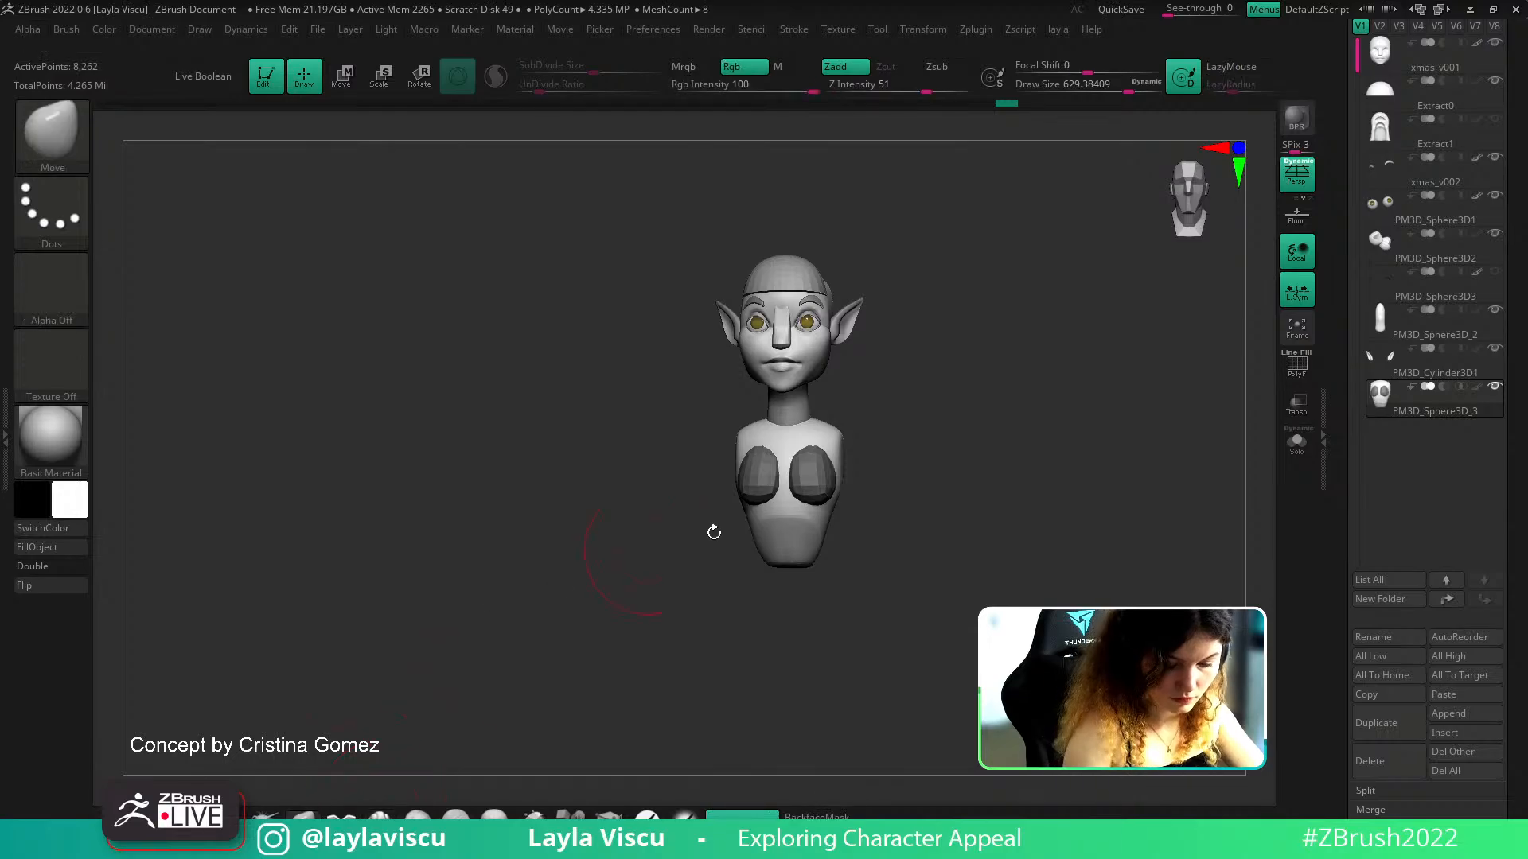
alt+drag(853, 544, 845, 575)
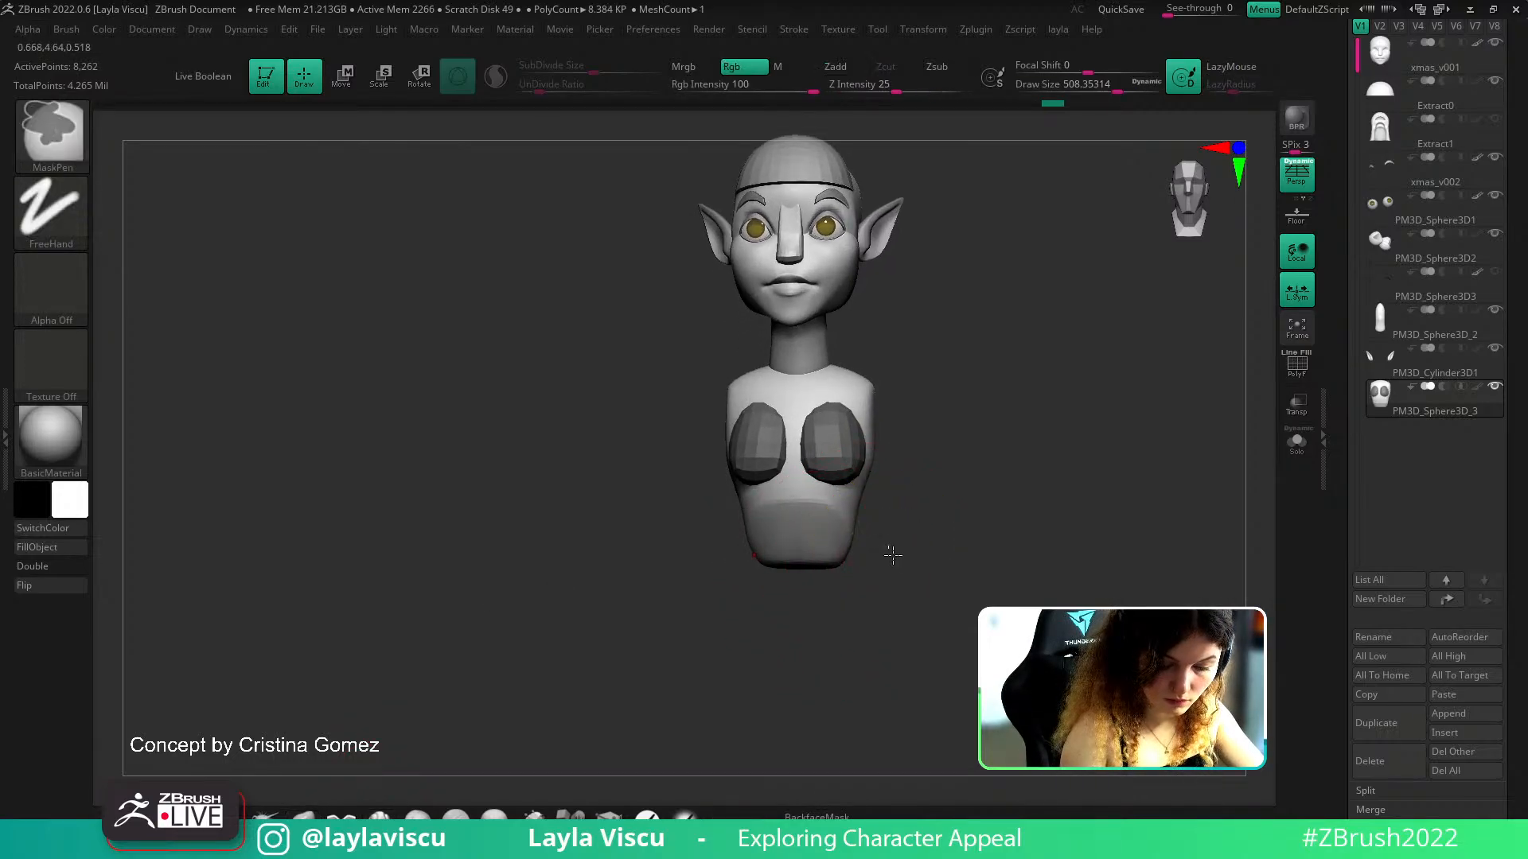
Invert the mask to subdivide only the two chest spheres, and clear the mask
ctrl+click(894, 564)
ctrl+click(898, 577)
ctrl+click(895, 581)
ctrl+click(900, 582)
key(ctrl+d)
key(shift+f)
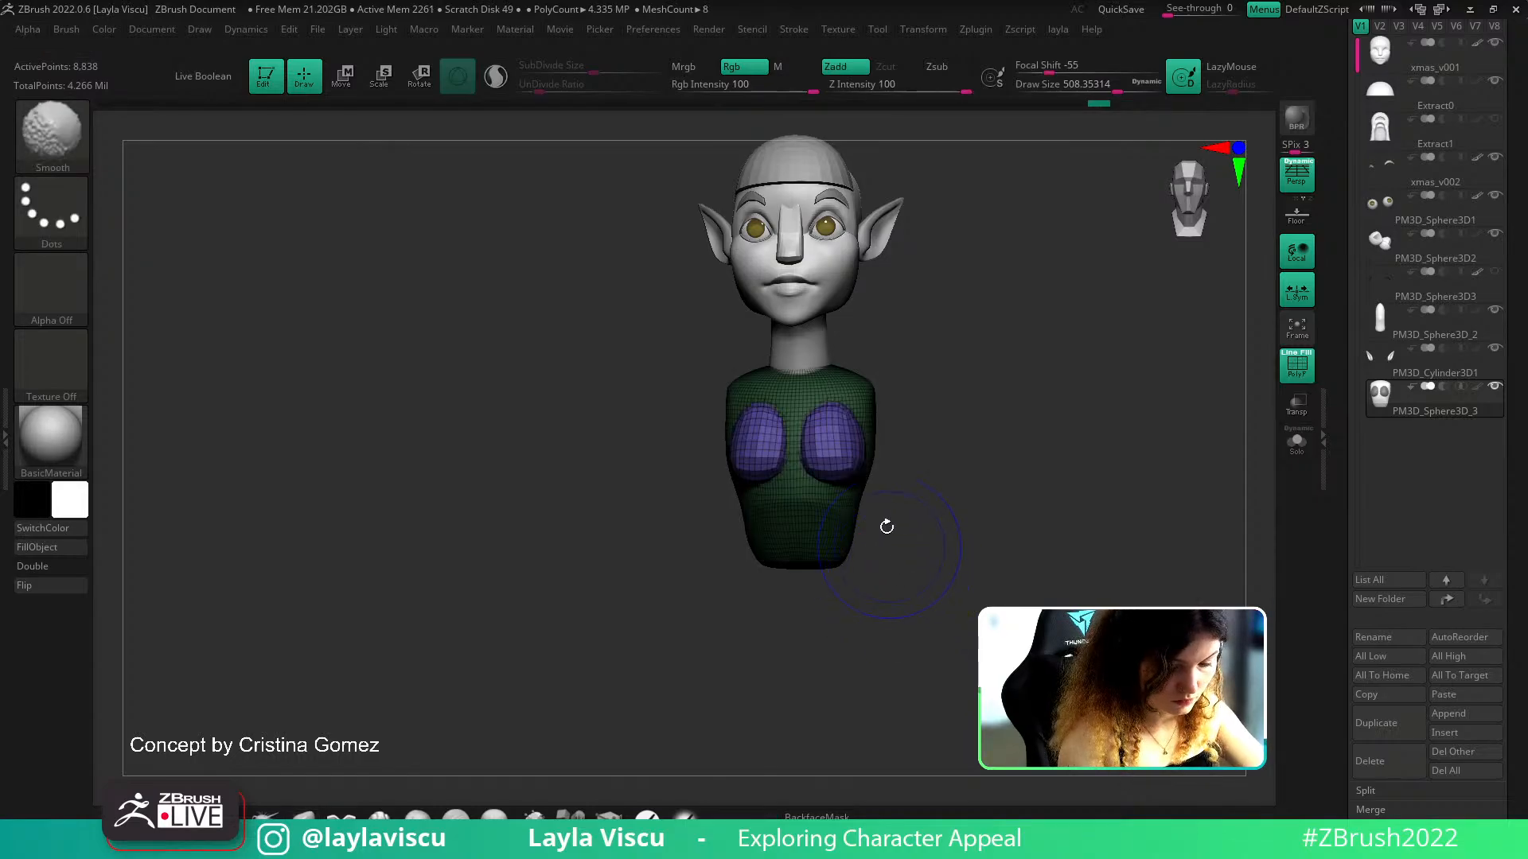
key(shift+f)
drag(991, 471, 987, 505)
key(shift+f)
key(shift+f)
mouse_move(857, 453)
mouse_down()
mouse_move(1023, 484)
mouse_move(995, 494)
mouse_up()
key(b)
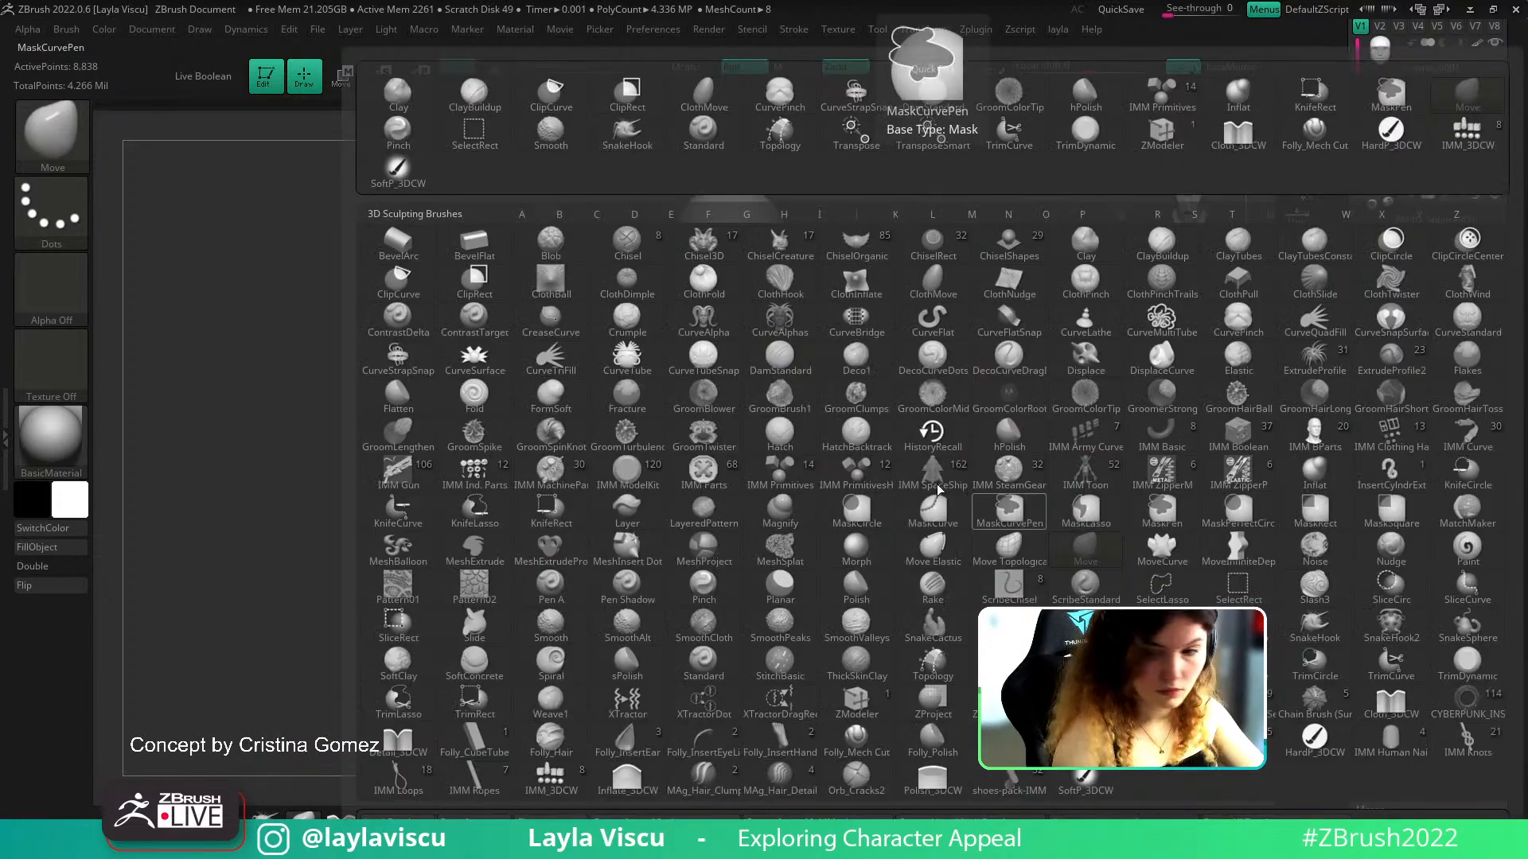
key(c)
key(b)
alt+drag(886, 365, 855, 430)
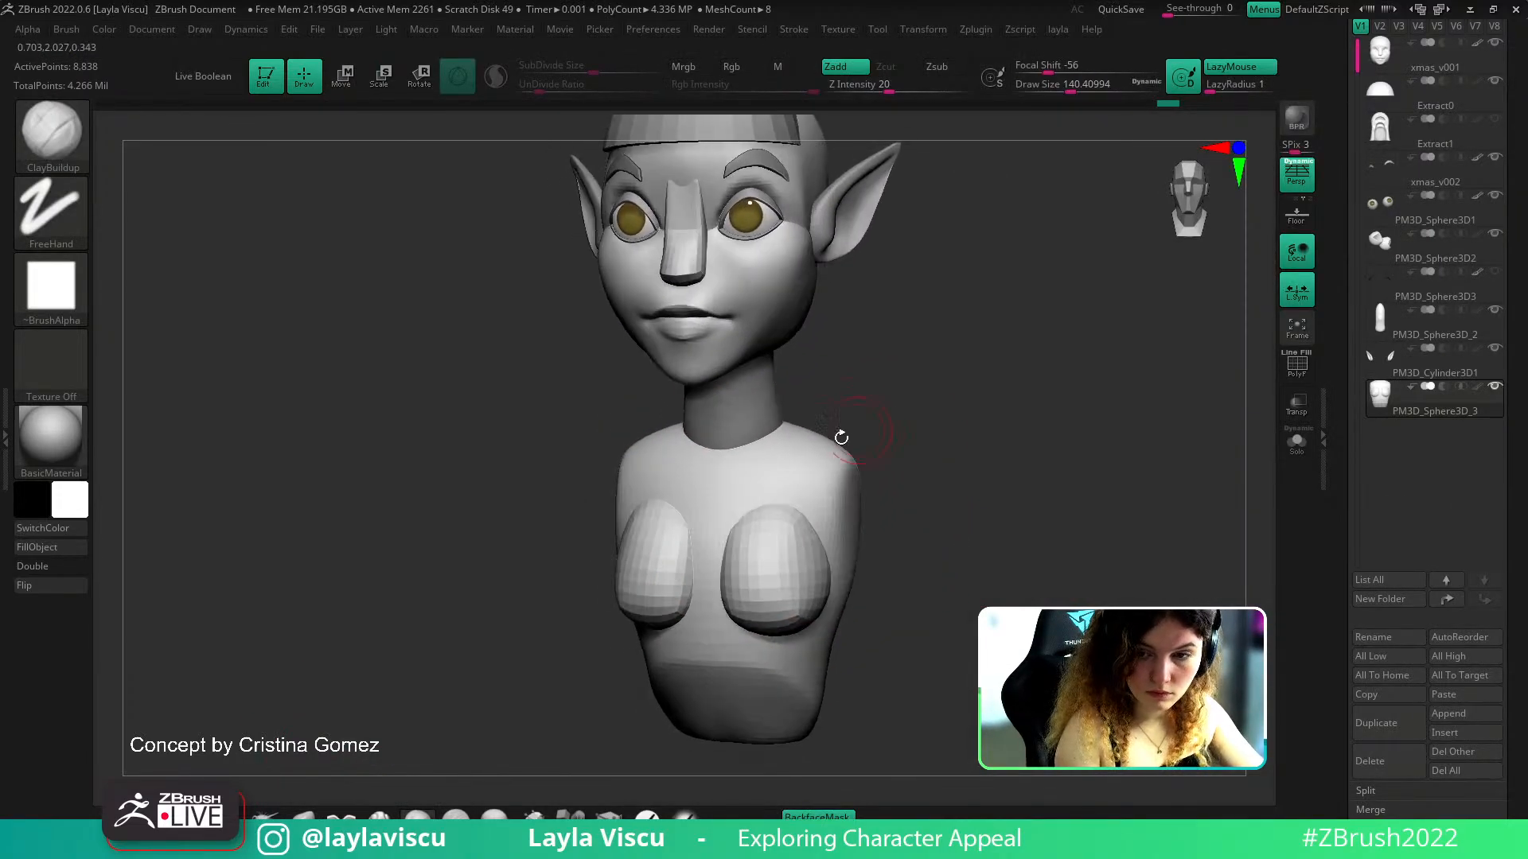
Select the neck subtool and reshape its base into the upper chest with the Move brush
key(b)
key(m)
key(v)
alt+click(727, 429)
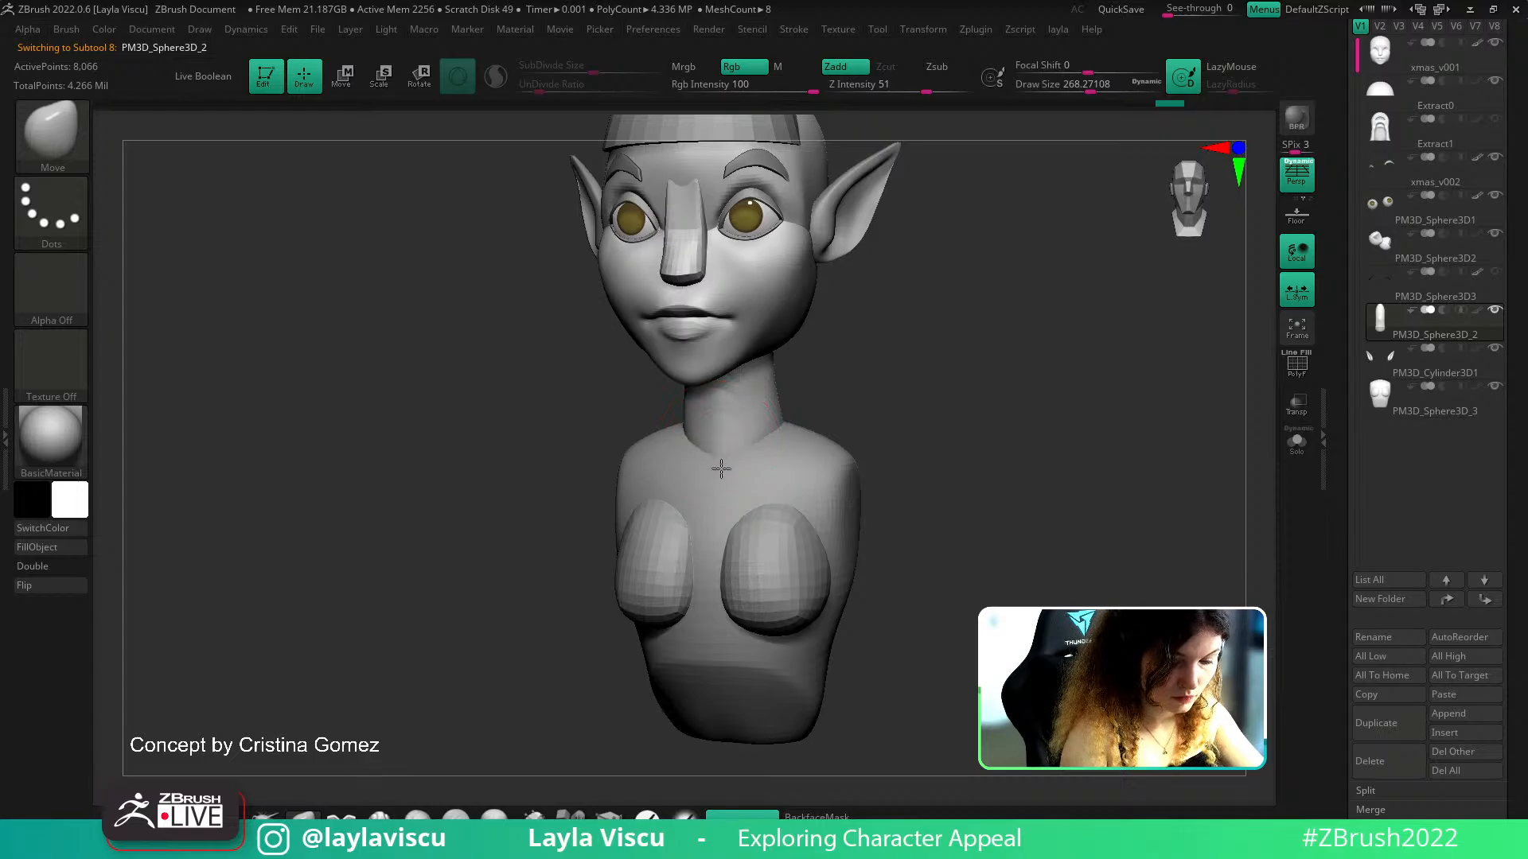
drag(726, 440, 795, 453)
Select the torso subtool and build up the collarbones with the ClayBuildup brush at about 112 and 83
alt+click(697, 480)
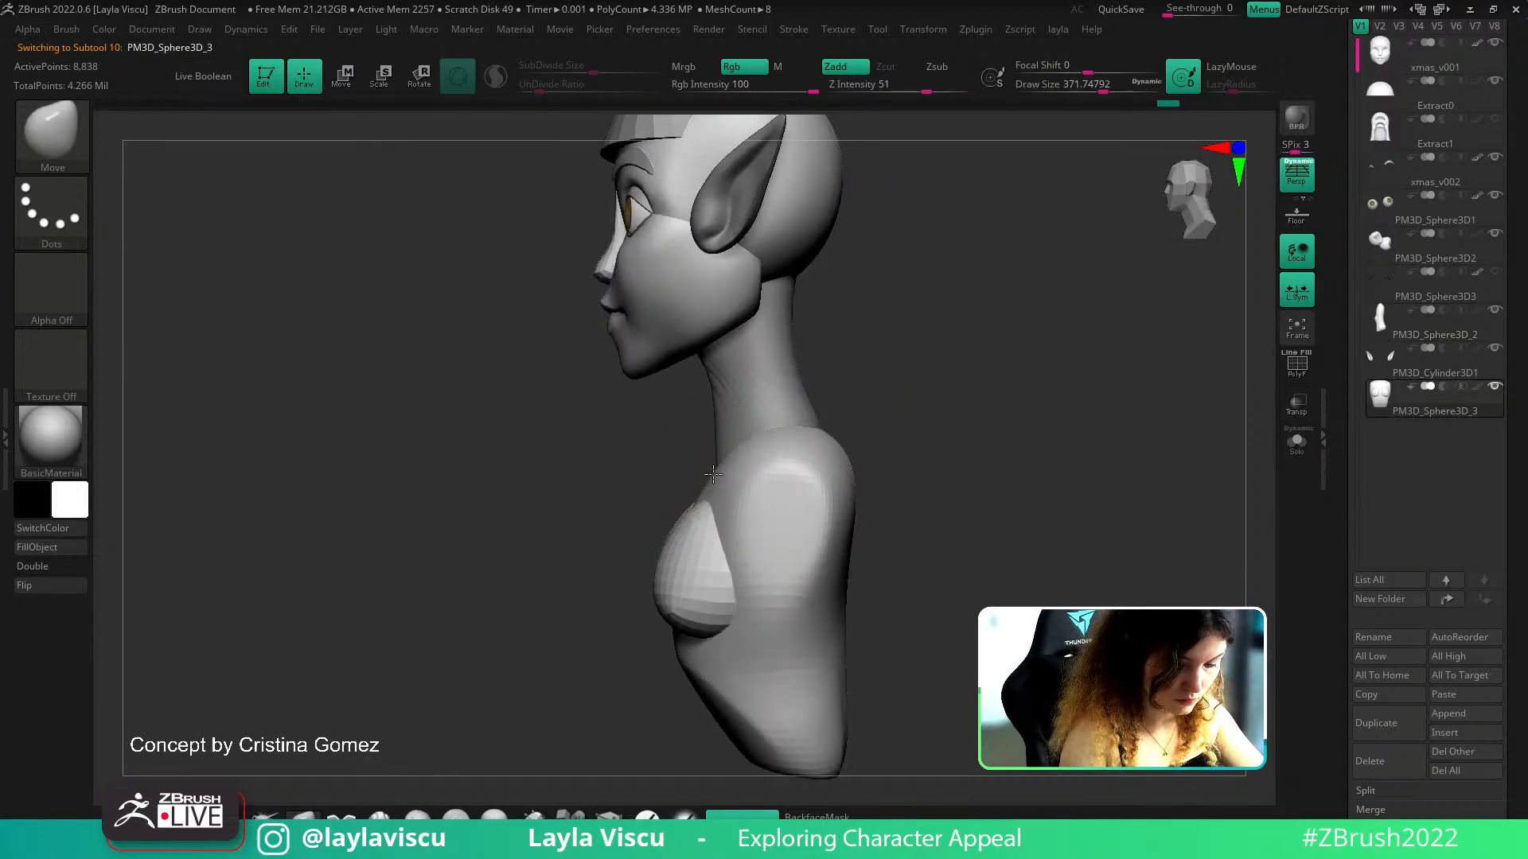
shift+right_drag(752, 441, 897, 443)
key(s)
mouse_move(851, 445)
mouse_down()
mouse_move(828, 446)
mouse_move(843, 423)
mouse_up()
key(b)
key(c)
key(b)
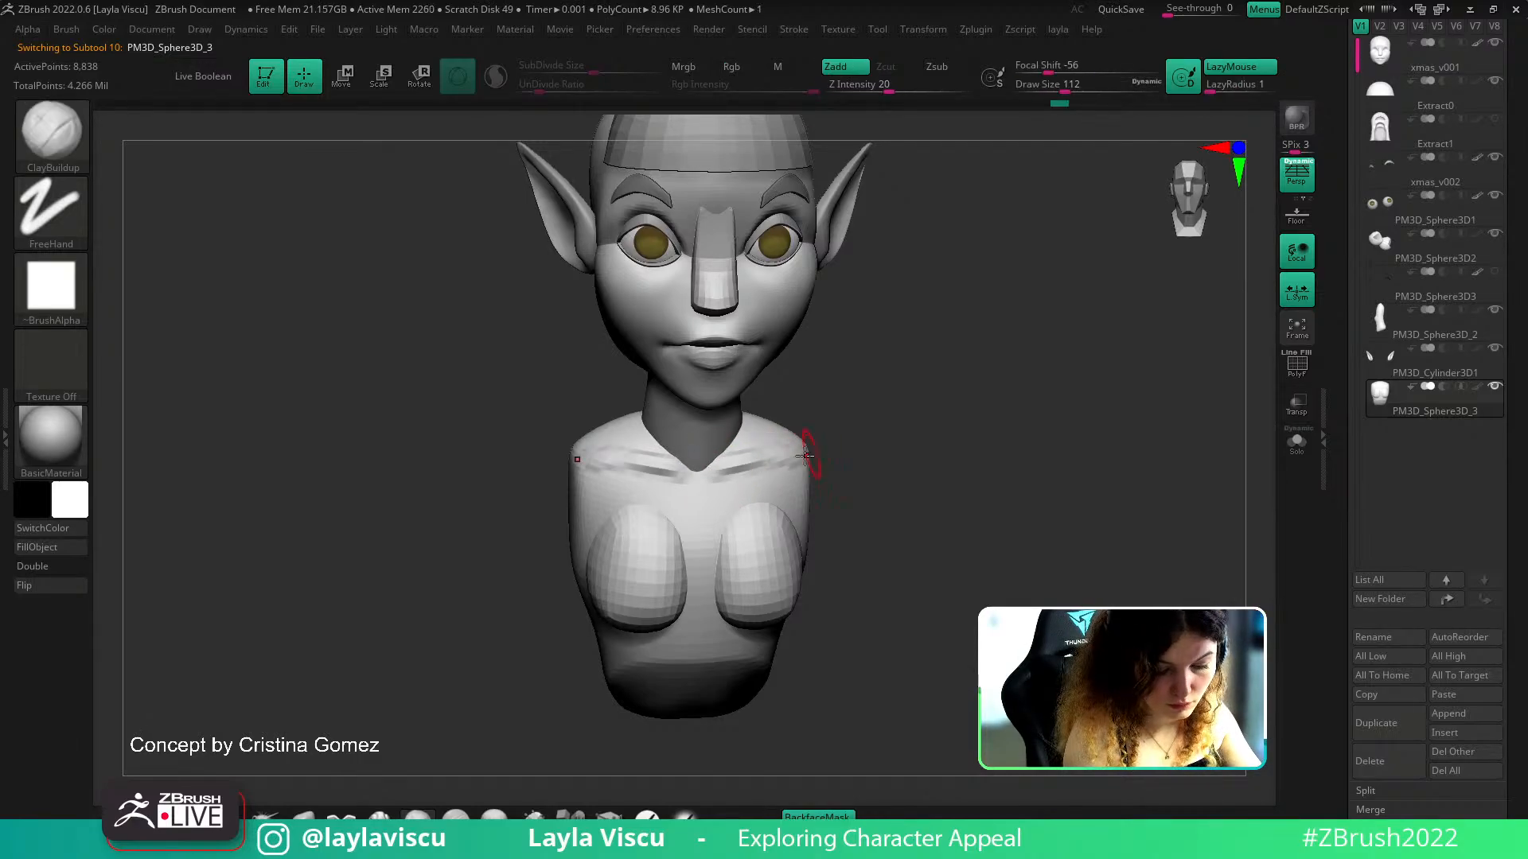
drag(727, 475, 717, 500)
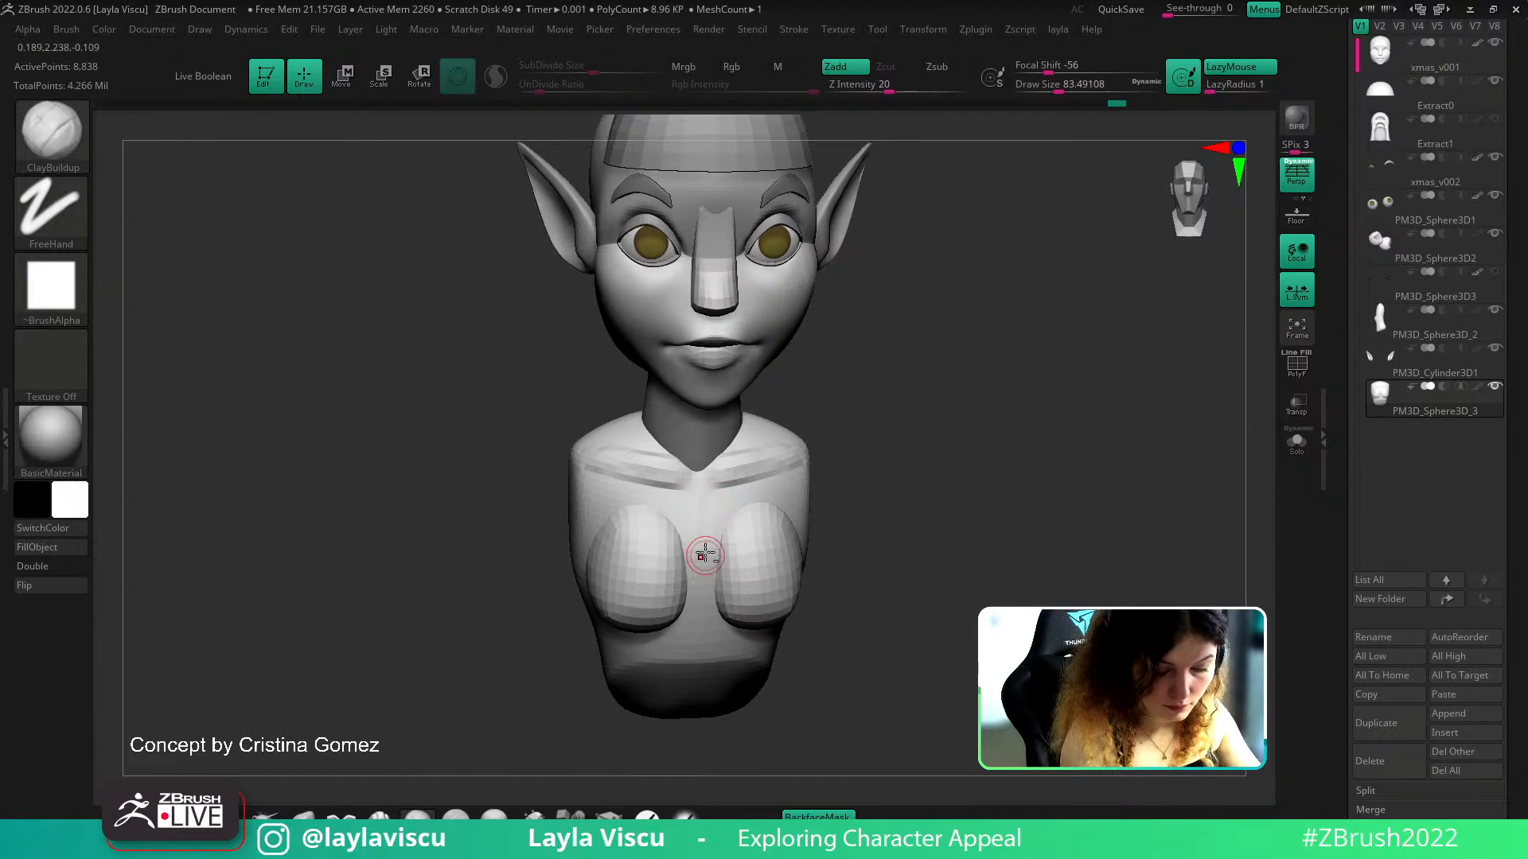
Push the inner edges of the chest spheres toward the centre with the Move brush at about 492
click(303, 817)
key(s)
mouse_move(658, 564)
mouse_down()
mouse_move(716, 565)
mouse_move(688, 579)
mouse_up()
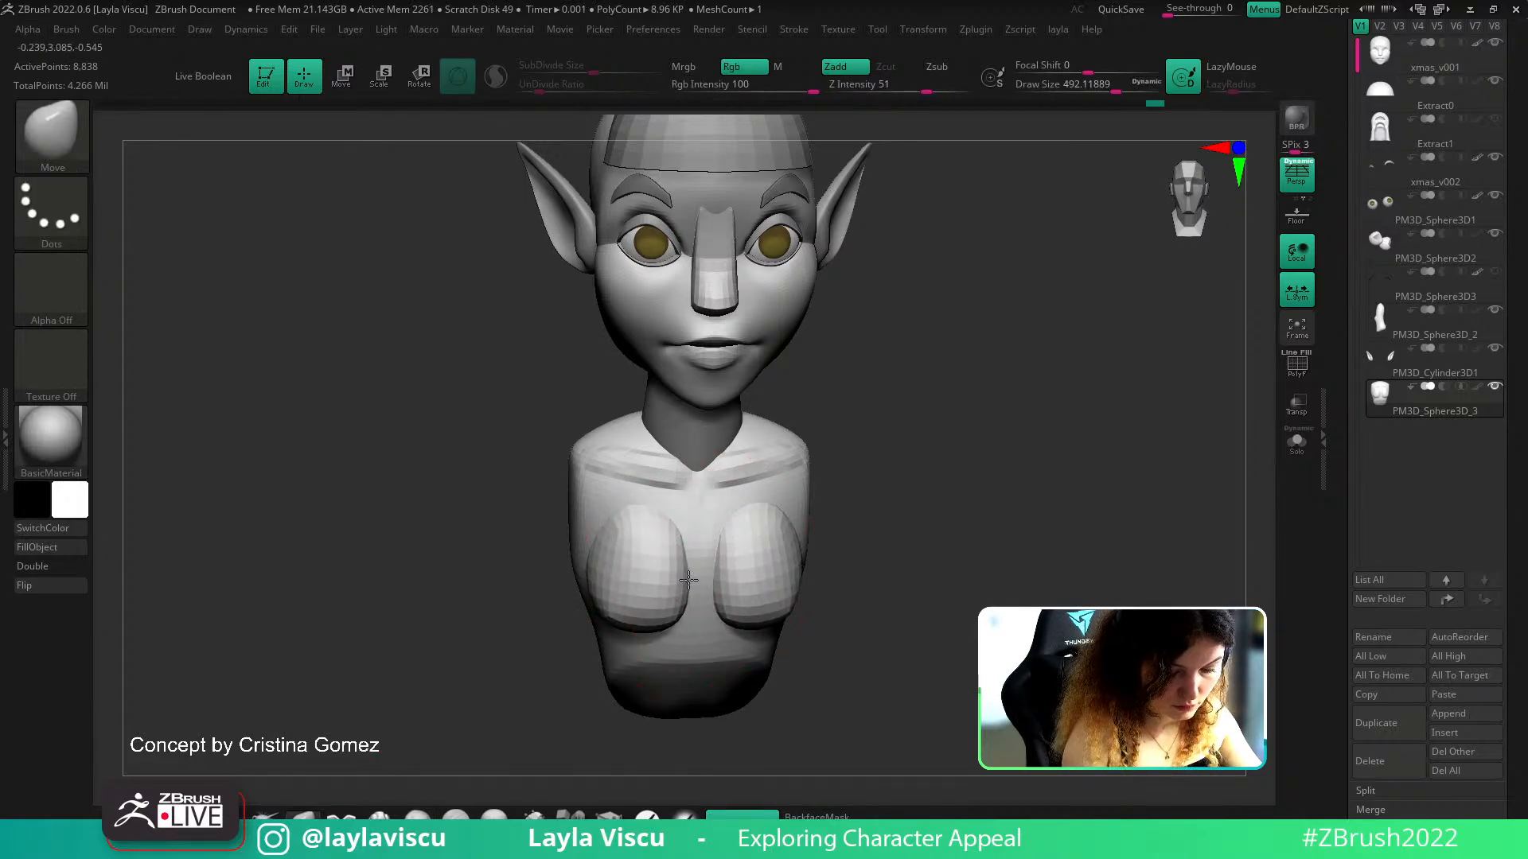
shift+drag(869, 456, 889, 439)
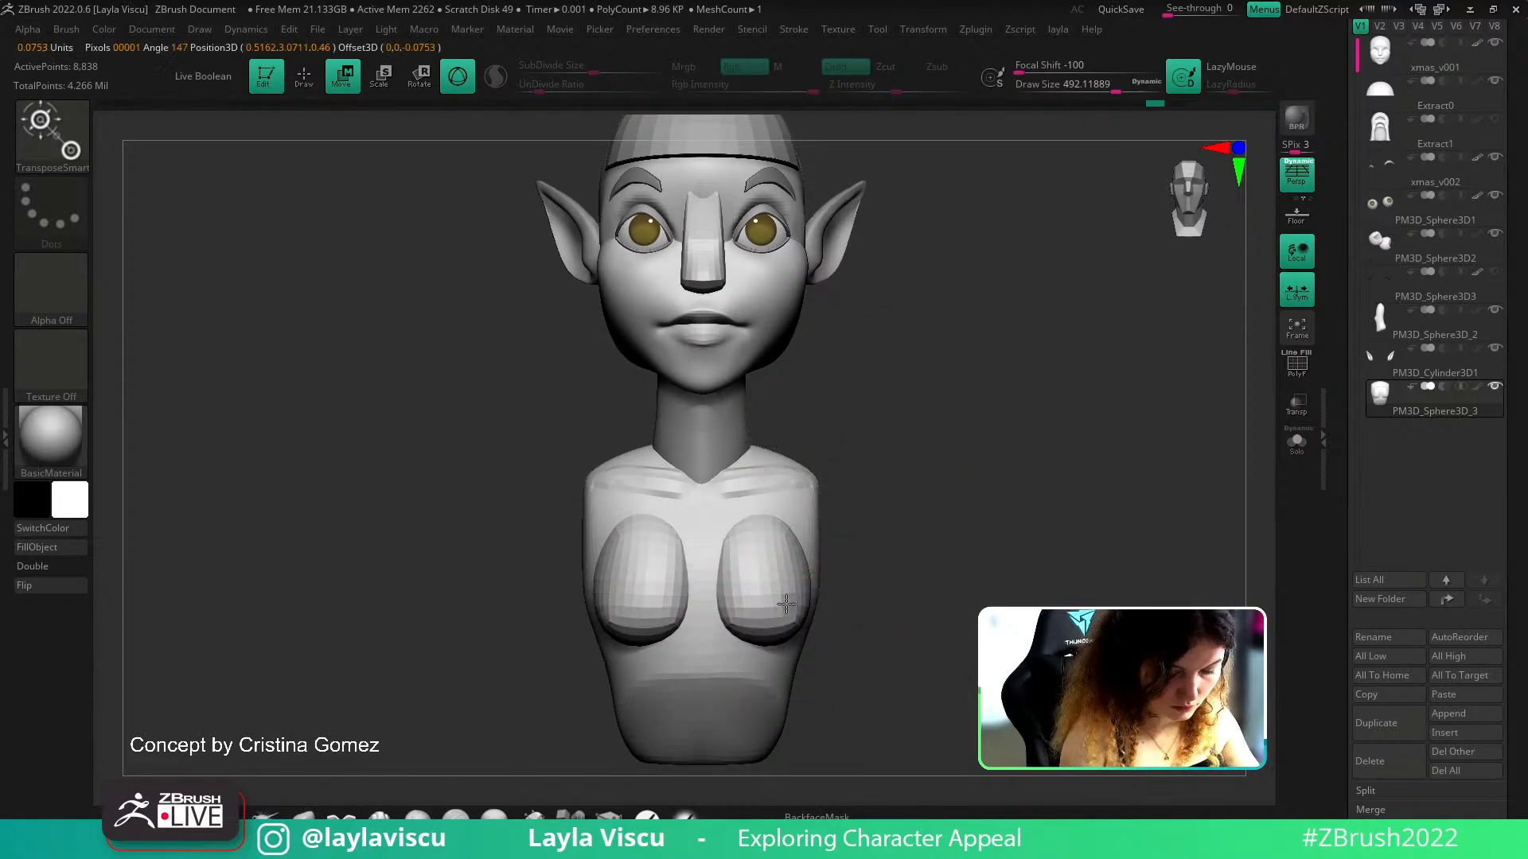
key(q)
Try to mask the torso by polygroup and shift the chest spheres along X with the gizmo
key(shift+f)
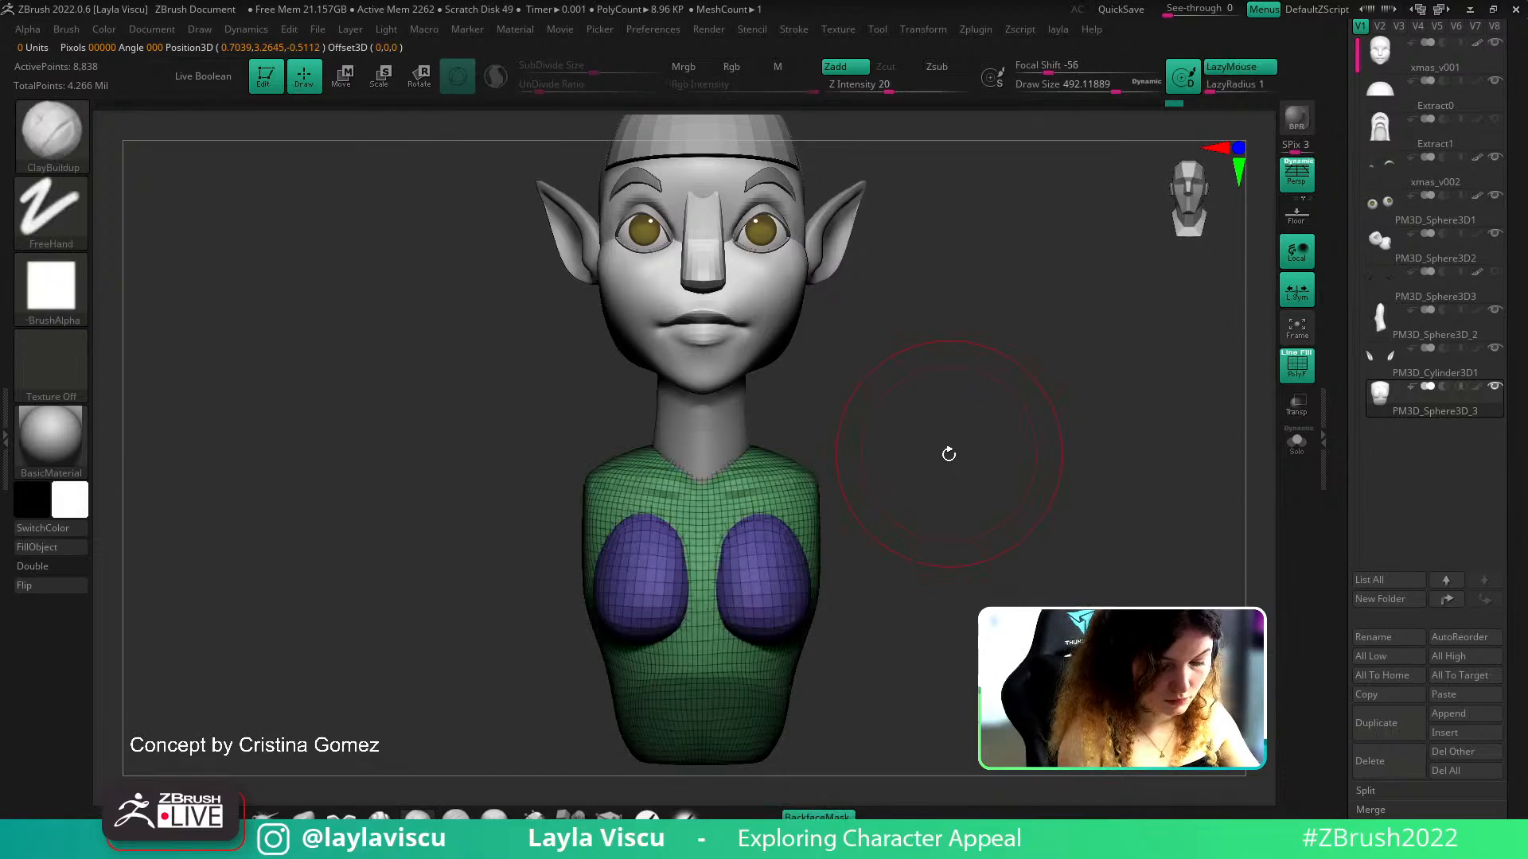
ctrl+shift+click(779, 569)
ctrl+shift+click(928, 467)
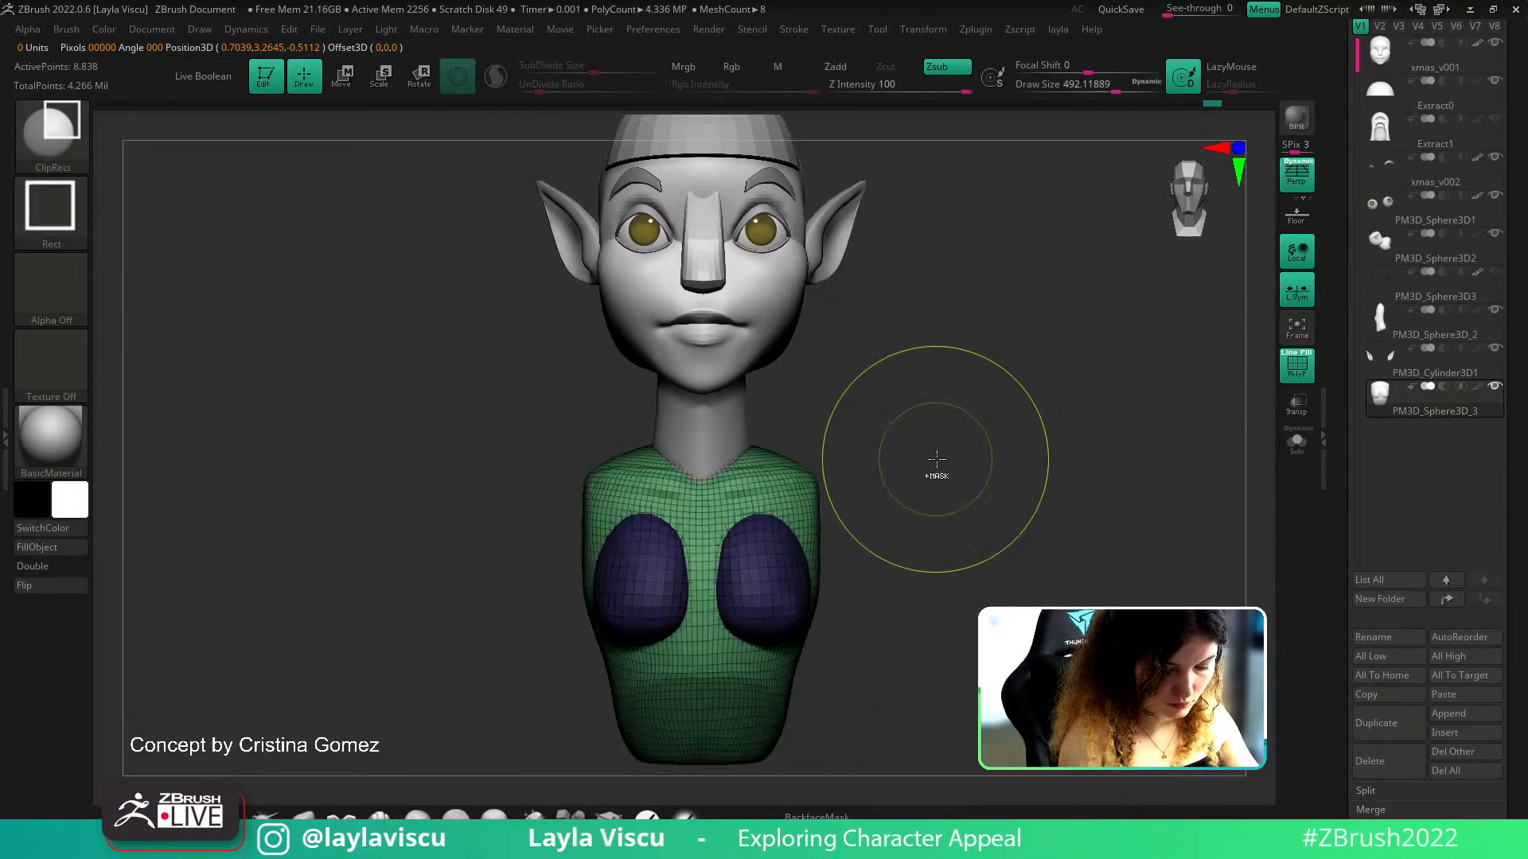
key(w)
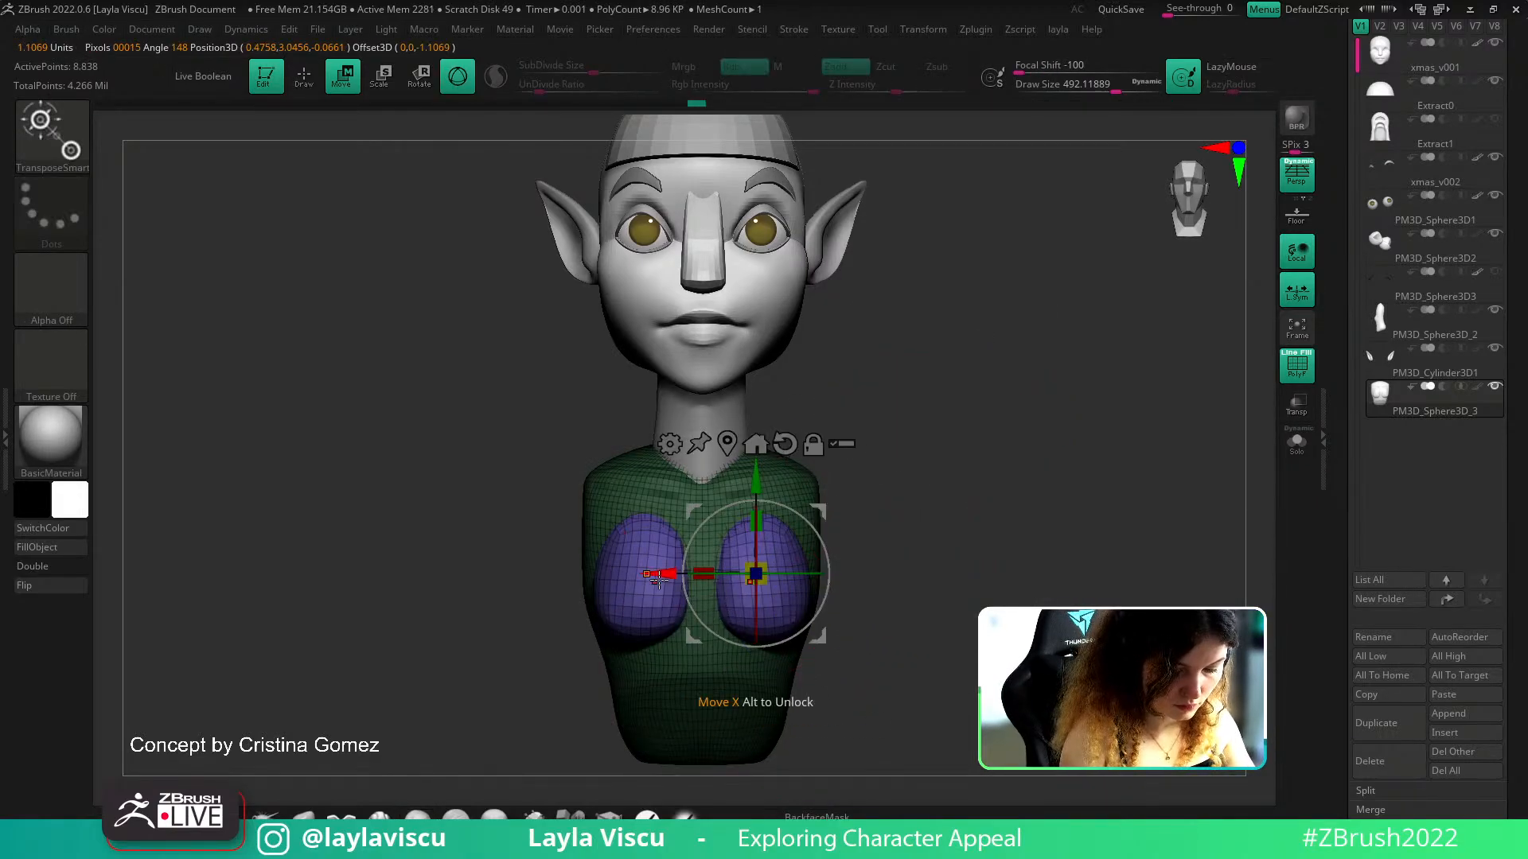
key(q)
key(ctrl+z)
Mask the torso by its polygroup, leaving the chest spheres free, and move the spheres closer together with the gizmo
ctrl+drag(881, 485, 904, 513)
ctrl+shift+click(788, 575)
ctrl+click(899, 498)
ctrl+shift+click(929, 465)
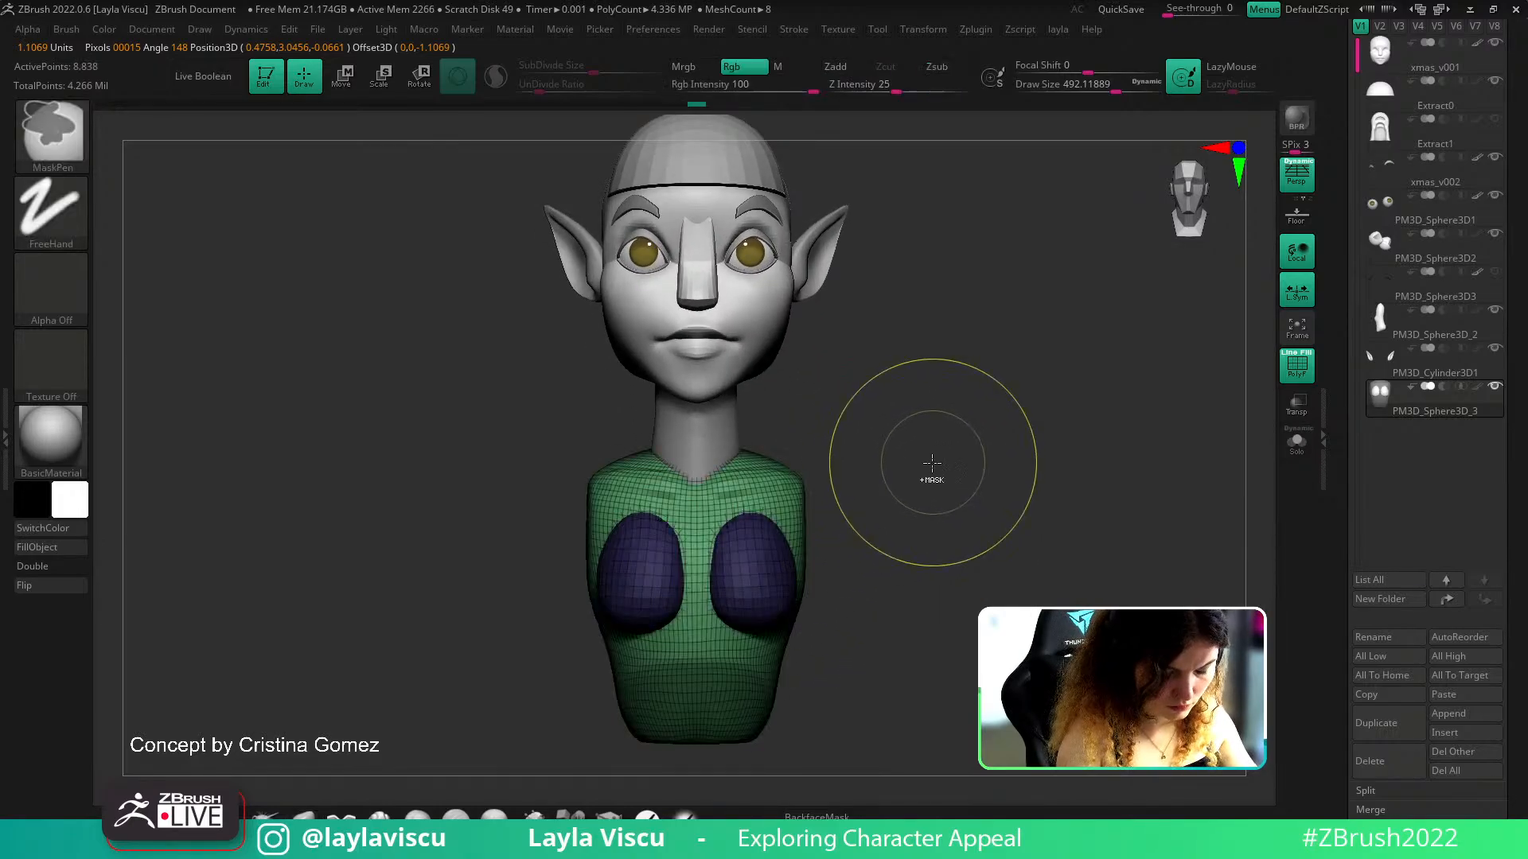
ctrl+click(931, 463)
key(w)
drag(646, 567, 641, 571)
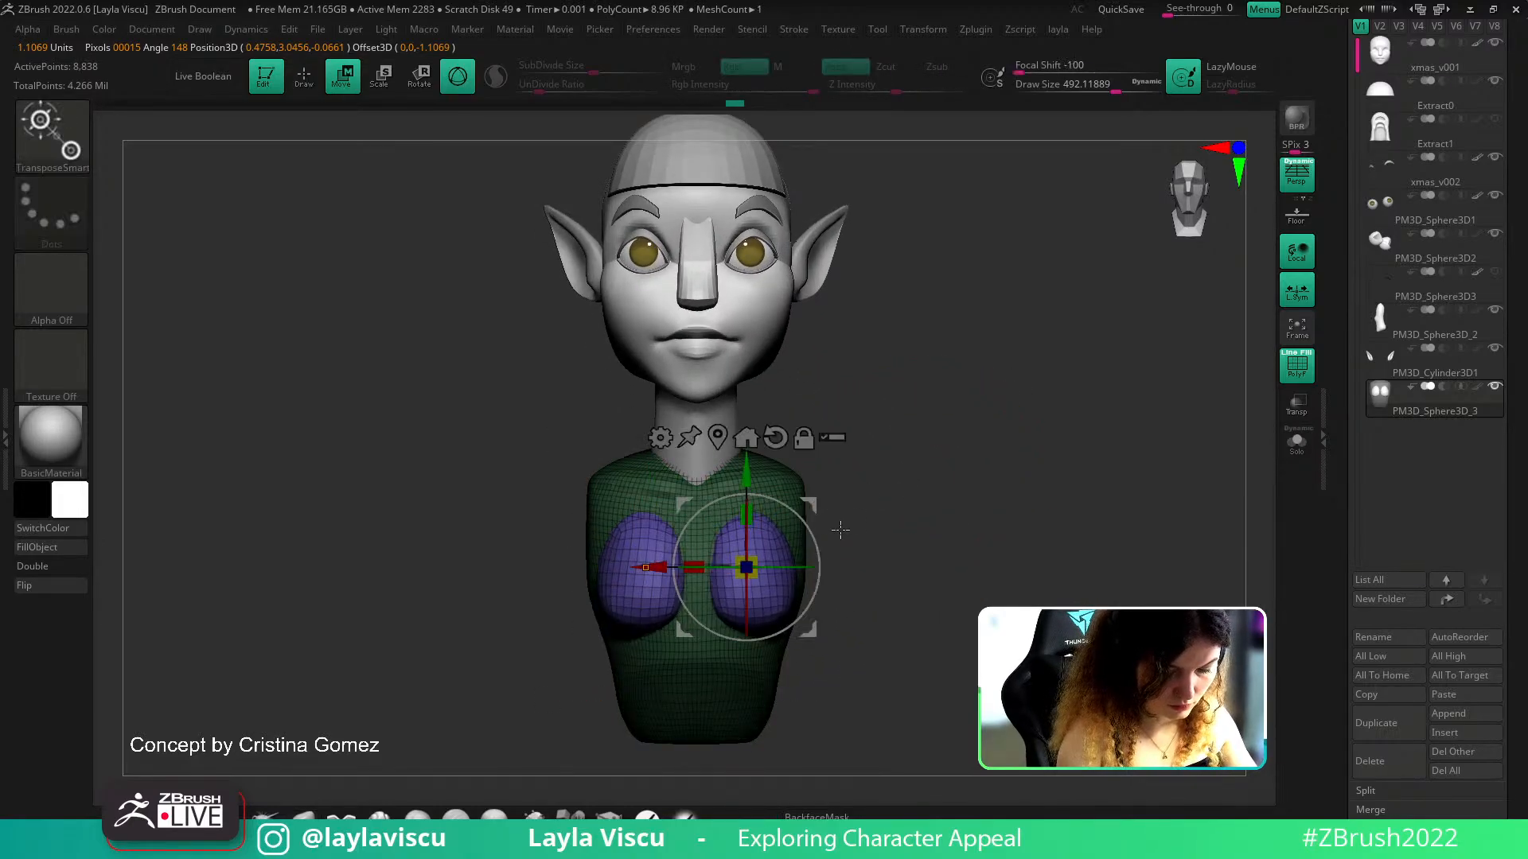
drag(814, 631, 805, 632)
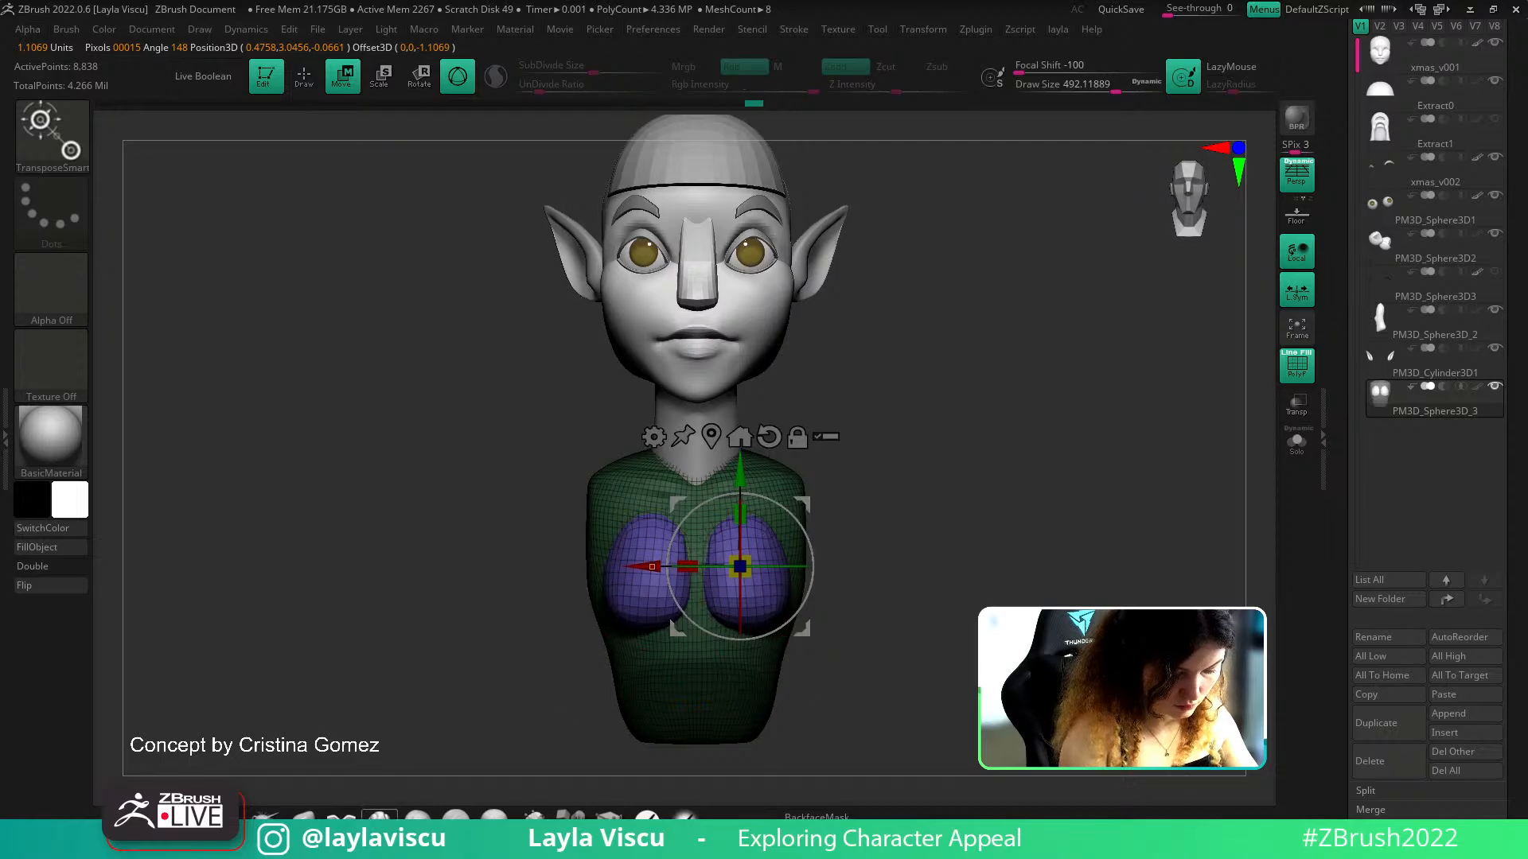
key(q)
Rotate the unmasked chest spheres by about -9.5 degrees from the side and nudge them slightly forward with the gizmo
ctrl+right_drag(852, 498, 907, 530)
key(shift+f)
shift+drag(898, 571, 835, 552)
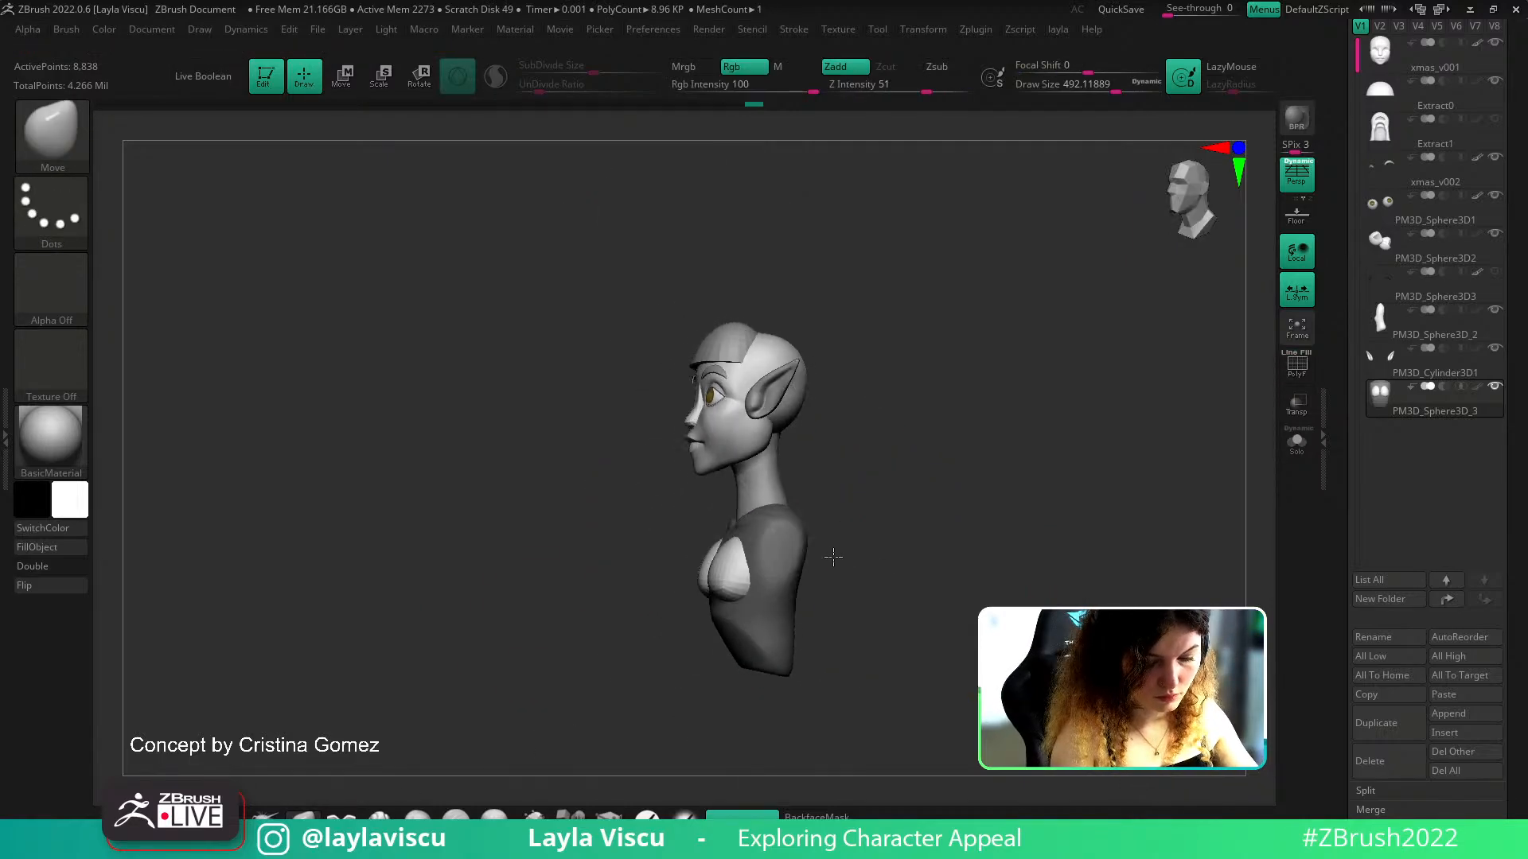
key(w)
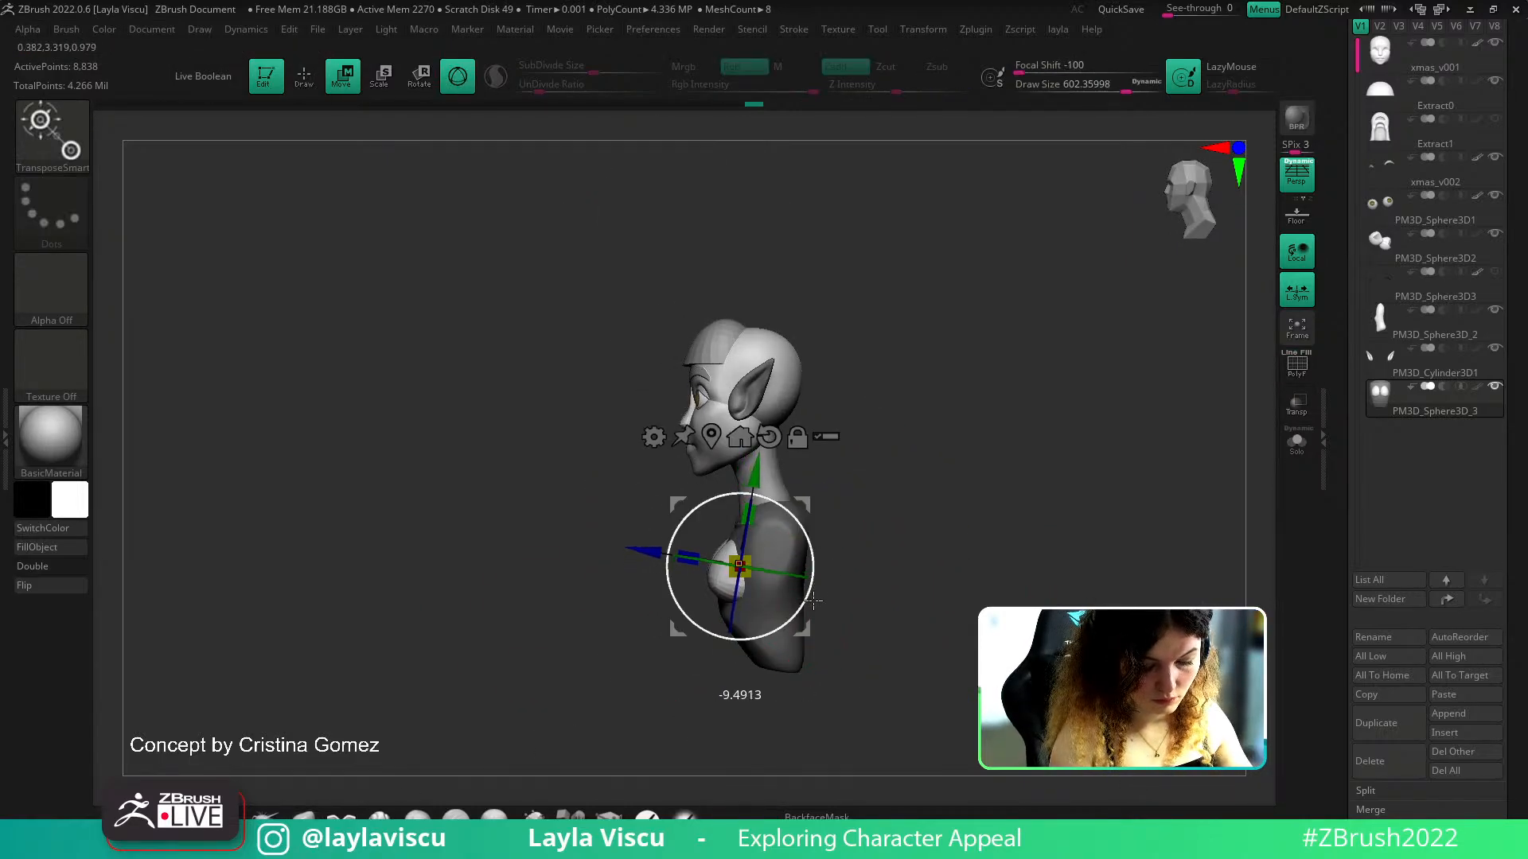
drag(802, 624, 805, 628)
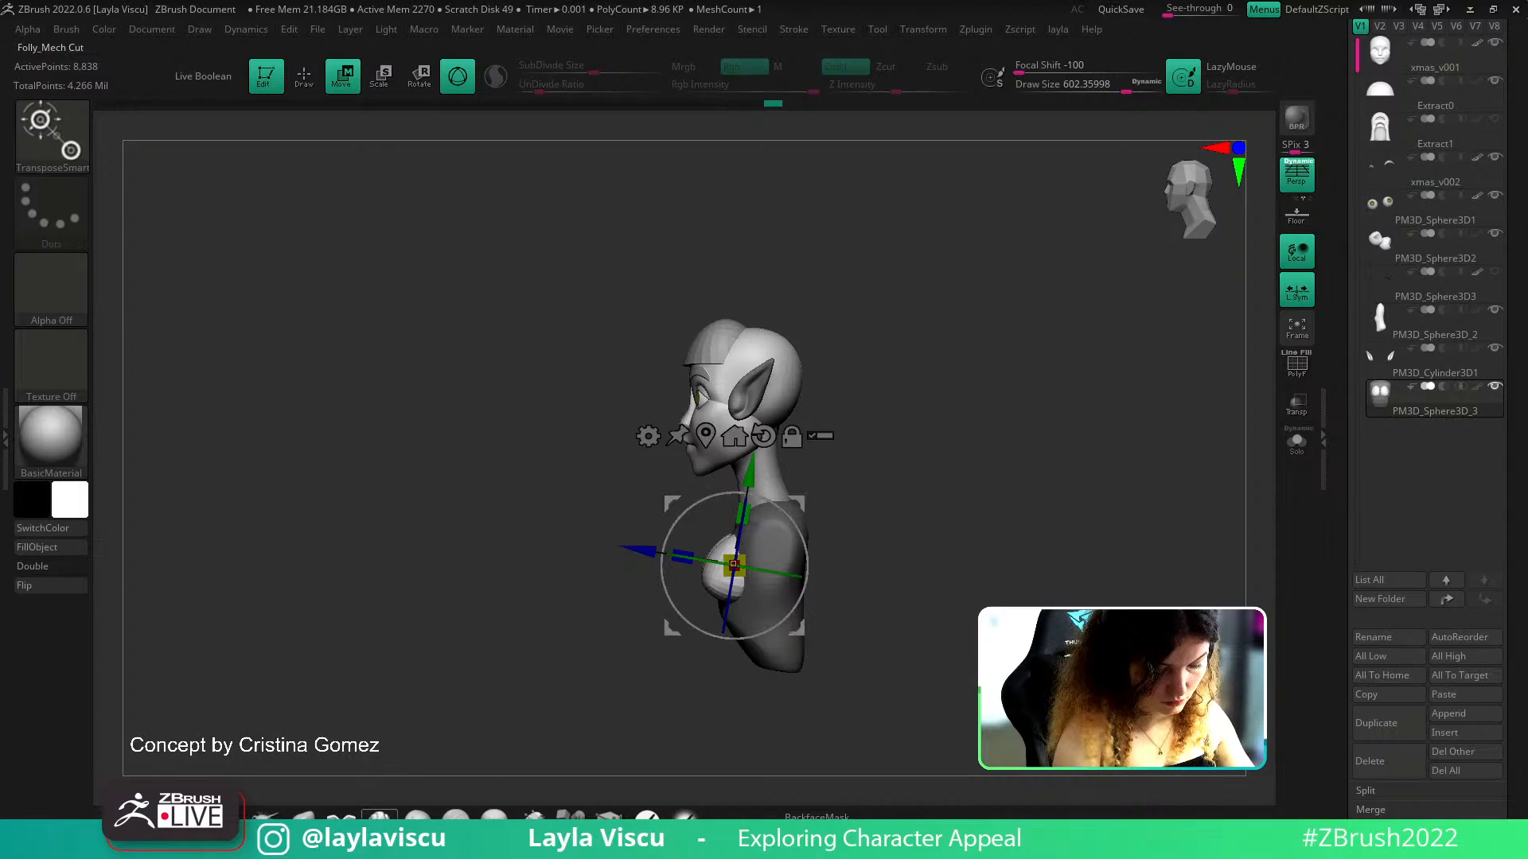
key(q)
key(f)
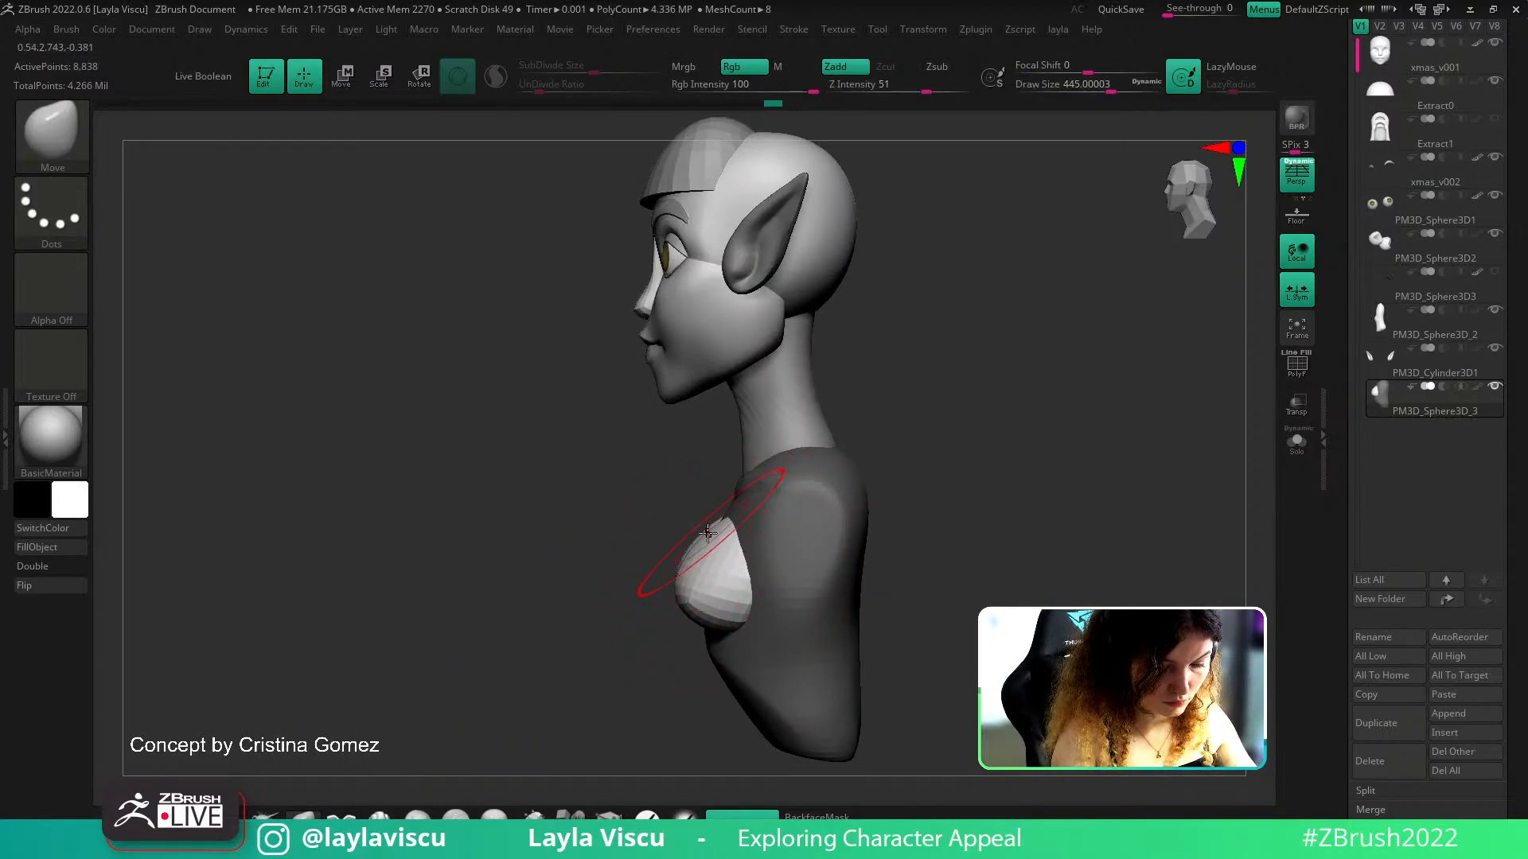
Adjust the chest spheres with the Move brush at about 445 and clear the torso mask
right_drag(752, 506, 967, 479)
ctrl+right_drag(967, 479, 871, 465)
mouse_move(843, 552)
mouse_down()
mouse_move(800, 457)
mouse_move(839, 399)
mouse_up()
key(ctrl)
ctrl+click(839, 398)
Extend the tops of the chest spheres toward the shoulders and armpits with the Move brush at about 299
drag(804, 447, 876, 629)
shift+drag(800, 546, 832, 600)
ctrl+right_drag(833, 600, 783, 534)
drag(856, 491, 733, 512)
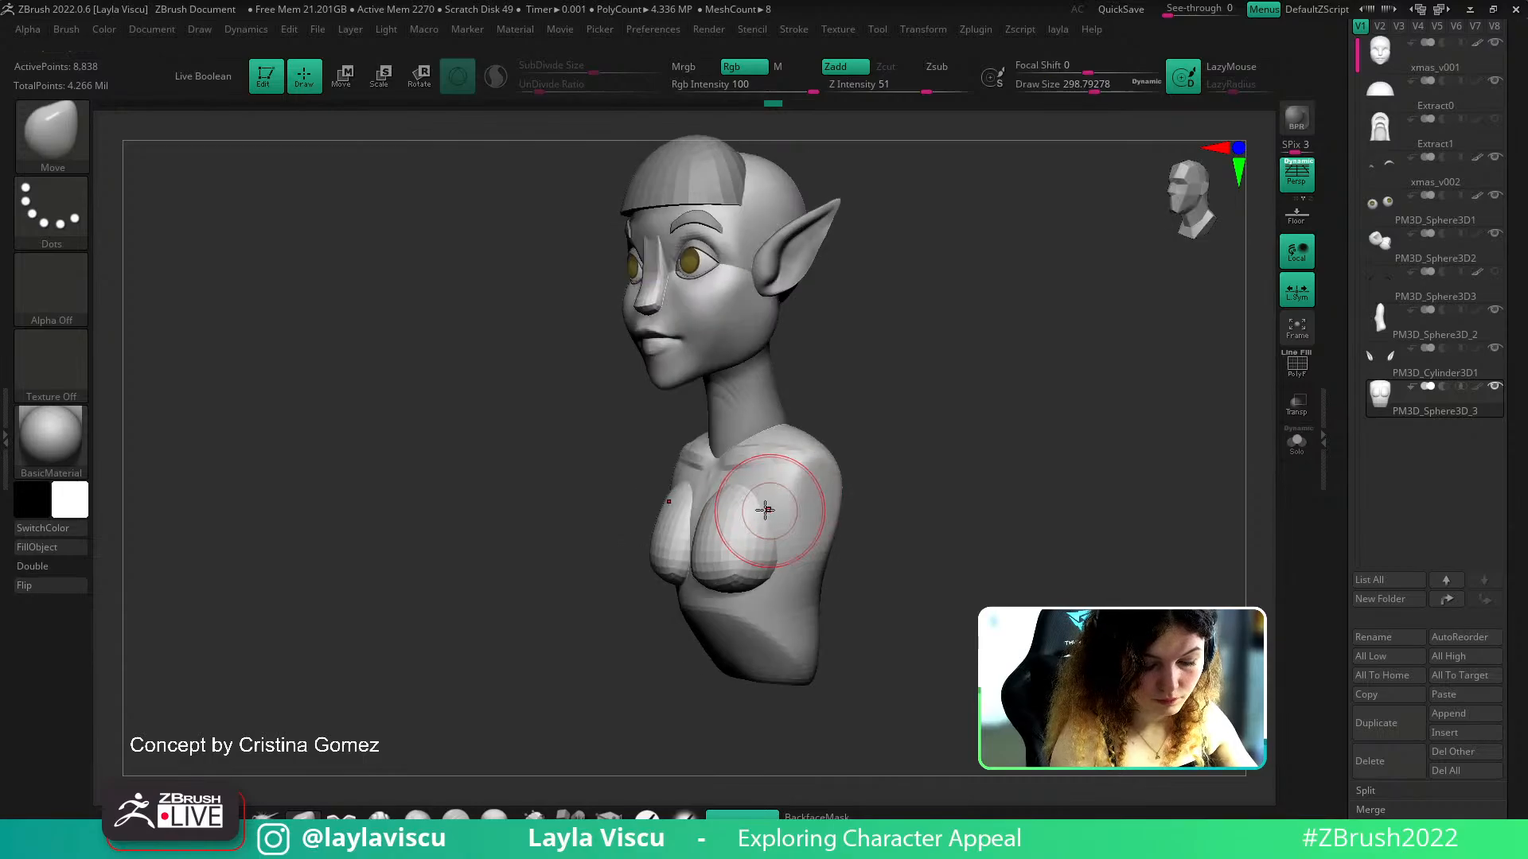
drag(910, 464, 787, 494)
drag(894, 446, 850, 500)
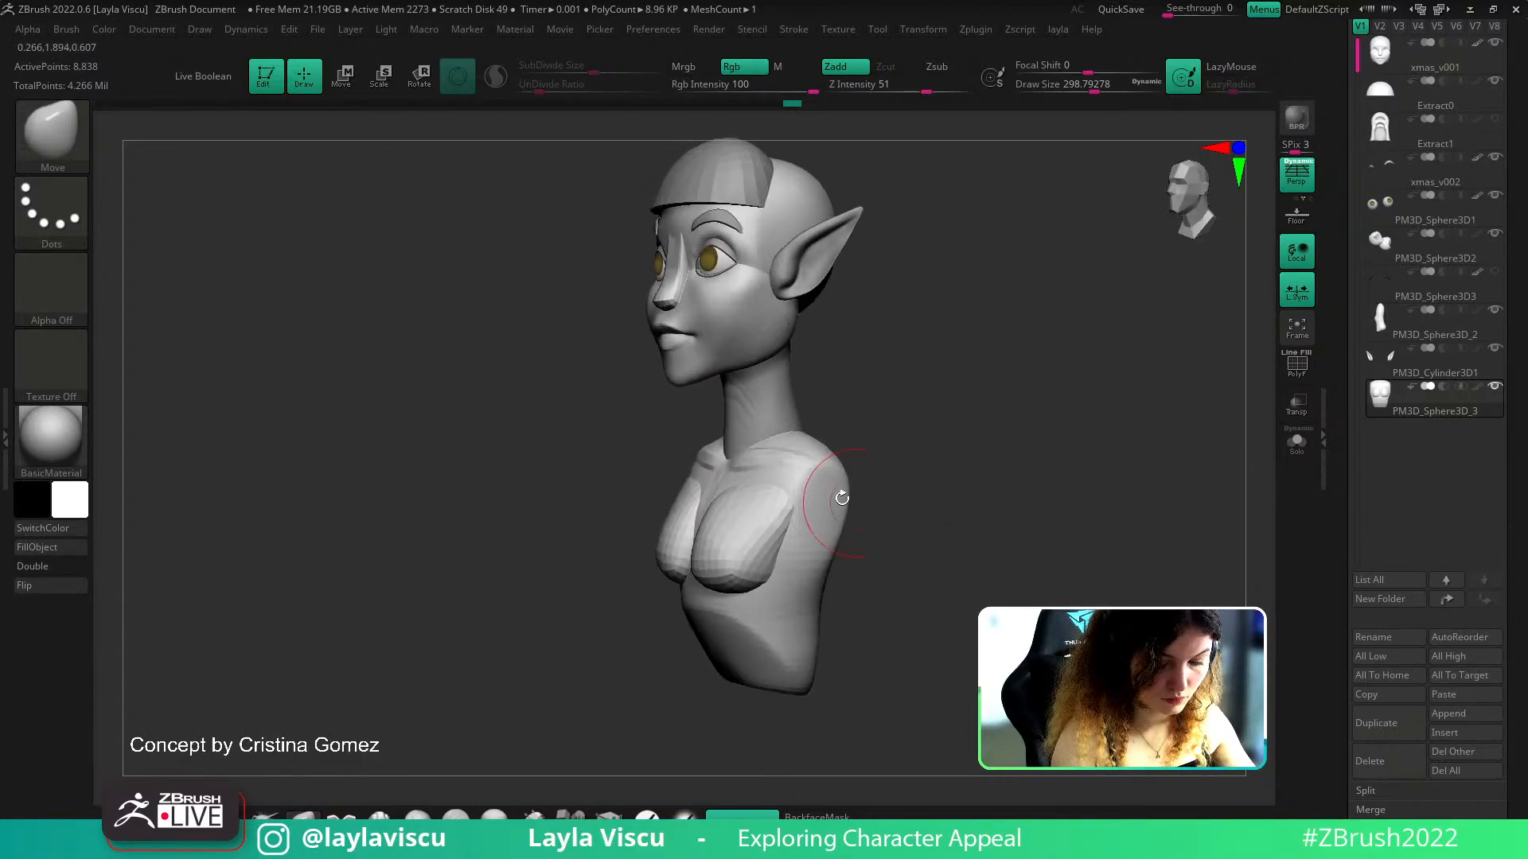
mouse_move(741, 481)
mouse_down()
mouse_move(828, 454)
mouse_move(743, 501)
mouse_up()
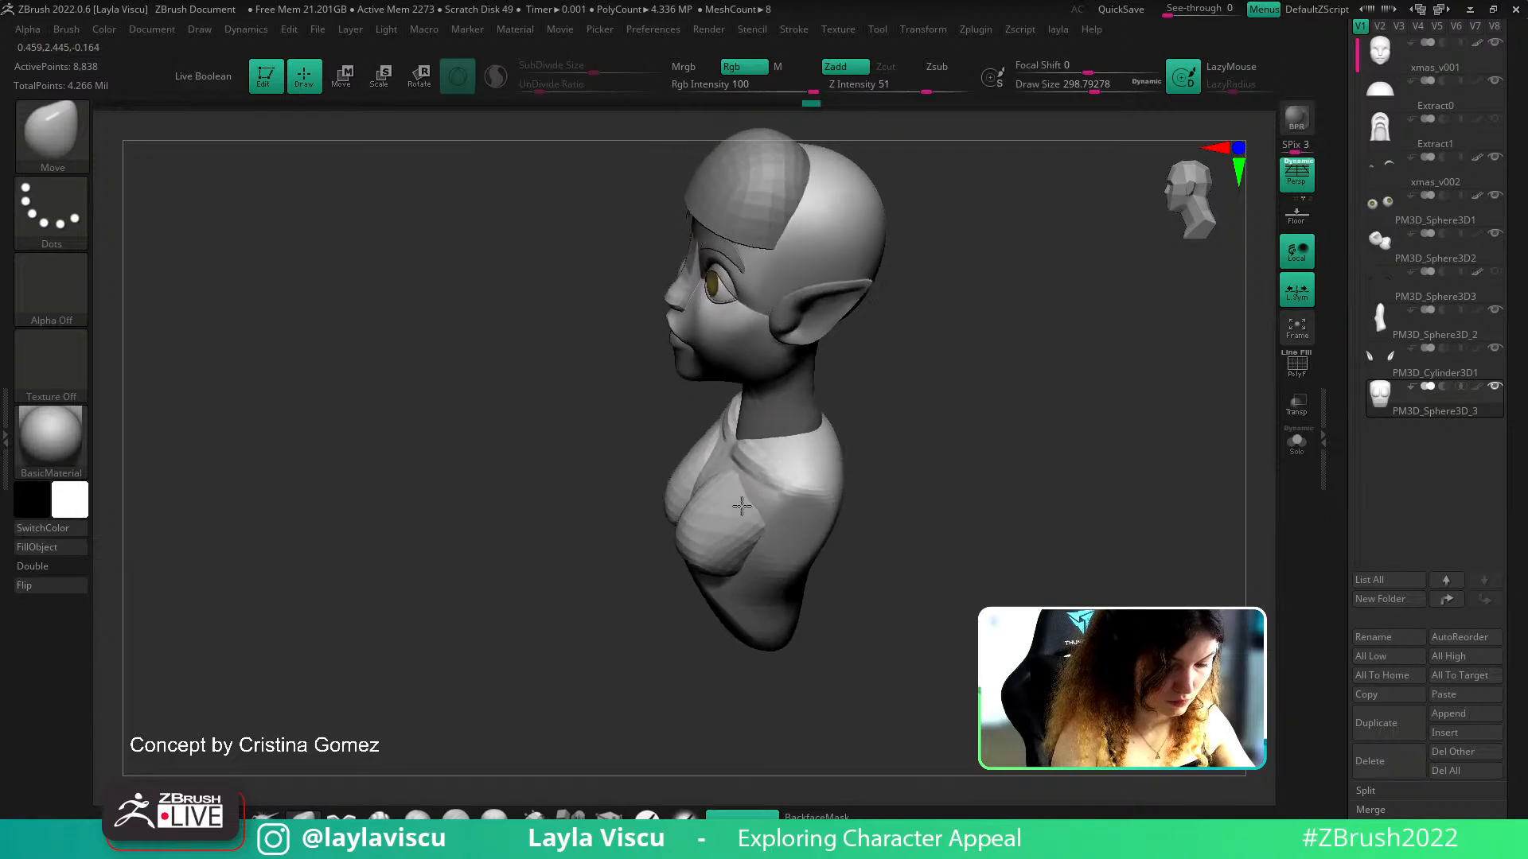
Refine the chest's silhouette from the front with the Move brush at about 379
drag(856, 450, 914, 440)
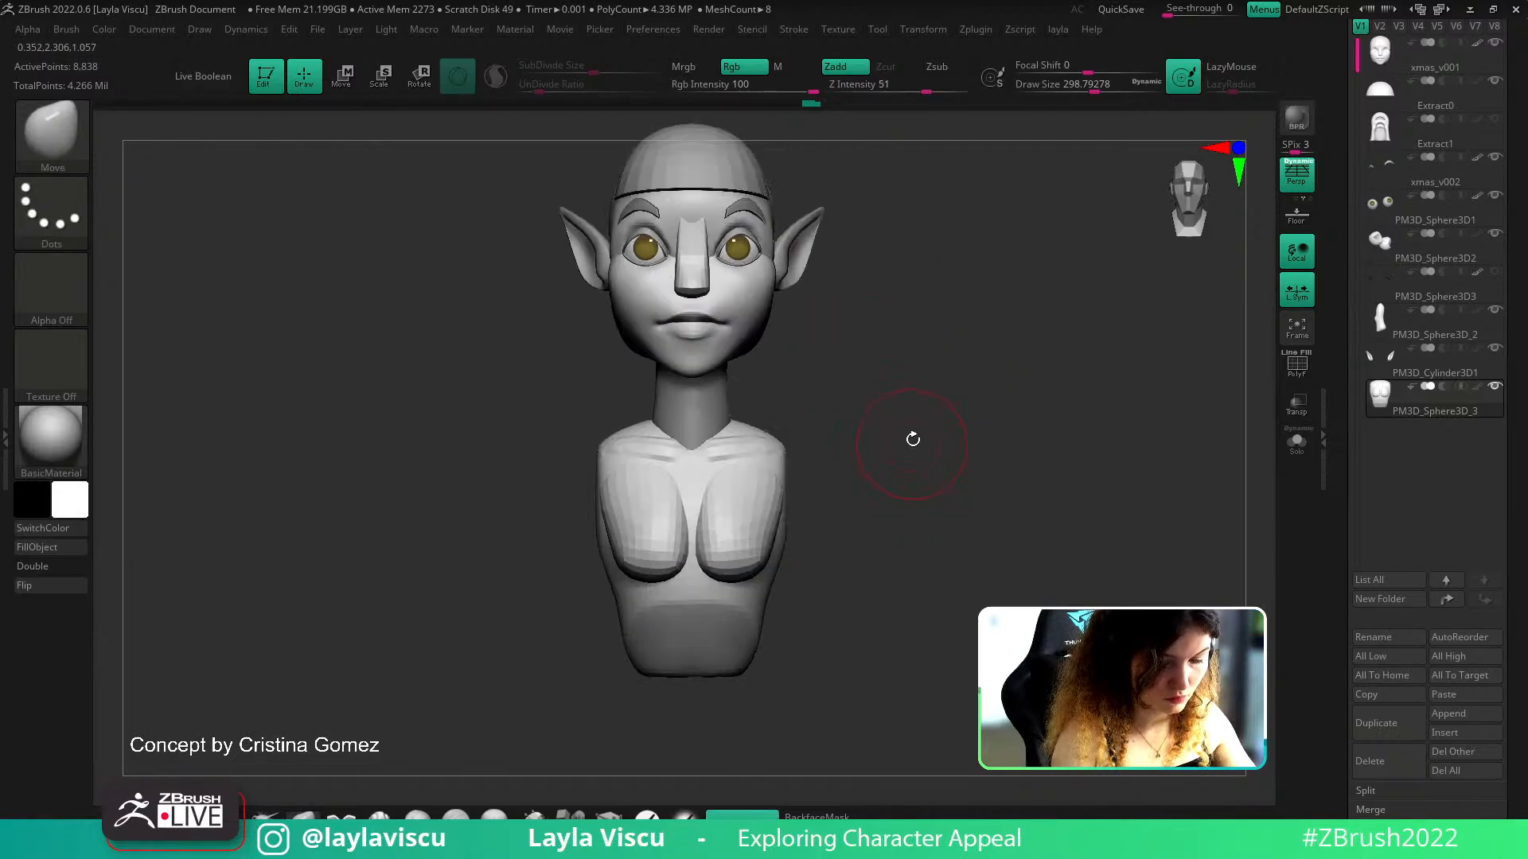
ctrl+right_drag(900, 416, 876, 474)
mouse_move(876, 474)
mouse_down()
mouse_move(935, 441)
mouse_move(841, 467)
mouse_move(742, 525)
mouse_move(775, 580)
mouse_move(791, 546)
mouse_move(855, 628)
mouse_move(797, 574)
mouse_move(907, 560)
mouse_move(824, 562)
mouse_move(872, 518)
mouse_move(852, 500)
mouse_move(830, 509)
mouse_move(863, 507)
mouse_up()
key(s)
mouse_move(890, 564)
ctrl+right_down()
mouse_move(887, 513)
mouse_move(892, 533)
mouse_move(941, 470)
ctrl+right_up()
Reorder the neck subtool to sit directly above the torso and merge it down into the torso
key(shift+f)
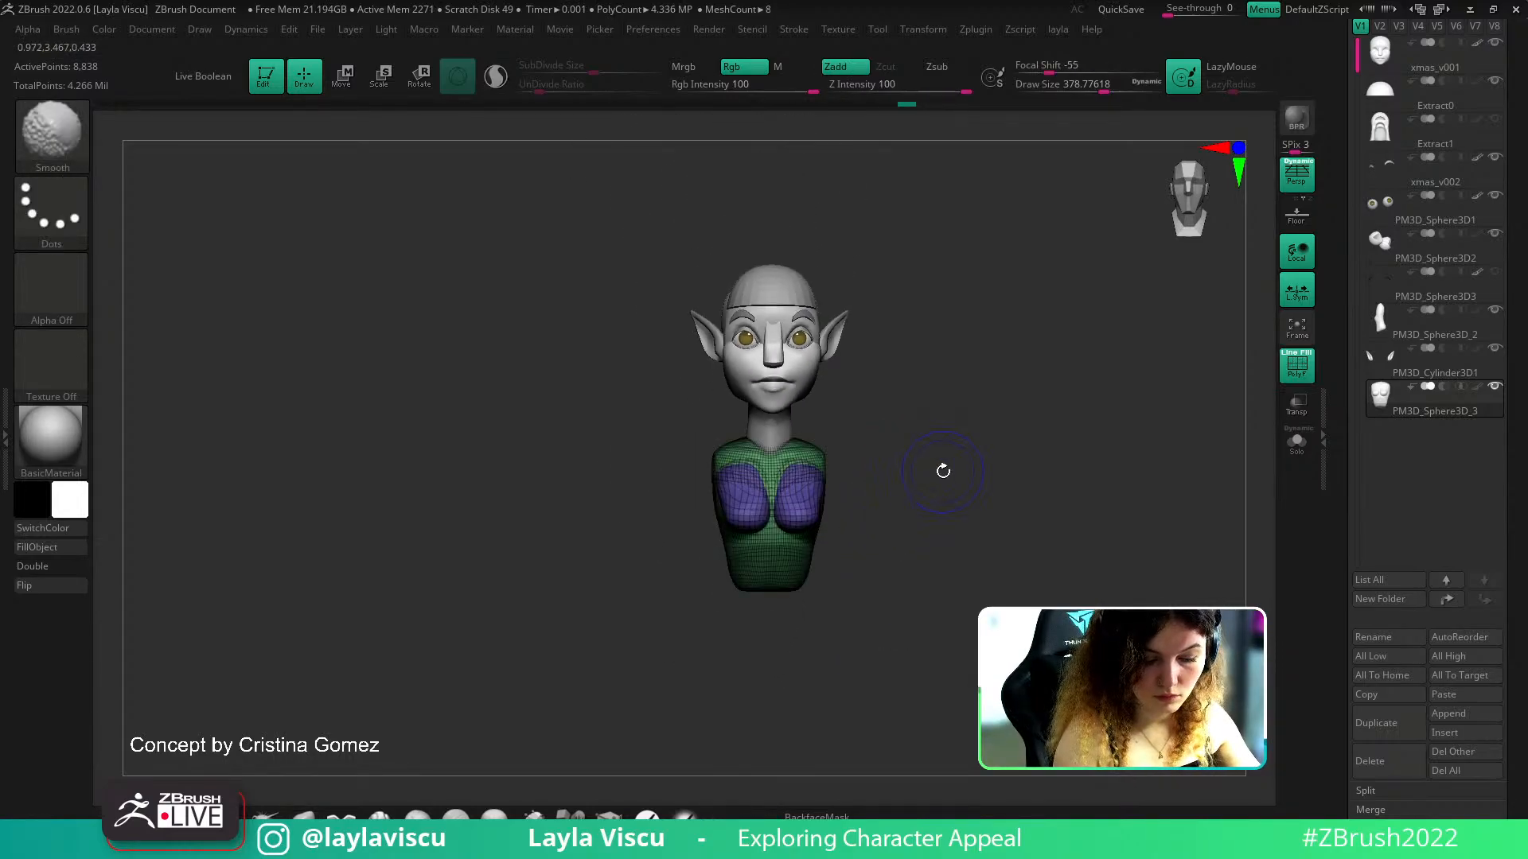
drag(1454, 362, 1510, 164)
click(1473, 372)
click(1375, 566)
click(1368, 587)
click(1372, 582)
click(1408, 585)
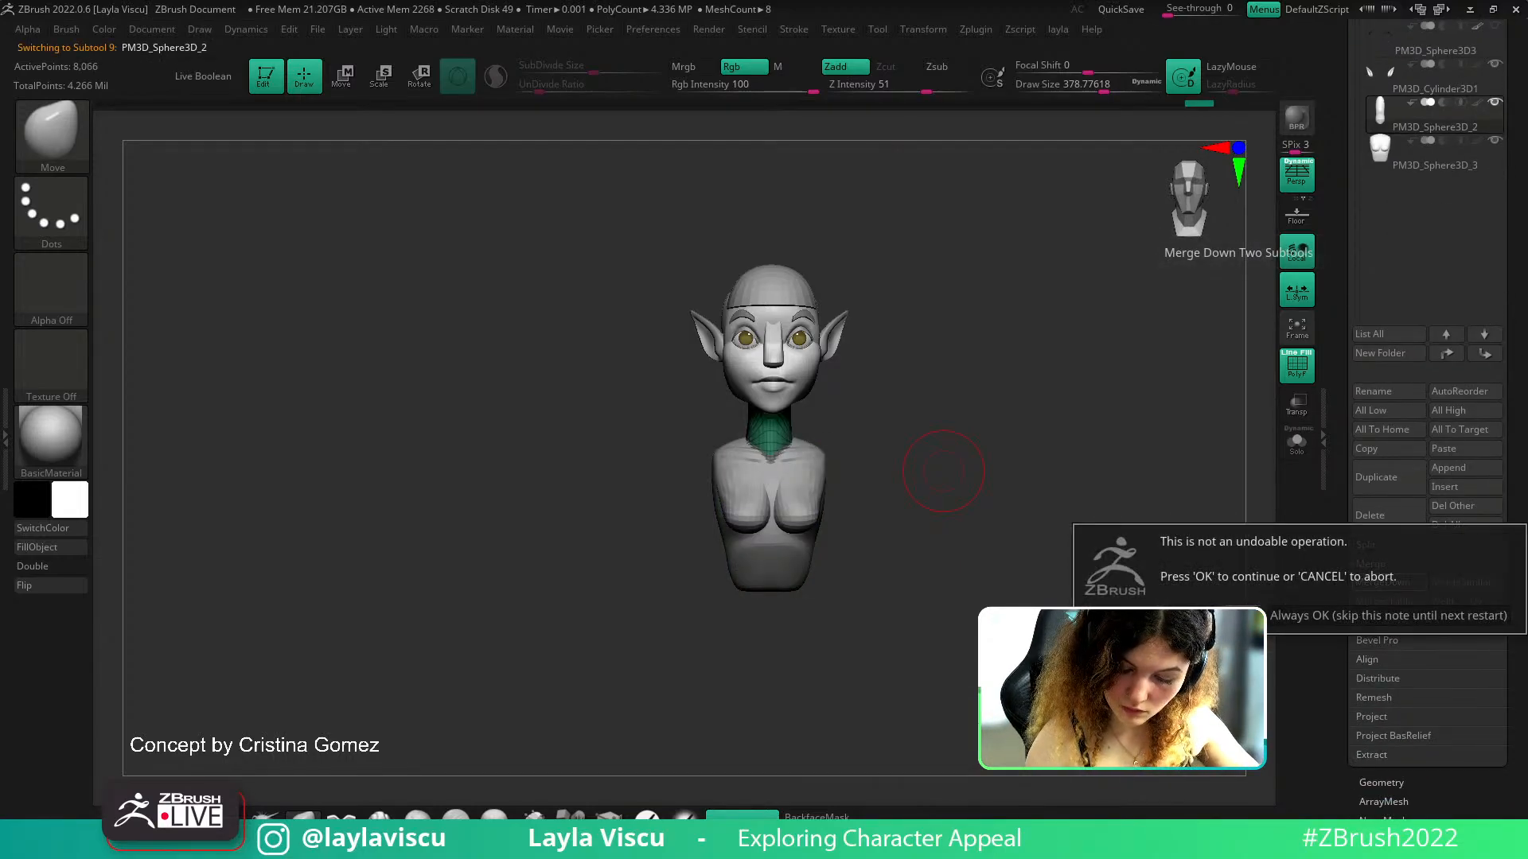
click(1146, 618)
ctrl+right_drag(808, 477, 838, 533)
key(shift+f)
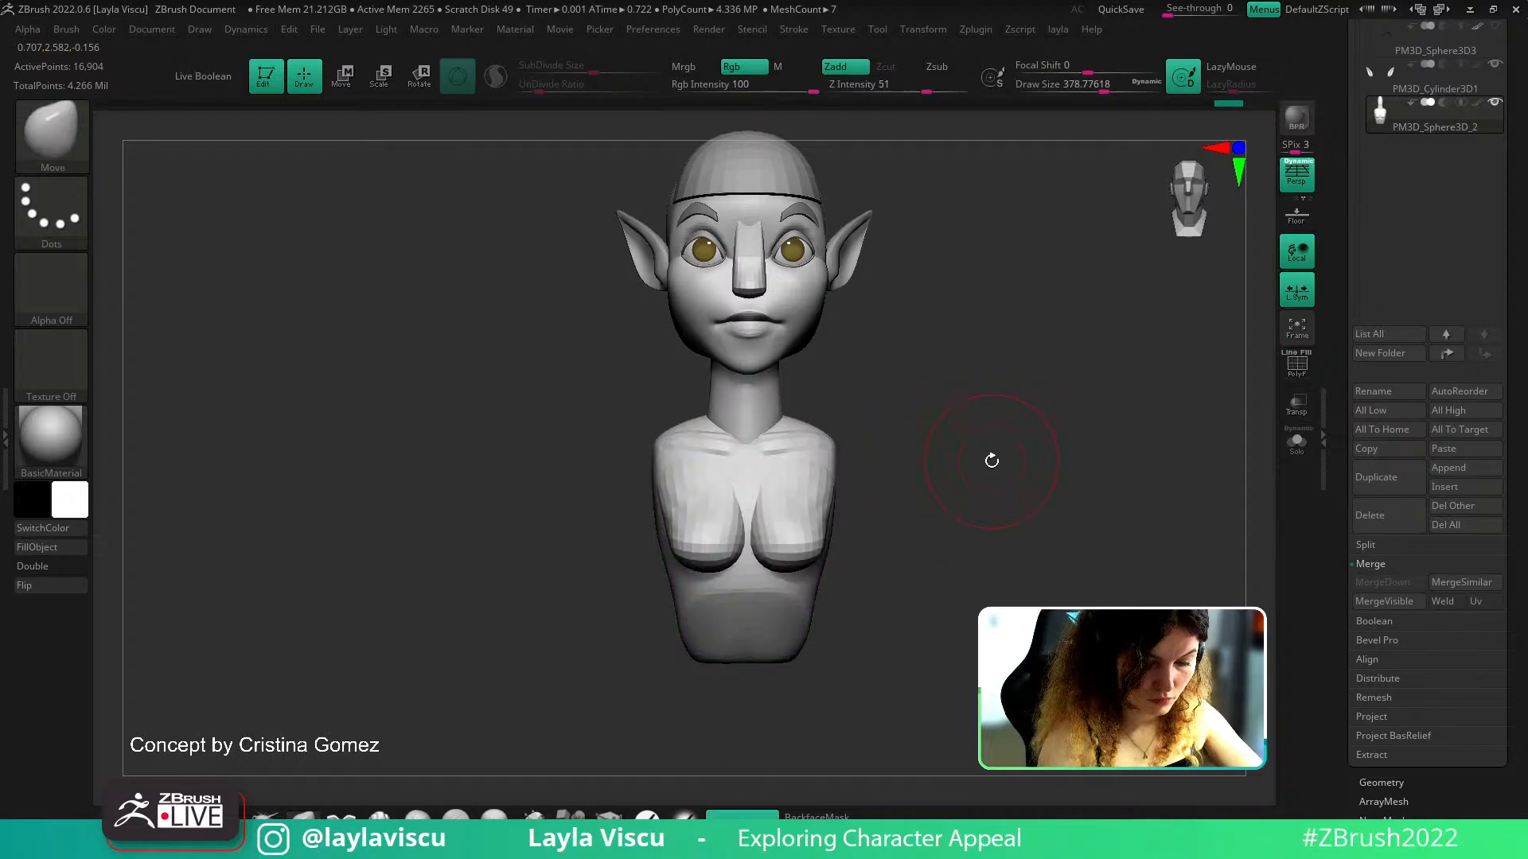
ctrl+right_drag(992, 457, 969, 446)
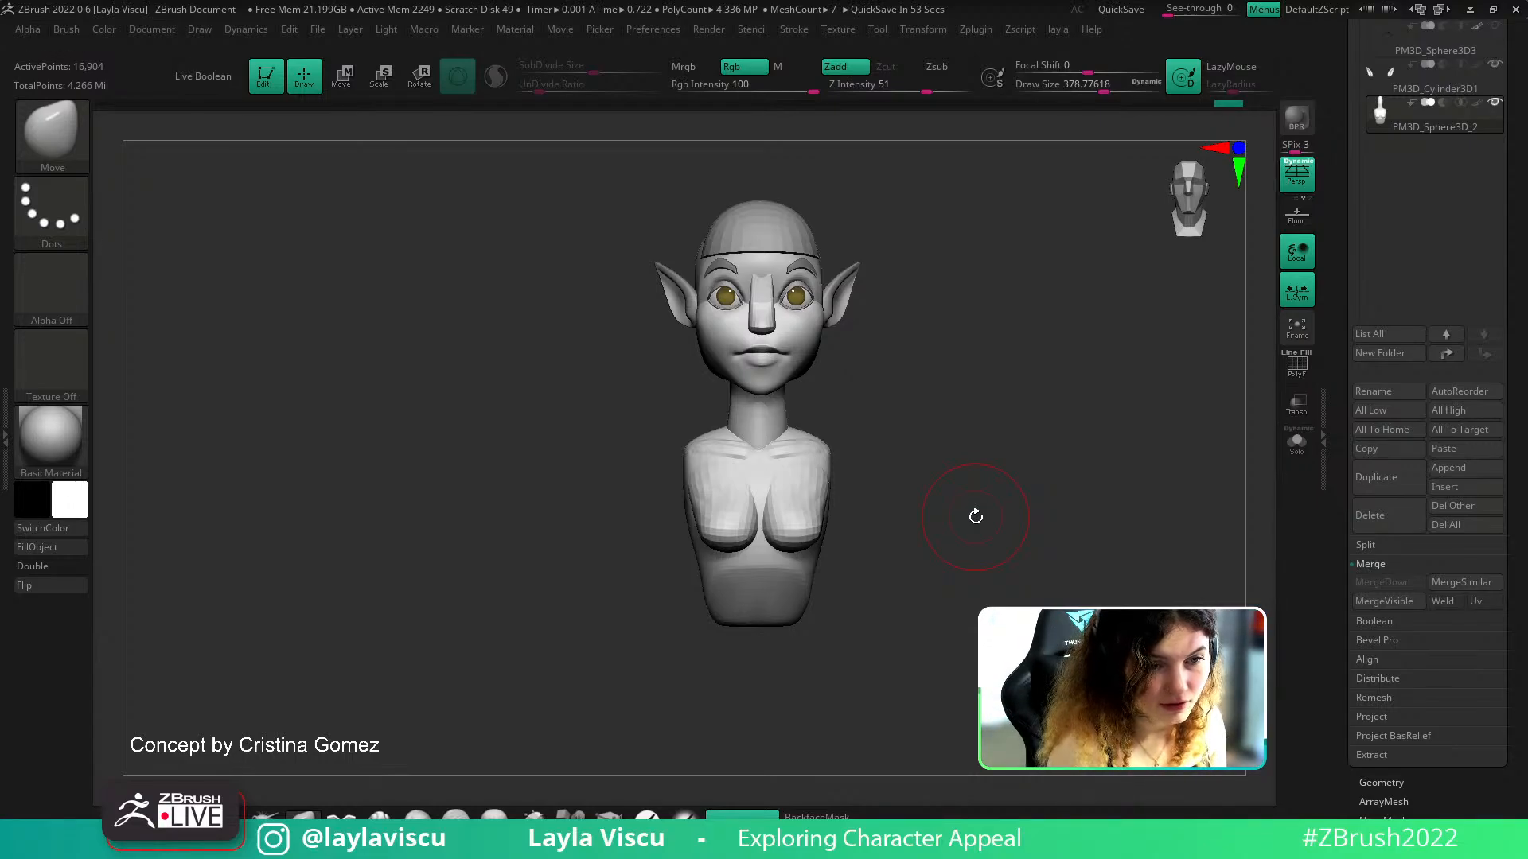
Isolate the eyeballs subtool and fill it with BasicMaterial in material-only mode
alt+right_drag(959, 438, 970, 549)
alt+click(812, 421)
ctrl+right_drag(812, 422, 842, 493)
click(1297, 446)
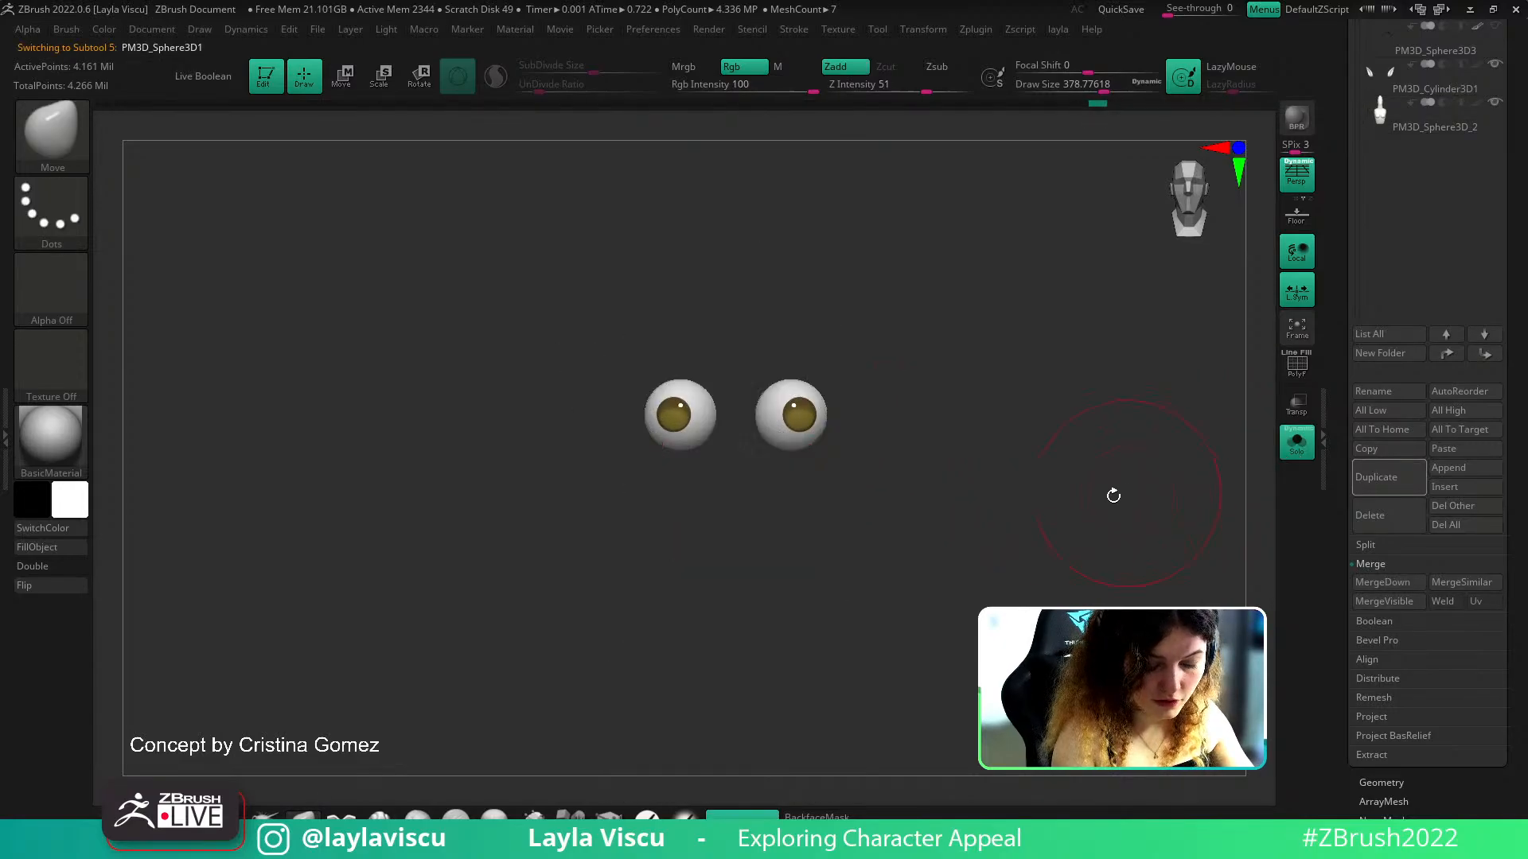
click(69, 423)
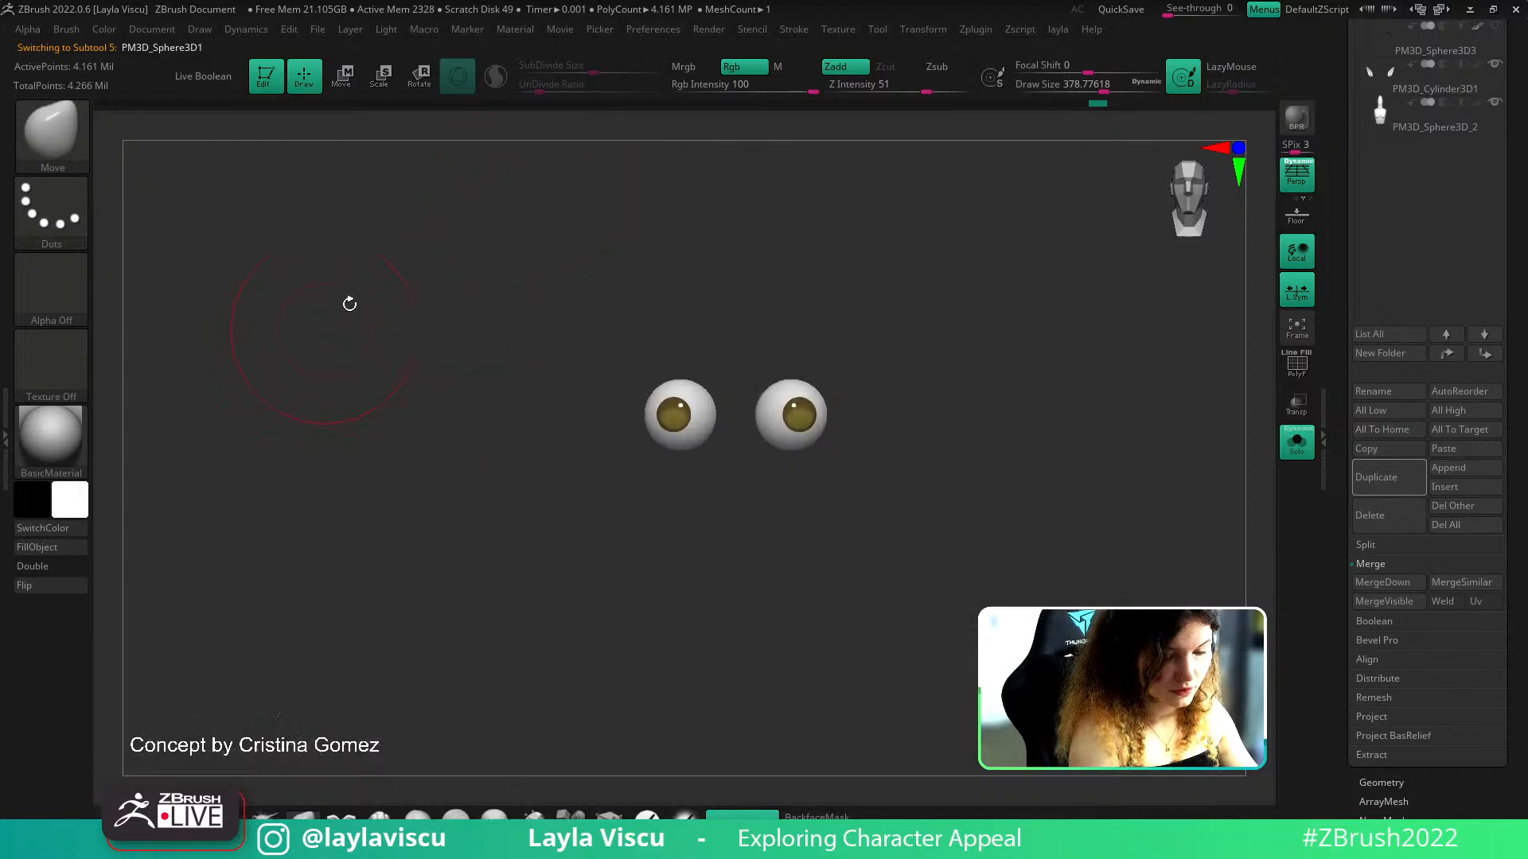
click(773, 69)
click(68, 551)
right_drag(832, 547, 804, 531)
ctrl+right_drag(814, 419, 322, 503)
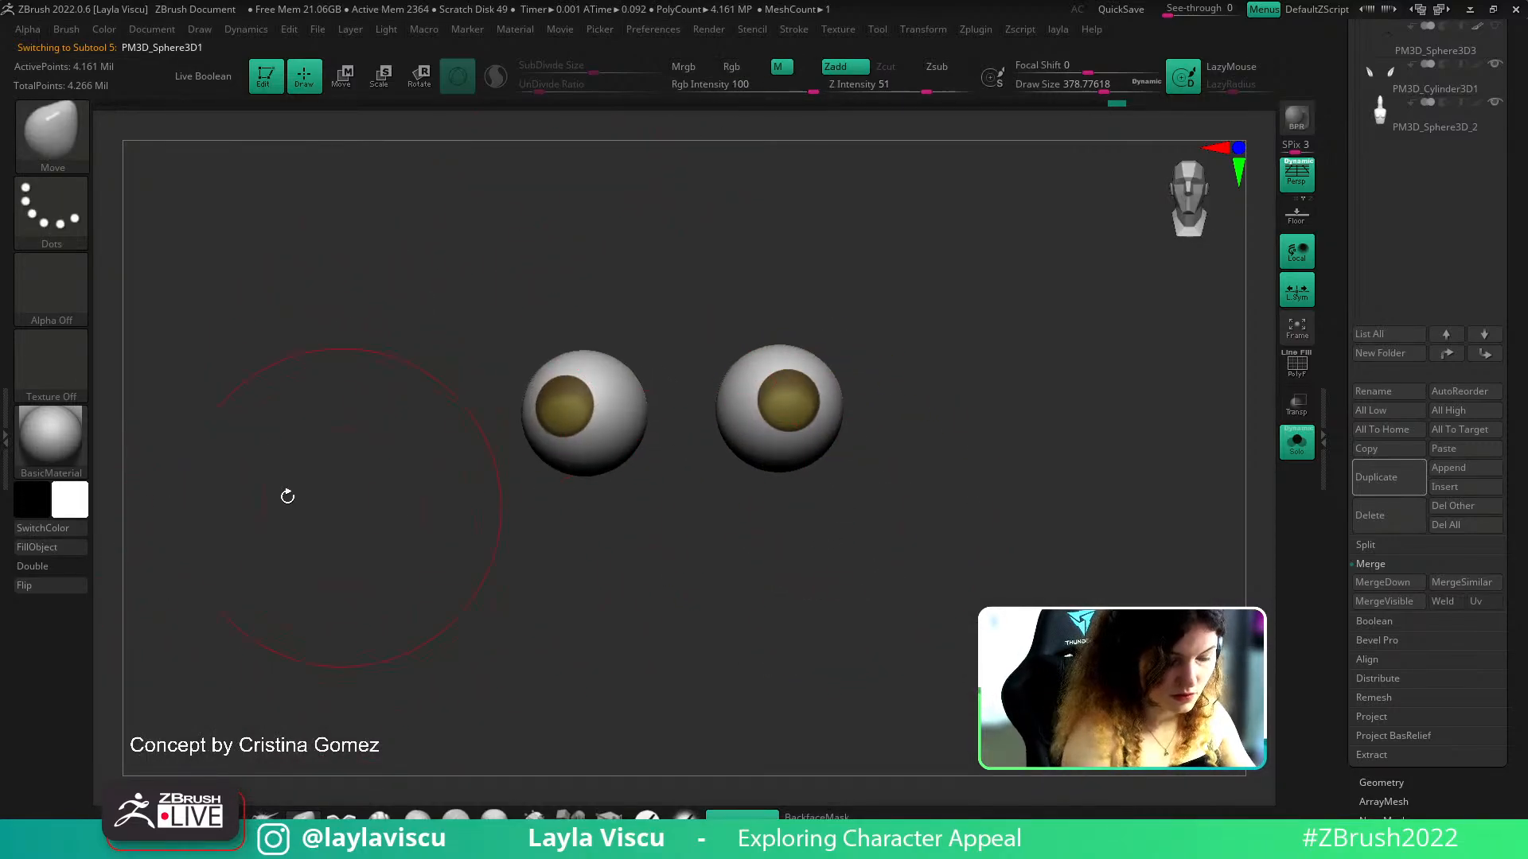
Fill the eyeballs with ToyPlastic in material-only mode, check the highlights, and bring the other subtools back into view
click(55, 438)
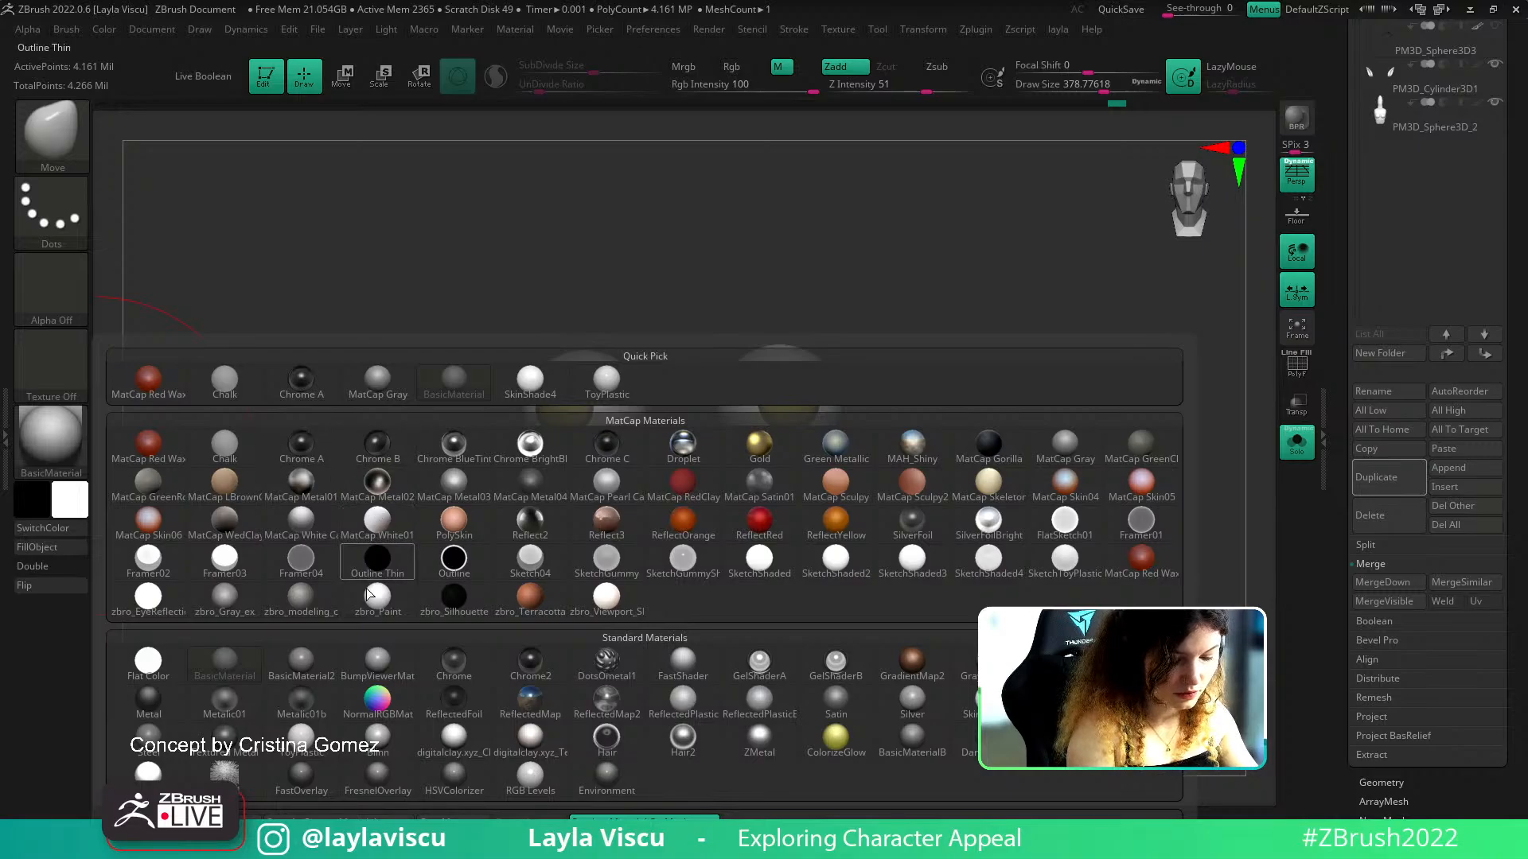
click(317, 737)
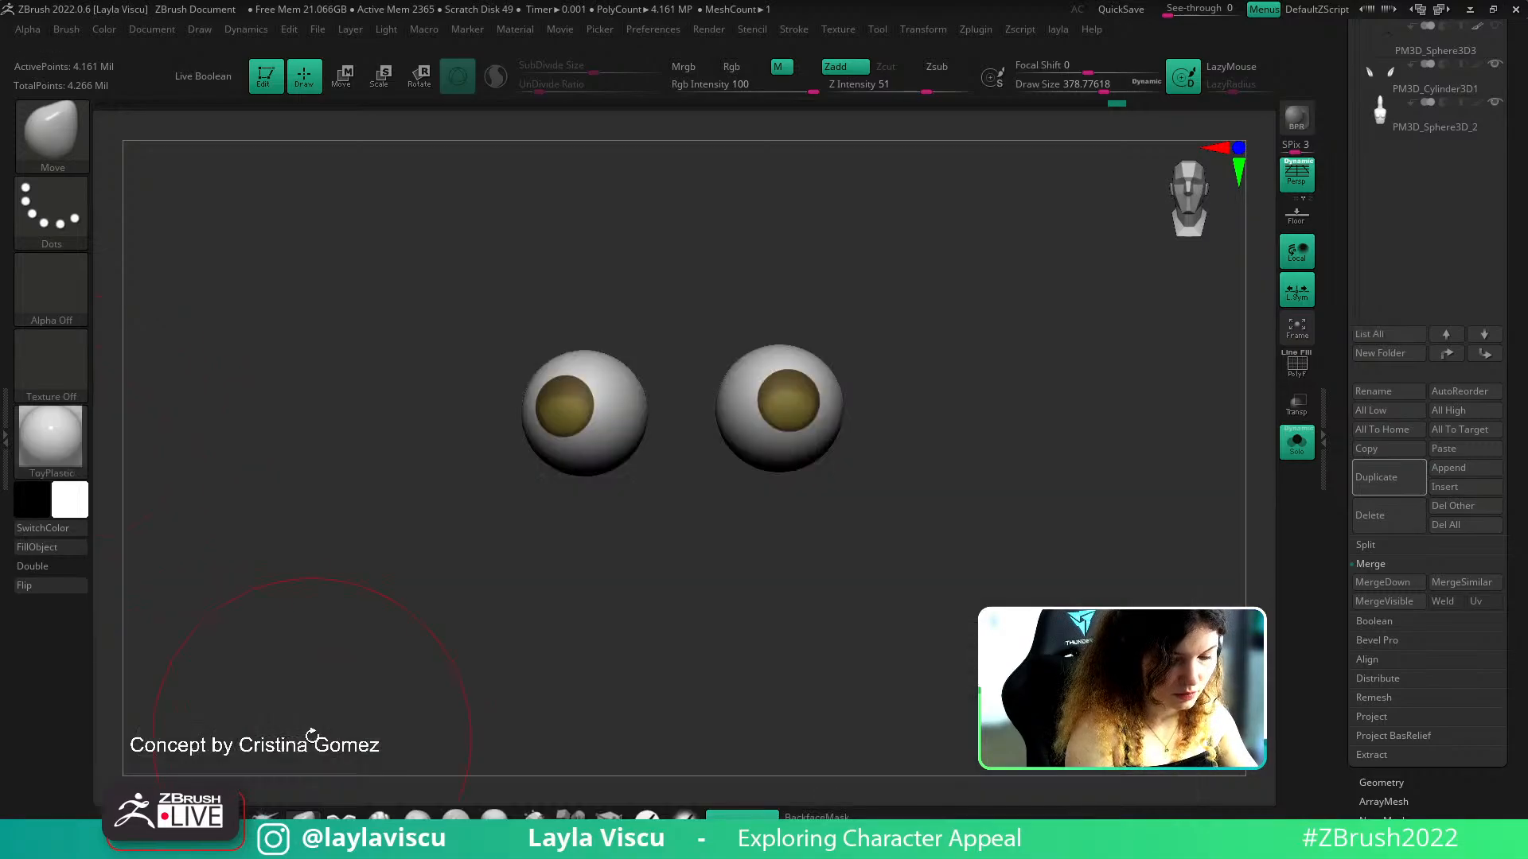
click(779, 68)
click(781, 69)
click(68, 550)
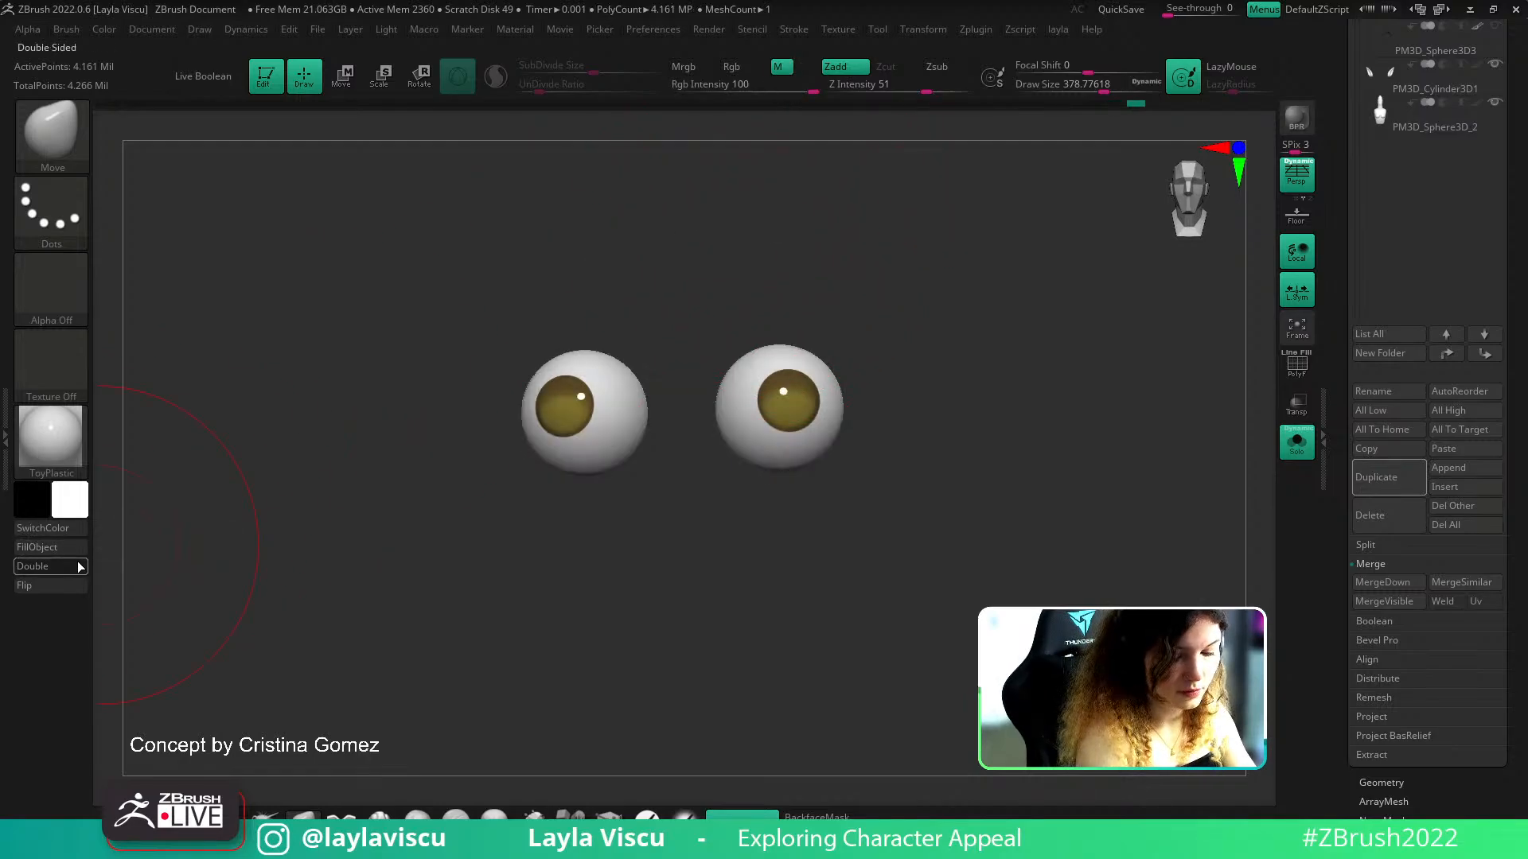
mouse_move(864, 458)
mouse_down()
mouse_move(982, 365)
mouse_move(955, 453)
mouse_move(967, 422)
mouse_up()
ctrl+right_drag(787, 401, 801, 493)
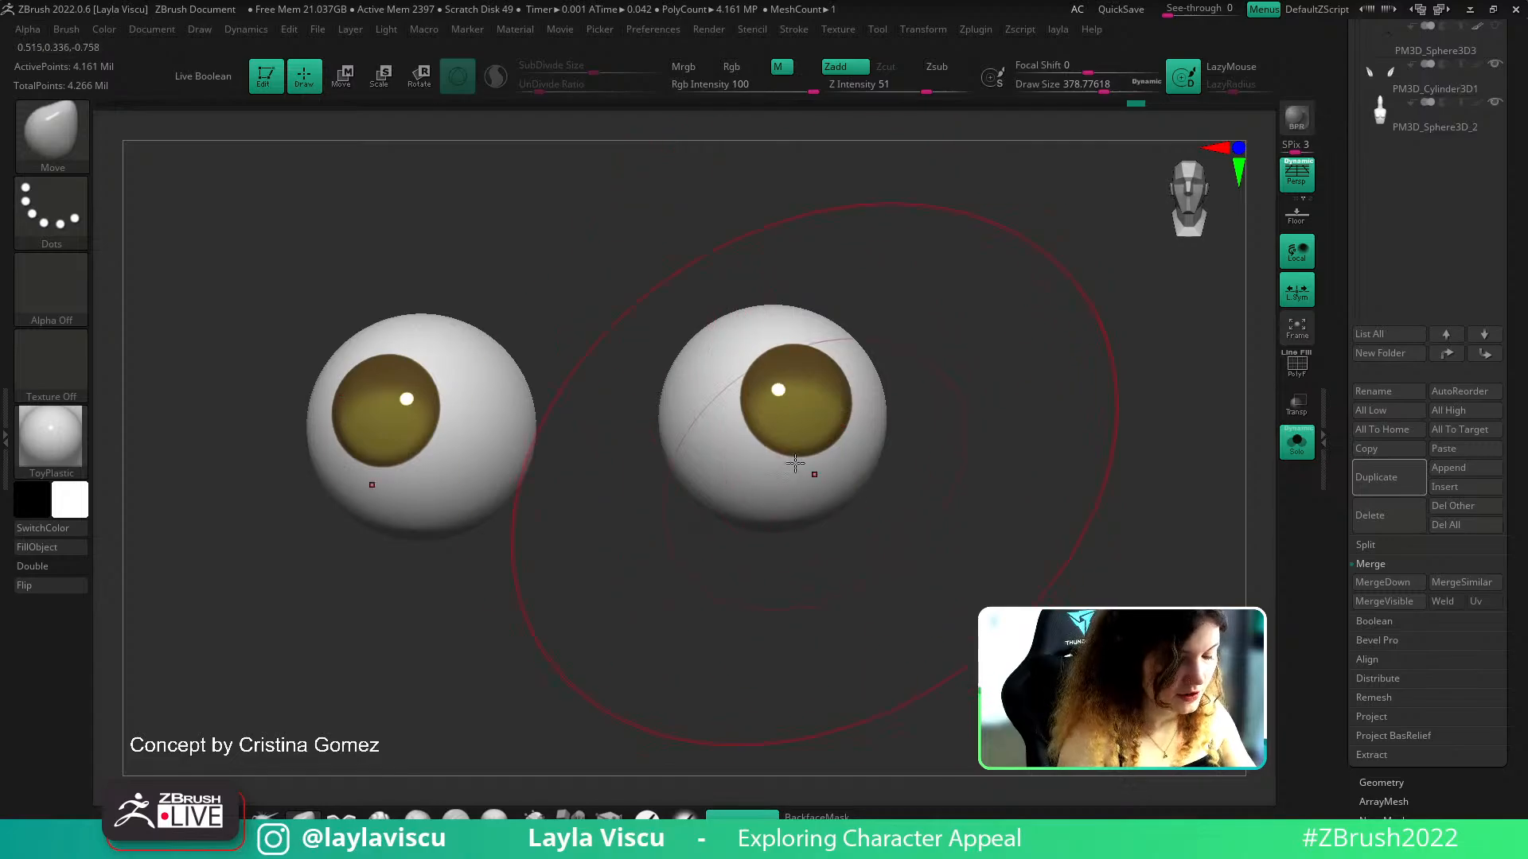
ctrl+right_drag(839, 443, 776, 117)
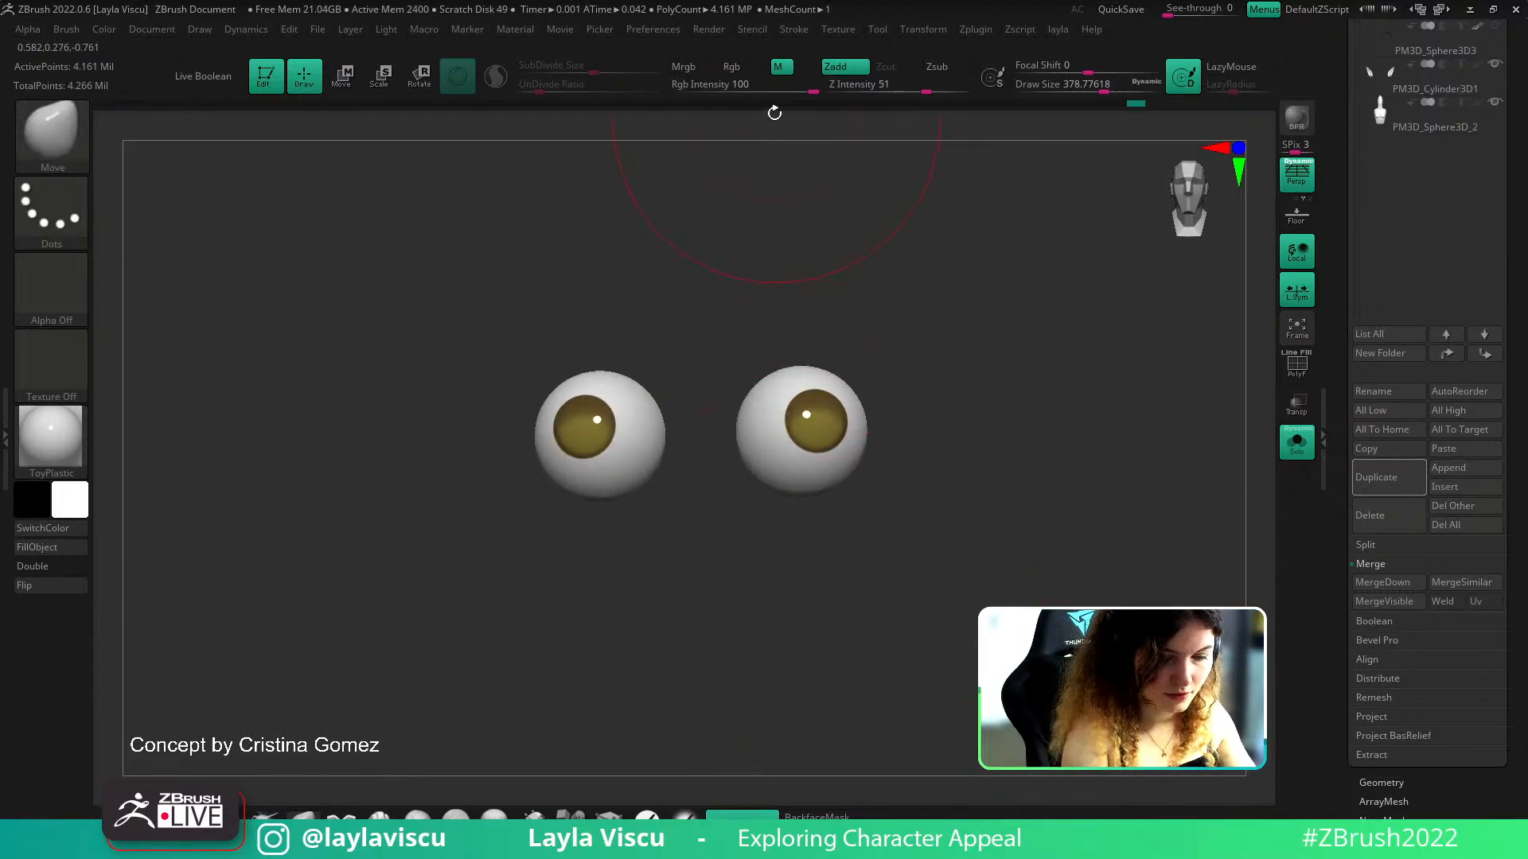
drag(647, 97, 895, 111)
drag(1009, 102, 1206, 102)
click(1297, 446)
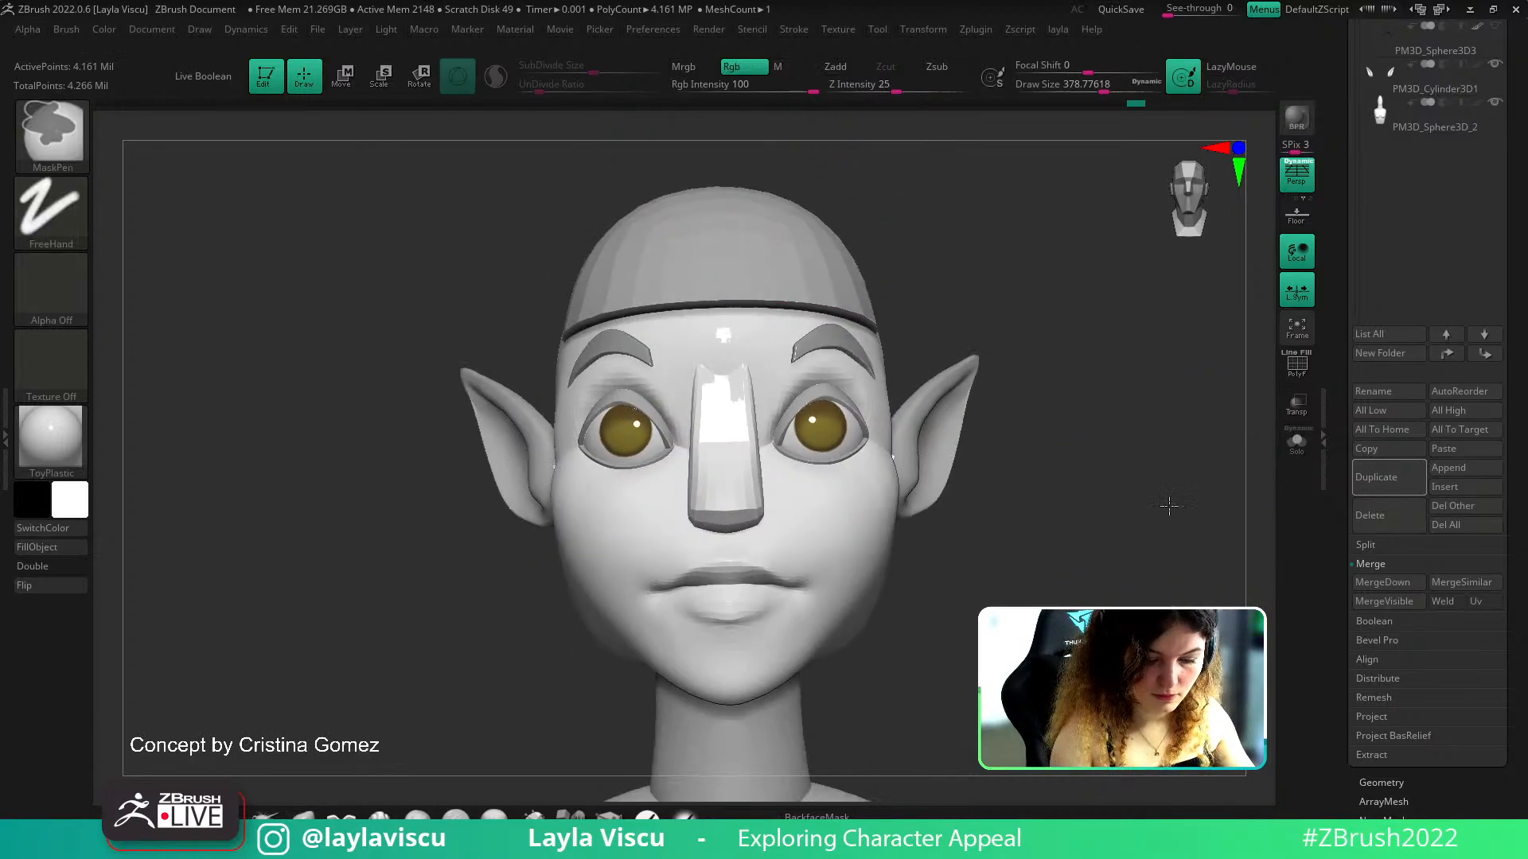
Set BasicMaterial as the active material and make the torso the active subtool, checking the bust against the concept illustration
click(50, 436)
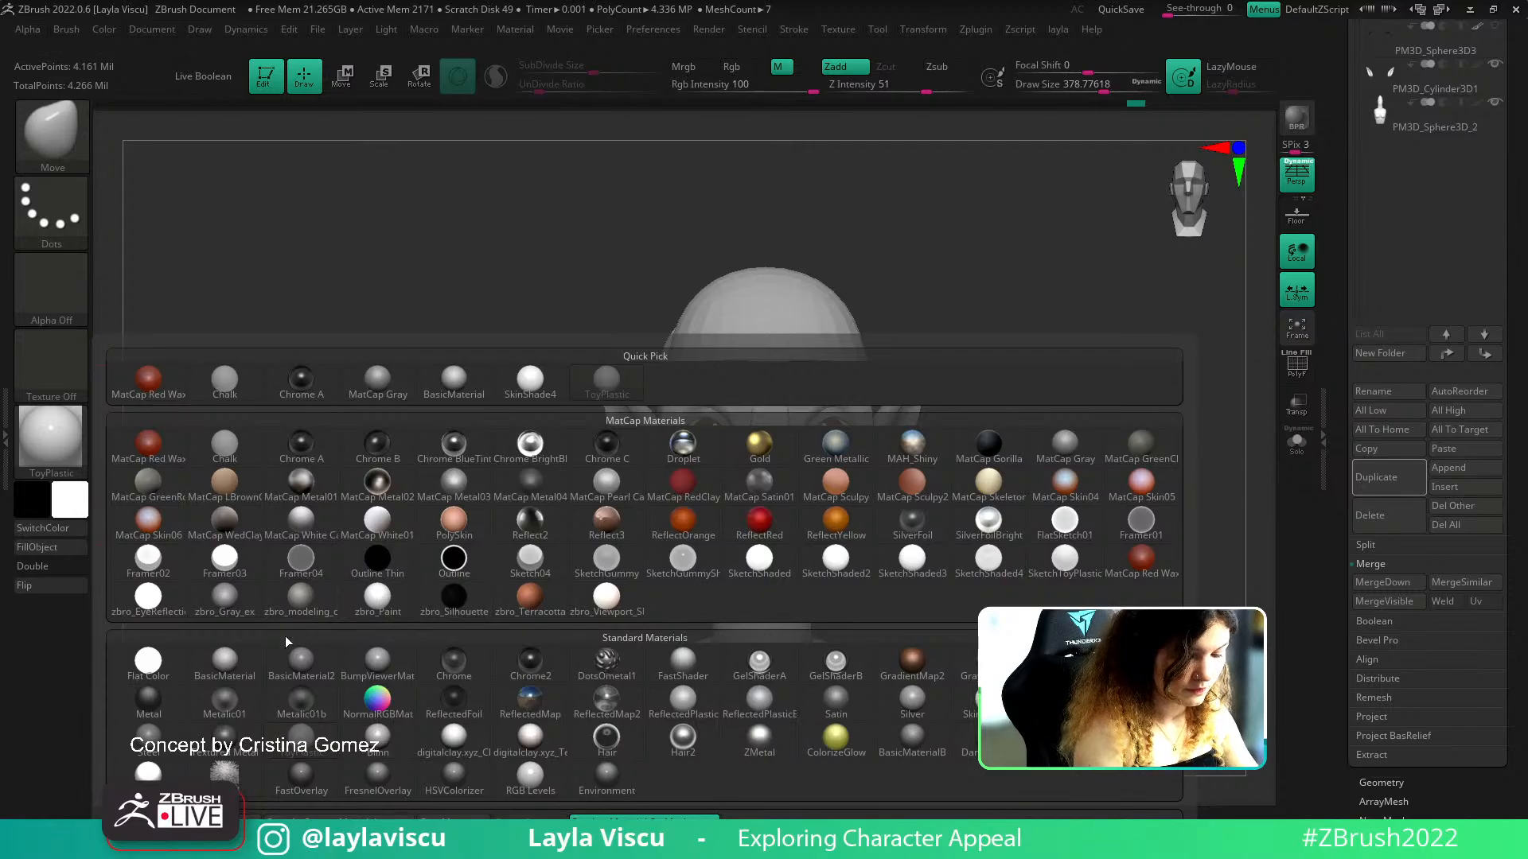
click(224, 659)
scroll(990, 461, down, 3)
alt+click(828, 528)
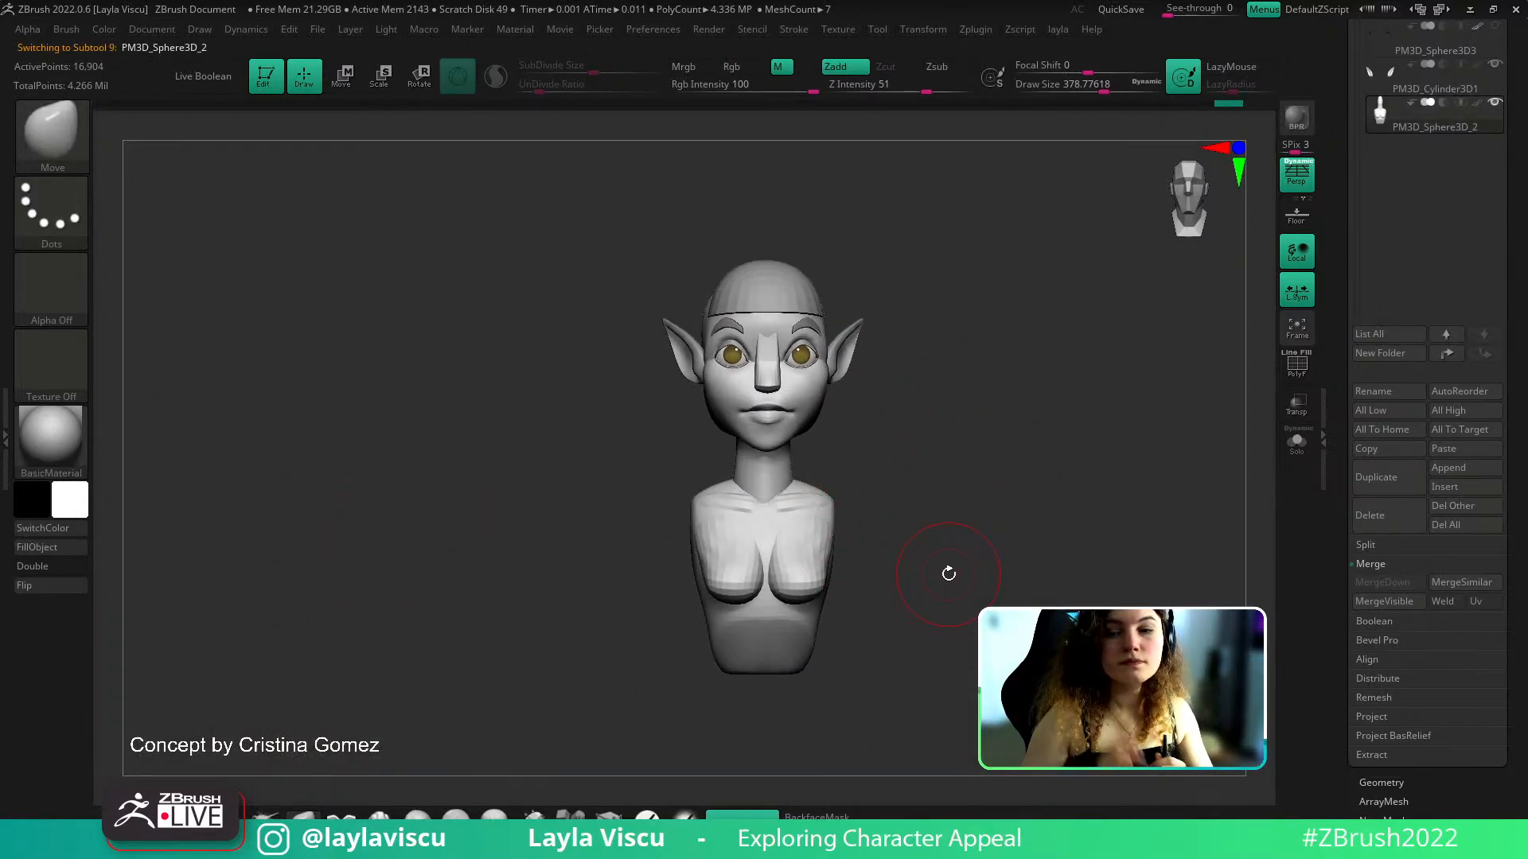
mouse_move(948, 574)
mouse_down()
mouse_move(928, 563)
mouse_move(938, 577)
mouse_up()
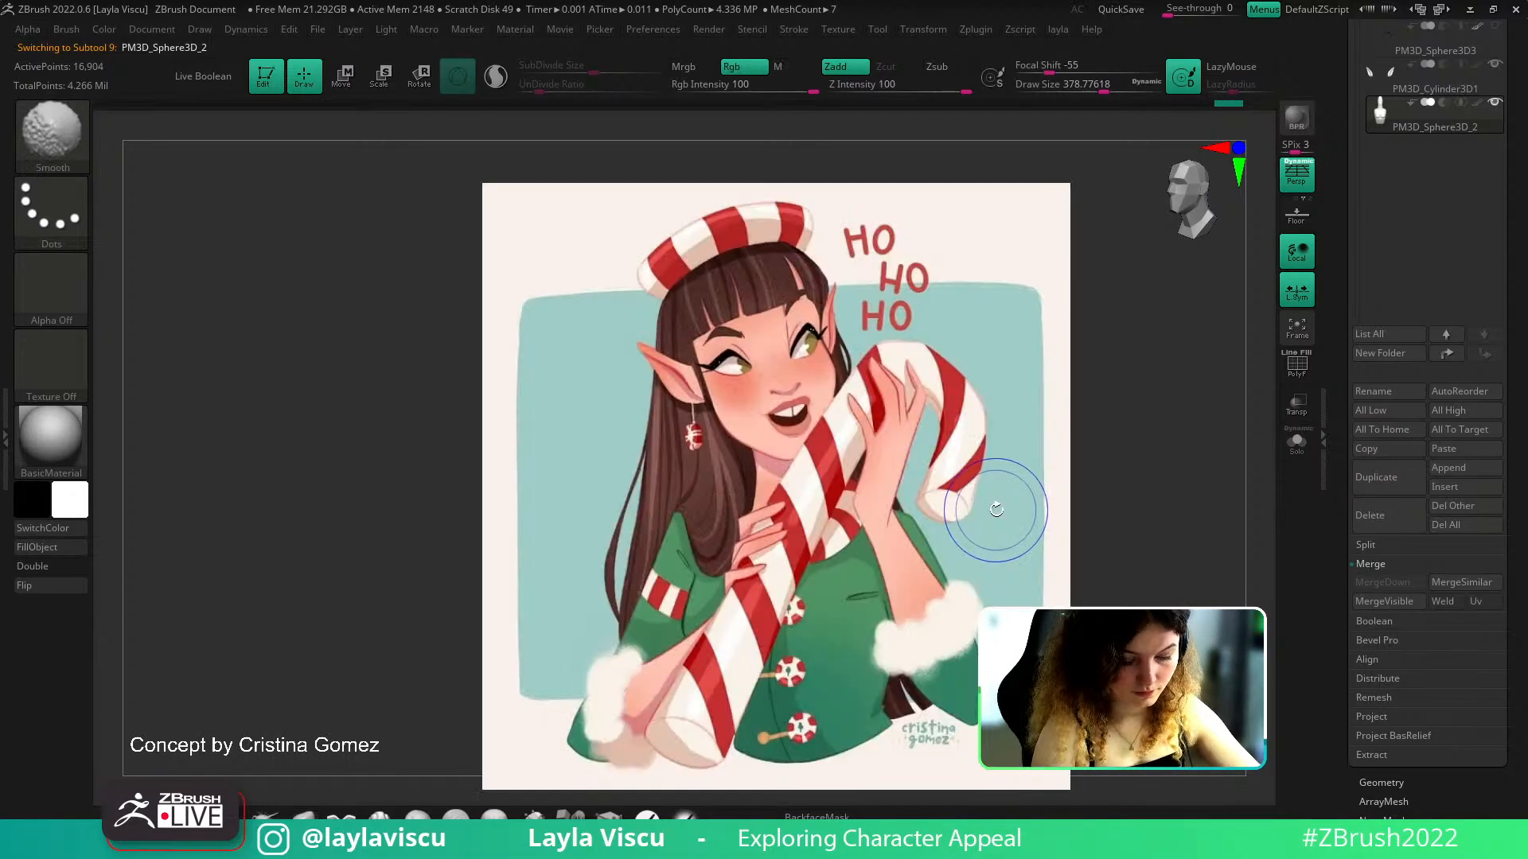
mouse_move(993, 511)
shift+mouse_down()
mouse_move(996, 559)
mouse_move(966, 532)
mouse_move(1016, 562)
shift+mouse_up()
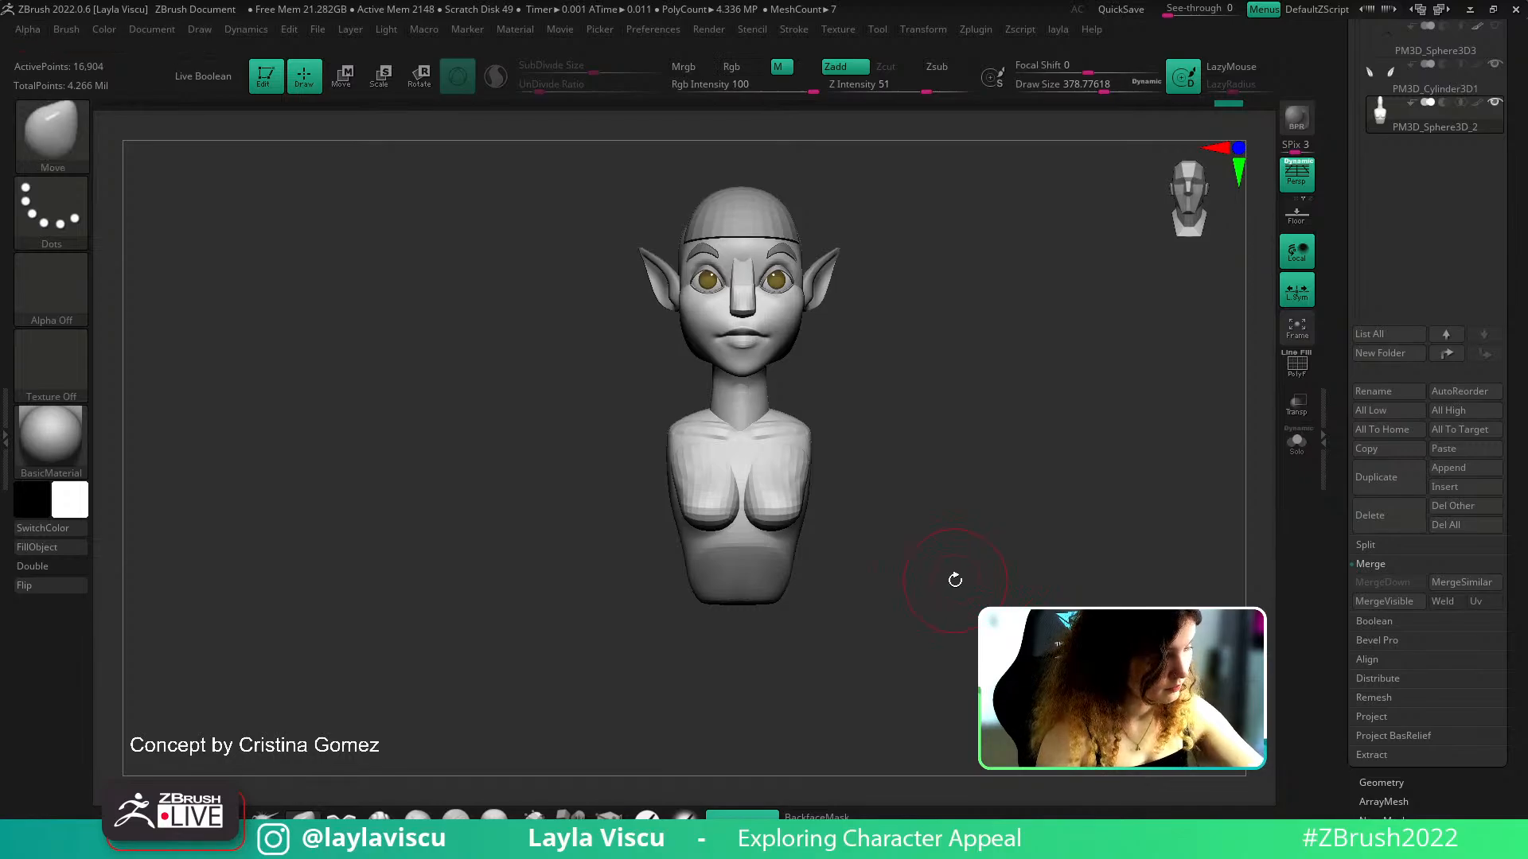
Smooth the middle of the torso around the lower edge of the chest
key(b)
key(d)
key(s)
drag(742, 625, 665, 627)
mouse_move(744, 541)
shift+mouse_down()
mouse_move(761, 613)
mouse_move(760, 569)
shift+mouse_up()
drag(756, 646, 856, 648)
Push the lower back inward in side view with the Move brush at about 593
key(b)
key(m)
key(v)
drag(509, 667, 413, 668)
key(s)
click(827, 622)
mouse_move(924, 603)
shift+mouse_down()
mouse_move(797, 615)
mouse_move(778, 602)
shift+mouse_up()
key(s)
click(842, 607)
key(s)
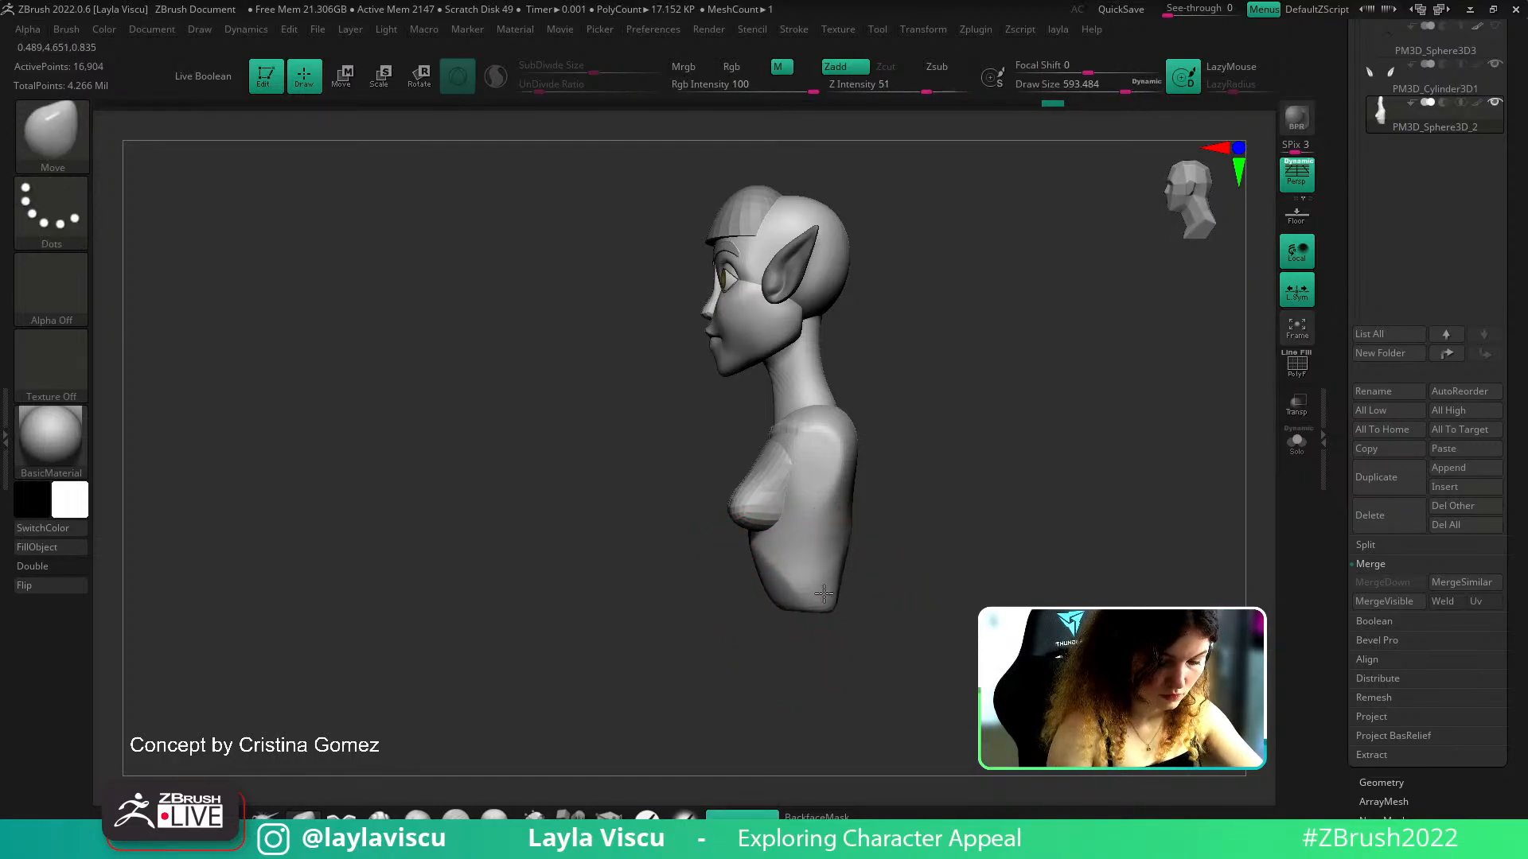
mouse_move(856, 546)
mouse_down()
mouse_move(941, 528)
mouse_move(971, 545)
mouse_move(854, 522)
mouse_move(913, 525)
mouse_move(890, 561)
mouse_move(837, 556)
mouse_up()
Refine the curve of the lower back and waist with the Move brush at about 550, undoing unwanted strokes
key(s)
drag(915, 549, 878, 556)
key(ctrl+z)
shift+drag(825, 770, 807, 790)
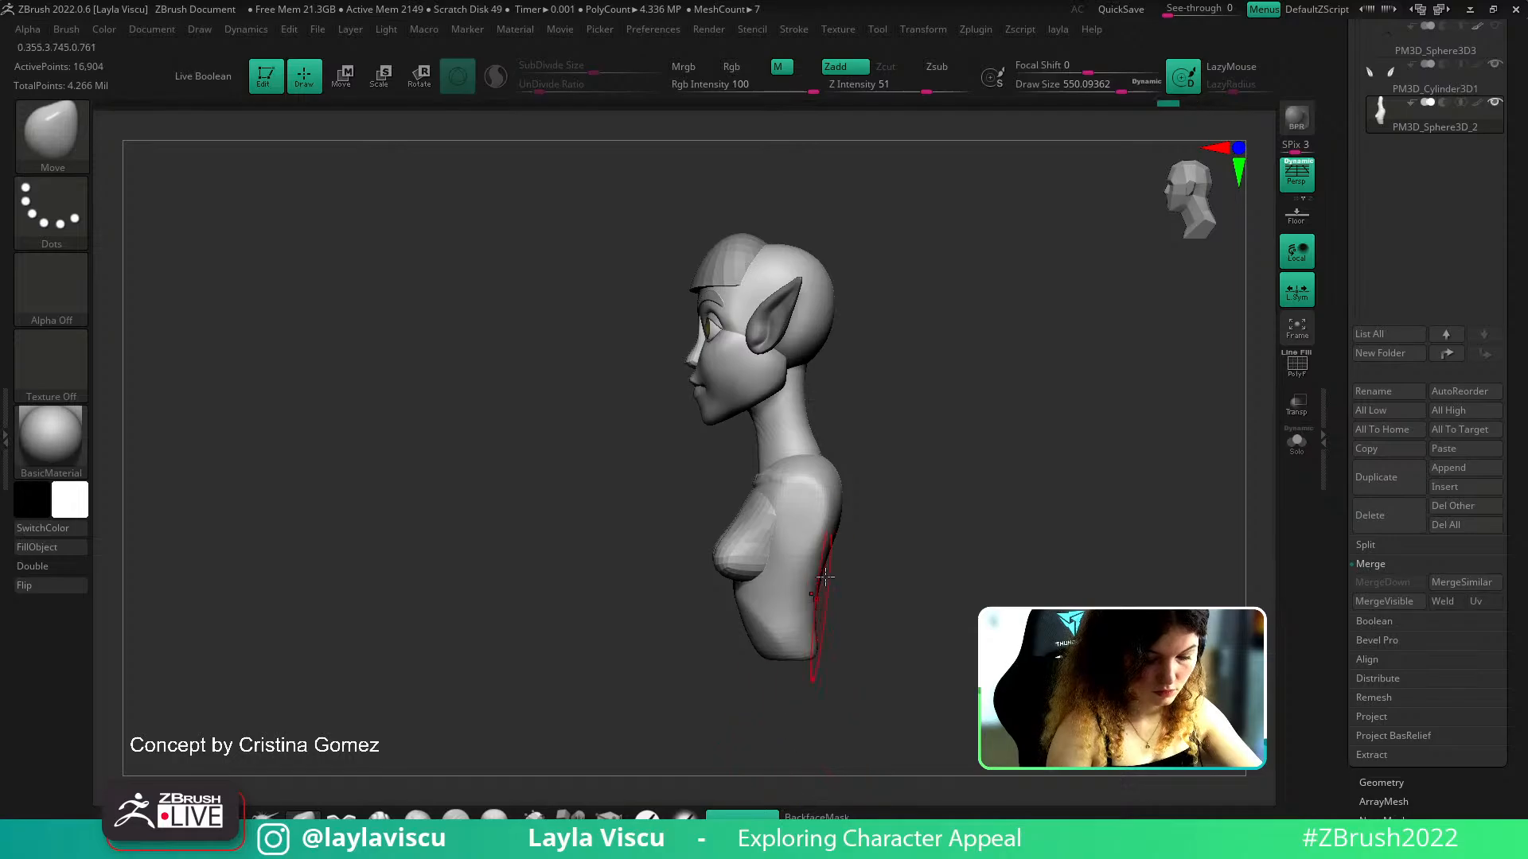
drag(828, 572, 863, 617)
mouse_move(731, 585)
mouse_down()
mouse_move(778, 559)
mouse_move(849, 580)
mouse_move(852, 614)
mouse_up()
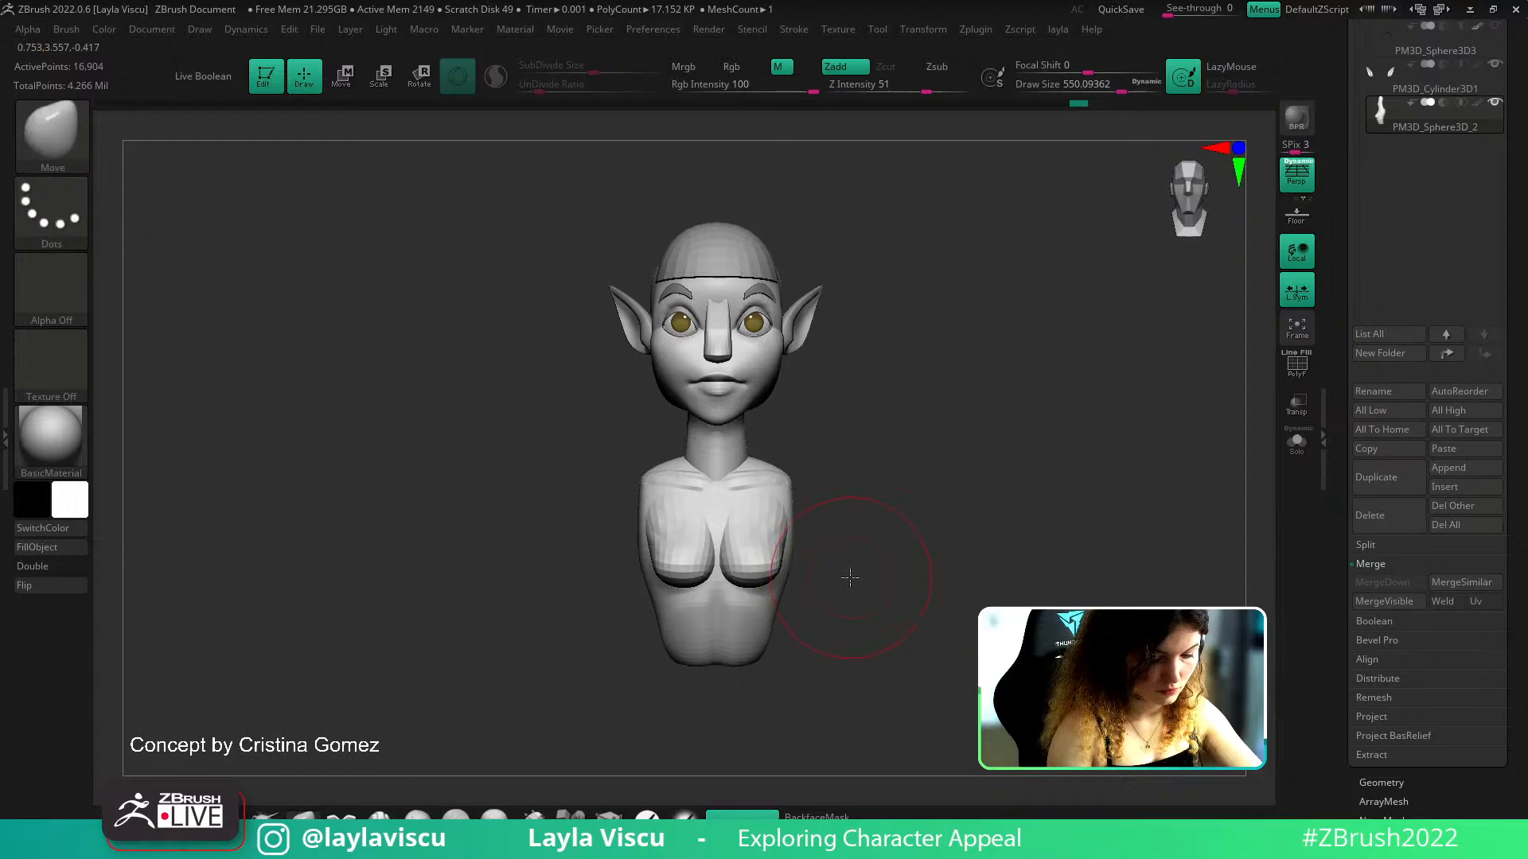
key(ctrl+z)
Reshape the undersides of the breasts from the front and from below with the Move brush at about 453 and 358
mouse_move(795, 558)
right_down()
mouse_move(835, 590)
mouse_move(835, 494)
mouse_move(863, 549)
mouse_move(808, 486)
mouse_move(846, 604)
mouse_move(809, 553)
right_up()
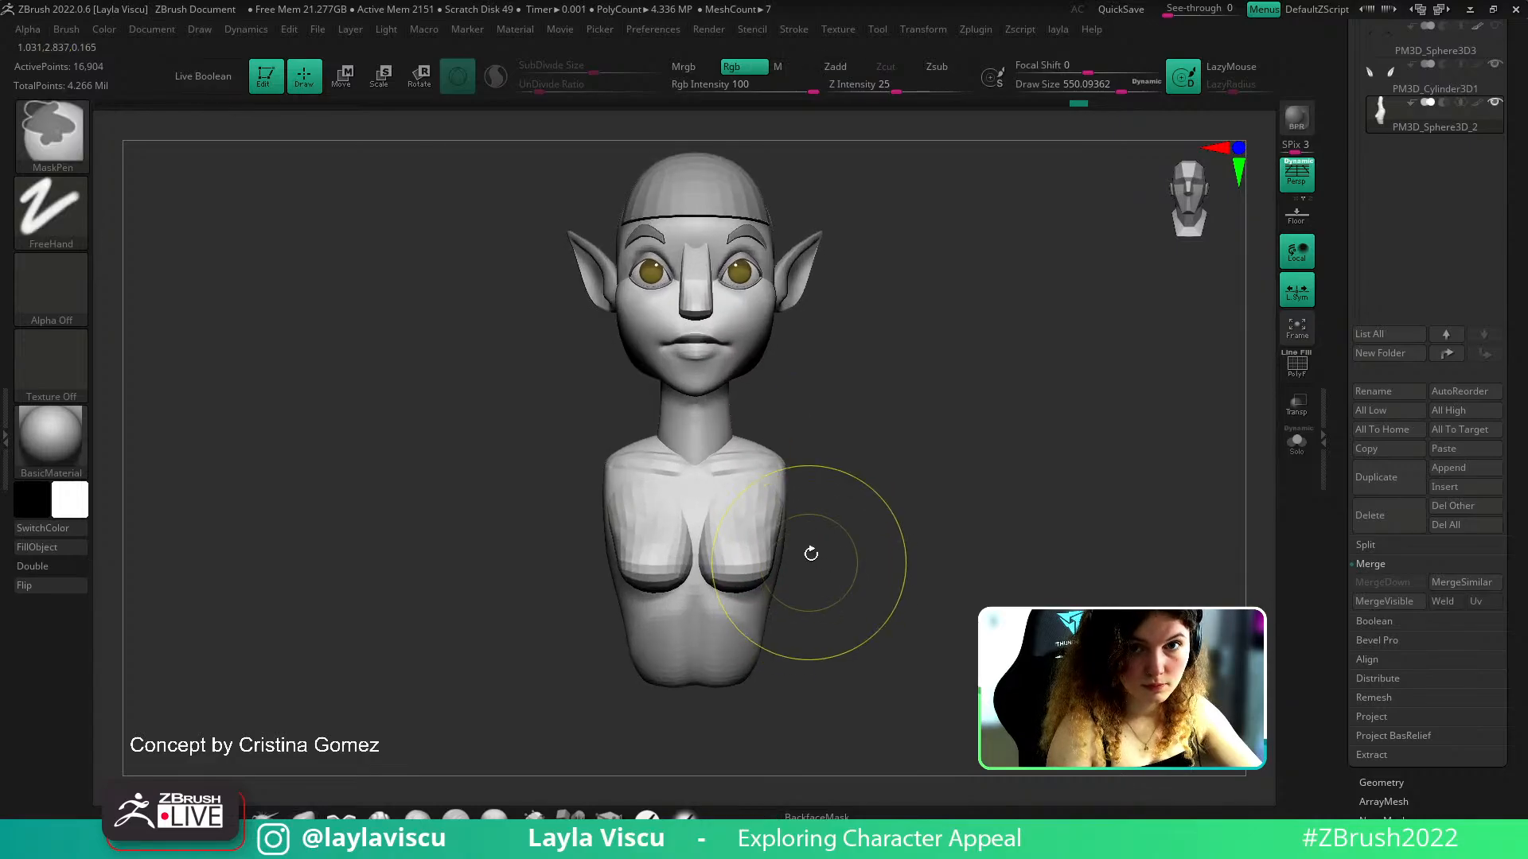
drag(755, 583, 765, 596)
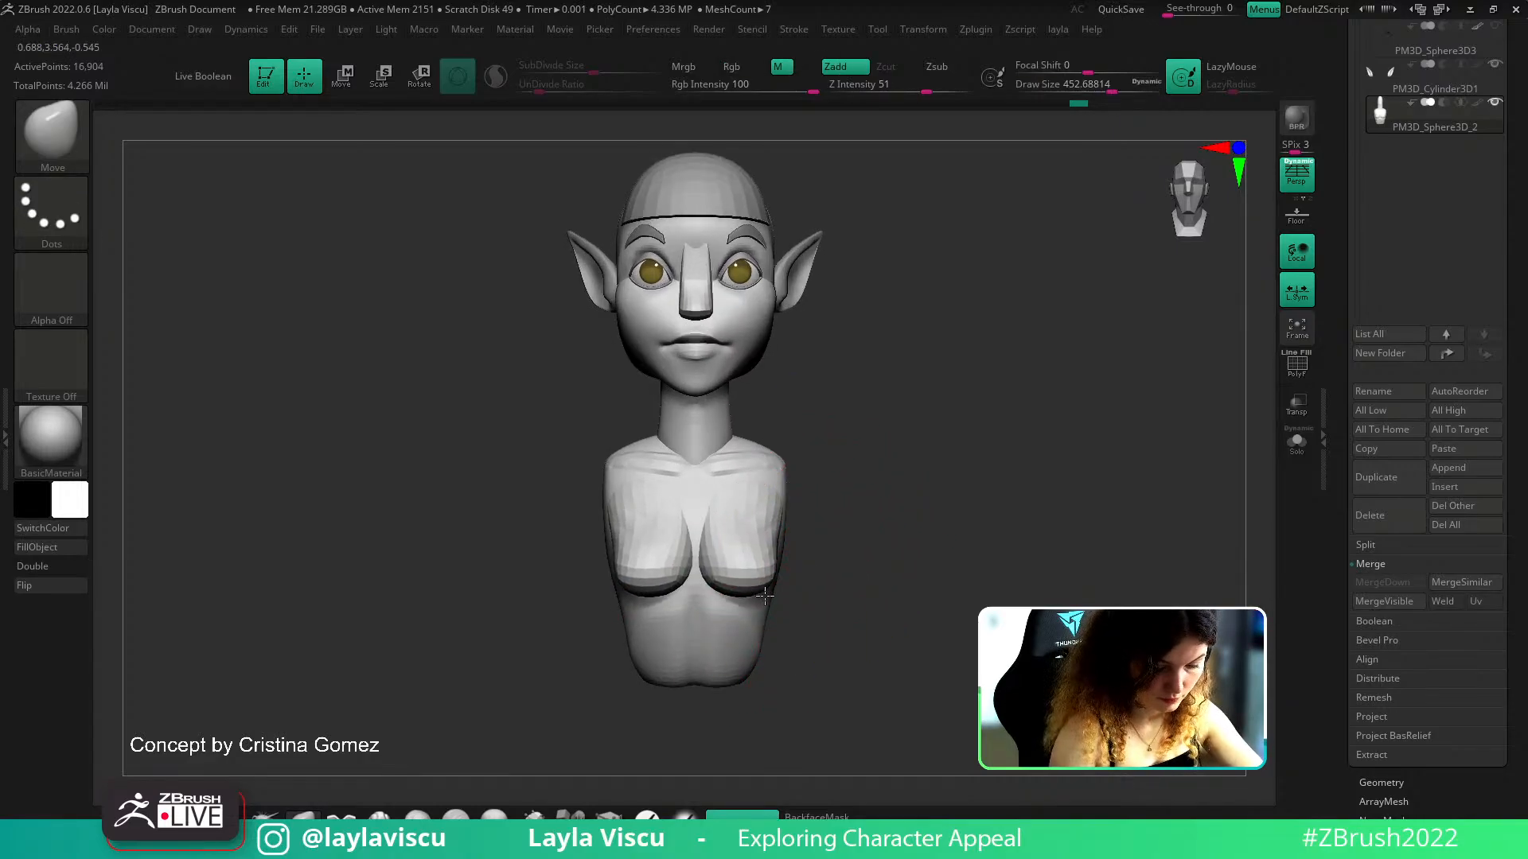
right_drag(838, 564, 803, 797)
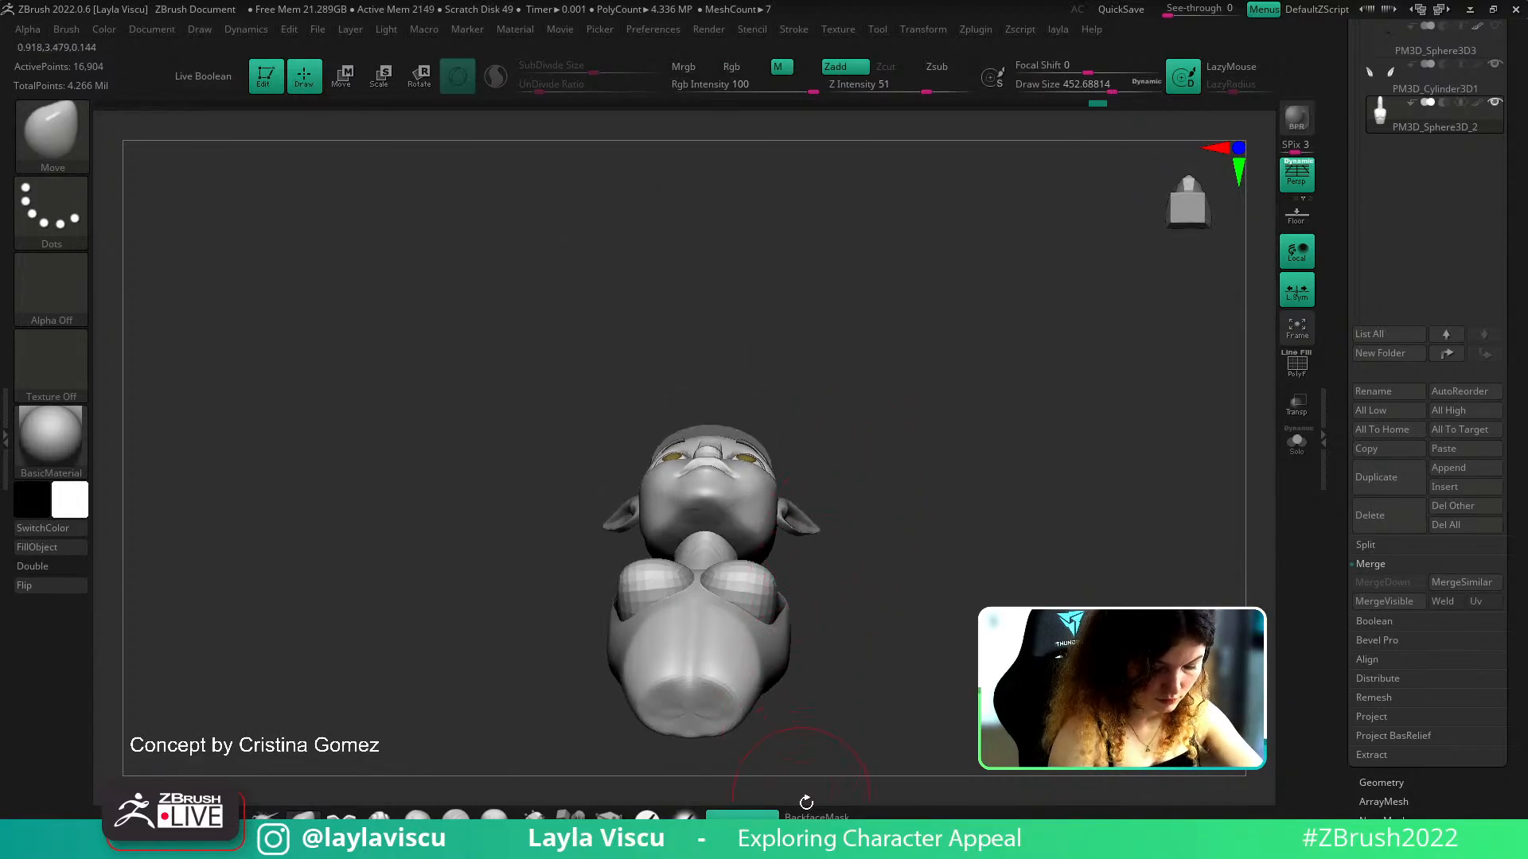
key(s)
drag(761, 569, 744, 570)
drag(741, 563, 739, 555)
mouse_move(769, 585)
right_down()
mouse_move(830, 628)
mouse_move(758, 625)
mouse_move(914, 644)
mouse_move(852, 618)
mouse_move(849, 657)
right_up()
ctrl+right_drag(822, 589, 802, 631)
key(space)
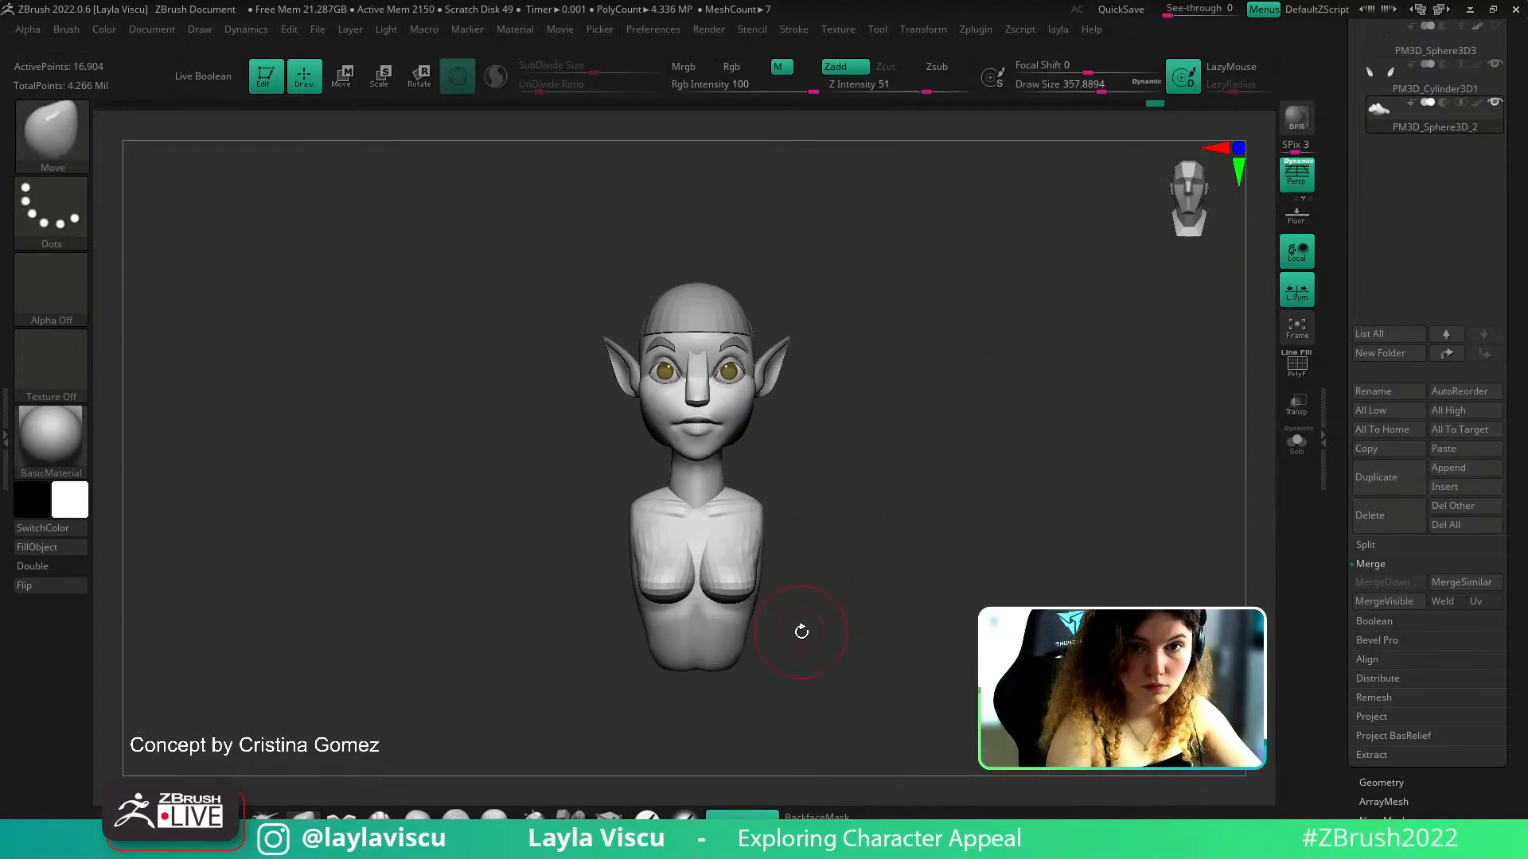
Adjust the bottom edge of the torso from the front with the Move brush at about 468
key(s)
drag(724, 668, 736, 668)
drag(726, 670, 725, 663)
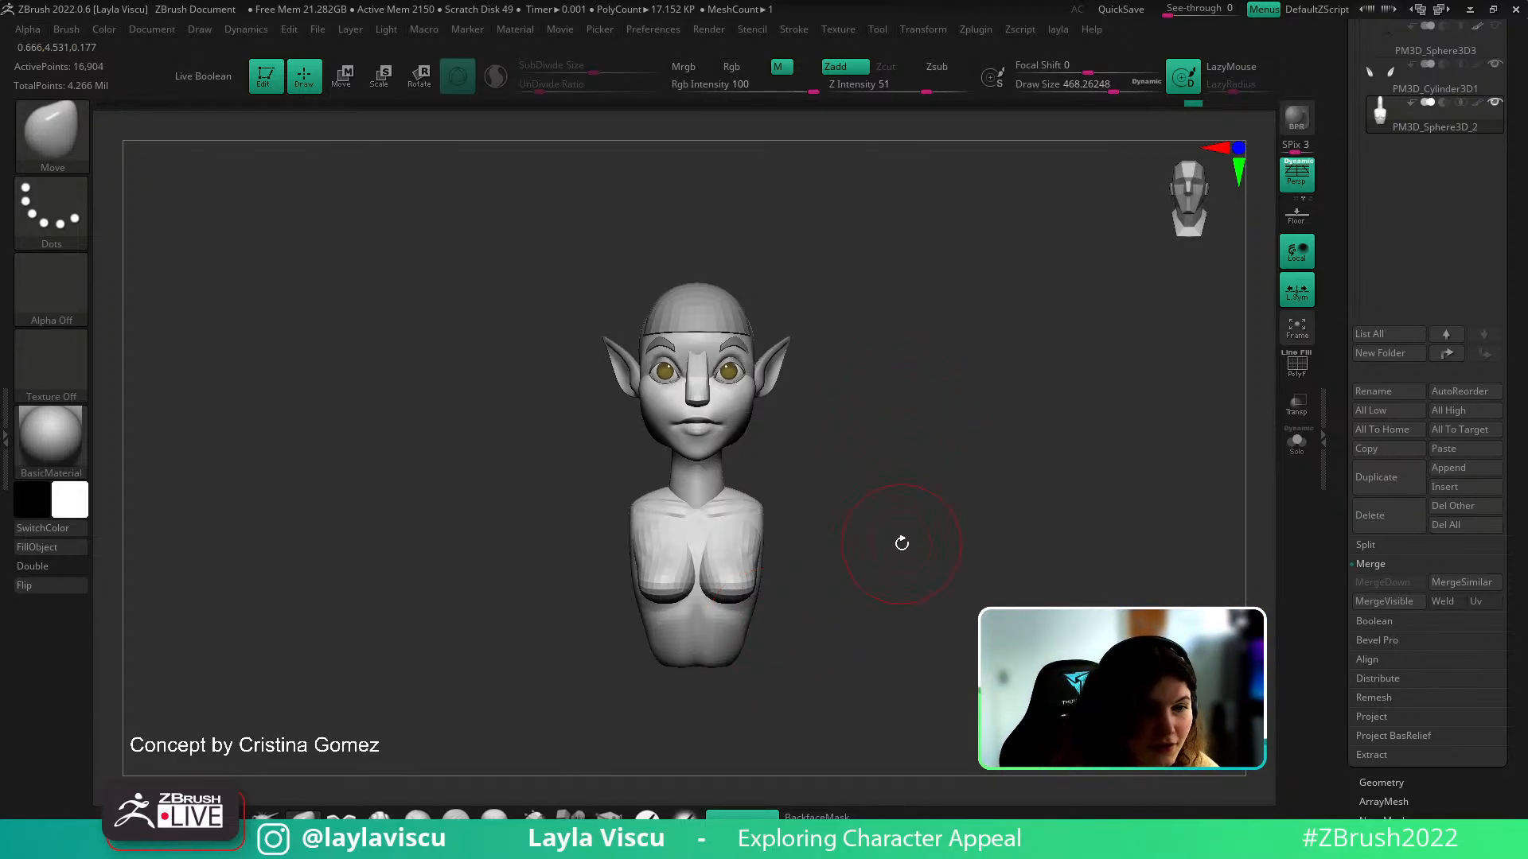
drag(883, 415, 876, 389)
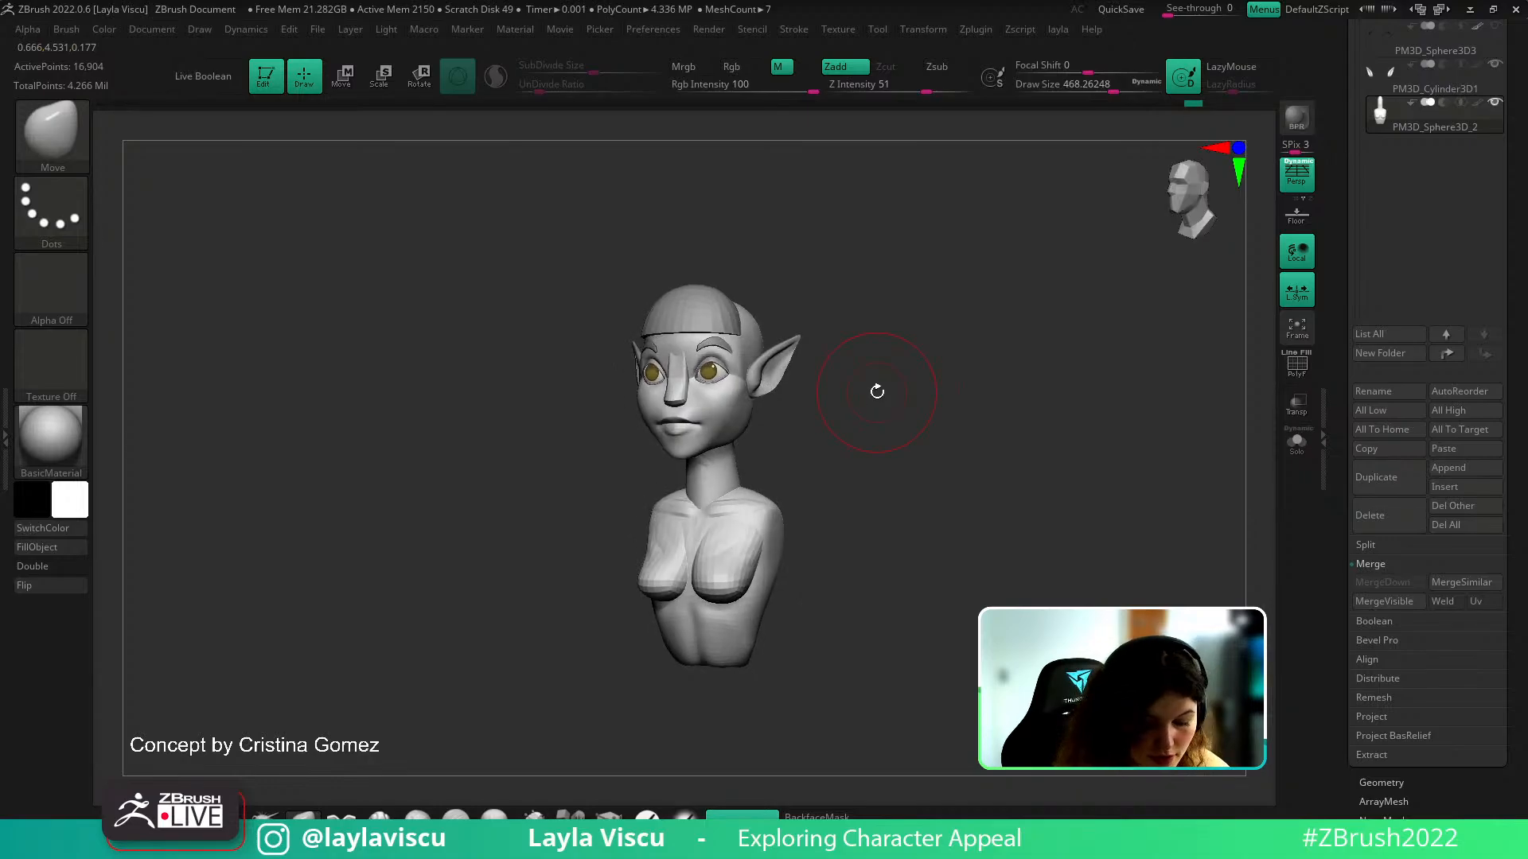
Inspect the torso's wireframe and polygroups, and save the tool to disk
key(shift+f)
scroll(1525, 521, up, 10)
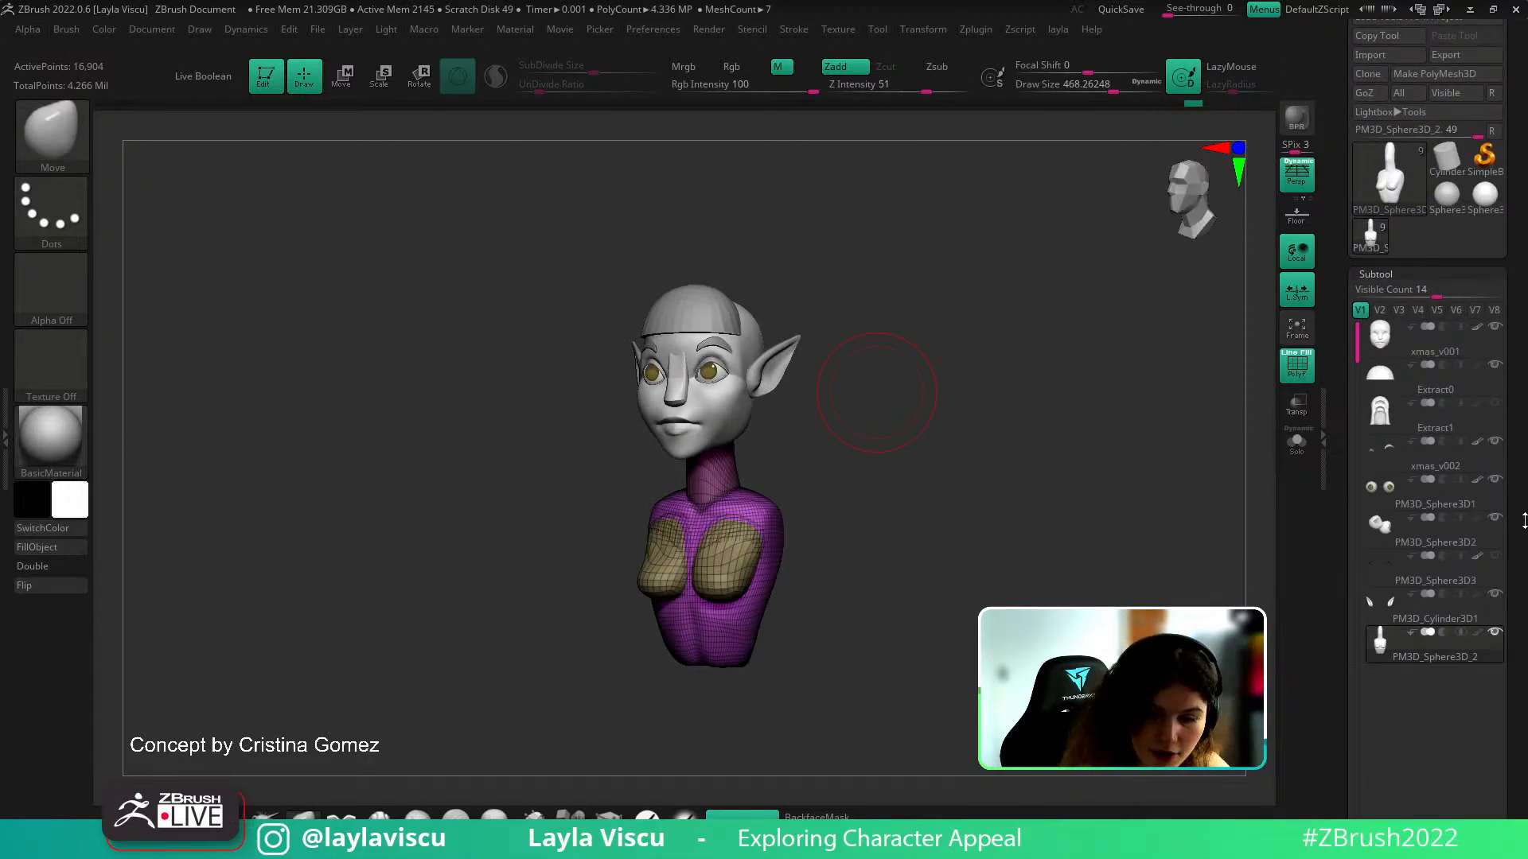
scroll(1525, 521, up, 10)
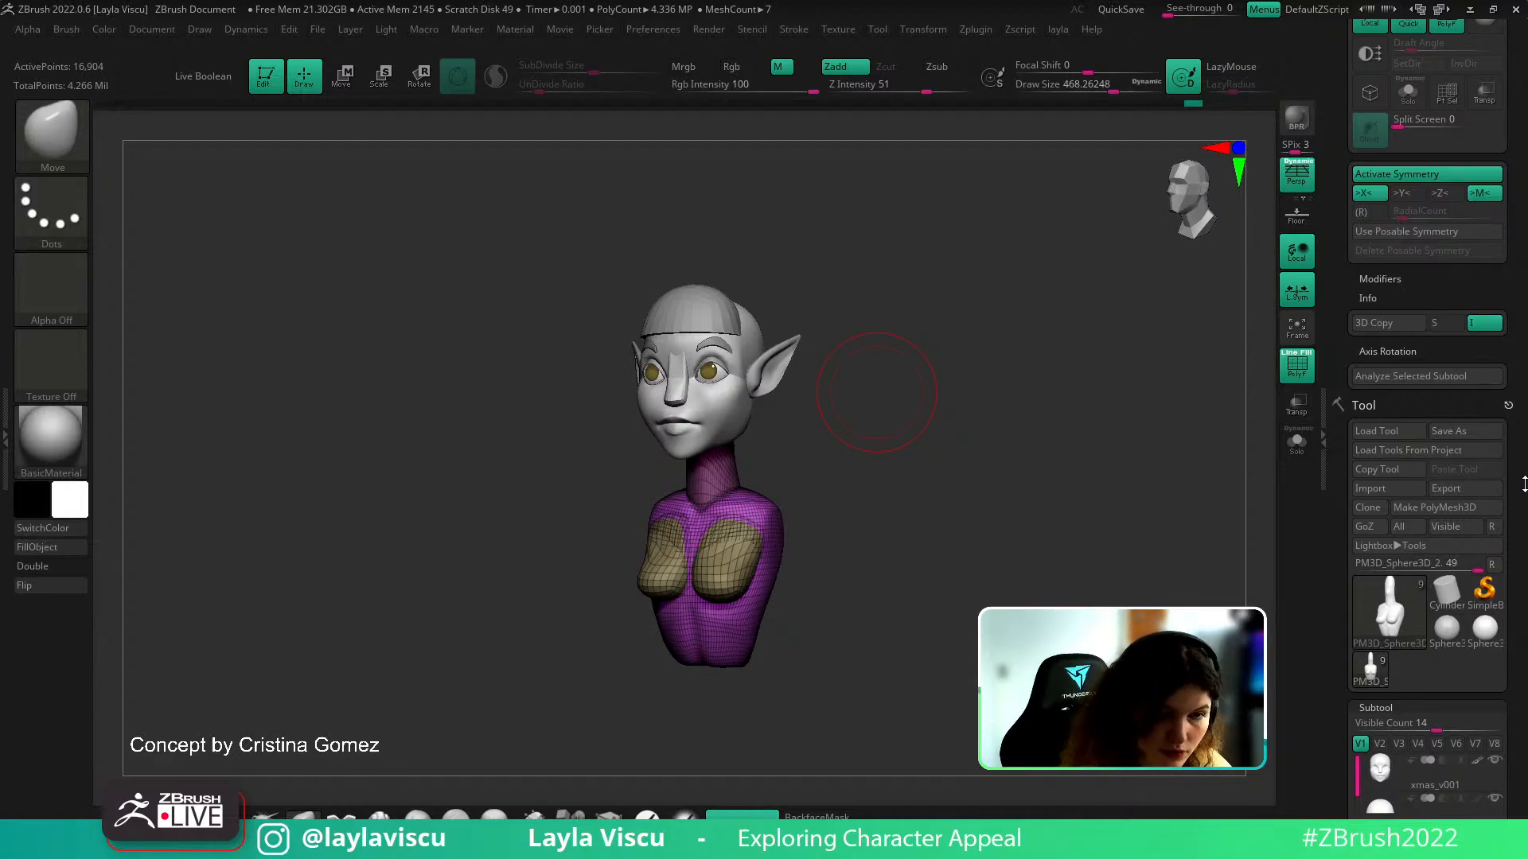
shift+drag(868, 402, 910, 498)
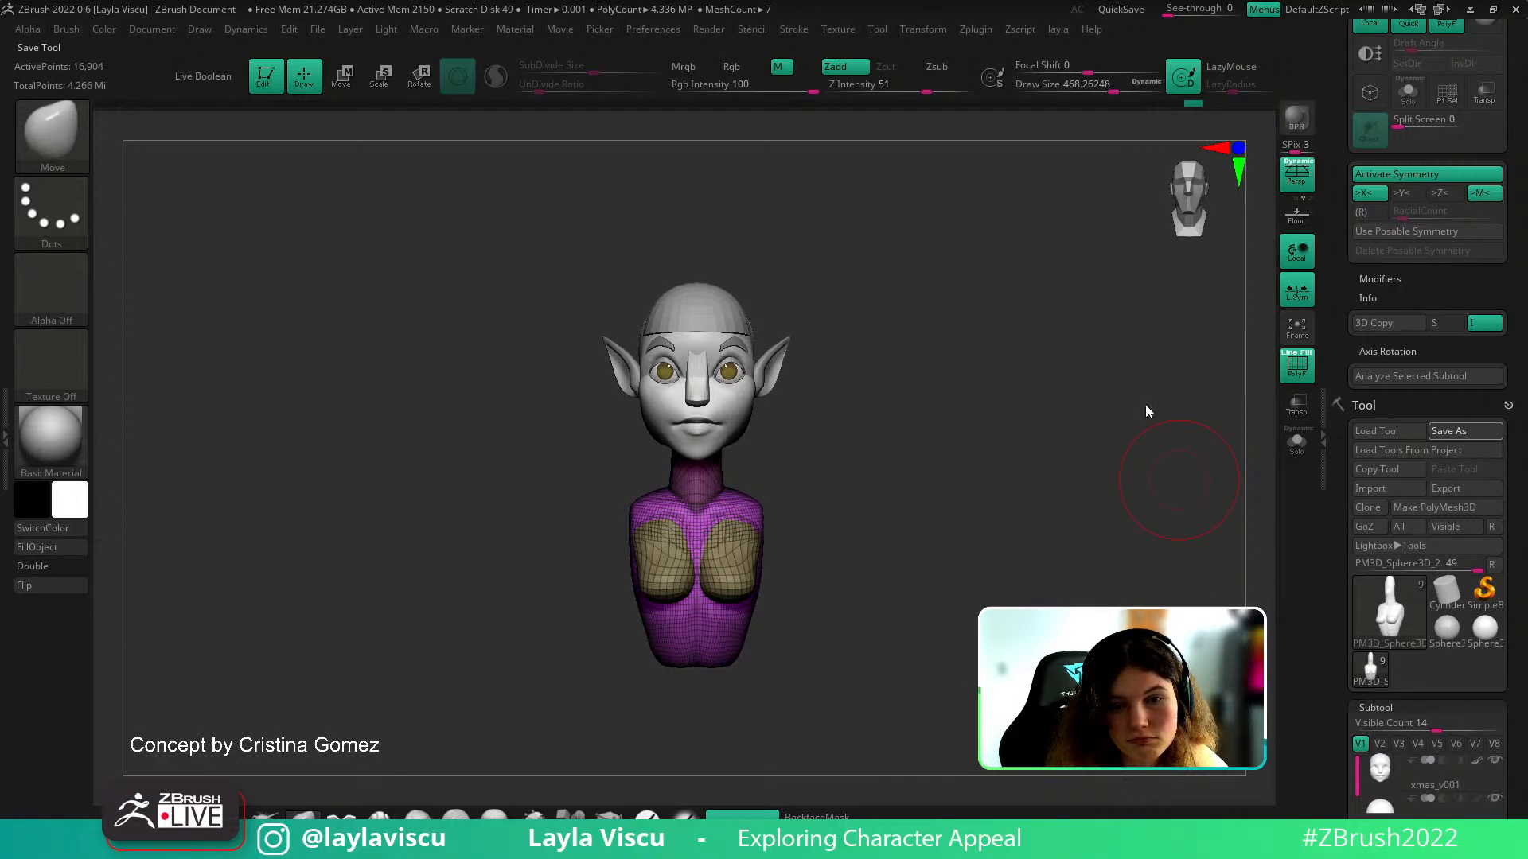
drag(1000, 518, 972, 502)
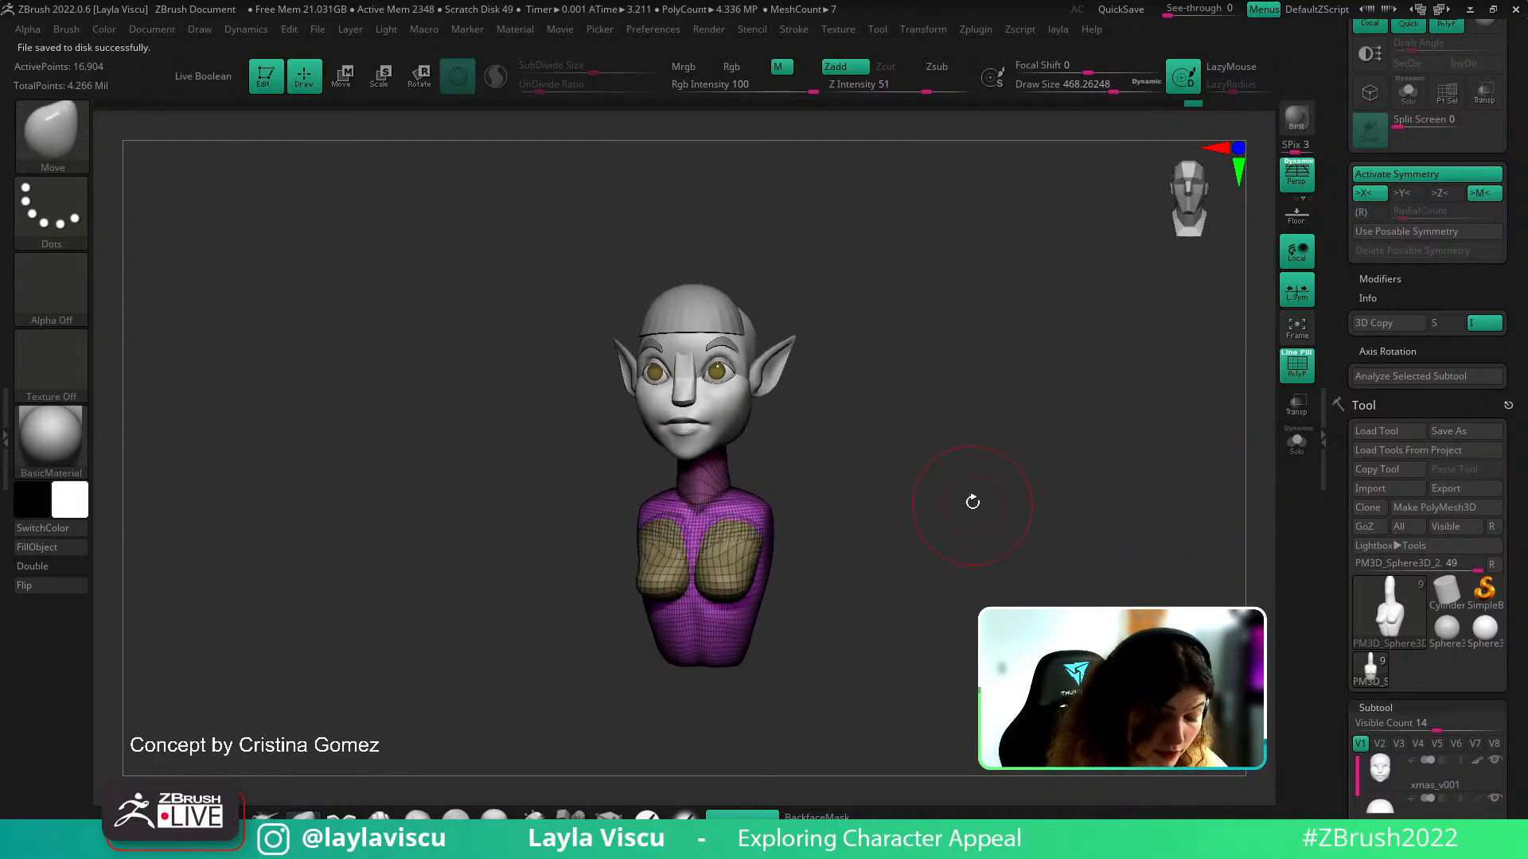
mouse_move(972, 502)
mouse_down()
mouse_move(828, 451)
mouse_move(856, 446)
mouse_move(836, 501)
mouse_move(869, 487)
mouse_move(788, 526)
mouse_move(867, 467)
mouse_move(915, 457)
mouse_up()
key(shift+f)
Adjust the upper back and base of the neck in side view with the Move brush at about 724
key(s)
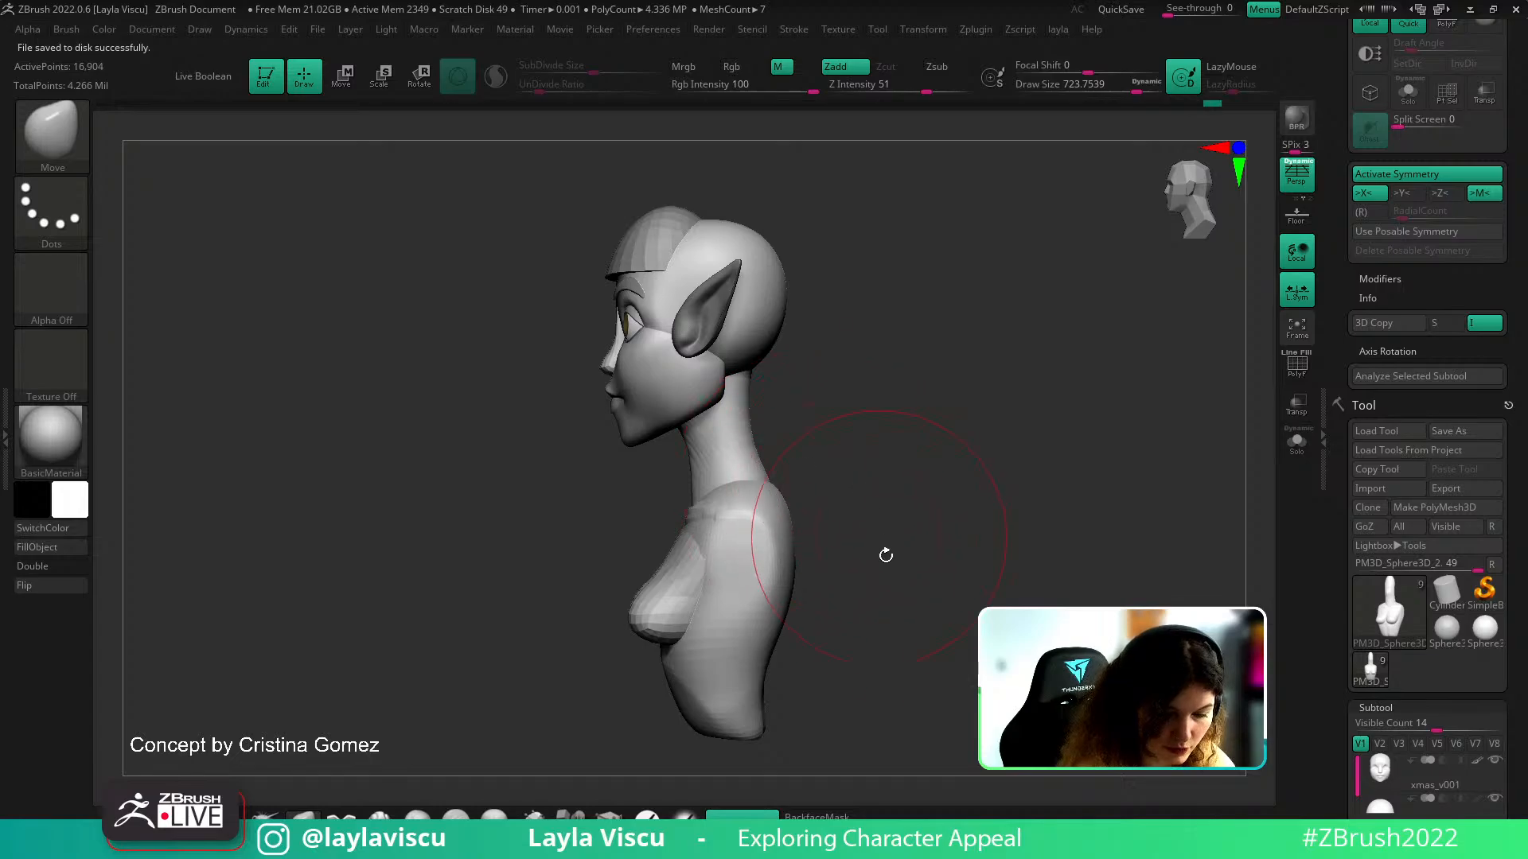
drag(881, 543, 849, 515)
mouse_move(791, 467)
mouse_down()
mouse_move(822, 501)
mouse_move(876, 423)
mouse_move(921, 477)
mouse_move(835, 498)
mouse_up()
Isolate the torso's polygroup to refine the shoulders around the neck with the Move brush, and restore the hidden parts
key(s)
drag(880, 470, 944, 447)
ctrl+shift+click(811, 480)
mouse_move(837, 436)
mouse_down()
mouse_move(849, 477)
mouse_move(756, 475)
mouse_move(736, 497)
mouse_up()
ctrl+shift+click(905, 430)
mouse_move(1018, 434)
mouse_down()
mouse_move(989, 402)
mouse_move(955, 470)
mouse_up()
mouse_move(955, 541)
ctrl+right_down()
mouse_move(945, 504)
mouse_move(881, 531)
ctrl+right_up()
alt+drag(898, 492, 900, 537)
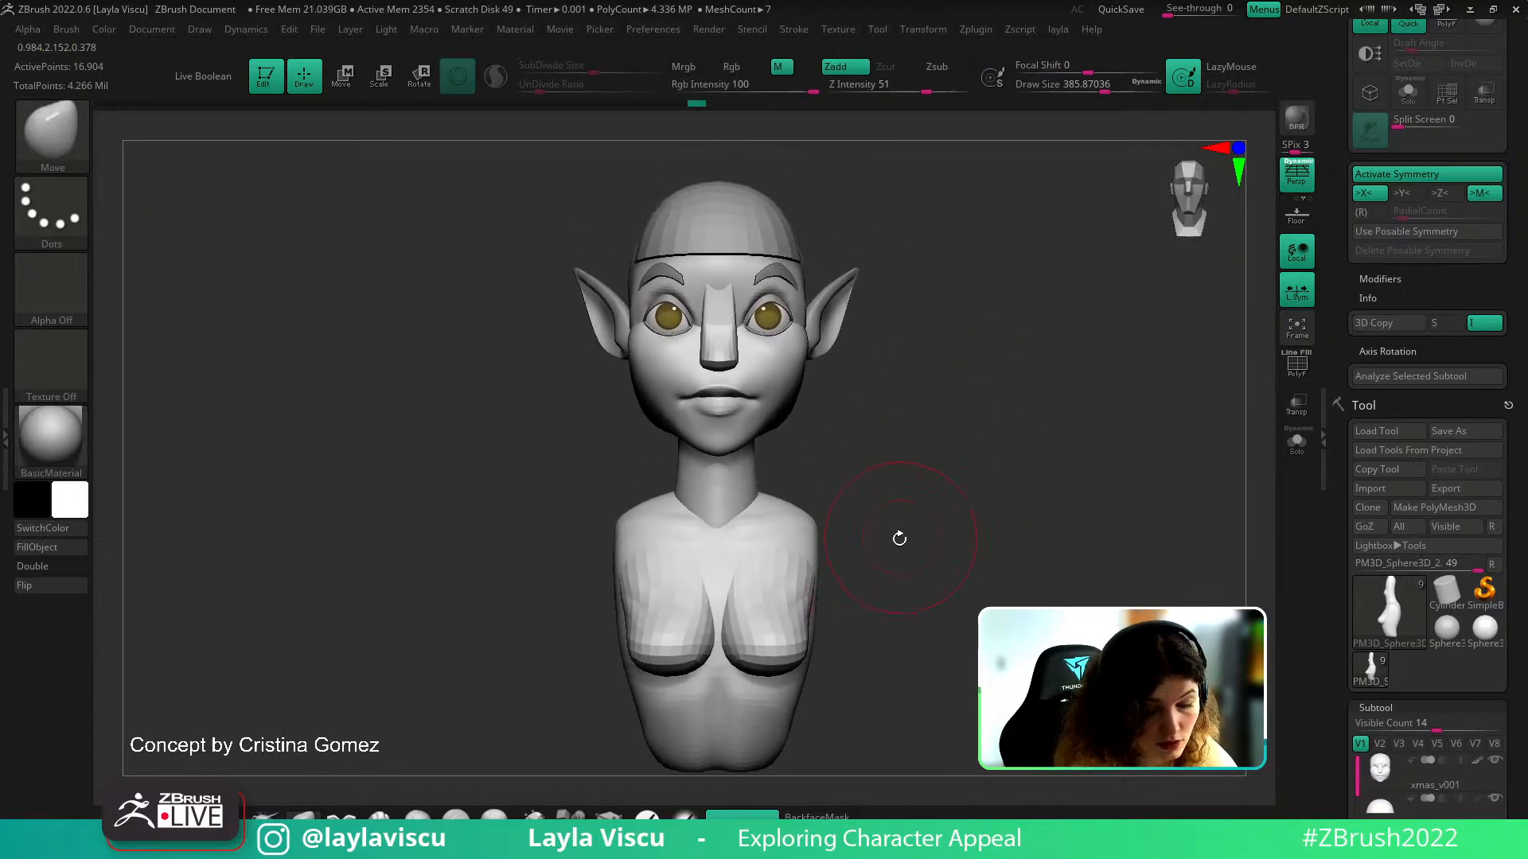
Recall the stored Cust1 view and compare the bust's pose with the concept illustration
ctrl+right_drag(897, 590, 840, 540)
drag(1442, 313, 1425, 716)
drag(1421, 329, 1419, 579)
click(1445, 303)
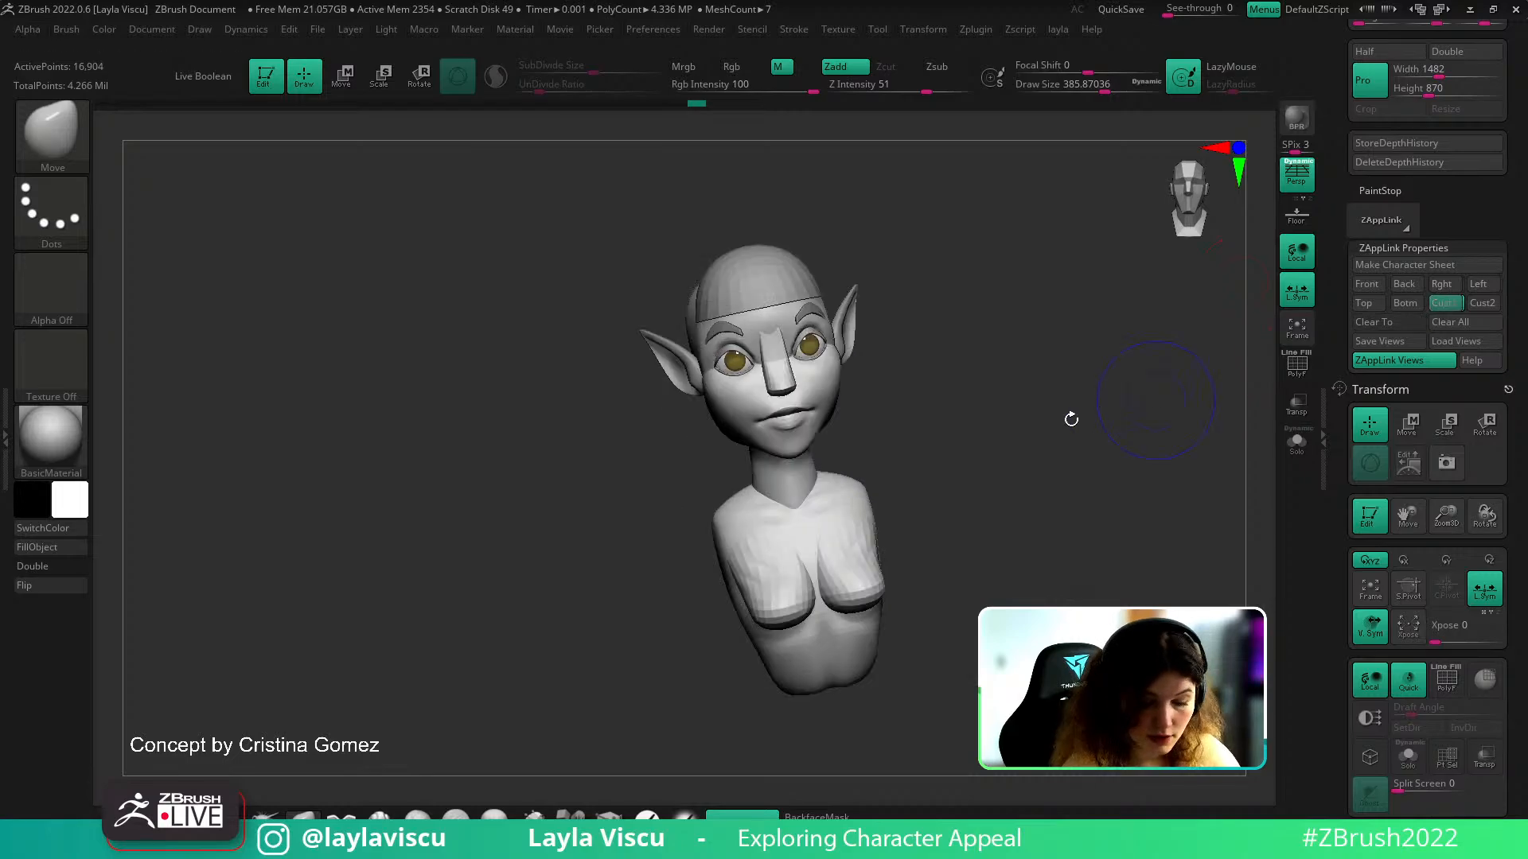
key(shift+z)
key(shift+z)
key(shift+z)
key(shift+z)
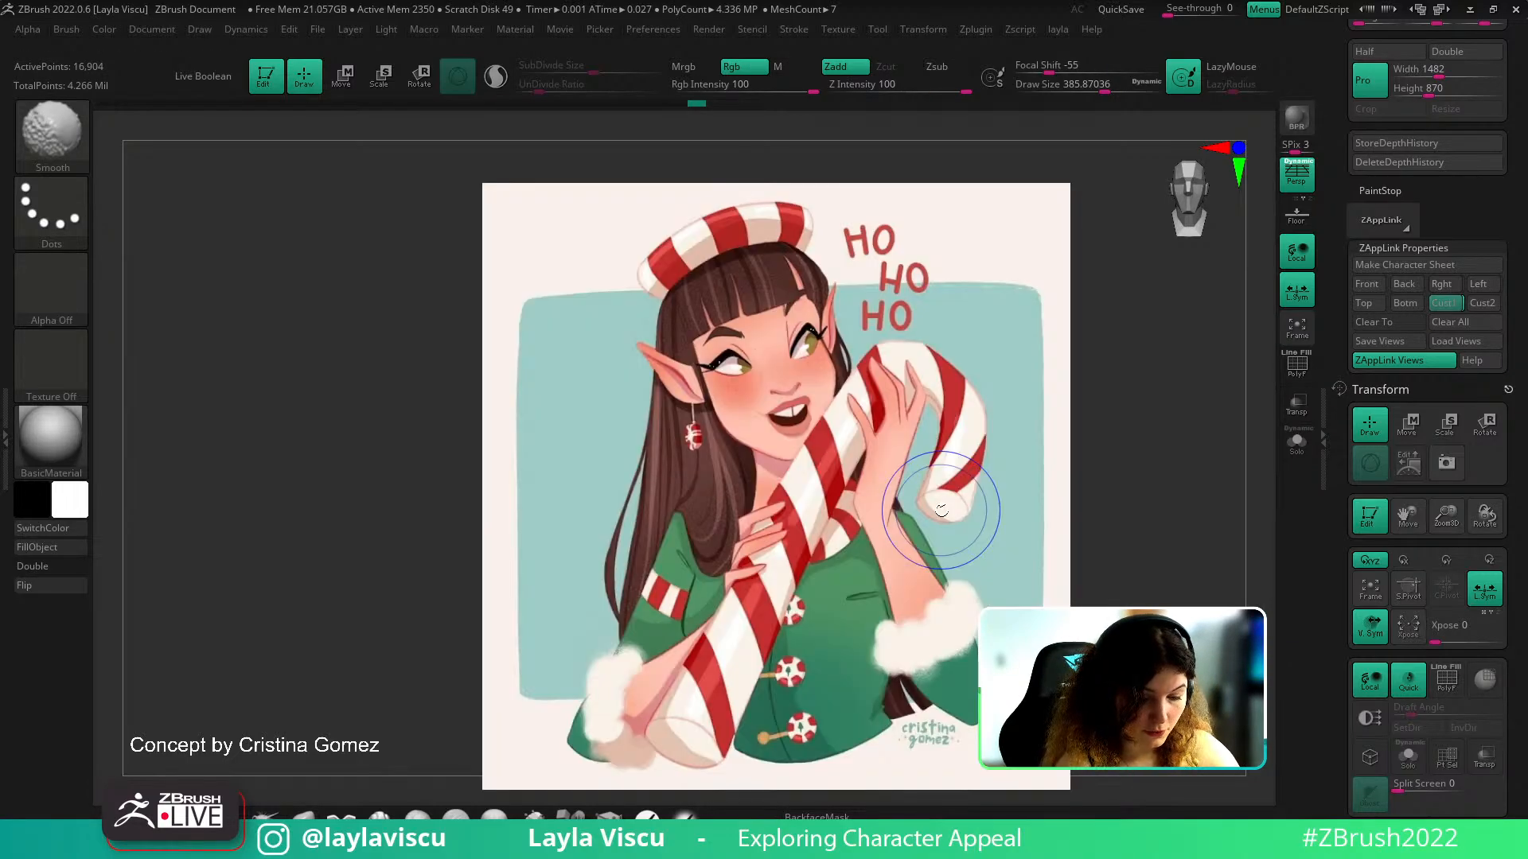
Check the torso's polygroups and reshape the upper chest below the neck with the Move brush at about 430
mouse_move(978, 460)
shift+mouse_down()
mouse_move(973, 503)
mouse_move(902, 495)
mouse_move(883, 476)
shift+mouse_up()
key(shift+f)
ctrl+right_drag(766, 448, 766, 477)
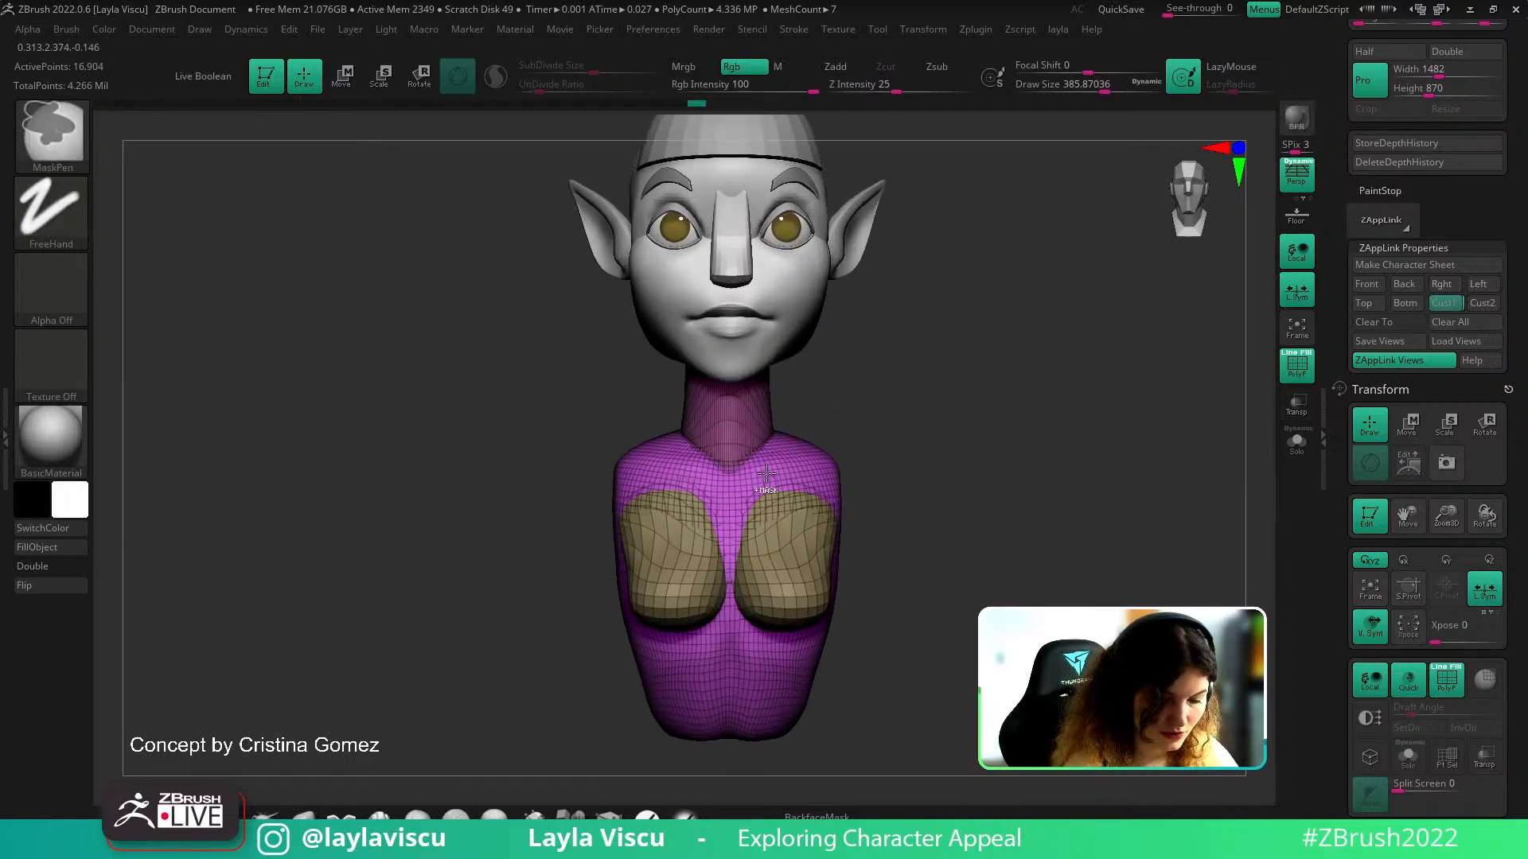
drag(839, 385, 764, 430)
key(shift+f)
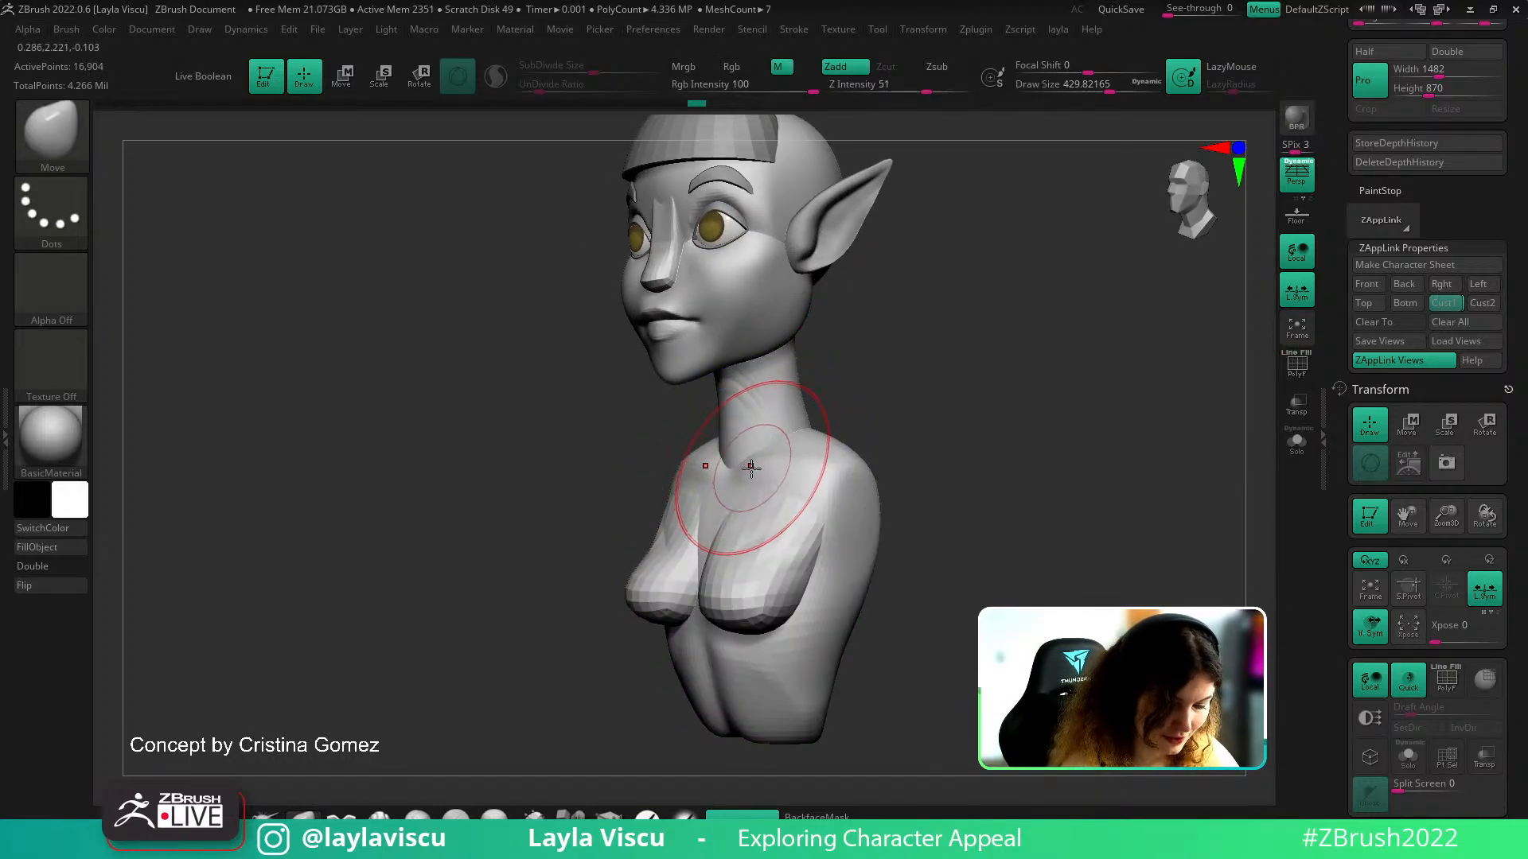
drag(745, 487, 742, 474)
key(bracketleft)
key(bracketleft)
drag(834, 406, 890, 451)
Build up the collarbones from the pit of the neck outward with the ClayBuildup brush at about 116
key(b)
key(c)
key(b)
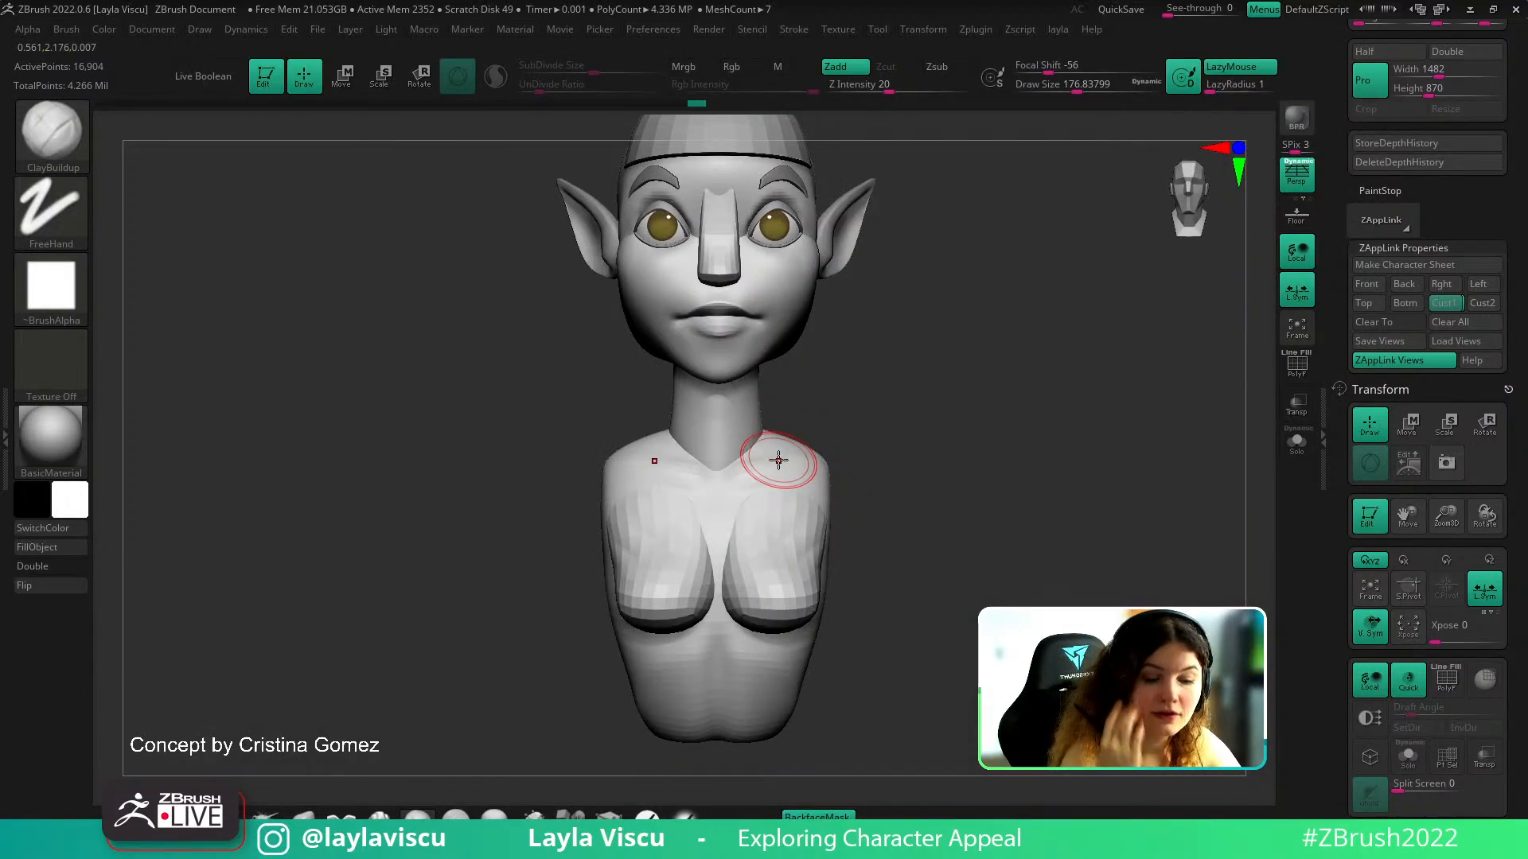
key(s)
mouse_move(801, 429)
mouse_down()
mouse_move(784, 429)
mouse_move(799, 457)
mouse_up()
key(s)
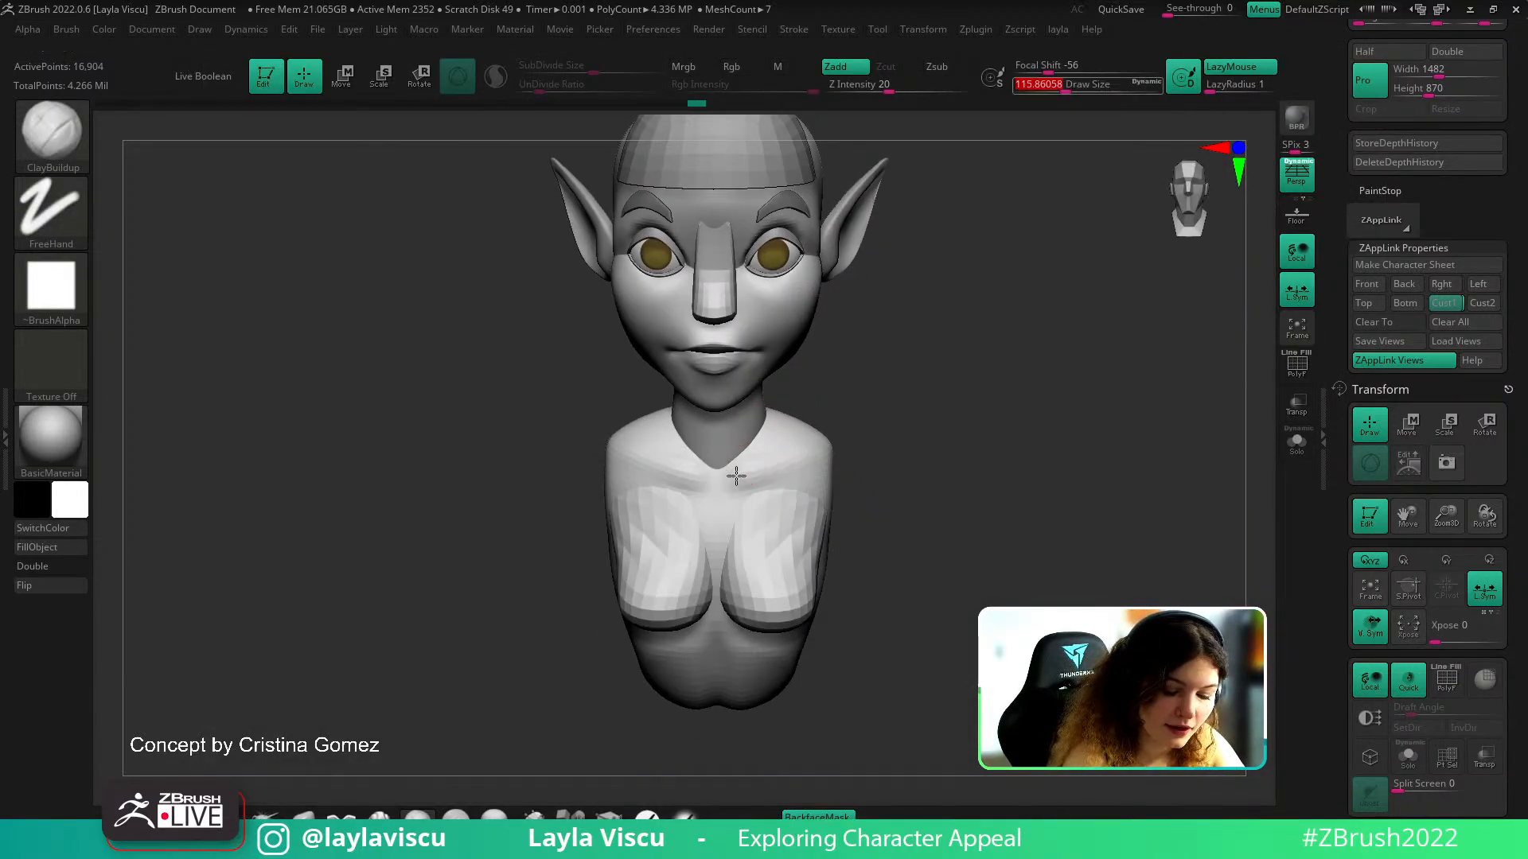
drag(697, 484, 739, 485)
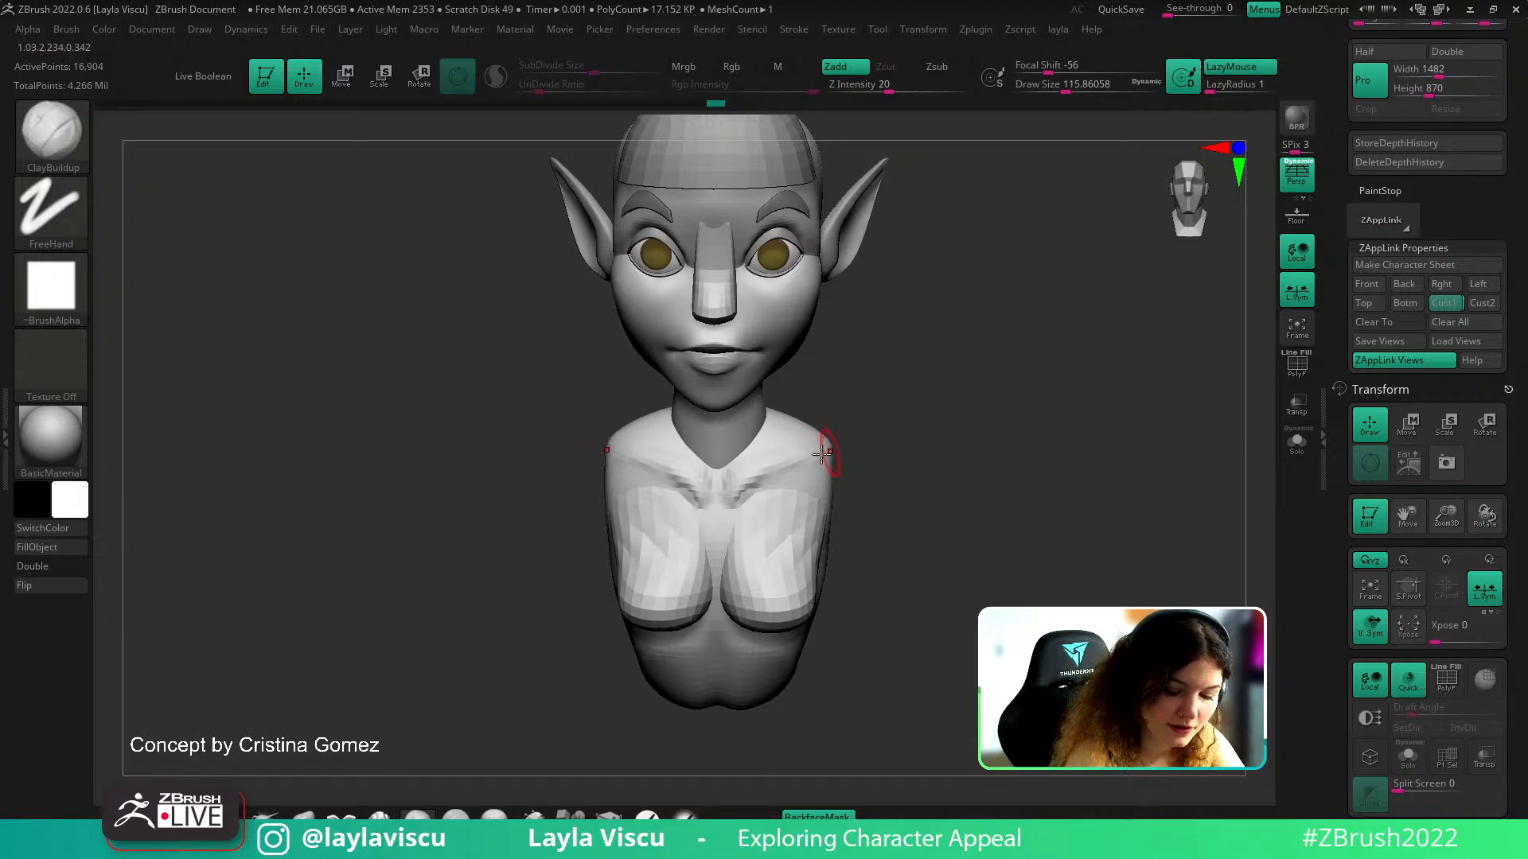
Compare the bust with the concept art from the saved Cust1 view and from the front
drag(880, 426, 883, 466)
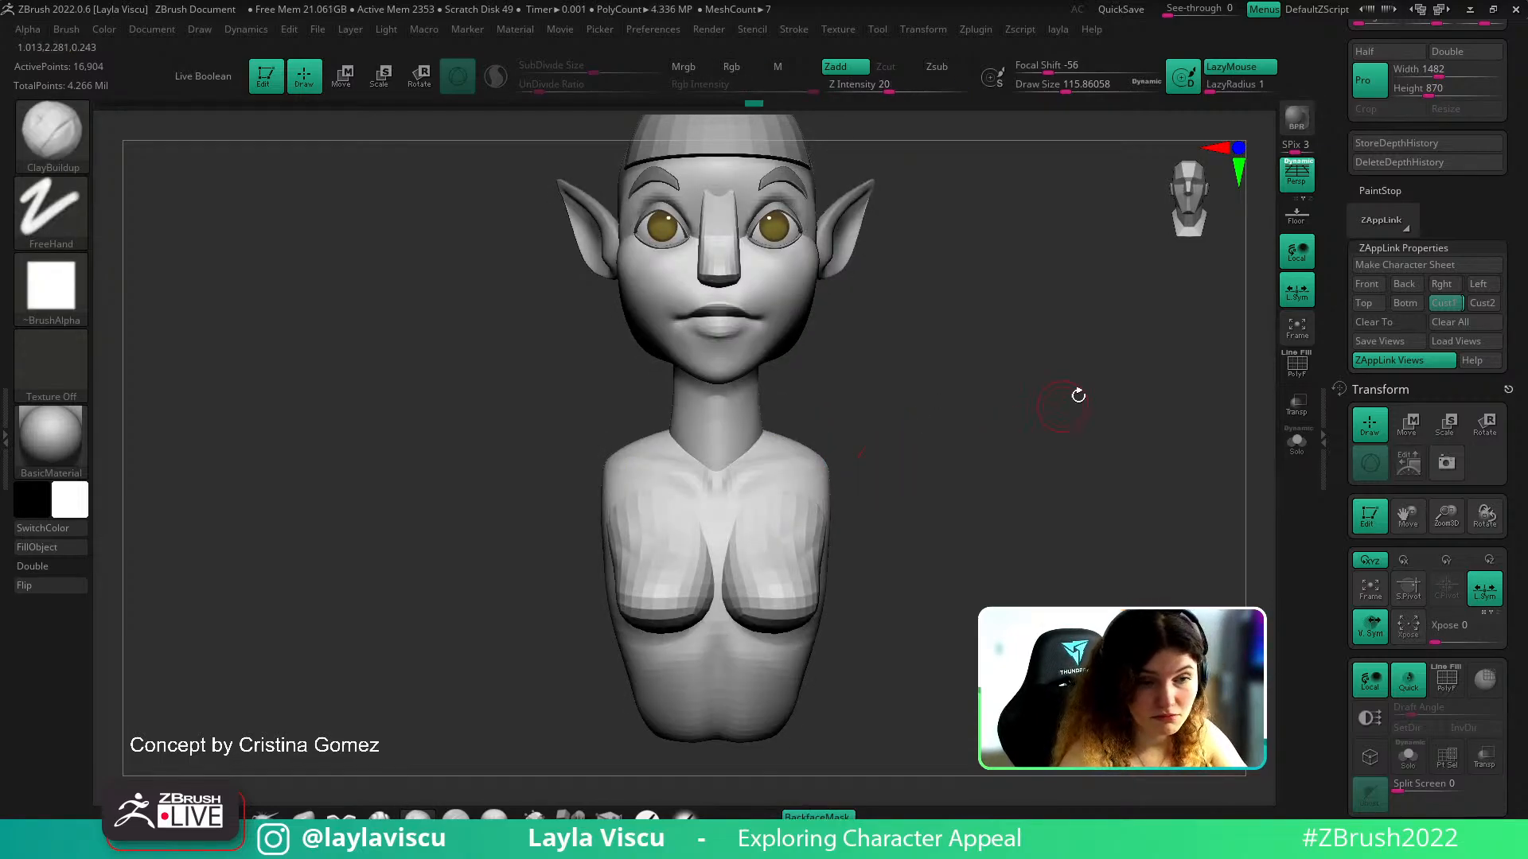
click(1446, 303)
key(shift+z)
key(shift+z)
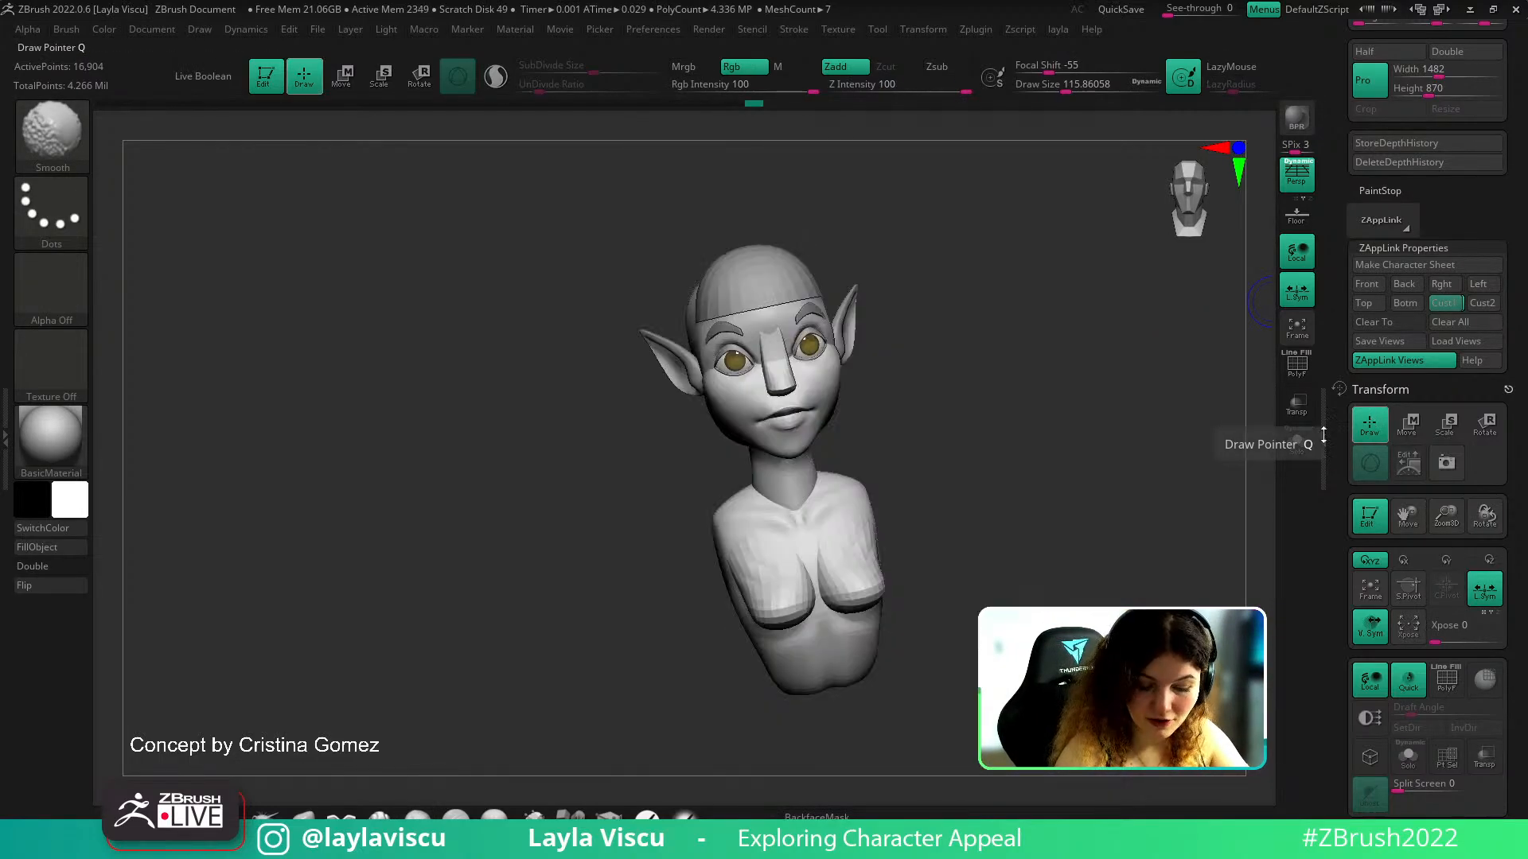
shift+drag(1178, 534, 1166, 557)
key(shift+z)
key(shift+z)
key(s)
mouse_move(826, 490)
mouse_down()
mouse_move(812, 450)
mouse_move(900, 487)
mouse_move(907, 446)
mouse_move(860, 494)
mouse_up()
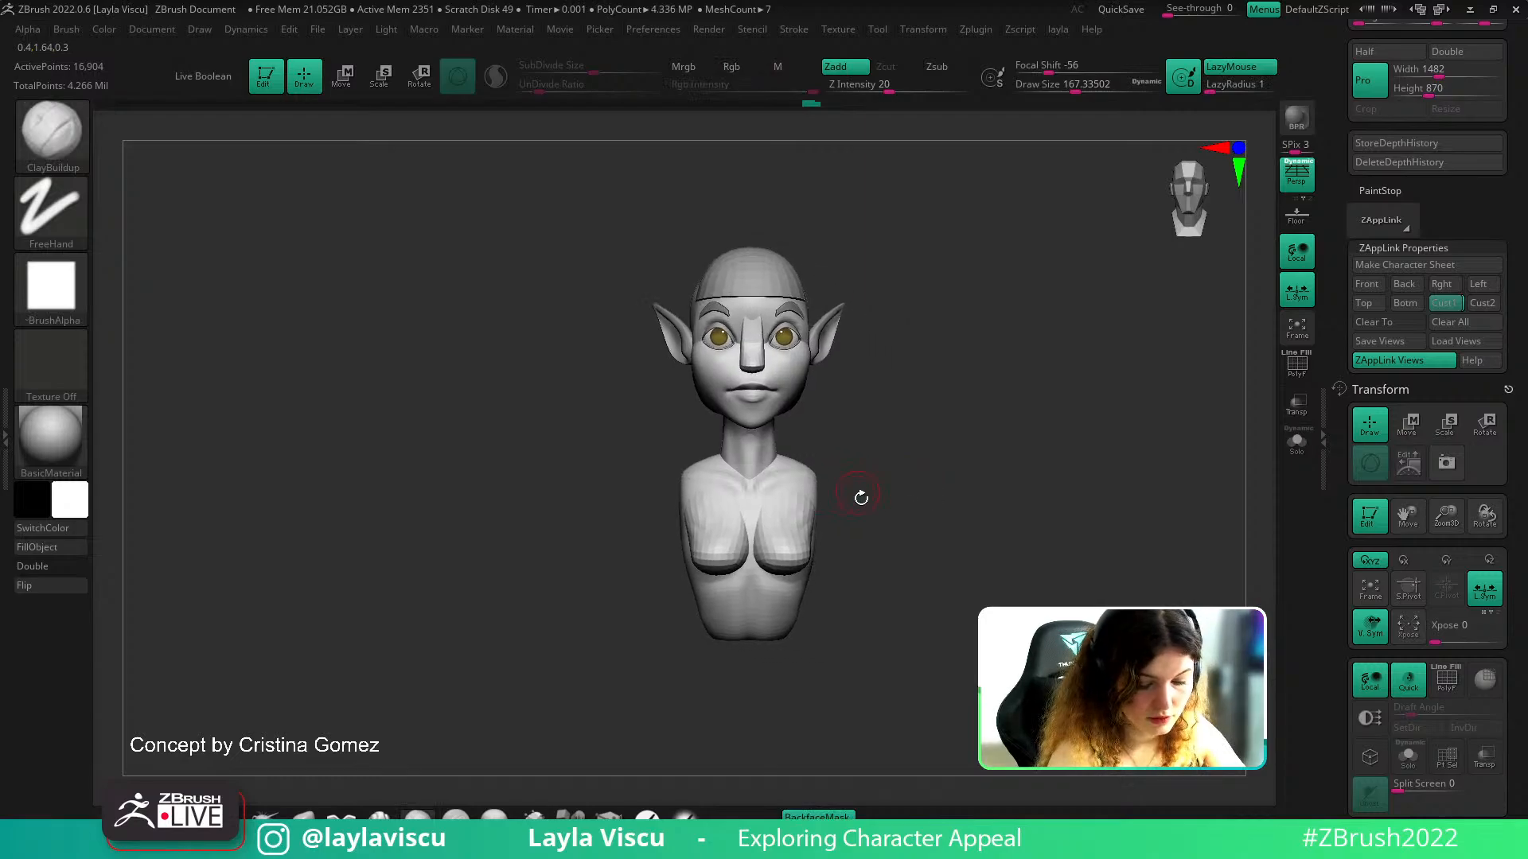
Remesh the torso with DynaMesh at resolution 40
key(shift+f)
drag(1506, 380, 1487, 32)
click(1383, 446)
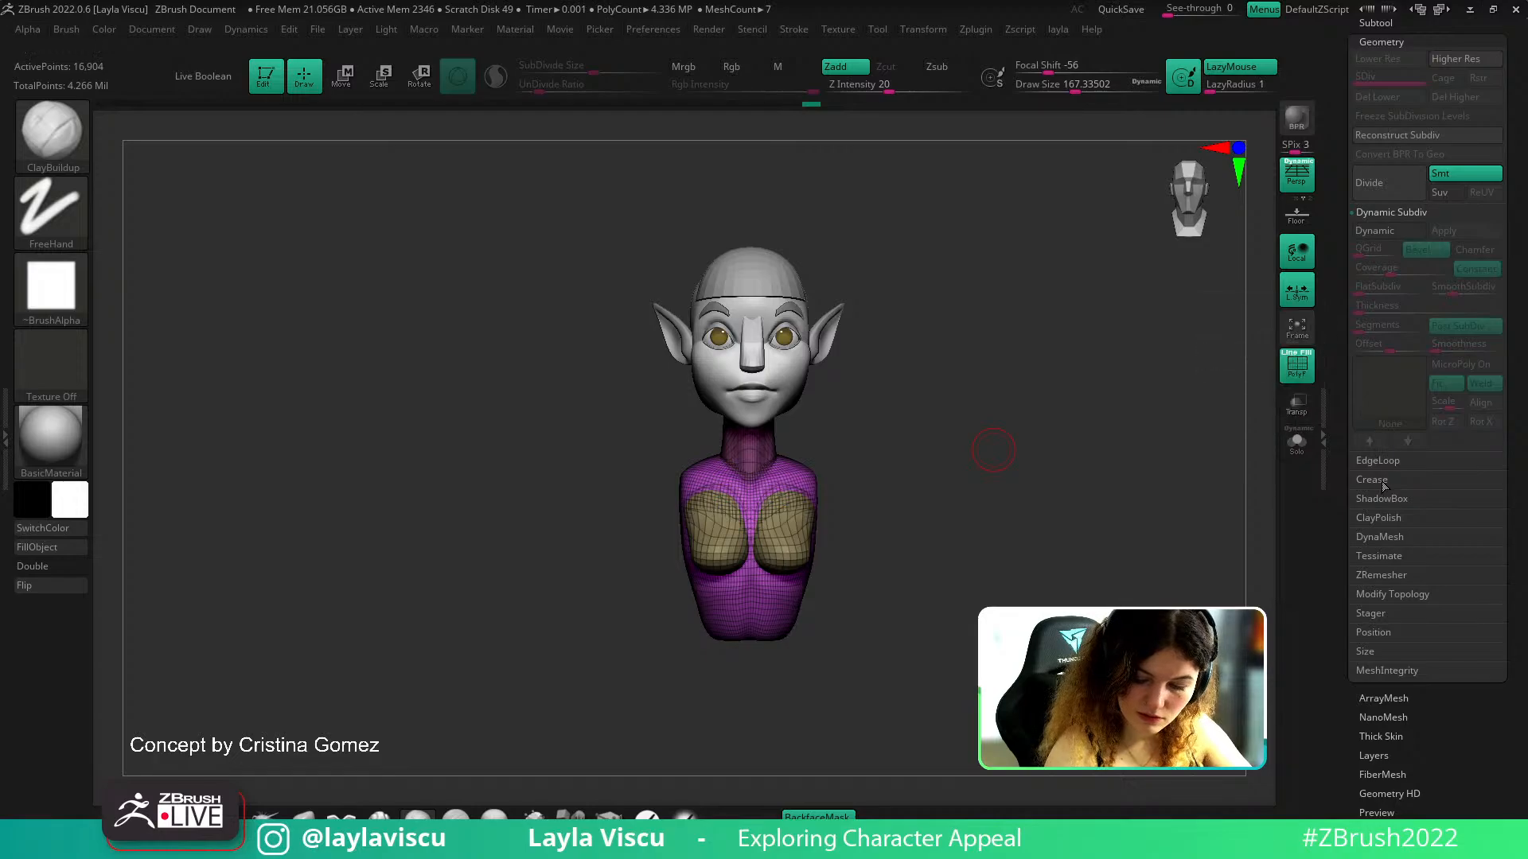
click(1382, 537)
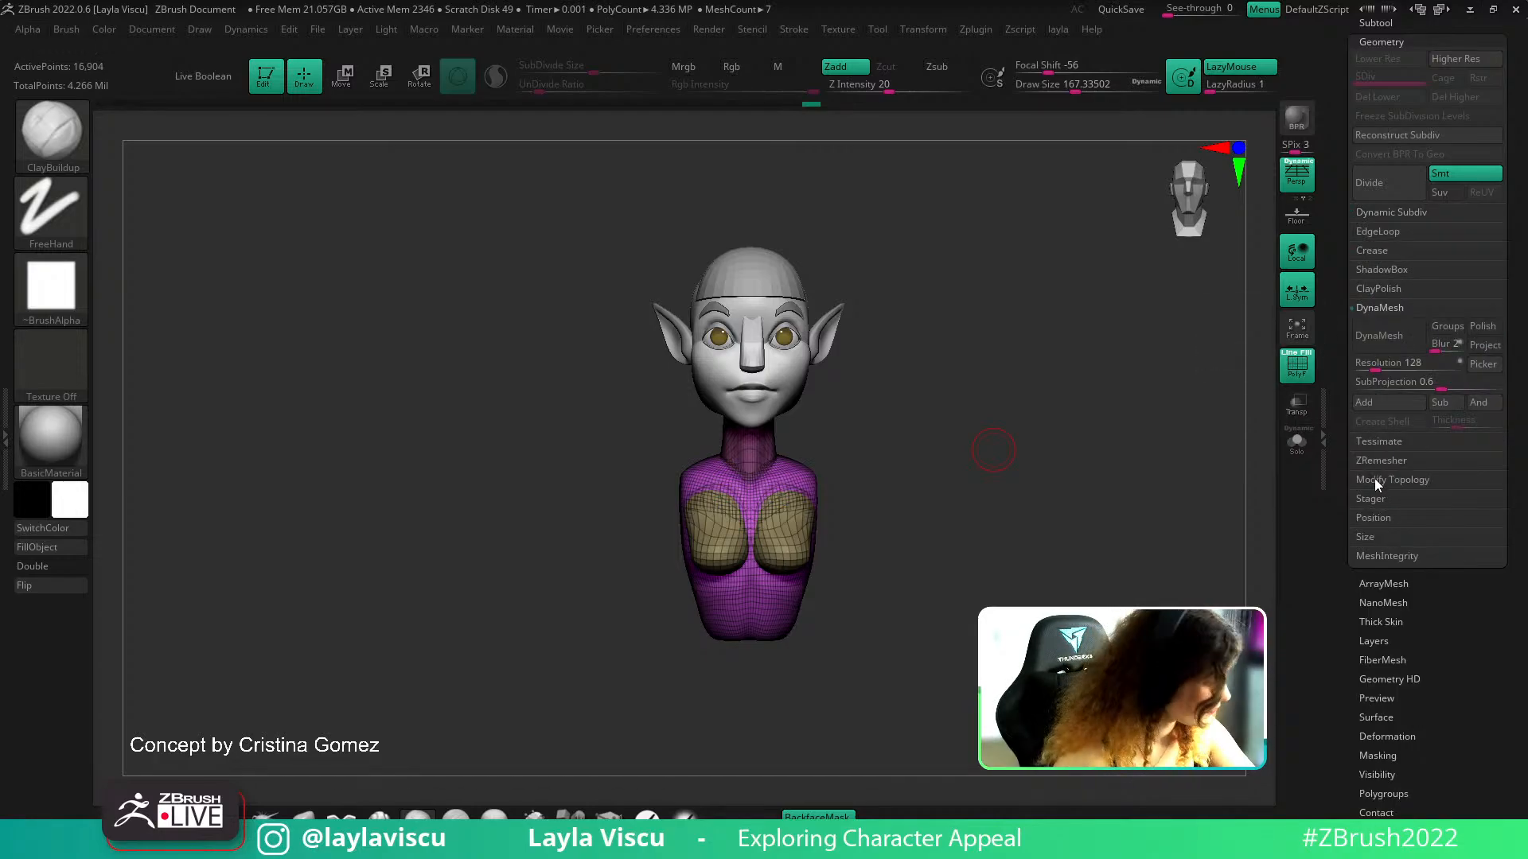
click(1394, 332)
click(1380, 343)
click(1366, 366)
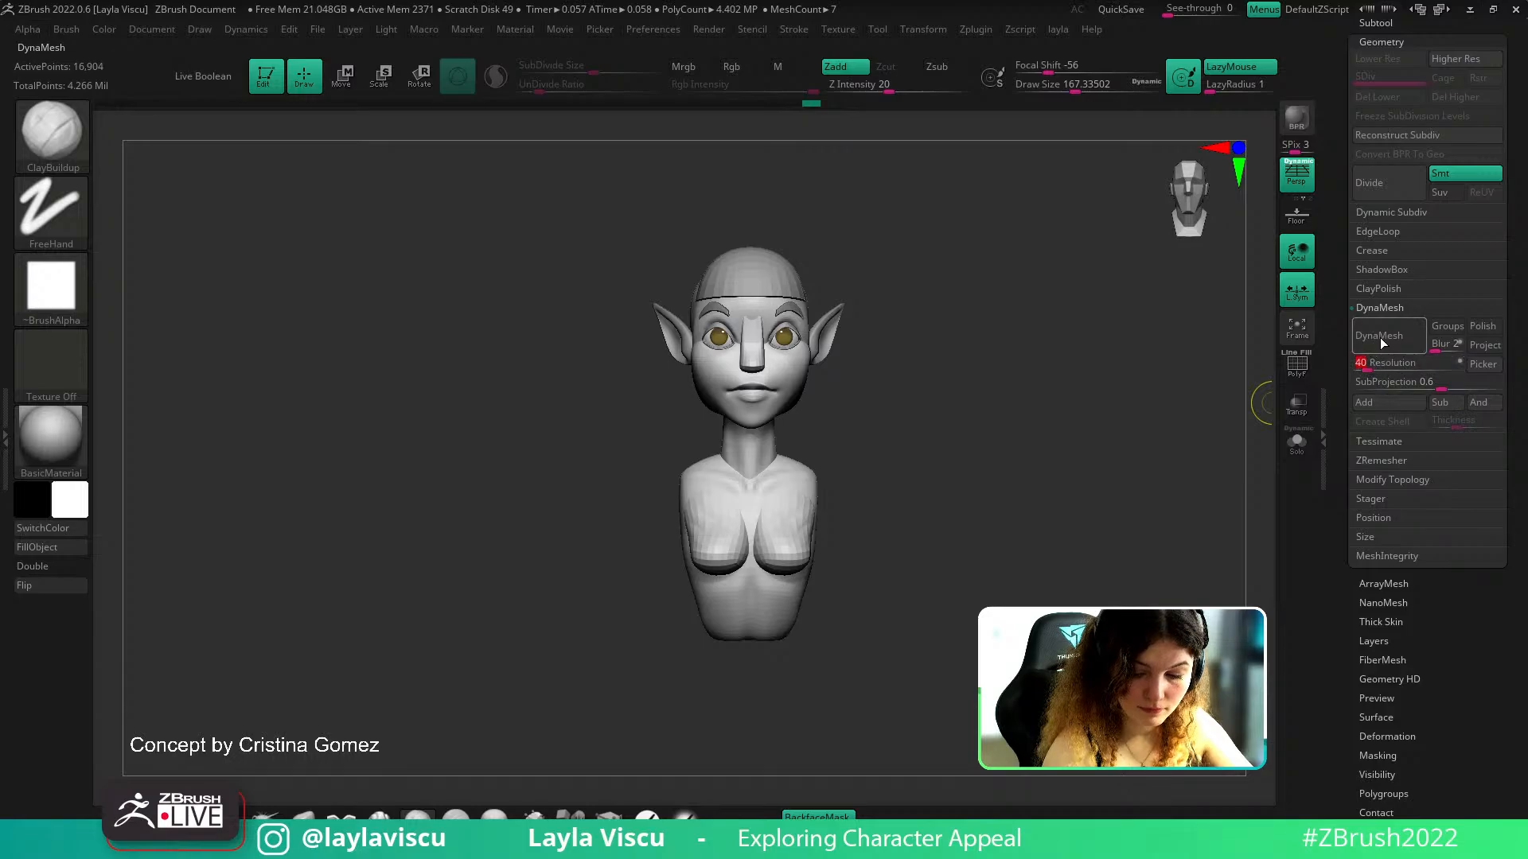
click(1381, 339)
Reshape the torso's side profile around the waist and chest with a large Move brush, then smooth the surface
ctrl+right_drag(1105, 535, 1073, 501)
mouse_move(1072, 501)
mouse_down()
mouse_move(1054, 570)
mouse_move(968, 546)
mouse_move(939, 568)
mouse_move(883, 532)
mouse_up()
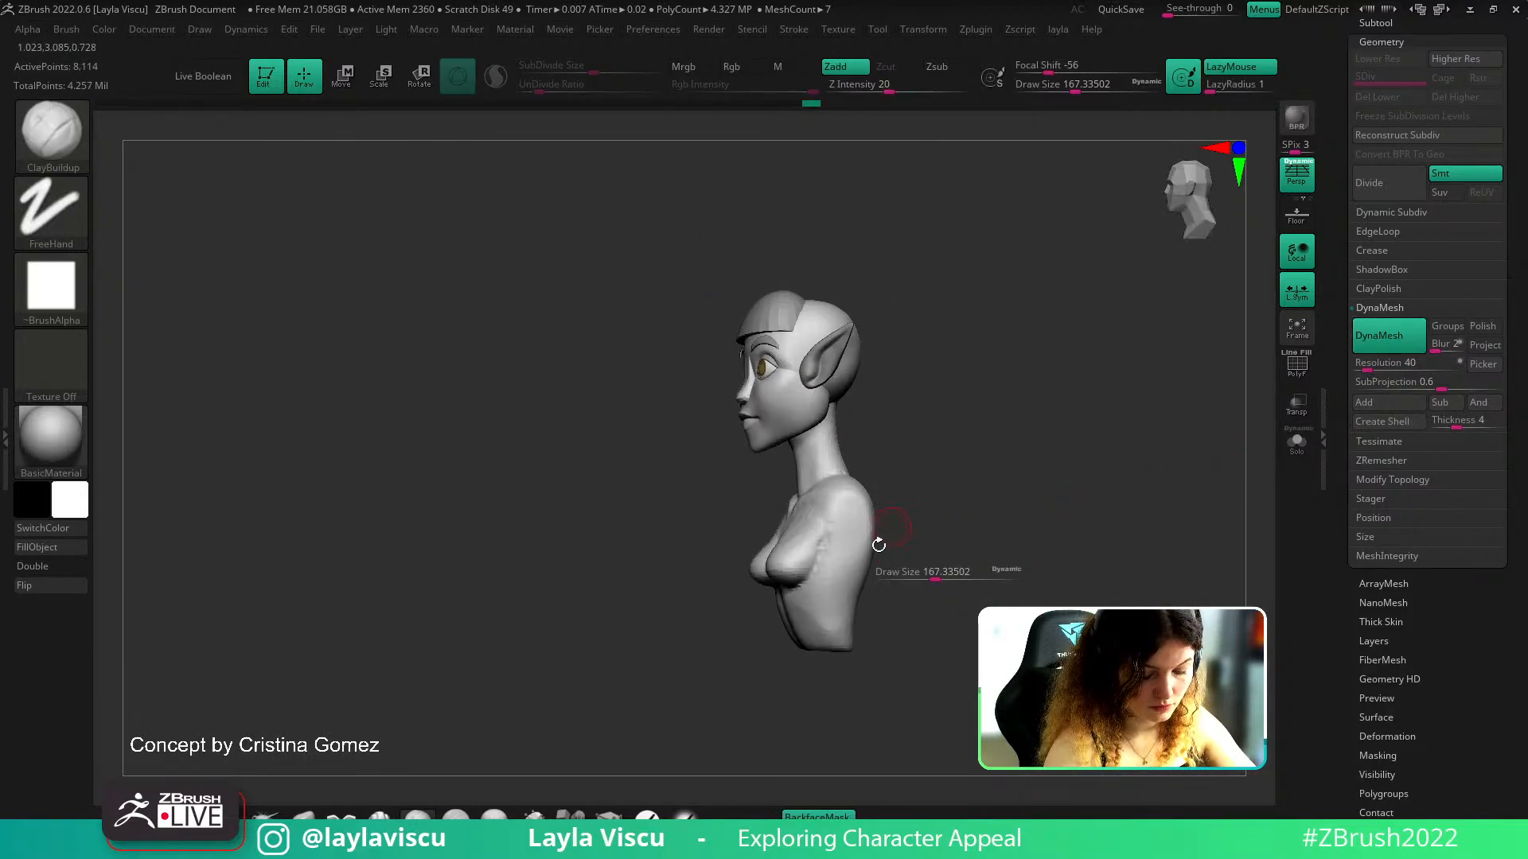
key(s)
mouse_move(824, 738)
mouse_down()
mouse_move(799, 605)
mouse_move(836, 573)
mouse_move(794, 579)
mouse_move(826, 592)
mouse_up()
key(b)
key(m)
key(v)
drag(880, 702, 843, 719)
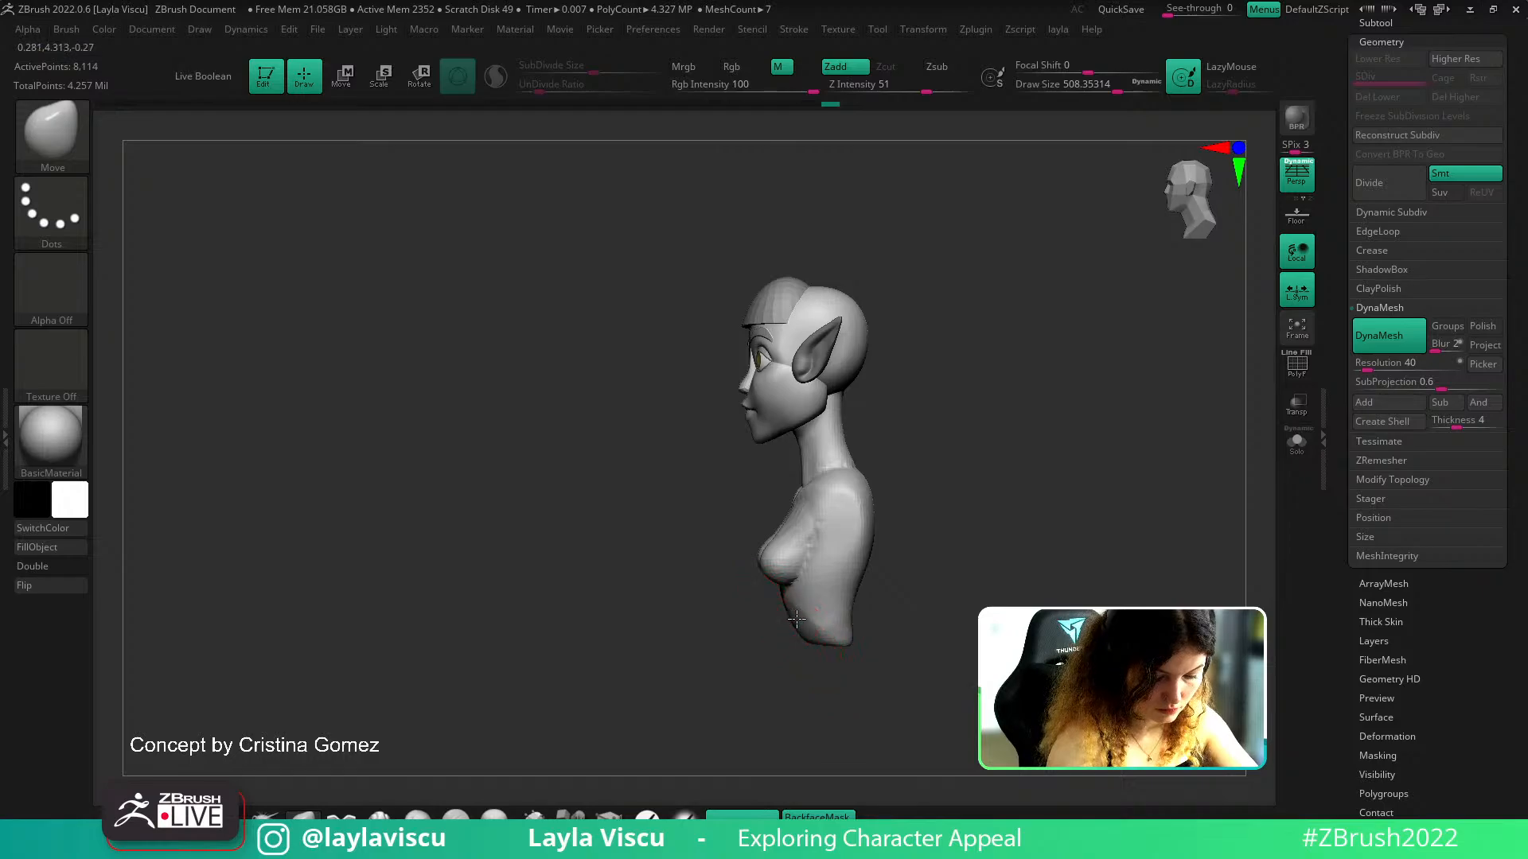
drag(802, 624, 790, 624)
drag(890, 607, 859, 604)
shift+drag(798, 553, 783, 513)
mouse_move(809, 481)
ctrl+right_down()
mouse_move(905, 551)
mouse_move(884, 547)
ctrl+right_up()
mouse_move(929, 599)
alt+right_down()
mouse_move(910, 531)
mouse_move(934, 546)
alt+right_up()
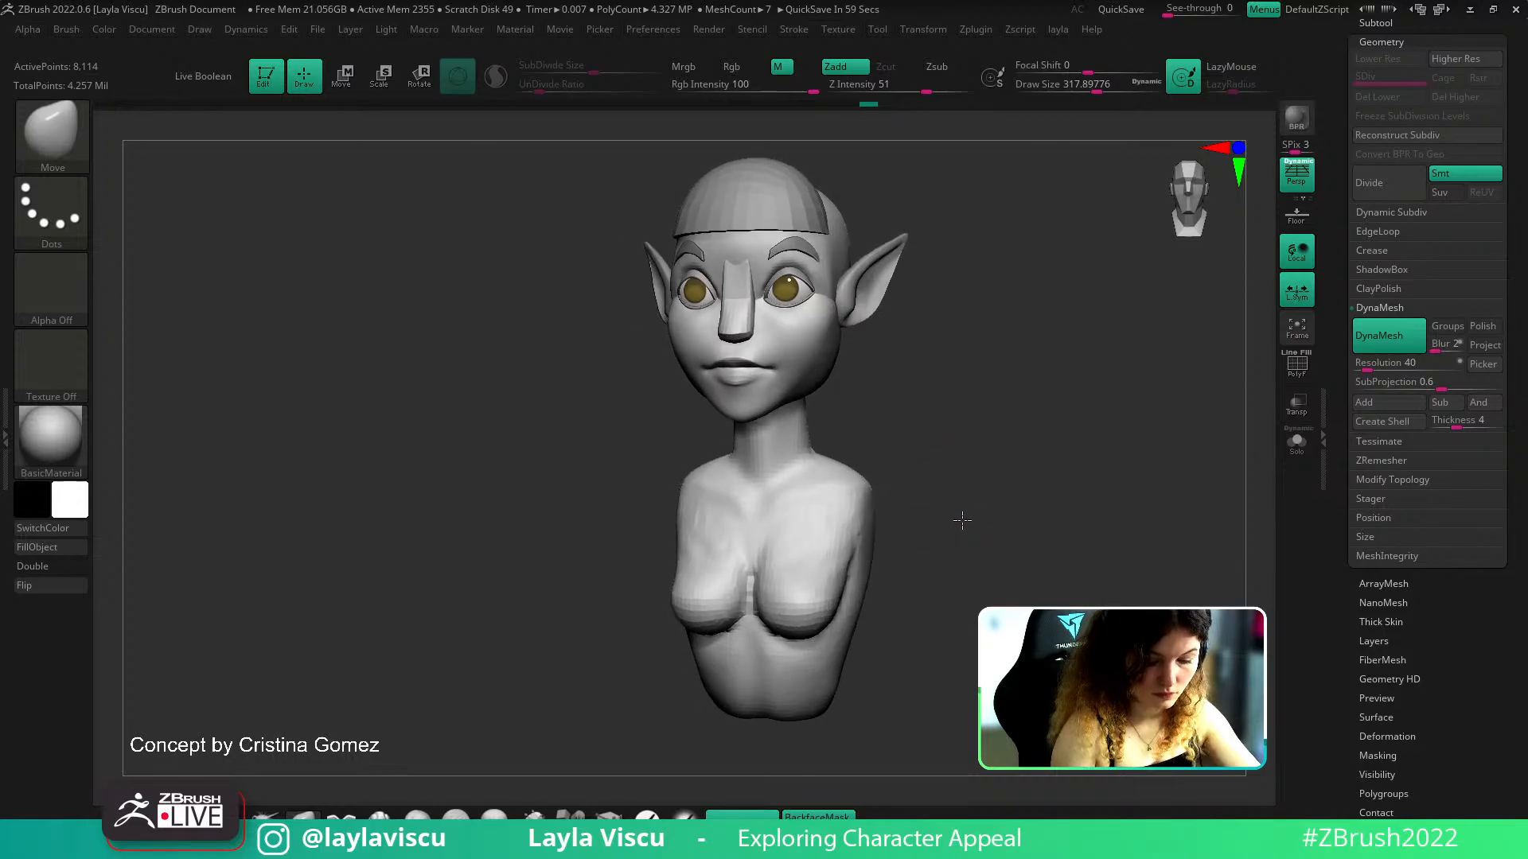
Inflate the sides of the torso below the shoulders with the Inflat brush at intensity 10
key(b)
key(i)
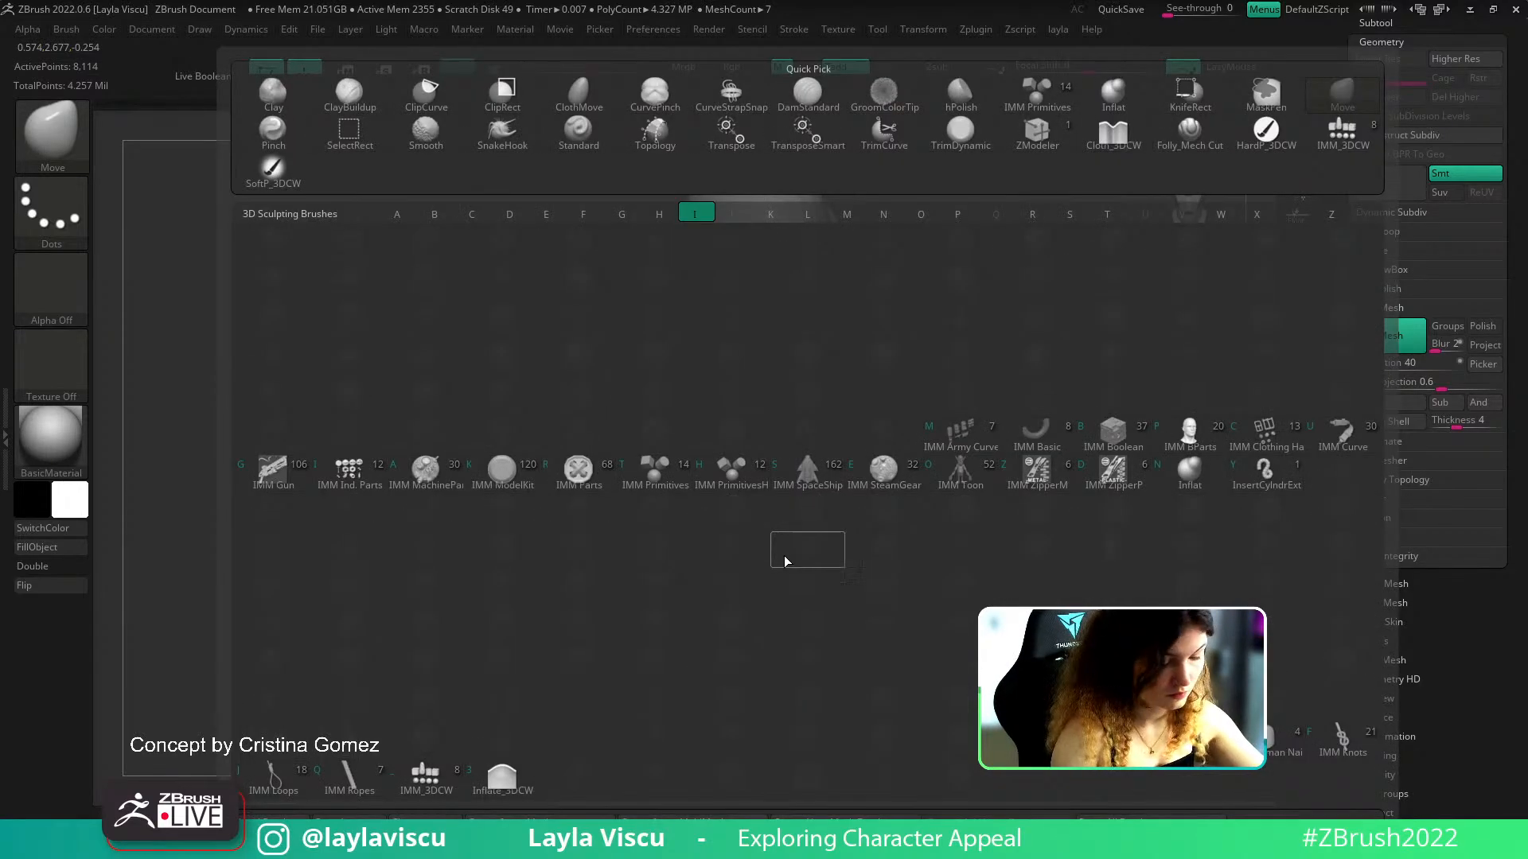
key(n)
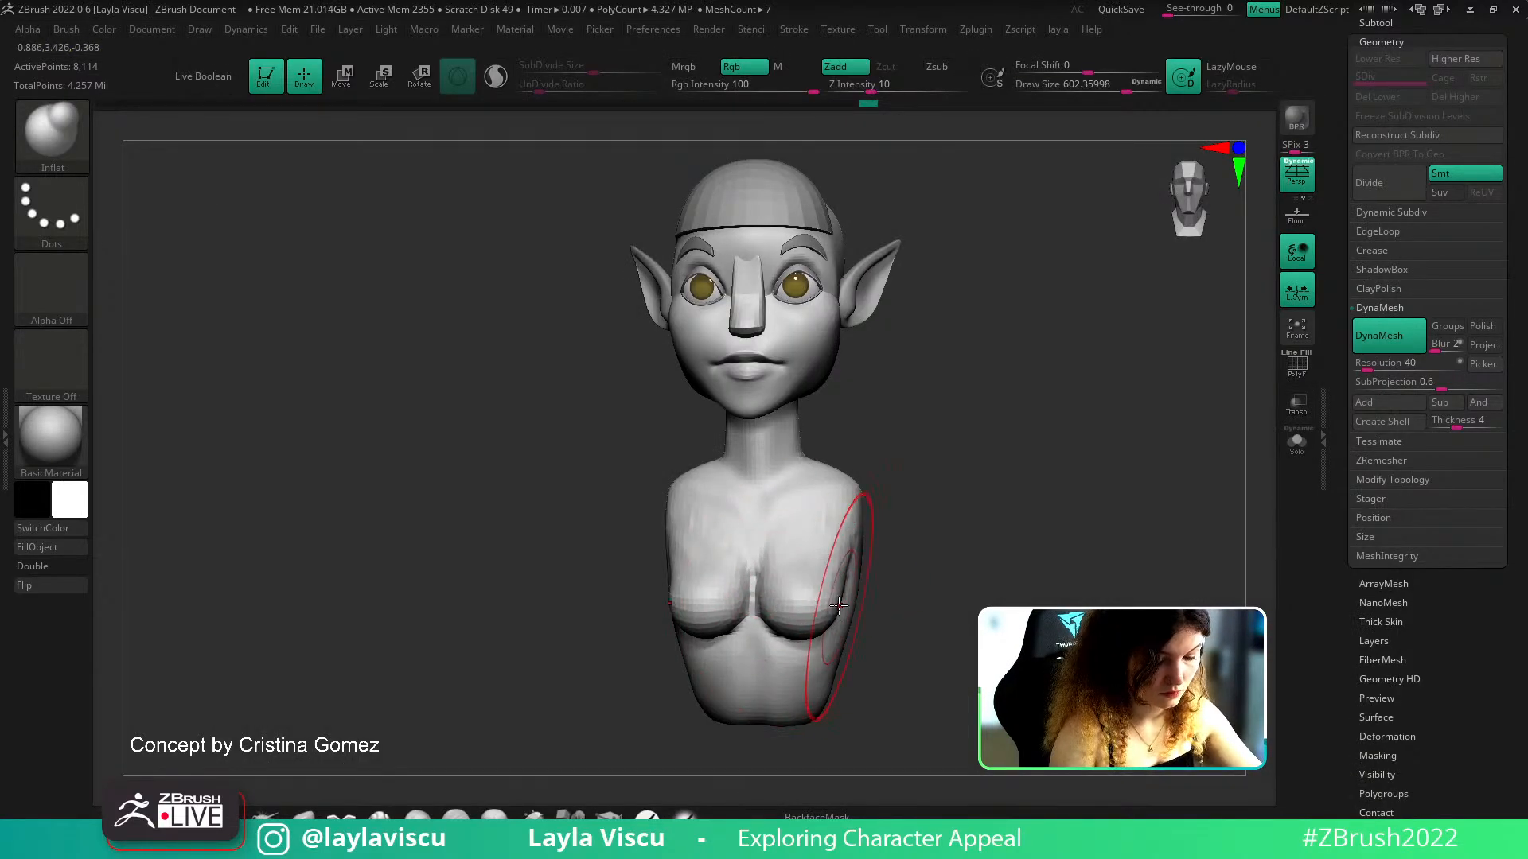
shift+right_drag(903, 605, 931, 610)
mouse_move(953, 661)
ctrl+right_down()
mouse_move(887, 537)
mouse_move(905, 564)
ctrl+right_up()
right_drag(905, 564, 897, 553)
Refine the shoulders and upper chest with the ClayBuildup brush
key(b)
key(c)
key(b)
key(s)
drag(894, 541, 863, 541)
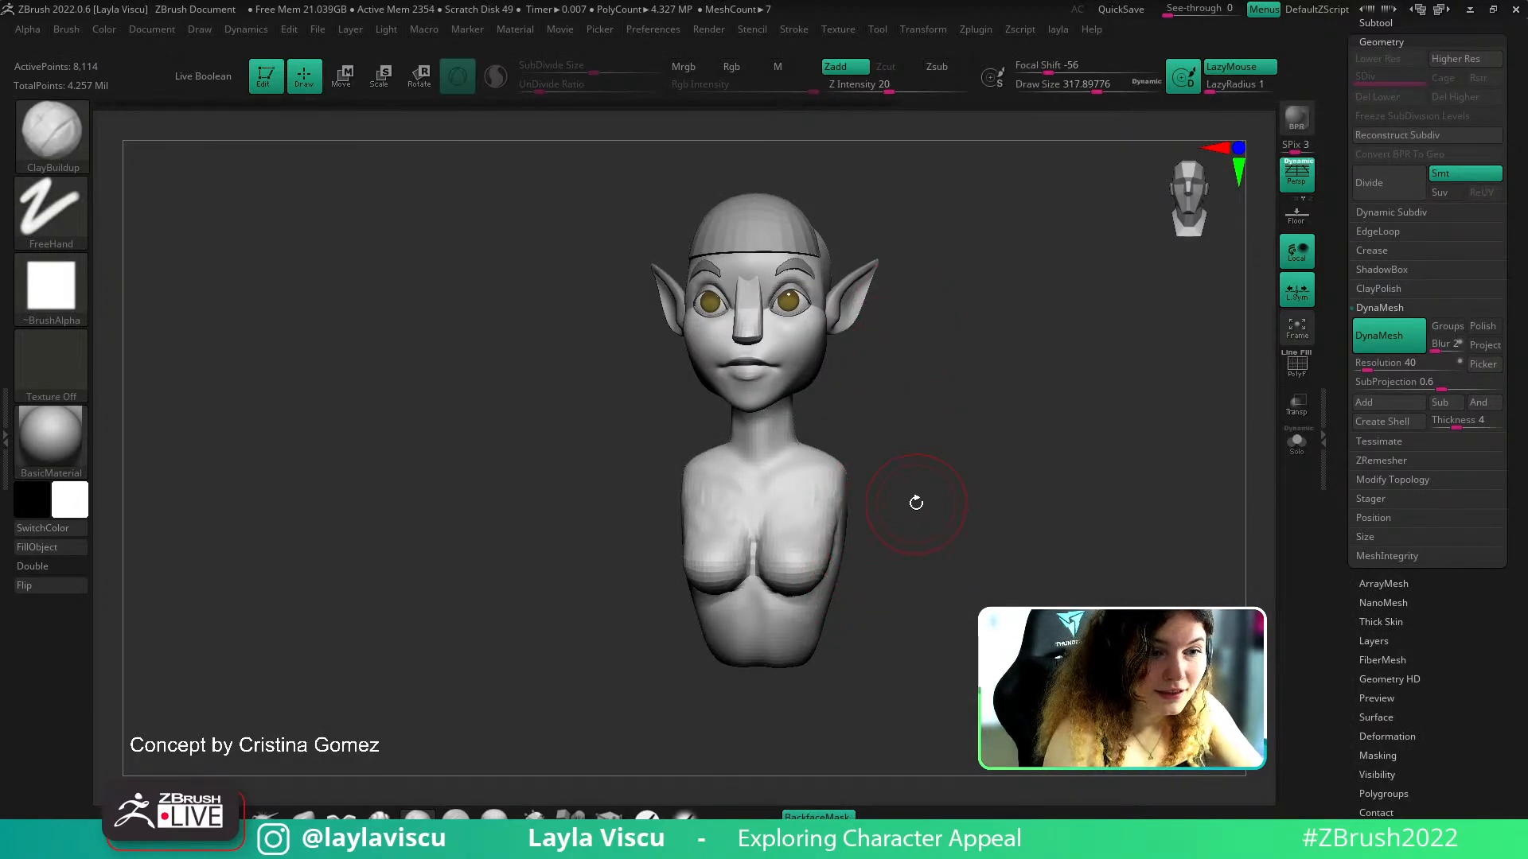
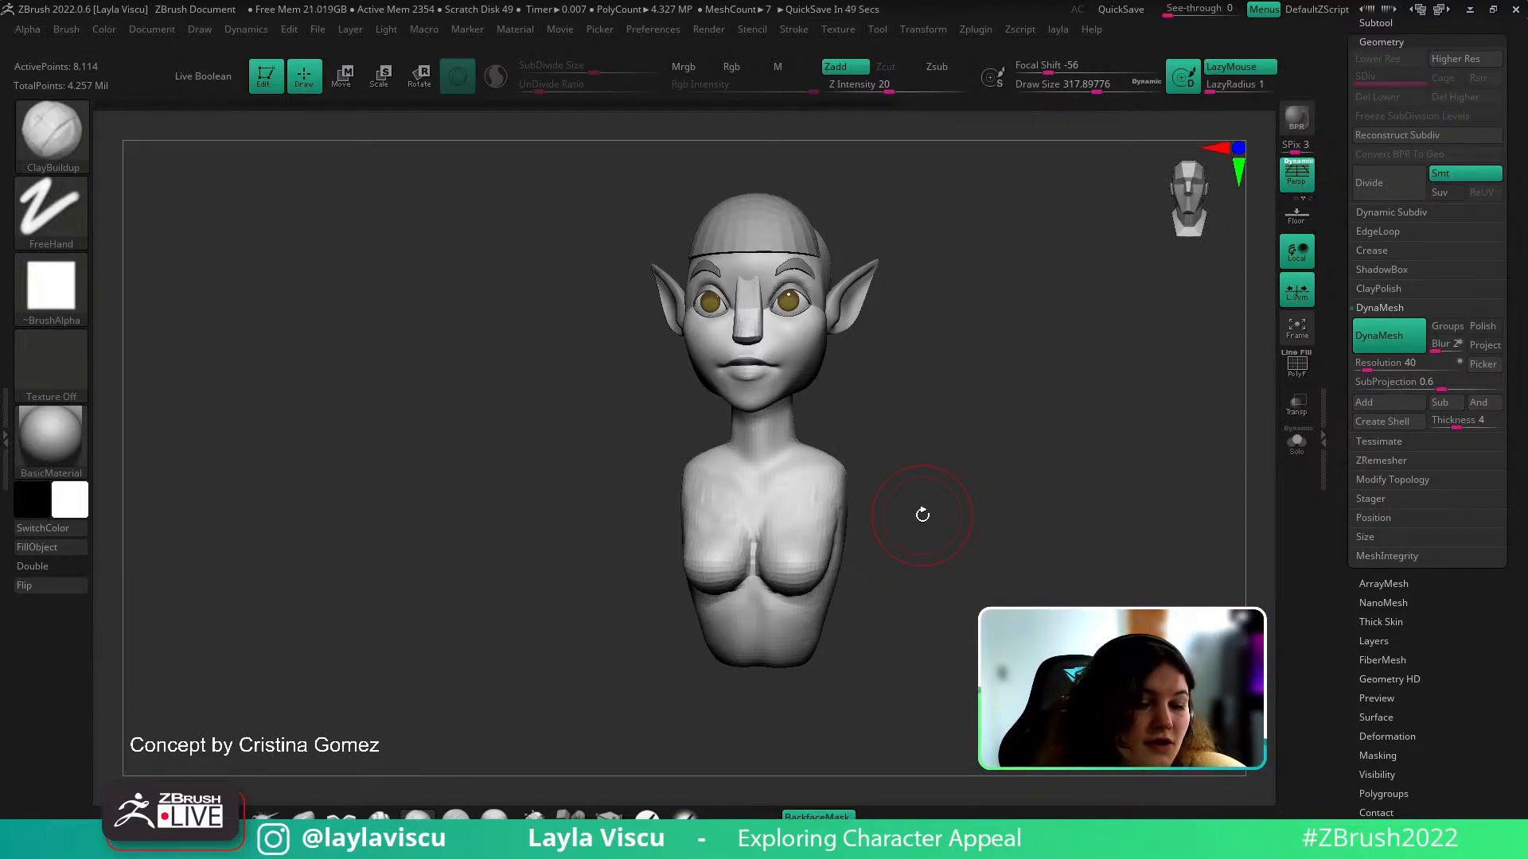
mouse_move(922, 515)
mouse_down()
mouse_move(884, 488)
mouse_move(895, 474)
mouse_up()
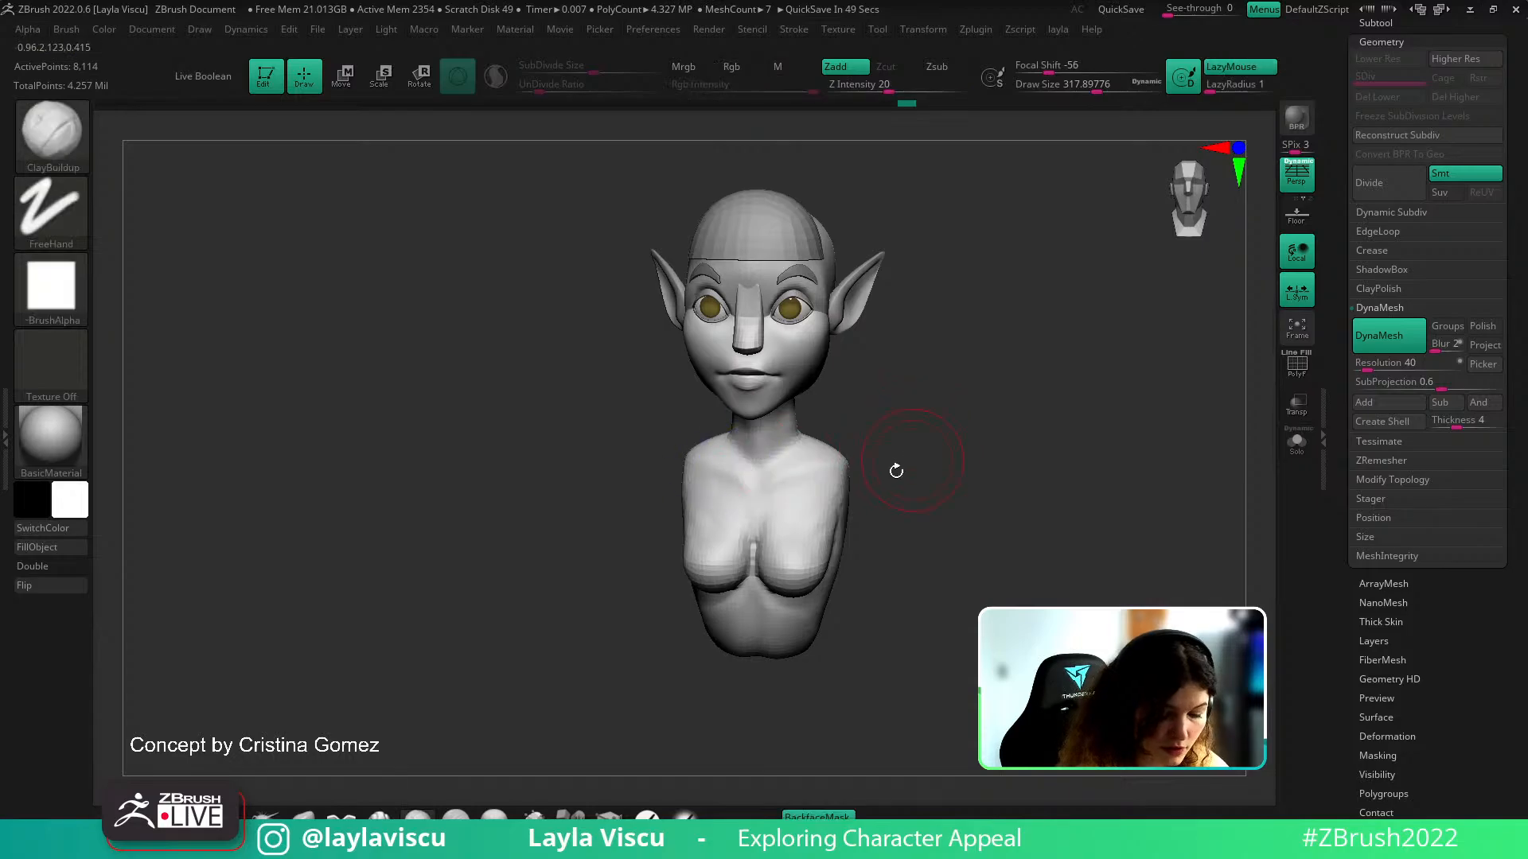
drag(897, 549, 863, 552)
alt+right_drag(789, 450, 802, 529)
key(s)
drag(790, 511, 770, 512)
key(b)
key(c)
key(b)
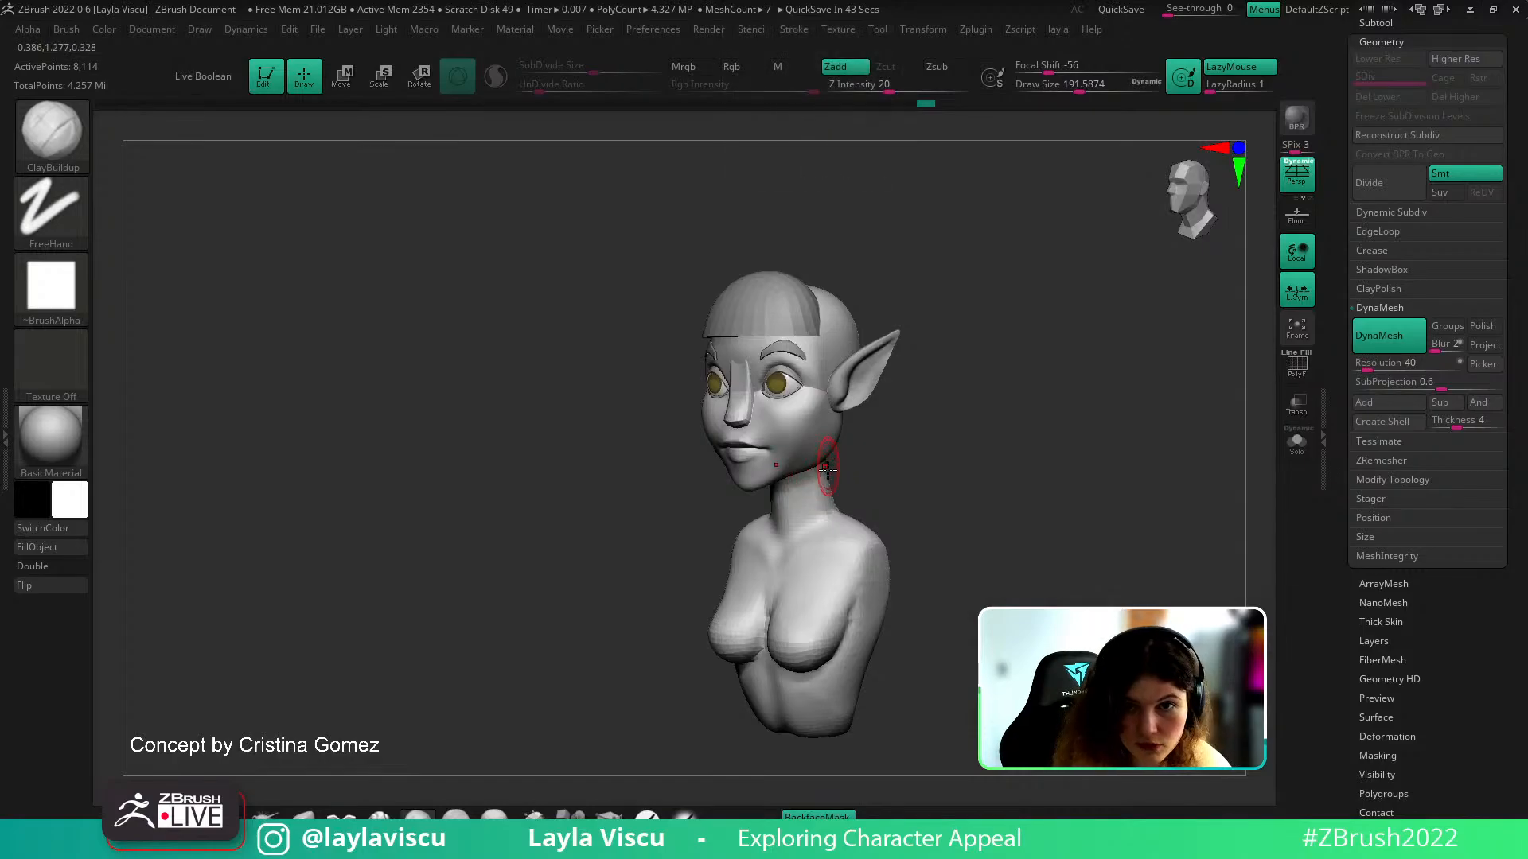
Build up the neck muscles with ClayBuildup at a draw size of about 149
ctrl+right_drag(821, 482, 823, 510)
drag(941, 446, 894, 470)
key(s)
drag(814, 528, 806, 527)
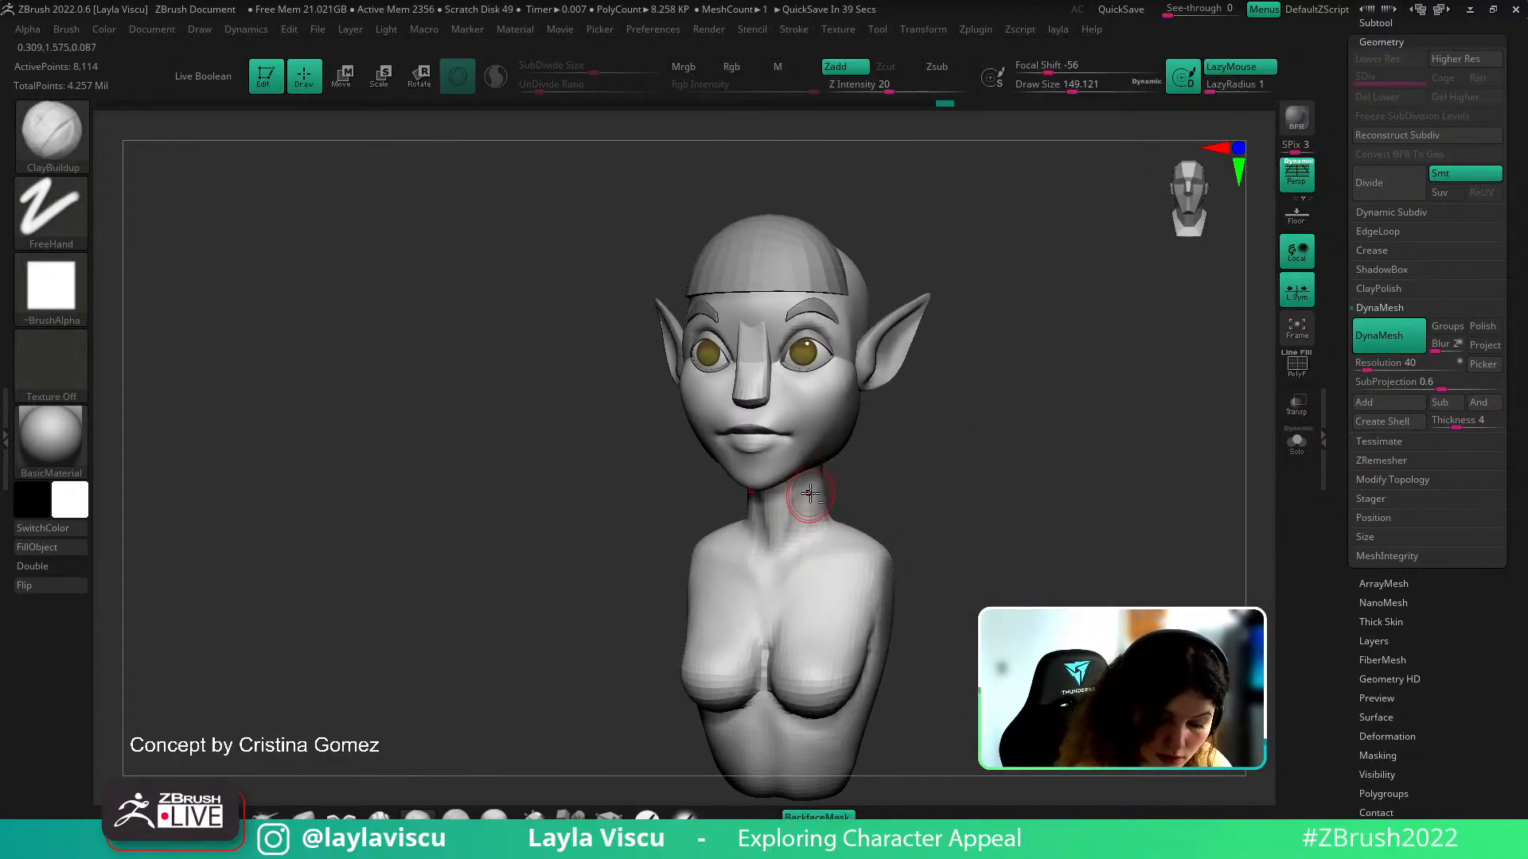
drag(891, 495, 873, 437)
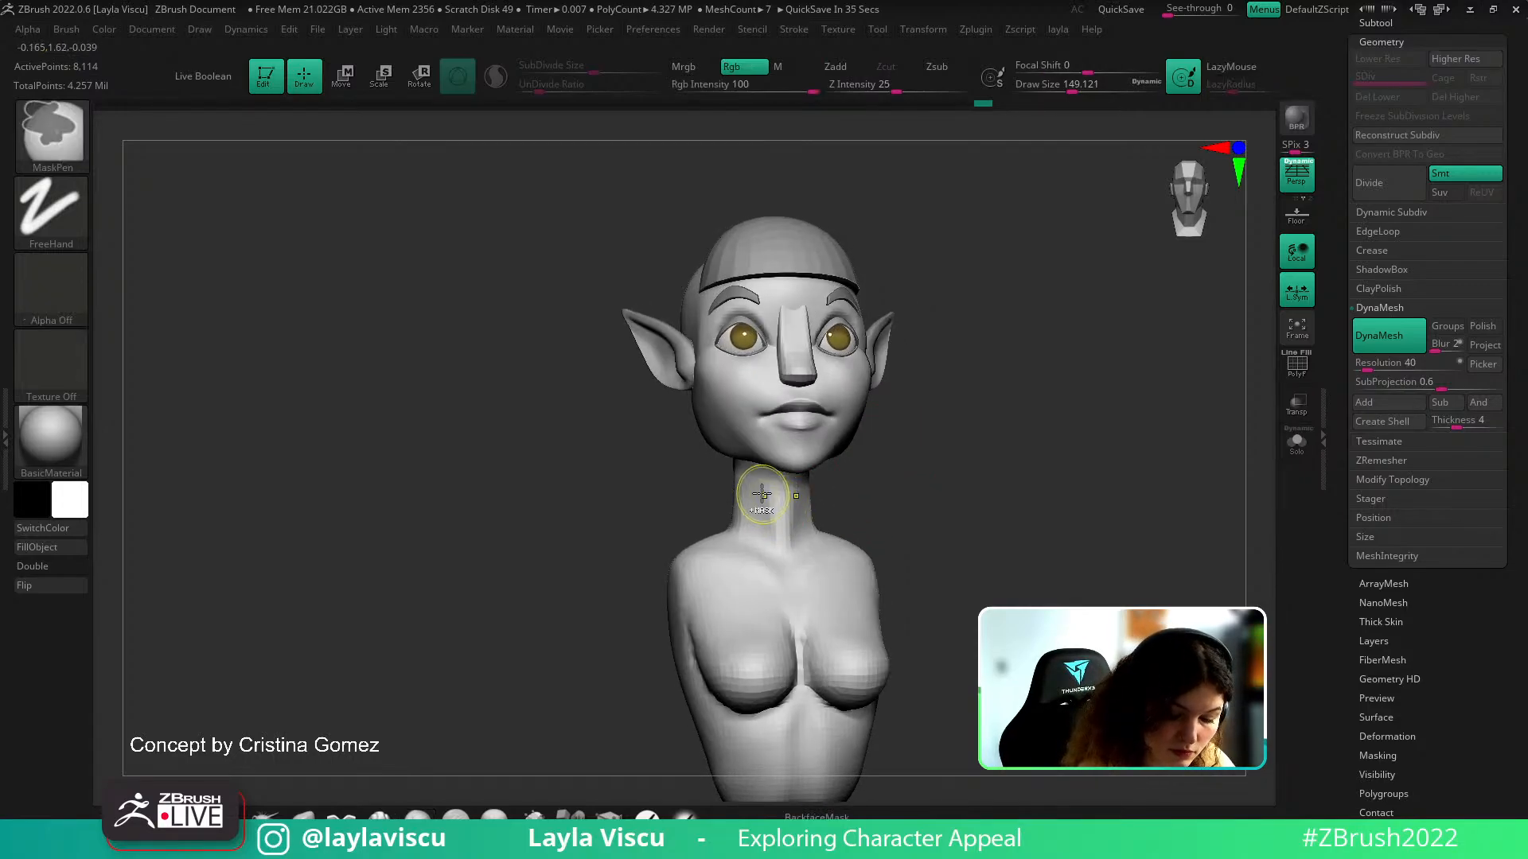
drag(778, 512, 783, 549)
Sculpt the collarbones and their connection to the neck with ClayBuildup at a draw size of about 132, and smooth them
mouse_move(927, 485)
mouse_down()
mouse_move(828, 498)
mouse_move(783, 543)
mouse_up()
mouse_move(867, 472)
shift+mouse_down()
mouse_move(873, 515)
mouse_move(876, 498)
mouse_move(798, 562)
shift+mouse_up()
key(s)
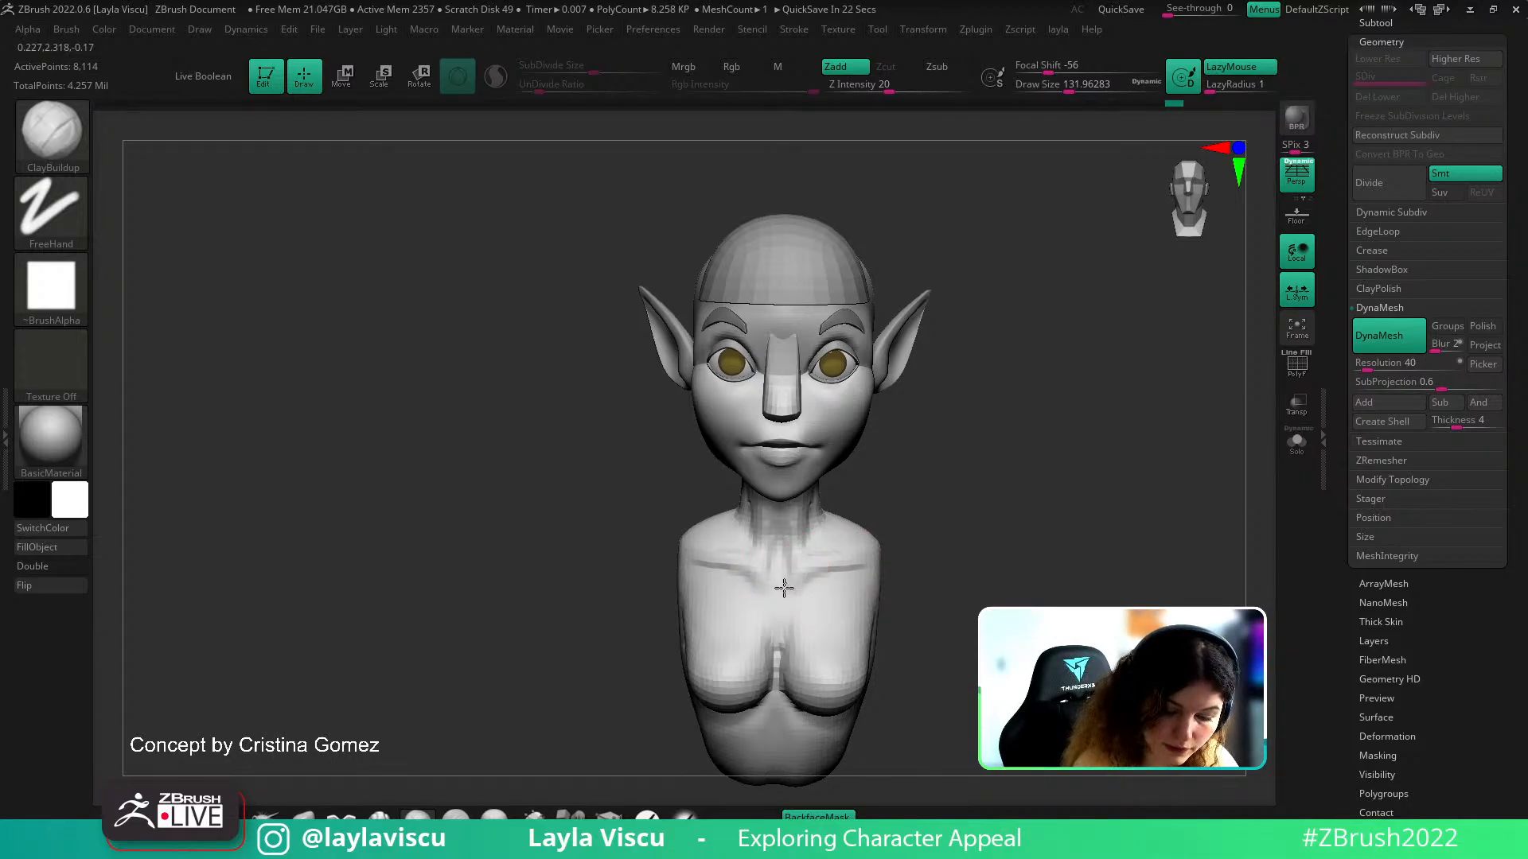
mouse_move(905, 505)
shift+mouse_down()
mouse_move(910, 484)
mouse_move(794, 464)
mouse_move(788, 487)
shift+mouse_up()
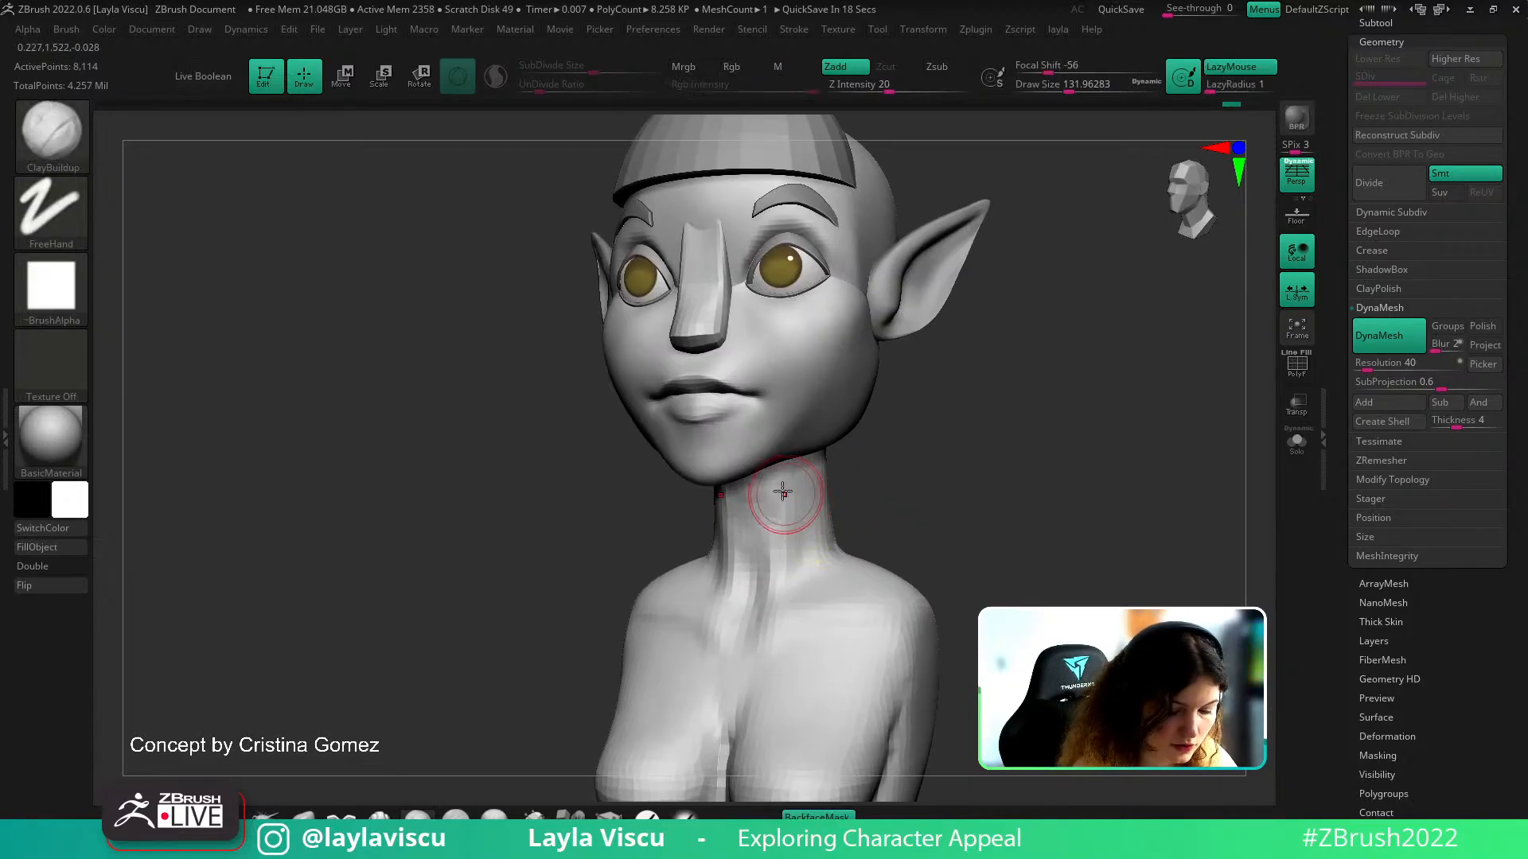
shift+drag(900, 535, 947, 552)
mouse_move(938, 488)
mouse_down()
mouse_move(886, 491)
mouse_move(928, 512)
mouse_move(873, 510)
mouse_move(945, 502)
mouse_move(1024, 433)
mouse_move(1013, 494)
mouse_move(1016, 475)
mouse_up()
key(shift+f)
key(shift+f)
Adjust the neck's outline and its transition into the shoulders with the Move brush
key(b)
key(m)
key(v)
key(s)
mouse_move(902, 488)
mouse_down()
mouse_move(935, 487)
mouse_move(913, 535)
mouse_up()
key(shift)
mouse_move(819, 501)
mouse_down()
mouse_move(1043, 457)
mouse_move(979, 580)
mouse_move(887, 459)
mouse_move(867, 532)
mouse_move(810, 528)
mouse_up()
key(shift)
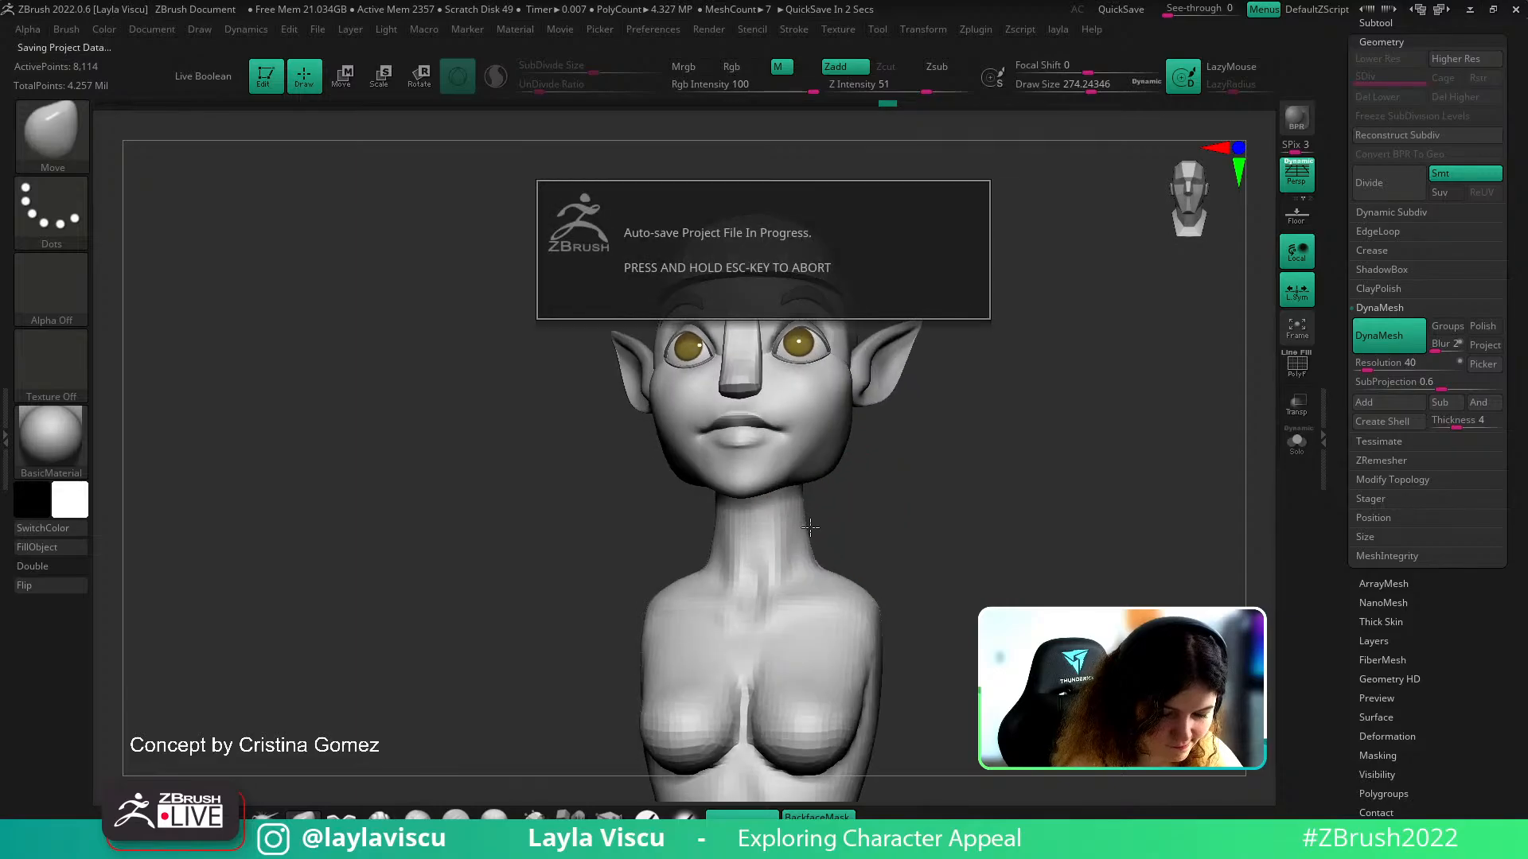
key(bracketleft)
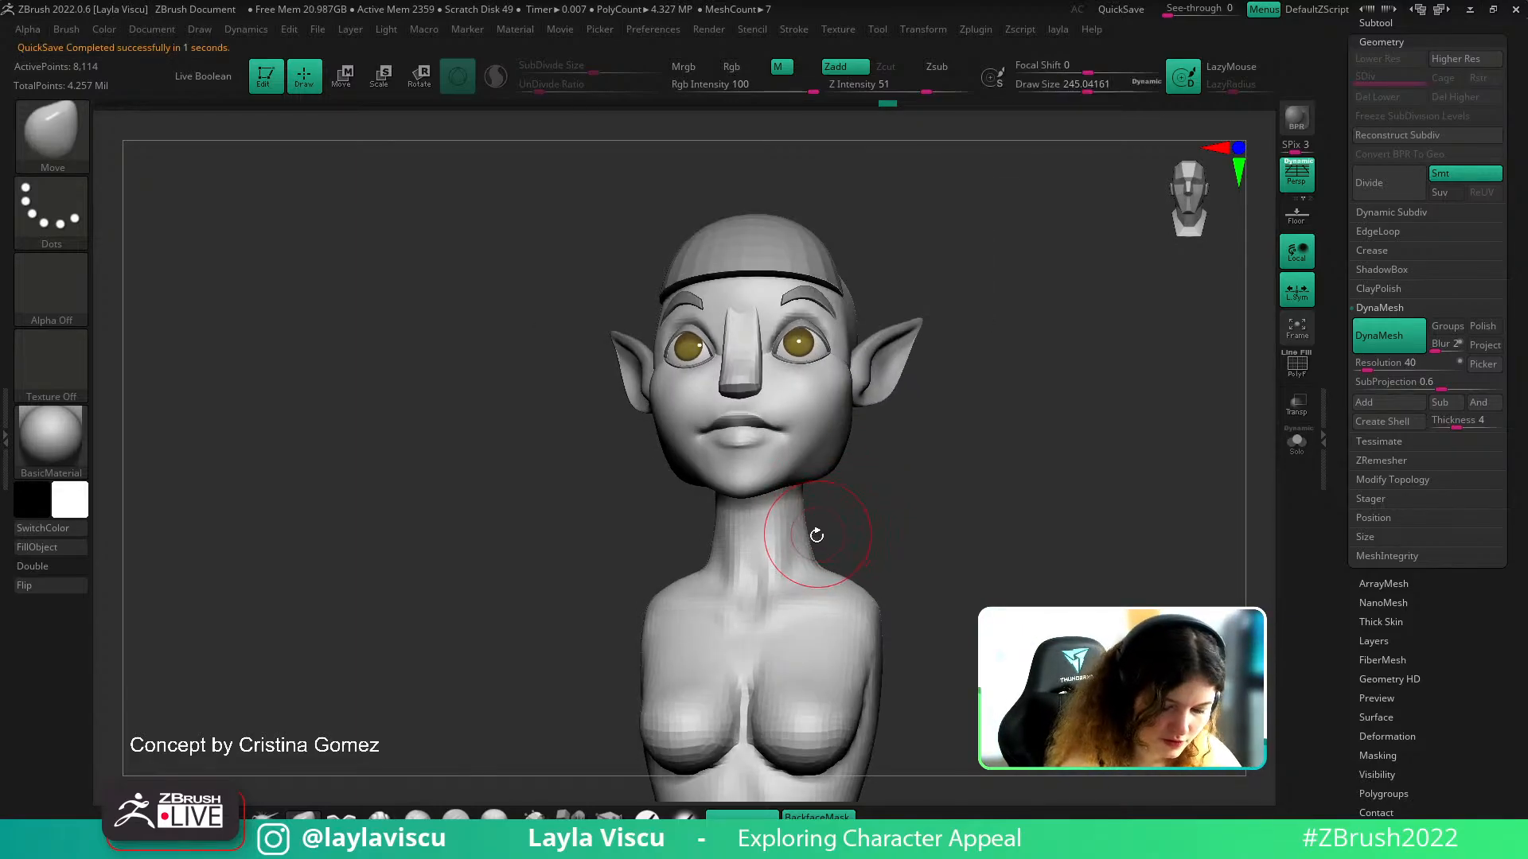
mouse_move(809, 545)
mouse_down()
mouse_move(829, 516)
mouse_move(862, 593)
mouse_move(926, 537)
mouse_move(860, 513)
mouse_up()
key(bracketleft)
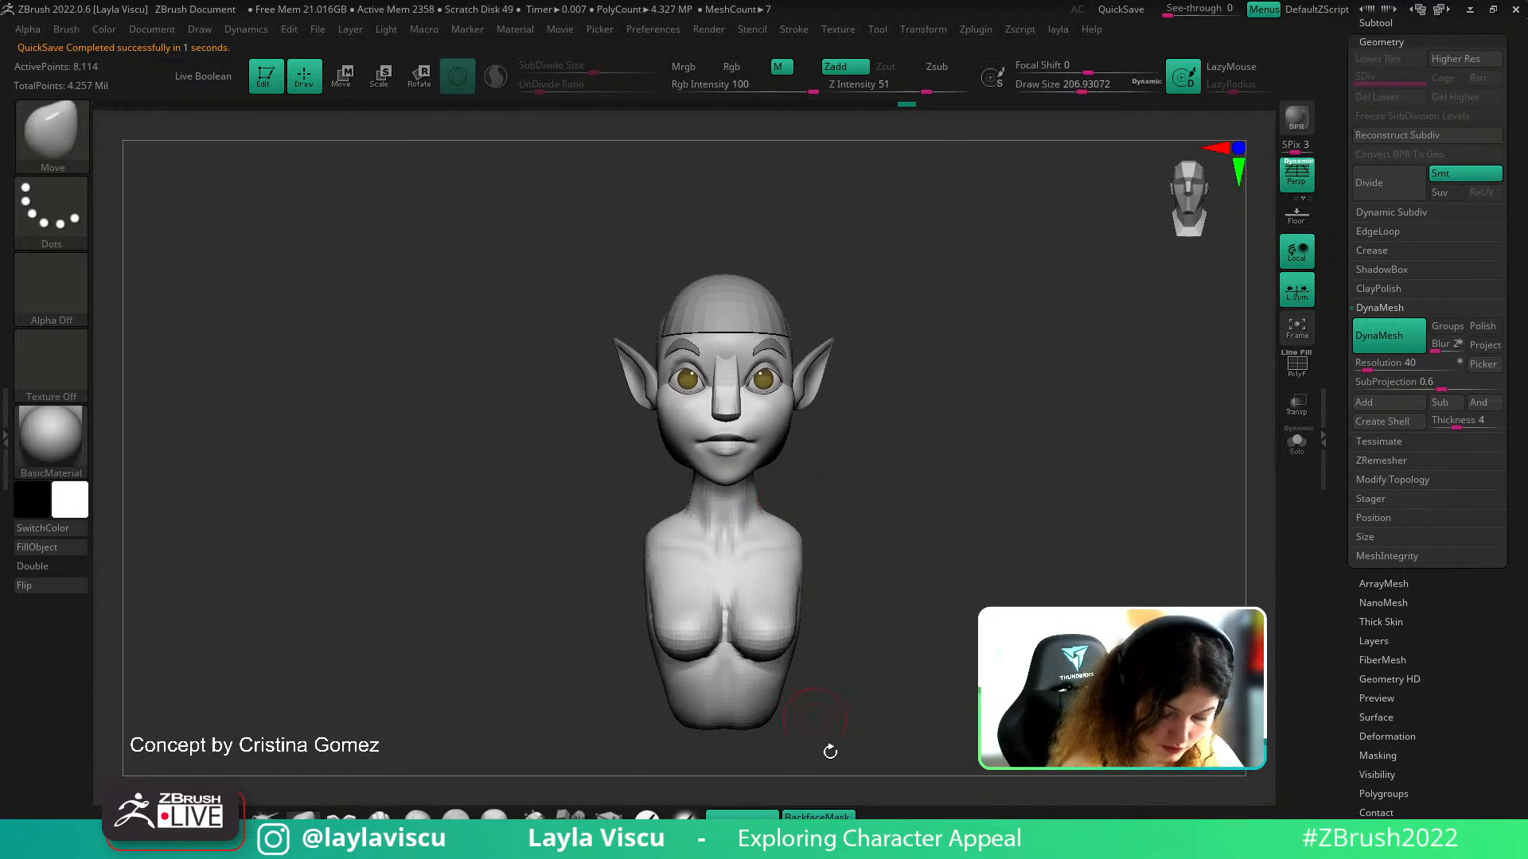
Reshape the shoulders and the sides of the chest with the Move brush, enlarging the draw size to about 445
key(bracketright)
shift+drag(765, 516, 760, 495)
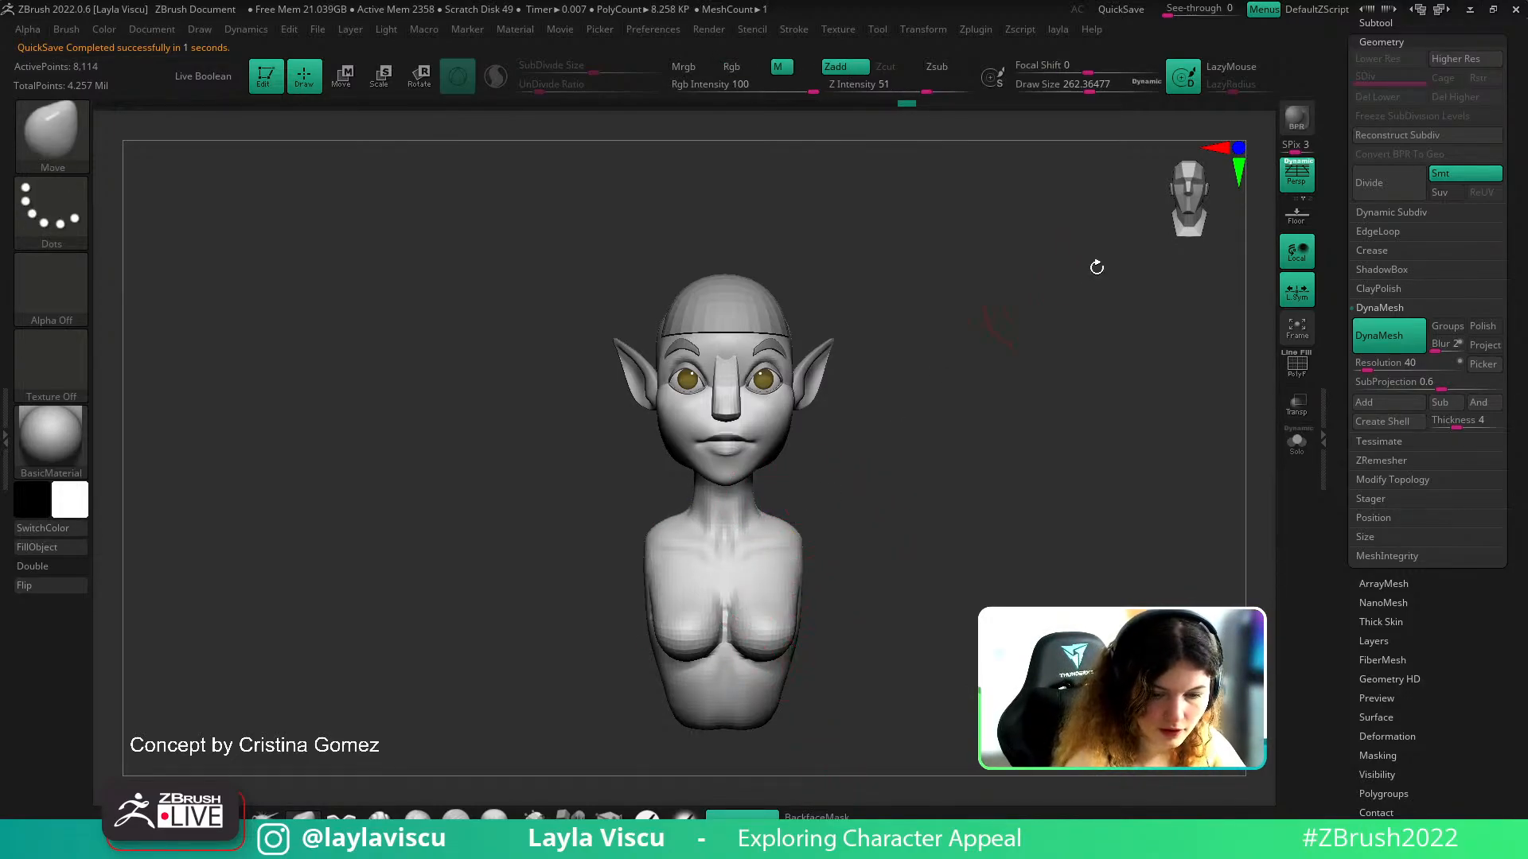
mouse_move(875, 532)
mouse_down()
mouse_move(870, 573)
mouse_move(863, 546)
mouse_up()
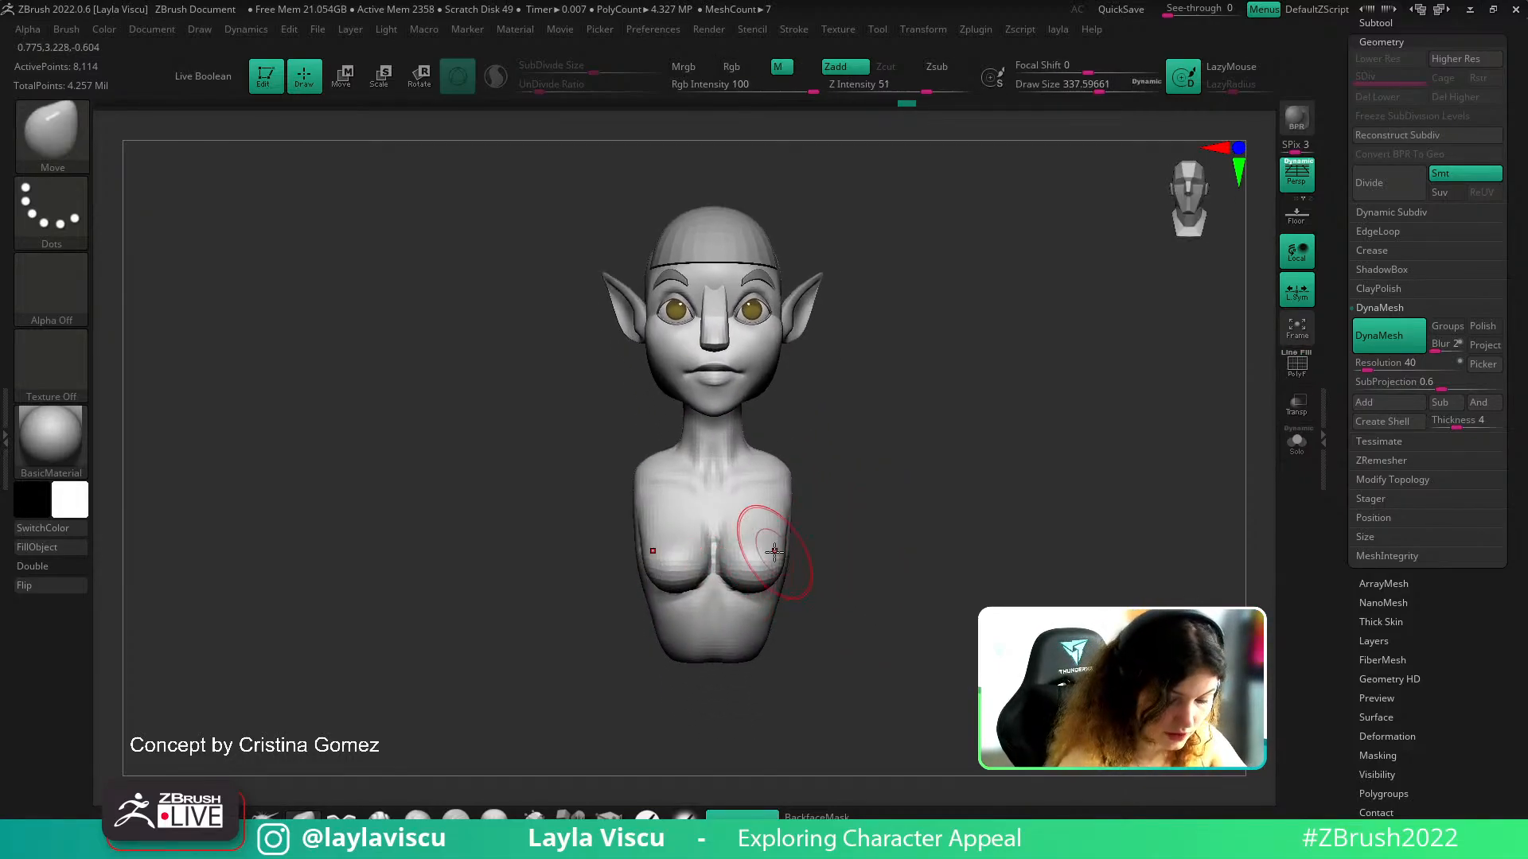
drag(898, 477, 876, 476)
key(bracketright)
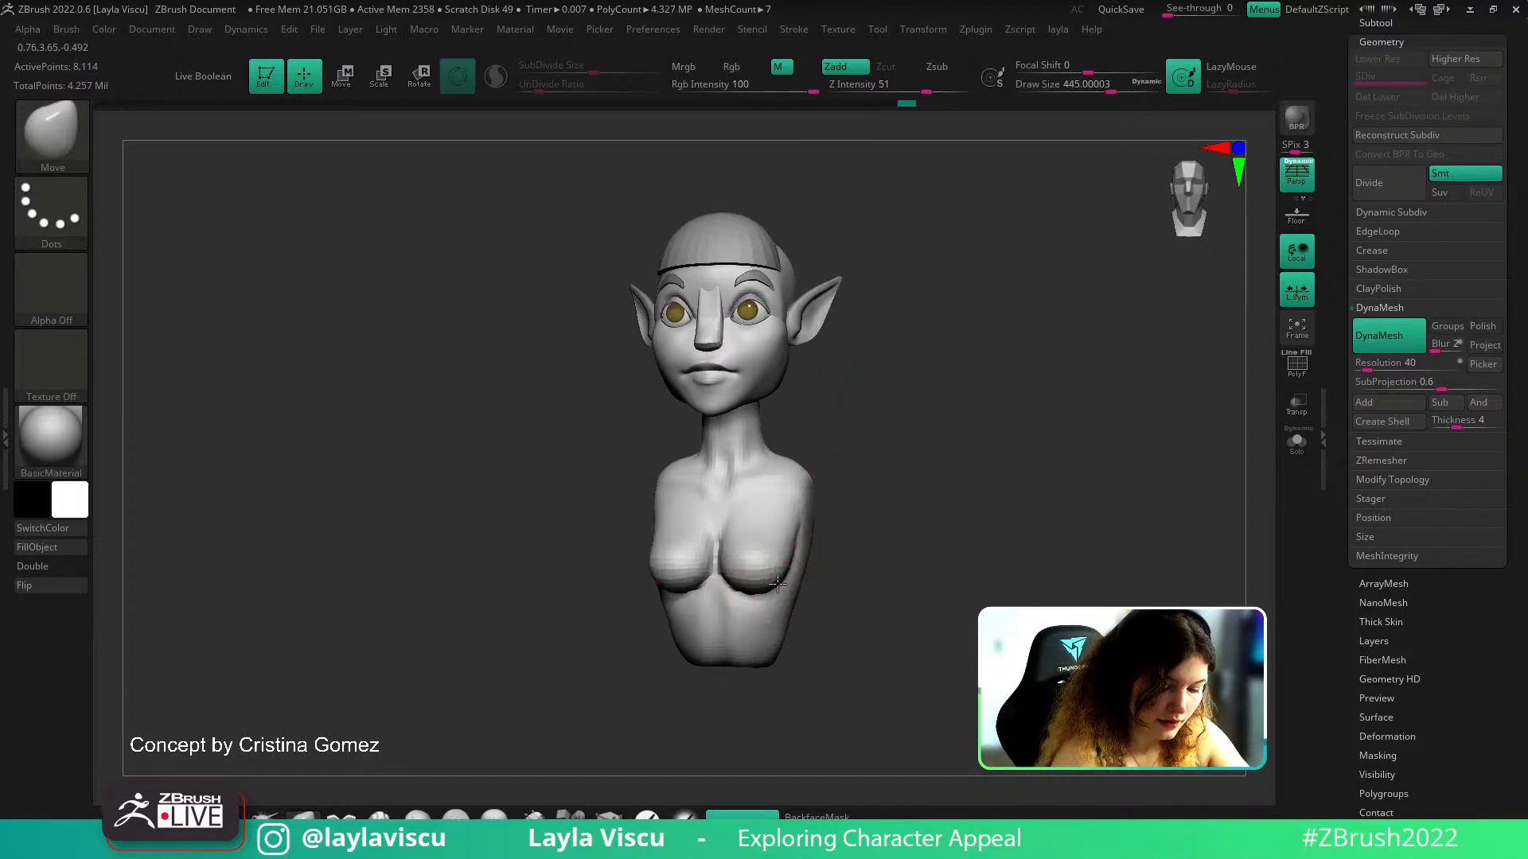
shift+drag(864, 561, 864, 654)
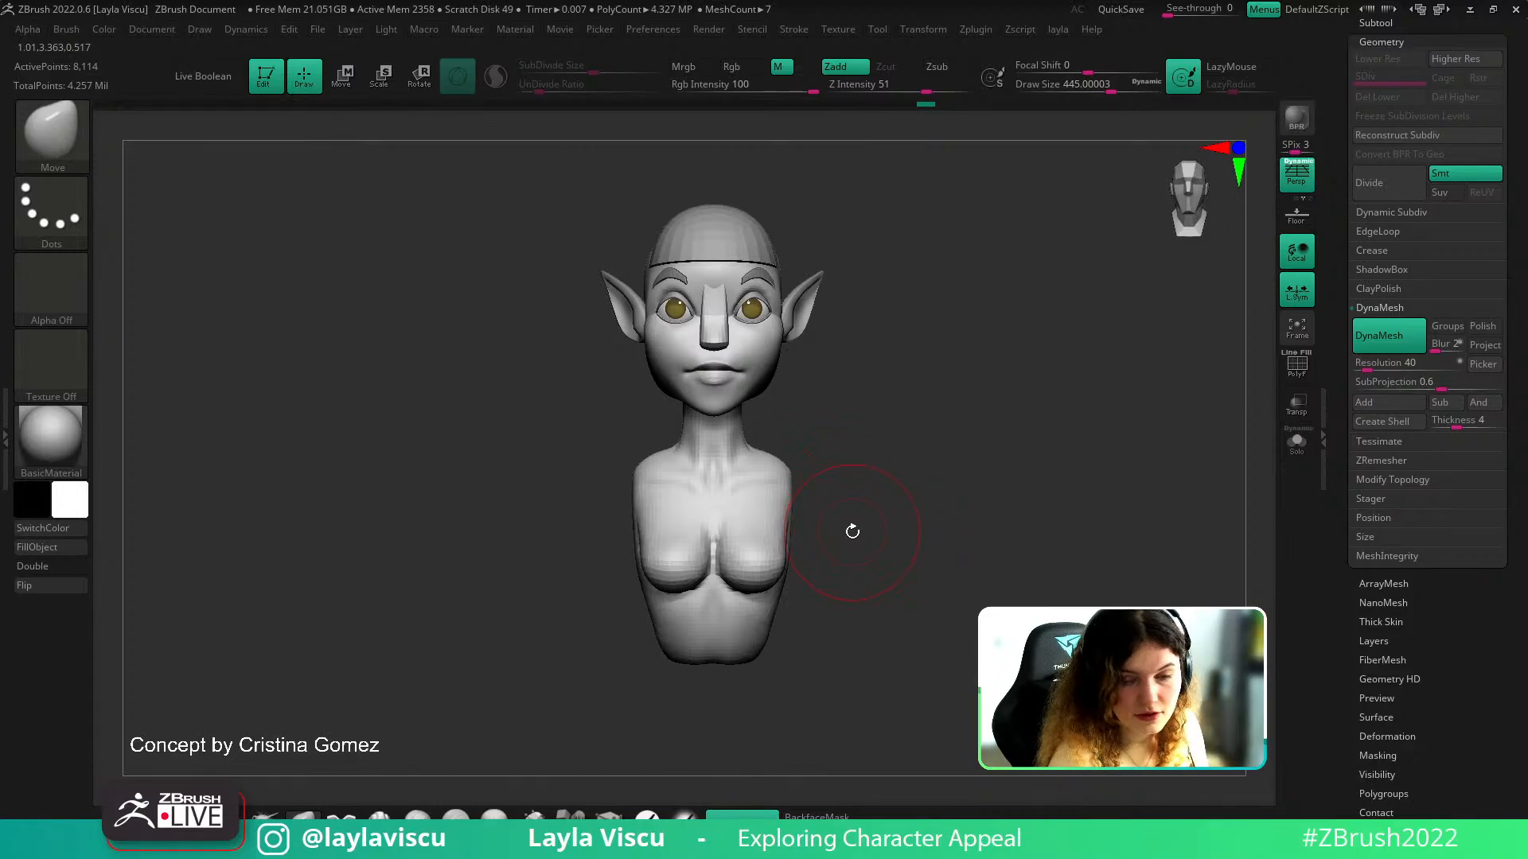
drag(852, 534, 848, 594)
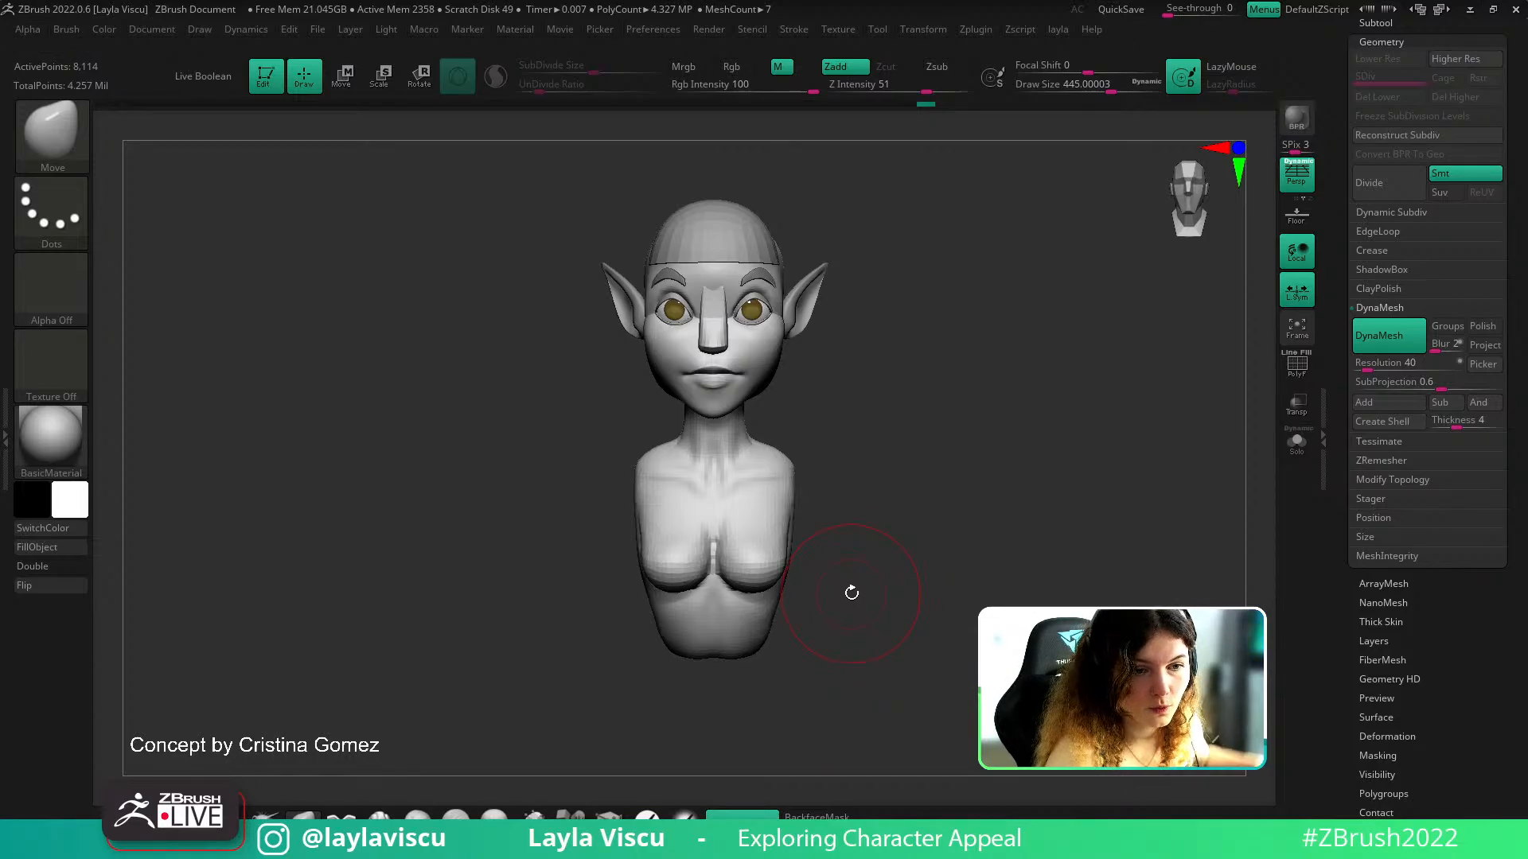
Check the bust against the concept art from the saved Cust1 view
drag(1519, 137, 1514, 395)
click(1448, 201)
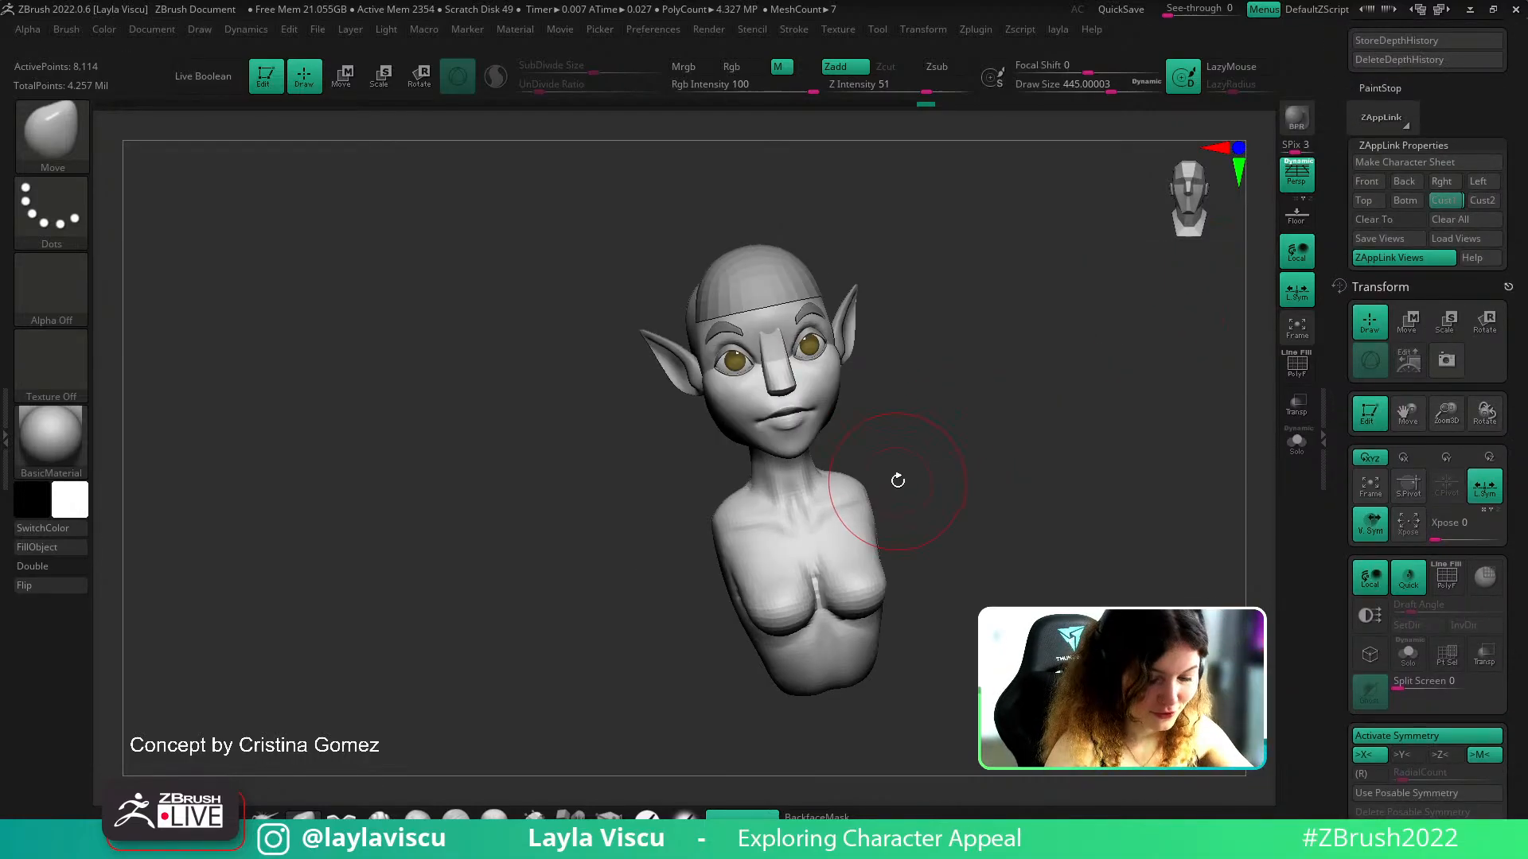
key(shift+z)
key(shift+z)
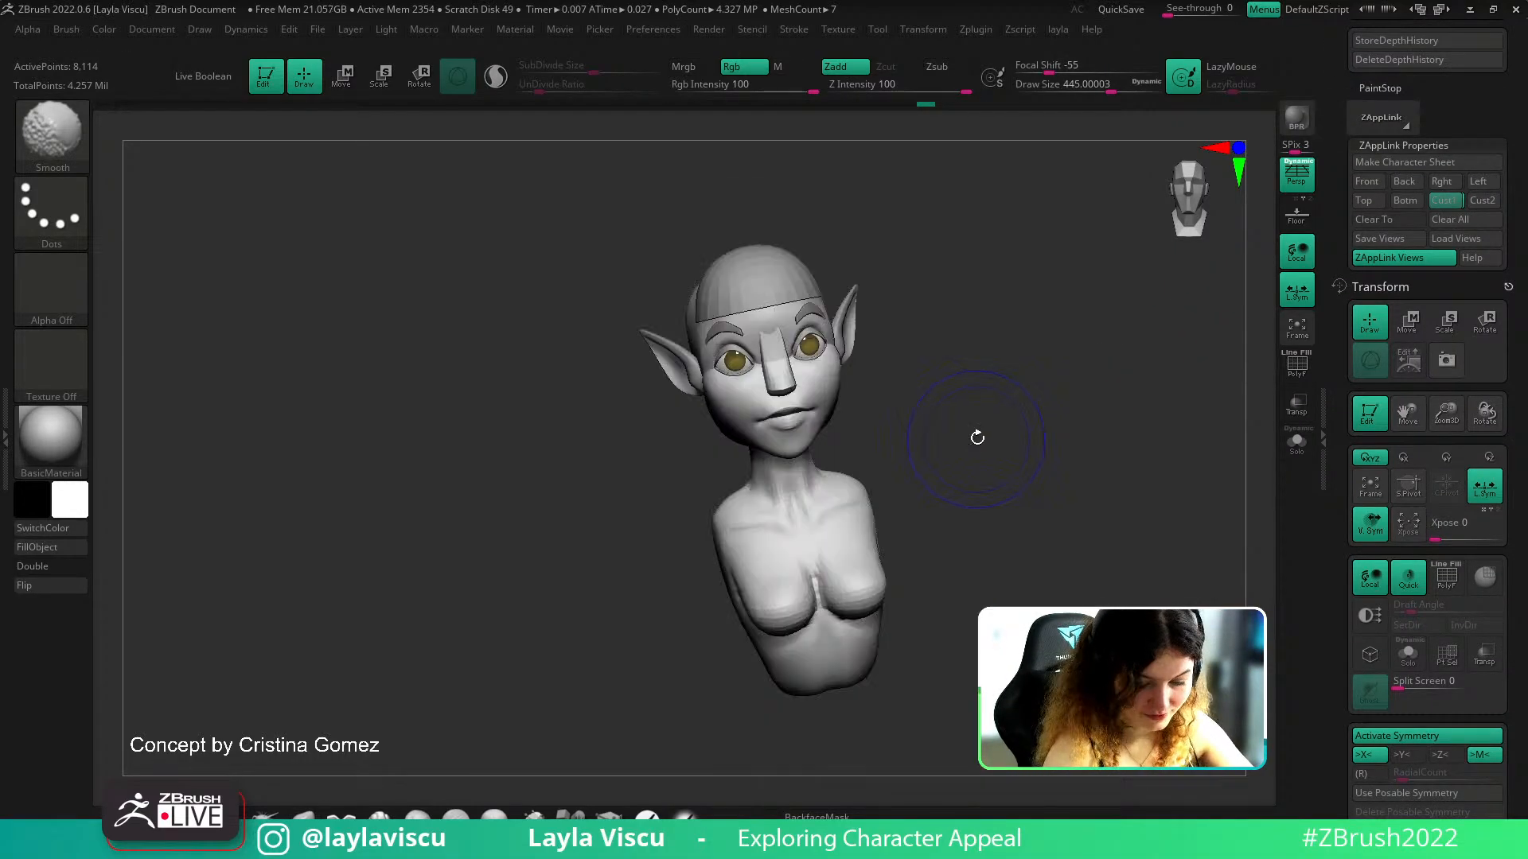
Refine the breasts and the area between them with the Move brush, checking the shape against the concept art
shift+drag(975, 437, 970, 462)
click(816, 817)
key(s)
drag(797, 593, 816, 593)
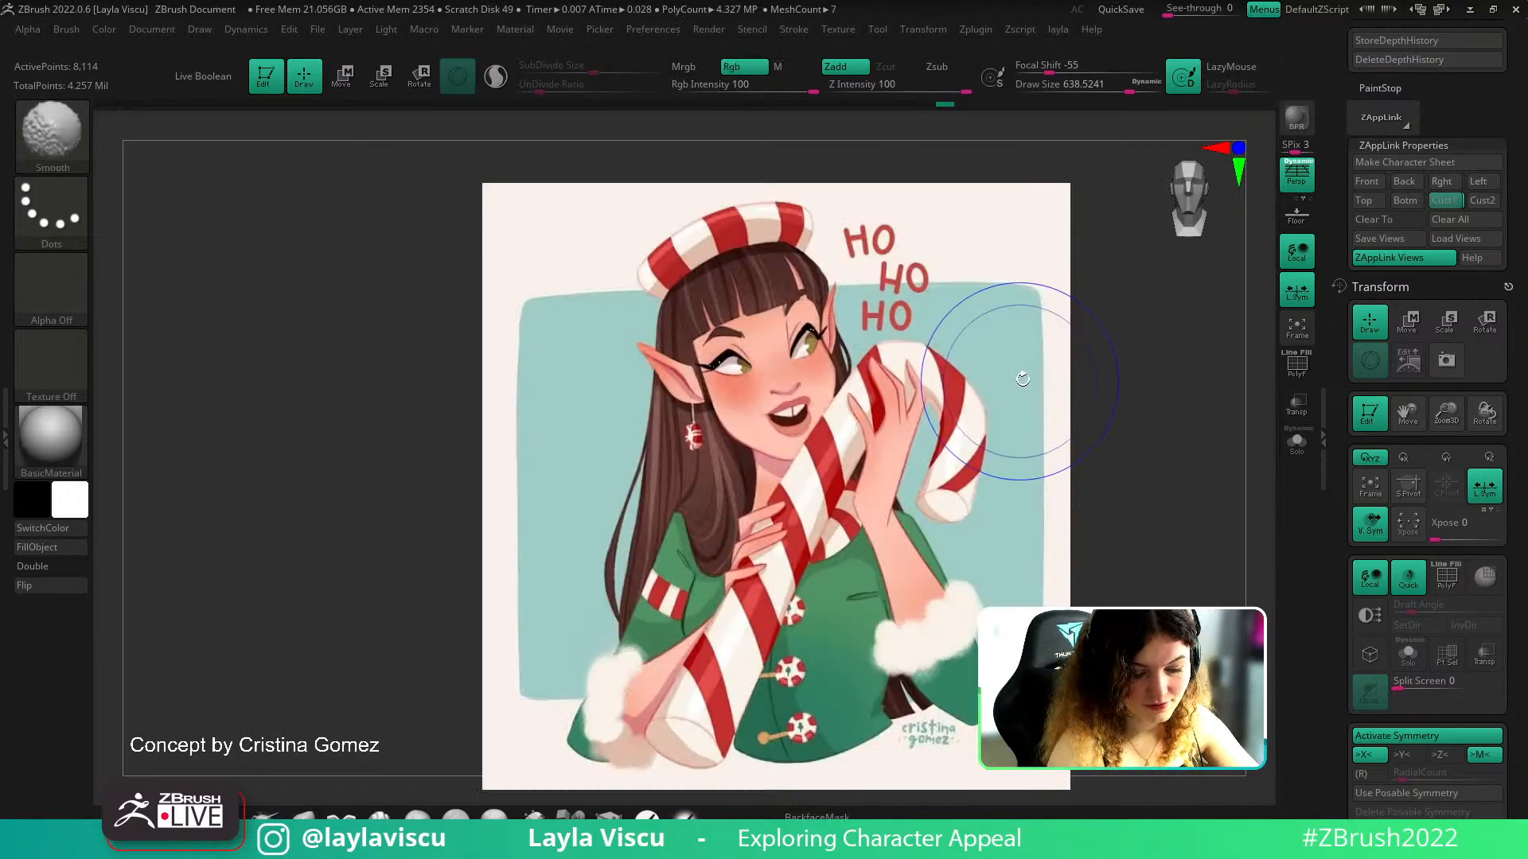
mouse_move(1020, 399)
shift+mouse_down()
mouse_move(1016, 440)
mouse_move(983, 447)
mouse_move(972, 488)
mouse_move(992, 460)
shift+mouse_up()
key(s)
key(s)
drag(992, 457, 979, 457)
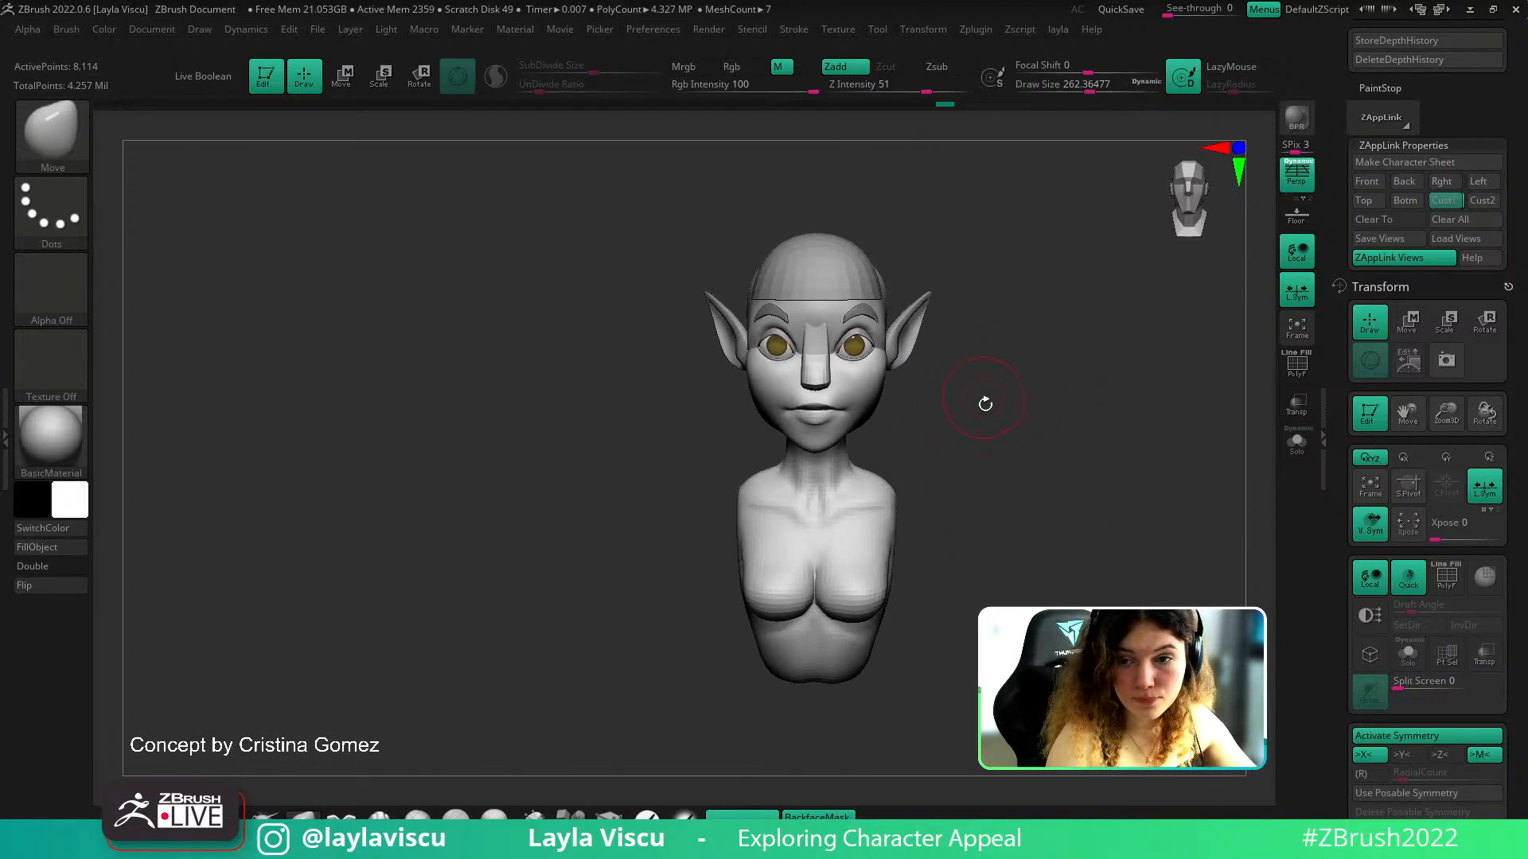
Define the collarbones and the base of the neck with ClayBuildup at a draw size of about 158
key(b)
key(c)
key(b)
ctrl+right_drag(897, 539, 849, 589)
key(s)
drag(846, 586, 837, 587)
right_drag(910, 491, 868, 501)
key(s)
drag(852, 525, 804, 541)
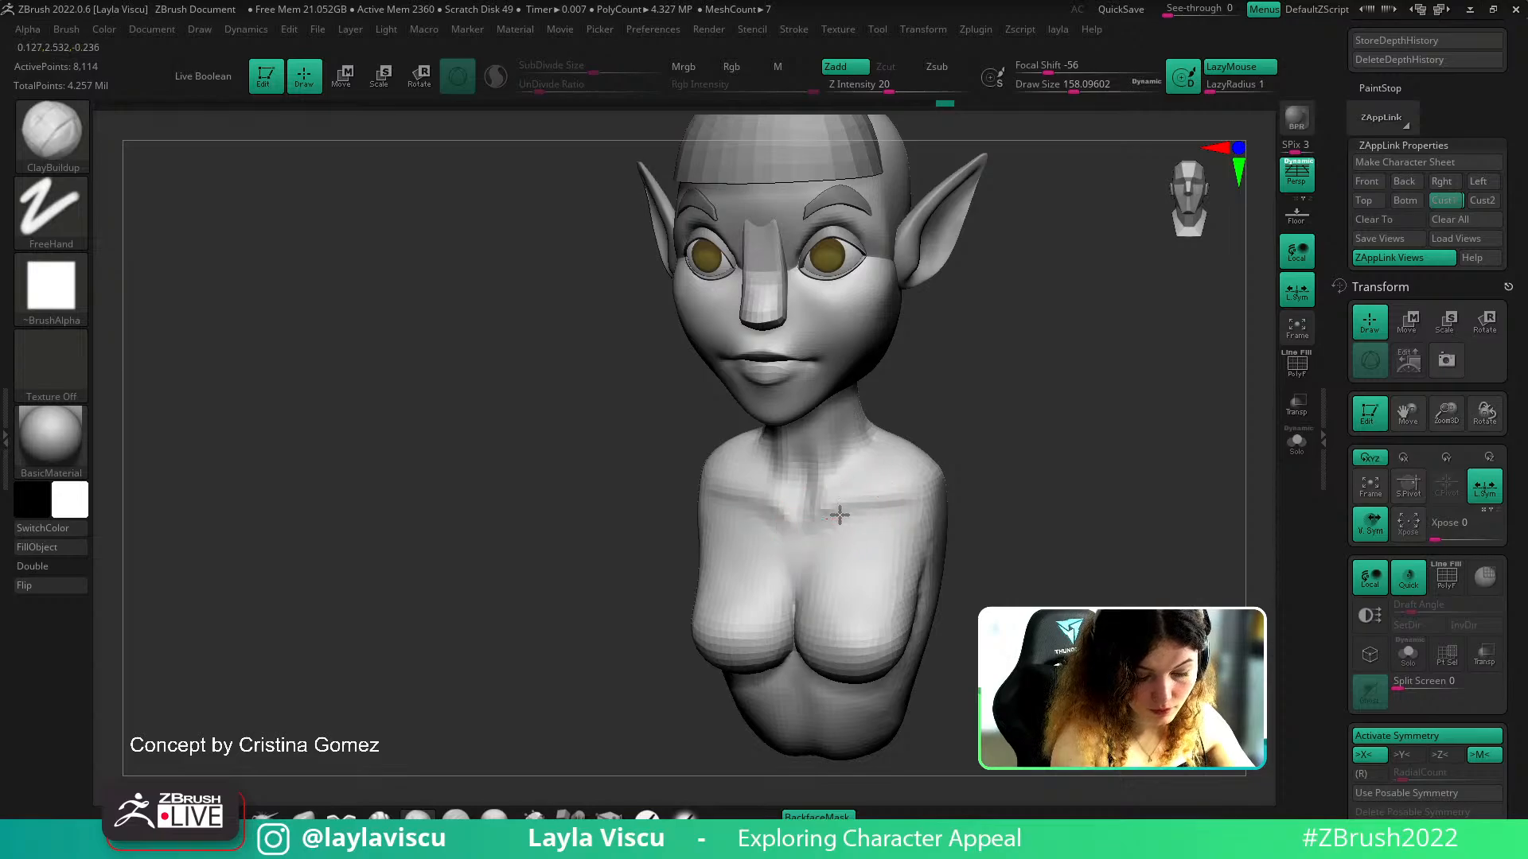
Compare the refined bust with the concept art again from the saved Cust1 view
key(shift)
key(f)
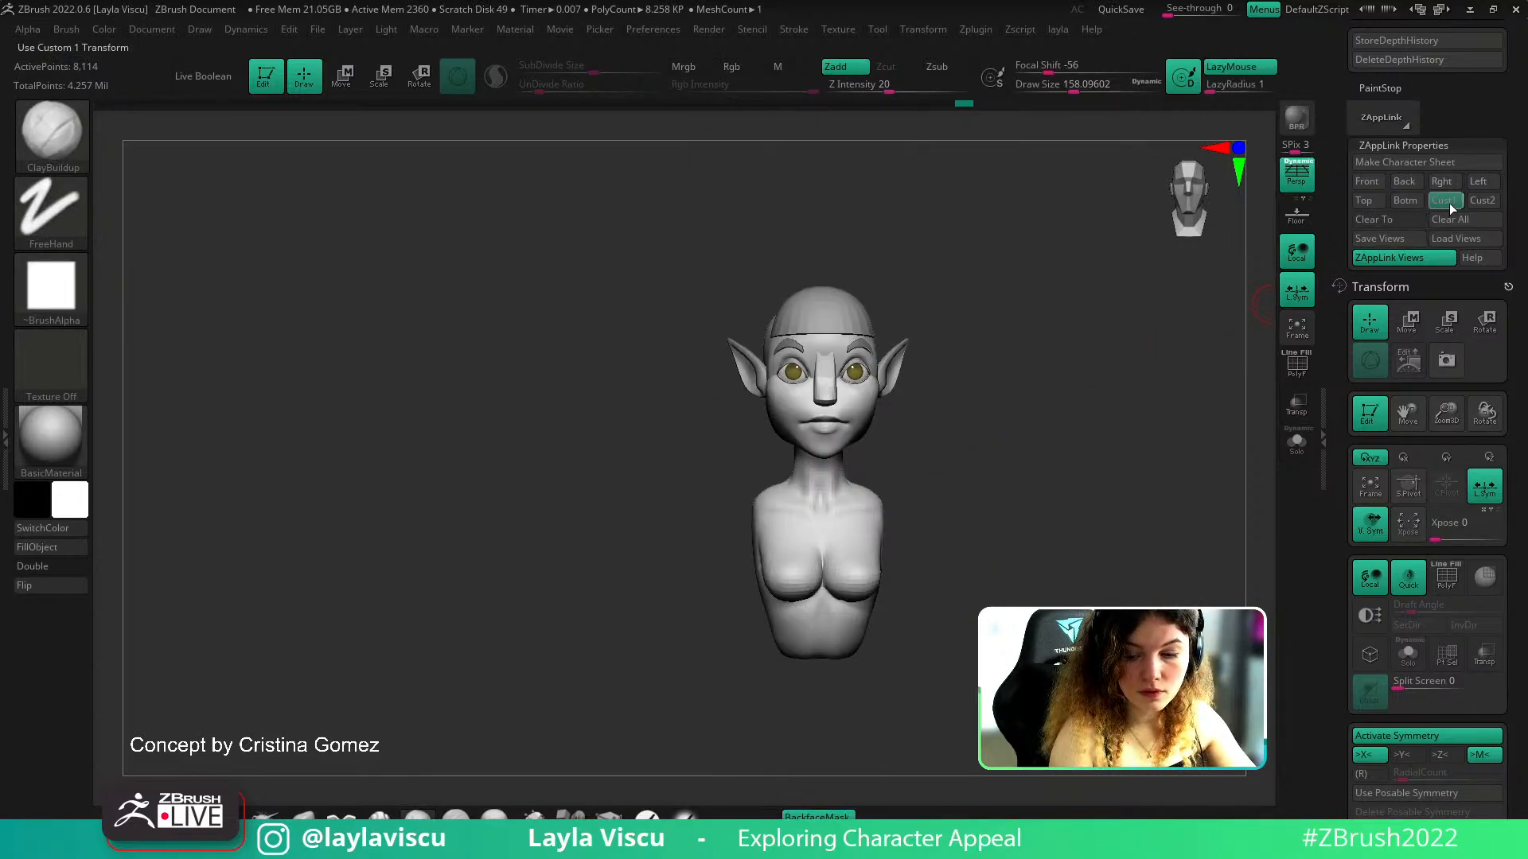
key(shift+z)
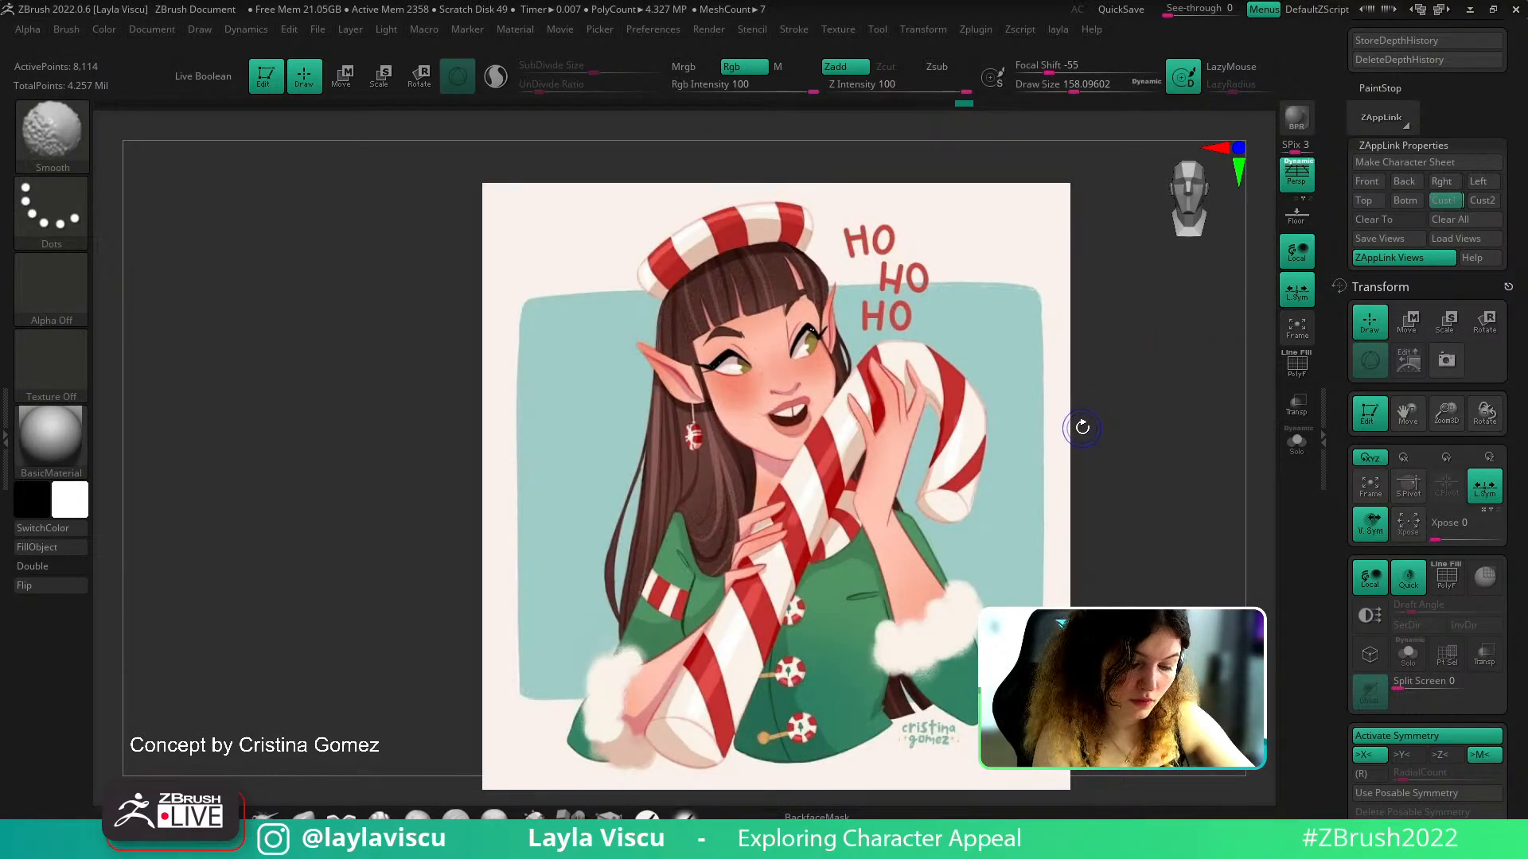
key(shift+z)
mouse_move(1067, 467)
mouse_down()
mouse_move(1026, 427)
mouse_move(1020, 453)
mouse_move(982, 457)
mouse_move(1048, 478)
mouse_up()
key(shift+z)
key(shift+z)
Insert a symmetrical pair of capsules at the shoulders with the IMM Primitives brush
click(571, 816)
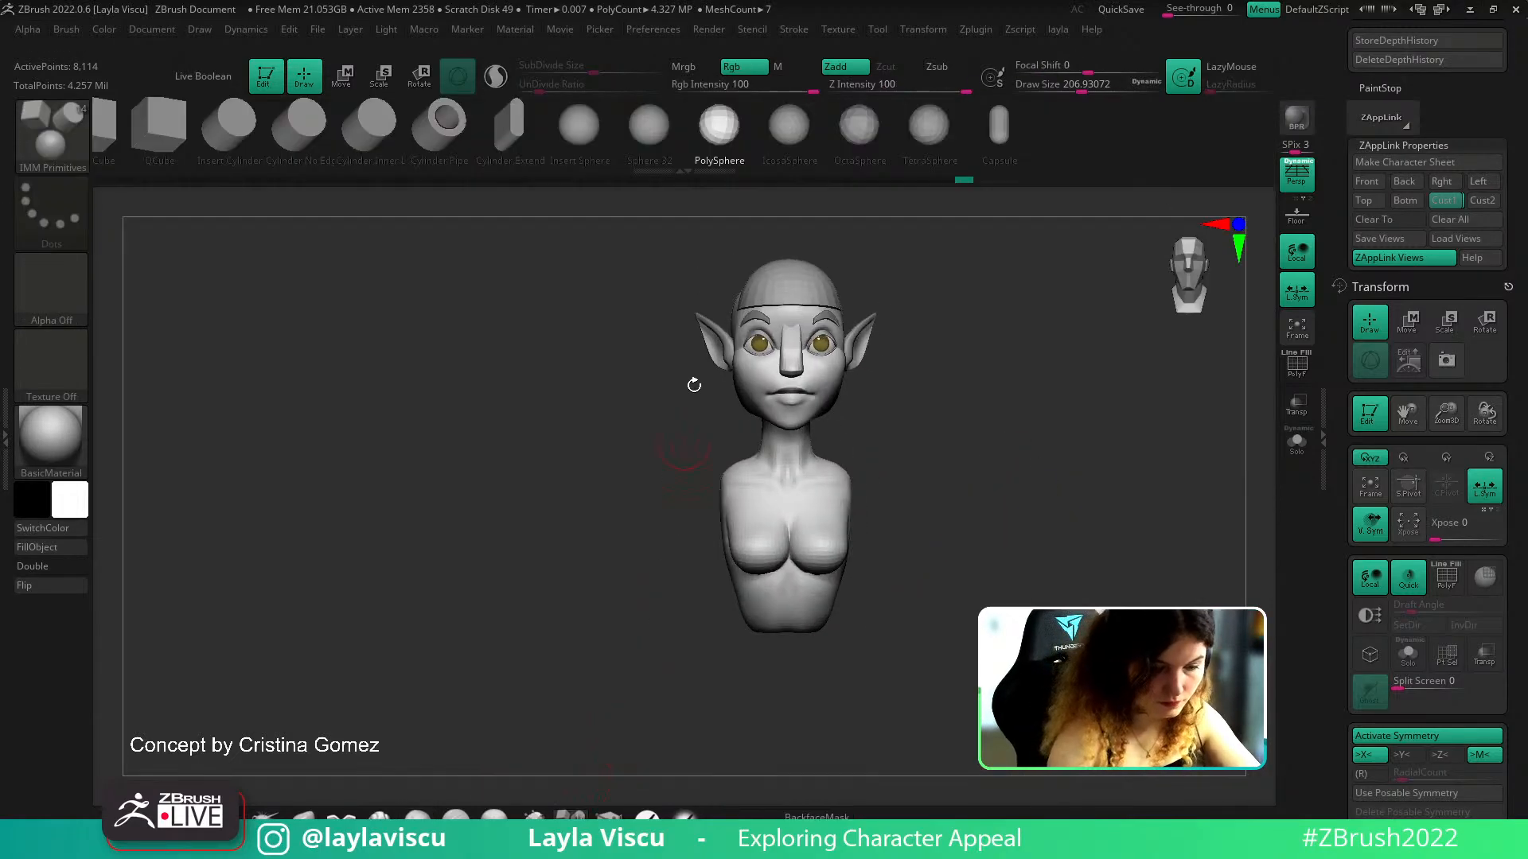
drag(687, 424, 863, 481)
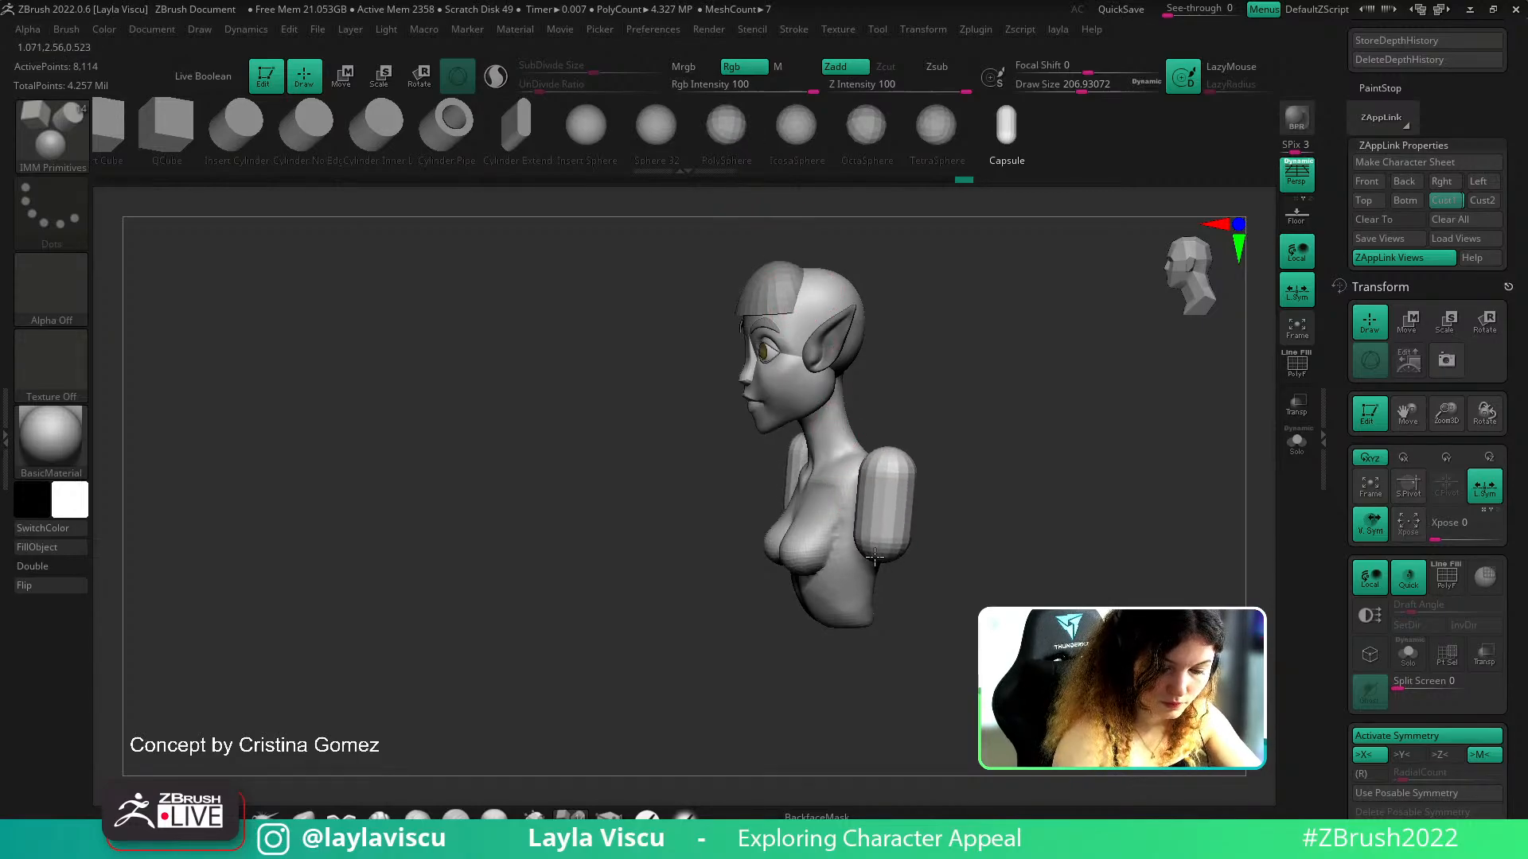
shift+drag(1003, 511, 915, 502)
Move, rotate and scale the capsules into upper arms that slant outward from the shoulders
key(w)
drag(1070, 495, 1042, 495)
drag(1047, 498, 979, 498)
drag(880, 390, 882, 412)
drag(940, 549, 999, 546)
drag(891, 521, 965, 572)
mouse_move(884, 466)
mouse_down()
mouse_move(879, 419)
mouse_move(883, 438)
mouse_up()
key(q)
mouse_move(1076, 442)
mouse_down()
mouse_move(975, 447)
mouse_move(1035, 448)
mouse_move(1030, 477)
mouse_move(979, 524)
mouse_move(984, 546)
mouse_move(991, 517)
mouse_up()
key(s)
key(w)
drag(875, 445, 863, 418)
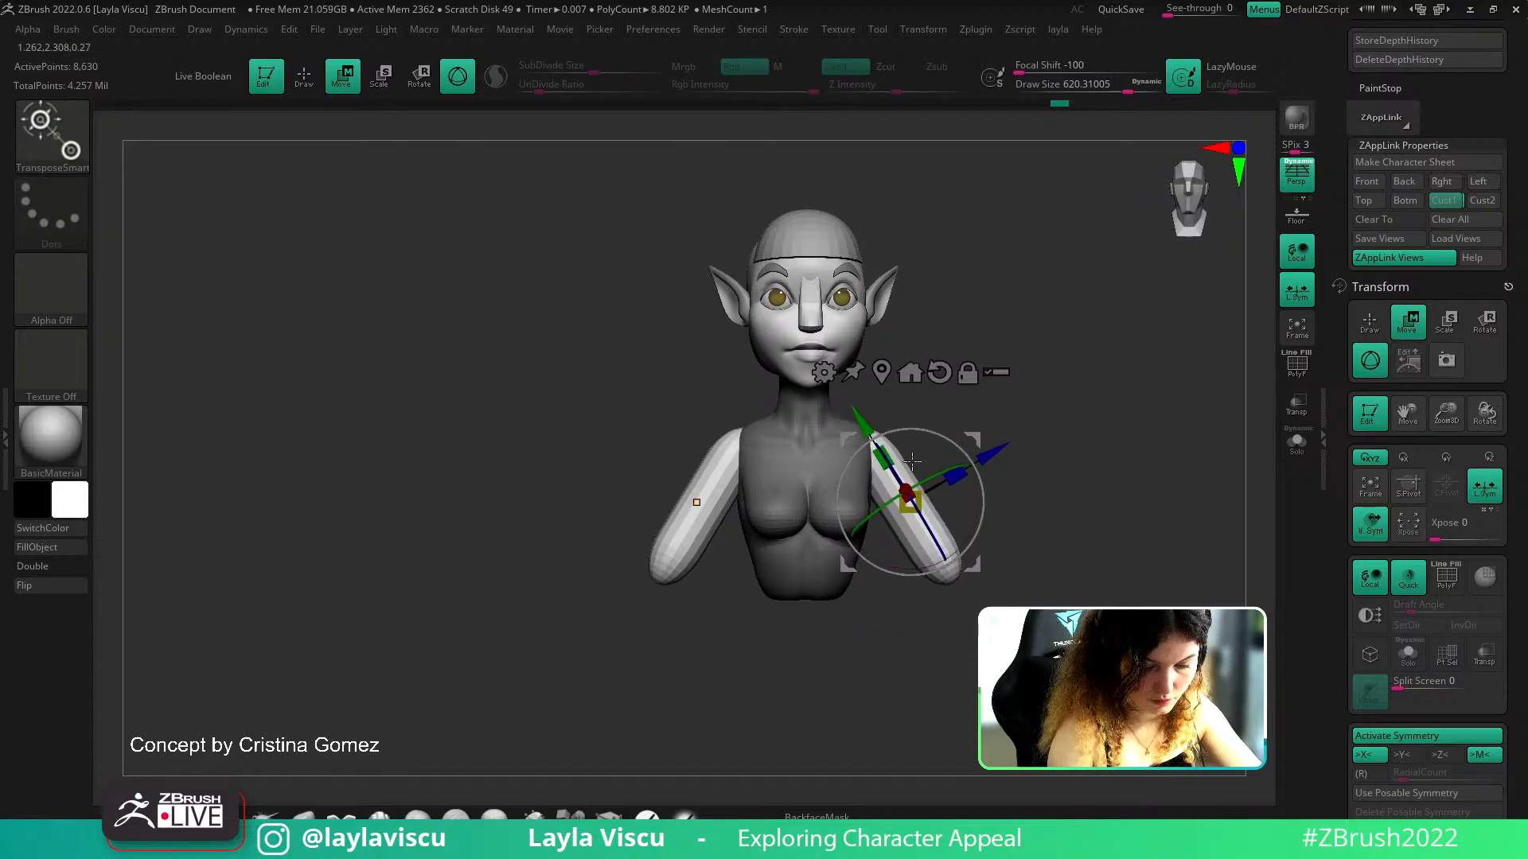
Duplicate the upper-arm capsules along the arm direction and place the copies below the elbows as forearms
ctrl+right_drag(824, 372, 851, 437)
key(shift+z)
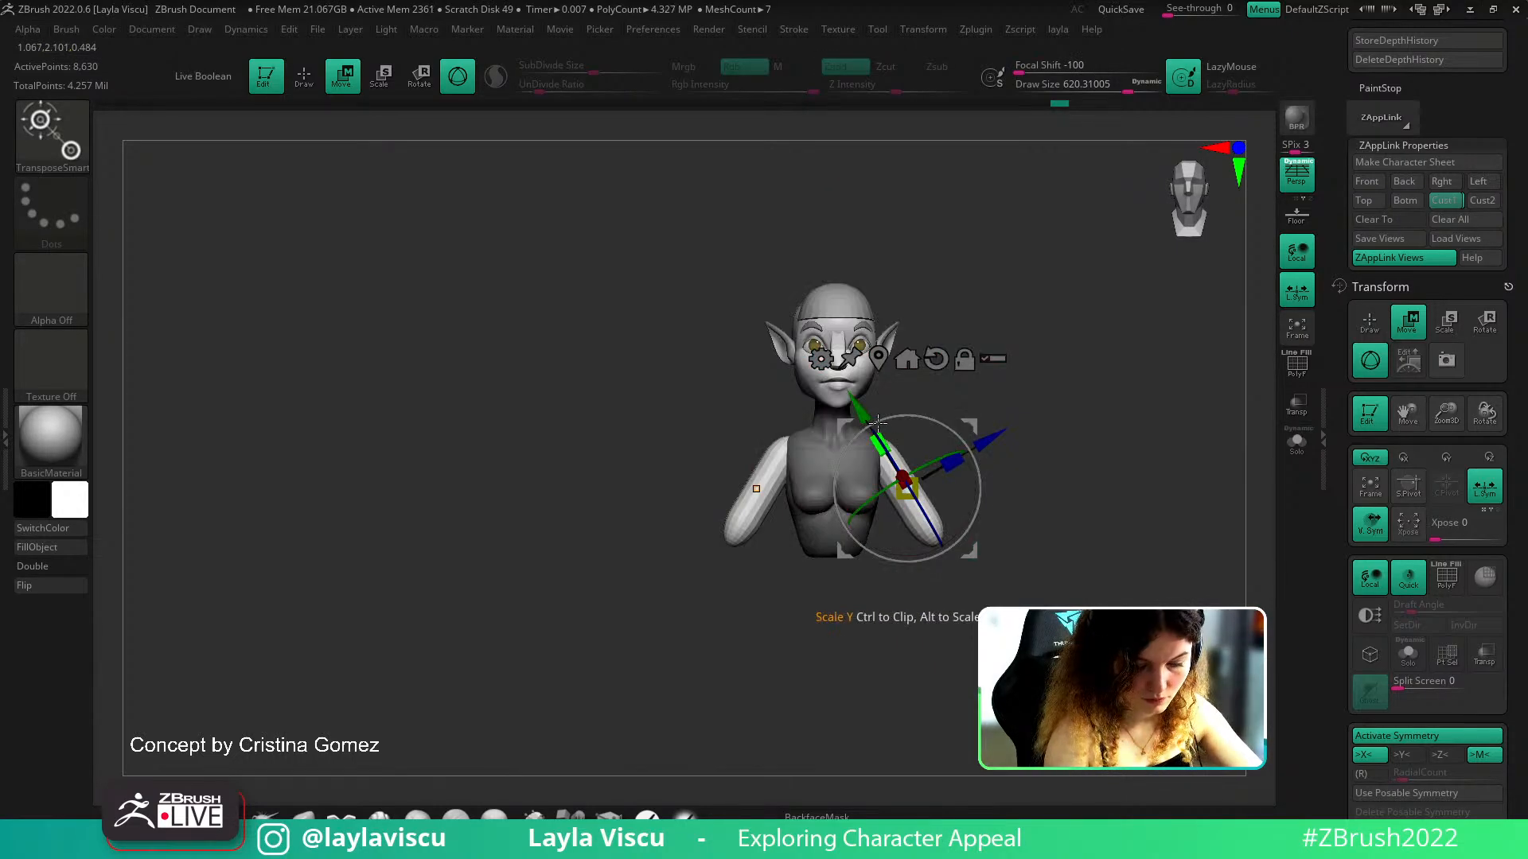
mouse_move(857, 409)
ctrl+mouse_down()
mouse_move(892, 477)
mouse_move(944, 505)
mouse_move(934, 486)
ctrl+mouse_up()
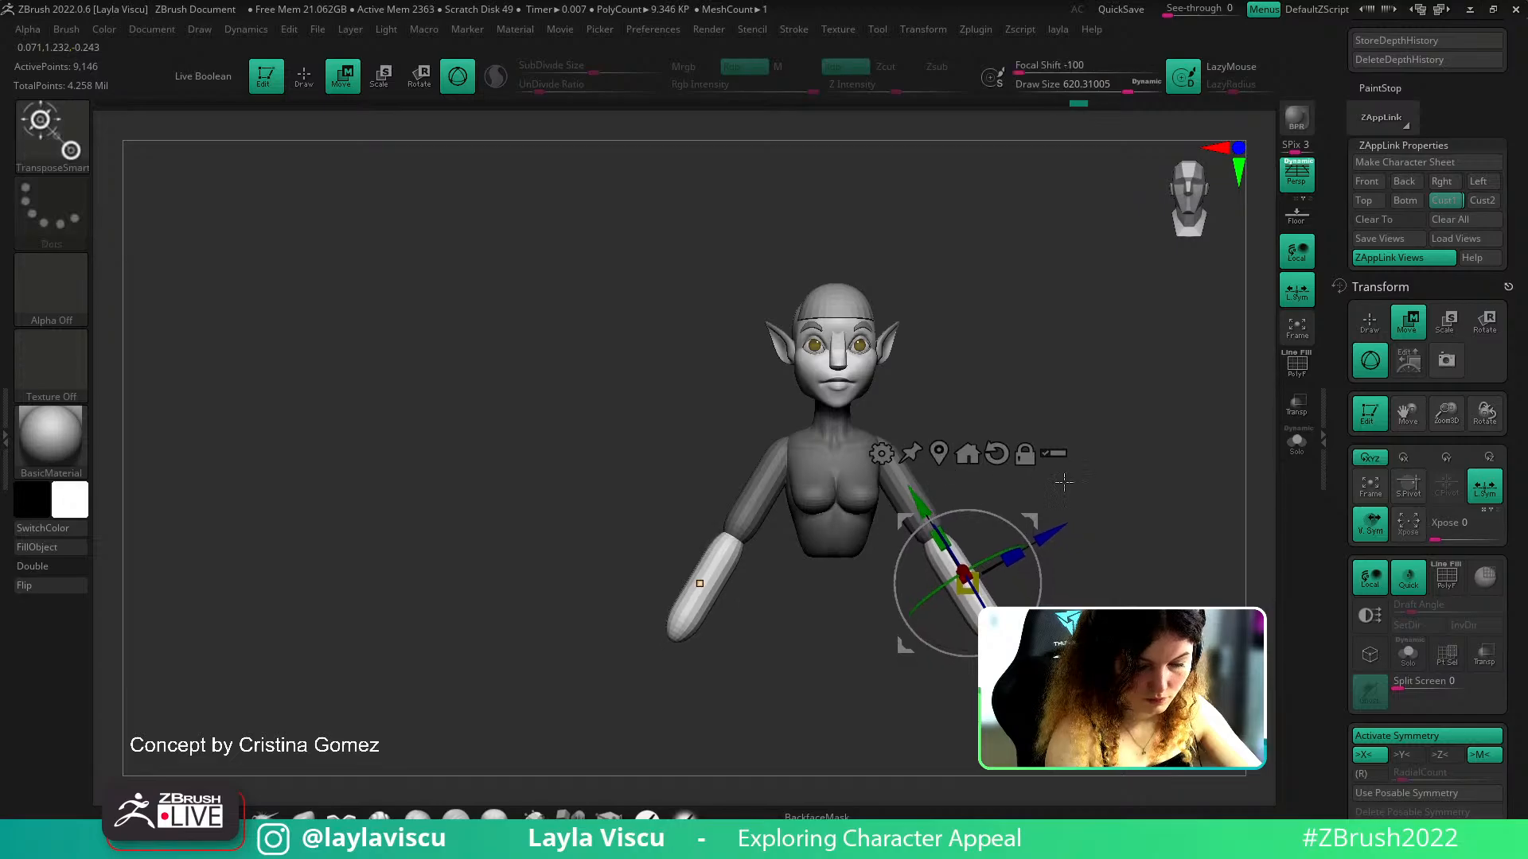
Taper the forearms toward the wrists with the Move brush at a draw size of about 910, smoothing the tips
alt+right_drag(933, 487, 865, 448)
click(312, 813)
key(s)
mouse_move(864, 506)
mouse_down()
mouse_move(886, 507)
mouse_move(874, 511)
mouse_up()
shift+drag(929, 598, 936, 612)
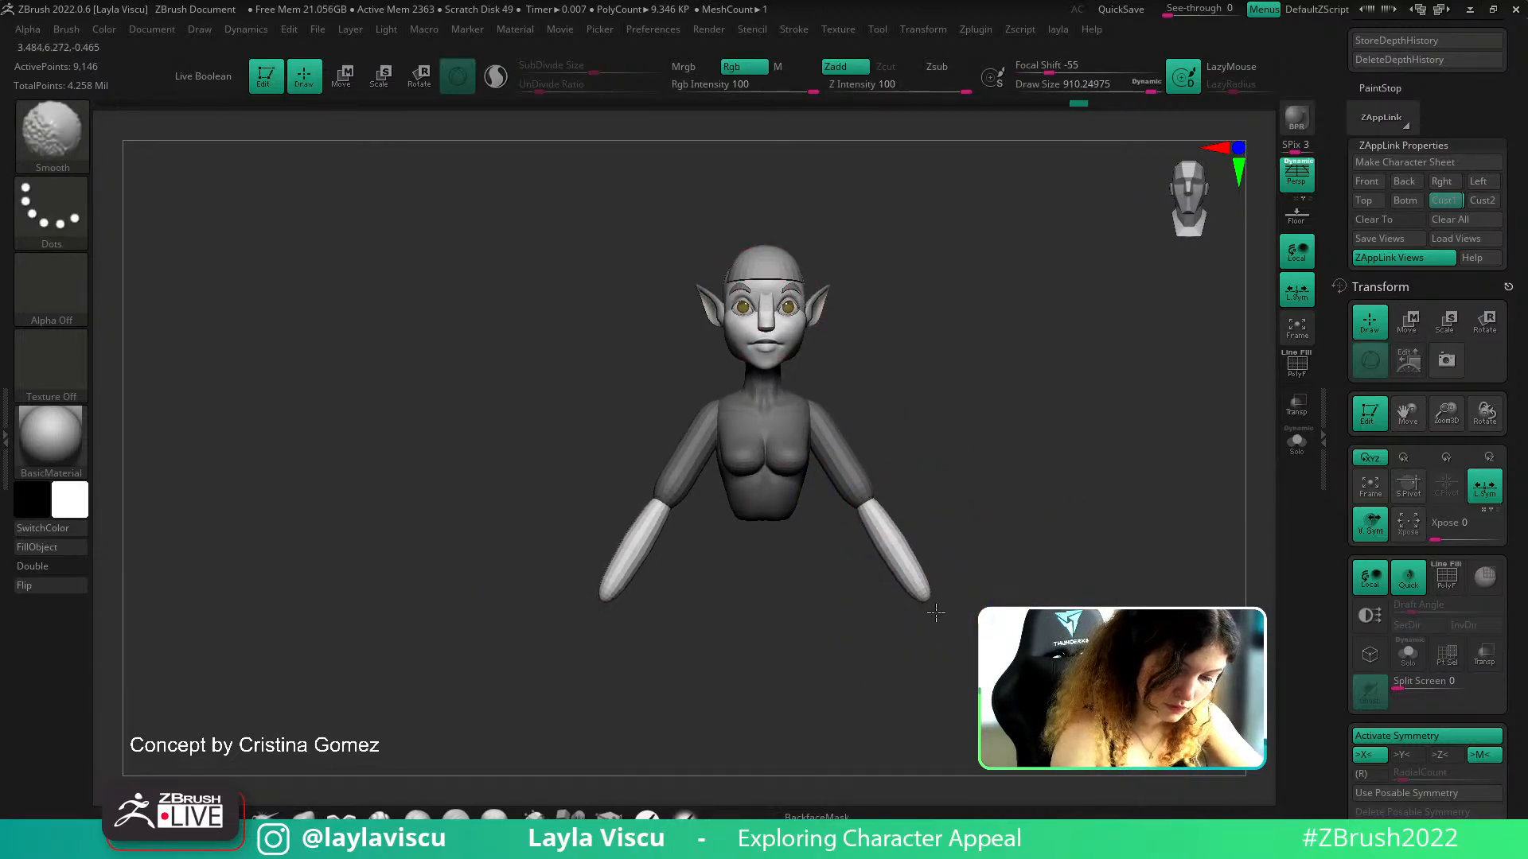
Reposition the forearms' gizmo at the elbows and clear the mask from the torso and upper arms
mouse_move(1023, 499)
mouse_down()
mouse_move(975, 436)
mouse_move(1271, 410)
mouse_move(1135, 399)
mouse_move(1091, 485)
mouse_move(1095, 467)
mouse_up()
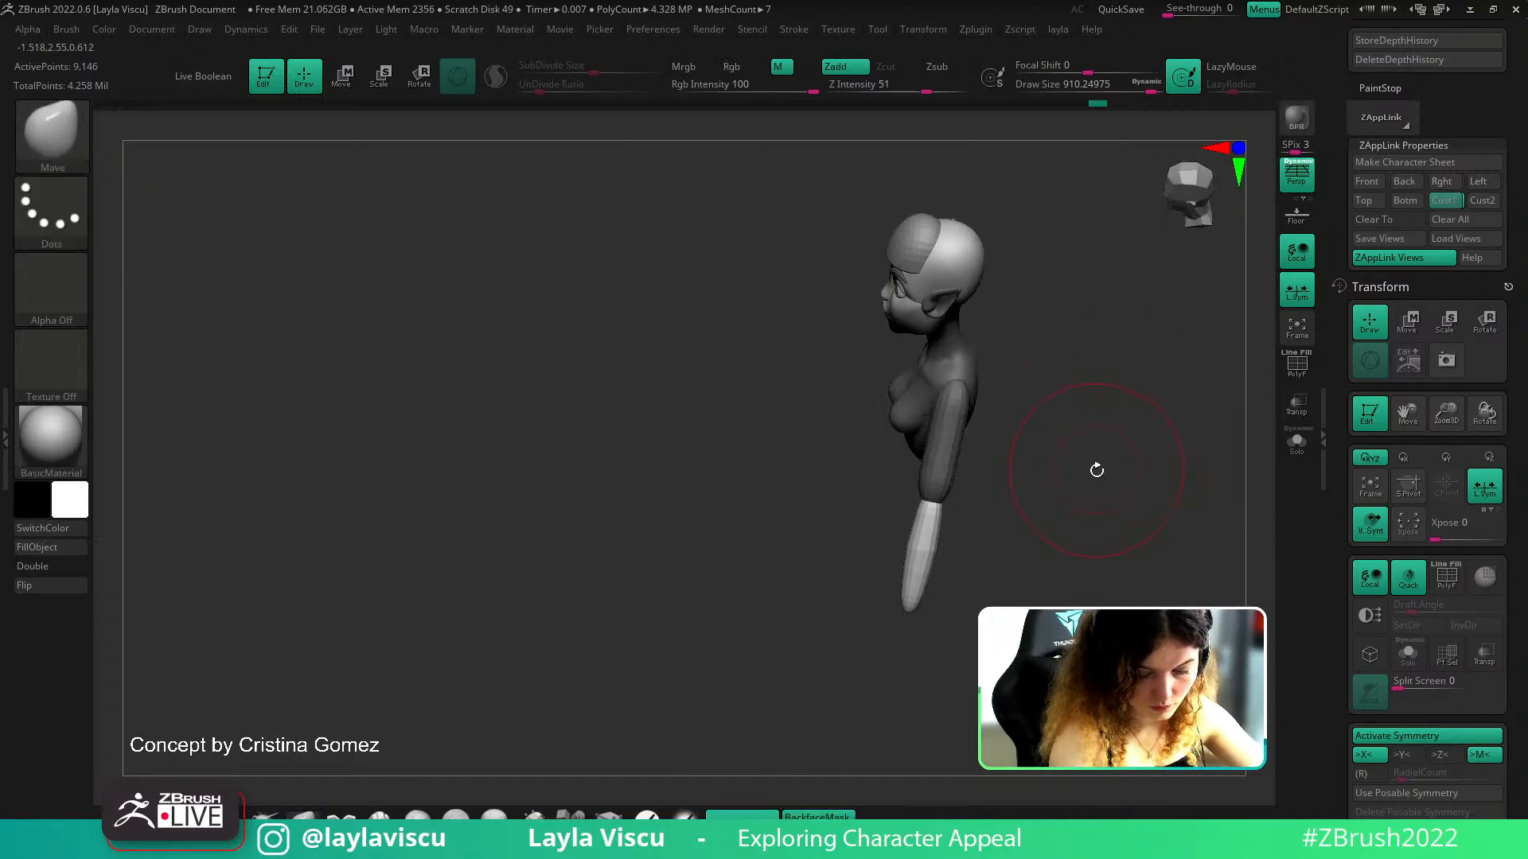
key(w)
alt+drag(938, 462, 951, 402)
mouse_move(1004, 492)
mouse_down()
mouse_move(1143, 436)
mouse_move(1125, 478)
mouse_up()
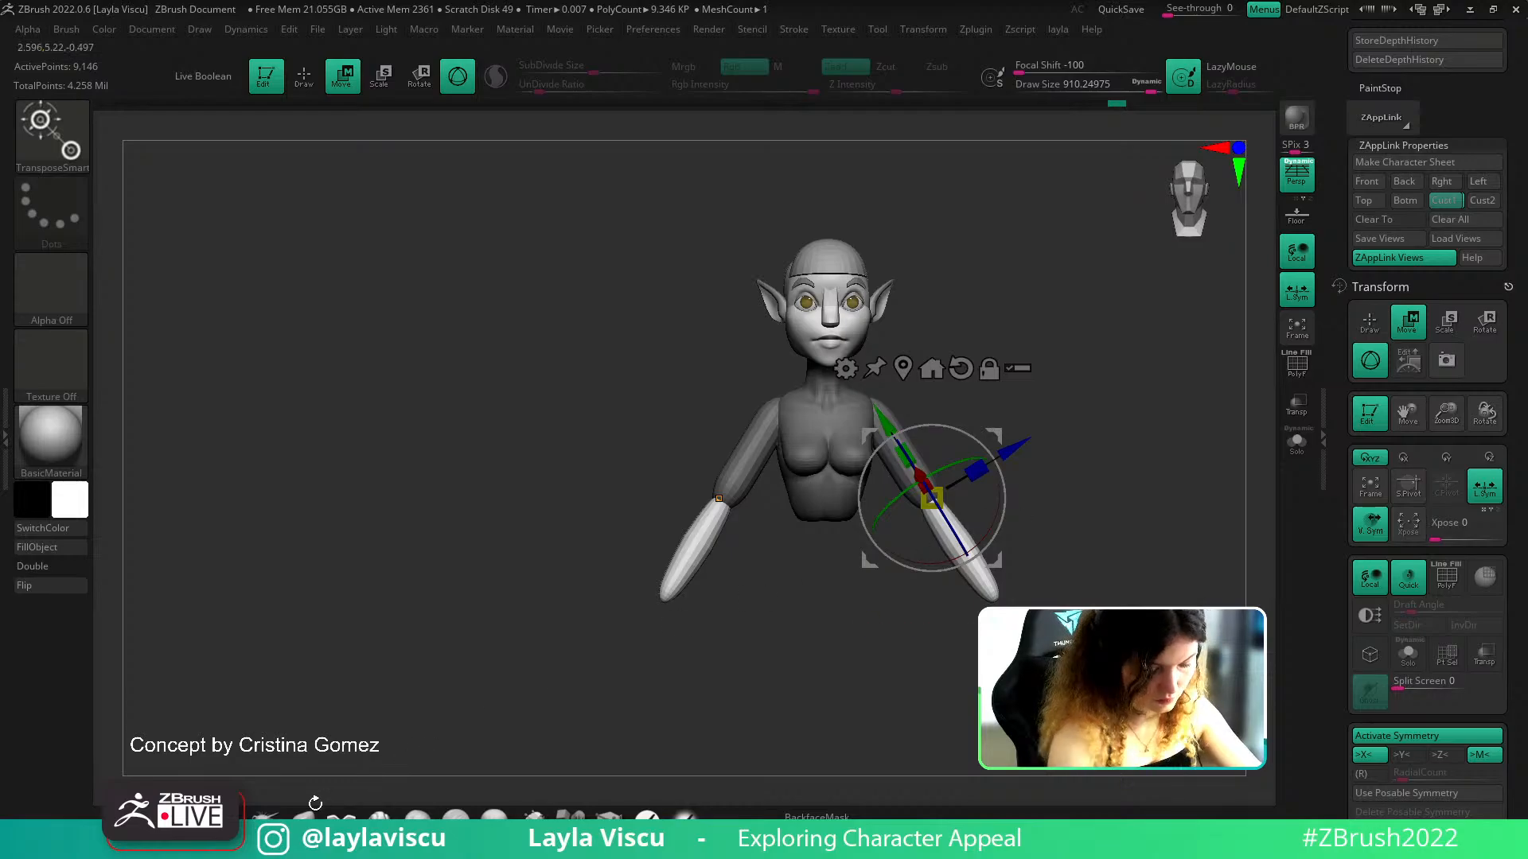
key(q)
ctrl+drag(995, 421, 1051, 461)
mouse_move(1075, 465)
mouse_down()
mouse_move(1043, 472)
mouse_move(1094, 468)
mouse_up()
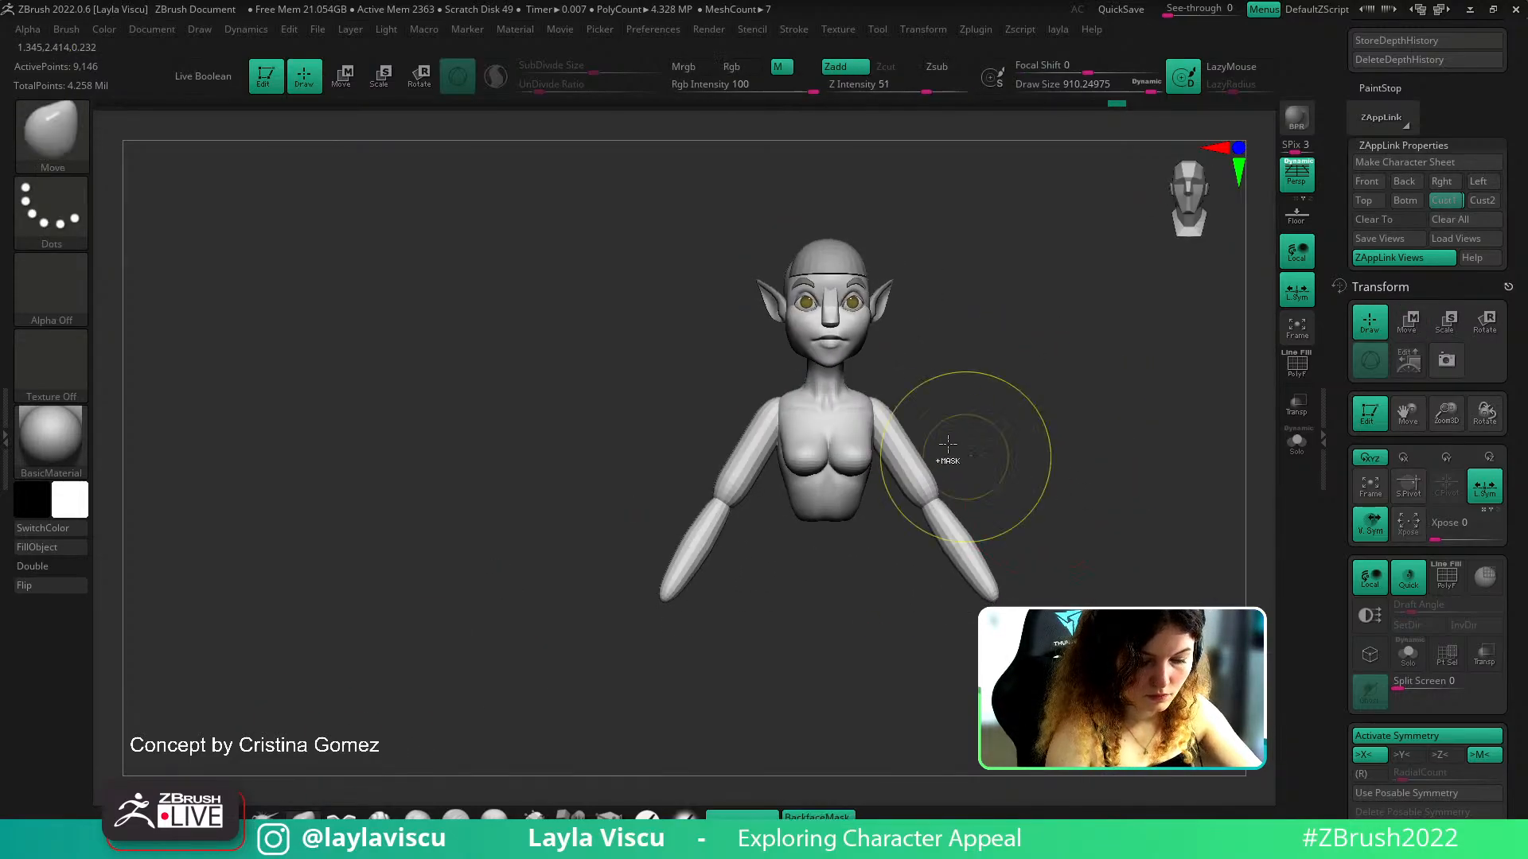
Refine the arms around the elbows with the Move brush at a draw size of about 533
ctrl+right_drag(951, 464, 1034, 435)
mouse_move(1034, 435)
alt+mouse_down()
mouse_move(1047, 501)
mouse_move(899, 492)
alt+mouse_up()
key(s)
drag(958, 549, 927, 549)
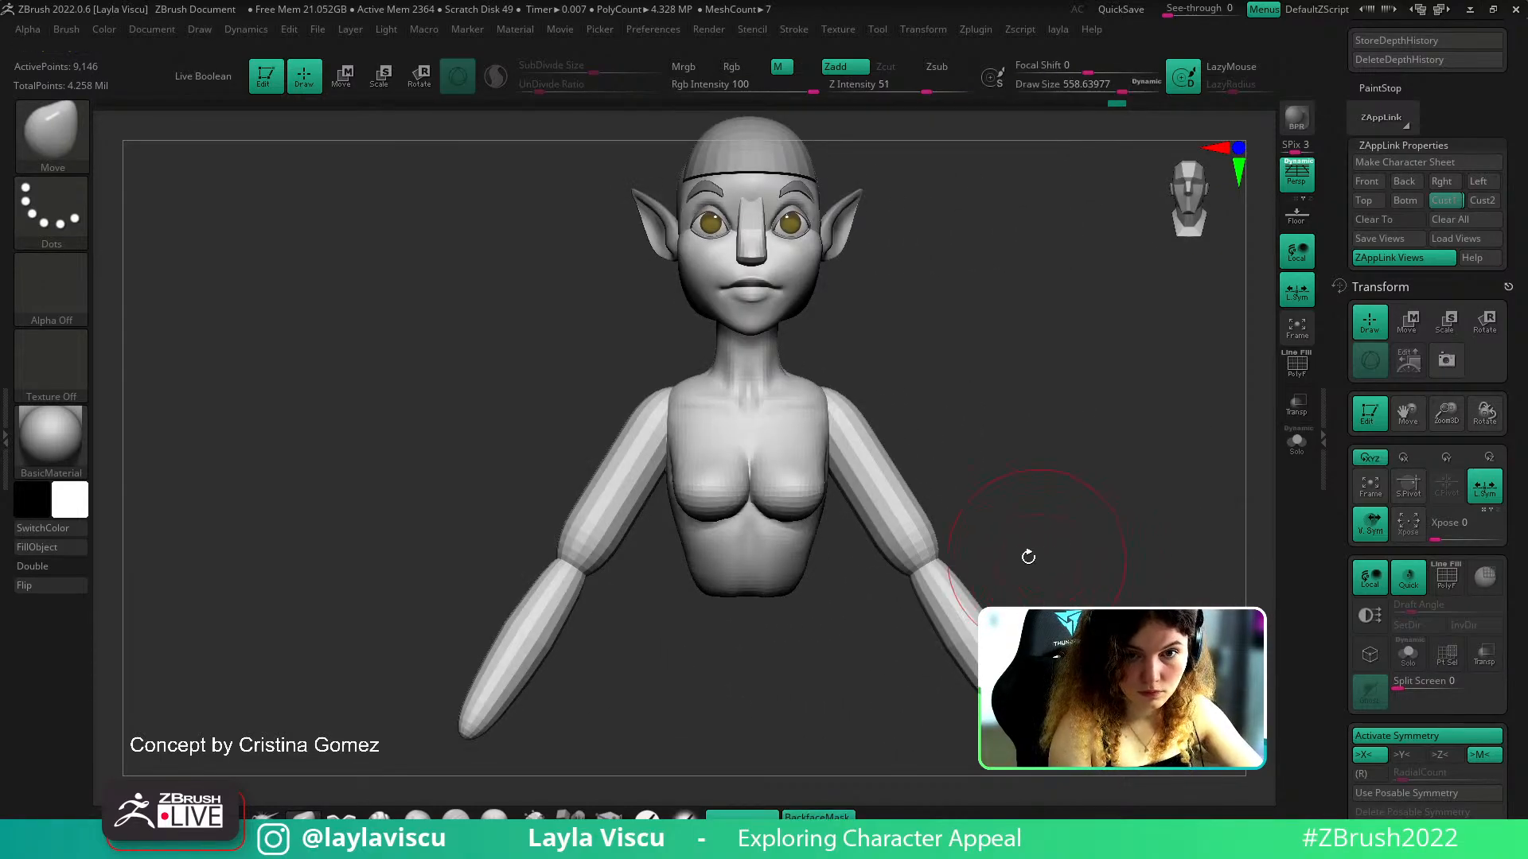
key(s)
drag(994, 559, 1005, 560)
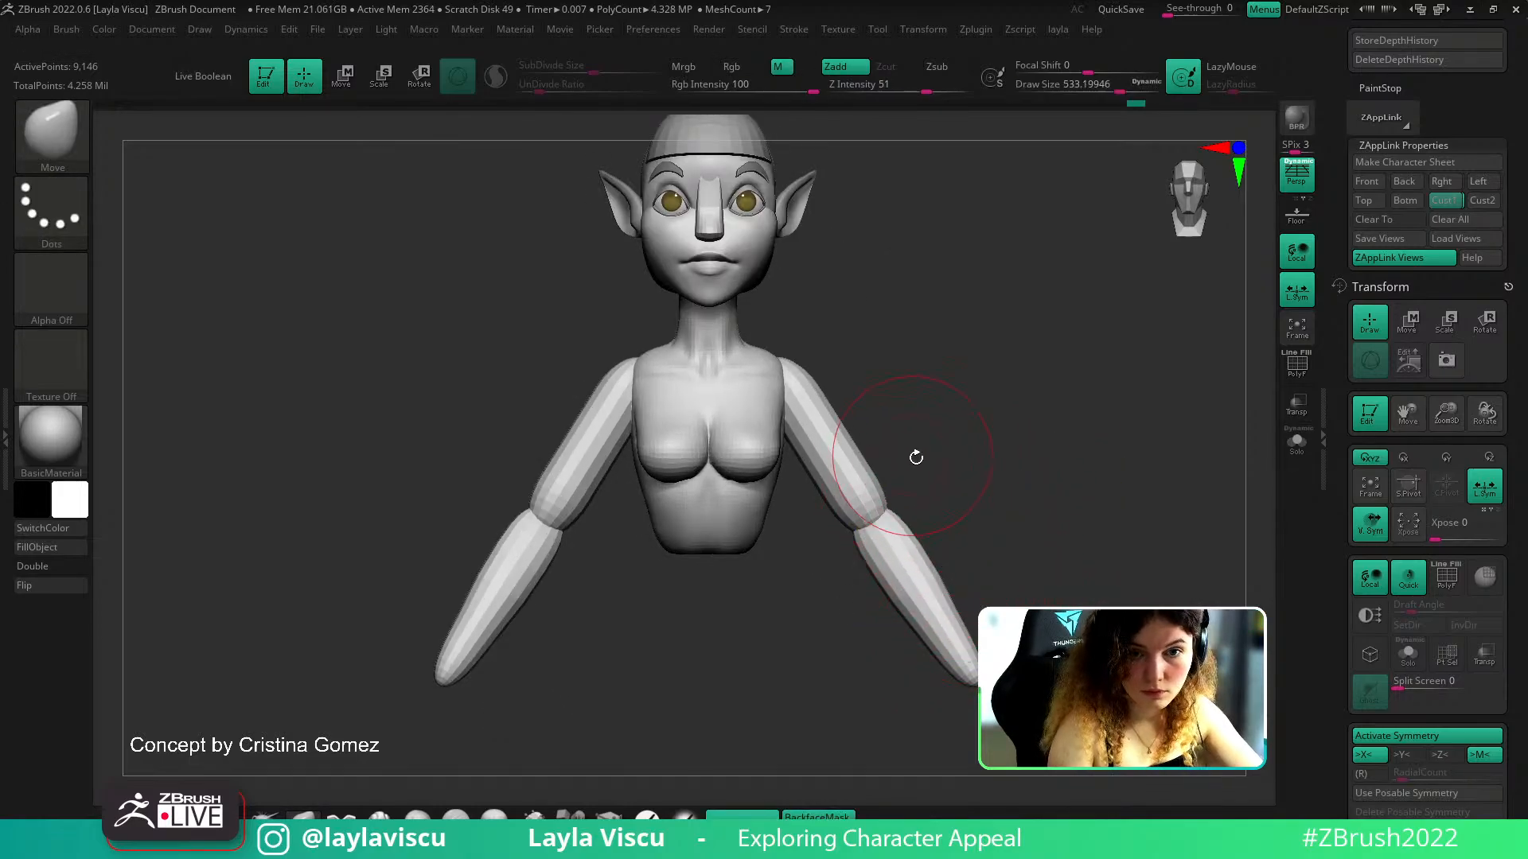
mouse_move(927, 473)
mouse_down()
mouse_move(907, 481)
mouse_move(941, 487)
mouse_move(976, 525)
mouse_move(897, 525)
mouse_up()
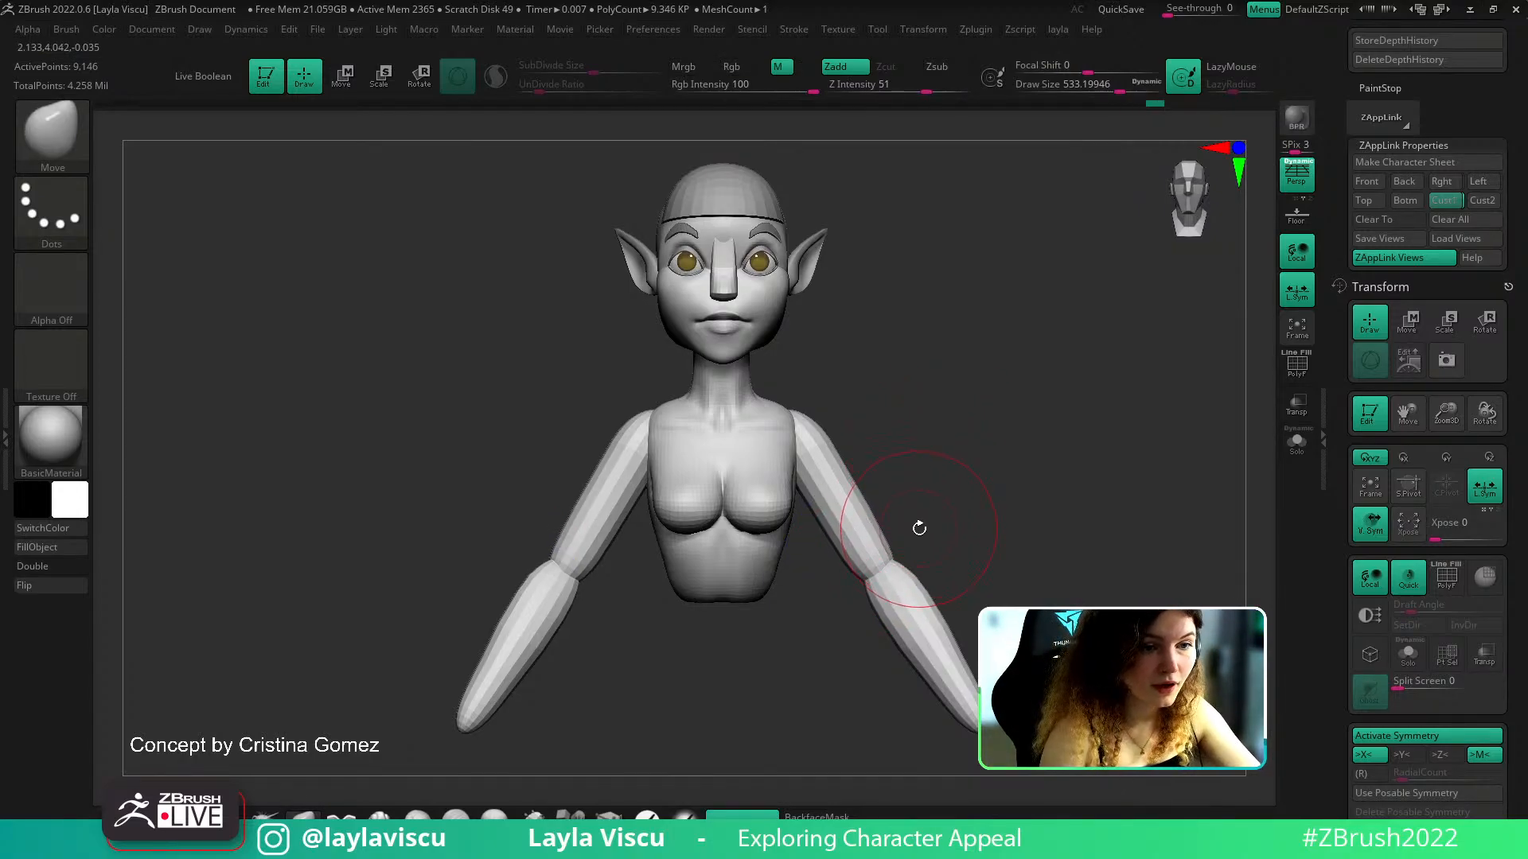
alt+drag(962, 466, 979, 501)
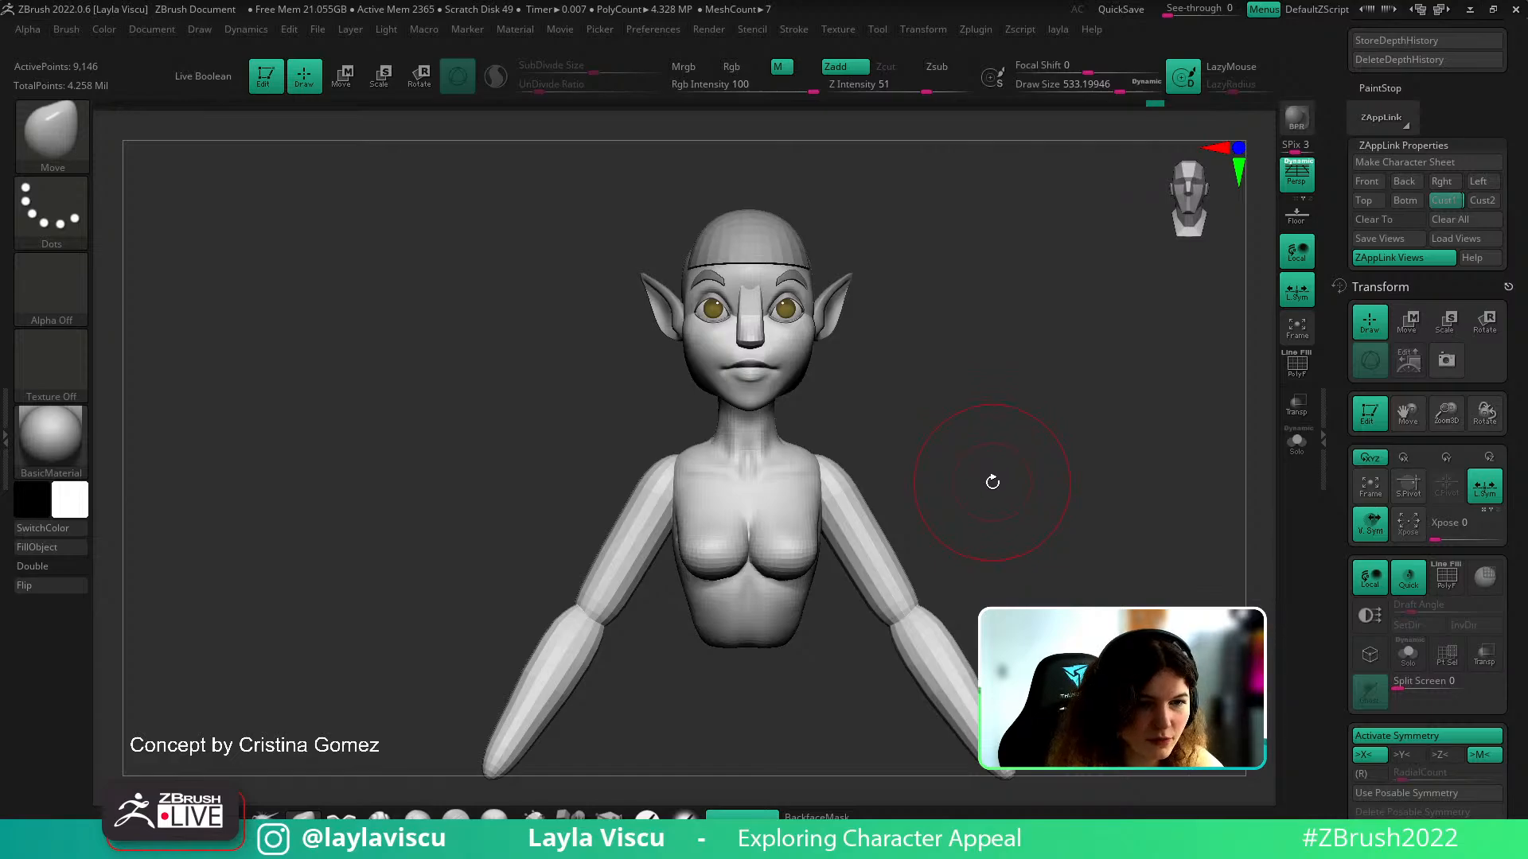
drag(991, 452, 1013, 585)
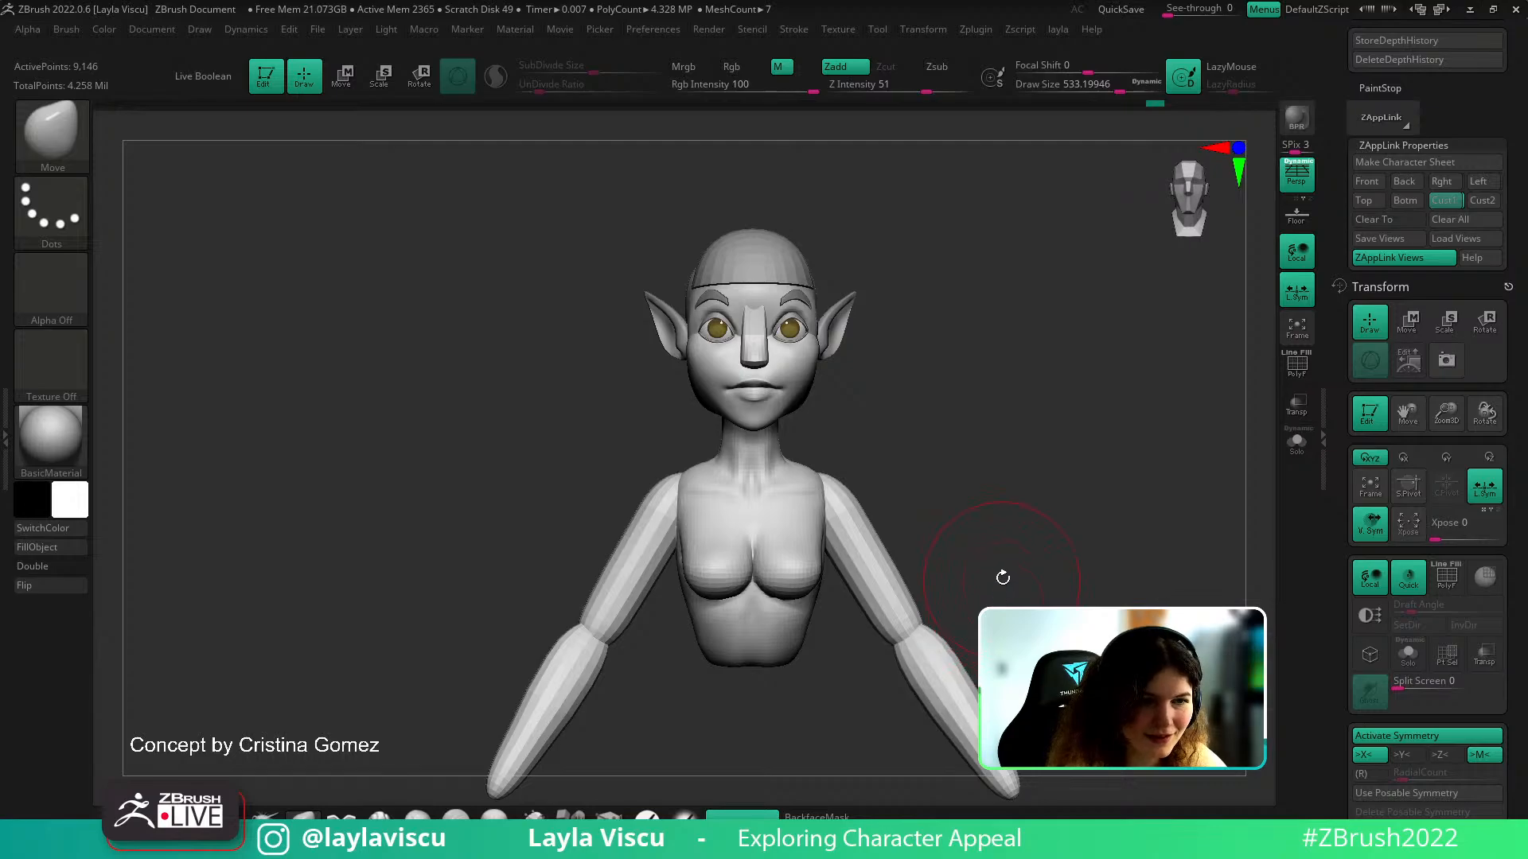
alt+drag(1002, 578, 988, 531)
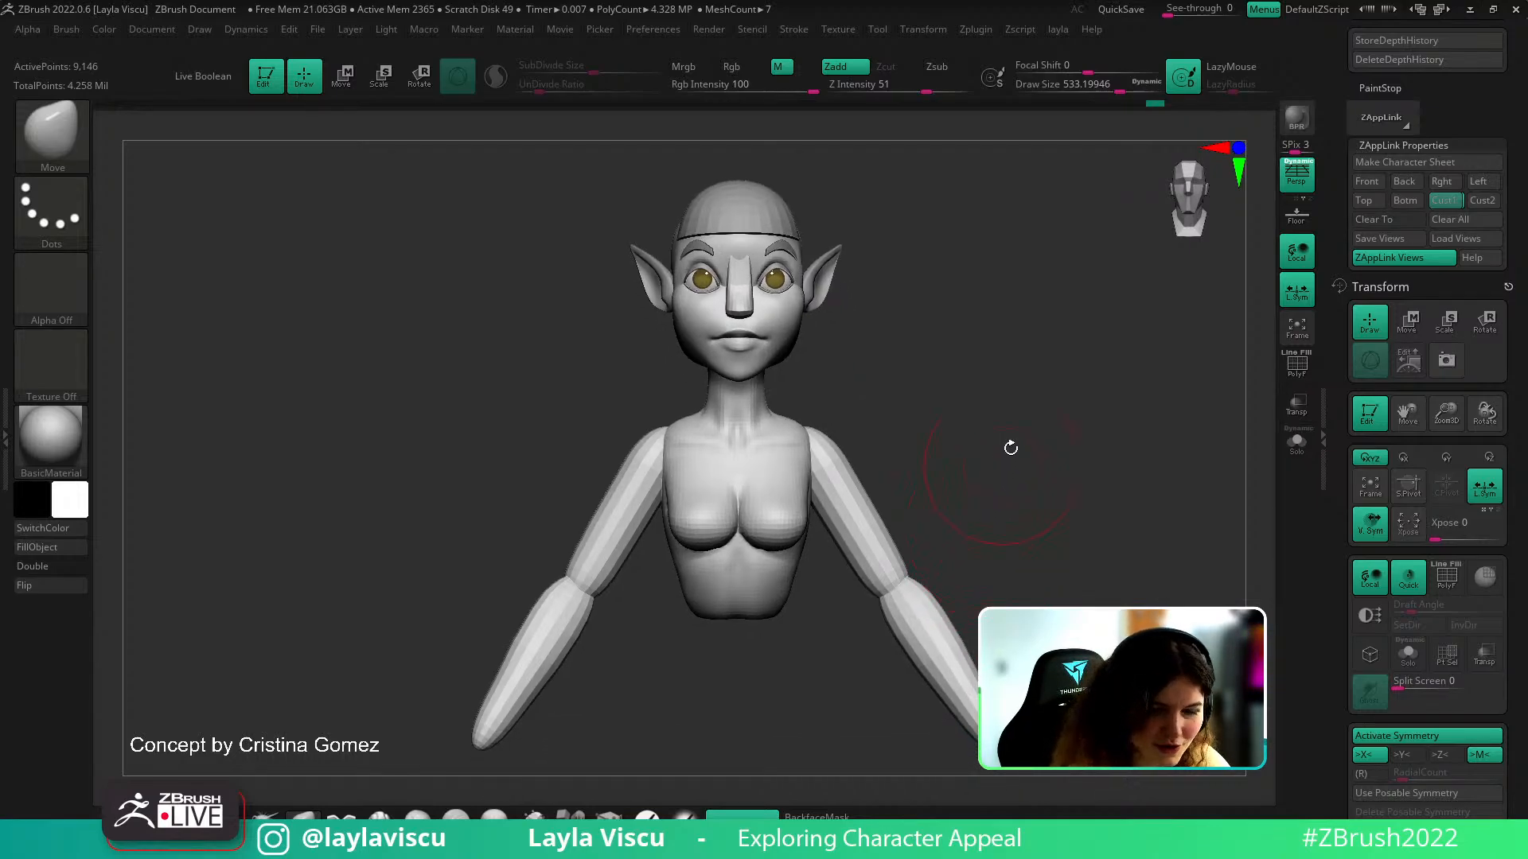
click(1297, 442)
click(1296, 442)
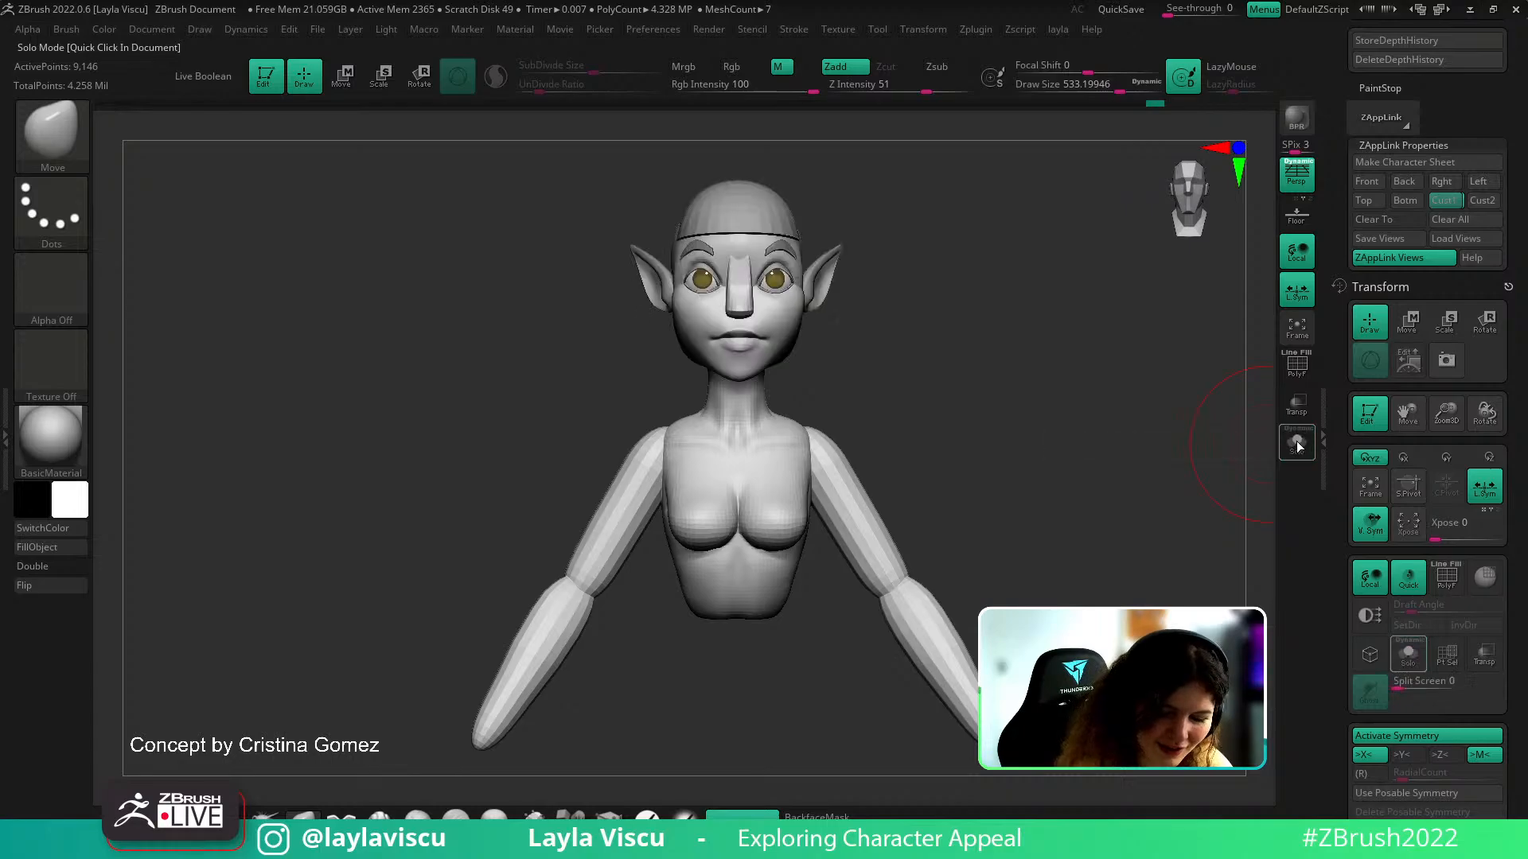
Insert extra edge loops around the upper arms and forearms with ZModeler's edge Insert action, using the polyframe display as a guide
key(shift+f)
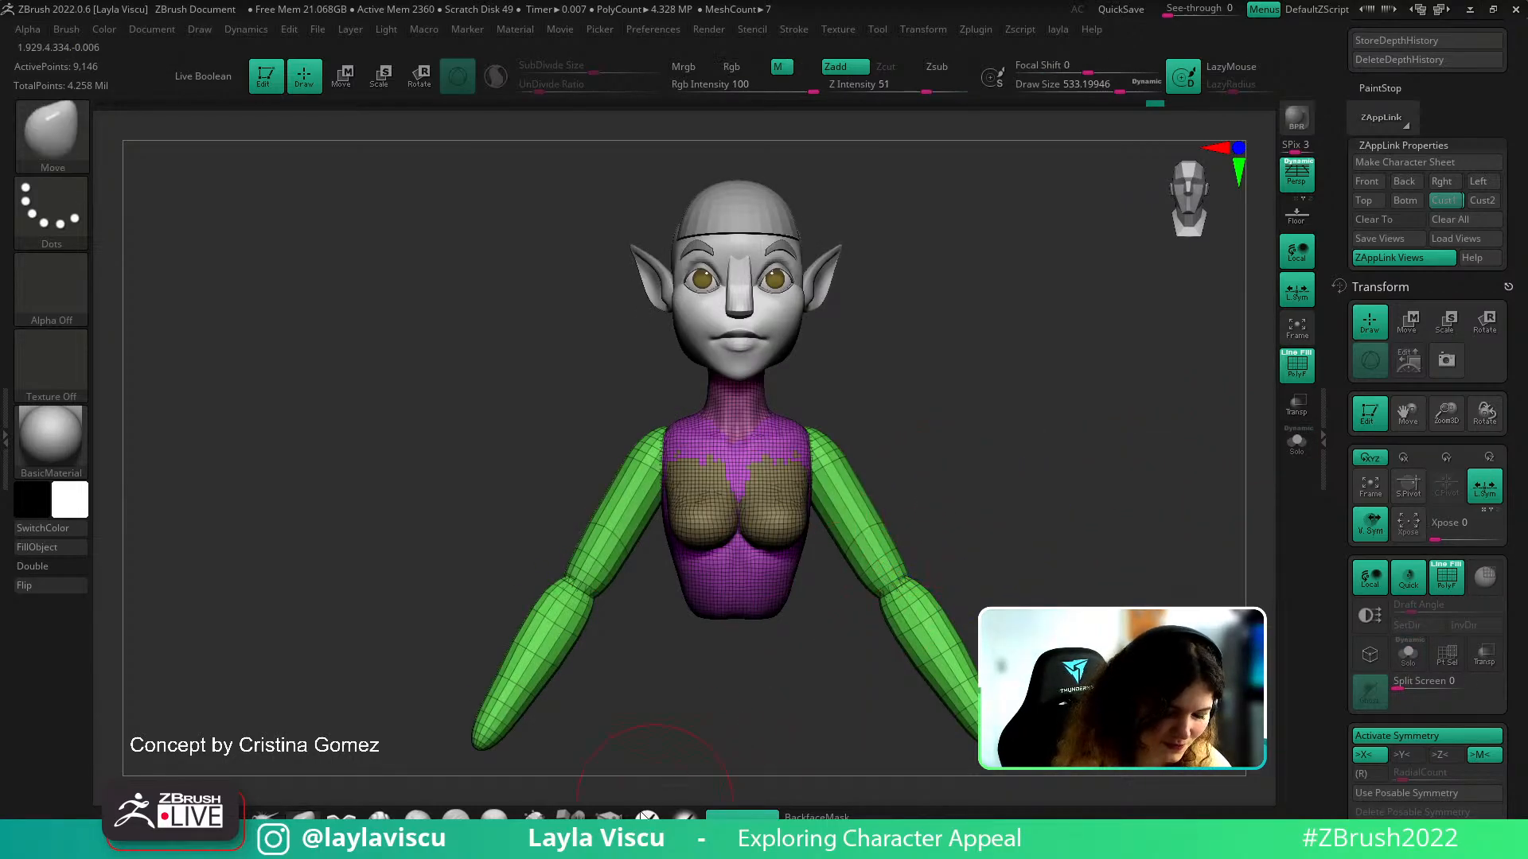
key(space)
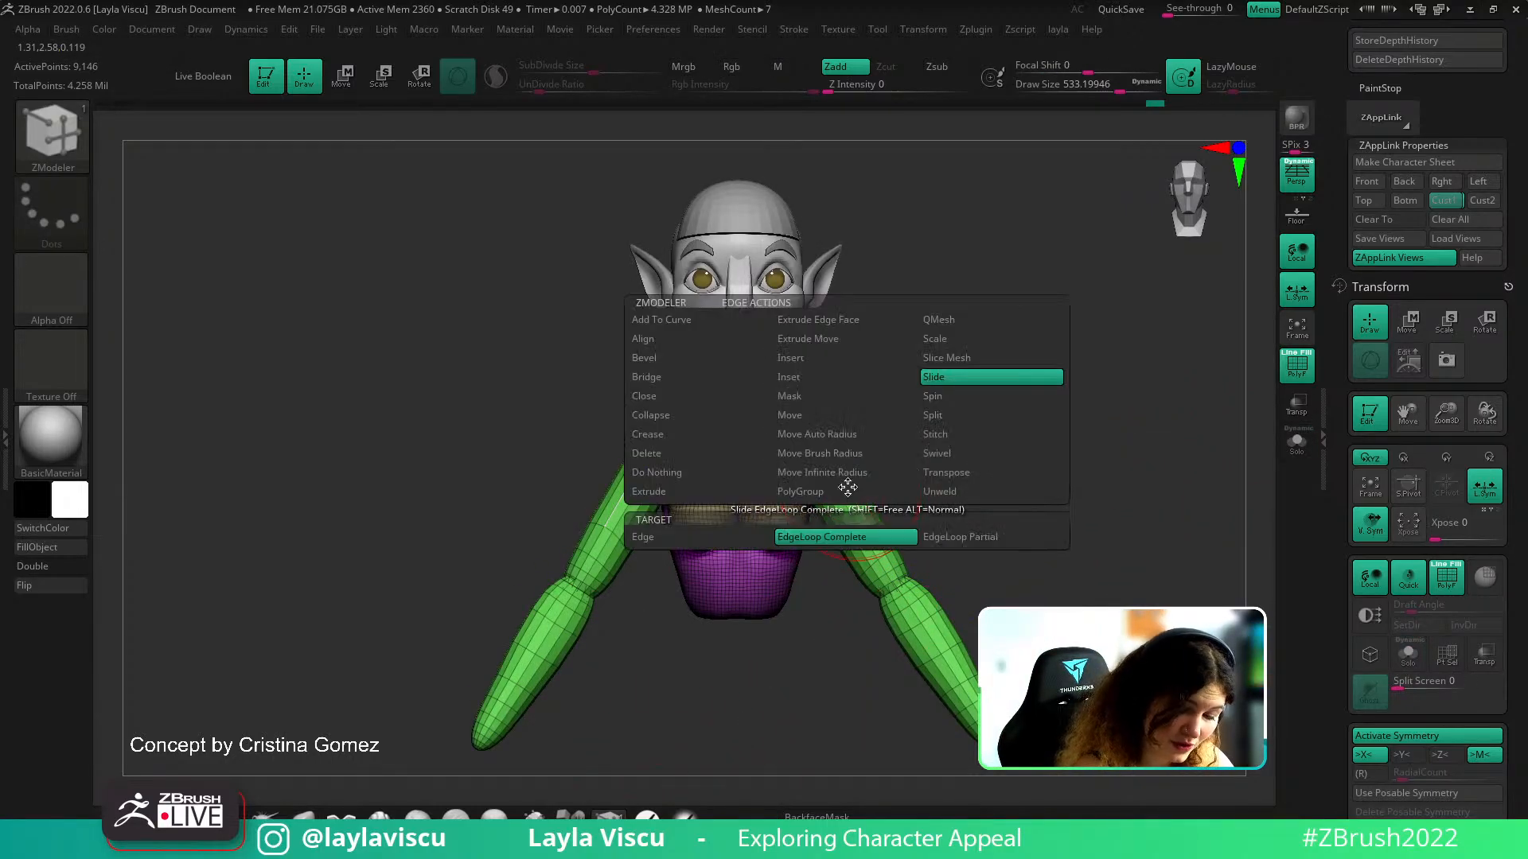
click(847, 357)
click(849, 493)
click(842, 479)
click(841, 476)
click(860, 509)
click(940, 630)
key(shift+f)
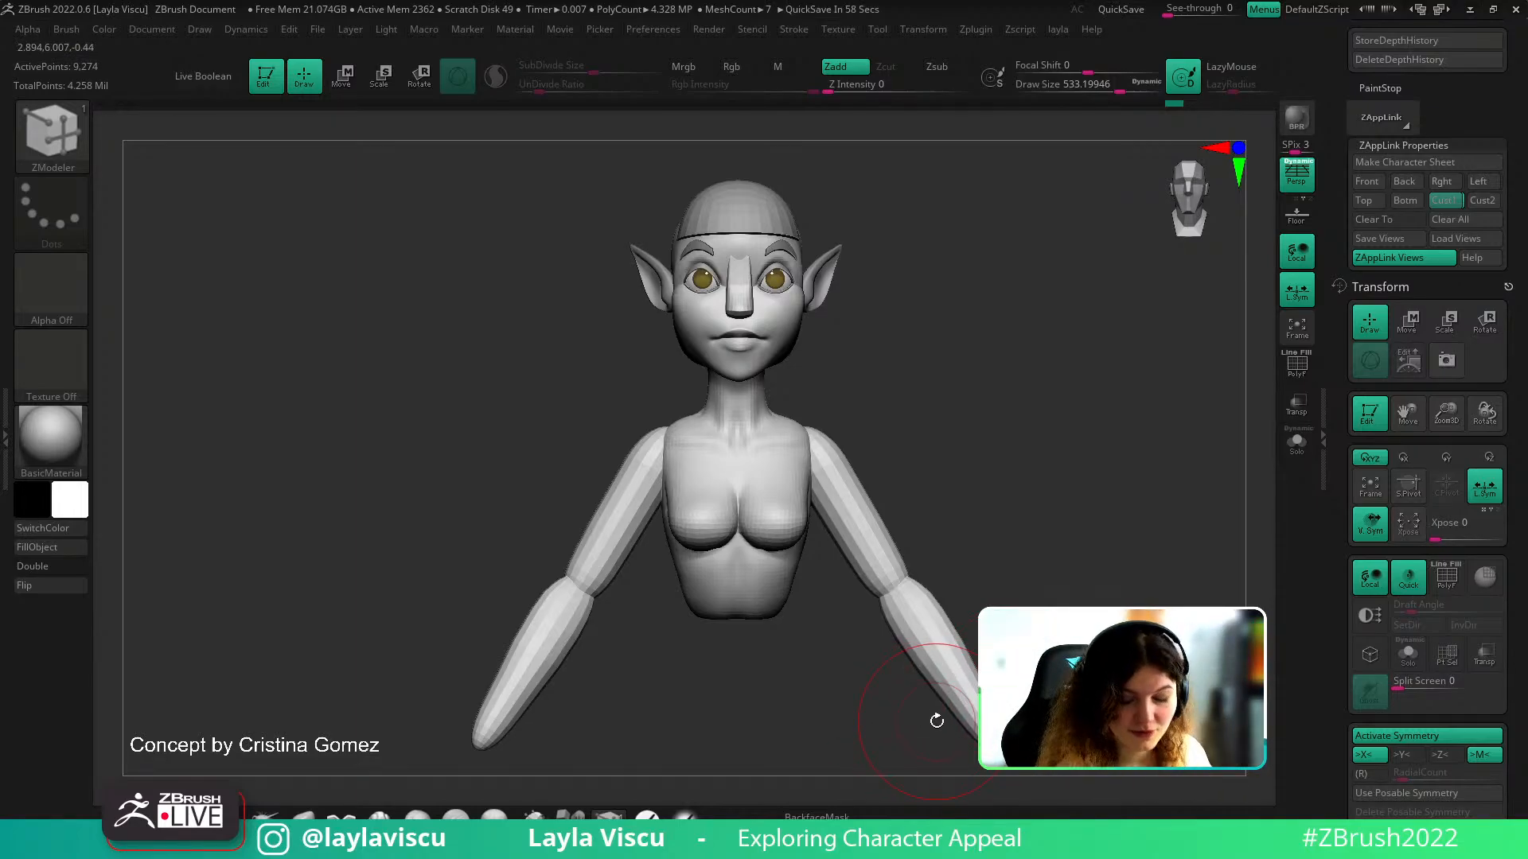
Set the subtool list's visible count to 10
scroll(1524, 347, down, 5)
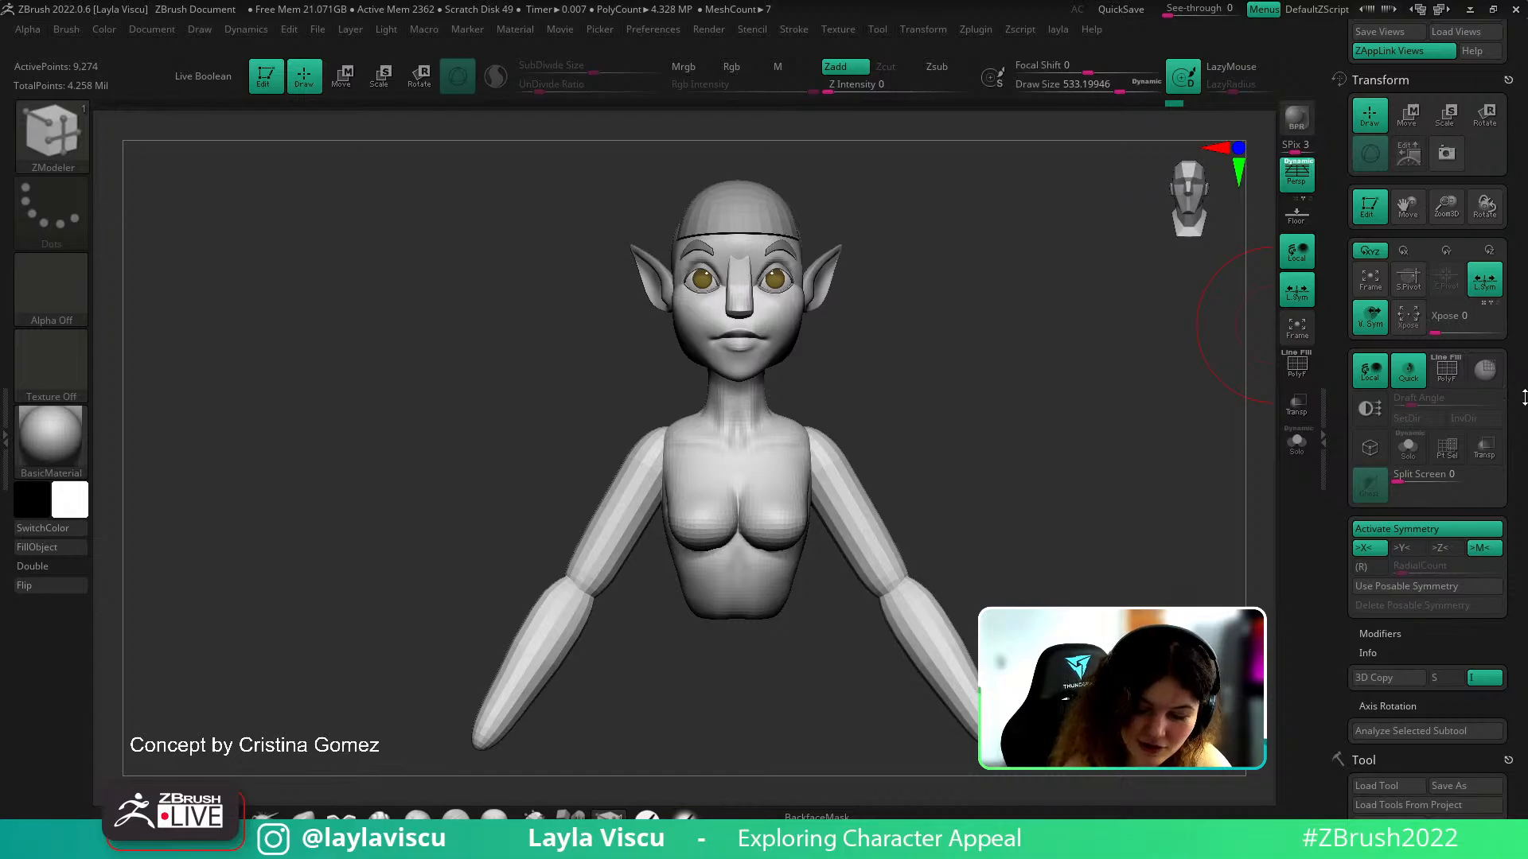
scroll(1524, 348, down, 15)
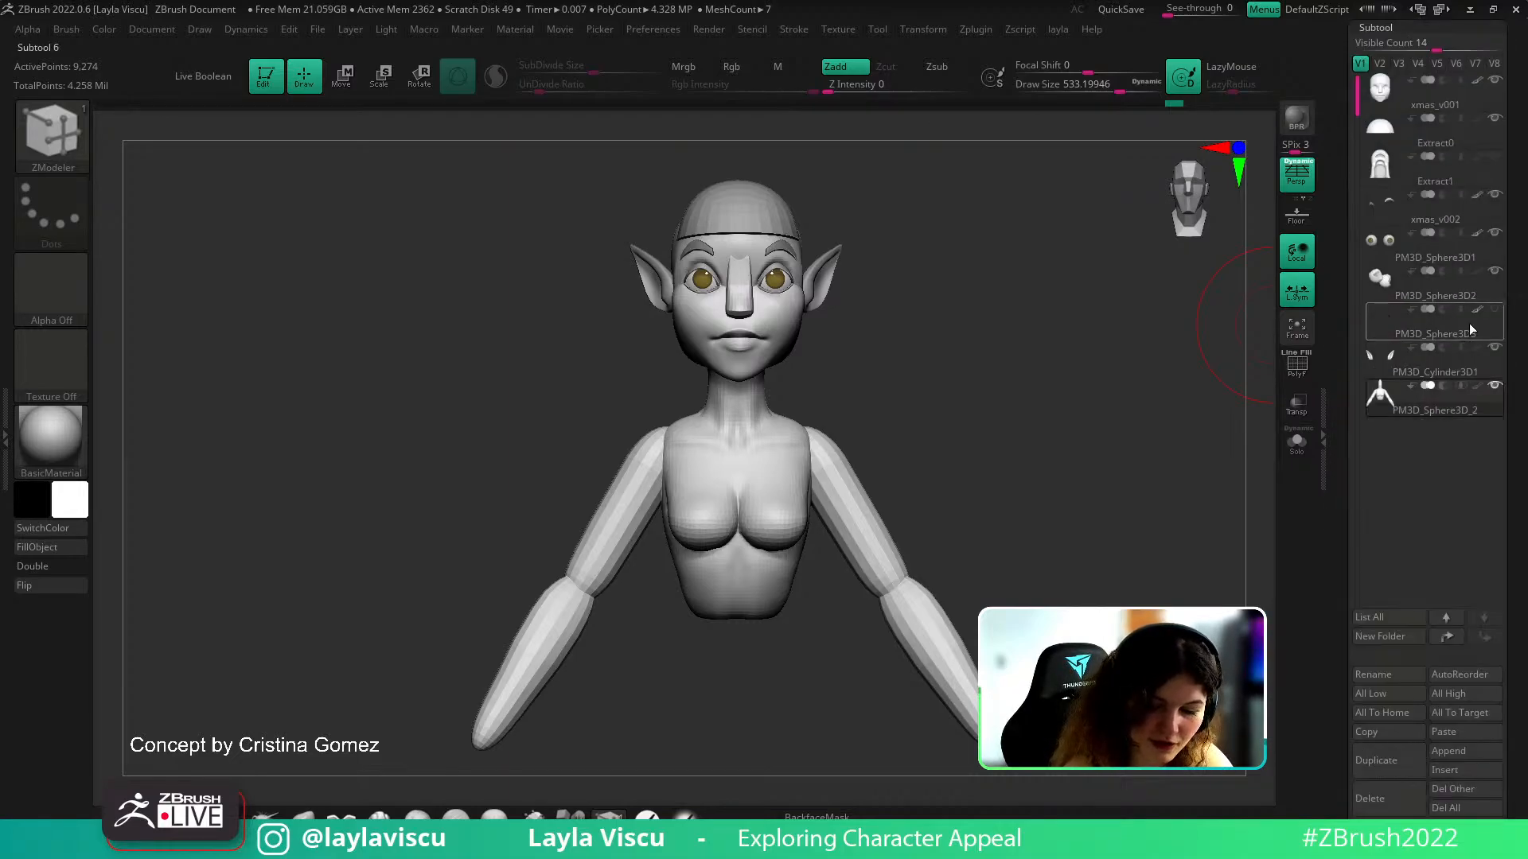
scroll(1459, 327, up, 3)
drag(1436, 185, 1413, 188)
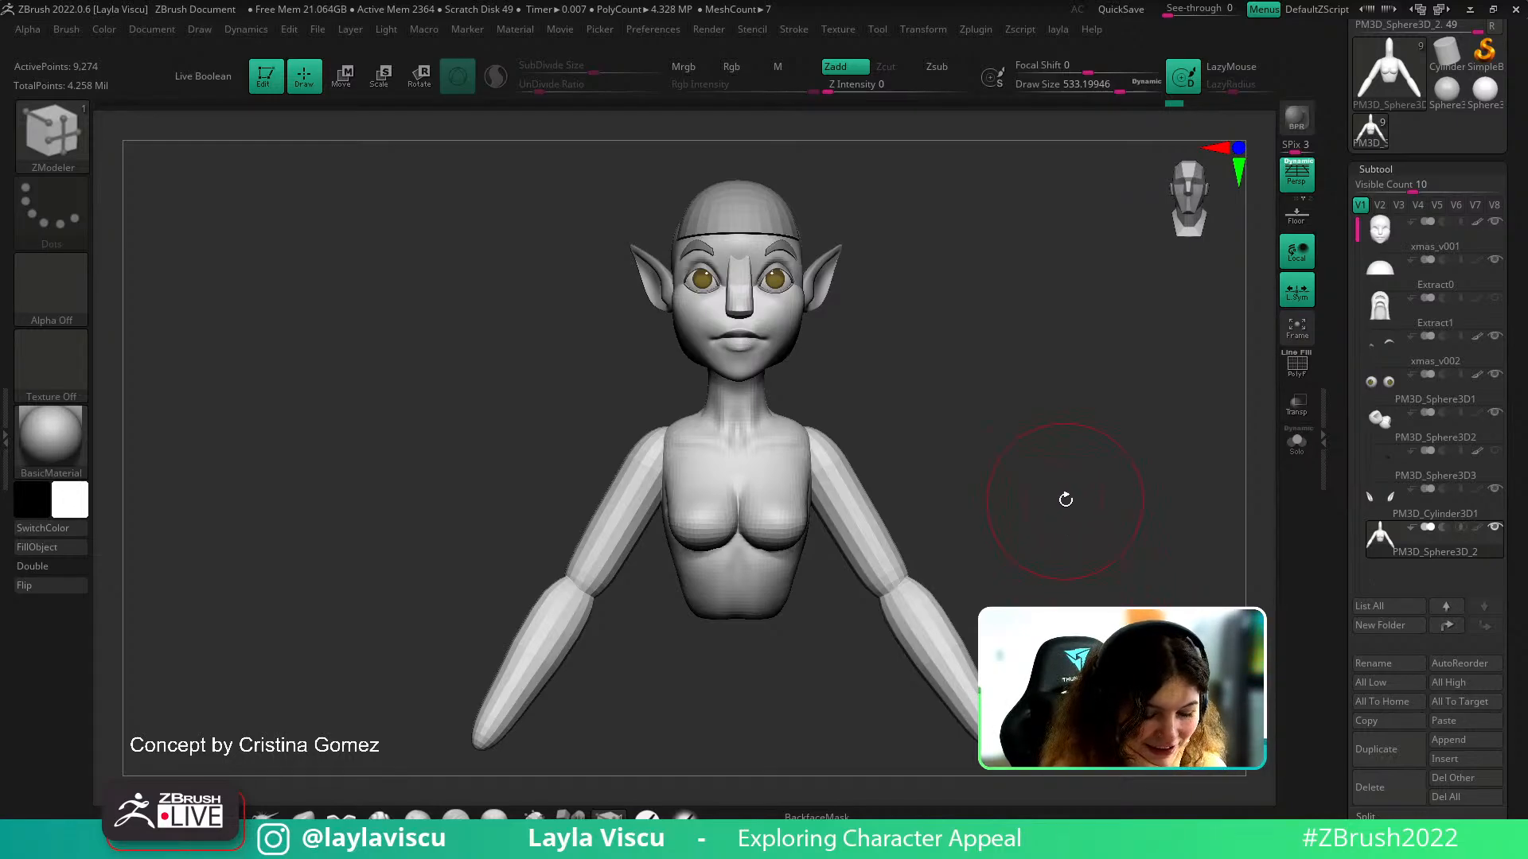
Check the Extract1 subtool together with the figure by briefly toggling its visibility
drag(1073, 476, 1068, 477)
drag(1506, 281, 1506, 329)
click(1495, 350)
click(1494, 349)
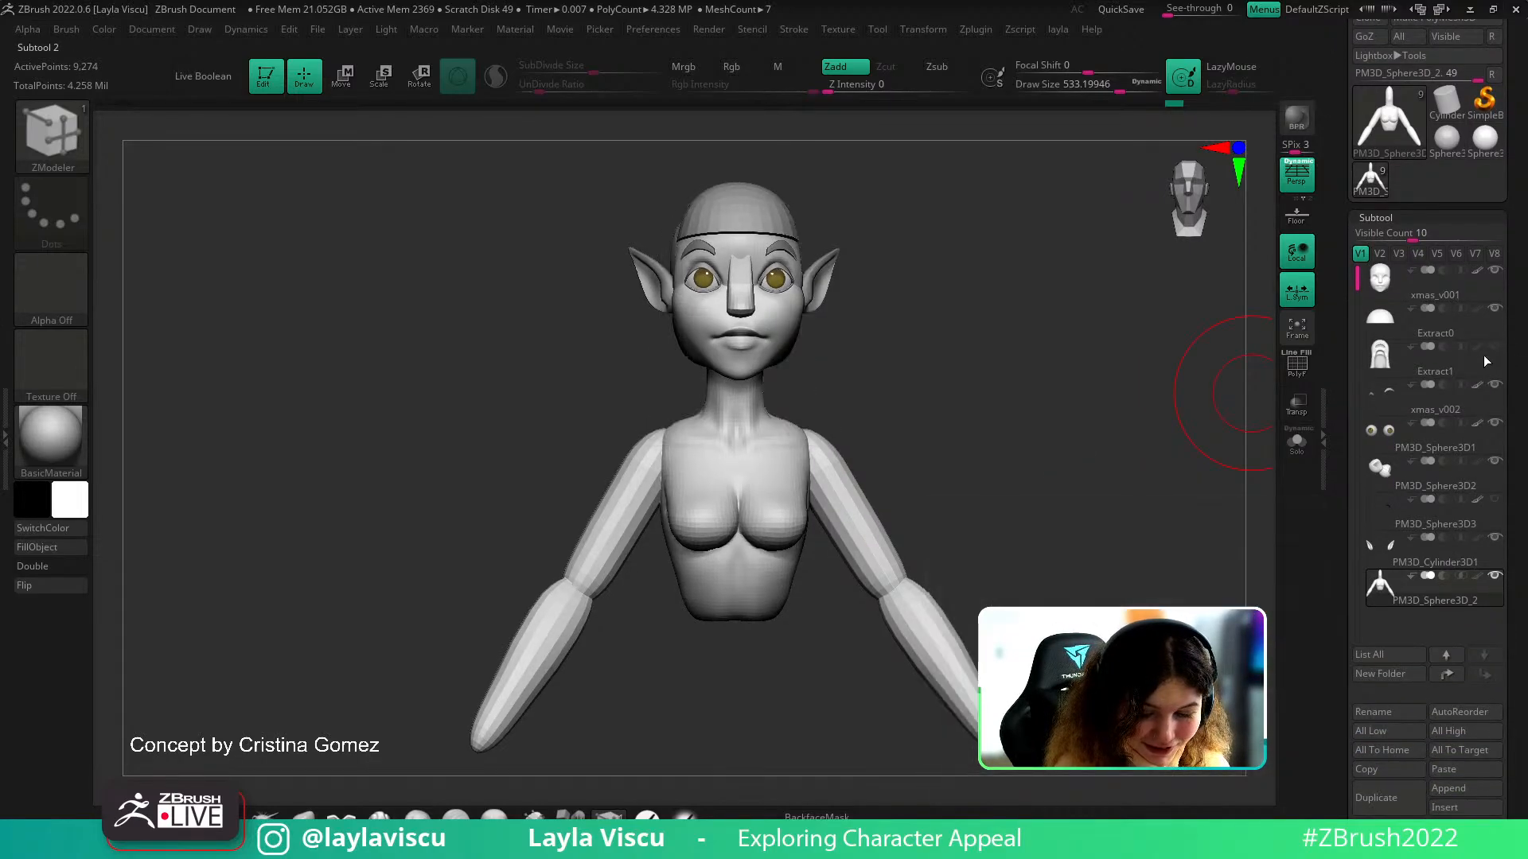
Compare the figure and its new arms with the concept art from the saved Cust1 view
drag(1518, 610, 1521, 307)
scroll(1520, 307, down, 10)
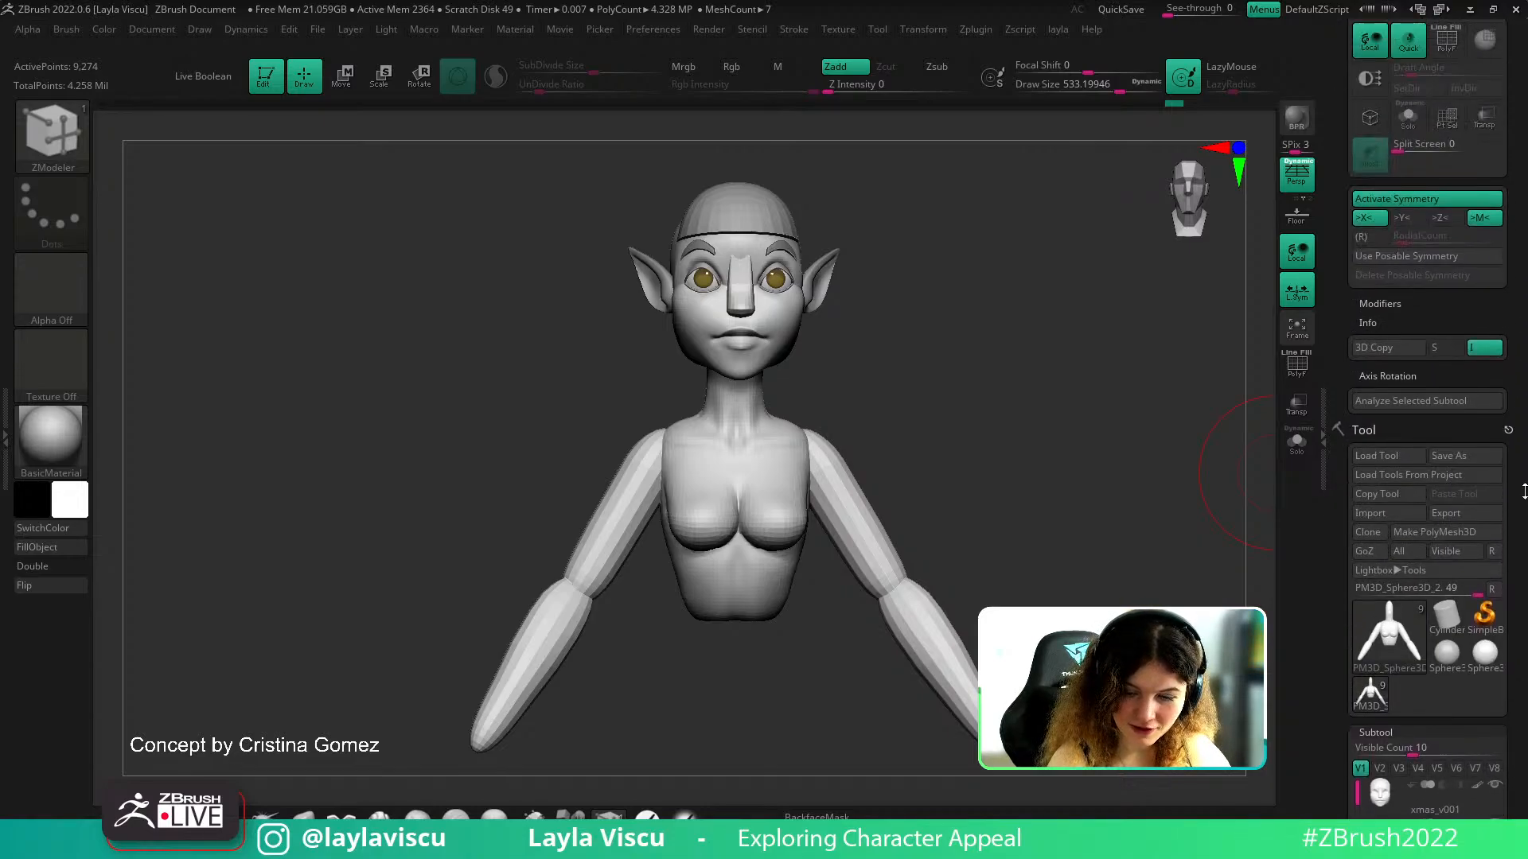
scroll(1512, 462, up, 3)
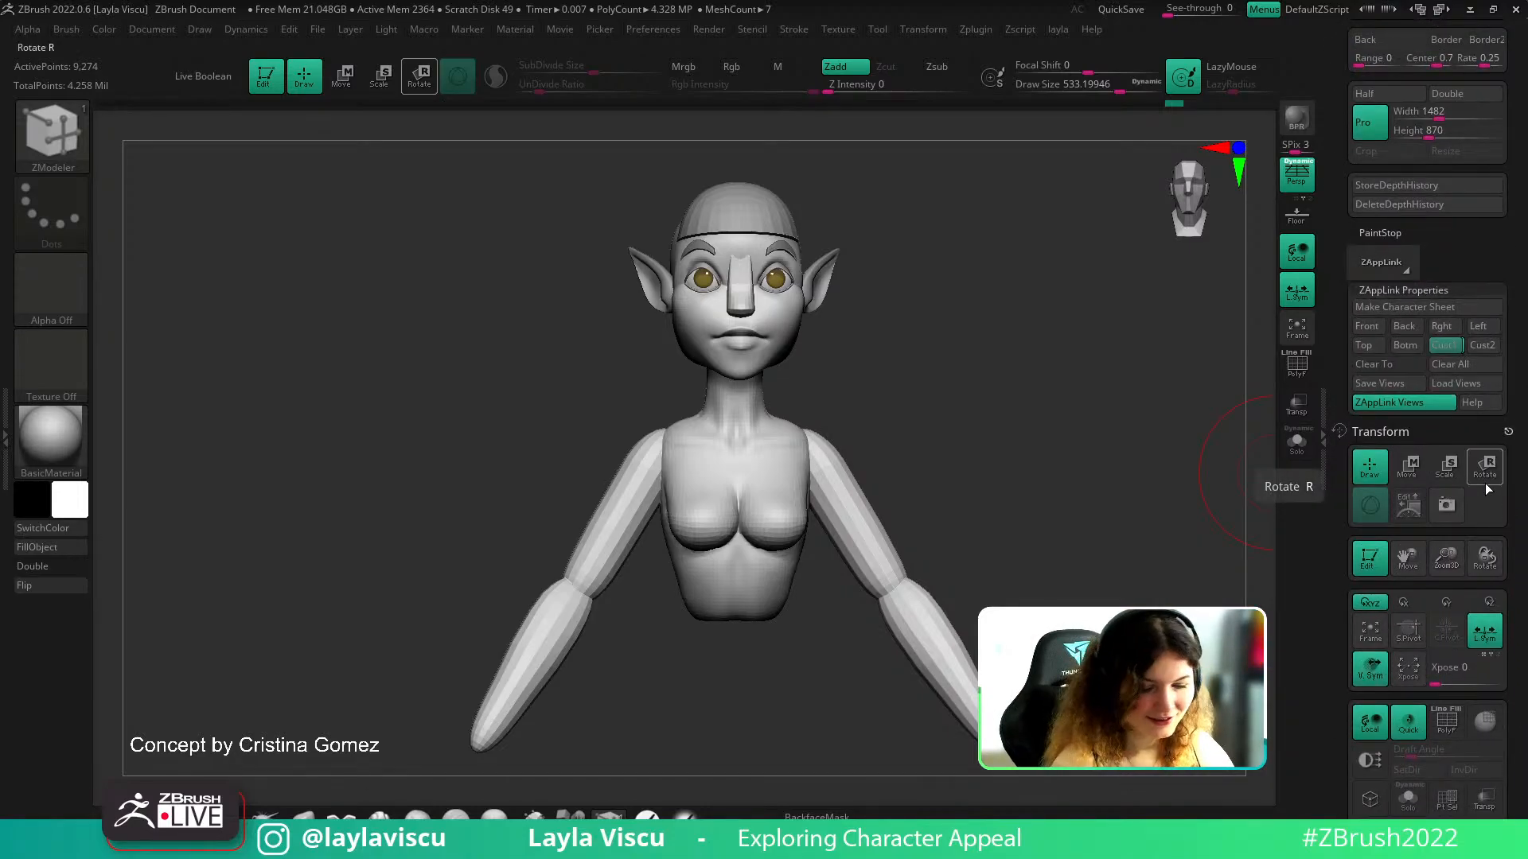
click(1446, 346)
key(shift+z)
key(shift+z)
shift+drag(1124, 513, 1130, 544)
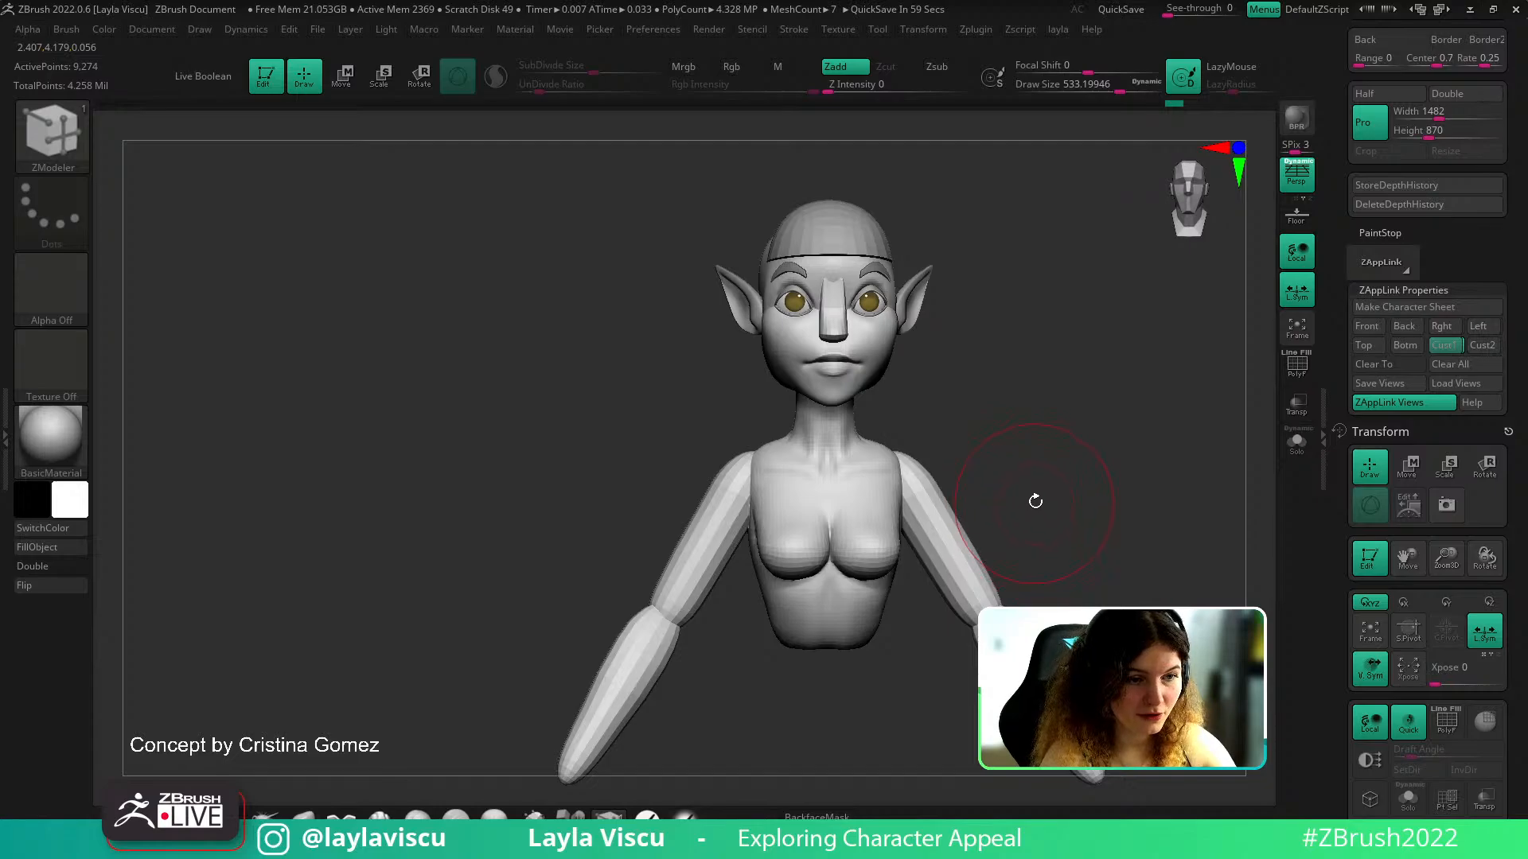
alt+drag(1072, 506, 1049, 479)
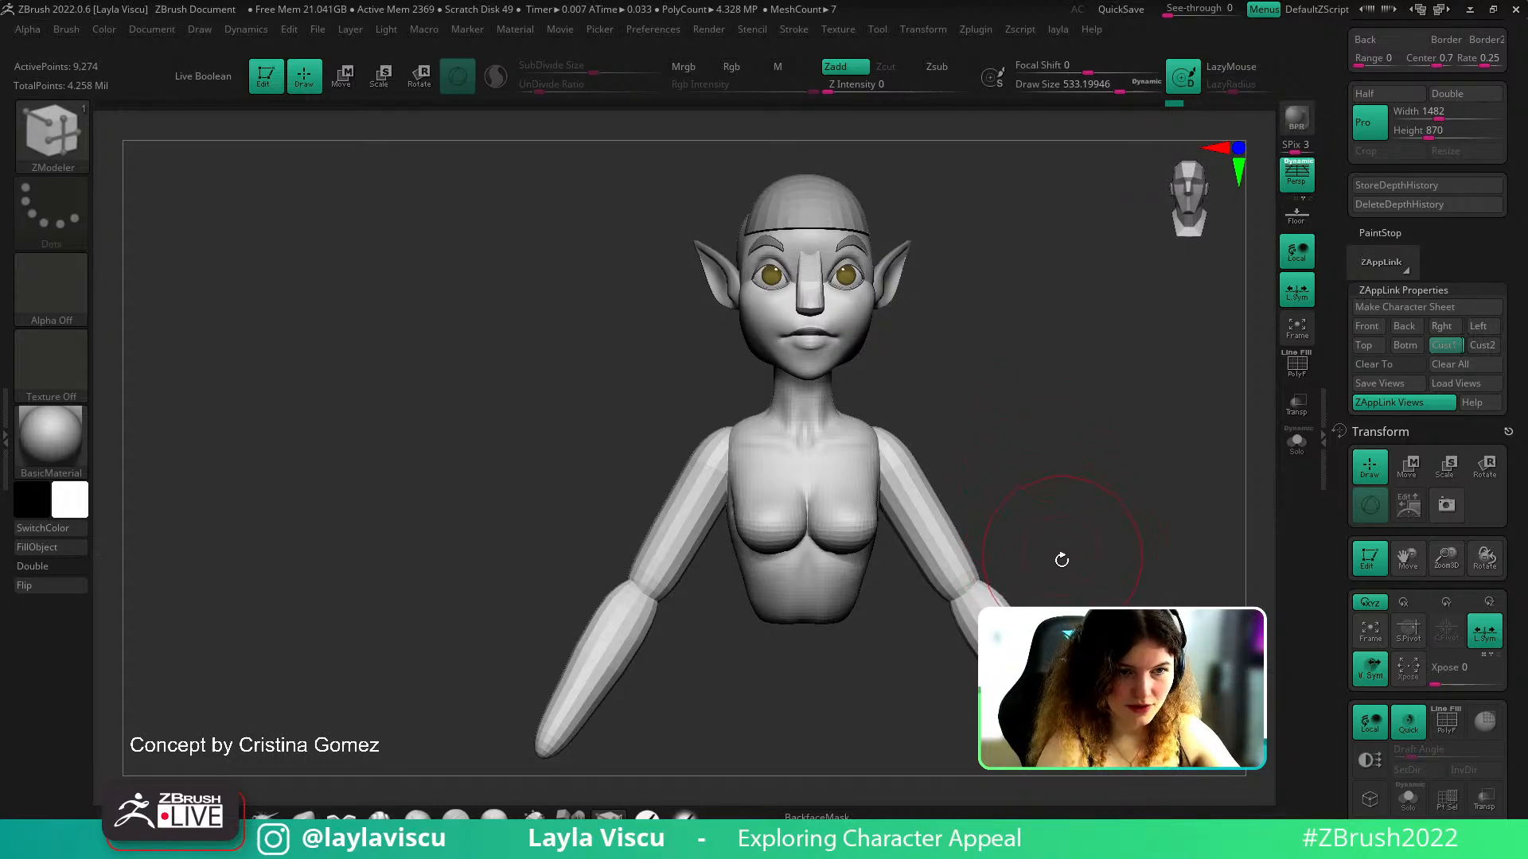
ctrl+right_drag(1063, 555, 1037, 510)
key(s)
drag(1037, 511, 1044, 512)
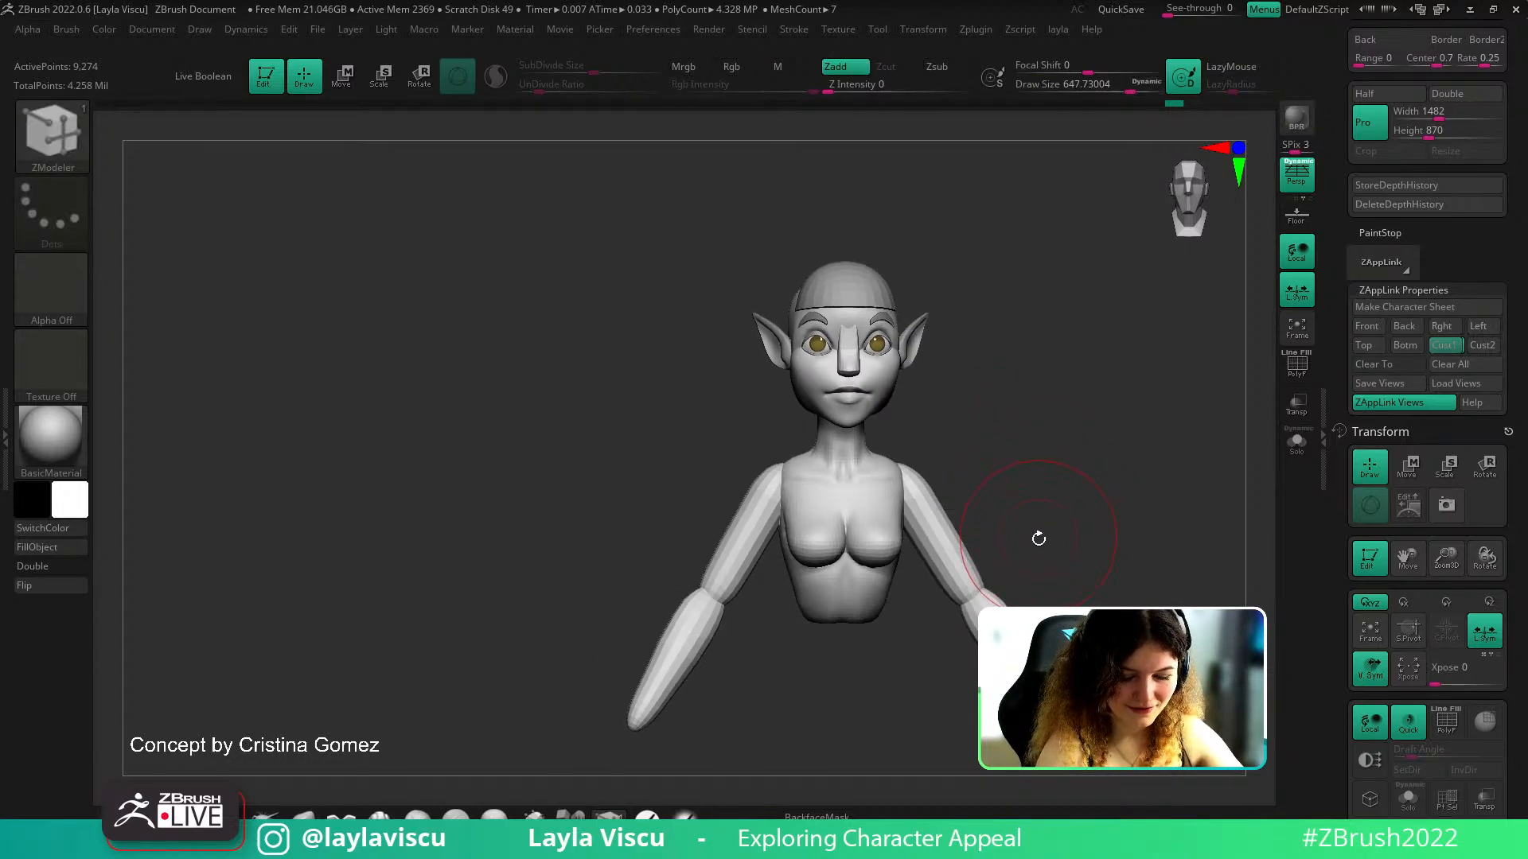
mouse_move(1083, 508)
alt+right_down()
mouse_move(1041, 468)
mouse_move(1021, 533)
alt+right_up()
Set up the Standard brush for colour painting only, with Rgb on and Zadd off
click(684, 815)
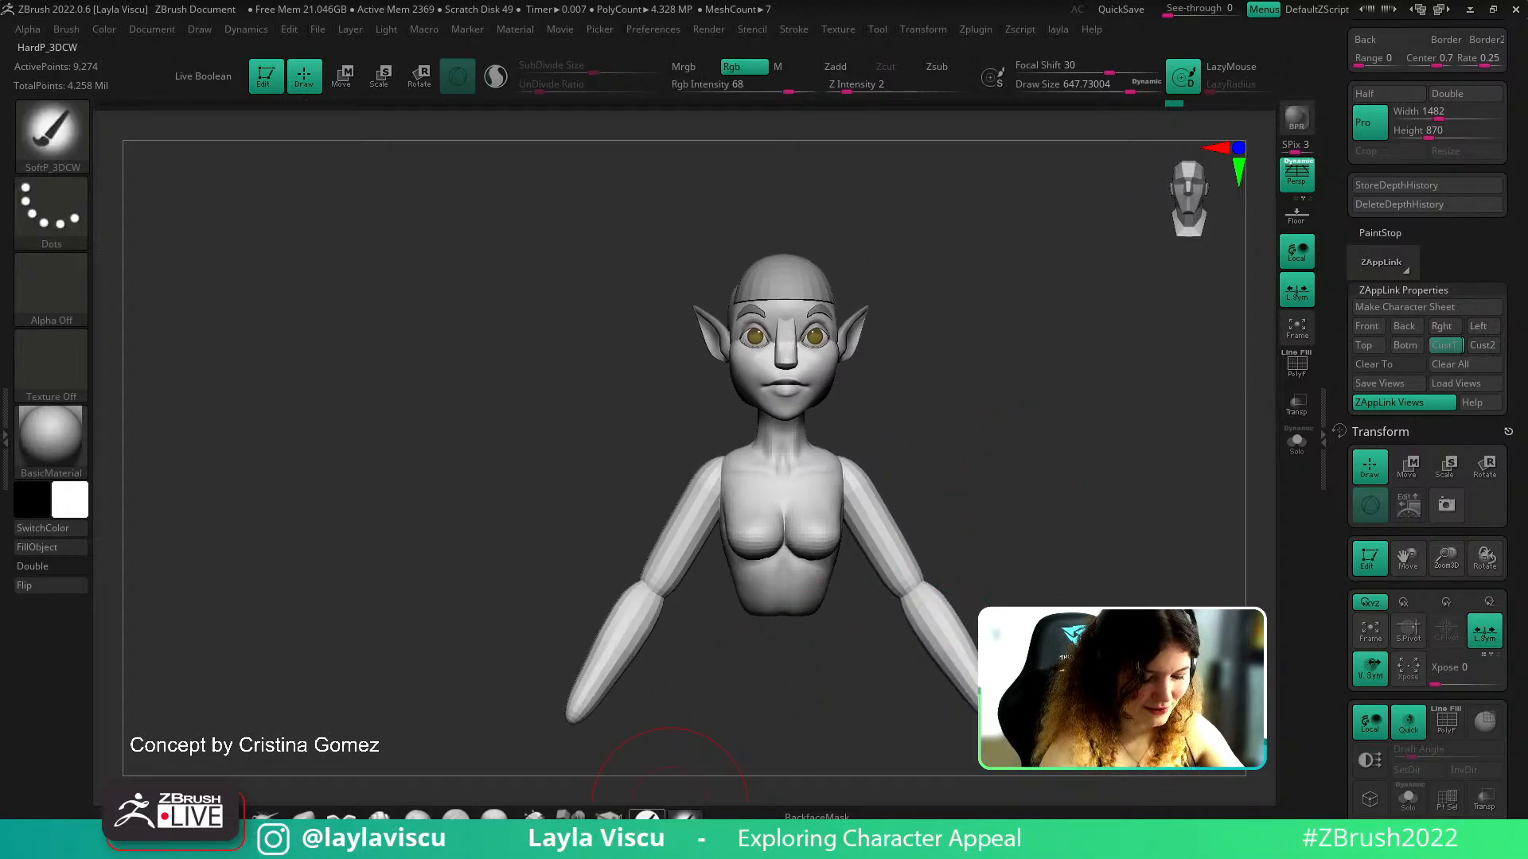
key(b)
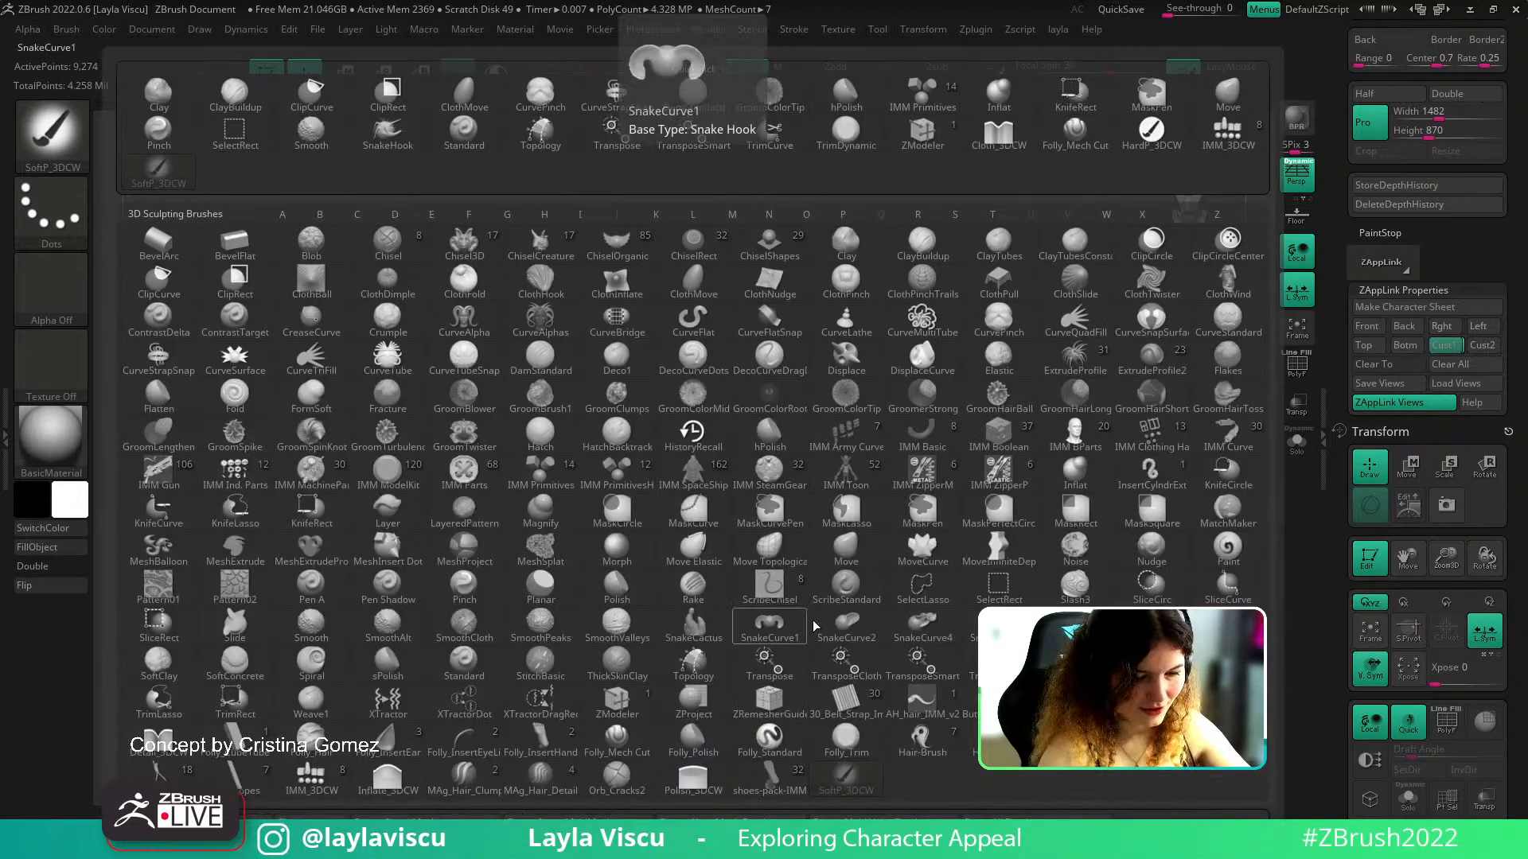
key(b)
key(s)
key(t)
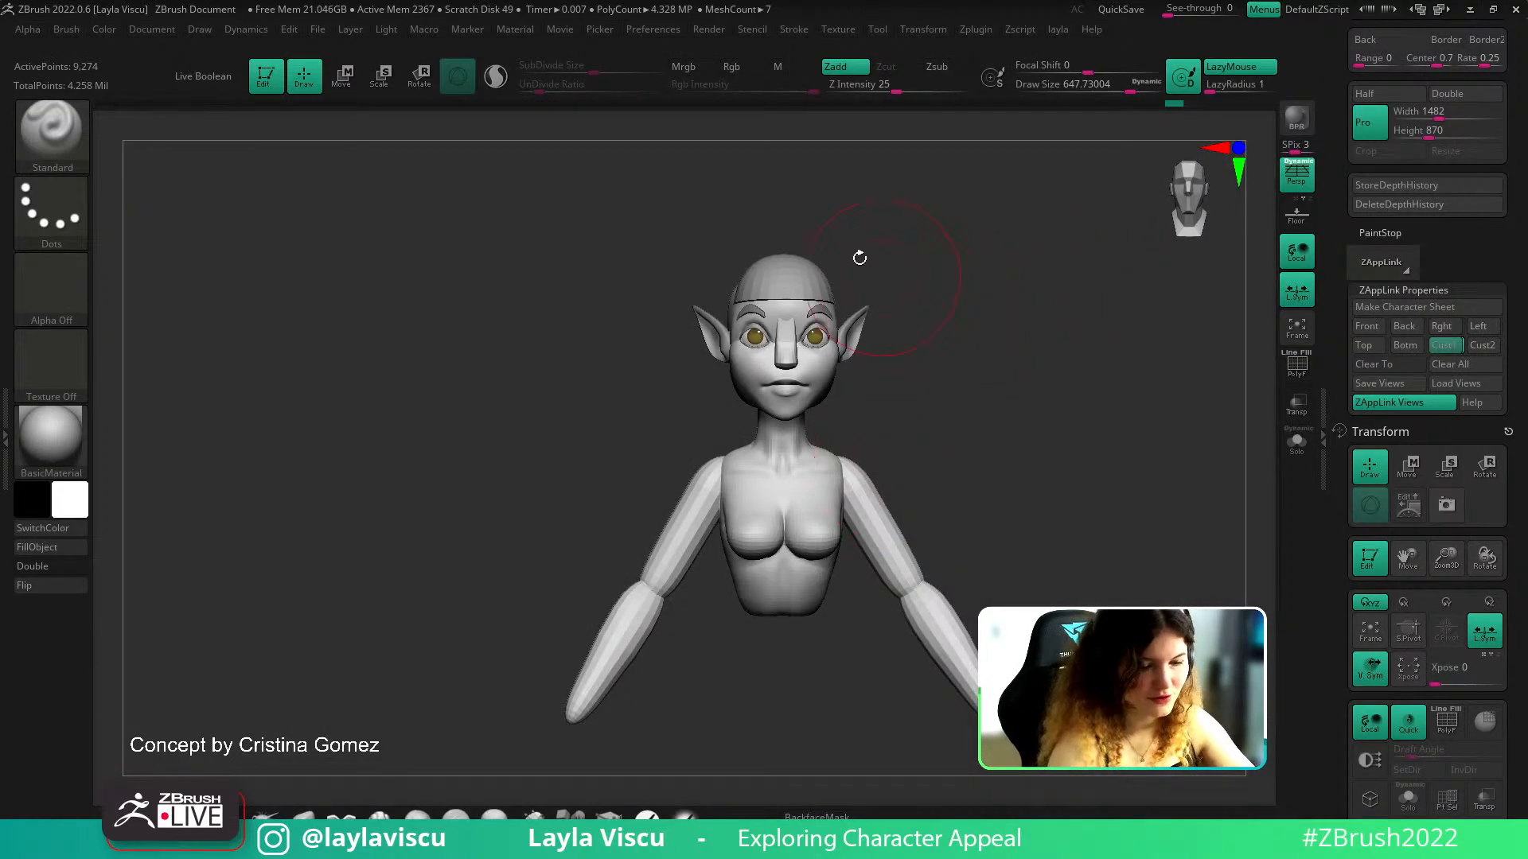
click(733, 68)
click(845, 67)
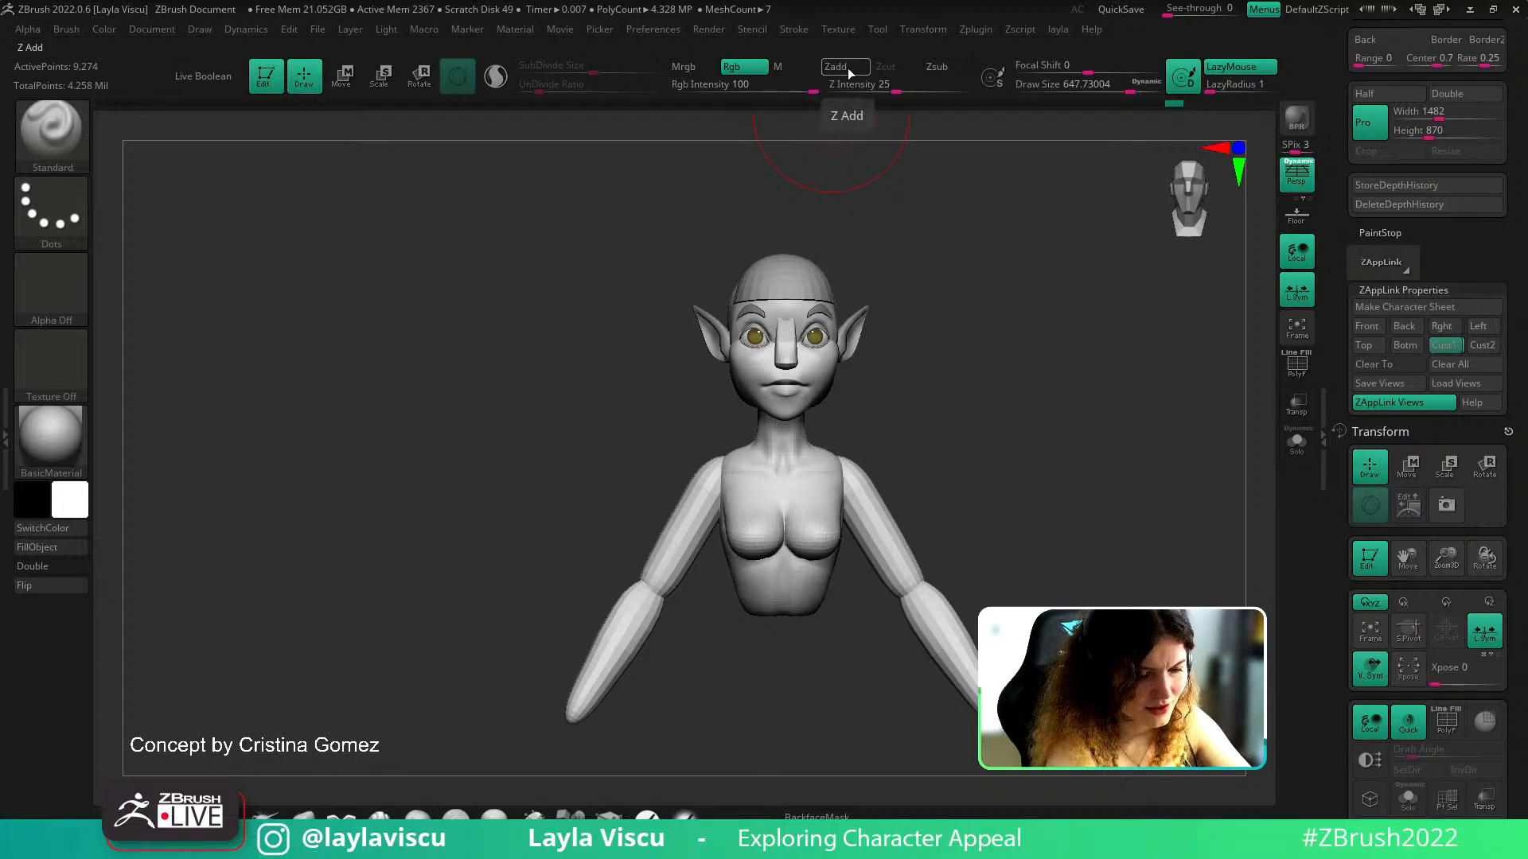
Select the head subtool and try painting colour on the cheek with the Standard brush, then undo the strokes
key(s)
drag(798, 286, 718, 307)
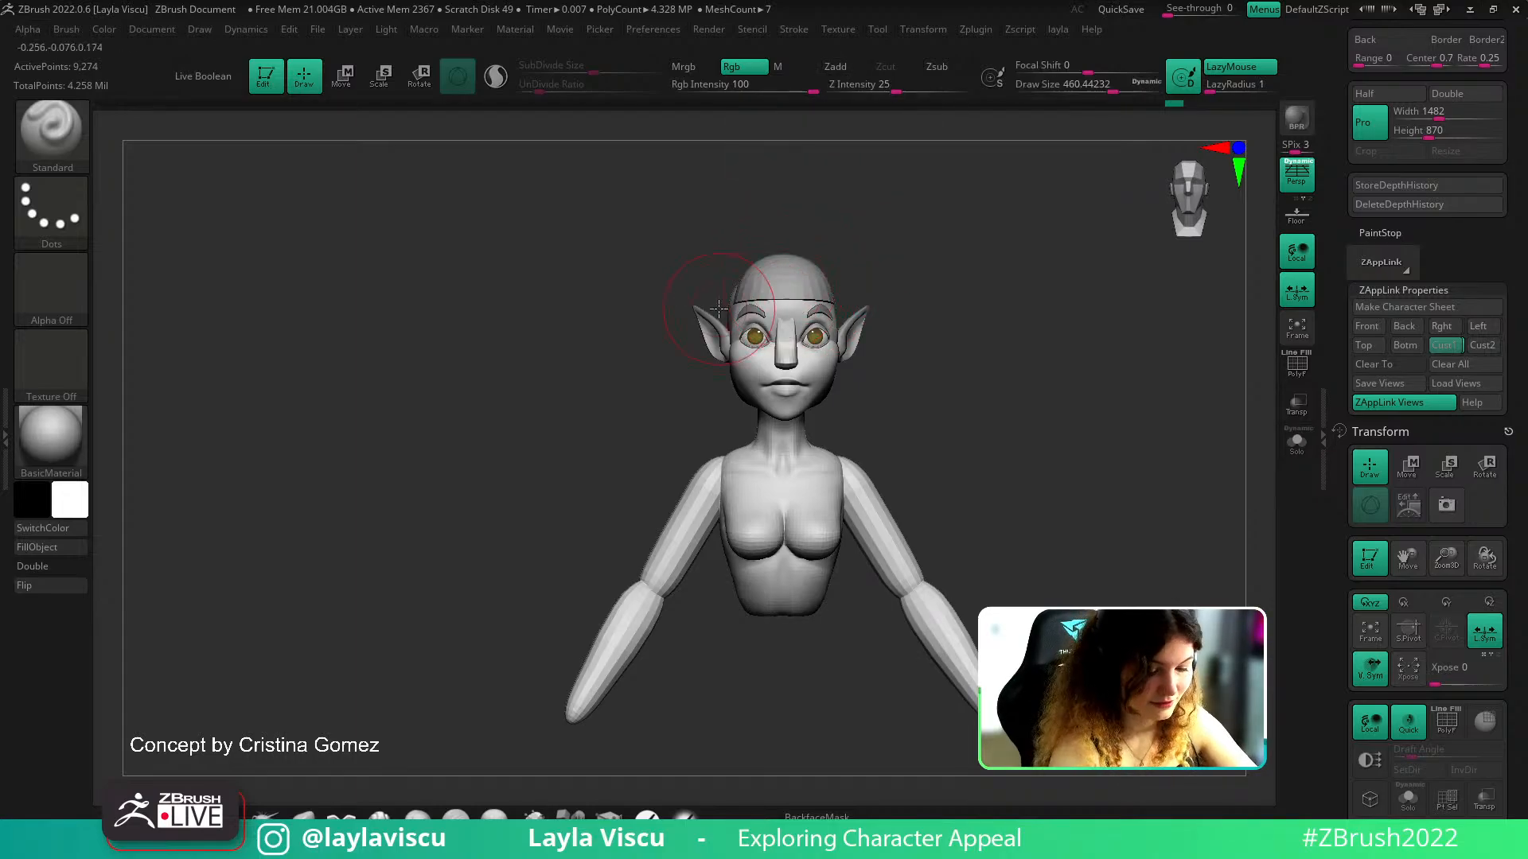
alt+click(838, 386)
ctrl+right_drag(830, 361, 838, 398)
key(shift+f)
key(shift+f)
key(s)
drag(835, 374, 815, 375)
mouse_move(832, 370)
mouse_down()
mouse_move(833, 396)
mouse_move(867, 398)
mouse_move(836, 432)
mouse_move(857, 362)
mouse_move(852, 435)
mouse_up()
key(ctrl+z)
key(ctrl+z)
Try another cheek stroke at Rgb intensity 100 and a draw size of about 223, then undo it
click(737, 88)
key(ctrl+z)
drag(760, 89, 829, 98)
ctrl+right_drag(939, 495, 922, 475)
key(s)
drag(922, 471, 946, 472)
drag(837, 374, 832, 429)
key(ctrl+z)
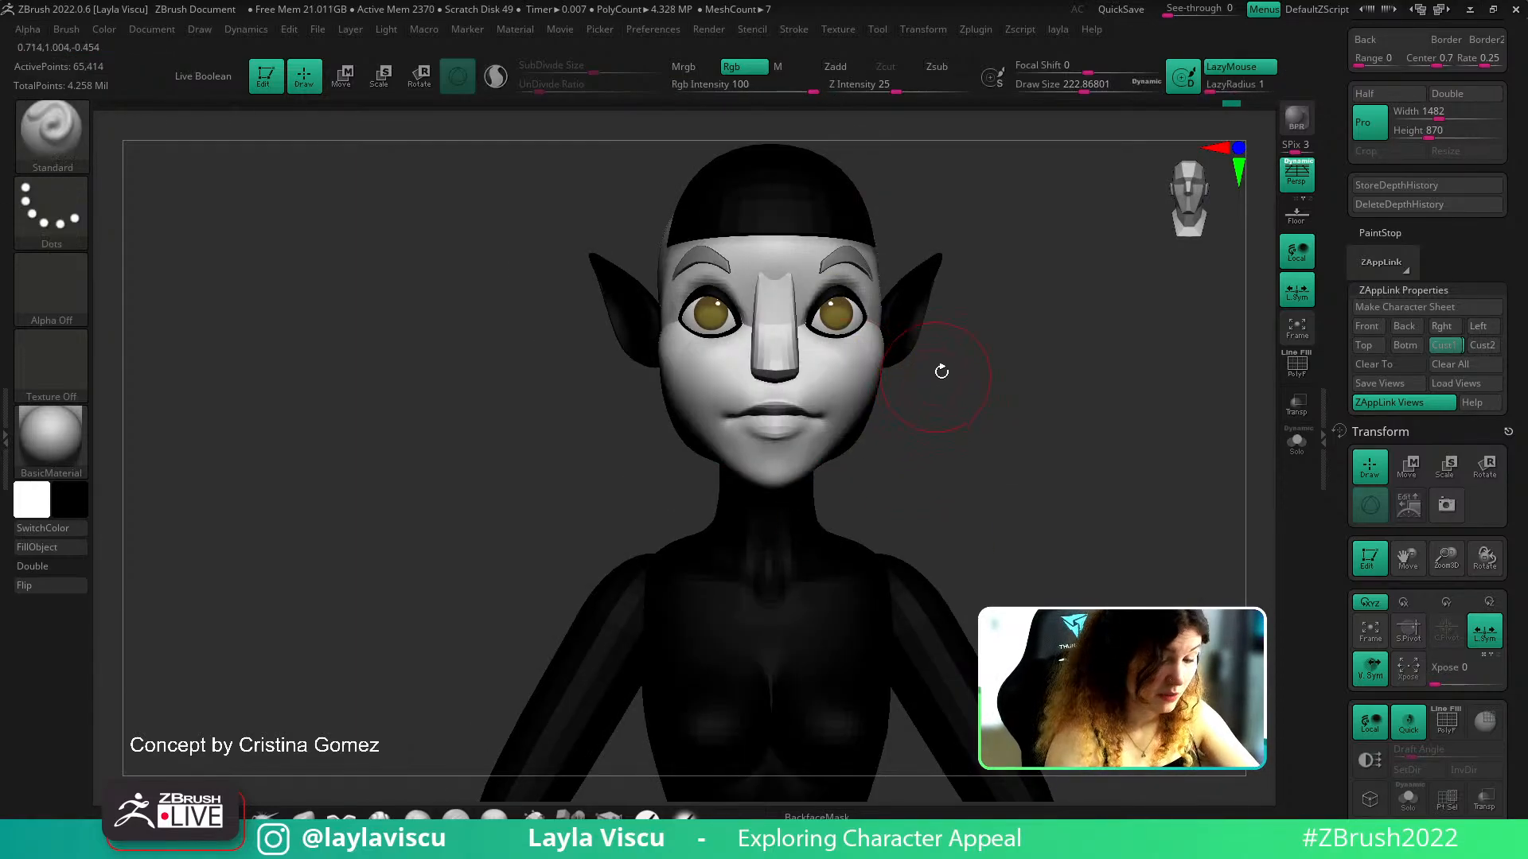
Swap the primary and secondary colours and reselect the body subtool PM3D_Sphere3D_2
click(70, 535)
ctrl+right_drag(661, 427, 665, 351)
alt+click(889, 549)
alt+right_drag(968, 539, 929, 464)
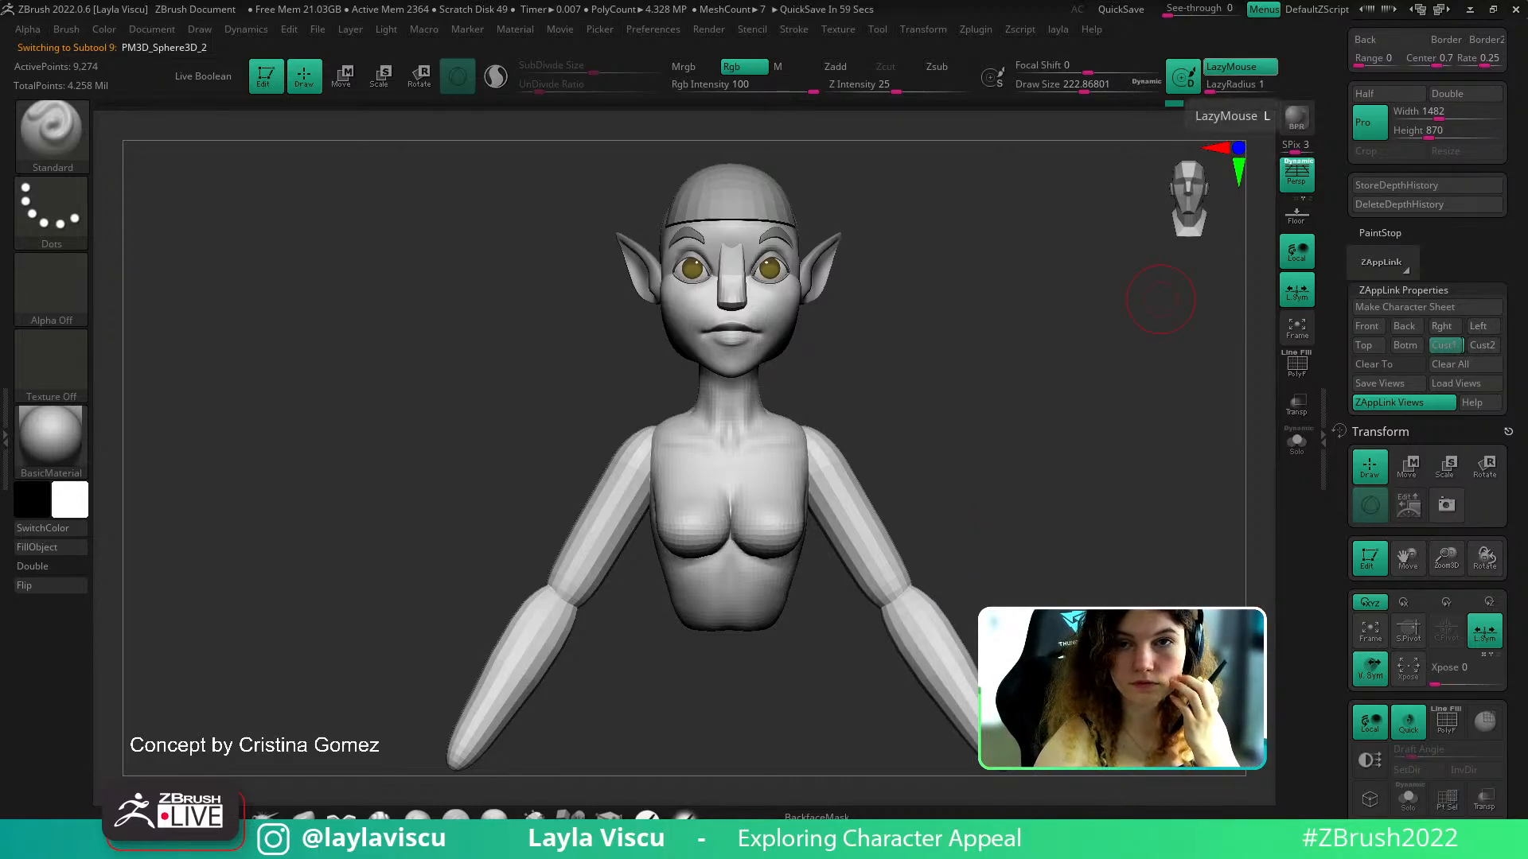
Insert mirrored PolySphere primitives at the tops of both arms using the IMM Primitives brush
drag(1006, 450, 987, 505)
click(571, 818)
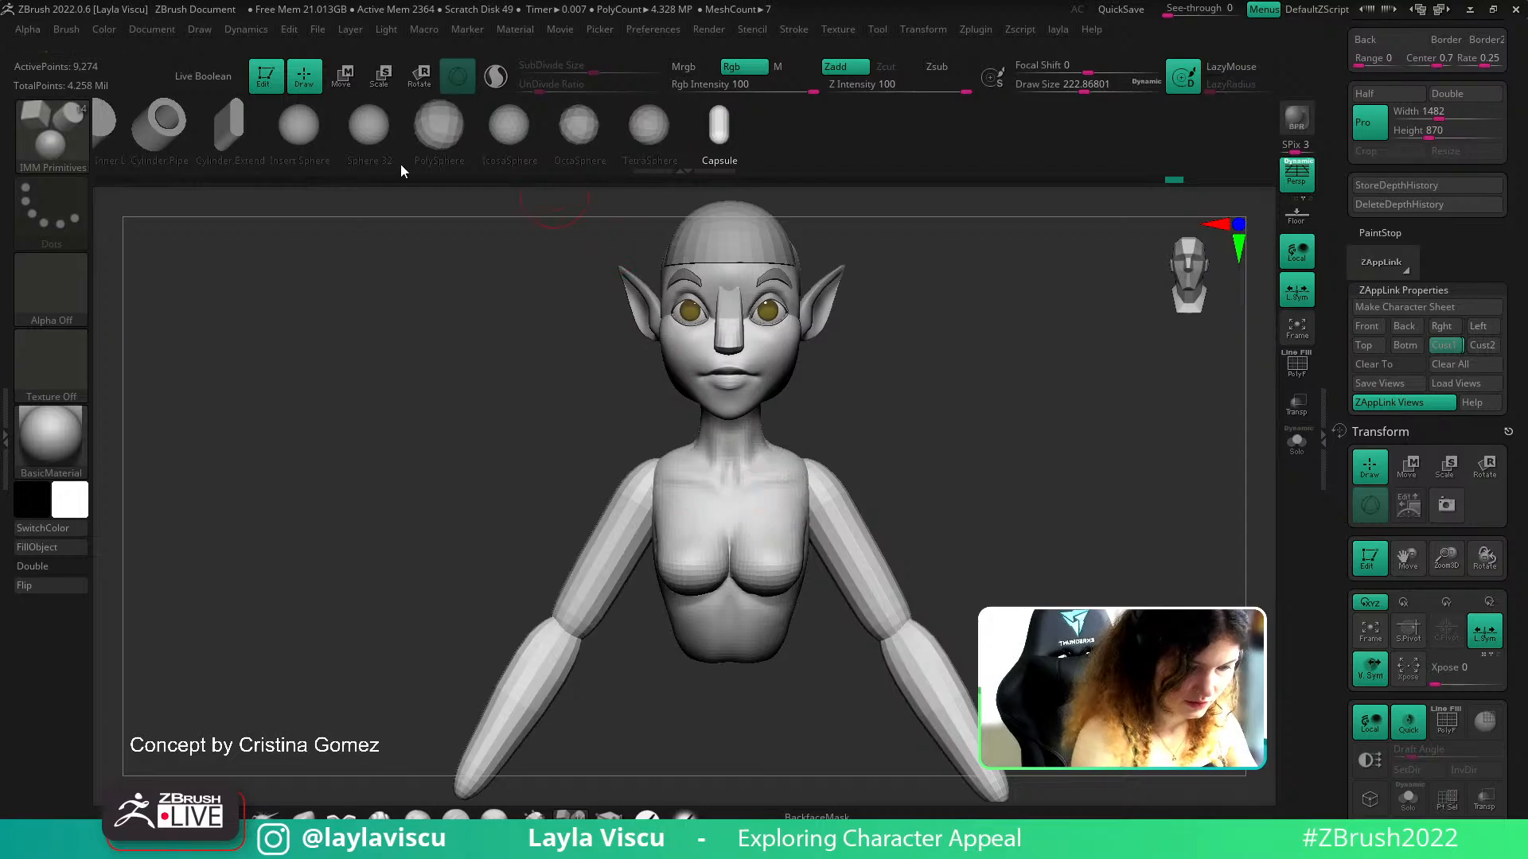
click(444, 126)
drag(808, 493, 831, 503)
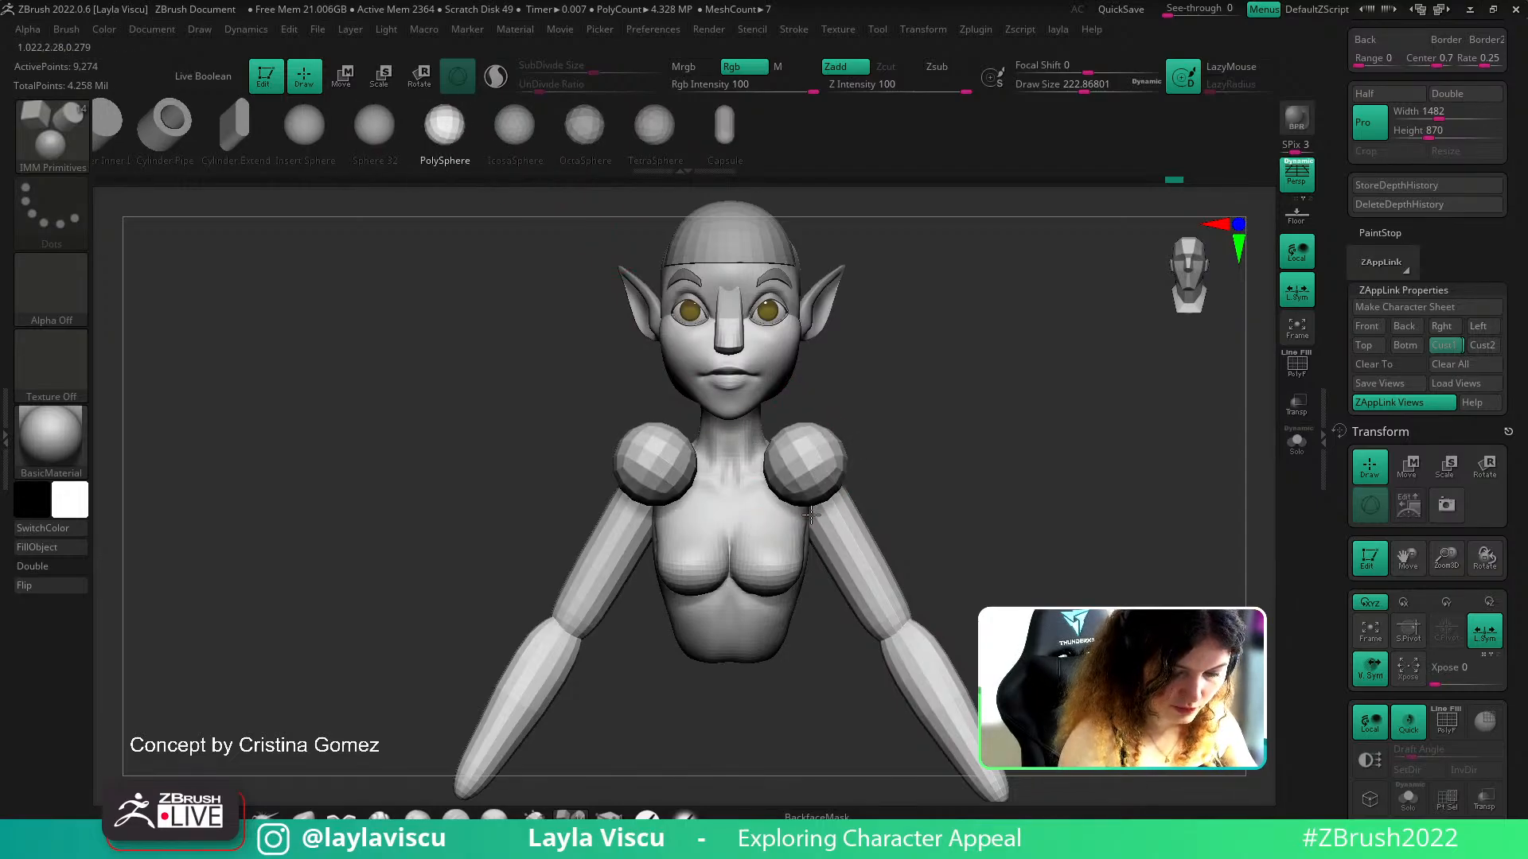
Position the inserted spheres over the shoulder joints from the front and side with the transform gizmo
key(w)
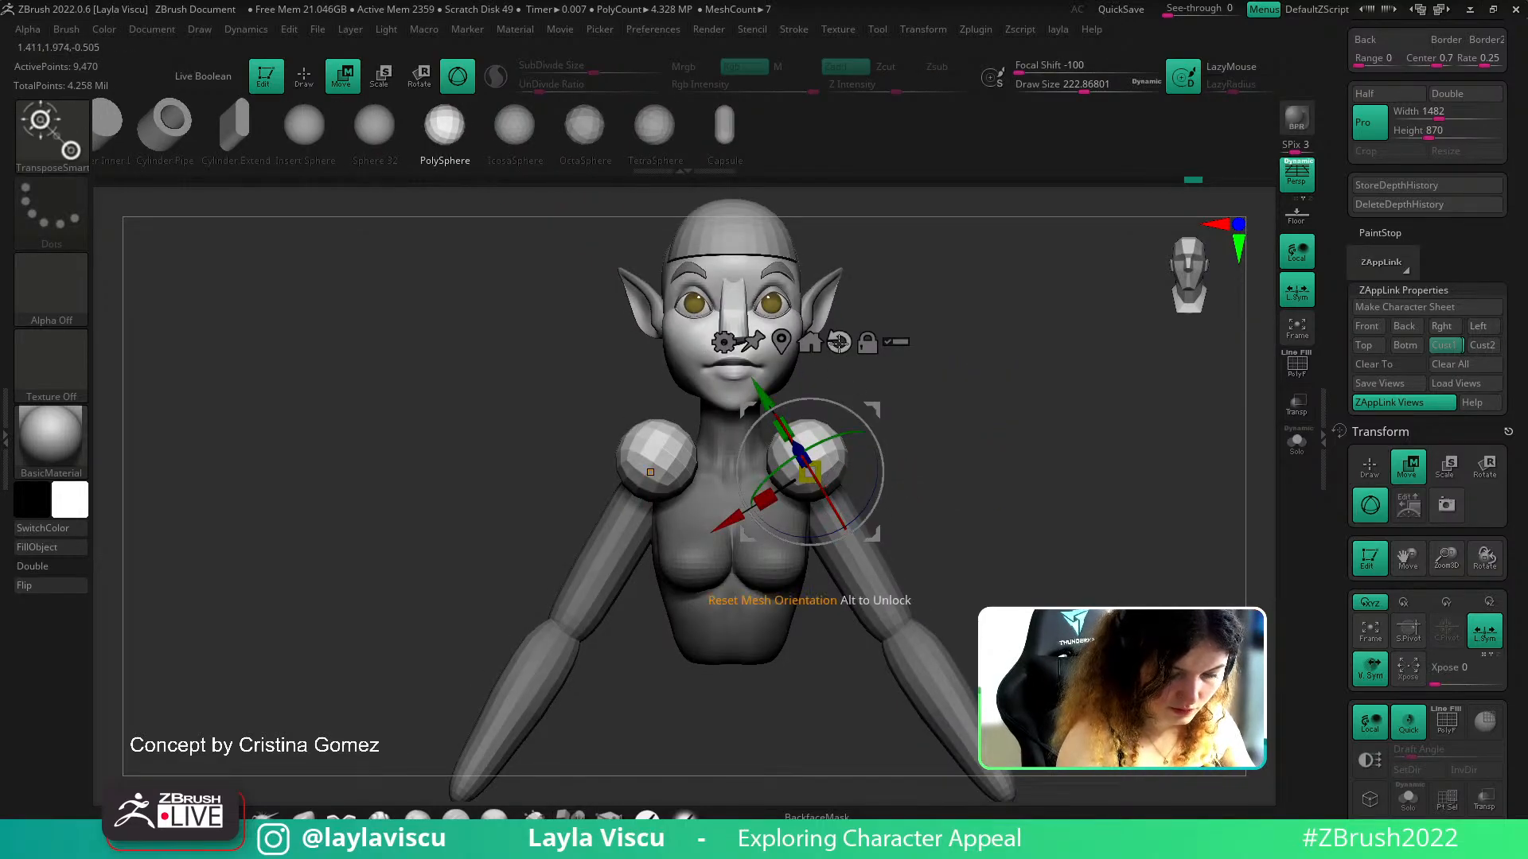
drag(832, 502, 865, 567)
drag(984, 525, 915, 544)
drag(796, 504, 815, 511)
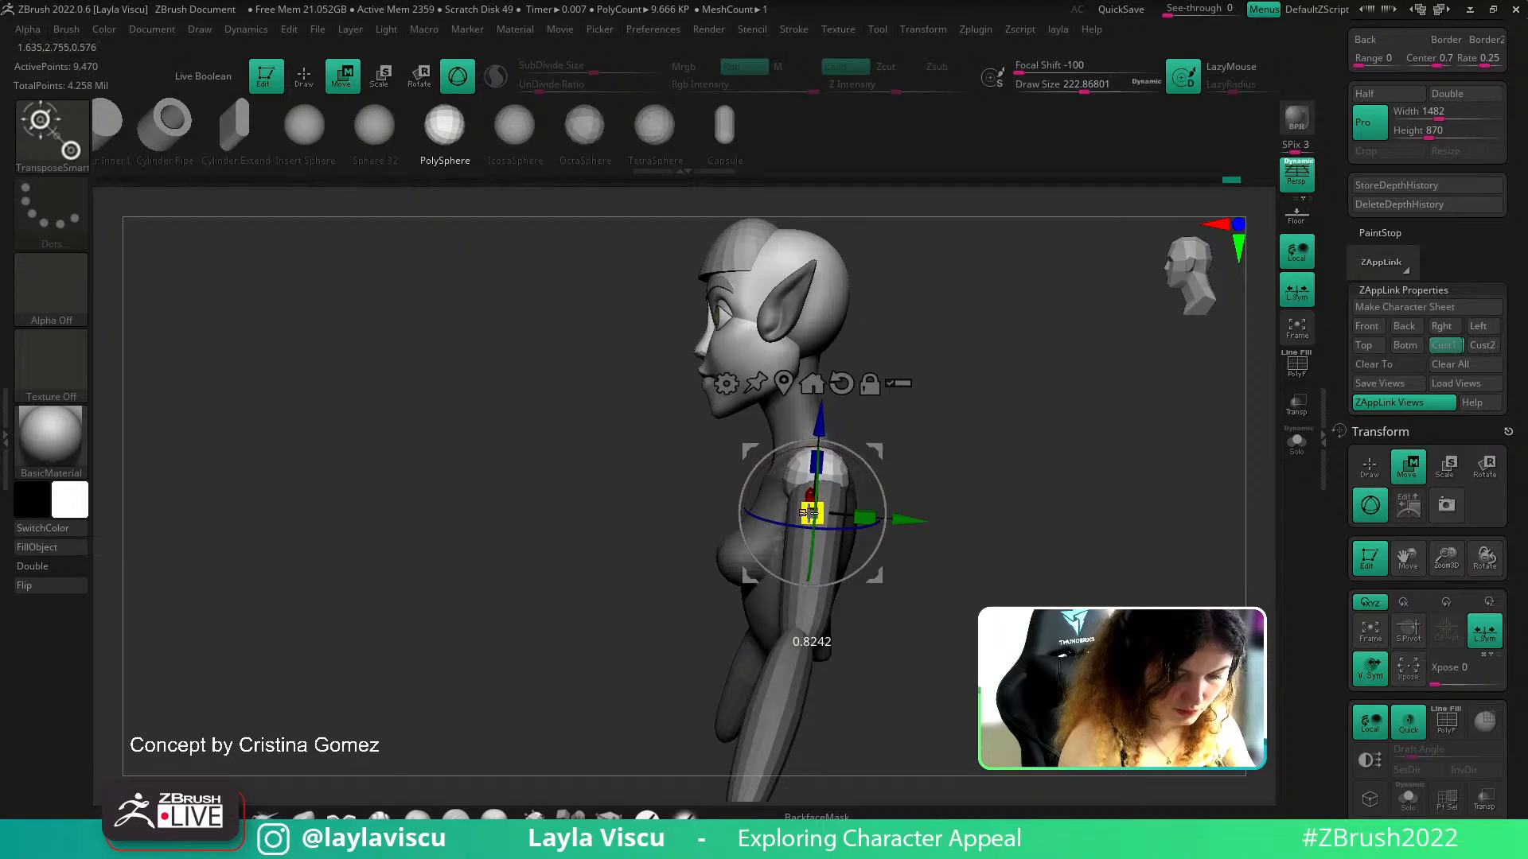
shift+drag(955, 470, 1033, 448)
Stretch the shoulder spheres over the upper arms with the Move brush at a draw size of about 338
key(q)
key(s)
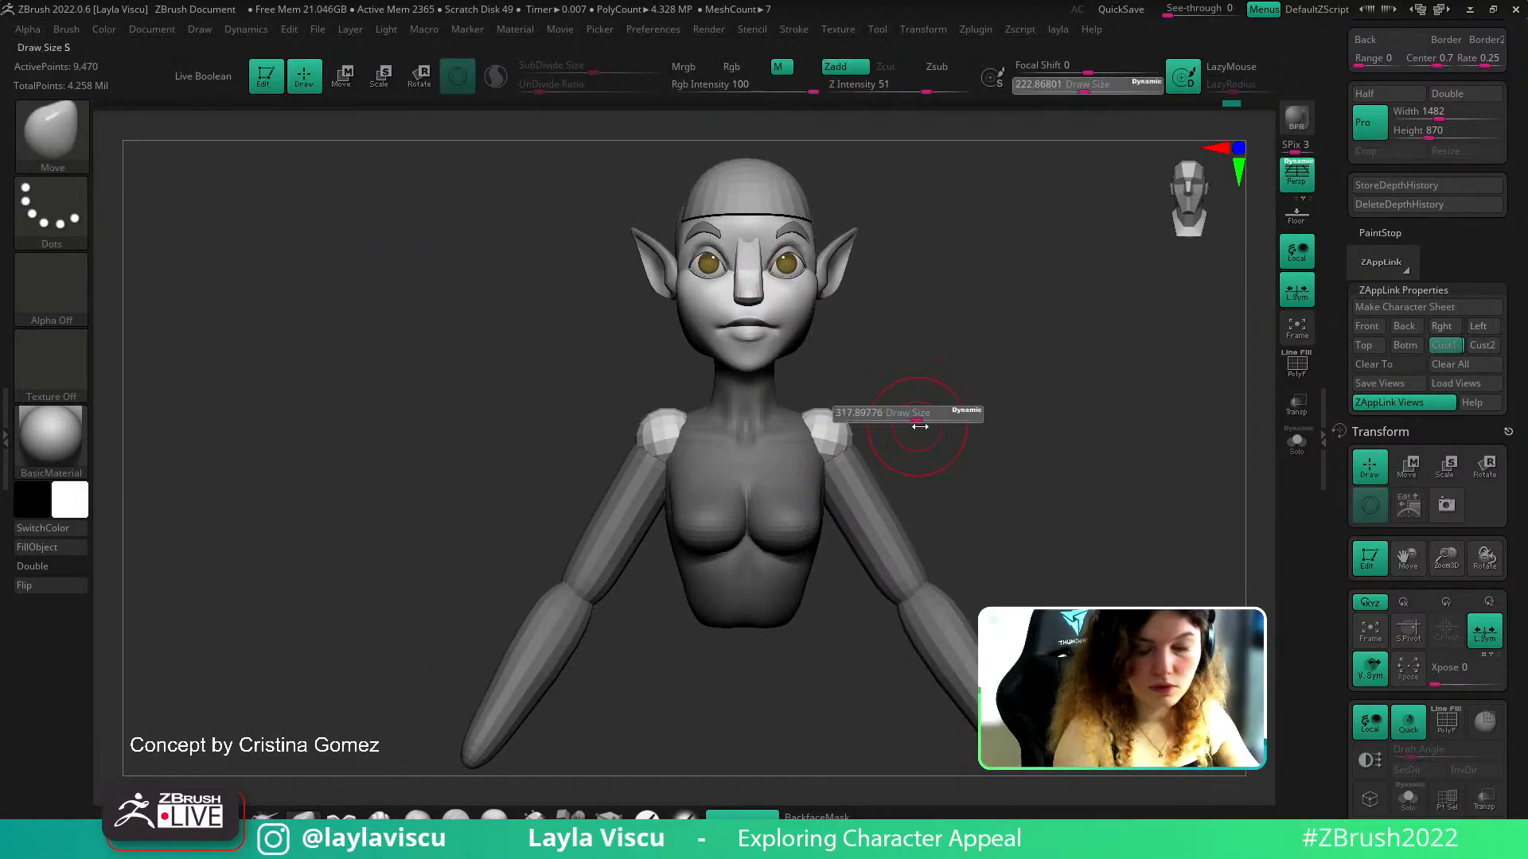
ctrl+right_drag(871, 399, 873, 430)
key(s)
click(871, 430)
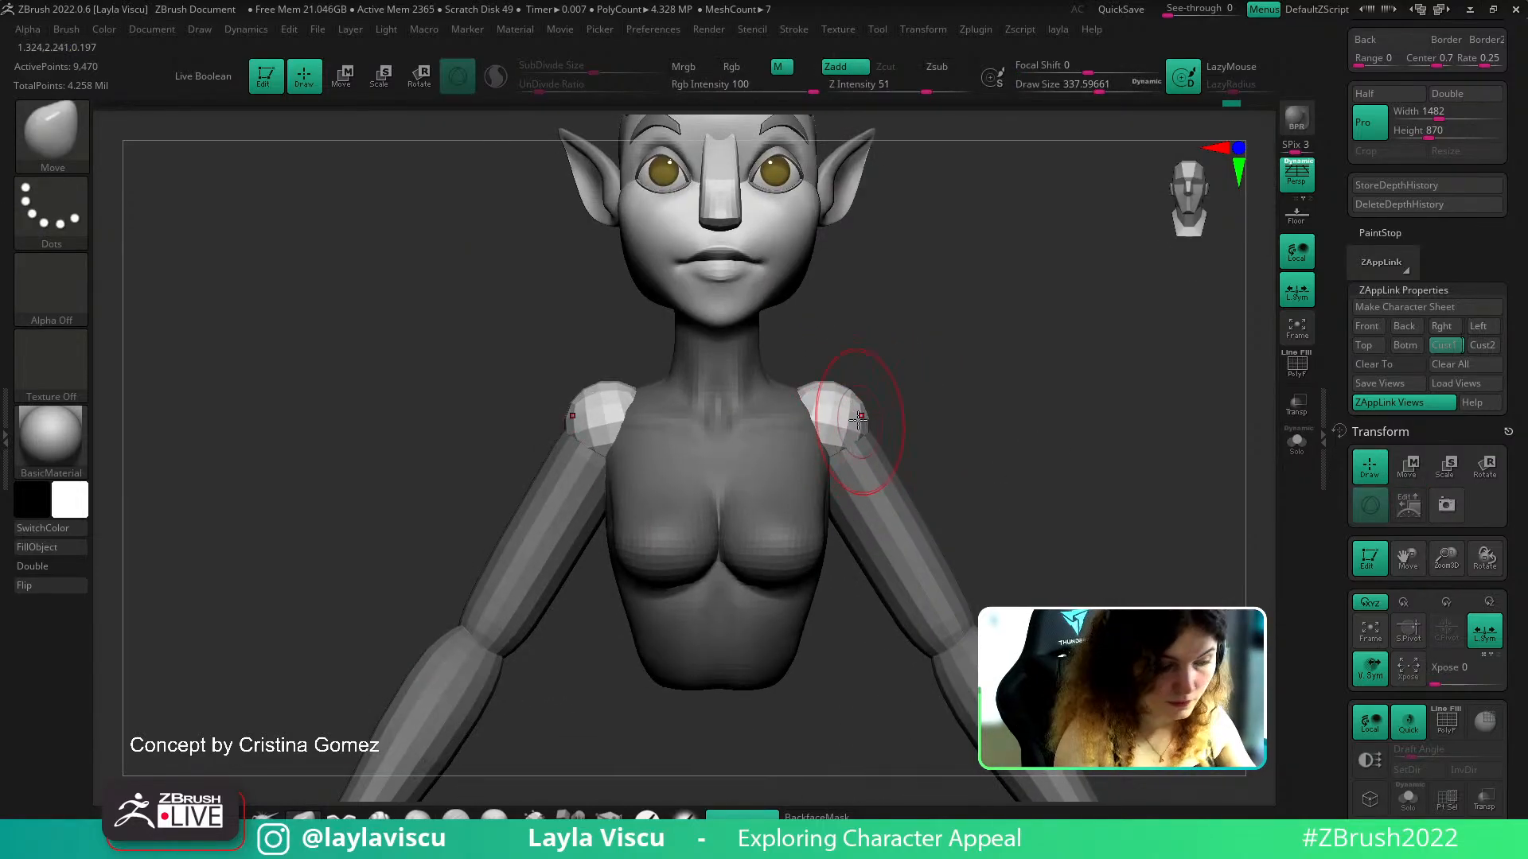
drag(860, 421, 899, 498)
key(s)
click(910, 494)
mouse_move(912, 499)
right_down()
mouse_move(914, 553)
mouse_move(941, 458)
right_up()
drag(888, 320, 890, 315)
mouse_move(915, 334)
right_down()
mouse_move(981, 318)
mouse_move(986, 493)
right_up()
drag(897, 362, 875, 320)
right_drag(880, 395, 849, 354)
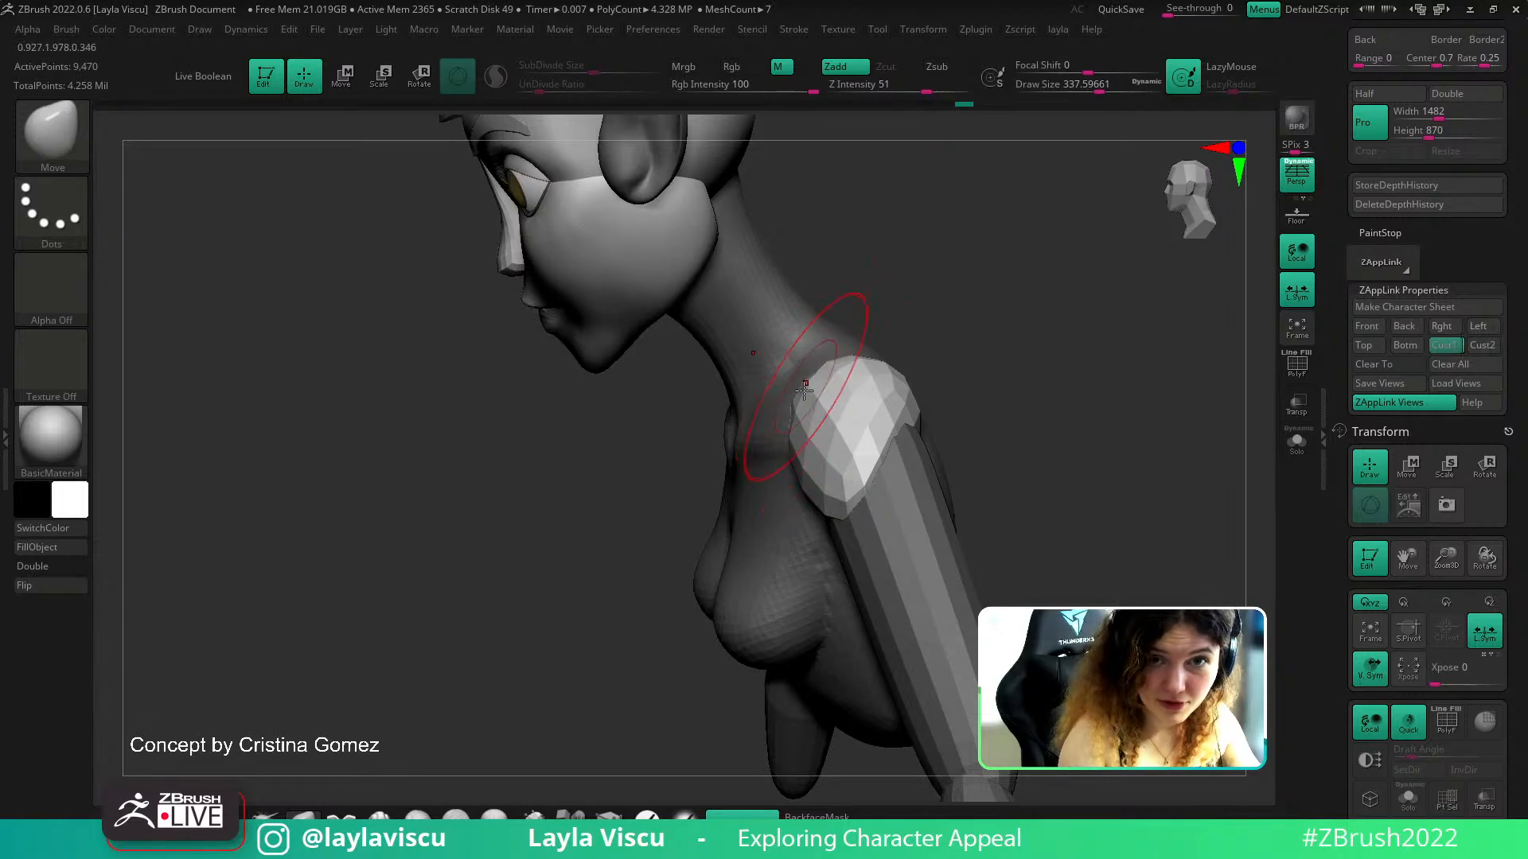
Blend the shoulder caps towards the neck and arms with the Move brush at draw sizes of about 386 to 437
right_drag(850, 371, 897, 441)
alt+right_drag(887, 371, 869, 469)
mouse_move(869, 469)
ctrl+right_down()
mouse_move(849, 493)
mouse_move(809, 454)
mouse_move(1029, 423)
mouse_move(880, 426)
ctrl+right_up()
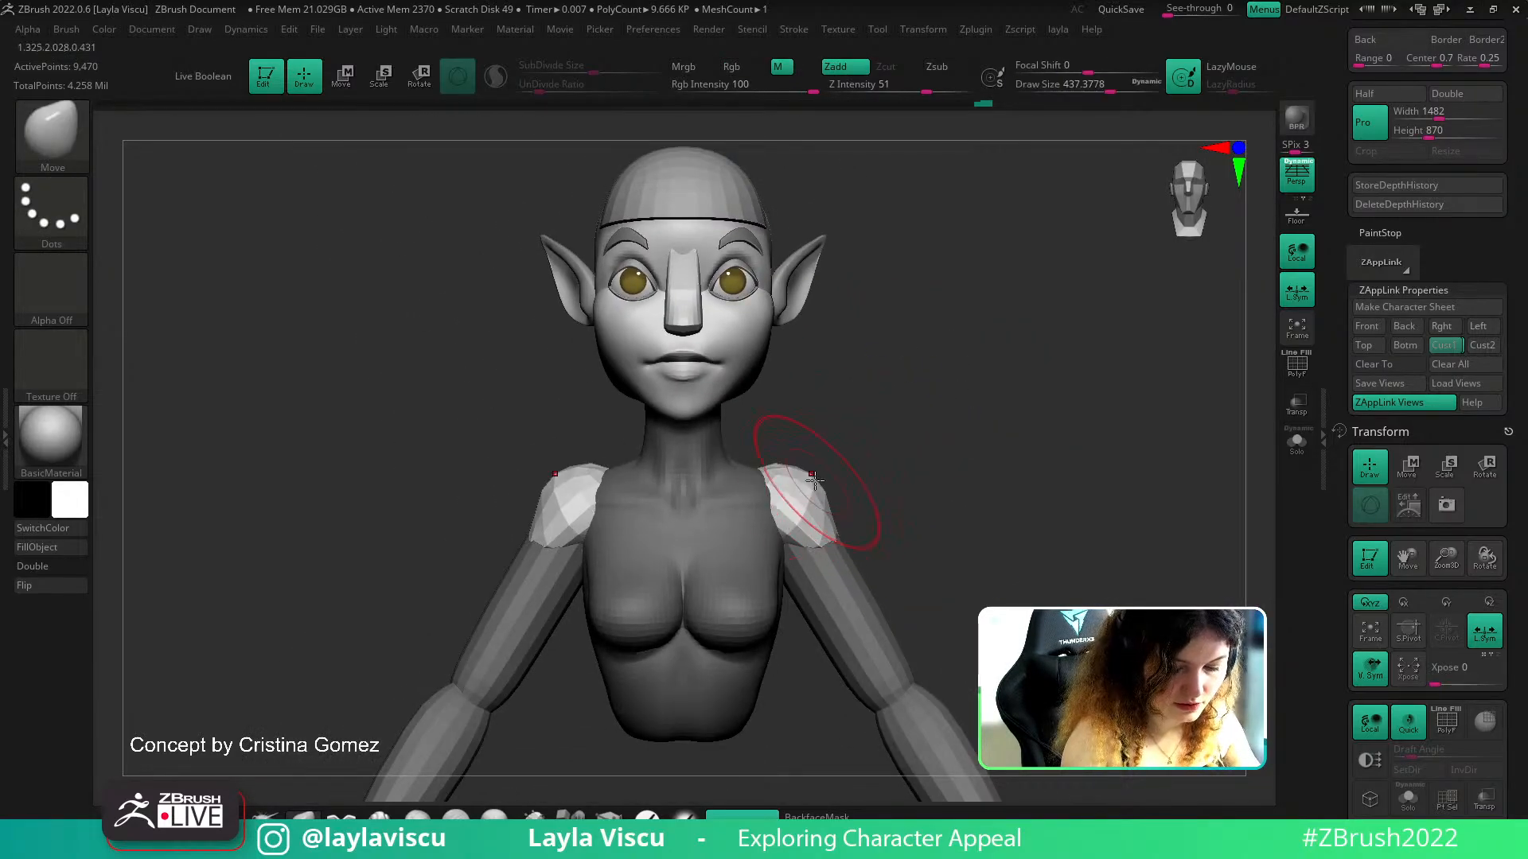
key(s)
click(781, 482)
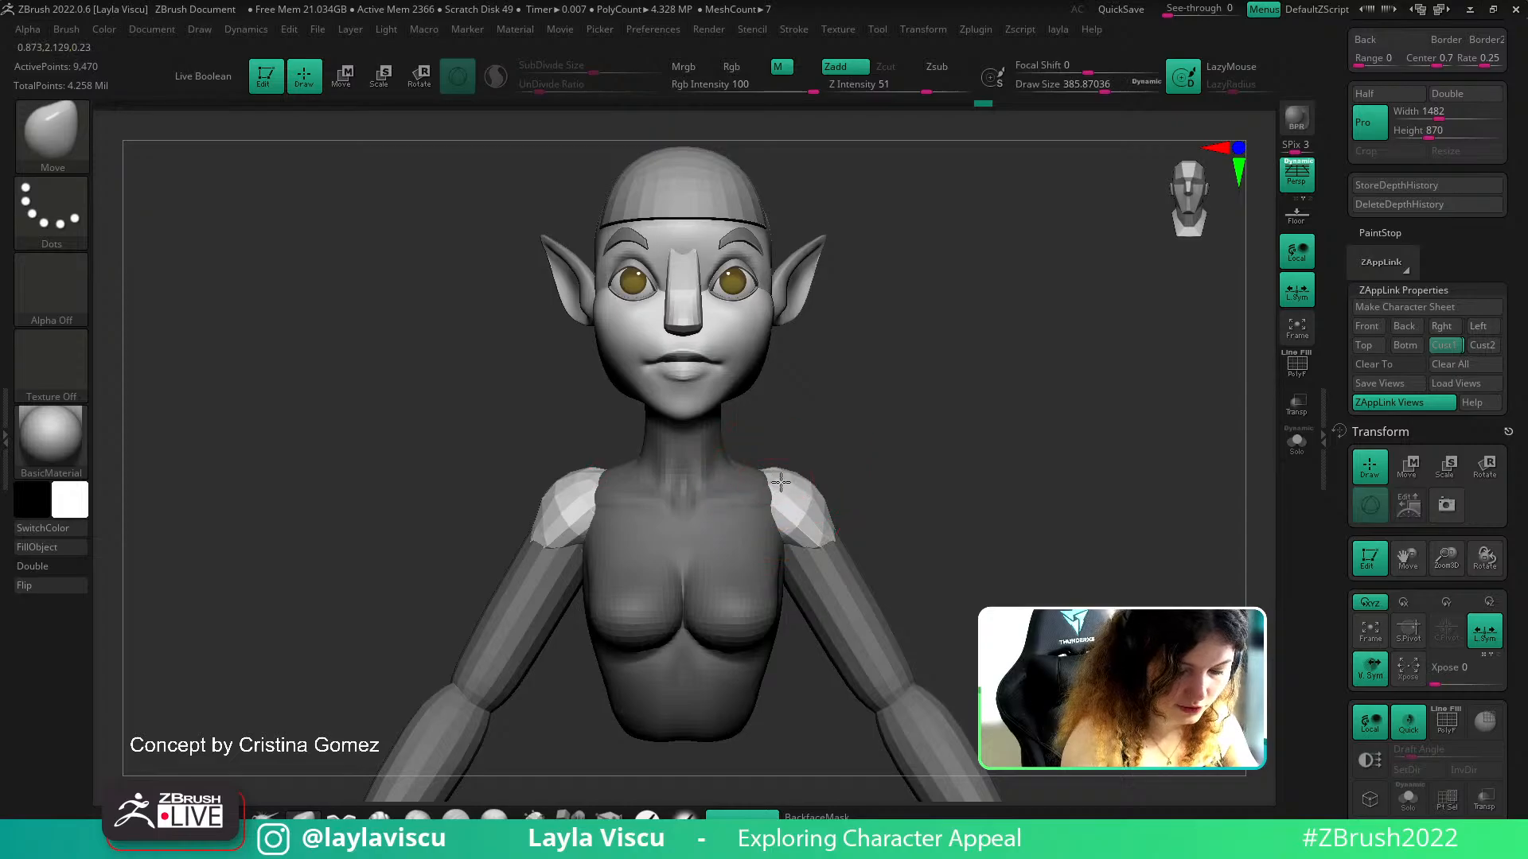
right_drag(783, 483, 815, 392)
right_drag(778, 478, 815, 560)
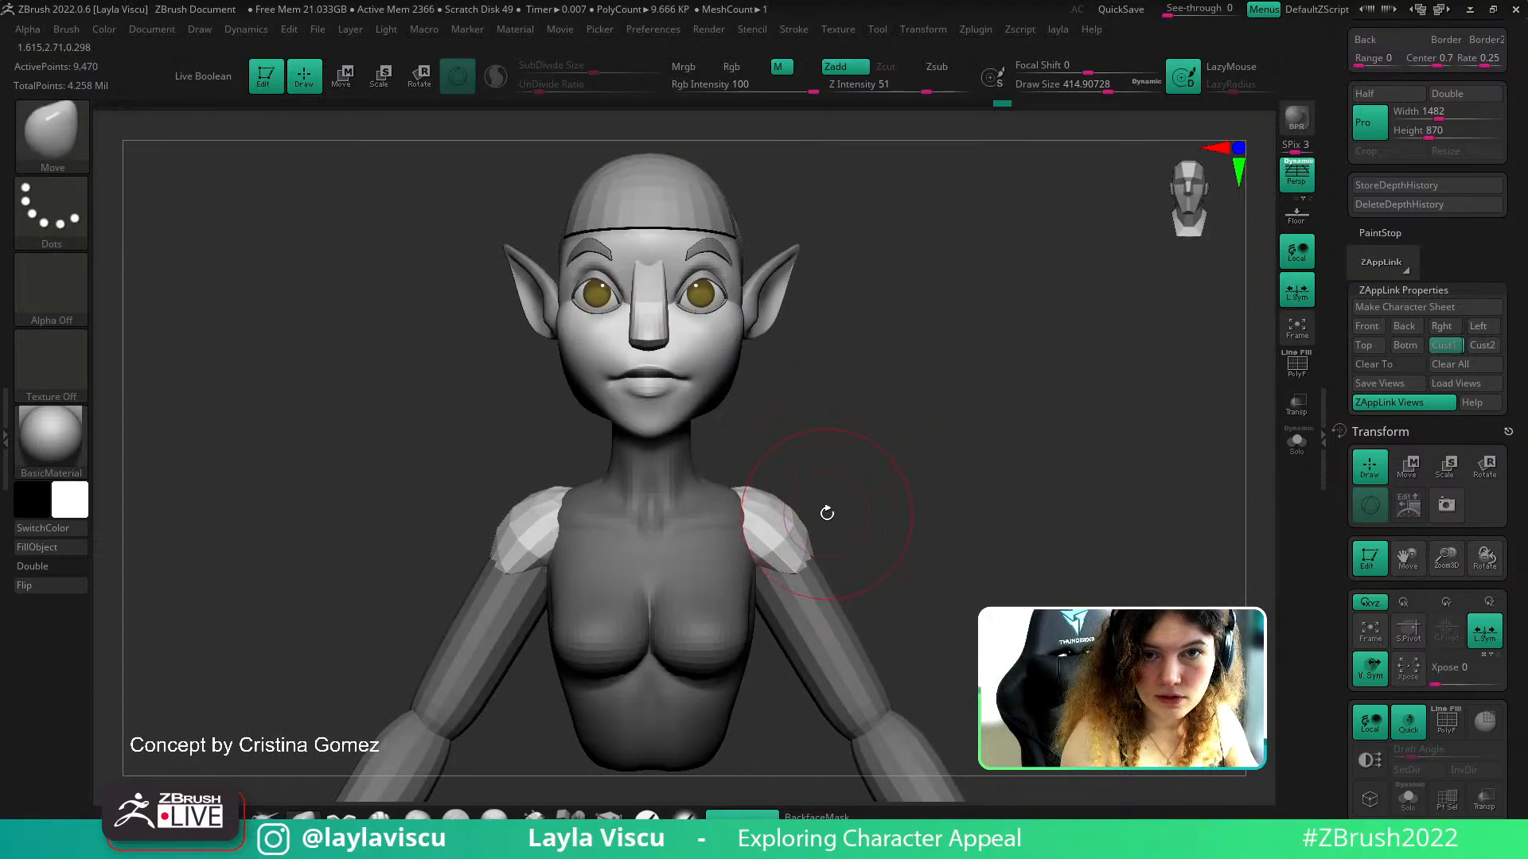
right_drag(892, 492, 785, 539)
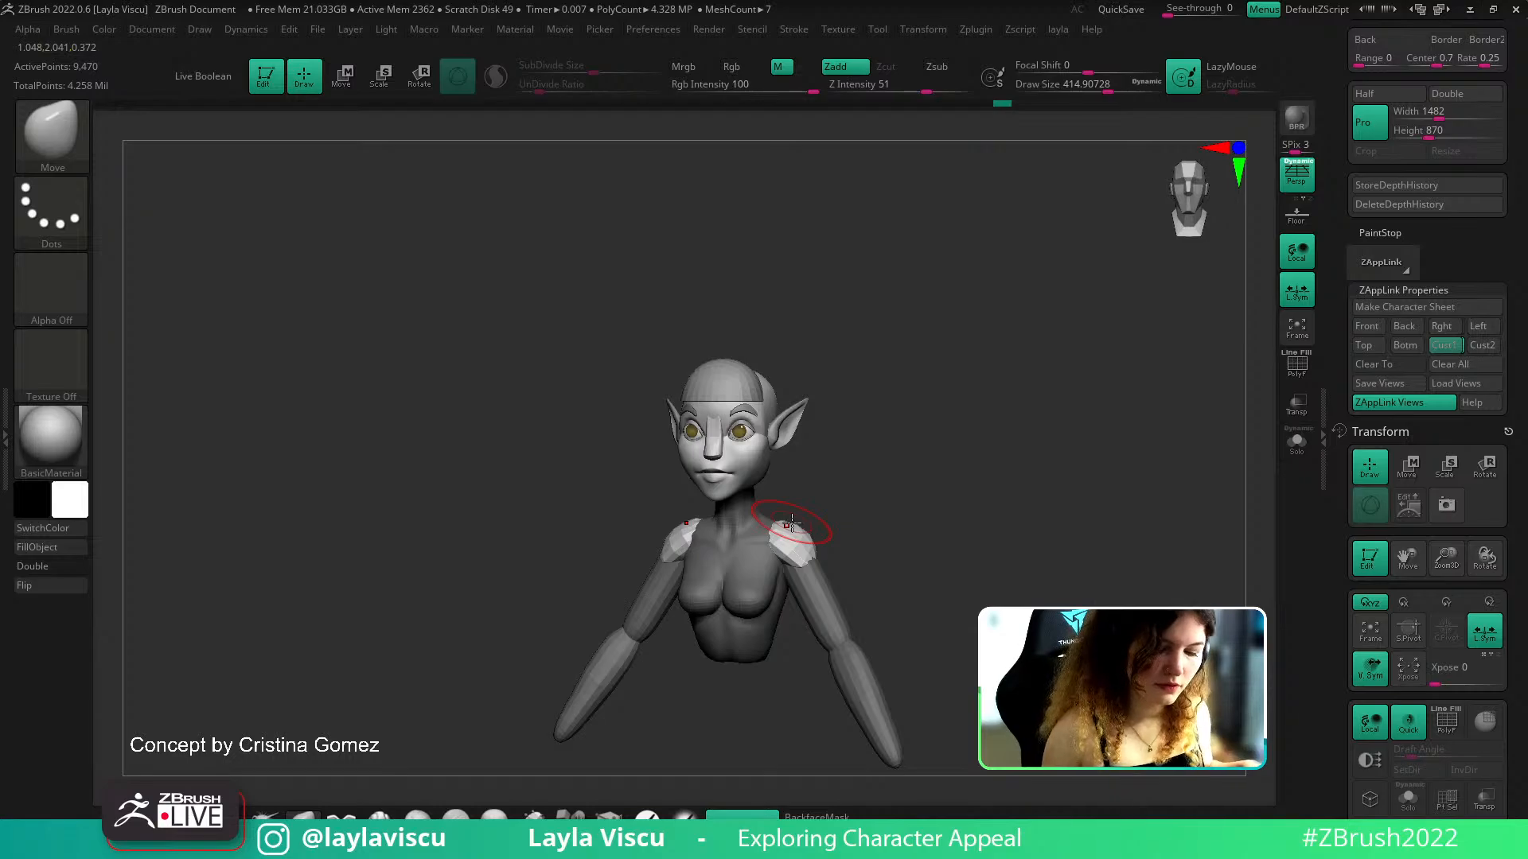
right_drag(875, 470, 784, 509)
ctrl+right_drag(783, 509, 836, 647)
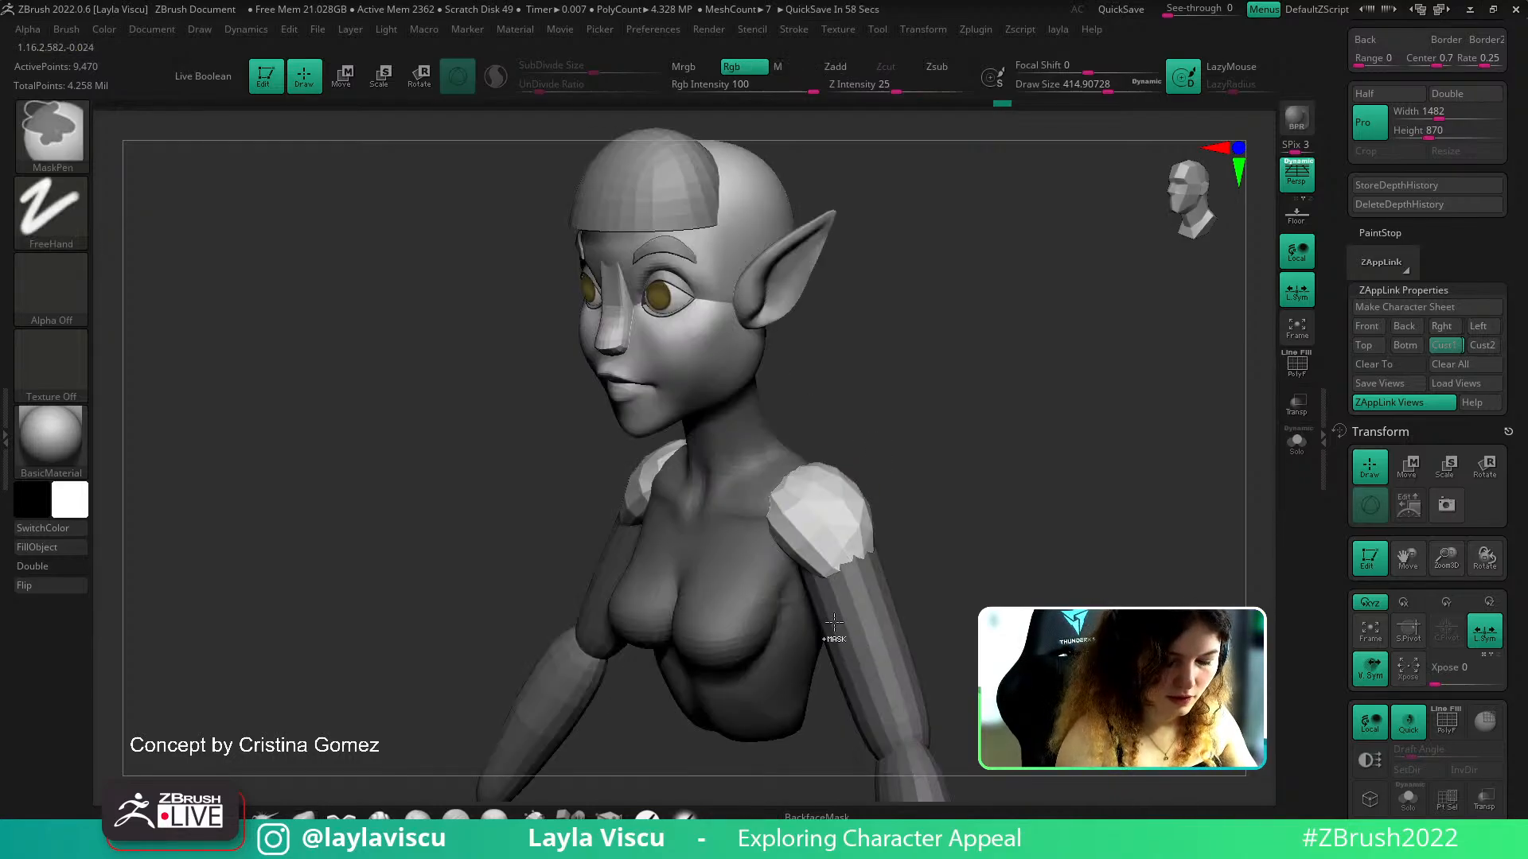
Refine the shoulder caps' outline from the side and front with the Move brush at draw sizes of about 476 and 365
shift+right_drag(865, 504, 846, 548)
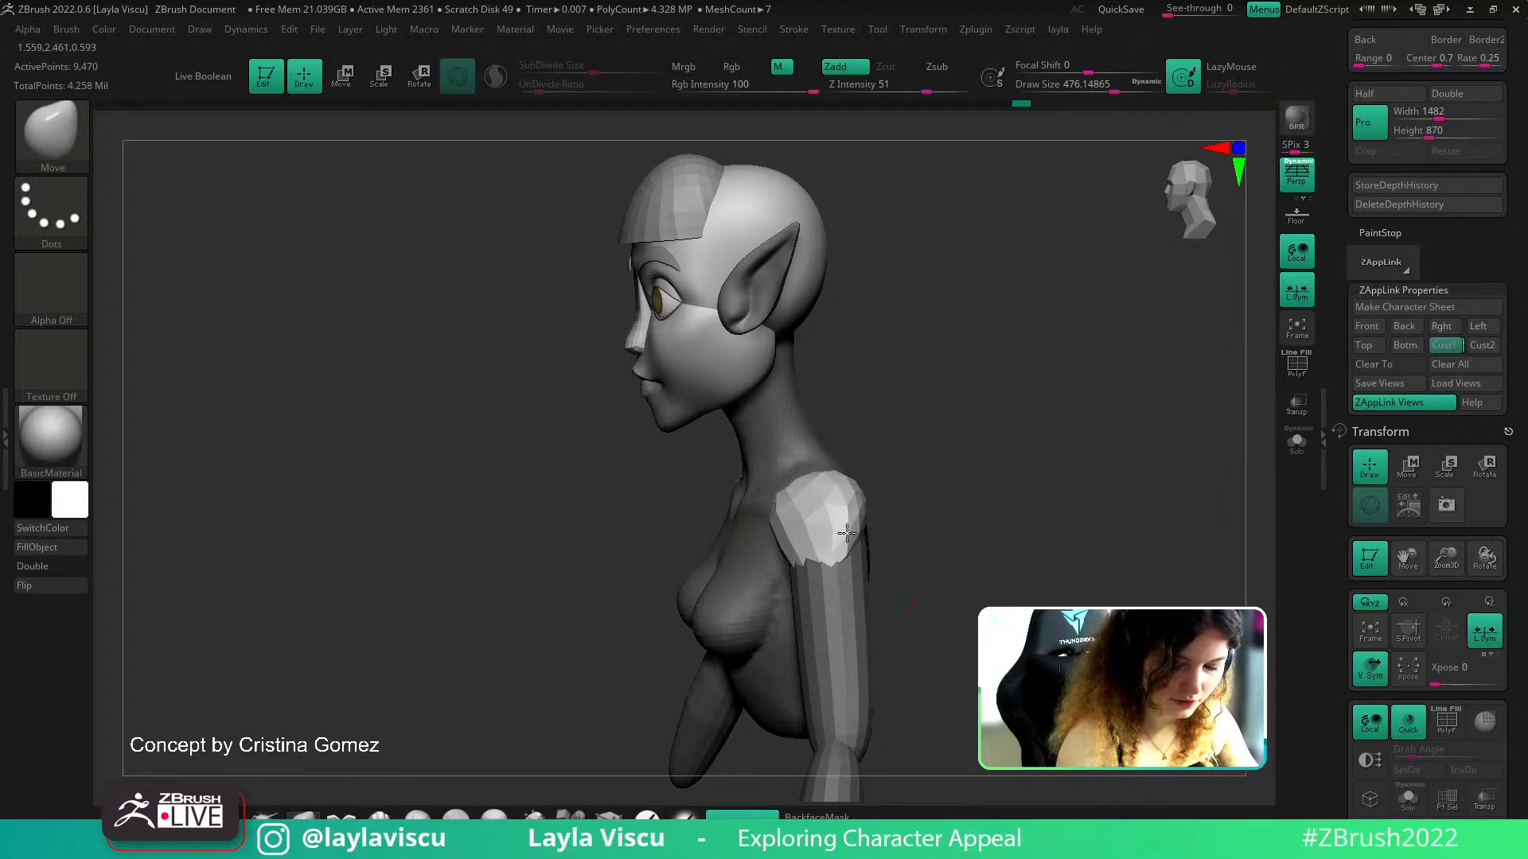
shift+right_drag(840, 537, 876, 461)
alt+right_drag(923, 565, 916, 523)
key([)
key([)
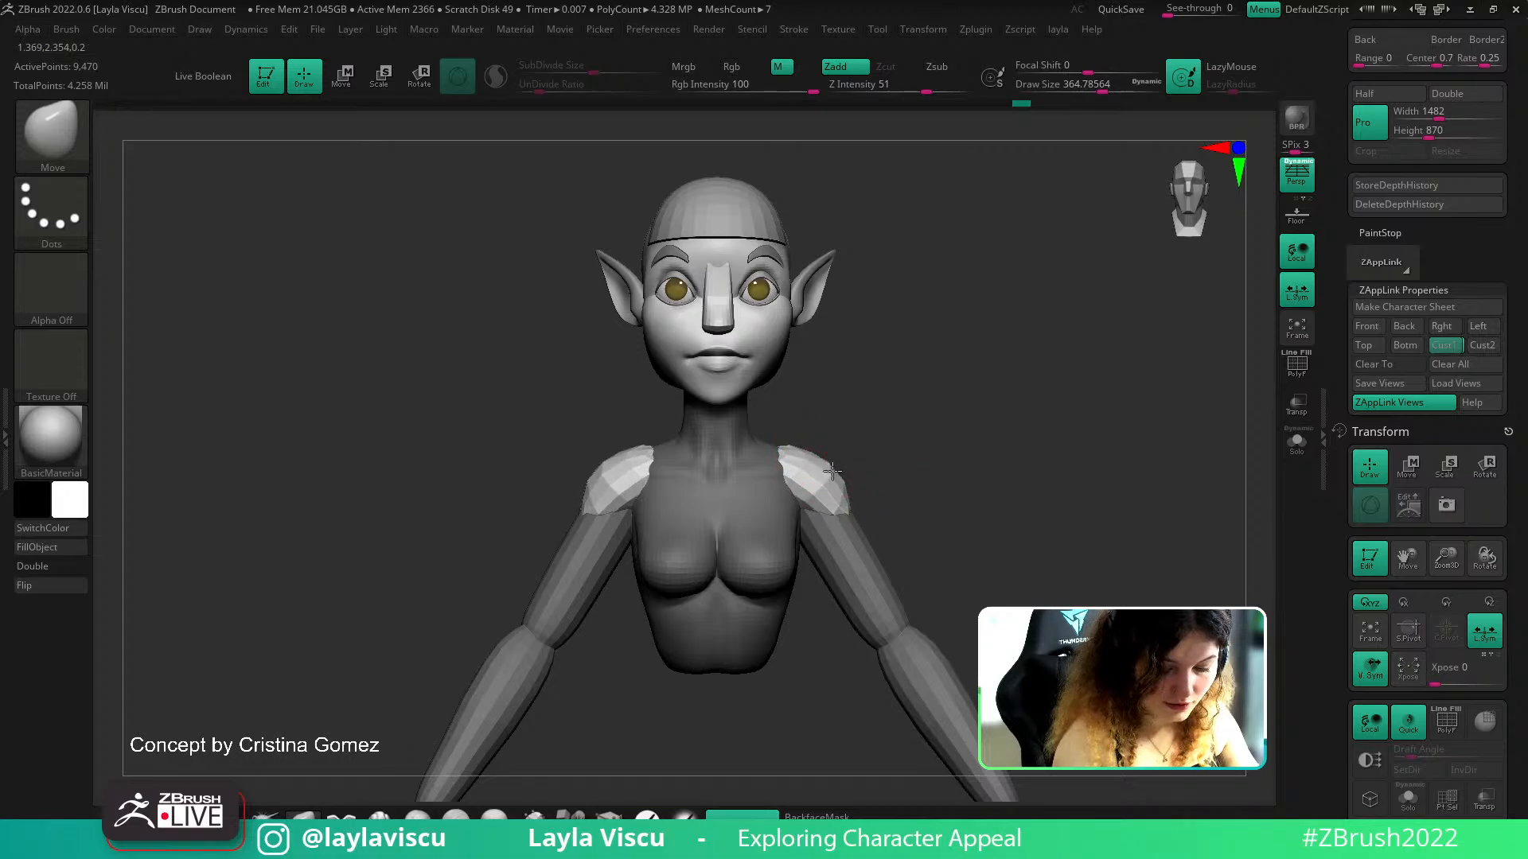
ctrl+right_drag(903, 517, 899, 440)
Clear the mask, isolate the shoulder caps by polygroup to subdivide them once, and show the whole body again
key(ctrl+w)
key(shift+f)
key(shift+f)
ctrl+shift+click(821, 490)
ctrl+shift+click(859, 522)
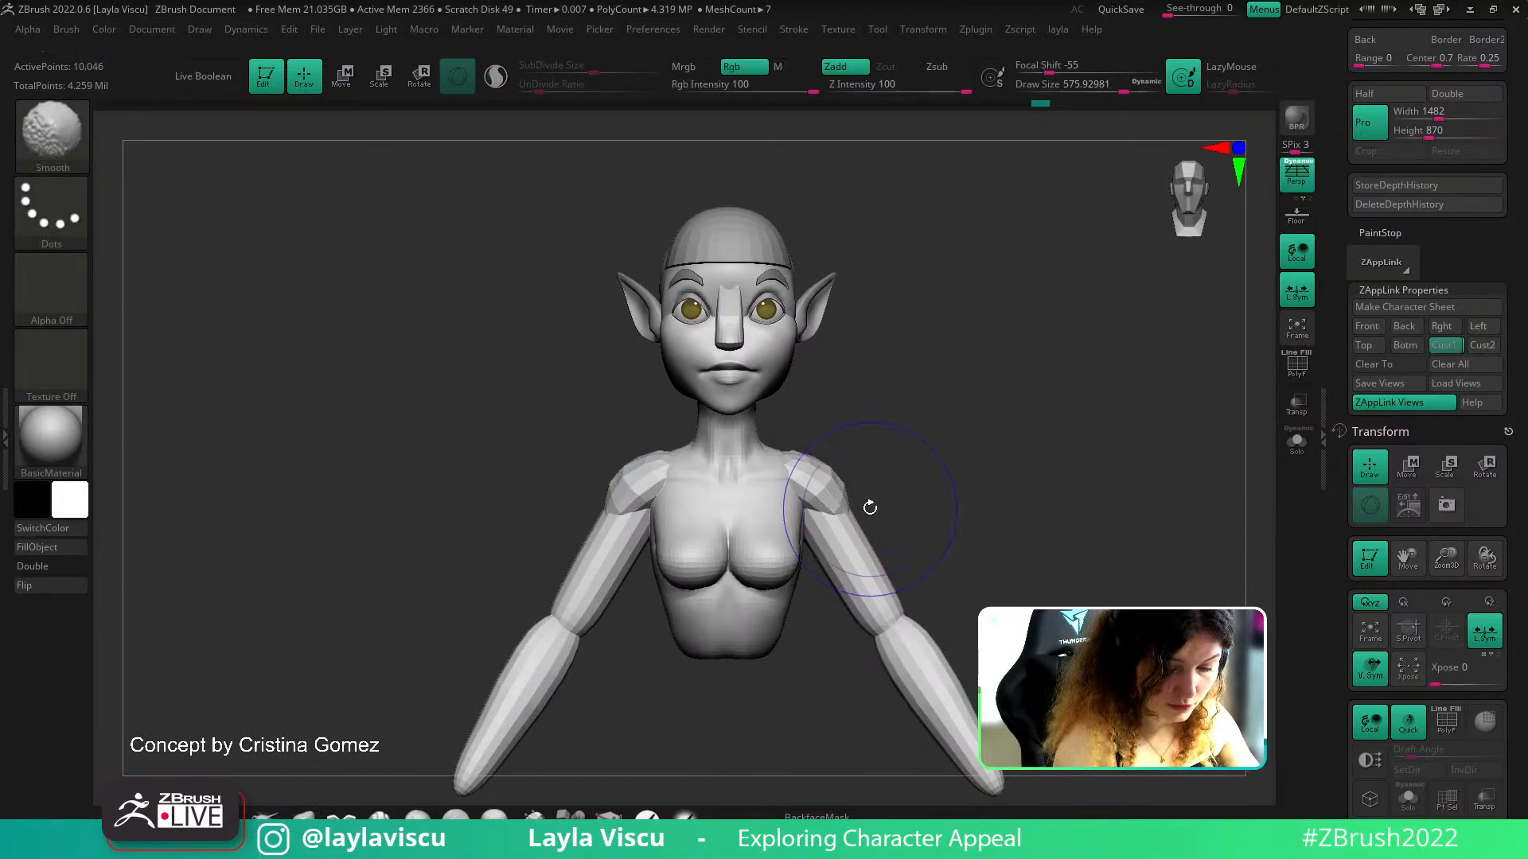
key(shift+f)
ctrl+shift+click(807, 466)
ctrl+shift+click(891, 488)
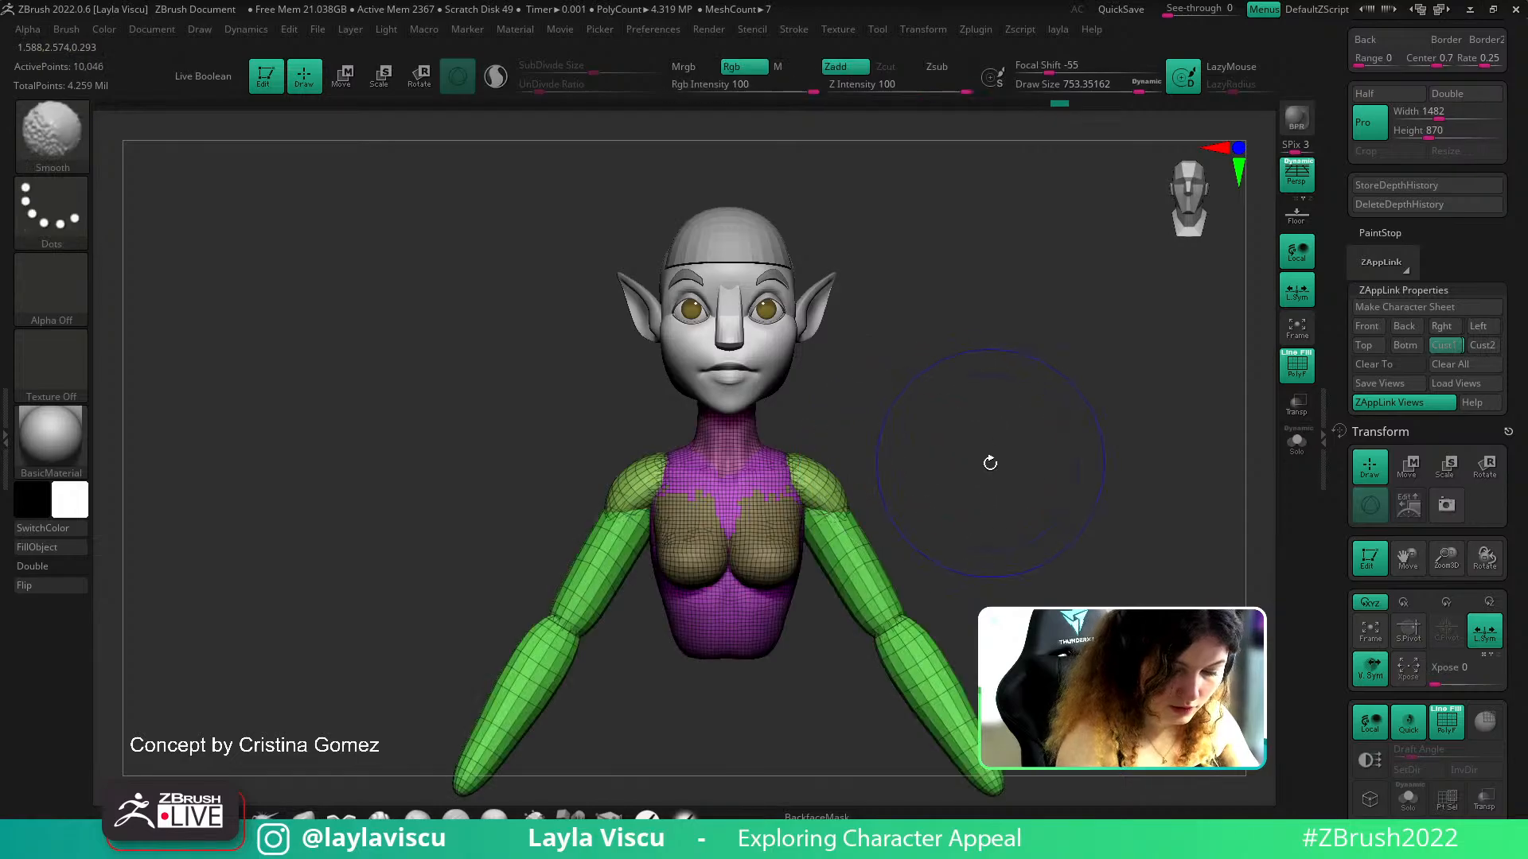
key(shift+f)
drag(958, 423, 952, 508)
ctrl+right_drag(781, 457, 840, 484)
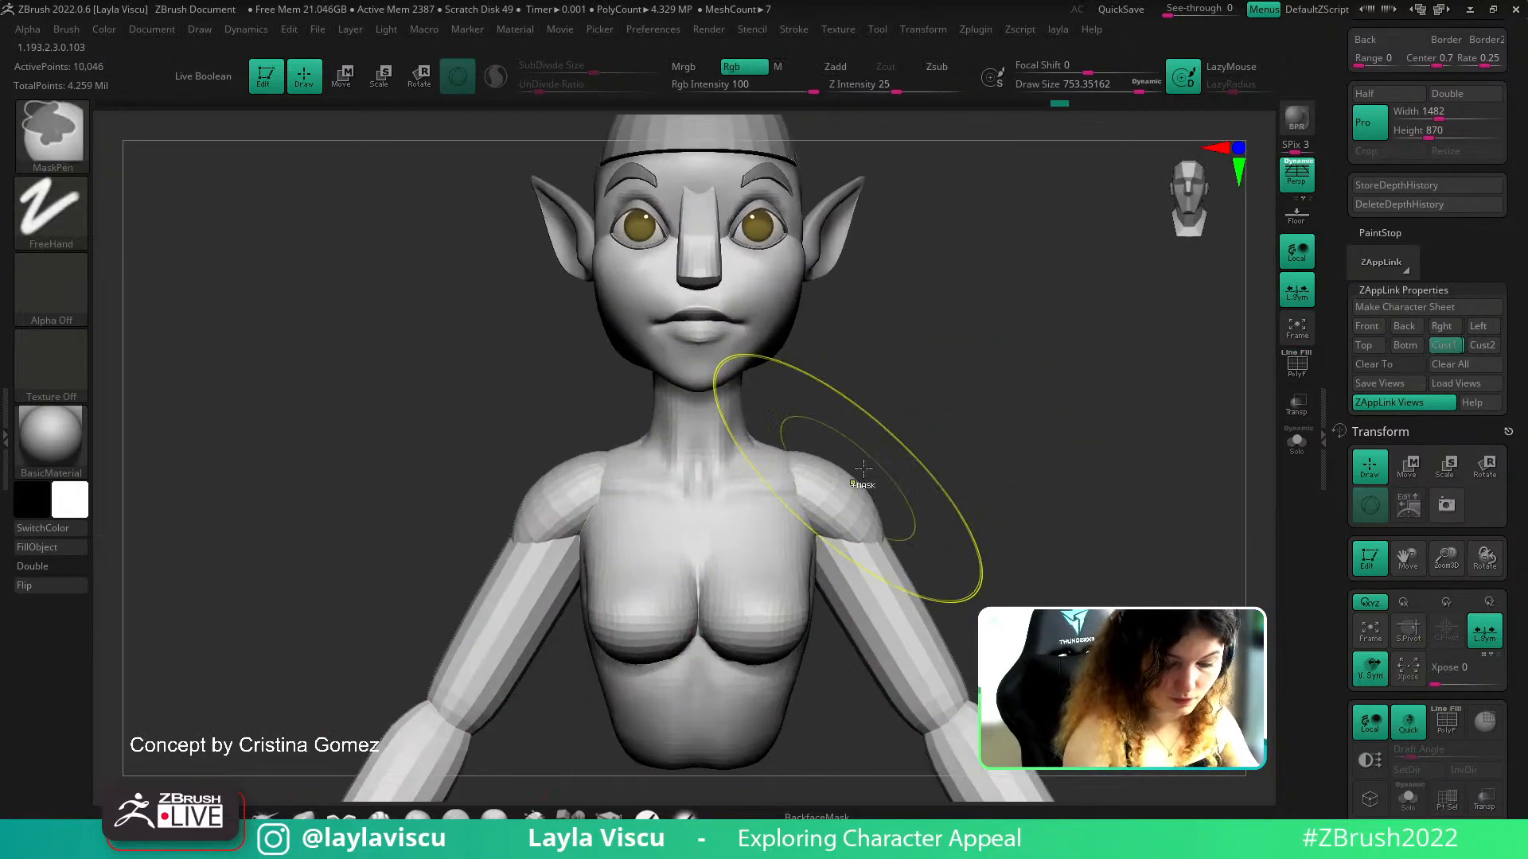
Build up the collarbone and upper chest forms with the ClayBuildup brush at a draw size of about 136
key(b)
key(c)
key(b)
key(d)
key(Escape)
key(d)
key(Escape)
key(s)
drag(754, 505, 689, 508)
drag(872, 368, 880, 417)
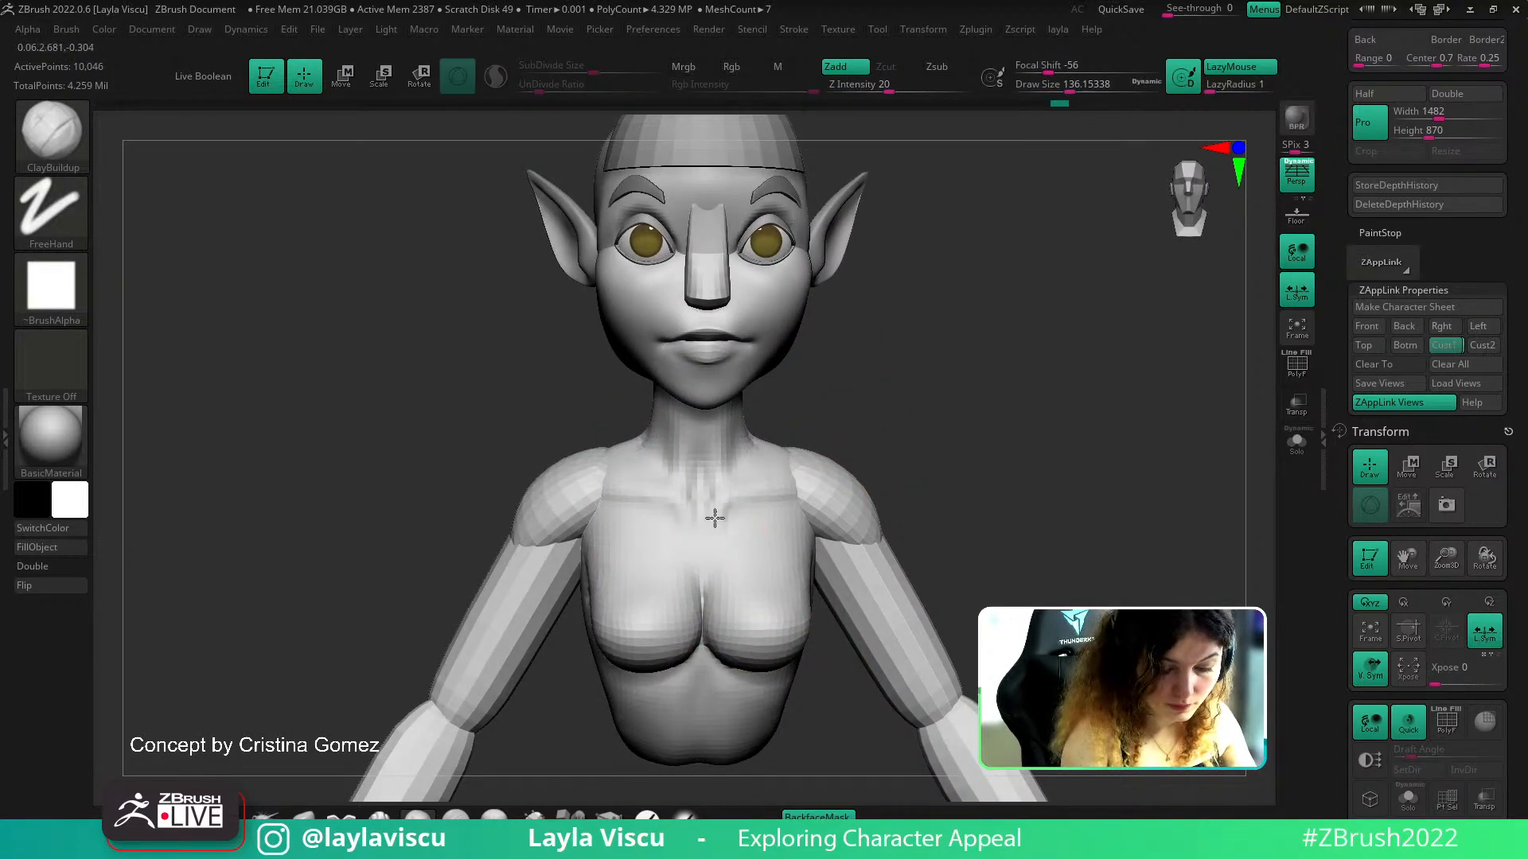
key(shift)
mouse_move(874, 507)
alt+mouse_down()
mouse_move(914, 502)
mouse_move(873, 515)
alt+mouse_up()
key(shift+f)
key(shift+f)
Sculpt and smooth the rib cage and abdomen below the breasts with ClayBuildup, raising the draw size to about 223
key(ctrl)
mouse_move(757, 554)
alt+mouse_down()
mouse_move(791, 619)
mouse_move(792, 577)
alt+mouse_up()
key(s)
mouse_move(852, 703)
alt+mouse_down()
mouse_move(794, 552)
mouse_move(795, 605)
alt+mouse_up()
key(s)
drag(750, 551, 700, 548)
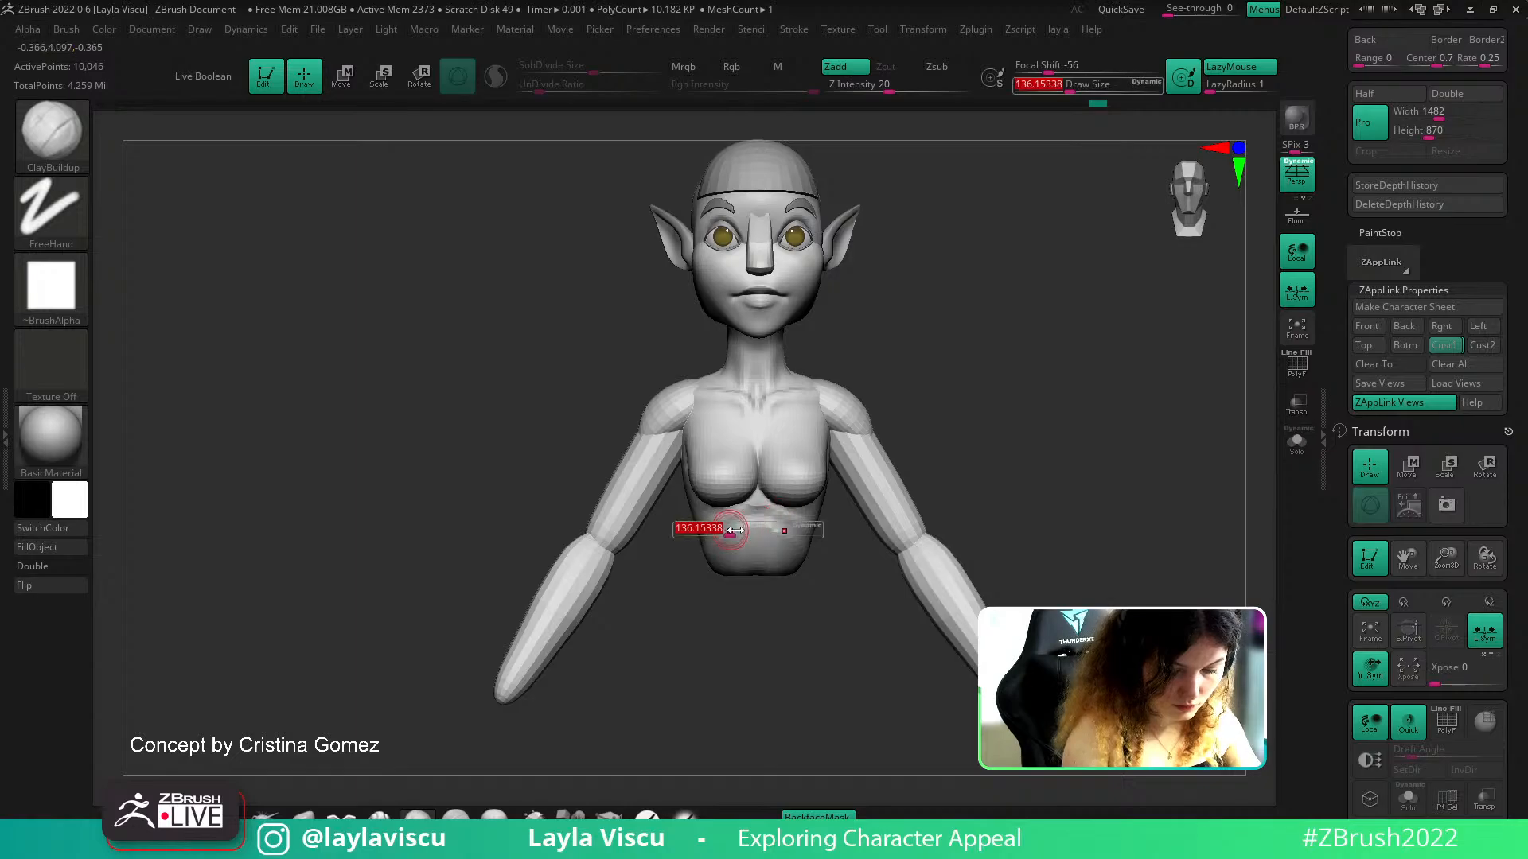
key(shift)
mouse_move(845, 602)
ctrl+right_down()
mouse_move(818, 539)
mouse_move(768, 585)
ctrl+right_up()
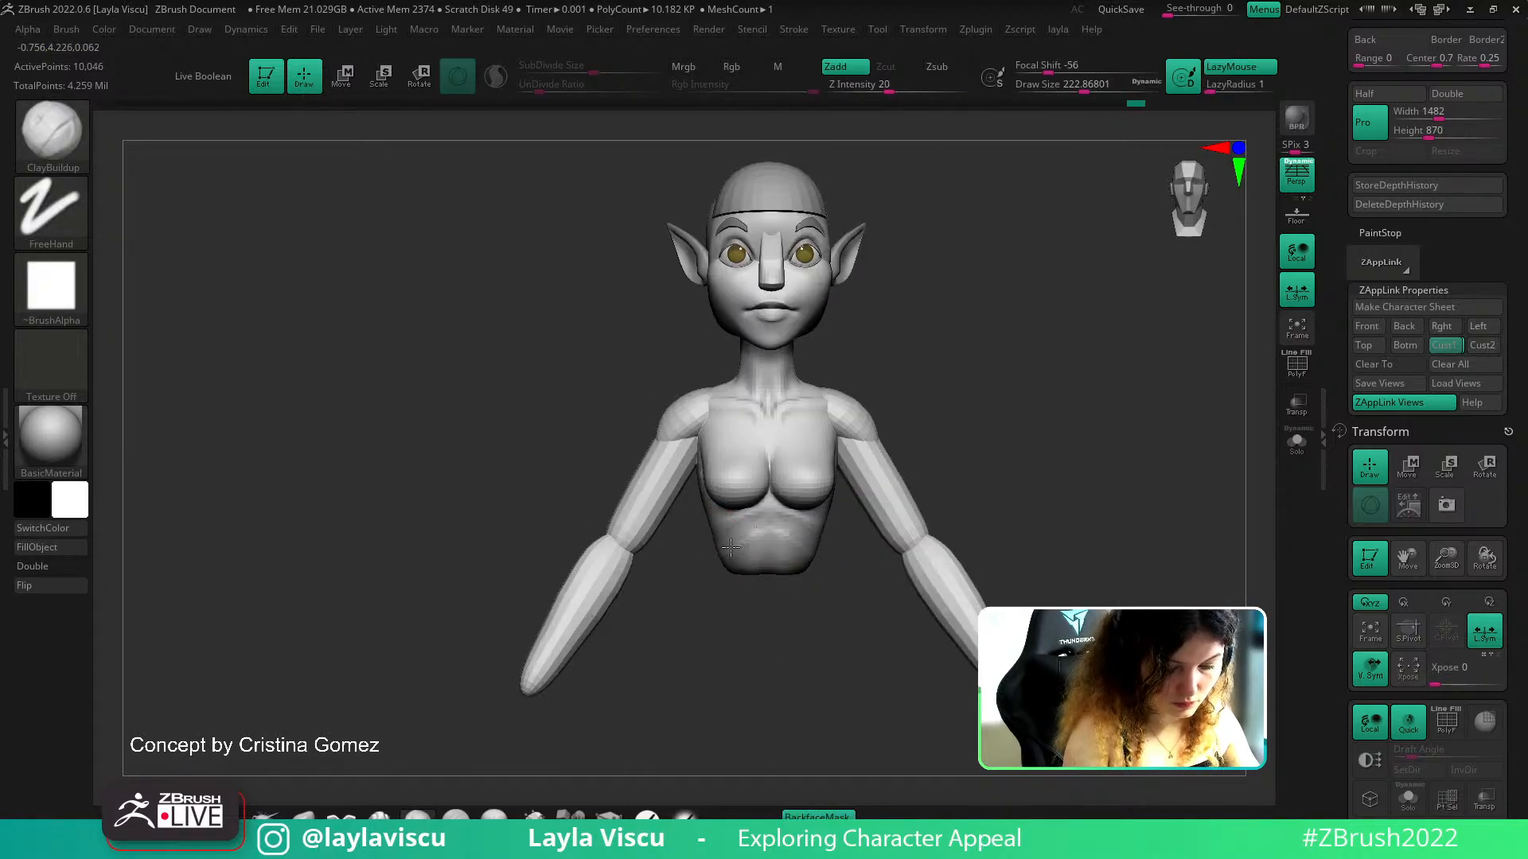
key(shift)
mouse_move(795, 565)
right_down()
mouse_move(819, 544)
mouse_move(779, 691)
right_up()
Adjust the torso and arm silhouette from the side with the Move brush at draw sizes of about 525 and 734
right_drag(952, 595, 895, 585)
click(303, 815)
key(s)
drag(907, 549, 928, 548)
right_drag(906, 553, 935, 557)
key(s)
drag(897, 555, 916, 557)
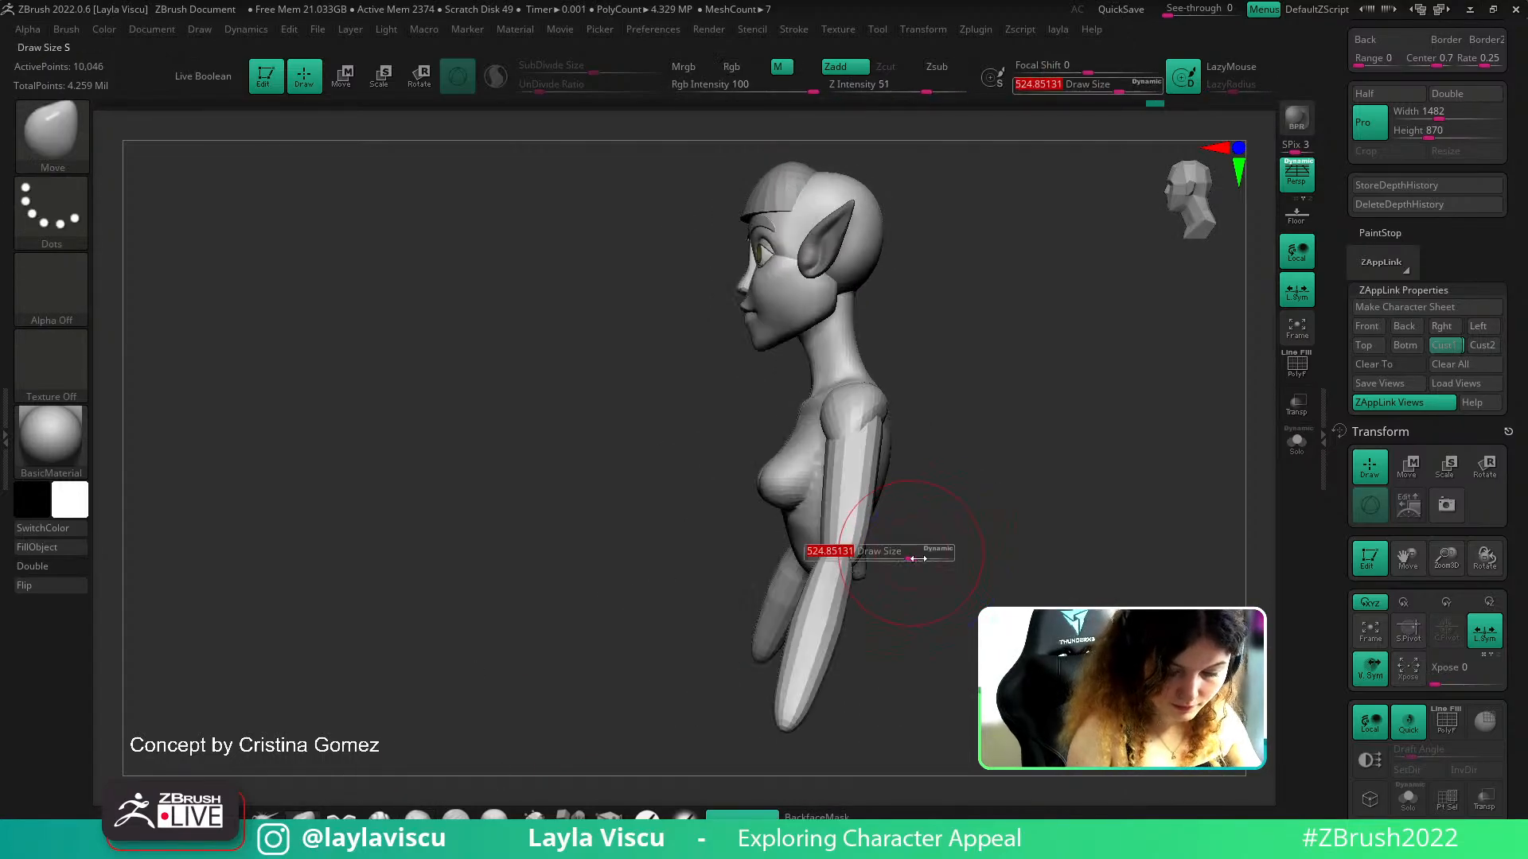
right_drag(937, 561, 897, 549)
drag(871, 557, 881, 558)
mouse_move(887, 550)
right_down()
mouse_move(1047, 512)
mouse_move(1098, 538)
mouse_move(1026, 446)
mouse_move(929, 441)
right_up()
ctrl+right_drag(770, 418, 920, 358)
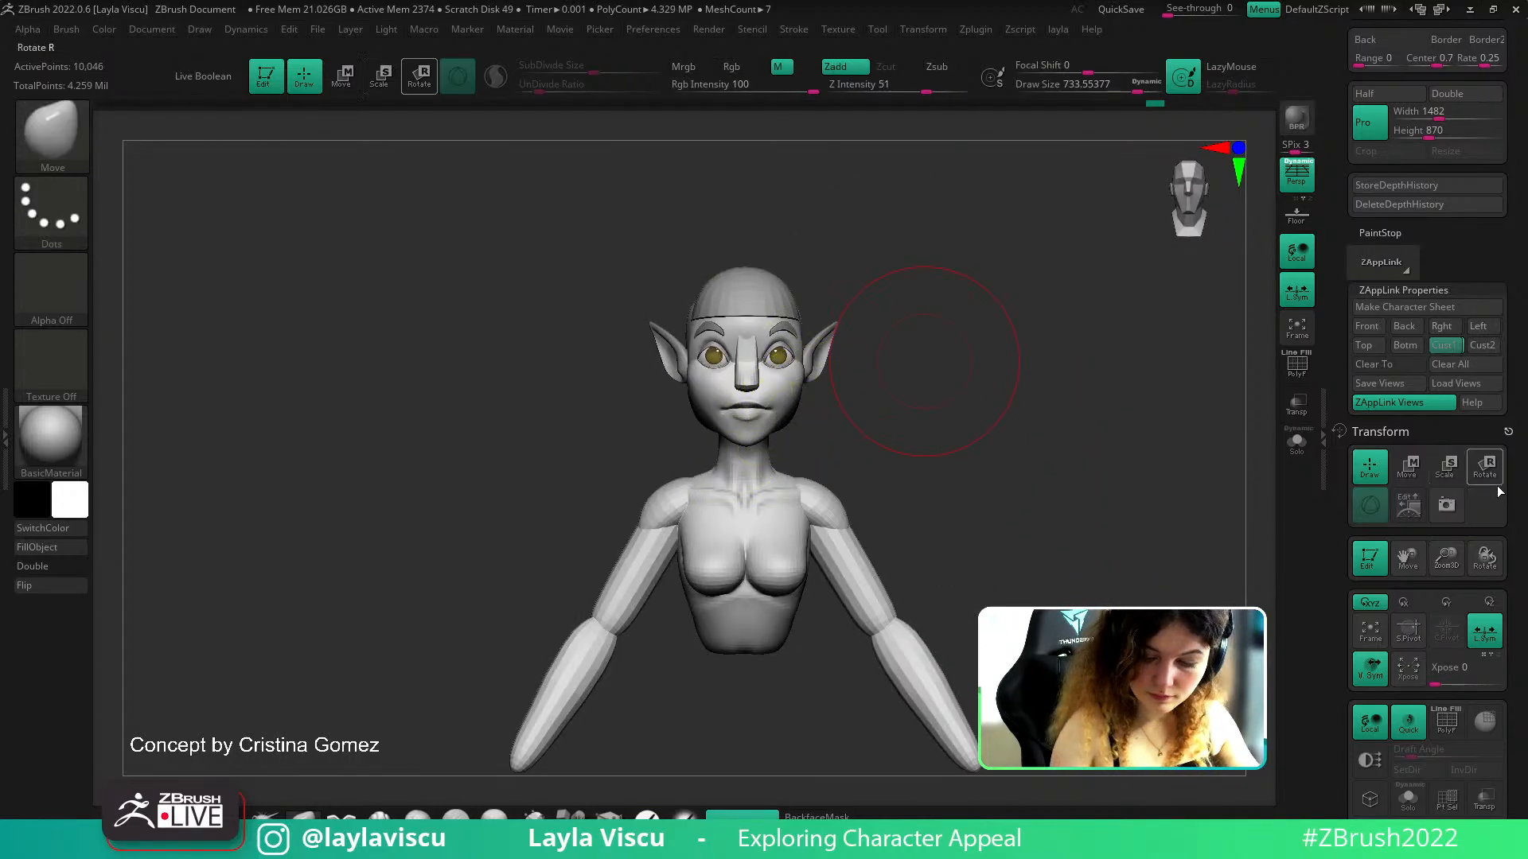
Flatten the rounded ends of both forearms at the wrists
ctrl+right_drag(1140, 583, 1114, 548)
alt+right_drag(1114, 548, 1077, 510)
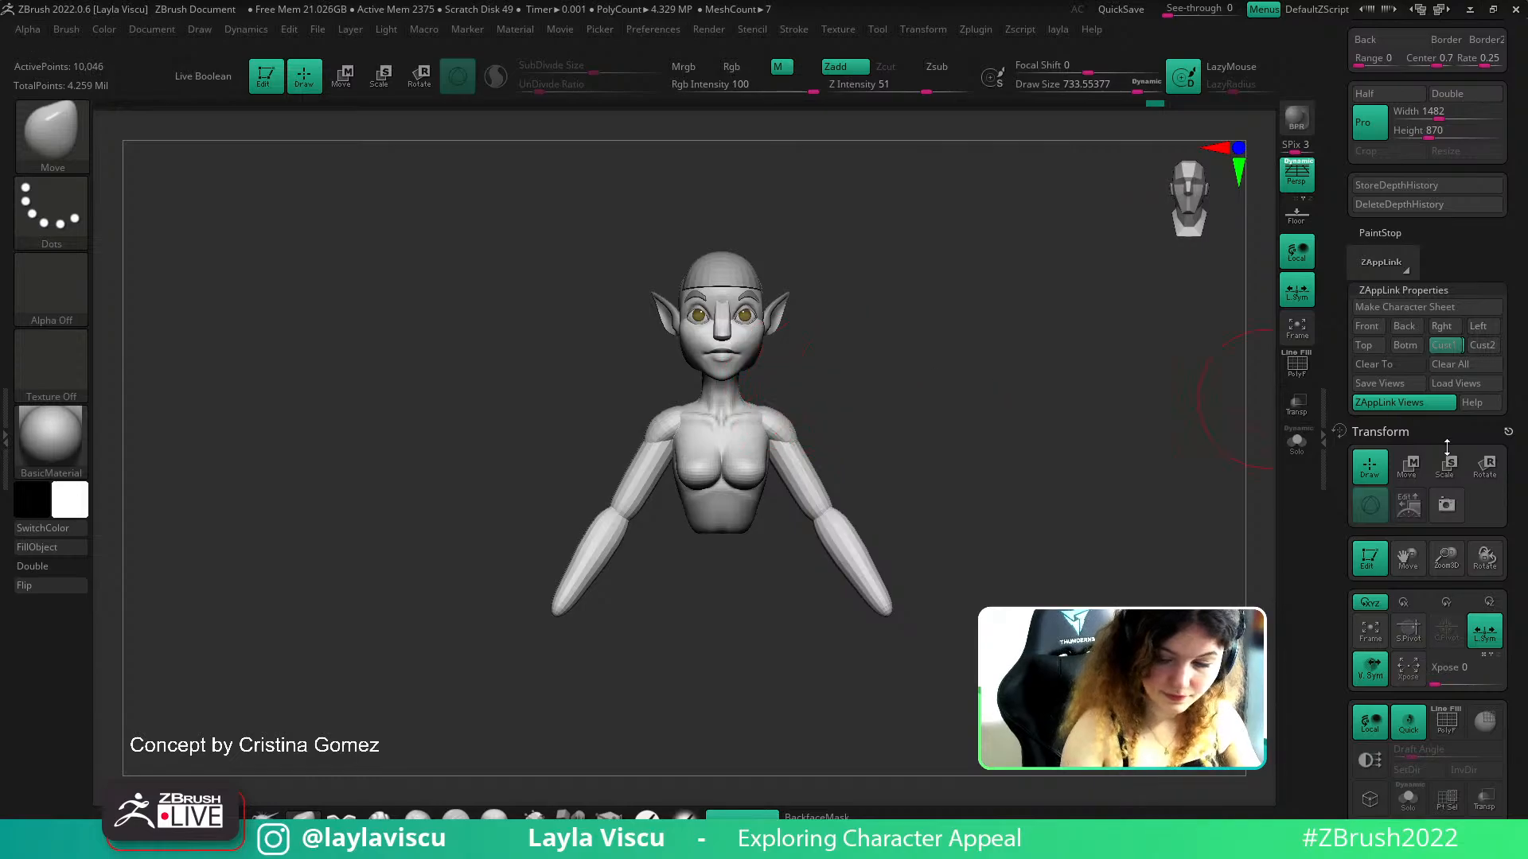
drag(1511, 435, 1514, 217)
drag(1513, 469, 1524, 344)
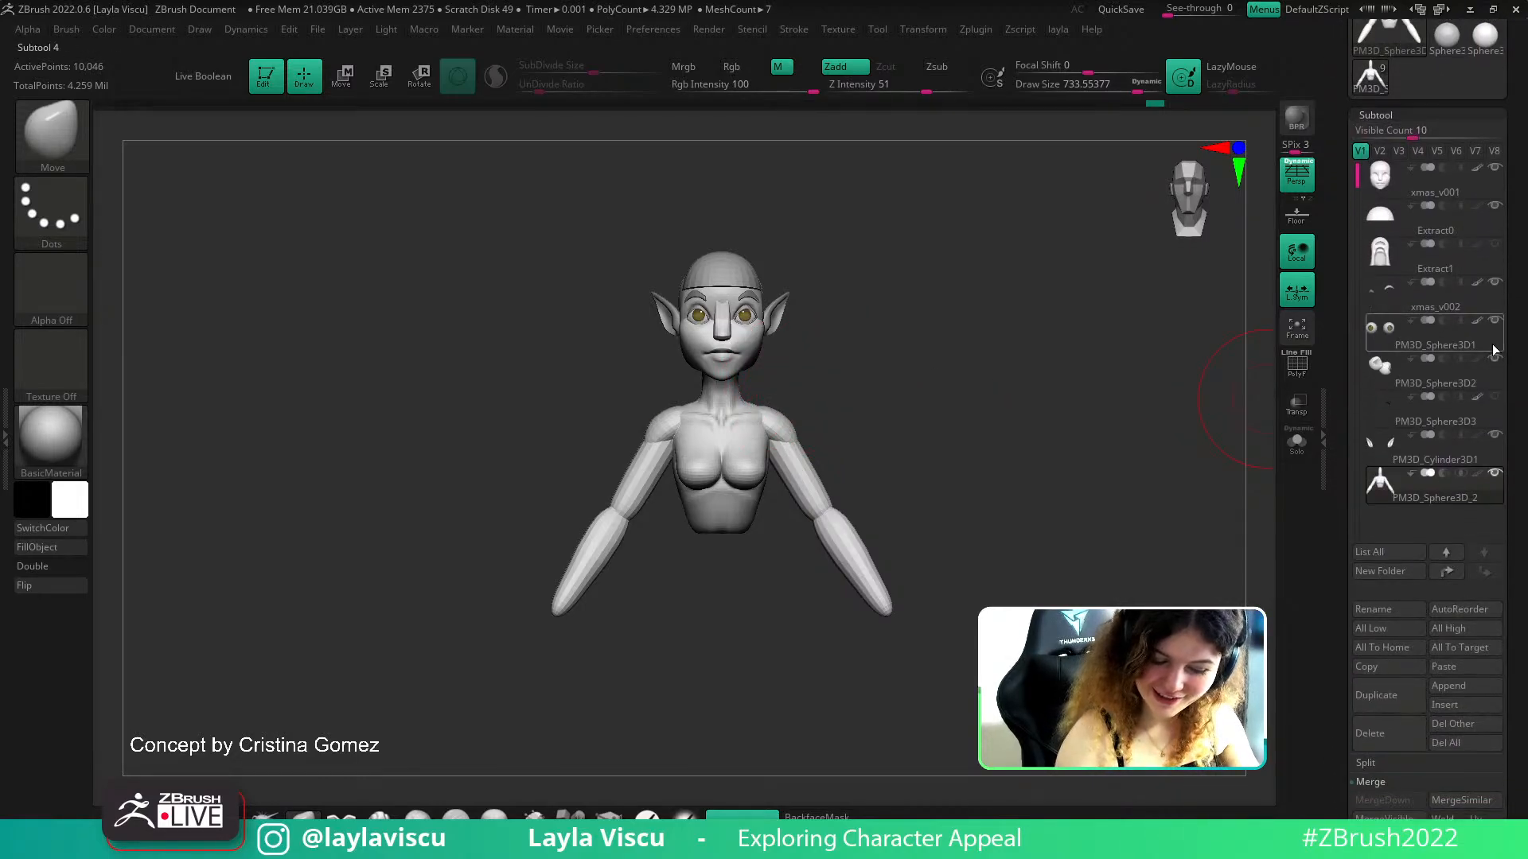
key(w)
click(855, 552)
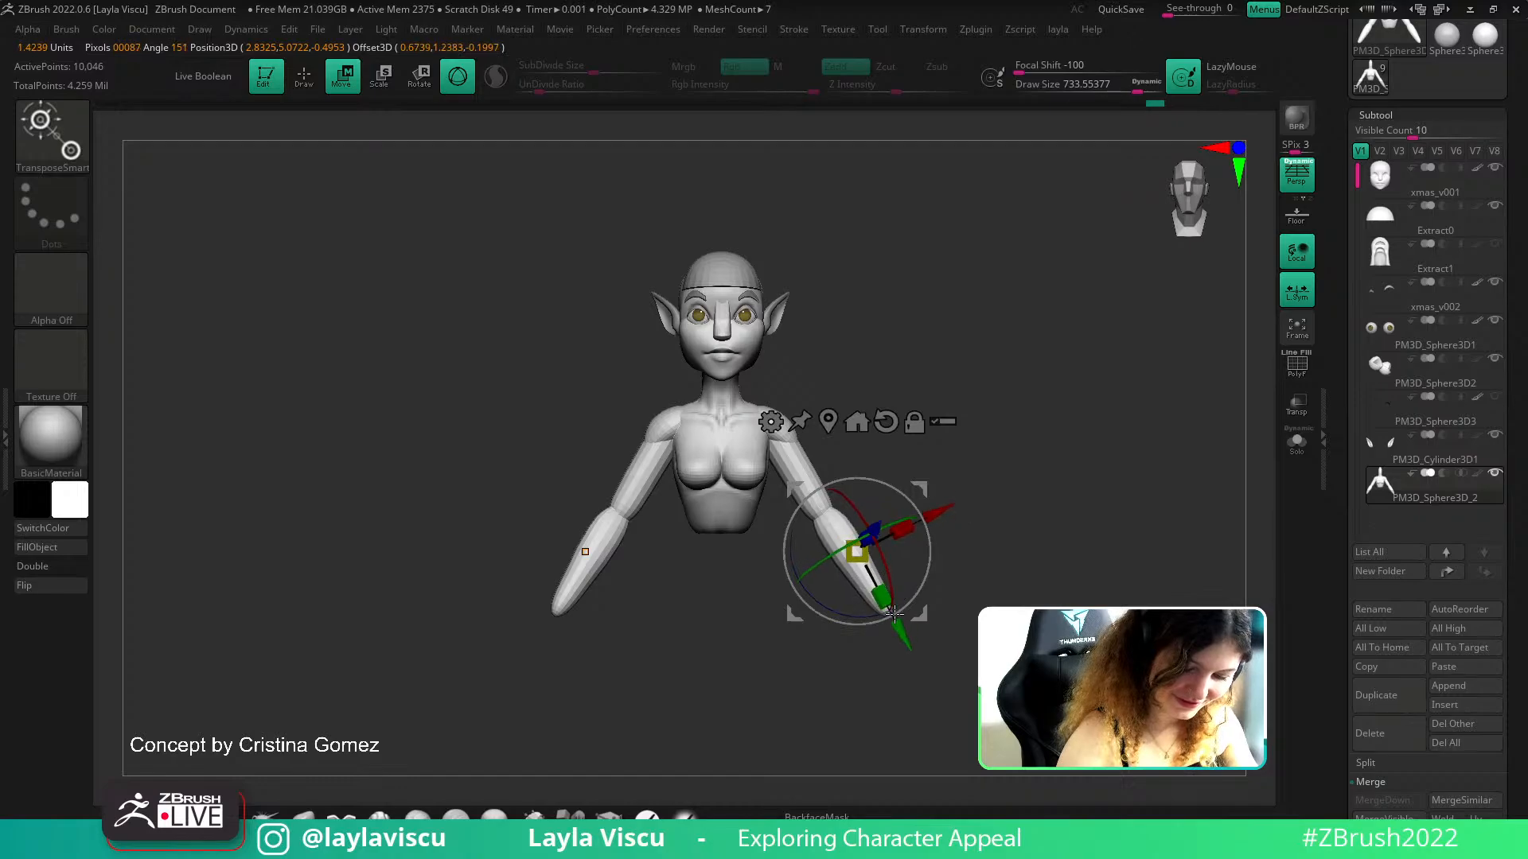
alt+drag(895, 593, 876, 556)
key(ctrl+z)
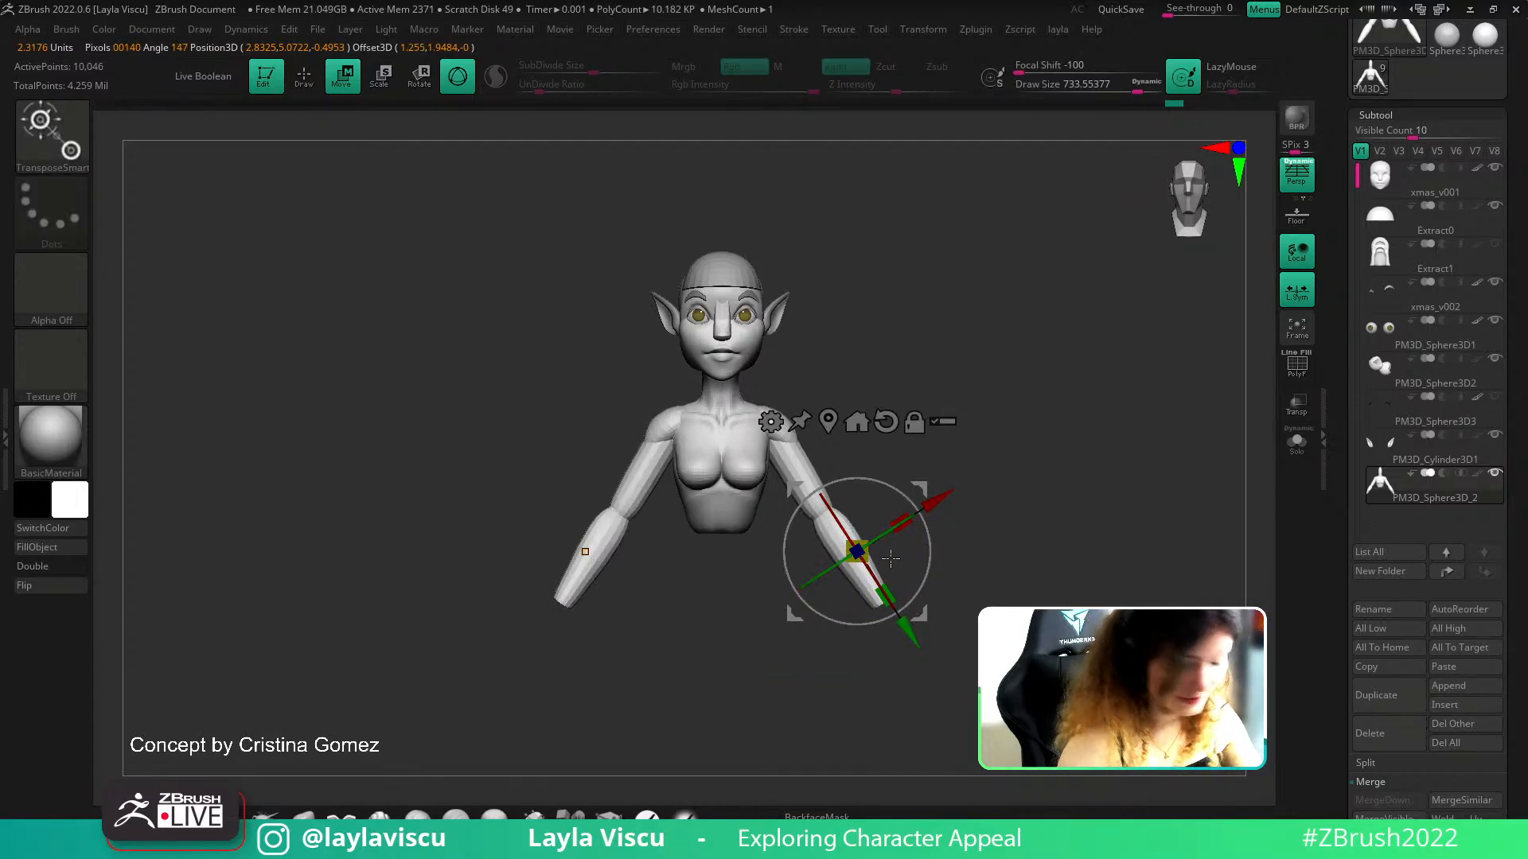
Make the long hair subtool Extract1 visible and recall the stored Cust1 camera view
key(q)
click(1495, 246)
alt+drag(1067, 423, 1080, 461)
mouse_move(1514, 187)
mouse_down()
mouse_move(1501, 423)
mouse_move(1478, 474)
mouse_up()
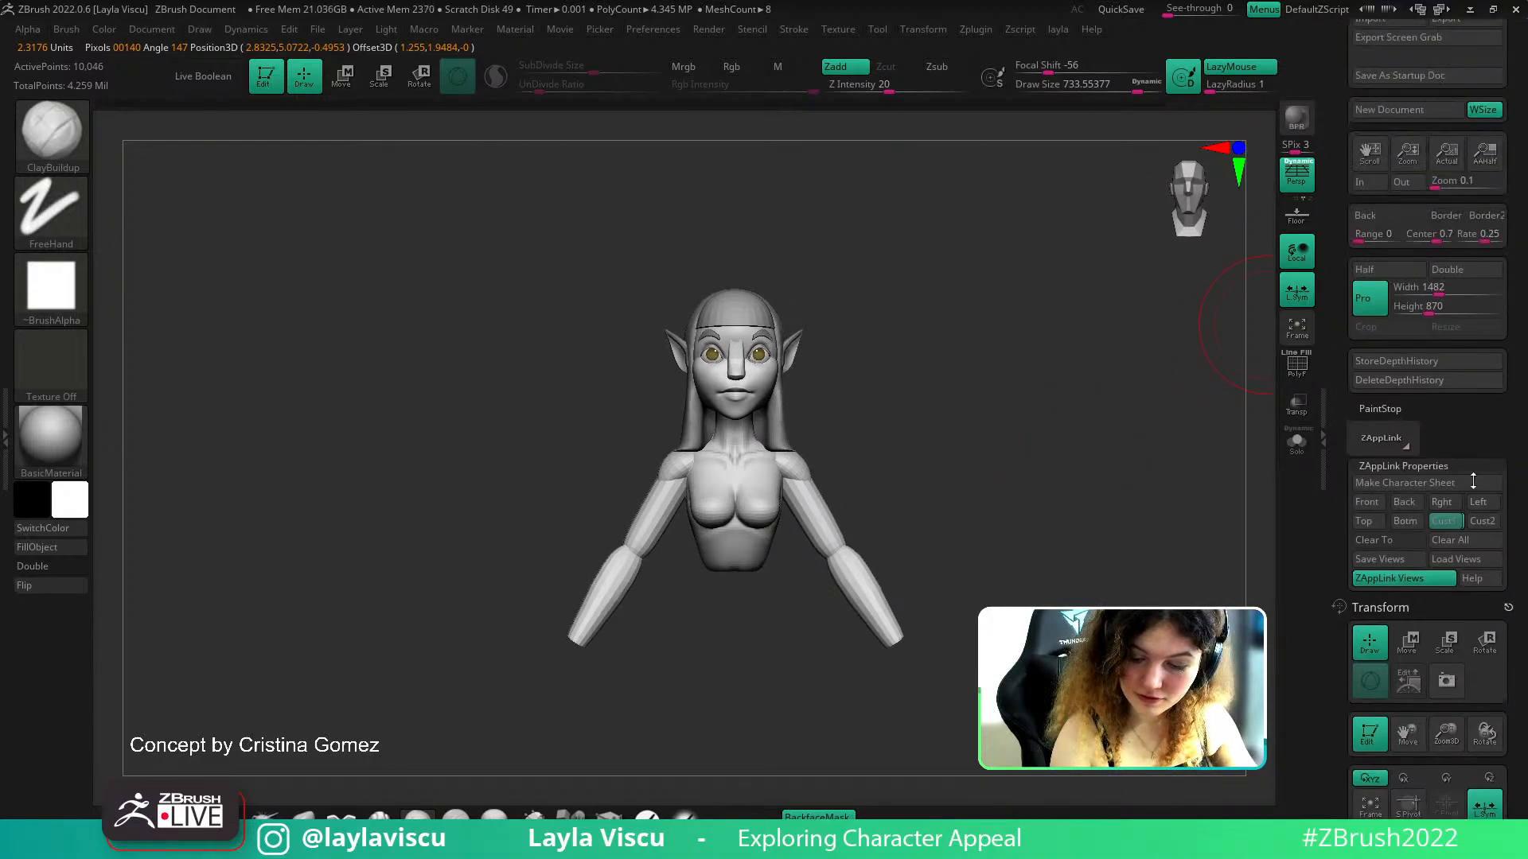
click(1446, 524)
Compare the sculpt with the concept art by toggling the reference image overlay on and off
key(shift+z)
key(shift+z)
key(shift+z)
key(shift+z)
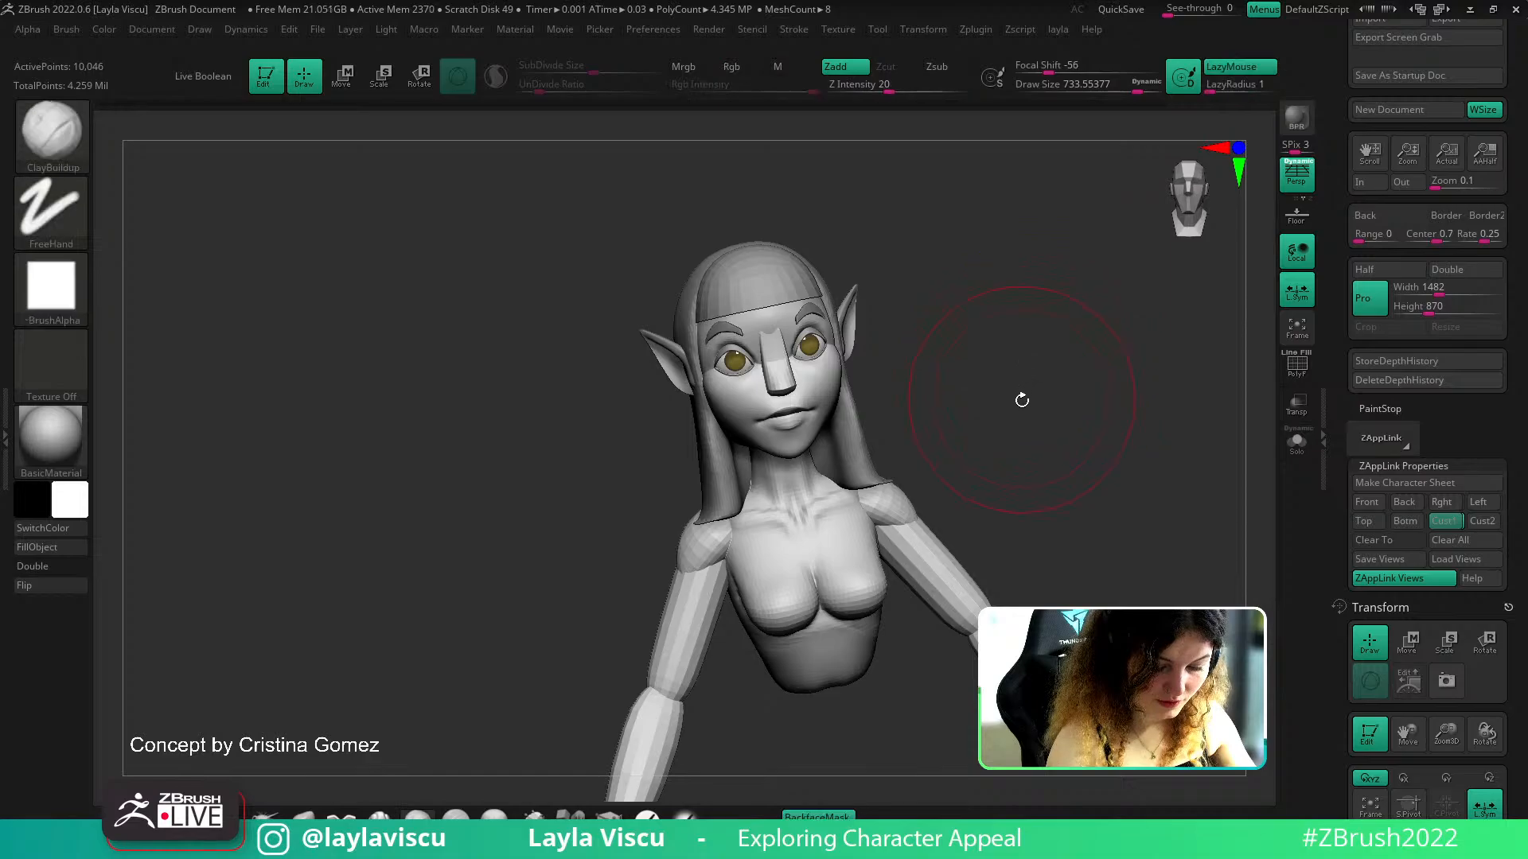
key(shift+z)
key(shift+z)
key(shift+z)
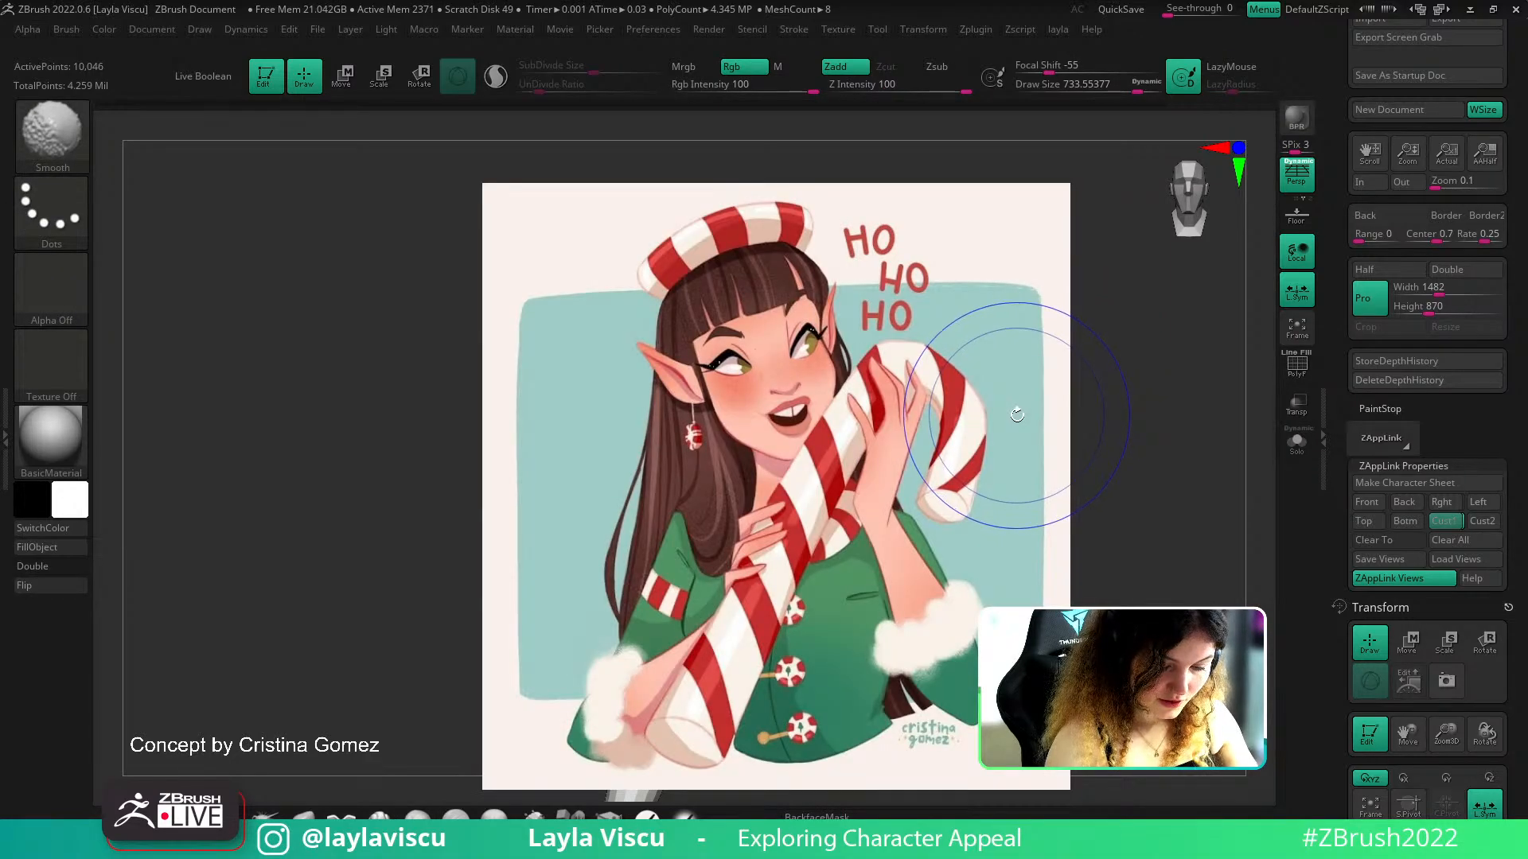
key(shift+z)
key(shift+z)
key(shift+z)
Select the hair subtool Extract1 and set up the SnakeHook brush with a draw size of about 648
alt+click(733, 529)
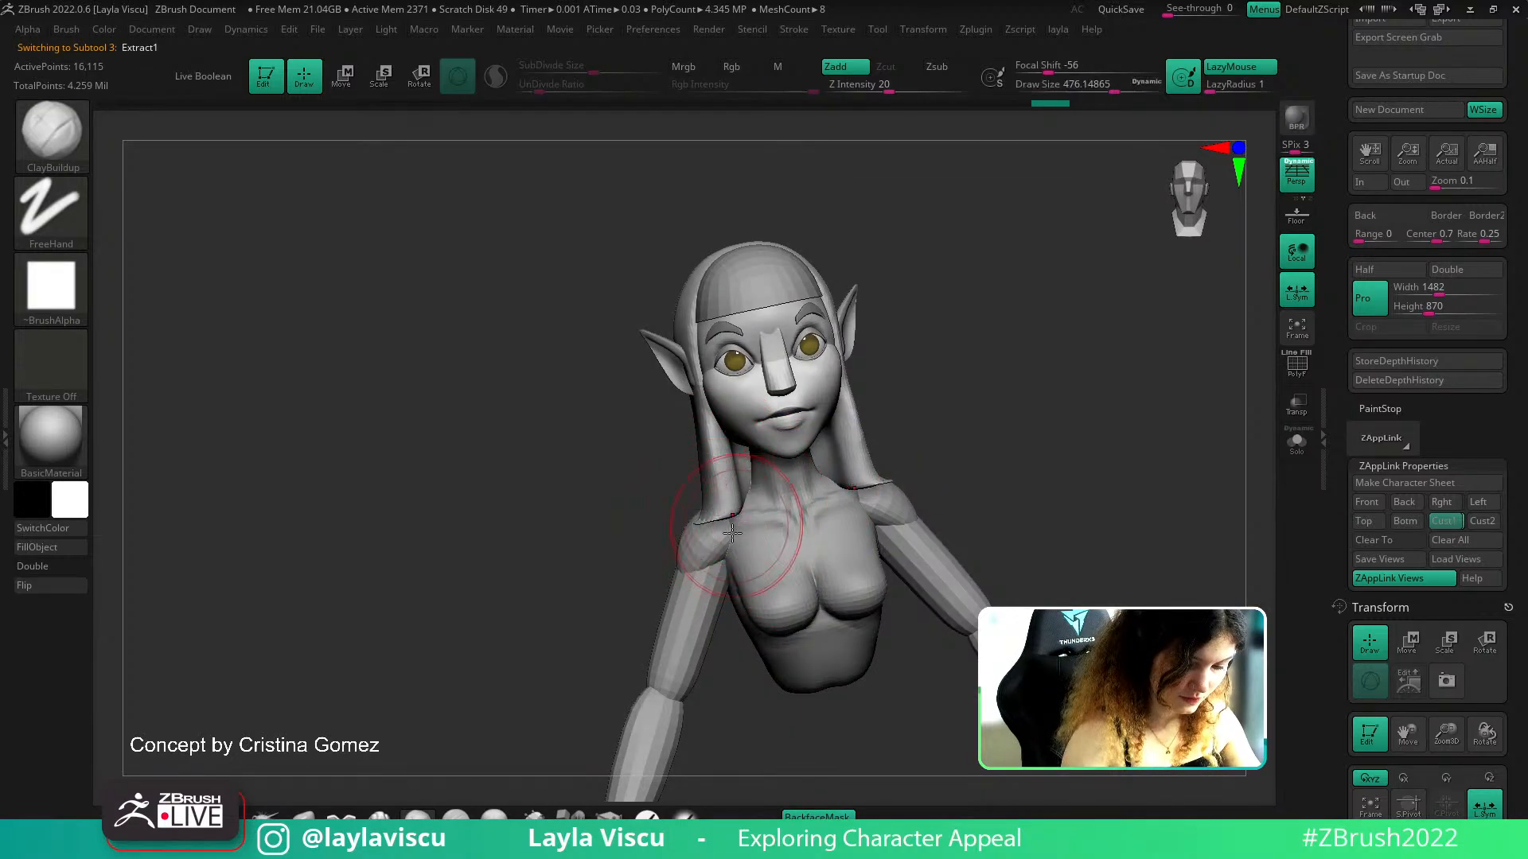
click(341, 817)
key(s)
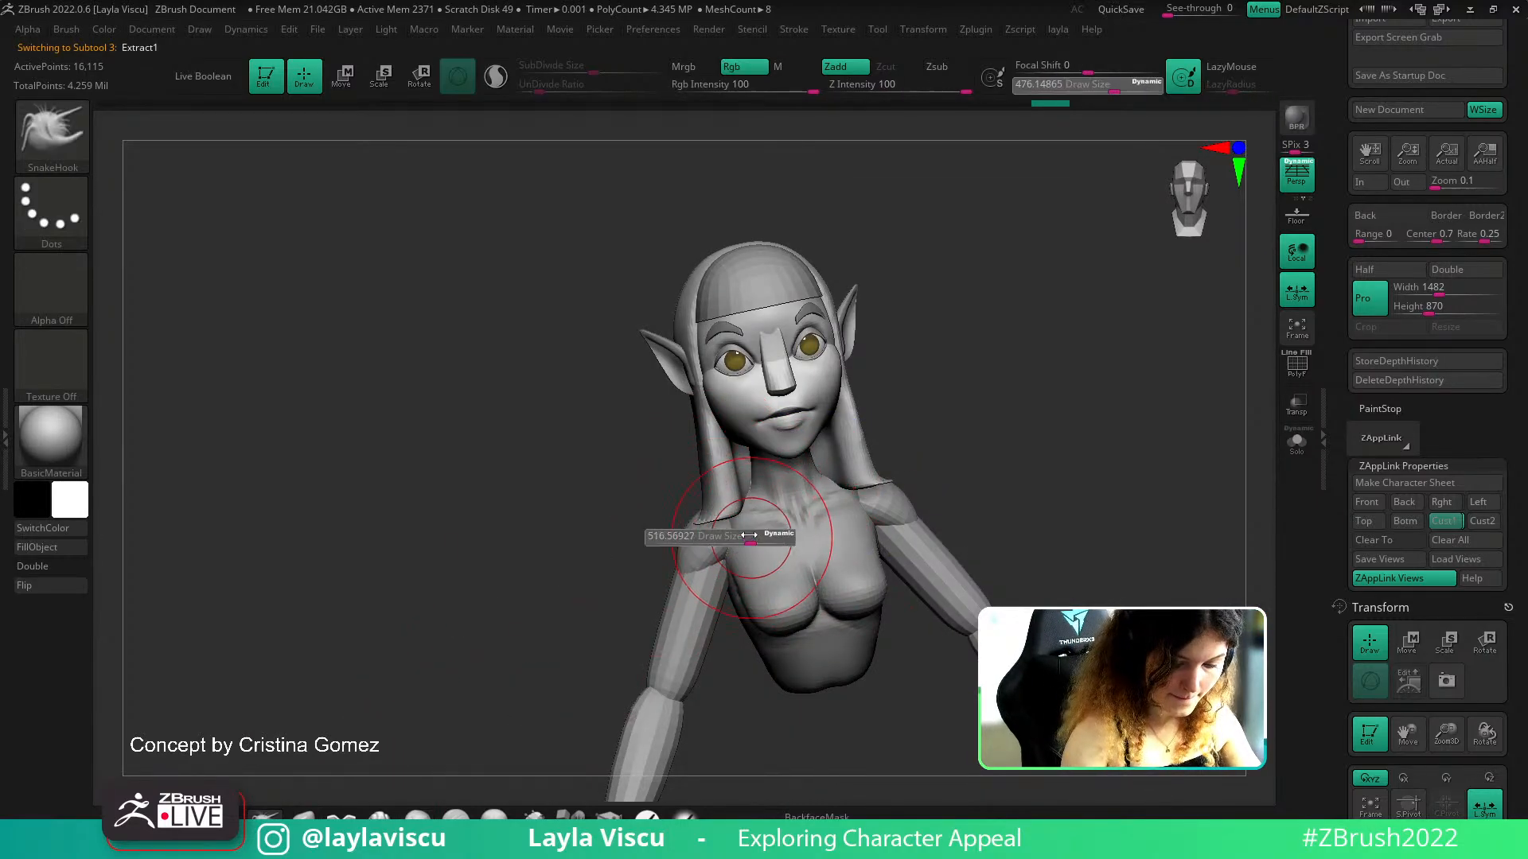
drag(769, 538, 774, 538)
key(shift+z)
key(shift+z)
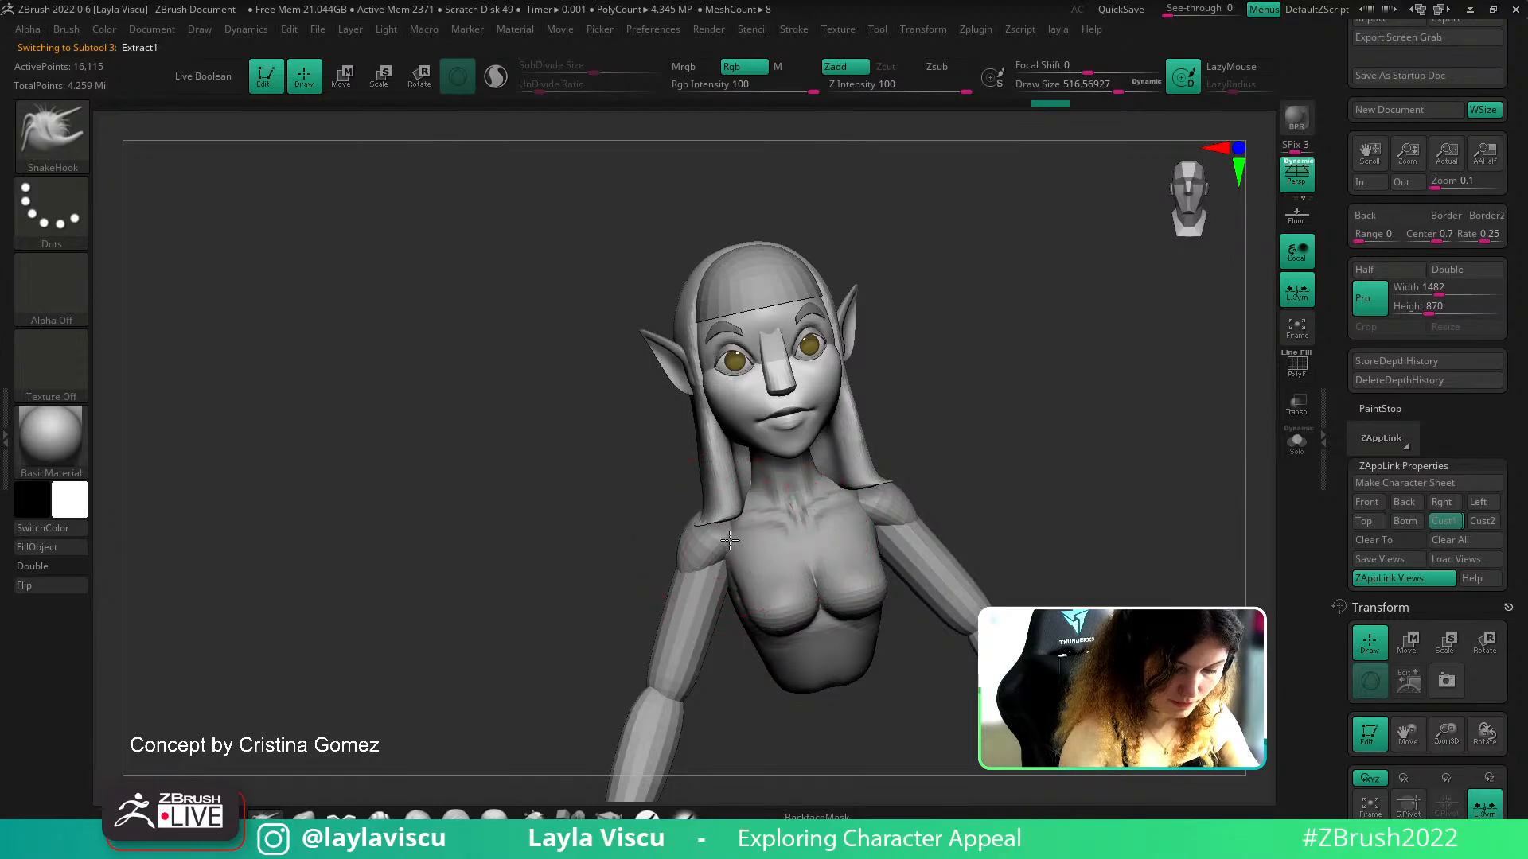
drag(577, 608, 697, 593)
key(s)
drag(702, 556, 714, 556)
Try pulling the hair downwards with the SnakeHook brush, then undo the stroke
mouse_move(820, 501)
mouse_down()
mouse_move(865, 494)
mouse_move(783, 587)
mouse_up()
drag(795, 722, 1013, 440)
key(ctrl+z)
key(1)
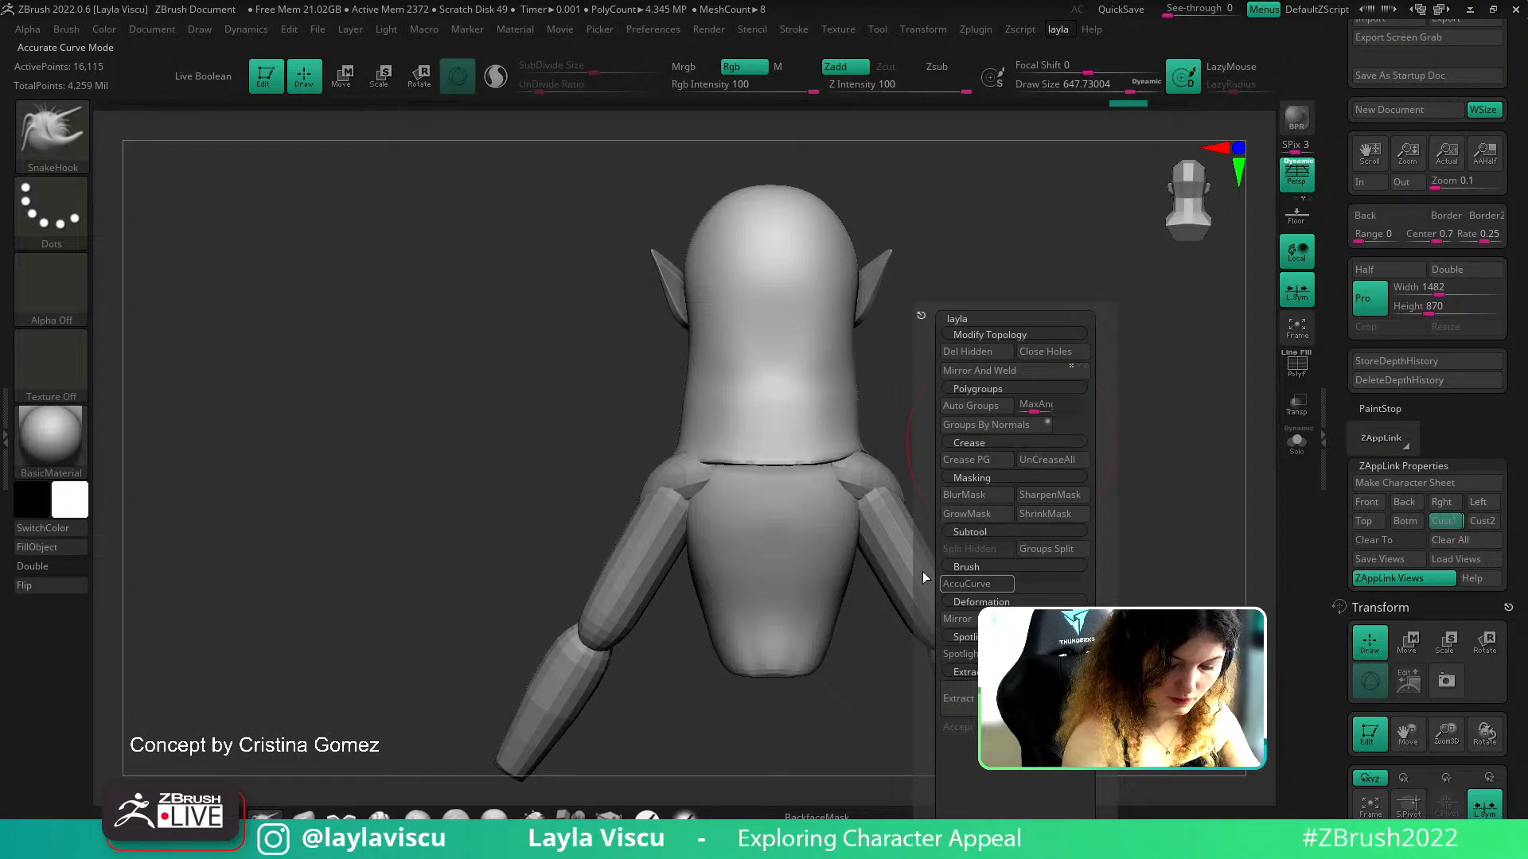
Pull the middle and both sides of the back hair down over the back with the SnakeHook brush
key(])
drag(770, 467, 781, 664)
drag(730, 563, 706, 633)
drag(828, 550, 852, 634)
Shape the lengthened hair's profile from the side with the SnakeHook brush at a draw size of about 620
key(s)
mouse_move(637, 446)
mouse_down()
mouse_move(824, 486)
mouse_move(785, 461)
mouse_up()
mouse_move(1058, 466)
mouse_down()
mouse_move(894, 446)
mouse_move(833, 463)
mouse_up()
drag(711, 441, 741, 444)
drag(1162, 452, 1007, 451)
key(s)
drag(758, 355, 731, 356)
drag(736, 342, 754, 337)
ctrl+right_drag(759, 314, 743, 331)
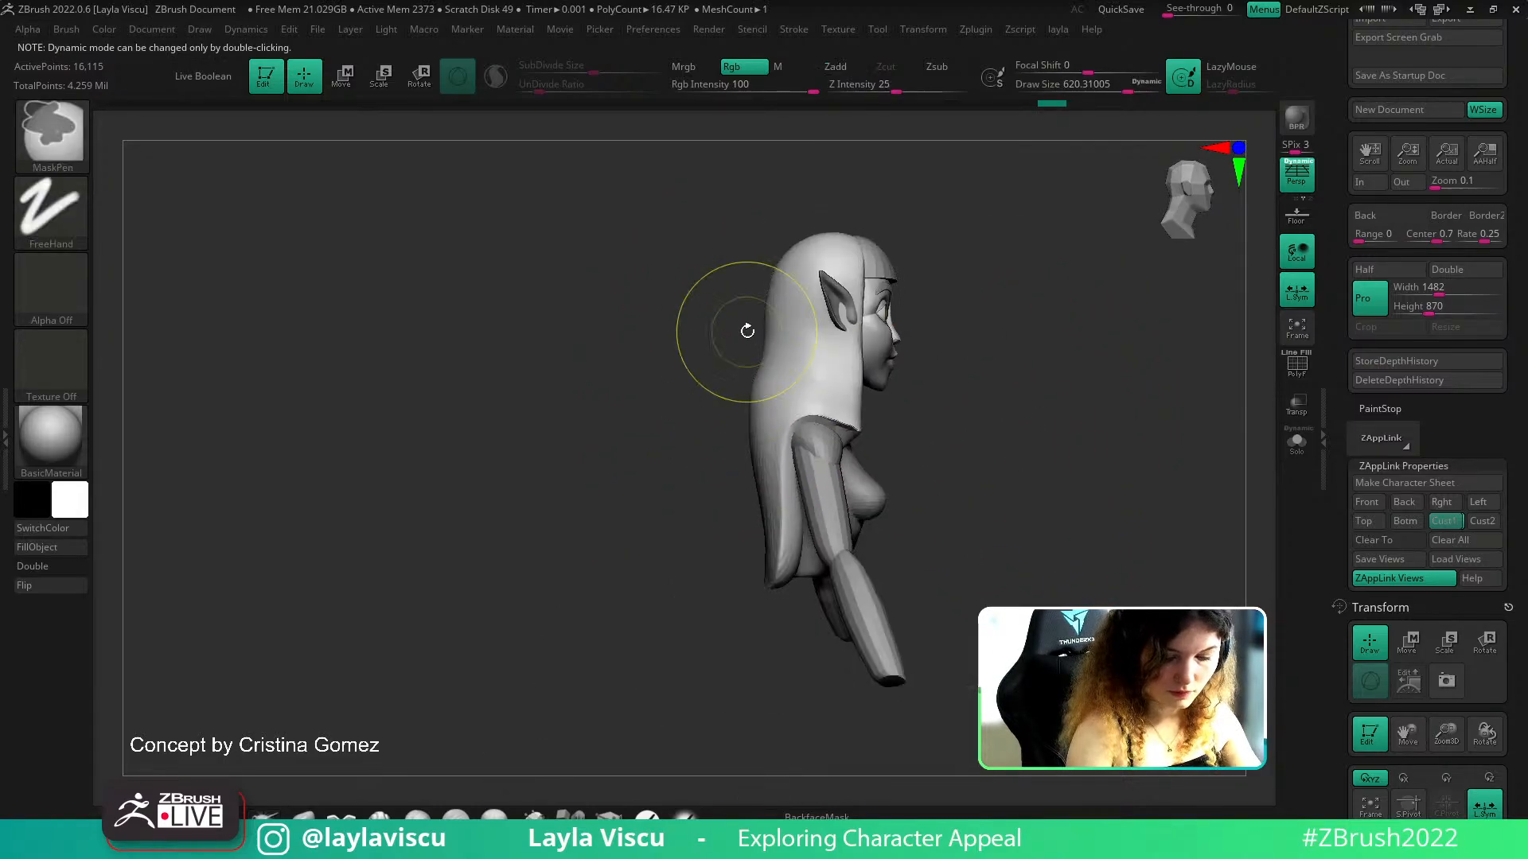
Recall the Cust1 camera view and smooth the hair ends resting on the shoulder
click(1441, 522)
shift+drag(703, 513, 714, 521)
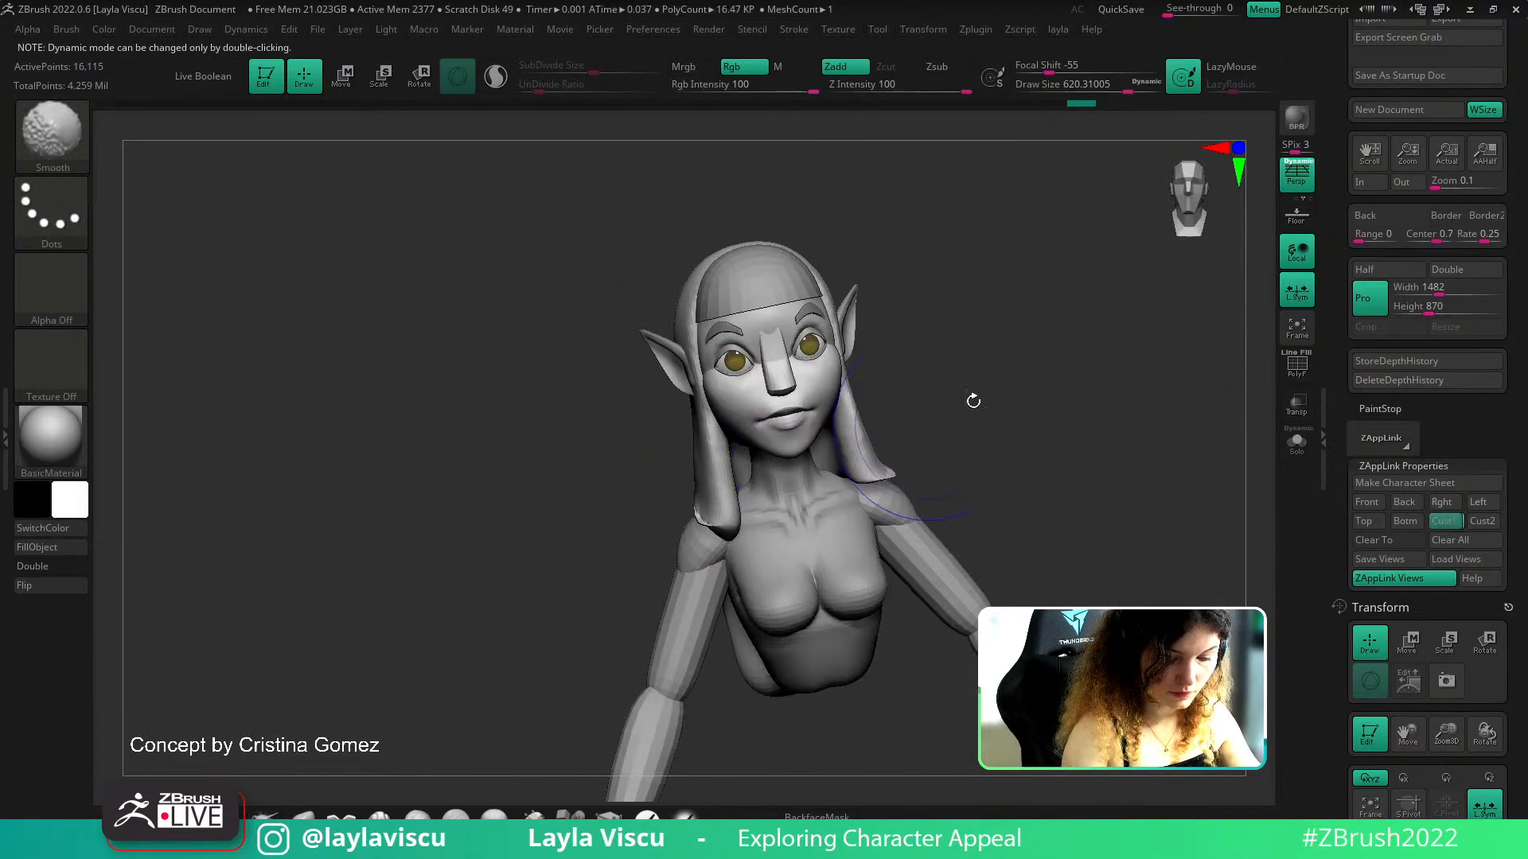
Recall the Cust1 camera view and overlay the concept art semi-transparently on the sculpt
shift+drag(963, 407, 1021, 434)
click(1442, 522)
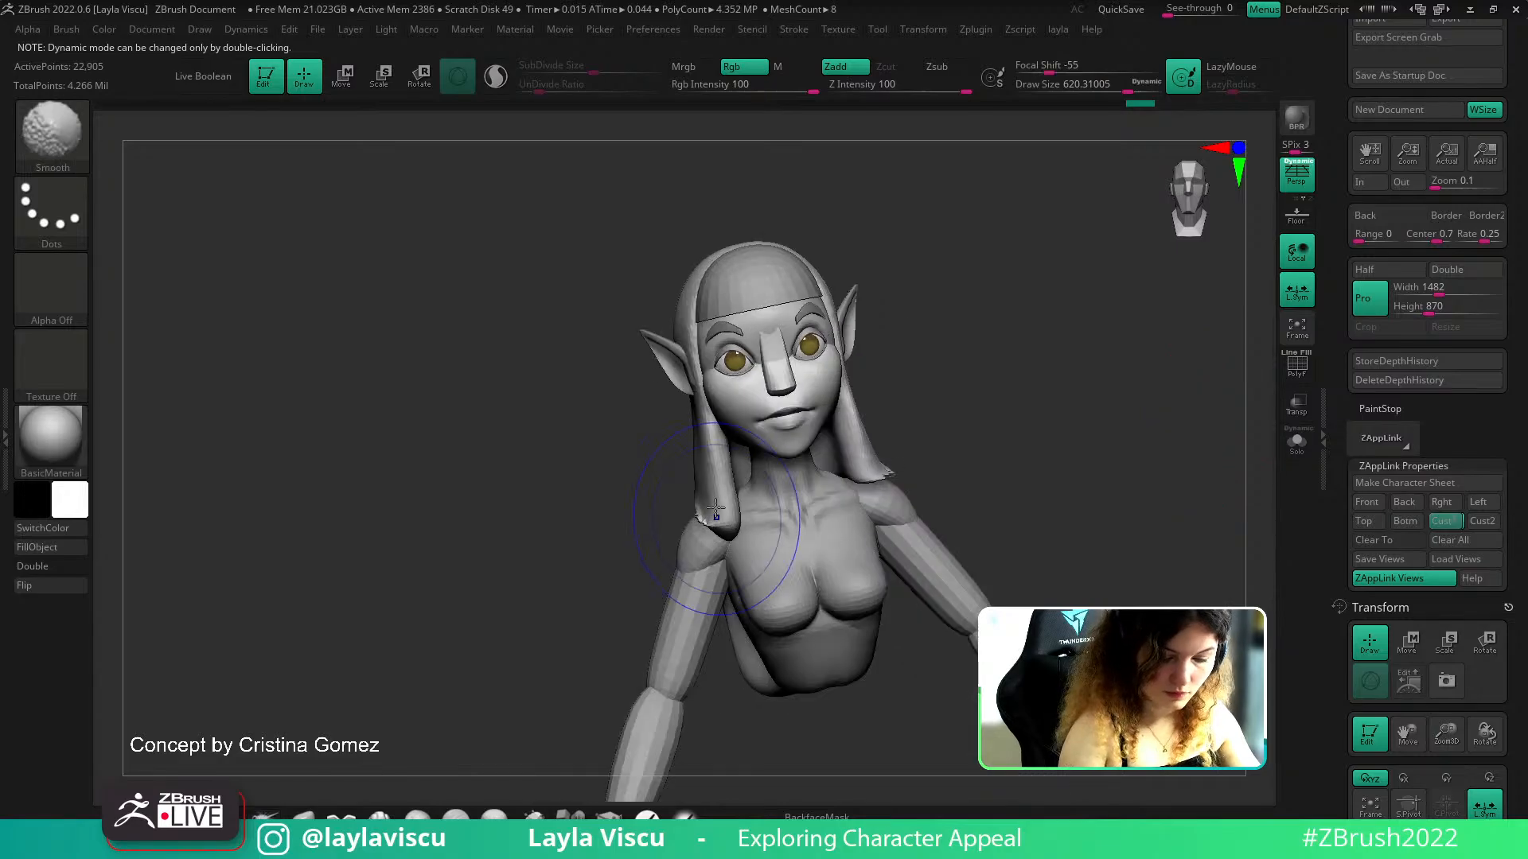
key(shift+z)
key(shift+z)
key(s)
key(shift+z)
key(z)
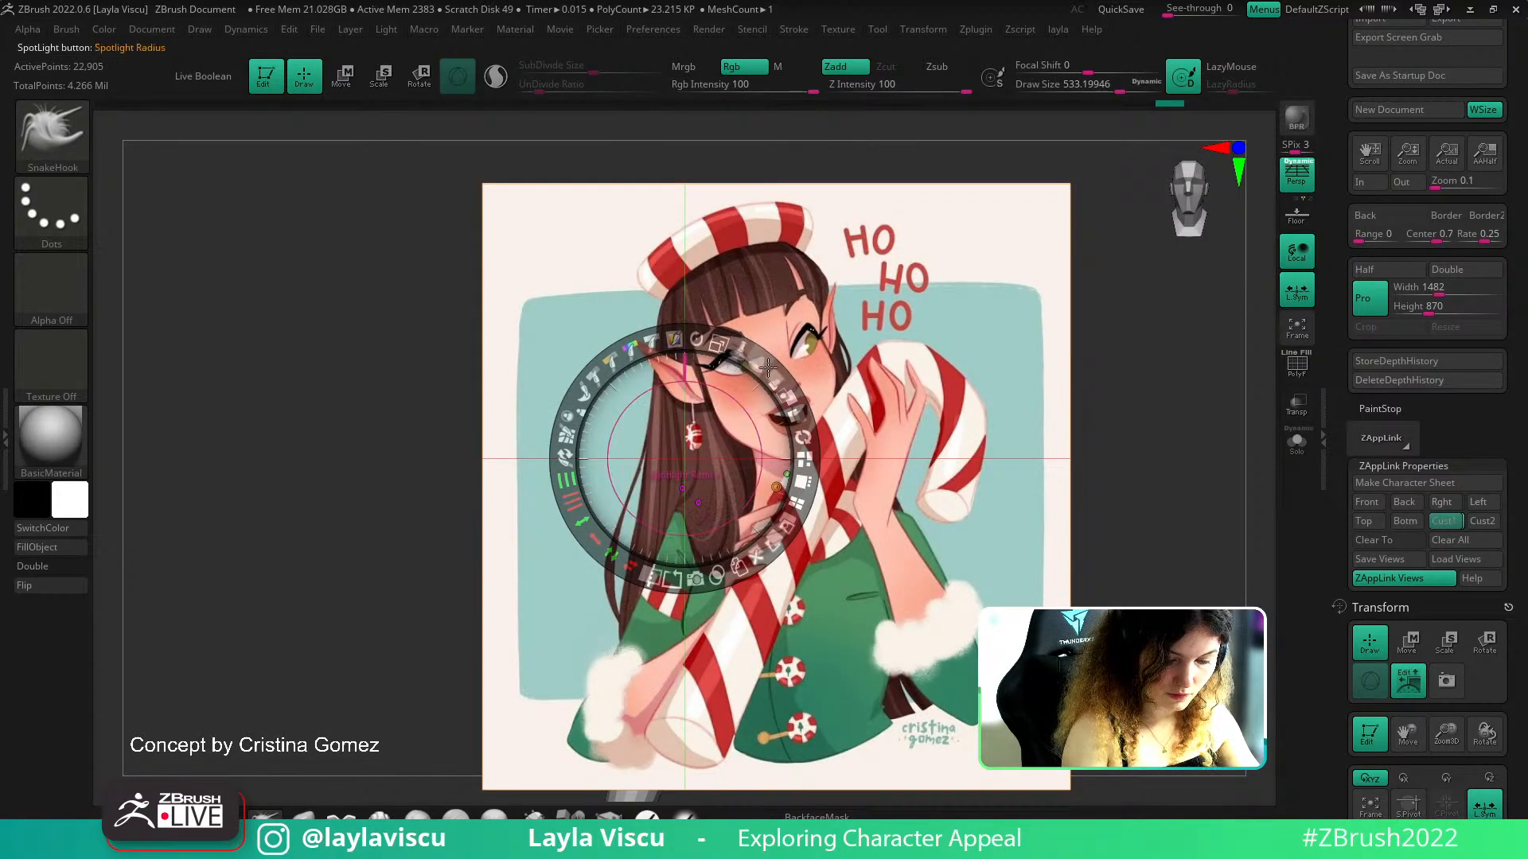
mouse_move(767, 366)
mouse_down()
mouse_move(799, 426)
mouse_move(796, 478)
mouse_up()
key(z)
Lengthen and fill out the front hair lock to match the concept overlay with the SnakeHook brush at a draw size of about 600, using backface masking
key(bracketright)
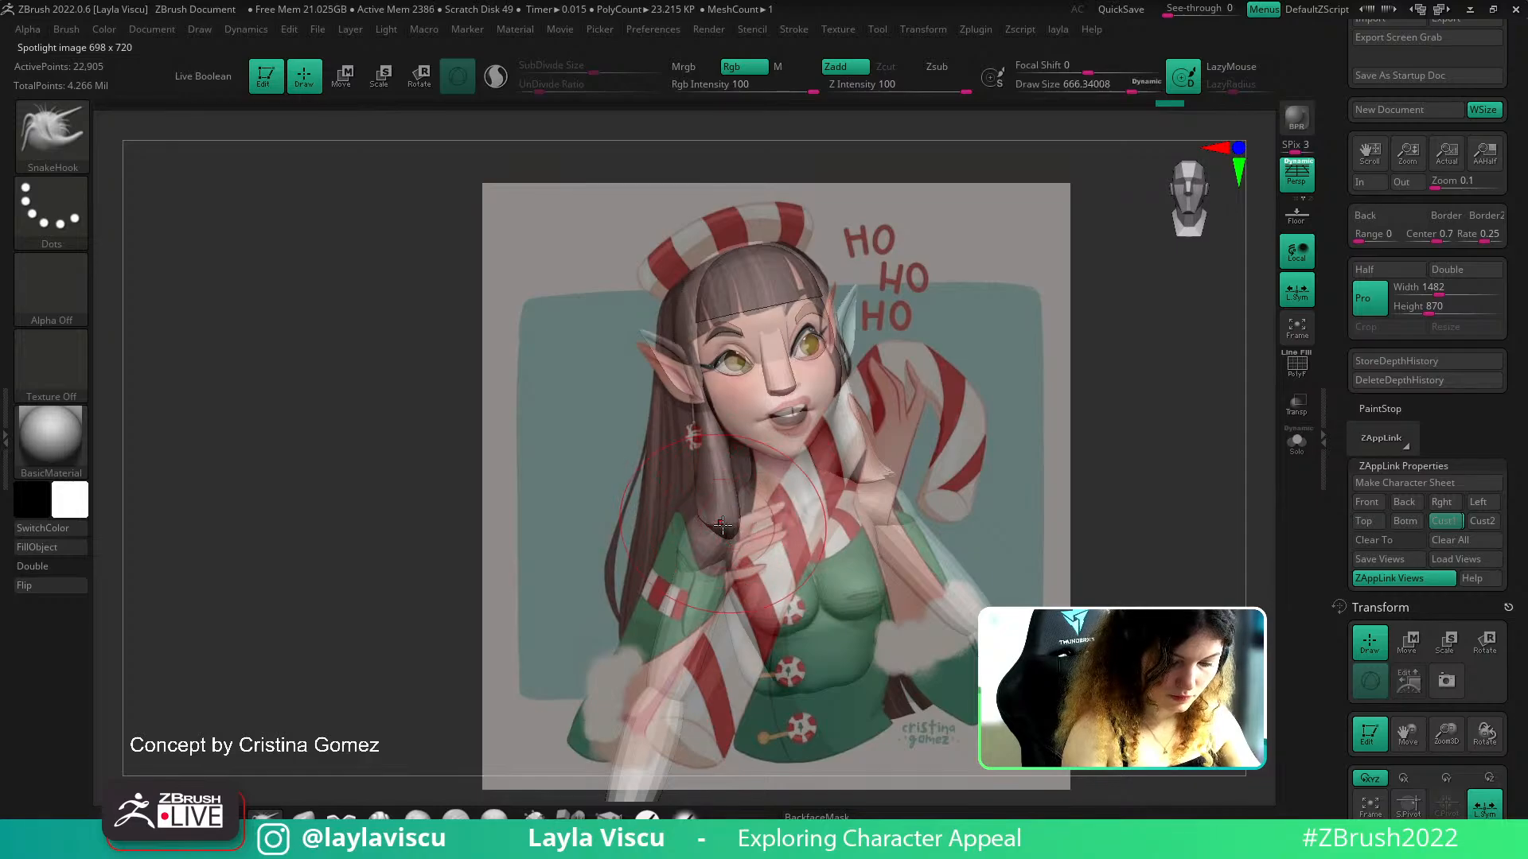
key(bracketleft)
key(bracketleft)
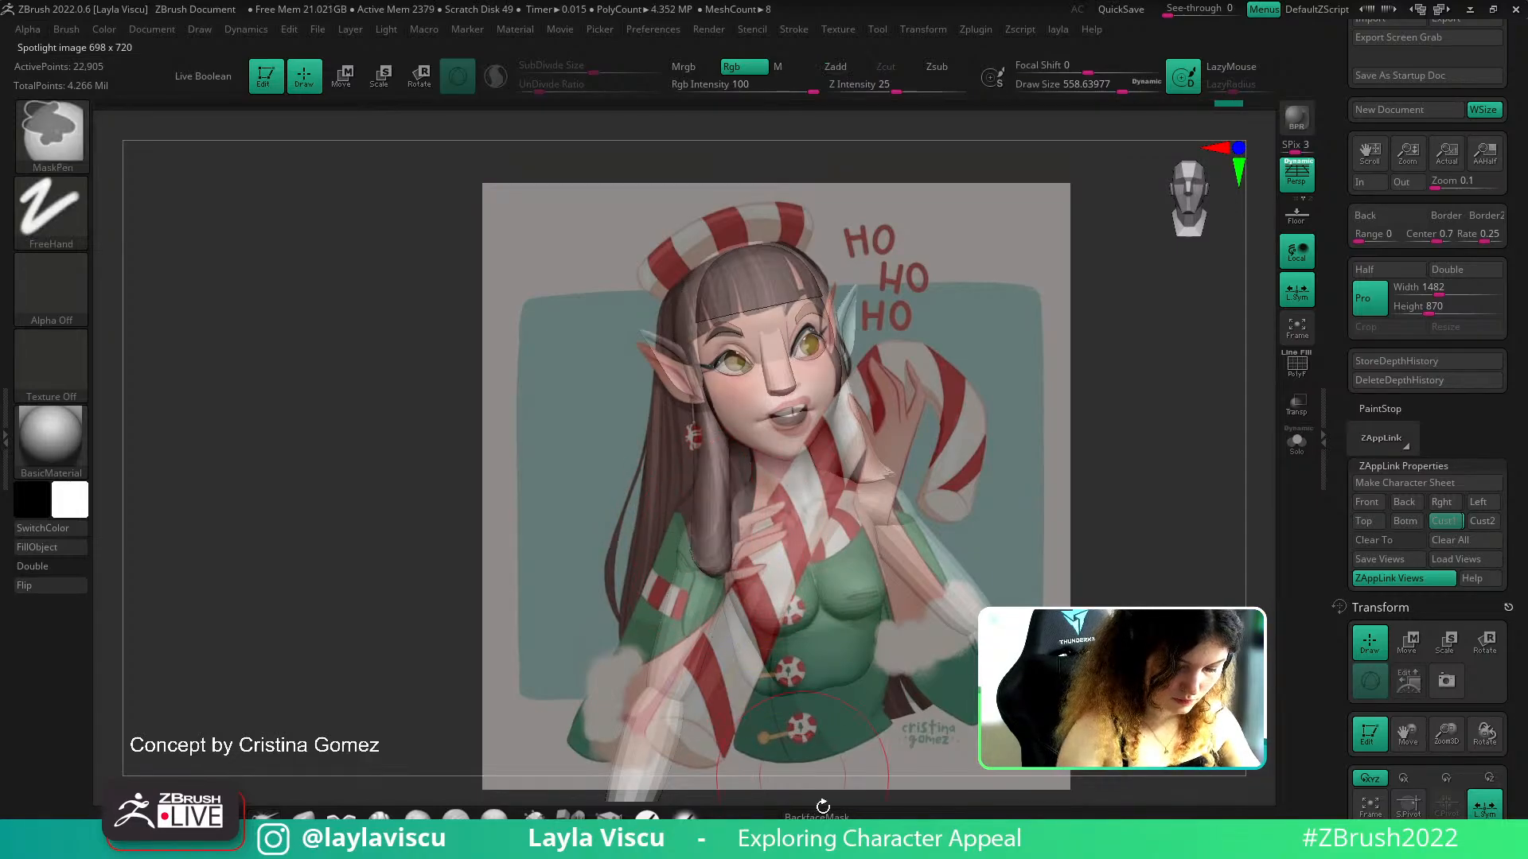
drag(746, 493, 749, 474)
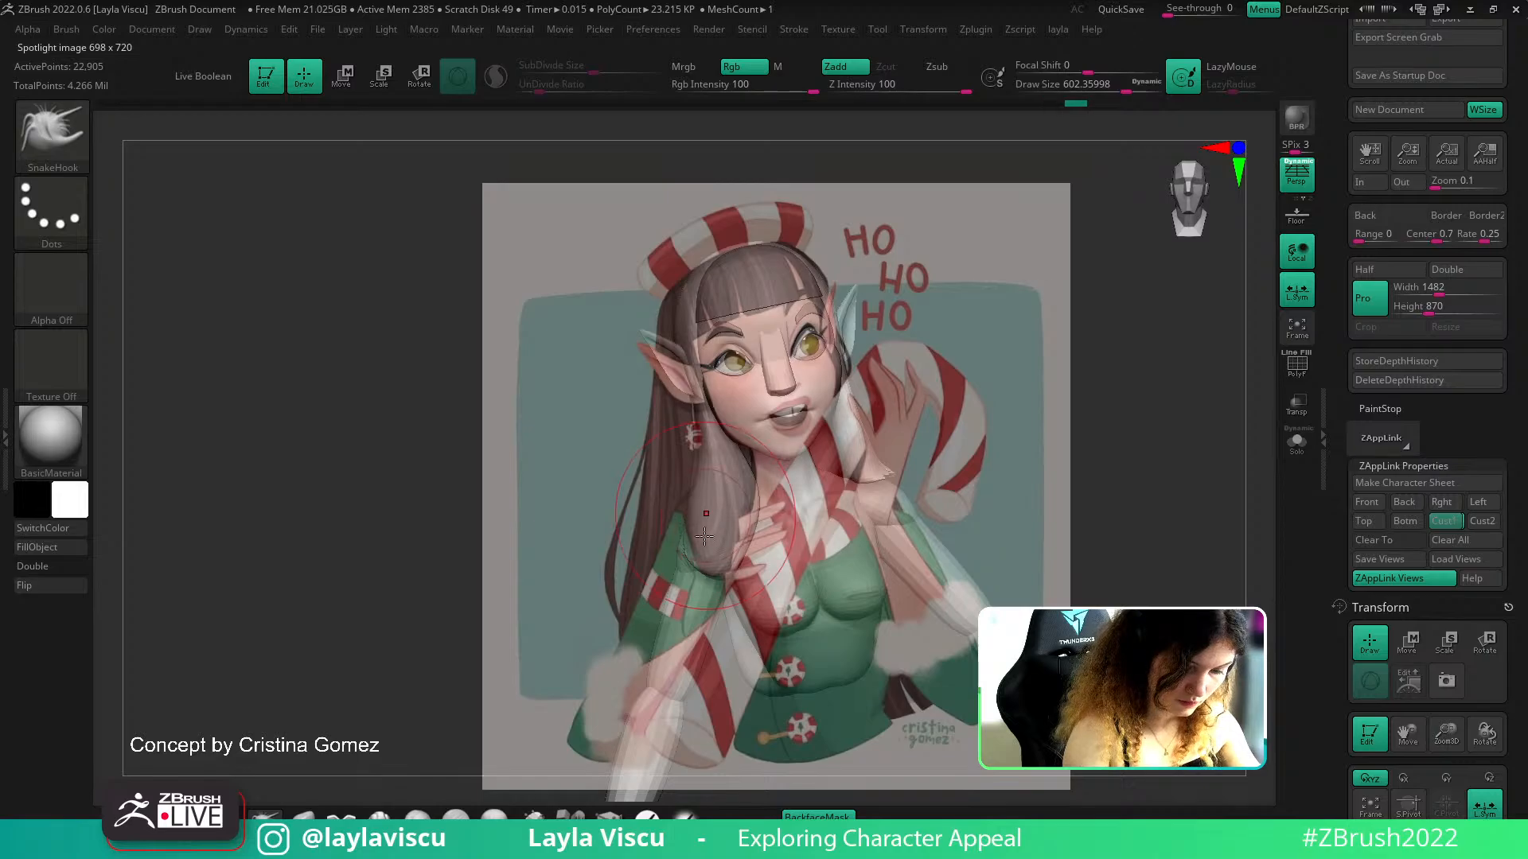
key(shift)
key(shift+z)
key(shift+z)
key(s)
drag(733, 537, 730, 537)
key(shift+z)
mouse_move(875, 457)
mouse_down()
mouse_move(968, 461)
mouse_move(947, 462)
mouse_up()
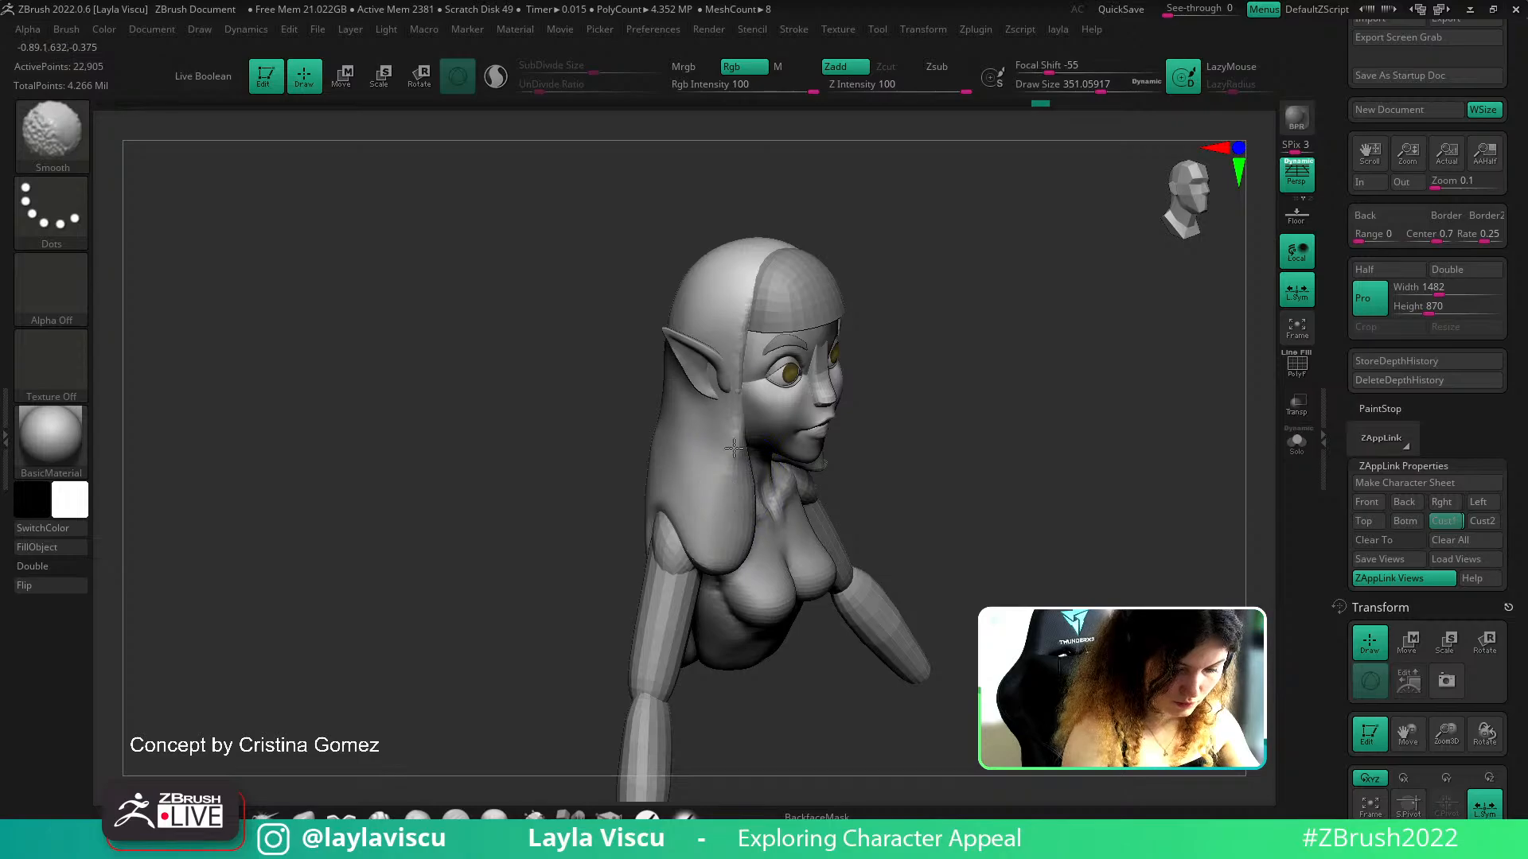
Shape the side hair around the shoulder from the side view with the SnakeHook brush at a draw size of about 780
click(1443, 521)
key(shift+z)
drag(915, 389, 1054, 410)
key(s)
drag(678, 537, 697, 537)
key(s)
drag(684, 550, 703, 550)
shift+drag(863, 720, 836, 768)
key(s)
key(s)
drag(657, 539, 666, 539)
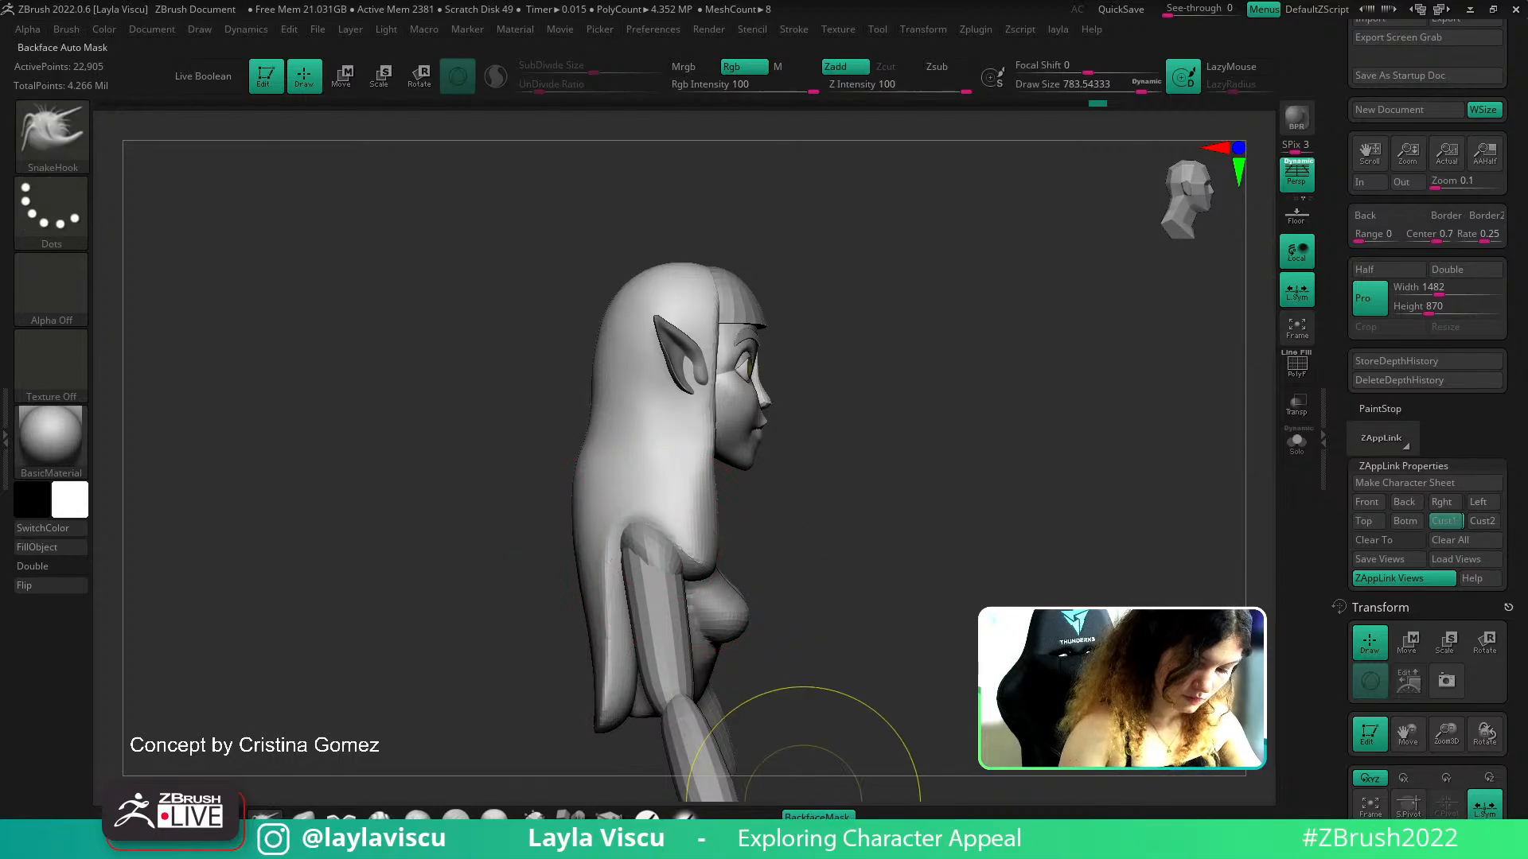
Turn off backface masking and adjust the hair volume over the shoulder with the SnakeHook brush at a draw size of about 800
click(817, 816)
drag(828, 516, 756, 521)
key(s)
drag(665, 532, 643, 532)
drag(979, 525, 874, 507)
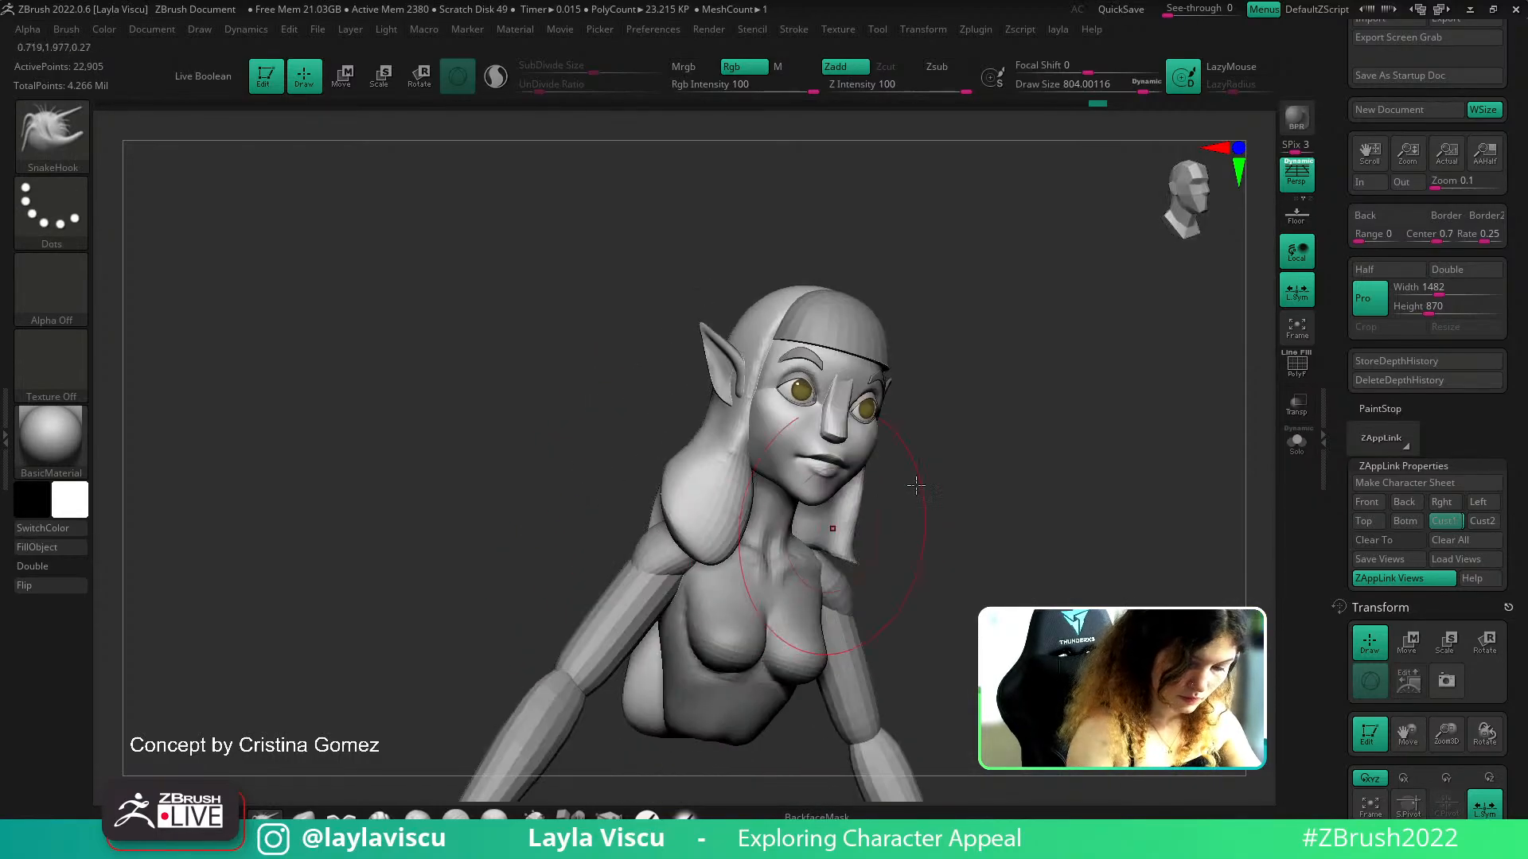
Adjust the front lock against the concept overlay with the SnakeHook brush at a draw size of about 600, checking the hair mesh in isolation
click(1446, 519)
key(s)
drag(723, 529, 683, 541)
key(s)
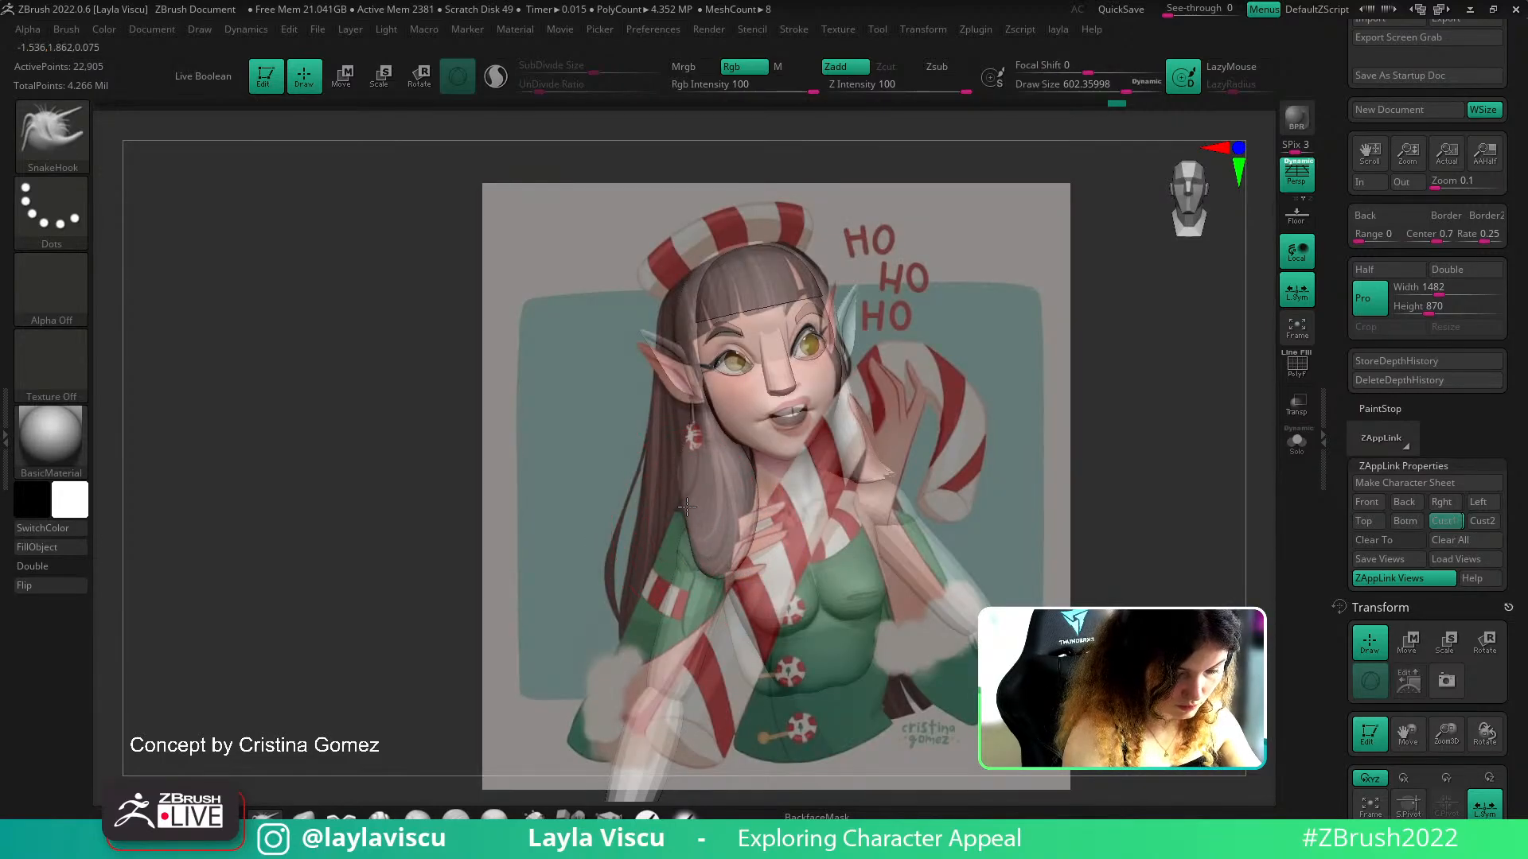
mouse_move(589, 587)
shift+mouse_down()
mouse_move(876, 488)
mouse_move(845, 489)
shift+mouse_up()
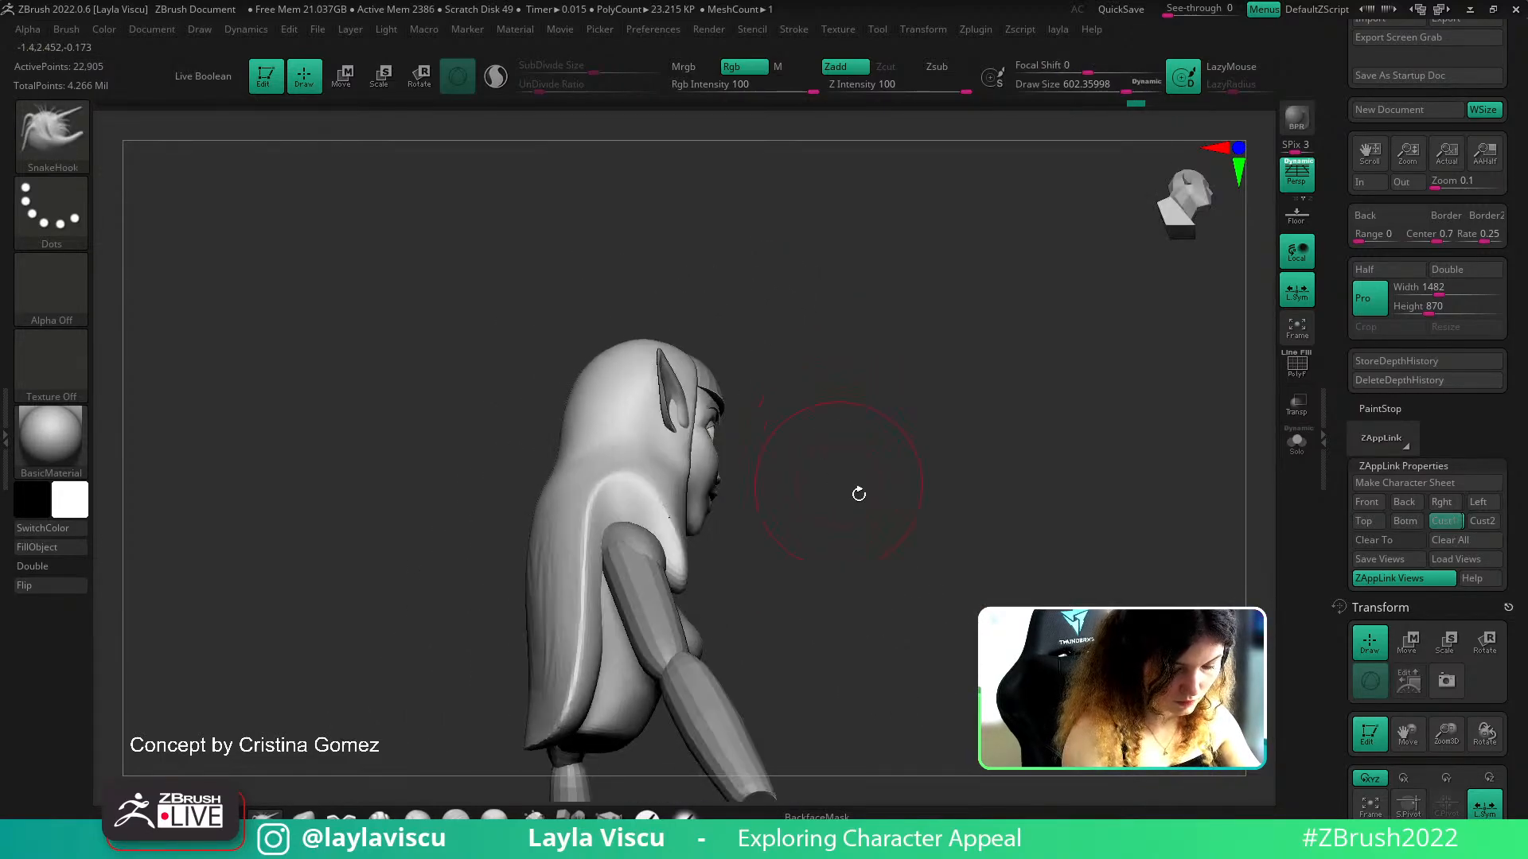
click(1298, 442)
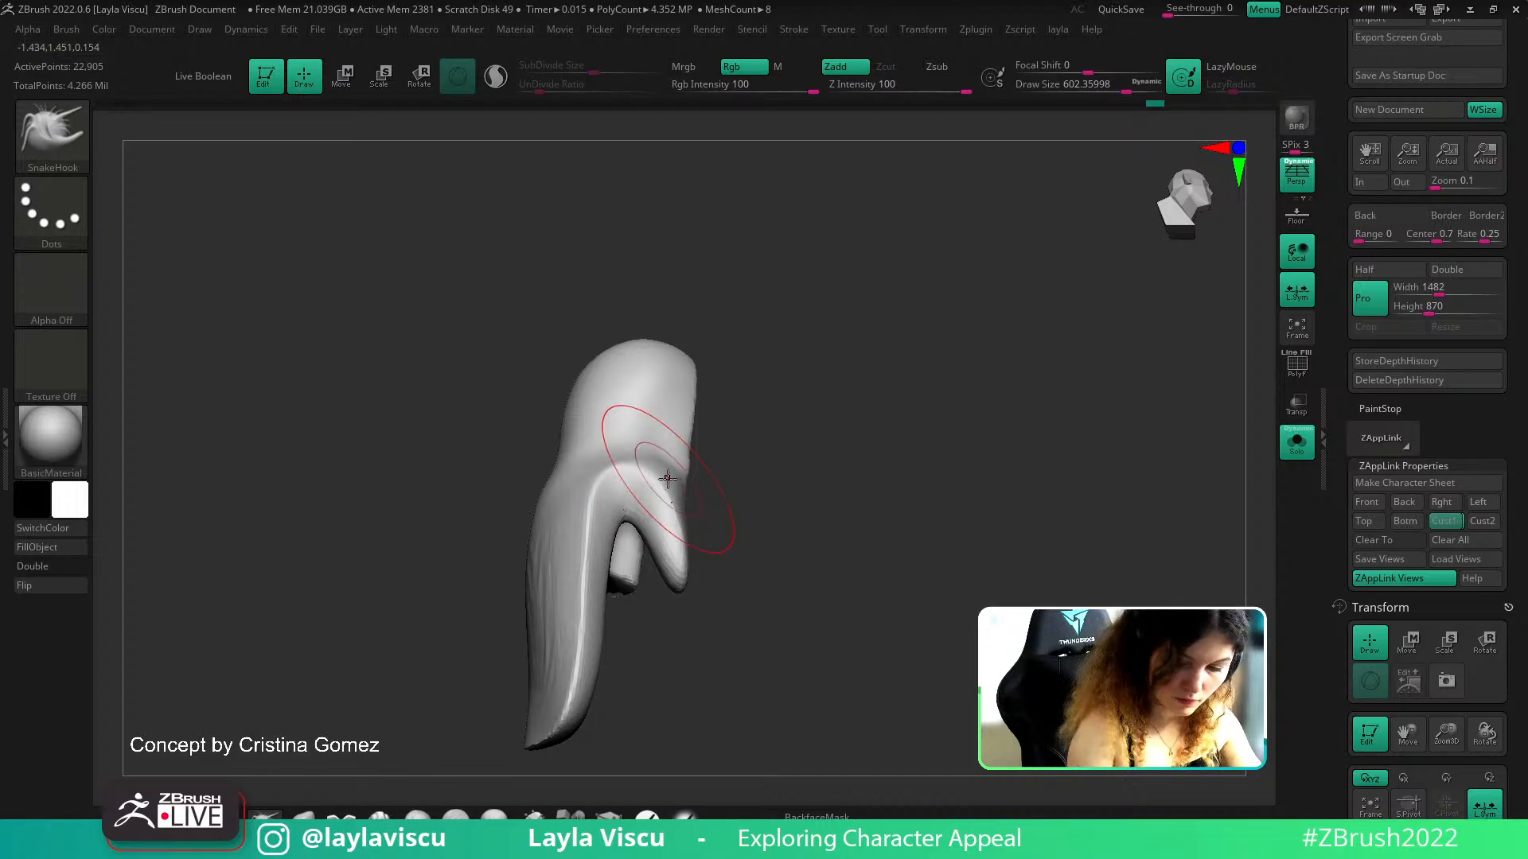
click(1297, 442)
click(1444, 520)
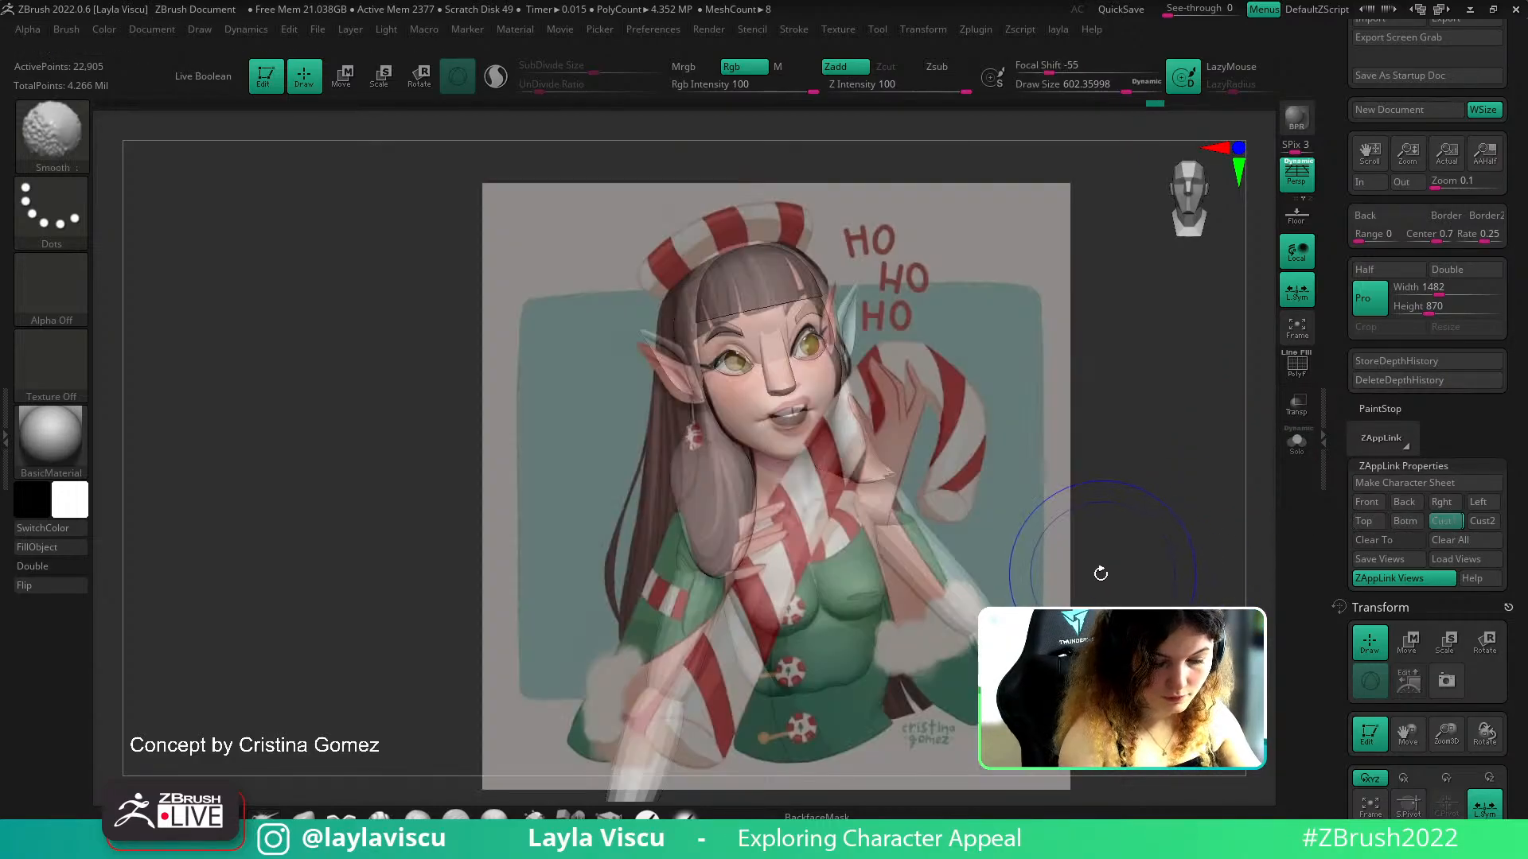
Widen the back hair's outline beside the head and neck with the SnakeHook brush at a draw size of about 740, using backface masking
drag(413, 440, 795, 440)
key(s)
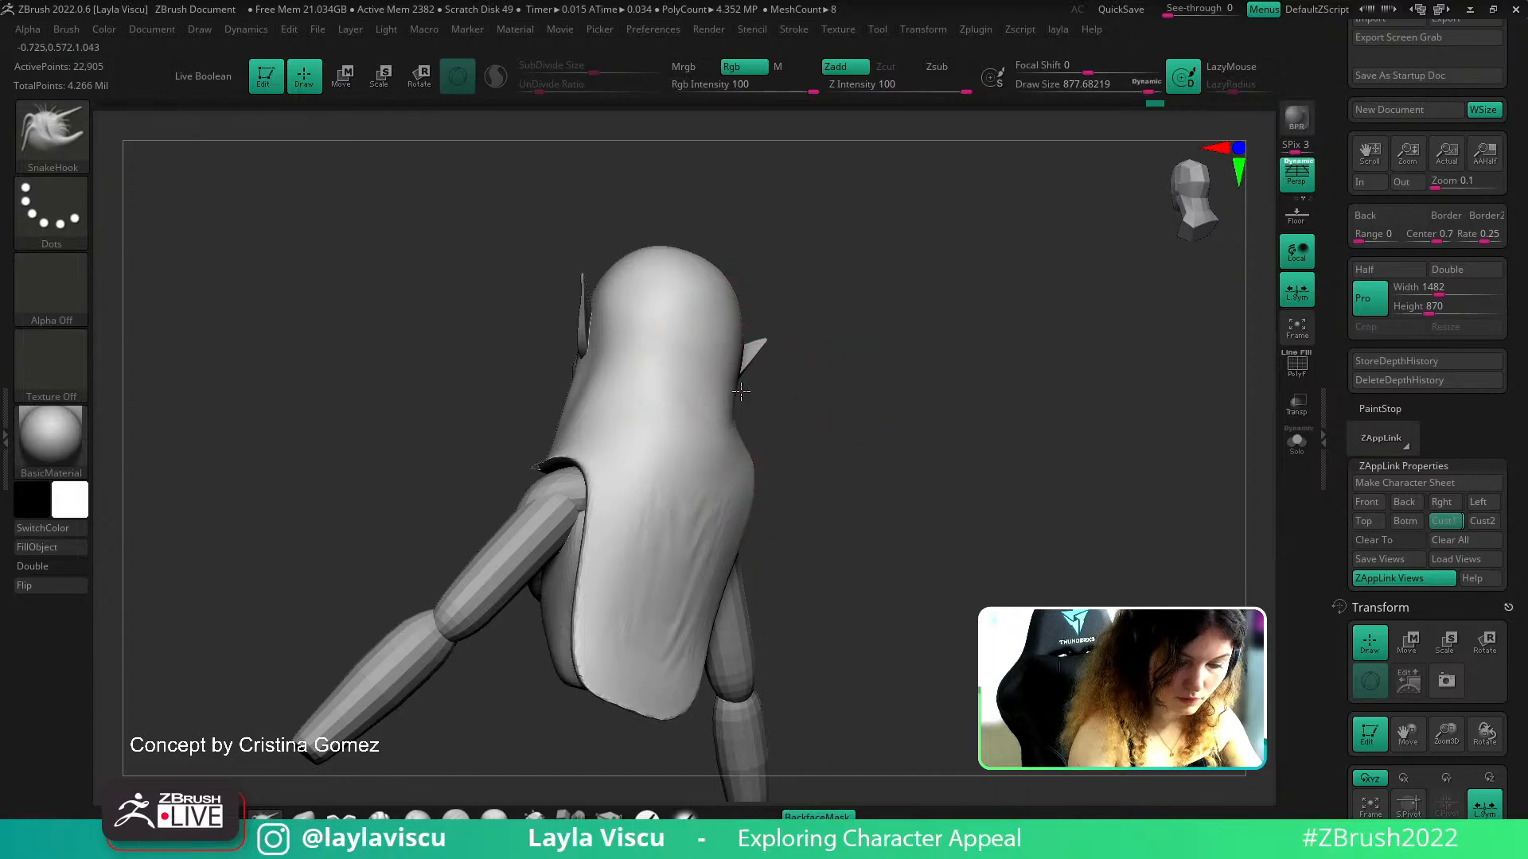
drag(735, 398, 756, 398)
key(s)
drag(734, 302, 758, 285)
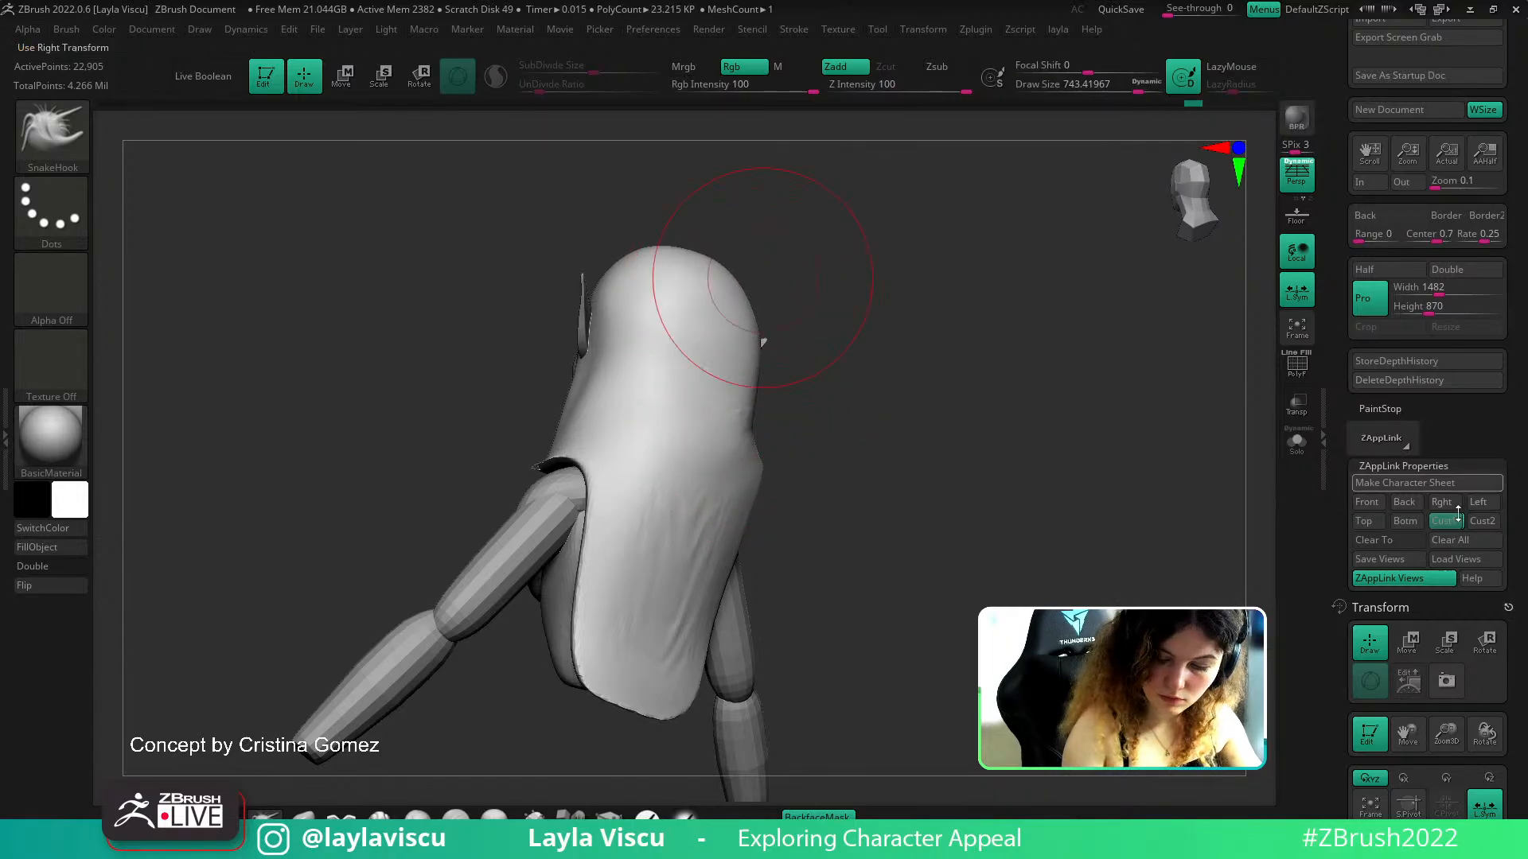
click(1453, 518)
key(shift+z)
key(shift+z)
mouse_move(921, 256)
mouse_down()
mouse_move(941, 423)
mouse_move(760, 485)
mouse_up()
mouse_move(776, 342)
mouse_down()
mouse_move(781, 362)
mouse_move(720, 358)
mouse_move(819, 345)
mouse_up()
Refine the front lock from the Cust1 view with the SnakeHook brush at draw size 445, comparing it with the concept overlay
click(1443, 520)
key(shift+z)
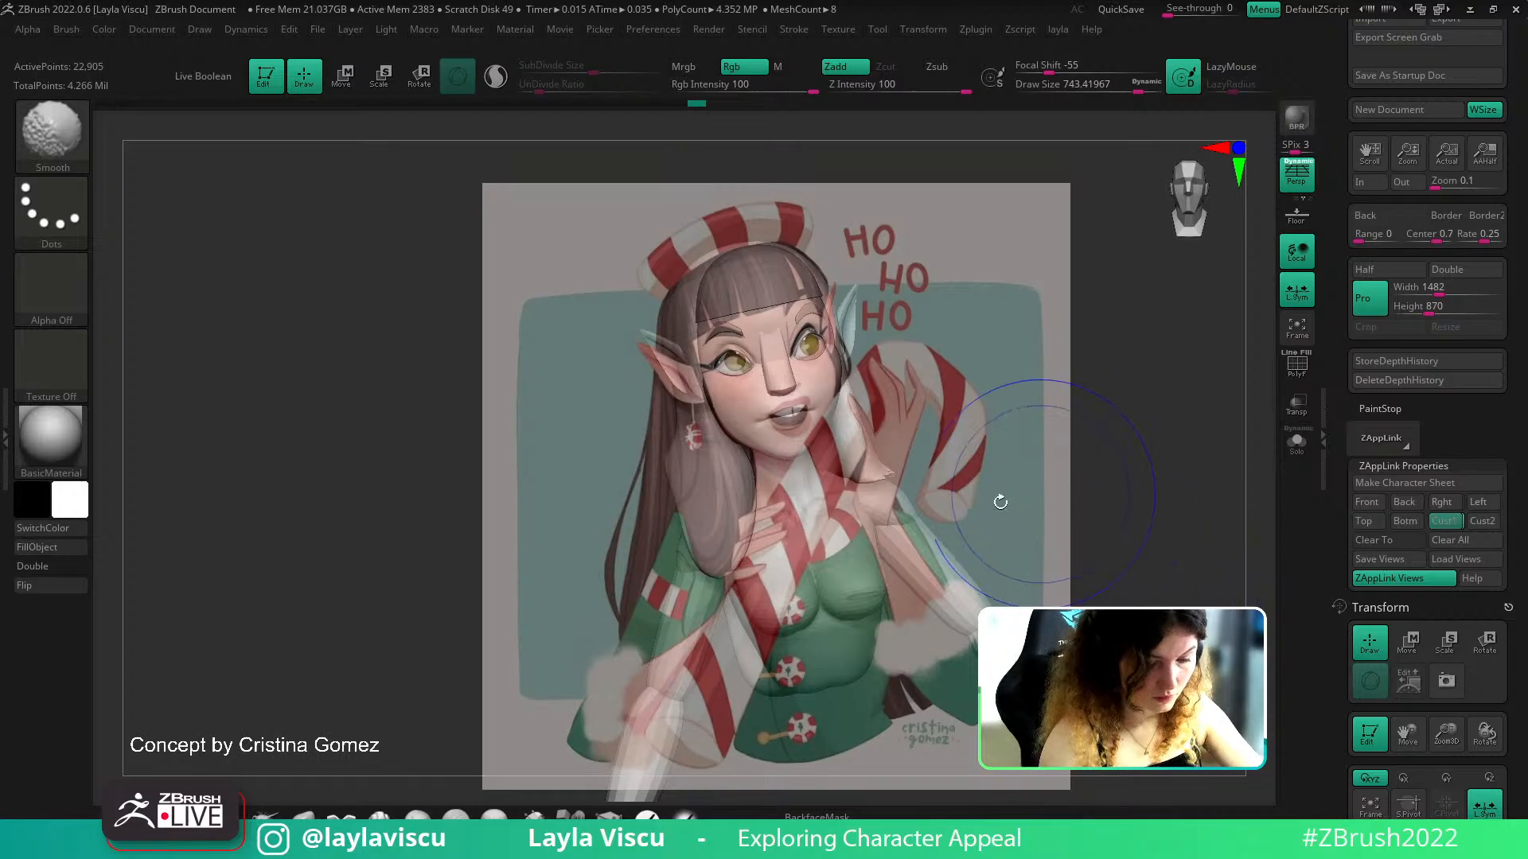
key(shift+z)
key(s)
drag(766, 490, 745, 489)
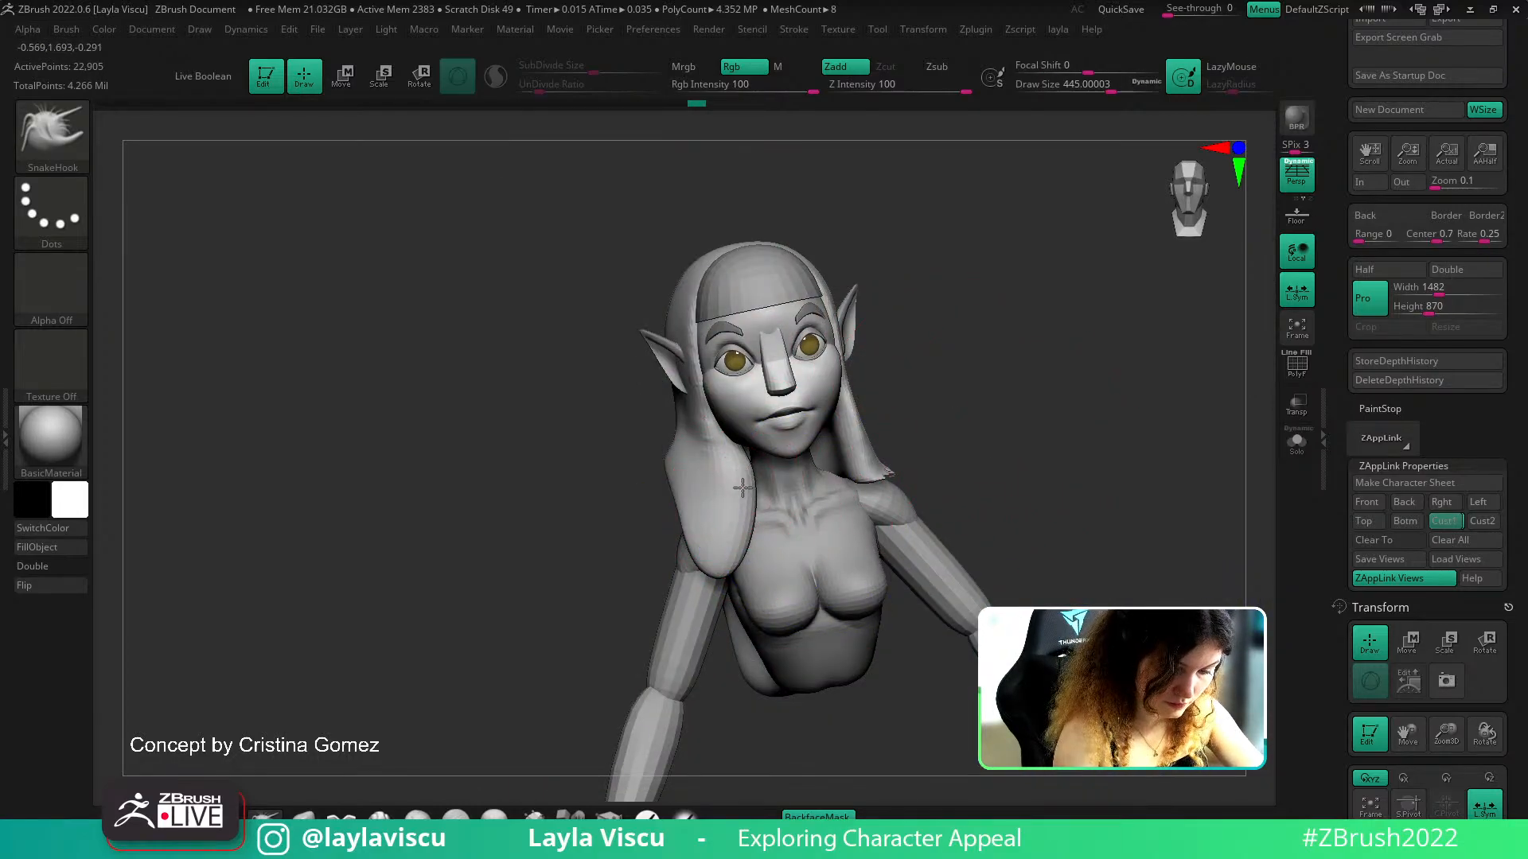
key(shift+z)
key(shift+z)
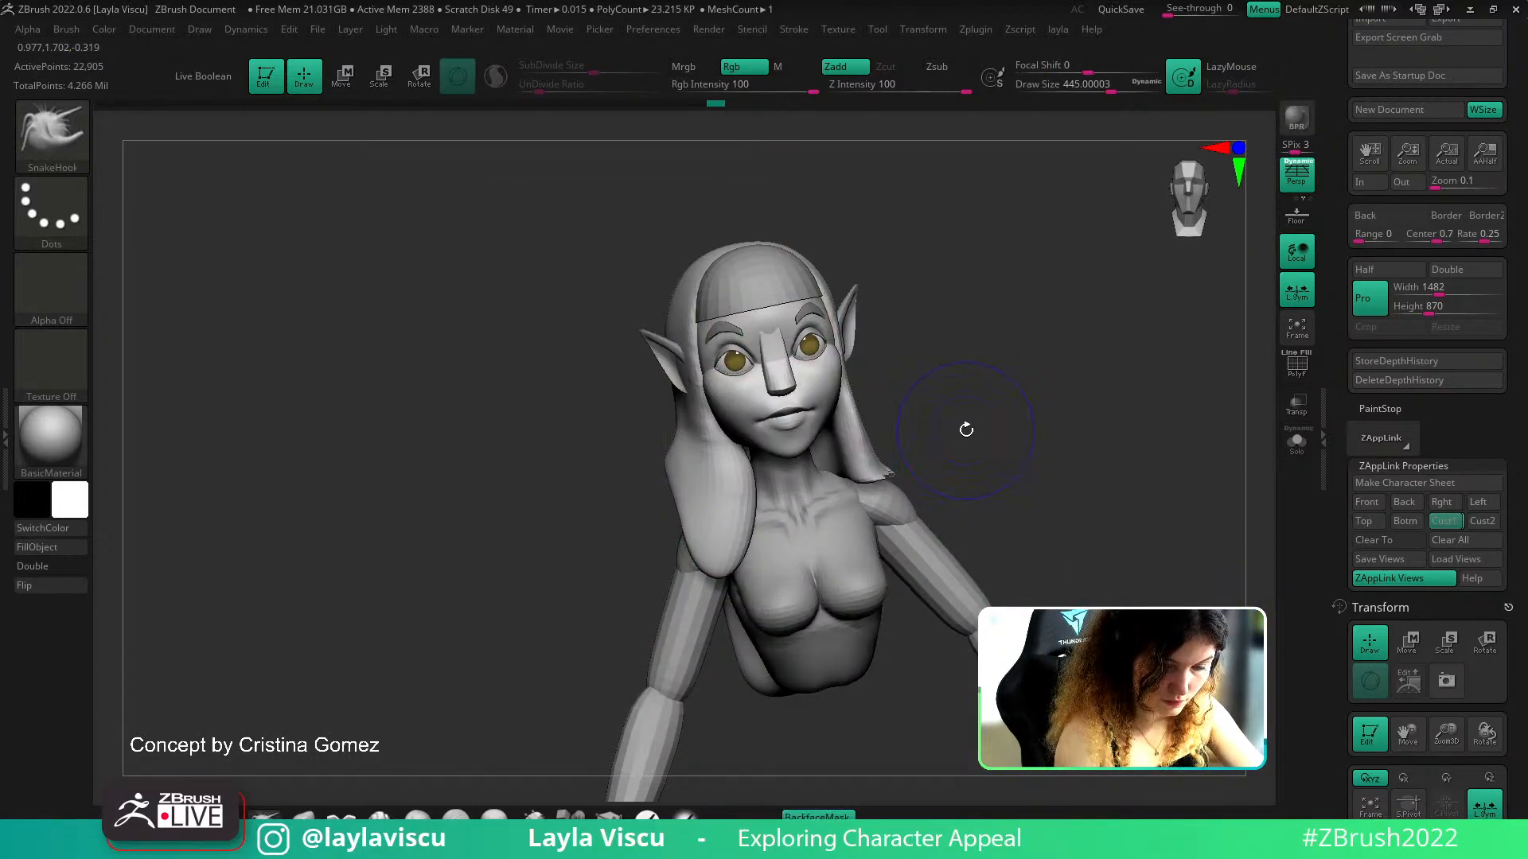
key(shift+z)
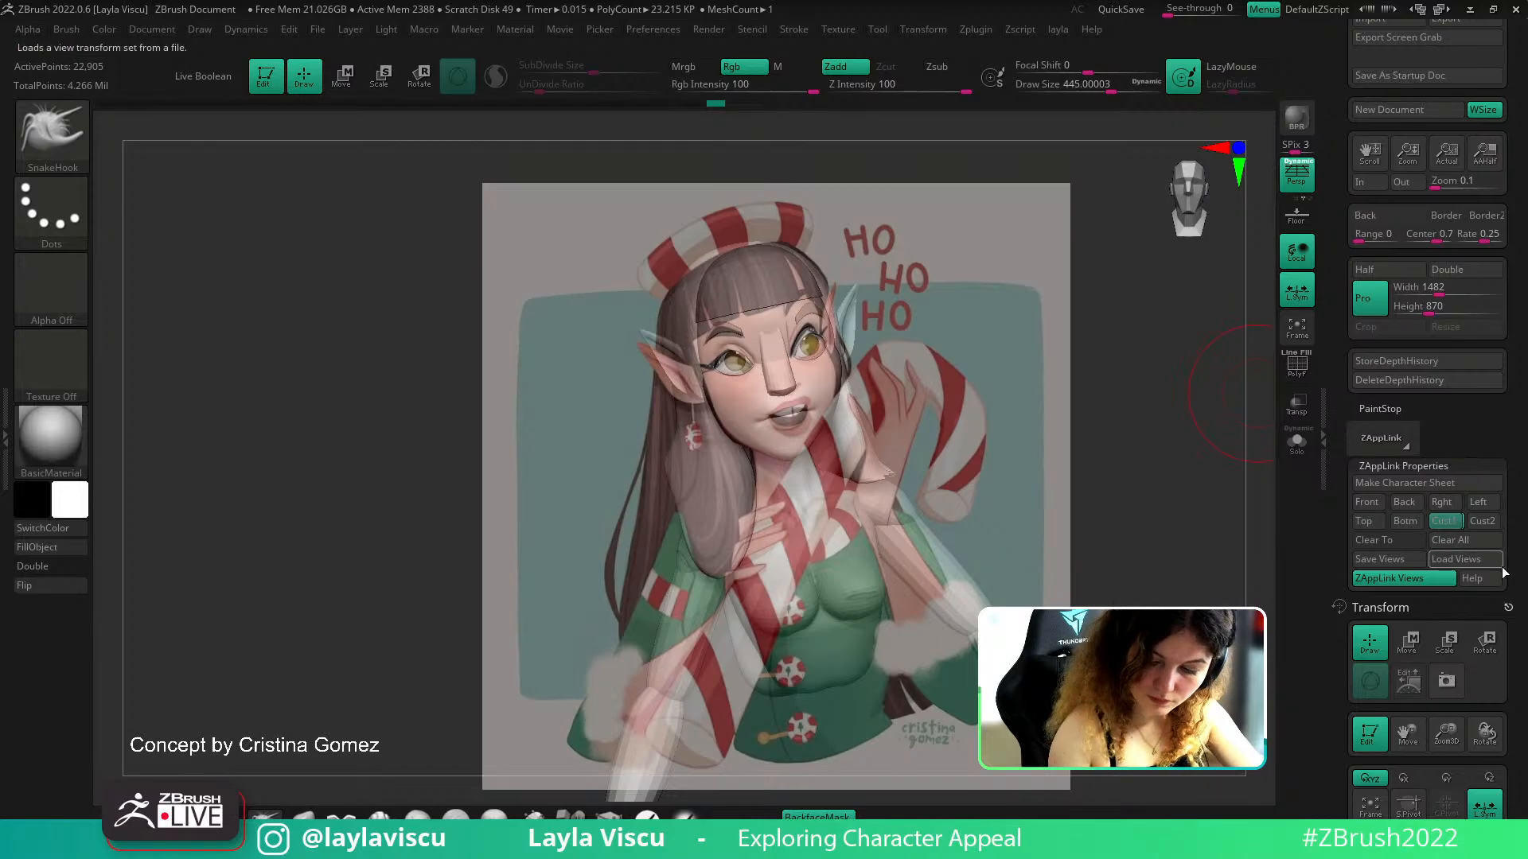
key(shift)
key(shift+z)
Push out the back hair and reshape its lower end with the SnakeHook brush at draw size 1000, then check it from the Cust1 view
drag(1029, 597, 1108, 542)
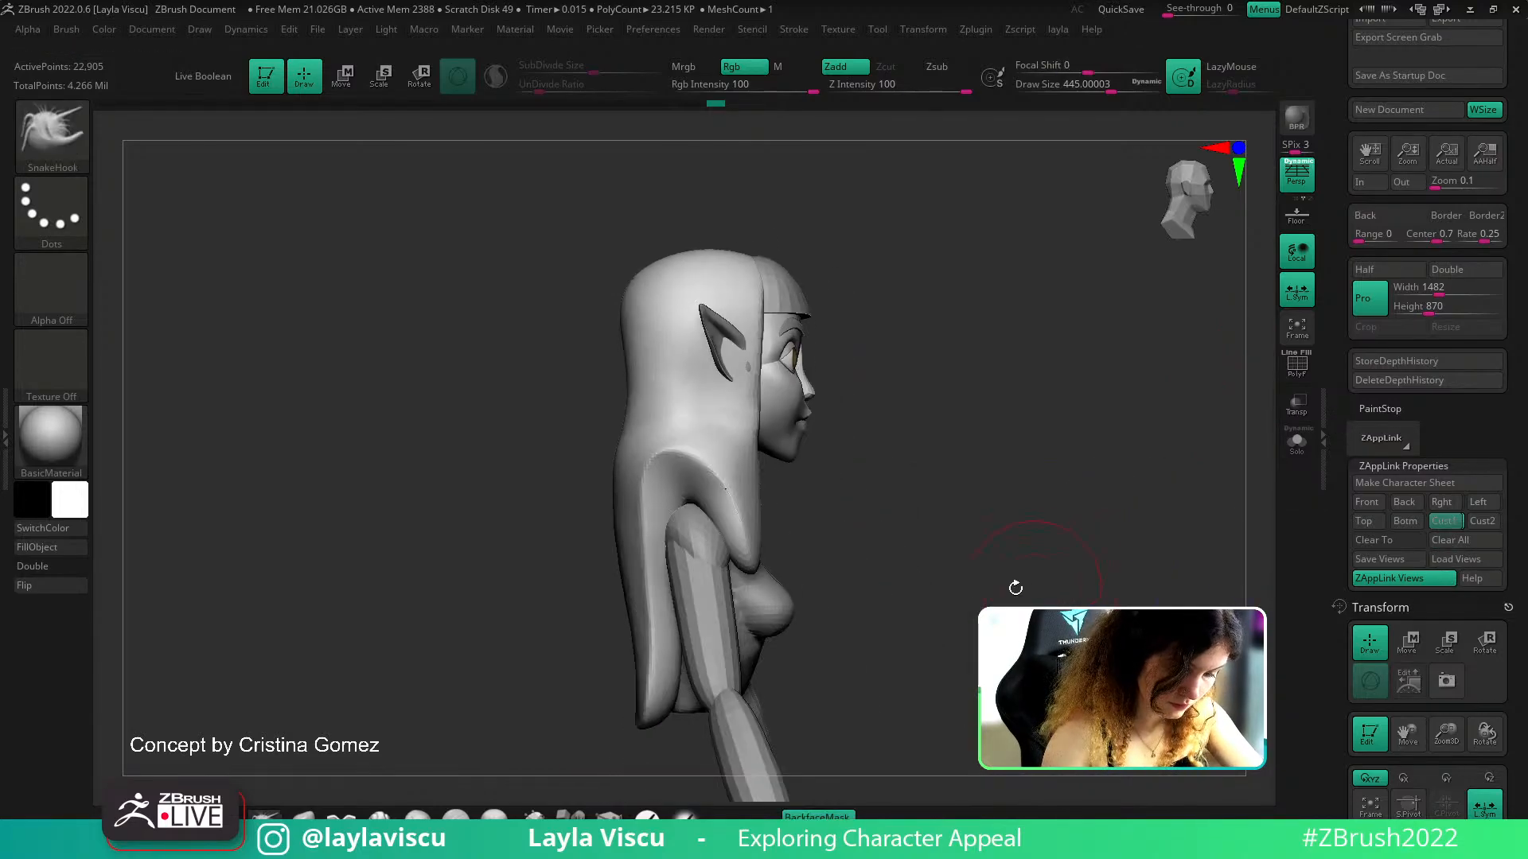
ctrl+right_drag(1024, 587, 1023, 545)
key(s)
mouse_move(710, 587)
mouse_down()
mouse_move(754, 590)
mouse_move(665, 609)
mouse_up()
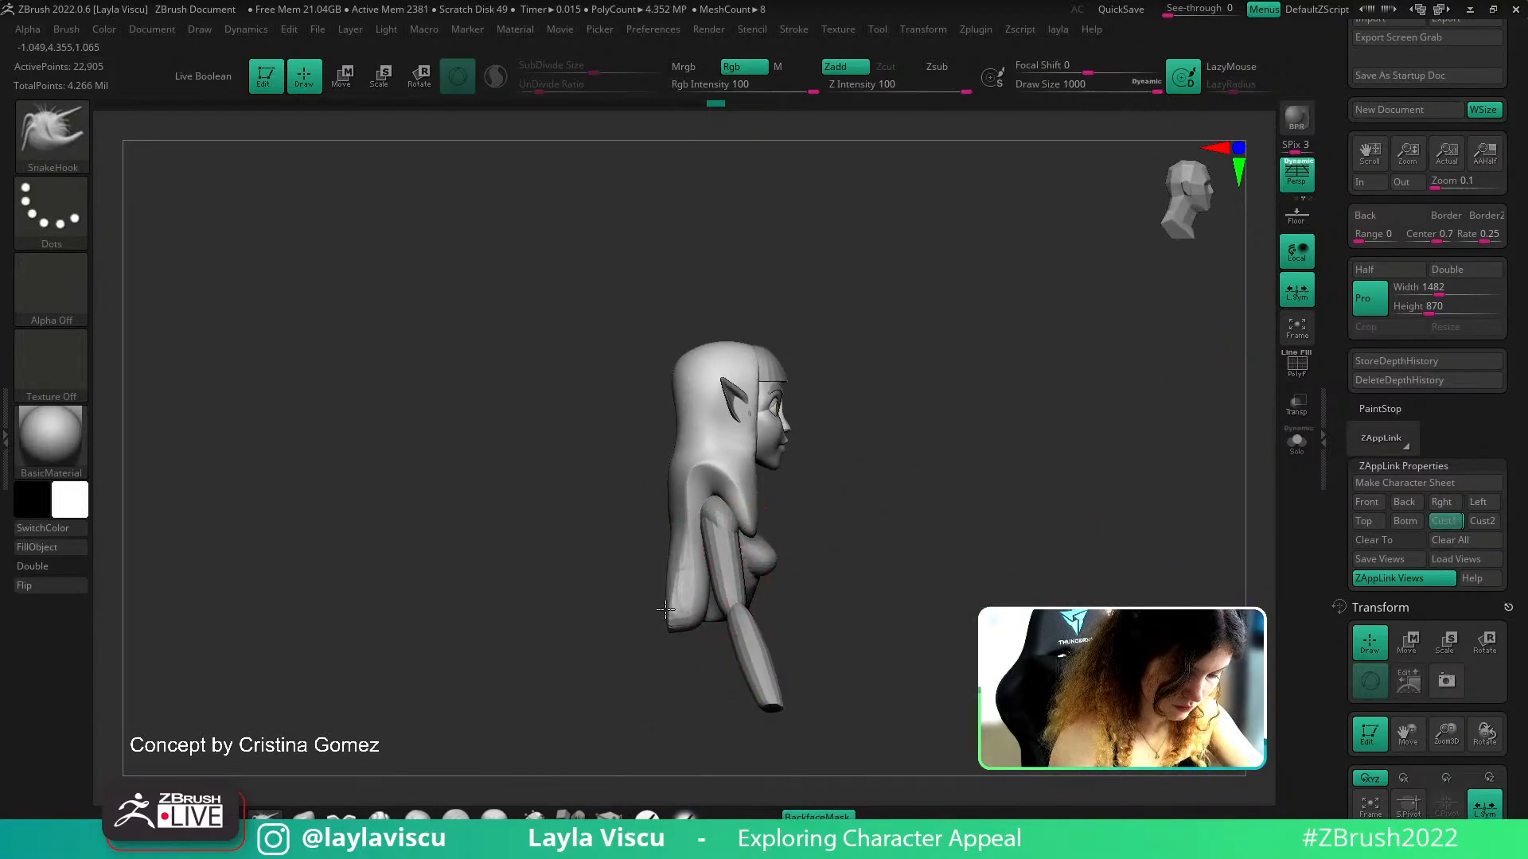
mouse_move(674, 527)
mouse_down()
mouse_move(654, 531)
mouse_move(669, 563)
mouse_move(753, 570)
mouse_move(713, 546)
mouse_move(700, 490)
mouse_up()
mouse_move(785, 518)
mouse_down()
mouse_move(734, 519)
mouse_move(738, 597)
mouse_up()
mouse_move(835, 565)
mouse_down()
mouse_move(782, 562)
mouse_move(796, 565)
mouse_move(960, 378)
mouse_up()
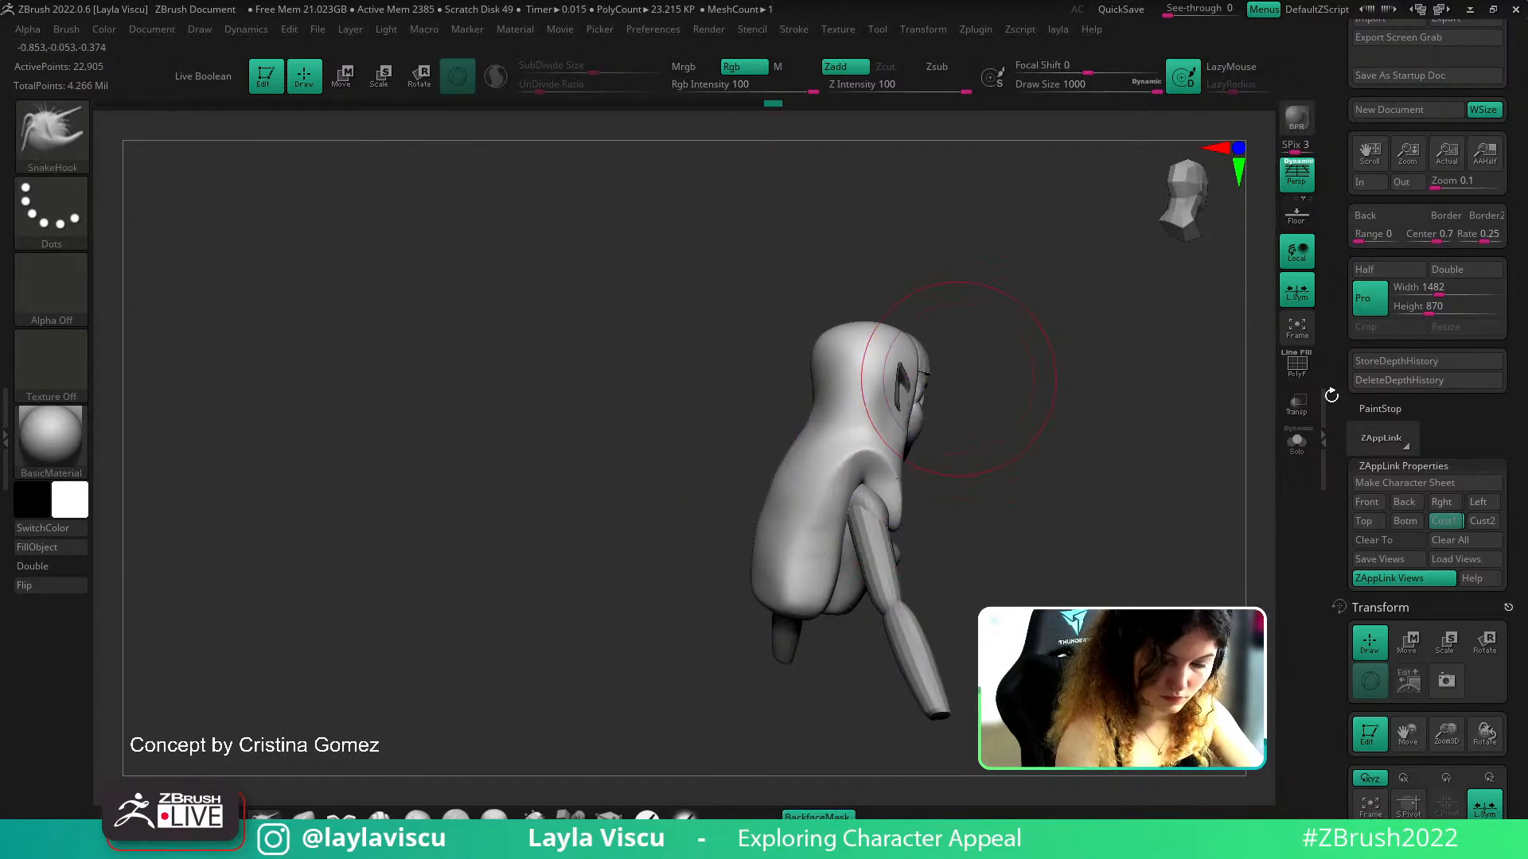
click(1443, 522)
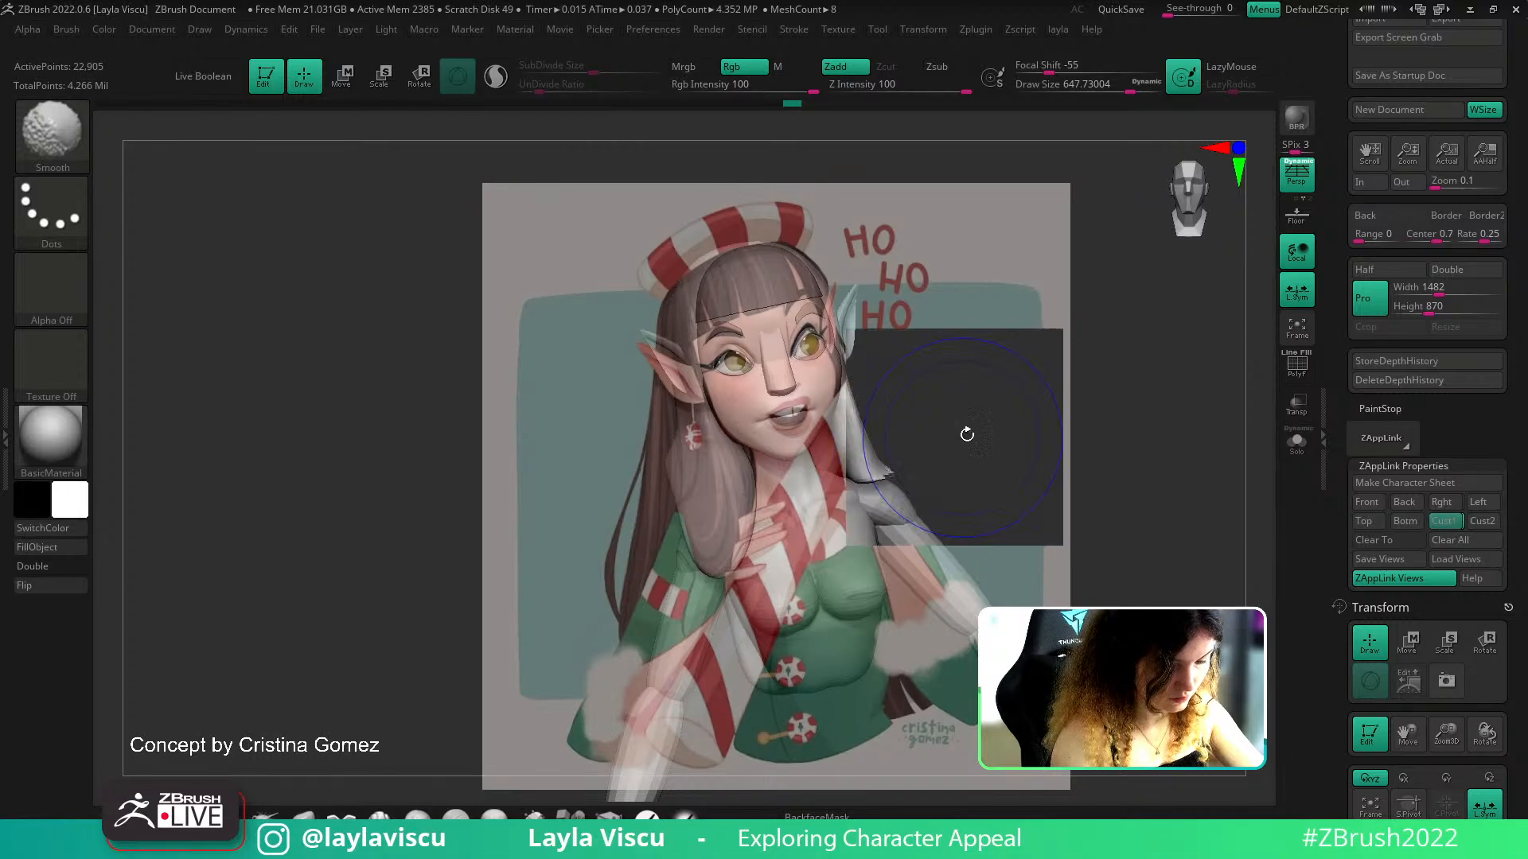
key(s)
mouse_move(1043, 414)
mouse_down()
mouse_move(1071, 414)
mouse_move(1004, 423)
mouse_up()
Flatten the hair surface near the shoulder with the TrimDynamic brush at a draw size of about 240
key(b)
key(t)
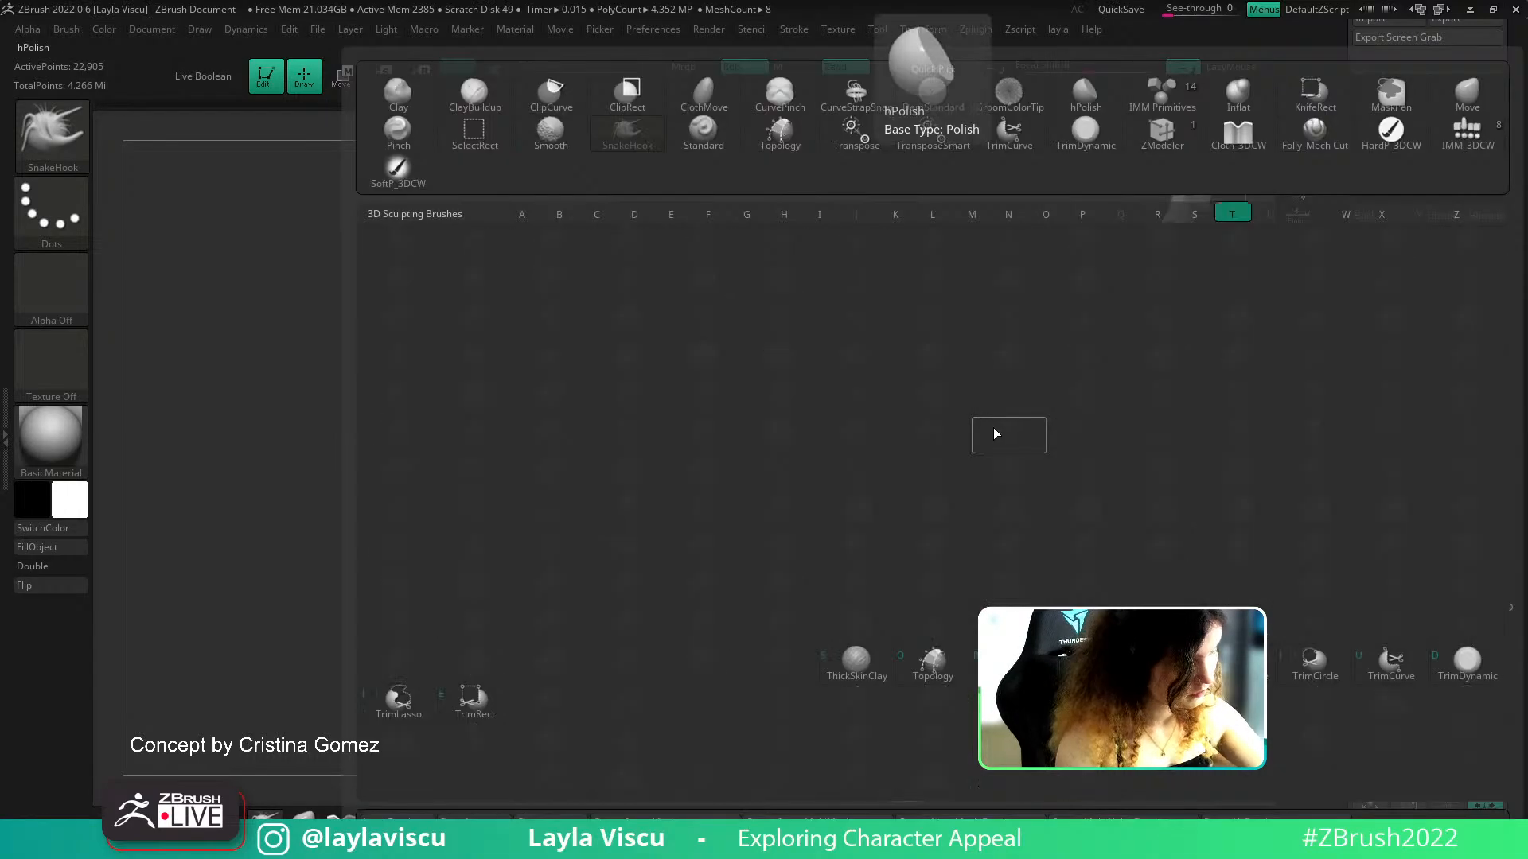
key(d)
key(s)
drag(914, 495, 895, 495)
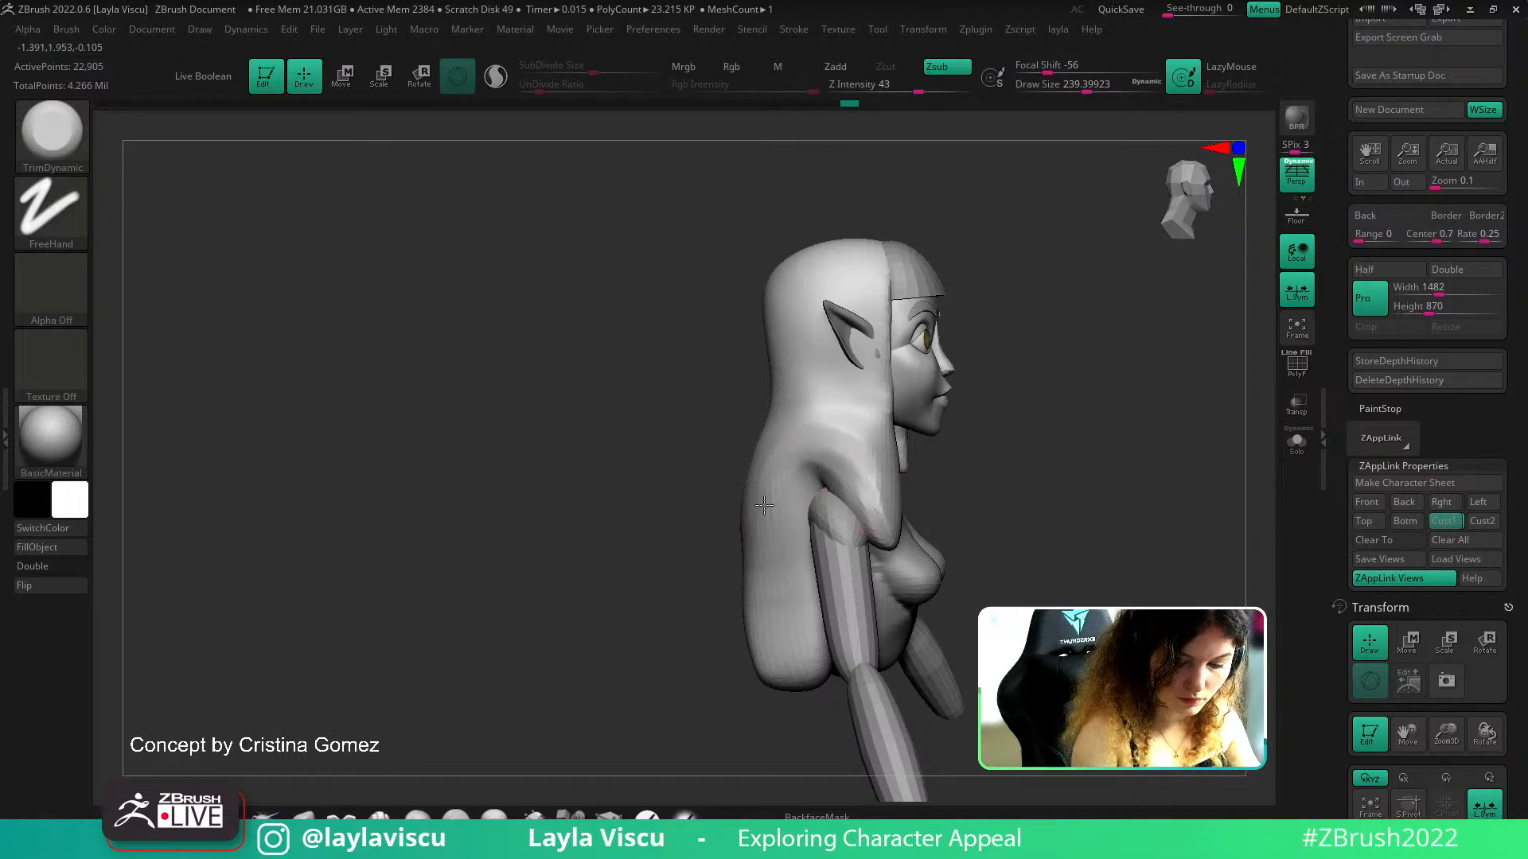
Isolate the hair, build up its edge around the arm opening with the ClayBuildup brush and smooth the strokes
key(shift)
mouse_move(975, 485)
mouse_down()
mouse_move(1053, 491)
mouse_move(1034, 429)
mouse_up()
click(1296, 443)
key(b)
key(c)
key(b)
drag(818, 503, 805, 585)
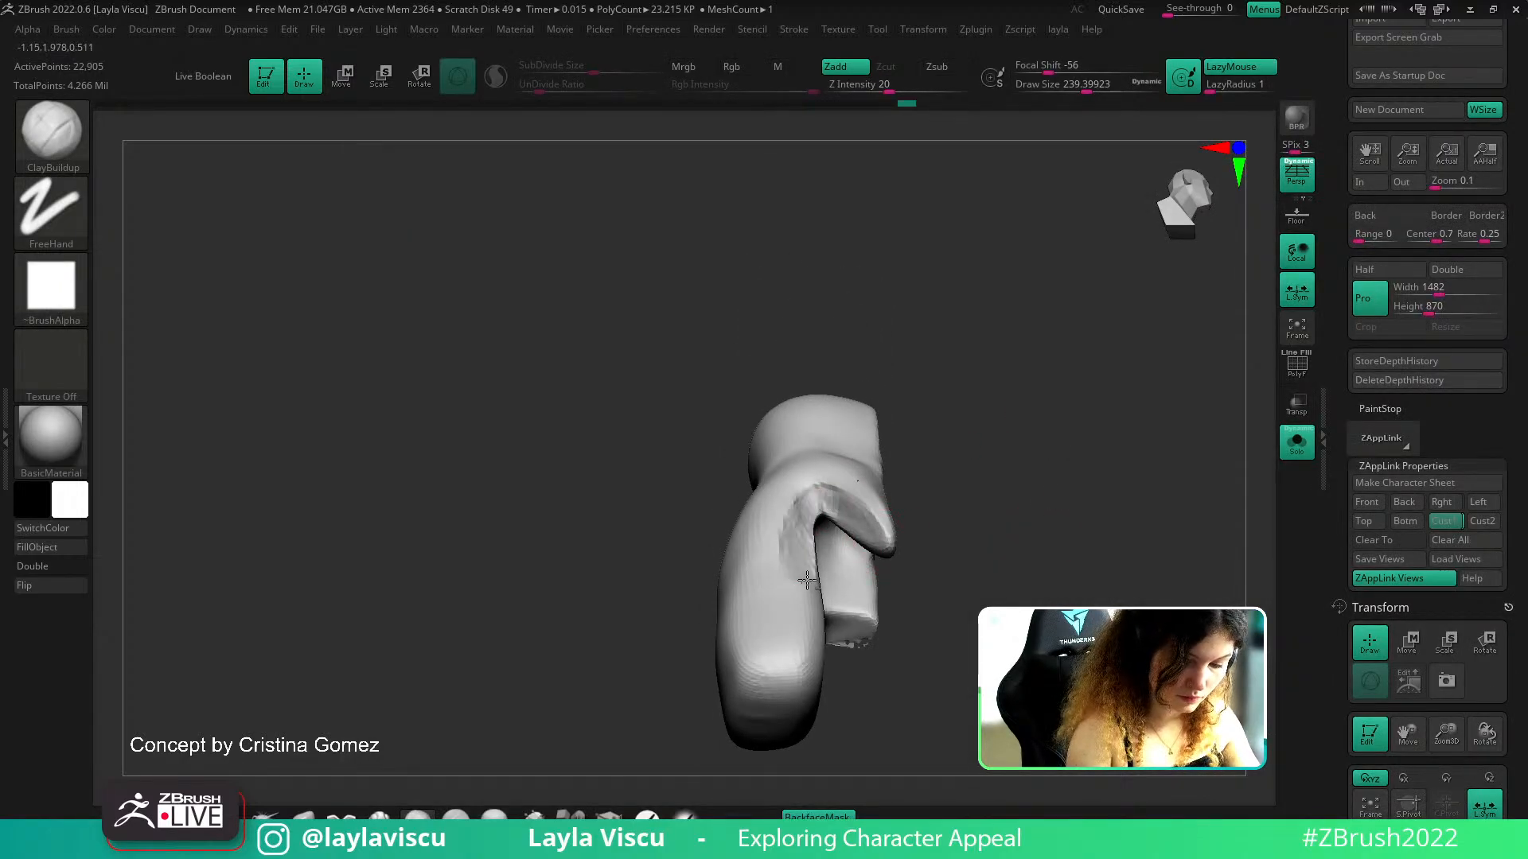
key(shift)
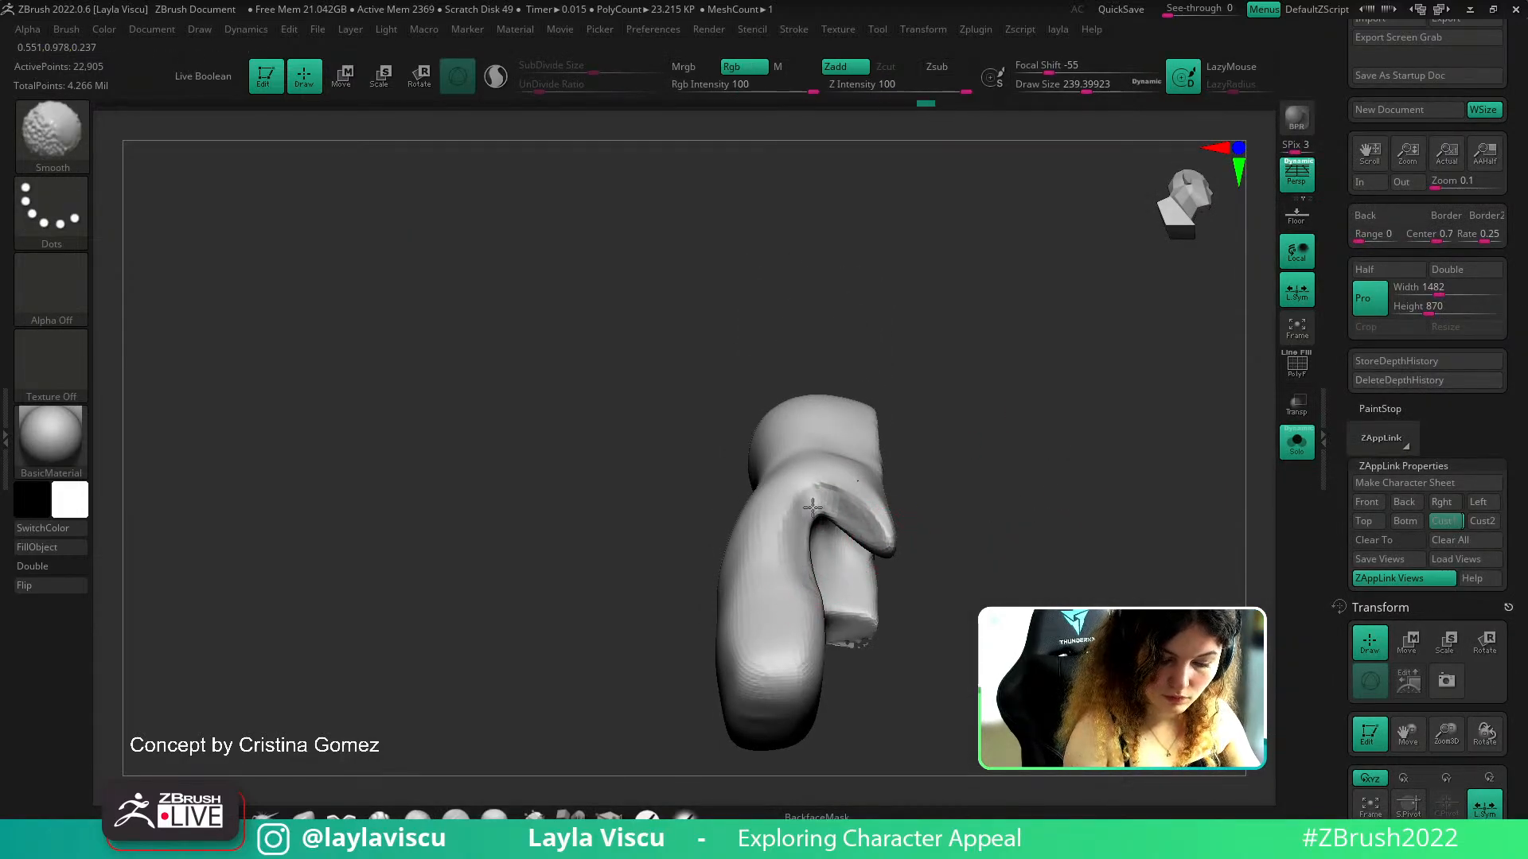
click(1295, 443)
shift+drag(1200, 542, 1459, 485)
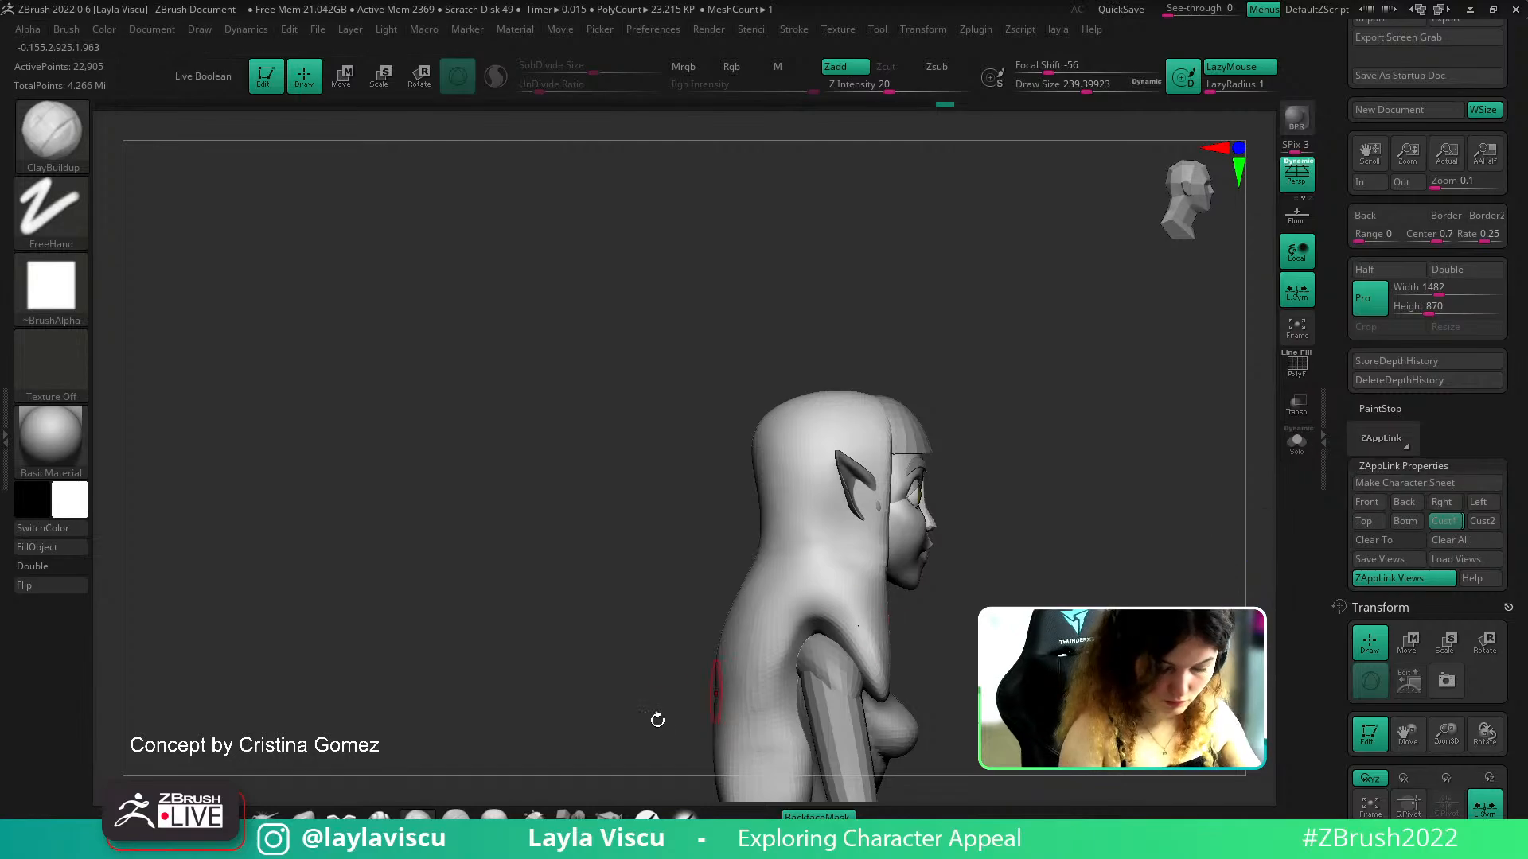
Reshape the sides of the back hair with the Move brush at a draw size of about 611, then compare with the concept overlay from Cust1
alt+drag(902, 631, 887, 524)
key(shift)
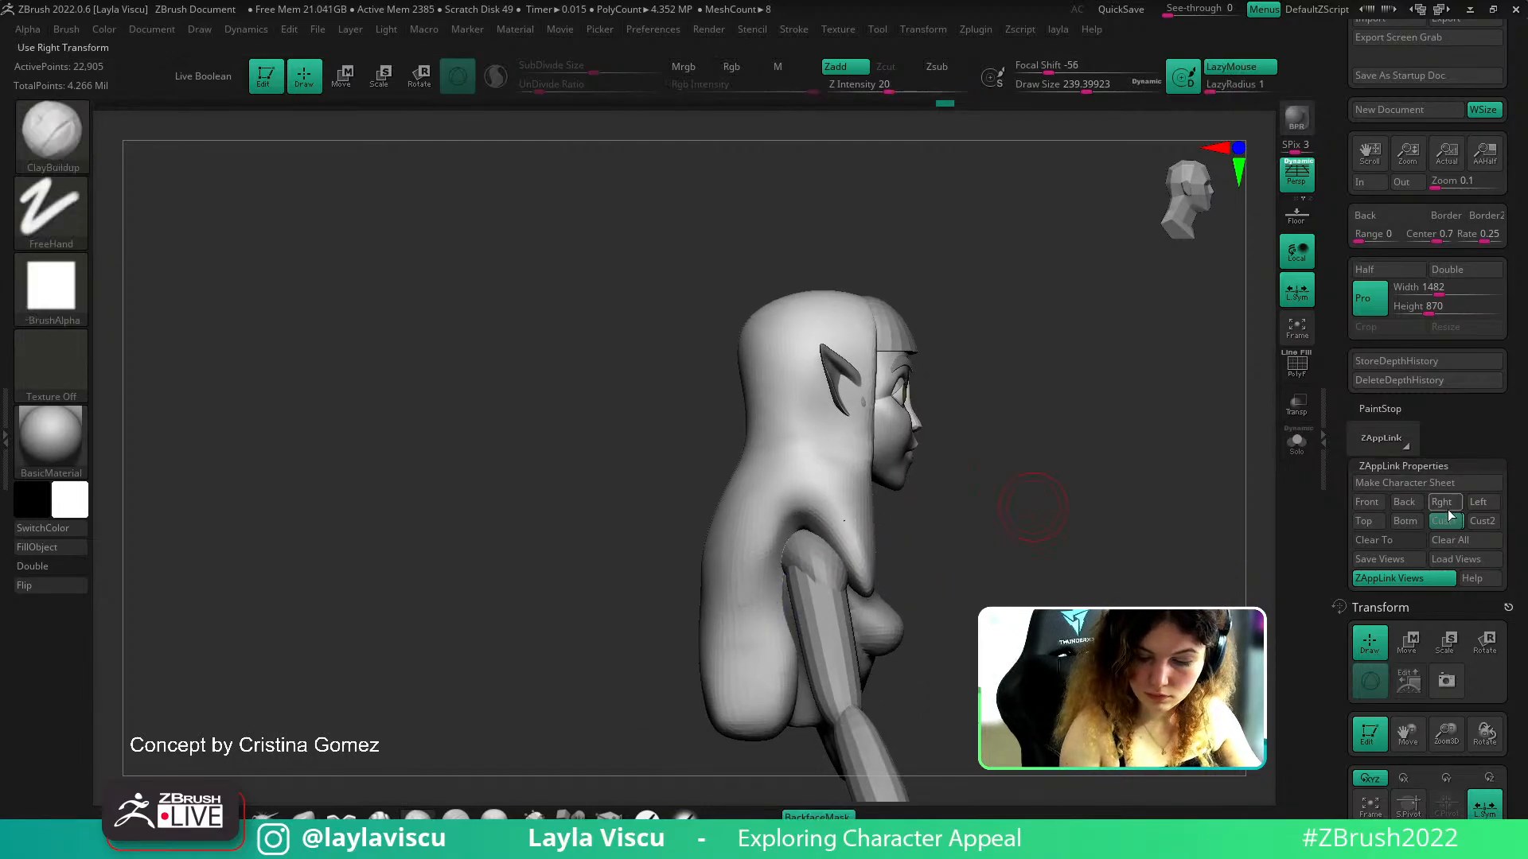
click(1444, 521)
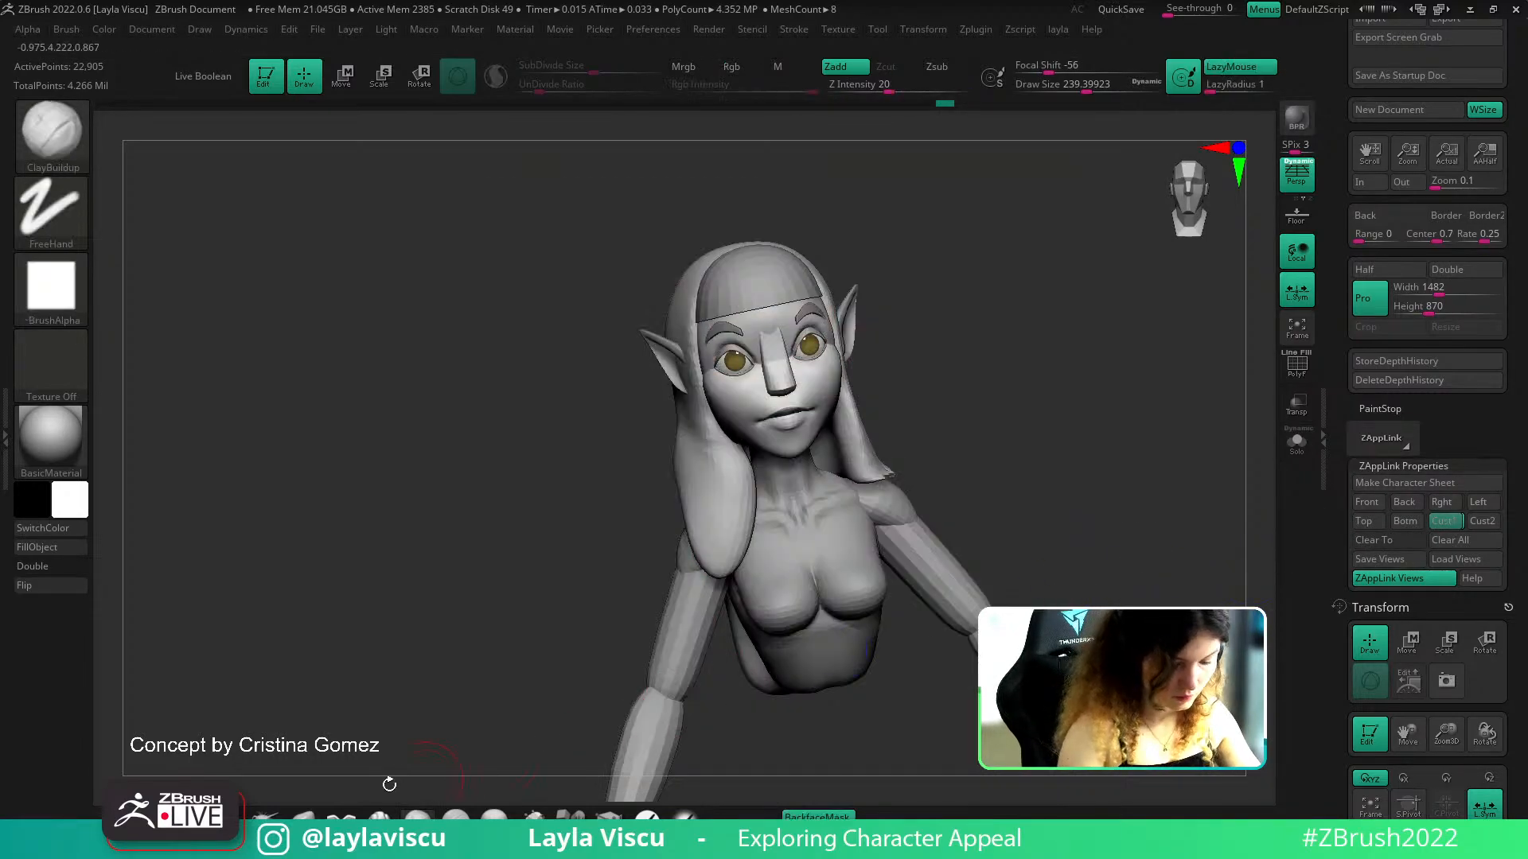
mouse_move(430, 607)
mouse_down()
mouse_move(744, 437)
mouse_move(752, 457)
mouse_move(737, 461)
mouse_up()
key(s)
drag(604, 430, 960, 386)
drag(692, 498, 683, 503)
shift+drag(808, 509, 726, 570)
key(s)
key(s)
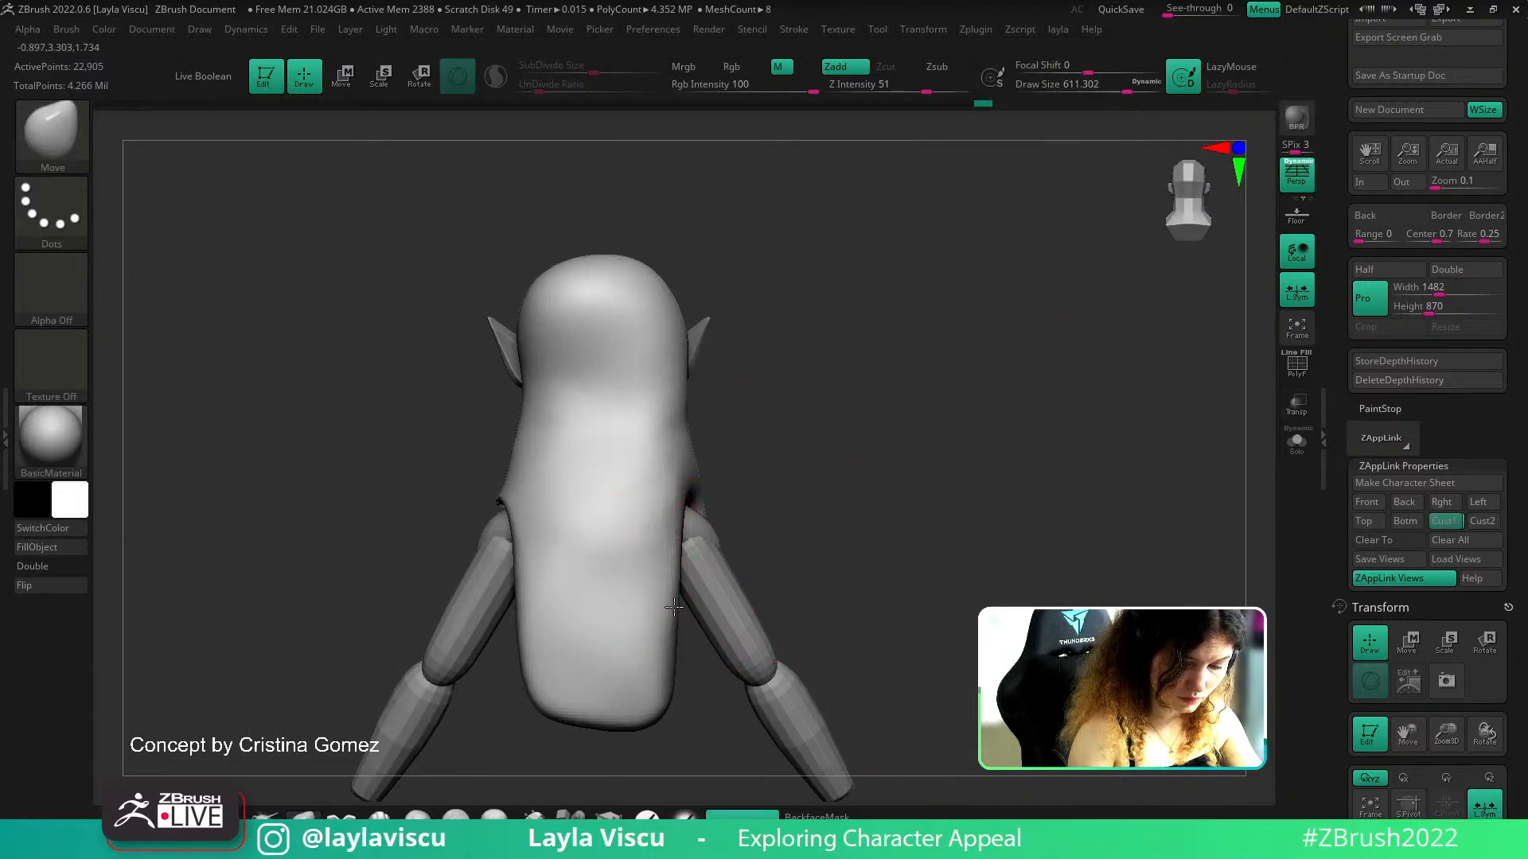
click(1443, 521)
key(shift+z)
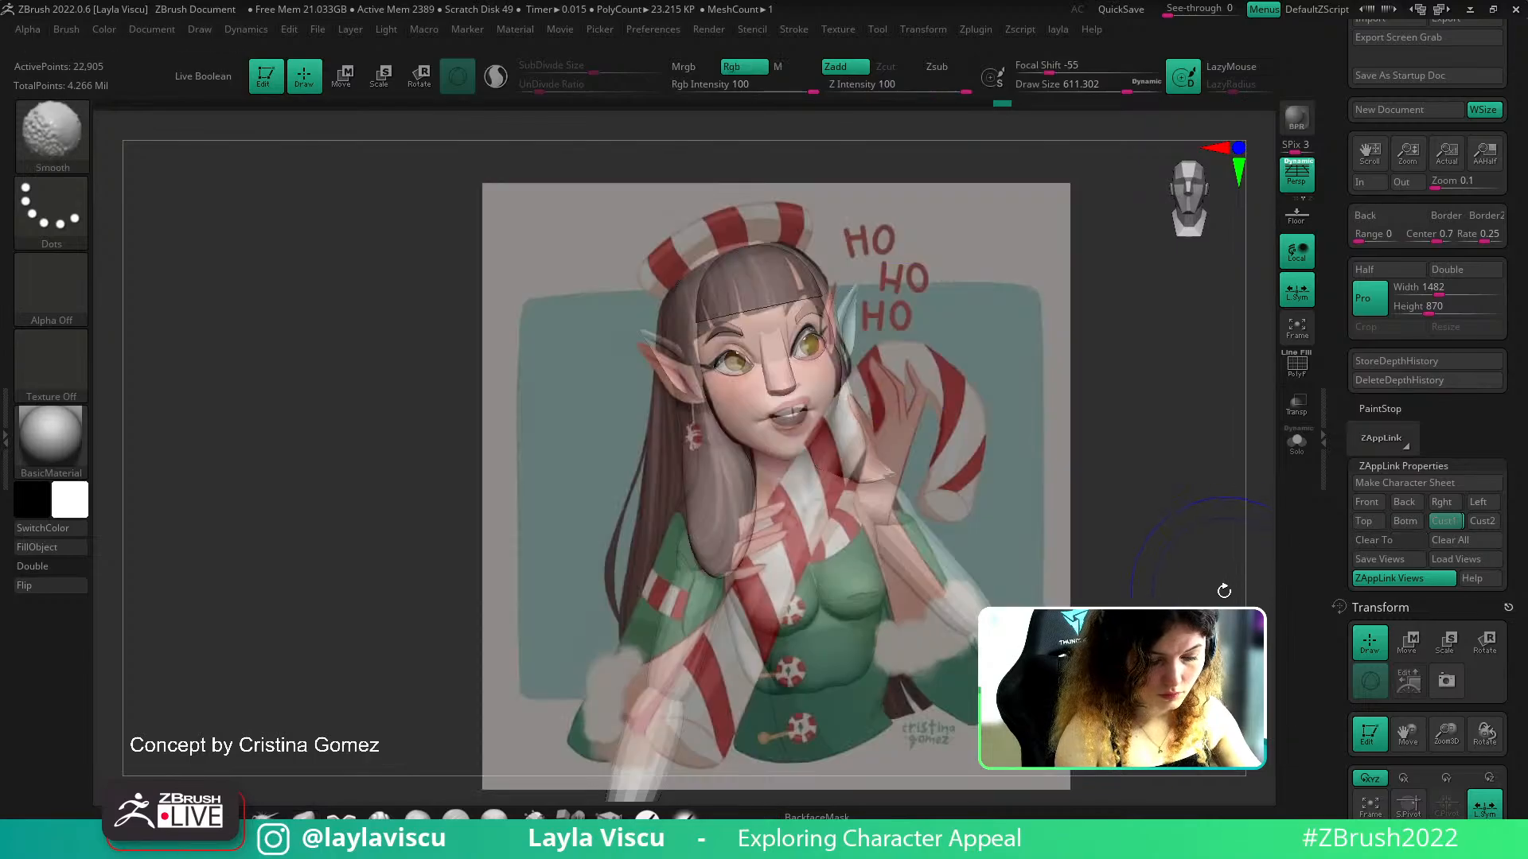
Try a Folly_Hair brush stroke down the front lock at a draw size of about 305, then undo it
drag(819, 497, 877, 485)
mouse_move(955, 421)
mouse_down()
mouse_move(963, 366)
mouse_move(1003, 432)
mouse_move(942, 432)
mouse_up()
key(s)
key(b)
key(f)
key(h)
key(s)
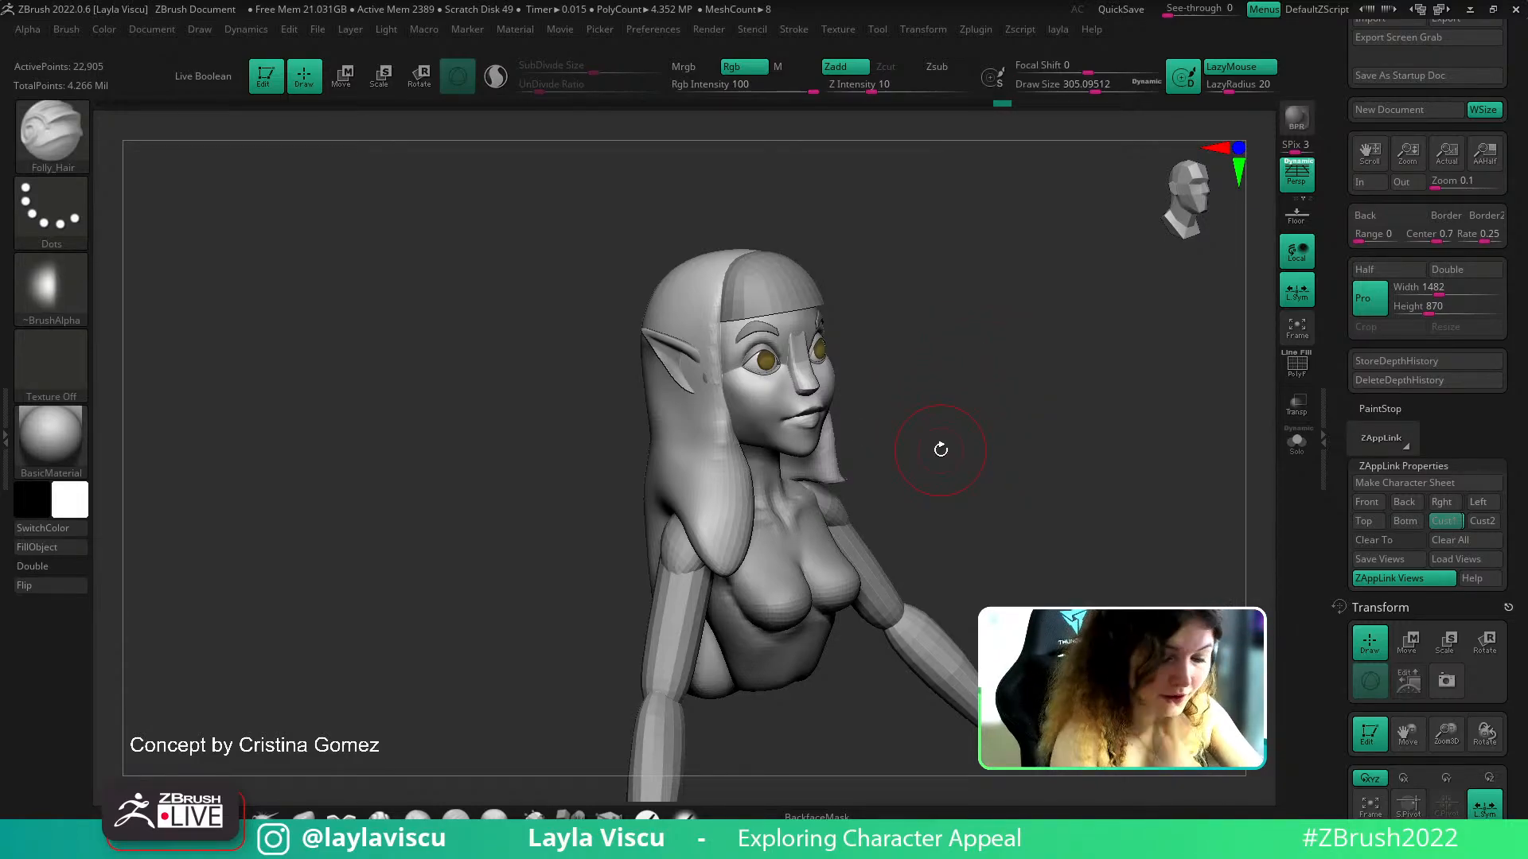
drag(707, 420, 724, 537)
key(ctrl+z)
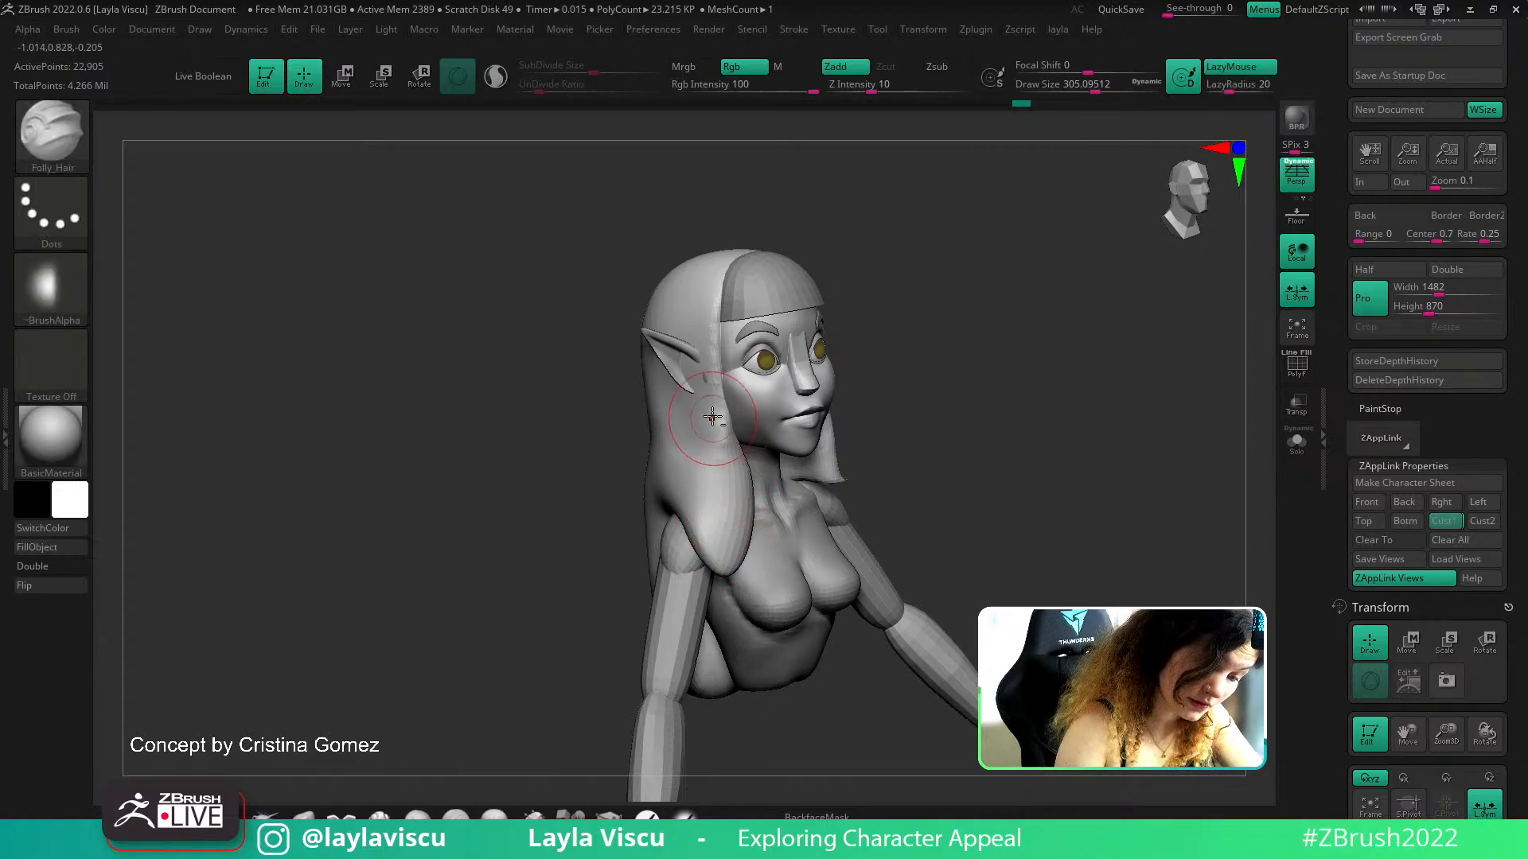
Try to ZRemesh the hair with a target polygon count of about 1.05, showing its wireframe
key(shift+f)
drag(1521, 522, 1522, 420)
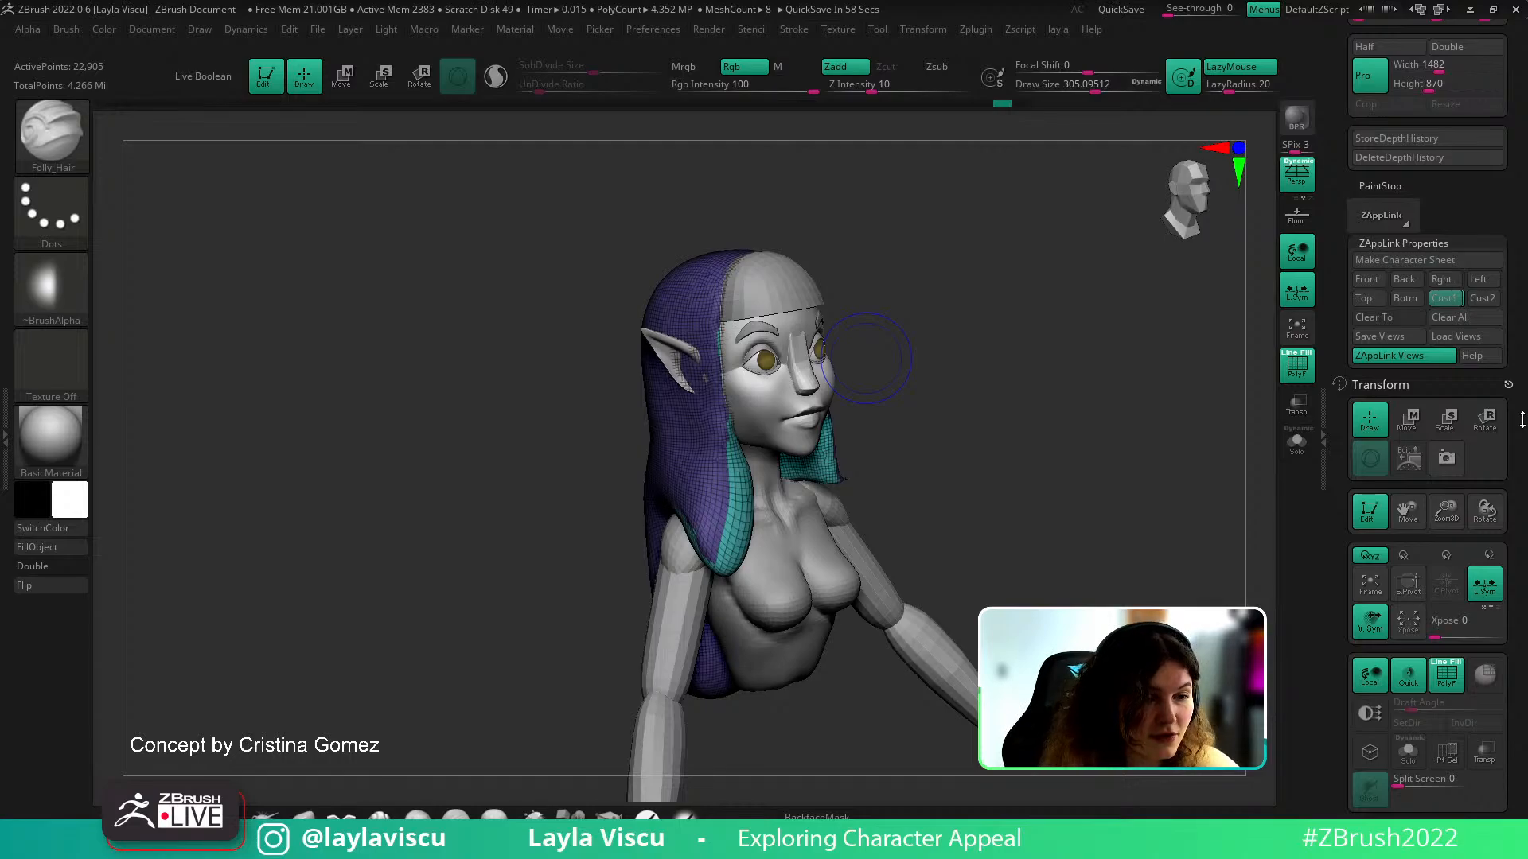
drag(1524, 416, 1474, 24)
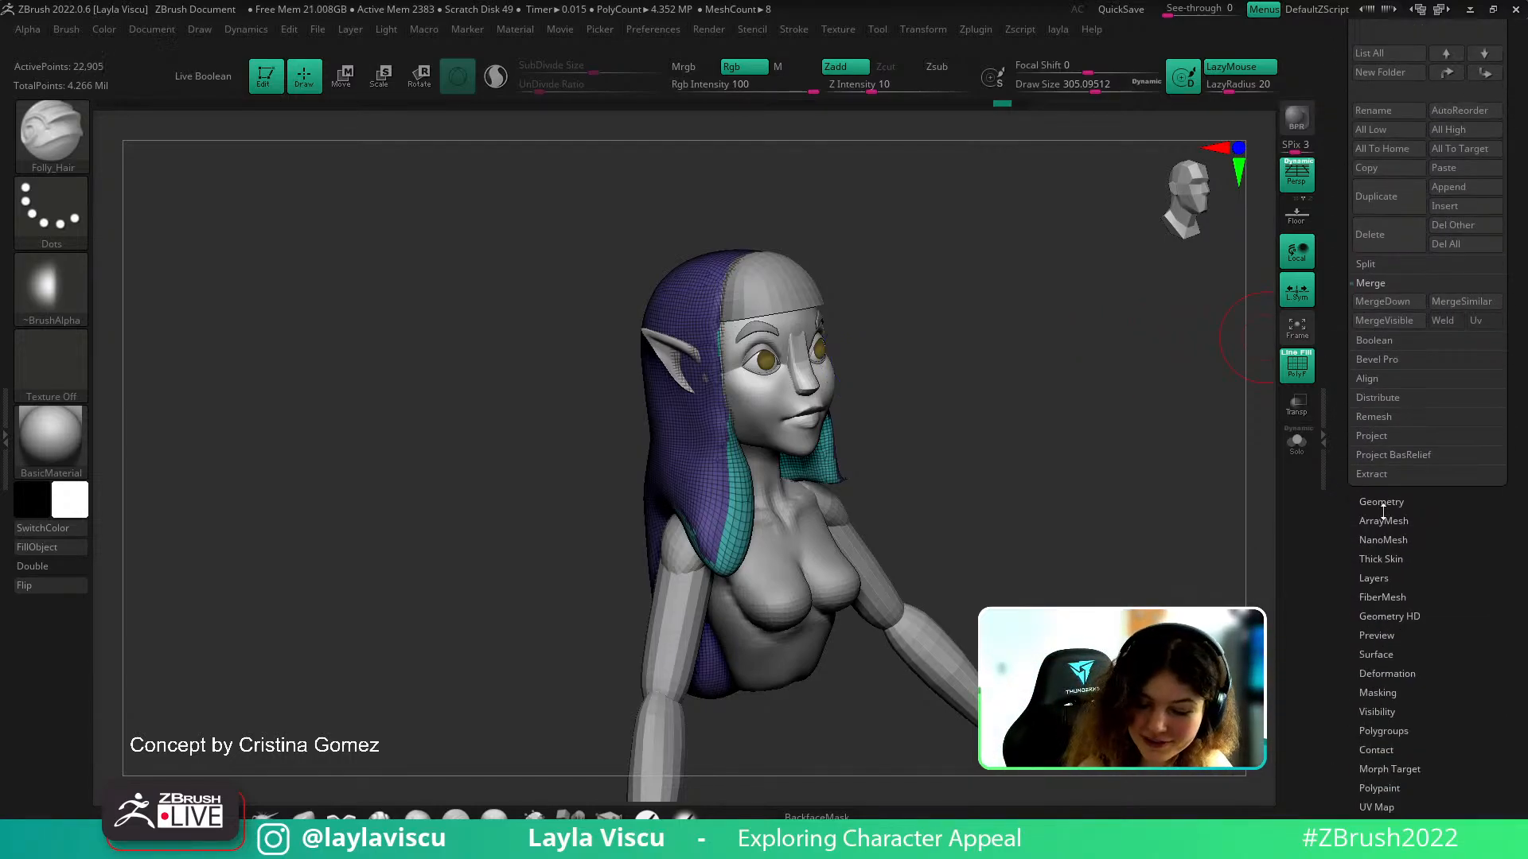
click(1386, 500)
click(1385, 313)
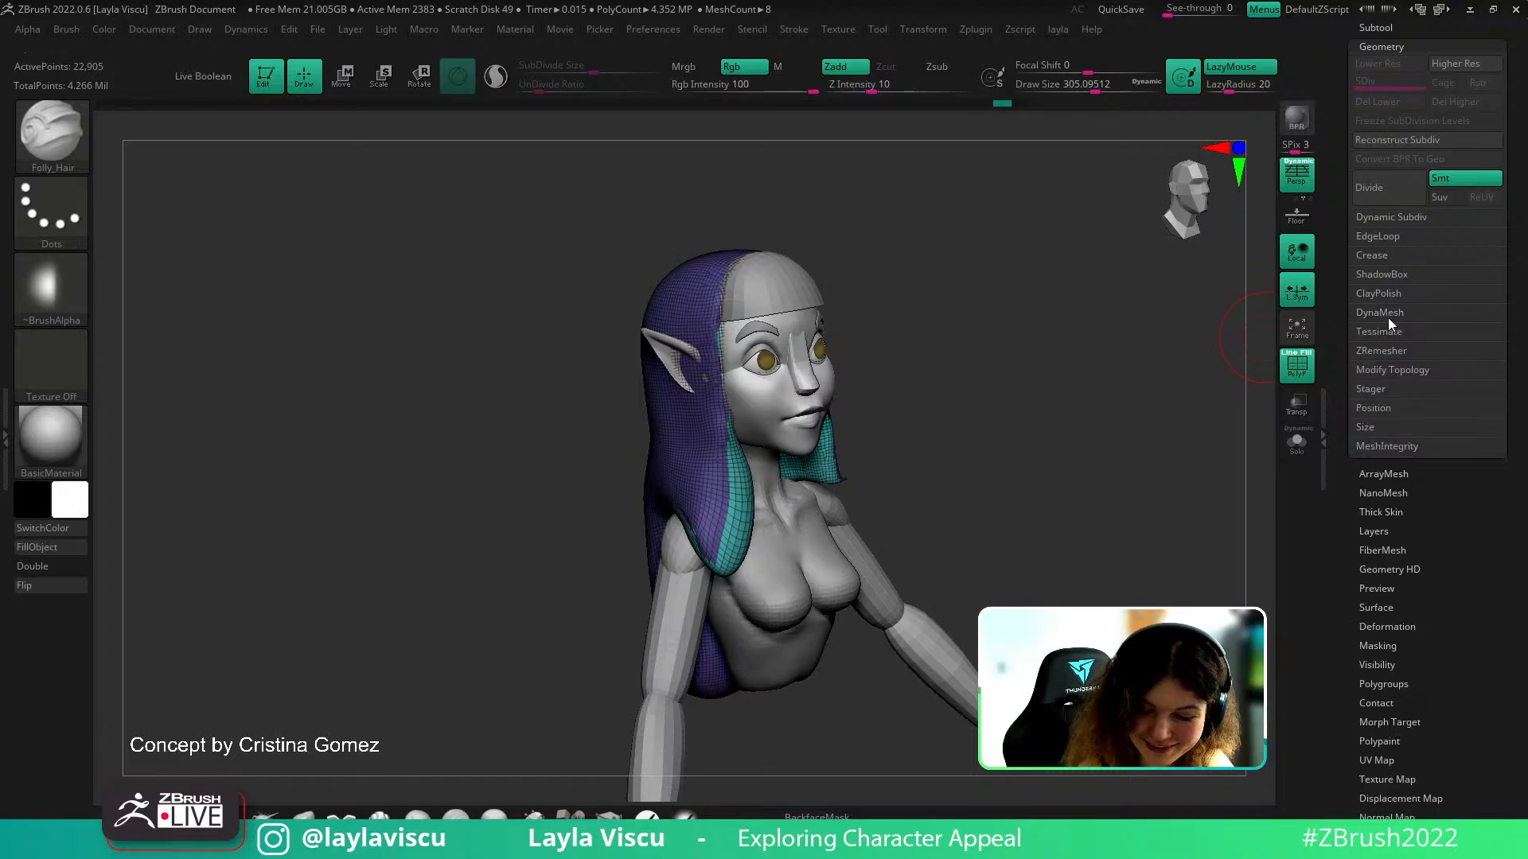
click(1391, 349)
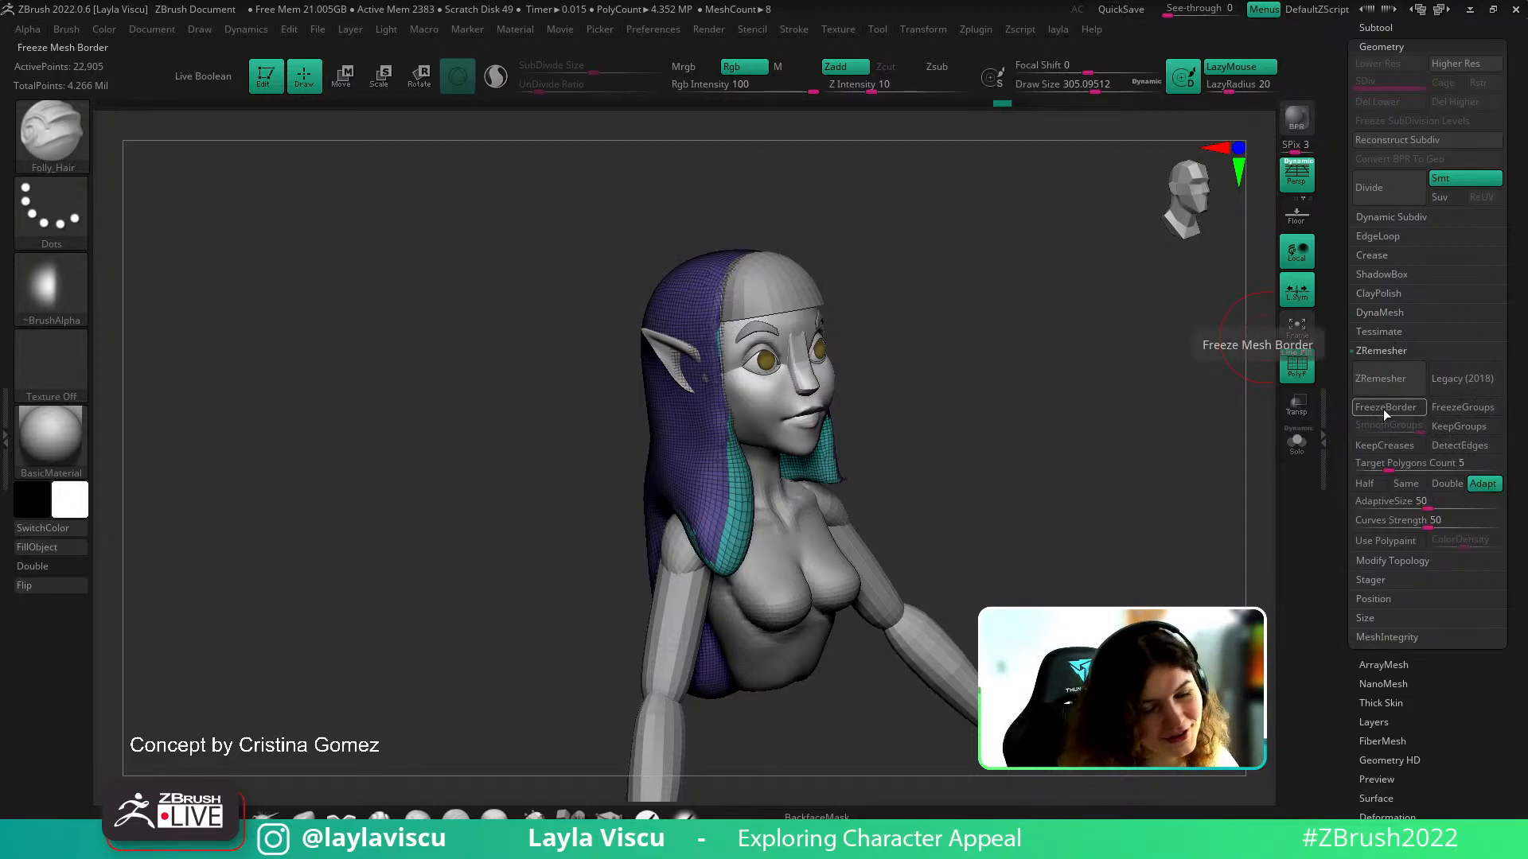
drag(1388, 464, 1368, 464)
click(1377, 387)
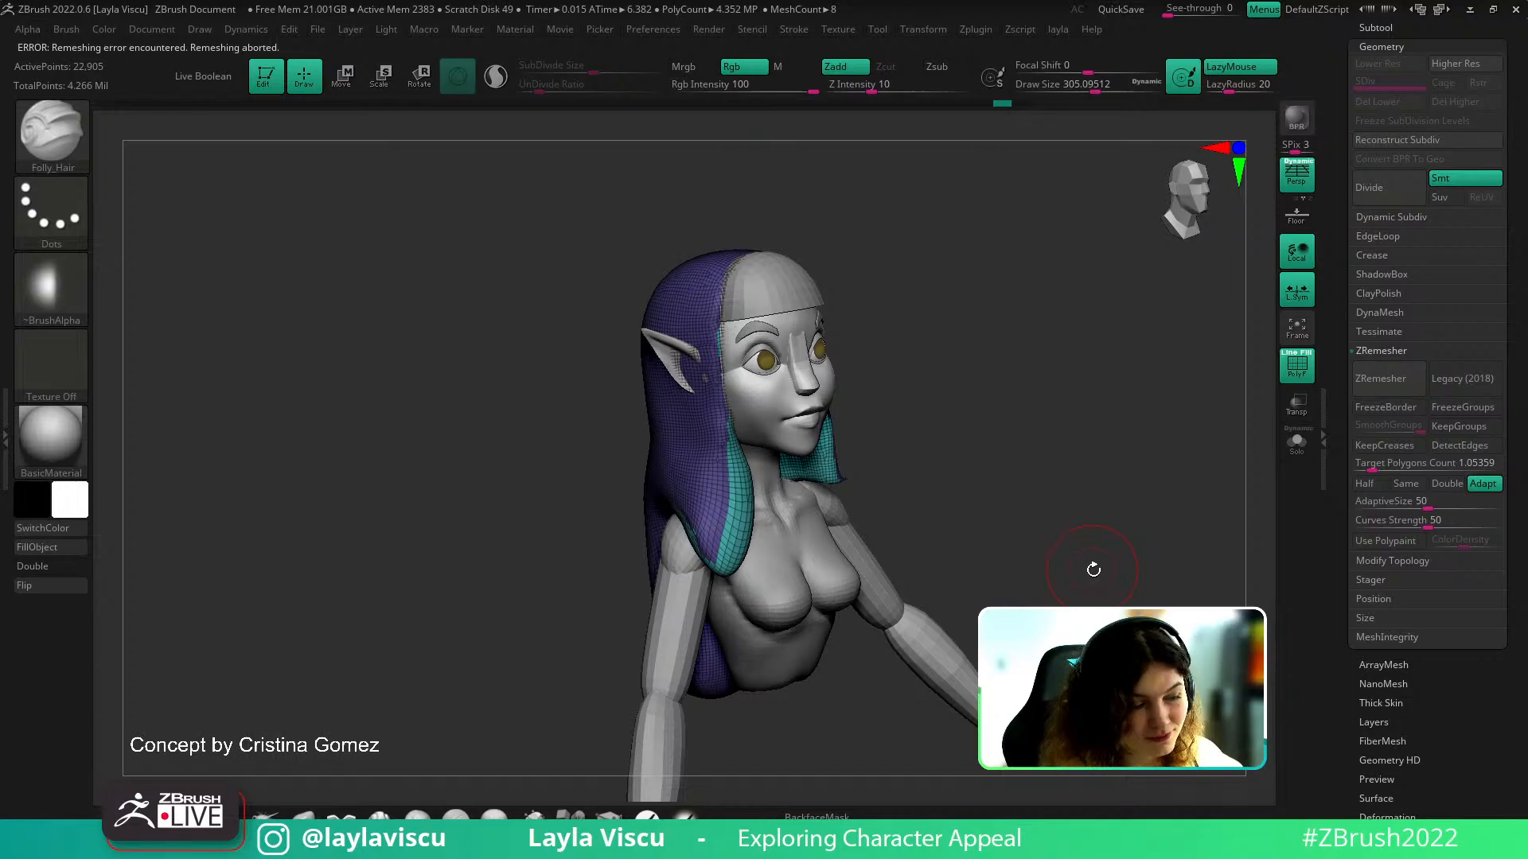
drag(1096, 550, 1170, 499)
Repair the hair with Fix Mesh, remesh it with ZRemesher and smooth the front lock near the shoulder
click(1398, 636)
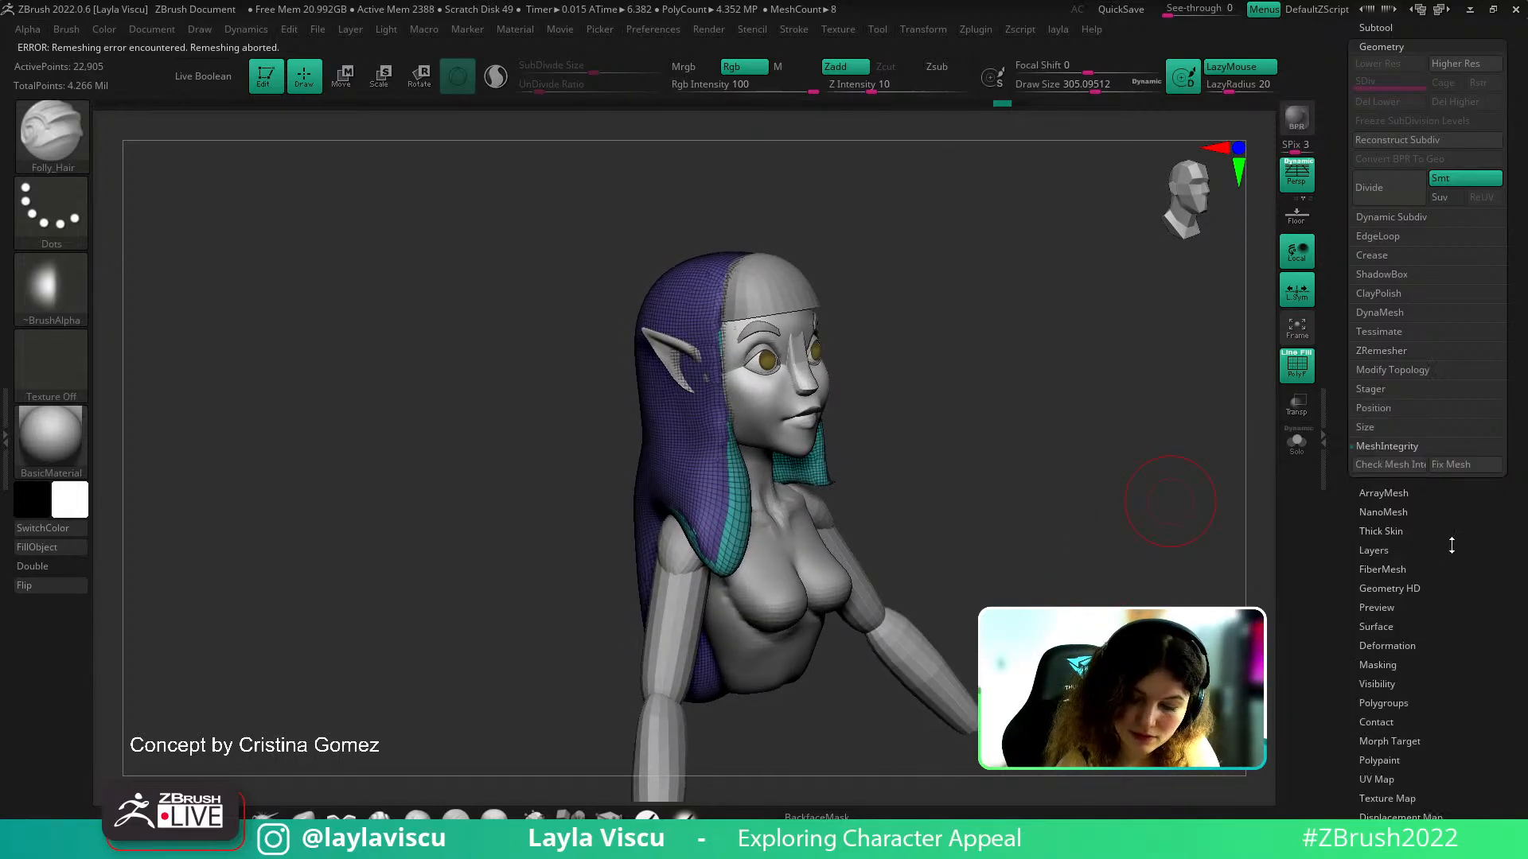
click(1456, 464)
click(1387, 355)
click(1383, 380)
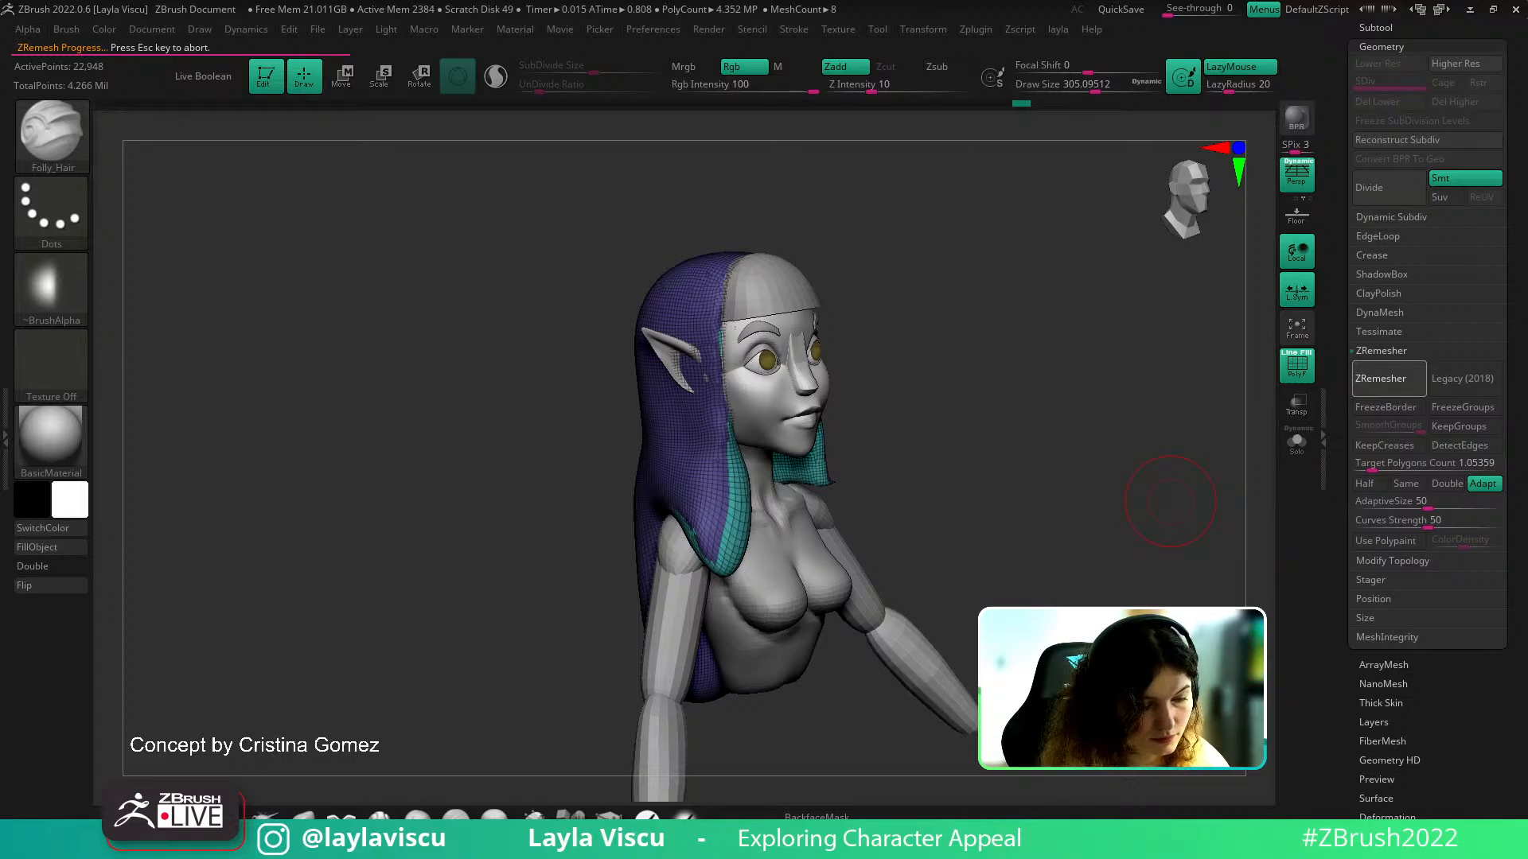
mouse_move(1114, 584)
mouse_down()
mouse_move(1226, 549)
mouse_move(1182, 478)
mouse_move(1177, 433)
mouse_up()
shift+drag(707, 521, 748, 543)
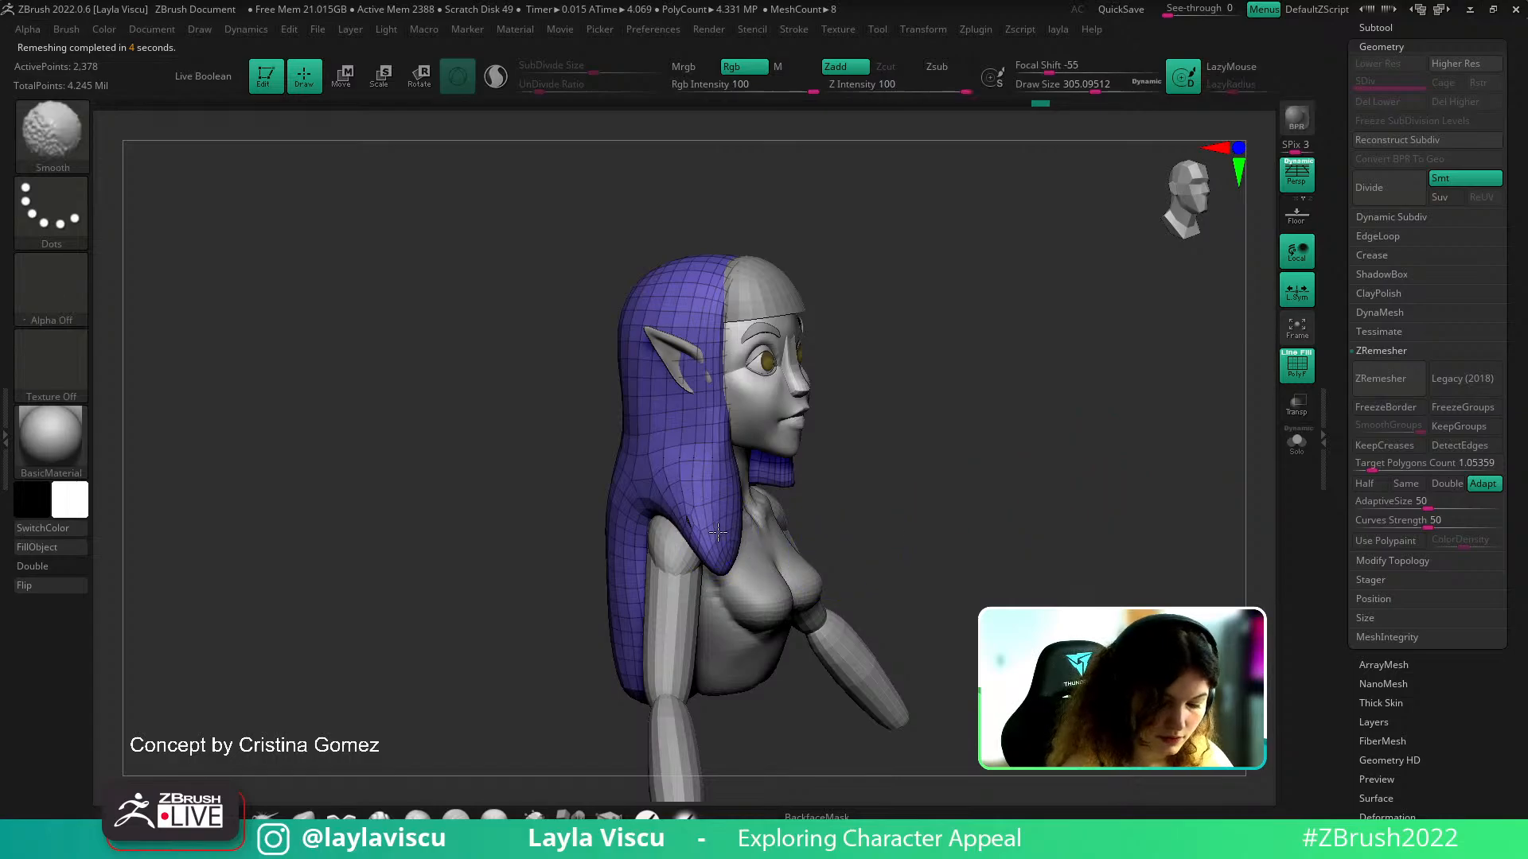
Run ZRemesher on the hair again at the same target polygon count
key(l)
click(920, 405)
key(l)
drag(1182, 269, 1233, 257)
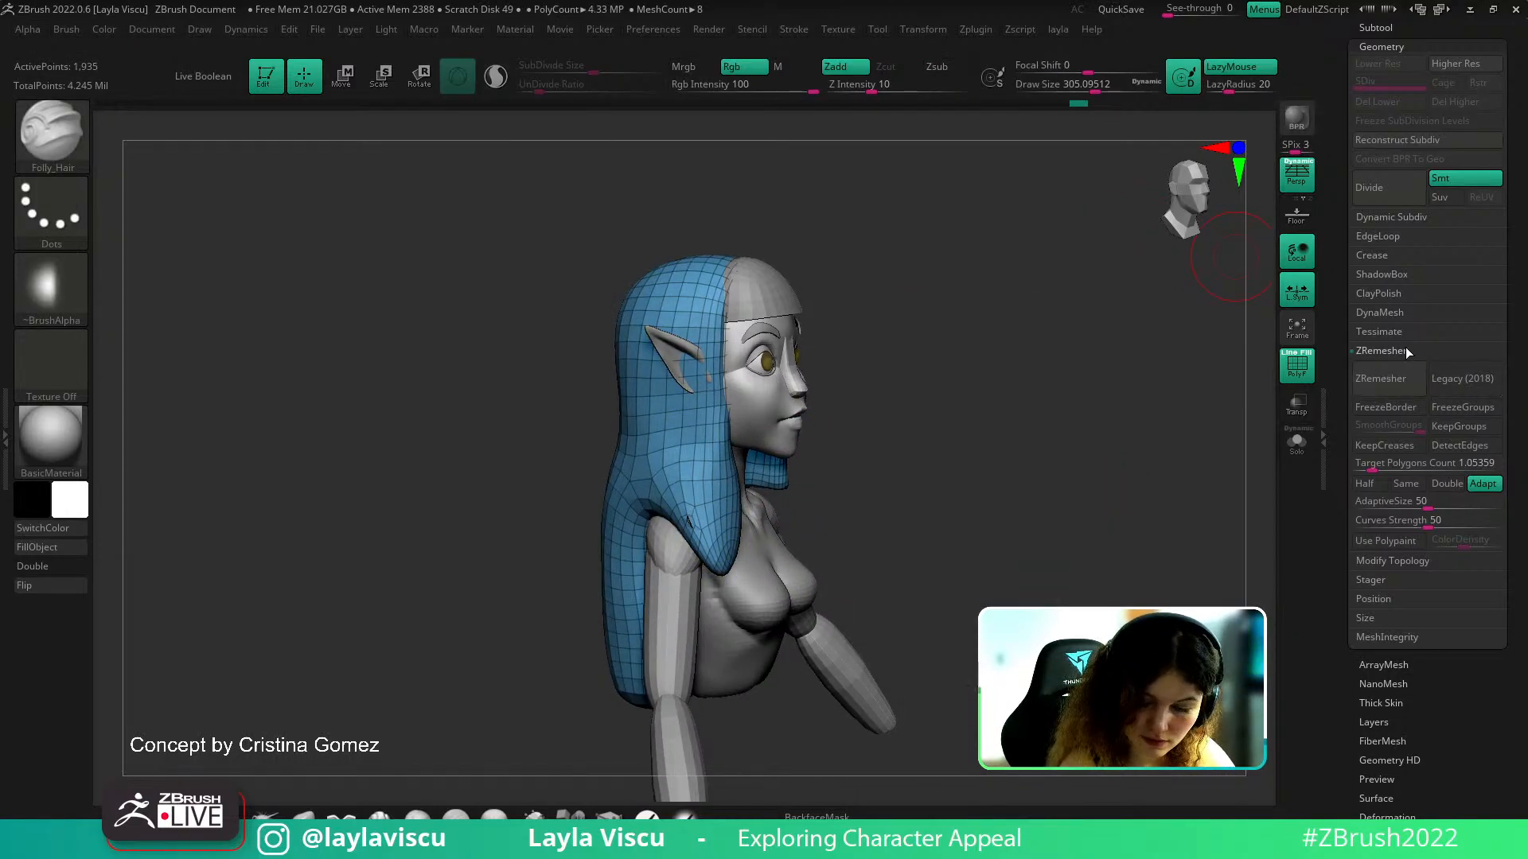
key(l)
click(1380, 378)
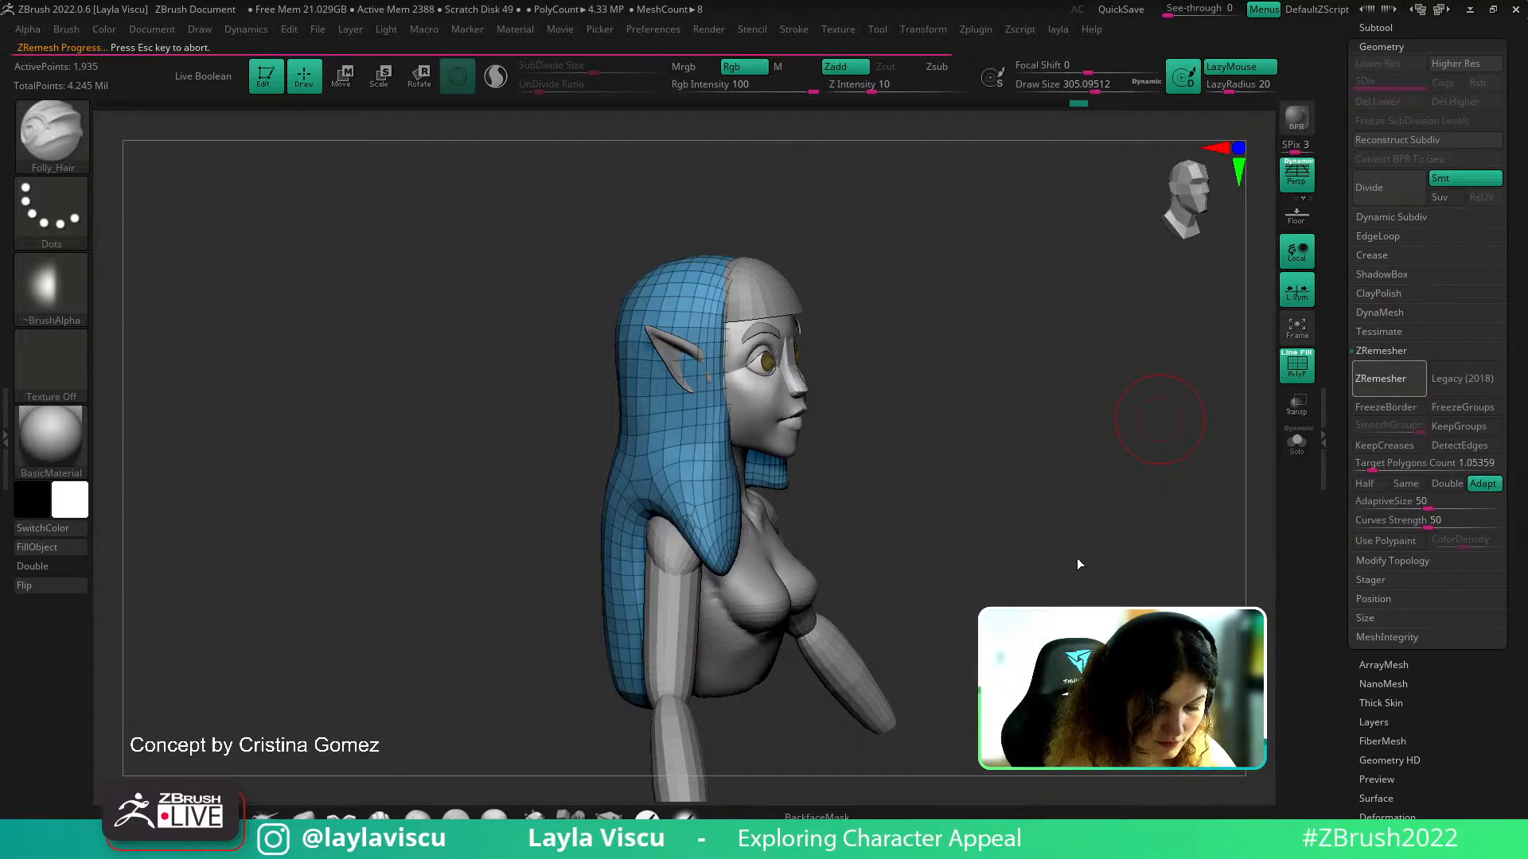
mouse_move(1076, 560)
mouse_down()
mouse_move(1009, 546)
mouse_move(1077, 586)
mouse_up()
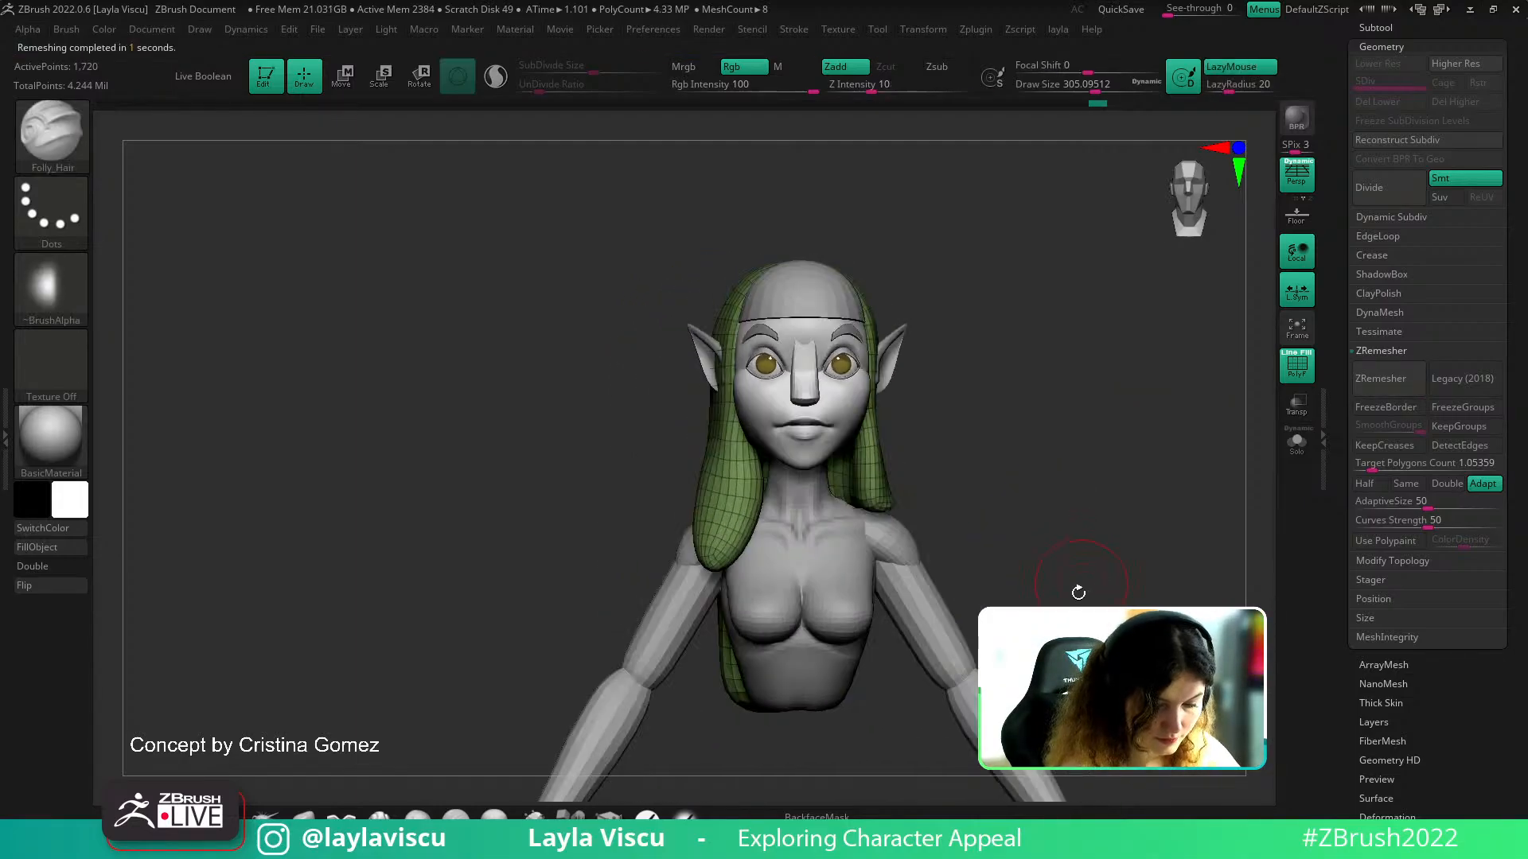
Hide the wireframe and subdivide the remeshed hair once
key(shift+f)
mouse_move(1097, 529)
mouse_down()
mouse_move(1114, 541)
mouse_move(1129, 529)
mouse_move(1097, 547)
mouse_move(1135, 546)
mouse_move(1120, 555)
mouse_up()
key(ctrl+d)
key(b)
key(m)
key(p)
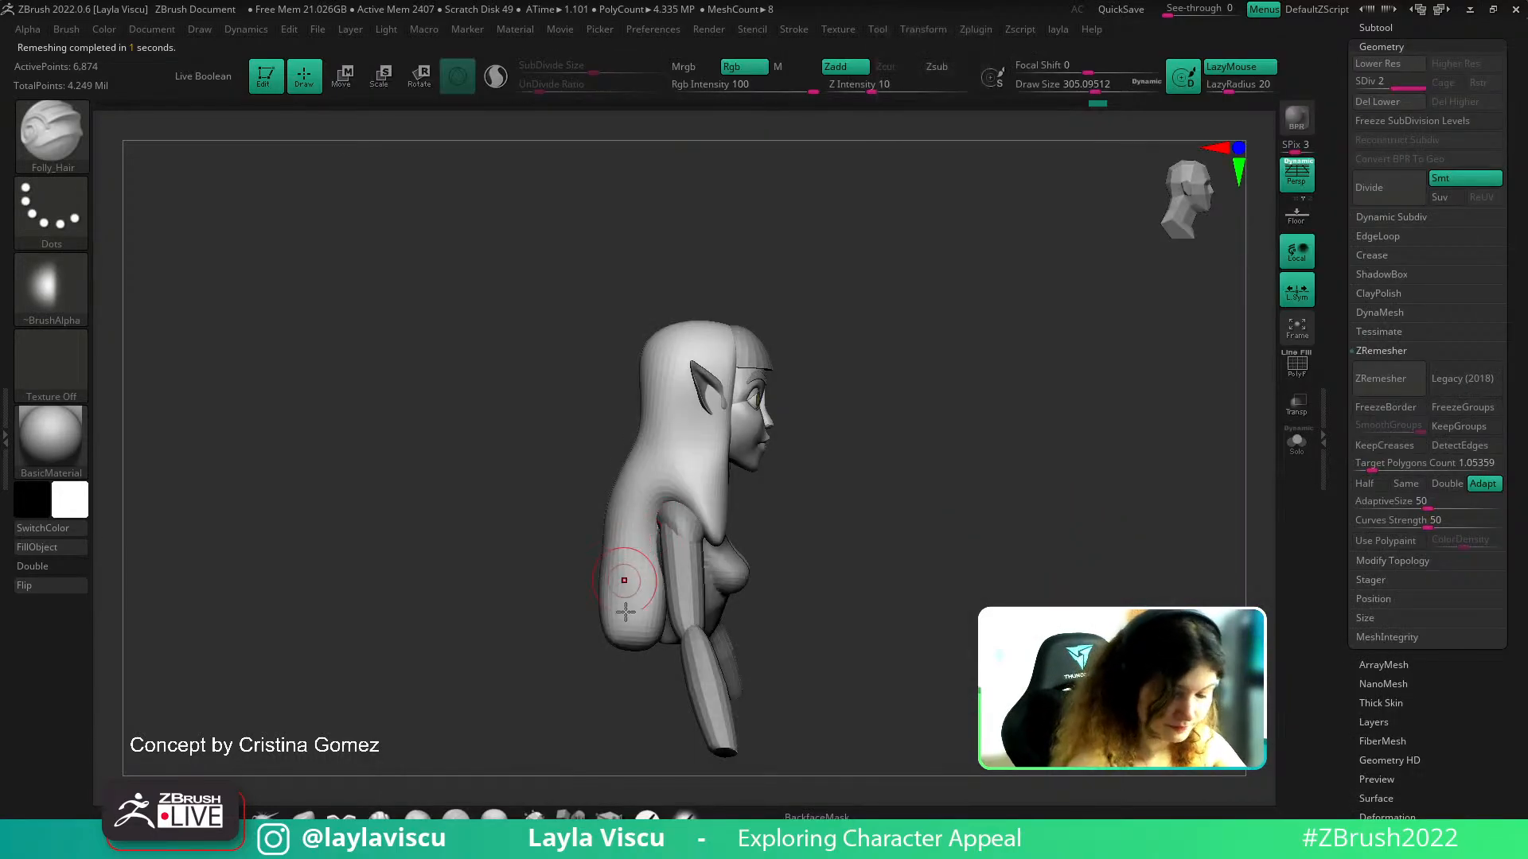
Undo a trial stroke near the arm and sculpt a Folly_Hair ridge down the front lock at a draw size of about 305
mouse_move(648, 601)
mouse_down()
mouse_move(678, 474)
mouse_move(712, 517)
mouse_move(715, 418)
mouse_up()
drag(895, 314, 836, 309)
key(ctrl+z)
drag(727, 342, 709, 508)
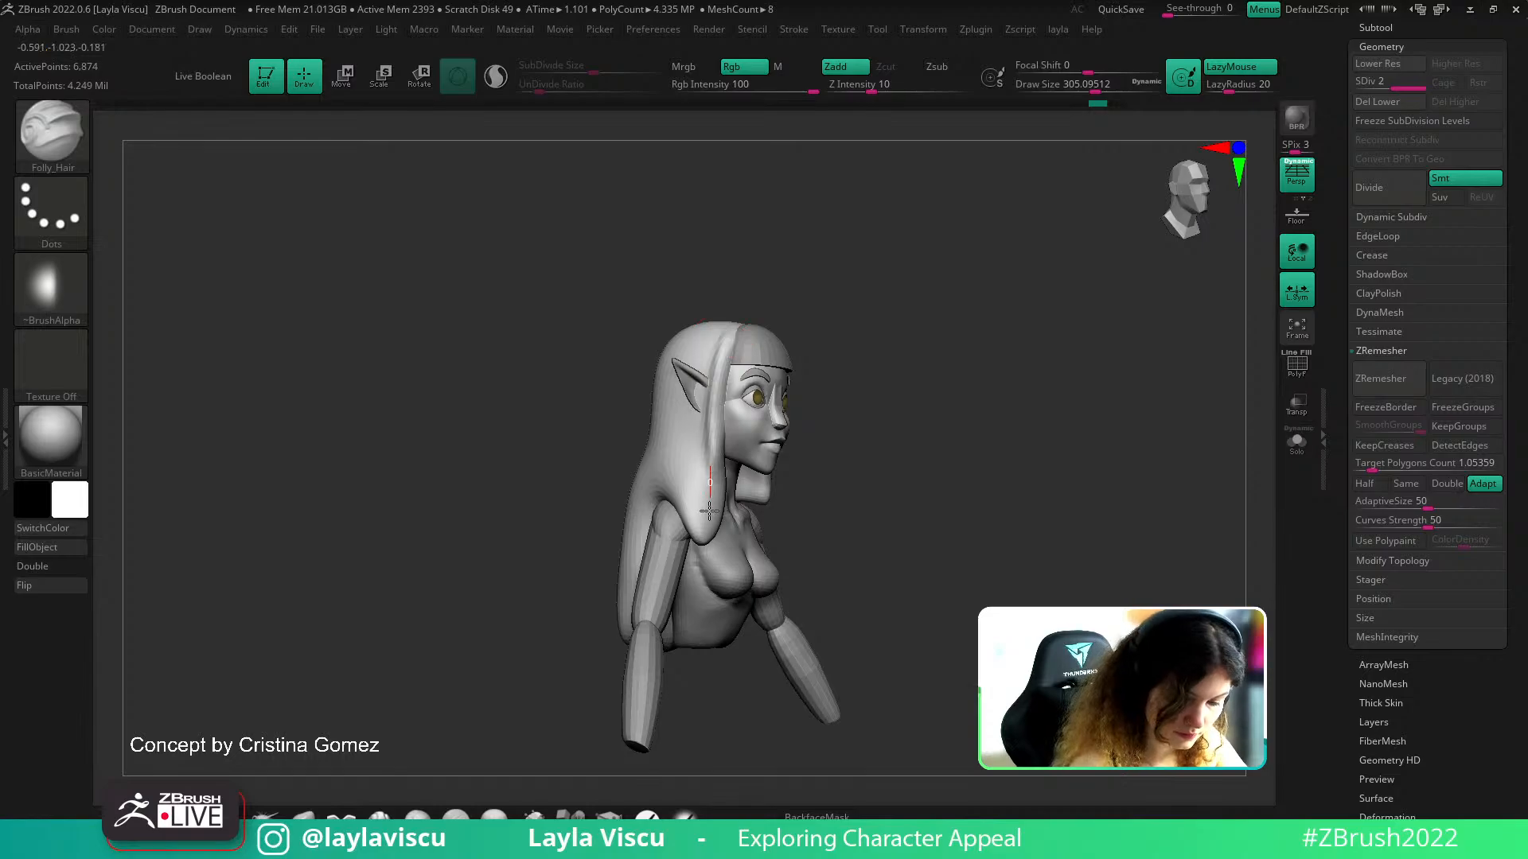
Compare the hair with the concept overlay from the Cust1 view
right_drag(636, 534, 485, 525)
drag(1511, 254, 1507, 463)
click(1440, 114)
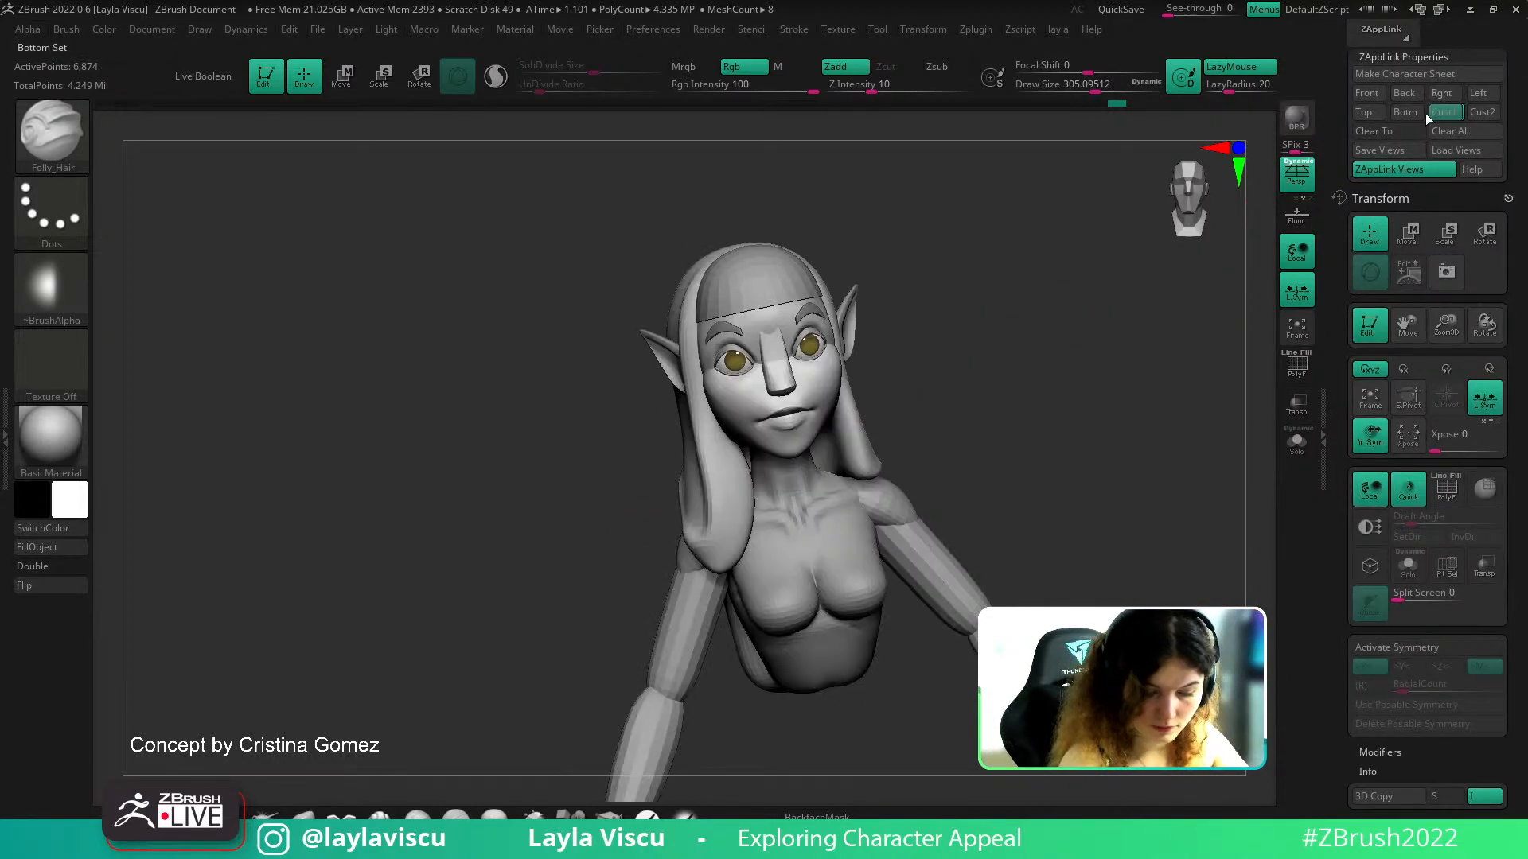
key(shift+z)
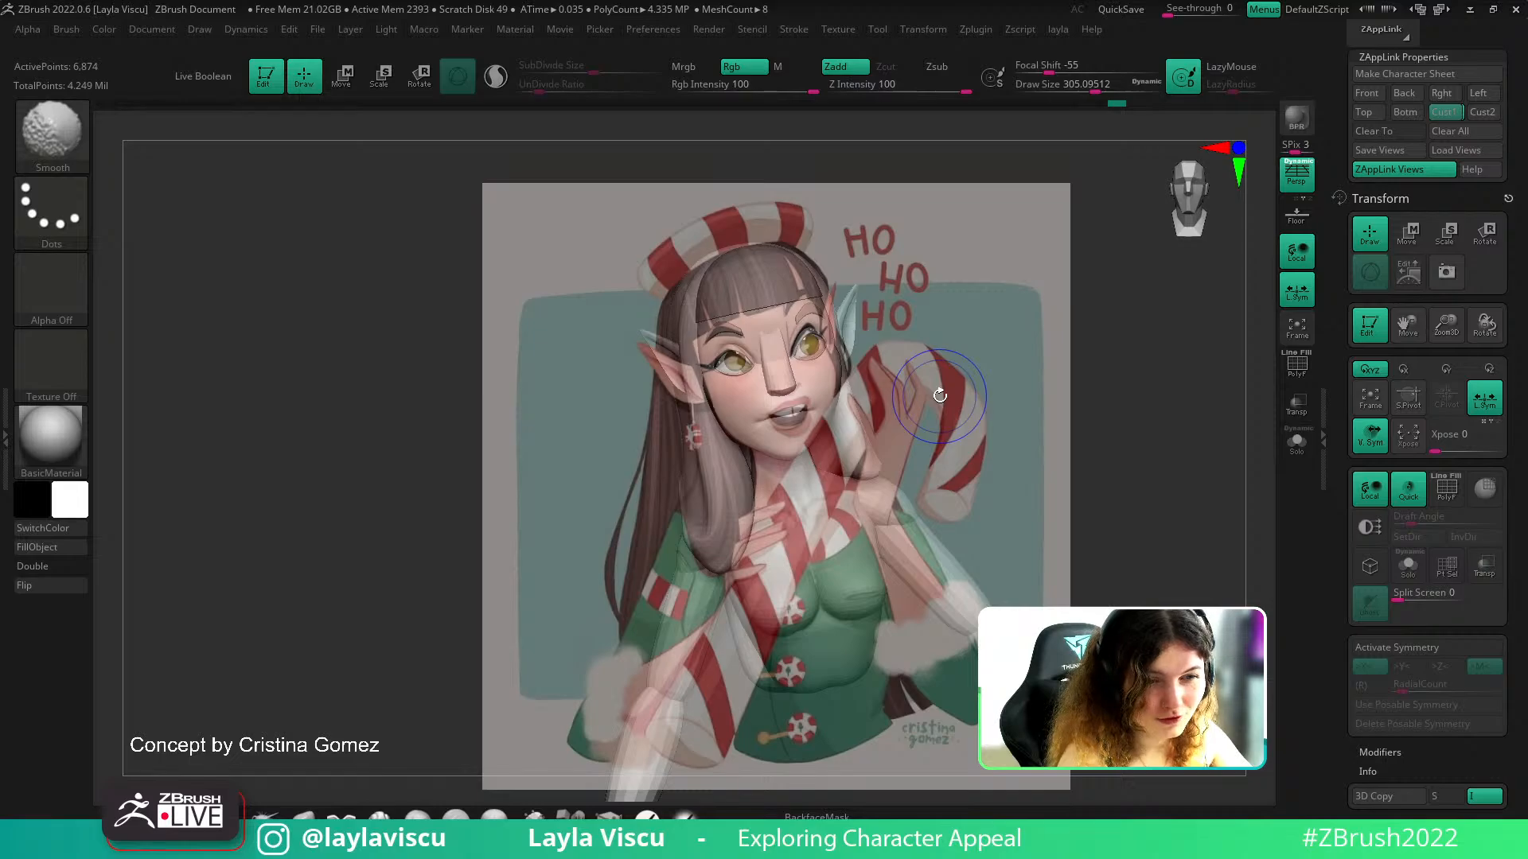
key(shift+z)
key(shift+z)
key(shift+z)
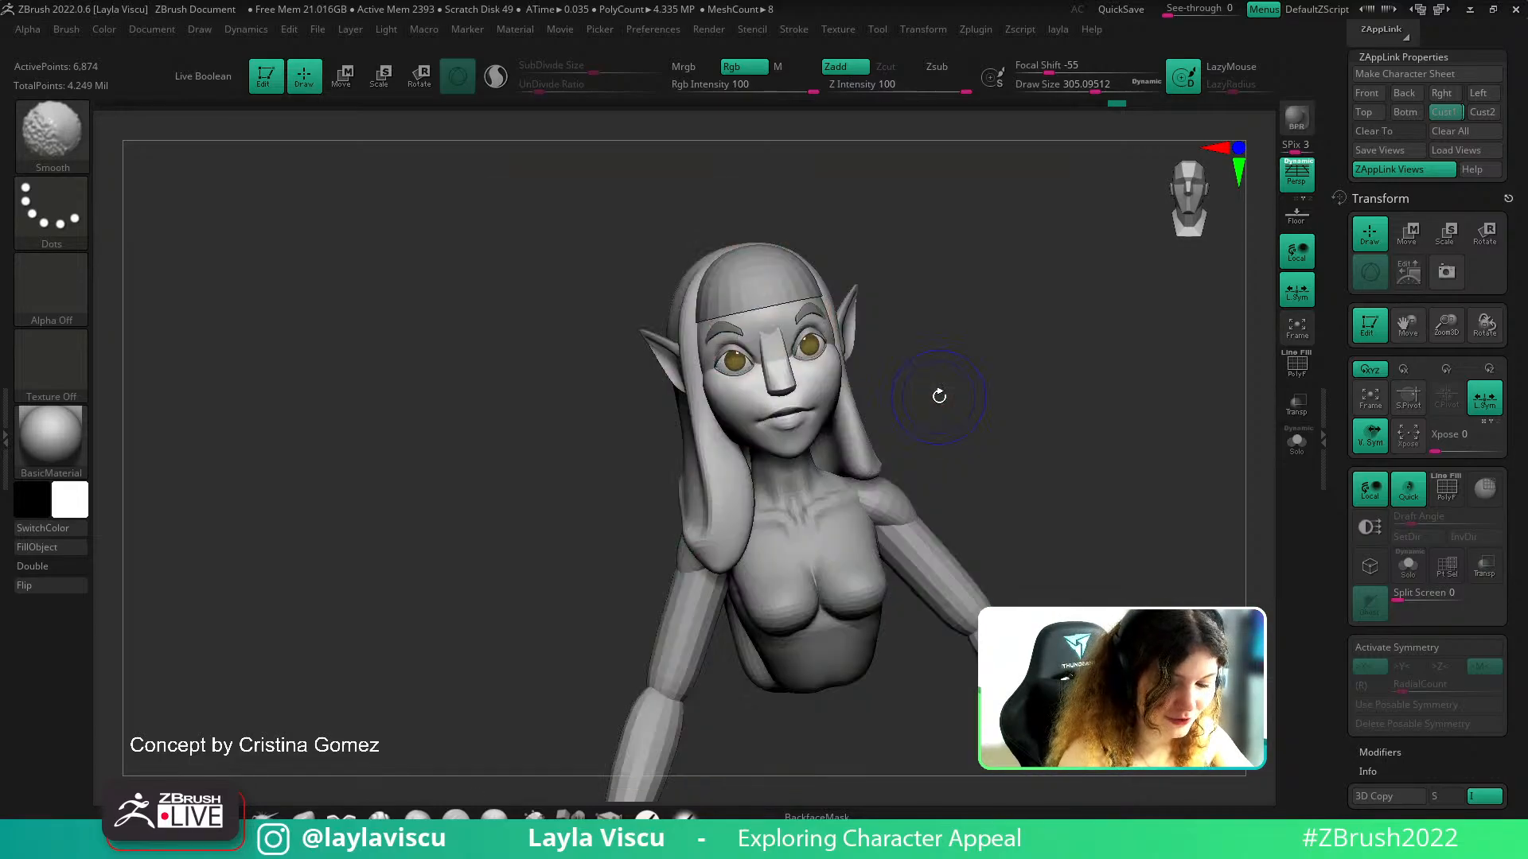
Build up the hairline beside the bangs and the front lock with Folly_Hair strokes, then compare with the concept from Cust1
mouse_move(943, 394)
mouse_down()
mouse_move(722, 512)
mouse_move(707, 559)
mouse_move(714, 244)
mouse_up()
drag(908, 302, 710, 296)
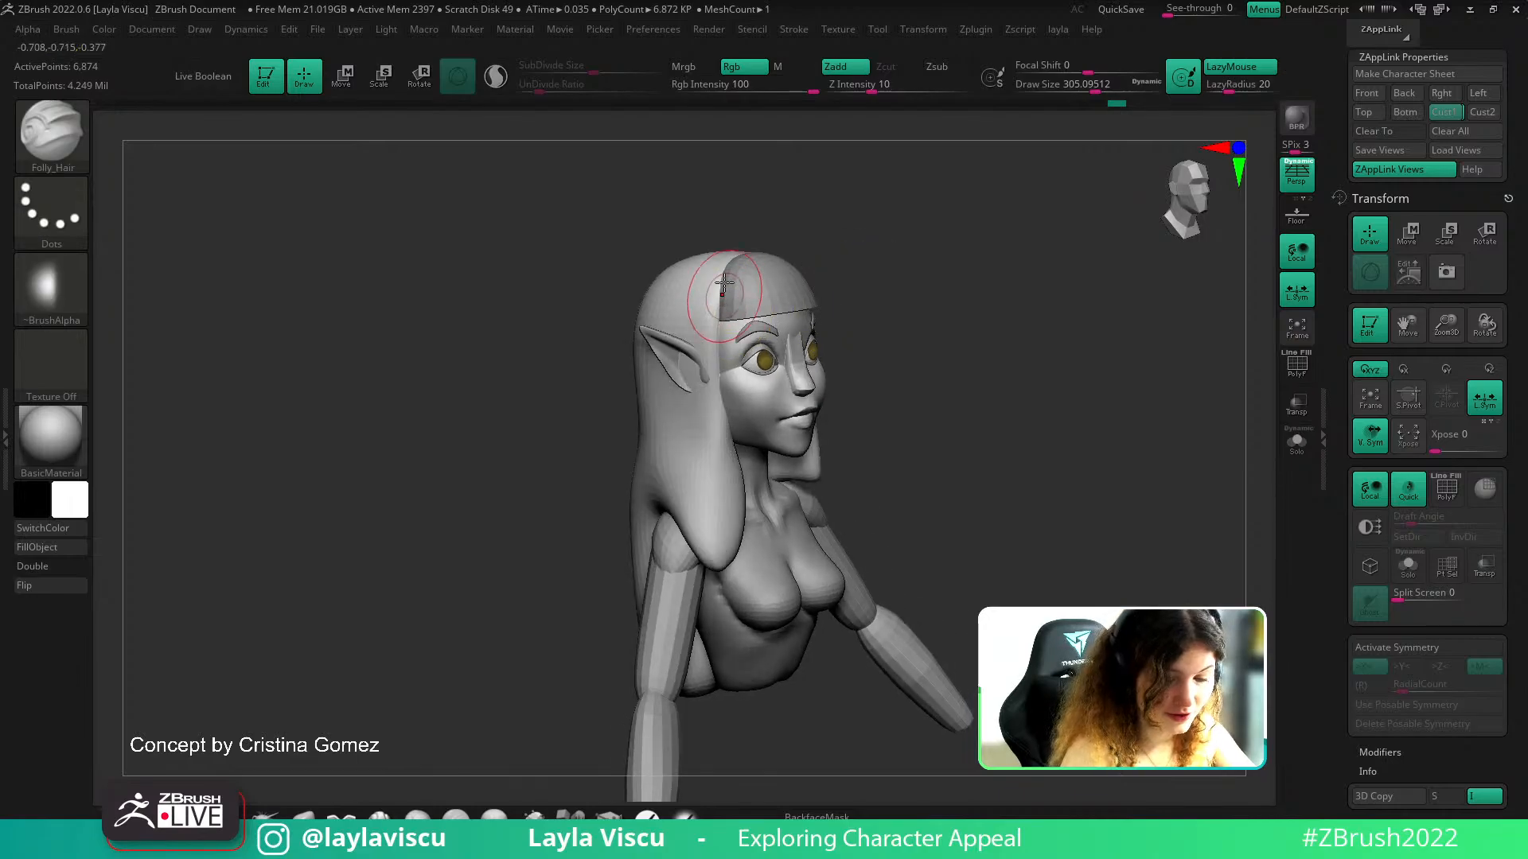
key(shift)
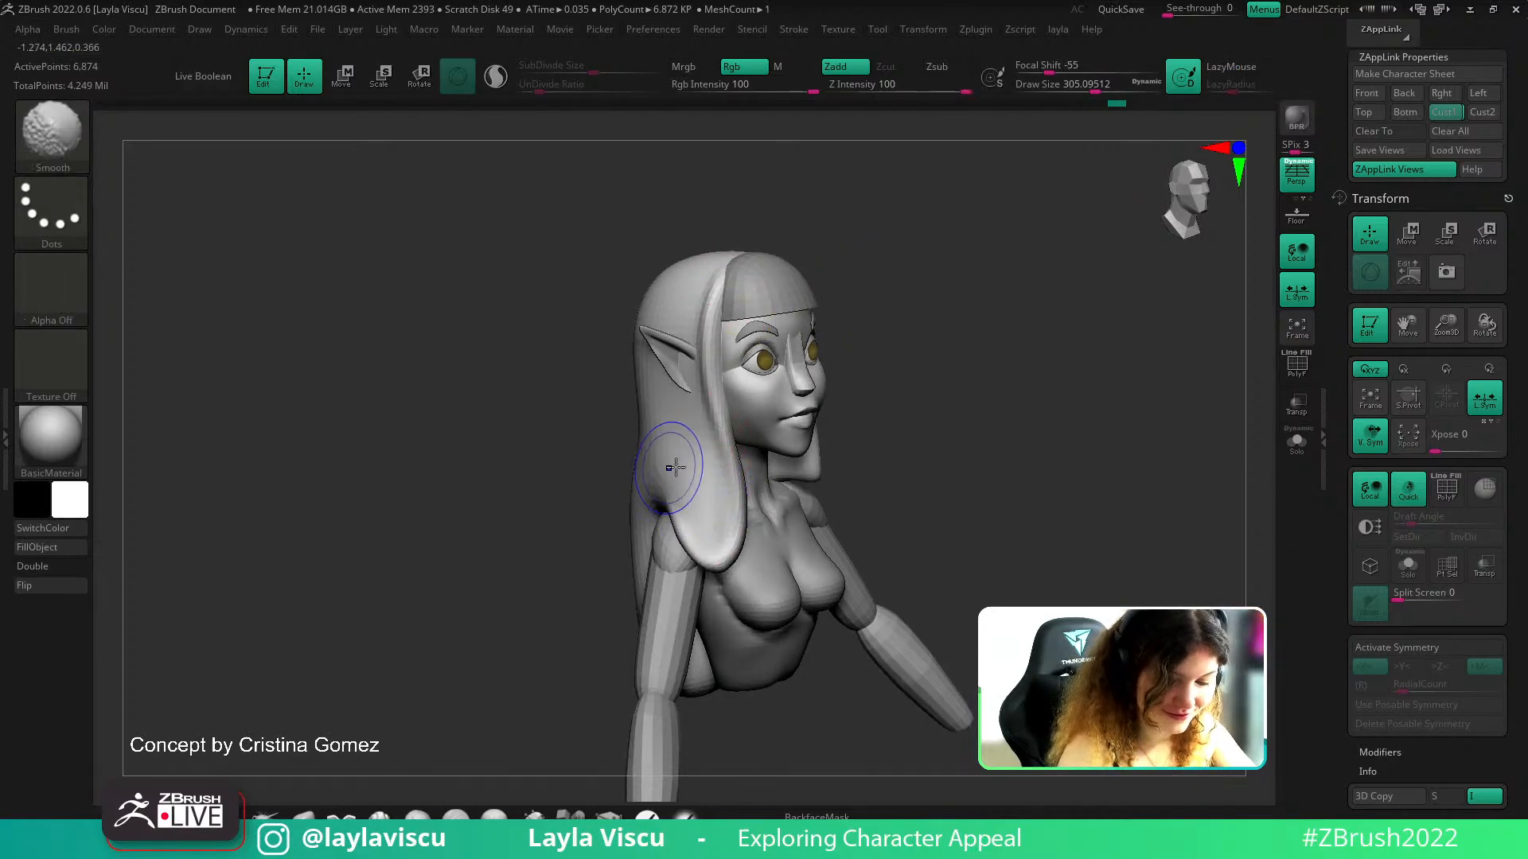
mouse_move(849, 205)
mouse_down()
mouse_move(1098, 262)
mouse_move(711, 491)
mouse_move(716, 297)
mouse_move(718, 535)
mouse_up()
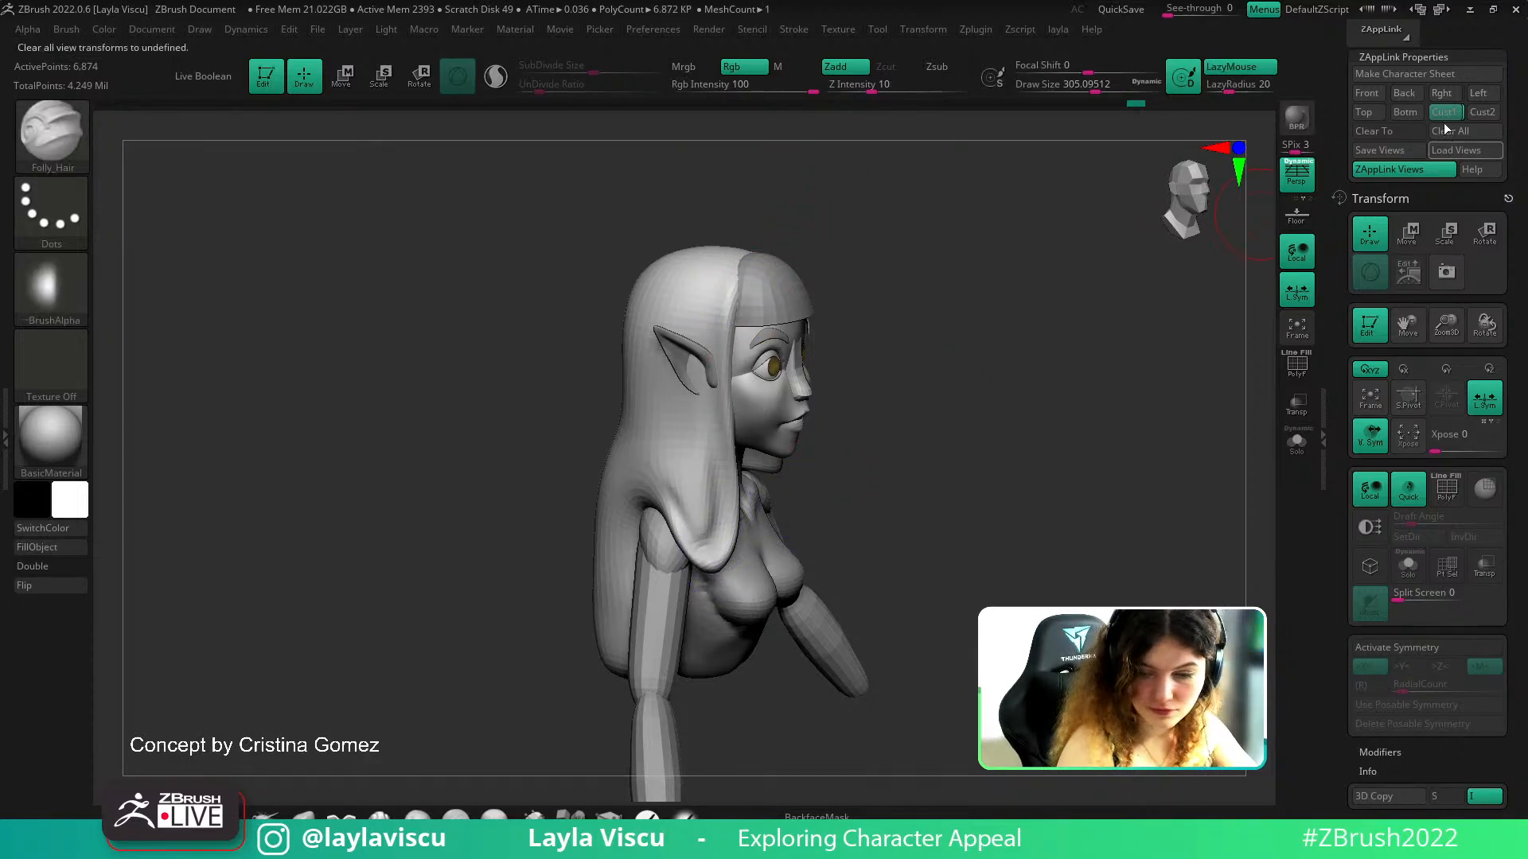
click(1444, 116)
key(shift+z)
key(shift+z)
Sculpt Folly_Hair strokes up the back hair's side edge and around the arm opening, then smooth them
drag(1000, 365, 909, 405)
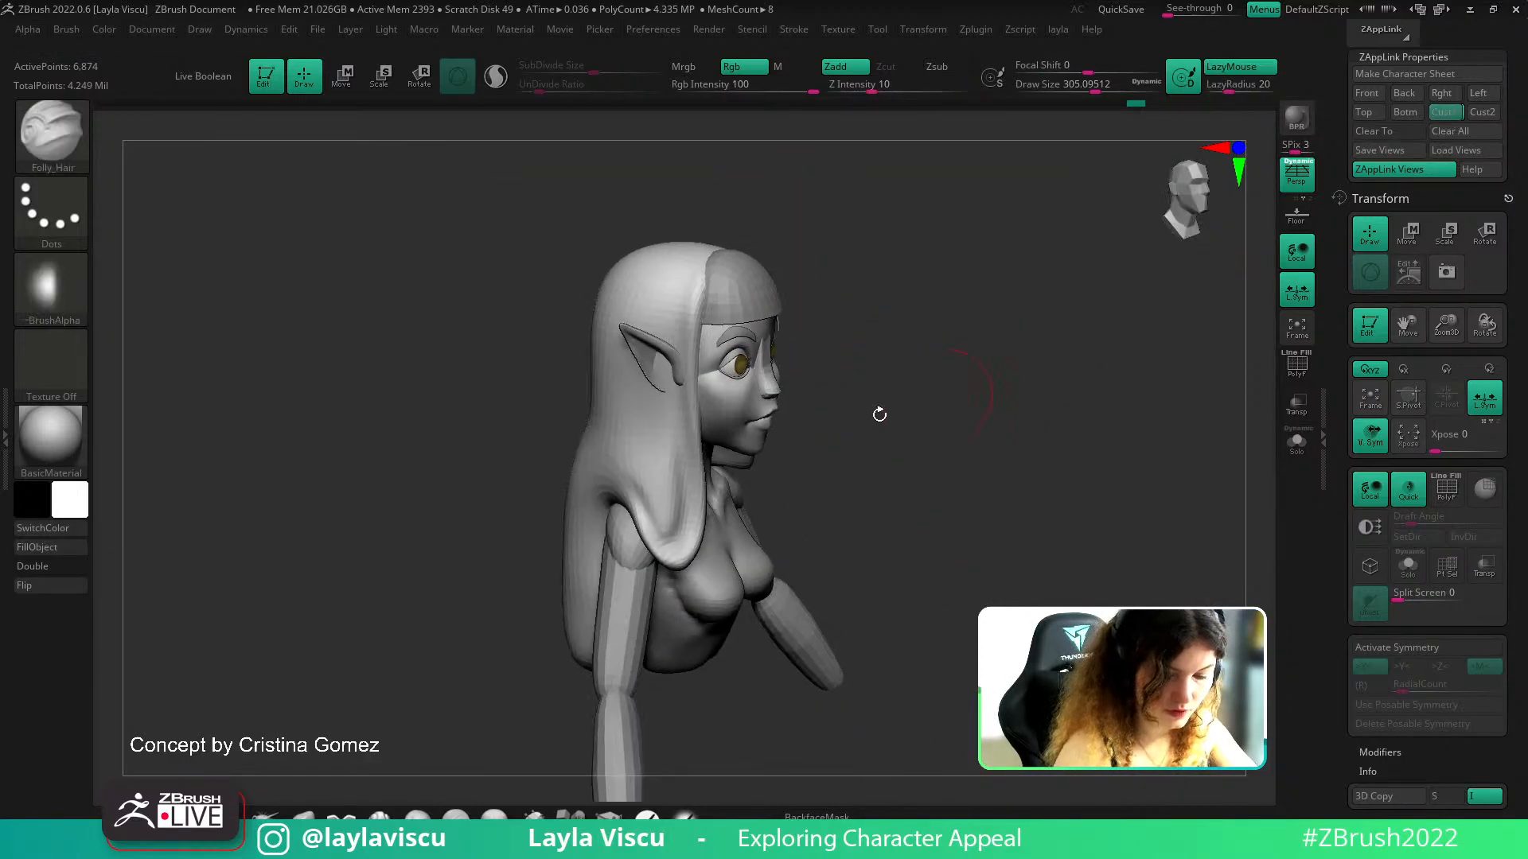
drag(814, 452, 859, 452)
mouse_move(557, 641)
mouse_down()
mouse_move(574, 539)
mouse_move(648, 497)
mouse_up()
drag(585, 593, 585, 541)
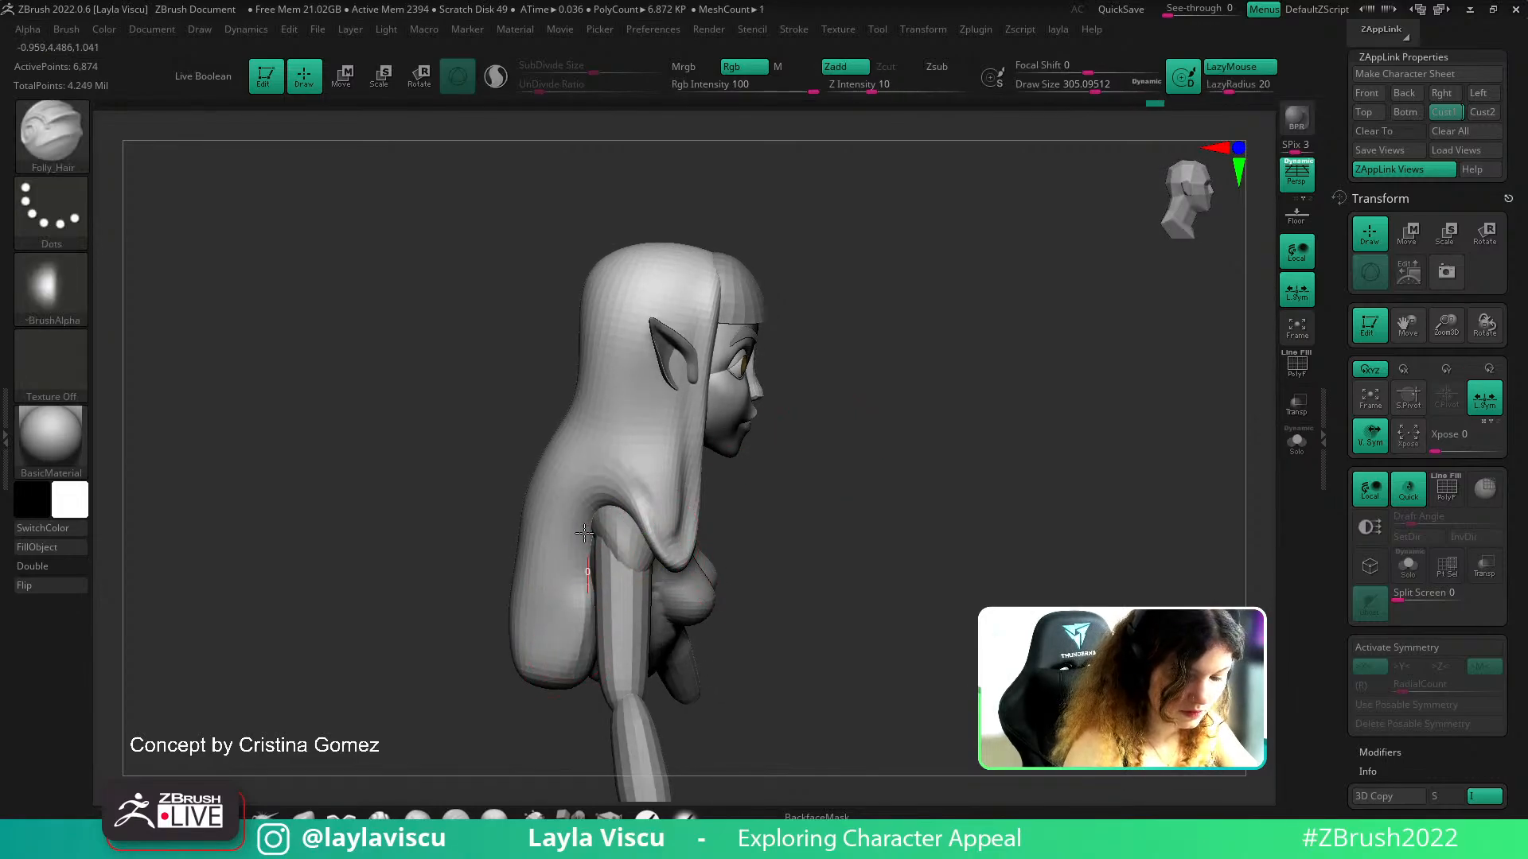
key(shift)
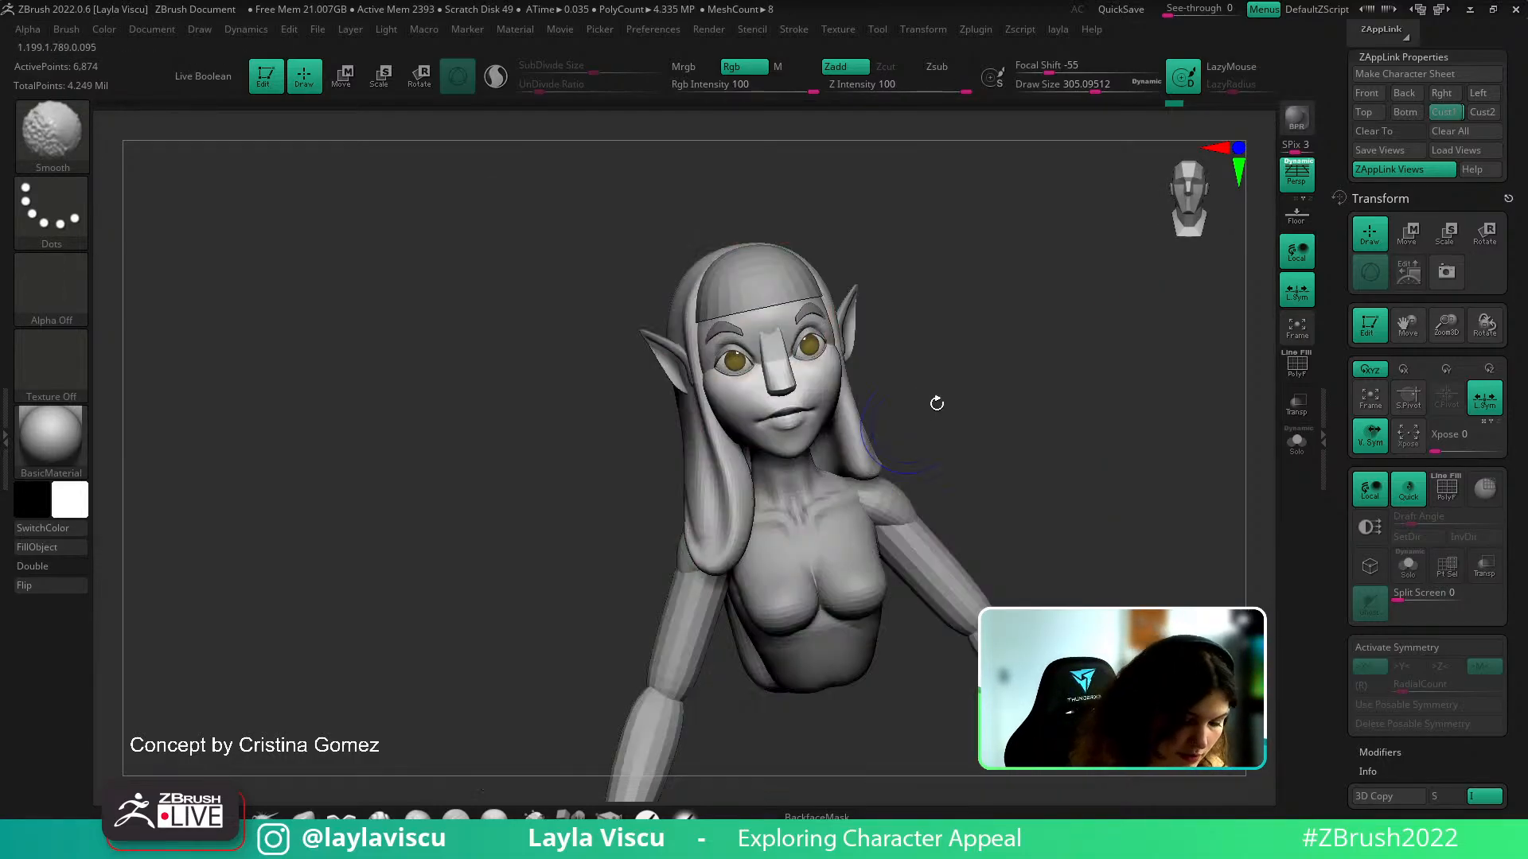
Adjust the hair beside the bangs and the front lock with the Move brush at draw sizes of about 476 and 386, checking the overlay
key(s)
drag(736, 308, 697, 316)
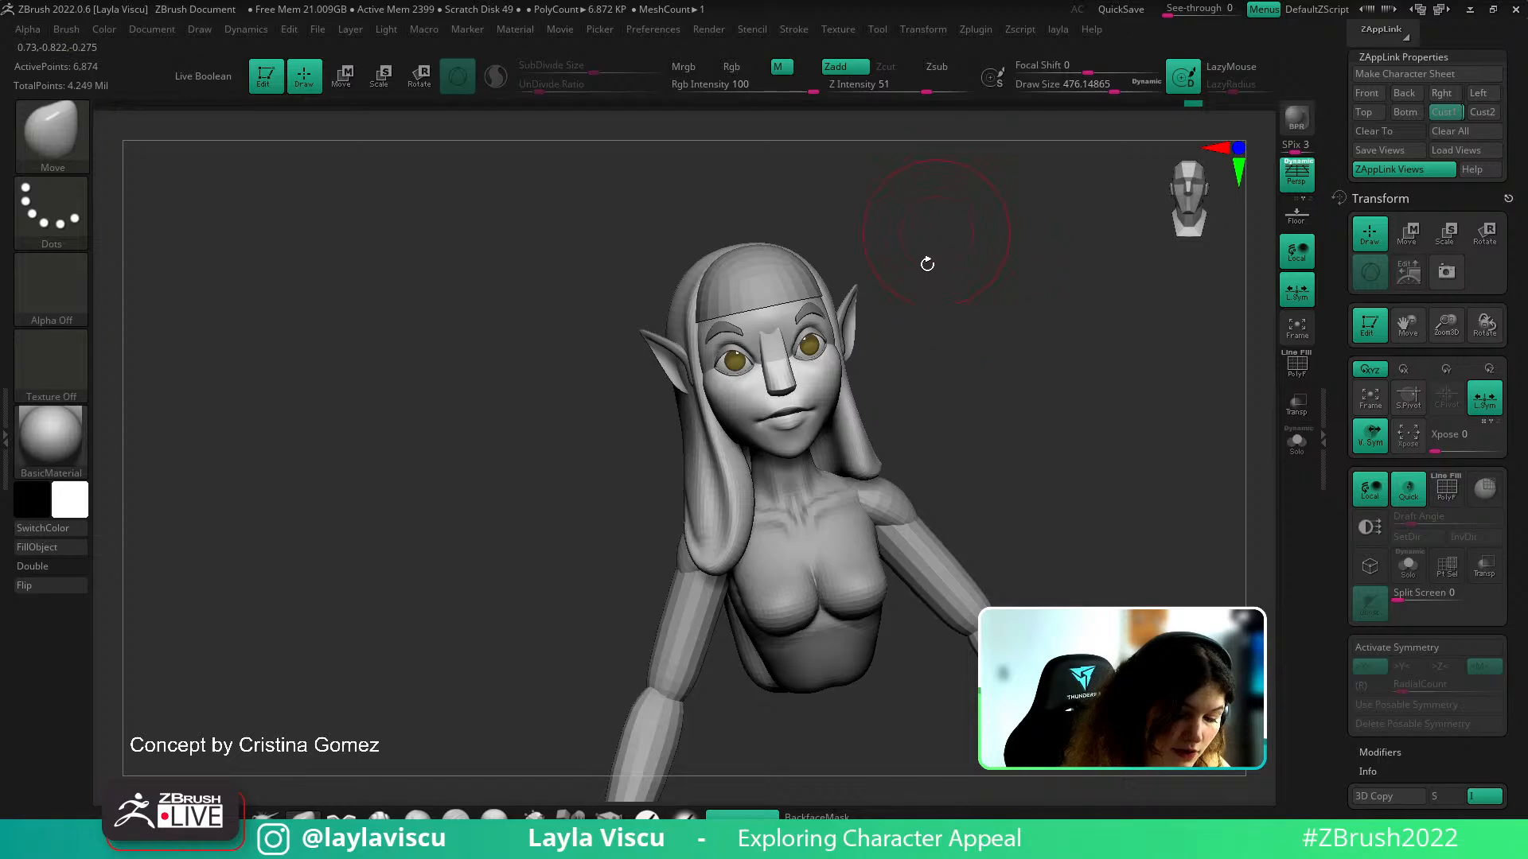
key(shift+z)
key(shift+z)
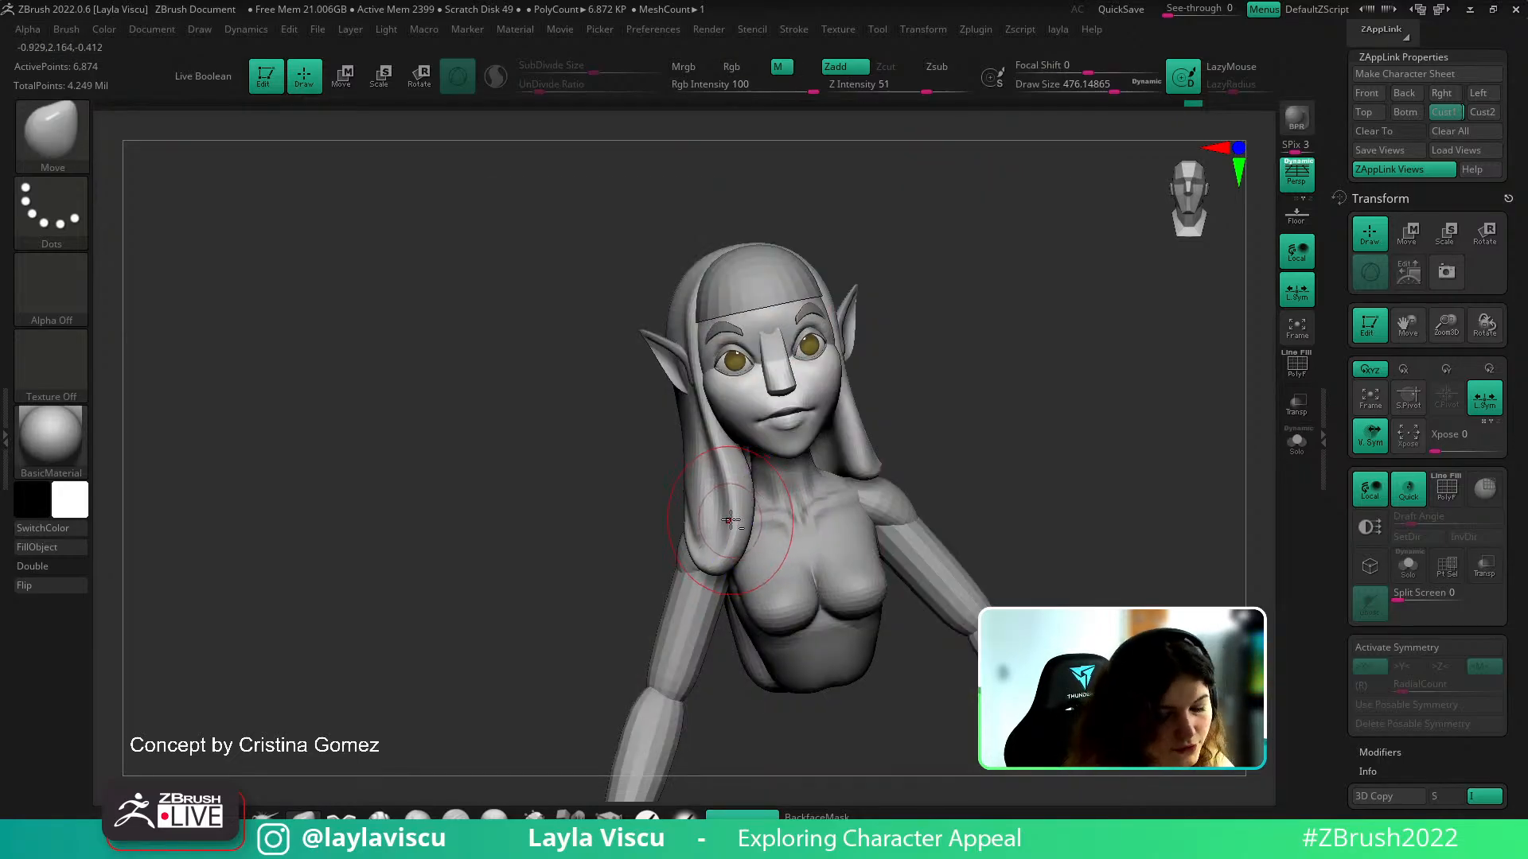
key(s)
drag(732, 536, 723, 535)
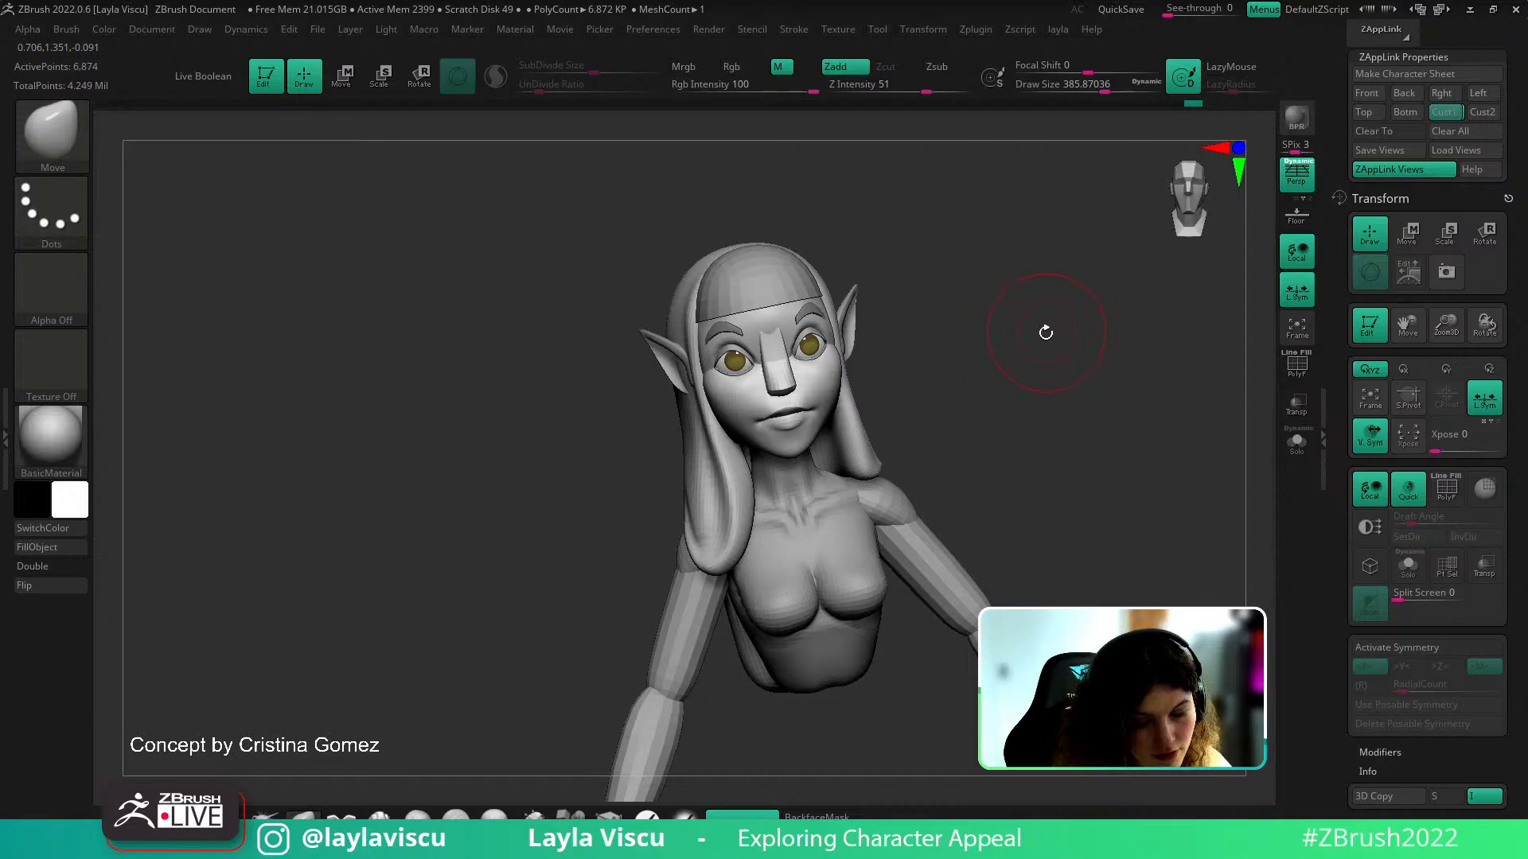
Try a Folly_Hair stroke around the arm opening at a draw size of about 386, undo it and smooth the back hair's edge
mouse_move(1018, 356)
mouse_down()
mouse_move(1013, 375)
mouse_move(1047, 378)
mouse_move(1033, 369)
mouse_move(1020, 385)
mouse_move(1118, 388)
mouse_up()
key(b)
key(f)
key(h)
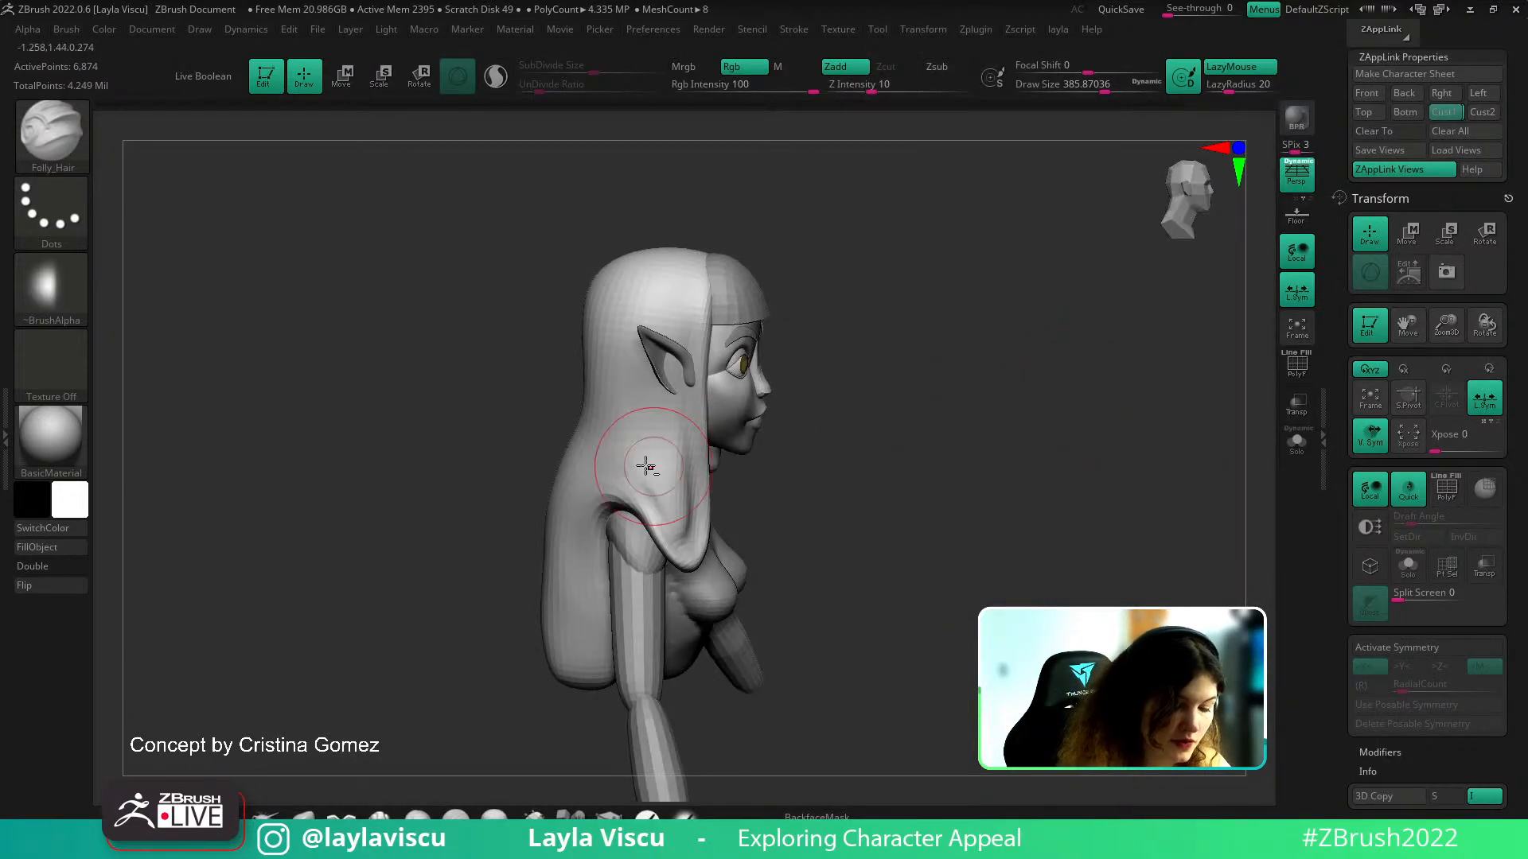
drag(791, 425, 883, 427)
mouse_move(564, 543)
mouse_down()
mouse_move(624, 486)
mouse_move(568, 548)
mouse_move(658, 531)
mouse_up()
key(ctrl+z)
shift+drag(569, 563, 545, 624)
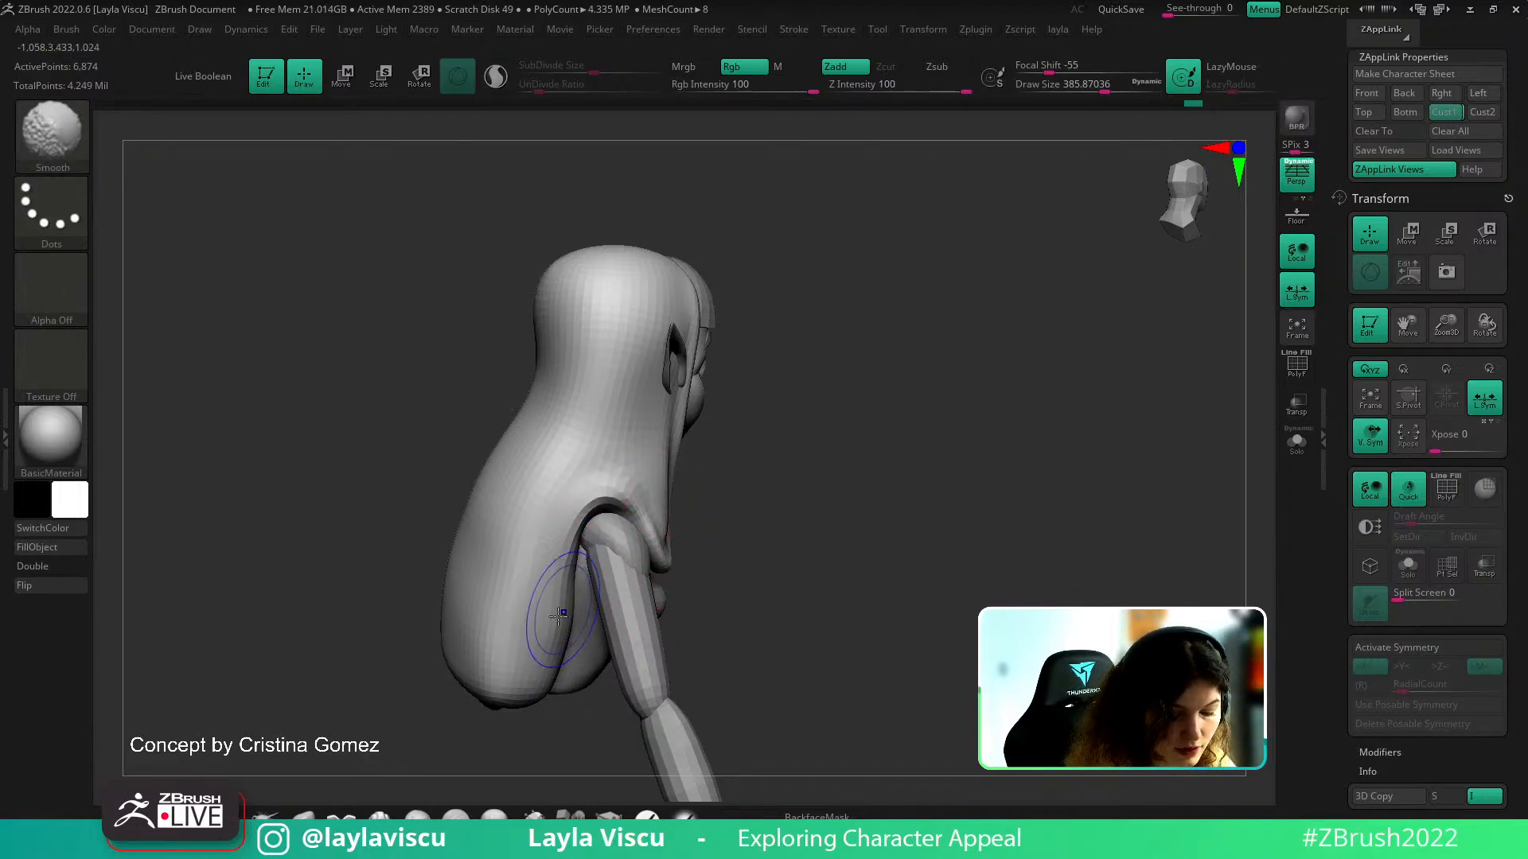
Redo the Folly_Hair strokes from the back hair's side up over the arm opening, undoing the unwanted attempts
drag(760, 494, 669, 500)
mouse_move(549, 589)
mouse_down()
mouse_move(635, 487)
mouse_move(659, 521)
mouse_up()
key(ctrl+z)
mouse_move(548, 618)
mouse_down()
mouse_move(542, 546)
mouse_move(658, 514)
mouse_move(662, 532)
mouse_up()
mouse_move(792, 515)
mouse_down()
mouse_move(698, 513)
mouse_move(780, 490)
mouse_up()
key(ctrl+z)
drag(536, 651, 618, 461)
click(618, 460)
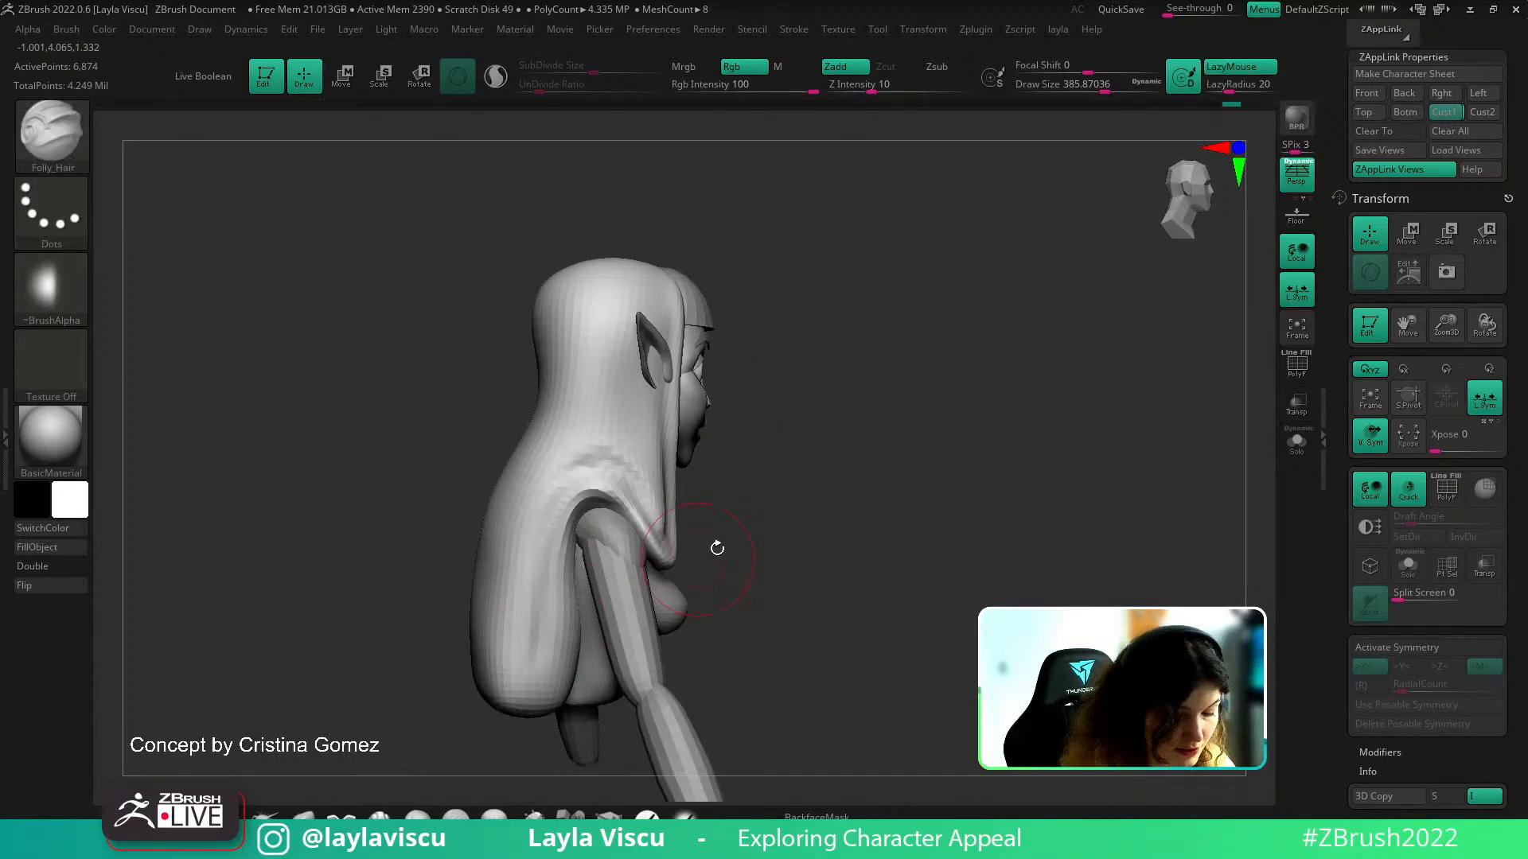
Refine the front lock on the shoulder from Cust1 with the Move brush at a draw size of about 331, checking the concept overlay
drag(781, 507, 820, 413)
click(1442, 112)
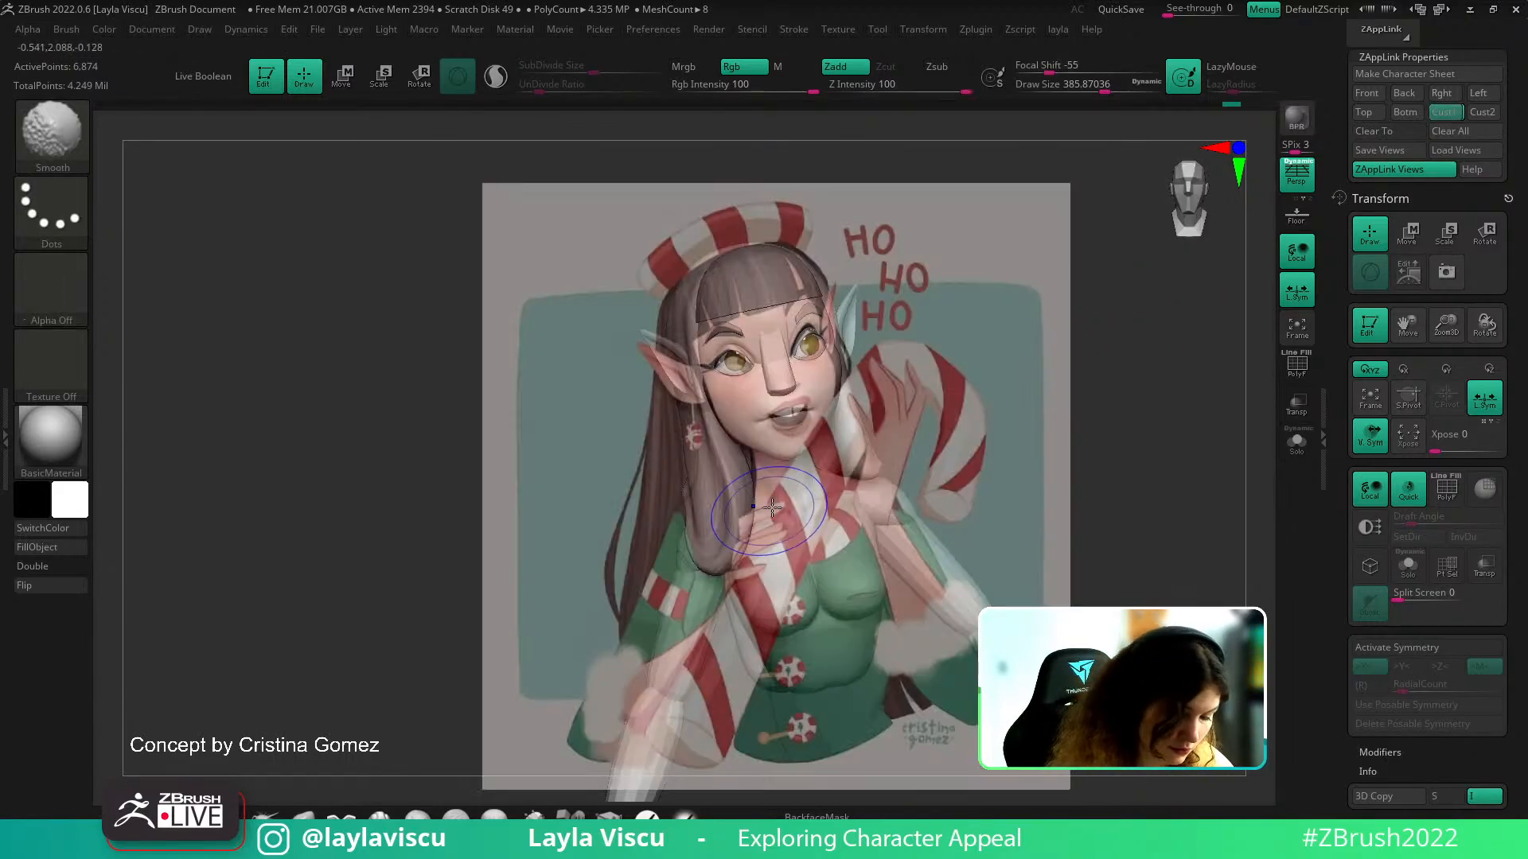
click(303, 815)
drag(509, 549, 757, 530)
key(s)
click(1446, 113)
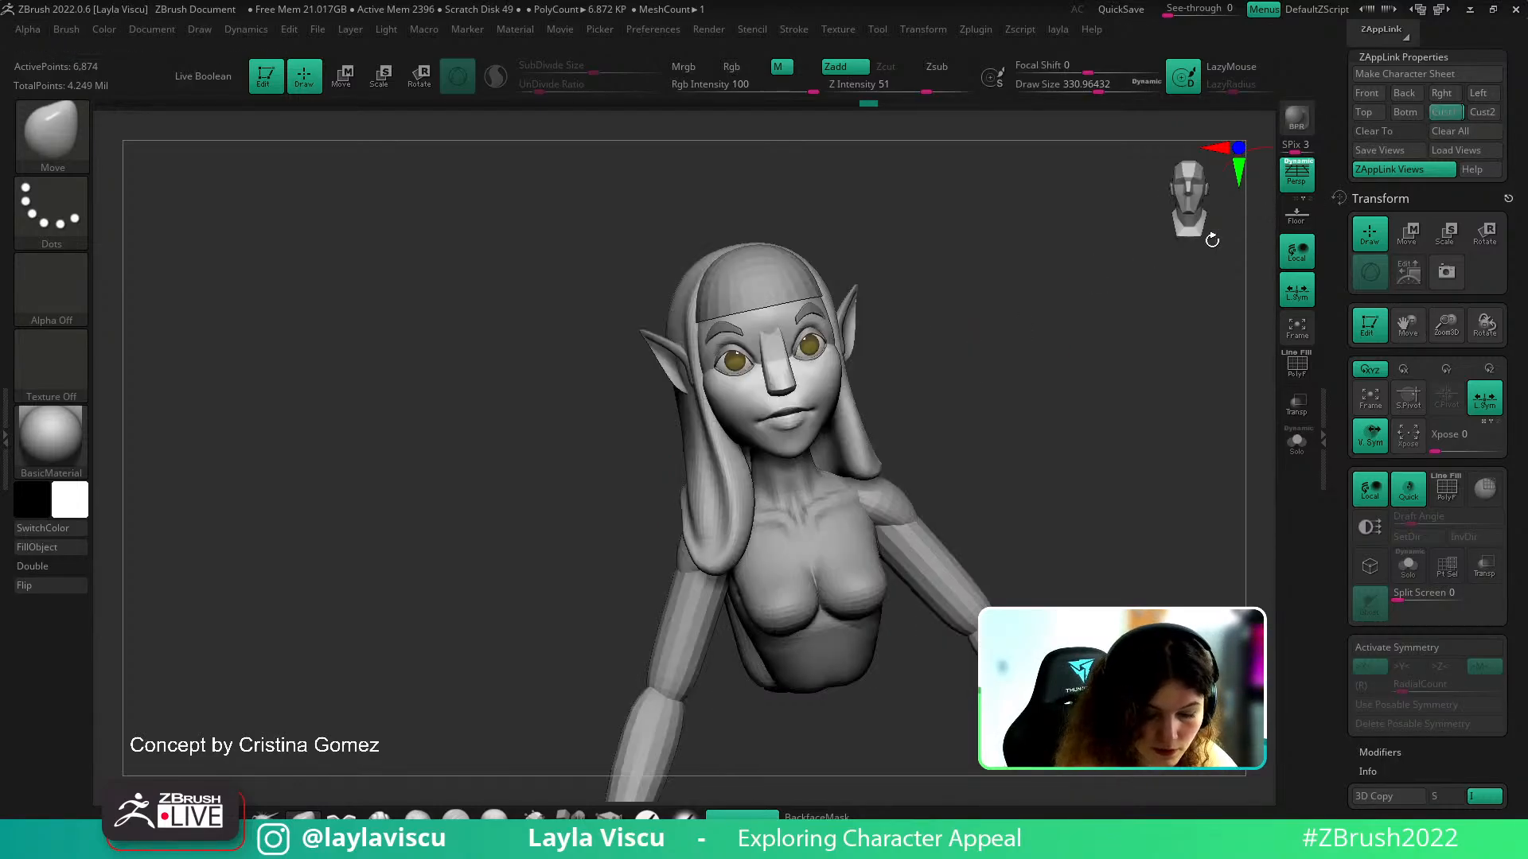
drag(709, 535, 716, 538)
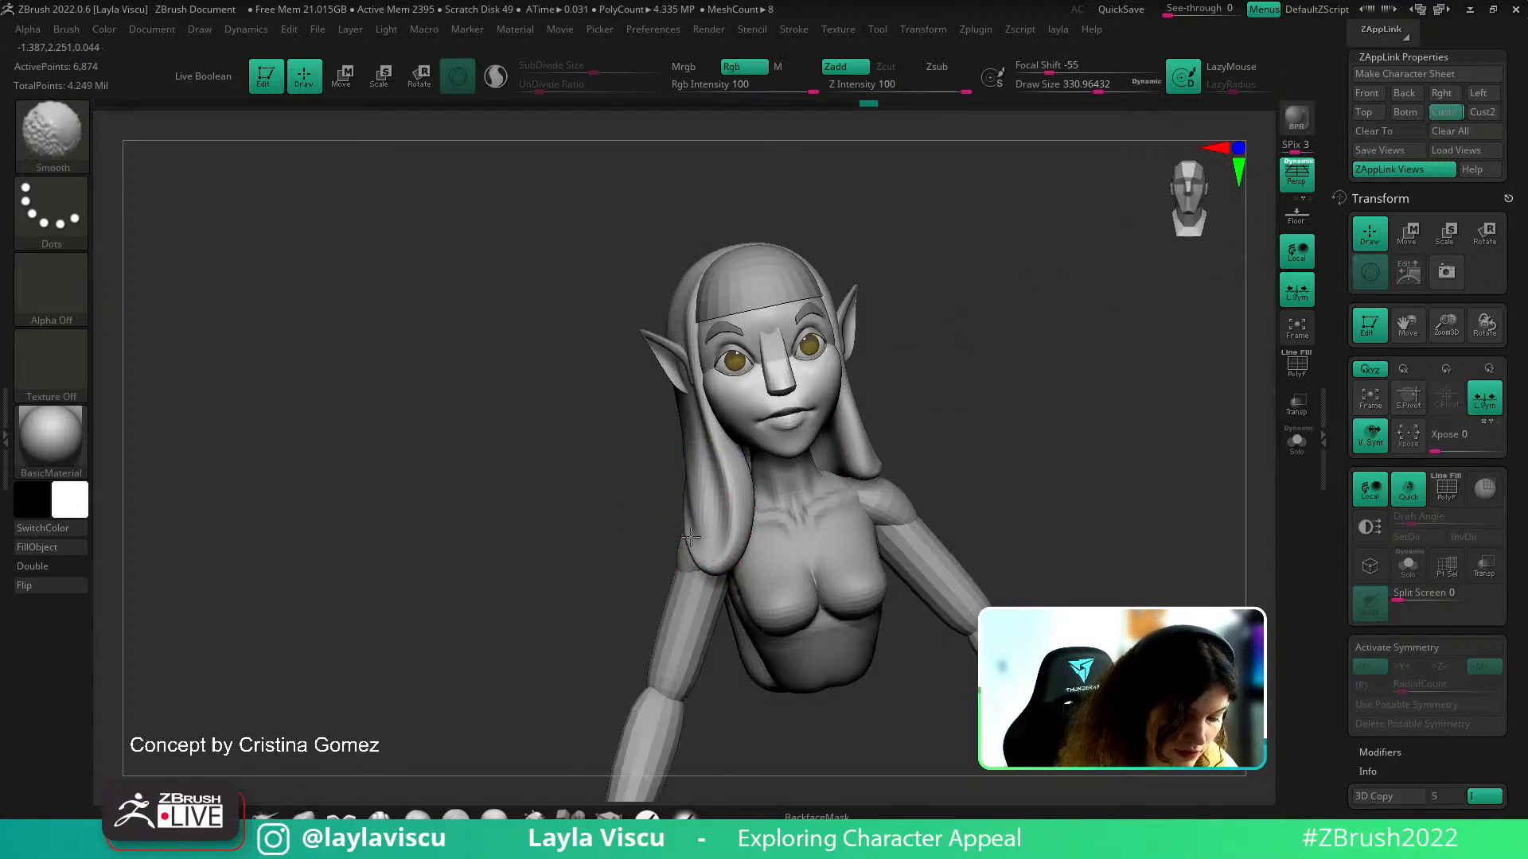
key(shift+z)
key(shift+z)
key(shift+z)
key(shift+z)
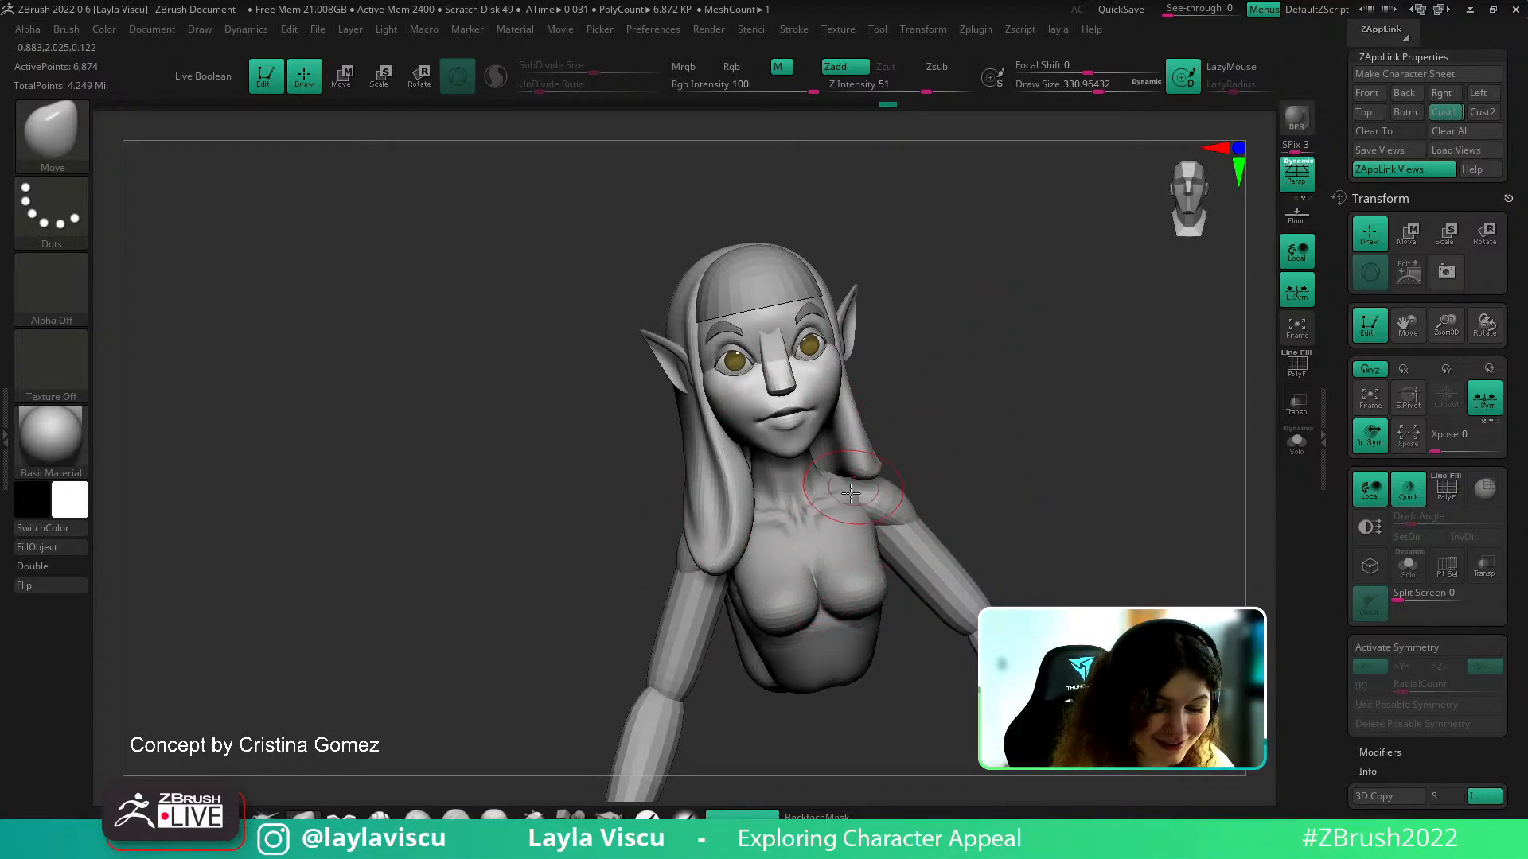
Nudge the tip of the lock on the far shoulder outward with the Move brush and compare it with the concept overlay
key(shift+z)
key(shift+z)
key(s)
drag(861, 475, 878, 475)
key(shift+z)
key(shift+z)
key(shift+f)
key(shift+f)
Enable BackfaceMask and lengthen the far shoulder's lock with the Move brush at a draw size of about 763, smoothing its tip
click(789, 818)
key(s)
mouse_move(828, 480)
mouse_down()
mouse_move(853, 480)
mouse_move(887, 532)
mouse_up()
key(ctrl+z)
shift+drag(884, 472, 885, 528)
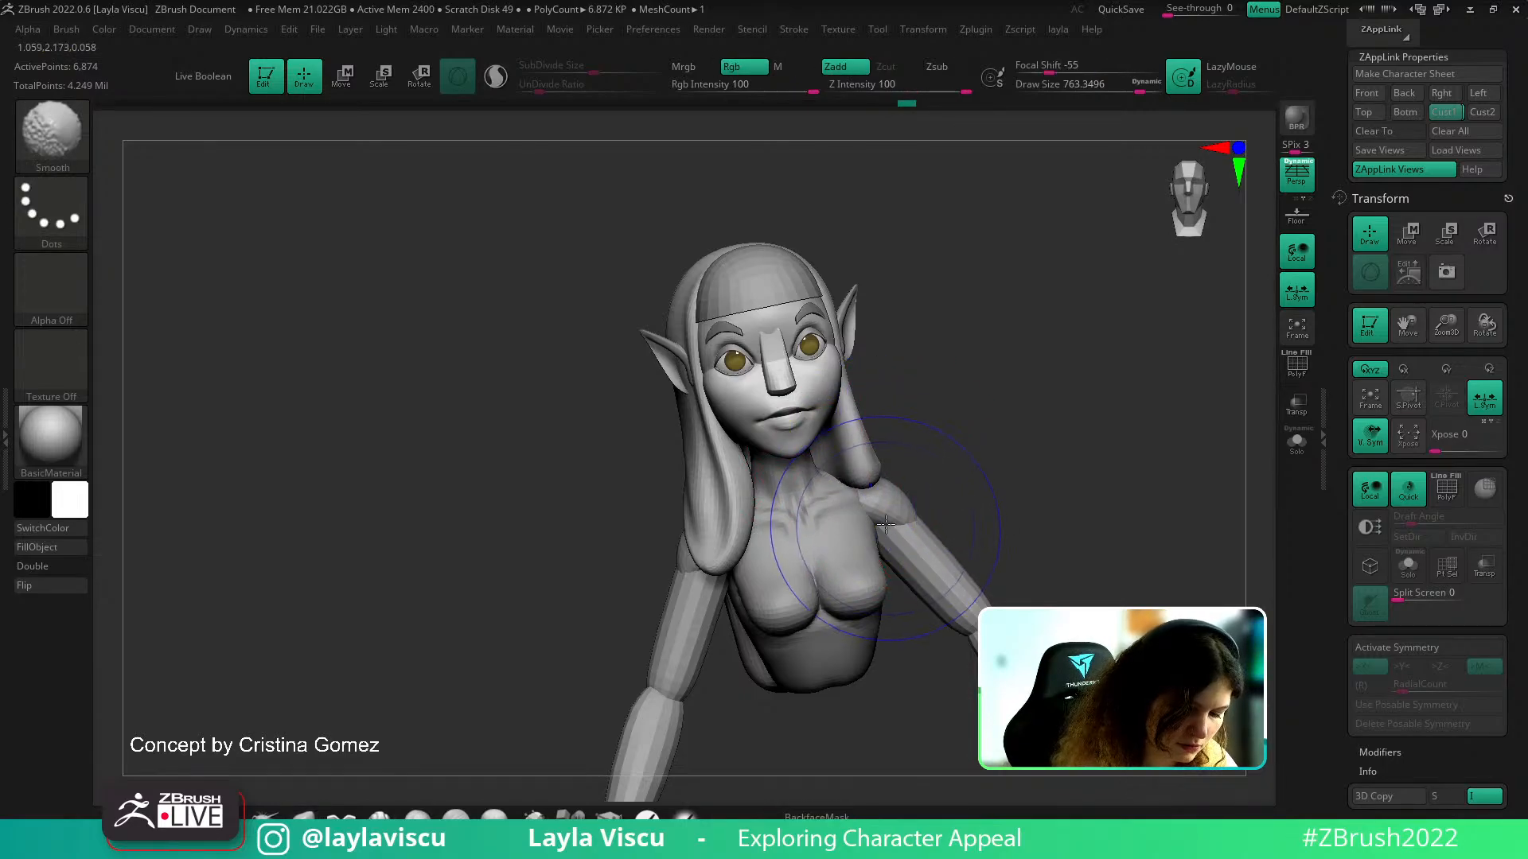
key(shift)
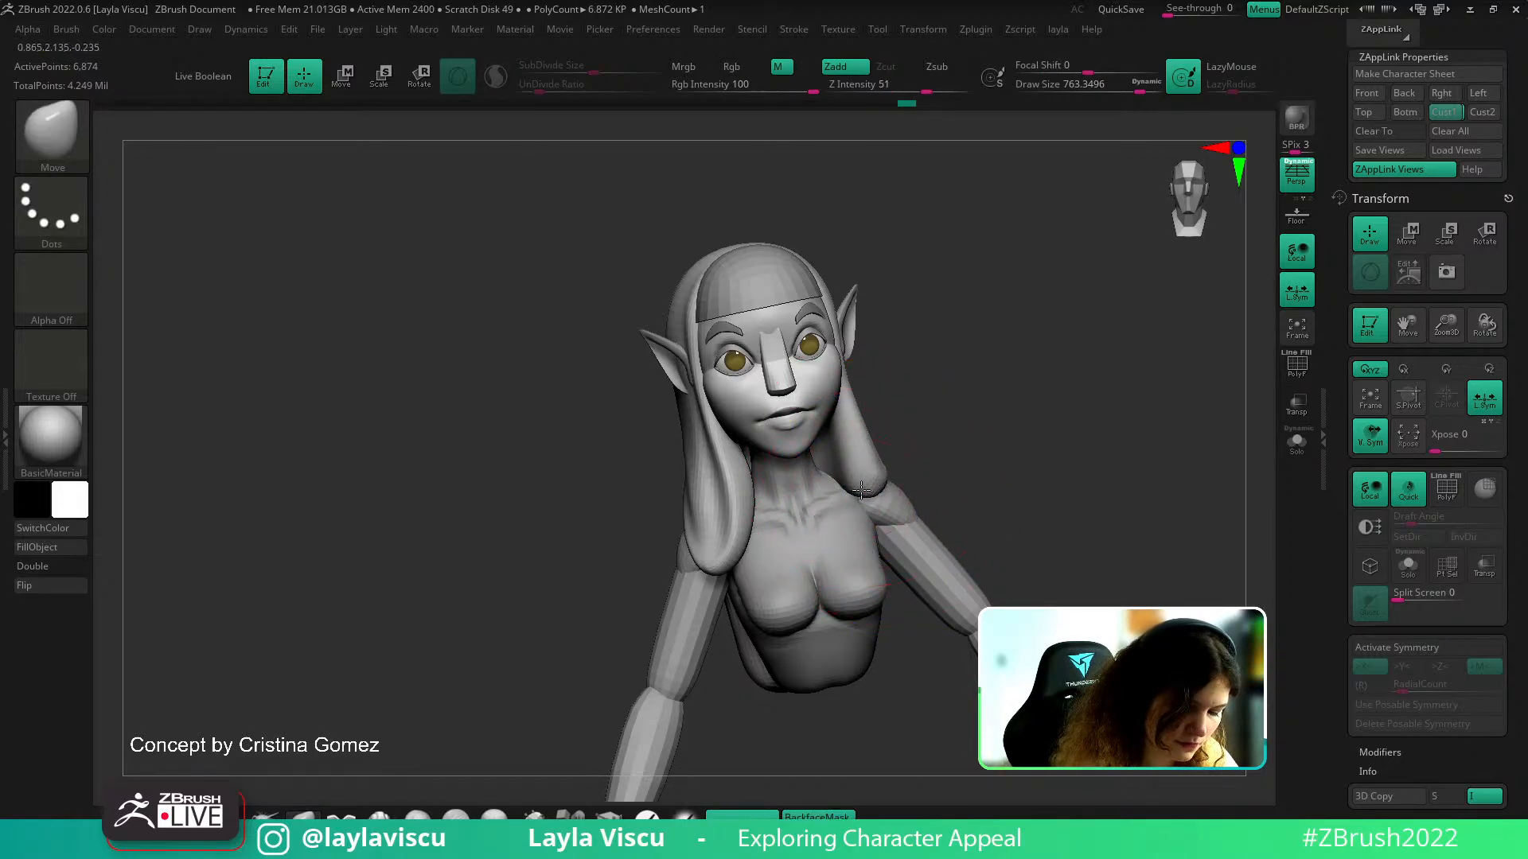
key(shift)
ctrl+right_drag(984, 552, 984, 468)
mouse_move(985, 468)
shift+right_down()
mouse_move(992, 511)
mouse_move(970, 509)
mouse_move(1027, 526)
shift+right_up()
key(ctrl)
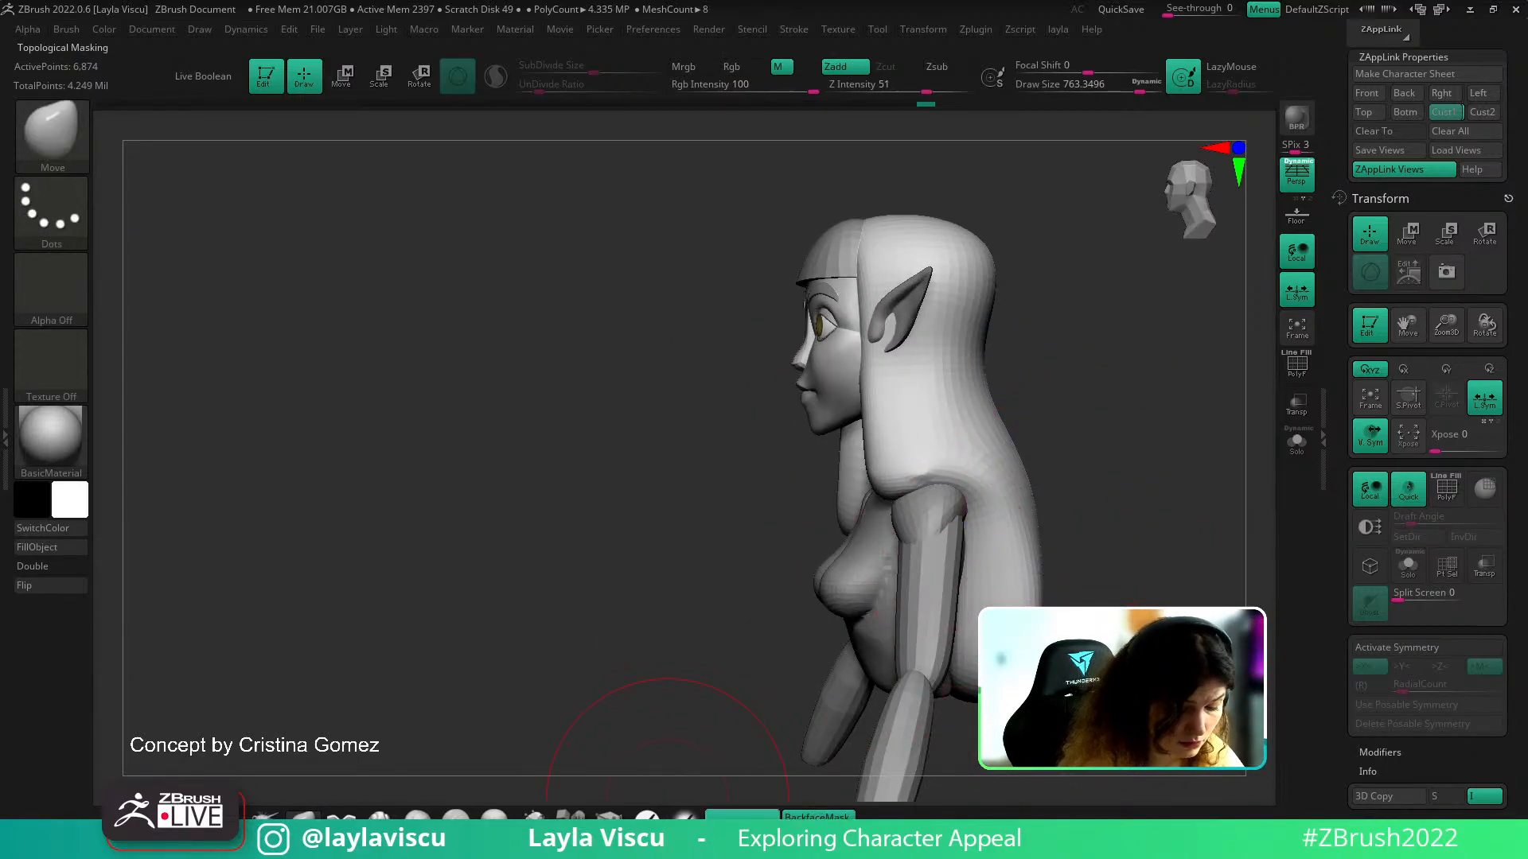
Turn off BackfaceMask and adjust the side hair above the shoulder with the Move brush, reducing draw size to about 559 and checking the overlay
click(844, 815)
key(s)
click(944, 511)
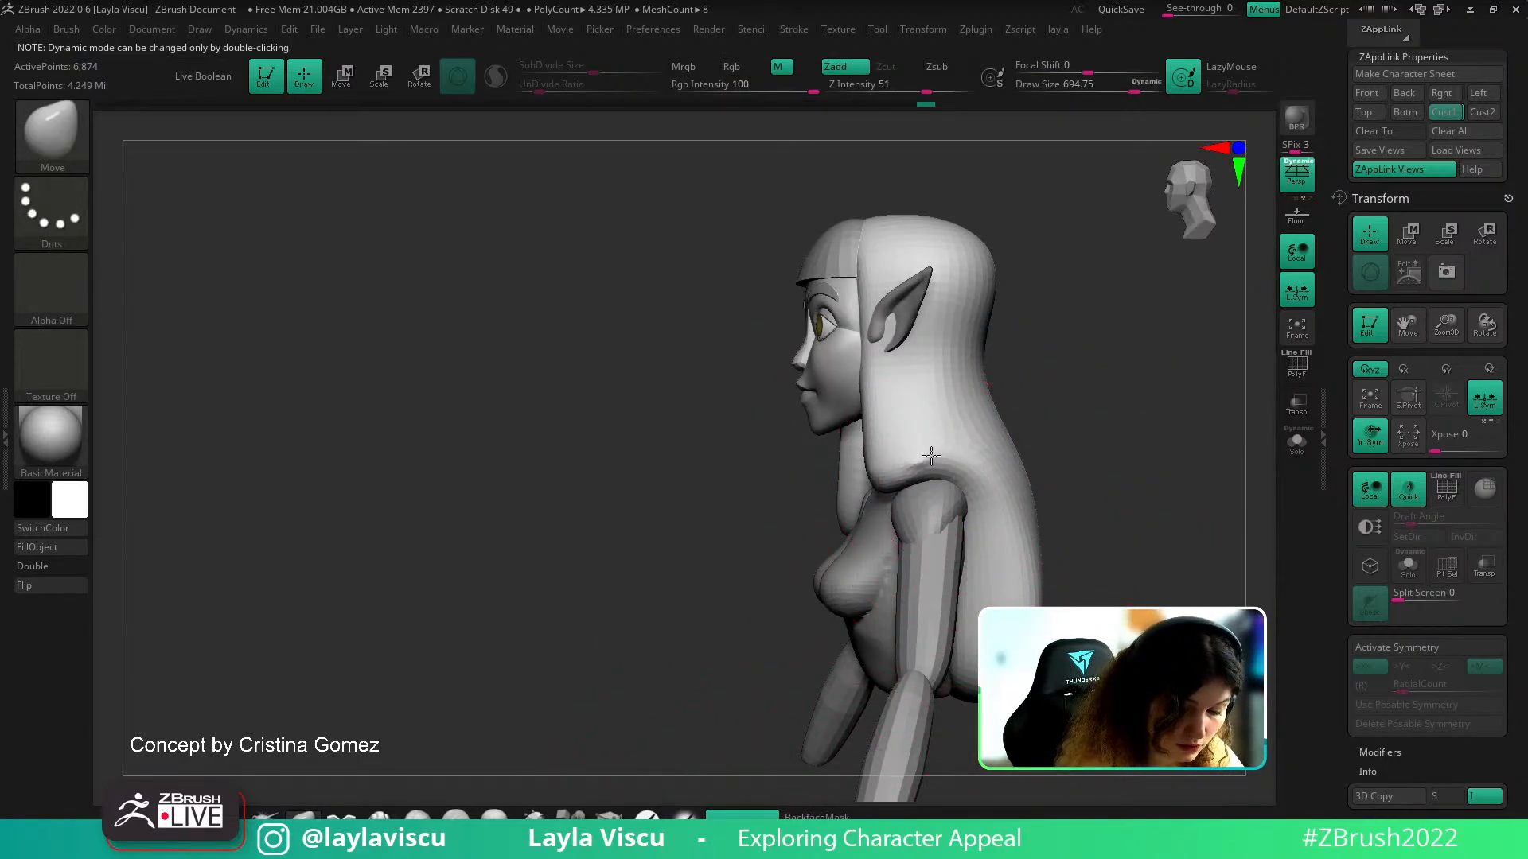
key(s)
mouse_move(1011, 383)
right_down()
mouse_move(967, 380)
mouse_move(1075, 322)
right_up()
click(864, 374)
right_drag(875, 341, 891, 336)
click(1443, 112)
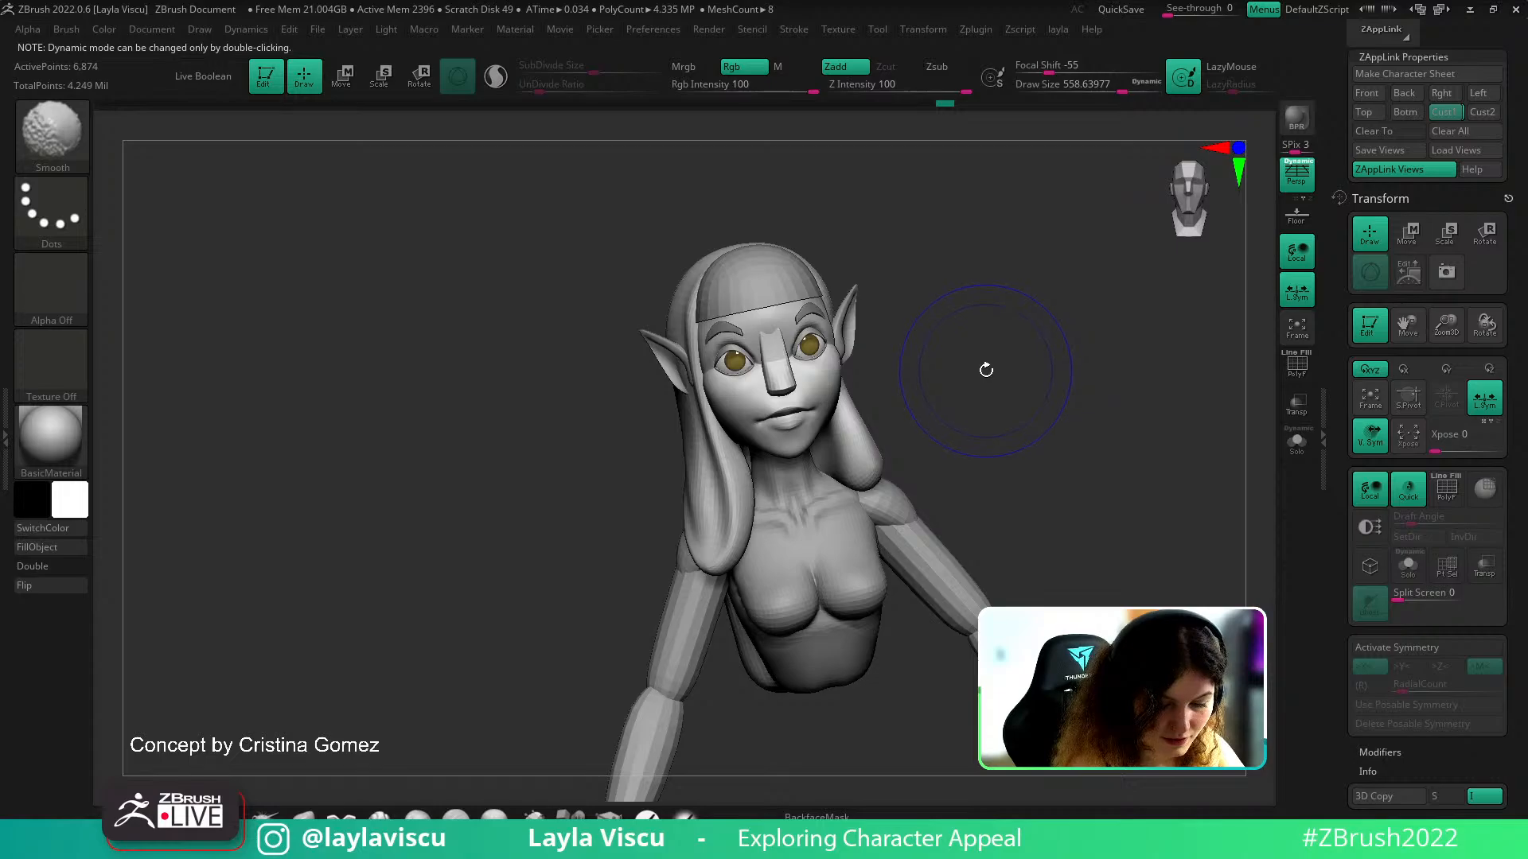
key(shift+z)
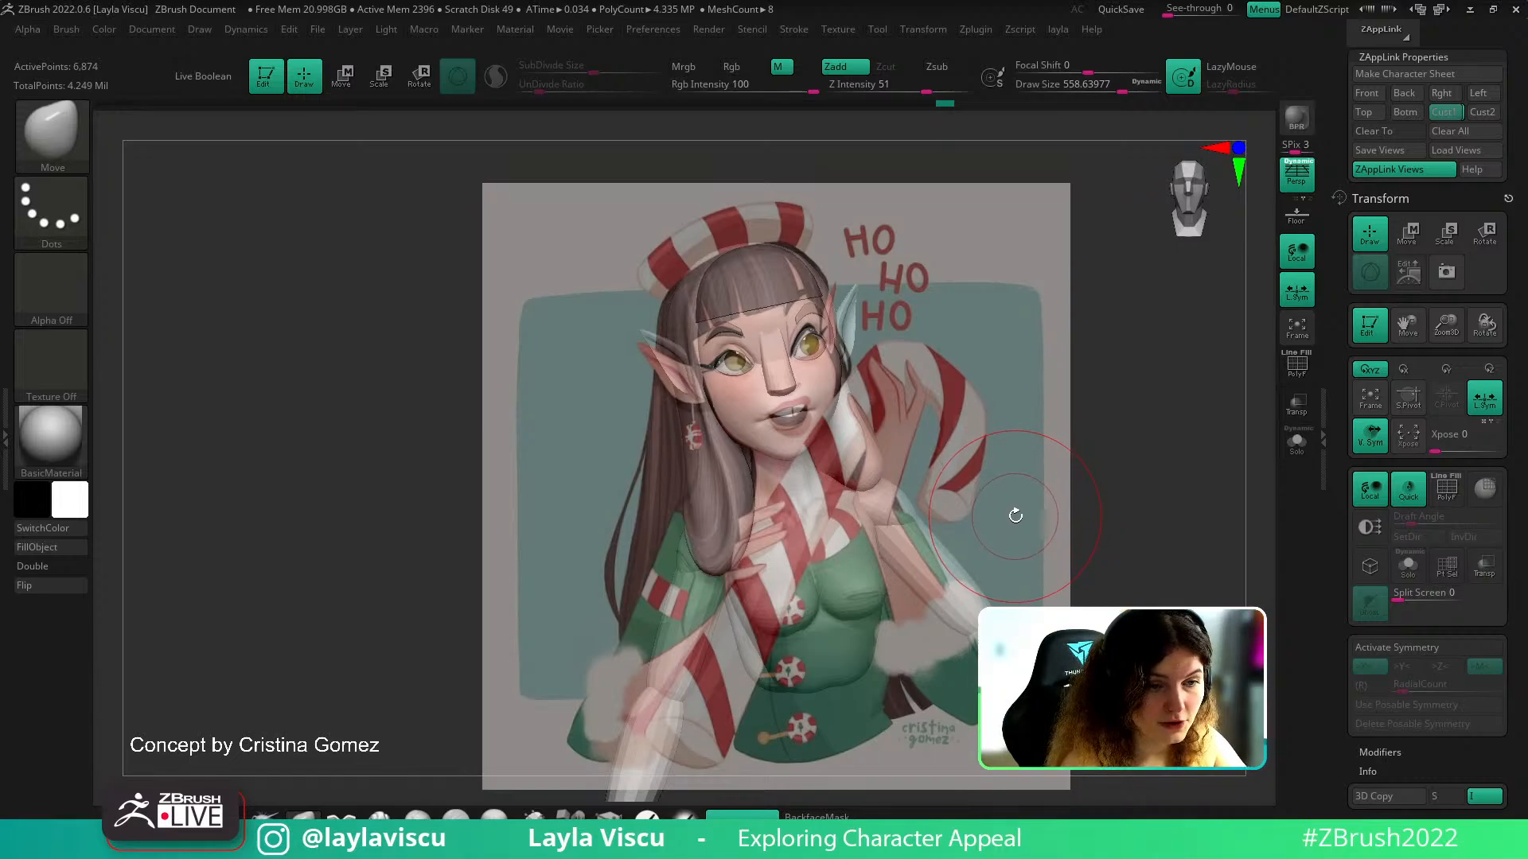
key(shift)
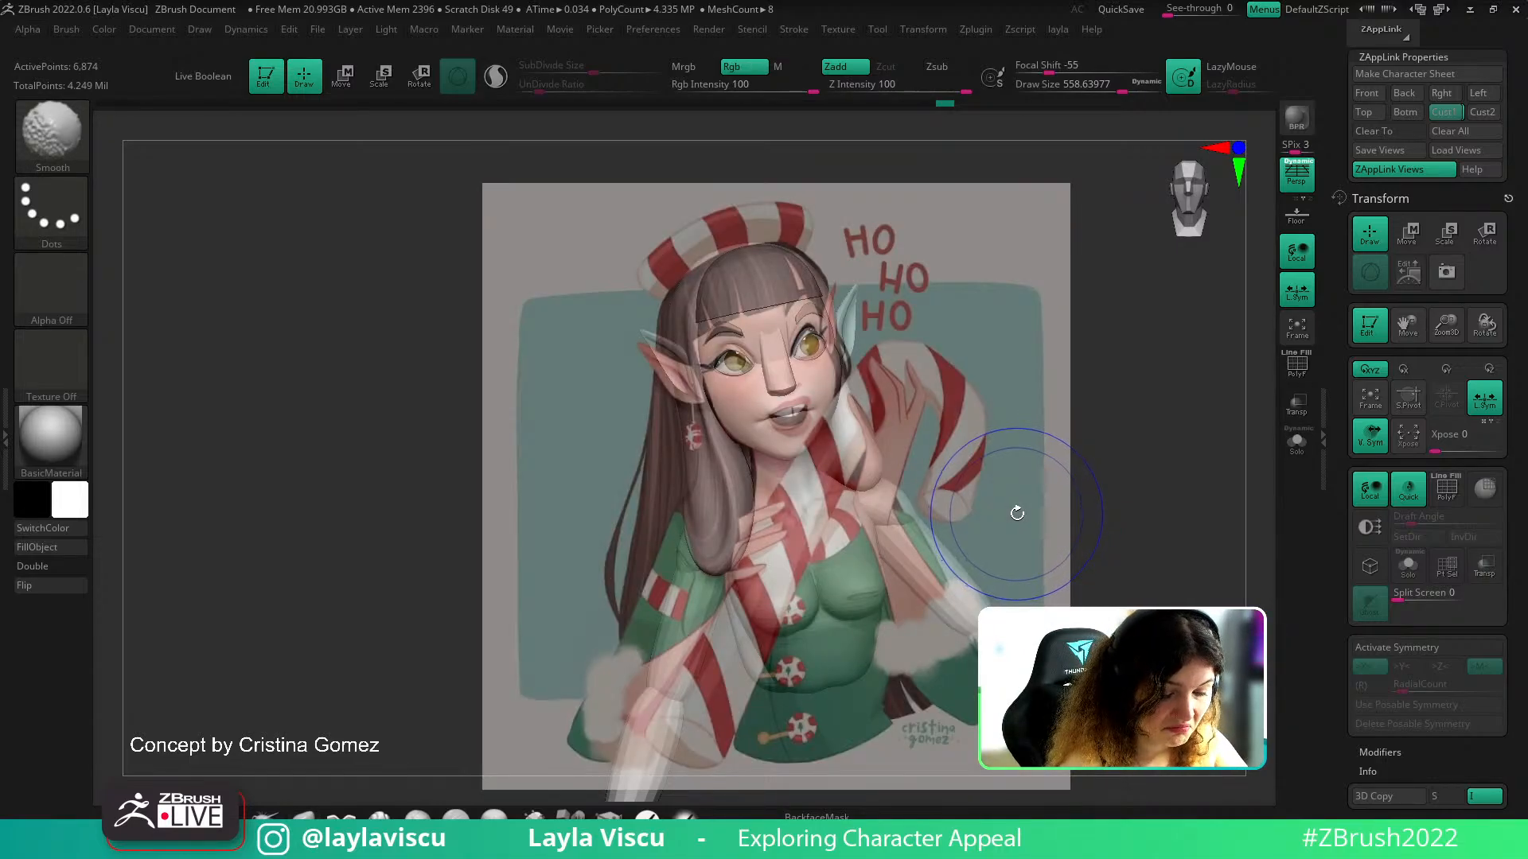
mouse_move(1027, 511)
mouse_down()
mouse_move(1030, 485)
mouse_move(1122, 486)
mouse_up()
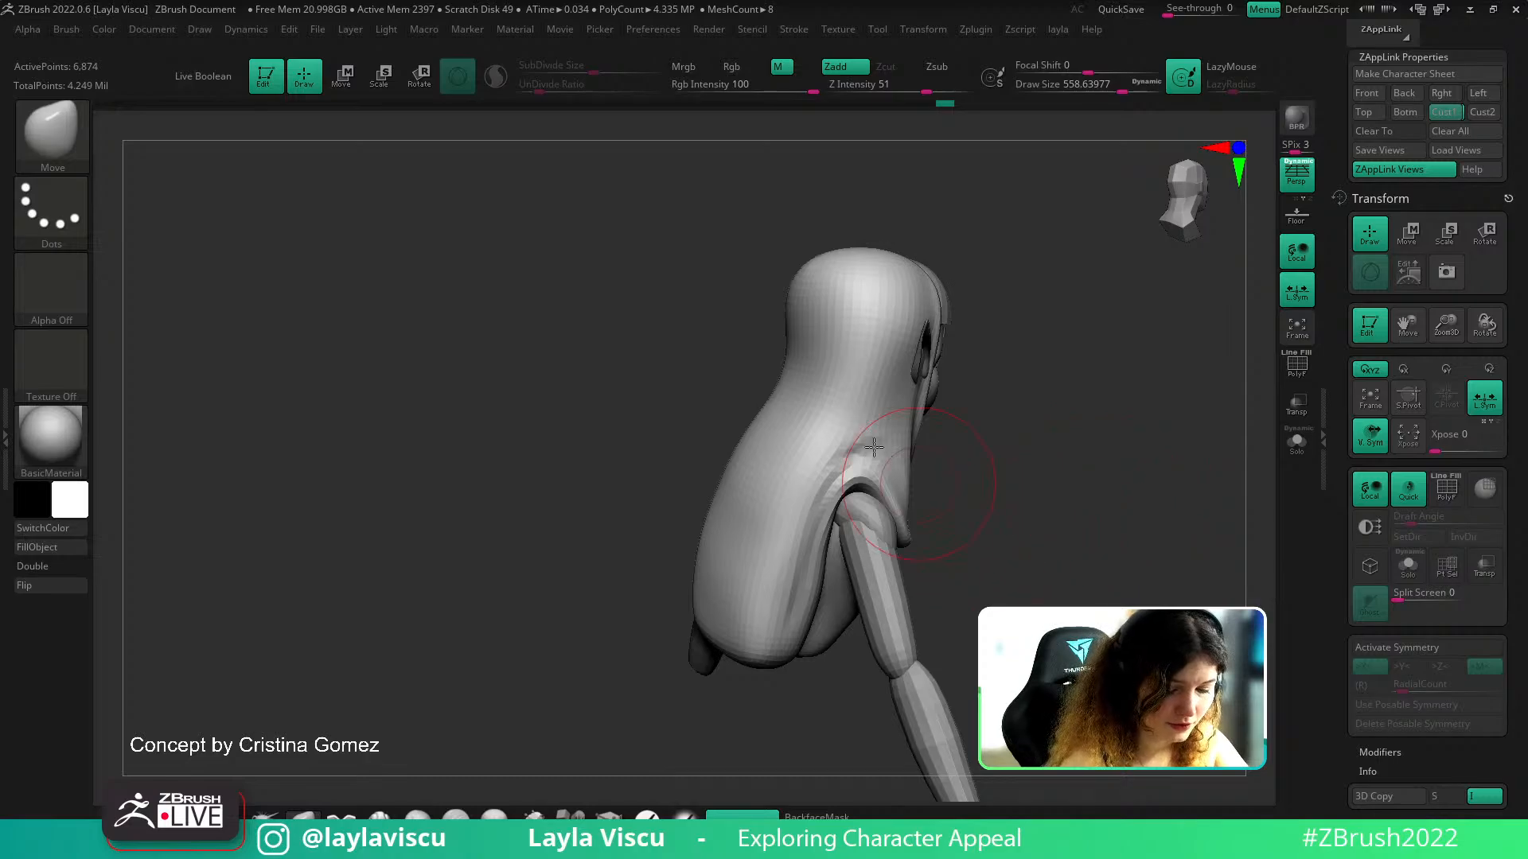
Reshape the back hair's outline with the Move brush at a draw size of about 714 and compare it with the concept from Cust1
key(bracketright)
key(bracketright)
drag(812, 371, 801, 368)
drag(976, 360, 934, 357)
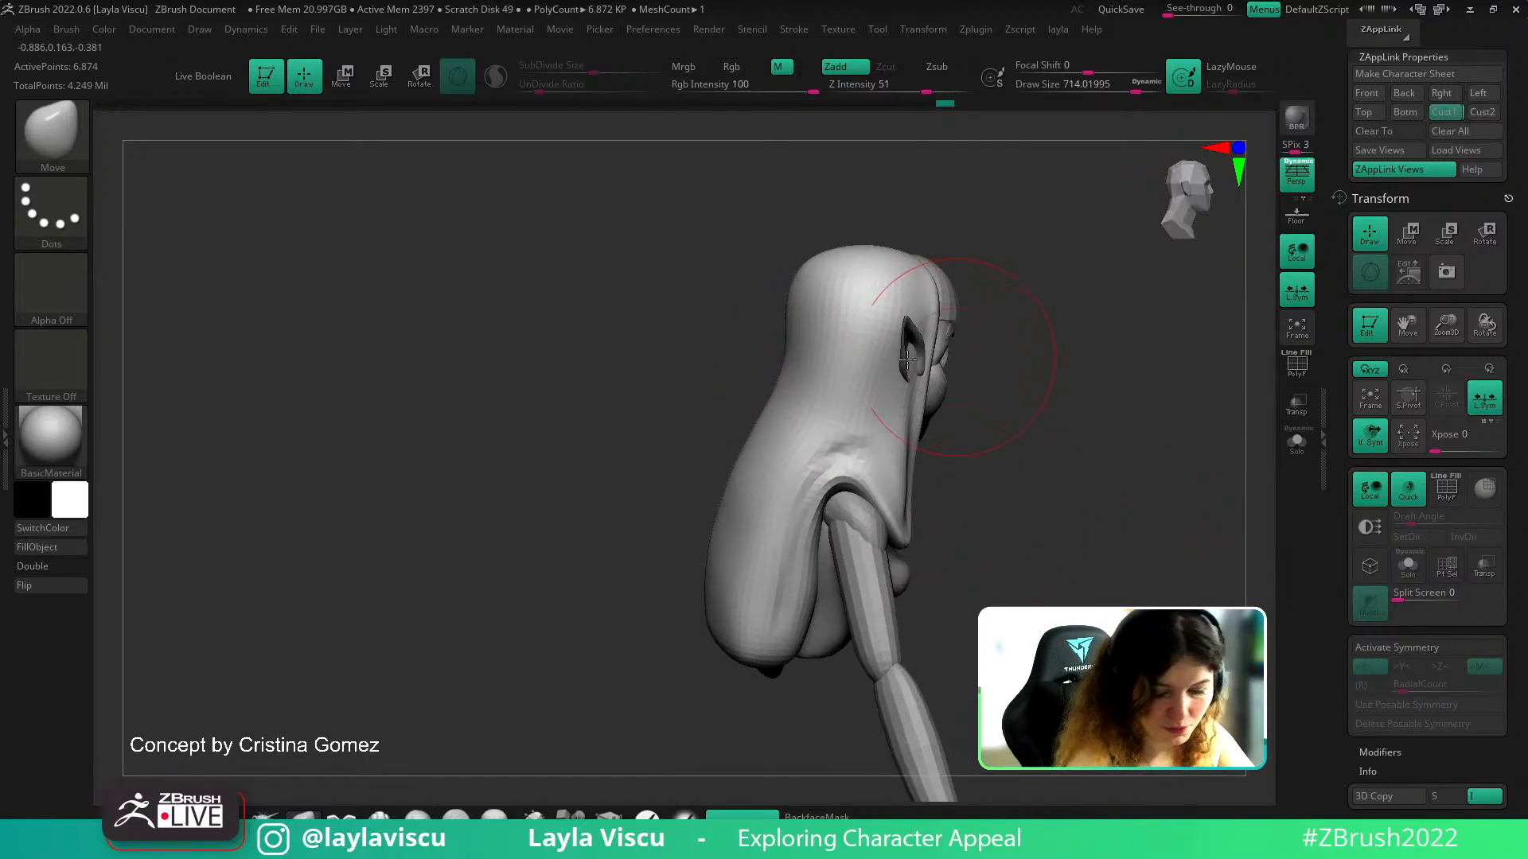
mouse_move(685, 415)
mouse_down()
mouse_move(764, 399)
mouse_move(761, 365)
mouse_up()
shift+drag(864, 354, 879, 351)
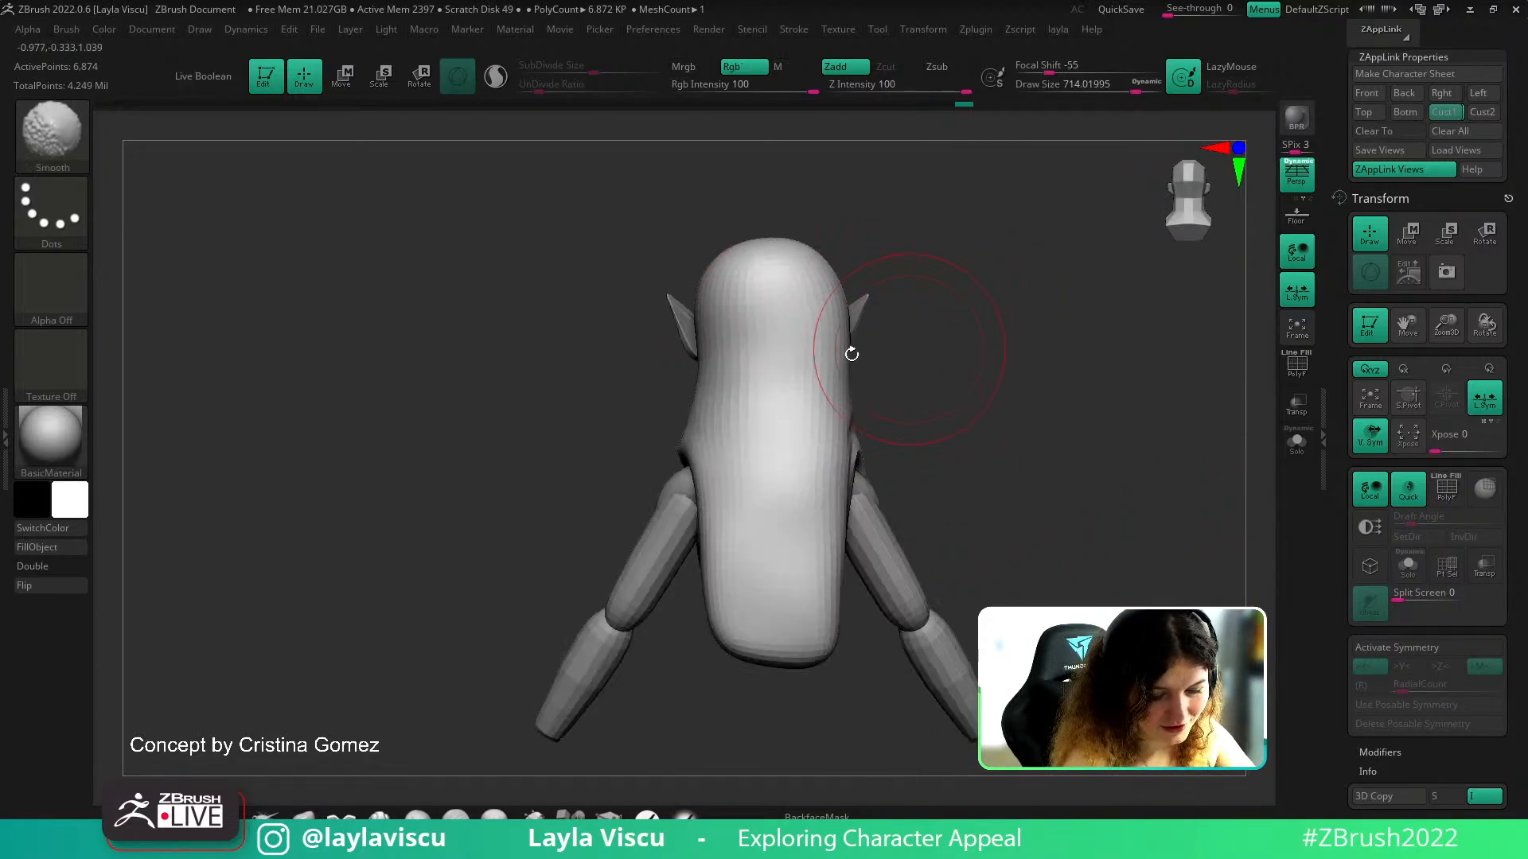
ctrl+right_drag(989, 368, 958, 389)
drag(958, 389, 947, 415)
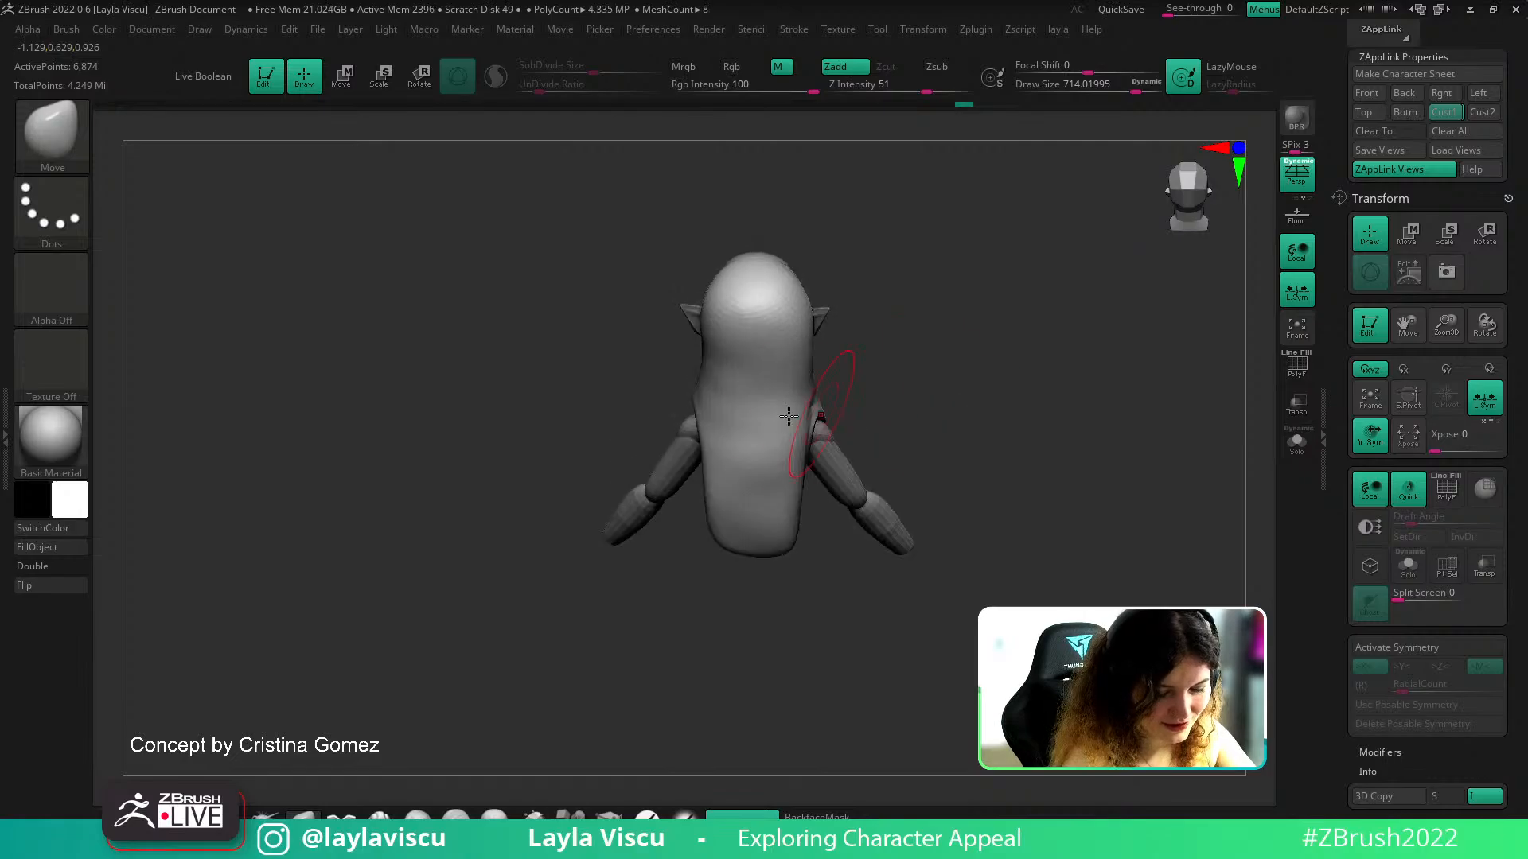
click(1451, 115)
key(shift+z)
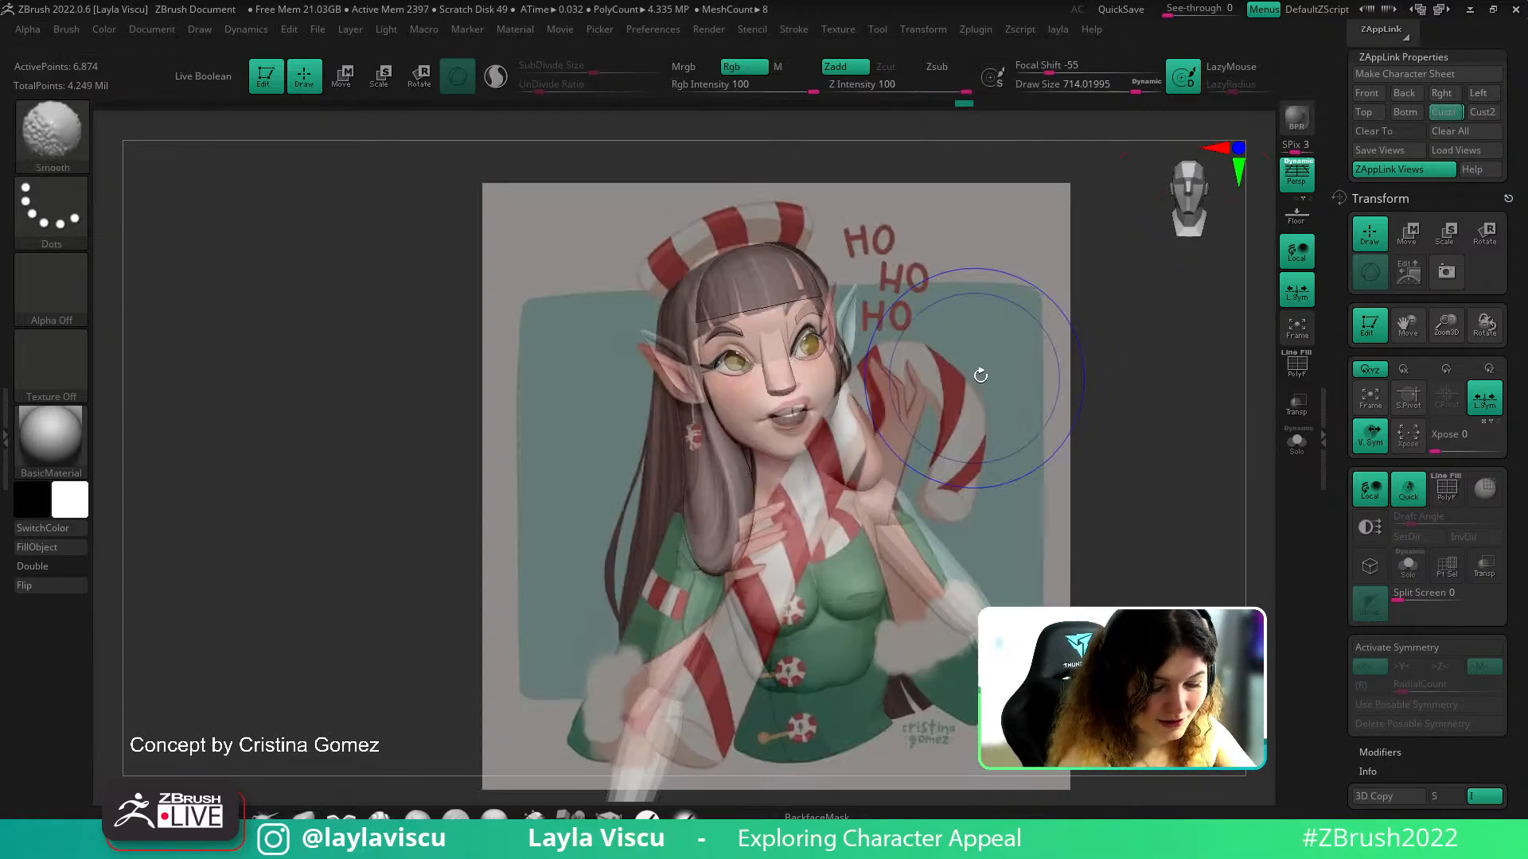
key(shift+z)
Nudge the hair's outline at the crown with the Move brush and check it from Cust1 against the concept overlay
key(s)
click(714, 249)
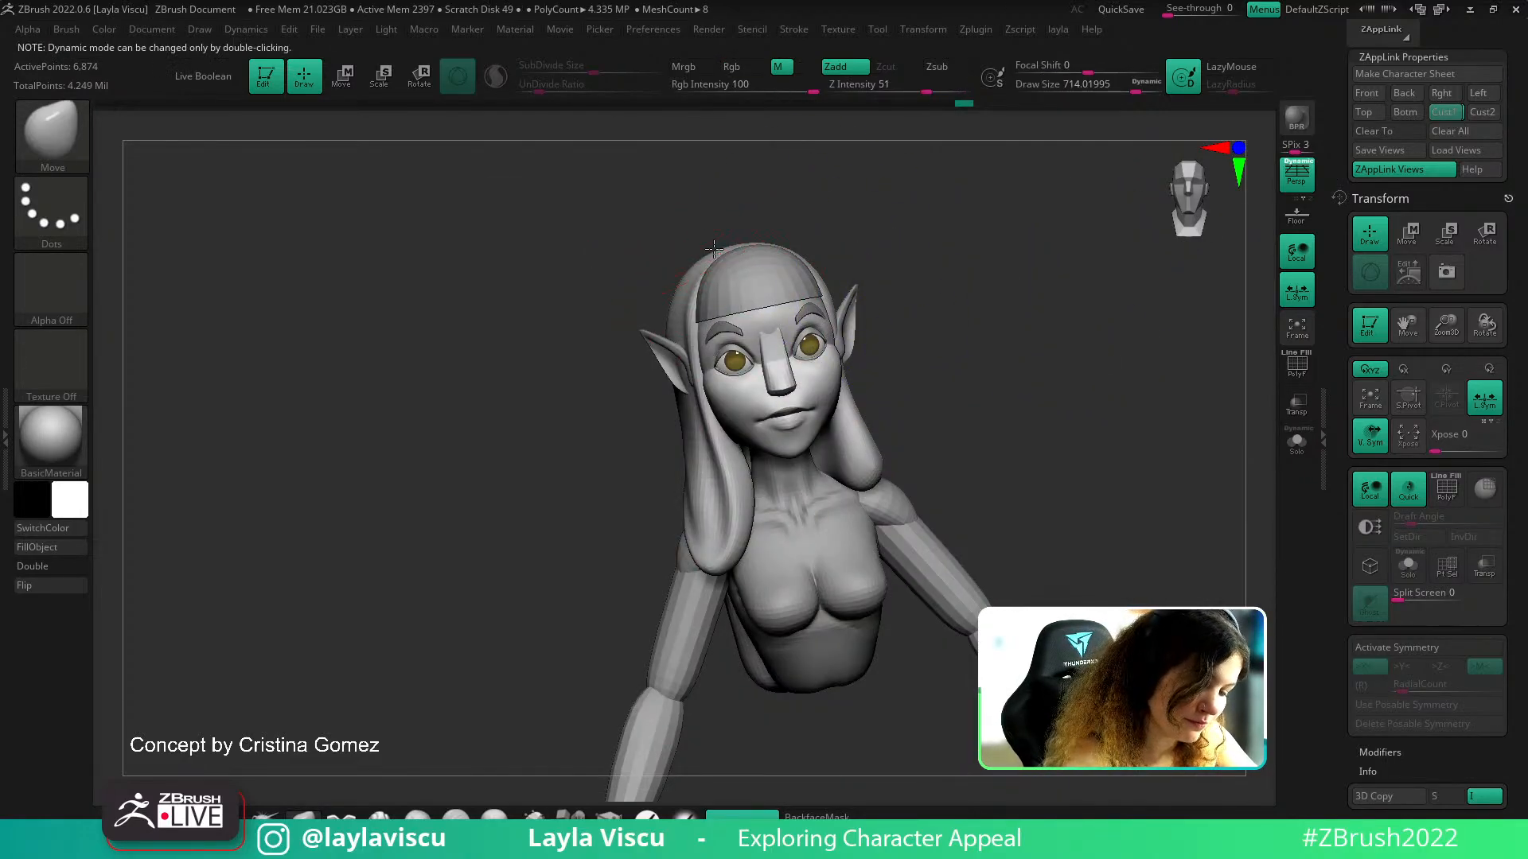
mouse_move(831, 219)
mouse_down()
mouse_move(780, 241)
mouse_move(850, 238)
mouse_up()
click(1444, 113)
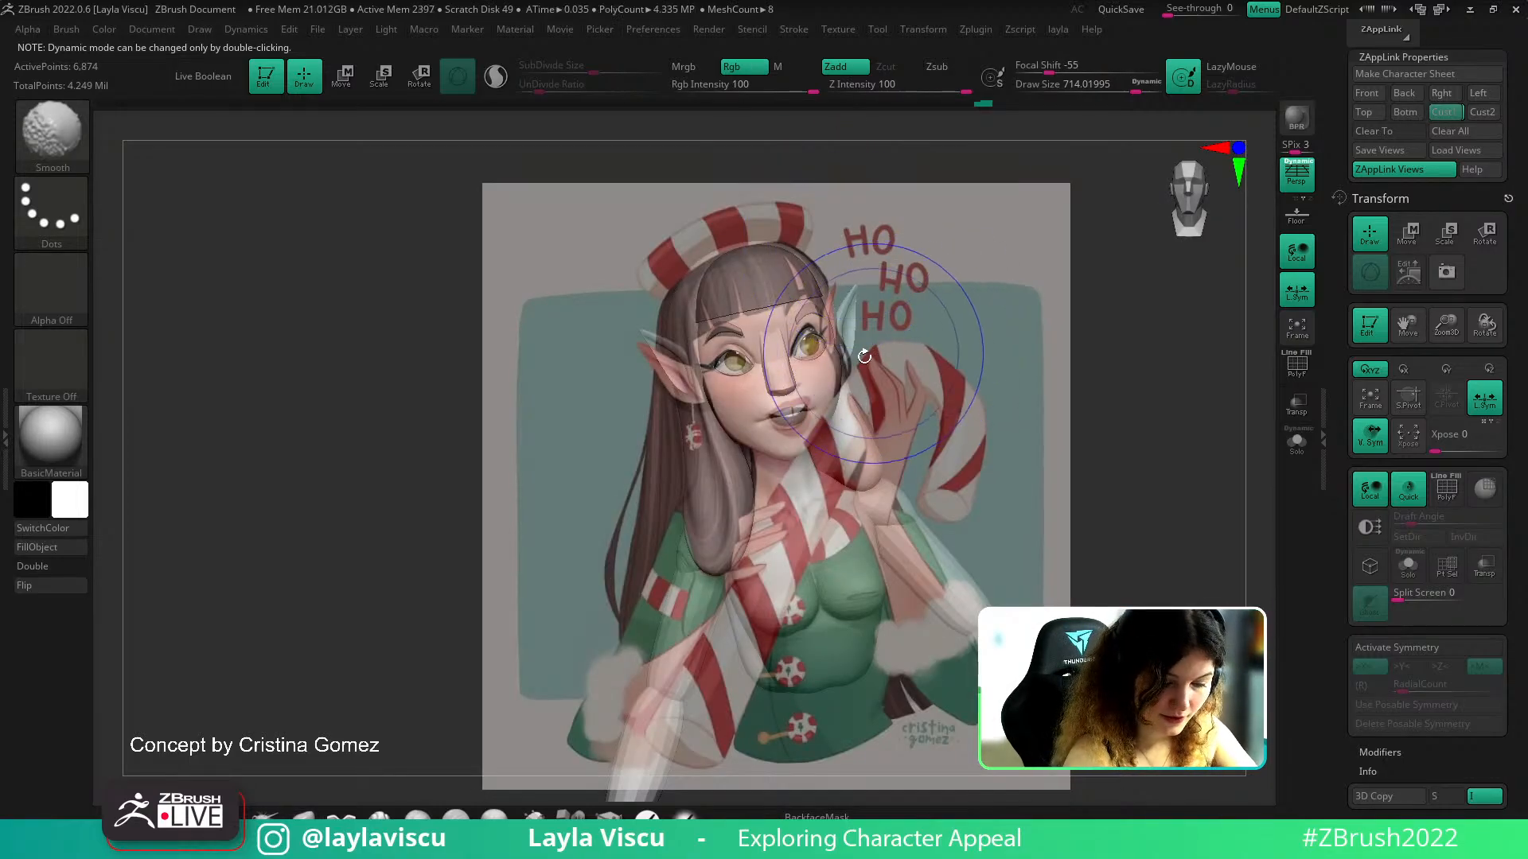
key(shift)
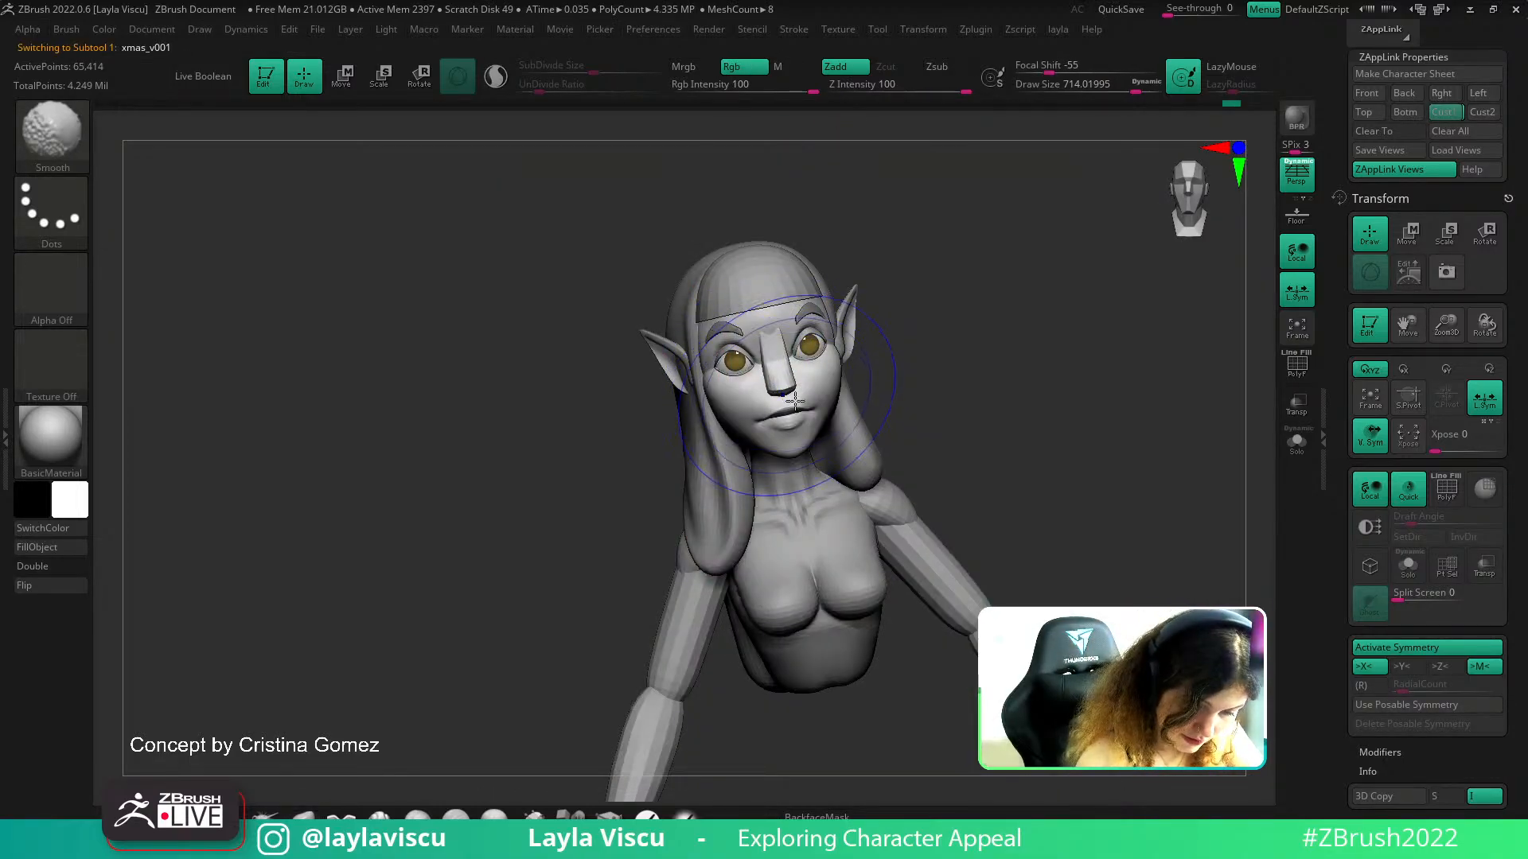
key(shift+z)
key(shift+z)
Examine the face up close with the Move brush at a draw size of about 437 and compare it with the concept overlay from Cust1
ctrl+right_drag(749, 348, 775, 370)
key(s)
drag(775, 370, 750, 370)
drag(1047, 379, 1006, 386)
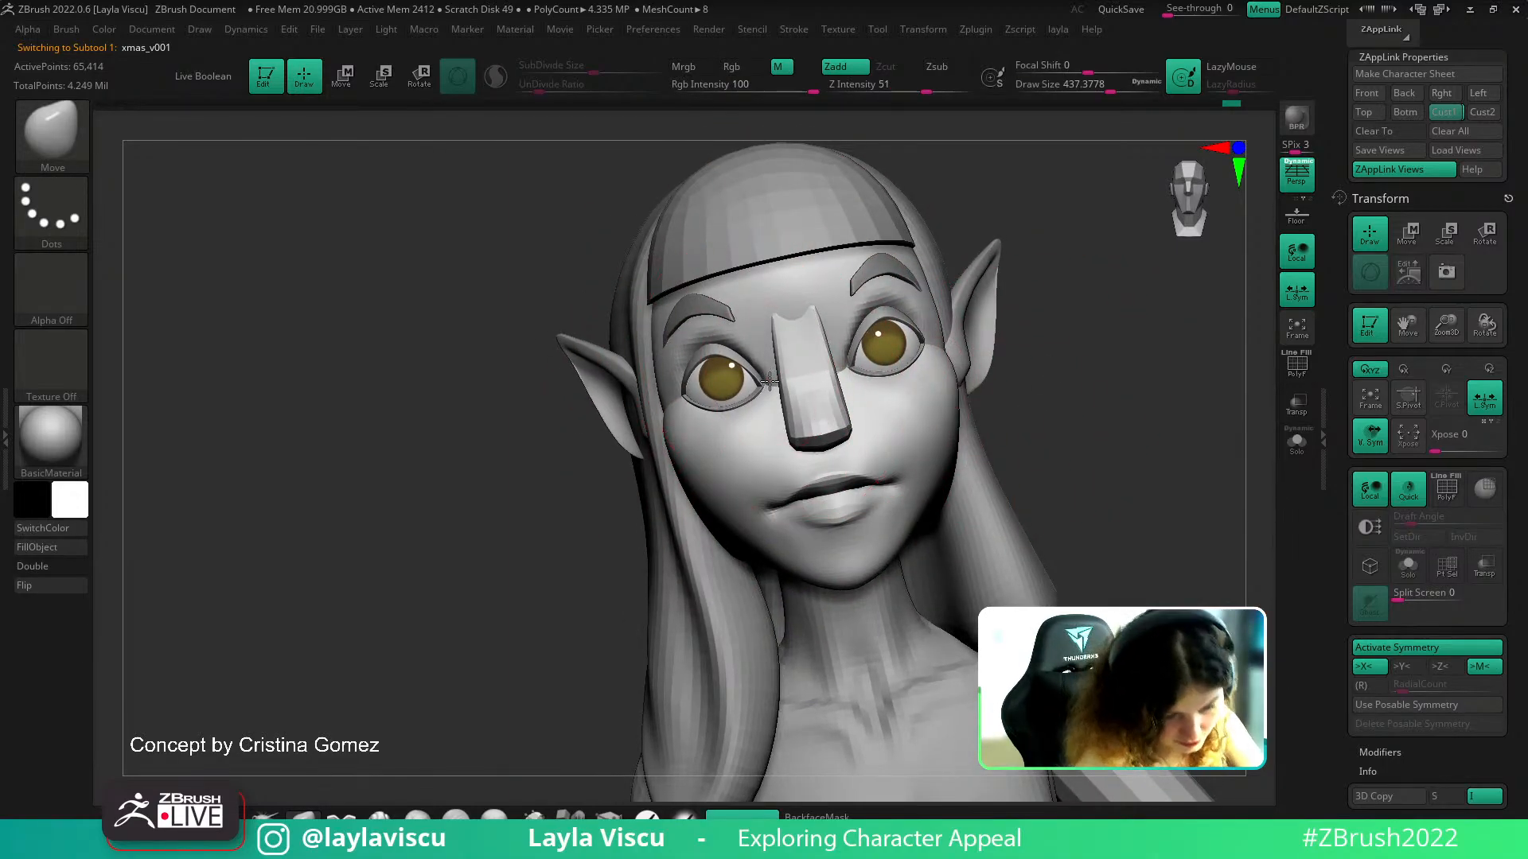
click(1444, 114)
key(shift)
key(shift+z)
key(shift+z)
key(shift+z)
key(shift+z)
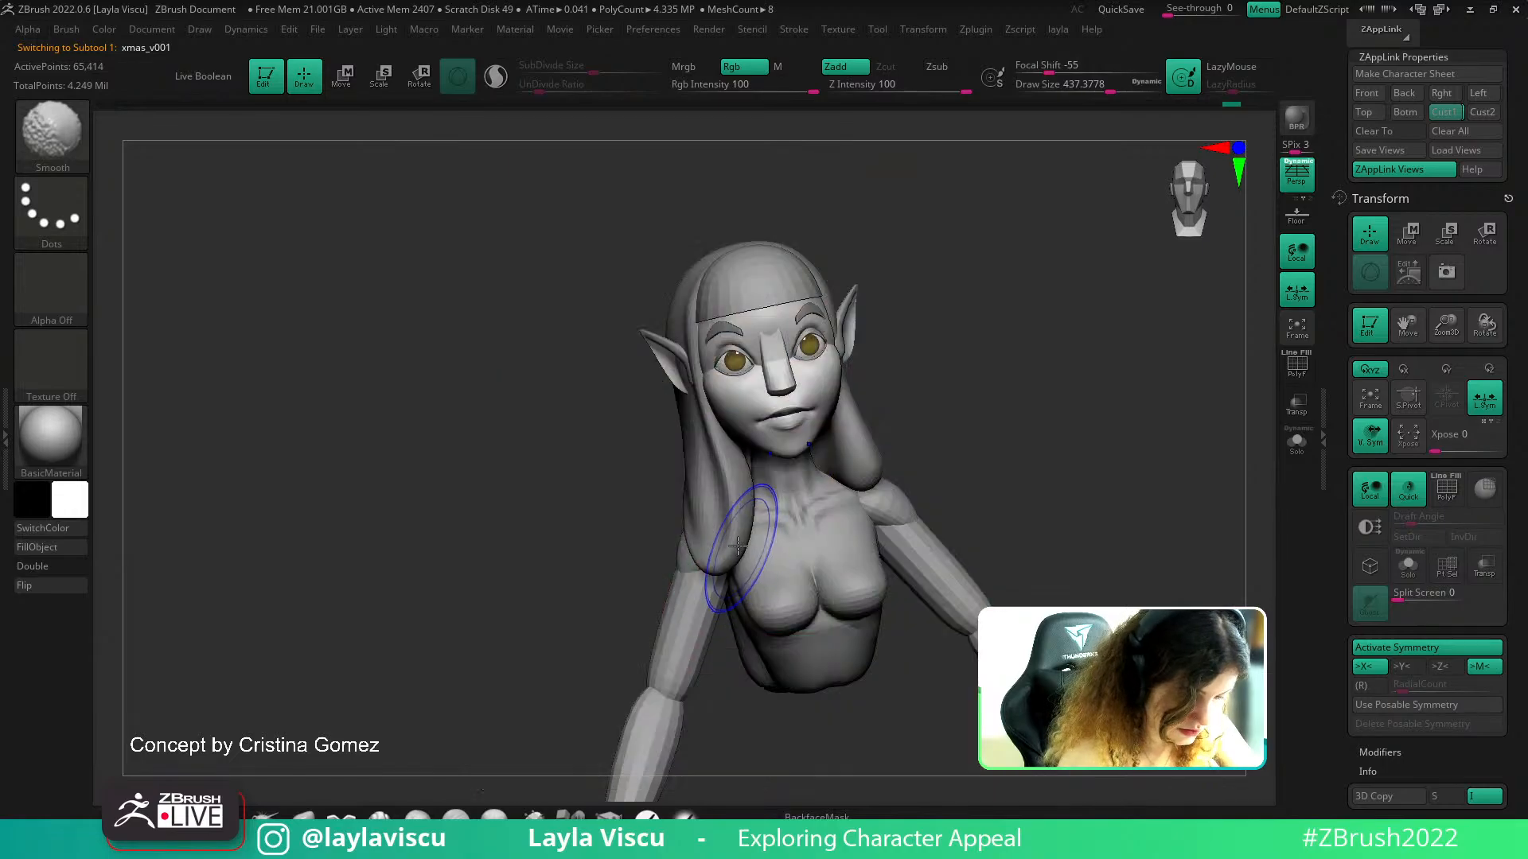
key(shift+z)
key(shift+z)
Make the hair subtool Extract1 active and pick the Folly_Hair brush at a draw size of about 299
key(b)
key(f)
key(h)
key(s)
mouse_move(952, 386)
mouse_down()
mouse_move(999, 388)
mouse_move(943, 403)
mouse_up()
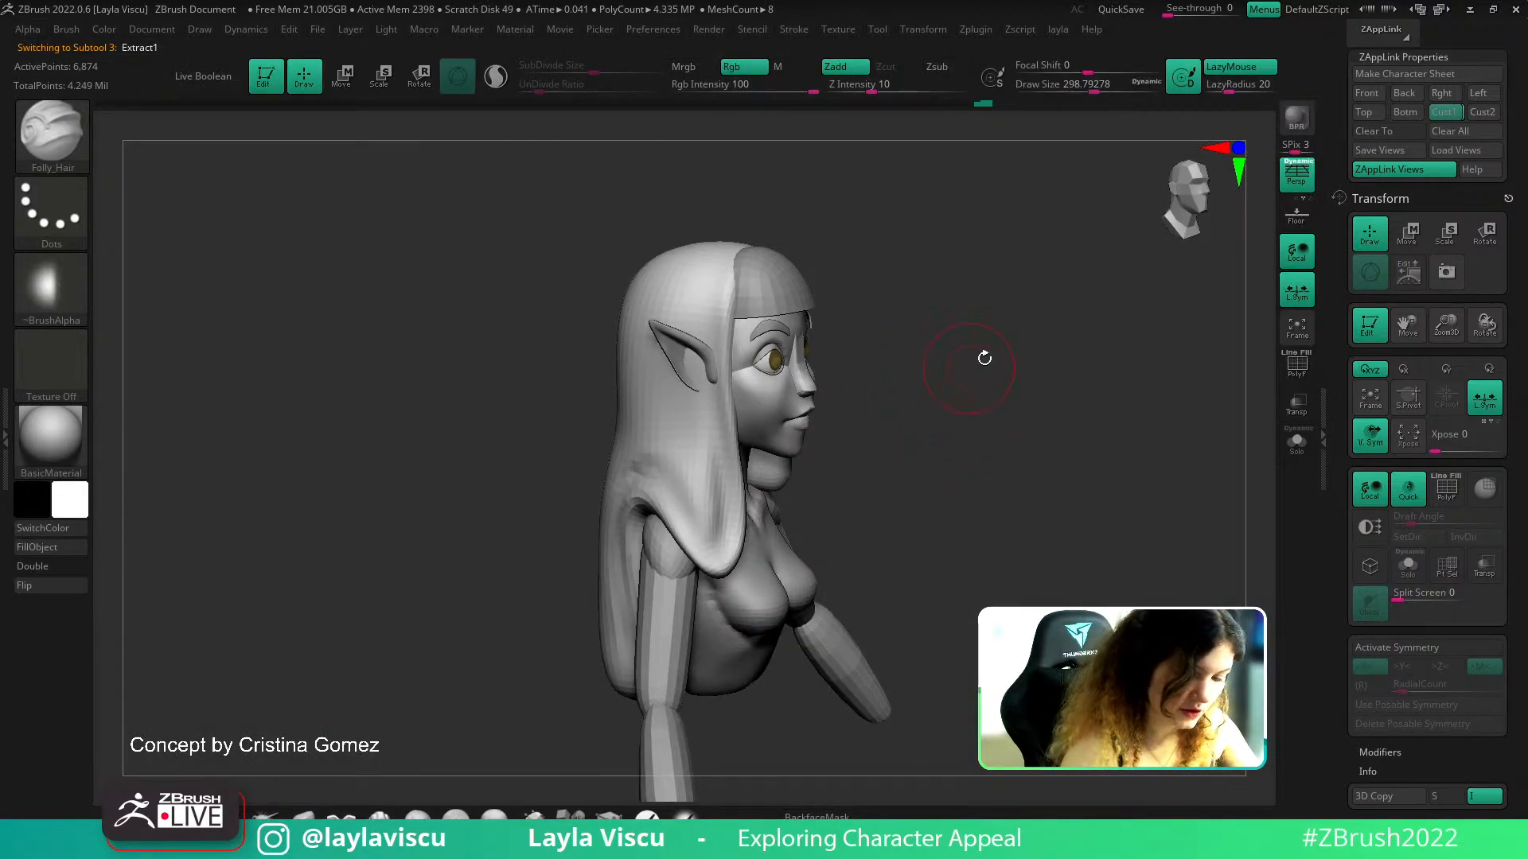
Isolate the hair and draw a ZRemesher guide along its front edge, around the lock's tip, over the arm opening and down the back section
scroll(1524, 403, down, 5)
drag(1525, 404, 1525, 358)
click(1378, 310)
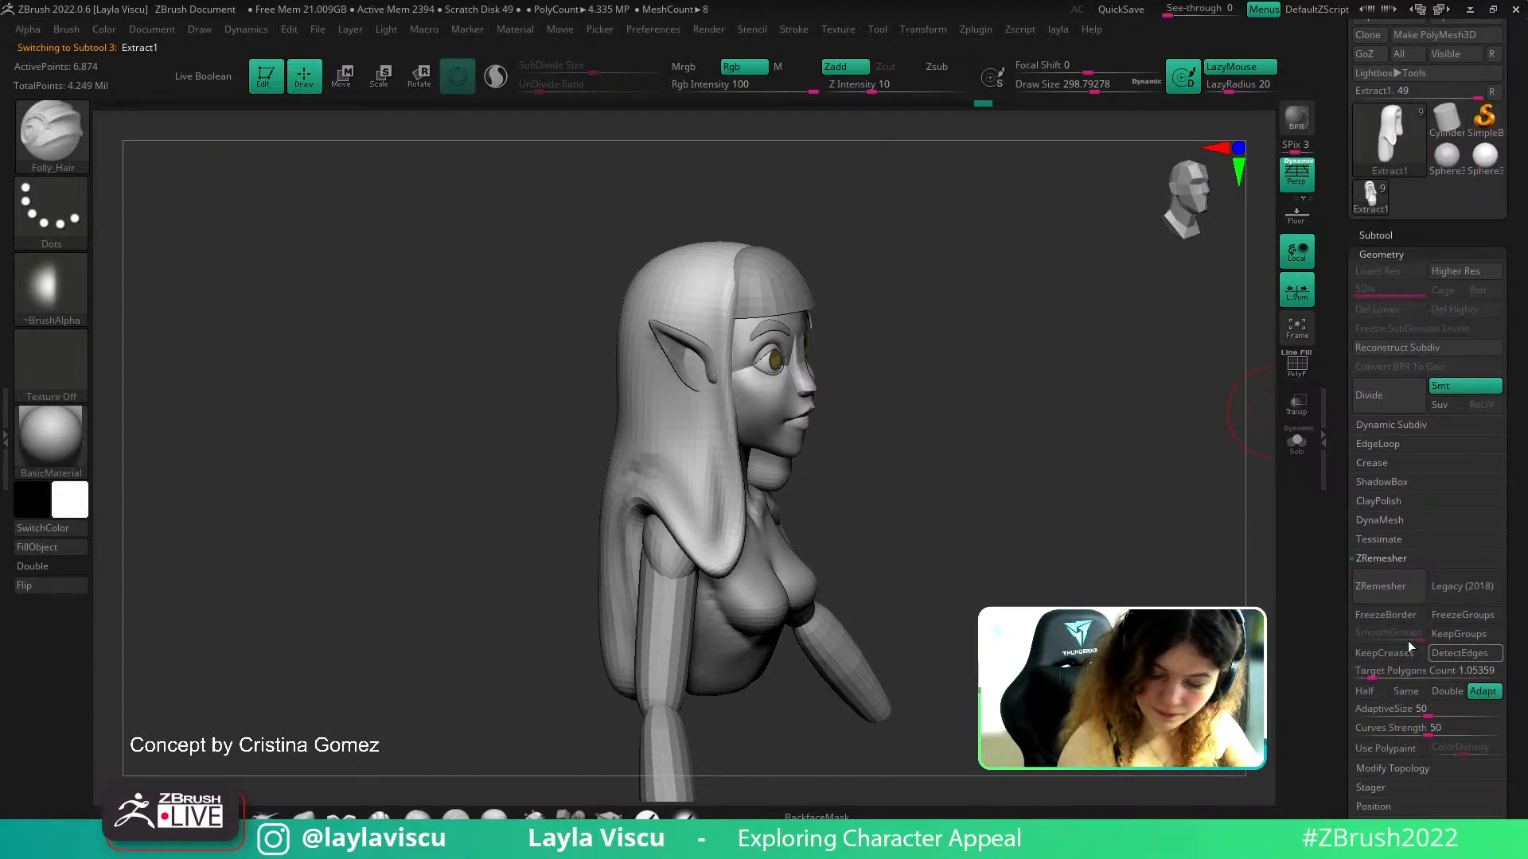
key(b)
key(z)
key(r)
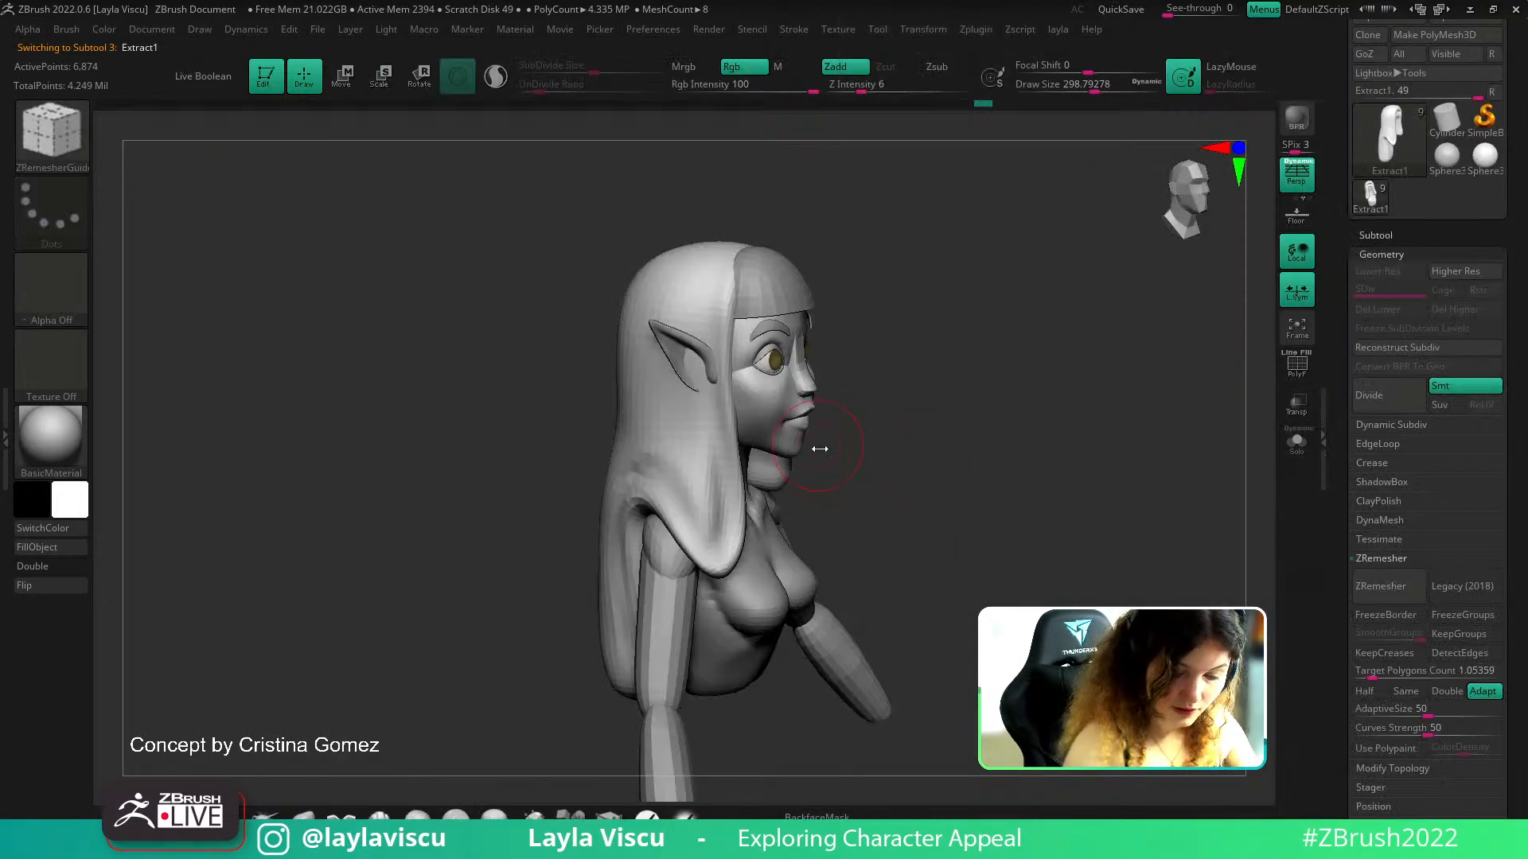
click(1296, 442)
mouse_move(726, 272)
mouse_down()
mouse_move(709, 389)
mouse_move(657, 486)
mouse_up()
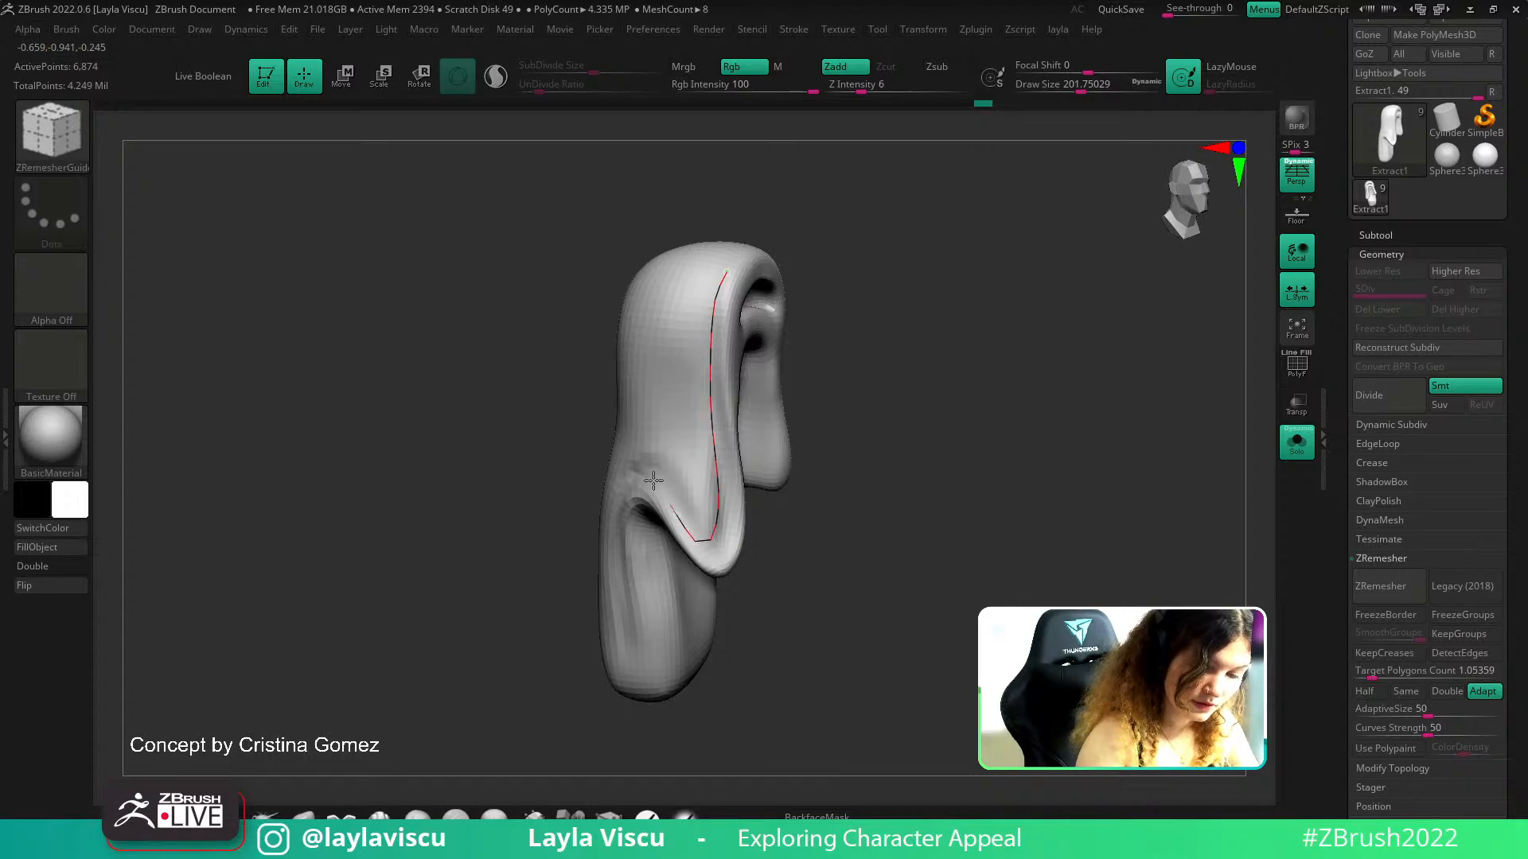
drag(624, 724, 623, 720)
Try remeshing the hair along the guide at a target polygons count of about 1.05, undo it, and retry at about 2
click(1381, 586)
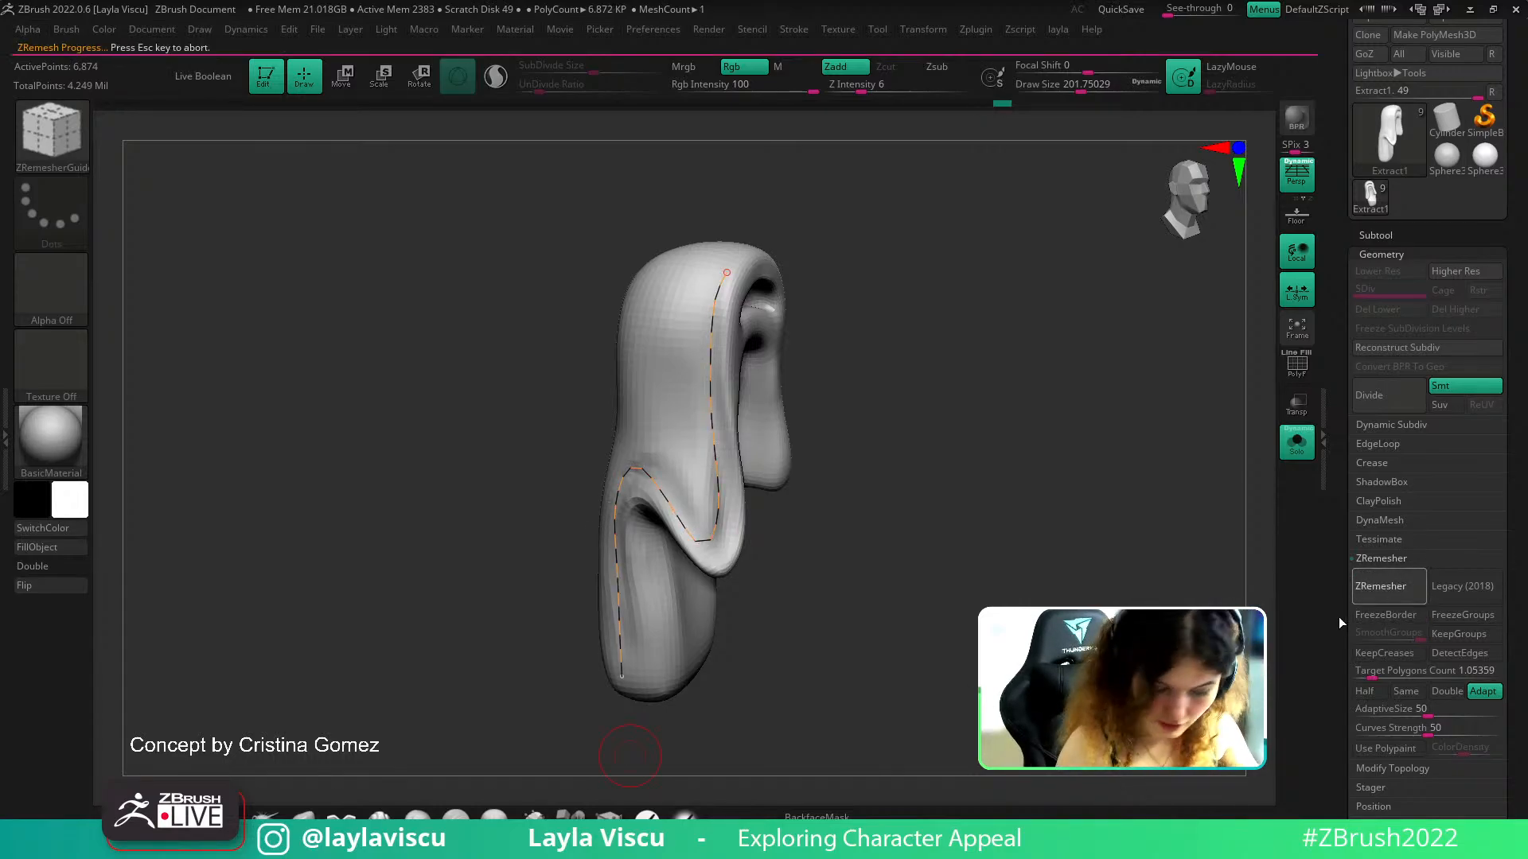
key(shift+f)
key(shift+f)
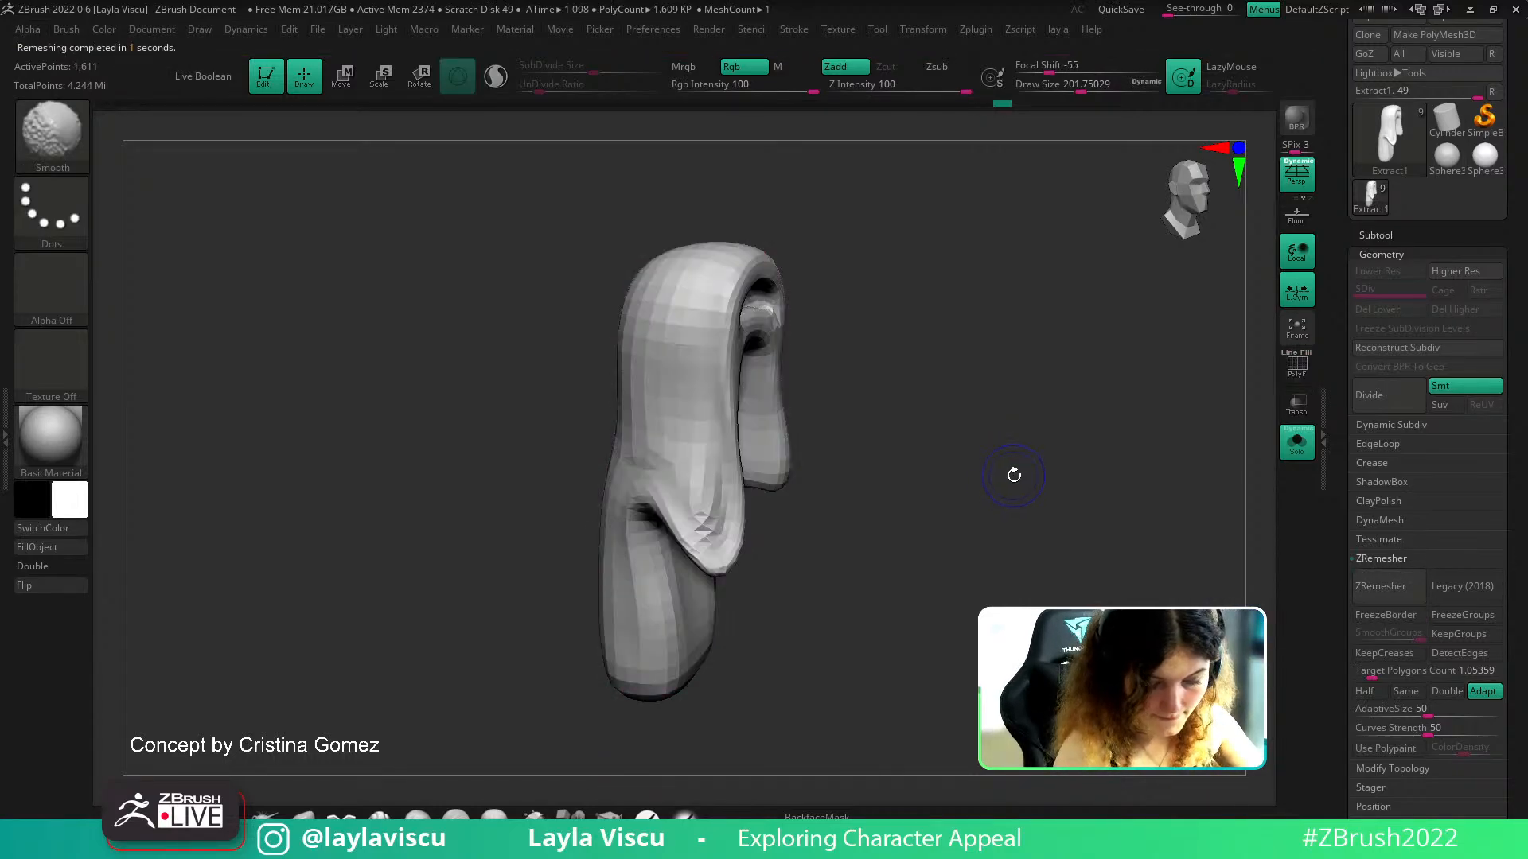
click(1378, 689)
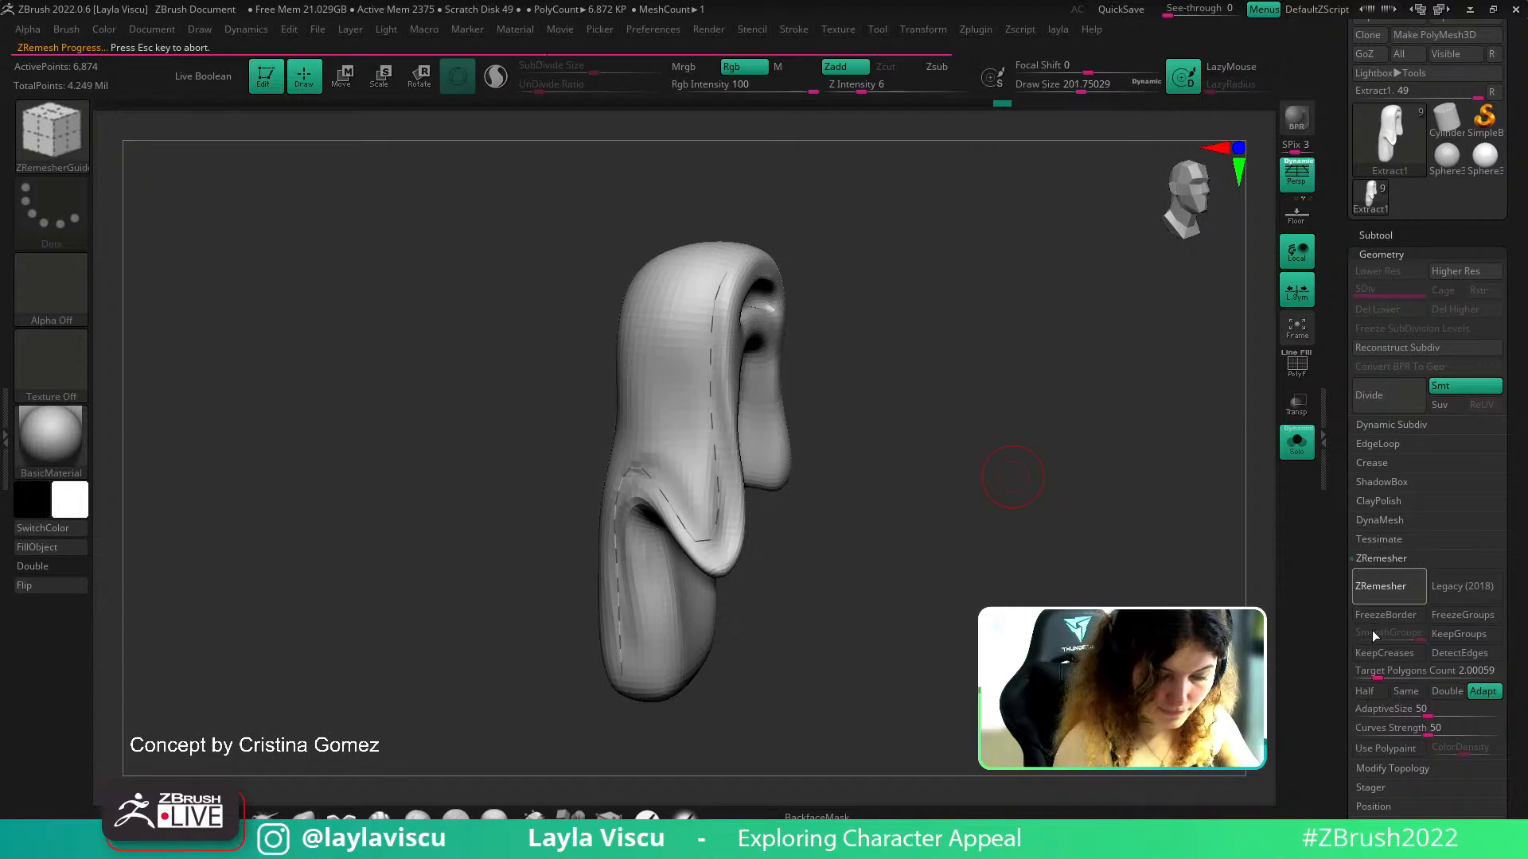
key(ctrl+z)
Try remeshing the hair with ZRemesher at a target polygons count of about 3.07 and subdividing it with the whole character shown
click(1382, 672)
click(1381, 586)
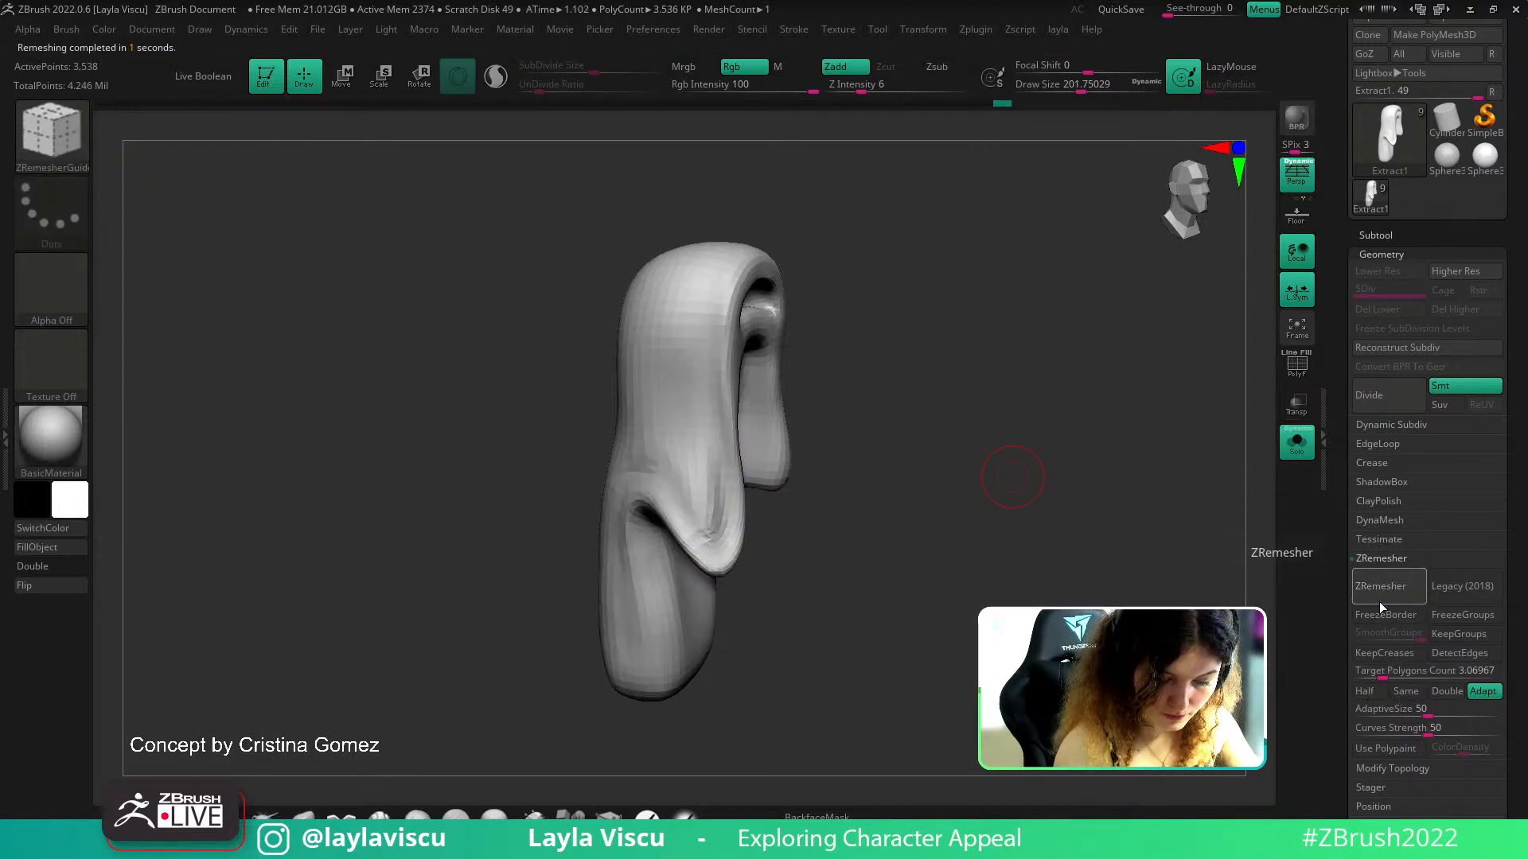
key(shift+f)
key(shift+f)
click(1294, 449)
key(ctrl+d)
mouse_move(1218, 487)
mouse_down()
mouse_move(1160, 500)
mouse_move(1193, 529)
mouse_move(1172, 481)
mouse_up()
Undo the hair's remesh and subdivide its previous mesh once
key(ctrl+z)
key(ctrl+z)
key(ctrl+z)
key(ctrl+d)
Compare the character's hair, face and silhouette with the concept overlay from the Cust1 view, checking other angles in between
scroll(1473, 446, up, 10)
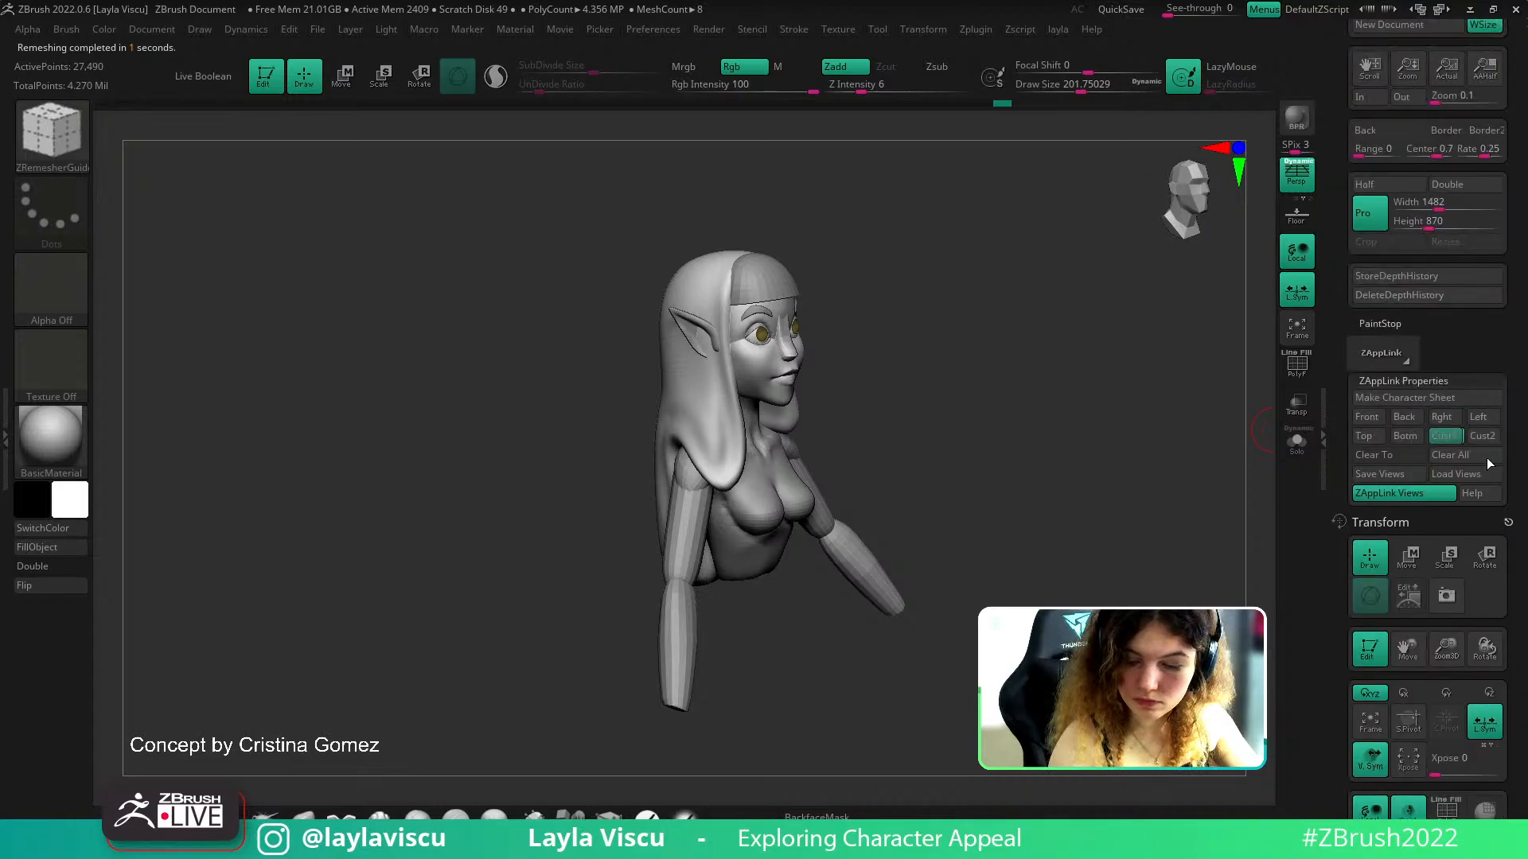
click(1441, 436)
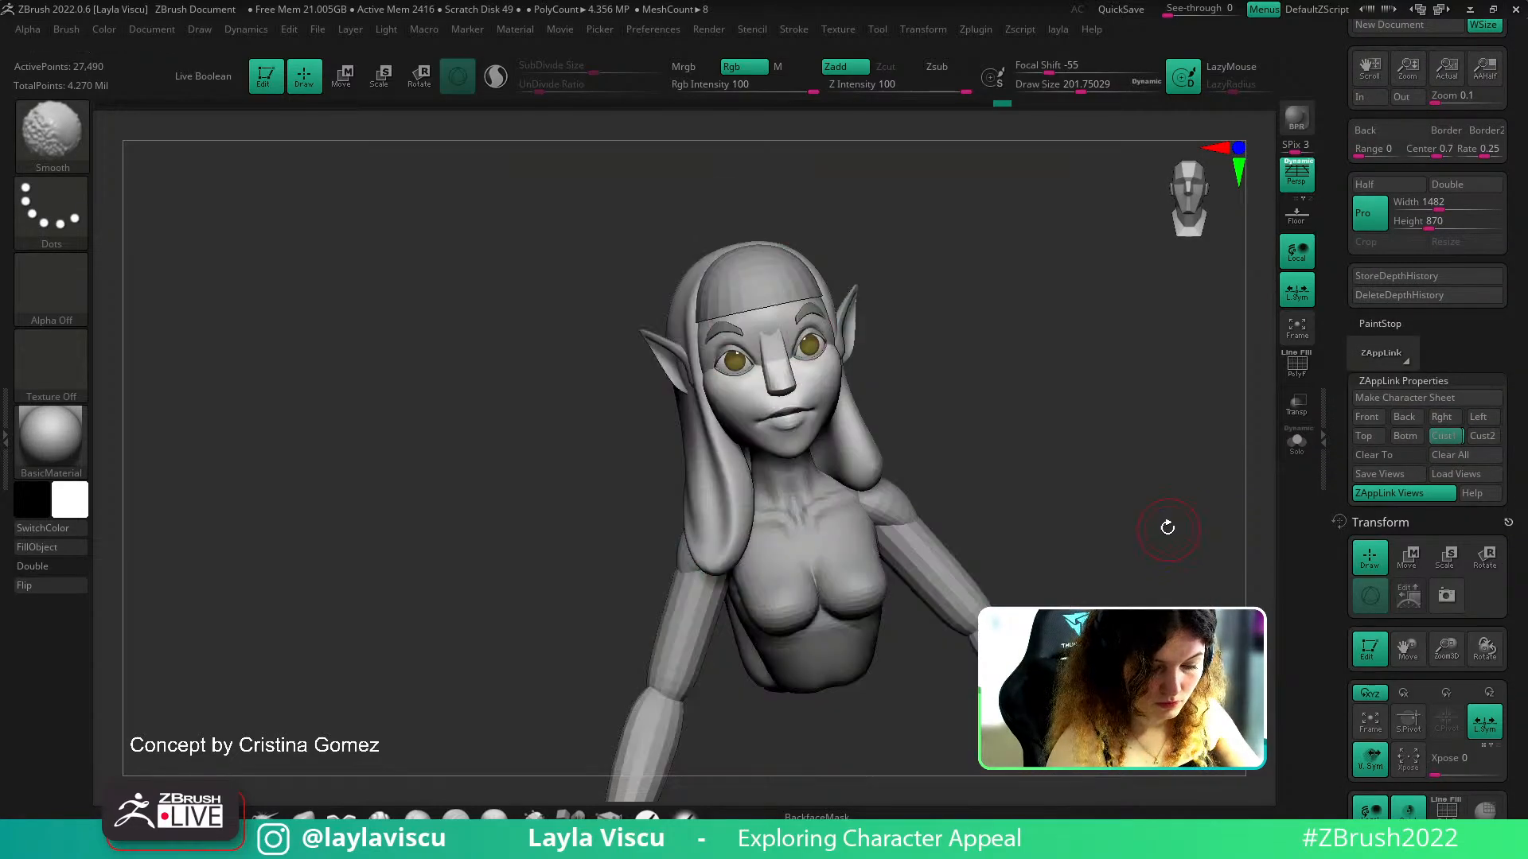
mouse_move(1105, 501)
mouse_down()
mouse_move(1214, 500)
mouse_move(1123, 492)
mouse_up()
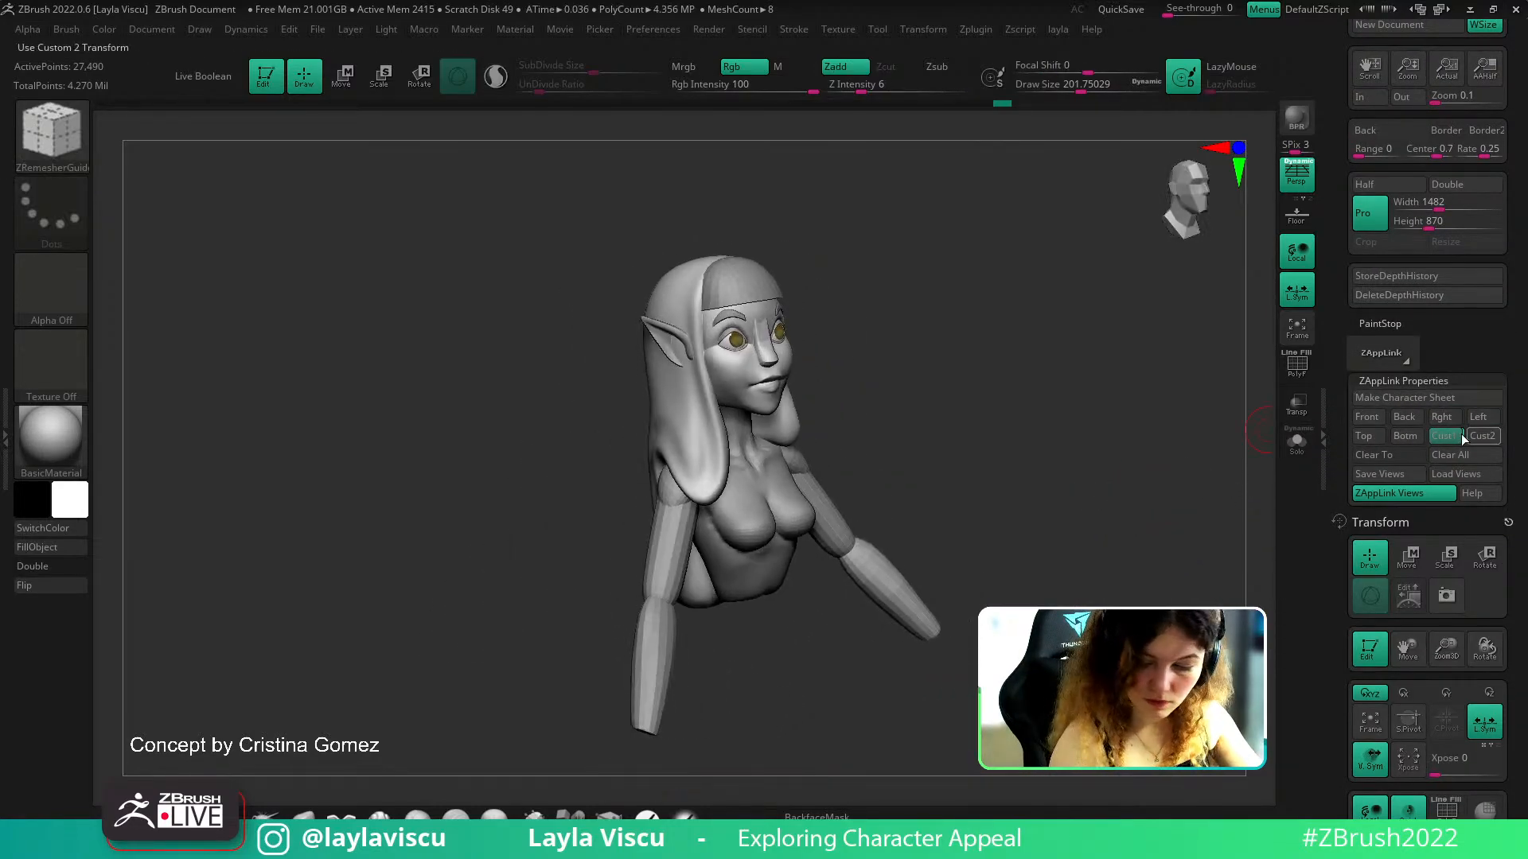
click(1450, 436)
key(shift+z)
key(shift+z)
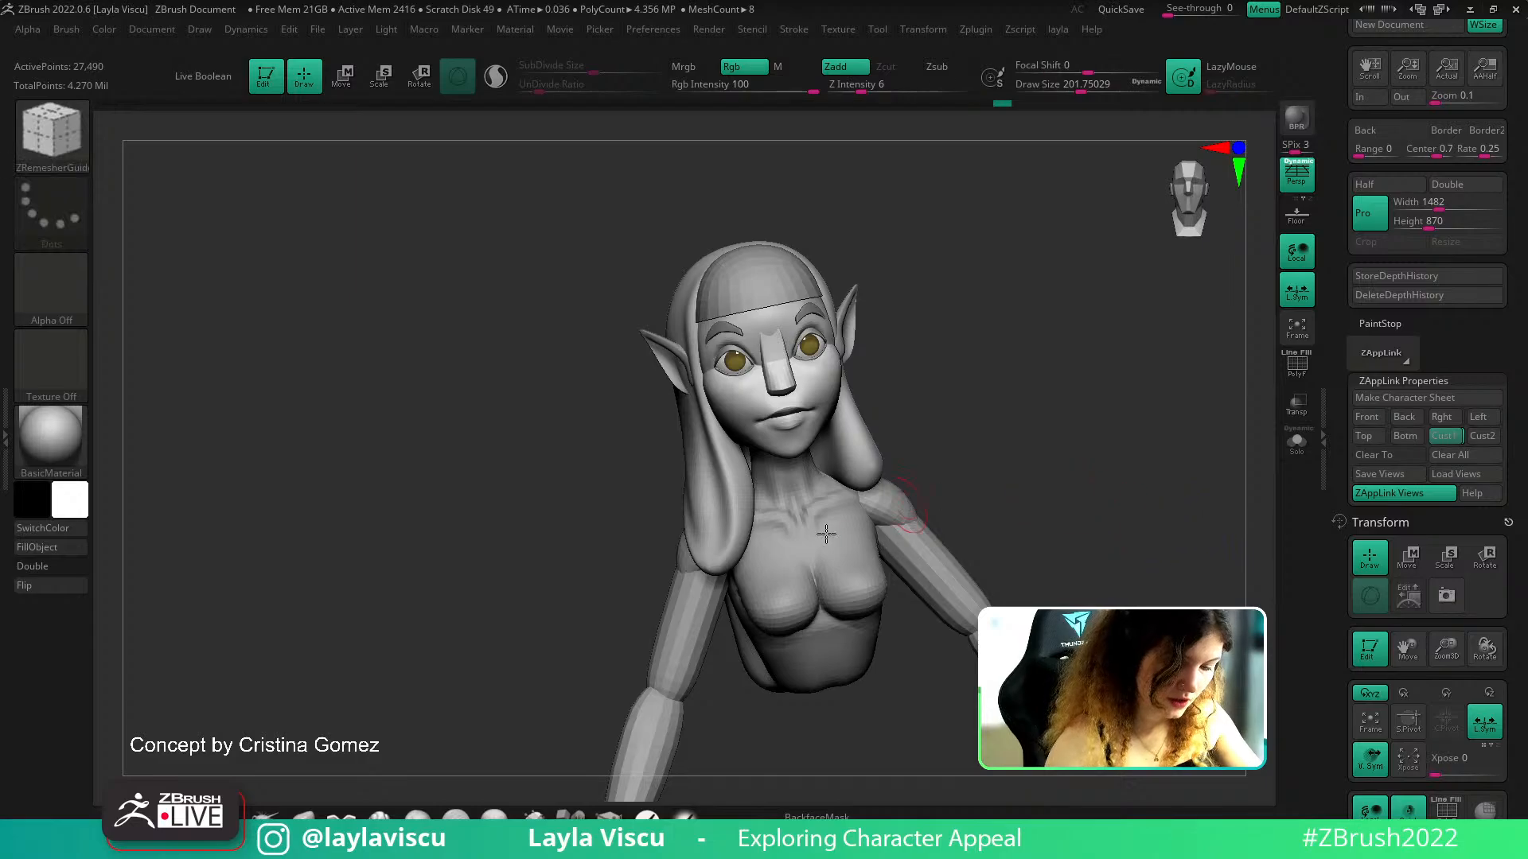
key(shift+z)
key(shift+z)
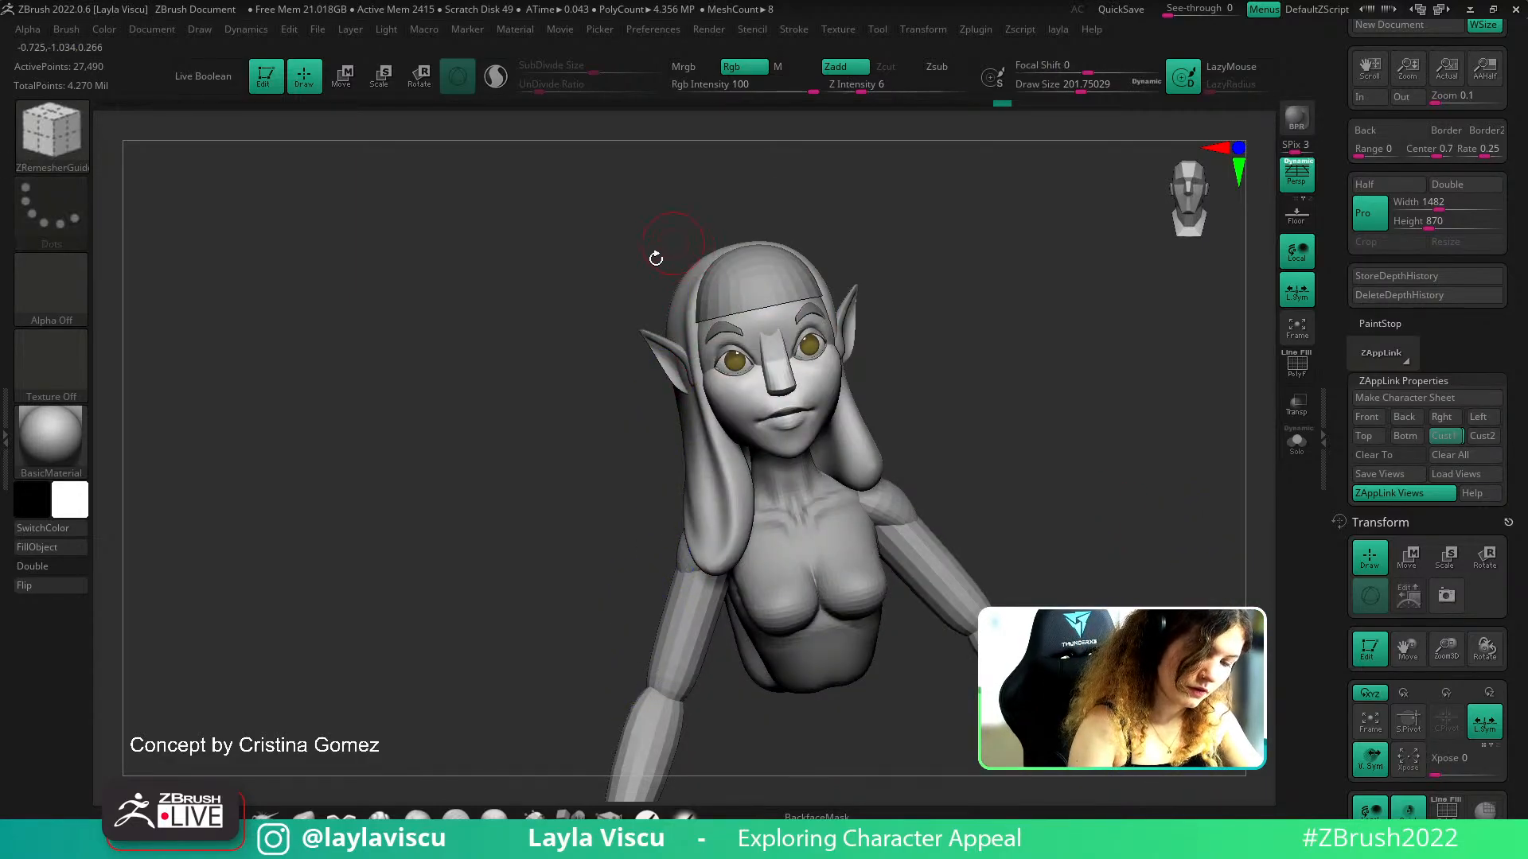
key(shift+z)
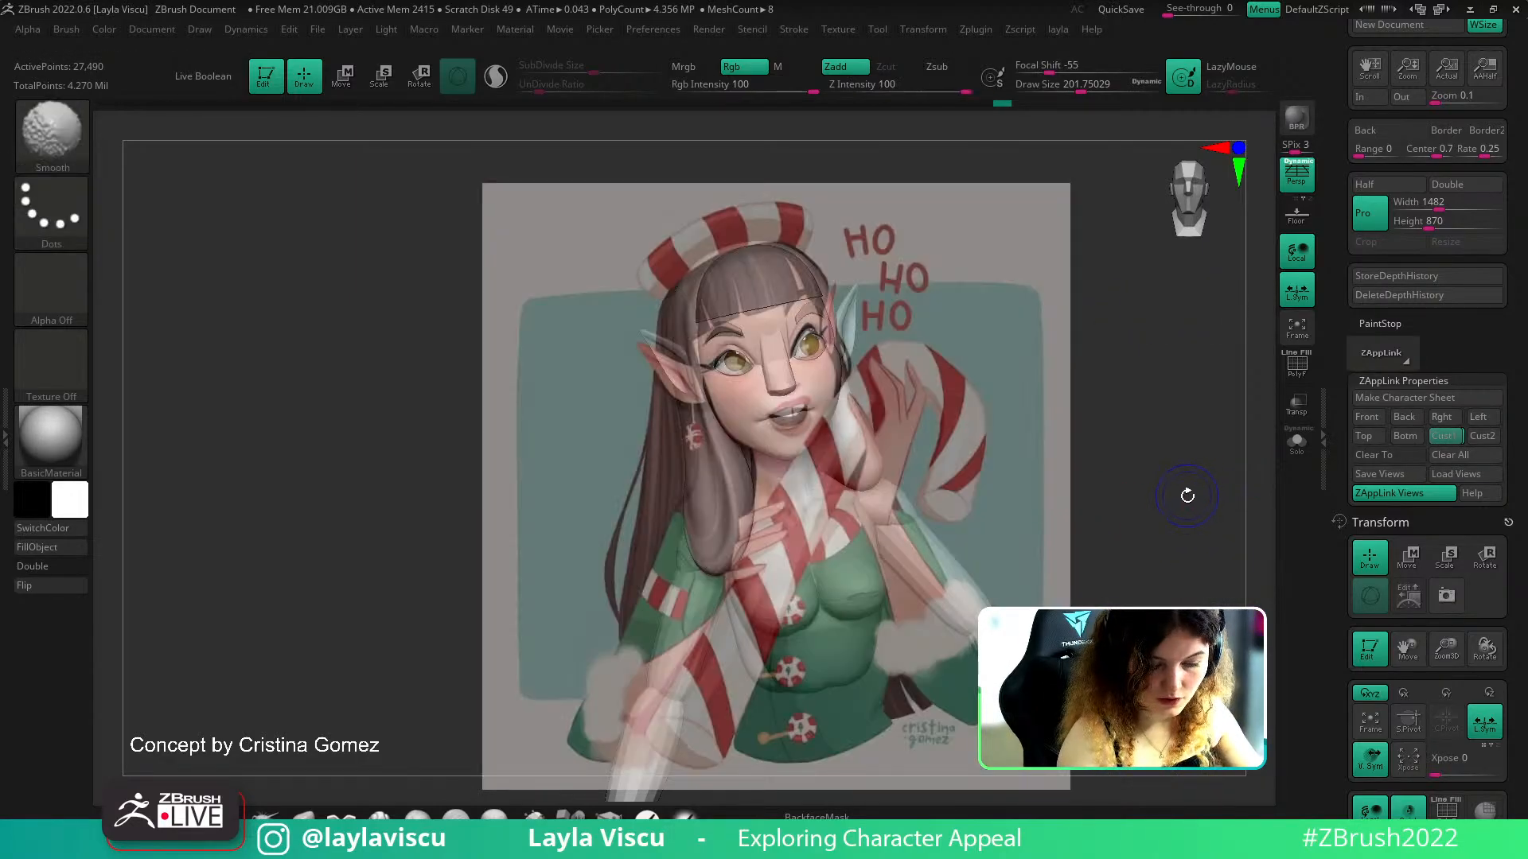
key(shift+z)
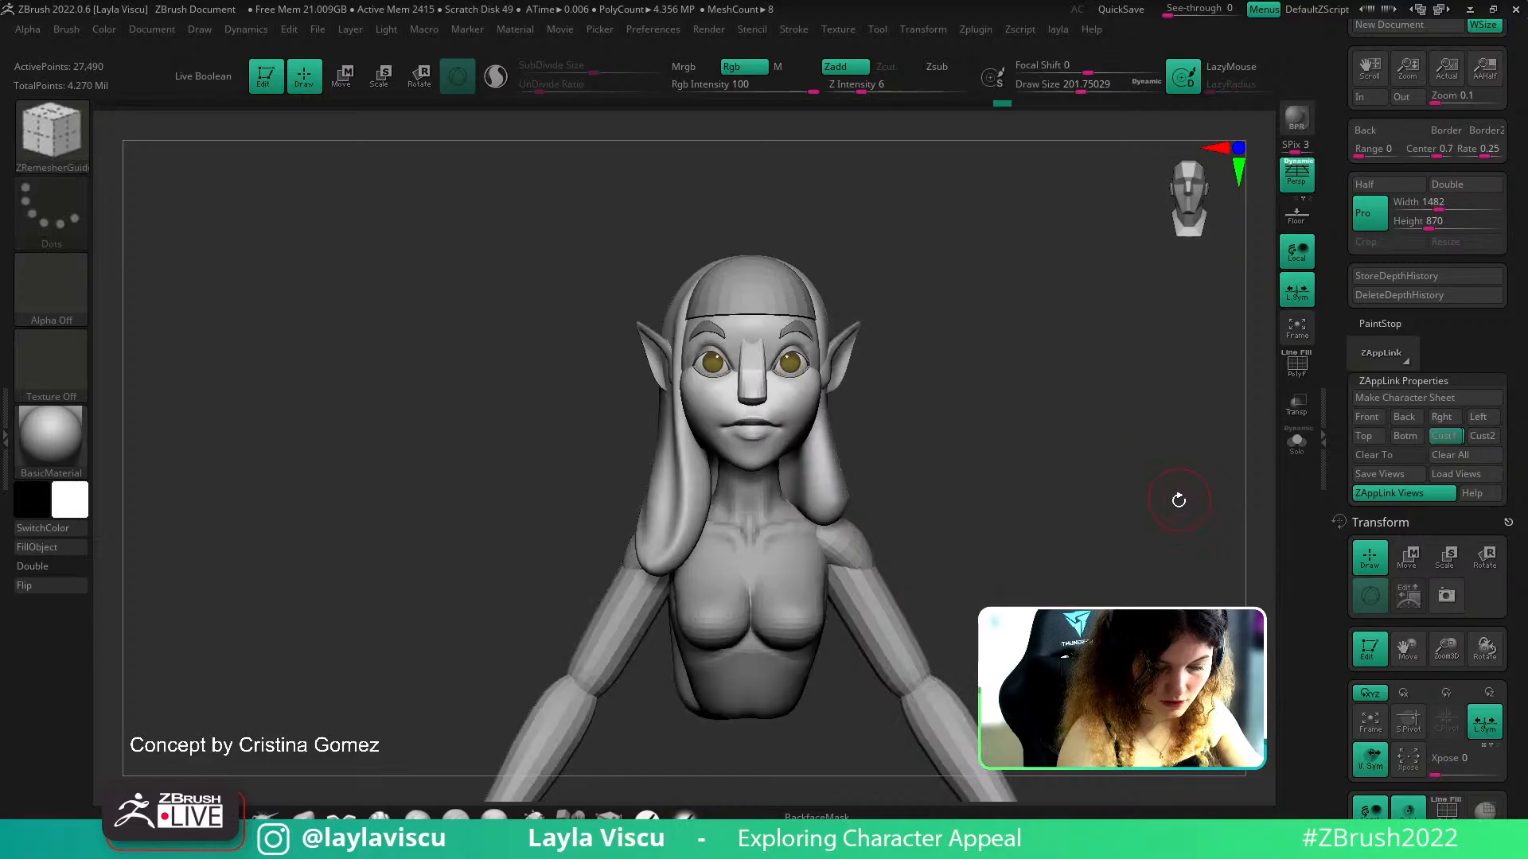
drag(1184, 501, 1270, 469)
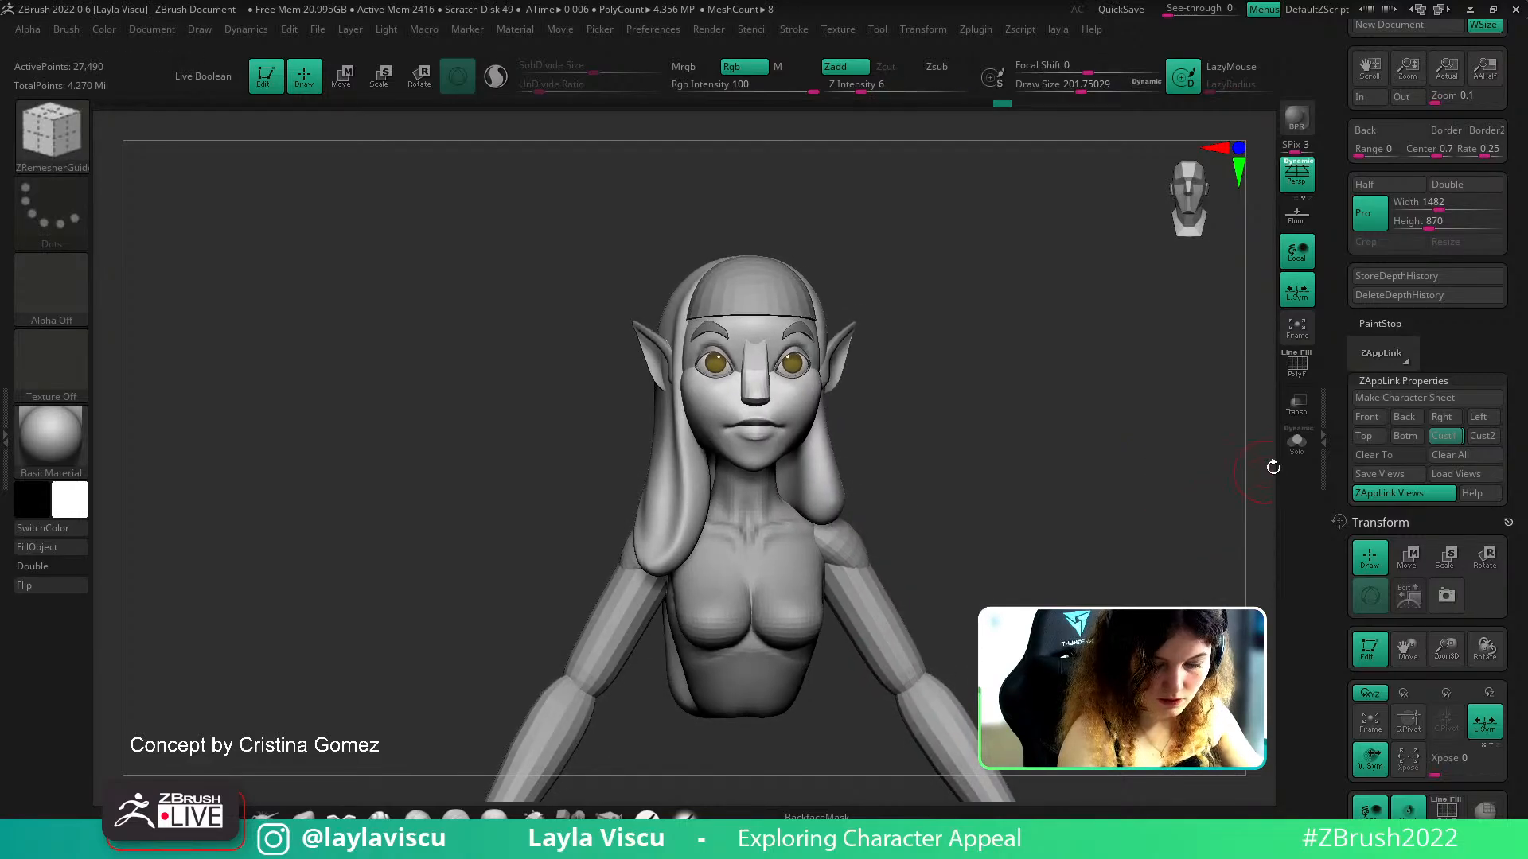
click(1442, 436)
key(shift+z)
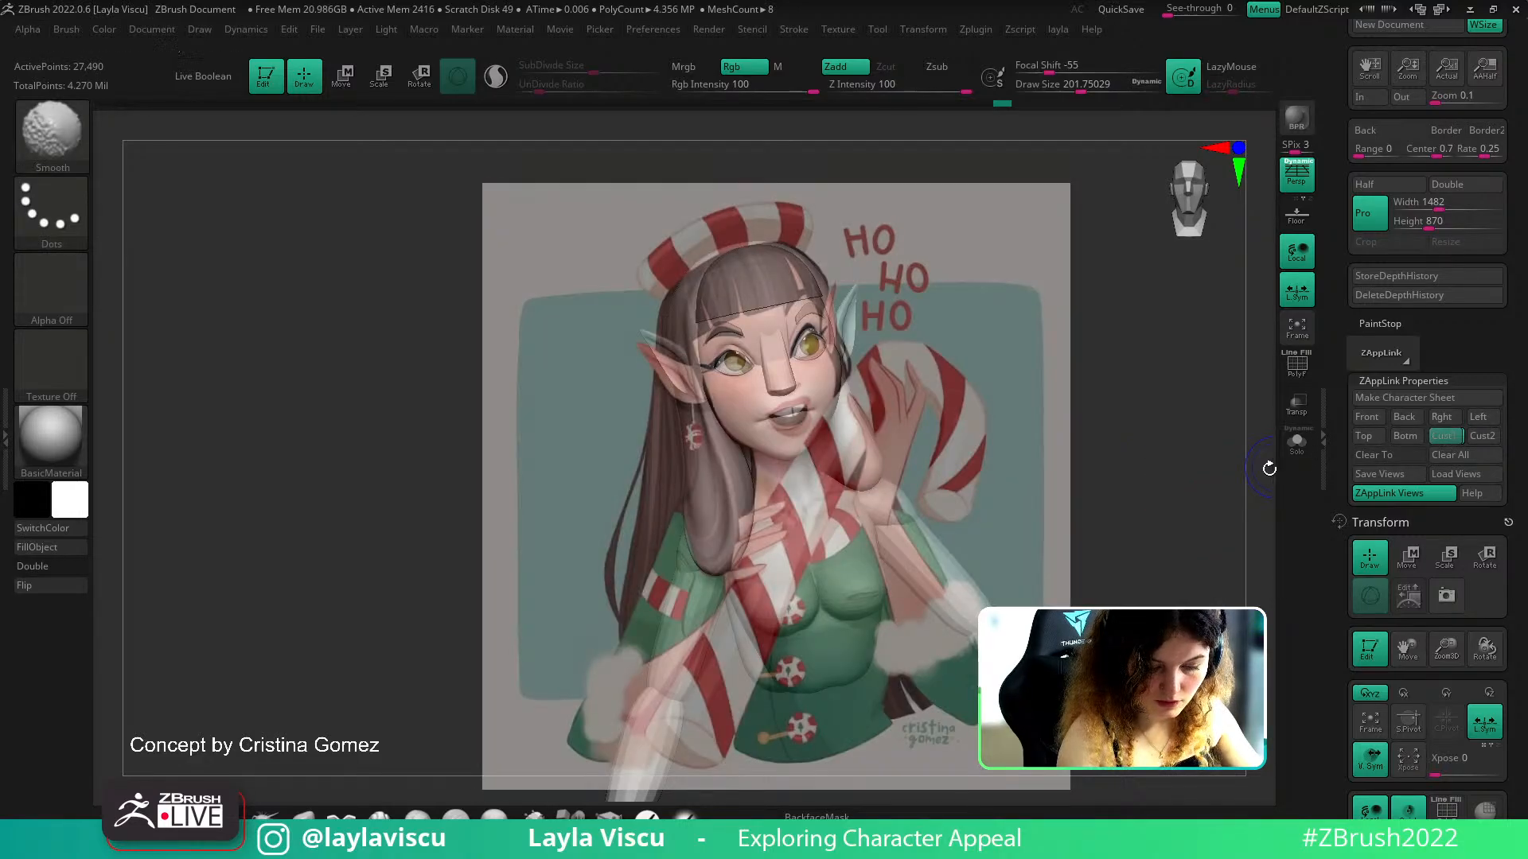
key(shift+z)
key(shift+z)
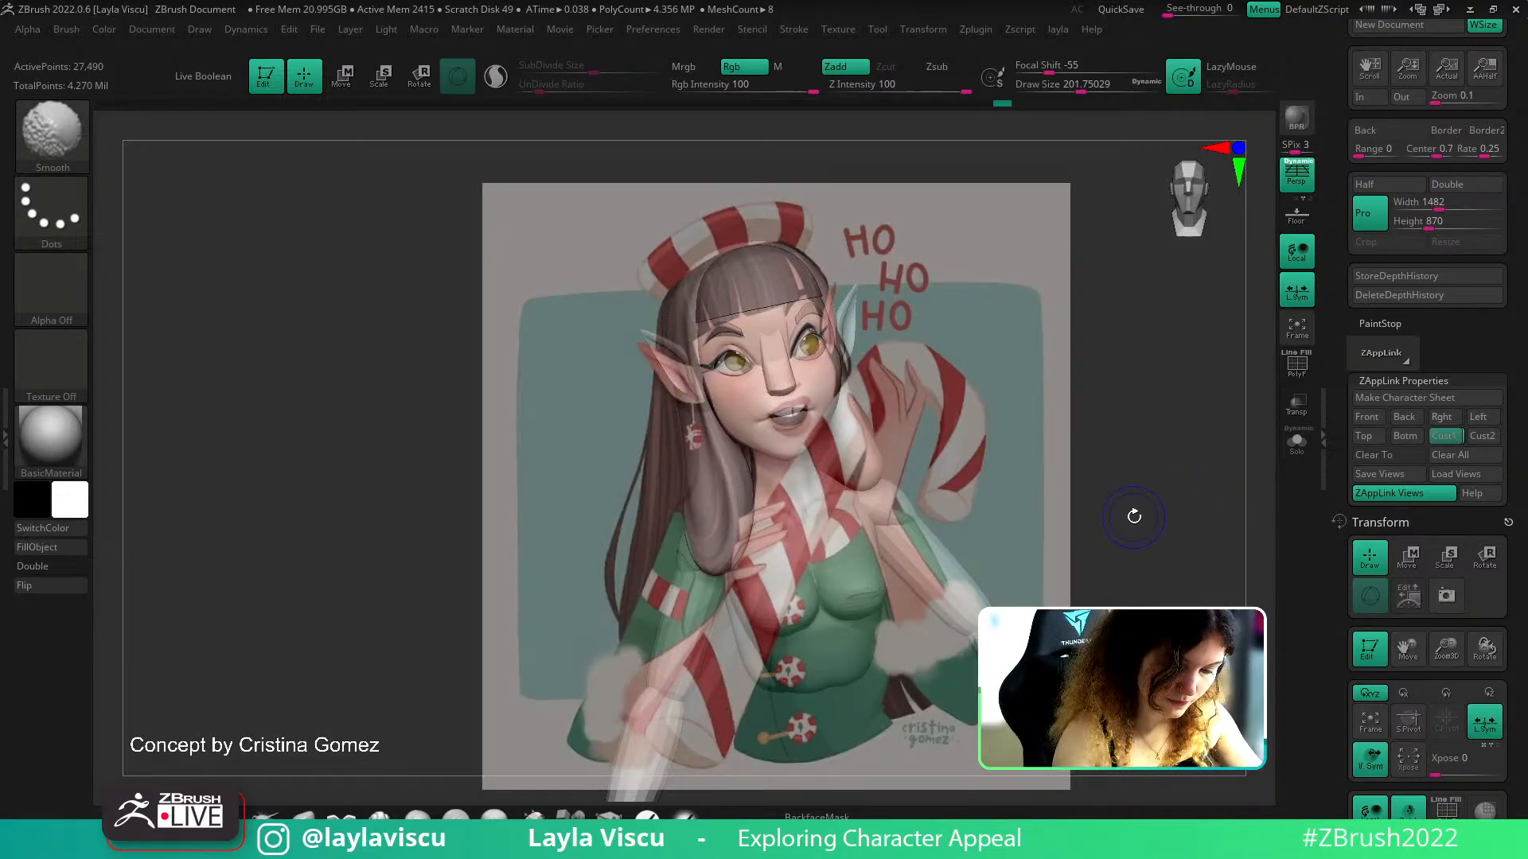
key(shift+z)
key(shift+z)
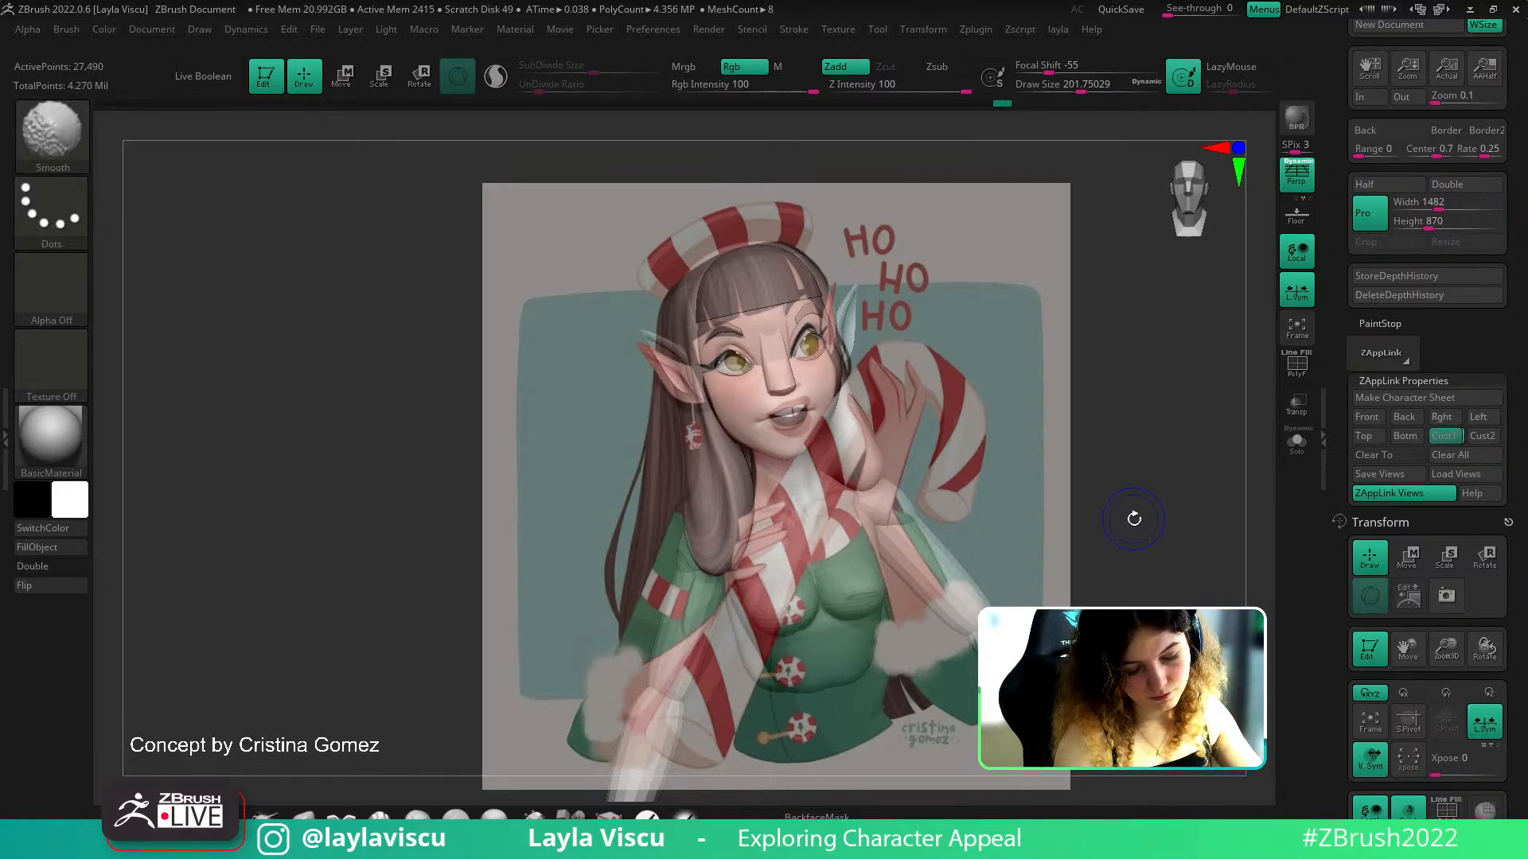
key(shift+z)
Rotate the concept image clockwise in Spotlight and shift it to line up its face with the model's straight front view
shift+drag(1133, 505, 1133, 522)
key(z)
key(z)
key(shift+z)
key(shift+z)
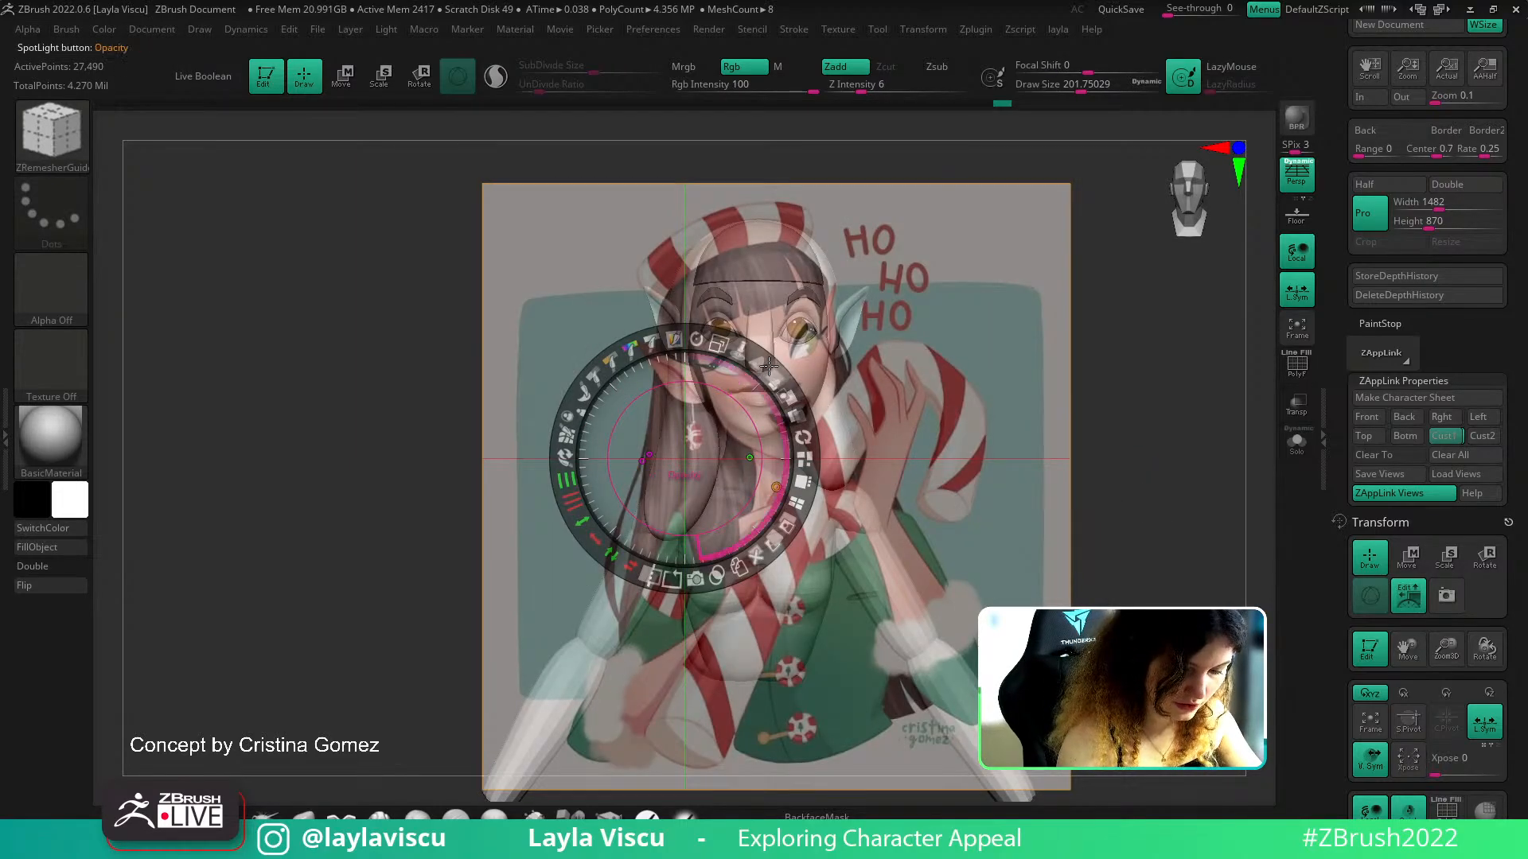
drag(698, 340, 725, 345)
drag(918, 397, 894, 352)
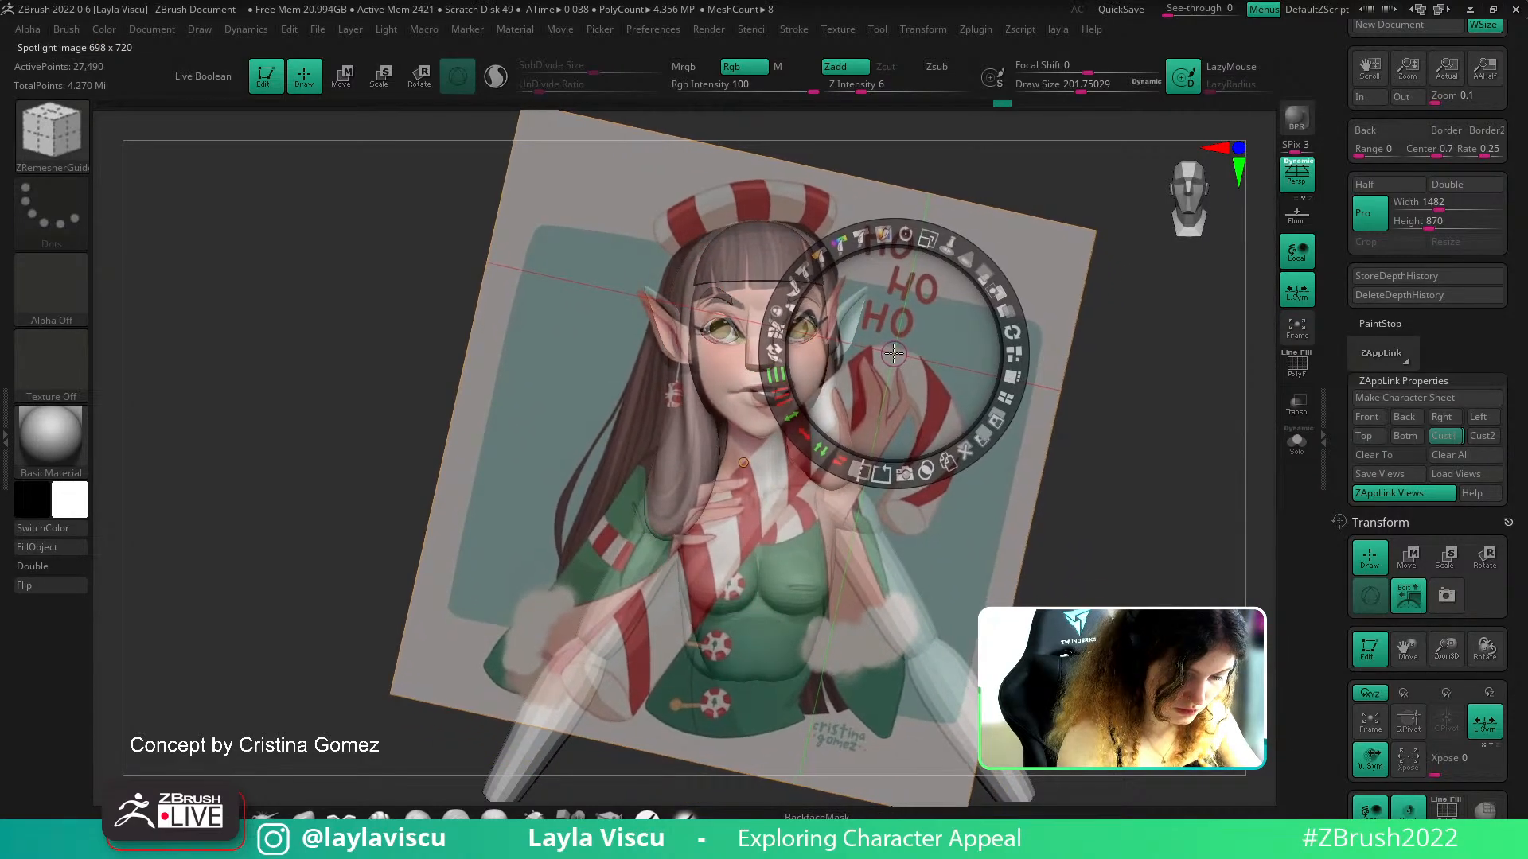
Leave Spotlight editing and compare the model's front view with the concept image by toggling the overlay
key(z)
key(shift)
key(shift+z)
key(shift+z)
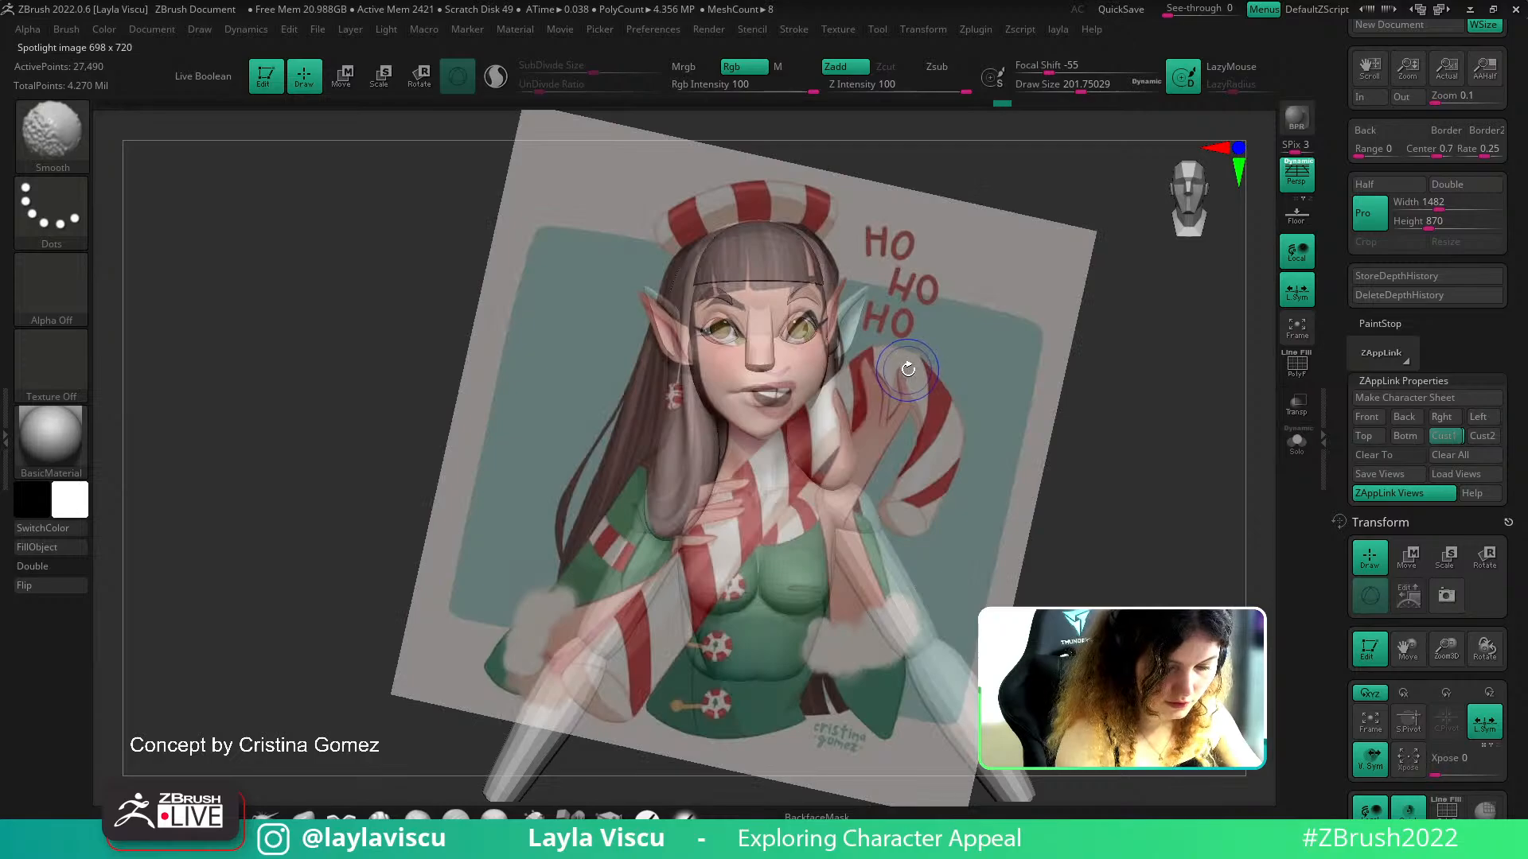
key(shift+z)
key(shift+z)
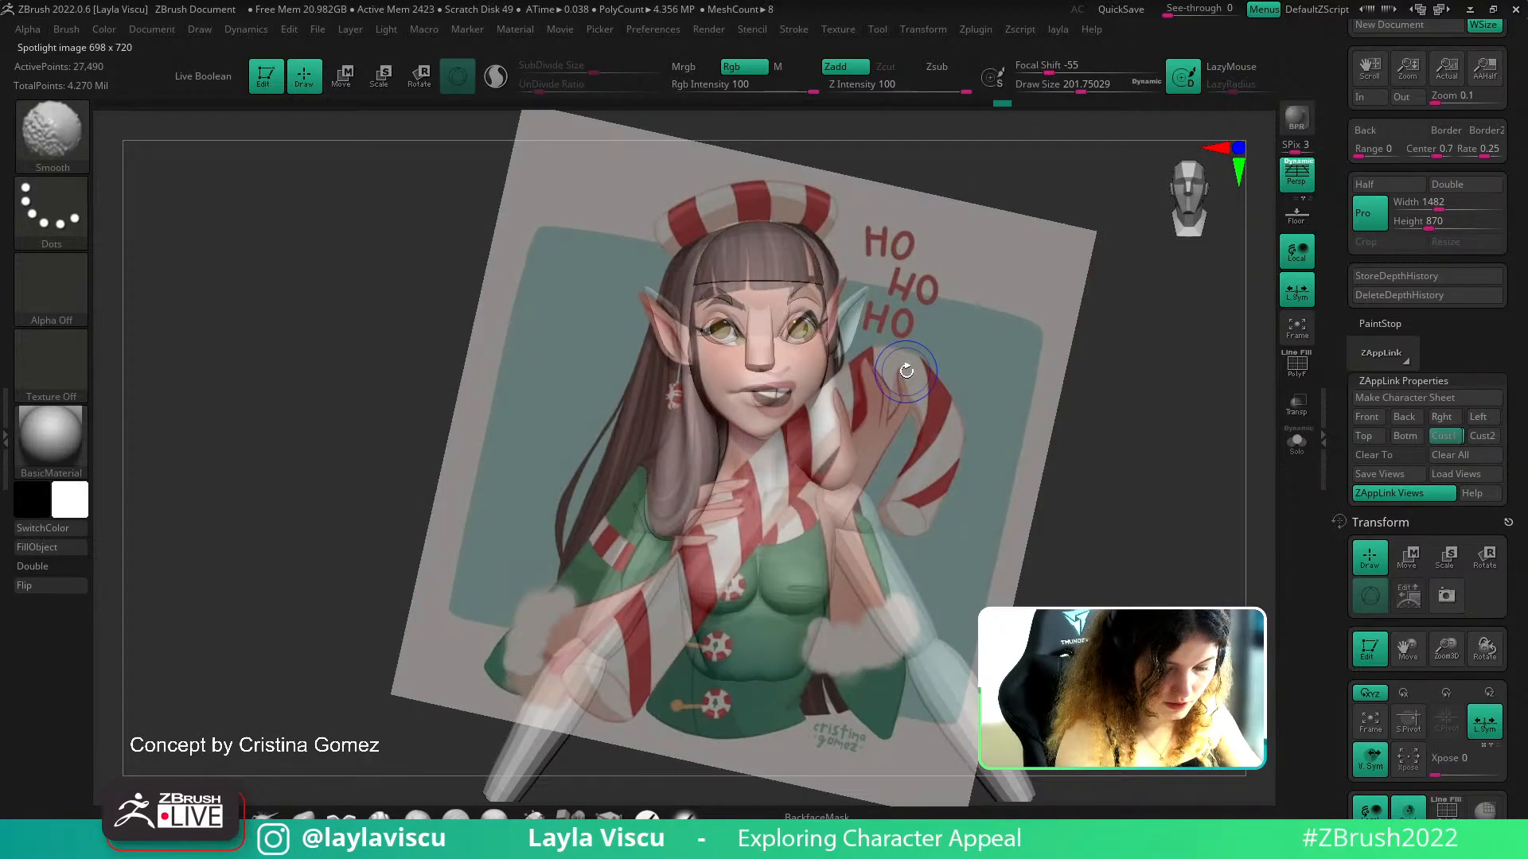
key(shift+z)
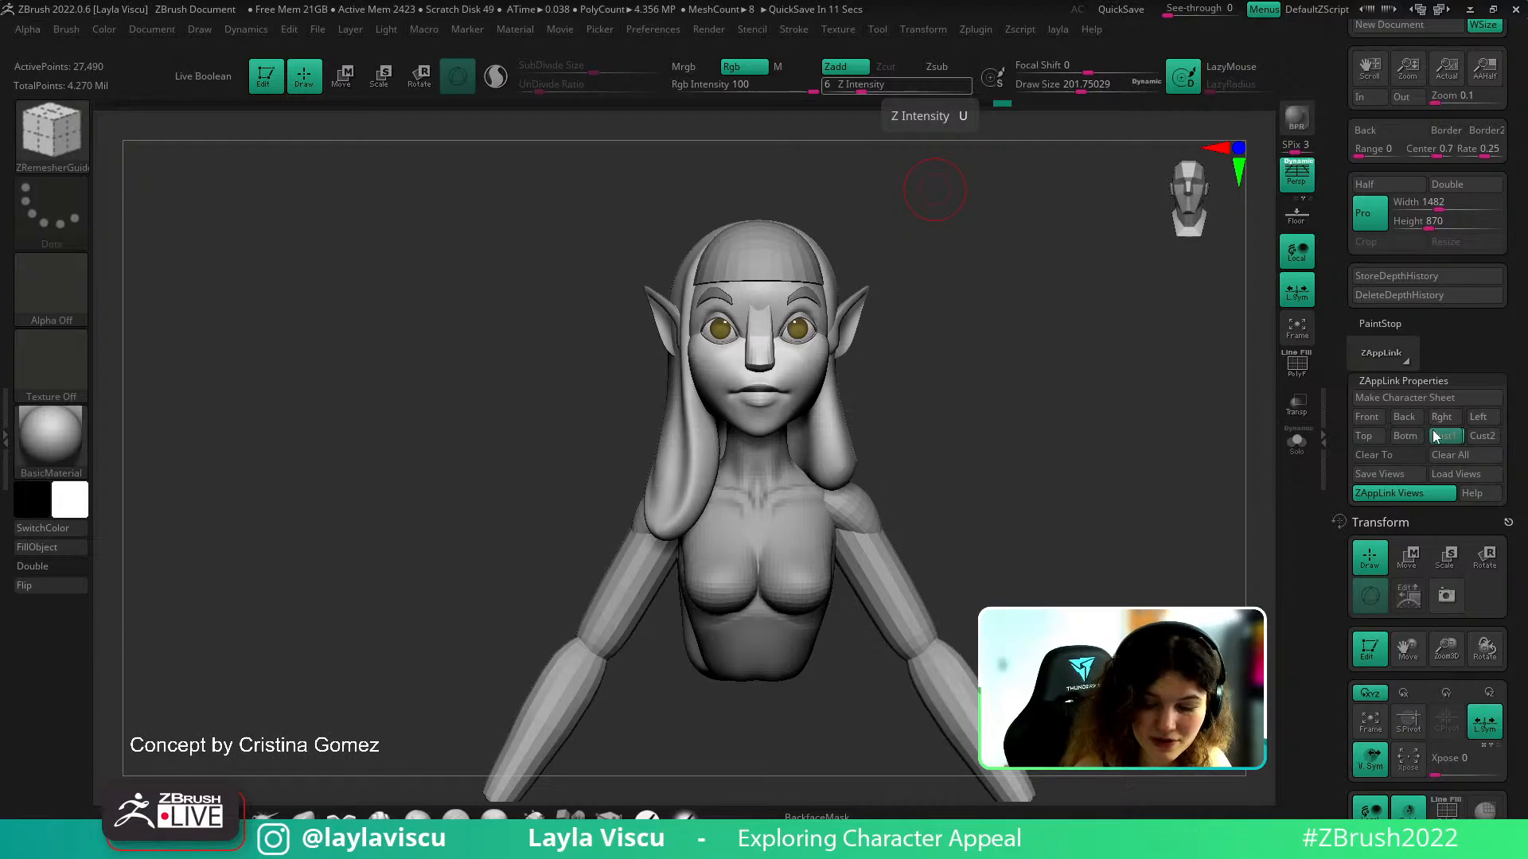
key(shift+z)
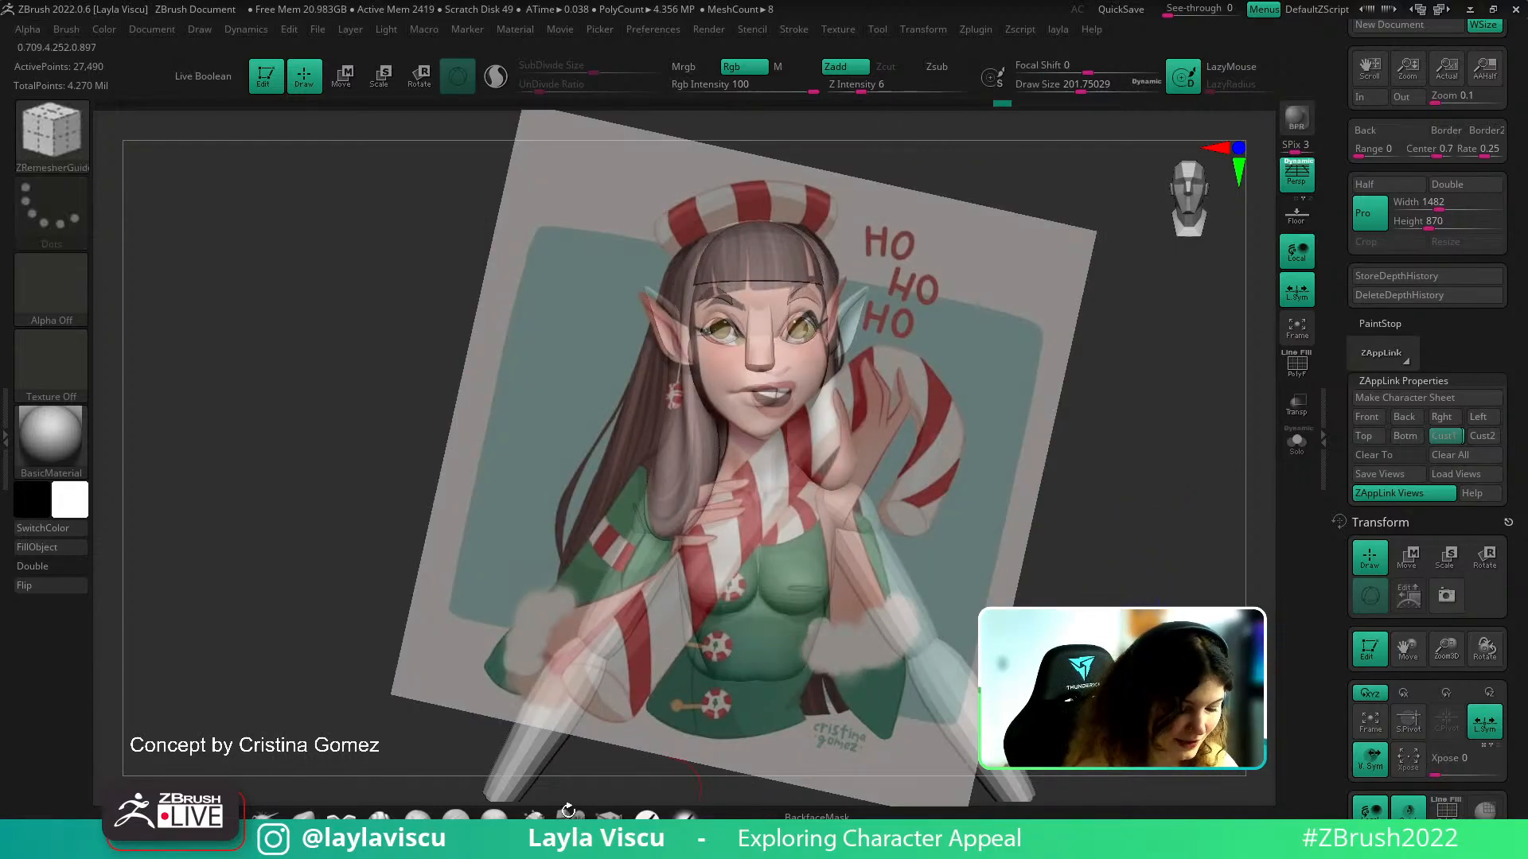
Choose the Move brush and check the hair and shoulders against the concept overlay with a larger brush size
key(b)
key(m)
key(v)
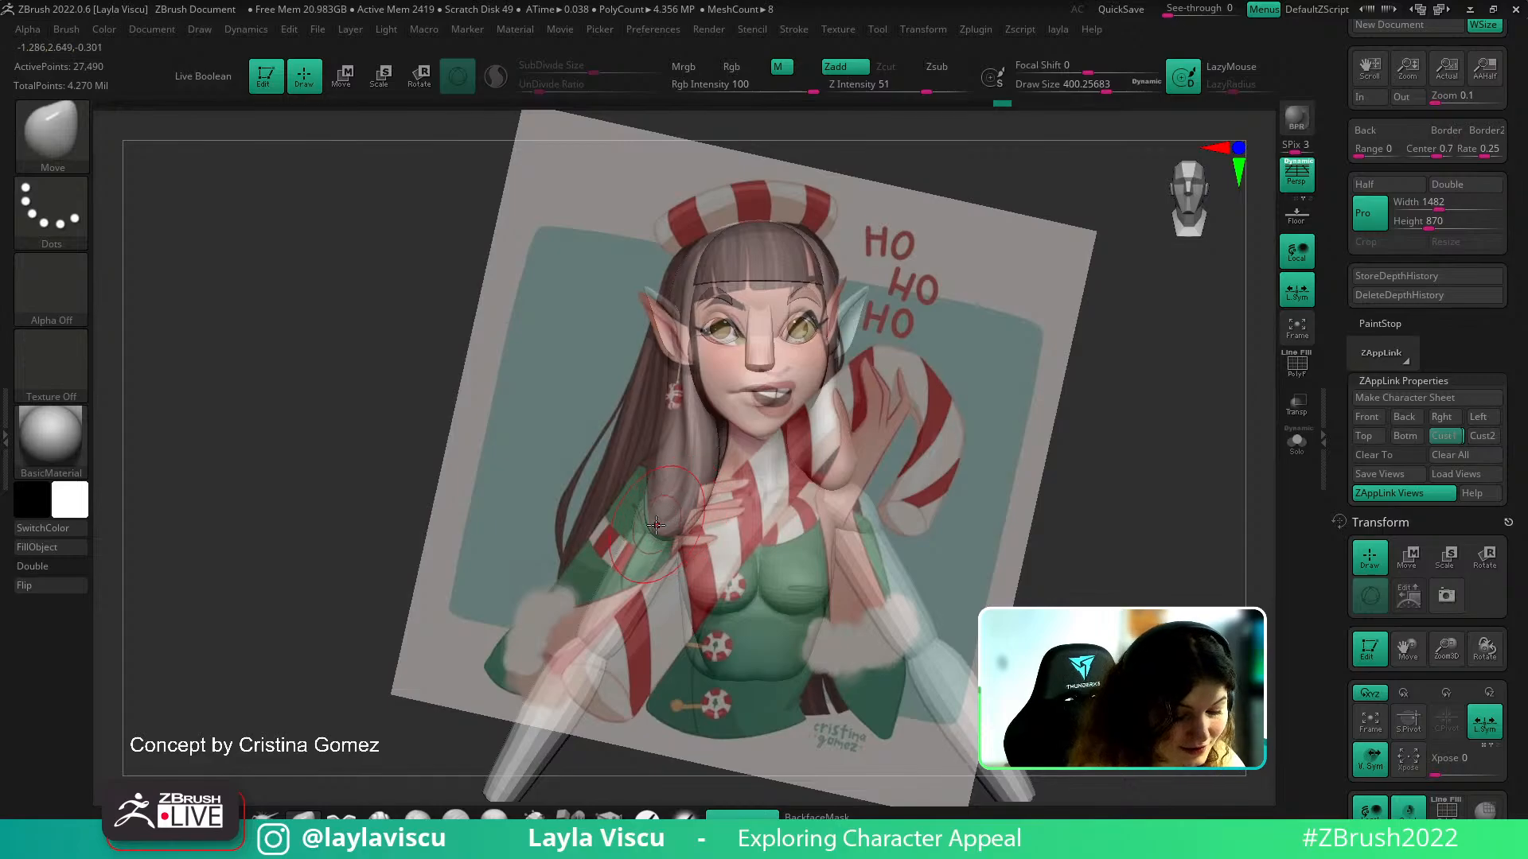
key(shift)
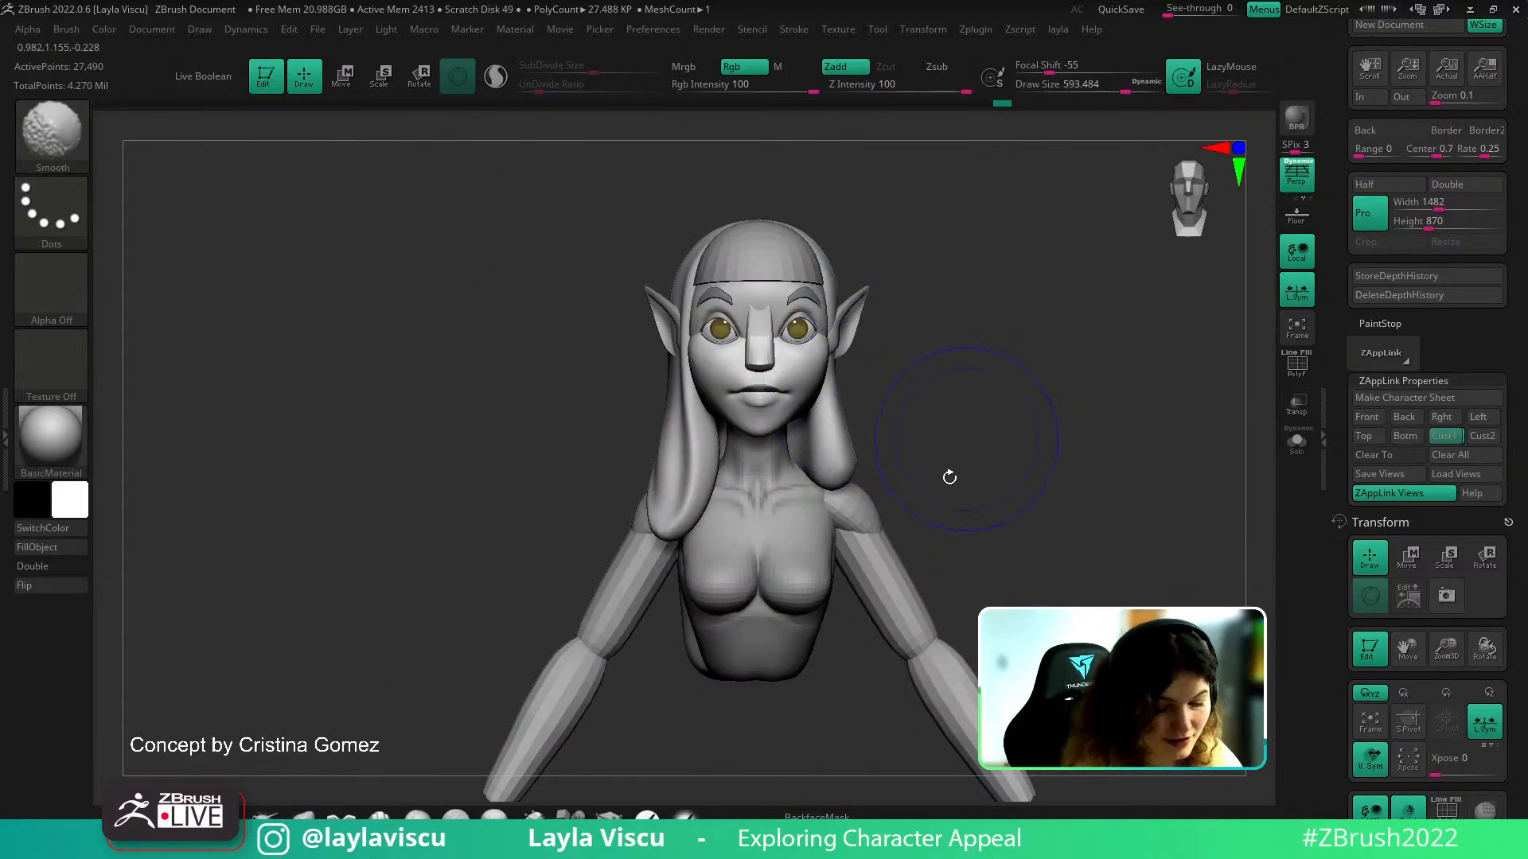
key(shift+z)
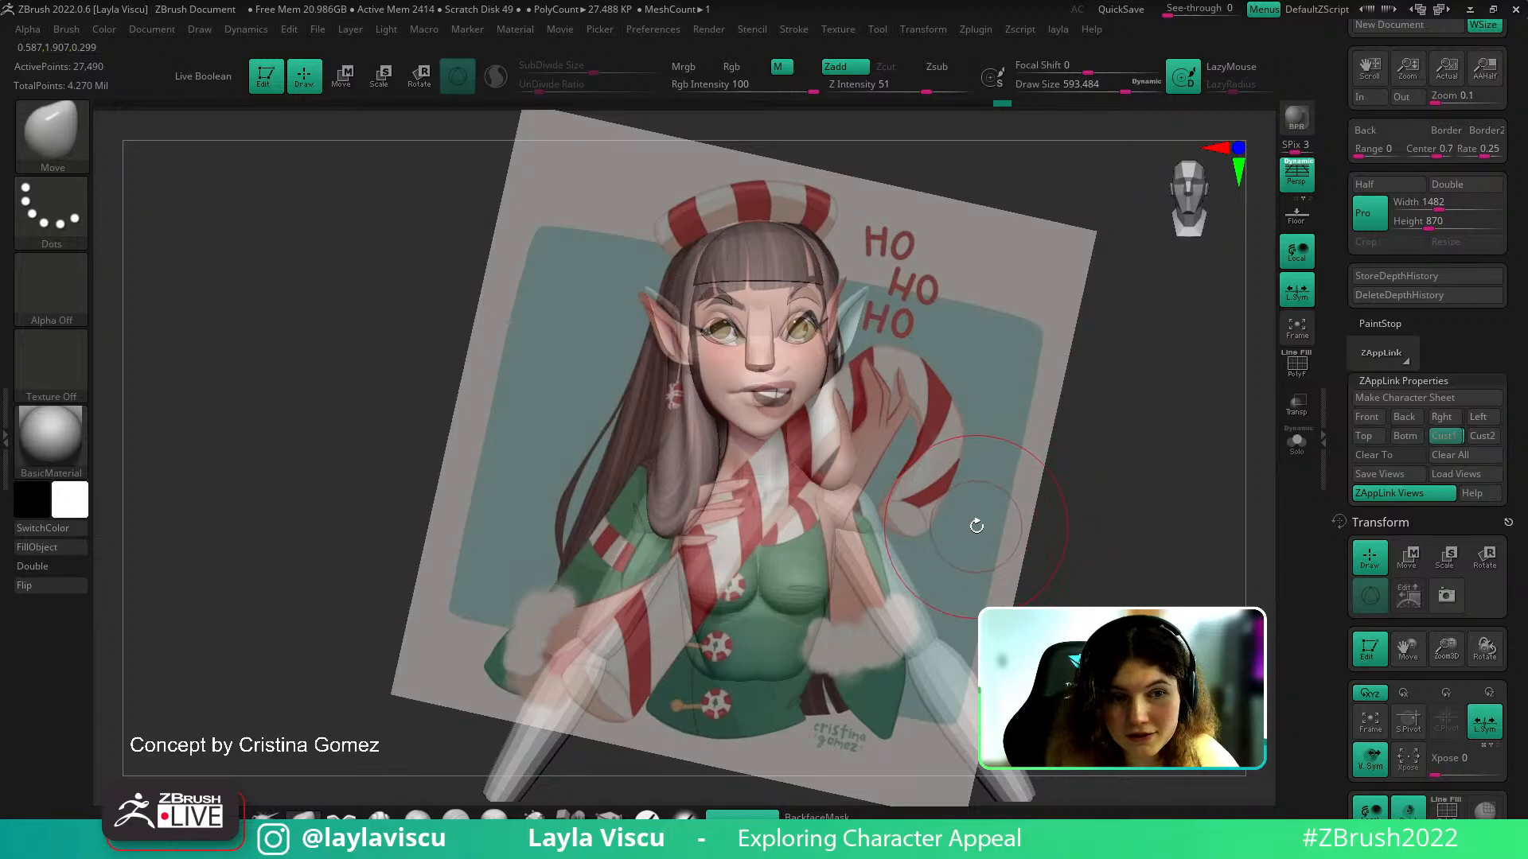
key(shift)
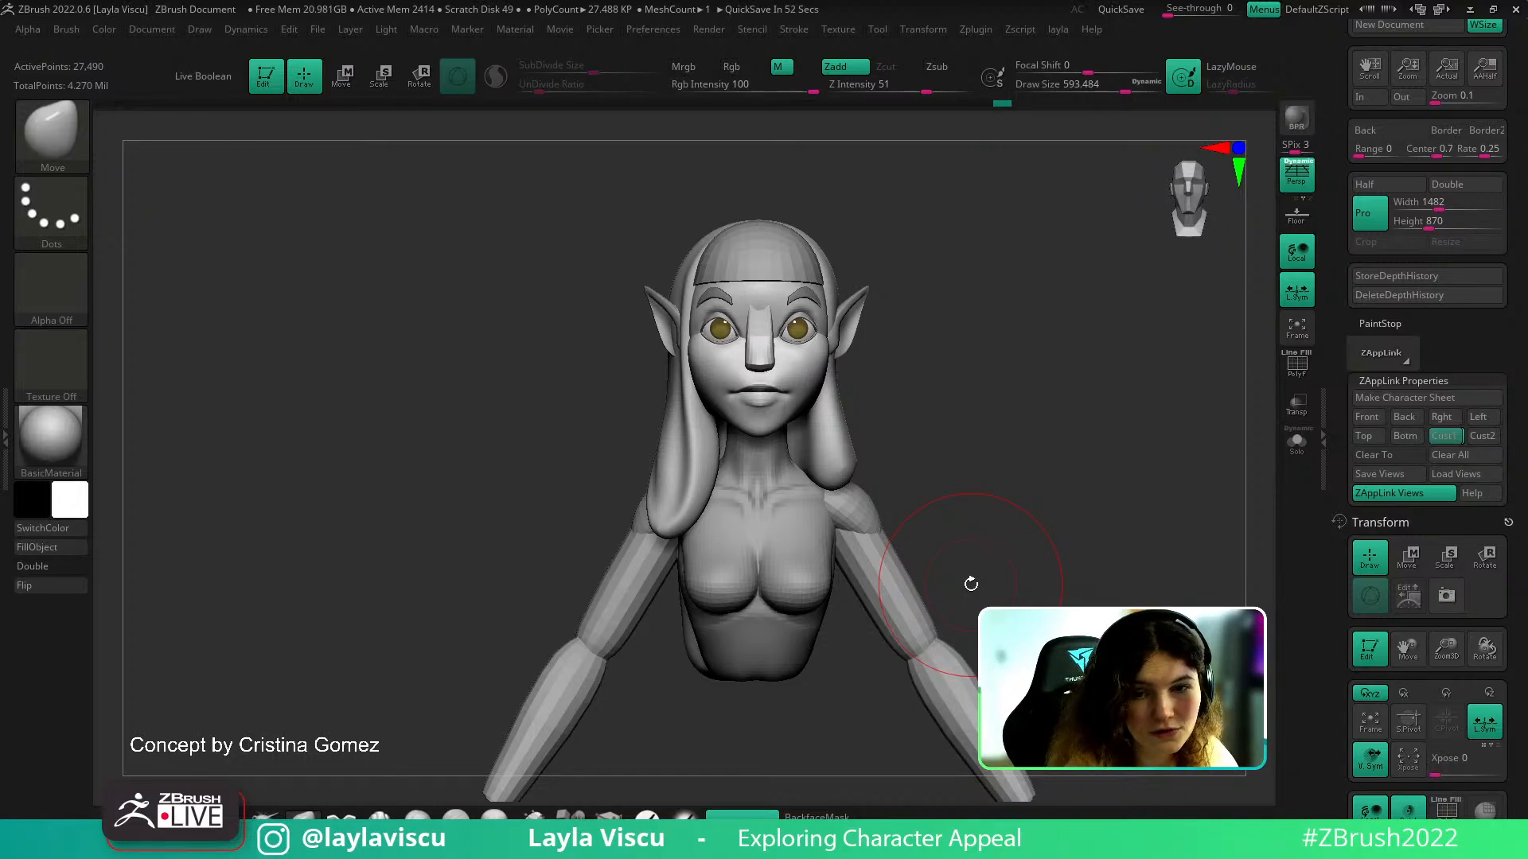
key(shift+z)
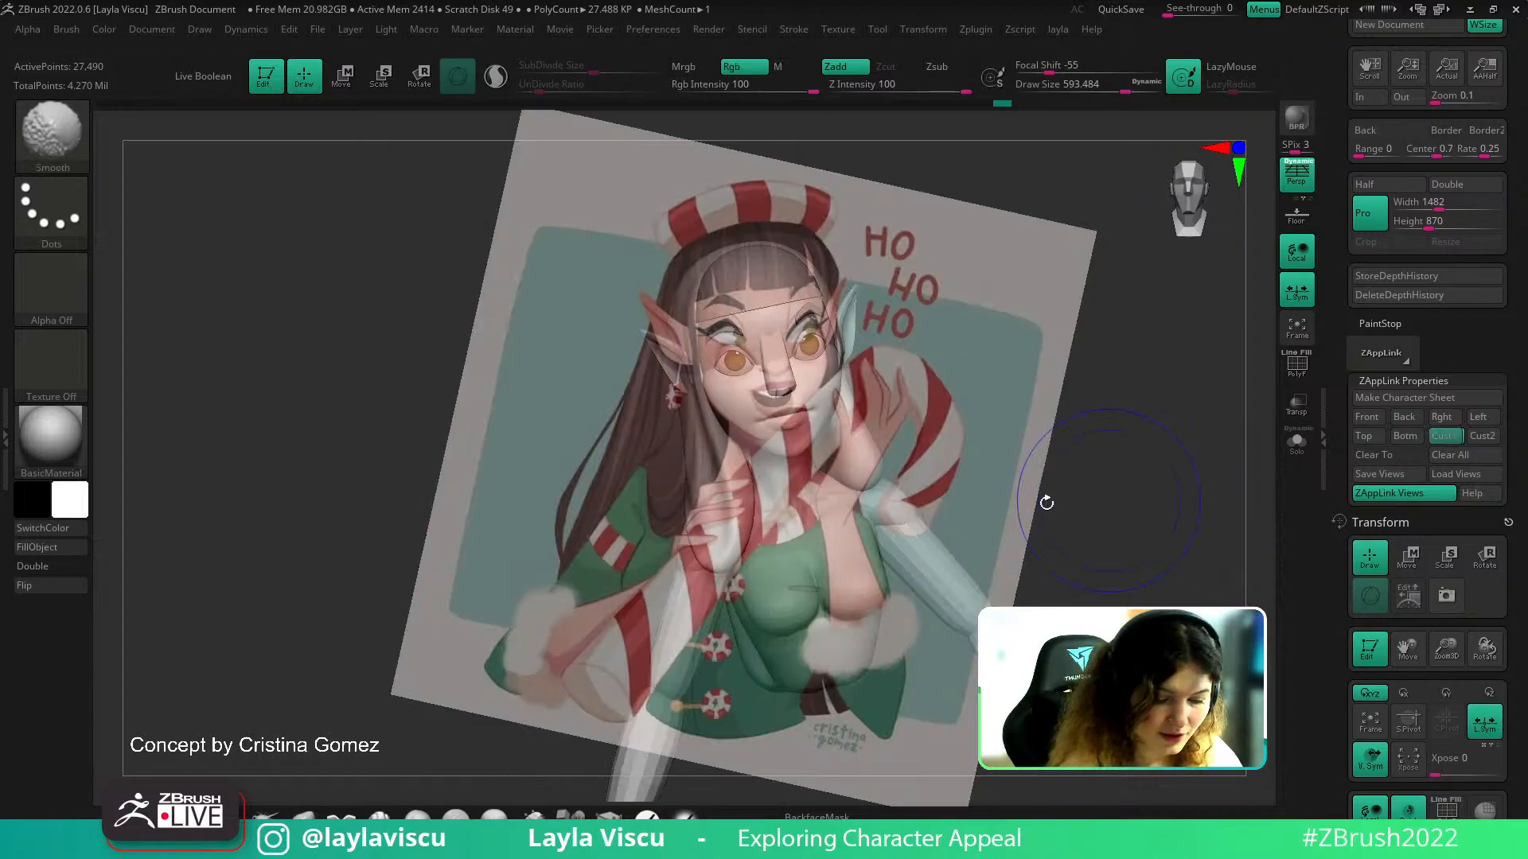
Realign the model's straight front view with the concept overlay and store it as the Cust2 view
mouse_move(1125, 437)
shift+mouse_down()
mouse_move(1146, 461)
mouse_move(1098, 438)
shift+mouse_up()
key(shift+z)
key(shift+z)
key(ctrl)
ctrl+right_drag(1085, 476, 1091, 535)
drag(1106, 583, 1114, 569)
click(1444, 436)
shift+drag(1173, 510, 1123, 507)
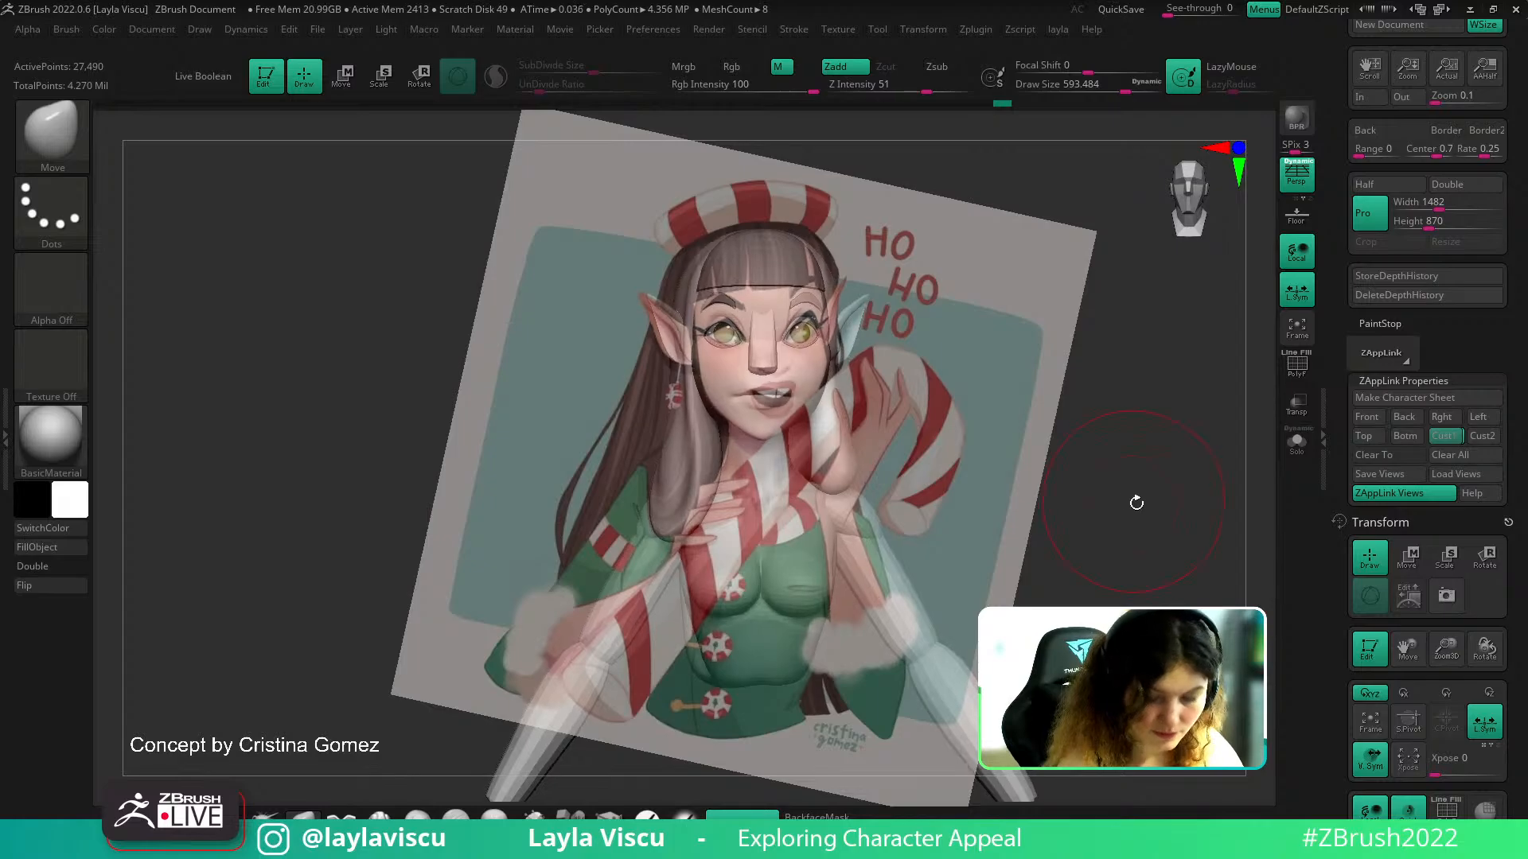
key(shift+z)
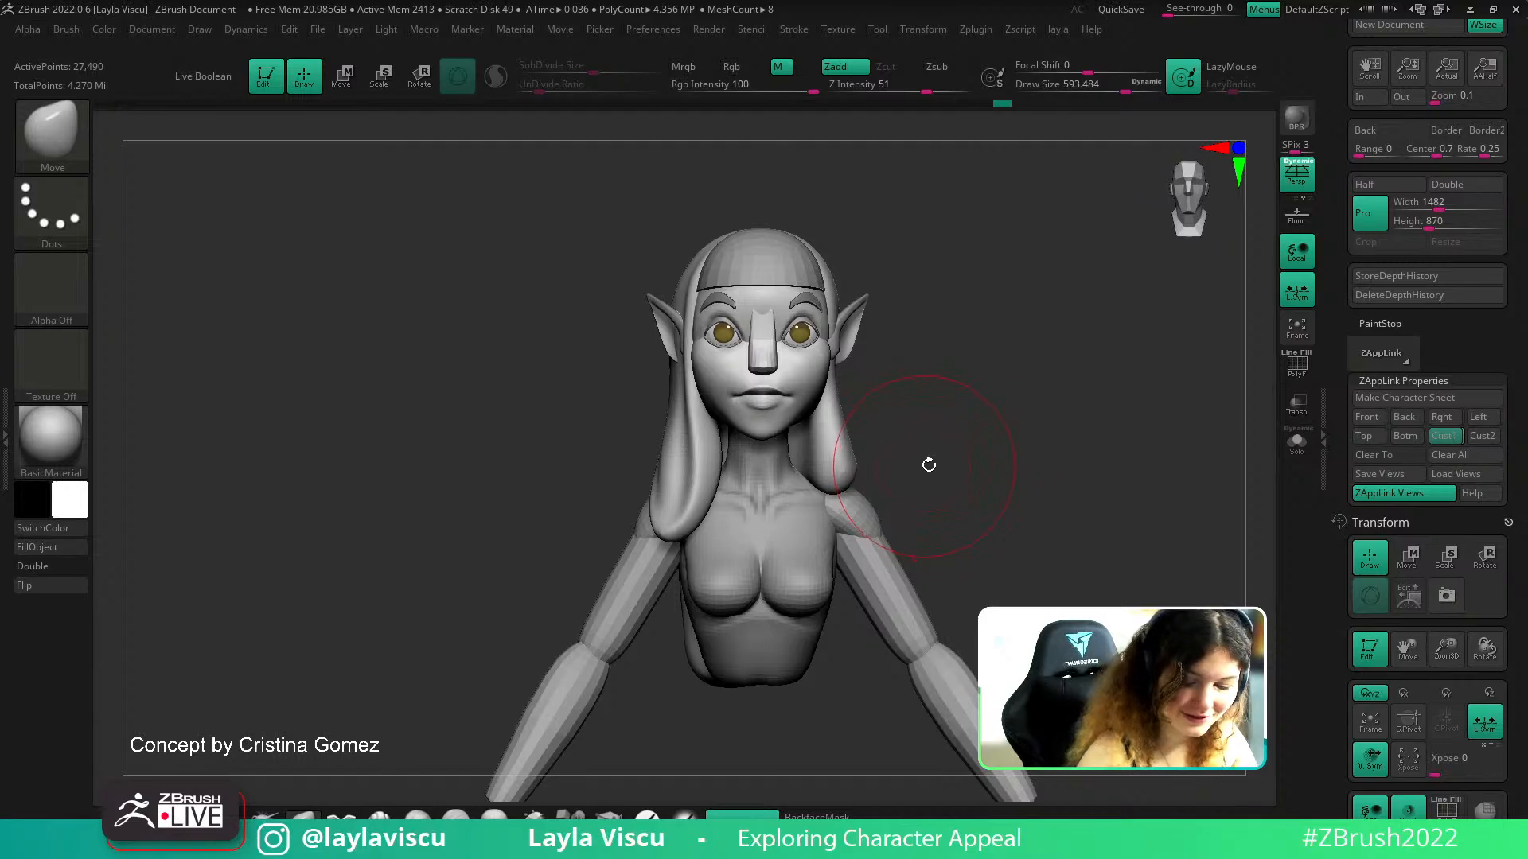
click(1480, 437)
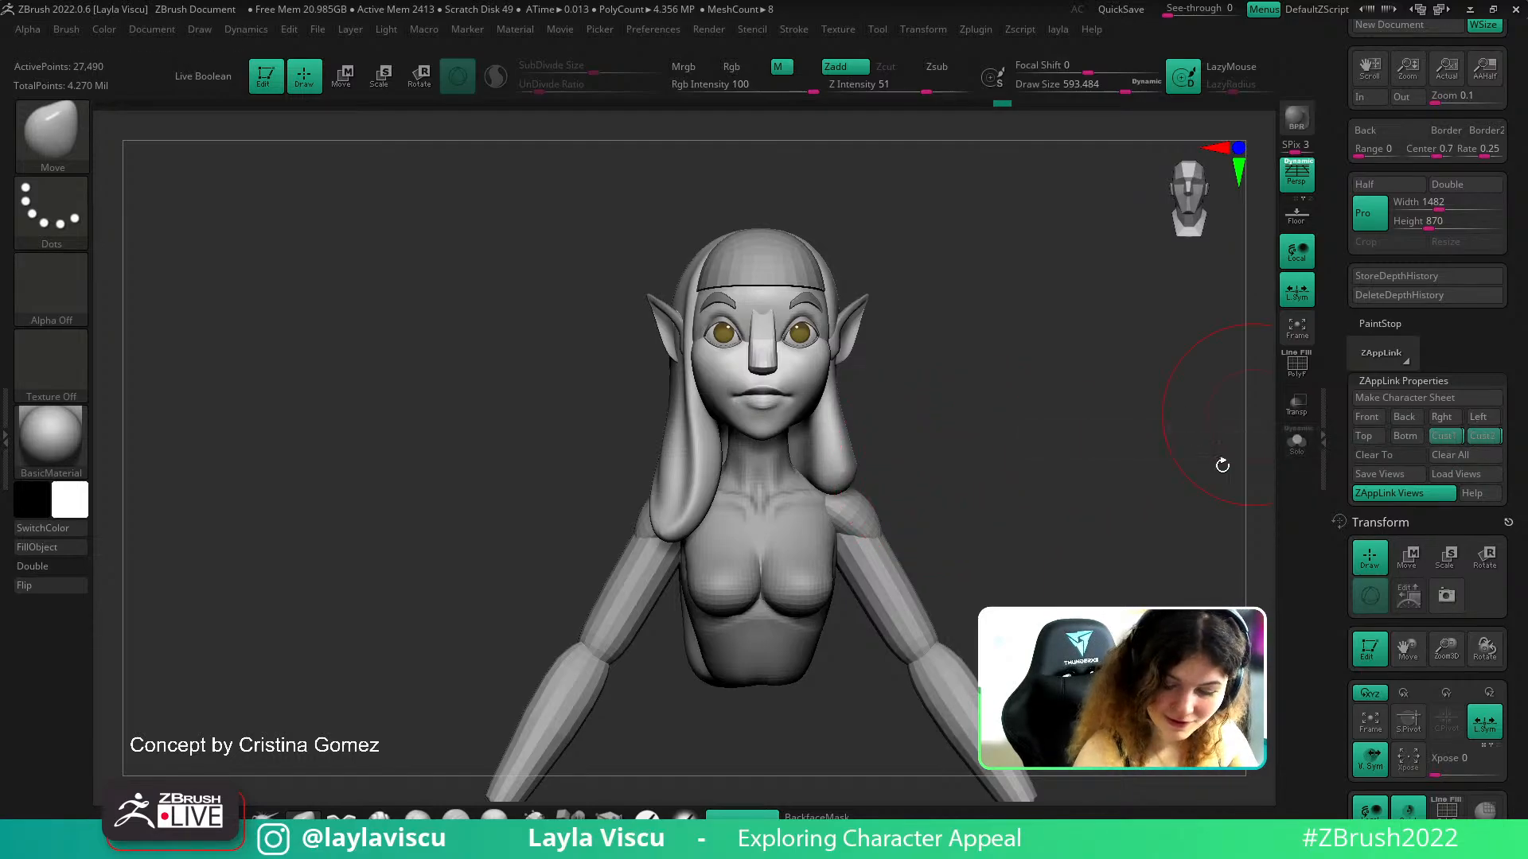
Flatten the side lock of hair below the ear with the TrimDynamic brush and smooth it from a three-quarter view
key(shift+z)
key(shift+z)
key(b)
click(974, 441)
drag(974, 442, 921, 443)
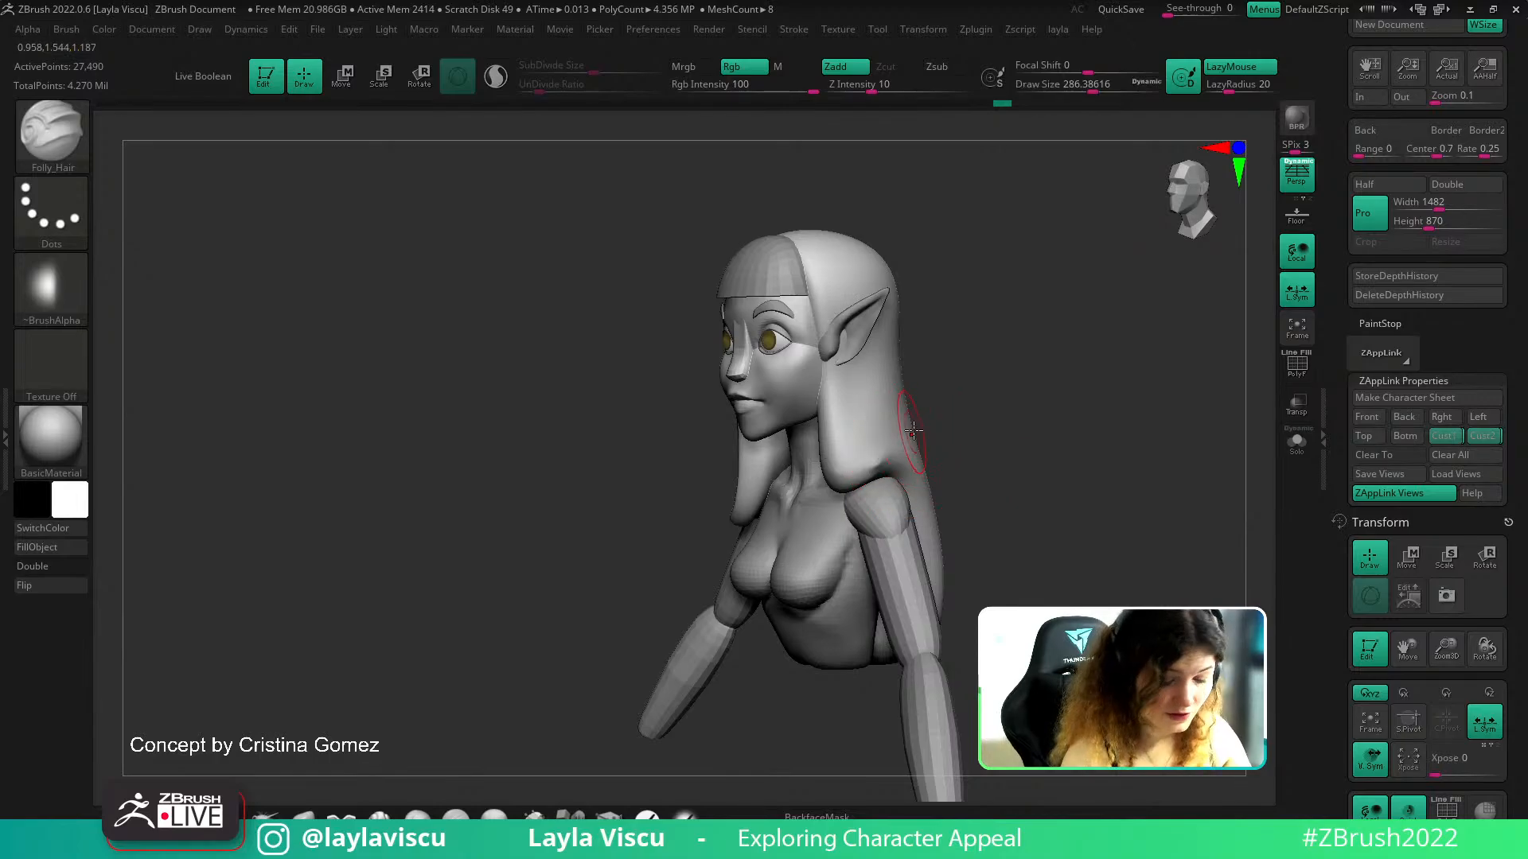
key(b)
key(t)
key(d)
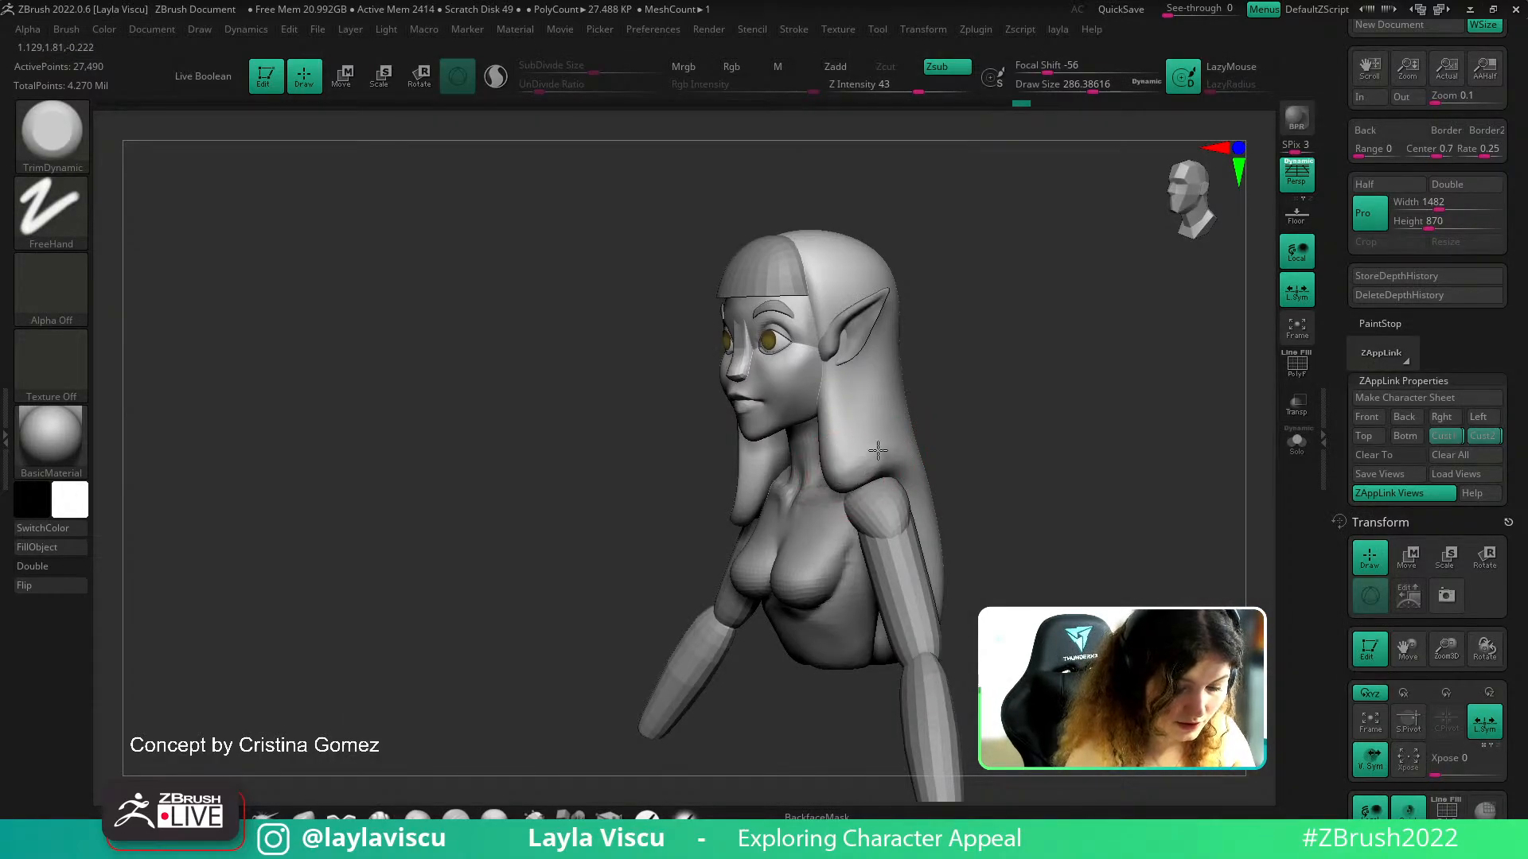
key(shift)
Recall the Cust2 view, check it against the concept and ready the Move brush at a draw size of about 437
click(1484, 436)
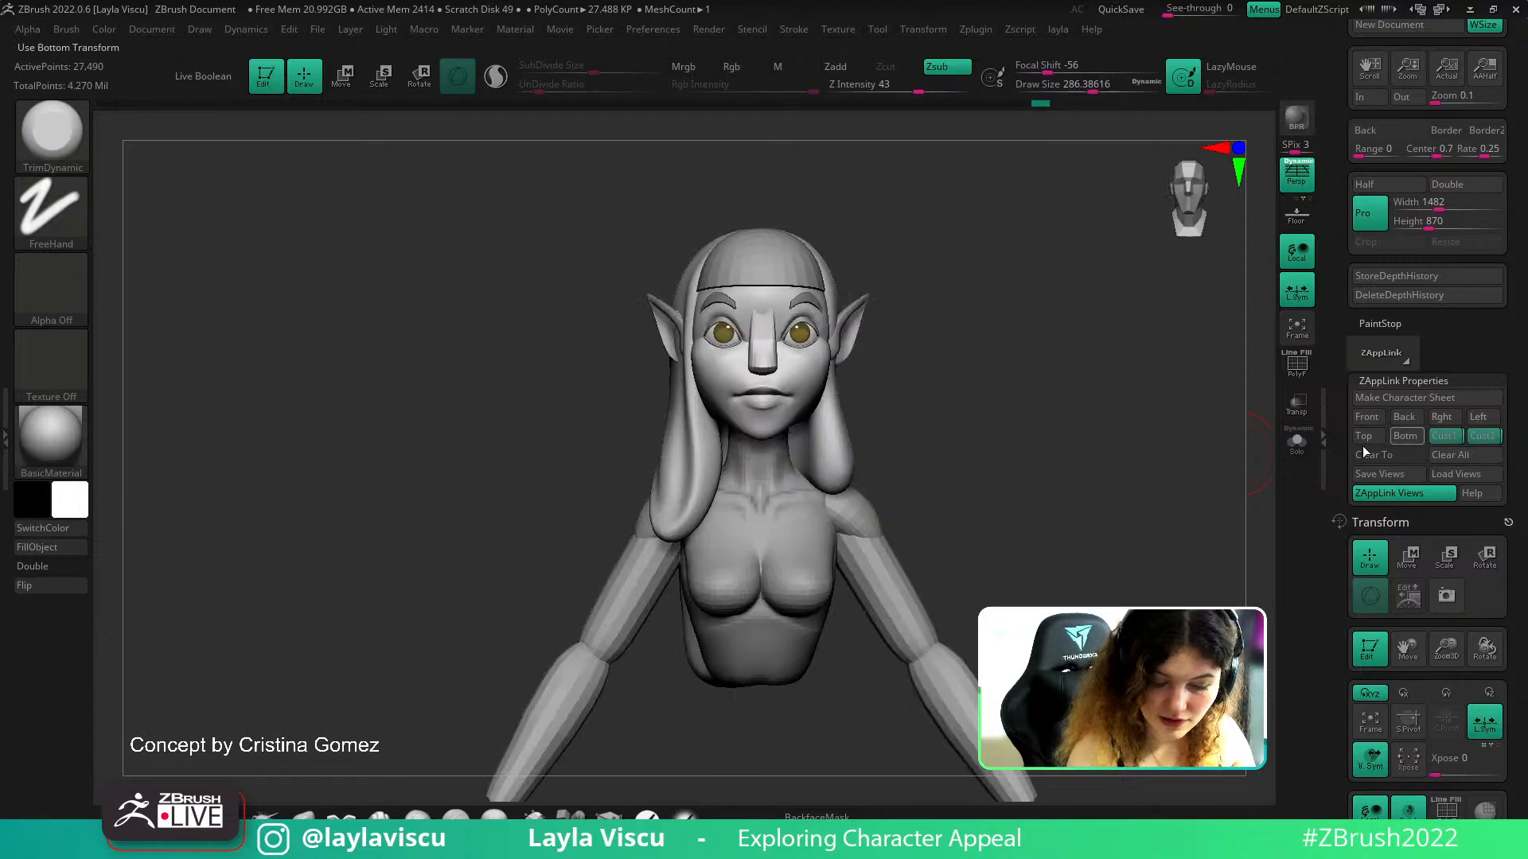
key(shift+z)
key(shift+z)
key(alt)
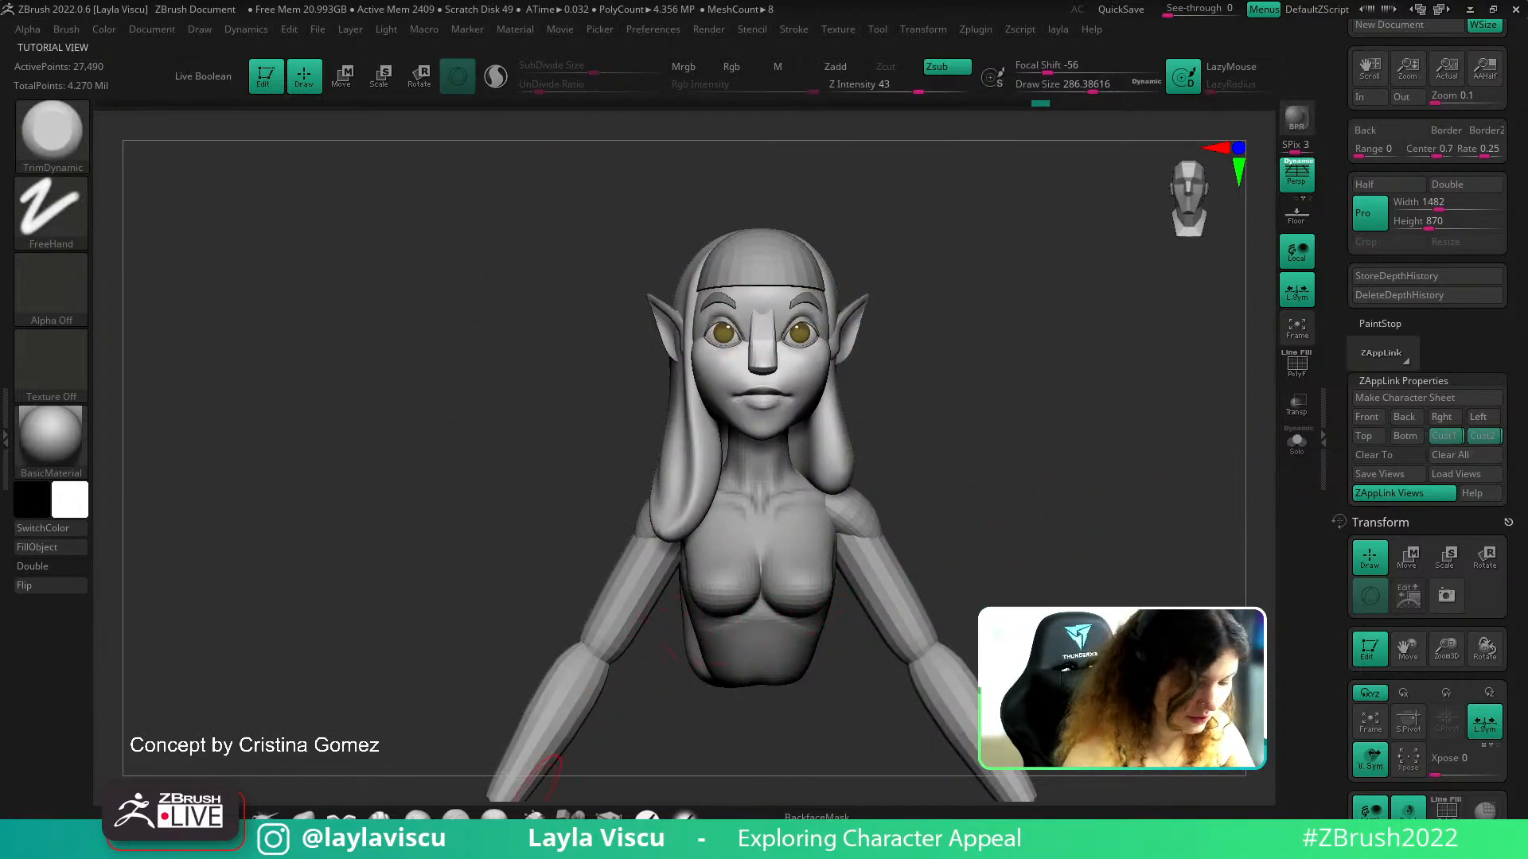
key(v)
key(s)
drag(860, 420, 850, 420)
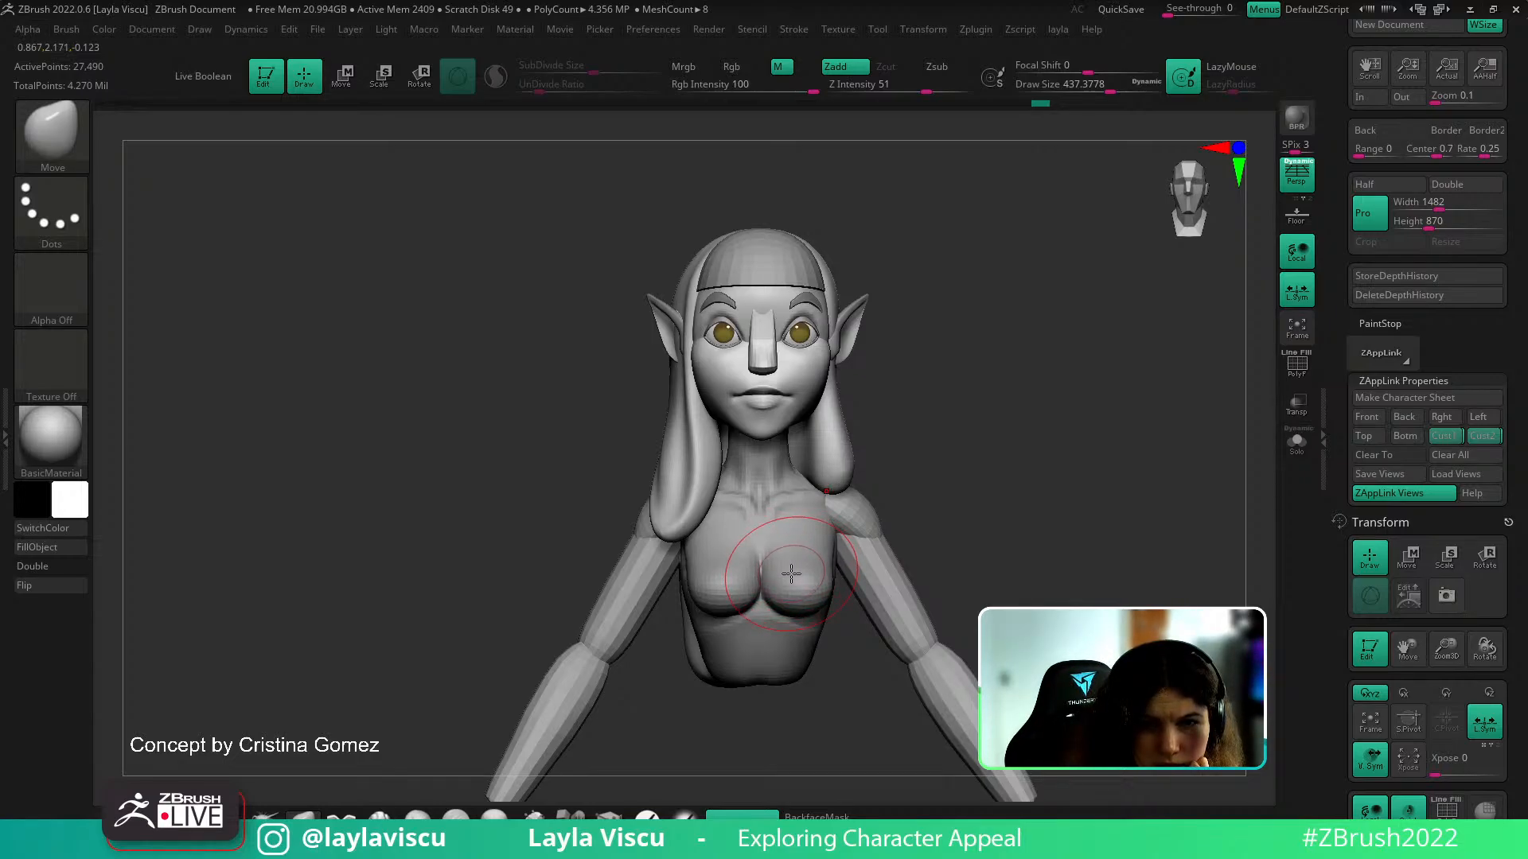
Compare the face and hair with the concept overlay in the stored front view
mouse_move(943, 436)
mouse_down()
mouse_move(969, 443)
mouse_move(944, 478)
mouse_move(947, 461)
mouse_up()
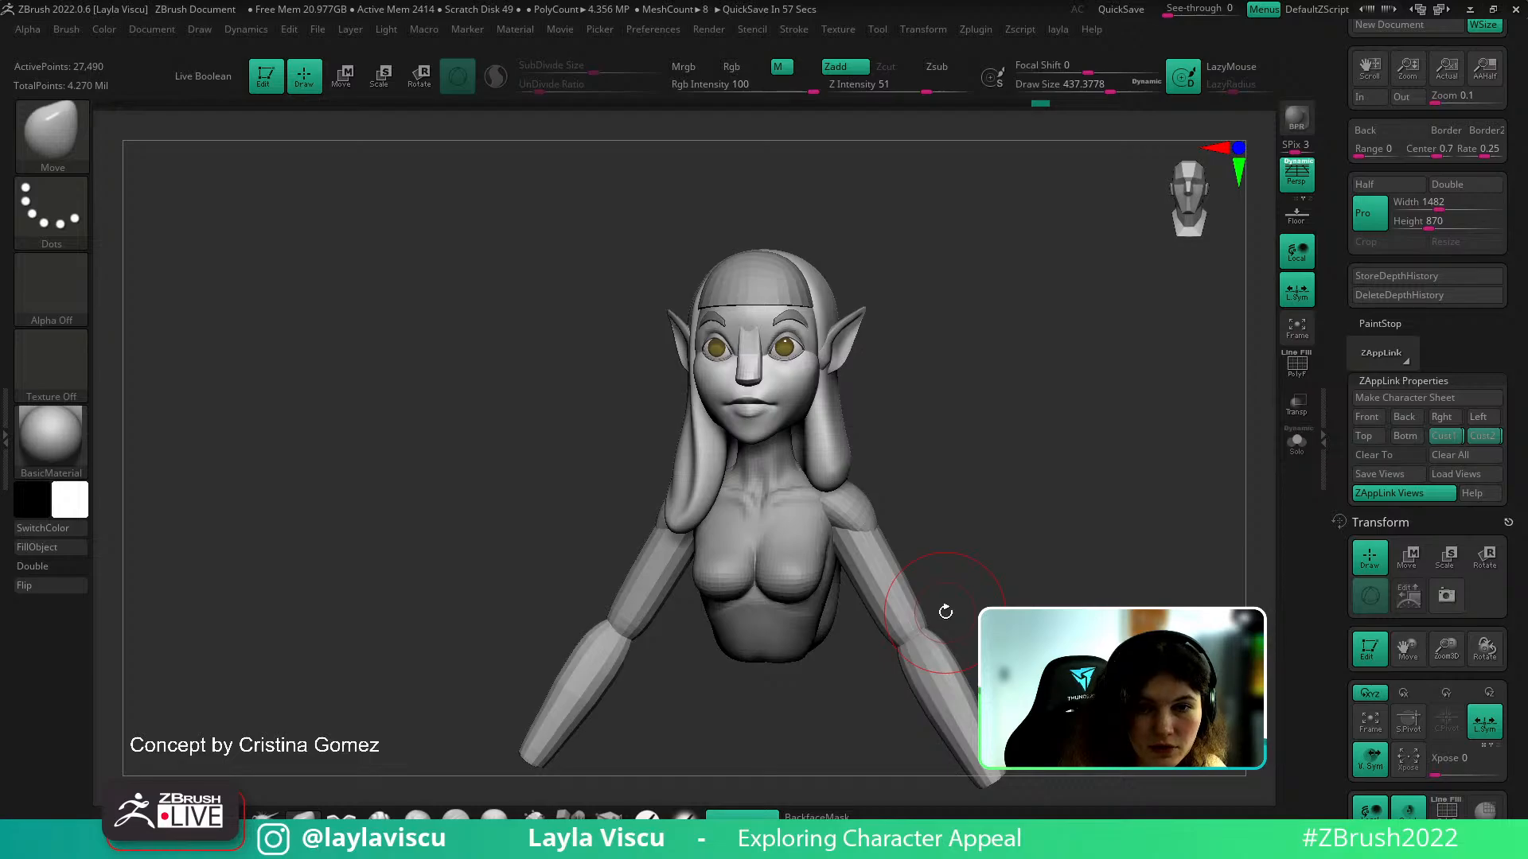
click(1450, 437)
click(1462, 437)
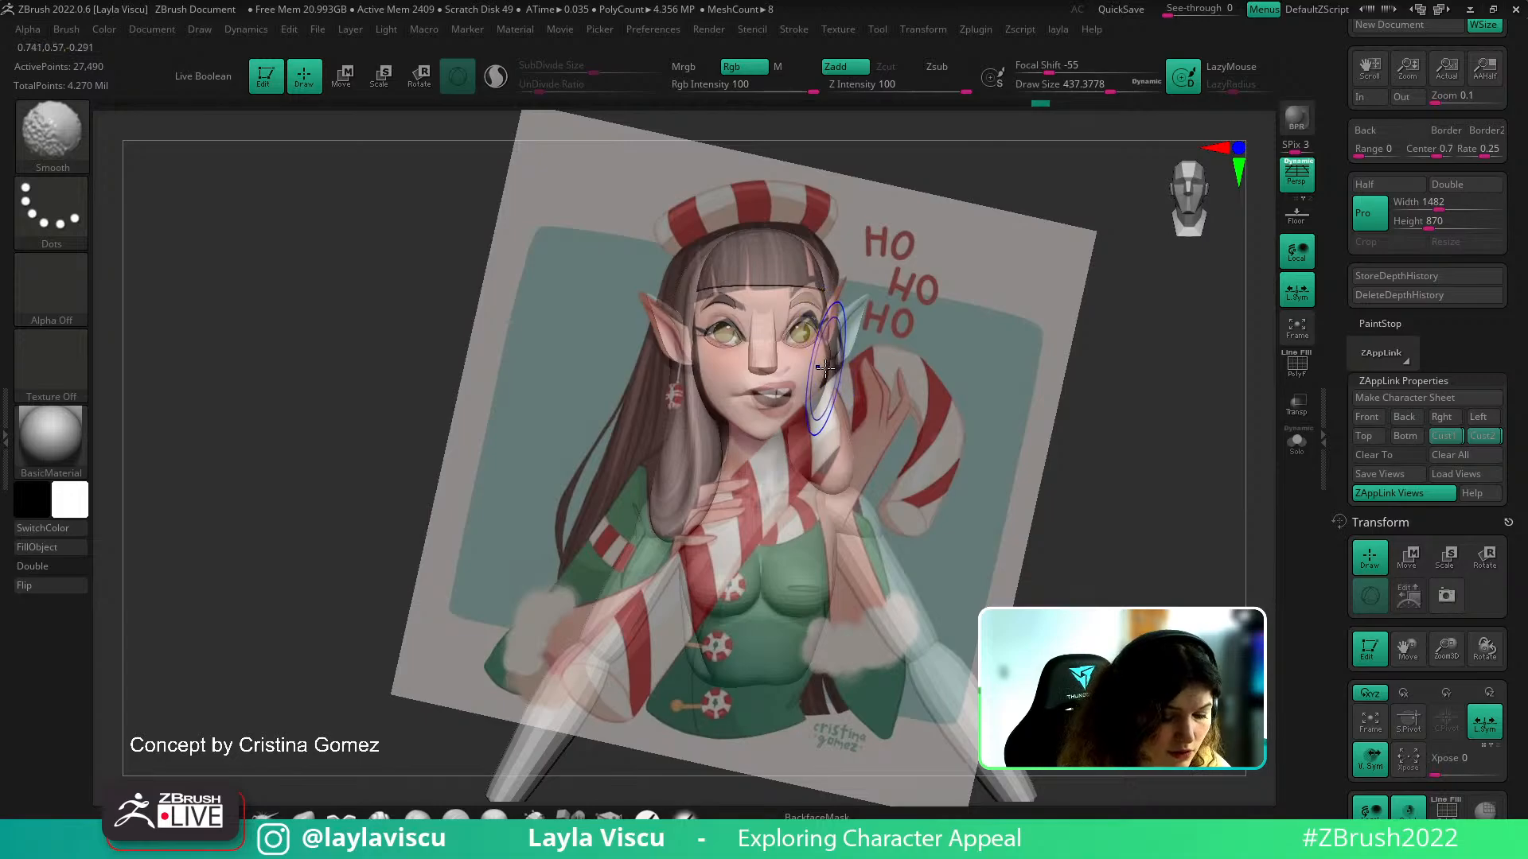
key(shift+z)
key(shift+z)
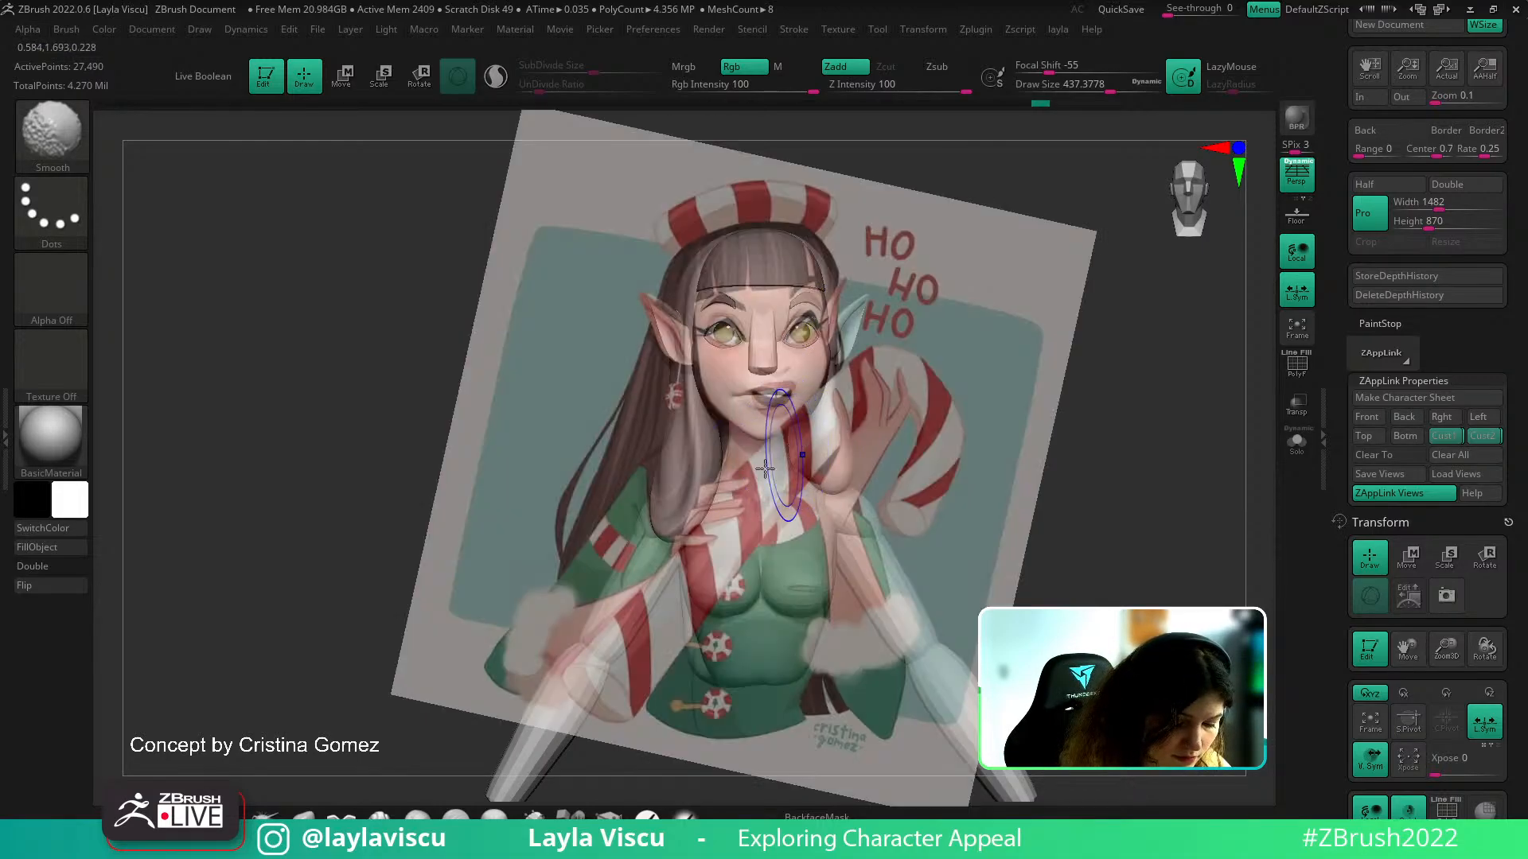
key(shift+z)
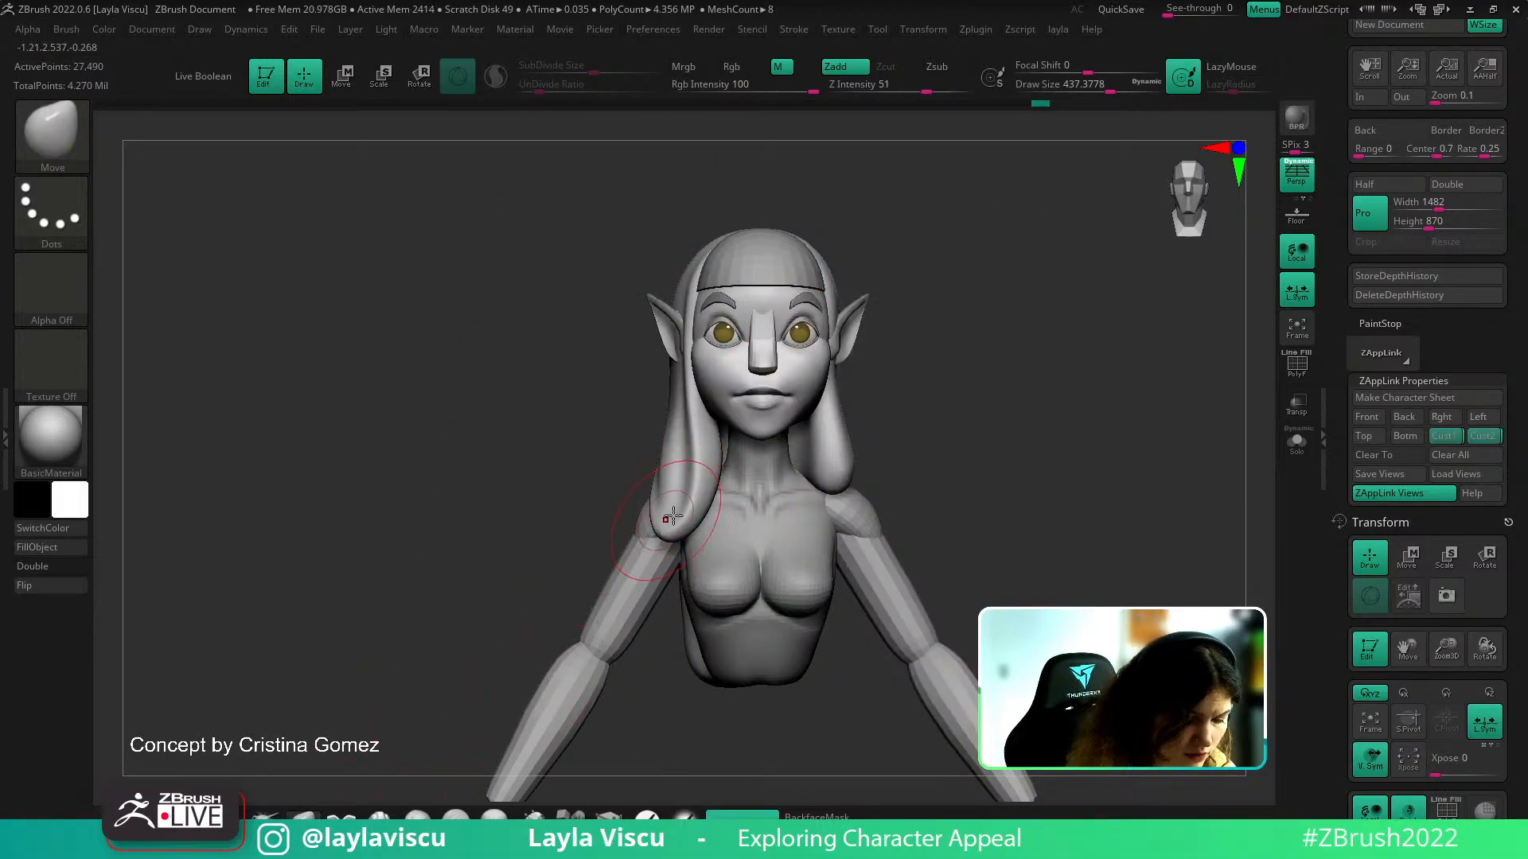
key(shift+z)
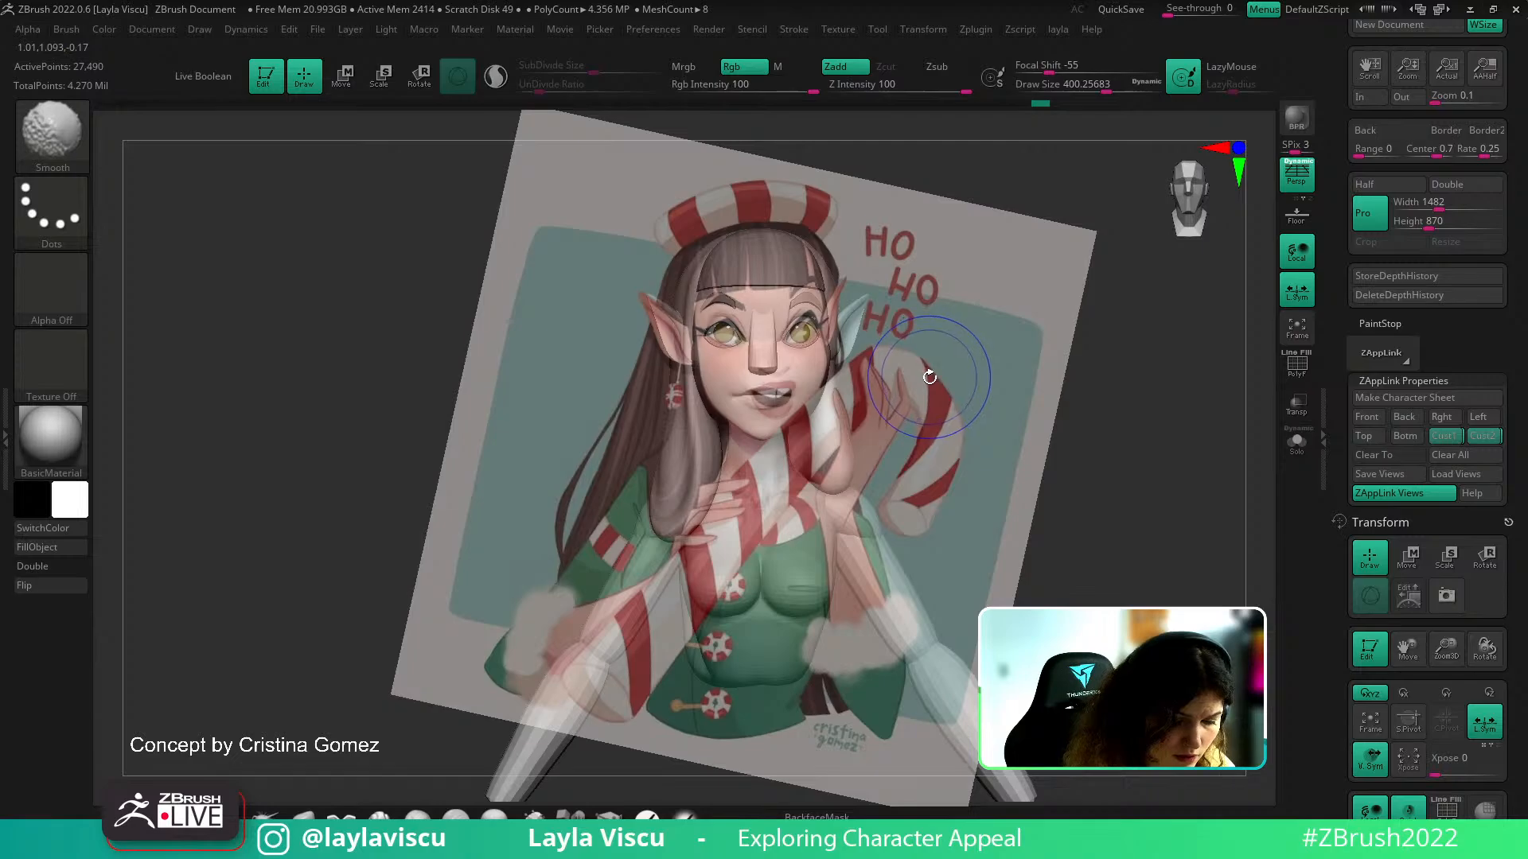
key(shift+z)
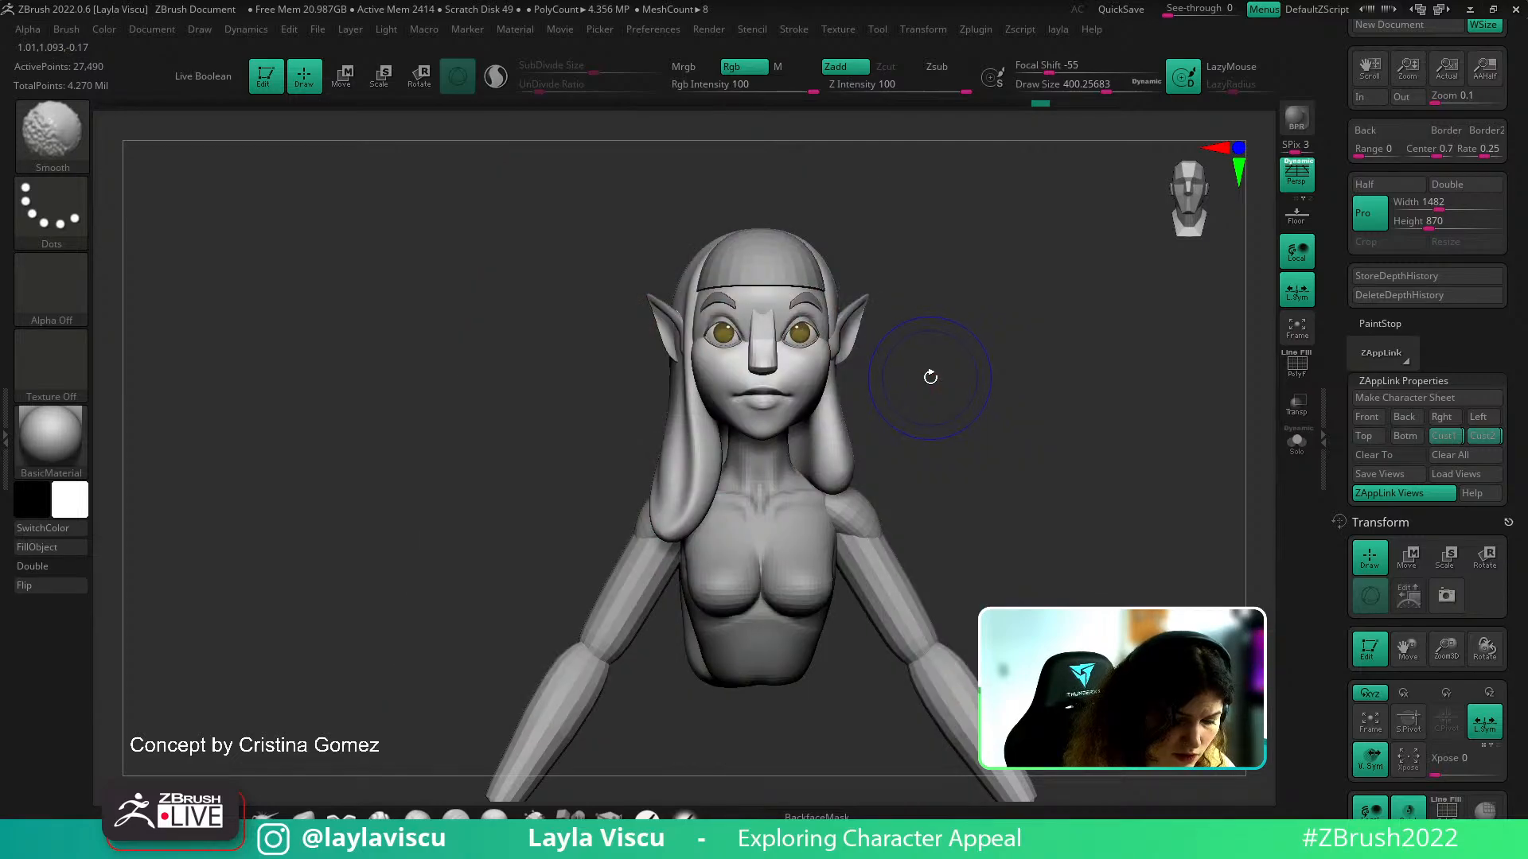
Select the head subtool and examine the face's wireframe and polygroups with PolyFrame
ctrl+right_drag(812, 387, 803, 436)
key(bracketleft)
key(bracketleft)
key(bracketleft)
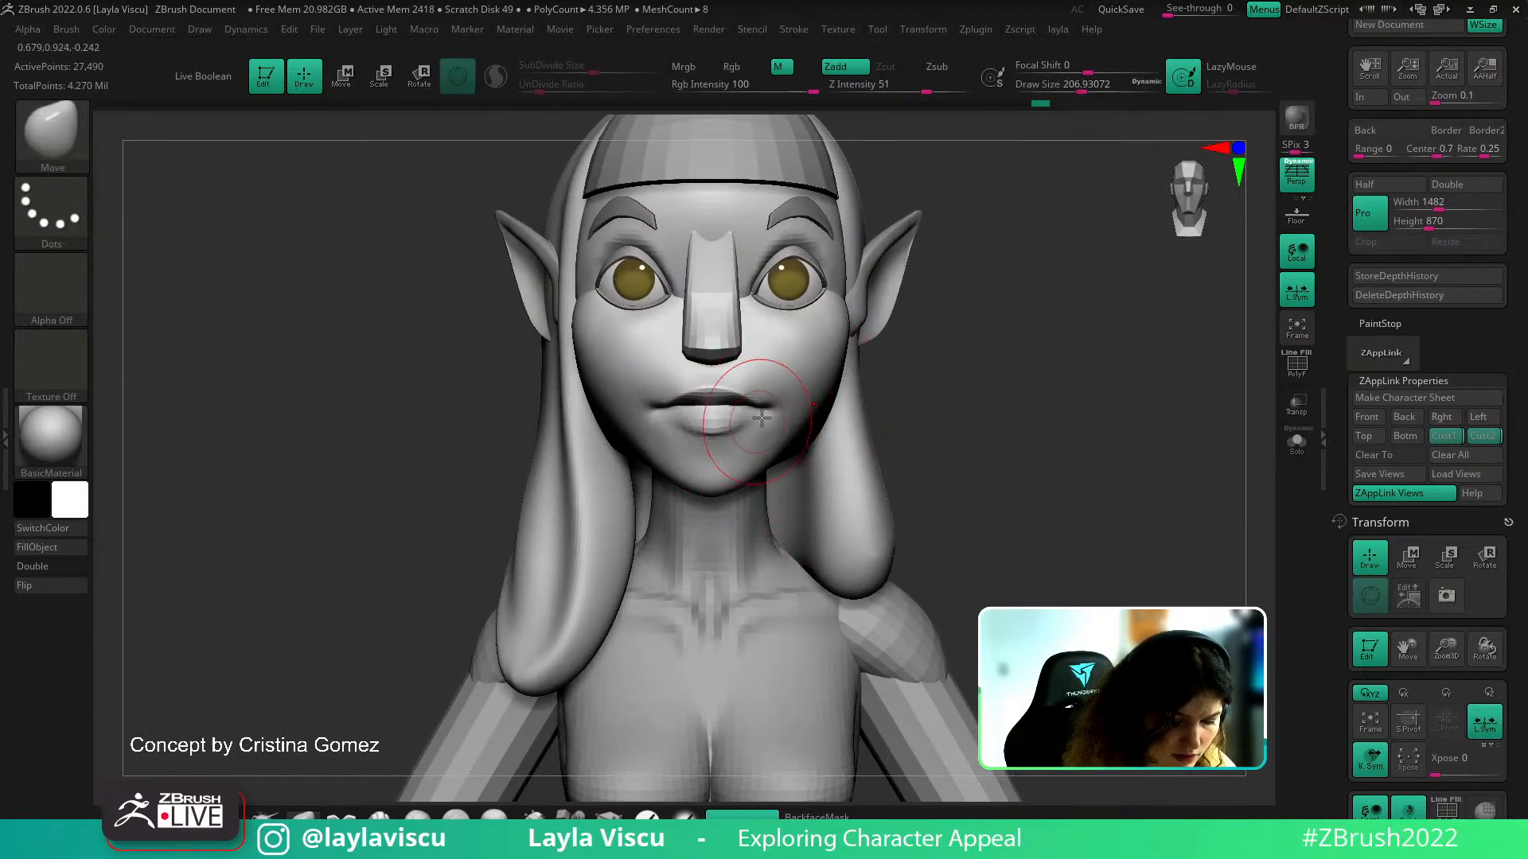
key(shift+f)
alt+click(760, 418)
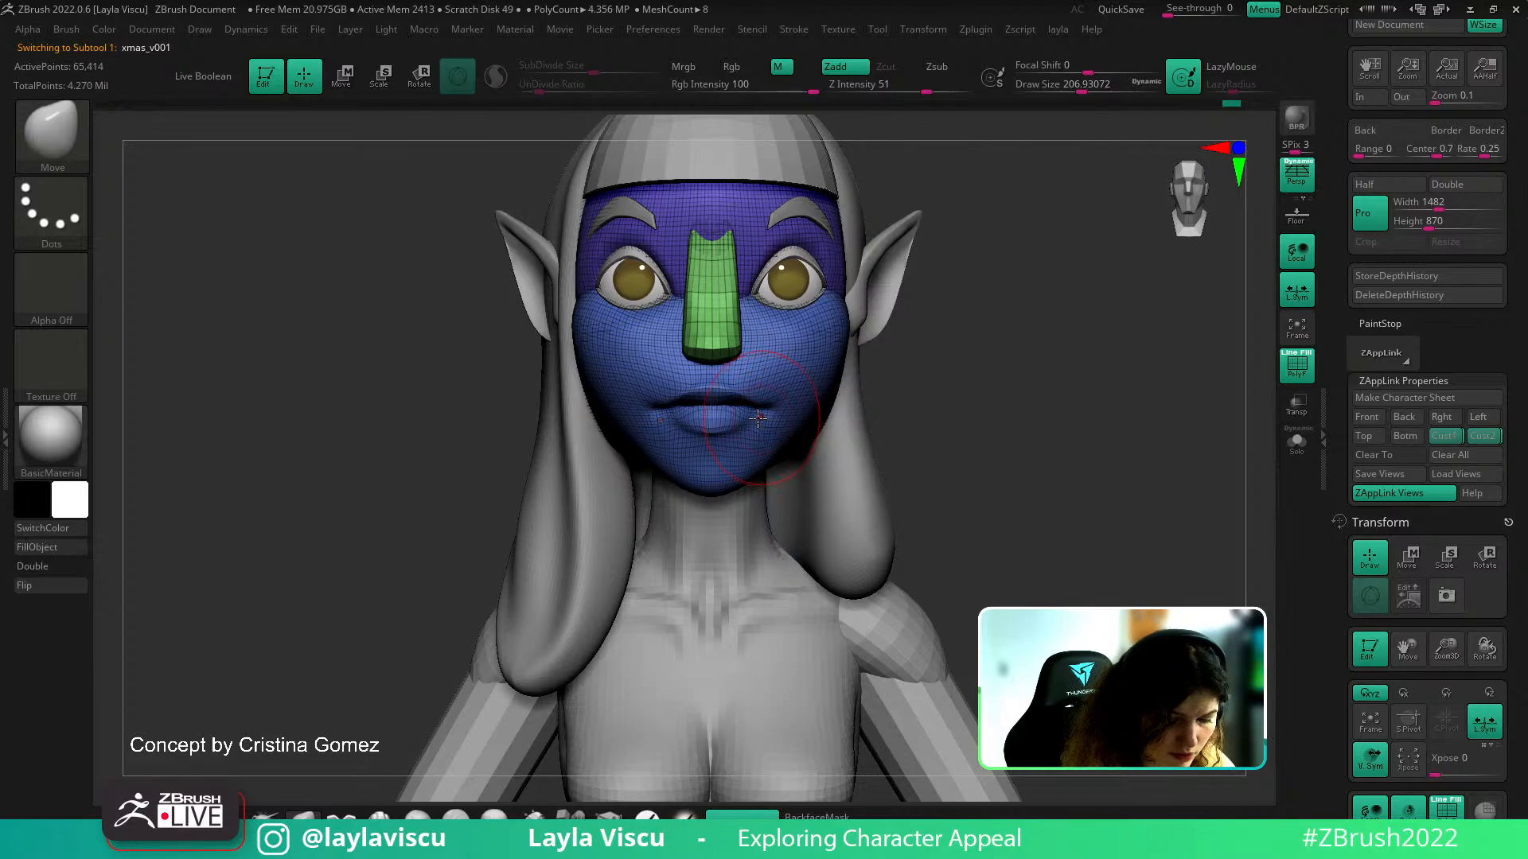
ctrl+right_drag(786, 460, 826, 379)
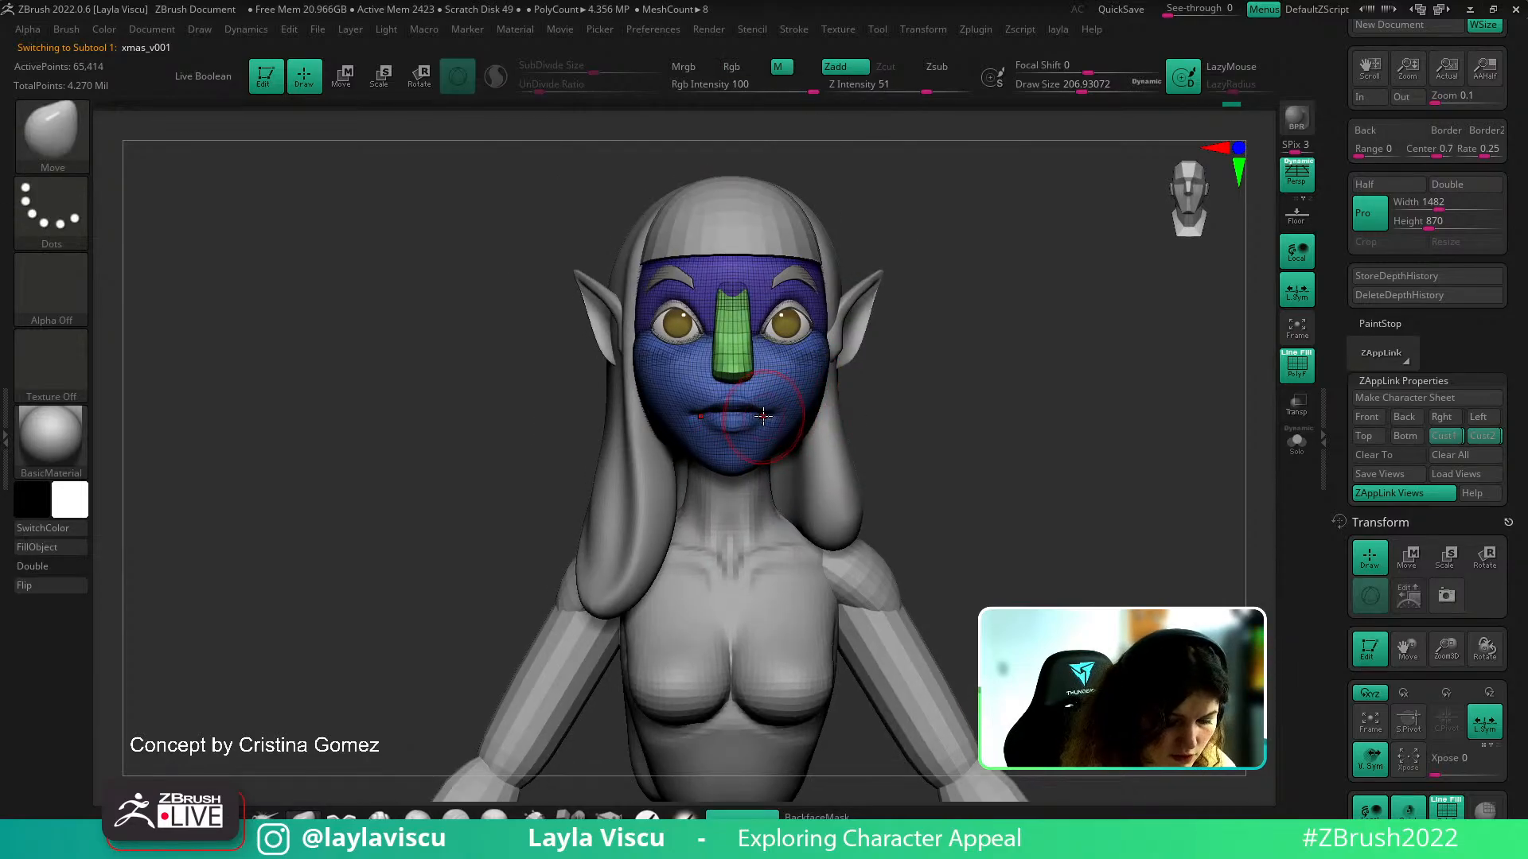
key(shift+f)
Reselect the hair and reshape its long back volume from the side with the Move brush at draw sizes up to 1000
drag(928, 444, 960, 468)
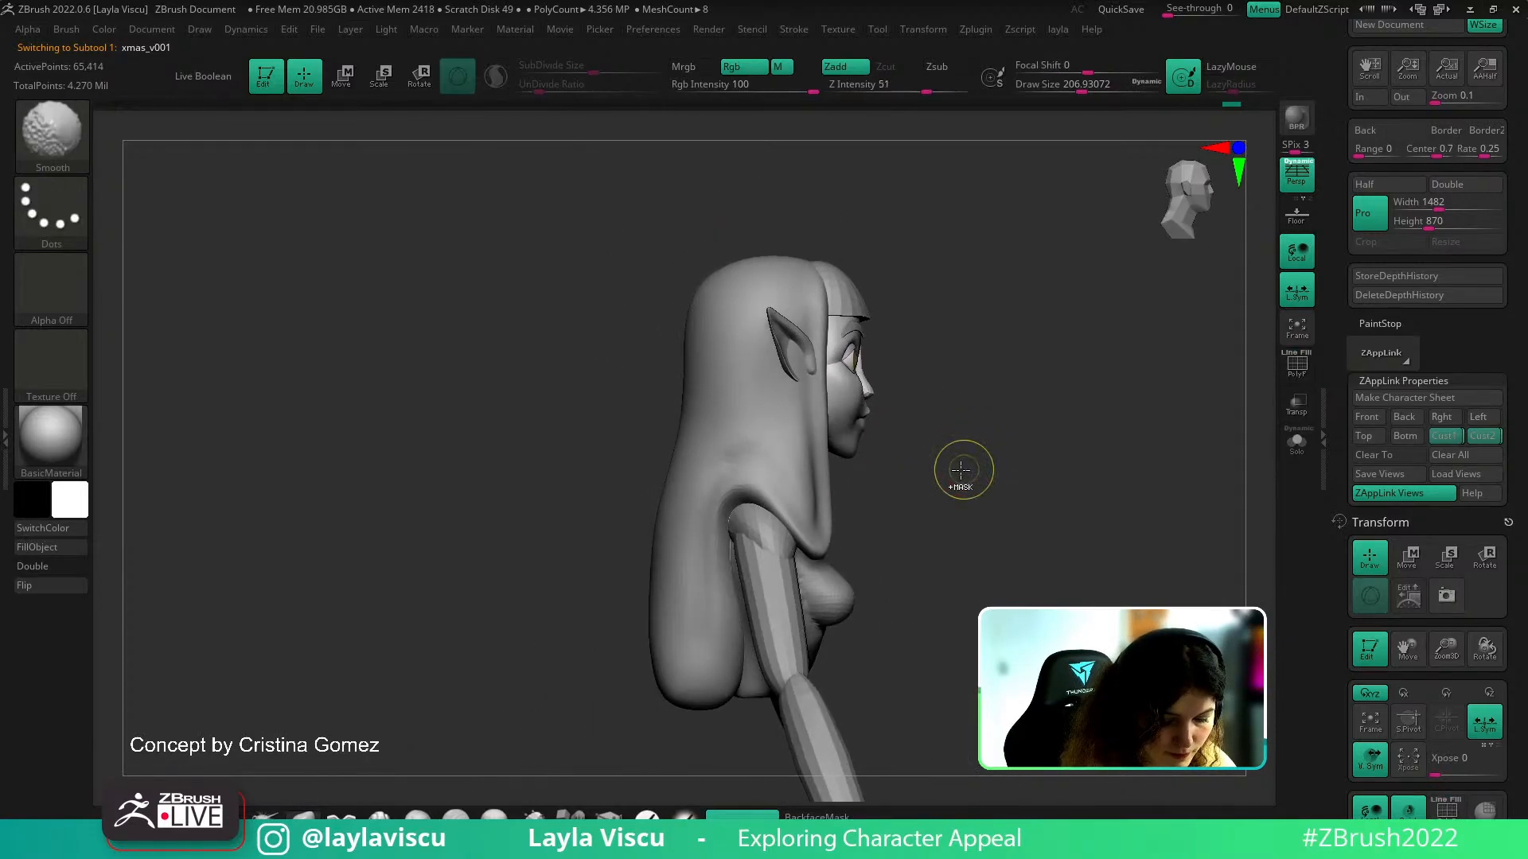
ctrl+right_drag(961, 468, 958, 426)
alt+click(716, 491)
key(s)
drag(713, 491, 780, 491)
key(])
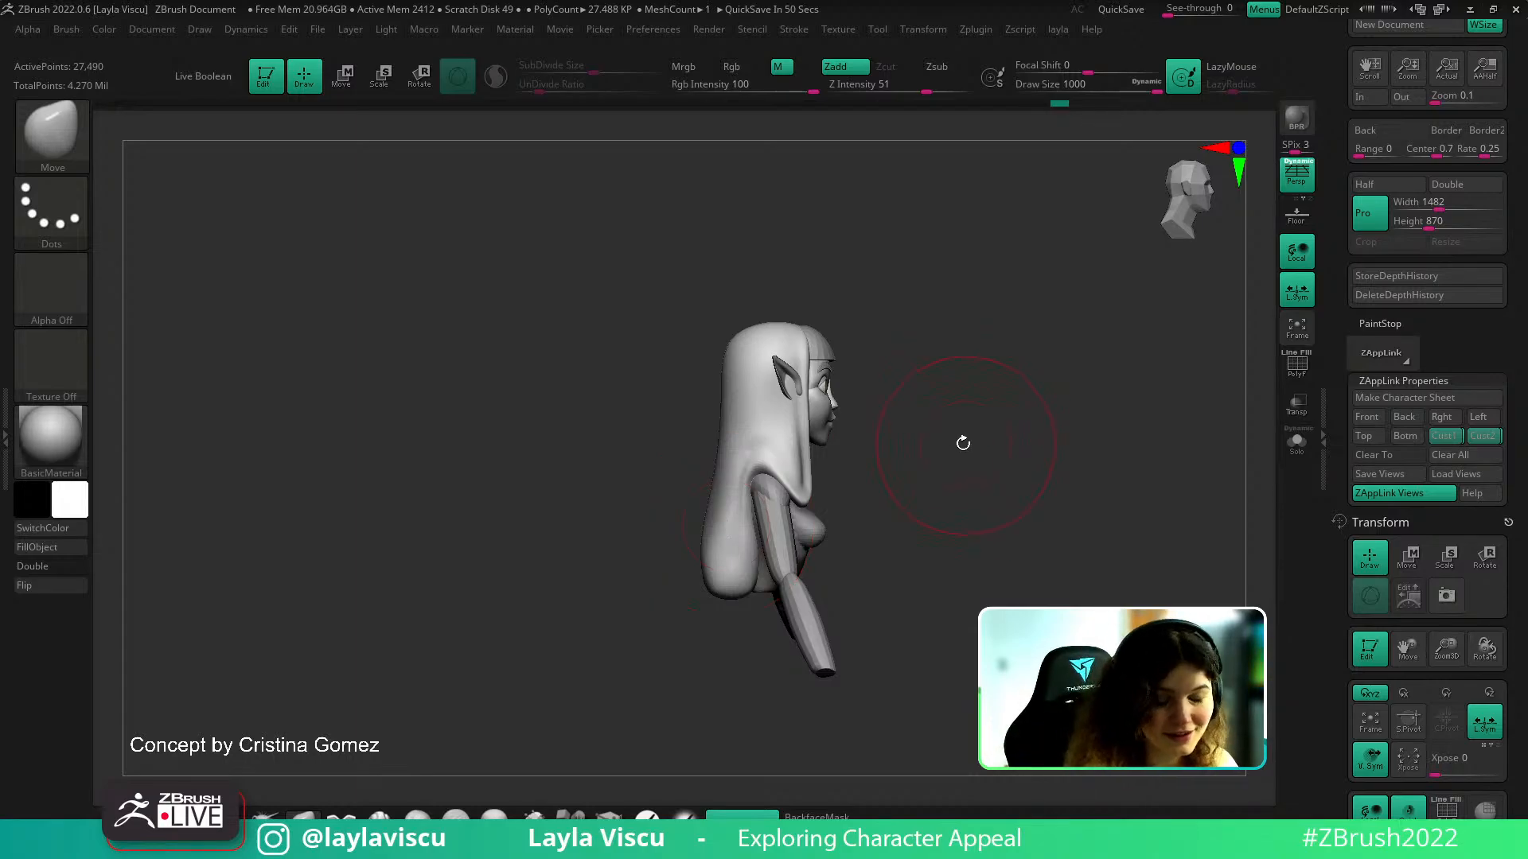
mouse_move(959, 457)
mouse_down()
mouse_move(859, 505)
mouse_move(742, 458)
mouse_up()
key(s)
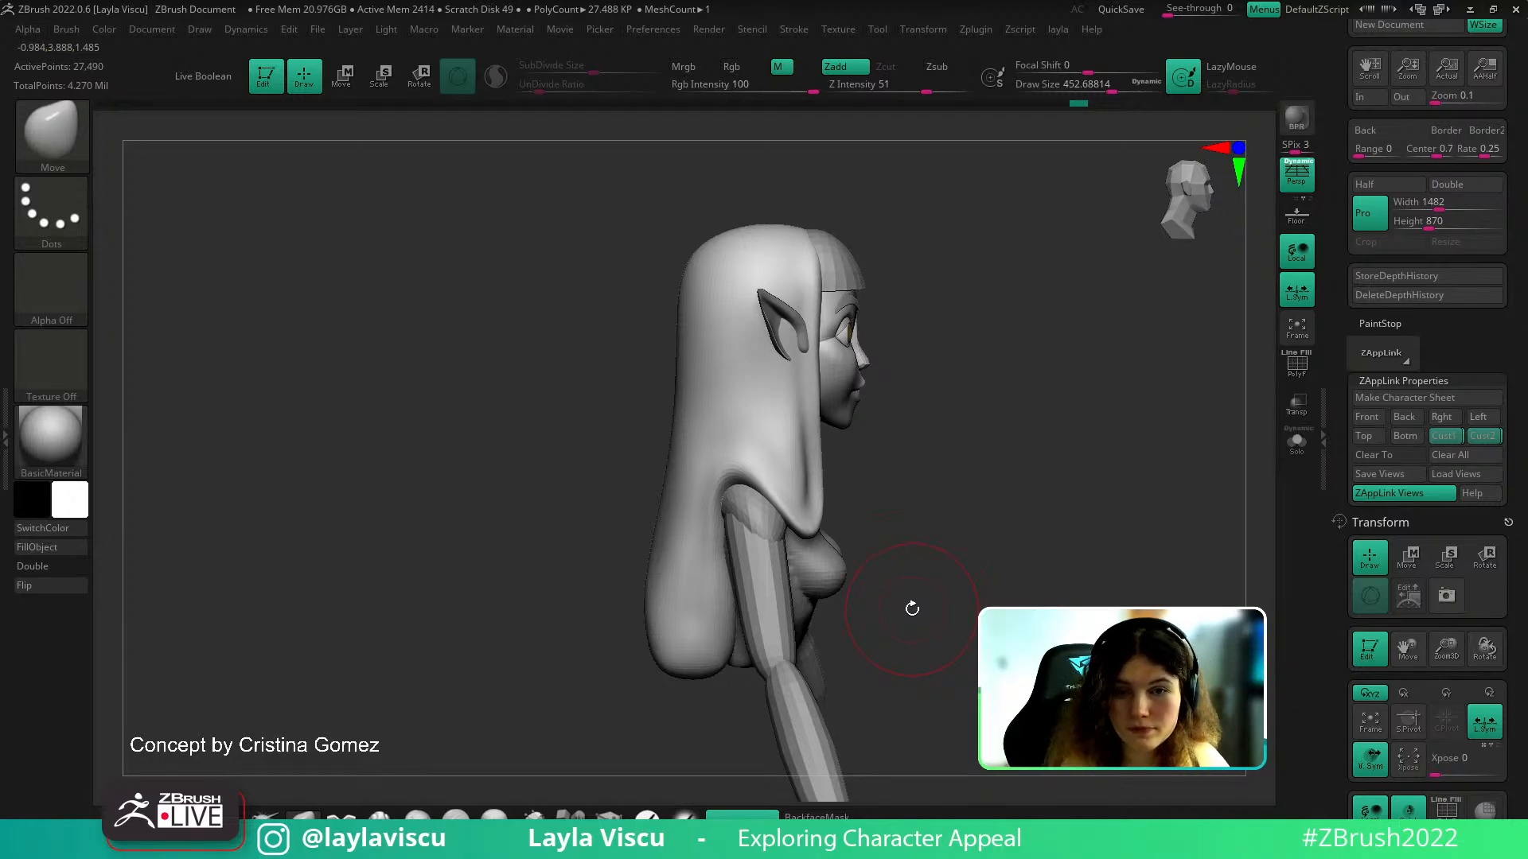
Recall the Cust2 view and compare the reshaped hair with the concept overlay
drag(876, 518, 968, 443)
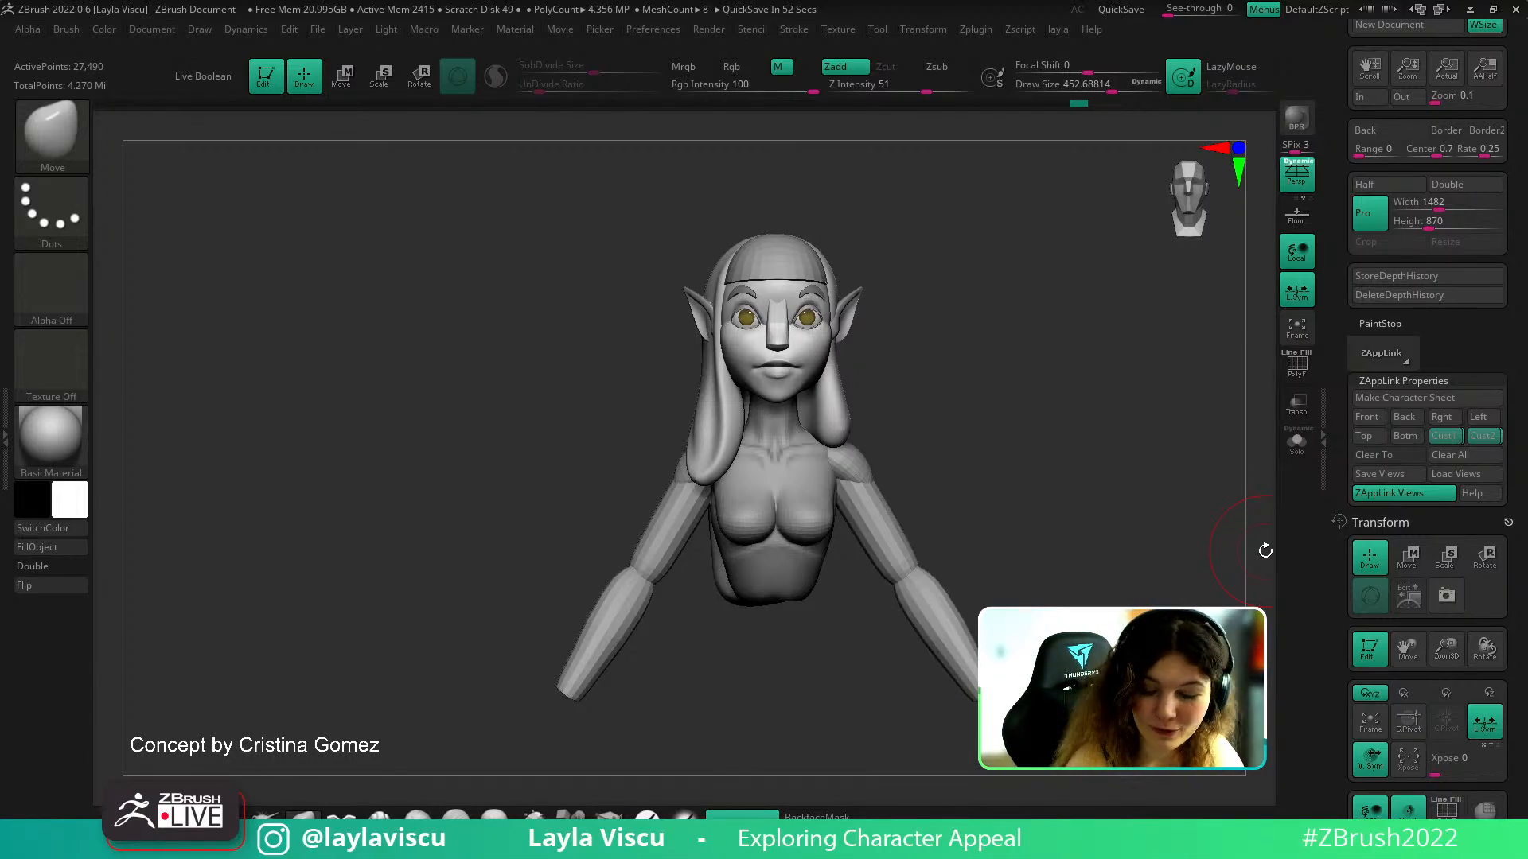
click(1477, 436)
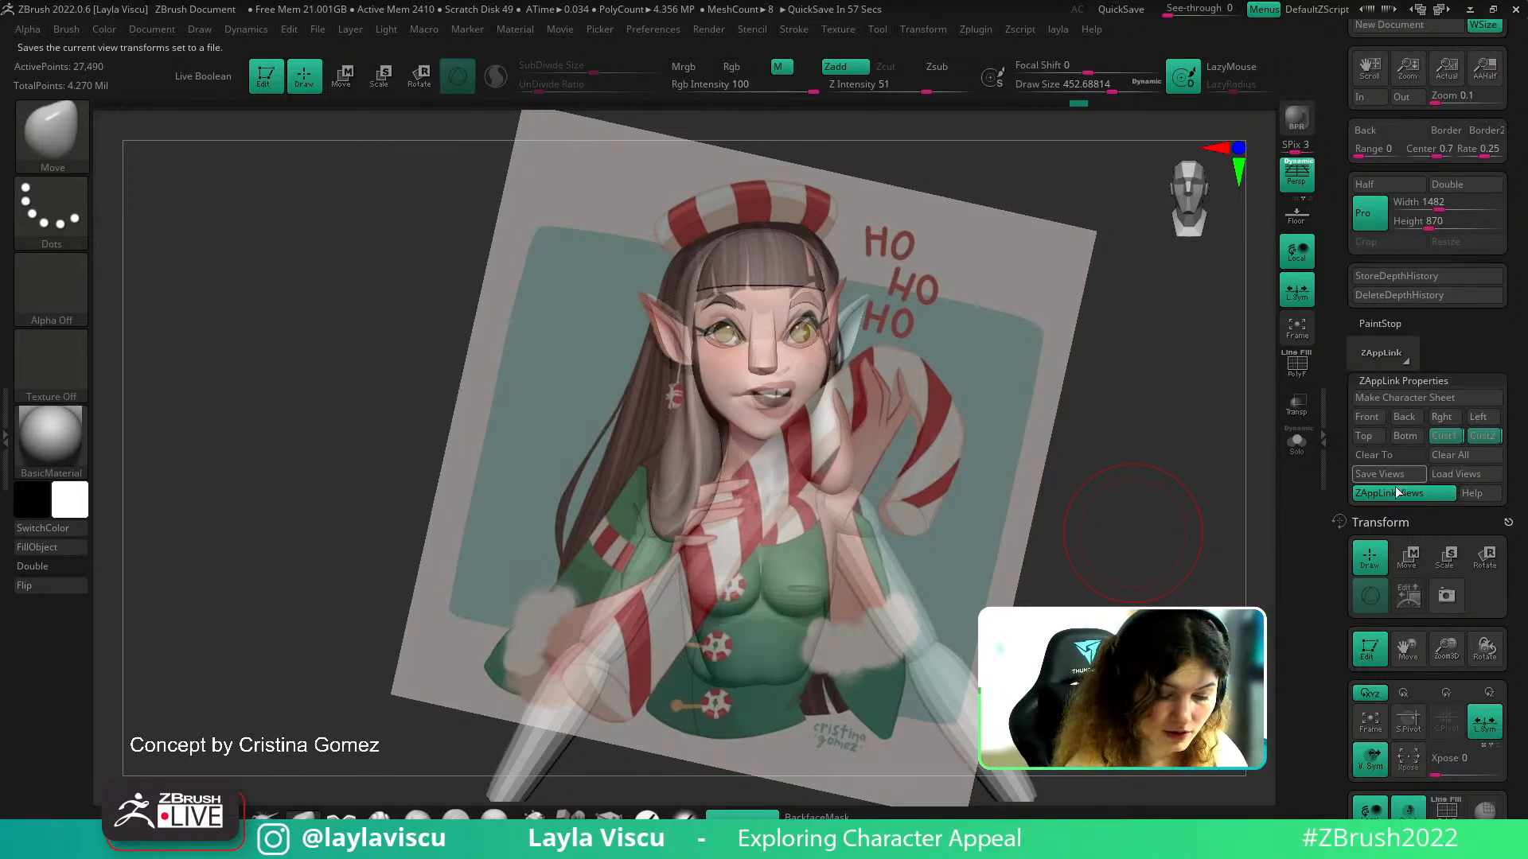
key(shift+z)
key(shift+z)
key(shift+z)
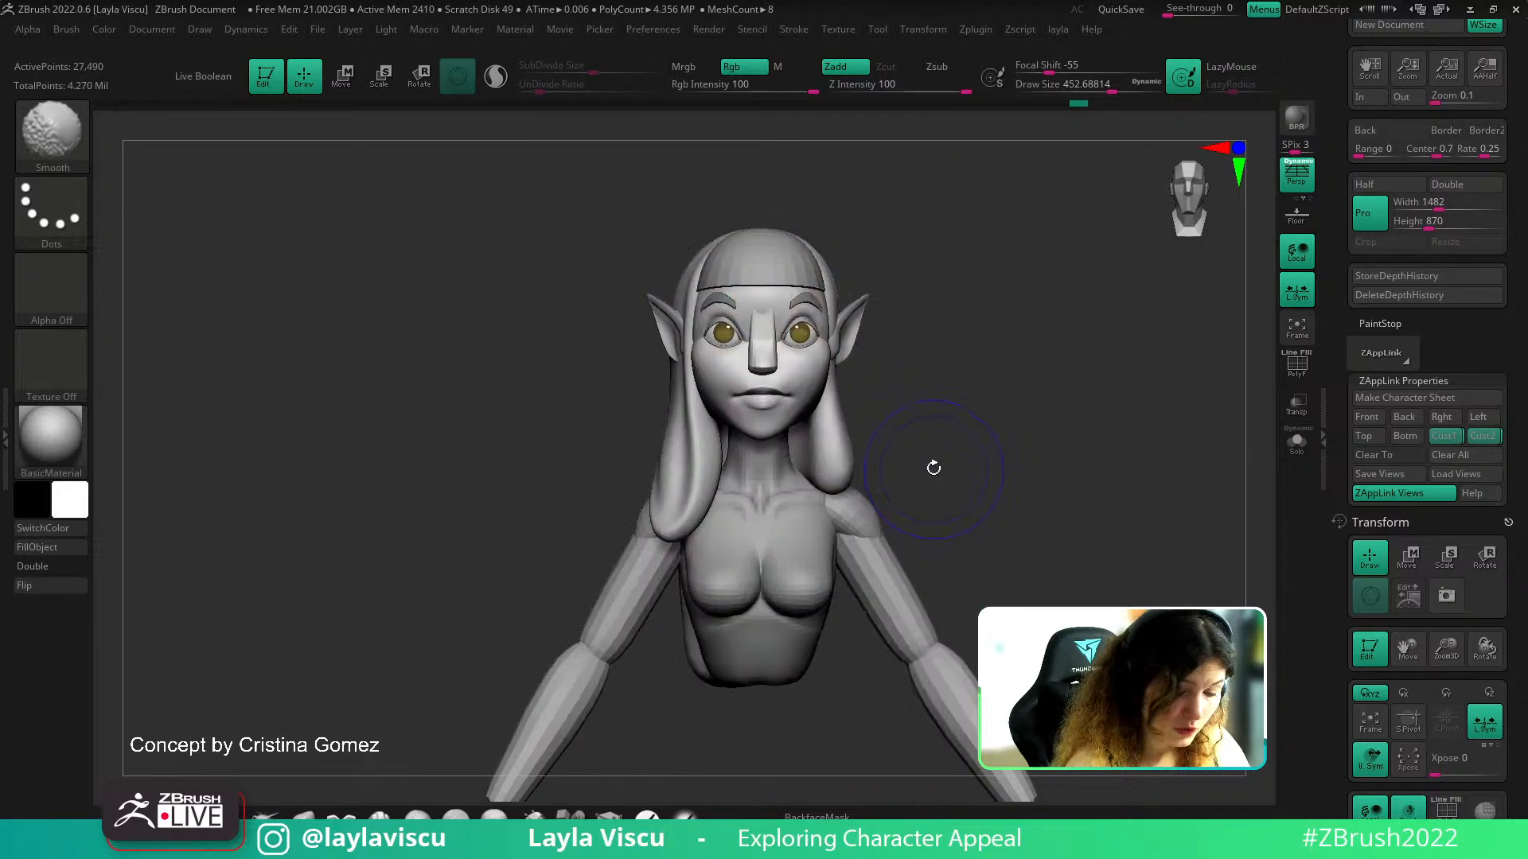
Trim the front edge of the side hair beside the neck with TrimDynamic at draw size about 212 and smooth it
drag(962, 448, 927, 465)
key(b)
key(t)
key(d)
key(s)
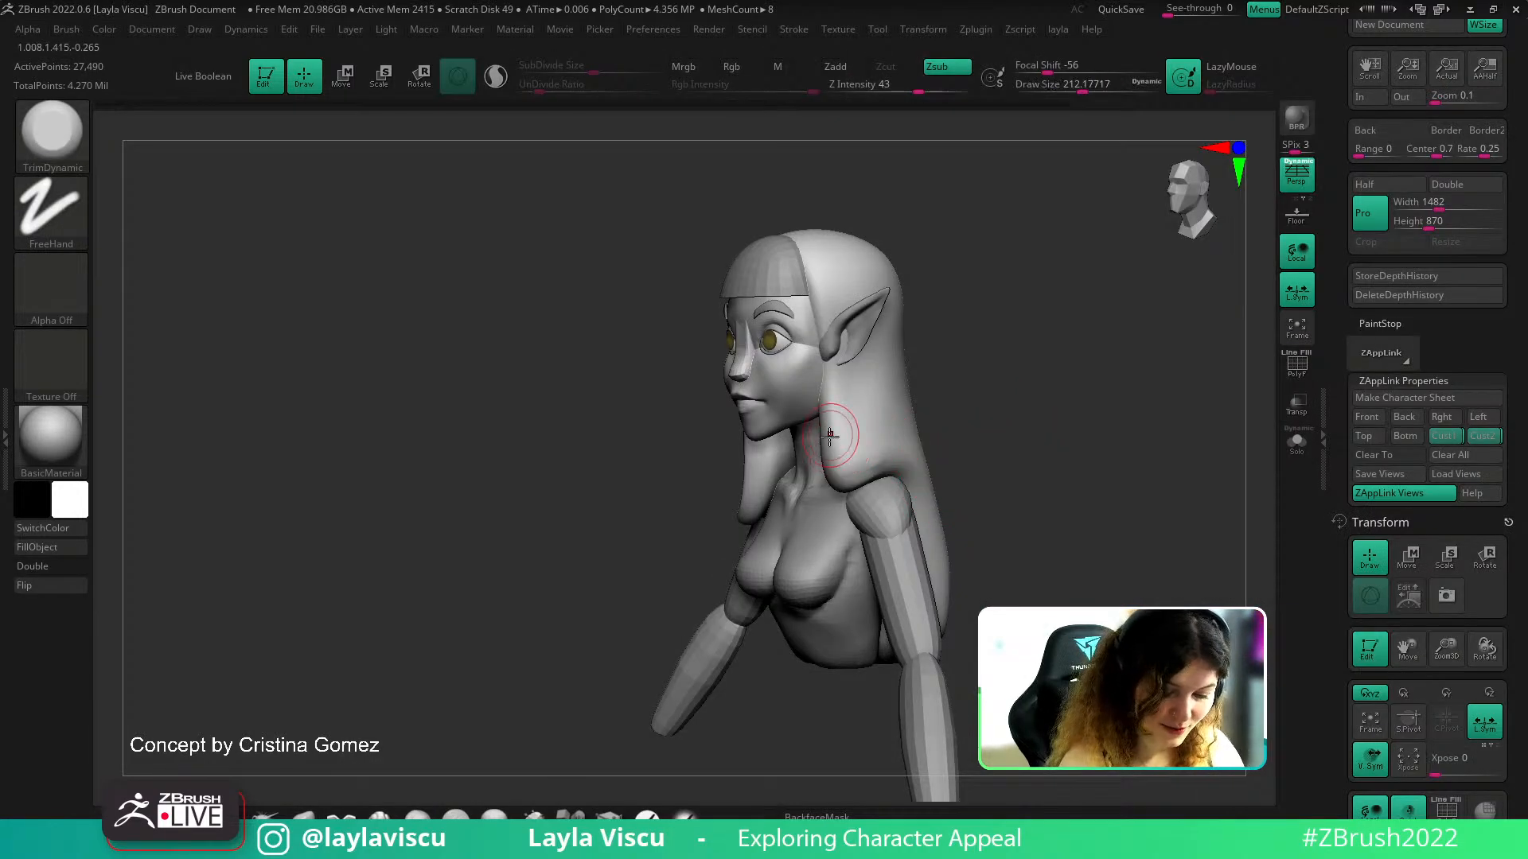
key(shift)
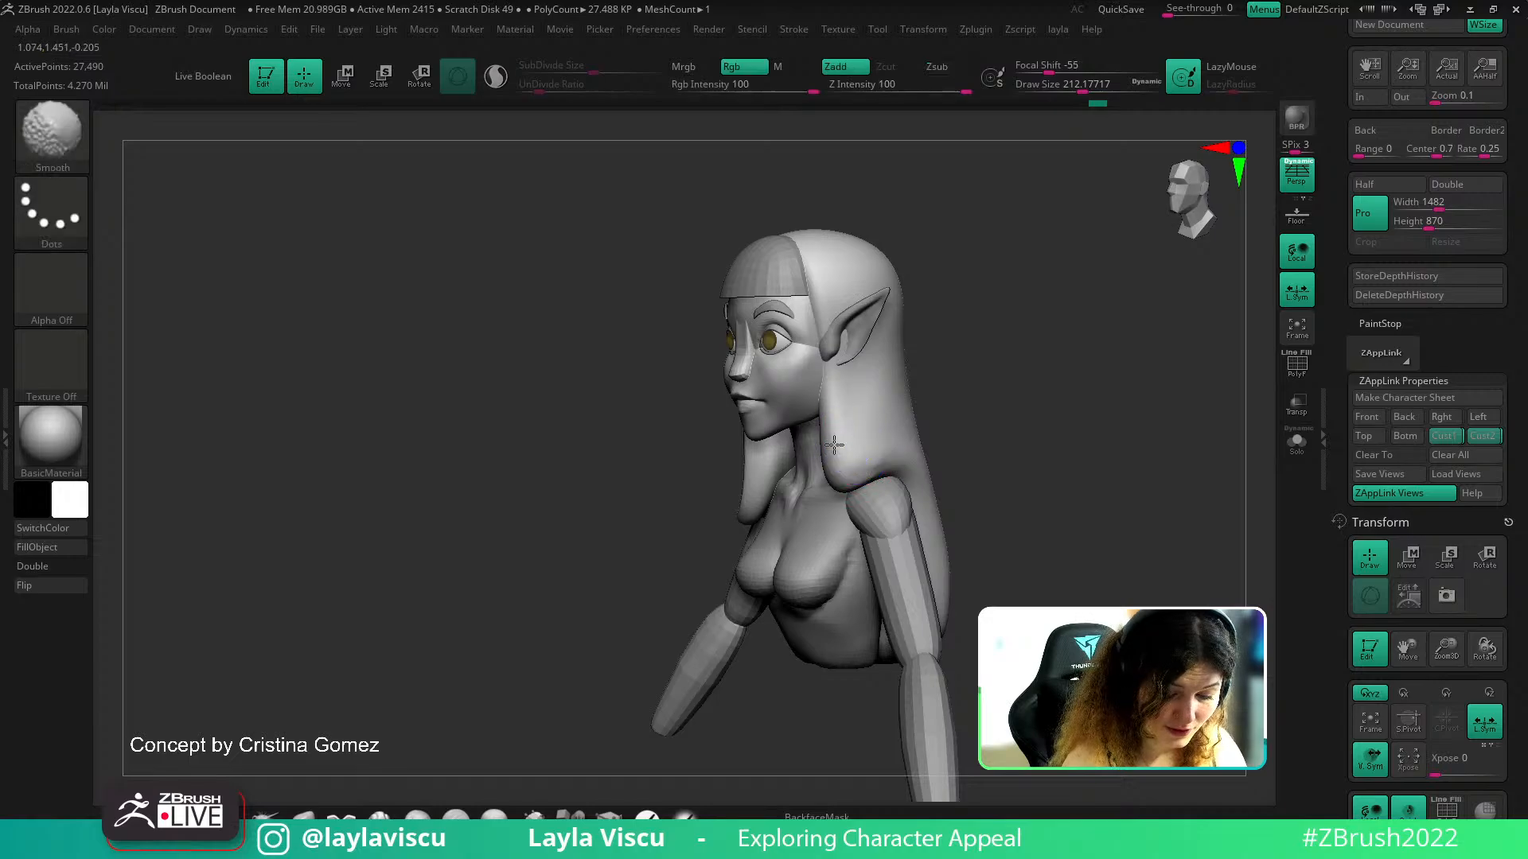
shift+drag(1058, 465, 1005, 461)
Adjust the side hair around the ear with the Move brush, enlarging the draw size to about 724
key(b)
key(m)
key(v)
key(s)
drag(849, 385, 867, 393)
key(s)
mouse_move(862, 396)
mouse_down()
mouse_move(845, 382)
mouse_move(864, 403)
mouse_up()
key(s)
drag(959, 359, 1035, 362)
key(s)
drag(842, 380, 860, 380)
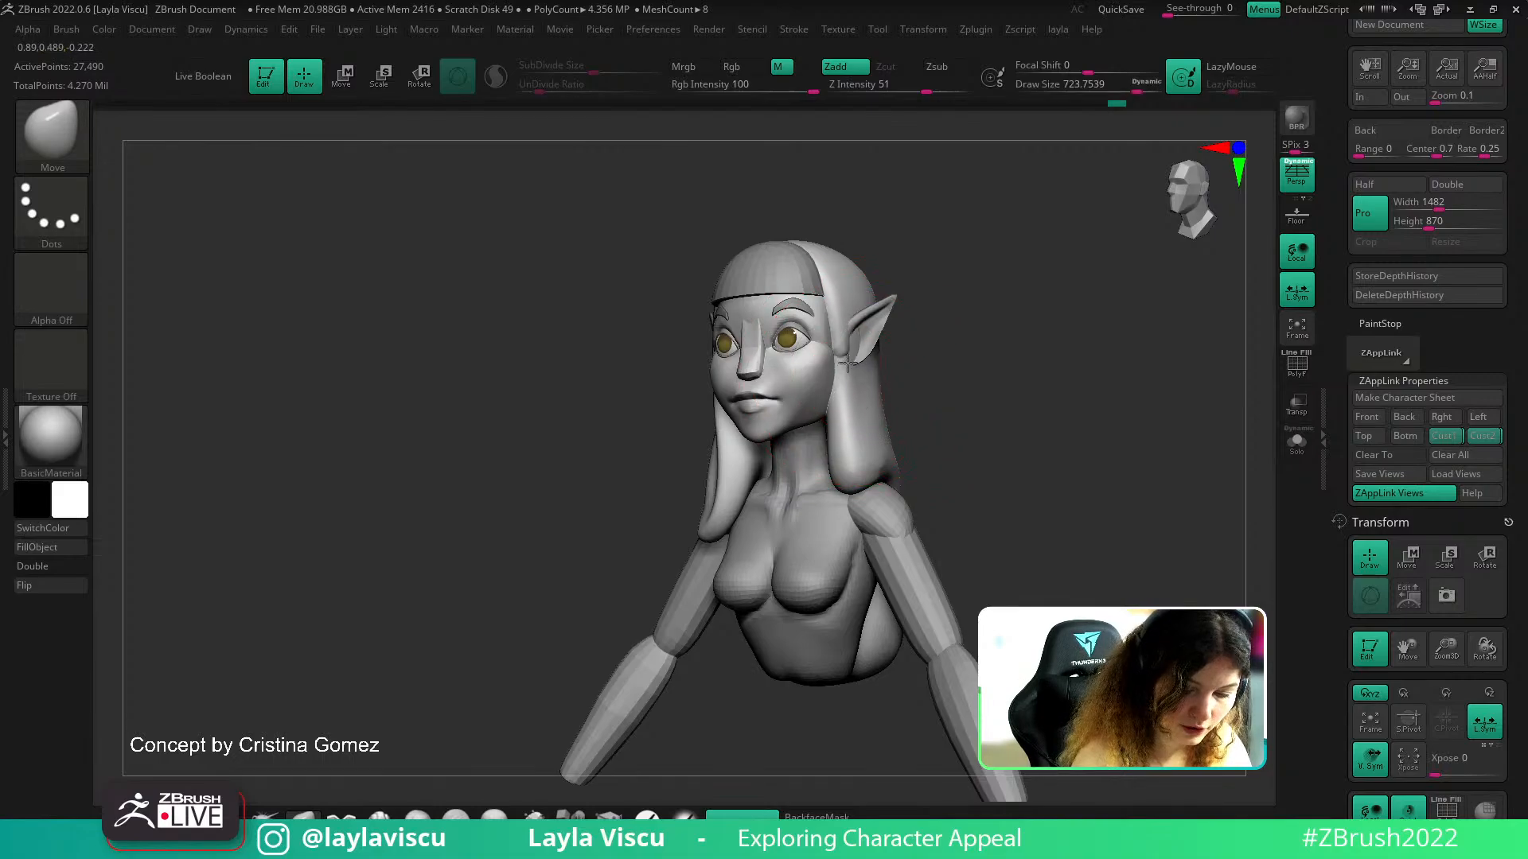
Compare the hair with the concept overlay in the Cust2 view and set the Move brush's draw size to about 704
click(1481, 435)
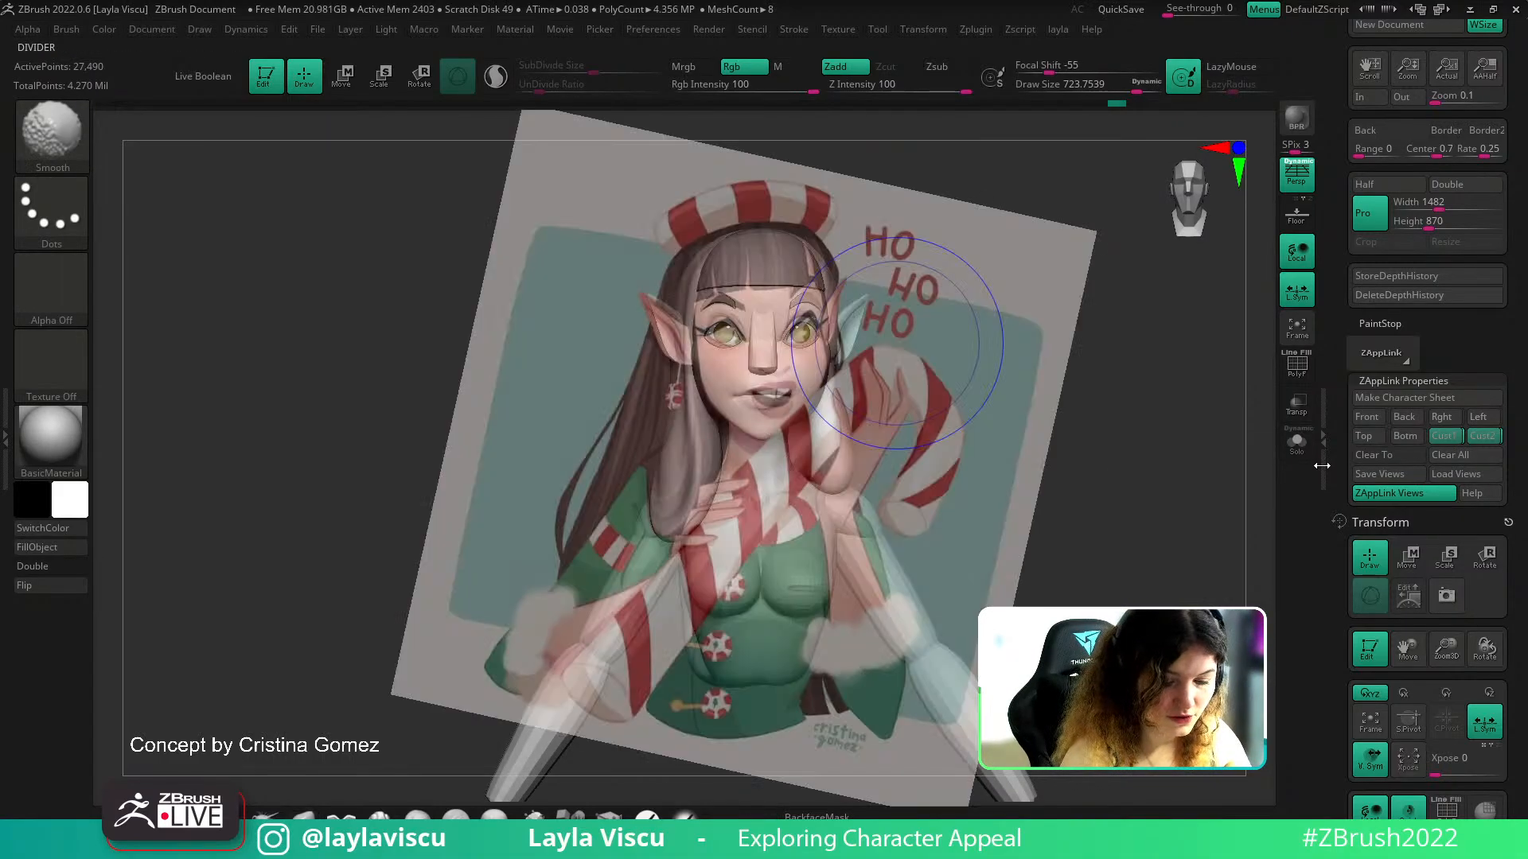
key(s)
drag(670, 324, 684, 321)
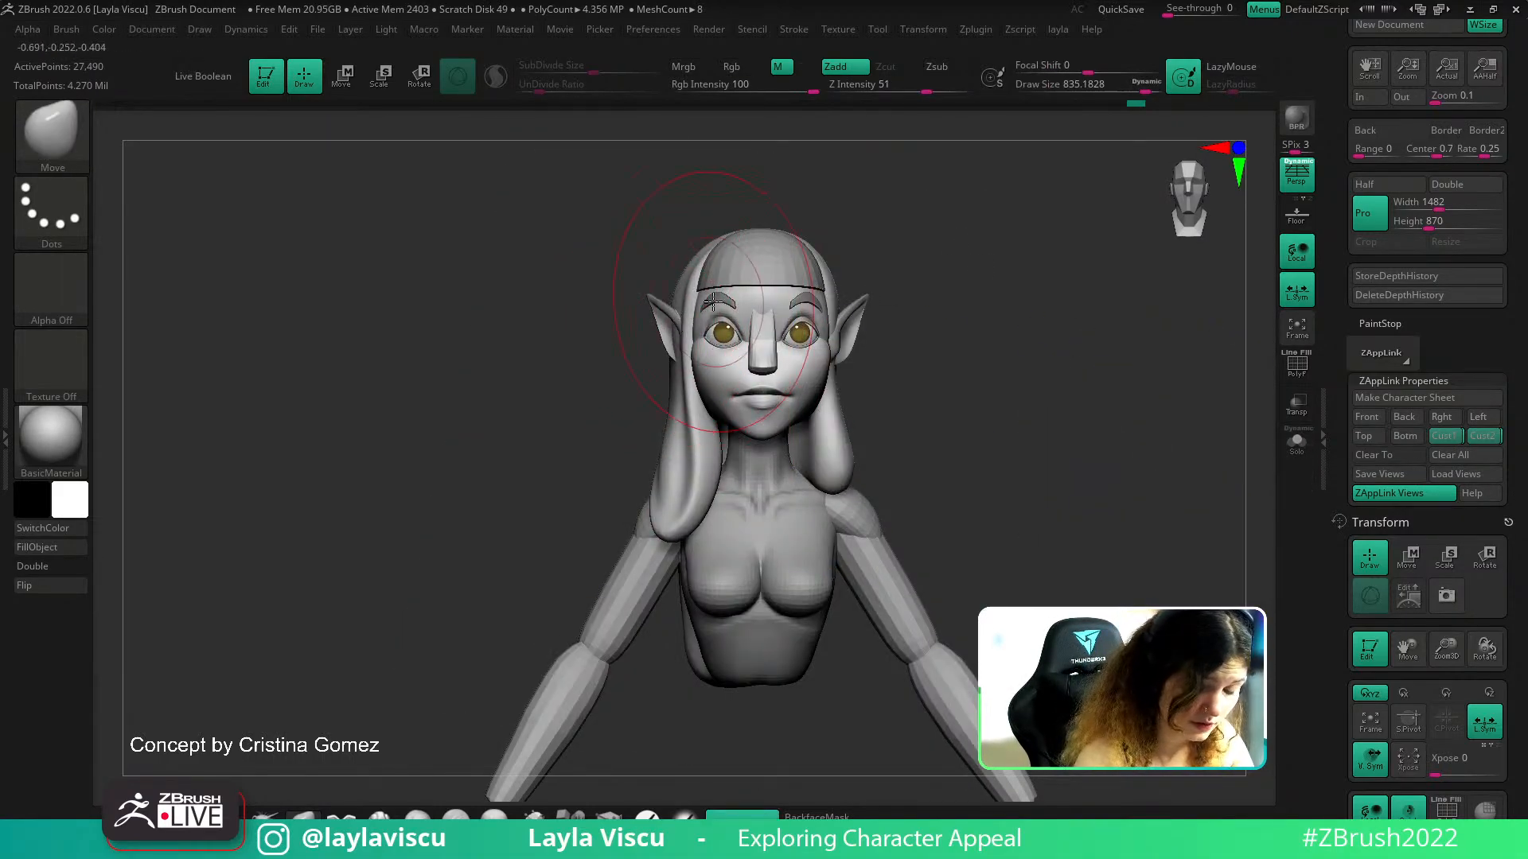
key(shift+z)
key(z)
key(b)
key(m)
key(v)
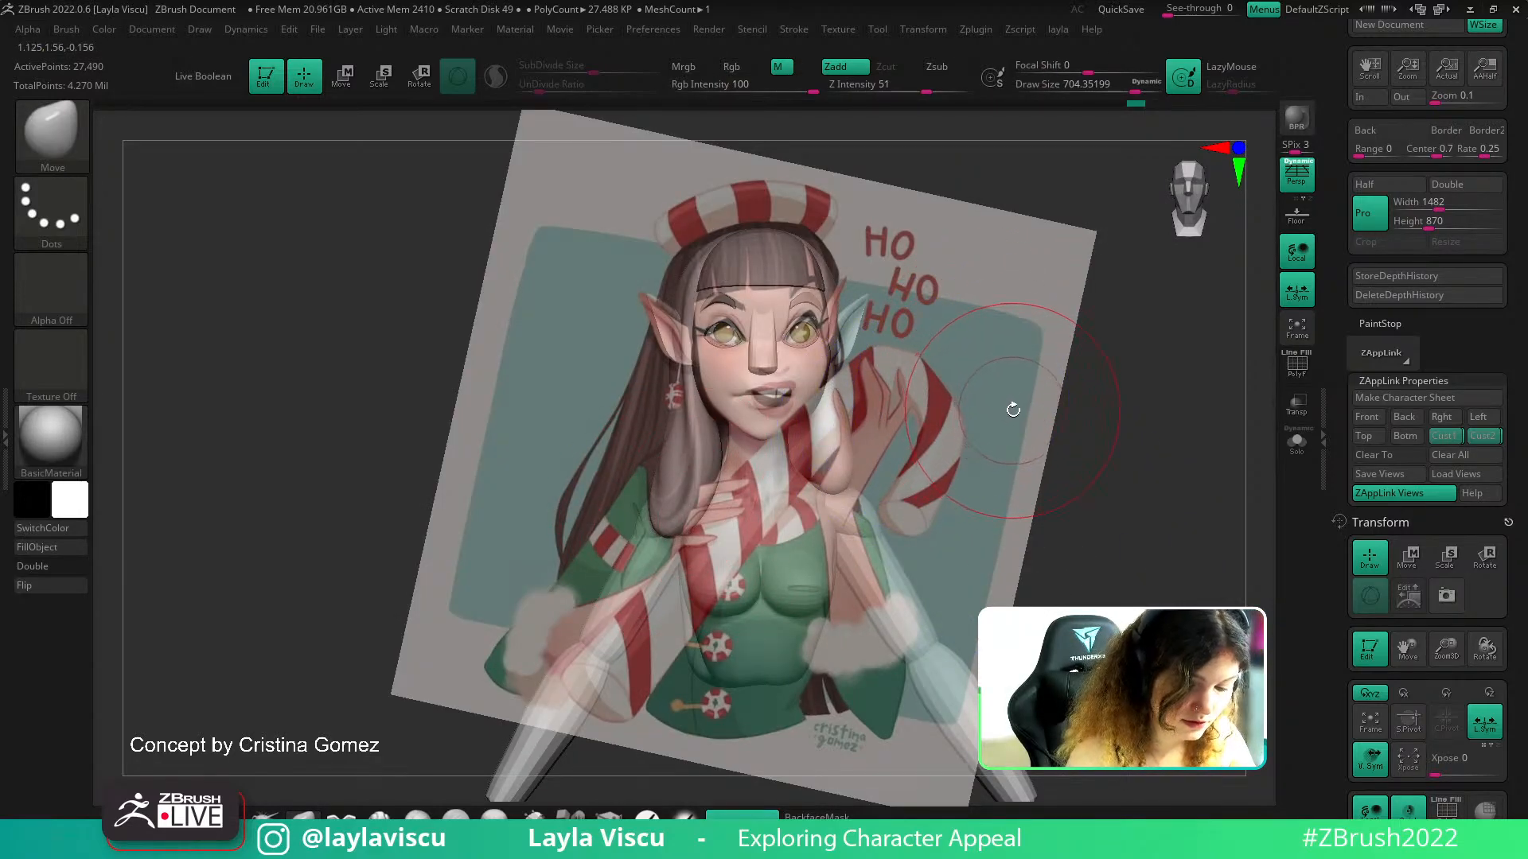
key(shift+z)
Show the hair mesh's polyframe from behind and open its Geometry settings
mouse_move(1037, 536)
ctrl+right_down()
mouse_move(1037, 440)
mouse_move(1115, 443)
ctrl+right_up()
drag(1520, 630, 1524, 307)
scroll(1413, 521, down, 10)
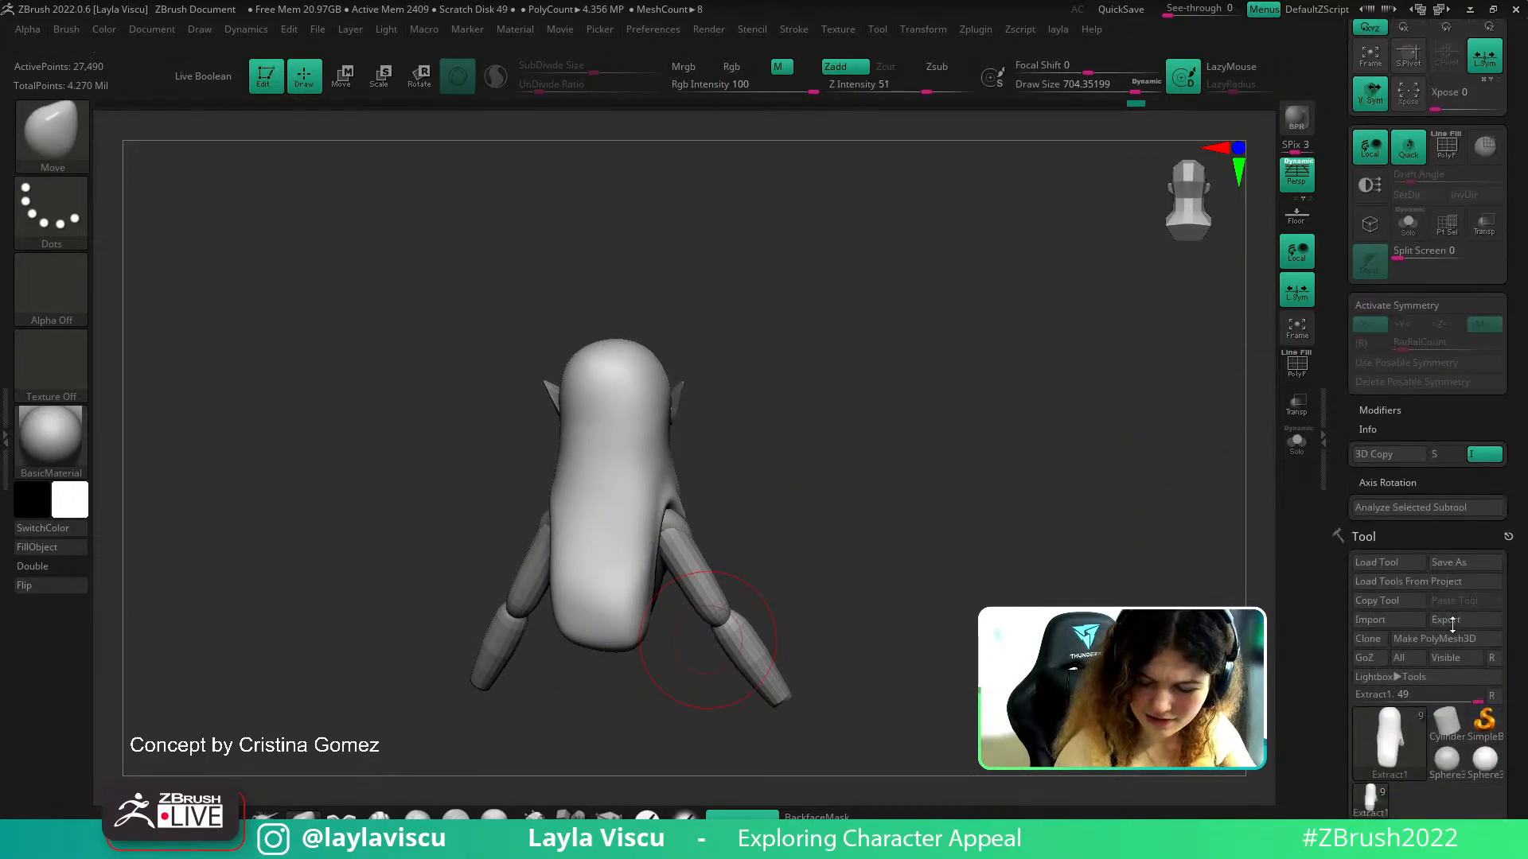
scroll(1413, 522, down, 3)
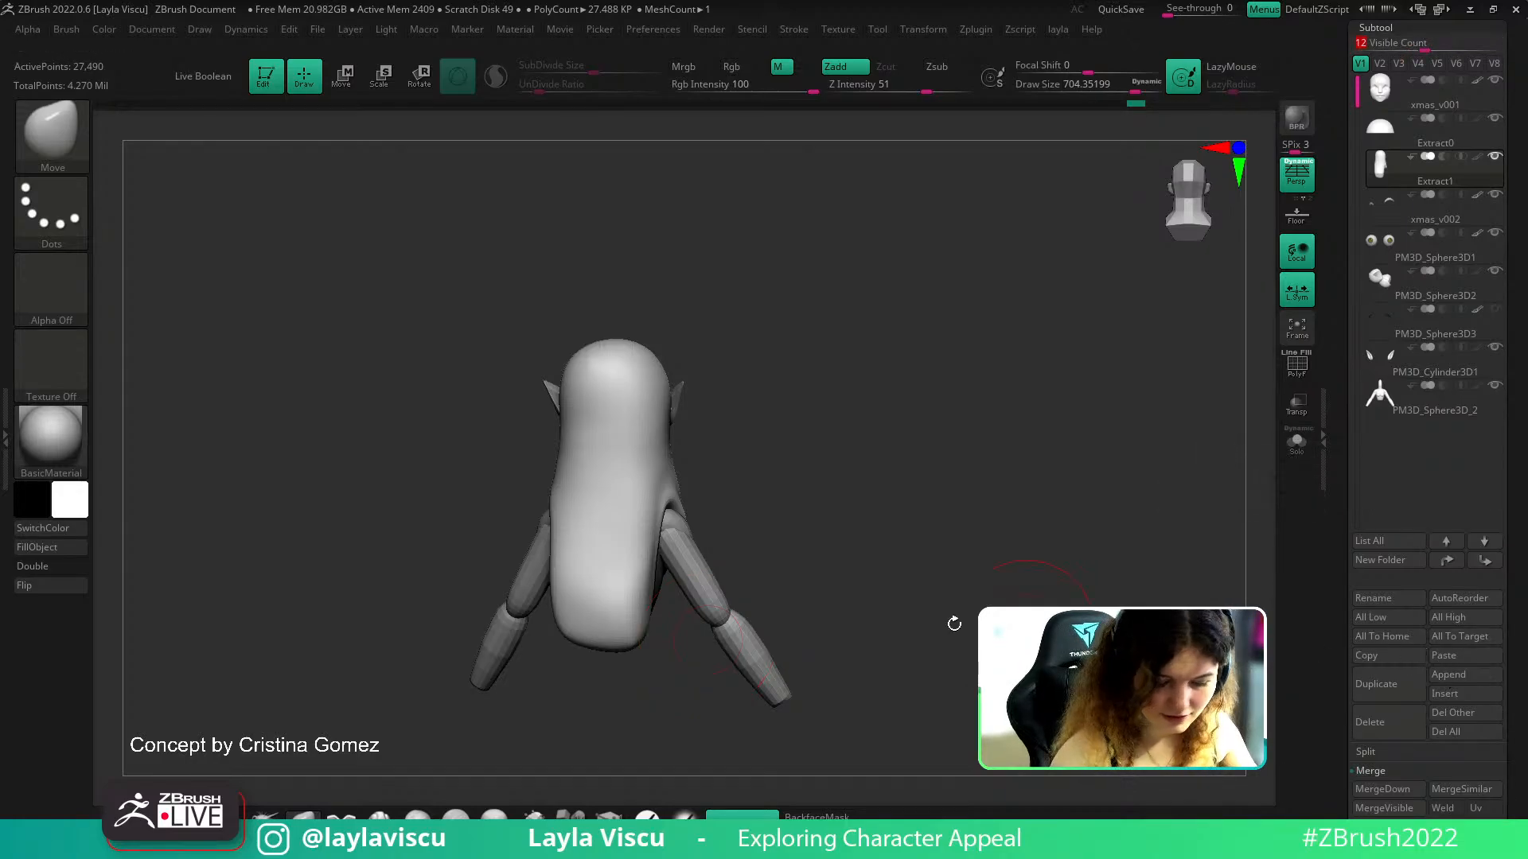
key(shift+f)
drag(1510, 610, 1521, 487)
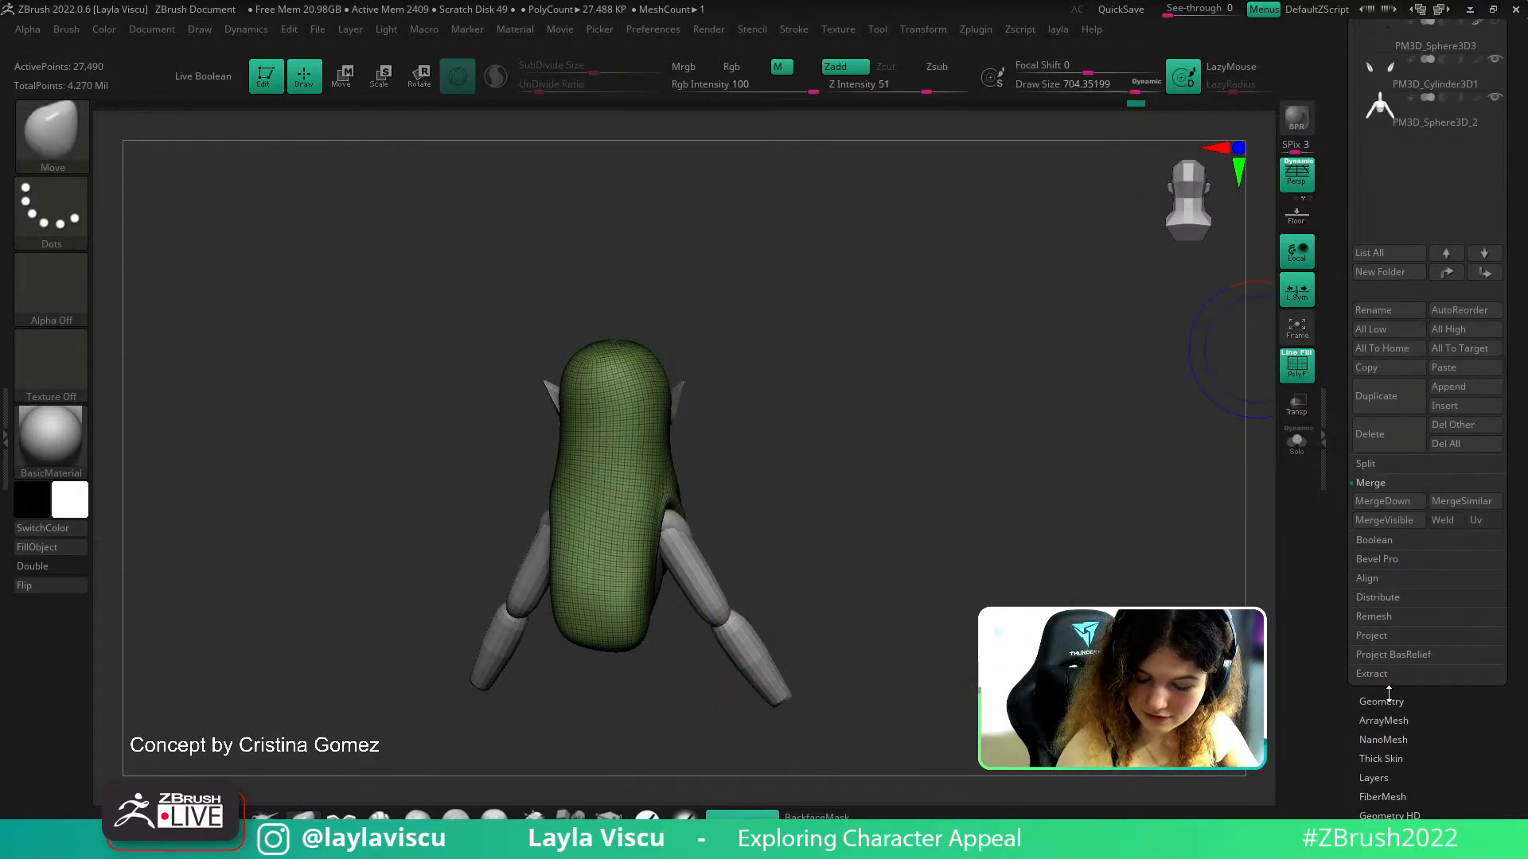
click(1384, 701)
click(1377, 101)
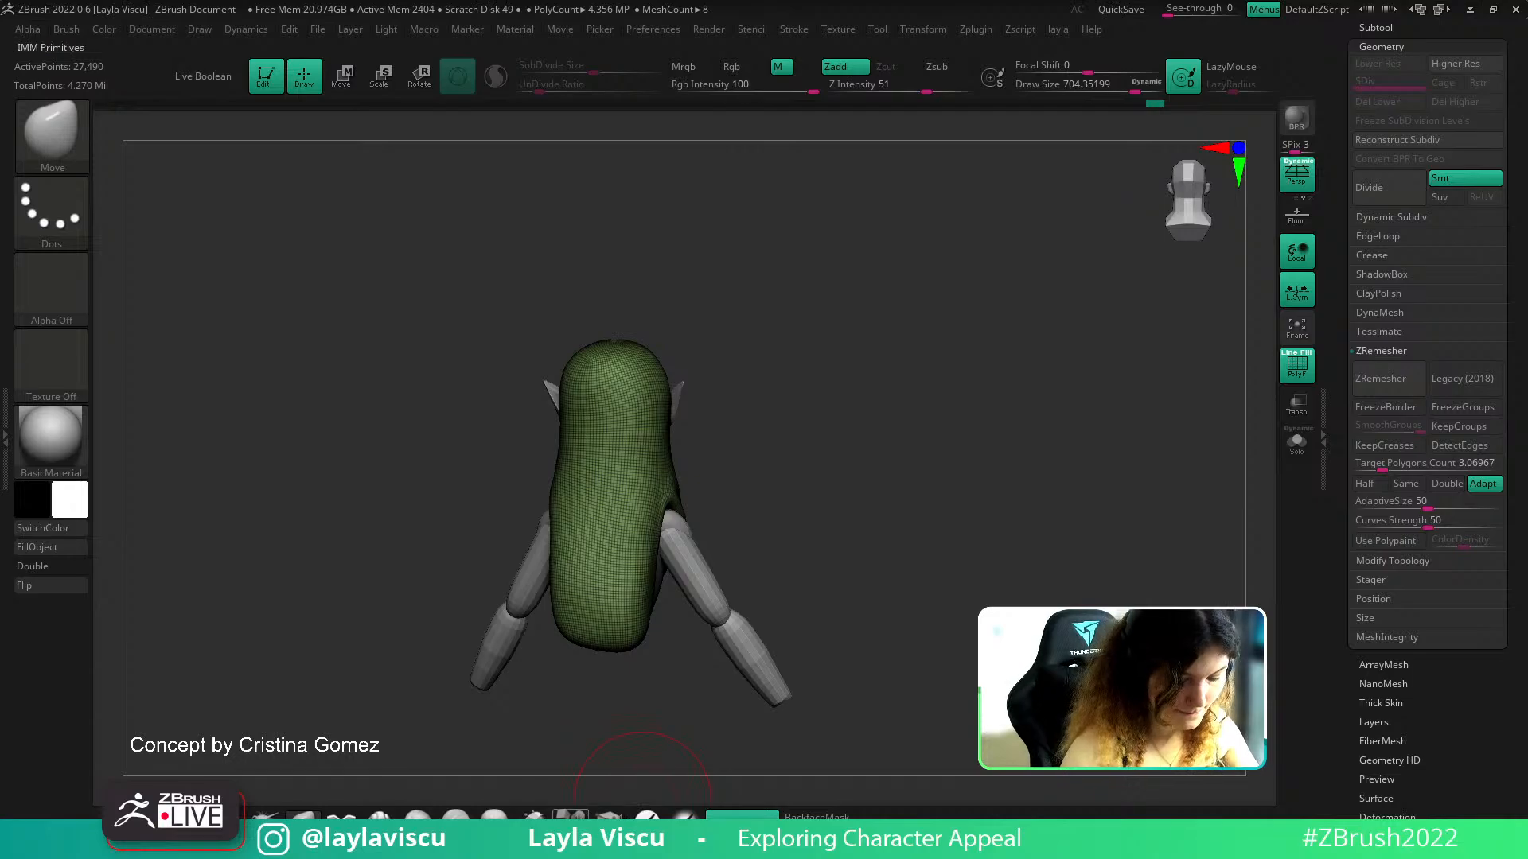
Insert a PolySphere at the back of the hair with IMM Primitives, position it with the gizmo and subdivide it once
click(571, 818)
click(714, 137)
drag(641, 342, 764, 351)
drag(673, 430, 667, 472)
shift+drag(899, 396, 820, 401)
key(w)
drag(722, 499, 756, 513)
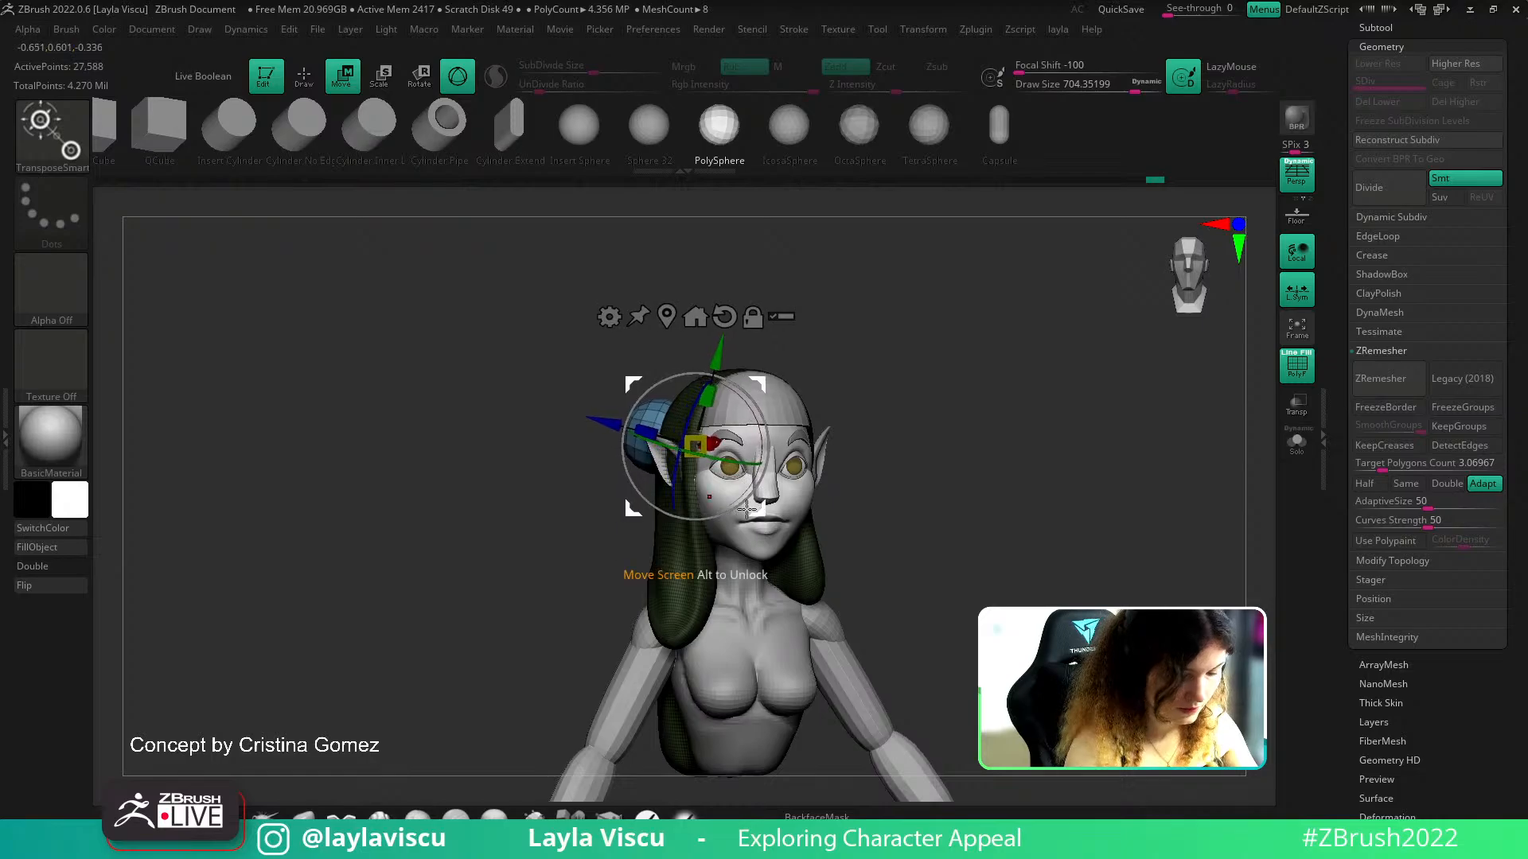
key(b)
key(m)
key(v)
key(w)
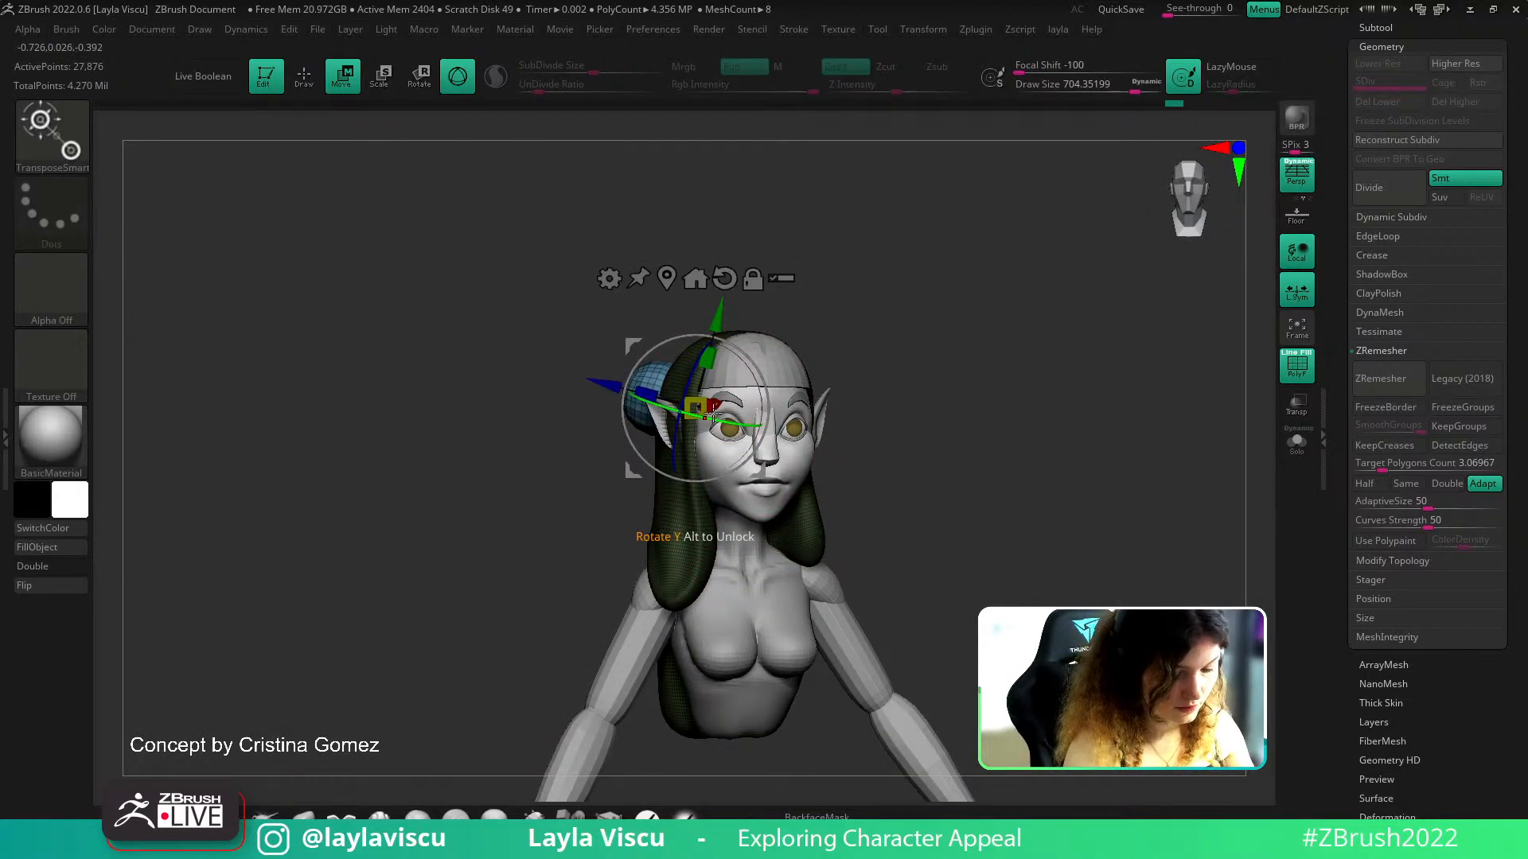
Stretch the inserted sphere into a long strand running down the back of the hair
click(315, 818)
shift+drag(470, 648, 566, 541)
shift+drag(691, 402, 680, 397)
mouse_move(963, 402)
mouse_down()
mouse_move(1065, 412)
mouse_move(743, 514)
mouse_up()
mouse_move(754, 293)
mouse_down()
mouse_move(726, 357)
mouse_move(648, 322)
mouse_up()
alt+drag(836, 334, 859, 446)
mouse_move(859, 445)
mouse_down()
mouse_move(894, 334)
mouse_move(748, 342)
mouse_up()
mouse_move(861, 331)
mouse_down()
mouse_move(849, 385)
mouse_move(887, 392)
mouse_up()
Refine the strand with the SnakeHook brush at draw size about 989, smooth it and subdivide it once more
click(278, 814)
key(s)
mouse_move(725, 402)
mouse_down()
mouse_move(738, 413)
mouse_move(749, 591)
mouse_move(776, 447)
mouse_up()
key(s)
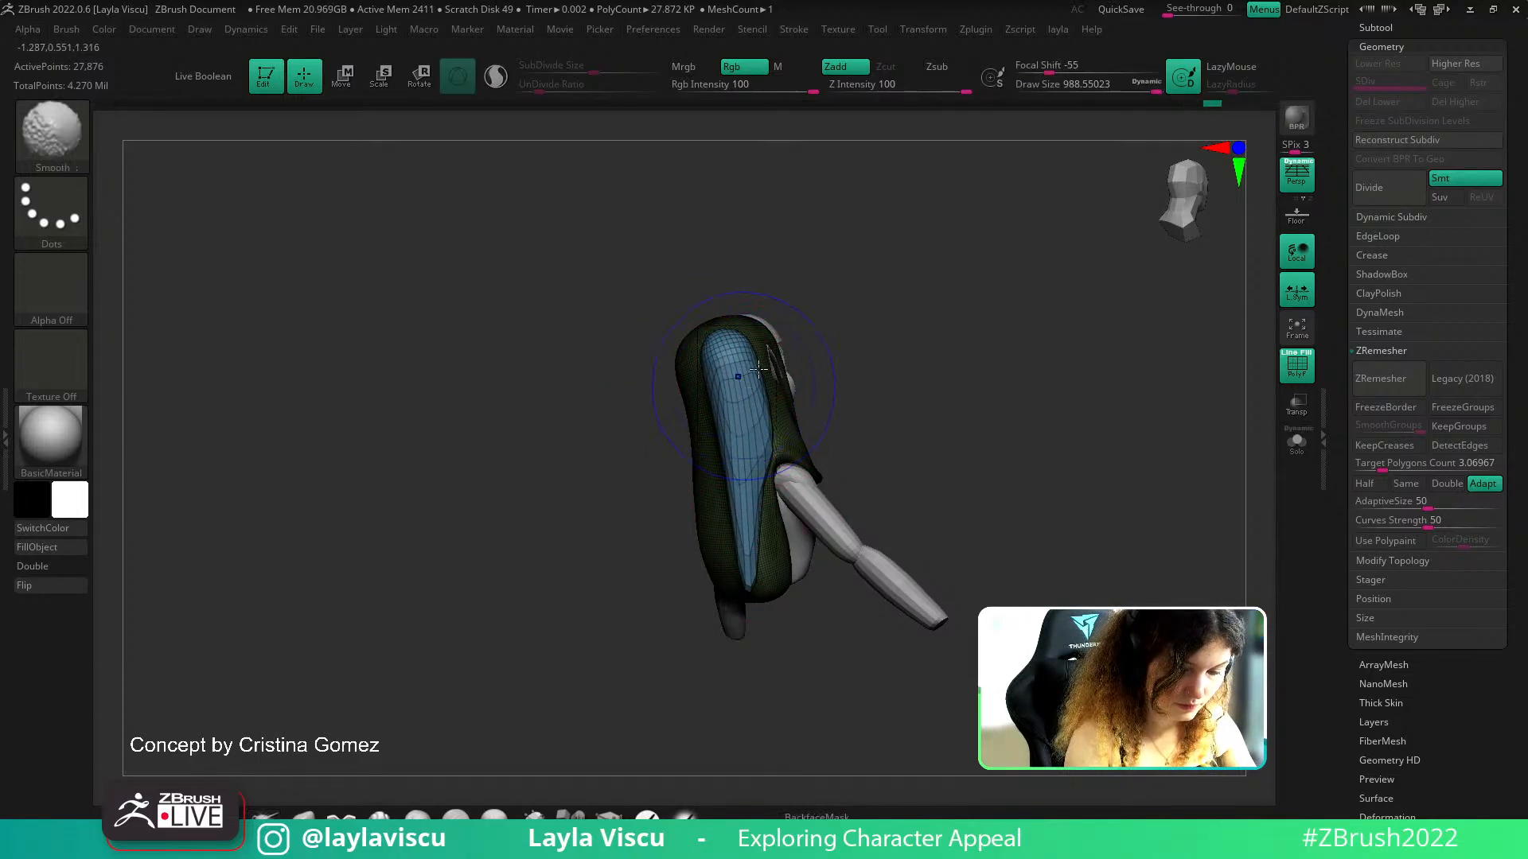
right_drag(734, 415, 722, 361)
right_drag(728, 415, 780, 386)
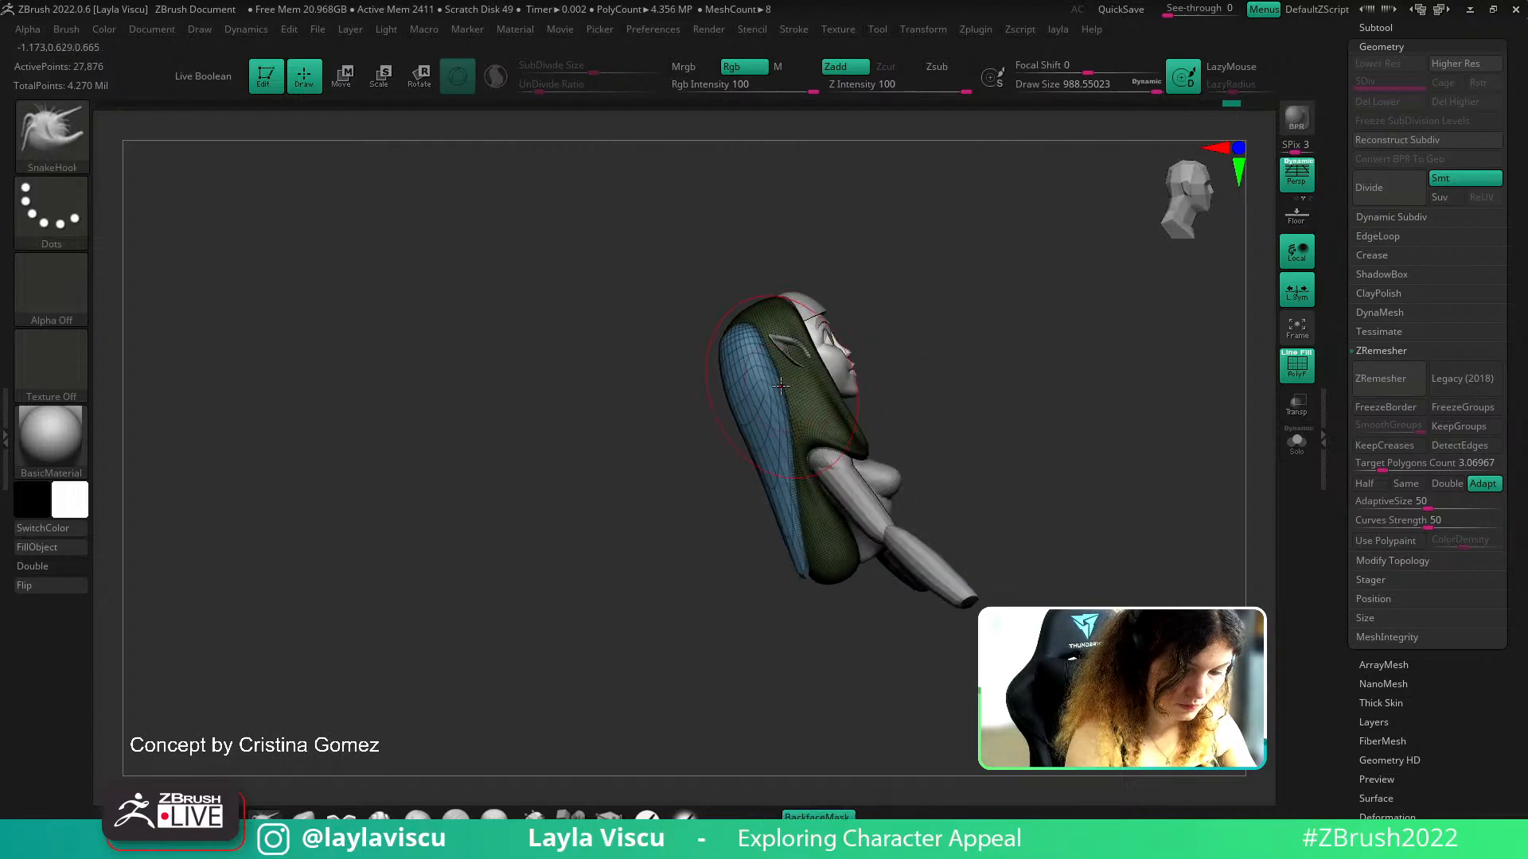
ctrl+drag(913, 375, 909, 441)
Pull the strand's lower end outward past the shoulder with SnakeHook in the Cust2 view, matching it to the concept overlay
drag(1490, 140, 1490, 269)
scroll(1488, 302, up, 5)
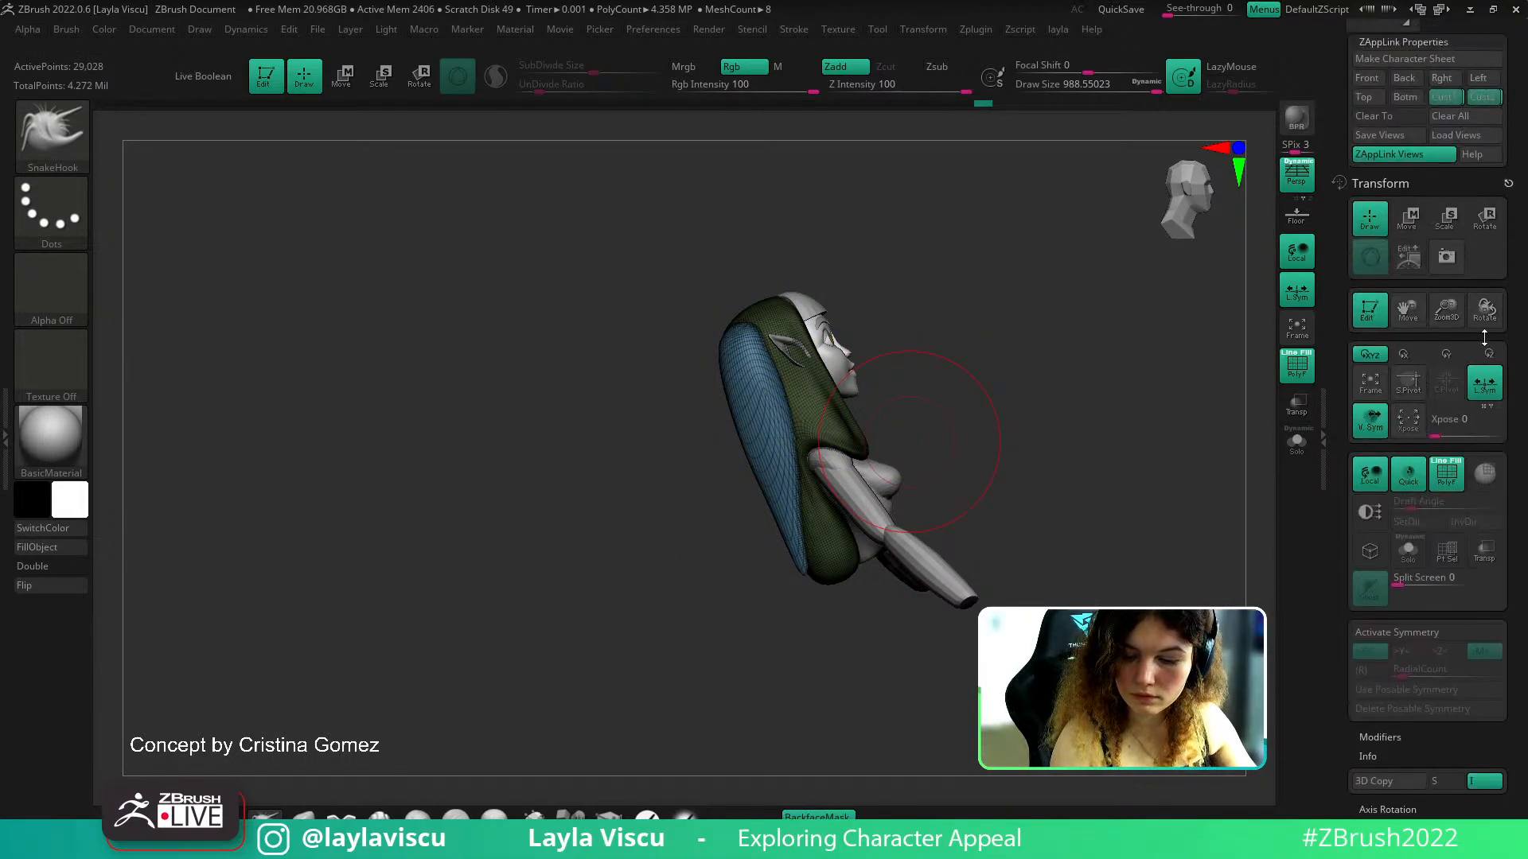
click(1482, 95)
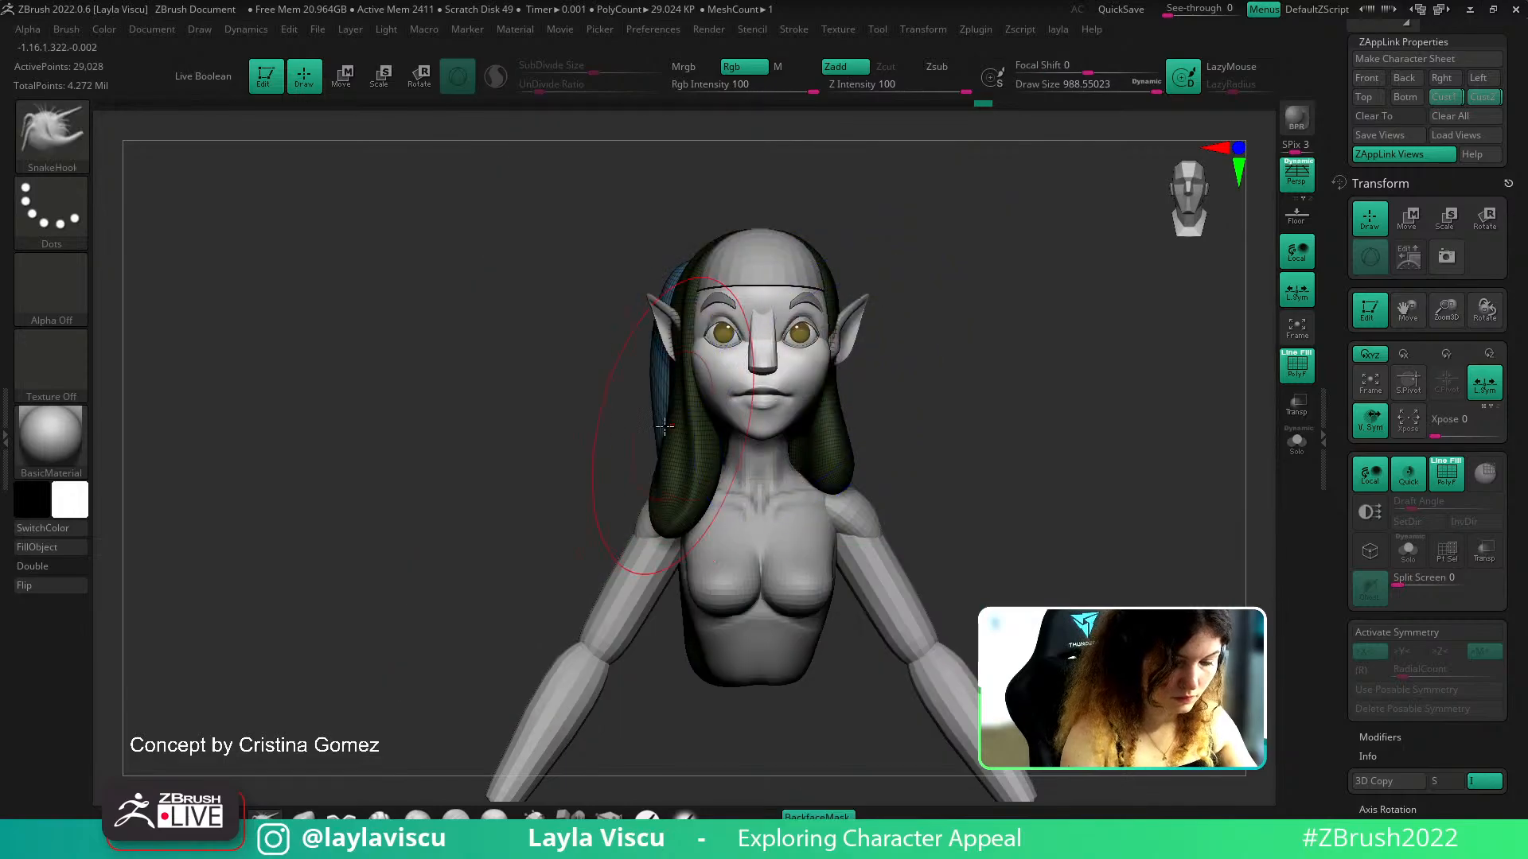
drag(593, 566, 589, 572)
key(shift+z)
key(shift+z)
key(s)
drag(631, 483, 602, 504)
key(shift+f)
key(shift+f)
key(shift+z)
key(shift+z)
Adjust the strand's upper part behind the ear with the Move brush at draw size about 888 and smooth it
key(b)
key(m)
key(v)
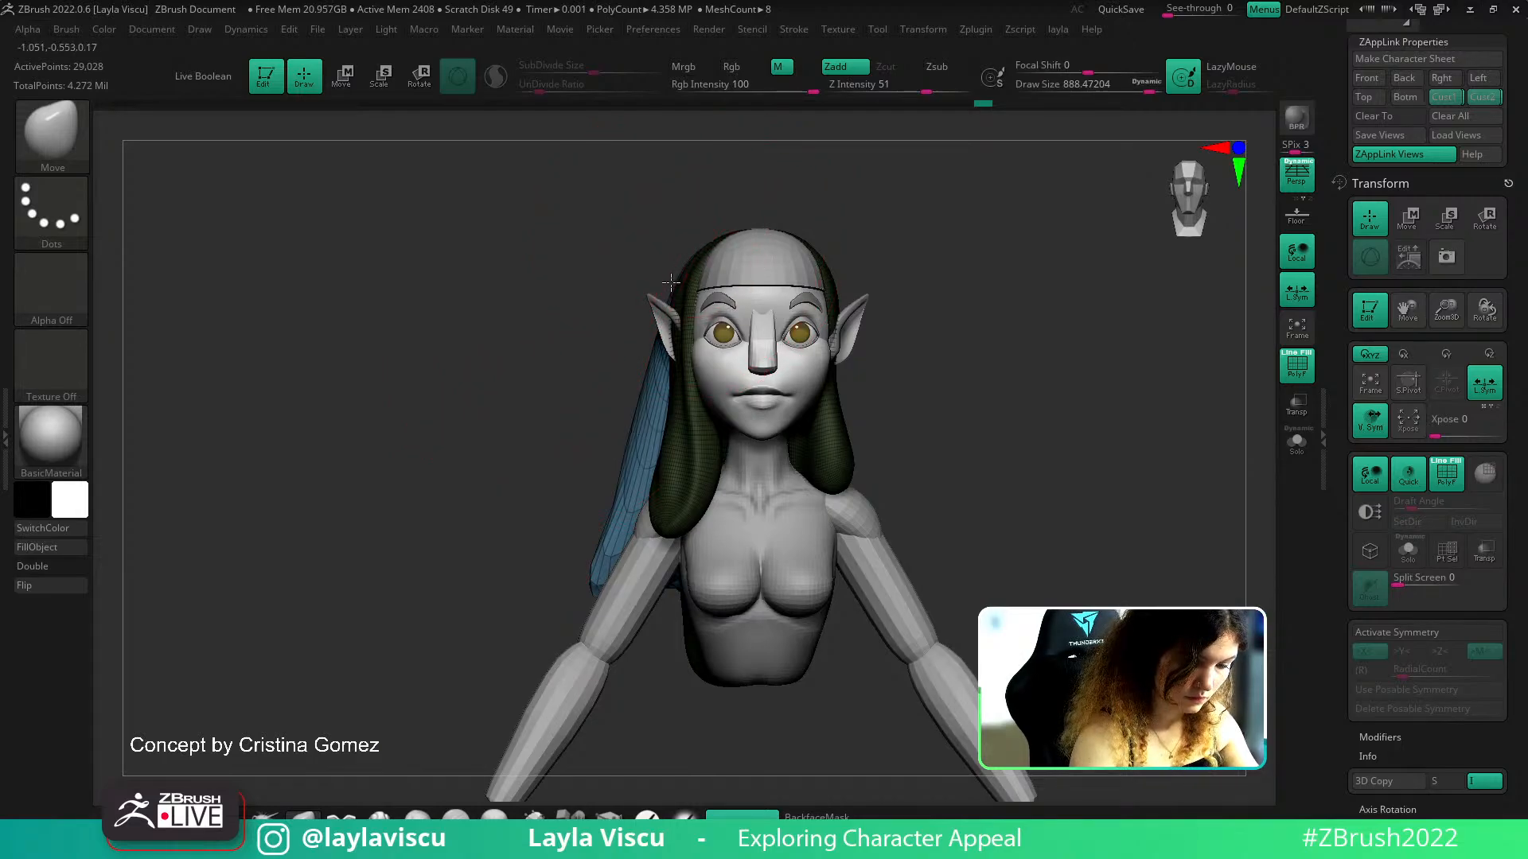
mouse_move(671, 283)
mouse_down()
mouse_move(804, 275)
mouse_move(617, 279)
mouse_move(634, 289)
mouse_up()
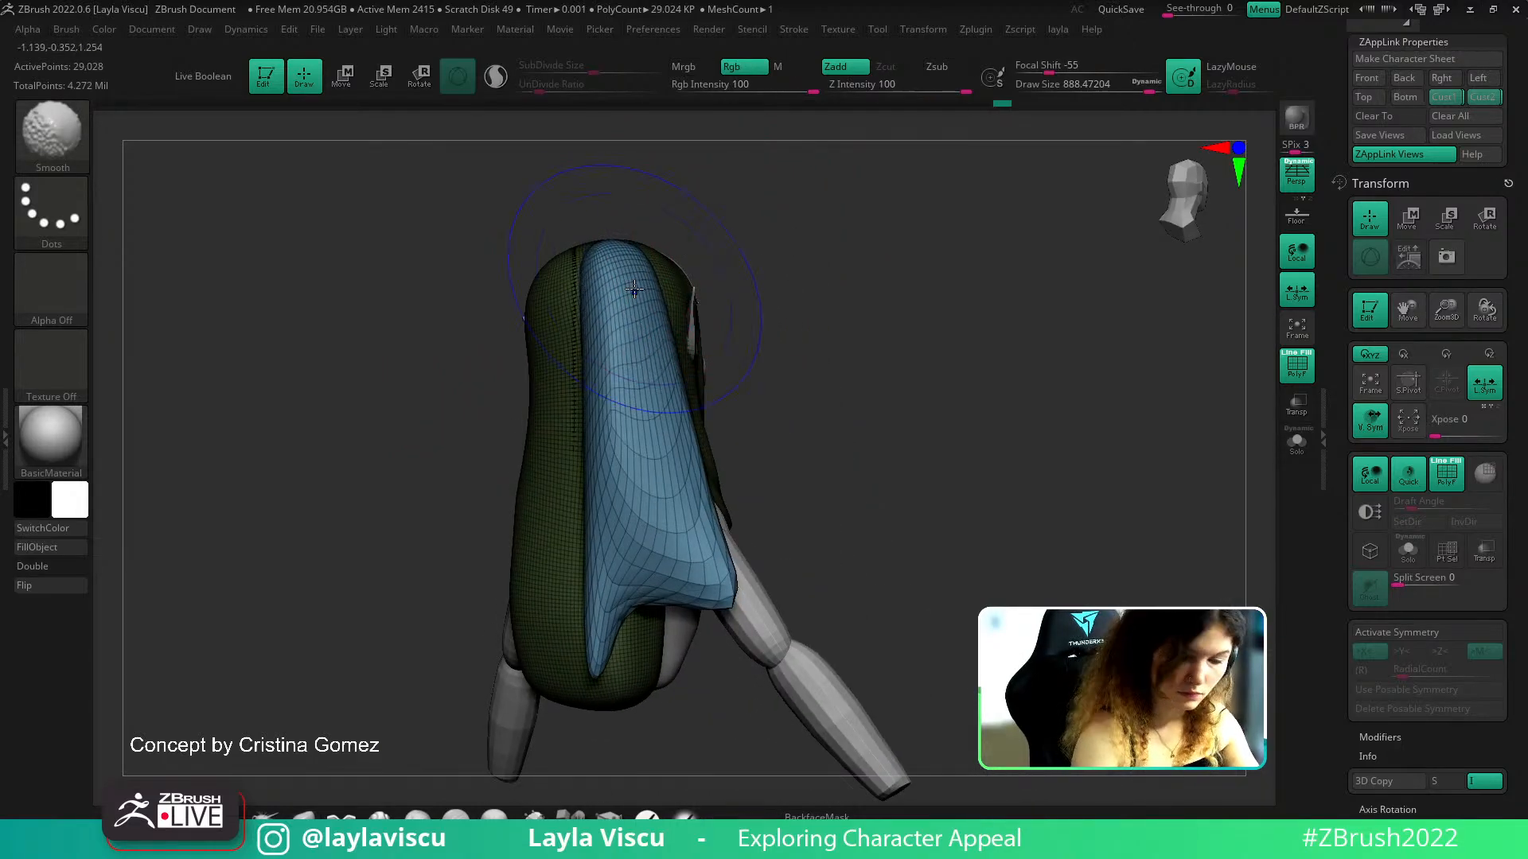
Hide the polyframe, reduce the draw size to about 814 and compare the strand with the concept overlay in the Cust2 view
click(1477, 98)
key(shift+z)
key(shift+z)
key(shift+f)
key([)
key([)
key(shift+z)
key(shift+z)
key(shift+z)
key(shift+z)
Reshape and smooth the strand's lower end from behind and below, using draw sizes of about 814 and 966
drag(771, 724, 1146, 509)
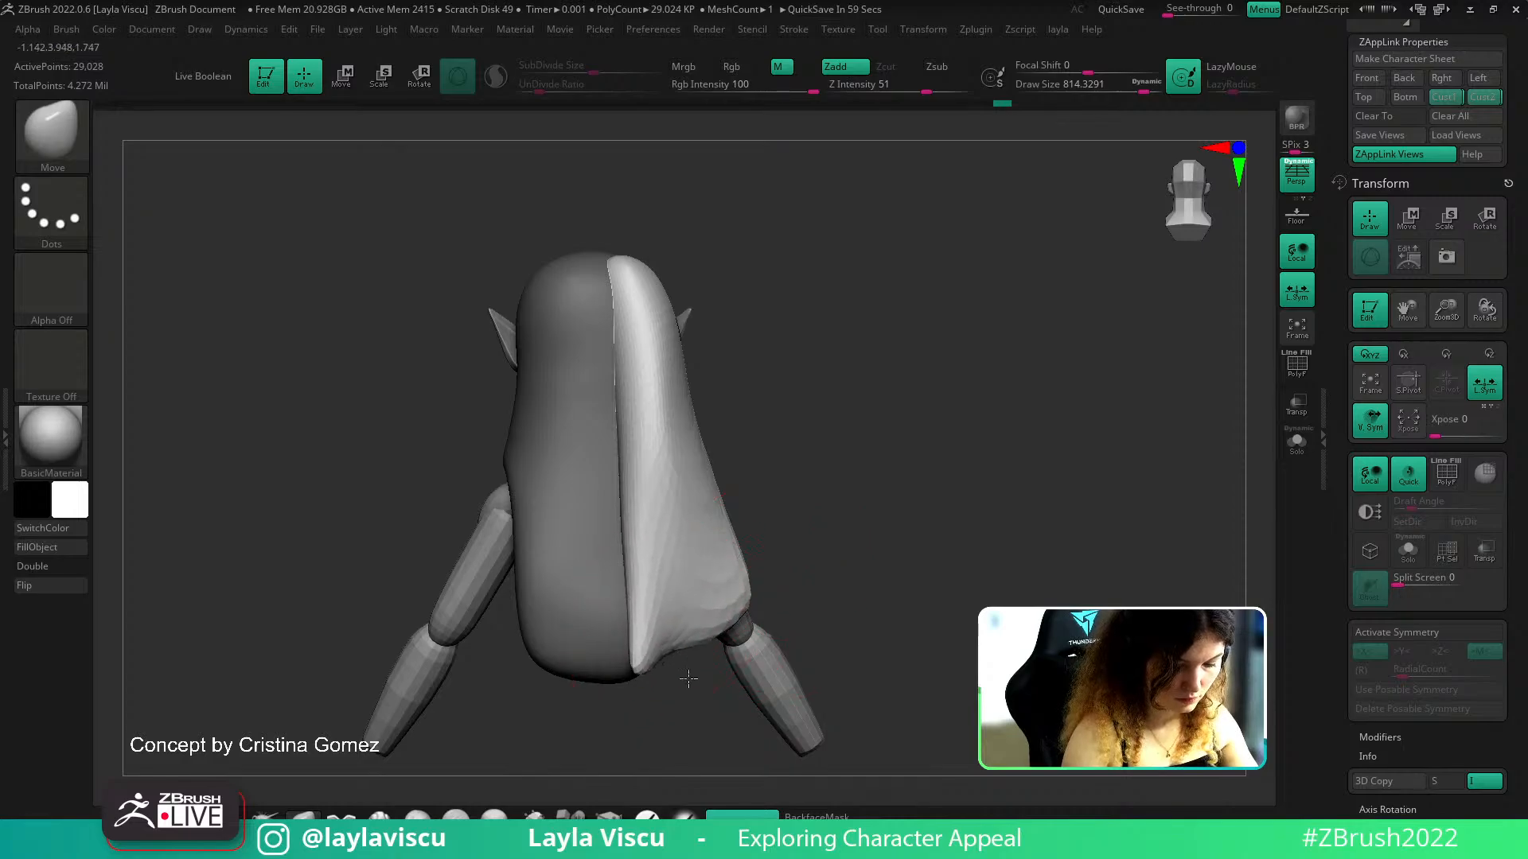
mouse_move(700, 629)
mouse_down()
mouse_move(736, 525)
mouse_move(692, 589)
mouse_move(858, 521)
mouse_move(630, 625)
mouse_move(650, 606)
mouse_up()
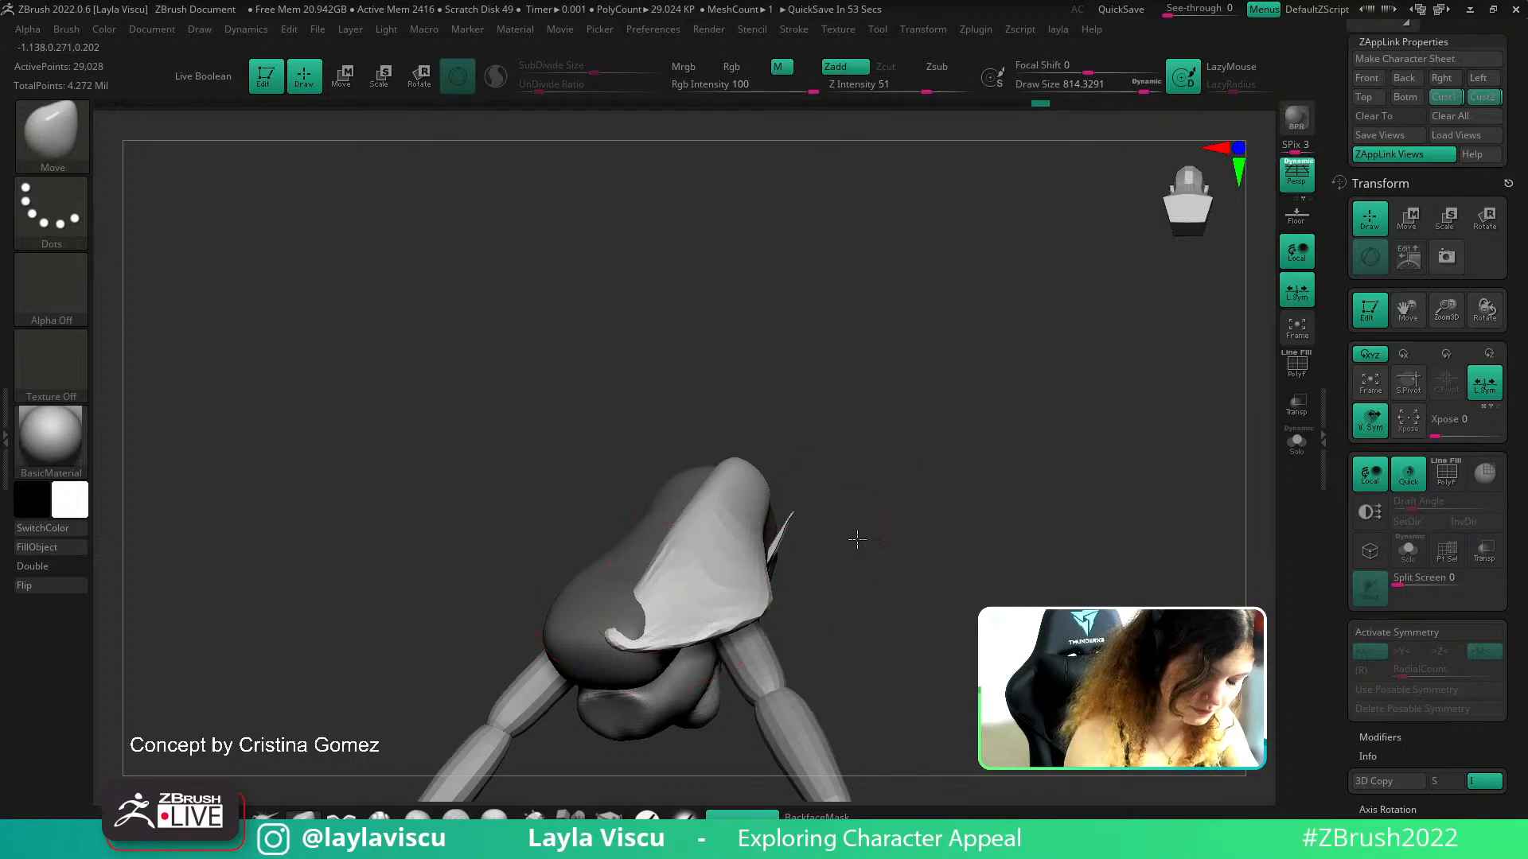
drag(861, 538, 788, 806)
drag(631, 592, 683, 586)
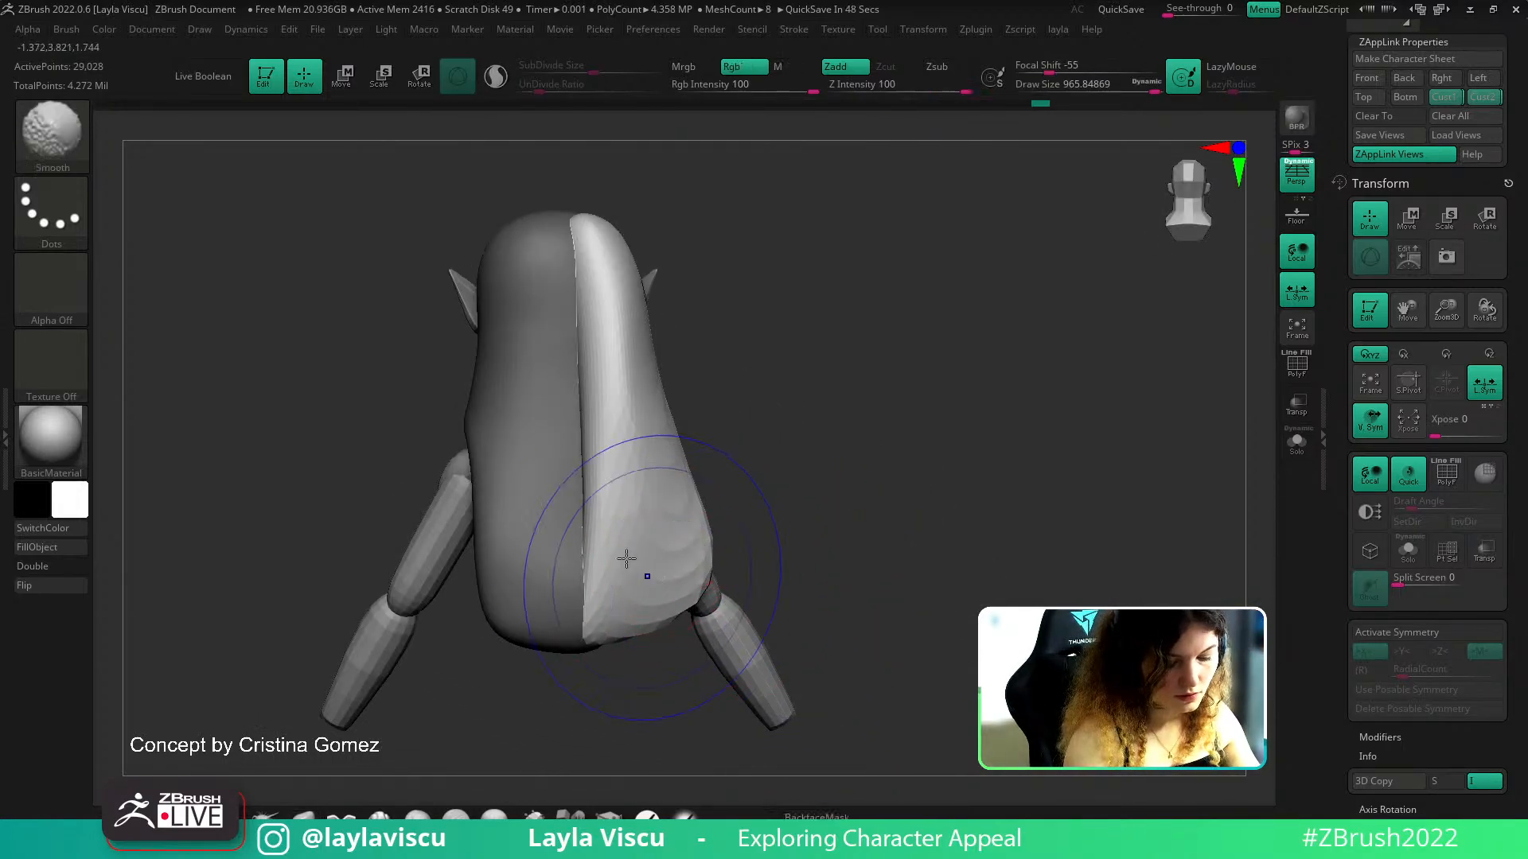
Shape the strand's side profile with the Move brush at draw size 1000 and smooth its length
drag(791, 631, 878, 497)
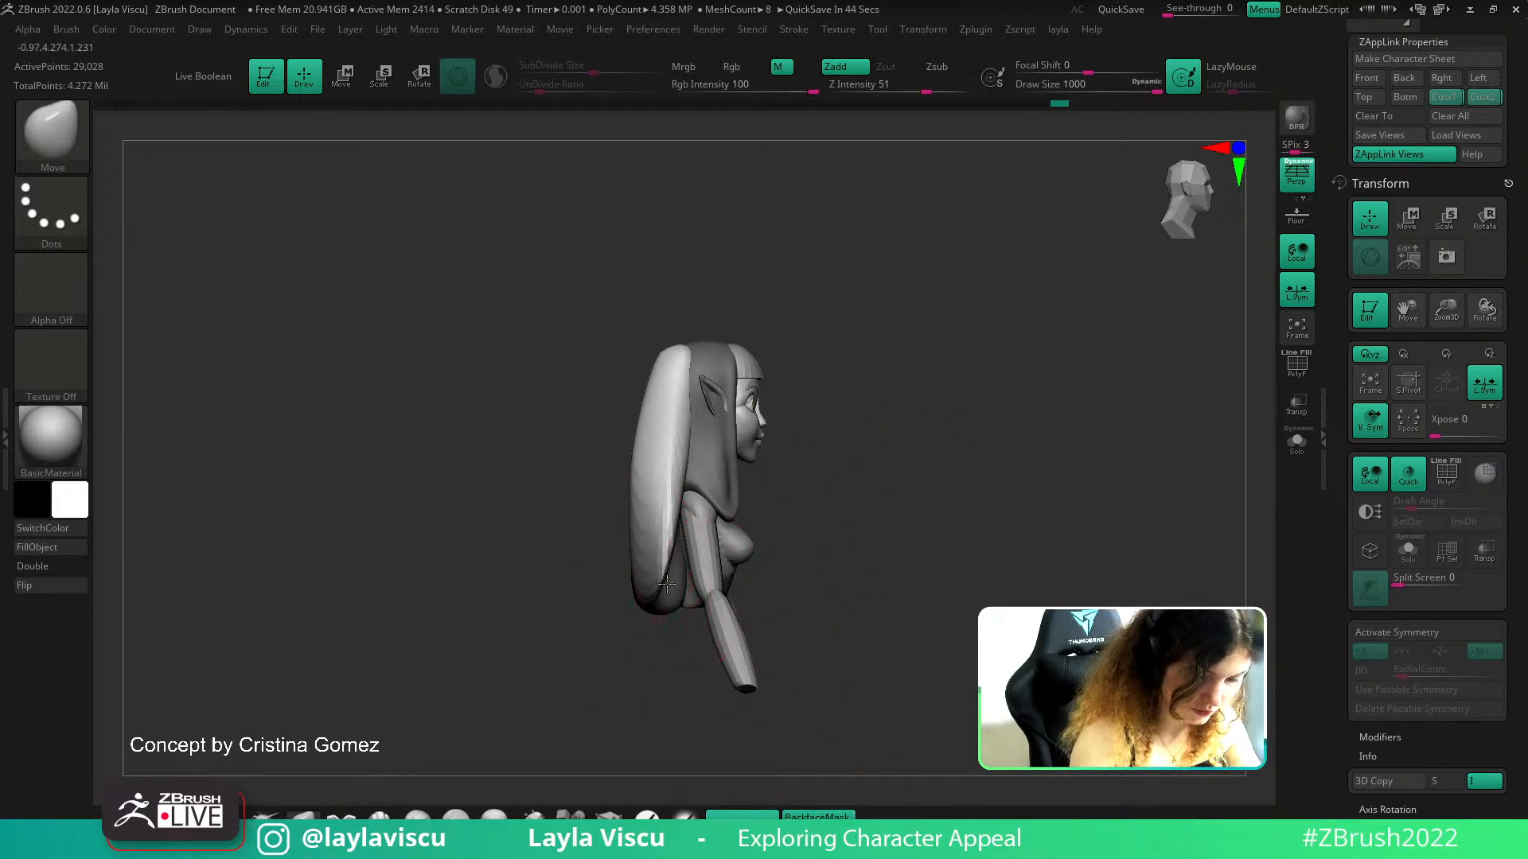
shift+drag(640, 593, 666, 549)
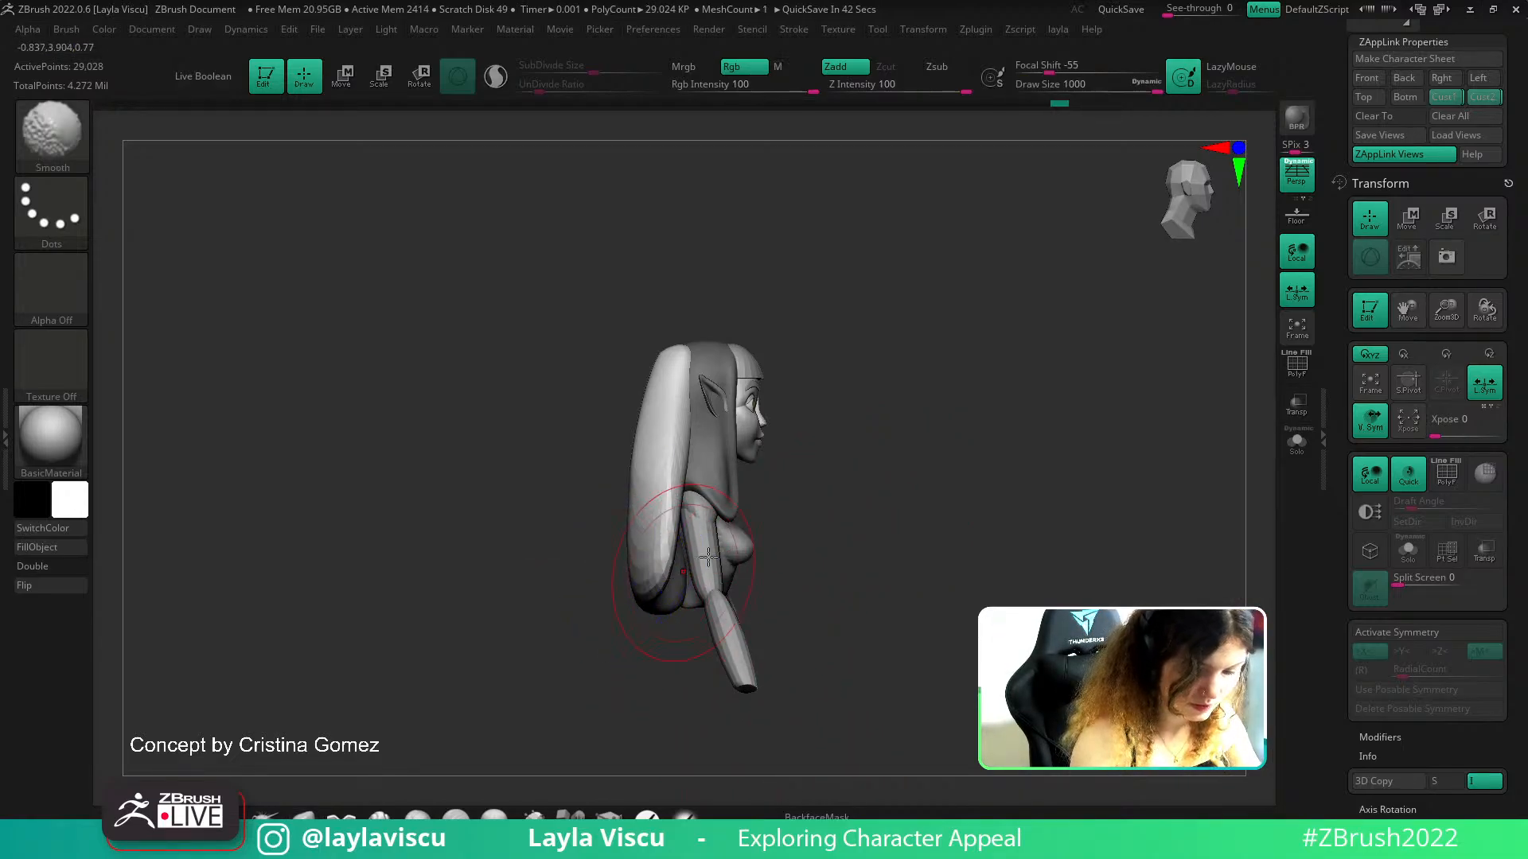
drag(923, 488, 900, 498)
shift+drag(673, 398, 651, 530)
Recall the Cust2 view and compare the new back strand with the concept overlay
click(1478, 96)
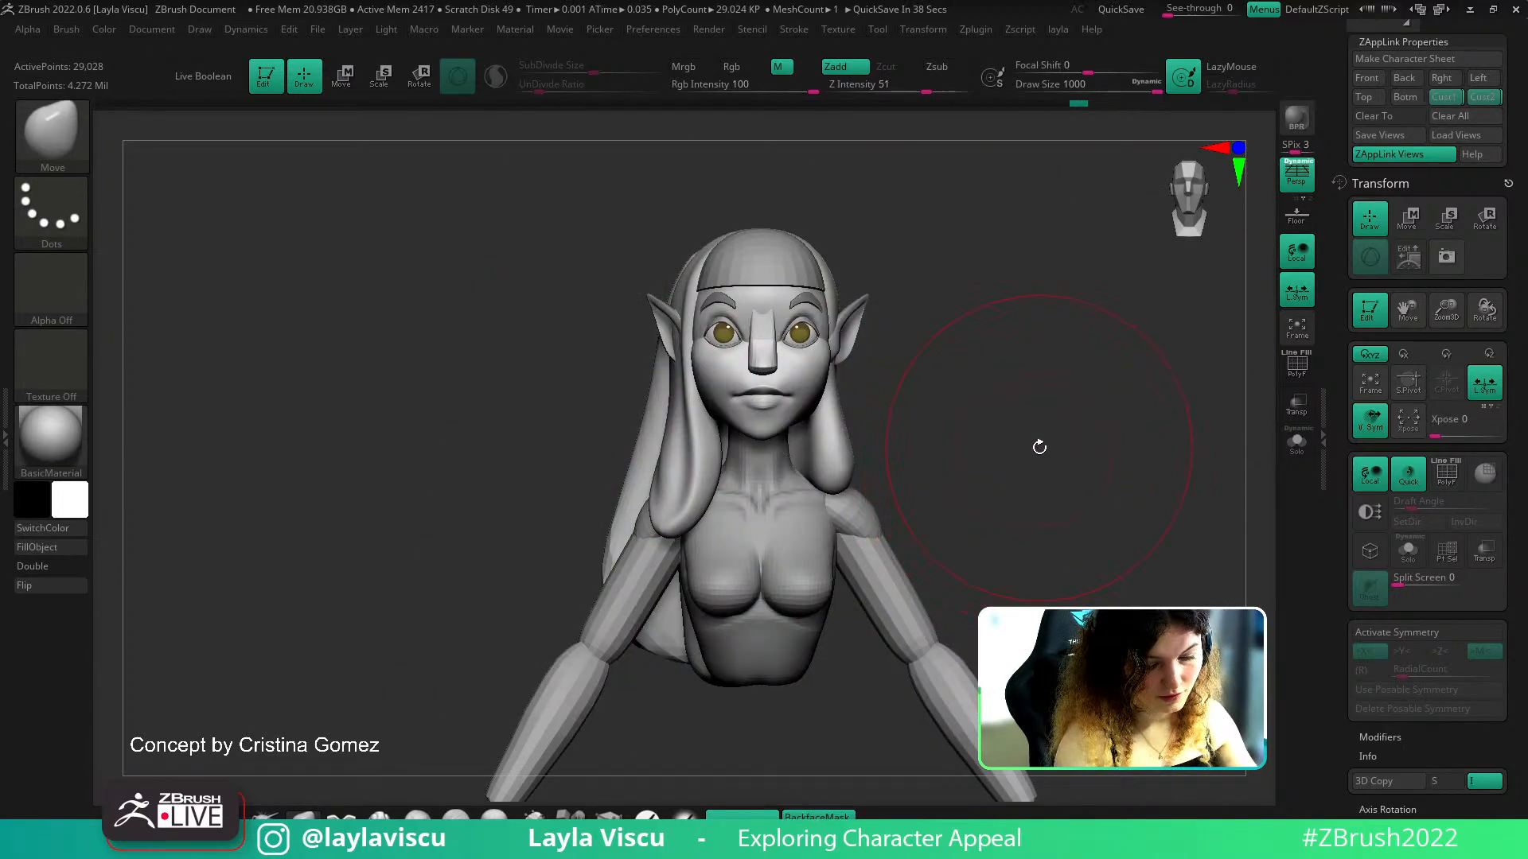
key(shift+z)
key(shift+z)
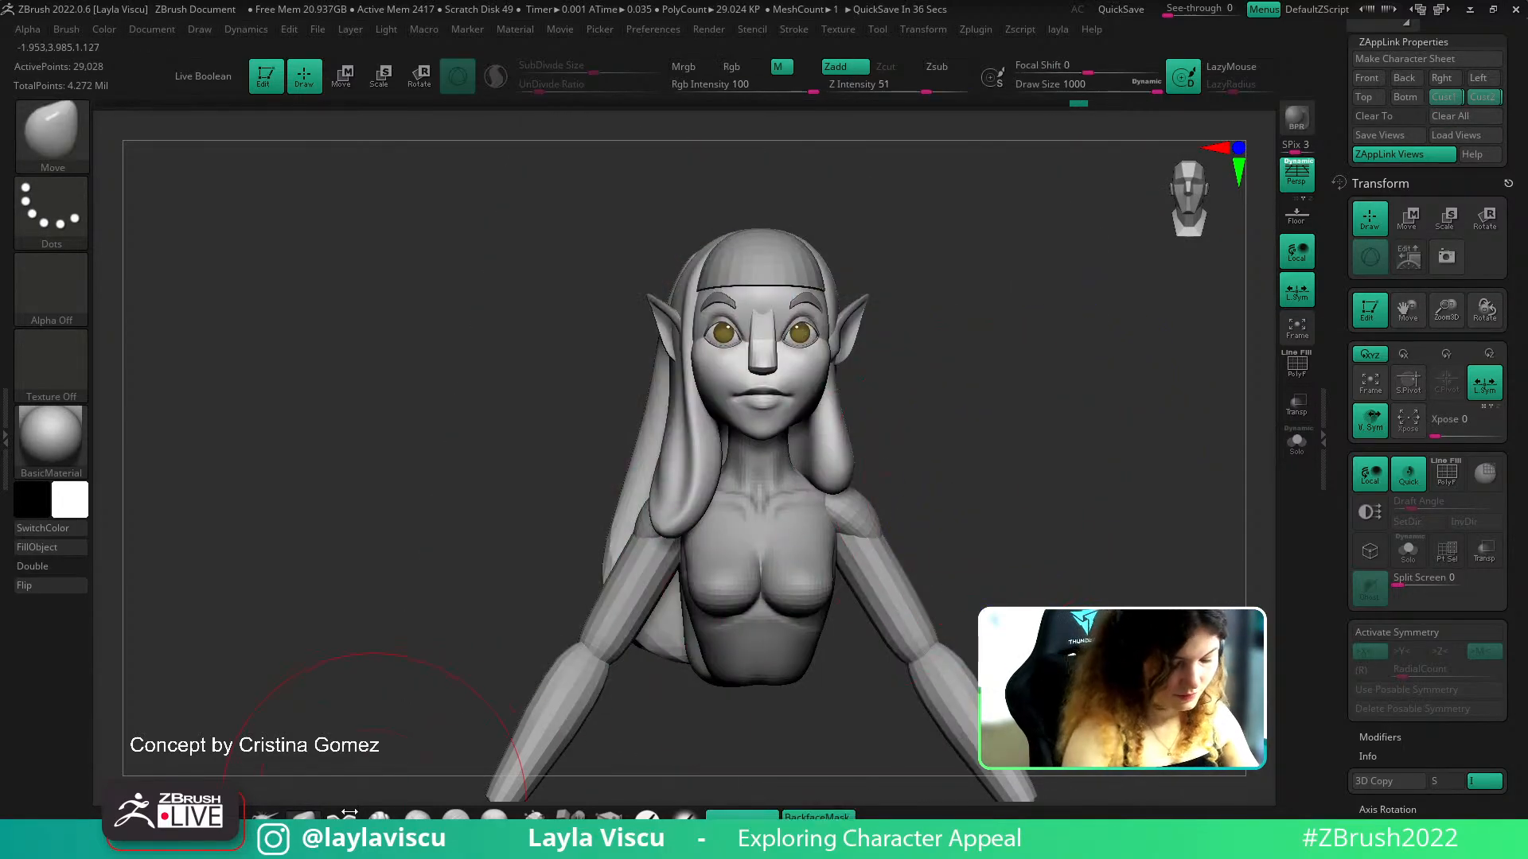
key(shift+z)
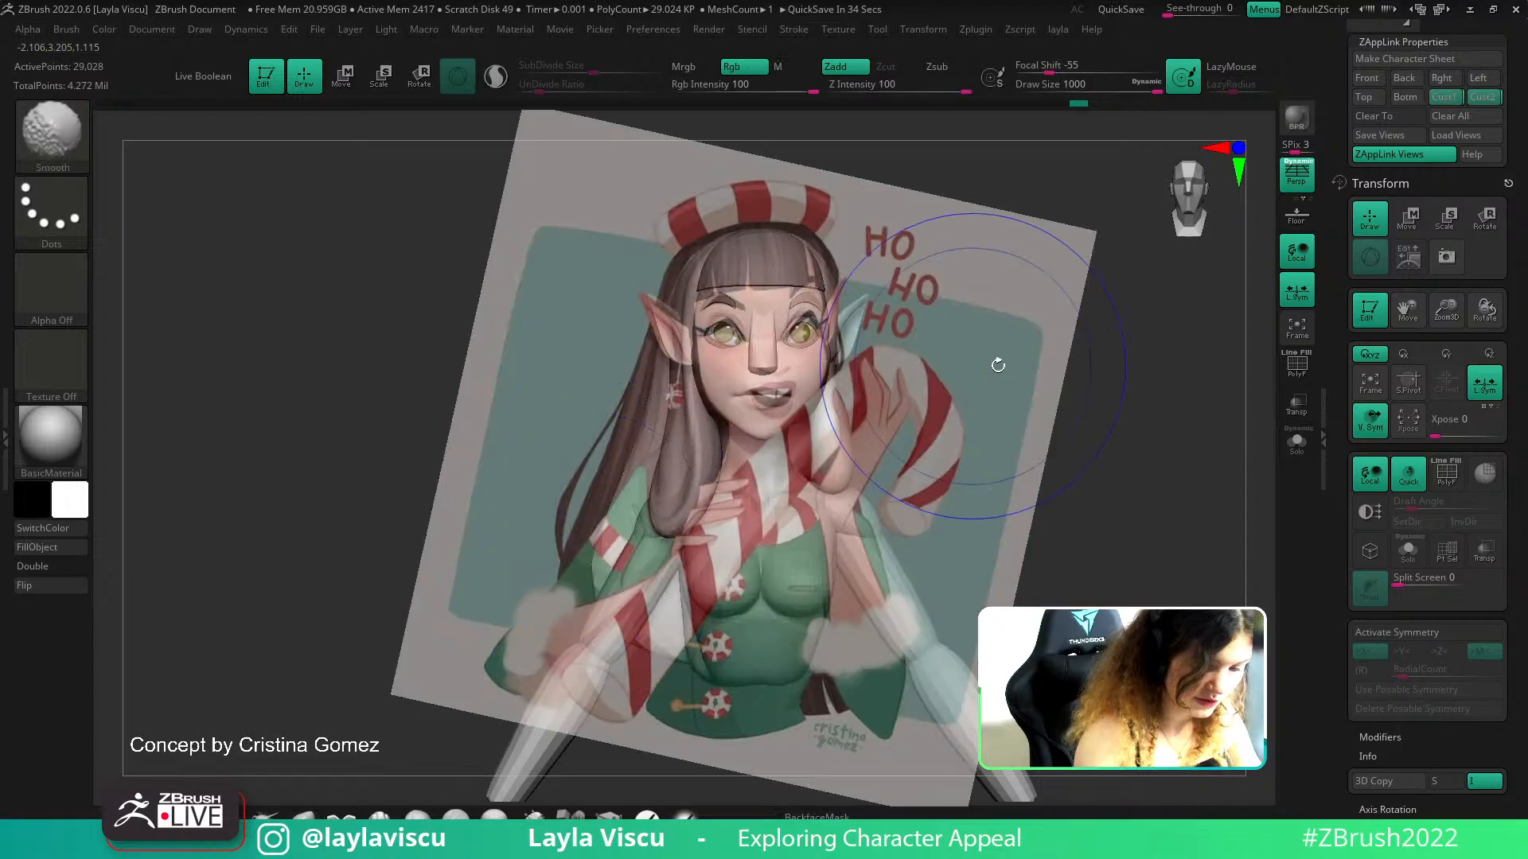
key(shift+z)
key(shift+z)
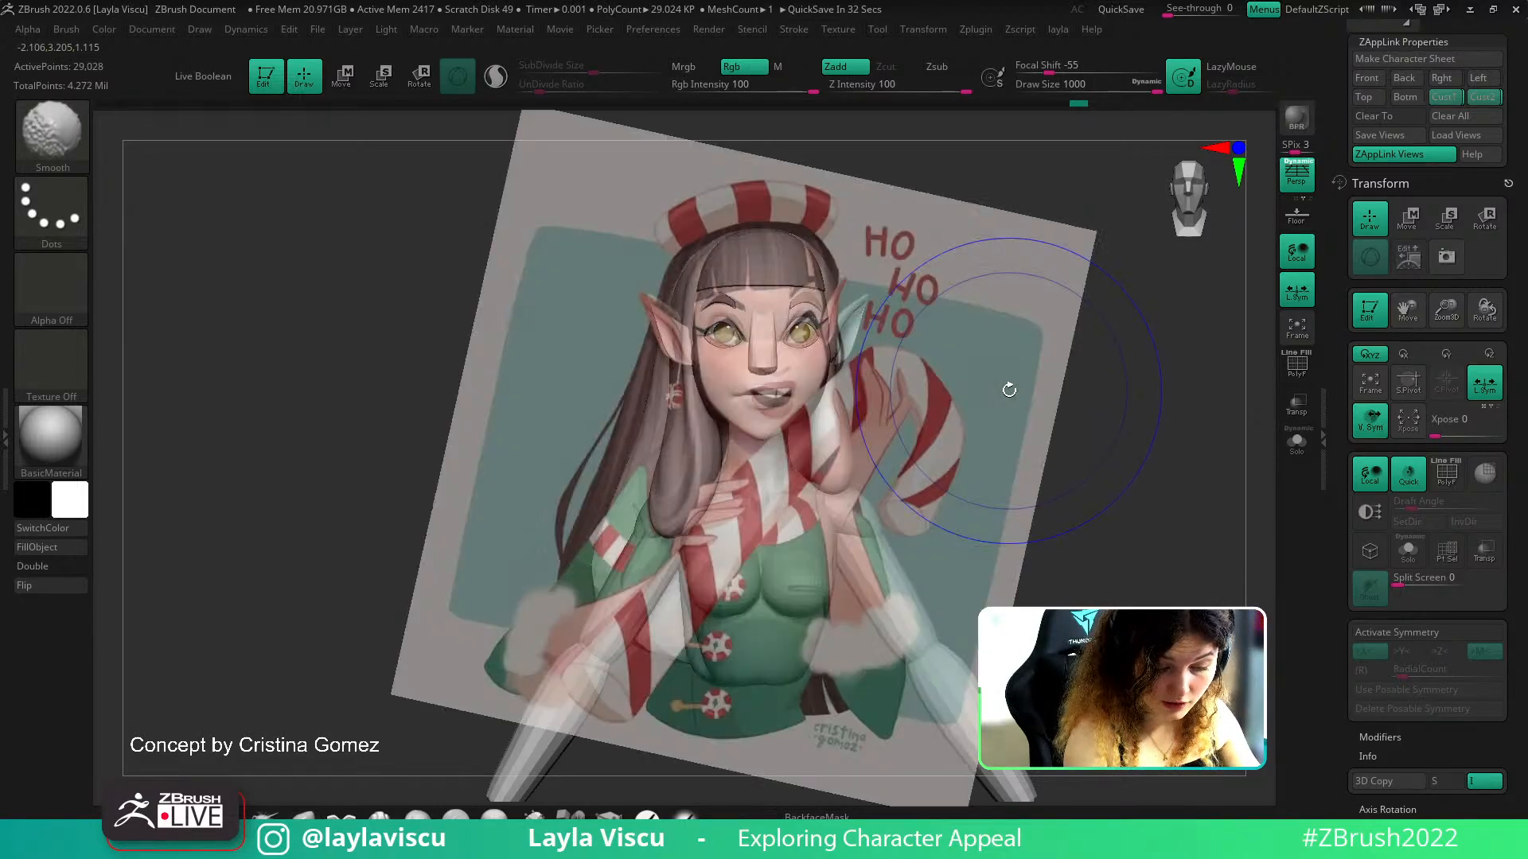
key(shift+z)
key(shift+z)
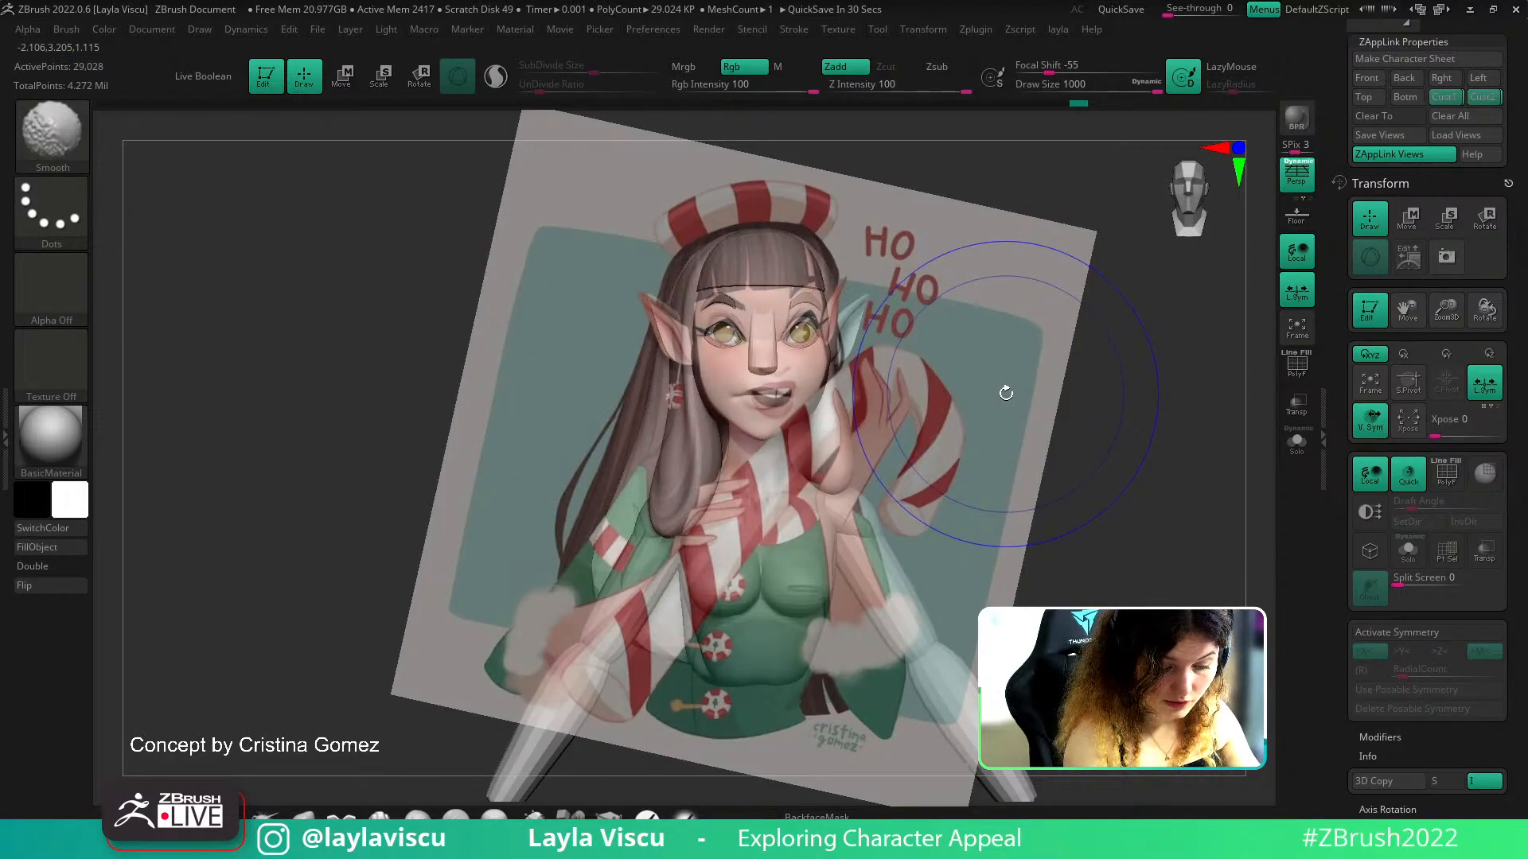
Select the ears and extend their tips outward with the Move brush at draw sizes of about 476 to 567
alt+click(852, 382)
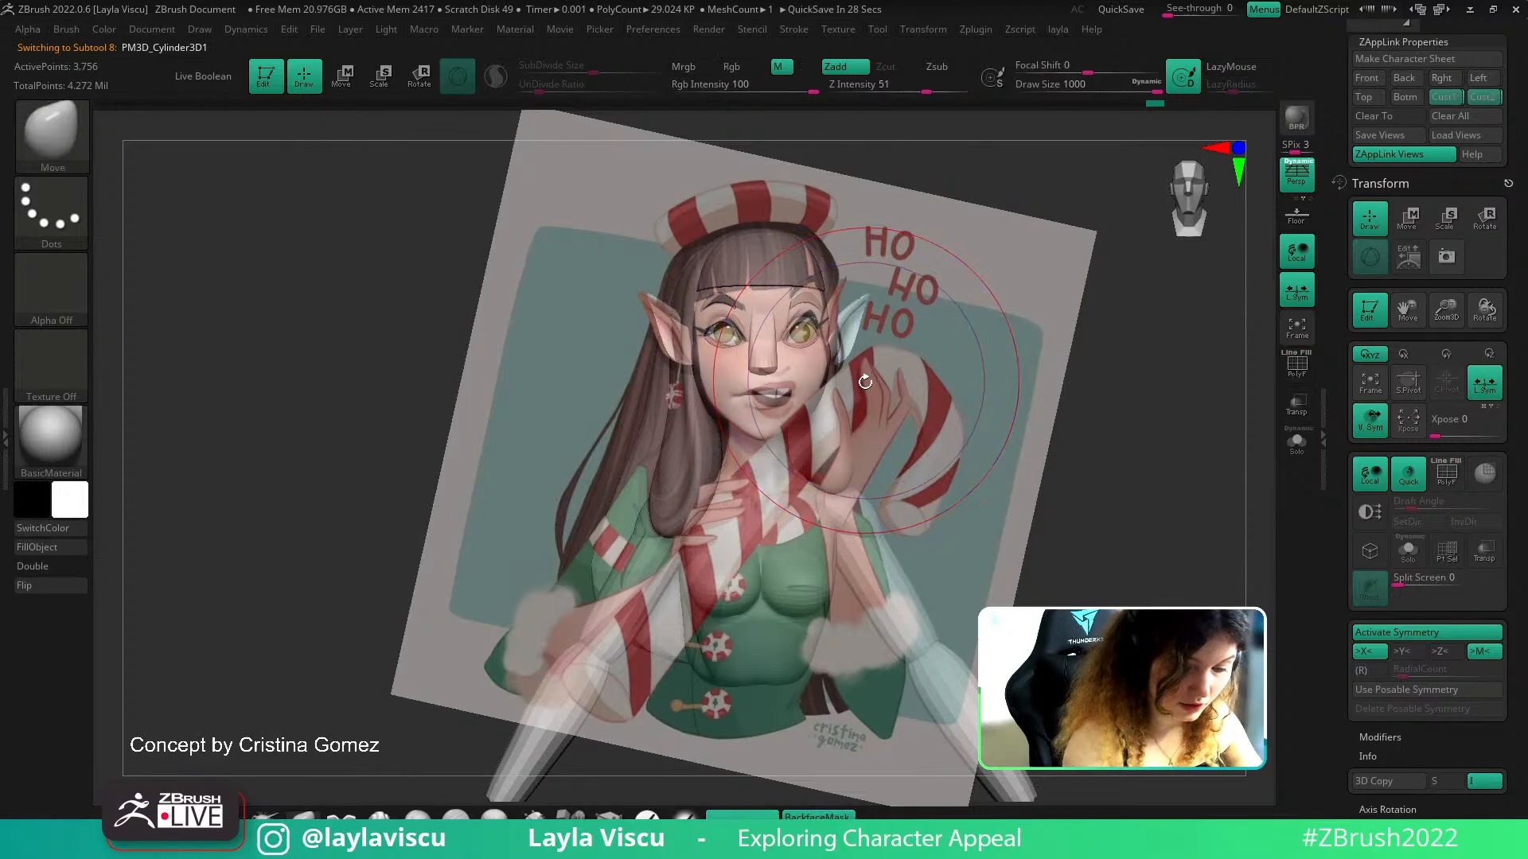
key(w)
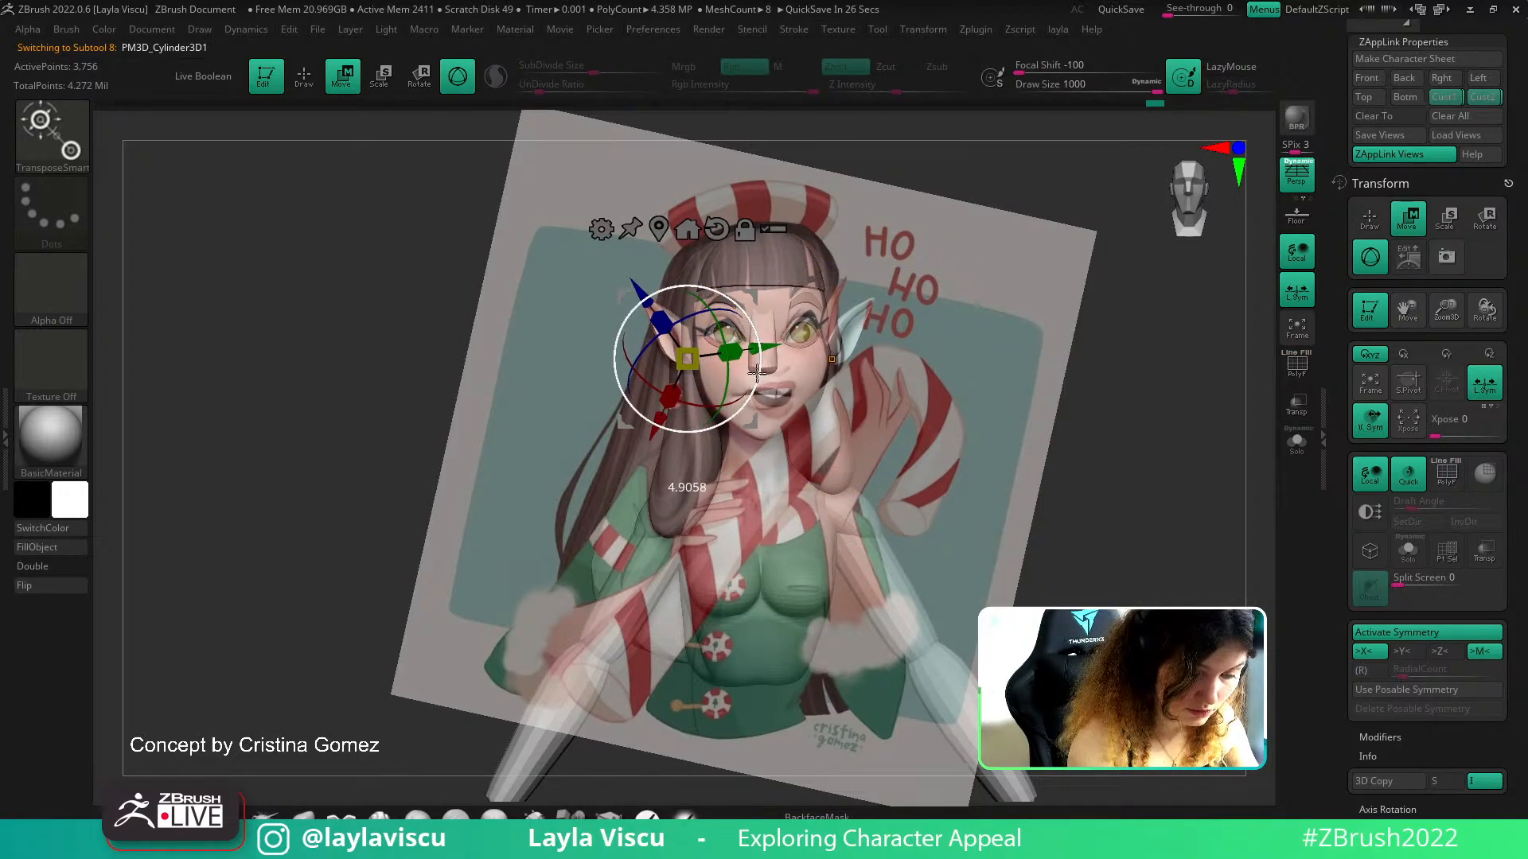
key(q)
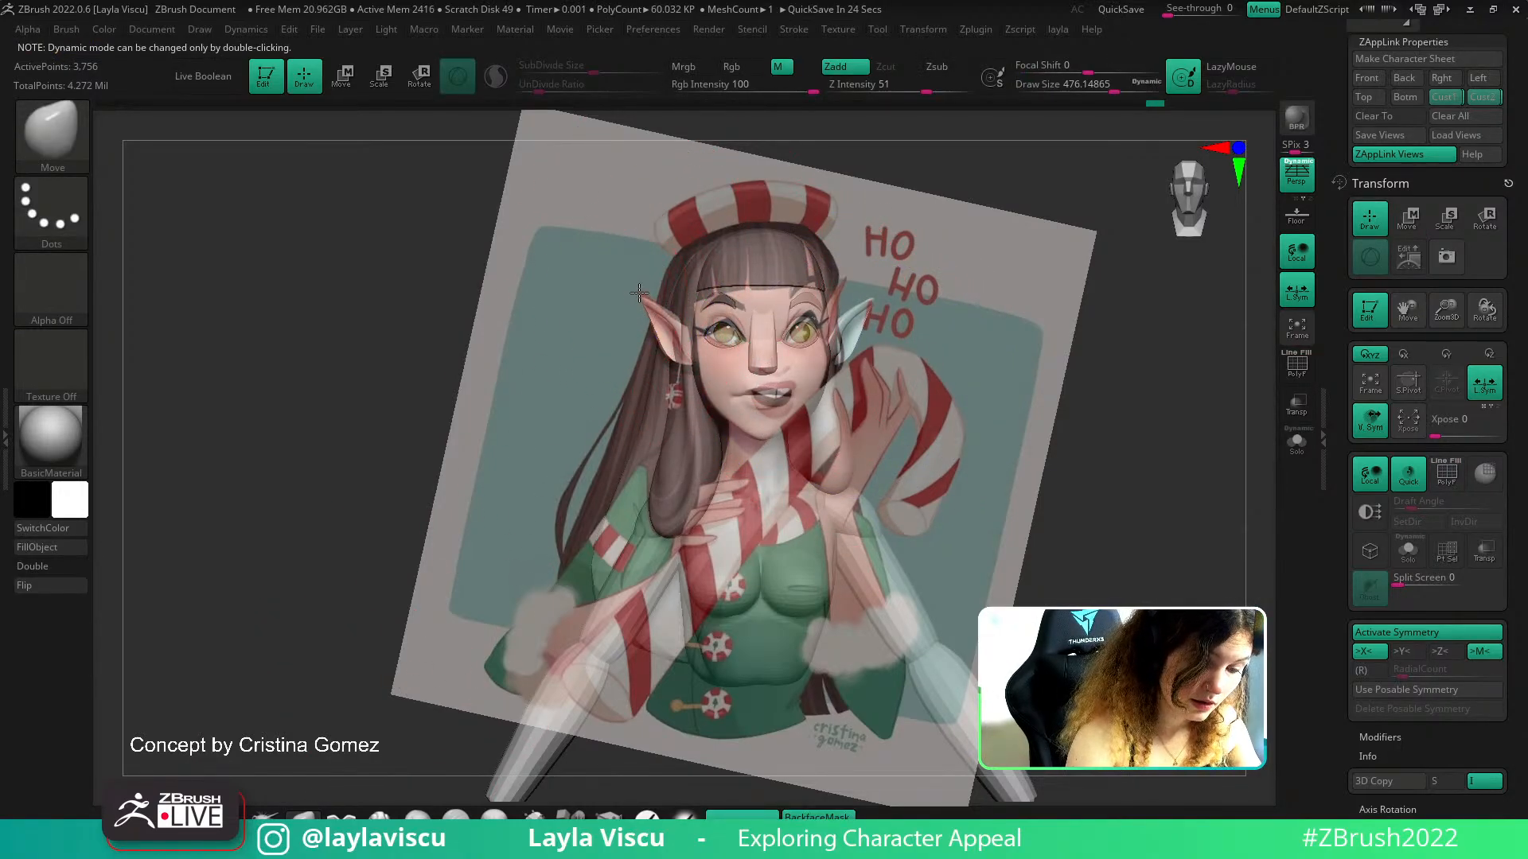
key(s)
drag(671, 335, 684, 327)
key(shift+z)
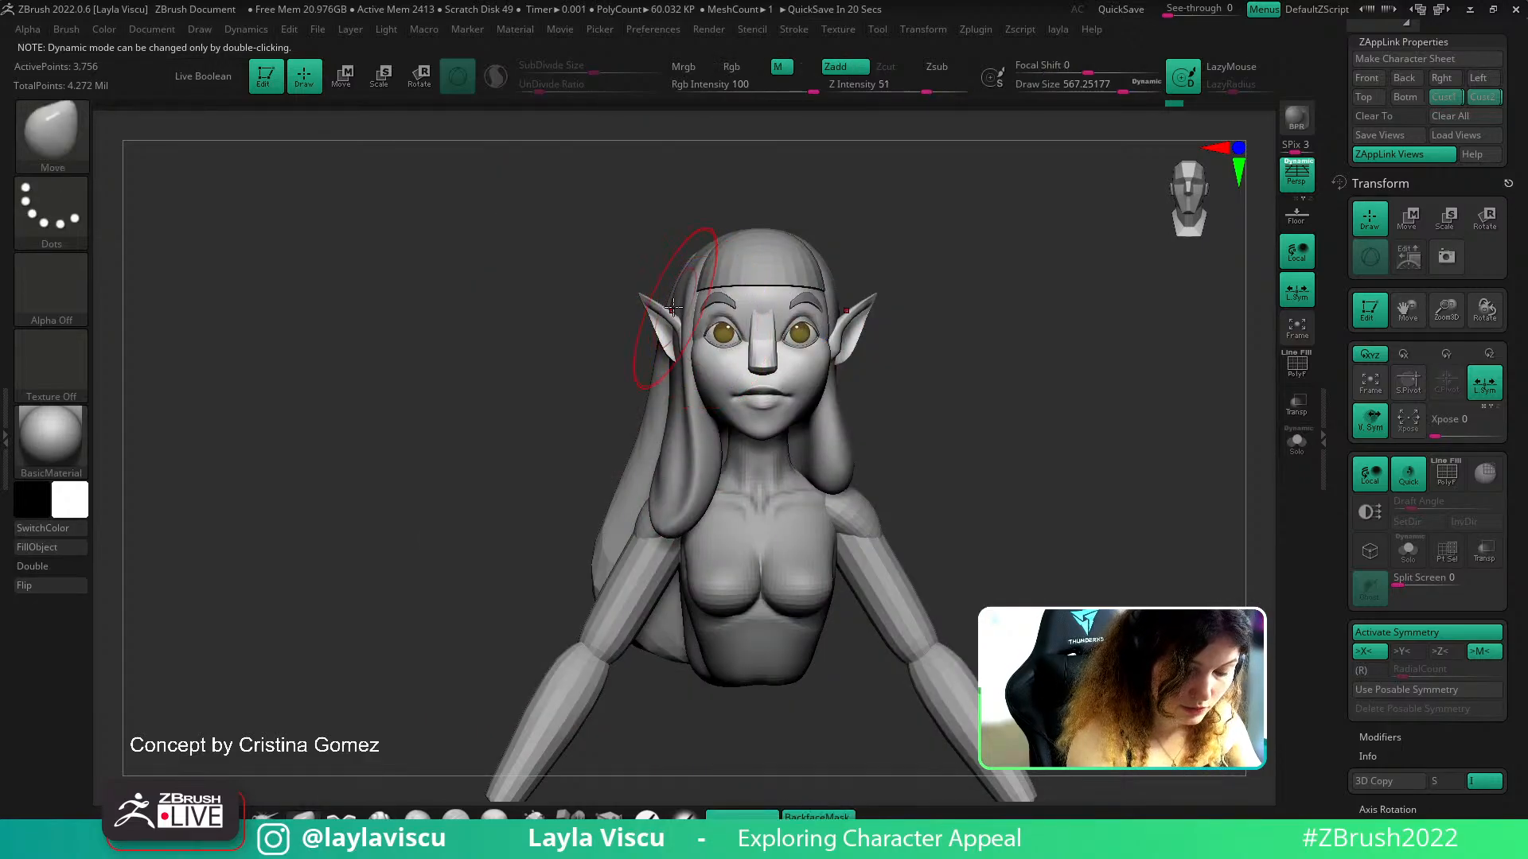
Refine the ear's shape from the side with the Move brush at draw sizes of about 611 and 542
drag(820, 745, 817, 813)
mouse_move(671, 346)
ctrl+right_down()
mouse_move(693, 351)
mouse_move(675, 413)
ctrl+right_up()
key([)
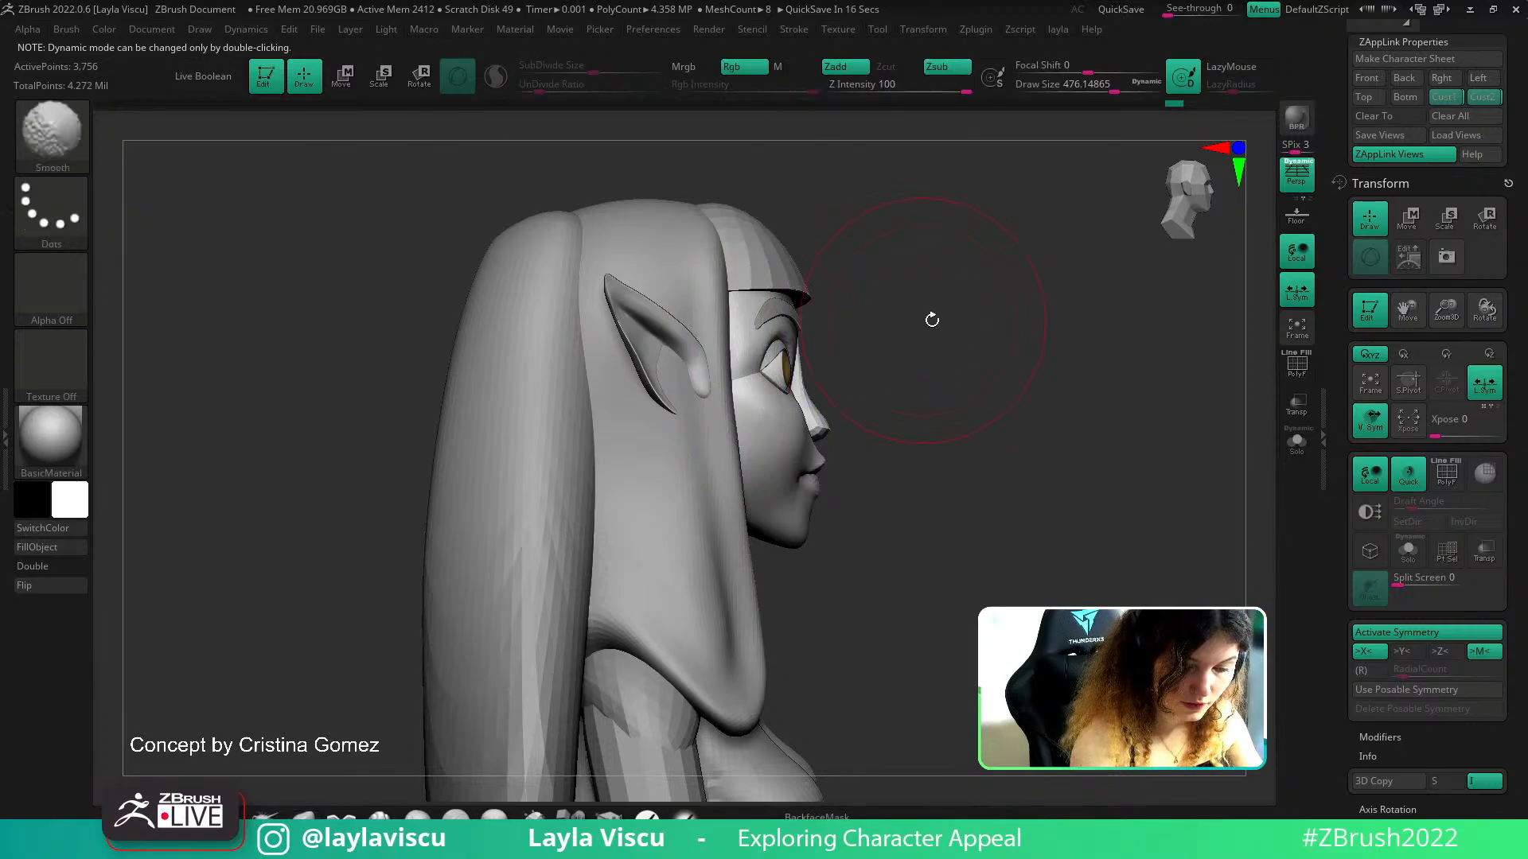
drag(928, 320, 970, 342)
drag(893, 788, 843, 788)
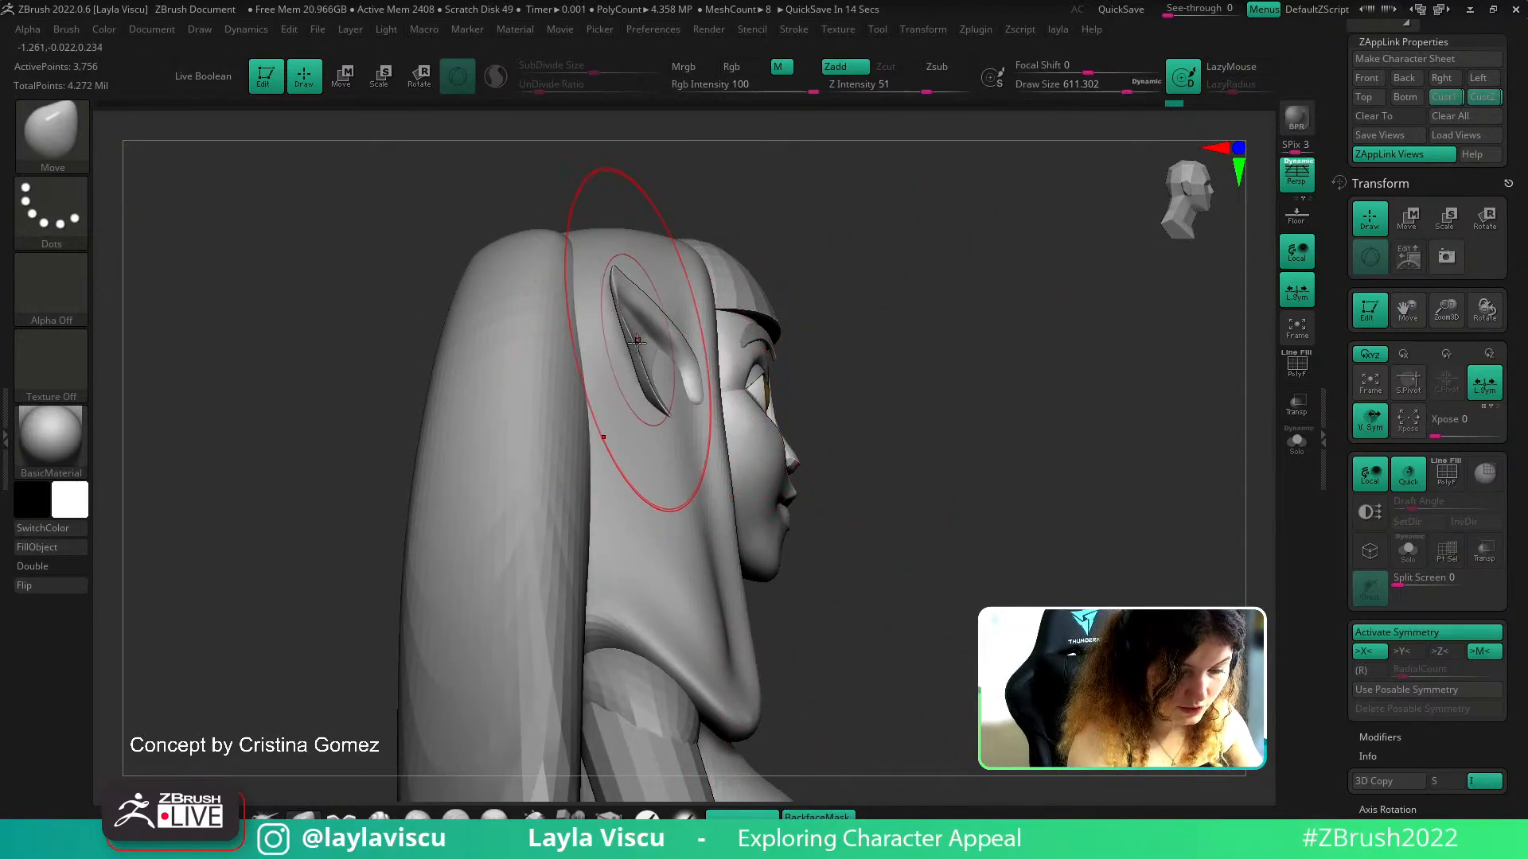
drag(883, 295, 798, 306)
key(s)
drag(627, 359, 611, 354)
mouse_move(915, 327)
mouse_down()
mouse_move(895, 287)
mouse_move(897, 324)
mouse_up()
key(ctrl+z)
key(ctrl+shift+z)
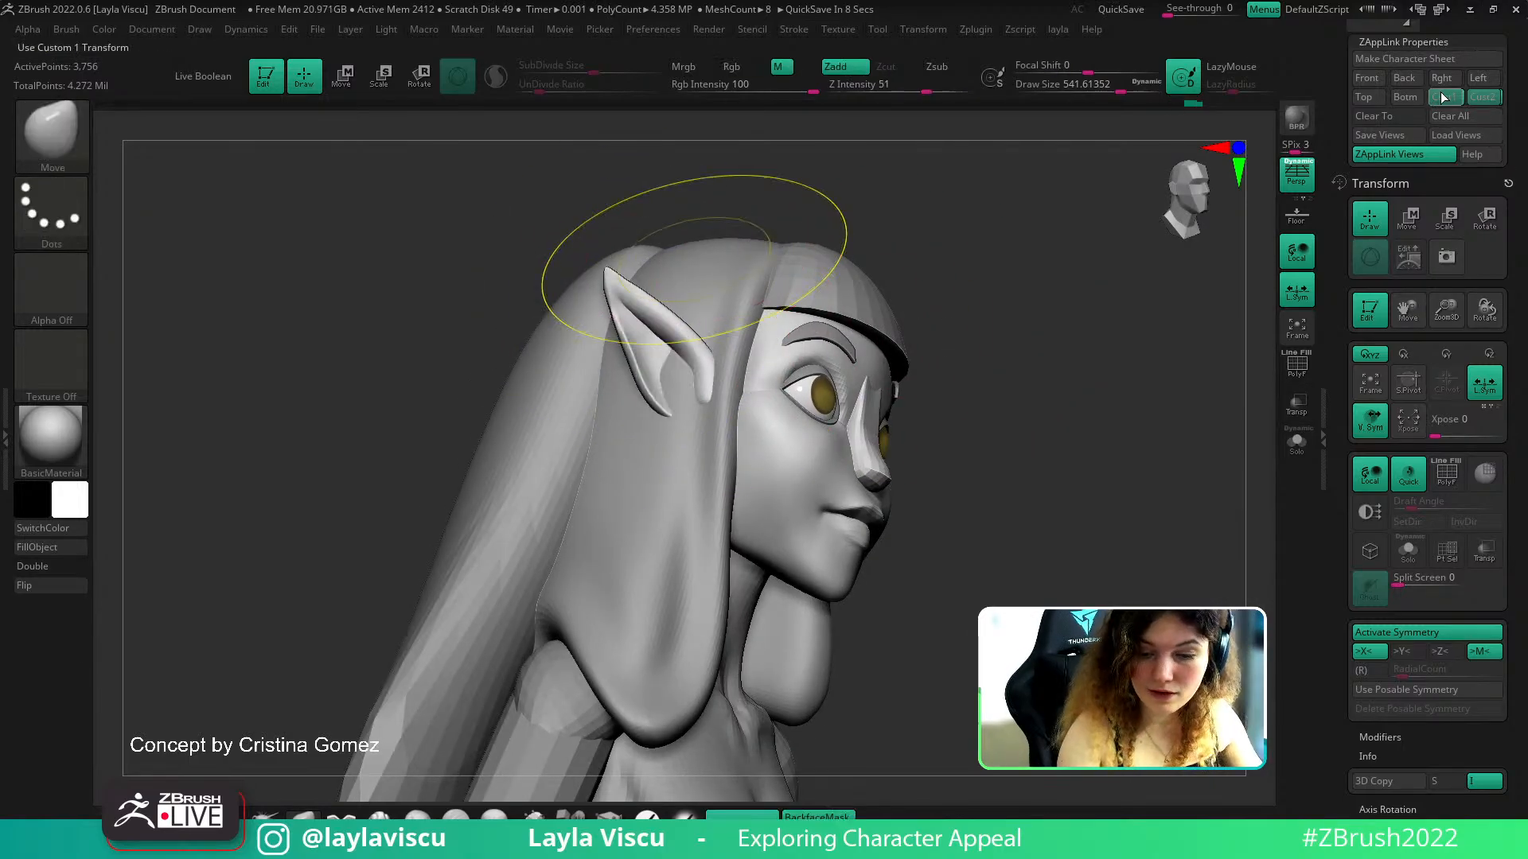
Compare the ears with the concept overlay in the Cust1 and Cust2 views and set the draw size to about 331
click(1442, 94)
click(1480, 97)
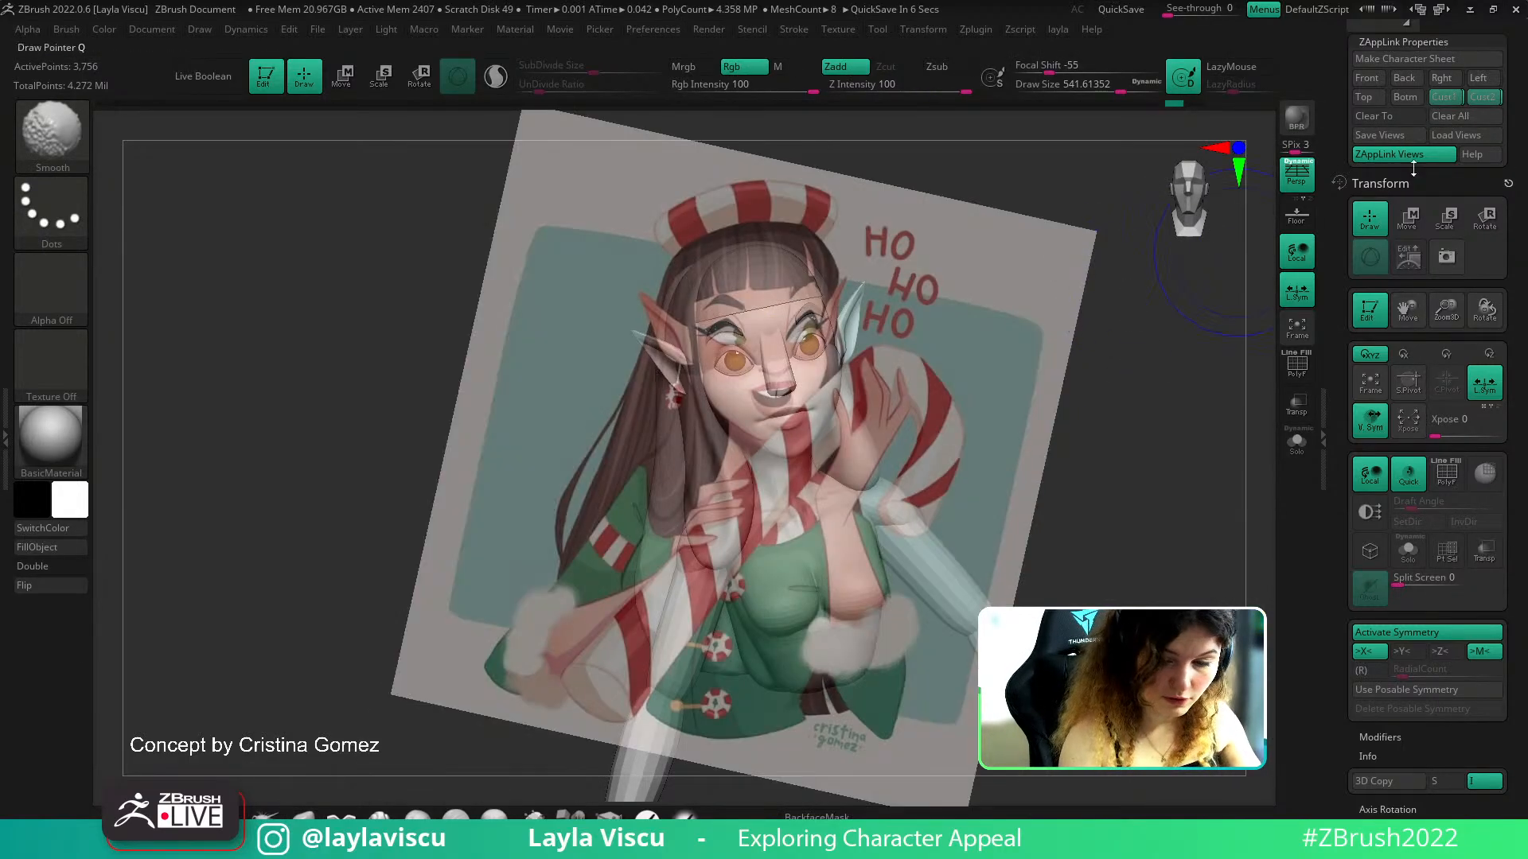
click(1480, 101)
key(shift+z)
key(s)
drag(964, 340, 942, 340)
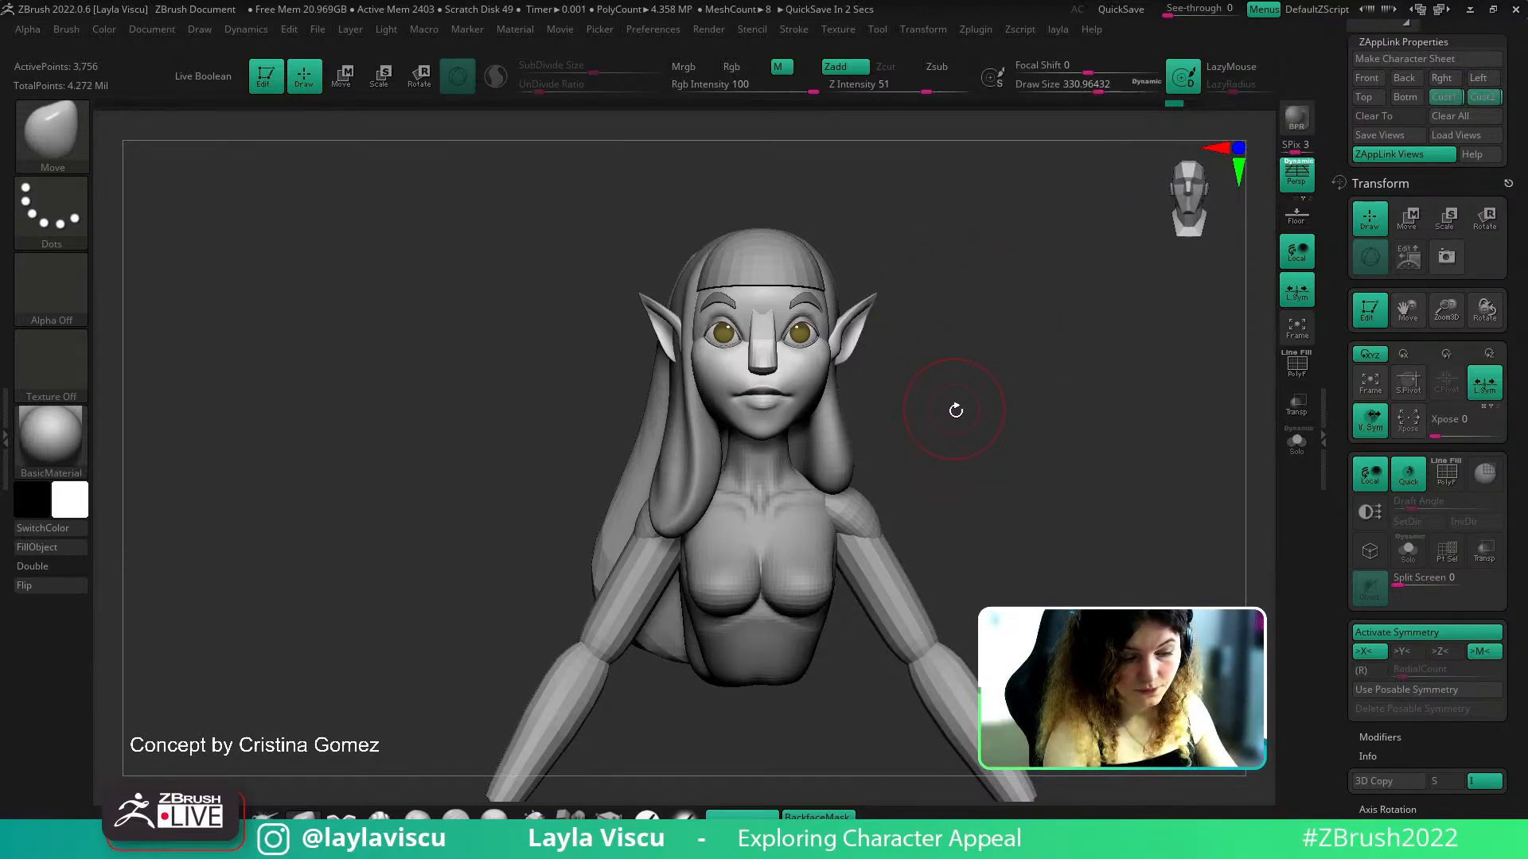
key(shift+z)
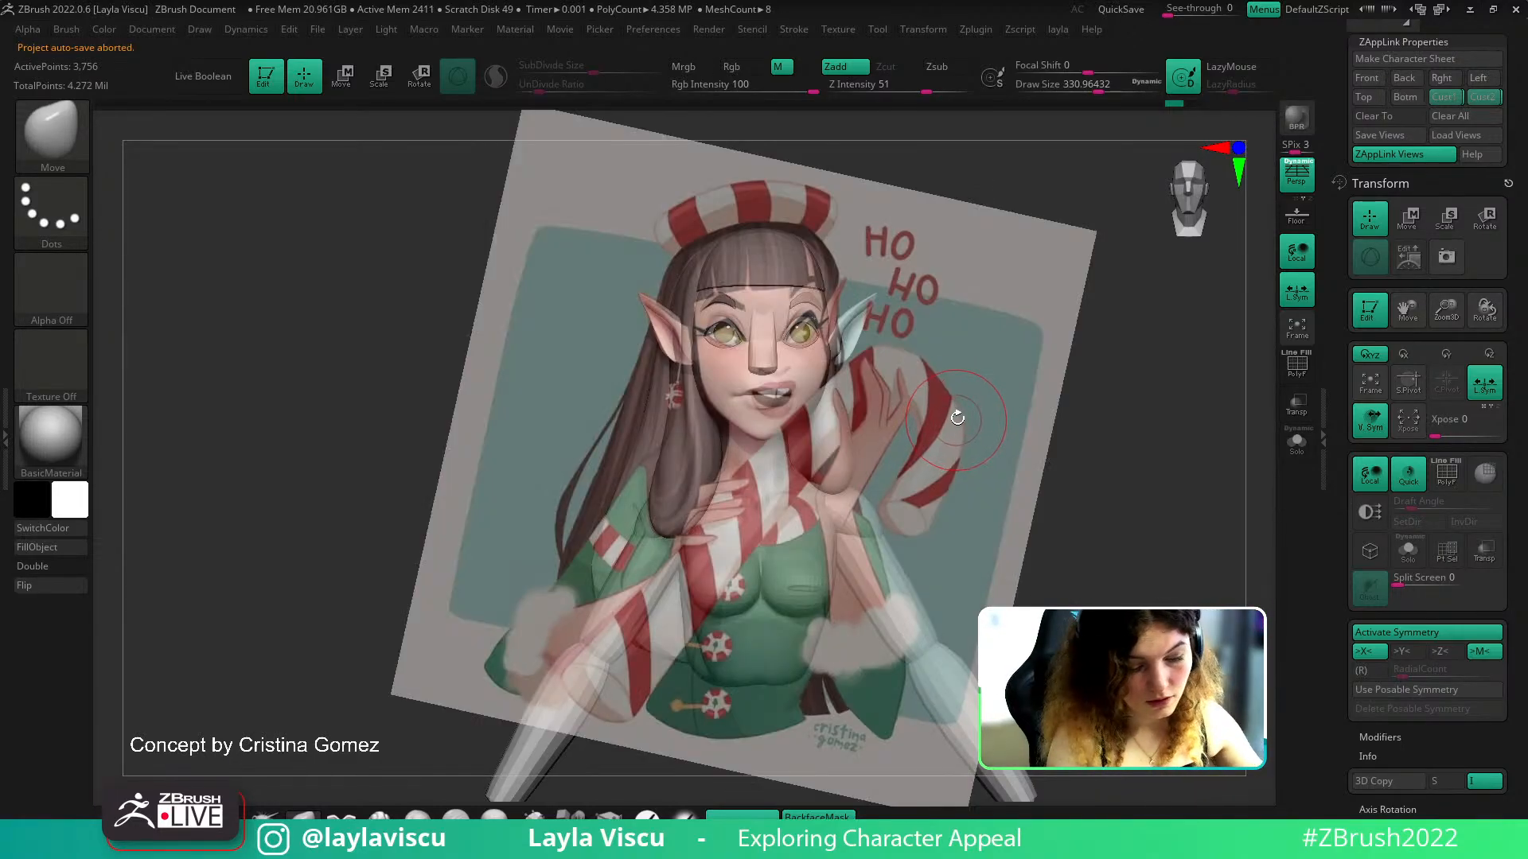
Compare the model with the concept overlay, then inspect the face, ears and hair from the front and side
key(shift+z)
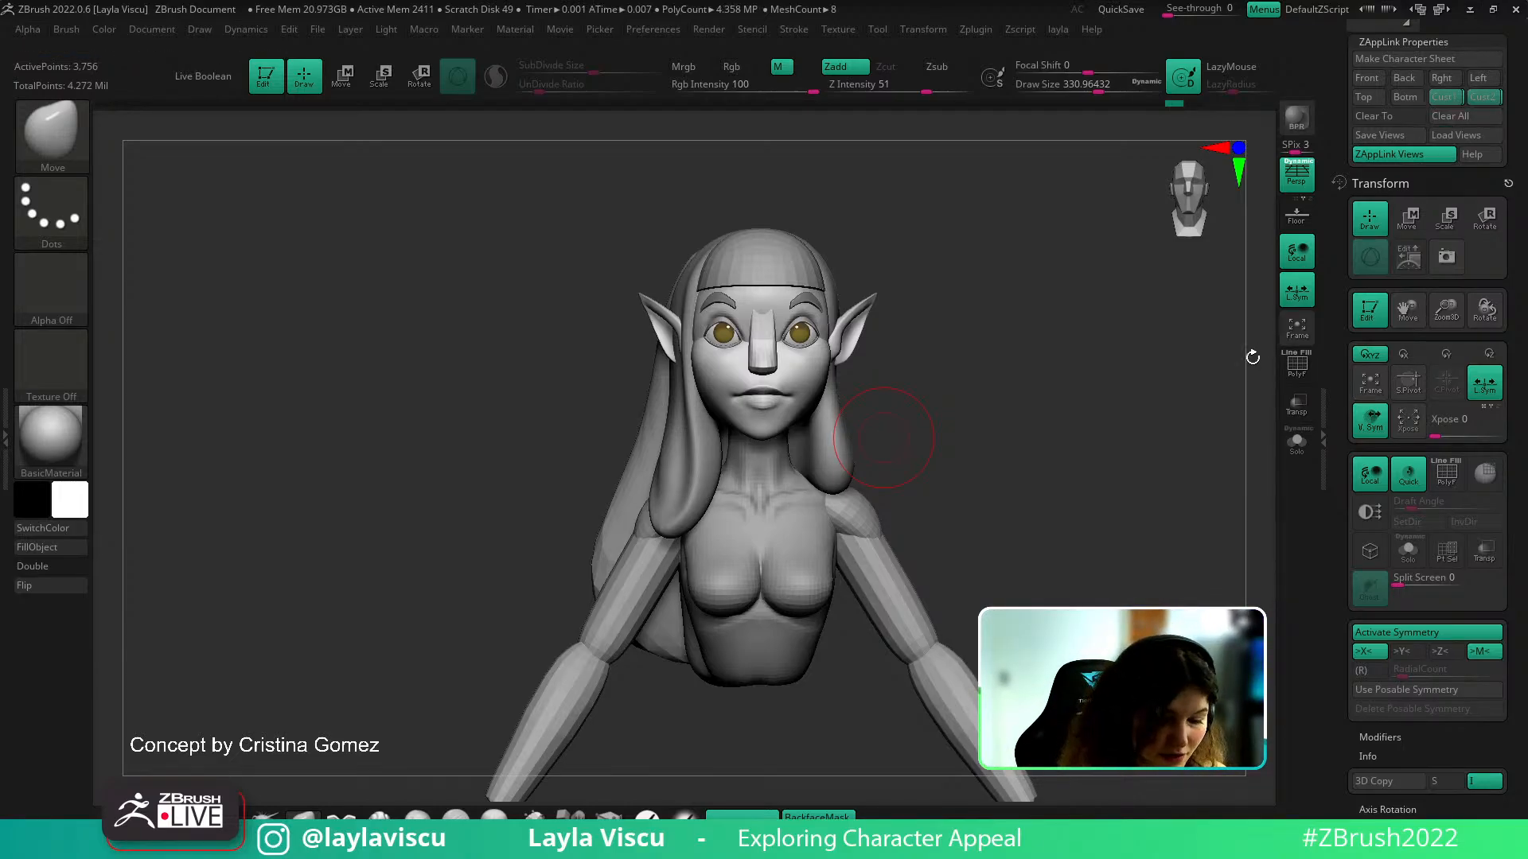
key(shift+z)
key(shift+z)
key(shift+z)
key(shift+z)
mouse_move(922, 468)
mouse_down()
mouse_move(948, 486)
mouse_move(894, 494)
mouse_move(927, 505)
mouse_up()
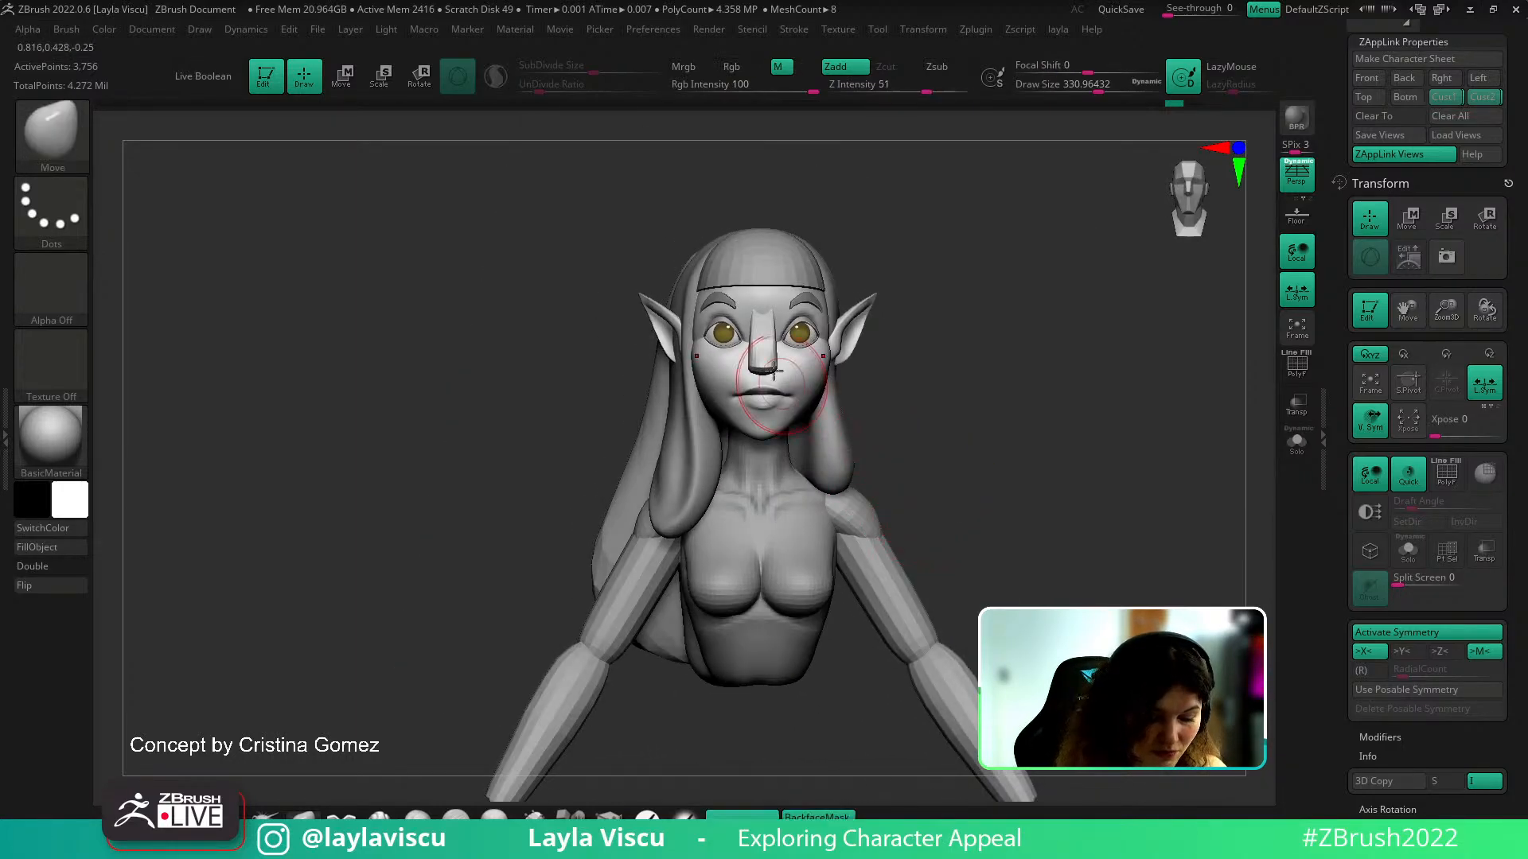
ctrl+right_drag(777, 377, 843, 398)
alt+right_drag(993, 401, 986, 497)
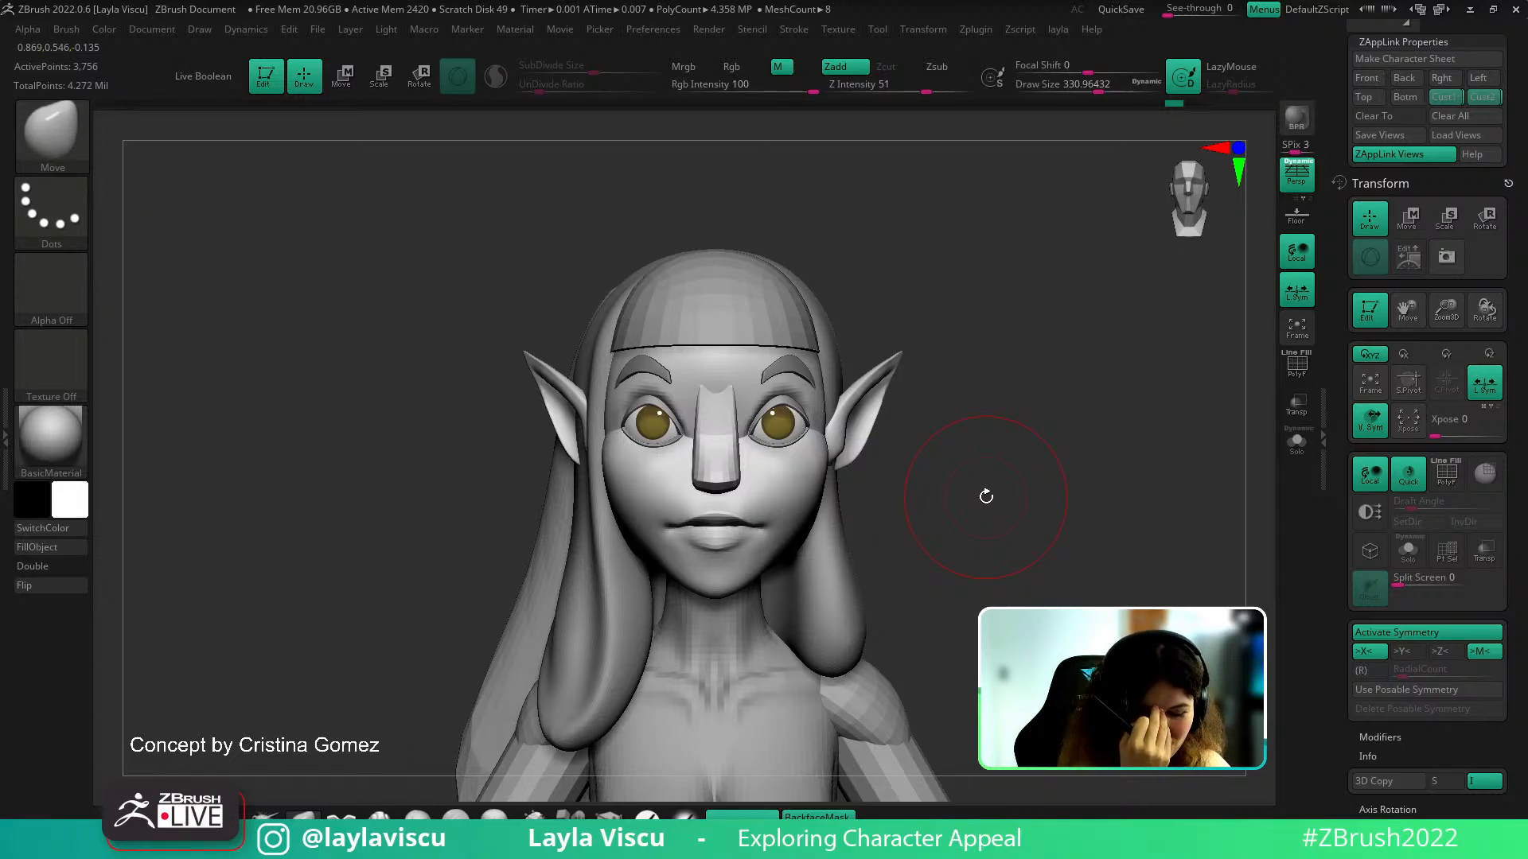
drag(986, 496, 838, 610)
ctrl+right_drag(891, 673, 975, 584)
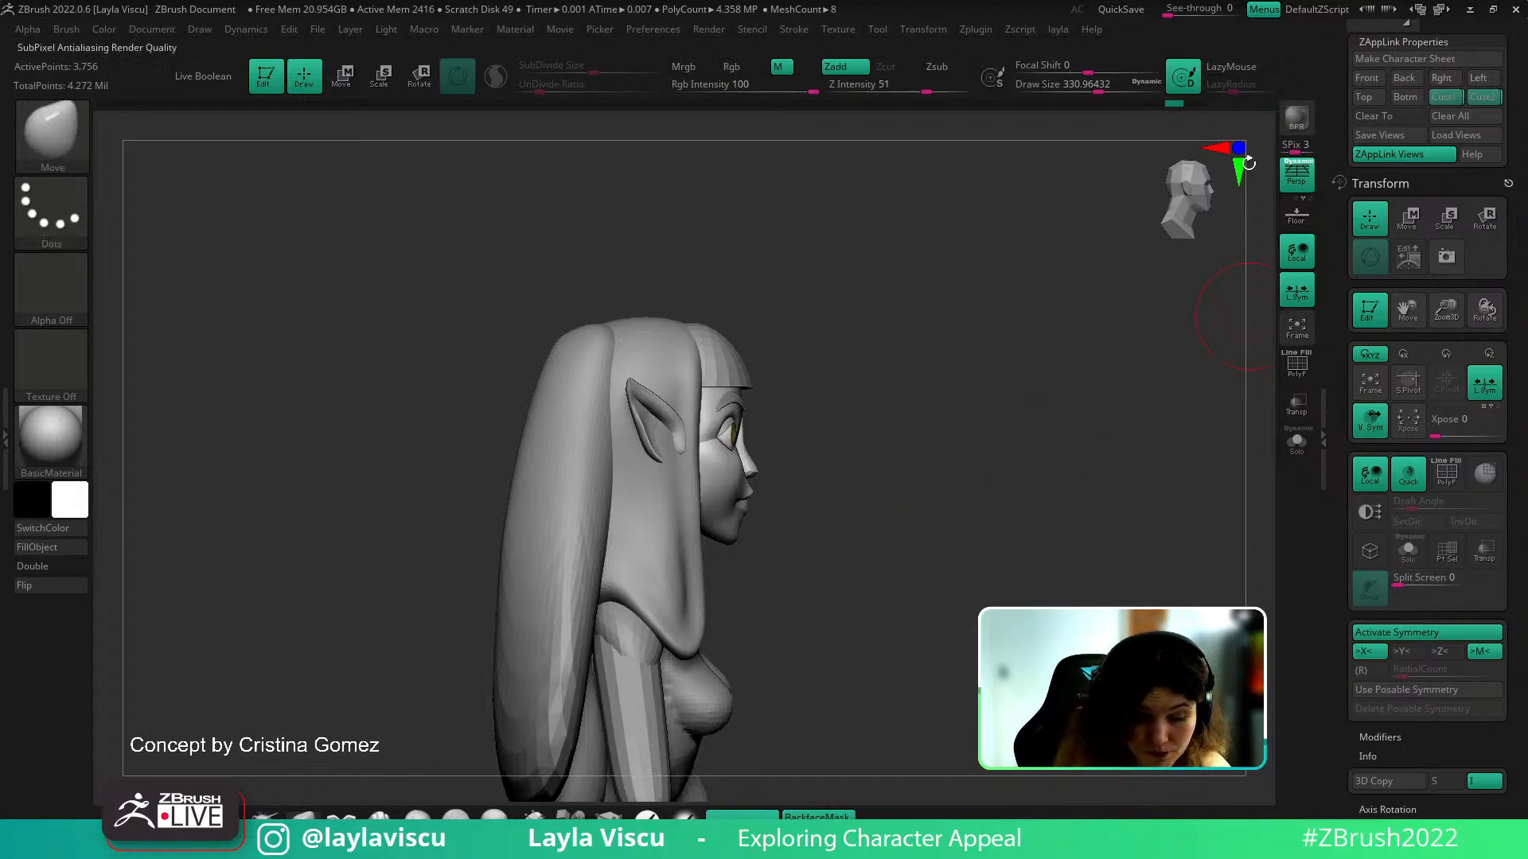
Select the hair mesh, display its polygroup wireframe and set the Move brush's draw size to about 704
alt+click(576, 374)
drag(629, 281, 619, 309)
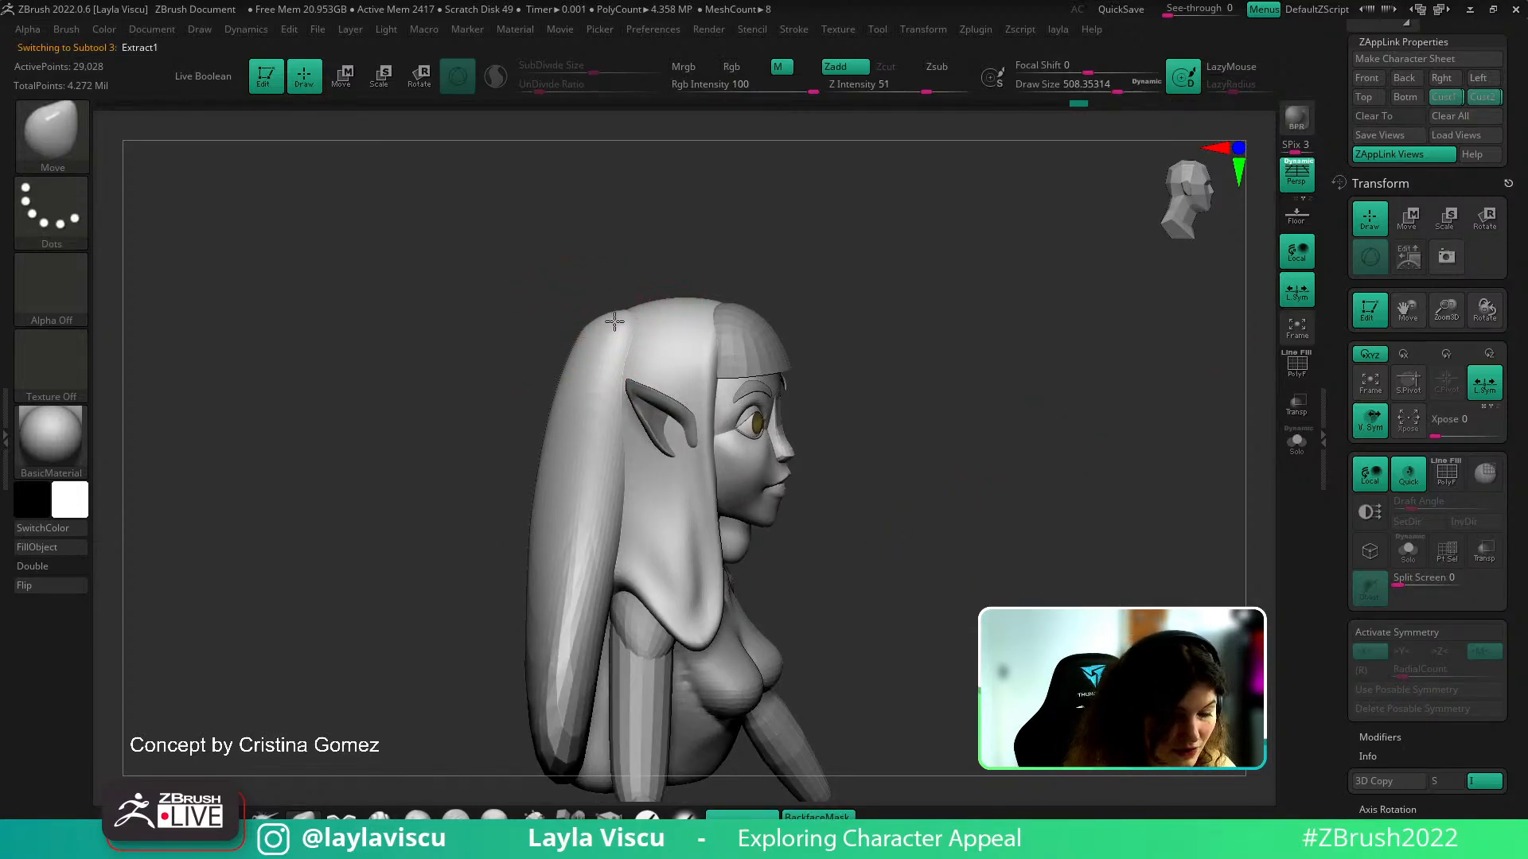
key(shift+f)
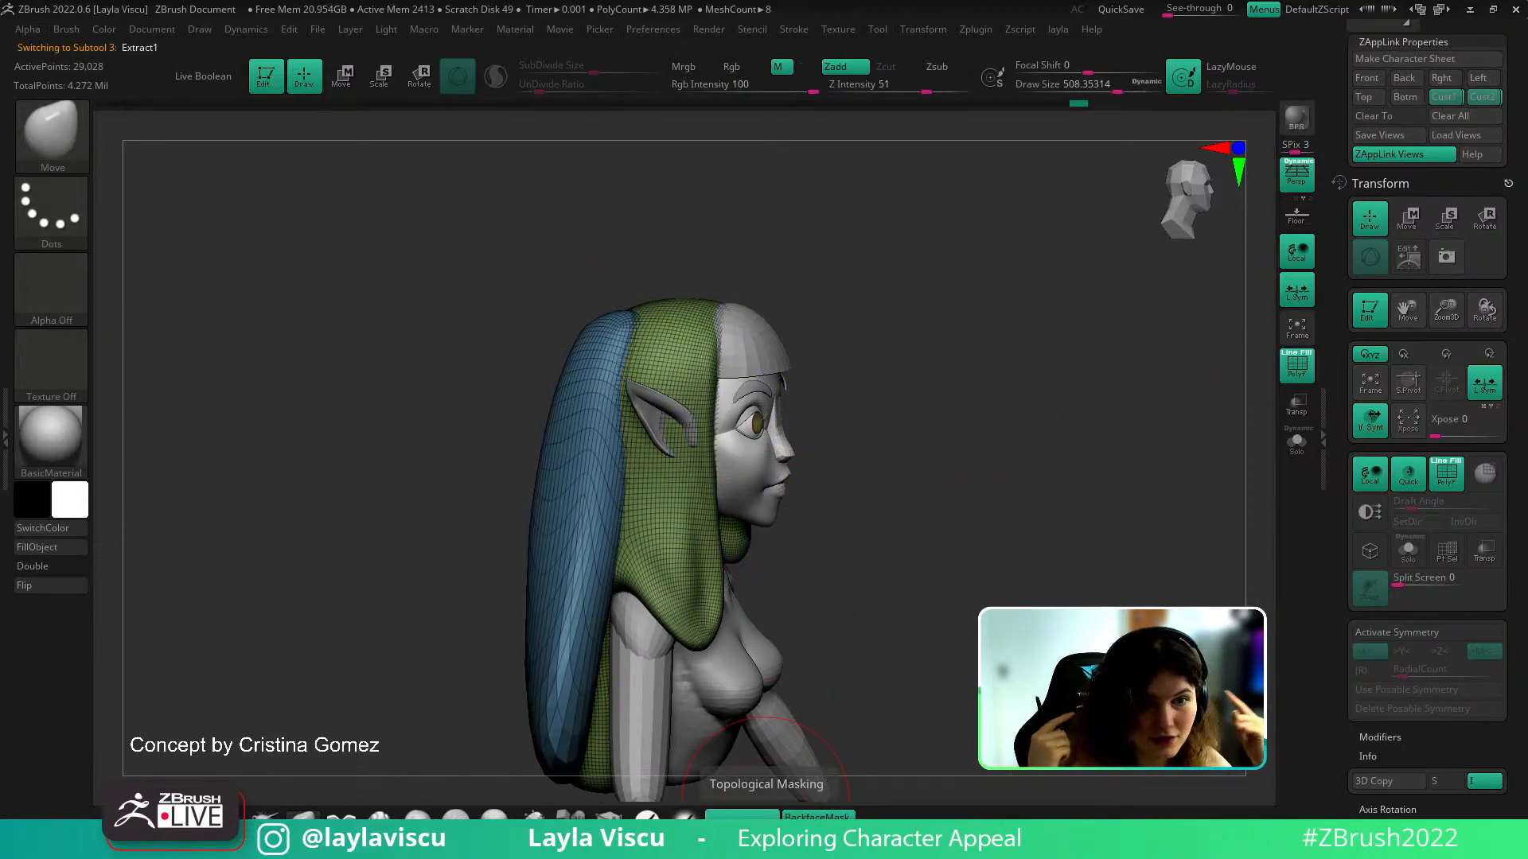
drag(927, 385, 817, 566)
key(s)
click(634, 350)
Recall the Cust2 view, hide the wireframe, check the hair against the concept overlay and set the draw size to 1000
click(1483, 98)
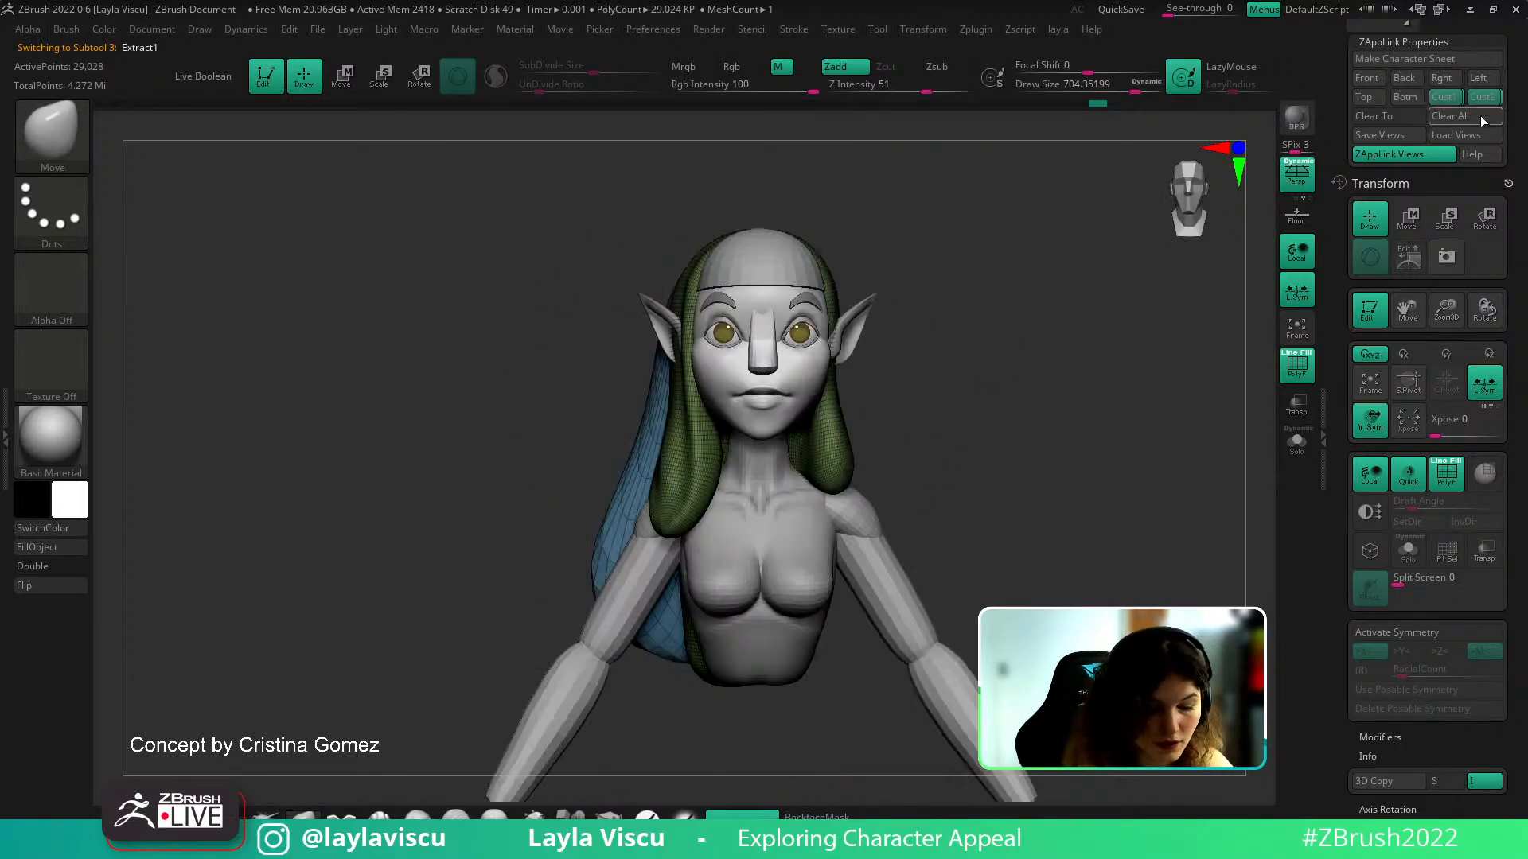
key(shift+f)
key(shift+z)
key(shift+z)
key(s)
click(670, 606)
key(s)
drag(623, 512, 655, 512)
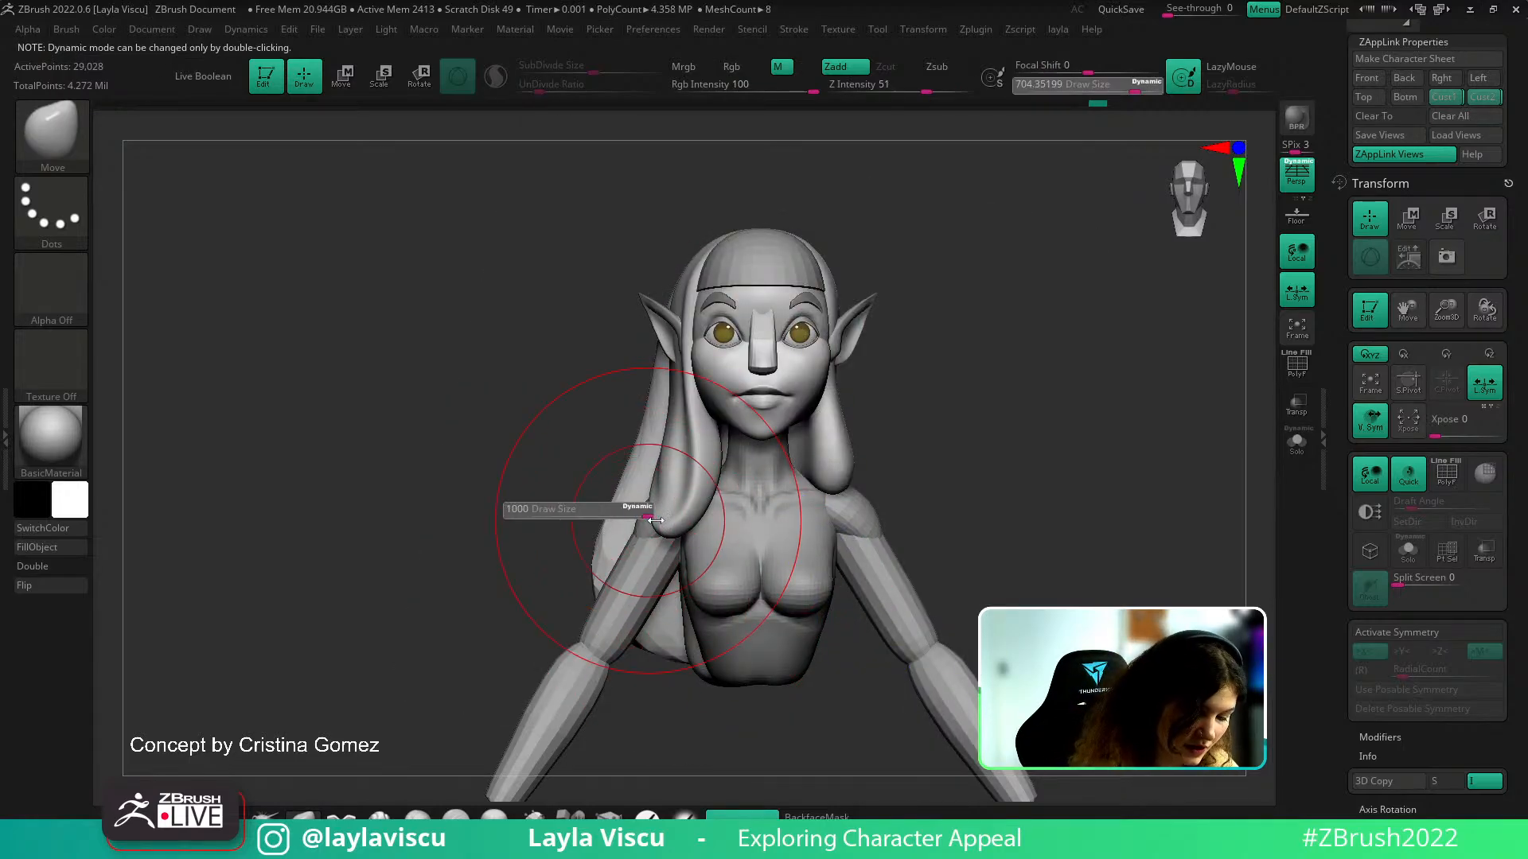
Pull the back strand's outer edge outward to follow the concept overlay with the Move brush at draw size 1000
key(shift+z)
key(shift+z)
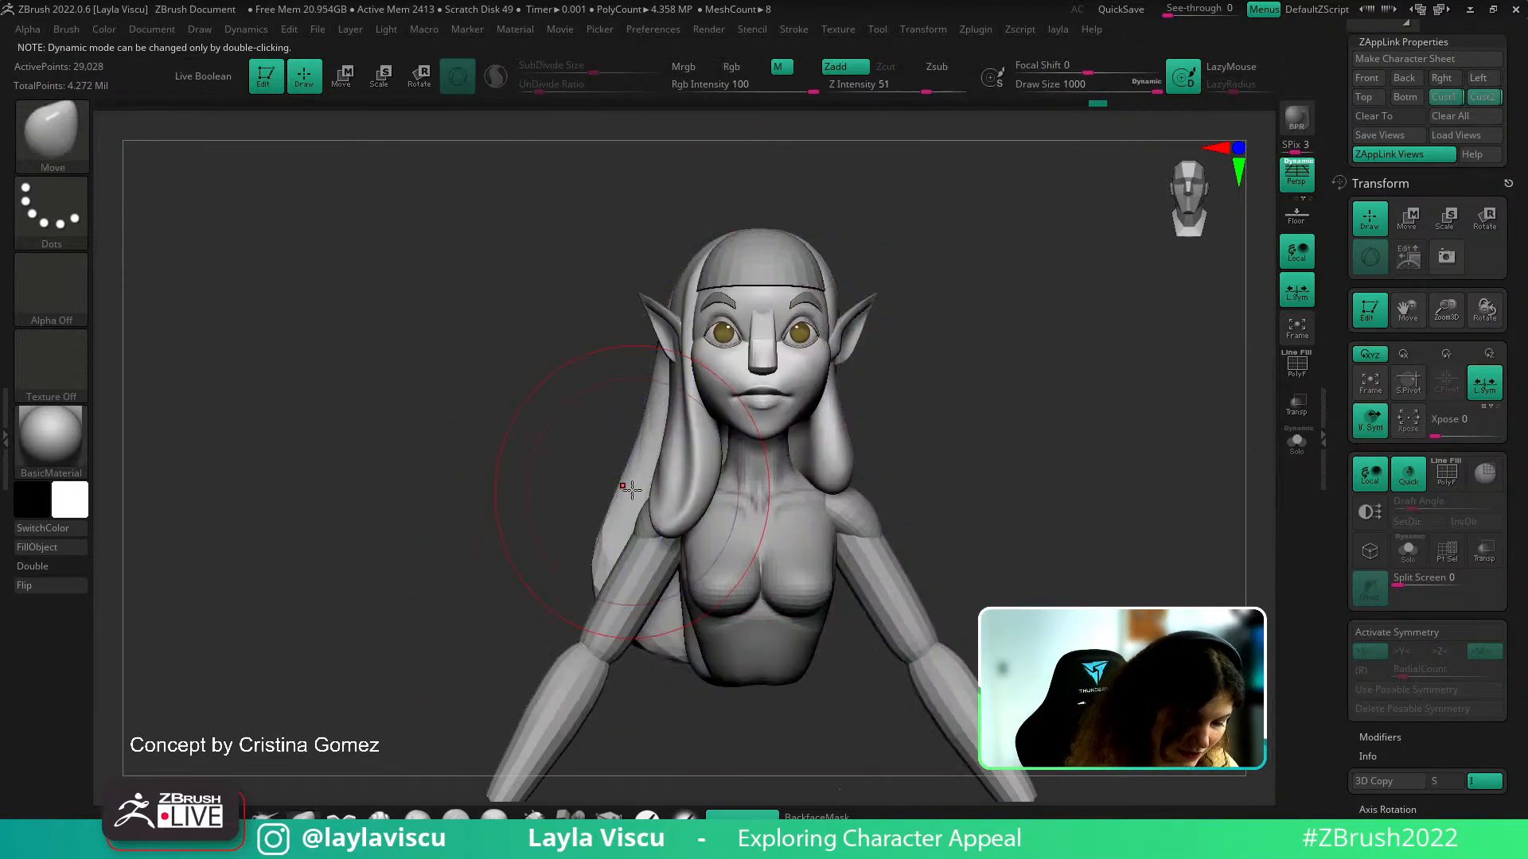
drag(637, 478, 619, 479)
drag(609, 540, 601, 538)
key(shift+z)
key(shift+z)
key(s)
key(shift+z)
key(shift+z)
From the side, pull the back strand's front edge forward toward the arm with the Move brush at draw size 1000
shift+drag(982, 419, 1030, 443)
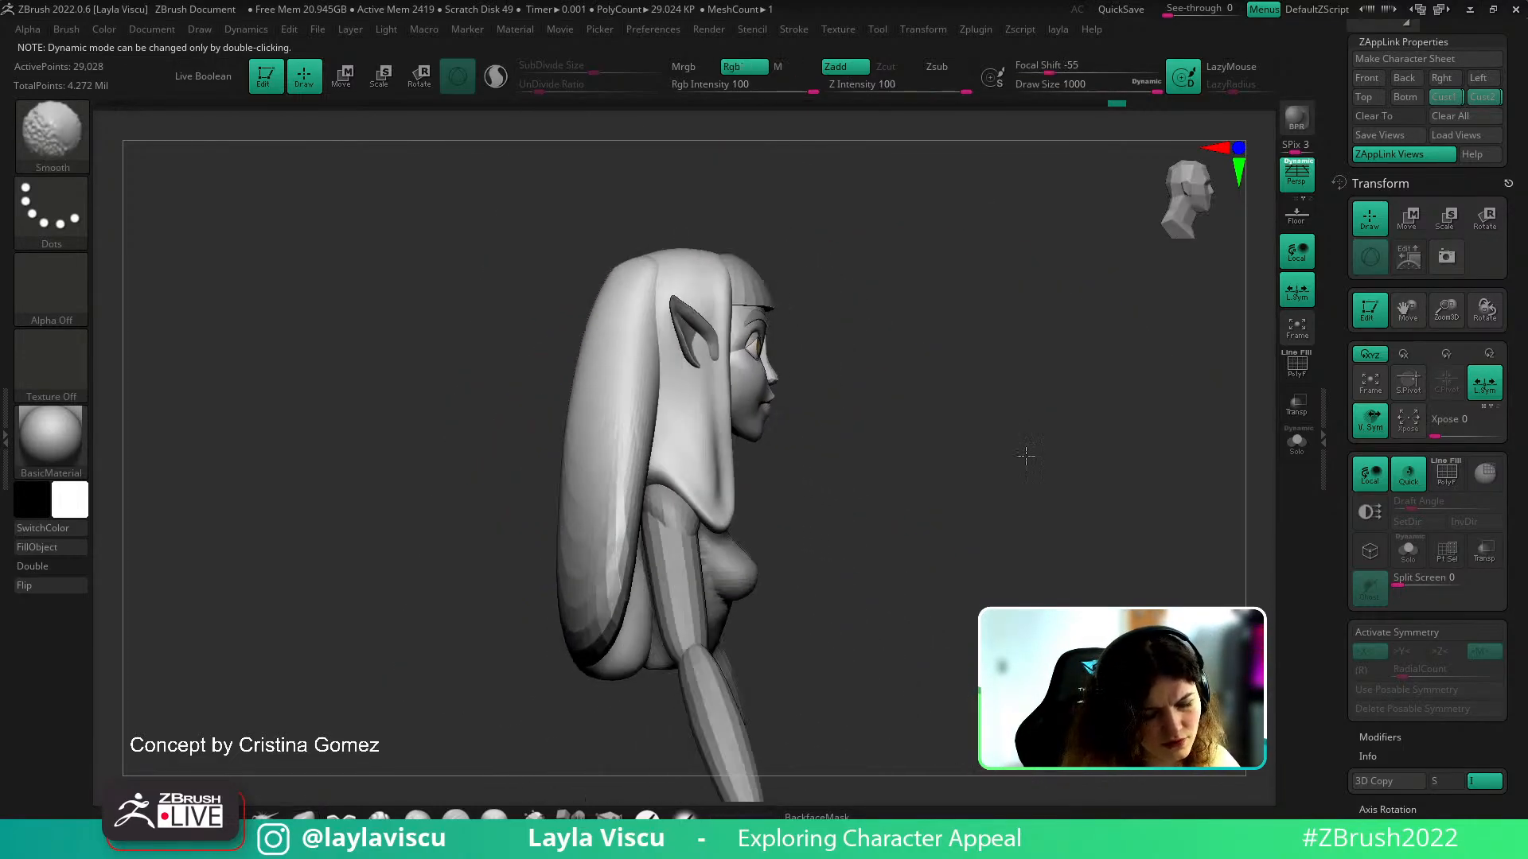
key(s)
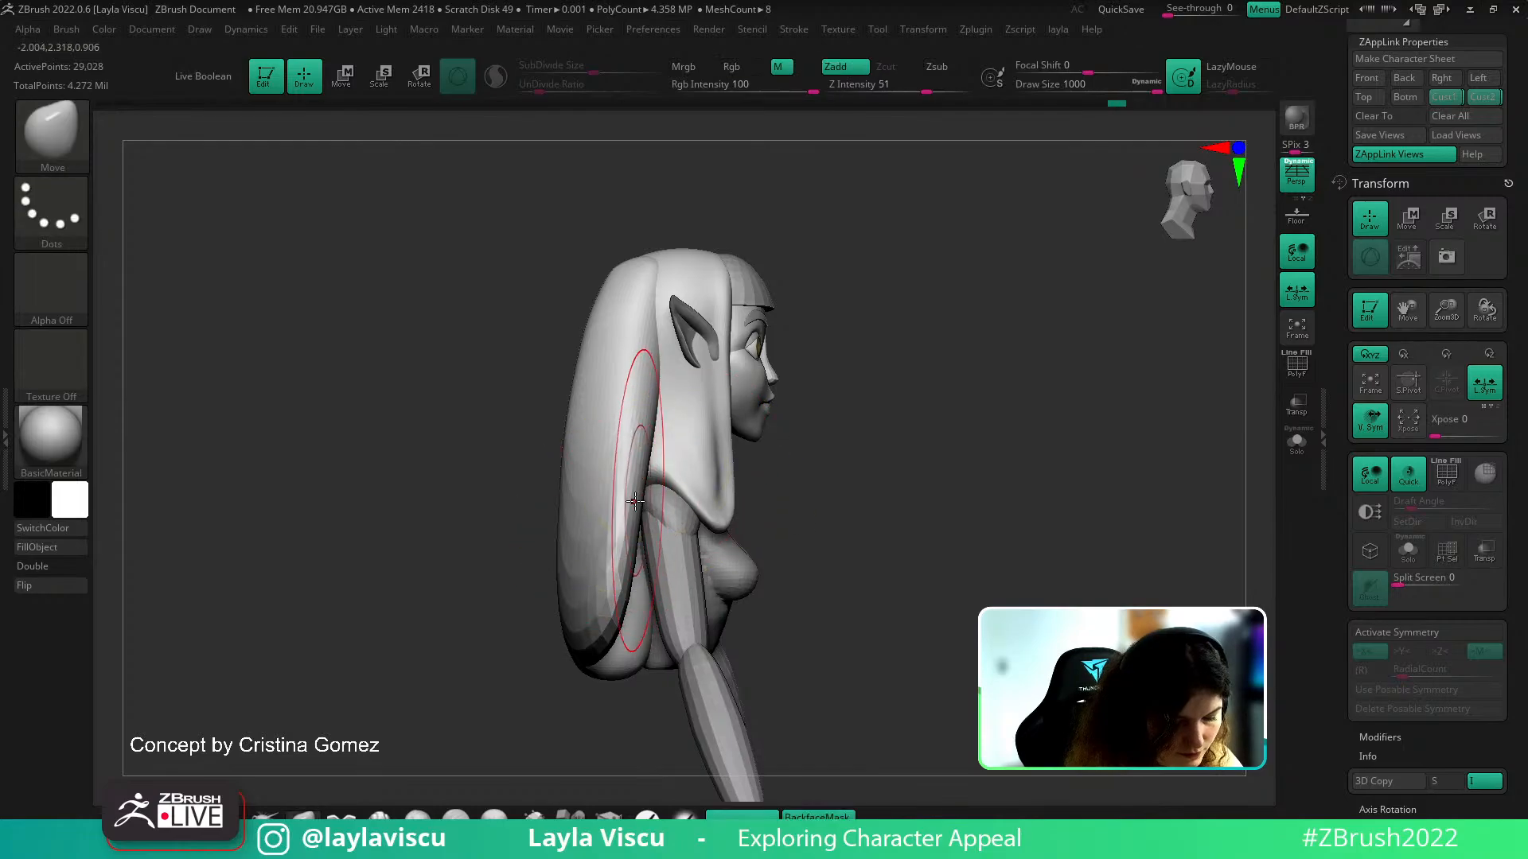
drag(640, 499, 663, 585)
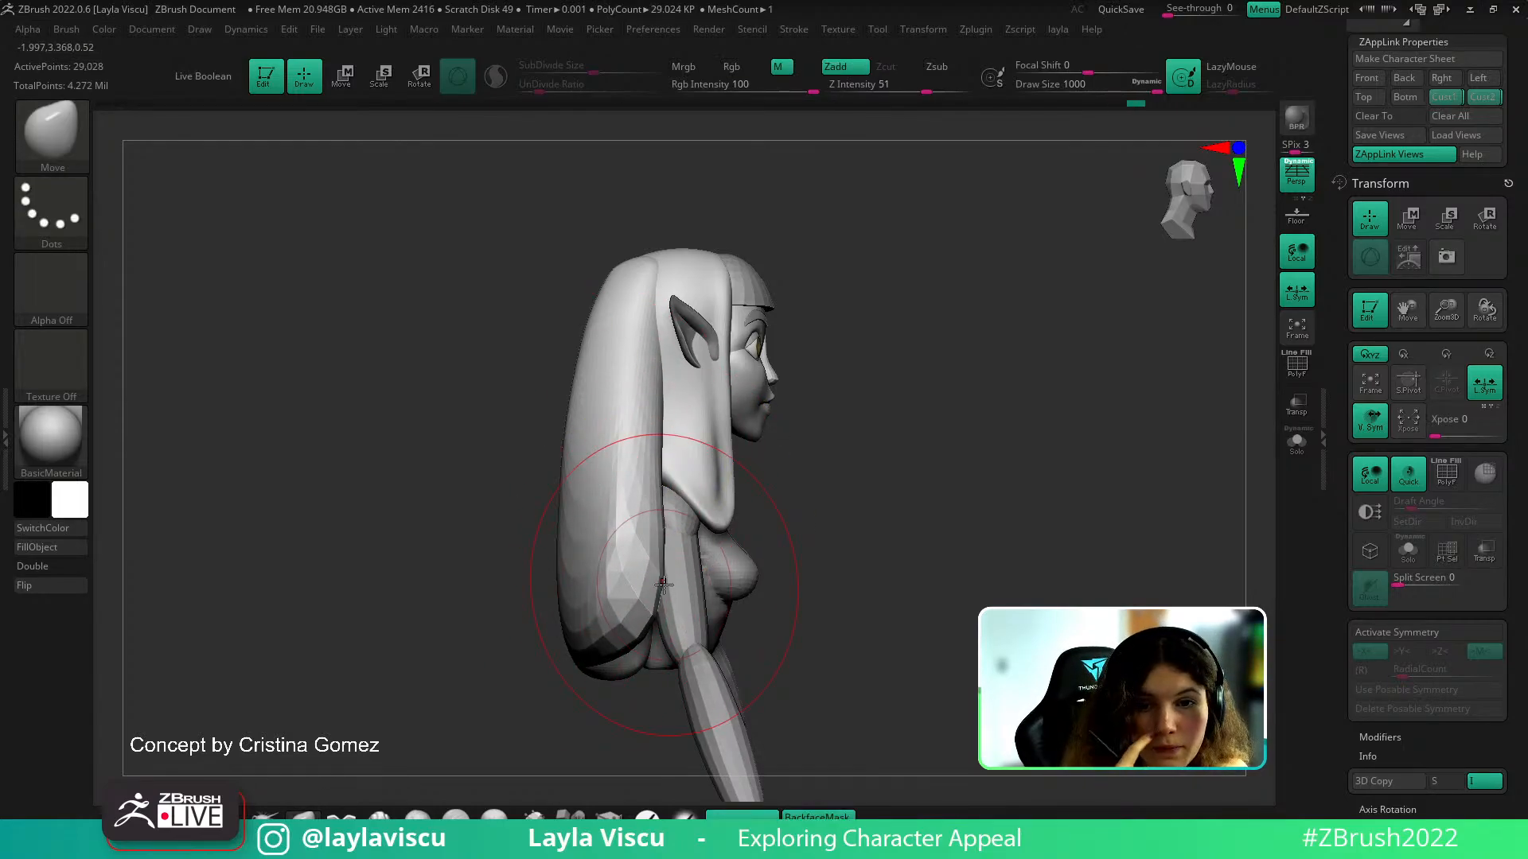
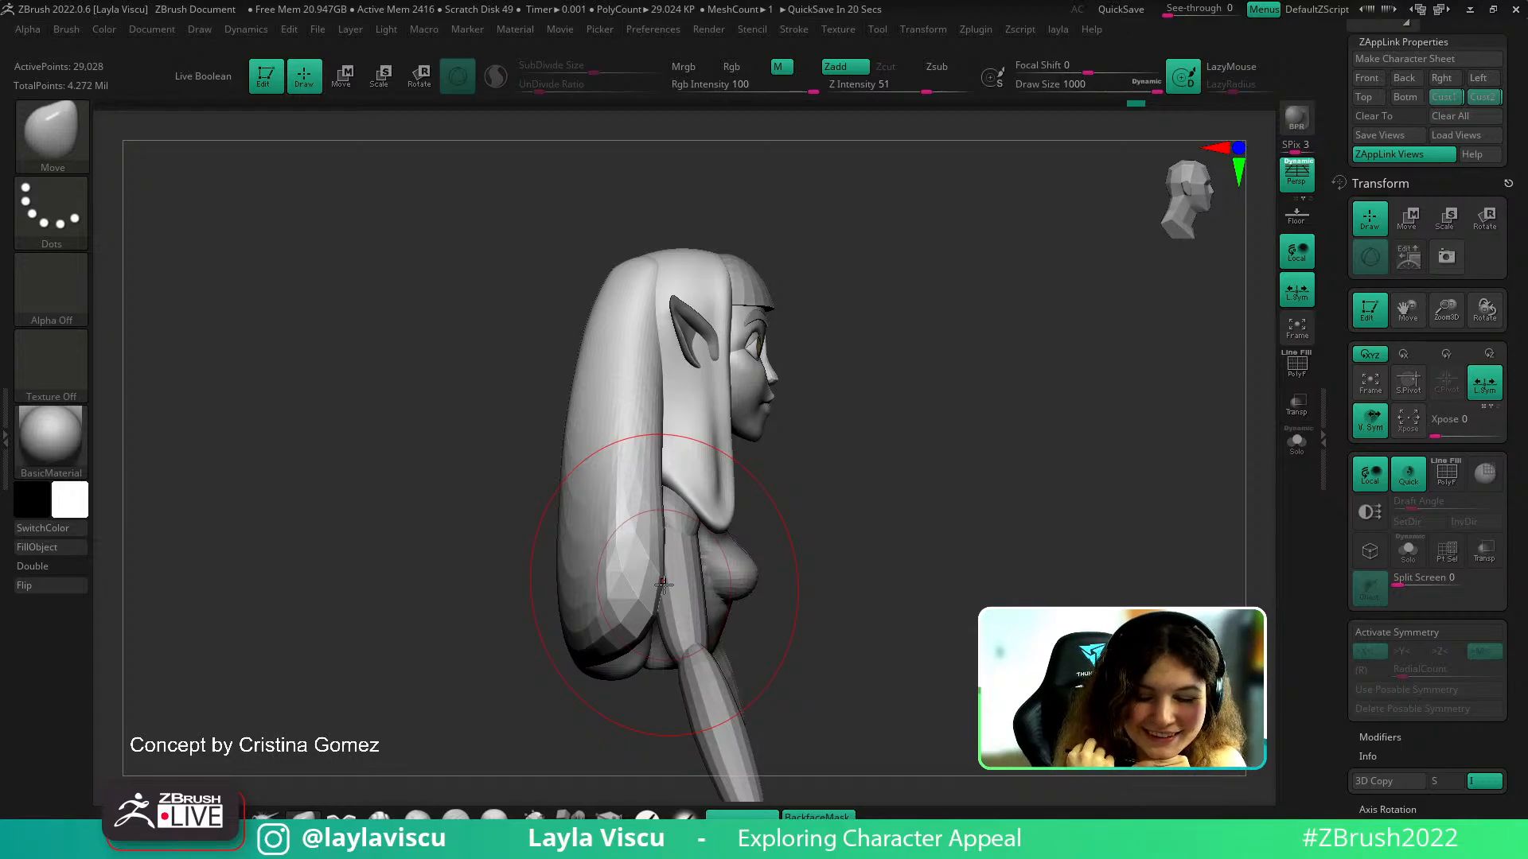
drag(1058, 406, 981, 415)
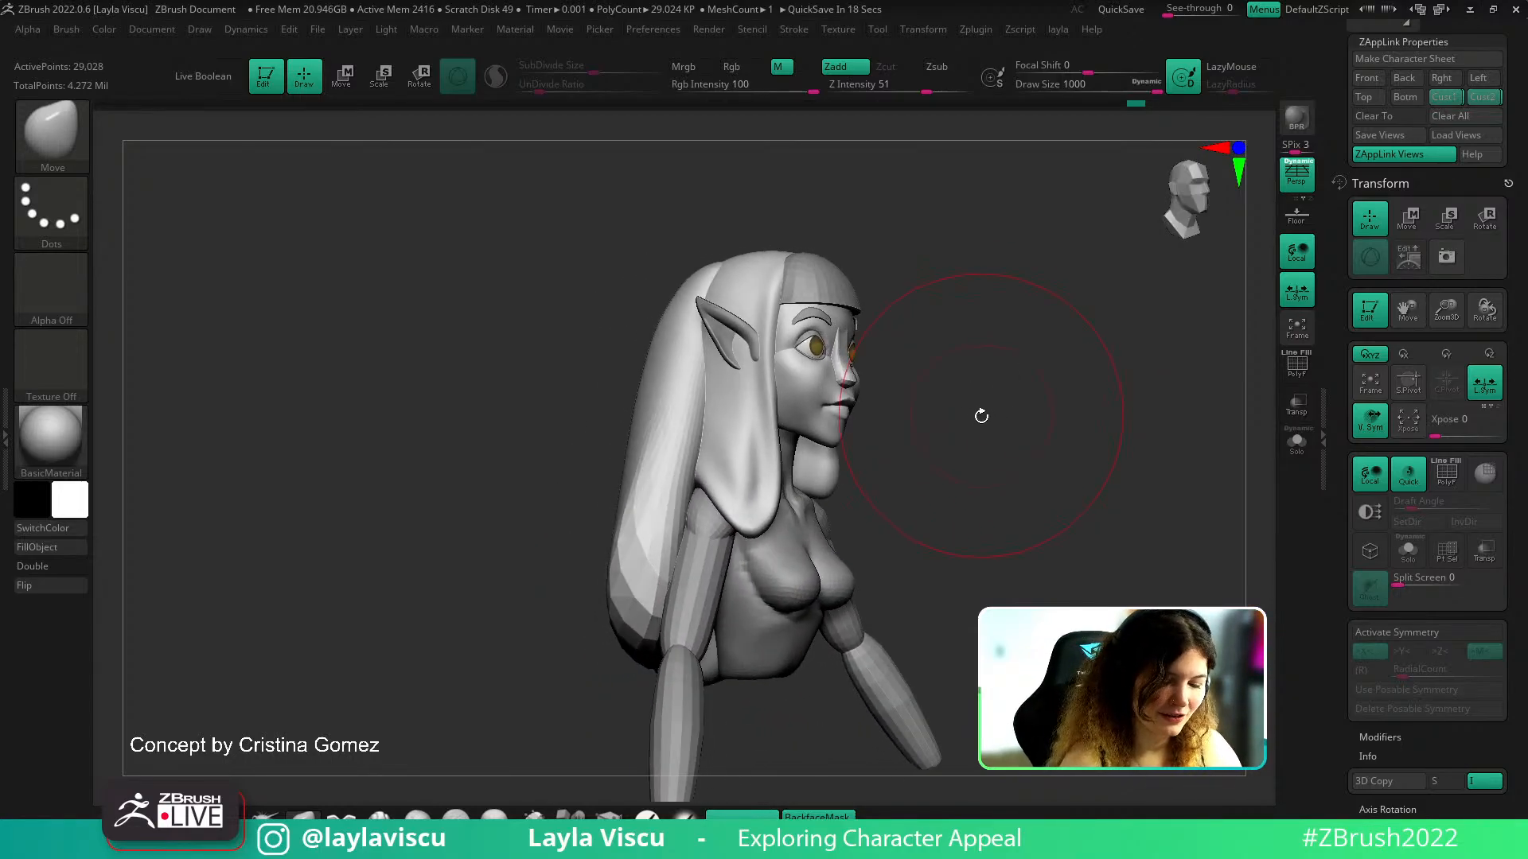
key(s)
drag(667, 365, 690, 359)
In the Cust2 view, widen the back strand's lower edge toward the concept silhouette with the Move brush
click(1488, 98)
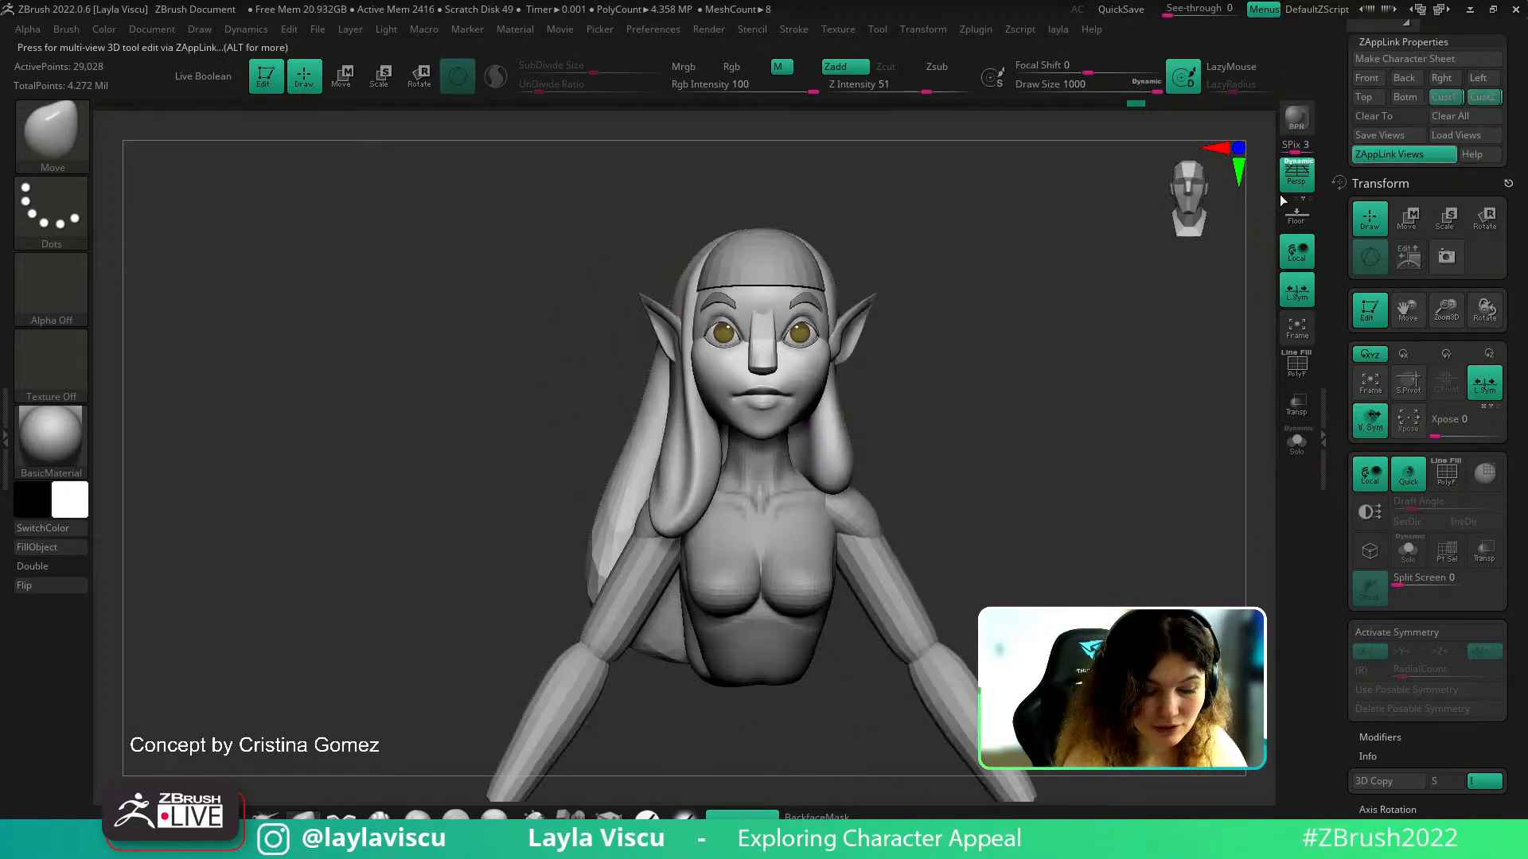
key(shift+z)
key(shift+z)
key(b)
key(m)
key(v)
key(s)
key(s)
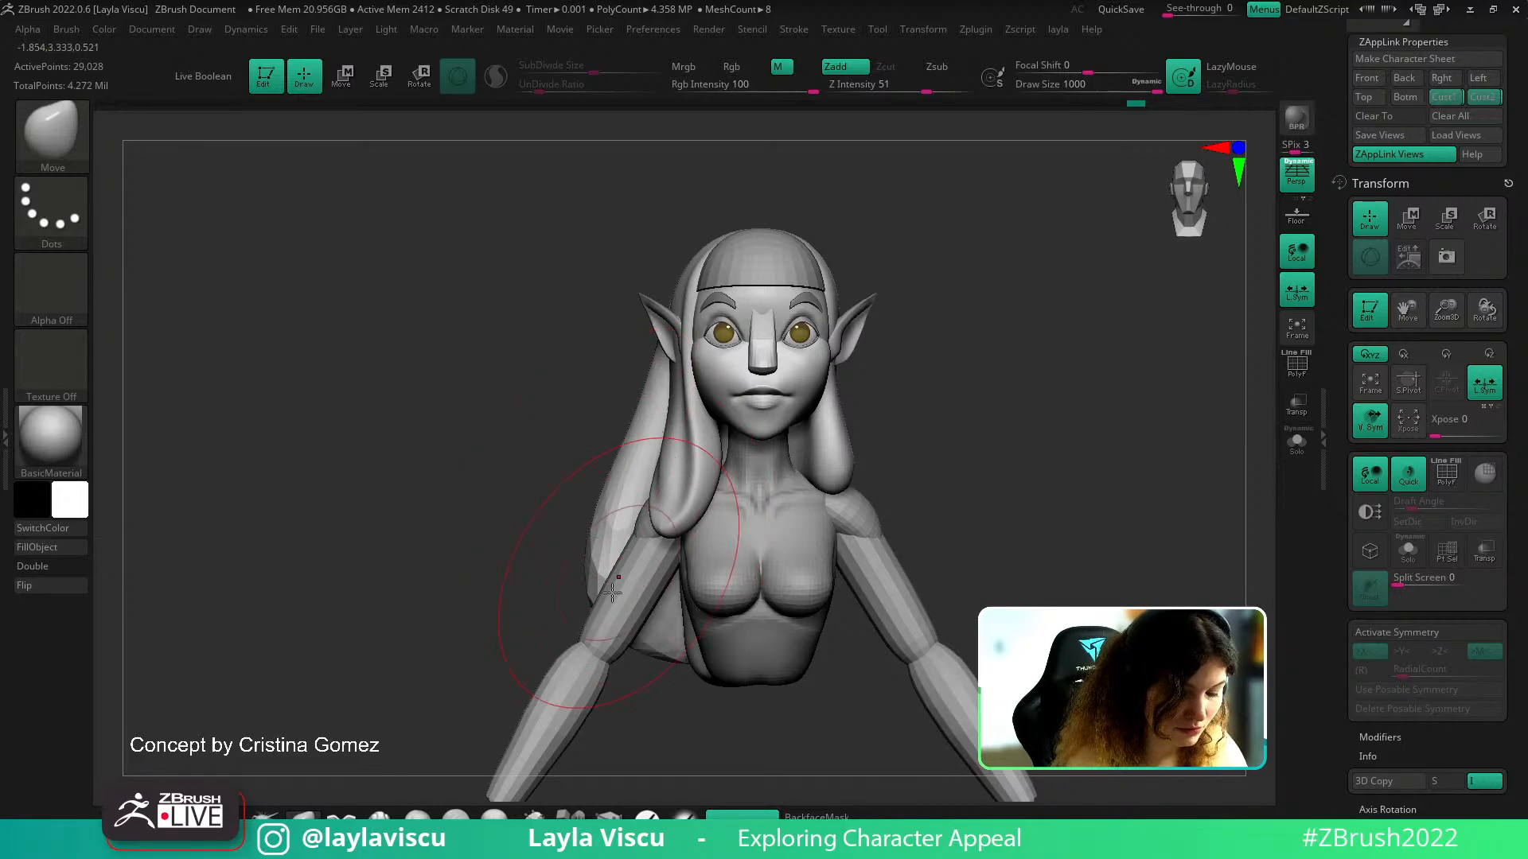
key(shift+z)
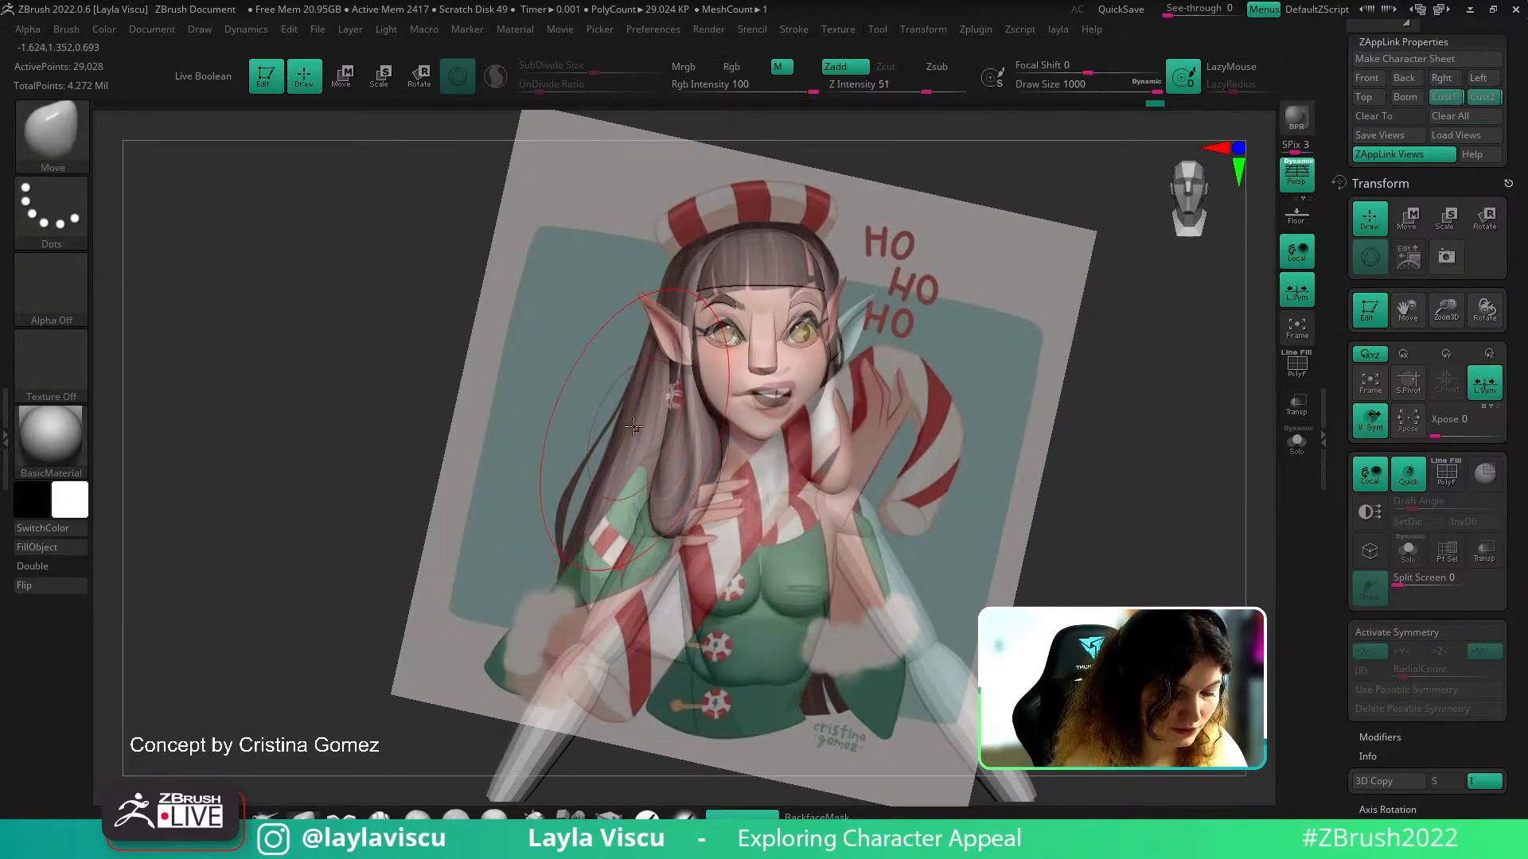
key(shift+z)
key(s)
drag(615, 573, 576, 573)
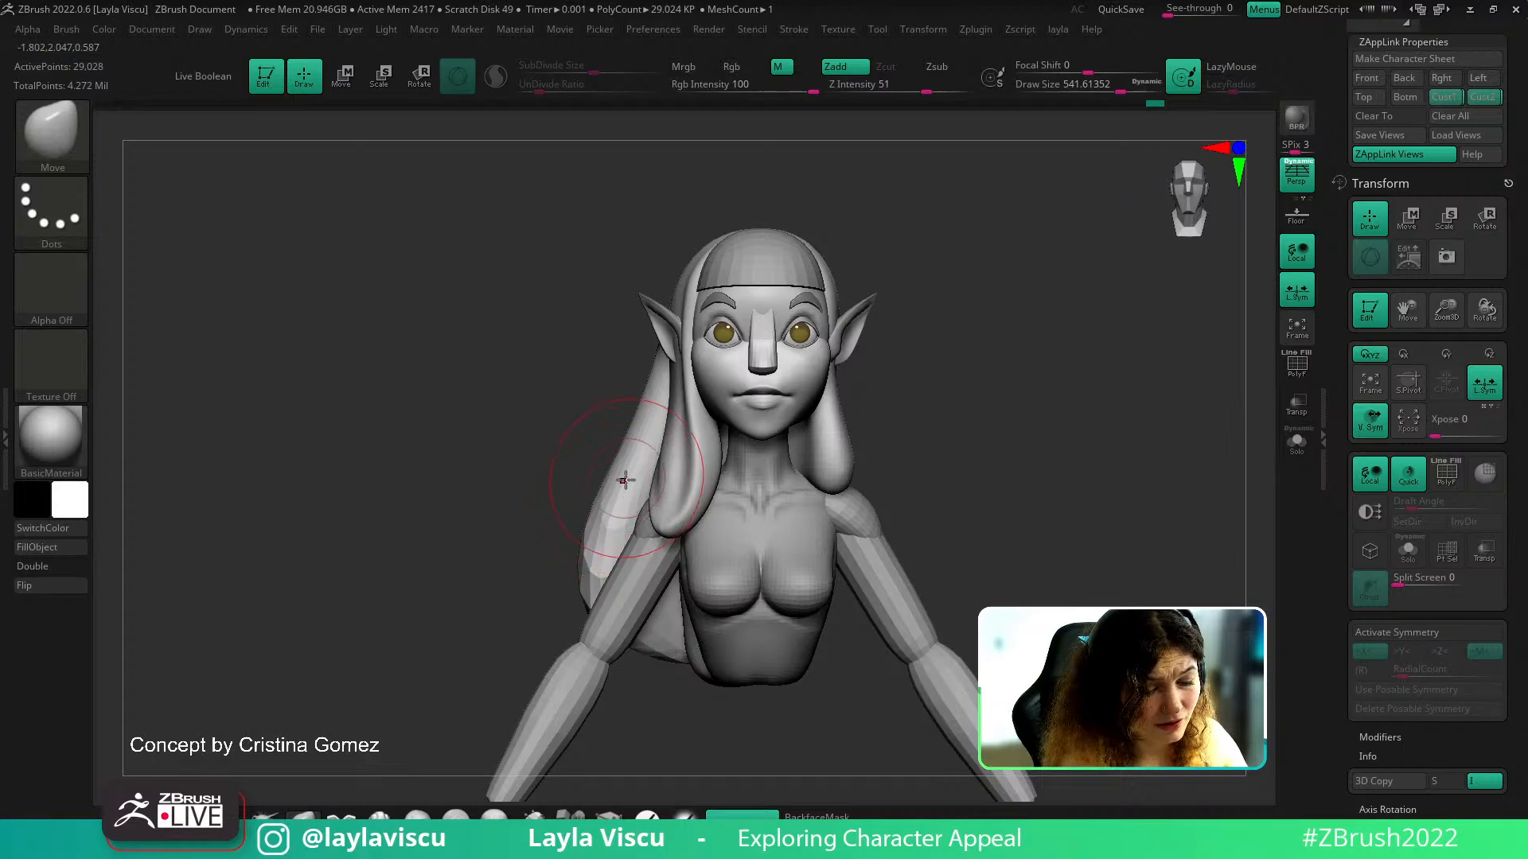
Reshape the back strand from behind with the Move brush at a draw size of about 804 and recheck it against the Cust2 overlay
drag(563, 437, 822, 576)
key(s)
mouse_move(652, 466)
mouse_down()
mouse_move(679, 466)
mouse_move(638, 480)
mouse_up()
drag(729, 413, 776, 453)
drag(616, 563, 649, 548)
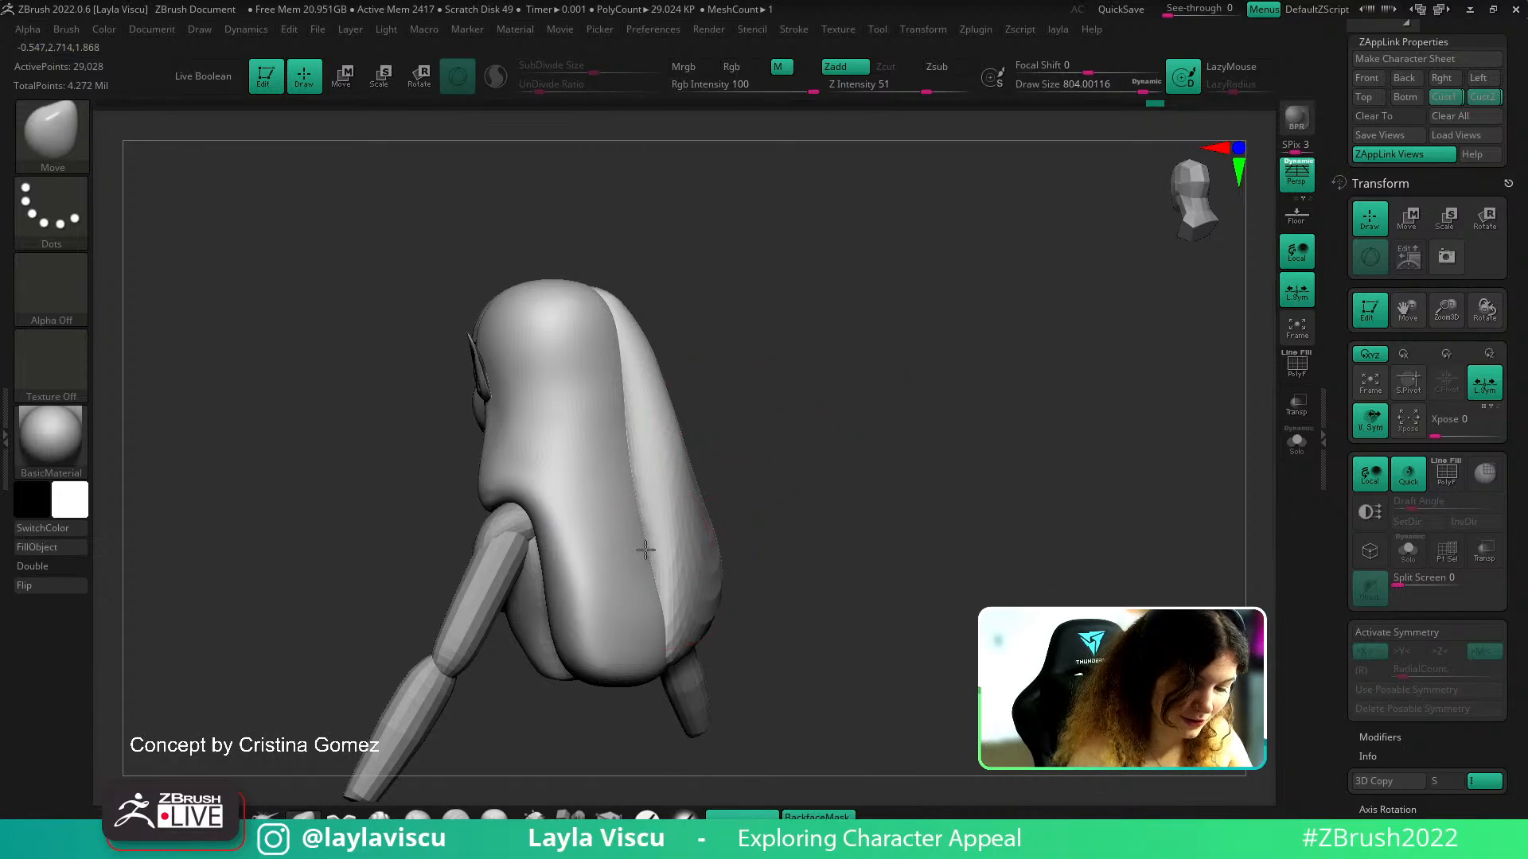
drag(722, 443, 650, 406)
drag(749, 335, 804, 419)
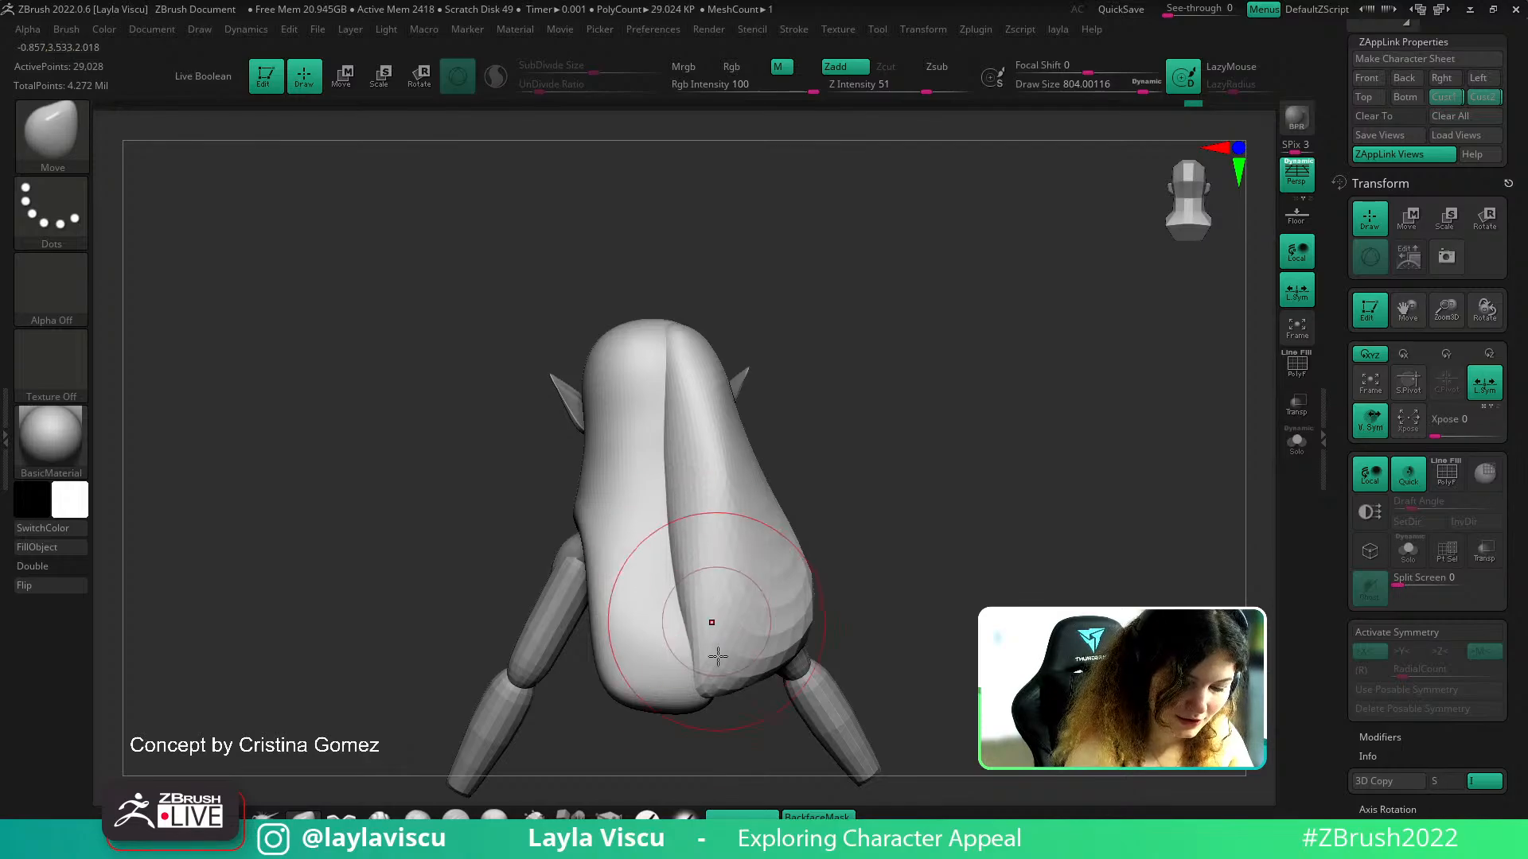
key(shift)
mouse_move(709, 579)
shift+mouse_down()
mouse_move(740, 307)
mouse_move(931, 334)
mouse_move(968, 255)
shift+mouse_up()
click(1483, 101)
key(shift+z)
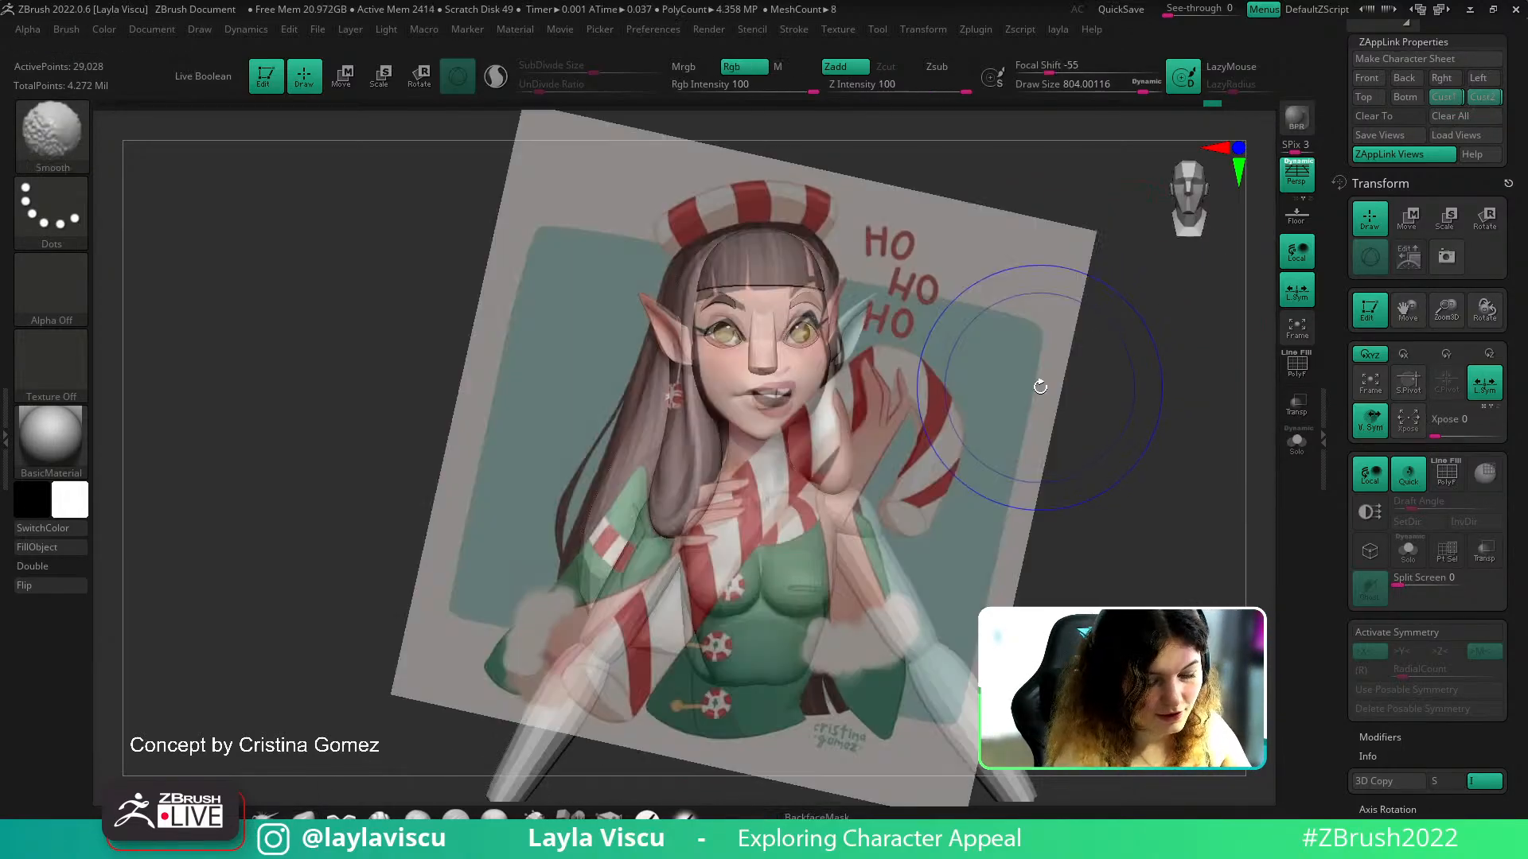
key(shift+z)
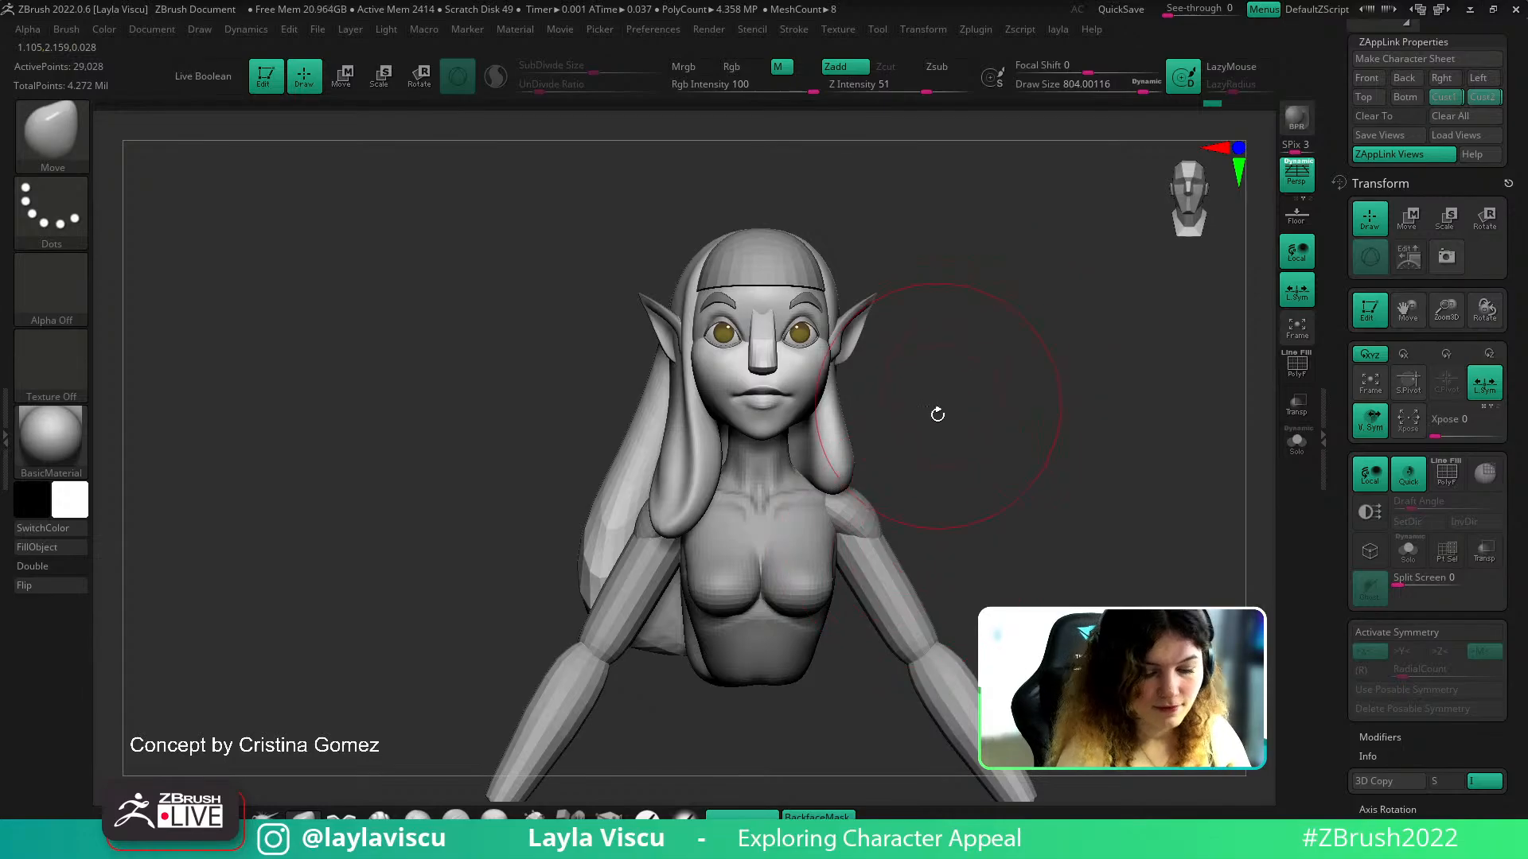
Isolate the head mesh in Solo mode and try a ClayBuildup stroke on it at a draw size of about 197
ctrl+right_drag(935, 436, 932, 509)
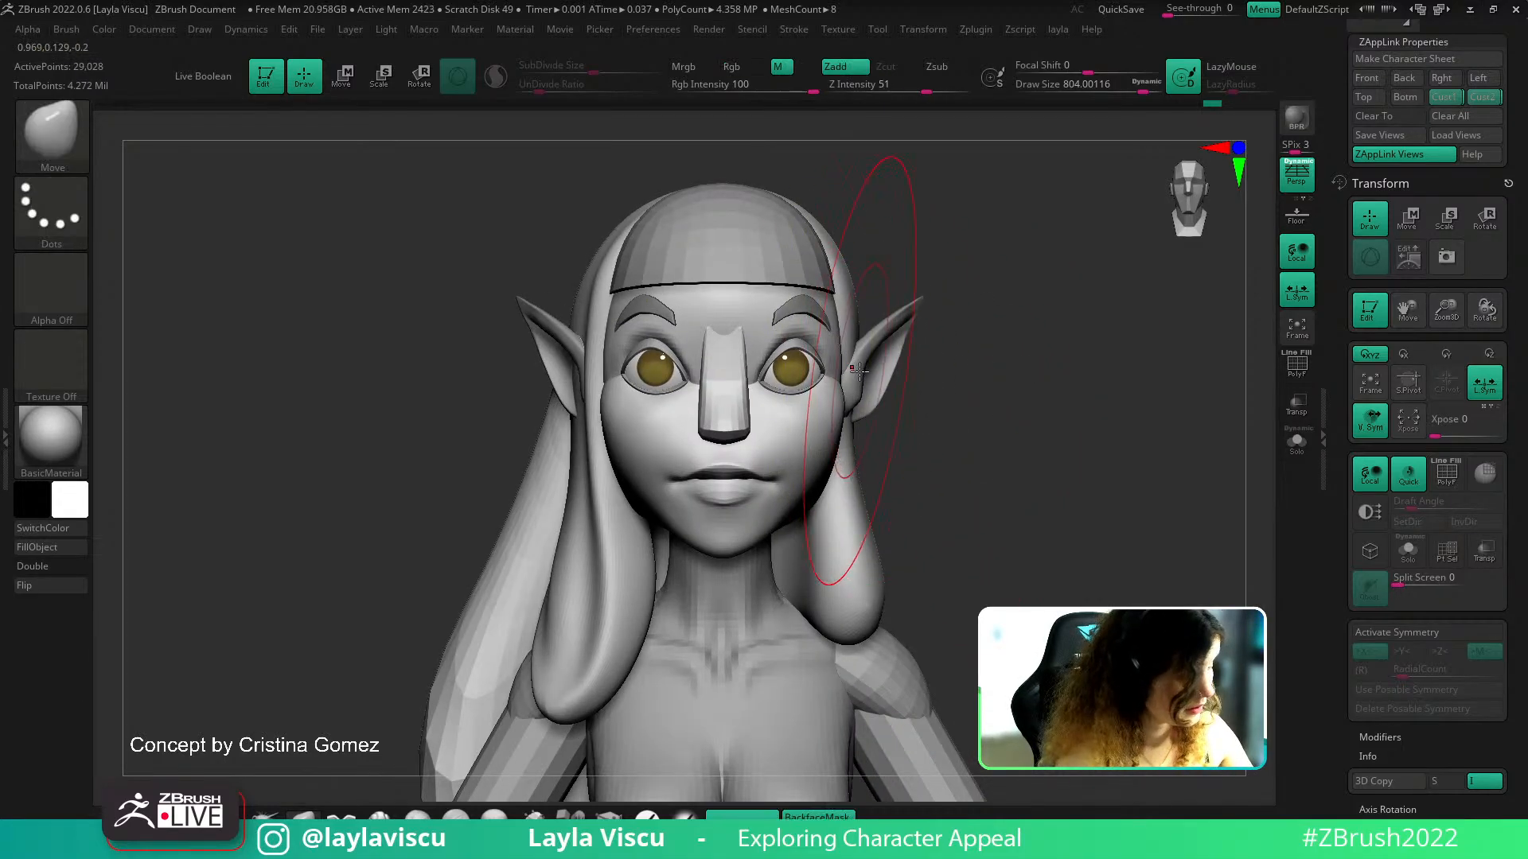
key(b)
key(c)
key(b)
alt+click(796, 411)
click(1296, 443)
key(s)
drag(949, 351, 883, 348)
mouse_move(927, 254)
alt+right_down()
mouse_move(941, 366)
mouse_move(925, 430)
alt+right_up()
key(s)
mouse_move(714, 436)
mouse_down()
mouse_move(754, 474)
mouse_move(699, 443)
mouse_move(765, 492)
mouse_move(759, 471)
mouse_up()
Undo the ClayBuildup work on the head and leave Solo mode to show the full character
key(ctrl+z)
key(ctrl+z)
key(ctrl+z)
key(s)
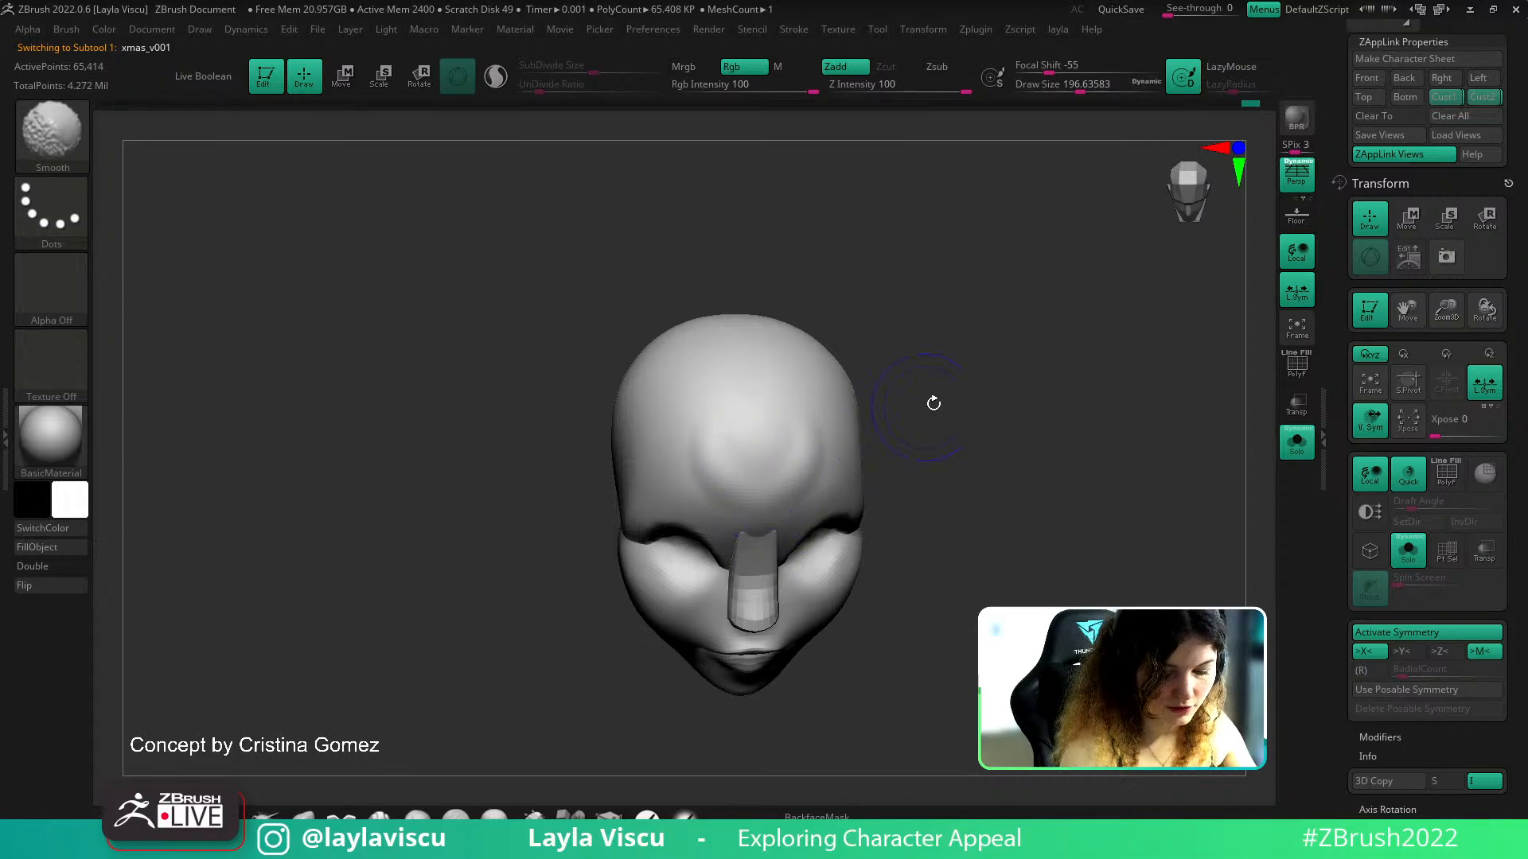
shift+drag(926, 406, 920, 450)
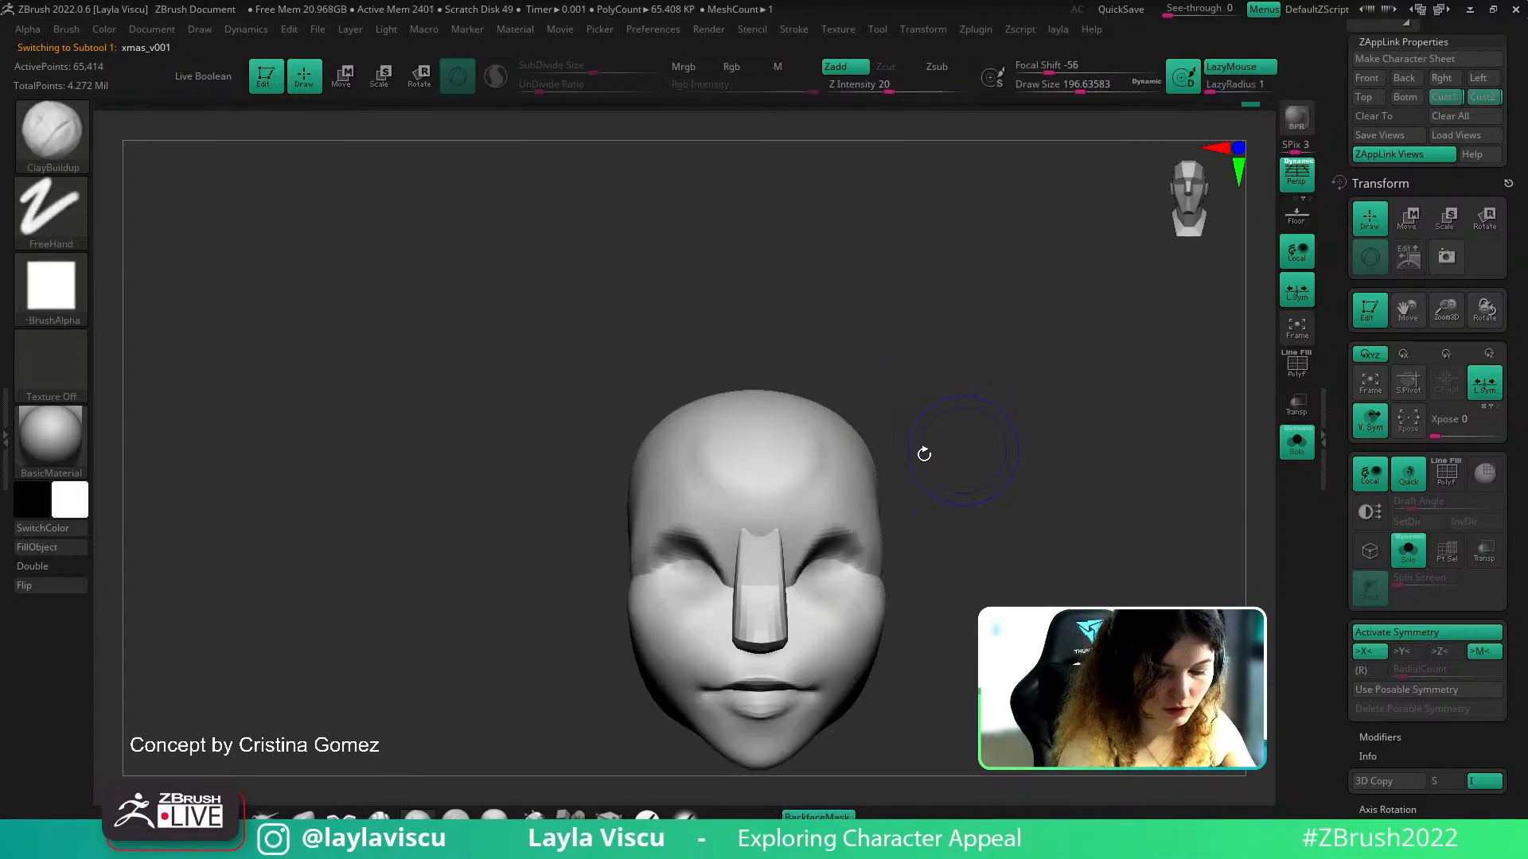
click(1305, 442)
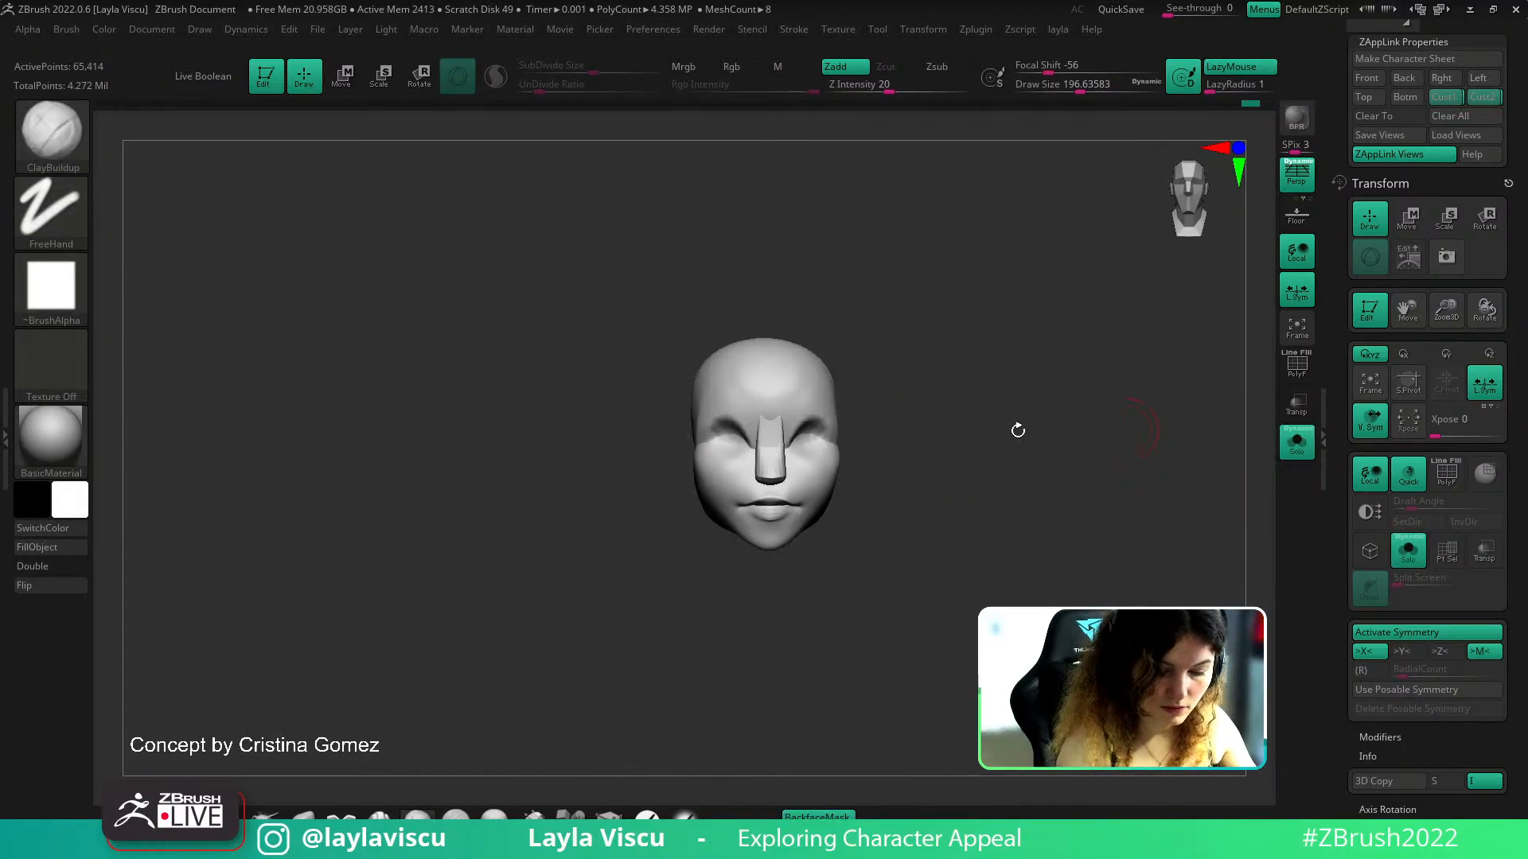
key(shift)
click(1311, 443)
In the Cust2 view, select the hair and adjust its front locks against the concept overlay with the Move brush at about 386 and 393
alt+drag(1207, 546, 1150, 471)
key(shift+z)
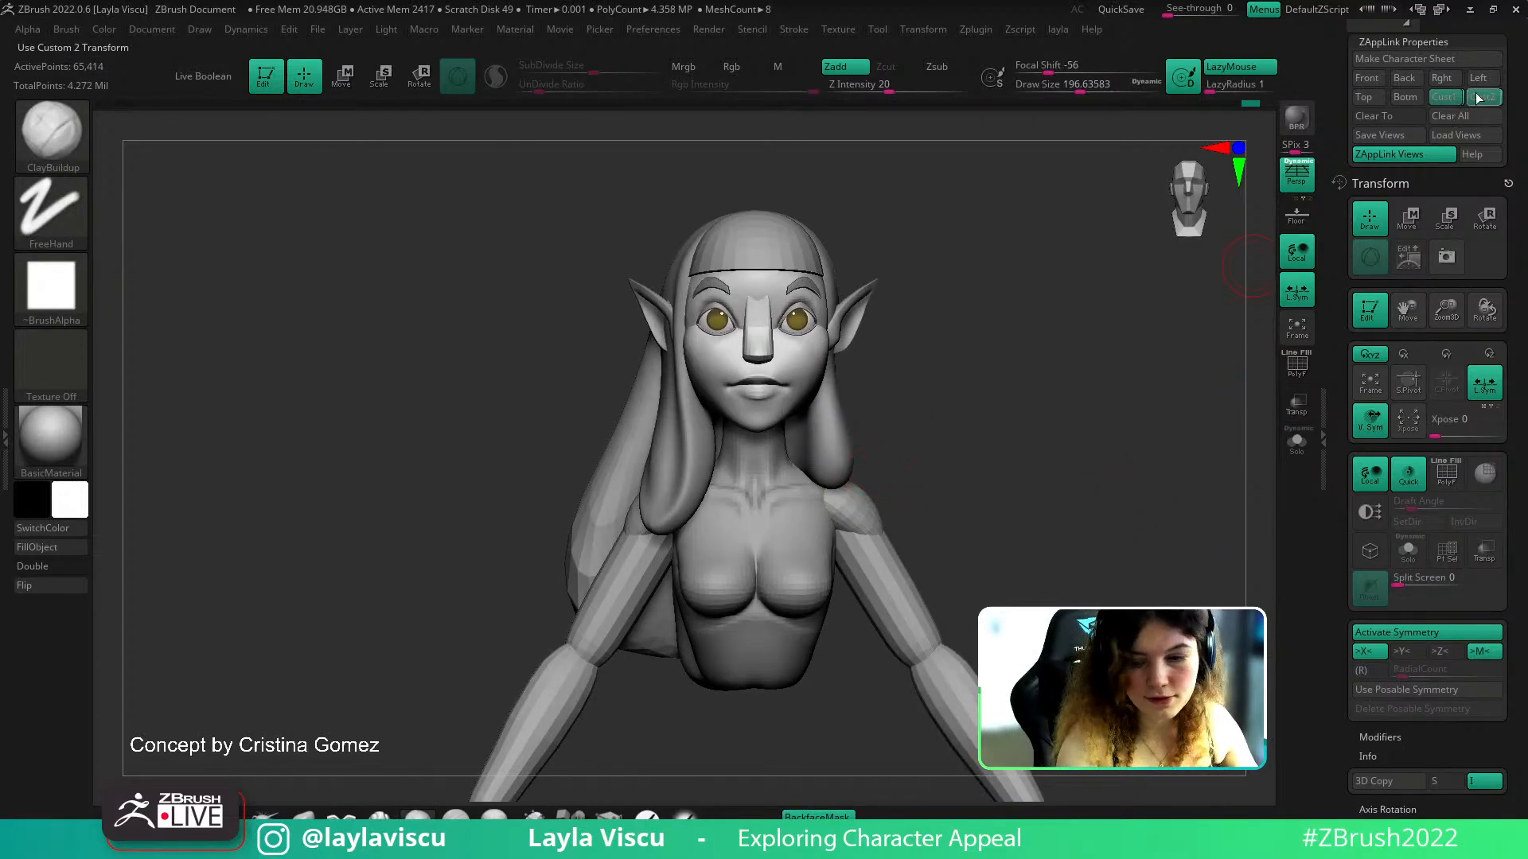
click(1483, 98)
key(shift+z)
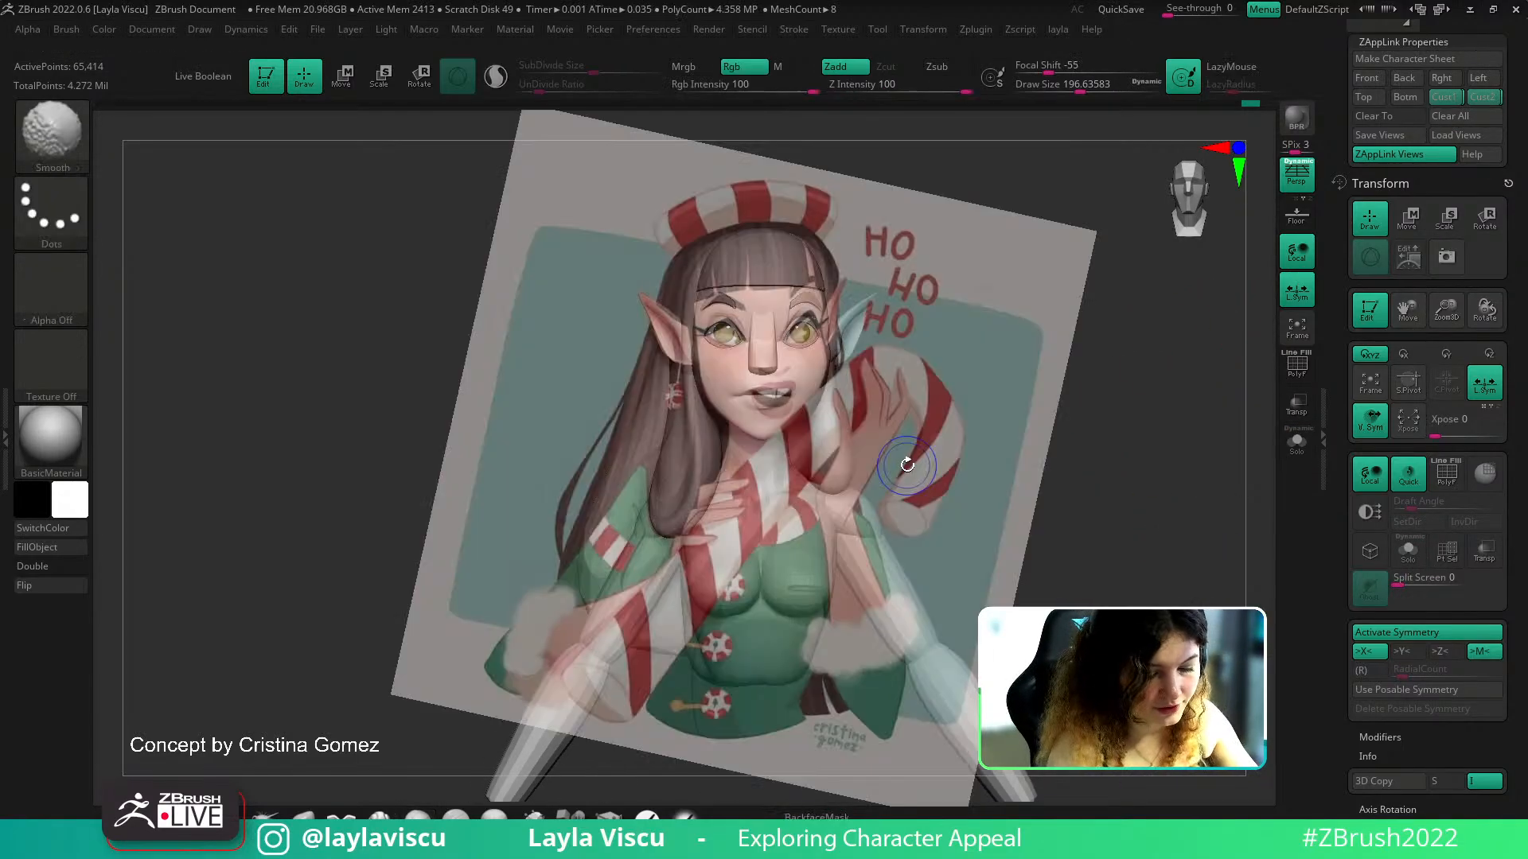
alt+click(706, 503)
key(s)
drag(707, 508, 728, 509)
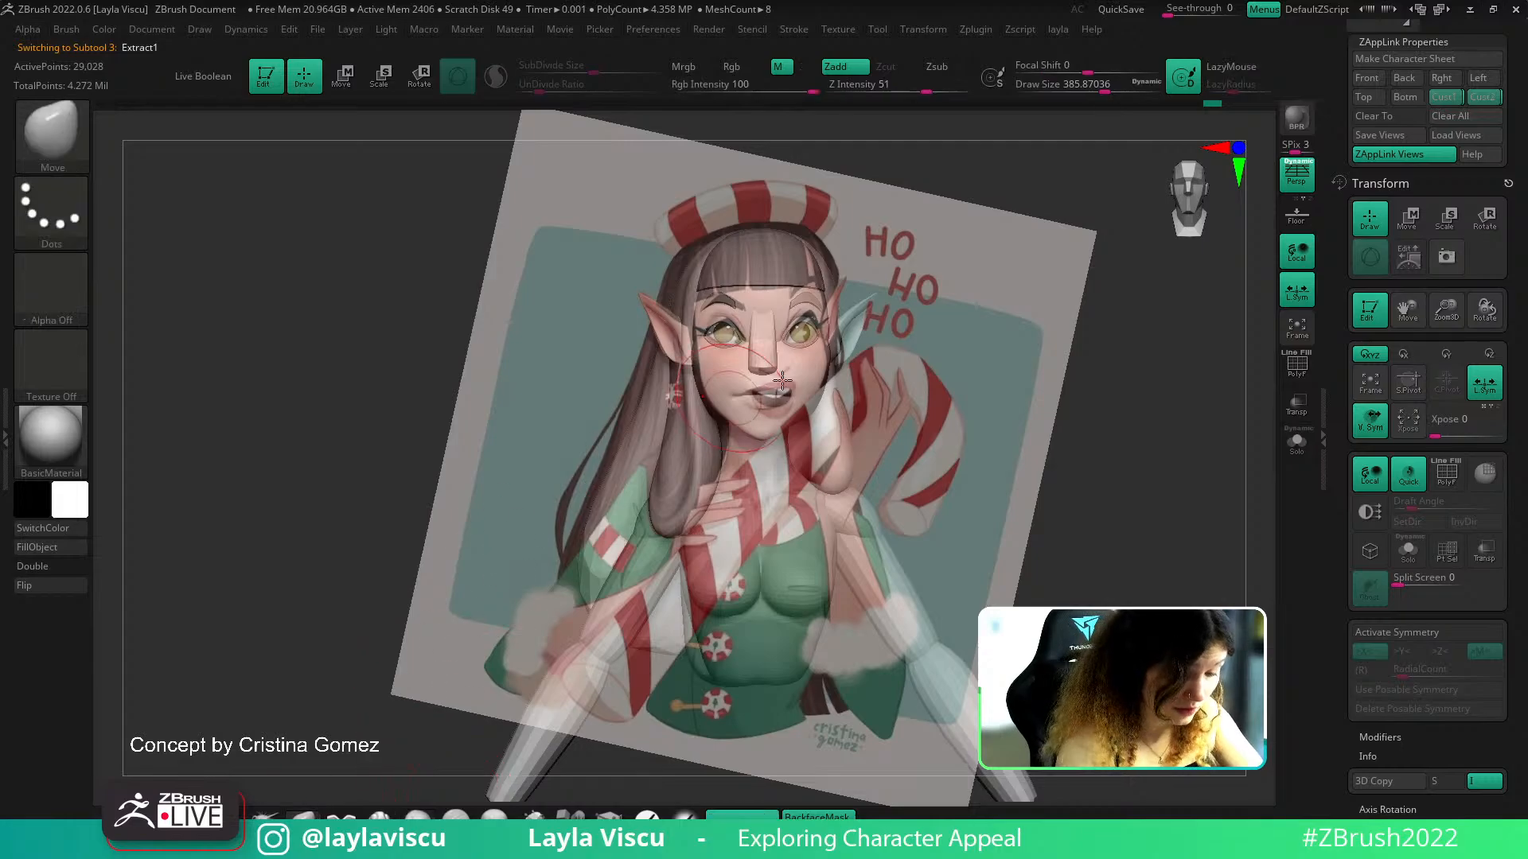
key(shift+z)
key(s)
drag(830, 476, 835, 464)
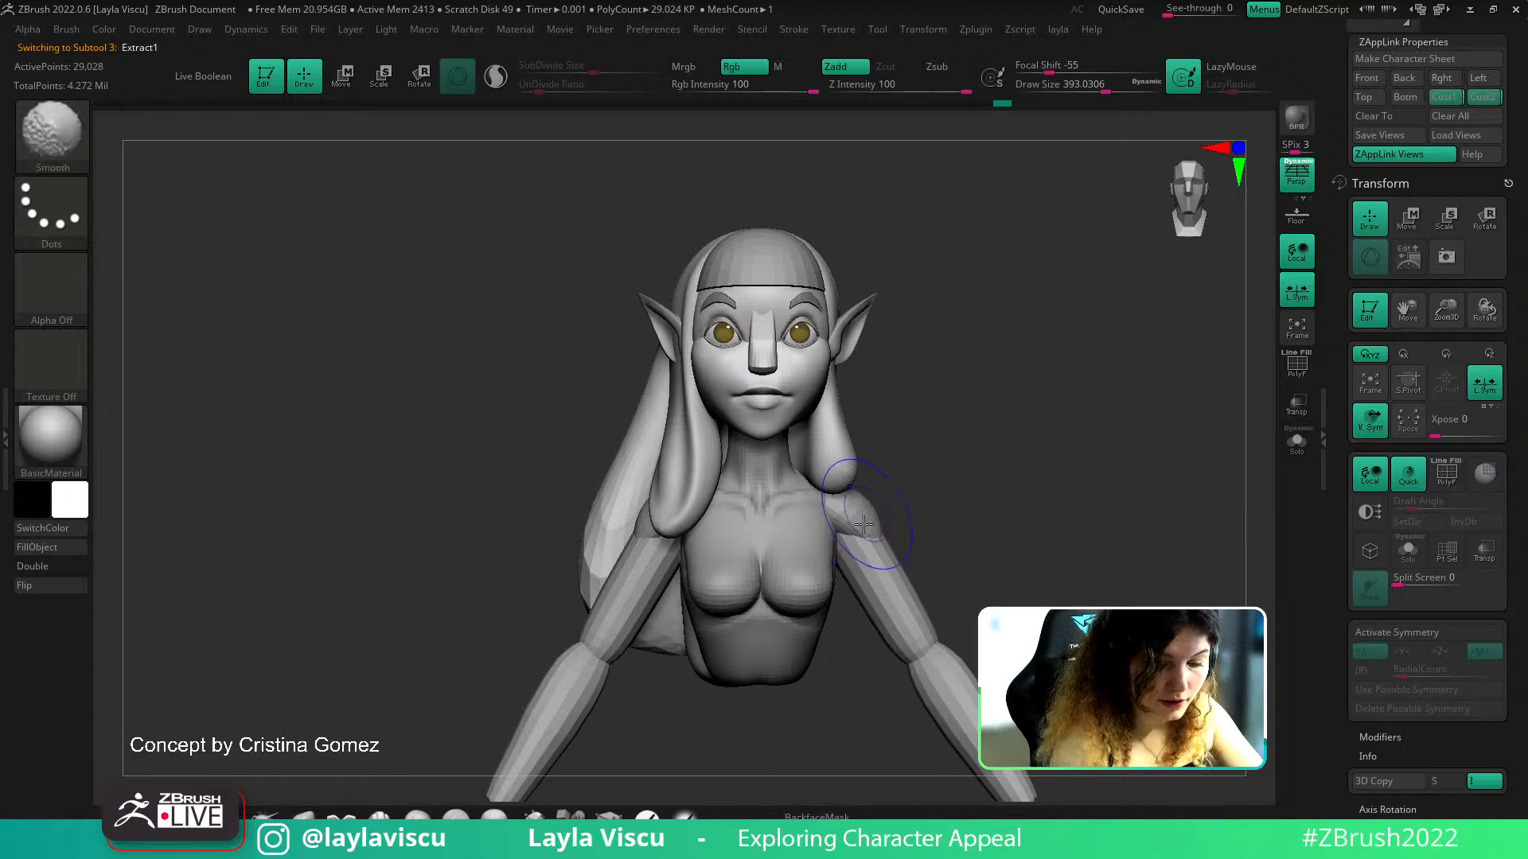
key(shift+z)
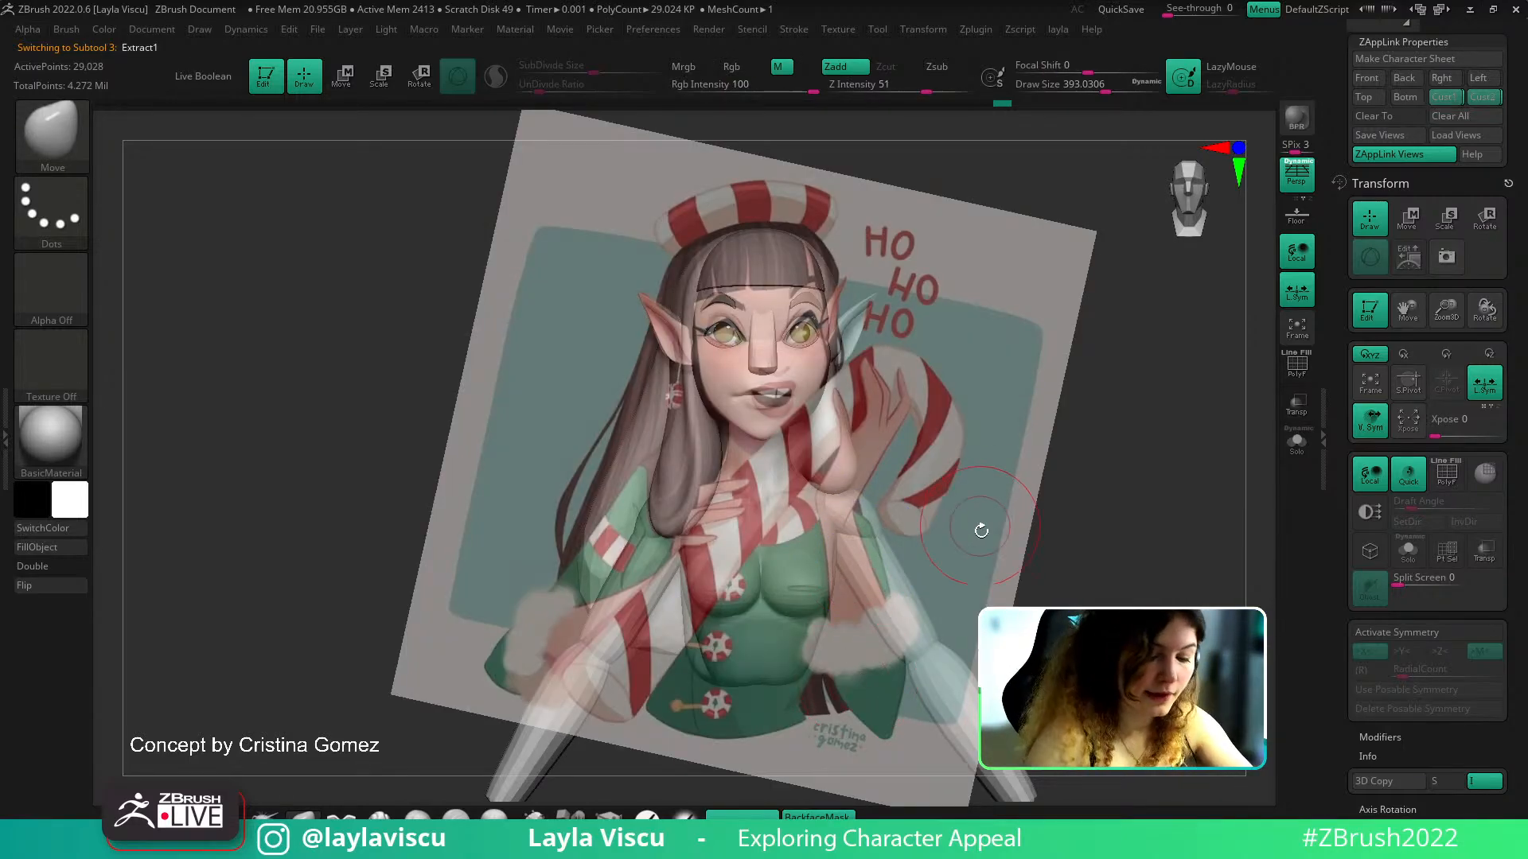
key(shift+z)
Reshape the front lock's edge above the shoulder from the side with the Move brush at about 453, toggling BackfaceMask
mouse_move(986, 557)
mouse_down()
mouse_move(1067, 539)
mouse_move(917, 536)
mouse_up()
drag(799, 538, 769, 533)
click(818, 817)
mouse_move(715, 485)
mouse_down()
mouse_move(748, 506)
mouse_move(729, 498)
mouse_up()
key(s)
click(781, 519)
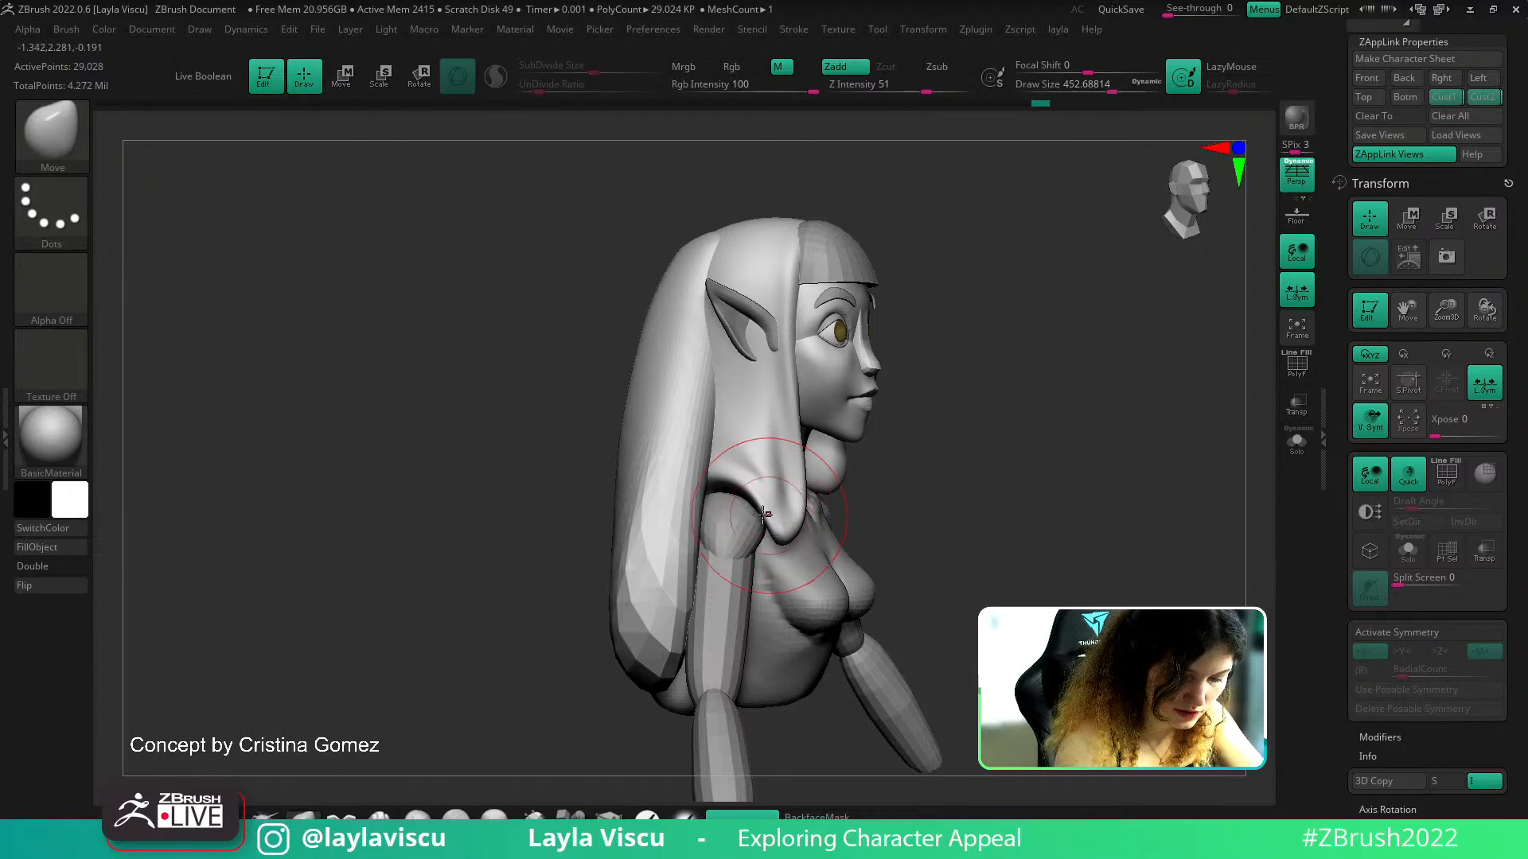
click(818, 817)
Refine the front lock's lower end around the shoulder with the Move brush at a draw size of about 550 and recall the Cust2 view
right_drag(796, 500, 748, 469)
key(s)
click(757, 470)
drag(725, 493, 722, 487)
mouse_move(982, 449)
mouse_down()
mouse_move(979, 505)
mouse_move(915, 506)
mouse_up()
drag(717, 493, 711, 504)
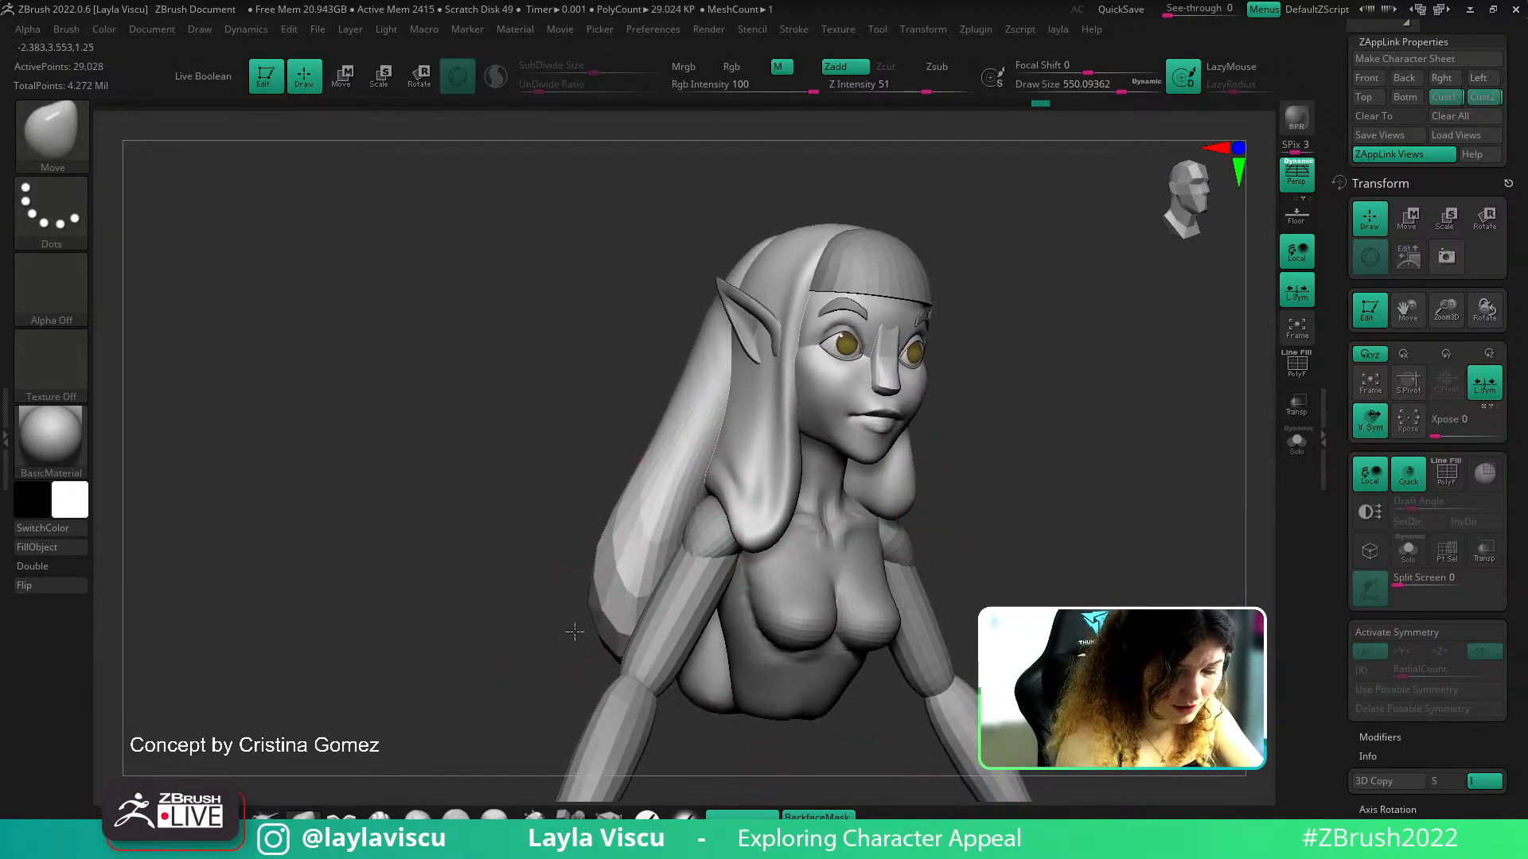
drag(566, 628, 633, 625)
drag(756, 549, 751, 538)
drag(964, 521, 845, 527)
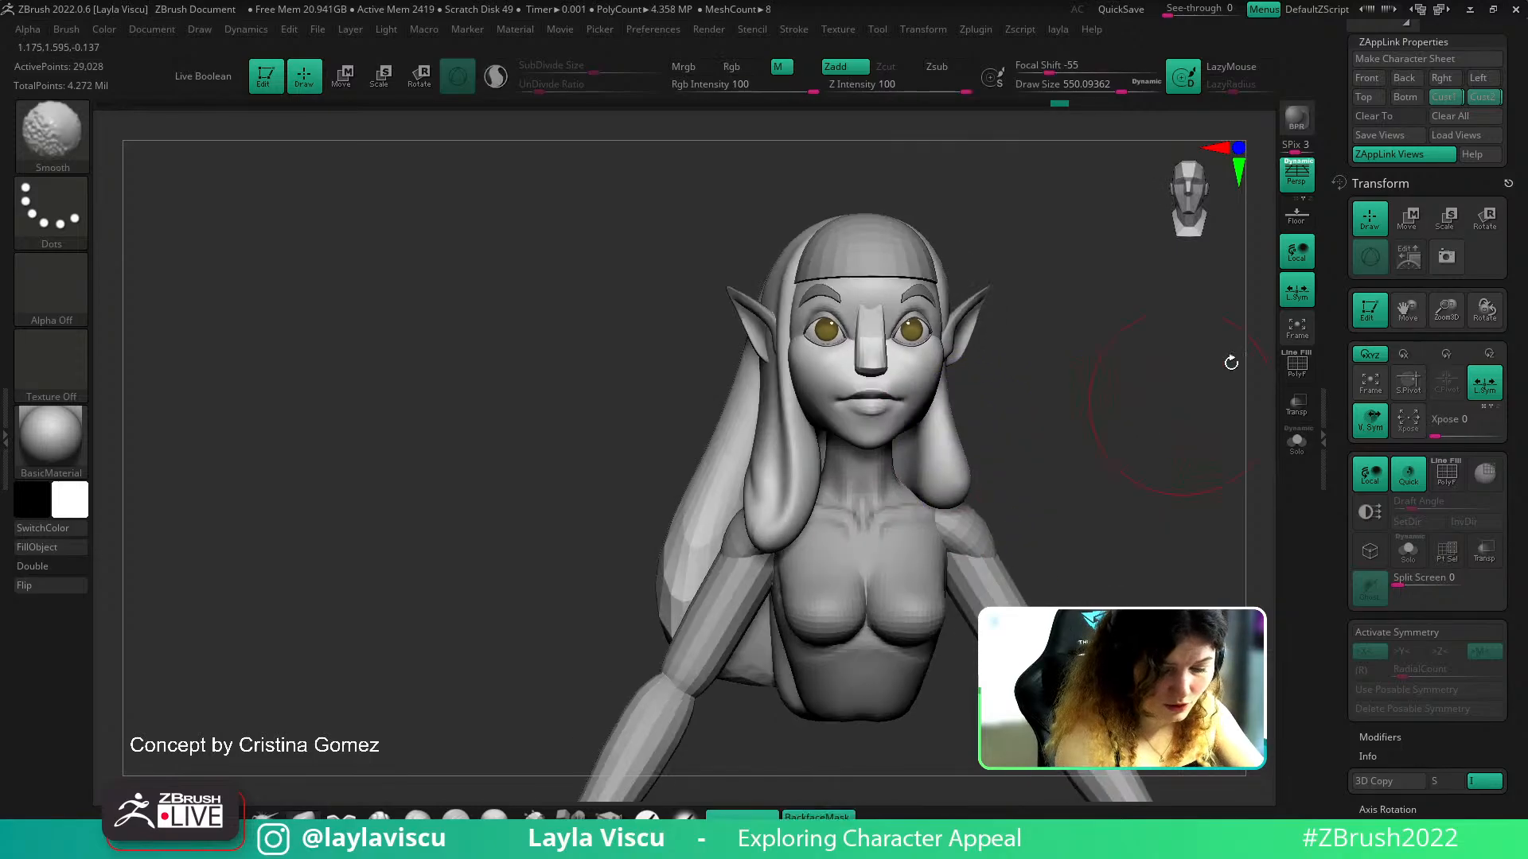
click(1481, 98)
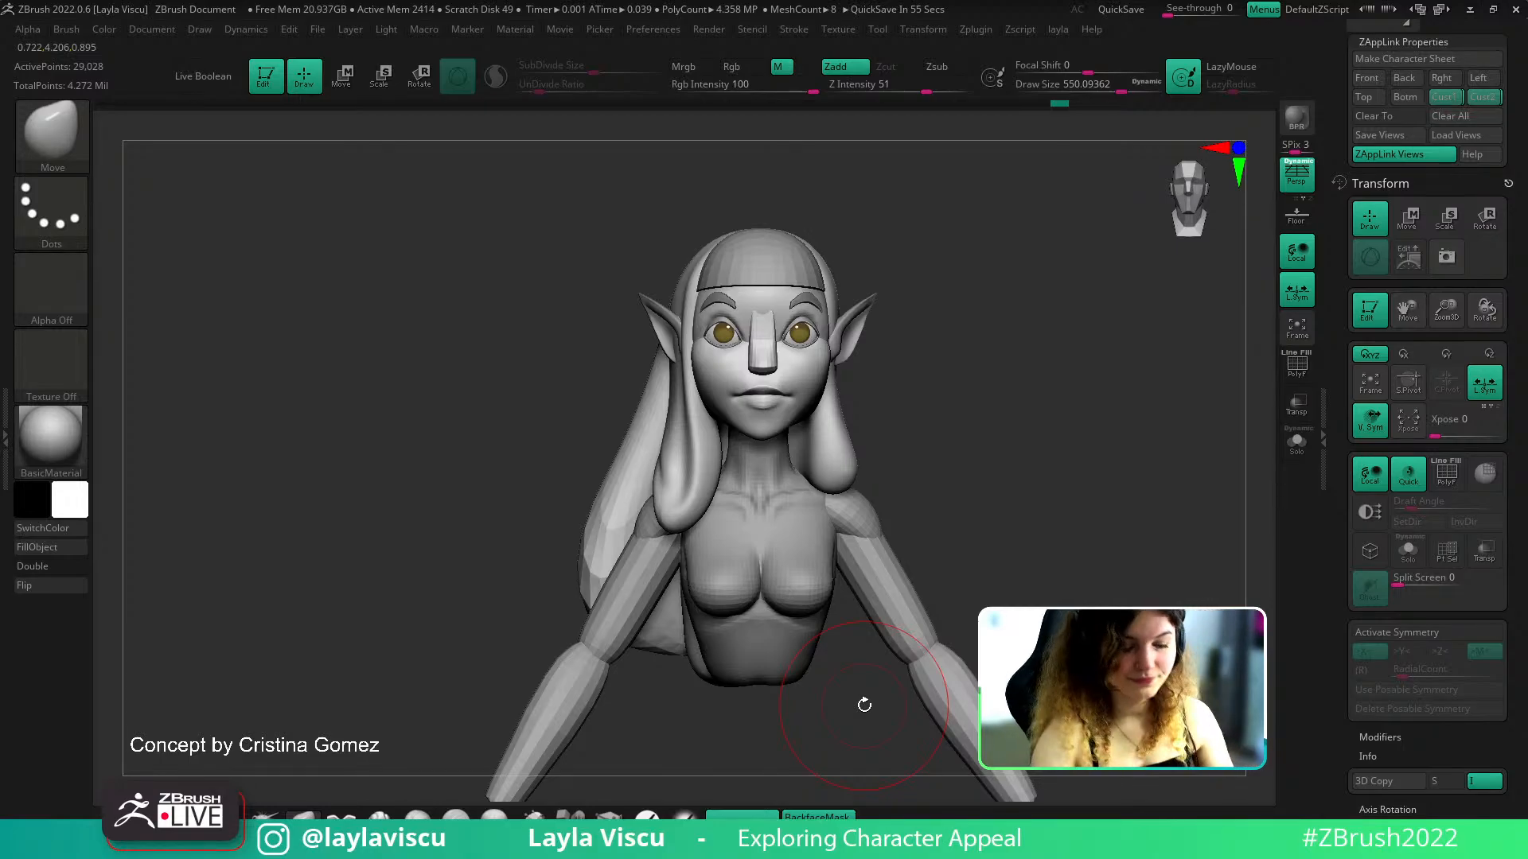
Check the hair against the concept overlay, nudge its crown and front lock with the Move brush at about 476, and restore the Cust2 view
click(1450, 99)
click(1482, 98)
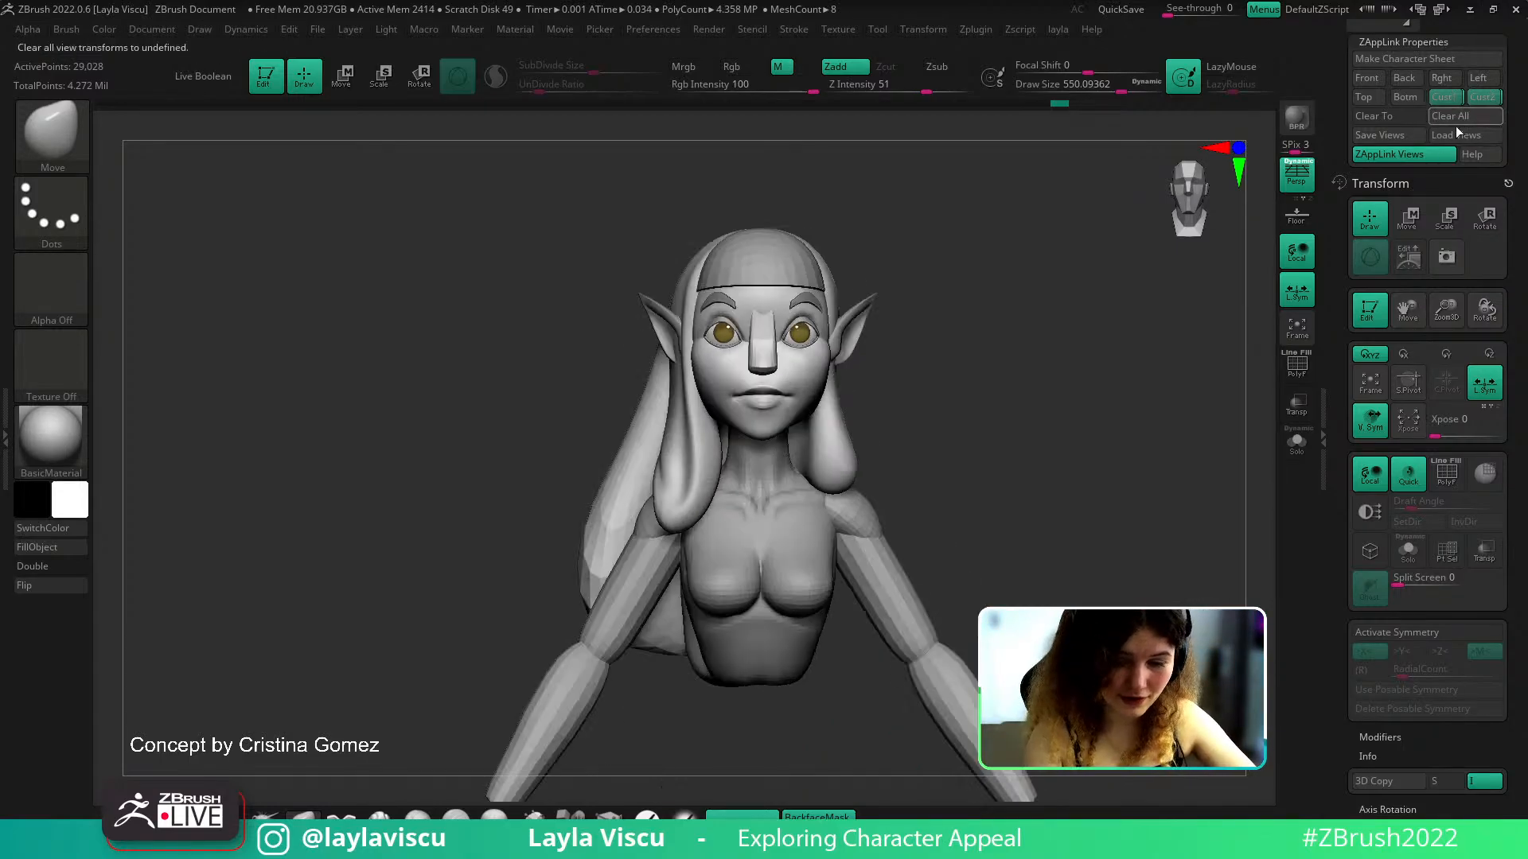
key(shift+z)
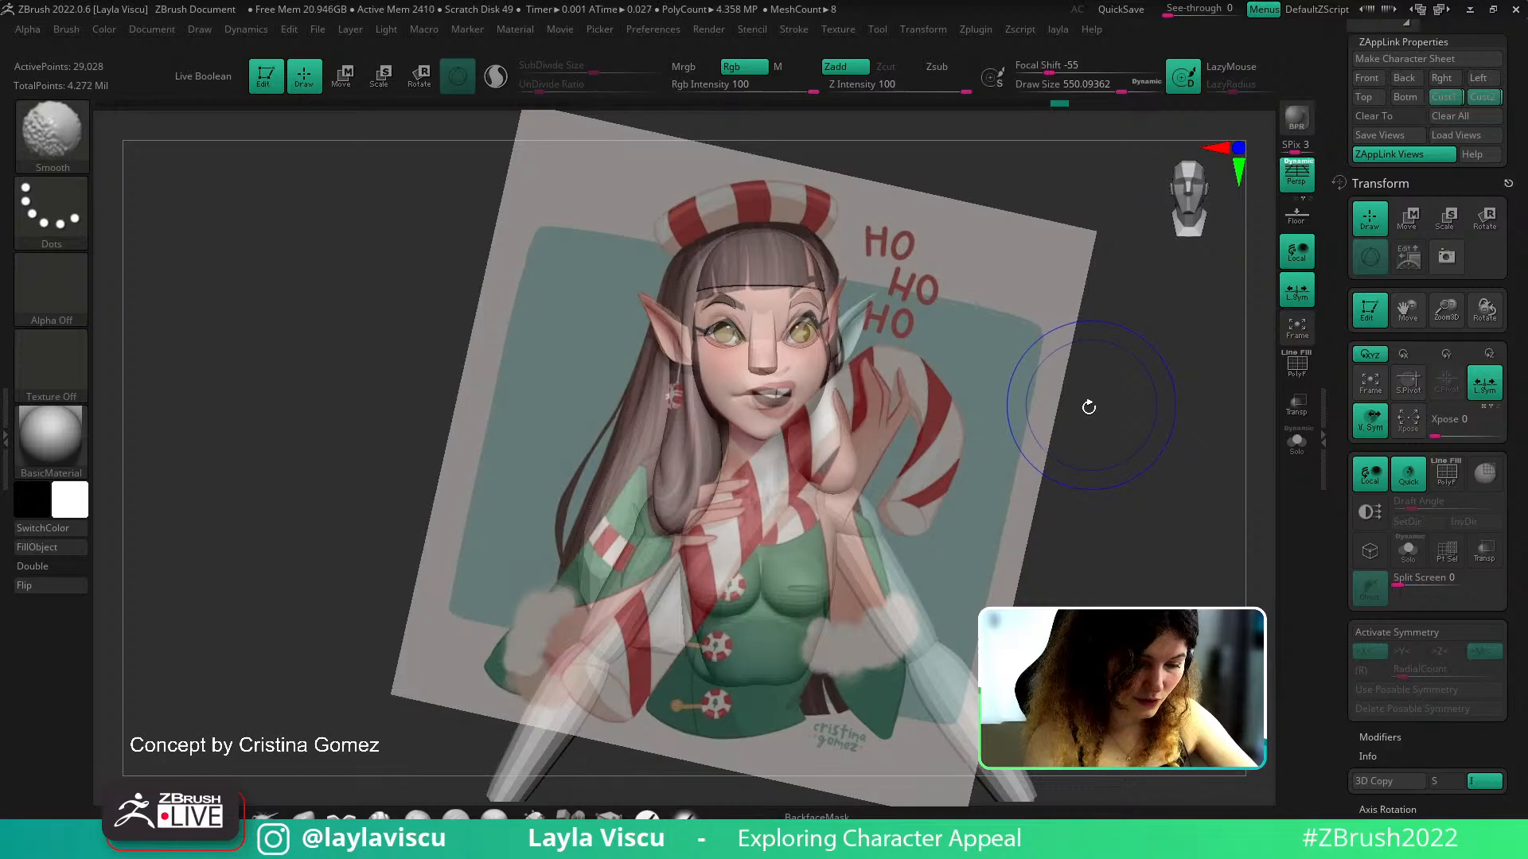
key(shift+z)
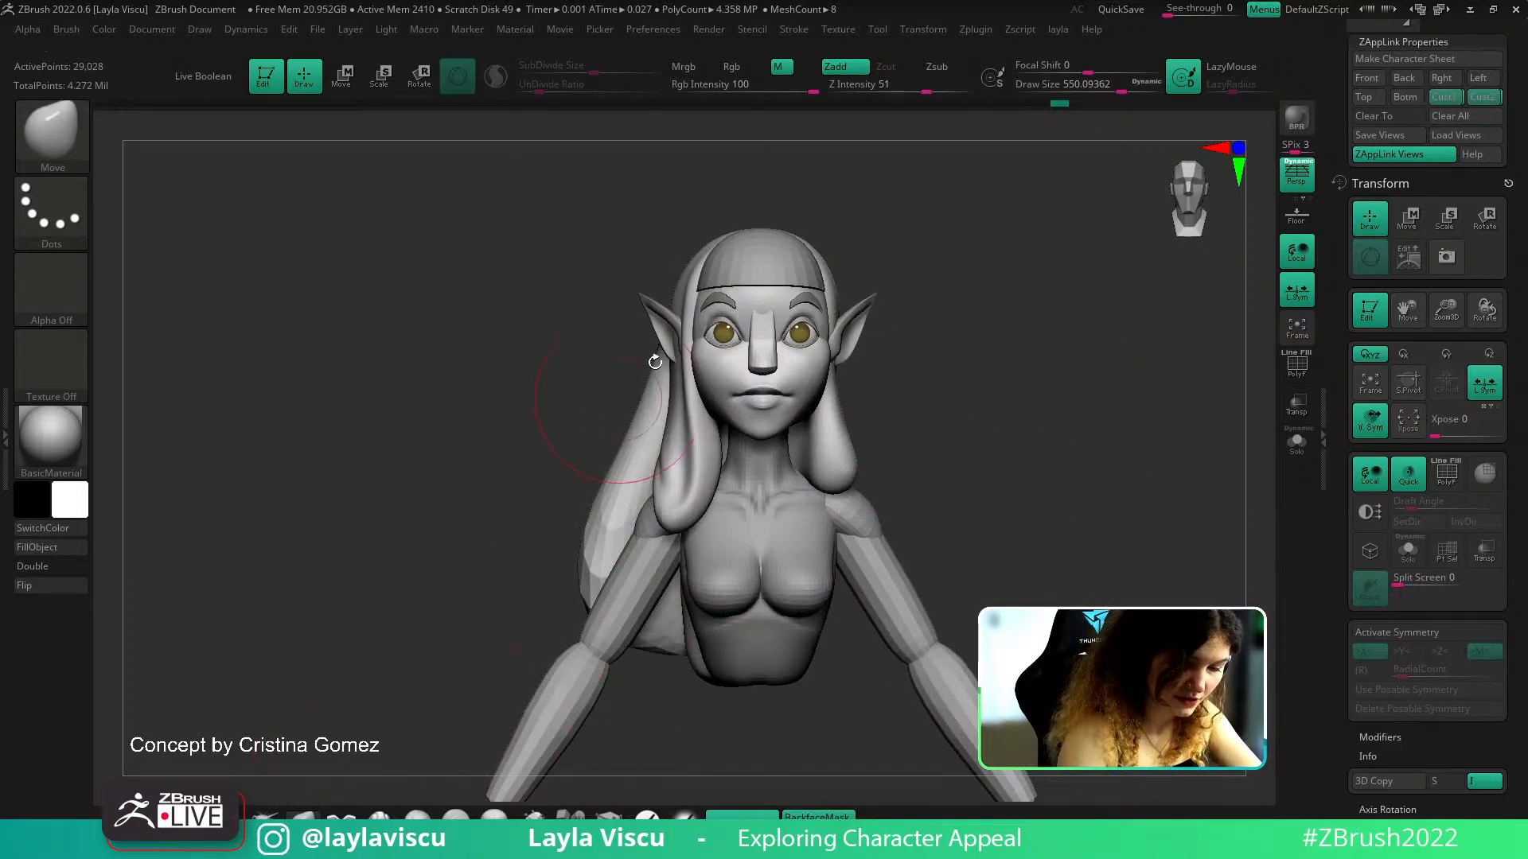
mouse_move(942, 409)
mouse_down()
mouse_move(945, 345)
mouse_move(677, 344)
mouse_up()
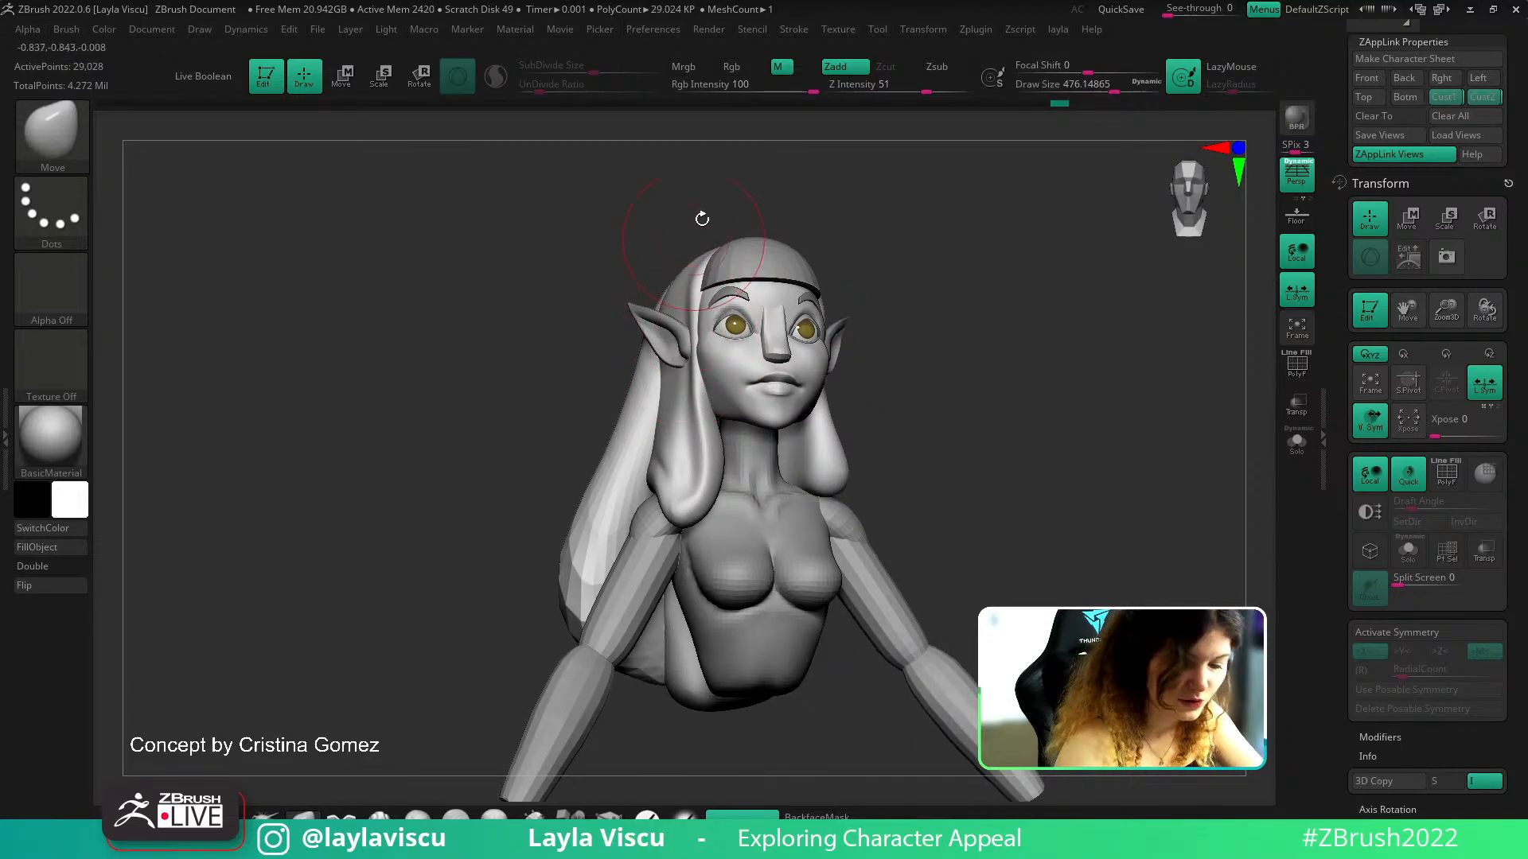
drag(699, 229, 760, 267)
drag(696, 342, 706, 341)
drag(1058, 226, 863, 216)
click(1481, 104)
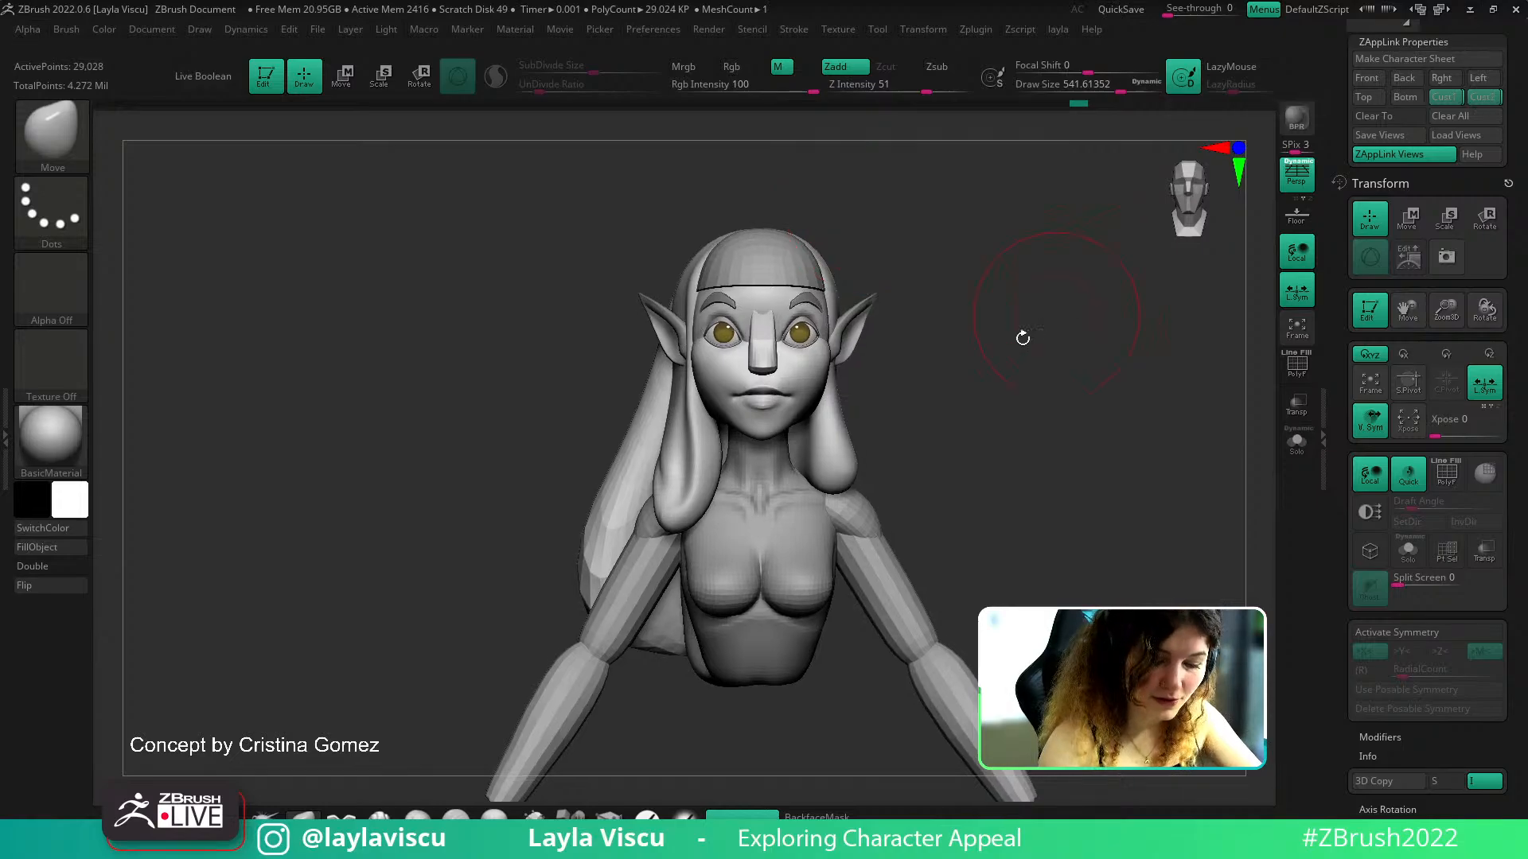
Compare the hair, face and torso with the concept overlay in the Cust2 view, selecting the torso
key(shift+z)
key(shift+z)
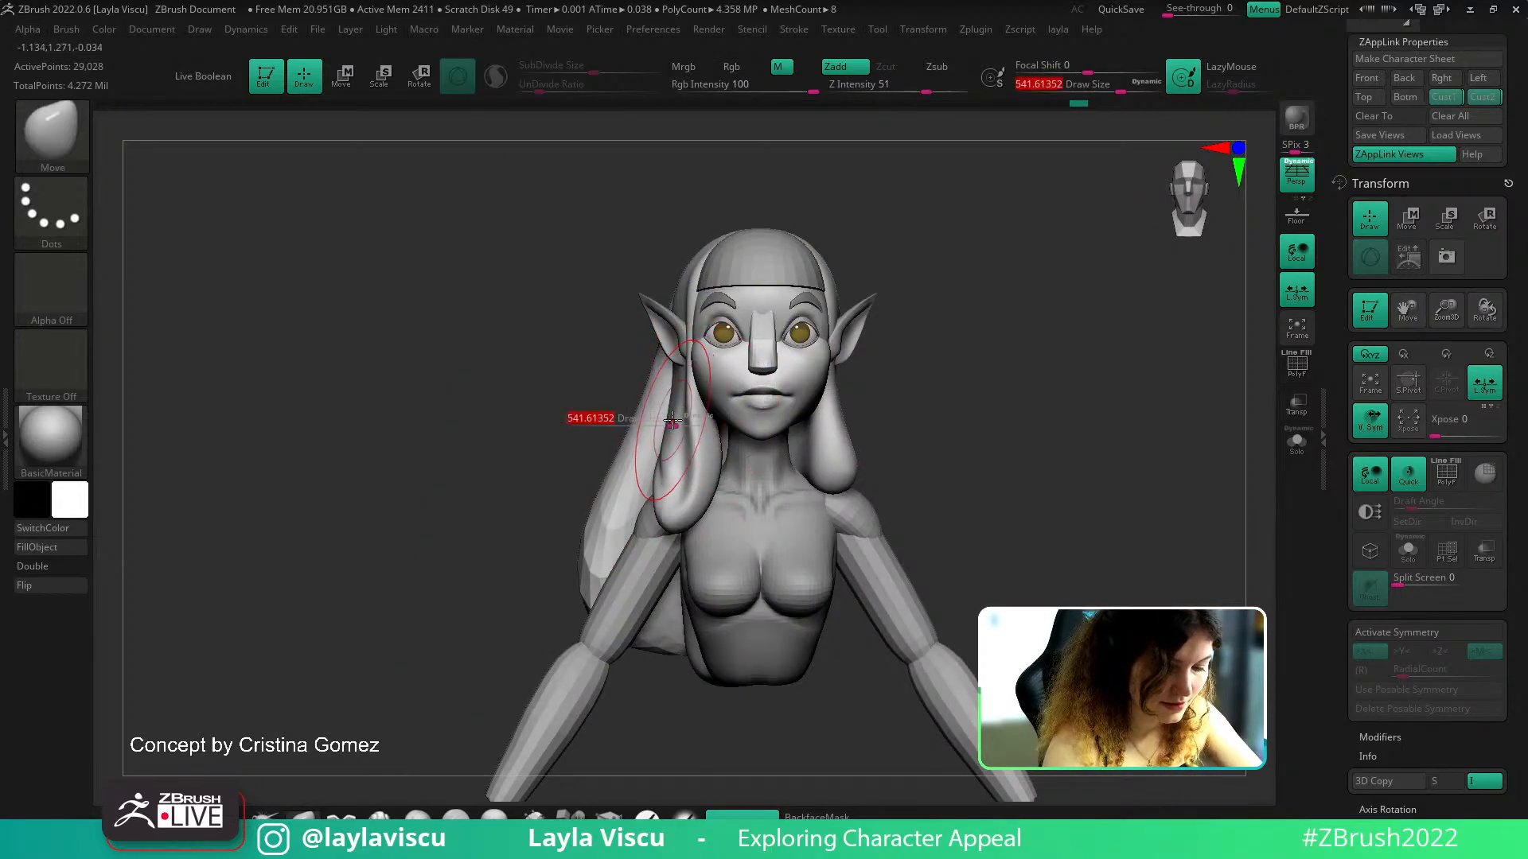
key(shift+z)
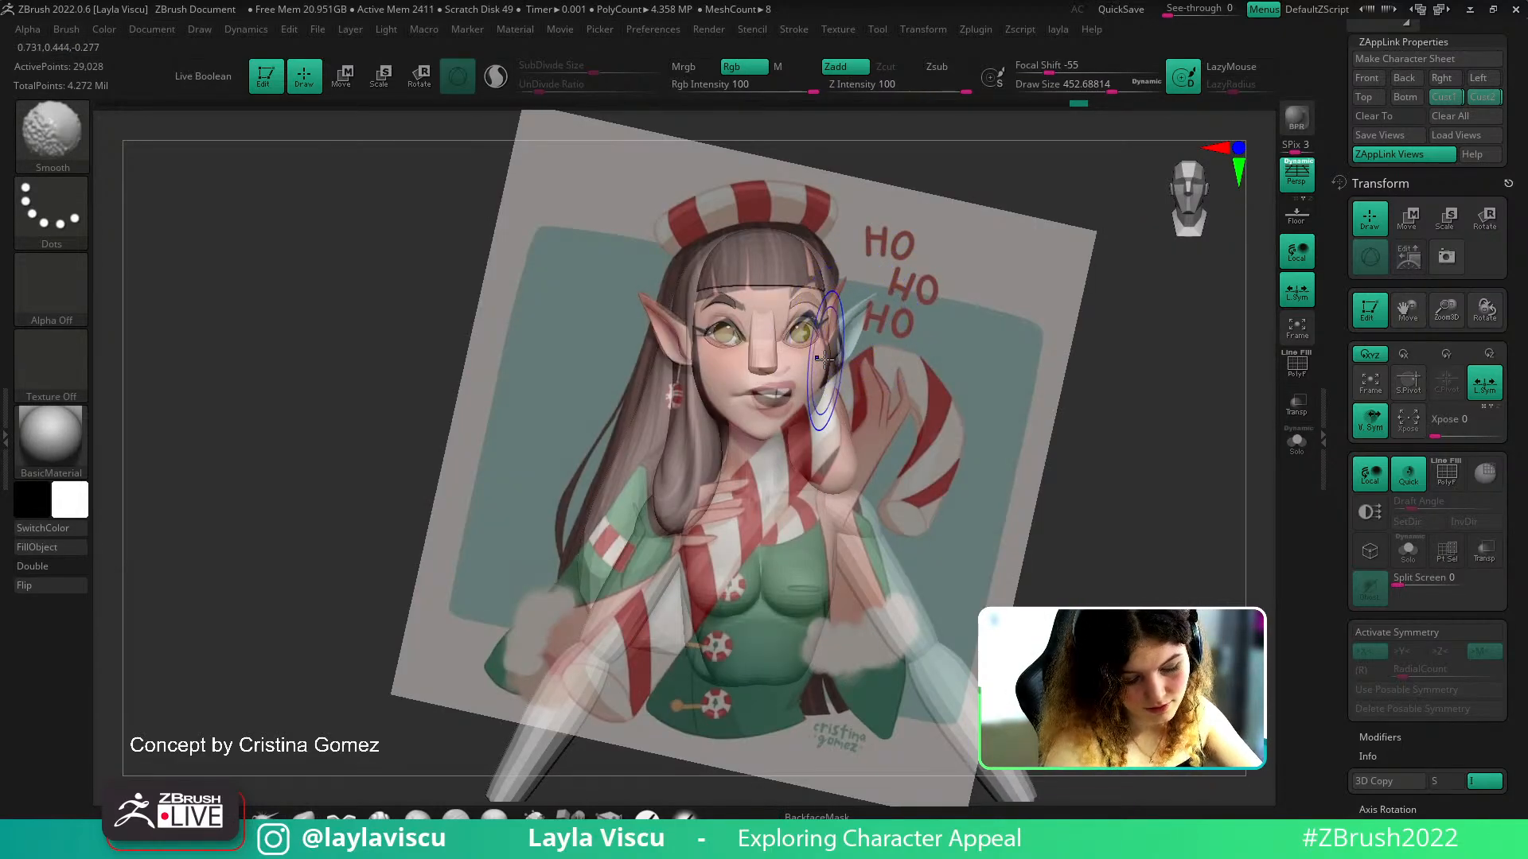
key(shift+z)
key(shift+z)
key(shift+z)
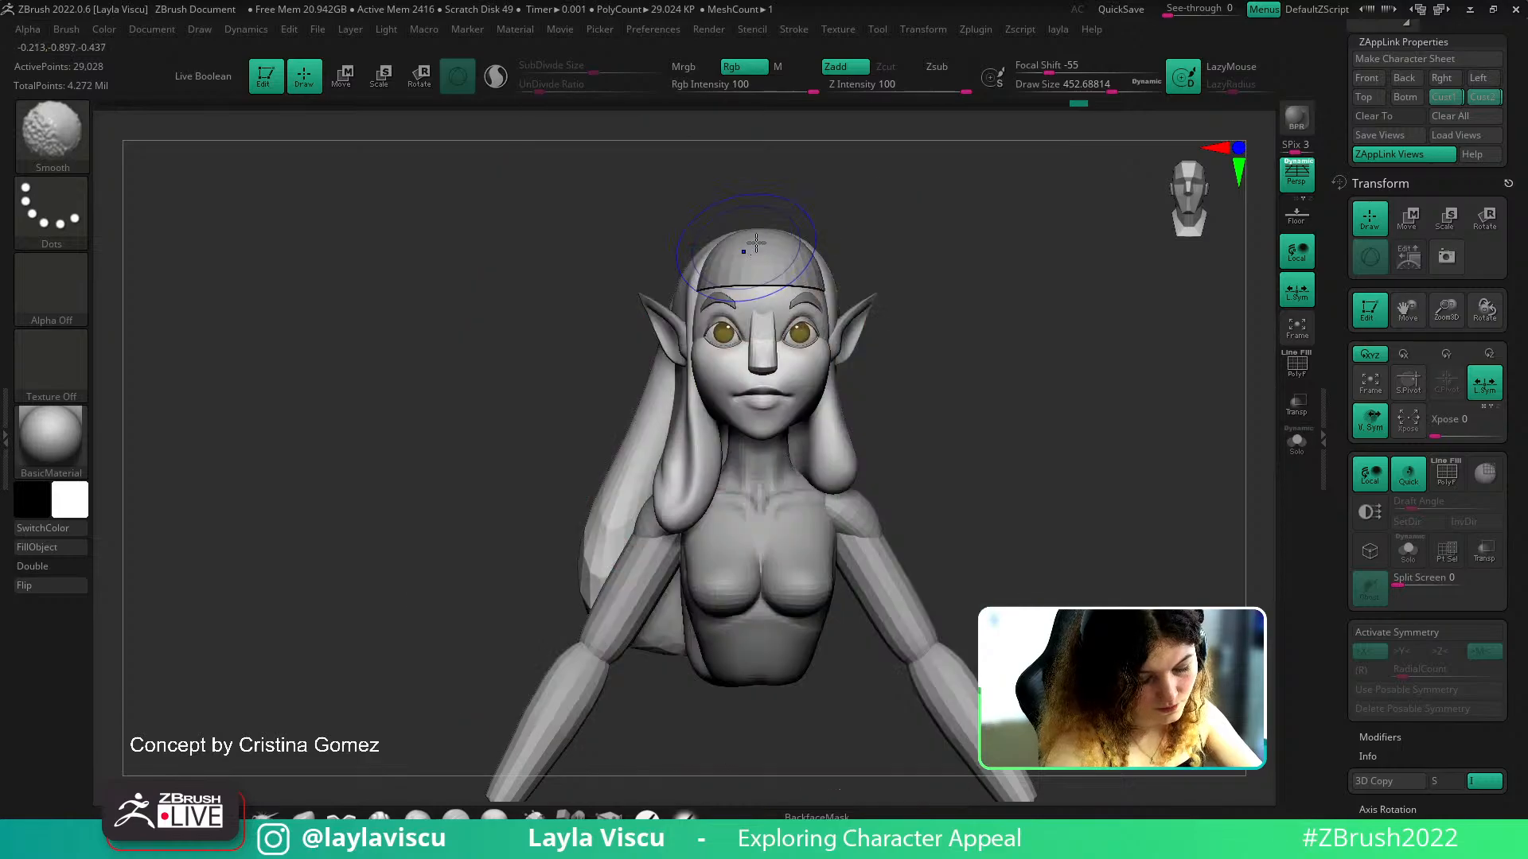
alt+click(792, 607)
key(s)
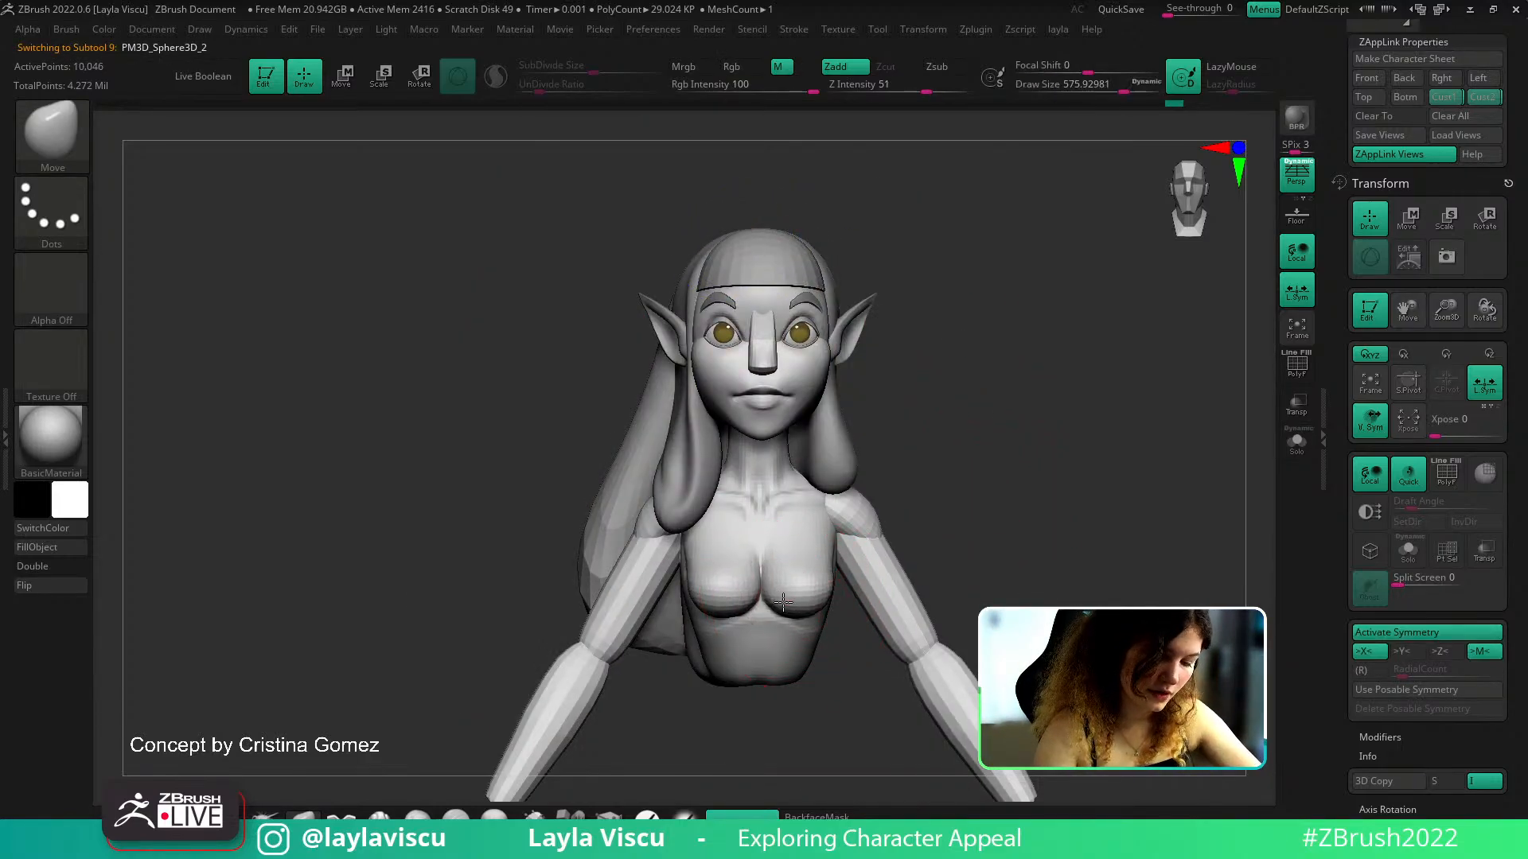
key(shift+z)
key(shift+z)
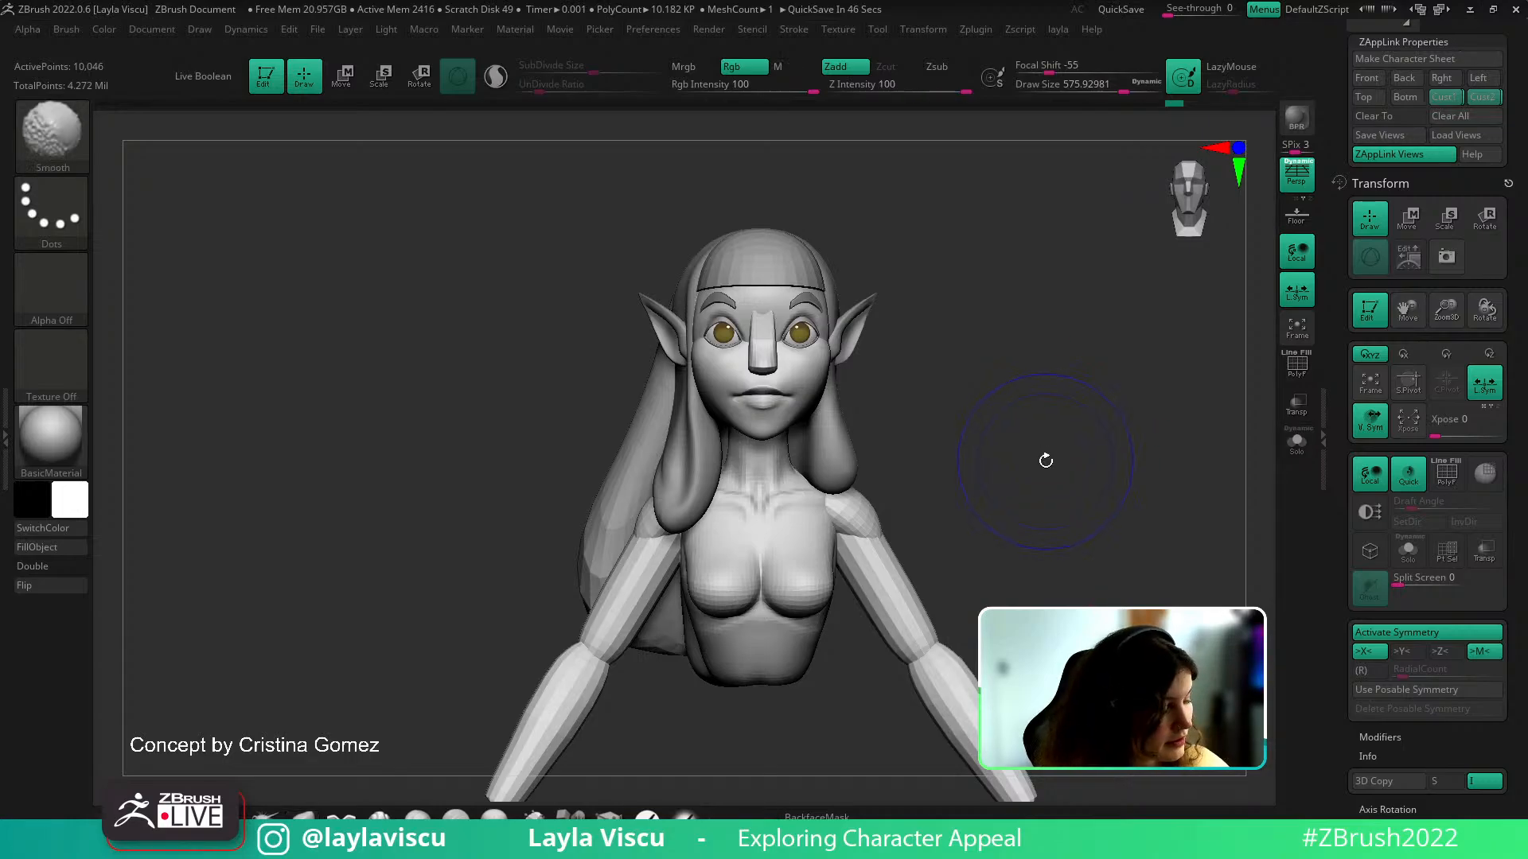
Raise the concept image's opacity in Spotlight so that it fully covers the model
key(shift+f)
key(shift+f)
key(shift+z)
key(z)
drag(982, 262, 1004, 390)
key(z)
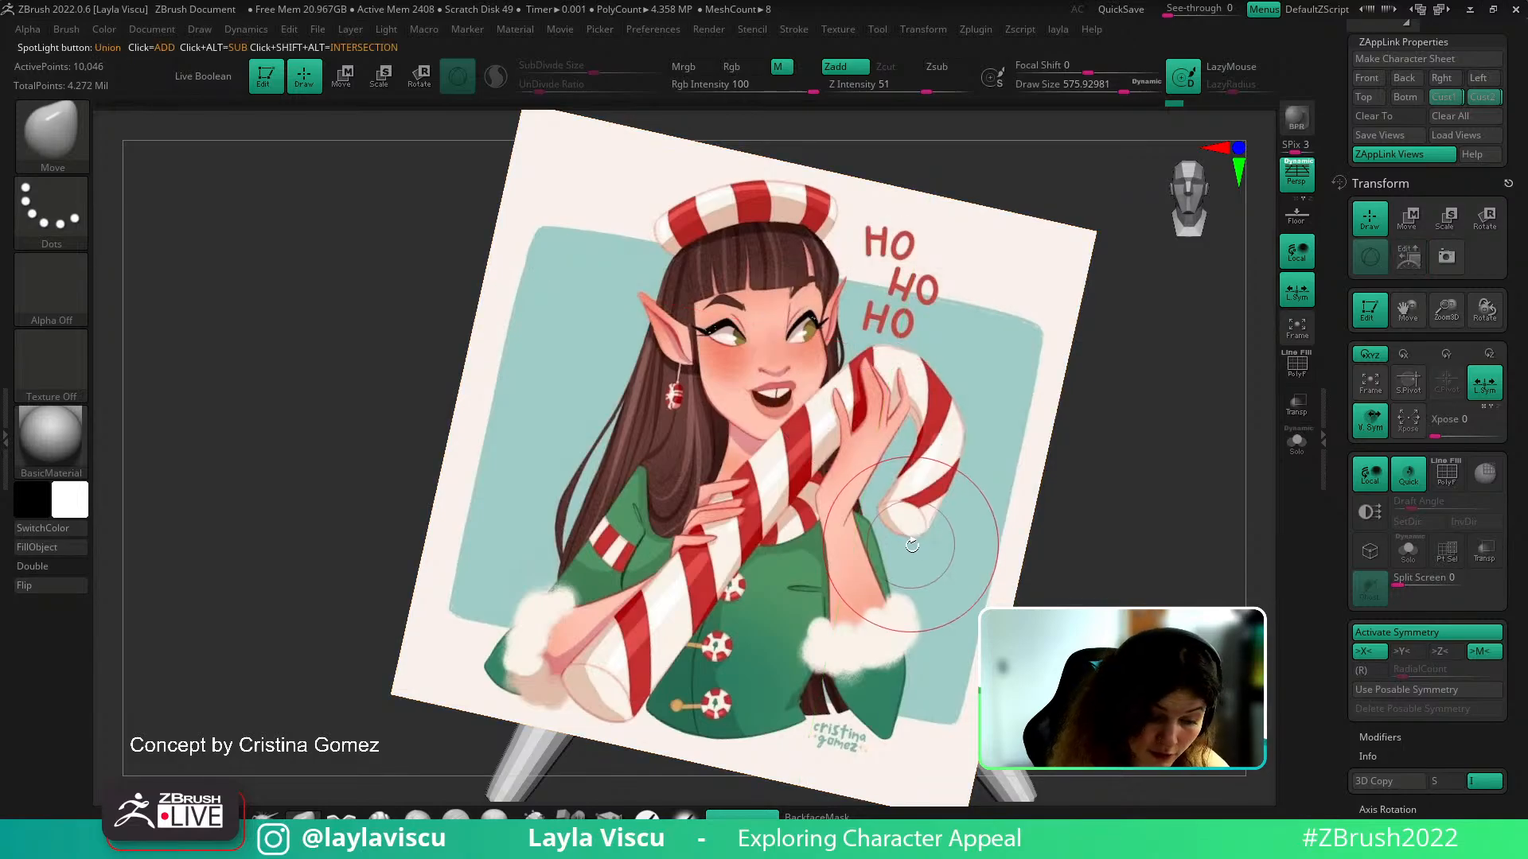
key(shift+z)
key(shift+z)
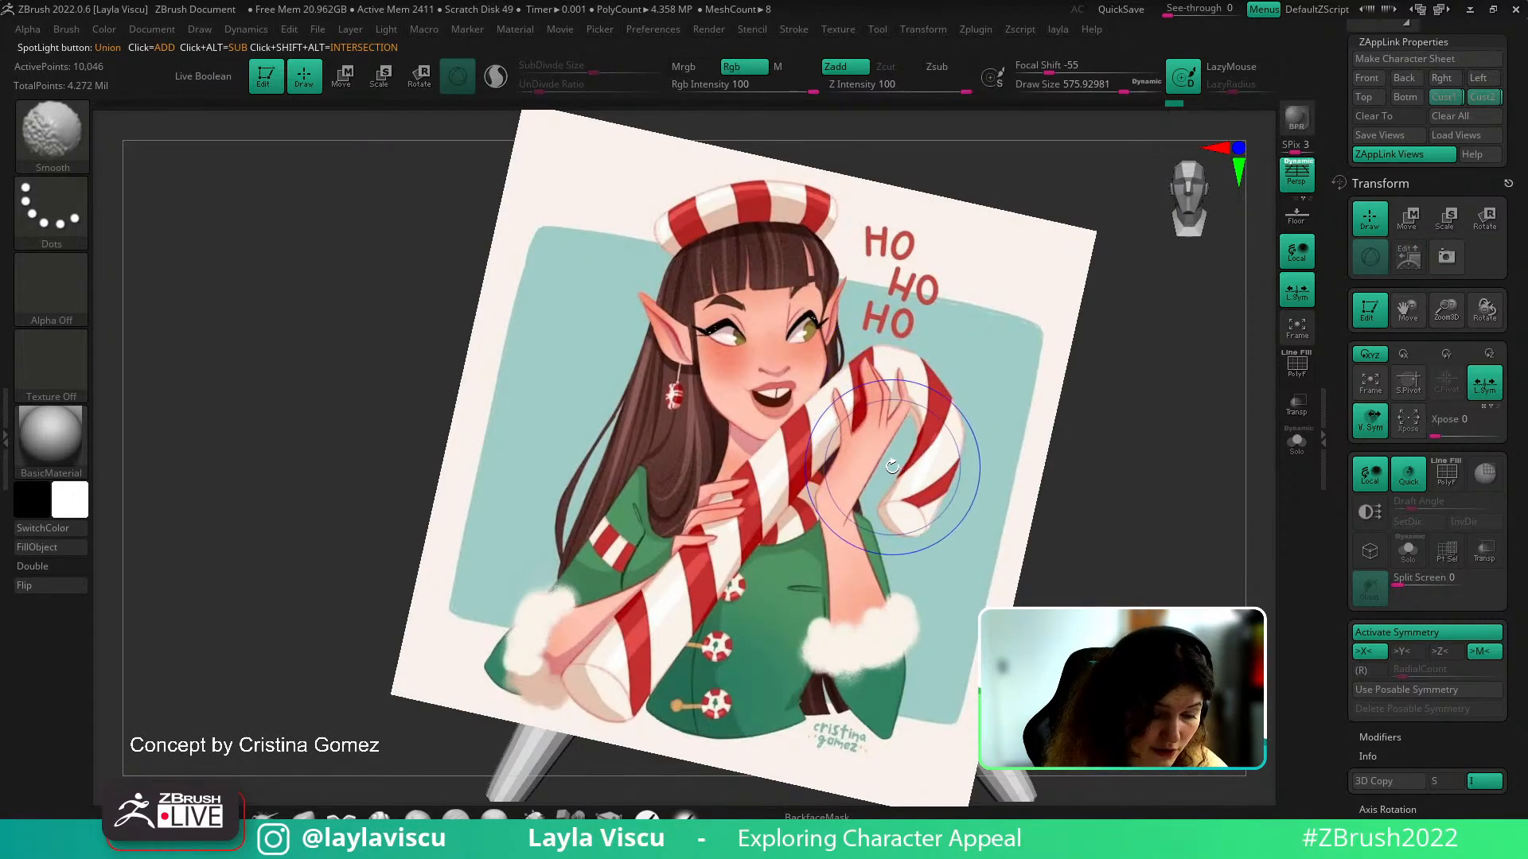
key(shift+z)
key(shift+z)
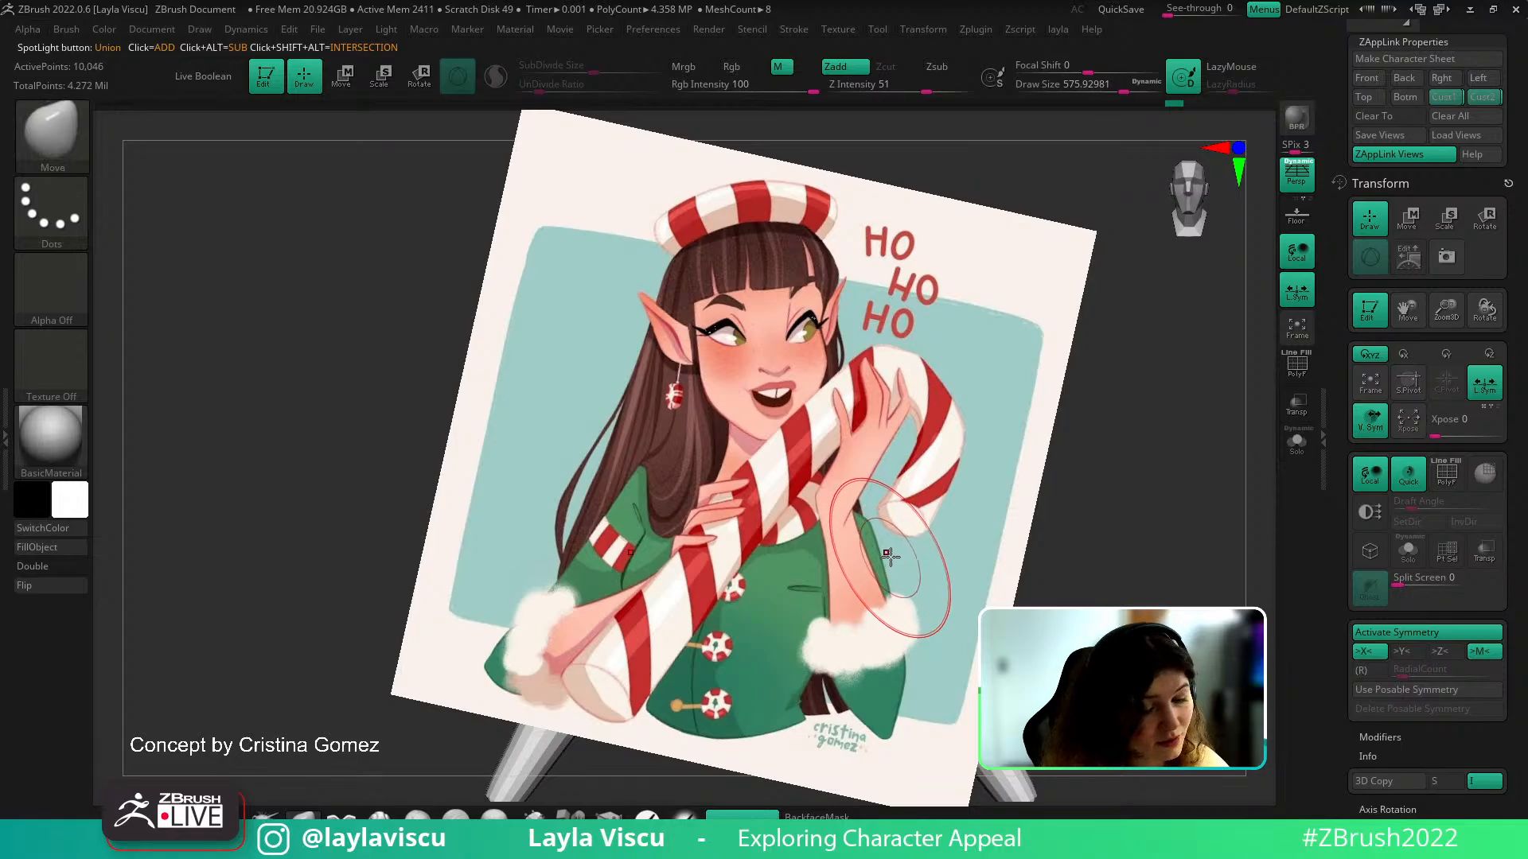
Move the concept image in Spotlight off the character so the artwork and the model sit side by side
key(z)
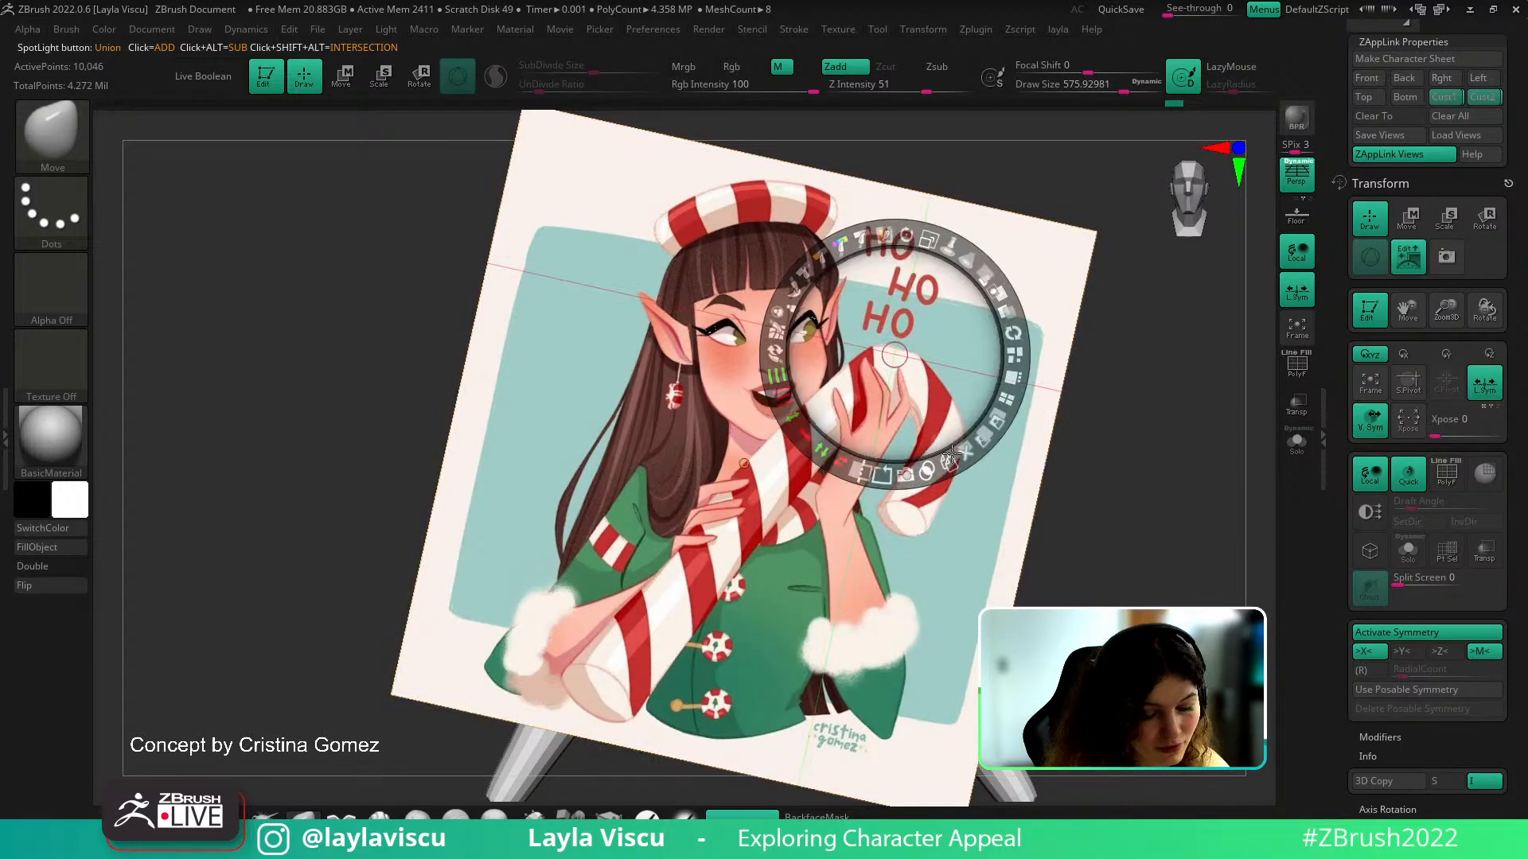
drag(914, 249, 906, 247)
drag(948, 297, 478, 249)
key(z)
mouse_move(1023, 427)
mouse_down()
mouse_move(1108, 426)
mouse_move(1049, 432)
mouse_move(1101, 430)
mouse_move(1077, 433)
mouse_move(1078, 488)
mouse_move(1058, 511)
mouse_move(1047, 422)
mouse_up()
mouse_move(989, 470)
alt+mouse_down()
mouse_move(1013, 437)
mouse_move(995, 471)
alt+mouse_up()
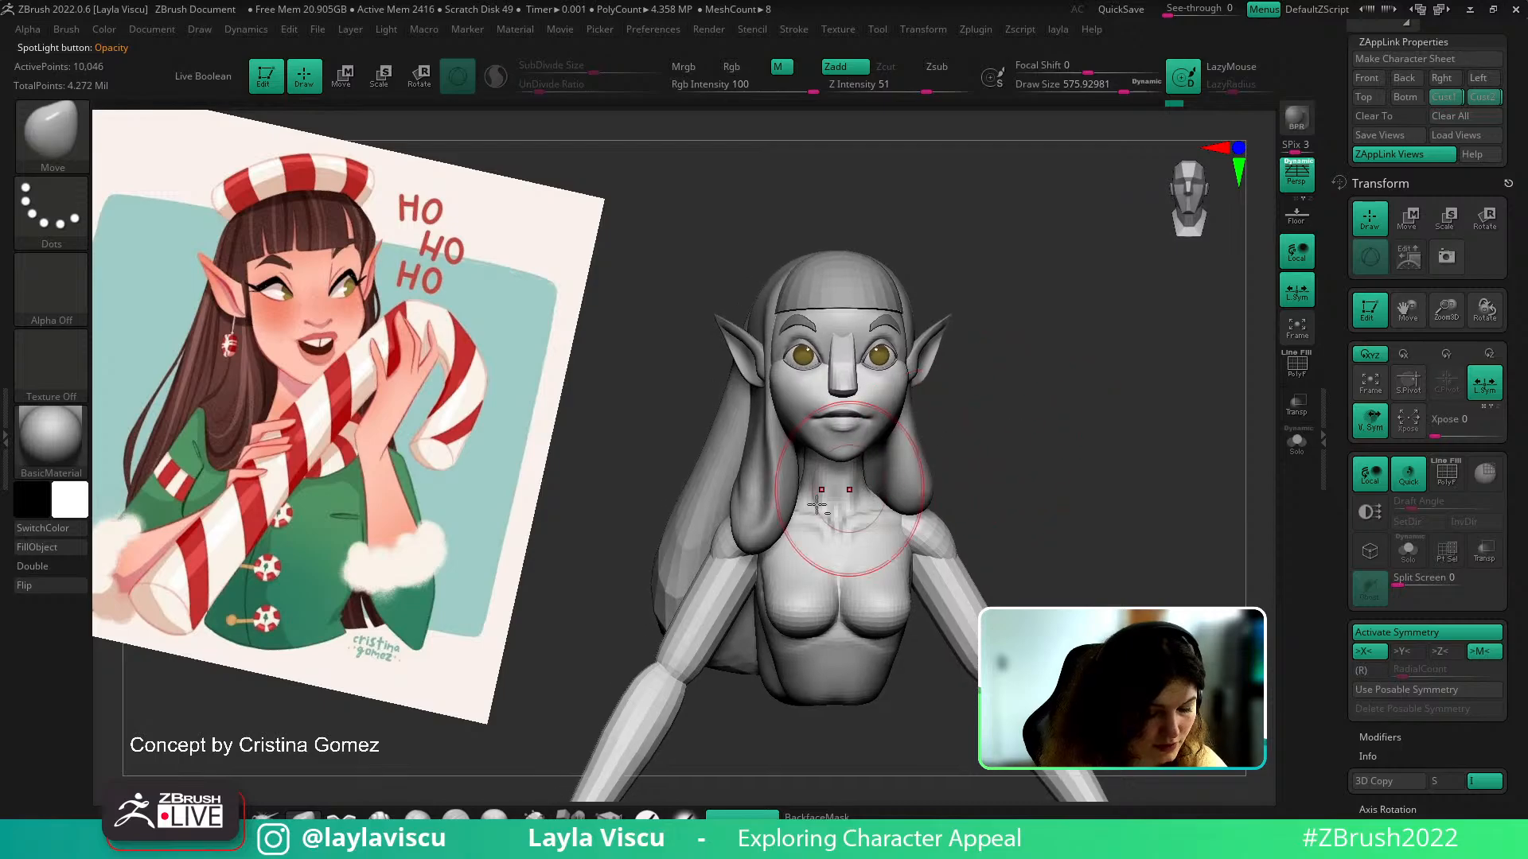
Select the head and set the Move brush to a draw size of about 318 for the area around the cheek
alt+drag(962, 416, 927, 467)
alt+click(835, 485)
key(s)
drag(930, 386, 911, 387)
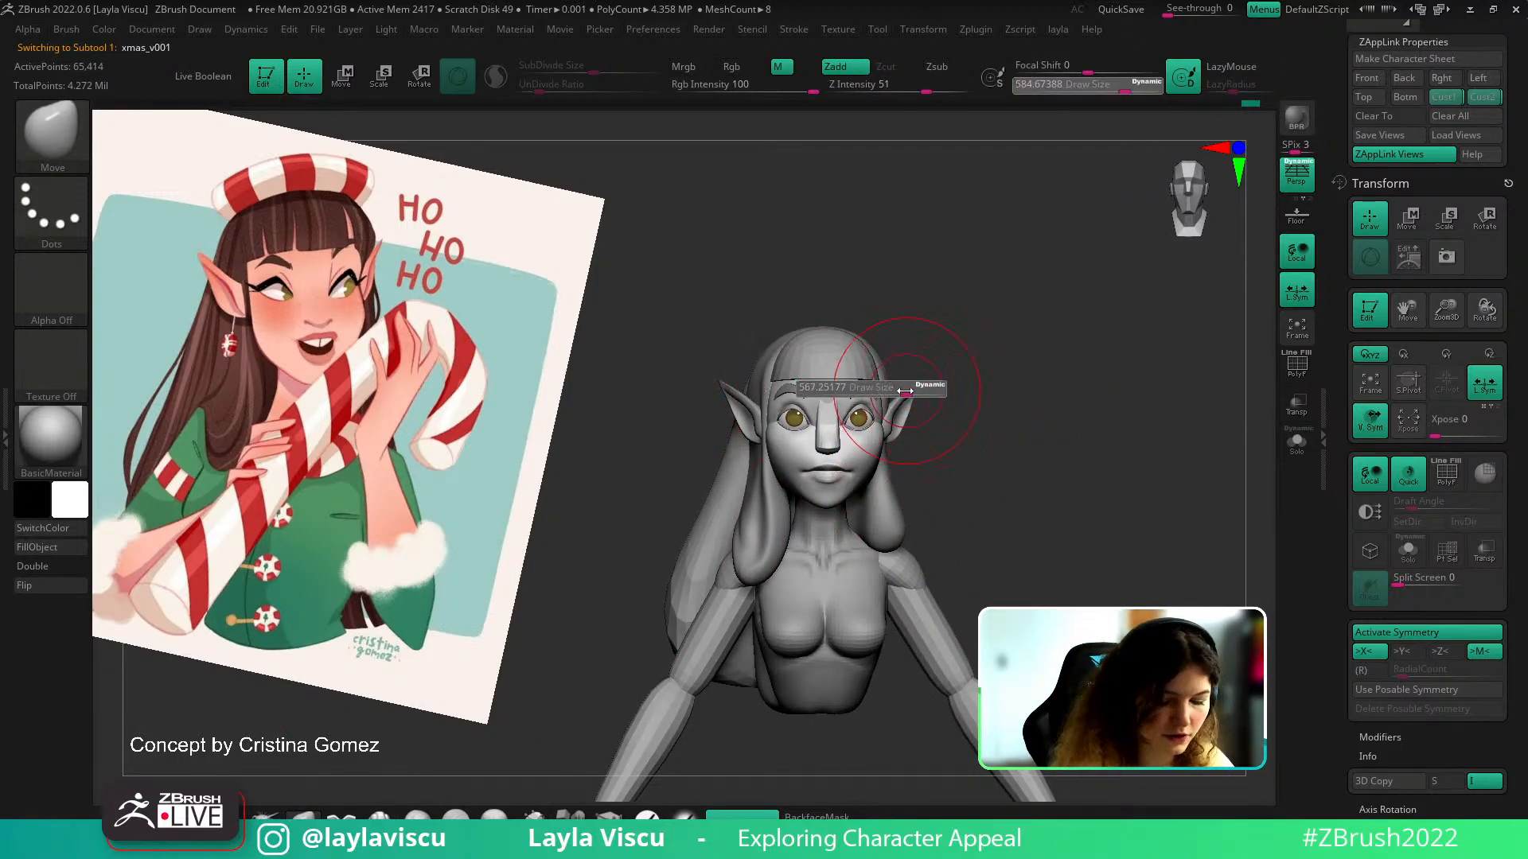
ctrl+right_drag(759, 460, 780, 486)
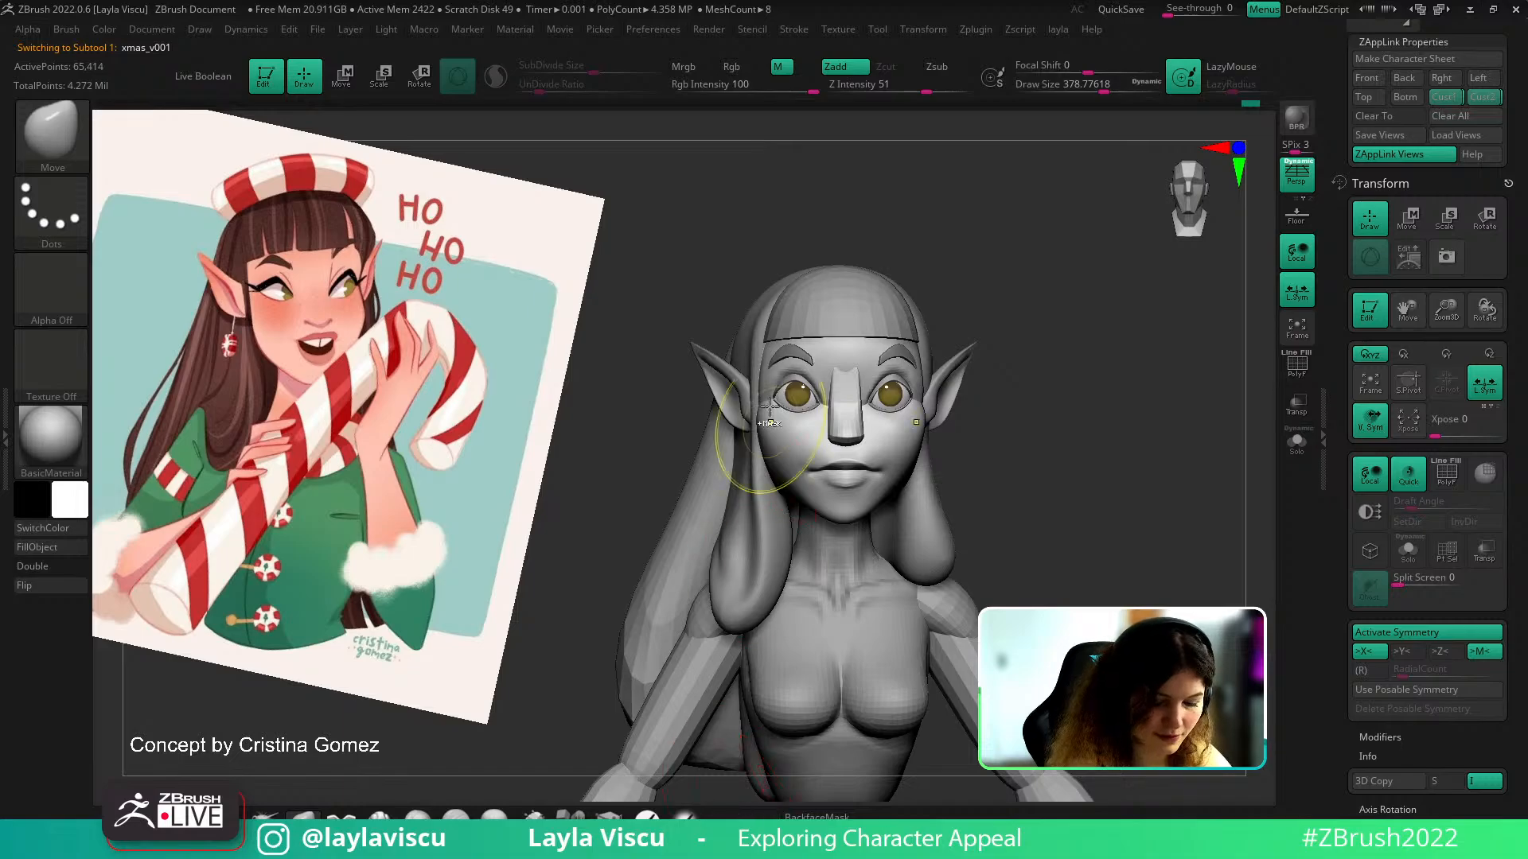
ctrl+right_drag(766, 383, 760, 416)
key(s)
drag(761, 416, 760, 419)
mouse_move(1117, 445)
ctrl+right_down()
mouse_move(1047, 491)
mouse_move(1019, 393)
ctrl+right_up()
Turn on BackfaceMask, select the ears and adjust the ear's edge from above with the Move brush at about 533
mouse_move(910, 381)
right_down()
mouse_move(1050, 535)
mouse_move(1026, 433)
mouse_move(1026, 648)
right_up()
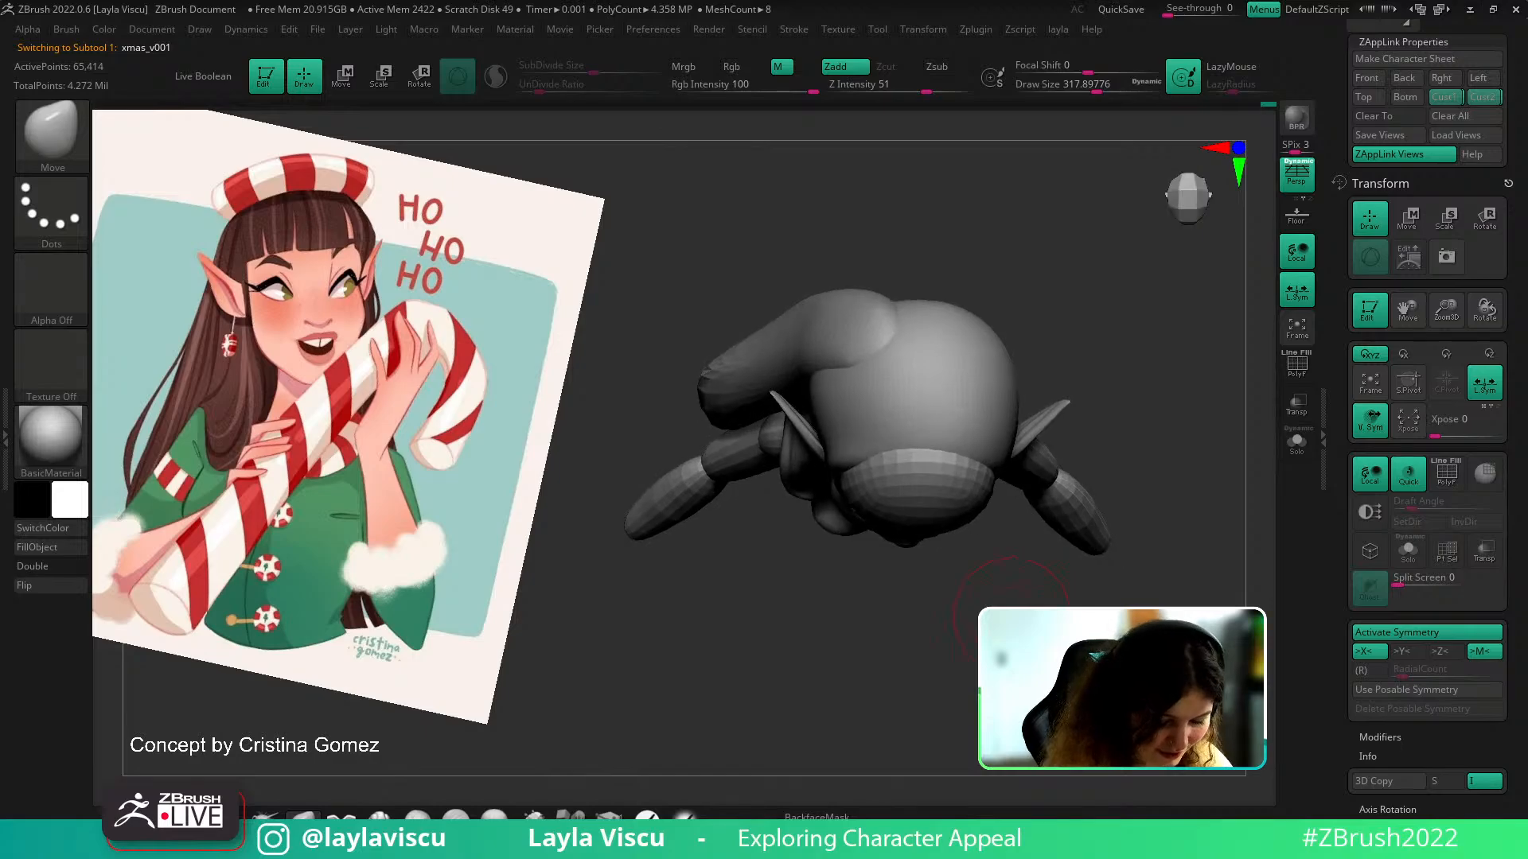
click(818, 816)
key(s)
drag(778, 407, 800, 407)
alt+click(800, 423)
ctrl+right_drag(803, 434, 851, 505)
drag(815, 438, 818, 433)
mouse_move(936, 507)
right_down()
mouse_move(783, 693)
mouse_move(828, 705)
right_up()
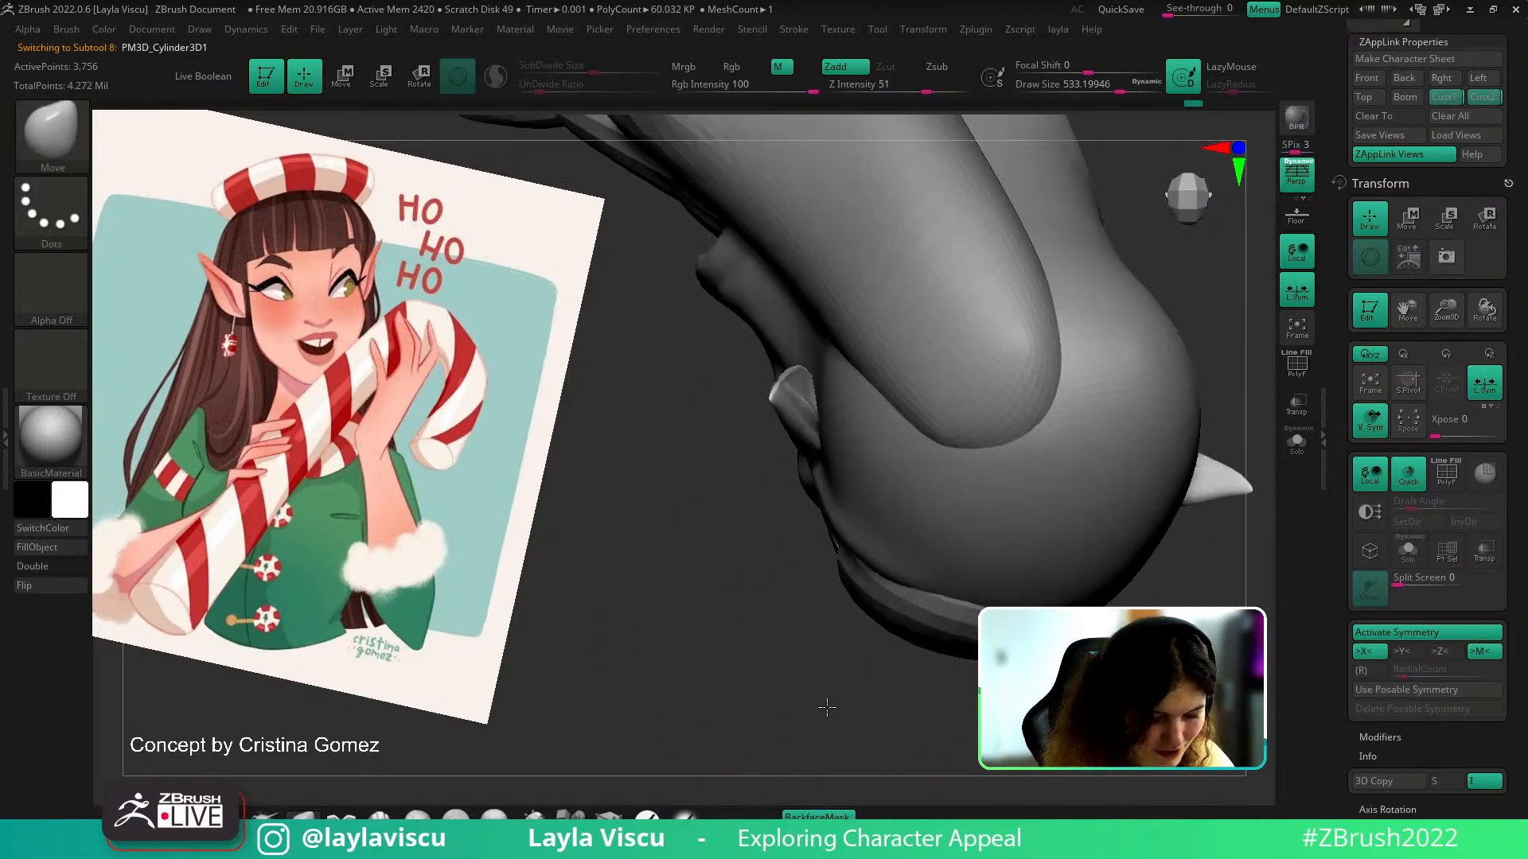
Isolate the ears in Solo mode, polish their surface with the hPolish brush at about 163, and show the full character again
click(1297, 443)
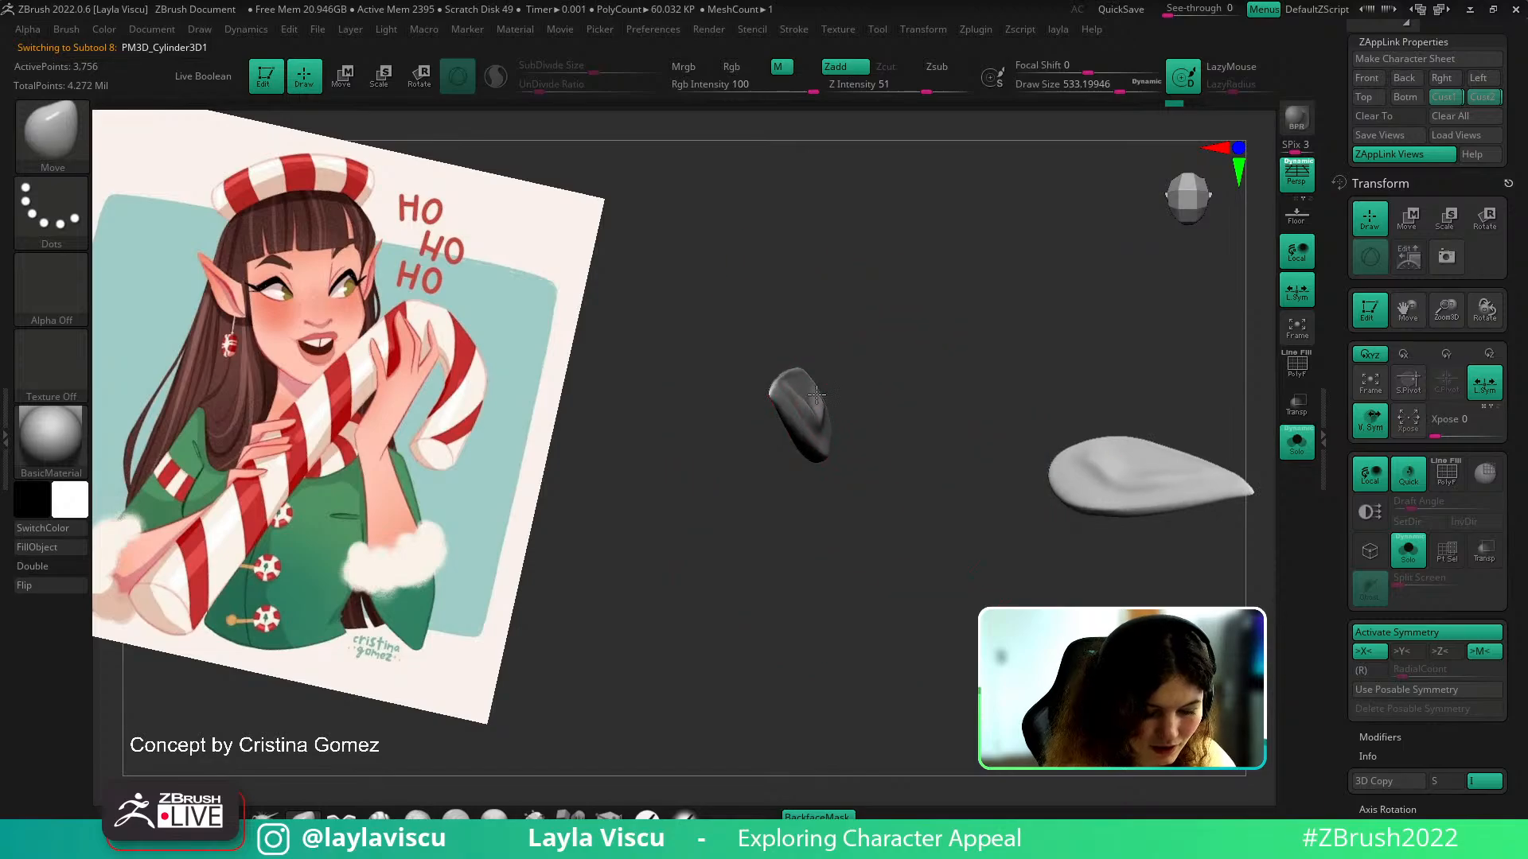
key(b)
key(h)
key(p)
mouse_move(852, 422)
right_down()
mouse_move(876, 437)
mouse_move(827, 433)
right_up()
click(1074, 88)
right_drag(897, 382, 884, 422)
mouse_move(829, 407)
mouse_down()
mouse_move(784, 447)
mouse_move(736, 440)
mouse_move(784, 450)
mouse_up()
mouse_move(913, 469)
right_down()
mouse_move(997, 360)
mouse_move(945, 385)
mouse_move(1067, 297)
mouse_move(1102, 322)
right_up()
click(1297, 442)
ctrl+right_drag(1210, 481, 1149, 499)
right_drag(1150, 499, 1107, 530)
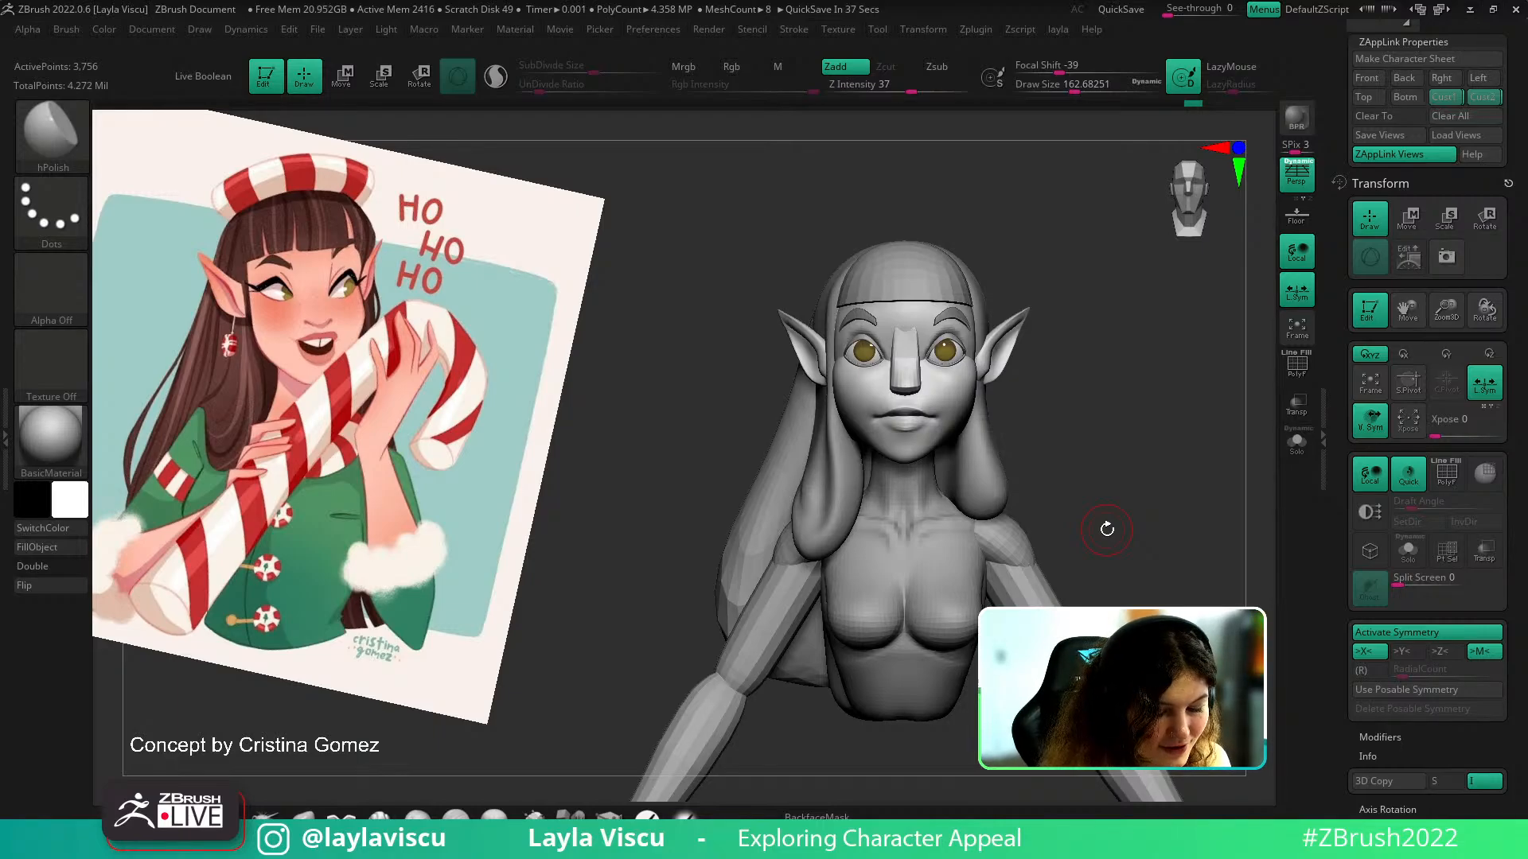
Select the hair and examine the character's silhouette from the side, the Cust2 view and three-quarter view against the concept art
mouse_move(1046, 438)
mouse_down()
mouse_move(1077, 461)
mouse_move(1047, 528)
mouse_up()
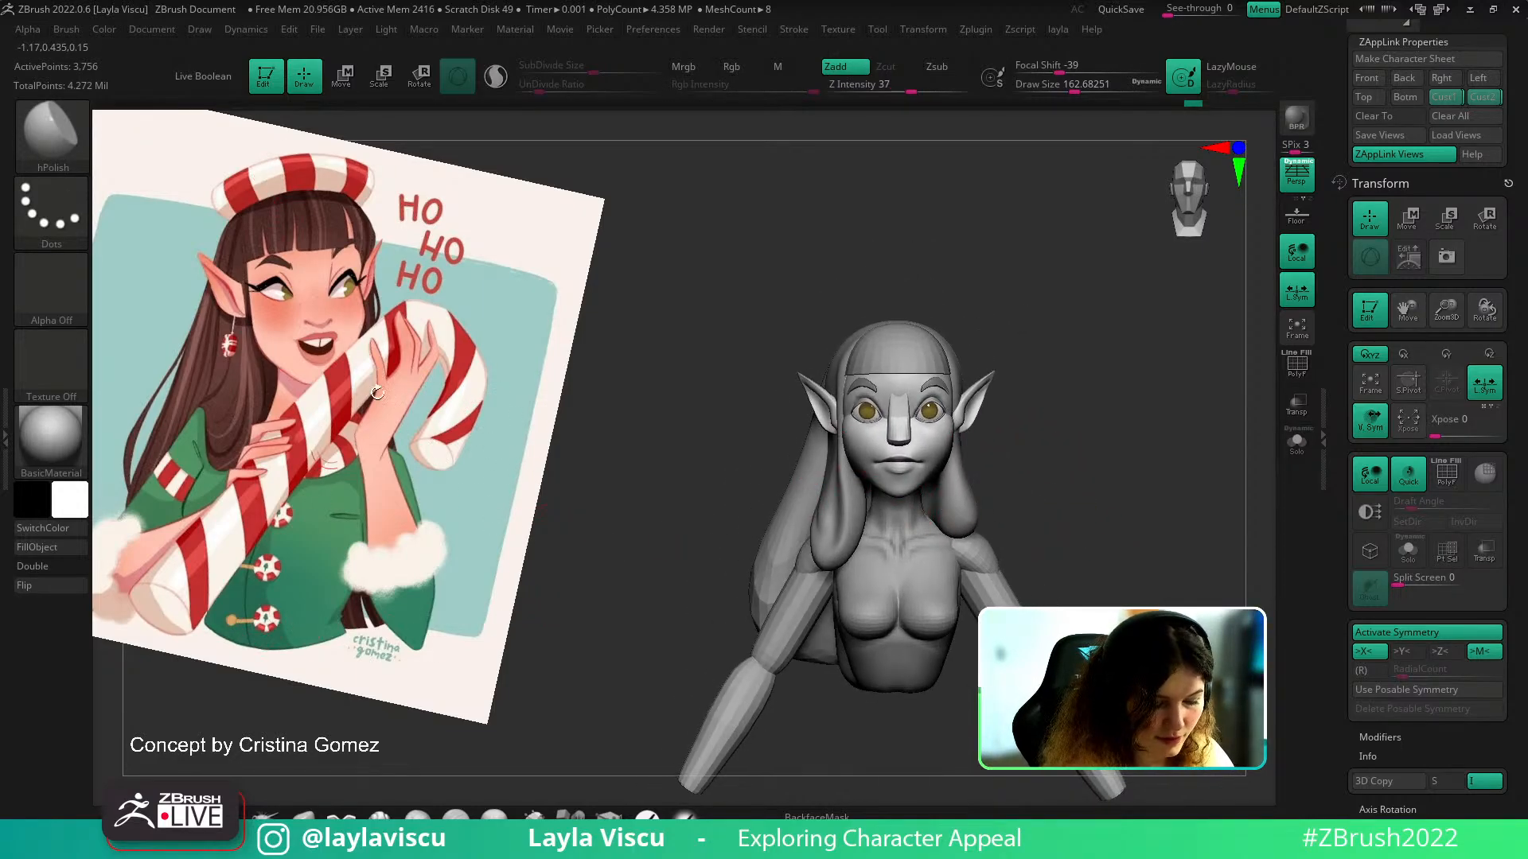
mouse_move(1036, 458)
mouse_down()
mouse_move(1053, 461)
mouse_move(1047, 446)
mouse_move(1058, 535)
mouse_move(1121, 547)
mouse_move(1186, 518)
mouse_move(1146, 518)
mouse_up()
alt+click(872, 561)
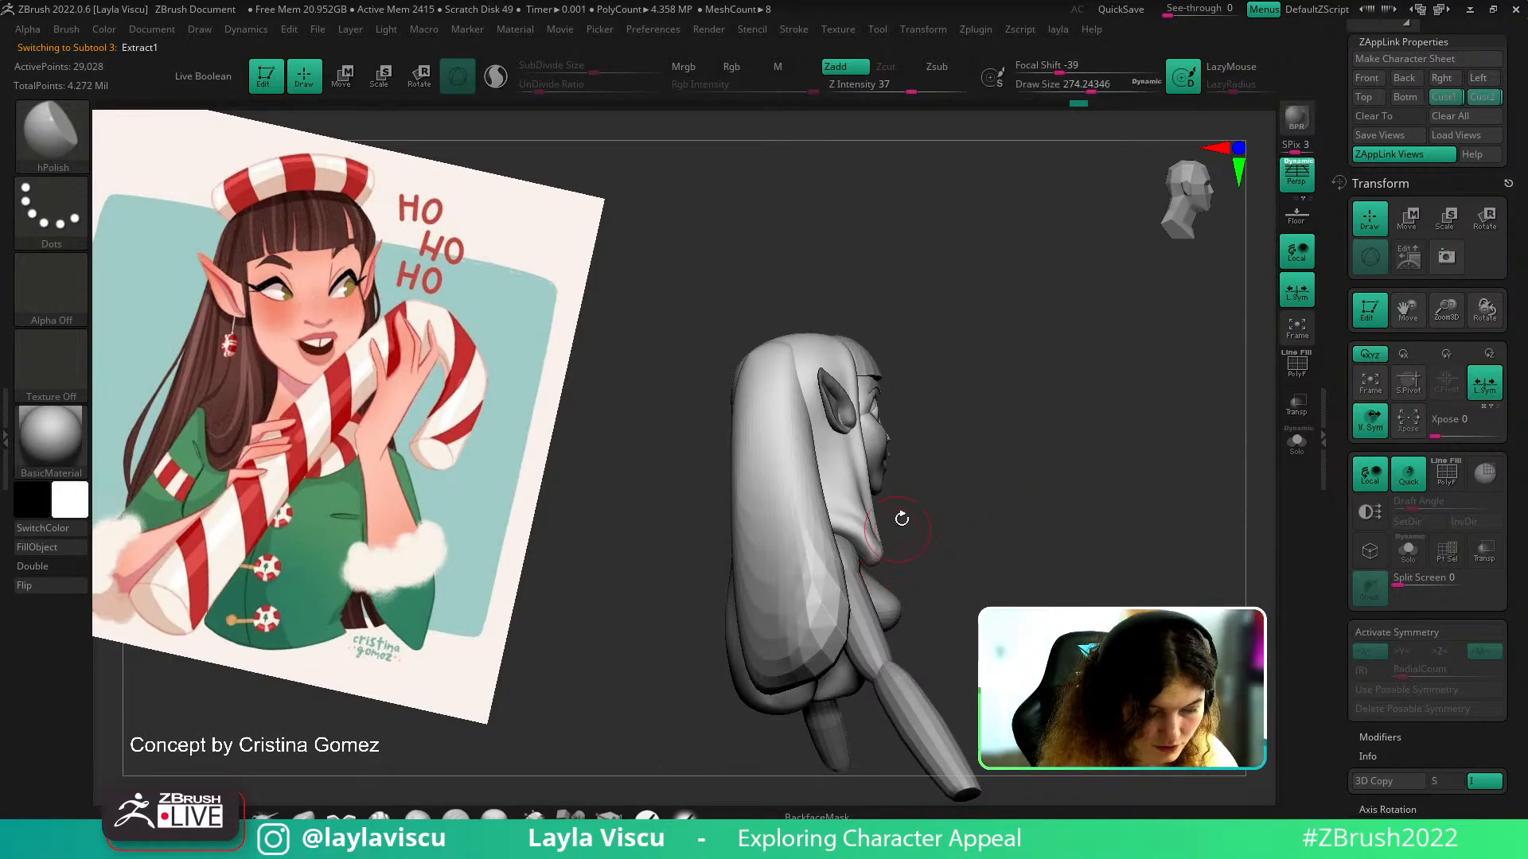
mouse_move(986, 446)
shift+mouse_down()
mouse_move(1016, 522)
mouse_move(1091, 525)
mouse_move(1047, 475)
shift+mouse_up()
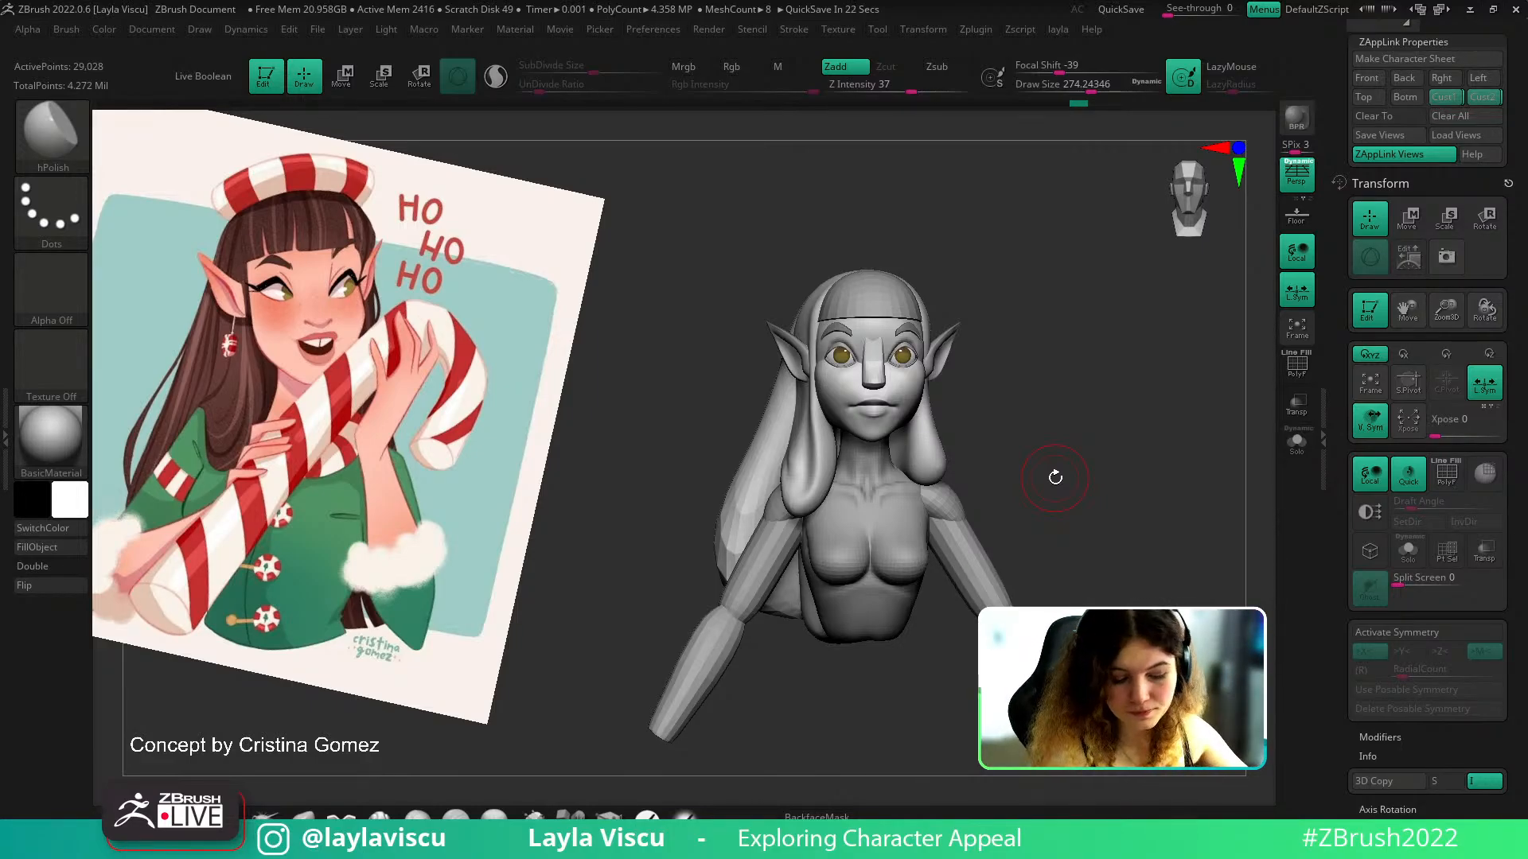
drag(1055, 477, 1064, 479)
click(1473, 97)
key(shift+z)
key(shift+z)
alt+right_drag(1041, 468, 1089, 478)
ctrl+right_drag(1089, 478, 1078, 486)
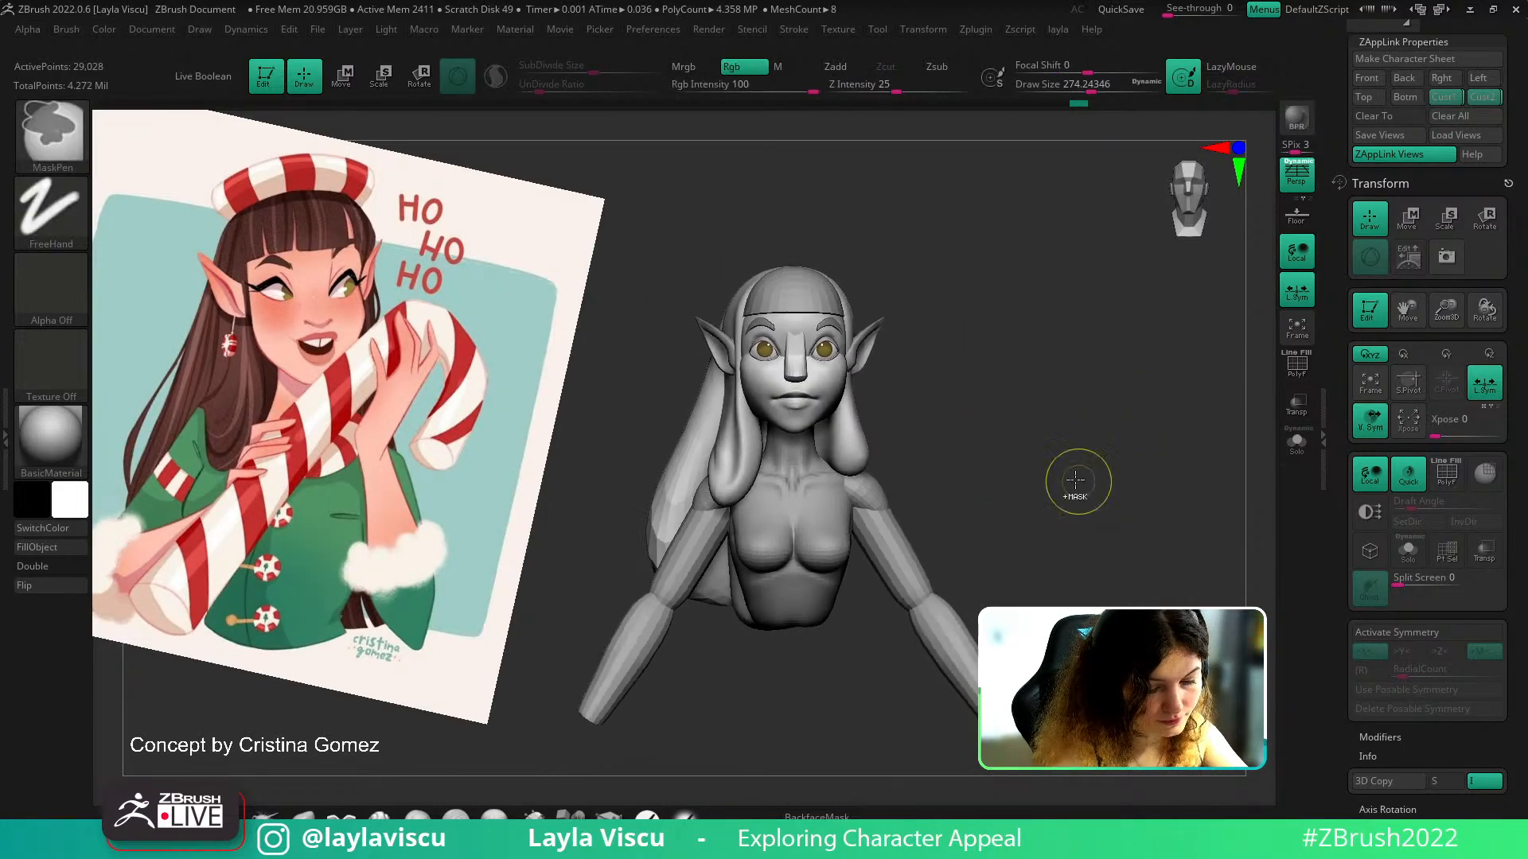
mouse_move(1075, 488)
mouse_down()
mouse_move(1010, 504)
mouse_move(1075, 533)
mouse_up()
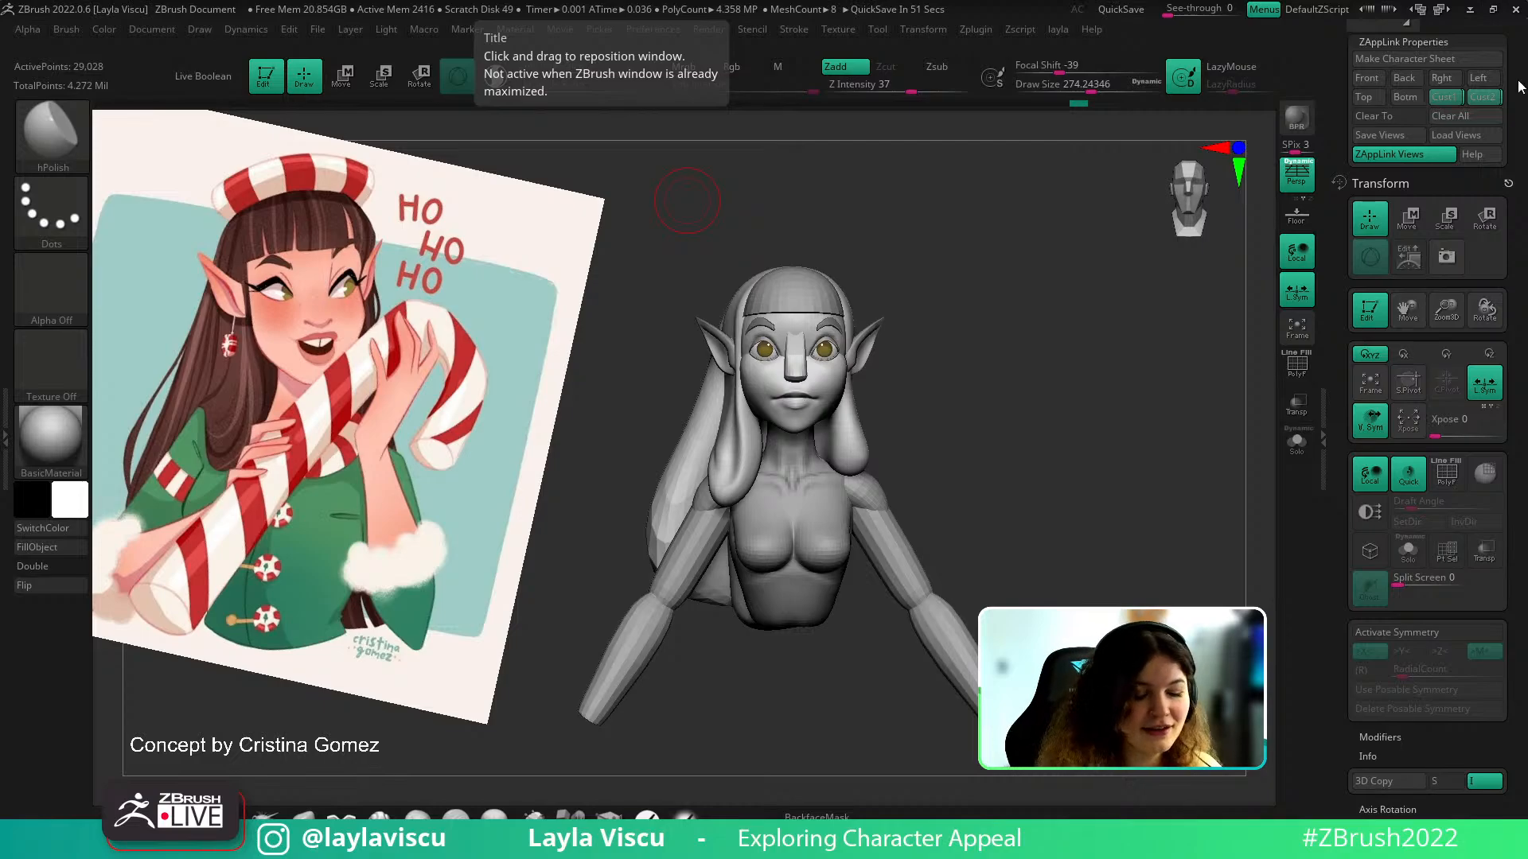
mouse_move(873, 559)
mouse_down()
mouse_move(987, 441)
mouse_move(1050, 454)
mouse_move(1033, 452)
mouse_up()
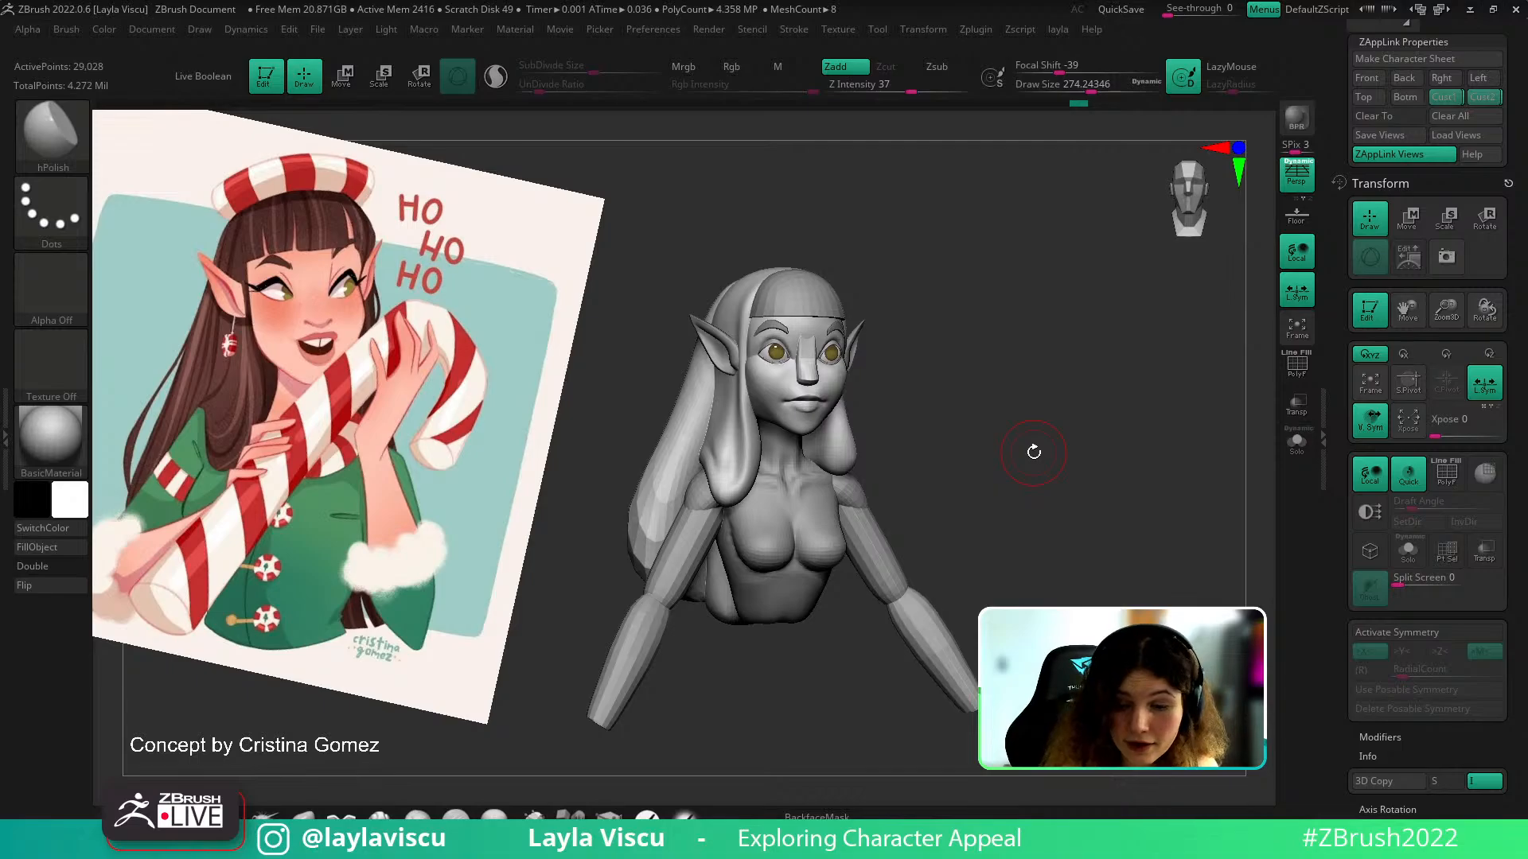